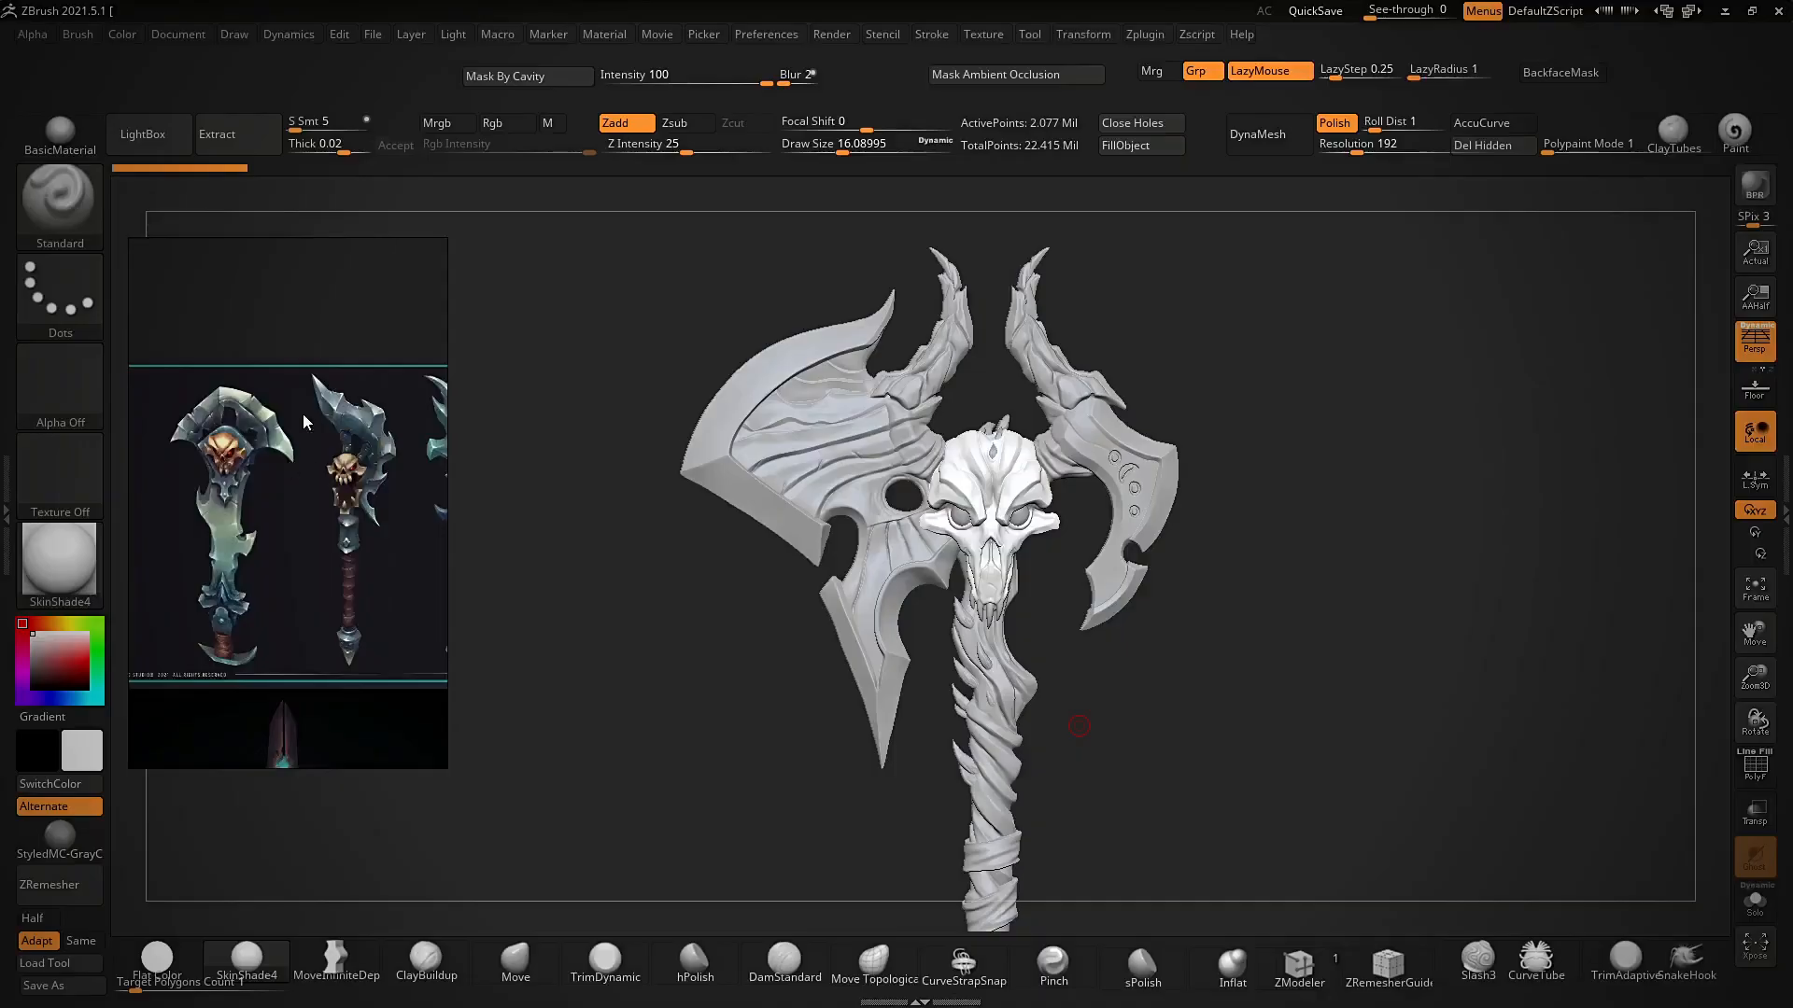
- Export the selected sword reference image from the reference board into a folder
right_click(327, 482)
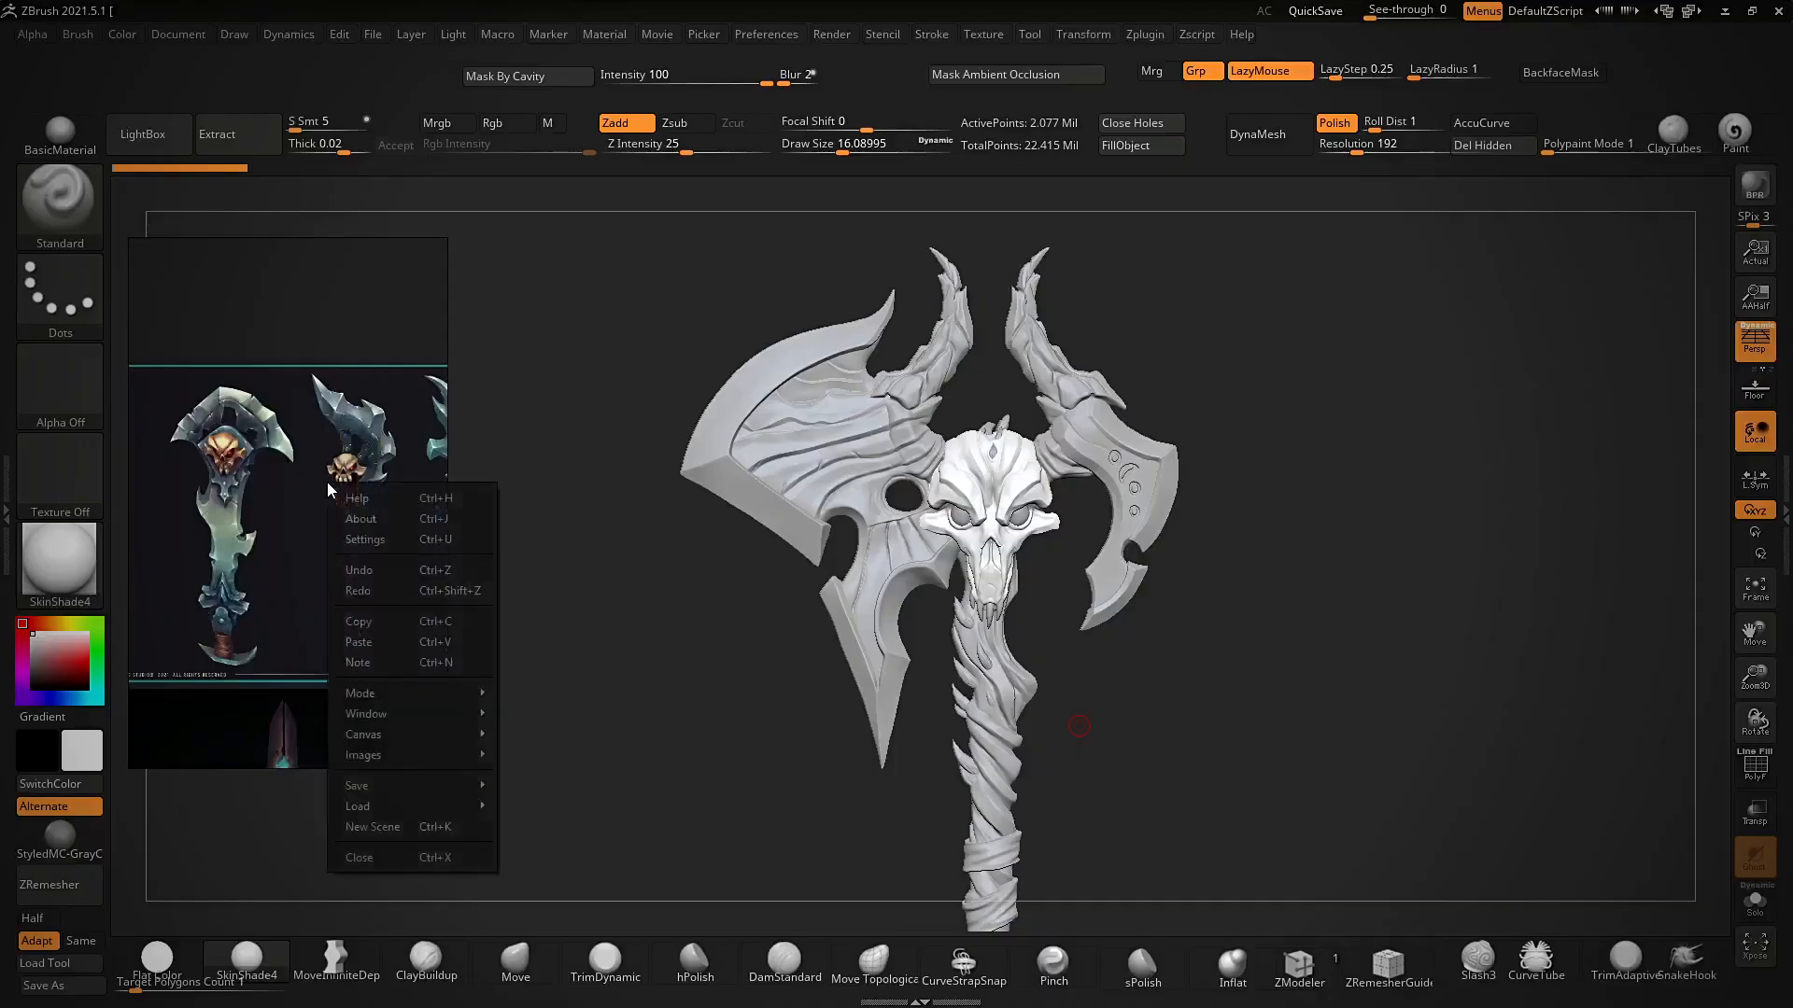
mouse_move(478, 794)
mouse_move(607, 821)
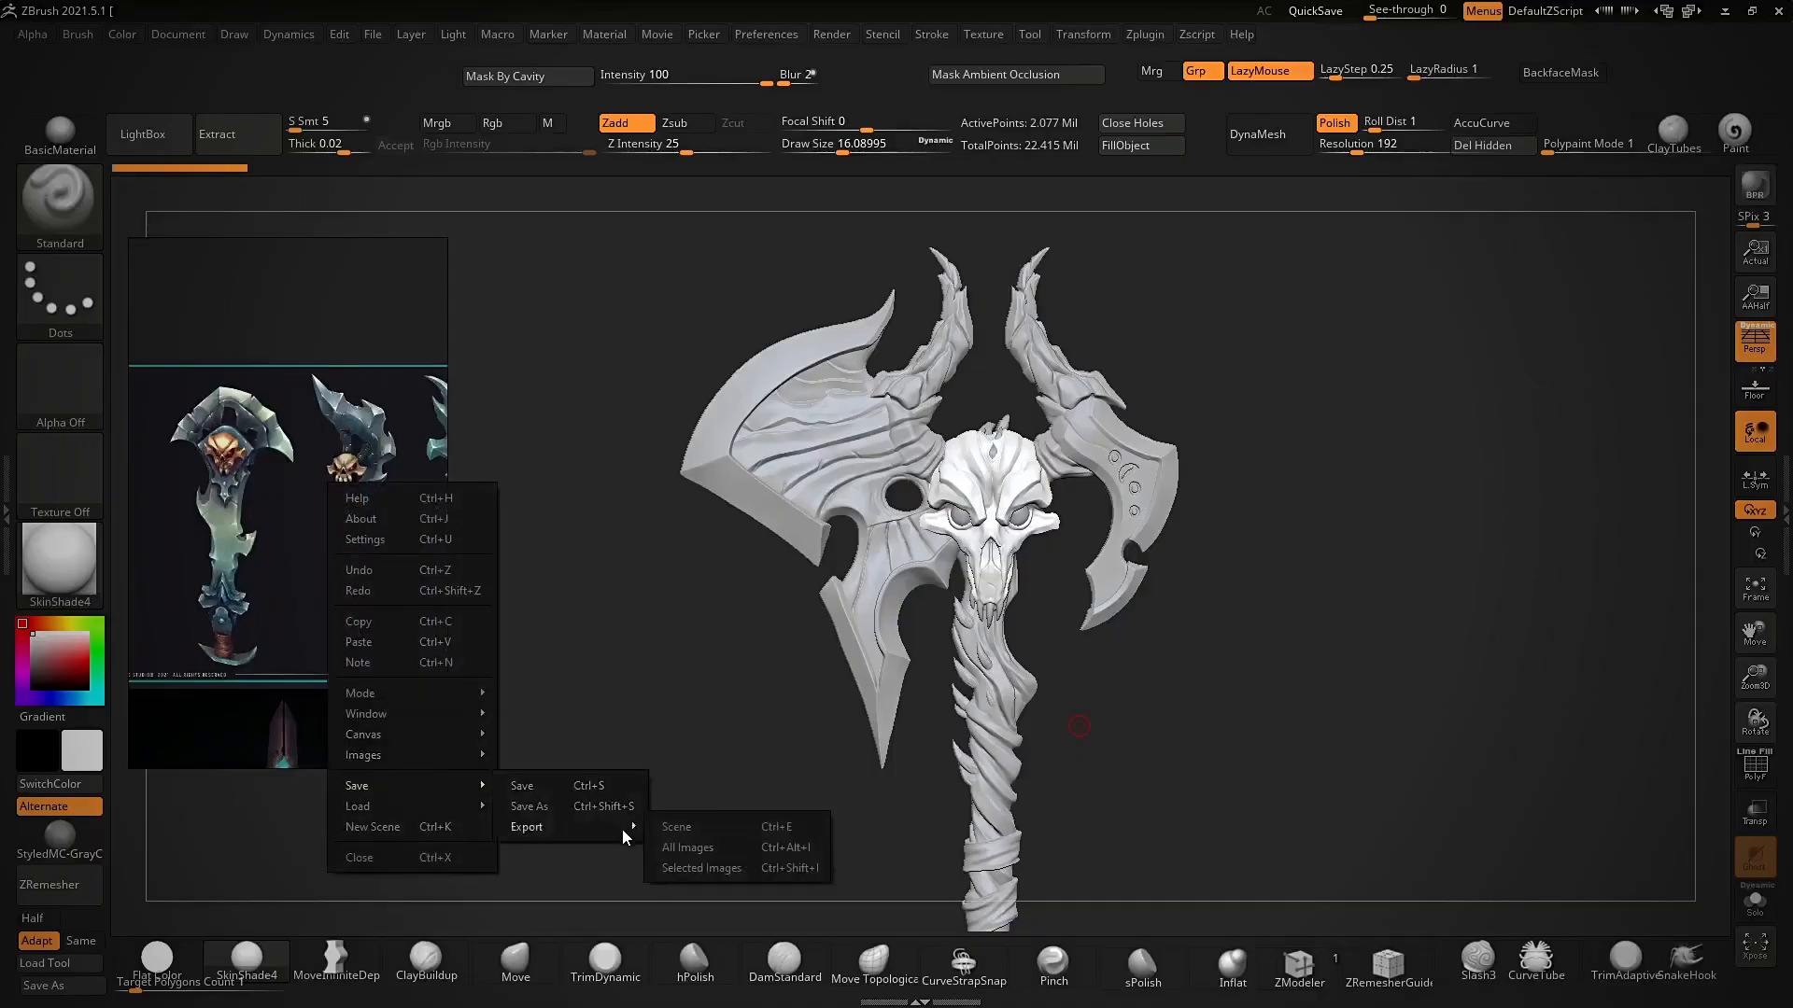
click(702, 877)
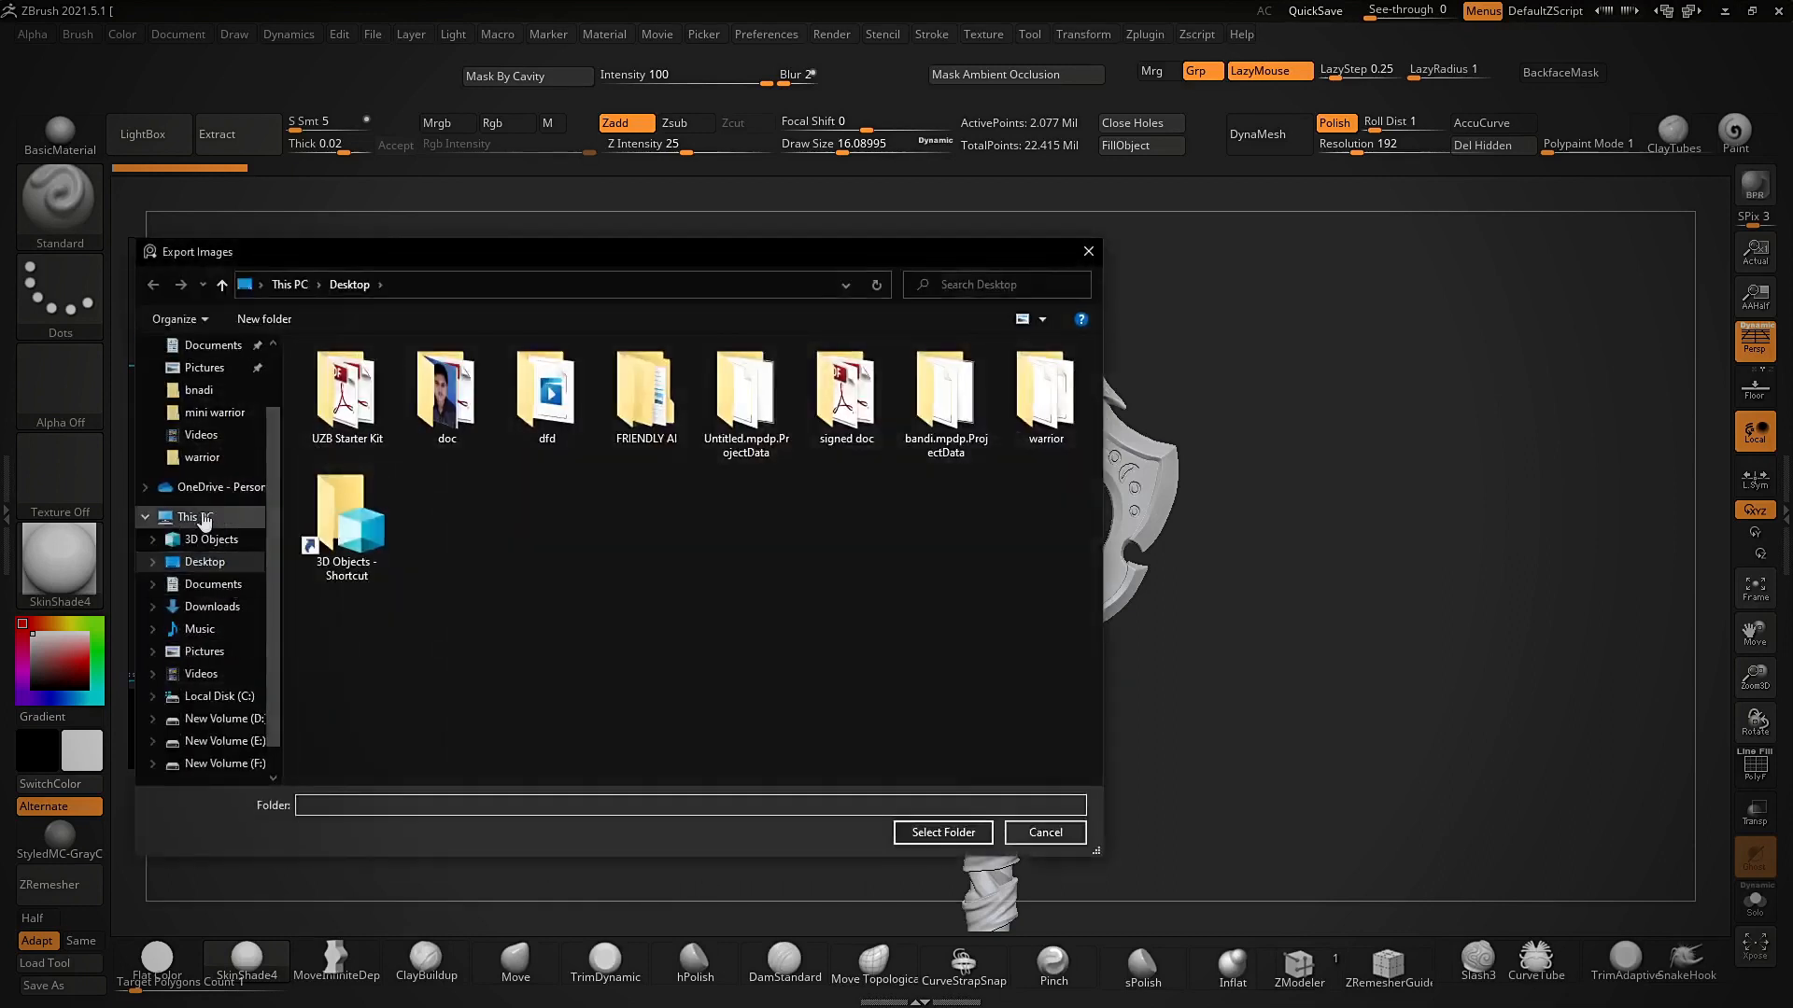
scroll(198, 369, up, 1)
click(943, 832)
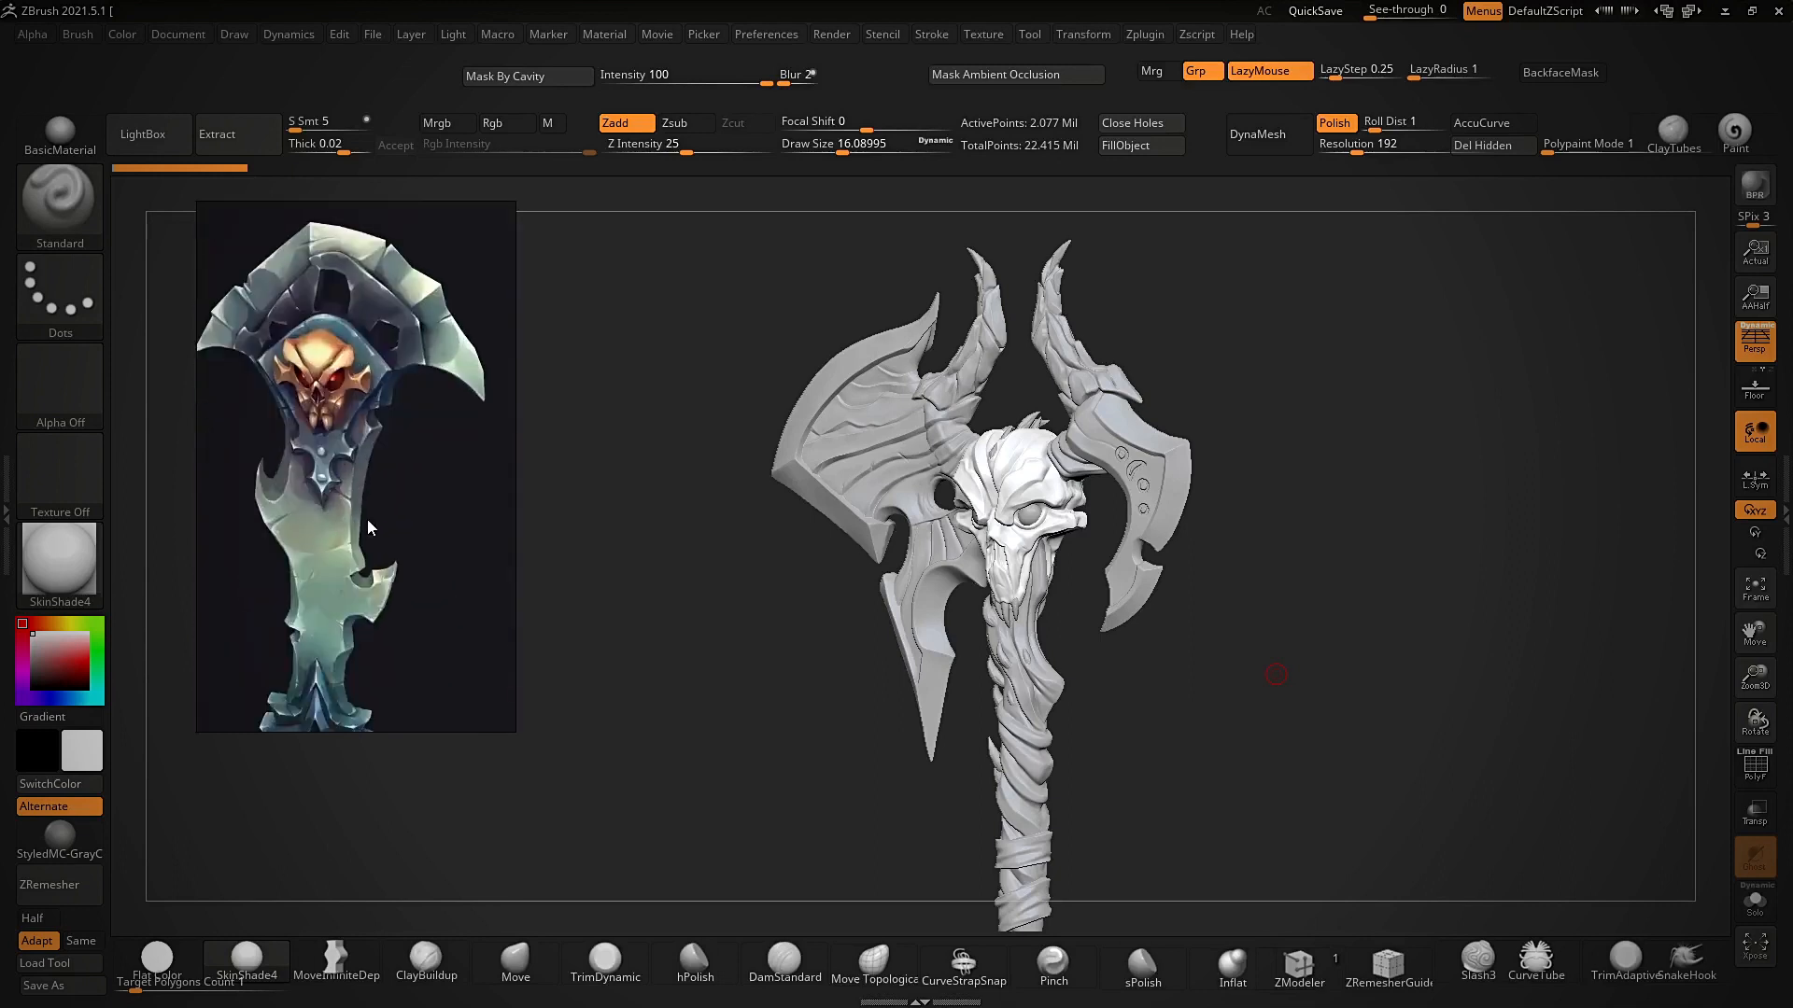
- Import the n-hance-studio-swords-render image as a texture
mouse_move(985, 34)
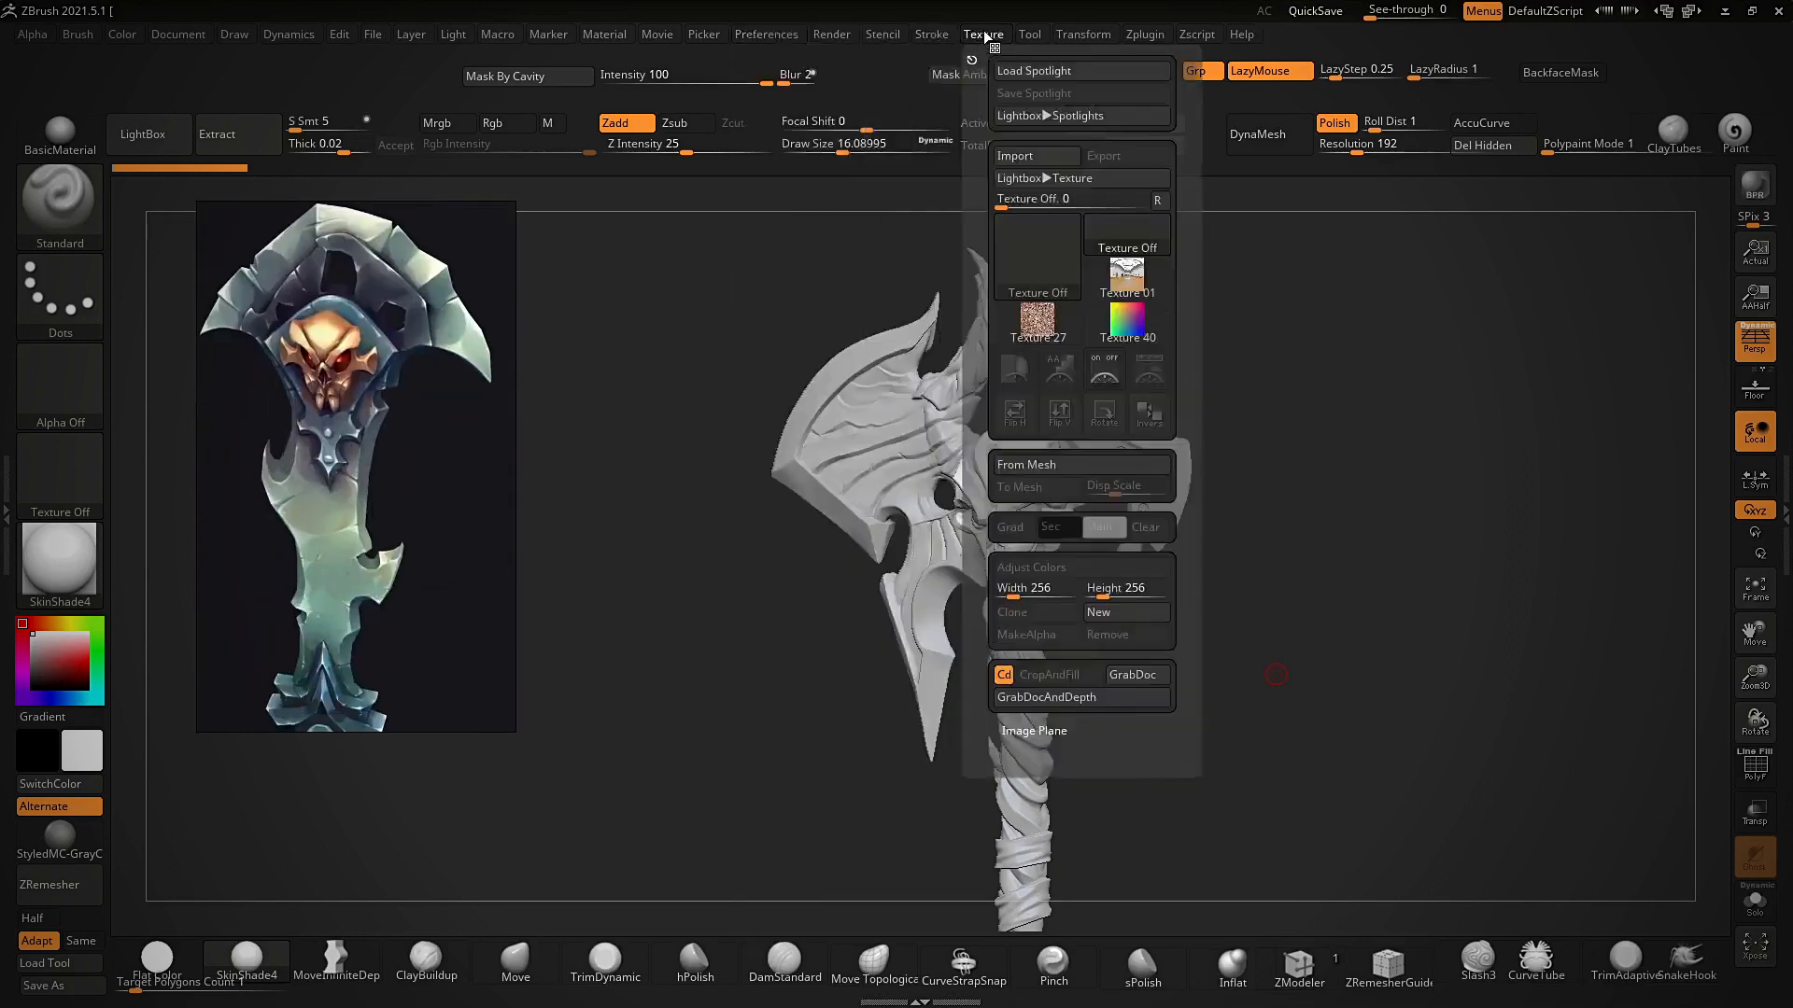
click(1028, 157)
click(621, 565)
scroll(1192, 677, down, 10)
double_click(1360, 729)
- Add the imported swords texture to Spotlight and place it over the axe on the canvas
mouse_move(986, 37)
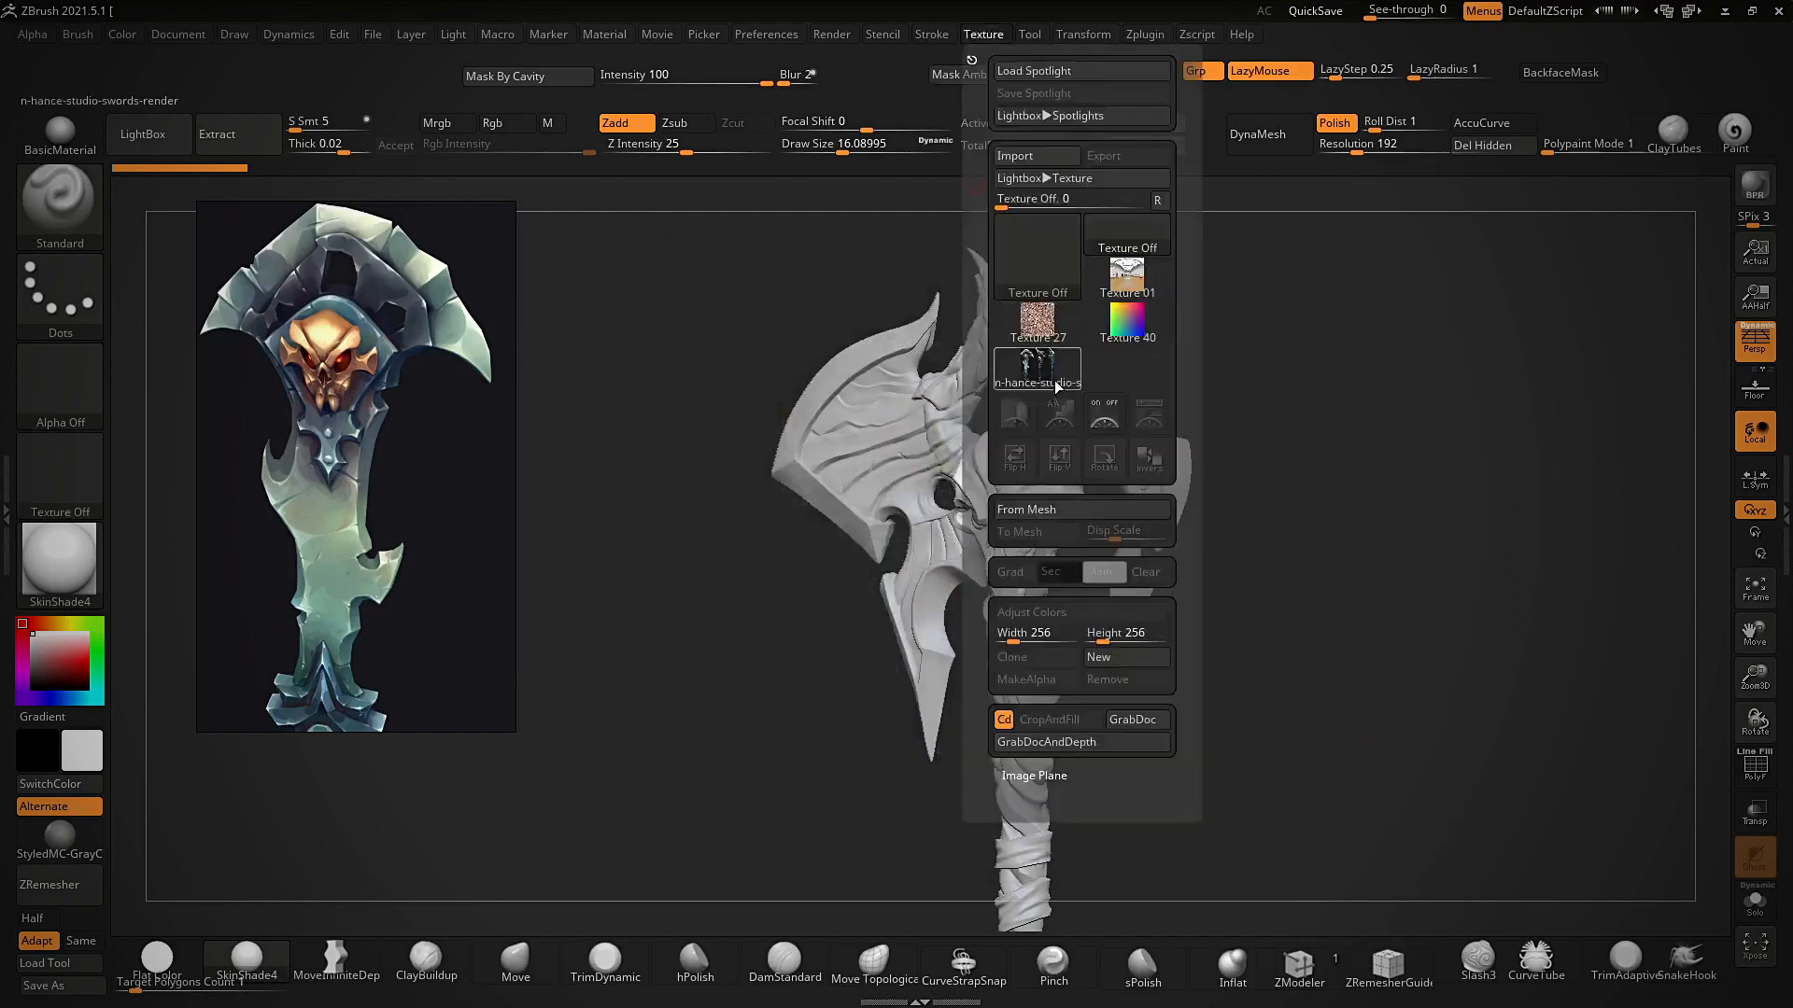
click(1023, 378)
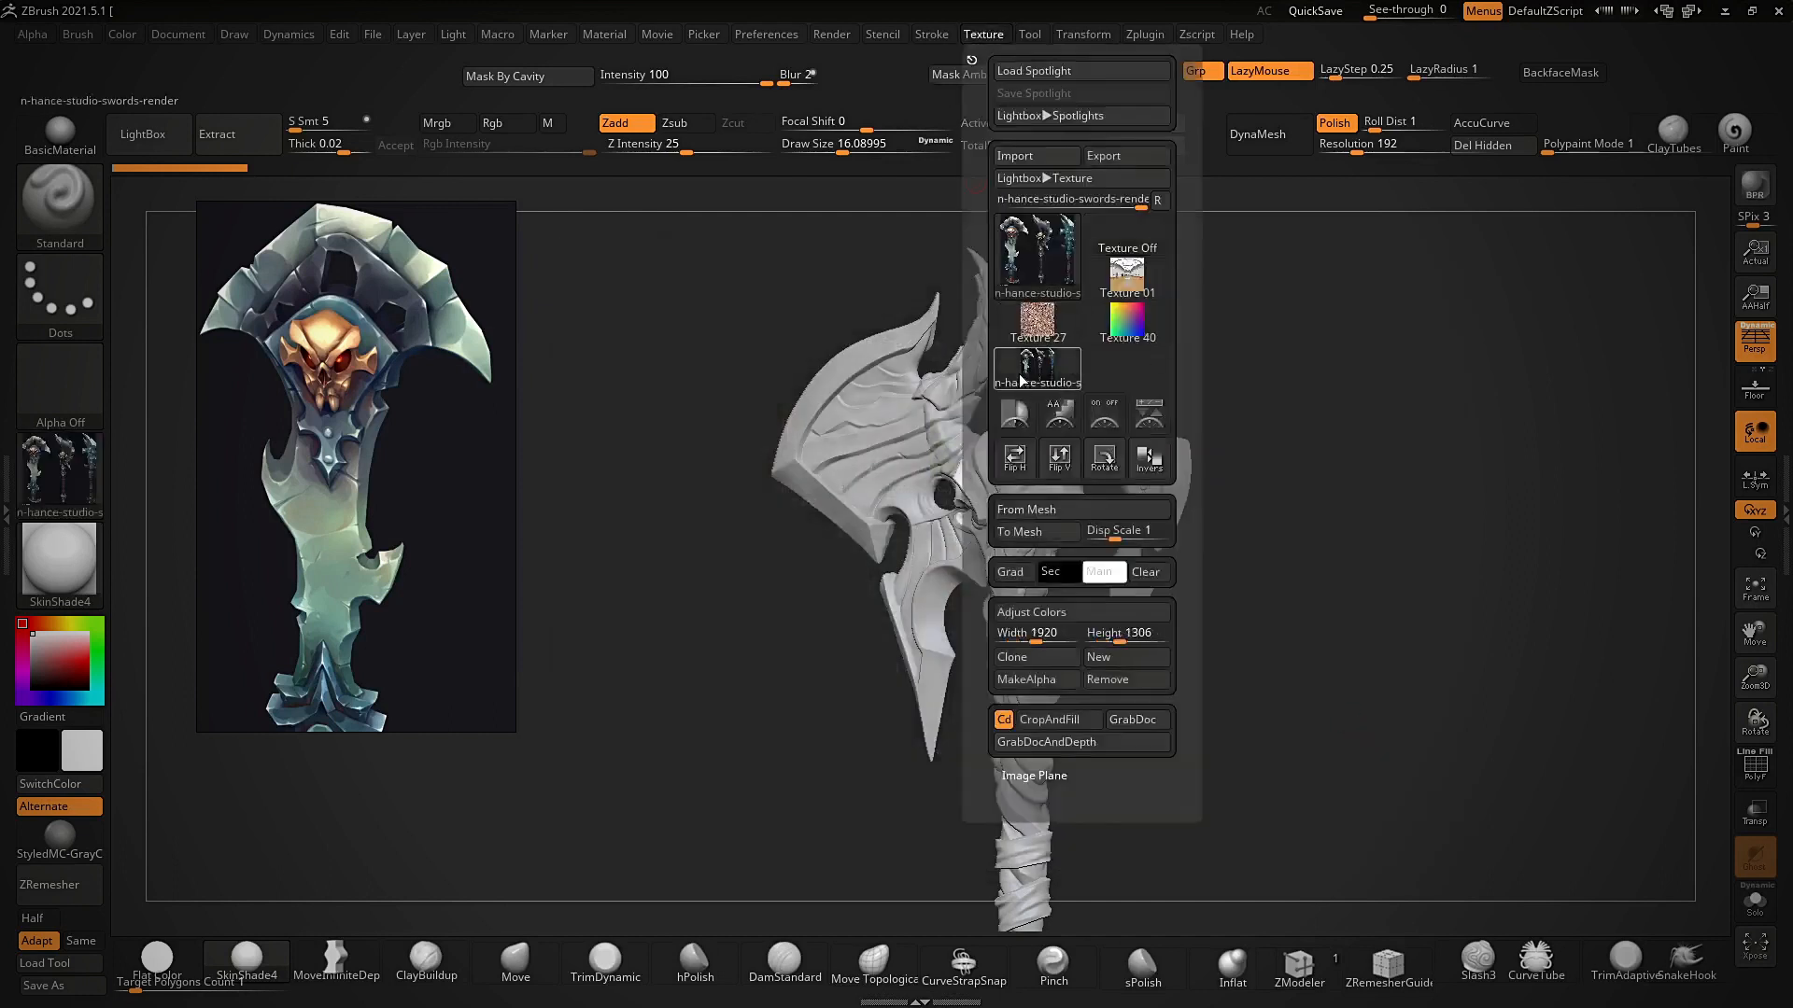
click(1142, 407)
drag(693, 332, 1092, 334)
drag(803, 745, 821, 711)
drag(659, 429, 777, 465)
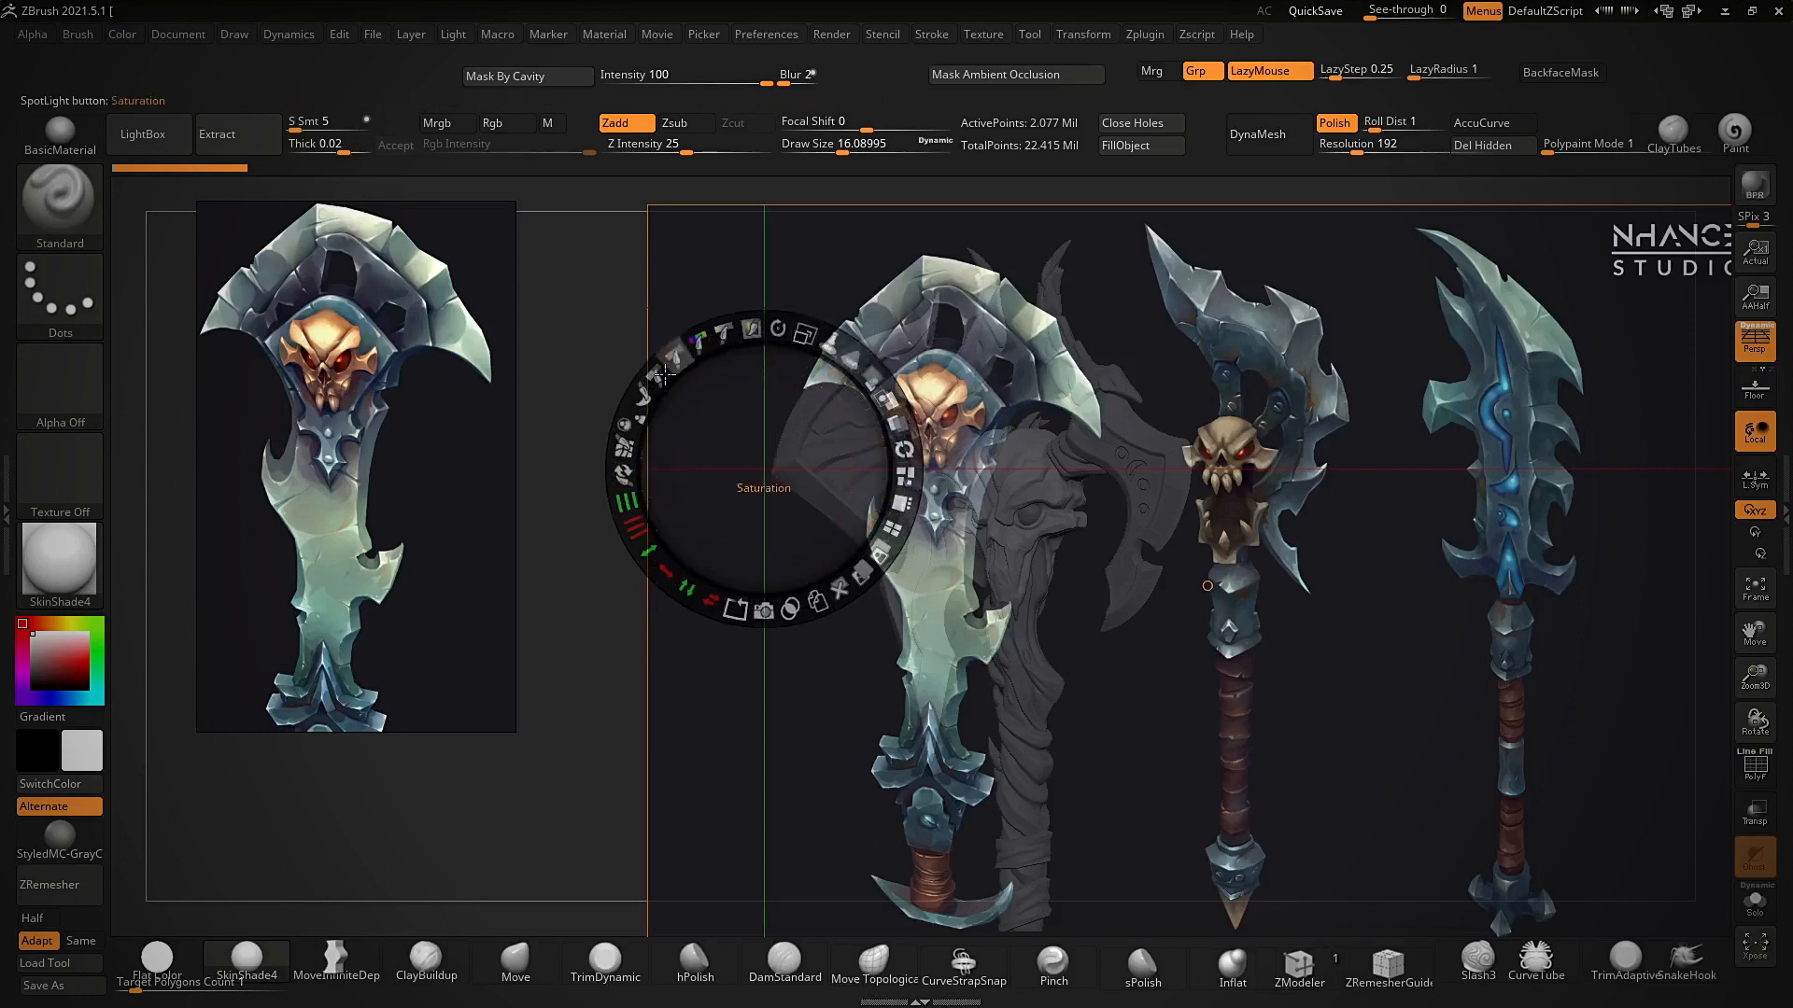
- Enlarge and reposition the Spotlight image so the first sword's skull and blade fill the canvas
drag(868, 375, 879, 553)
drag(1031, 727, 1023, 668)
drag(1057, 533, 1135, 584)
drag(825, 465, 928, 744)
drag(920, 613, 742, 331)
click(1227, 542)
drag(1213, 561, 1168, 628)
drag(948, 699, 950, 681)
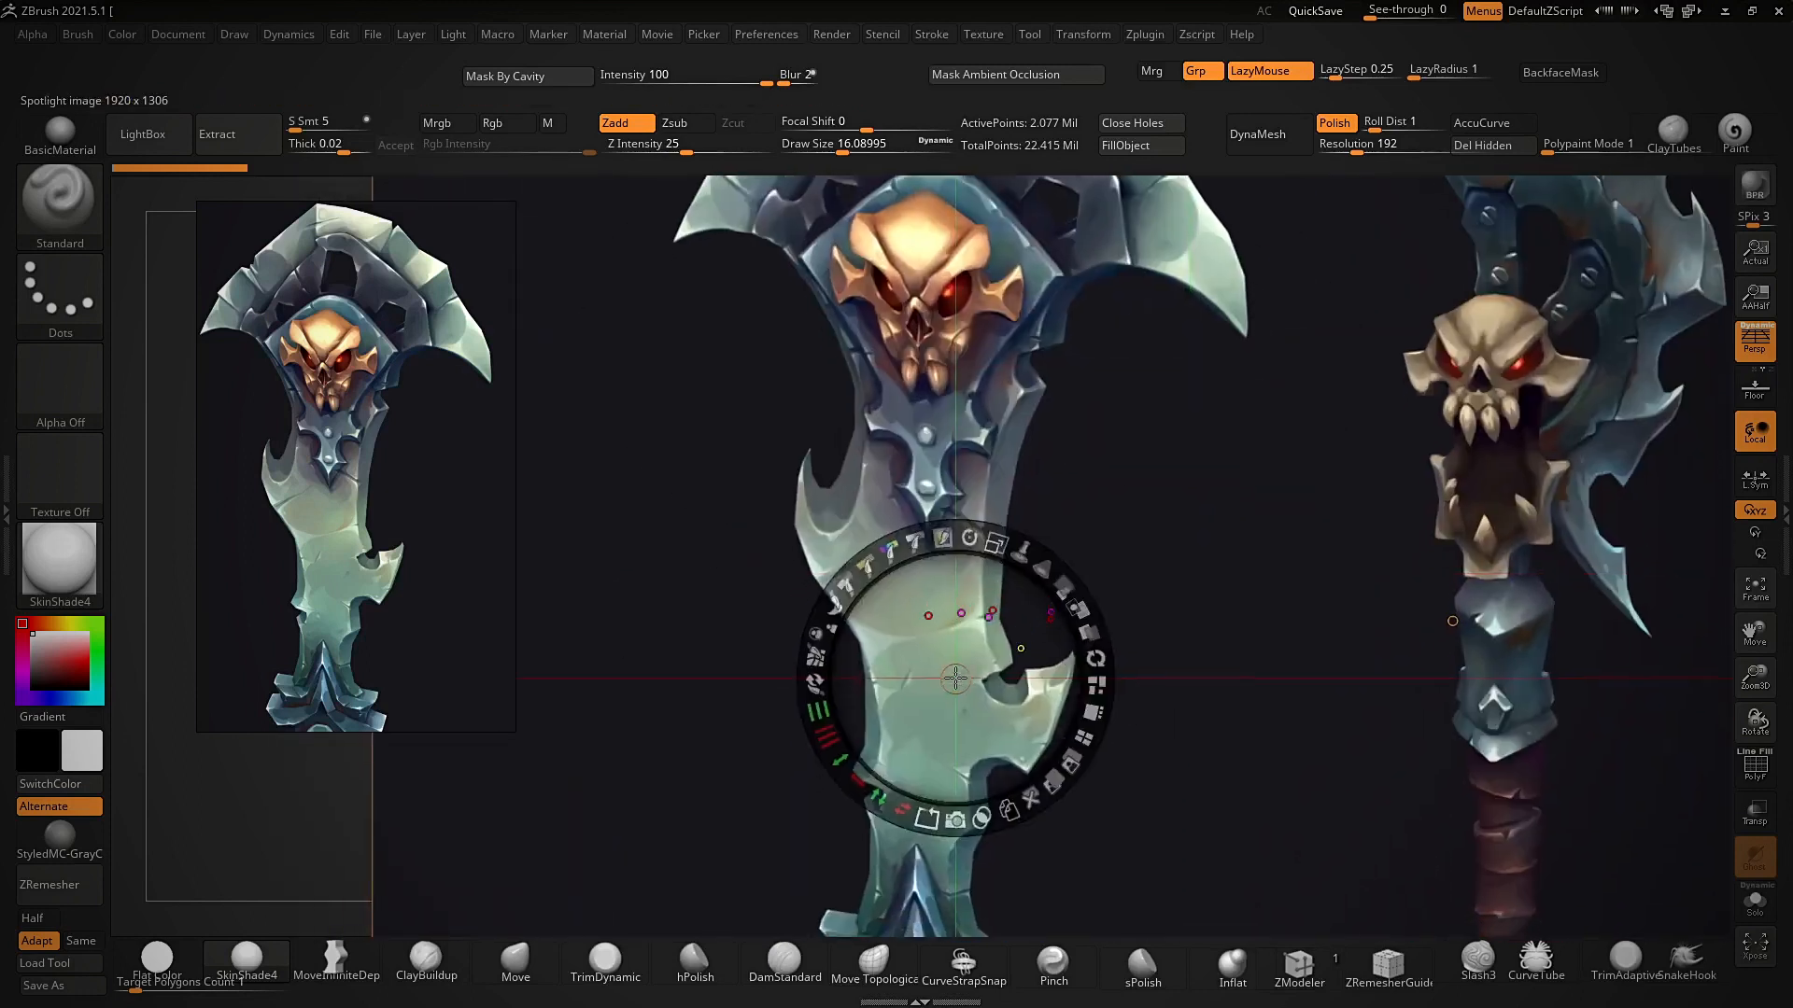
- Examine the colours of the first sword's skull, blade and handle in Spotlight and compare them on the axe
drag(1264, 585, 1256, 602)
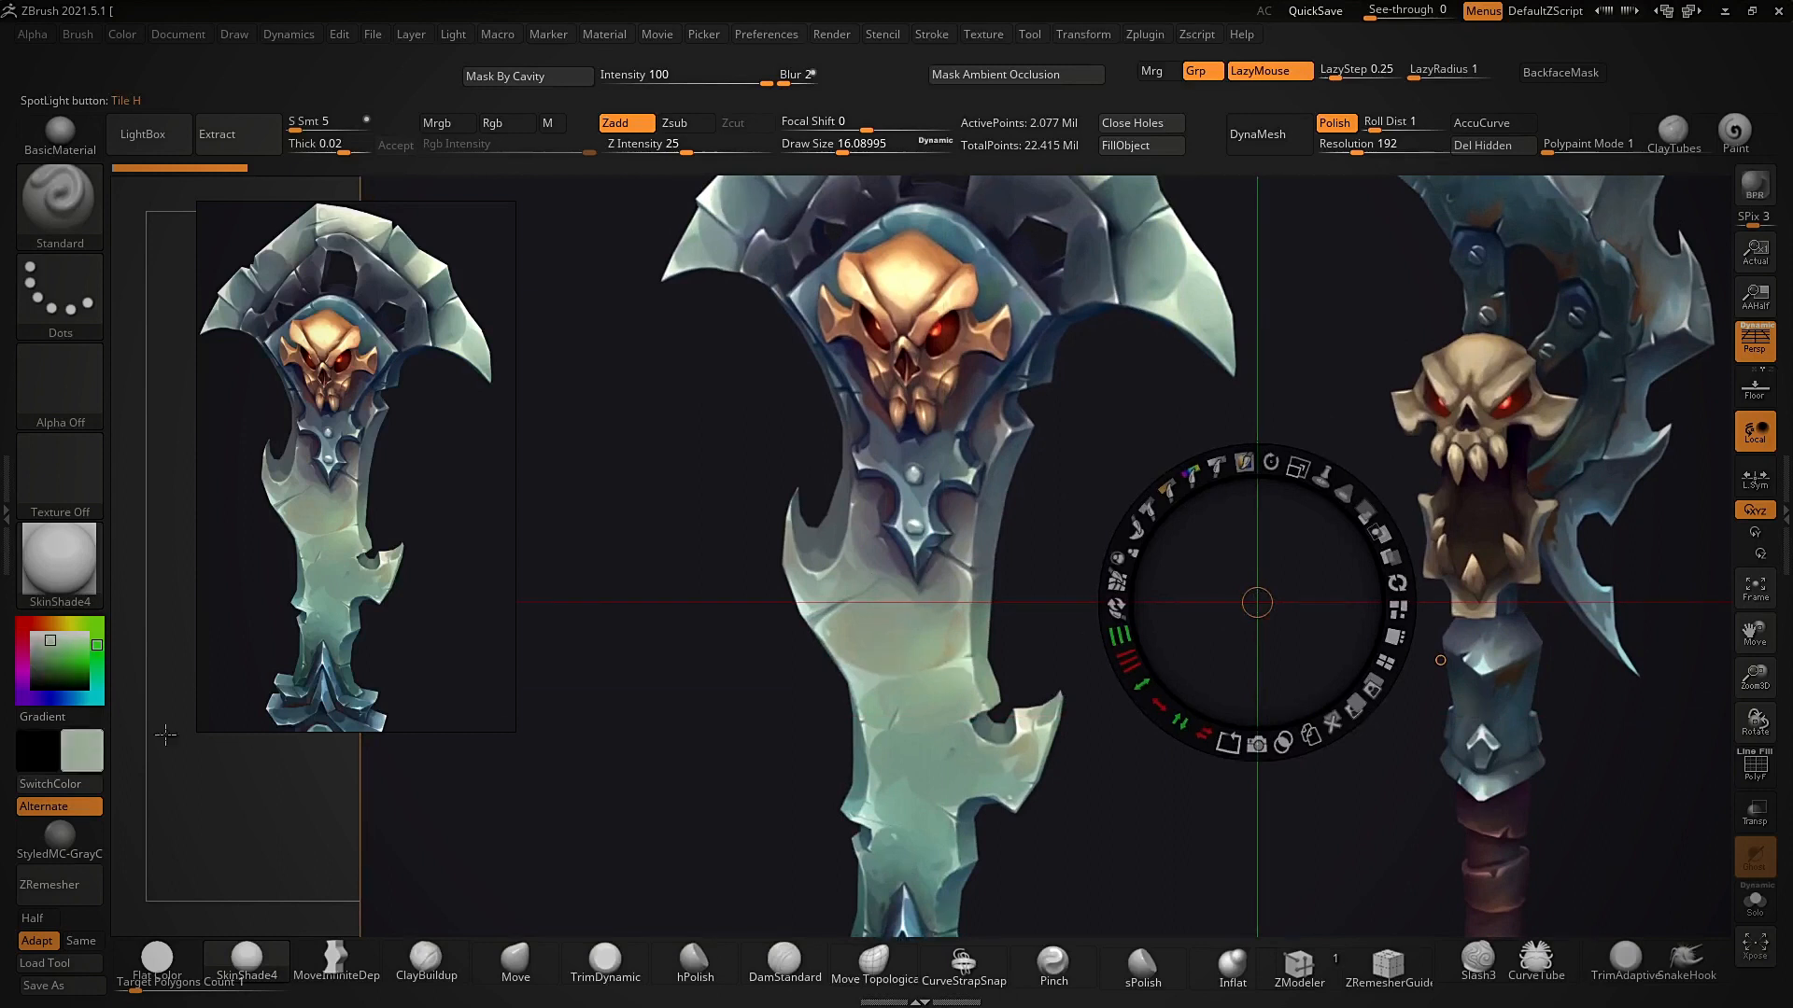
drag(1130, 309, 1110, 522)
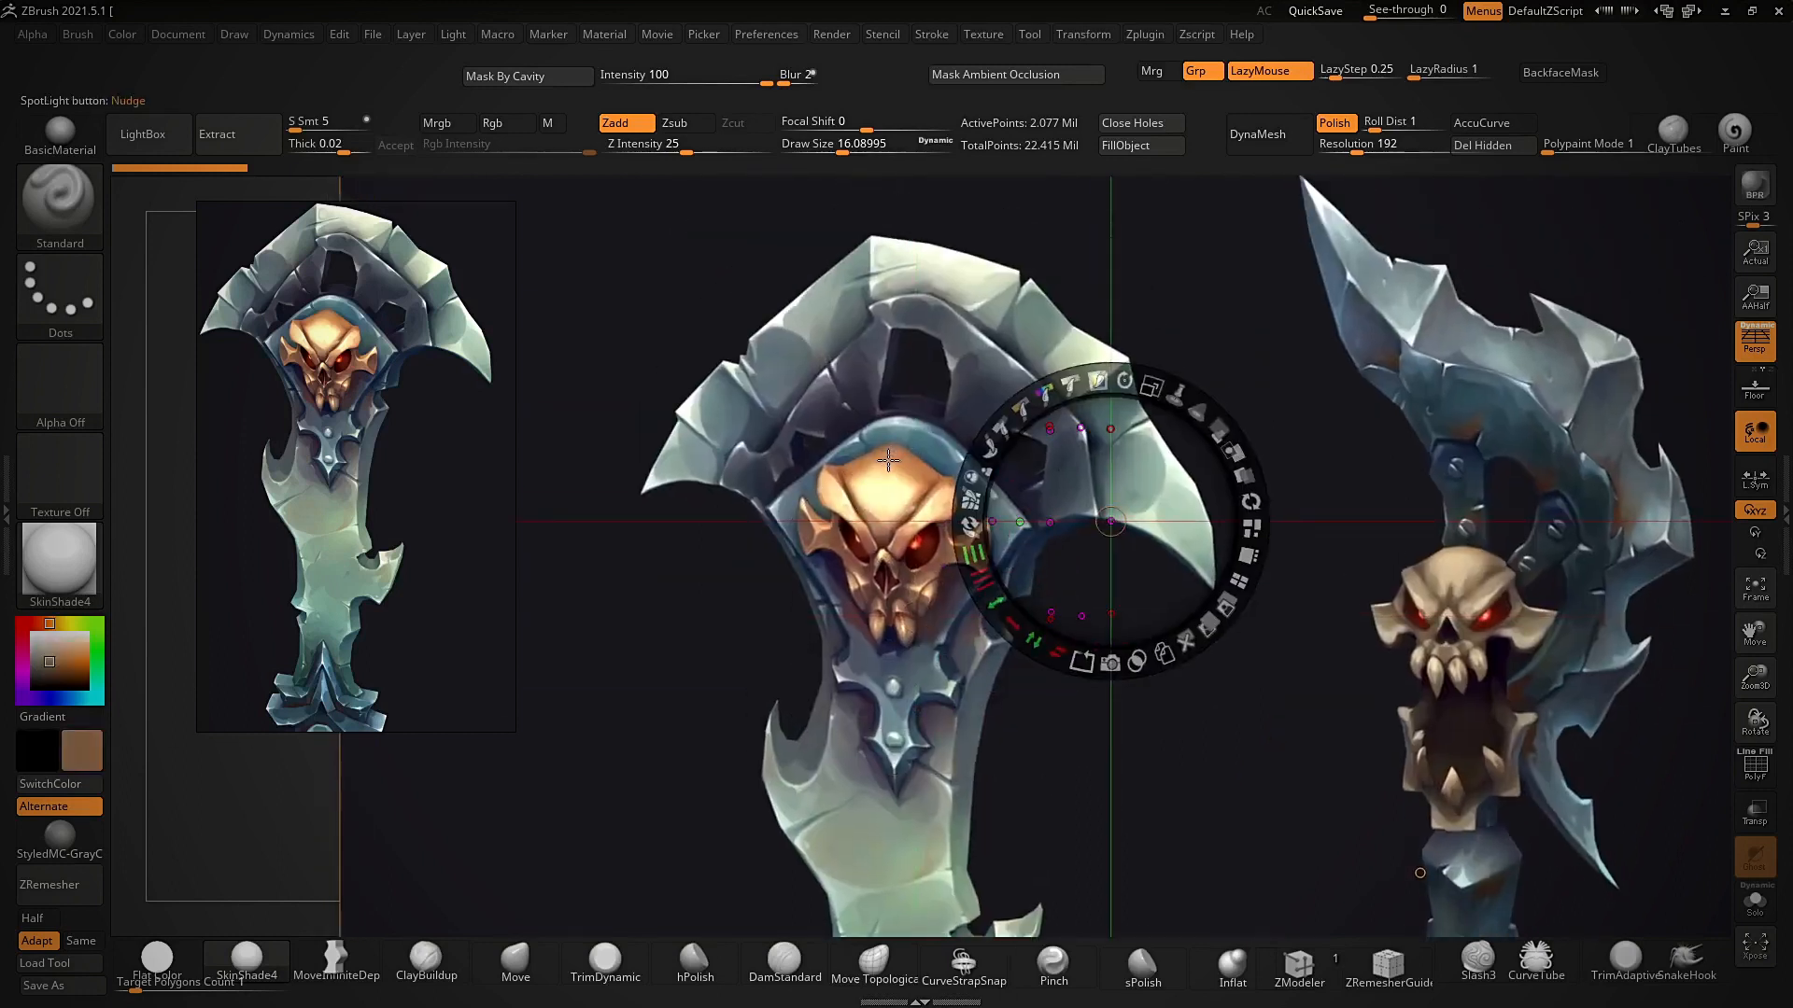
drag(986, 763, 962, 443)
drag(918, 782, 888, 554)
drag(1163, 596, 1154, 526)
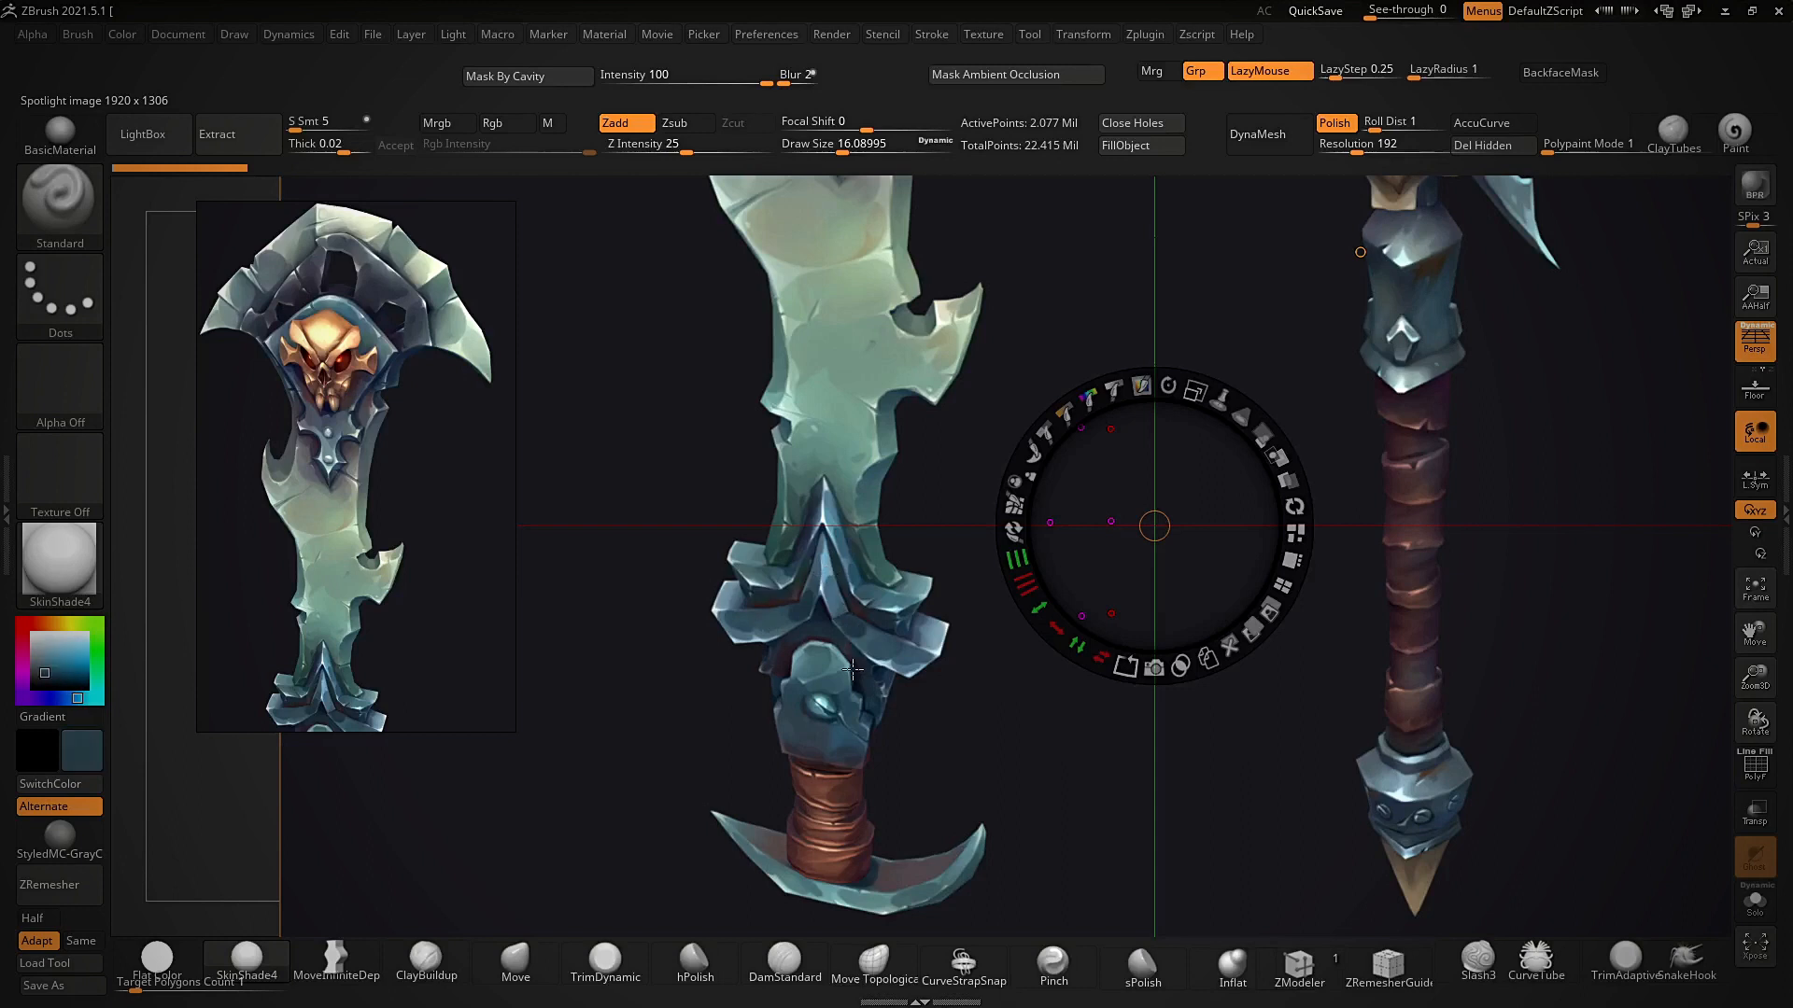
key(shift+z)
key(shift+z)
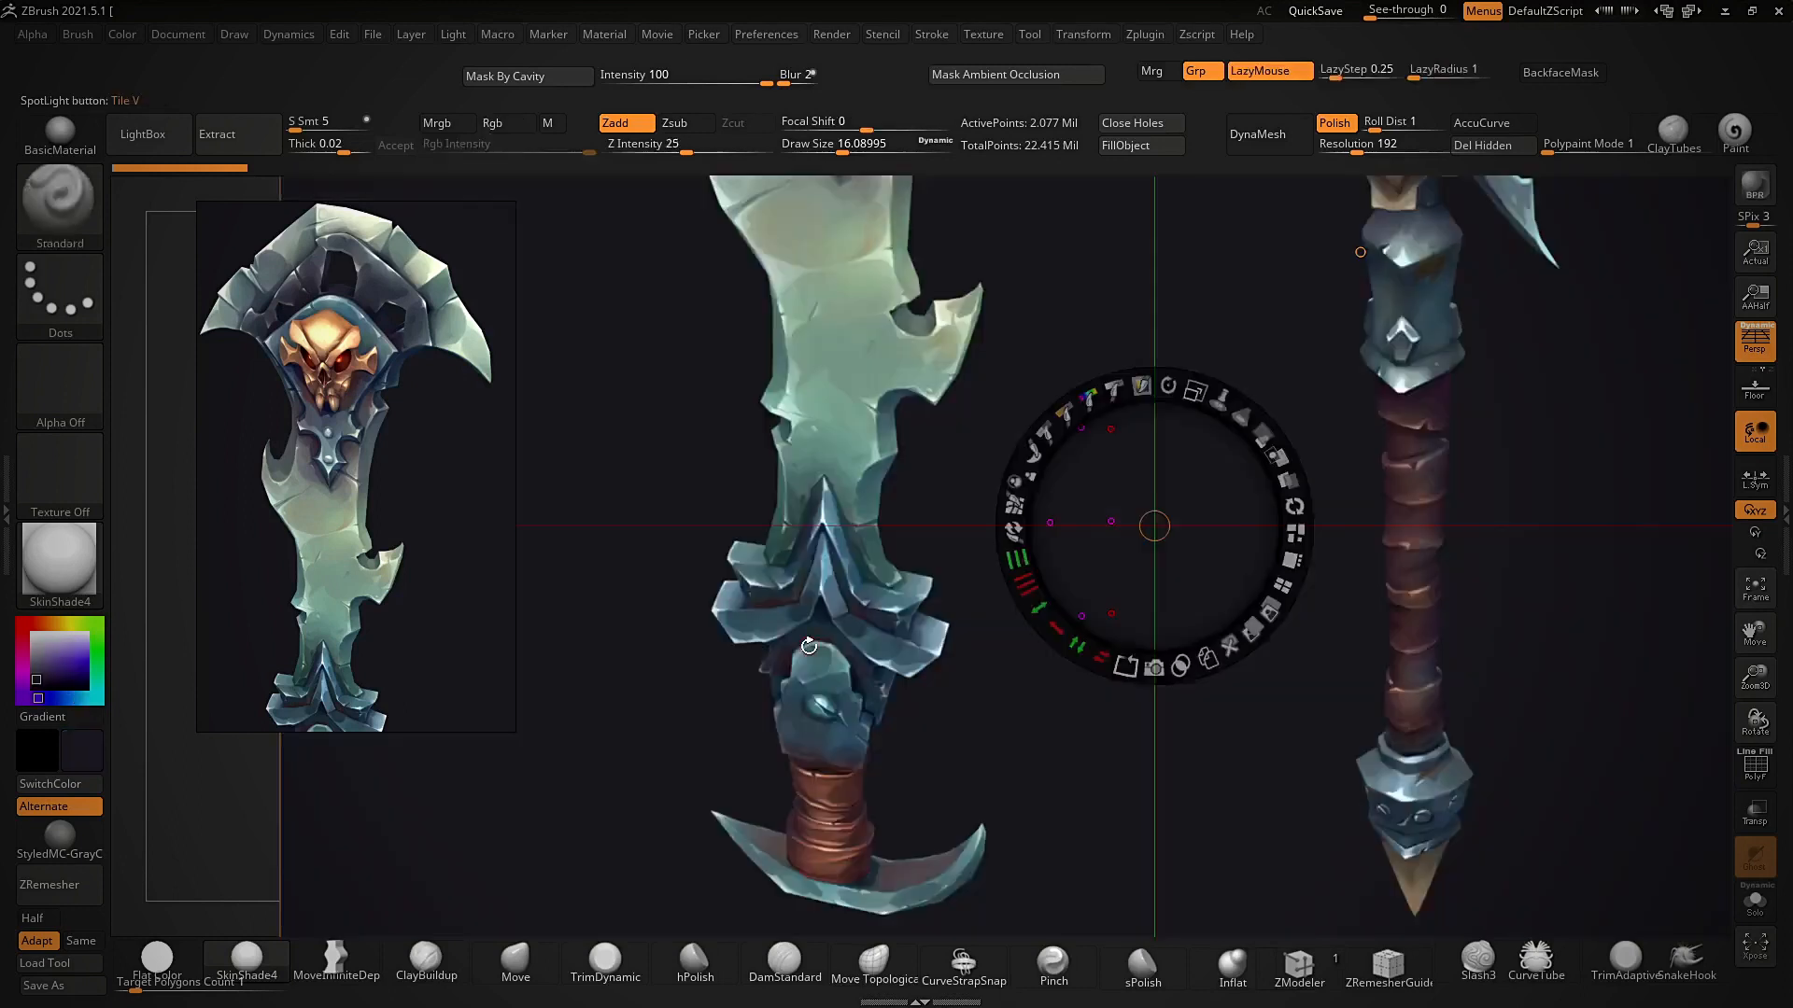
key(shift+z)
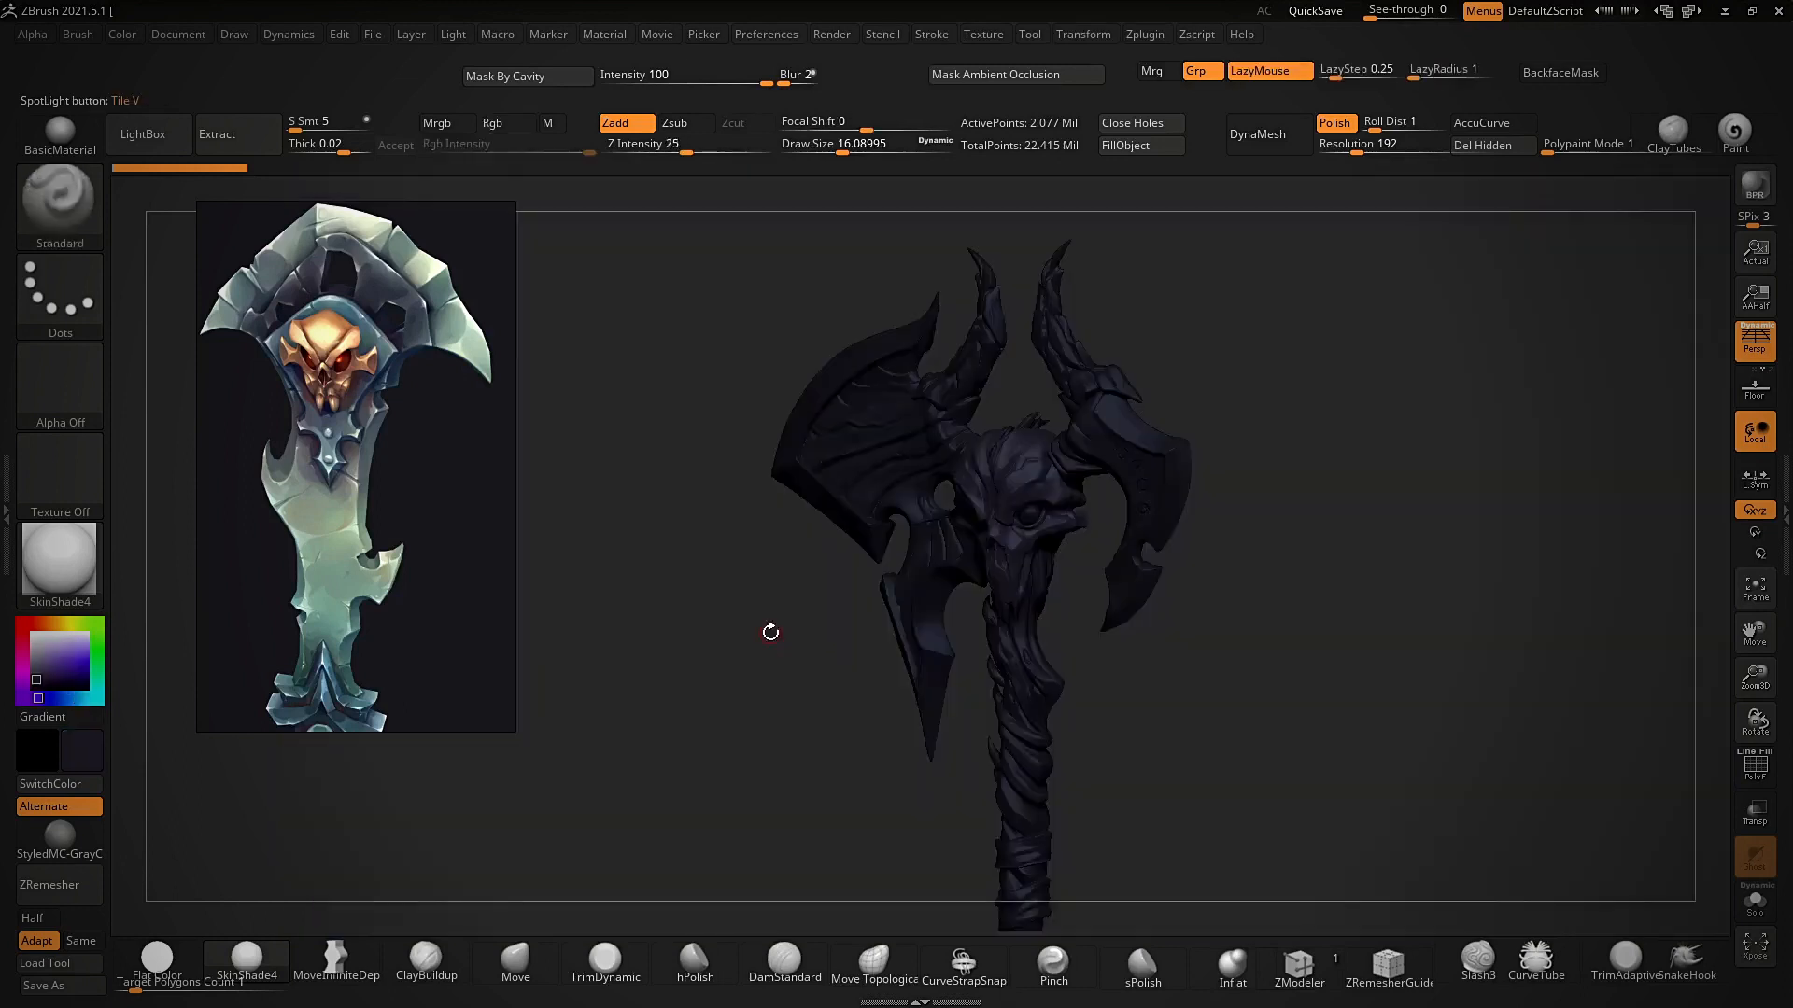
key(shift+z)
- Enlarge the Spotlight image around the first sword's guard and sample its dark blue metal colour
drag(1381, 596, 1136, 625)
drag(903, 849, 1028, 768)
drag(643, 804, 749, 779)
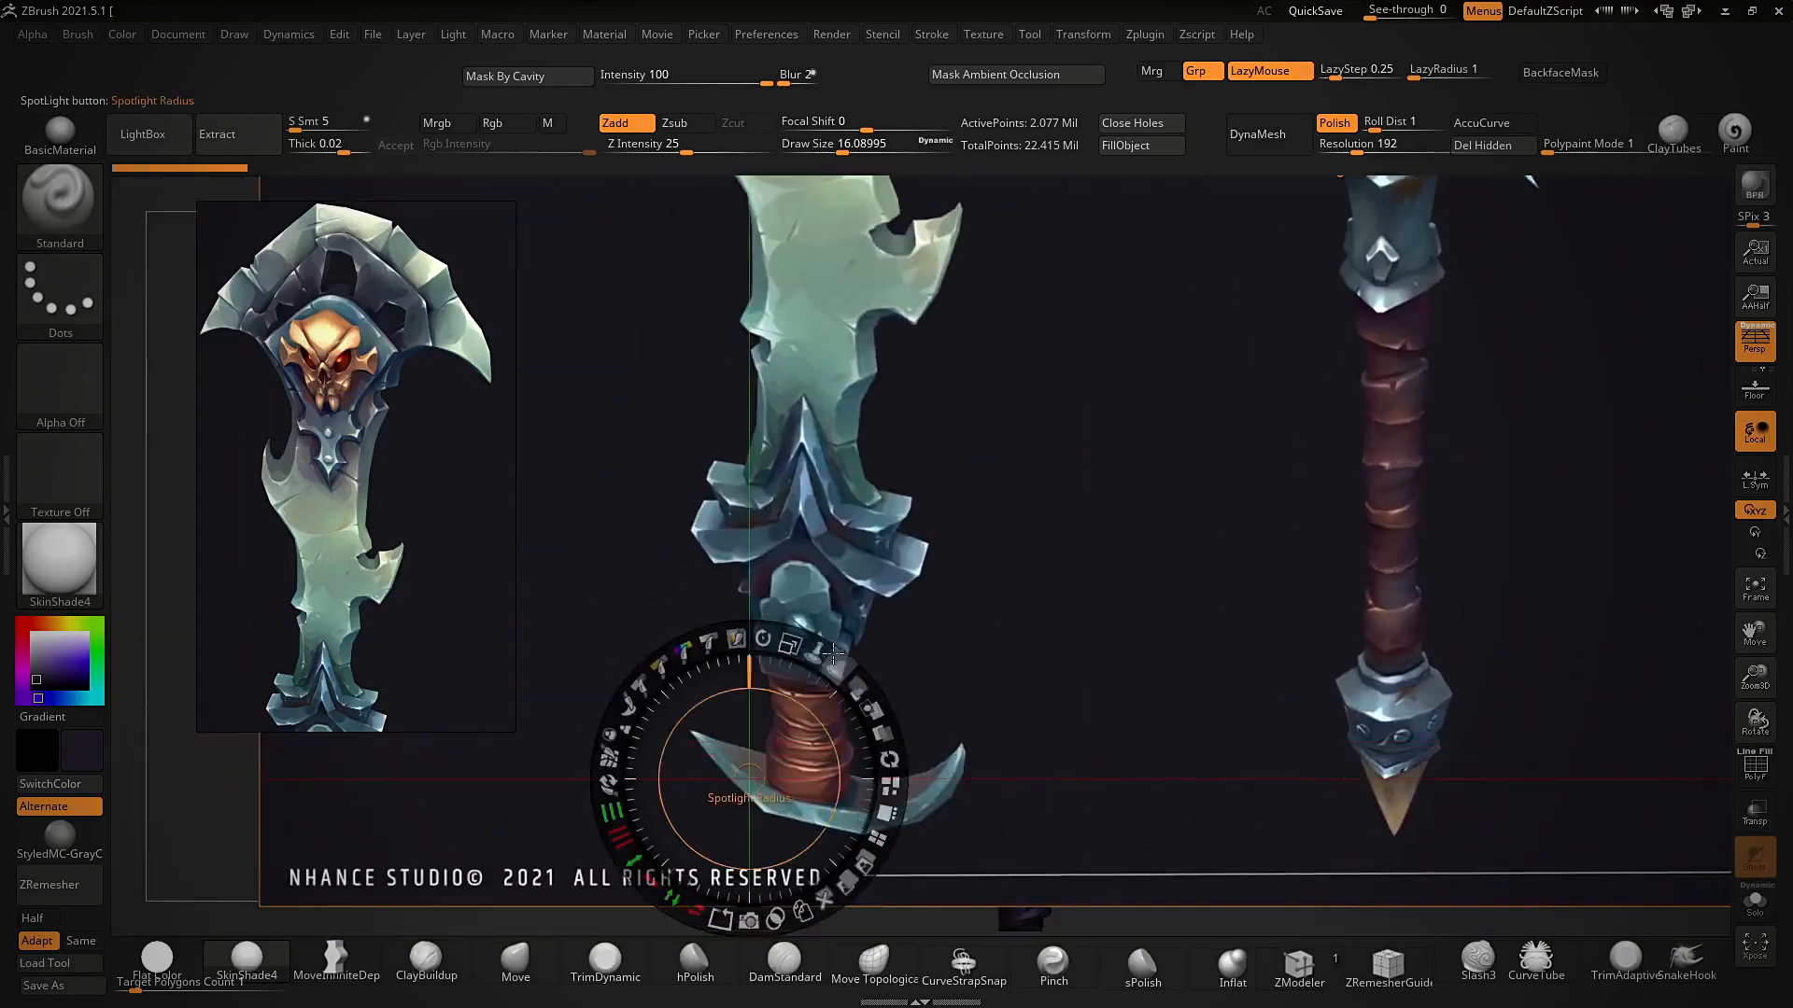
drag(791, 645, 936, 650)
drag(1149, 524, 1089, 794)
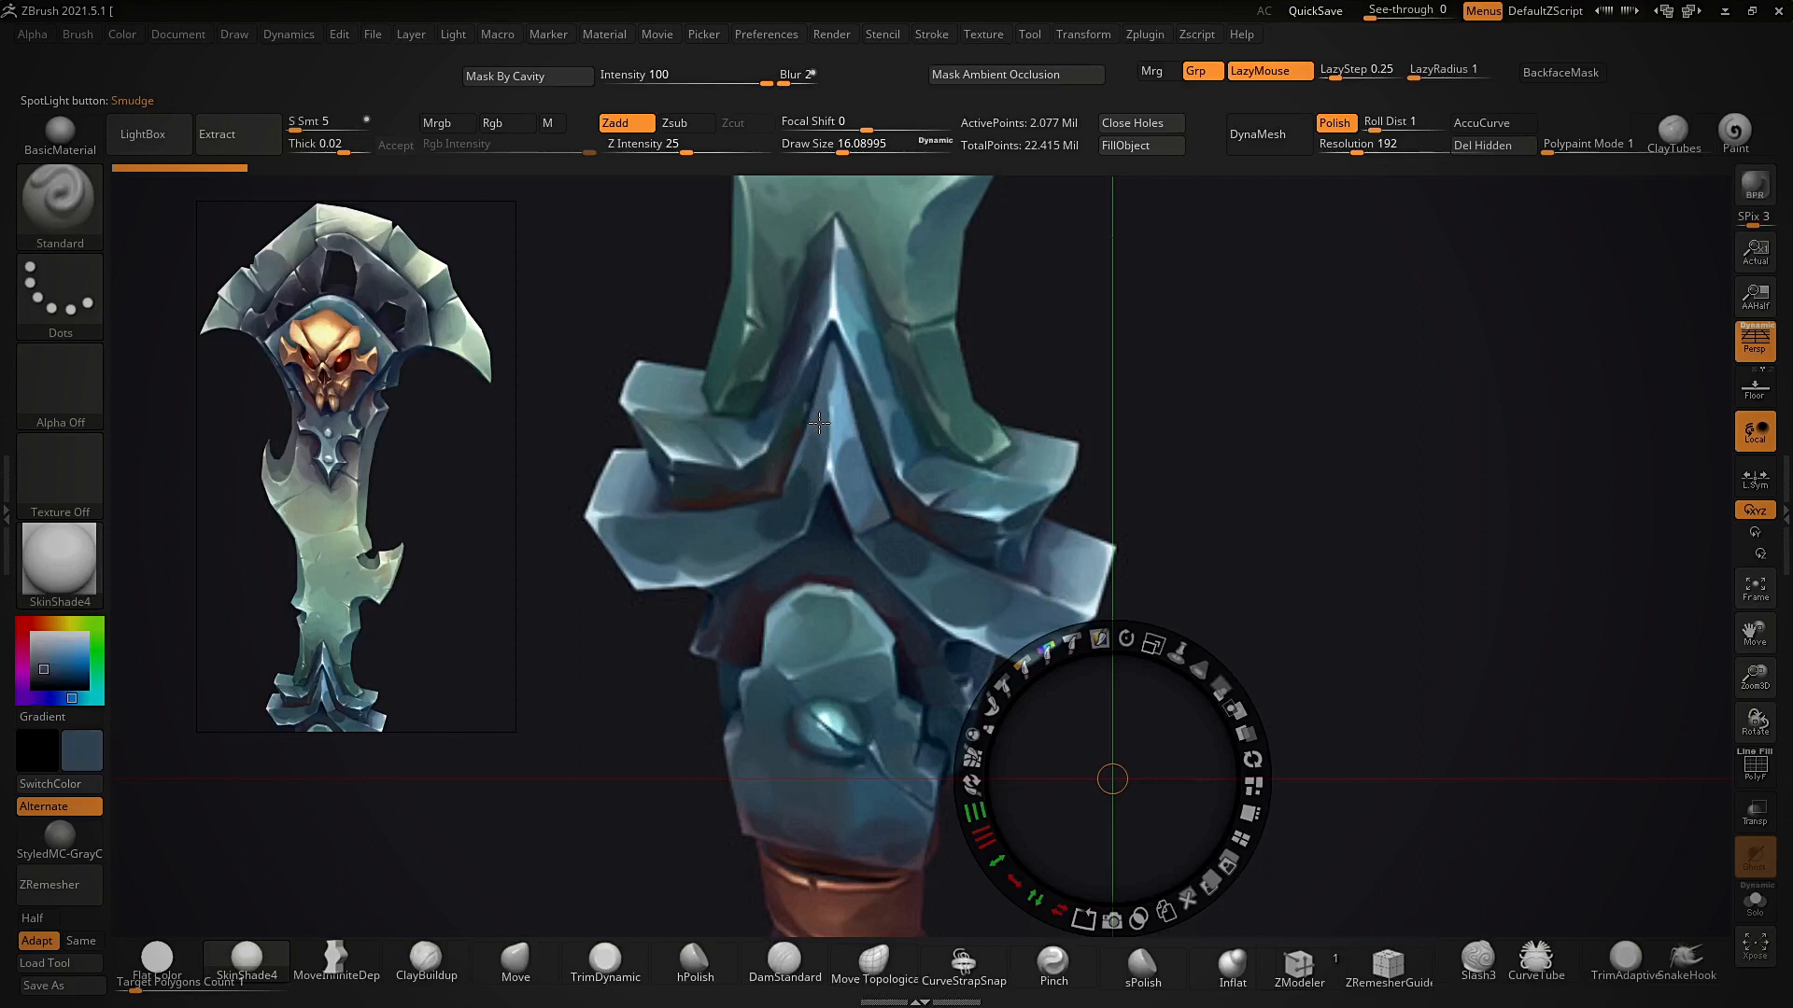
- Hide the Spotlight image and select the axe's blade-edge subtool
key(shift+z)
alt+click(1103, 428)
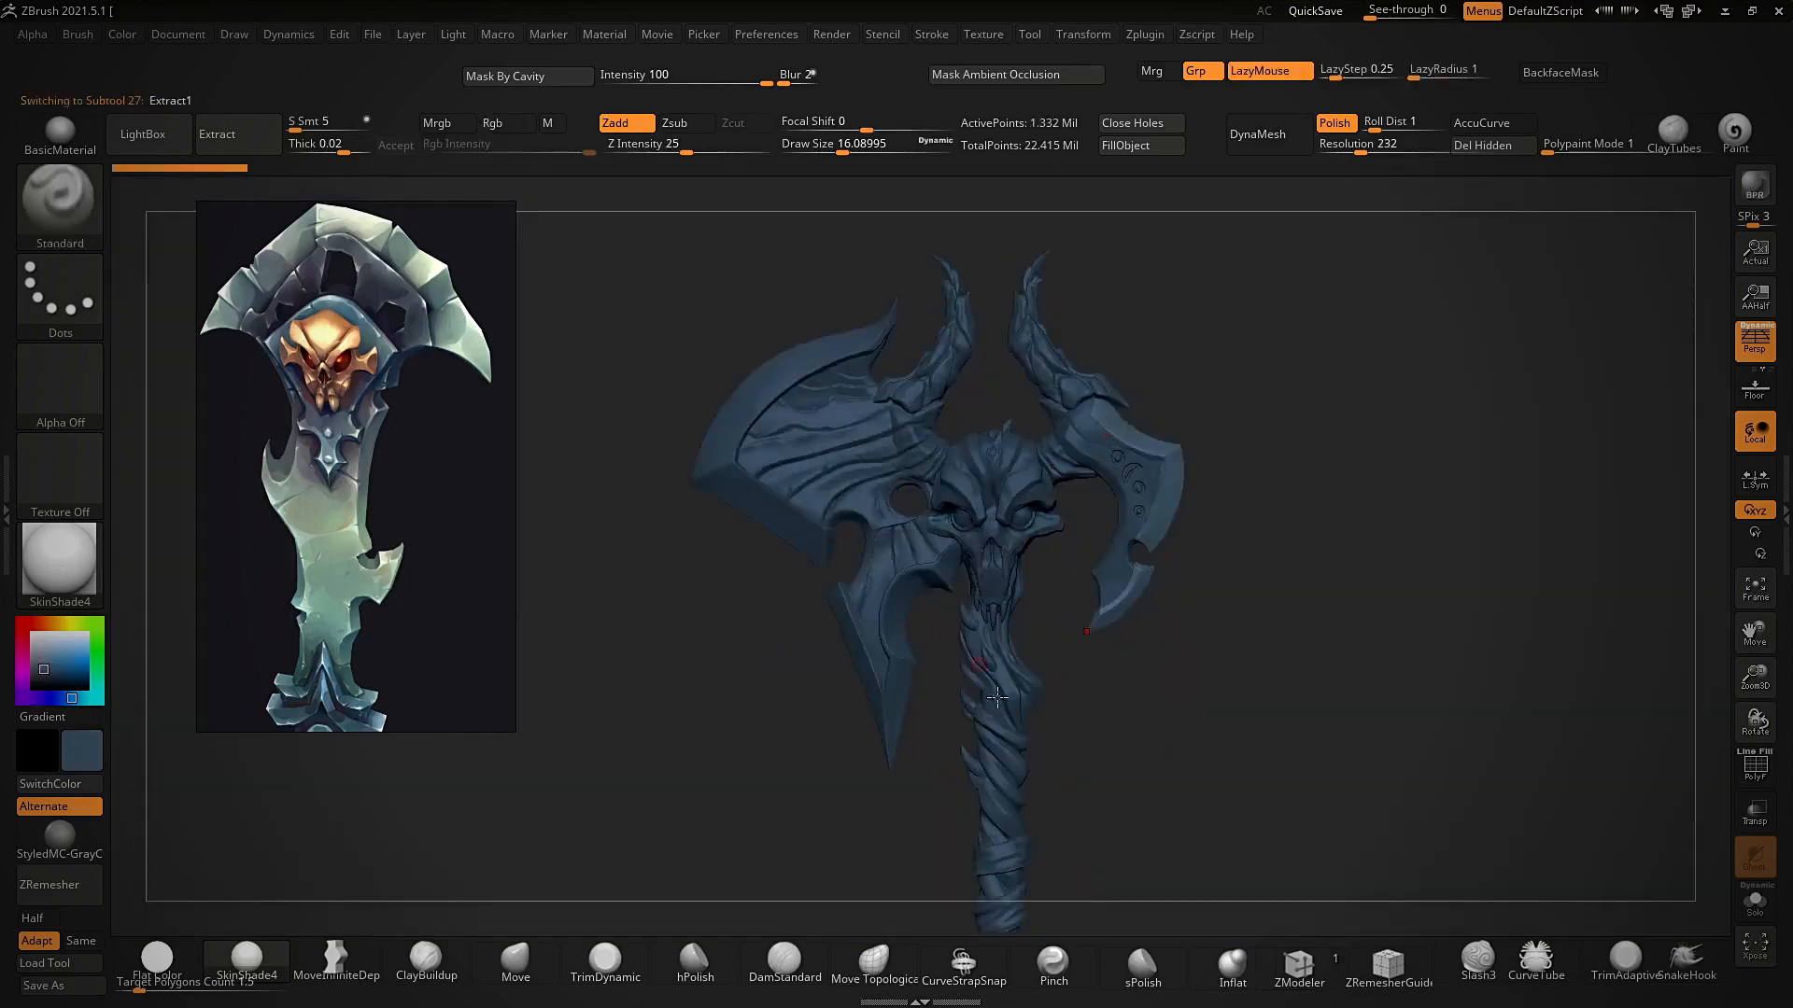
key(f)
drag(1127, 656, 1236, 709)
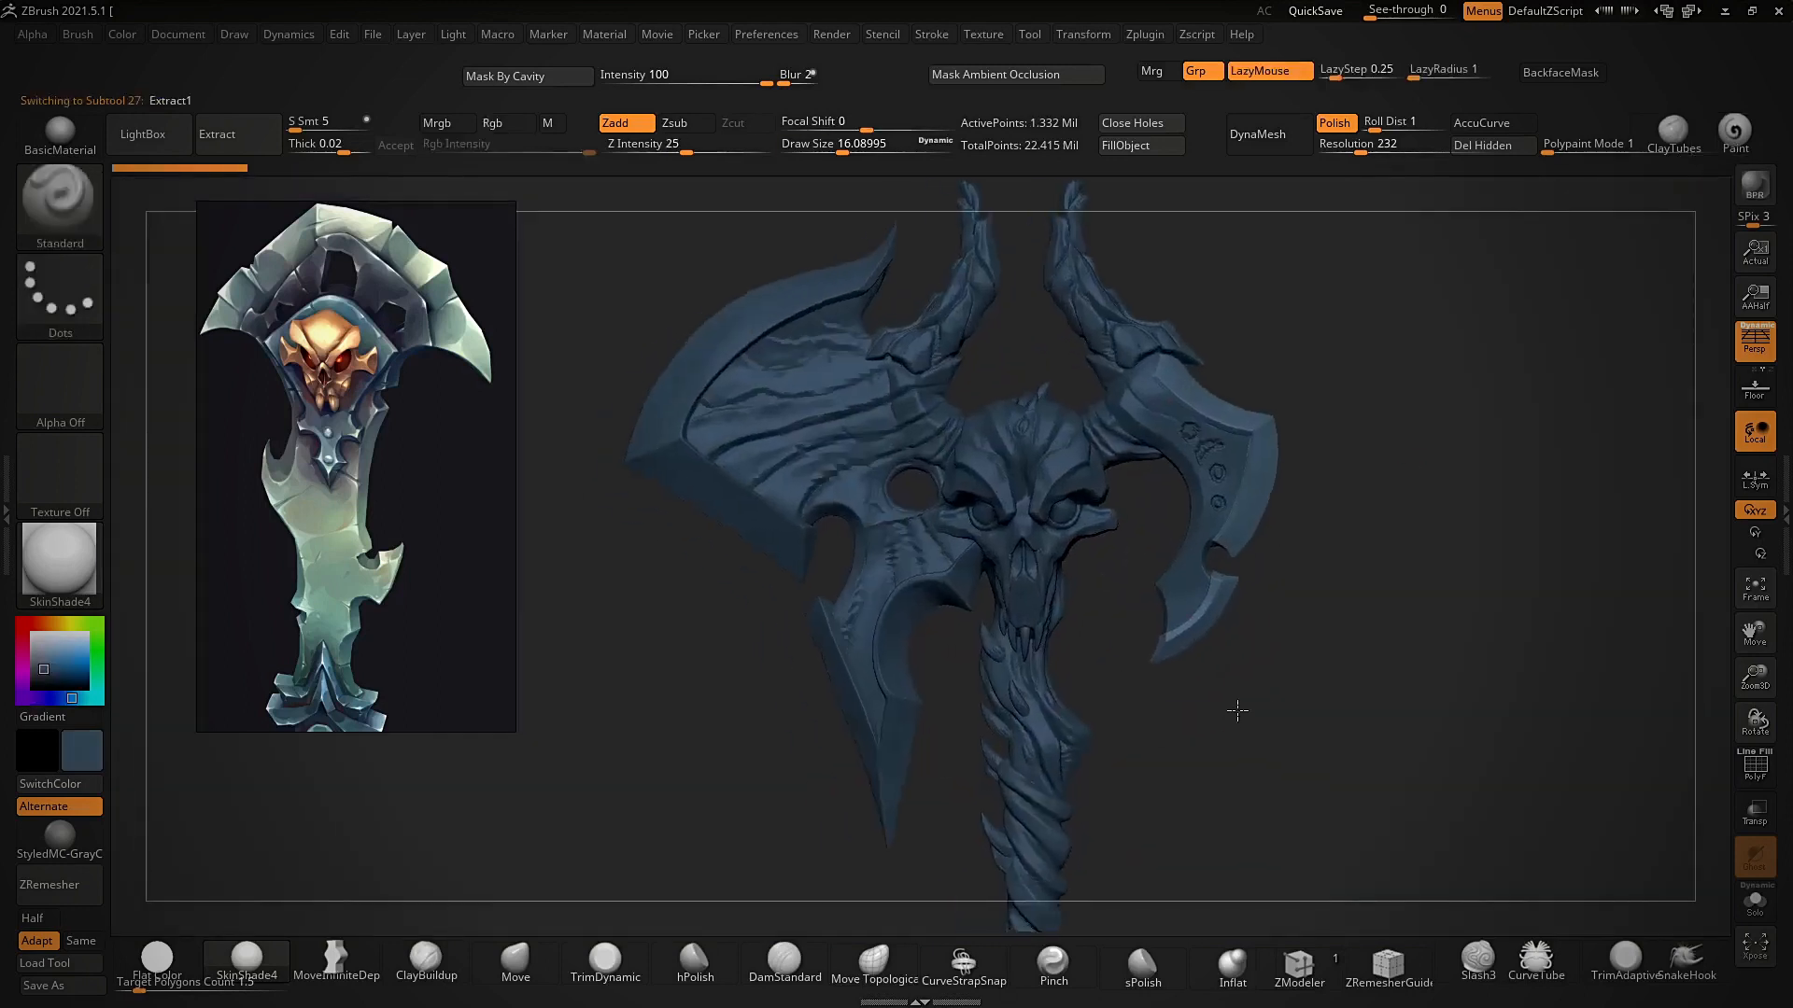
- Switch to the Paint brush with only the Rgb channel active and reduce its draw size to about 37
click(425, 960)
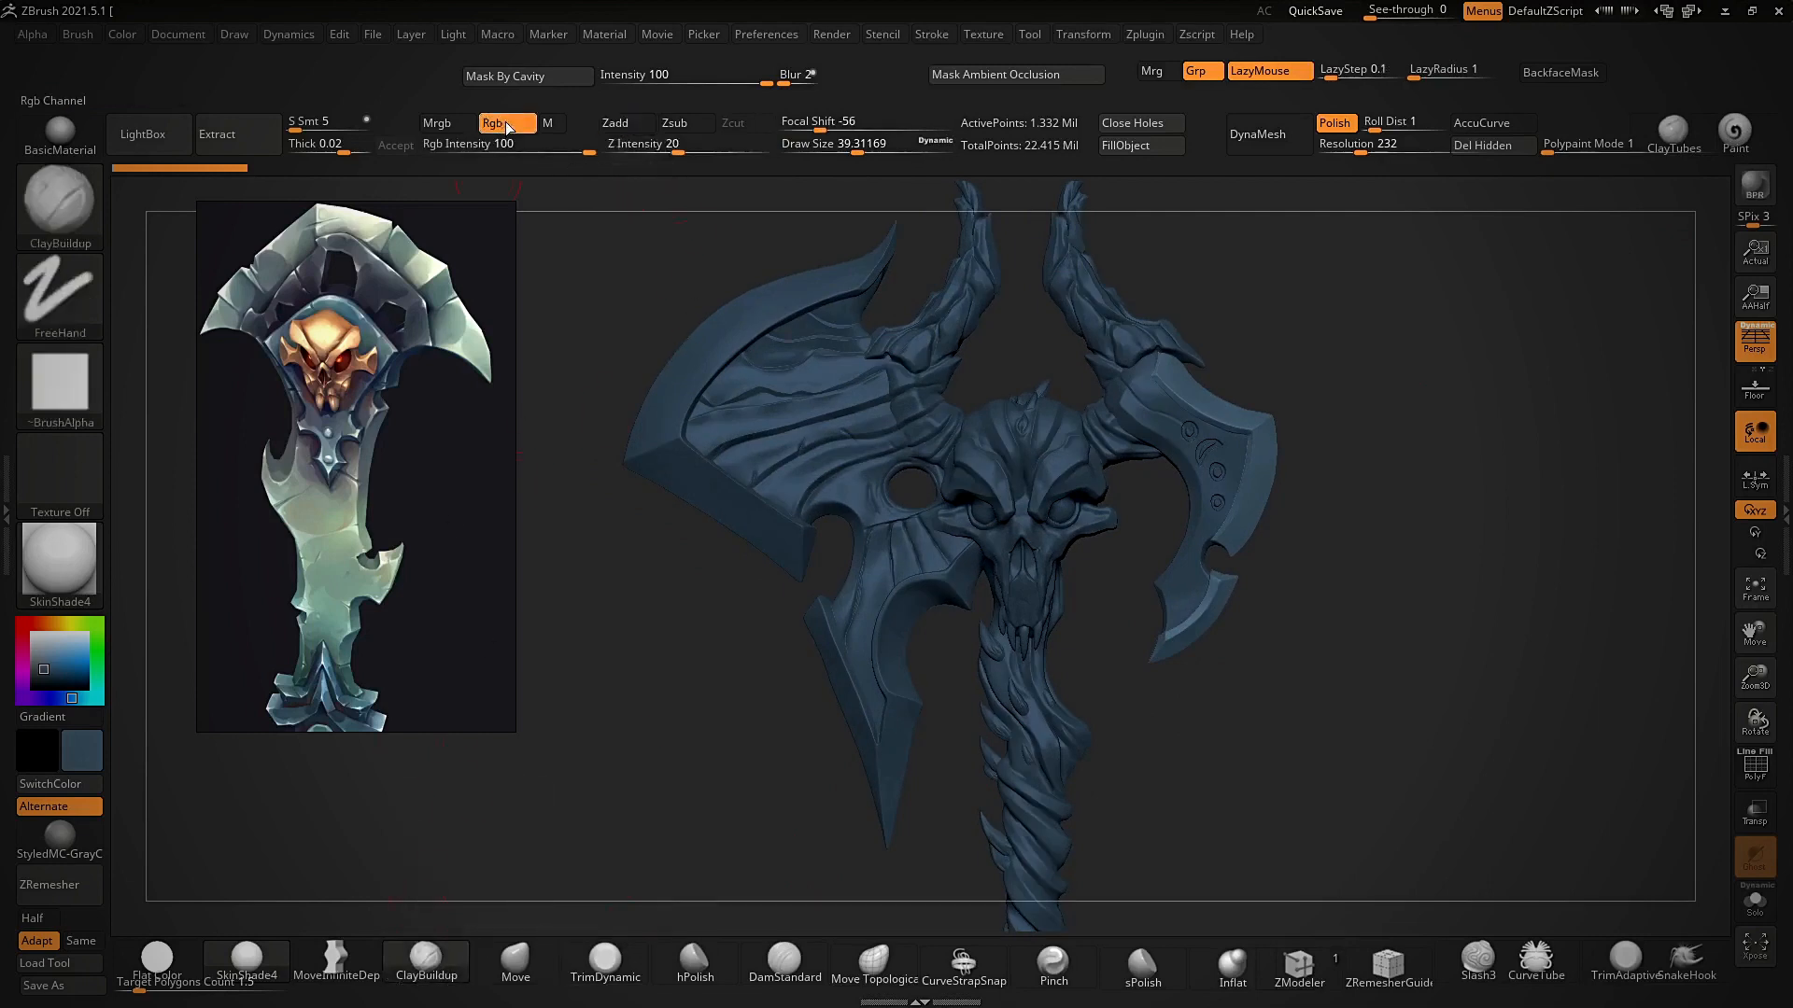
click(1739, 140)
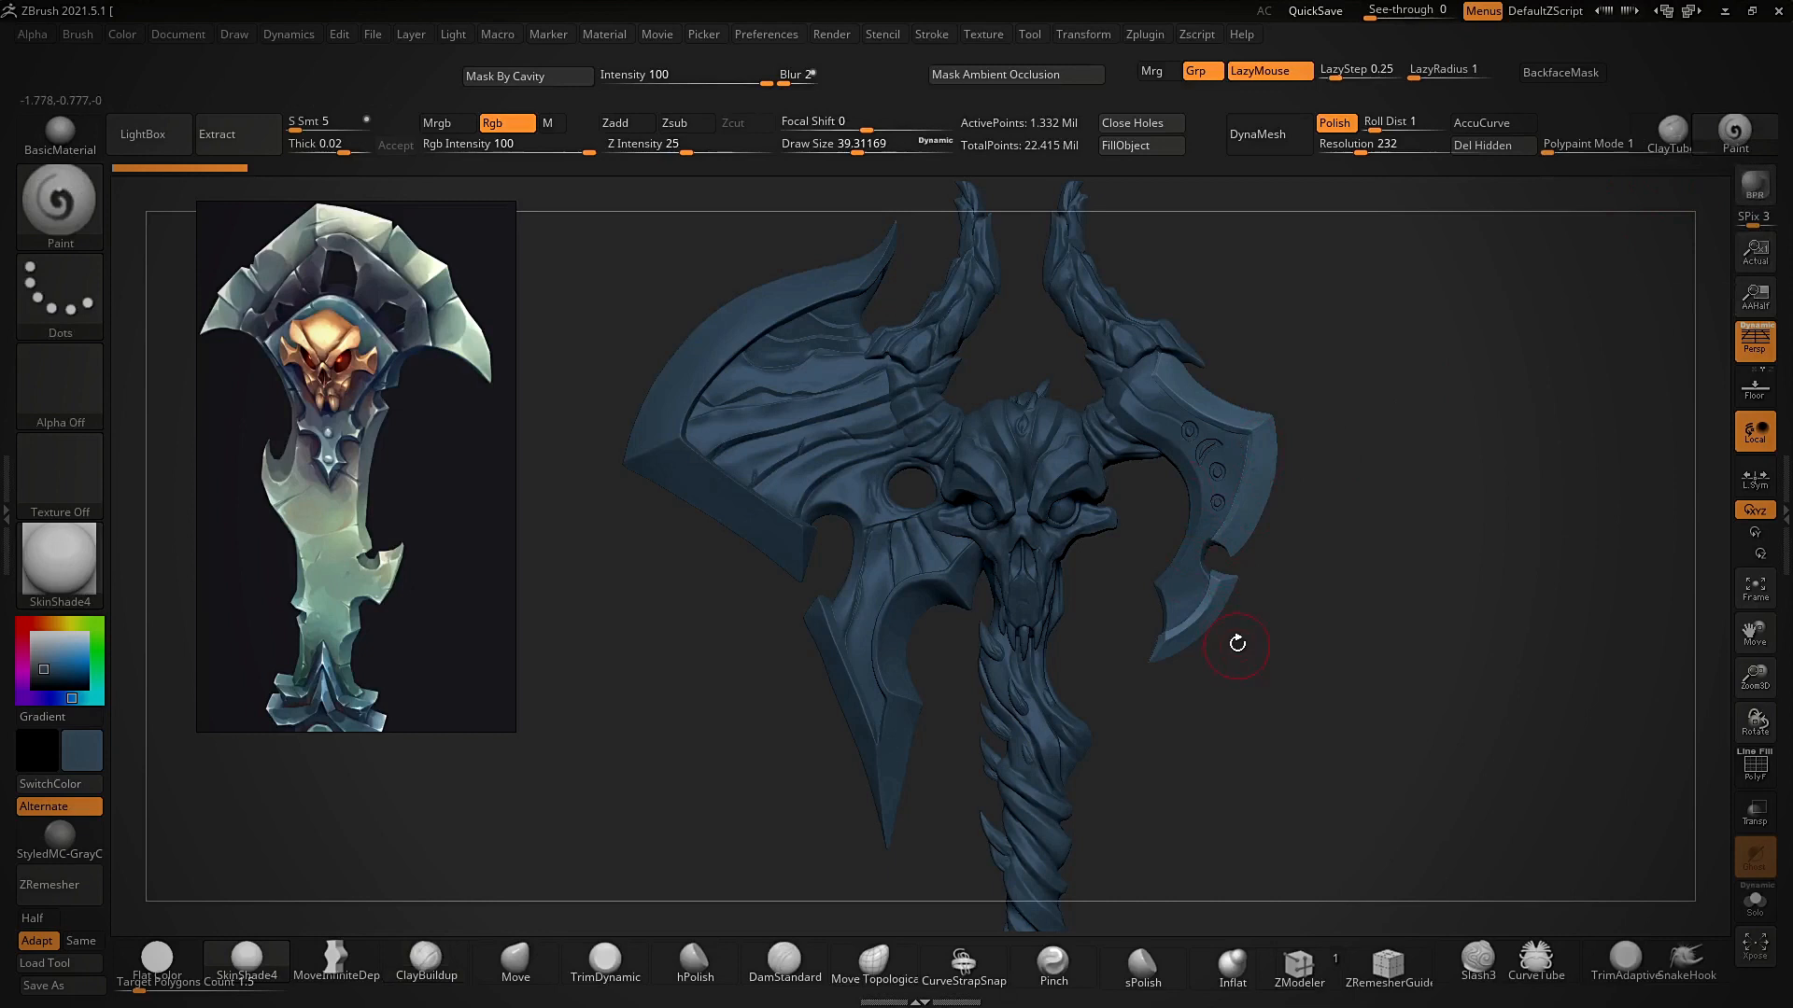
key(b)
key(p)
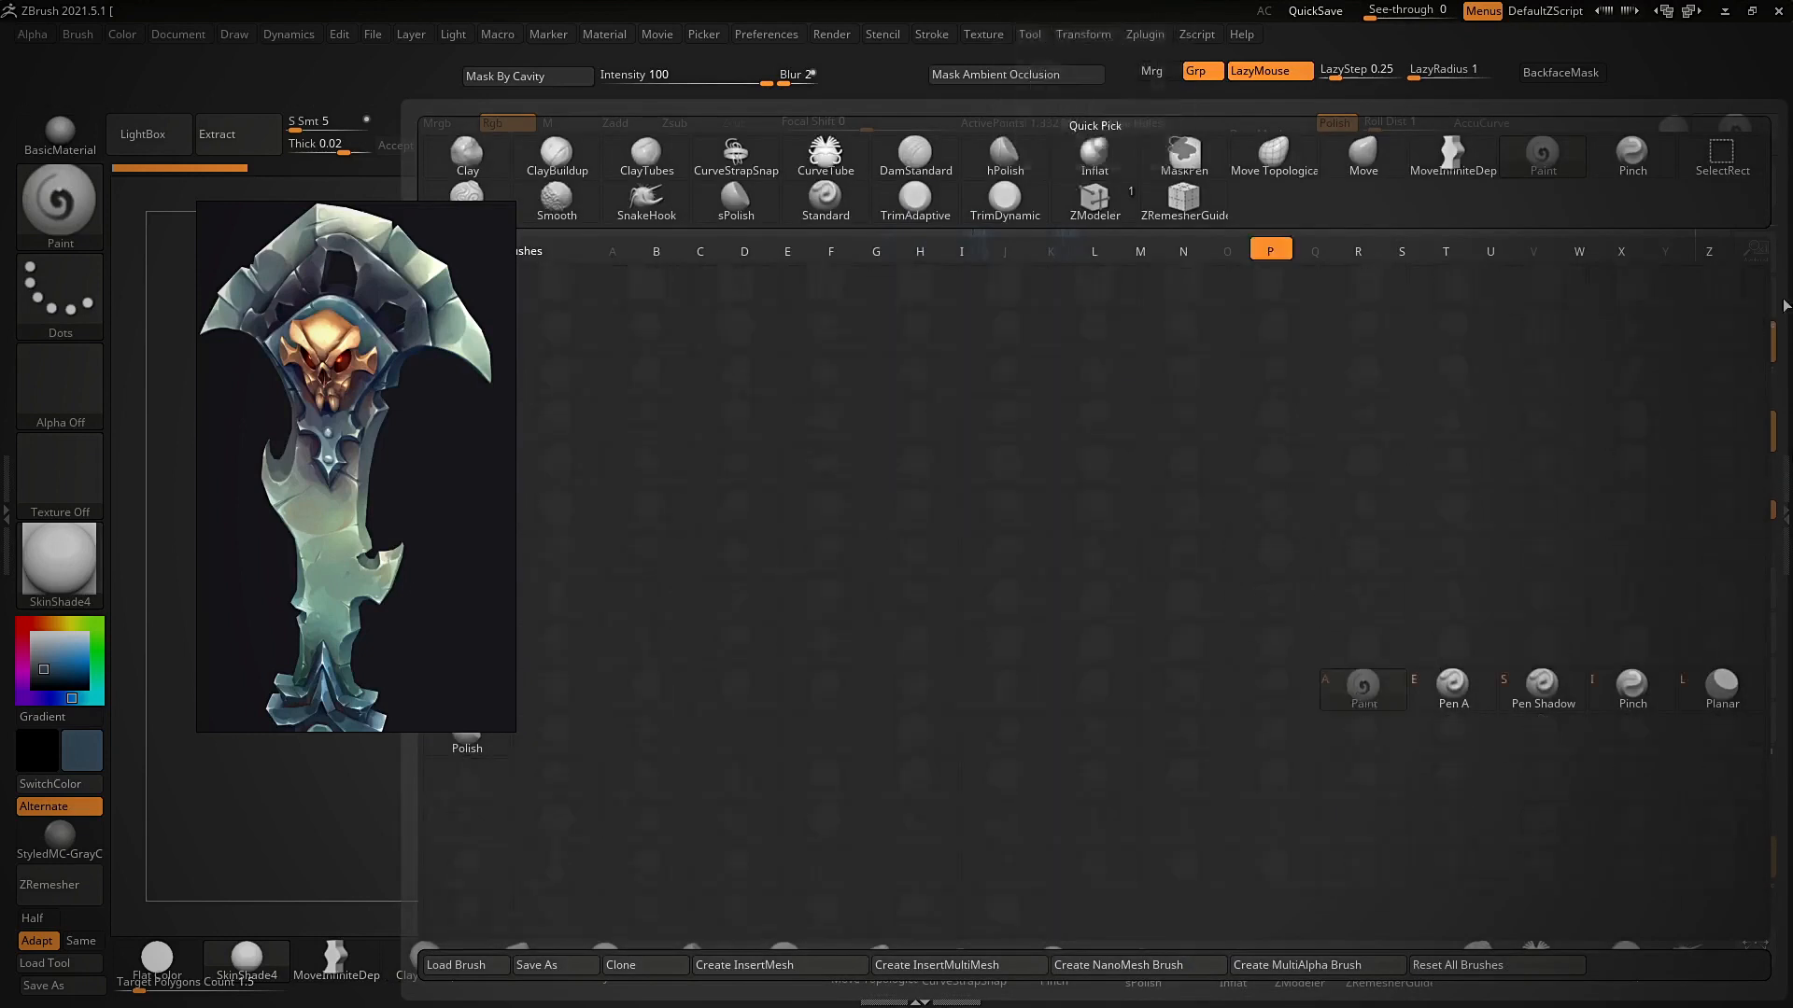
drag(1503, 467, 1400, 629)
key(s)
click(1402, 635)
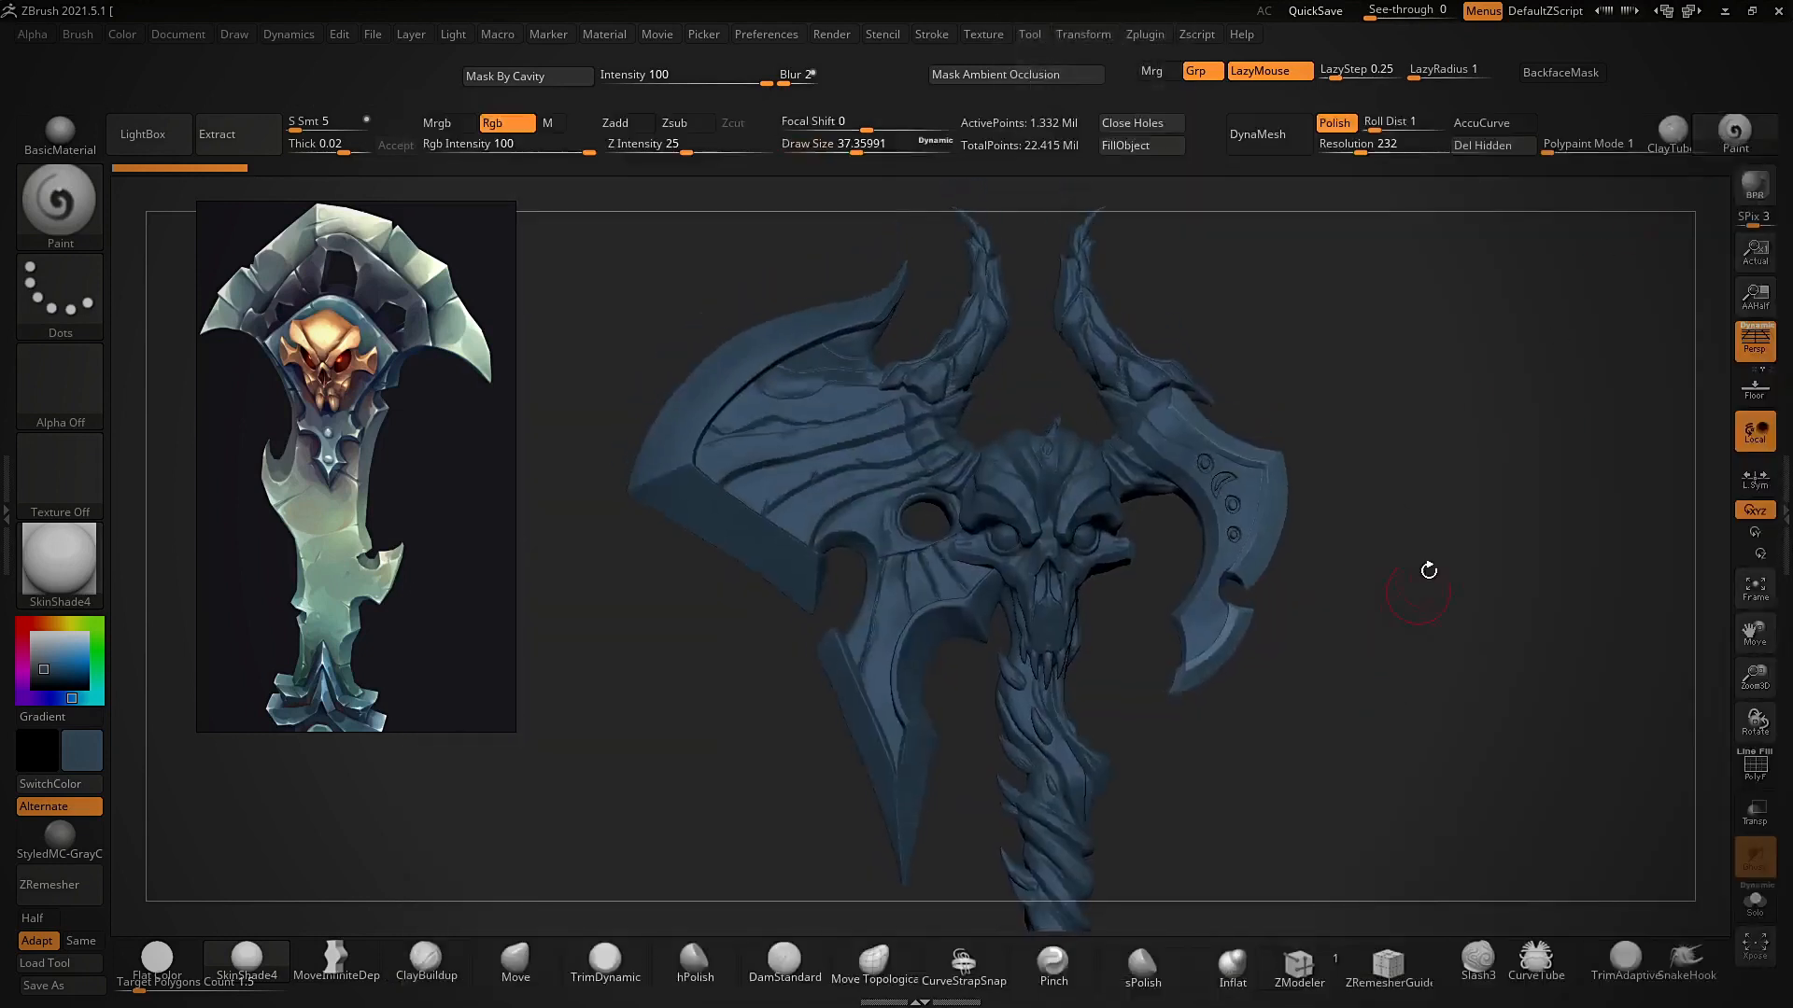
- Fill the axe's blade edges with the sampled dark blue
drag(1428, 569, 1391, 537)
alt+right_drag(1333, 704, 1242, 644)
mouse_move(1241, 644)
ctrl+right_down()
mouse_move(1224, 573)
mouse_move(1280, 592)
mouse_move(1348, 549)
mouse_move(1340, 609)
mouse_move(1229, 543)
mouse_move(1348, 619)
mouse_move(1353, 527)
mouse_move(1203, 325)
ctrl+right_up()
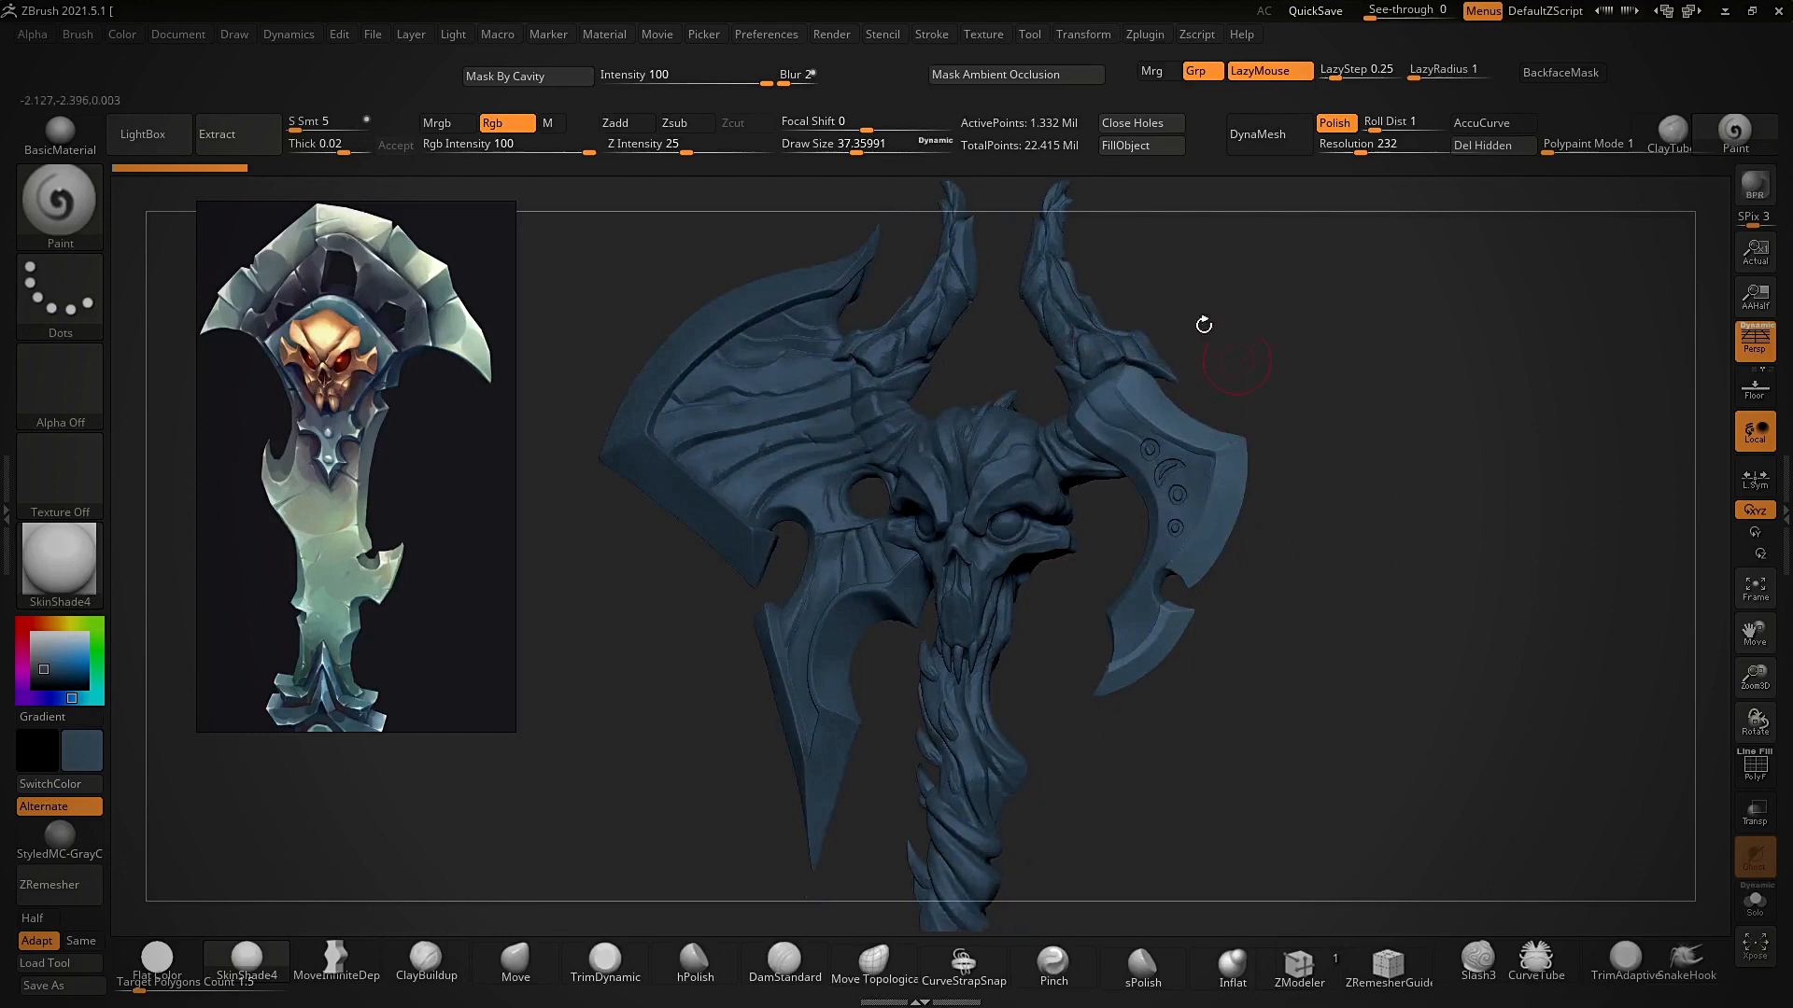
right_drag(1349, 663, 1278, 534)
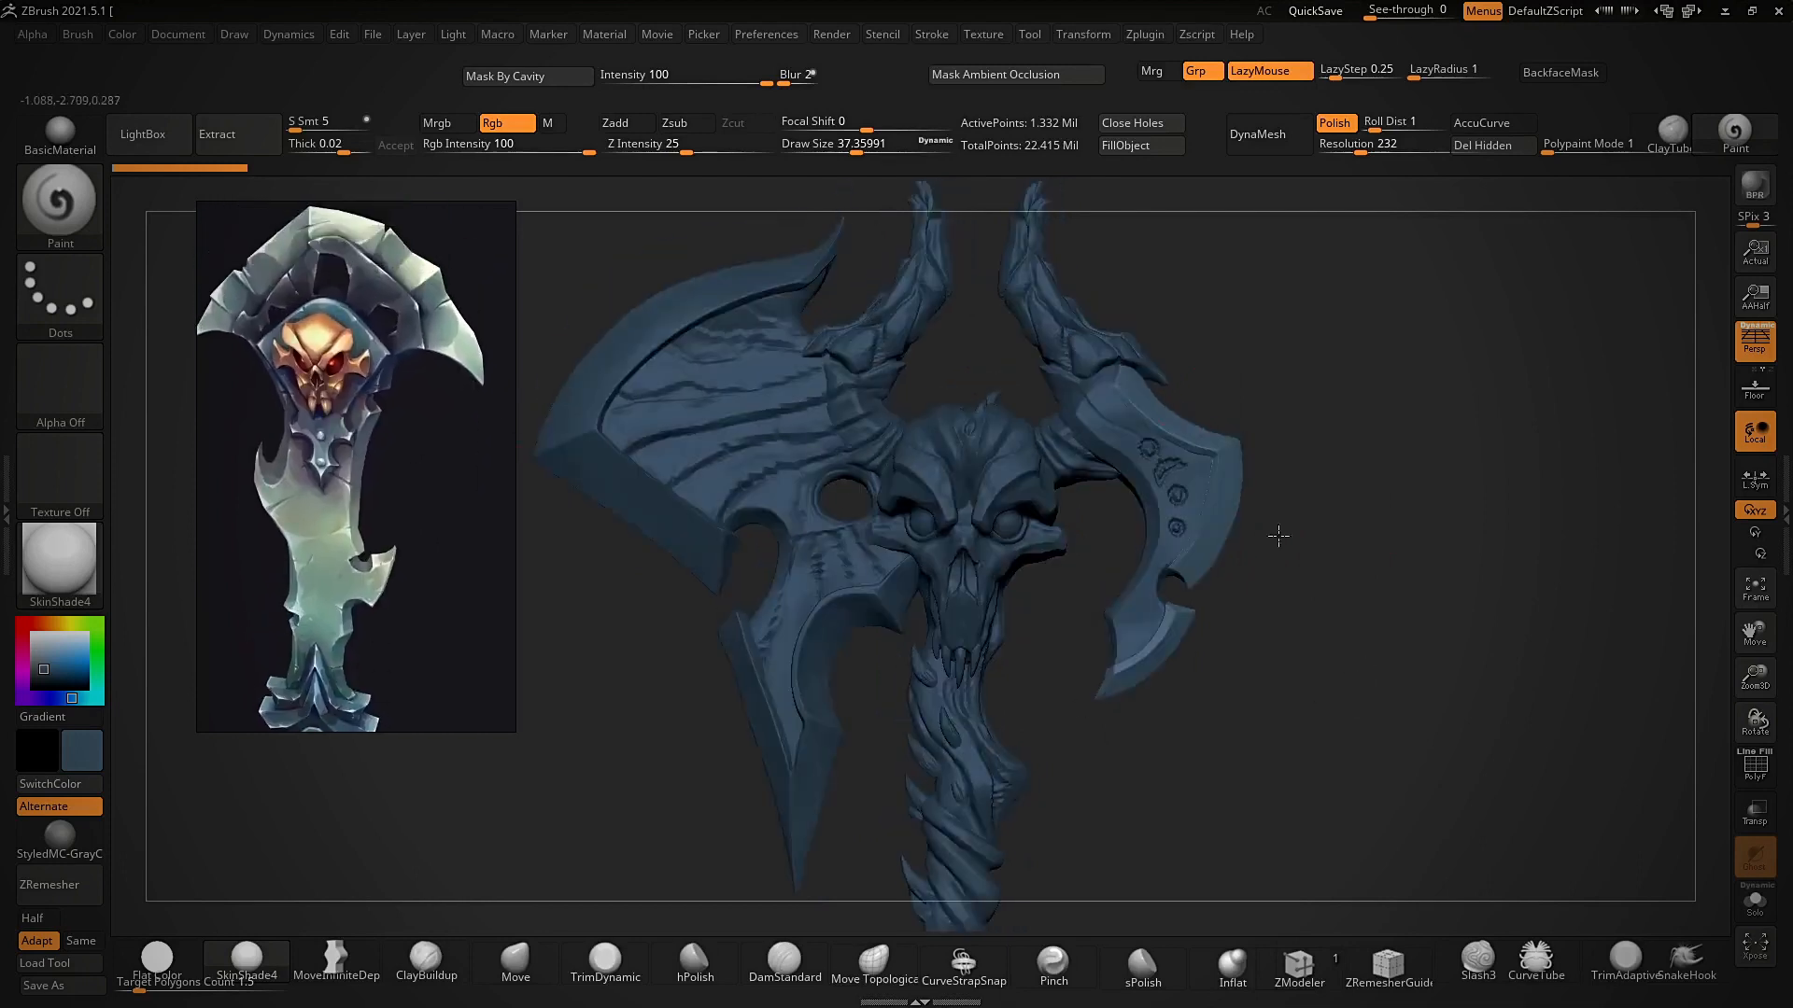
right_drag(1253, 686, 789, 946)
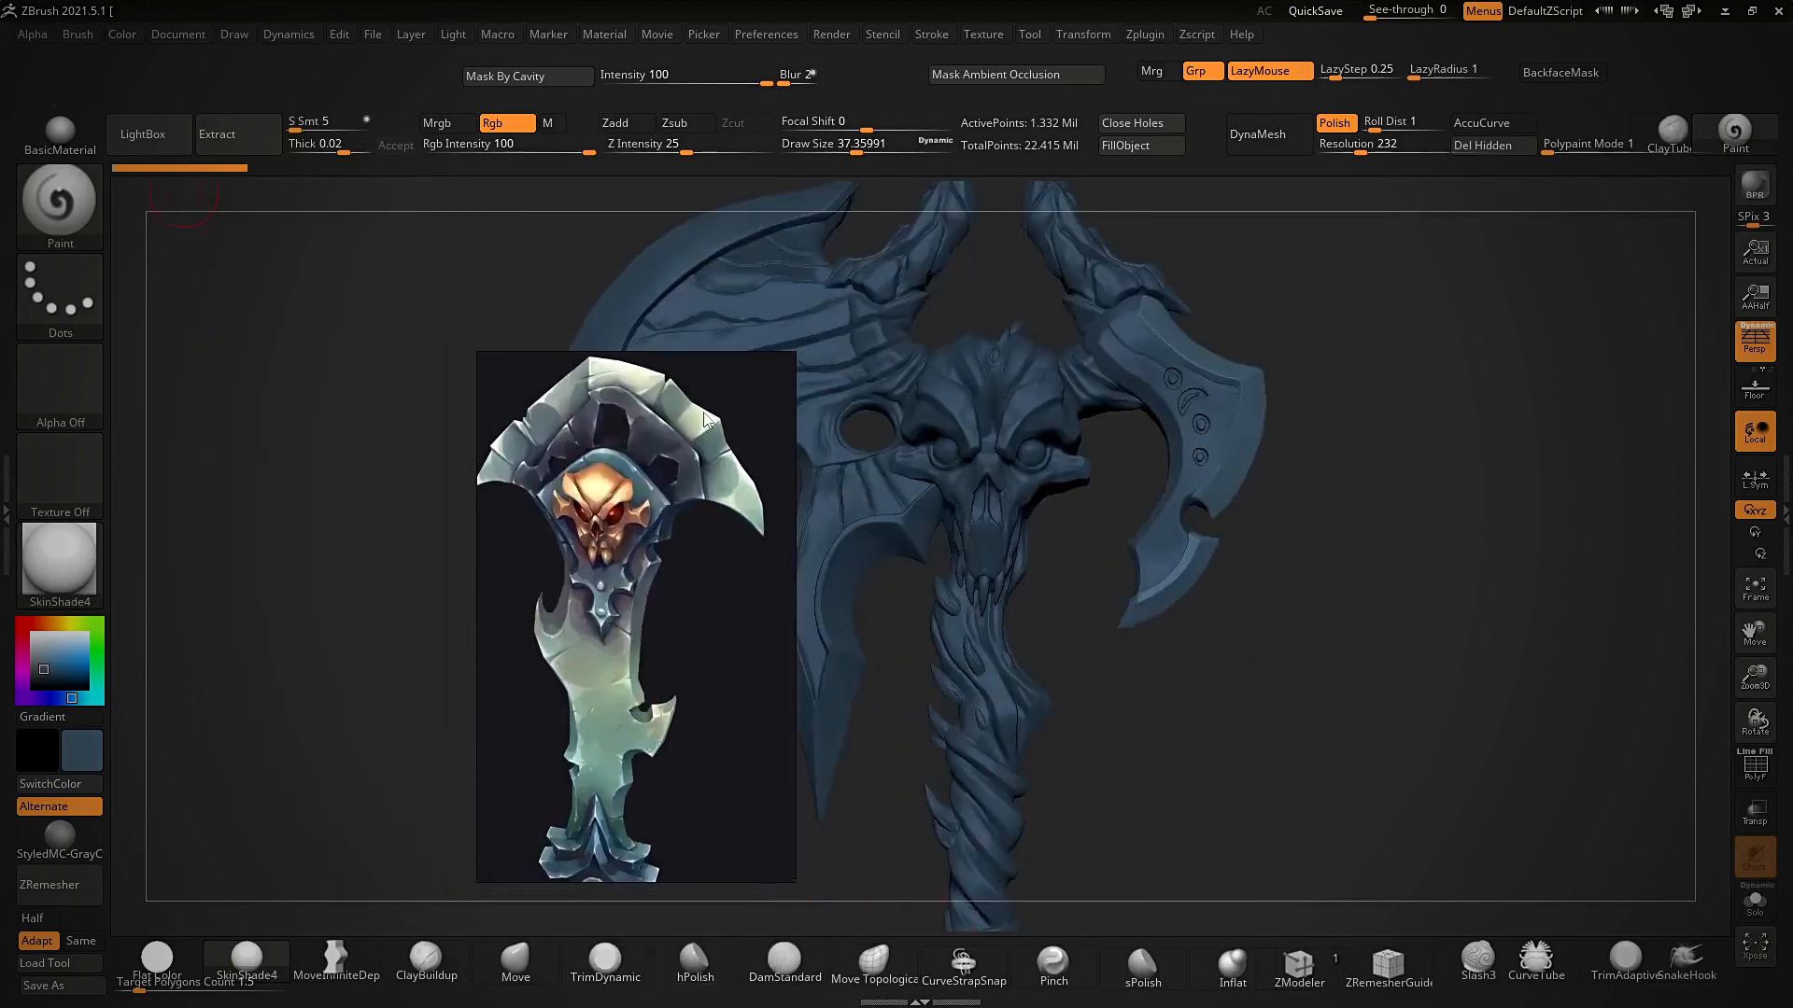
click(180, 36)
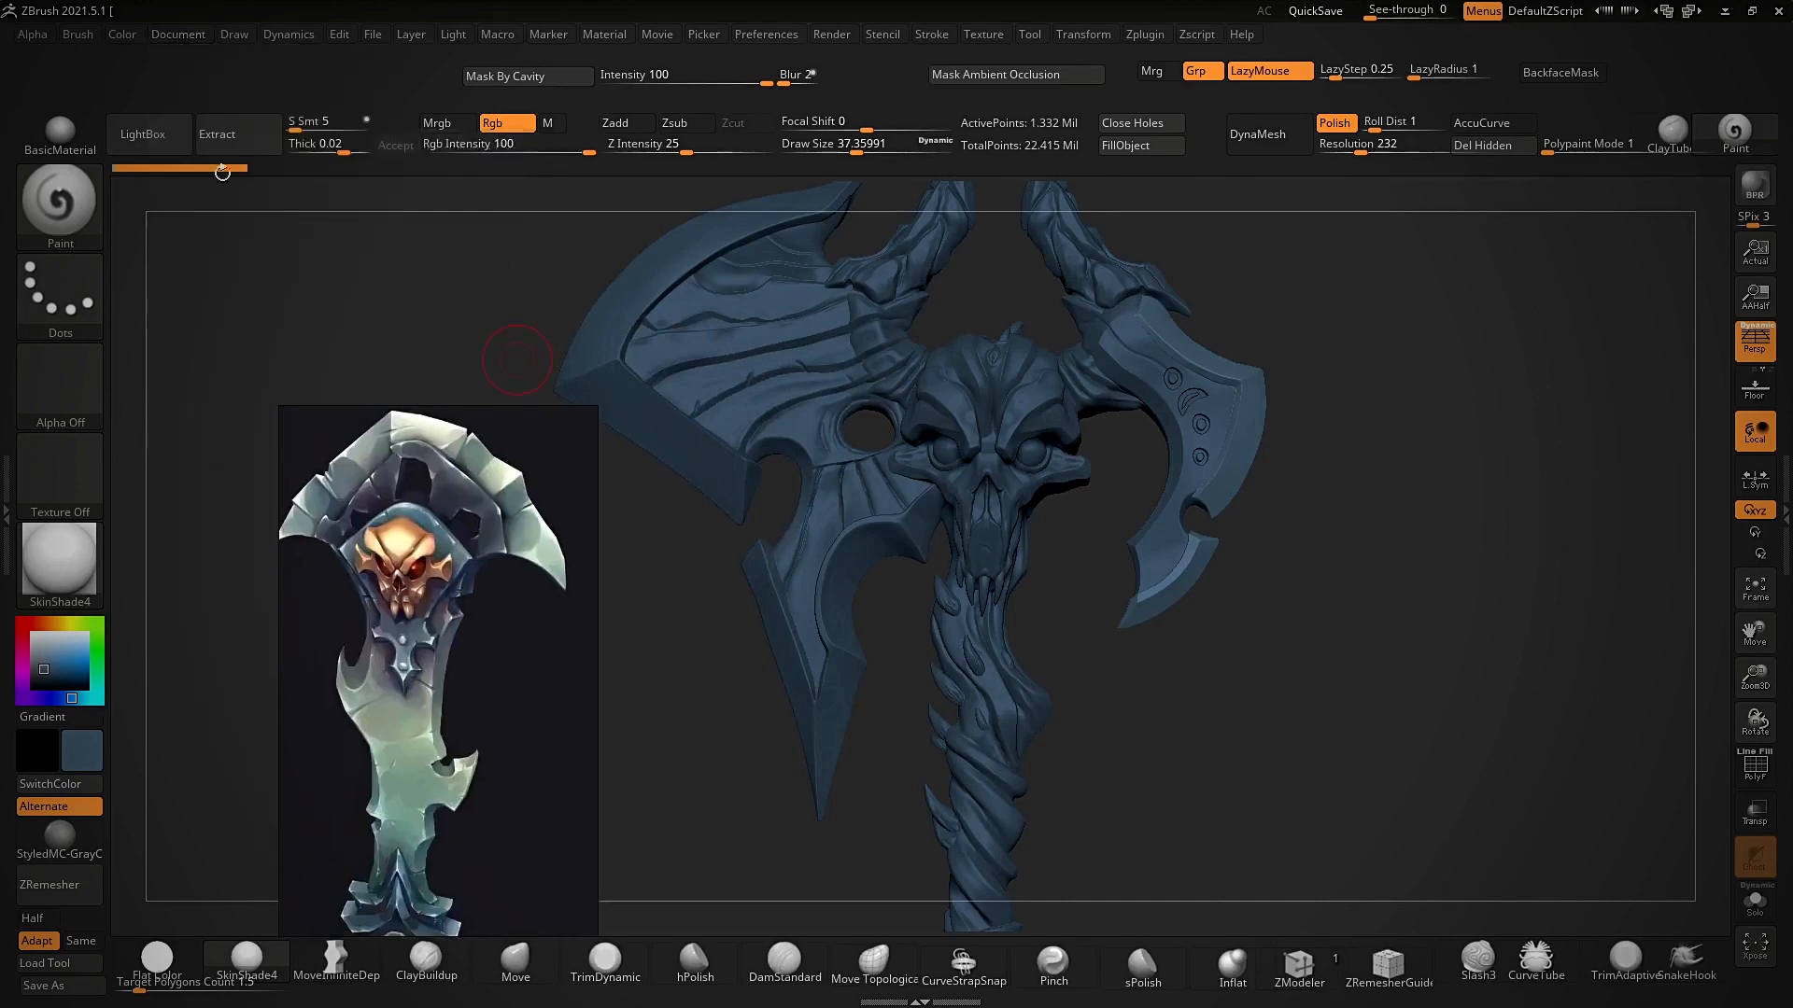
click(123, 35)
click(182, 433)
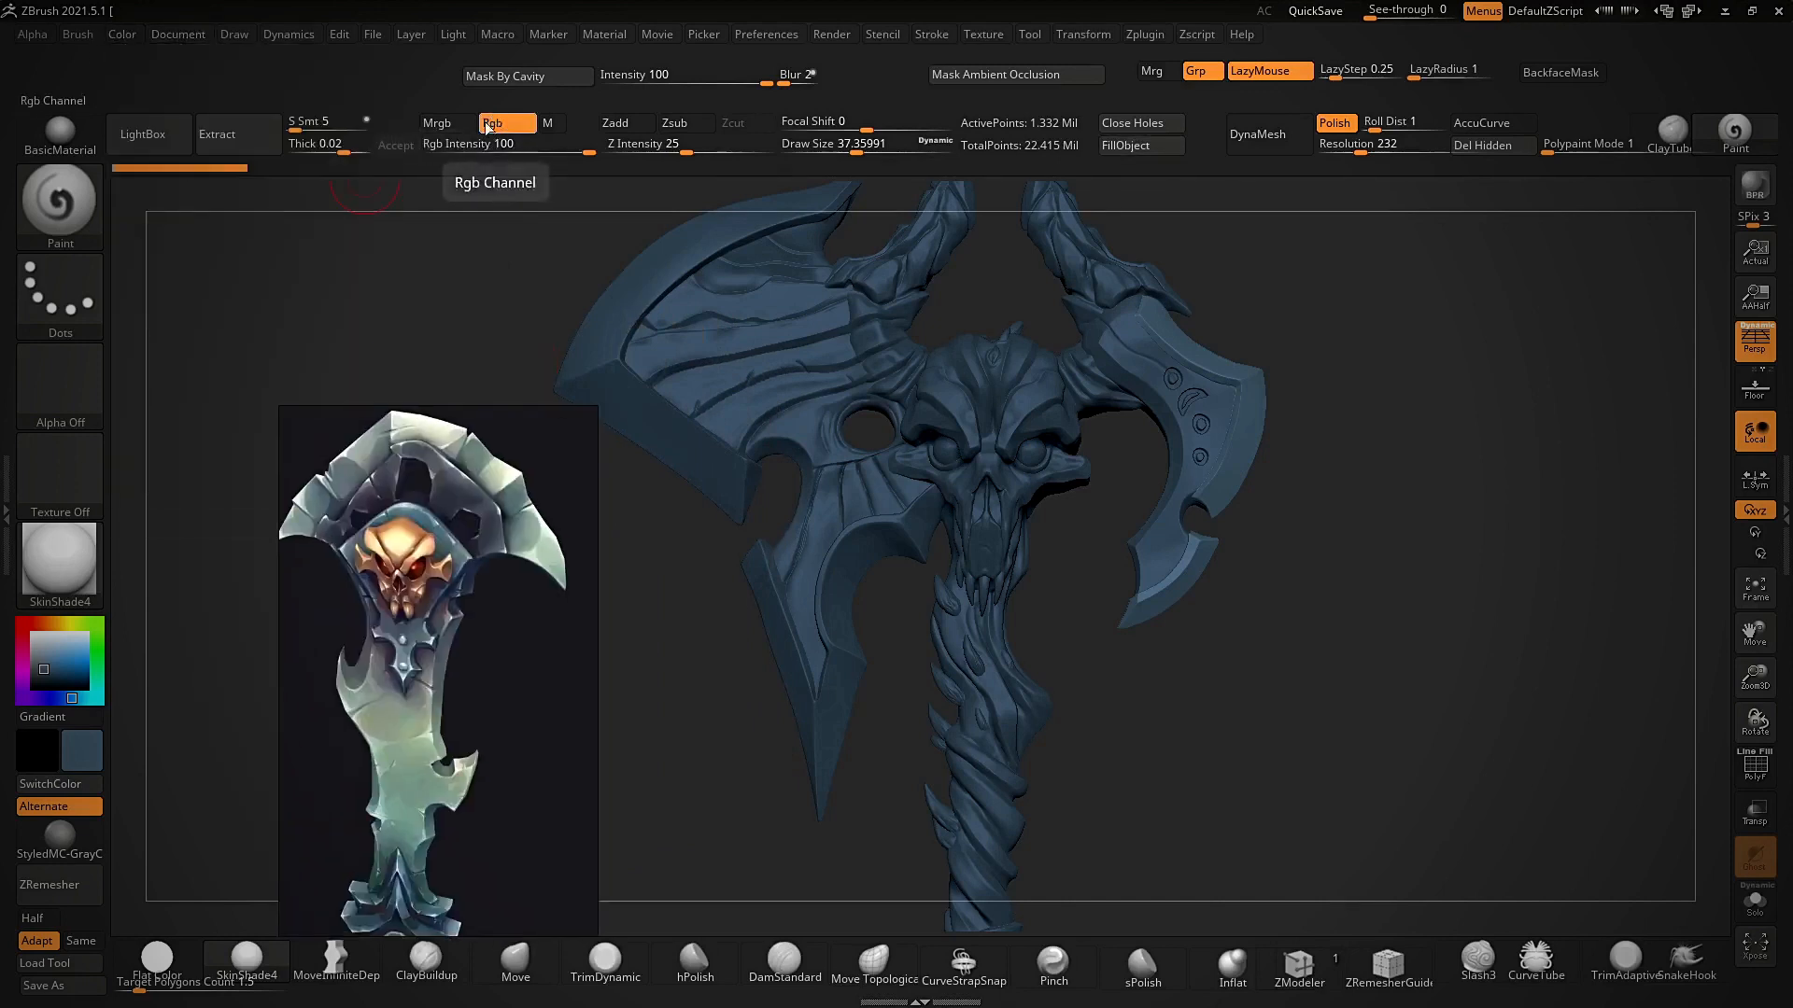
click(136, 38)
click(182, 435)
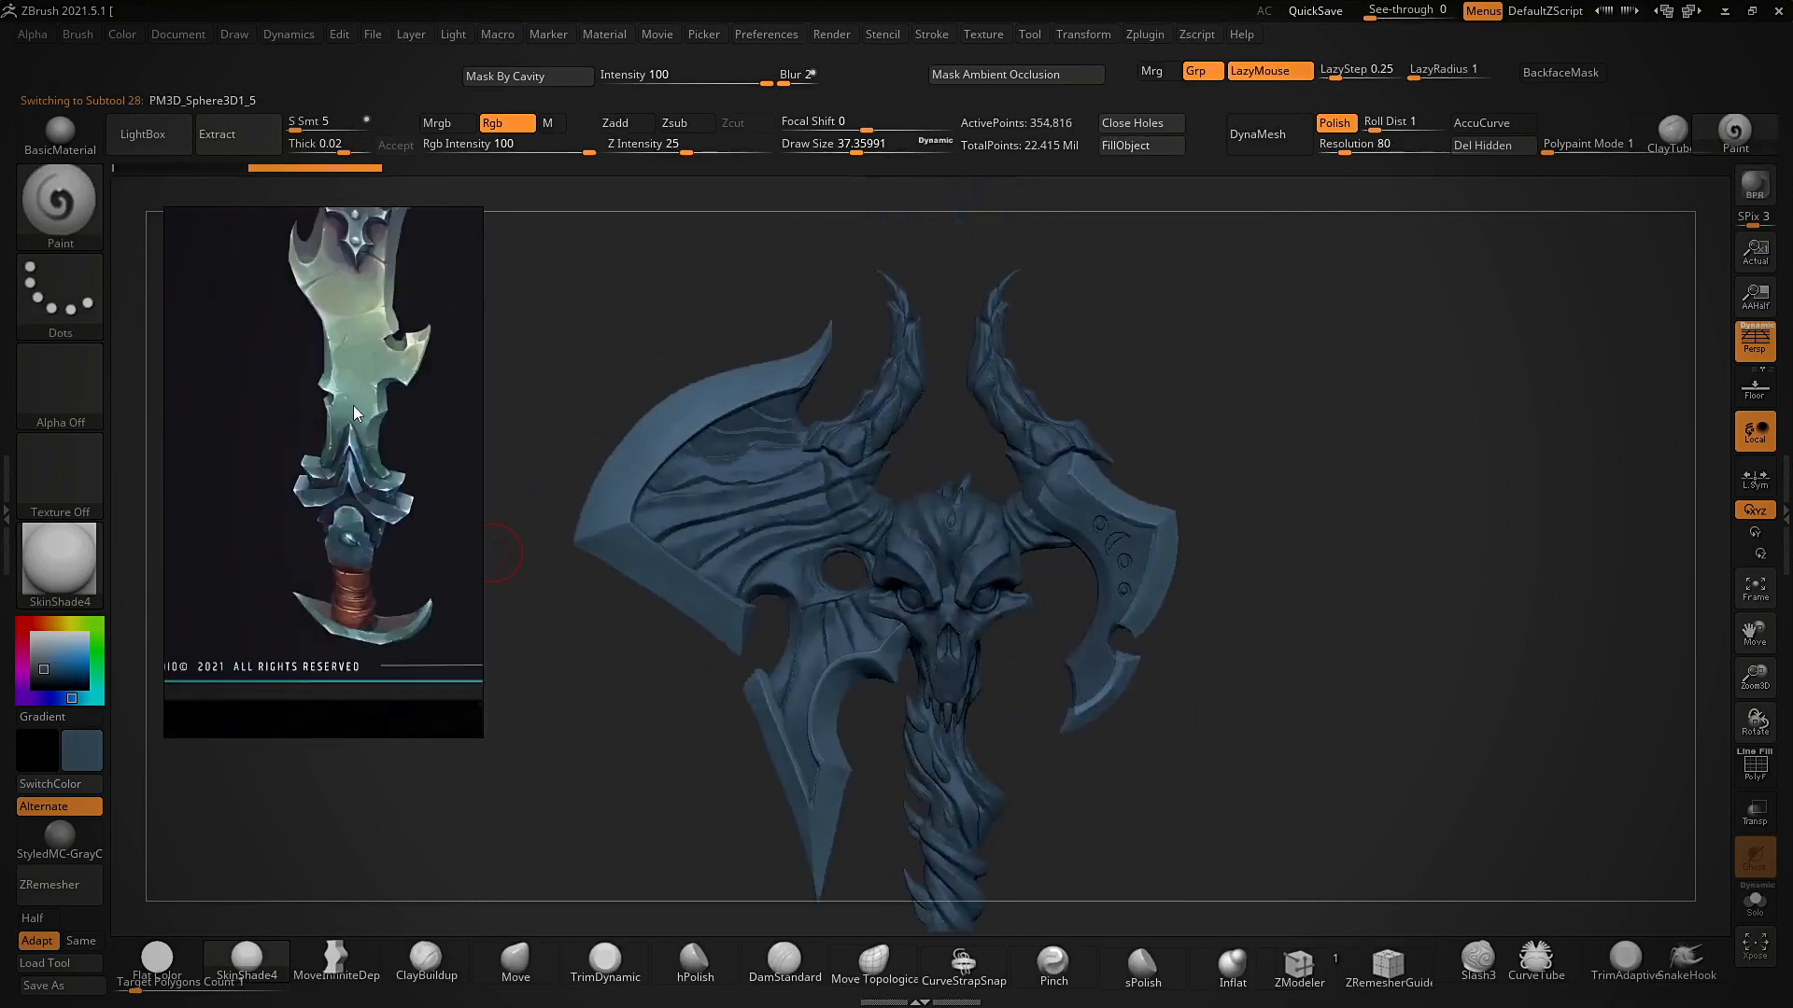
- Sample the reddish brown of the sword's leather grip from Spotlight and select the body of the smaller axe blade
key(shift+z)
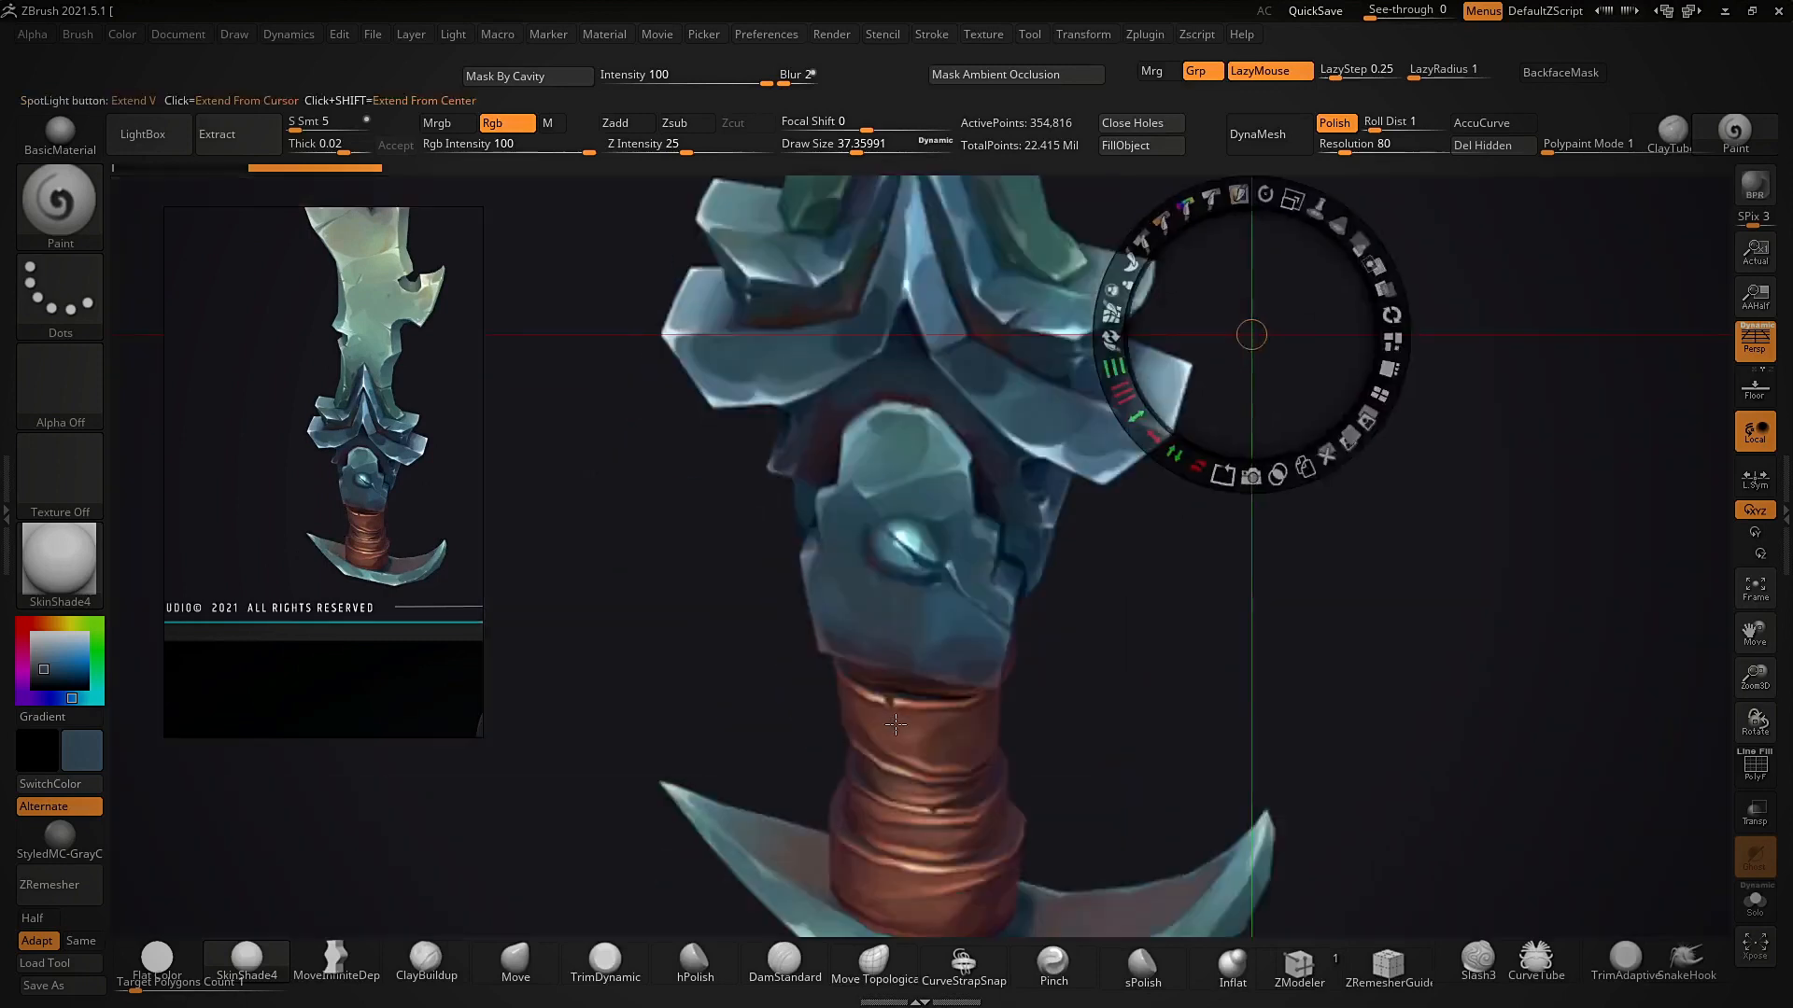
key(c)
key(shift+z)
alt+click(819, 540)
ctrl+right_drag(1055, 541, 1117, 467)
alt+click(1096, 467)
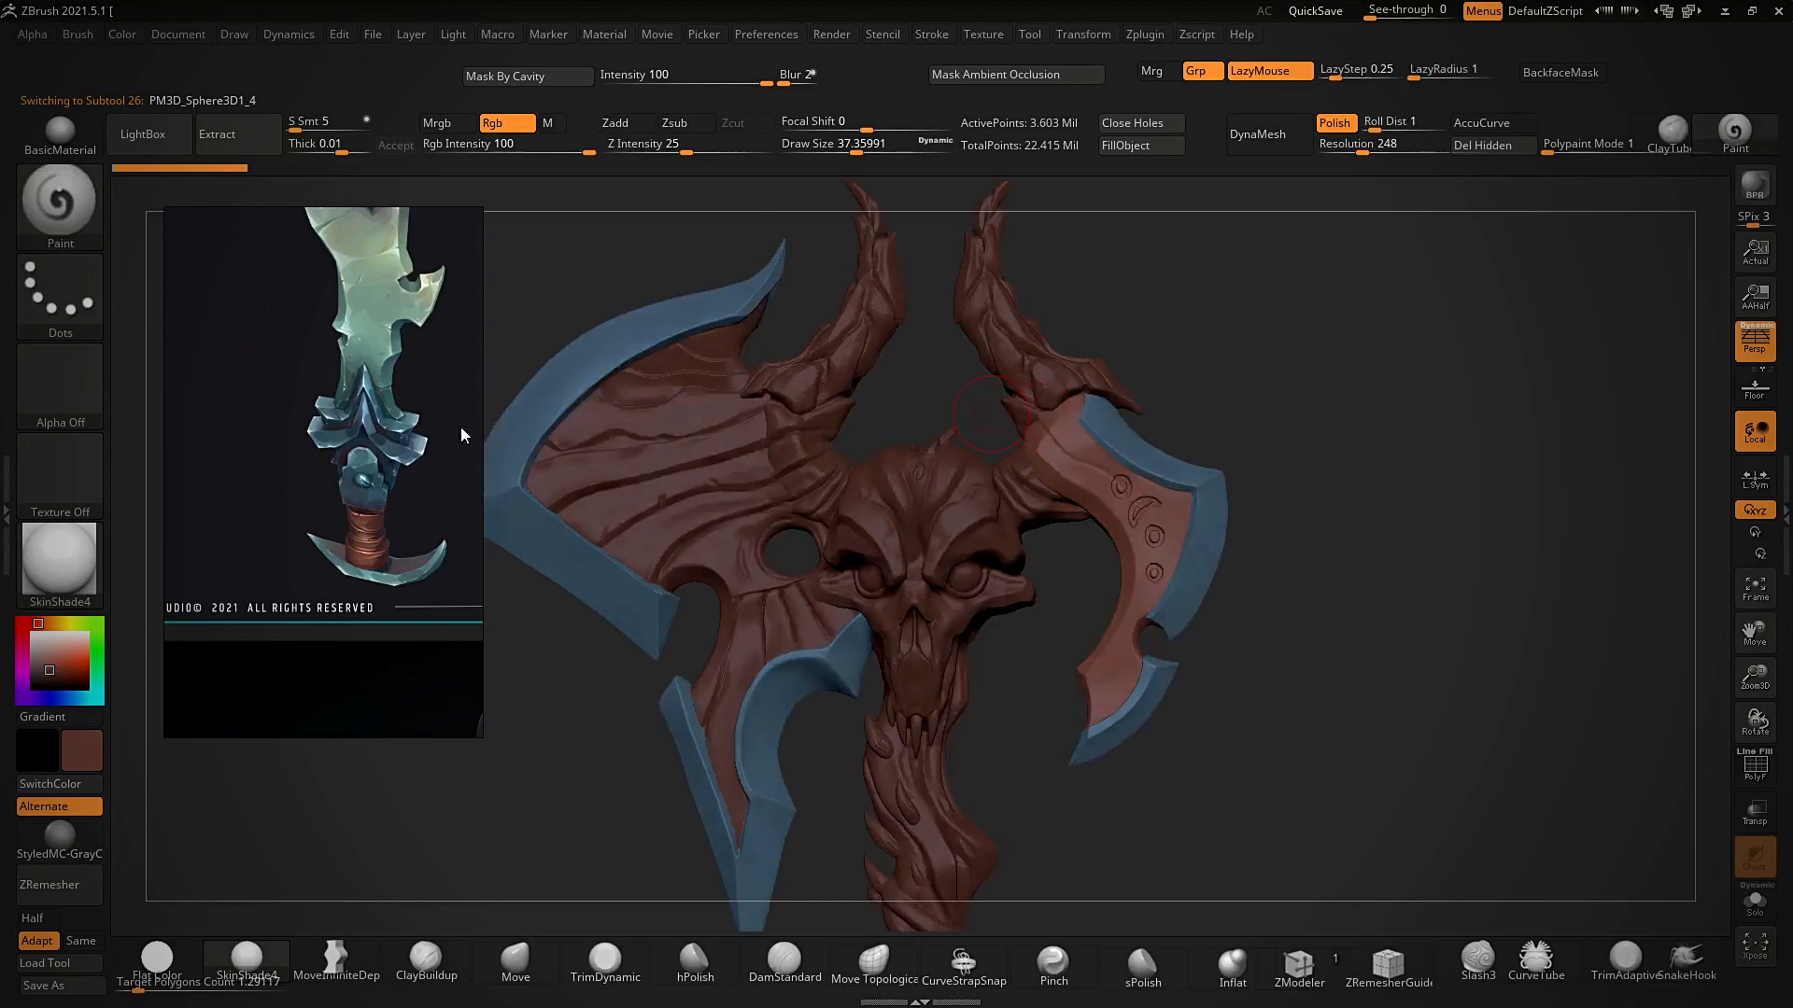
- Examine the horned skull axe concept sketch on the reference board, comparing its horns, skull and blades
scroll(256, 496, down, 5)
middle_drag(256, 495, 246, 280)
scroll(439, 612, up, 4)
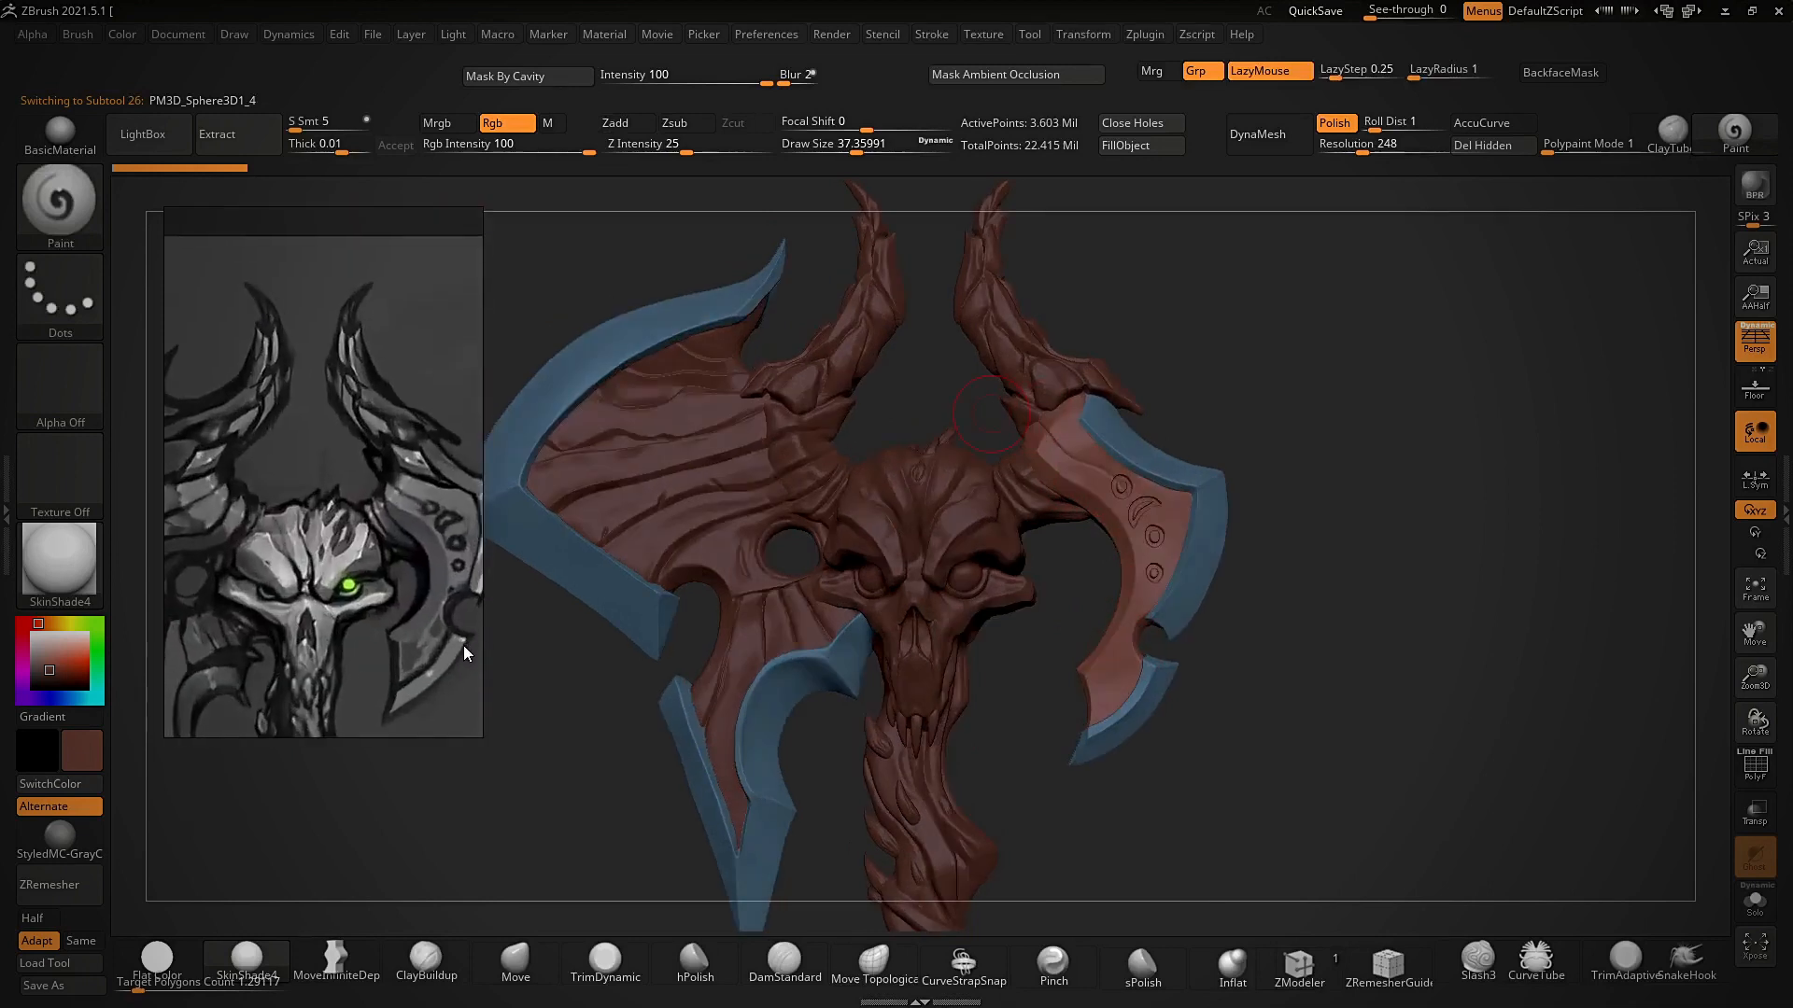
middle_drag(341, 660, 300, 584)
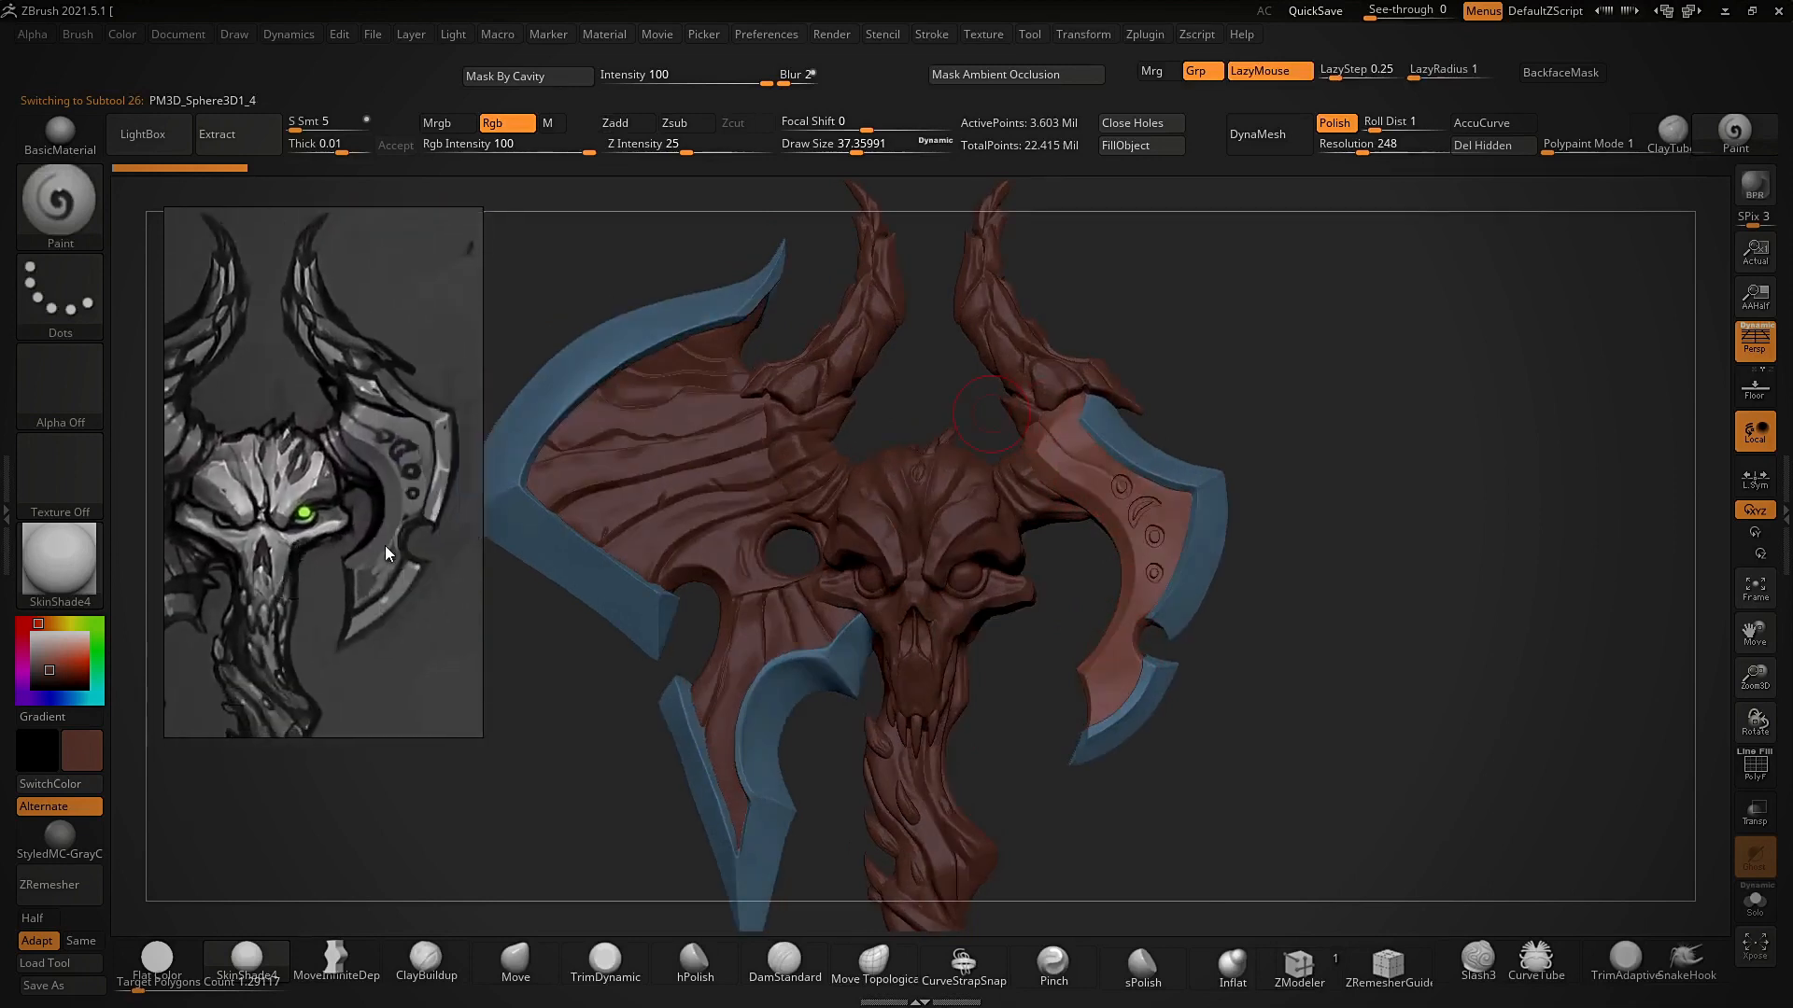
scroll(422, 629, down, 5)
scroll(363, 456, up, 4)
middle_drag(301, 402, 404, 521)
scroll(404, 521, down, 4)
scroll(303, 511, up, 3)
scroll(302, 521, down, 3)
- Fill the axe's twisted handle shaft with the sampled reddish brown
drag(1220, 318, 1247, 350)
alt+click(710, 424)
drag(1152, 380, 1204, 376)
alt+right_drag(967, 878, 964, 448)
alt+click(984, 753)
click(1158, 155)
- Fill the wing-shaped blade body and the smaller blade body with the same reddish brown
alt+right_drag(945, 366, 982, 552)
alt+click(811, 401)
click(1159, 154)
alt+right_drag(1178, 291, 1192, 364)
alt+click(1188, 371)
click(1156, 149)
- Fill the horns with the sampled reddish brown and the handle's leather wraps with a darker shade of it
alt+right_drag(1211, 264, 1212, 498)
alt+click(1065, 425)
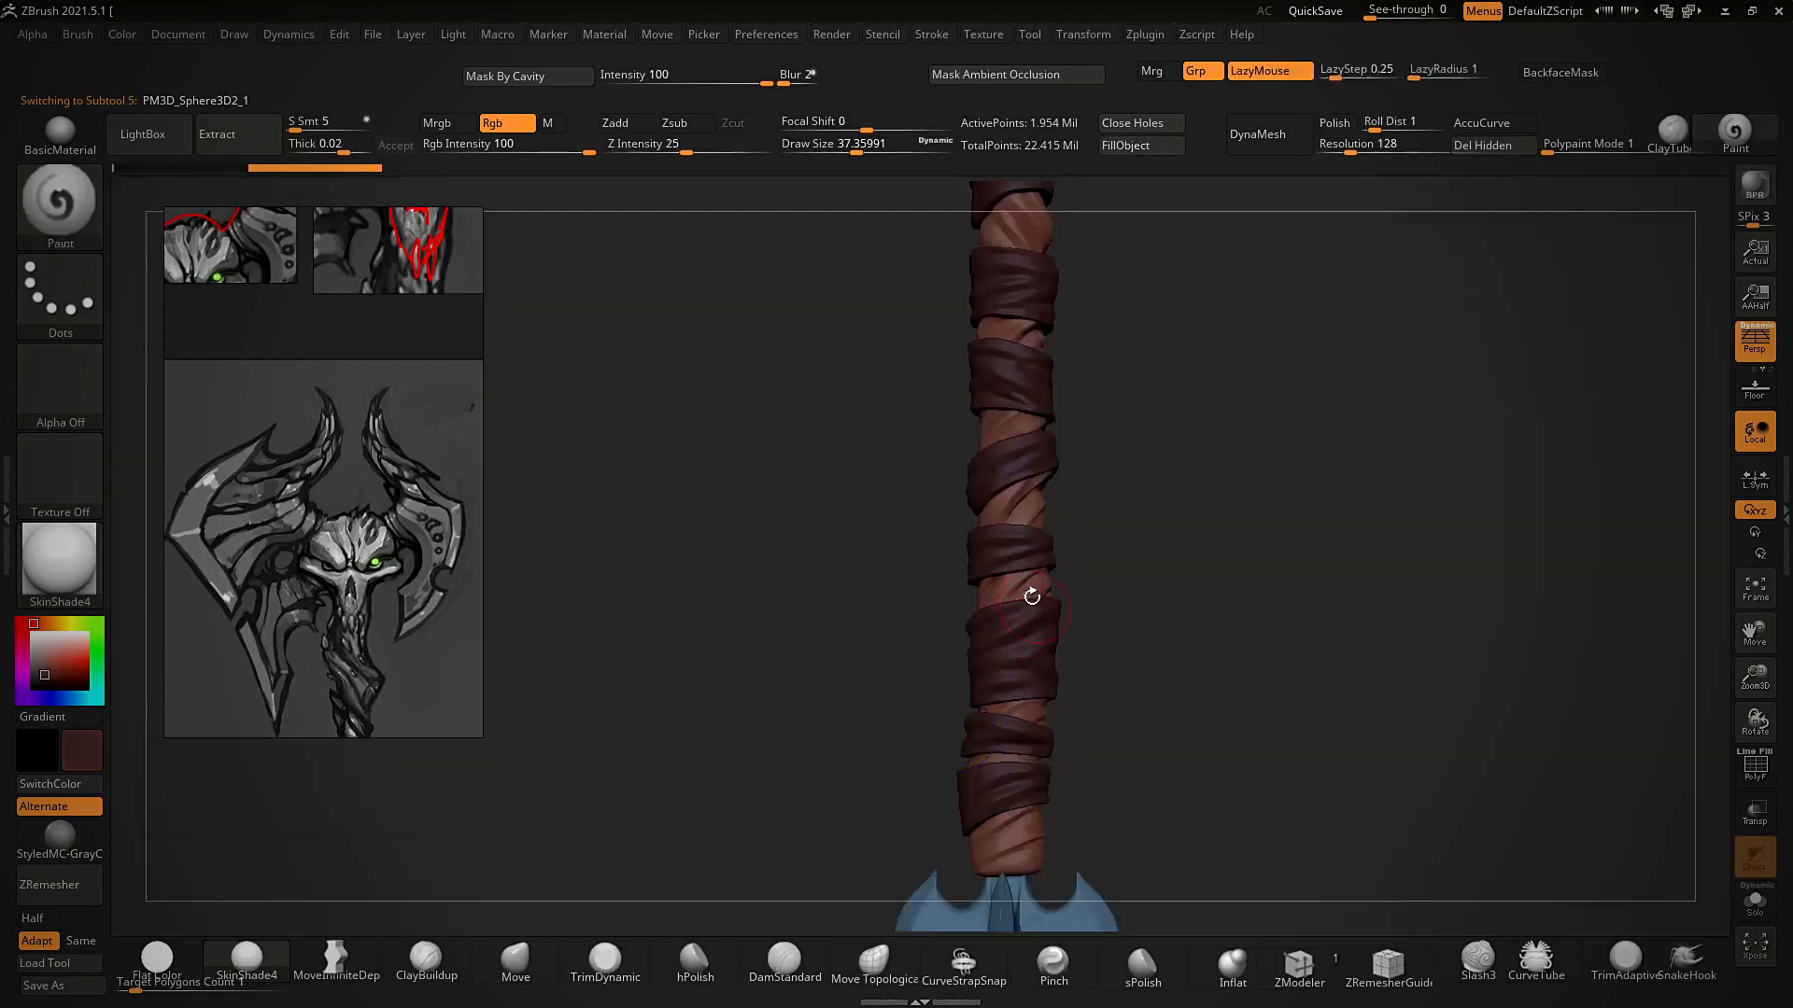
alt+click(1033, 592)
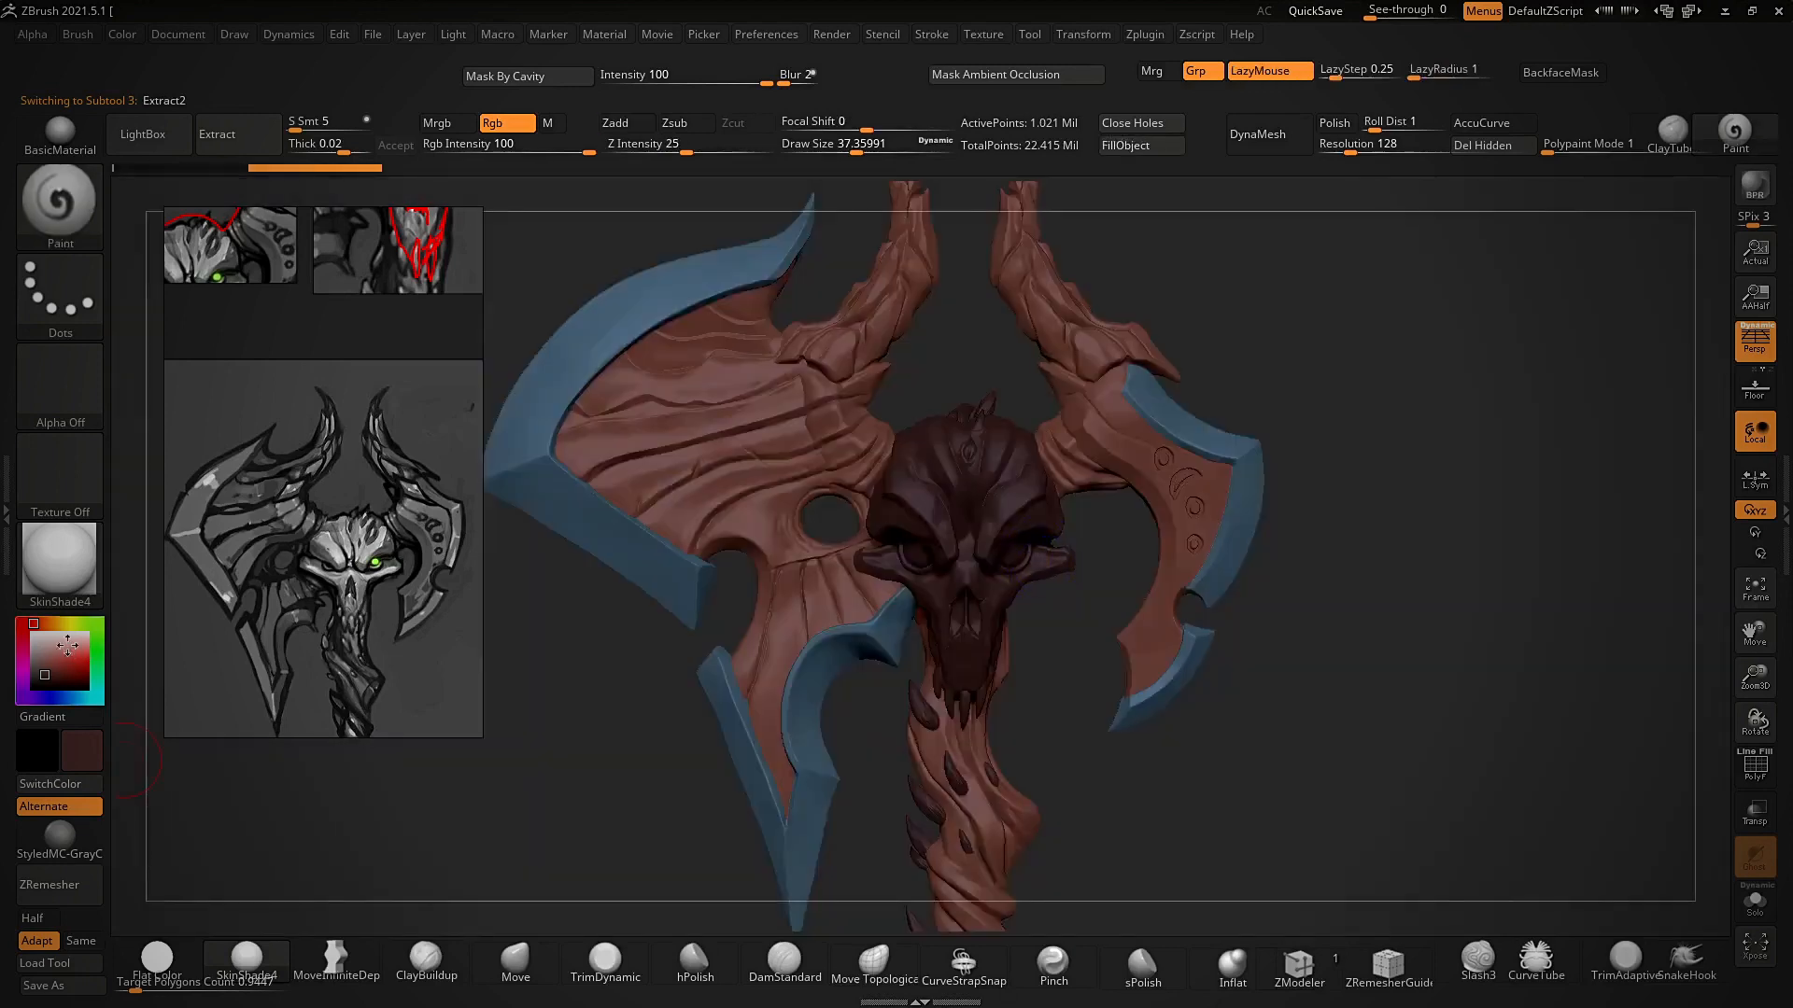
- Try mixing a pale yellowish tan by hand as the base colour for the skull
drag(65, 667, 81, 646)
click(65, 622)
click(73, 656)
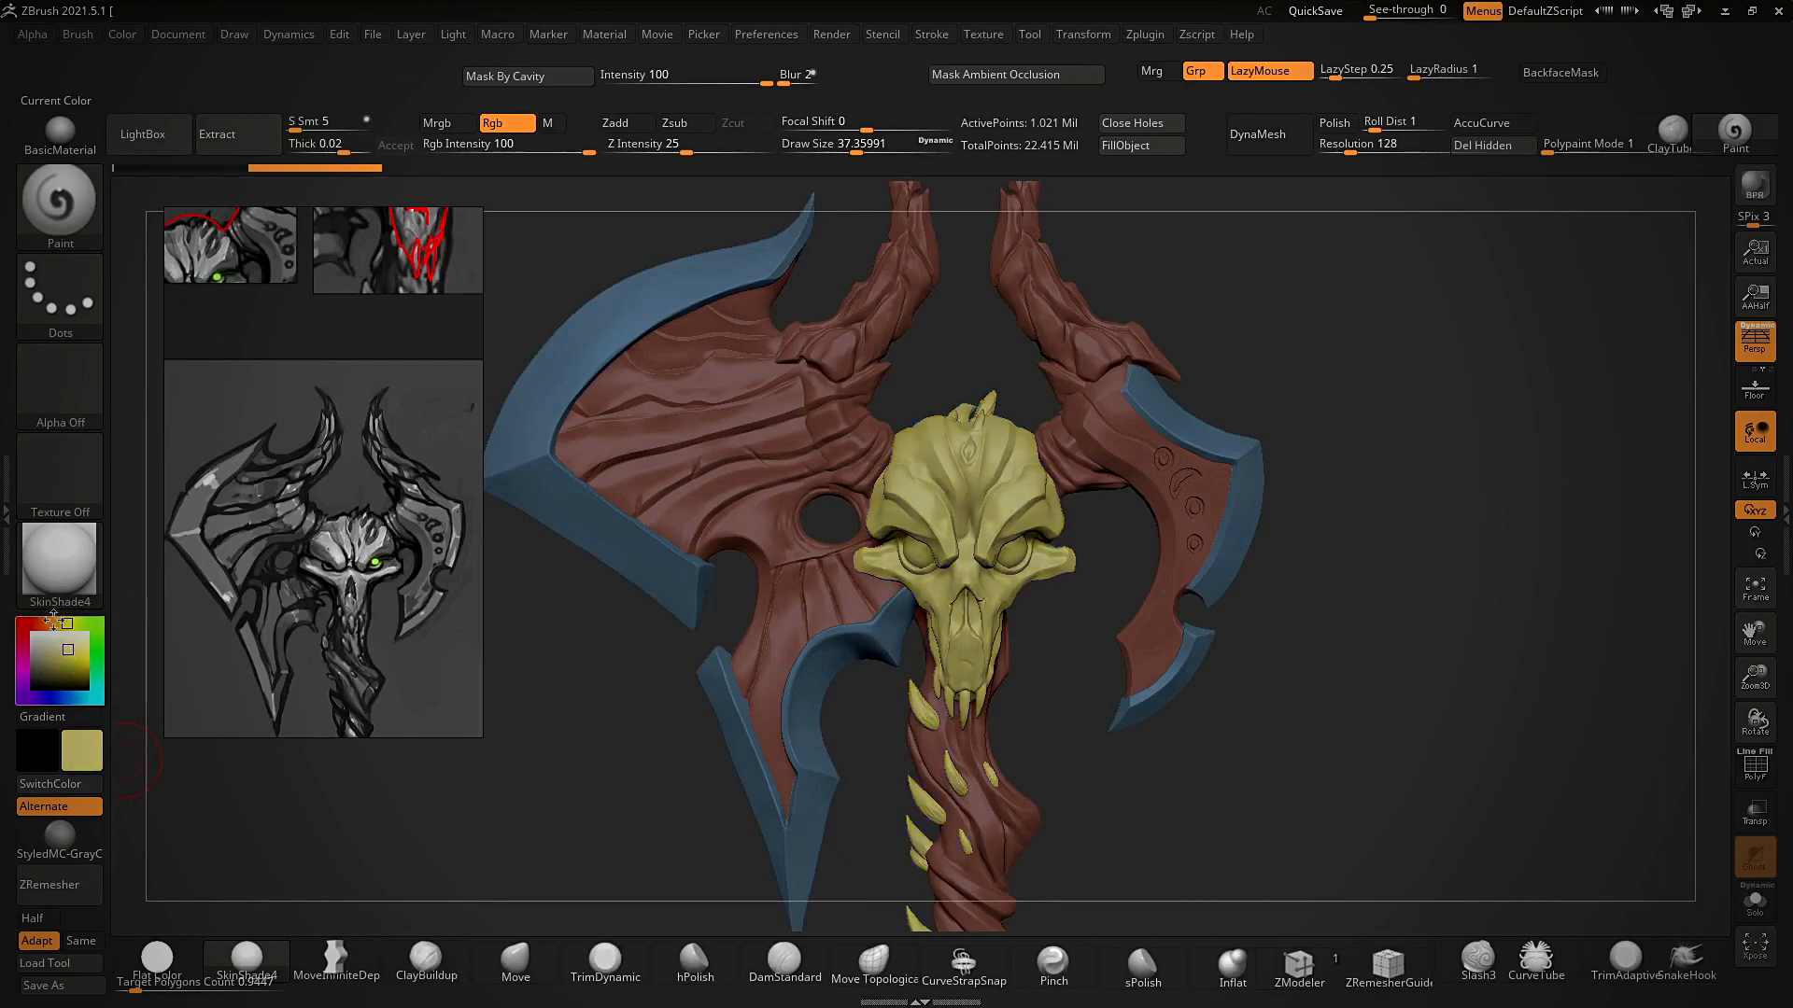
click(66, 658)
drag(57, 659, 56, 654)
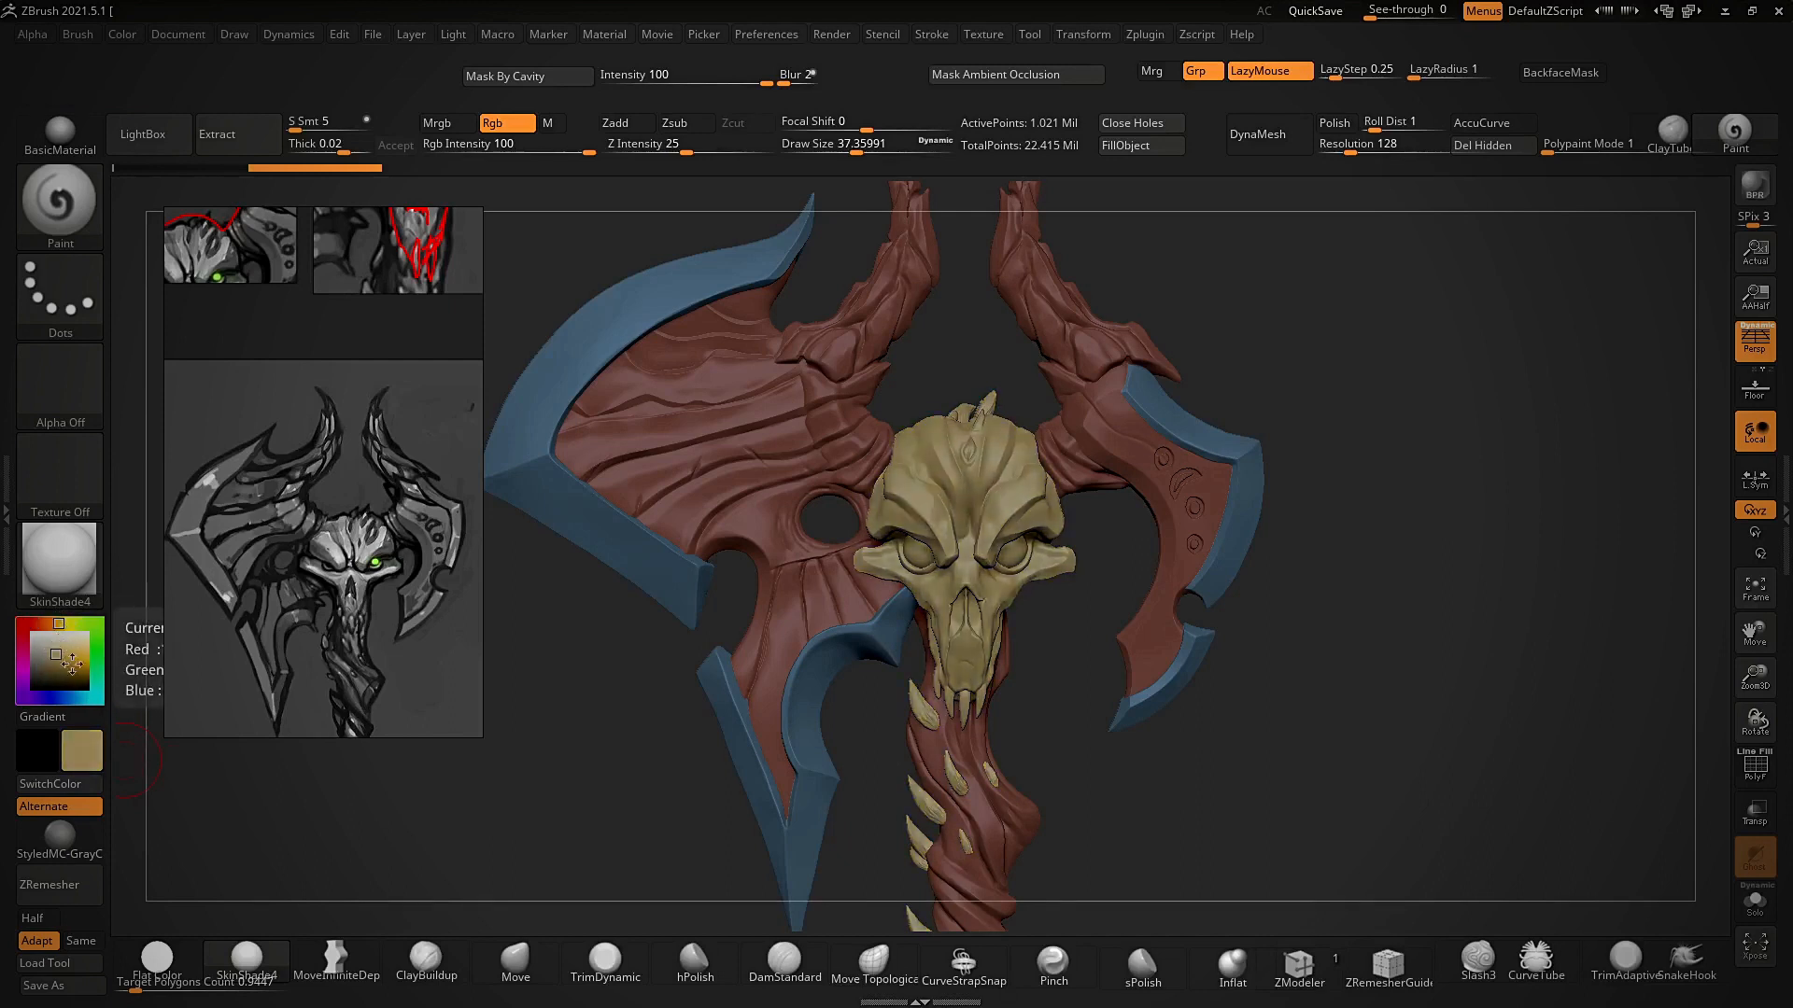
- Enlarge the Spotlight reference around the middle sword and sample the bone tan of its skull
key(shift+z)
drag(997, 388, 936, 776)
drag(968, 638, 822, 695)
click(1214, 501)
drag(1185, 531, 1008, 721)
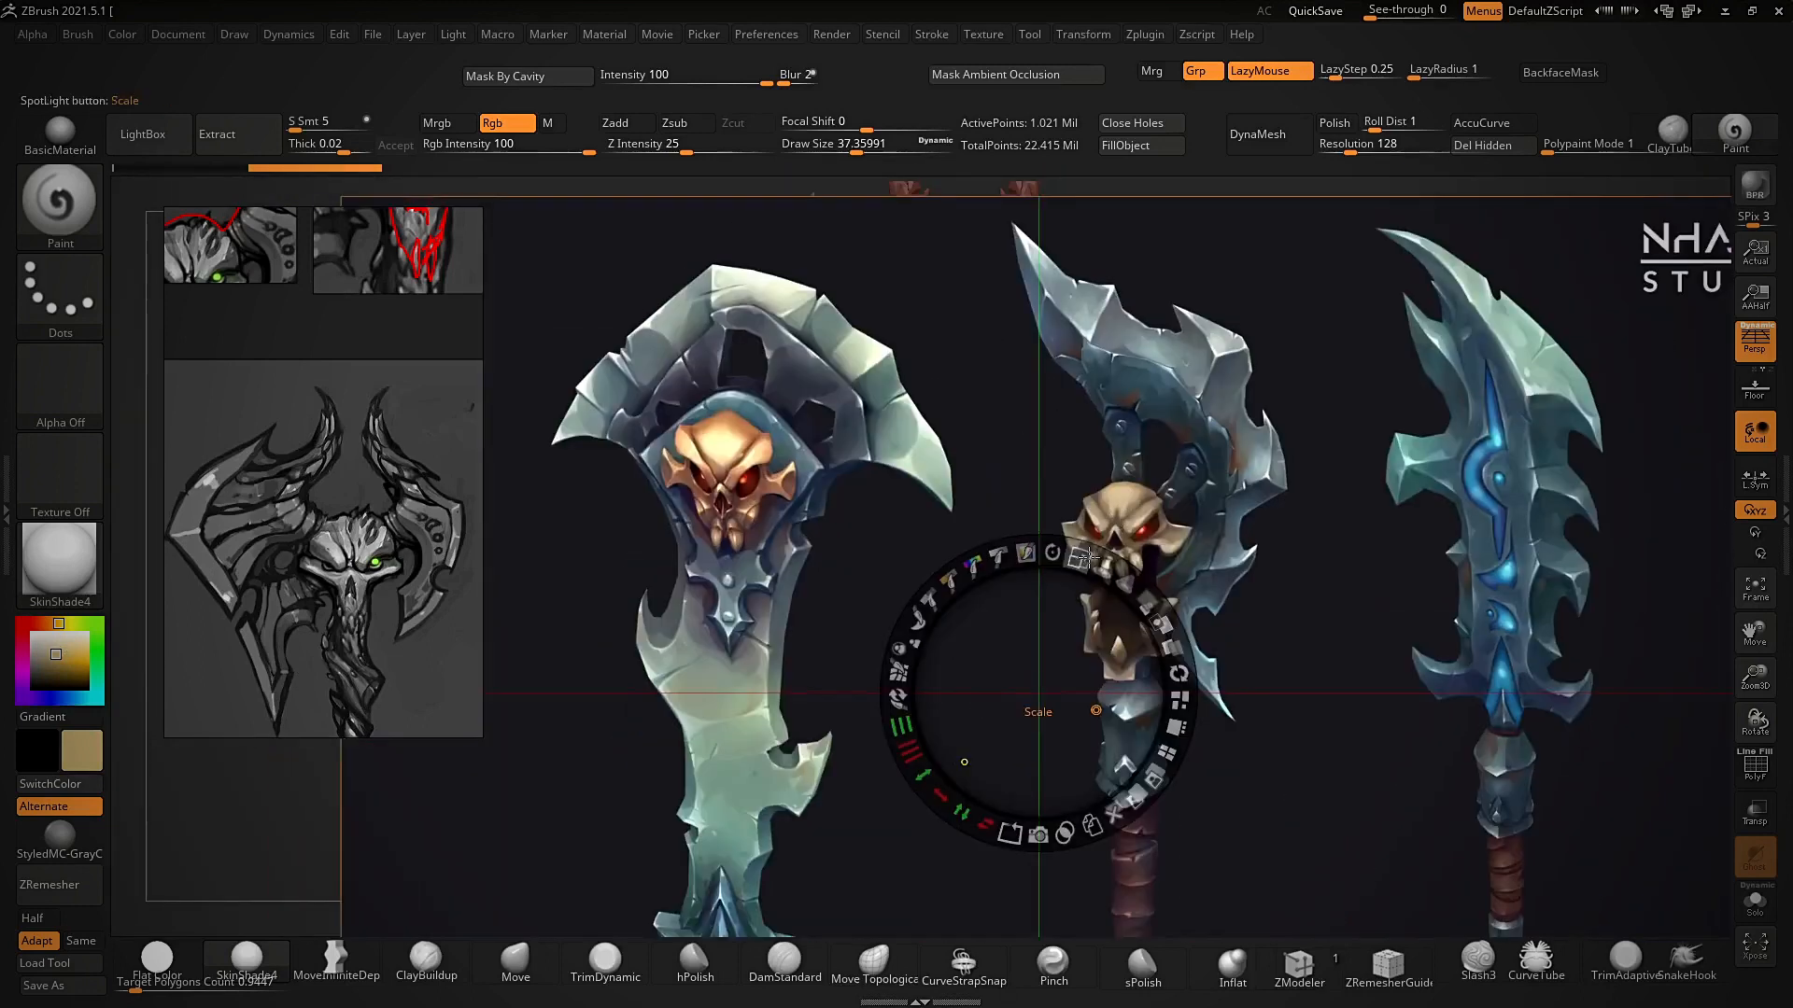
drag(1077, 556, 1158, 611)
drag(1297, 489, 1059, 765)
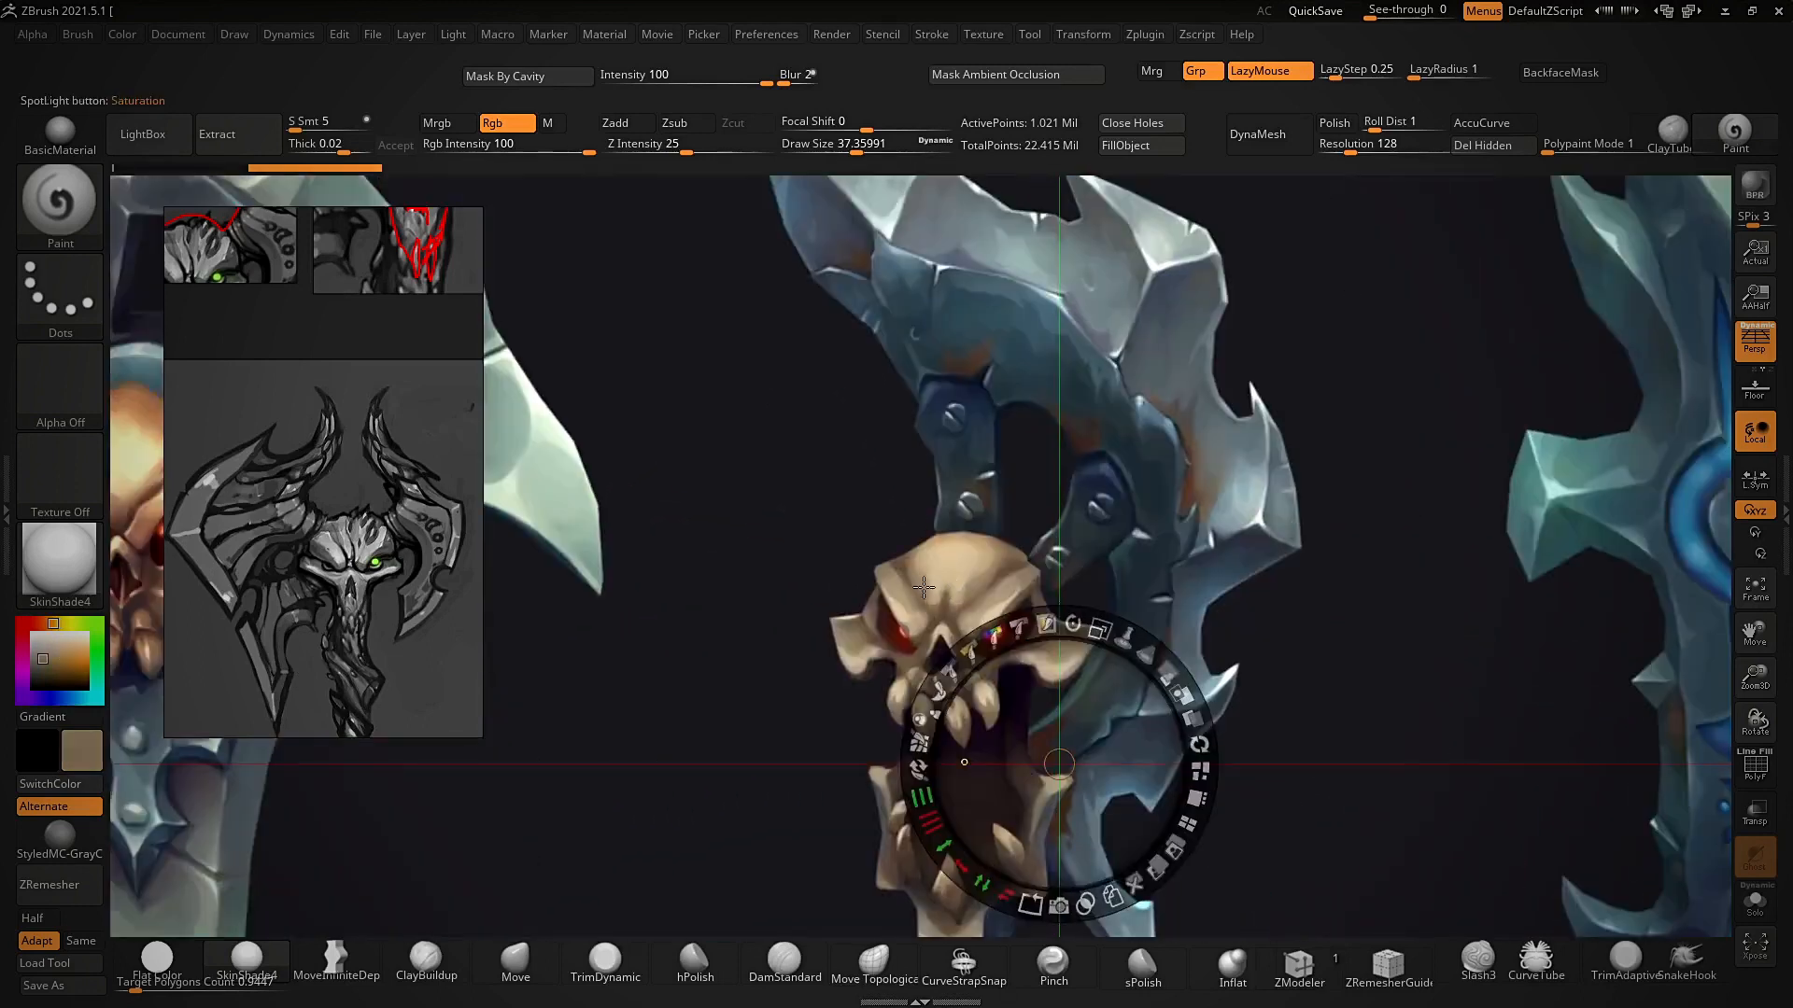
key(c)
key(shift+z)
- Fill the axe's skull and the spike on its crown with the sampled bone tan
alt+click(970, 551)
drag(1377, 397, 1336, 424)
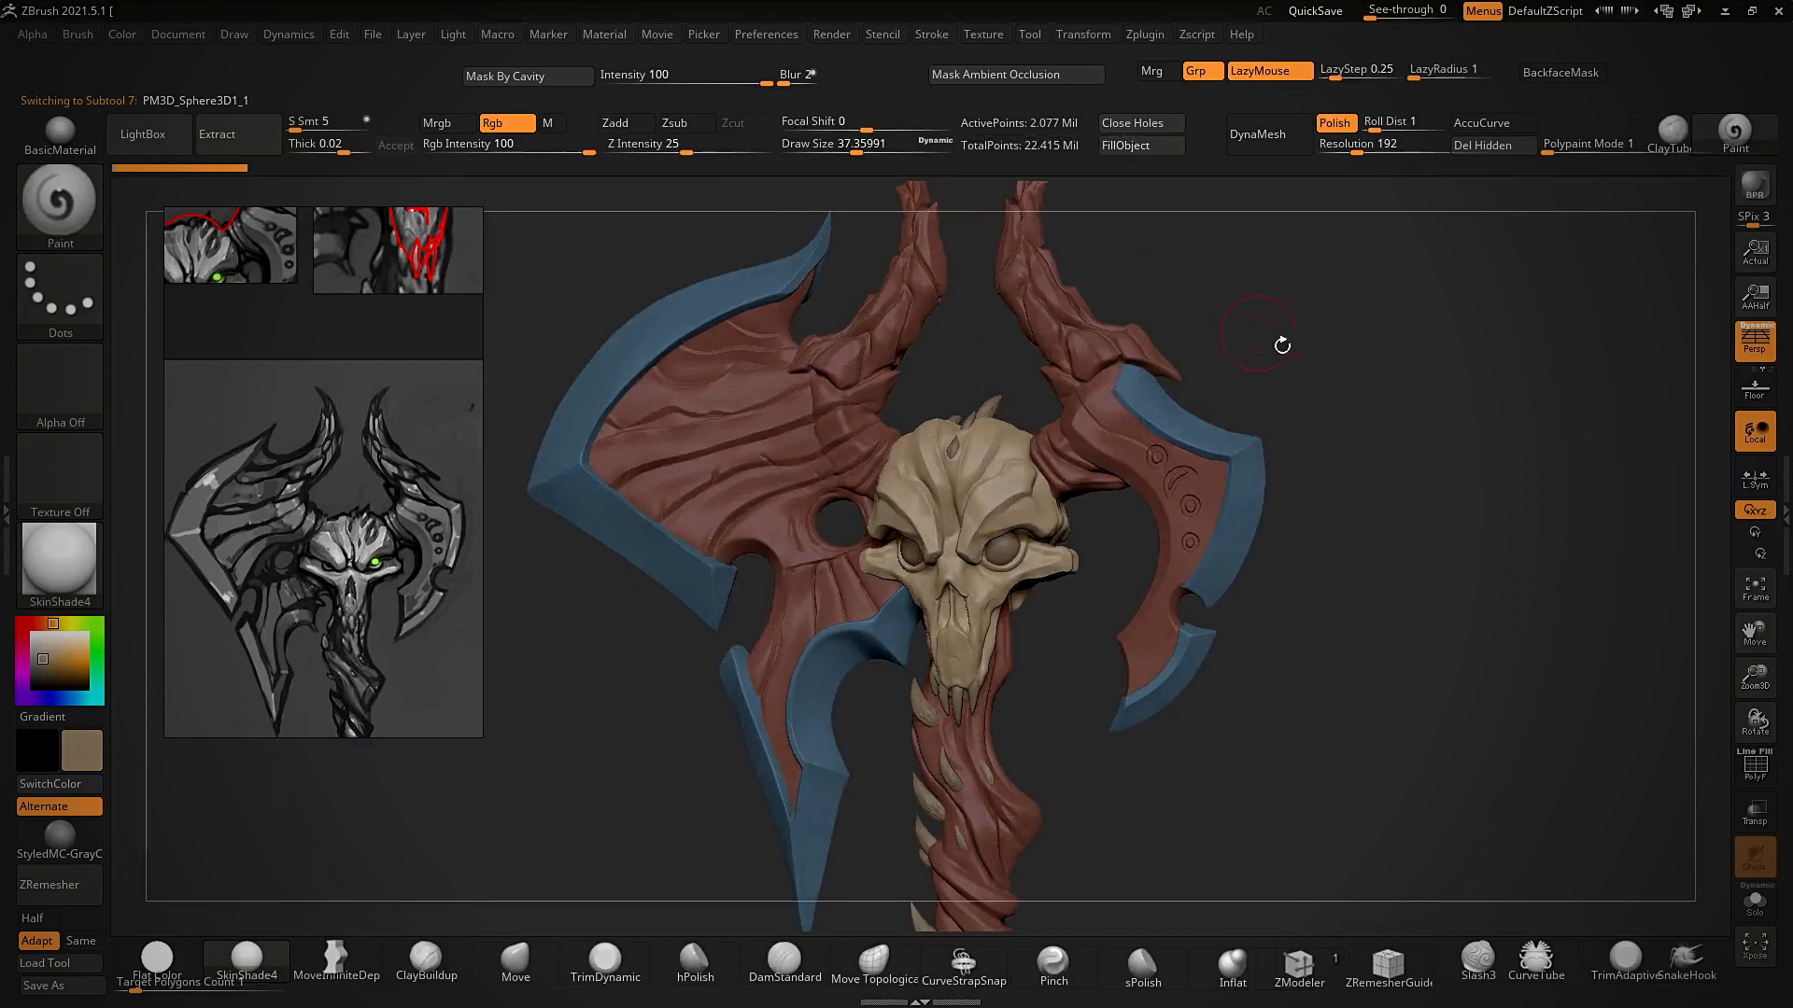
drag(1218, 317, 1253, 344)
alt+click(969, 415)
click(1173, 147)
- Bring up the subtool list and select the spike subtool Extract3_2
ctrl+right_drag(1104, 184, 1088, 289)
alt+click(914, 378)
key(f)
ctrl+right_drag(1017, 625, 1176, 864)
alt+right_drag(1204, 863, 1229, 636)
click(1785, 519)
mouse_move(1346, 562)
mouse_down()
mouse_move(1357, 620)
mouse_move(1336, 556)
mouse_up()
click(1759, 223)
mouse_move(1244, 652)
mouse_down()
mouse_move(1306, 654)
mouse_move(1238, 701)
mouse_move(1256, 652)
mouse_up()
click(1618, 388)
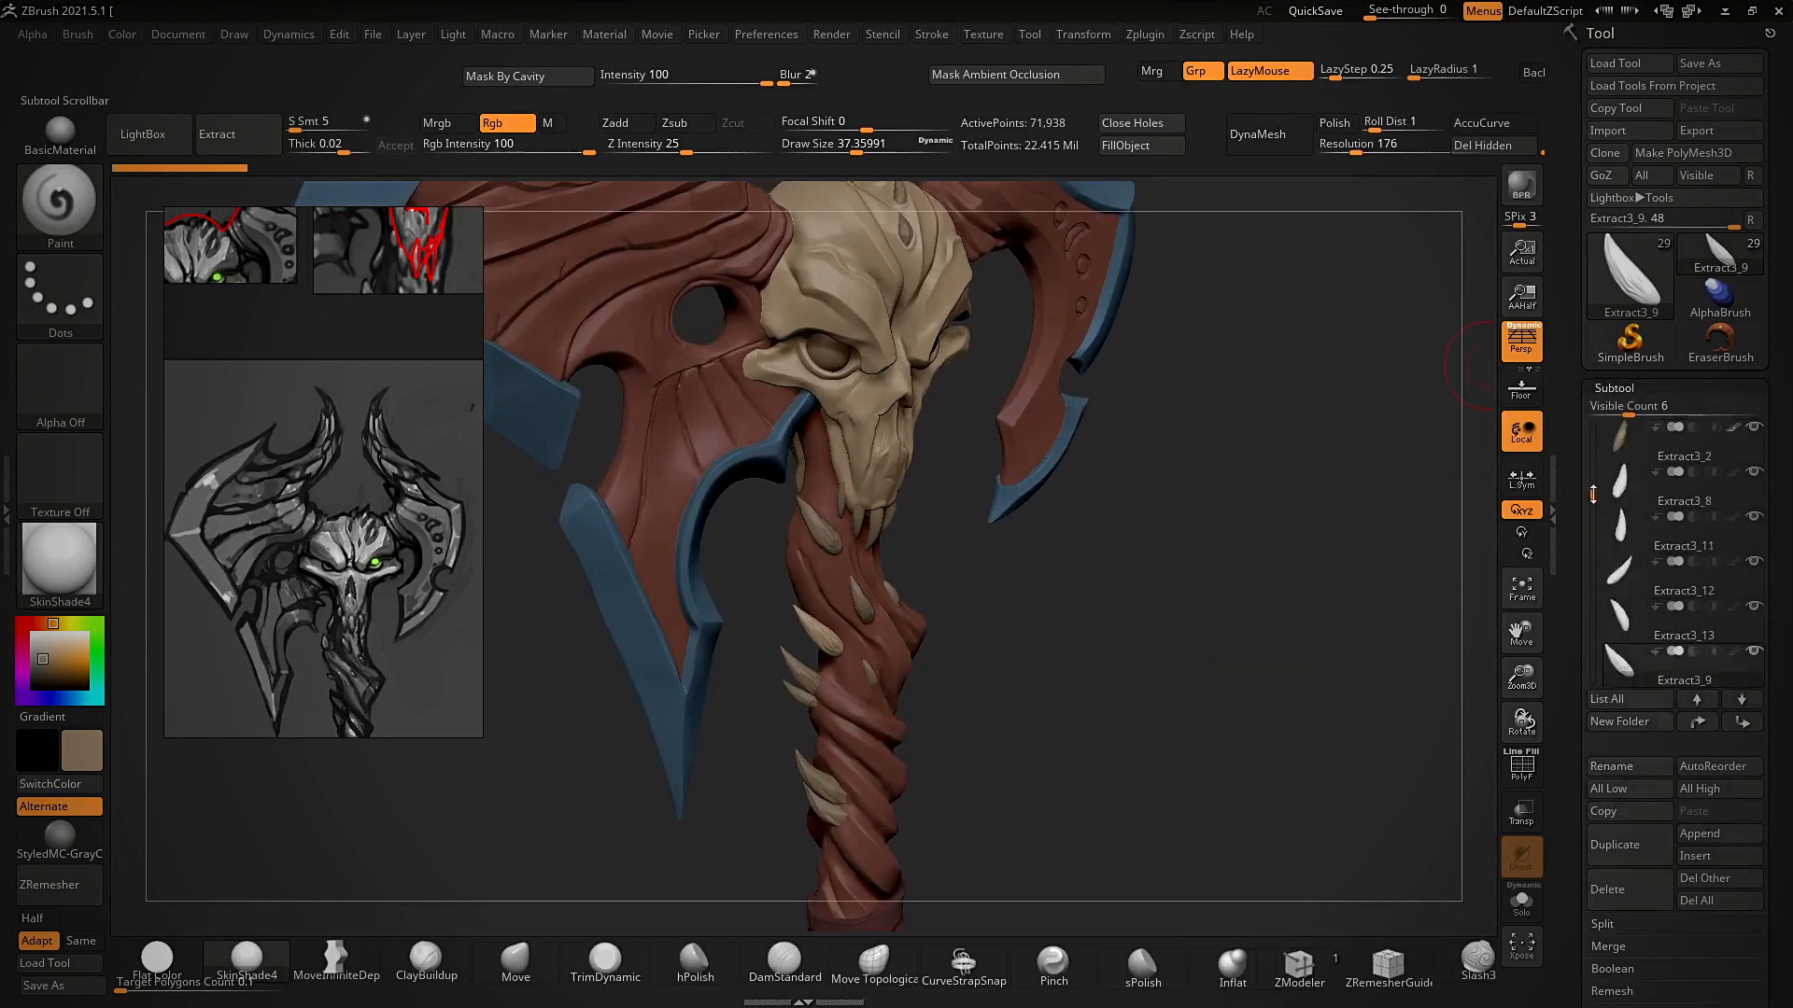
click(1641, 439)
drag(1363, 644, 1262, 647)
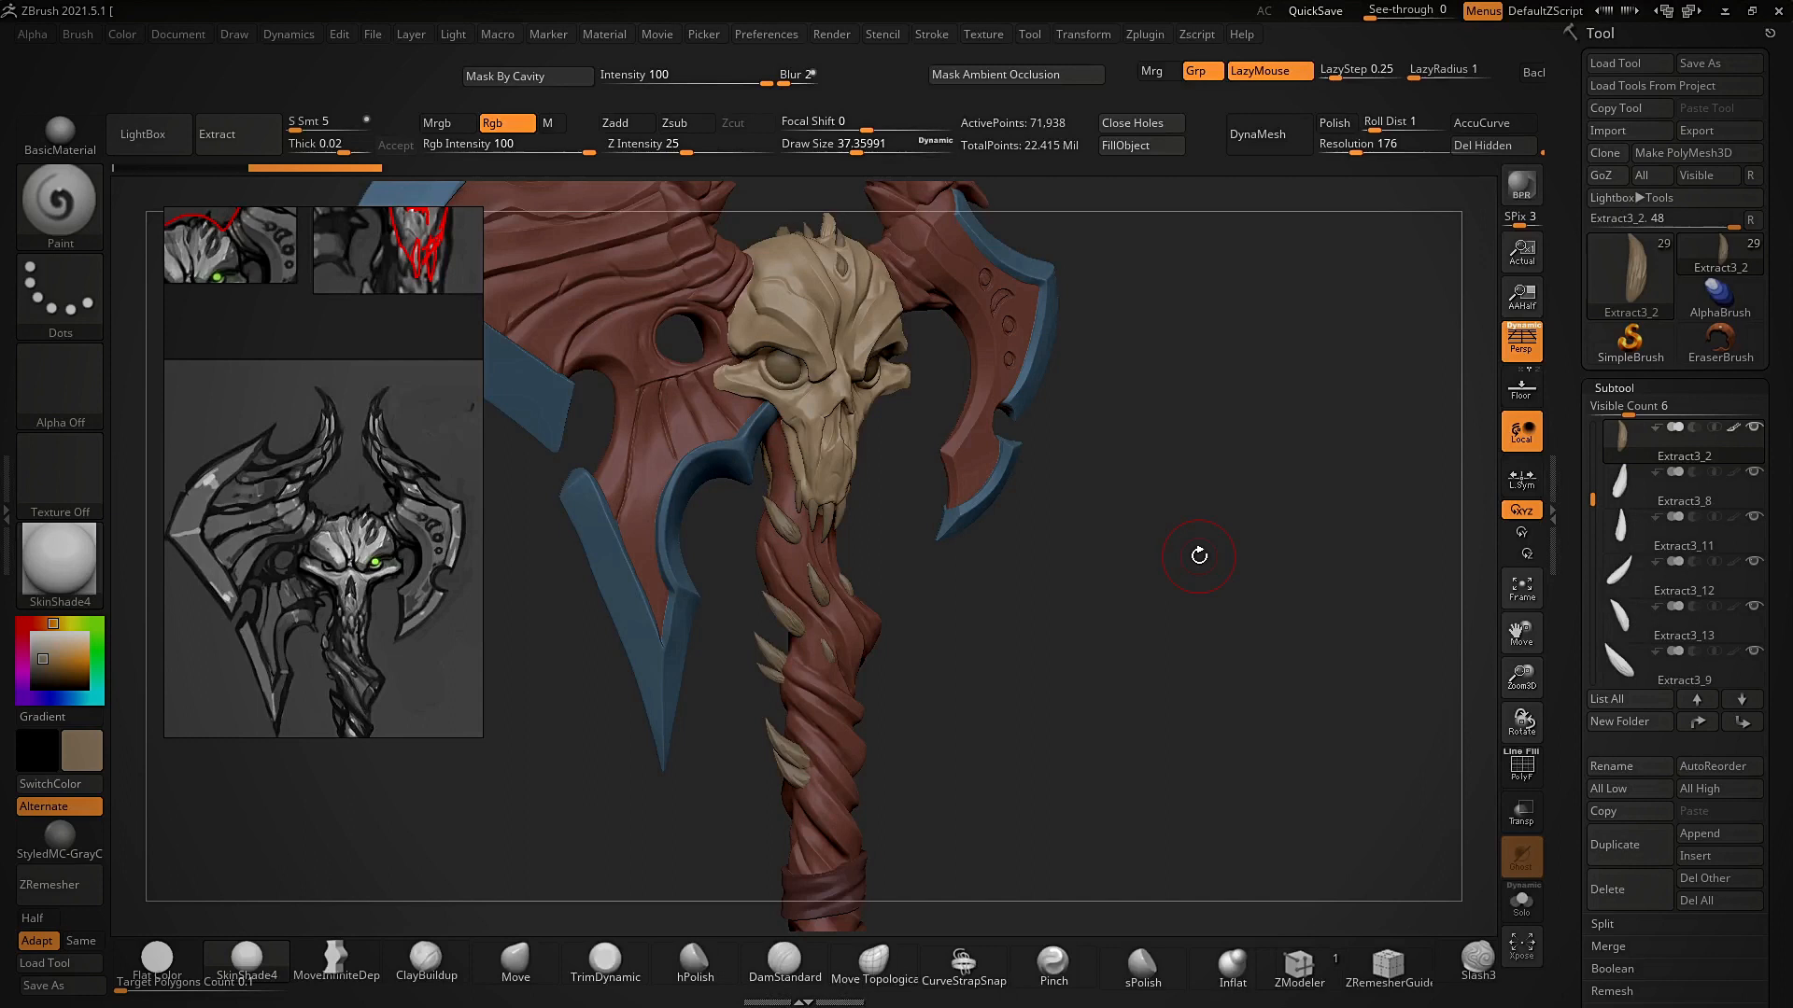
- Merge the spike subtools below Extract3_2 down into it one by one, up to and including Extract3_6
scroll(1774, 837, down, 3)
click(1607, 801)
click(1611, 822)
click(1632, 864)
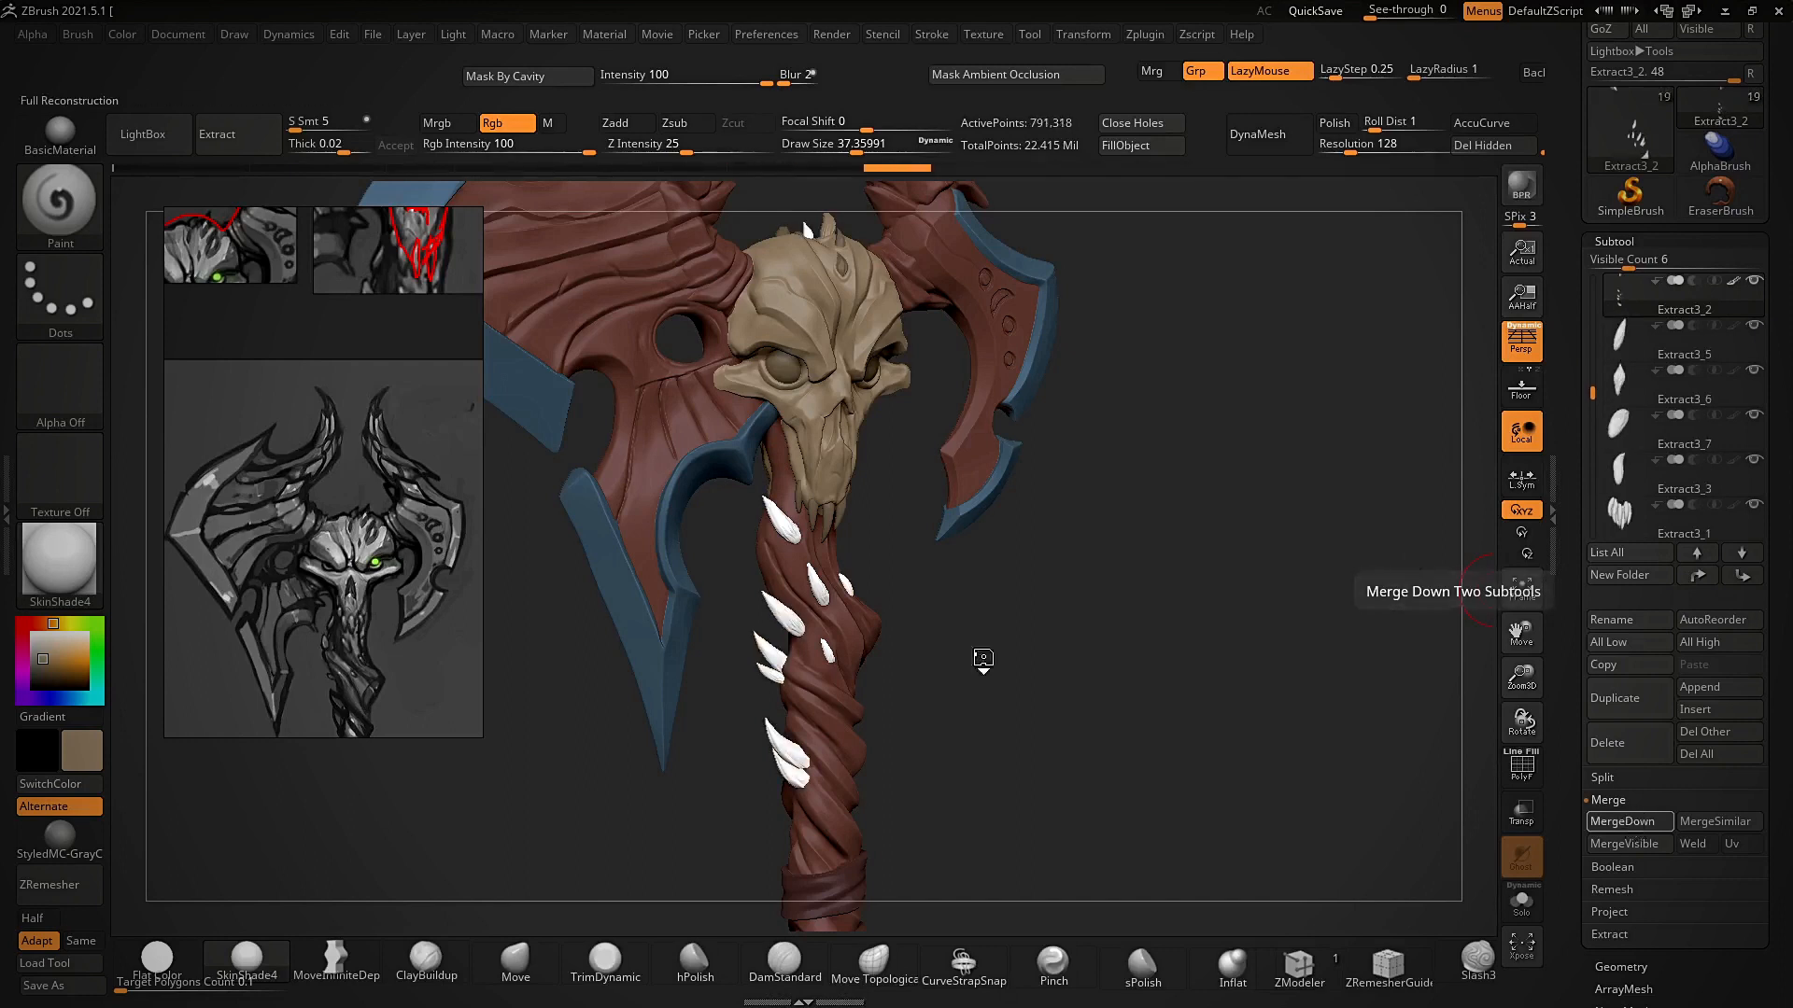
click(1522, 900)
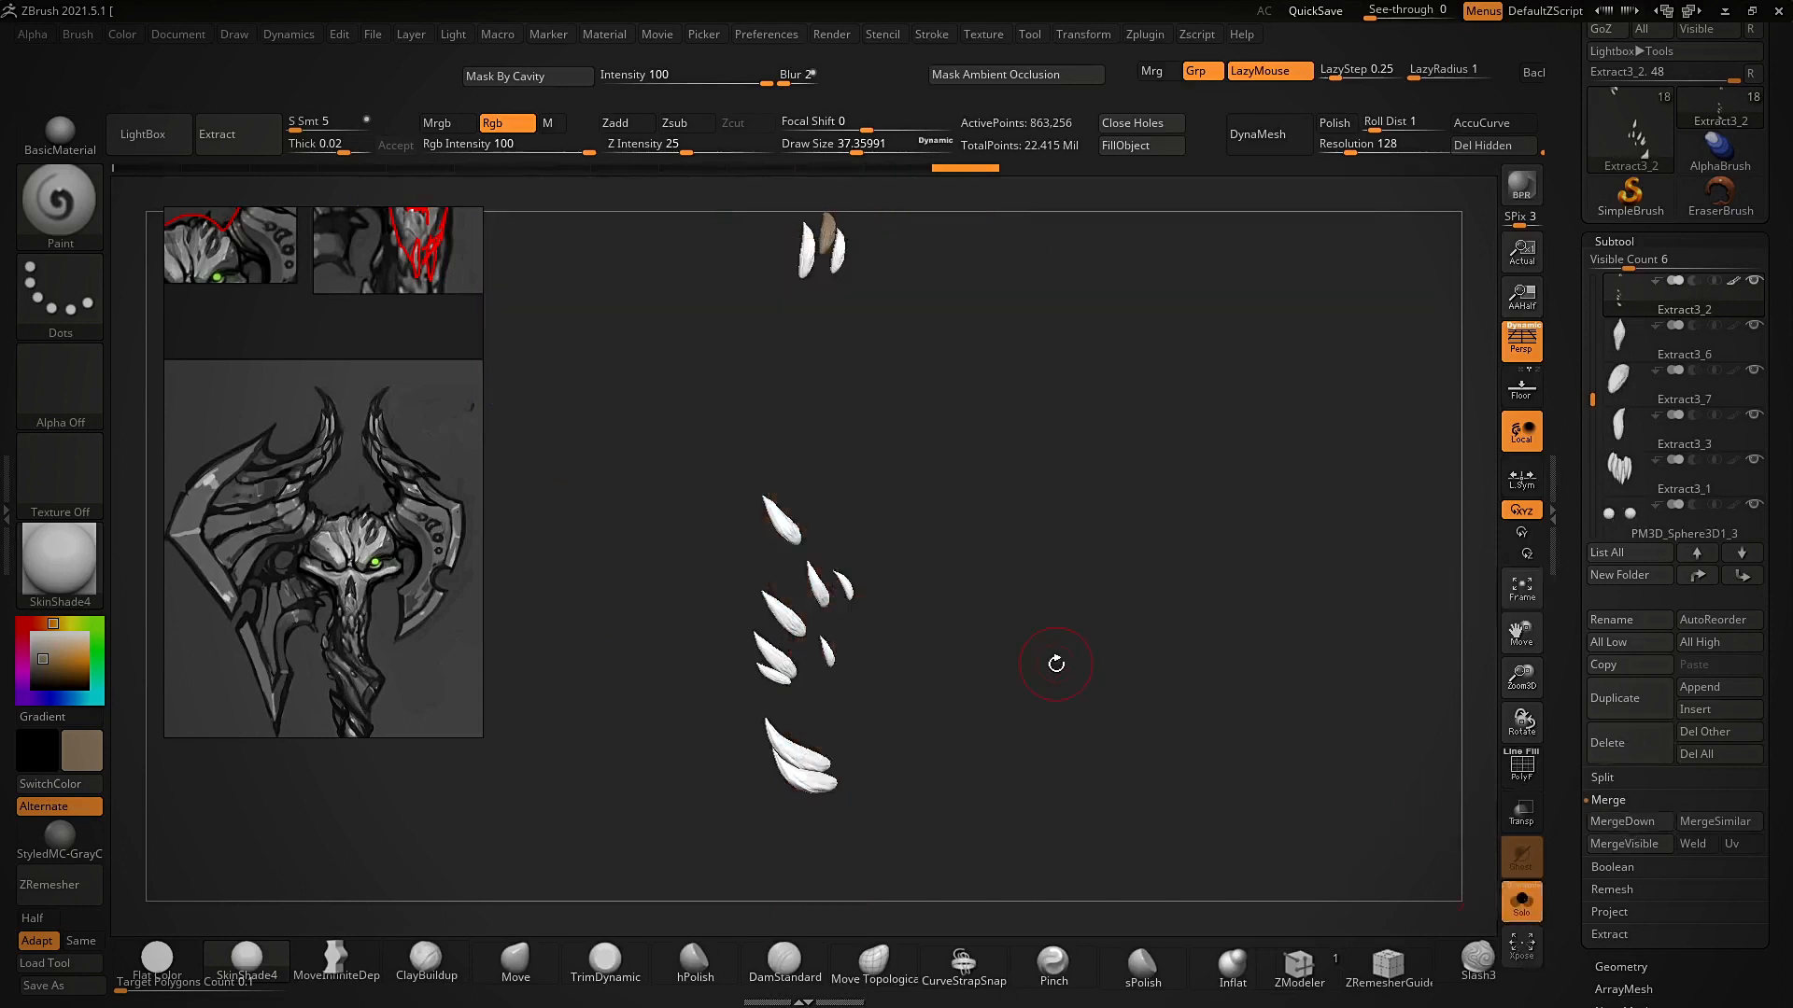
click(1624, 348)
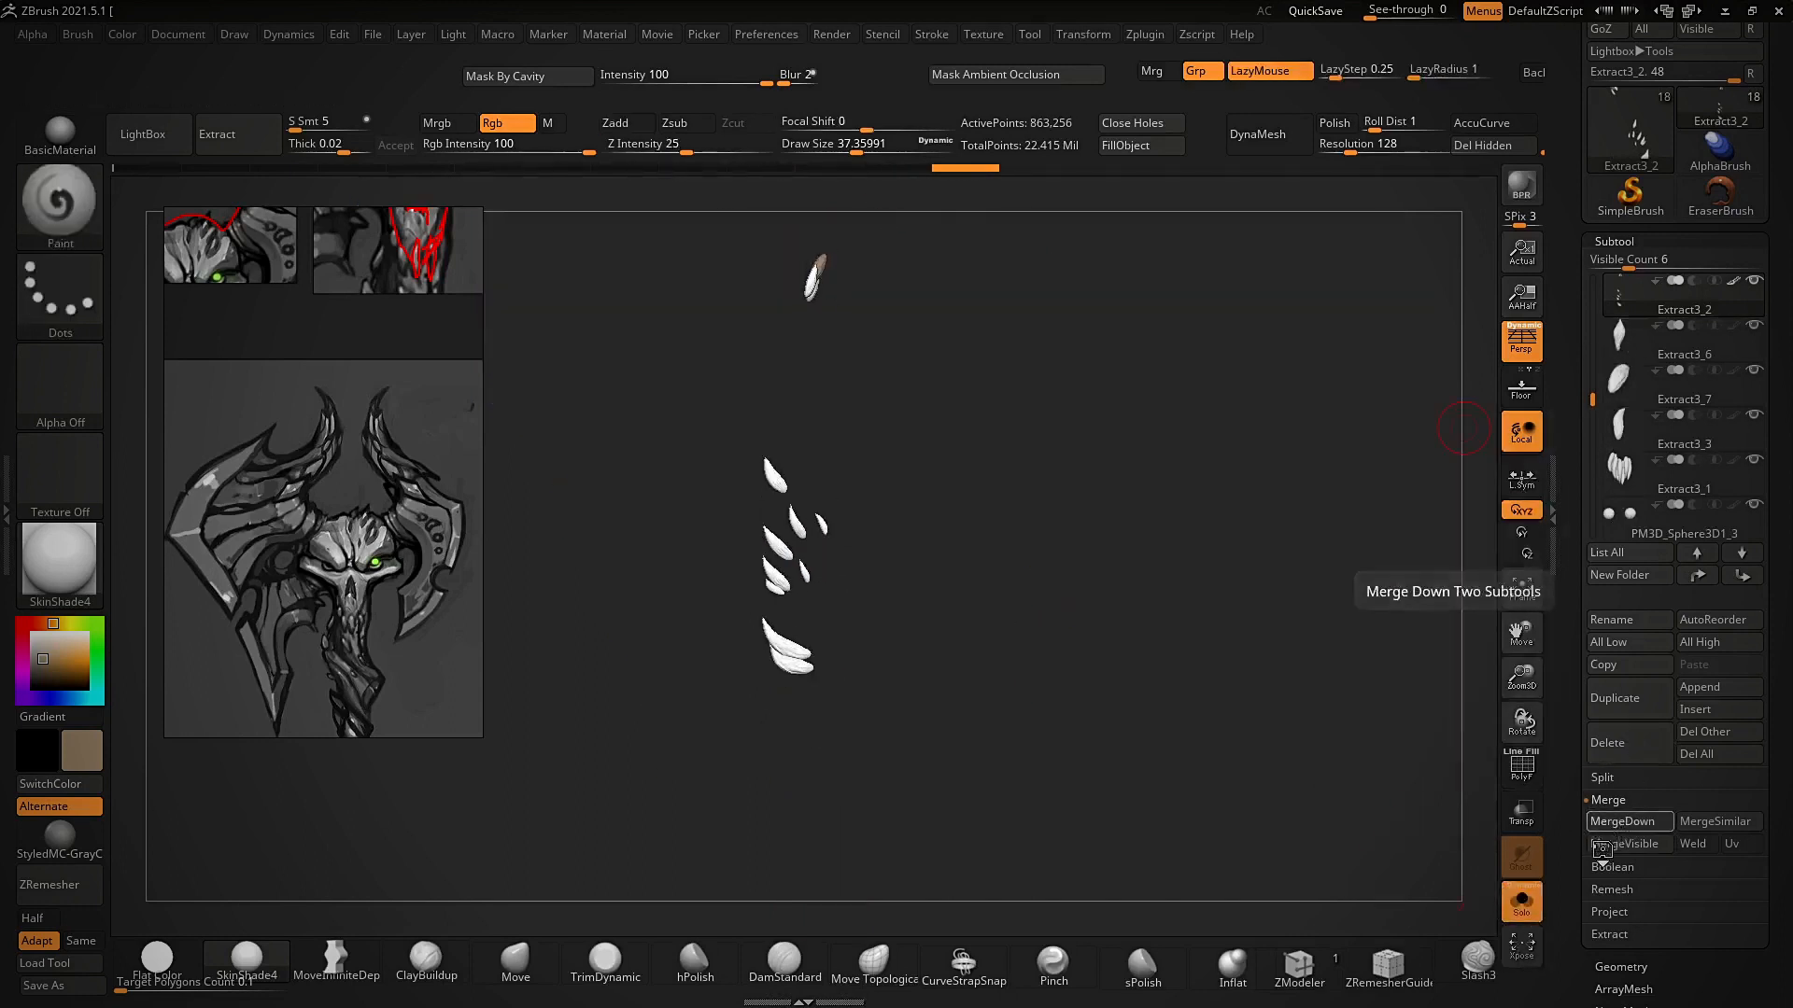
- Merge Extract3_7 down into the combined spike subtool Extract3_2
click(1522, 901)
click(1524, 899)
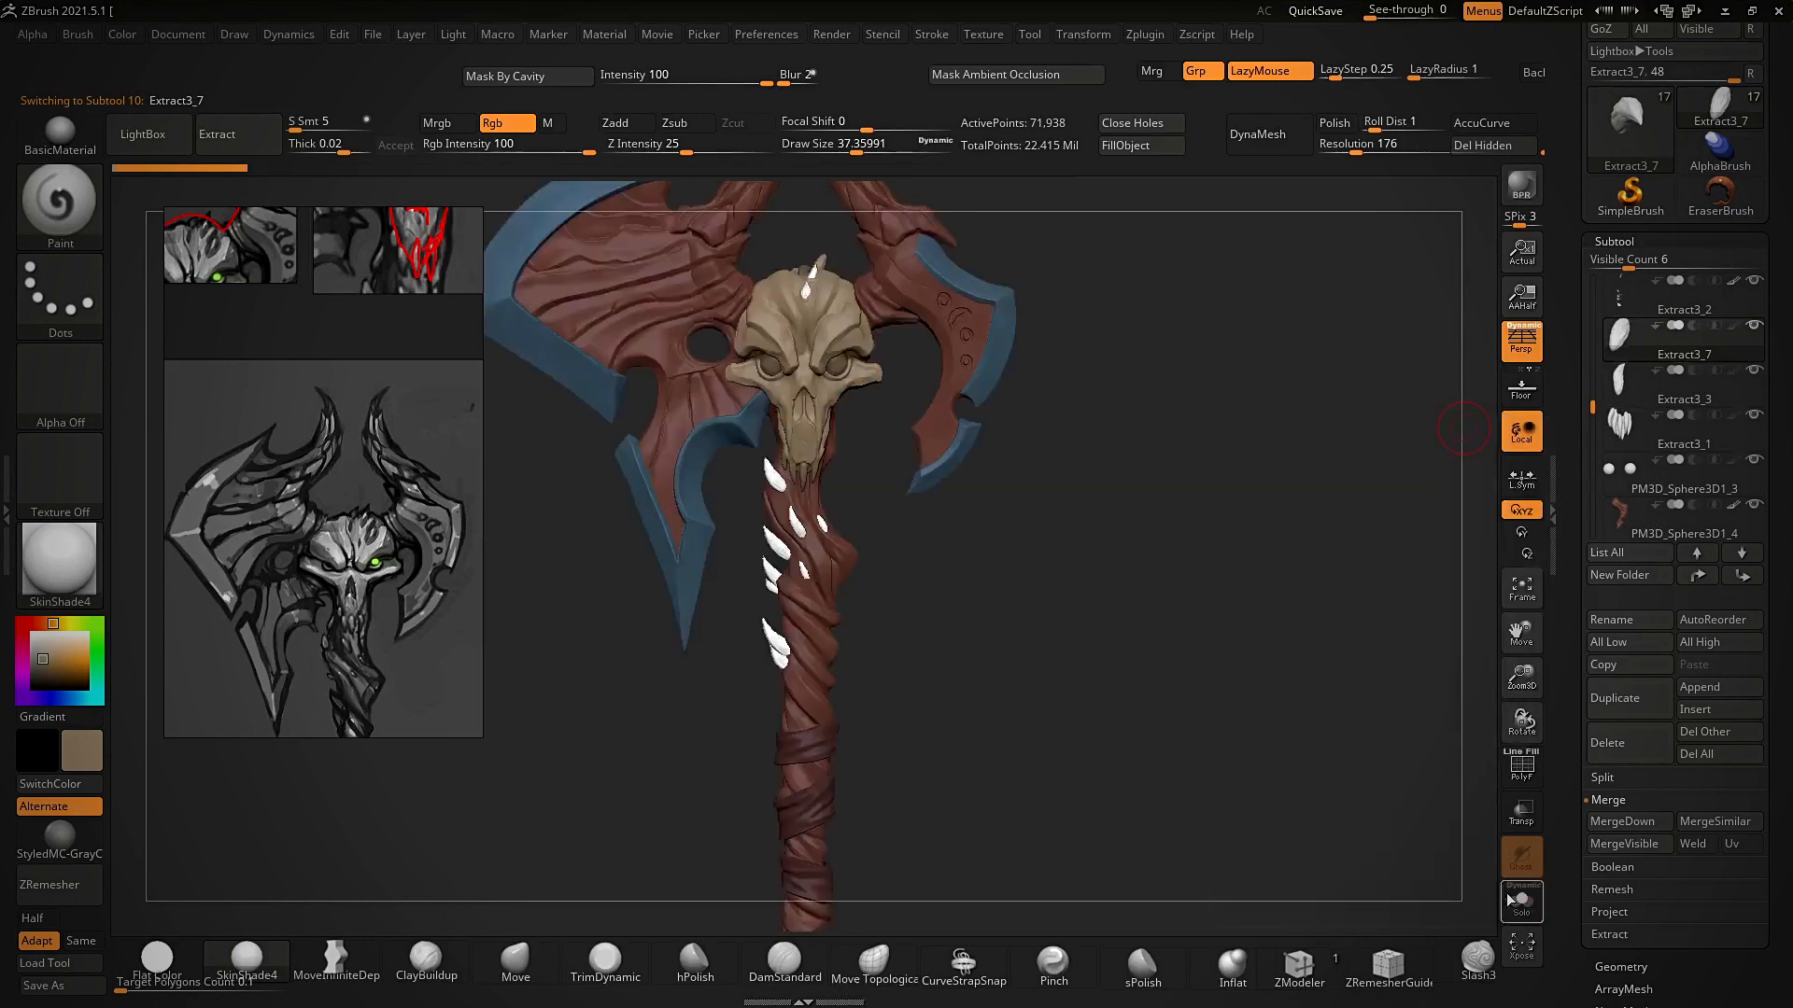
click(1528, 910)
alt+drag(1478, 531, 1477, 574)
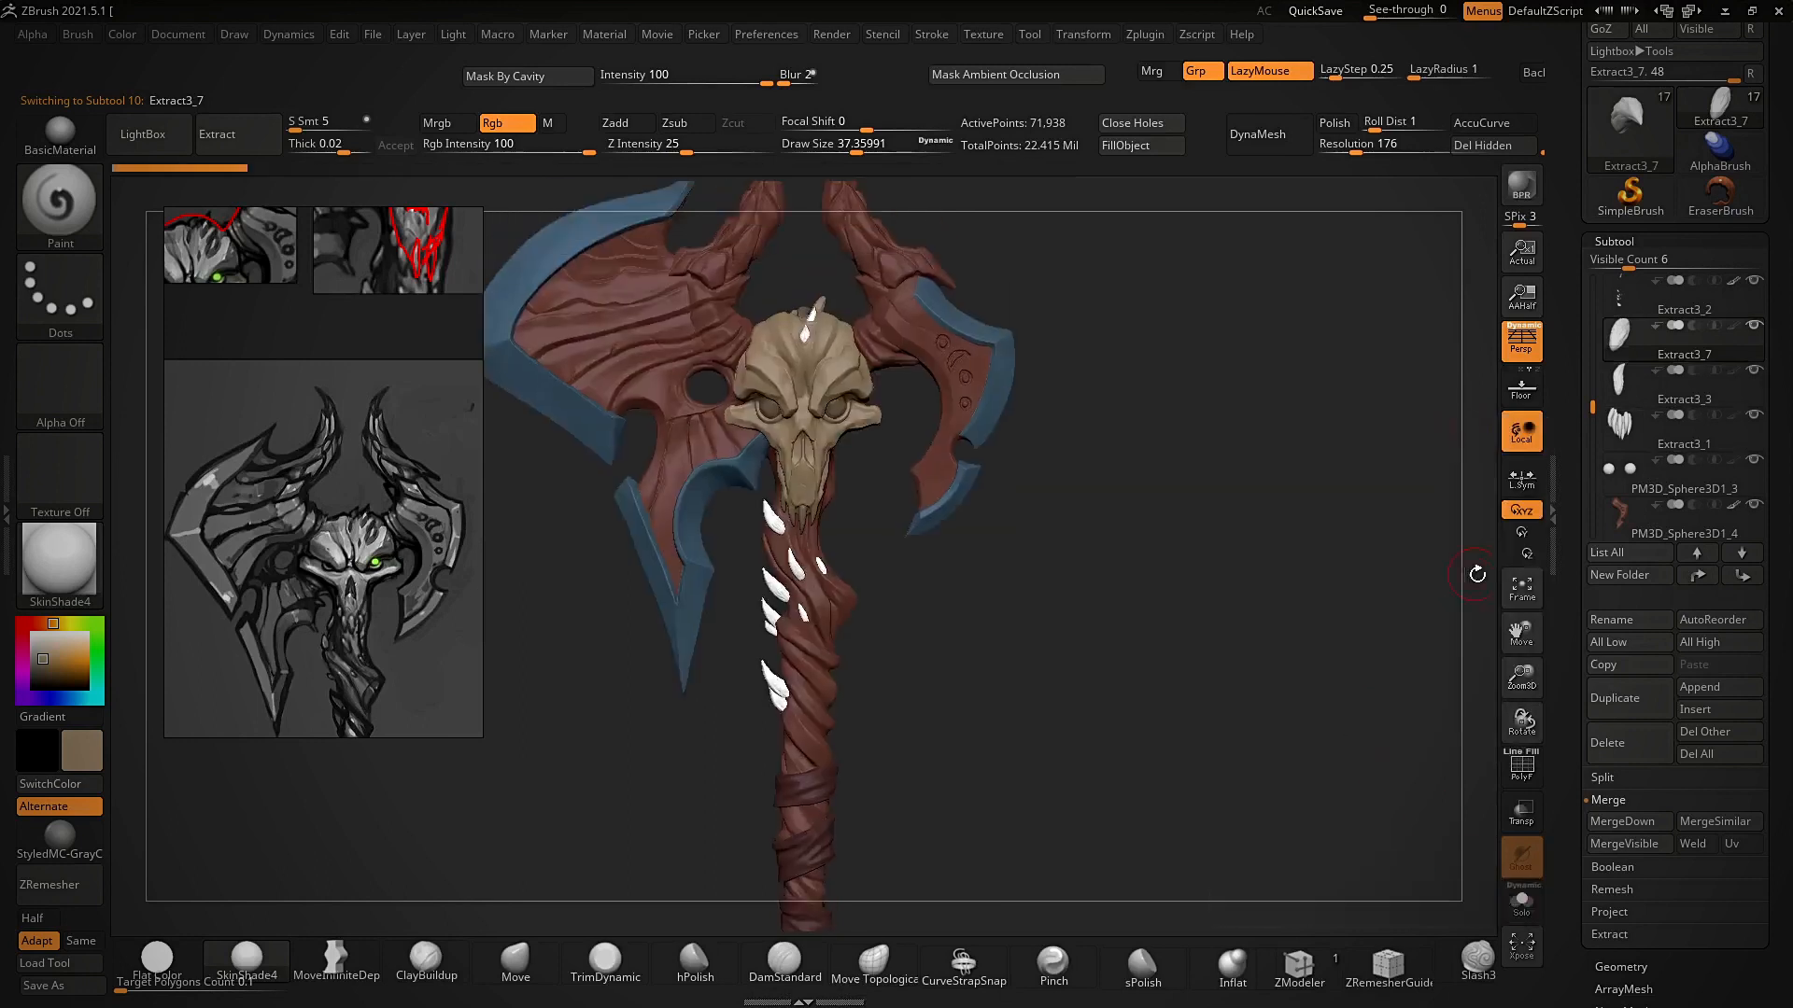
click(1631, 826)
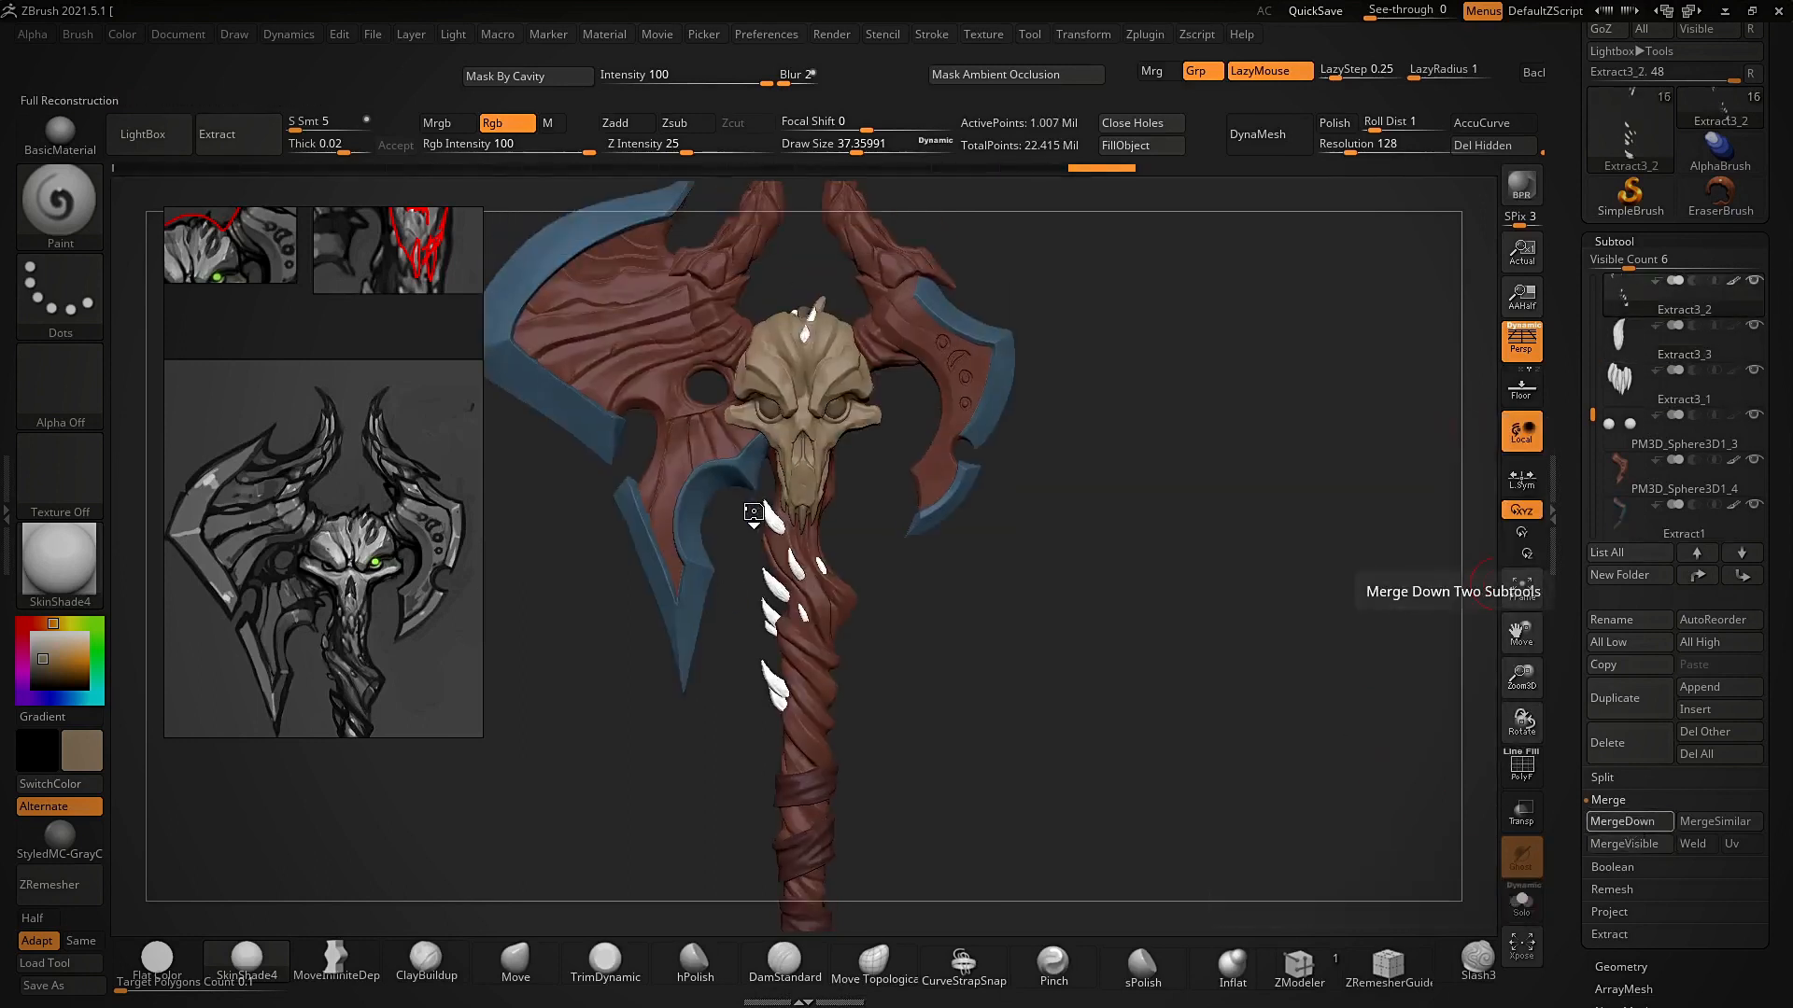
- Merge Extract3_3 into the combined spikes and fill the whole spike subtool with the bone tan
drag(1344, 790, 1267, 804)
click(1522, 902)
alt+drag(1124, 713, 1158, 700)
click(1522, 902)
drag(989, 662, 1046, 691)
click(1155, 145)
- Pick a bright green after the concept sketch's glowing eye and fill the skull's eyeballs with it
drag(1270, 456, 1326, 481)
alt+drag(1326, 480, 1279, 347)
alt+click(902, 390)
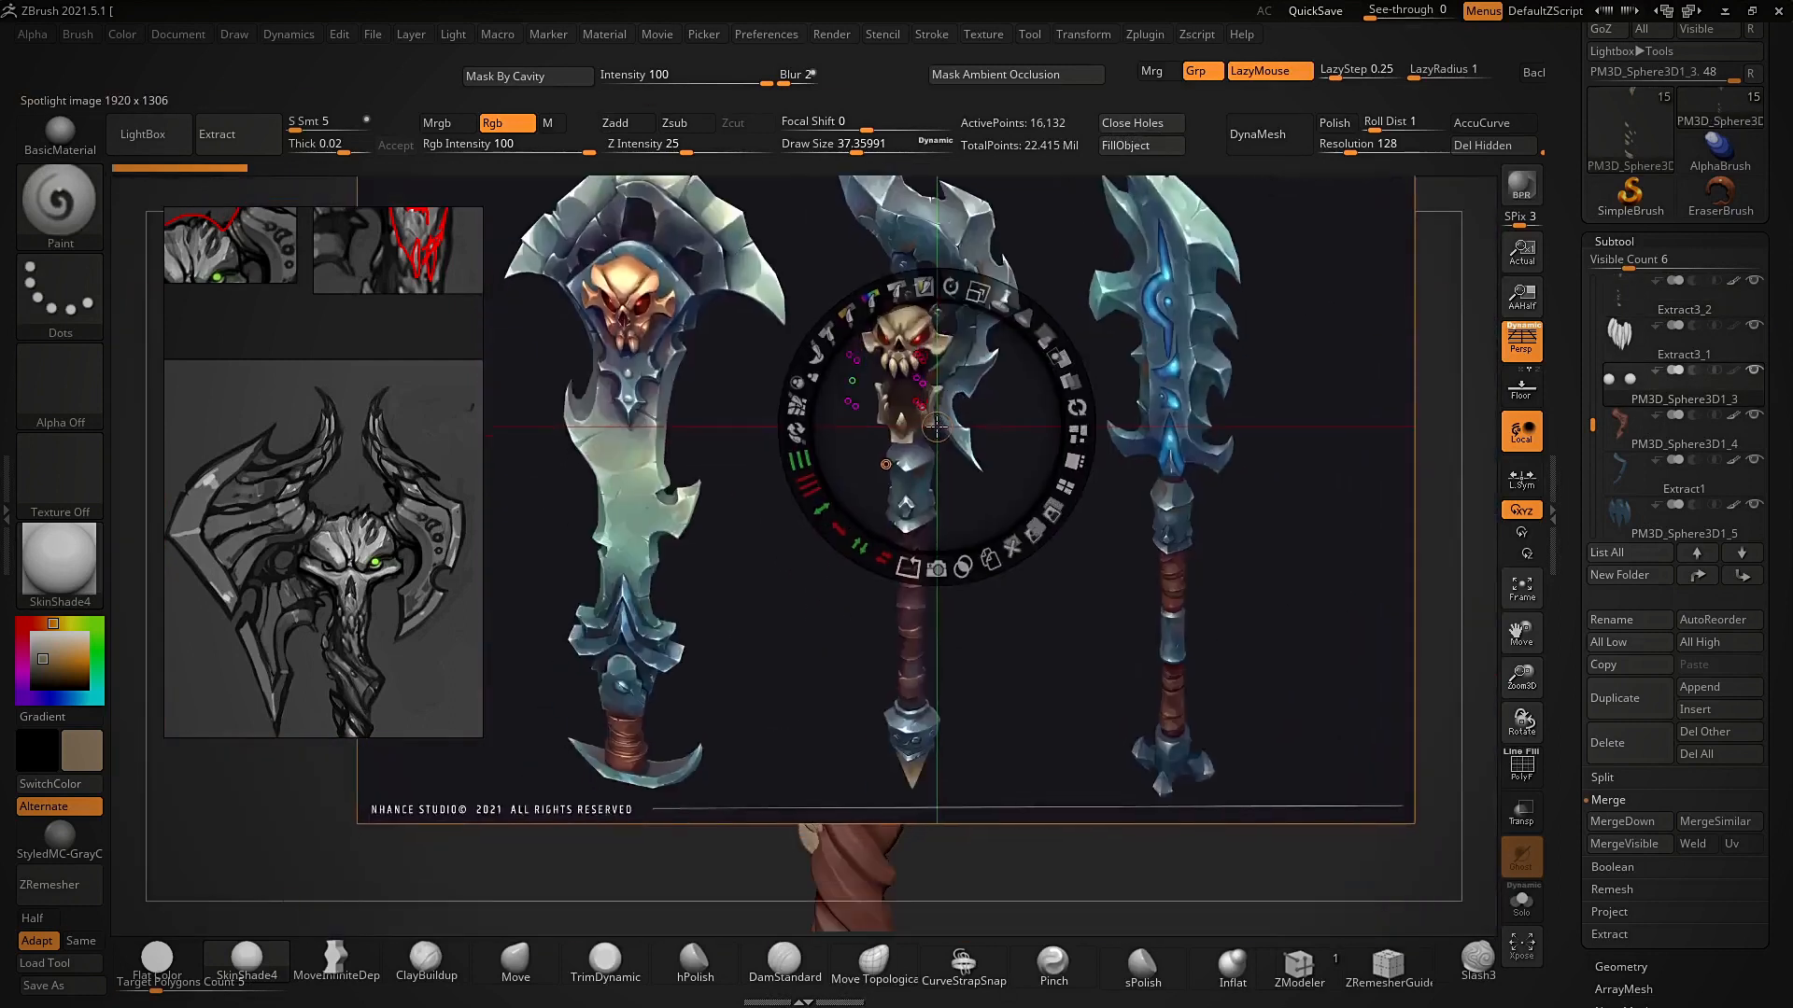
drag(935, 427, 956, 499)
double_click(370, 487)
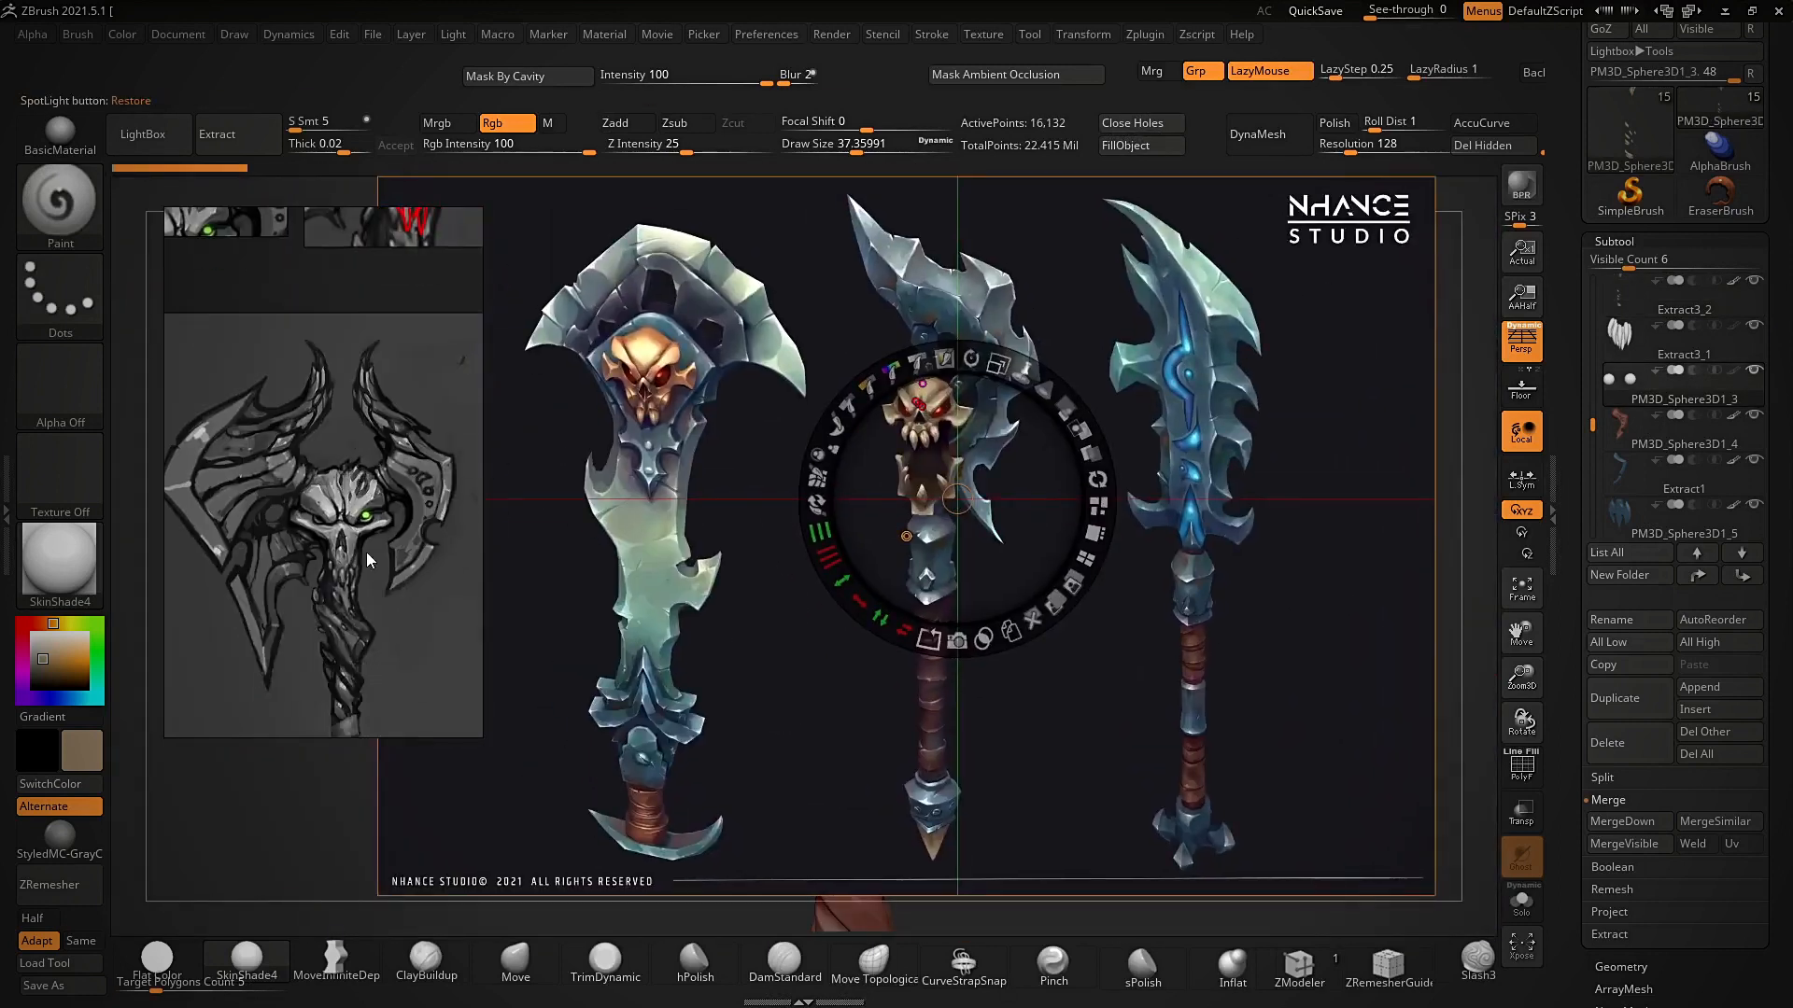
scroll(366, 487, up, 4)
key(shift+z)
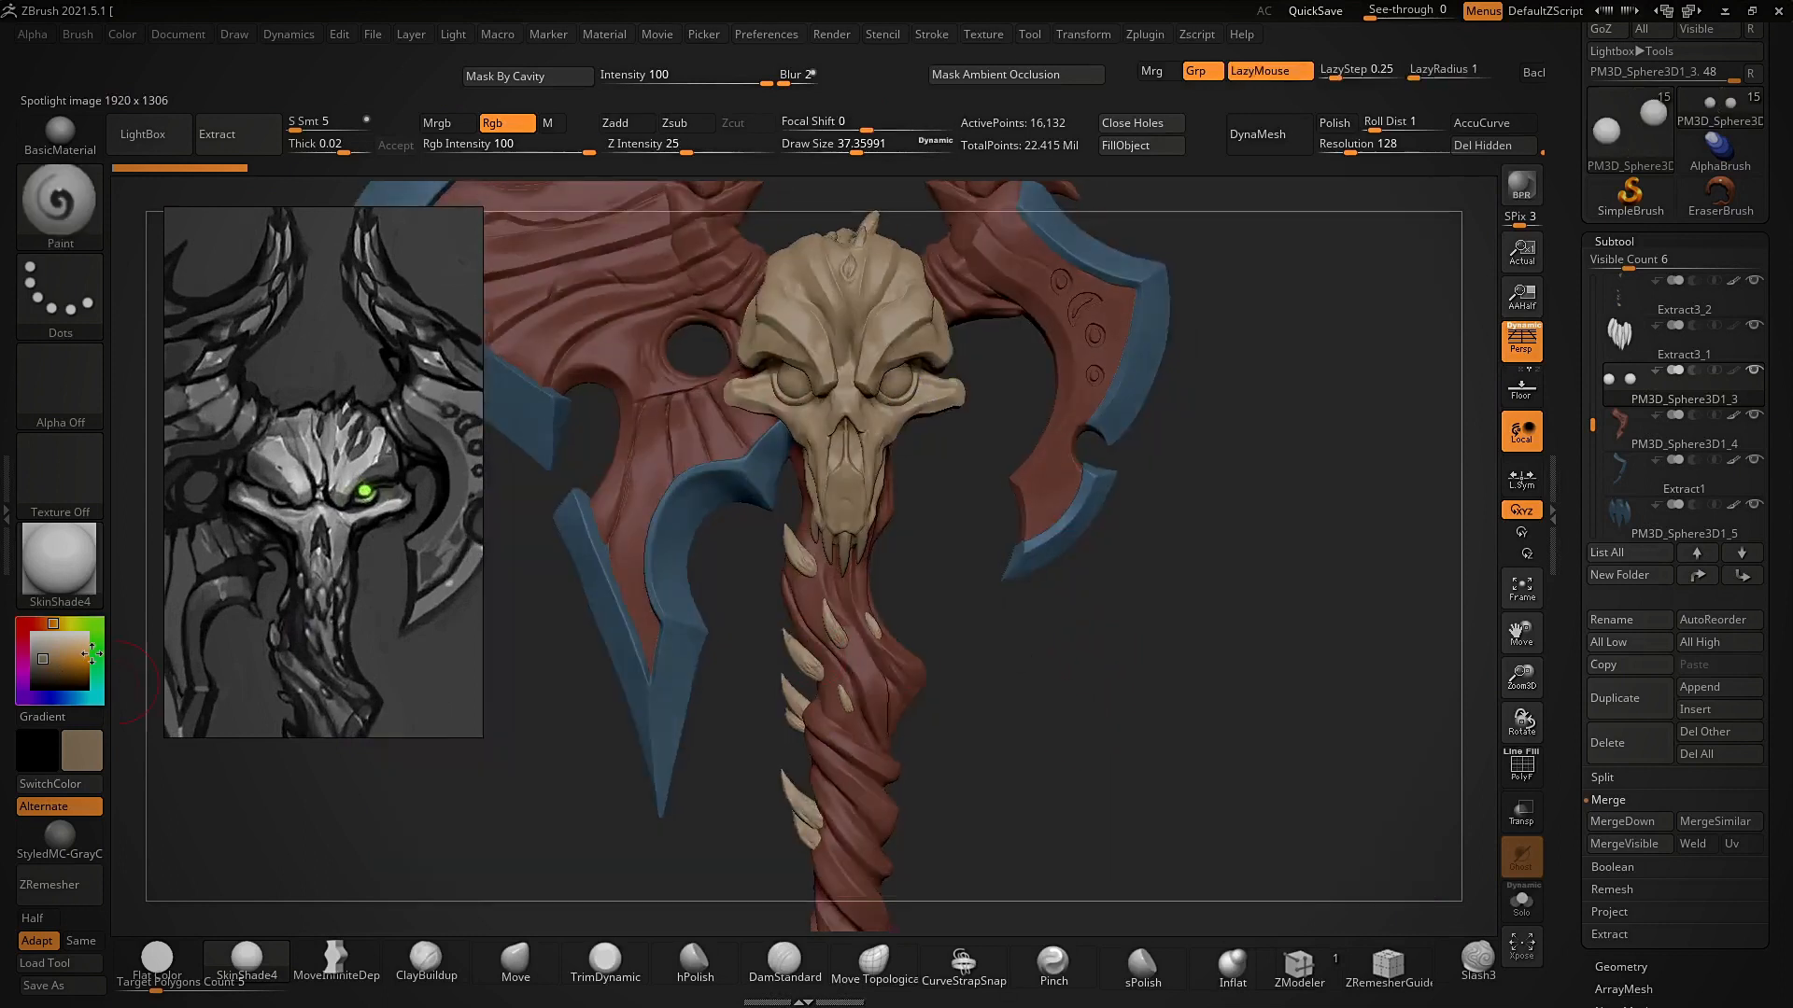
drag(81, 662, 81, 664)
ctrl+right_drag(1032, 448, 985, 509)
alt+right_drag(984, 509, 987, 556)
- Sample the bone tan from the skull and fill its teeth (Extract3_1) with it
alt+click(858, 669)
right_drag(963, 620, 1064, 289)
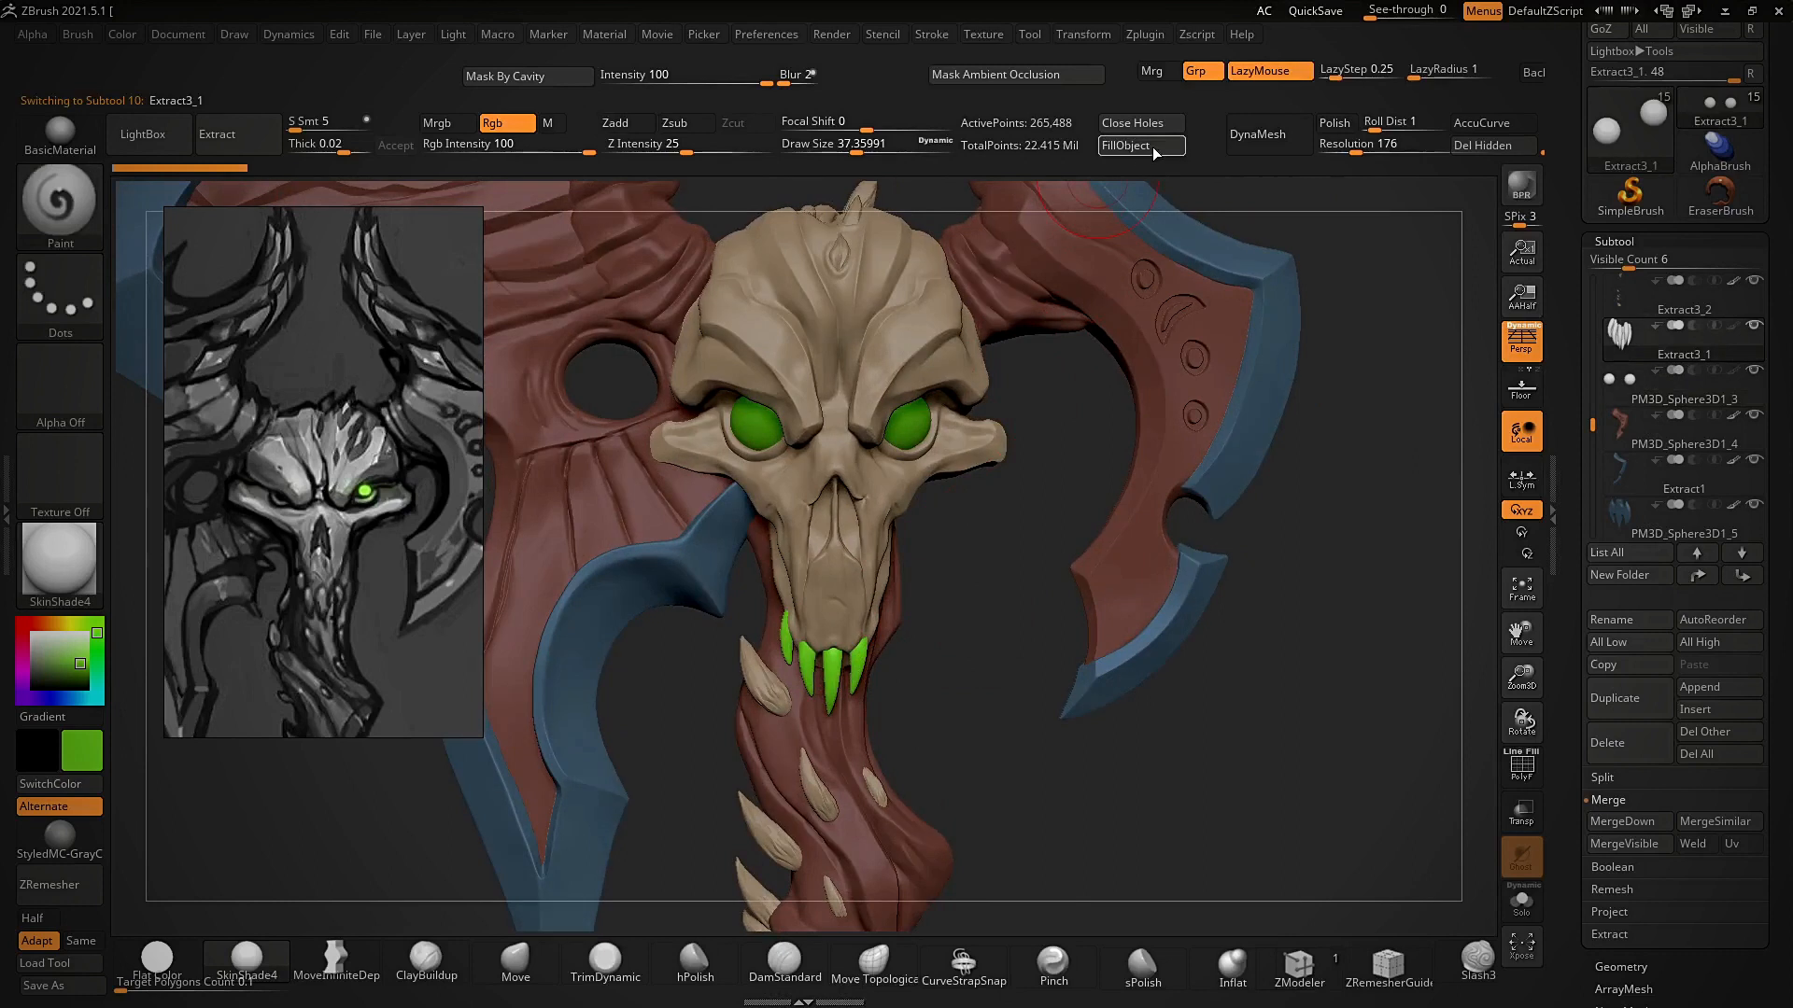
alt+click(906, 425)
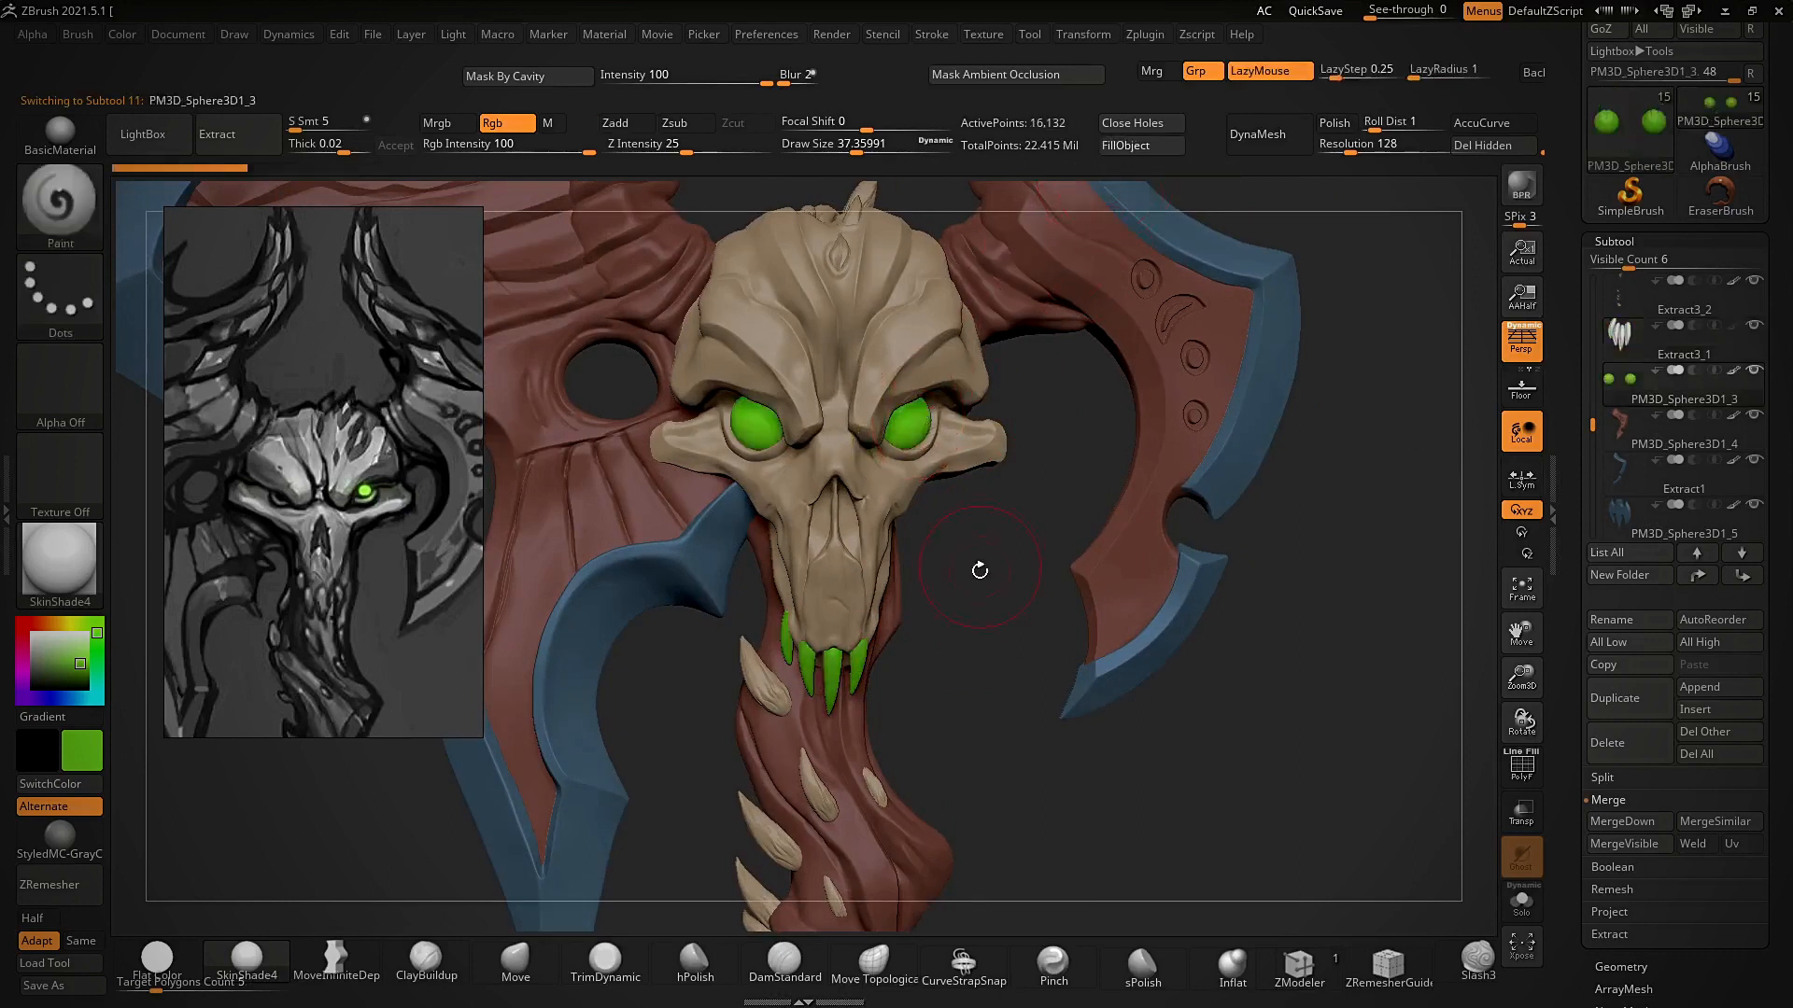
right_drag(984, 548, 873, 486)
alt+click(871, 485)
key(c)
alt+click(857, 657)
click(1140, 146)
- Examine the coloured axe head and handle from the front and sides, selecting the handle shaft
key(f)
right_drag(1260, 346, 1034, 470)
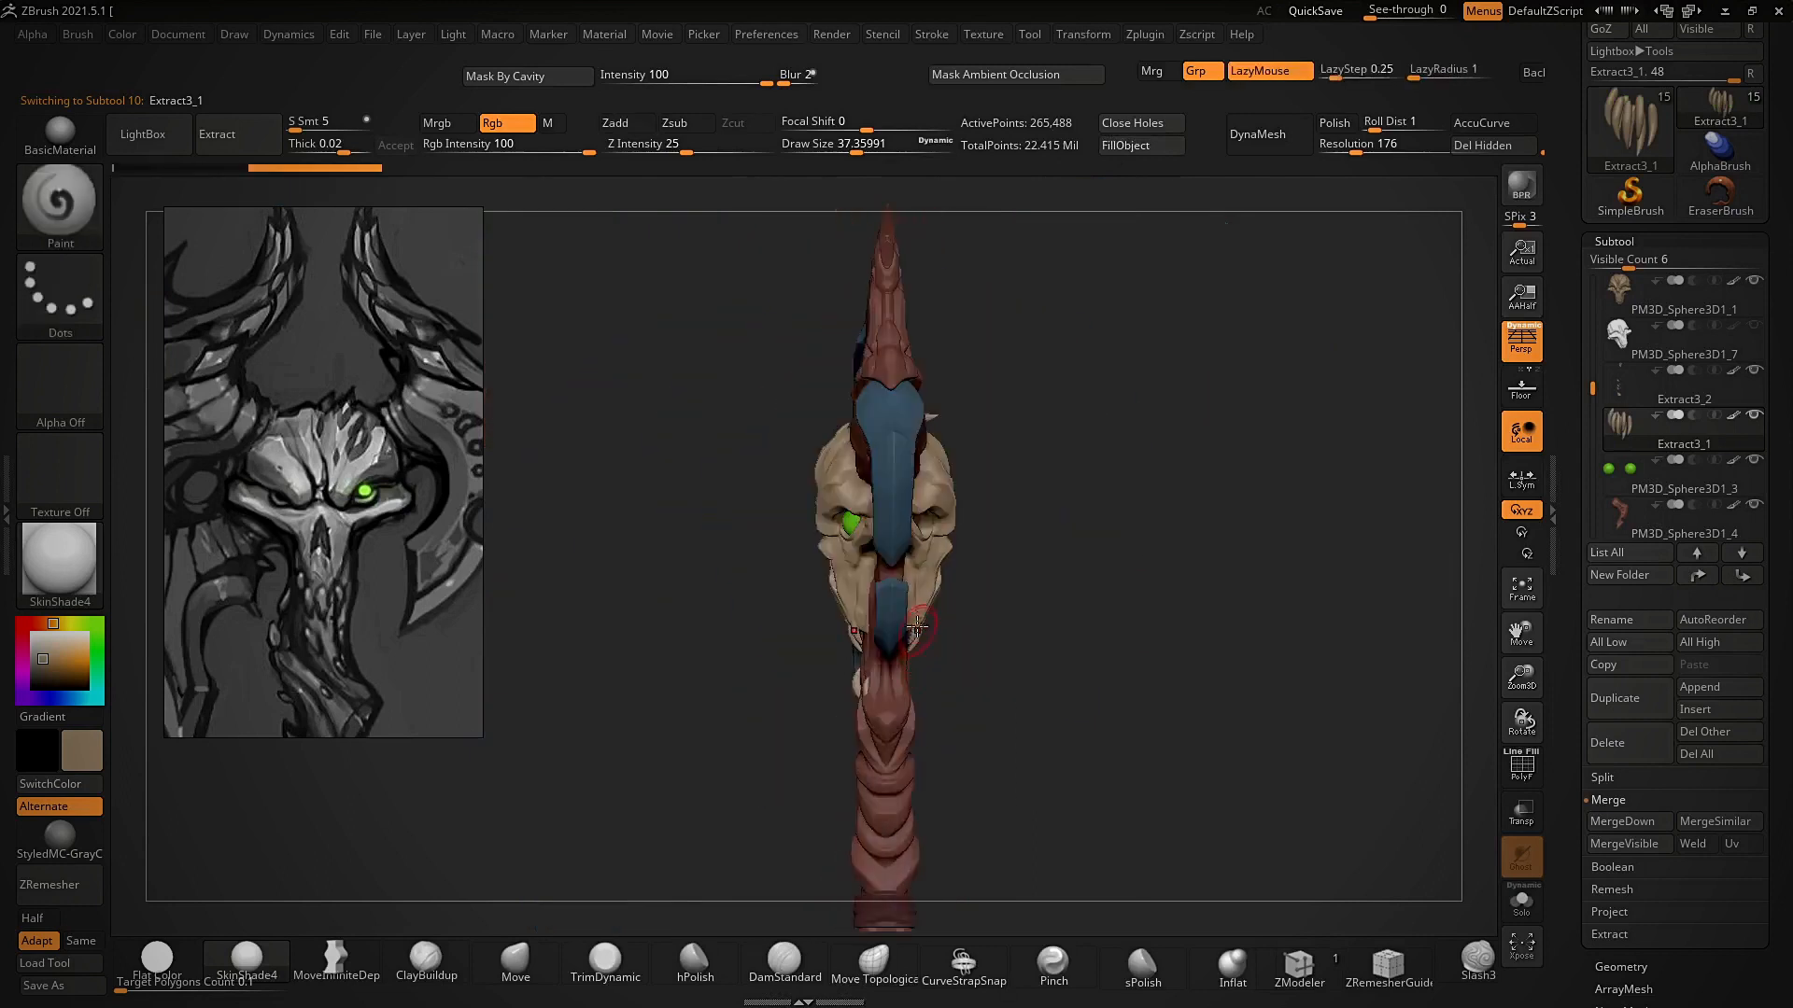
right_drag(918, 632, 804, 428)
right_drag(1080, 420, 1191, 466)
alt+right_drag(1033, 645, 939, 621)
alt+click(873, 759)
ctrl+right_drag(877, 747, 901, 677)
right_drag(989, 579, 1130, 450)
mouse_move(1106, 546)
alt+right_down()
mouse_move(1077, 439)
mouse_move(1083, 539)
mouse_move(1209, 677)
alt+right_up()
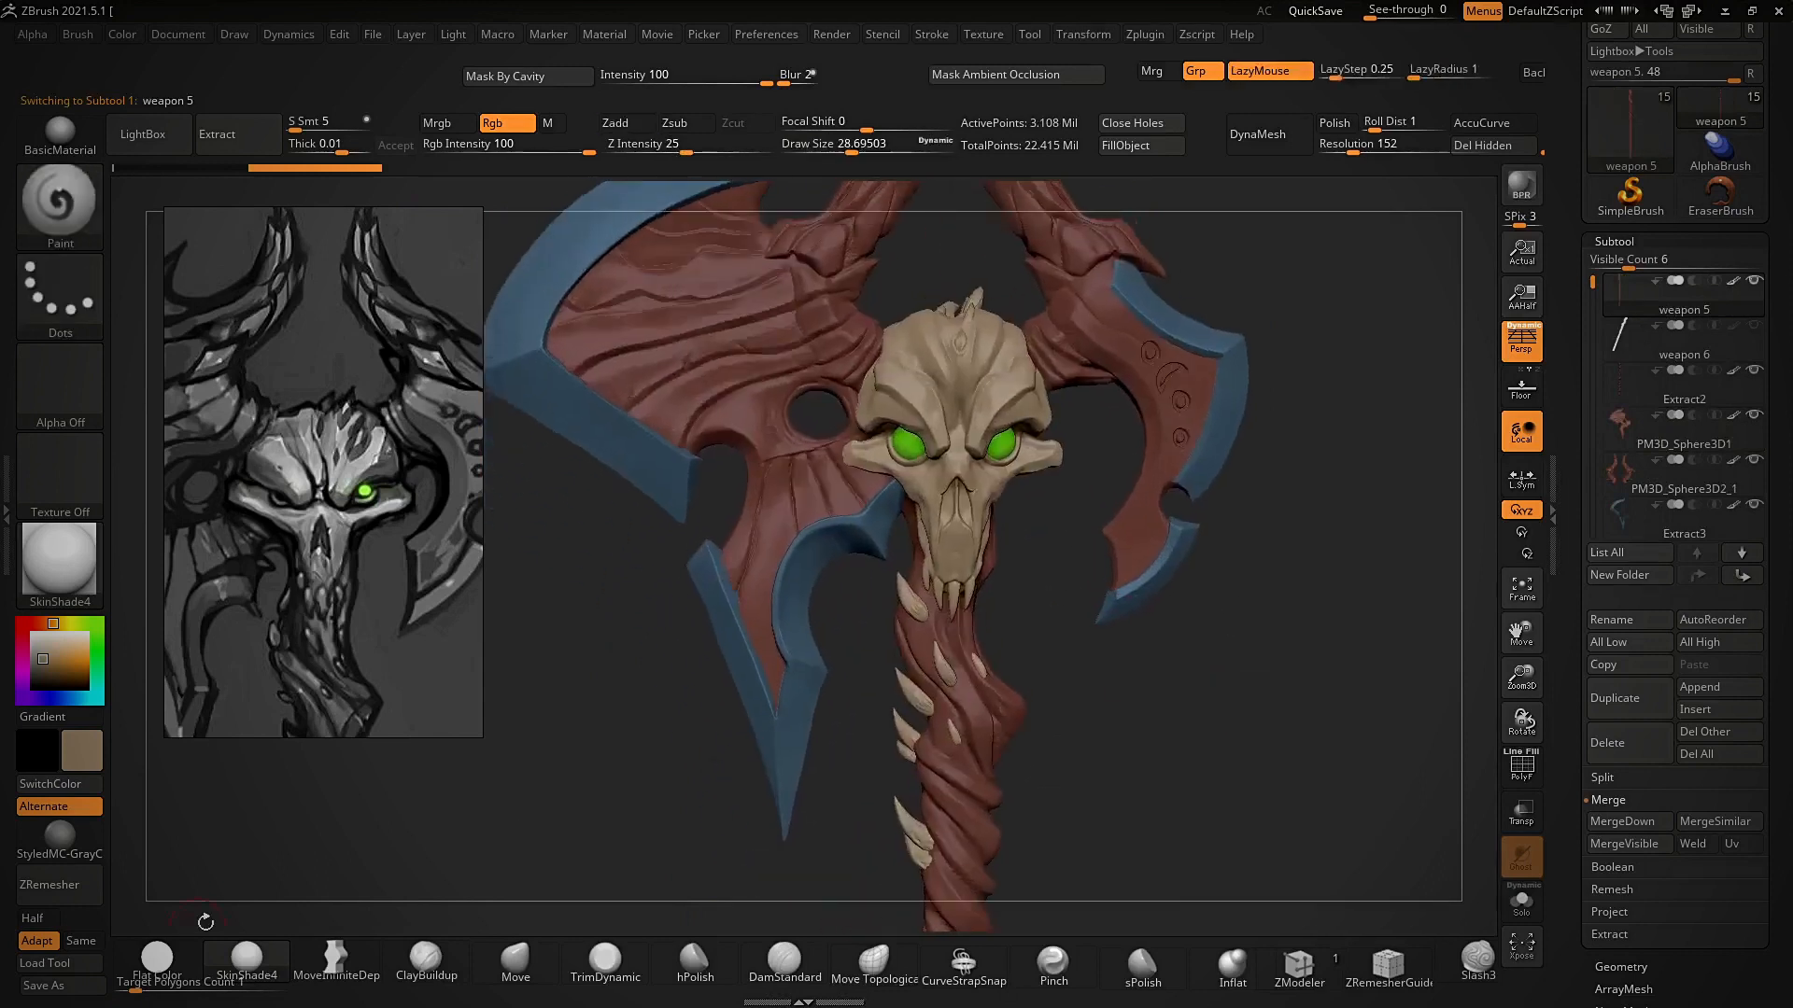
- Compare the base colours over the whole axe in the Flat Color and SkinShade4 materials, ending on SkinShade4
click(180, 957)
ctrl+right_drag(1111, 575, 1136, 469)
alt+right_drag(1183, 729, 1122, 530)
click(1553, 478)
alt+right_drag(1232, 504, 1210, 663)
click(248, 959)
click(167, 959)
click(247, 961)
click(169, 959)
alt+right_drag(1156, 915, 1142, 641)
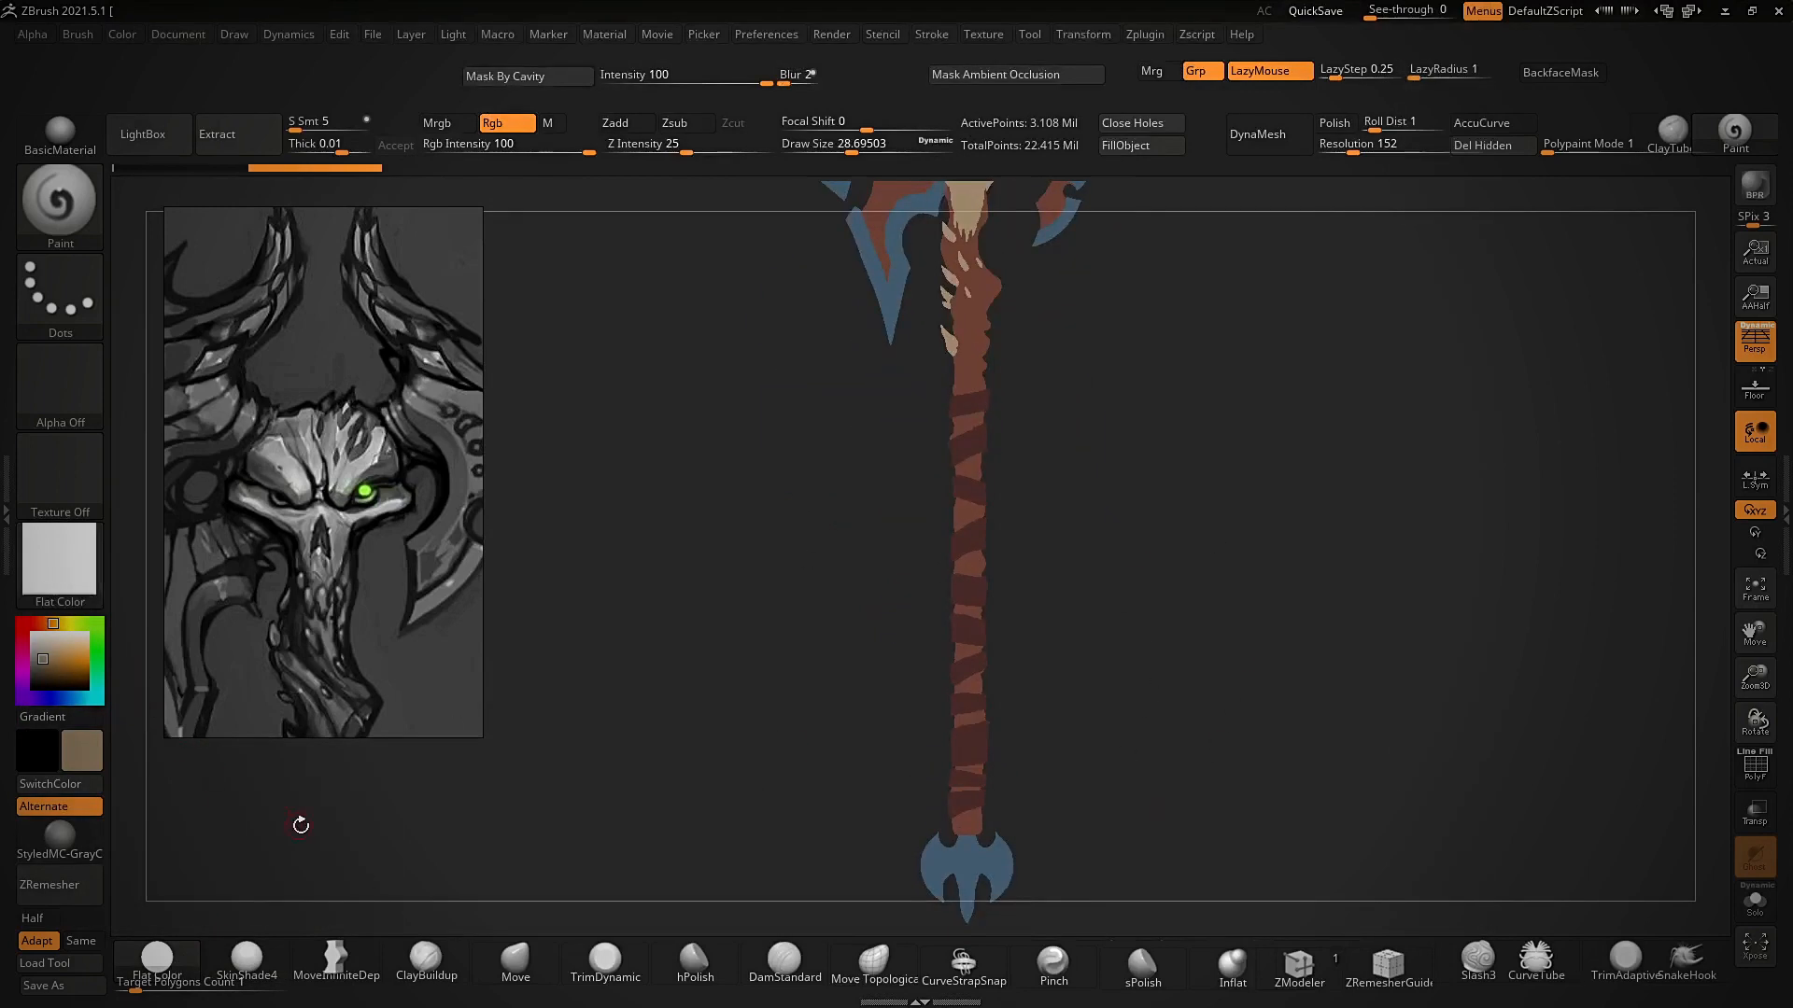
key(m)
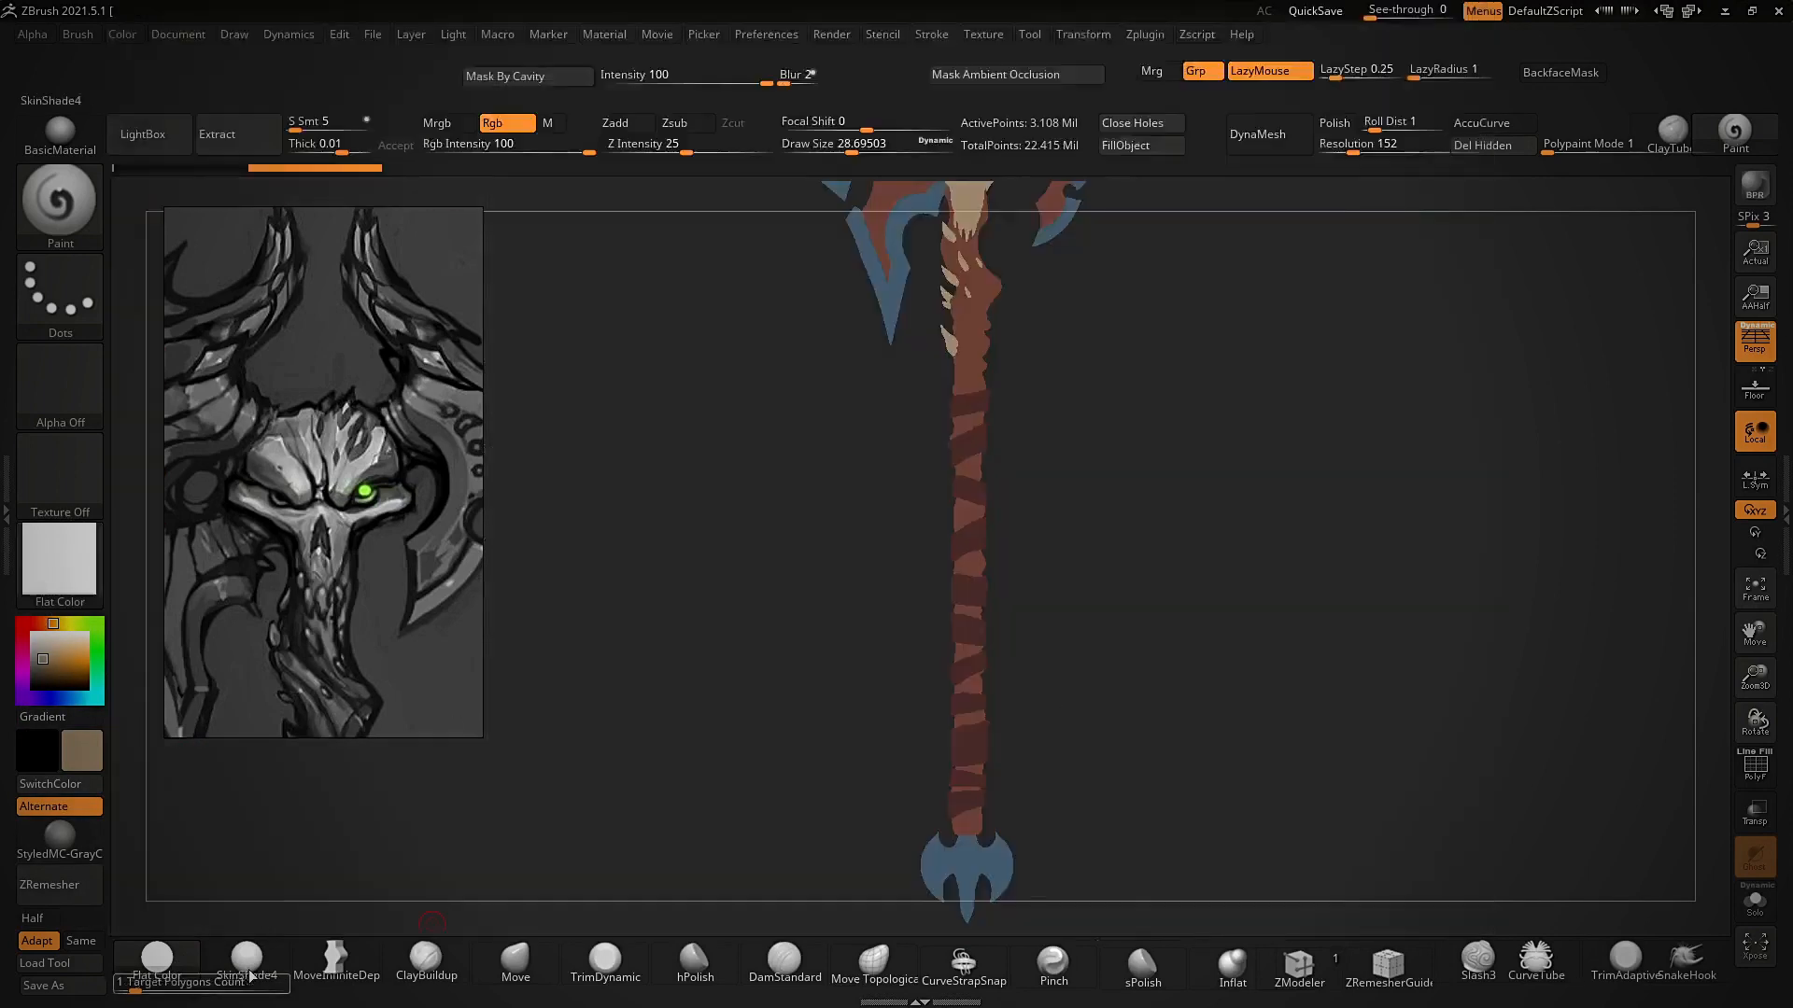
click(247, 962)
- Select the smaller blade's cutting edge and sample a lighter blue from the swords in the Spotlight reference
alt+right_drag(1032, 408, 1012, 719)
ctrl+right_drag(924, 481, 1301, 527)
mouse_move(1302, 528)
alt+right_down()
mouse_move(1296, 604)
mouse_move(1382, 611)
alt+right_up()
mouse_move(1407, 517)
right_down()
mouse_move(1186, 472)
mouse_move(1285, 567)
right_up()
alt+click(1195, 518)
key(shift+z)
drag(1171, 558, 1110, 662)
drag(1171, 555, 1230, 598)
drag(1127, 372, 1259, 761)
drag(715, 528, 984, 513)
drag(822, 850, 921, 392)
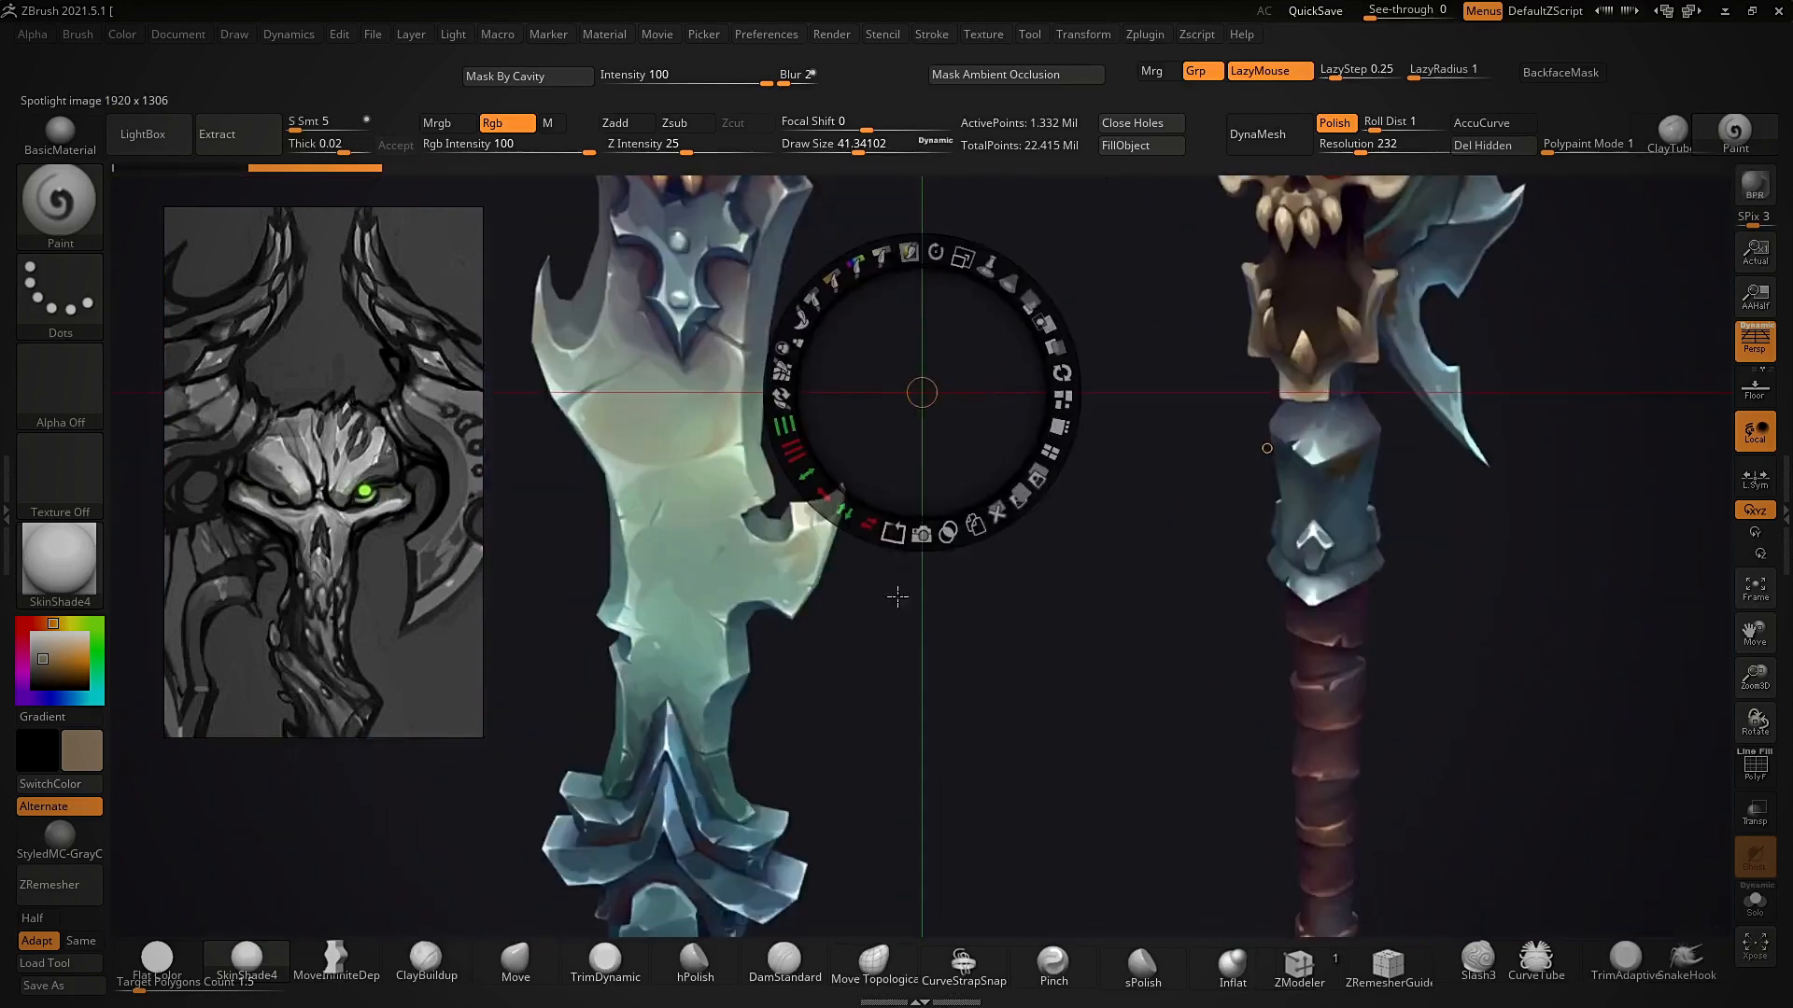
drag(921, 691, 919, 614)
key(c)
key(shift+z)
- Brush the lighter blue along the cutting edge of the smaller blade at a Draw Size of about 50
mouse_move(1201, 417)
alt+right_down()
mouse_move(1202, 467)
mouse_move(1264, 540)
mouse_move(1297, 543)
alt+right_up()
mouse_move(1150, 542)
mouse_down()
mouse_move(1137, 524)
mouse_move(1186, 550)
mouse_up()
mouse_move(1350, 640)
alt+right_down()
mouse_move(1322, 548)
mouse_move(1302, 559)
alt+right_up()
drag(1199, 577, 1191, 617)
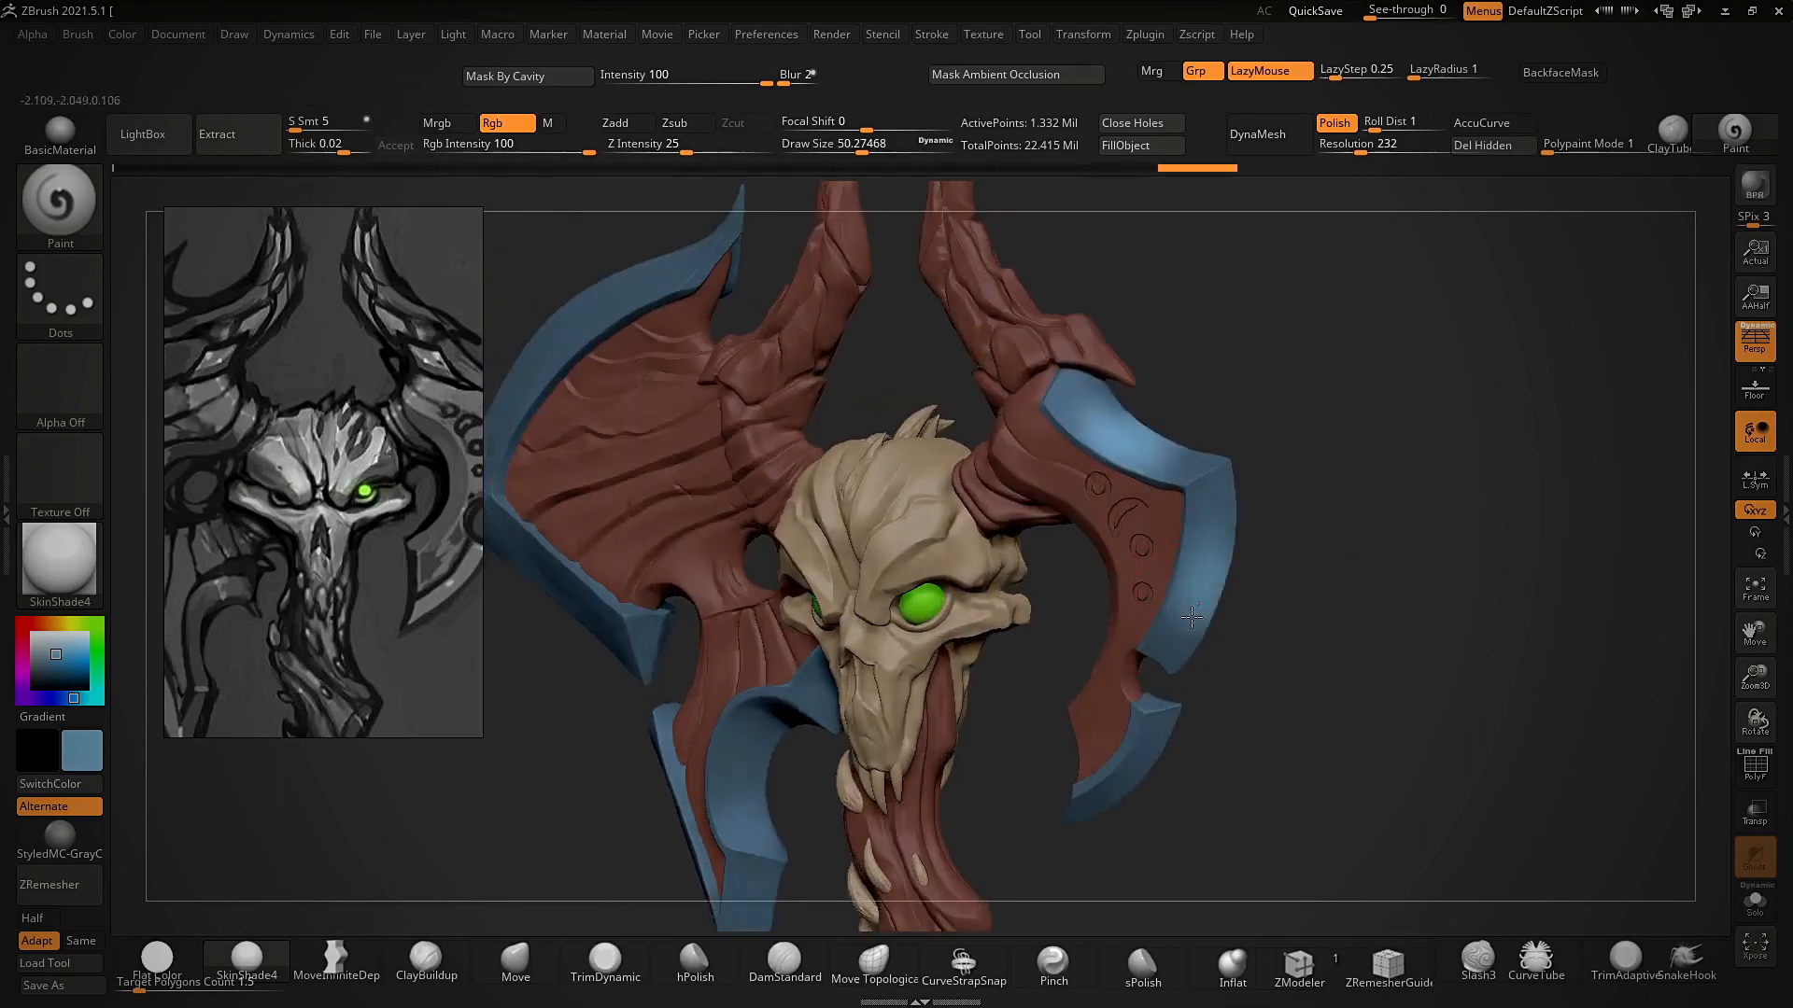
right_drag(1209, 507, 1146, 670)
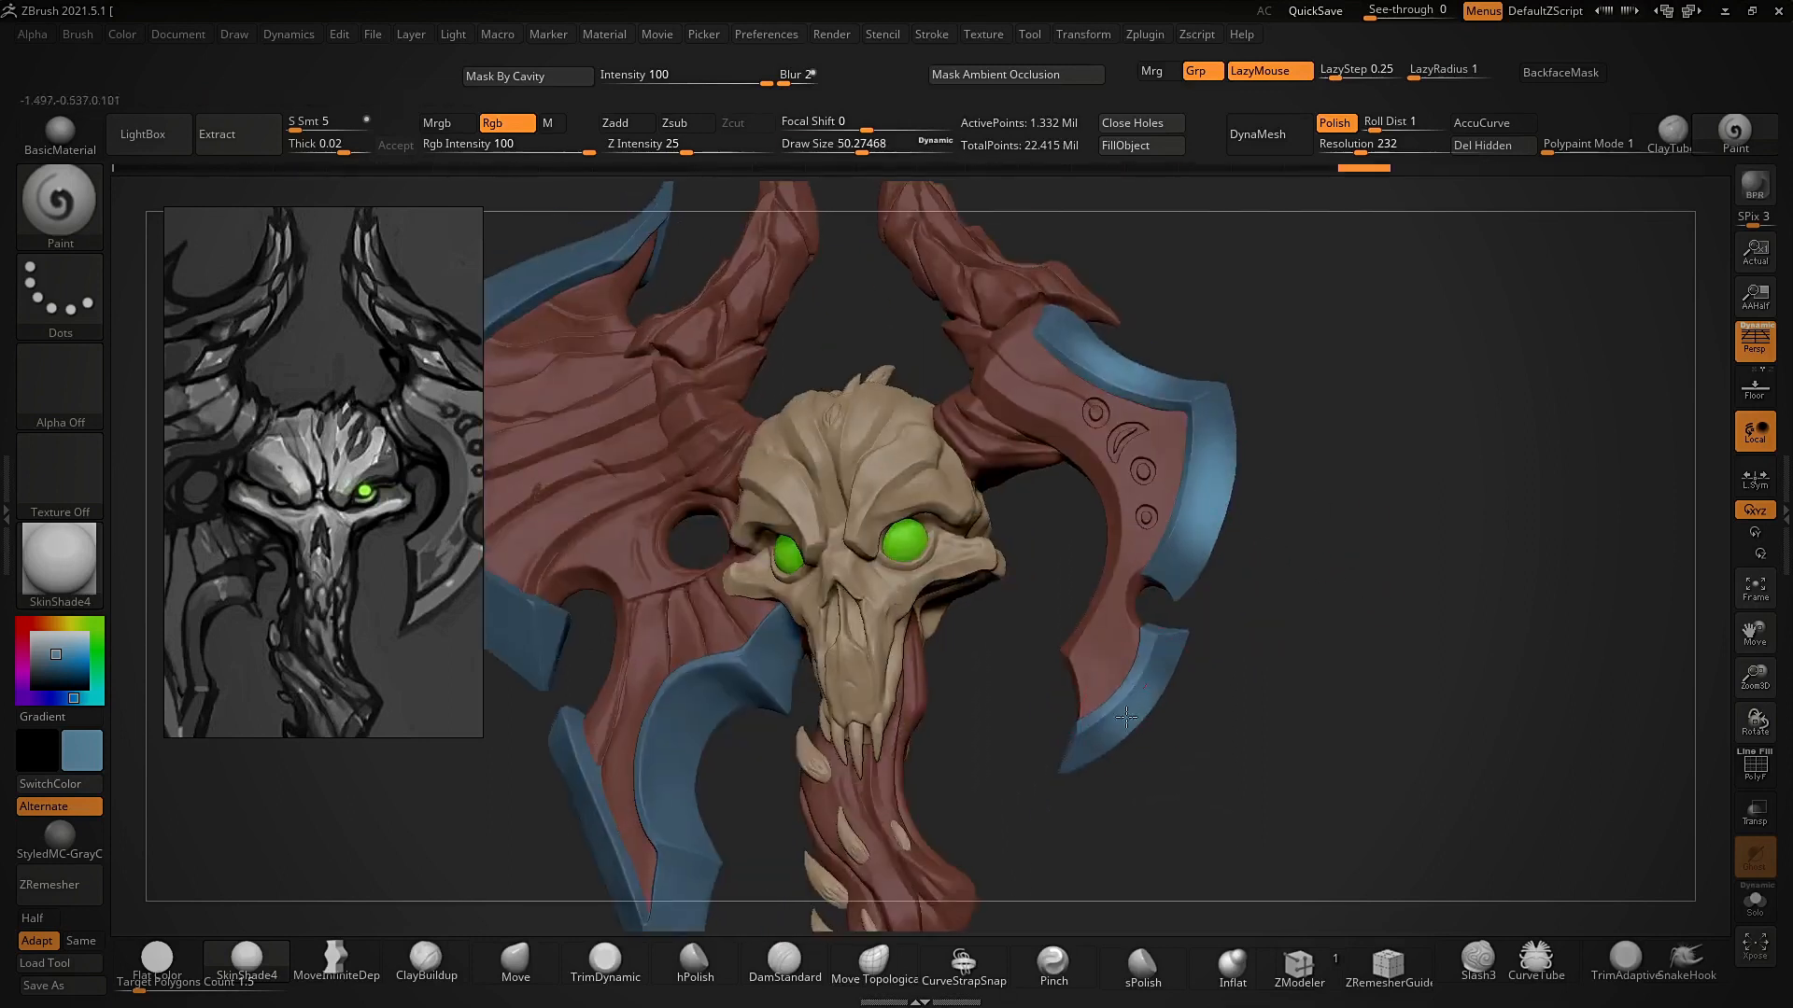
drag(1124, 715, 1102, 719)
mouse_move(1144, 653)
ctrl+right_down()
mouse_move(1177, 700)
mouse_move(1190, 687)
ctrl+right_up()
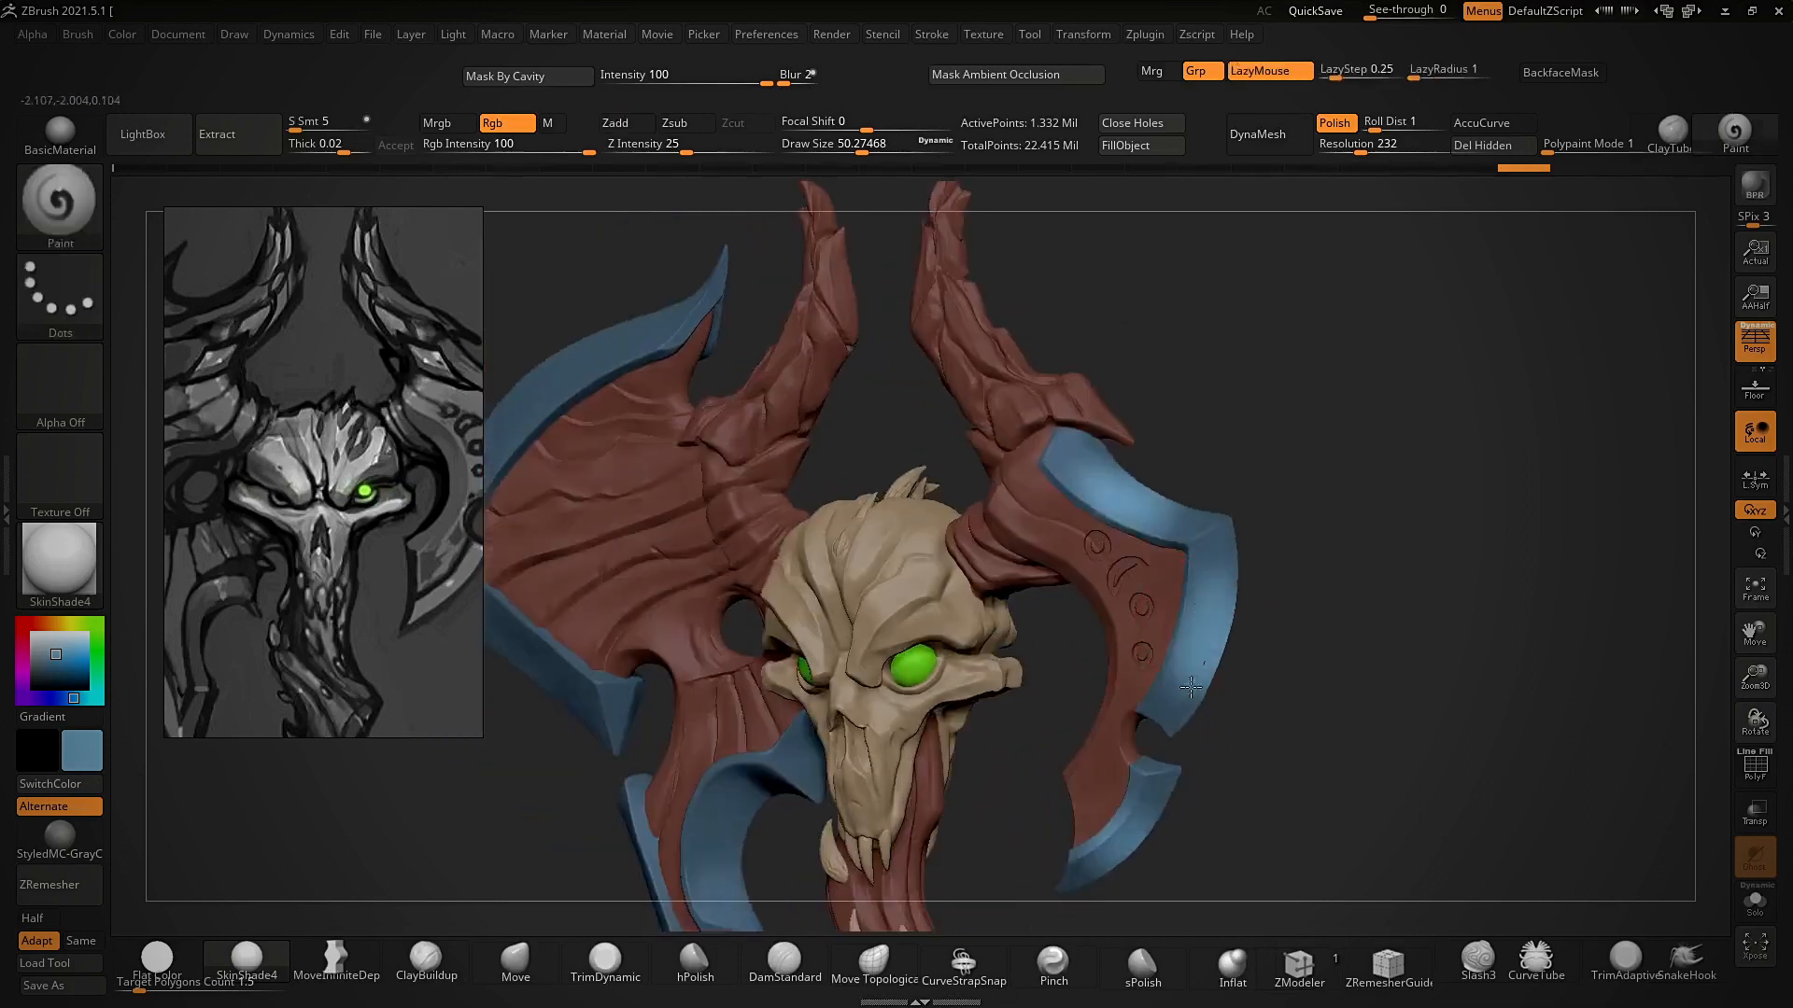
right_drag(1283, 624, 1301, 521)
drag(1140, 721, 1111, 761)
- Brush the lighter blue along the large wing blade's upper cutting edge at a Draw Size of about 94
ctrl+right_drag(1122, 709, 1150, 616)
right_drag(1151, 617, 1173, 572)
alt+click(880, 496)
ctrl+right_drag(848, 470, 817, 456)
key(s)
drag(817, 477, 831, 476)
right_drag(775, 410, 738, 402)
mouse_move(687, 443)
mouse_down()
mouse_move(602, 512)
mouse_move(653, 467)
mouse_up()
mouse_move(706, 425)
right_down()
mouse_move(717, 366)
mouse_move(740, 441)
right_up()
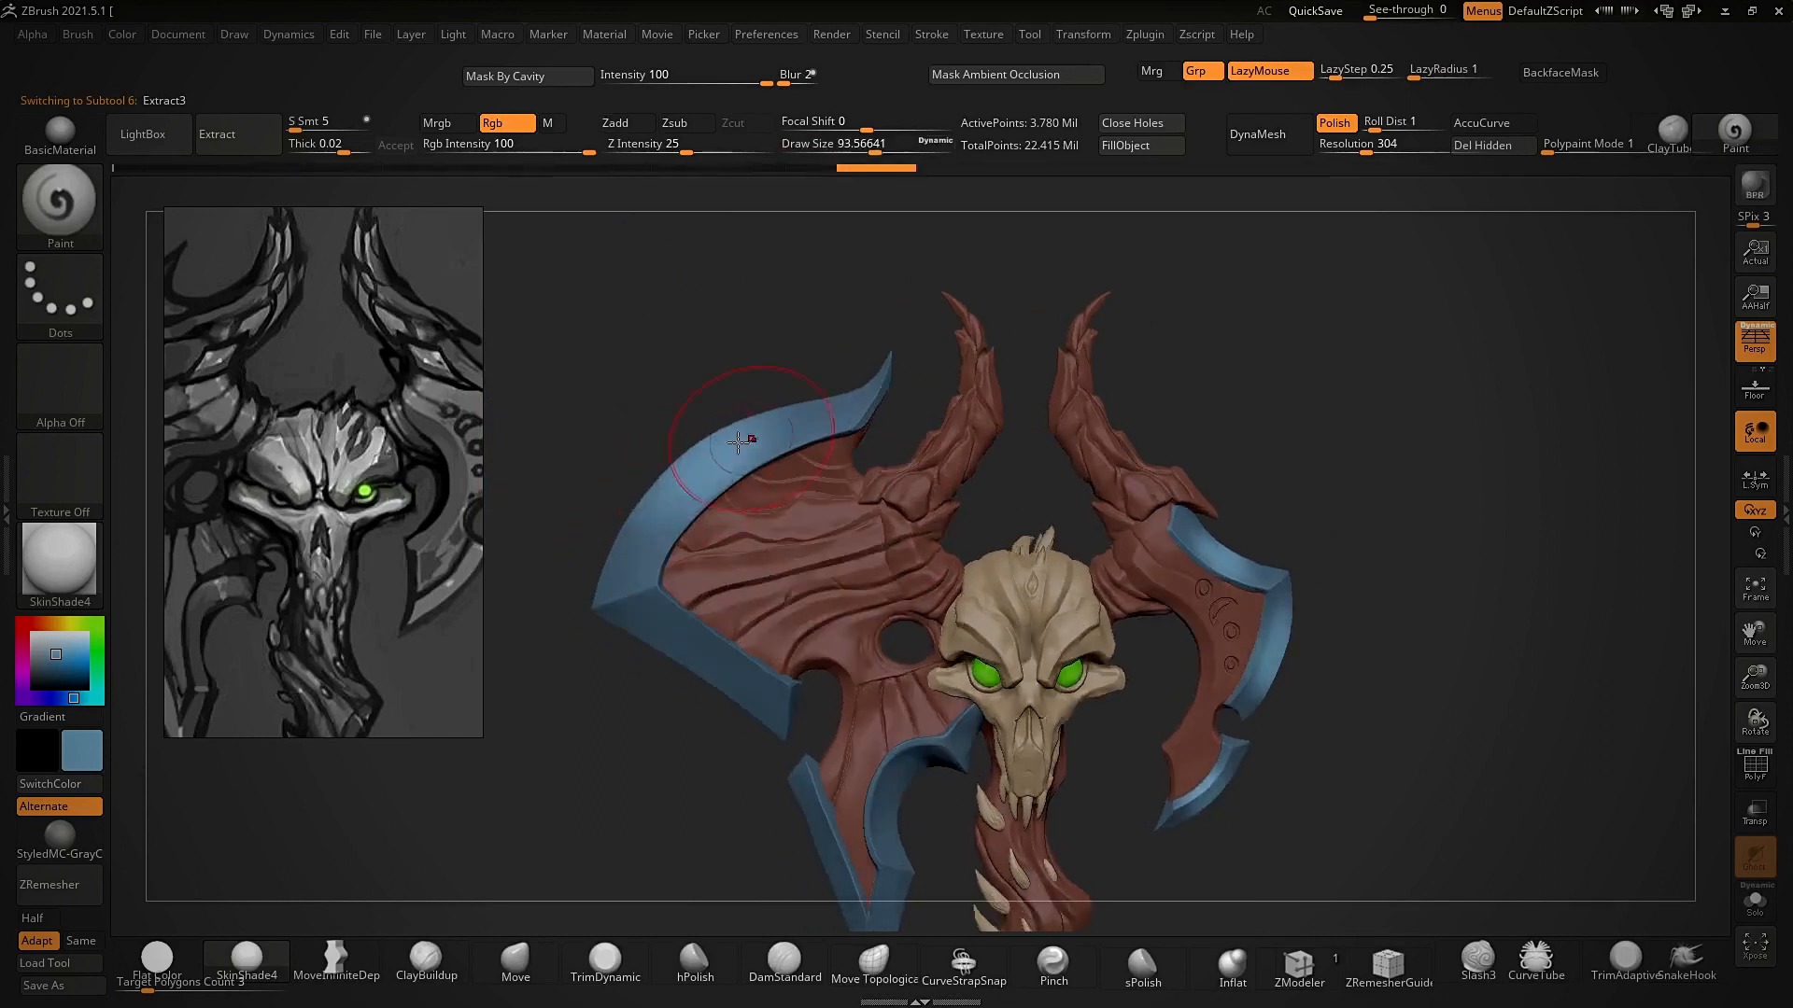
right_drag(674, 508, 678, 569)
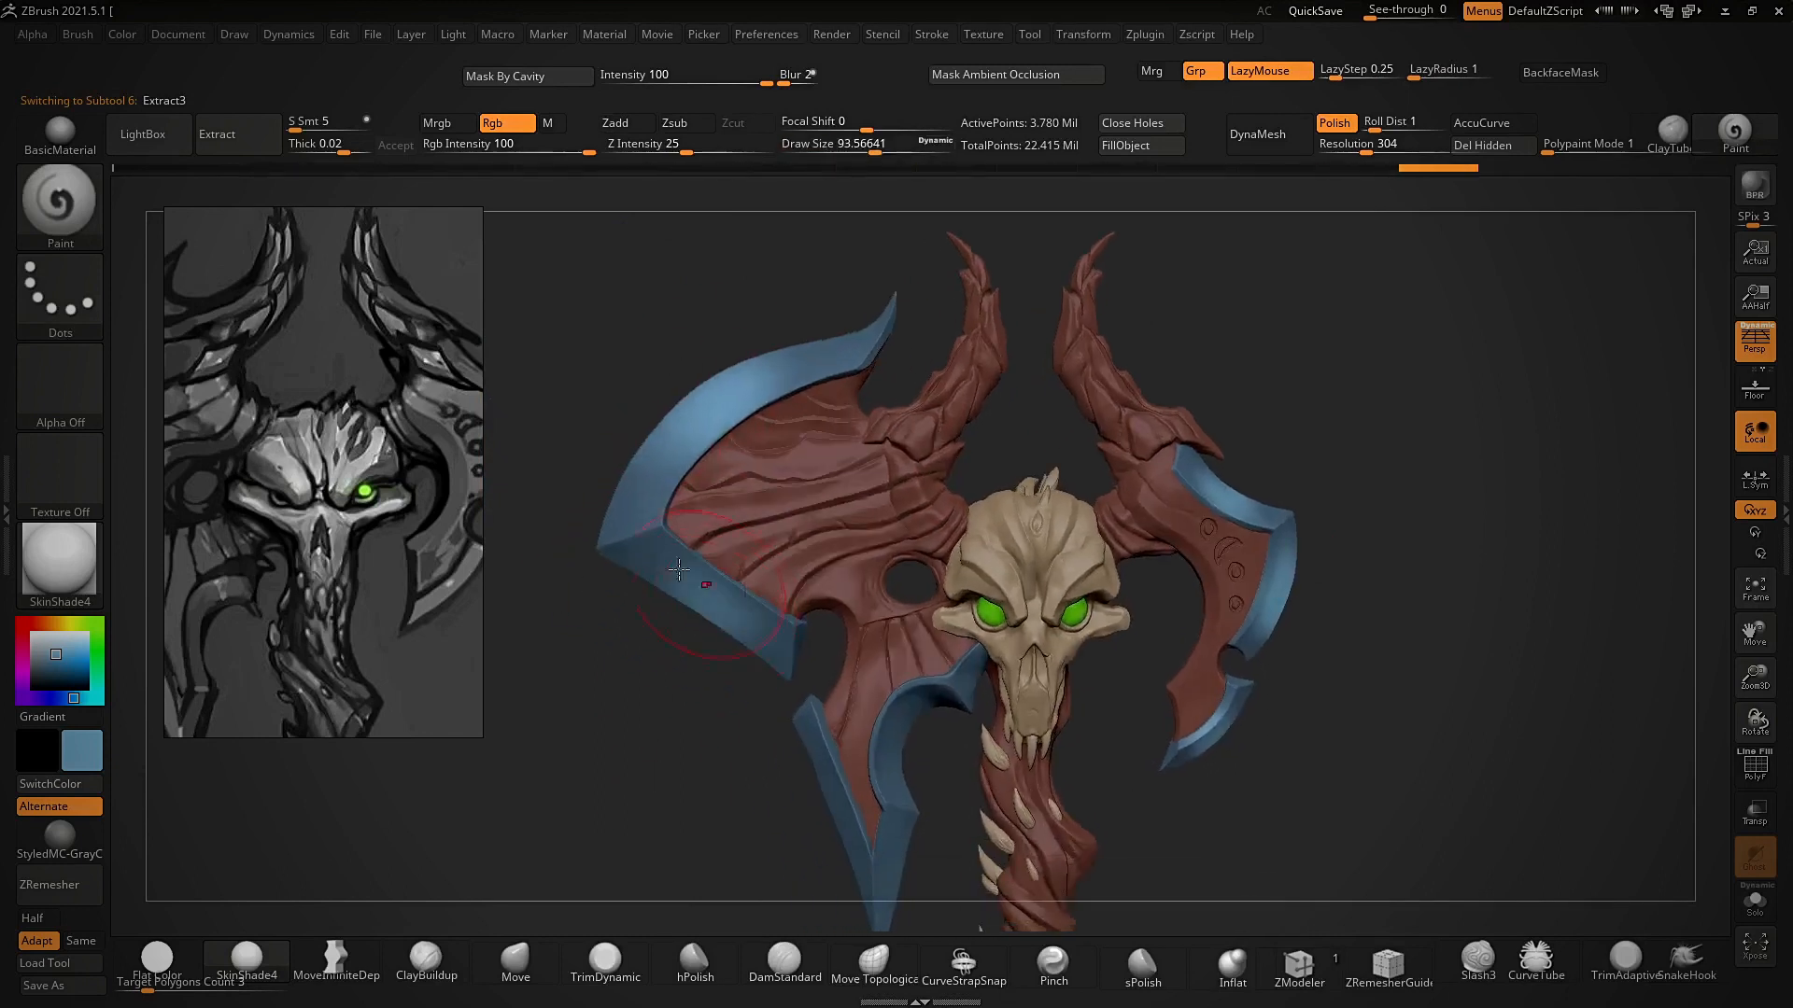
- Brush the lighter blue onto the lower hooked cutting edges of the large wing blade
alt+right_drag(725, 699, 719, 592)
right_drag(791, 732, 845, 734)
drag(811, 654, 853, 748)
shift+right_drag(934, 764, 904, 768)
drag(884, 770, 866, 705)
mouse_move(866, 705)
ctrl+right_down()
mouse_move(916, 607)
mouse_move(833, 726)
ctrl+right_up()
- Pick a darker blue and shade the cutting edge of the smaller blade with it
mouse_move(832, 622)
ctrl+right_down()
mouse_move(822, 645)
mouse_move(840, 579)
ctrl+right_up()
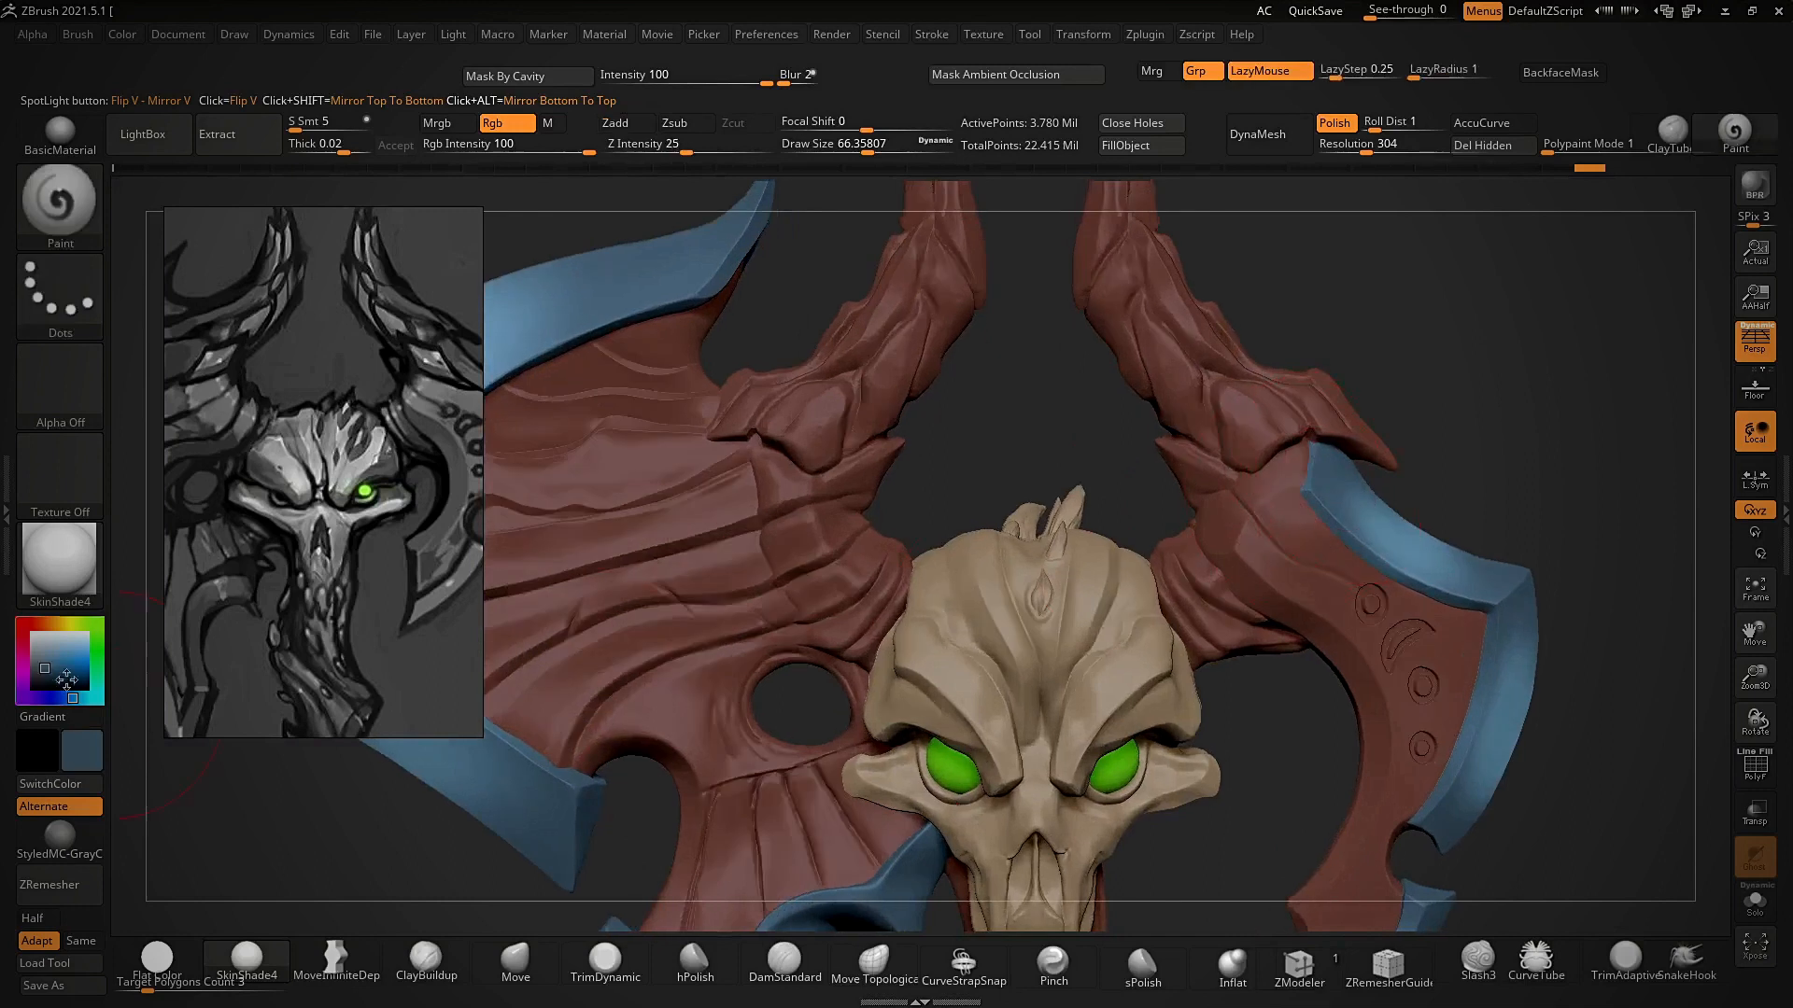
right_drag(1494, 528, 1412, 574)
alt+click(1318, 512)
right_drag(1438, 466, 1374, 486)
drag(1371, 486, 1368, 490)
- Select the large wing blade's edge and shade its upper tip and outer corner with the darker blue at a Draw Size of about 48
mouse_move(1324, 429)
ctrl+right_down()
mouse_move(1469, 634)
mouse_move(1473, 616)
mouse_move(1380, 719)
mouse_move(1536, 536)
mouse_move(908, 496)
mouse_move(669, 809)
mouse_move(635, 779)
ctrl+right_up()
key(s)
drag(628, 779, 632, 779)
right_drag(603, 579, 657, 545)
alt+click(647, 584)
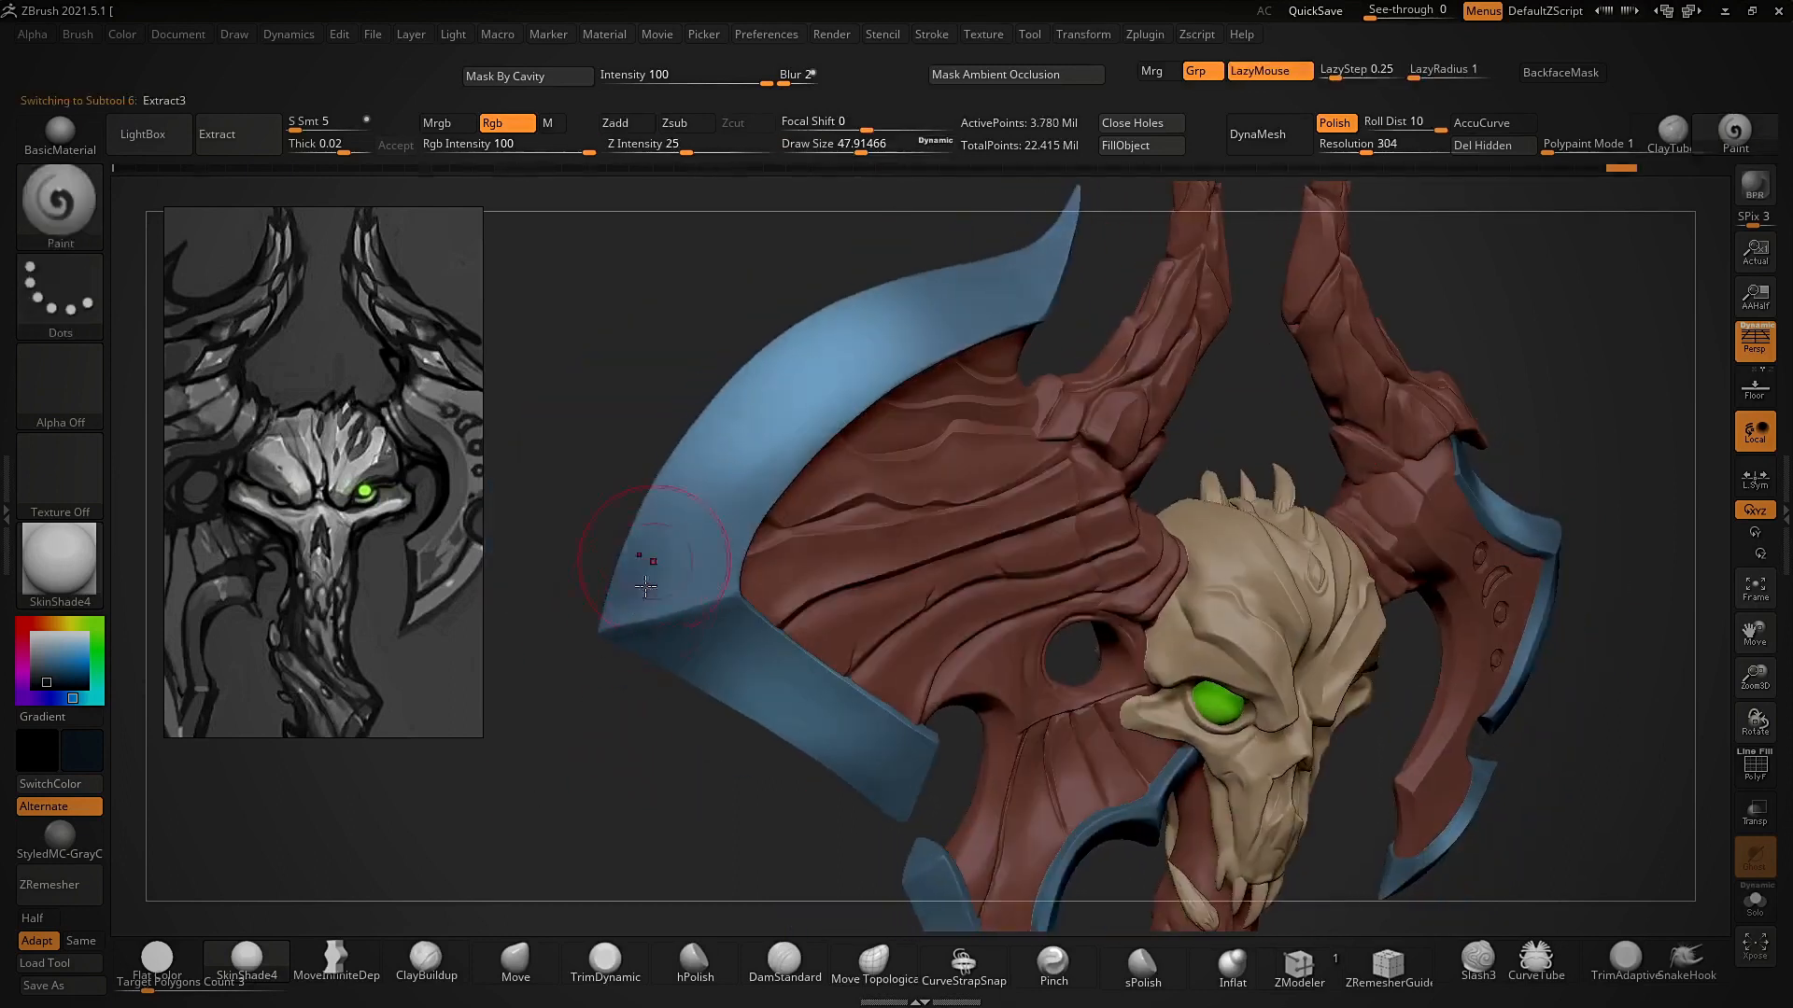
mouse_move(696, 448)
right_down()
mouse_move(645, 441)
mouse_move(599, 618)
right_up()
drag(954, 448, 1003, 427)
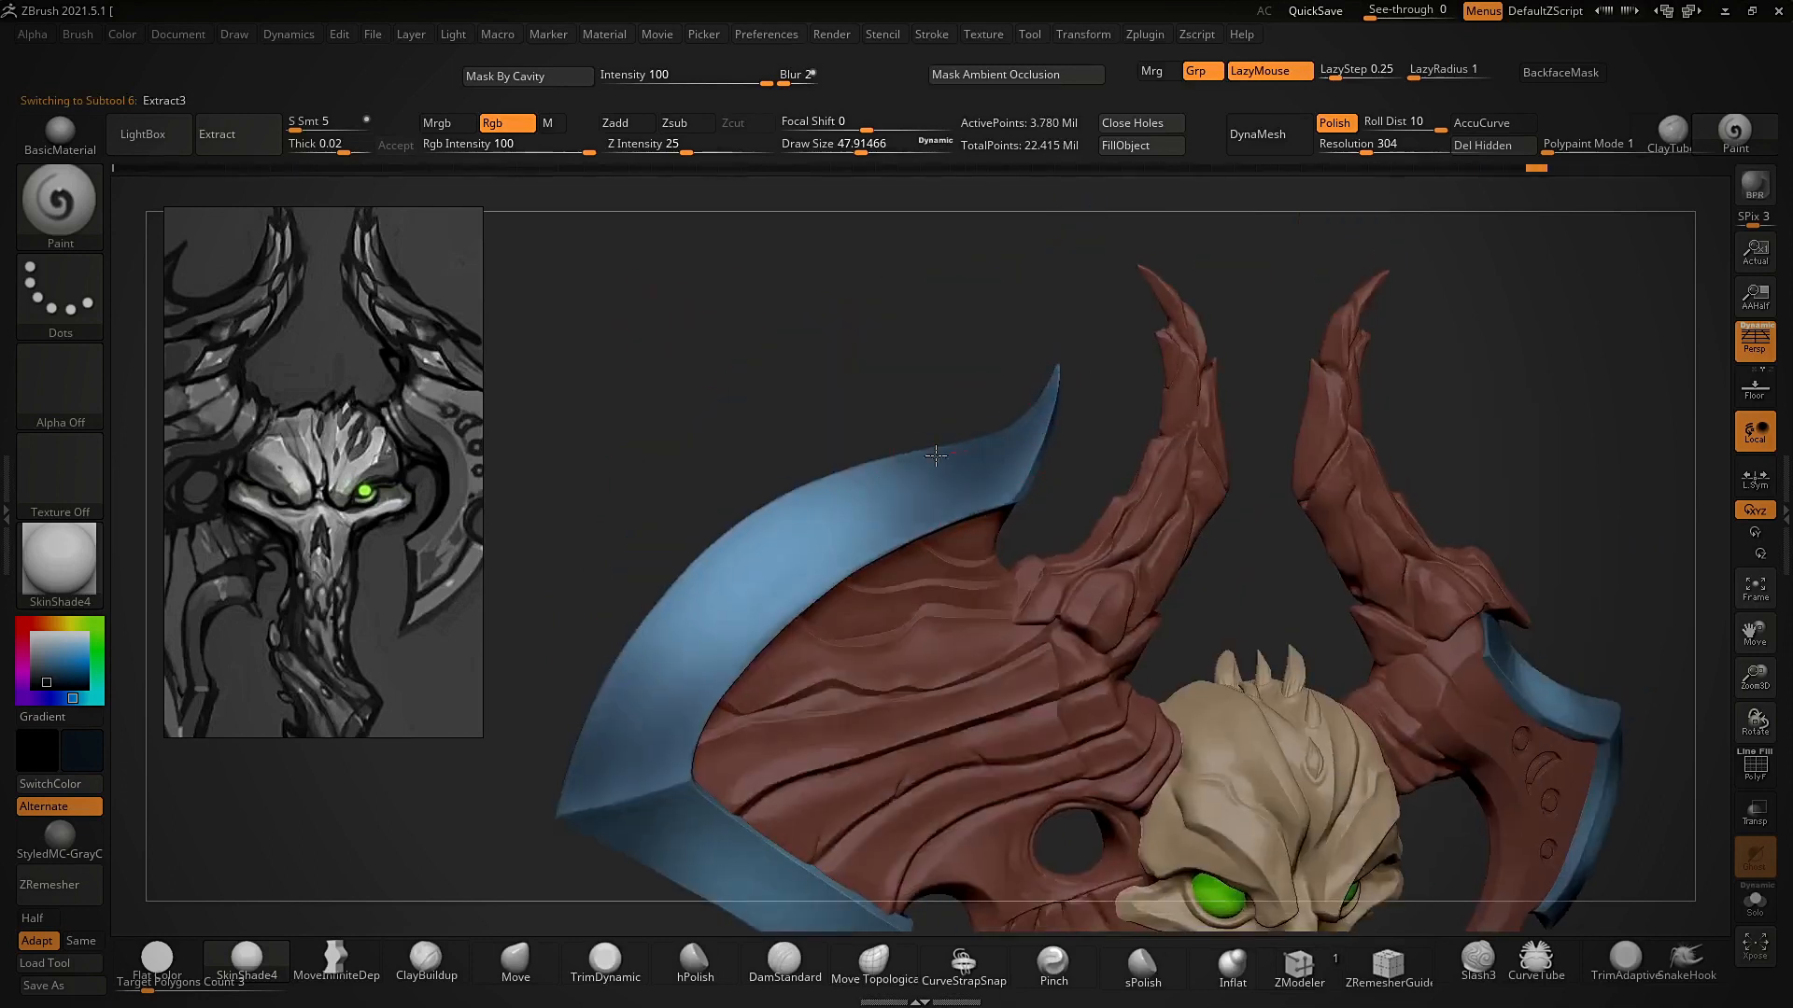
alt+right_drag(610, 495, 688, 336)
right_drag(646, 714, 653, 625)
drag(689, 571, 817, 599)
- Consult the metal shading on the sword reference up close and pick a lighter blue as the paint colour
ctrl+right_drag(768, 784, 752, 607)
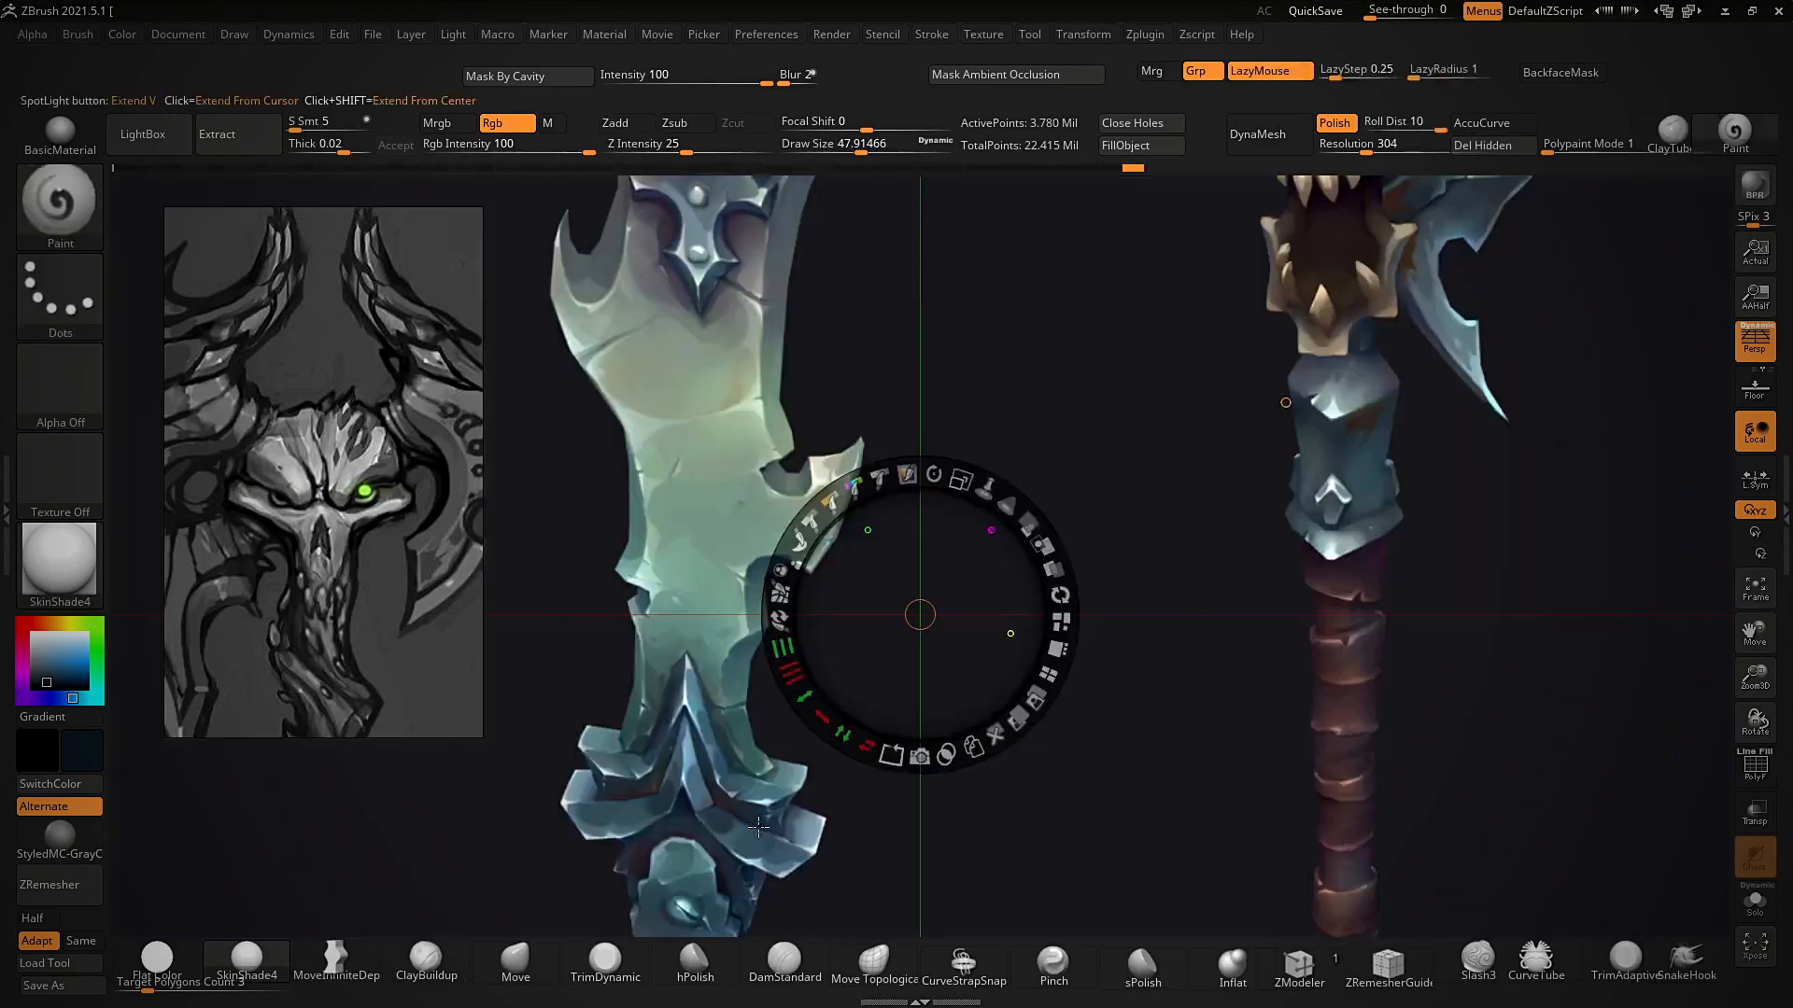
drag(917, 620, 1177, 595)
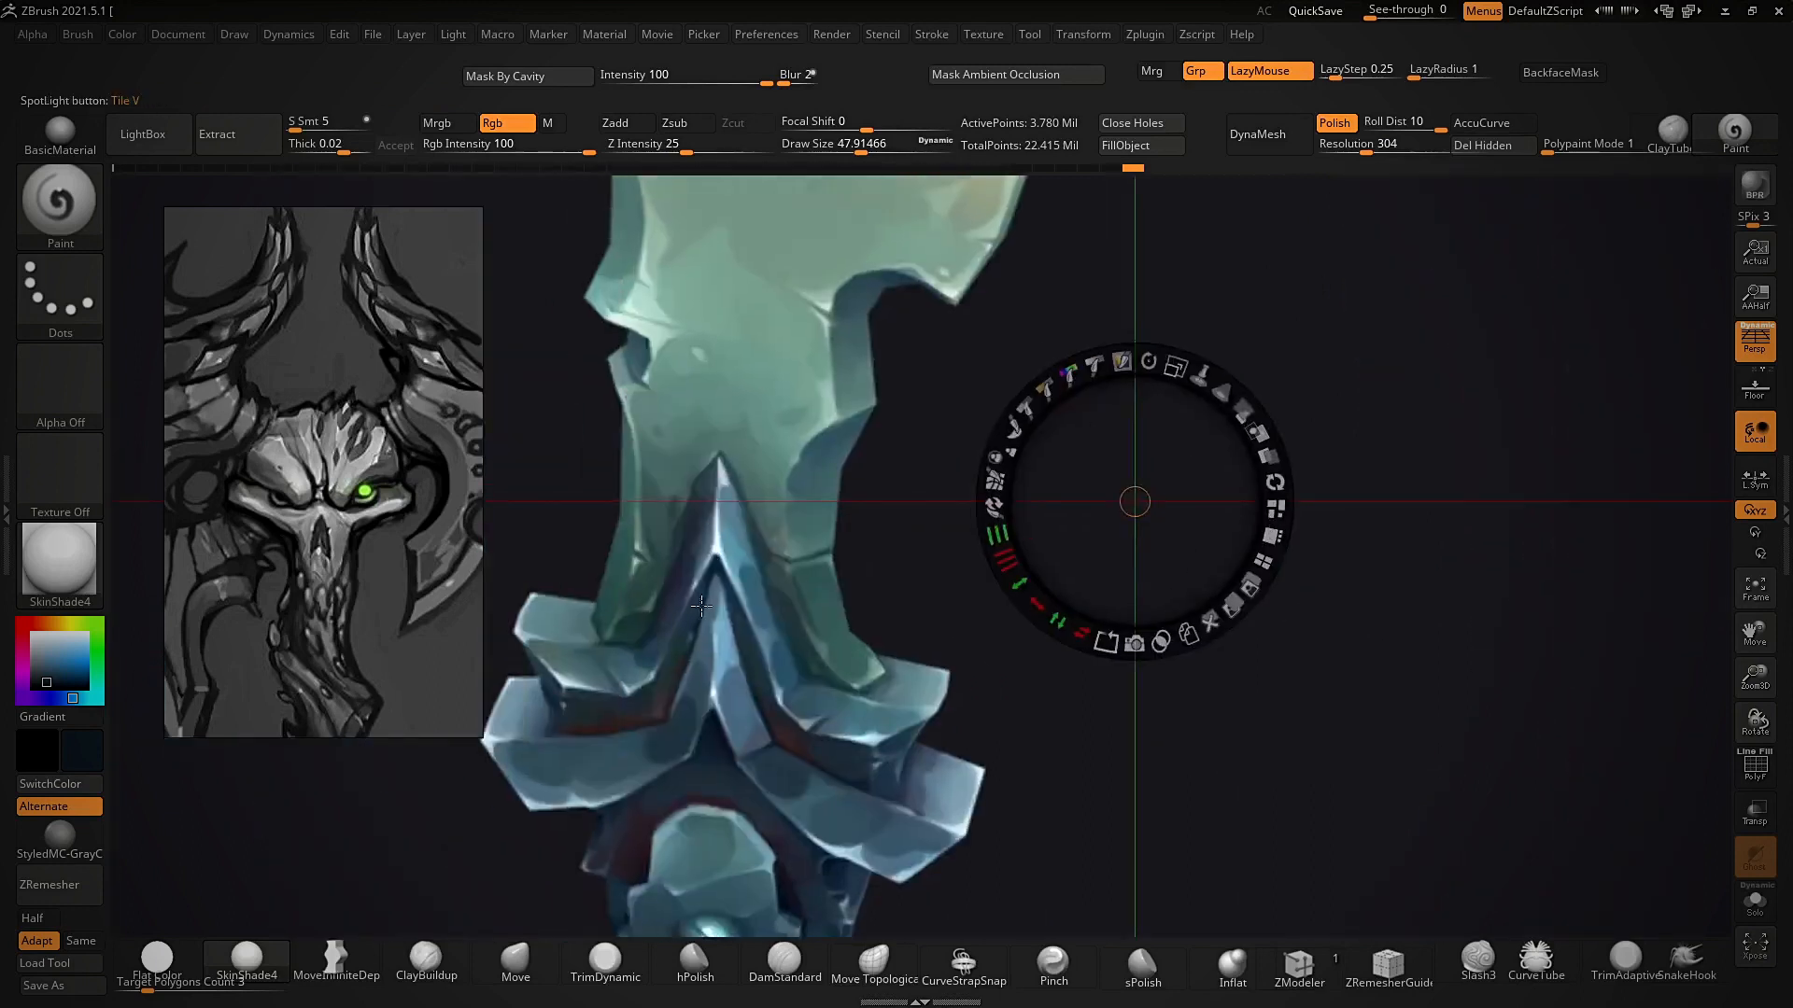
key(c)
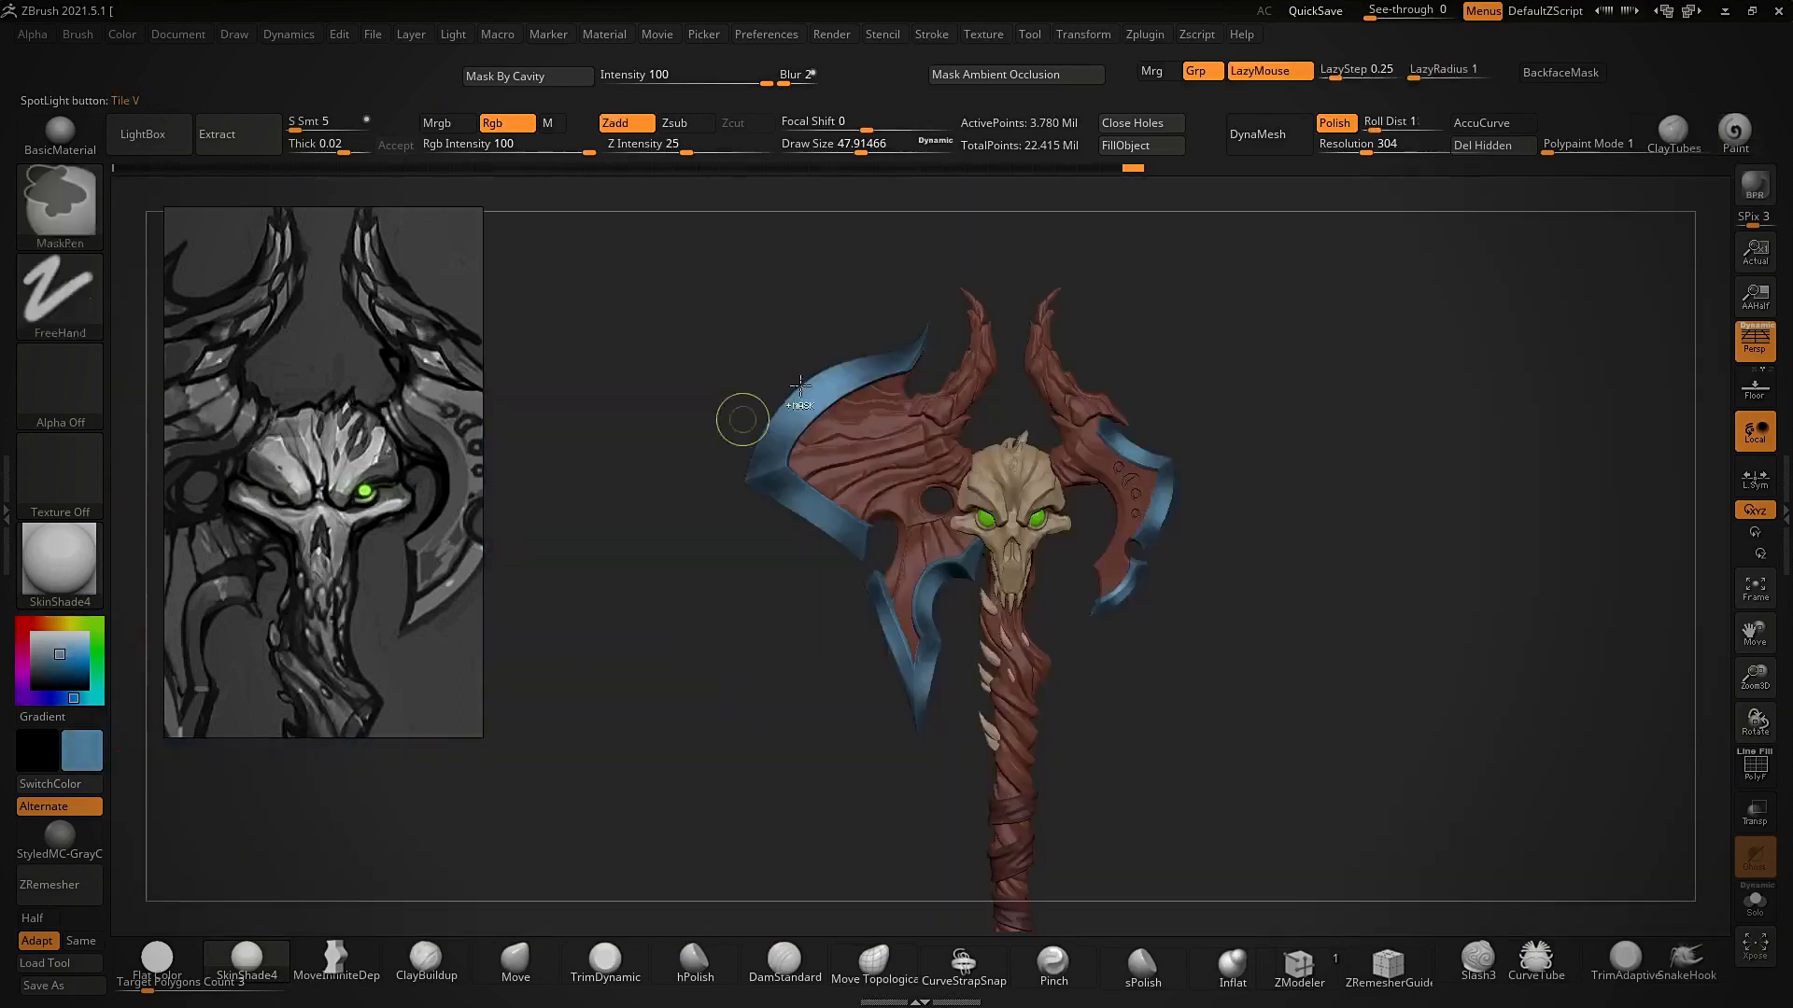
- Compare the wing blade's paint under the Flat Color material and return to the SkinShade4 material
ctrl+right_drag(740, 417, 771, 895)
alt+right_drag(834, 465, 840, 713)
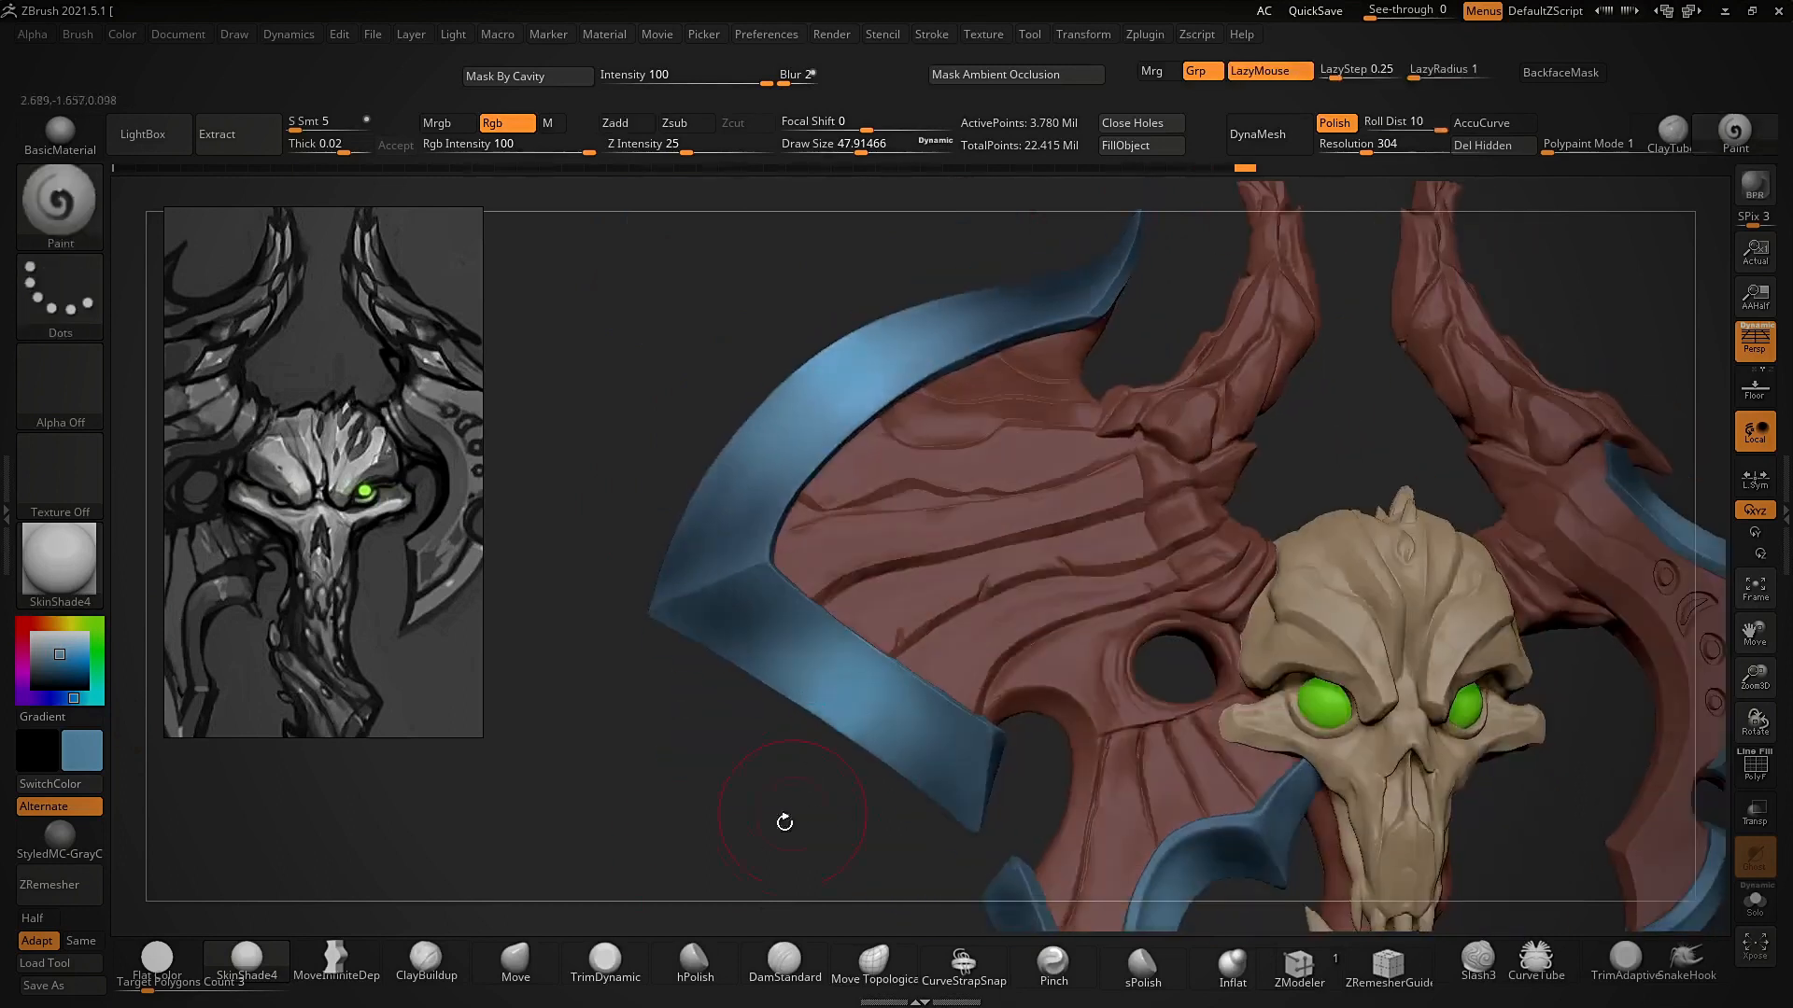
alt+right_drag(784, 823, 729, 607)
click(157, 960)
mouse_move(803, 420)
alt+right_down()
mouse_move(828, 620)
mouse_move(813, 411)
alt+right_up()
click(247, 960)
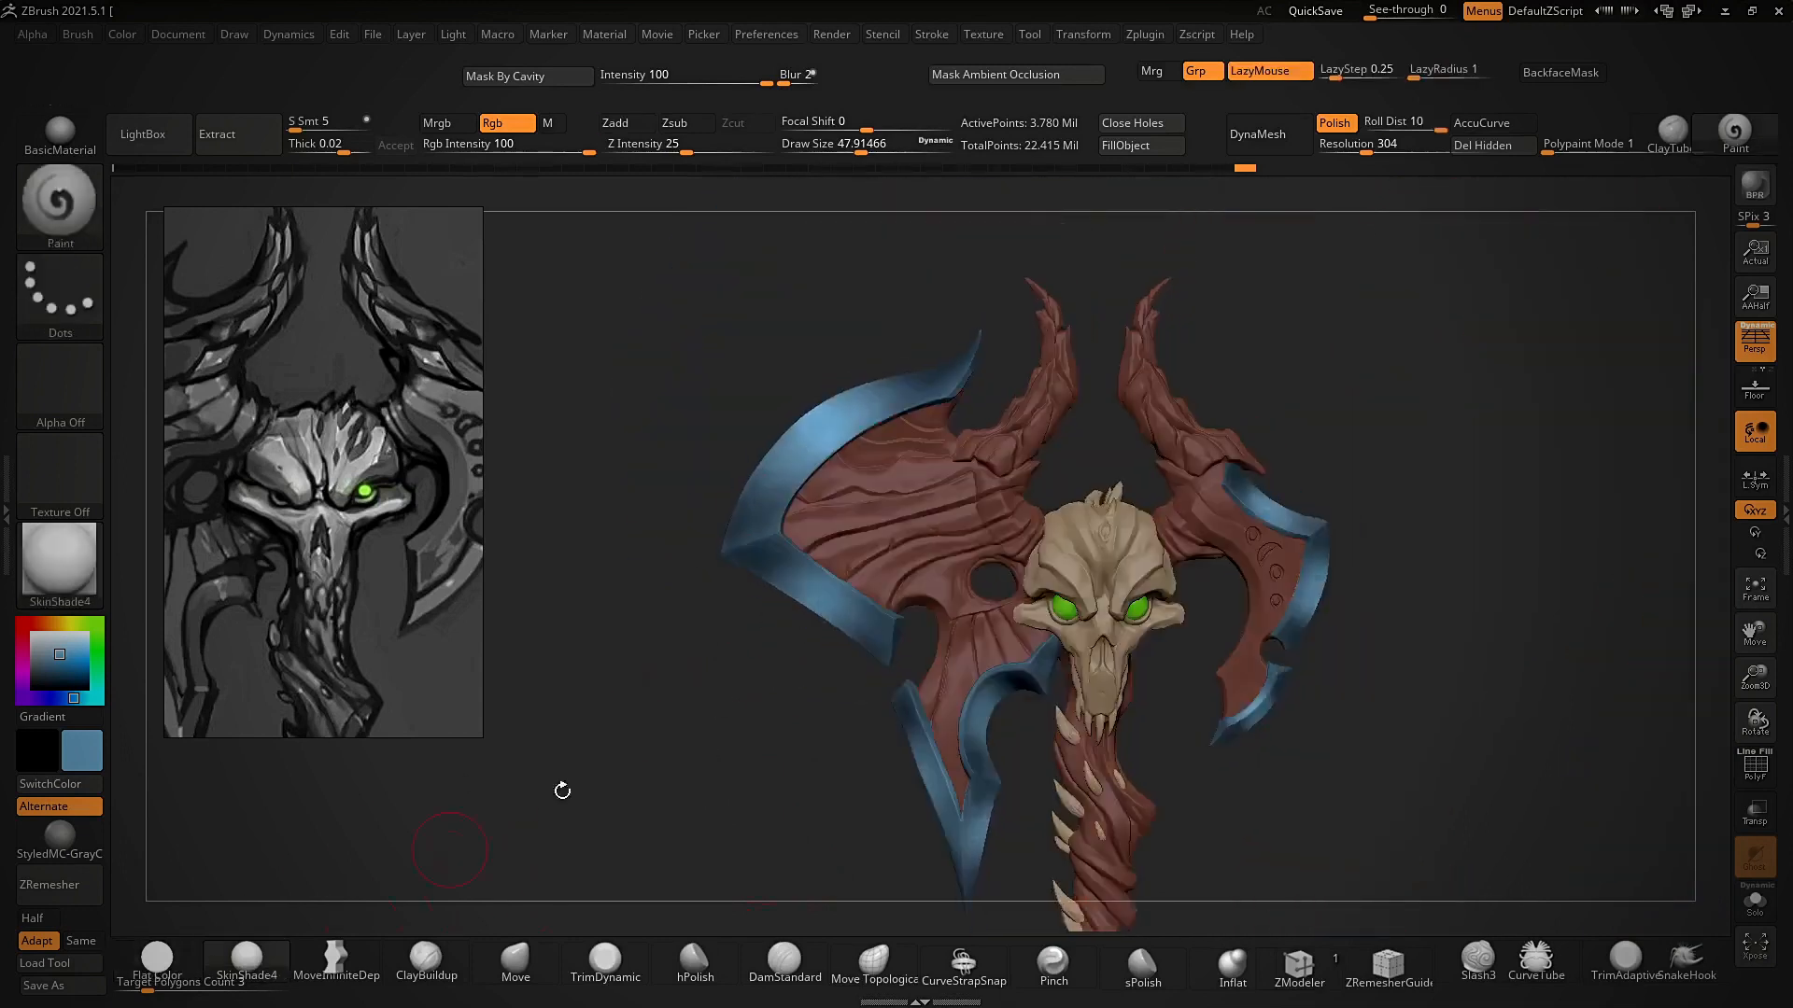
- Brush lighter blue highlights onto the large wing blade's lower hooked edges at a Draw Size of about 22
alt+right_drag(810, 821, 826, 617)
ctrl+right_drag(827, 616, 856, 728)
mouse_move(803, 644)
right_down()
mouse_move(862, 607)
mouse_move(880, 644)
right_up()
key(s)
drag(882, 645, 868, 649)
mouse_move(919, 783)
right_down()
mouse_move(969, 788)
mouse_move(1017, 878)
right_up()
key(s)
drag(1020, 607, 1010, 607)
drag(992, 556, 1007, 531)
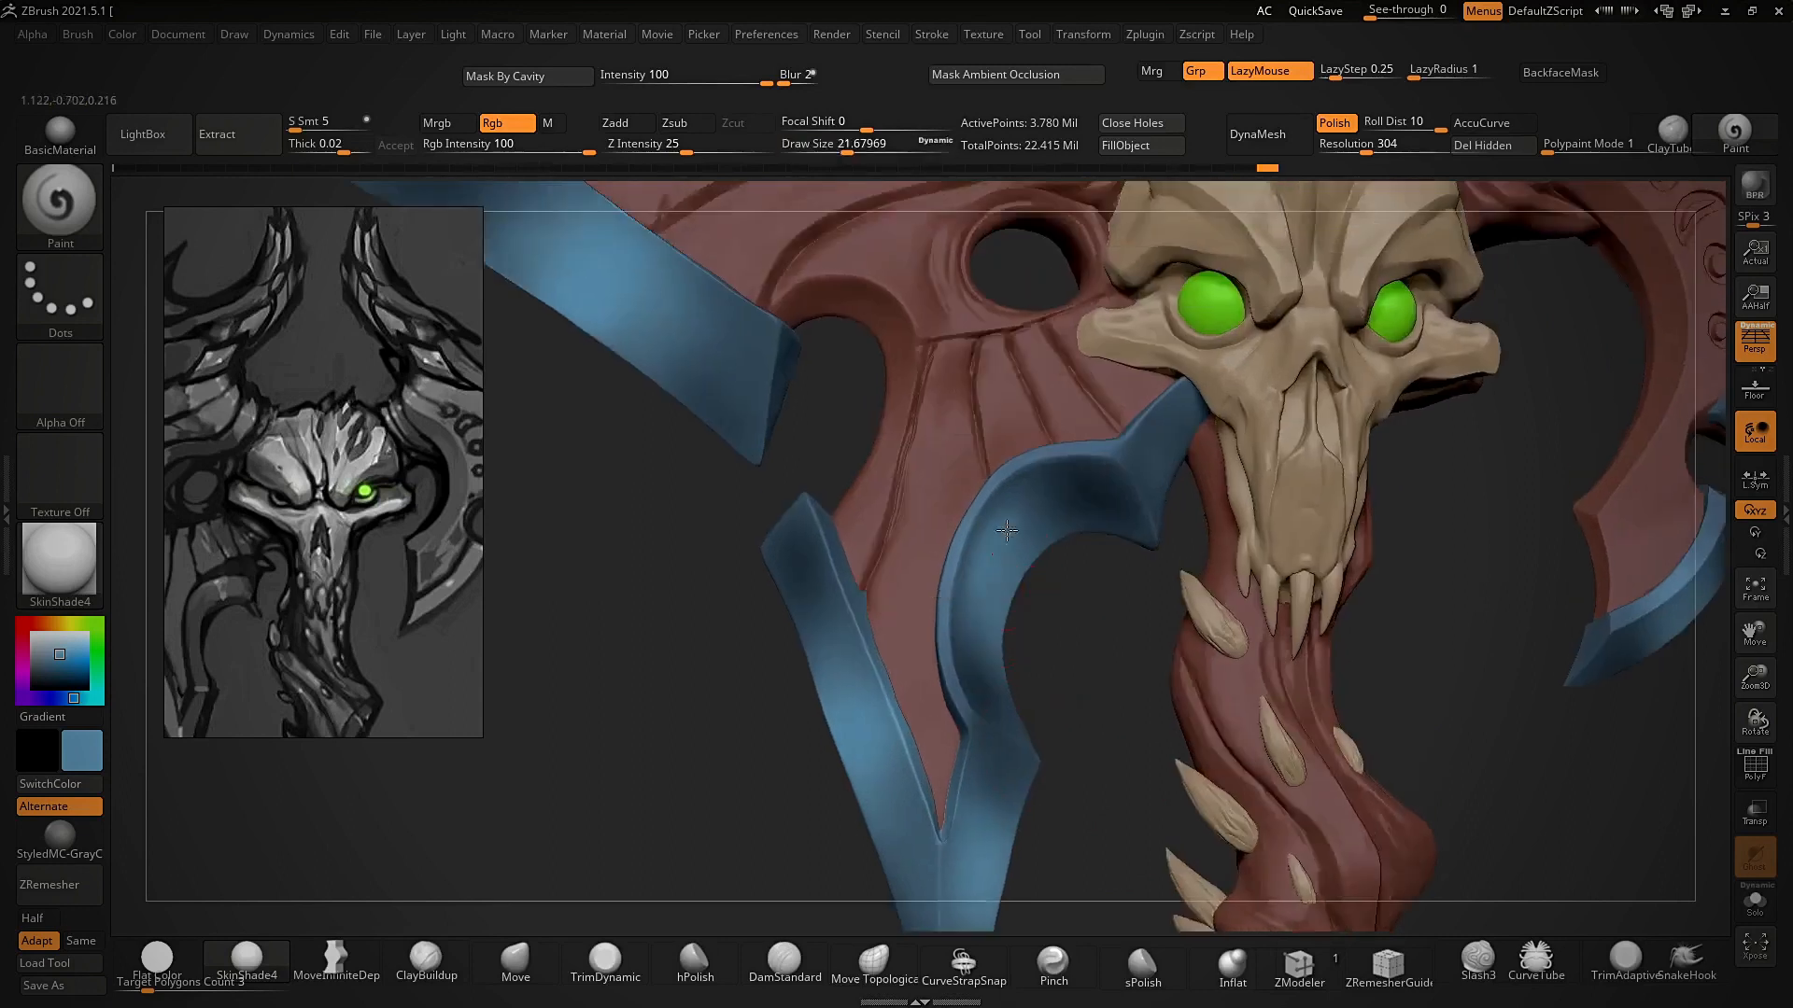
right_drag(1008, 520, 1104, 464)
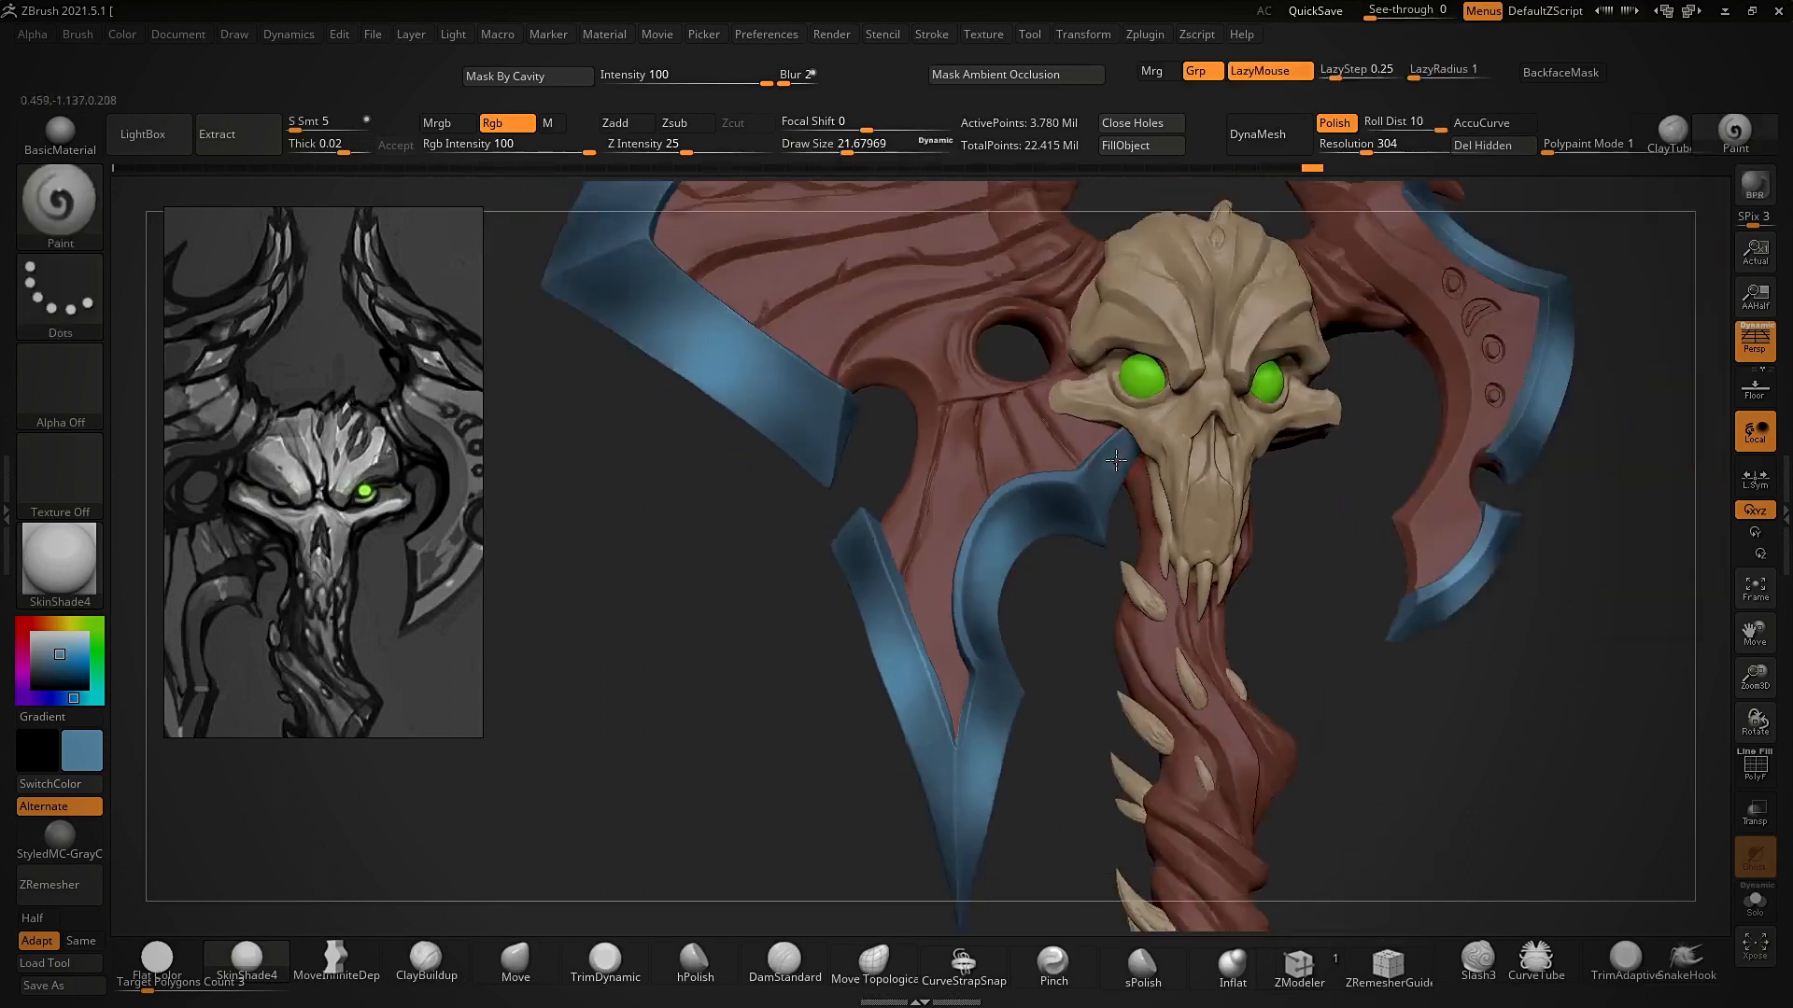
- Select the smaller blade's cutting edge and brush lighter blue highlights onto its faces at a Draw Size of about 22
ctrl+right_drag(1443, 569, 1316, 410)
alt+right_drag(1316, 411, 1129, 672)
right_drag(1550, 555, 1450, 499)
right_drag(1450, 499, 1391, 429)
alt+click(1408, 471)
ctrl+right_drag(1391, 430, 1270, 500)
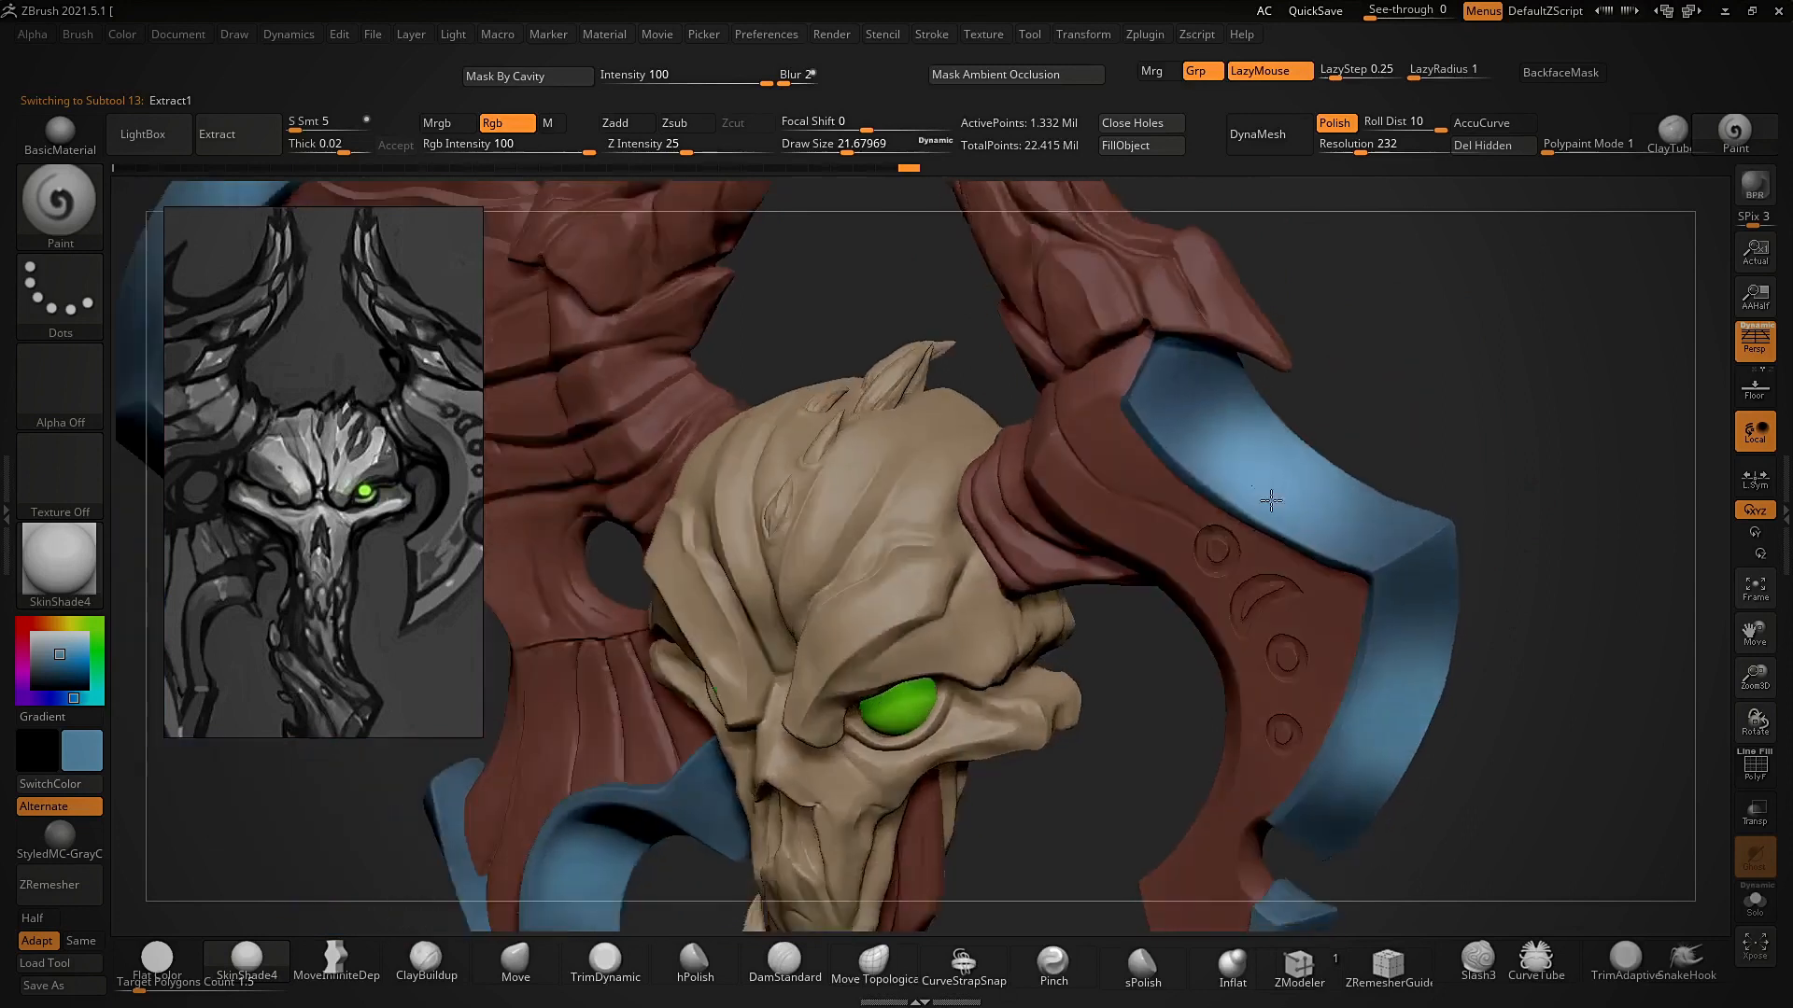
ctrl+right_drag(1341, 353, 1448, 448)
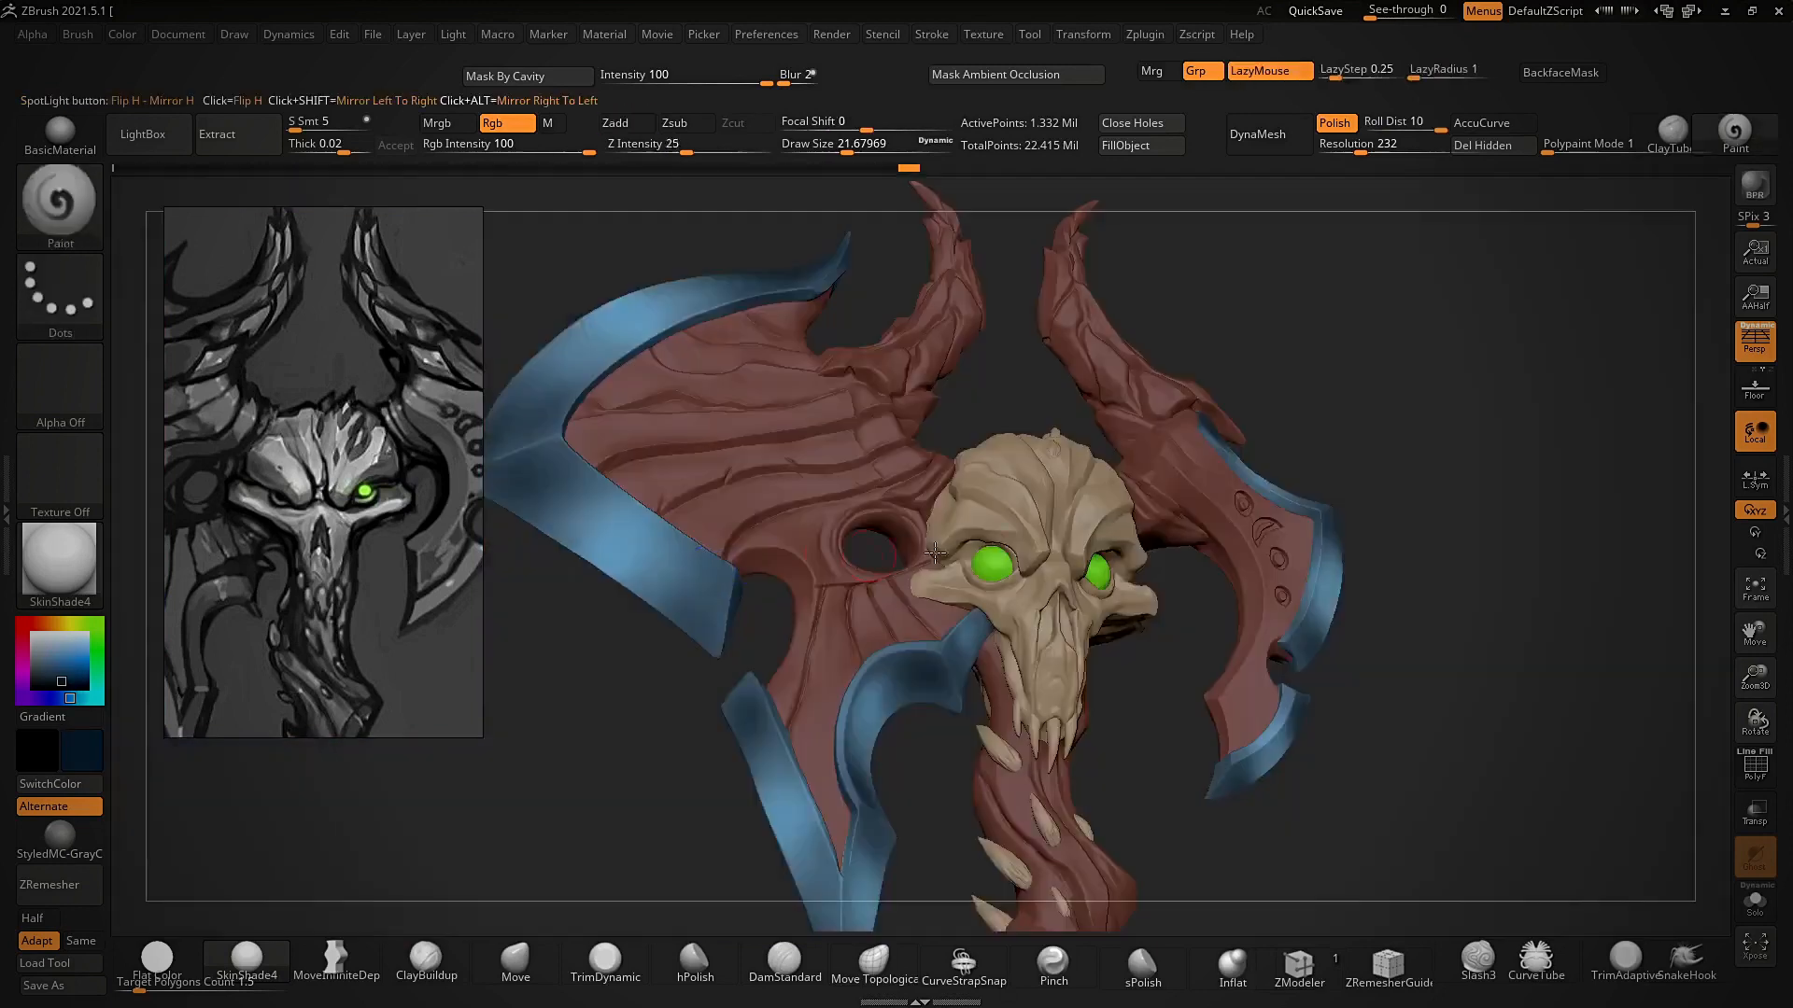
- Try to shade the smaller blade's inner bevel with dark blue at a Draw Size of about 14
mouse_move(1214, 485)
ctrl+right_down()
mouse_move(1242, 523)
mouse_move(1239, 495)
ctrl+right_up()
key(s)
click(1229, 495)
click(1755, 766)
click(1755, 765)
drag(1214, 461, 1256, 509)
drag(1236, 469, 1270, 517)
key(s)
click(1380, 492)
mouse_move(1255, 486)
ctrl+right_down()
mouse_move(1335, 467)
mouse_move(1265, 499)
ctrl+right_up()
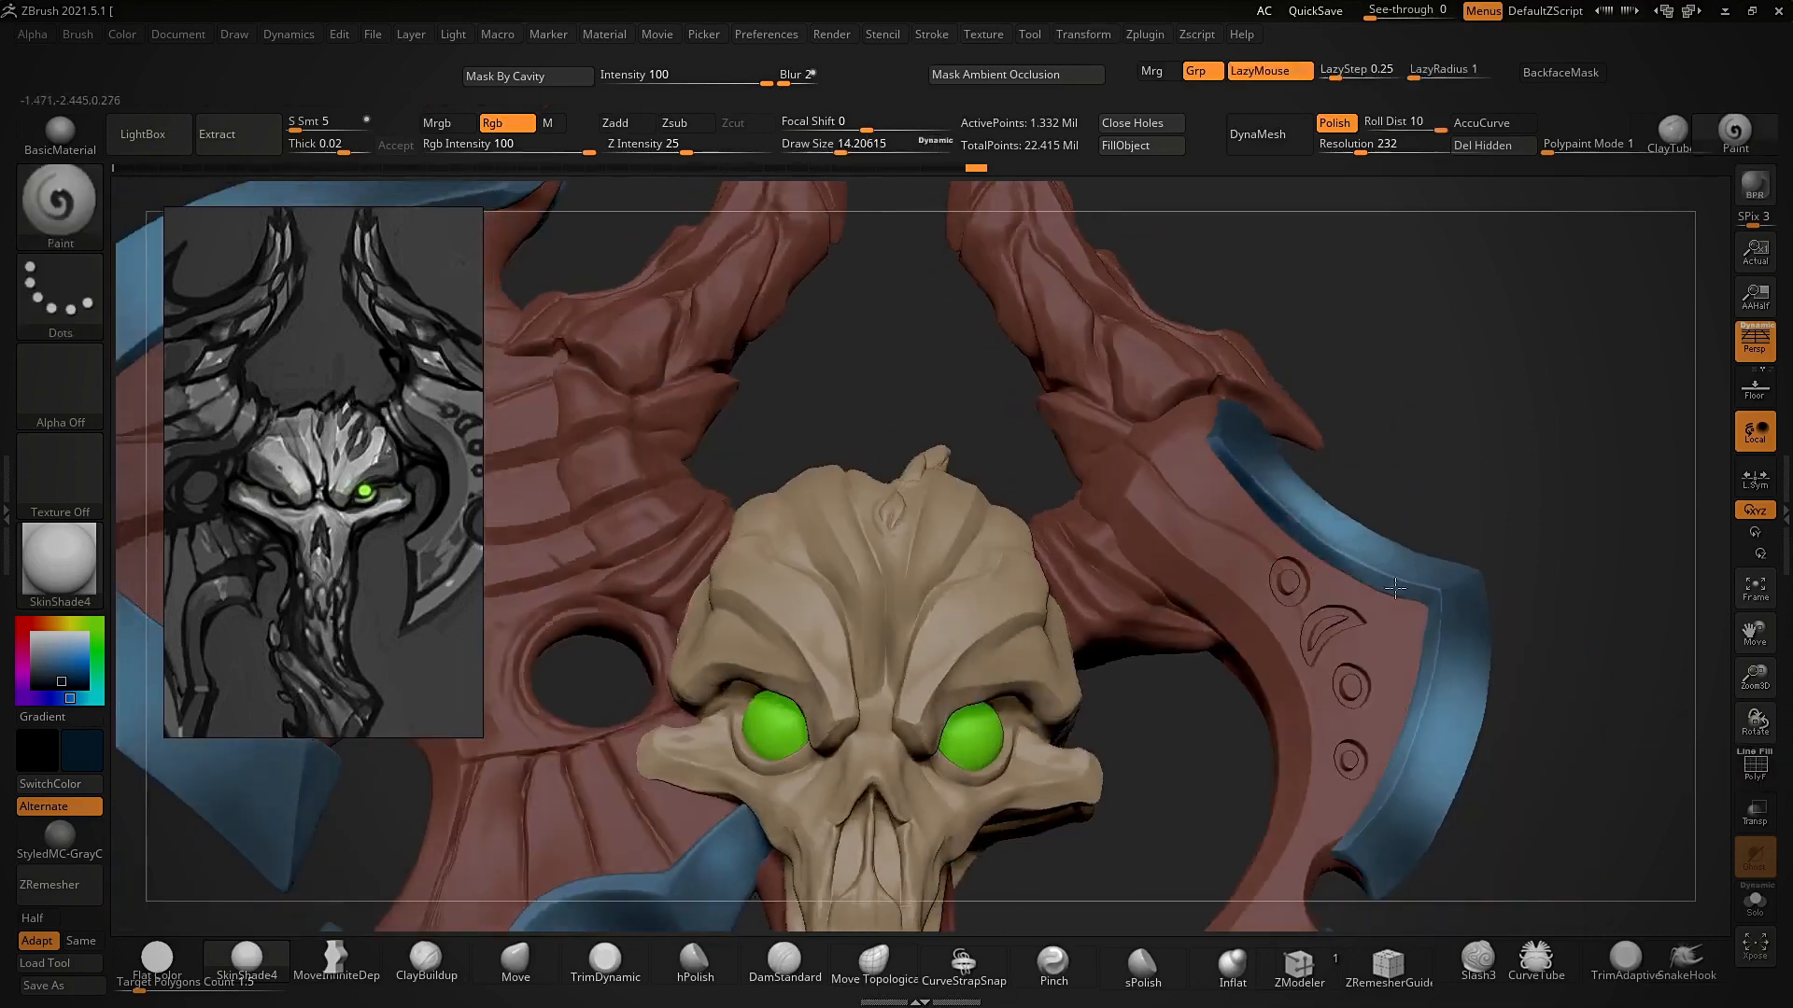
drag(1394, 588, 1349, 559)
right_drag(1386, 551, 1297, 451)
key(ctrl+z)
key(ctrl+z)
key(ctrl+z)
key(ctrl+z)
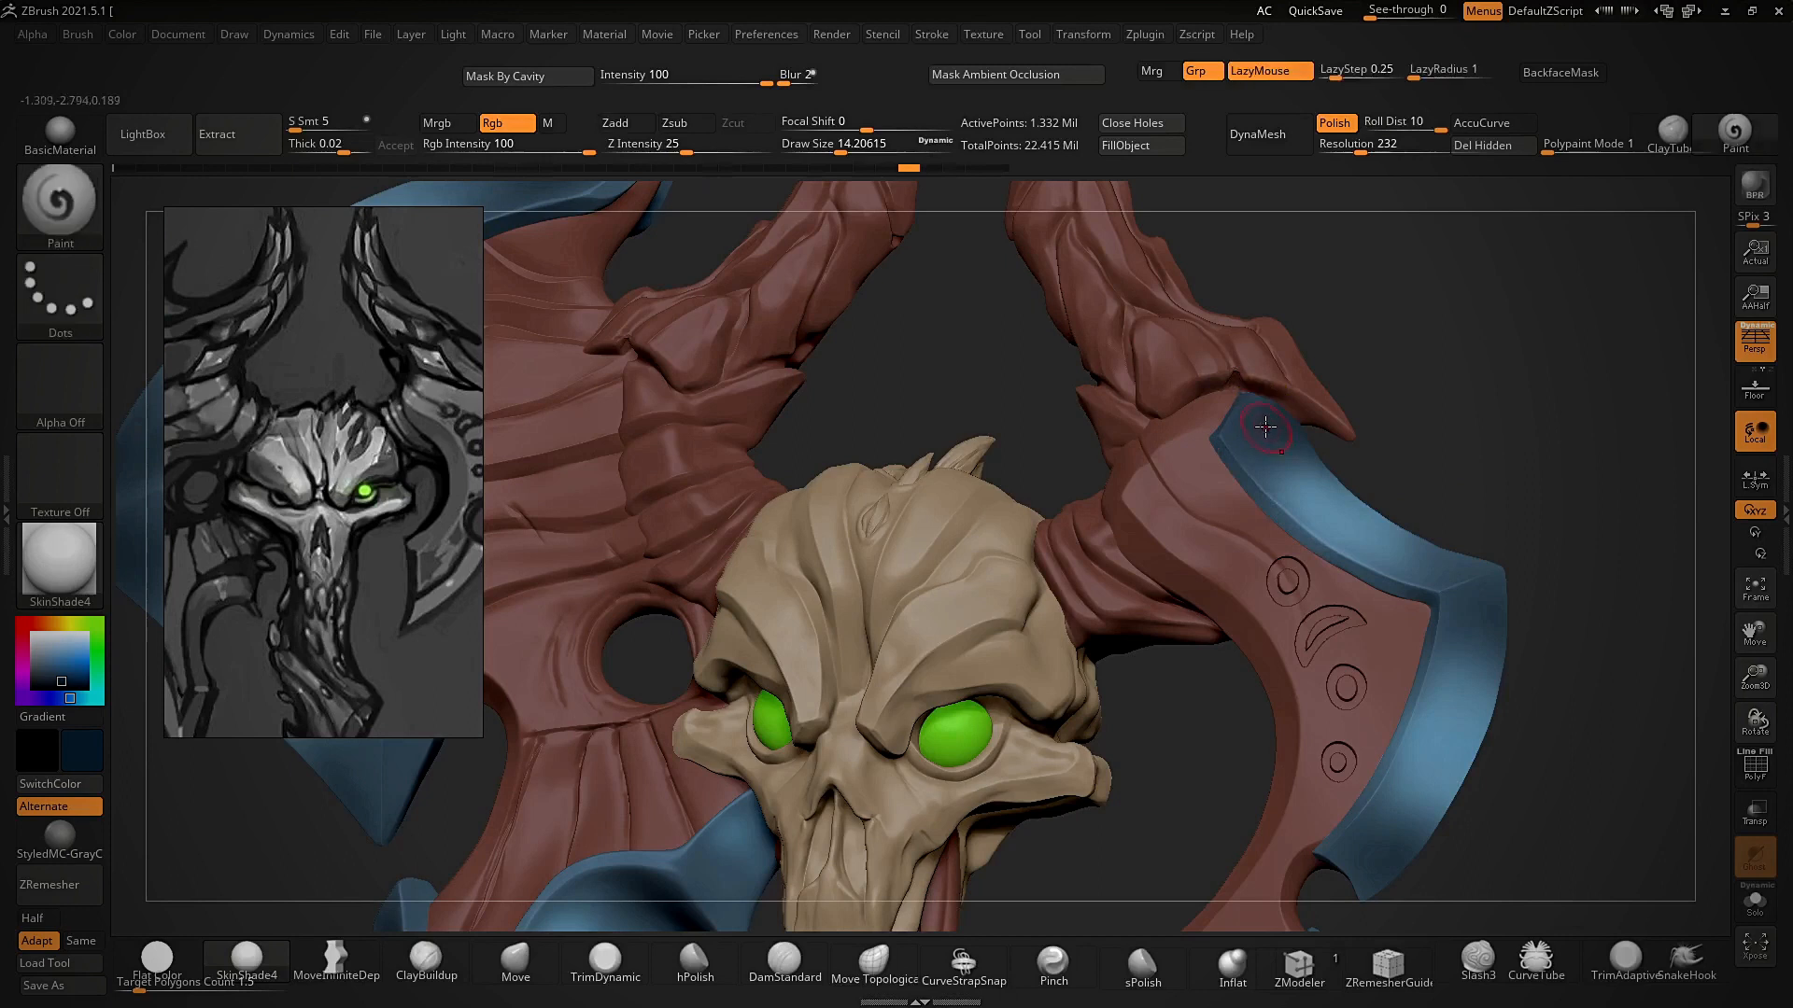
- Shade the smaller blade's inner bevel with a darker blue at a Draw Size of about 12.5, isolating the edge piece to reach its hidden sides
ctrl+right_drag(1400, 560, 1307, 523)
ctrl+right_drag(1307, 523, 1138, 661)
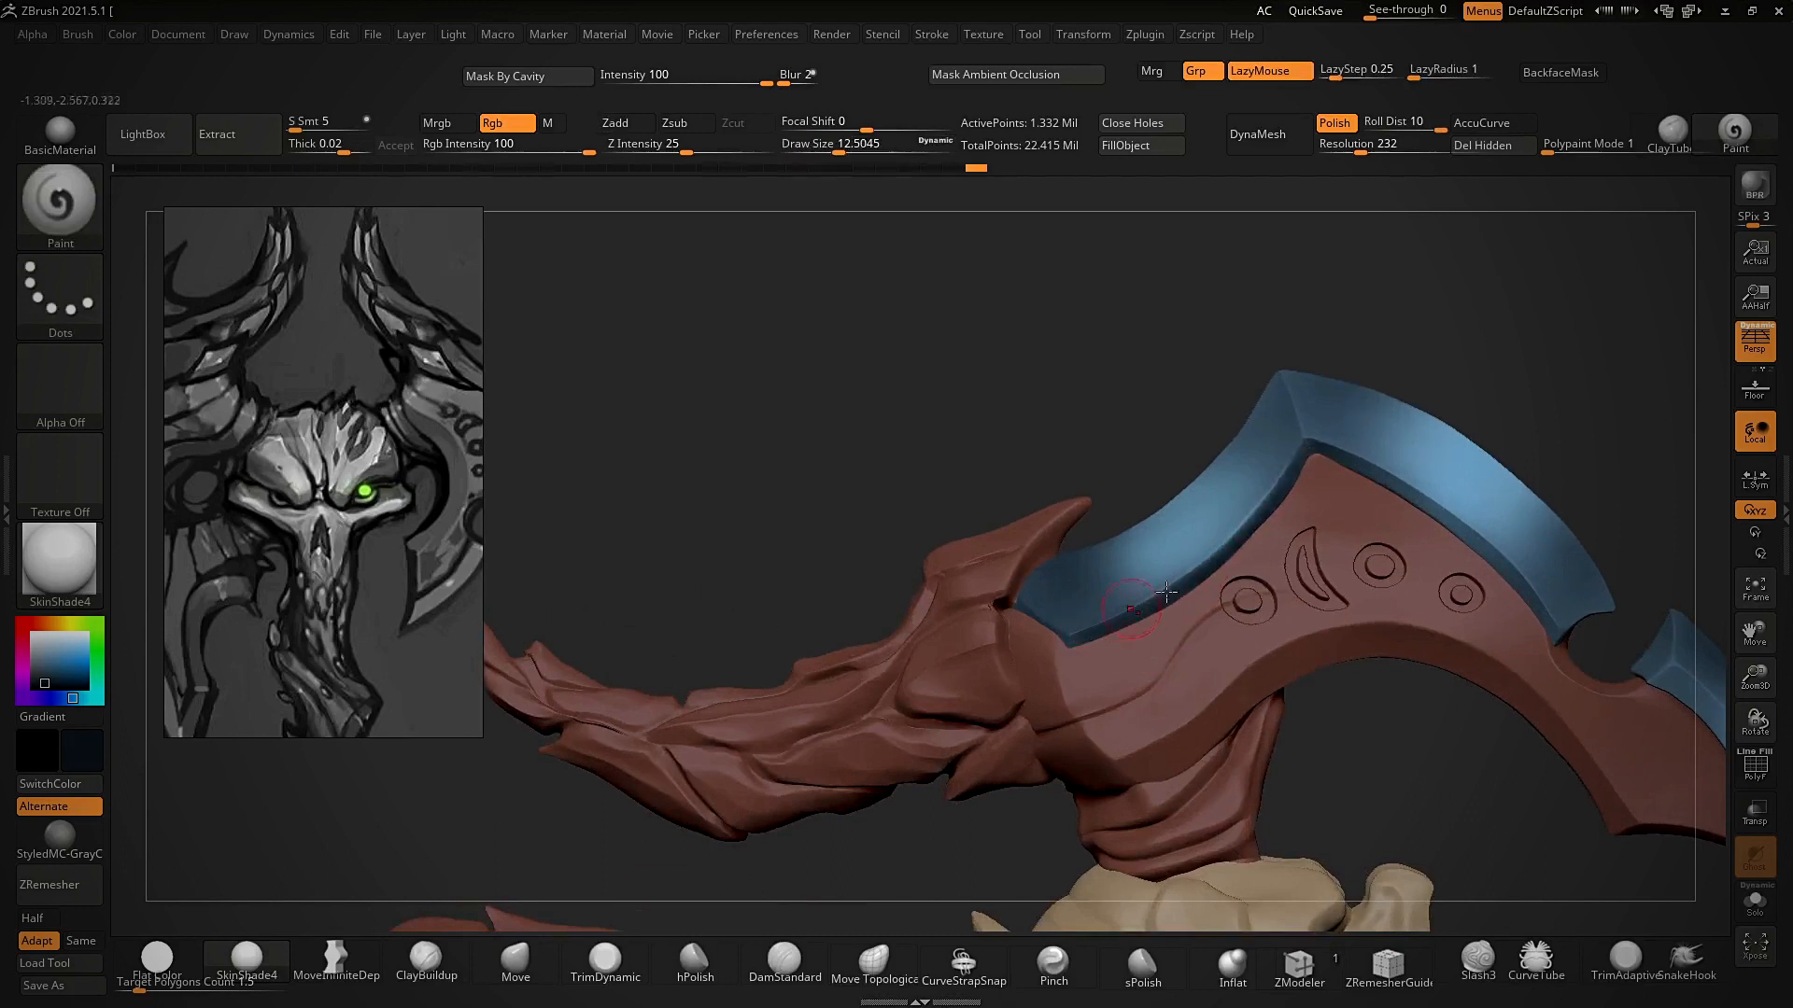
right_drag(1345, 468, 1164, 557)
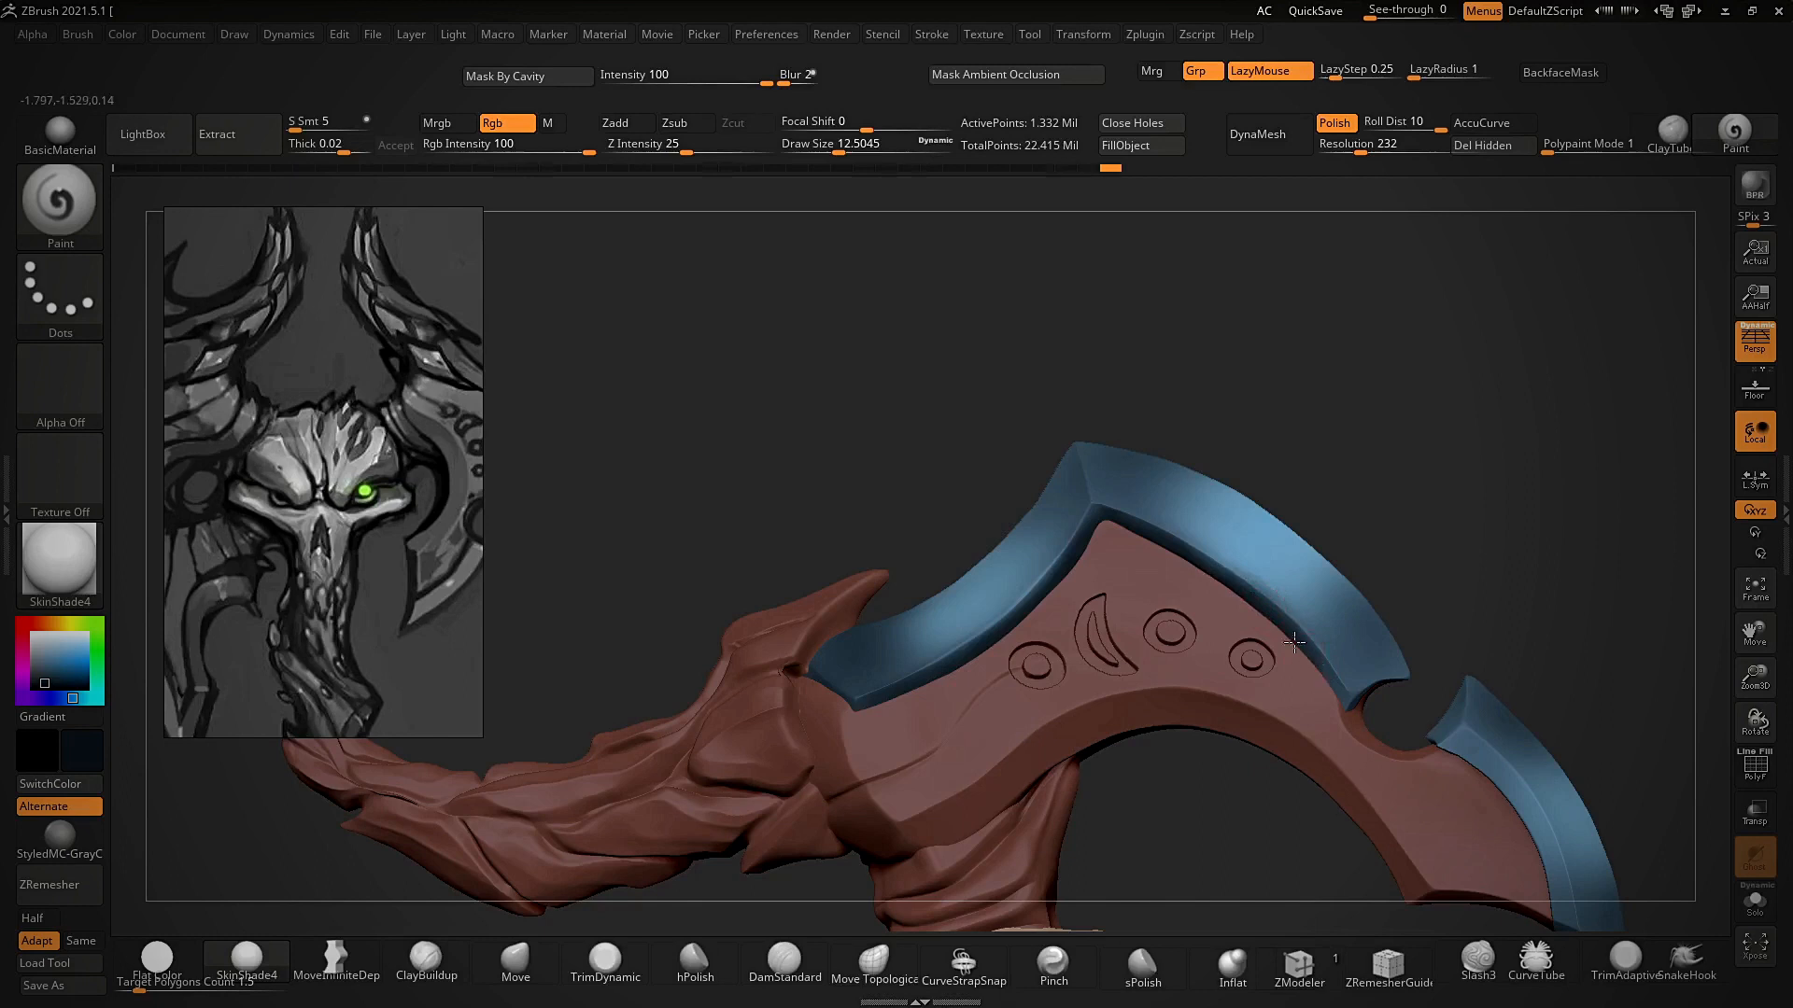
key(ctrl+z)
right_drag(1097, 509, 1293, 627)
click(1373, 686)
right_drag(1375, 684, 1303, 644)
click(1420, 536)
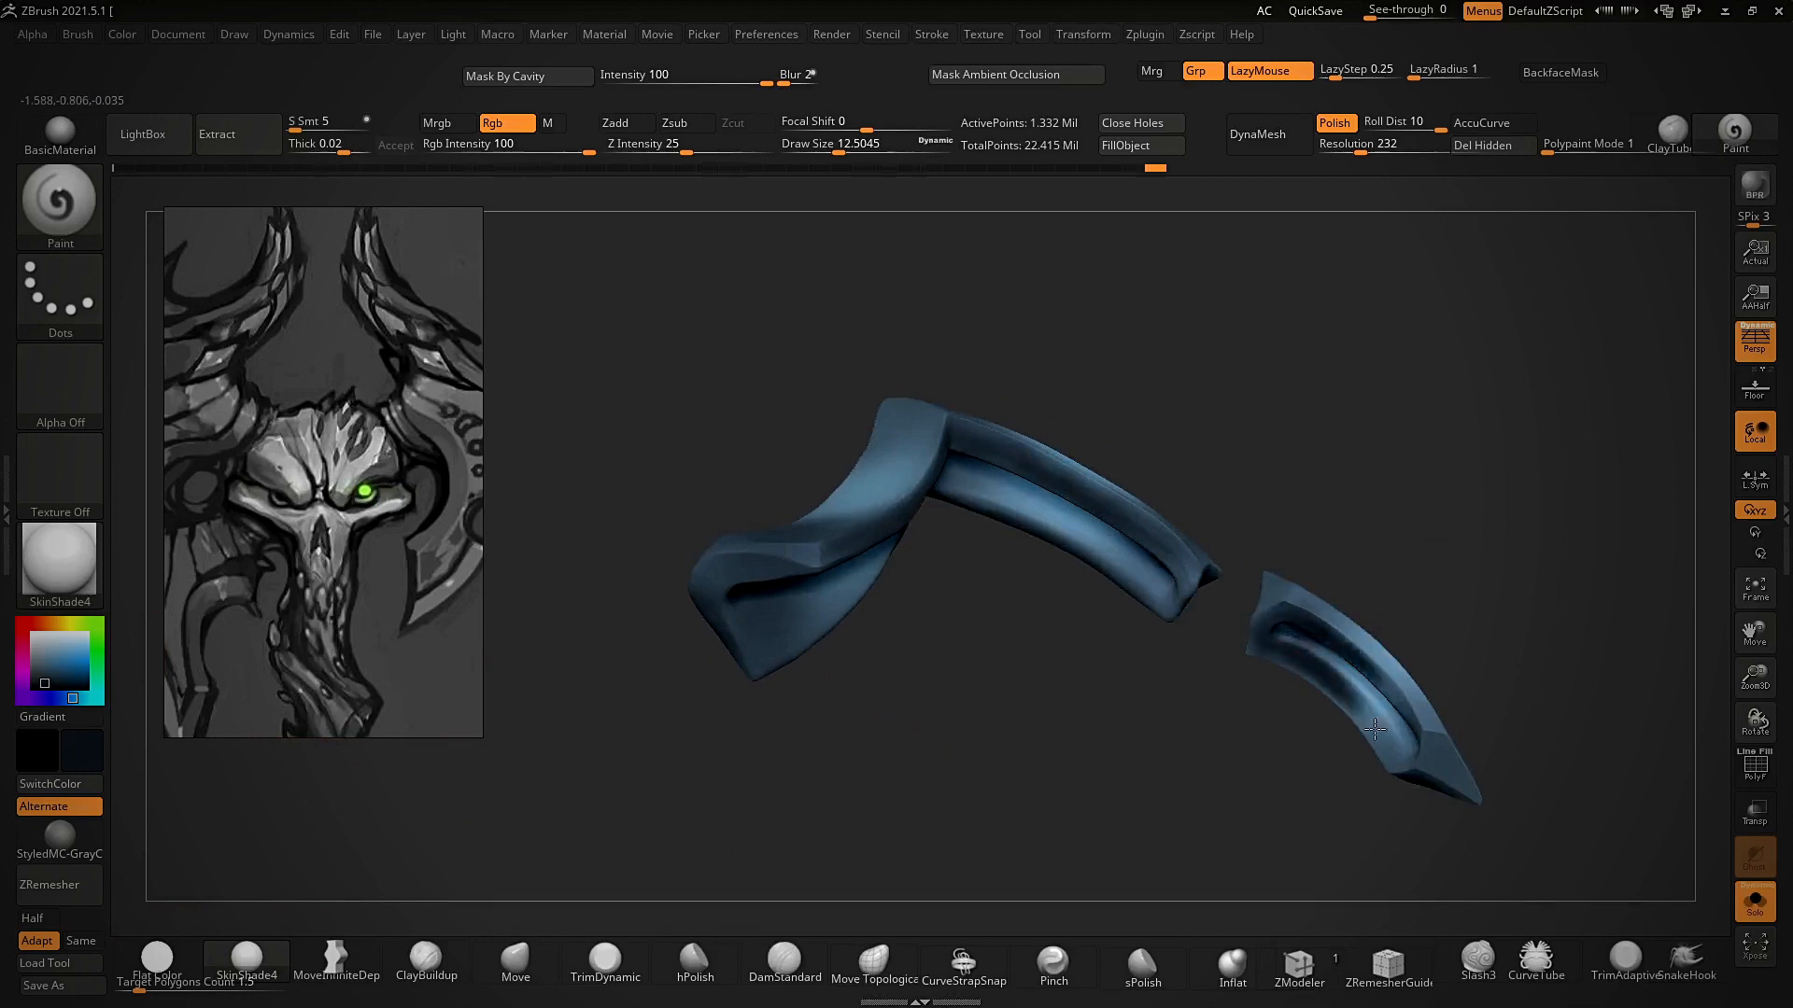
key(alt+s)
- Select the large wing blade's edge and shade its inner rim with the darker blue at a Draw Size of about 22
mouse_move(1399, 759)
right_down()
mouse_move(1368, 512)
mouse_move(1437, 500)
mouse_move(1453, 352)
mouse_move(788, 726)
mouse_move(844, 624)
right_up()
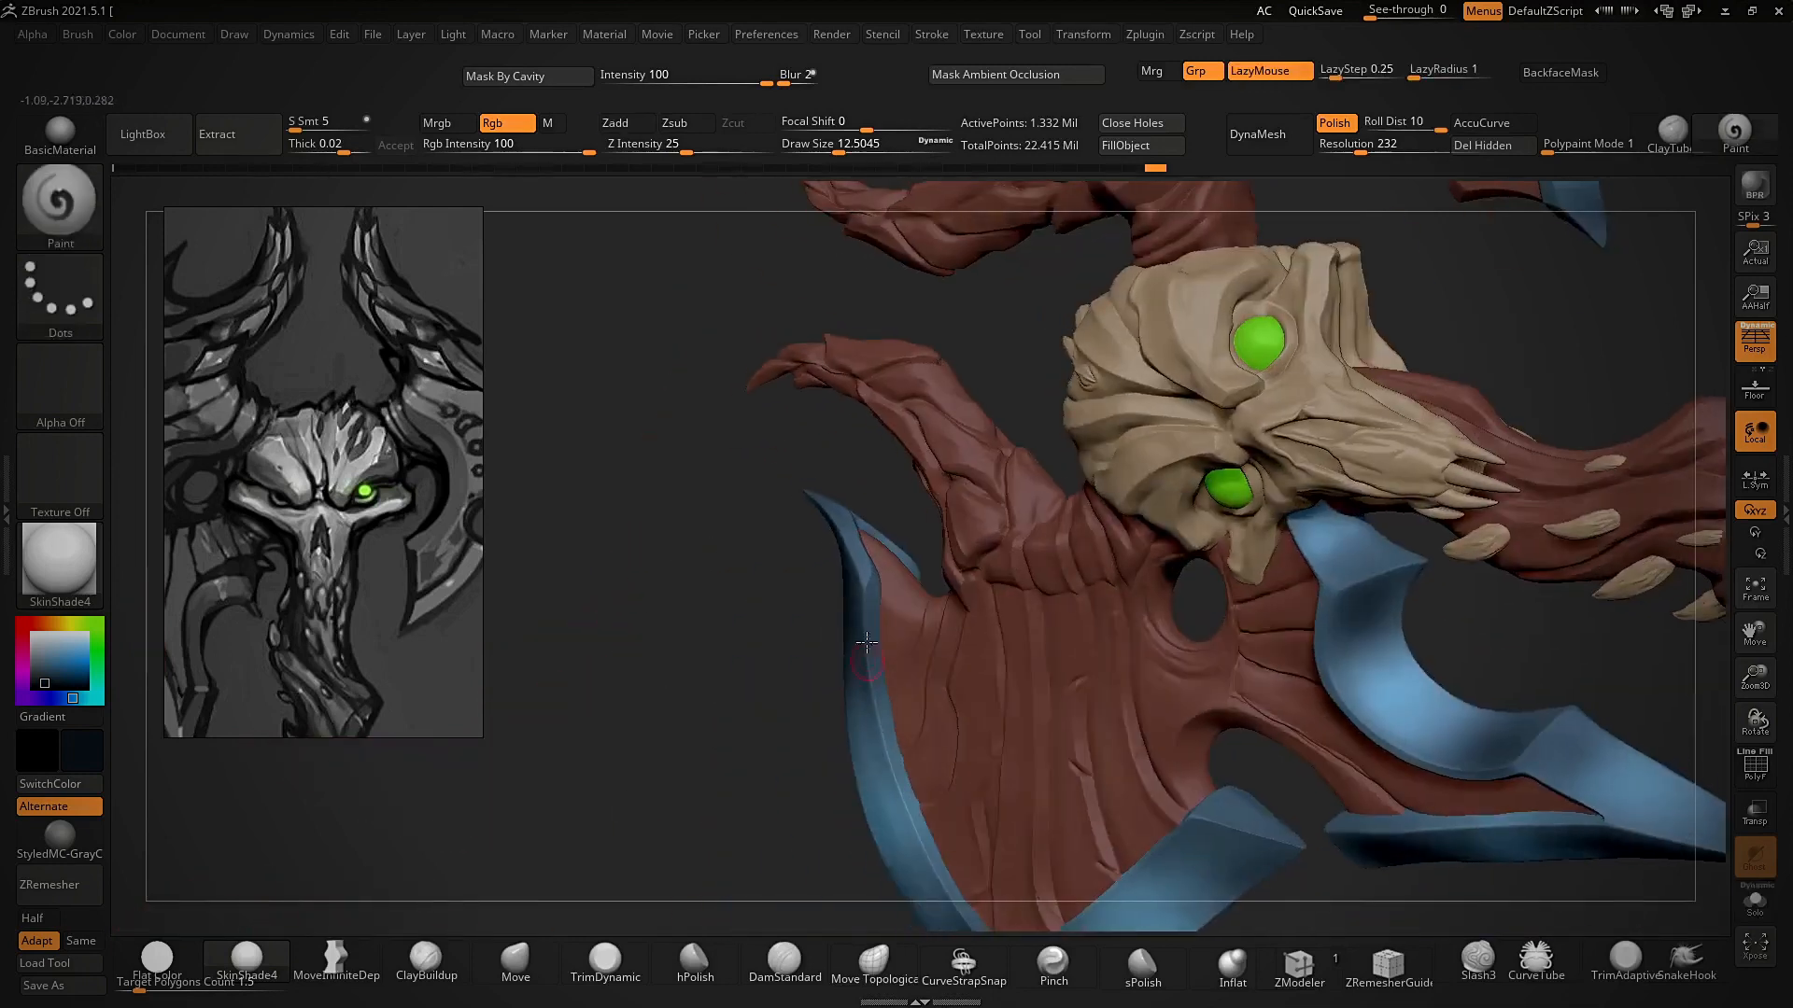
key(ctrl+z)
key(s)
mouse_move(886, 669)
mouse_down()
mouse_move(896, 758)
mouse_move(890, 701)
mouse_up()
key(s)
alt+right_drag(888, 613, 888, 502)
right_drag(746, 768, 715, 769)
click(1785, 513)
drag(1588, 357, 1587, 355)
click(1554, 483)
right_drag(758, 699, 783, 758)
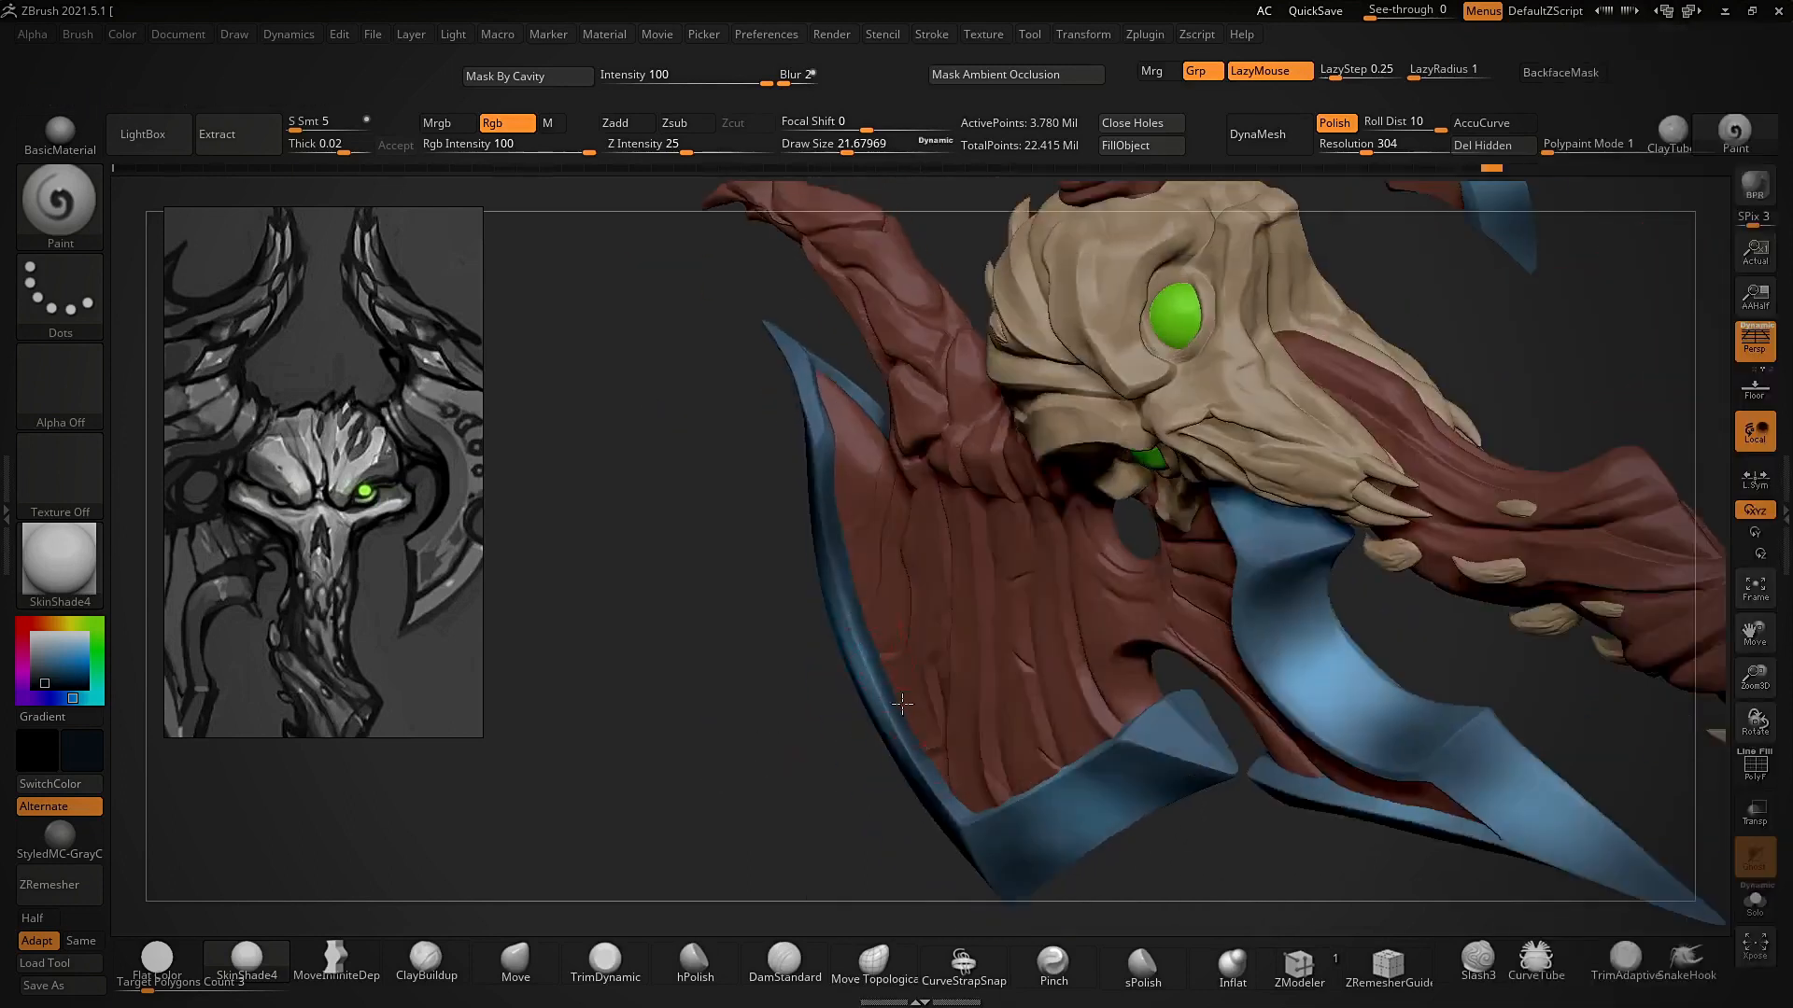
right_drag(902, 702, 956, 781)
mouse_move(904, 628)
ctrl+right_down()
mouse_move(1248, 292)
mouse_move(1177, 417)
mouse_move(1196, 485)
mouse_move(1188, 440)
ctrl+right_up()
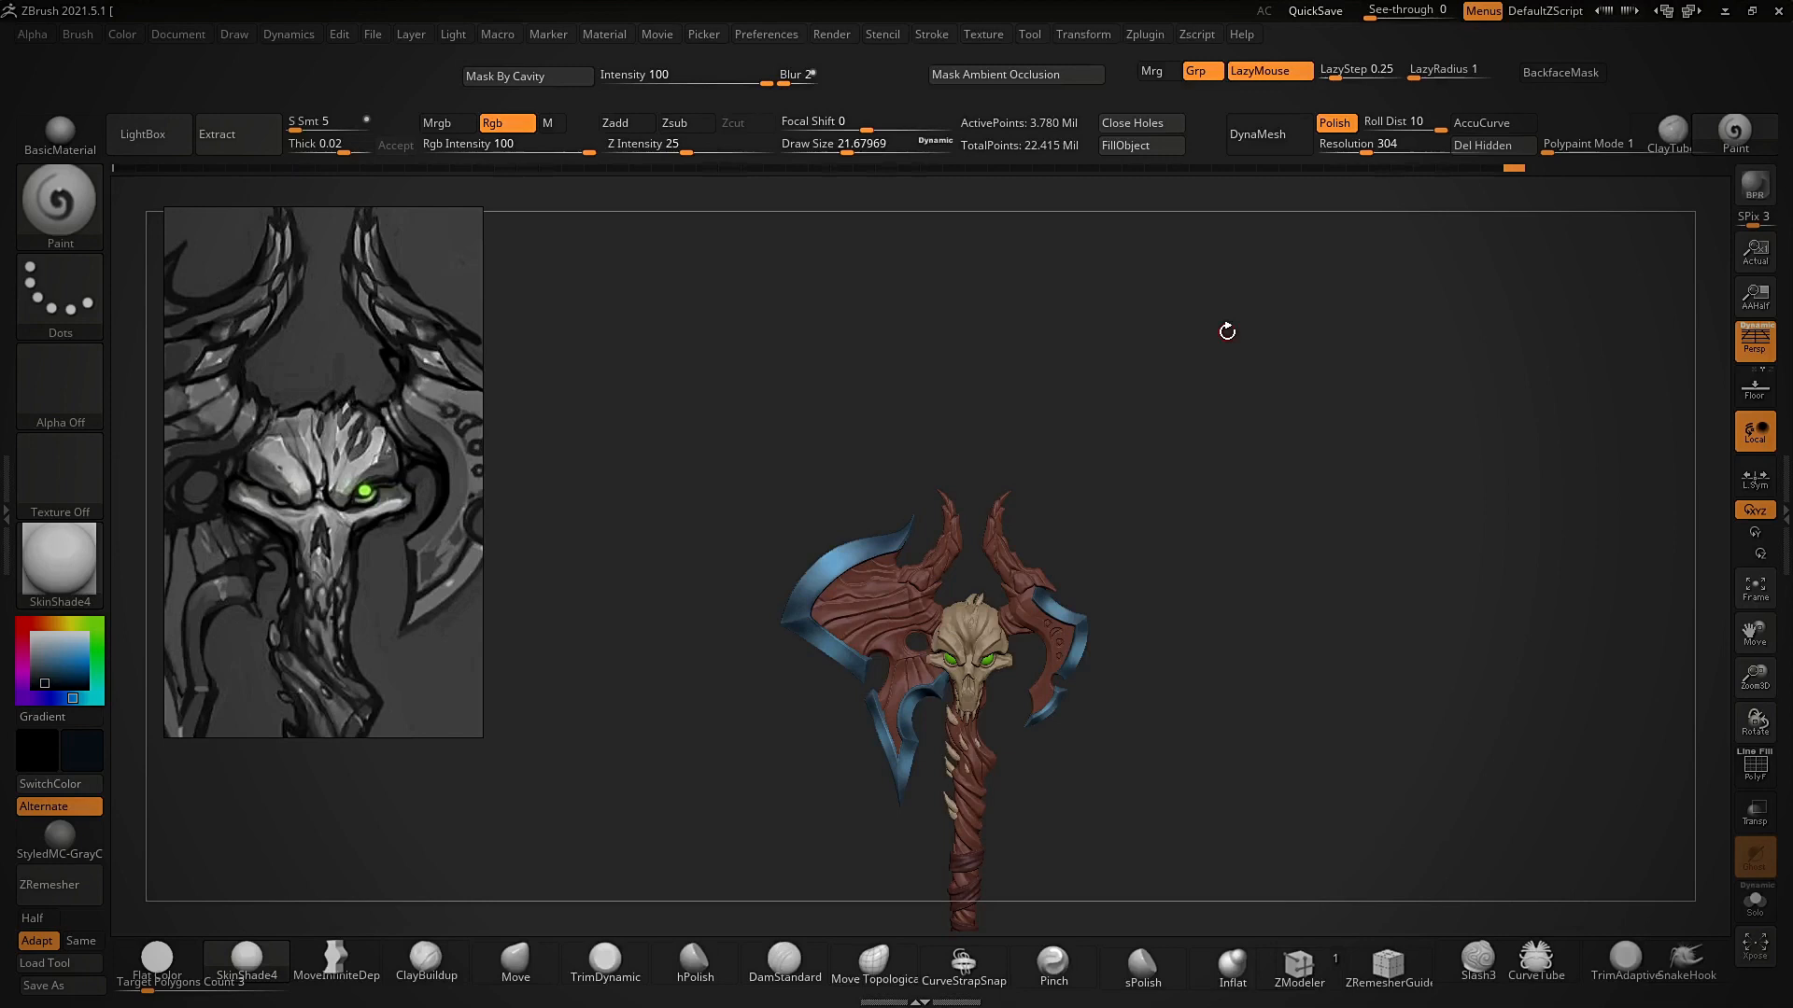
- Extend the darker blue shading along the large wing blade's lower edge, judging it against the whole axe
right_drag(1131, 565, 1084, 512)
ctrl+right_drag(865, 541, 749, 767)
drag(927, 706, 1081, 852)
drag(784, 535, 788, 562)
ctrl+right_drag(805, 589, 751, 397)
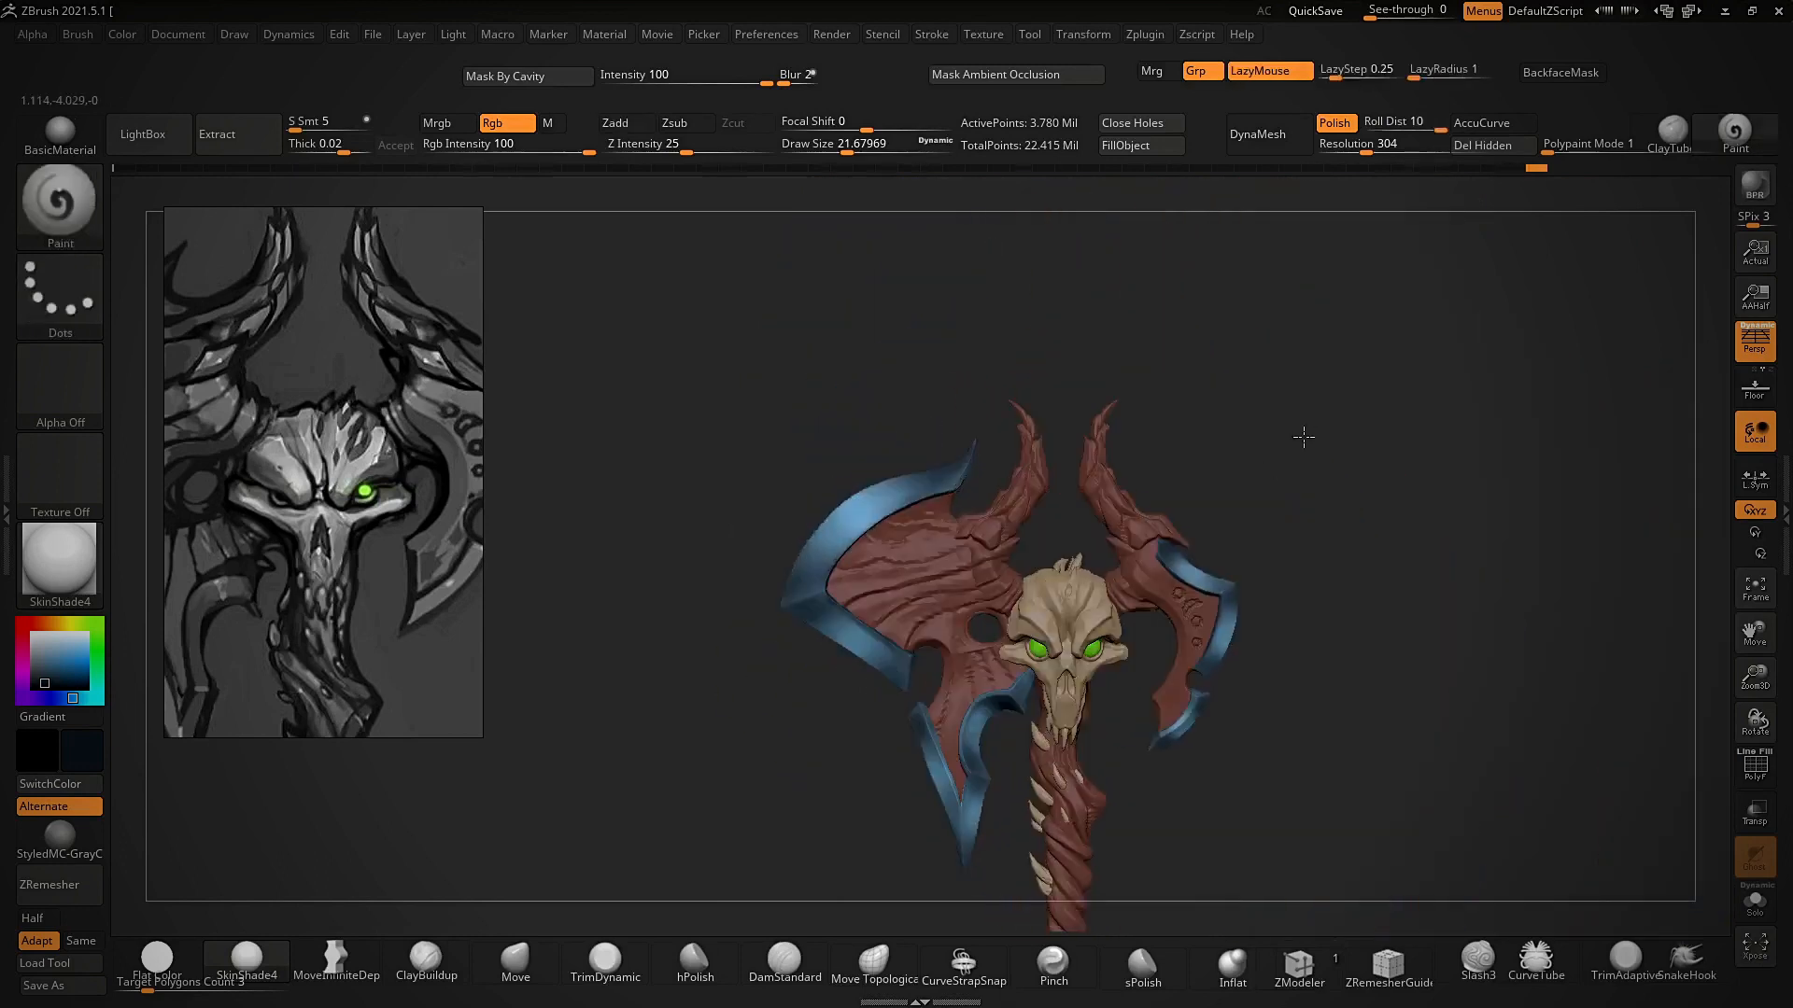
alt+right_drag(1301, 490, 1279, 341)
- Shade the bevels of the wing blade's lower hooked edges with the darker blue at a Draw Size of about 19
mouse_move(945, 569)
ctrl+right_down()
mouse_move(929, 653)
mouse_move(764, 760)
mouse_move(922, 609)
ctrl+right_up()
key(s)
click(768, 752)
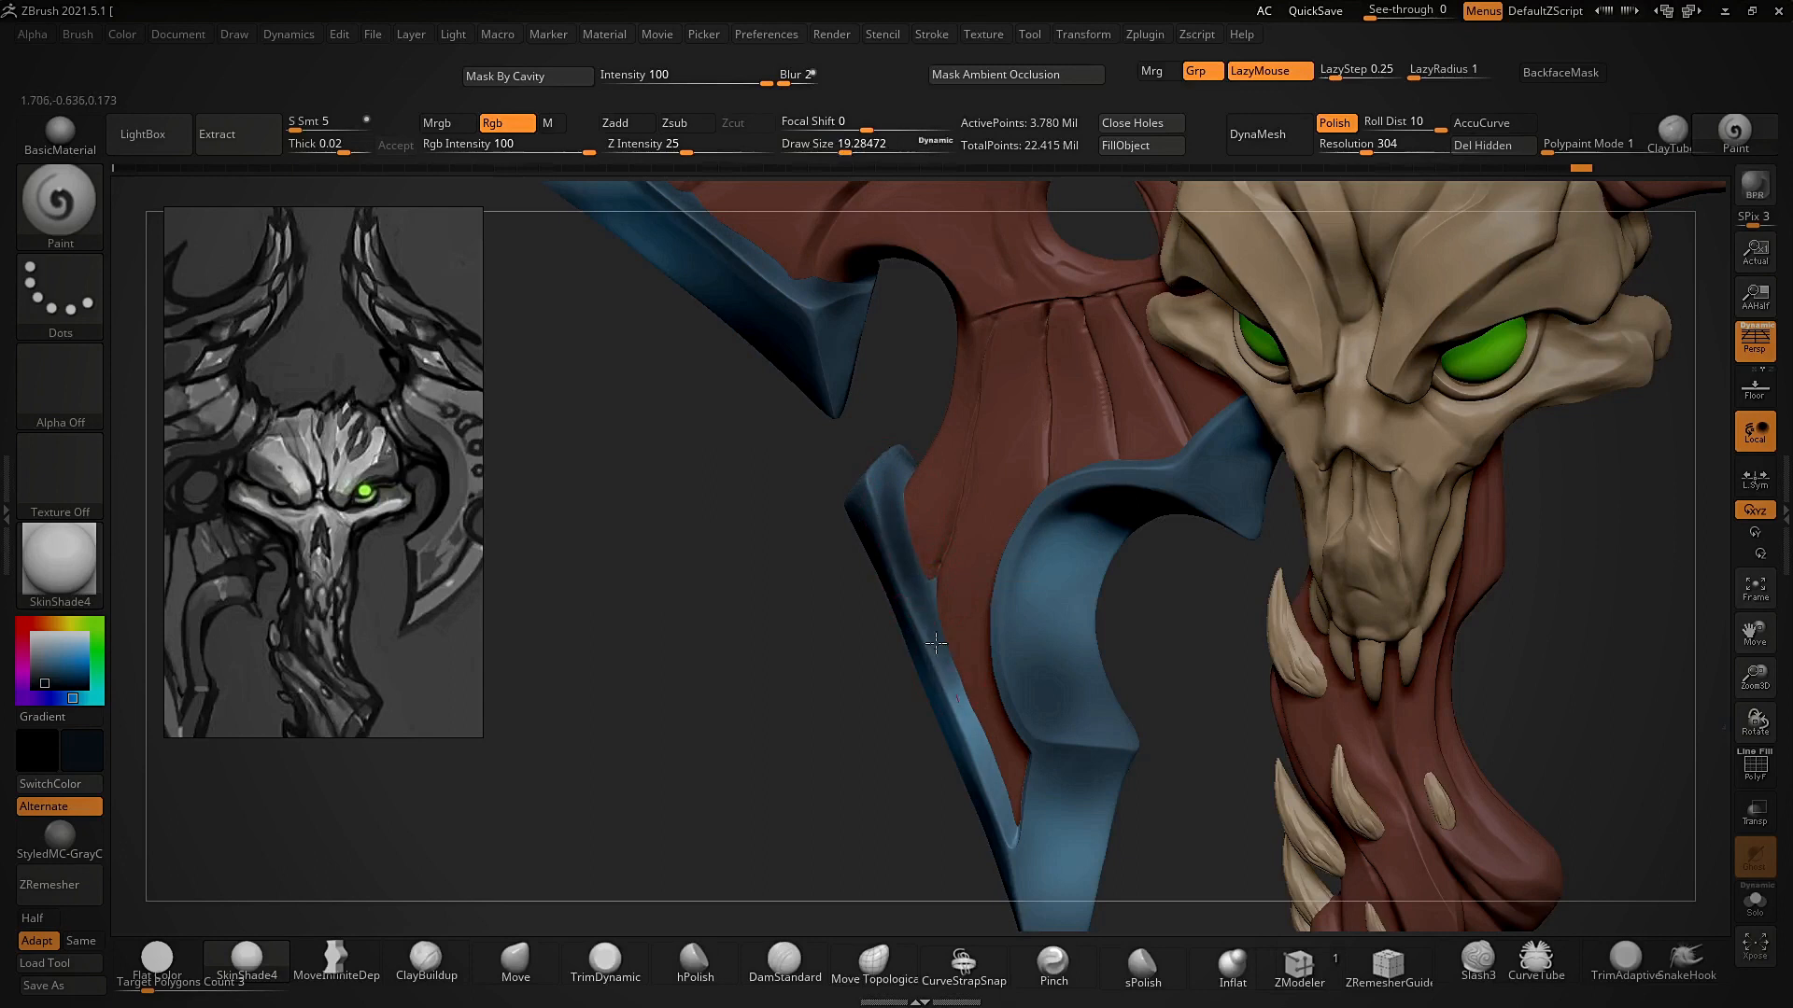
drag(972, 738, 1011, 834)
right_drag(902, 465, 1046, 494)
drag(1045, 535, 1009, 695)
right_drag(914, 579, 1111, 434)
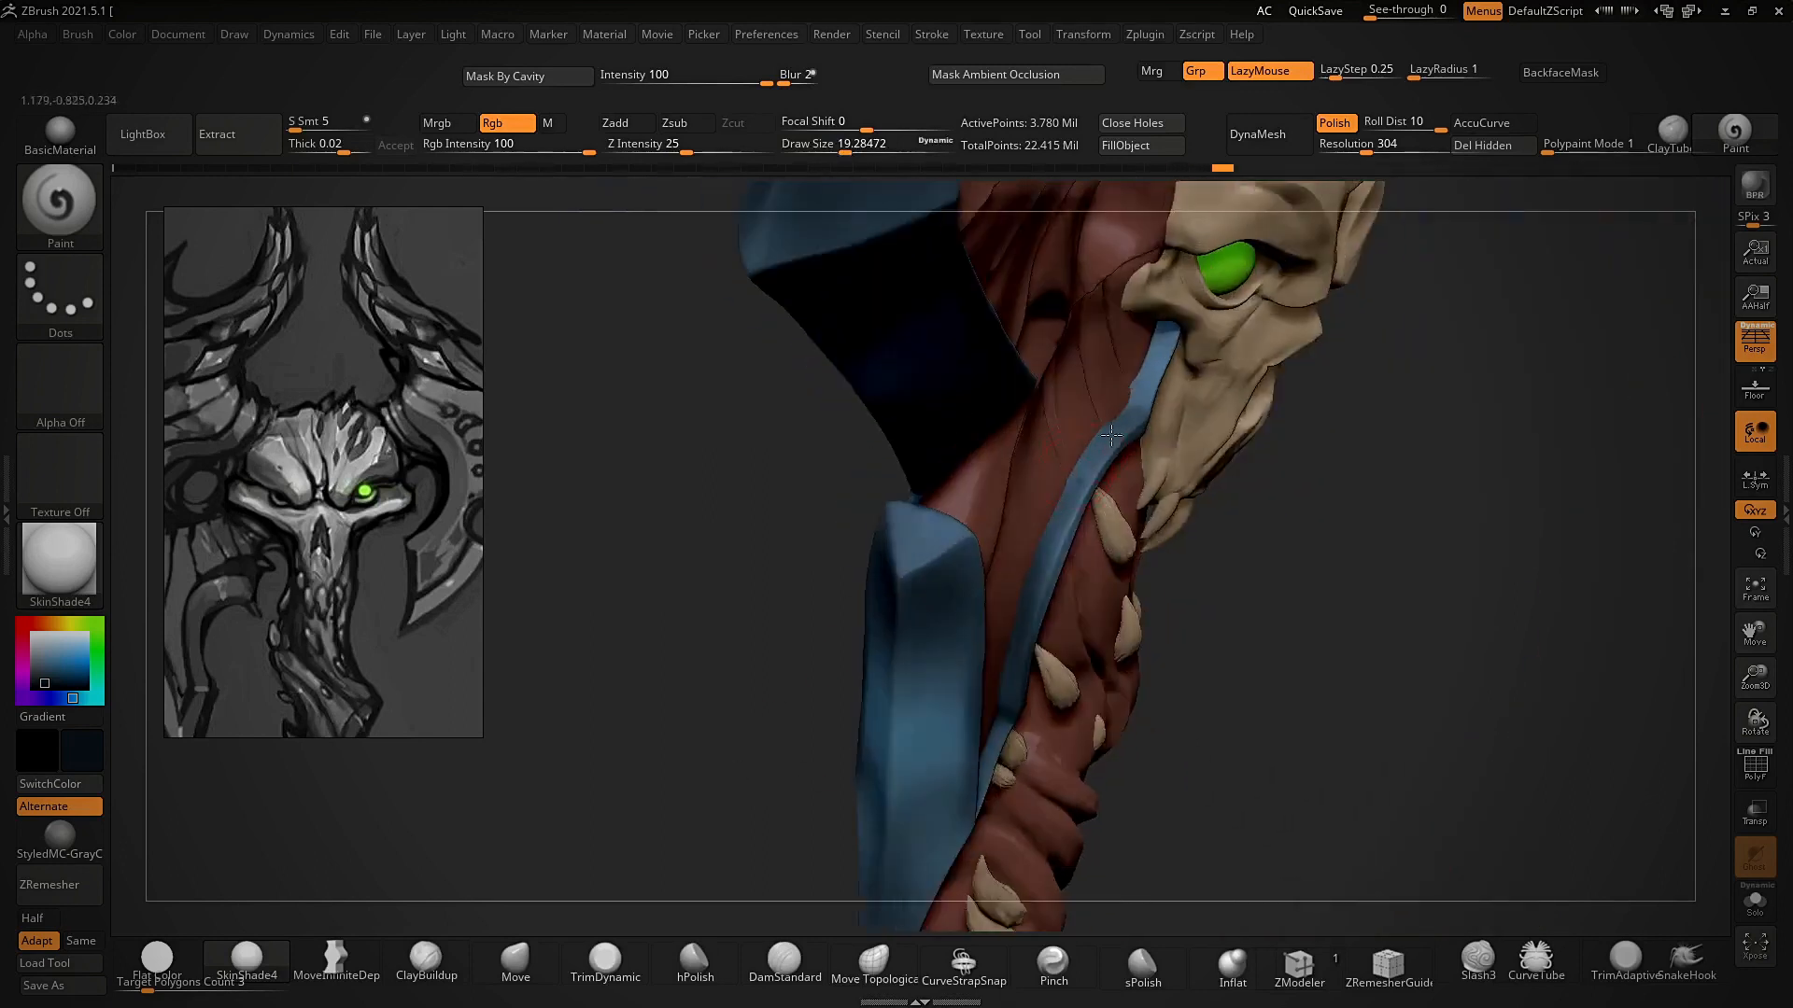
- Review the shading of both blades from several angles and distances
mouse_move(1339, 495)
mouse_down()
mouse_move(1312, 490)
mouse_move(1297, 402)
mouse_move(1297, 450)
mouse_move(1270, 486)
mouse_move(1256, 691)
mouse_move(1173, 595)
mouse_move(1233, 620)
mouse_up()
key(s)
drag(1260, 504, 1307, 486)
mouse_move(1307, 486)
alt+mouse_down()
mouse_move(1317, 620)
mouse_move(1328, 472)
mouse_move(1306, 513)
alt+mouse_up()
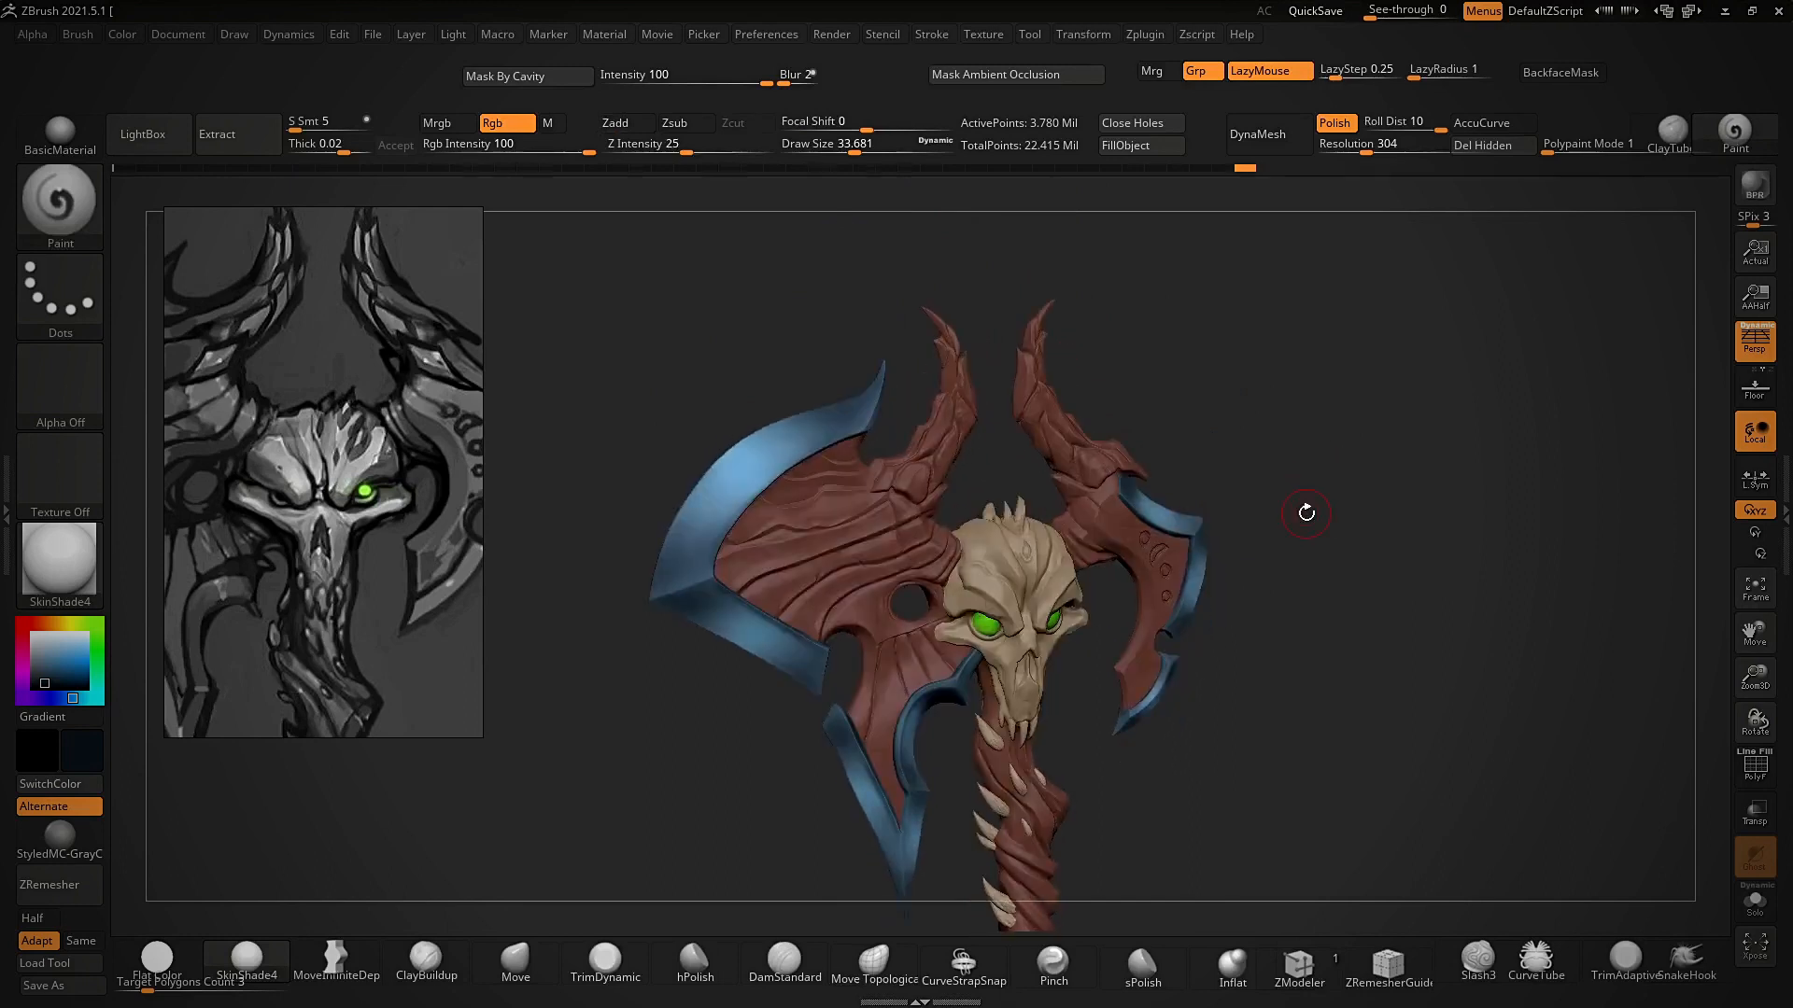
drag(1410, 486, 1336, 485)
ctrl+right_drag(1336, 485, 1316, 588)
alt+drag(1317, 588, 1327, 409)
mouse_move(1328, 409)
mouse_down()
mouse_move(1363, 544)
mouse_move(1325, 568)
mouse_move(1376, 551)
mouse_up()
ctrl+right_drag(1376, 552, 1319, 678)
key(s)
mouse_move(1327, 655)
mouse_down()
mouse_move(1352, 614)
mouse_move(1332, 556)
mouse_move(1241, 473)
mouse_up()
mouse_move(1240, 472)
ctrl+right_down()
mouse_move(1176, 457)
mouse_move(1223, 686)
ctrl+right_up()
mouse_move(1223, 686)
mouse_down()
mouse_move(1292, 684)
mouse_move(1311, 576)
mouse_move(1264, 503)
mouse_up()
- Frame the entire axe, including its handle, in the concept reference image
scroll(390, 514, down, 5)
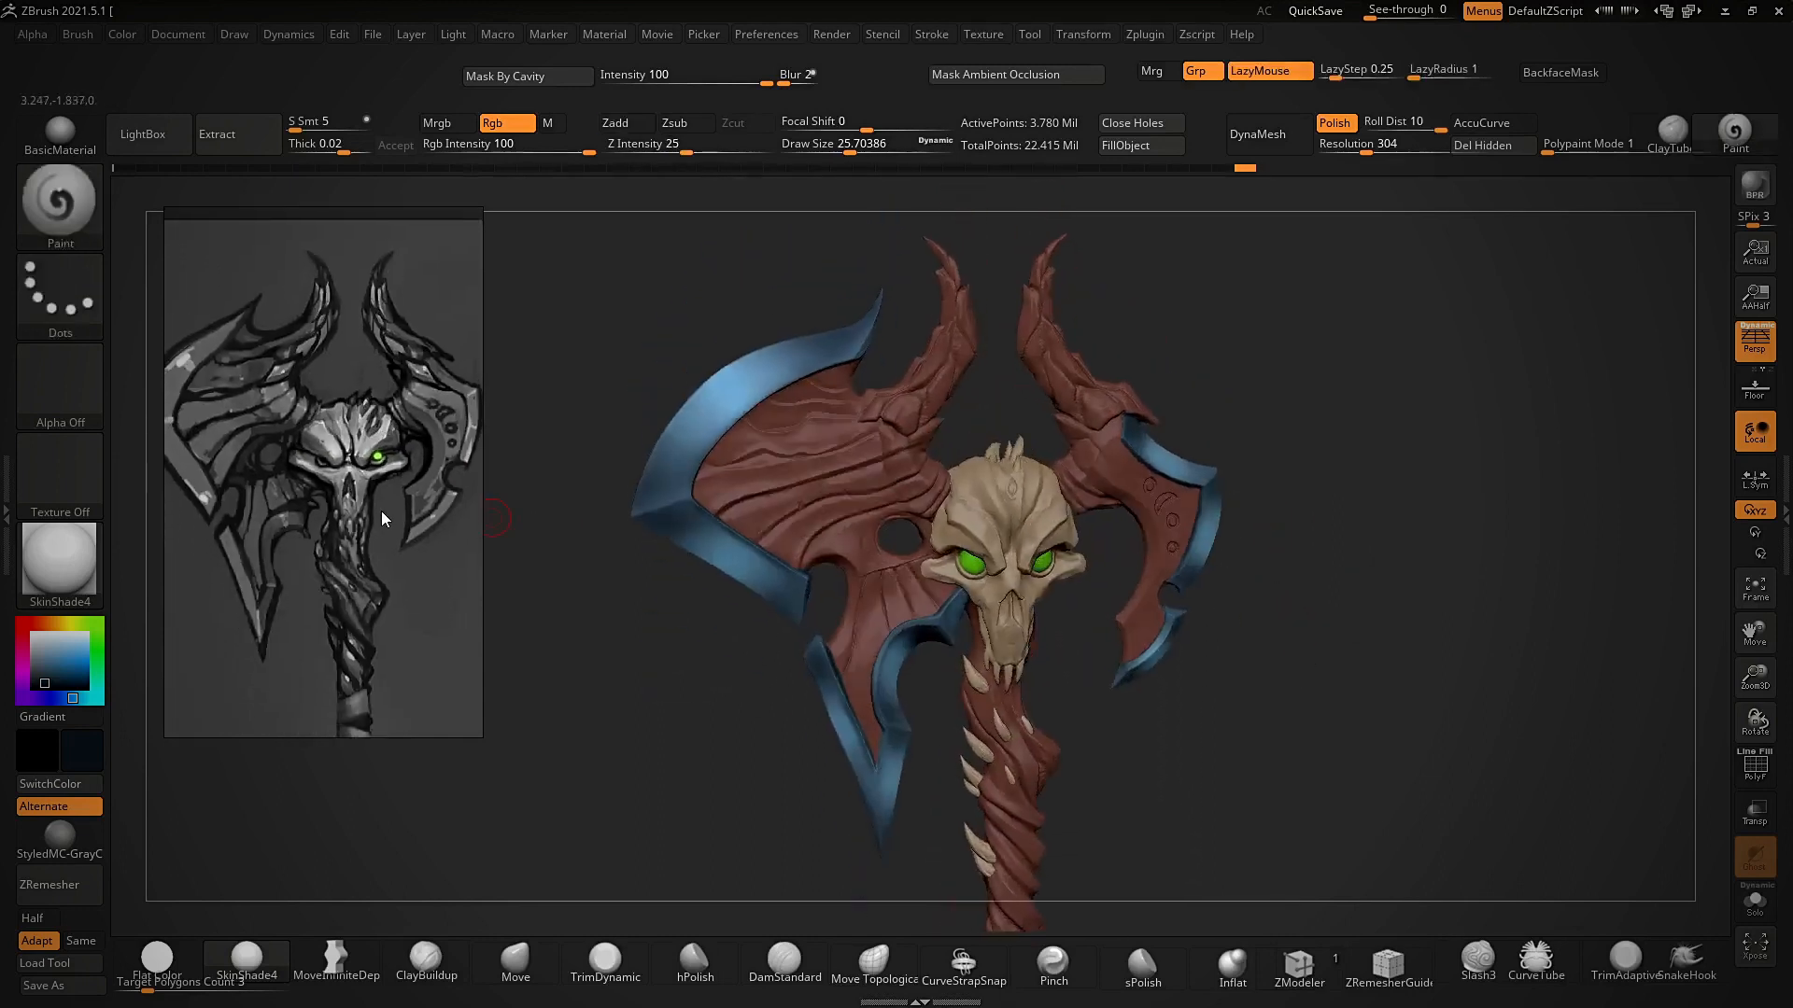
middle_drag(313, 465, 322, 450)
scroll(324, 467, down, 1)
middle_drag(329, 525, 328, 469)
- Save the tool as "pai" in the folder D:\class\stylized weapon\stylized weapon 2
drag(1343, 401, 1367, 477)
key(ctrl+shift+t)
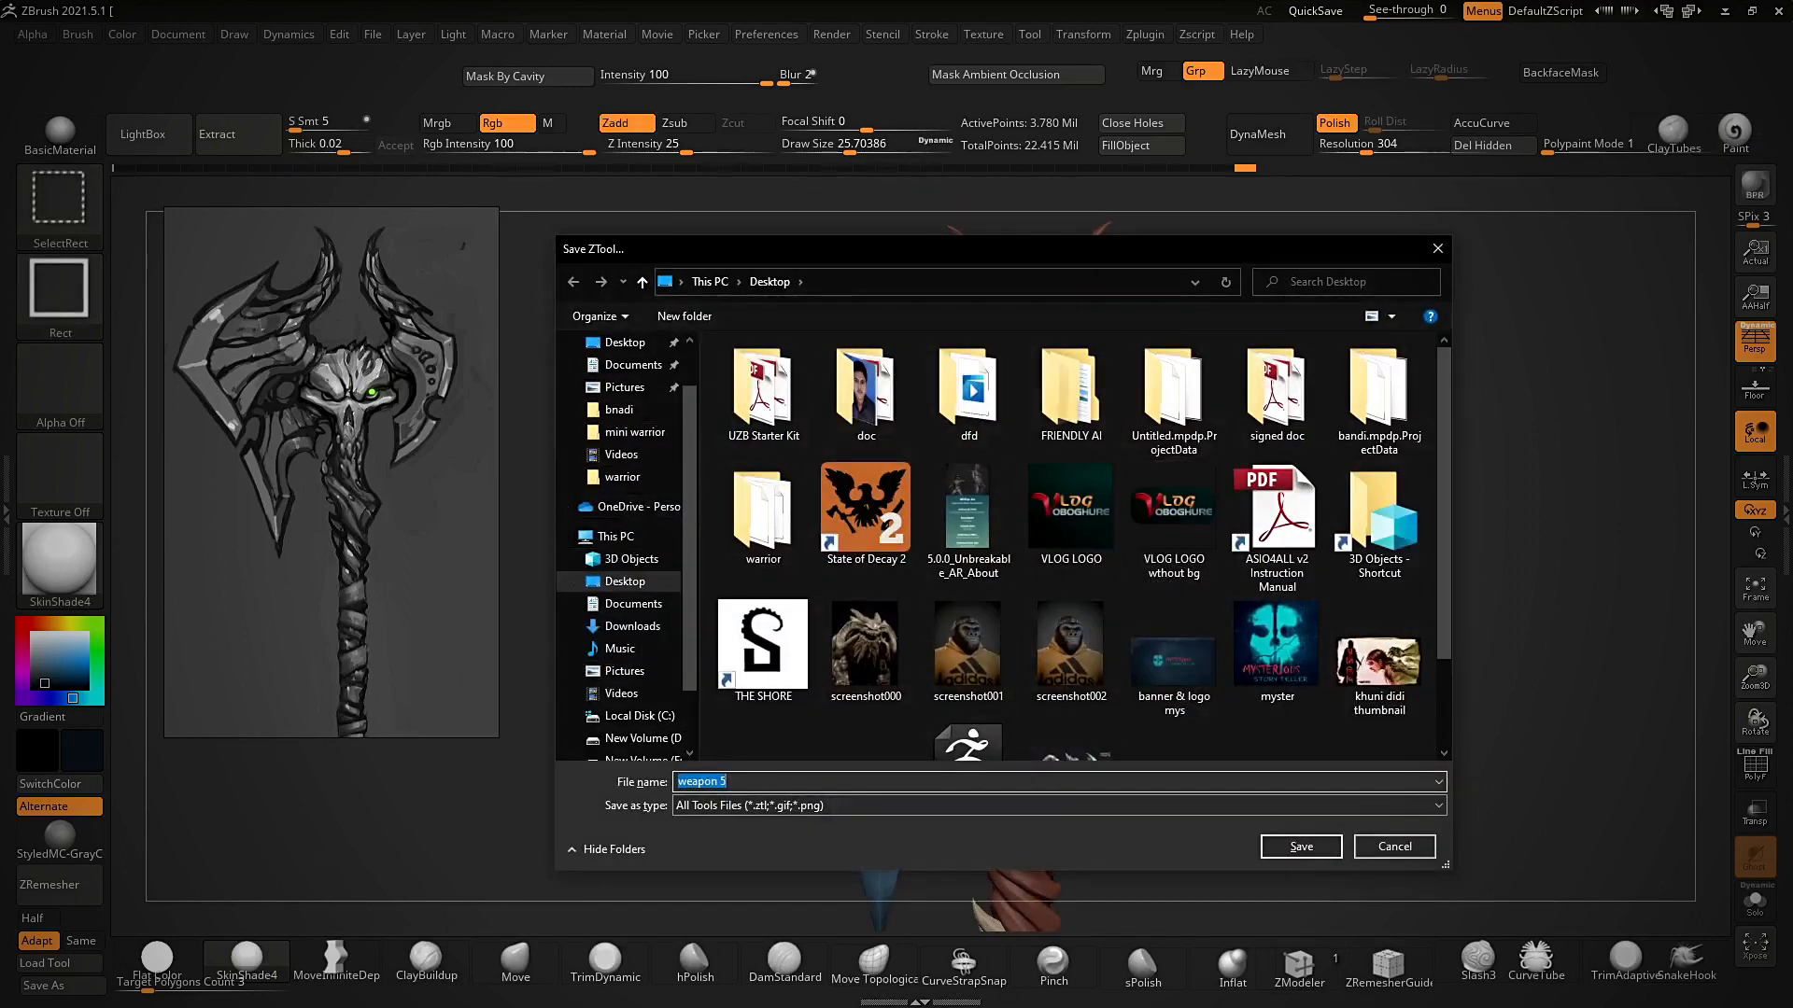
key(Return)
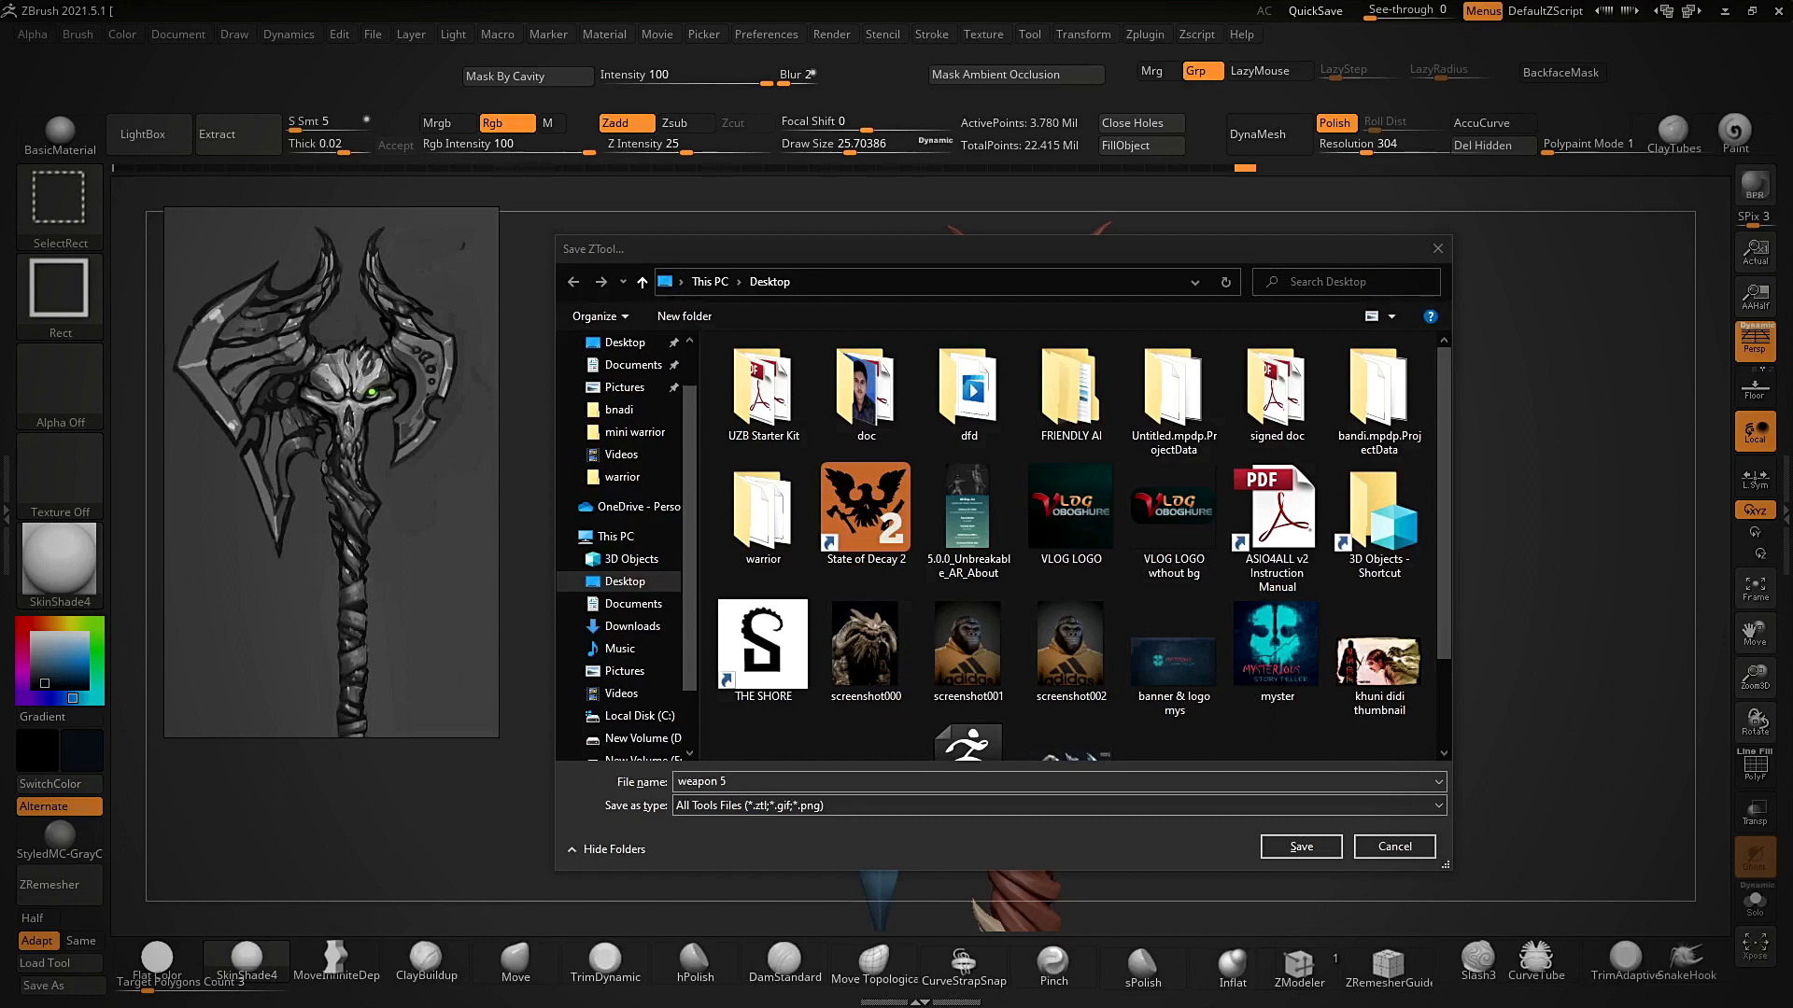
double_click(801, 782)
drag(801, 783, 622, 789)
text(D:\class\stylized weapon\stylized weapon 2)
key(Return)
click(1271, 438)
click(759, 777)
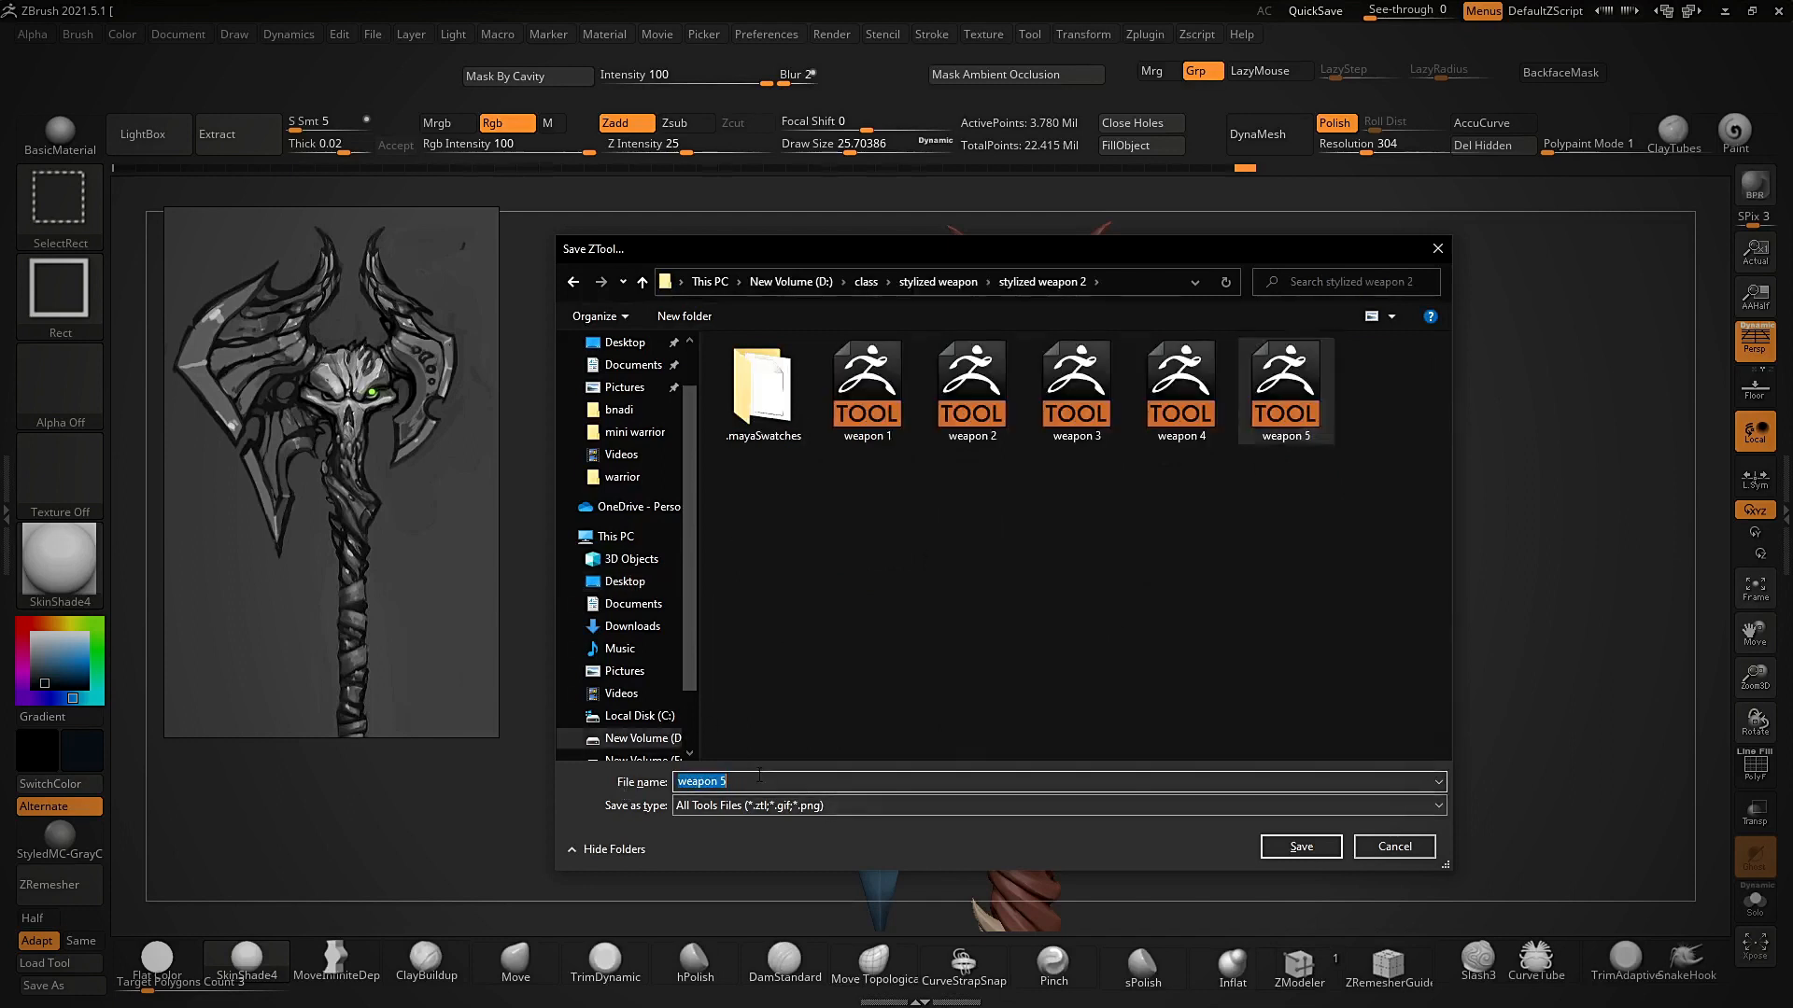
text(pai)
key(Return)
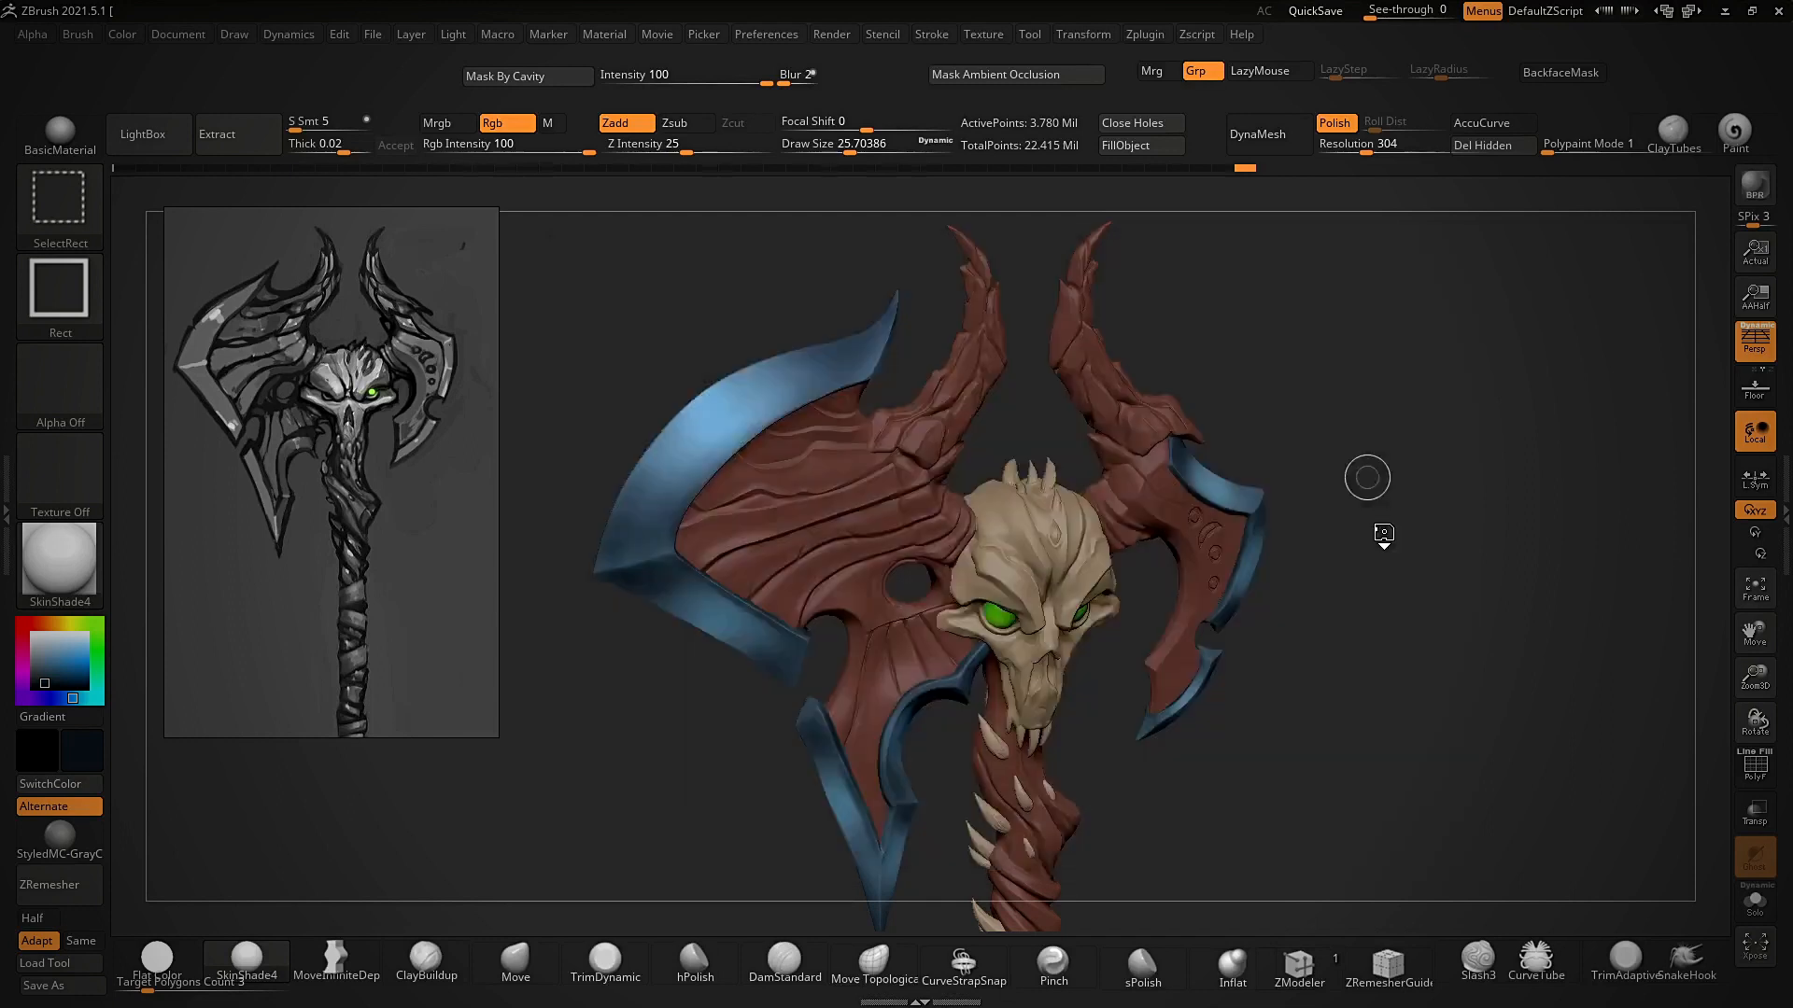
- Shade the large wing blade's edge along its border with the red body using dark blue at a Draw Size of about 20
drag(1353, 398, 1407, 465)
right_drag(1407, 466, 1400, 500)
mouse_move(676, 420)
right_down()
mouse_move(752, 628)
mouse_move(795, 637)
mouse_move(737, 655)
mouse_move(780, 612)
right_up()
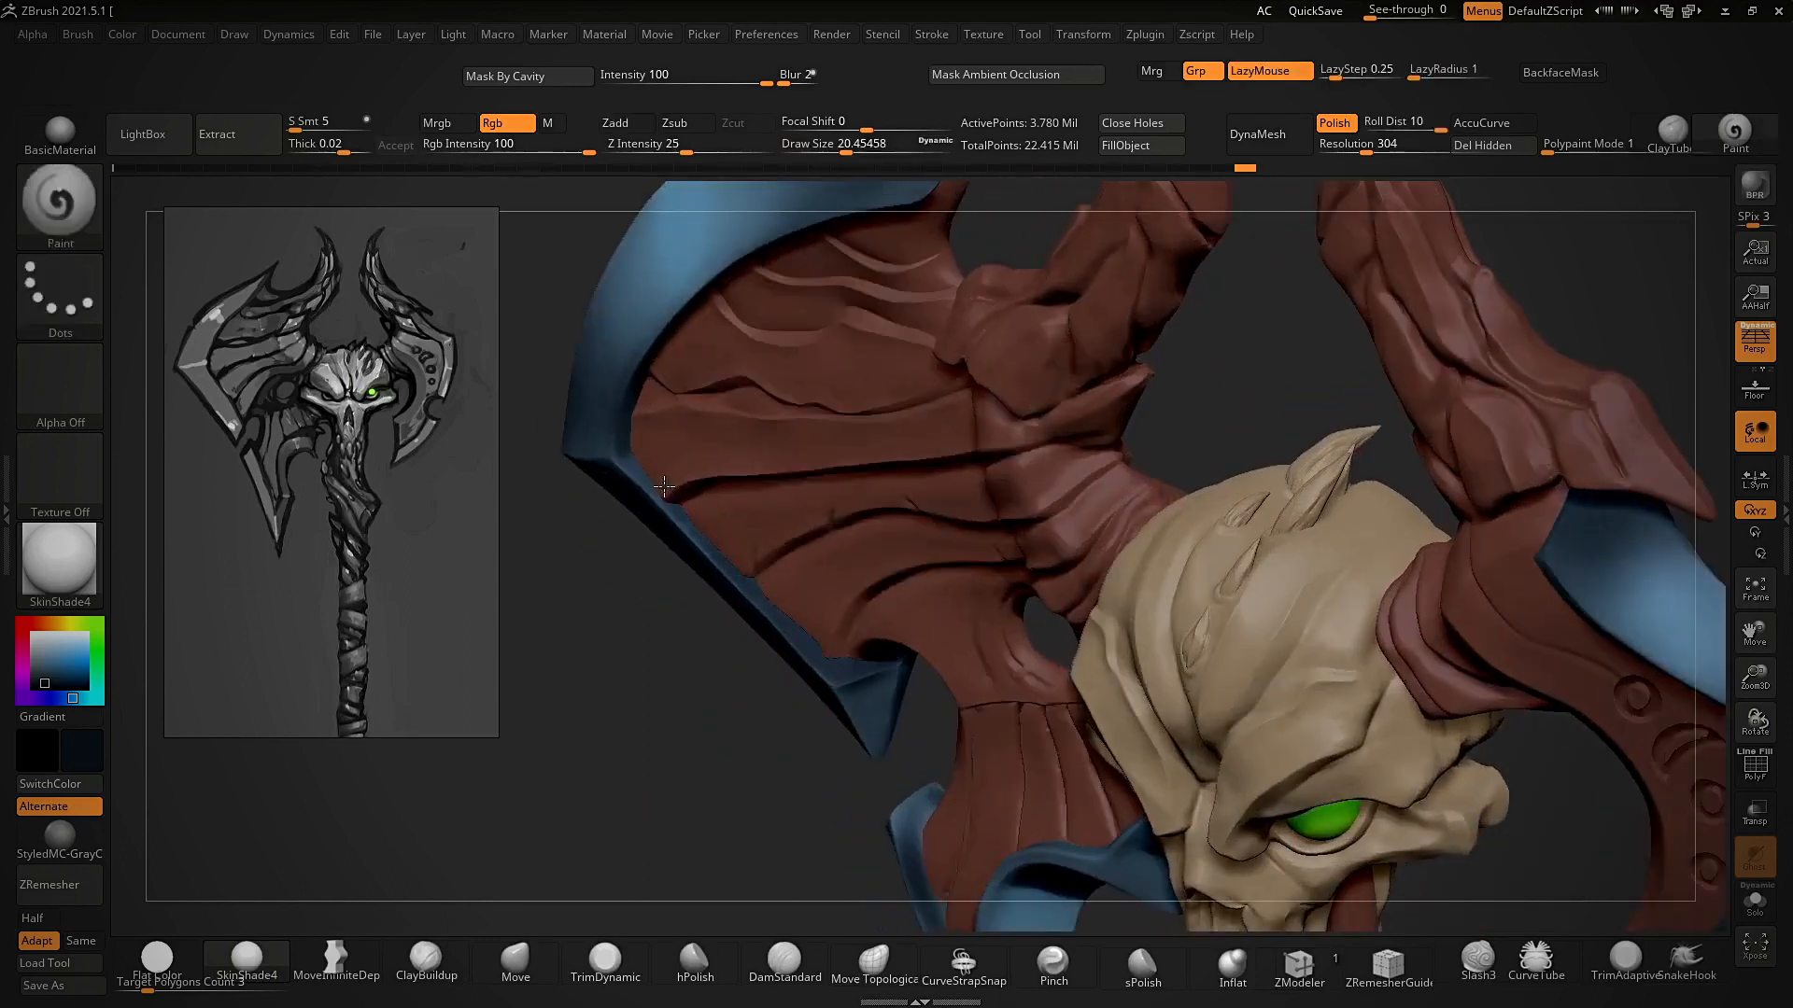
right_drag(640, 380, 784, 372)
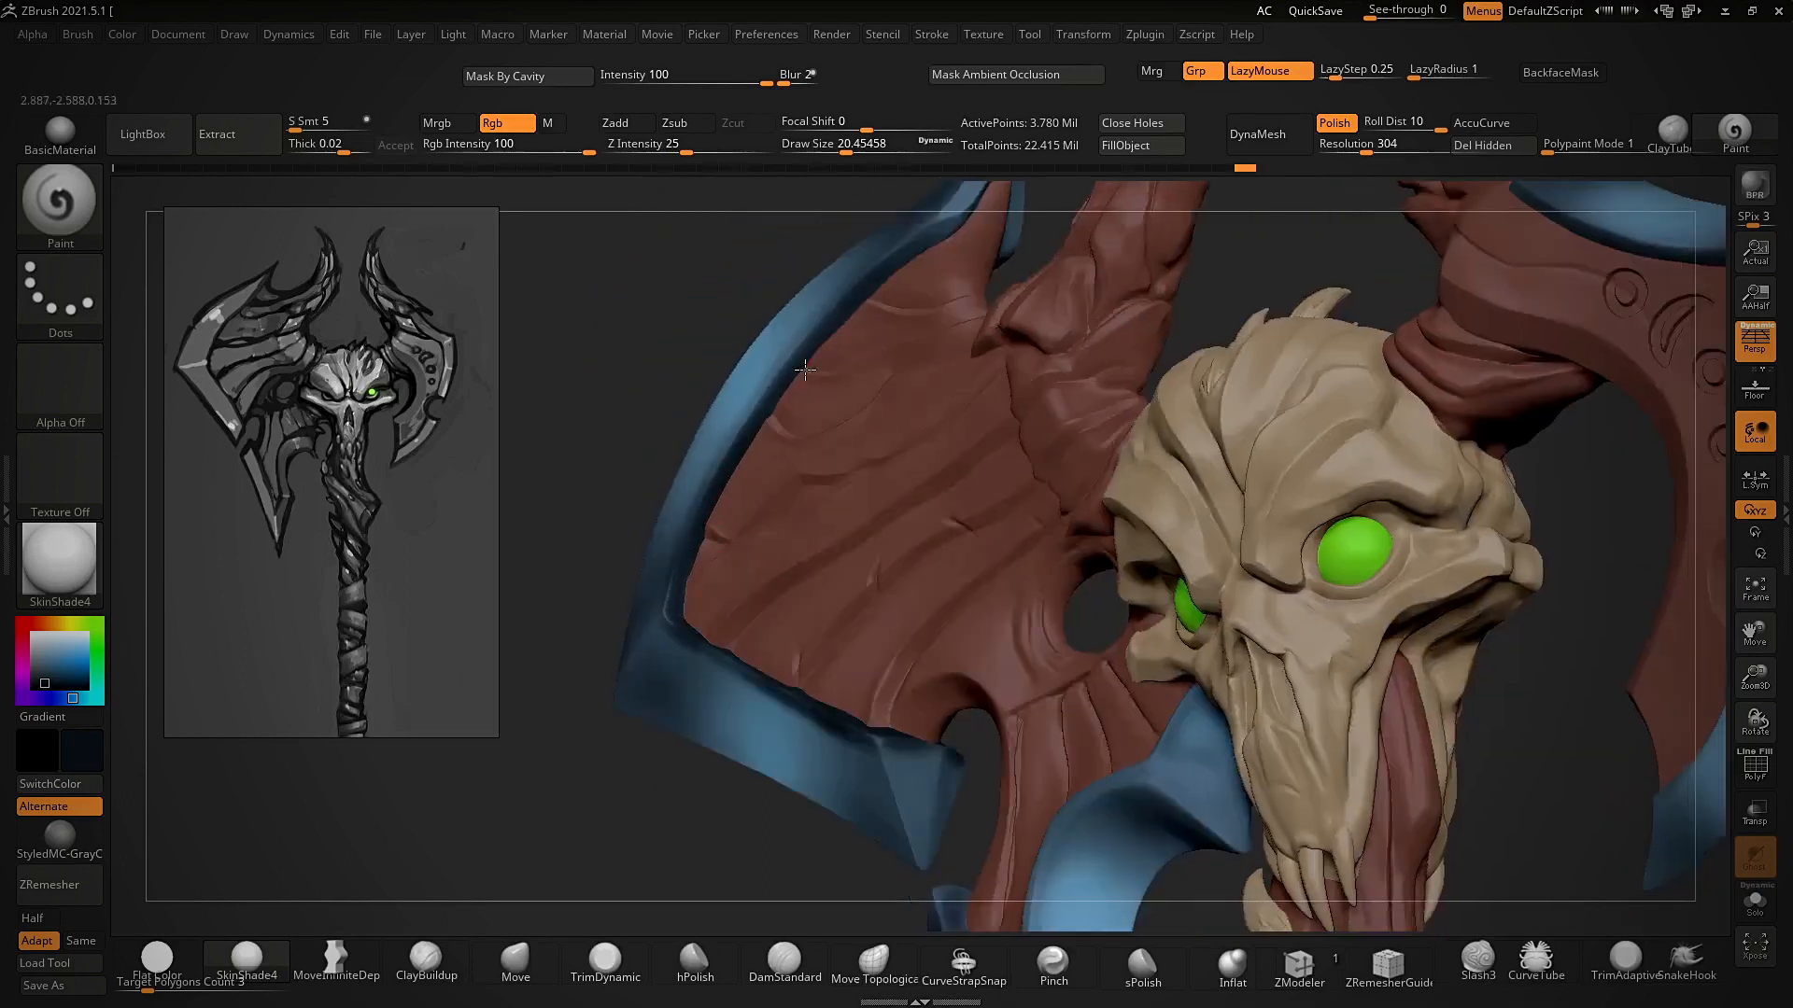
right_drag(640, 463, 690, 485)
- Collapse the Subtool section of the tool settings and check the Layers section
click(1785, 514)
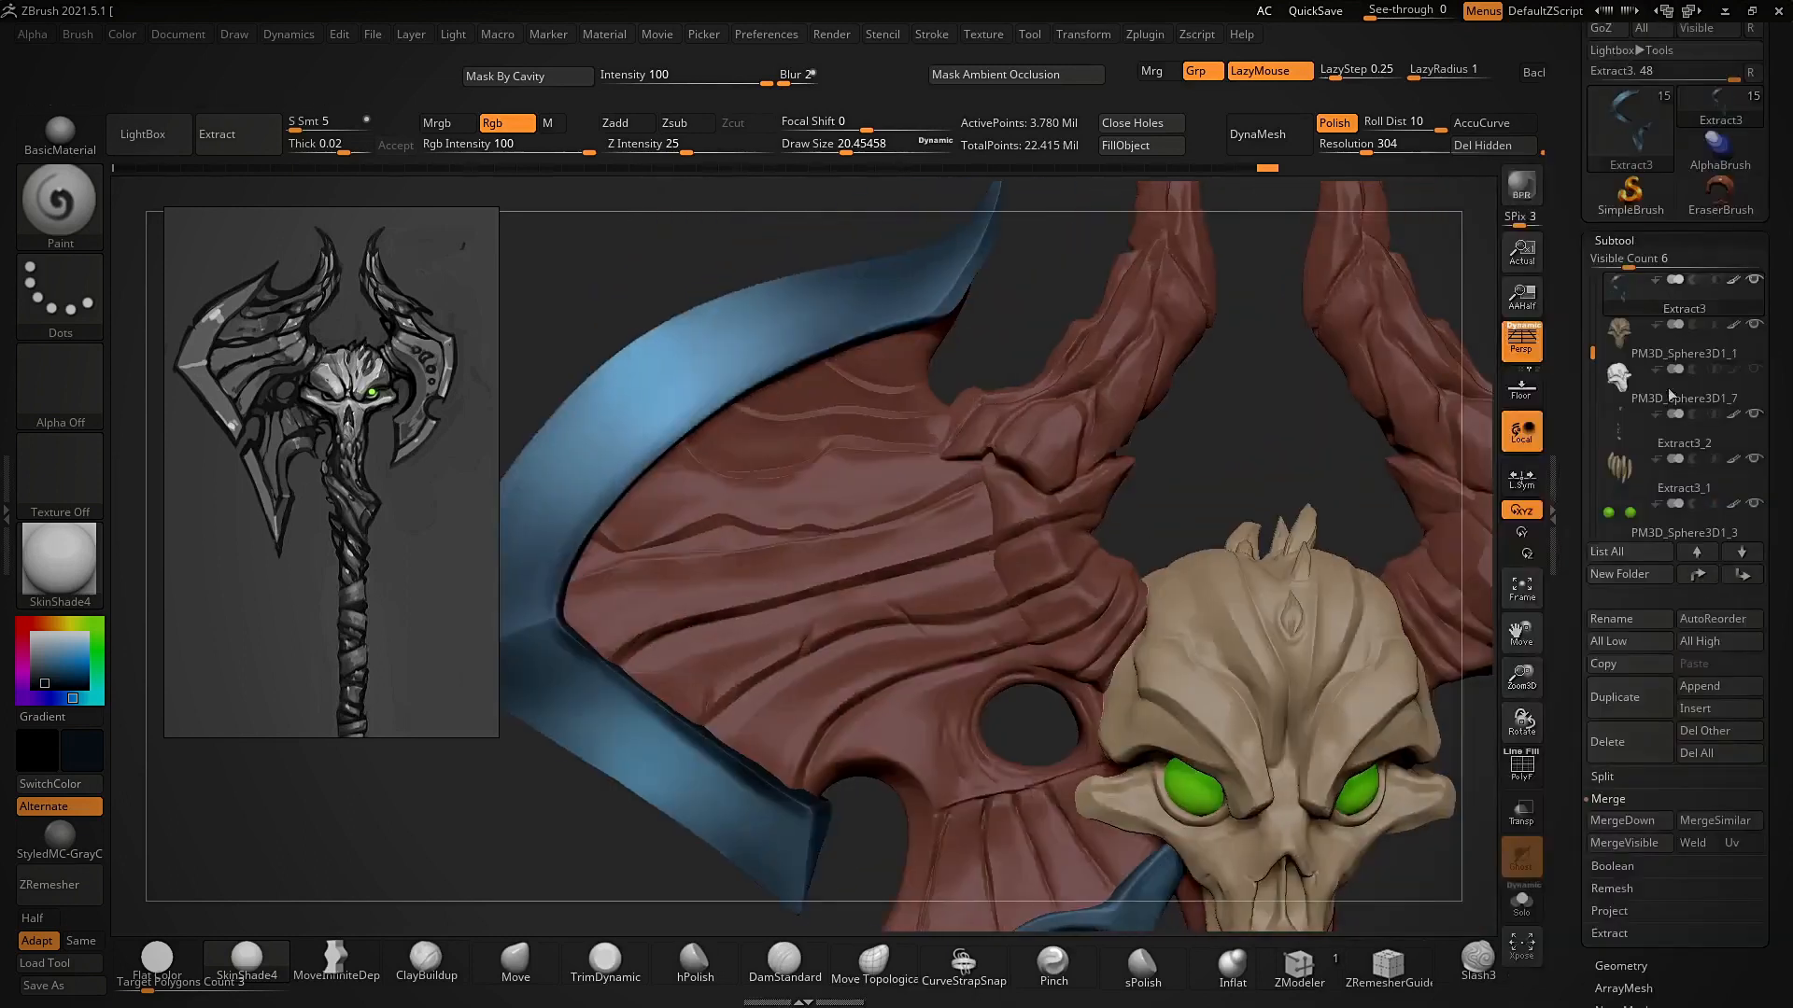
click(1611, 244)
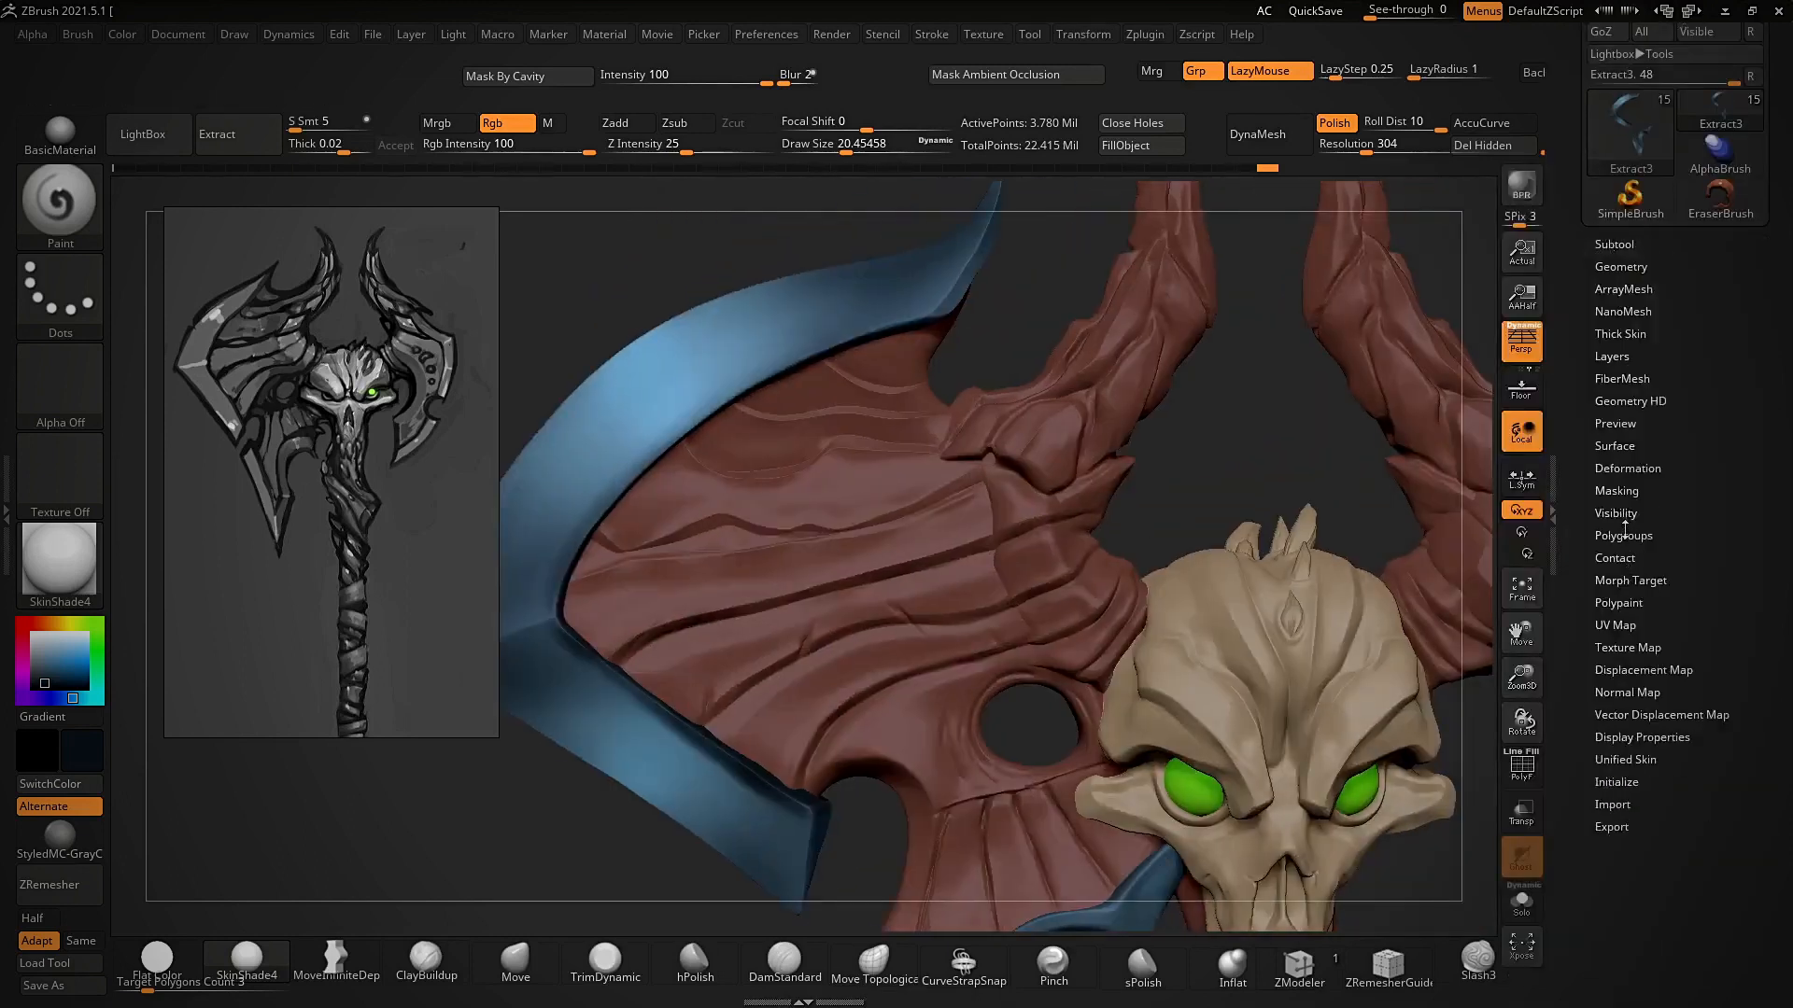
click(1611, 356)
click(1627, 357)
- Compare the skull, horns and blades of the model with a closer view of the concept reference
ctrl+right_drag(1321, 597, 1147, 605)
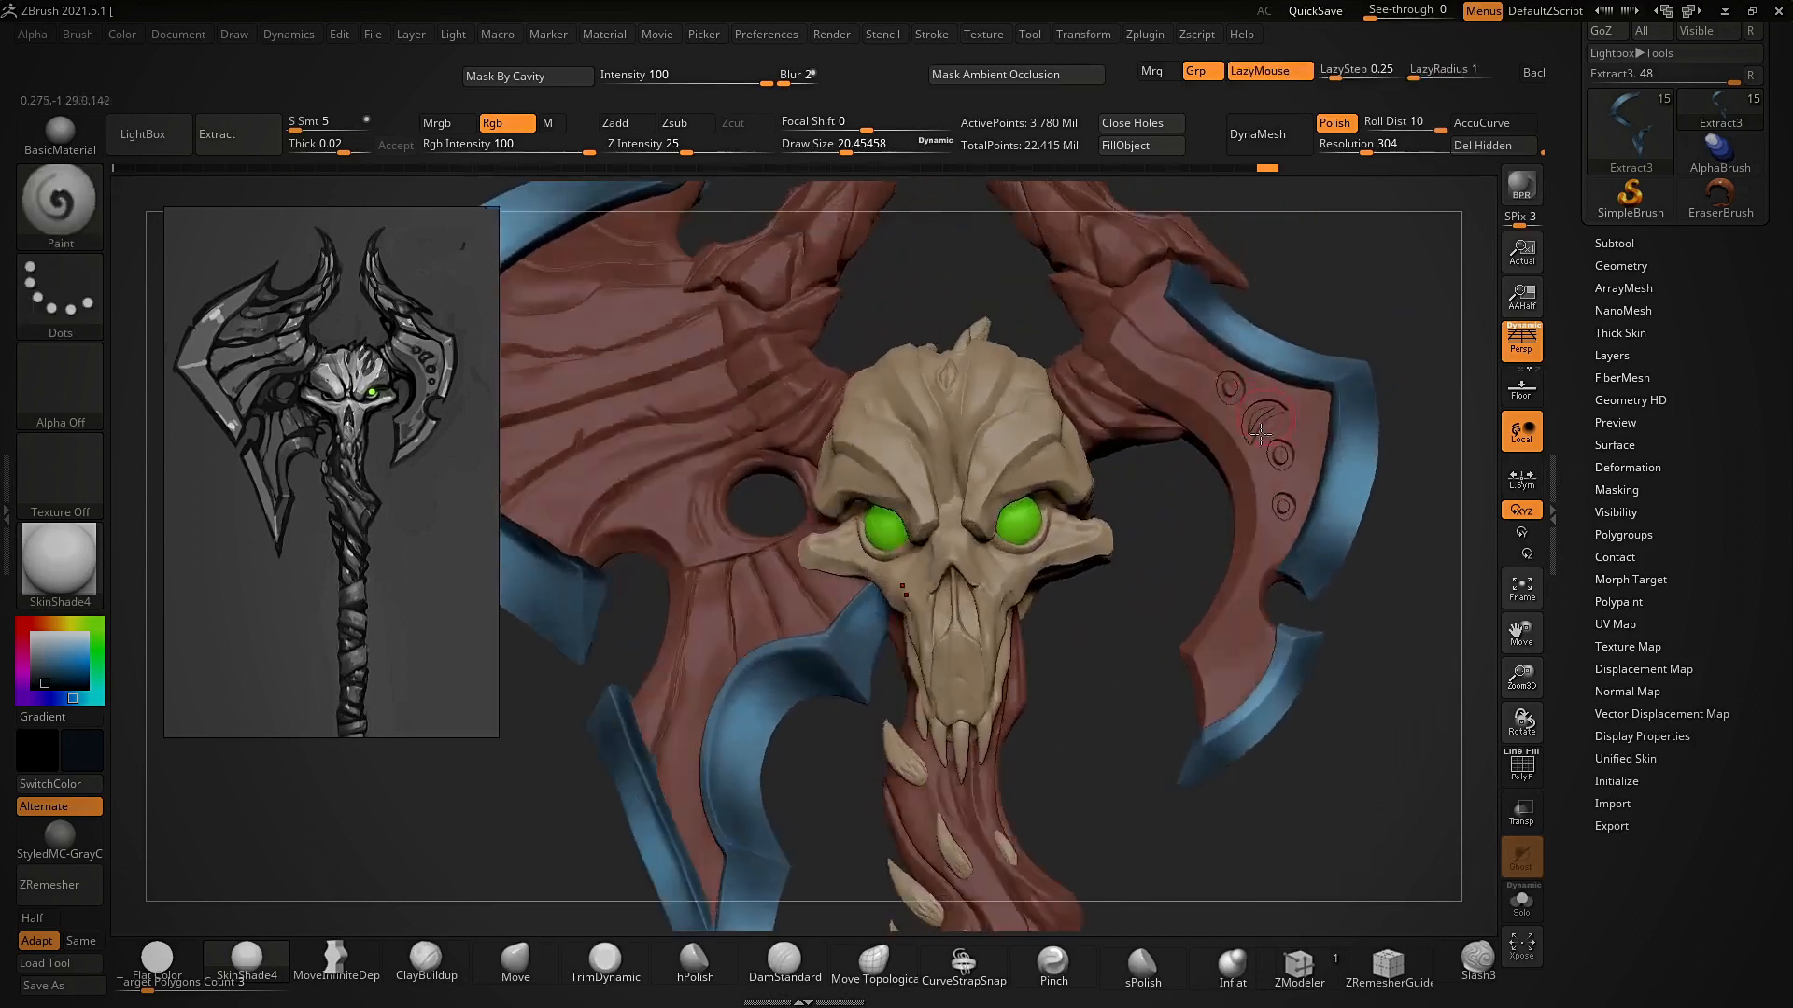
right_drag(1260, 434, 1263, 447)
scroll(388, 336, up, 4)
middle_drag(388, 336, 337, 511)
middle_drag(361, 638, 404, 508)
scroll(402, 516, down, 2)
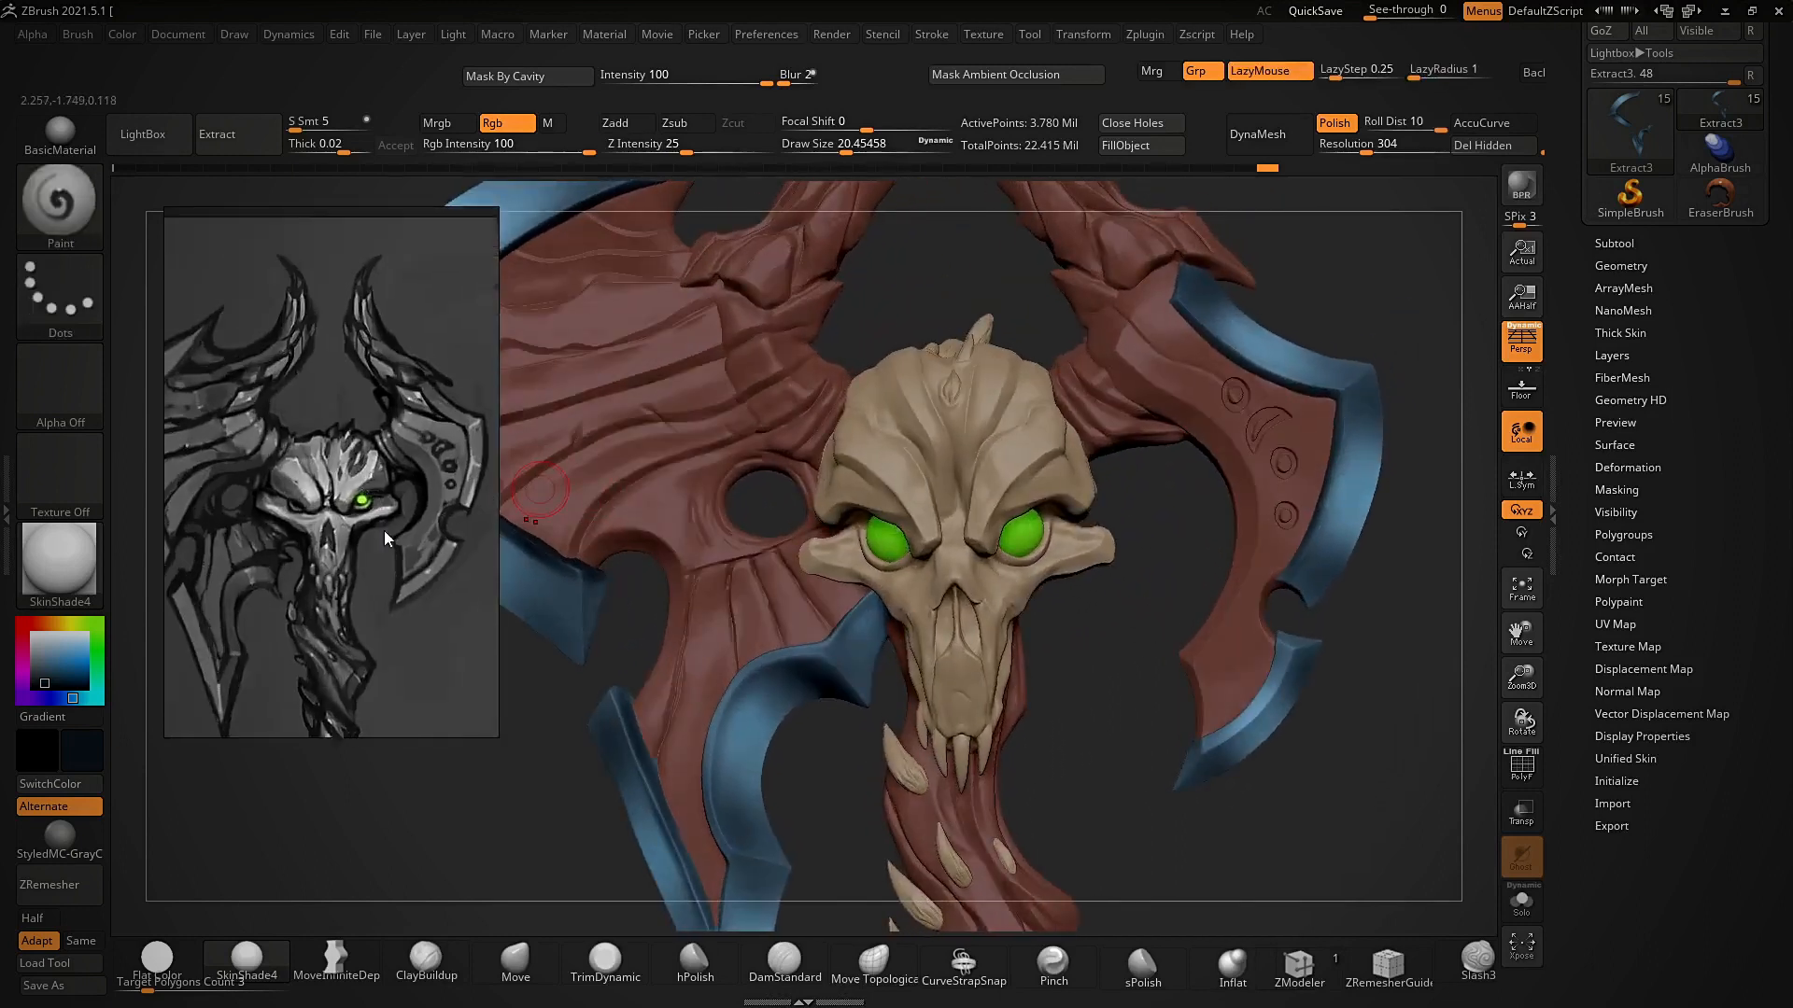
alt+right_drag(383, 532, 437, 578)
alt+drag(437, 578, 338, 617)
alt+right_drag(333, 426, 296, 397)
alt+drag(367, 452, 407, 438)
right_drag(1190, 614, 1134, 467)
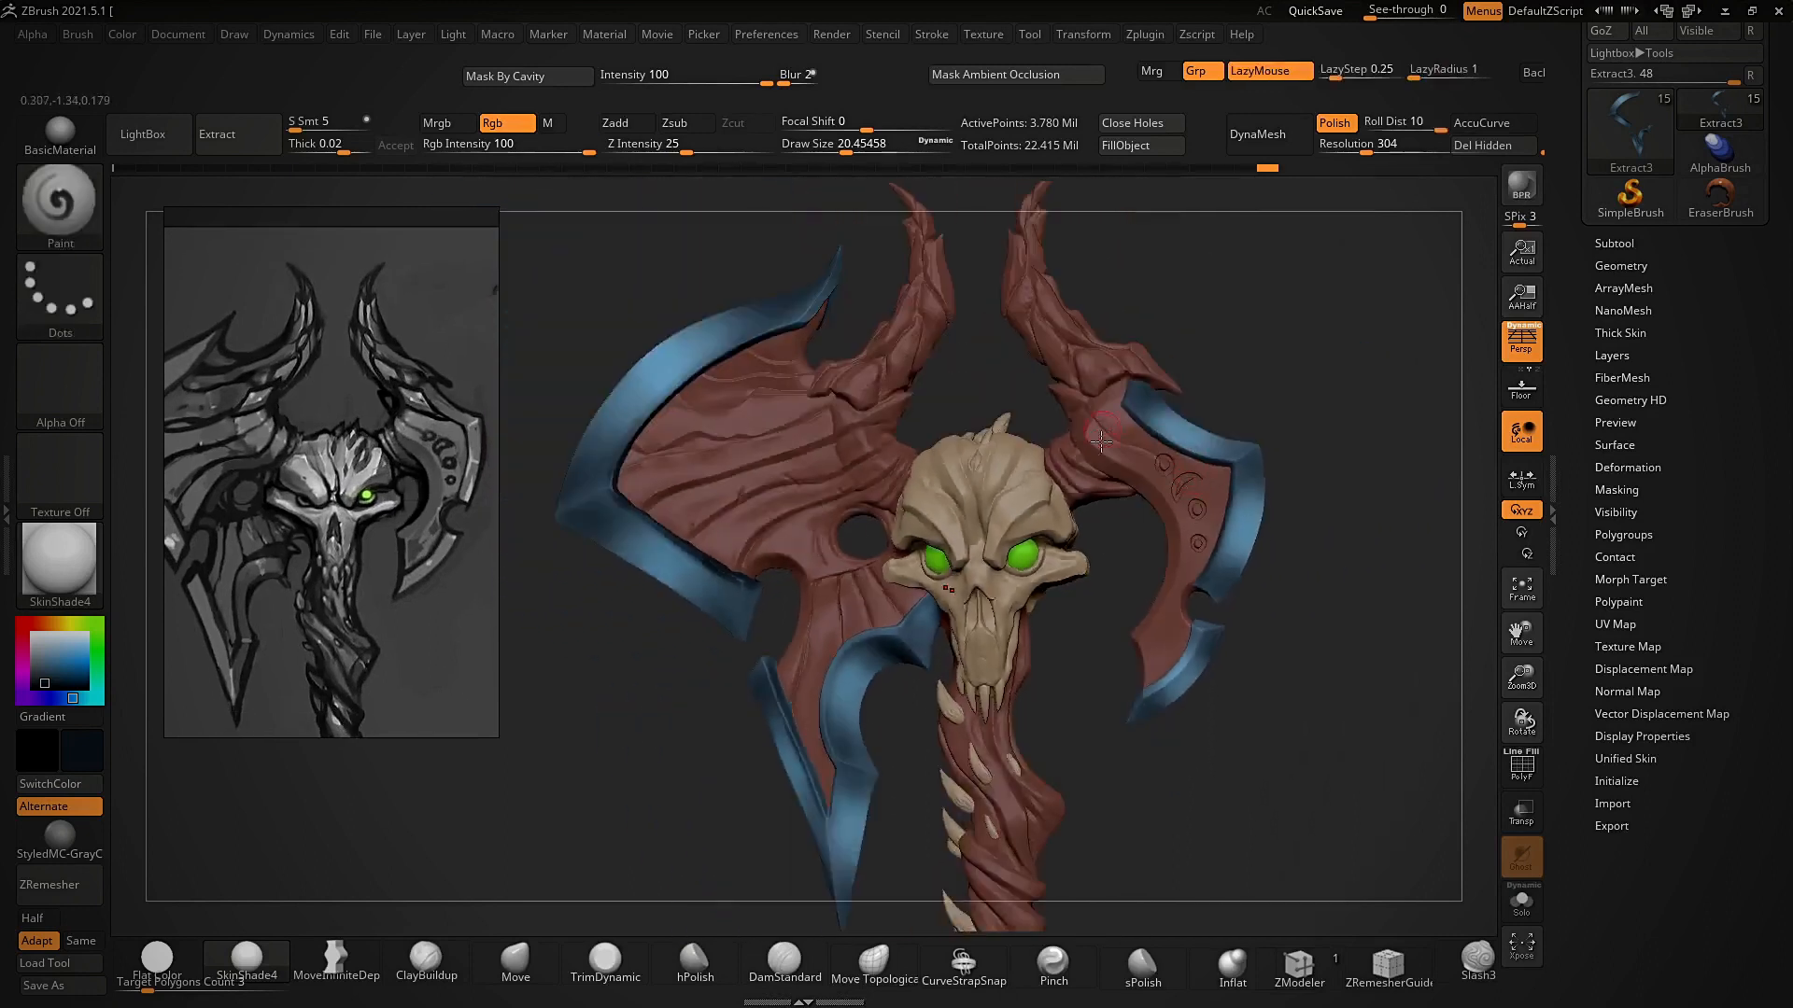
- Fill the body of the small curved blade with a dark grey colour
mouse_move(1272, 385)
right_down()
mouse_move(1295, 364)
mouse_move(1262, 375)
right_up()
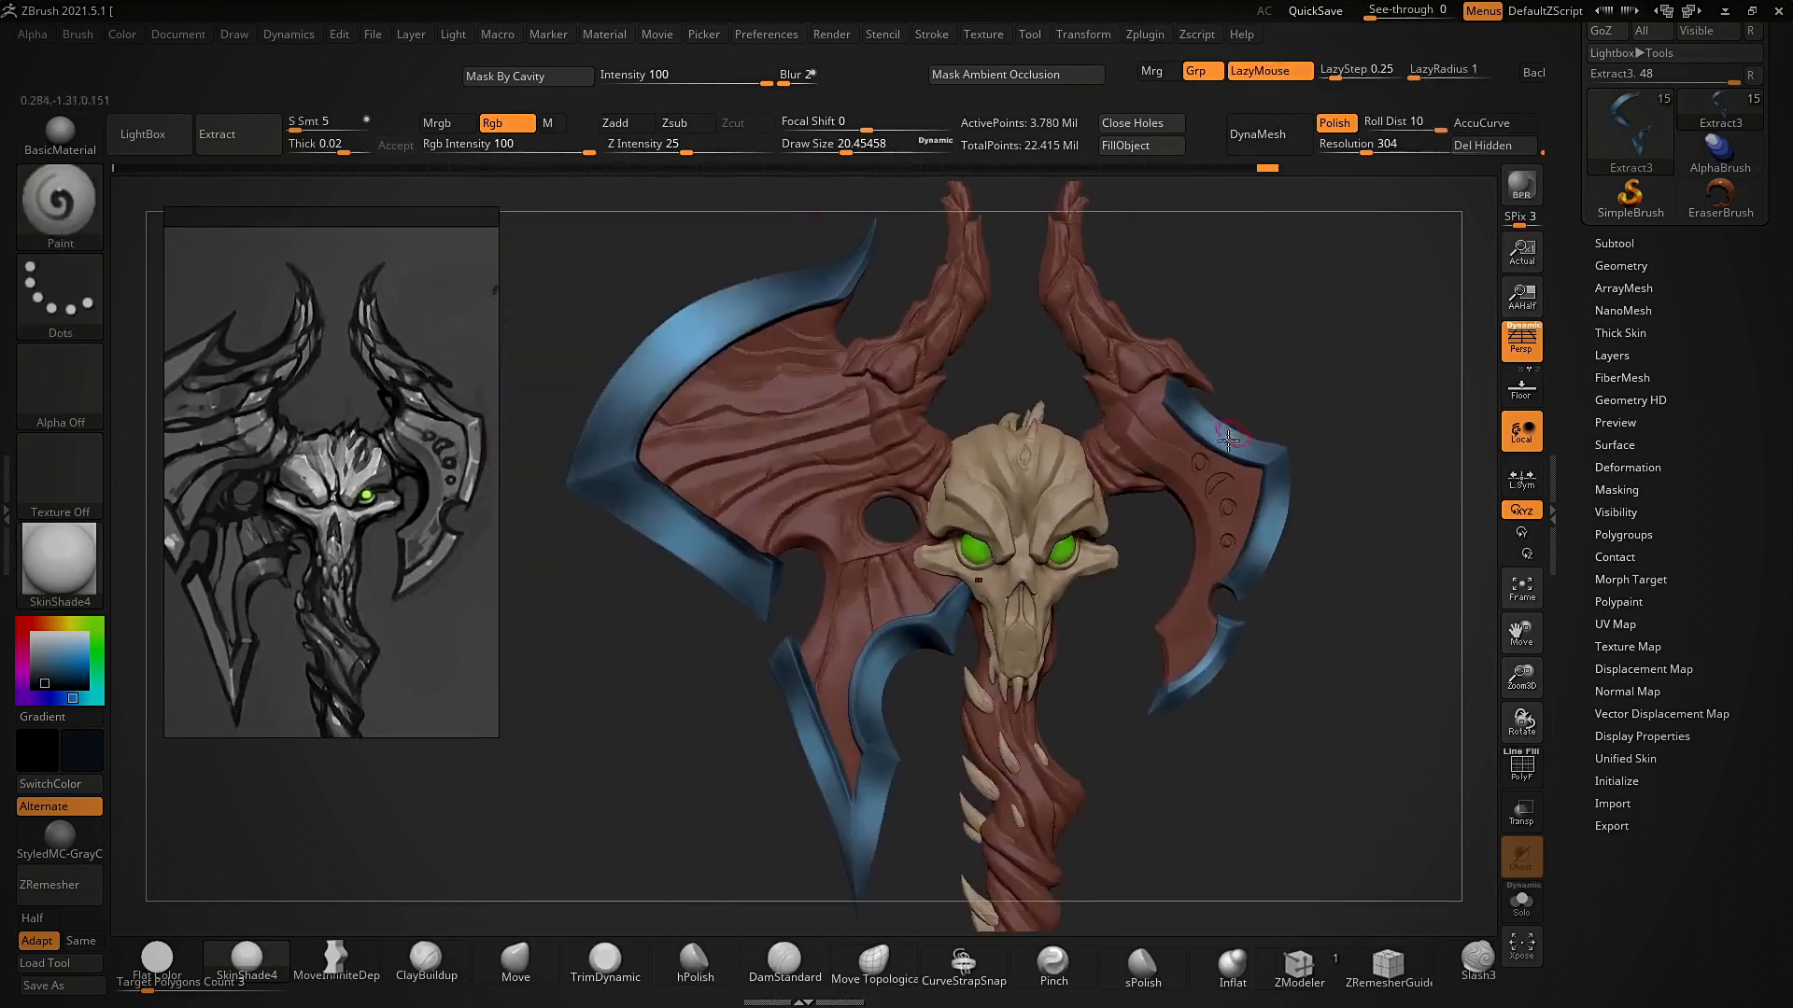
key(c)
alt+click(1168, 459)
key(c)
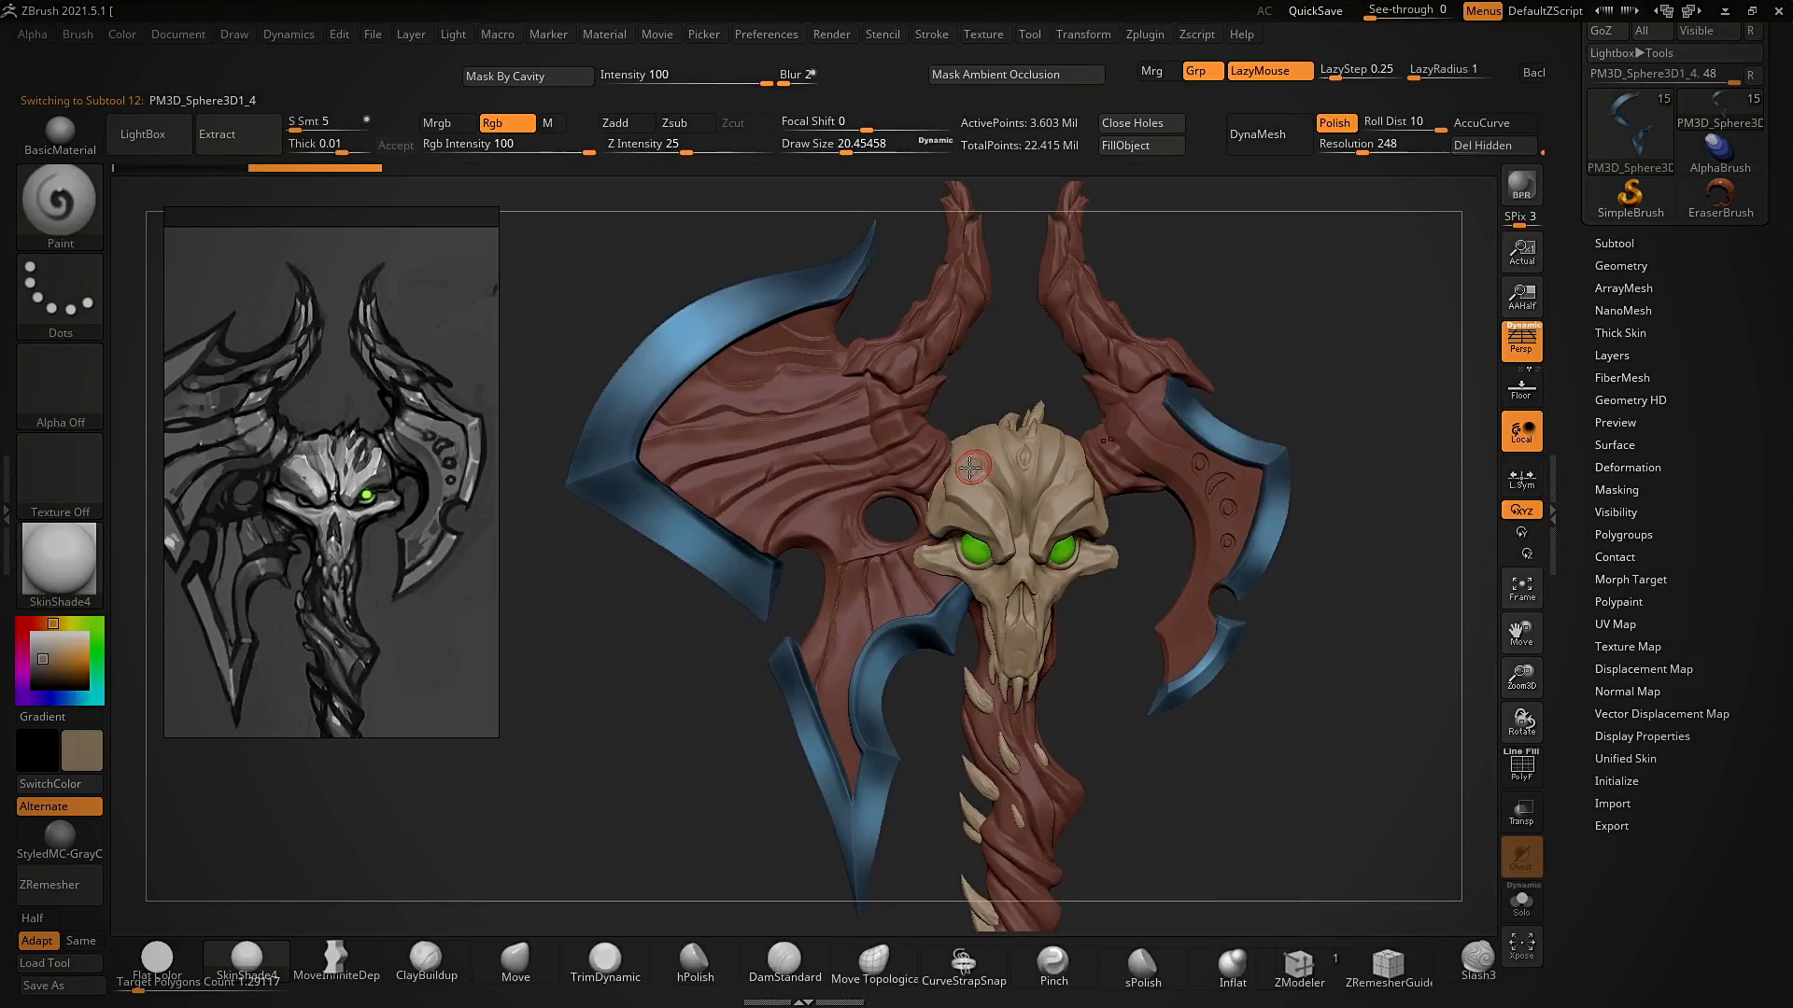
drag(47, 661, 41, 680)
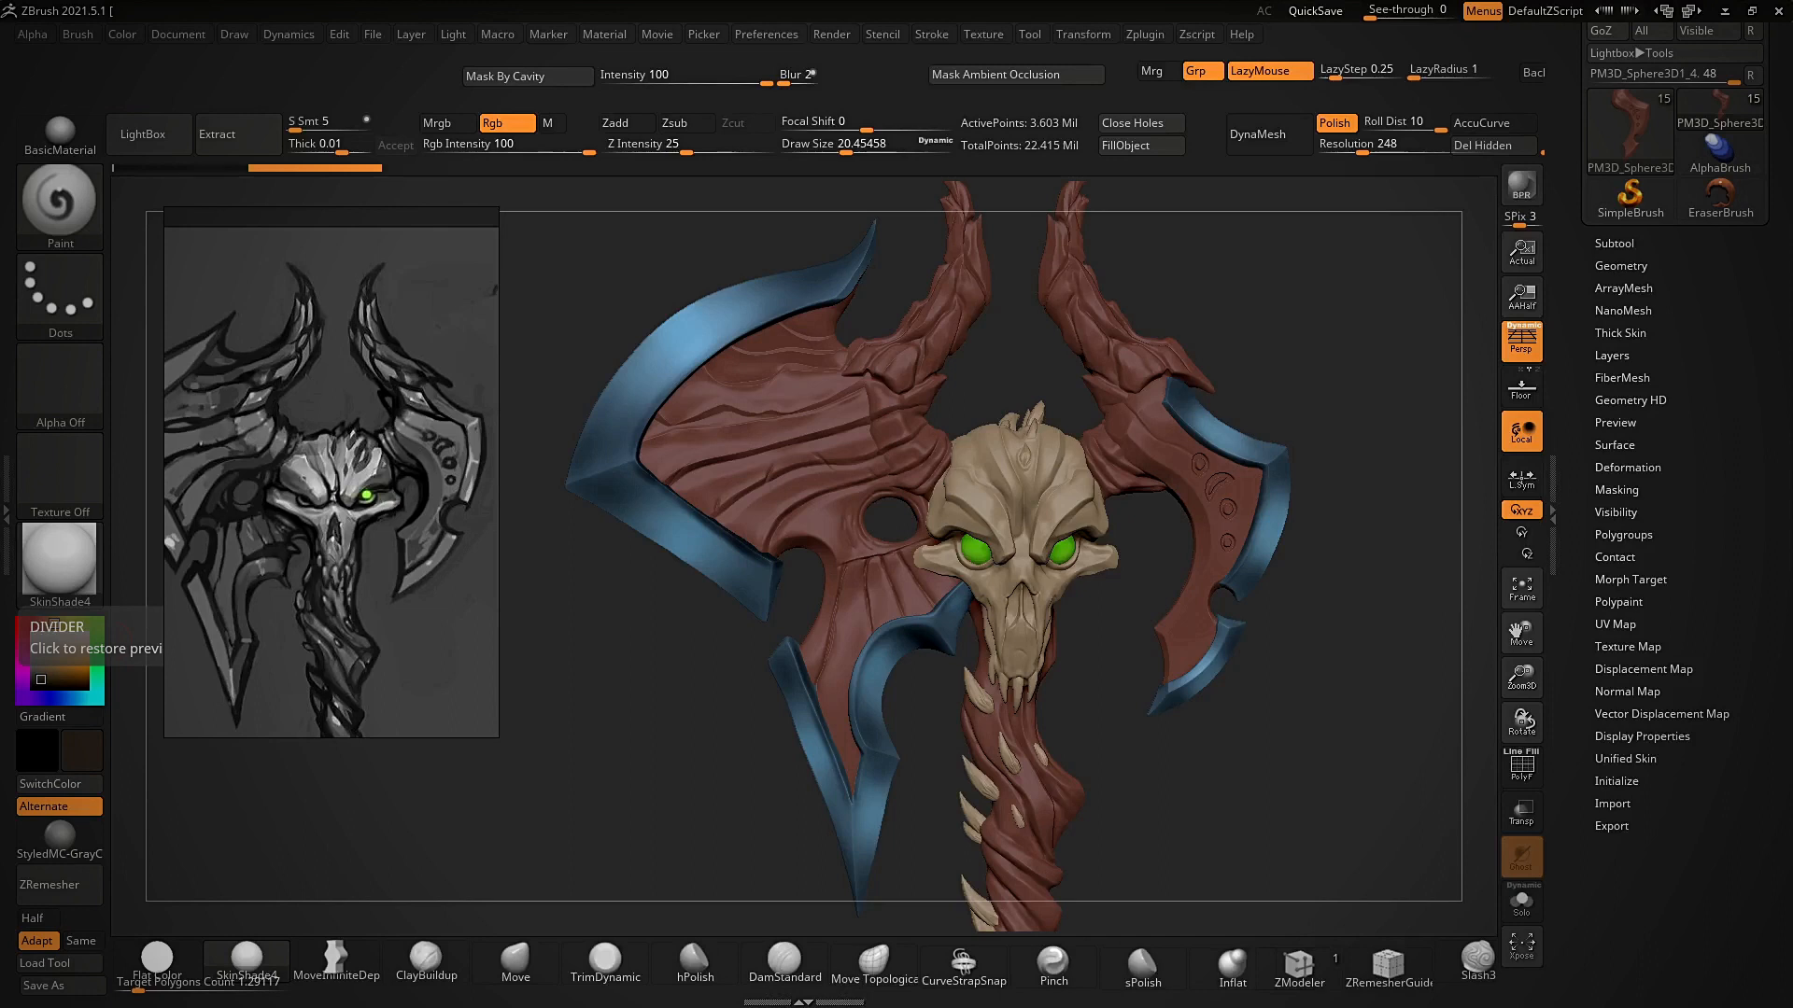
mouse_move(1252, 748)
mouse_down()
mouse_move(1265, 784)
mouse_move(1242, 747)
mouse_move(1276, 757)
mouse_up()
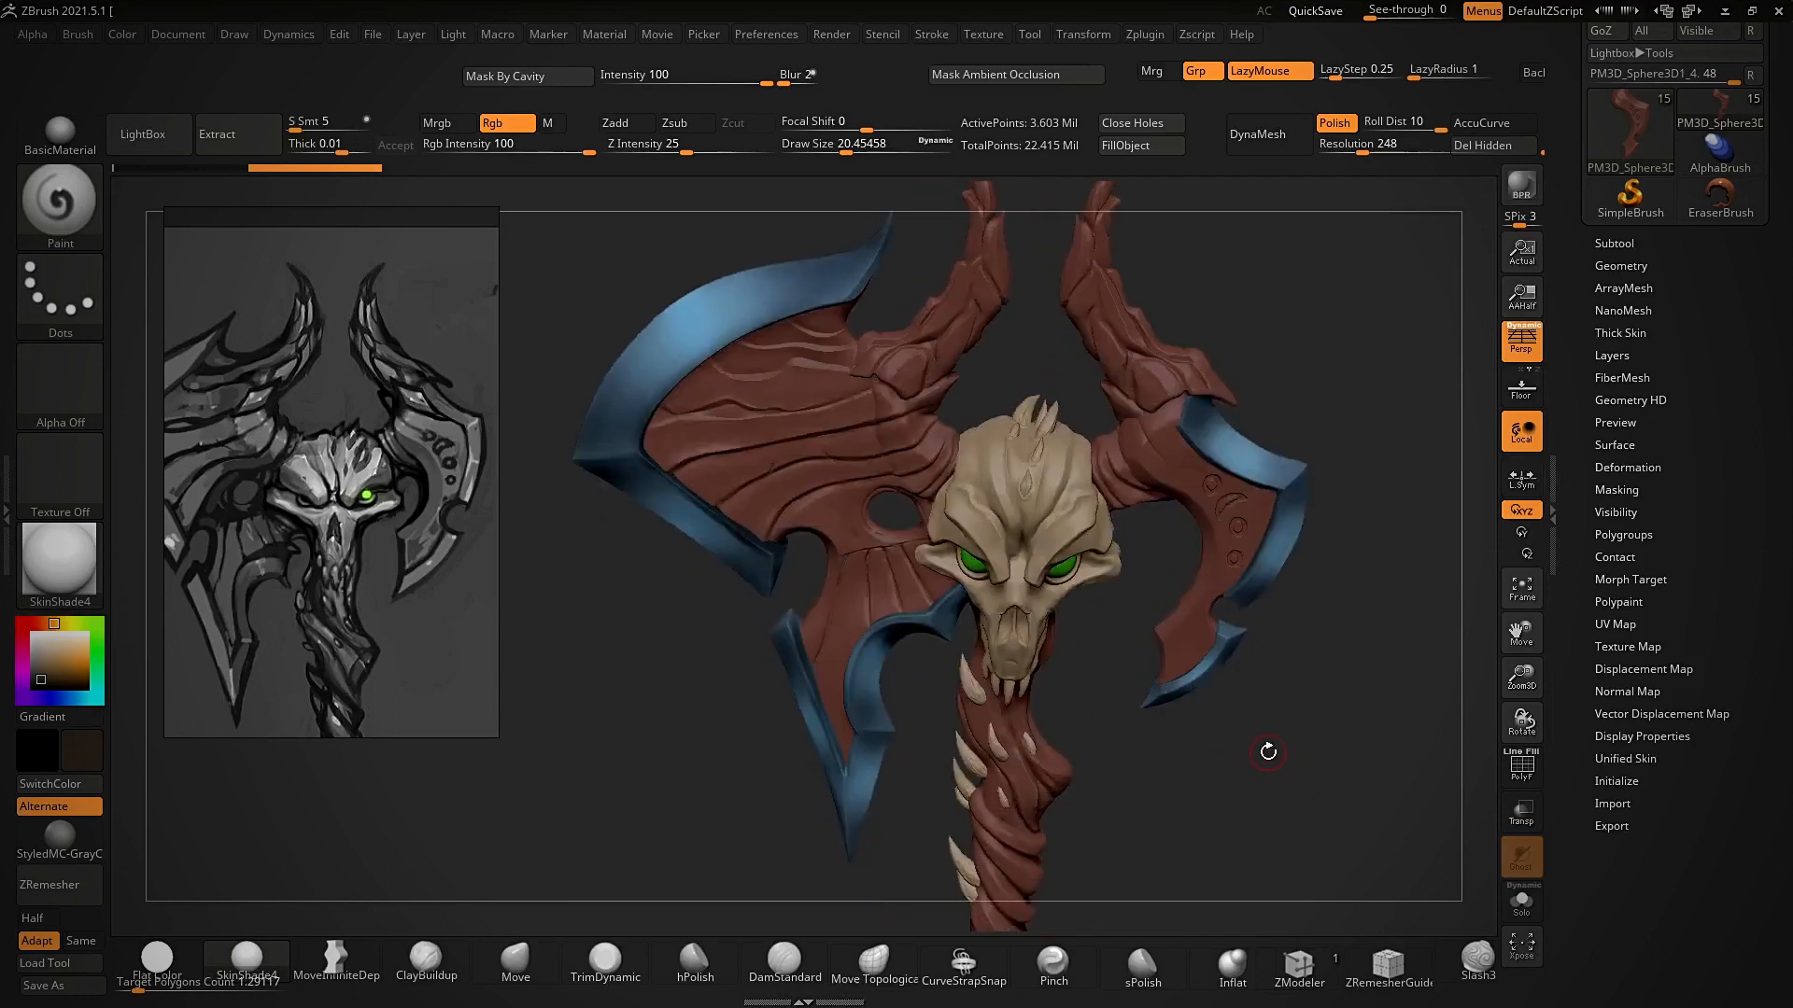
drag(1347, 765, 1409, 800)
drag(1388, 490, 1203, 505)
alt+drag(1193, 579, 1259, 509)
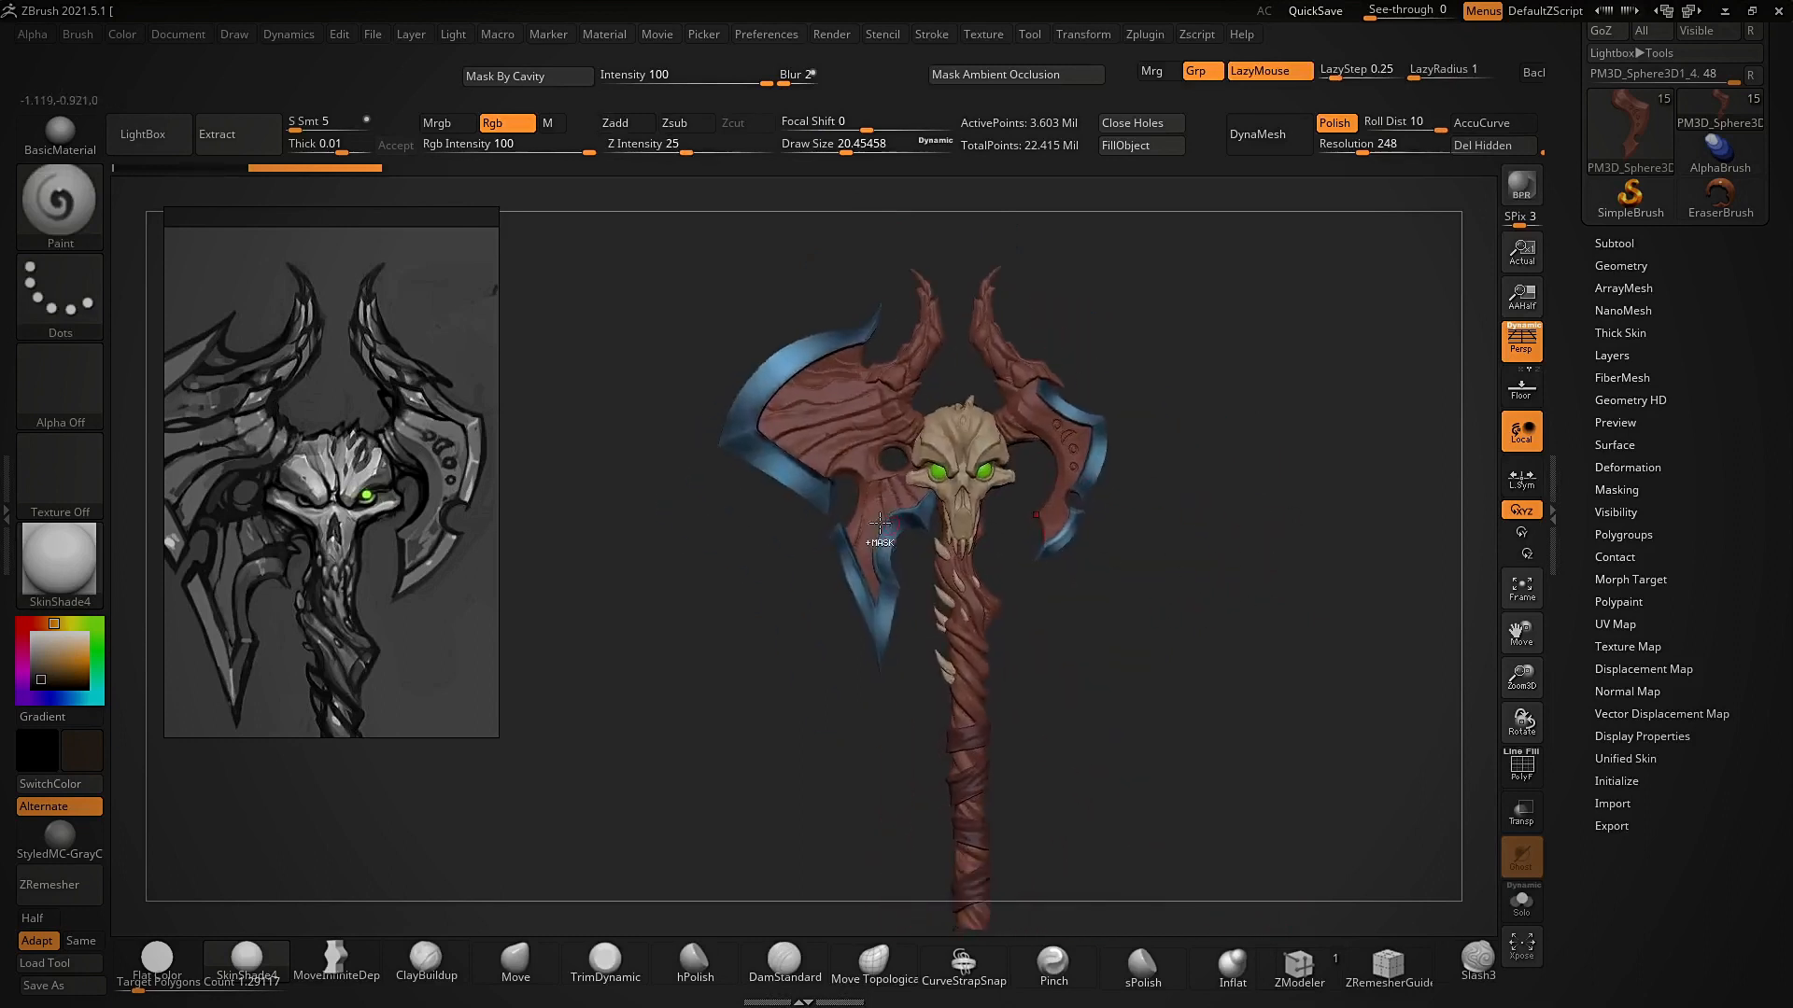
ctrl+right_drag(1039, 447, 992, 560)
alt+drag(992, 561, 1031, 705)
drag(53, 659, 35, 673)
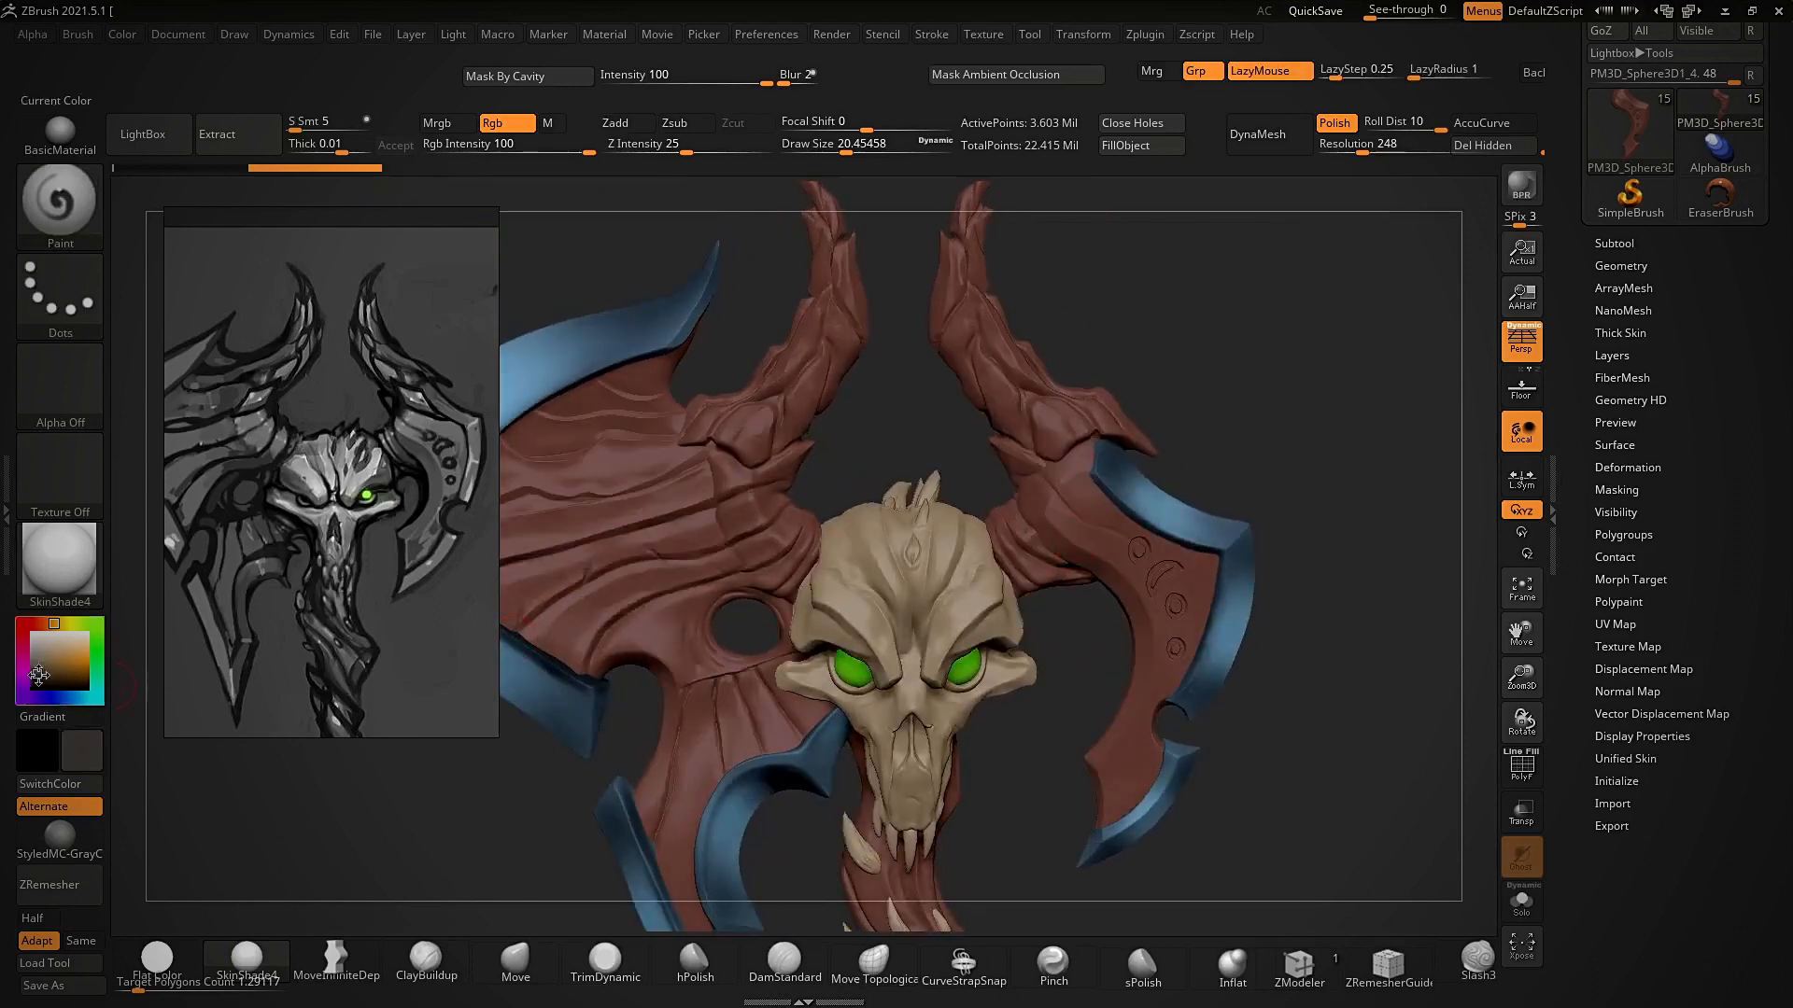
click(1140, 147)
- Collapse the tool settings tray to enlarge the canvas and reframe the axe head
ctrl+right_drag(1096, 481, 1220, 342)
click(1553, 467)
ctrl+right_drag(1400, 289, 1429, 404)
alt+right_drag(1305, 574, 1176, 709)
- Paint lighter blue highlights on the middle of the large wing blade's edge at a Draw Size of about 24 to 26
alt+click(1175, 709)
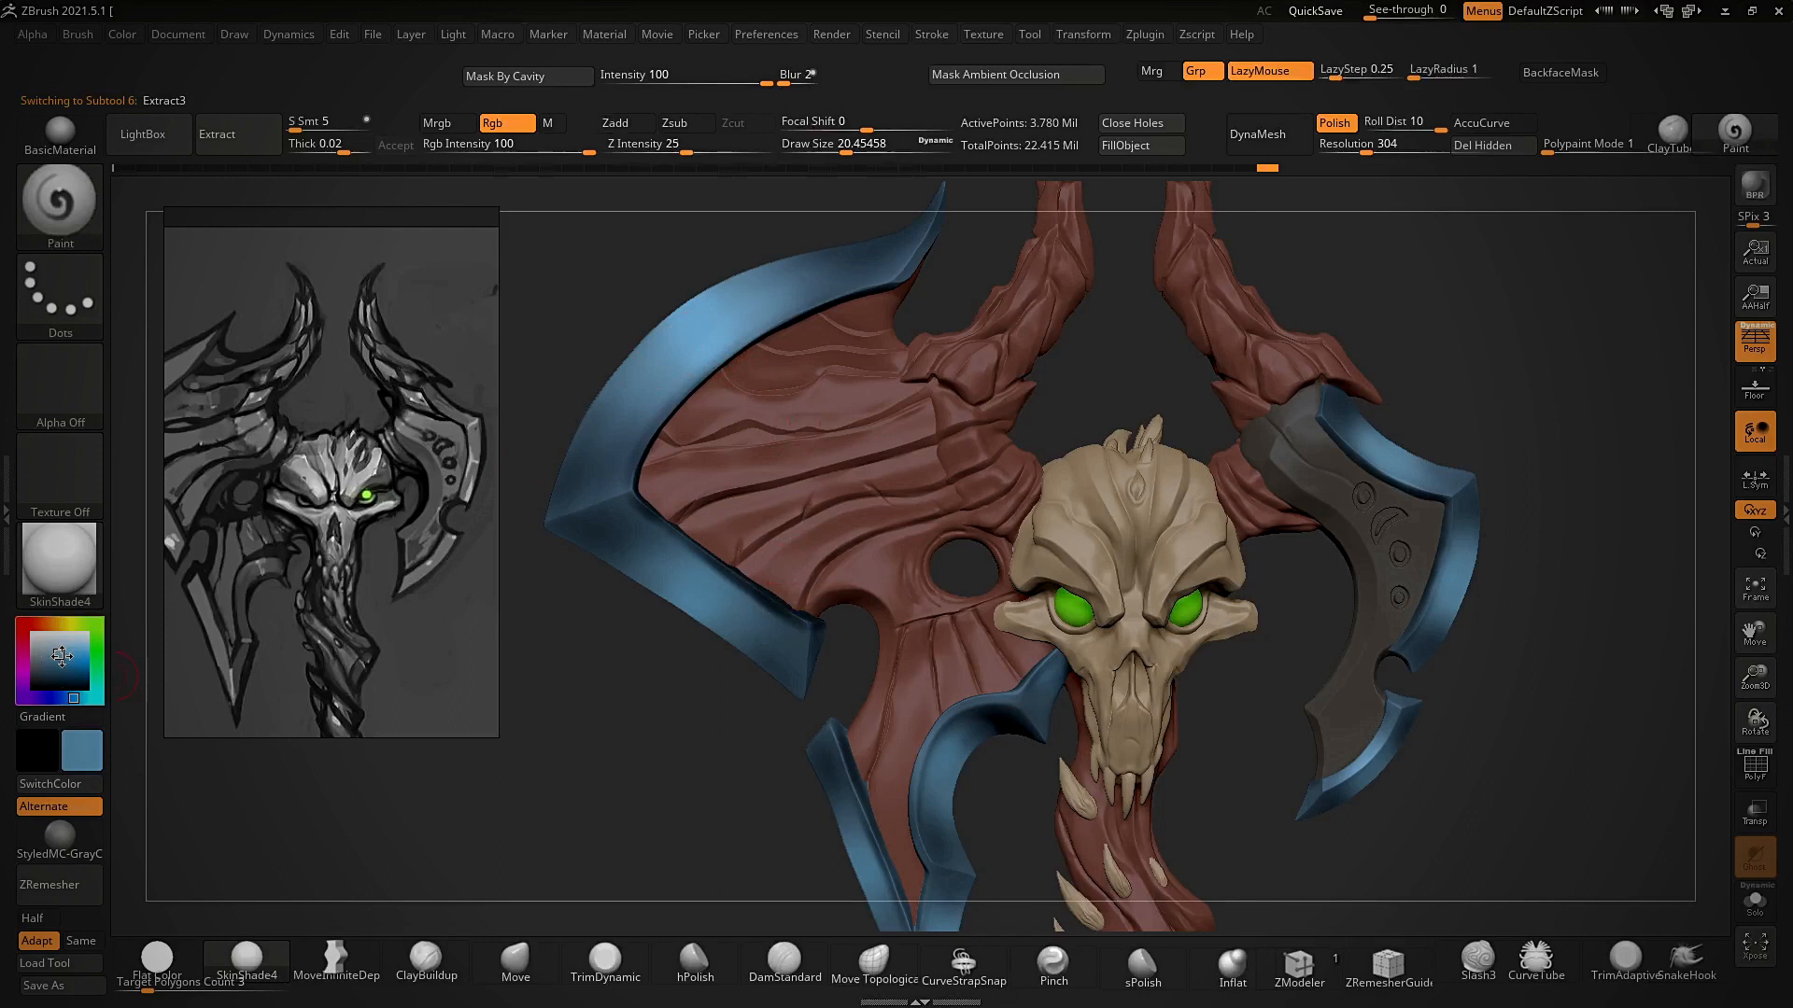
click(65, 647)
right_drag(543, 698, 590, 752)
ctrl+right_drag(720, 344, 723, 393)
key(s)
mouse_move(722, 394)
mouse_down()
mouse_move(730, 380)
mouse_move(736, 444)
mouse_move(660, 531)
mouse_up()
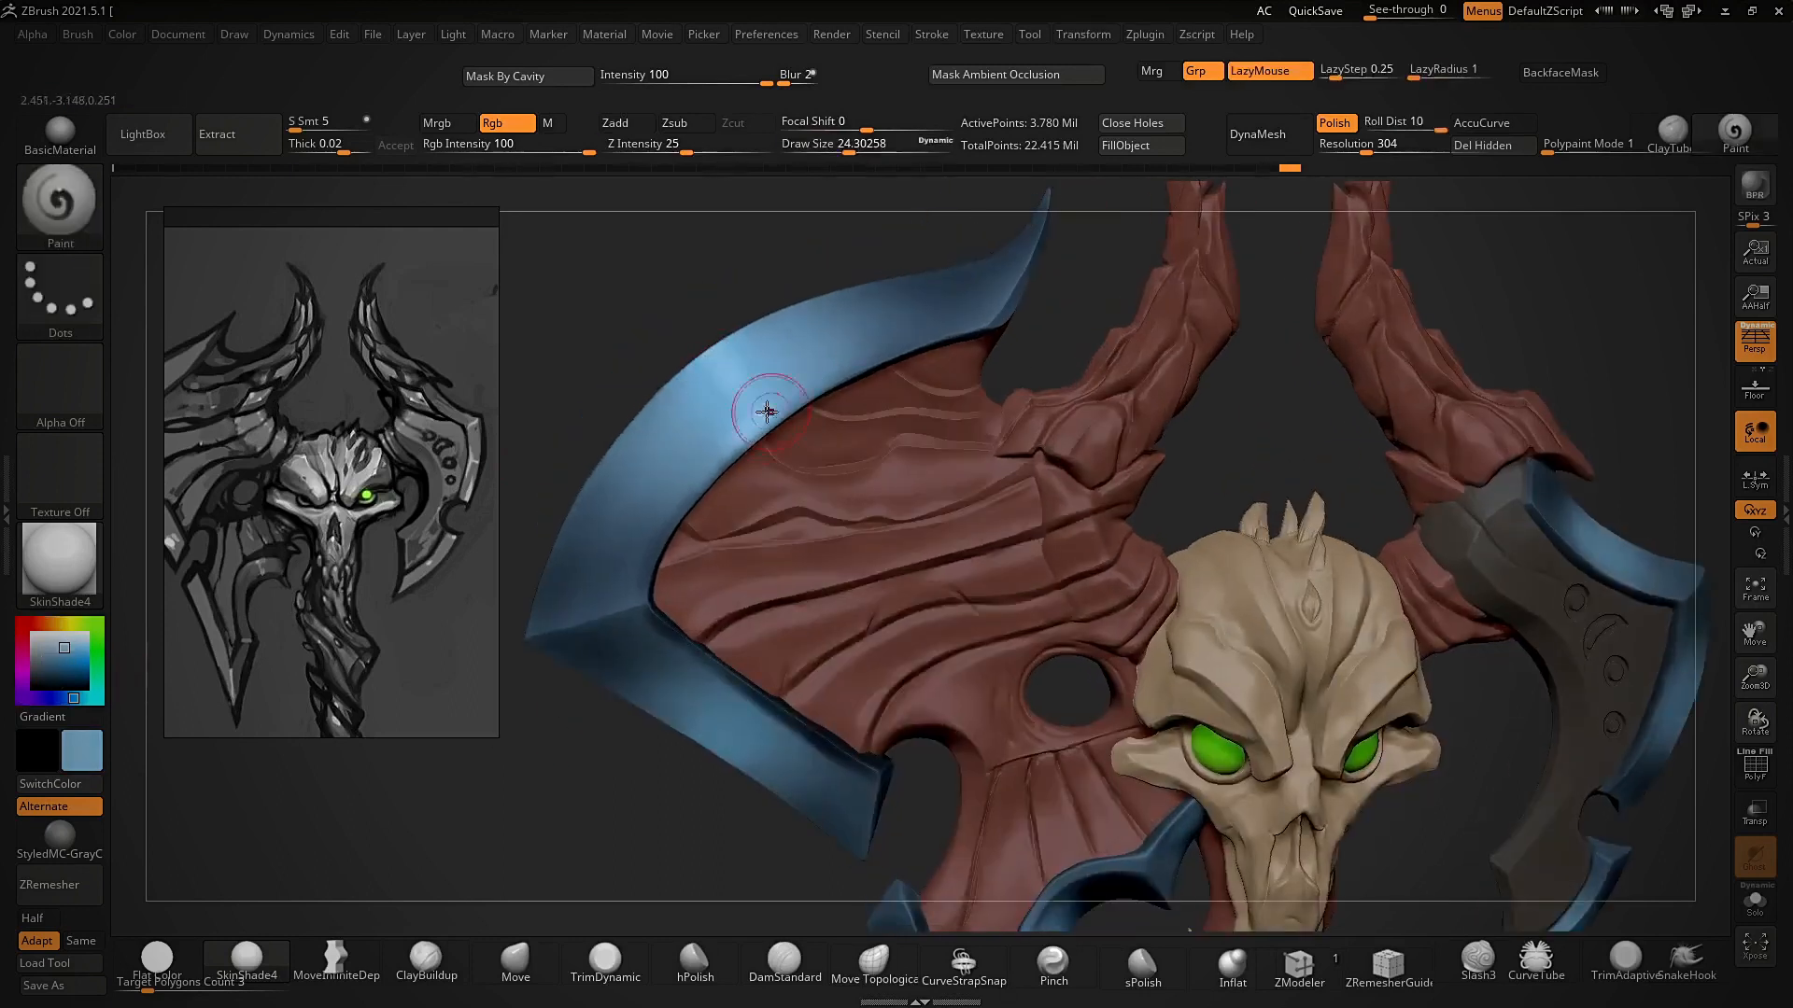
drag(692, 371, 603, 474)
drag(803, 309, 732, 371)
ctrl+right_drag(717, 341, 711, 210)
shift+right_drag(821, 360, 848, 383)
mouse_move(836, 542)
ctrl+right_down()
mouse_move(830, 592)
mouse_move(757, 663)
mouse_move(778, 638)
ctrl+right_up()
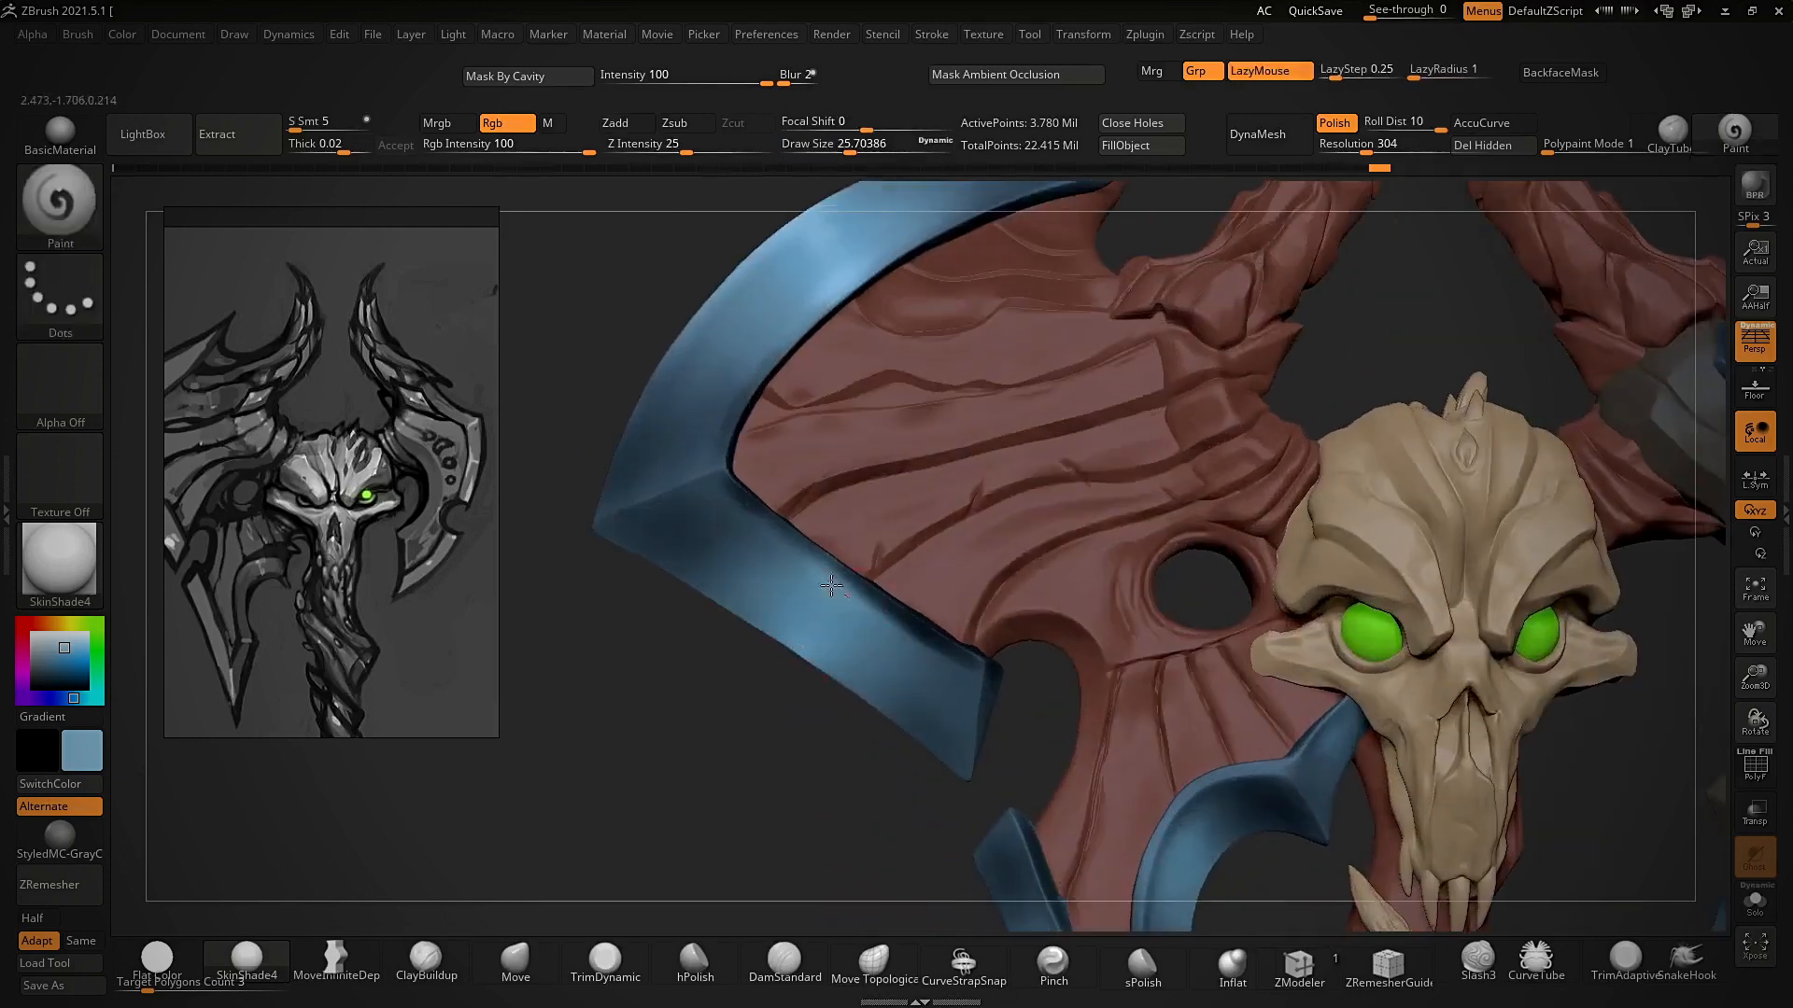
drag(803, 636, 848, 592)
ctrl+right_drag(854, 583, 906, 444)
- Paint lighter blue highlights on the small curved blade's edge at a Draw Size of about 14
mouse_move(1087, 395)
right_down()
mouse_move(1220, 399)
mouse_move(1206, 427)
mouse_move(1569, 352)
mouse_move(1485, 457)
mouse_move(1466, 522)
right_up()
alt+click(1363, 551)
ctrl+right_drag(1465, 523, 1456, 570)
key(s)
drag(1301, 605, 1345, 595)
mouse_move(1377, 500)
right_down()
mouse_move(1453, 495)
mouse_move(1456, 420)
mouse_move(1514, 407)
mouse_move(1264, 500)
mouse_move(1220, 485)
mouse_move(1219, 413)
mouse_move(1121, 549)
mouse_move(1252, 388)
mouse_move(1276, 492)
mouse_move(1386, 443)
mouse_move(1243, 598)
mouse_move(1279, 600)
right_up()
key(f)
key(s)
click(1240, 616)
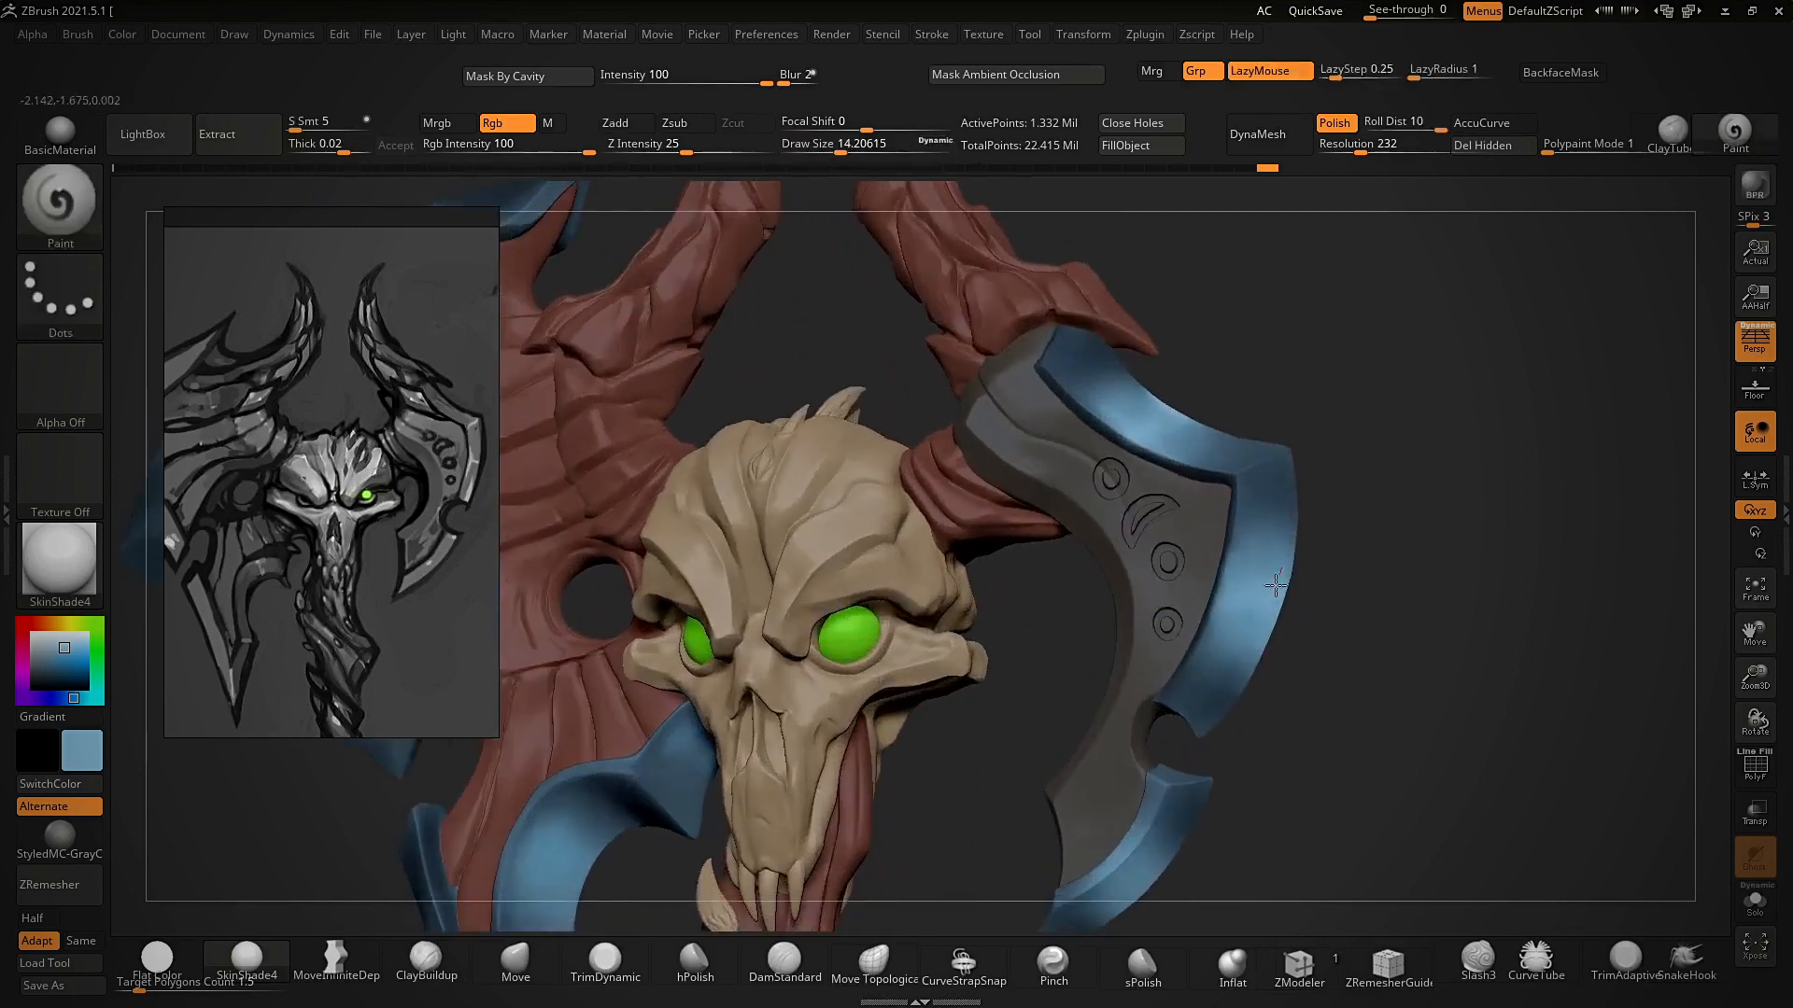
key(s)
click(1229, 607)
- Try more lighter blue strokes on the small blade's outer edge, and undo the last two
mouse_move(1263, 604)
ctrl+right_down()
mouse_move(1232, 448)
mouse_move(1341, 642)
ctrl+right_up()
key(s)
click(1317, 644)
ctrl+right_drag(1256, 537, 1219, 625)
drag(1302, 610, 1300, 664)
mouse_move(1292, 652)
ctrl+right_down()
mouse_move(1392, 564)
mouse_move(1333, 636)
mouse_move(1236, 520)
mouse_move(1216, 598)
ctrl+right_up()
key(ctrl+z)
key(ctrl+z)
- Brighten the upper and lower sections of the small blade's edge with lighter blue at a Draw Size of about 17
key(s)
click(1157, 383)
right_drag(1200, 300, 1126, 327)
right_drag(1407, 497, 1224, 583)
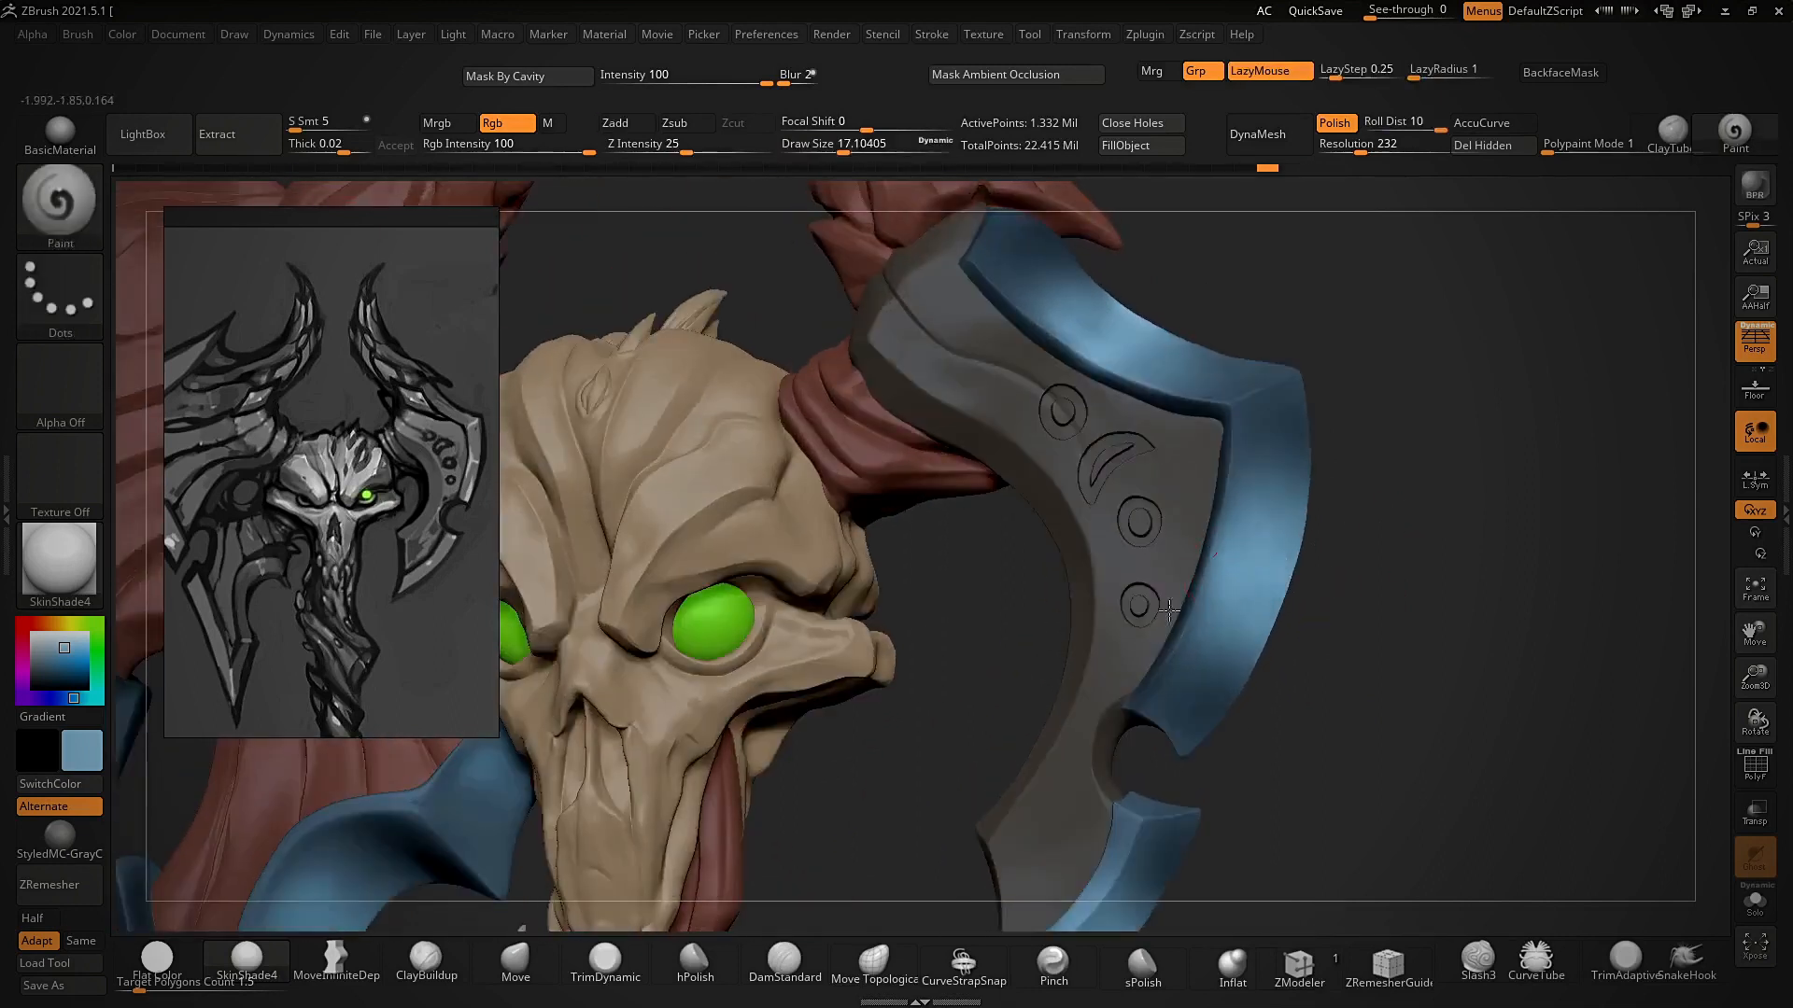
alt+right_drag(1312, 376, 1308, 228)
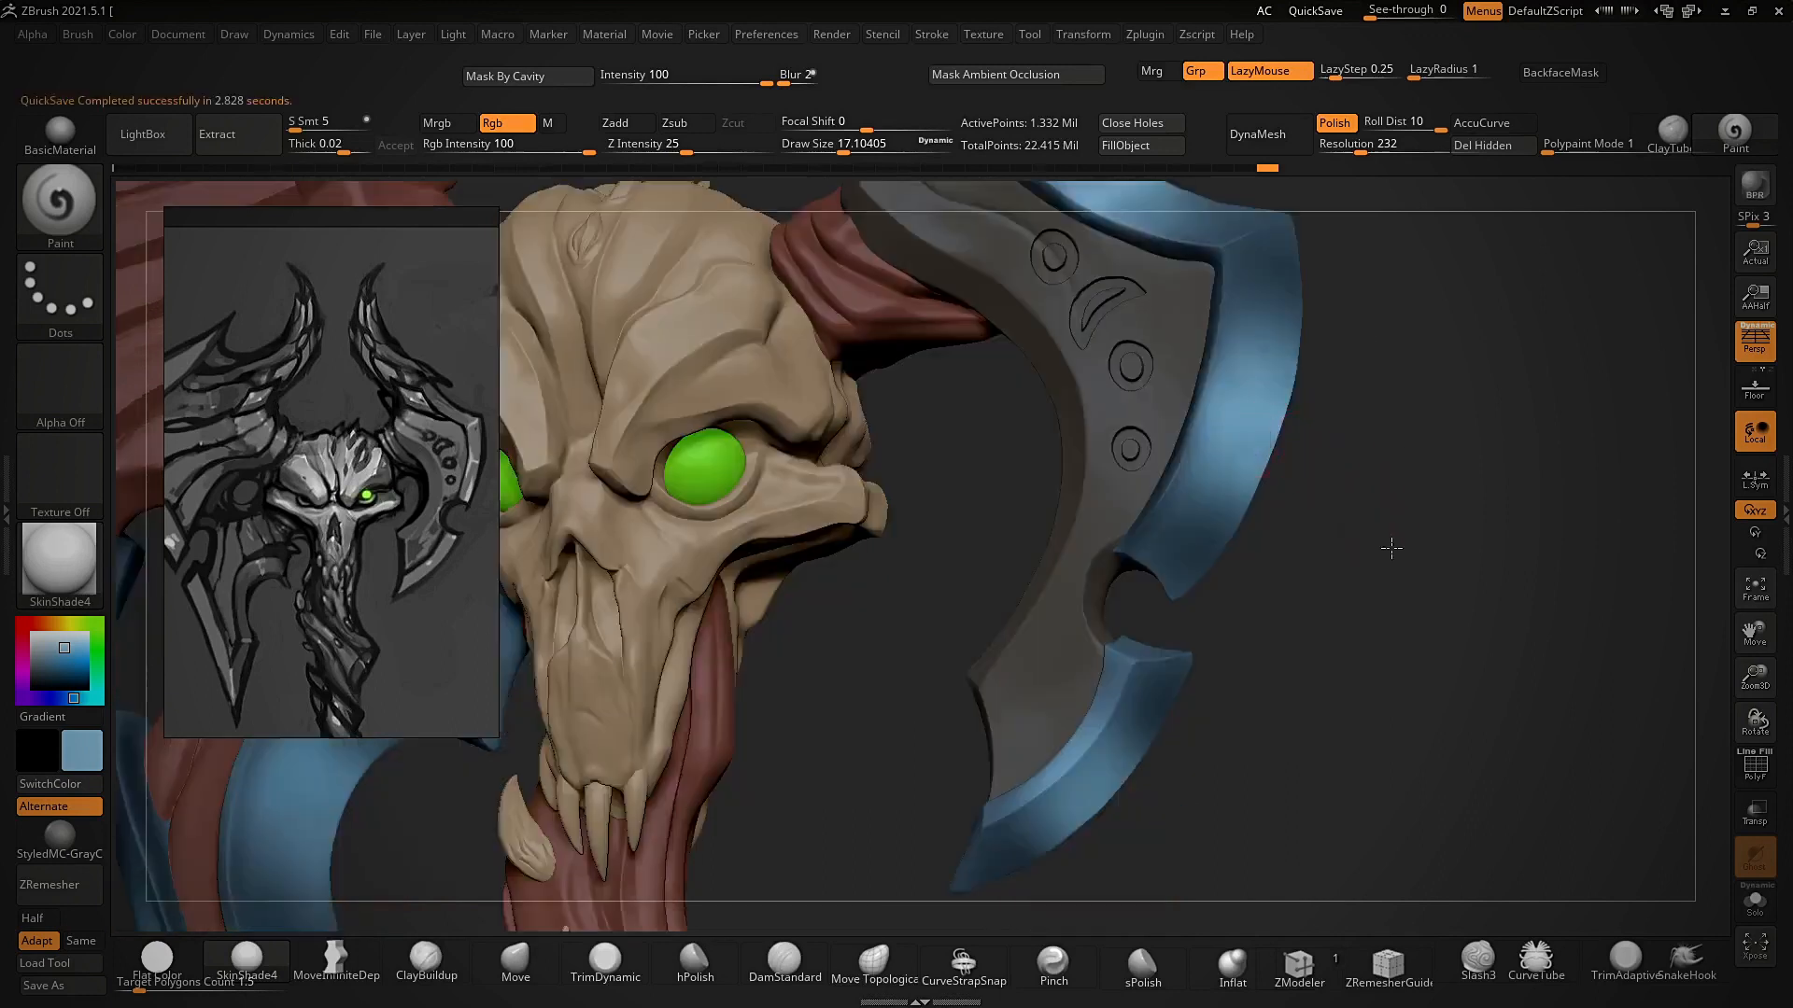
alt+right_drag(1390, 549, 1393, 443)
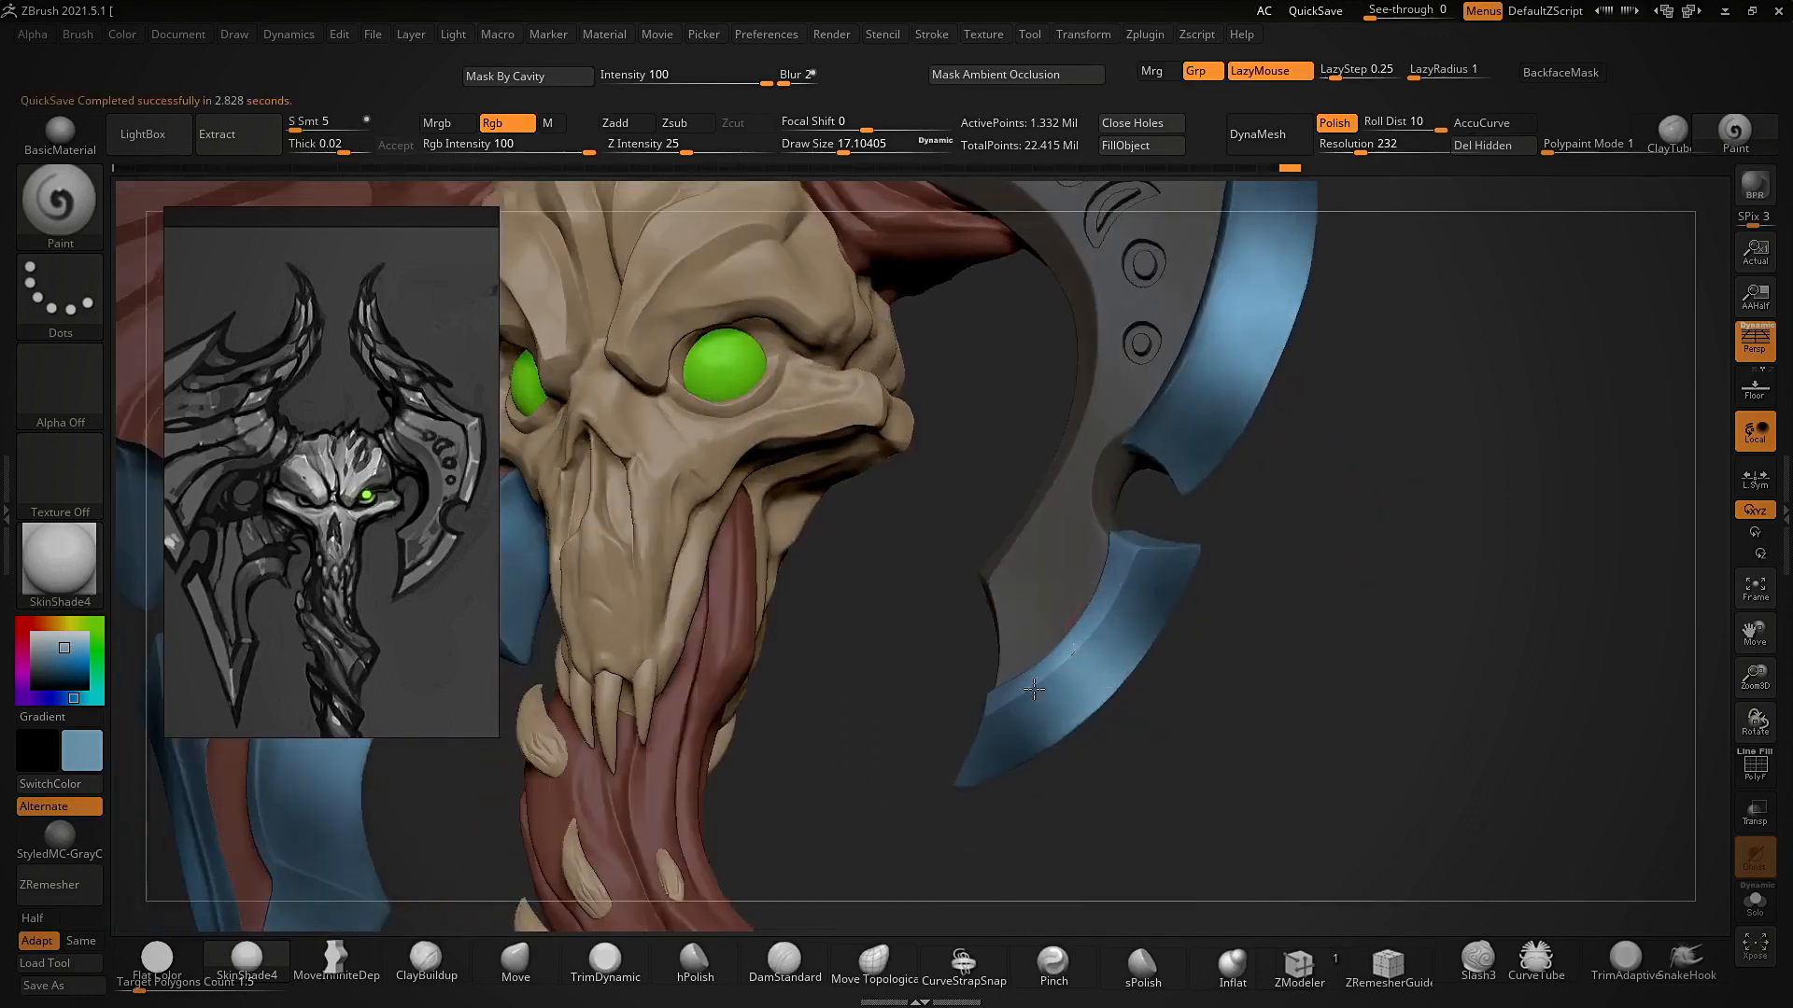
drag(1097, 707, 1102, 702)
alt+right_drag(1293, 597, 1273, 787)
drag(1230, 511, 1274, 522)
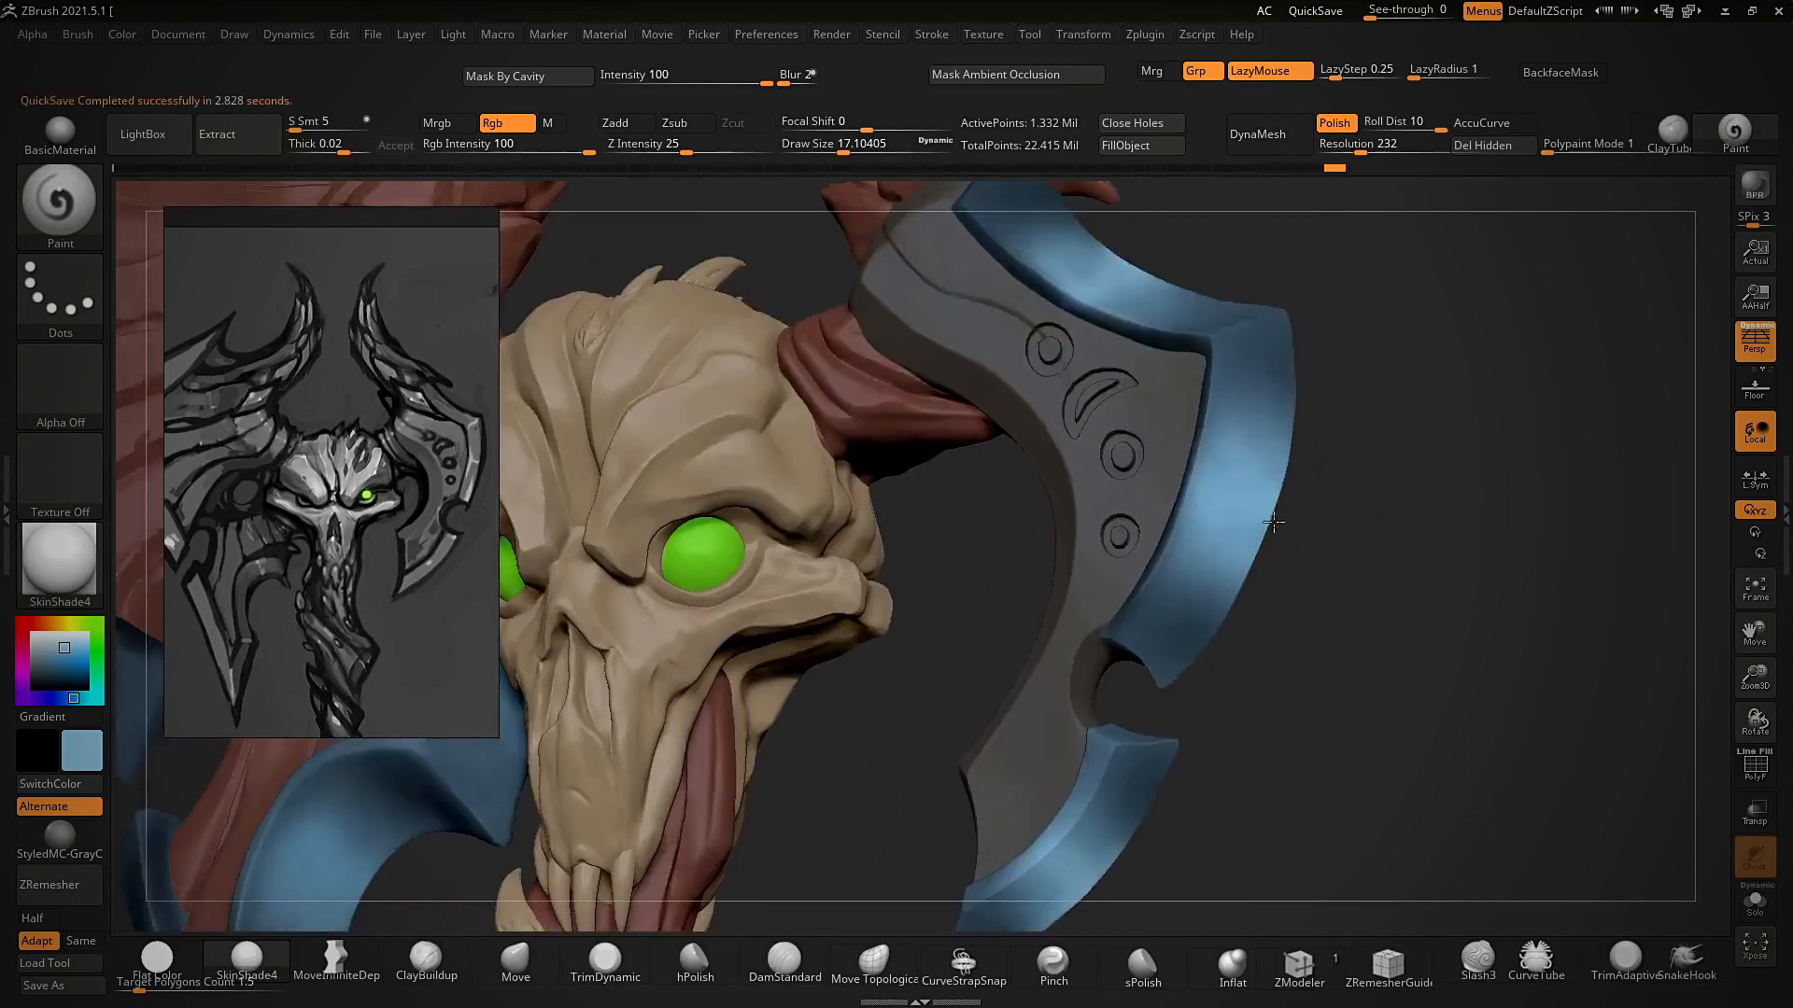
drag(1220, 418, 1199, 541)
- Paint lighter blue highlights on both edges of the lower pointed blade at a Draw Size of about 19
key(f)
mouse_move(1231, 432)
shift+right_down()
mouse_move(1336, 448)
mouse_move(1340, 551)
shift+right_up()
alt+right_drag(593, 516, 833, 674)
alt+click(747, 606)
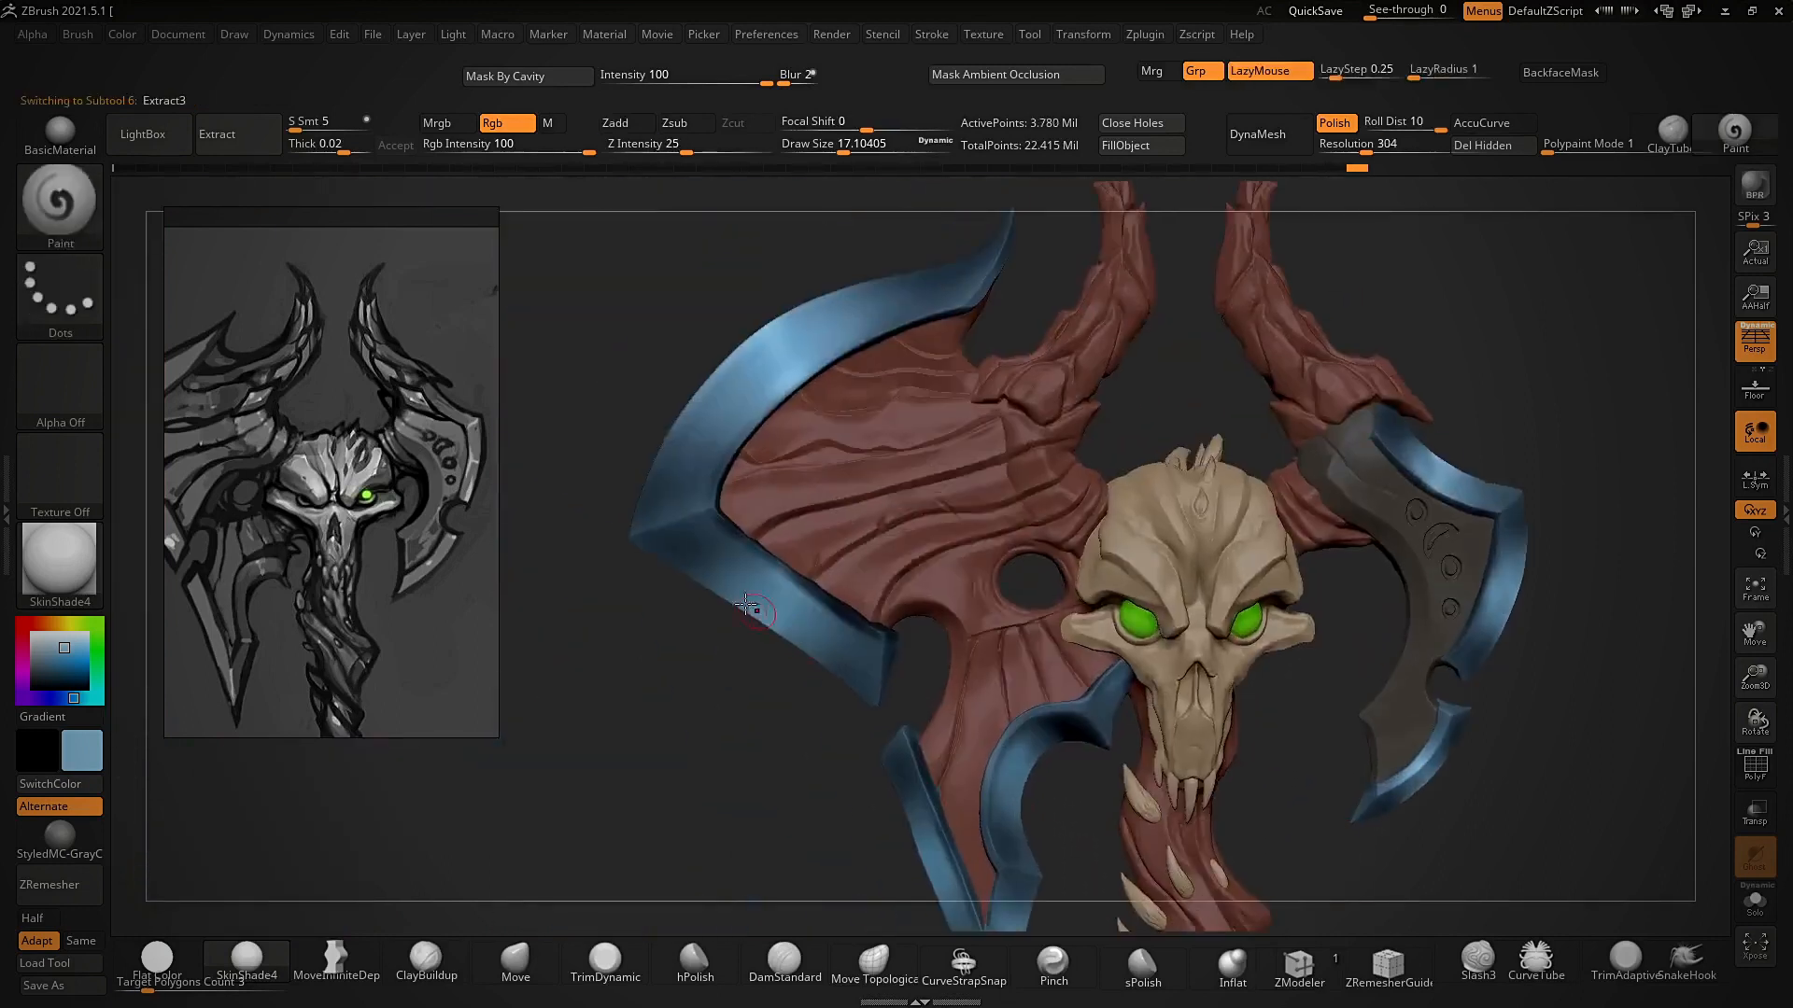
alt+right_drag(793, 595, 748, 452)
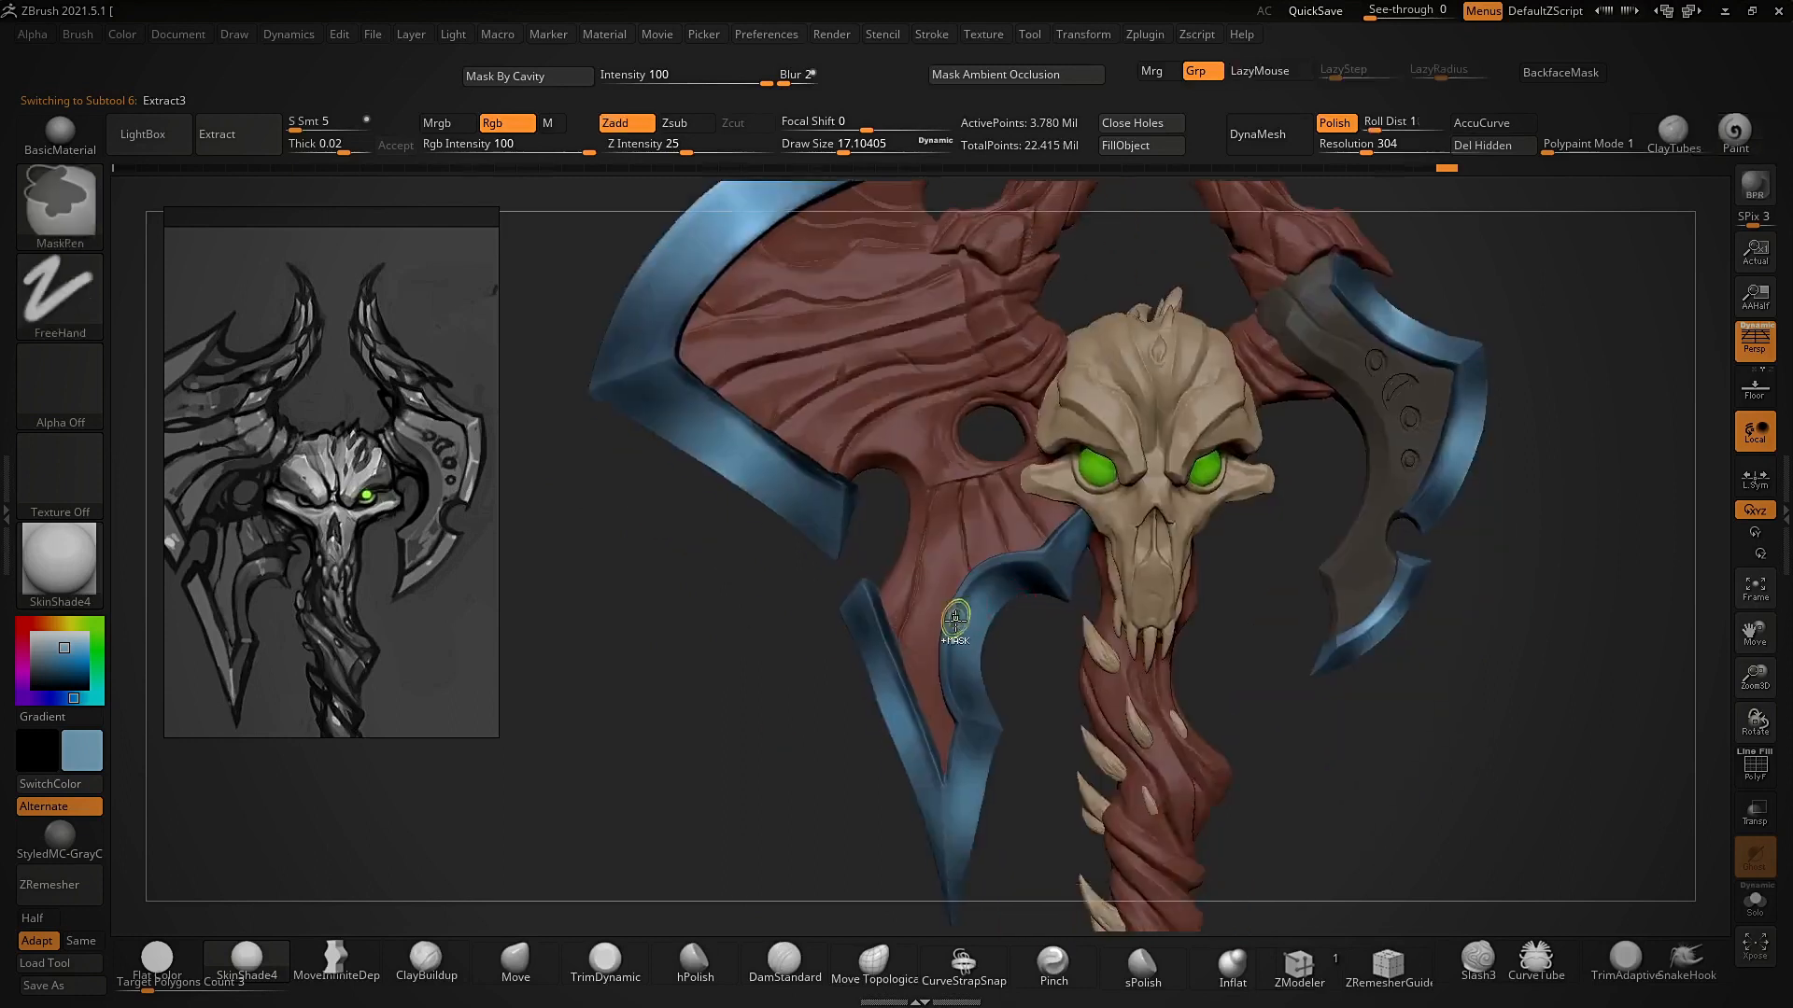
ctrl+right_drag(950, 623, 956, 682)
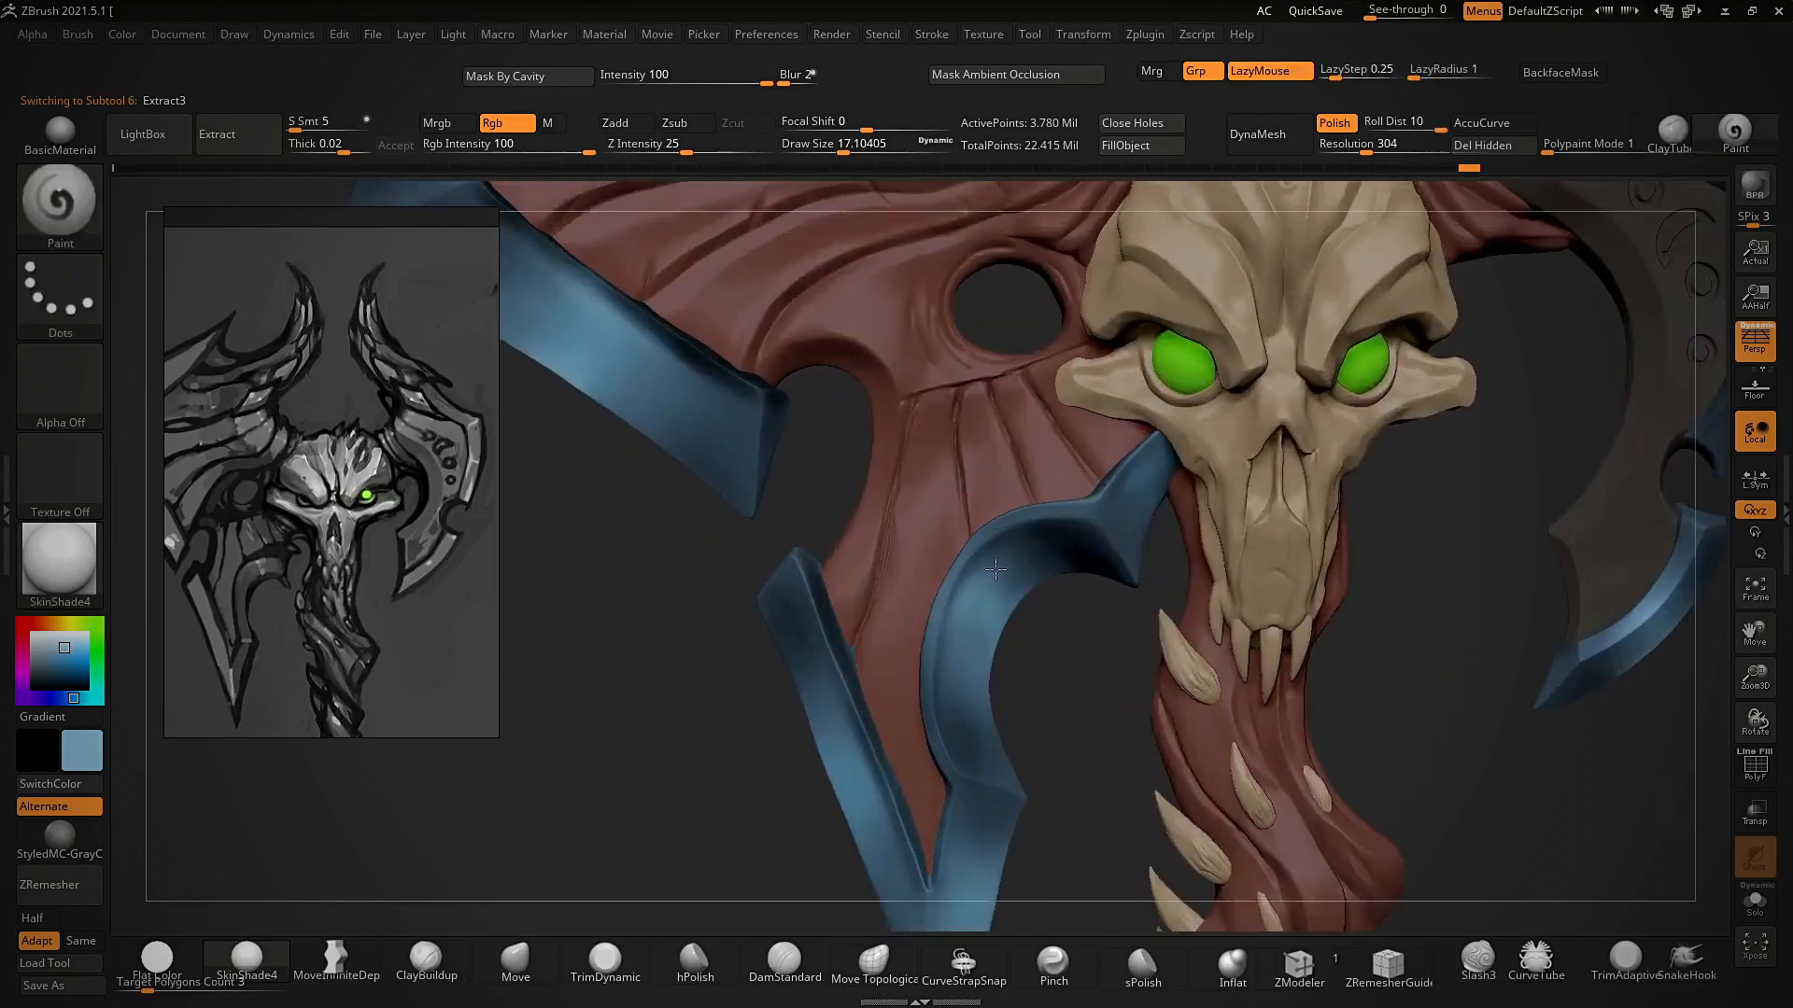
alt+right_drag(995, 570, 988, 423)
key(s)
drag(958, 754, 955, 743)
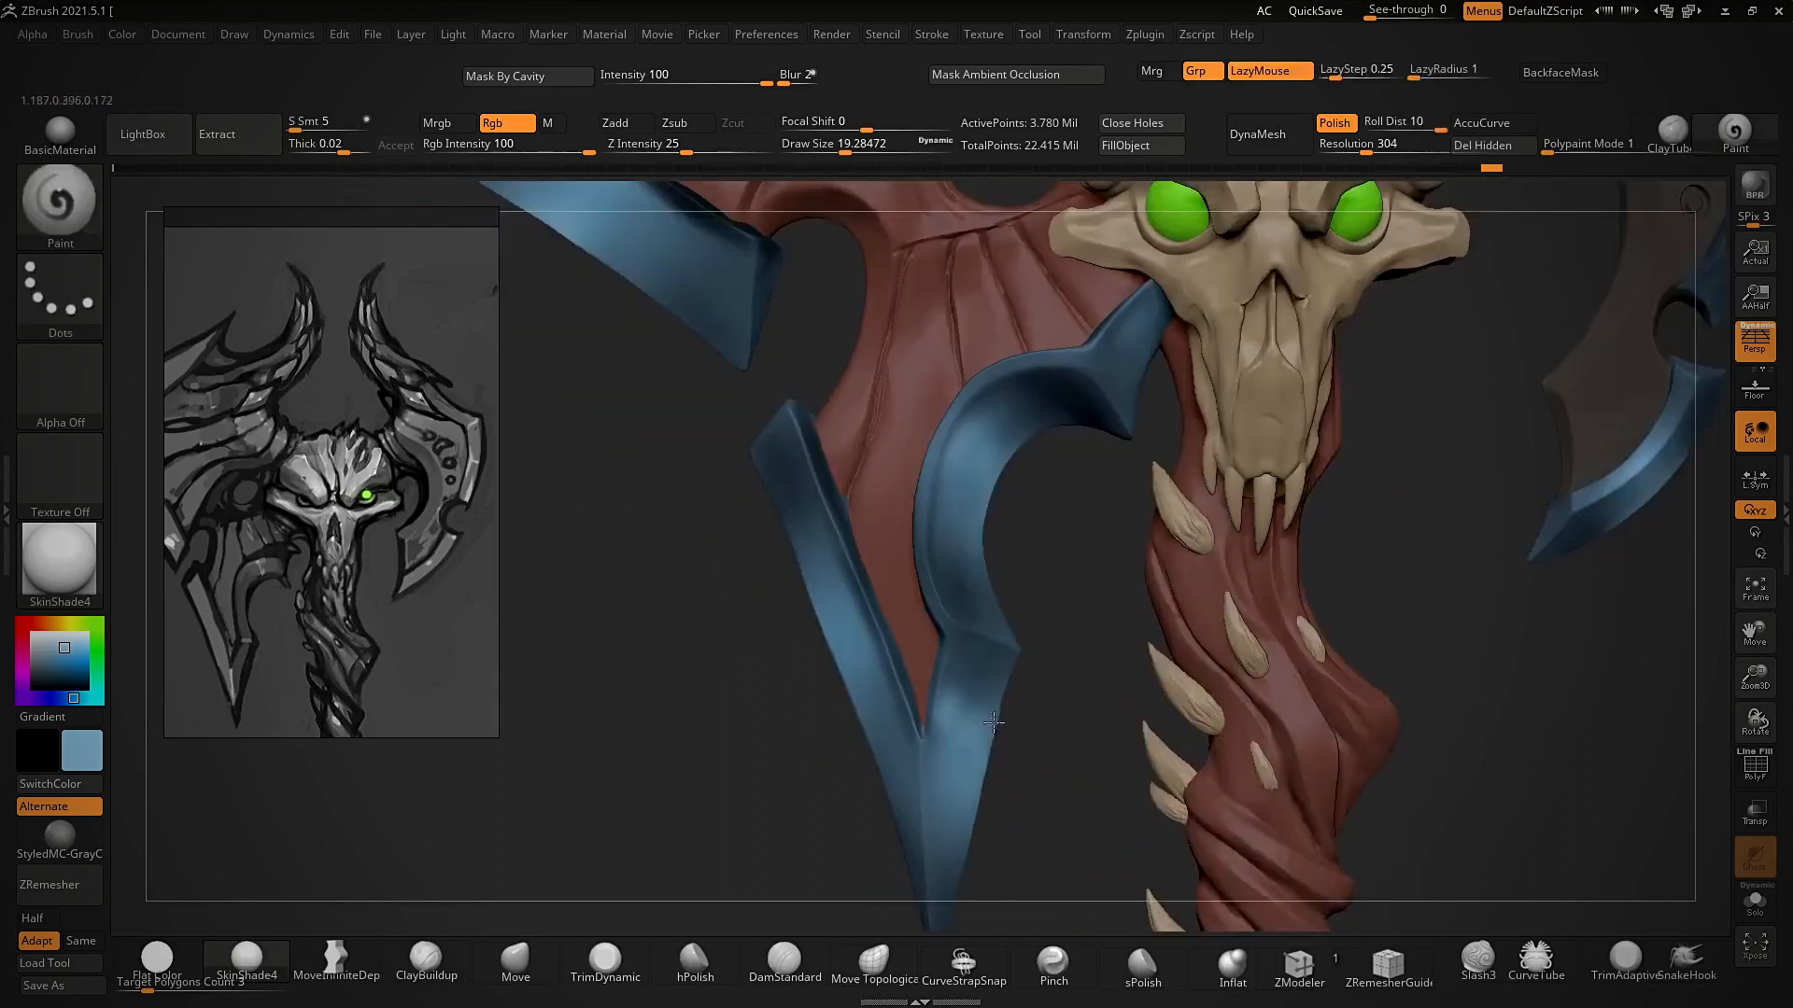
key(f)
ctrl+right_drag(971, 659, 928, 662)
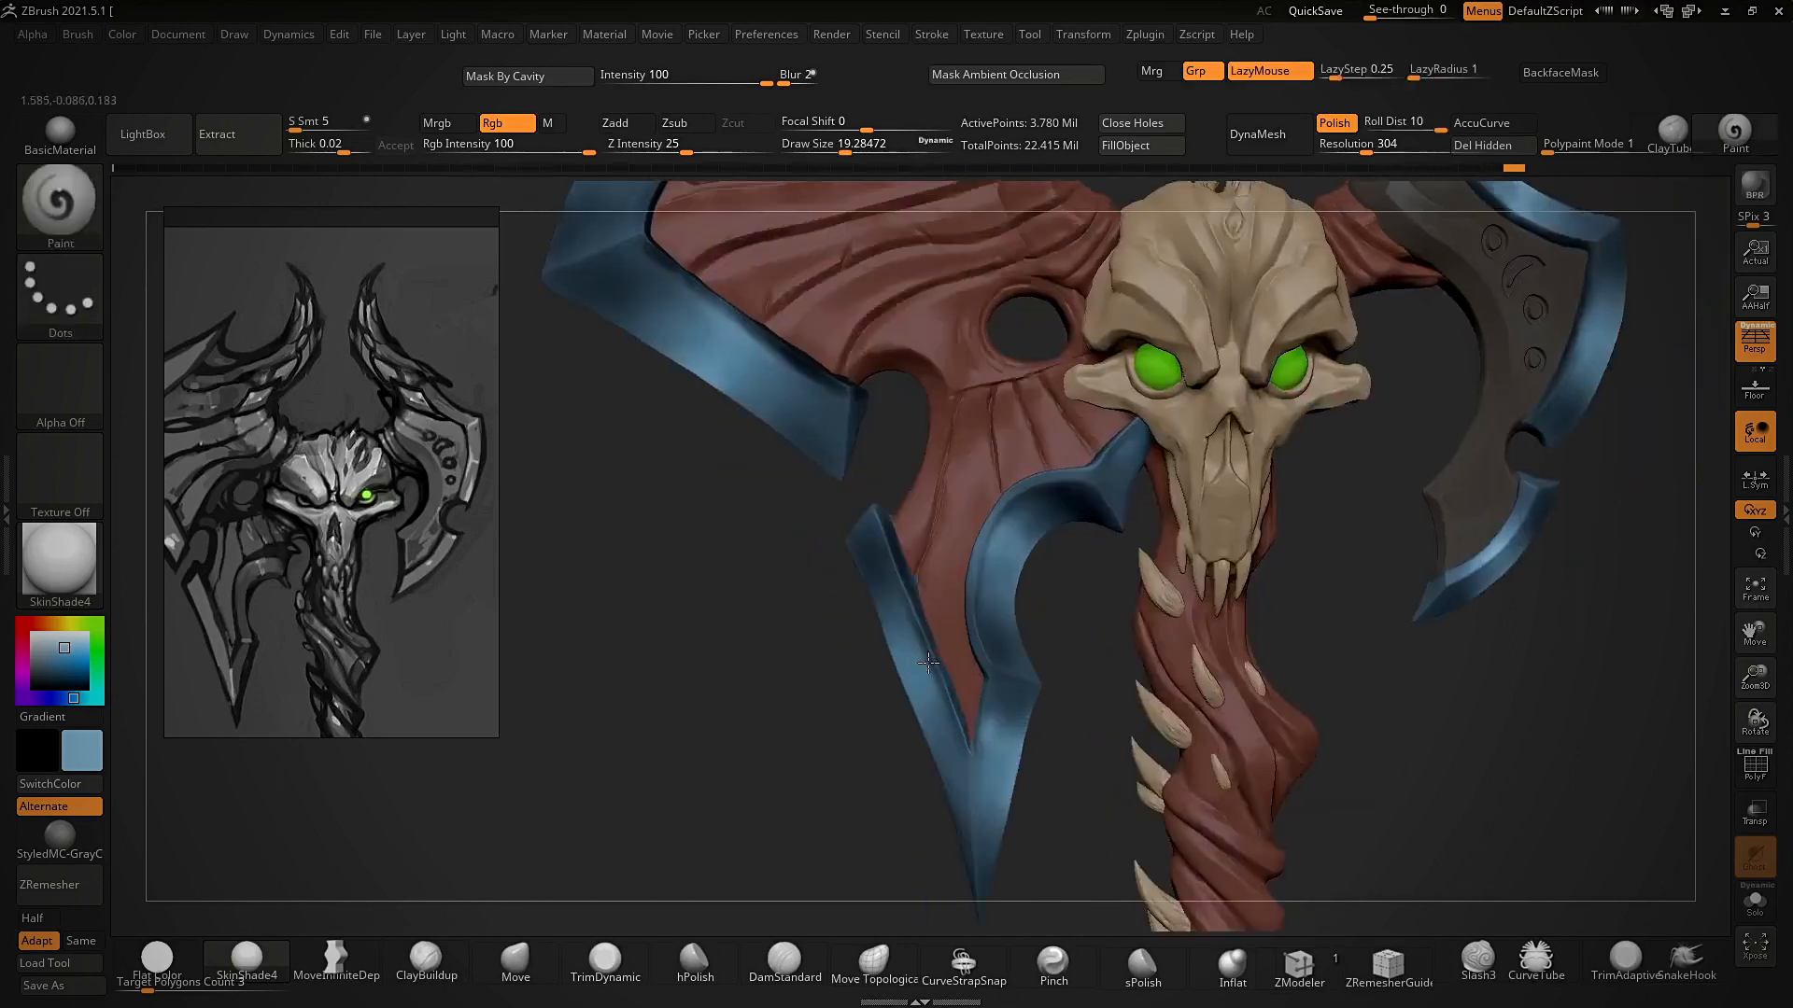
drag(915, 711, 908, 653)
- Touch up the lower pointed blade's edges with lighter blue at a Draw Size of about 15, and review the whole axe
ctrl+right_drag(924, 768, 977, 783)
click(166, 960)
mouse_move(969, 680)
ctrl+right_down()
mouse_move(966, 650)
mouse_move(971, 717)
ctrl+right_up()
mouse_move(814, 738)
mouse_down()
mouse_move(788, 764)
mouse_move(788, 701)
mouse_move(795, 773)
mouse_move(771, 702)
mouse_up()
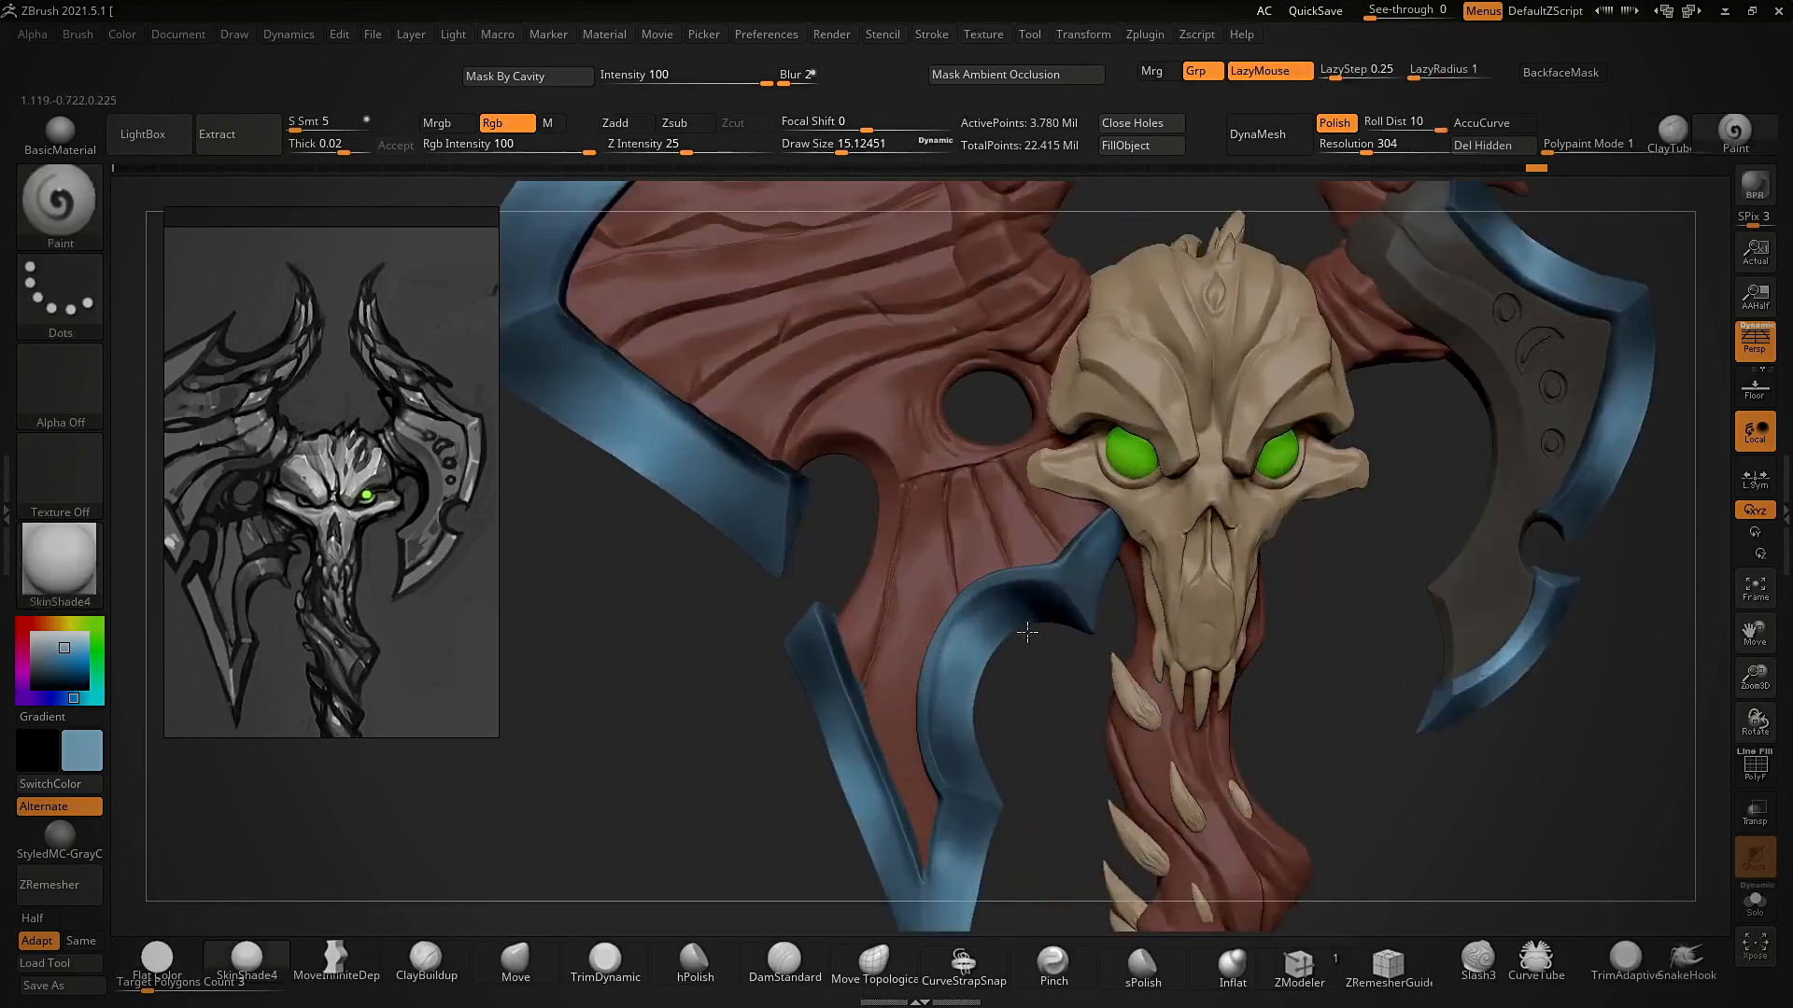
drag(1027, 633, 995, 666)
ctrl+right_drag(1020, 538, 1037, 449)
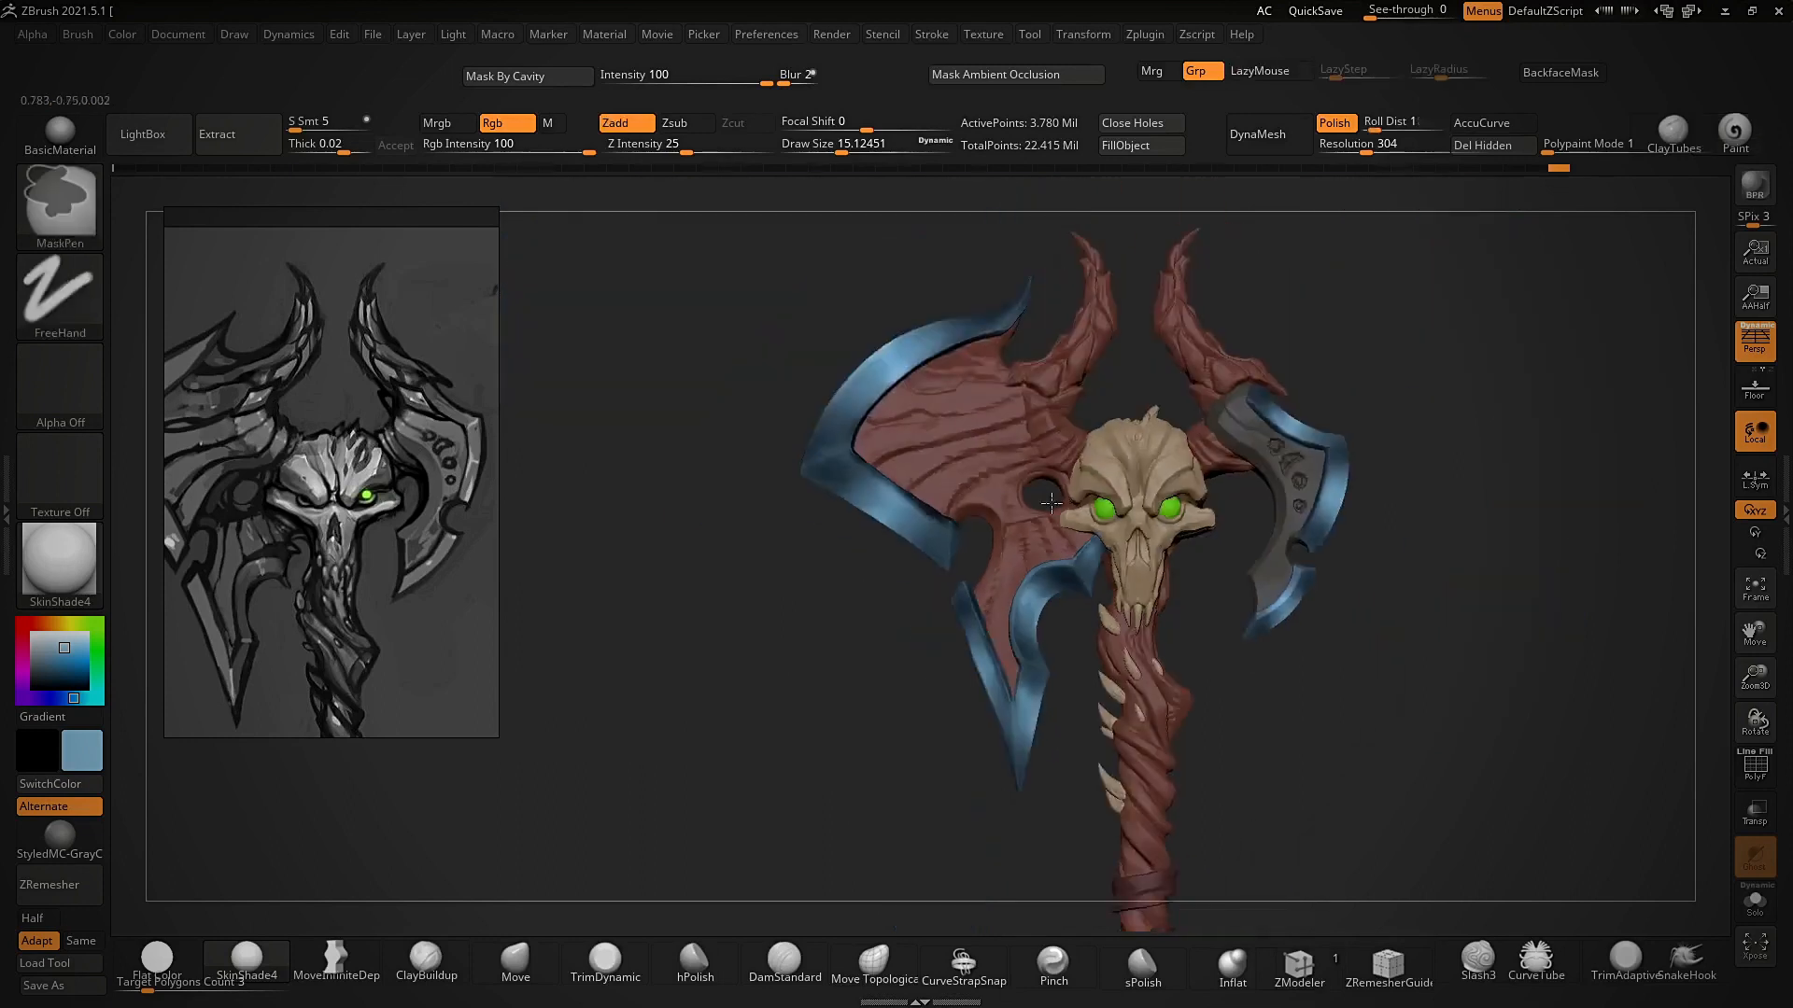
right_drag(1293, 430, 1308, 468)
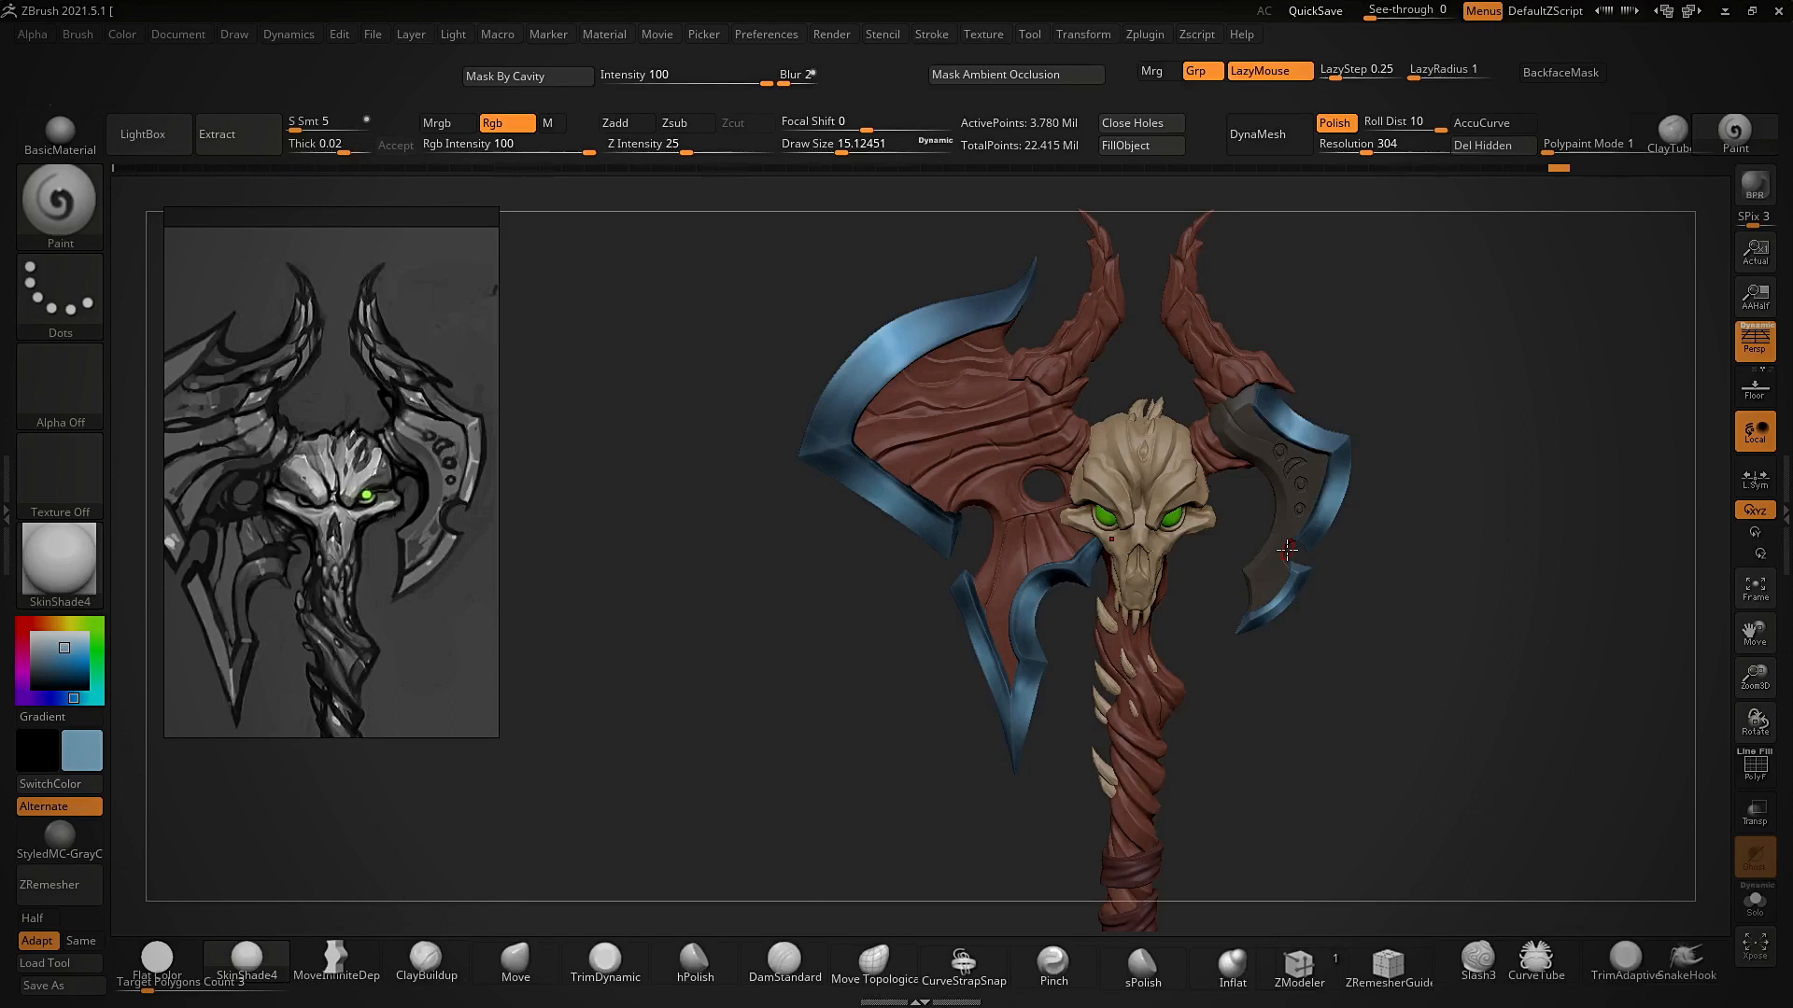
right_drag(1094, 614, 1182, 547)
- Sample a dark blue from the large wing blade's edge and set the Draw Size to about 30
mouse_move(1323, 527)
ctrl+right_down()
mouse_move(1655, 572)
mouse_move(1320, 629)
mouse_move(1364, 588)
mouse_move(1353, 551)
mouse_move(1312, 640)
mouse_move(1264, 628)
mouse_move(1289, 588)
mouse_move(1280, 554)
mouse_move(1280, 653)
mouse_move(1277, 512)
mouse_move(1292, 588)
mouse_move(1283, 563)
mouse_move(1279, 668)
ctrl+right_up()
mouse_move(646, 696)
alt+right_down()
mouse_move(916, 720)
mouse_move(896, 588)
mouse_move(880, 715)
alt+right_up()
key(])
key(])
key(c)
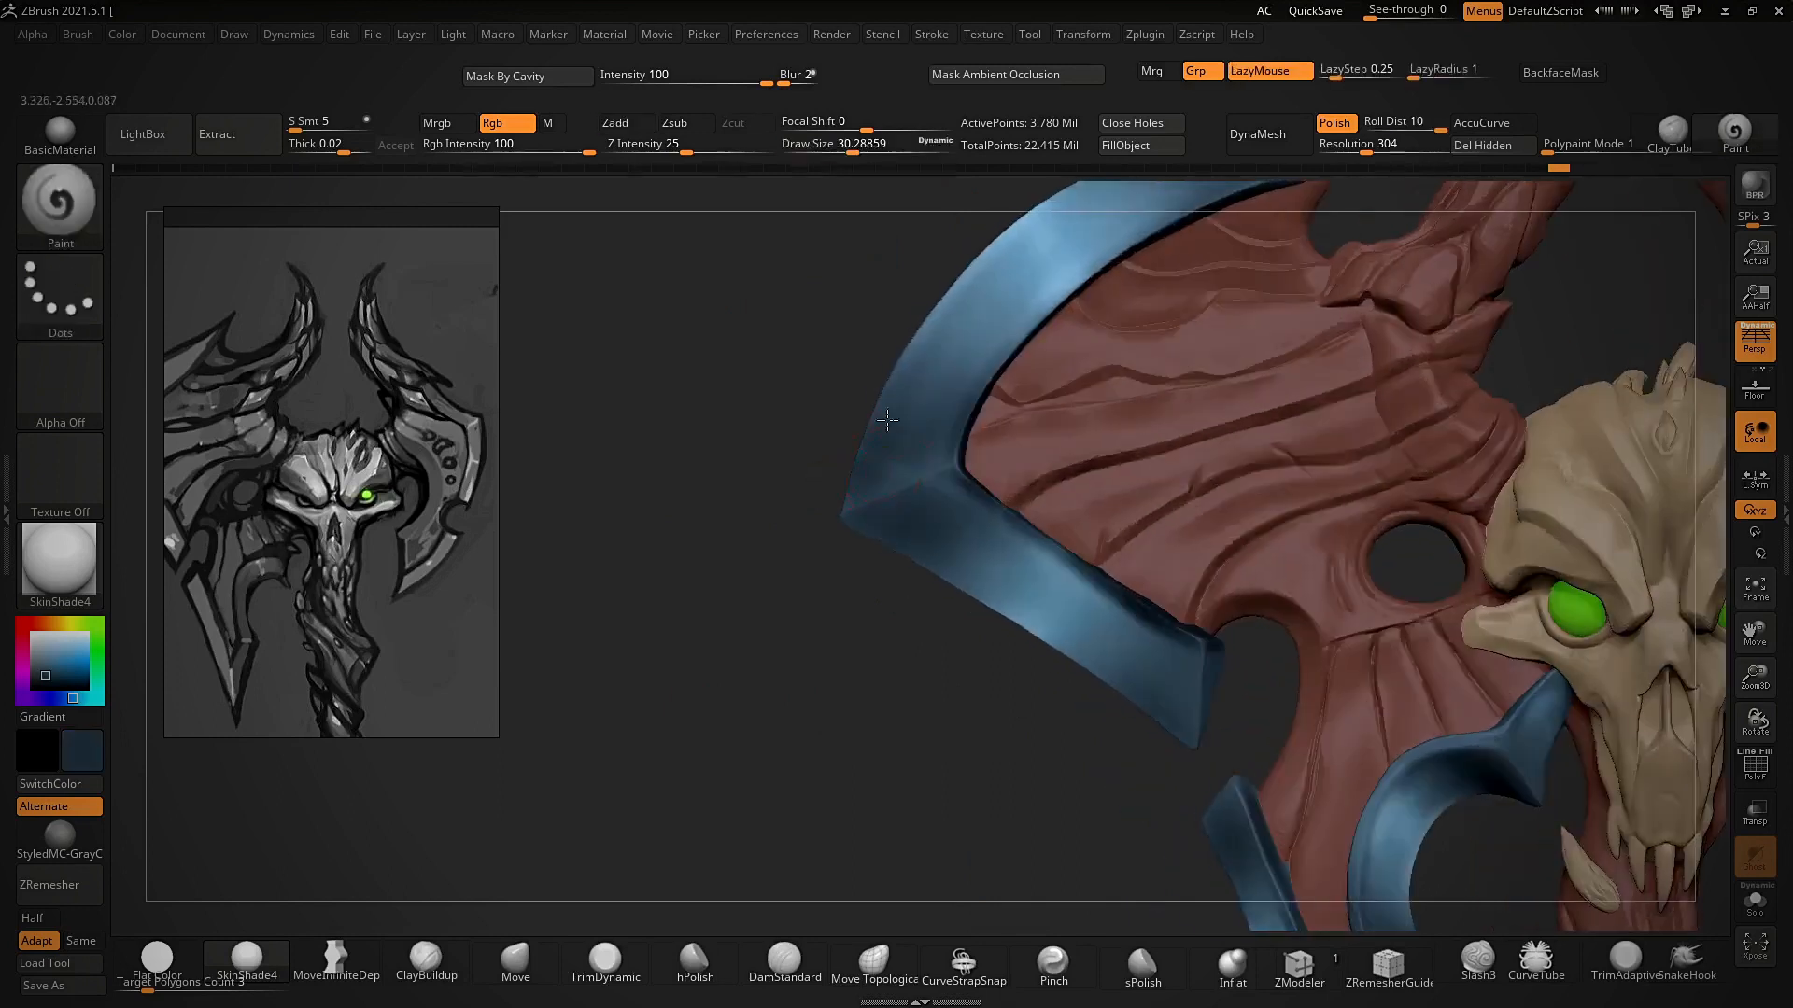
ctrl+right_drag(934, 532, 852, 678)
- Sample a near-white colour and paint a thin highlight along the large wing blade's inner rim at a Draw Size of about 5
key(shift+z)
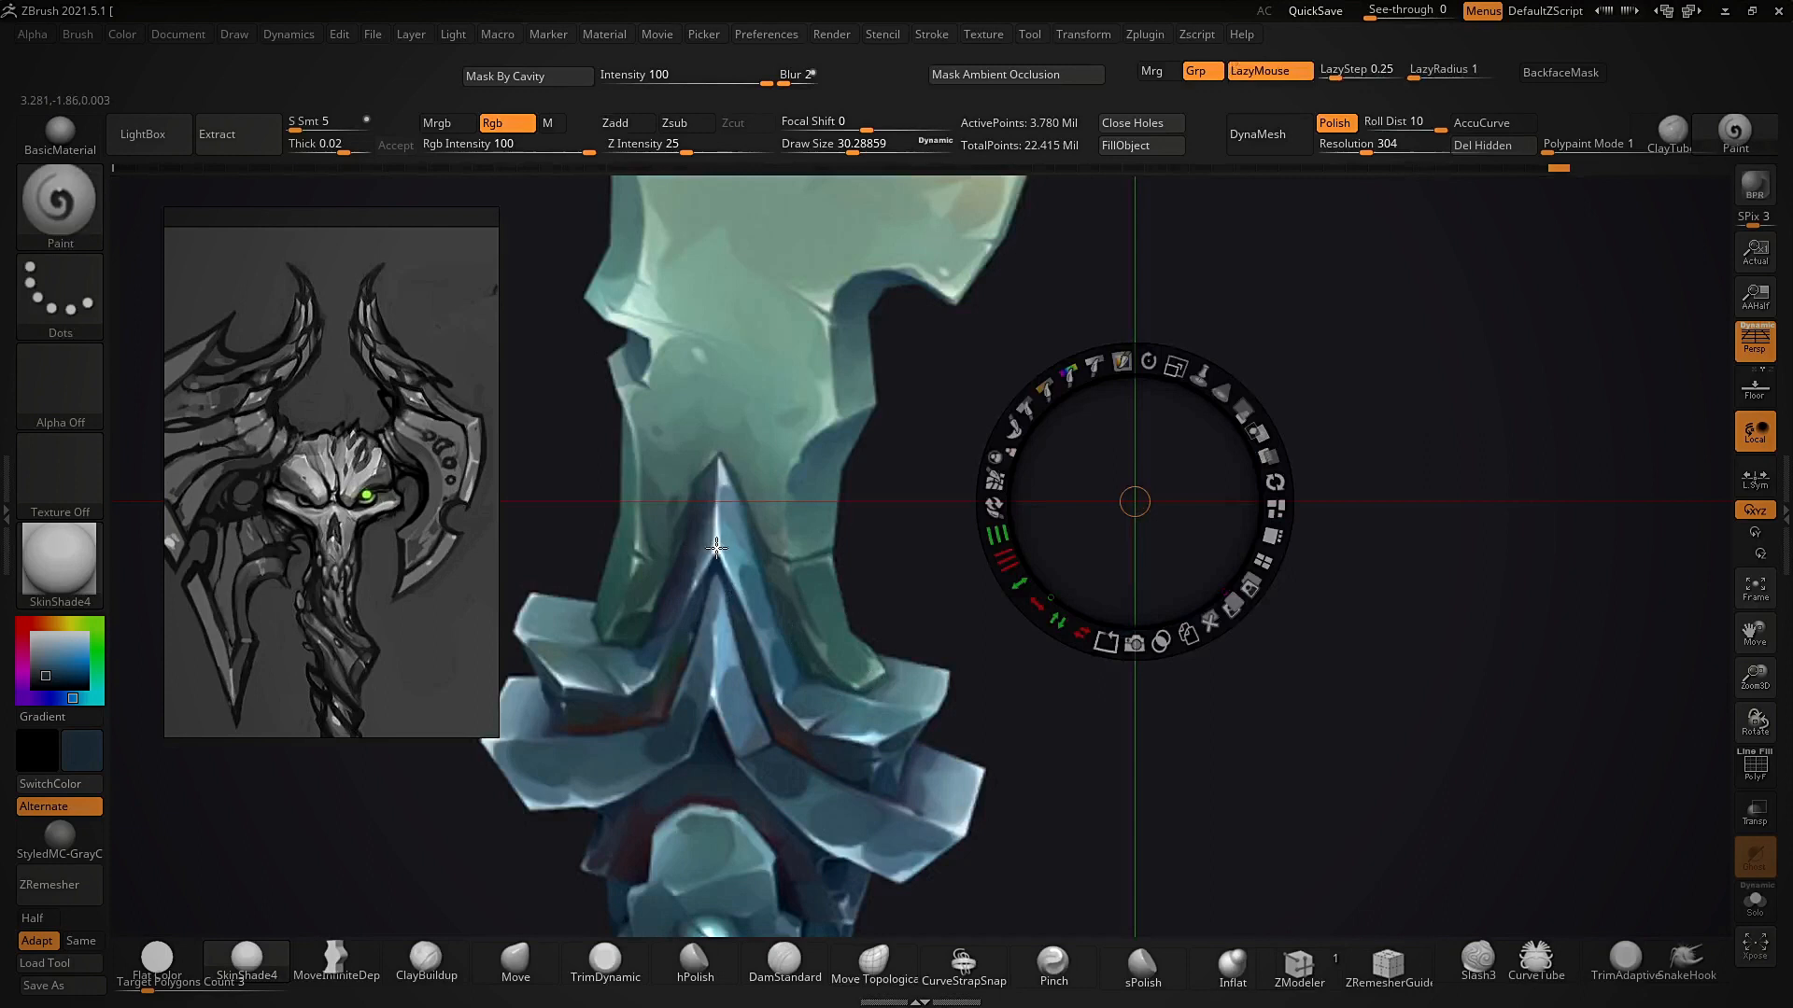
key(c)
key(shift+z)
ctrl+right_drag(966, 457, 899, 564)
key(s)
click(864, 565)
ctrl+right_drag(1004, 355, 980, 476)
mouse_move(614, 814)
mouse_down()
mouse_move(985, 444)
mouse_move(960, 432)
mouse_up()
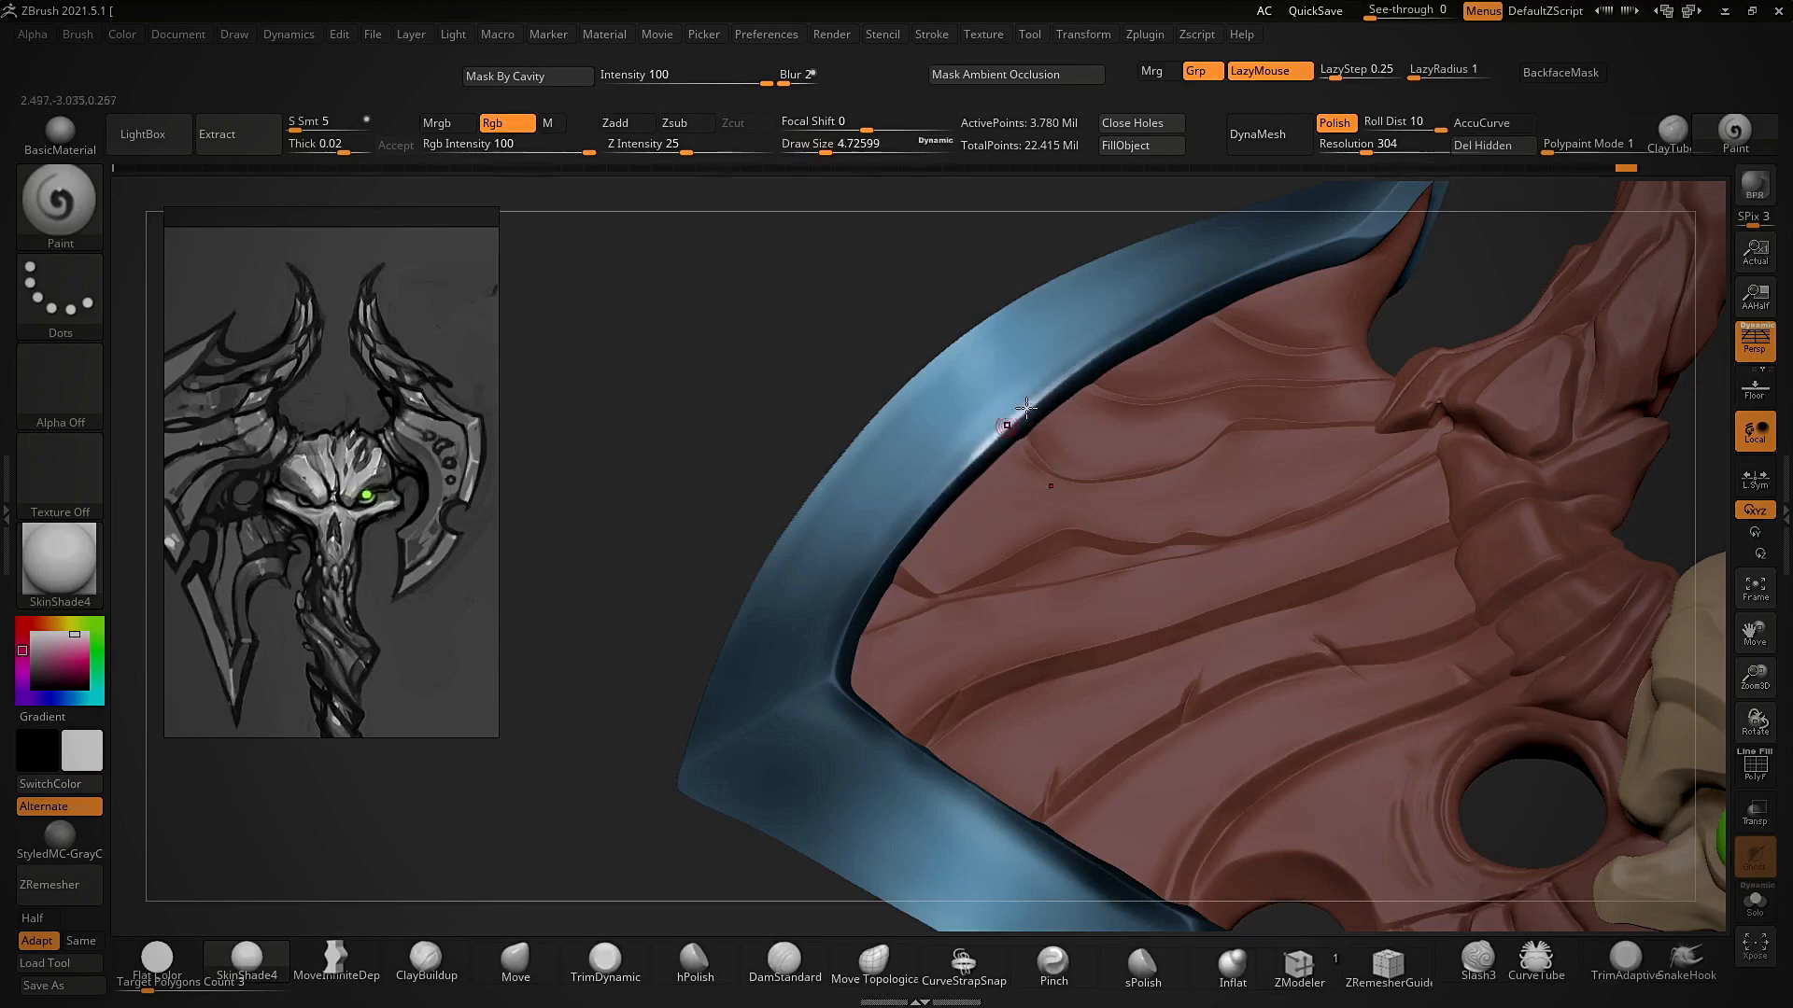
drag(833, 623, 955, 473)
drag(1072, 367, 1200, 297)
- Paint a thin near-white highlight along the crease at the pointed corner of the large wing blade's edge
mouse_move(803, 356)
mouse_down()
mouse_move(816, 445)
mouse_move(856, 473)
mouse_move(821, 427)
mouse_move(908, 441)
mouse_move(1022, 371)
mouse_up()
mouse_move(844, 483)
mouse_down()
mouse_move(916, 436)
mouse_move(711, 599)
mouse_up()
drag(682, 467, 741, 395)
ctrl+right_drag(741, 396, 805, 351)
drag(805, 351, 888, 448)
ctrl+right_drag(887, 448, 685, 672)
mouse_move(685, 673)
mouse_down()
mouse_move(756, 584)
mouse_move(842, 598)
mouse_up()
ctrl+right_drag(883, 458, 863, 392)
right_drag(864, 392, 934, 551)
right_drag(934, 551, 840, 670)
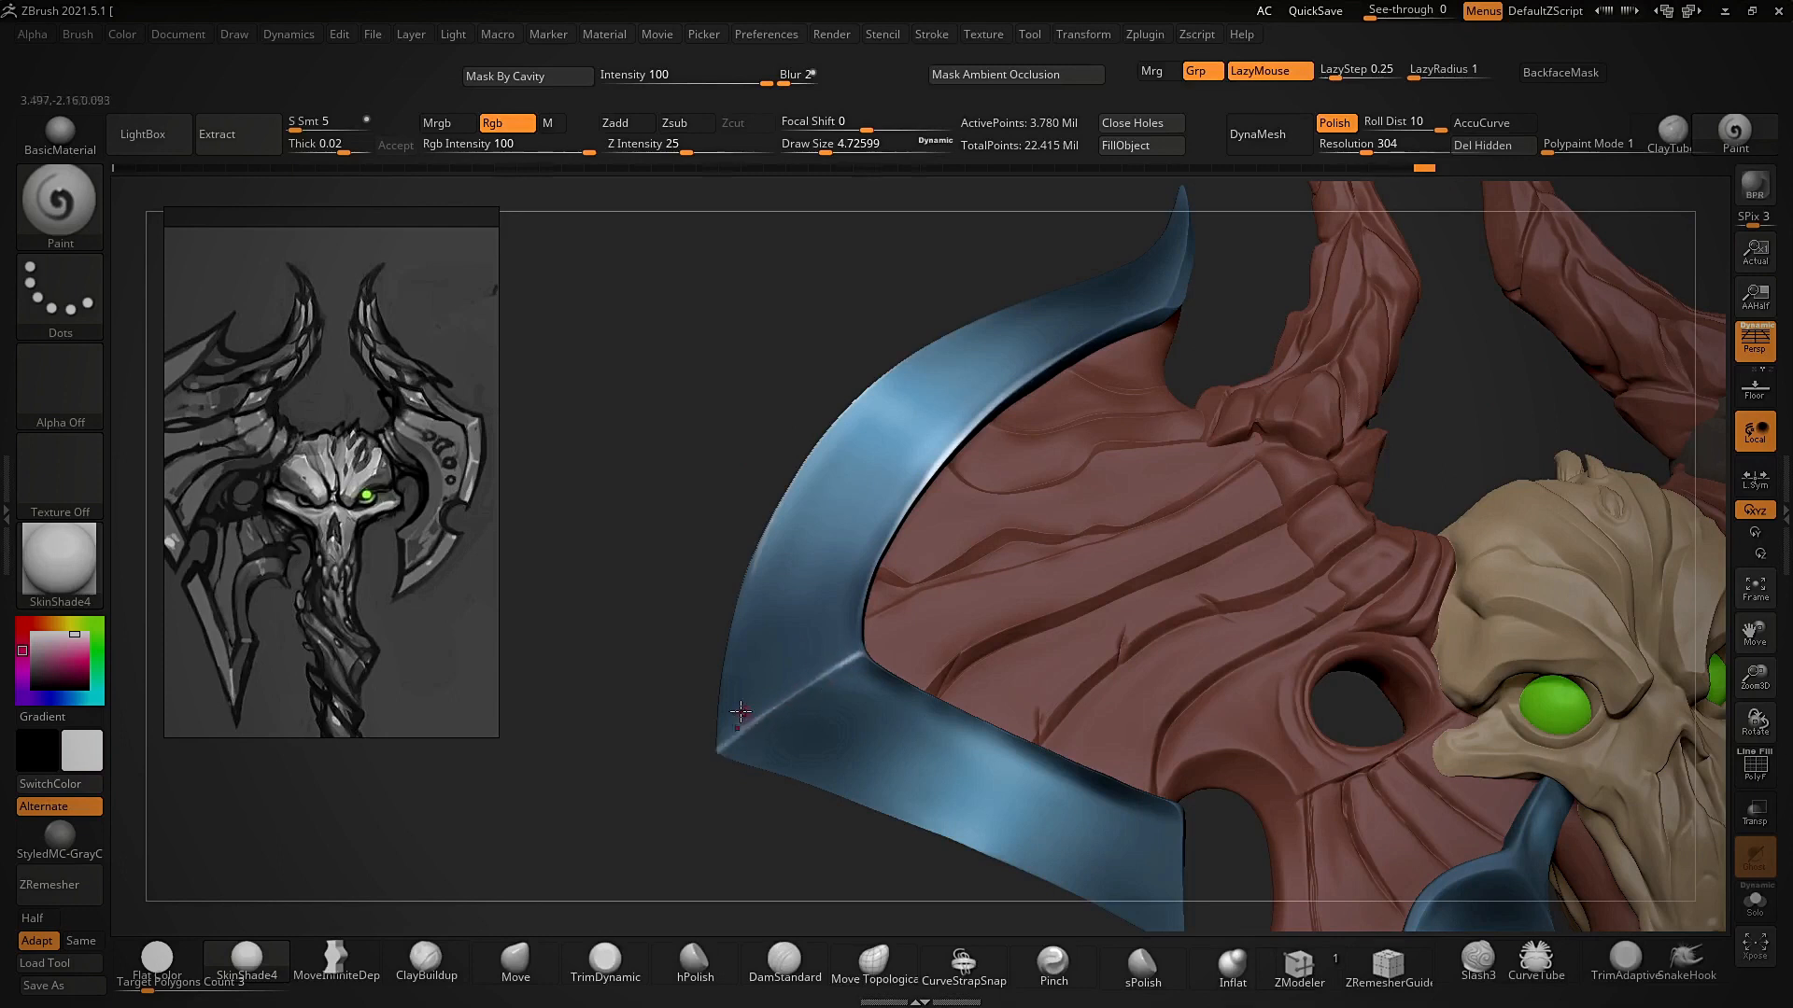
key(ctrl)
right_drag(867, 650, 865, 500)
ctrl+right_drag(983, 497, 1006, 660)
ctrl+right_drag(959, 585, 876, 784)
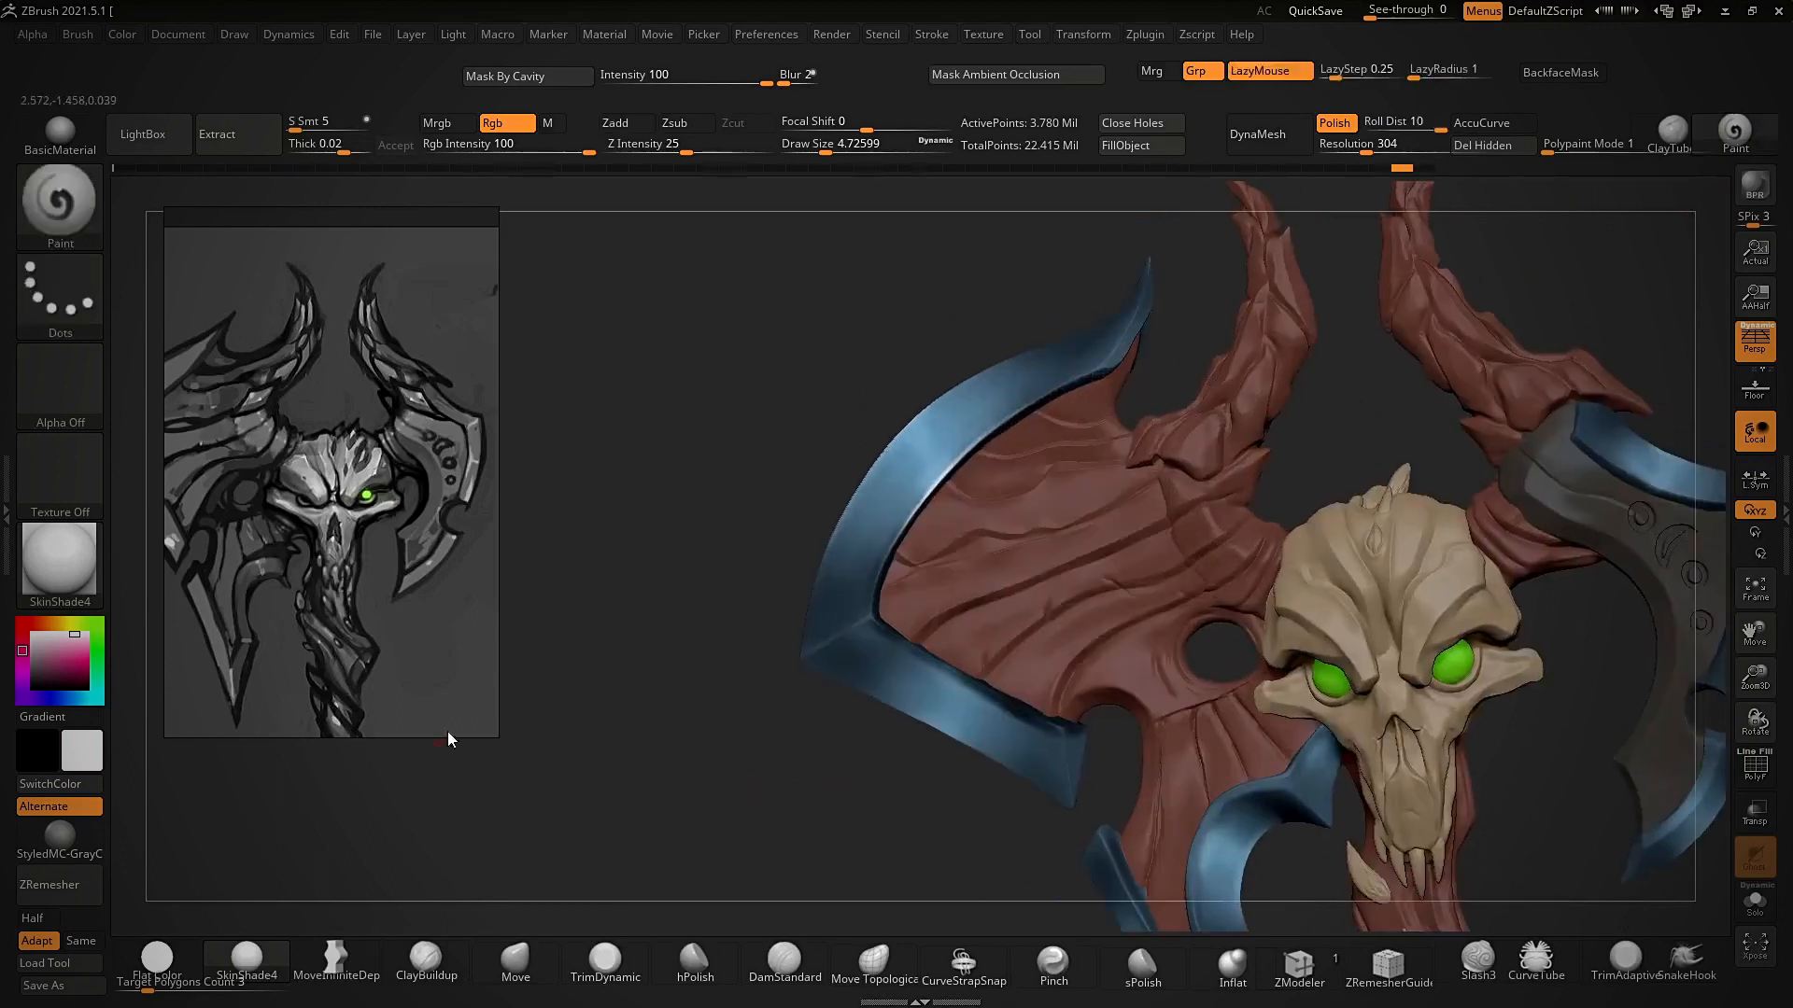
- Examine the colours and edge highlights of the green blade and its blue metal base in the reference
key(super)
right_drag(672, 458, 746, 421)
alt+right_drag(428, 535, 415, 638)
alt+drag(415, 639, 355, 586)
alt+right_drag(355, 587, 428, 663)
alt+drag(428, 663, 373, 590)
alt+drag(257, 589, 299, 647)
alt+right_drag(290, 653, 442, 602)
alt+drag(442, 601, 397, 625)
drag(761, 659, 738, 715)
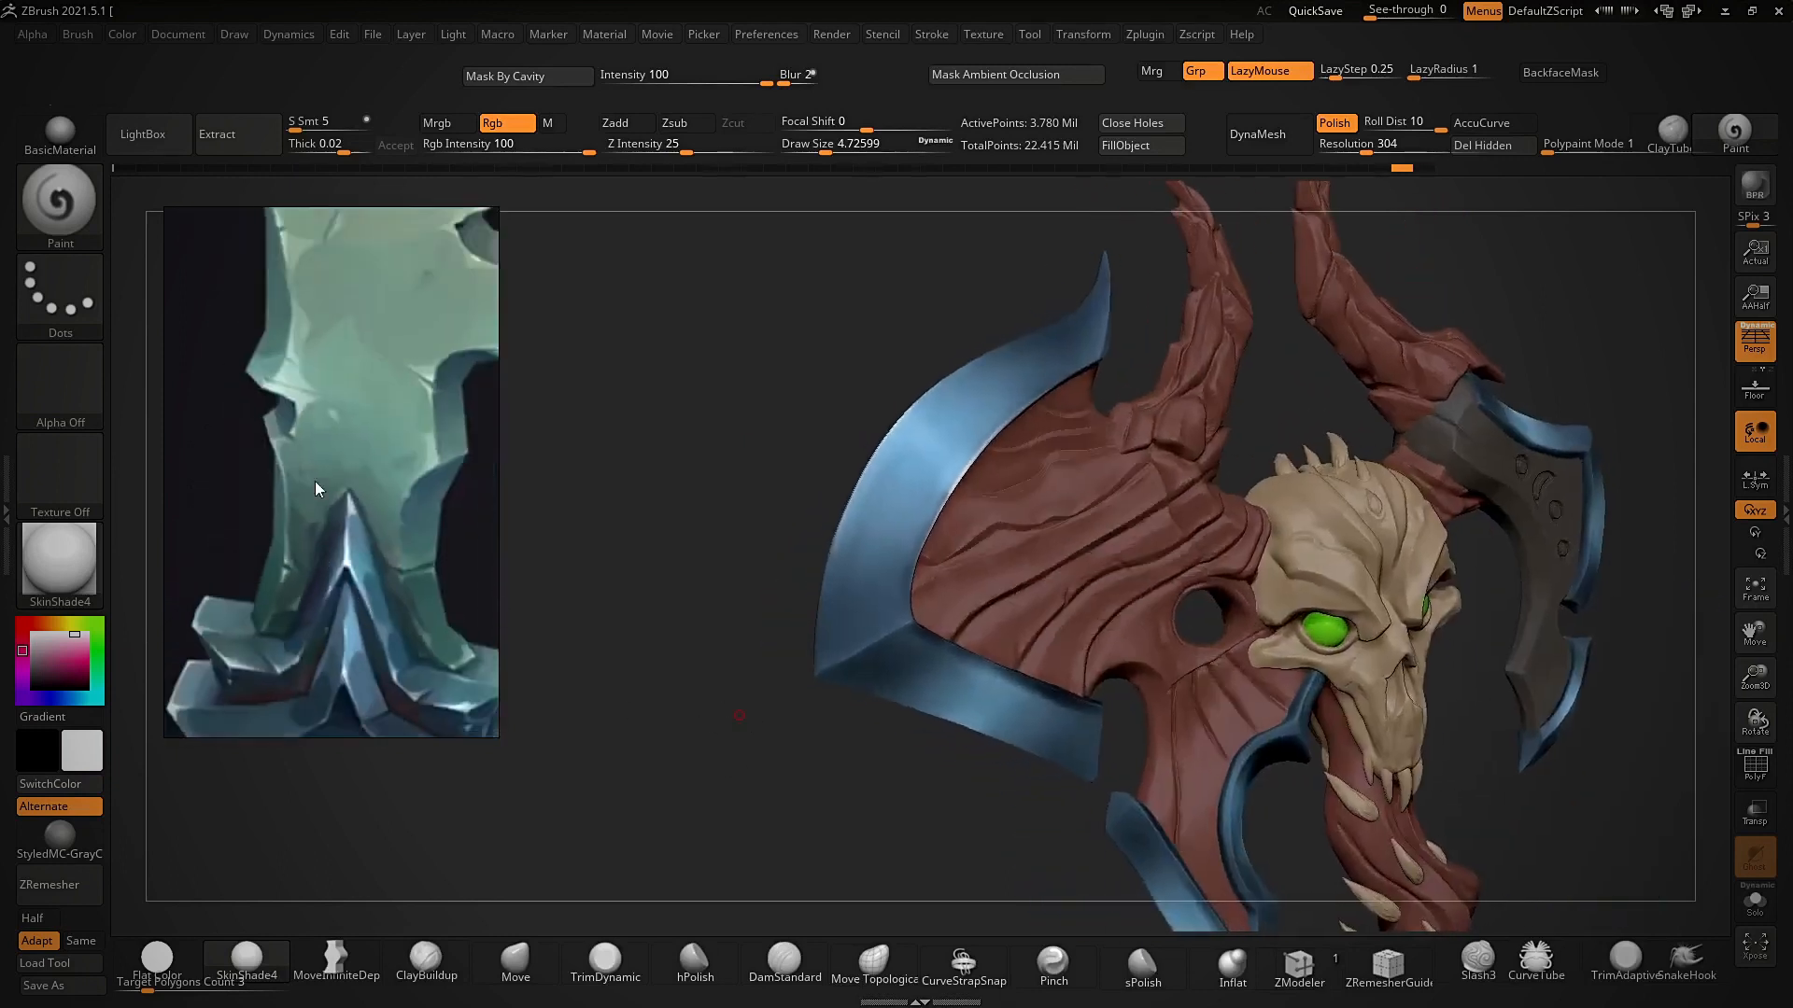
- Compare the whole skull sword on the weapon reference sheet with the axe model
alt+drag(316, 481, 405, 676)
alt+right_drag(405, 676, 204, 489)
alt+drag(395, 510, 303, 426)
alt+drag(415, 340, 353, 509)
alt+right_drag(353, 509, 356, 437)
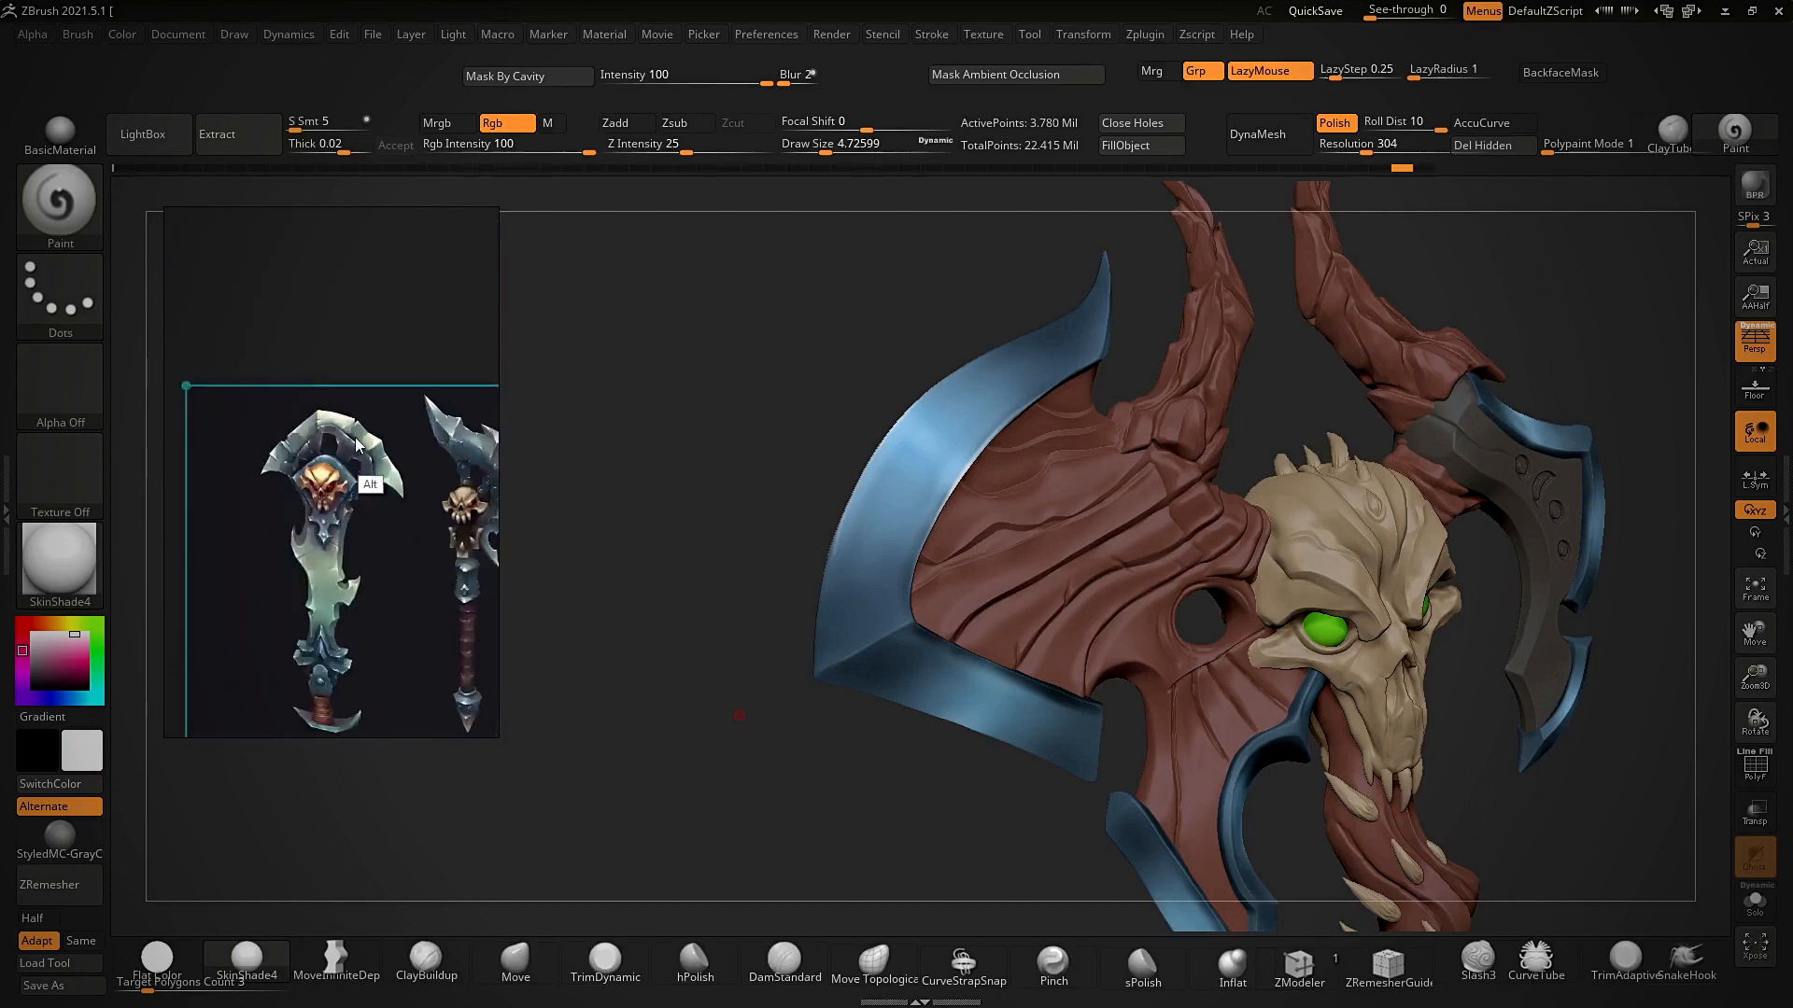
drag(769, 537, 744, 540)
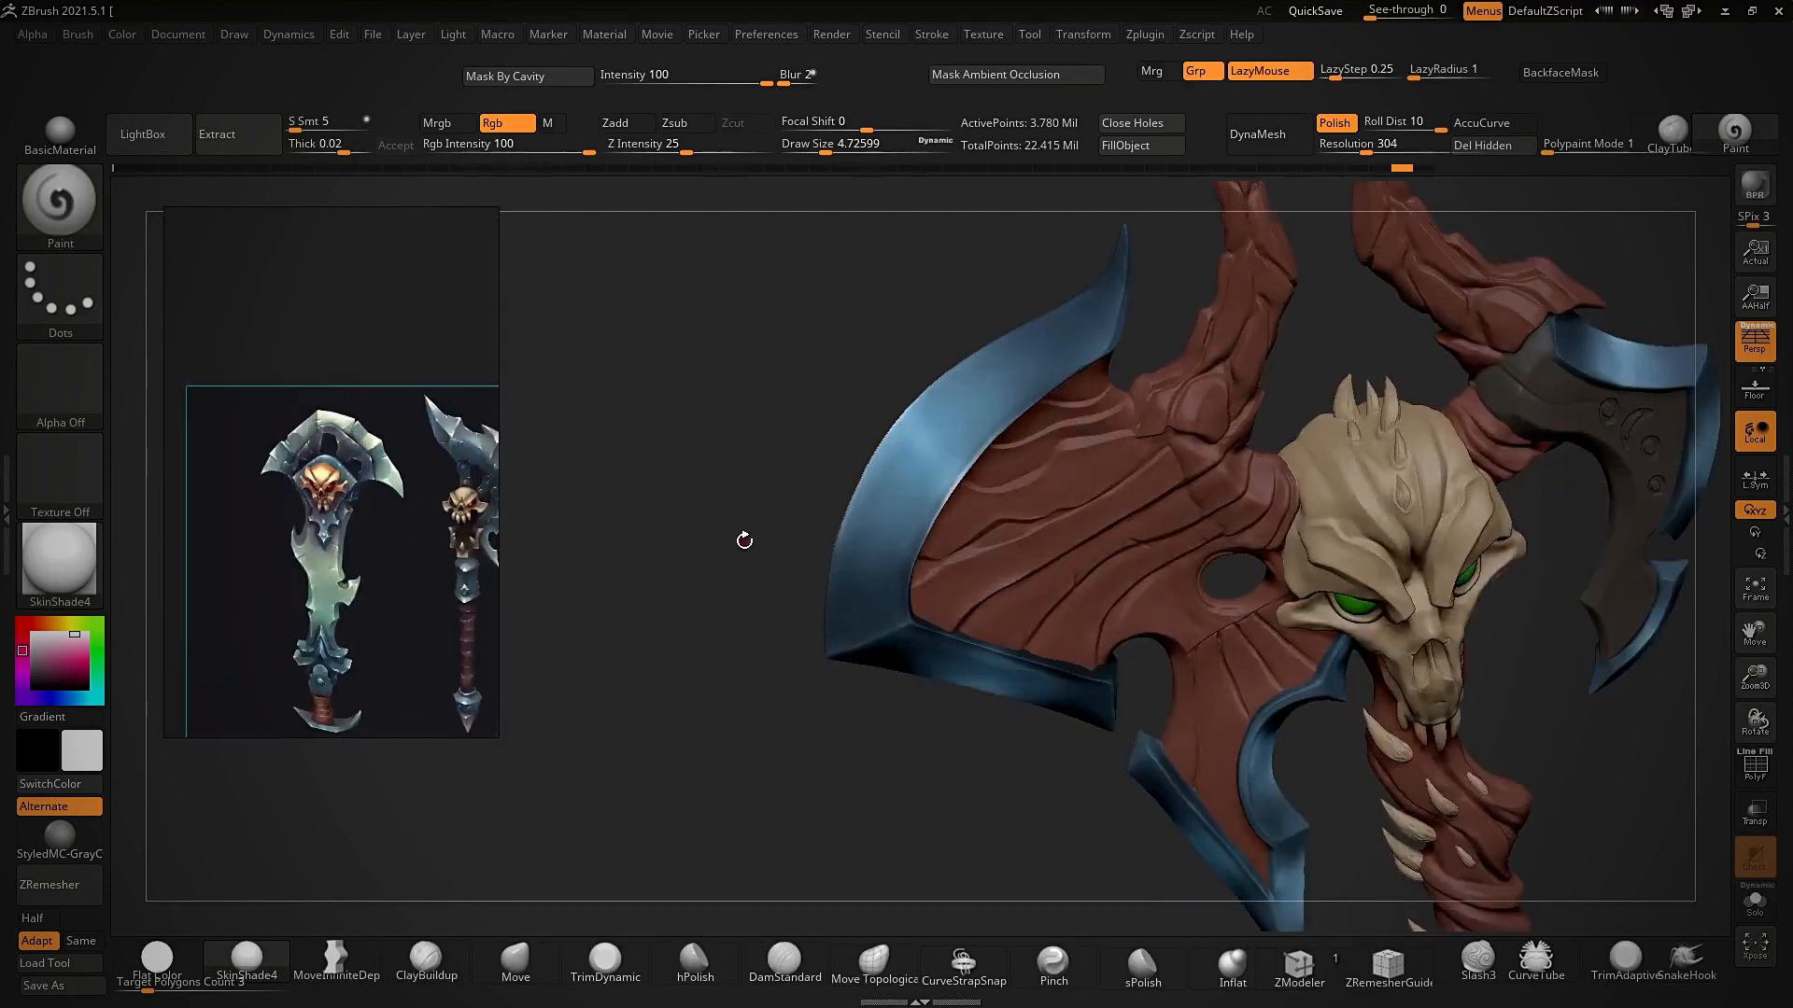
scroll(272, 409, up, 3)
middle_drag(356, 516, 334, 404)
scroll(327, 405, down, 4)
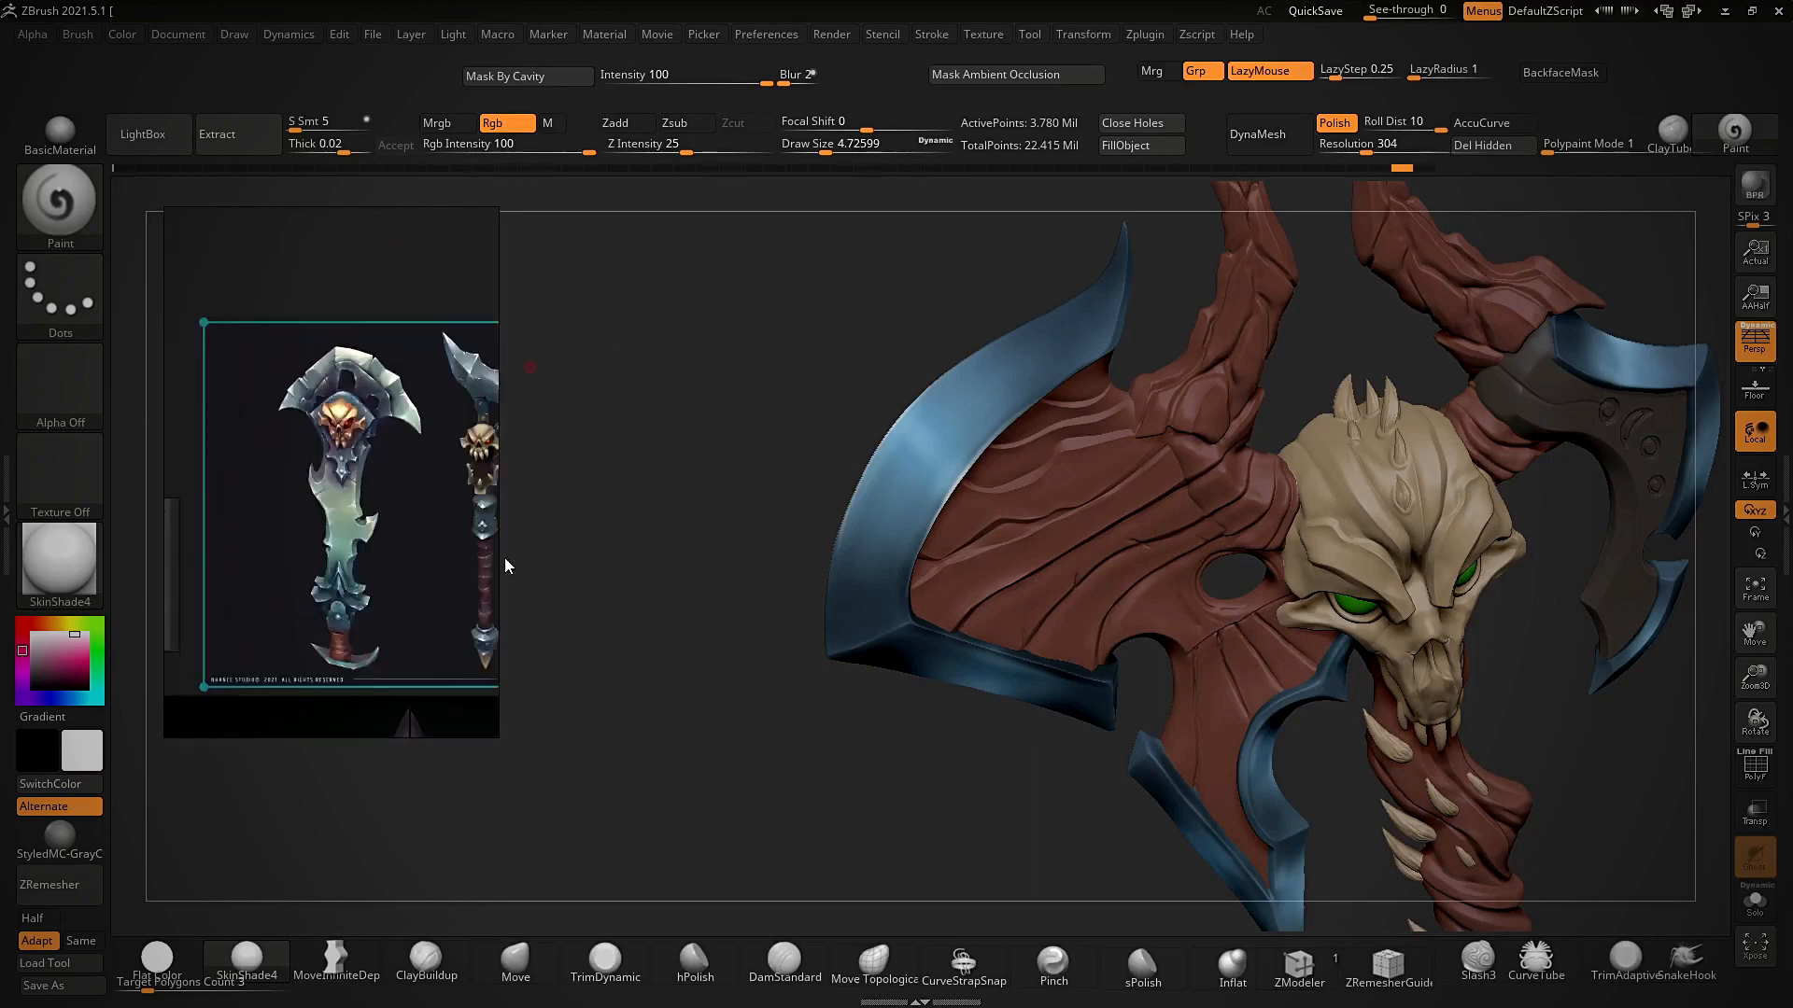
scroll(367, 367, up, 5)
drag(837, 426, 822, 369)
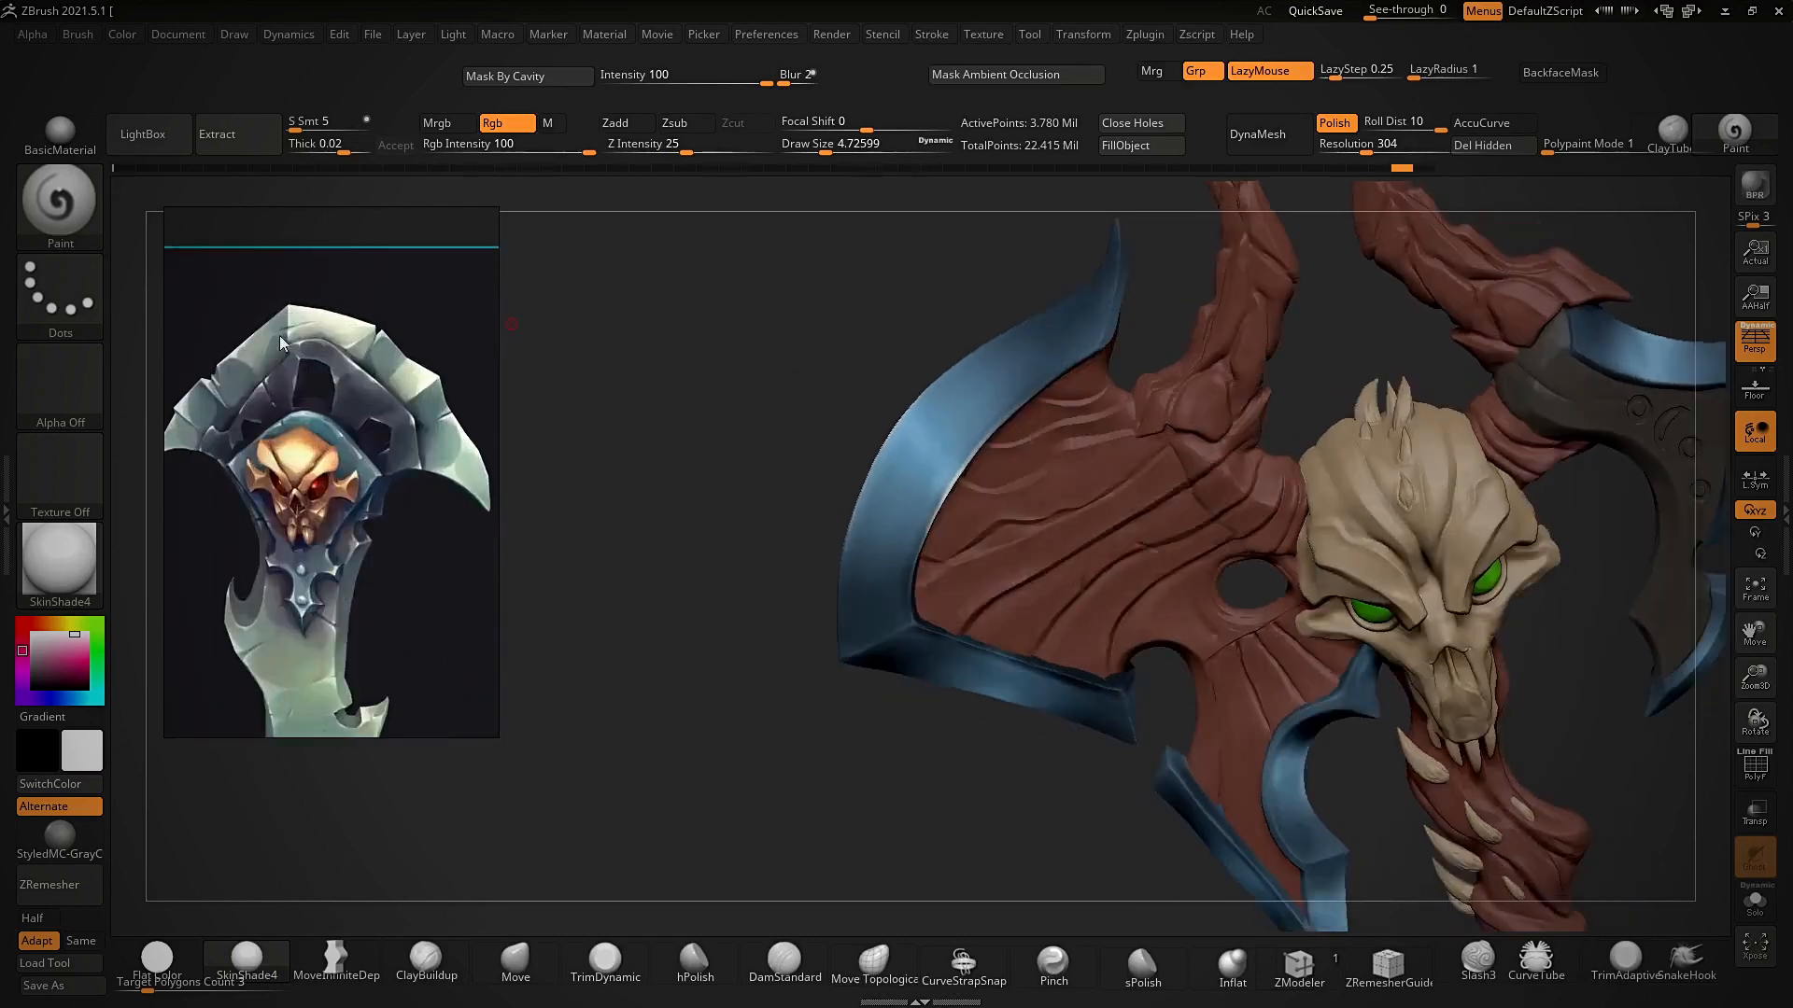
- Examine the golden skull, the sword's blade and the neighbouring skull weapon in the reference up close
scroll(439, 400, up, 3)
scroll(373, 439, down, 3)
scroll(308, 479, up, 4)
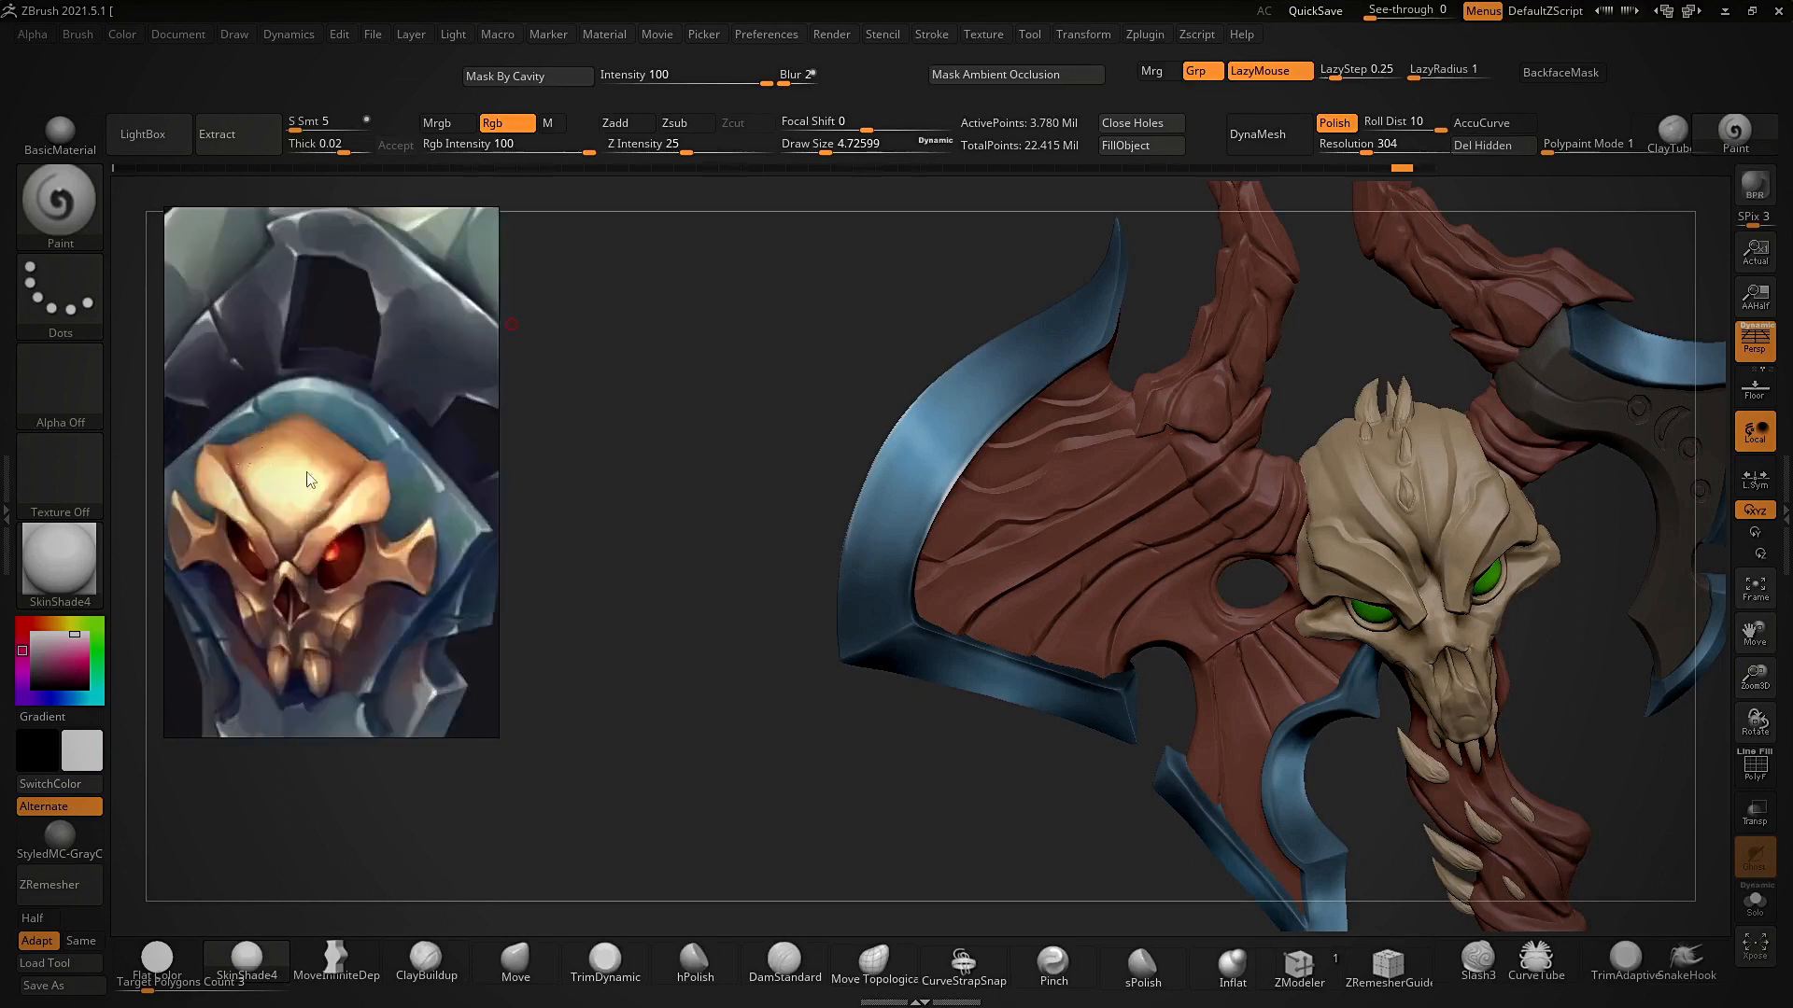
scroll(289, 496, down, 3)
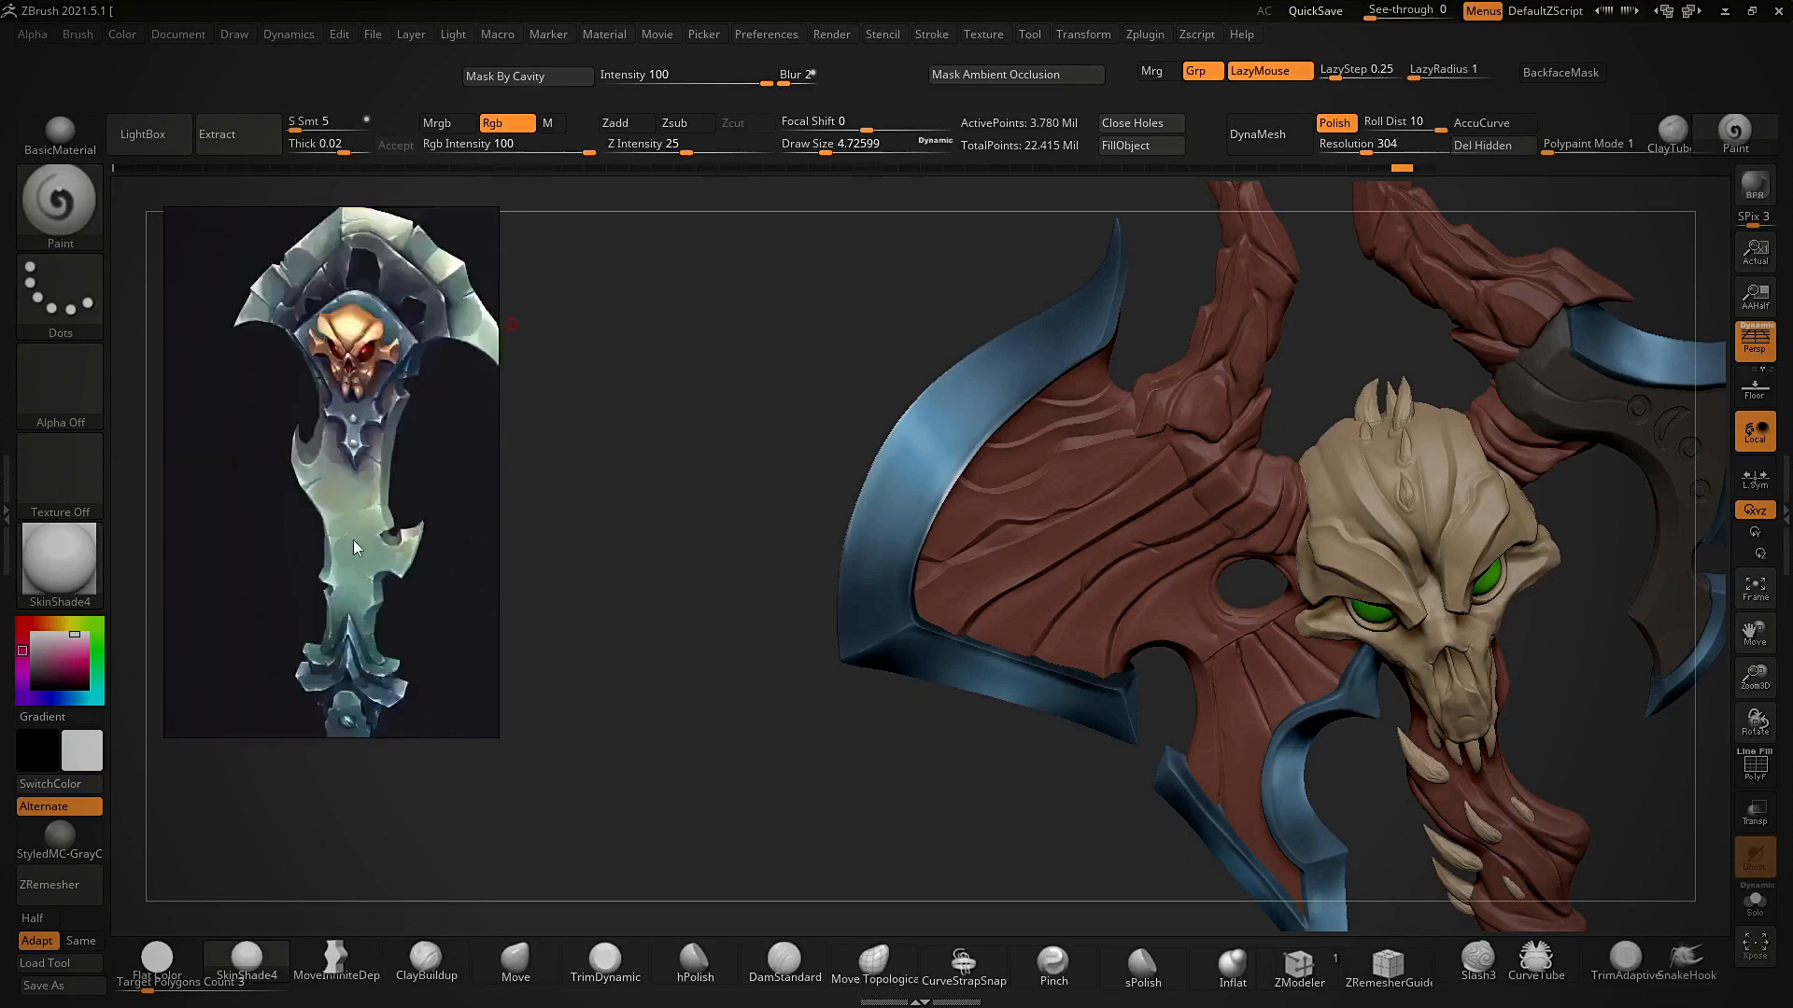
scroll(353, 539, down, 3)
scroll(414, 472, up, 5)
middle_drag(428, 478, 261, 417)
scroll(341, 557, up, 3)
scroll(333, 646, down, 4)
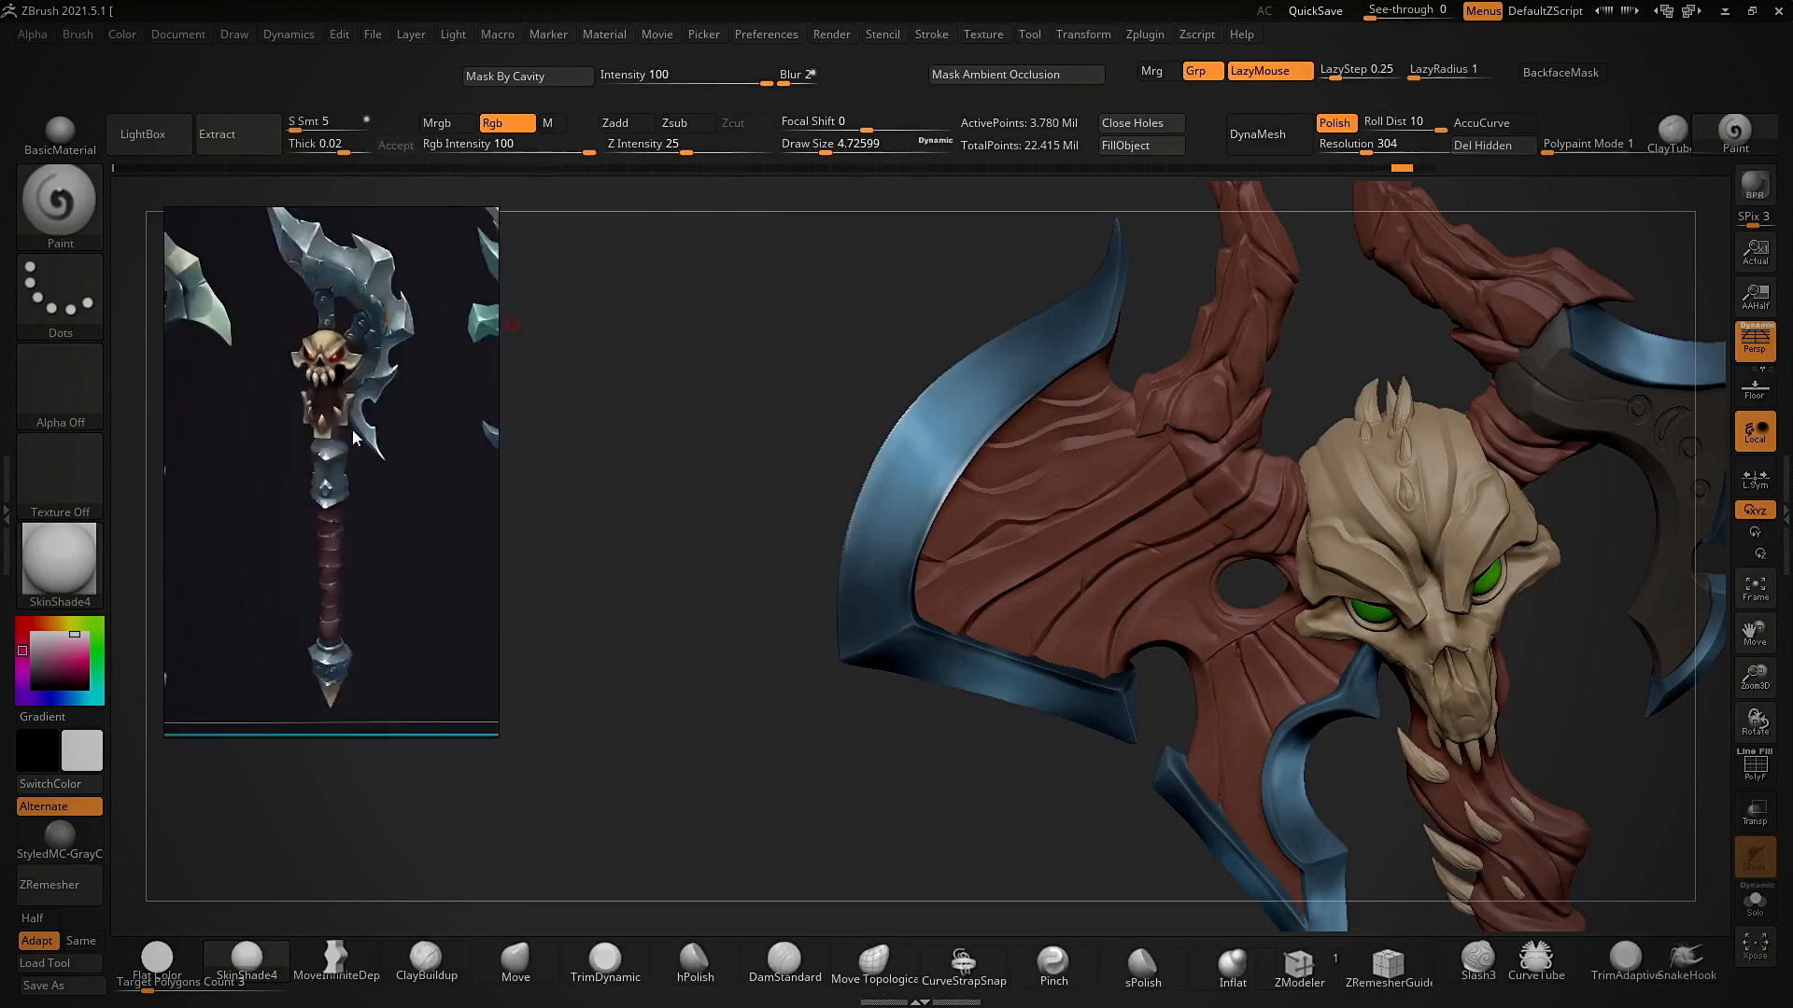
- Examine the serrated blade with glowing blue inlays on the weapon reference sheet up close
scroll(340, 479, down, 4)
scroll(344, 473, up, 6)
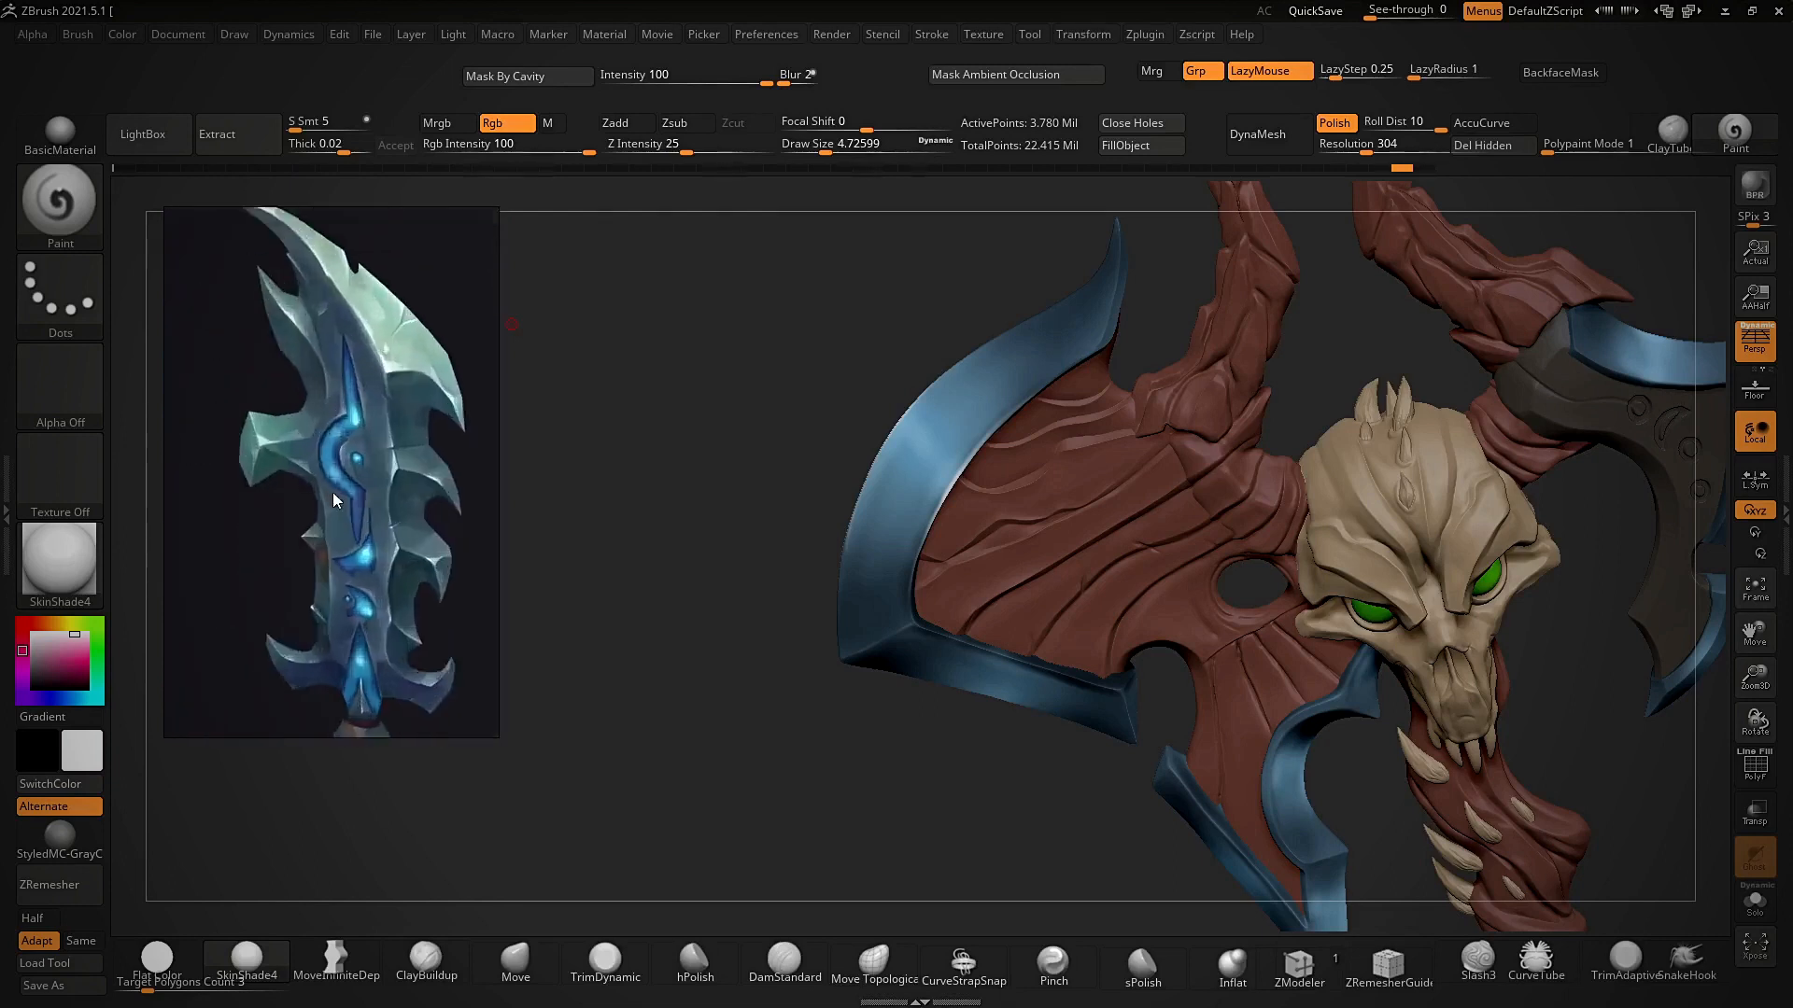
scroll(333, 500, up, 2)
drag(728, 505, 745, 422)
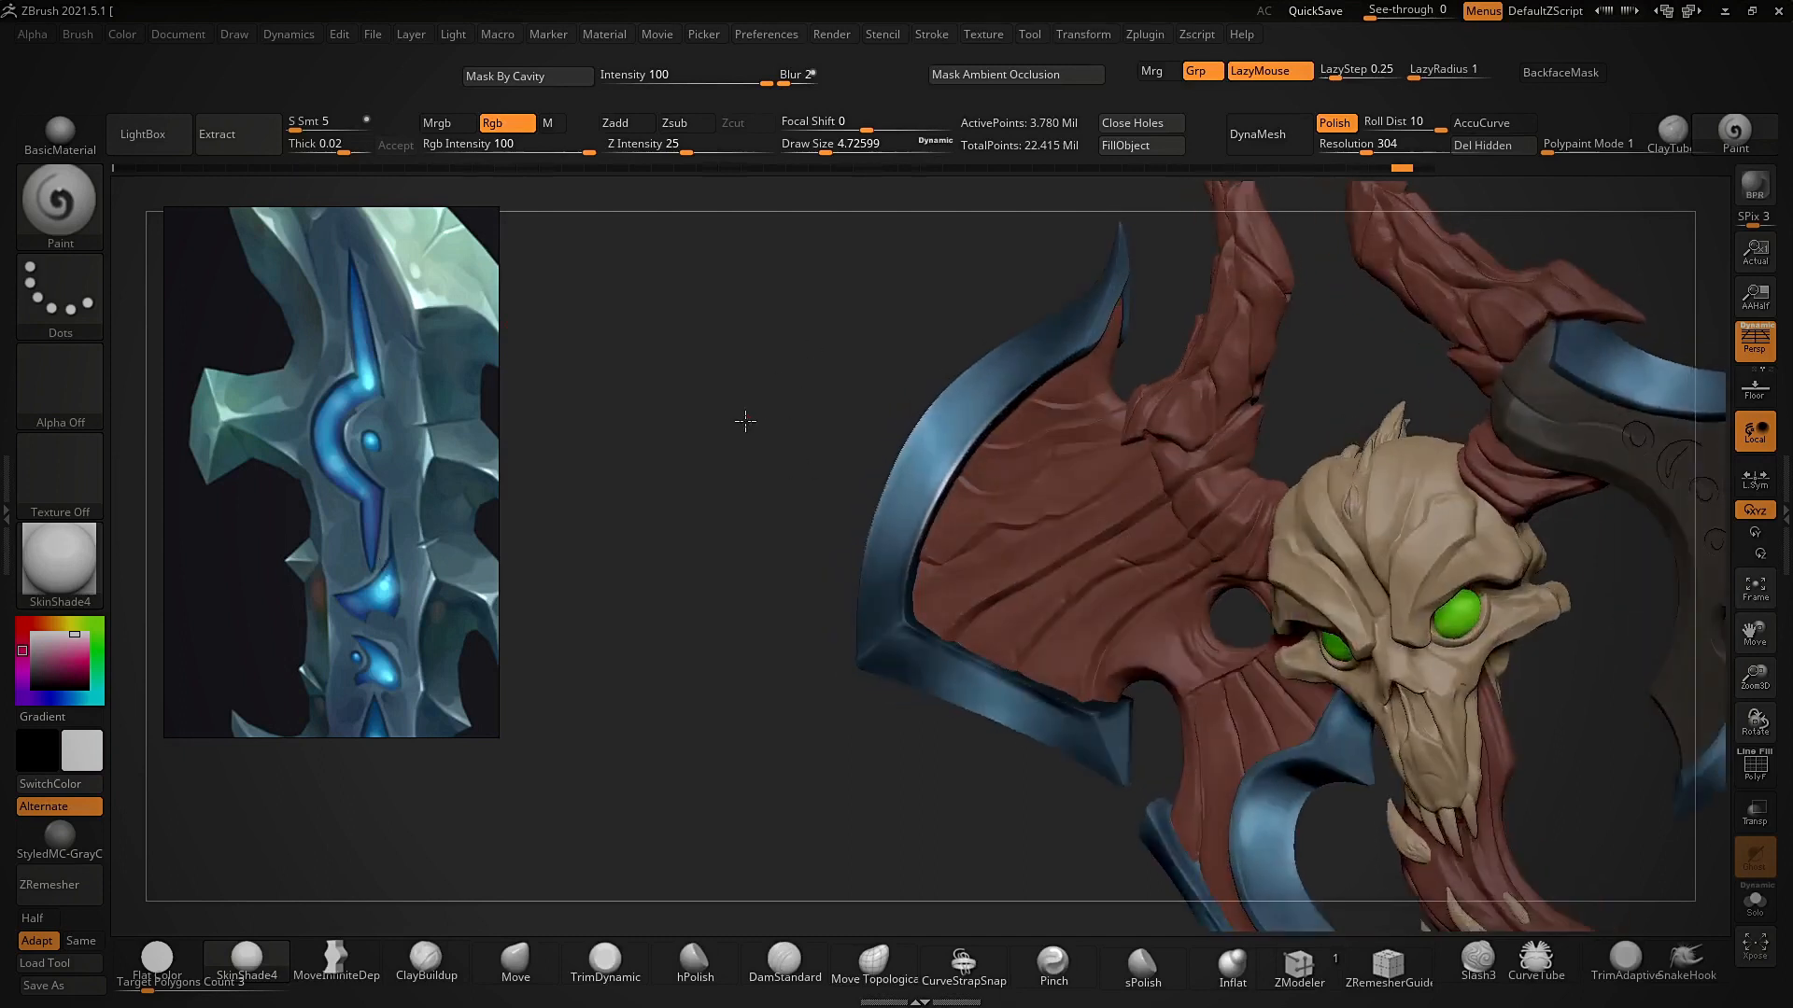
- Examine the skull sword's golden skull, pale blade edges and metal guard in the reference
scroll(382, 450, down, 5)
scroll(354, 506, up, 3)
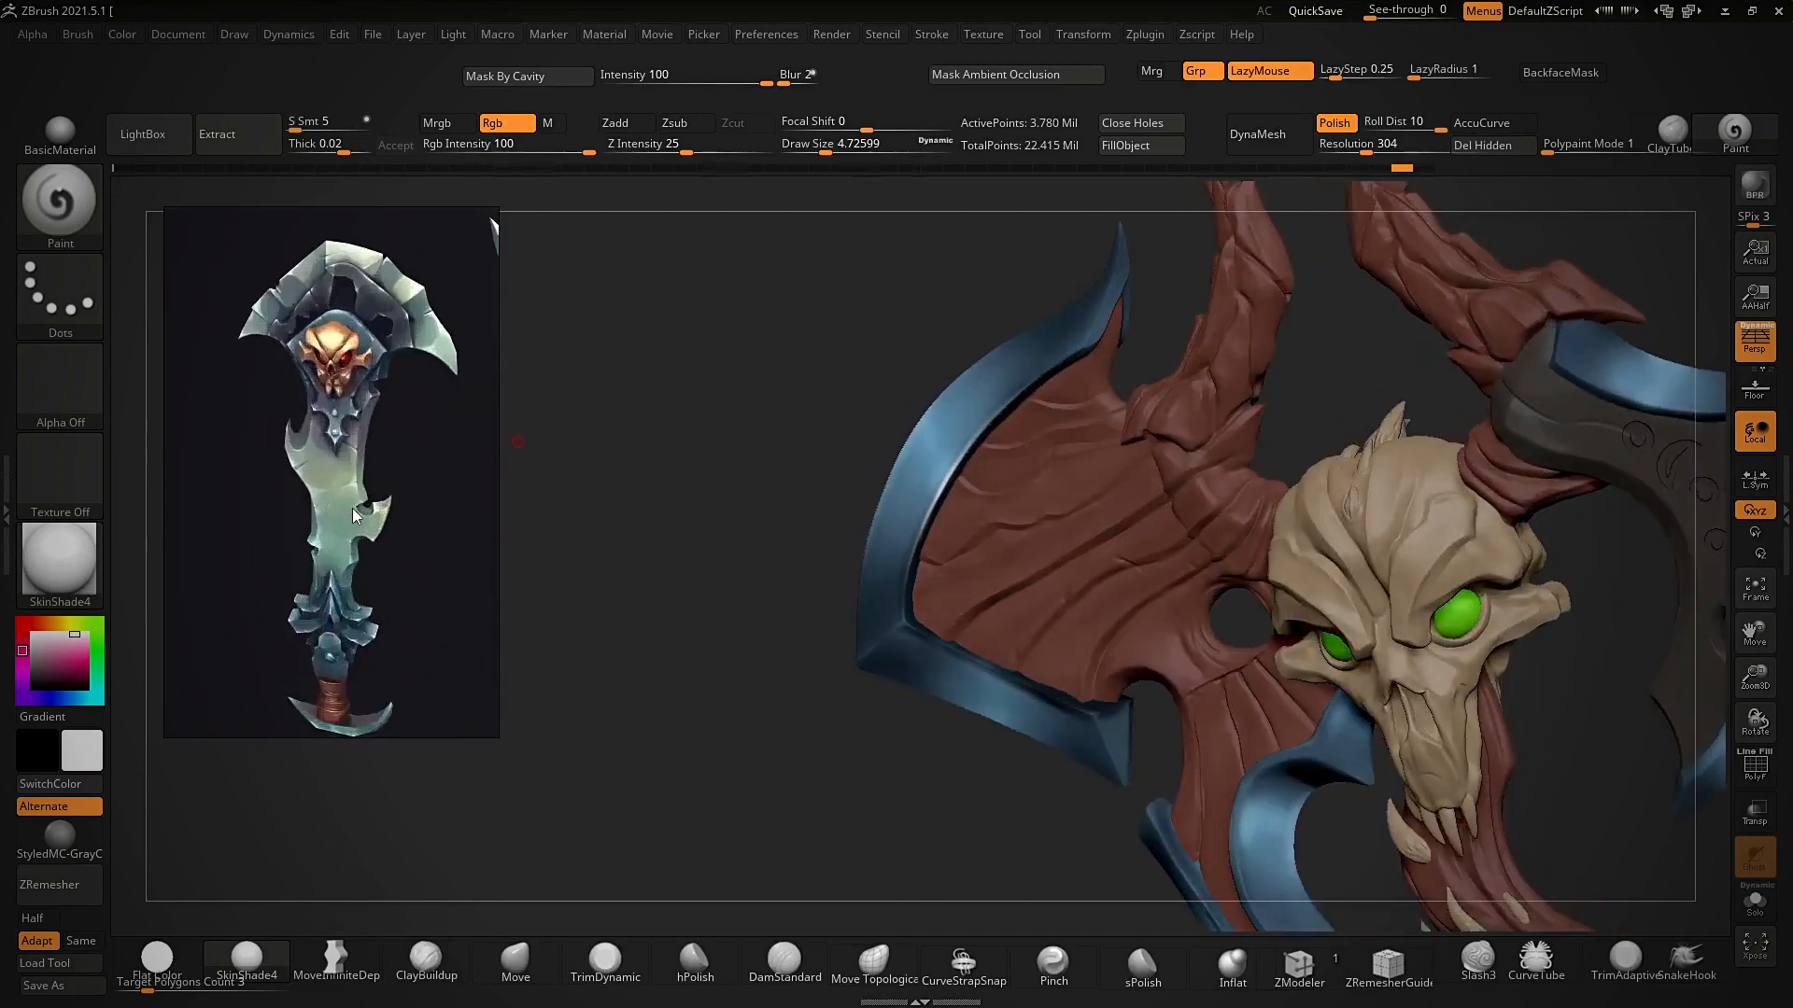
mouse_move(713, 417)
mouse_down()
mouse_move(748, 368)
mouse_move(701, 388)
mouse_up()
scroll(360, 495, down, 3)
scroll(450, 653, up, 3)
alt+drag(402, 635, 387, 410)
alt+right_drag(383, 345, 395, 474)
alt+drag(395, 474, 367, 570)
alt+right_drag(368, 569, 393, 448)
alt+drag(394, 448, 355, 513)
drag(623, 362, 692, 355)
- Brighten the near-white highlight along the corner crease and inner edge of the large wing blade's metal rim
ctrl+right_drag(808, 538, 910, 571)
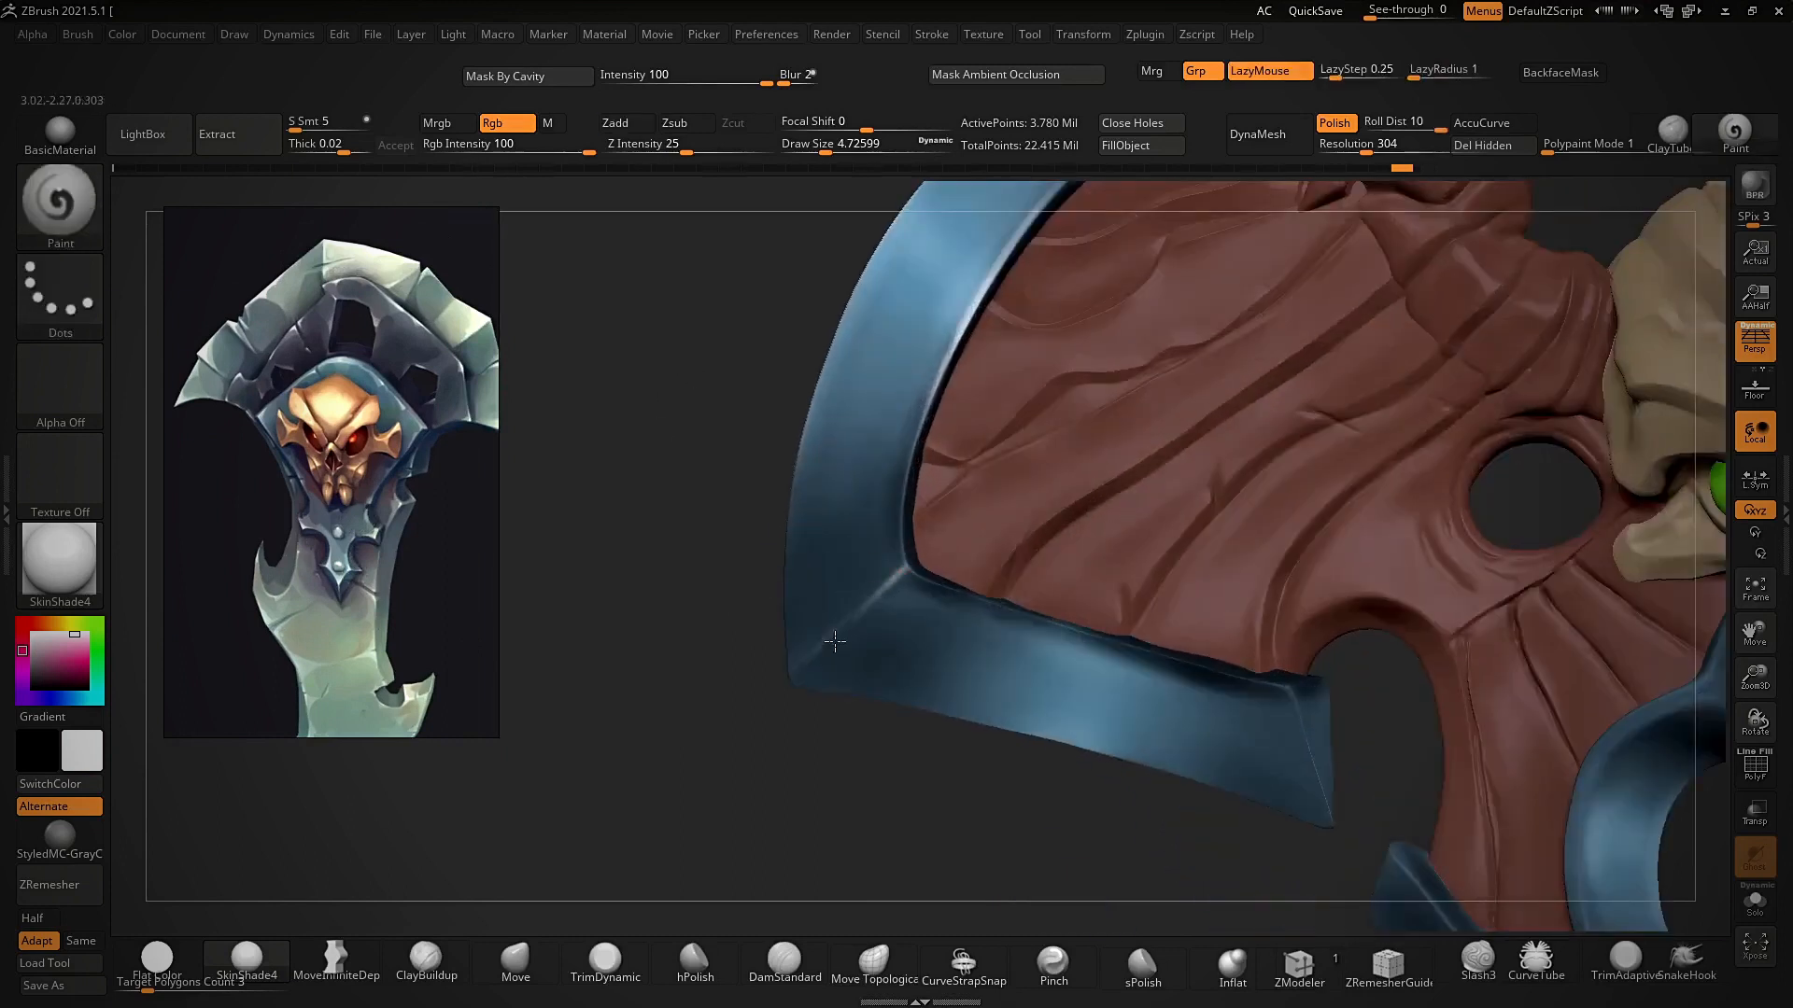
drag(690, 647, 906, 570)
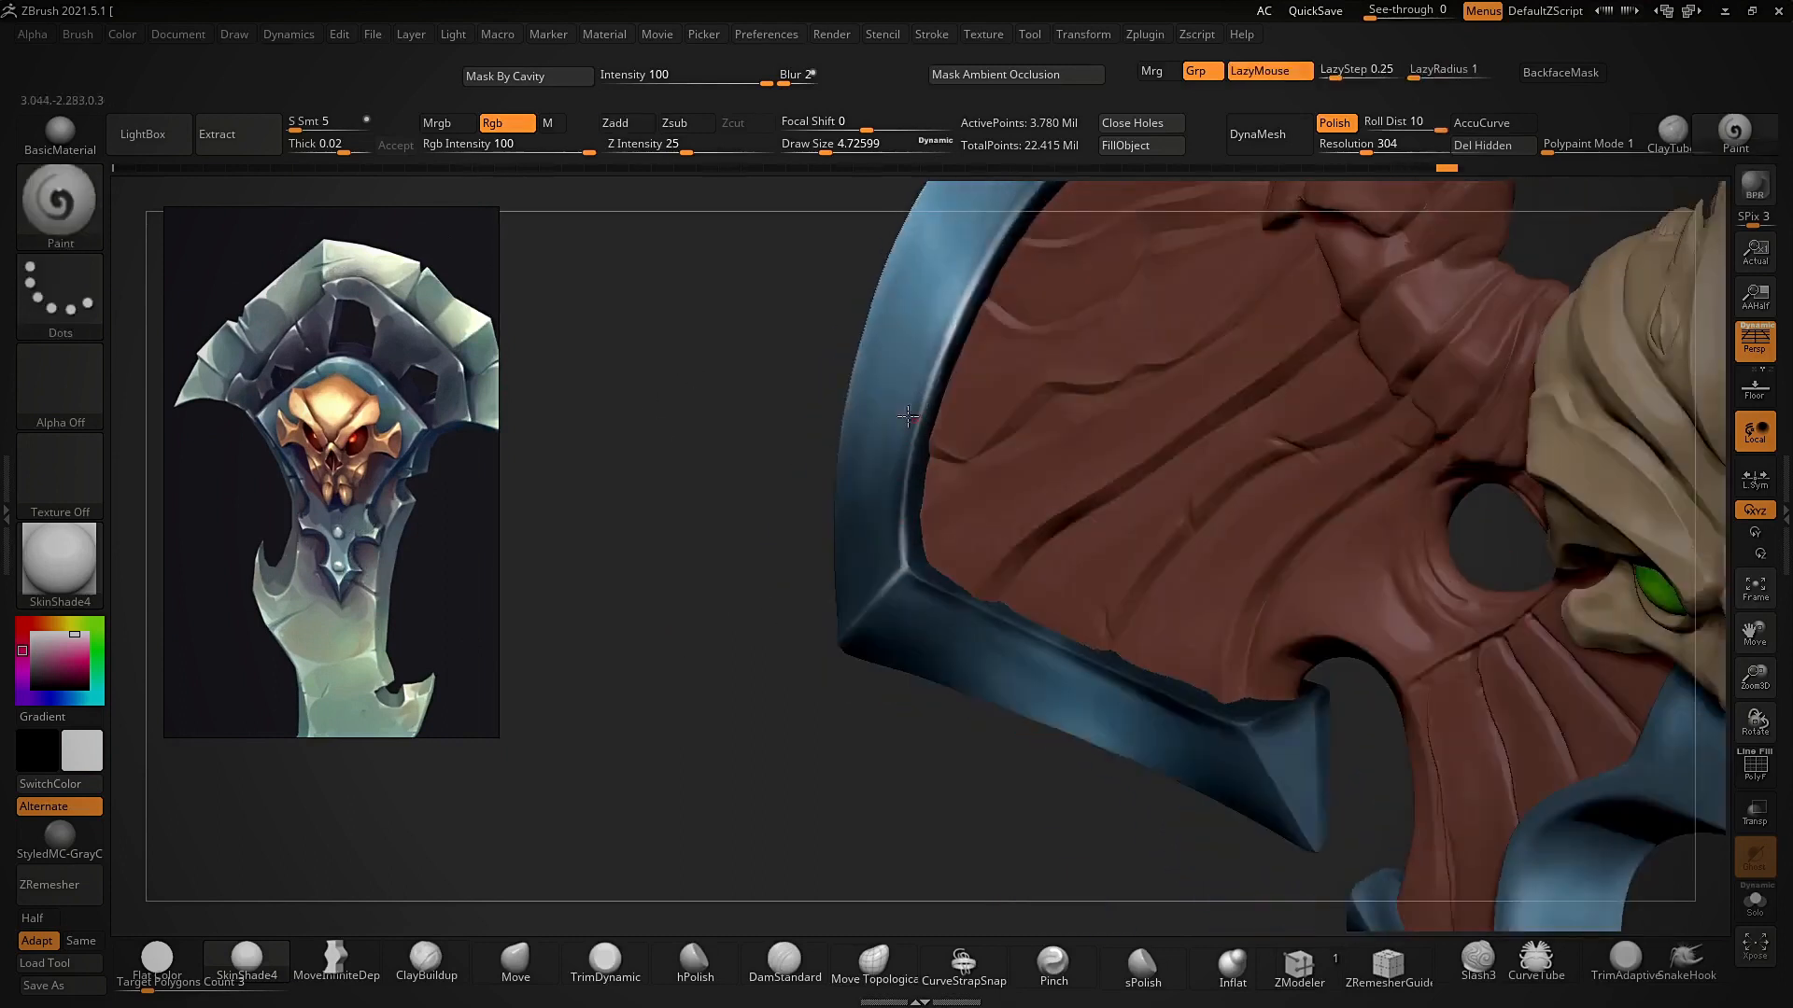
drag(907, 416, 919, 570)
drag(756, 631, 660, 608)
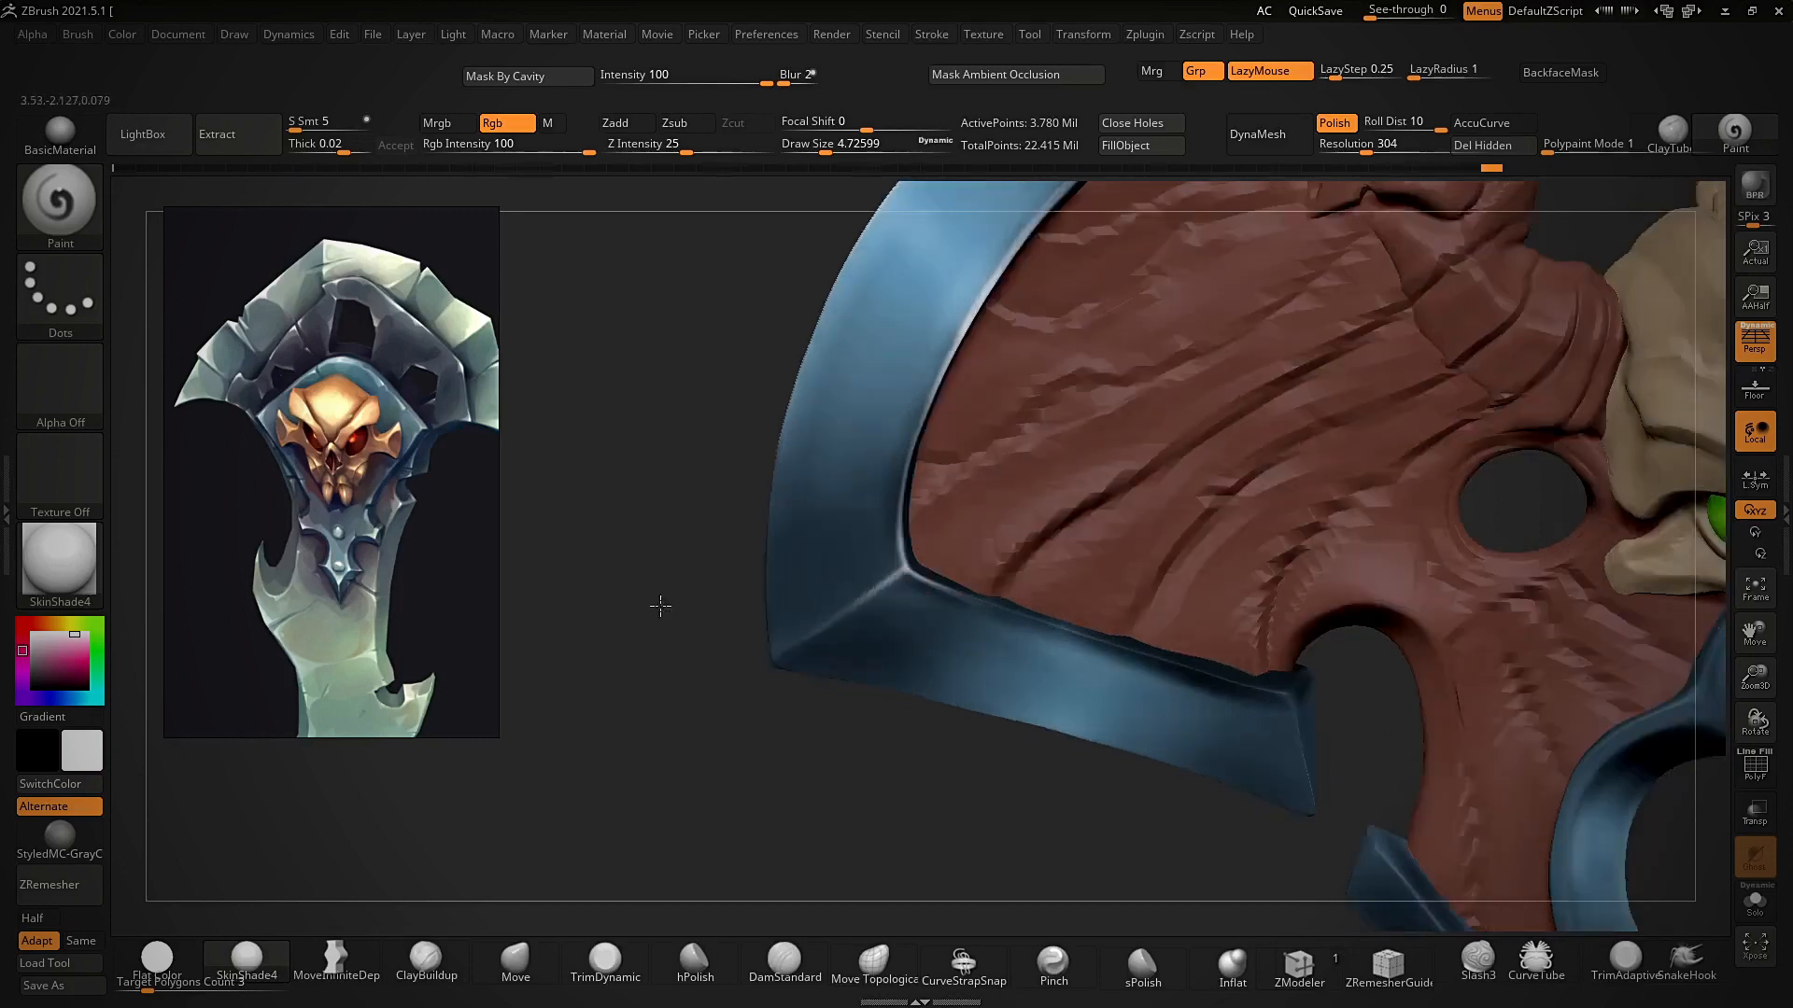
ctrl+right_drag(660, 608, 708, 676)
drag(709, 675, 742, 733)
drag(797, 580, 703, 588)
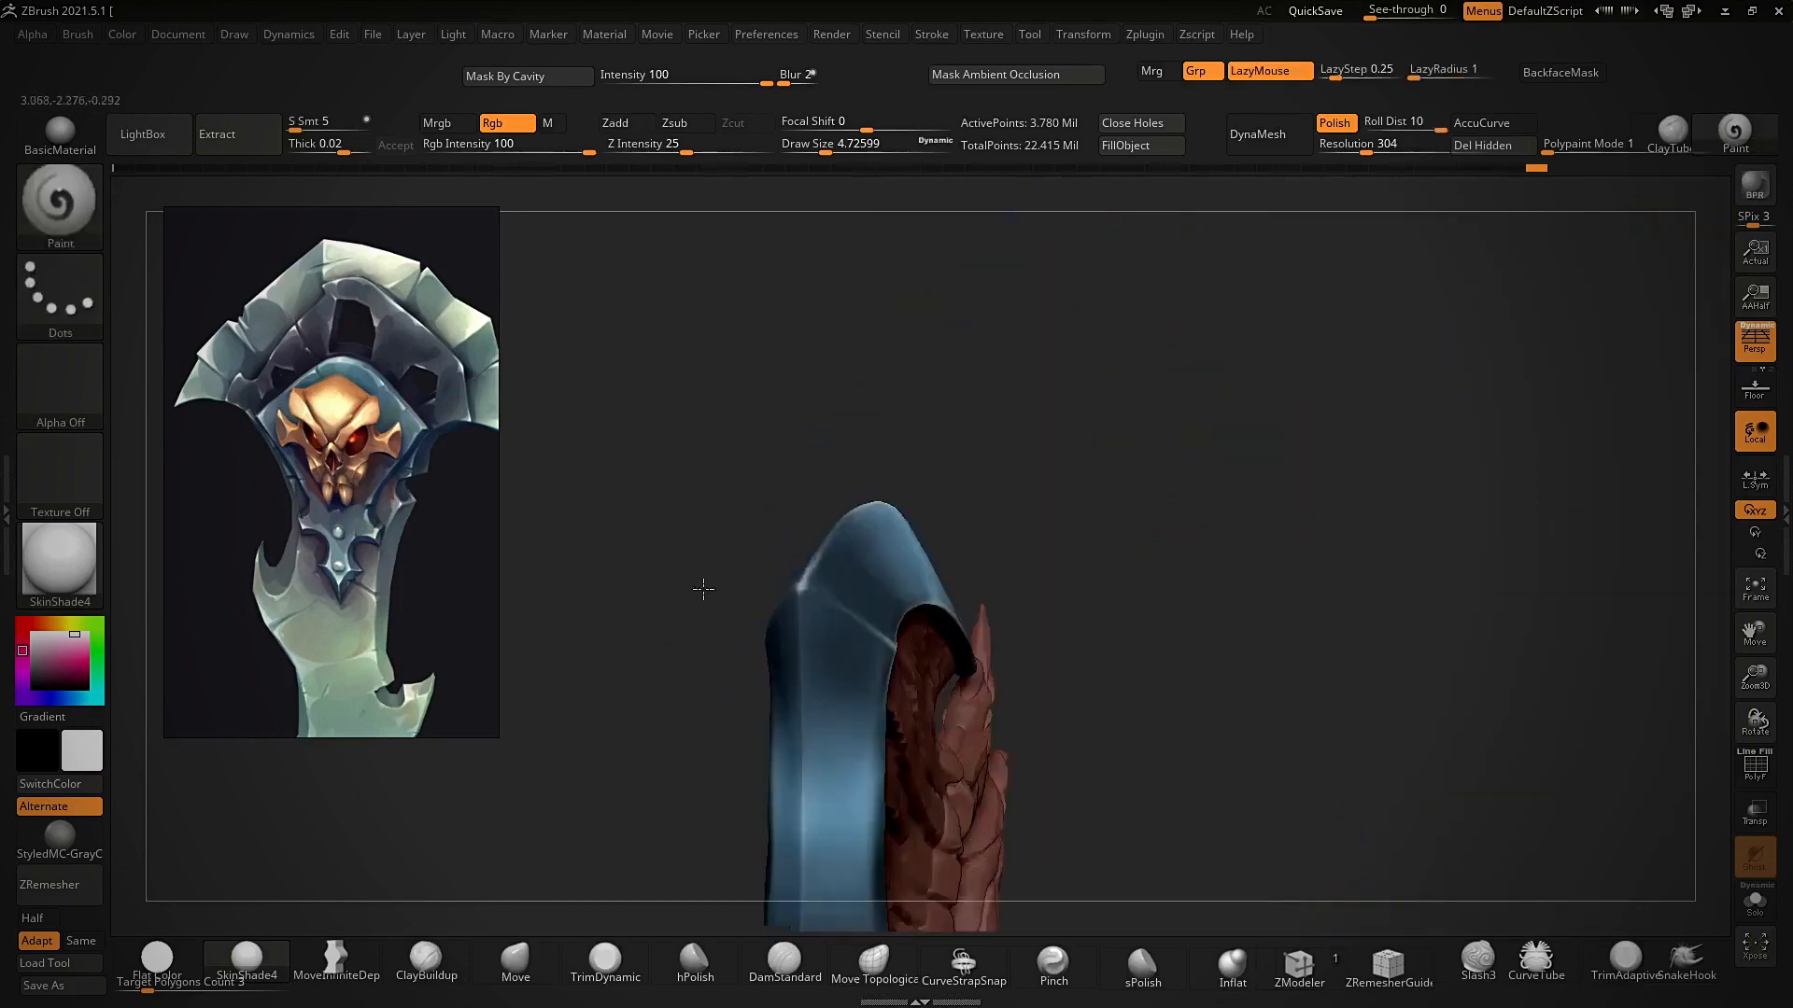
- Extend the near-white highlight to the pointed corner's tip and along the adjoining outer edges of the large wing blade
ctrl+right_drag(768, 676, 803, 551)
drag(1005, 404, 919, 392)
mouse_move(762, 664)
ctrl+right_down()
mouse_move(760, 852)
mouse_move(665, 687)
ctrl+right_up()
ctrl+right_drag(714, 612, 750, 693)
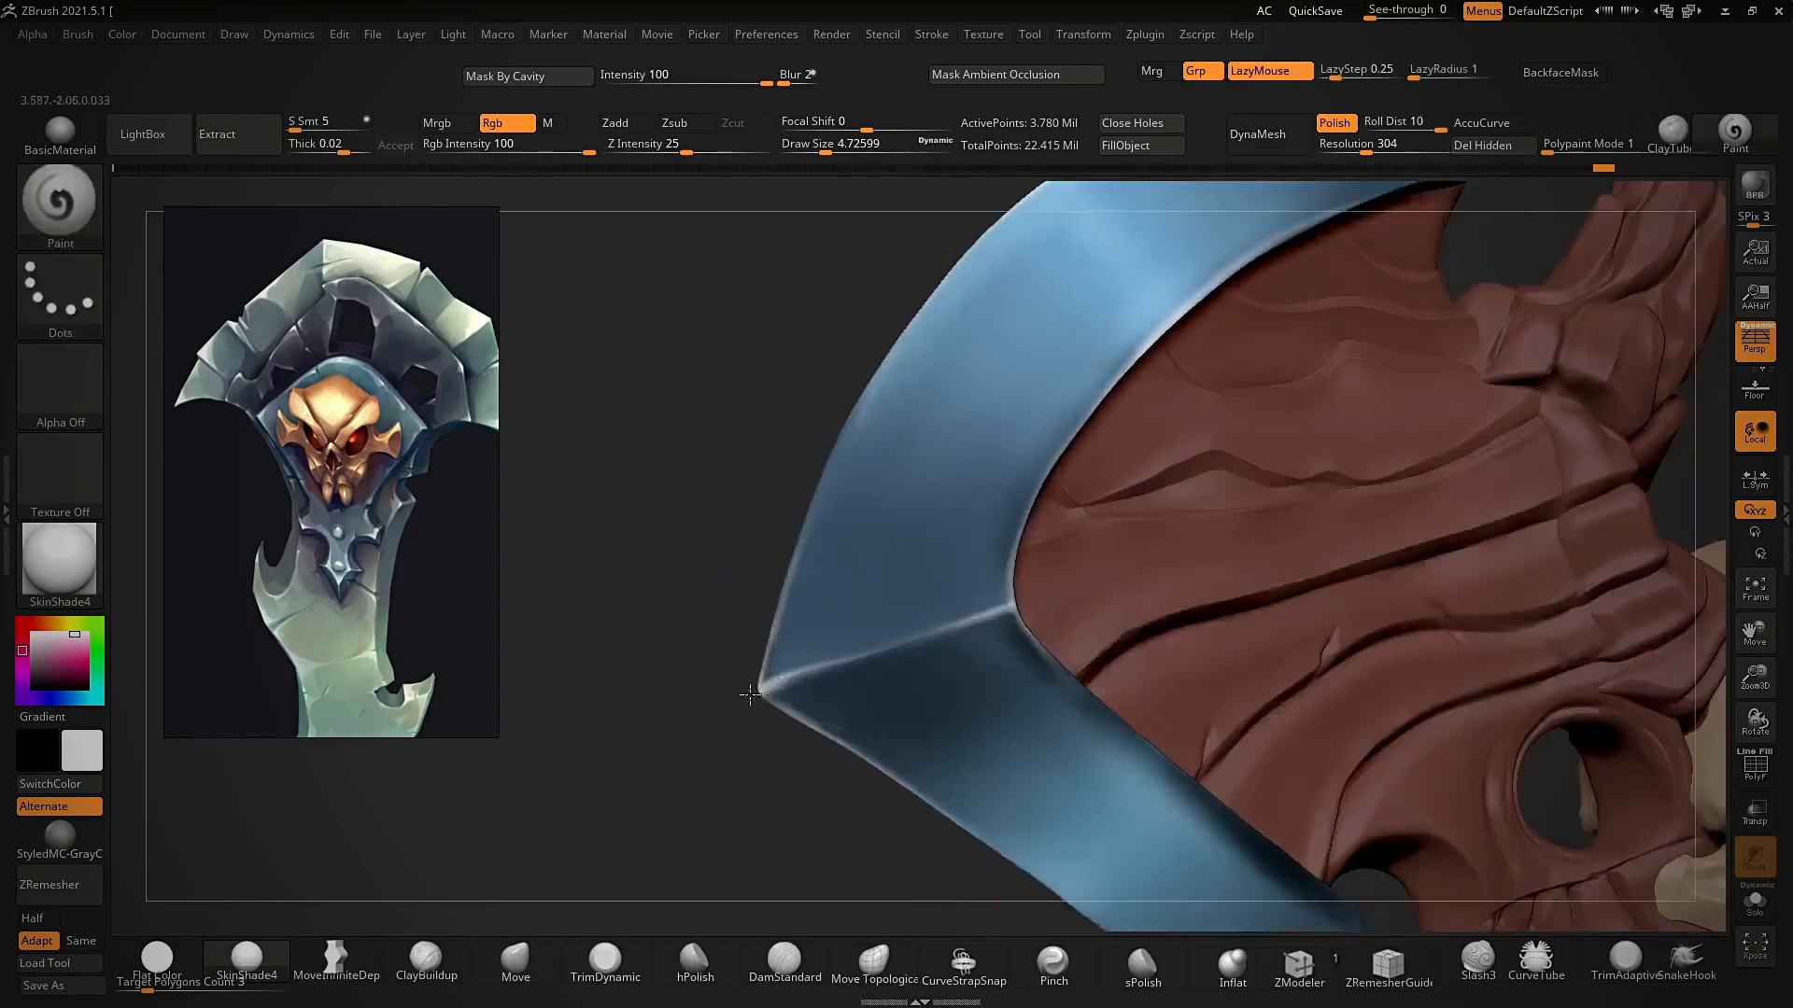
drag(962, 623, 1010, 608)
mouse_move(738, 607)
ctrl+right_down()
mouse_move(774, 448)
mouse_move(749, 672)
mouse_move(856, 512)
mouse_move(756, 467)
mouse_move(812, 400)
mouse_move(775, 713)
mouse_move(741, 464)
mouse_move(893, 389)
mouse_move(813, 520)
mouse_move(796, 468)
mouse_move(755, 500)
mouse_move(872, 535)
ctrl+right_up()
- Set the draw size to about 7.28 and paint near-white highlights along the wing blade's outer ridge, inner edge and upper tip
key(s)
drag(872, 535, 879, 536)
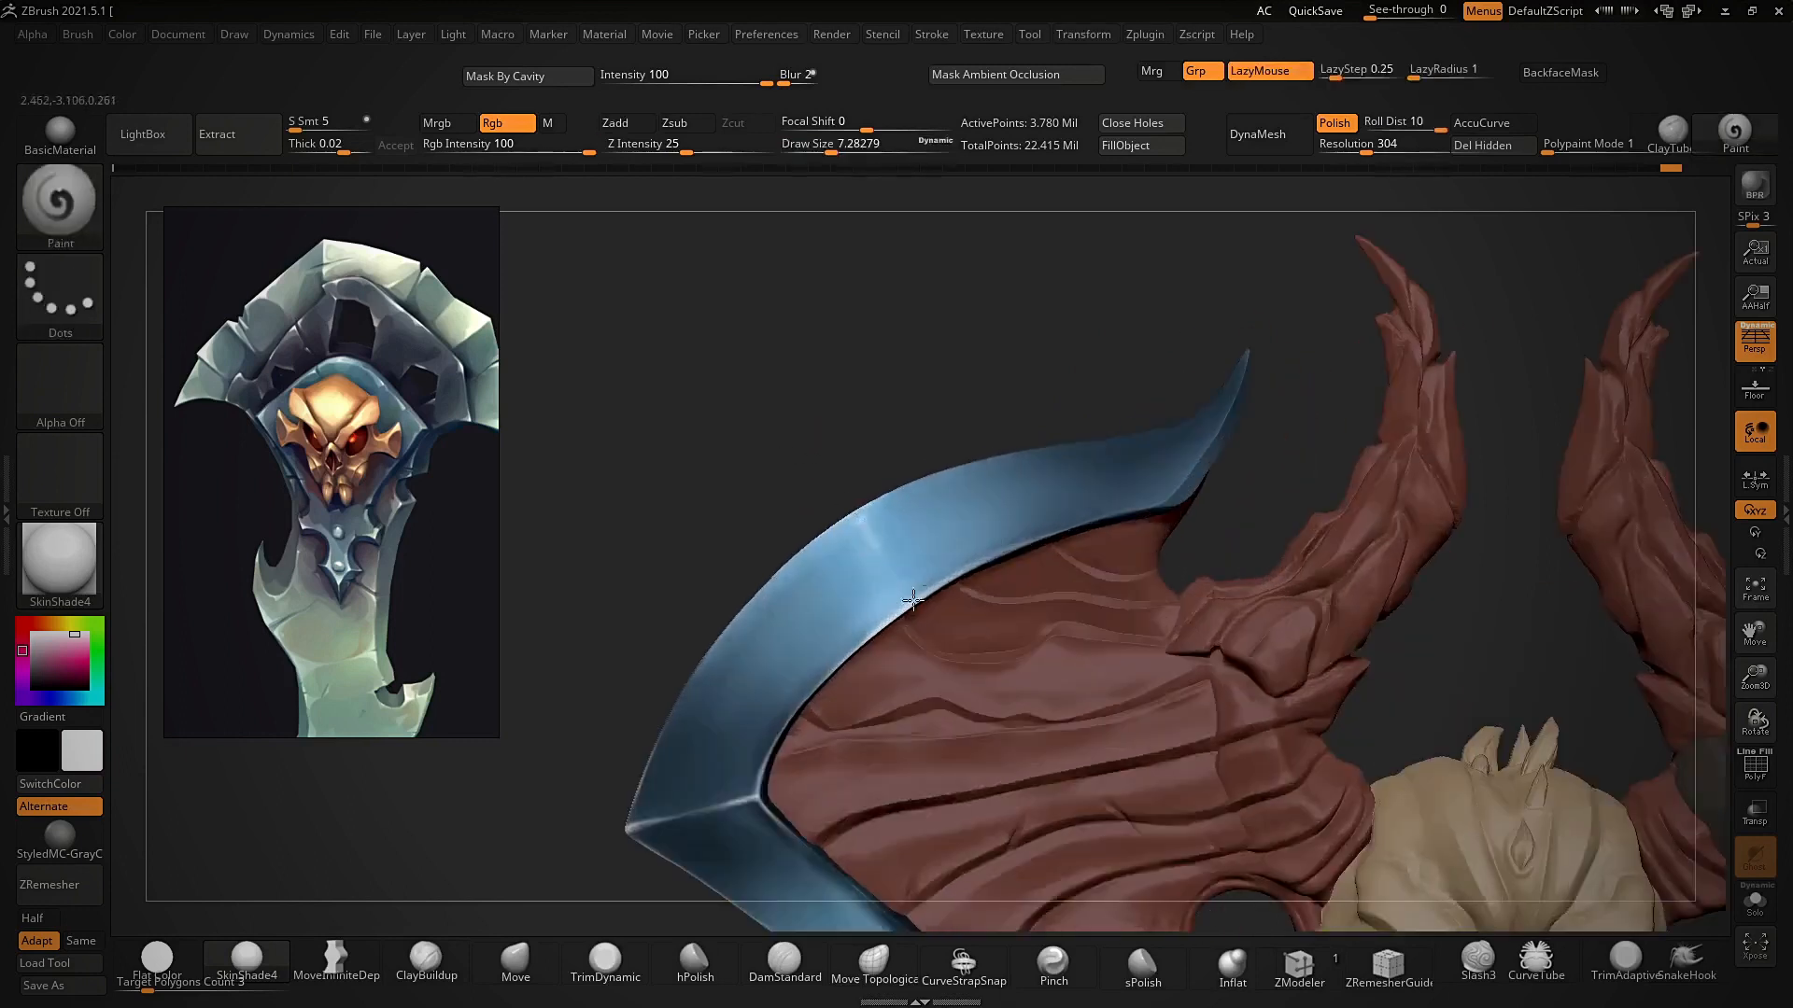
ctrl+right_drag(843, 471, 882, 598)
mouse_move(880, 440)
right_down()
mouse_move(833, 555)
mouse_move(793, 429)
mouse_move(798, 588)
right_up()
right_drag(804, 416, 934, 602)
right_drag(1038, 571, 1105, 402)
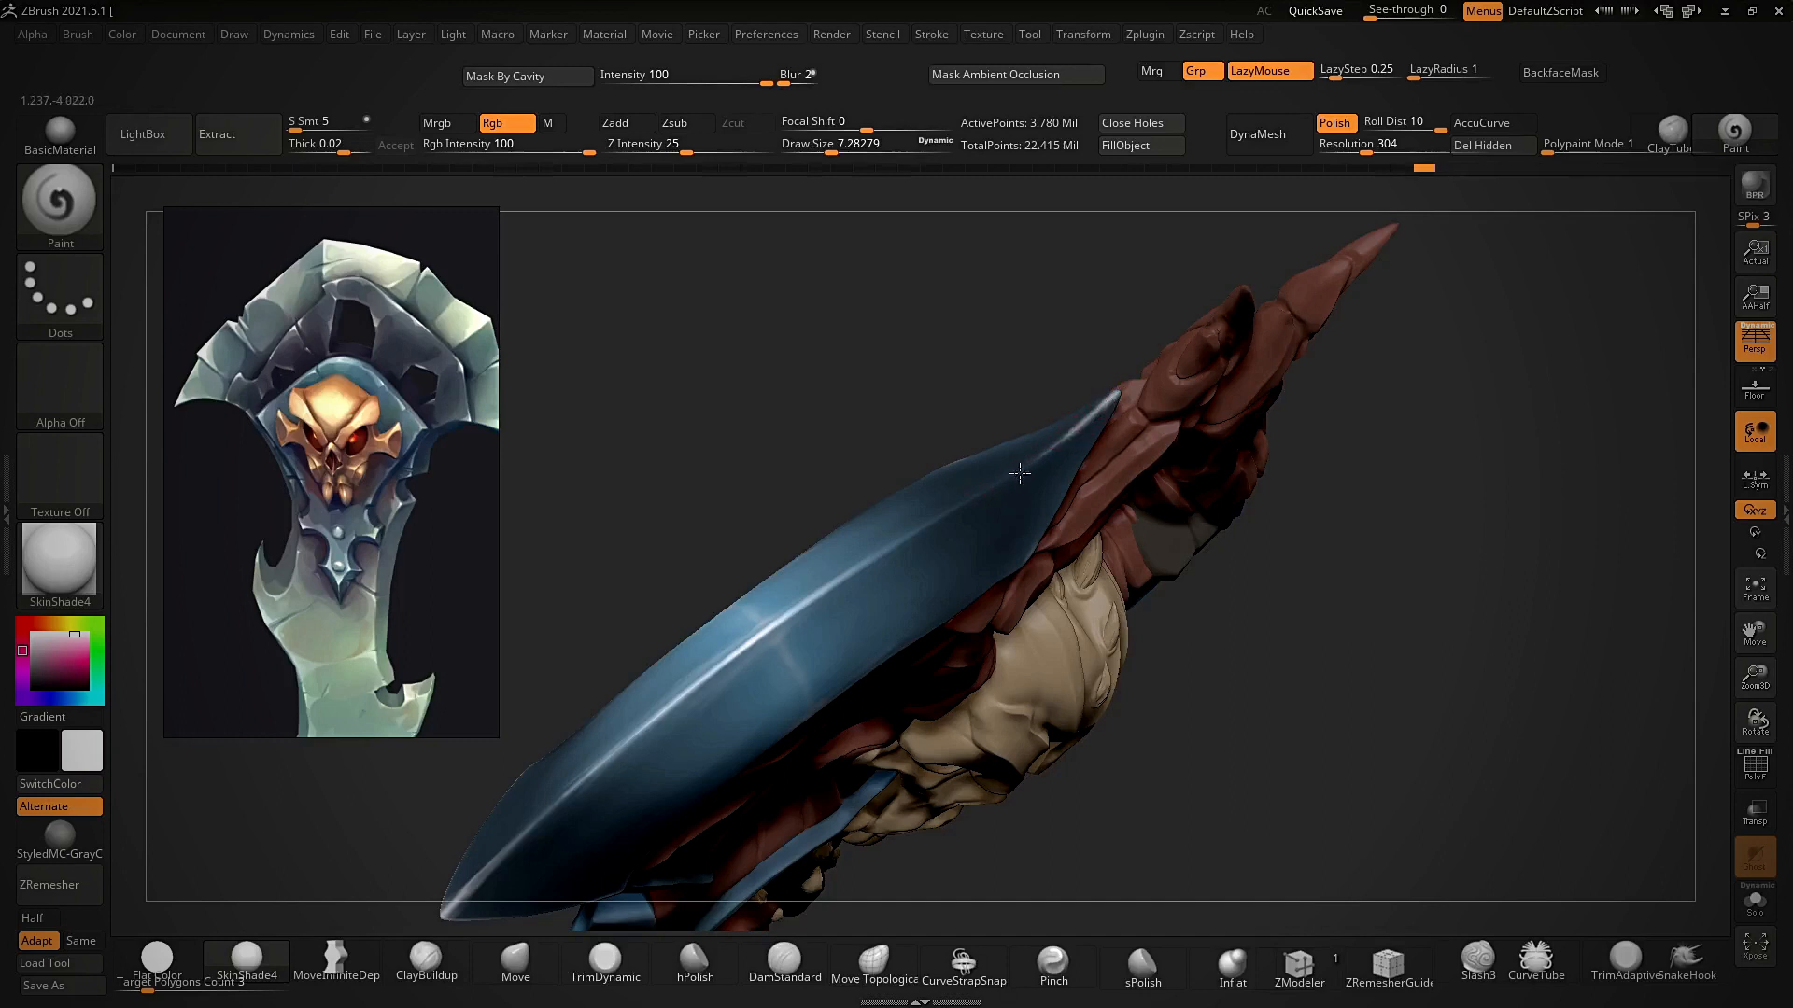
right_drag(1050, 448, 1103, 381)
right_drag(1040, 563, 1054, 542)
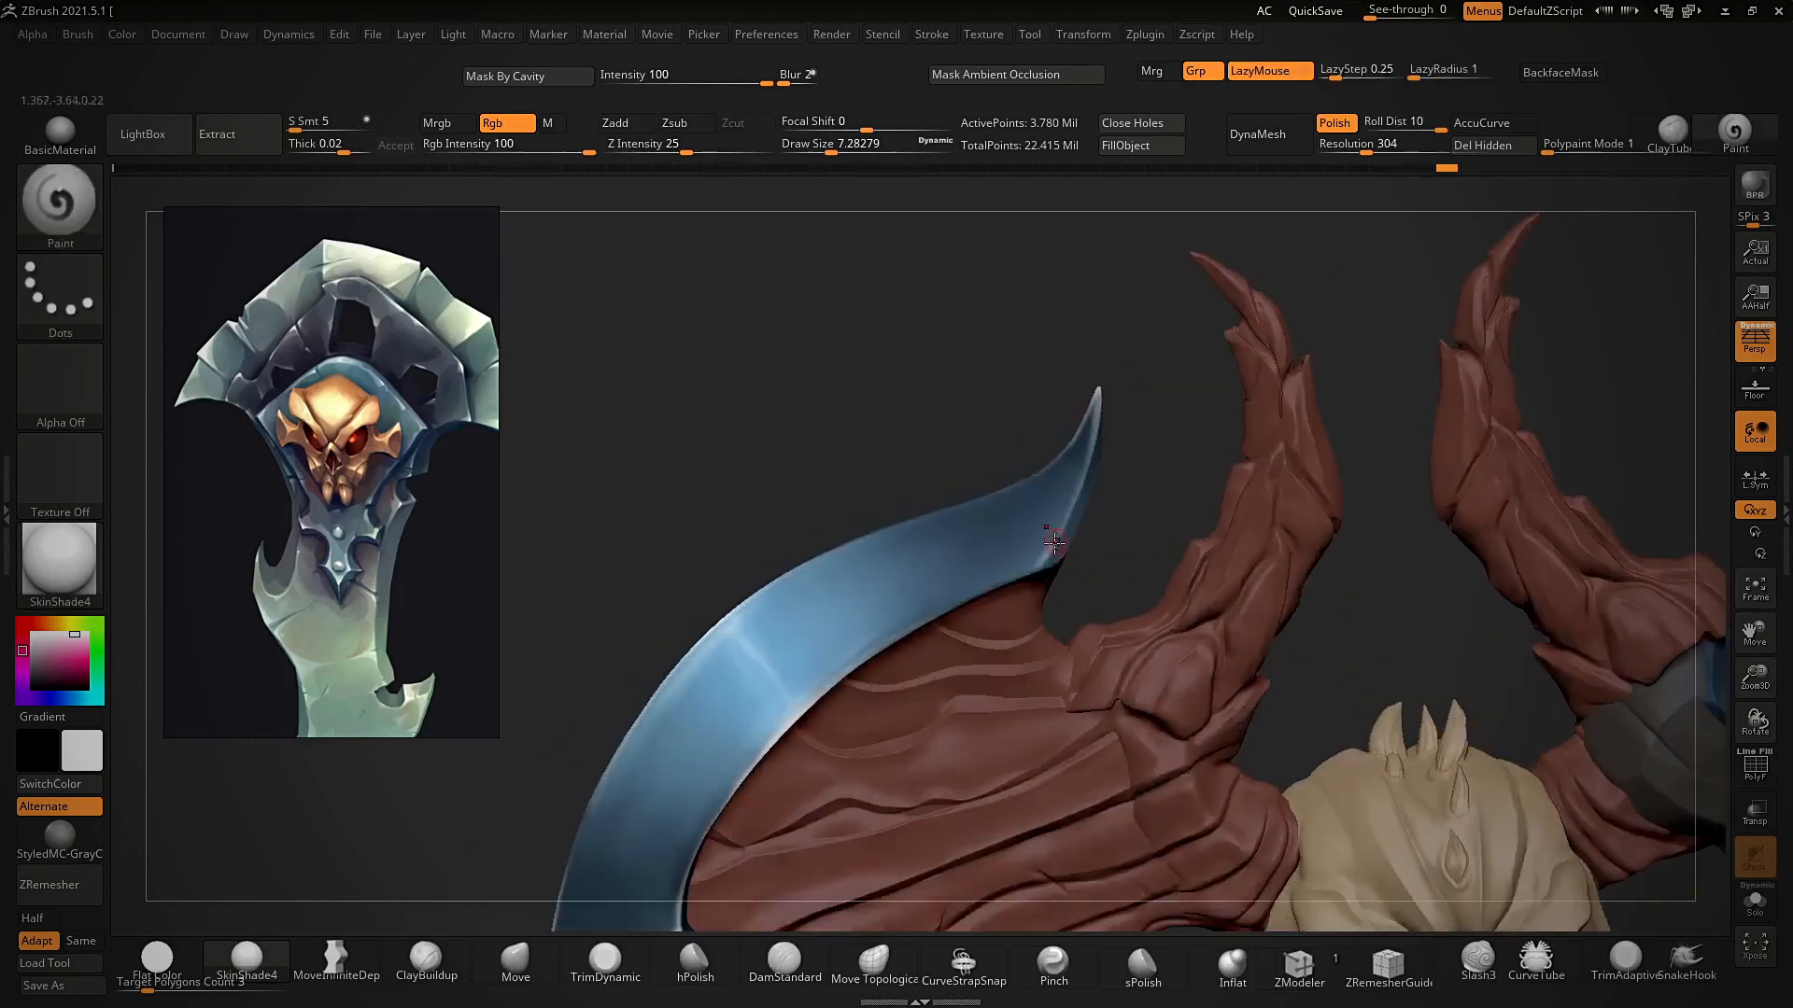
drag(940, 608, 981, 537)
- View the whole axe and compare its colours with the skull weapons and the glowing turquoise sword in the references
ctrl+right_drag(981, 537, 851, 379)
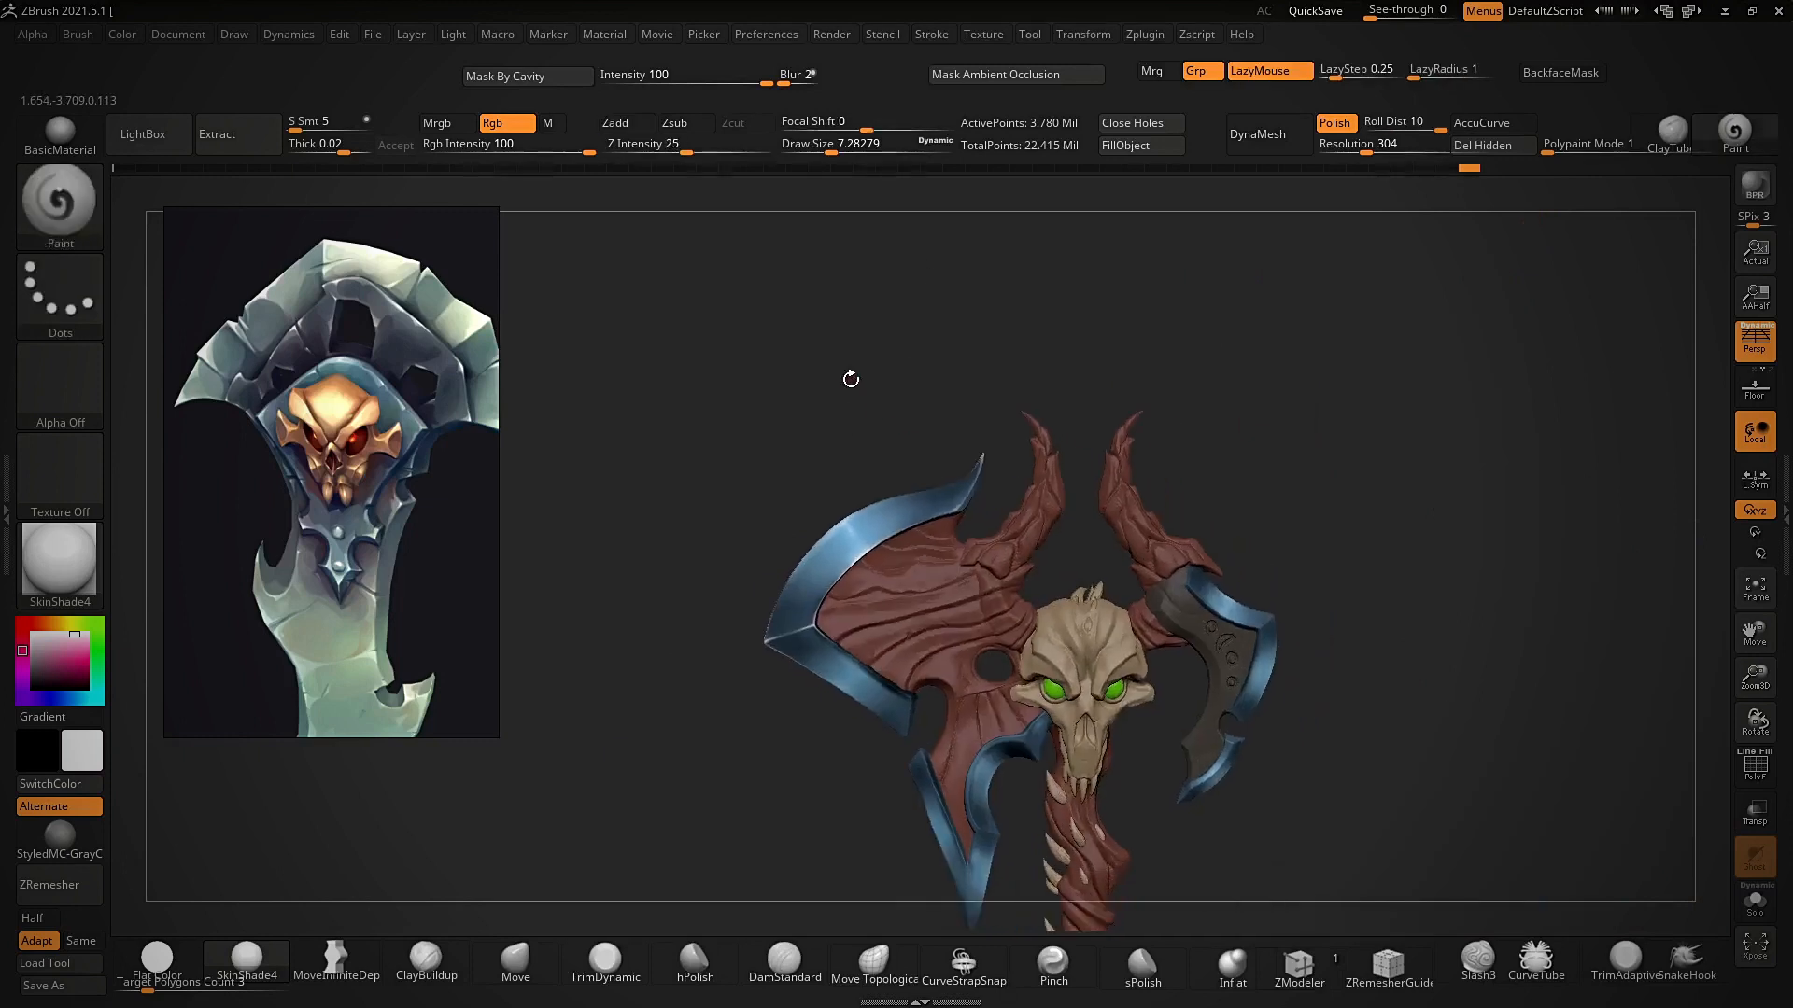
right_drag(1242, 407, 1291, 394)
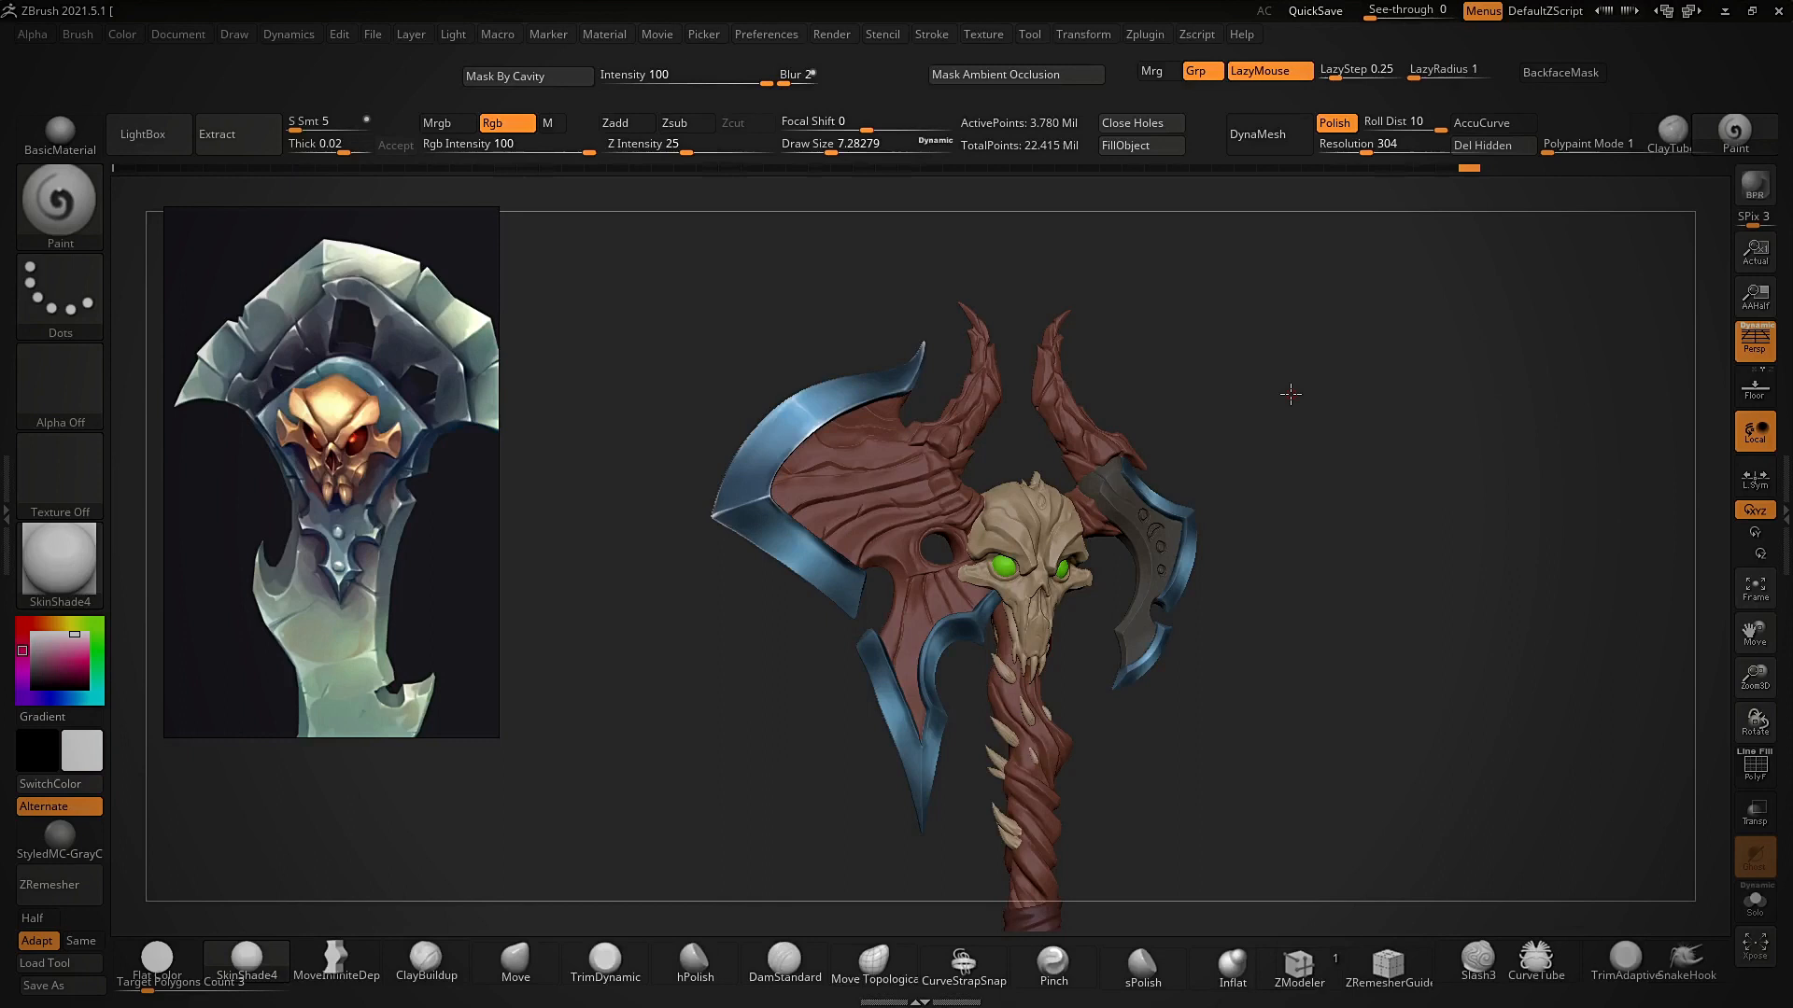
scroll(390, 596, down, 4)
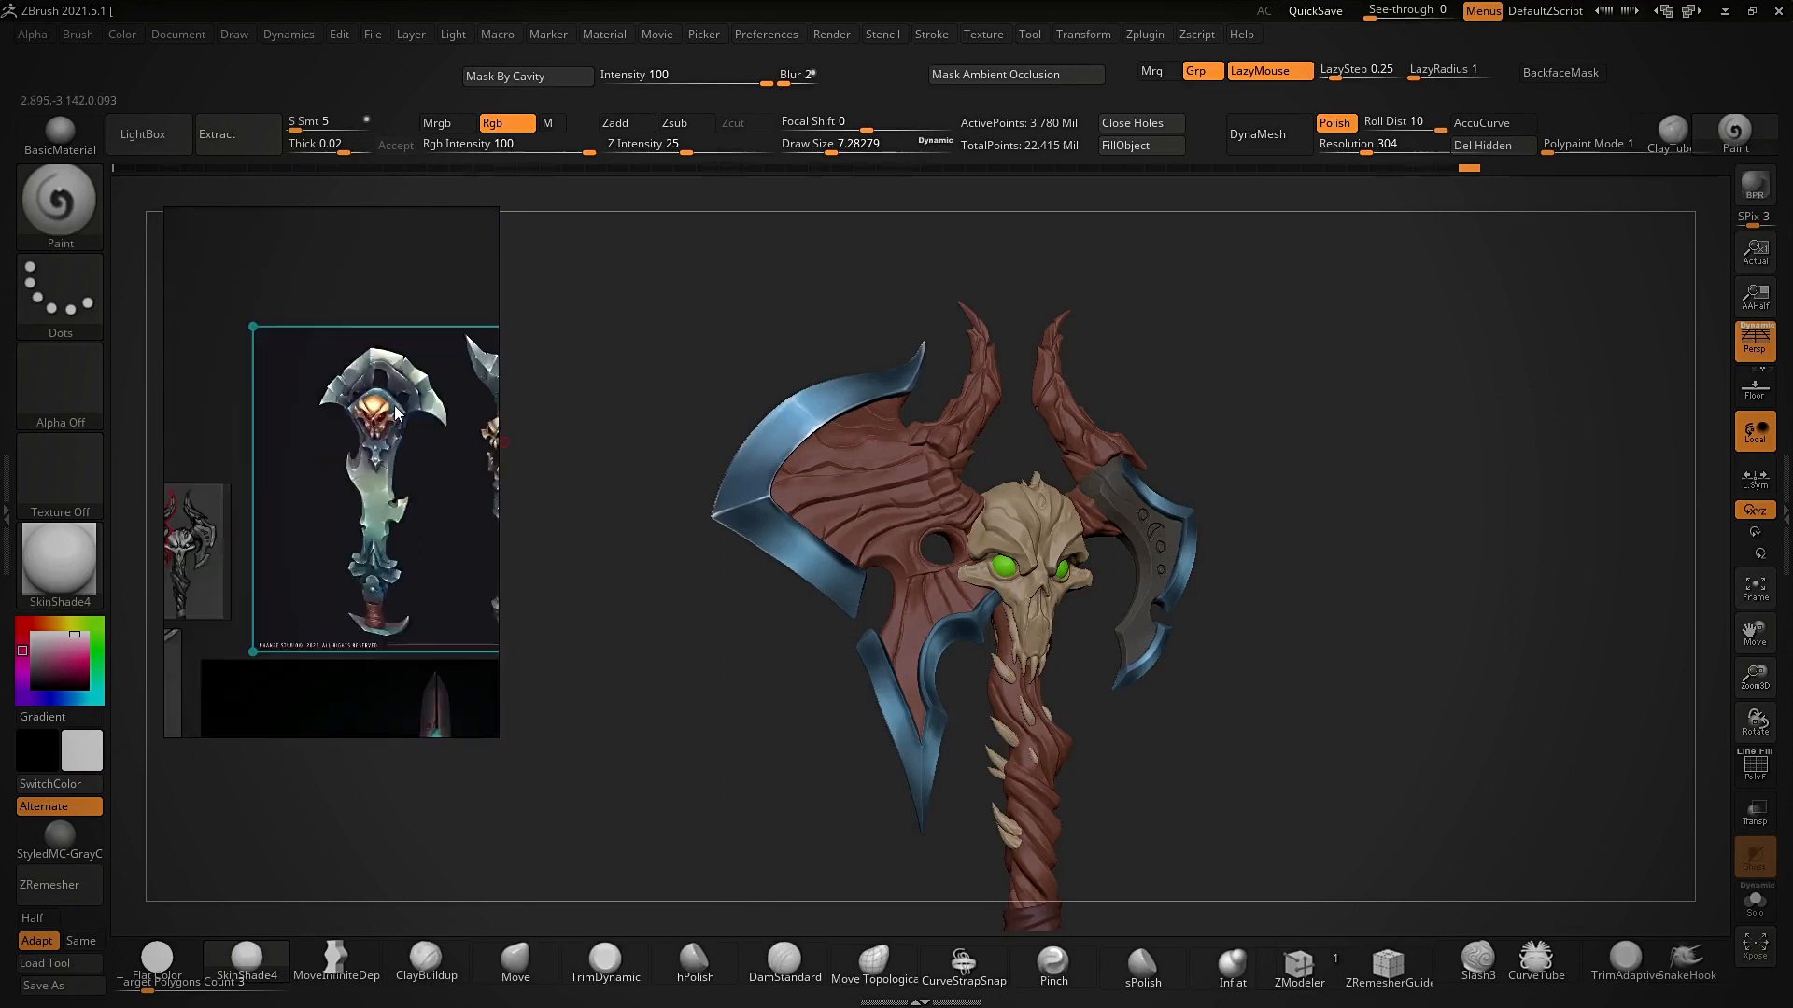
scroll(392, 435, up, 6)
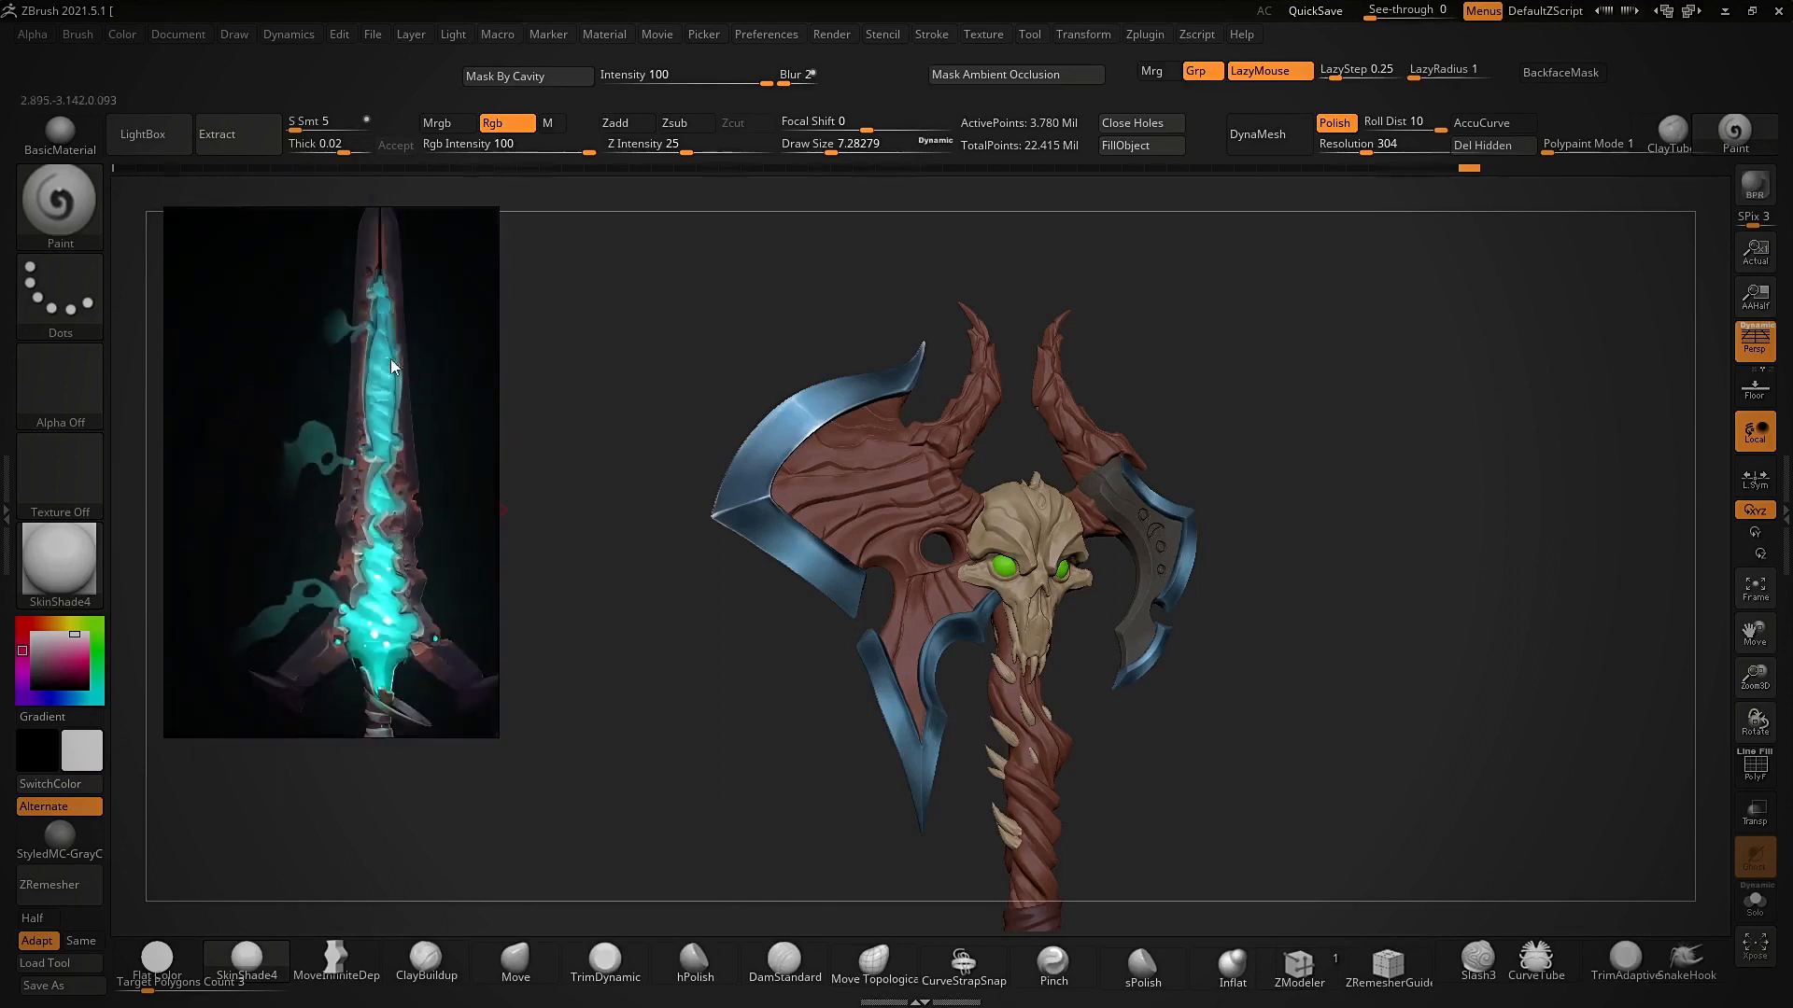
middle_drag(362, 674, 360, 485)
scroll(308, 560, up, 3)
scroll(334, 283, down, 6)
middle_drag(336, 369, 328, 568)
scroll(395, 407, down, 5)
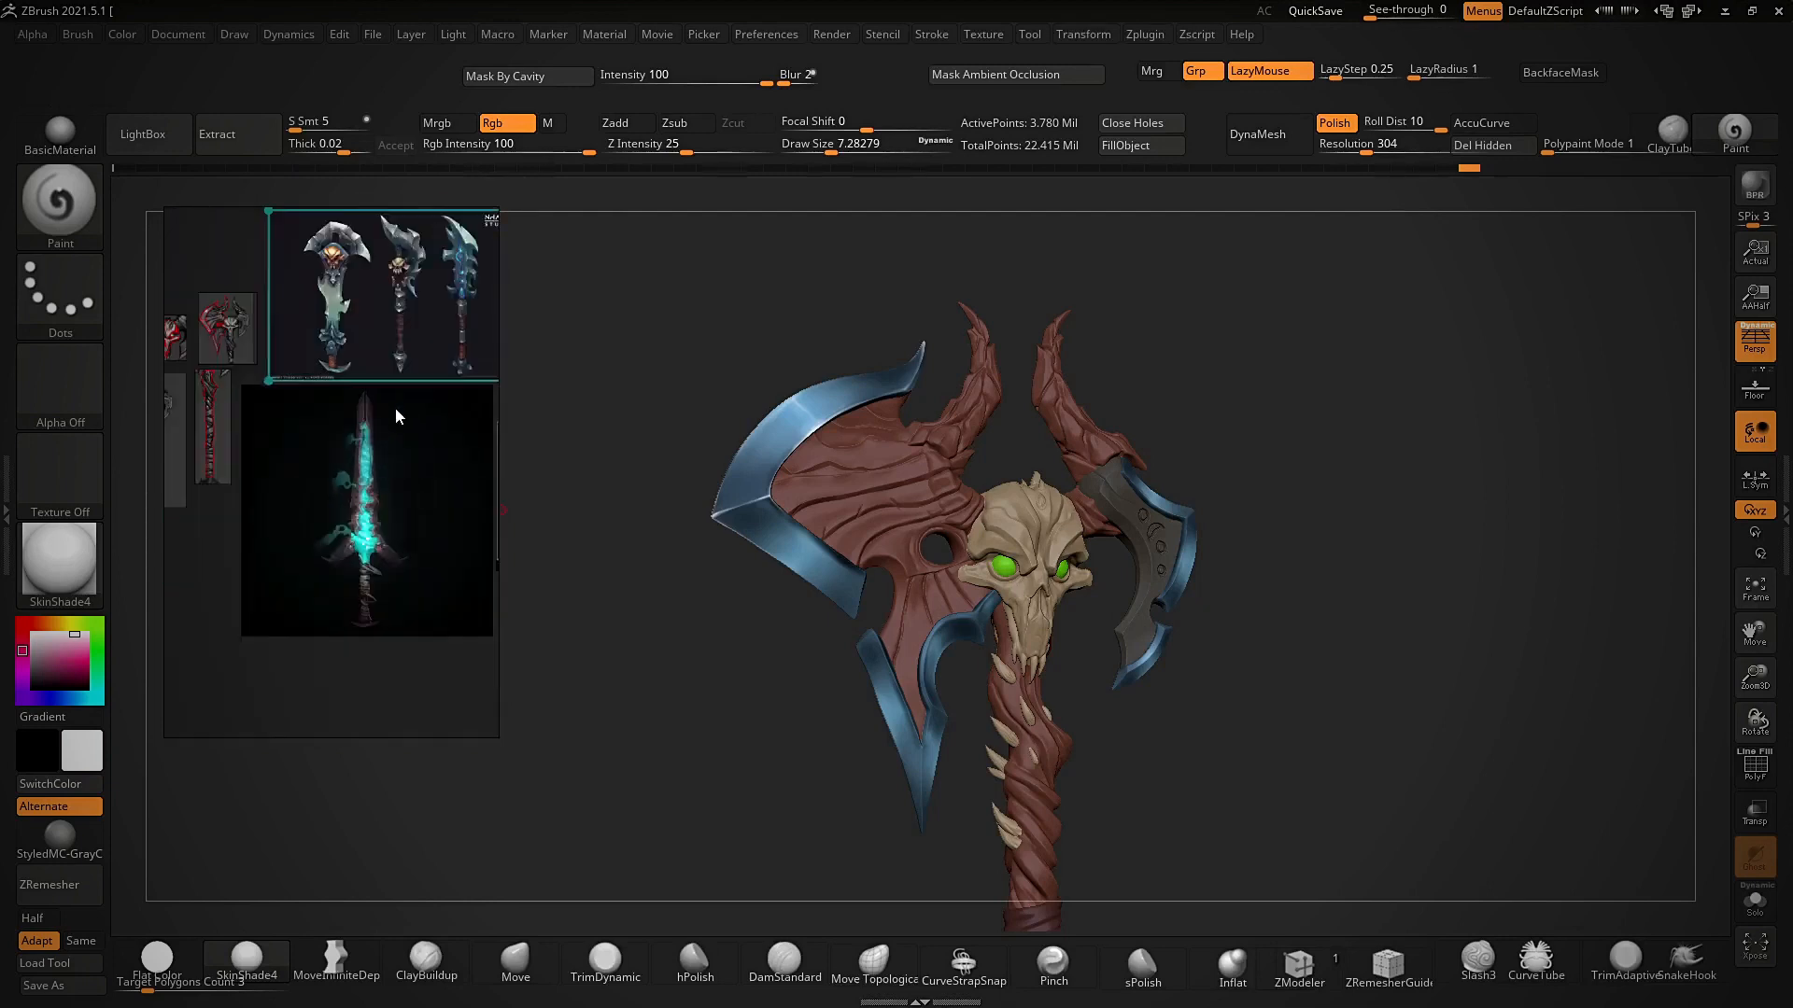
scroll(397, 469, up, 5)
middle_drag(467, 523, 338, 547)
scroll(338, 547, up, 2)
scroll(338, 547, down, 5)
- Preview the axe's painted colours with the Flat Color material, and restore the SkinShade4 material
mouse_move(1447, 430)
mouse_down()
mouse_move(1421, 502)
mouse_move(1452, 448)
mouse_move(1349, 466)
mouse_up()
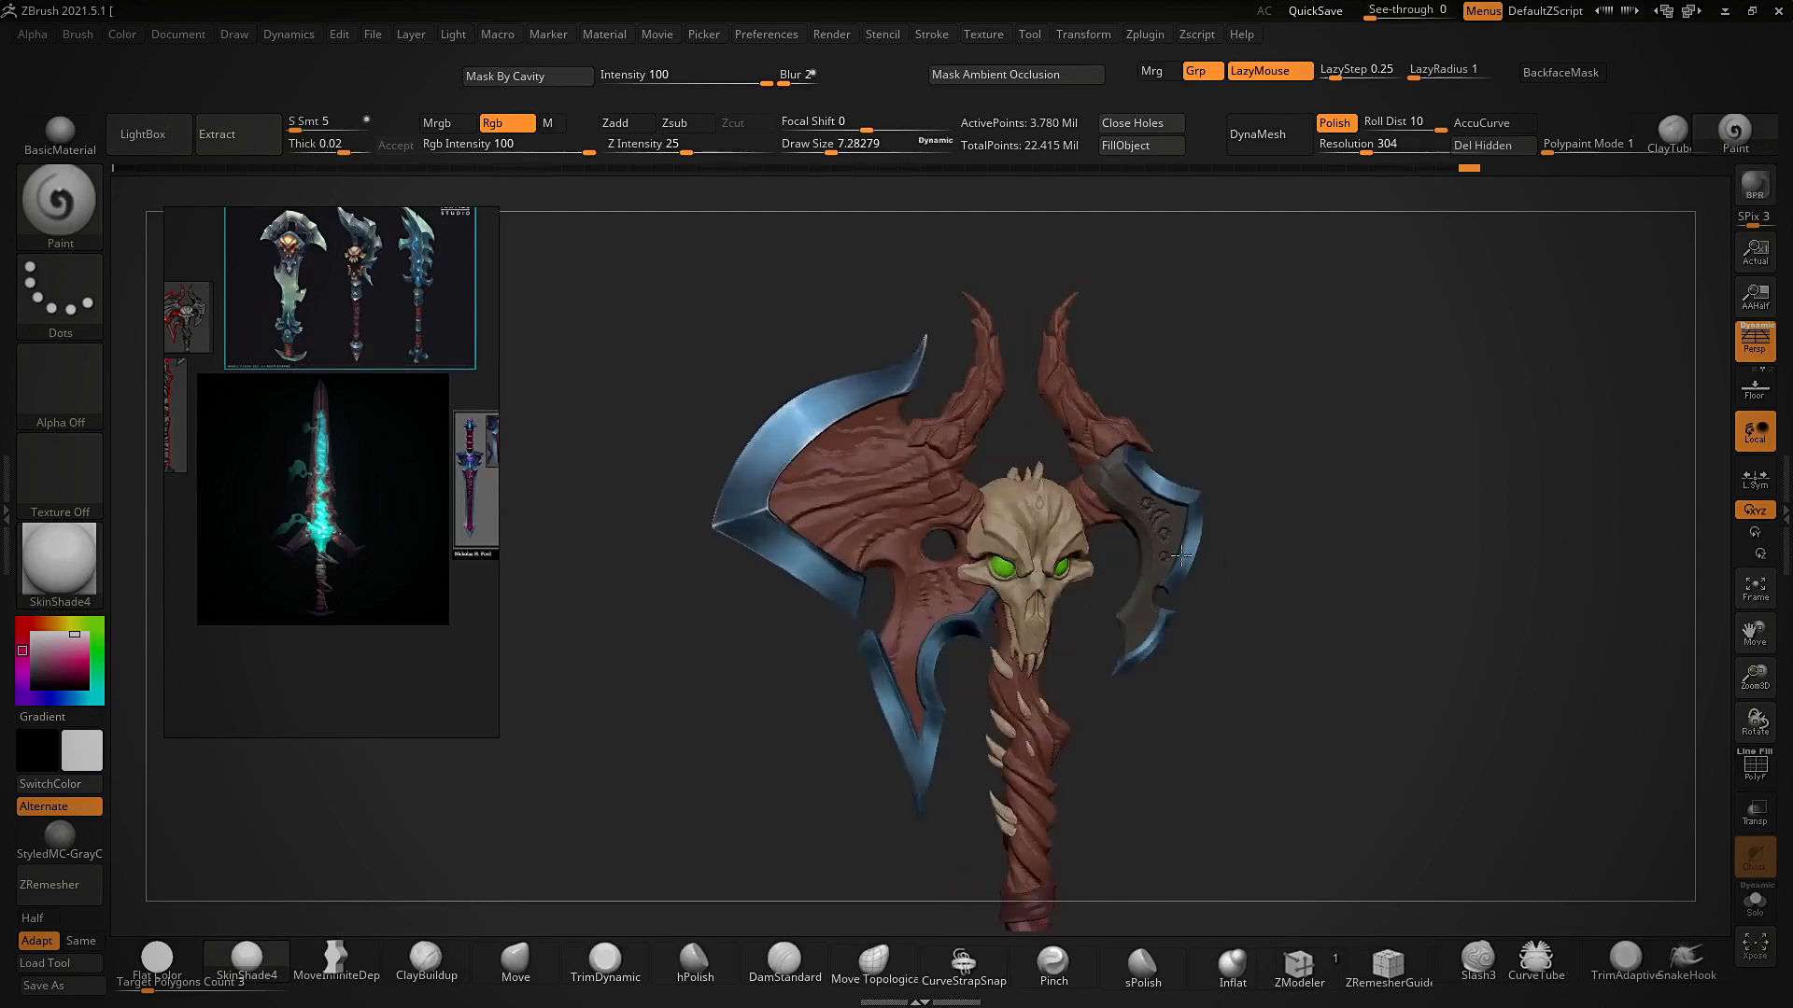
click(157, 959)
mouse_move(1285, 517)
mouse_down()
mouse_move(1389, 436)
mouse_move(1348, 440)
mouse_move(1344, 404)
mouse_move(1344, 464)
mouse_move(1335, 439)
mouse_up()
click(247, 959)
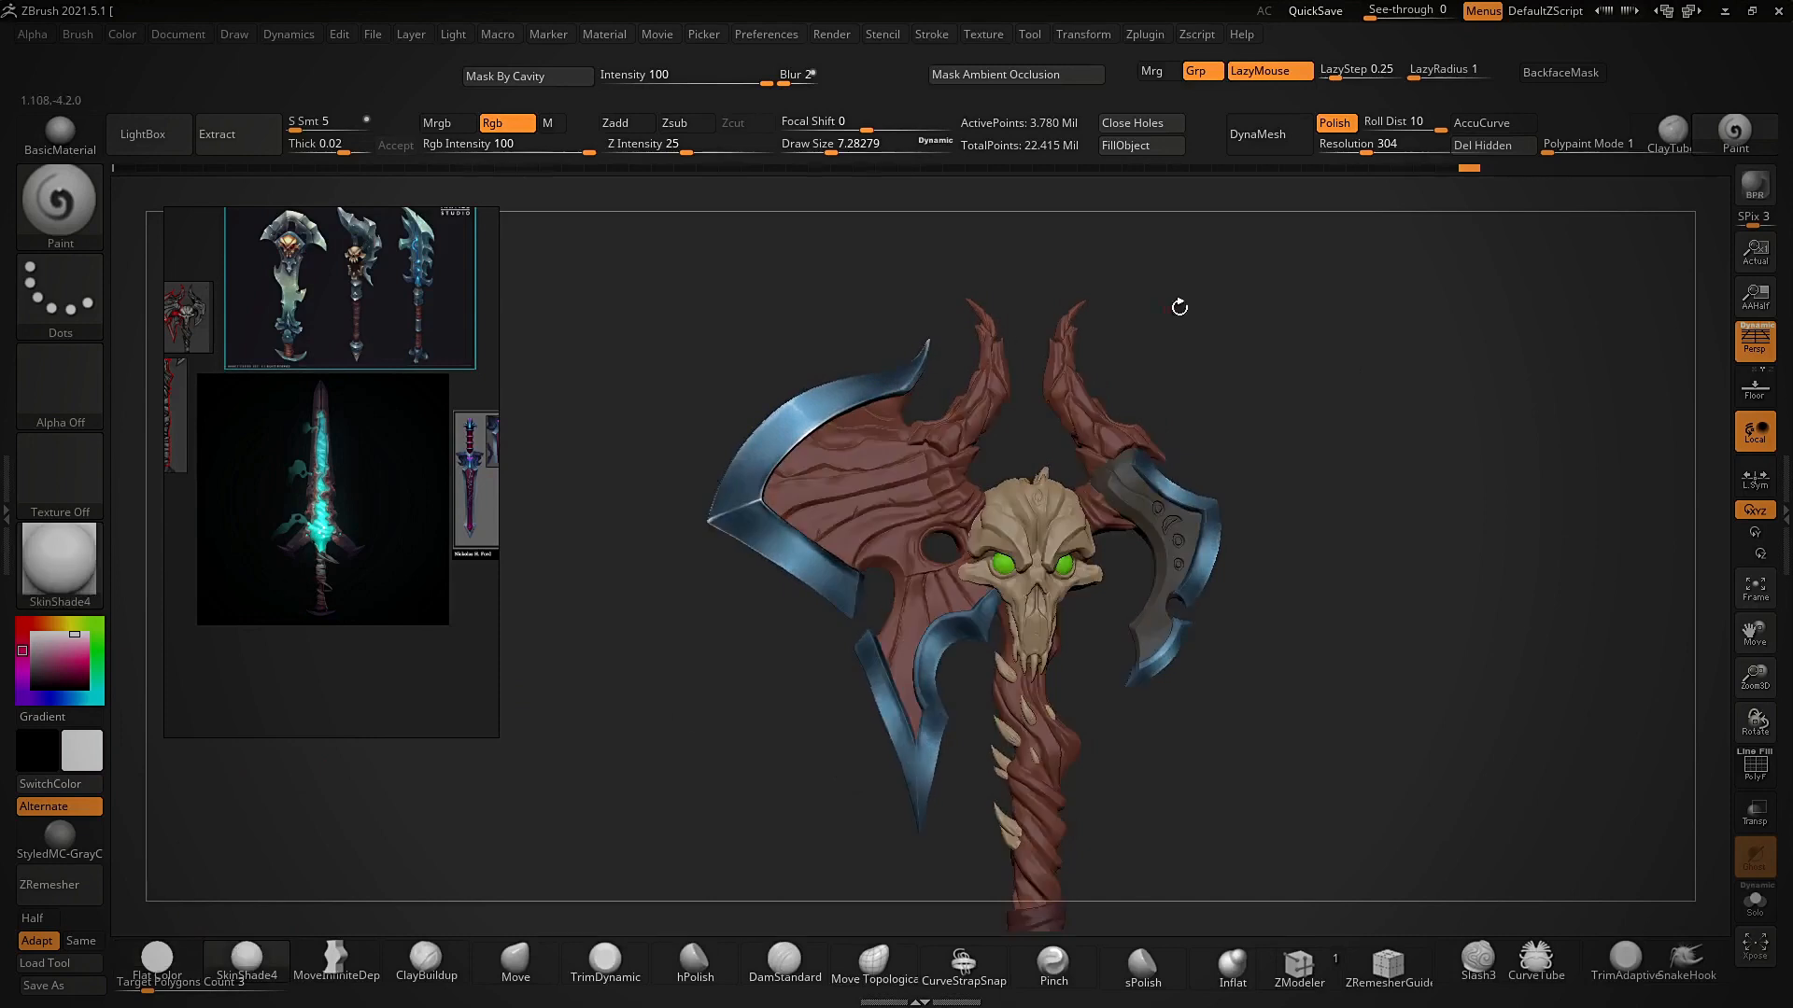
- Paint a near-white highlight at the inner corner below the large wing blade's upper tip
drag(1180, 305, 1136, 338)
mouse_move(1175, 427)
mouse_down()
mouse_move(1201, 376)
mouse_move(1360, 328)
mouse_move(1345, 355)
mouse_up()
ctrl+right_drag(1344, 355, 1335, 579)
key(s)
drag(913, 510, 913, 513)
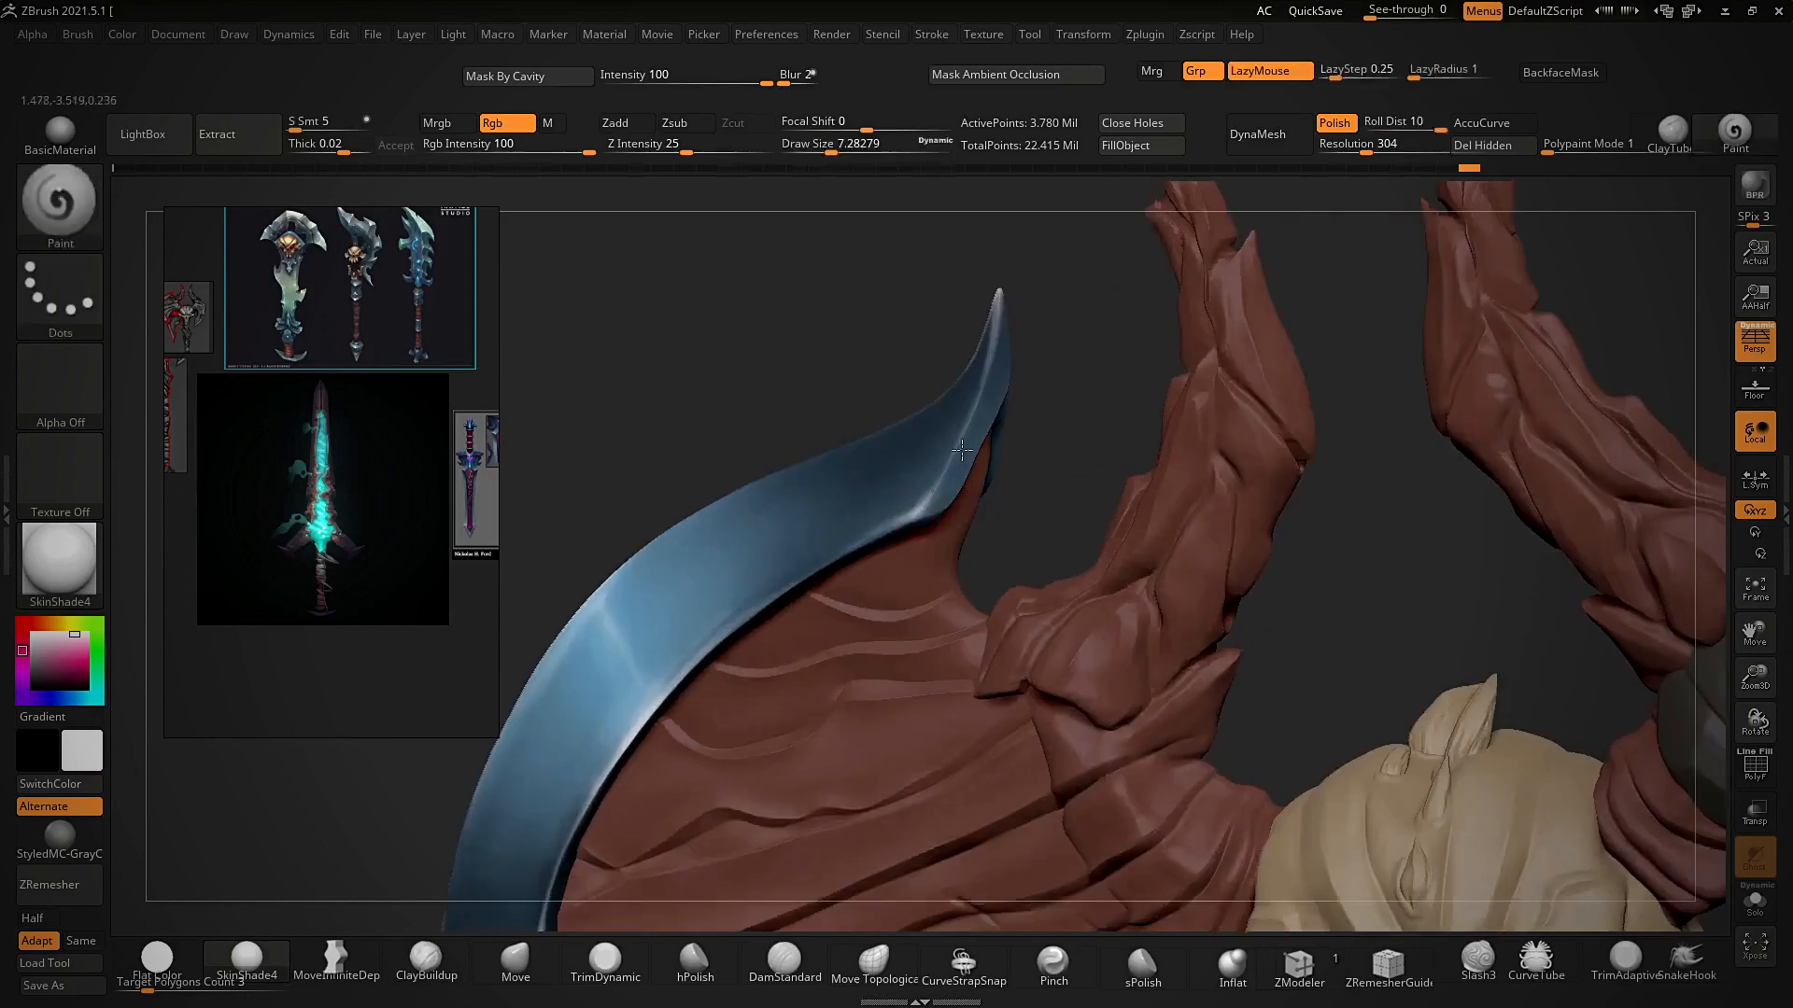
drag(1005, 425, 1035, 392)
- Set the draw size to about 3.79 and paint fine near-white highlights on the wing blade's upper tip and its inner edge
key(s)
drag(1015, 330, 1008, 331)
alt+right_drag(1003, 285, 1003, 411)
key(s)
drag(1003, 379, 999, 379)
mouse_move(1074, 308)
mouse_down()
mouse_move(1083, 342)
mouse_move(1004, 392)
mouse_up()
drag(1070, 317, 1085, 416)
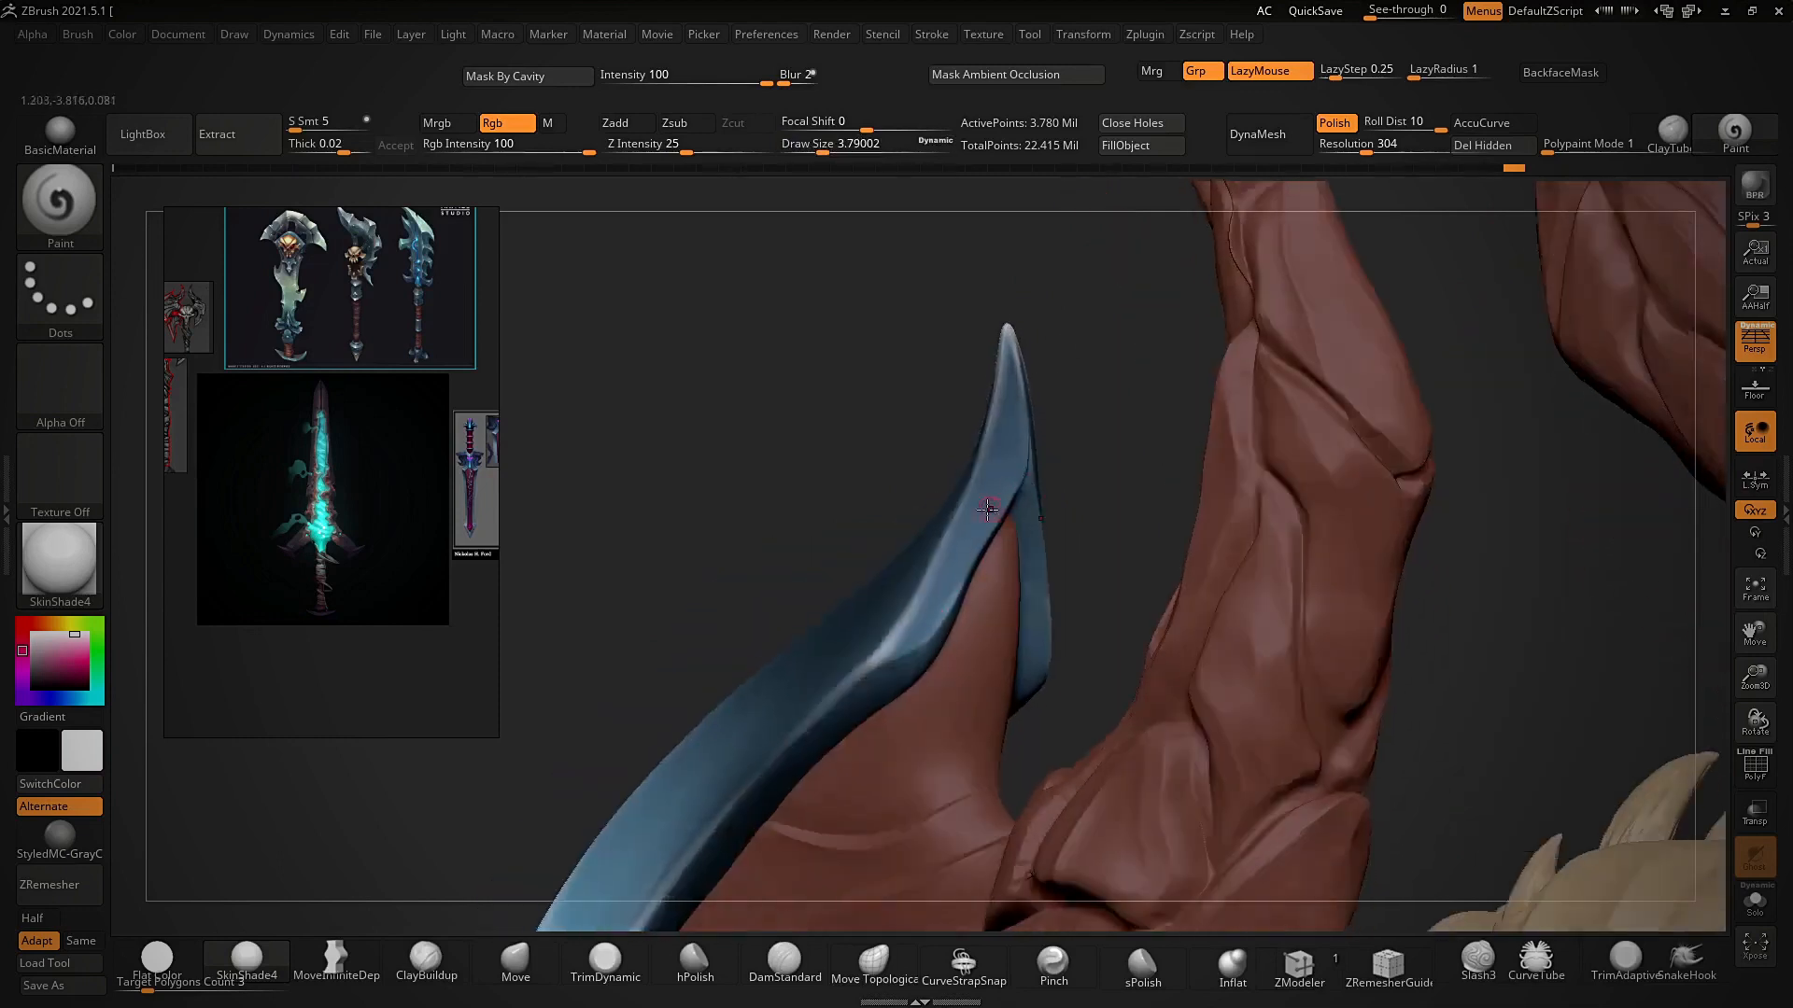
- Compare the whole axe with the rune sword and the skull sword's guard, wrapped grip and pommel in the references
ctrl+right_drag(928, 747, 845, 525)
right_drag(845, 524, 826, 597)
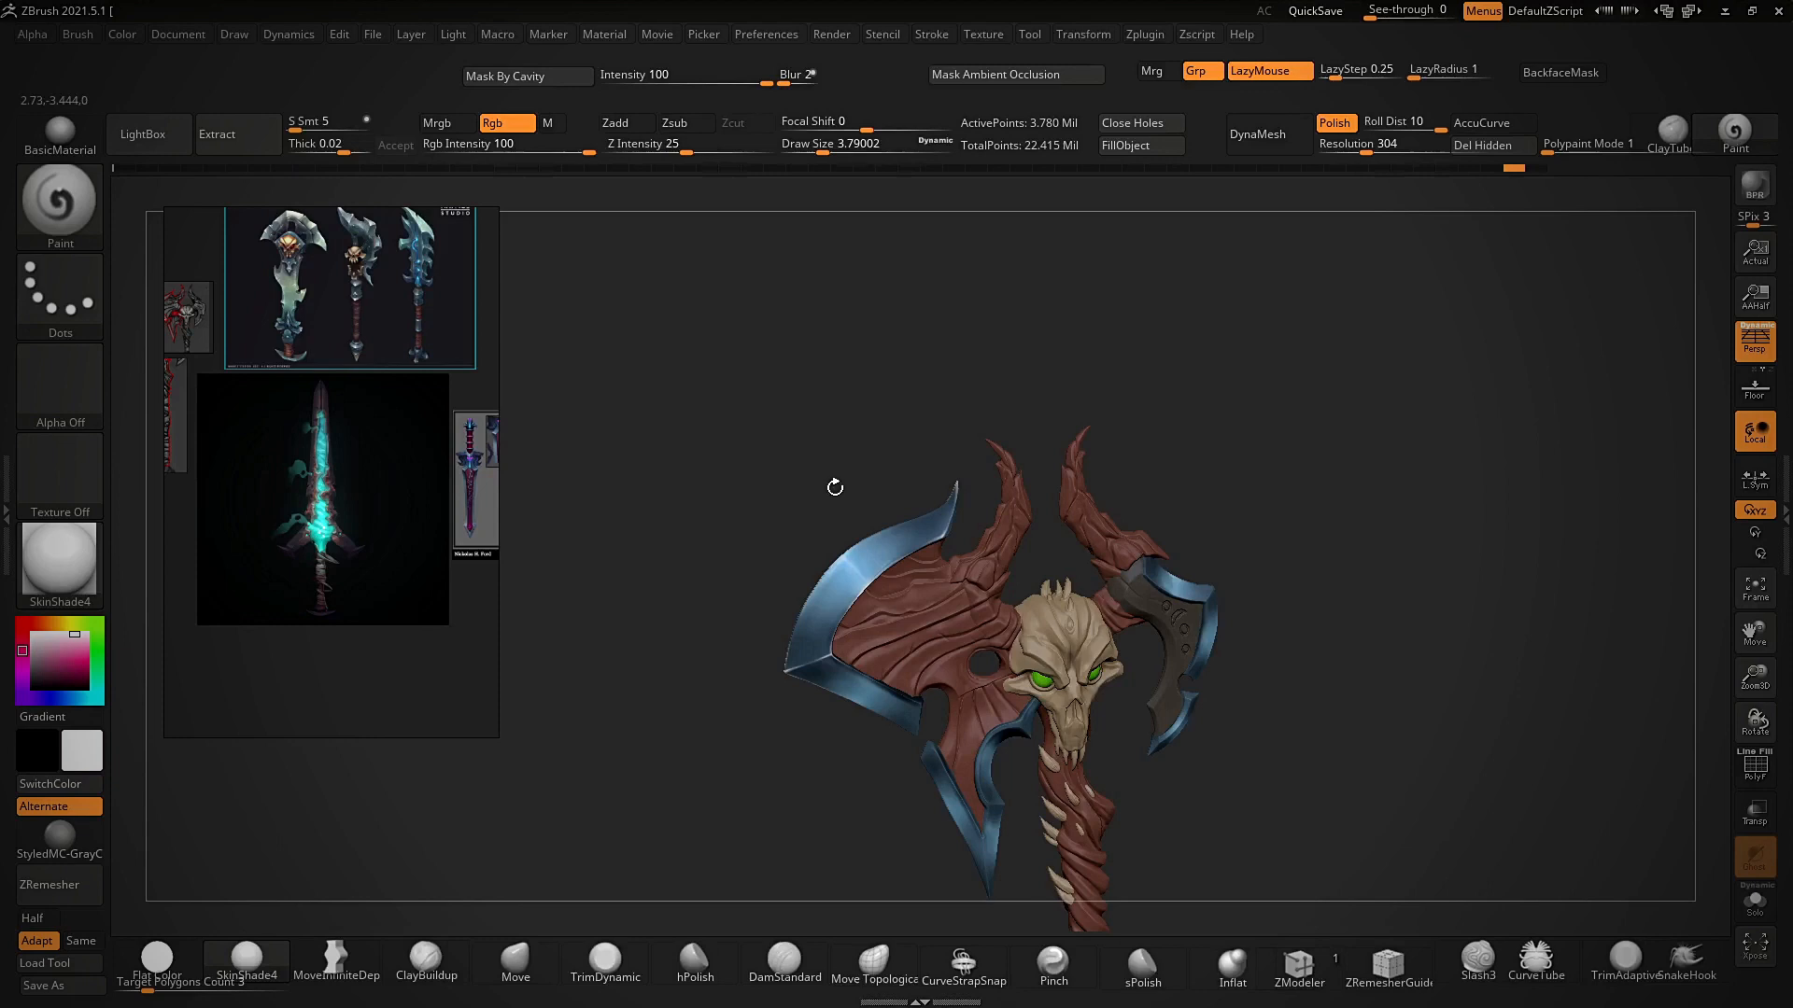
middle_drag(476, 513, 466, 471)
scroll(352, 534, up, 6)
scroll(368, 300, up, 2)
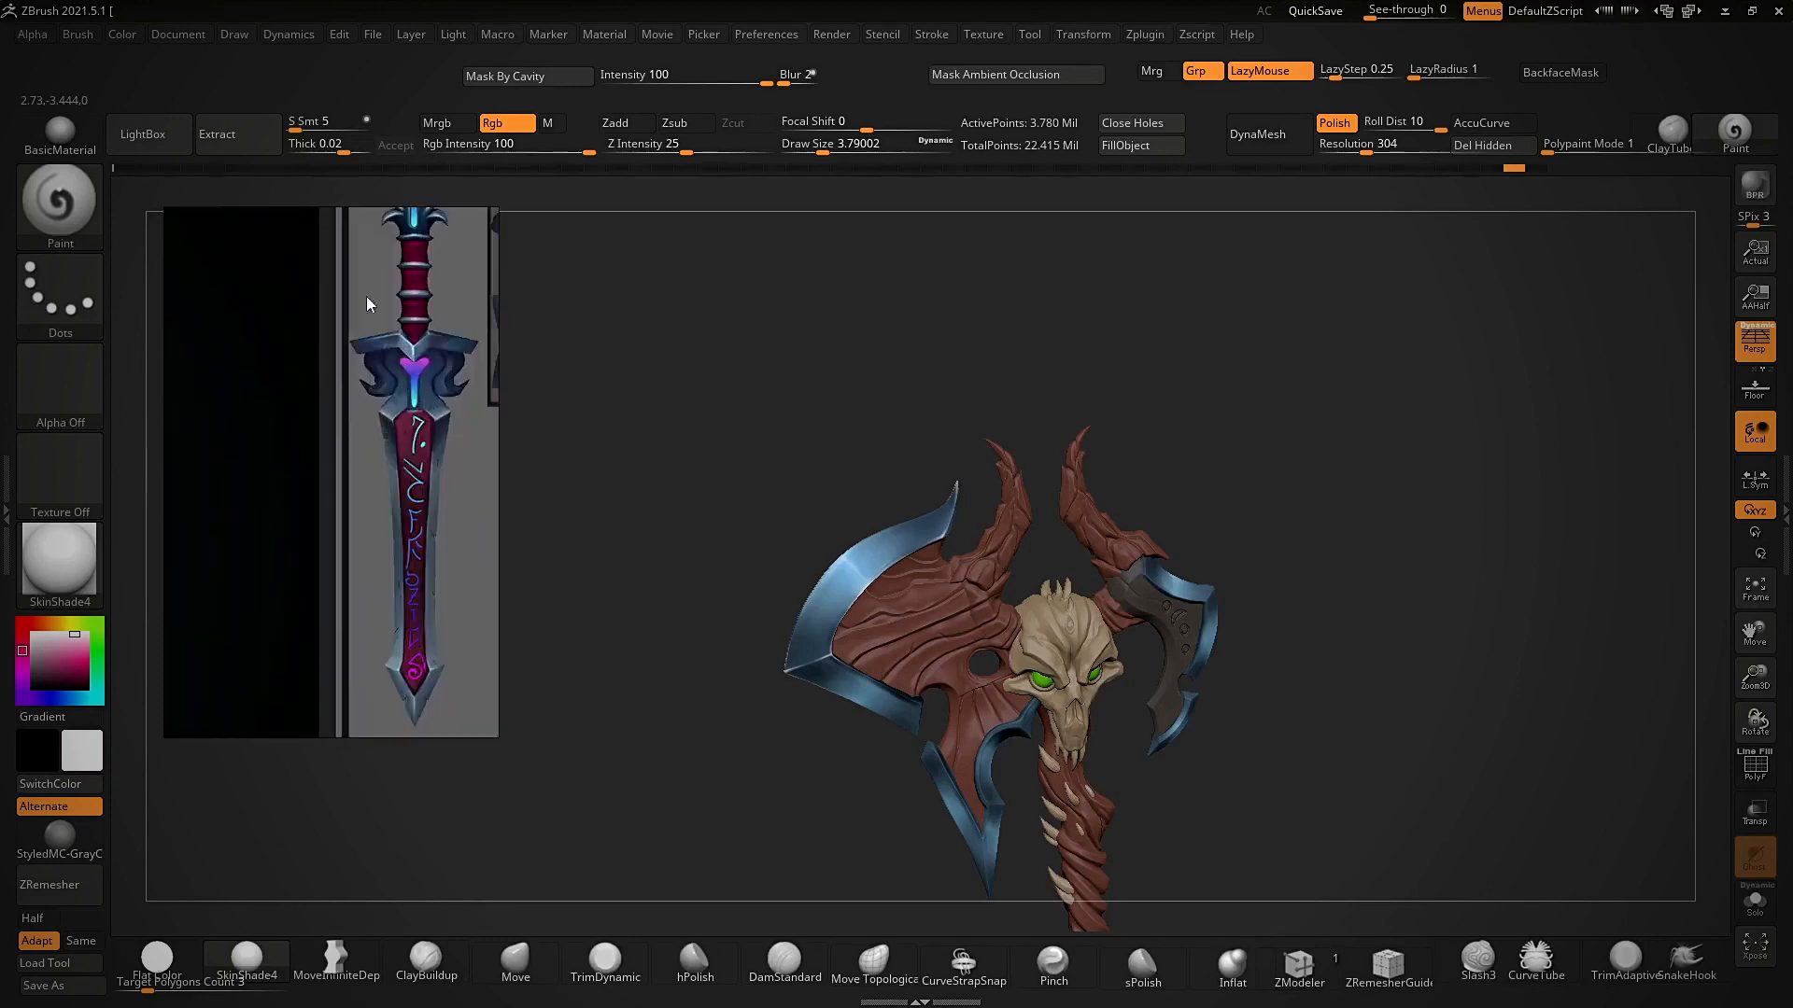
scroll(318, 521, down, 8)
middle_drag(317, 520, 486, 547)
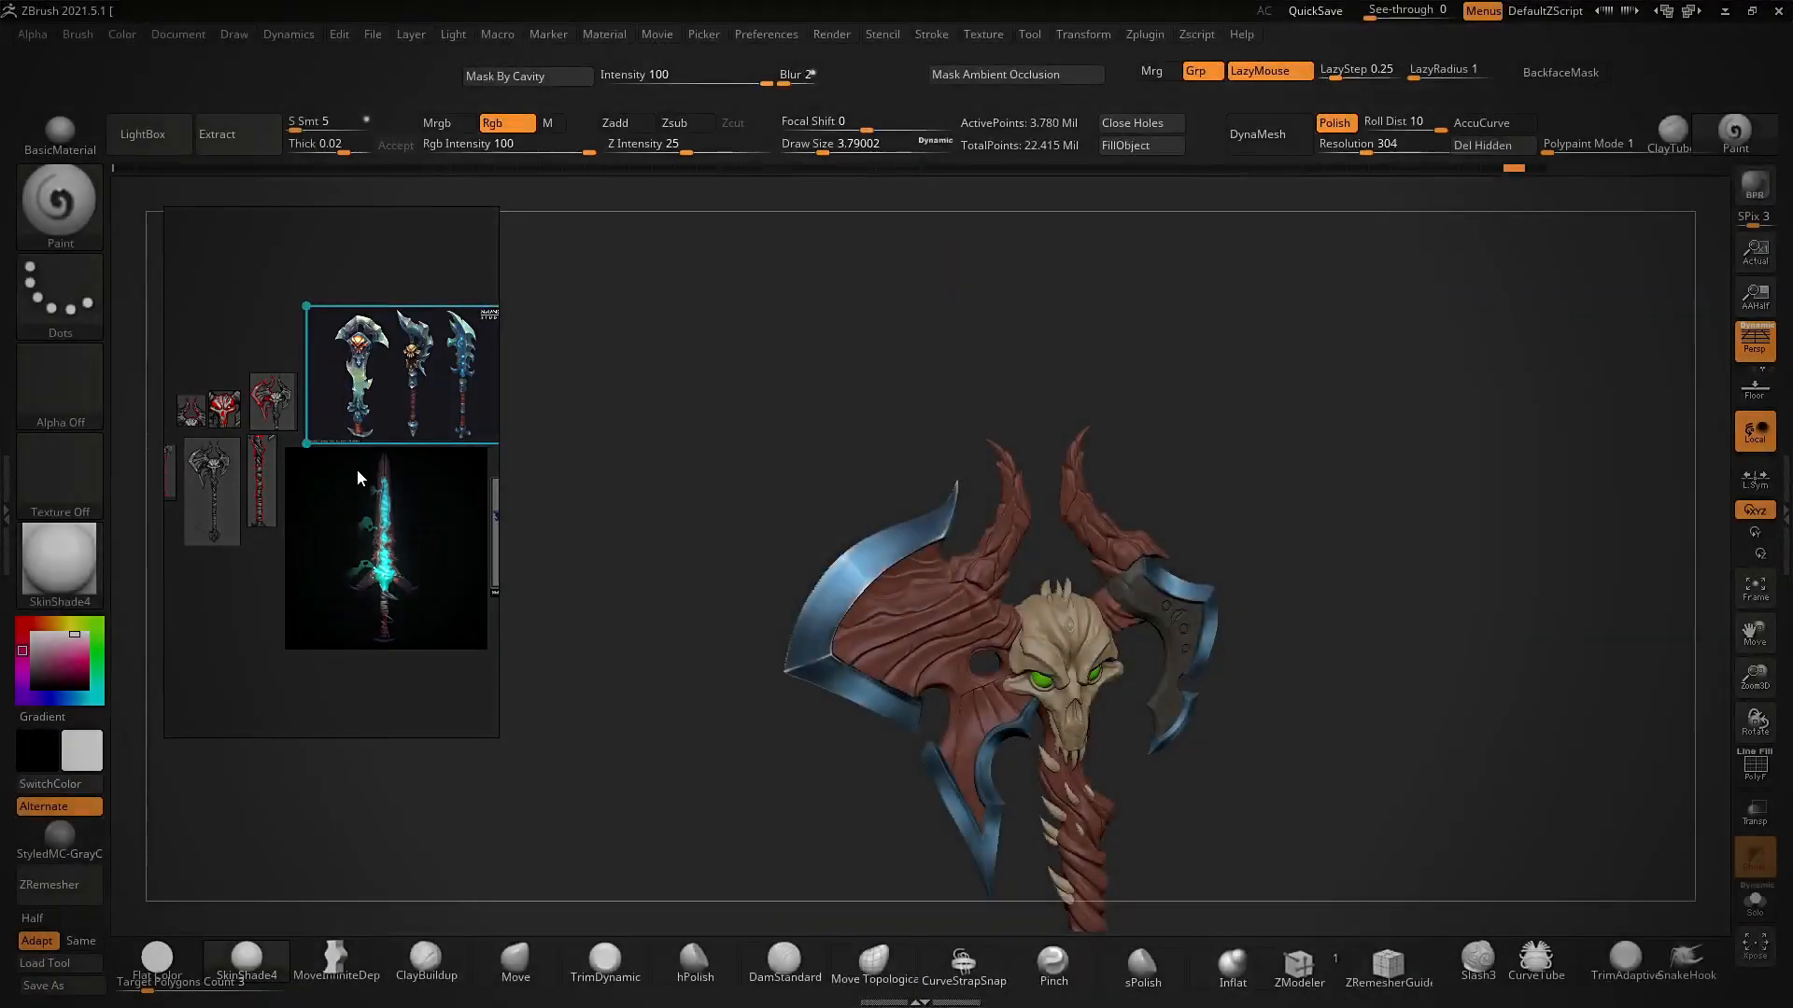
scroll(357, 478, up, 3)
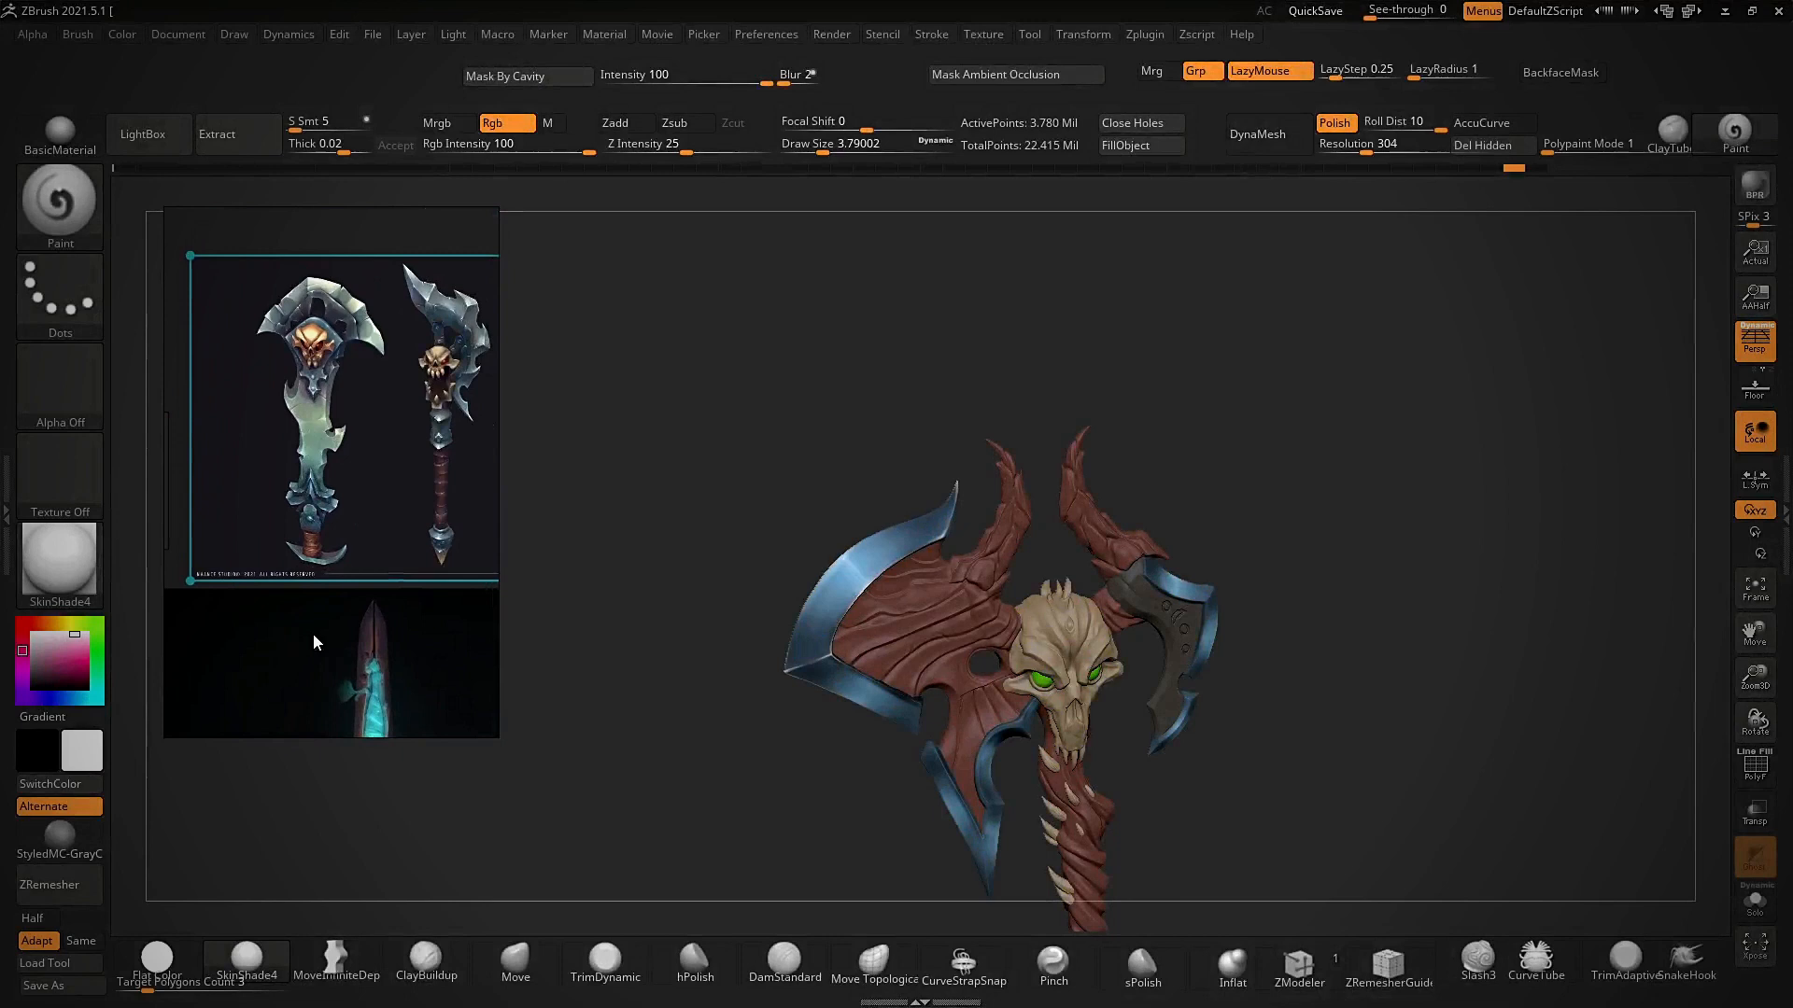
scroll(289, 560, up, 5)
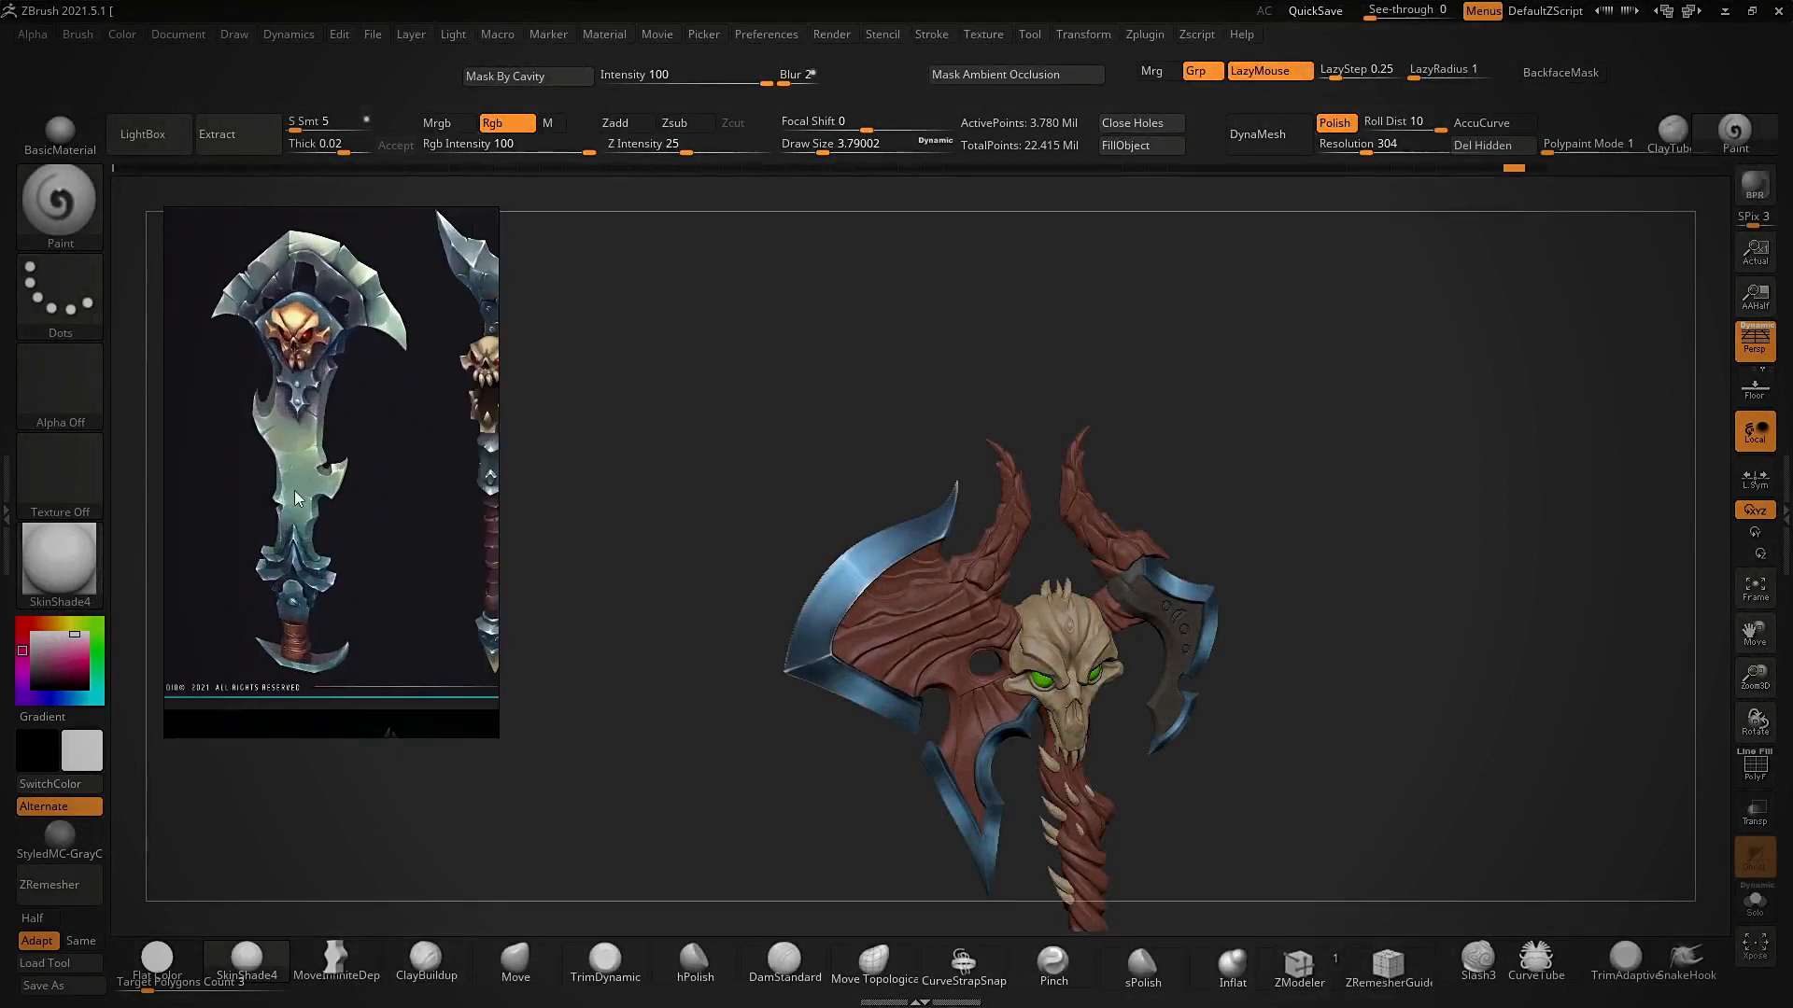
scroll(296, 498, up, 6)
- Try painting white scratch strokes on the large wing blade's metal rim with the ClayBuildup brush, and undo them
key(ctrl)
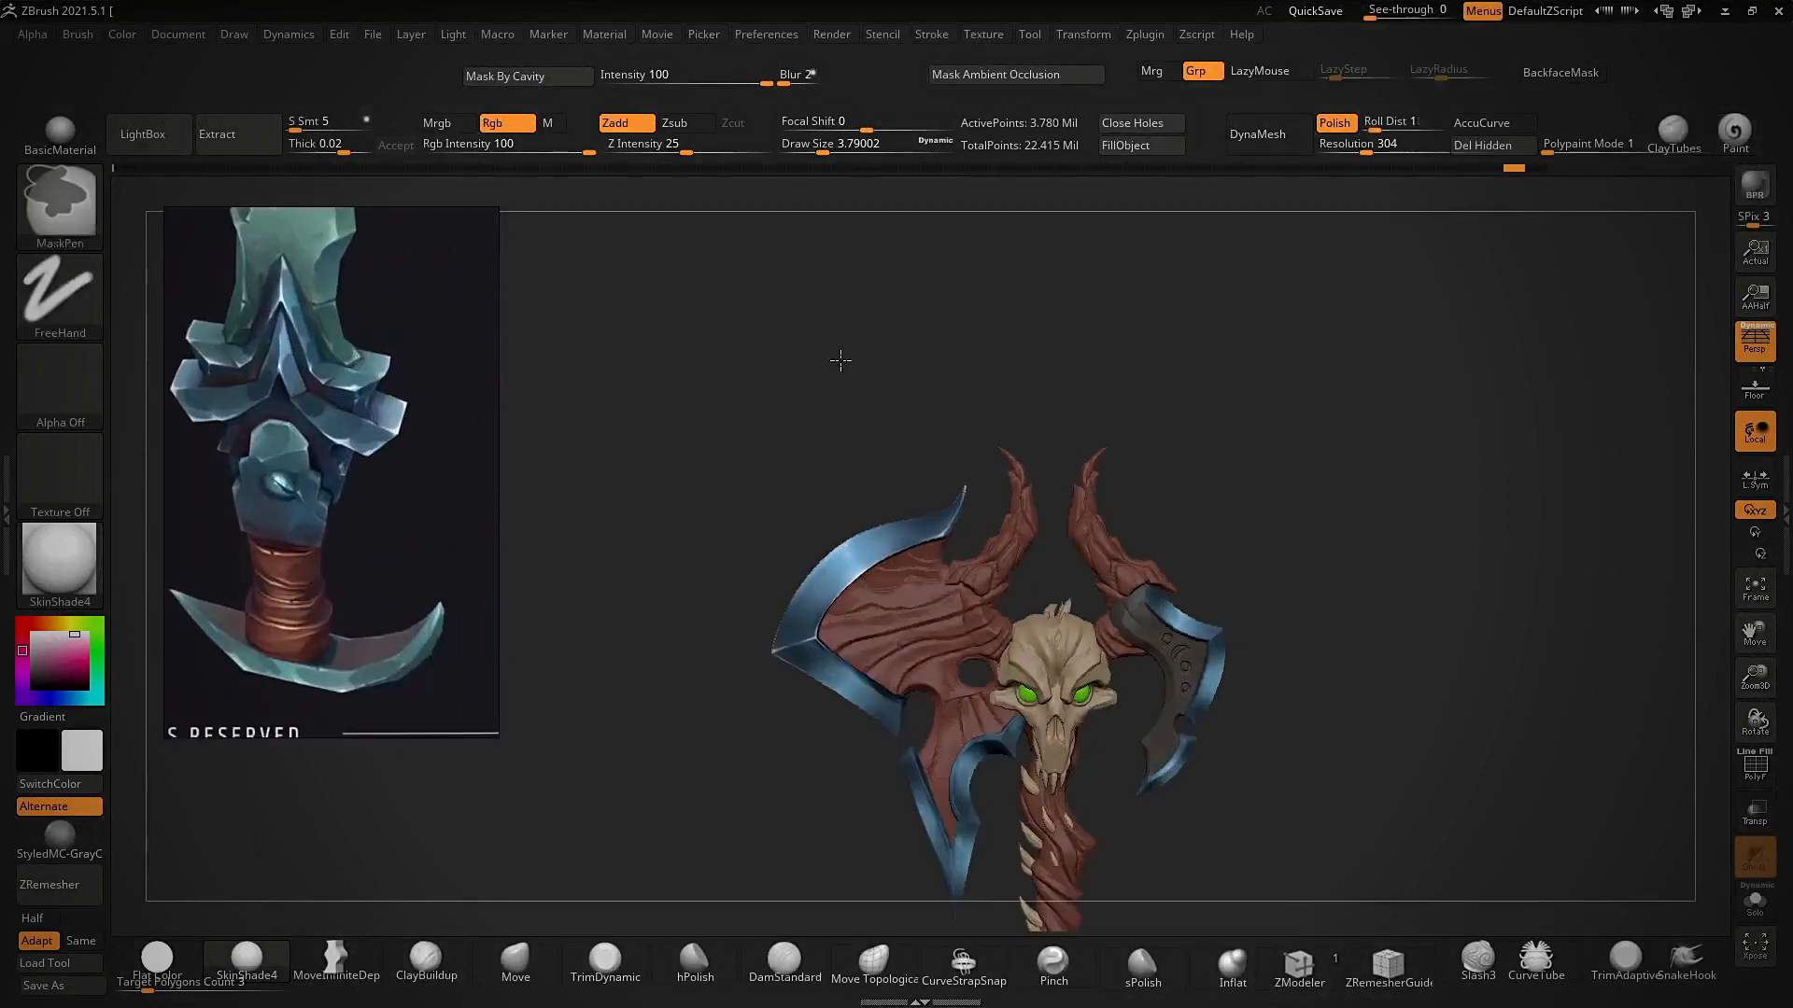
ctrl+right_drag(841, 361, 836, 402)
right_drag(836, 401, 824, 316)
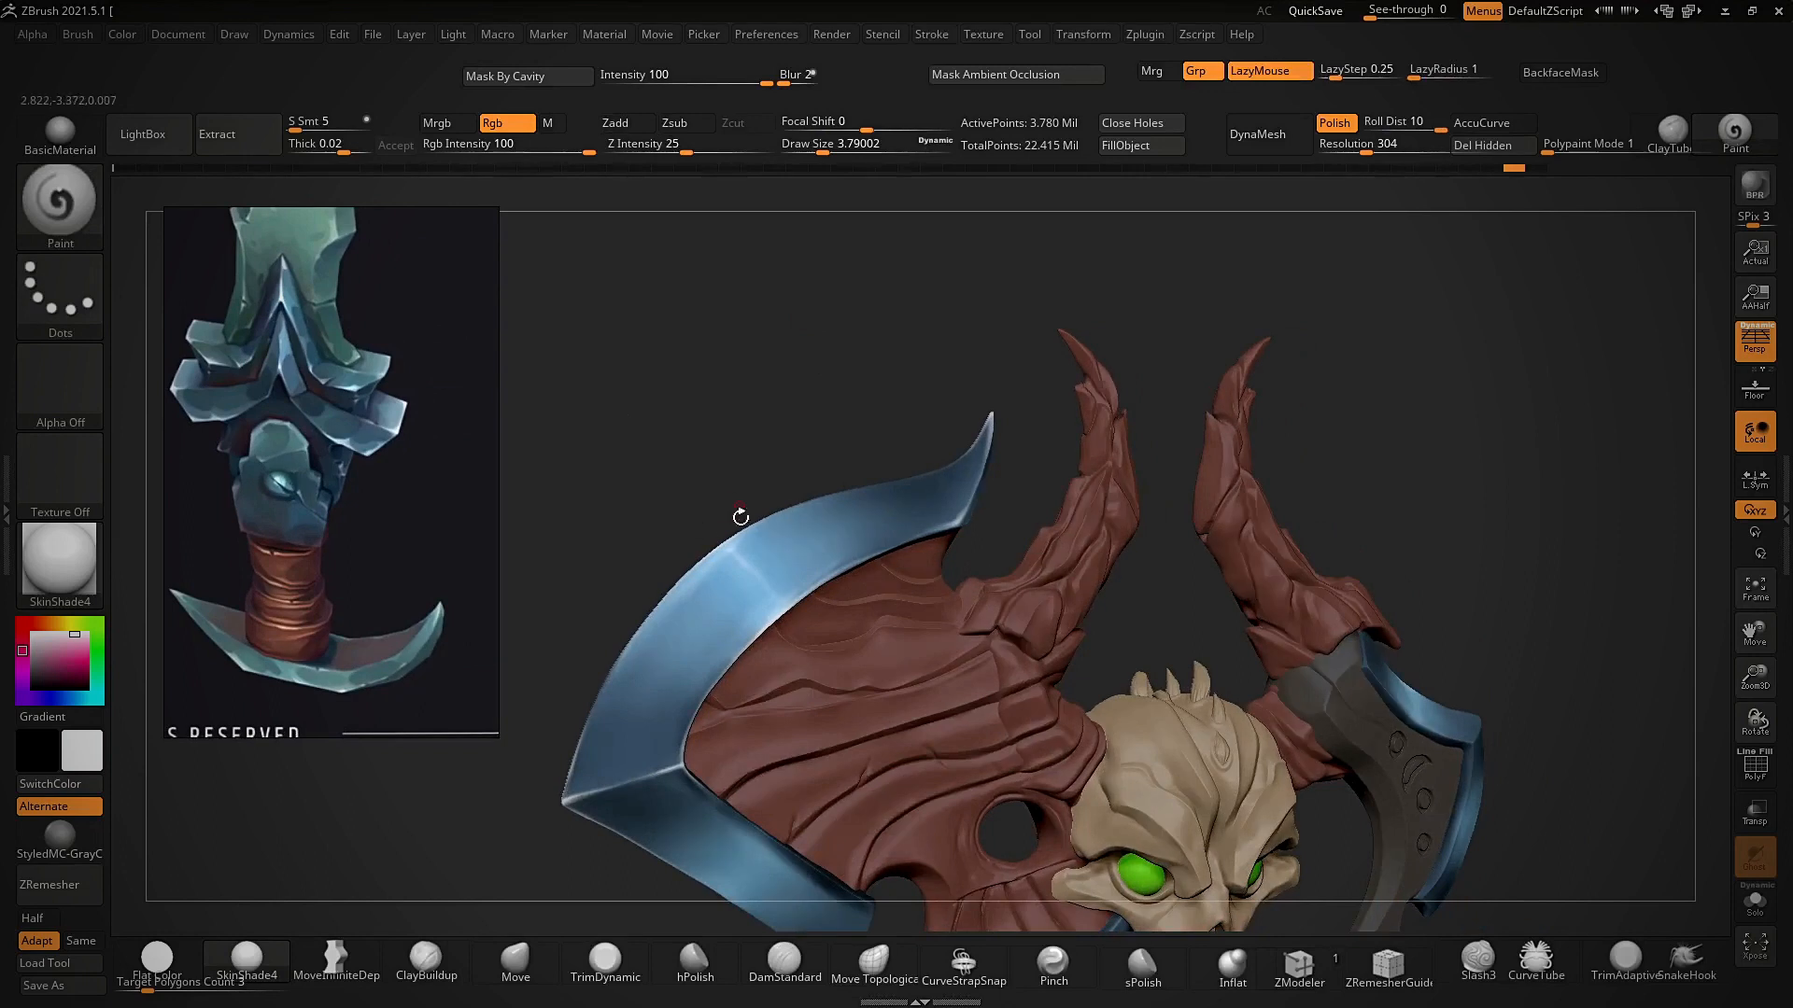
click(432, 964)
mouse_move(700, 346)
ctrl+right_down()
mouse_move(700, 439)
mouse_move(777, 306)
ctrl+right_up()
ctrl+right_drag(631, 650, 631, 691)
drag(644, 655, 603, 724)
key(ctrl+z)
key(ctrl+z)
drag(700, 565, 640, 677)
ctrl+drag(702, 586, 780, 486)
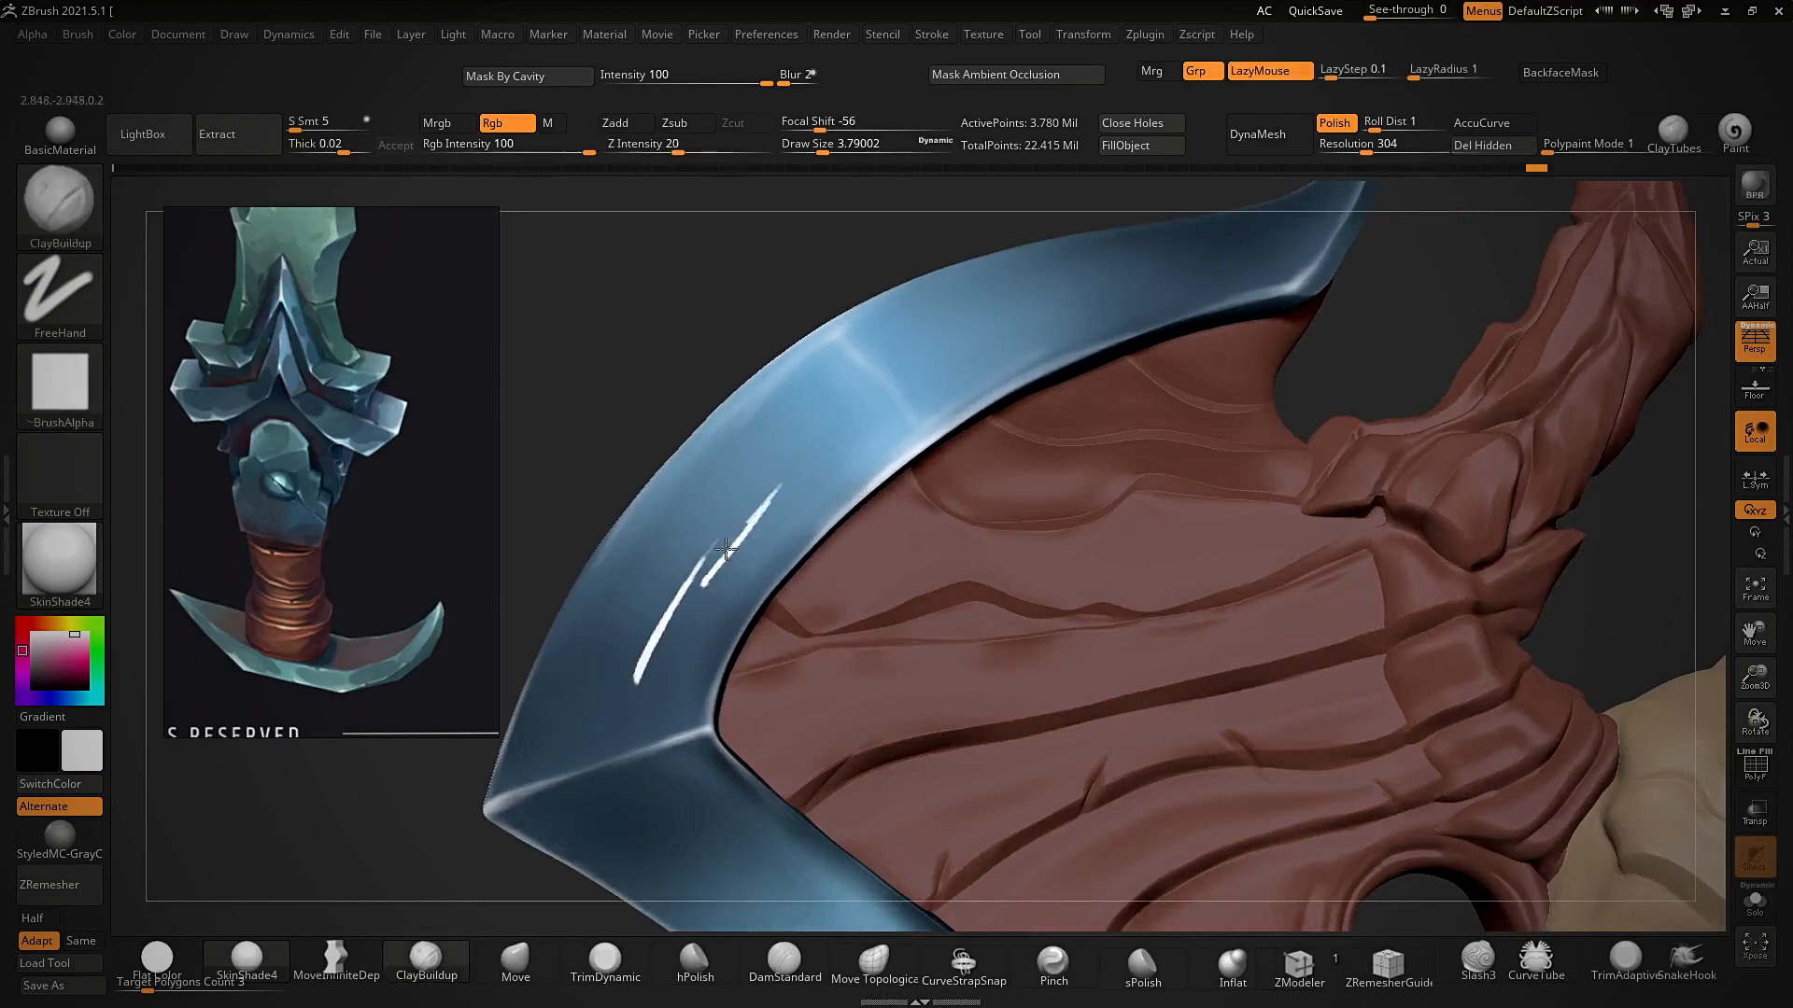
key(ctrl+z)
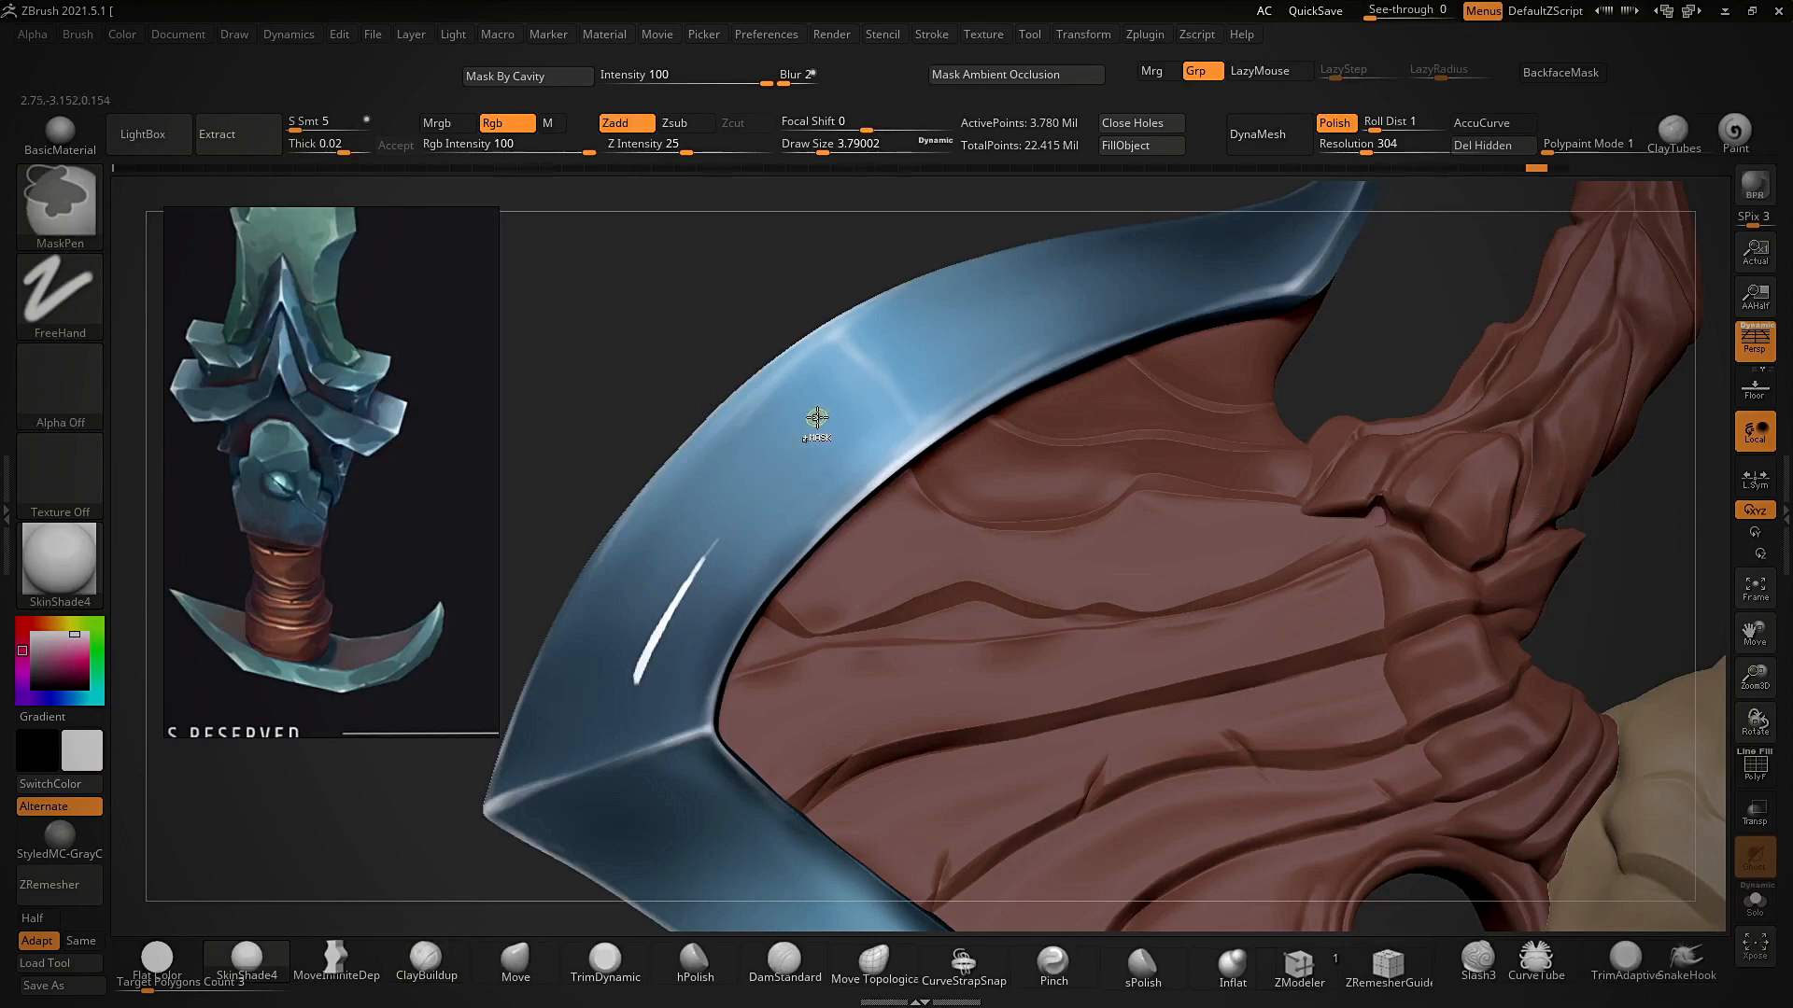
key(ctrl+z)
- Set the ClayBuildup brush's Z Intensity to 10, try more white scratch strokes on the wing blade's rim, and undo them
key(space)
drag(758, 560, 742, 562)
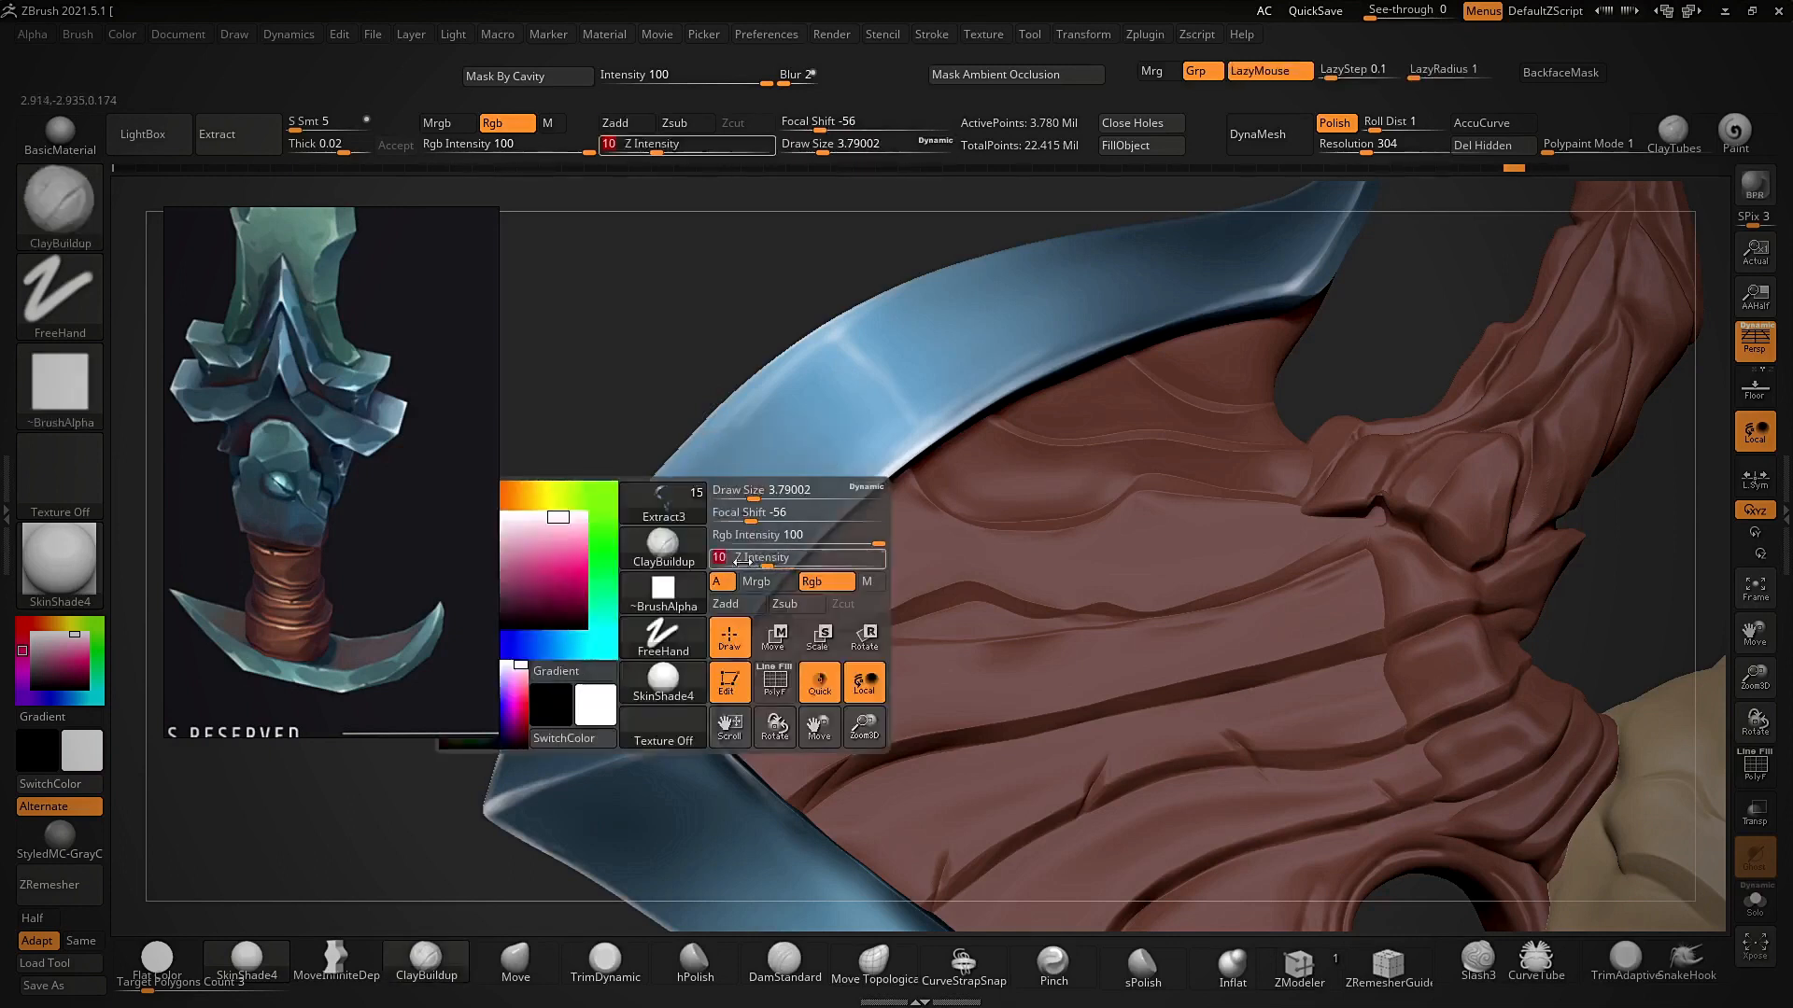
drag(639, 670, 709, 568)
ctrl+right_drag(750, 434, 809, 520)
drag(1017, 420, 863, 623)
drag(1079, 444, 719, 865)
key(ctrl+z)
key(ctrl+z)
key(ctrl+z)
key(ctrl+z)
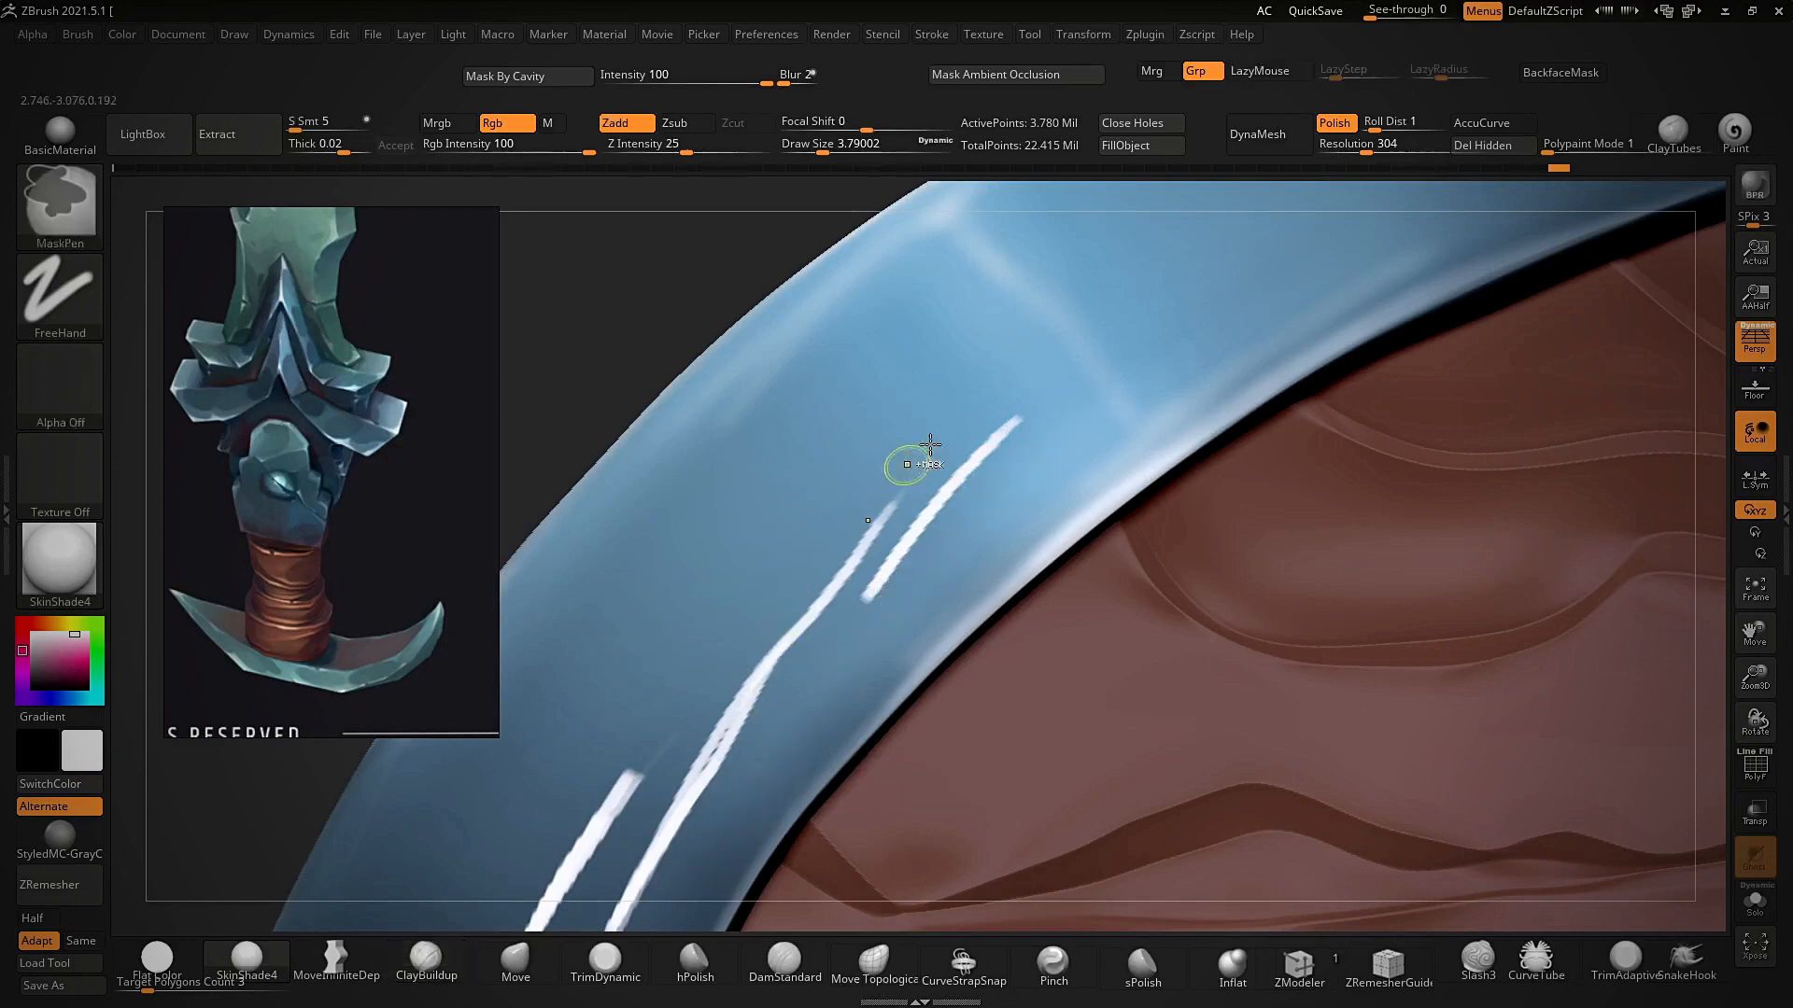
key(ctrl+z)
key(ctrl+z)
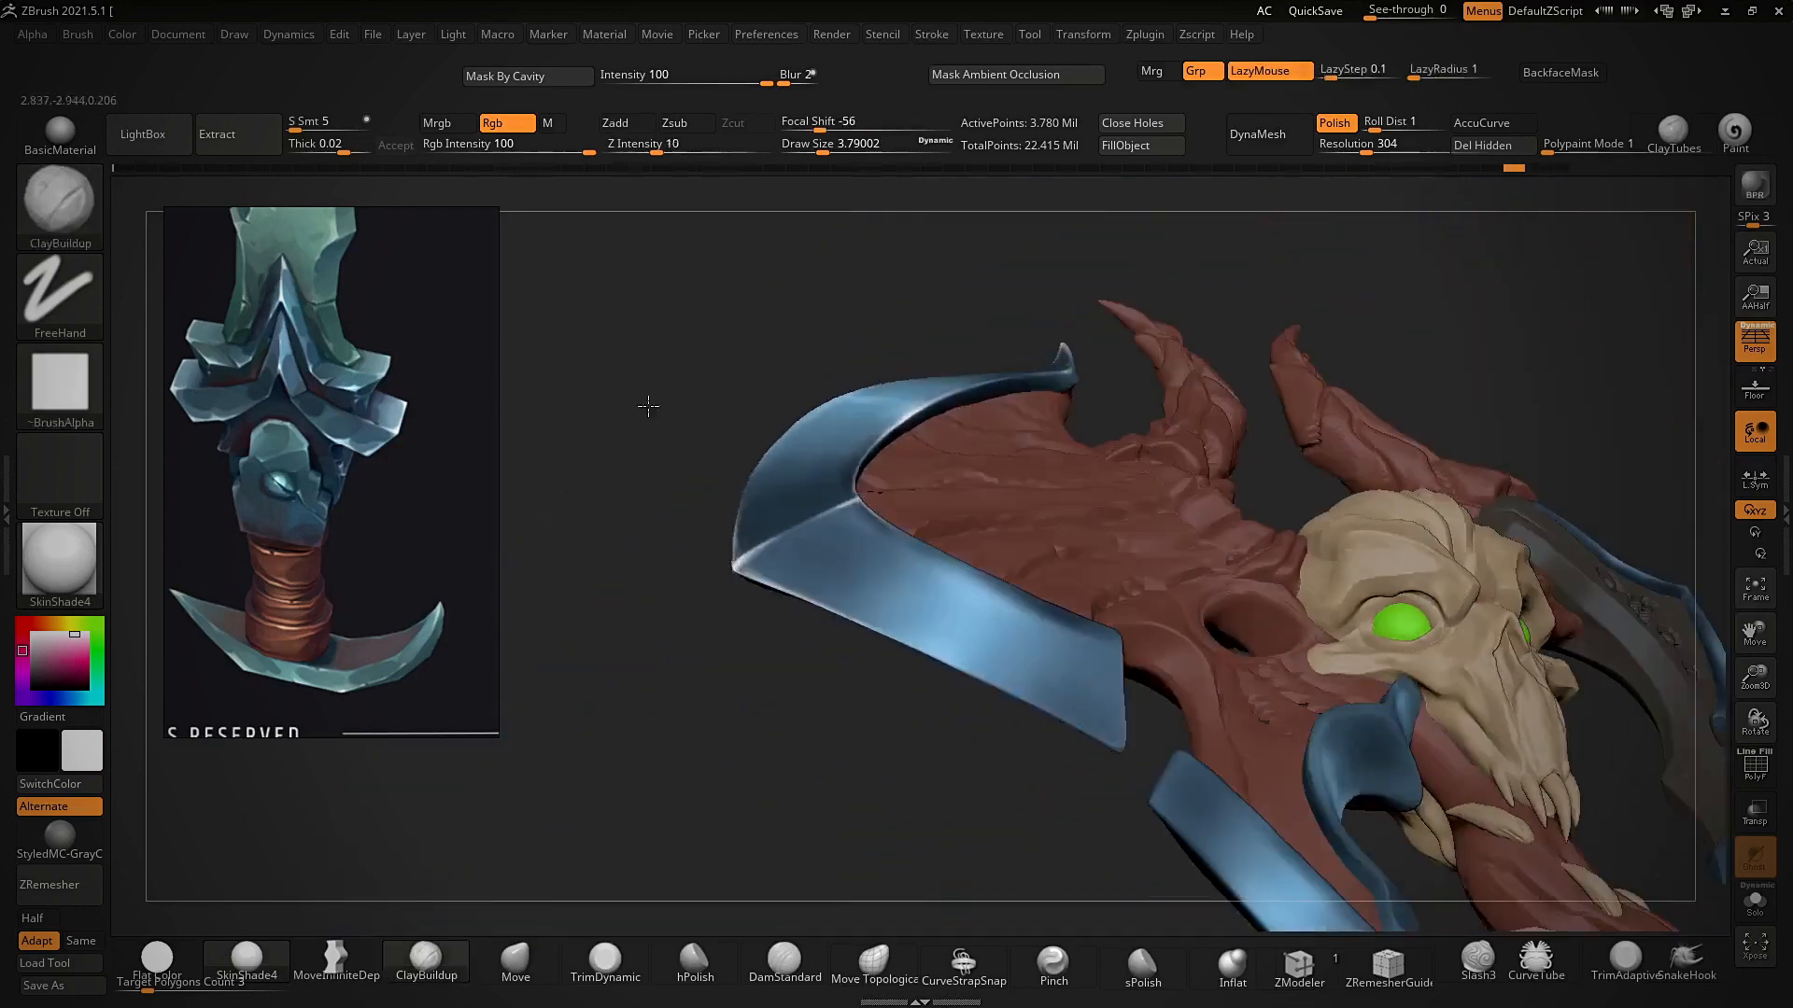
- Inspect the wing blade's painted rim from several angles and switch back to the Paint brush
right_drag(648, 407, 696, 570)
ctrl+right_drag(696, 570, 760, 732)
mouse_move(712, 800)
alt+right_down()
mouse_move(796, 623)
mouse_move(727, 716)
alt+right_up()
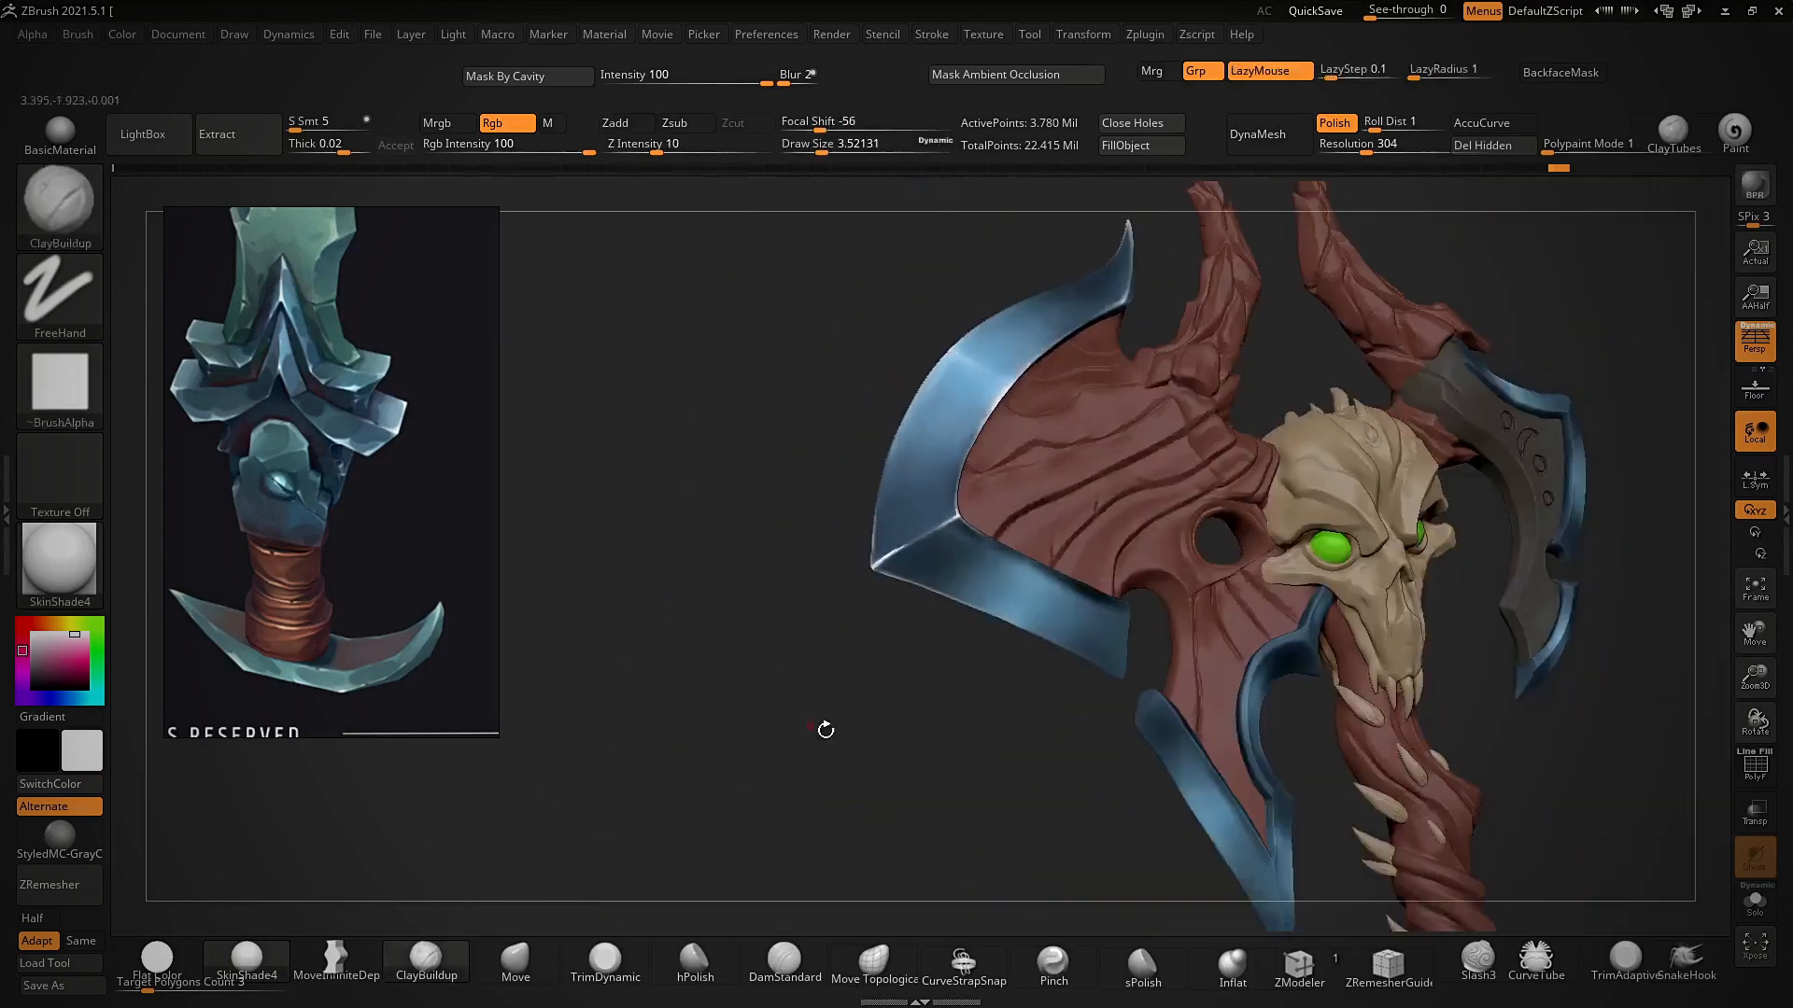
ctrl+right_drag(824, 728, 793, 709)
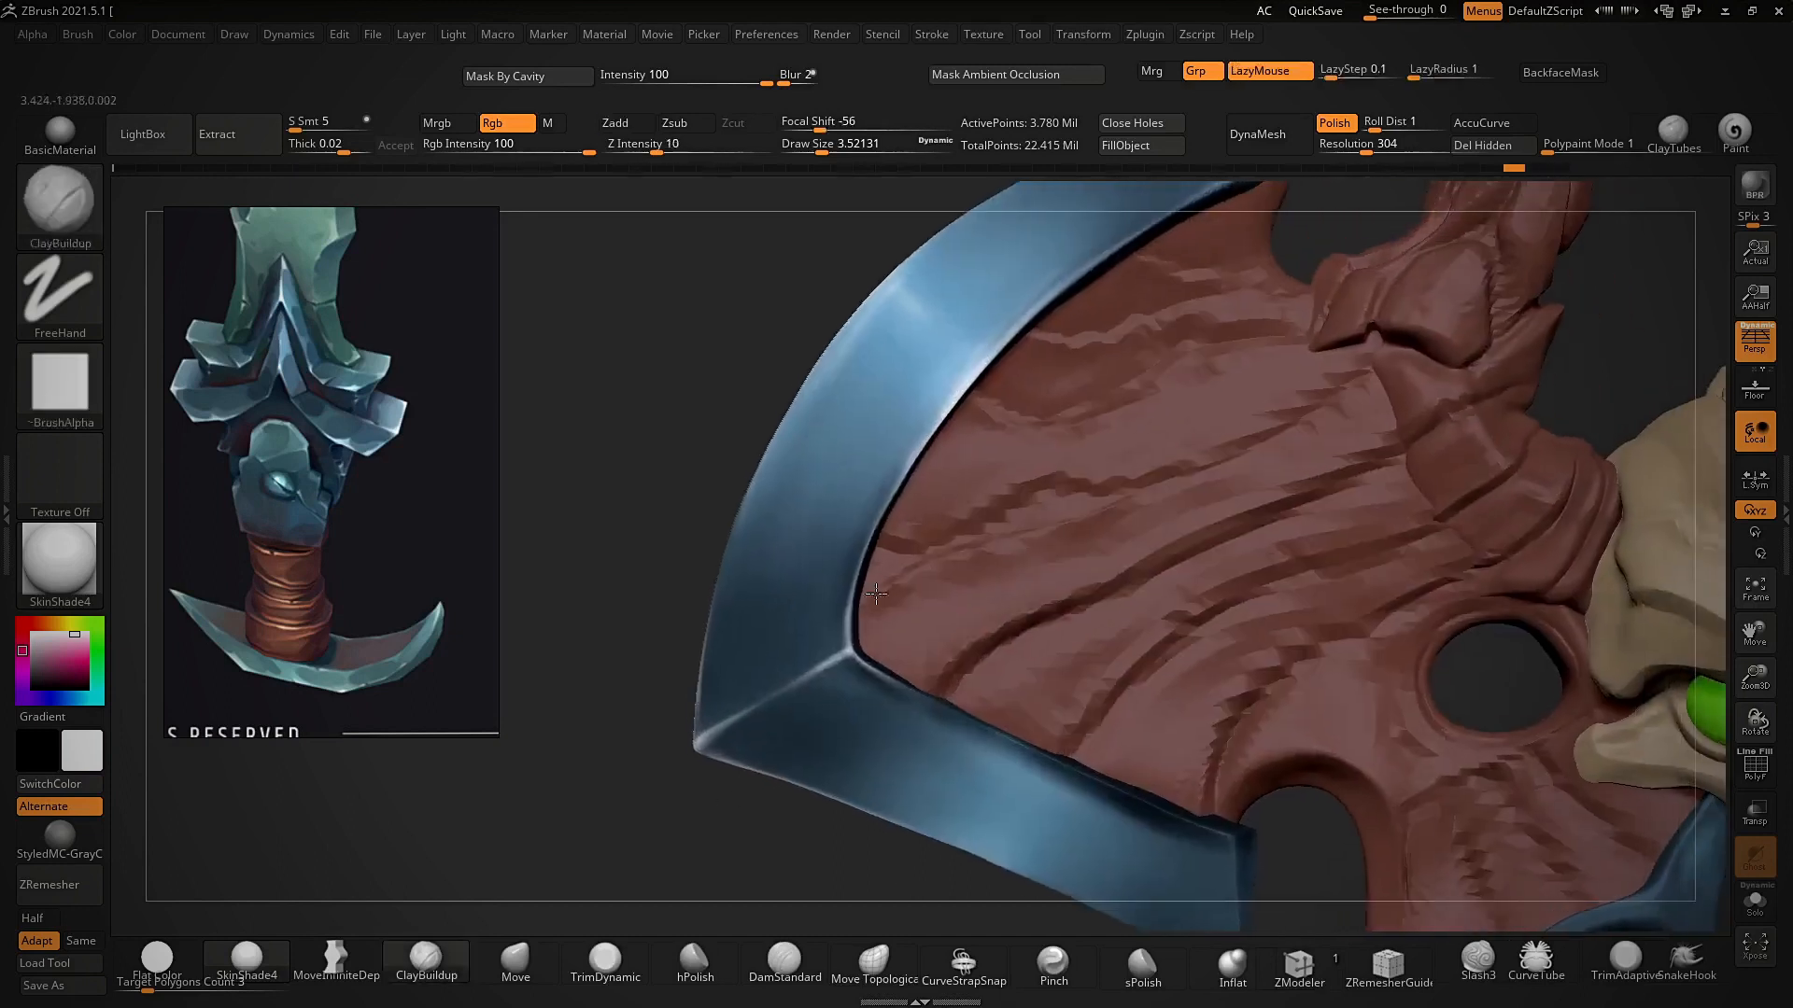
click(1734, 129)
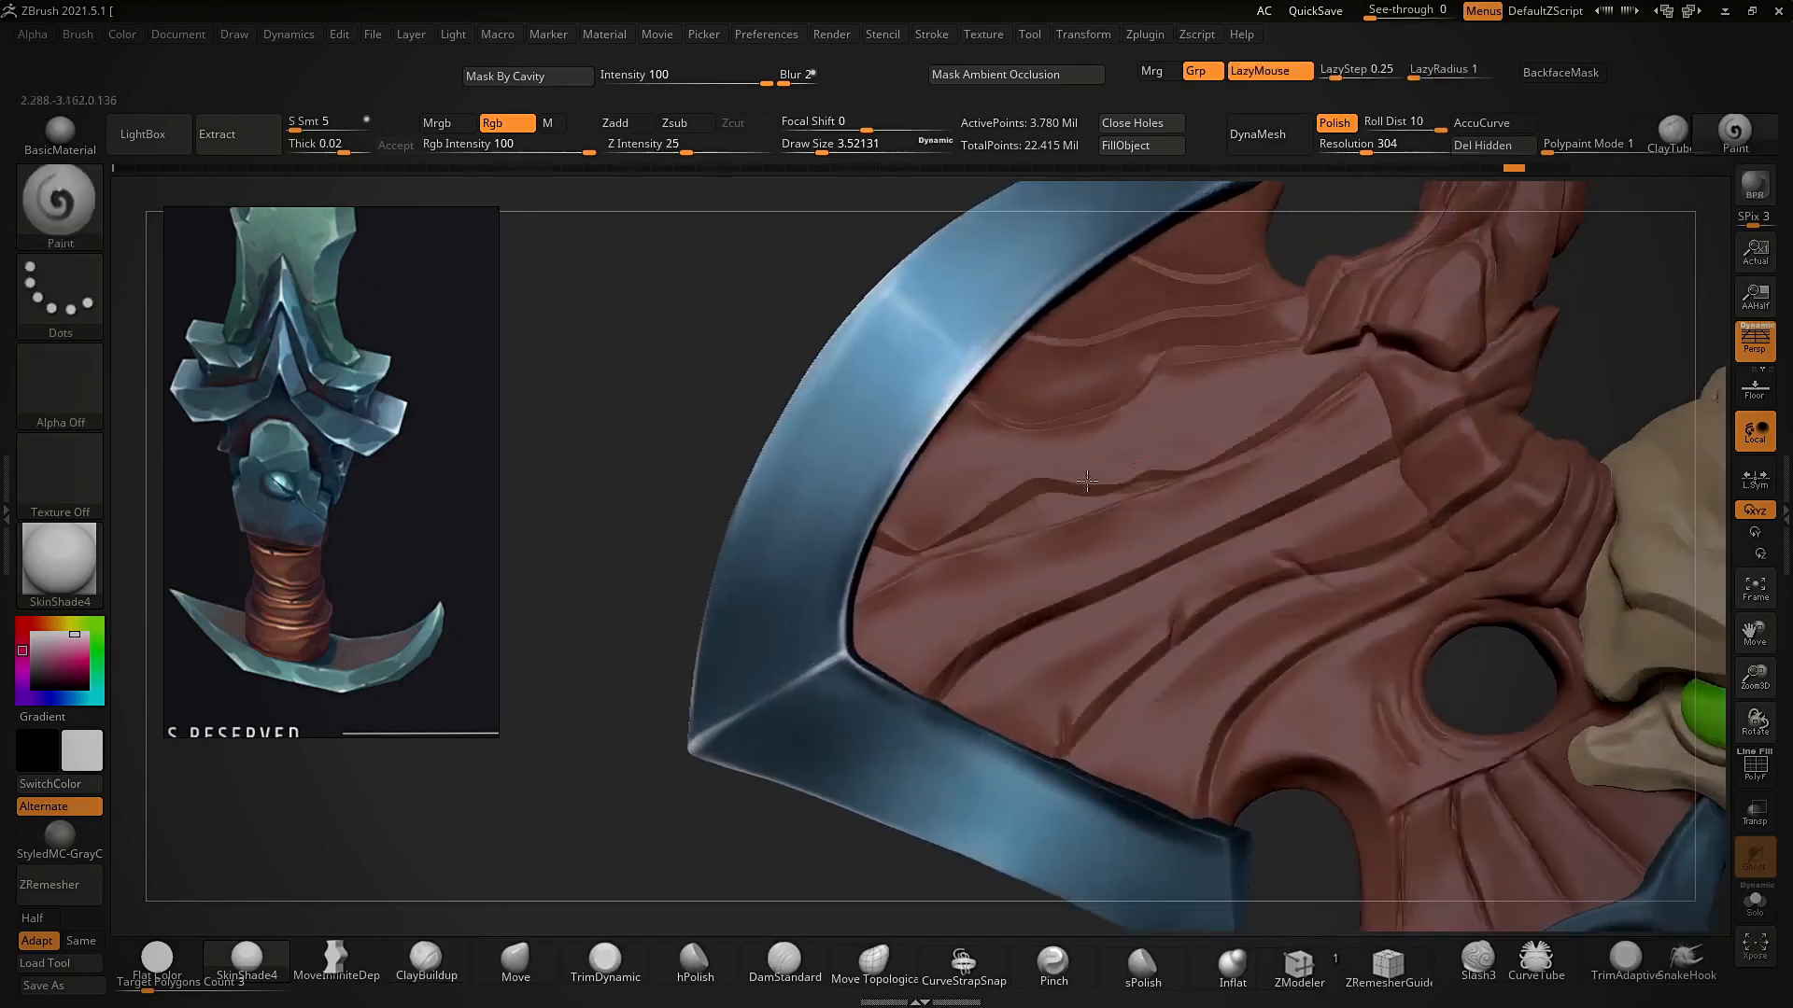
- Paint fine white highlights along the edges at the lower end of the large wing blade's metal rim
mouse_move(660, 412)
right_down()
mouse_move(688, 434)
mouse_move(765, 424)
mouse_move(754, 244)
right_up()
mouse_move(888, 670)
ctrl+right_down()
mouse_move(875, 731)
mouse_move(878, 695)
ctrl+right_up()
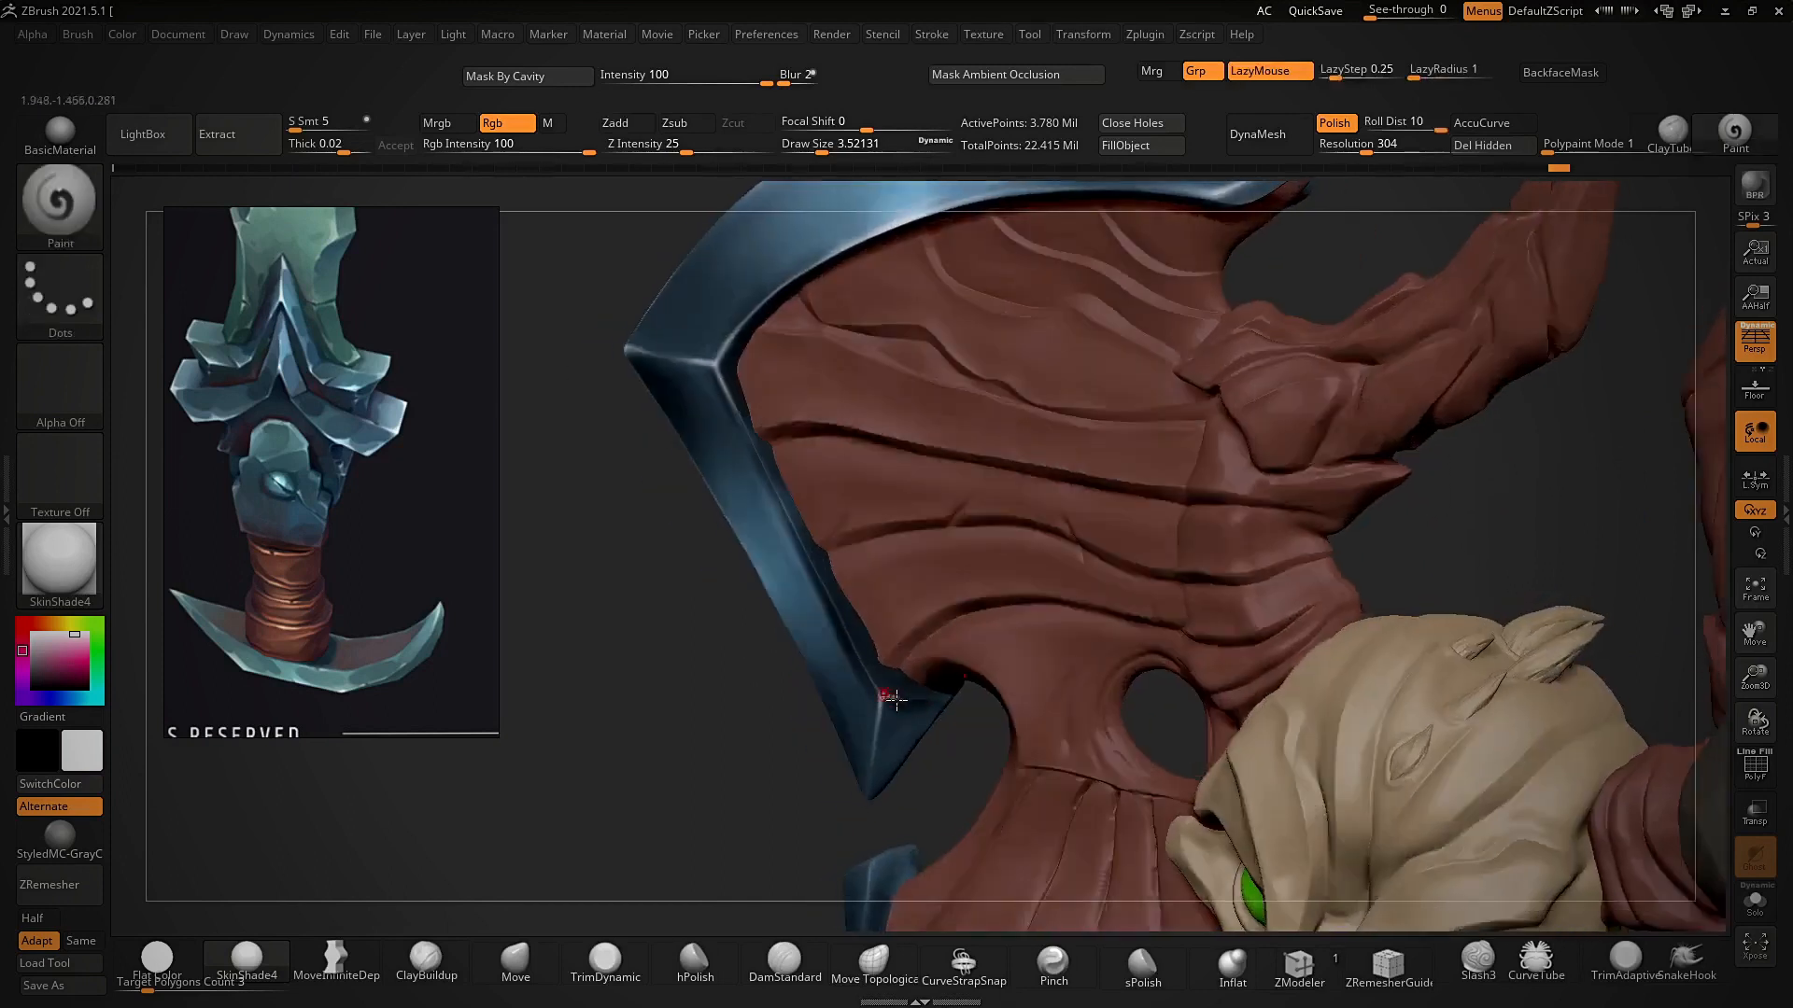
shift+drag(874, 675, 880, 698)
mouse_move(938, 750)
mouse_down()
mouse_move(949, 726)
mouse_move(912, 736)
mouse_up()
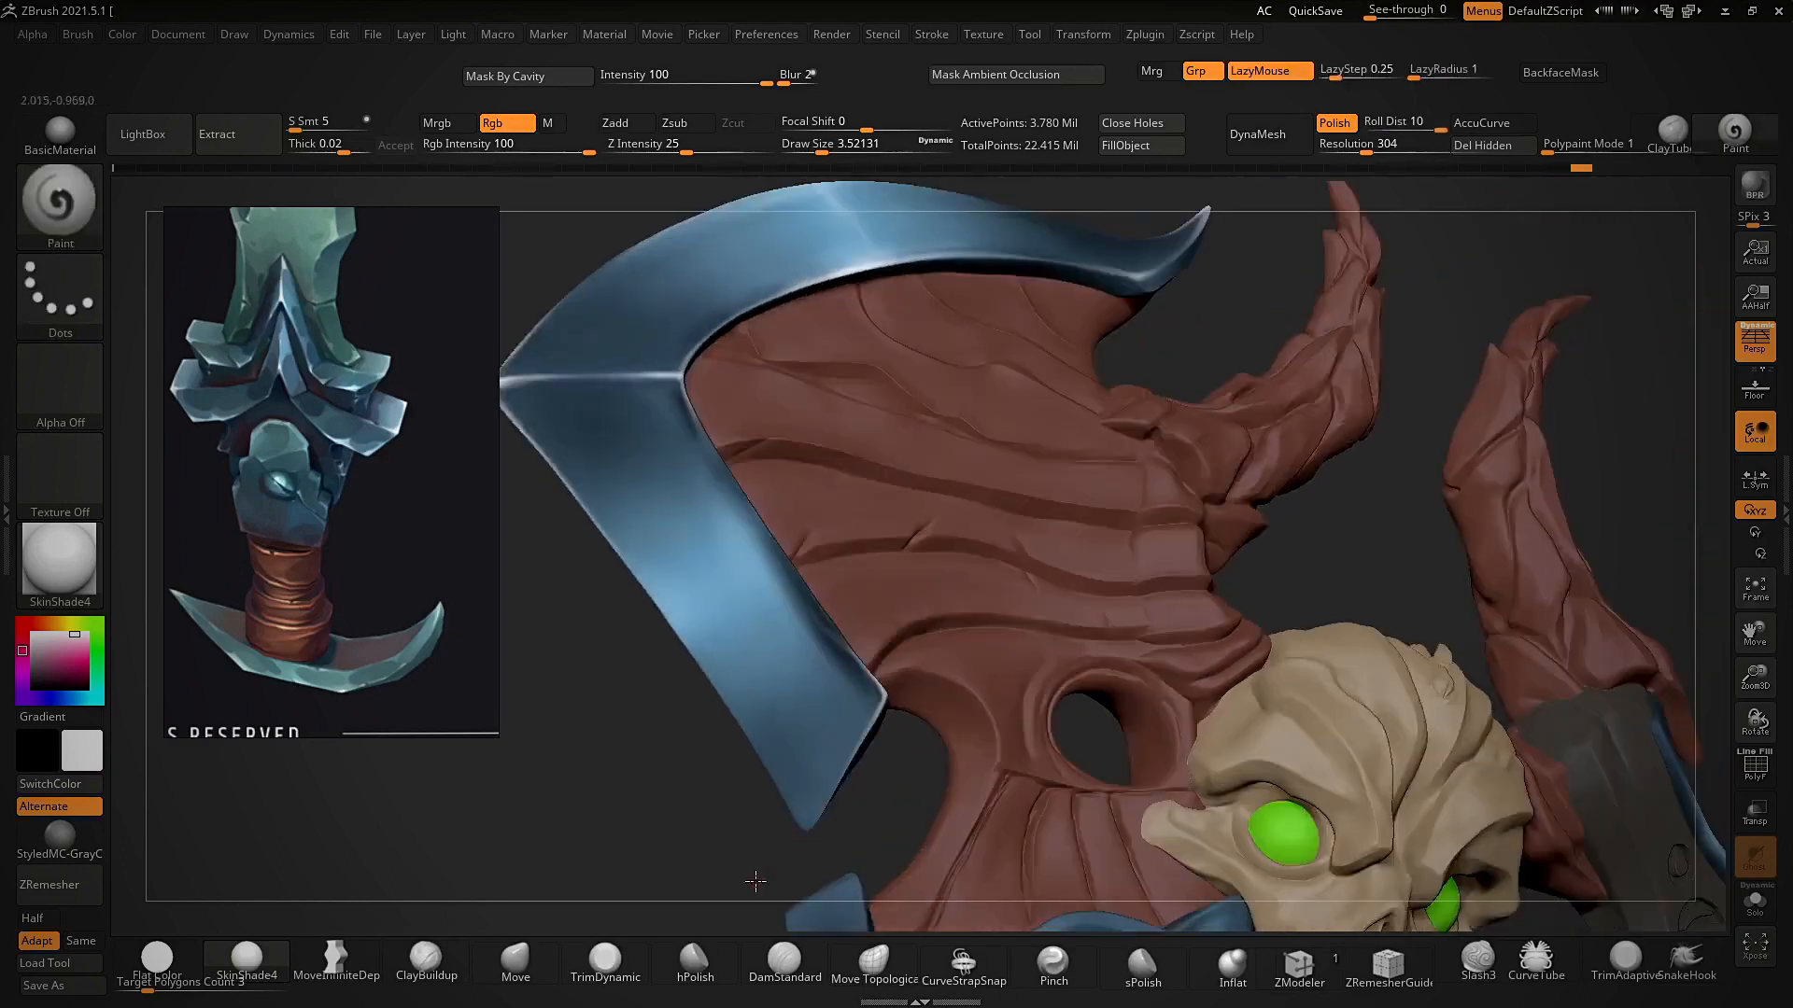
drag(755, 882, 796, 830)
mouse_move(983, 472)
mouse_down()
mouse_move(784, 845)
mouse_move(823, 796)
mouse_up()
ctrl+right_drag(776, 700, 752, 542)
mouse_move(753, 541)
right_down()
mouse_move(1304, 357)
mouse_move(782, 765)
mouse_move(864, 780)
mouse_move(847, 645)
right_up()
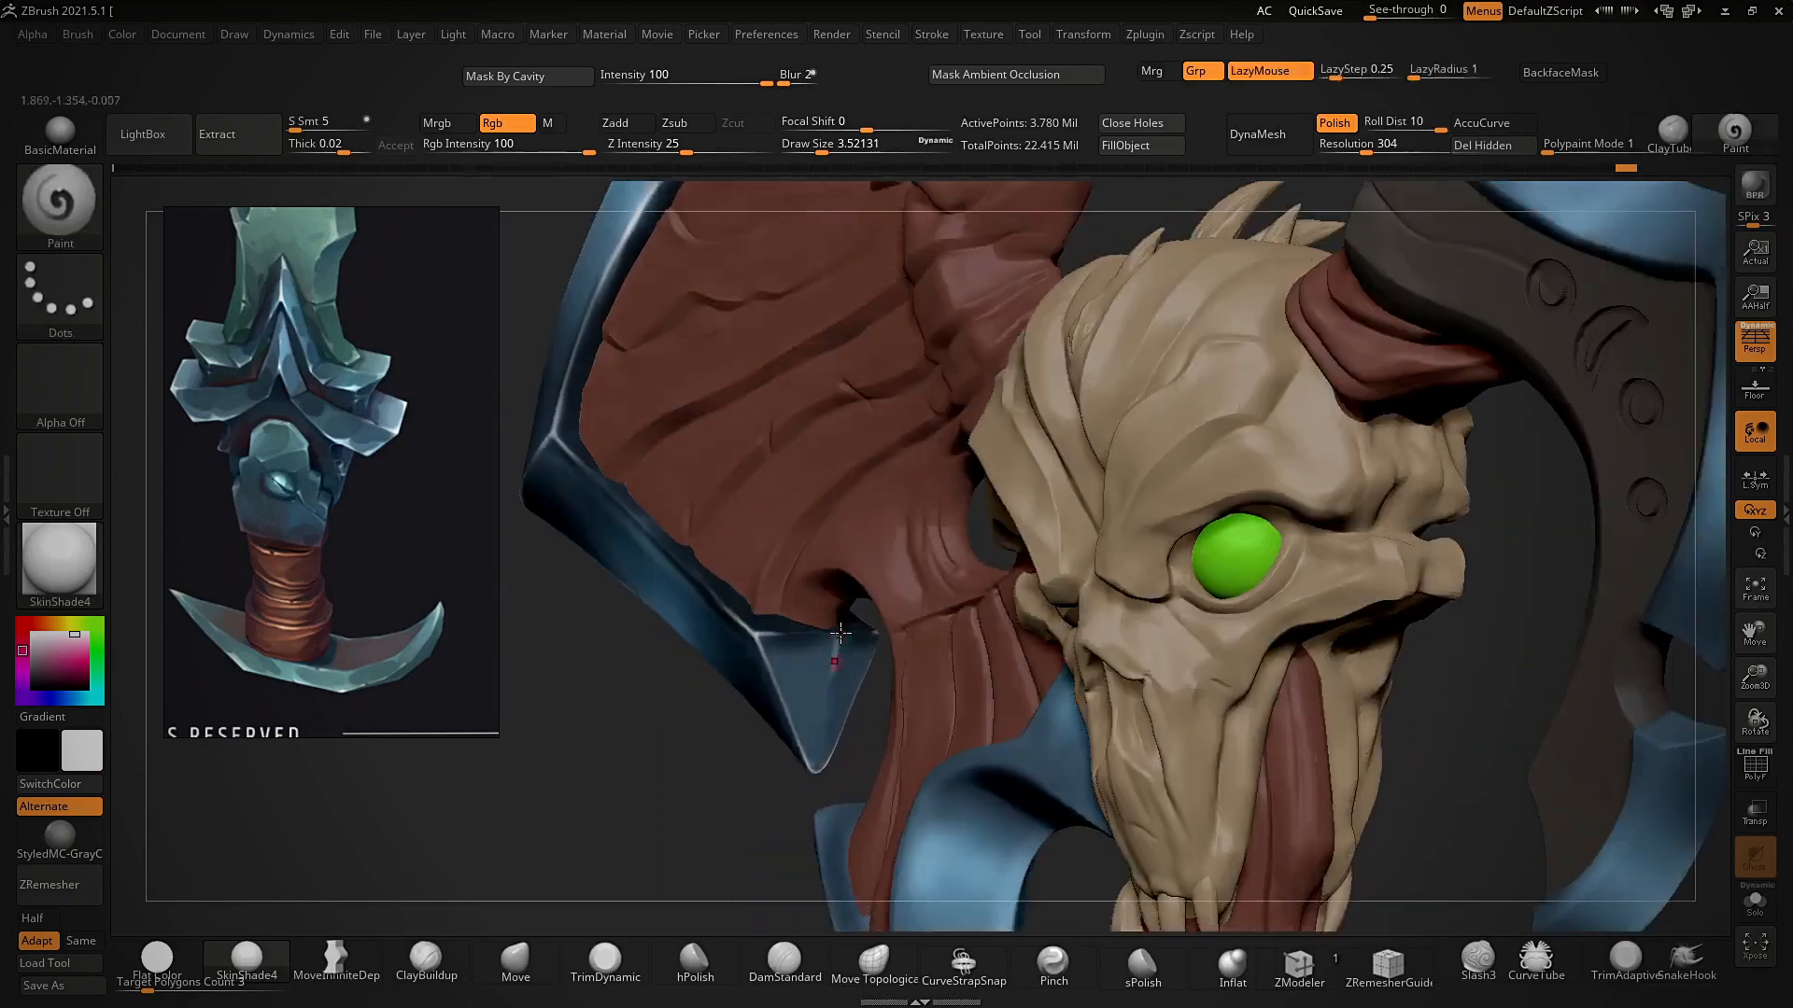
mouse_move(831, 691)
shift+mouse_down()
mouse_move(848, 640)
mouse_move(827, 724)
shift+mouse_up()
- Paint a soft light glint across the lower section of the wing blade's rim with a larger Paint brush
mouse_move(805, 809)
right_down()
mouse_move(784, 800)
mouse_move(860, 678)
mouse_move(803, 643)
mouse_move(708, 776)
mouse_move(704, 708)
mouse_move(775, 719)
mouse_move(695, 743)
mouse_move(749, 419)
right_up()
mouse_move(763, 684)
ctrl+right_down()
mouse_move(712, 800)
mouse_move(640, 800)
mouse_move(700, 608)
mouse_move(660, 771)
ctrl+right_up()
mouse_move(1289, 422)
right_down()
mouse_move(1276, 443)
mouse_move(1311, 379)
mouse_move(1301, 440)
mouse_move(1313, 416)
mouse_move(1269, 429)
mouse_move(1252, 507)
mouse_move(1285, 413)
right_up()
ctrl+right_drag(724, 621, 875, 598)
drag(948, 720, 937, 705)
right_drag(773, 805, 735, 805)
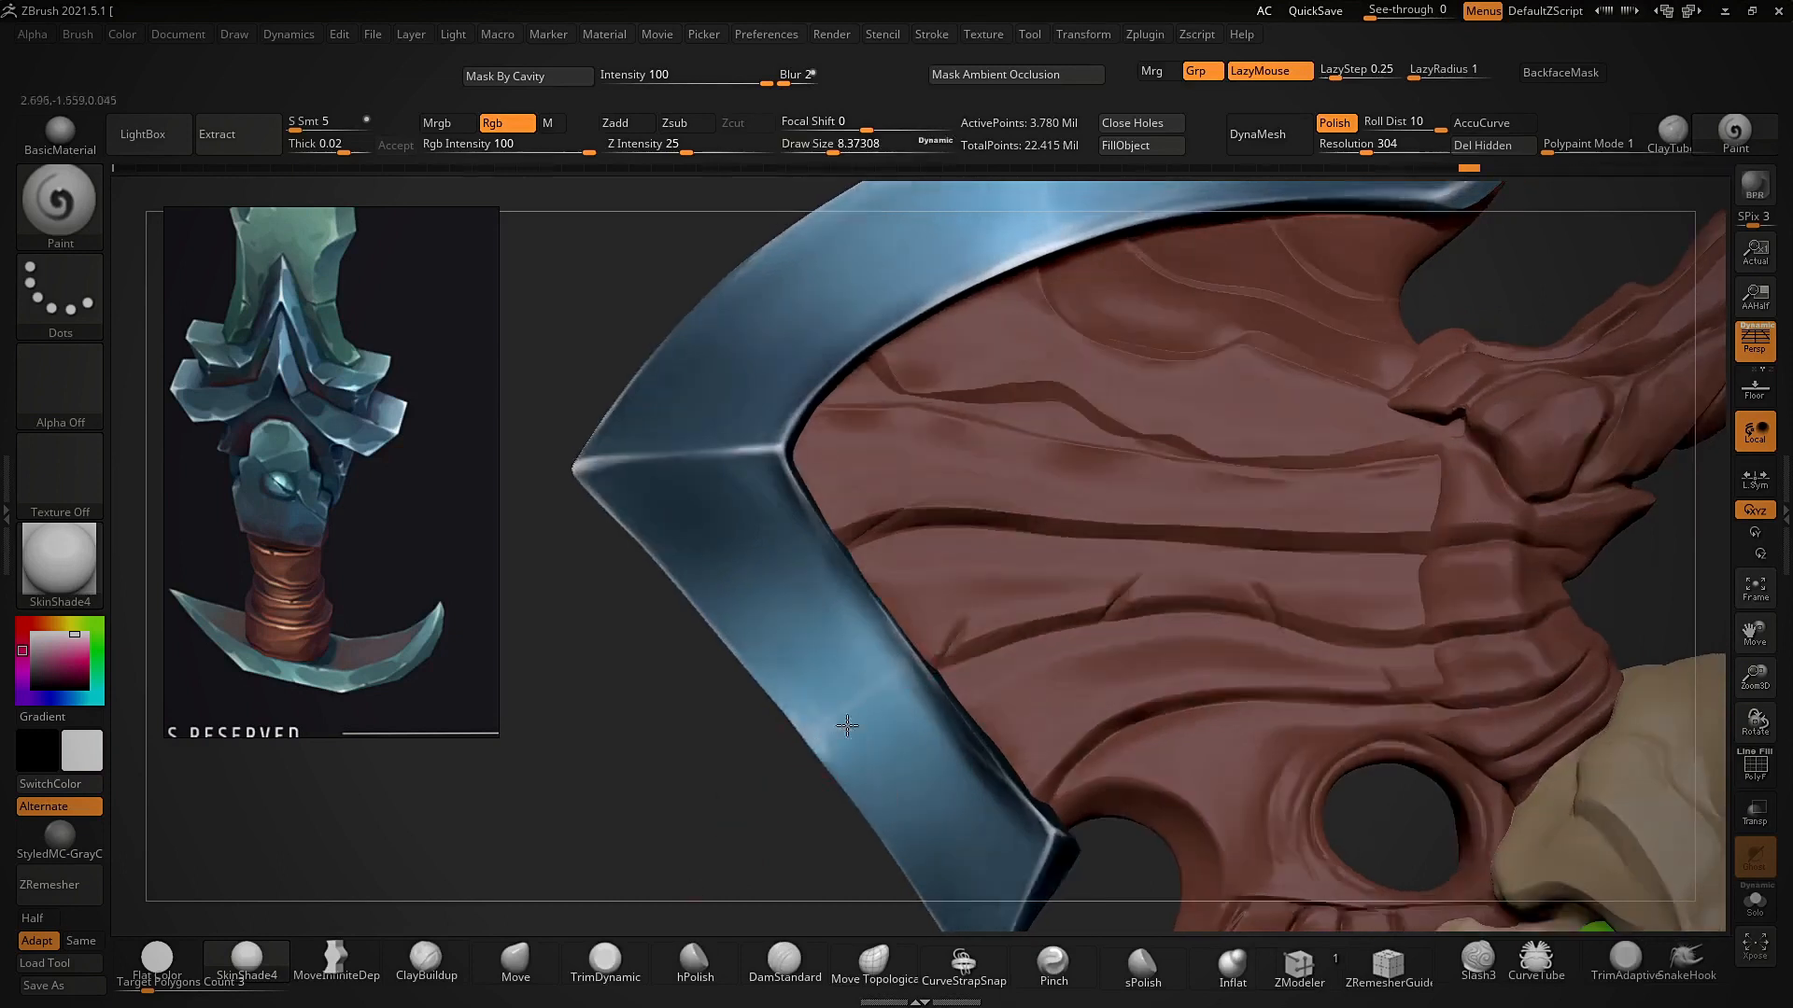
right_drag(767, 798, 747, 804)
drag(910, 654, 887, 644)
- Examine the wing blade's upper tip and the whole axe head to check the painted highlights
mouse_move(803, 747)
ctrl+right_down()
mouse_move(896, 523)
mouse_move(1008, 352)
mouse_move(1070, 546)
ctrl+right_up()
right_drag(1016, 427, 1039, 348)
mouse_move(1002, 484)
ctrl+right_down()
mouse_move(1047, 594)
mouse_move(985, 565)
ctrl+right_up()
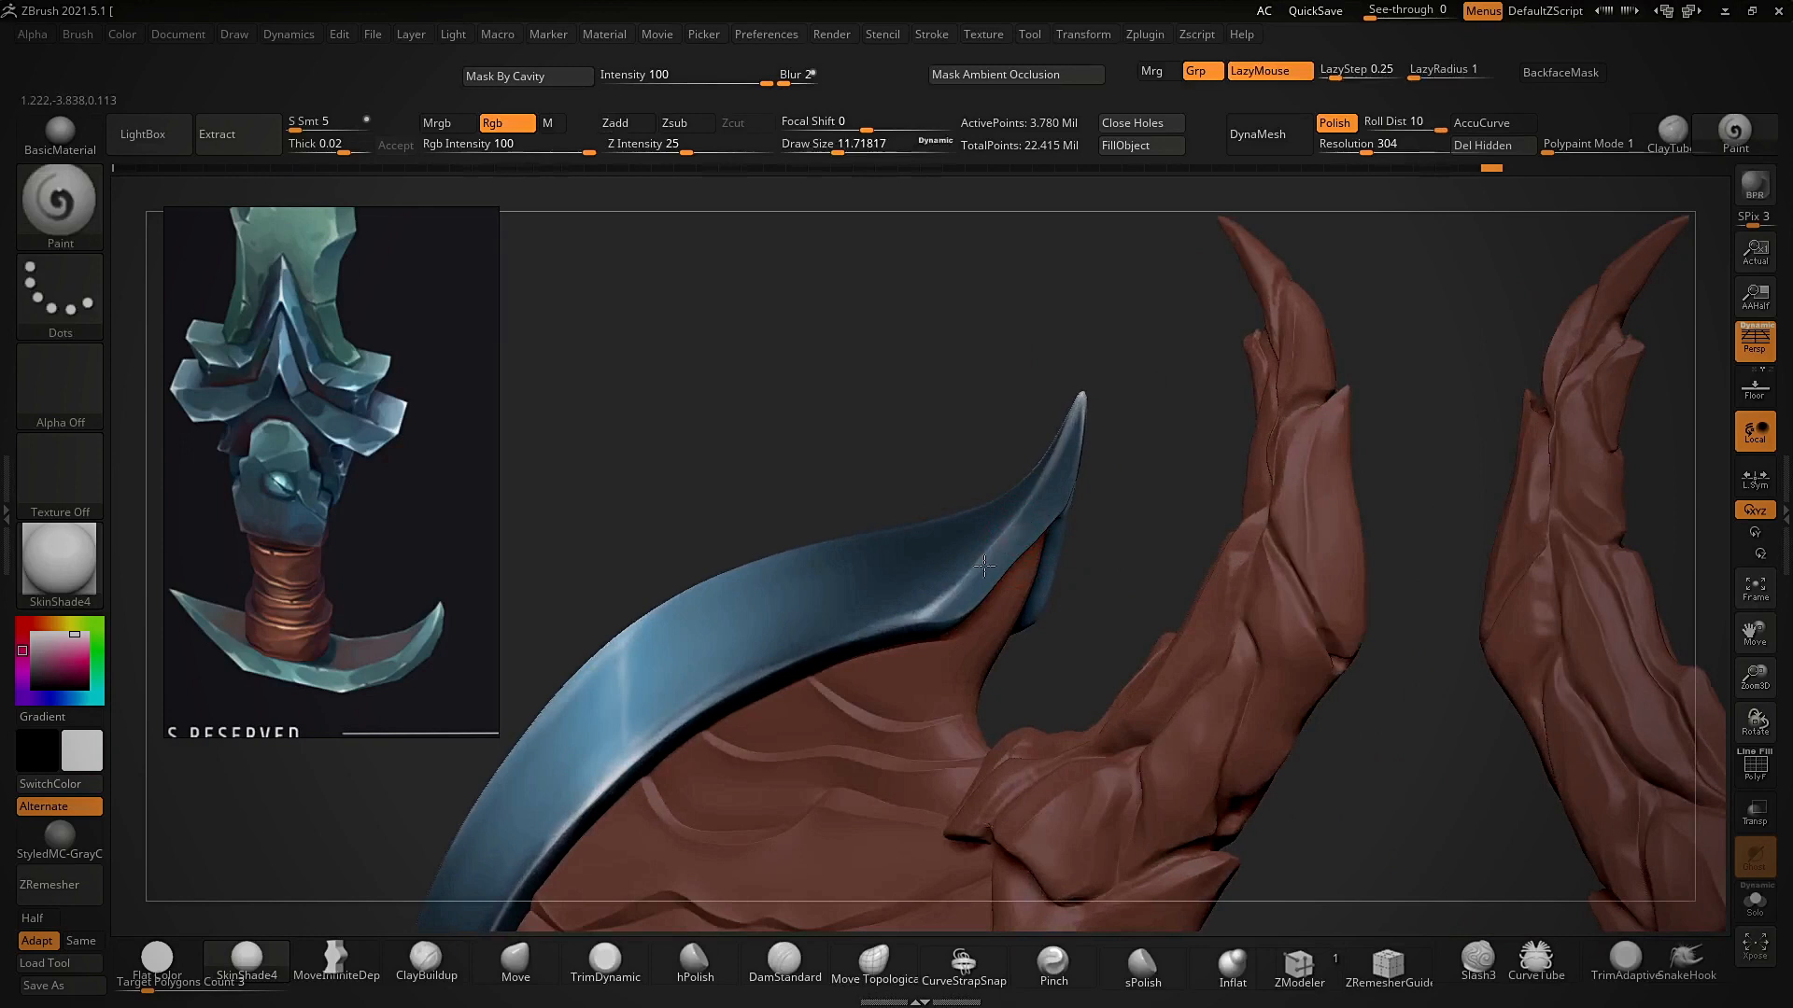
key(bracketleft)
mouse_move(1029, 464)
ctrl+right_down()
mouse_move(996, 392)
mouse_move(932, 473)
mouse_move(908, 417)
mouse_move(905, 472)
ctrl+right_up()
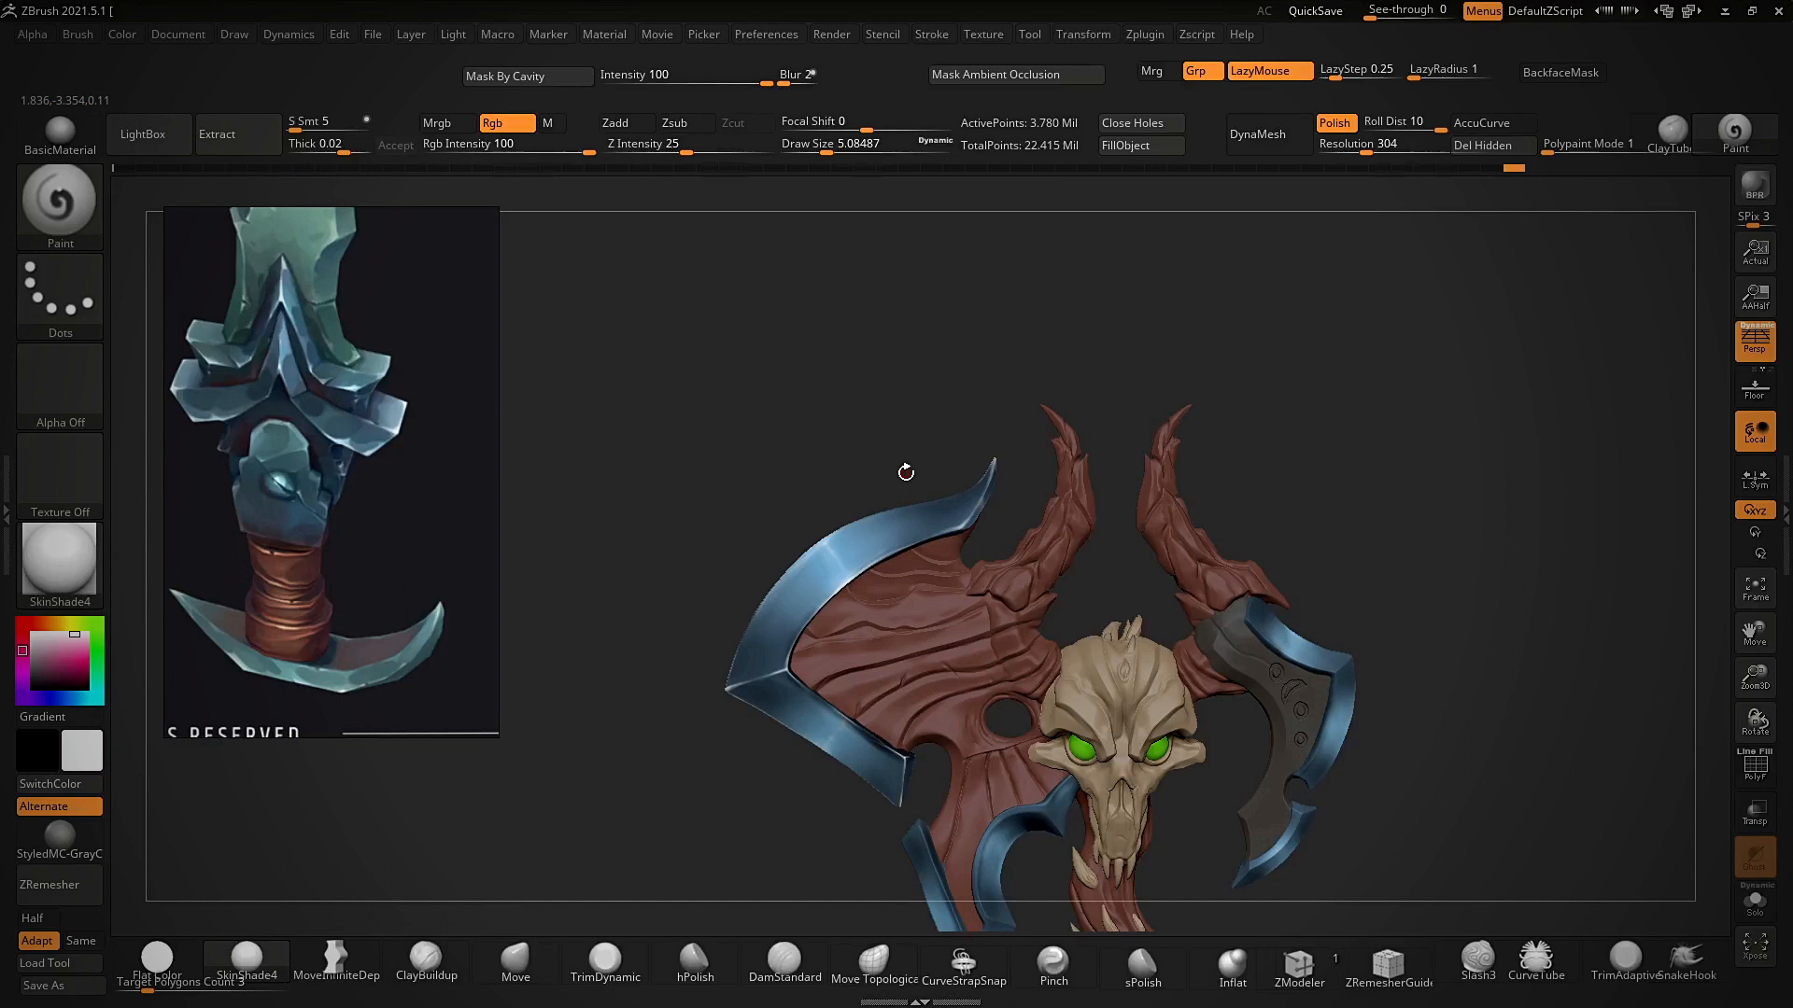
right_drag(906, 473, 756, 352)
alt+right_drag(1041, 583, 844, 770)
right_drag(909, 596, 901, 509)
right_drag(949, 673, 989, 663)
mouse_move(1549, 392)
right_down()
mouse_move(1472, 428)
mouse_move(1466, 468)
mouse_move(1437, 428)
mouse_move(1109, 580)
mouse_move(1182, 513)
mouse_move(1037, 544)
mouse_move(957, 733)
right_up()
- Reduce the brush's Draw Size to about 3.5 and save the tool over the existing weapon paint file
key(s)
right_drag(902, 797, 950, 400)
alt+right_drag(1147, 652, 1092, 426)
mouse_move(800, 469)
ctrl+right_down()
mouse_move(740, 653)
mouse_move(765, 816)
mouse_move(756, 669)
mouse_move(749, 759)
ctrl+right_up()
key(ctrl+s)
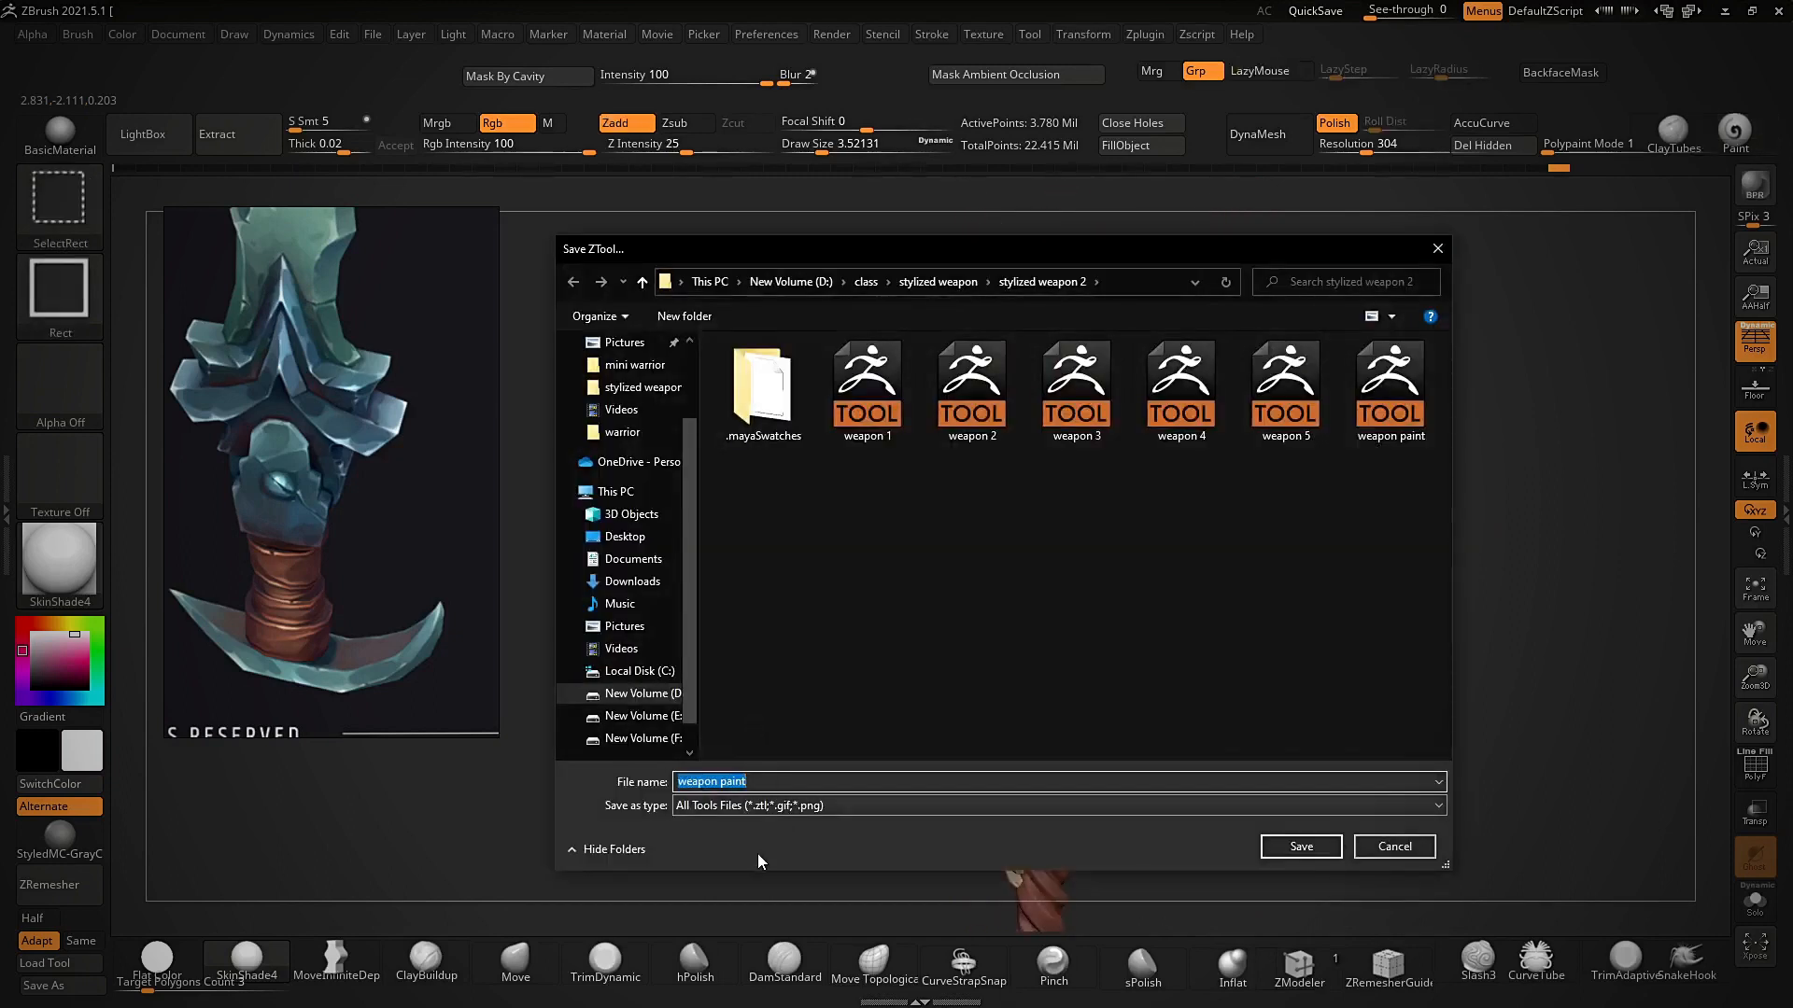
click(1307, 846)
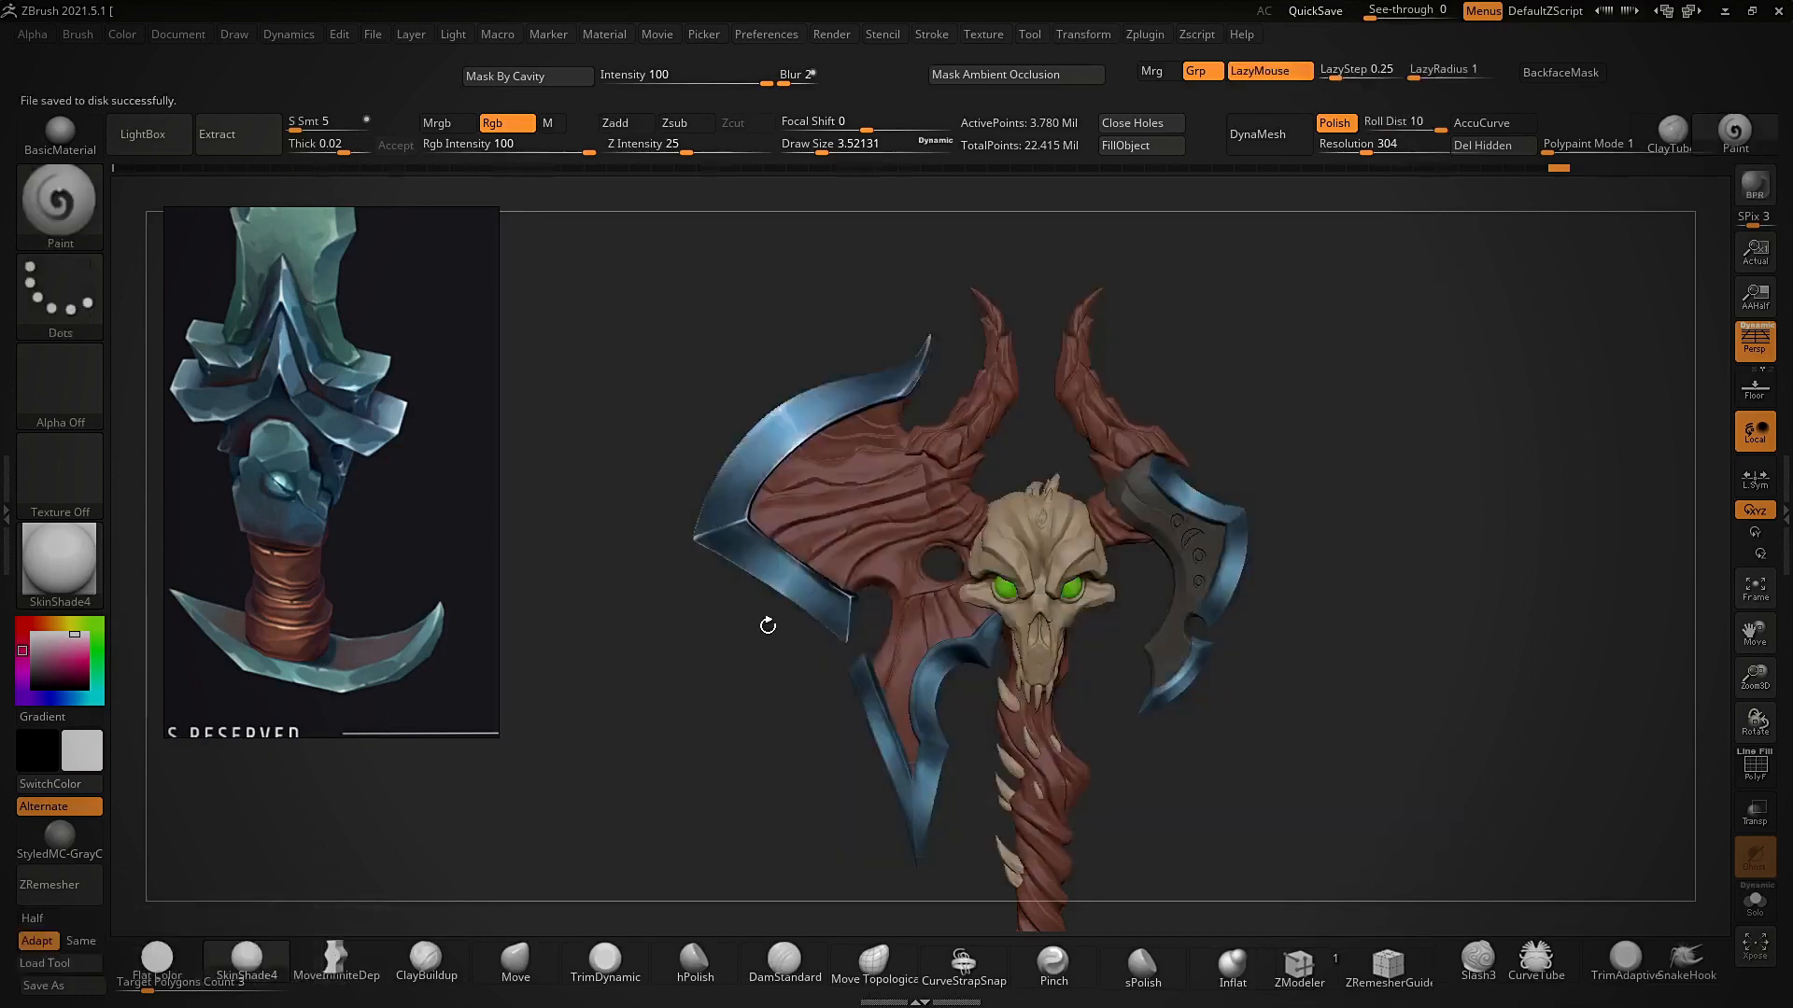
- Paint white highlights and a soft glint on the lower crescent blade's pointed corner beside the skull's jaw
right_drag(660, 743, 754, 730)
mouse_move(755, 730)
alt+right_down()
mouse_move(710, 671)
mouse_move(896, 801)
mouse_move(894, 743)
mouse_move(994, 730)
mouse_move(953, 793)
alt+right_up()
key(s)
click(898, 741)
key(alt+s)
key(alt+s)
right_drag(888, 844, 892, 824)
drag(903, 578, 888, 605)
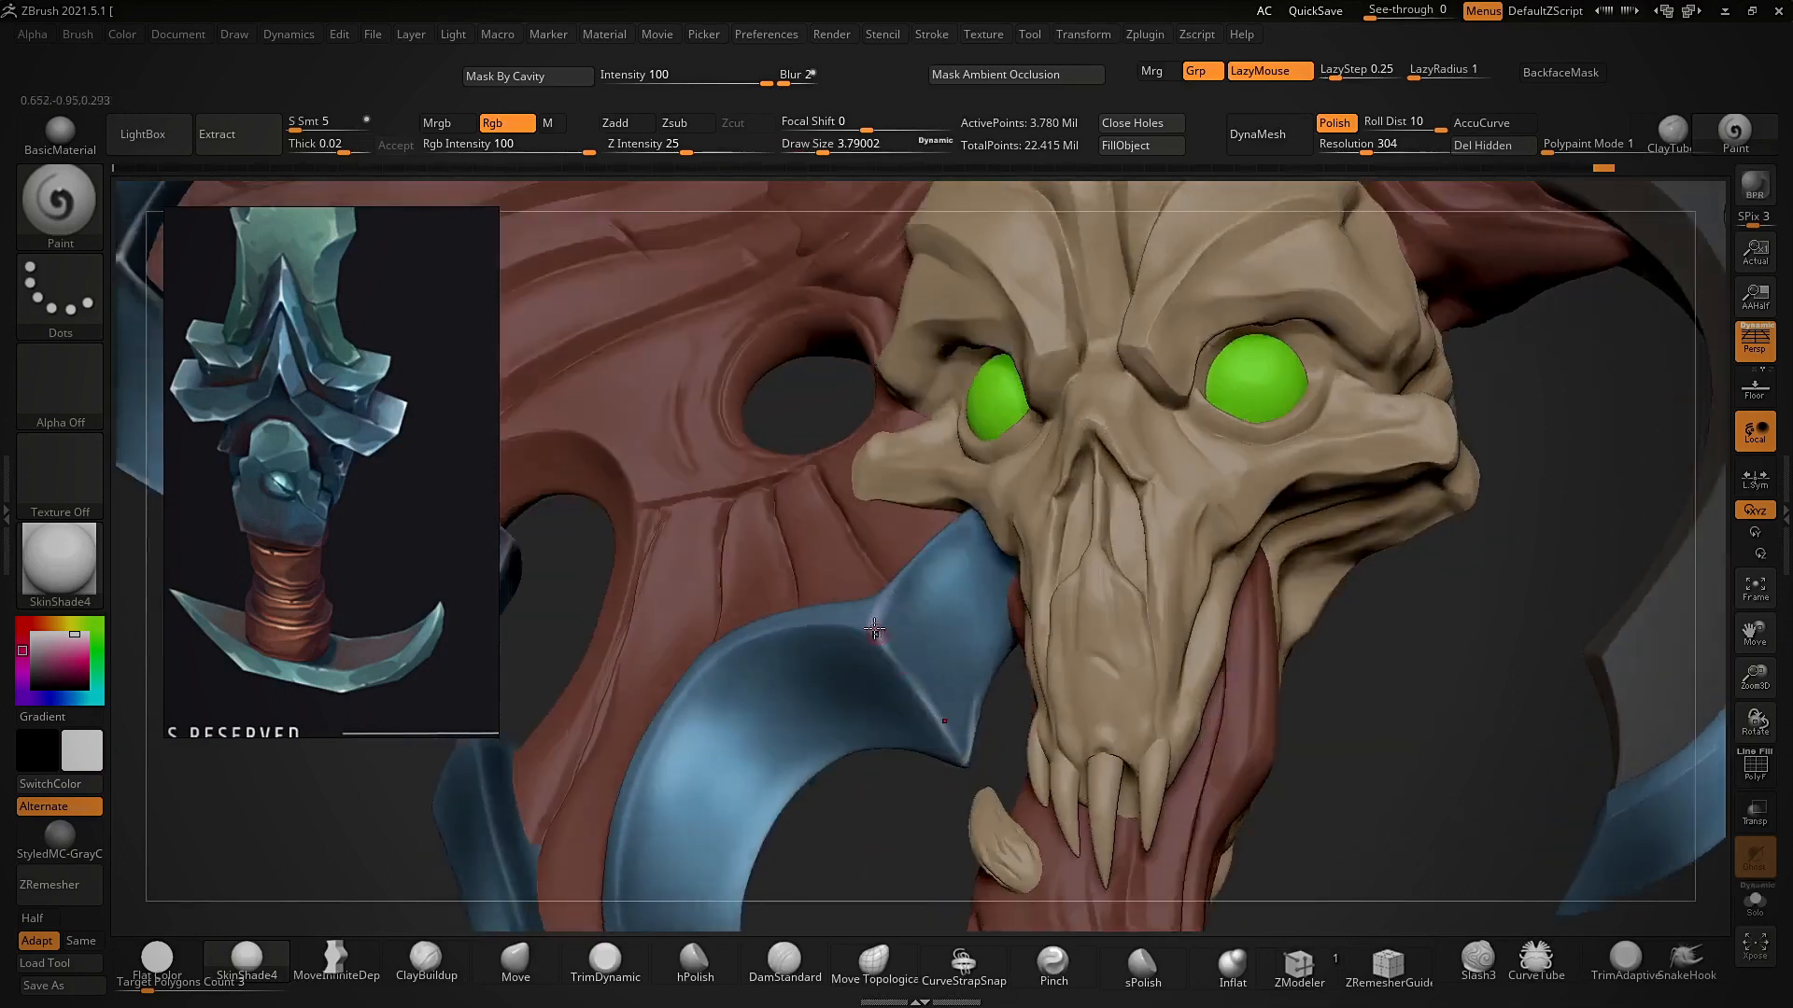
right_drag(849, 844, 919, 555)
key(ctrl)
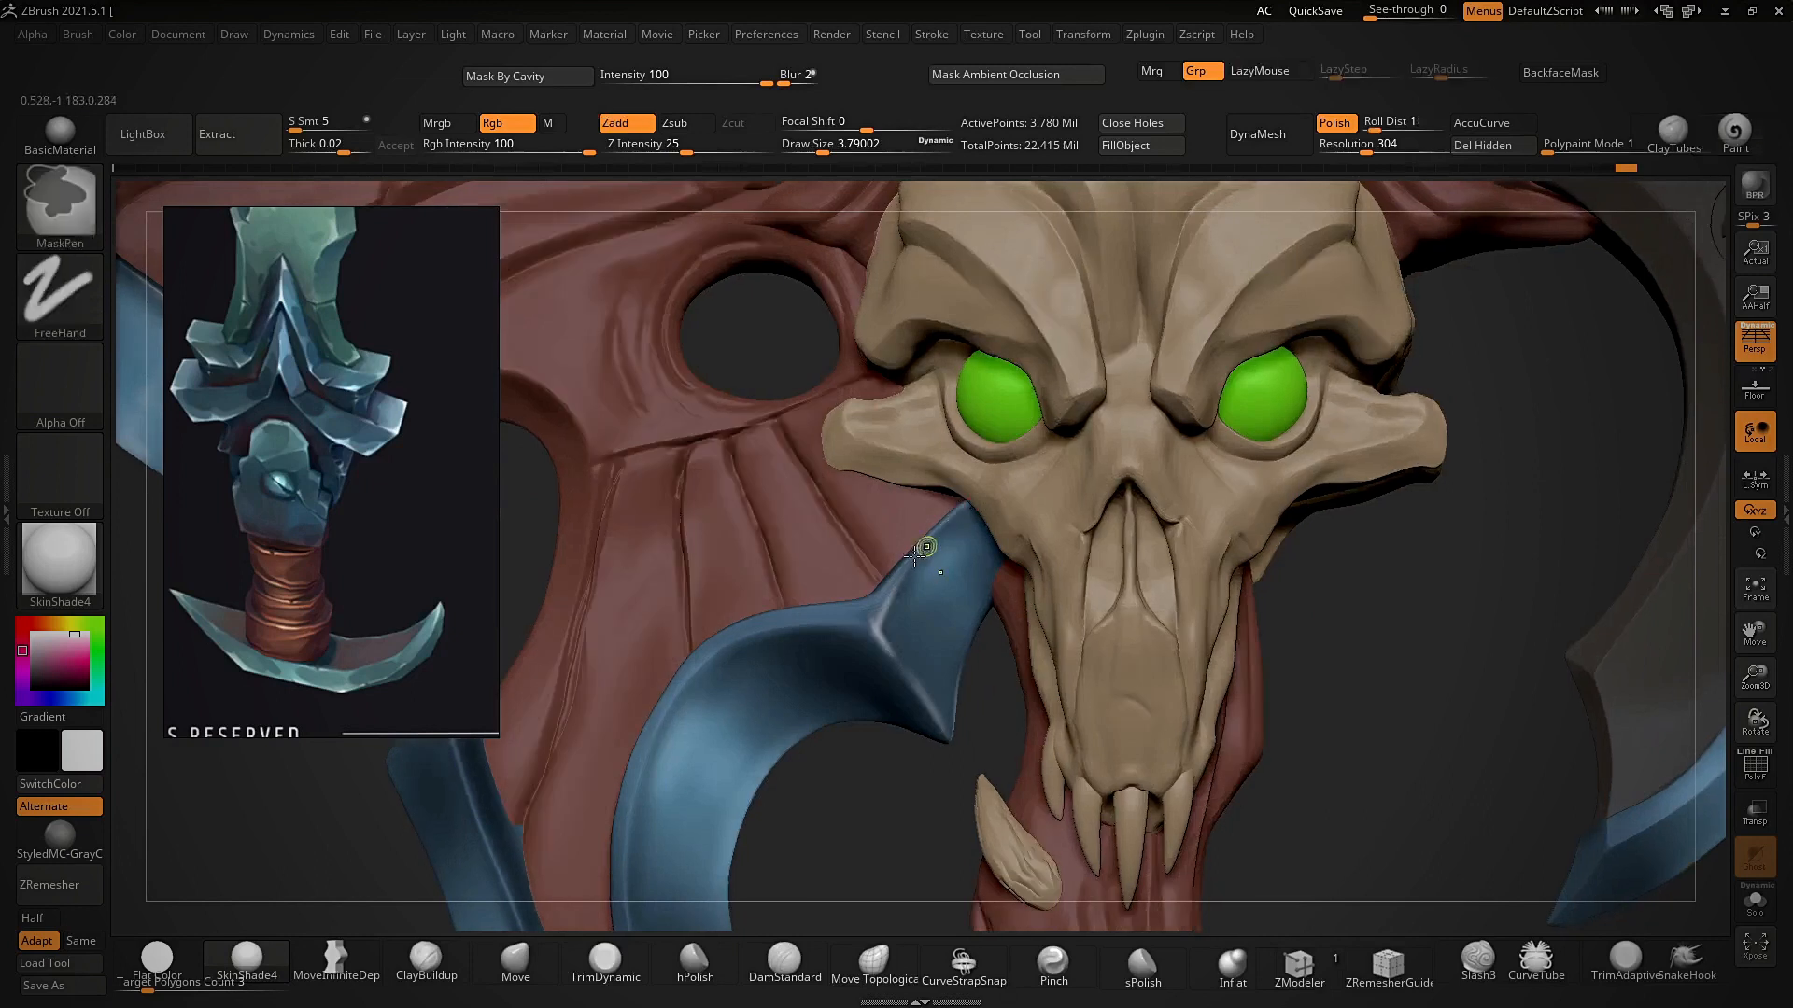
key(ctrl)
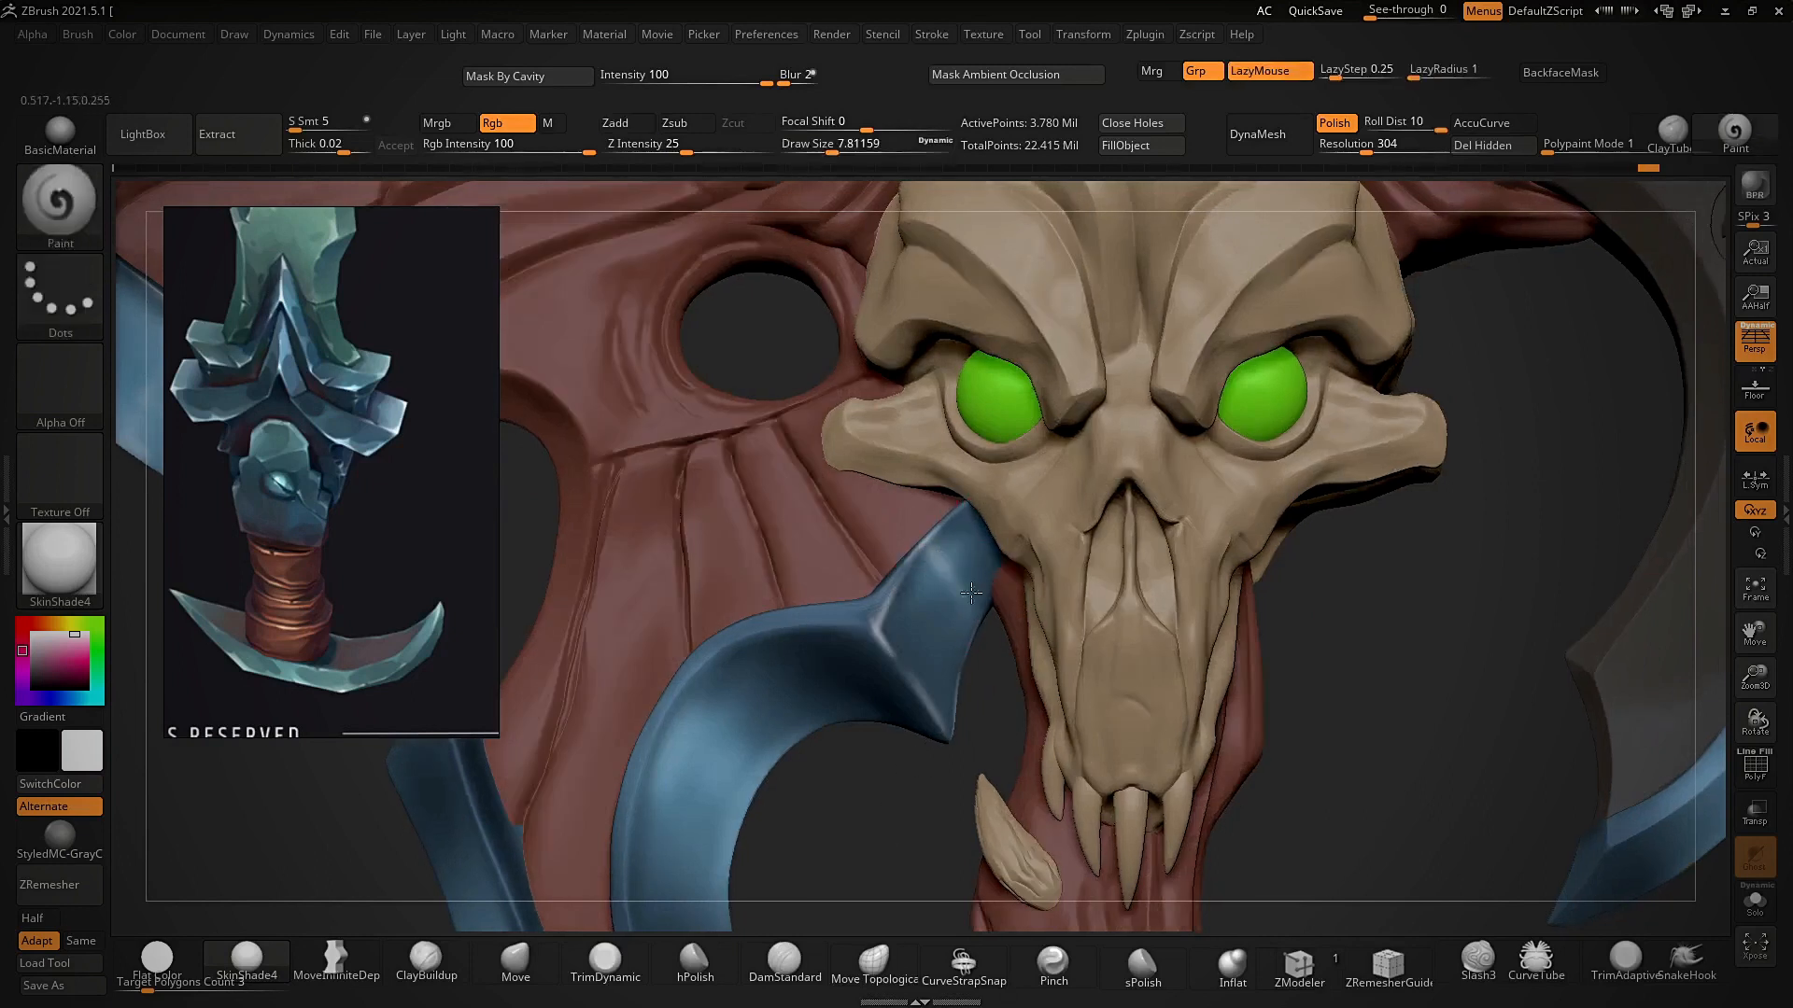
- Highlight the ridge at the crescent blade's lower corner and its adjoining edge with a Draw Size of about 4
ctrl+right_drag(948, 733, 1036, 644)
mouse_move(1120, 737)
alt+right_down()
mouse_move(1140, 636)
mouse_move(1040, 641)
mouse_move(1045, 597)
alt+right_up()
ctrl+right_drag(1045, 598, 1047, 659)
key(s)
click(1049, 628)
right_drag(1047, 659, 1040, 668)
drag(1038, 691, 928, 651)
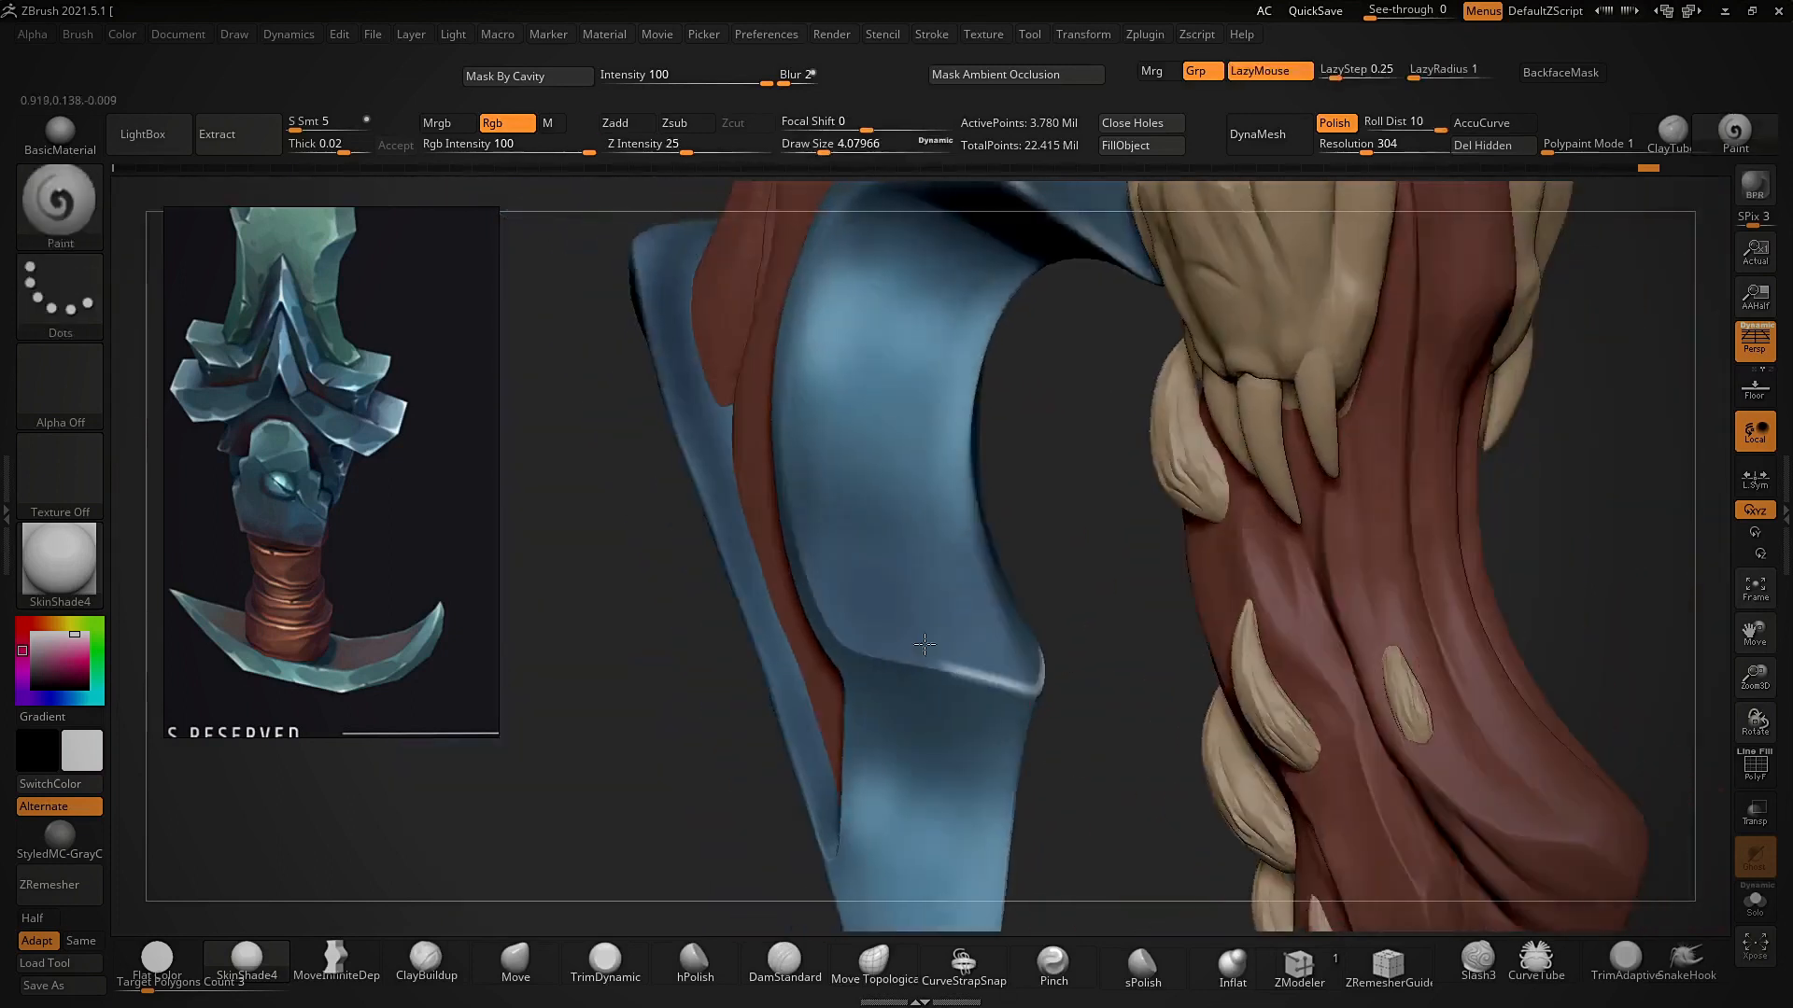
key(ctrl+z)
drag(1038, 689, 971, 651)
right_drag(1079, 592, 1111, 583)
drag(843, 644, 797, 533)
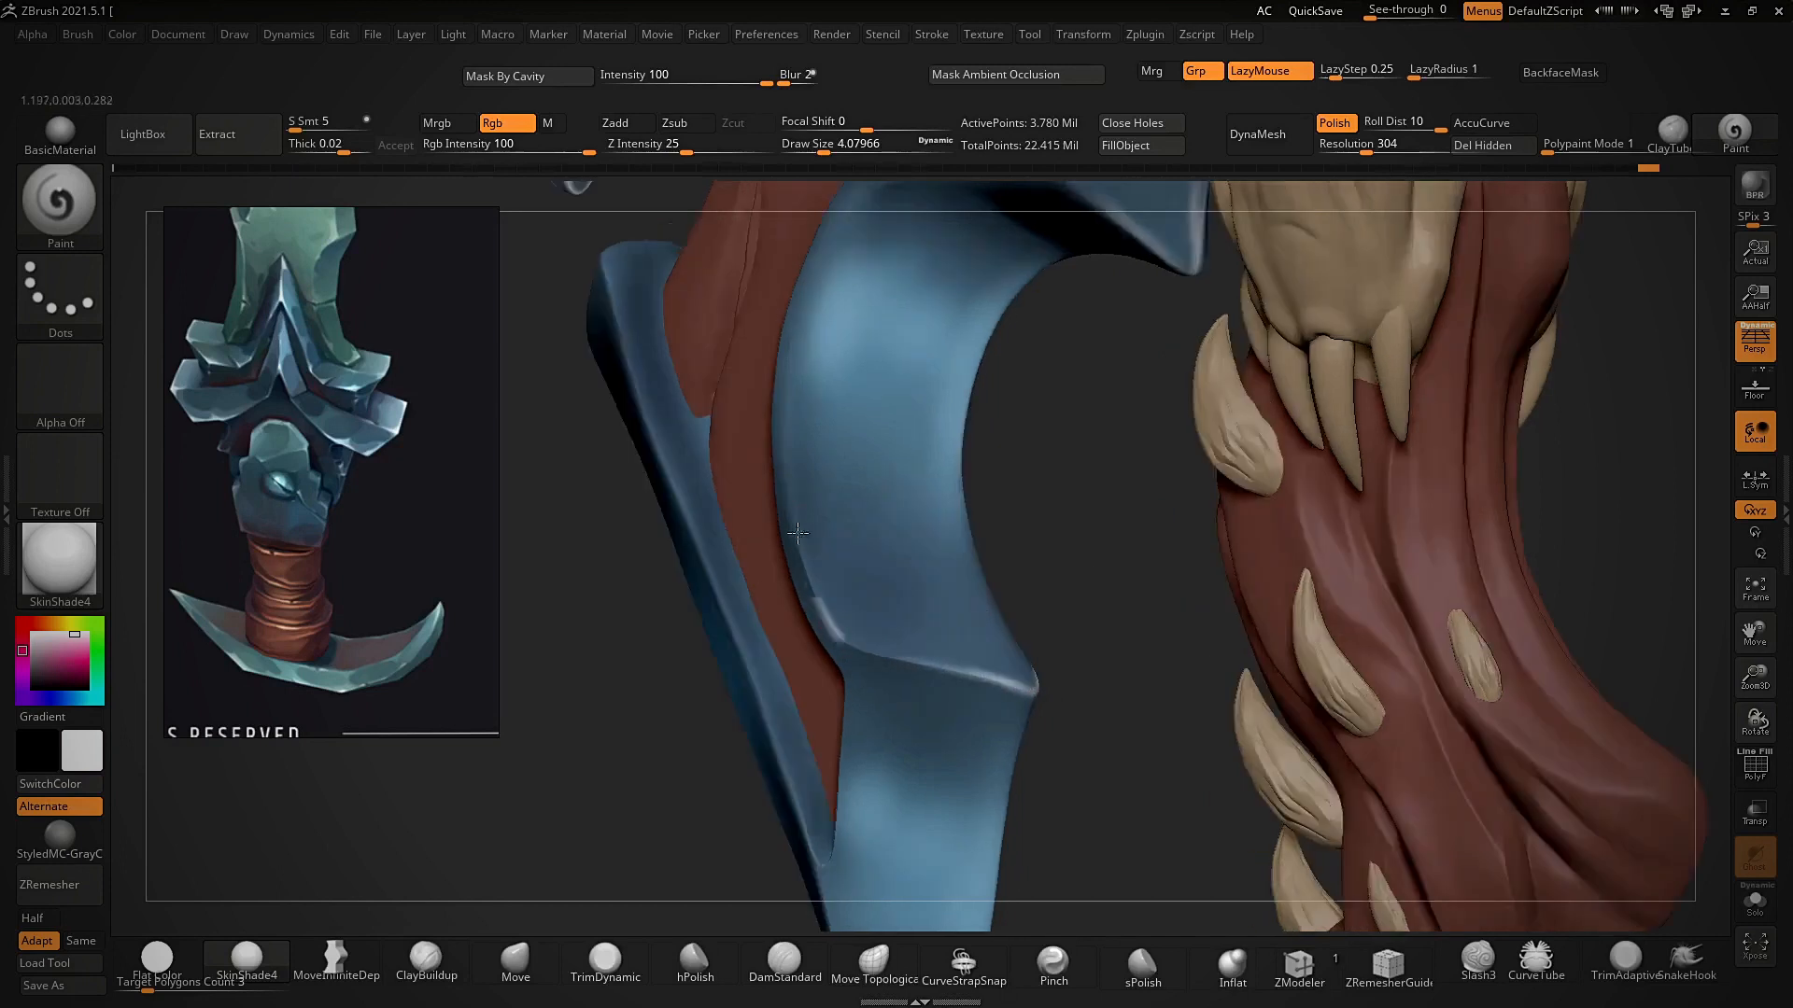
- Highlight the crescent blade's inner cutting edge, and paint a soft glint across its curve with a Draw Size of about 7
right_drag(837, 643, 1013, 779)
right_drag(1006, 861, 1036, 693)
right_drag(994, 572, 1138, 528)
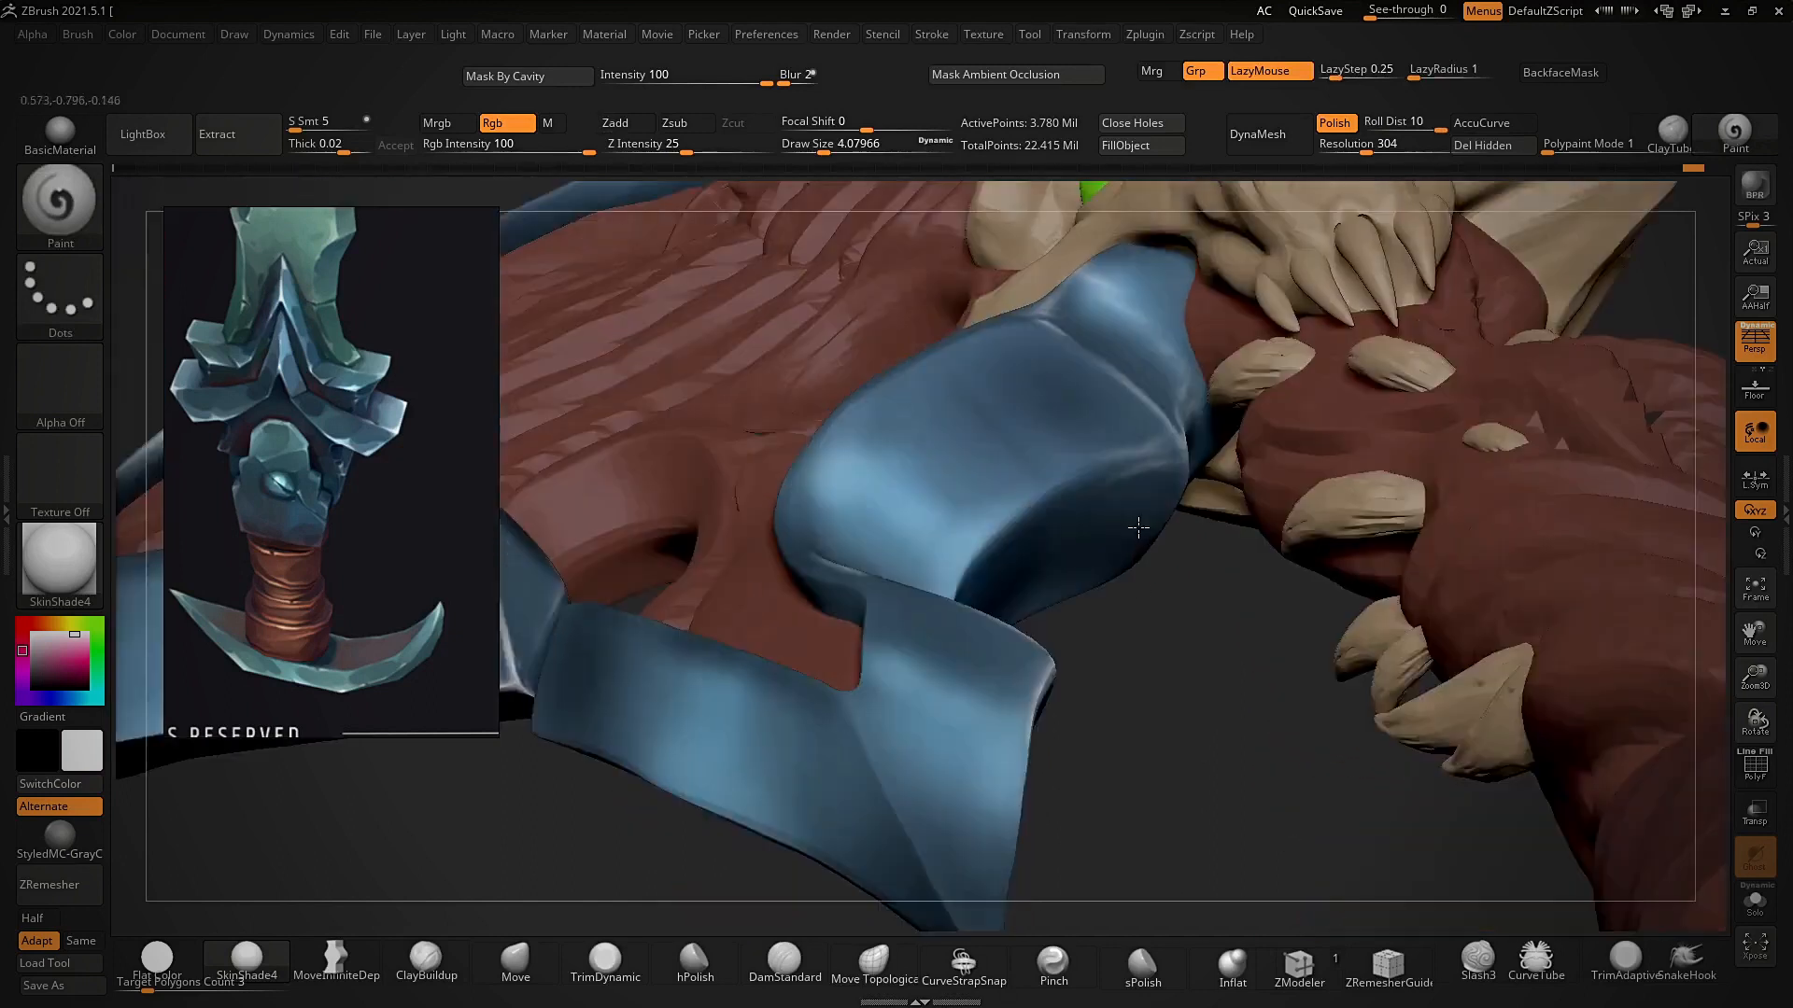
key(ctrl+z)
key(alt+s)
key(ctrl+z)
drag(1185, 449, 1061, 498)
mouse_move(1072, 479)
right_down()
mouse_move(1288, 560)
mouse_move(912, 572)
right_up()
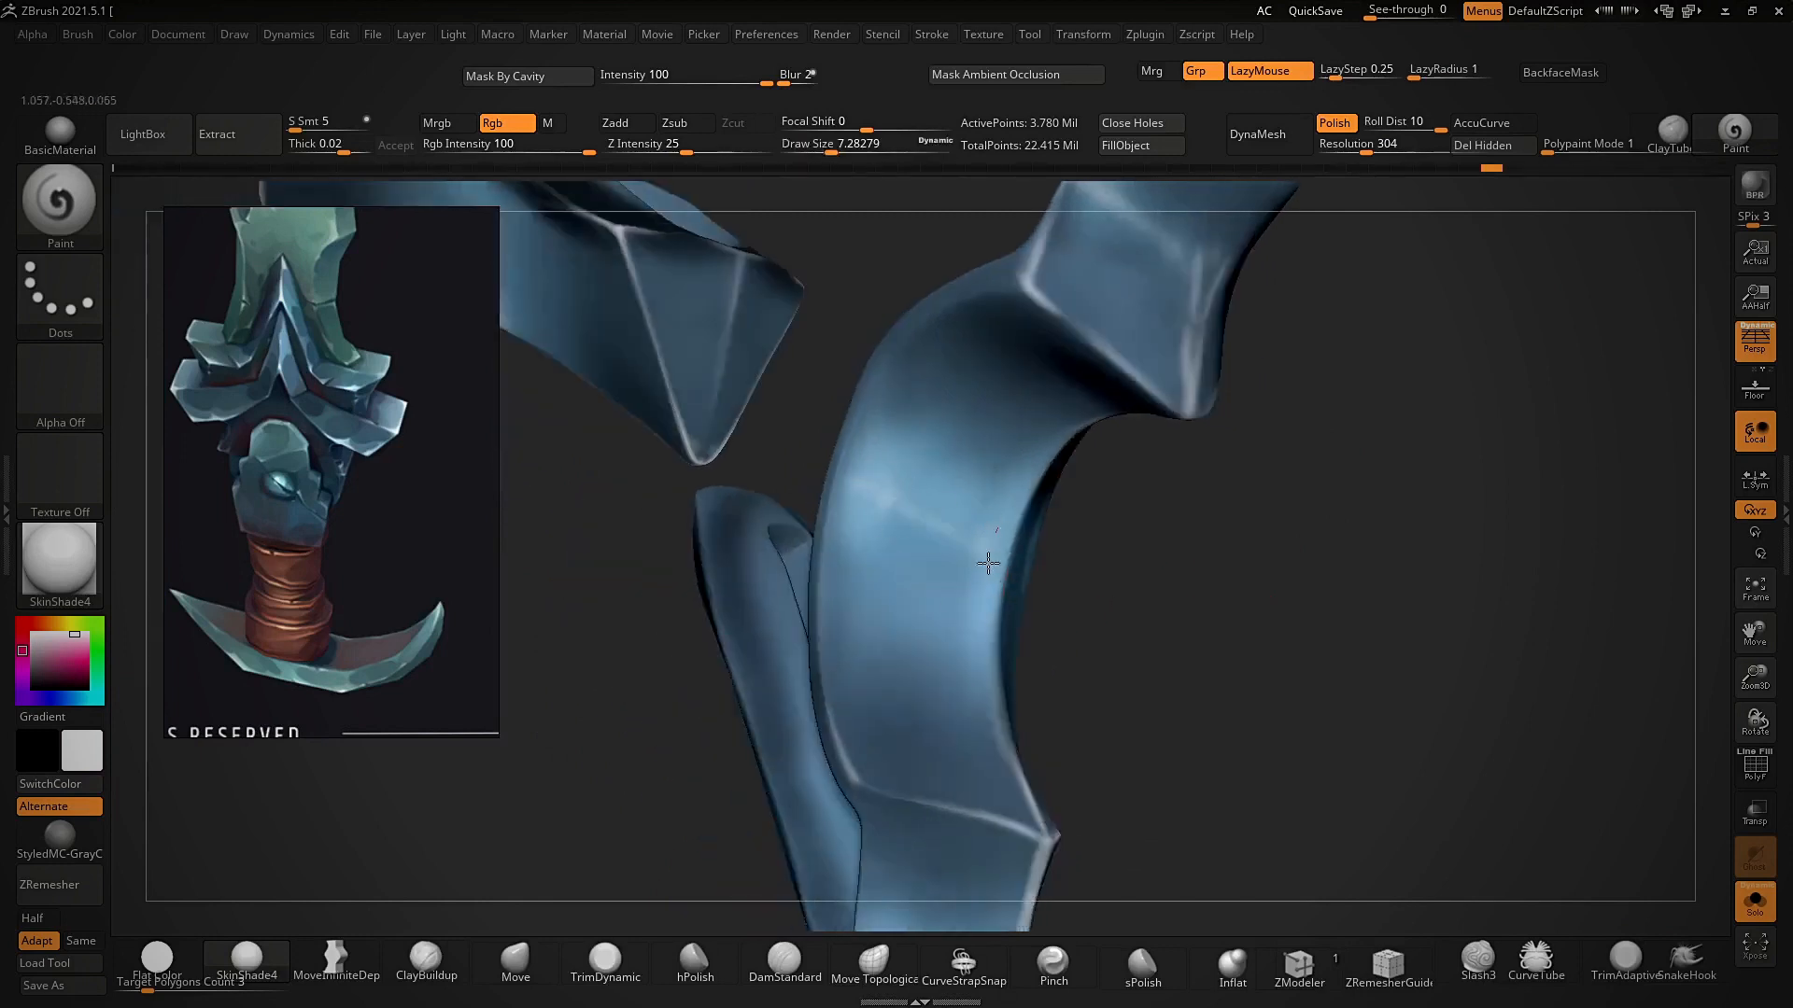
right_drag(1008, 546, 851, 579)
key(alt+s)
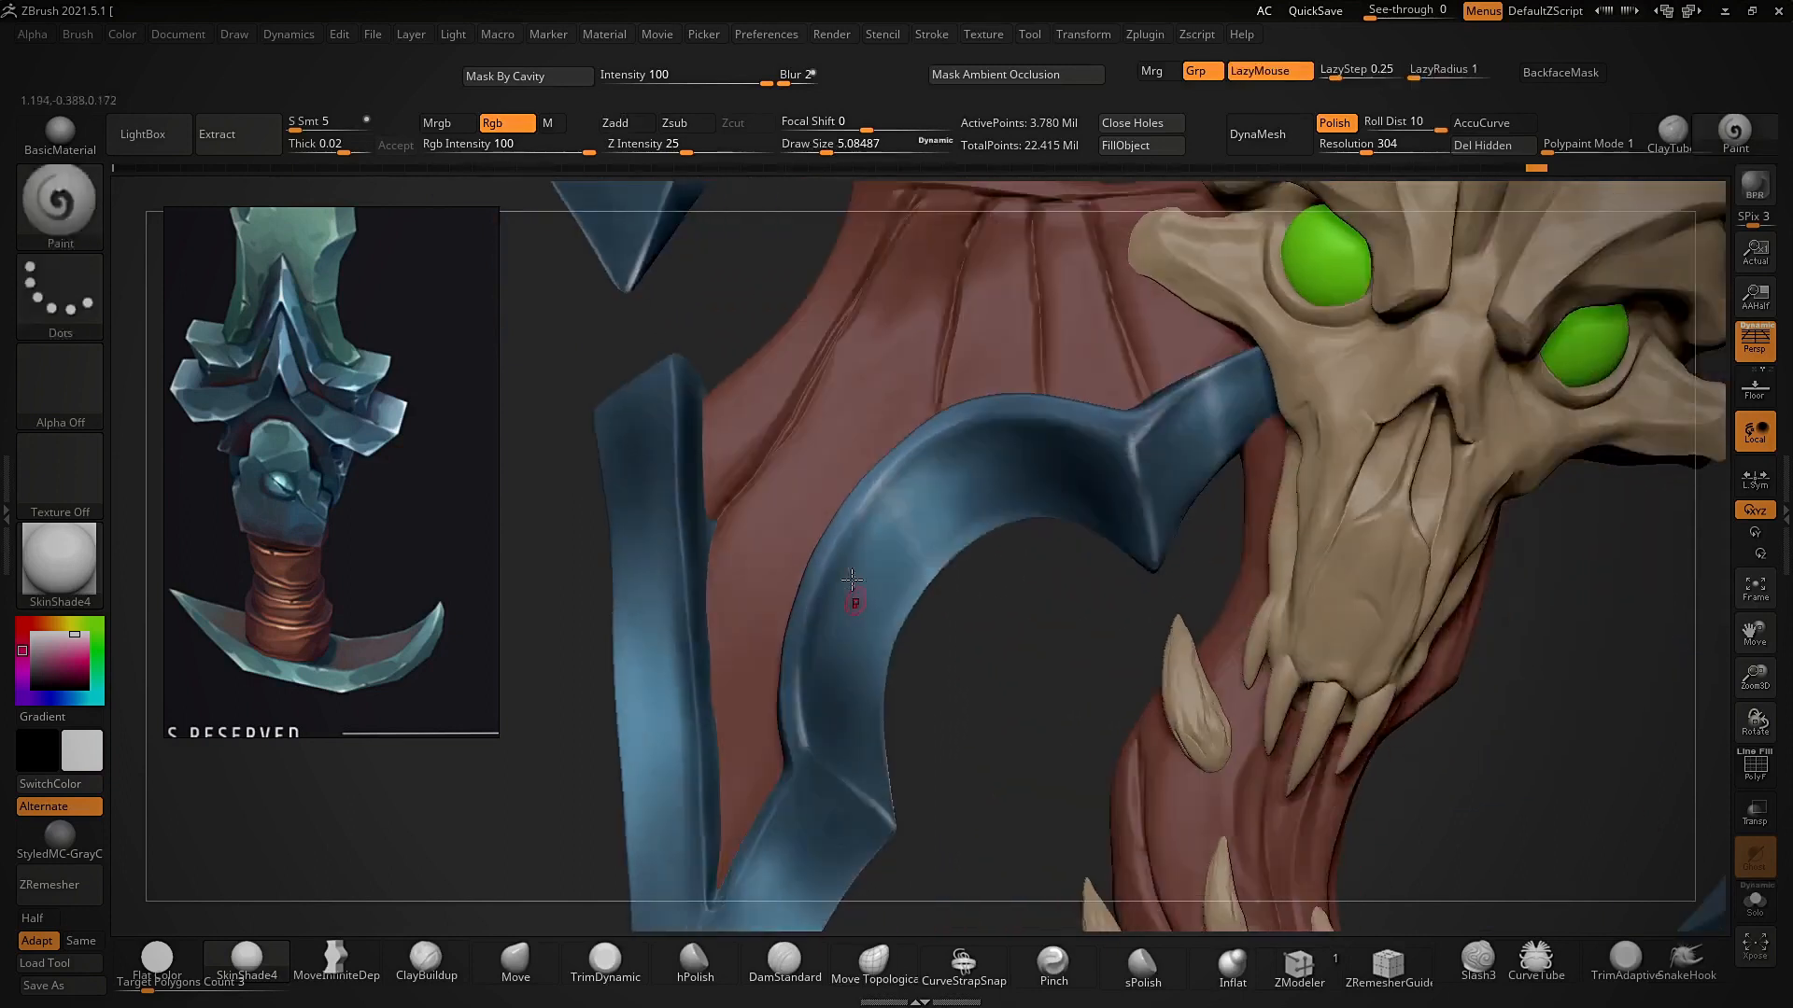
- Paint a thin white highlight along the crescent blade's curved border with the wing, using a Draw Size of about 4
key(s)
click(814, 763)
drag(781, 796, 801, 758)
ctrl+right_drag(768, 676, 847, 667)
ctrl+right_drag(848, 667, 811, 640)
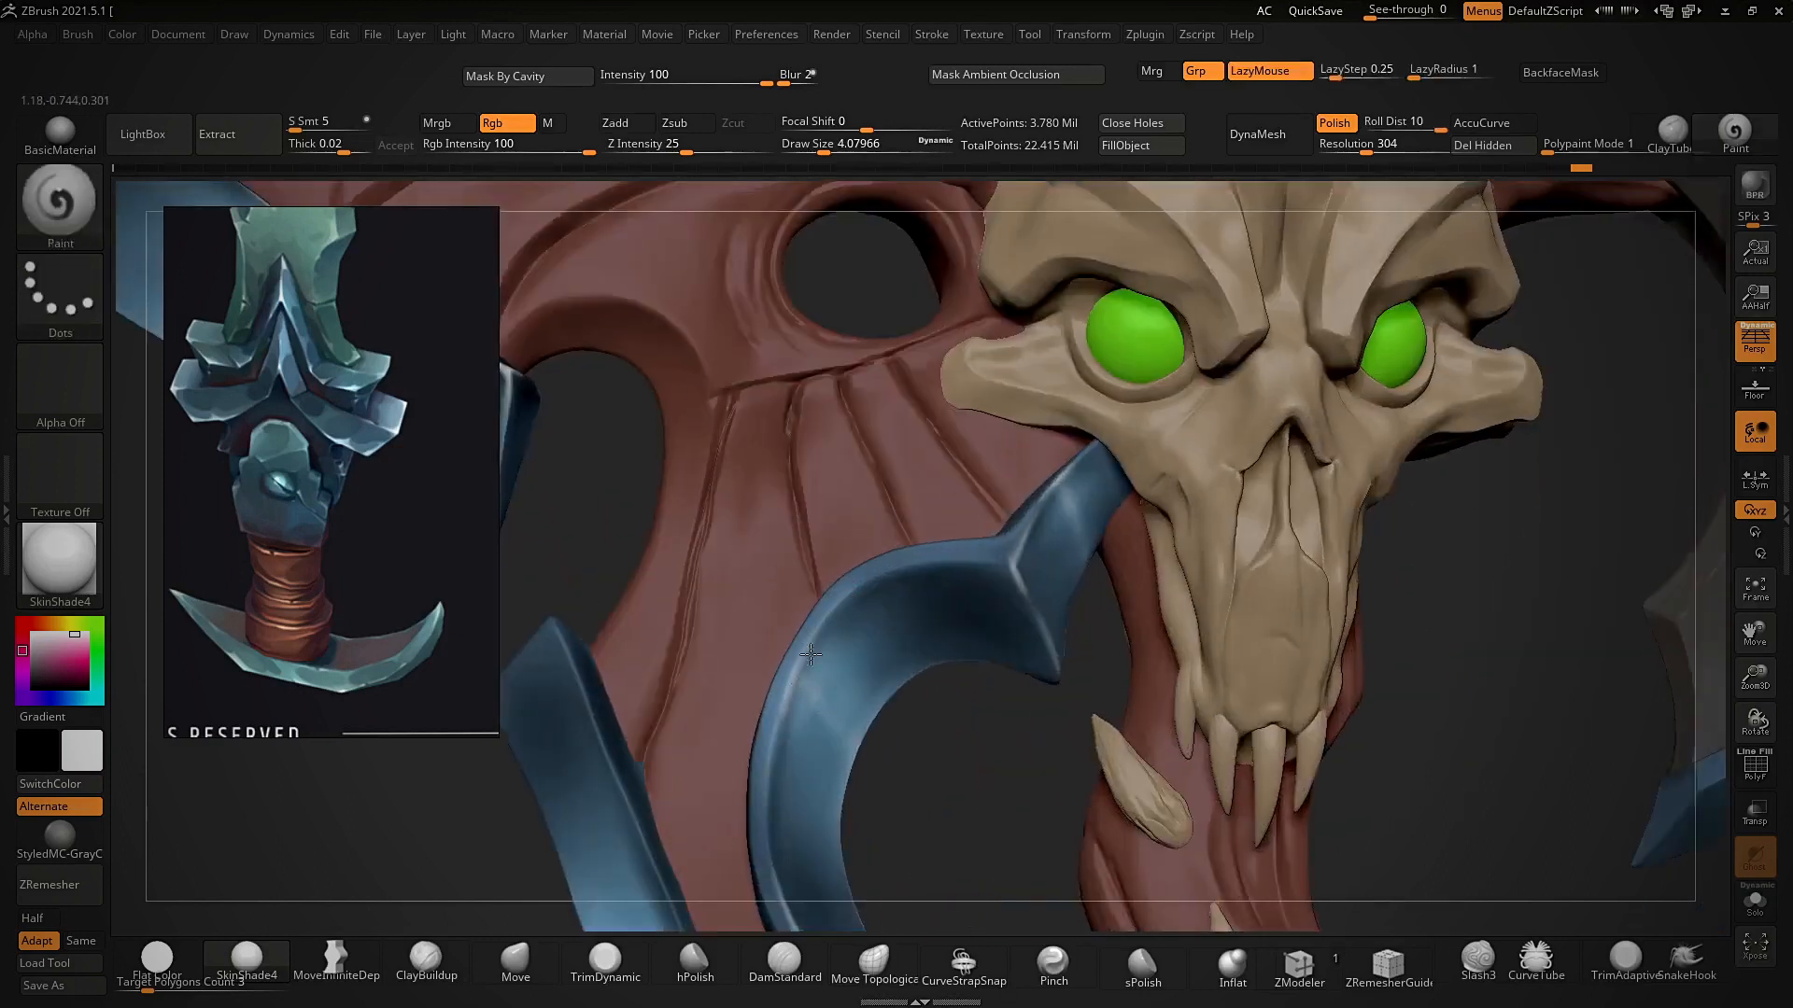
ctrl+right_drag(833, 654, 1055, 607)
ctrl+right_drag(1055, 607, 943, 498)
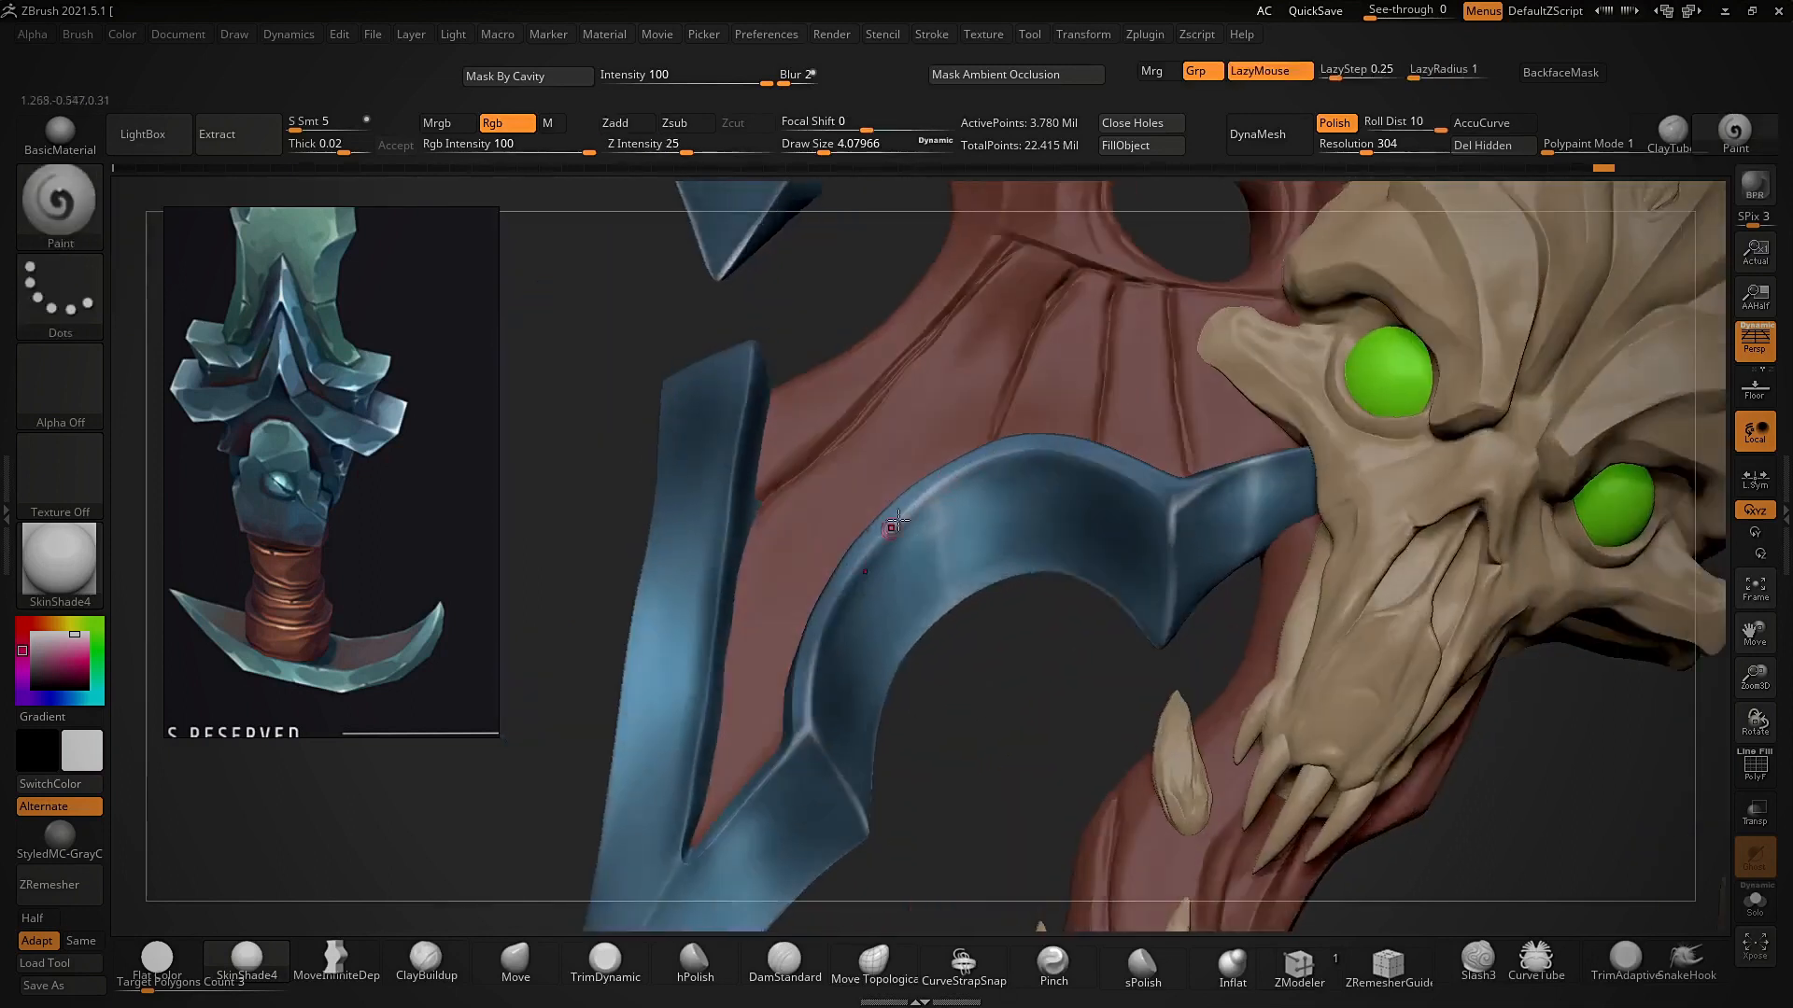
ctrl+right_drag(859, 556, 1088, 616)
- Paint white highlights on the lower spike blade's pointed tip, center ridge and inner notch
right_drag(1087, 616, 1232, 317)
ctrl+right_drag(921, 524, 1017, 585)
right_drag(1023, 664, 1025, 617)
key(ctrl)
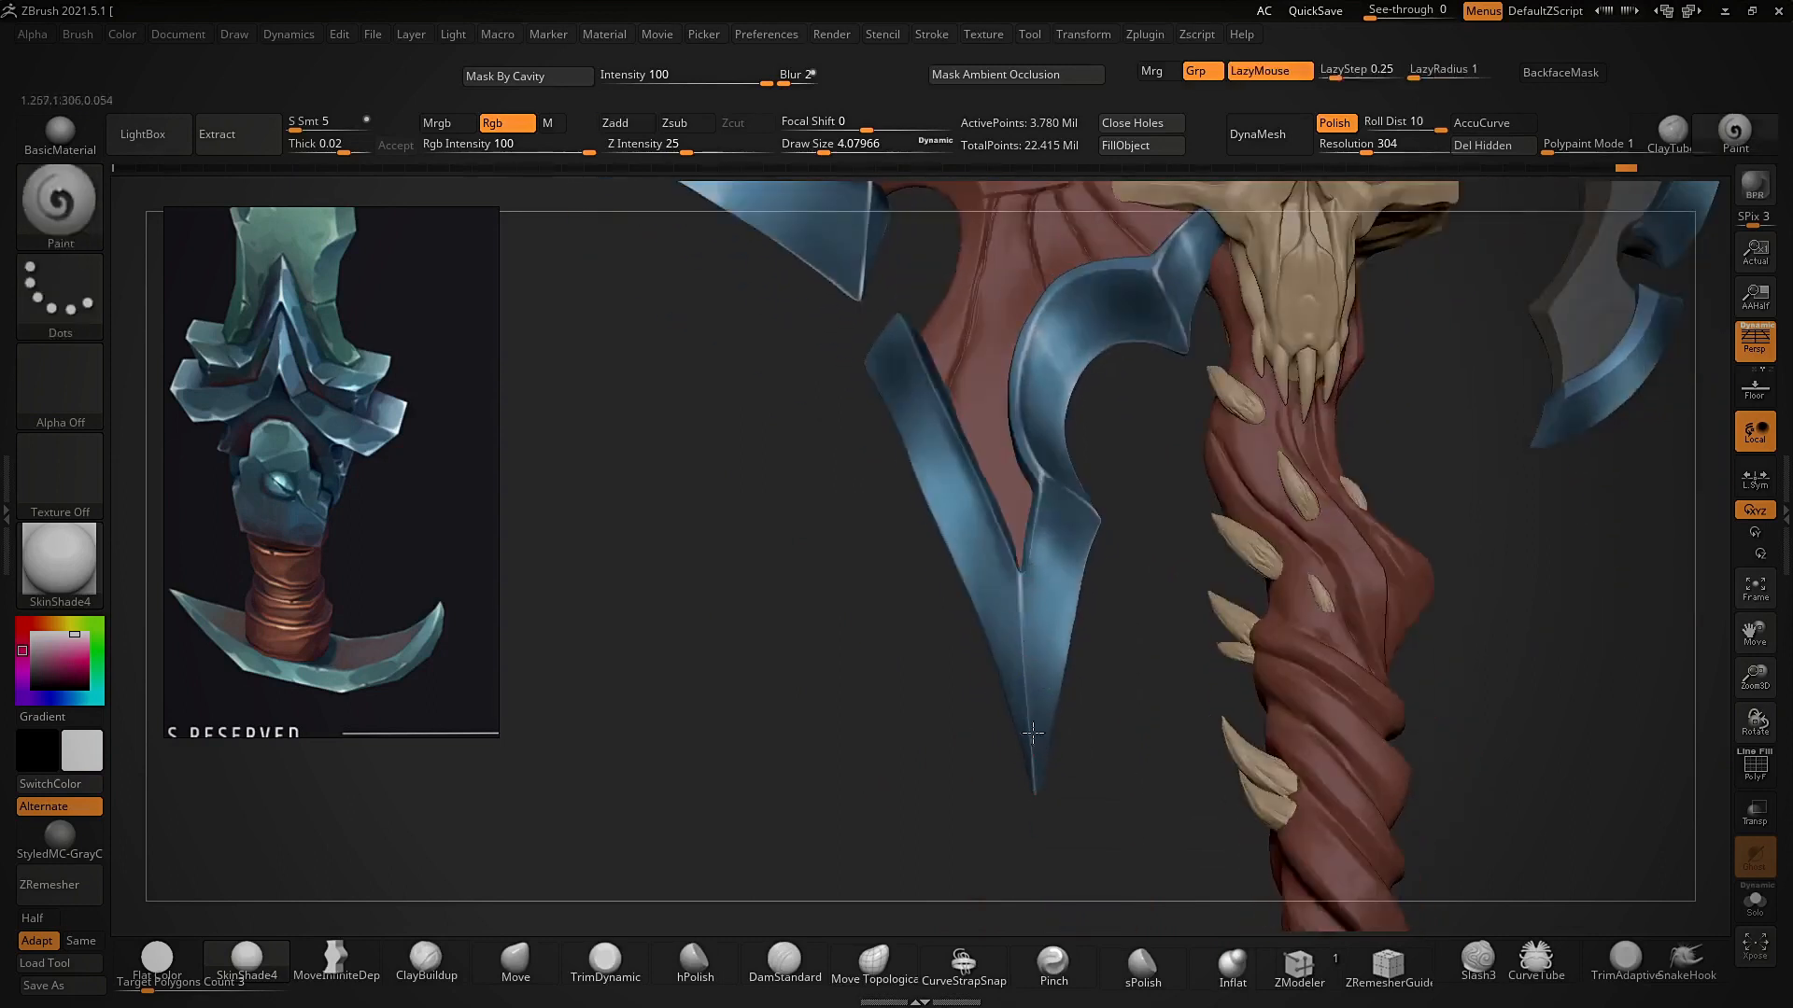
drag(1031, 799, 1034, 801)
mouse_move(1033, 801)
ctrl+right_down()
mouse_move(1129, 800)
mouse_move(1033, 709)
mouse_move(1017, 644)
ctrl+right_up()
drag(1018, 644, 1006, 660)
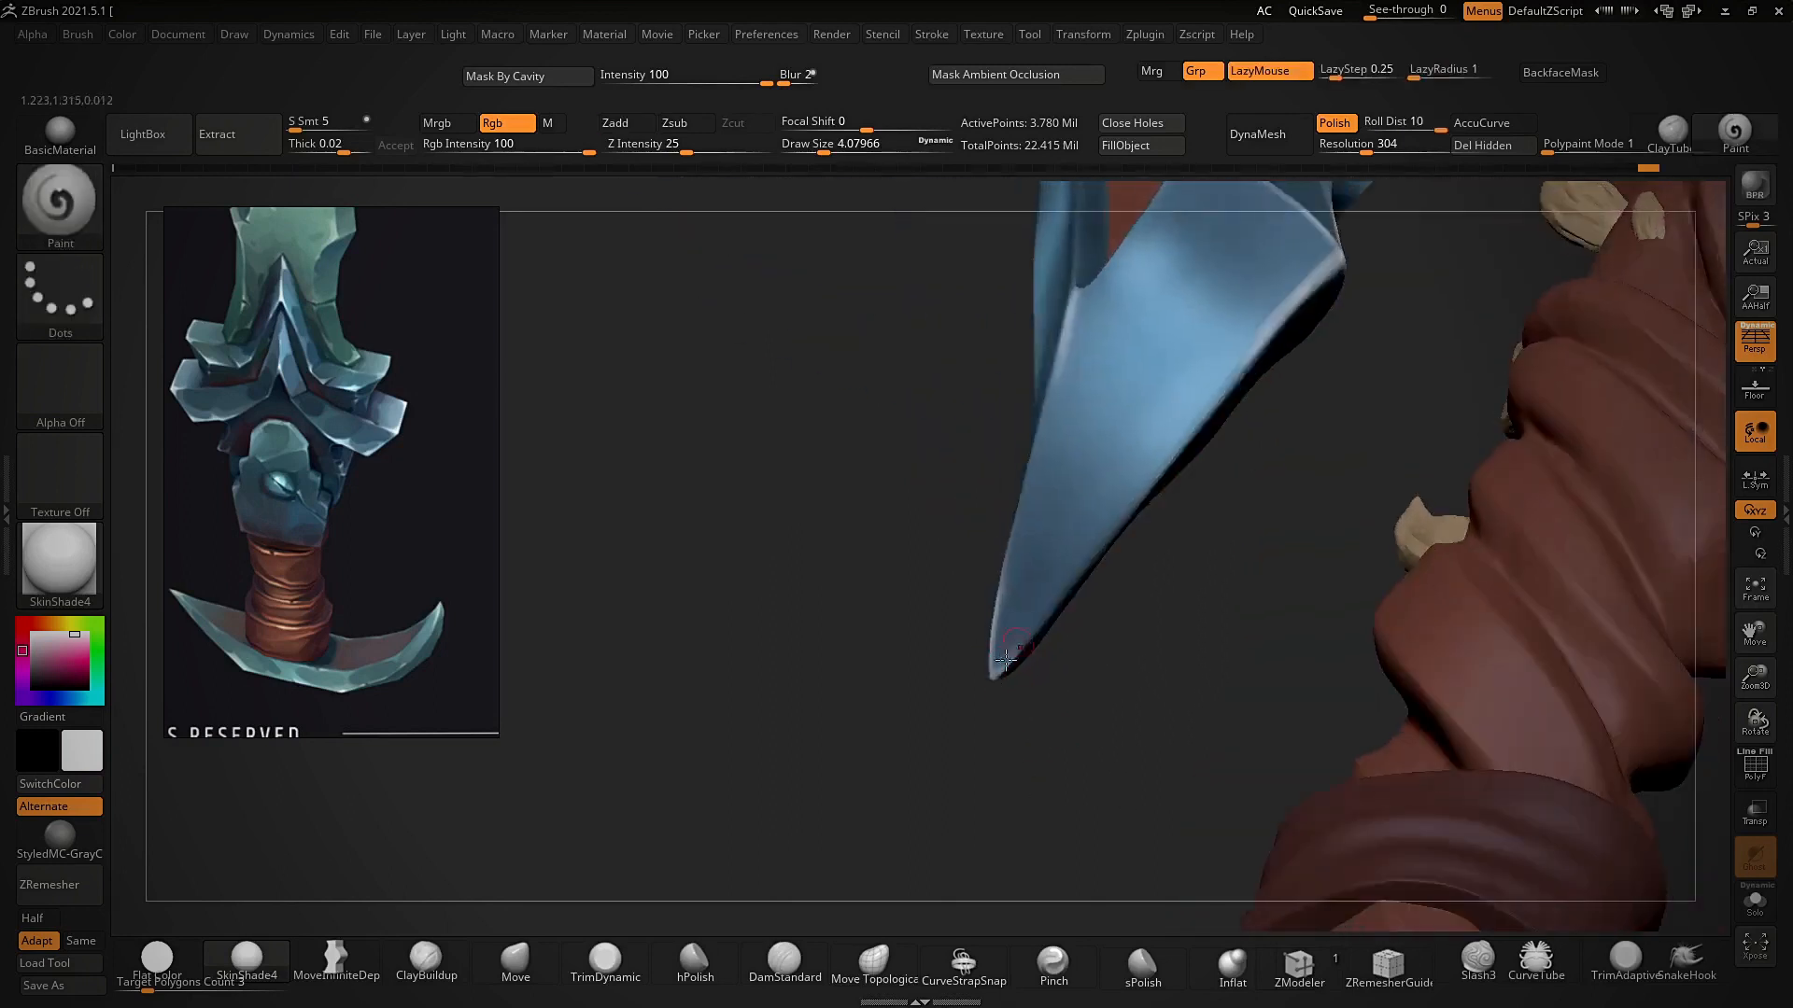
right_drag(1169, 477, 916, 682)
right_drag(1046, 817, 1050, 483)
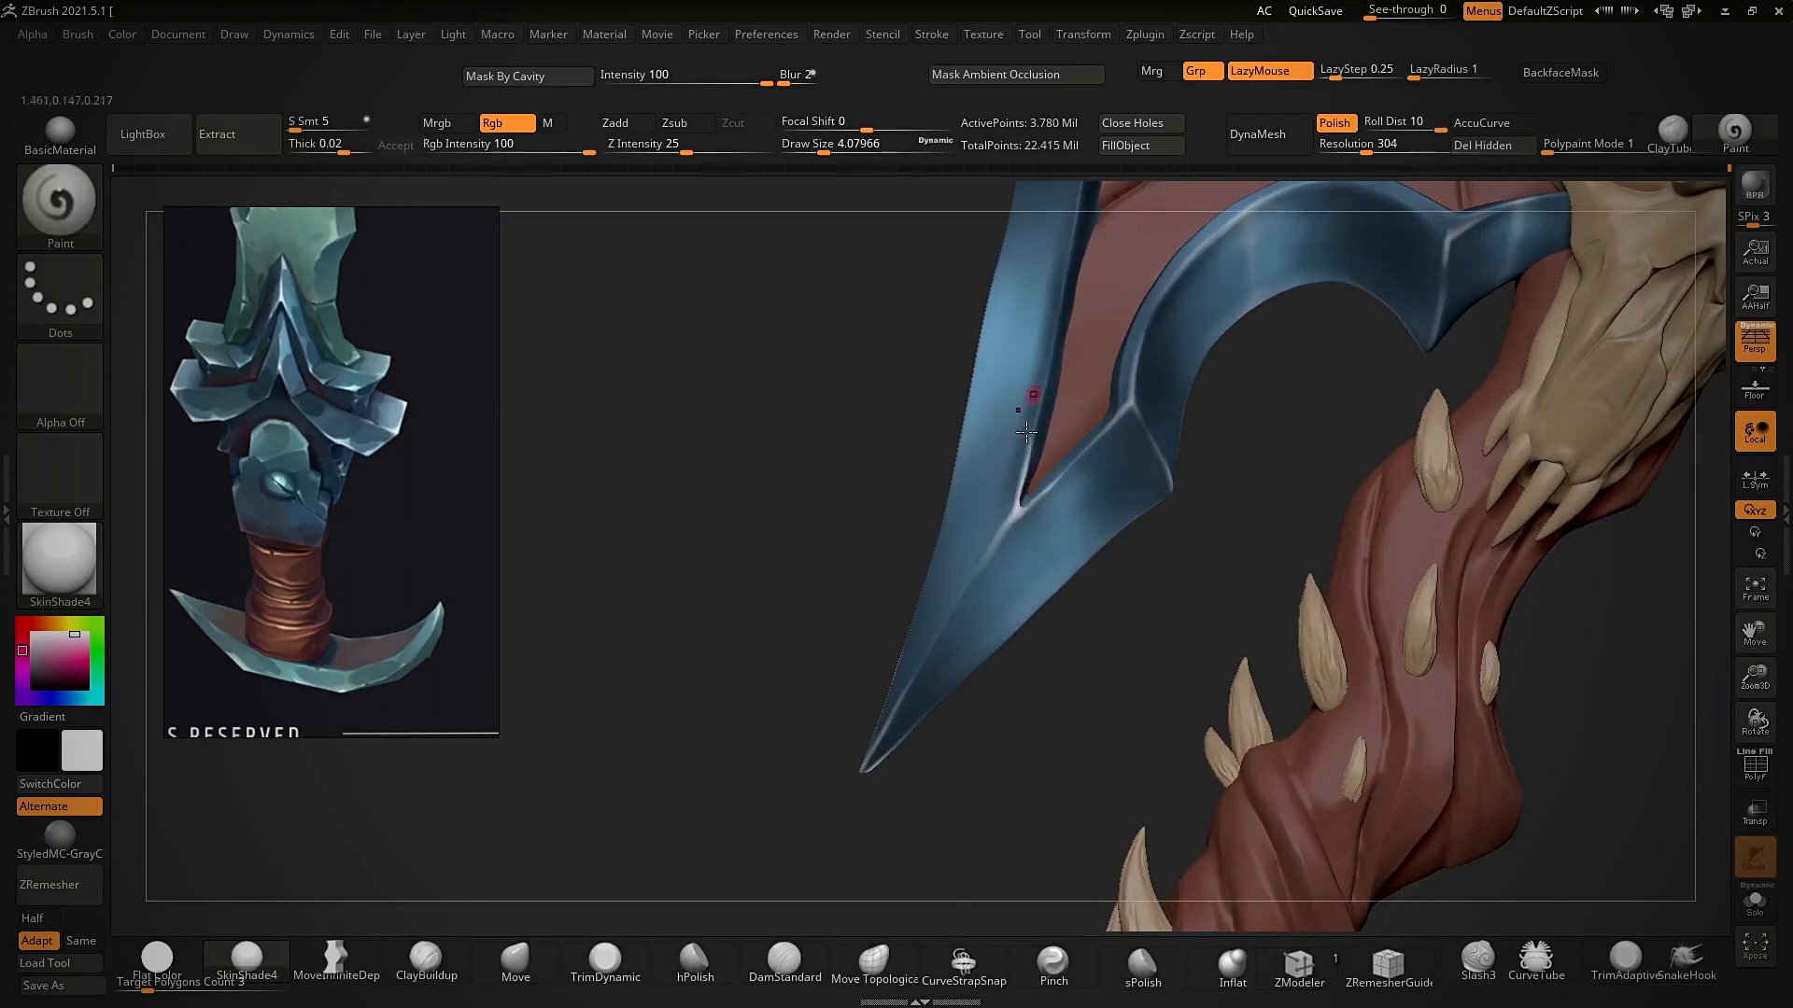
- Paint white highlights along the edges and corner ridge at the upper end of the spike blade's long arm
mouse_move(1015, 512)
right_down()
mouse_move(964, 632)
mouse_move(922, 667)
mouse_move(912, 528)
mouse_move(952, 753)
mouse_move(917, 560)
mouse_move(1180, 420)
mouse_move(1277, 452)
mouse_move(1116, 328)
mouse_move(1309, 495)
mouse_move(1257, 496)
mouse_move(781, 672)
mouse_move(760, 716)
mouse_move(915, 554)
mouse_move(945, 560)
right_up()
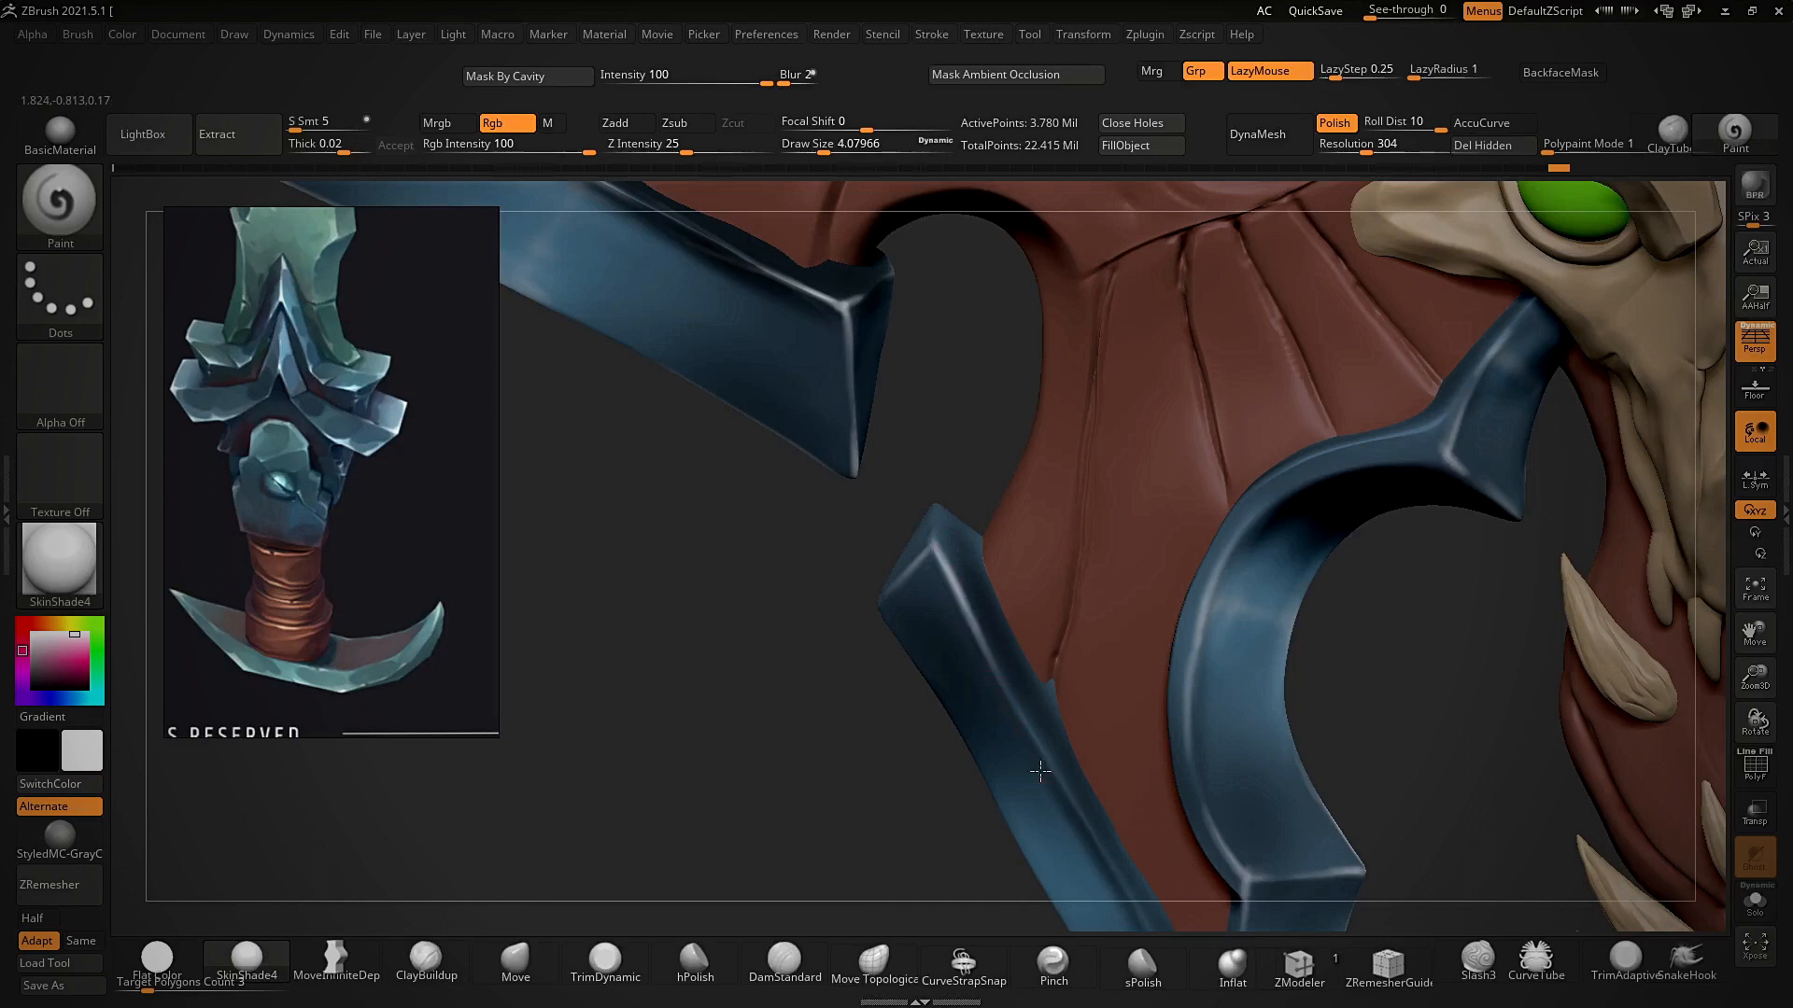
right_drag(1062, 814, 933, 556)
mouse_move(893, 461)
ctrl+right_down()
mouse_move(864, 748)
mouse_move(876, 680)
mouse_move(852, 740)
mouse_move(998, 593)
mouse_move(905, 501)
mouse_move(888, 597)
mouse_move(875, 577)
mouse_move(928, 495)
mouse_move(941, 537)
mouse_move(893, 464)
mouse_move(1397, 327)
mouse_move(1162, 658)
ctrl+right_up()
ctrl+right_drag(1013, 587, 1083, 700)
mouse_move(1083, 700)
right_down()
mouse_move(1369, 644)
mouse_move(1329, 582)
mouse_move(1181, 569)
mouse_move(956, 755)
mouse_move(1120, 564)
mouse_move(1234, 545)
mouse_move(1223, 532)
mouse_move(1238, 569)
right_up()
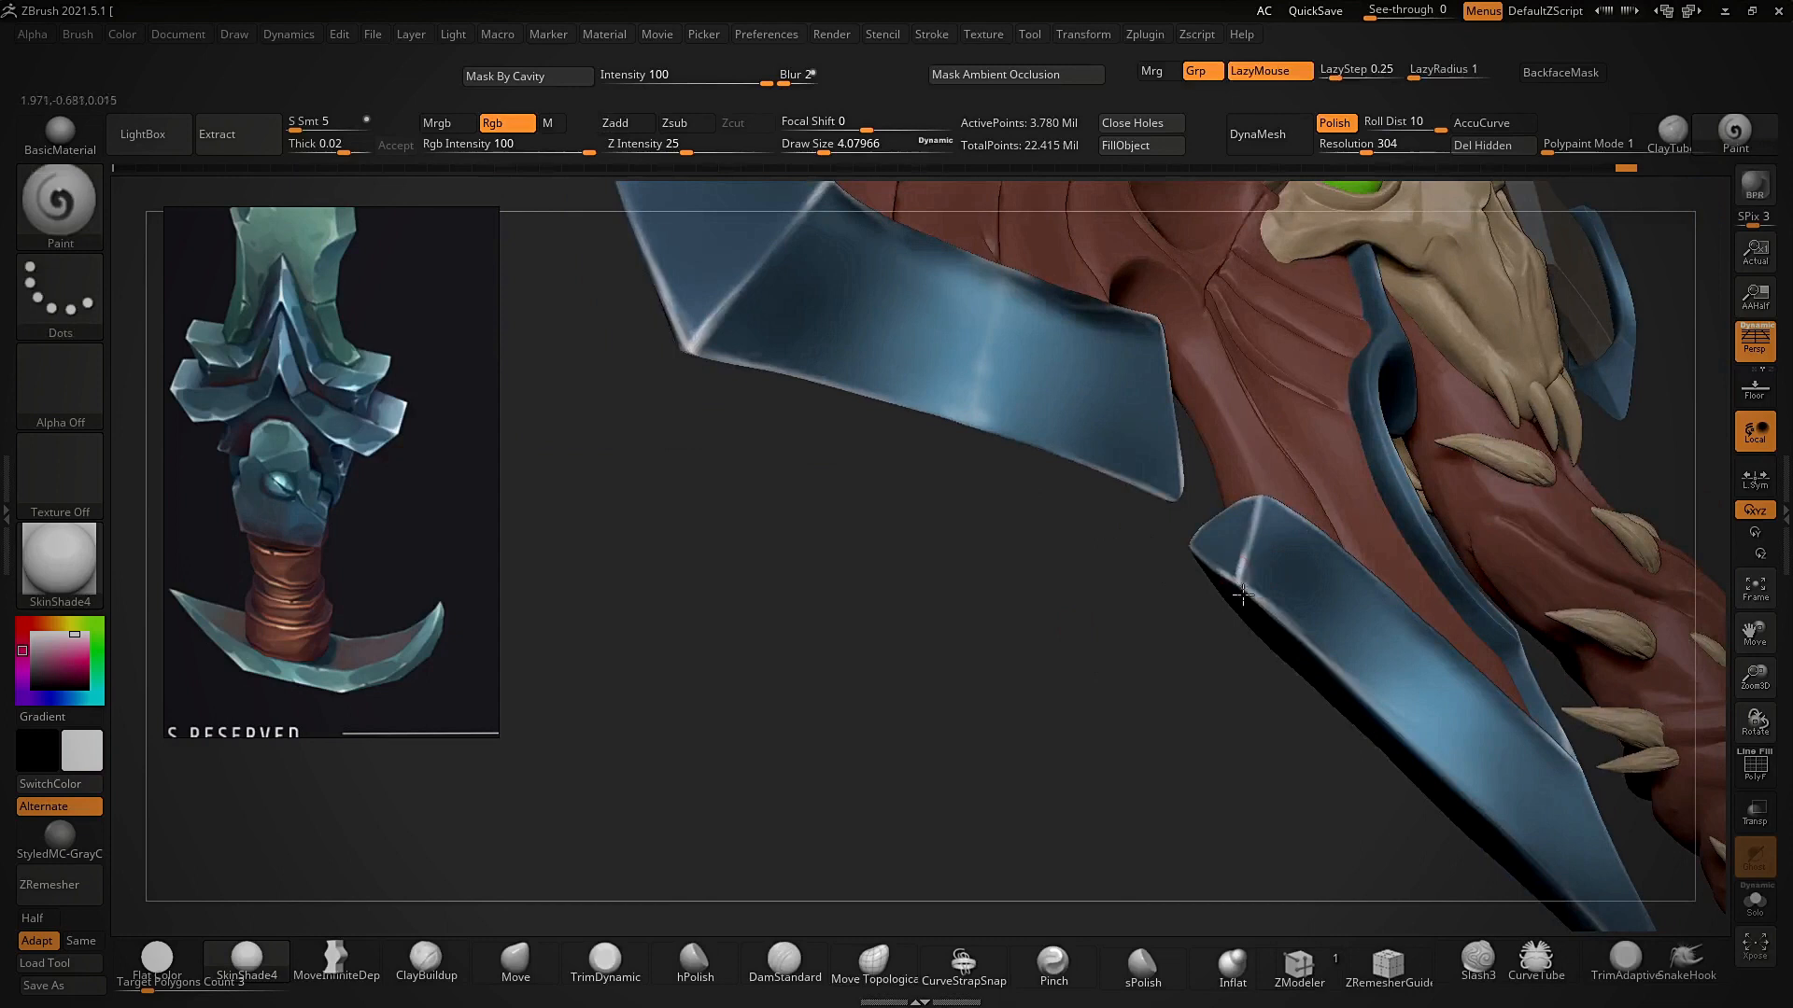
mouse_move(1089, 628)
ctrl+right_down()
mouse_move(1120, 745)
mouse_move(1033, 636)
mouse_move(1396, 556)
mouse_move(1444, 504)
mouse_move(1404, 502)
mouse_move(1397, 468)
mouse_move(1316, 460)
mouse_move(1409, 401)
mouse_move(1449, 426)
mouse_move(1557, 295)
mouse_move(1354, 482)
ctrl+right_up()
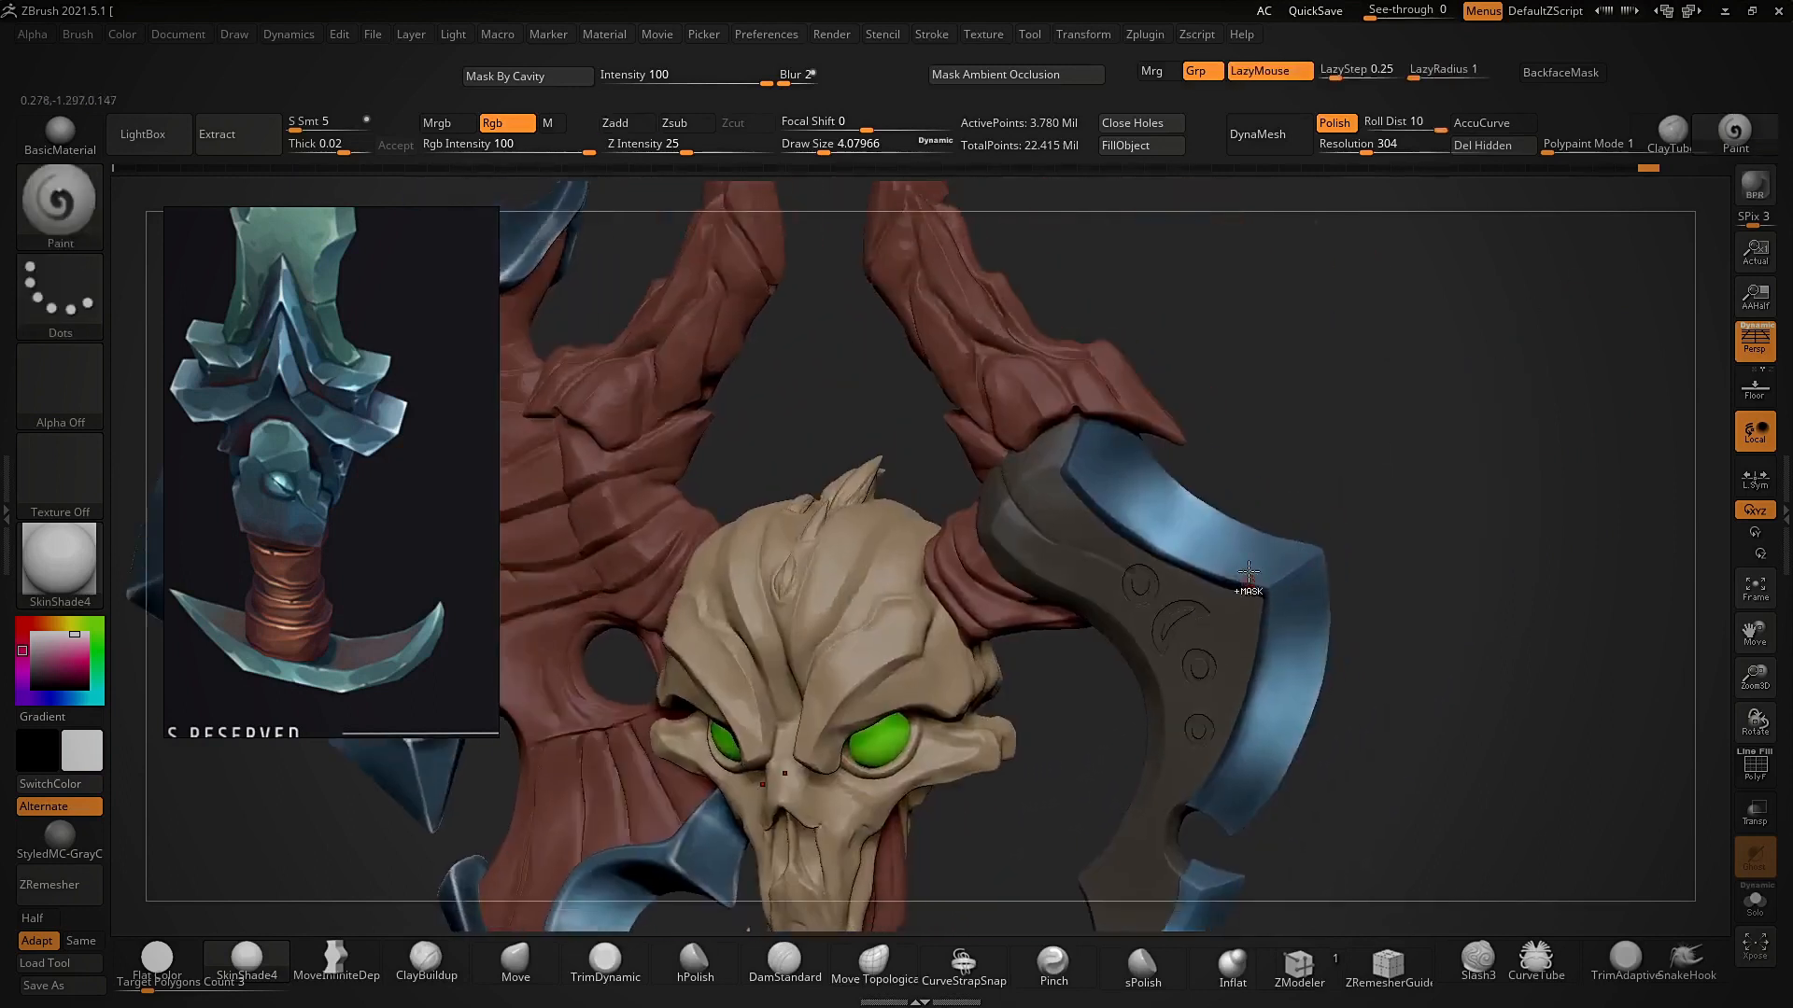
- Select the small side blade's metal rim and highlight its corner ridge with a Draw Size of about 3.5
right_drag(1248, 571, 1408, 576)
right_drag(1492, 516, 1438, 551)
alt+click(1436, 551)
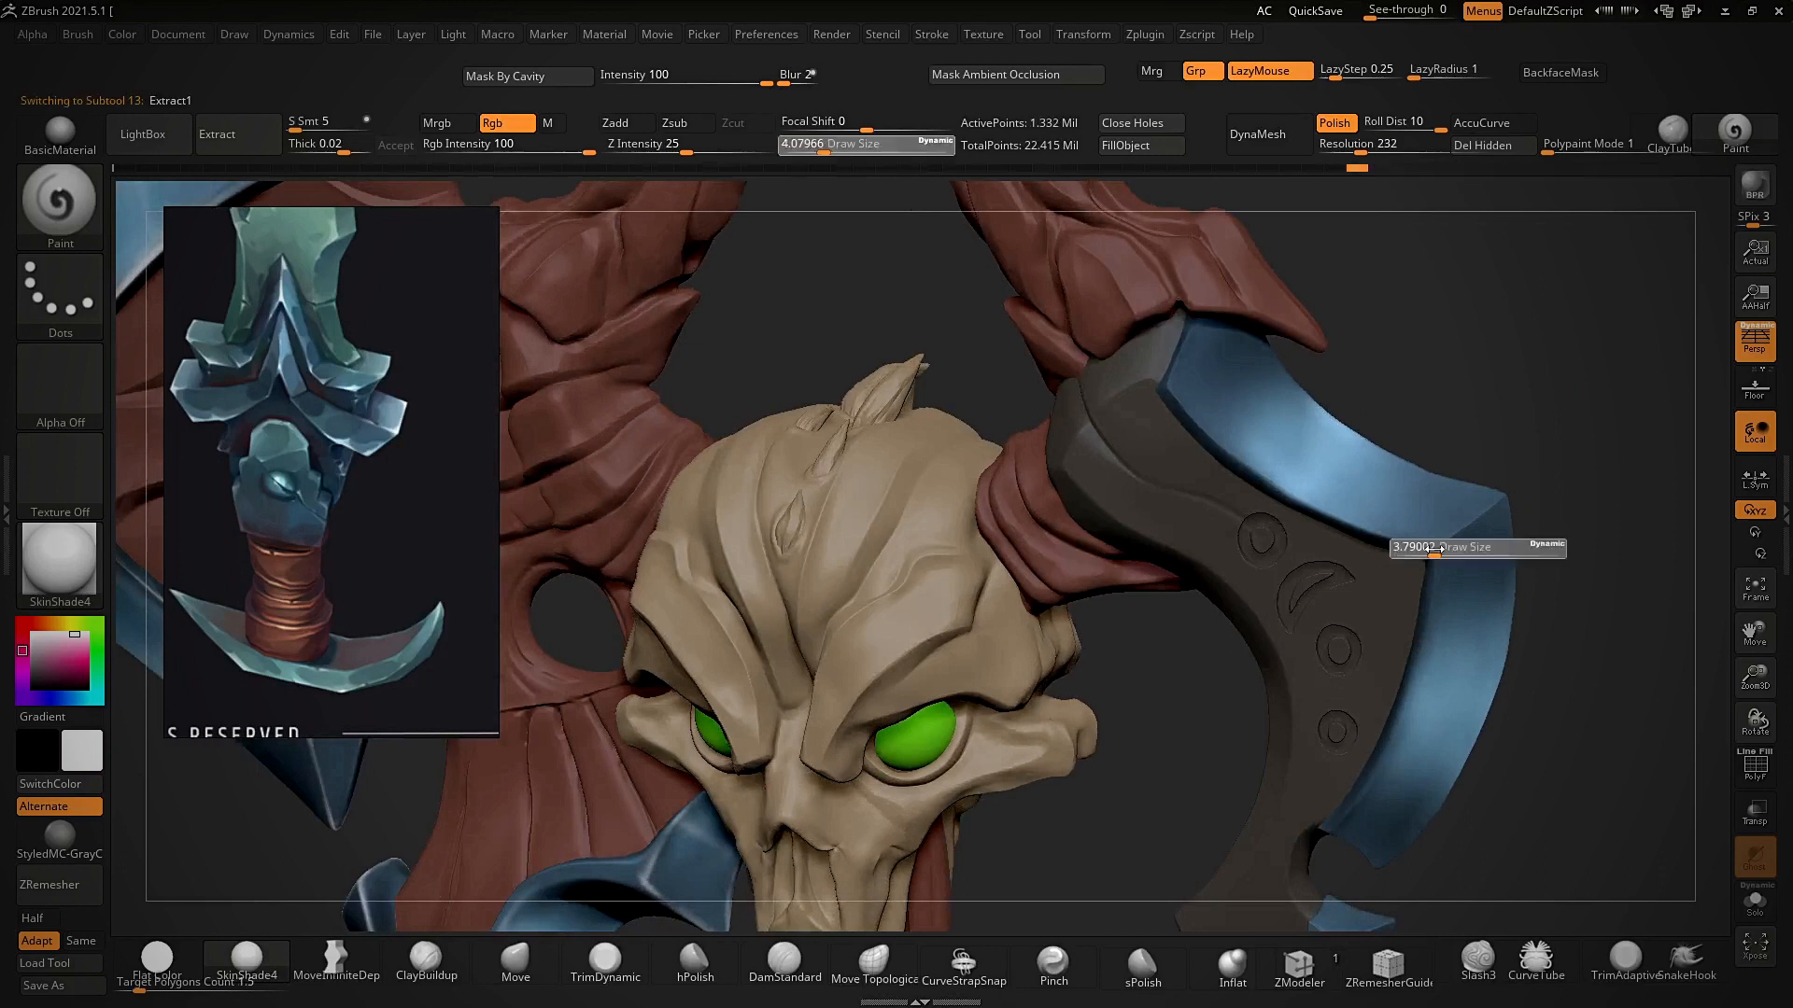
right_drag(1507, 494, 1465, 491)
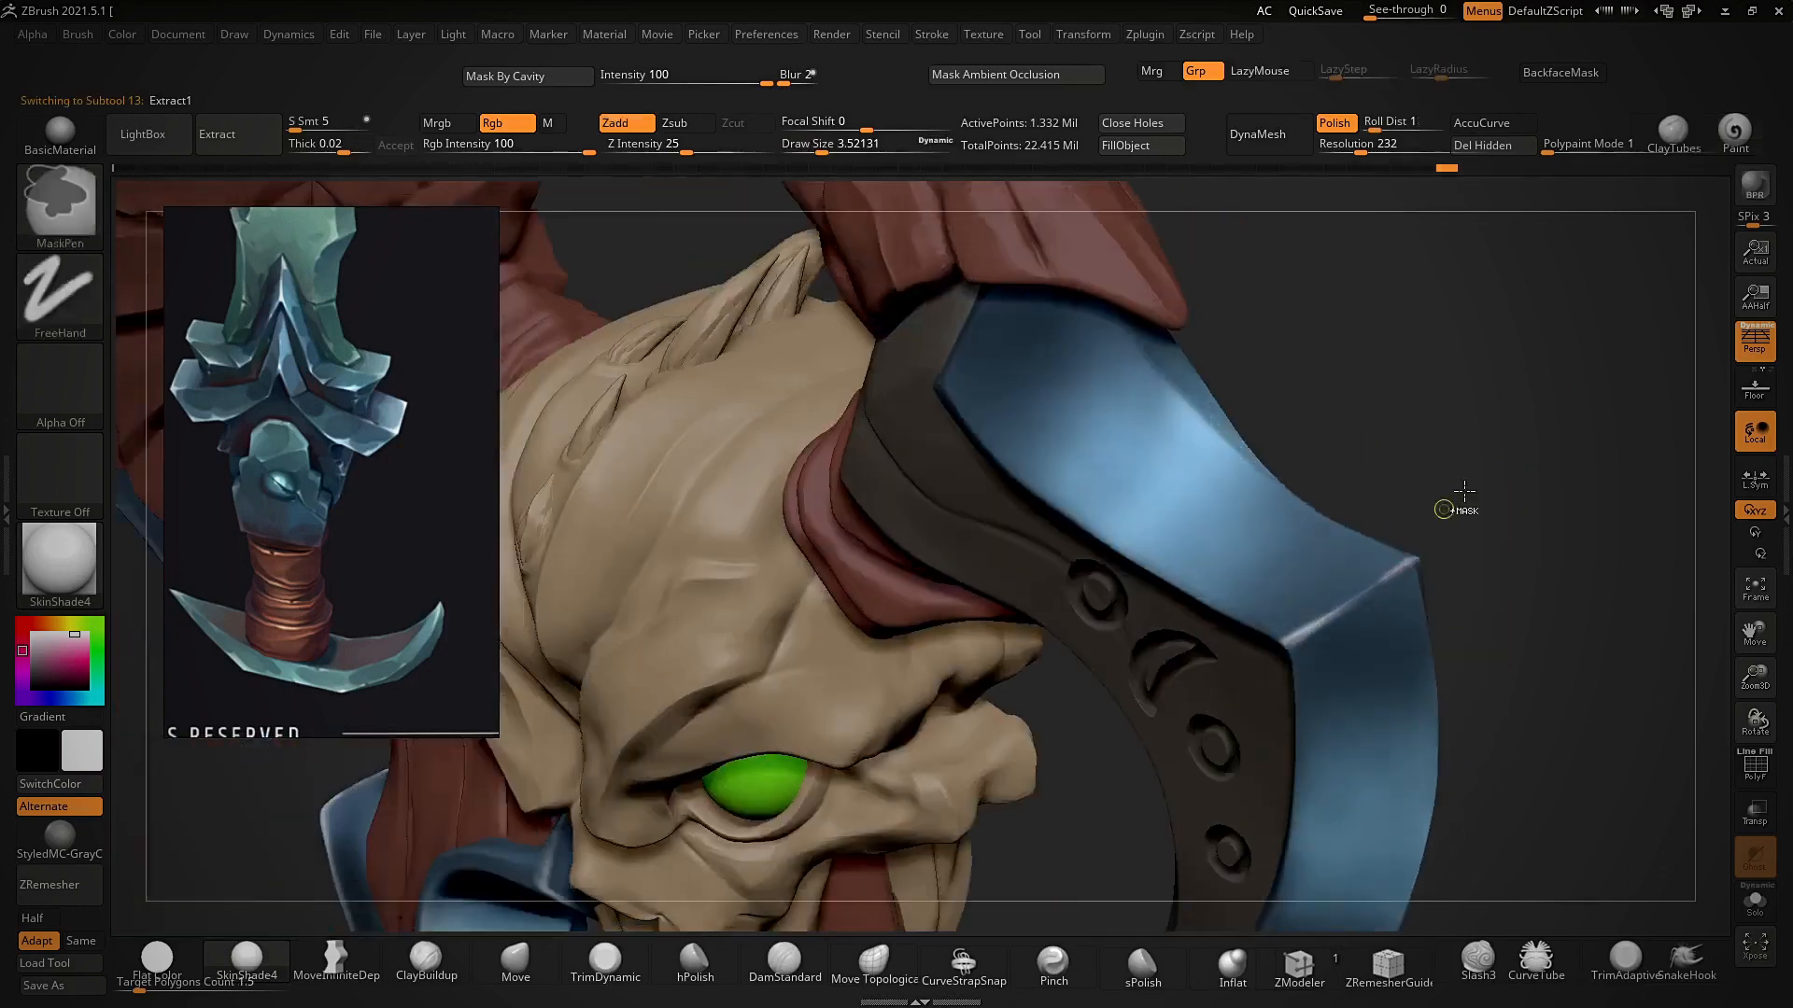
mouse_move(1465, 494)
right_down()
mouse_move(1406, 550)
mouse_move(1480, 445)
mouse_move(1364, 392)
mouse_move(1364, 569)
mouse_move(1448, 431)
mouse_move(1488, 440)
mouse_move(1457, 340)
mouse_move(1438, 448)
right_up()
drag(1251, 614, 1270, 592)
- Paint white highlights along the side blade rim's inner edge on both sides of its corner
mouse_move(1345, 432)
ctrl+right_down()
mouse_move(1377, 341)
mouse_move(1428, 397)
ctrl+right_up()
mouse_move(1429, 397)
right_down()
mouse_move(1468, 340)
mouse_move(1360, 386)
mouse_move(1140, 560)
mouse_move(1287, 606)
right_up()
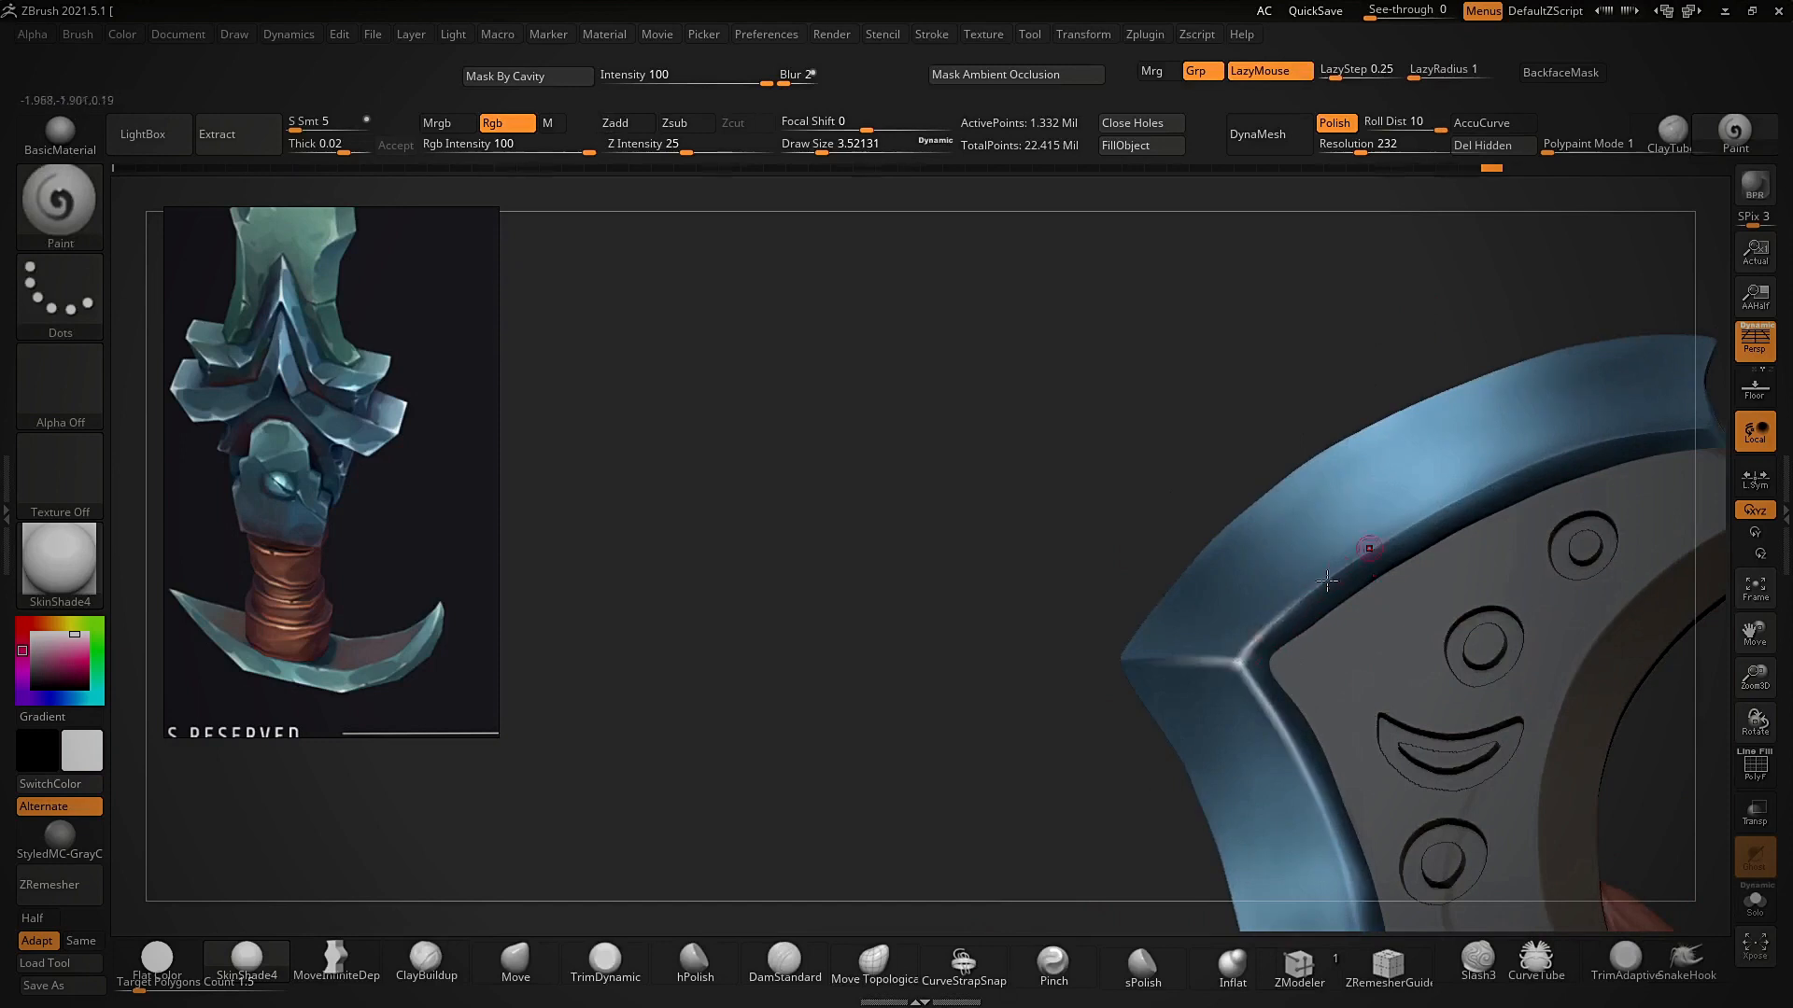
right_drag(1476, 483, 1333, 819)
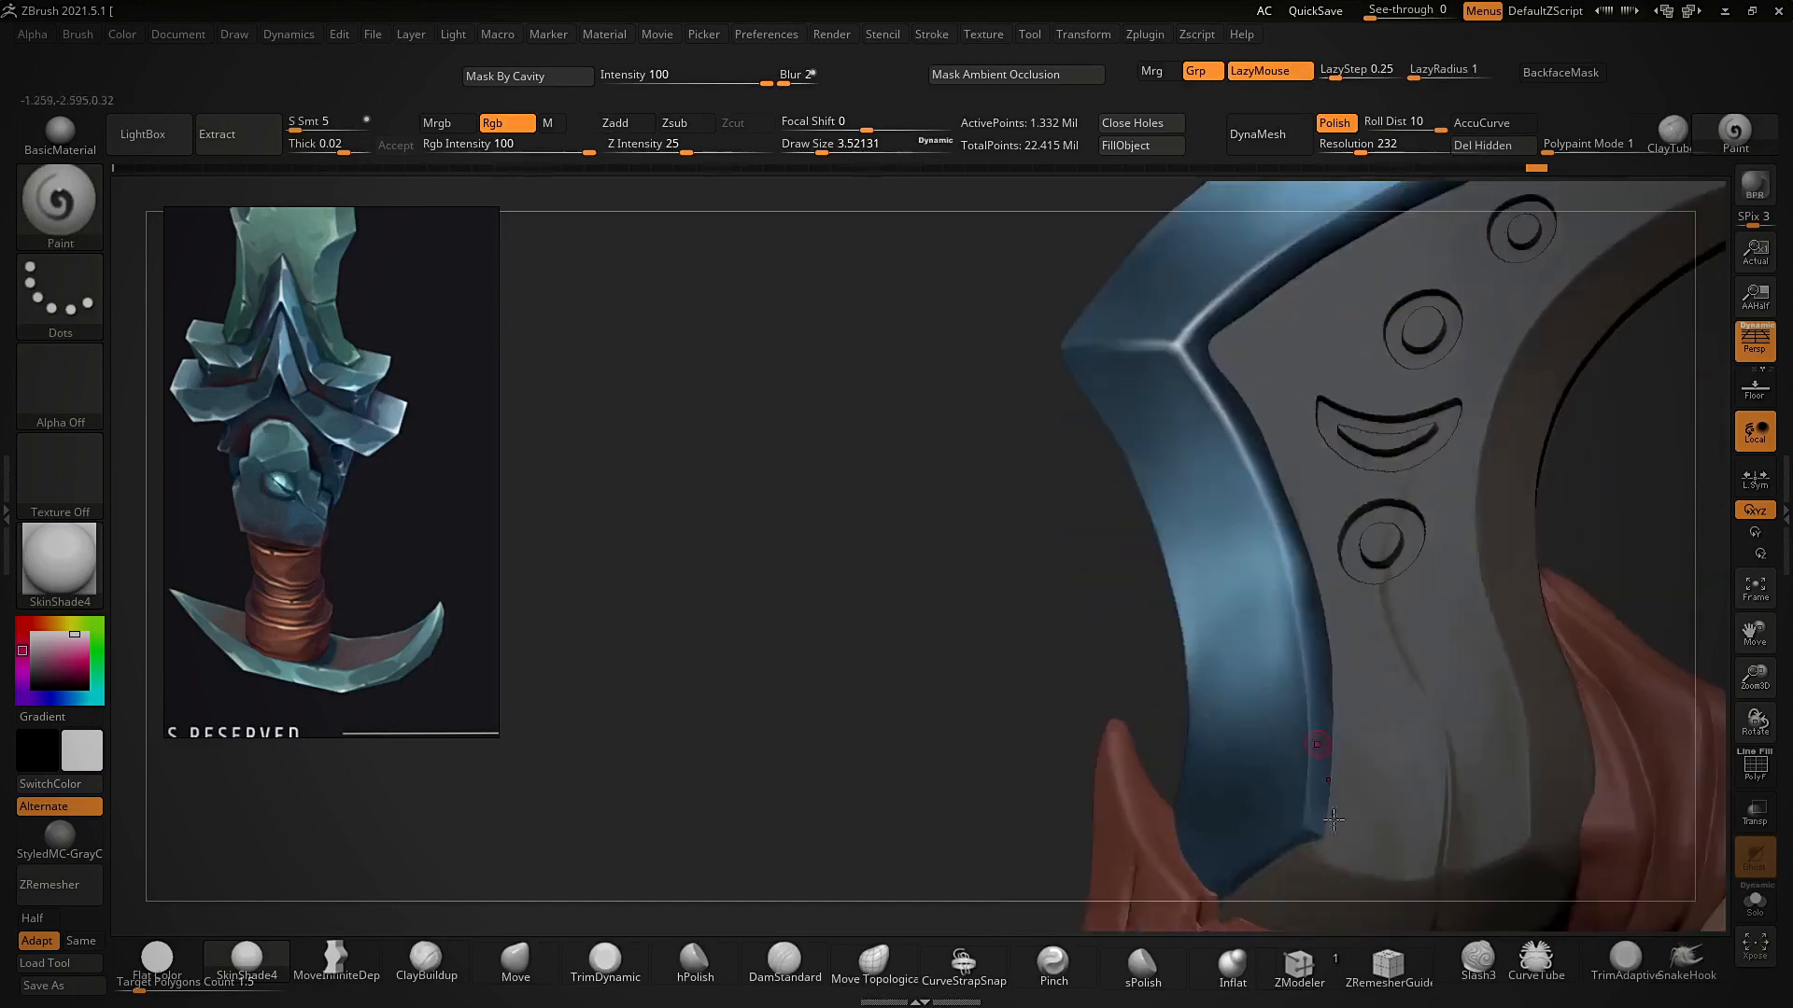
right_drag(972, 548, 1180, 496)
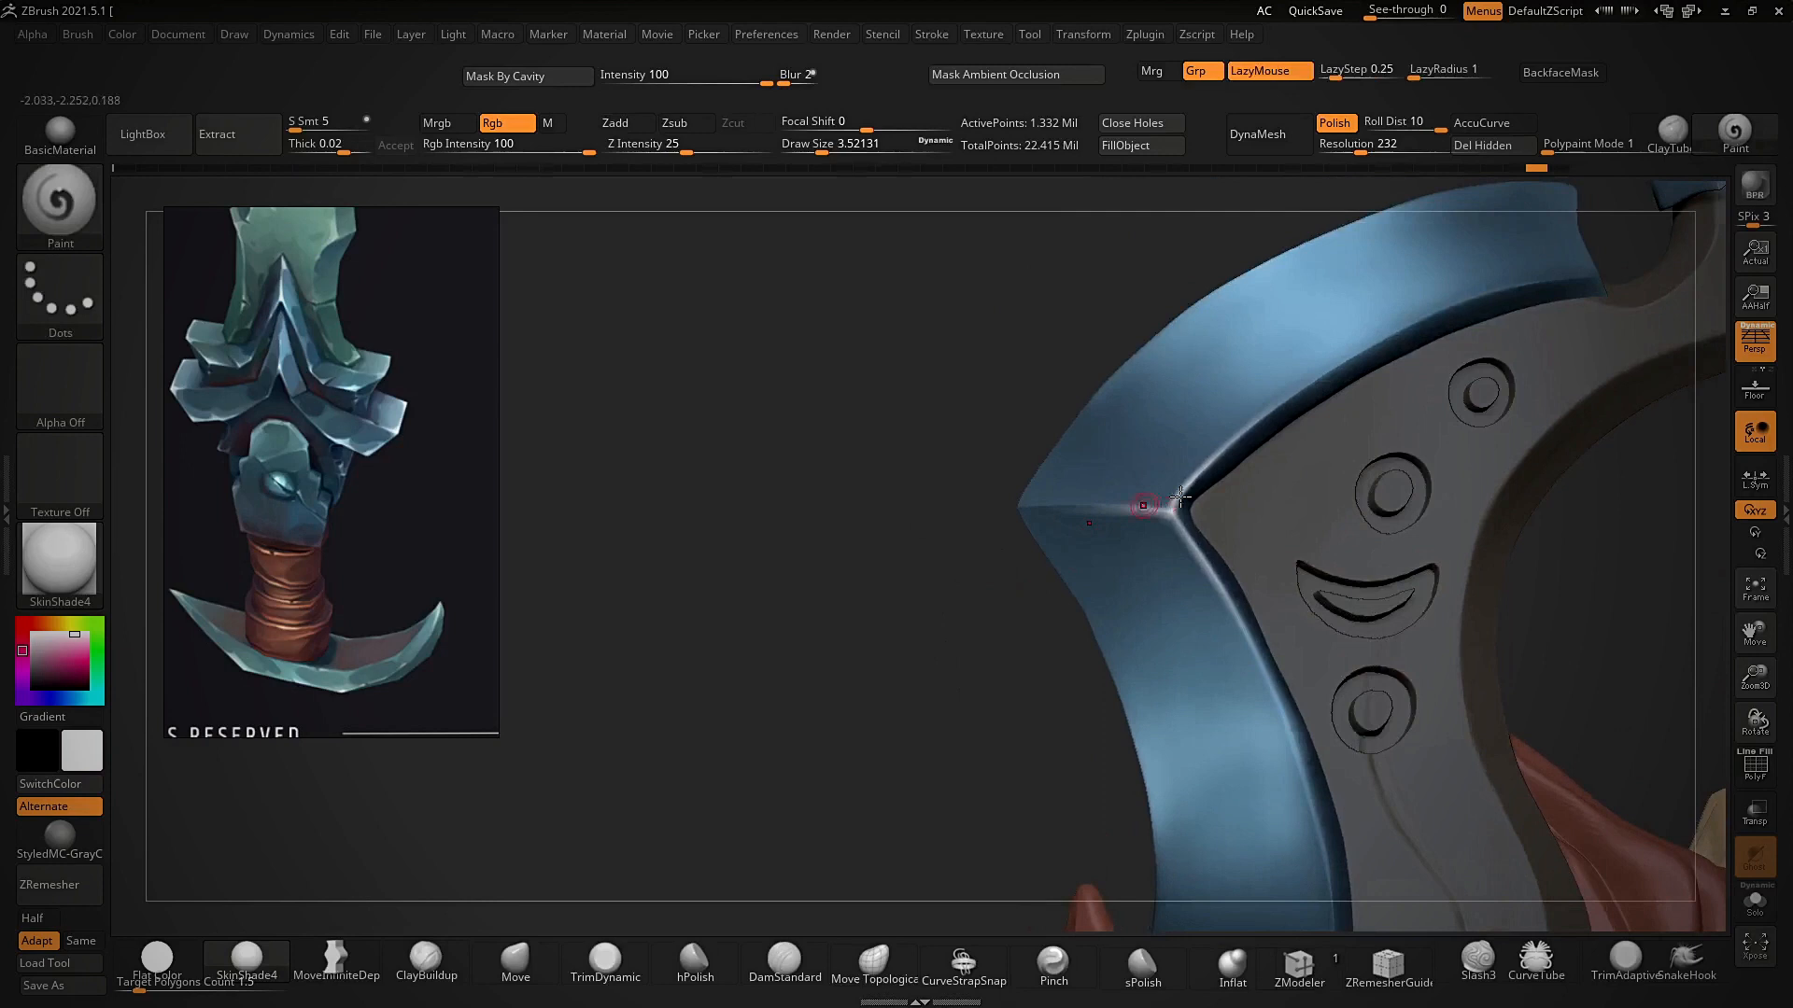
right_drag(1041, 508, 1252, 347)
- Paint white highlights along the side blade rim's outer ridge and around its corner peak, undoing the stray strokes
ctrl+right_drag(1128, 634, 1074, 569)
right_drag(1074, 569, 1125, 607)
click(1001, 480)
key(ctrl+z)
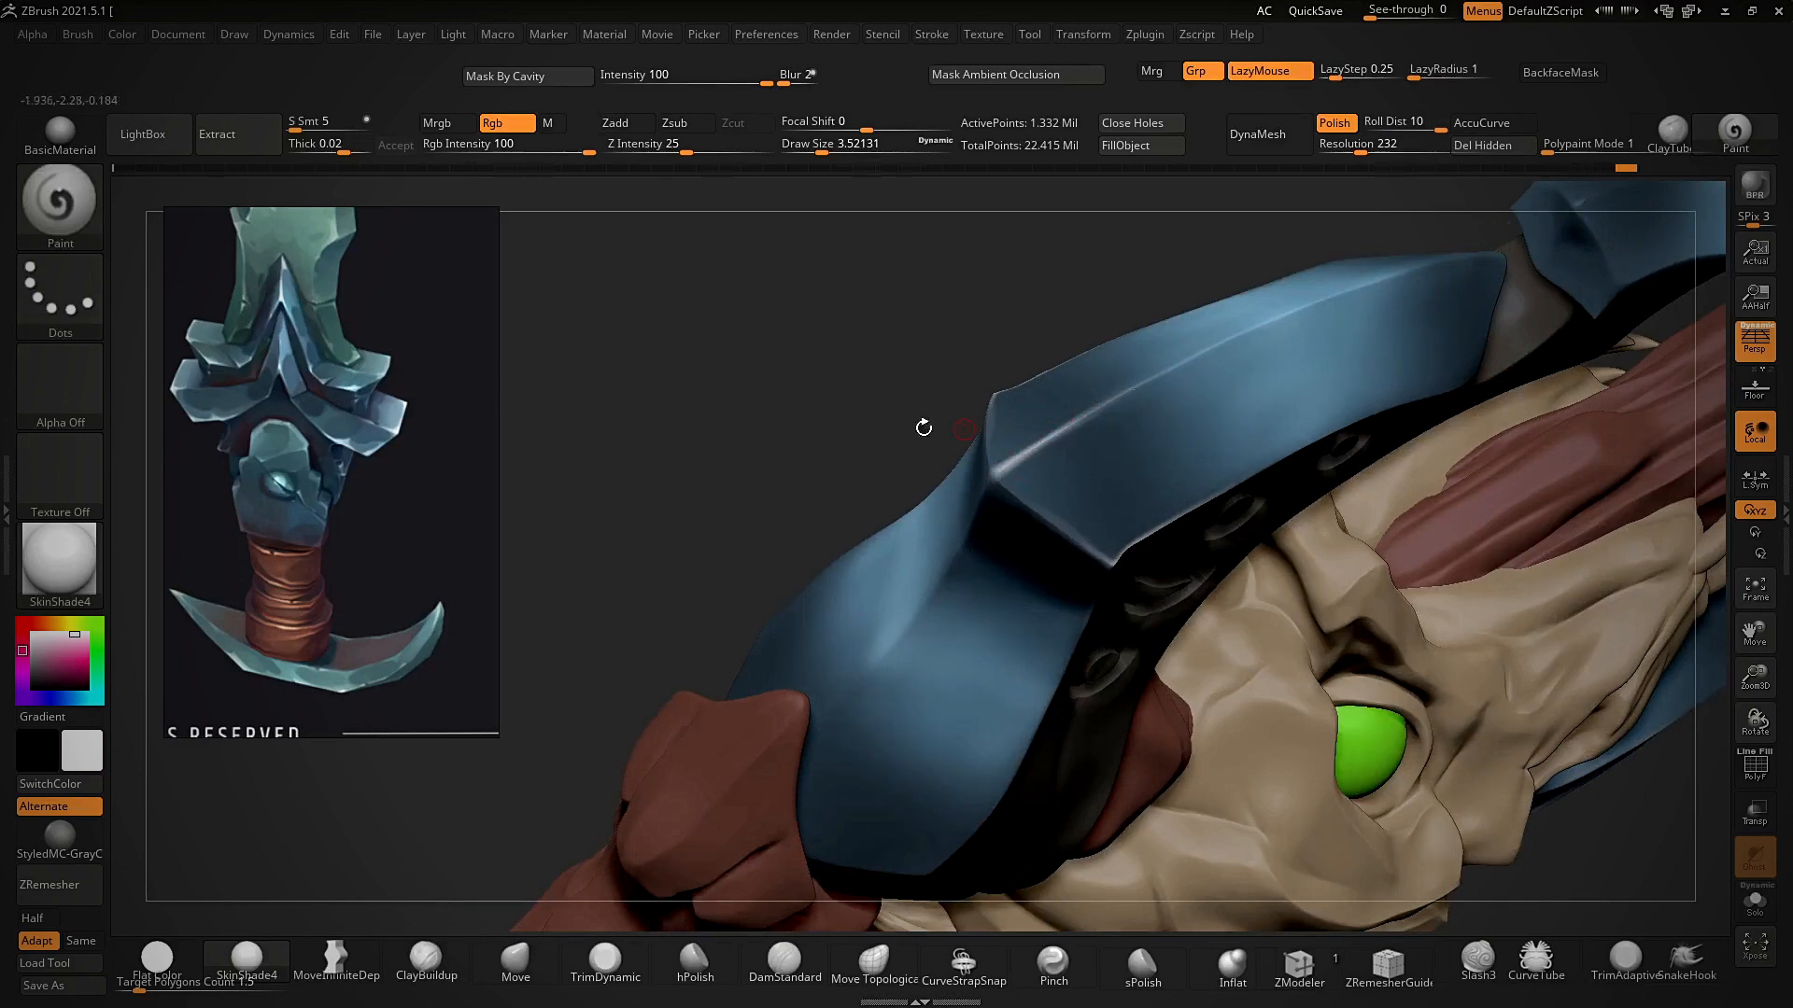
right_drag(924, 427, 981, 493)
key(ctrl)
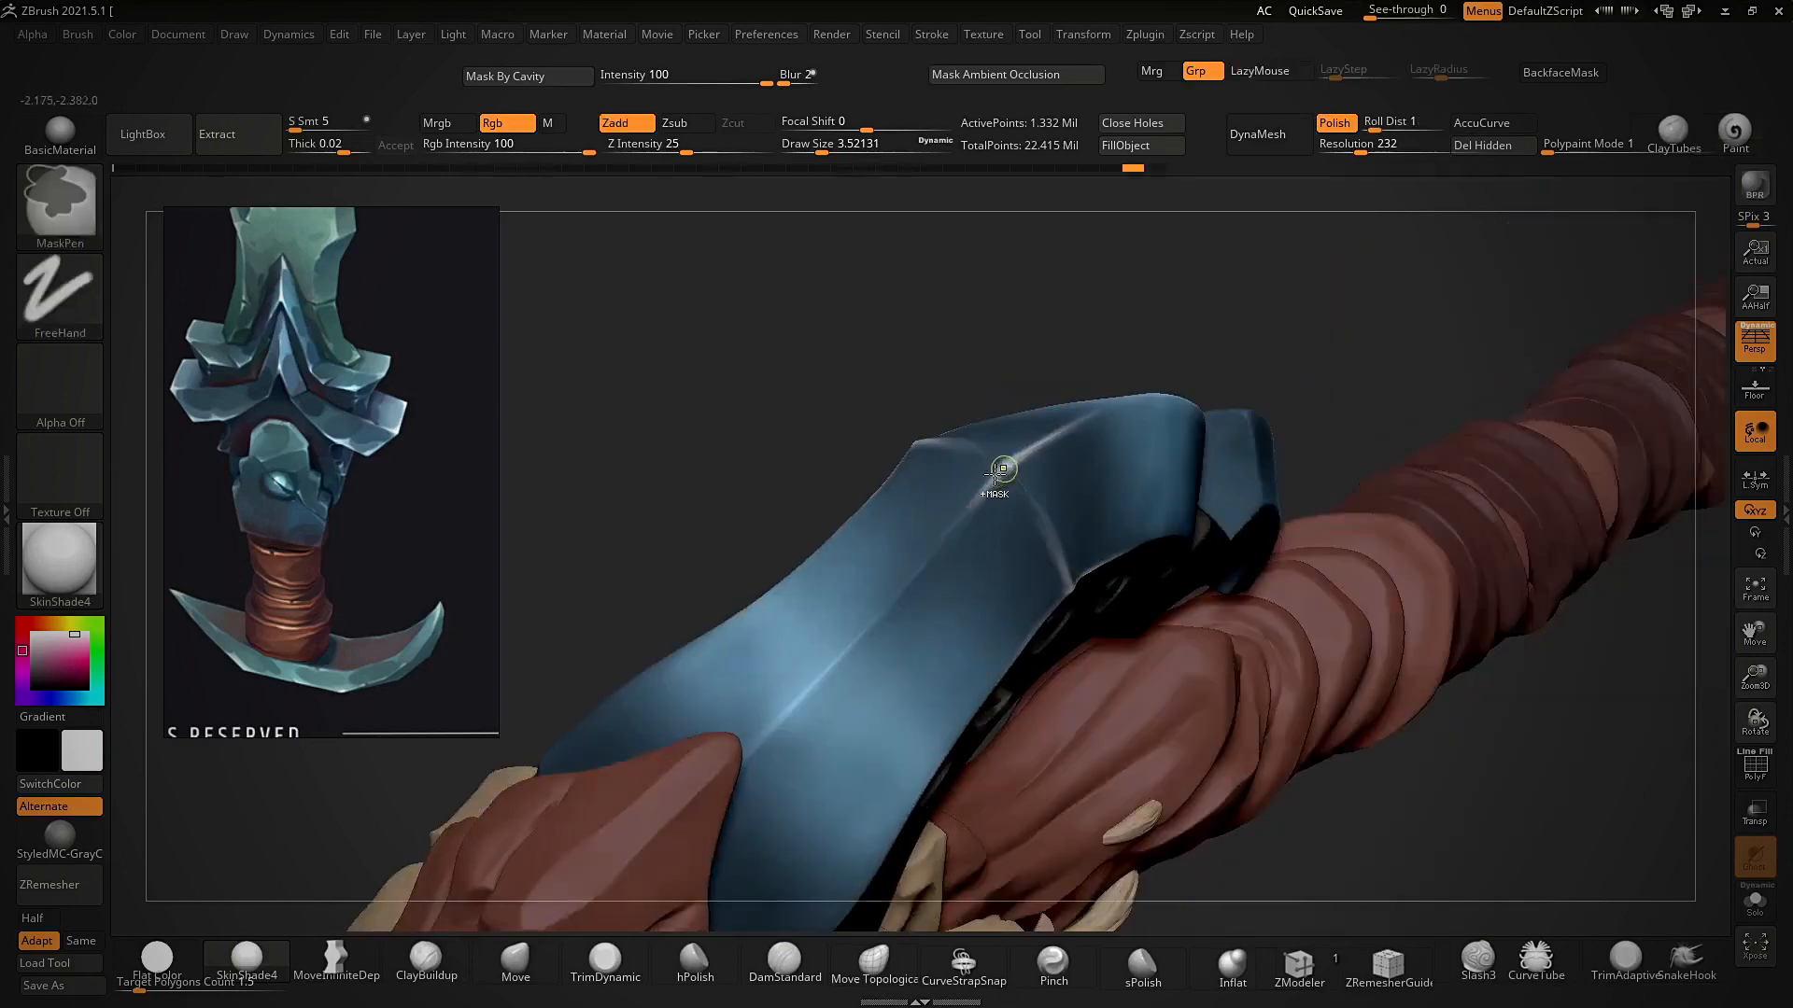
key(ctrl+z)
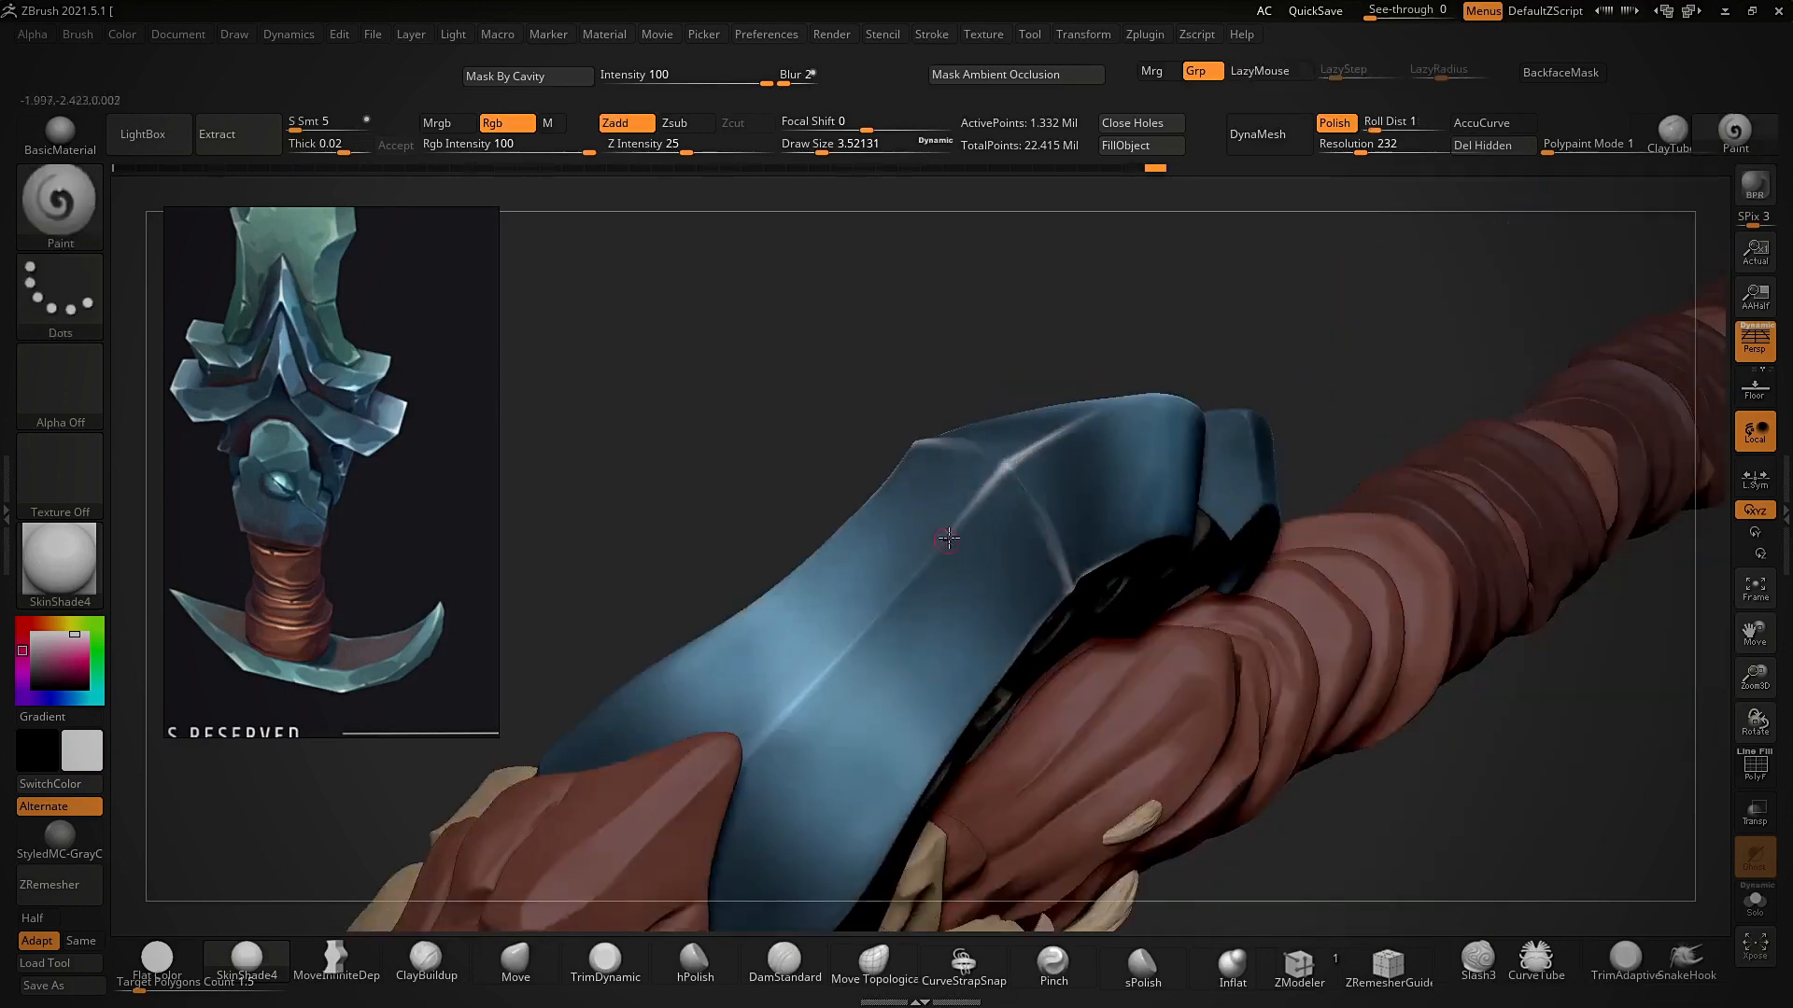
drag(949, 533, 841, 654)
drag(999, 378, 1052, 449)
drag(1005, 530, 984, 504)
mouse_move(994, 401)
mouse_down()
mouse_move(1022, 533)
mouse_move(1045, 420)
mouse_move(928, 460)
mouse_move(887, 569)
mouse_up()
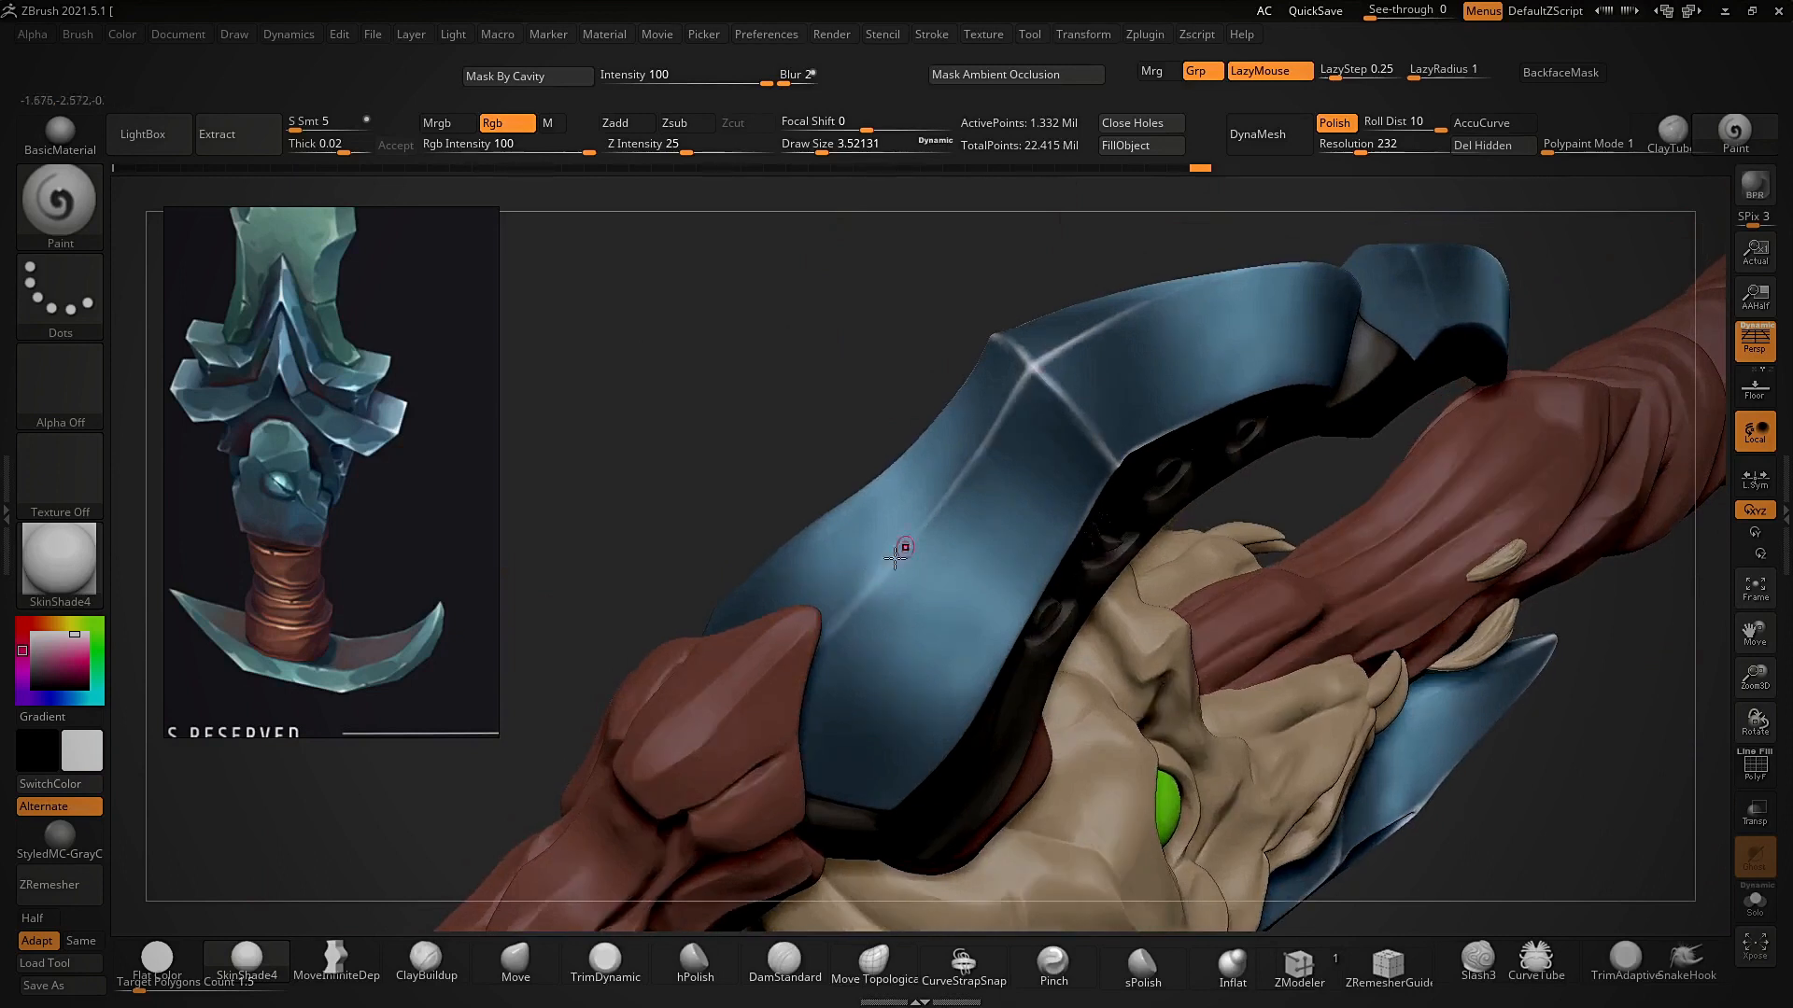
- Highlight the small side blade rim's end edges at the notch, and brighten its faces with a Draw Size of up to about 8.4
drag(997, 375, 1236, 473)
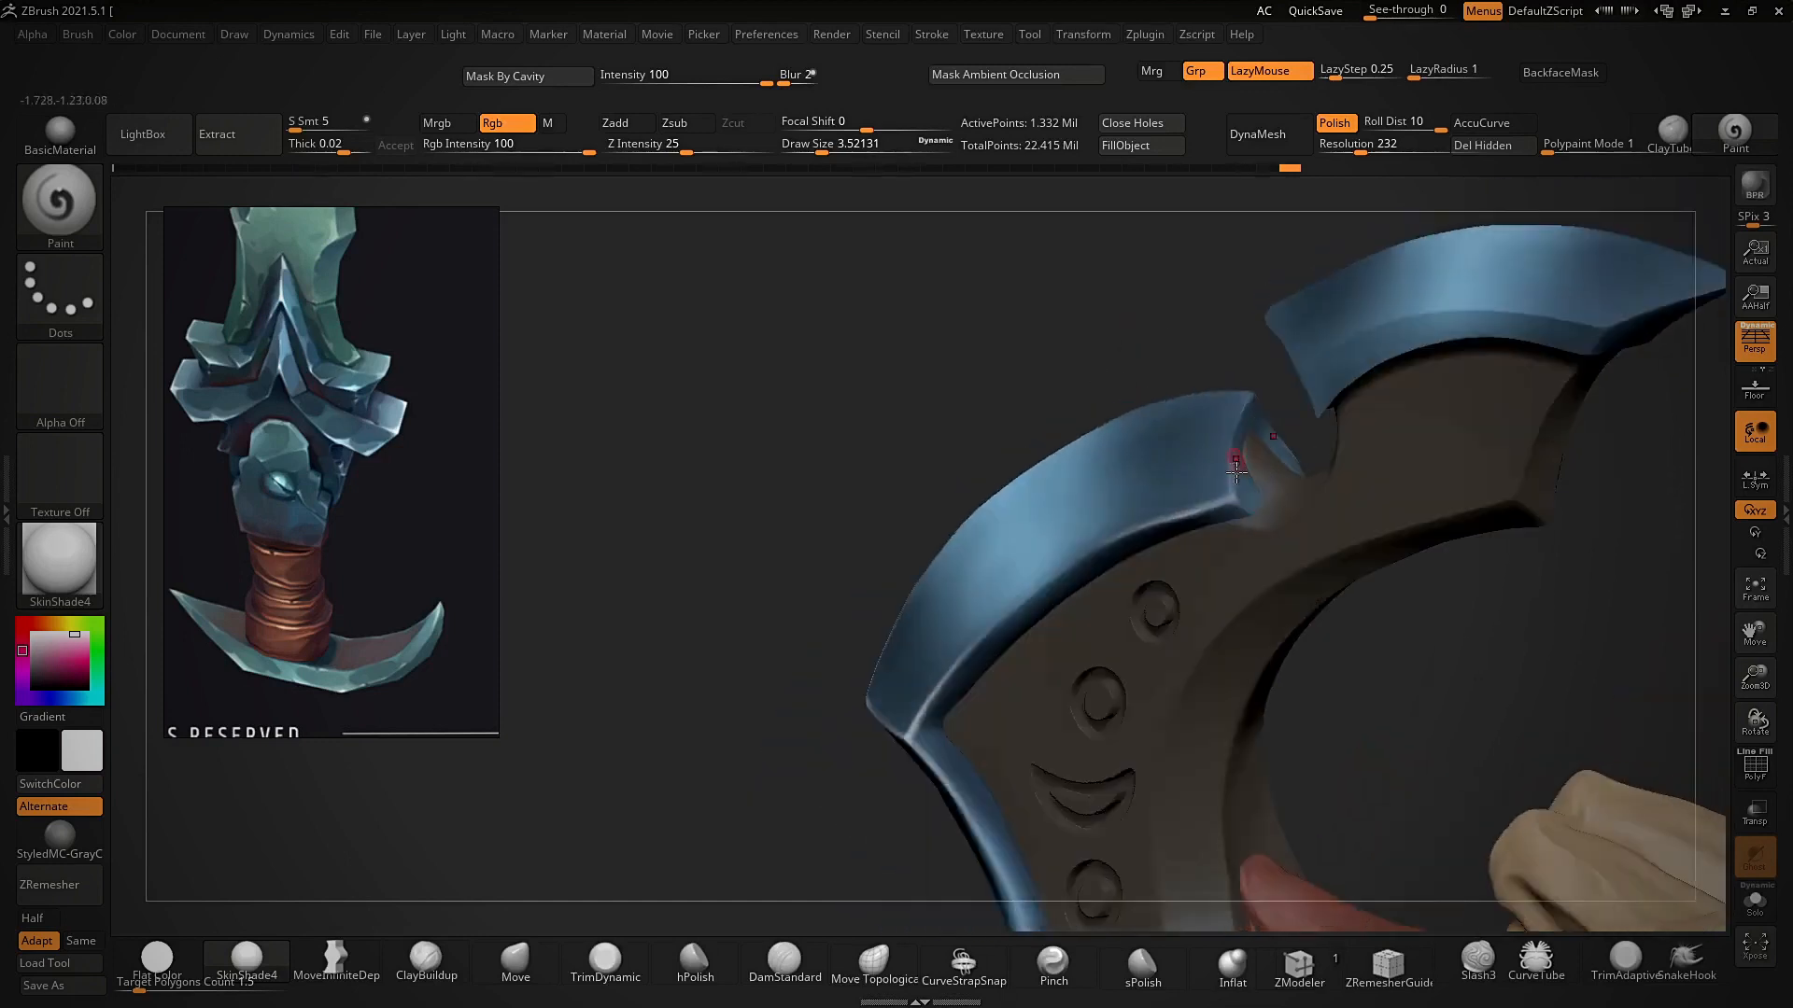
mouse_move(1255, 387)
mouse_down()
mouse_move(1193, 312)
mouse_move(1112, 428)
mouse_move(1253, 419)
mouse_up()
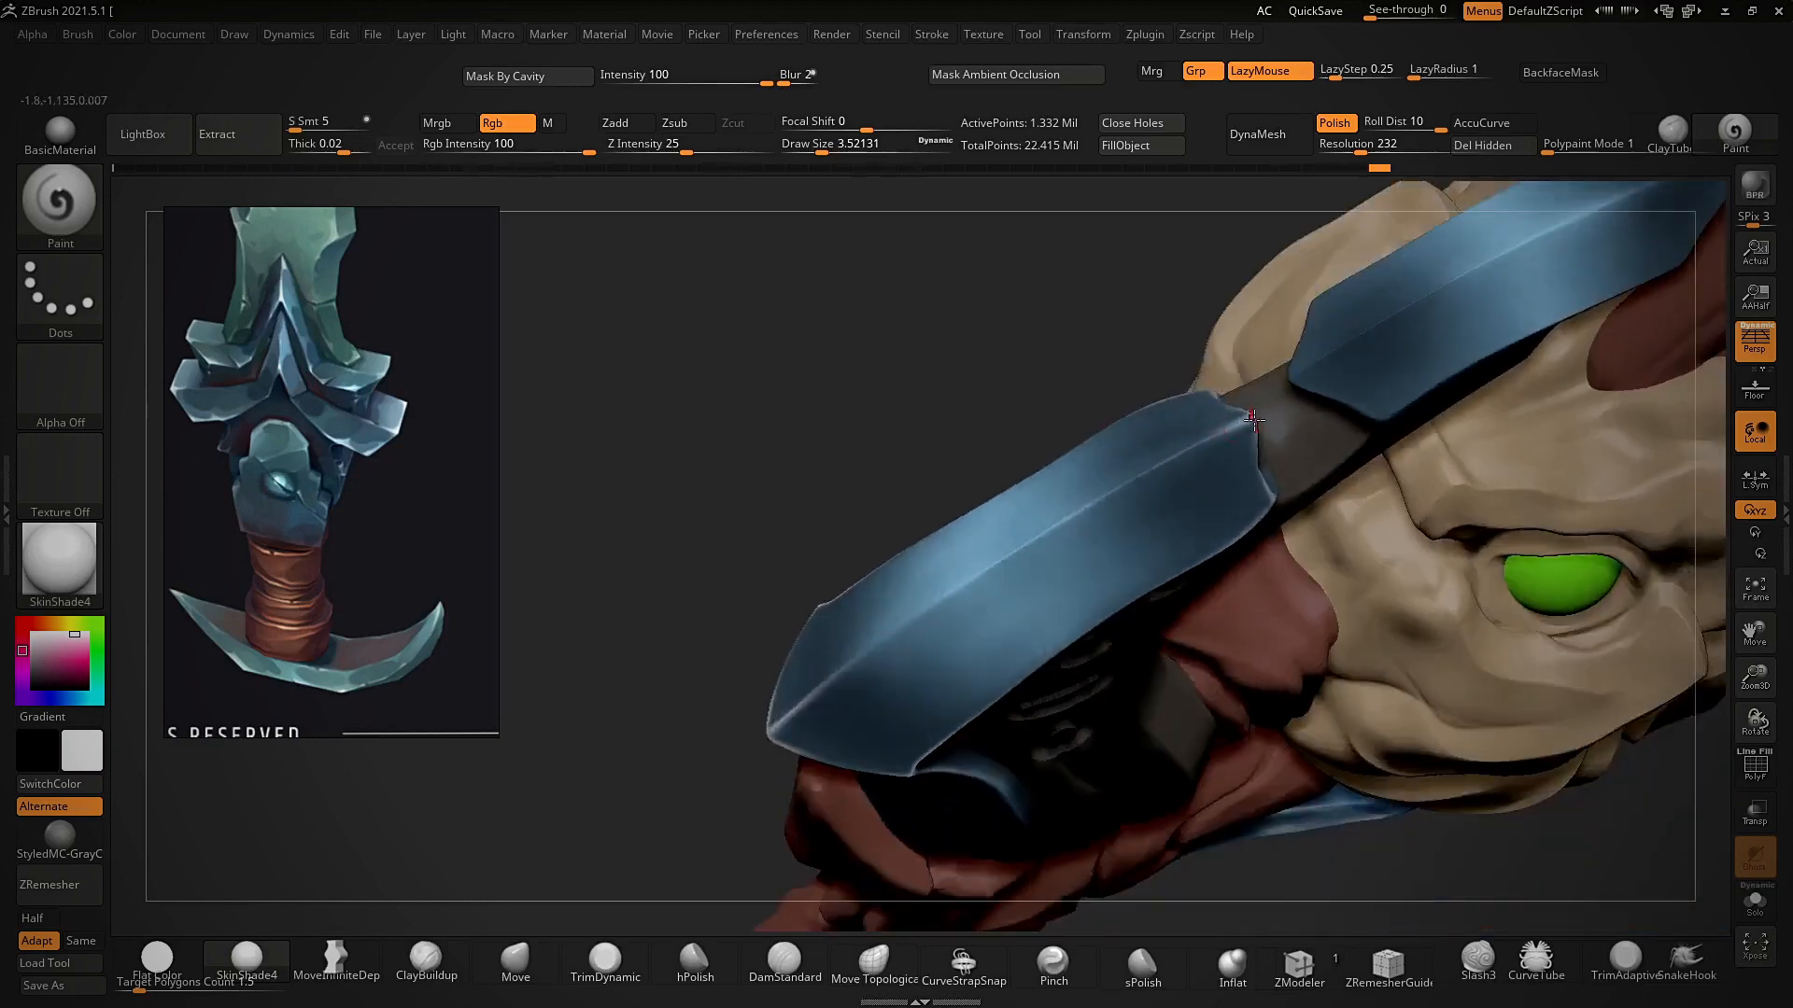
mouse_move(978, 453)
ctrl+right_down()
mouse_move(980, 368)
mouse_move(1060, 376)
mouse_move(1061, 336)
mouse_move(1030, 392)
mouse_move(1021, 611)
mouse_move(1040, 560)
mouse_move(1011, 509)
ctrl+right_up()
key(s)
click(1005, 525)
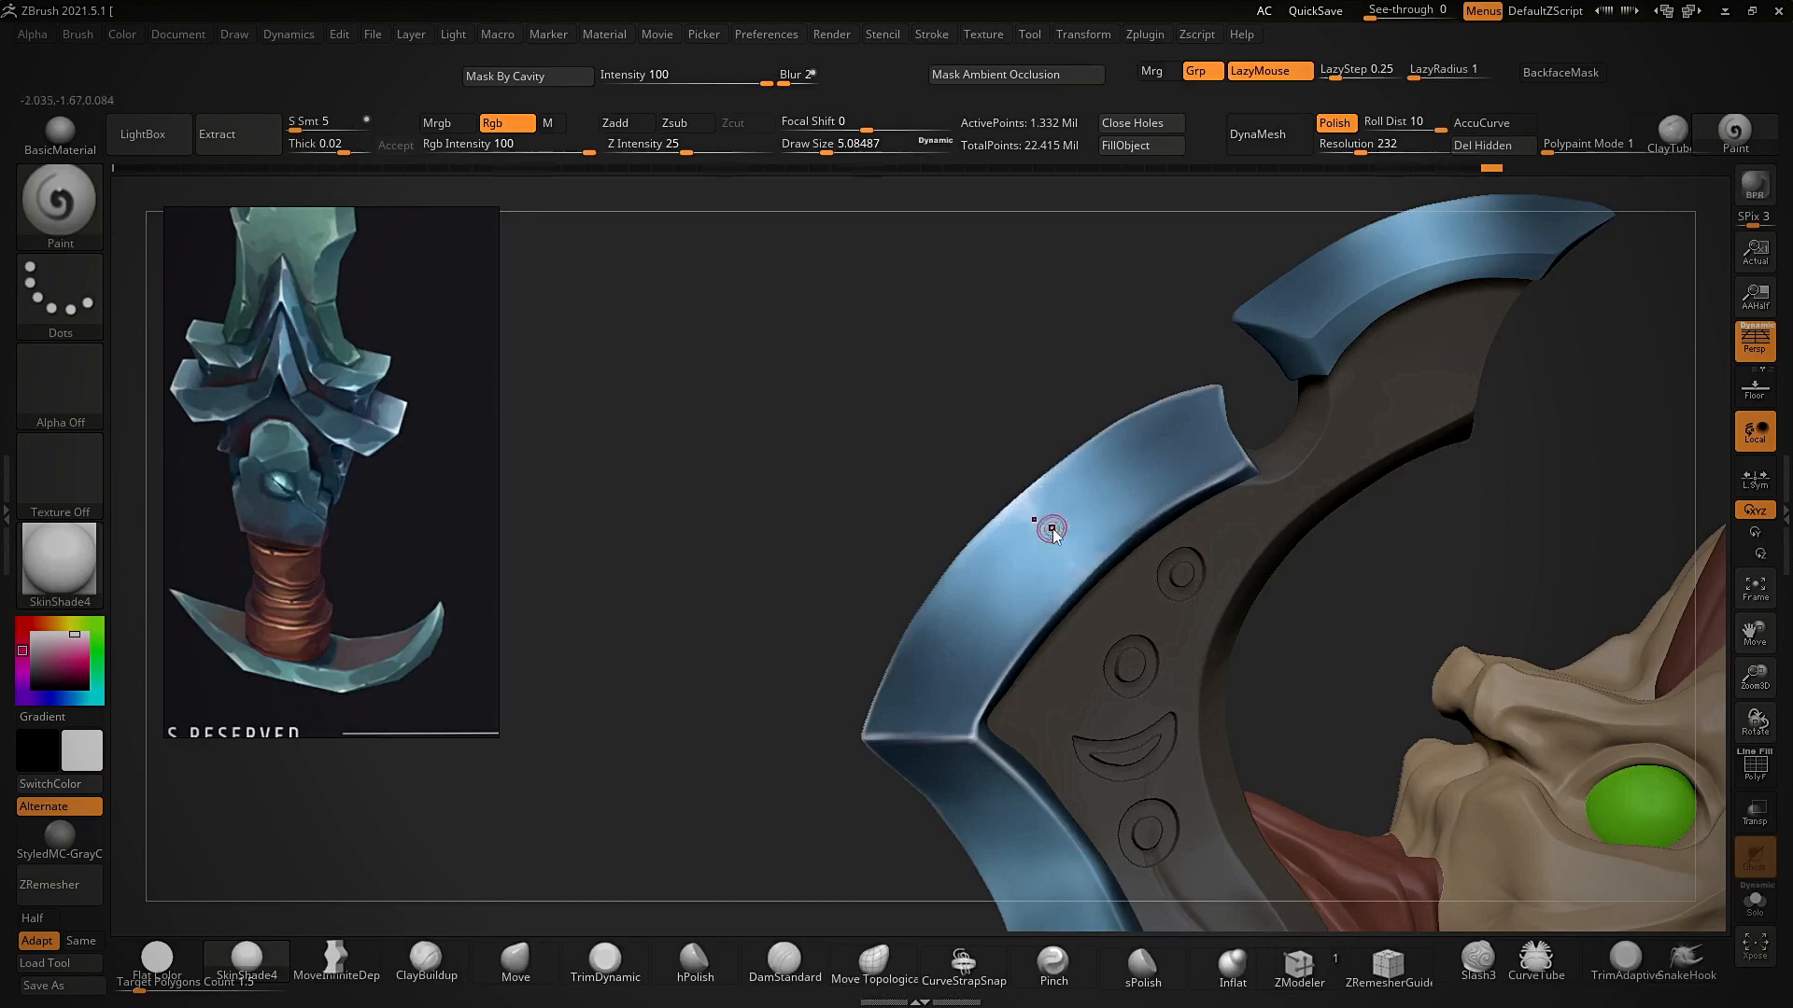
right_drag(1008, 510, 856, 516)
drag(979, 654, 960, 687)
right_drag(905, 555, 950, 674)
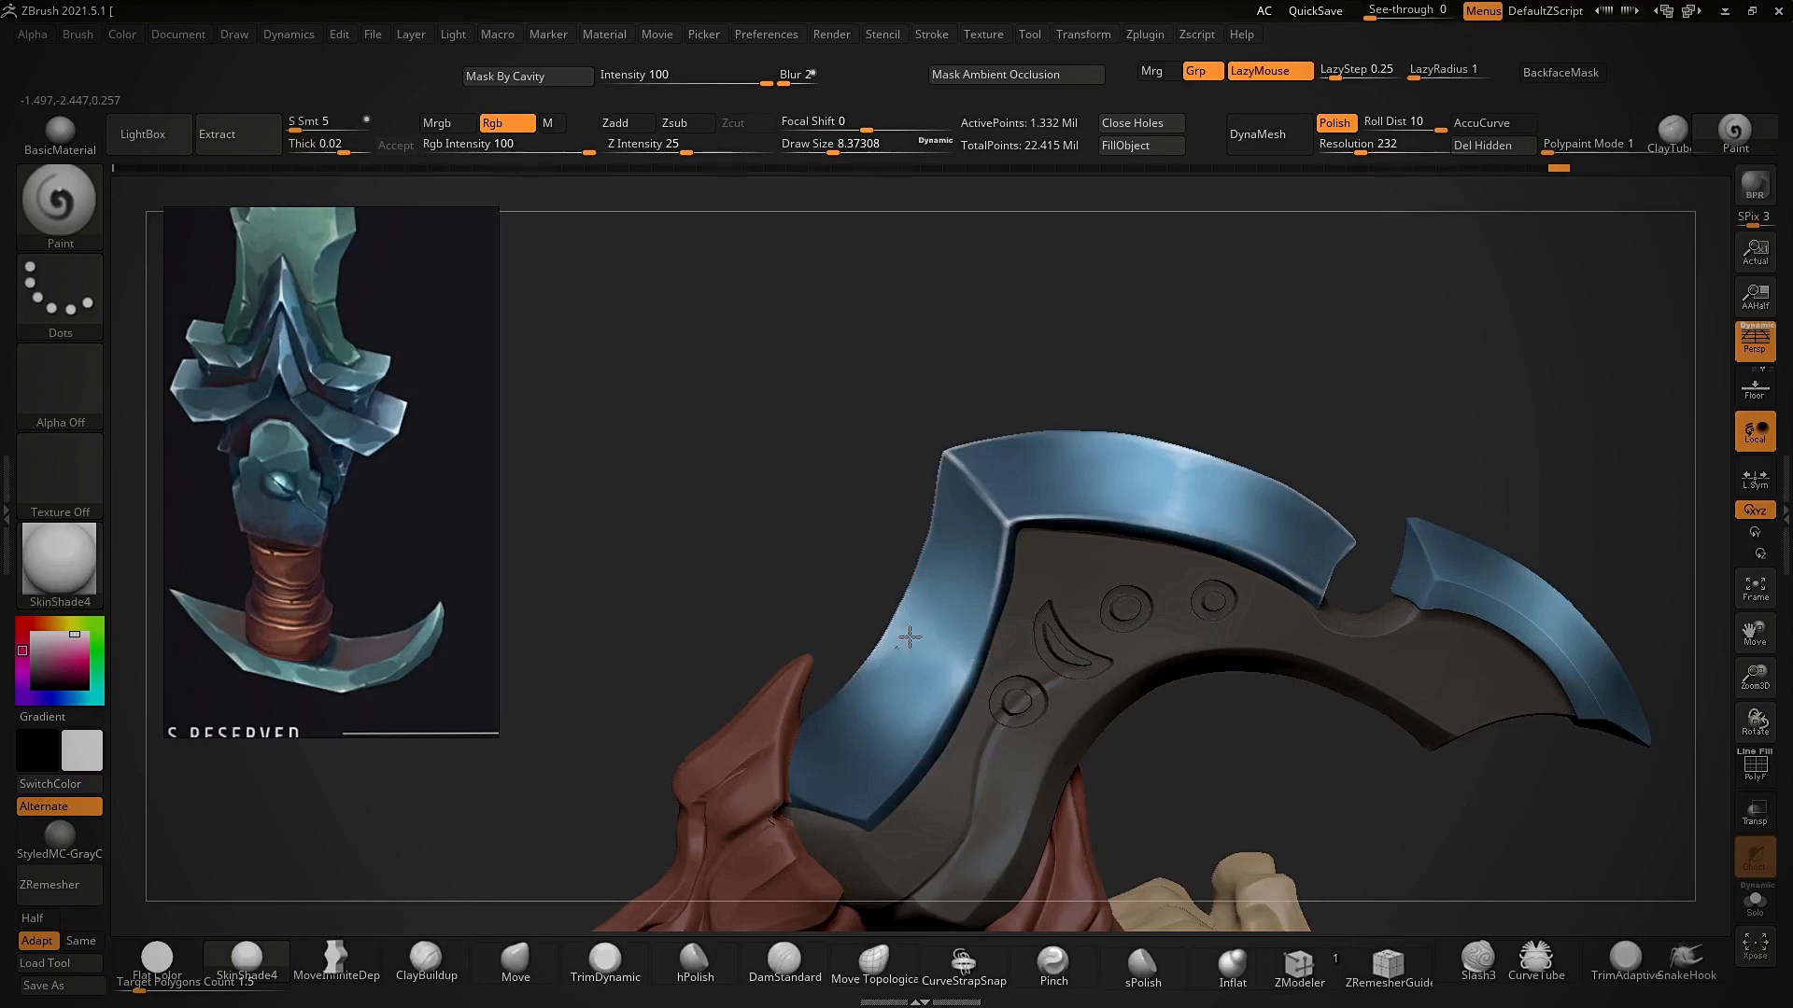
- Reduce the Draw Size to about 3 for highlighting the side blade rim's end beside the horn base
right_drag(856, 653, 1140, 456)
mouse_move(1141, 456)
alt+right_down()
mouse_move(1180, 430)
mouse_move(1078, 538)
alt+right_up()
key(s)
drag(1078, 539, 1073, 539)
mouse_move(1074, 539)
right_down()
mouse_move(1079, 499)
mouse_move(1070, 567)
right_up()
key(s)
drag(1069, 568, 1064, 568)
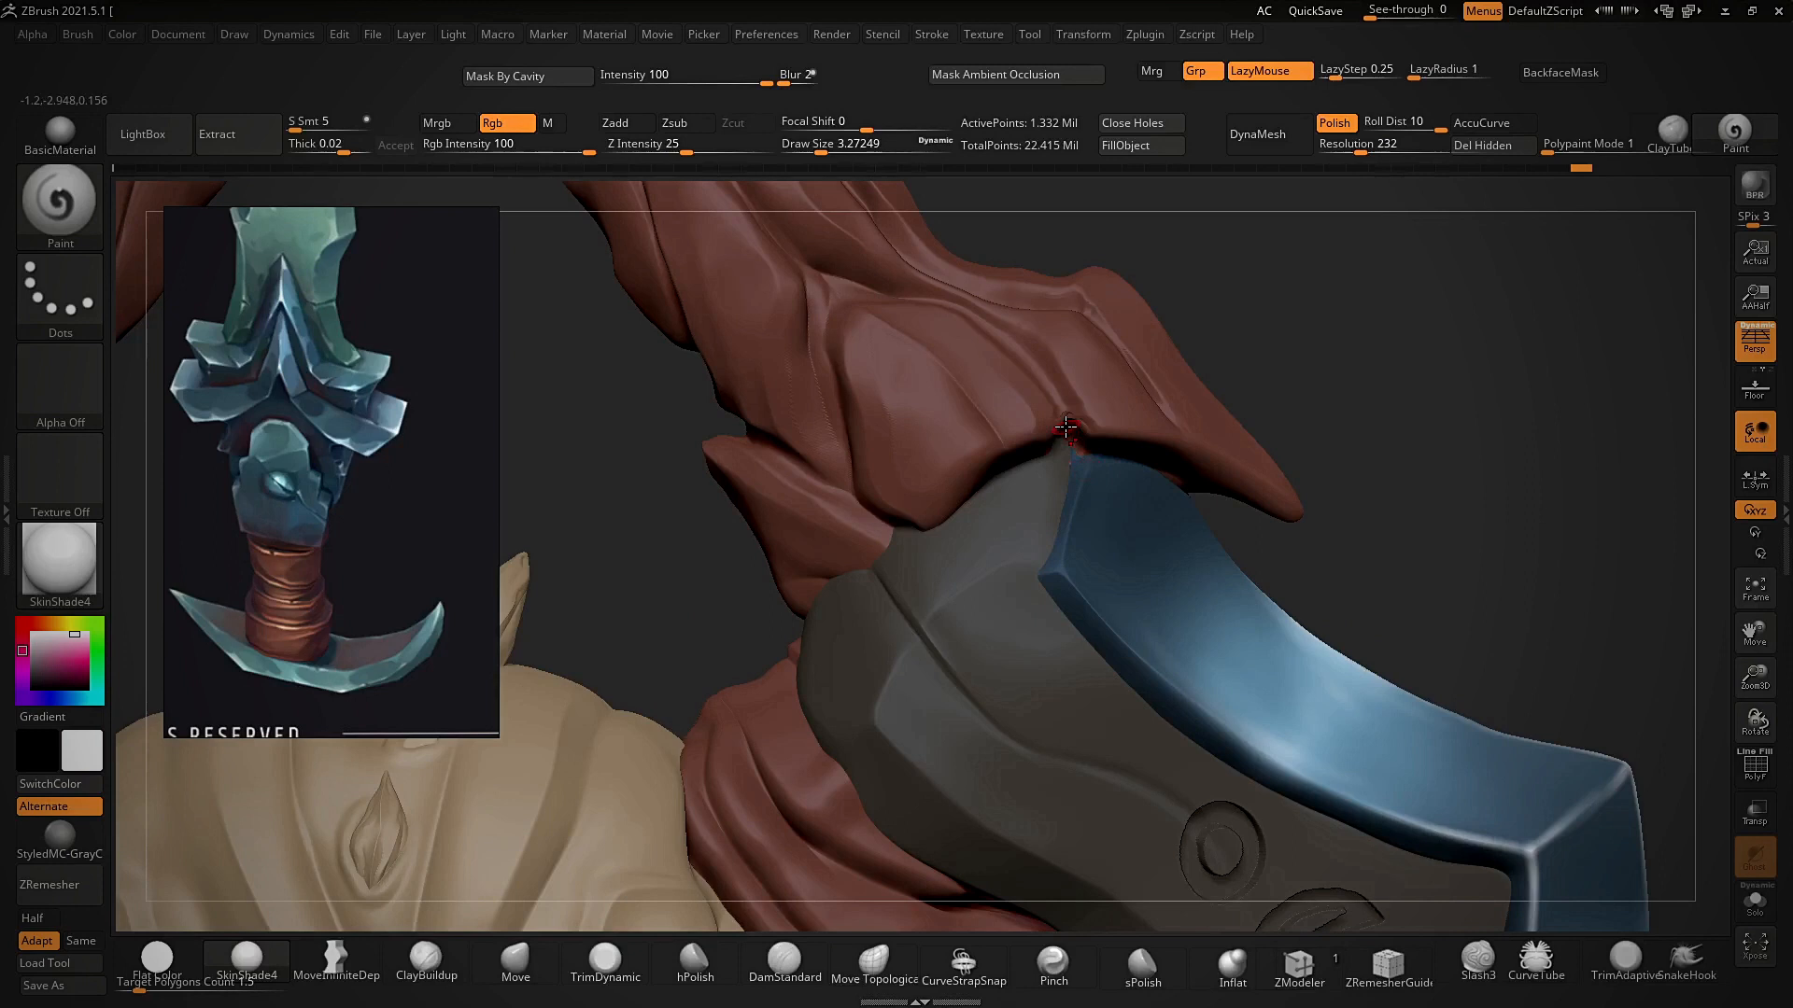
right_drag(1208, 409, 1185, 416)
key(s)
drag(1066, 569, 1065, 569)
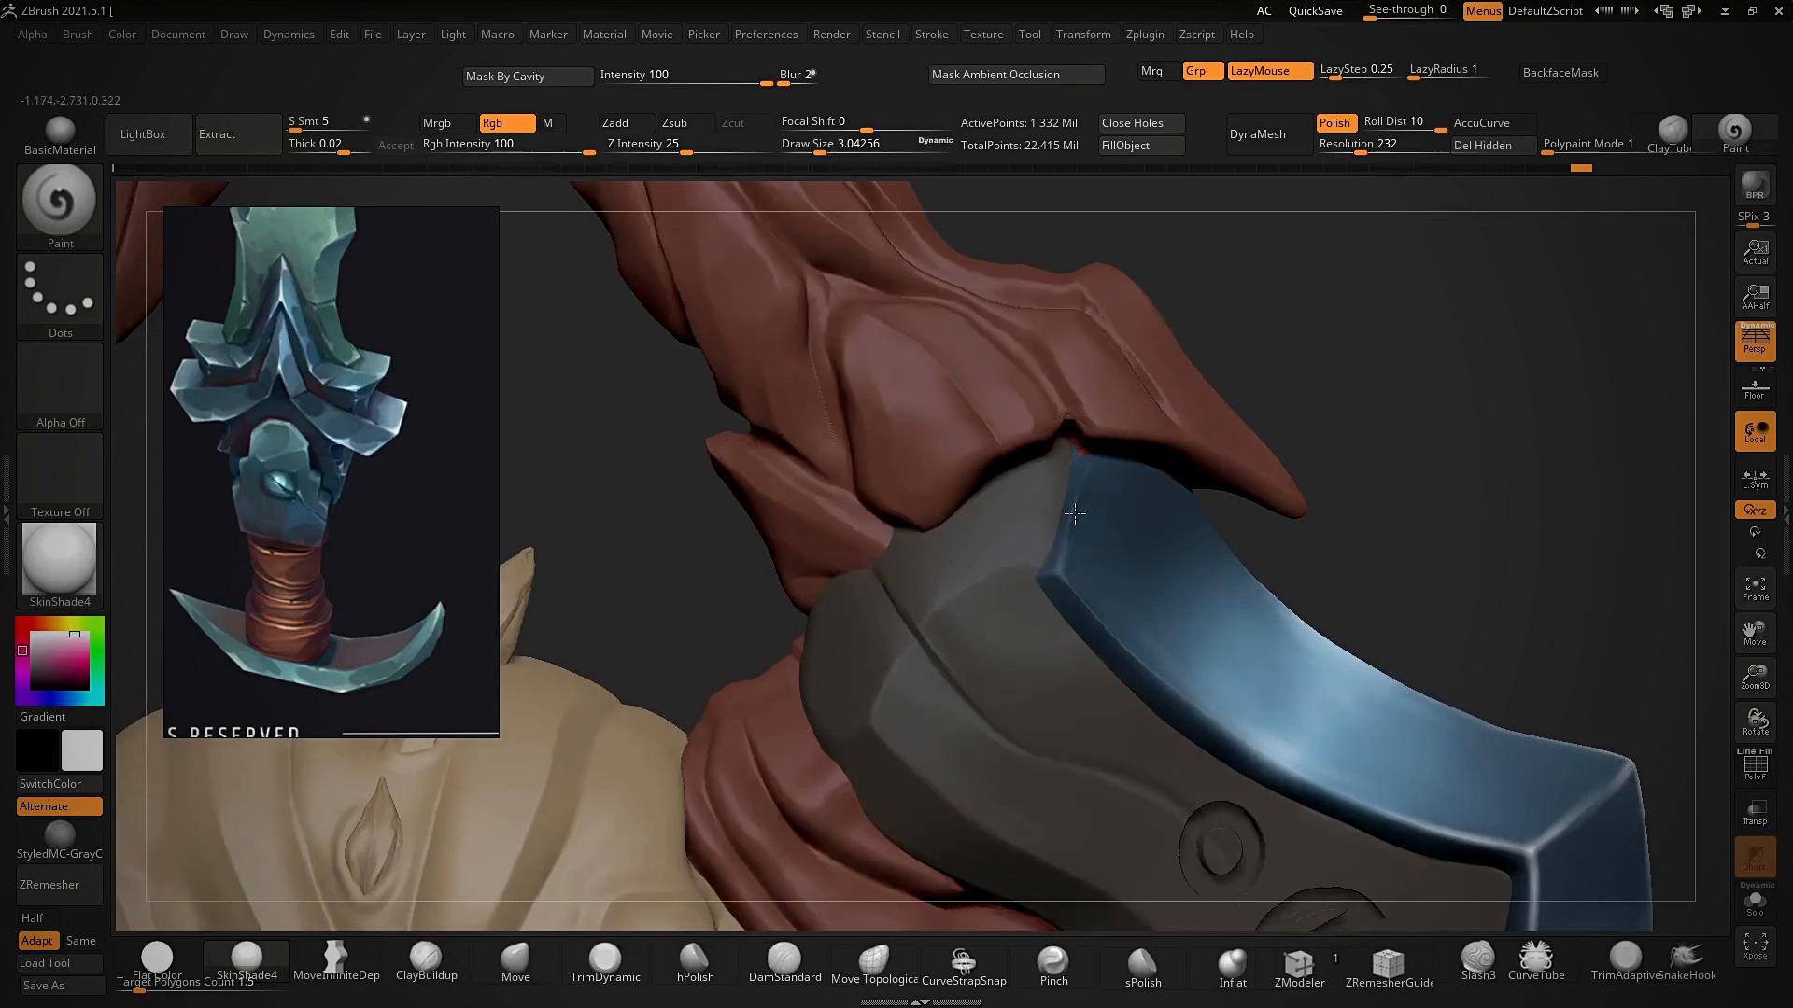
- Paint white highlights around the side blade rim's lower corner and edge next to the horn base
mouse_move(1085, 422)
ctrl+right_down()
mouse_move(1297, 305)
mouse_move(1096, 401)
mouse_move(992, 585)
ctrl+right_up()
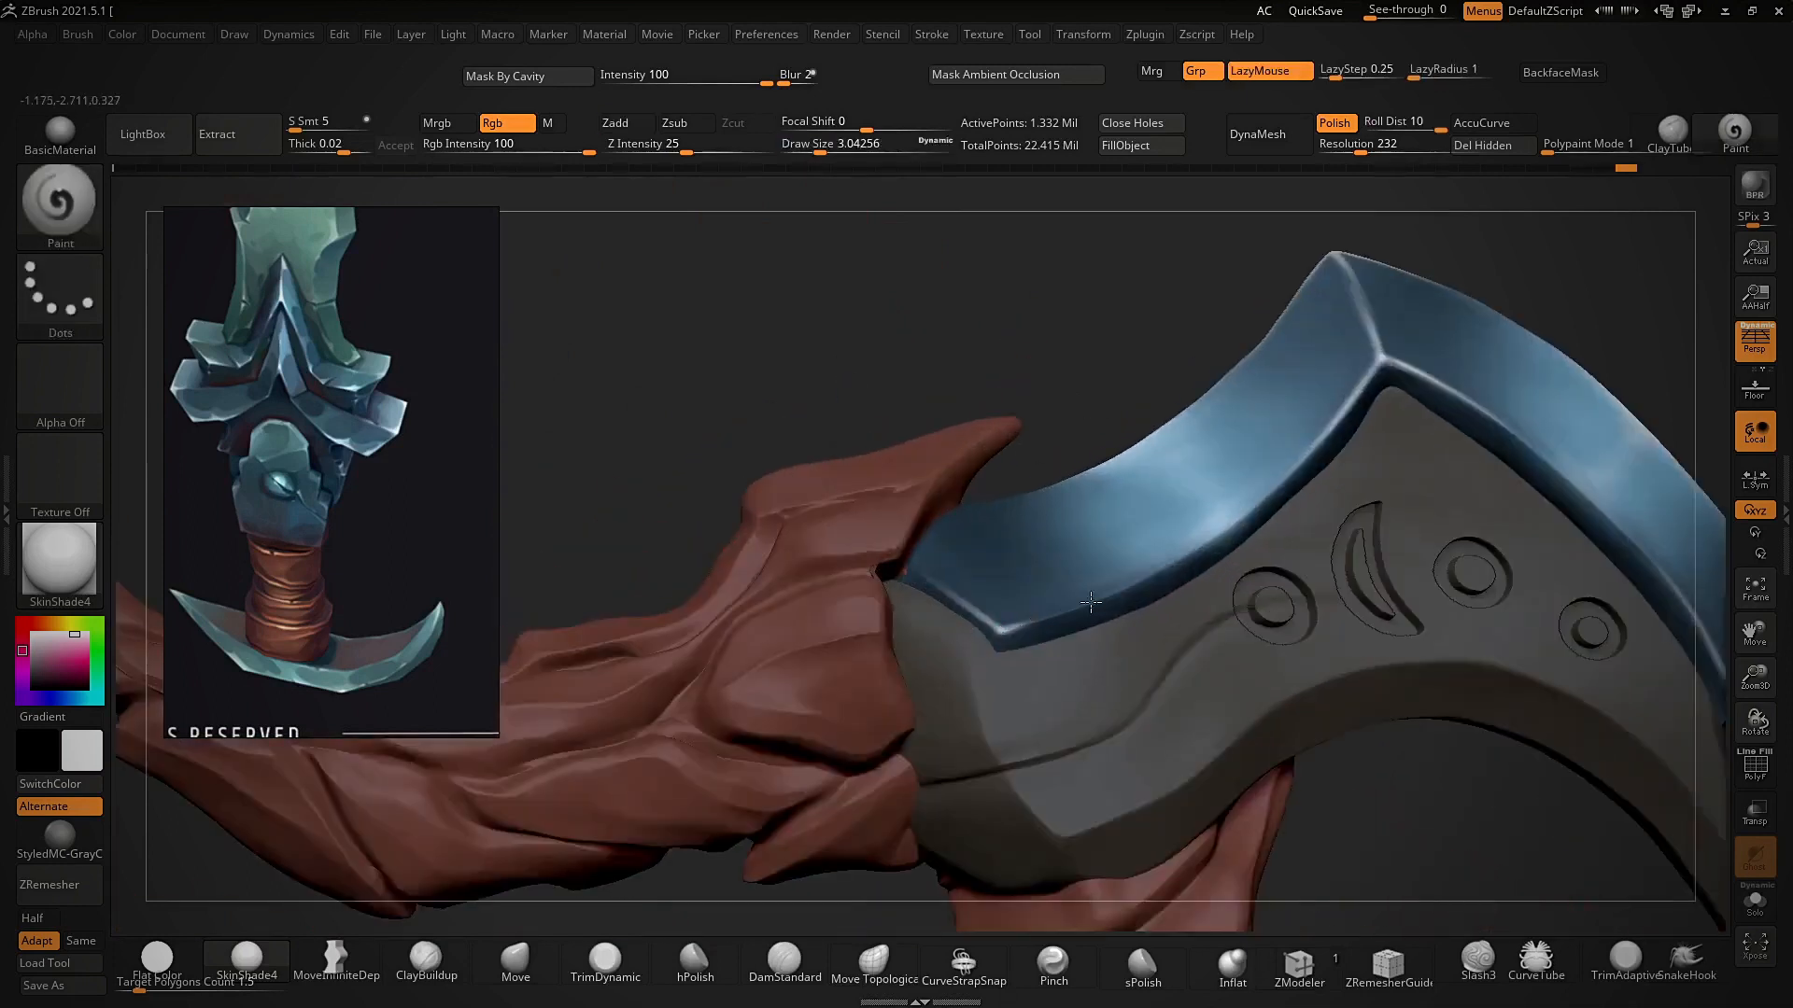
drag(1060, 616, 1013, 629)
right_drag(999, 378, 943, 402)
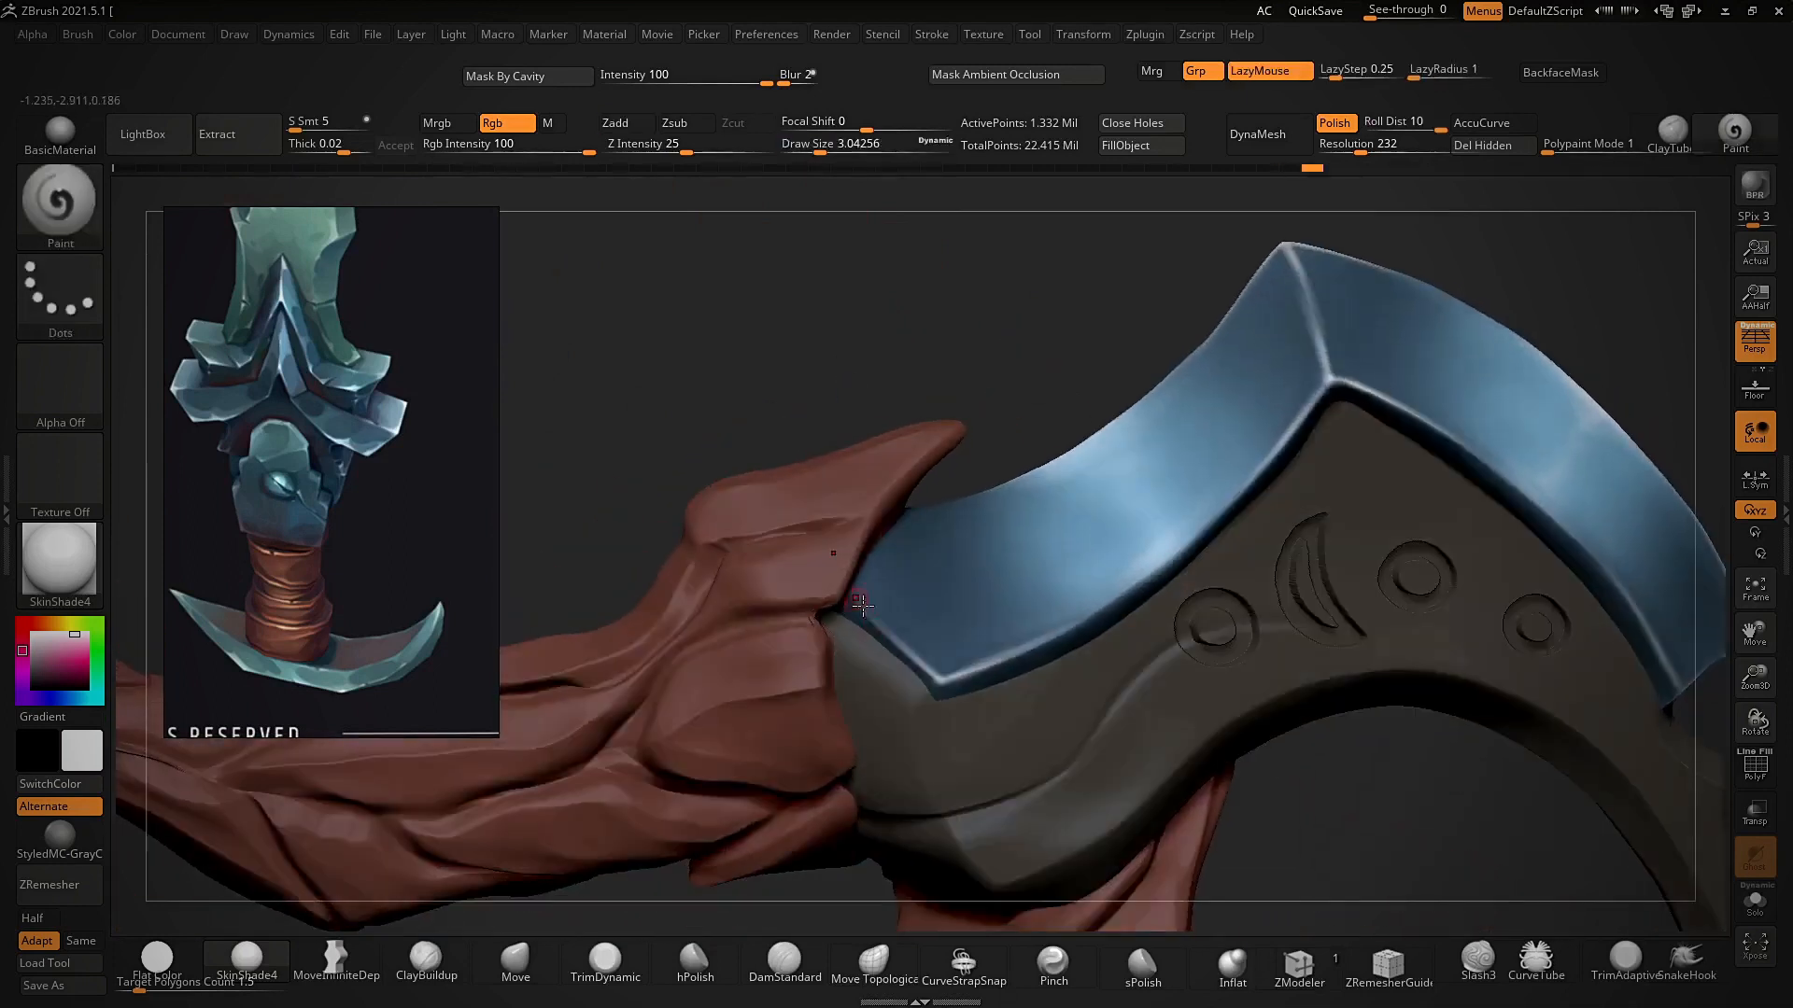
right_drag(938, 598, 932, 648)
key(s)
drag(954, 685, 945, 686)
- Select the spike blade's metal rim and brighten its curved inner arm with a Draw Size of about 7.8
ctrl+right_drag(1014, 618, 1246, 354)
mouse_move(1290, 477)
right_down()
mouse_move(1279, 691)
mouse_move(1241, 677)
right_up()
key(s)
drag(867, 661, 873, 661)
mouse_move(845, 621)
right_down()
mouse_move(822, 597)
mouse_move(784, 663)
right_up()
key(s)
drag(664, 661, 678, 661)
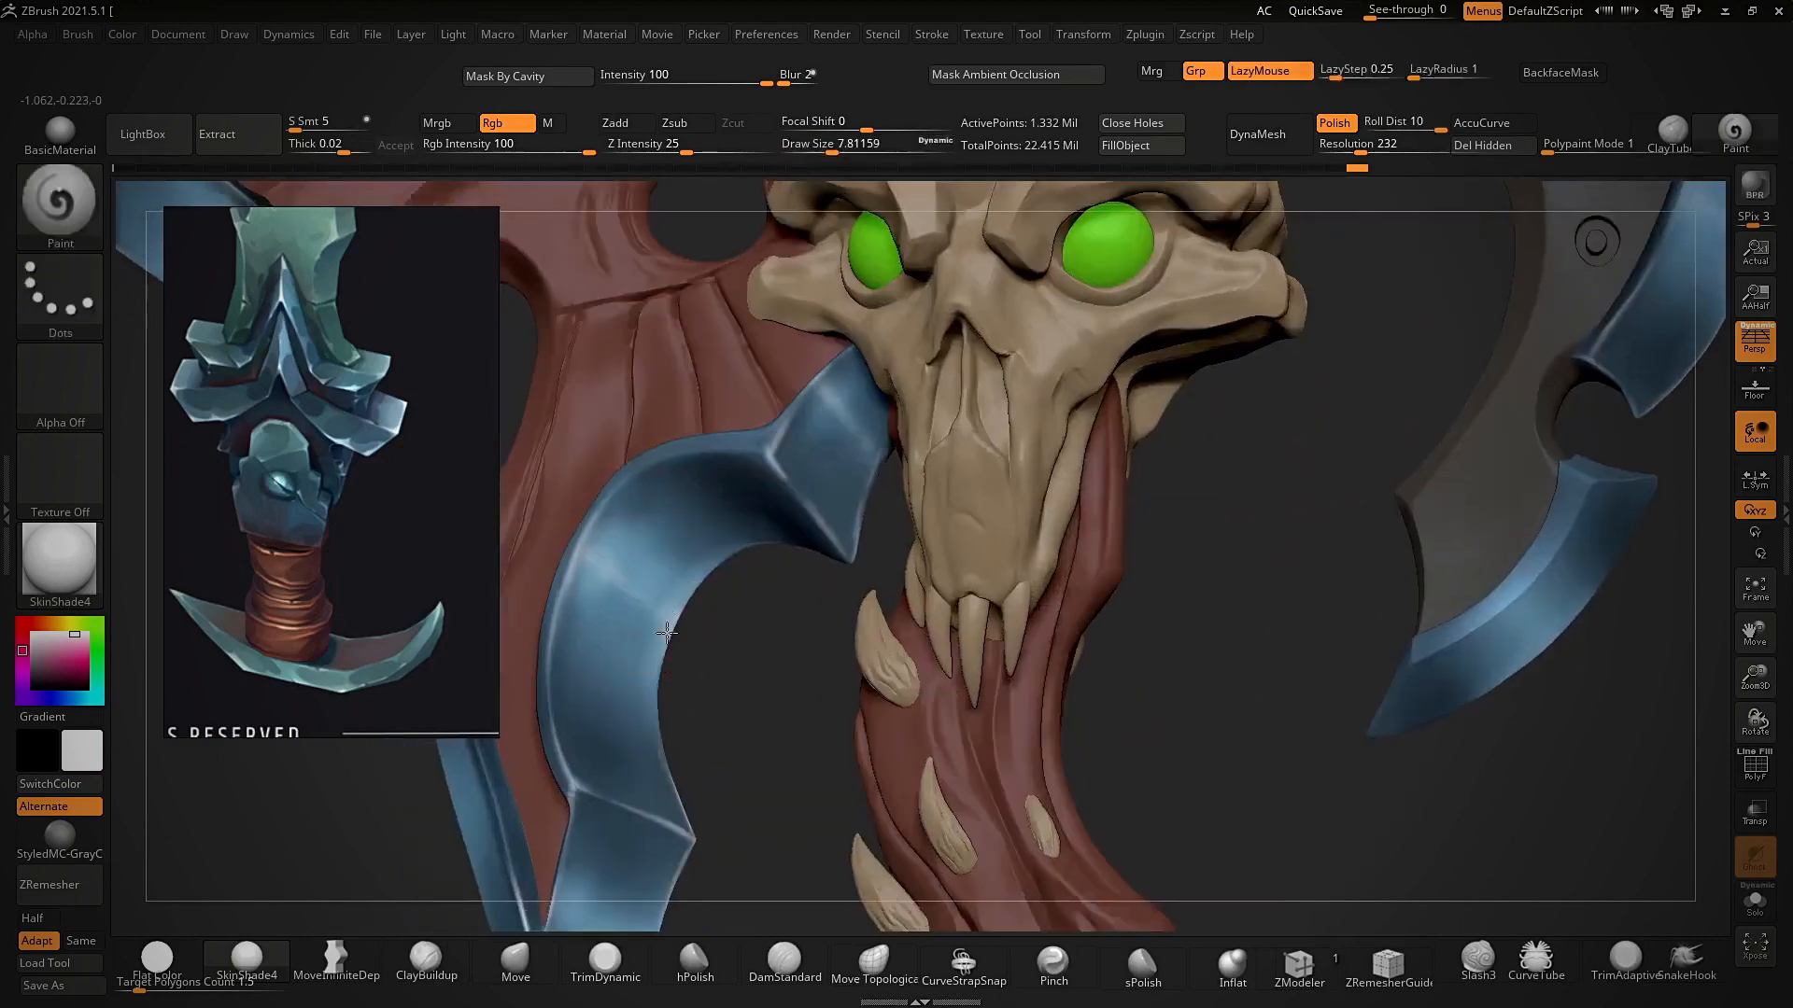
right_drag(665, 633, 687, 603)
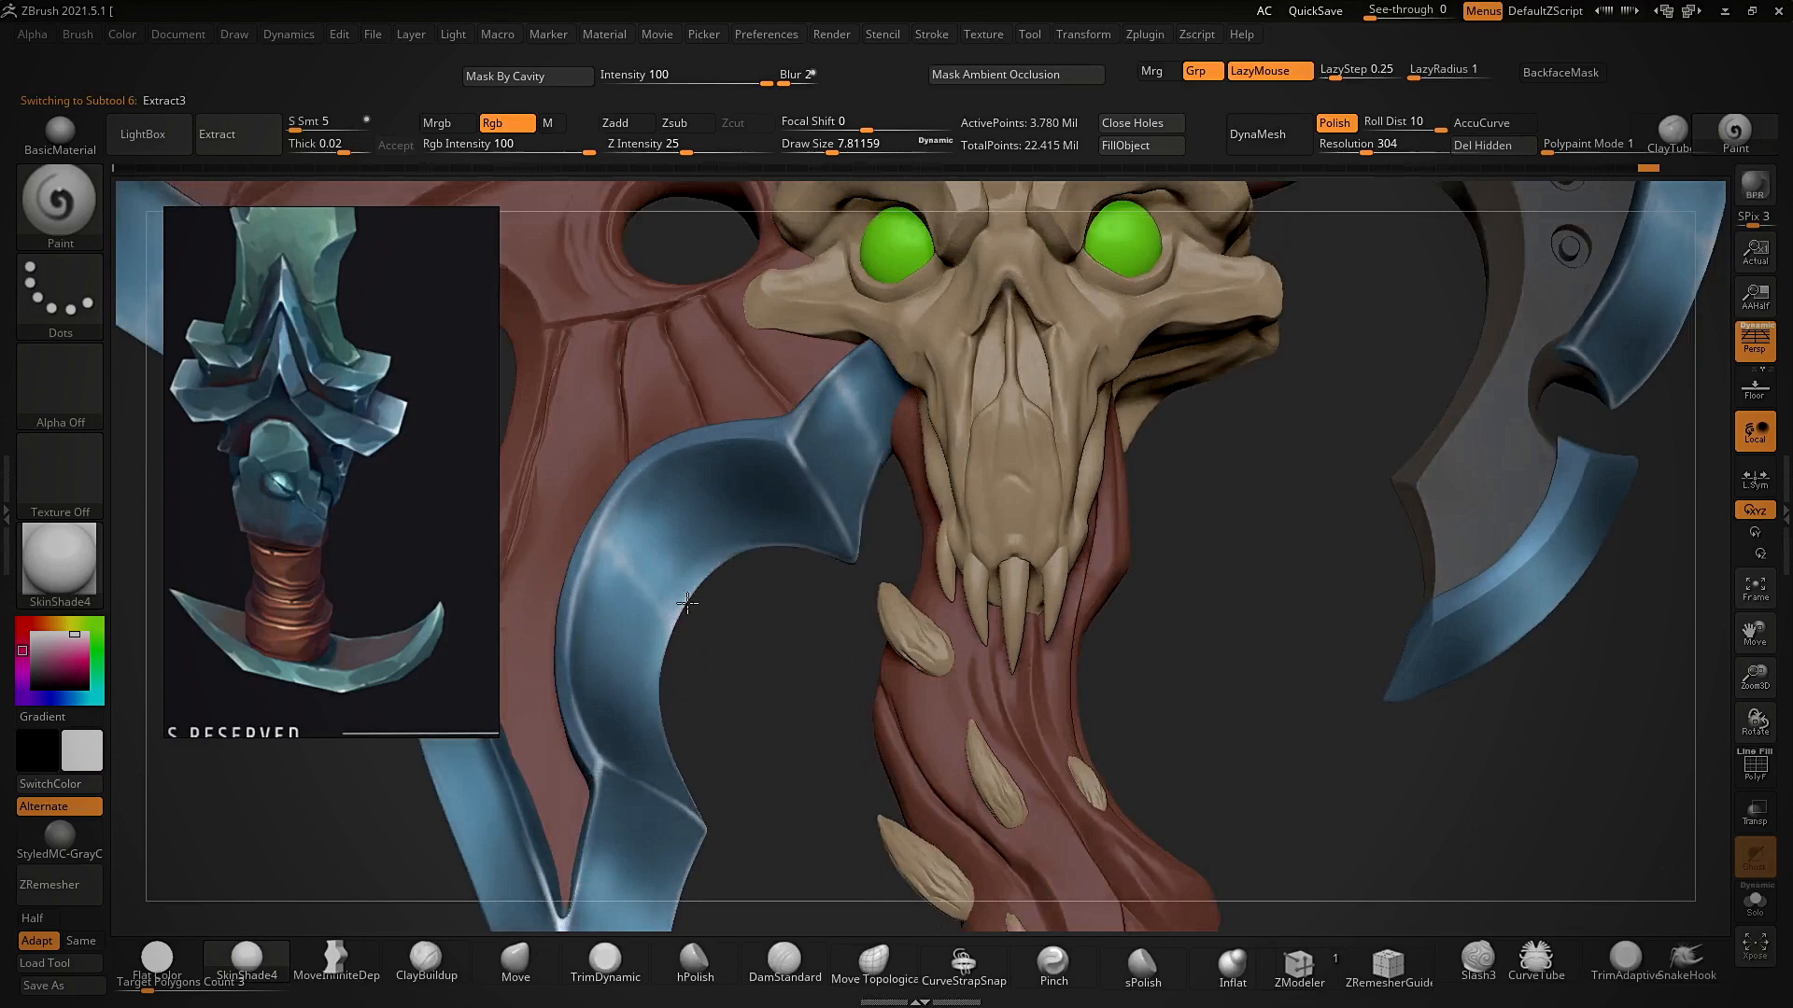
right_drag(659, 694, 725, 542)
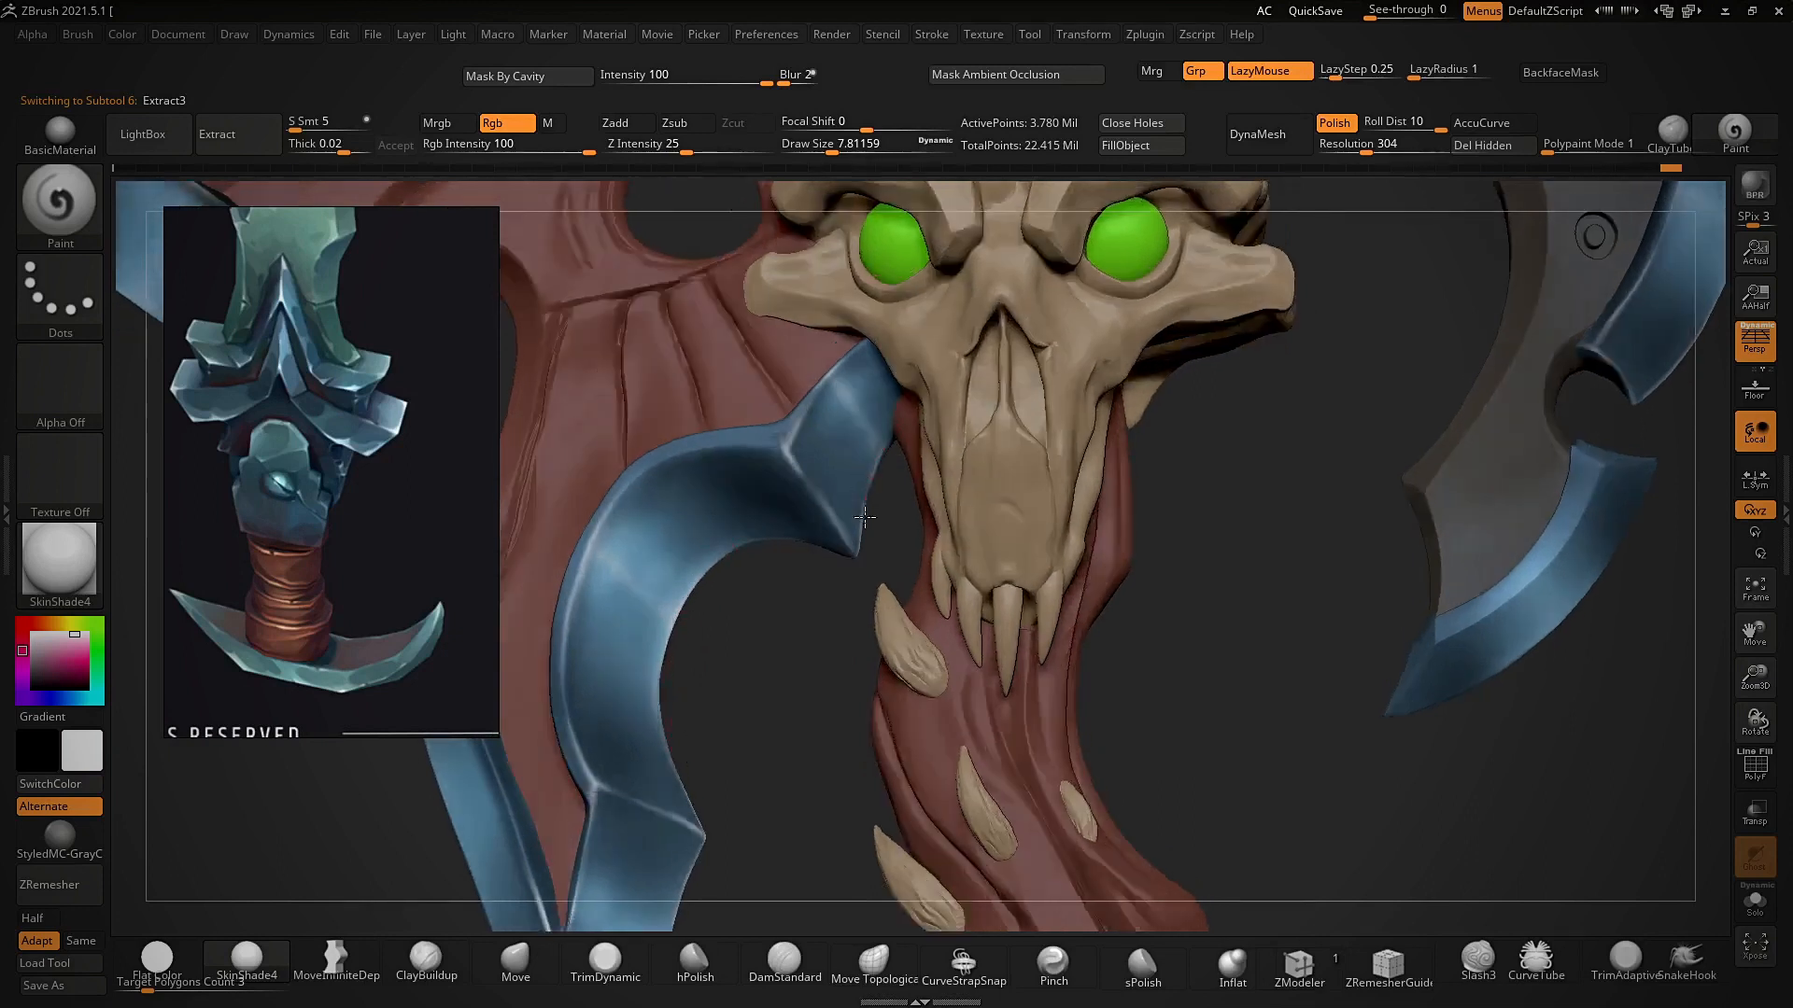
ctrl+right_drag(867, 503, 766, 669)
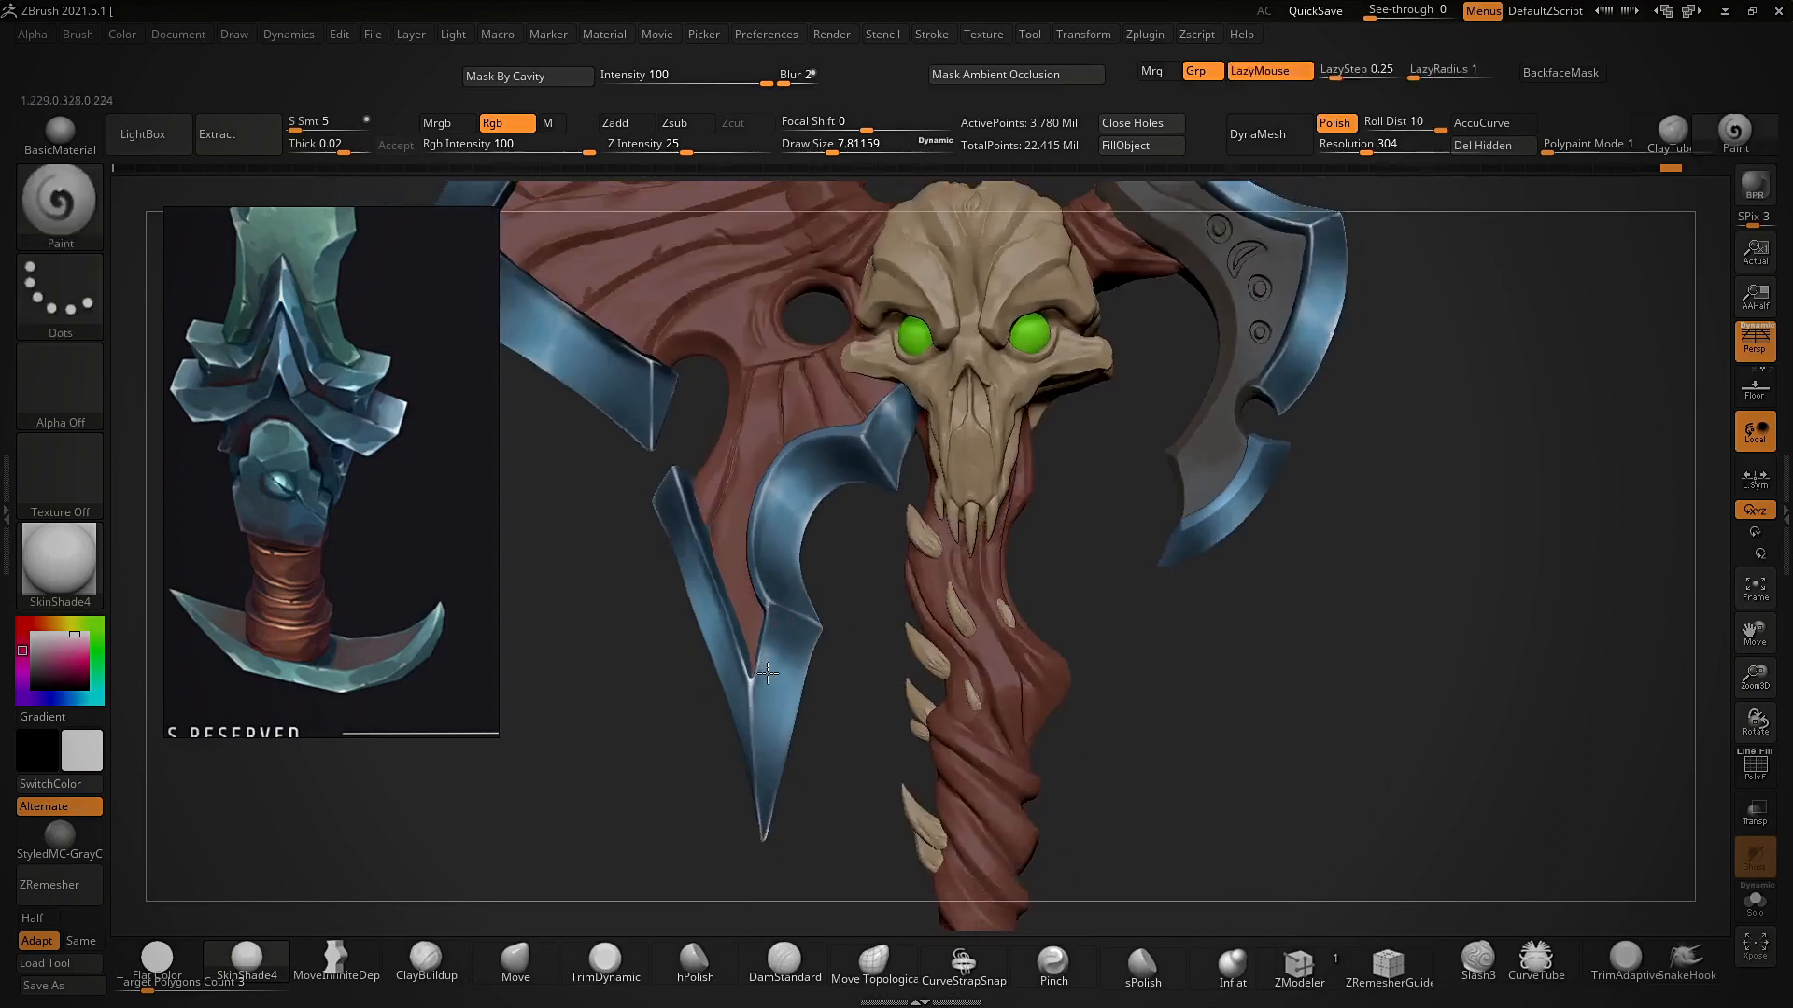
key(ctrl)
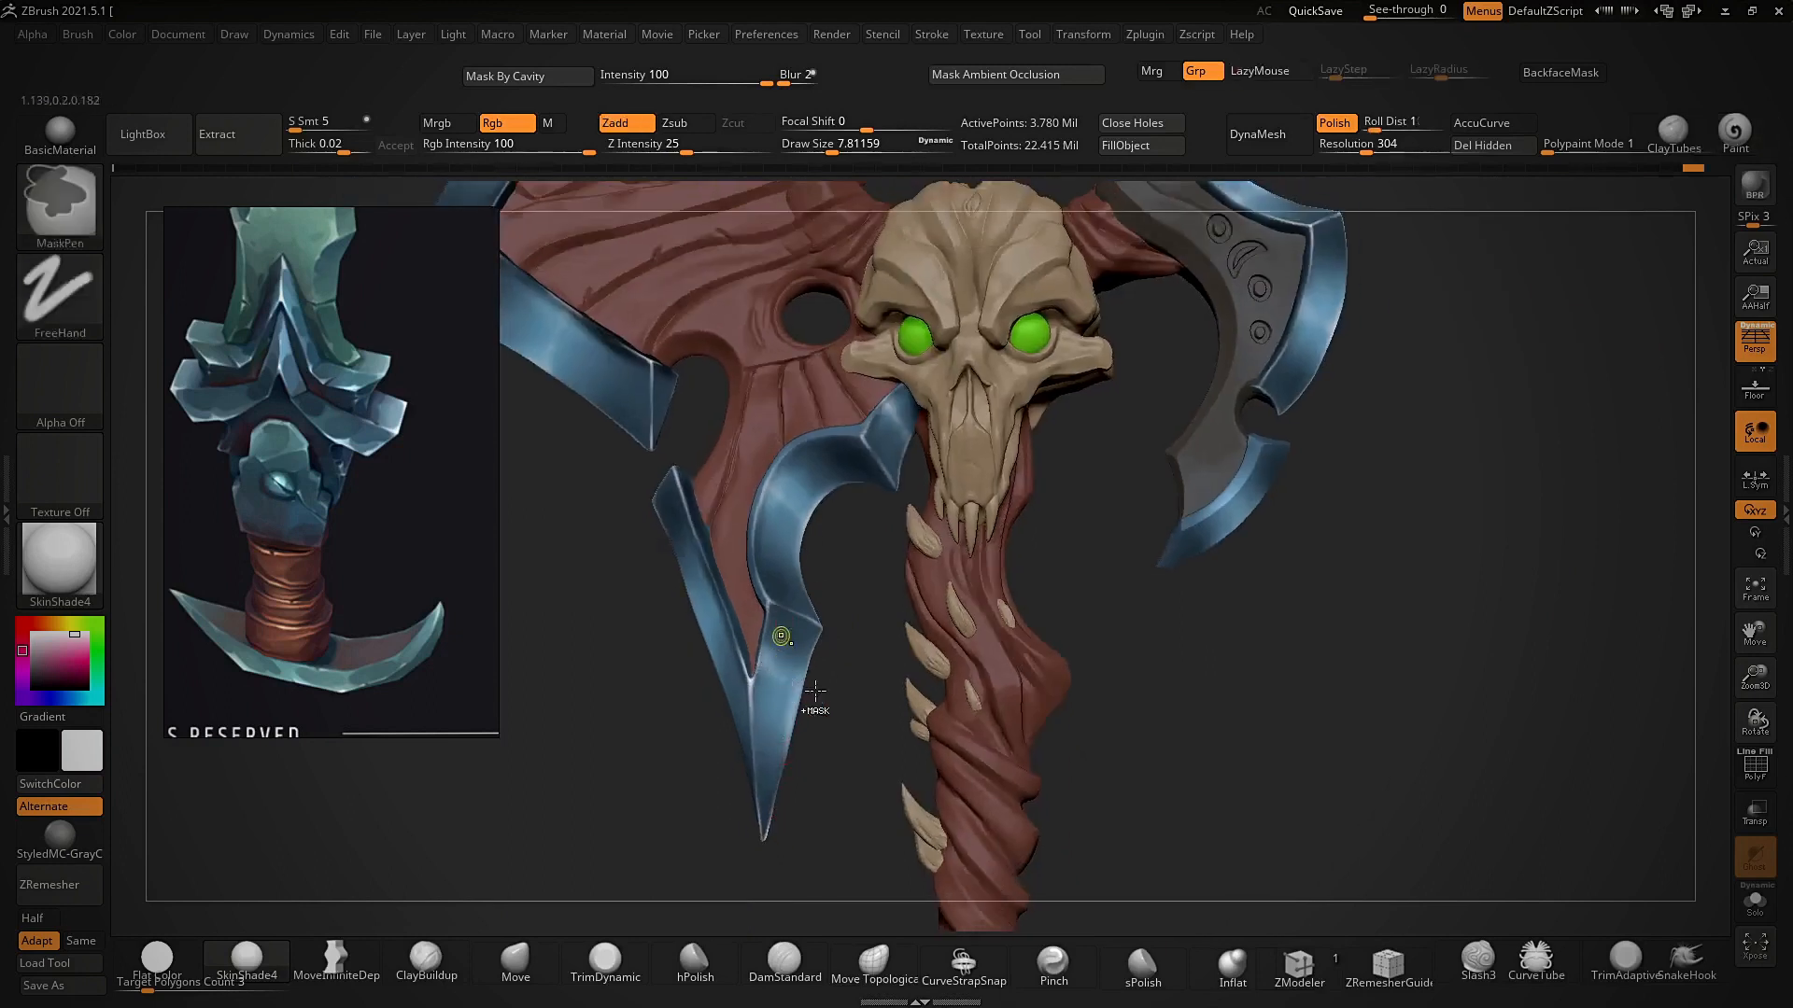
mouse_move(832, 720)
ctrl+right_down()
mouse_move(803, 710)
mouse_move(799, 597)
ctrl+right_up()
- Paint white highlights along the ridges and corner of the spike blade's curved arm, reducing the Draw Size to about 3
mouse_move(1018, 607)
right_down()
mouse_move(1117, 640)
mouse_move(1128, 671)
mouse_move(1102, 551)
mouse_move(1136, 572)
mouse_move(1121, 625)
mouse_move(1120, 524)
mouse_move(1105, 600)
mouse_move(1124, 585)
mouse_move(922, 810)
mouse_move(961, 747)
right_up()
key(s)
click(967, 639)
mouse_move(962, 870)
right_down()
mouse_move(991, 816)
mouse_move(952, 793)
right_up()
ctrl+right_drag(974, 598, 926, 468)
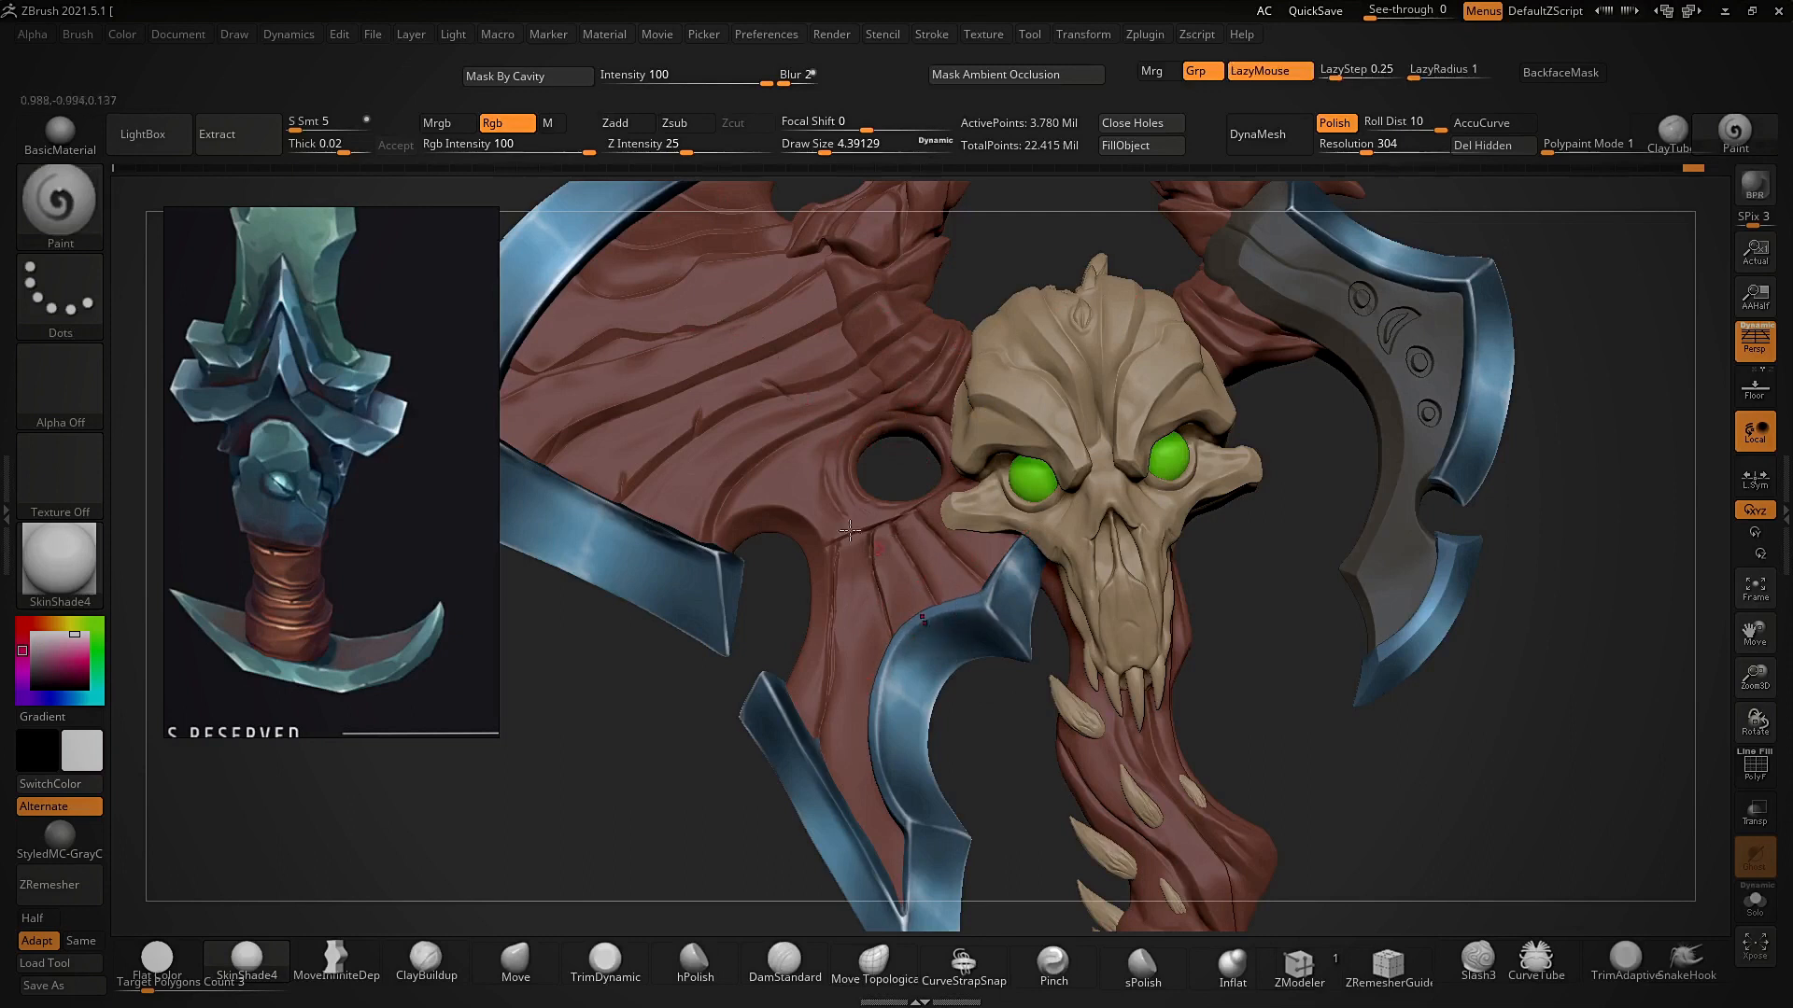
mouse_move(983, 775)
right_down()
mouse_move(952, 605)
mouse_move(980, 646)
mouse_move(1020, 764)
mouse_move(931, 628)
mouse_move(999, 668)
right_up()
key(s)
click(979, 644)
key(shift+f)
key(shift+f)
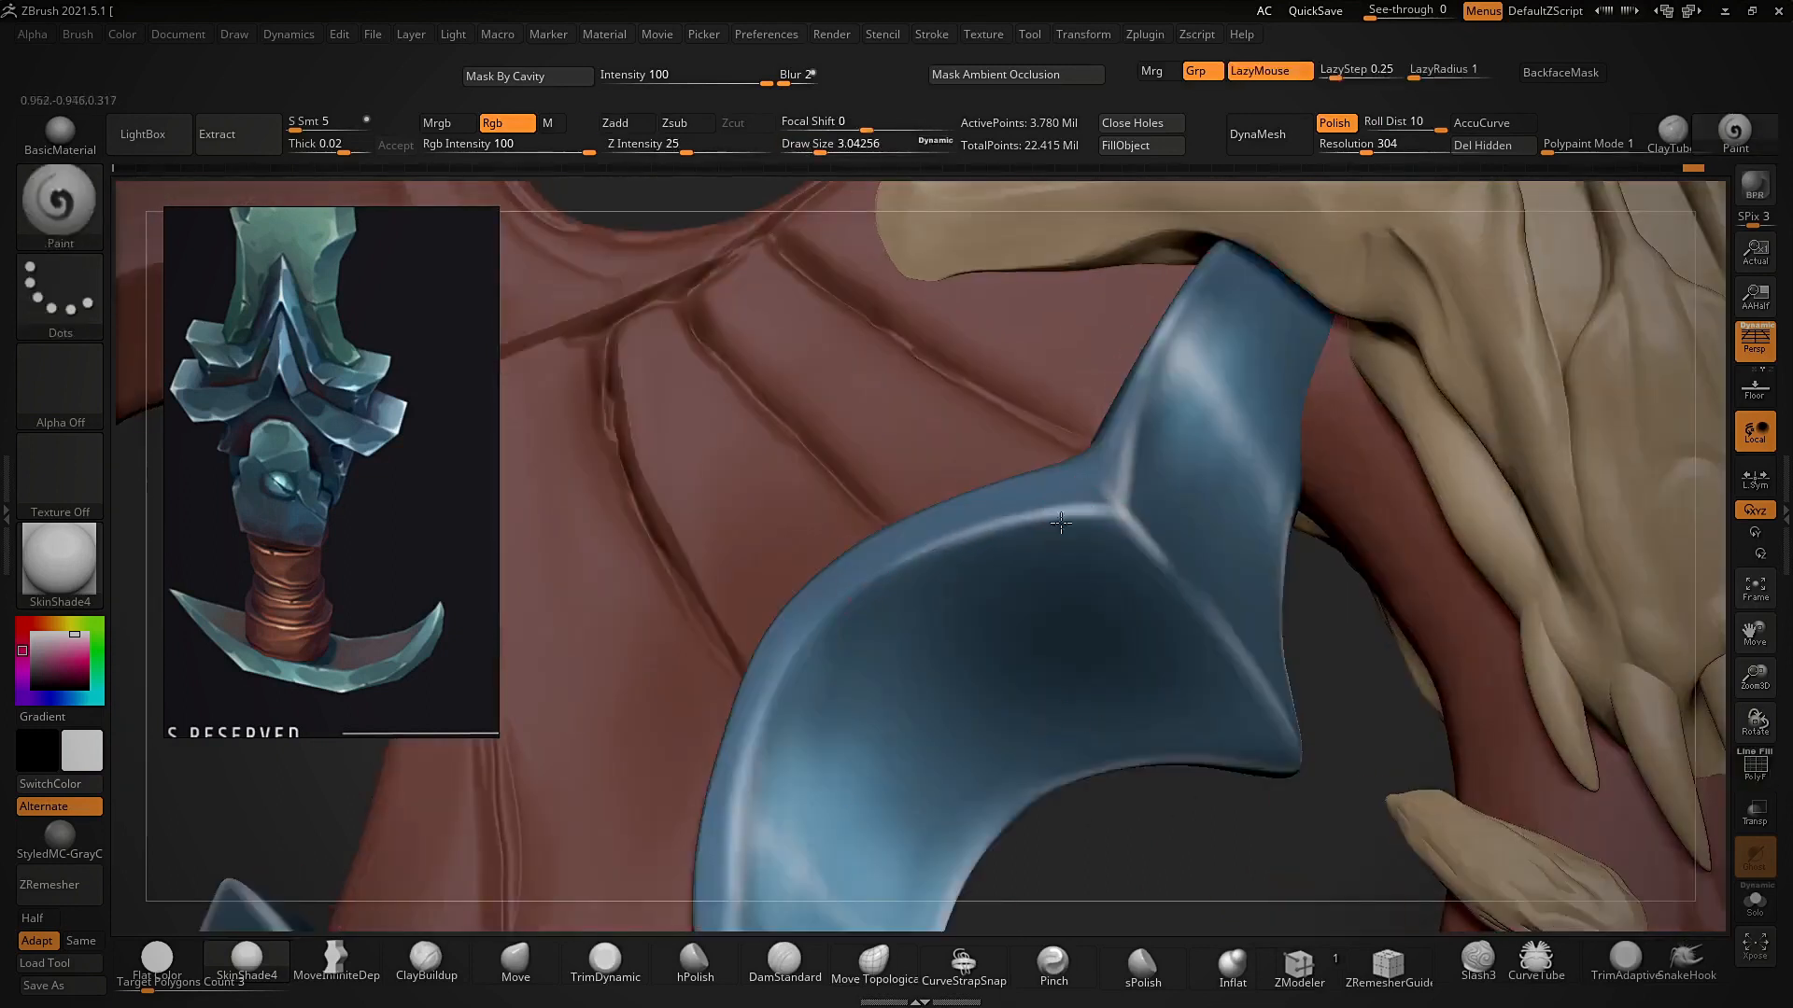
key(f)
right_drag(1398, 441, 1345, 535)
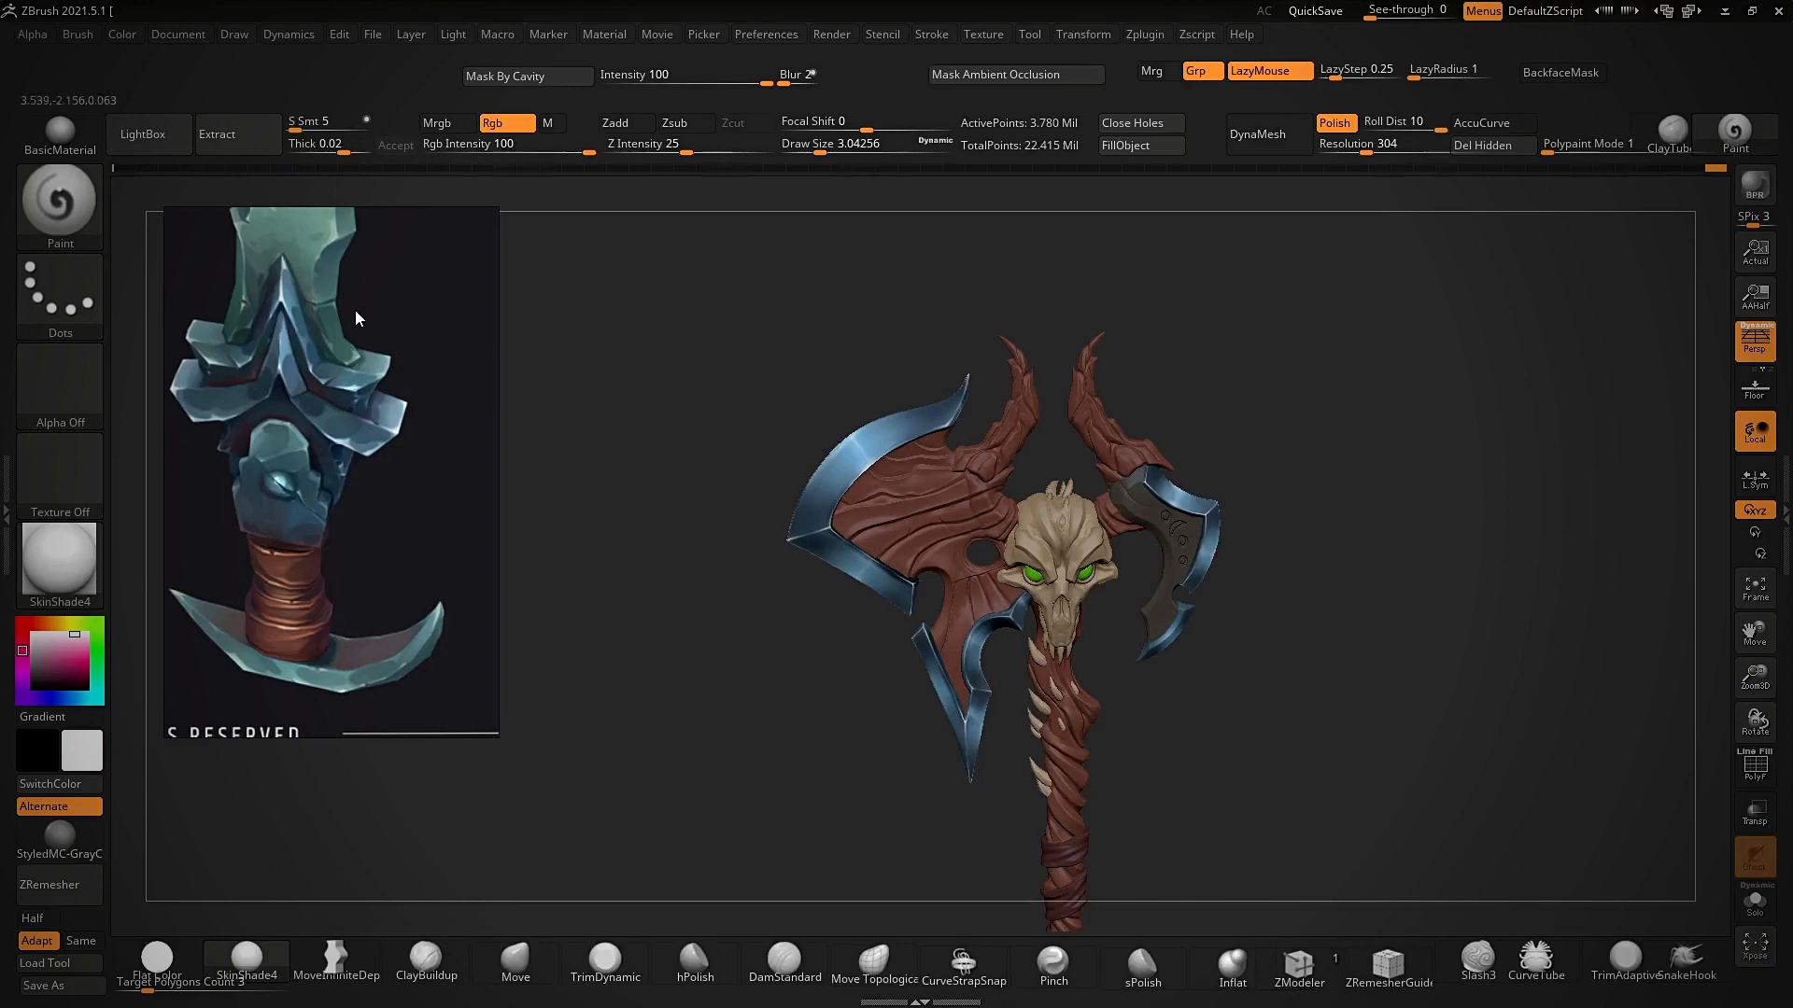
- Examine the sword reference's blade, guard and pommel for the placement of metal edge highlights
middle_drag(355, 310, 401, 528)
scroll(314, 340, up, 4)
scroll(346, 330, down, 4)
alt+drag(345, 330, 328, 665)
scroll(311, 411, down, 4)
scroll(322, 527, down, 3)
alt+drag(322, 526, 346, 446)
scroll(377, 626, up, 4)
alt+drag(378, 625, 373, 583)
- Select the side blade's metal rim and lighten the middle of its separate tip section with a Draw Size of about 3
alt+right_drag(710, 627, 640, 521)
mouse_move(641, 521)
ctrl+right_down()
mouse_move(699, 786)
mouse_move(684, 760)
mouse_move(905, 492)
mouse_move(958, 497)
ctrl+right_up()
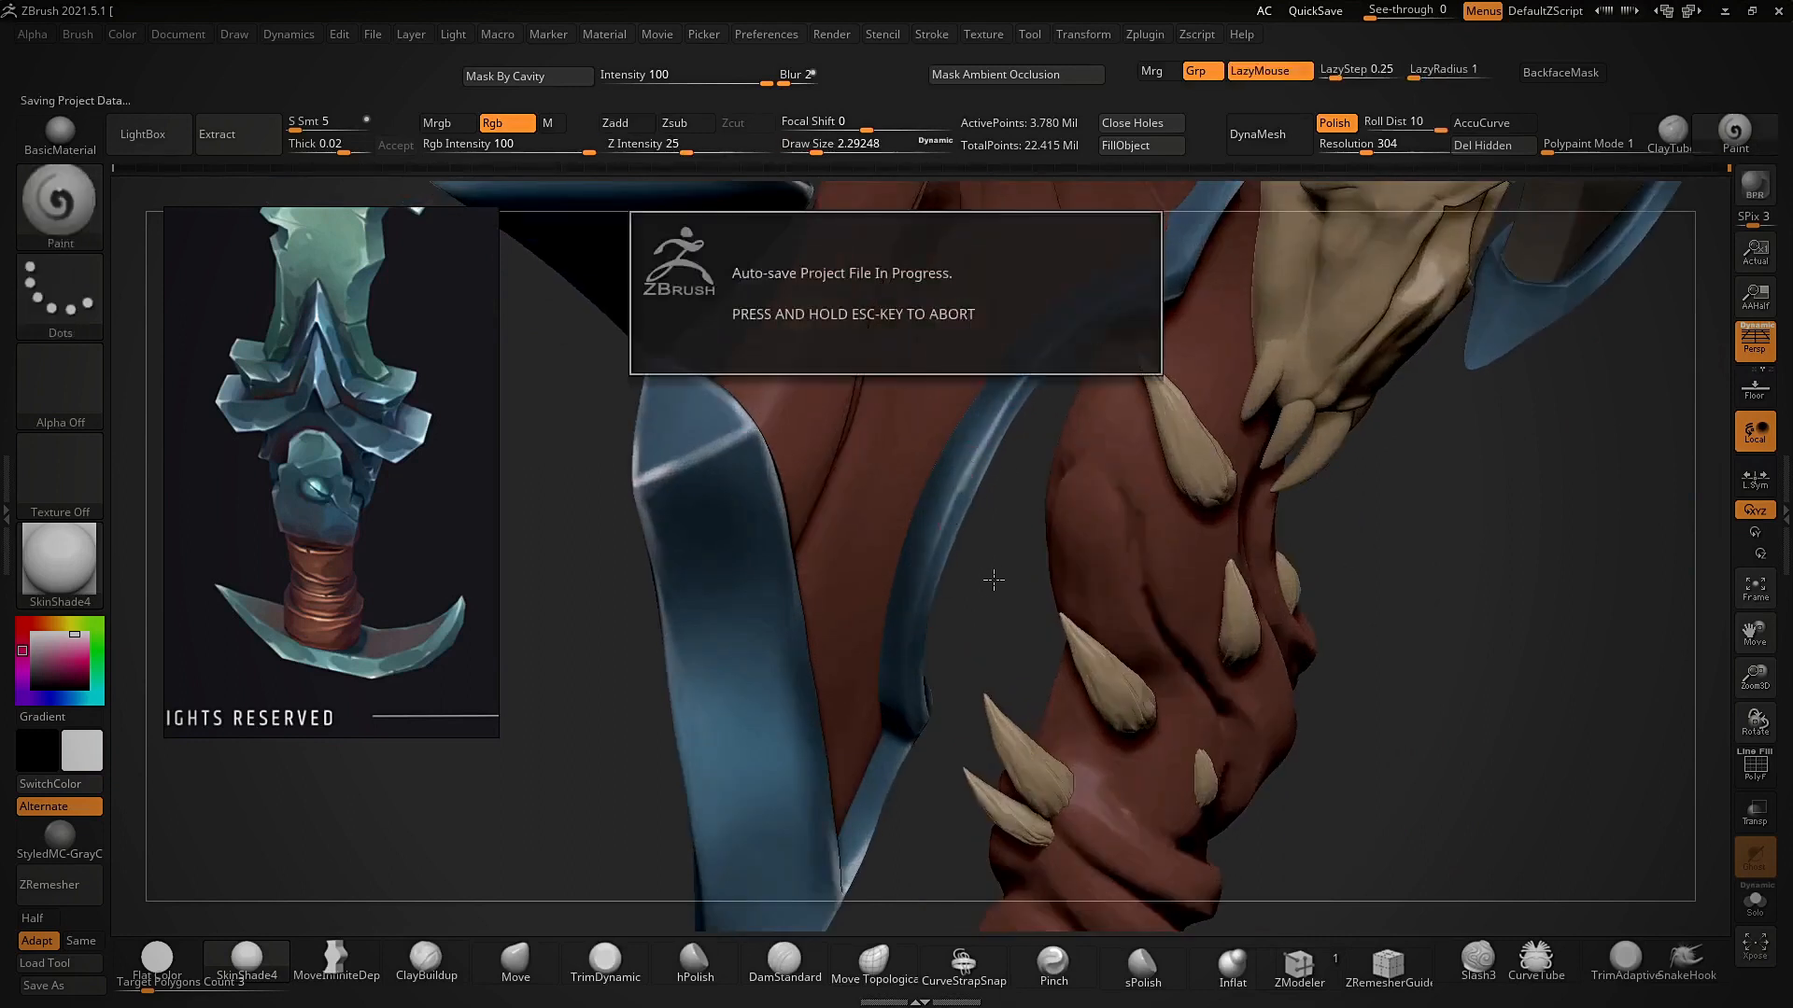
right_drag(977, 538, 742, 577)
alt+drag(742, 577, 719, 522)
drag(1335, 518, 1214, 733)
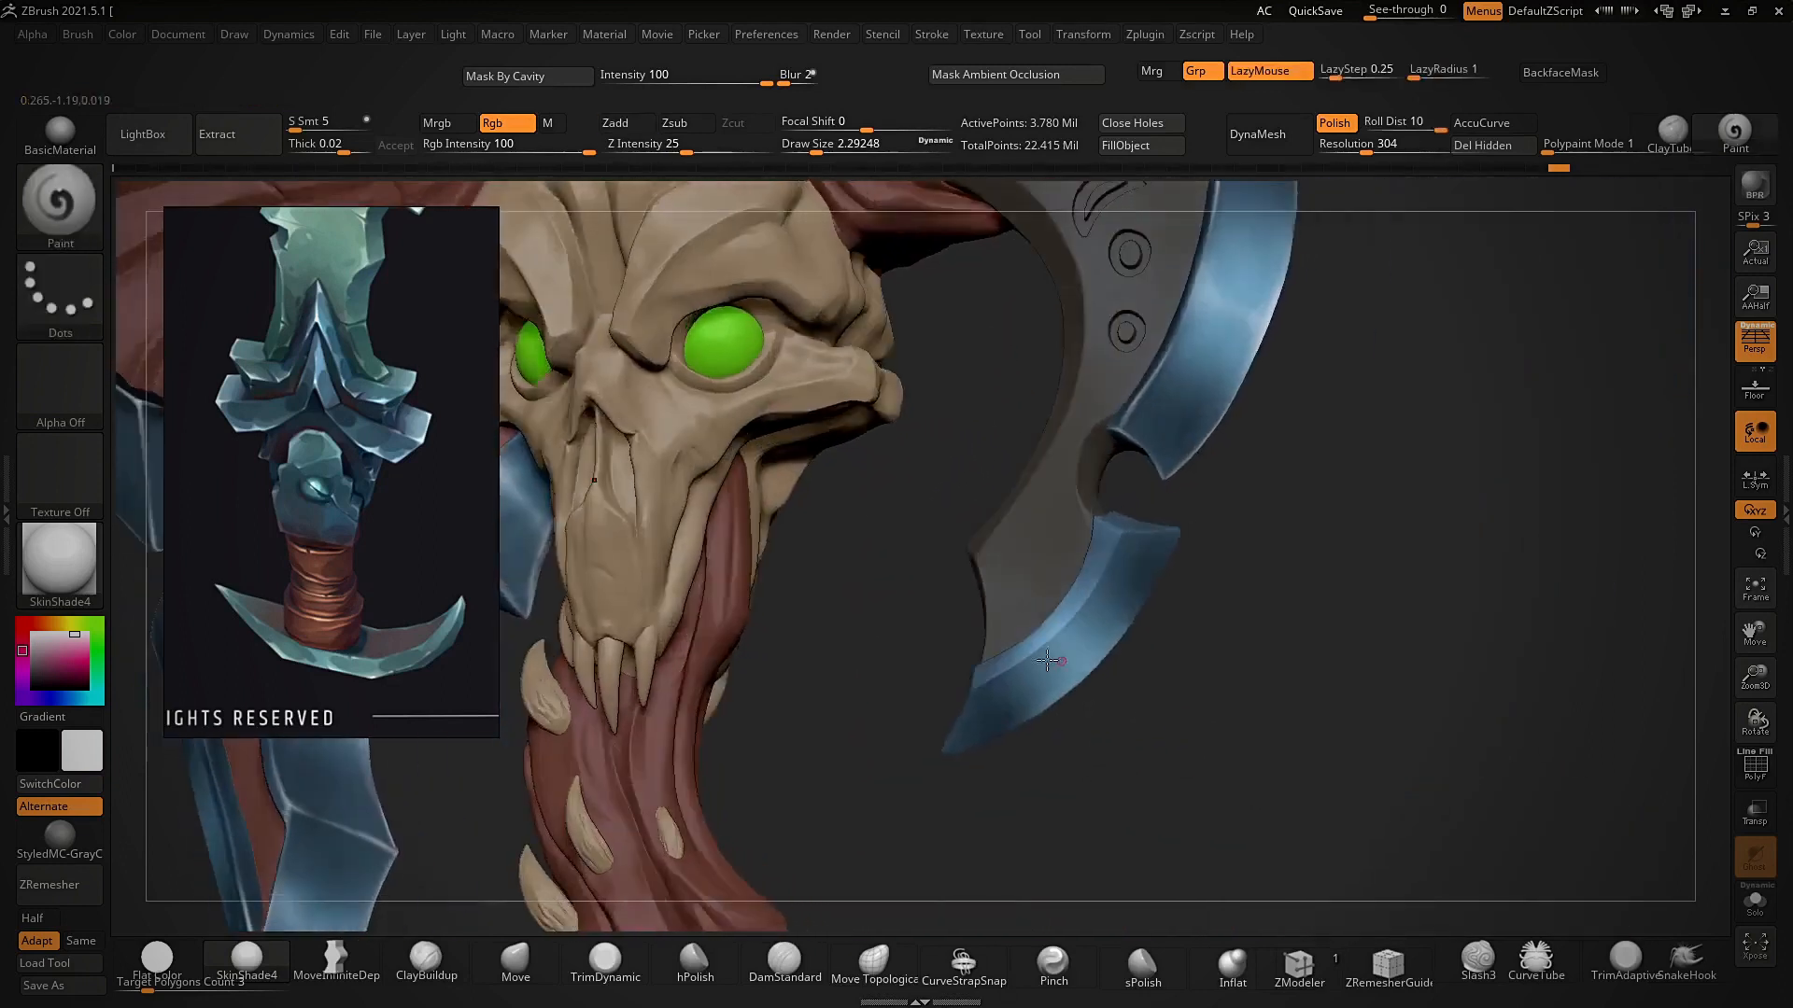
alt+click(1054, 638)
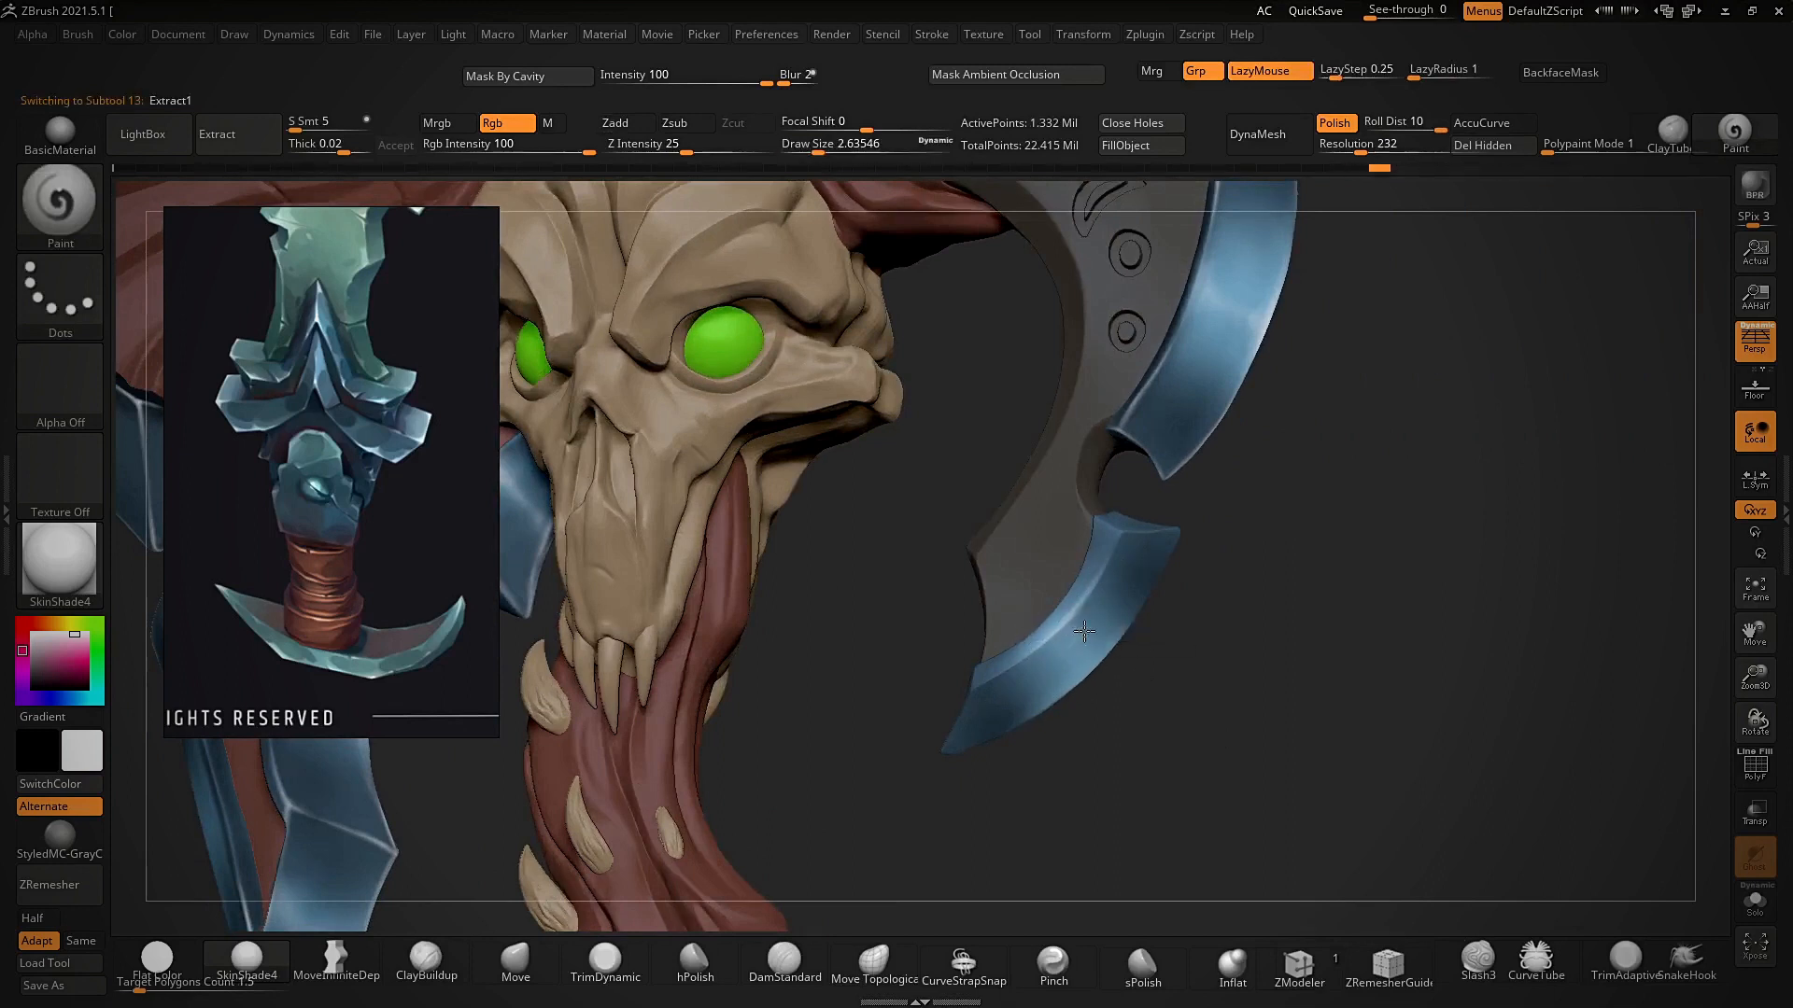
key(ctrl)
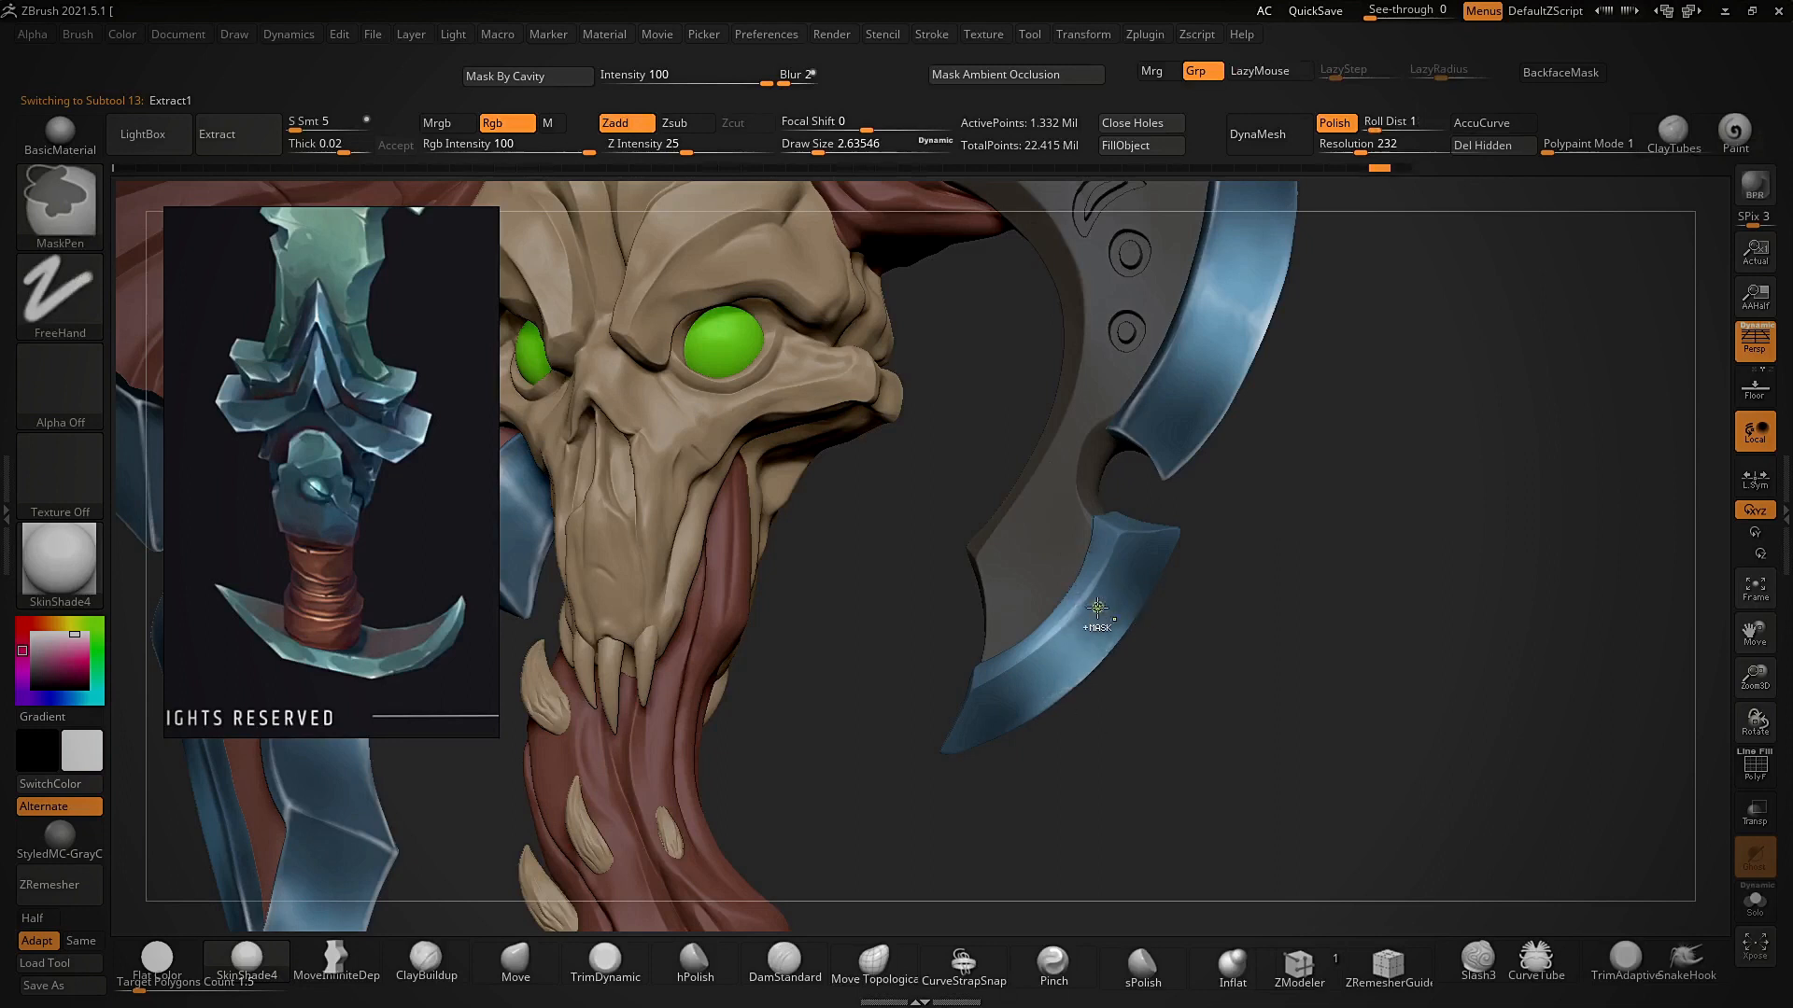
ctrl+right_drag(1060, 627, 1097, 586)
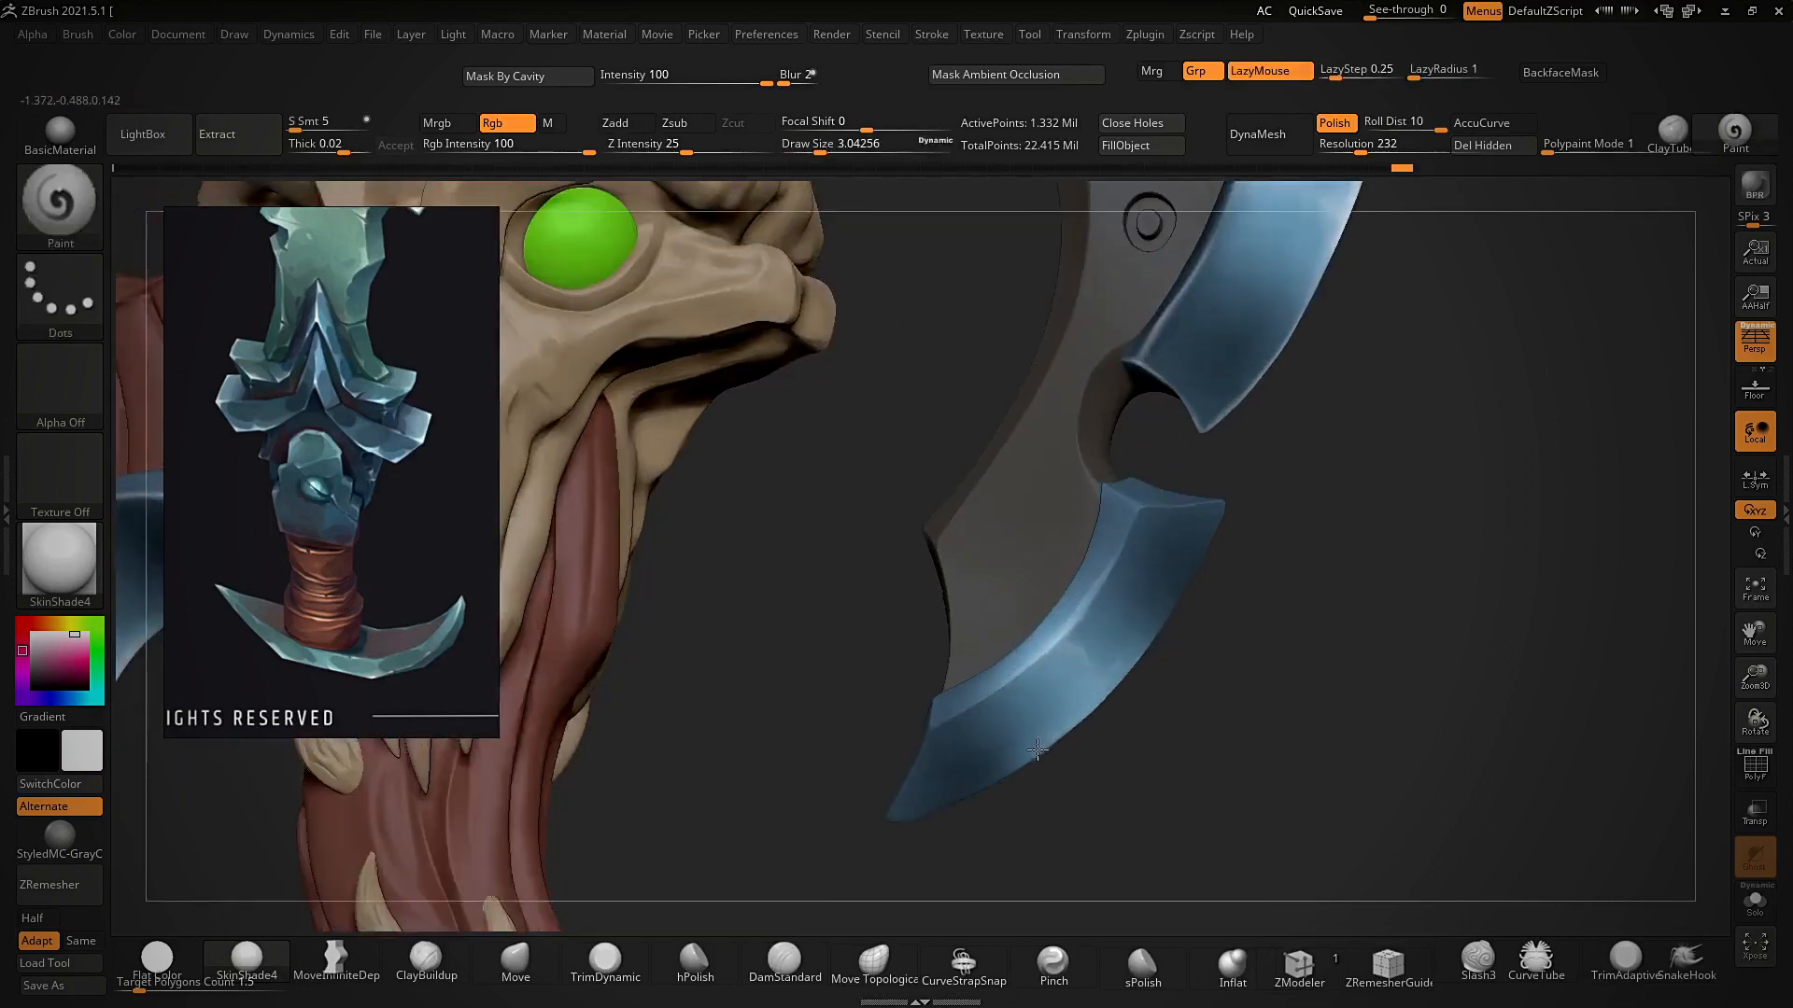
- Brighten the broad faces of the side blade's tip section with a Draw Size of about 5.9
right_drag(1107, 674, 1074, 670)
key(s)
drag(1110, 704, 1119, 704)
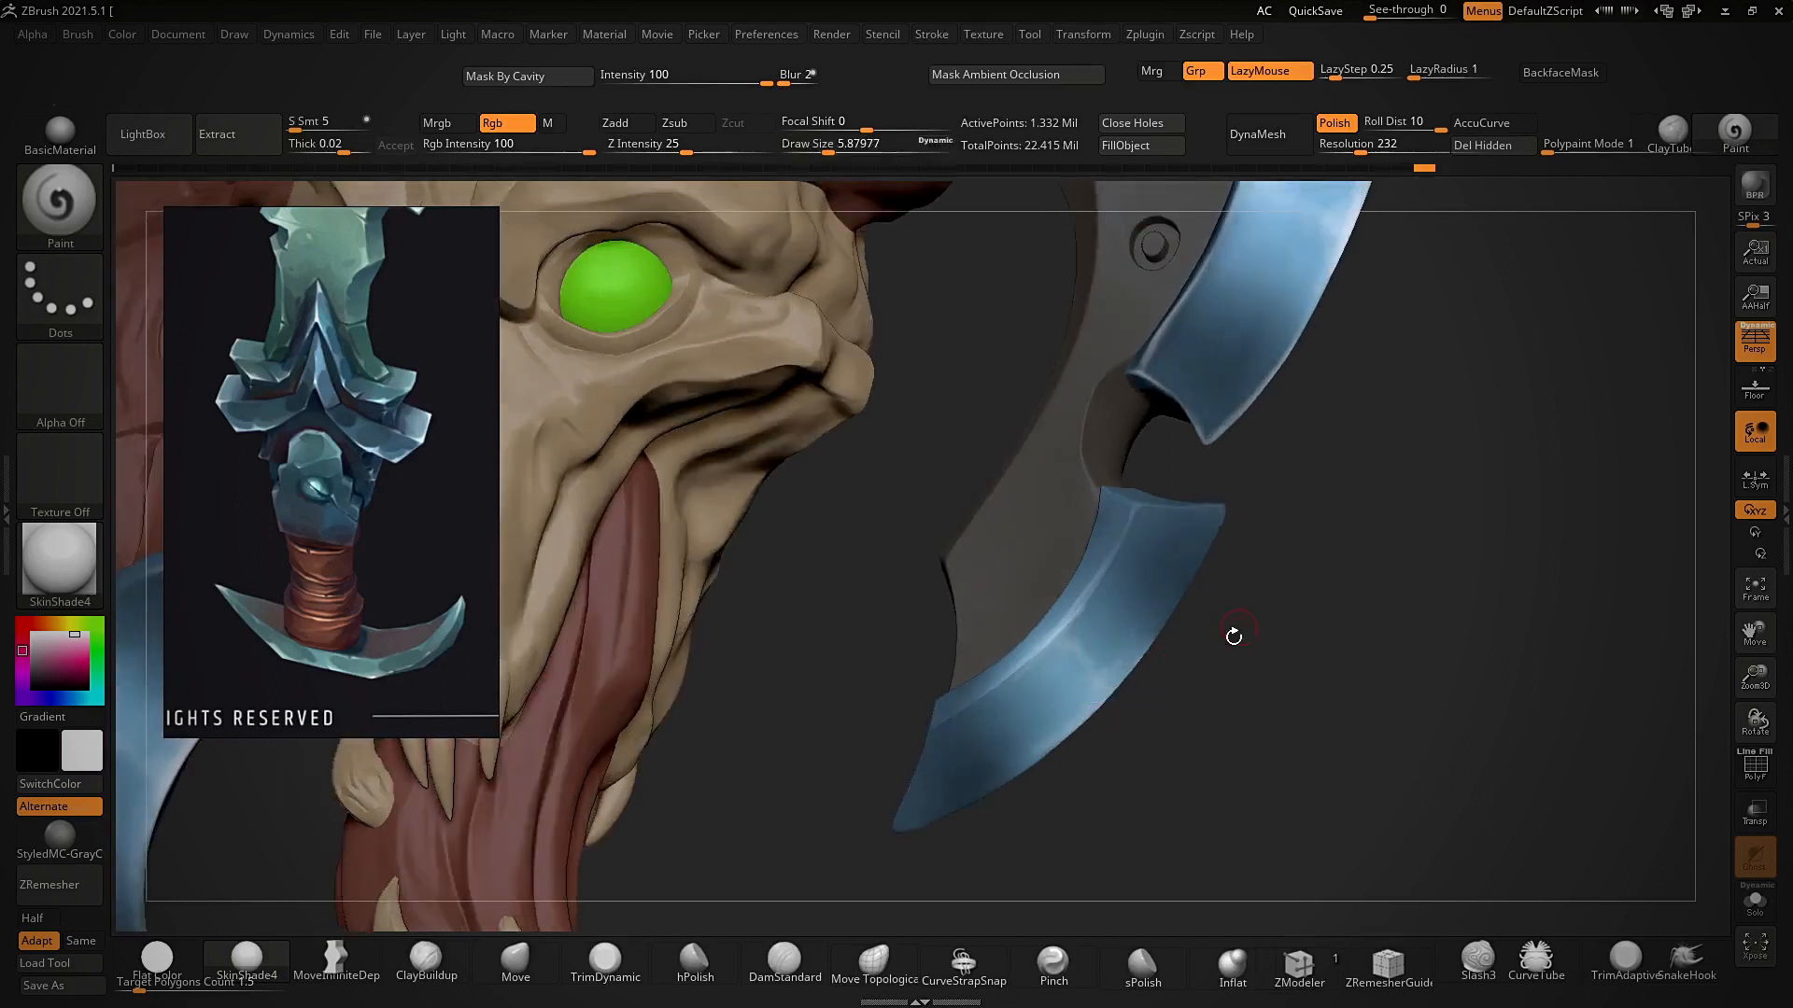
right_drag(1233, 632, 1146, 648)
right_drag(1252, 628, 1063, 723)
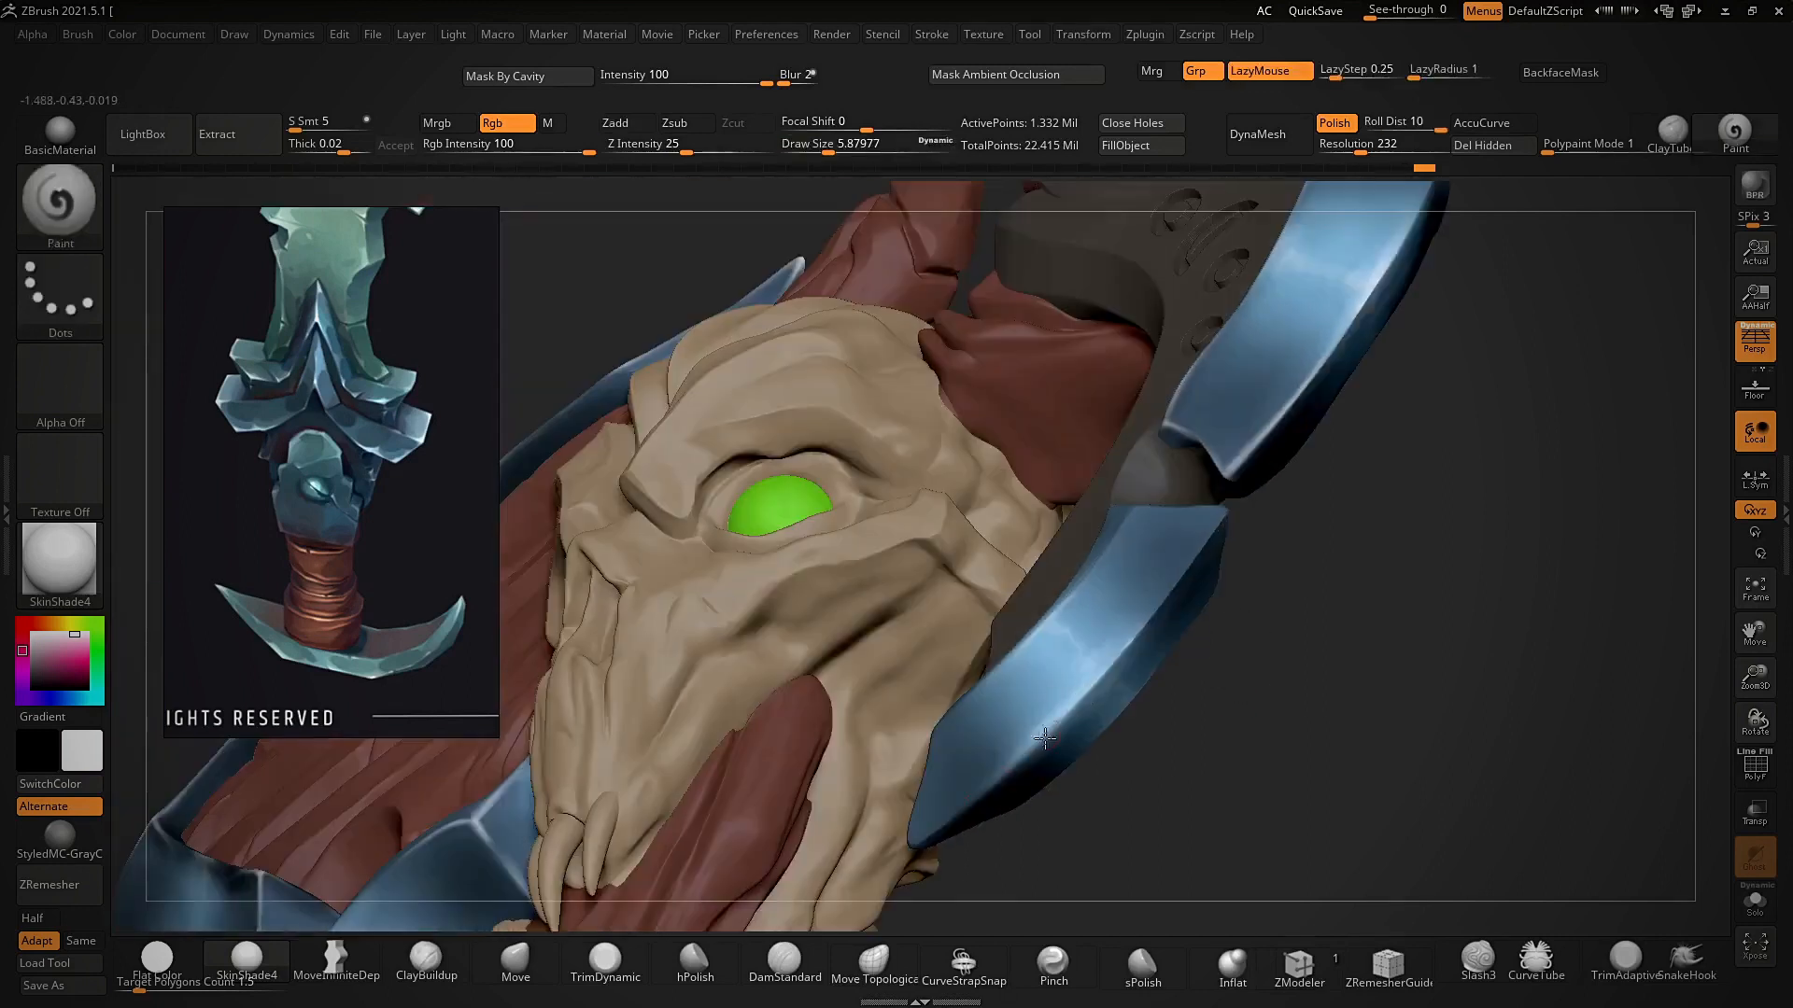
mouse_move(1272, 591)
right_down()
mouse_move(1072, 696)
mouse_move(1120, 732)
mouse_move(1064, 726)
right_up()
- Highlight the inner corner and ridge of the side blade's tip section, reducing the Draw Size to about 2.3
key(s)
drag(957, 724, 950, 726)
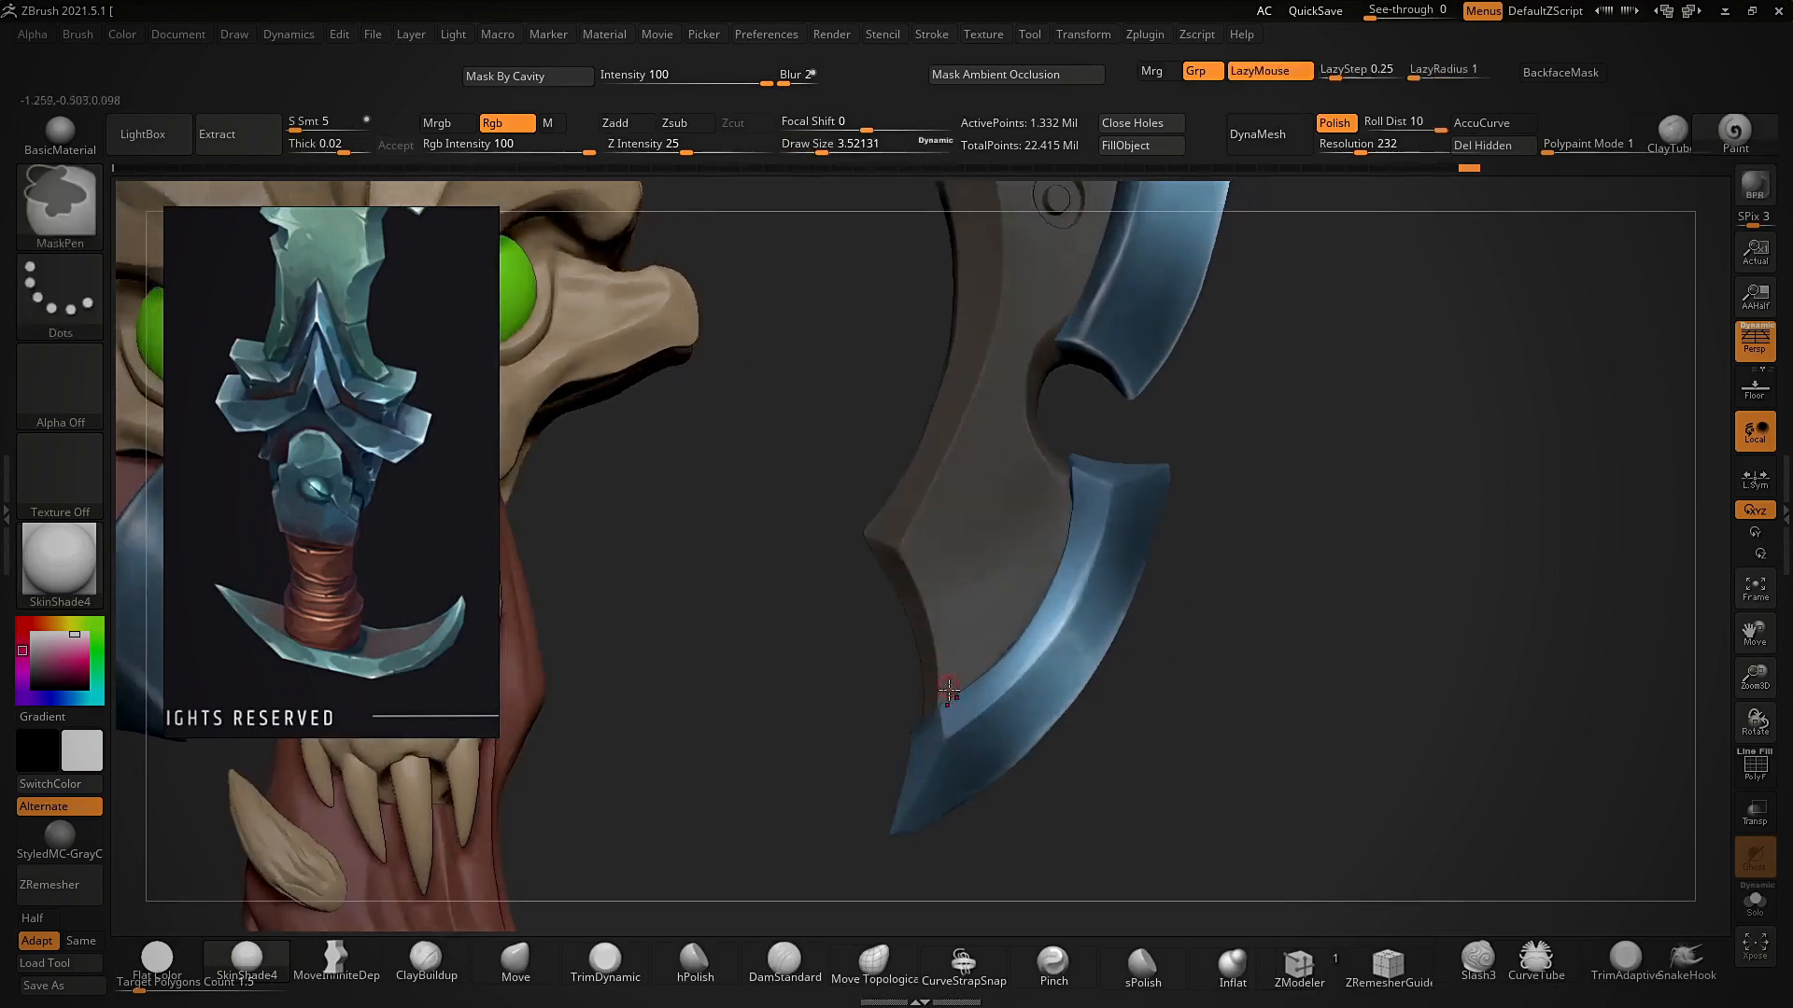
key(s)
drag(940, 709, 937, 741)
key(s)
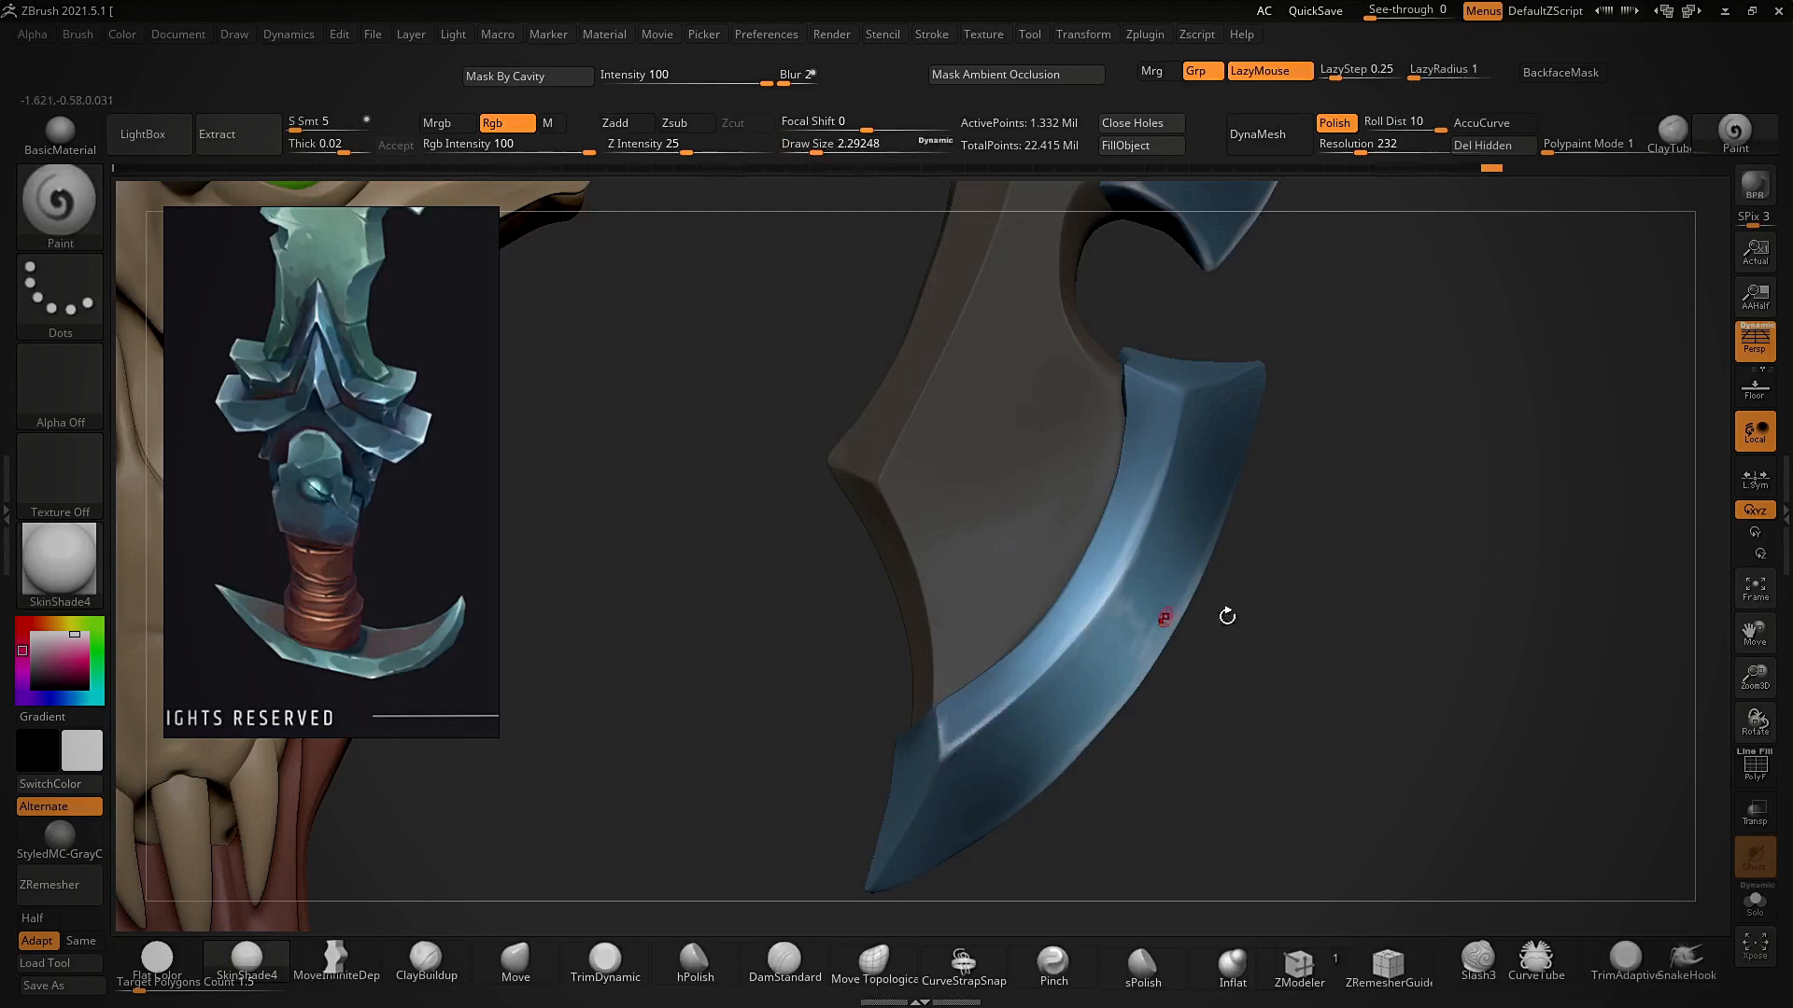
drag(1227, 616, 980, 667)
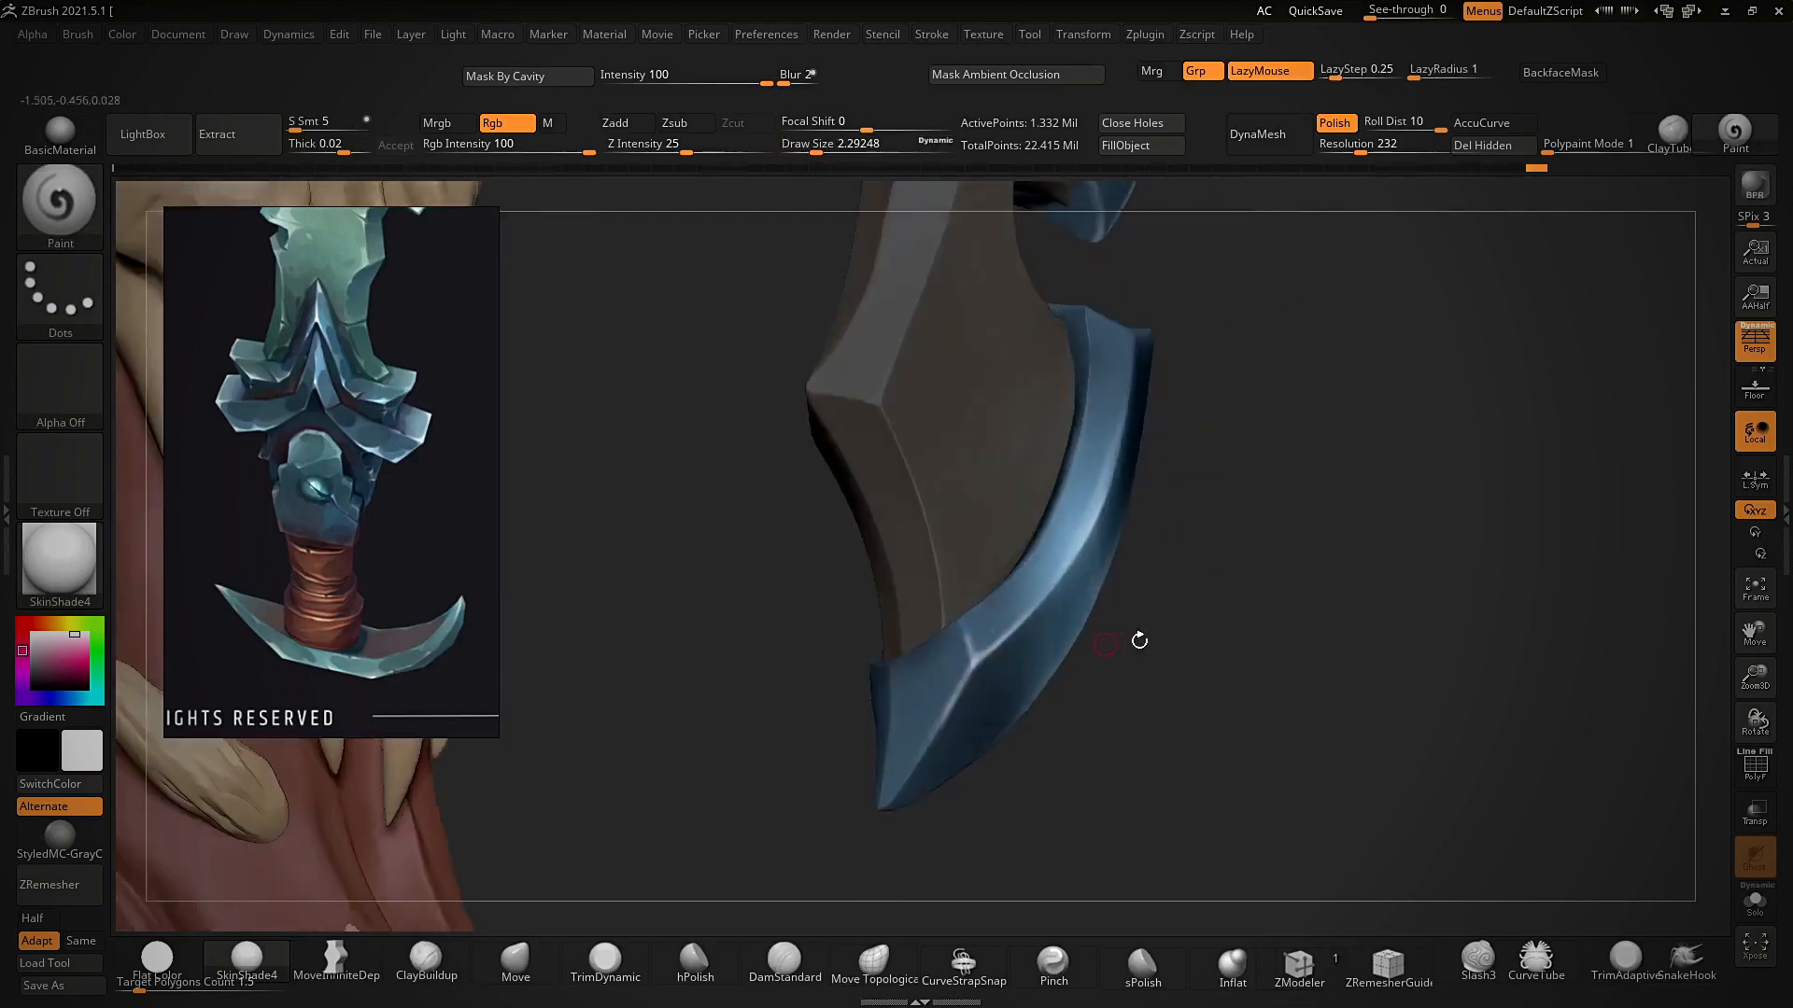
- Paint thin white highlights along the edges and corner ridges around the side blade tip's pointed end
drag(1139, 641, 1002, 655)
drag(878, 753, 880, 747)
drag(1104, 655, 1086, 775)
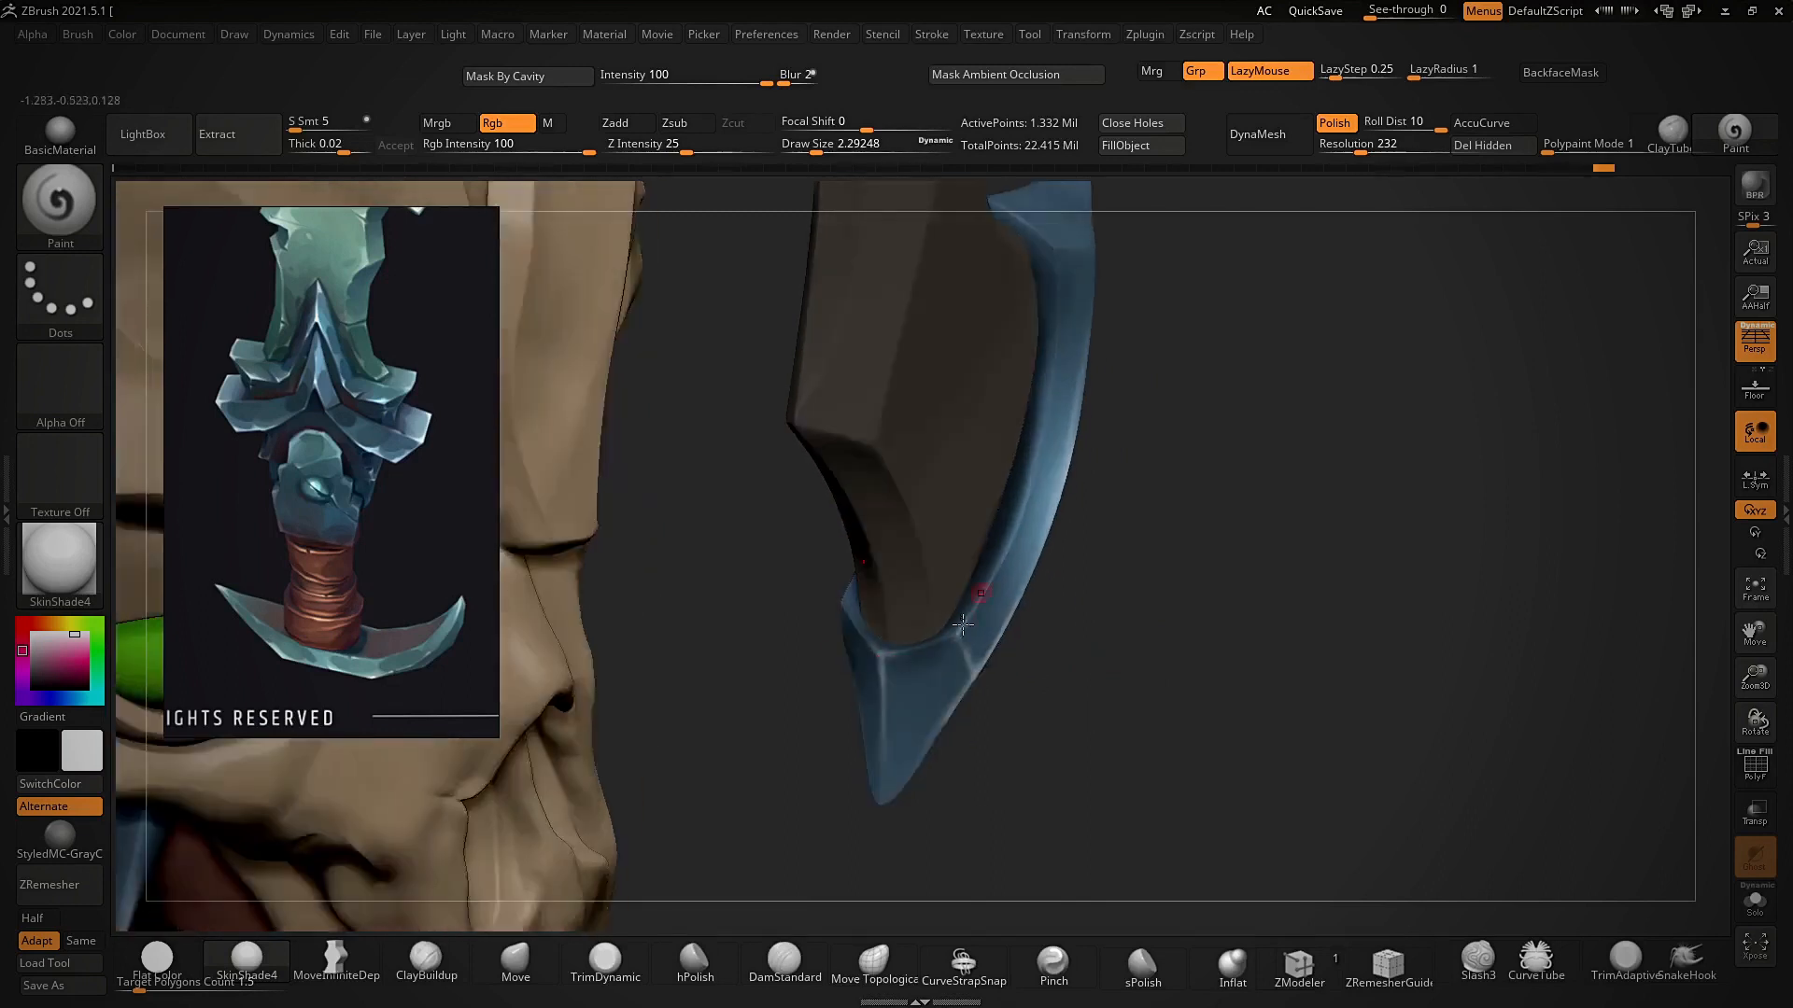
drag(955, 631, 950, 639)
ctrl+right_drag(1125, 560, 1132, 392)
drag(1213, 578, 1134, 598)
ctrl+right_drag(1134, 523, 1144, 691)
drag(1092, 611, 1085, 613)
- Paint white highlights along the side blade tip section's outer ridge and around its notch-side end
drag(1001, 556, 998, 560)
drag(1131, 465, 1237, 456)
drag(1087, 545, 982, 572)
ctrl+right_drag(983, 571, 1120, 523)
ctrl+right_drag(1120, 523, 1035, 511)
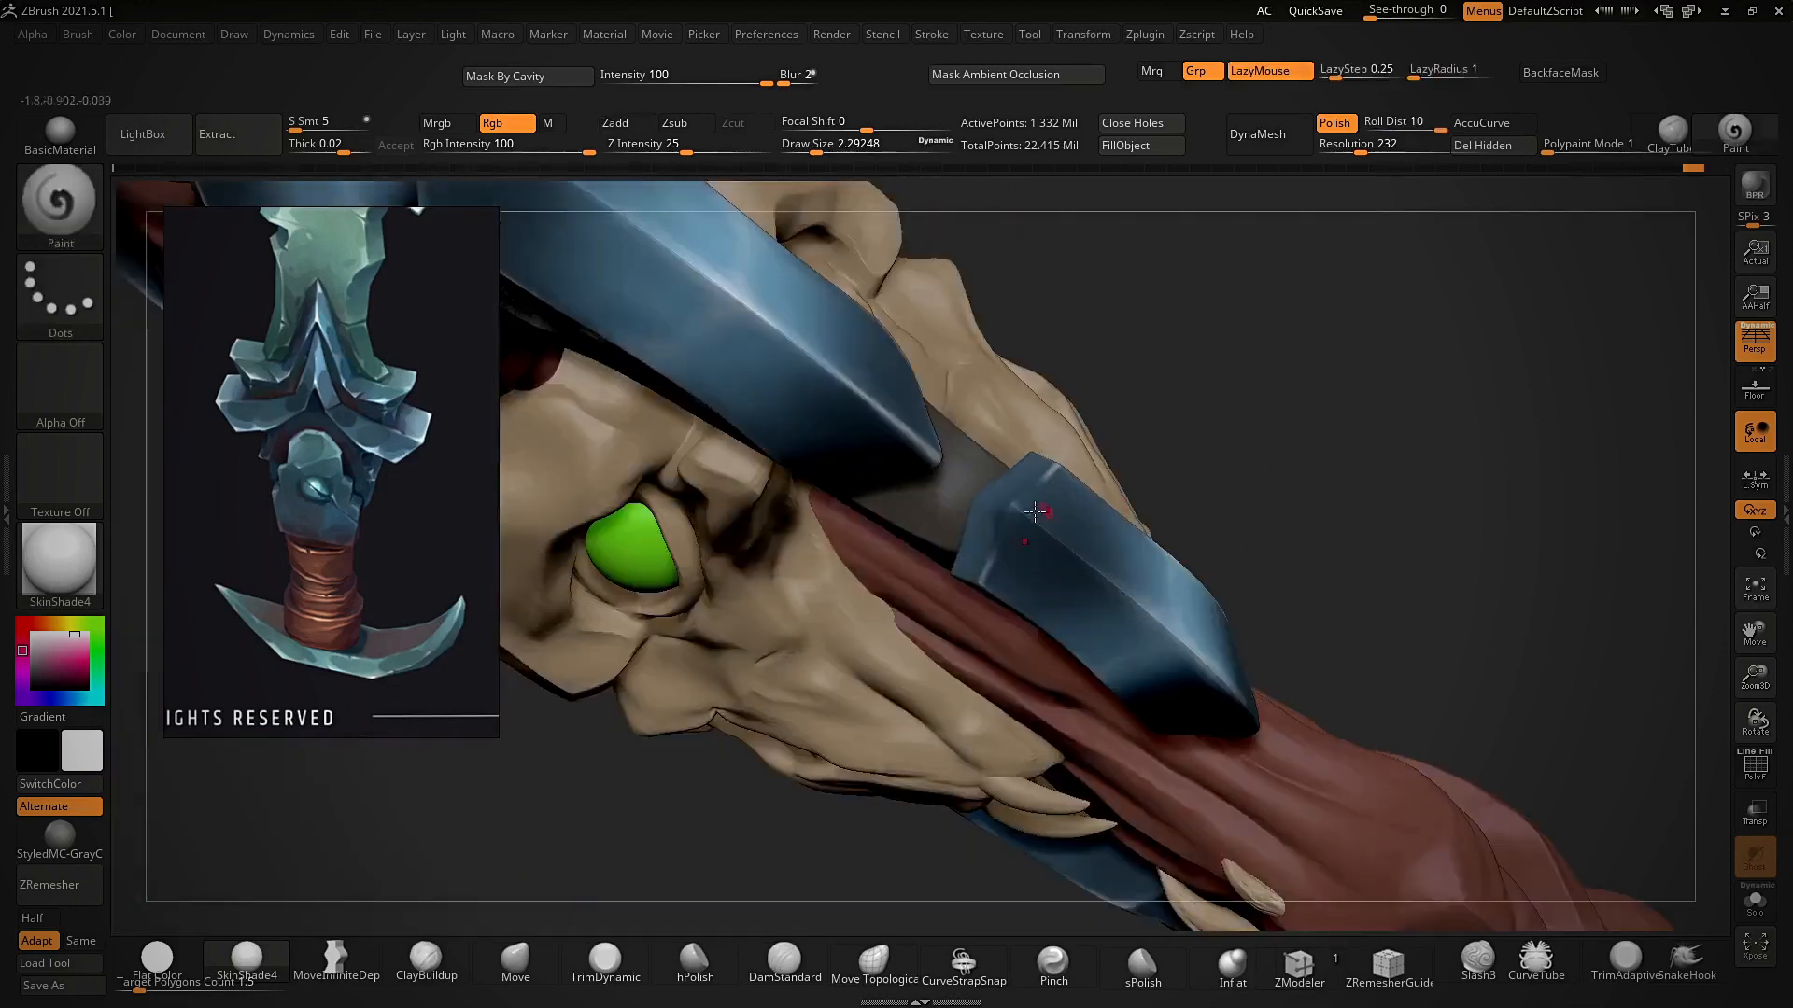
key(ctrl)
mouse_move(1032, 516)
right_down()
mouse_move(1308, 428)
mouse_move(1017, 505)
mouse_move(1010, 536)
right_up()
mouse_move(960, 438)
right_down()
mouse_move(1109, 320)
mouse_move(1153, 423)
mouse_move(1108, 653)
mouse_move(1171, 627)
mouse_move(983, 651)
mouse_move(1348, 592)
mouse_move(1056, 640)
mouse_move(982, 671)
right_up()
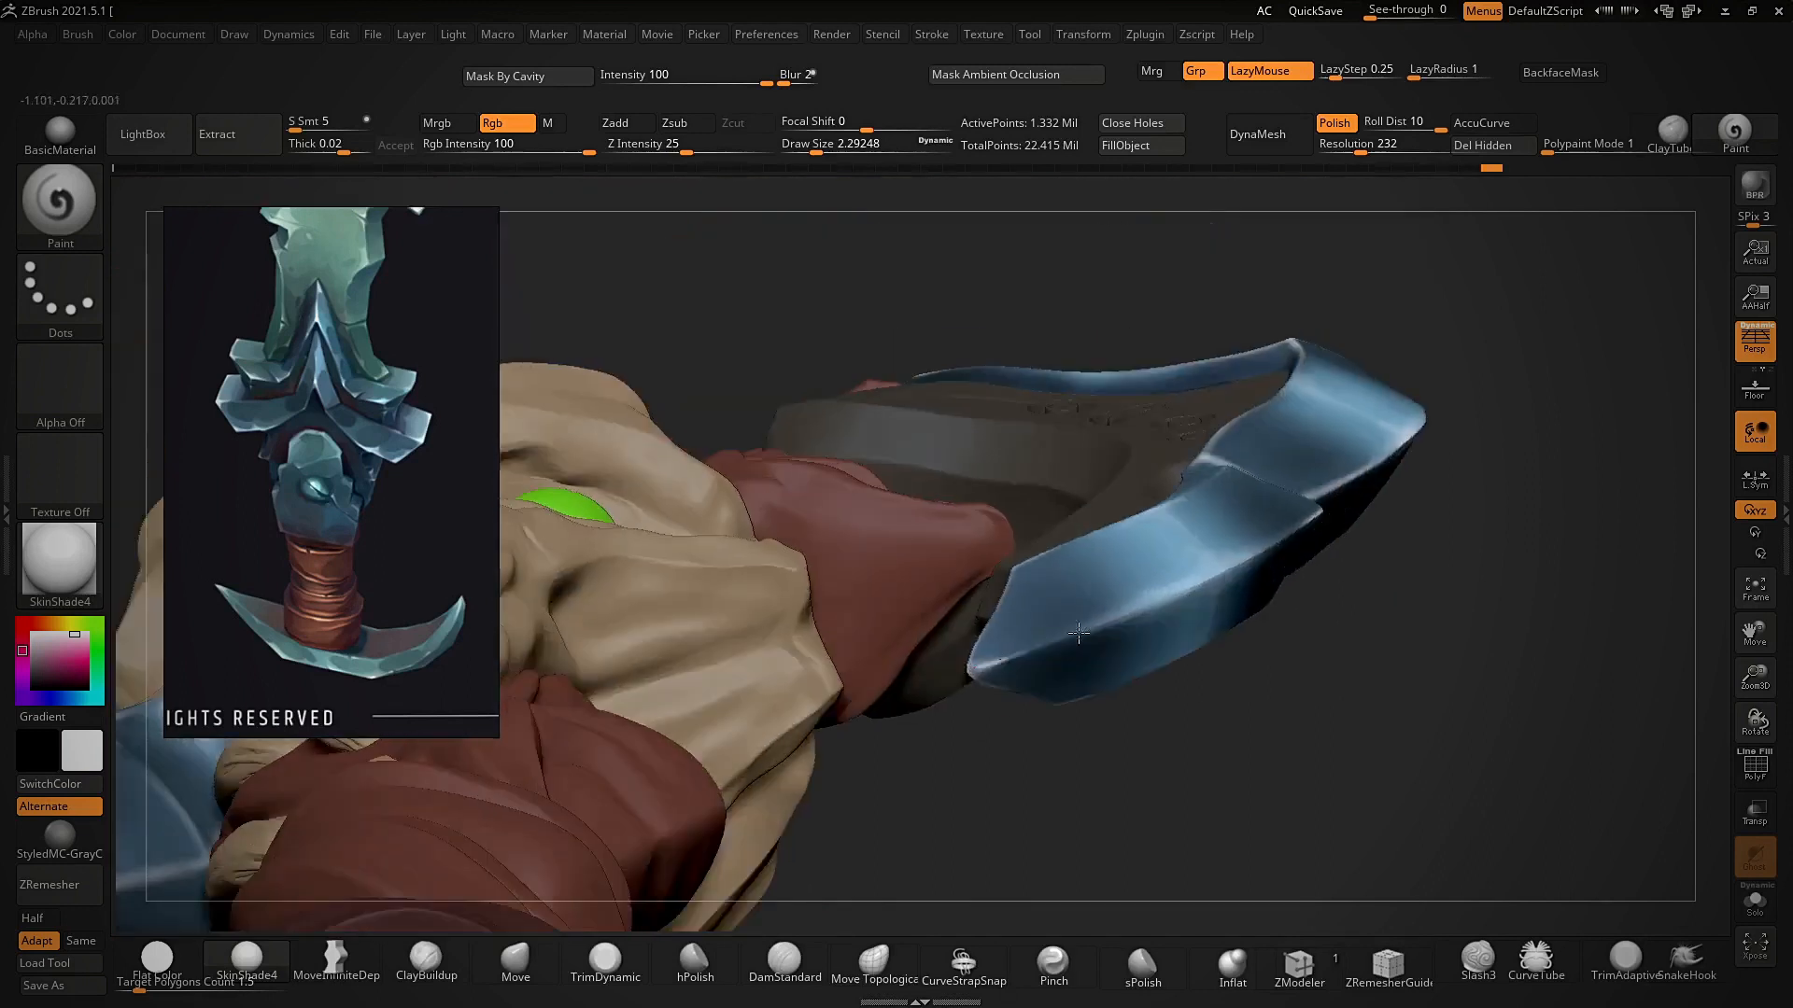
mouse_move(1238, 595)
right_down()
mouse_move(1320, 592)
mouse_move(1264, 488)
mouse_move(1273, 601)
mouse_move(1246, 446)
mouse_move(1226, 686)
mouse_move(1320, 652)
mouse_move(1192, 564)
mouse_move(1250, 483)
mouse_move(1298, 519)
mouse_move(1320, 513)
mouse_move(1307, 527)
right_up()
- Check the painted blades on the whole axe with the Flat Color material, and restore SkinShade4
click(157, 957)
mouse_move(1296, 425)
ctrl+right_down()
mouse_move(1313, 496)
mouse_move(1296, 564)
mouse_move(1312, 489)
mouse_move(1294, 412)
mouse_move(1308, 488)
ctrl+right_up()
key(ctrl)
mouse_move(1244, 332)
ctrl+right_down()
mouse_move(1300, 492)
mouse_move(1273, 625)
mouse_move(1283, 521)
mouse_move(1328, 412)
mouse_move(771, 451)
ctrl+right_up()
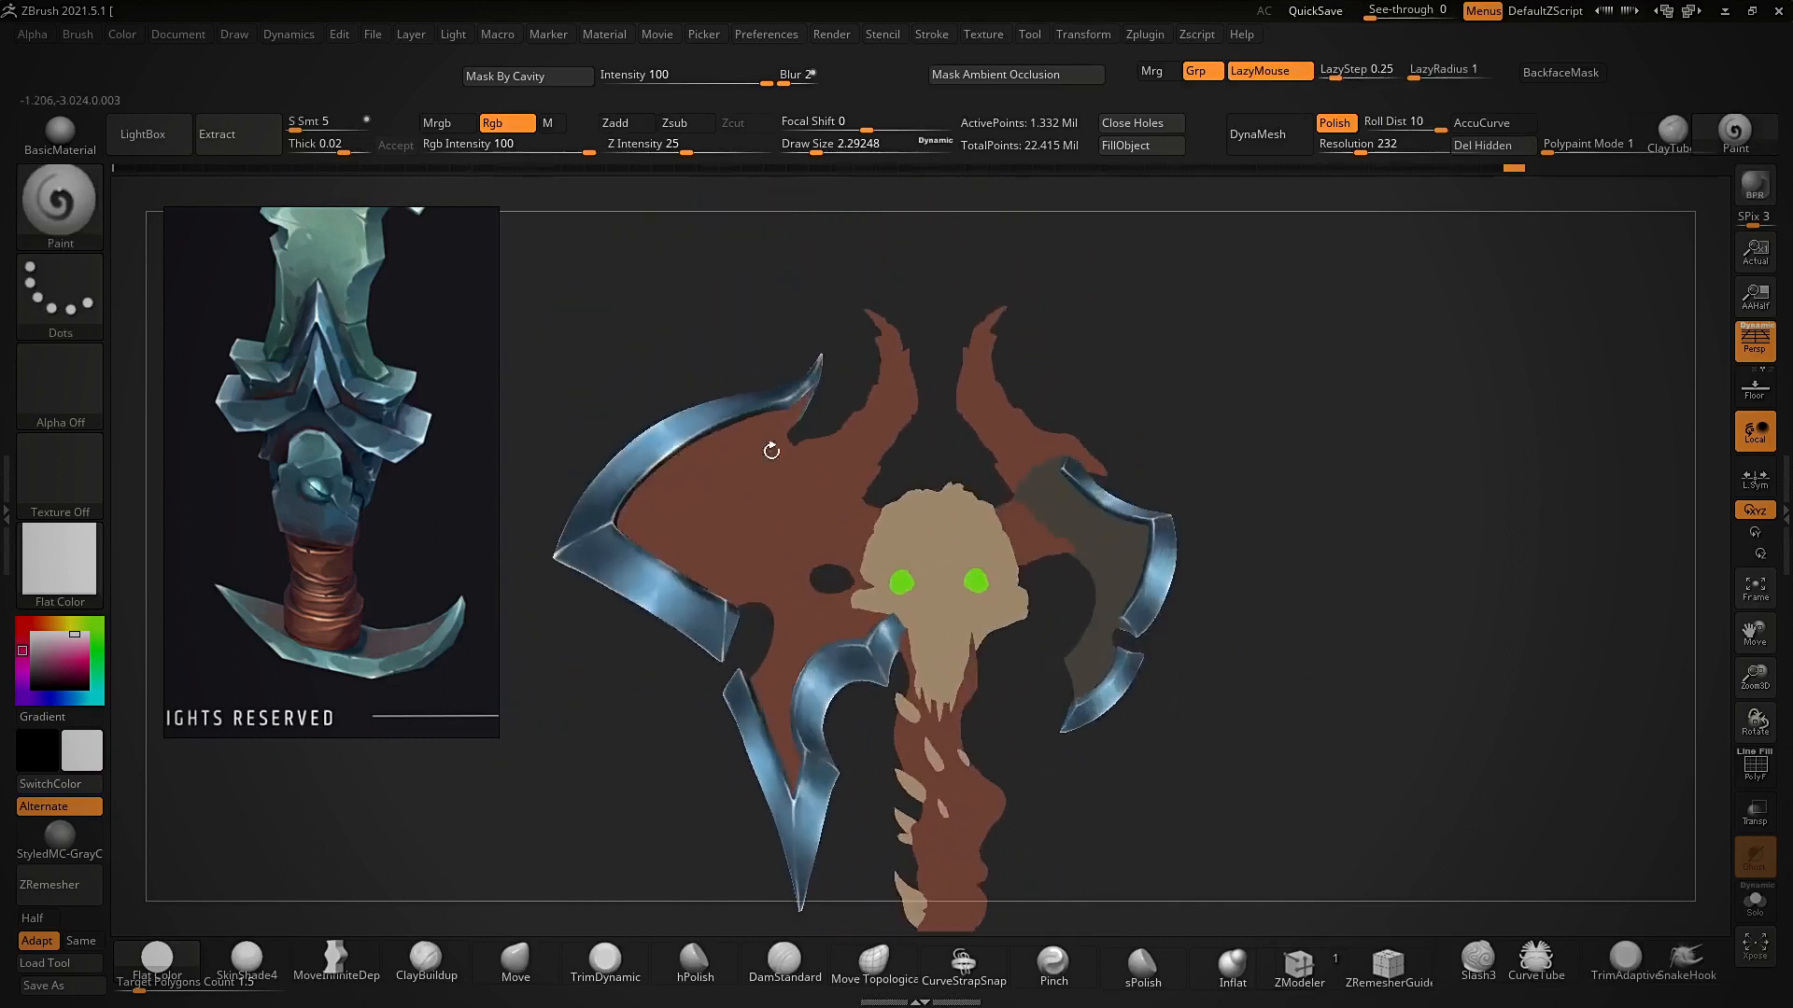
click(246, 962)
mouse_move(1300, 548)
right_down()
mouse_move(1320, 592)
mouse_move(1288, 579)
mouse_move(1321, 504)
right_up()
- Save the painted axe to disk
key(ctrl+shift+t)
click(1324, 848)
click(936, 506)
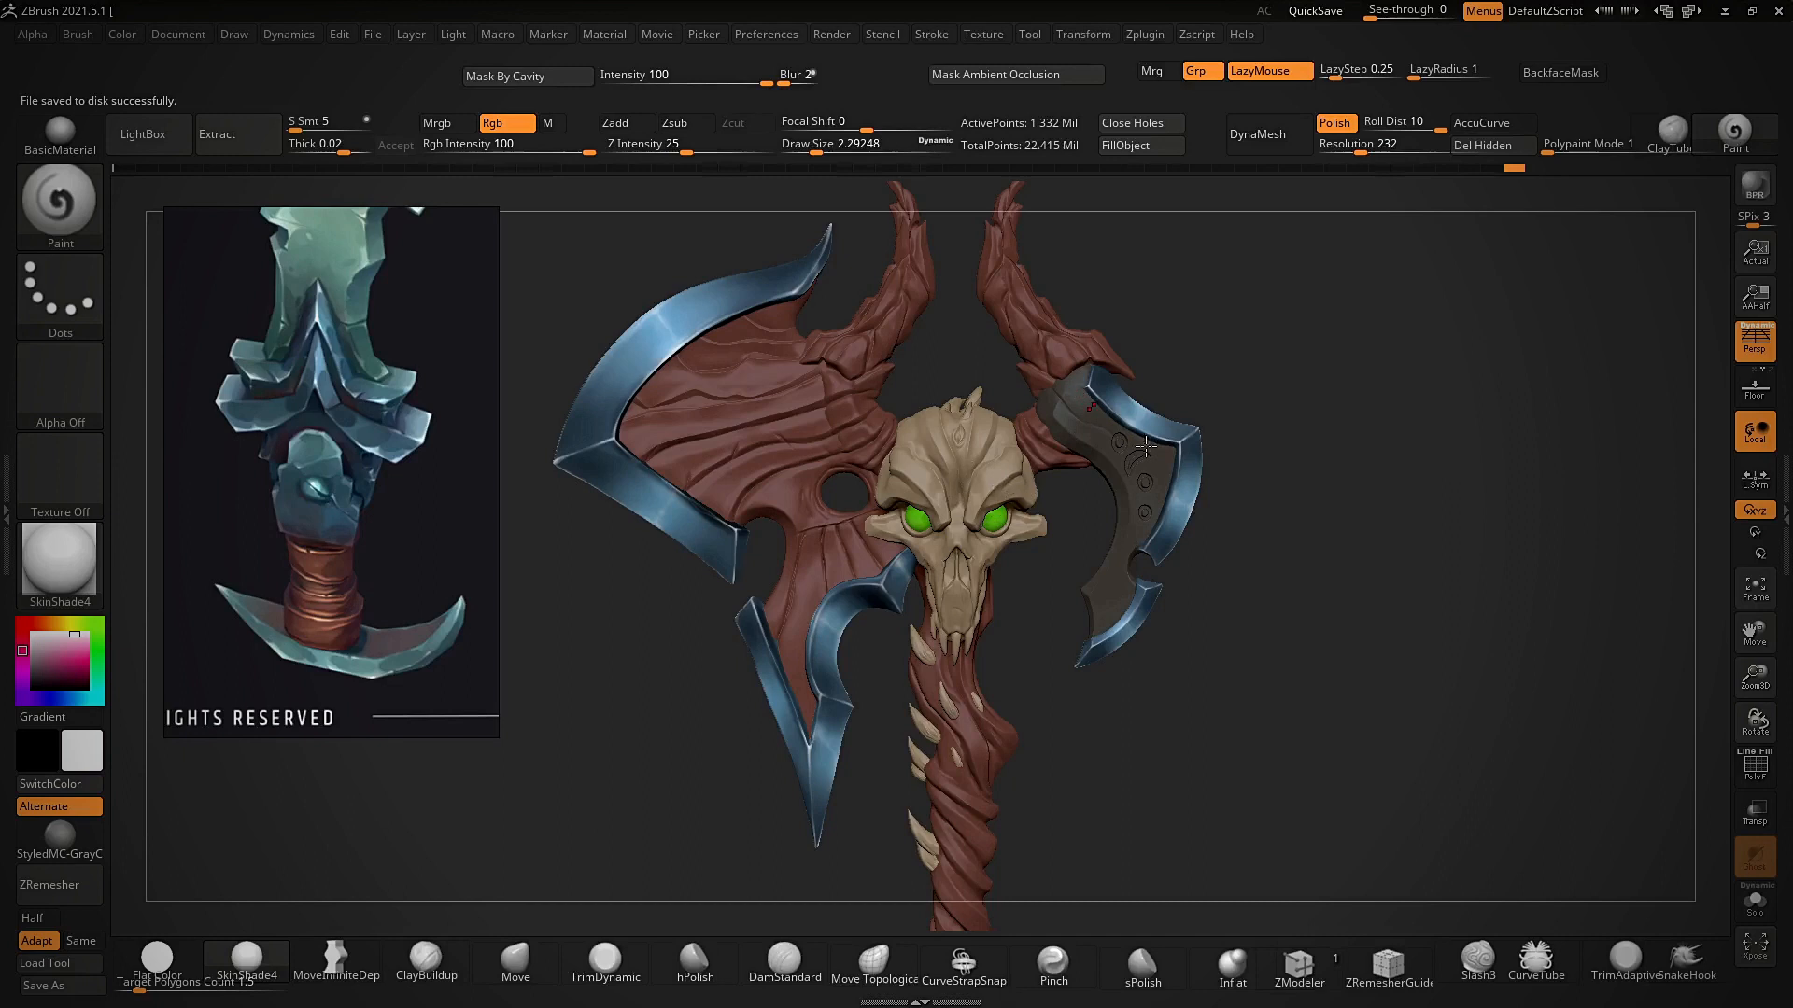
- Select the large red blade body, raise the Draw Size to about 28.7 and apply the Flat Color material
right_drag(1293, 442, 1308, 442)
alt+click(761, 420)
ctrl+right_drag(761, 401, 775, 466)
key(s)
drag(778, 466, 815, 466)
key(s)
click(156, 962)
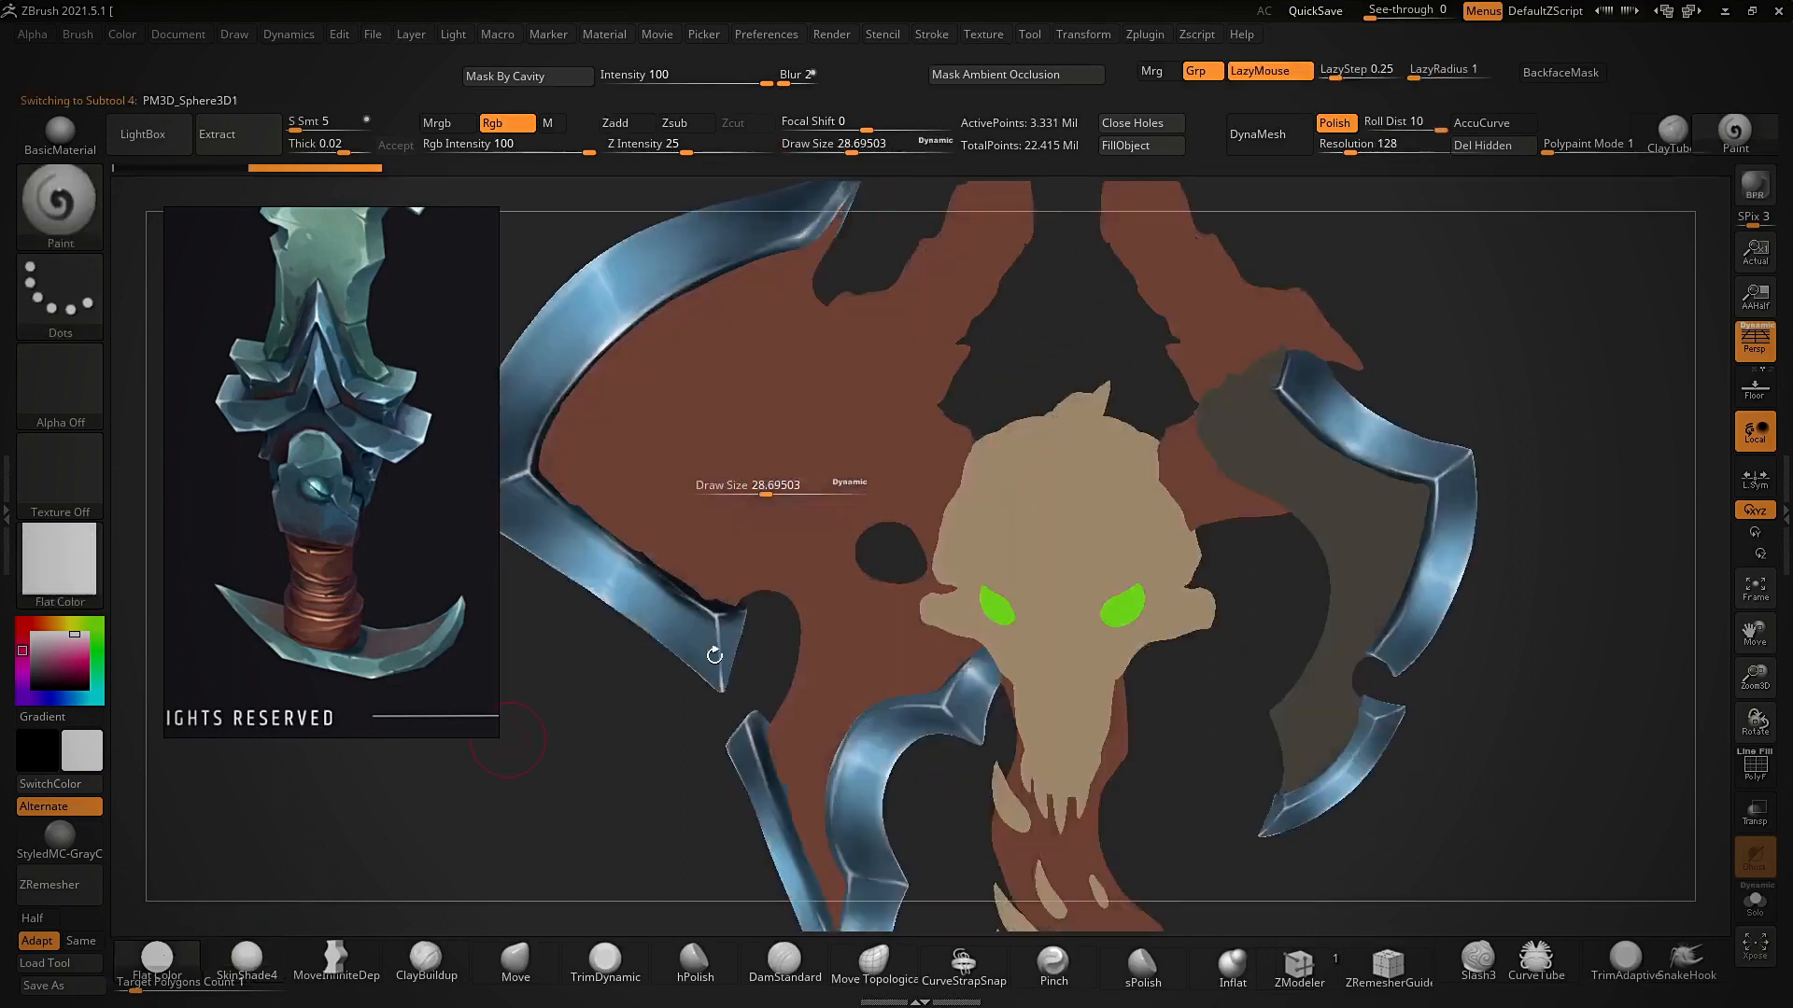
- Check the red blade body in Solo mode, show all parts again and set the Draw Size to about 32
ctrl+right_drag(1410, 551, 1392, 496)
click(1755, 902)
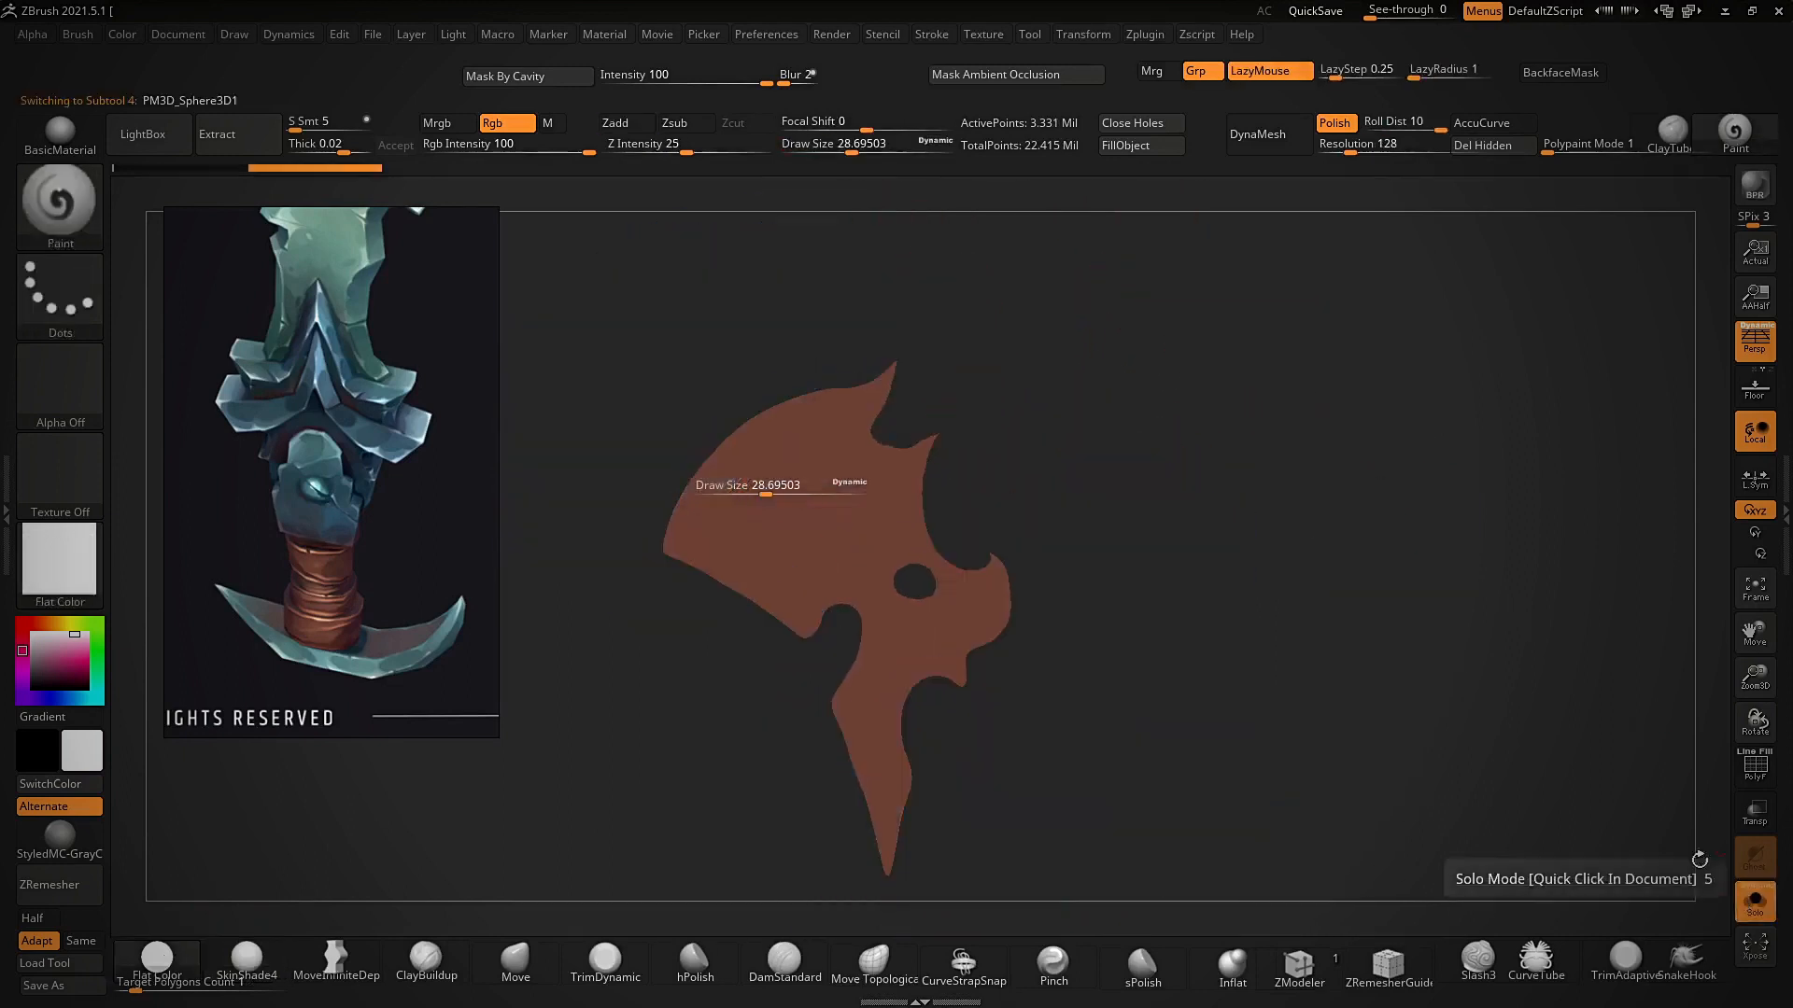
click(1754, 901)
mouse_move(1488, 362)
ctrl+right_down()
mouse_move(1488, 424)
mouse_move(1452, 417)
ctrl+right_up()
click(812, 495)
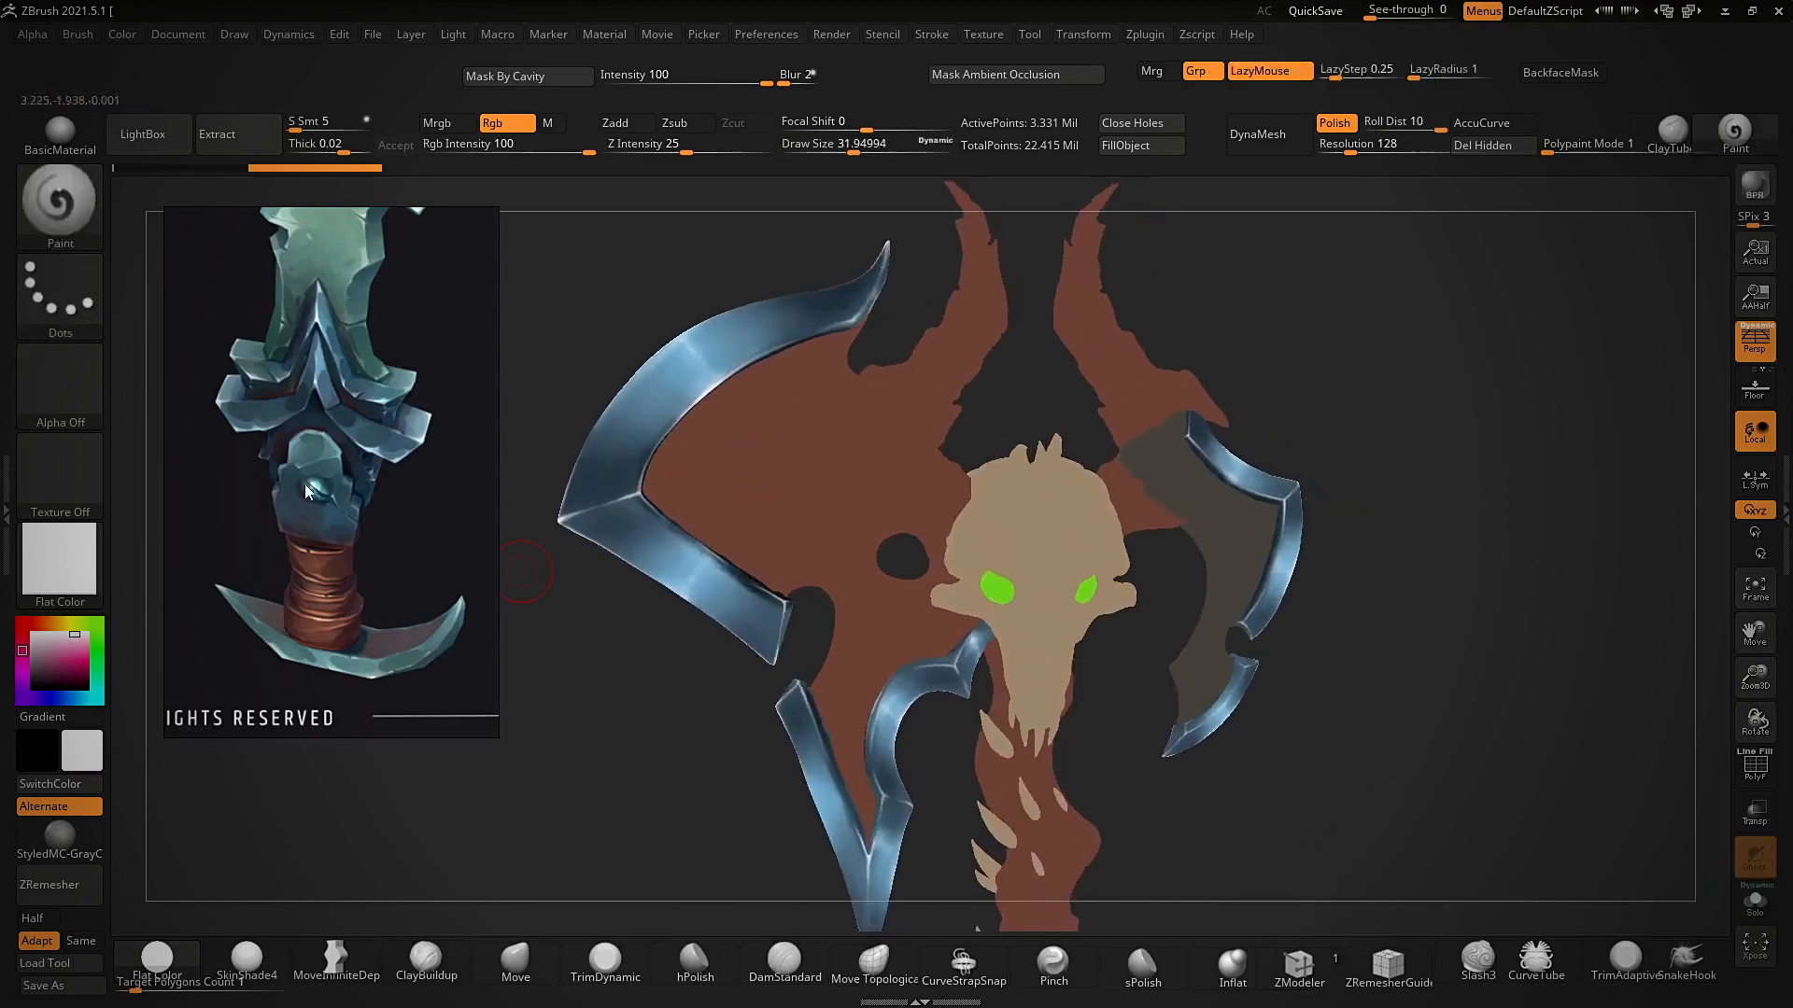
- Bring the axe concept sketch into view among the references and examine its large blade
scroll(306, 492, down, 3)
middle_drag(305, 492, 348, 617)
scroll(310, 547, down, 4)
middle_drag(215, 693, 327, 557)
scroll(327, 557, up, 6)
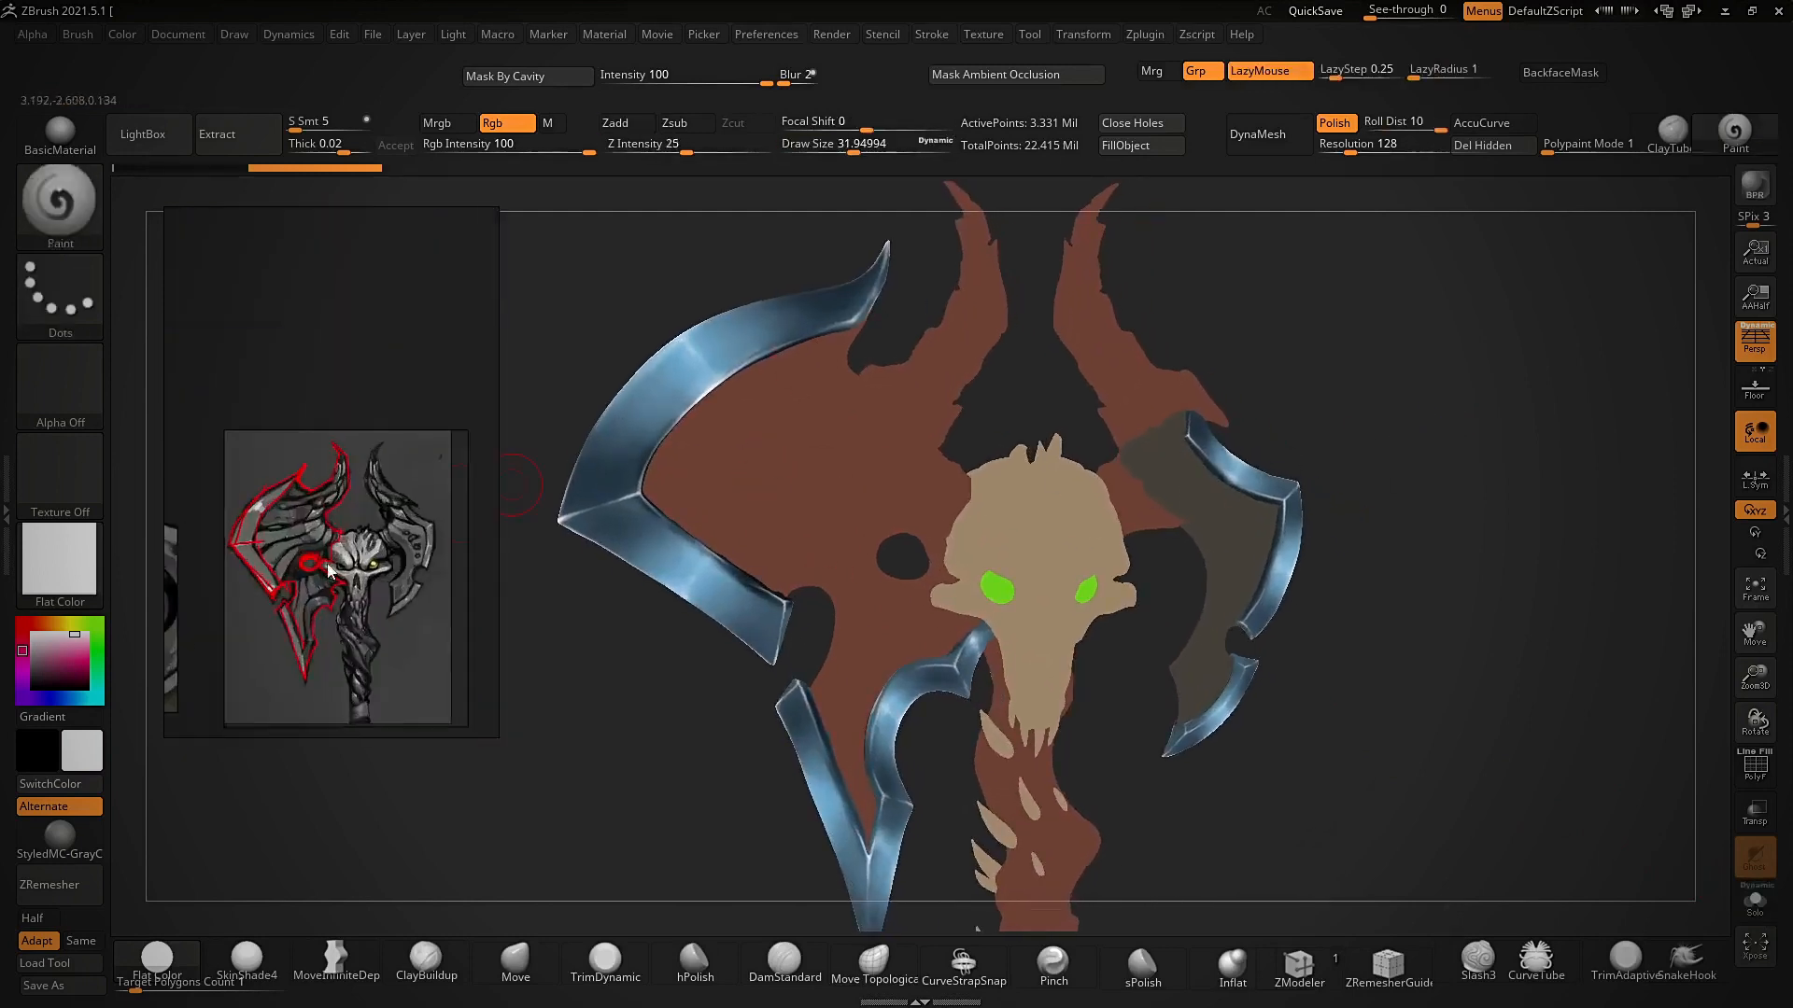
- Examine the axe concept sketch among the references, studying the large blade, the outlined edges and the horn details up close
middle_drag(380, 620, 352, 525)
scroll(342, 524, down, 2)
scroll(364, 560, down, 1)
middle_drag(315, 345, 365, 471)
scroll(312, 412, up, 5)
scroll(361, 447, up, 2)
alt+drag(328, 540, 314, 464)
alt+drag(377, 615, 359, 553)
scroll(322, 502, down, 5)
scroll(322, 503, up, 4)
alt+drag(355, 643, 304, 524)
scroll(304, 524, down, 3)
scroll(305, 514, up, 3)
alt+drag(301, 372, 336, 504)
scroll(304, 478, up, 3)
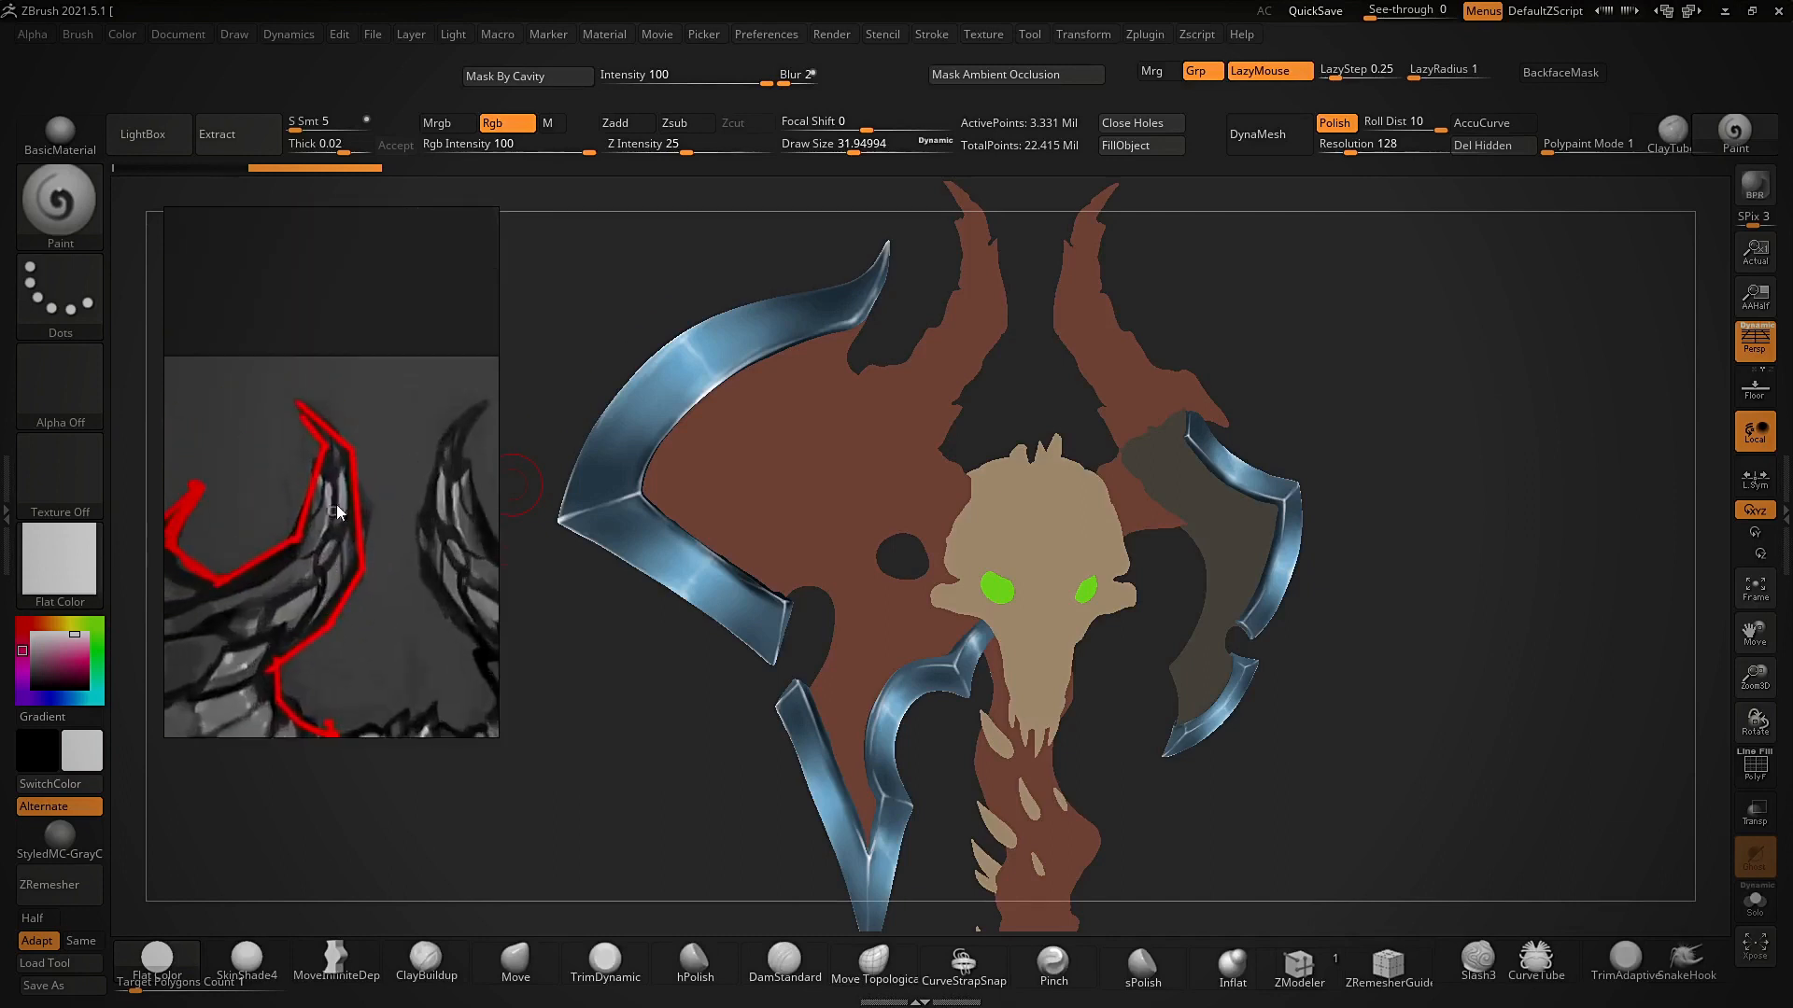
- Apply the SkinShade4 material, set the Draw Size to about 16.1 and inspect the shaded axe from several angles
click(247, 961)
drag(481, 843, 442, 833)
mouse_move(1319, 343)
alt+mouse_down()
mouse_move(1336, 397)
mouse_move(1316, 394)
alt+mouse_up()
key(s)
mouse_move(1155, 576)
alt+mouse_down()
mouse_move(1156, 498)
mouse_move(1120, 482)
alt+mouse_up()
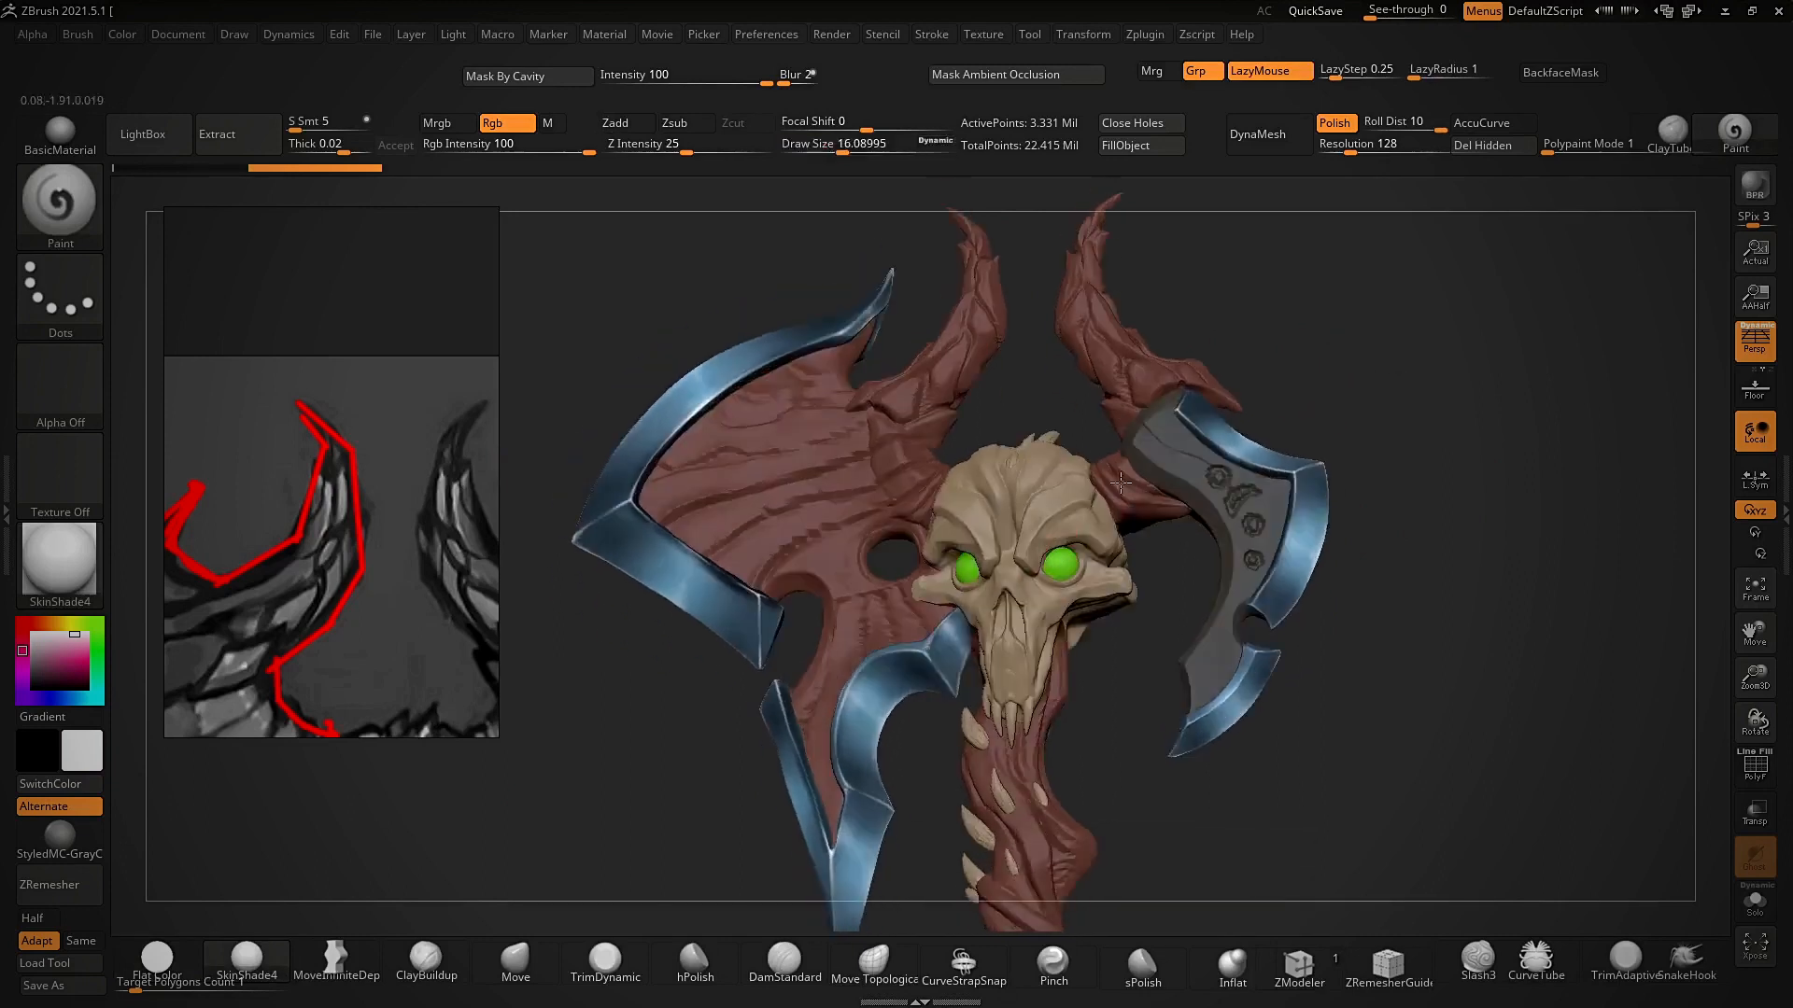
drag(1364, 333, 1316, 424)
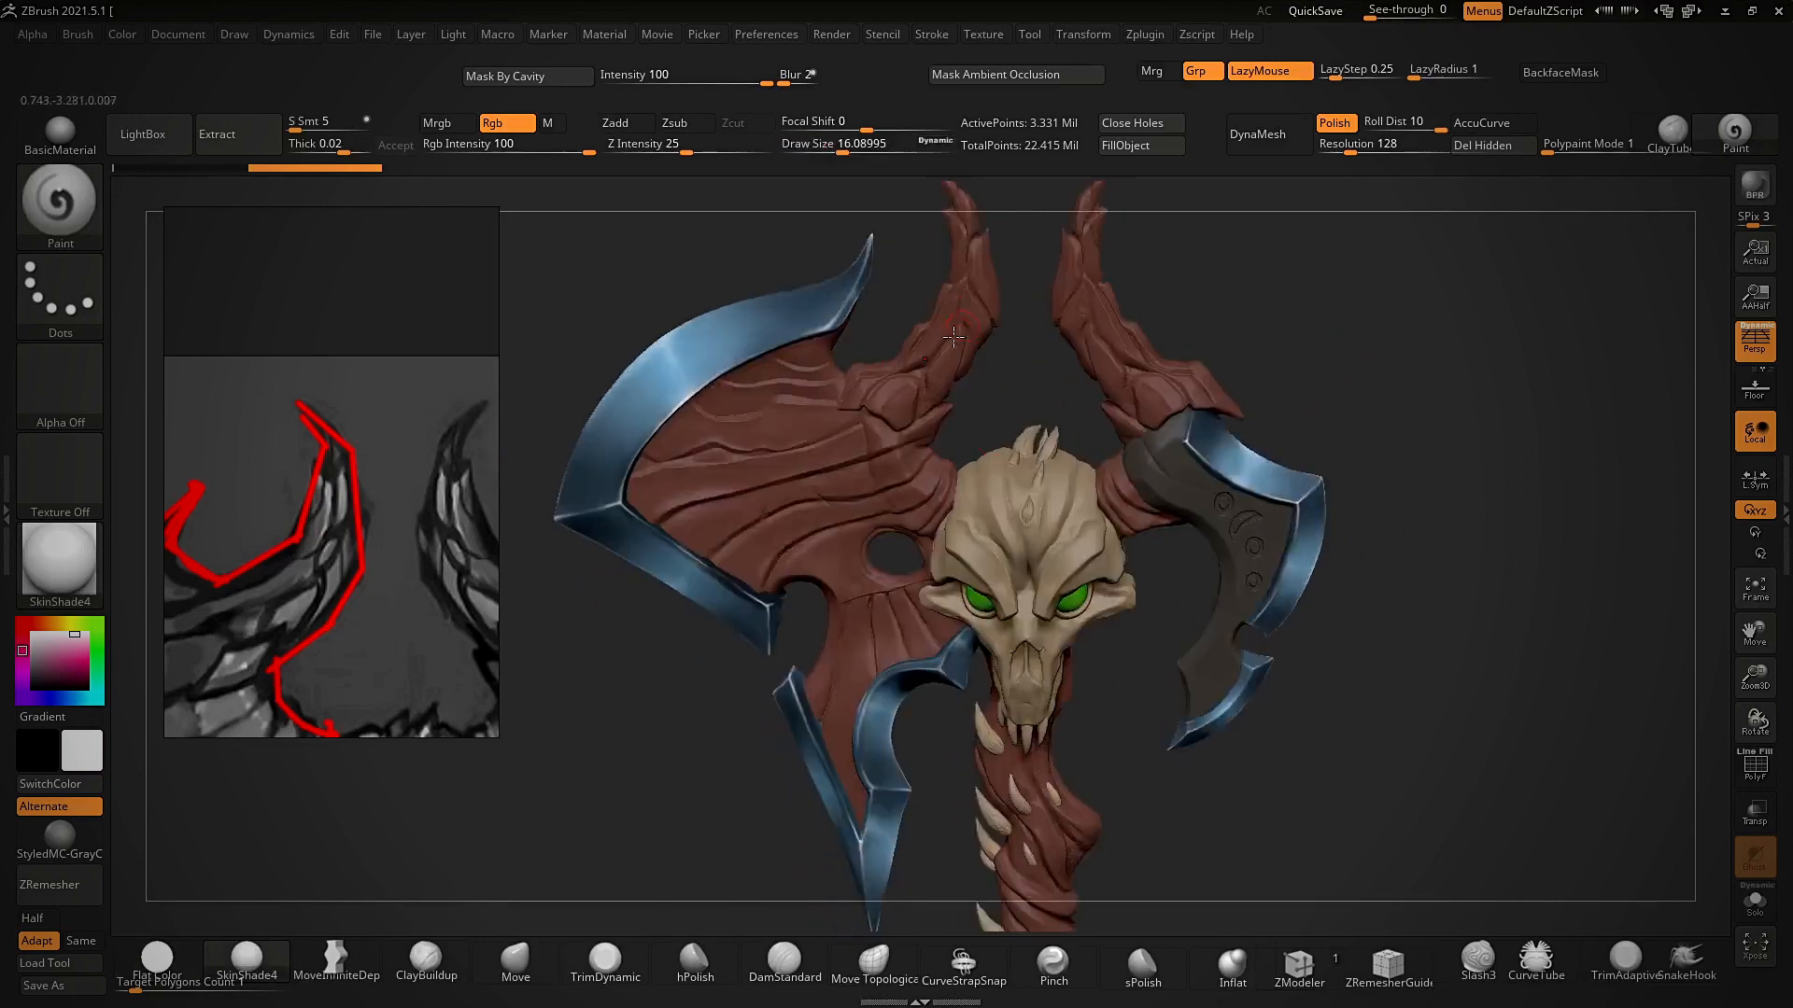
drag(1214, 378, 1592, 361)
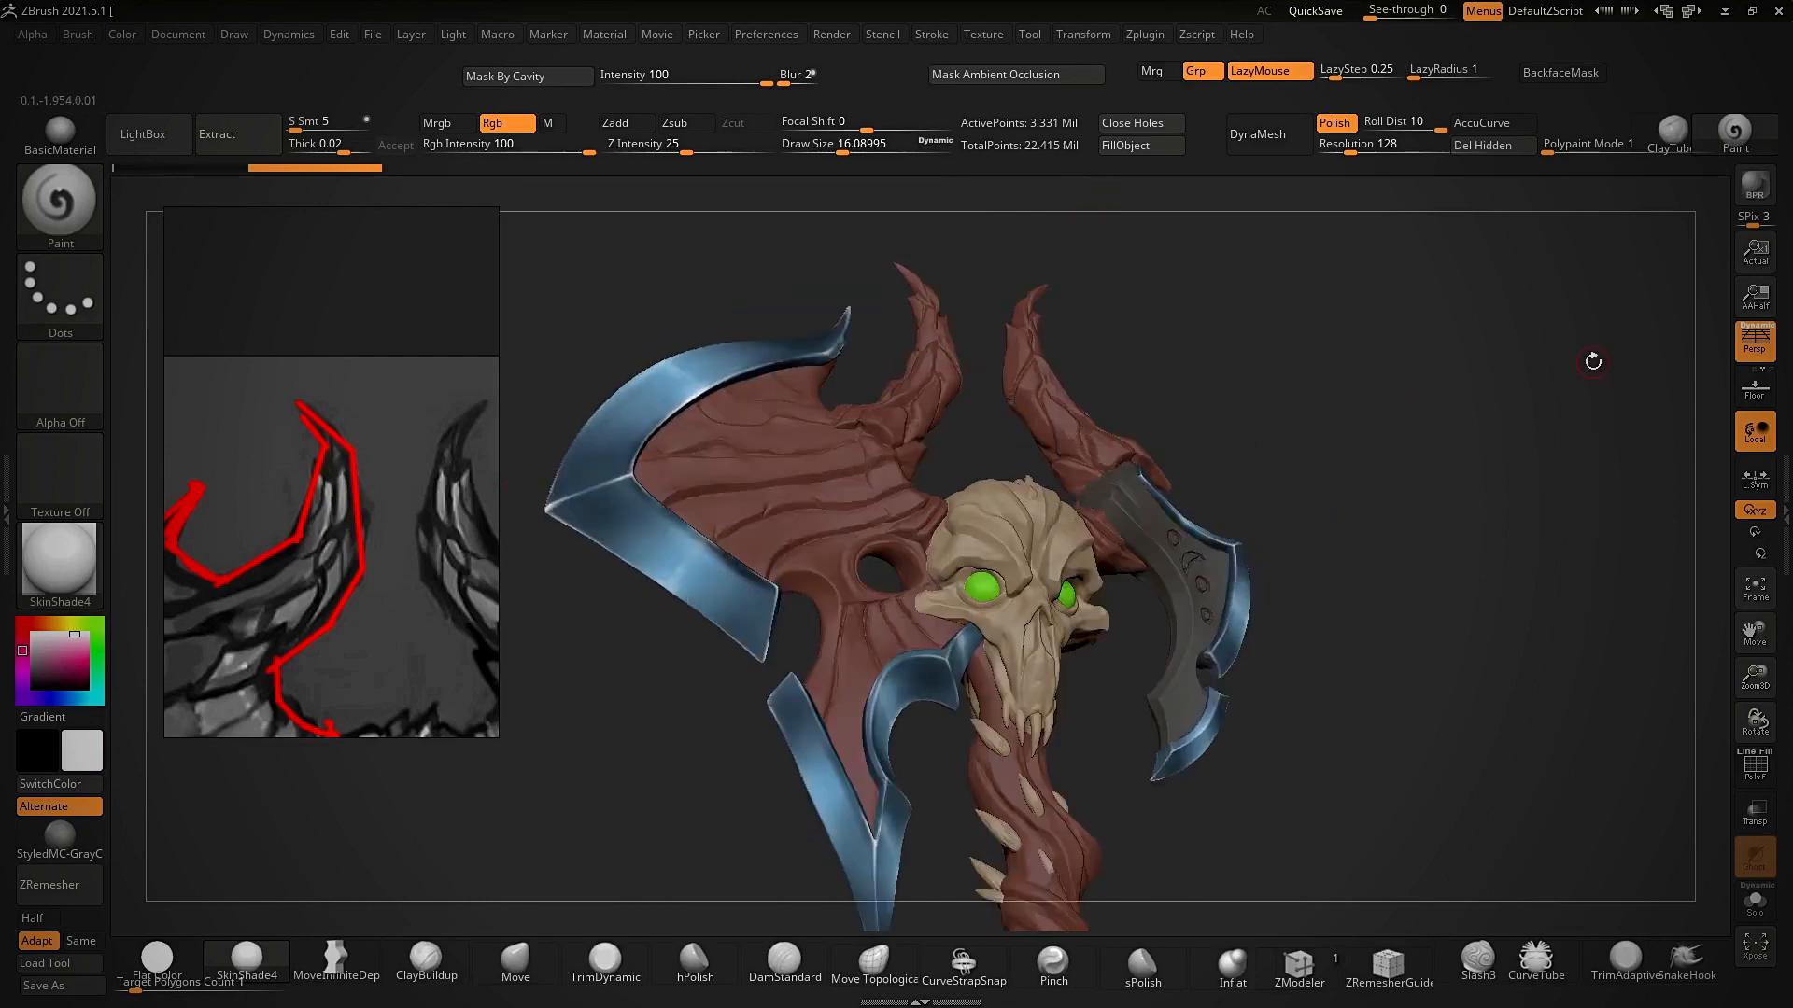
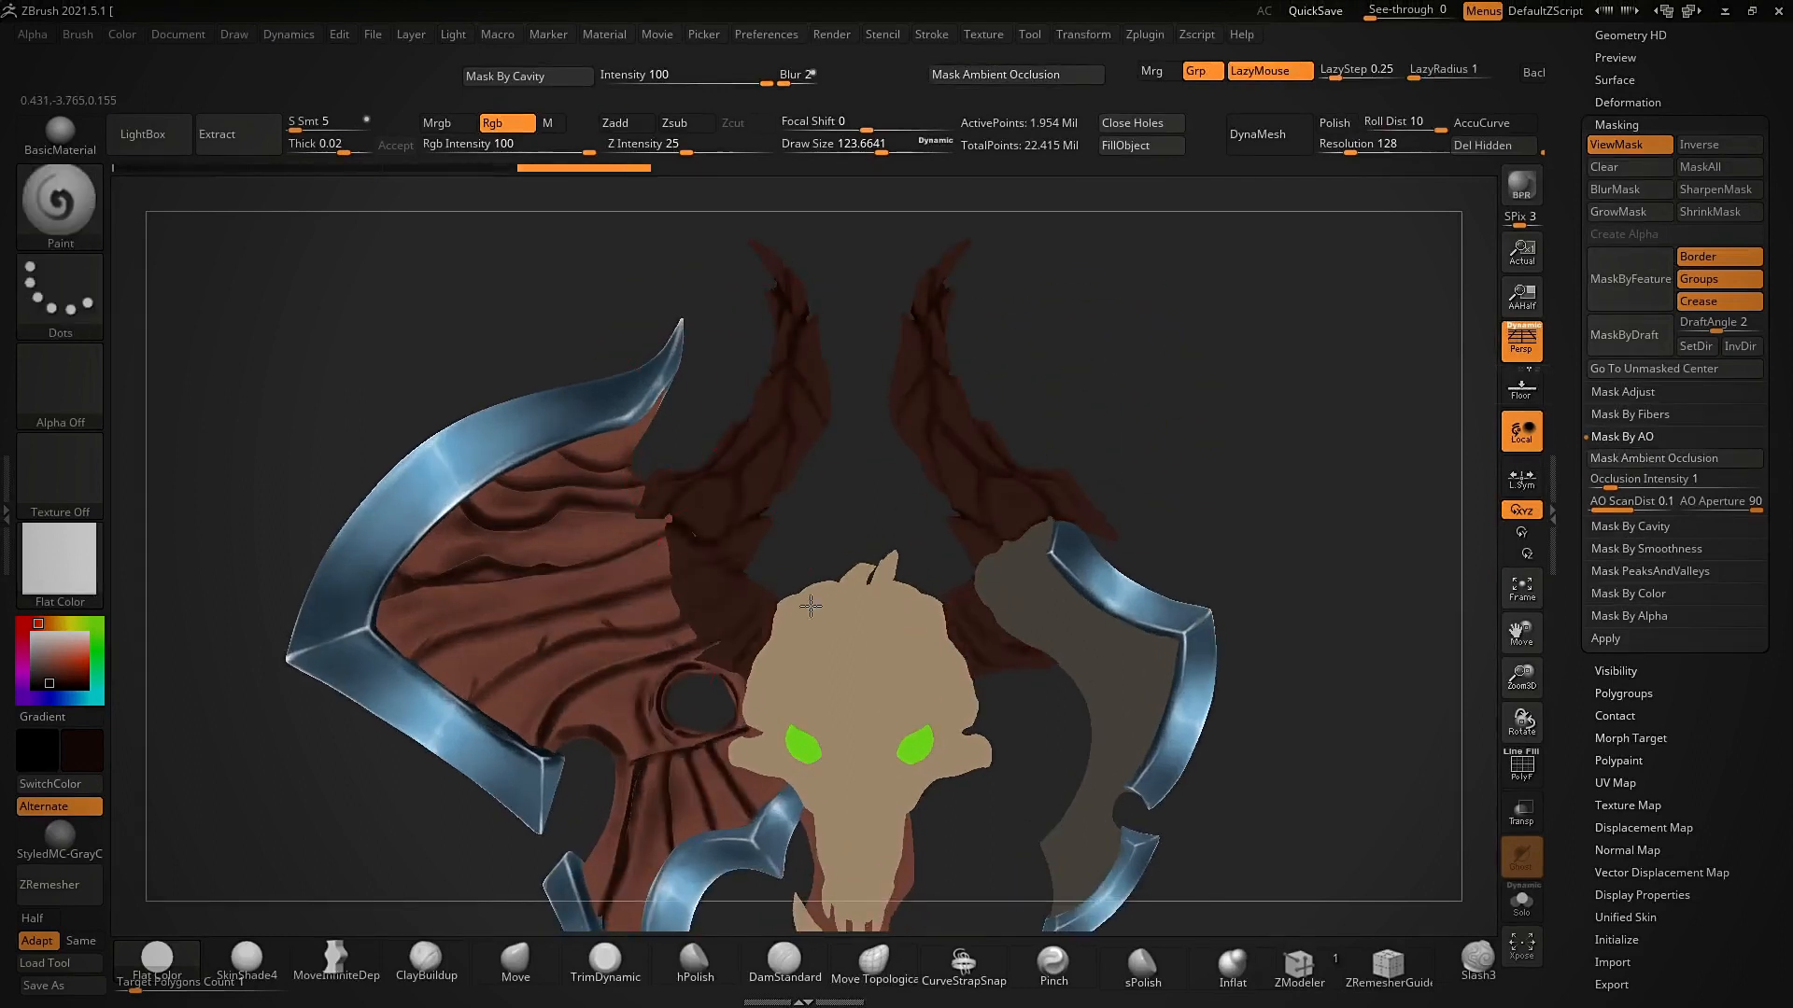
- Paint the horns' recesses in the very dark brown and set the Draw Size to about 25.7
right_drag(650, 612, 716, 462)
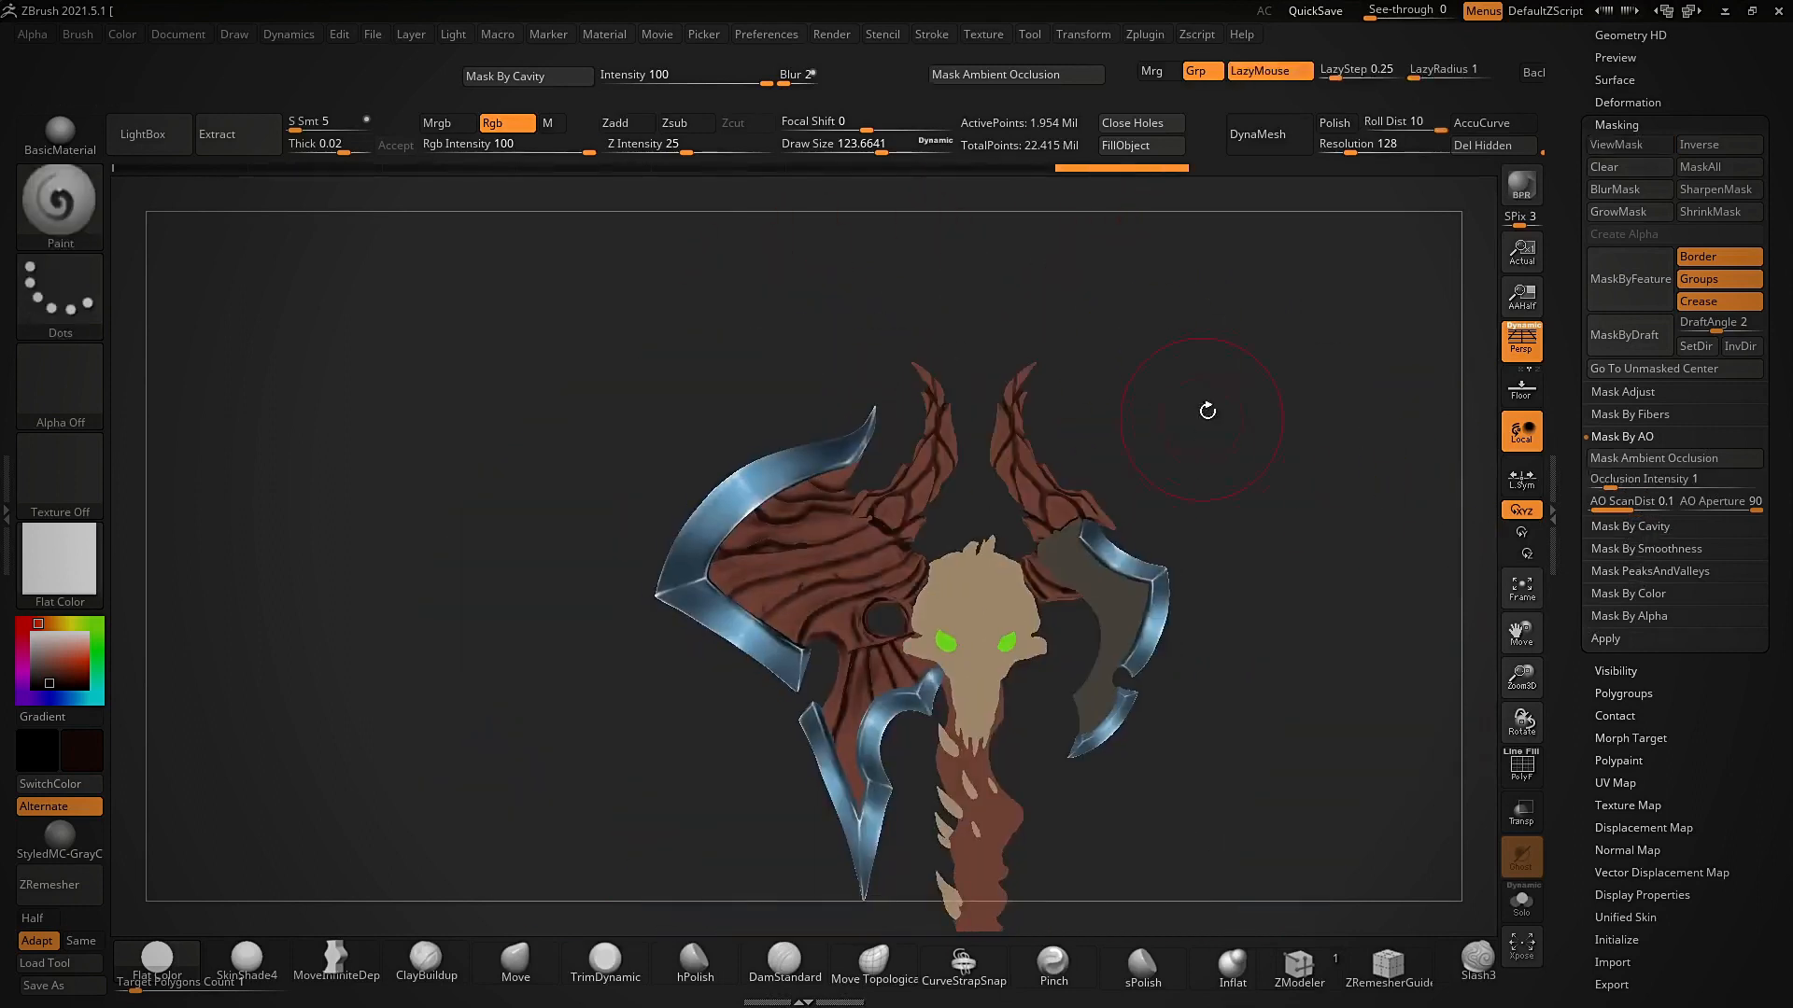
alt+right_drag(1207, 411, 1091, 468)
ctrl+right_drag(1091, 468, 900, 517)
key(s)
drag(900, 523, 863, 489)
right_drag(840, 560, 913, 512)
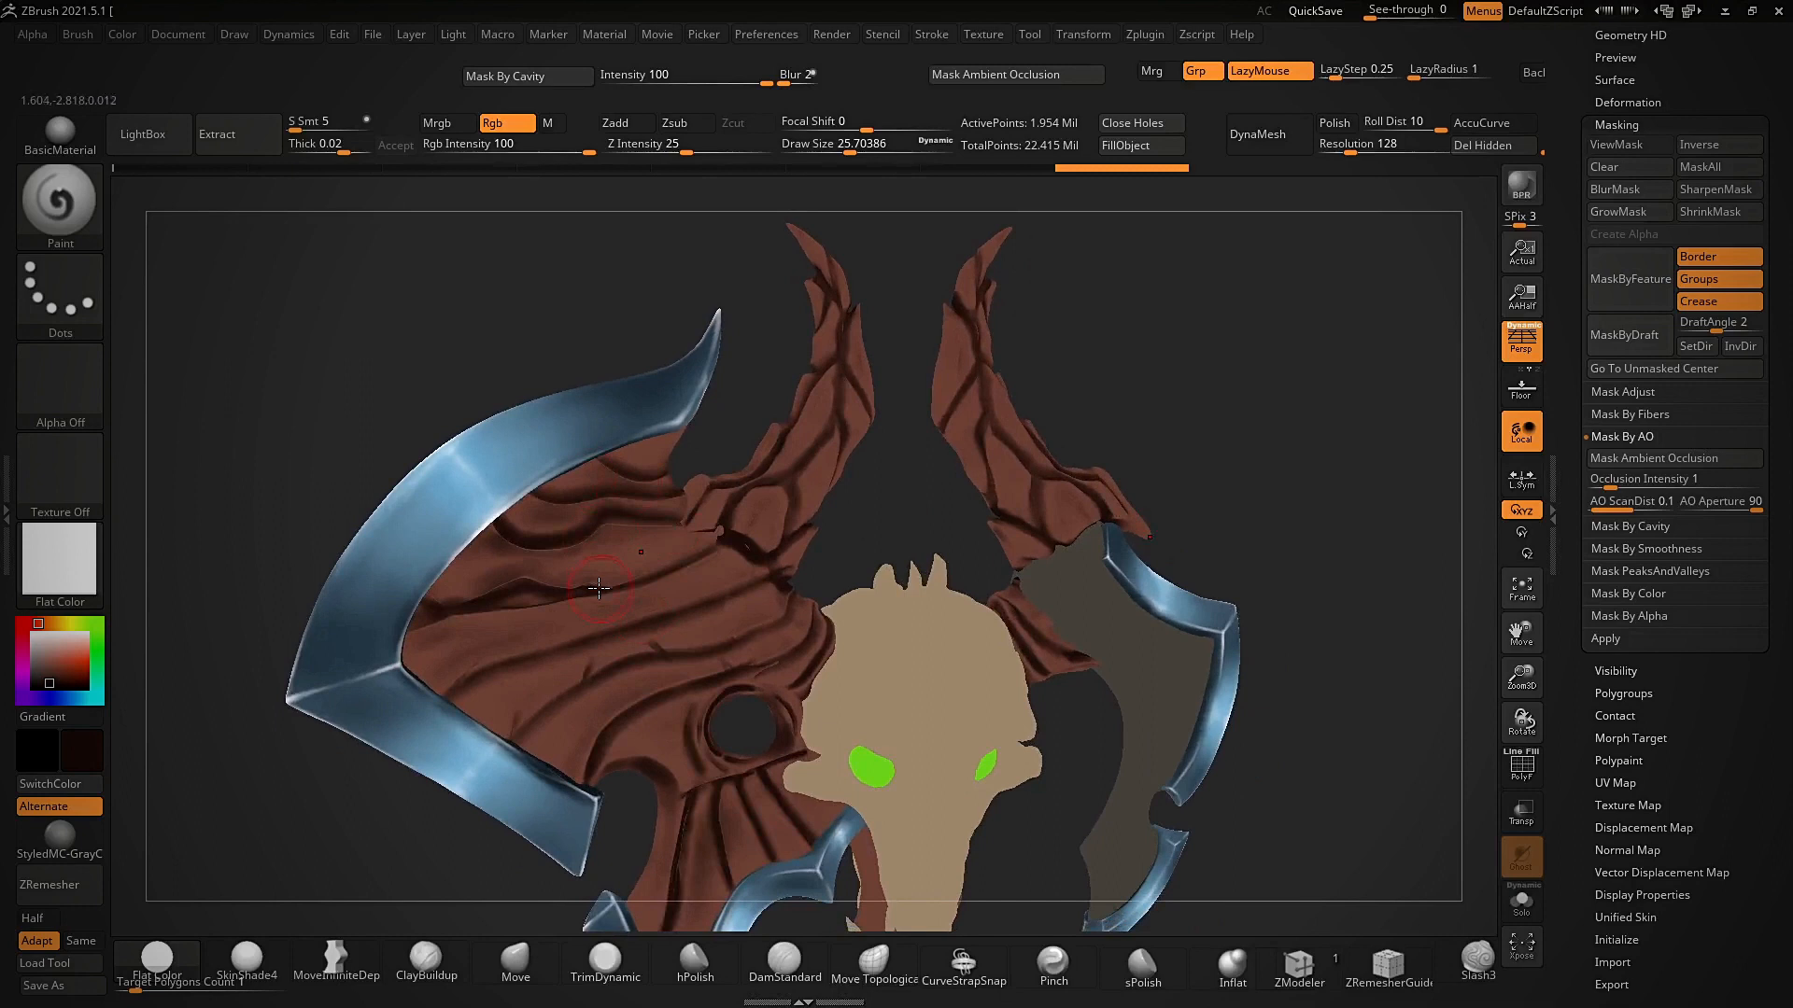
- Check the horns' polygroups in the wireframe display, turn it off and apply the SkinShade4 material
mouse_move(1305, 464)
mouse_down()
mouse_move(1260, 468)
mouse_move(1260, 401)
mouse_up()
click(1521, 768)
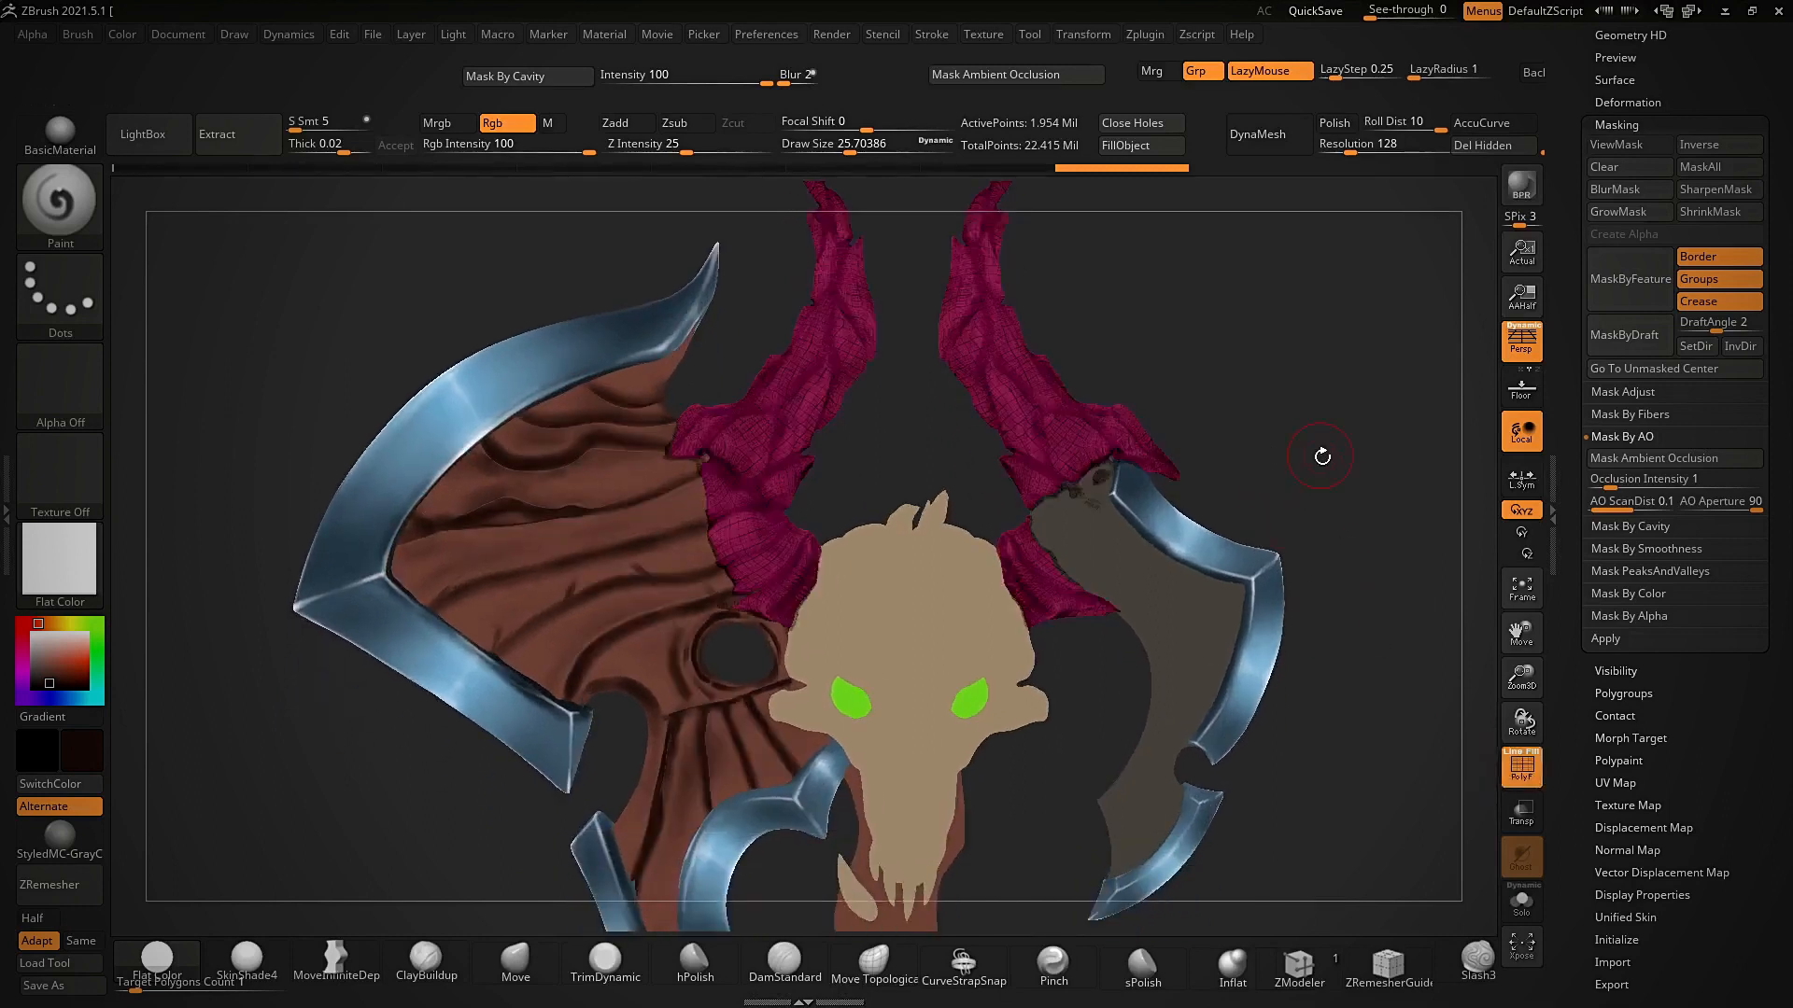
drag(1321, 457, 1303, 460)
key(shift+f)
click(246, 961)
right_drag(924, 496, 943, 490)
alt+right_drag(943, 491, 1200, 366)
alt+right_drag(1201, 366, 1123, 359)
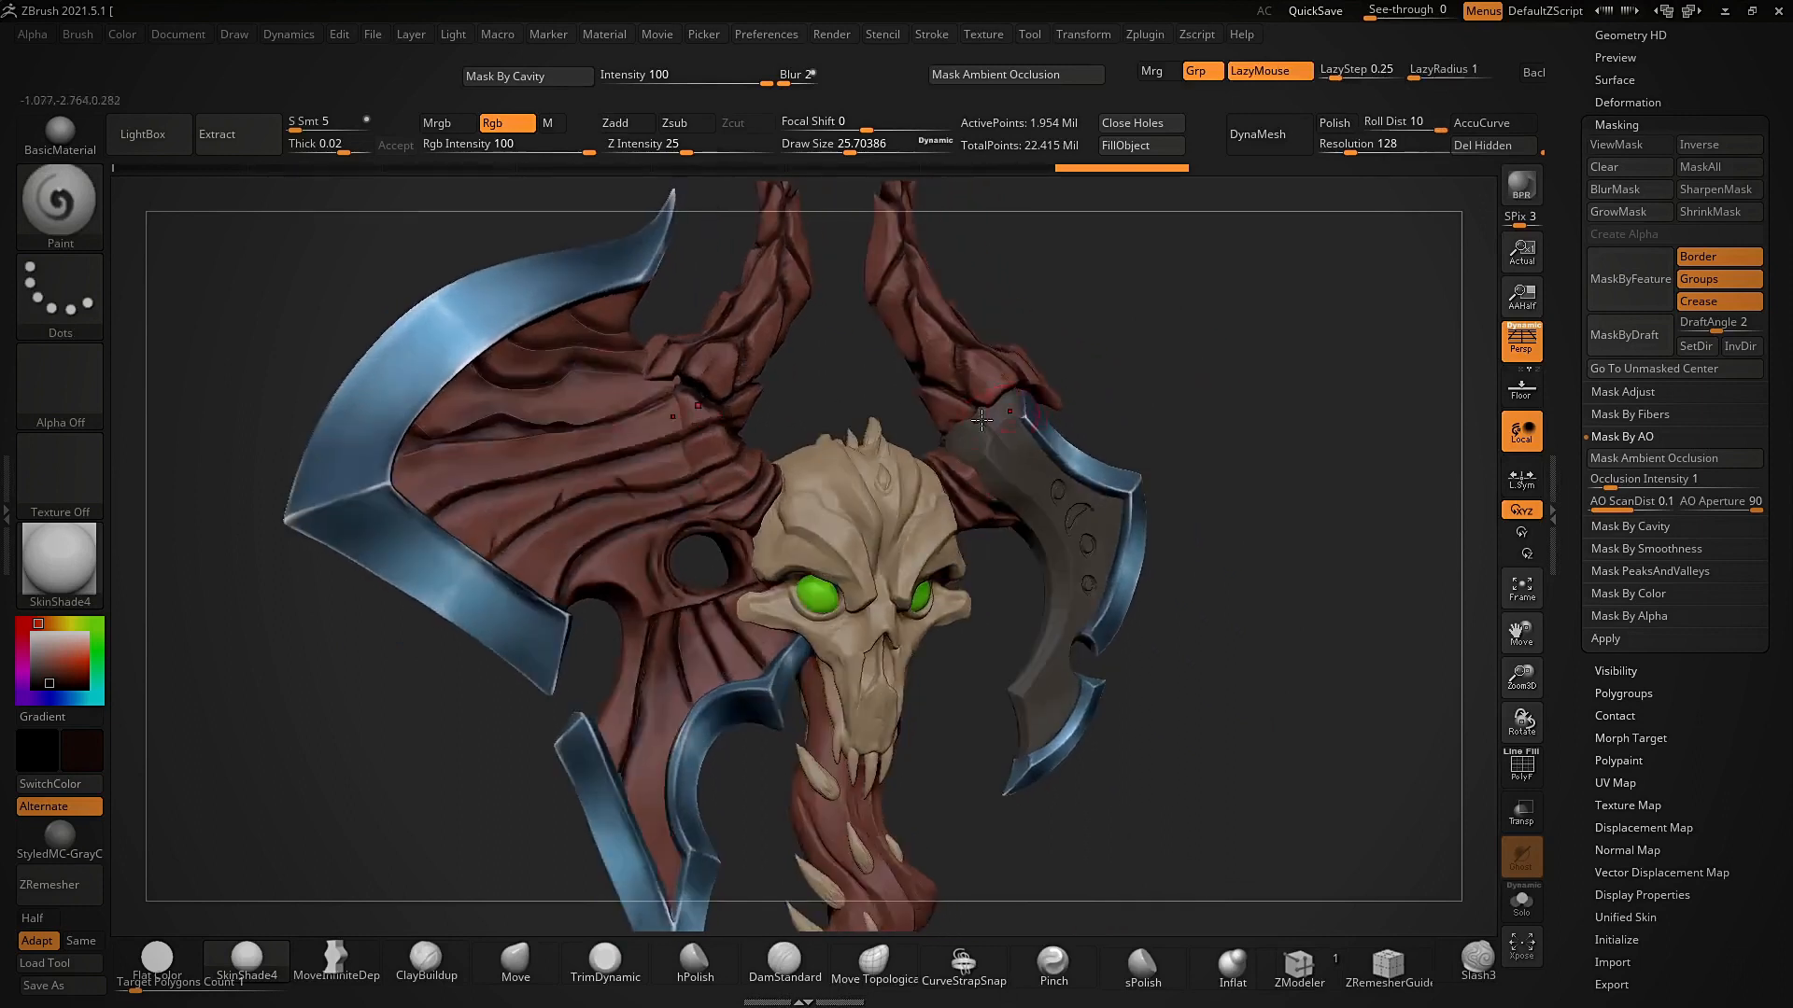
- Inspect the painted blade and horns, select the skull and set the Draw Size to about 21.7
mouse_move(823, 473)
ctrl+right_down()
mouse_move(831, 384)
mouse_move(834, 491)
ctrl+right_up()
right_drag(1134, 335, 1180, 301)
alt+right_drag(1285, 392, 1240, 338)
mouse_move(1241, 338)
ctrl+right_down()
mouse_move(1210, 380)
mouse_move(1224, 413)
ctrl+right_up()
mouse_move(982, 724)
ctrl+right_down()
mouse_move(984, 668)
mouse_move(1008, 683)
ctrl+right_up()
key(s)
drag(1011, 684, 992, 684)
right_drag(1051, 561, 1068, 628)
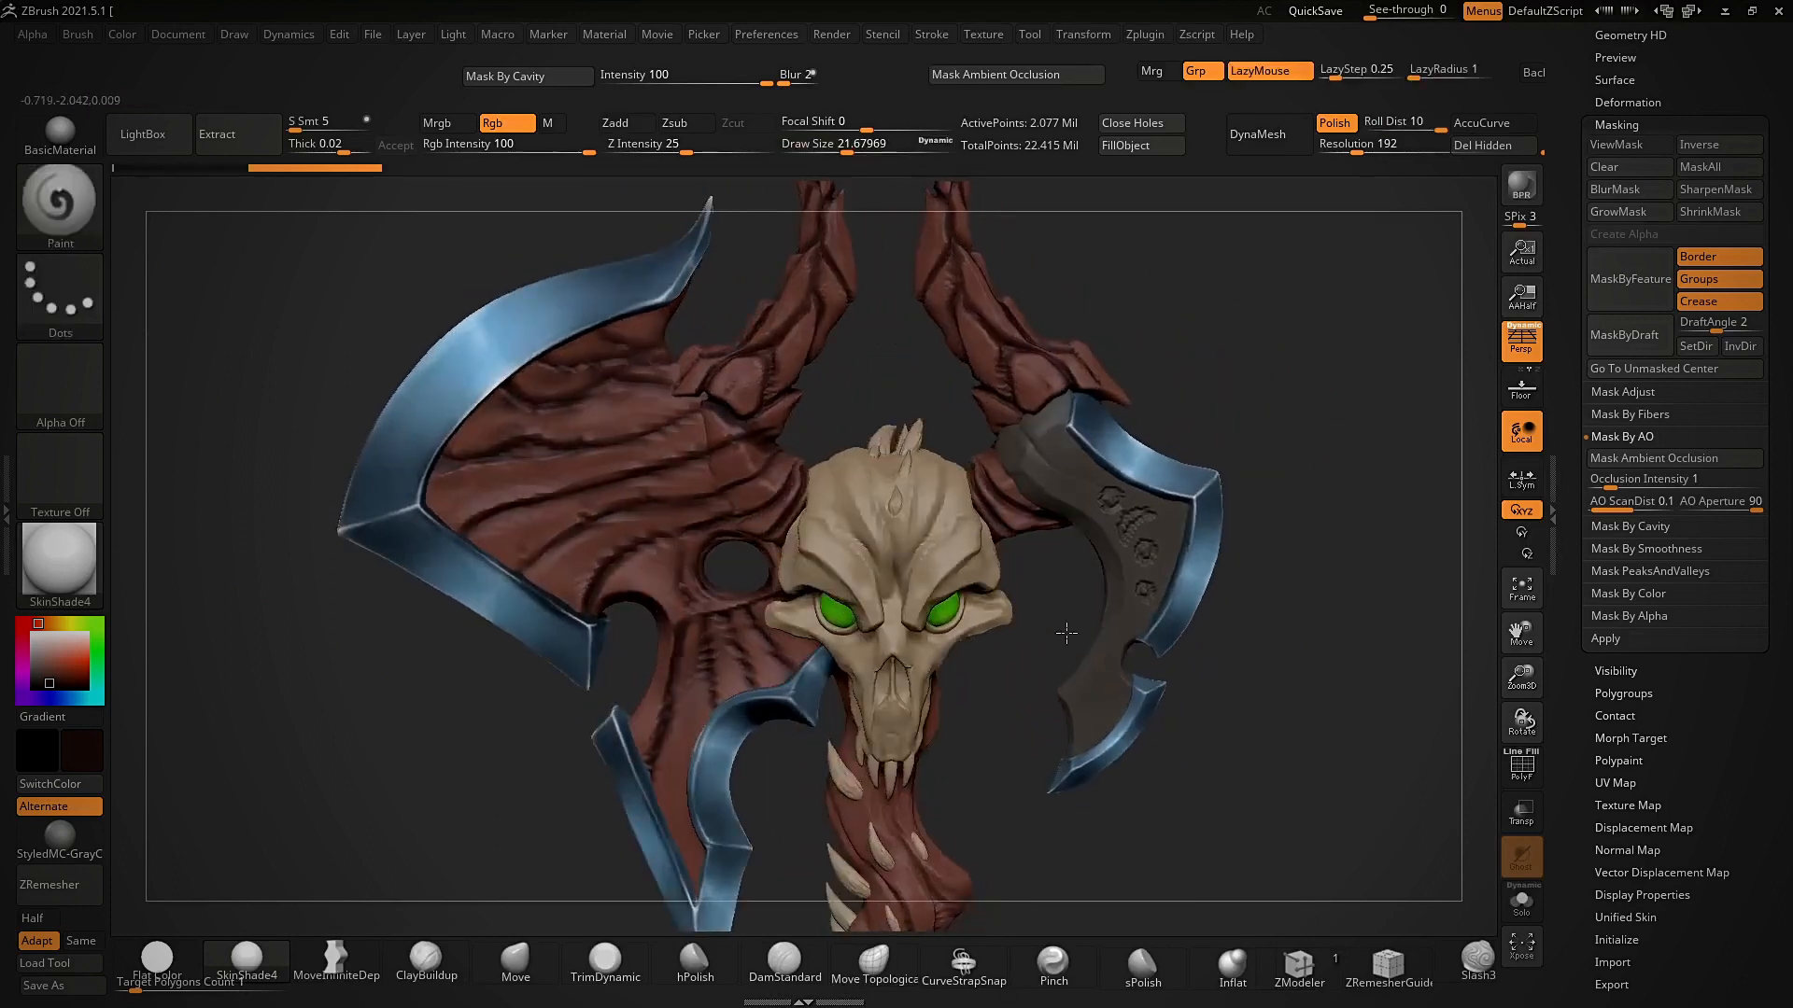
- Display the painted weapon reference image over the canvas and compare it with the axe
right_drag(1275, 350, 1291, 286)
right_drag(1288, 383, 1046, 659)
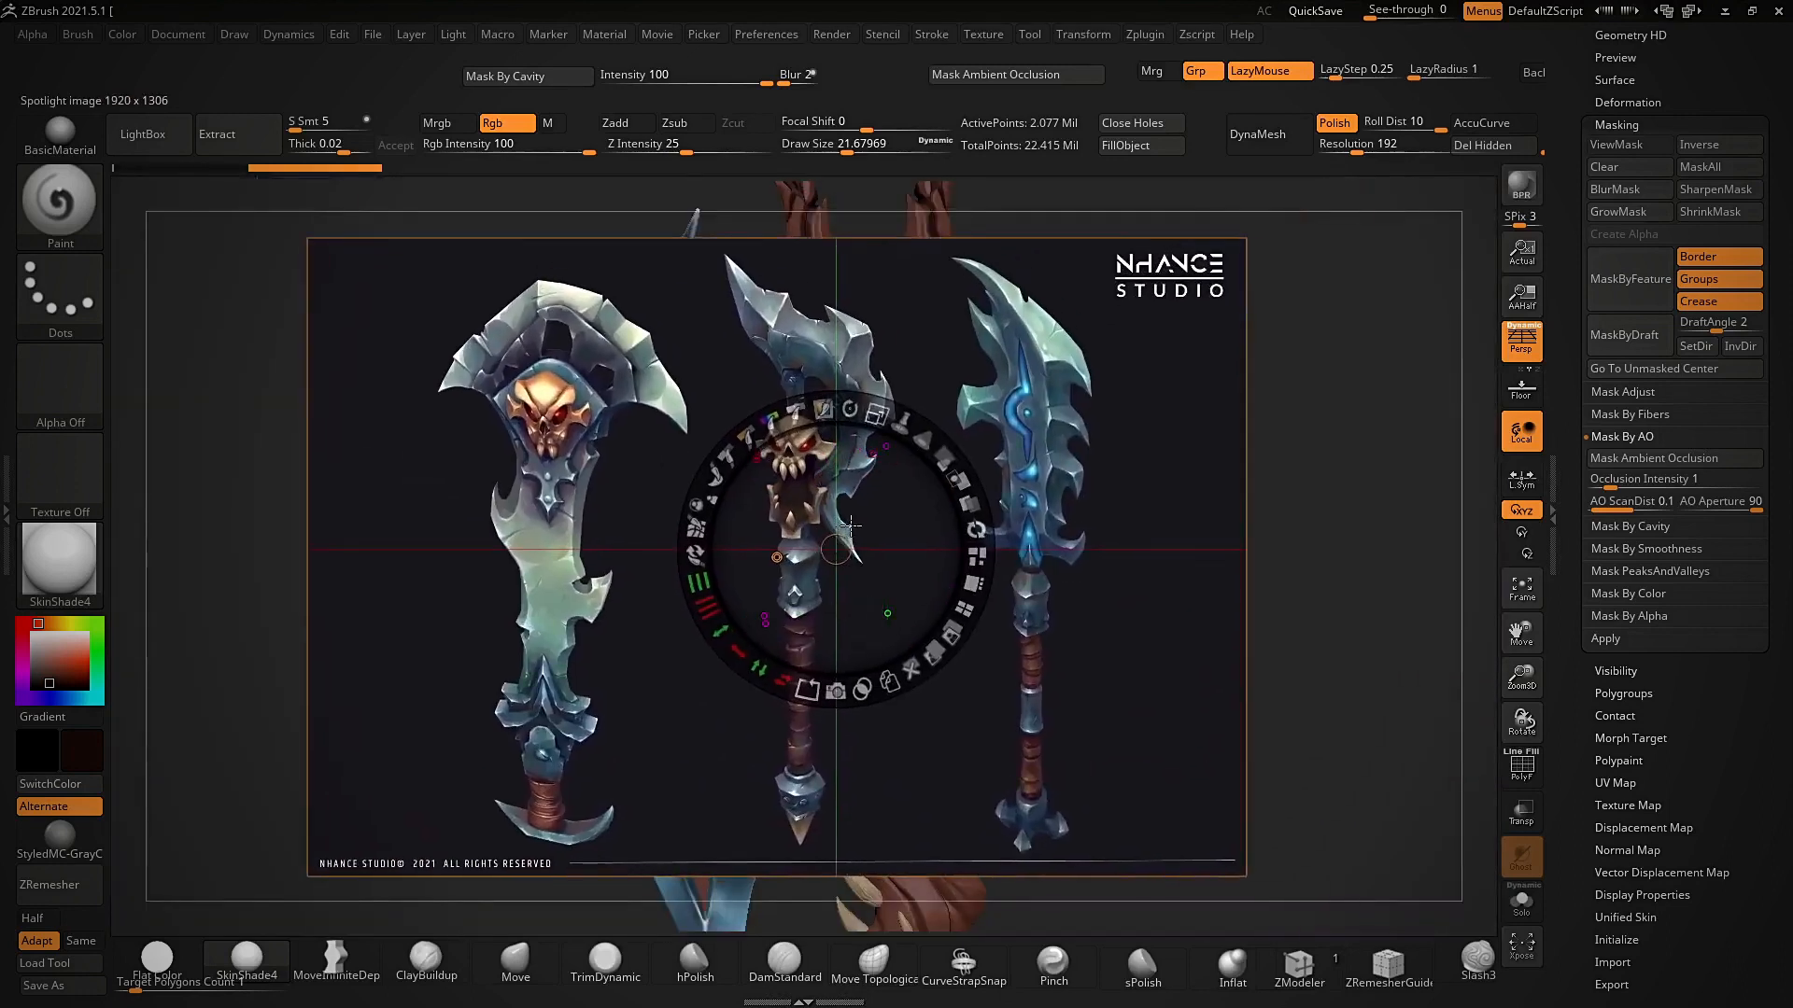
key(z)
right_drag(828, 401, 1303, 643)
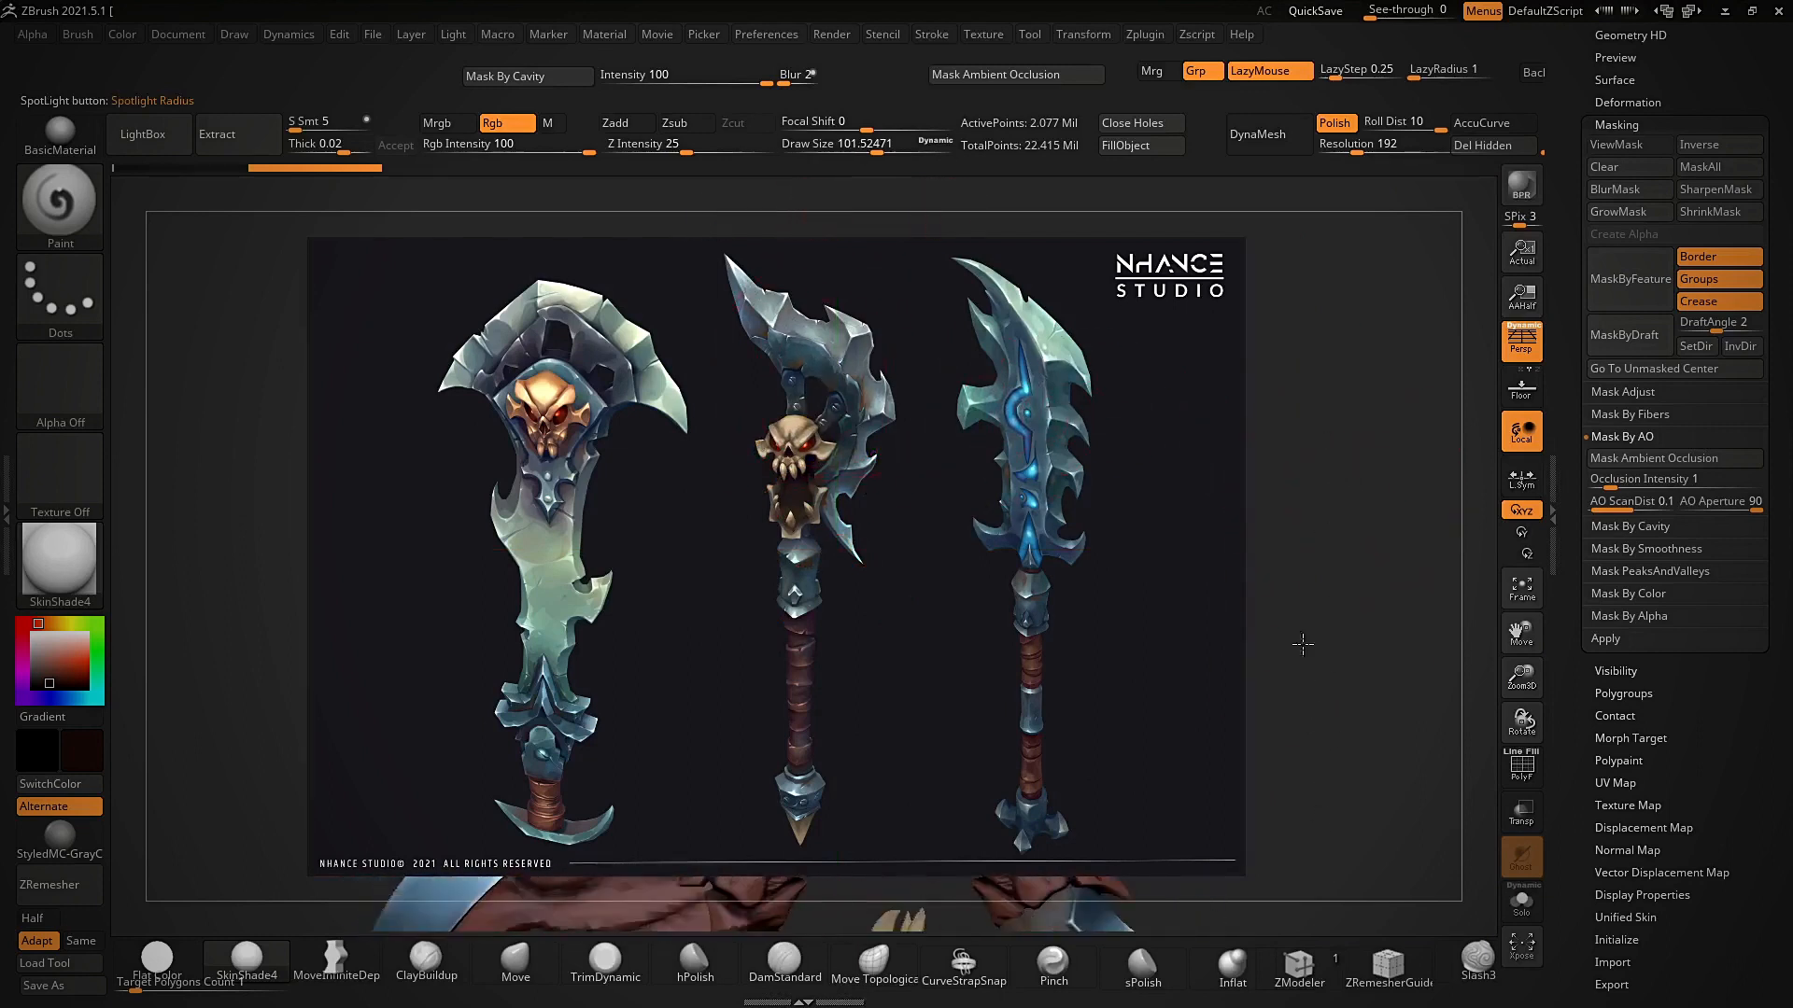
key(shift+z)
alt+right_drag(885, 588, 915, 348)
key(shift+z)
mouse_move(873, 412)
mouse_down()
mouse_move(921, 484)
mouse_move(854, 413)
mouse_up()
- Enlarge and reposition the weapon reference image to examine the shading on its skulls and blades
click(601, 620)
drag(601, 620, 628, 848)
click(981, 568)
drag(1020, 434, 1048, 448)
click(780, 592)
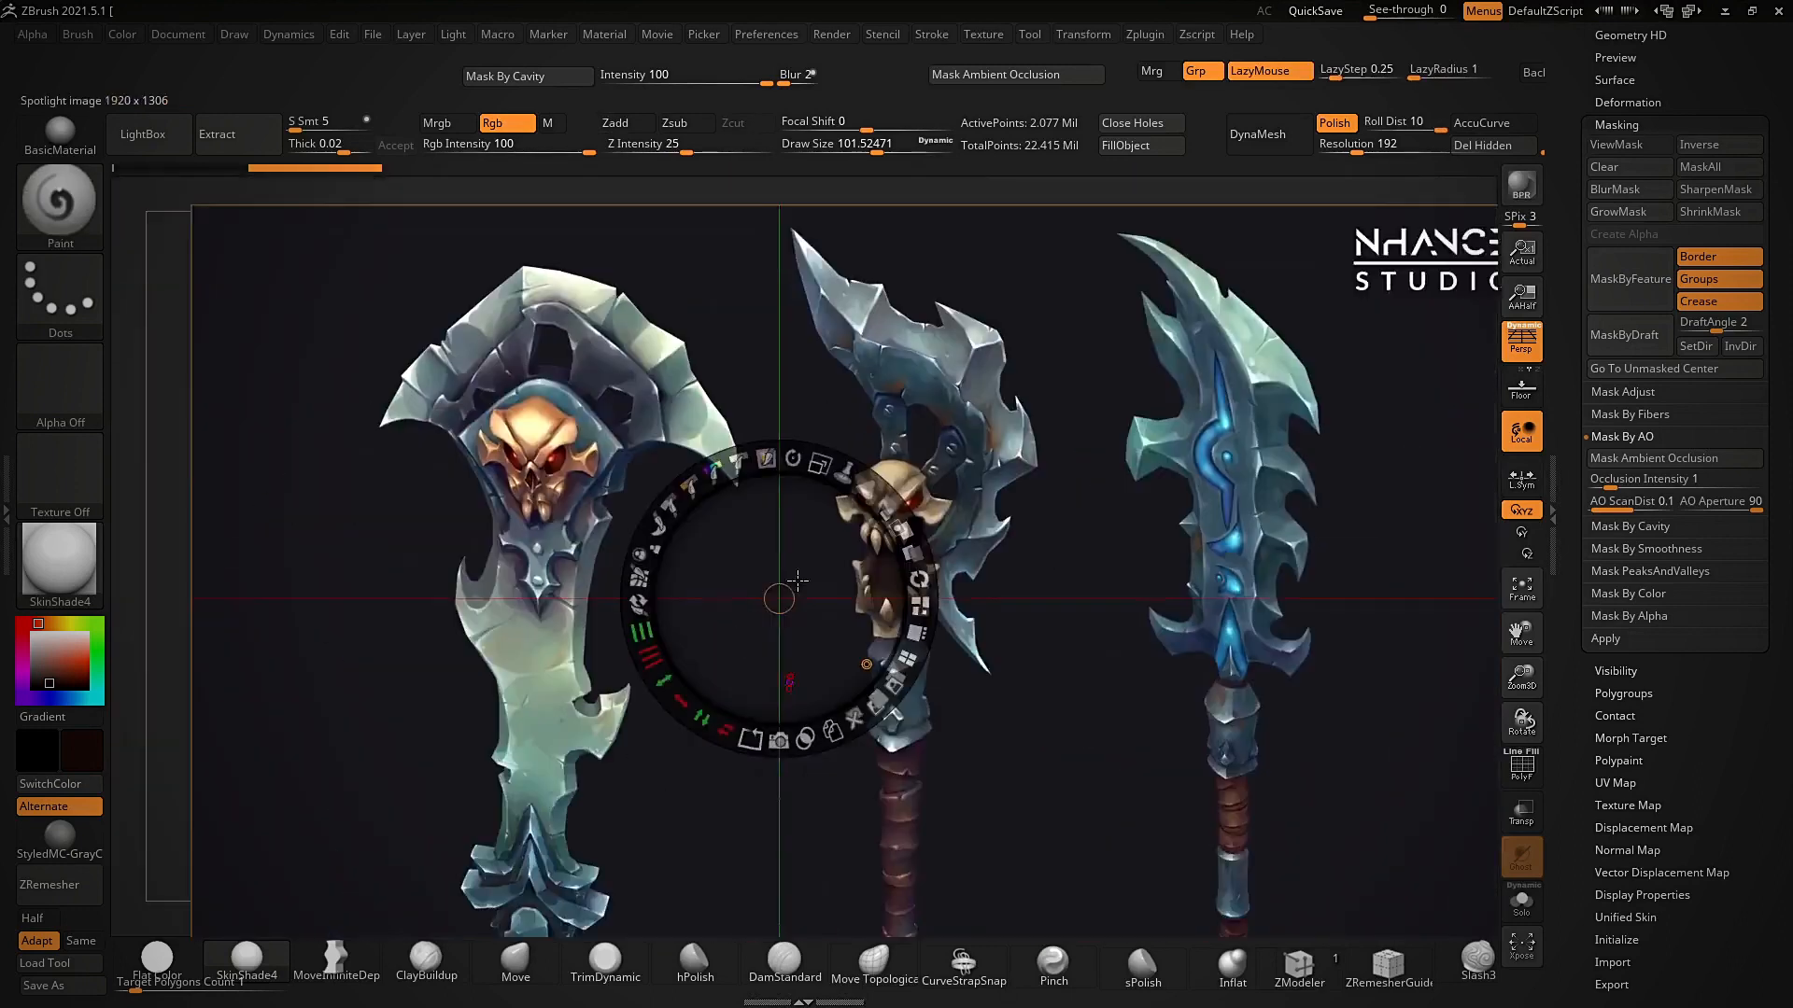
drag(781, 592, 731, 551)
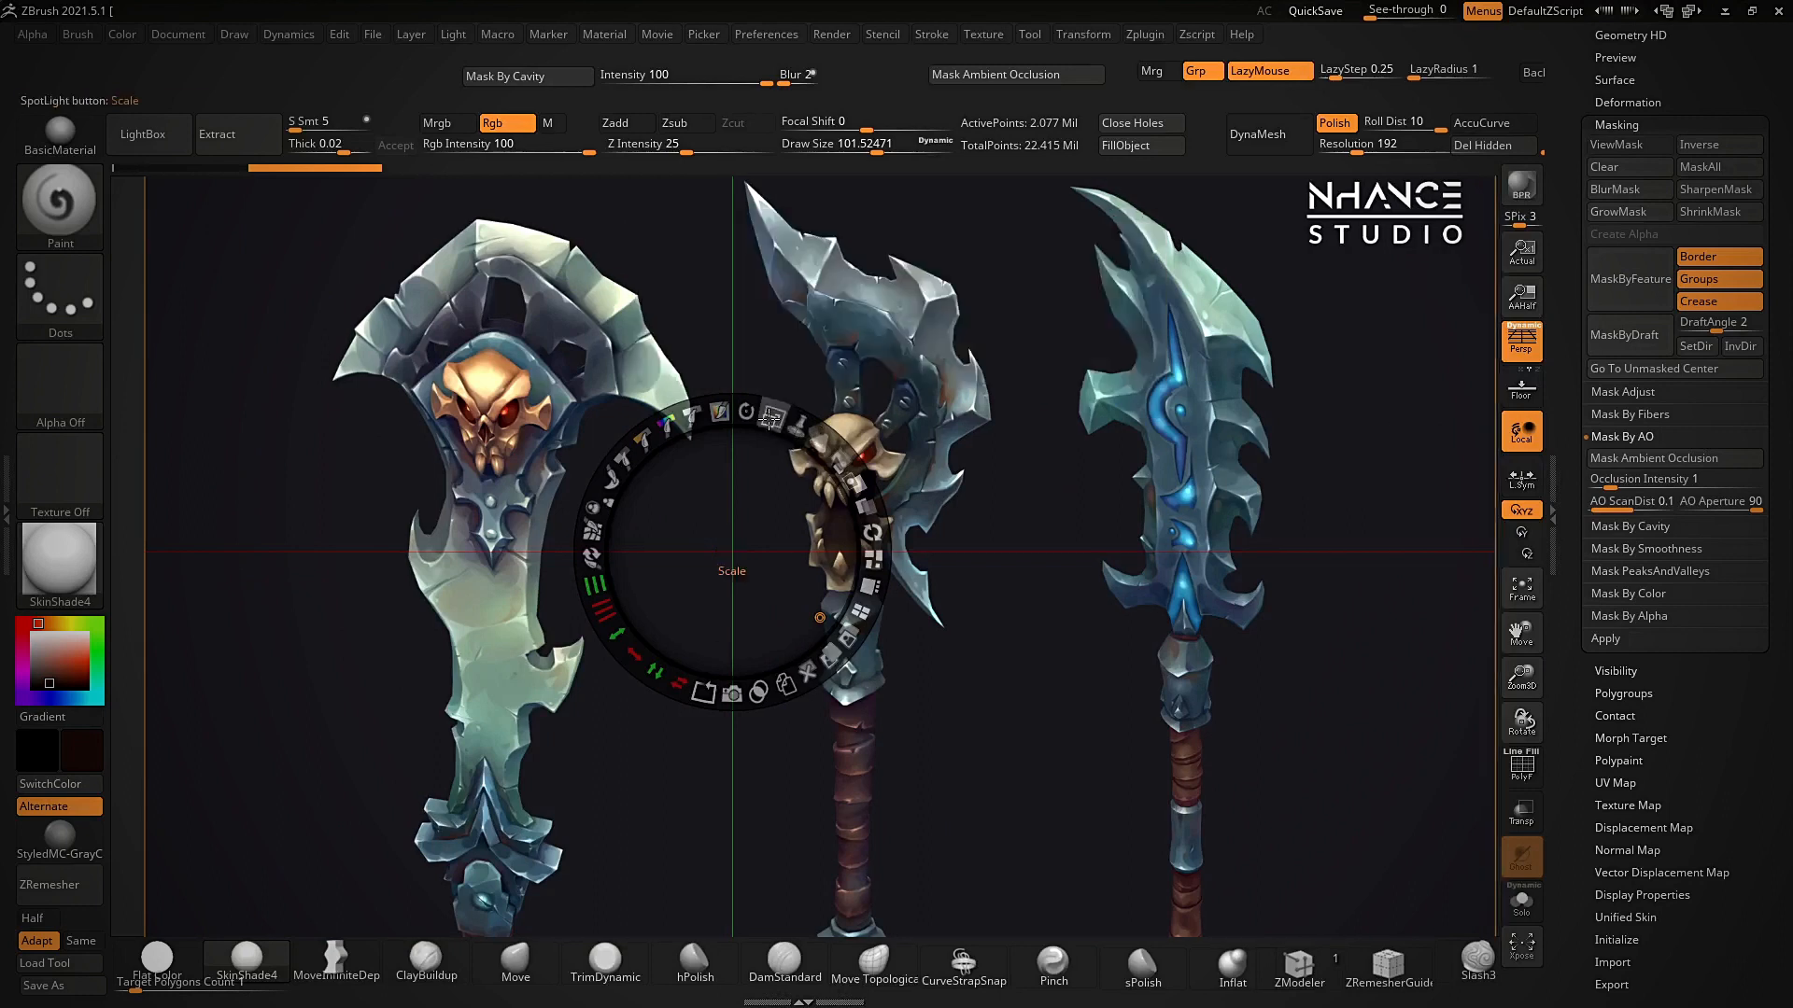
drag(841, 460, 804, 428)
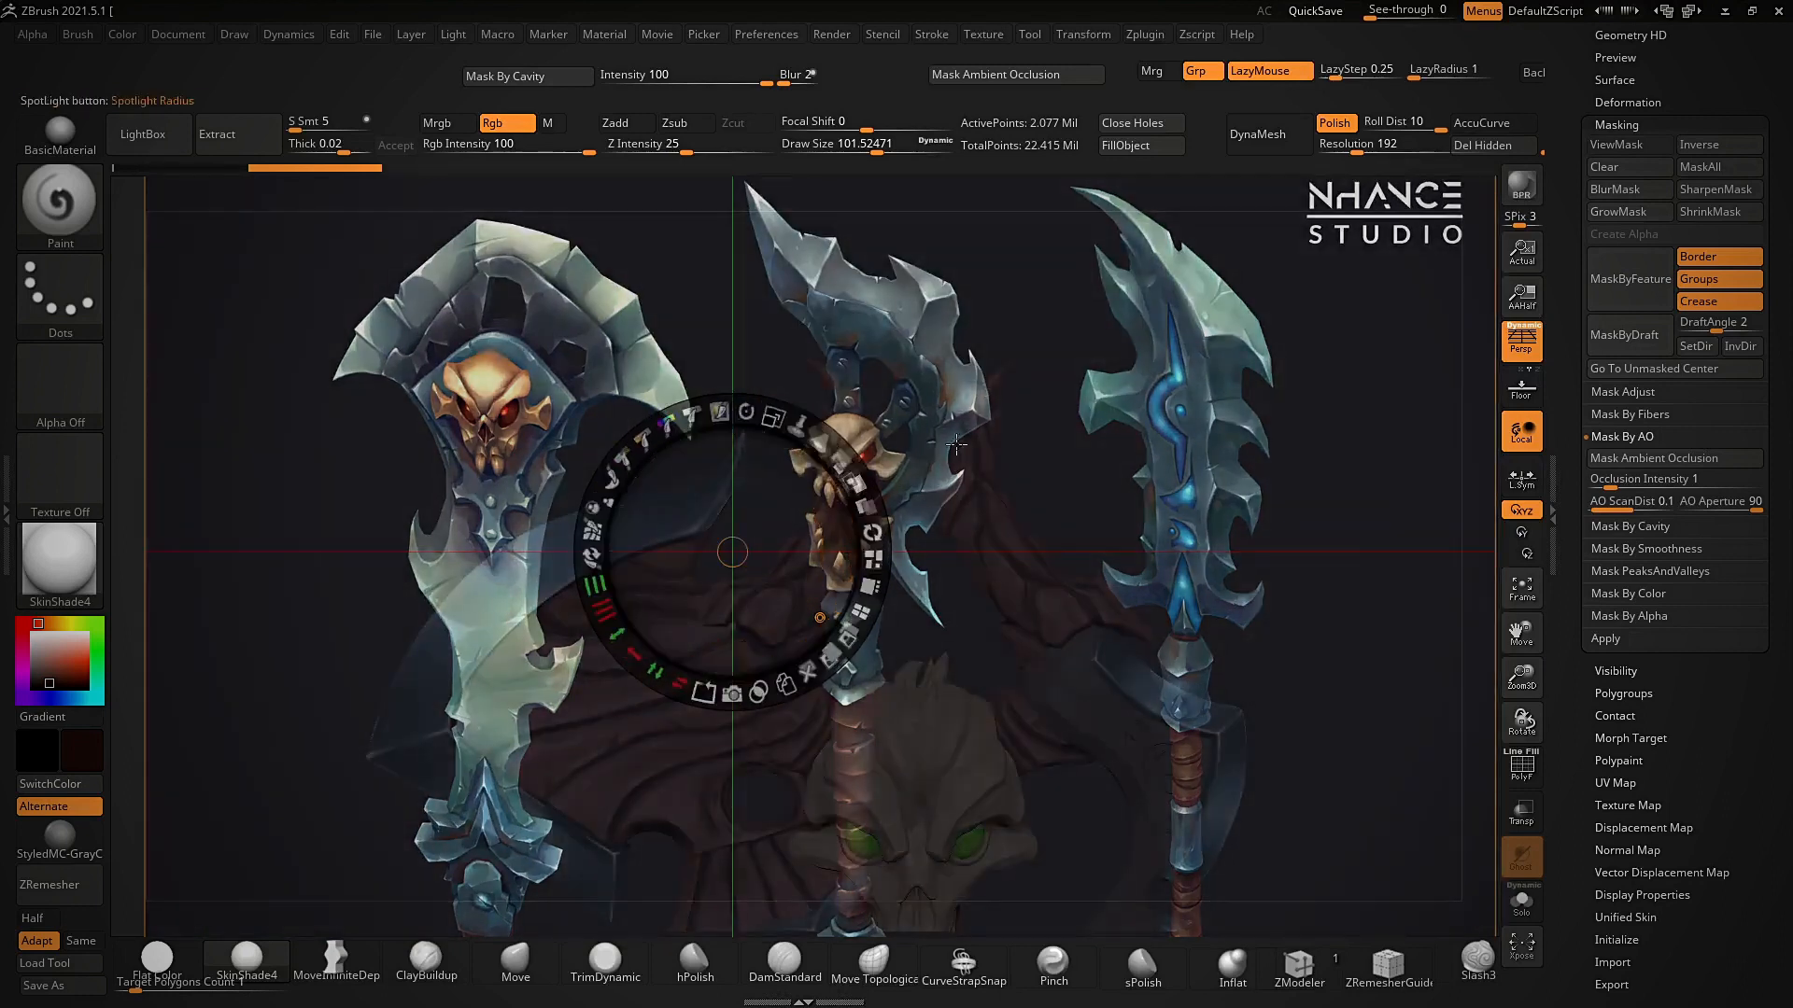
drag(963, 428, 950, 515)
drag(782, 461, 744, 414)
drag(1016, 377, 1046, 487)
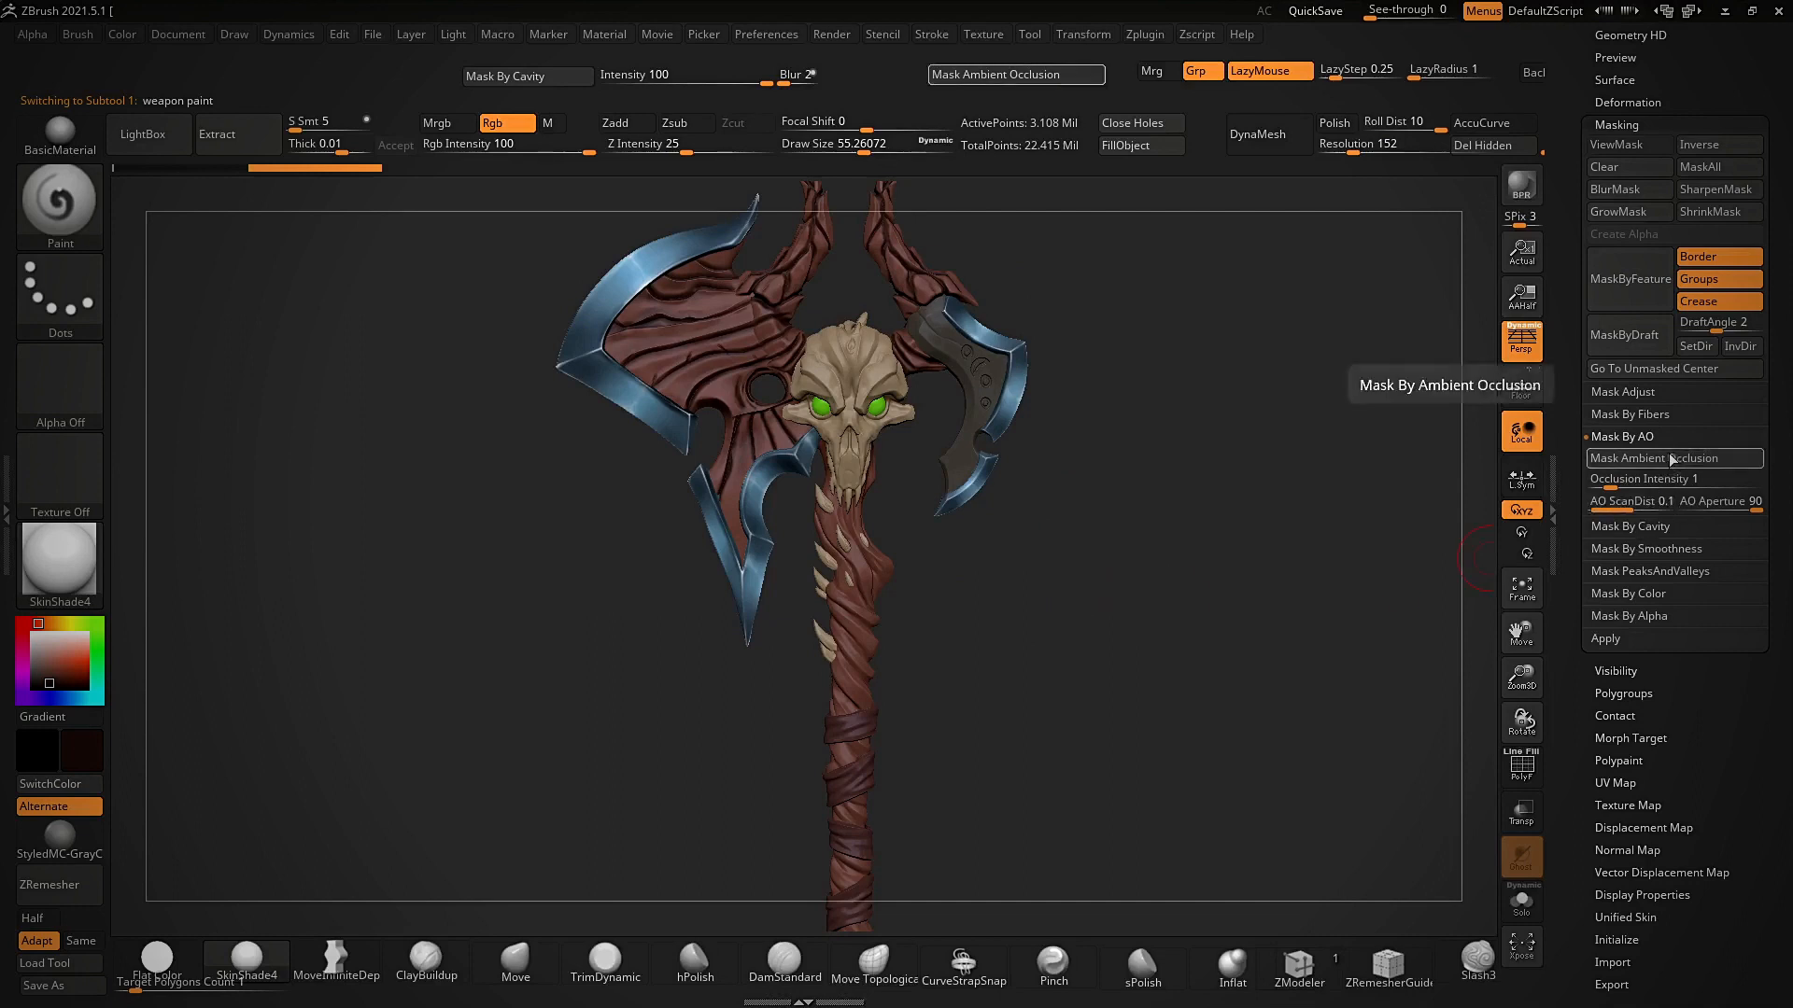
- Switch to the reference board and examine the stylized wood plank sphere close up beside the axe
key(super)
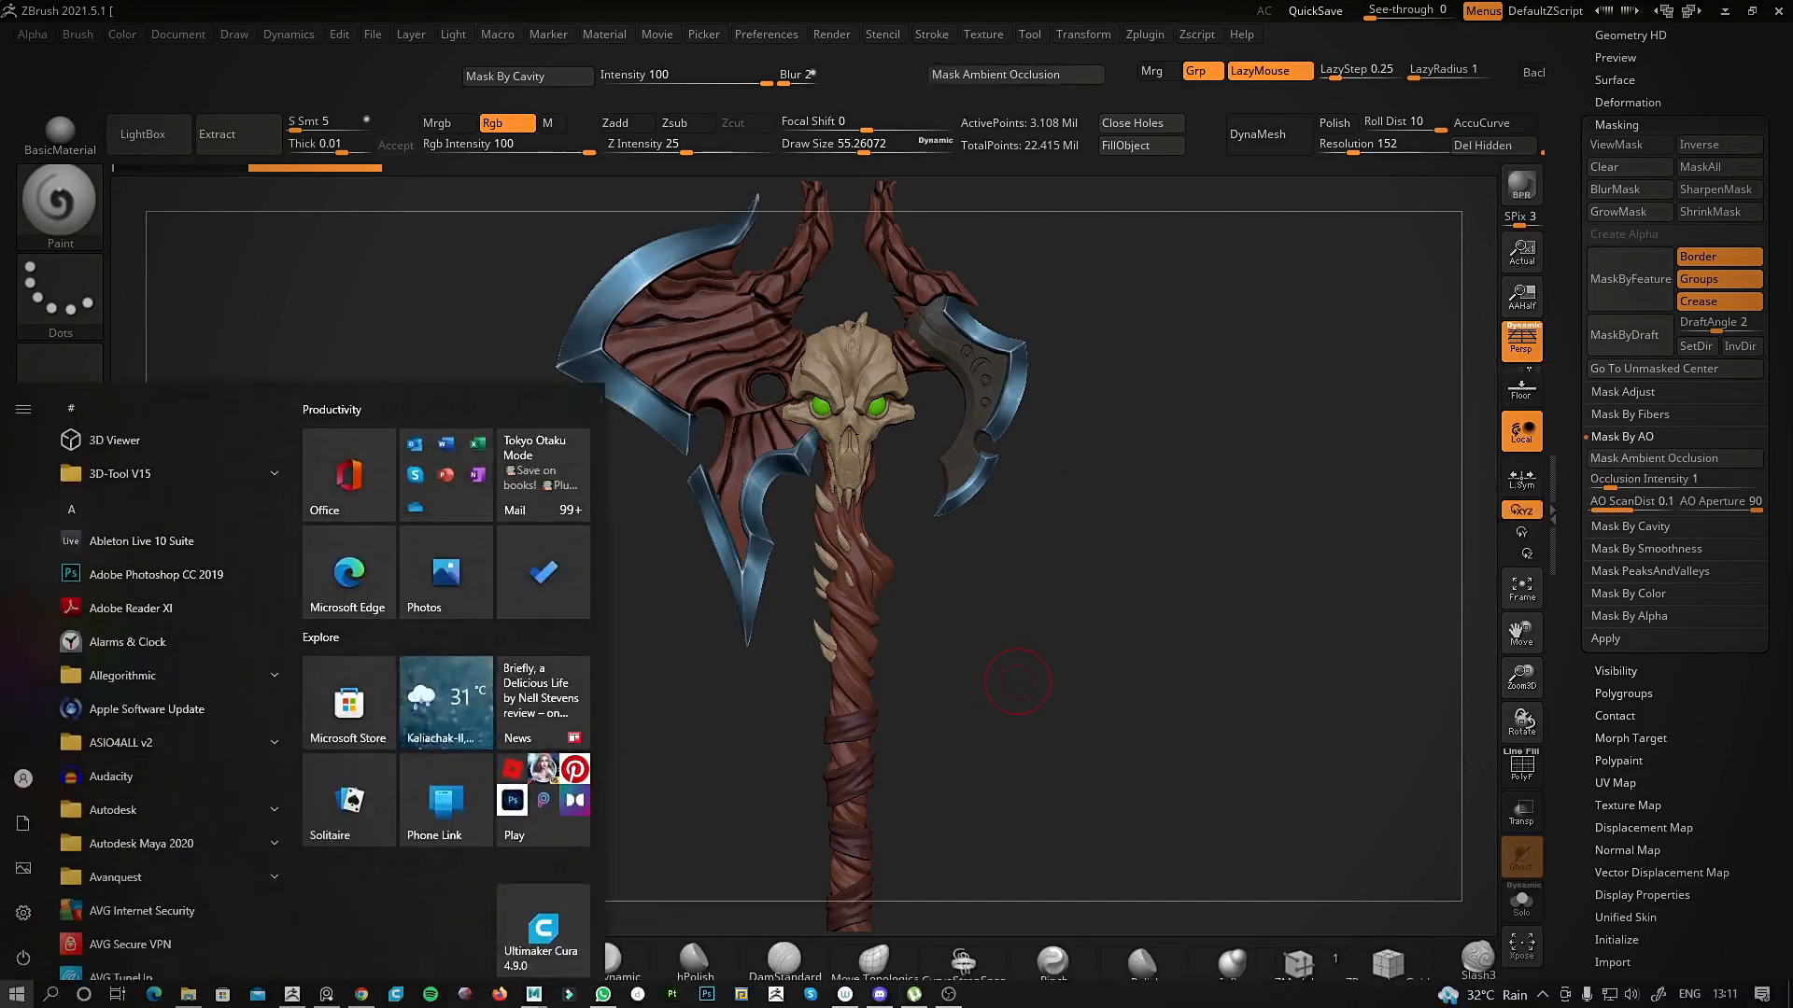
click(329, 996)
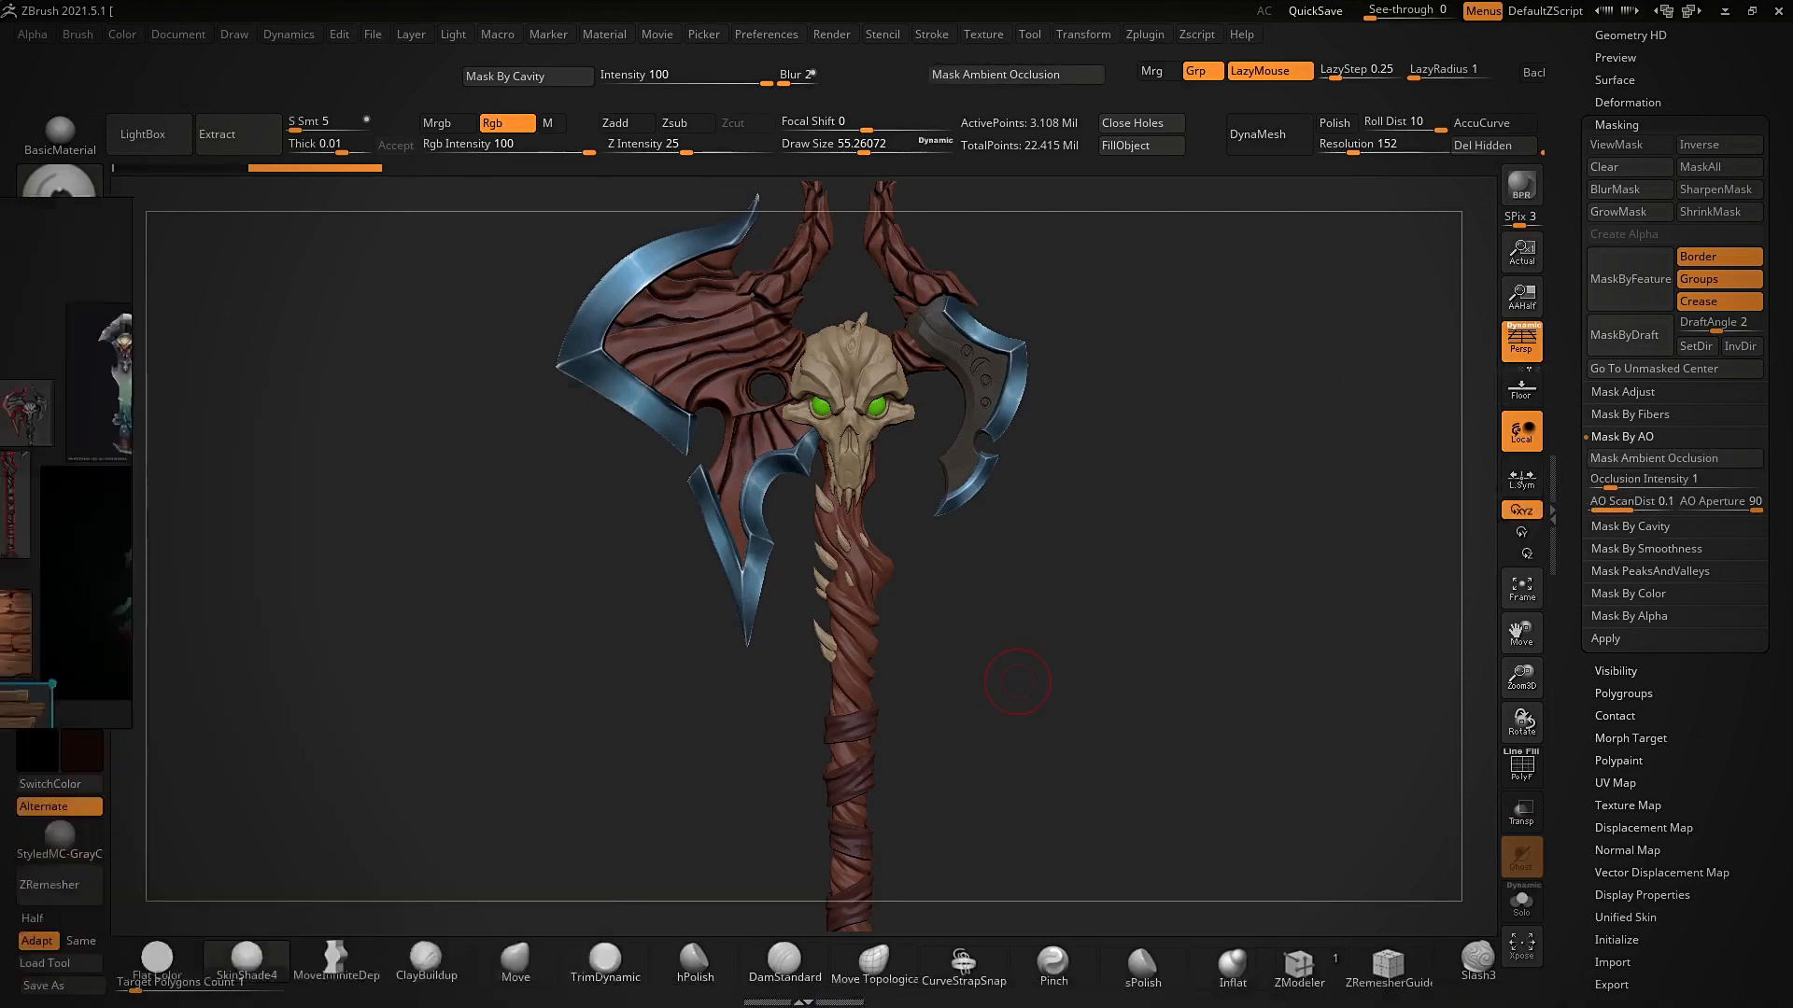
right_drag(2, 496, 327, 512)
scroll(326, 512, up, 2)
middle_drag(327, 512, 346, 347)
scroll(289, 616, up, 3)
middle_drag(297, 602, 217, 455)
scroll(293, 552, down, 2)
scroll(333, 548, up, 4)
scroll(331, 548, down, 2)
middle_drag(331, 548, 438, 606)
middle_drag(157, 378, 349, 637)
scroll(228, 425, up, 2)
scroll(227, 425, down, 2)
scroll(228, 424, up, 2)
scroll(228, 424, down, 2)
drag(683, 610, 1087, 517)
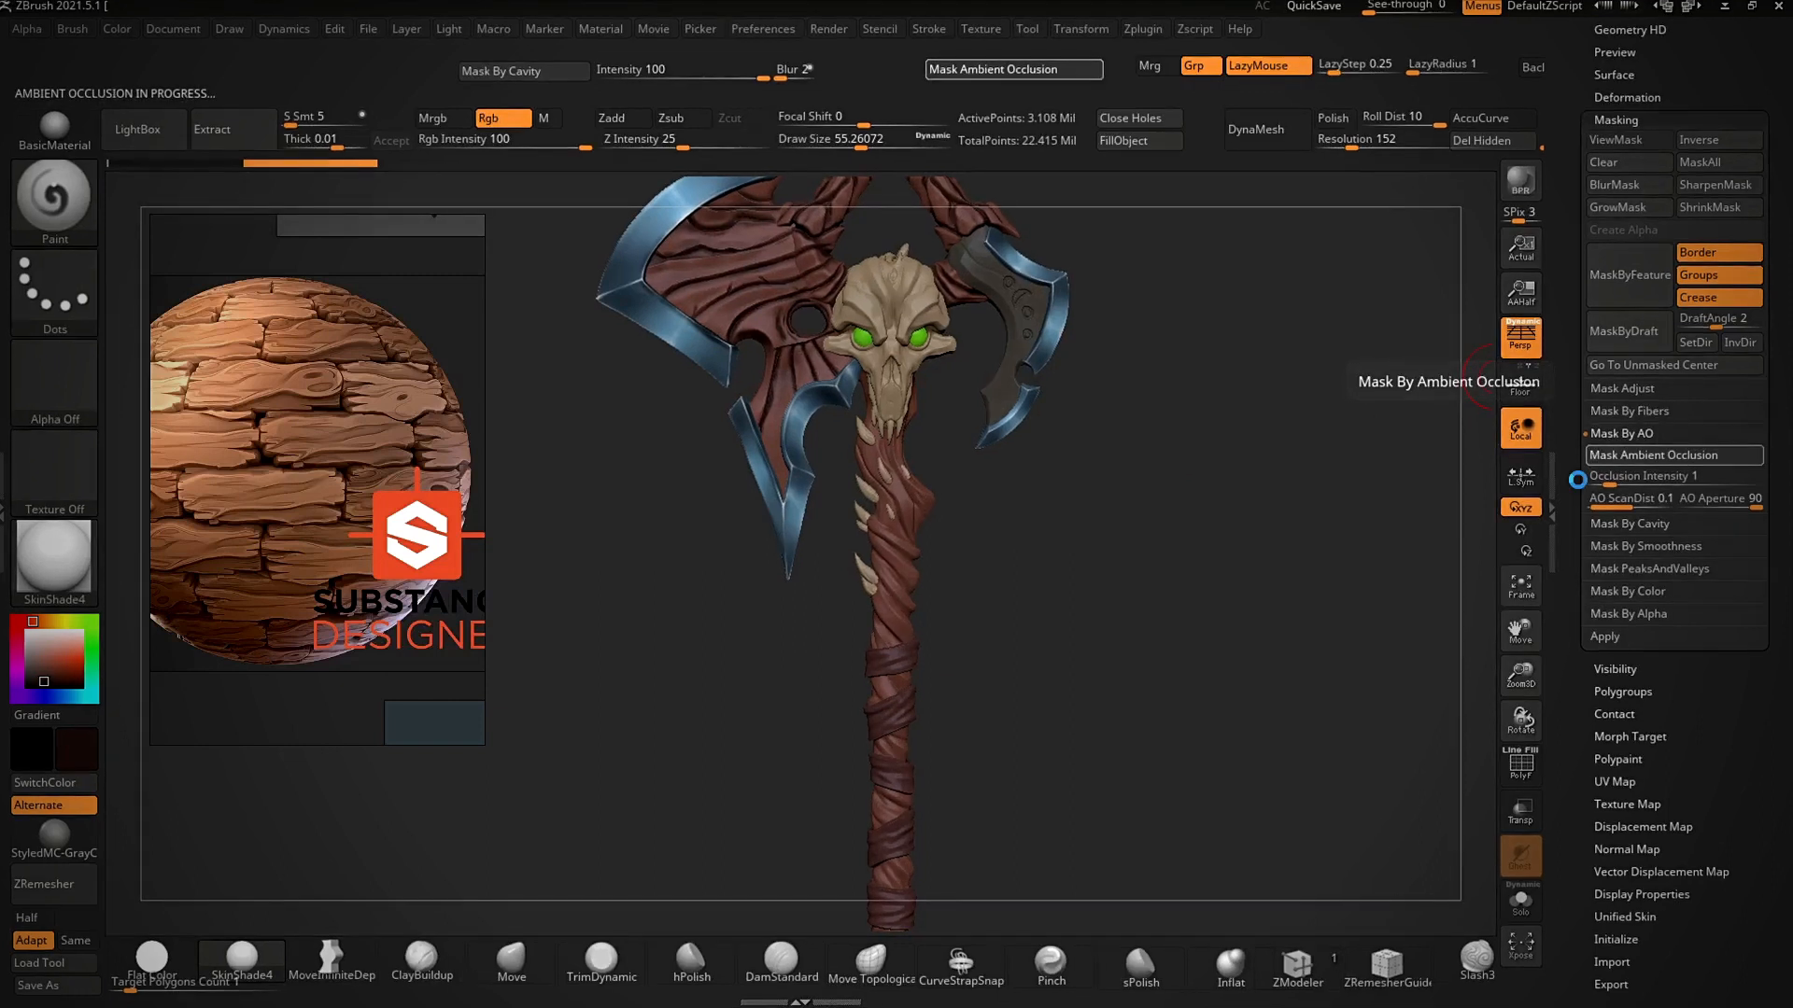
- Invert the handle's ambient occlusion mask, apply the Flat Color material and set the Draw Size to about 154.8
ctrl+click(1033, 530)
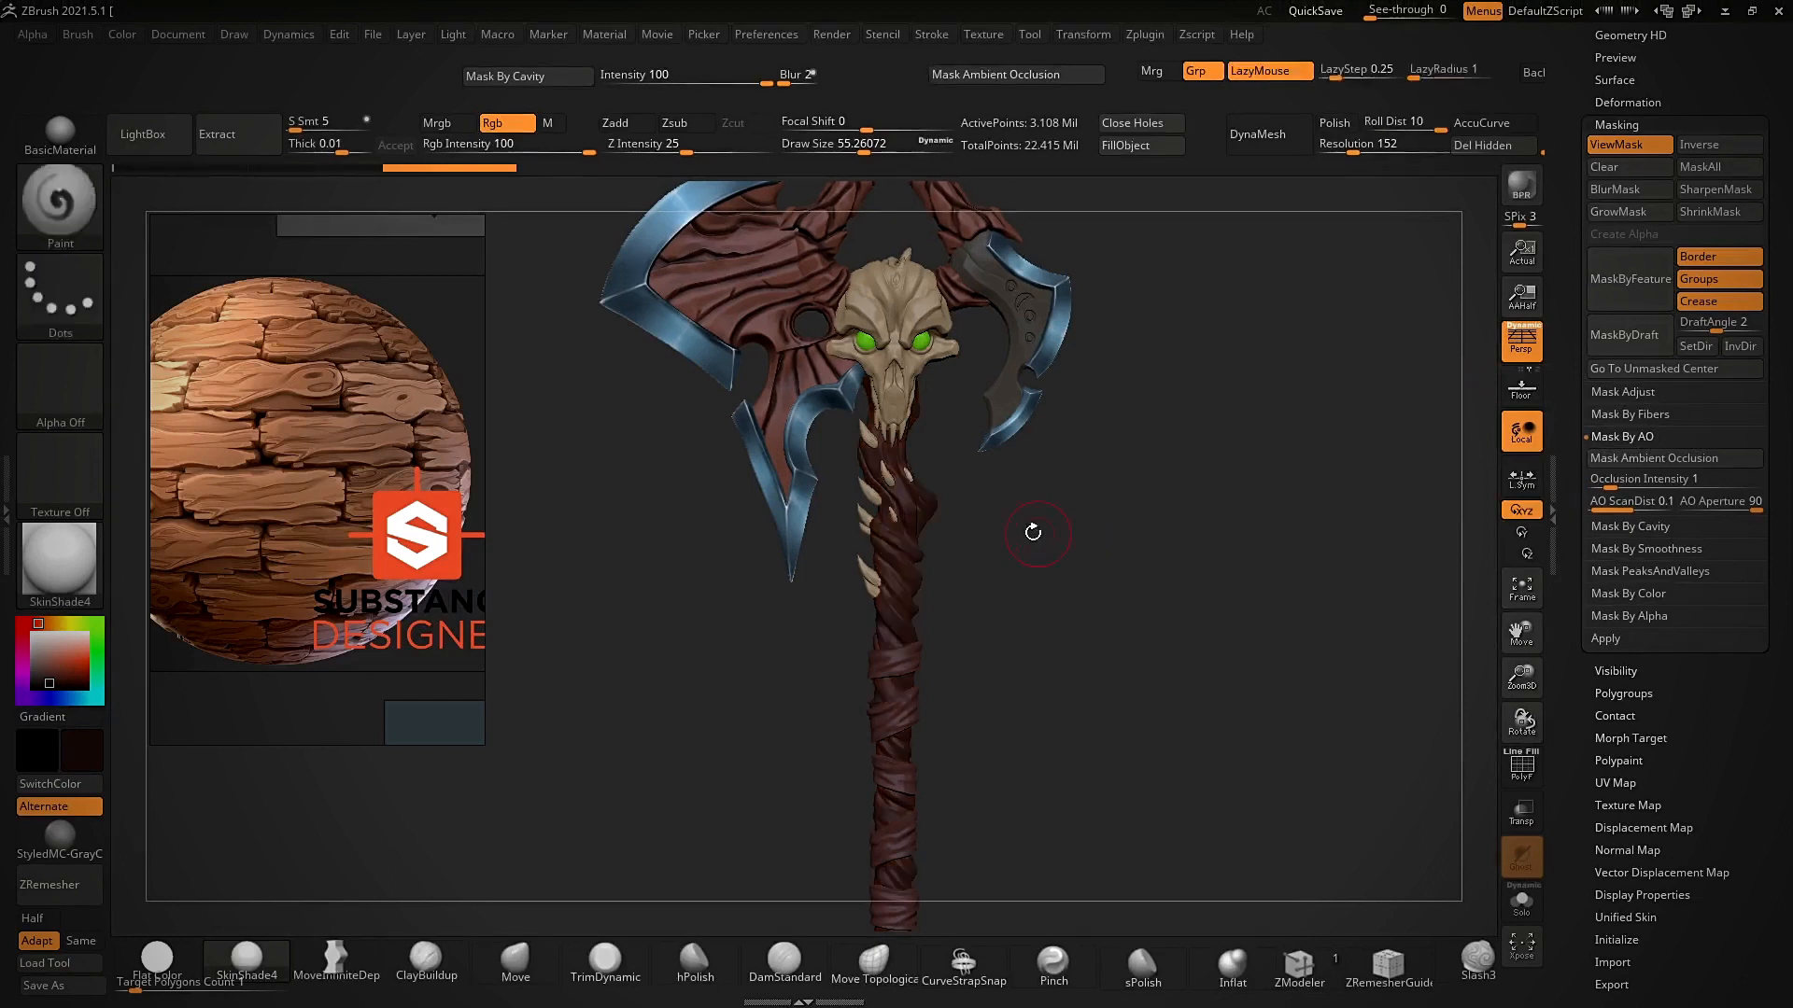
ctrl+right_drag(1033, 531, 1027, 548)
click(157, 961)
ctrl+right_drag(1008, 639, 1001, 616)
key(s)
drag(992, 616, 1016, 617)
- Isolate the handle in Solo mode, paint its recesses dark brown, hide the mask display and show all parts again
key(alt+s)
ctrl+right_drag(1005, 574, 987, 532)
drag(909, 472, 907, 423)
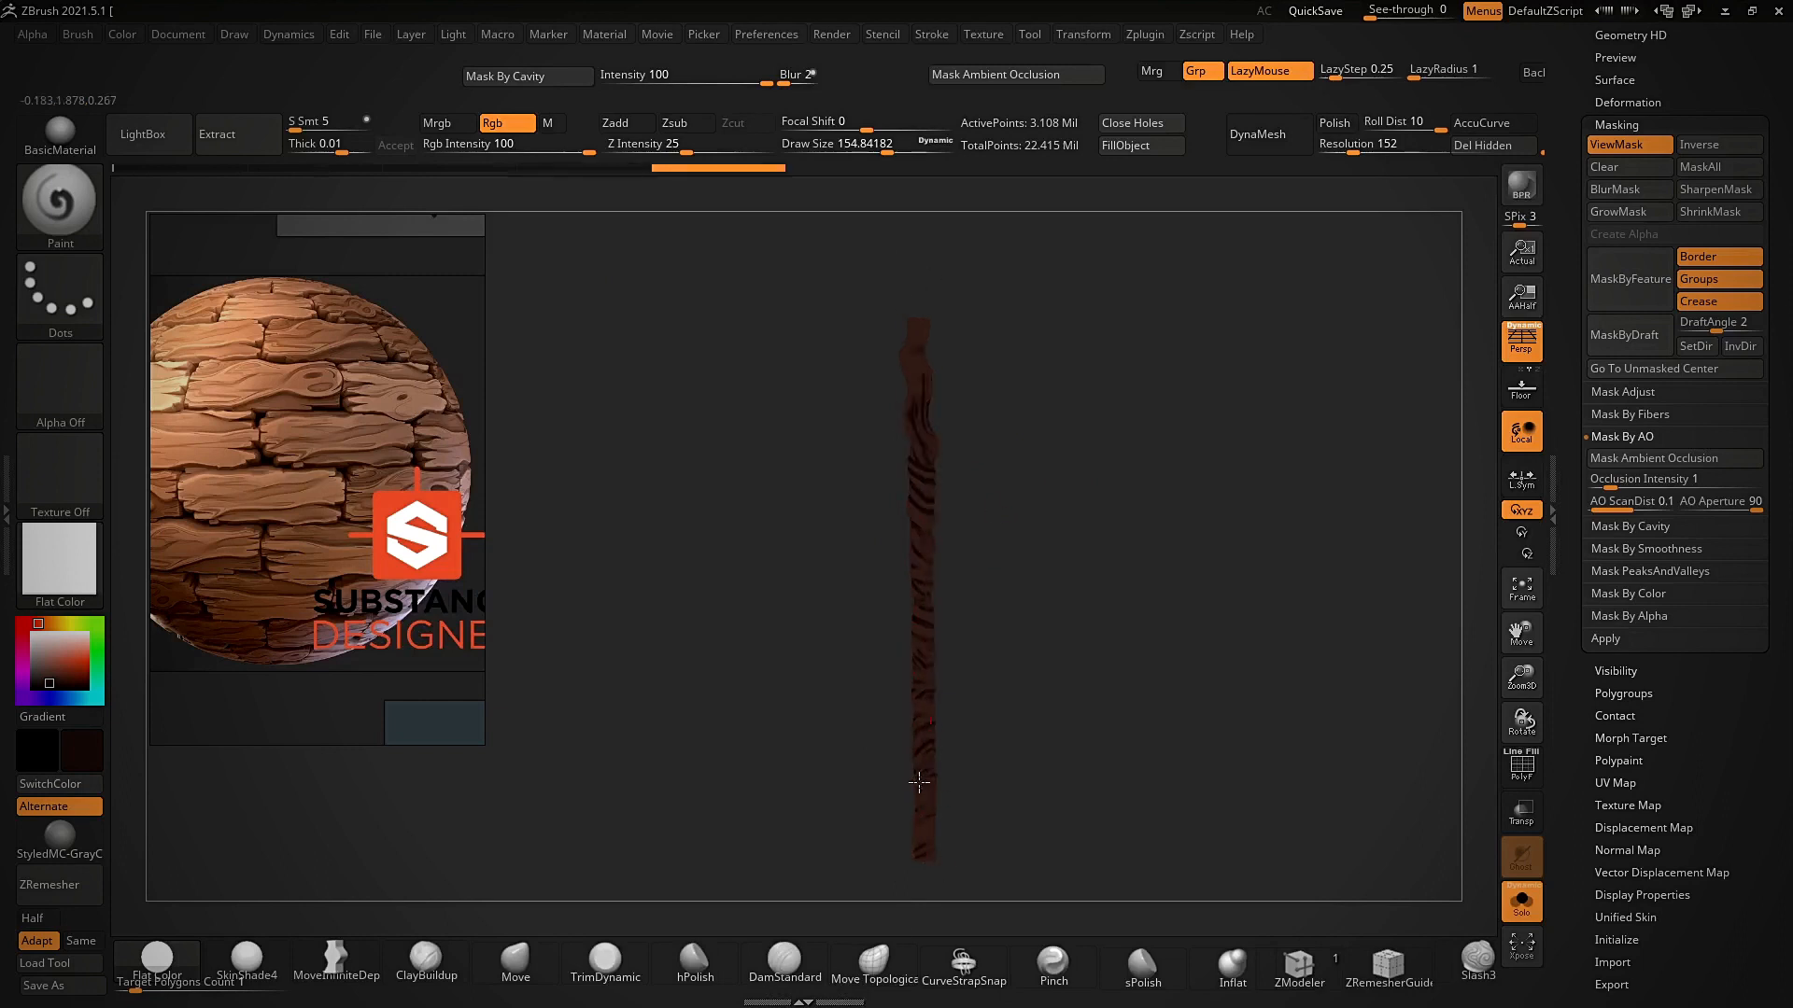
key(ctrl+h)
ctrl+right_drag(1067, 473, 1064, 590)
key(alt+s)
- Enlarge the skull in the weapon reference image, sample a bone shadow color from it and hide the reference
key(shift+z)
drag(889, 403, 940, 485)
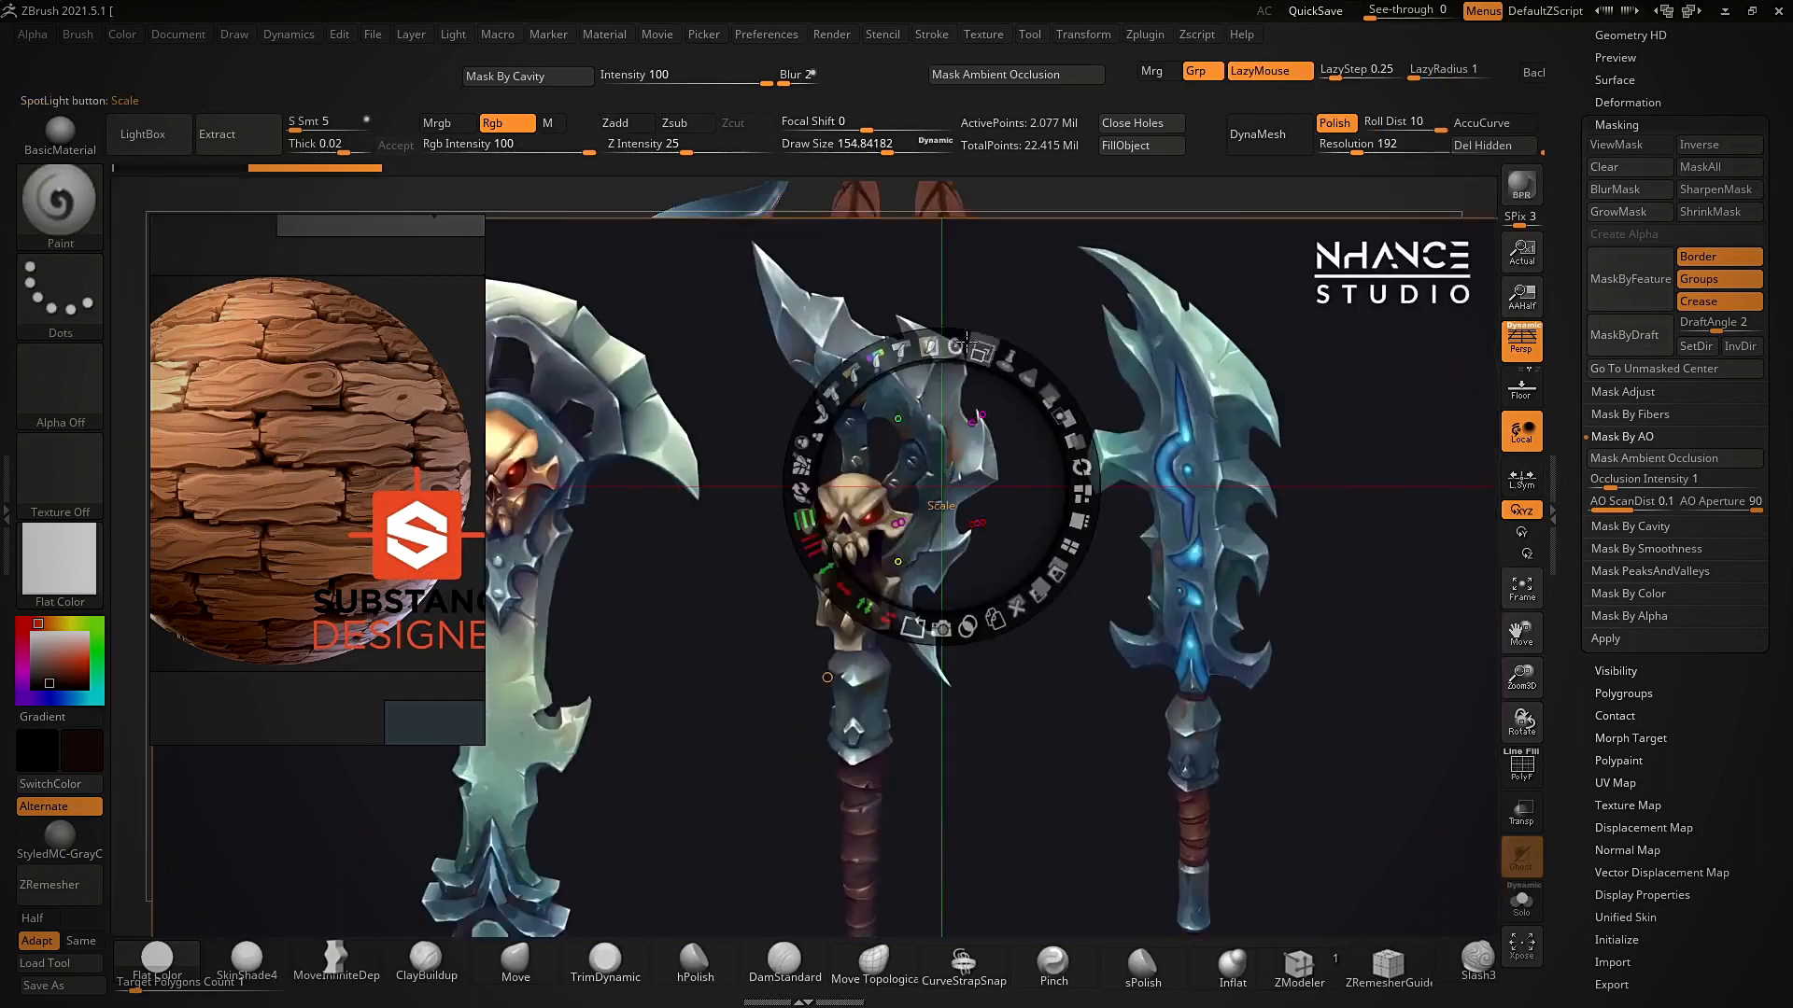
drag(982, 350, 1069, 430)
drag(1240, 540, 1307, 354)
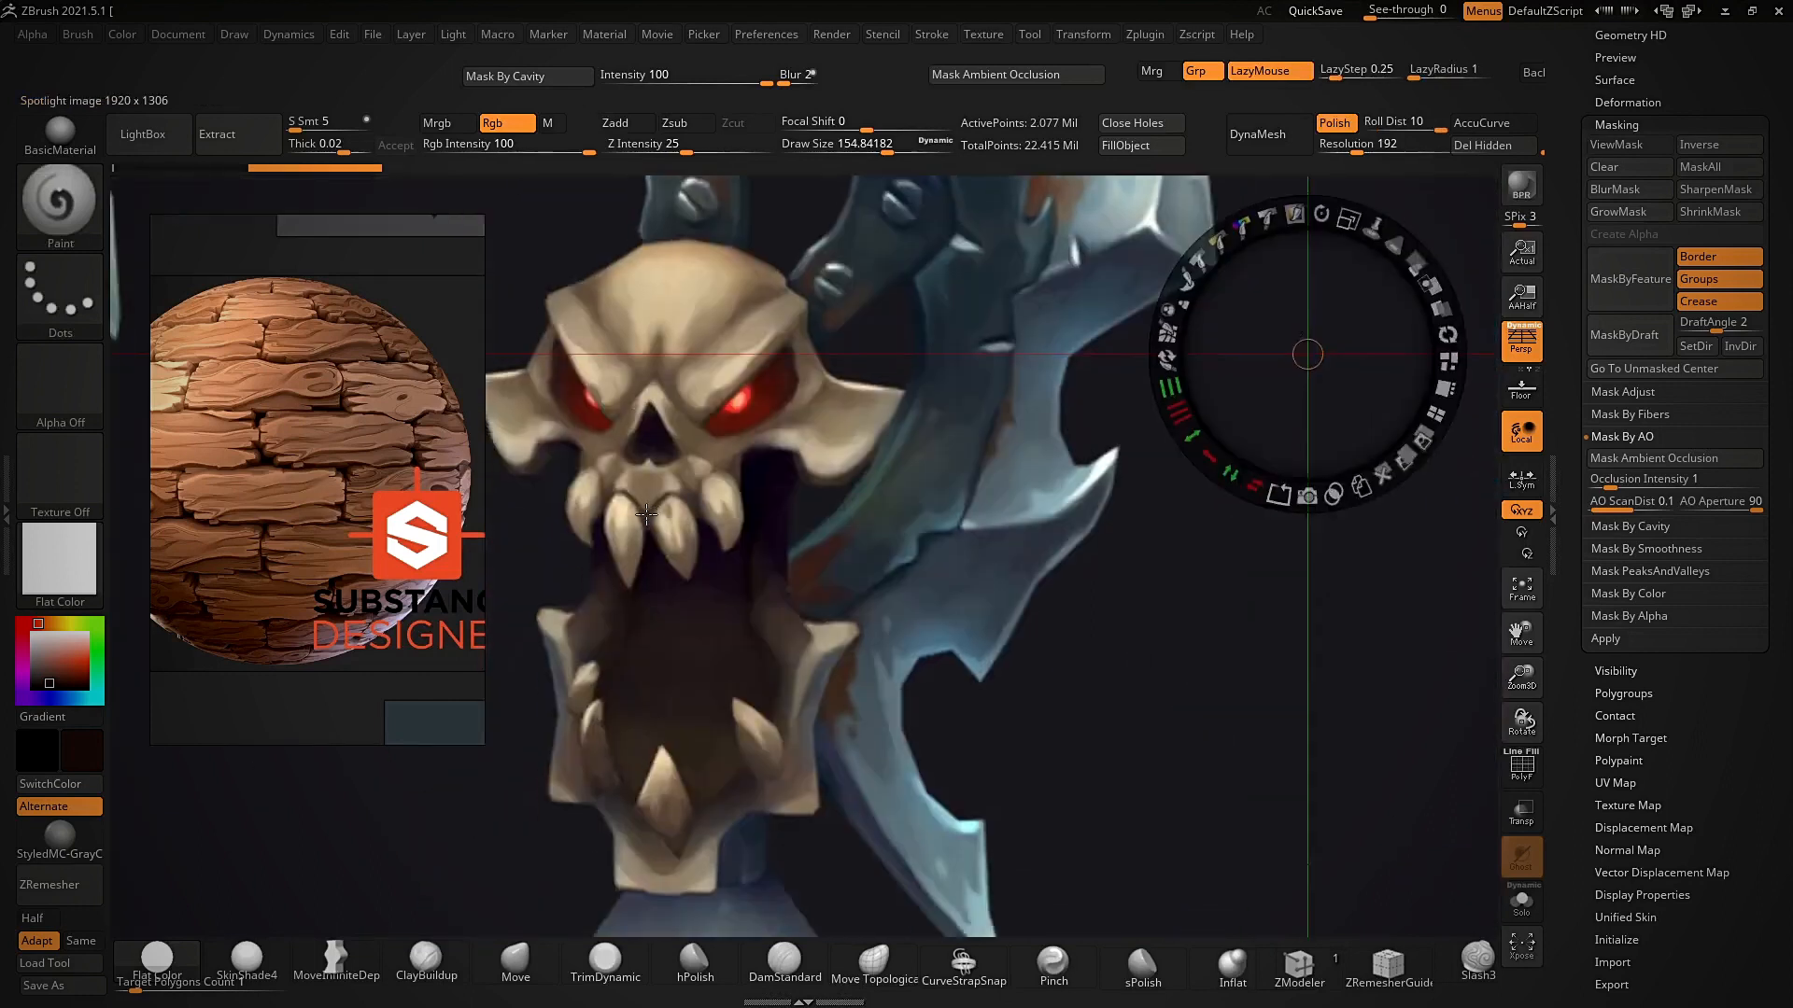
key(c)
key(shift+z)
- Mask the skull by ambient occlusion and set the Draw Size to about 119
ctrl+right_drag(1213, 308, 1186, 421)
key(s)
drag(887, 495, 868, 494)
mouse_move(985, 653)
right_down()
mouse_move(1007, 667)
mouse_move(1060, 644)
right_up()
right_drag(1448, 528, 1381, 621)
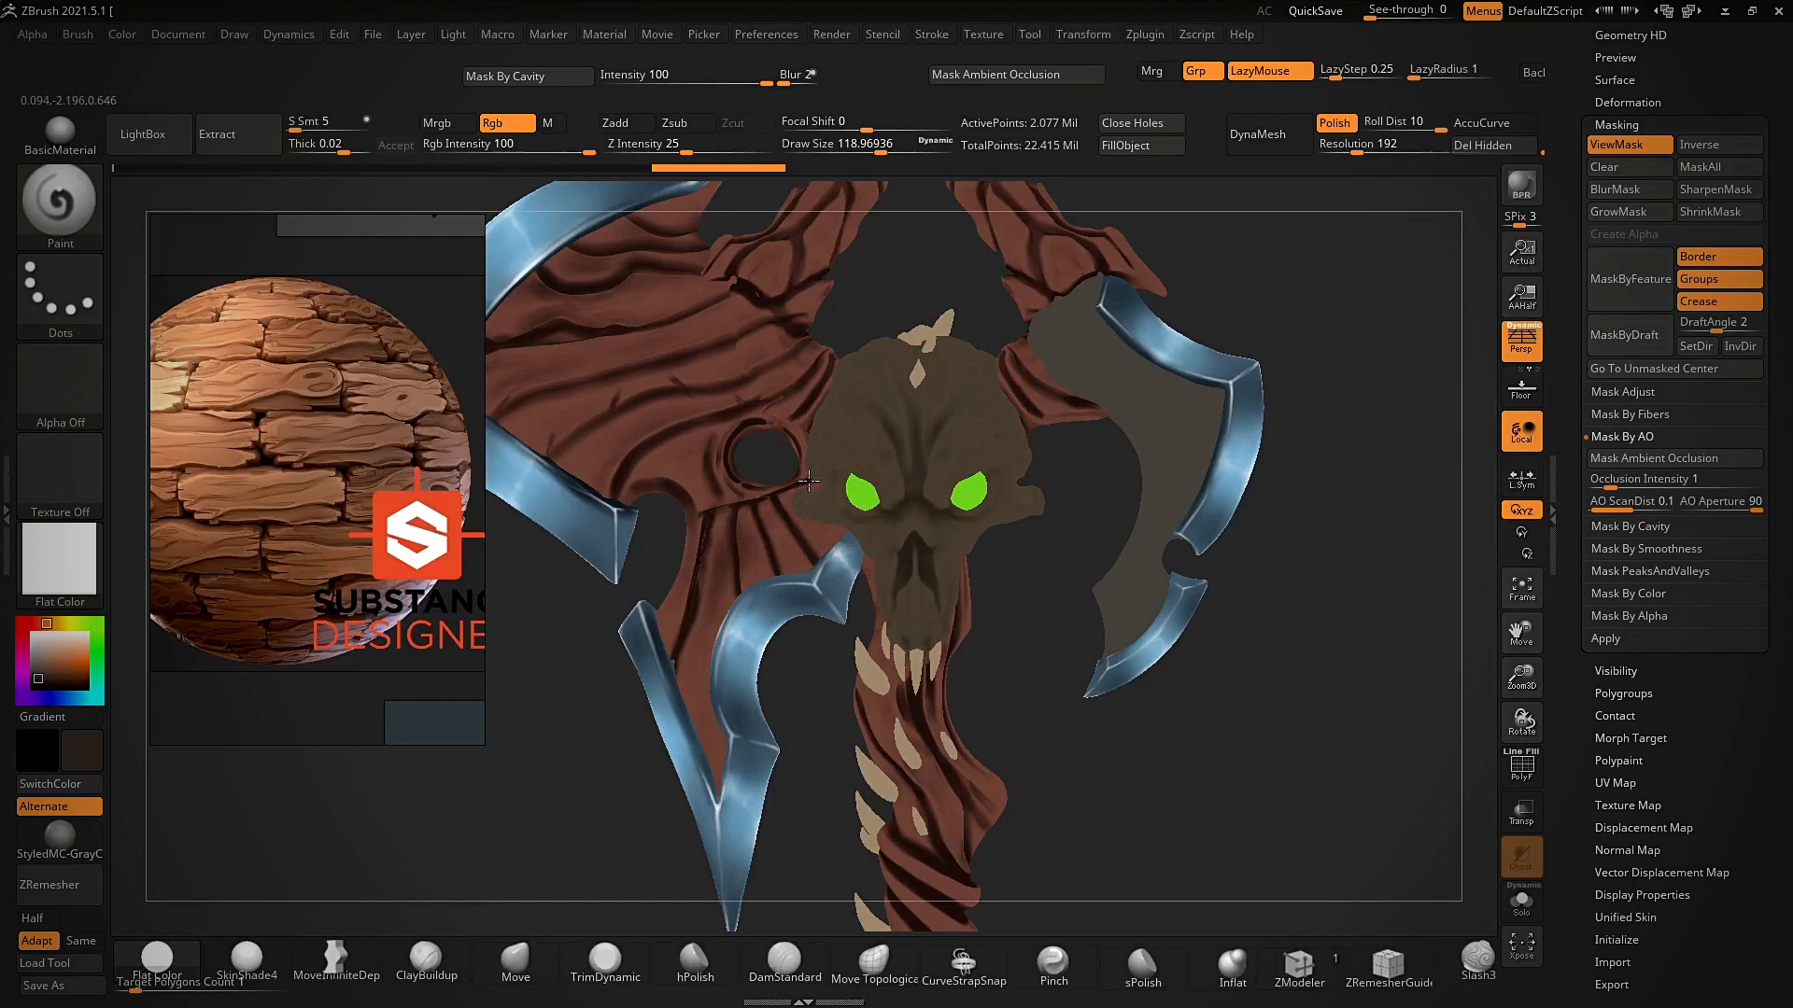
- Paint the skull's recesses dark brown from several sides and clear its mask
drag(809, 481, 989, 447)
drag(913, 544, 953, 661)
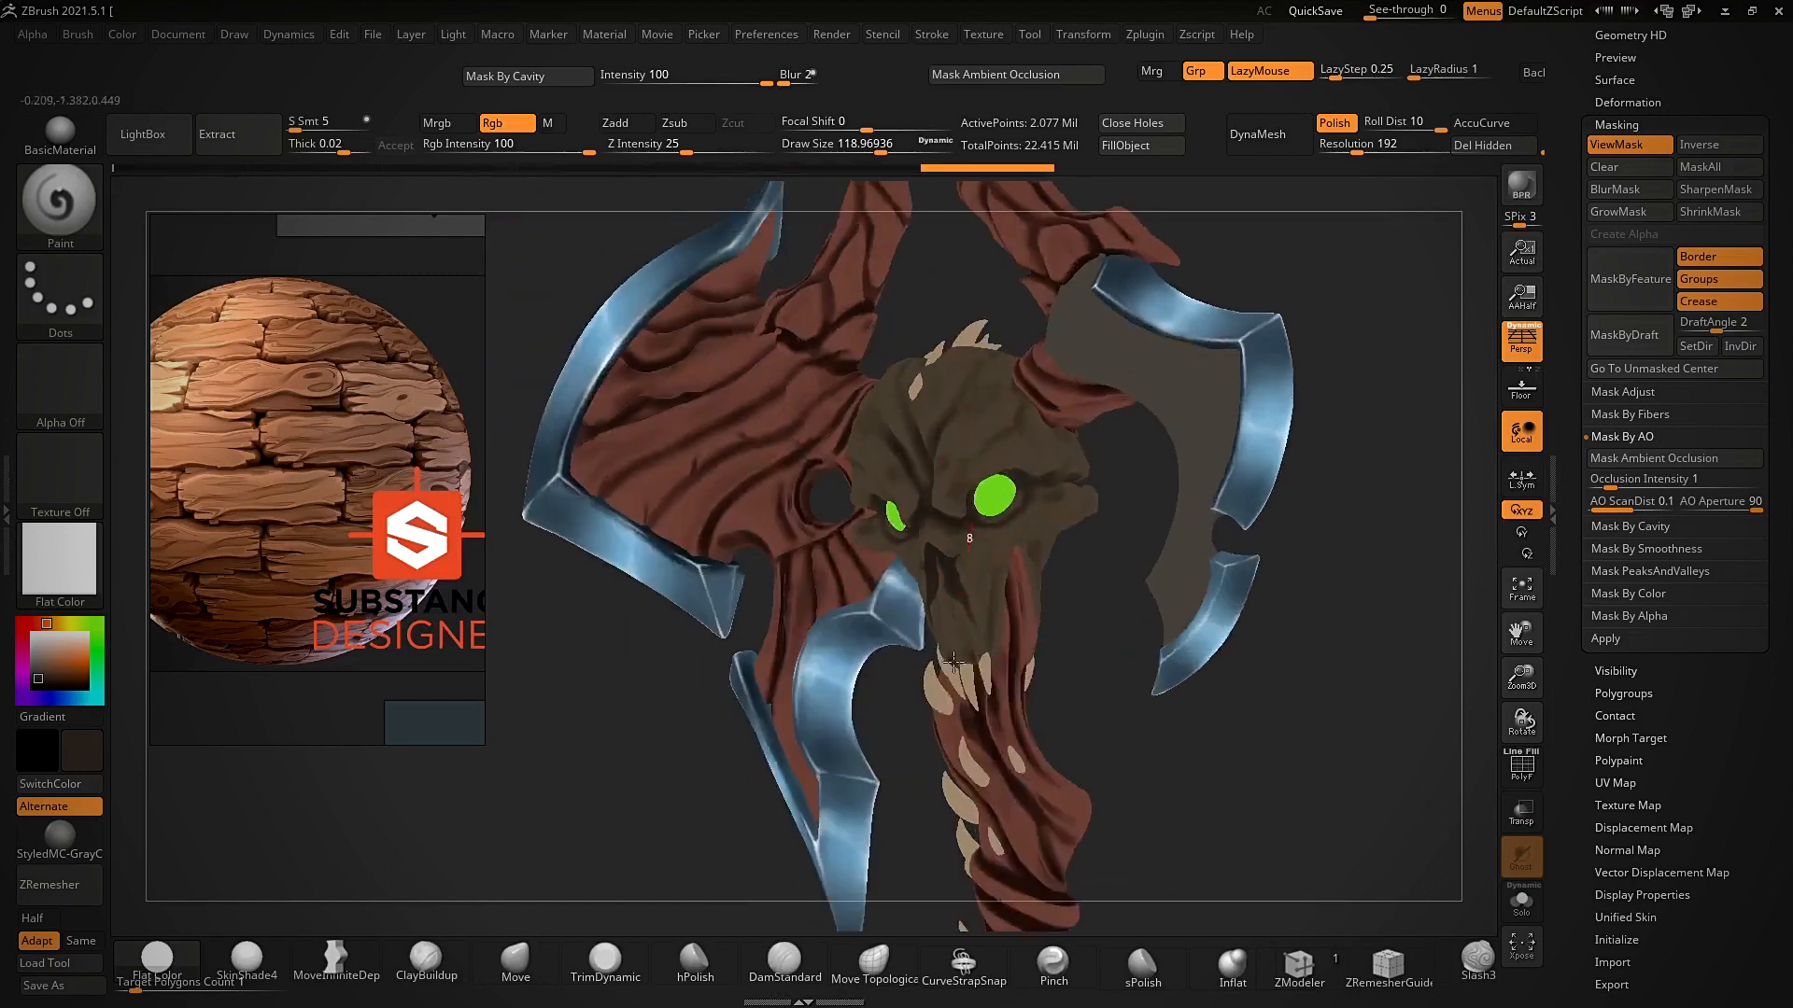
drag(1083, 502, 817, 484)
drag(1005, 669, 710, 635)
drag(1102, 523, 1214, 401)
mouse_move(1167, 410)
ctrl+mouse_down()
mouse_move(1194, 446)
mouse_move(896, 483)
ctrl+mouse_up()
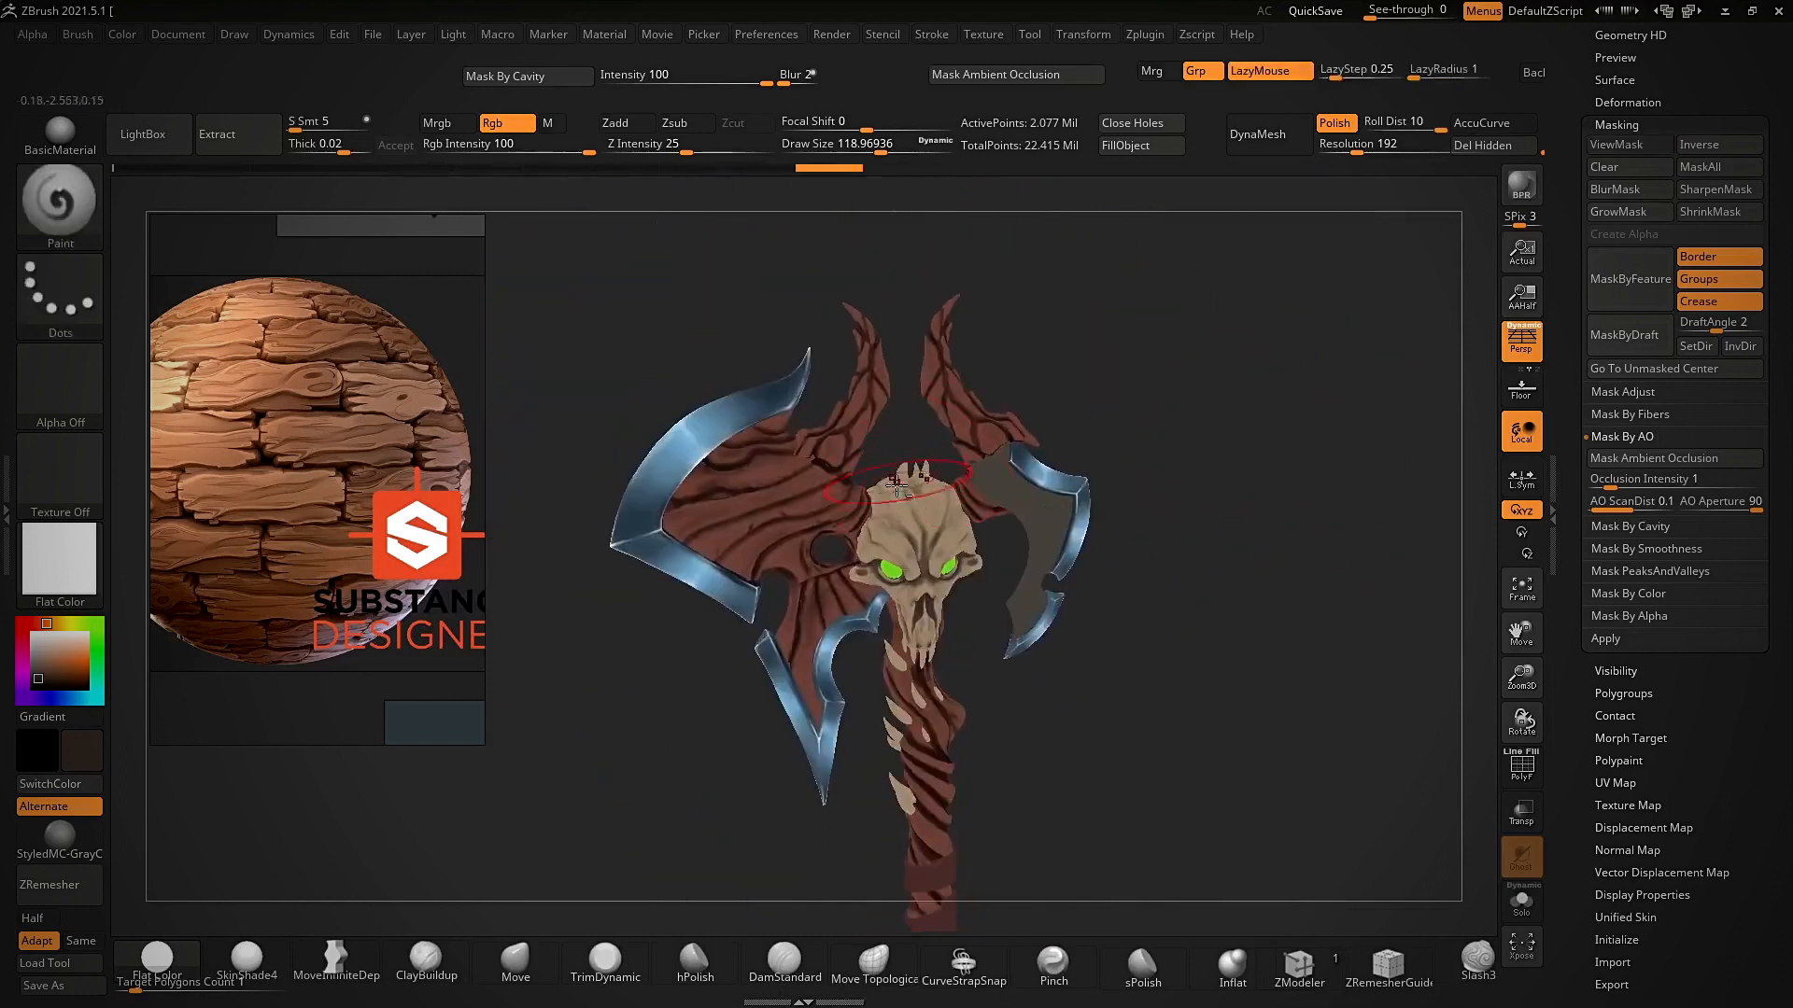
- Select the bone spikes, check them in Solo mode and show all parts again
alt+click(899, 789)
alt+drag(1130, 759, 1293, 602)
key(alt+s)
ctrl+drag(1107, 584, 1191, 527)
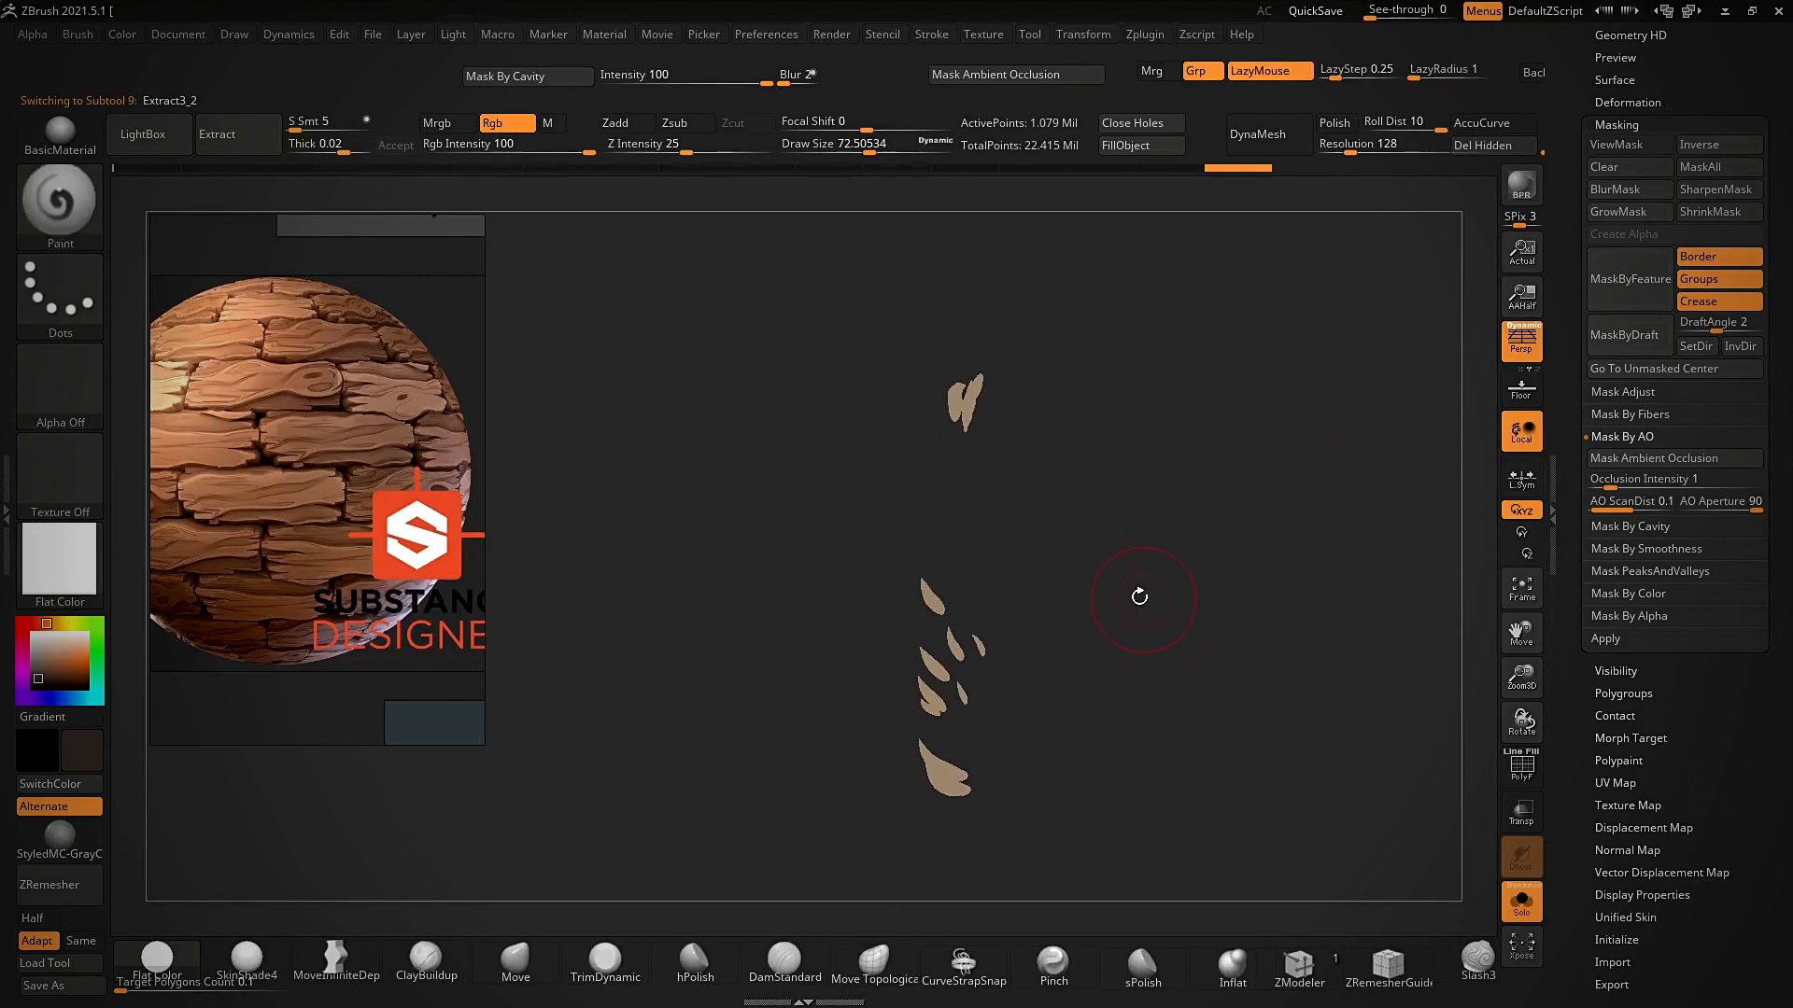
key(alt+s)
- Try to mask the bone spikes by cavity with Blur 10 and Intensity about 6.4 and shade them
click(1612, 526)
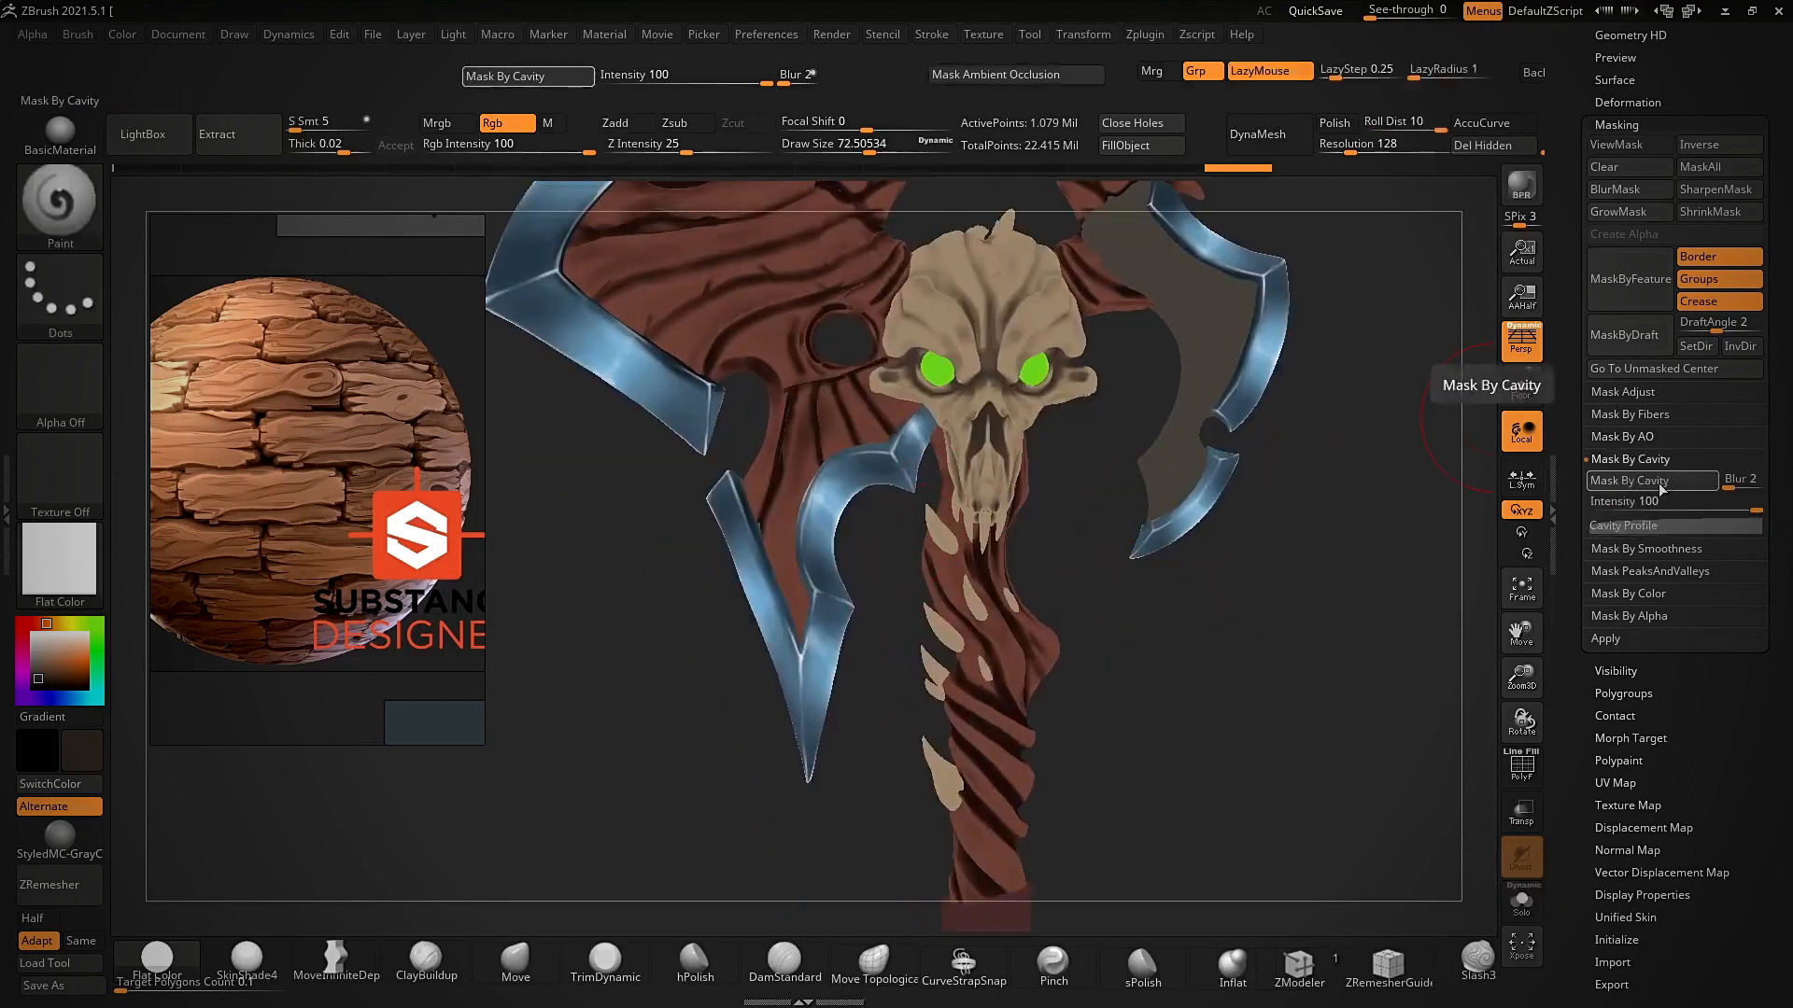
mouse_move(1741, 482)
mouse_down()
mouse_move(1633, 504)
mouse_move(1717, 498)
mouse_up()
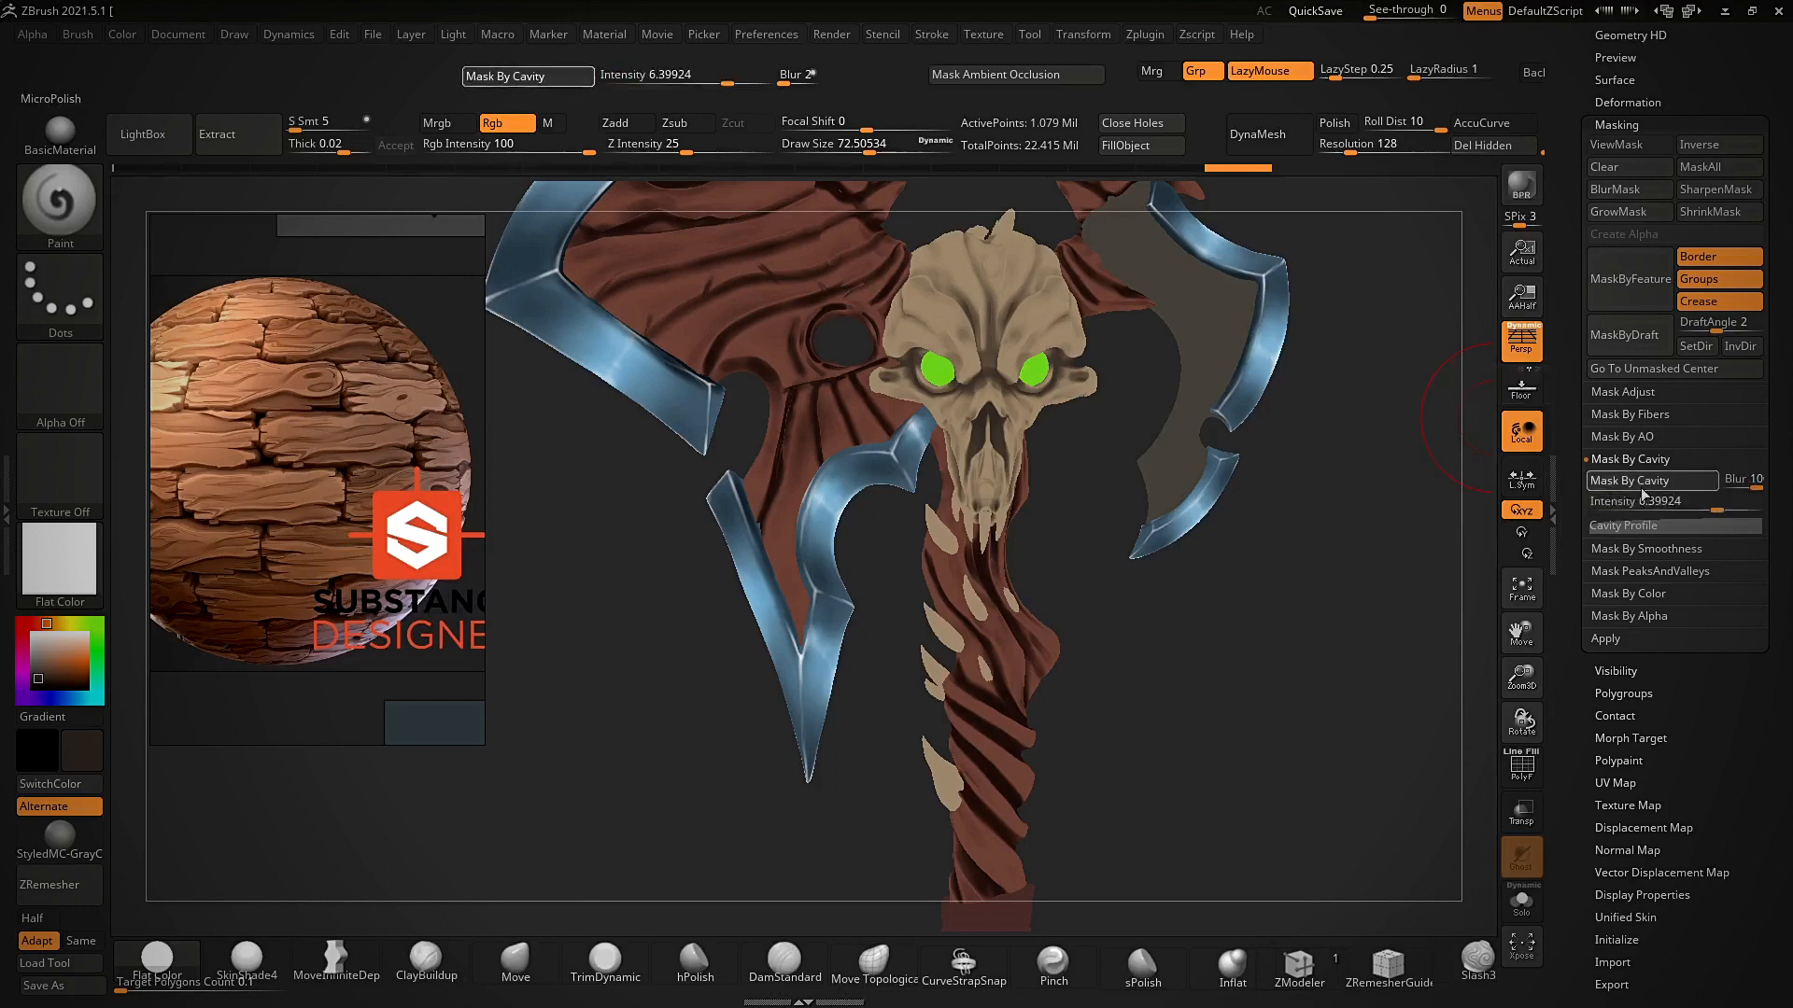
drag(1284, 616, 1276, 635)
key(s)
drag(1017, 766, 1029, 767)
mouse_move(779, 863)
mouse_down()
mouse_move(805, 845)
mouse_move(784, 830)
mouse_up()
drag(935, 747, 951, 787)
ctrl+right_drag(1020, 594, 1004, 714)
alt+click(903, 605)
ctrl+click(609, 796)
ctrl+right_drag(609, 796, 1096, 627)
ctrl+click(1096, 626)
- Undo the last changes to the bone spikes, hide the mask display and set the Draw Size to about 47.9
key(ctrl+z)
key(ctrl+z)
key(ctrl+z)
key(ctrl+z)
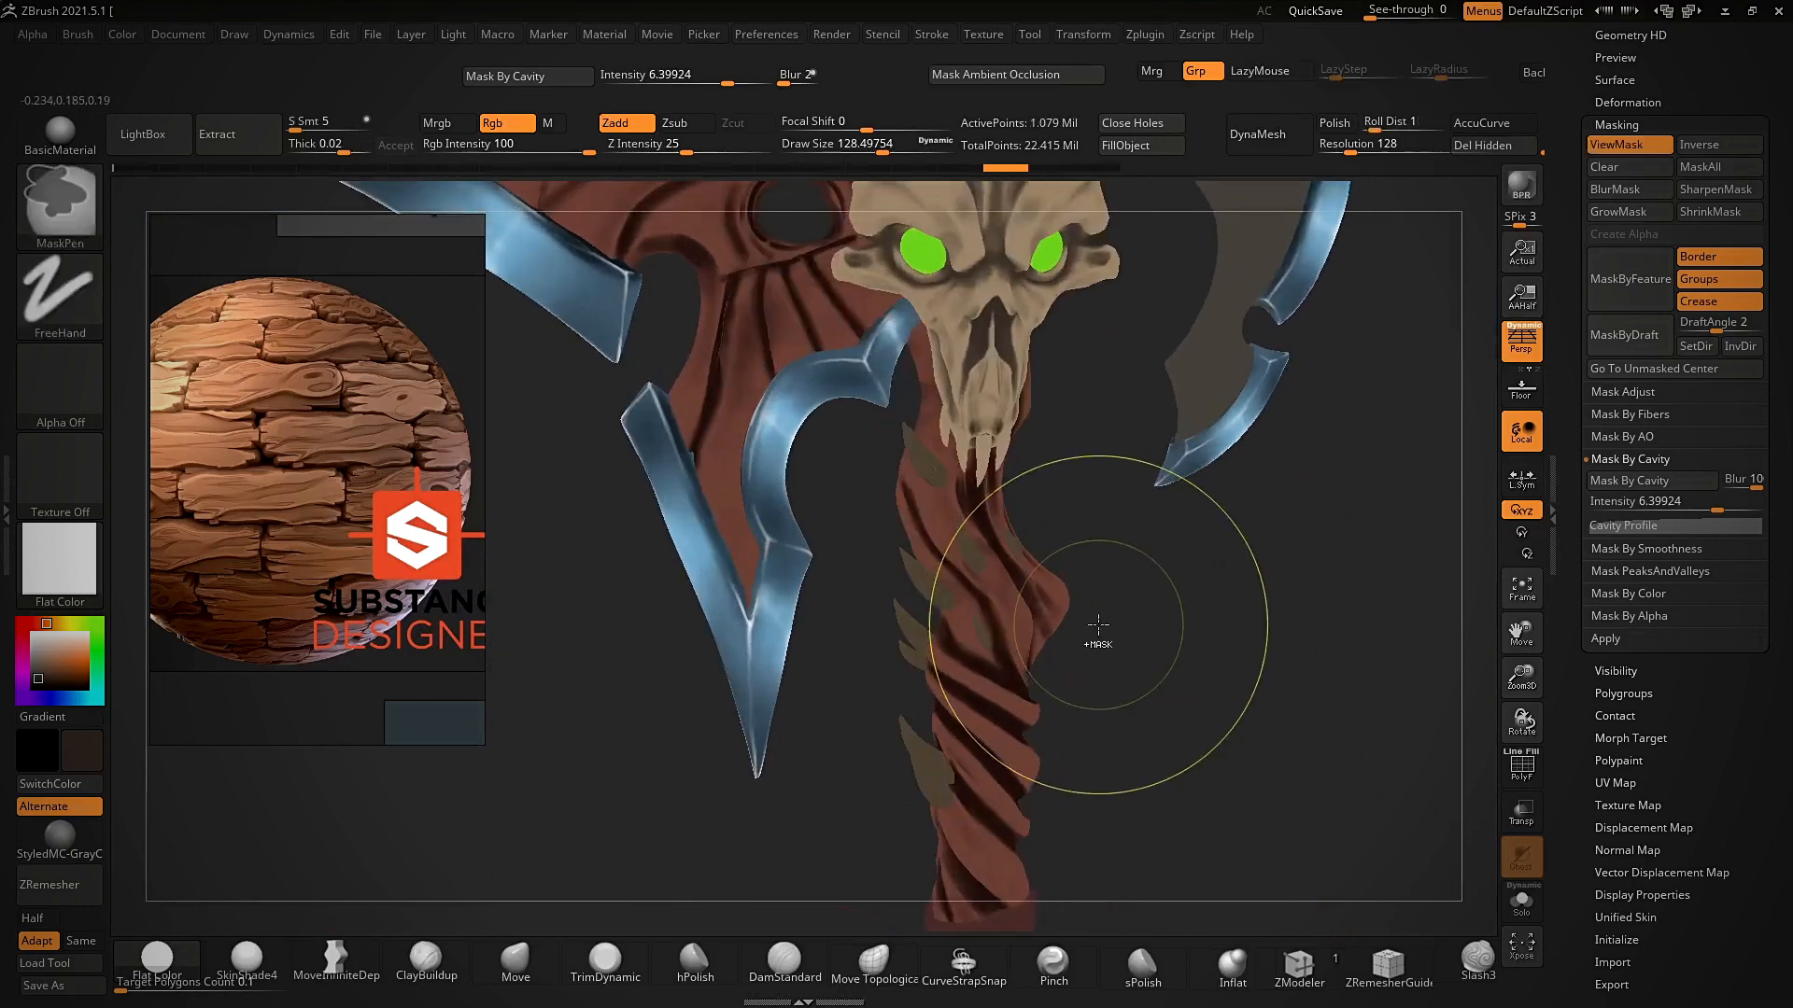
ctrl+right_drag(900, 658, 913, 672)
key(s)
drag(1253, 667, 1235, 667)
key(ctrl+h)
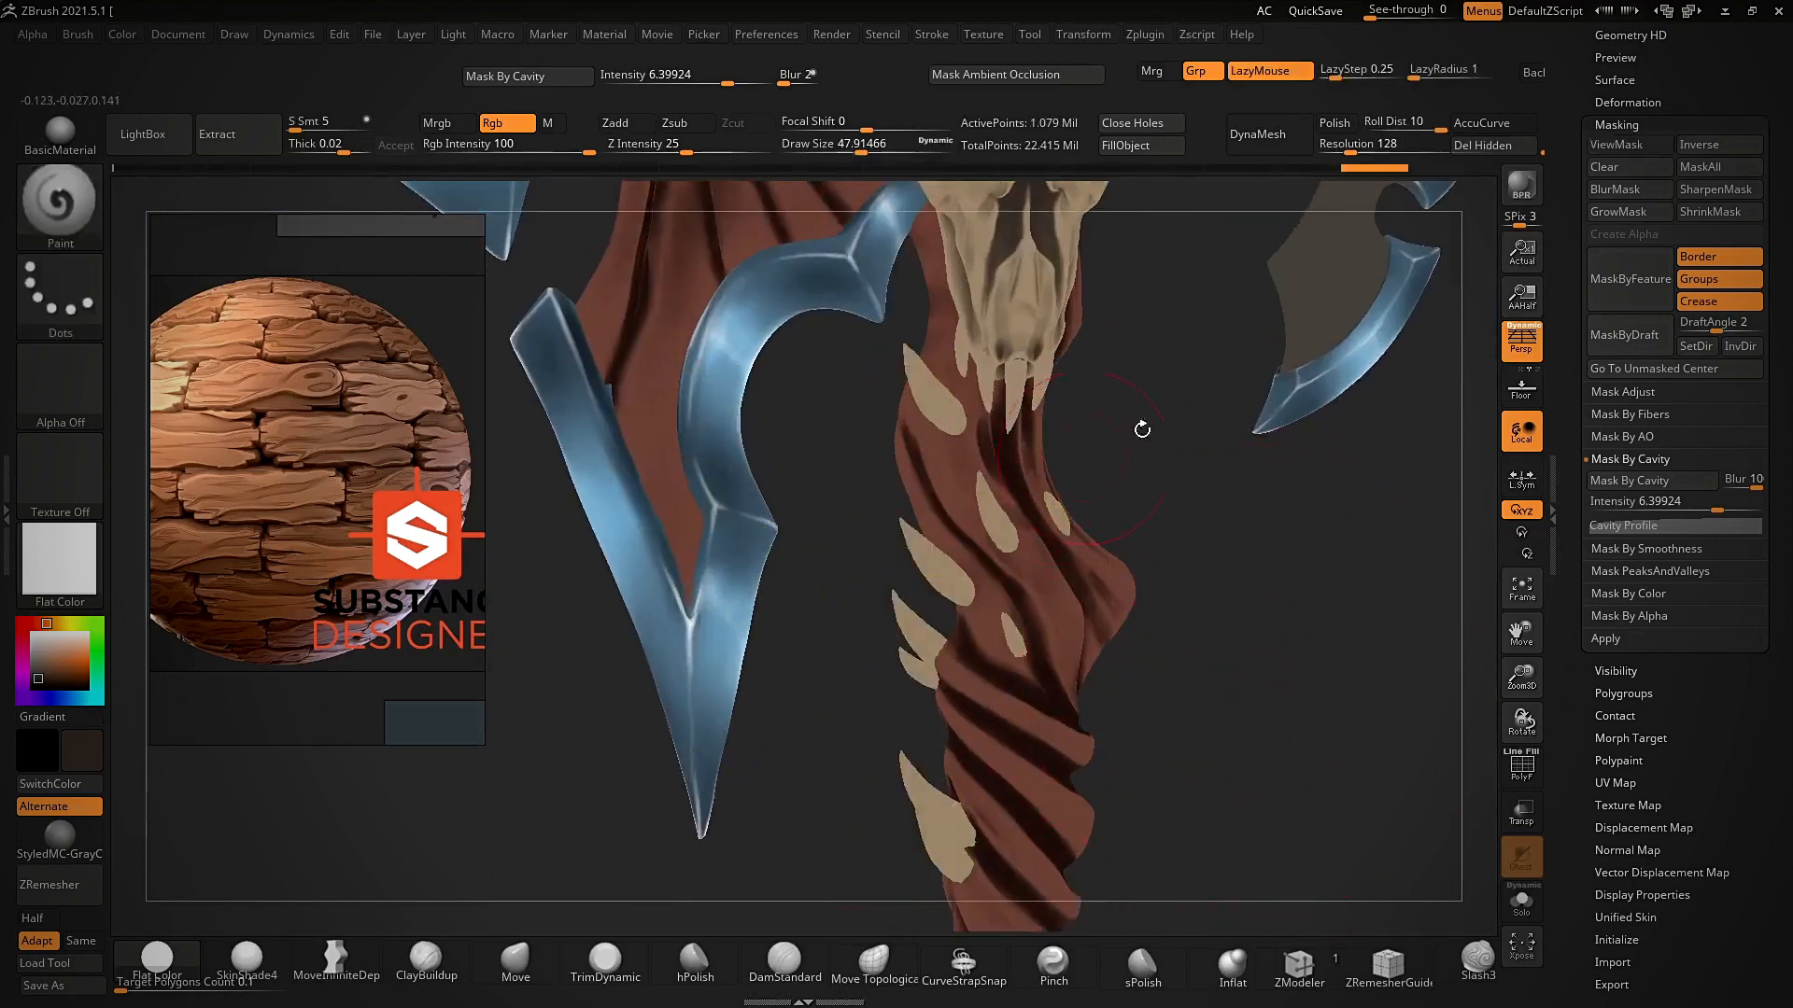
- Mask the bone spikes by ambient occlusion, invert the mask and set the Draw Size to about 105.7
click(1632, 458)
click(1625, 436)
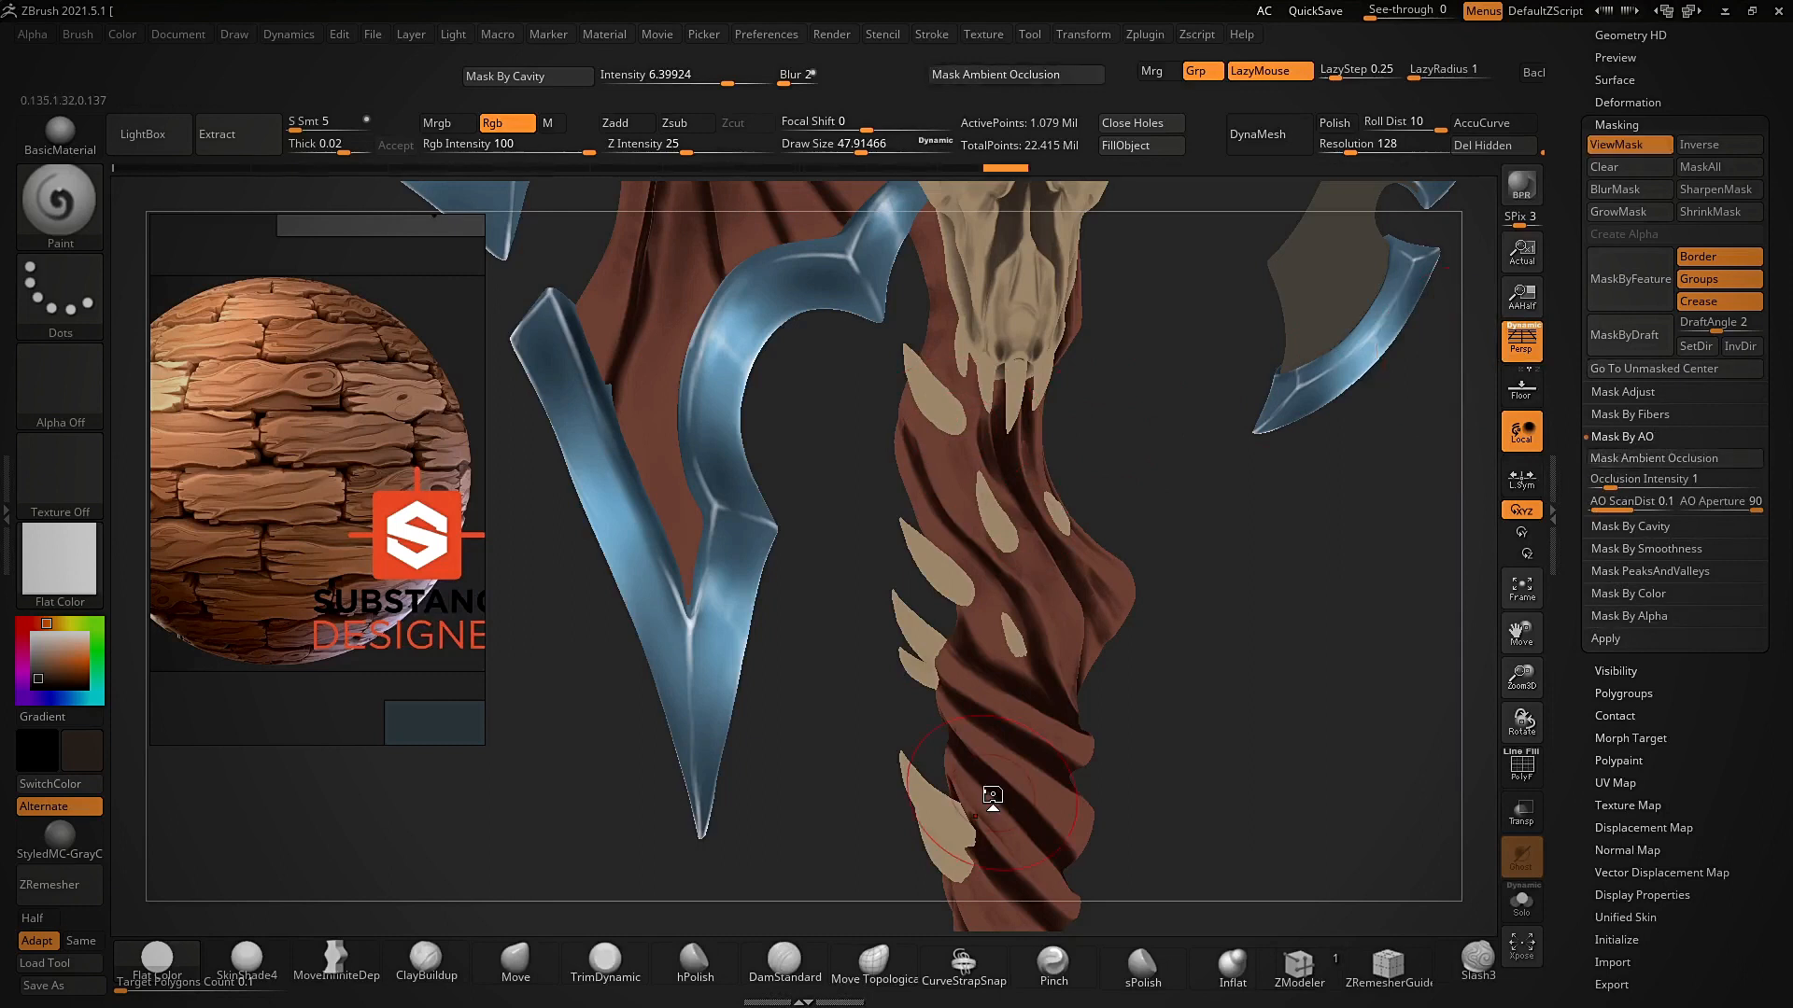
ctrl+click(1280, 703)
ctrl+right_drag(1280, 704, 967, 704)
key(s)
click(977, 706)
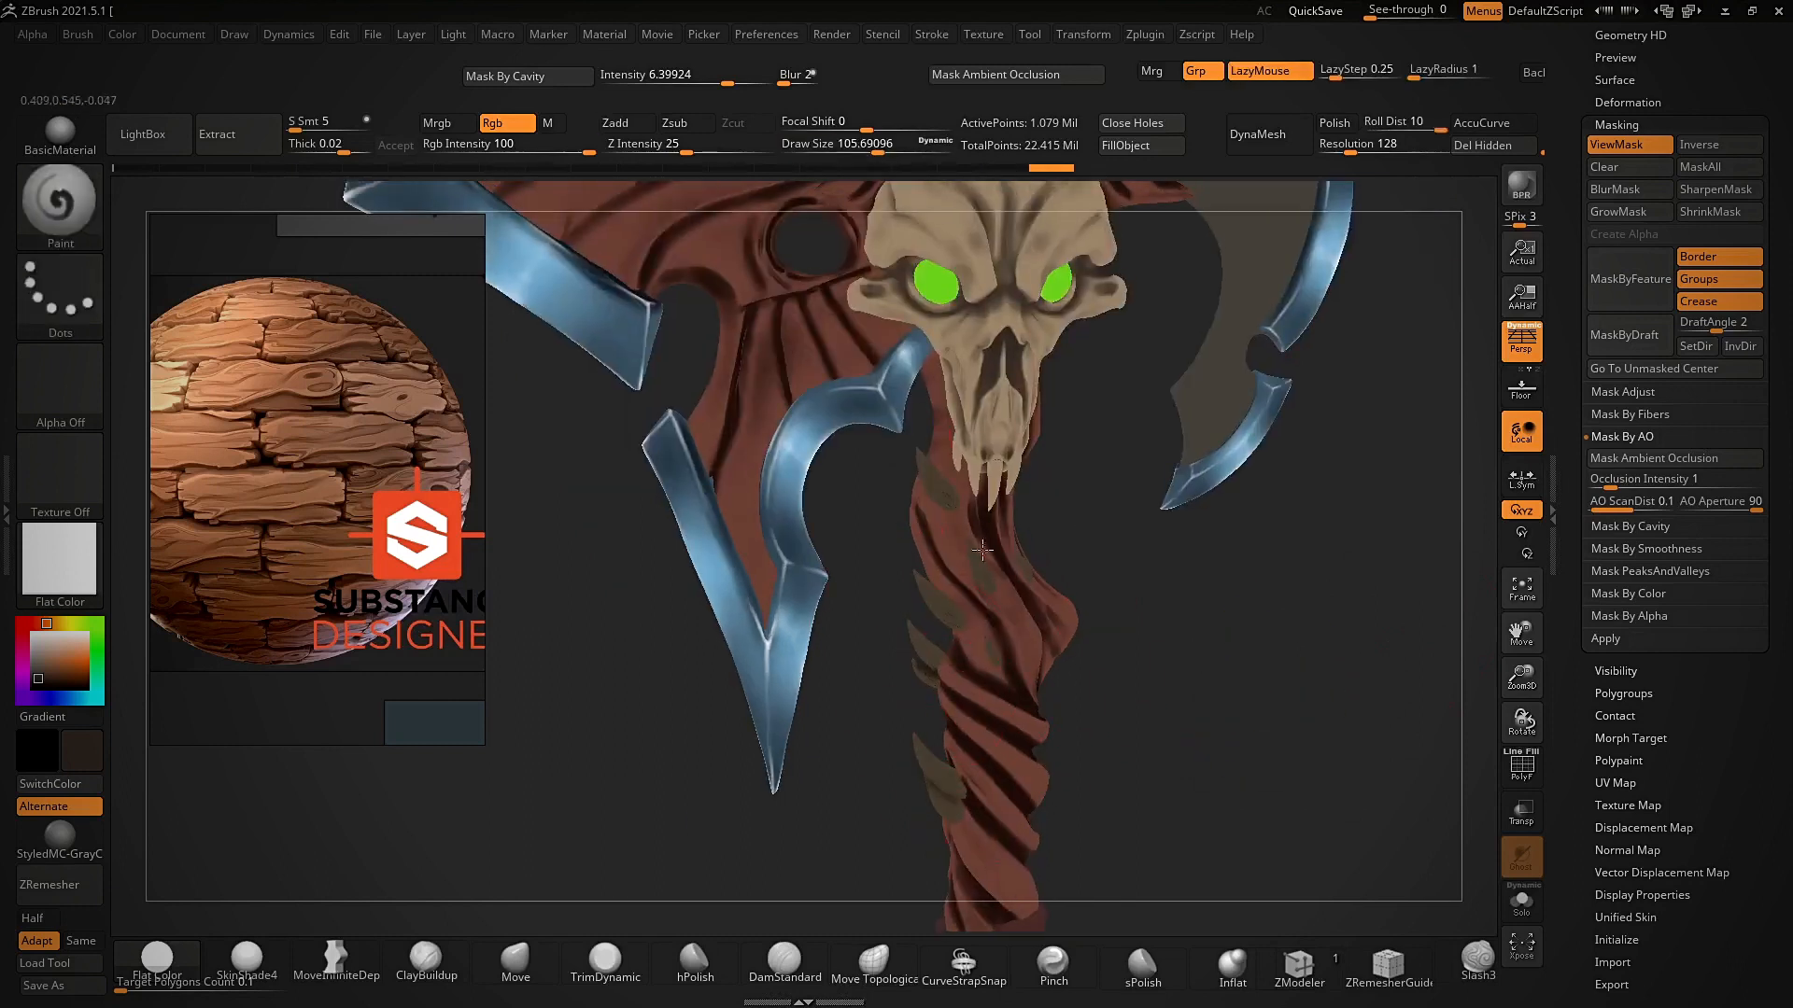
- Isolate the bone spikes in Solo mode and examine their shading from several sides
right_drag(919, 422, 1077, 201)
ctrl+right_drag(1077, 200, 1004, 664)
right_drag(912, 753, 970, 475)
key(alt+s)
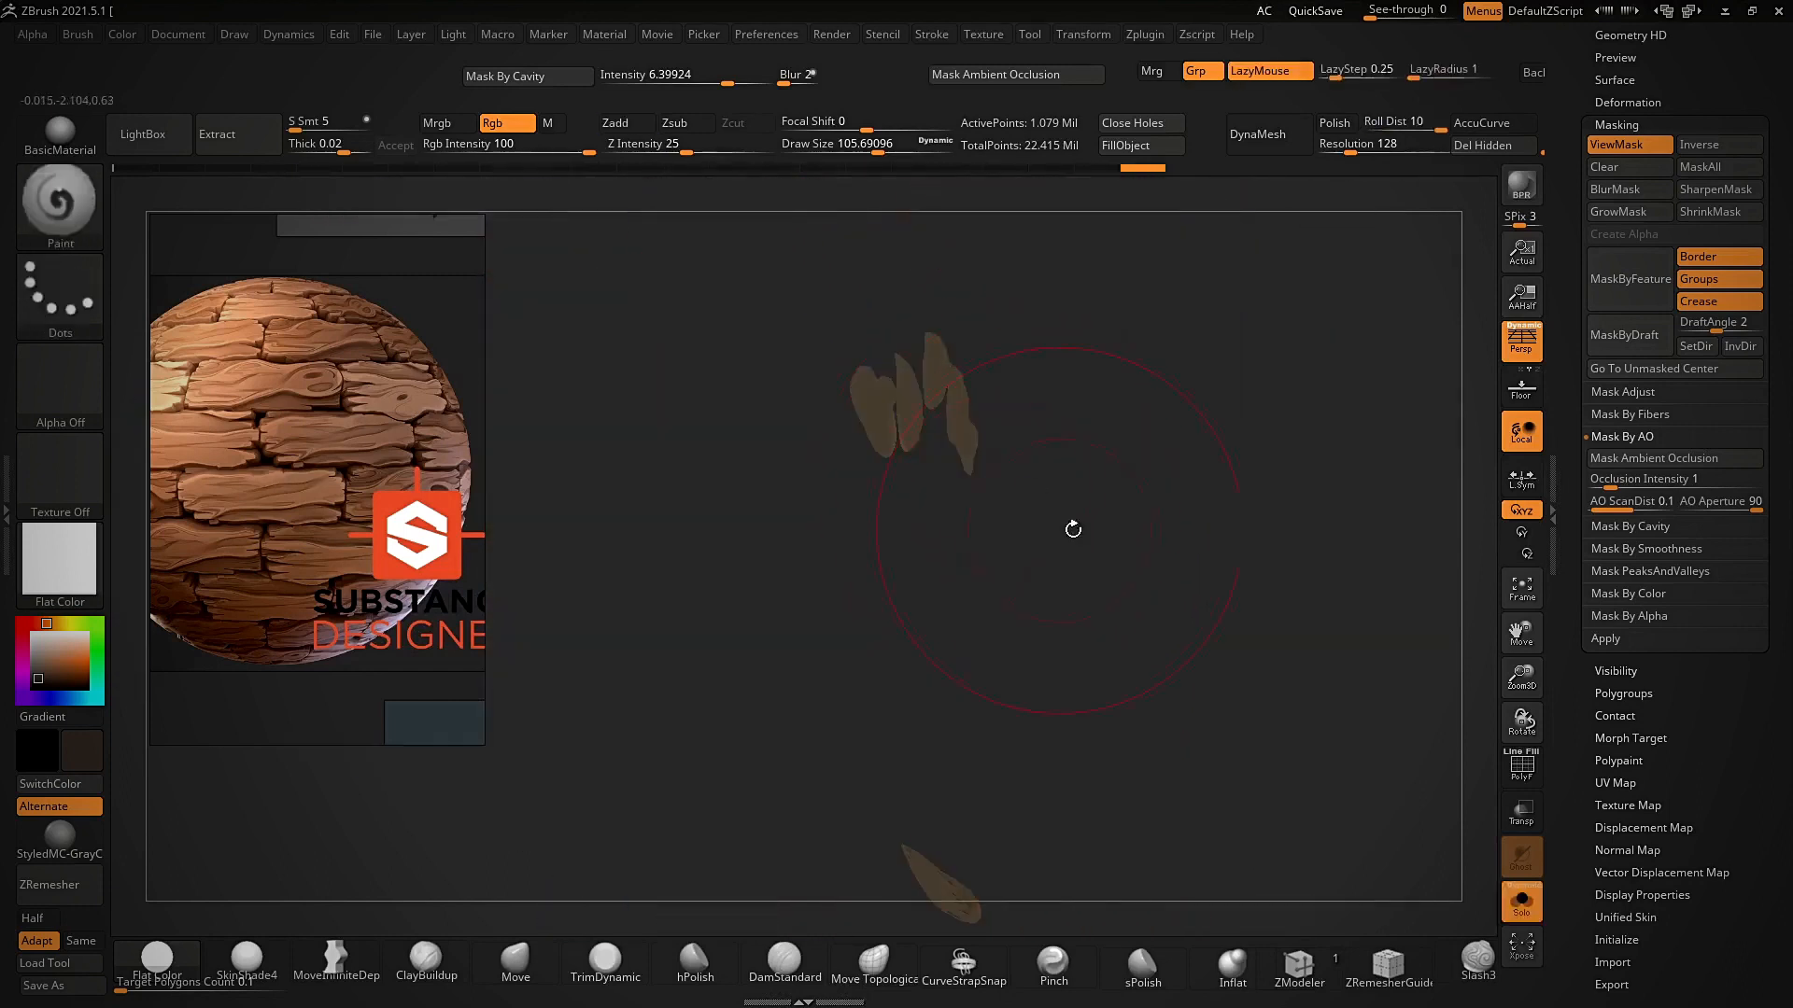
right_drag(1073, 528, 938, 316)
right_drag(968, 432, 901, 568)
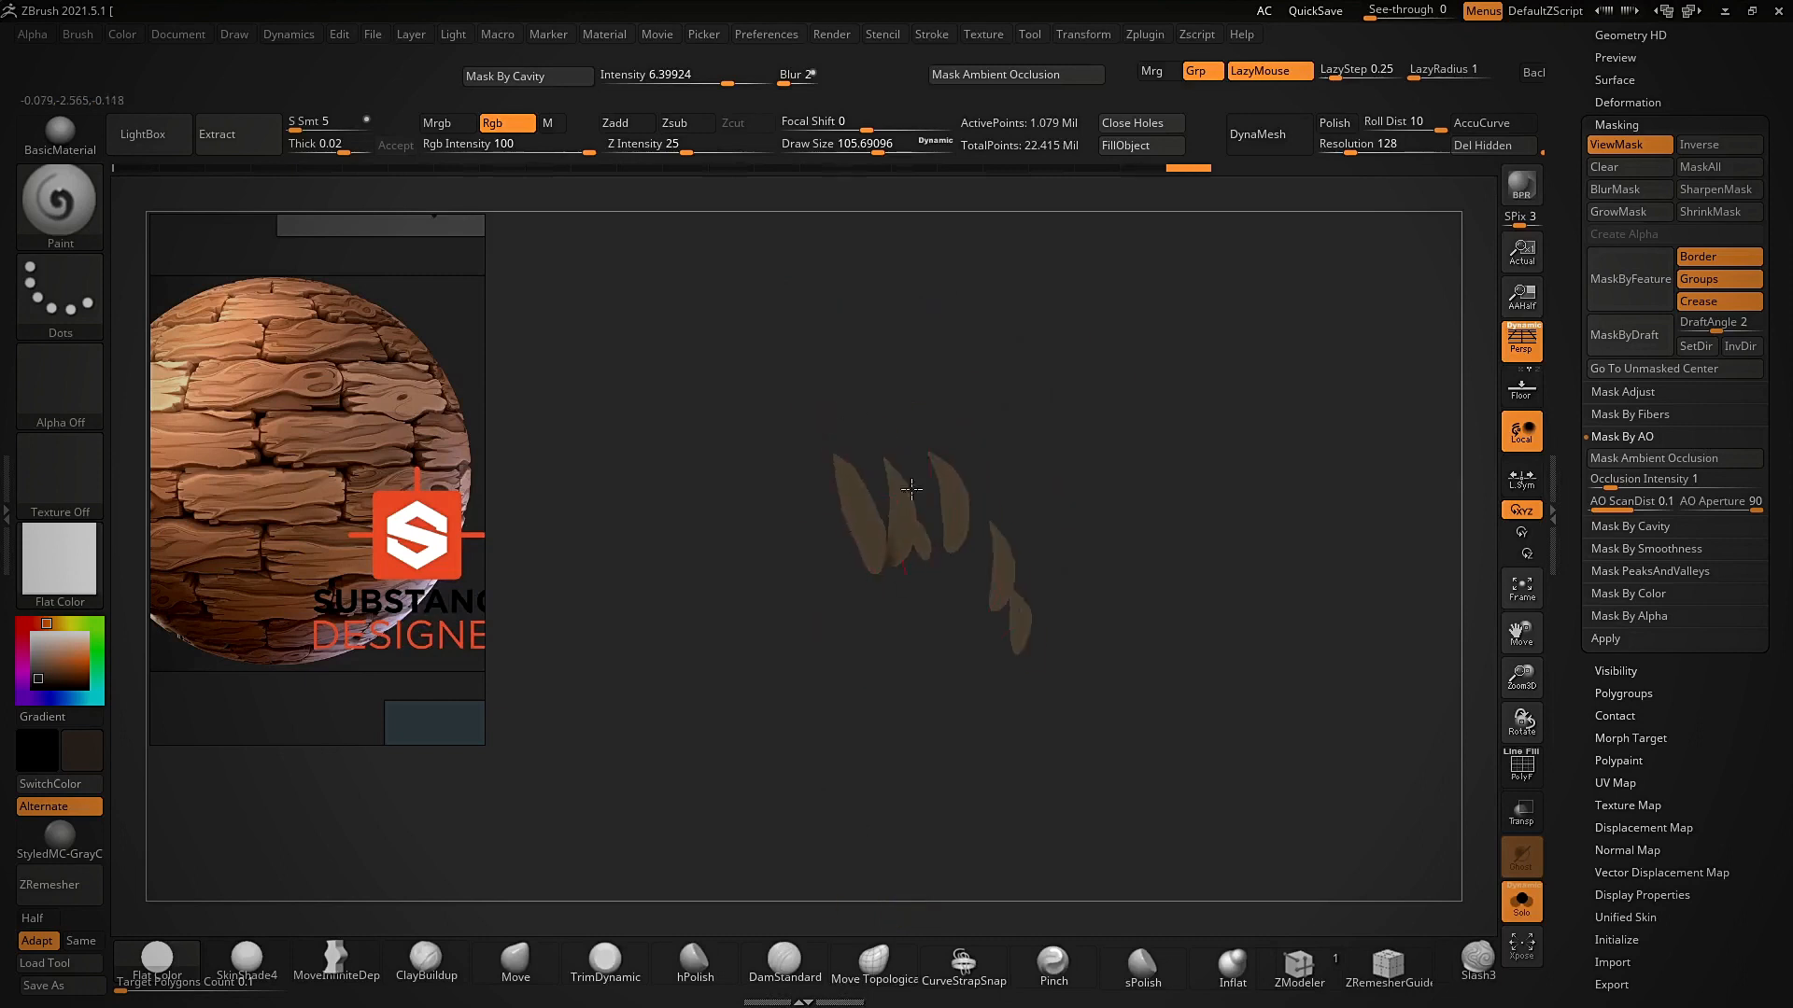
right_drag(911, 489, 970, 512)
right_drag(942, 651, 815, 505)
right_drag(987, 534, 1392, 700)
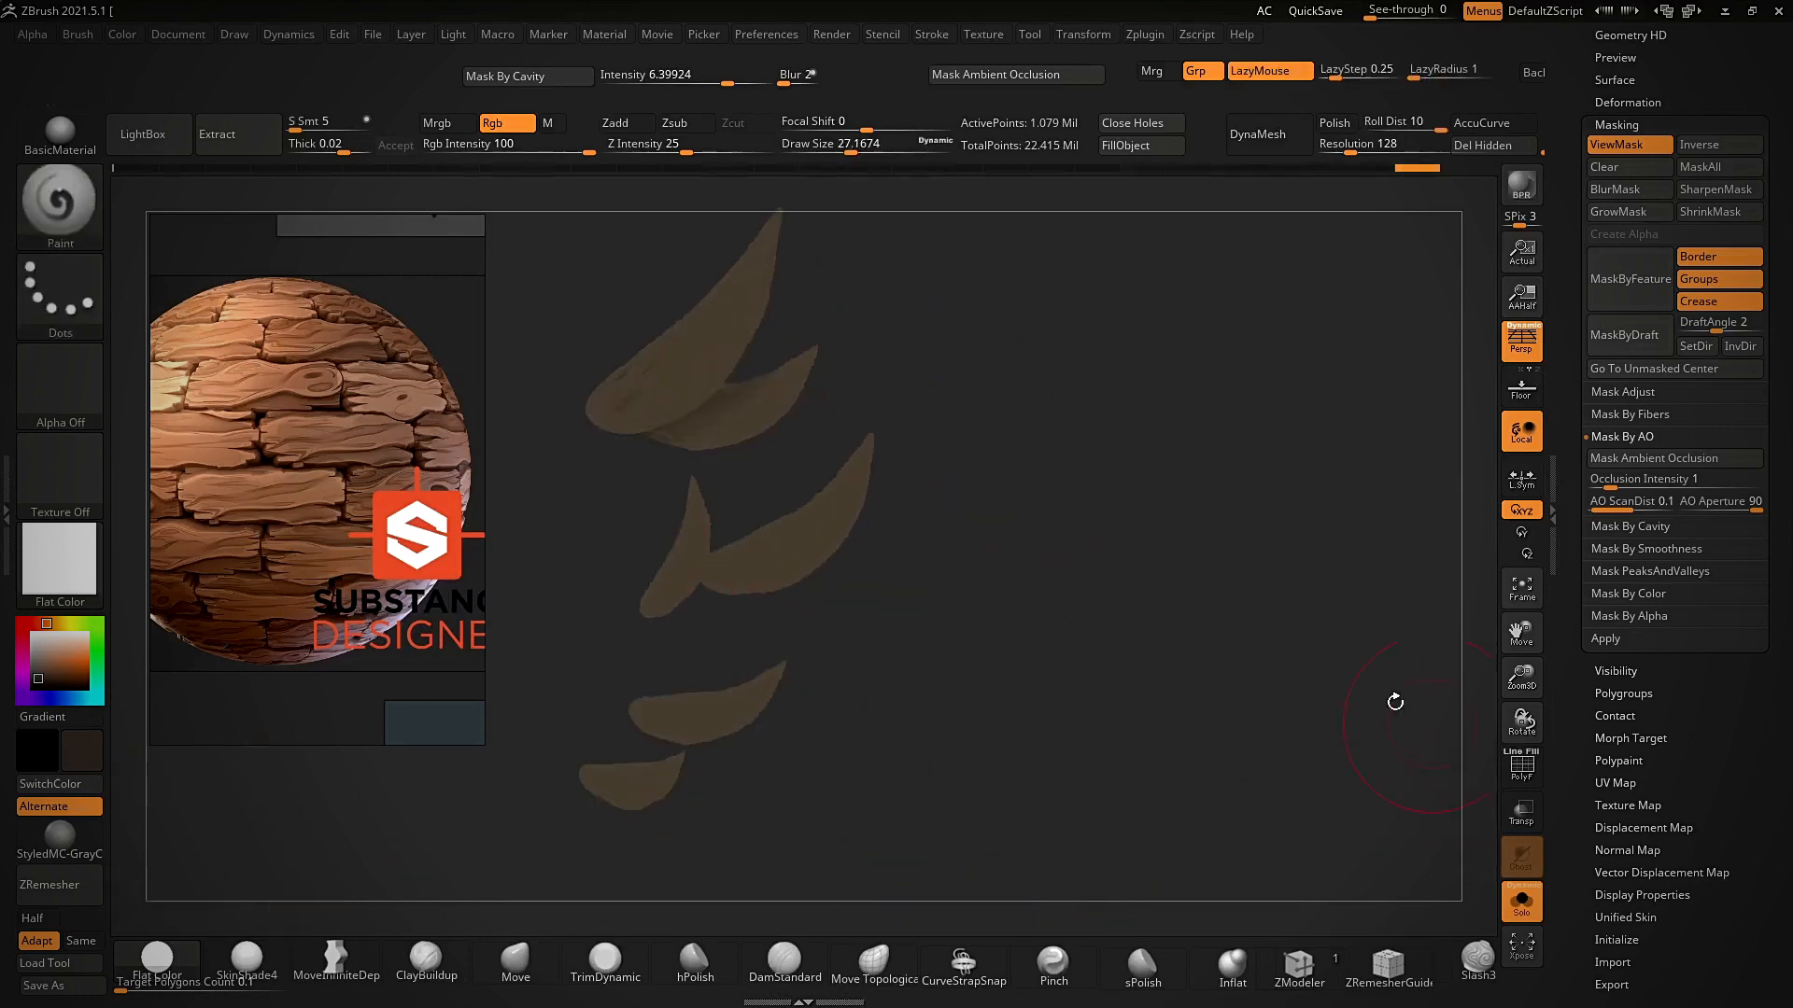
- Check the bone spikes with the SkinShade4 material, clear their mask and return to the Flat Color material
click(249, 962)
right_drag(551, 672, 689, 584)
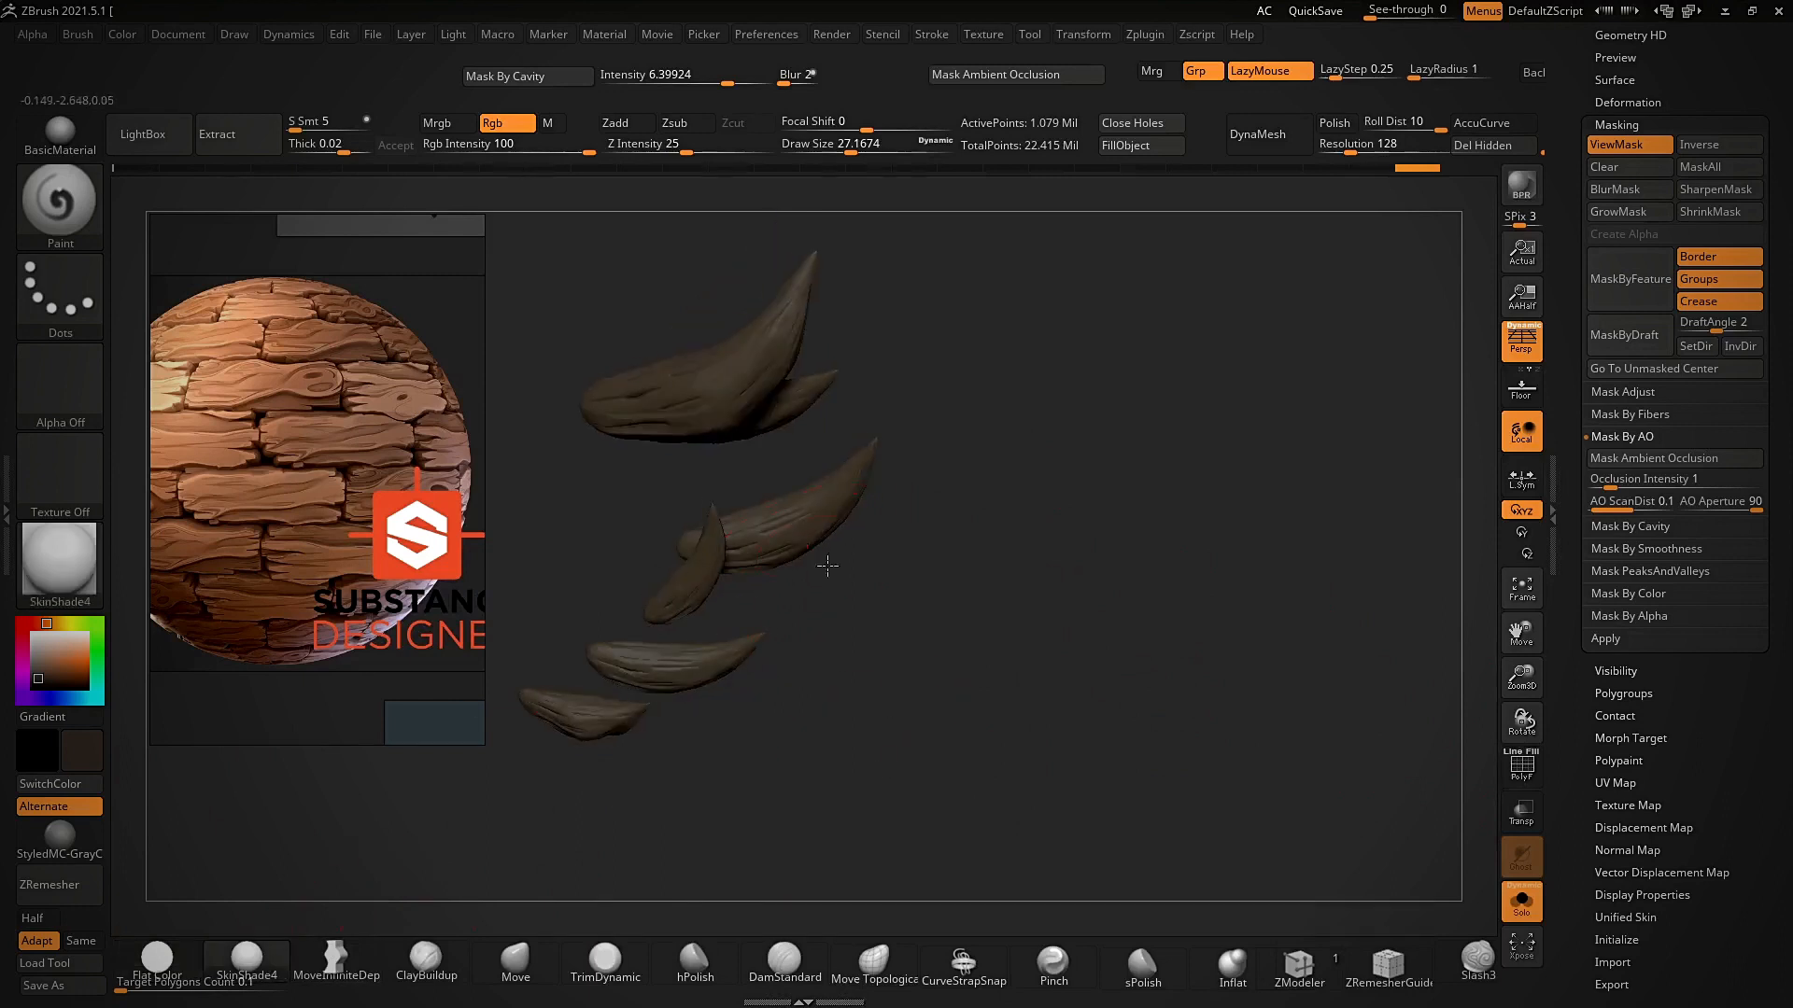
right_drag(843, 459, 818, 504)
ctrl+drag(1032, 484, 1088, 503)
ctrl+right_drag(1036, 490, 953, 416)
click(157, 961)
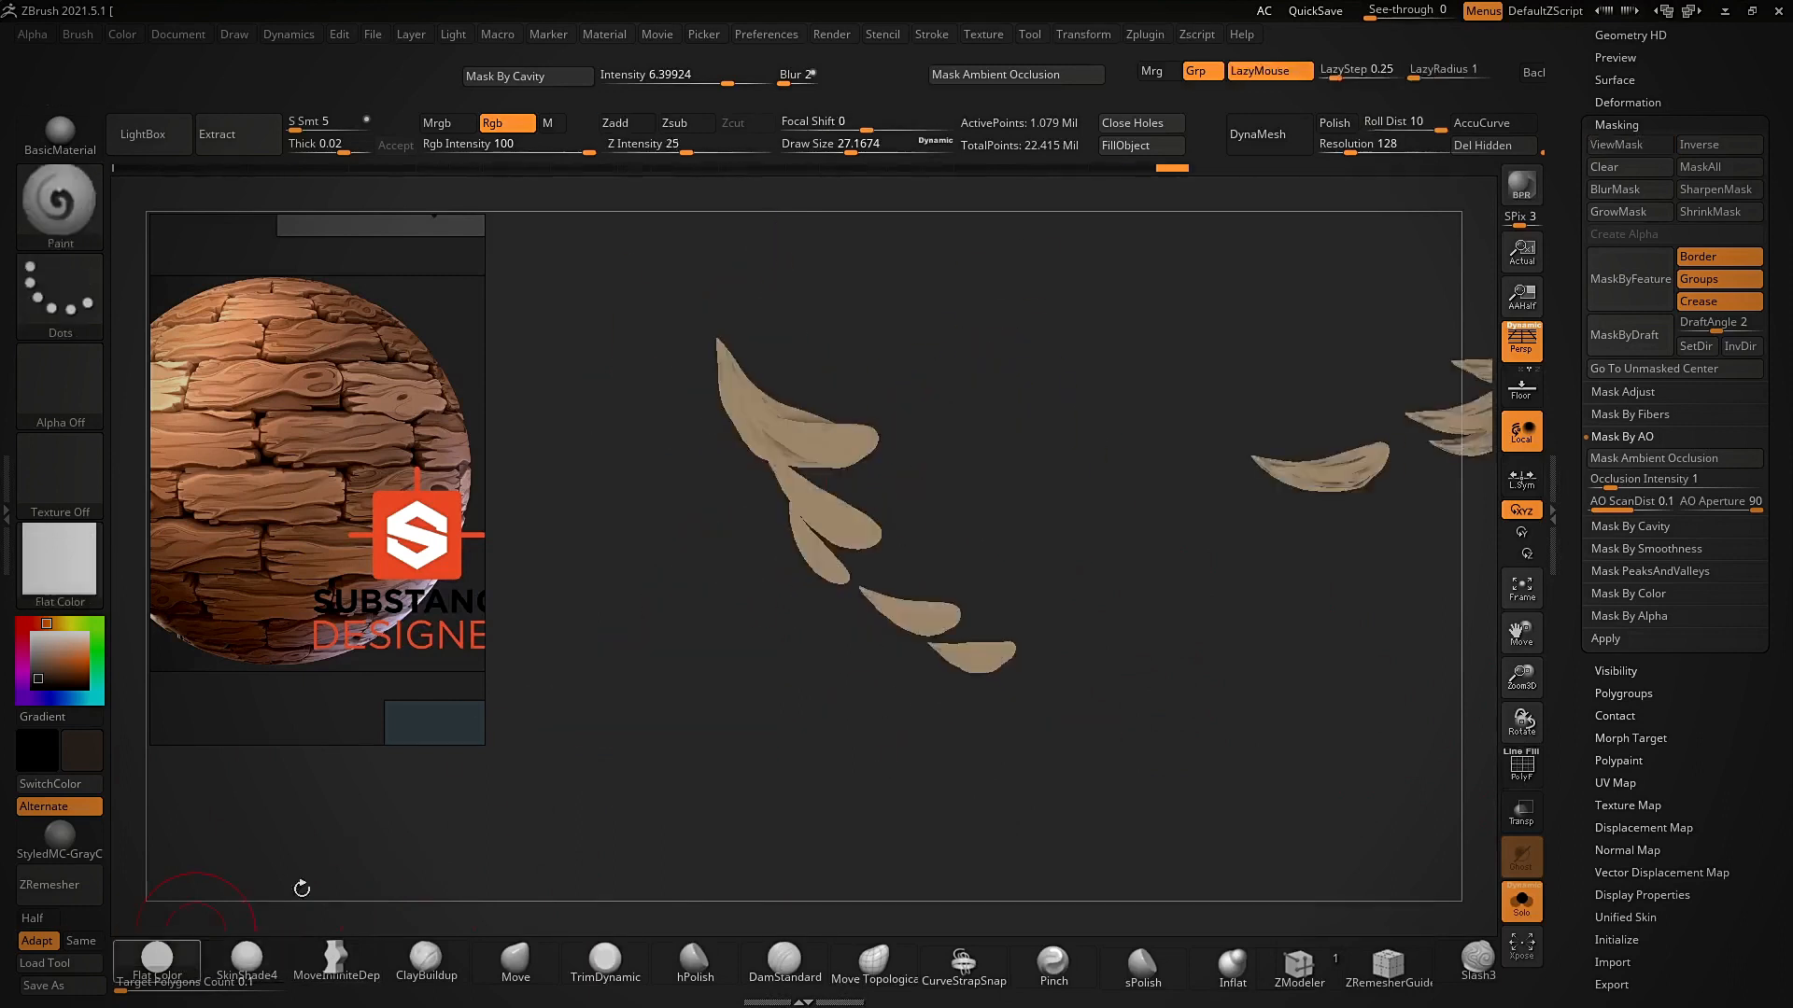
- Mask the bone spikes by cavity with Blur 10 and a lowered Intensity, and hide the mask display
right_drag(915, 653, 1528, 523)
click(1651, 526)
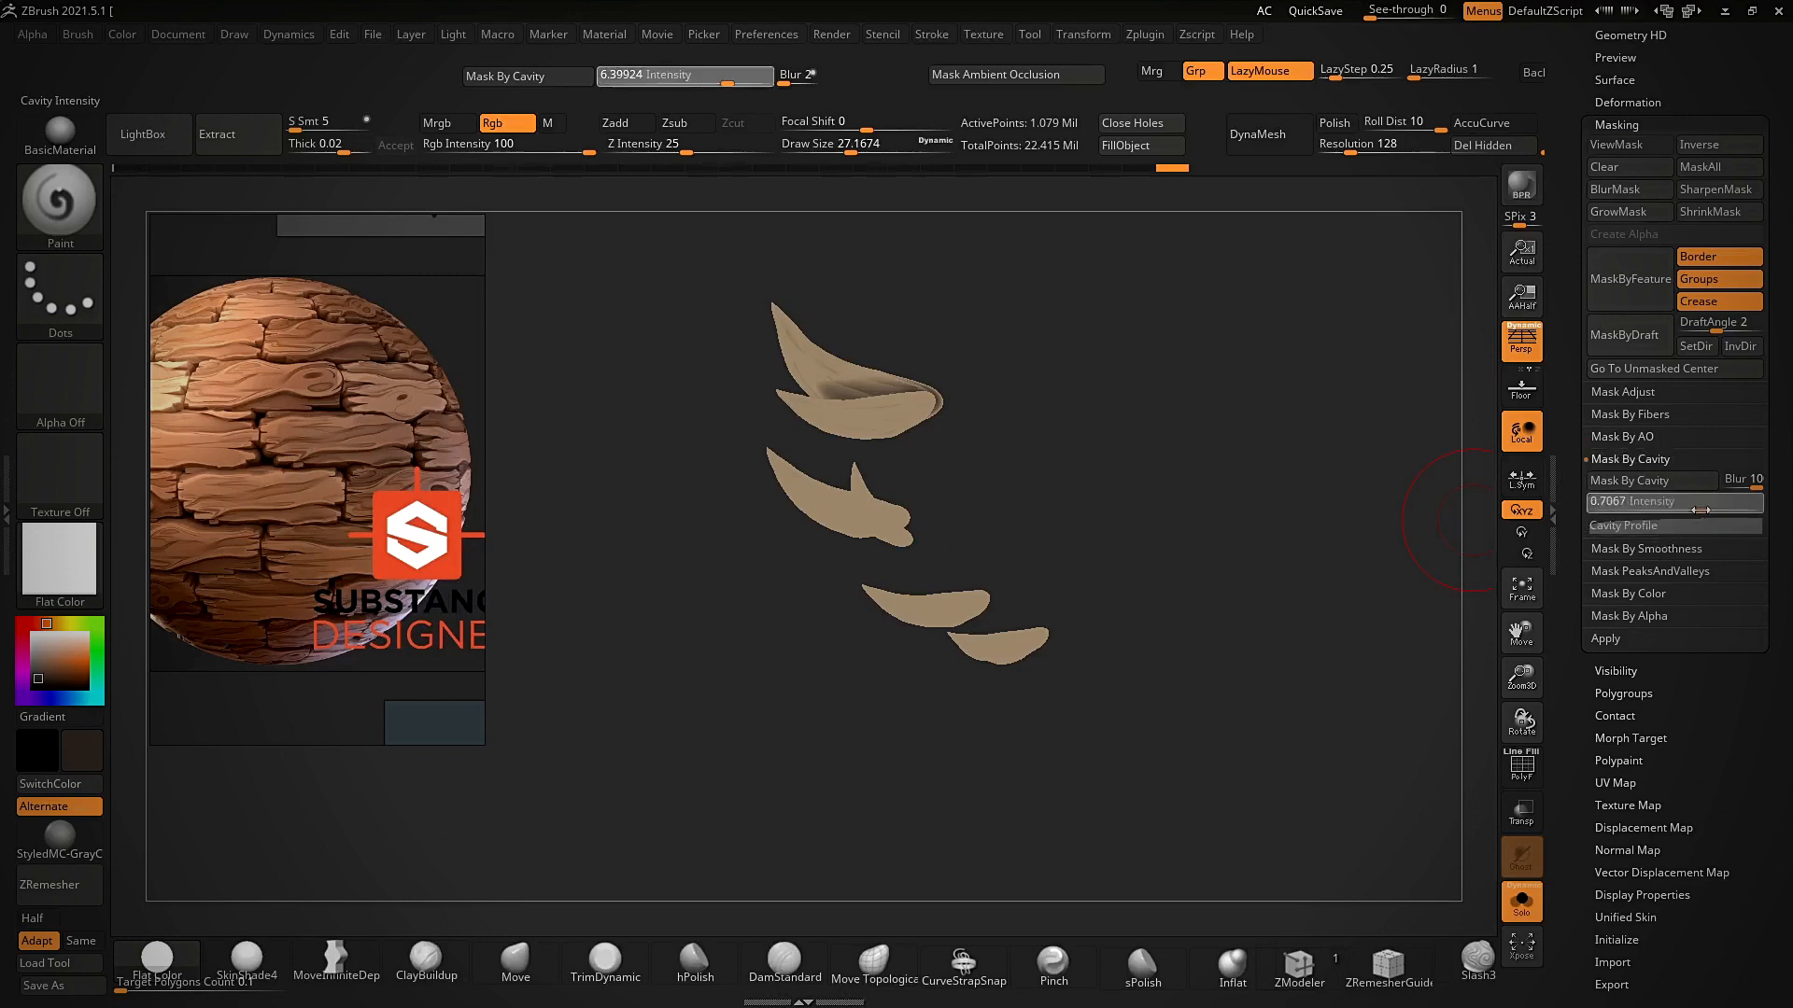
drag(1707, 508, 1708, 509)
click(1661, 483)
right_drag(1060, 507, 913, 504)
right_drag(895, 631, 1158, 435)
key(ctrl+h)
- Leave Solo mode to show all axe parts and select the handle
key(alt+s)
alt+click(924, 598)
ctrl+right_drag(1064, 607, 1100, 573)
alt+right_drag(1100, 573, 1080, 504)
- Display the weapon reference images and enlarge the sword's leather-wrapped grip
key(shift+z)
click(872, 680)
drag(912, 547, 770, 584)
drag(808, 695, 1113, 216)
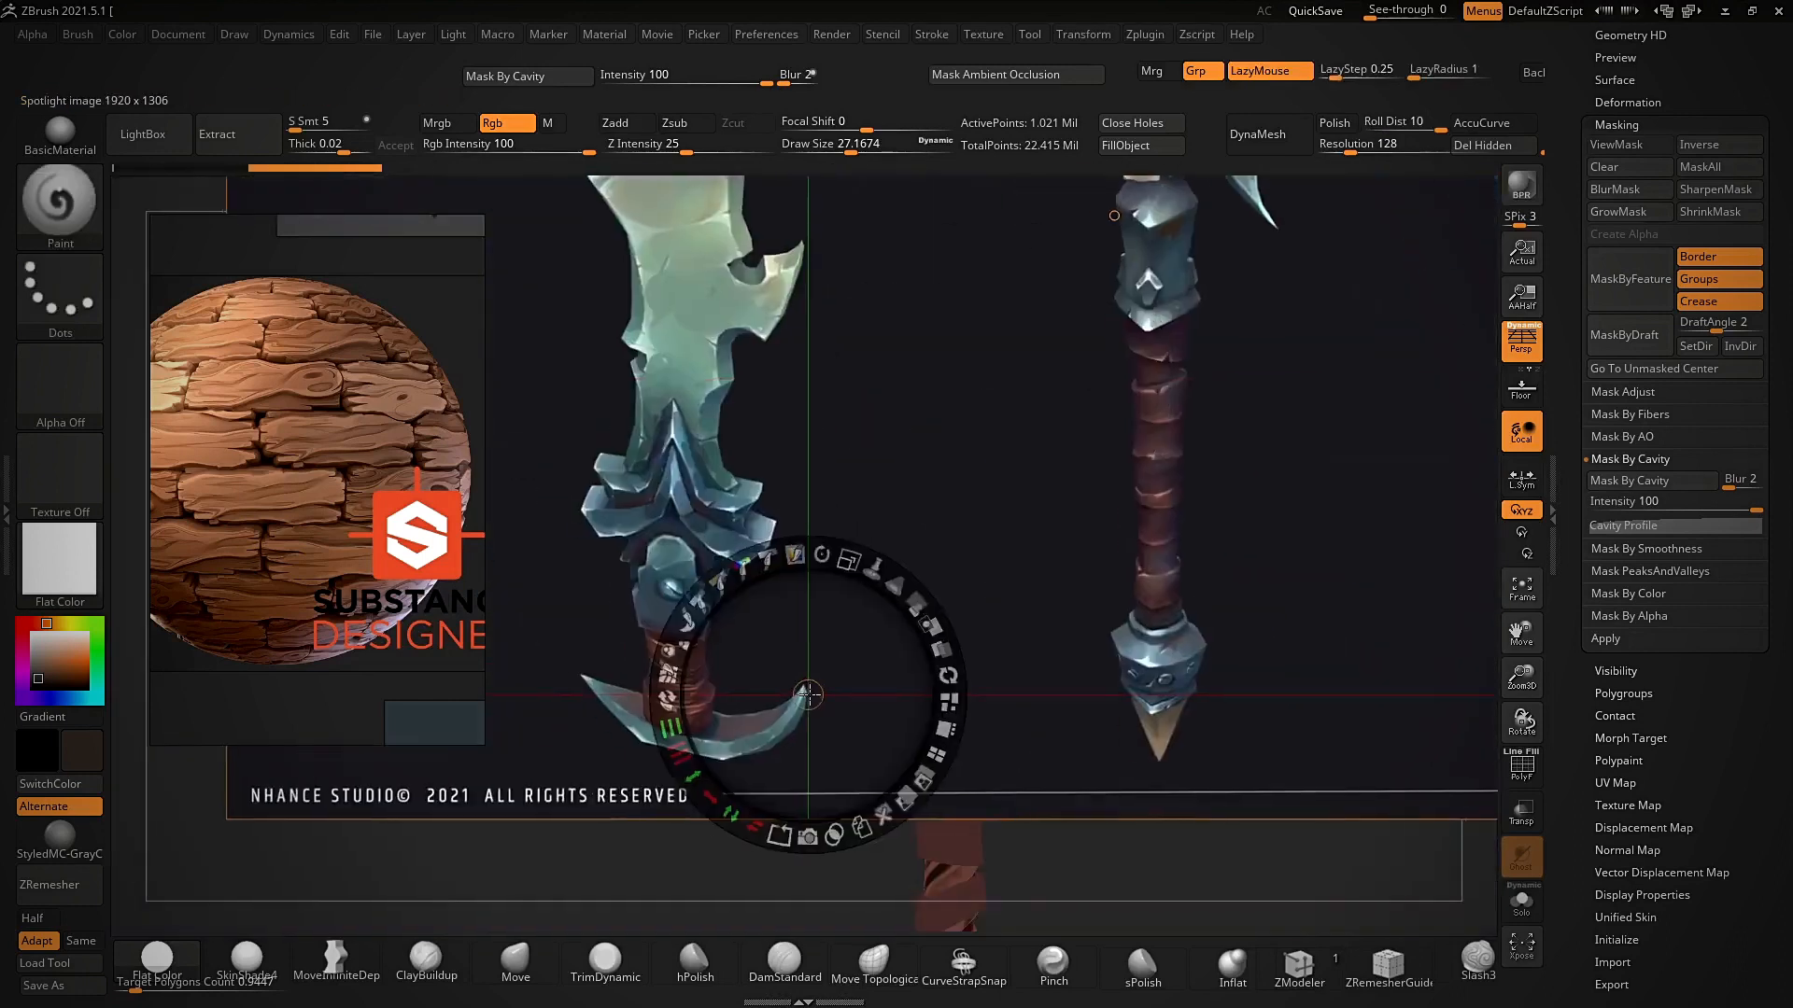
drag(848, 560, 953, 620)
drag(931, 442, 1148, 444)
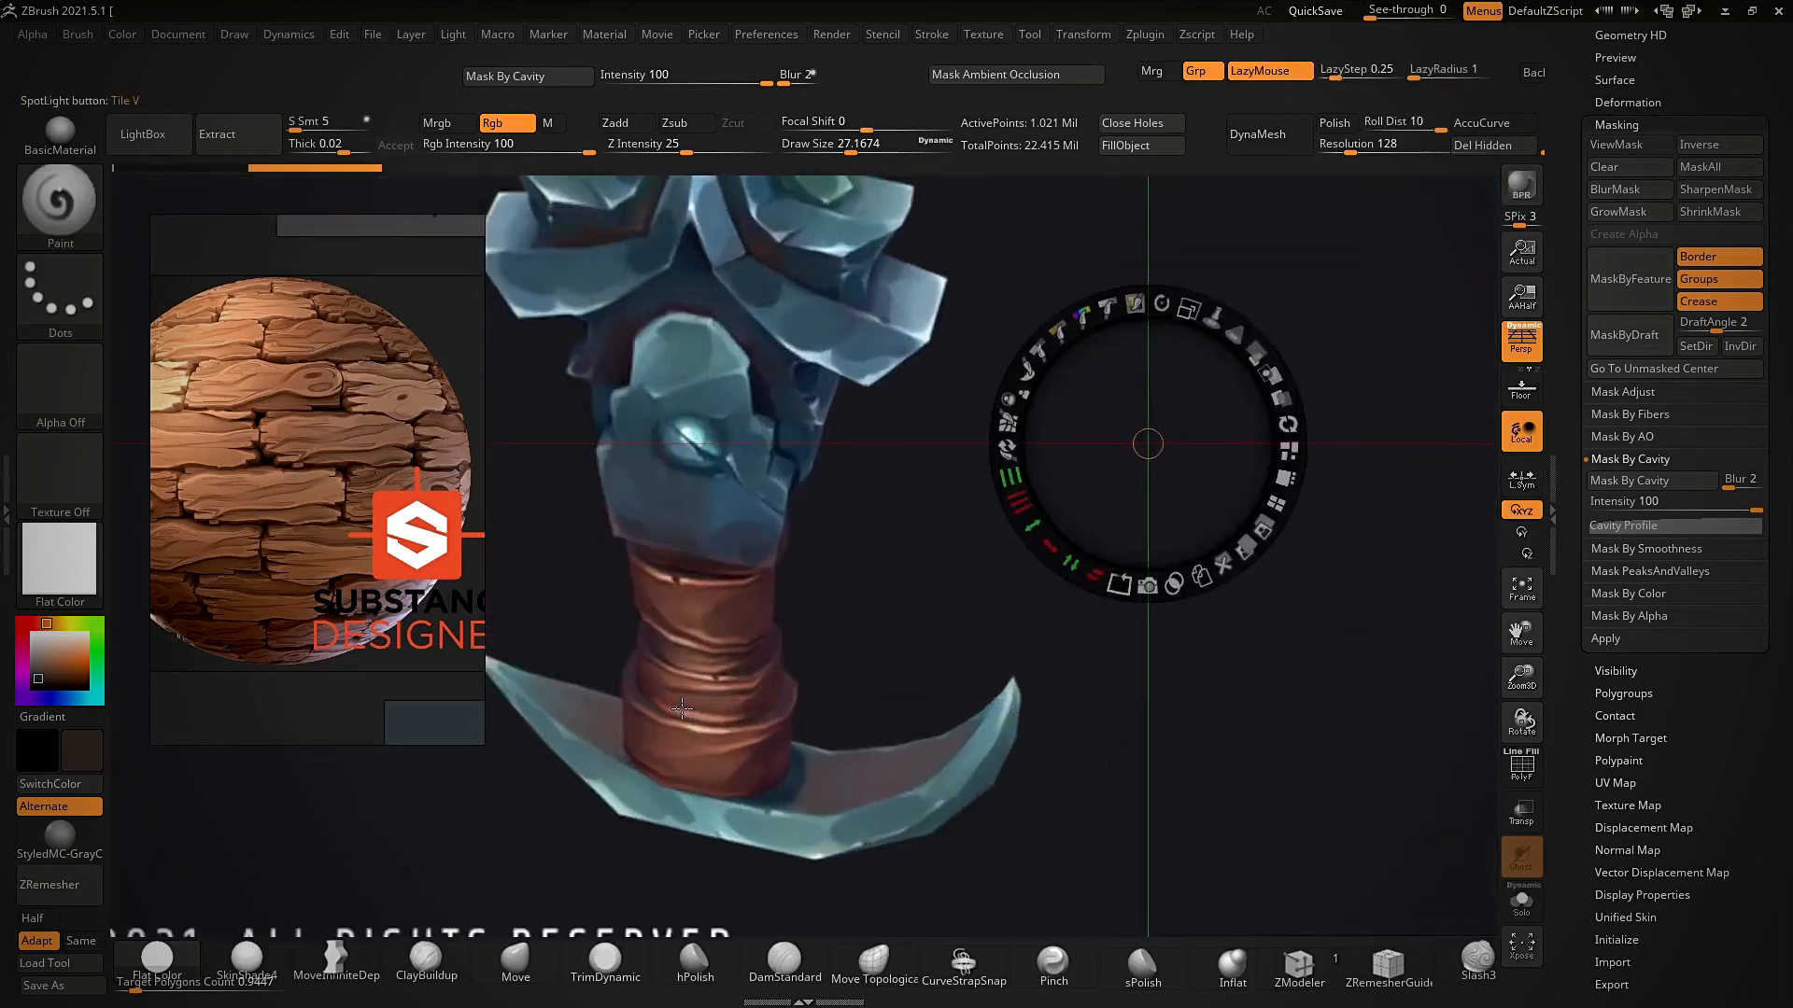
- Sample the reddish brown of the reference sword's grip and fill the handle with that color
key(c)
key(shift+z)
alt+right_drag(1049, 558, 1046, 478)
click(1134, 147)
- Show the reference images again and enlarge the creases of the sword's wrapped grip for sampling a dark color
key(shift+z)
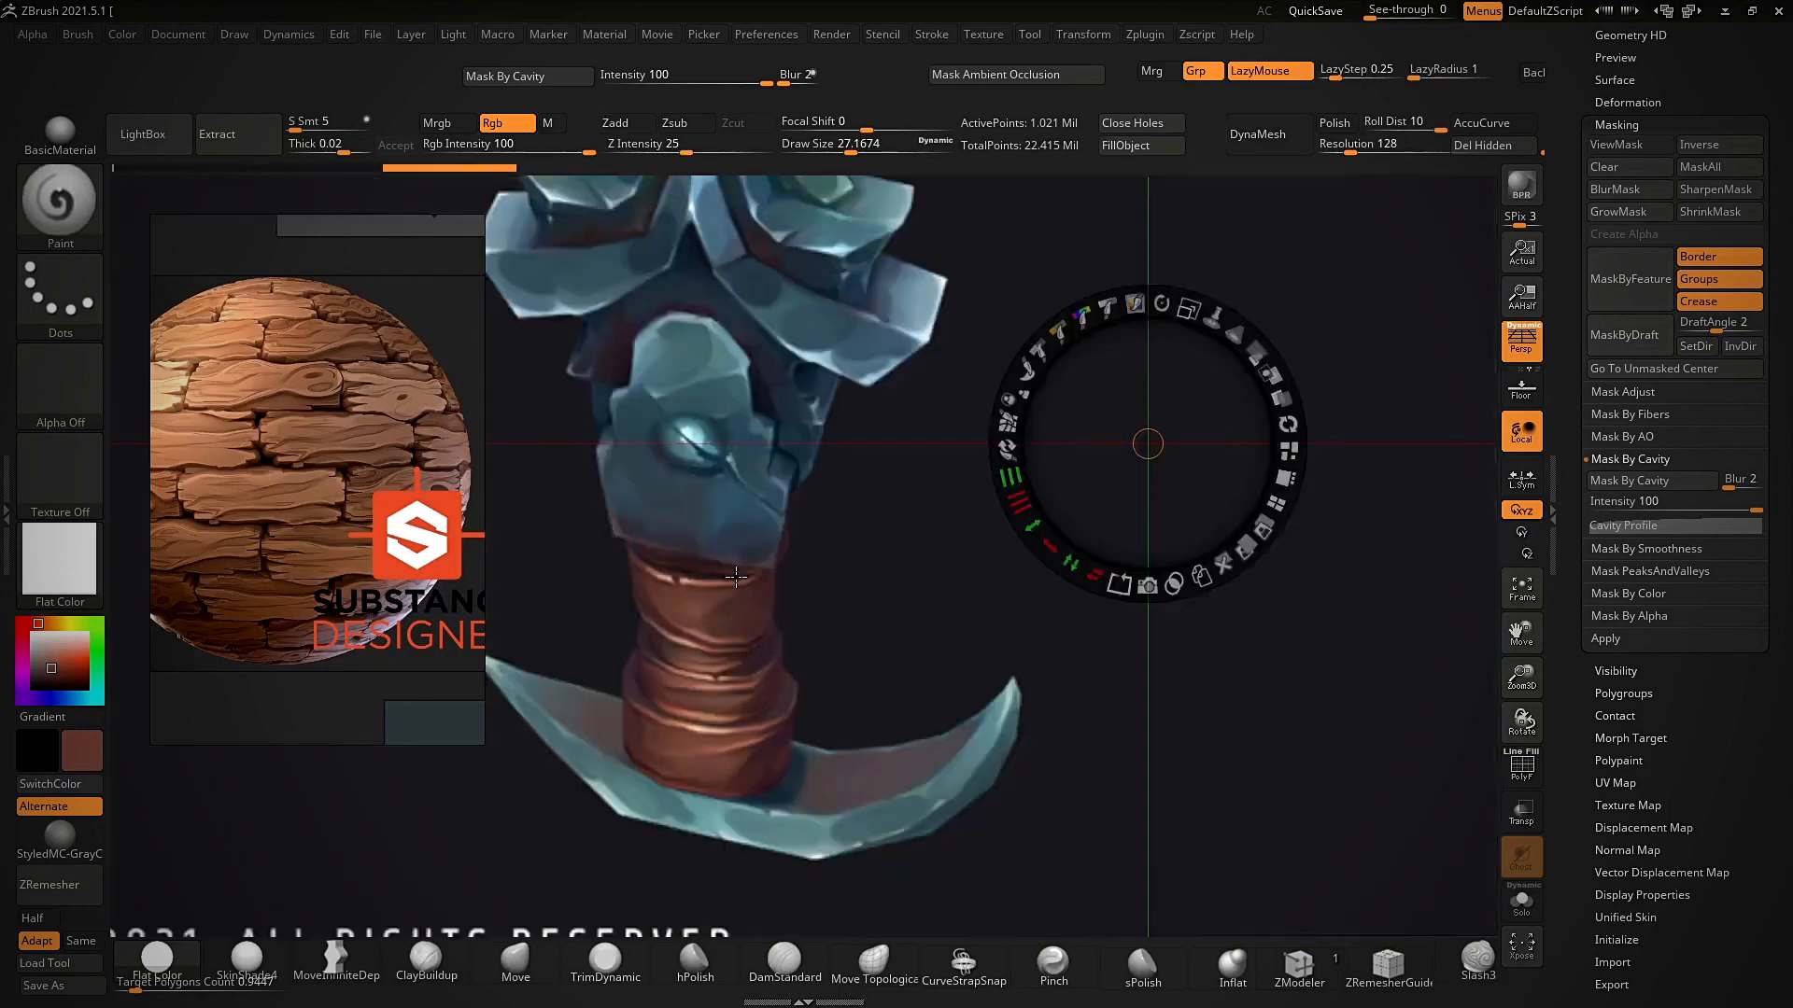
drag(798, 728, 803, 687)
drag(843, 552, 952, 627)
drag(933, 420, 1045, 664)
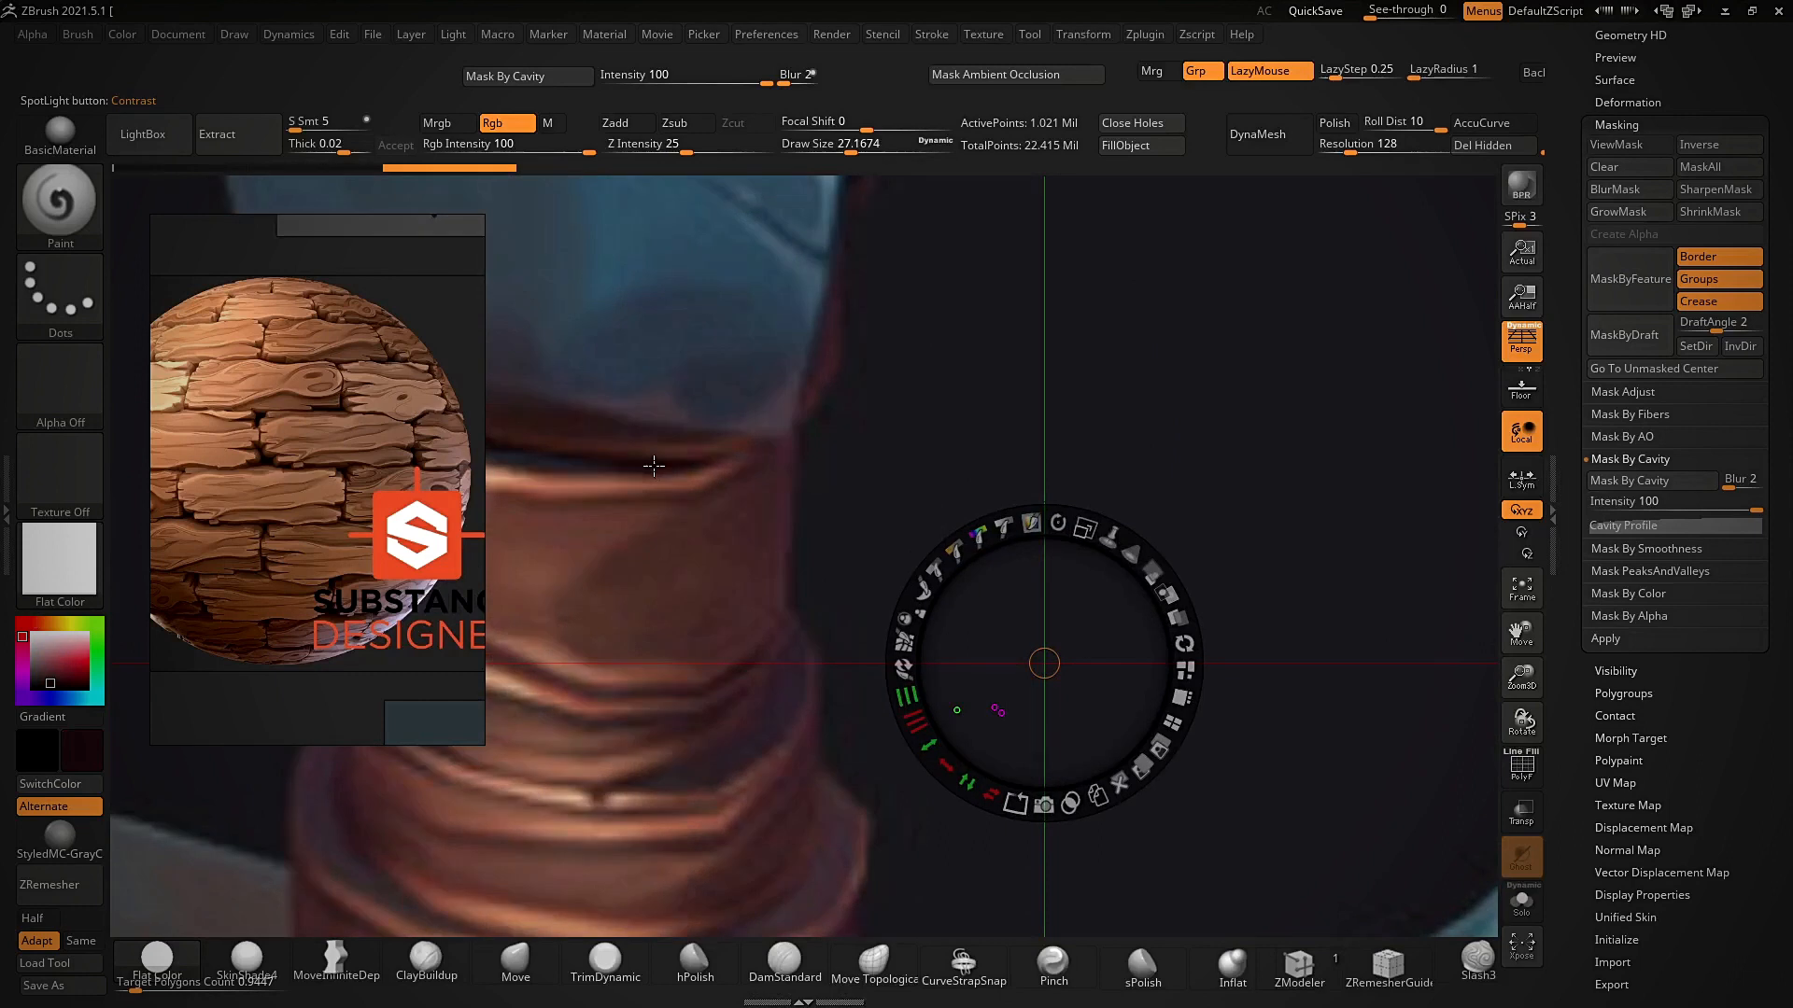
- Sample a very dark red from the gap between the leather wraps in the Spotlight reference and return to the axe
key(c)
key(shift+z)
ctrl+right_drag(649, 472, 973, 499)
key(s)
mouse_move(1106, 437)
alt+right_down()
mouse_move(1090, 481)
mouse_move(1072, 420)
mouse_move(1091, 389)
mouse_move(1092, 478)
alt+right_up()
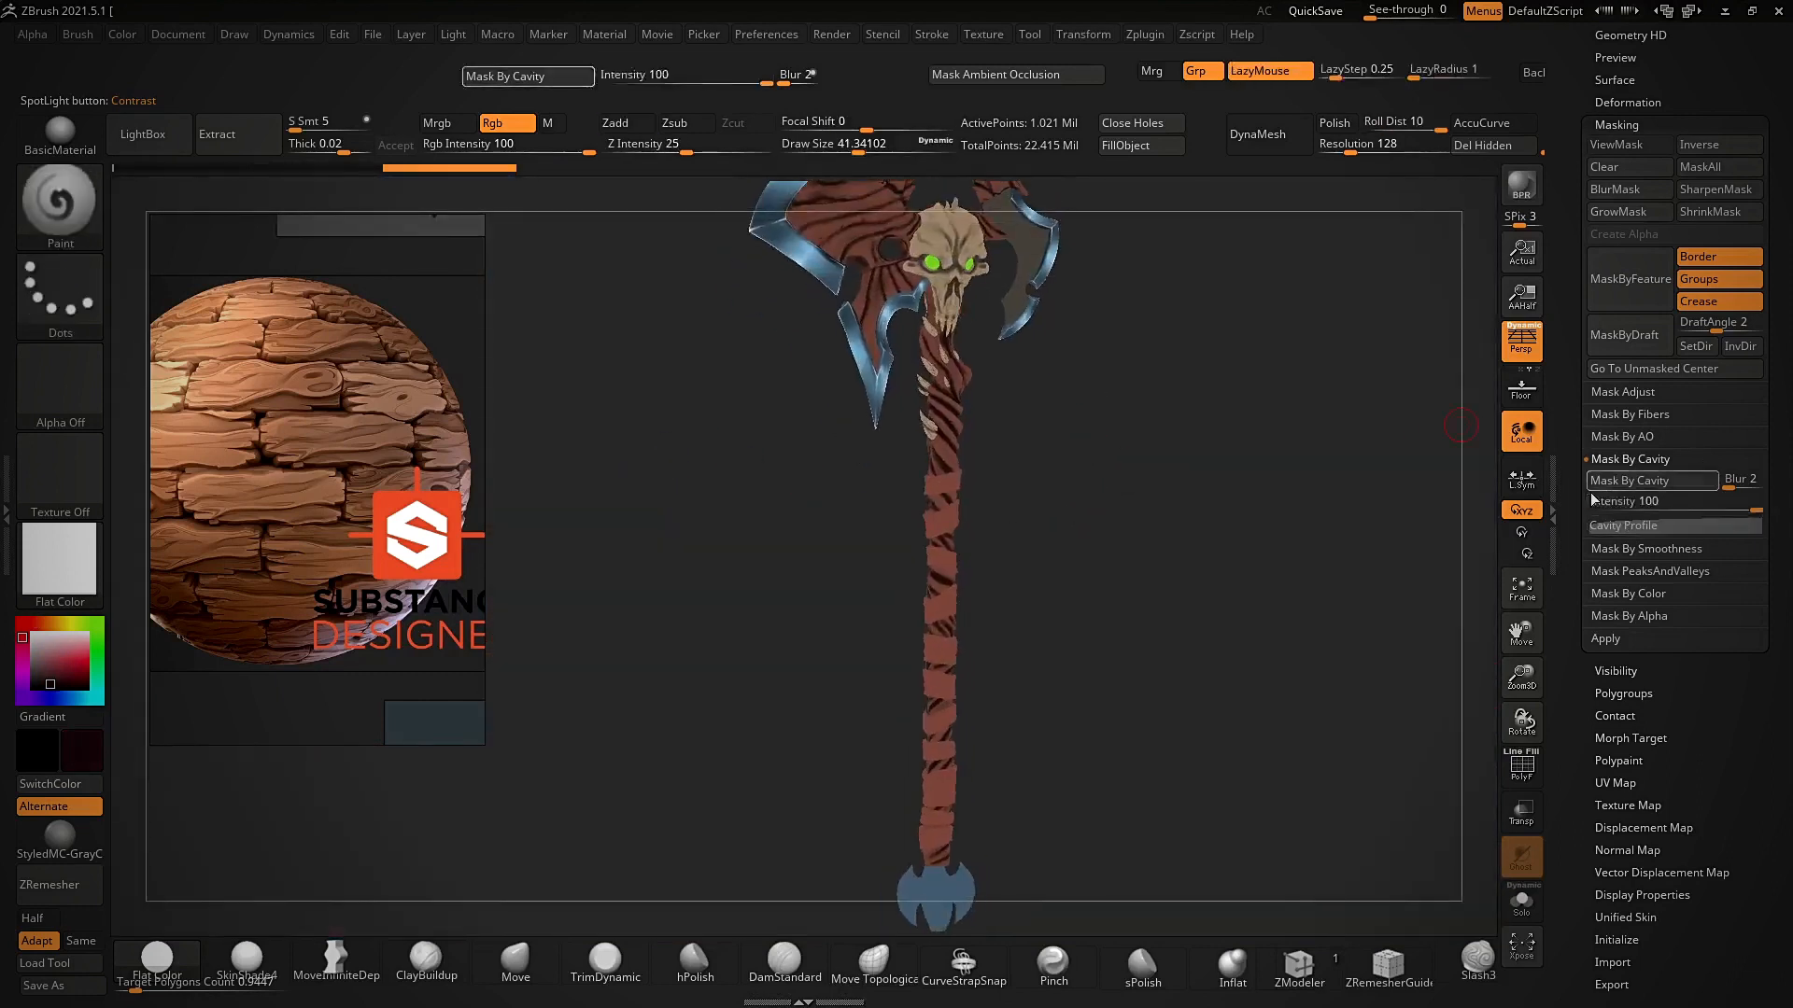
- Mask the handle wraps by ambient occlusion
click(1652, 441)
click(1635, 454)
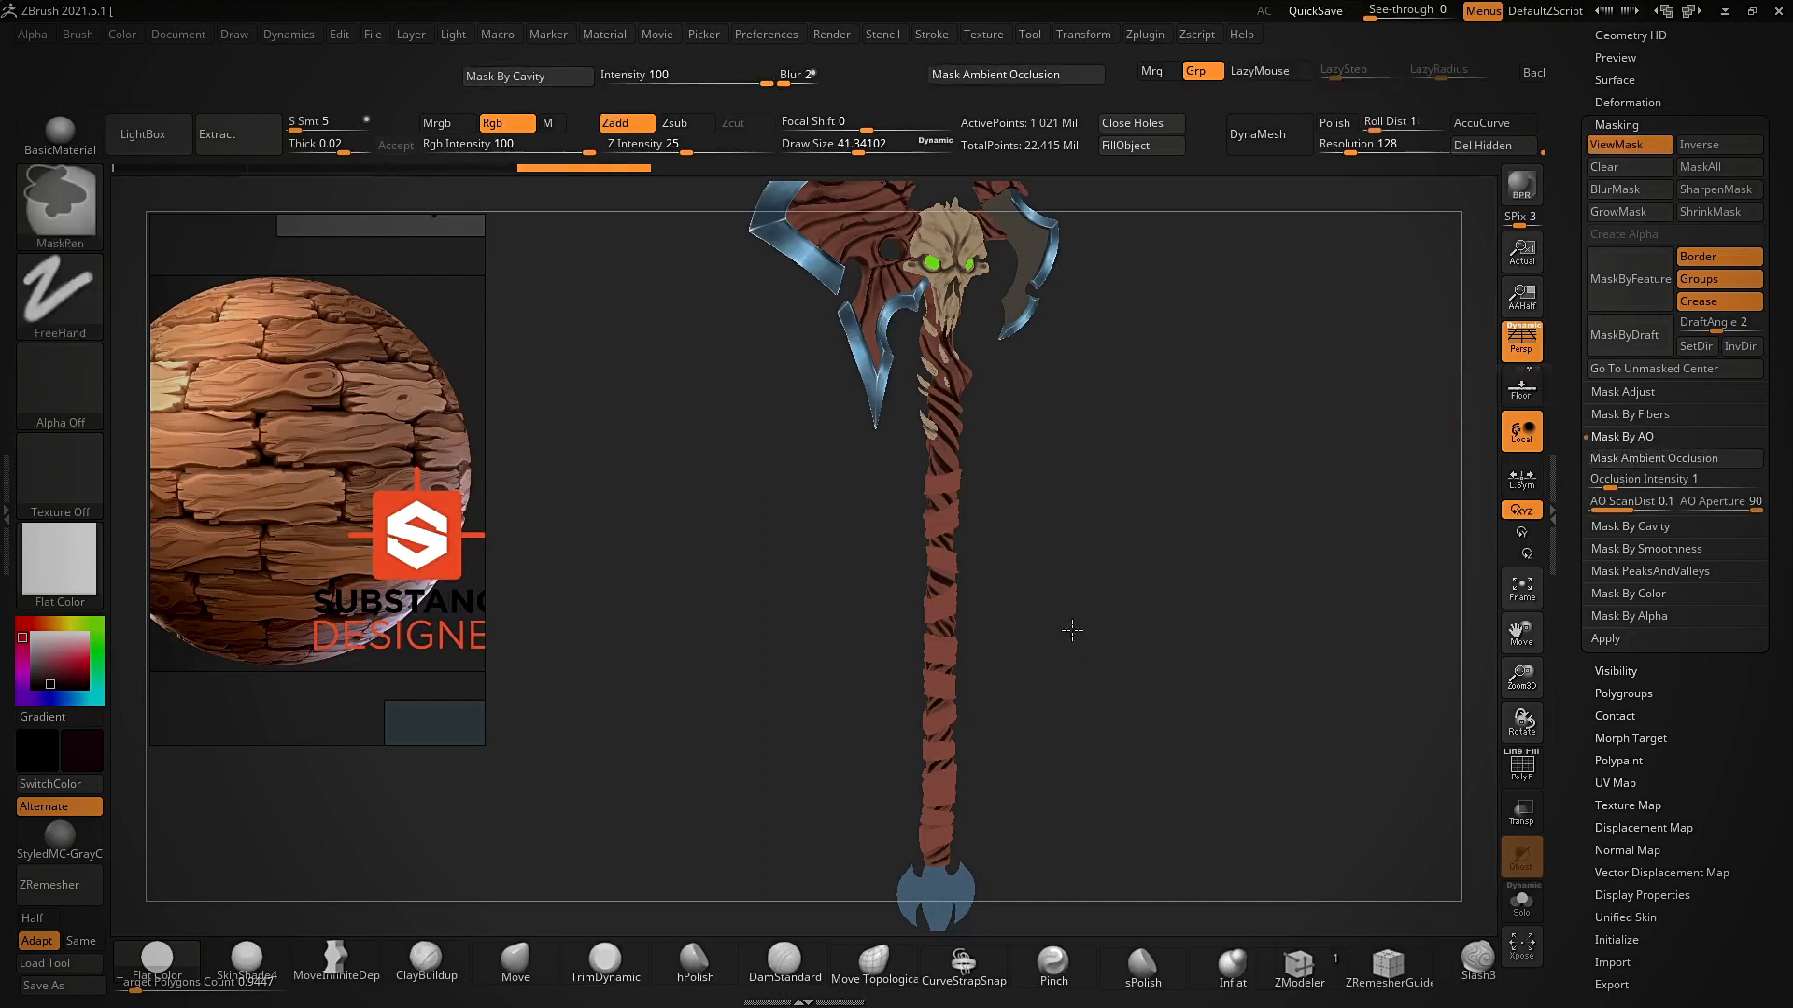
ctrl+right_drag(1068, 626, 1006, 540)
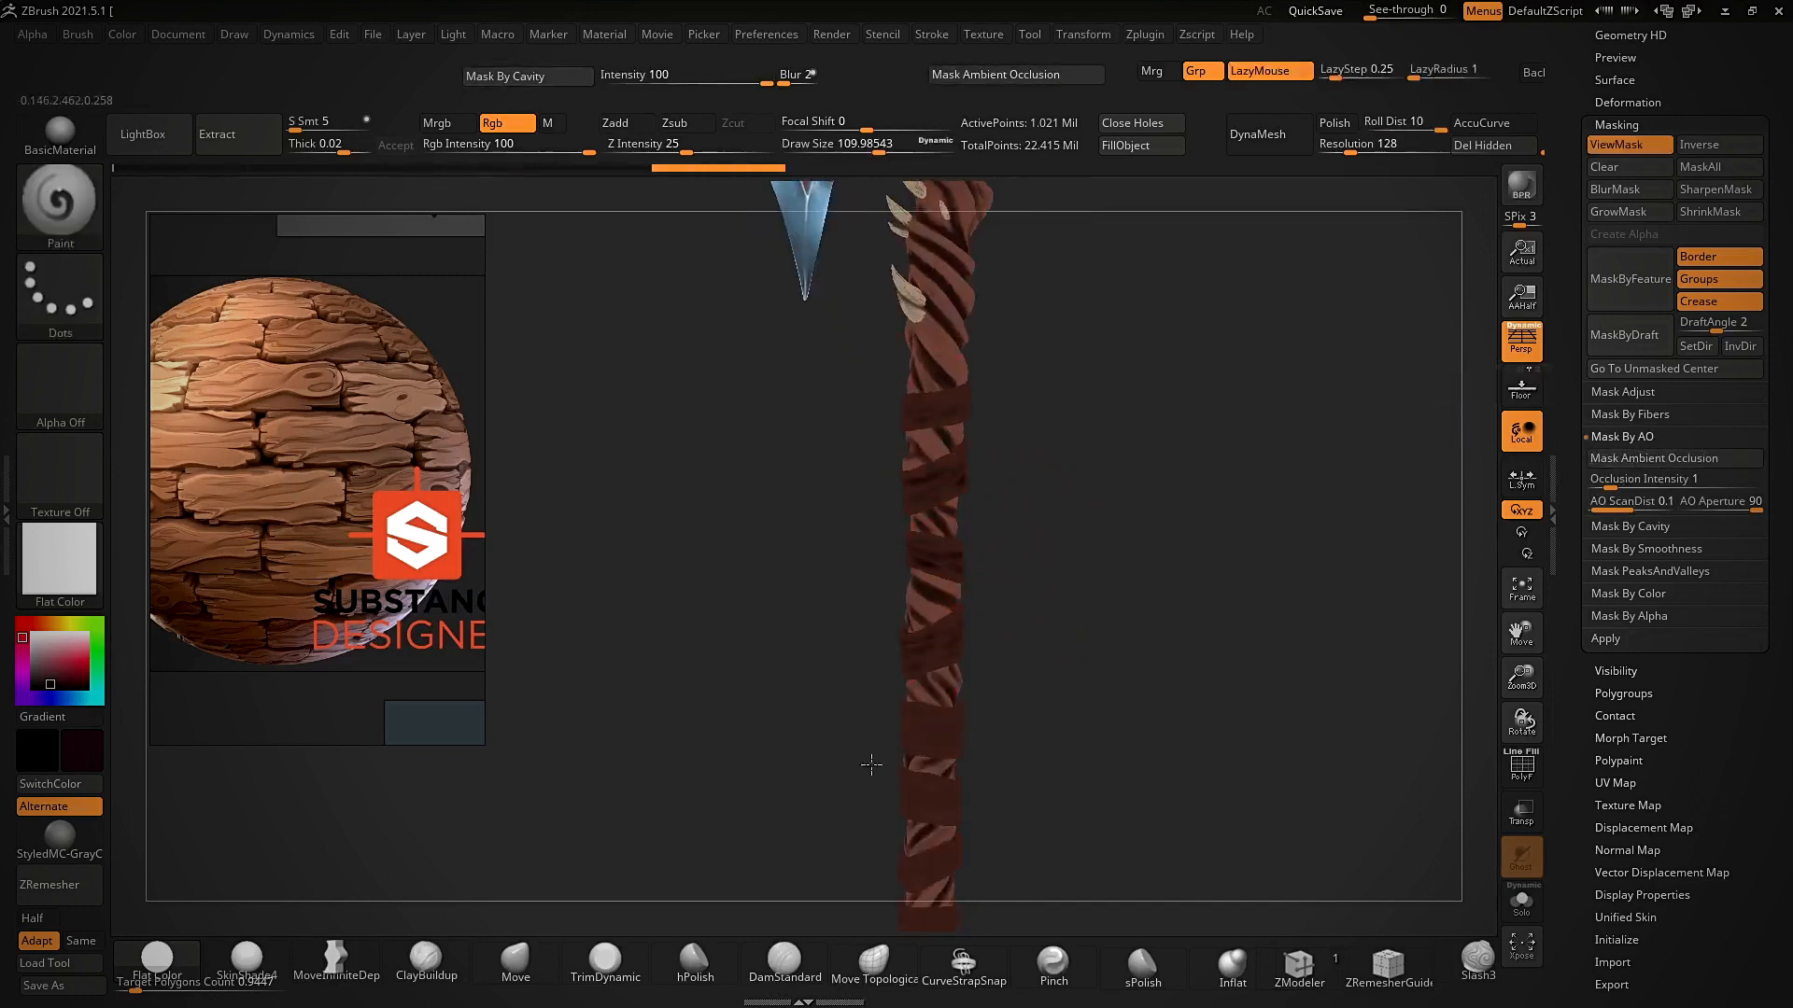
- Shade the recesses of the handle wraps with the dark colour at a draw size of about 110 and hide the mask display
right_drag(1013, 691, 917, 700)
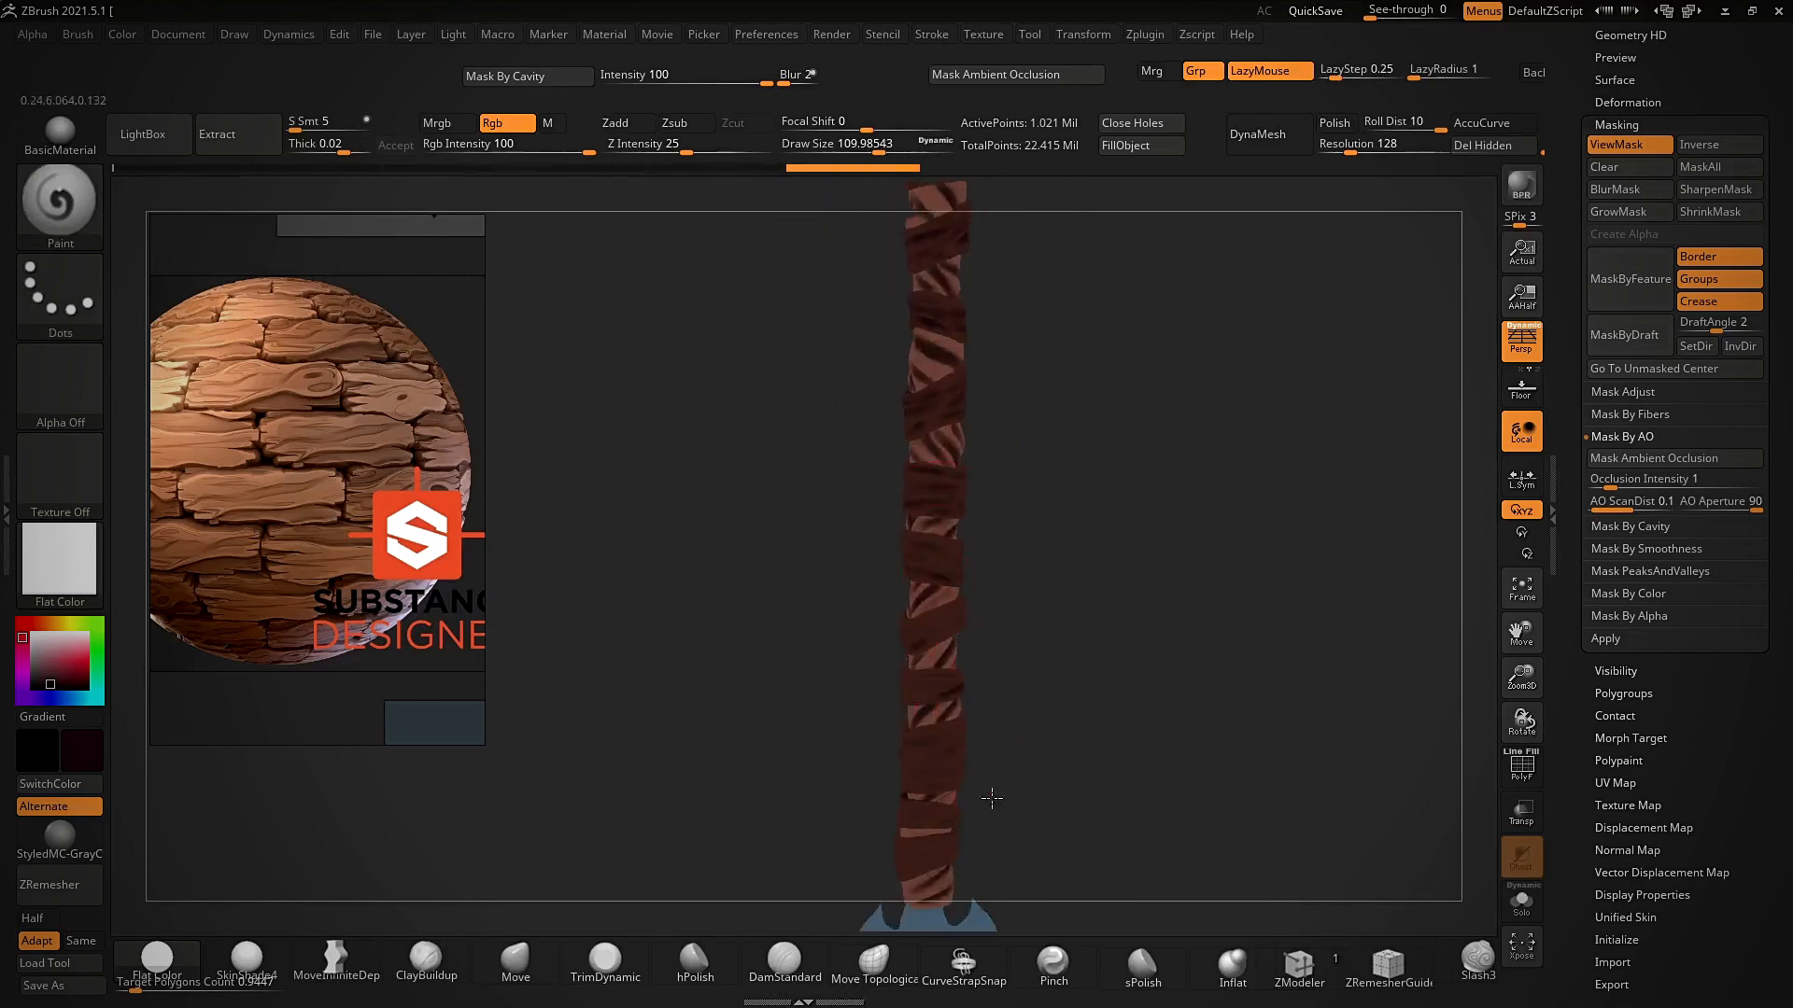
right_drag(992, 798, 928, 682)
right_drag(1072, 644, 938, 598)
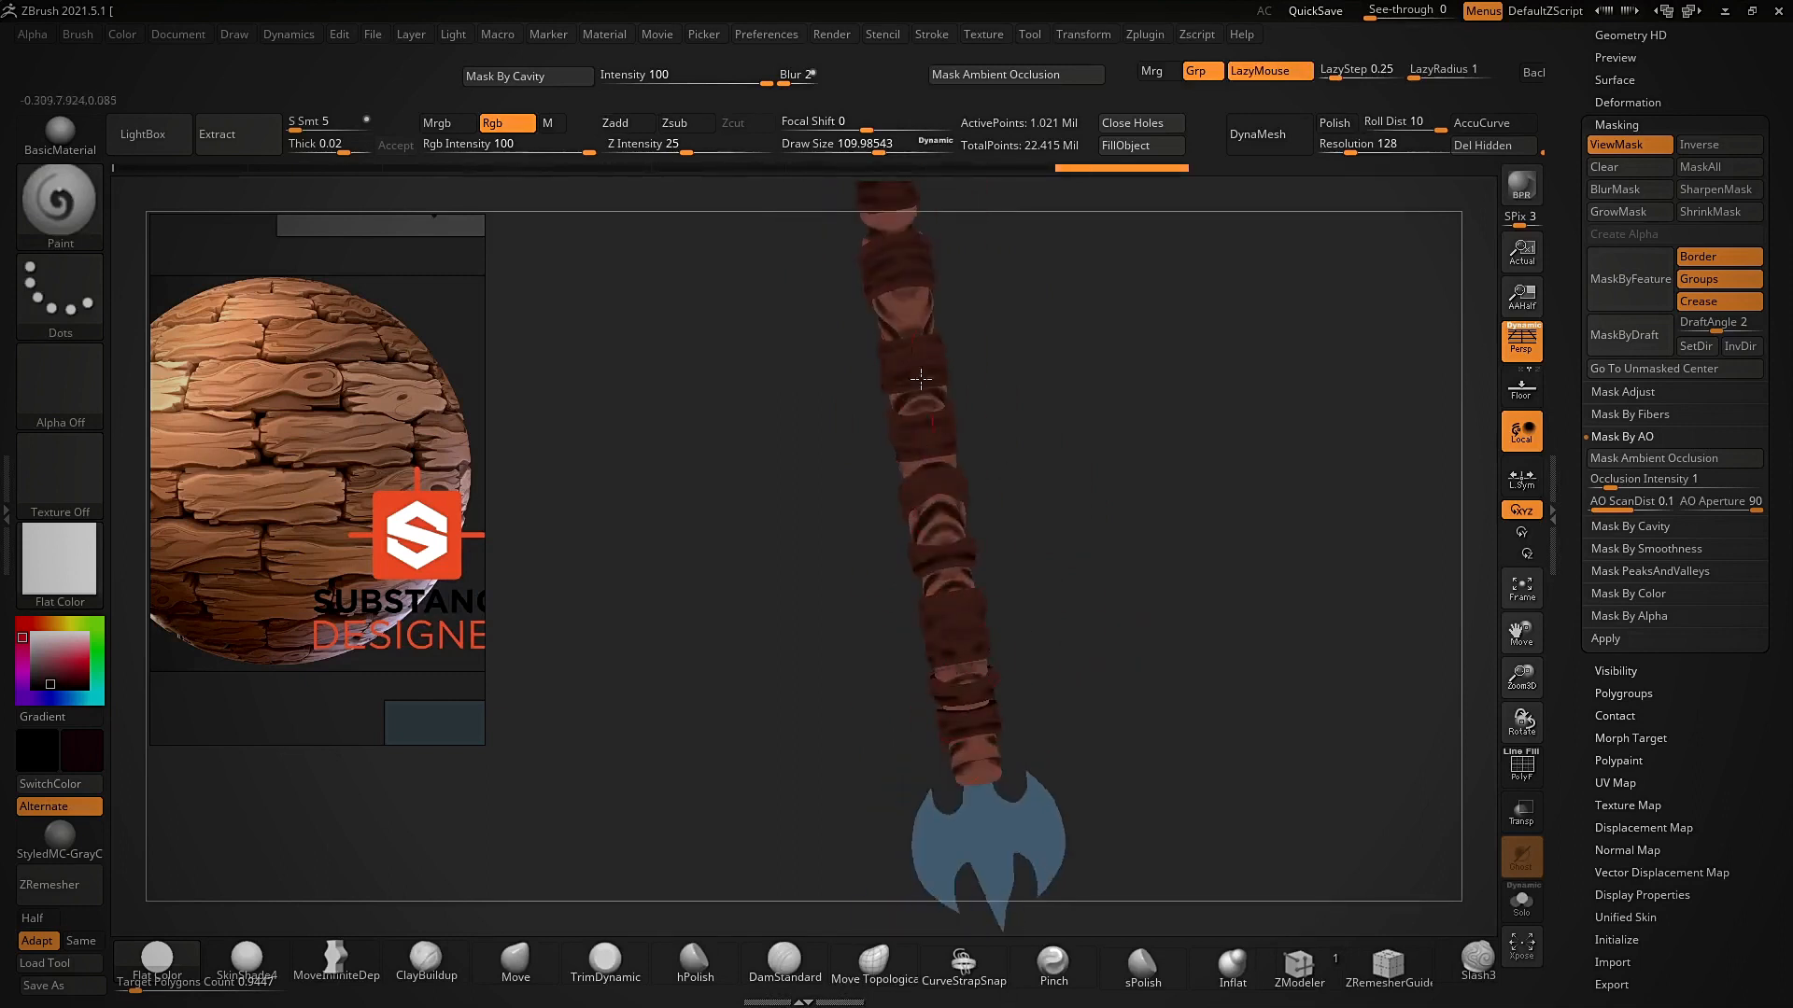
drag(1013, 448, 1018, 537)
drag(927, 418, 938, 432)
drag(1005, 513, 975, 388)
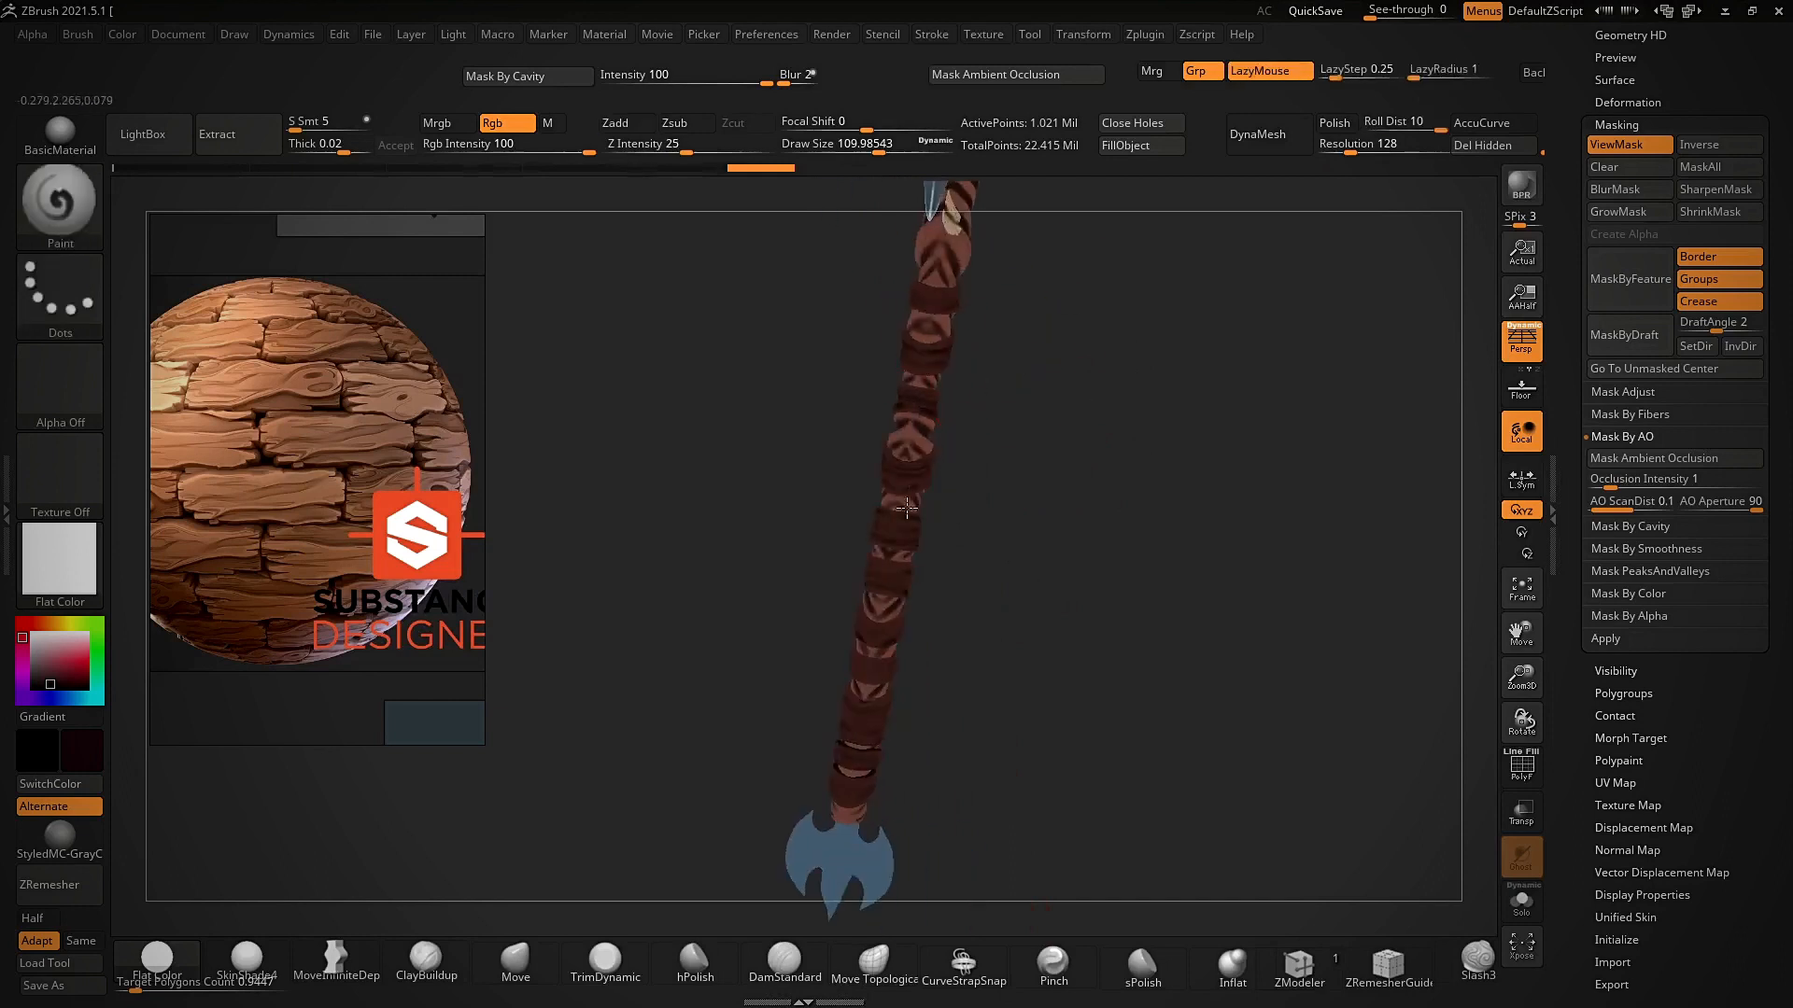
mouse_move(863, 764)
right_down()
mouse_move(969, 508)
mouse_move(940, 508)
mouse_move(984, 488)
mouse_move(1064, 661)
mouse_move(1010, 658)
mouse_move(1073, 710)
right_up()
key(ctrl+h)
key(s)
click(1055, 708)
- Make the wooden axe head the active subtool and widen the viewport by collapsing the tool palette
alt+click(891, 485)
ctrl+right_drag(1102, 634, 1108, 752)
alt+right_drag(928, 459, 984, 470)
scroll(342, 492, down, 4)
middle_drag(203, 588, 275, 478)
scroll(341, 492, down, 3)
scroll(317, 495, up, 6)
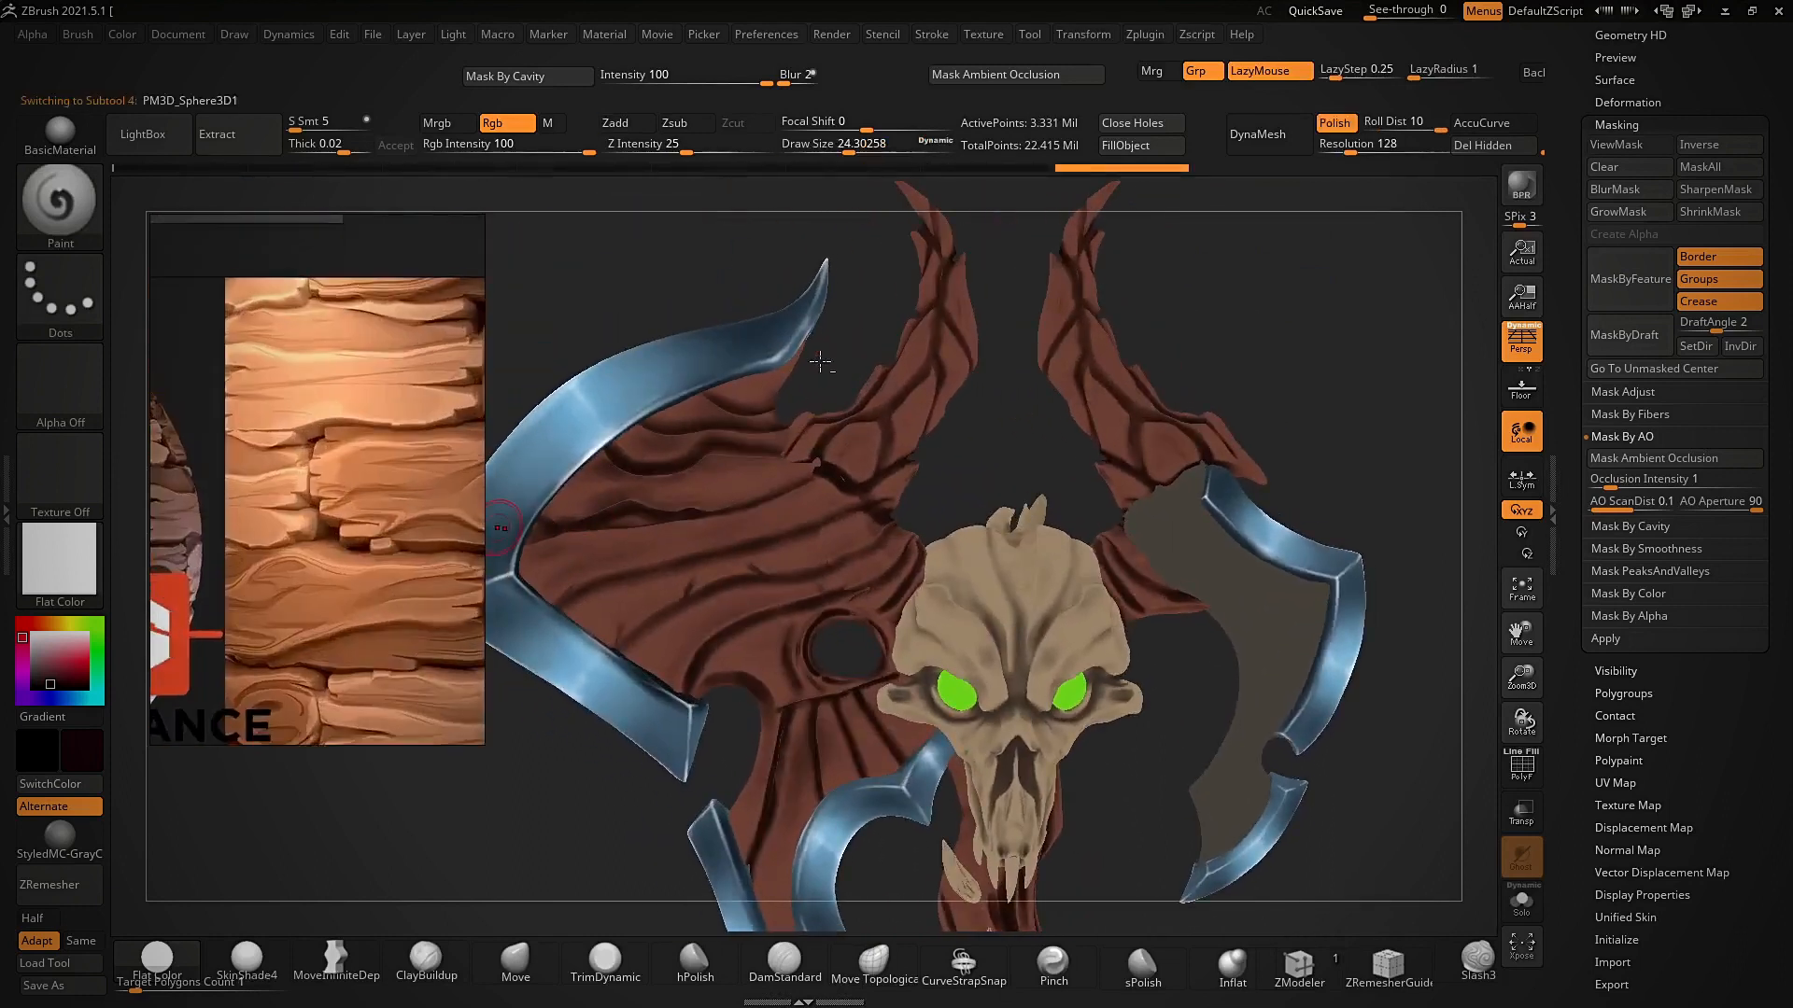
alt+right_drag(820, 364, 880, 352)
click(1552, 474)
ctrl+right_drag(1381, 450, 1335, 396)
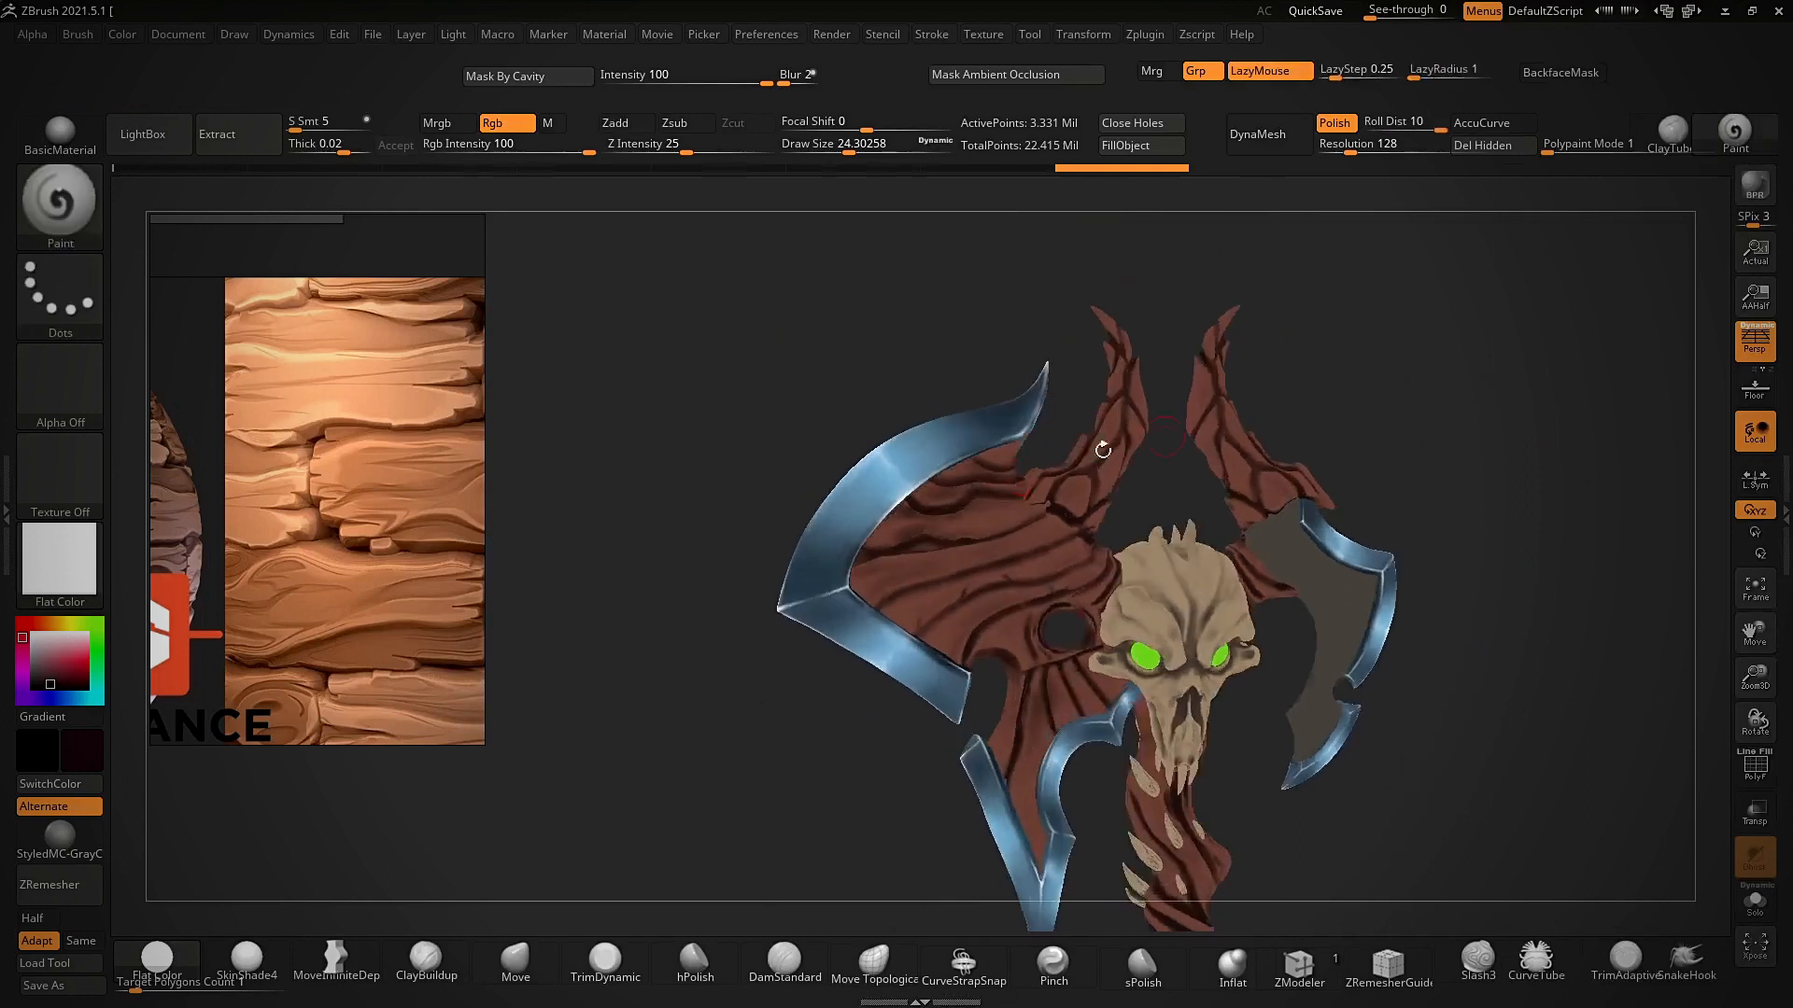
- Save the tool as weapon paint, replacing the existing file
key(ctrl+shift+s)
click(1298, 846)
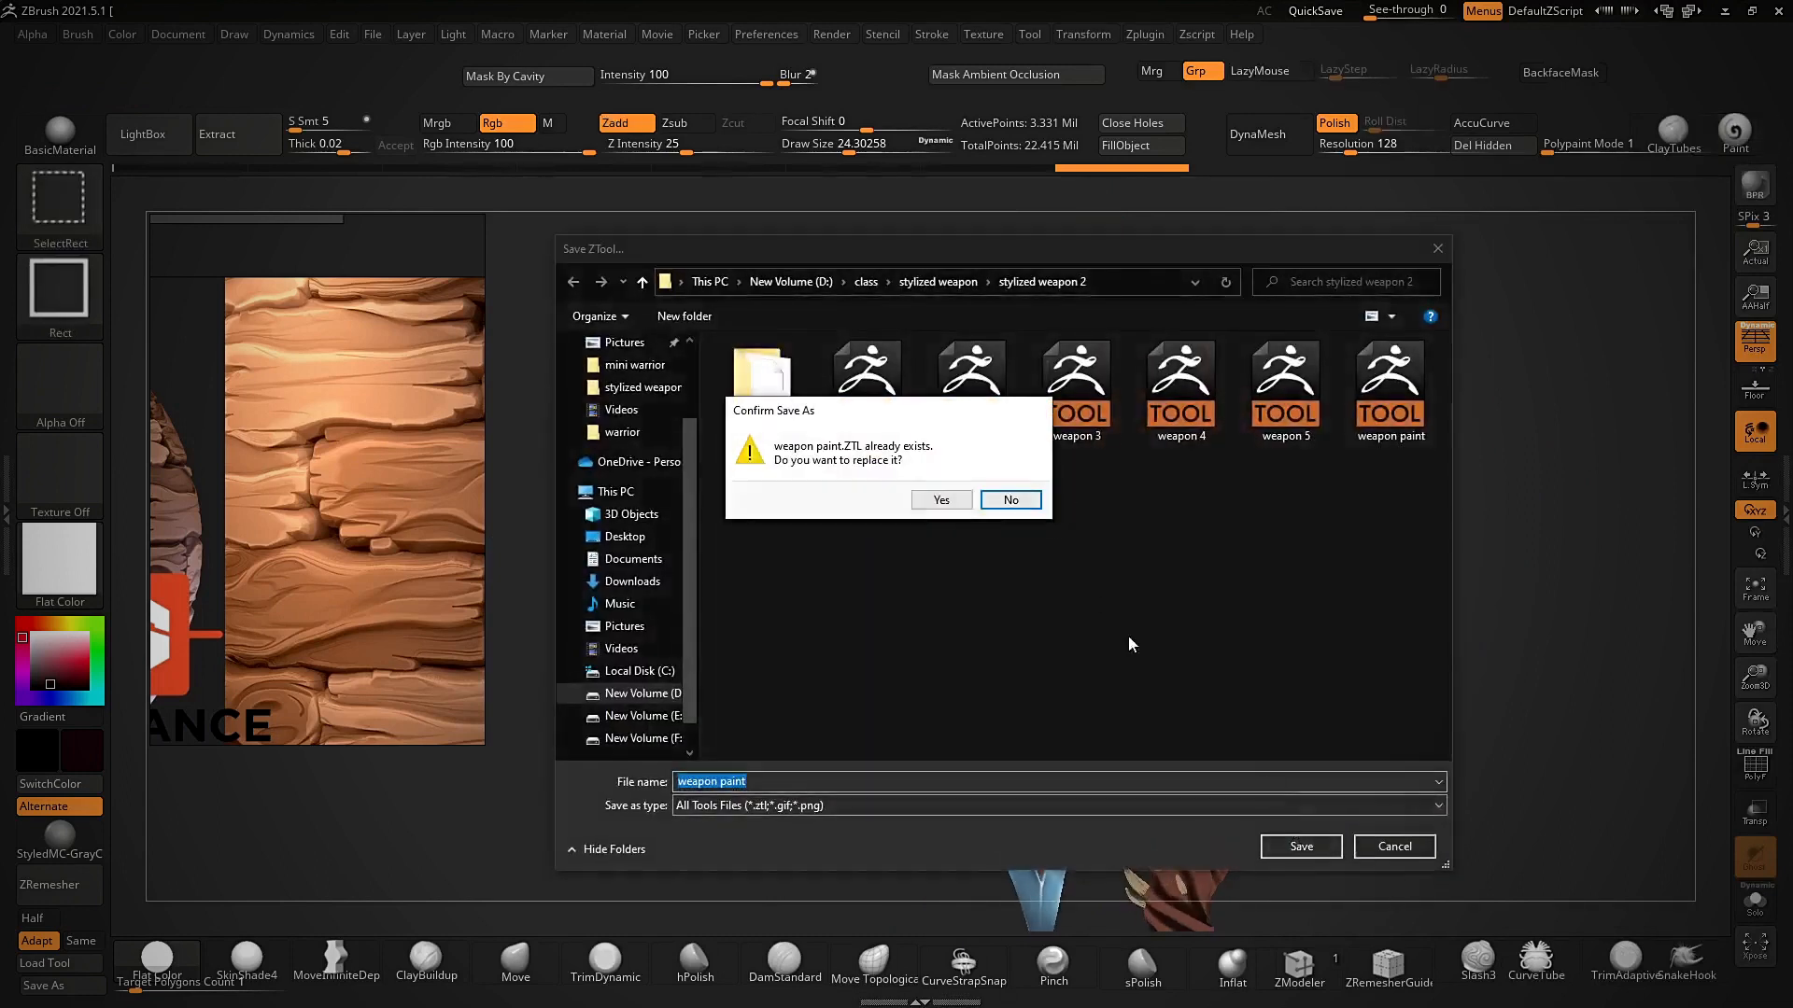
click(930, 501)
- Examine the shading of the leather wraps and metal parts on the weapon reference in Spotlight
right_drag(1237, 304, 1093, 344)
ctrl+right_drag(617, 303, 611, 366)
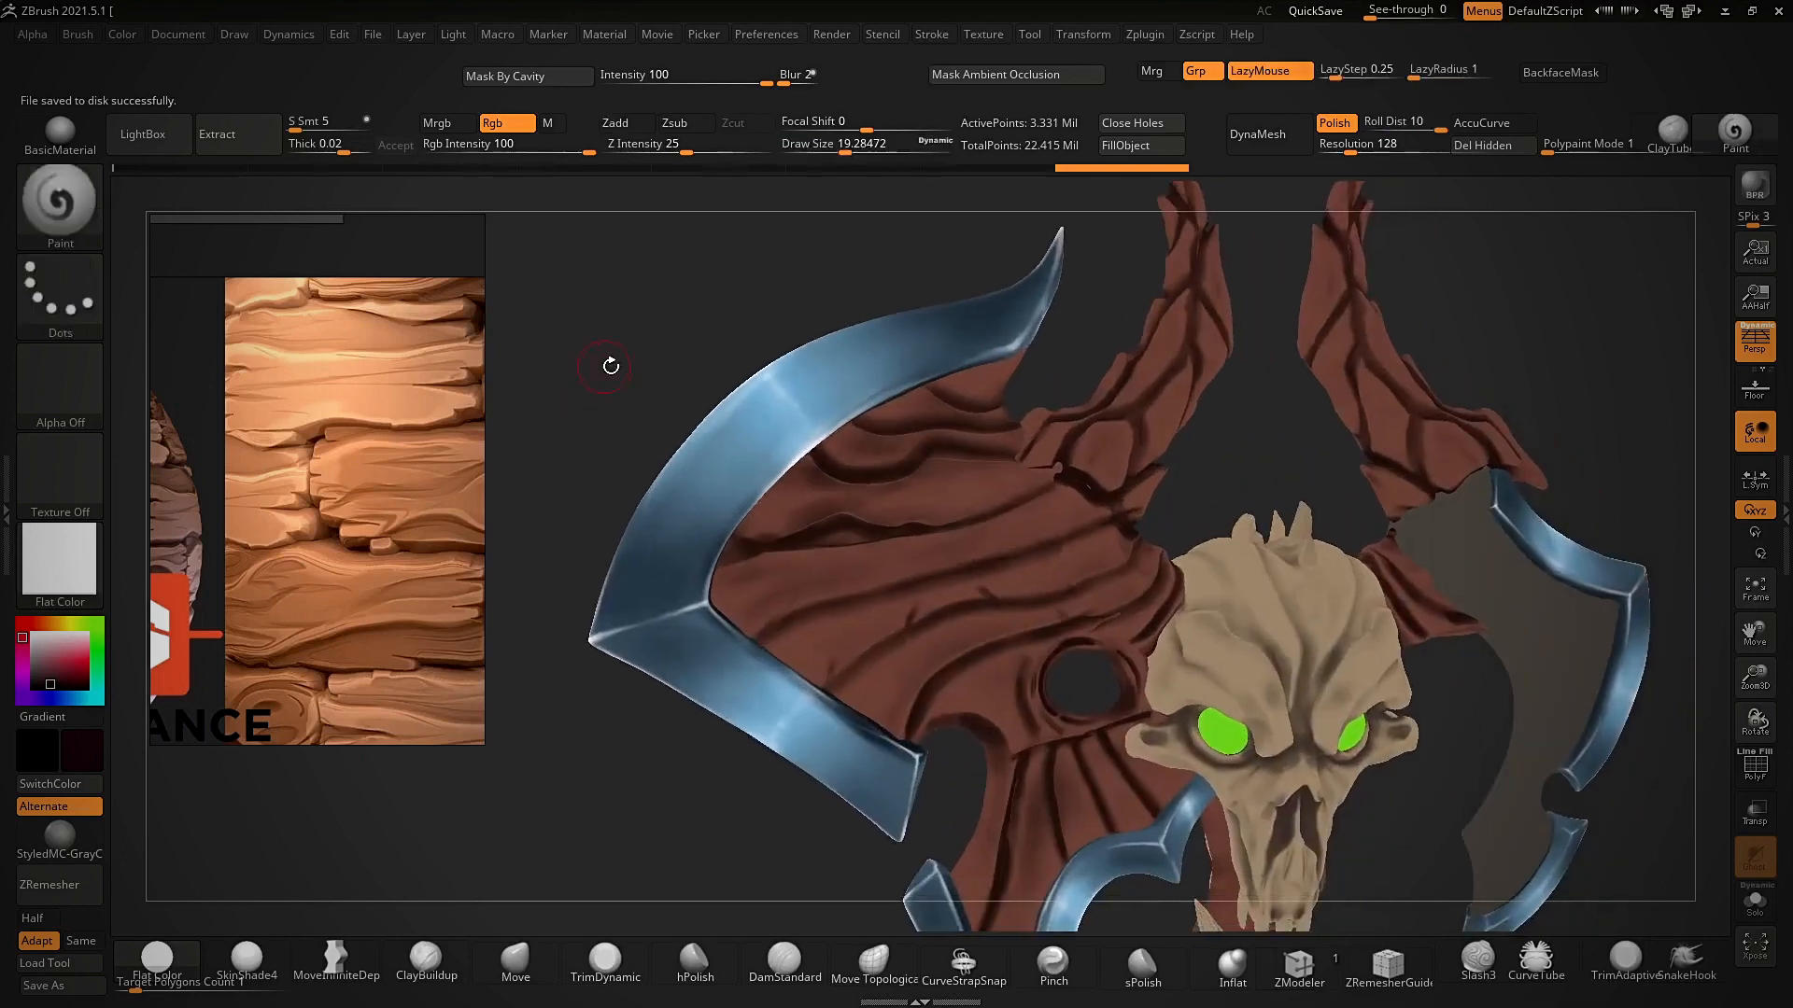
key(shift+z)
click(757, 613)
drag(797, 478, 620, 616)
drag(898, 355, 831, 531)
drag(1250, 771, 1089, 643)
drag(1130, 508, 1226, 672)
drag(1333, 404, 1232, 595)
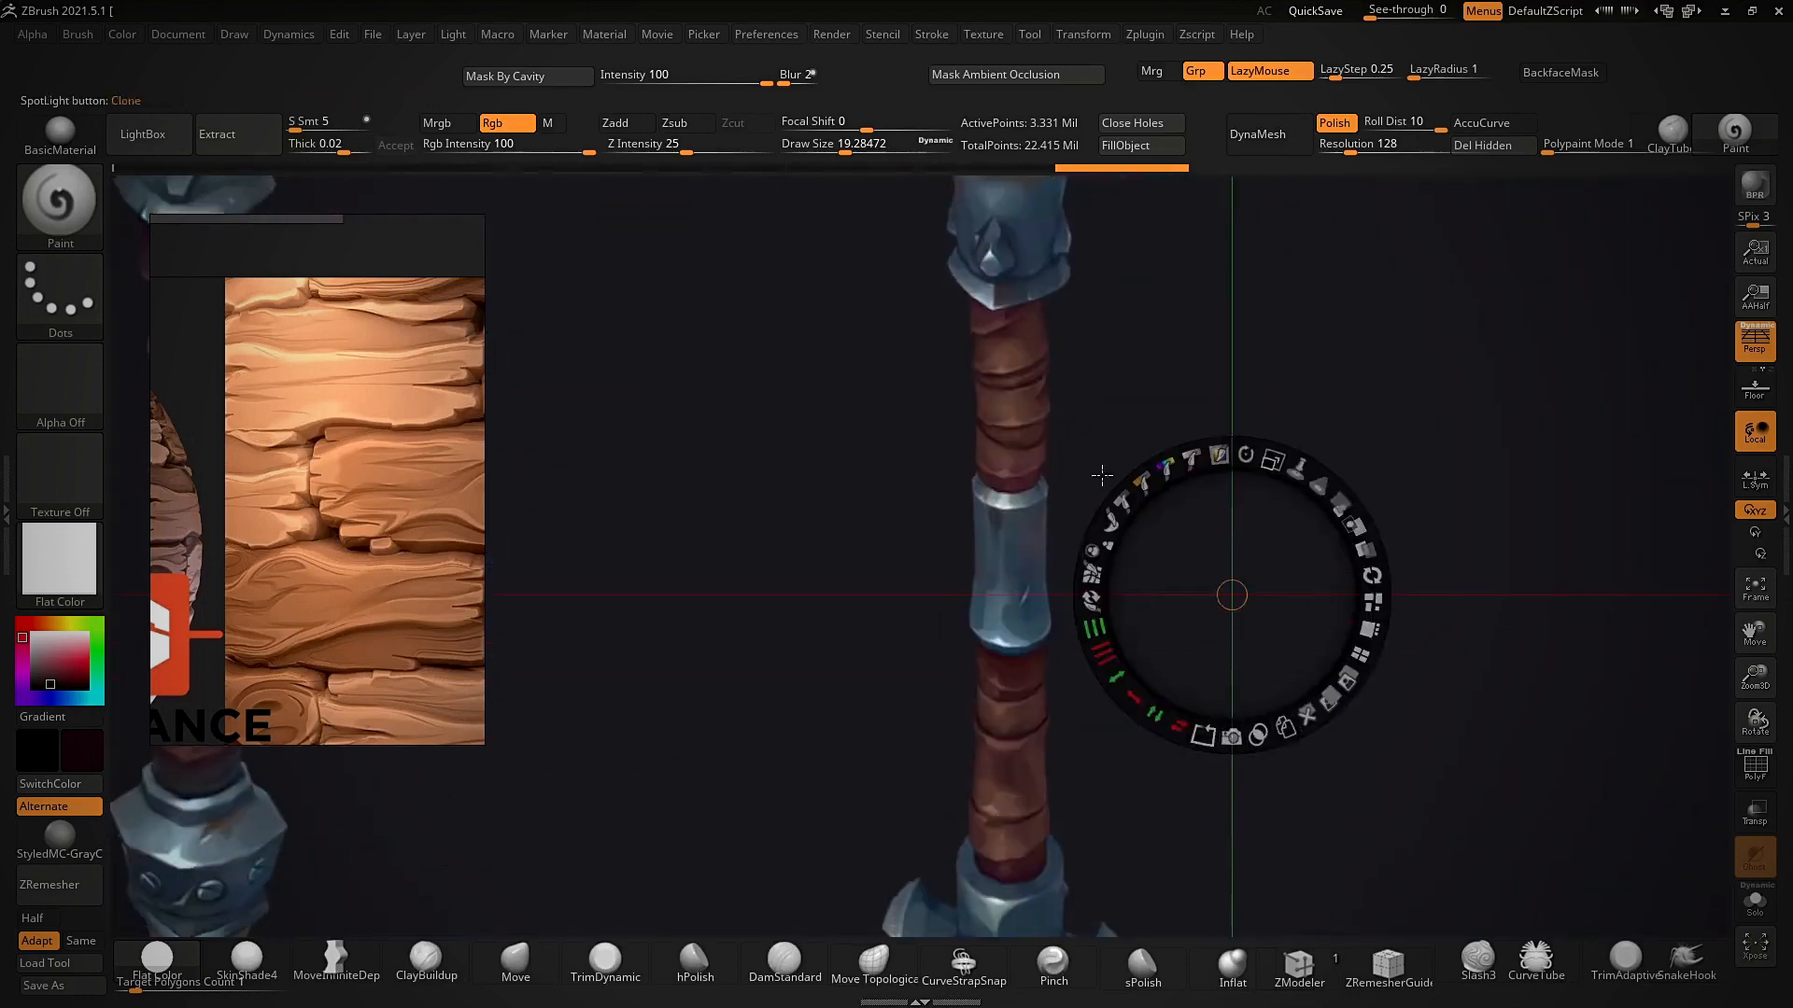
drag(1042, 372, 1067, 488)
drag(1111, 351, 1050, 347)
key(z)
key(z)
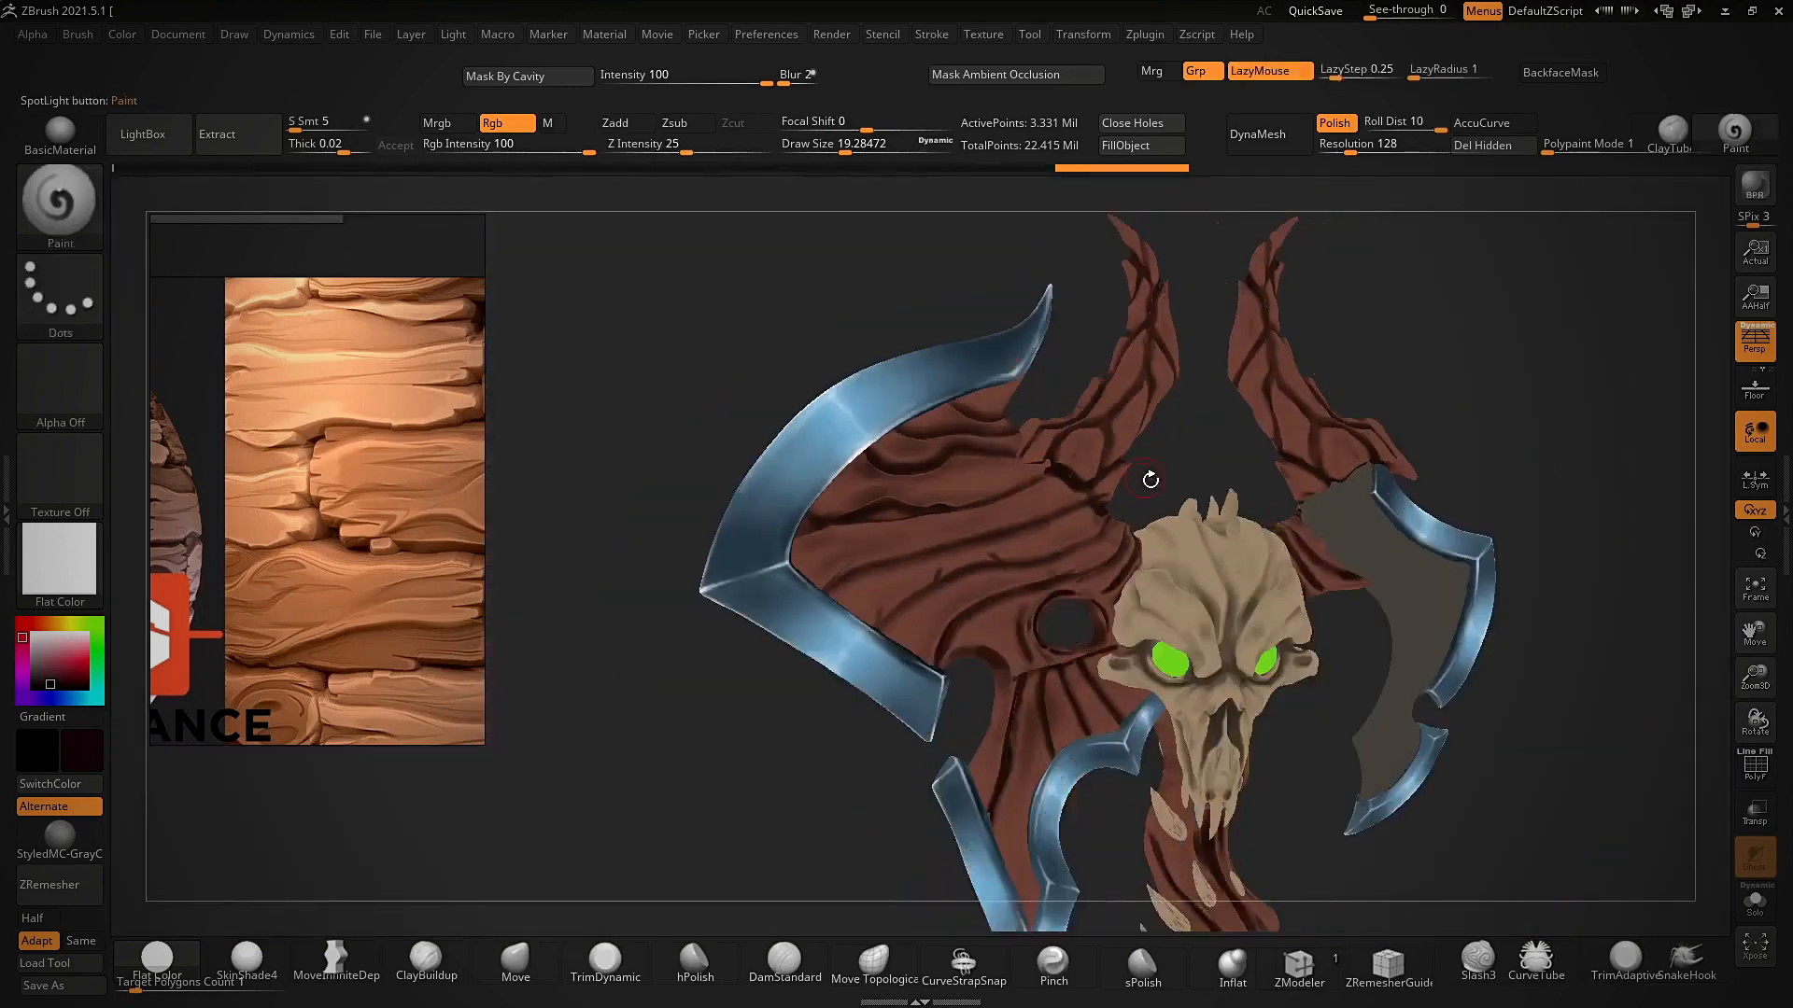
- Choose a reddish-brown paint colour and frame the wood plank images on the reference board
drag(1150, 479, 1167, 485)
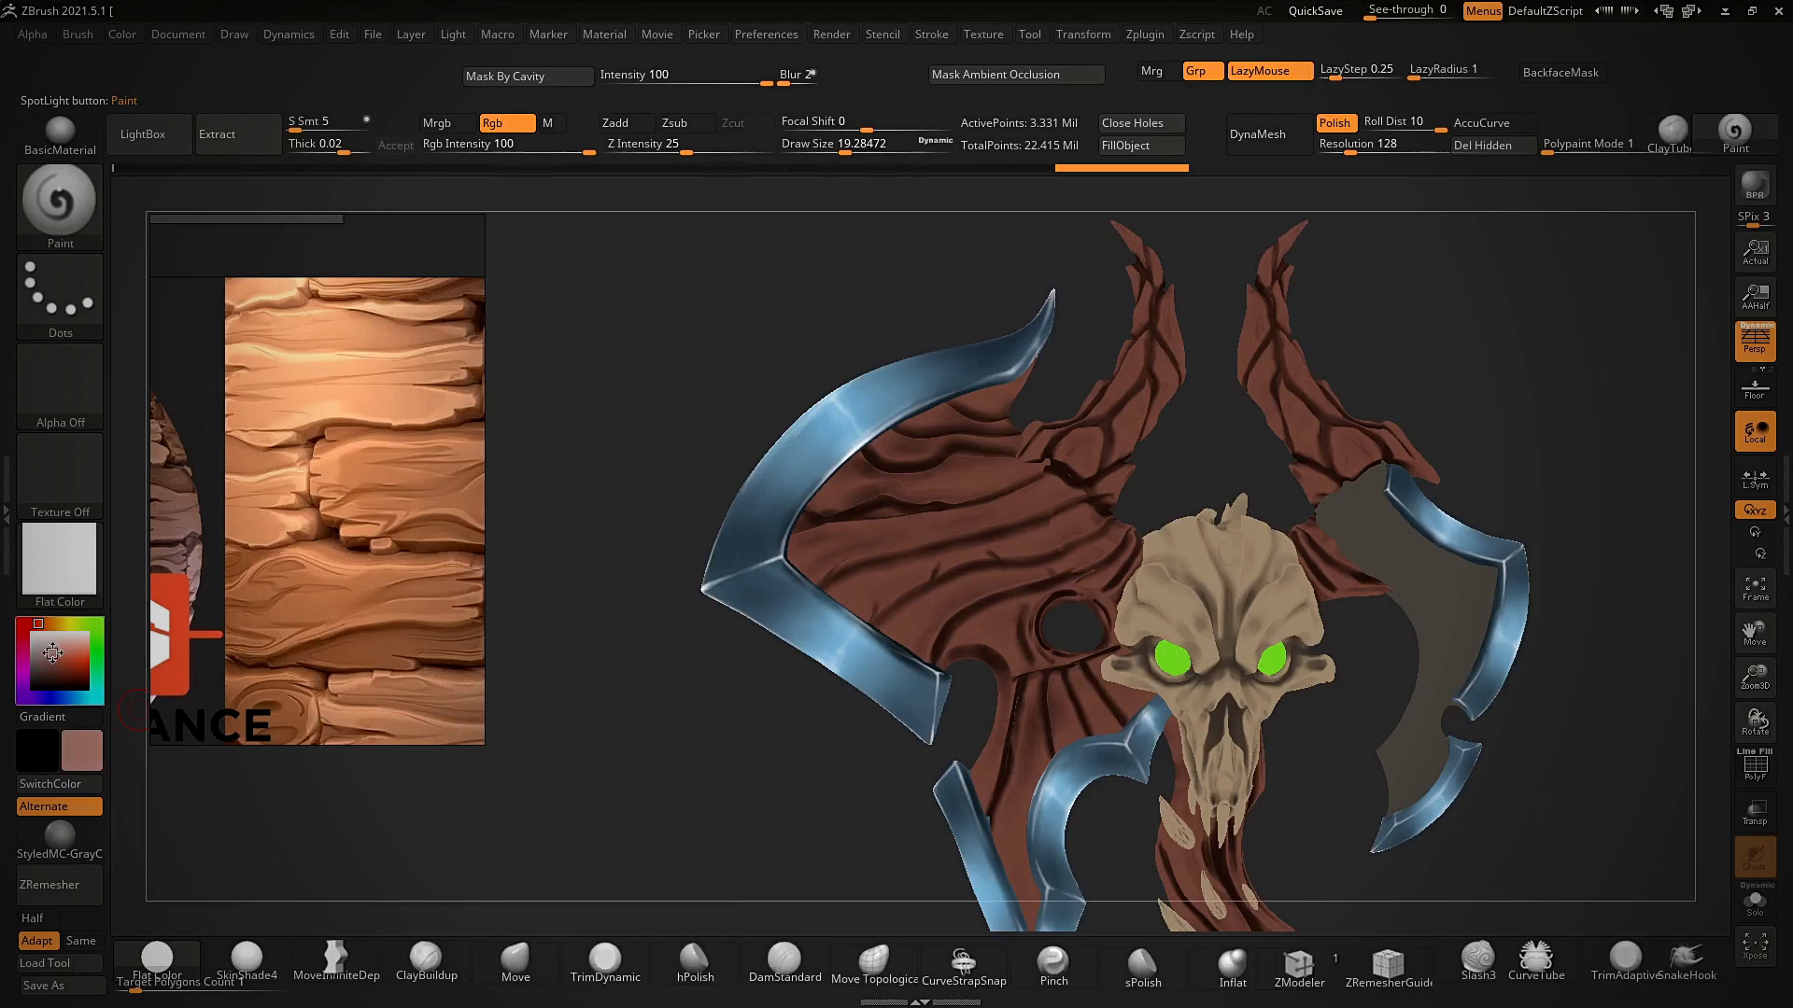
scroll(374, 504, down, 6)
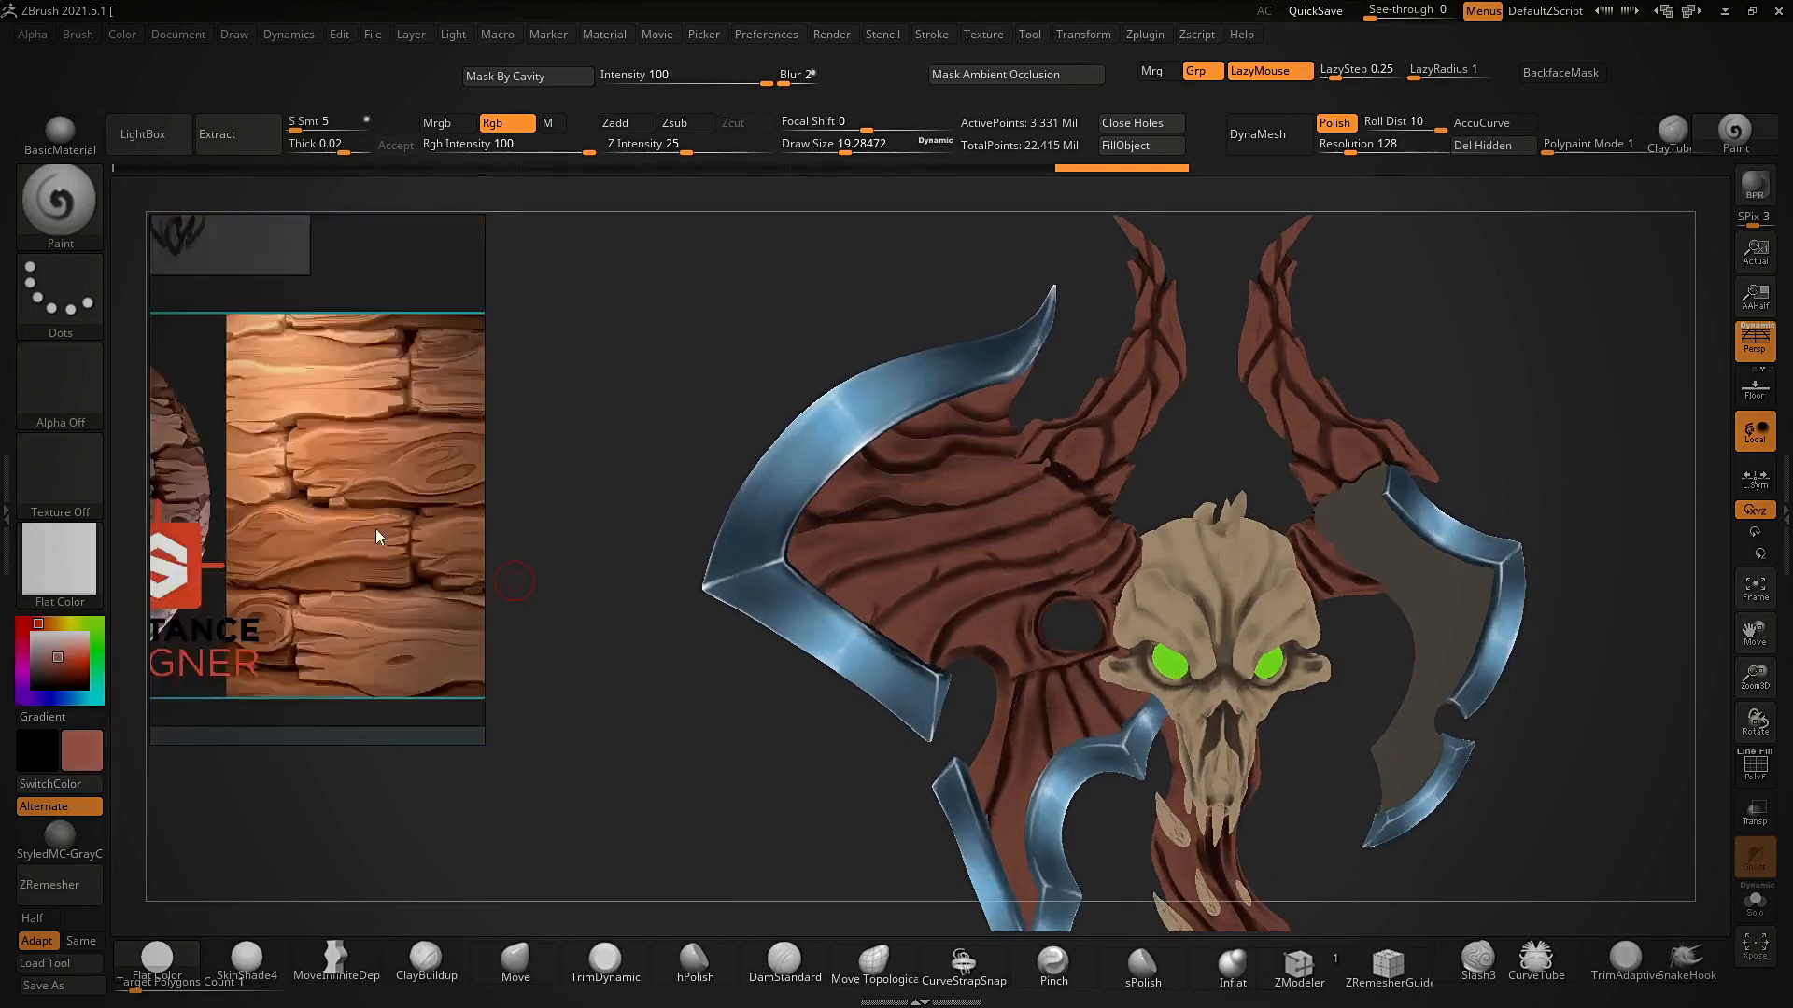
drag(508, 467, 576, 401)
middle_drag(359, 383, 359, 445)
scroll(372, 466, up, 4)
scroll(373, 486, down, 3)
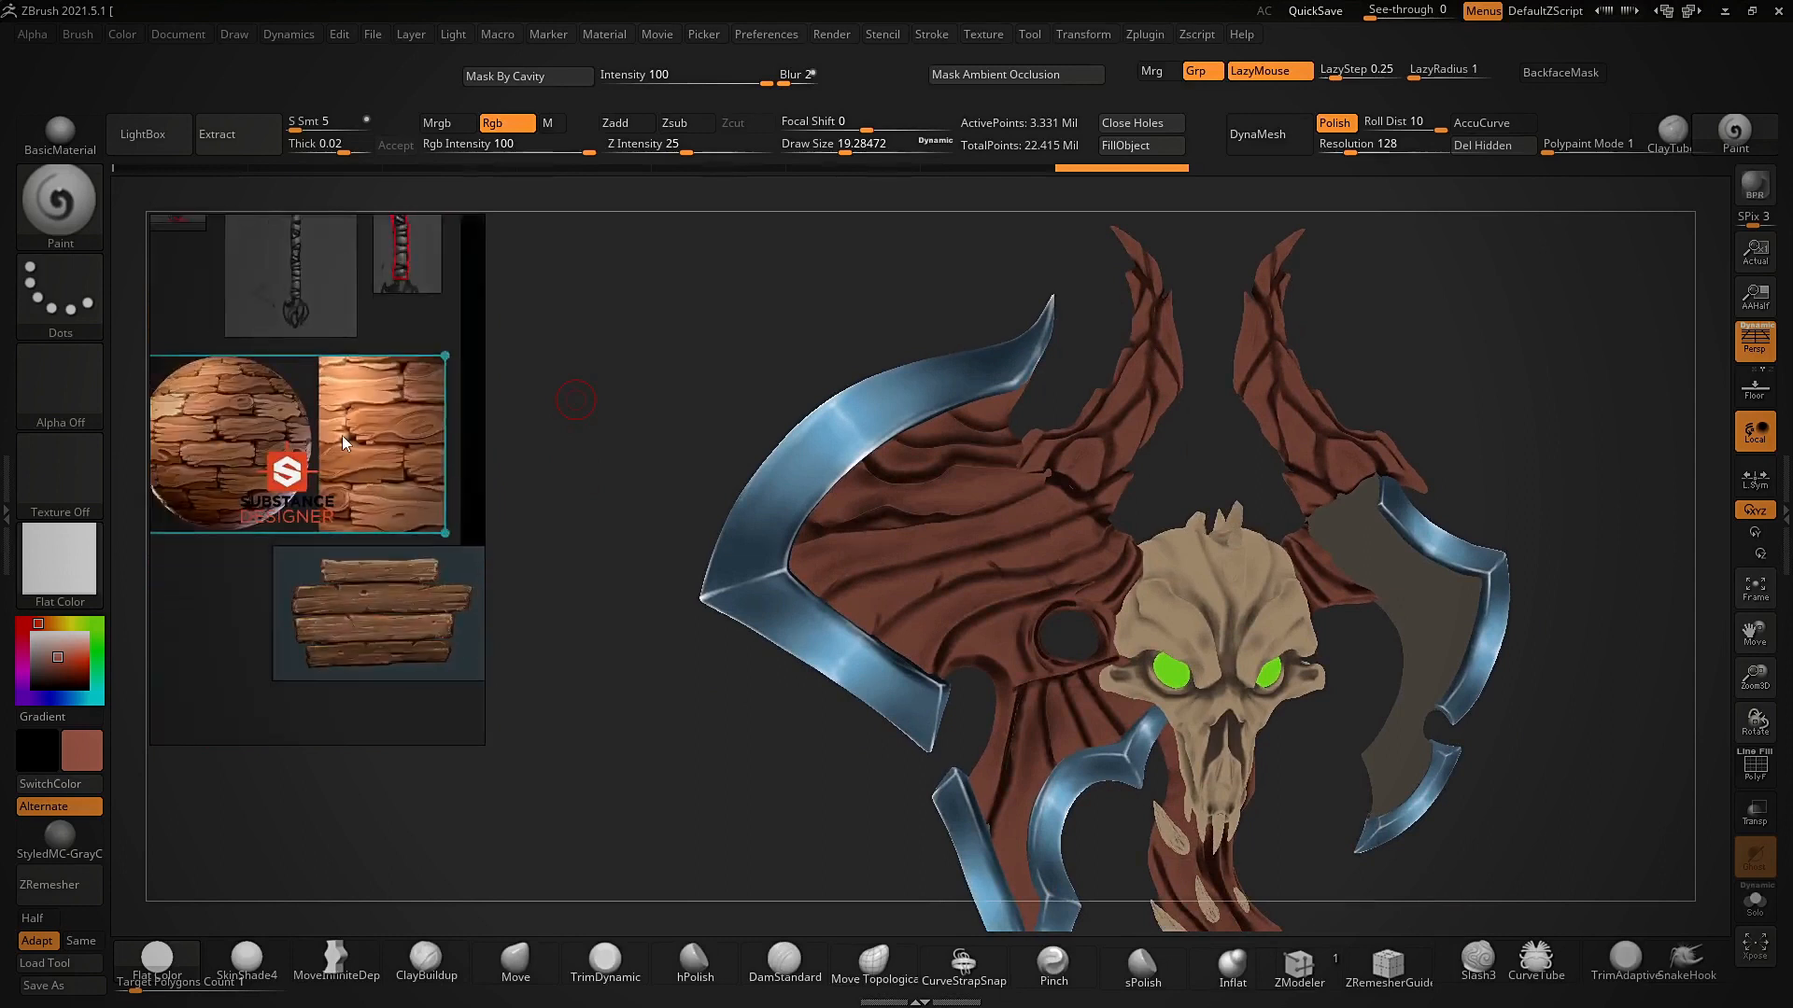
- Export the Substance Designer wood plank image from the reference board
right_click(342, 435)
mouse_move(471, 738)
mouse_move(607, 779)
click(759, 827)
scroll(224, 388, up, 2)
click(224, 387)
click(965, 809)
click(313, 490)
- Import the maxresdefault wood plank image as a texture
click(772, 36)
mouse_move(983, 35)
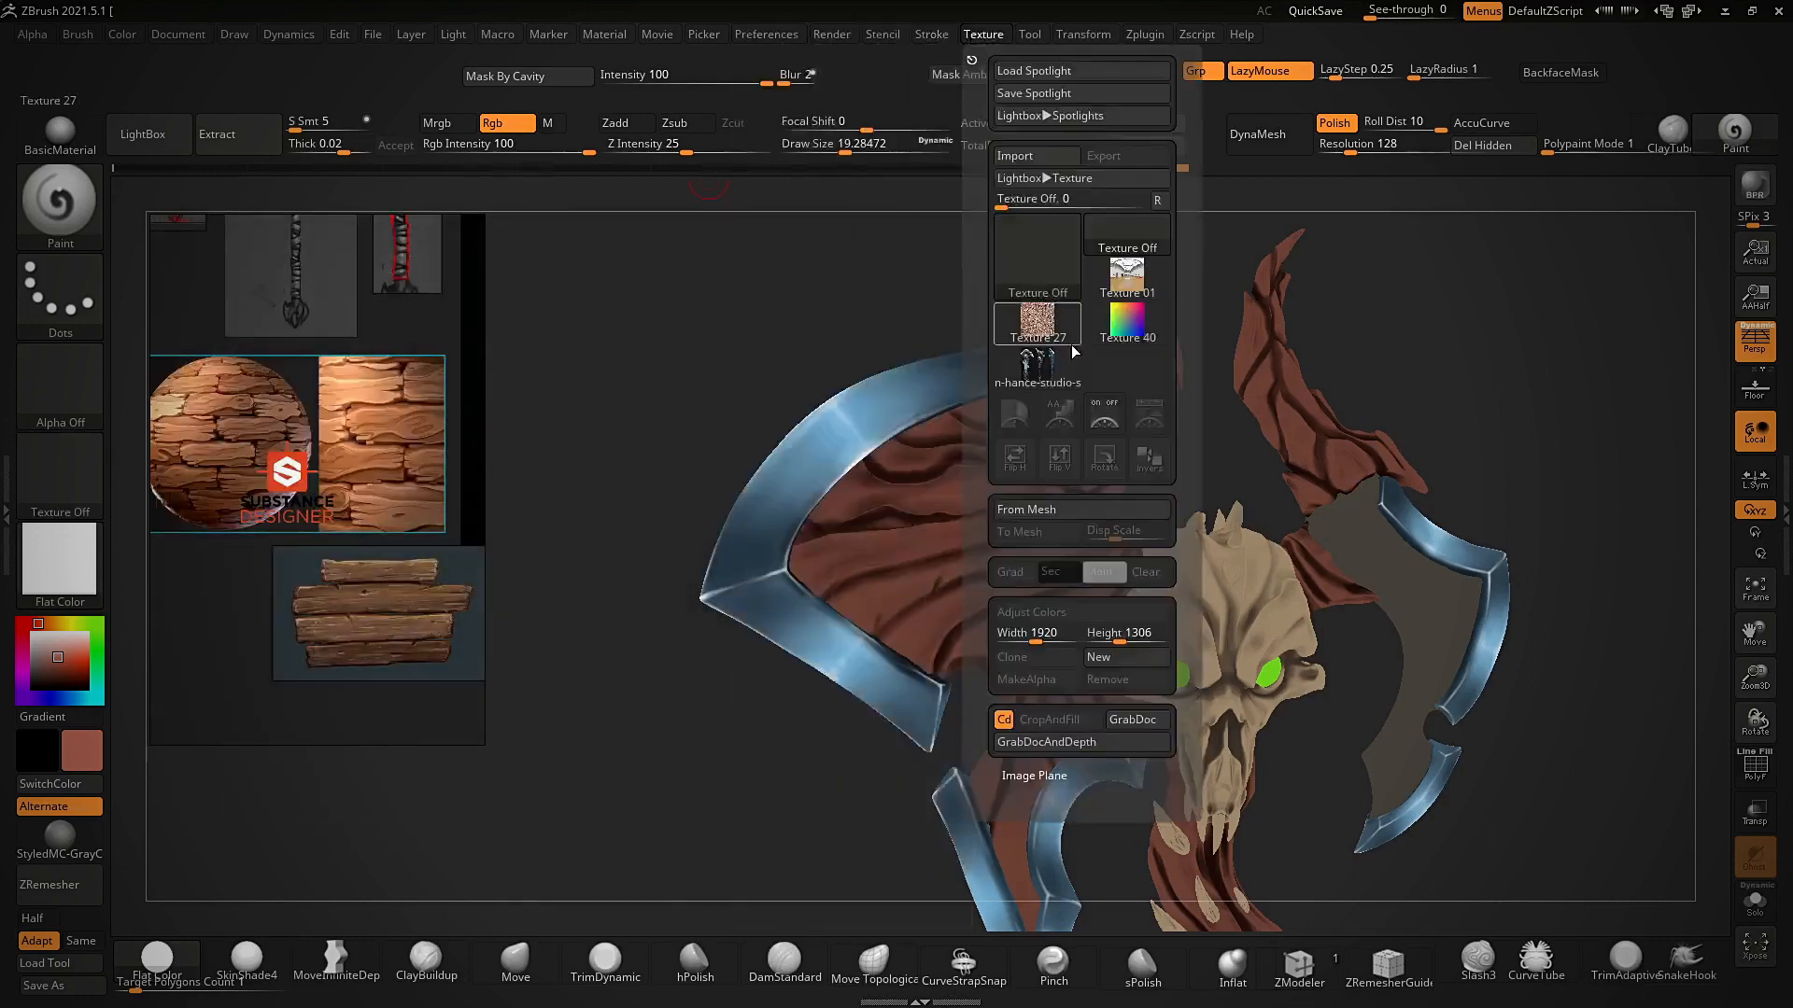
click(1030, 155)
click(625, 559)
scroll(1408, 677, down, 5)
scroll(1407, 680, down, 2)
double_click(869, 740)
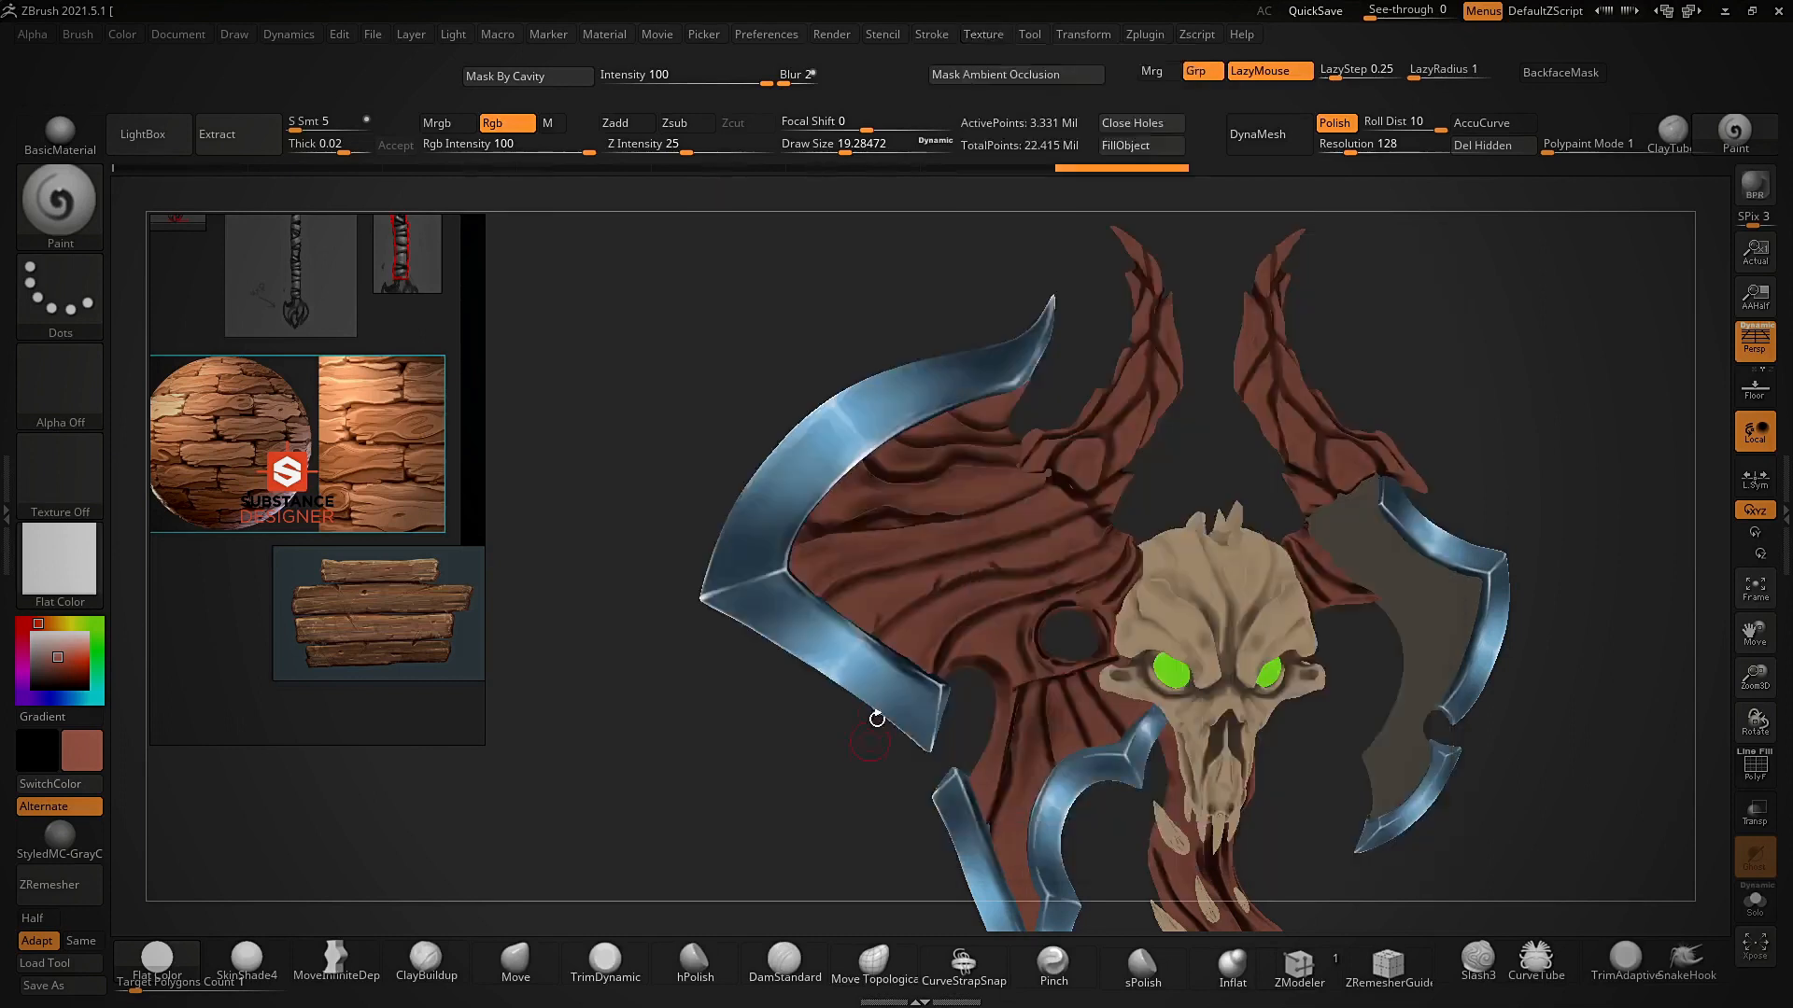
- Load the maxresdefault texture into Spotlight and sample a light orange-brown from its planks
click(930, 35)
mouse_move(983, 34)
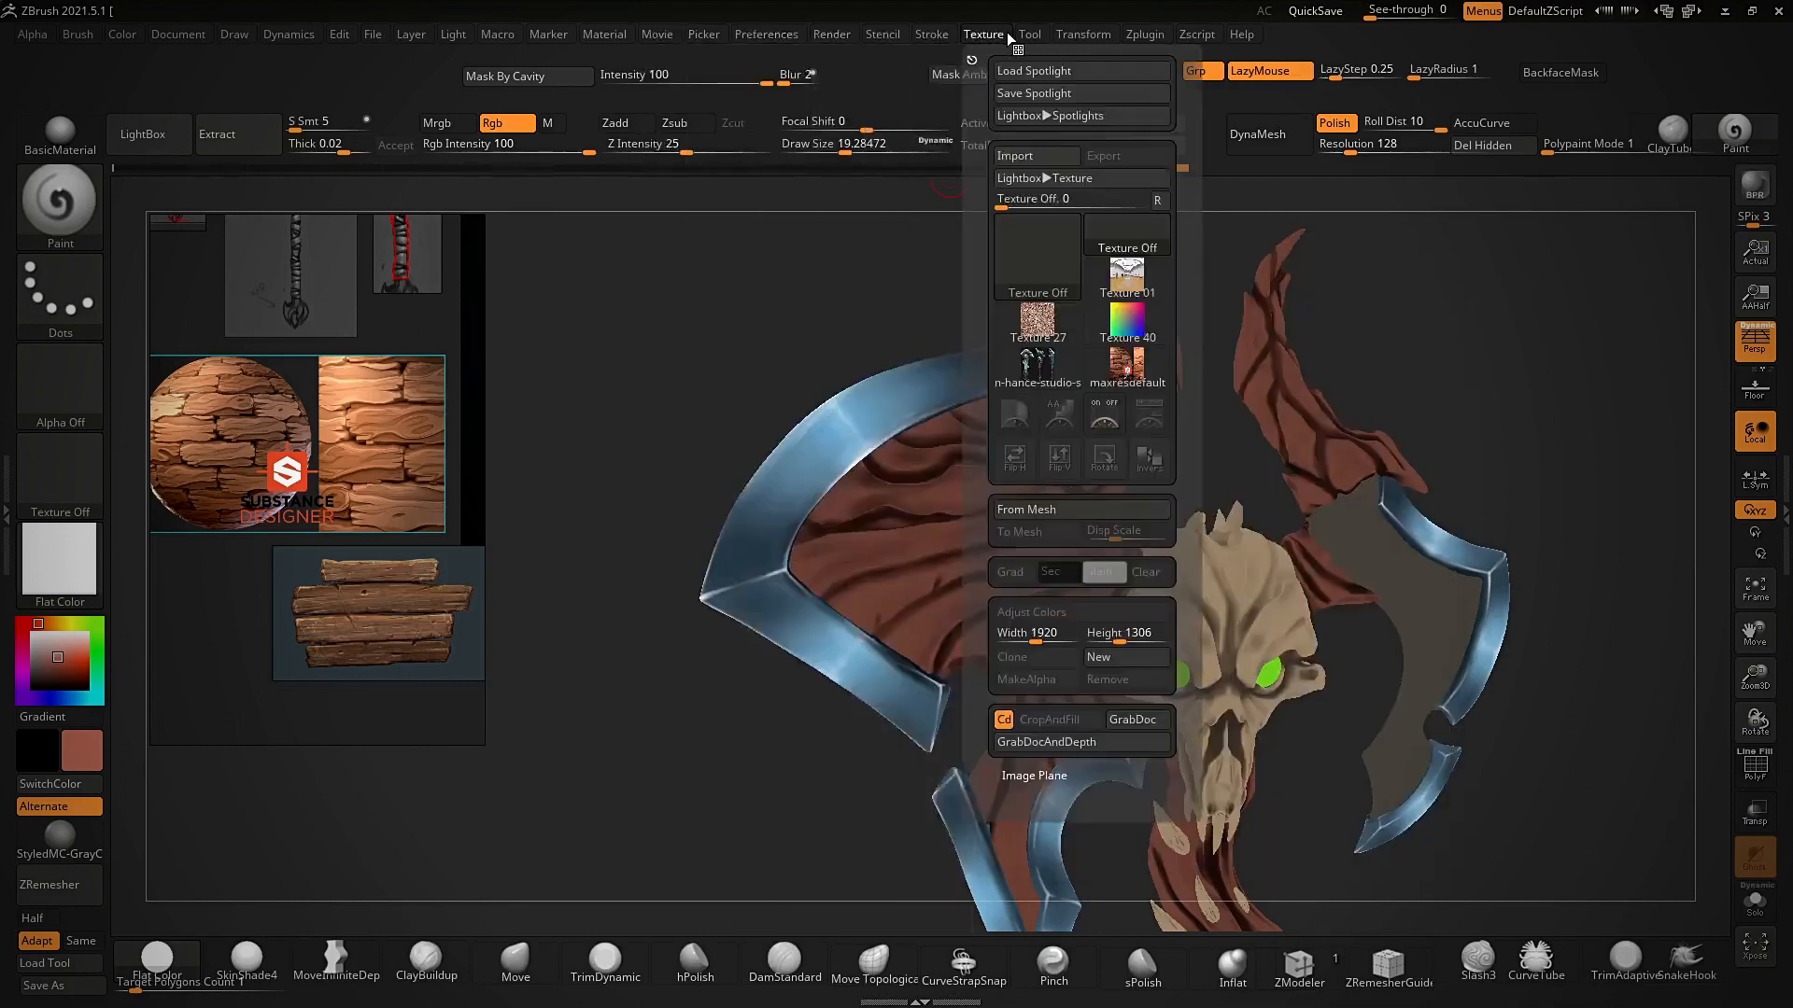
click(1119, 374)
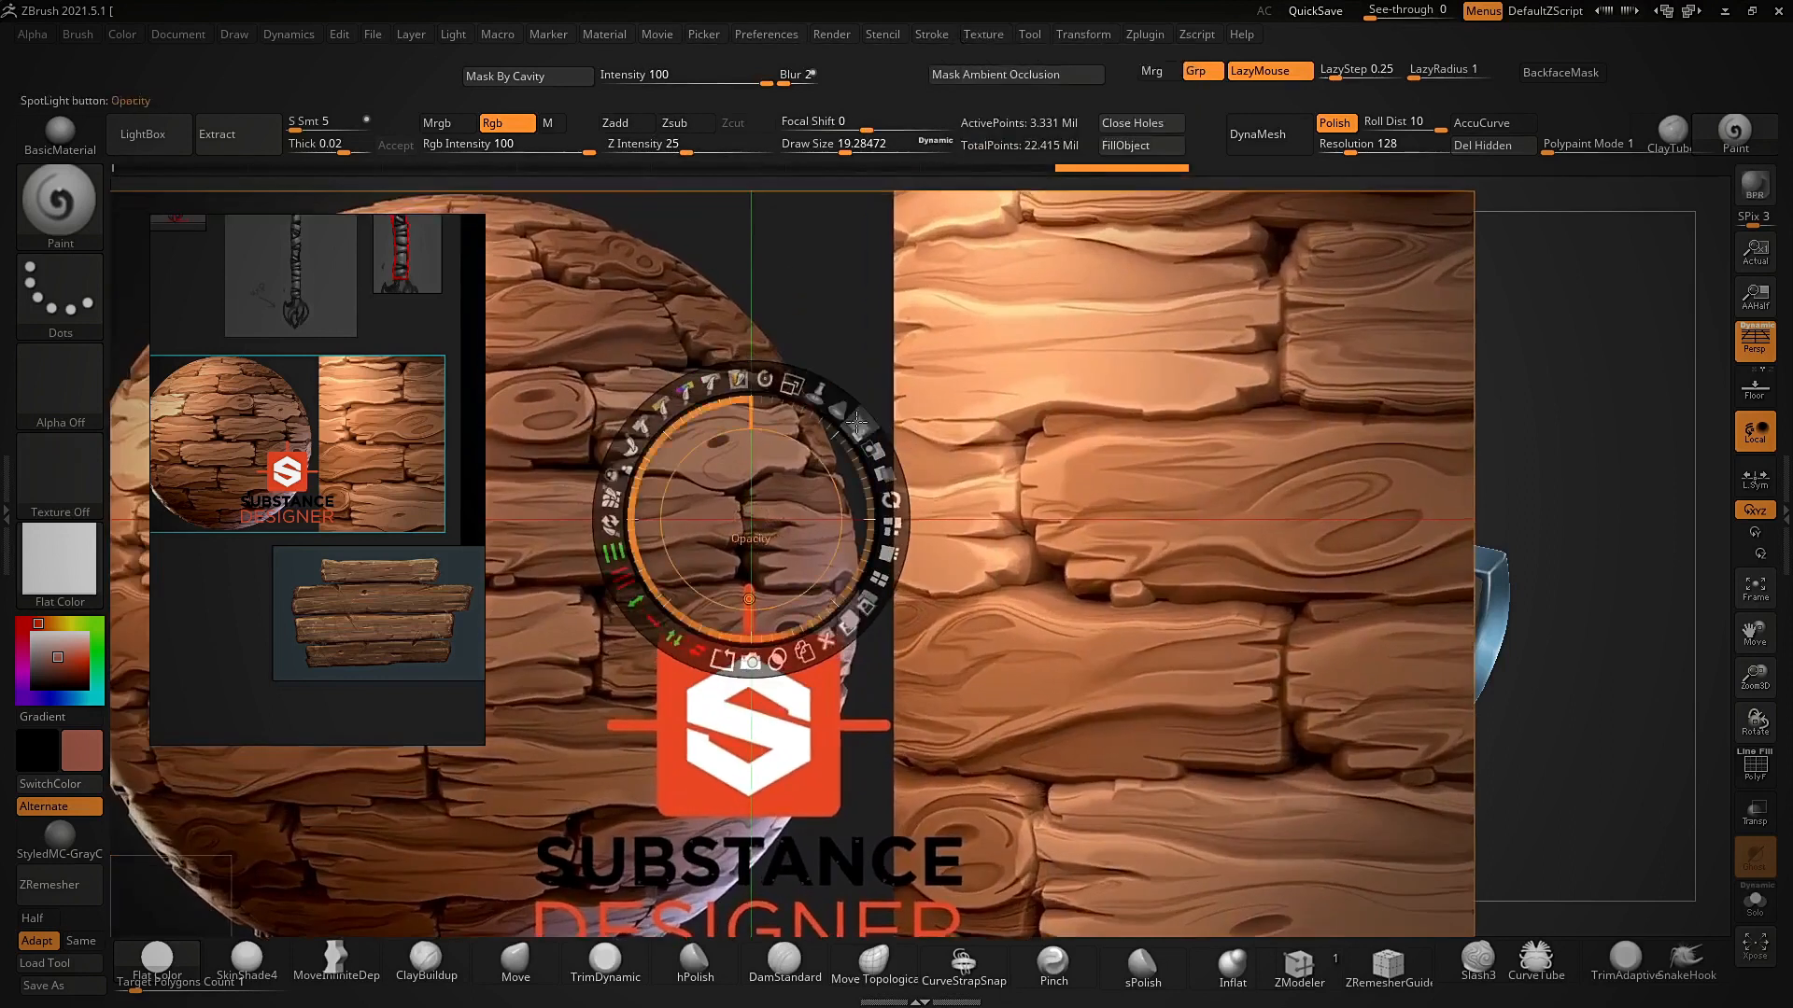
drag(1046, 425, 832, 586)
drag(880, 452, 985, 514)
drag(1203, 483, 1028, 536)
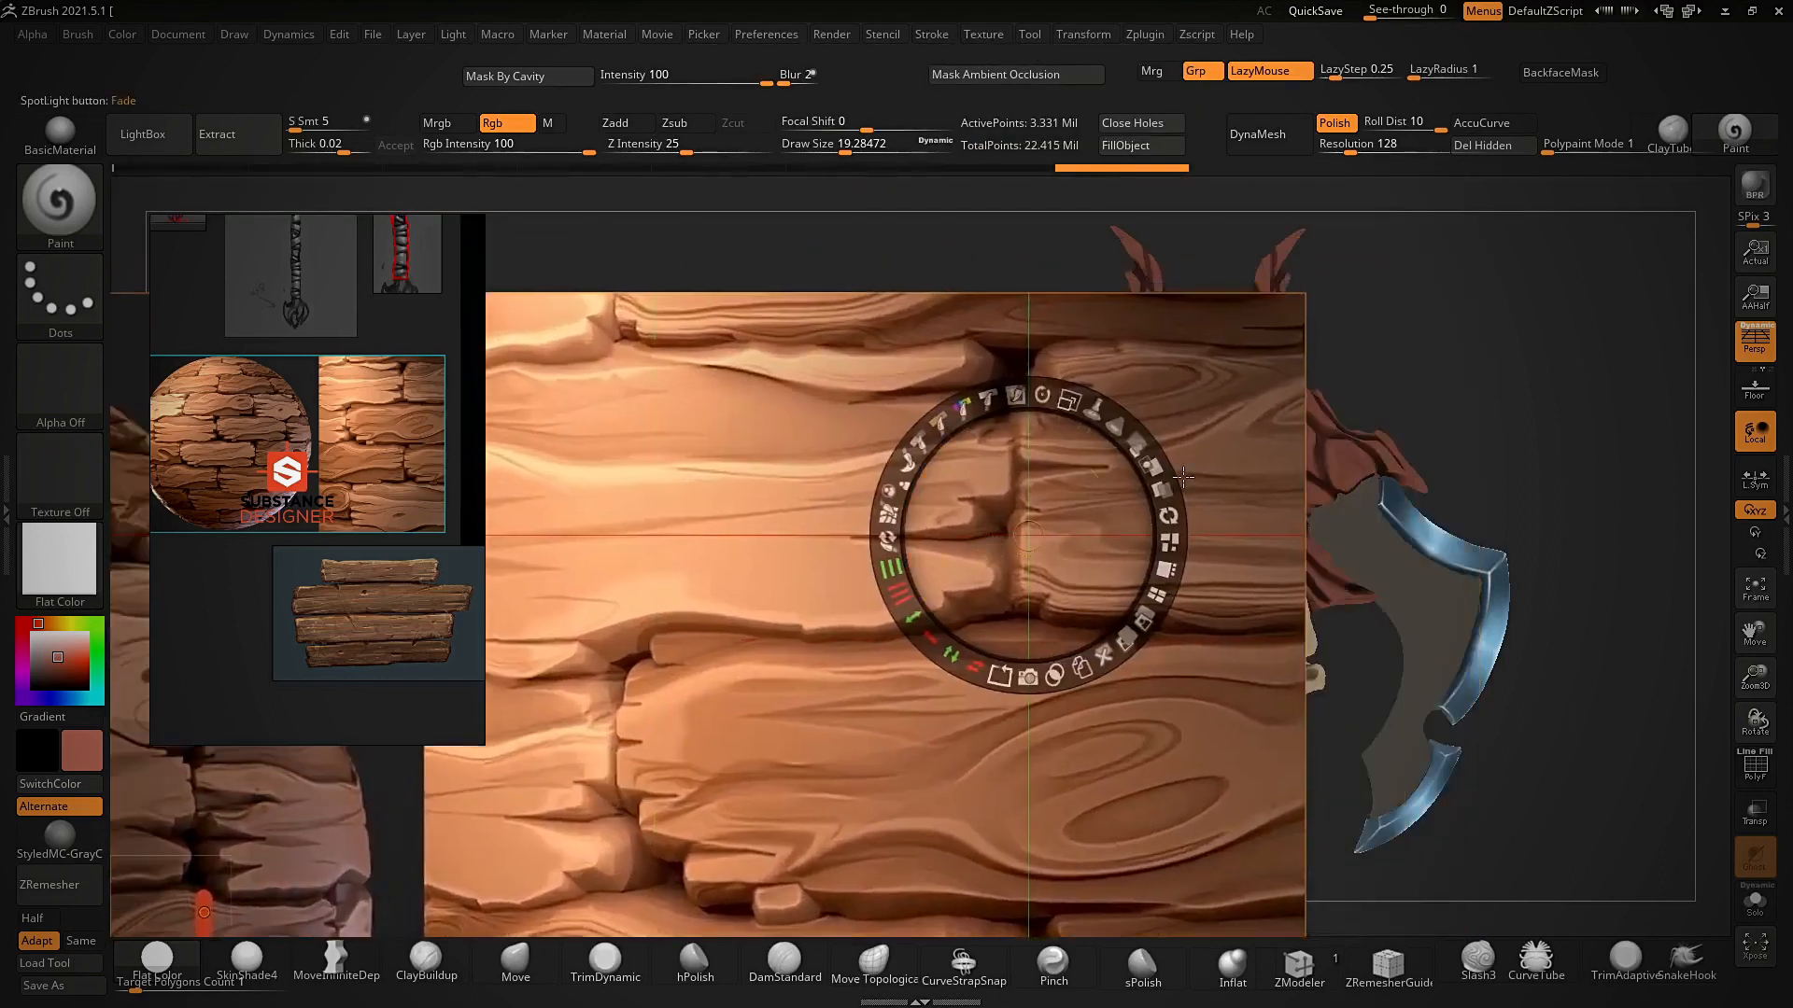
key(shift+z)
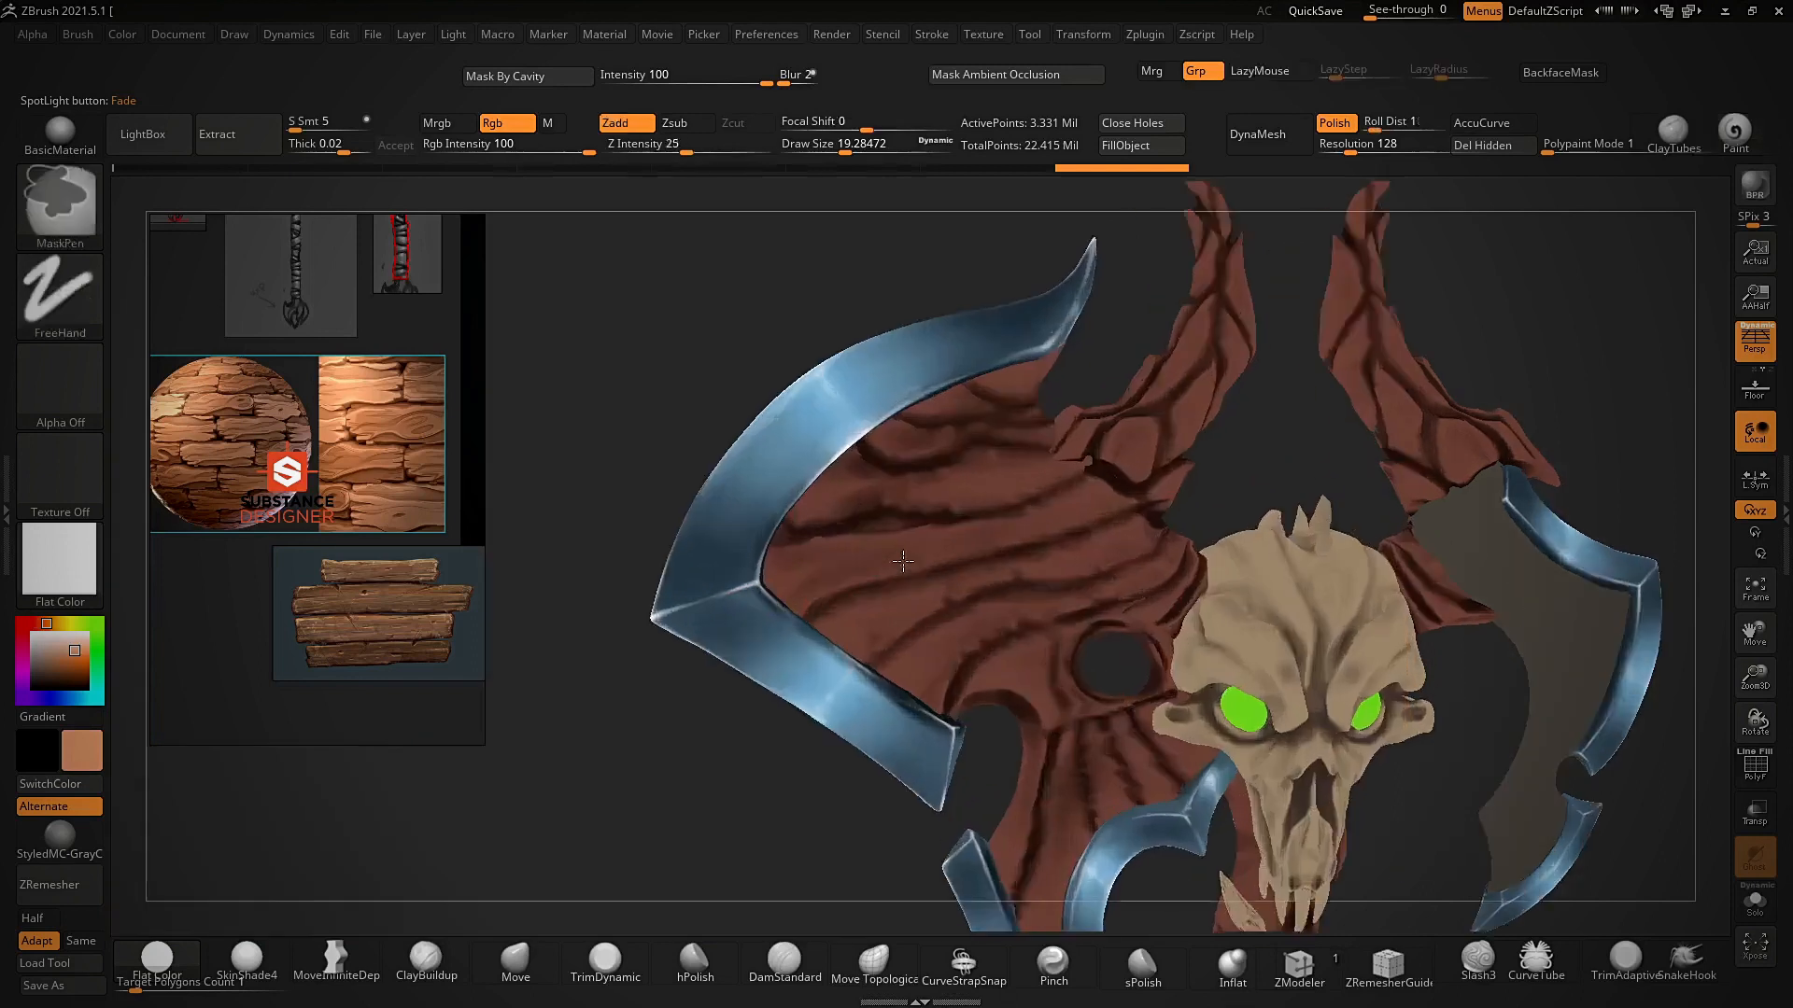
- Paint light orange-brown highlights along the upper wood ridges of the axe head beside the large blade
drag(958, 553, 888, 551)
key(ctrl+z)
ctrl+right_drag(897, 551, 920, 616)
mouse_move(878, 572)
mouse_down()
mouse_move(1017, 569)
mouse_move(854, 577)
mouse_up()
drag(1032, 611, 822, 649)
drag(913, 520, 851, 527)
mouse_move(857, 530)
mouse_down()
mouse_move(929, 523)
mouse_move(864, 527)
mouse_up()
drag(873, 526, 930, 515)
ctrl+right_drag(931, 489, 948, 521)
drag(868, 547, 917, 506)
drag(1021, 466, 1037, 458)
- Extend the light orange-brown highlights over the lower wood ridges of the axe head at a draw size of about 35.5
mouse_move(980, 485)
ctrl+right_down()
mouse_move(920, 348)
mouse_move(1320, 368)
mouse_move(1204, 402)
ctrl+right_up()
ctrl+right_drag(1205, 402, 1158, 523)
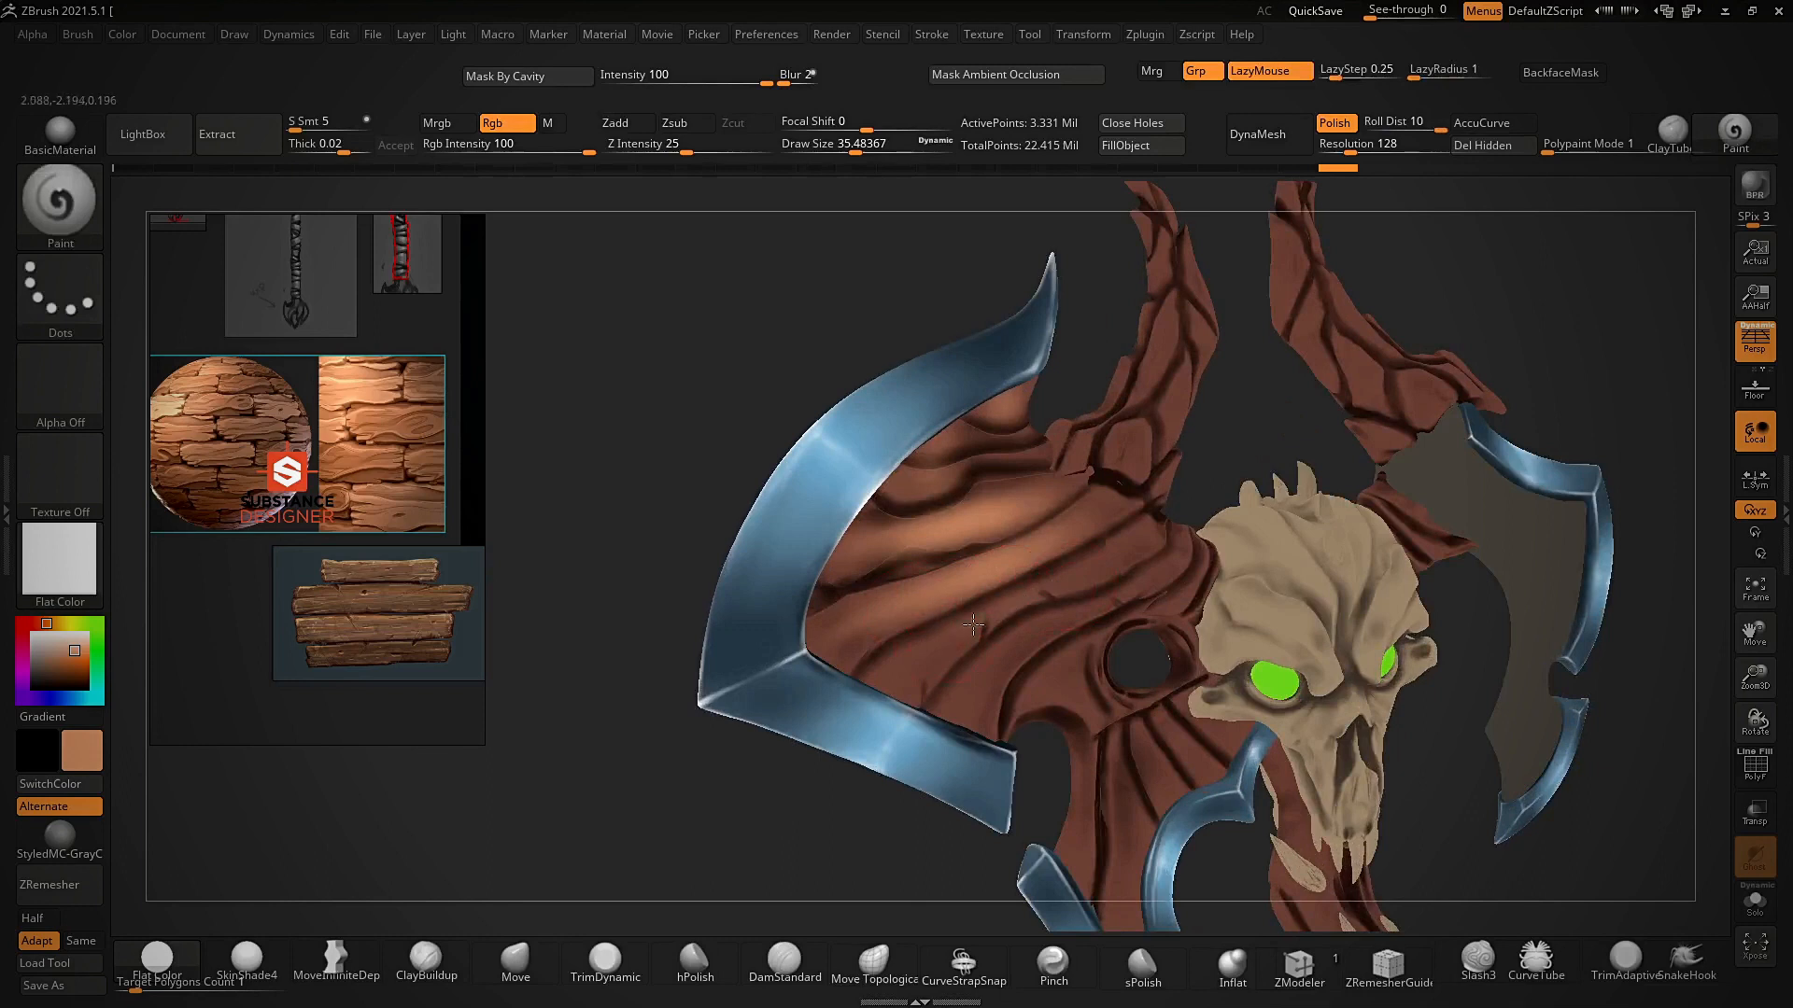
drag(939, 646, 1102, 564)
right_drag(1260, 458, 1143, 465)
drag(985, 679, 1133, 583)
- Sample a darker orange-brown from the wood planks in Spotlight and return to the axe
key(shift+z)
drag(844, 803, 876, 718)
key(shift+z)
key(shift+z)
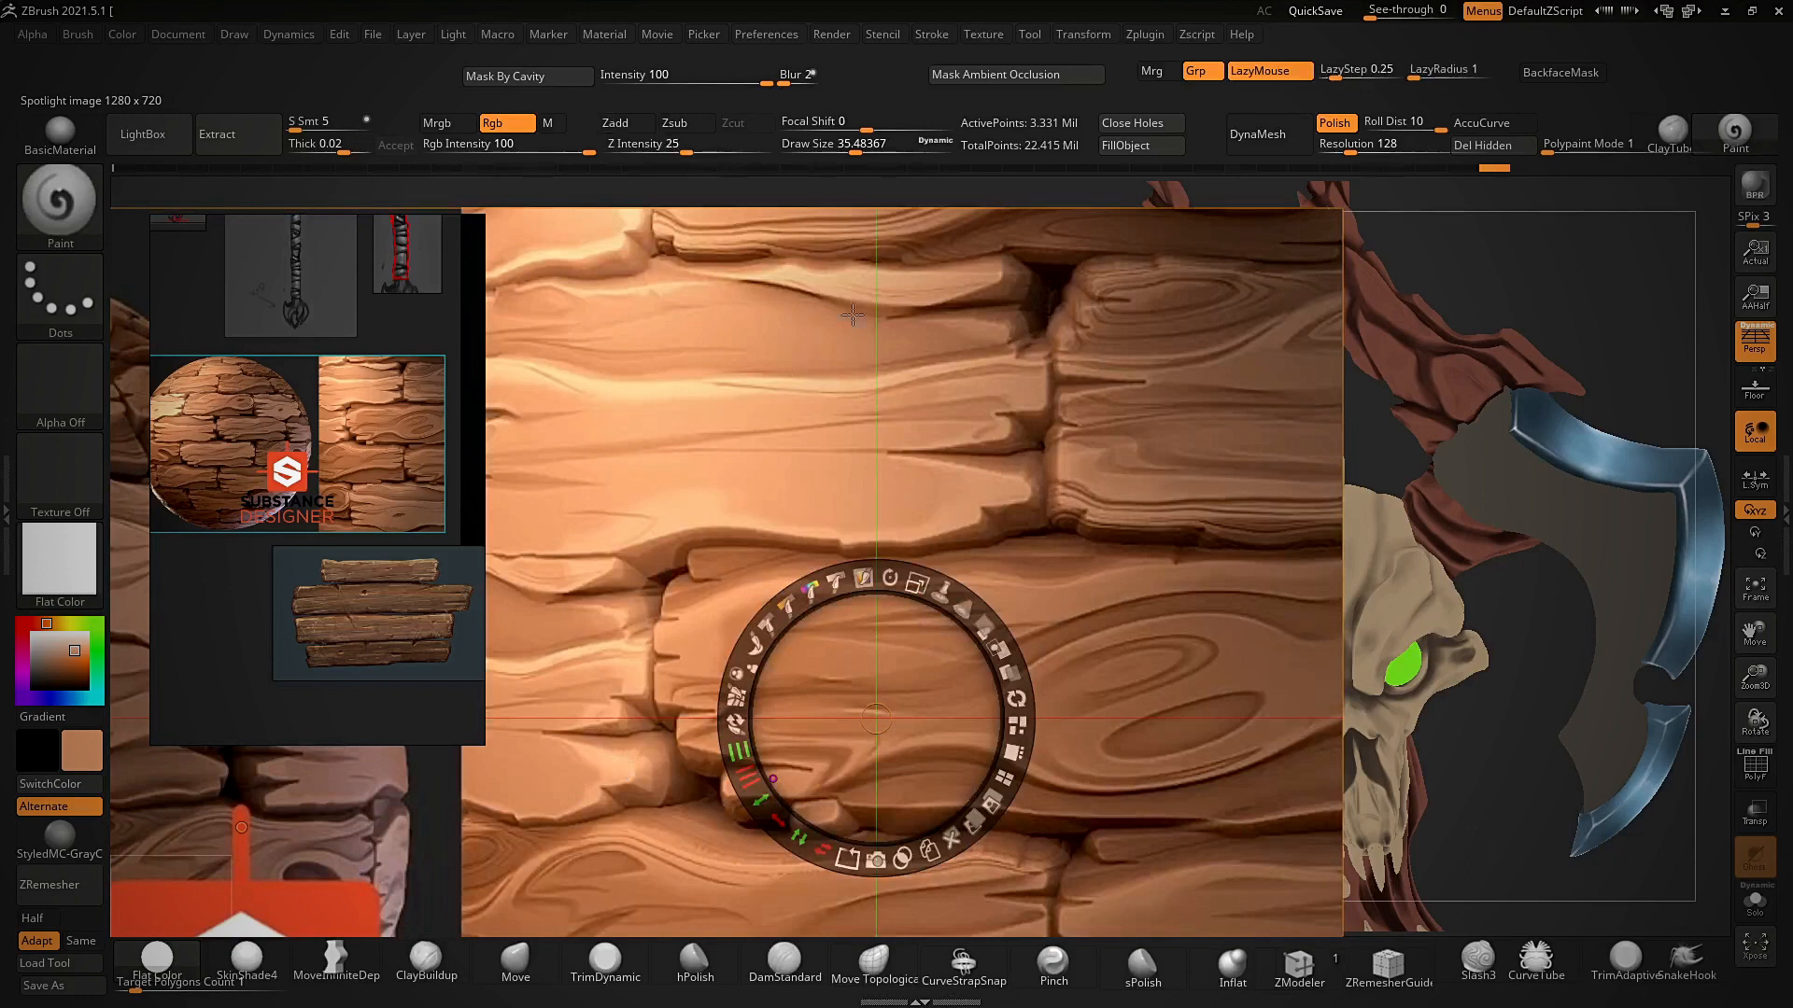
key(shift+z)
key(shift+z)
drag(1134, 467, 1075, 482)
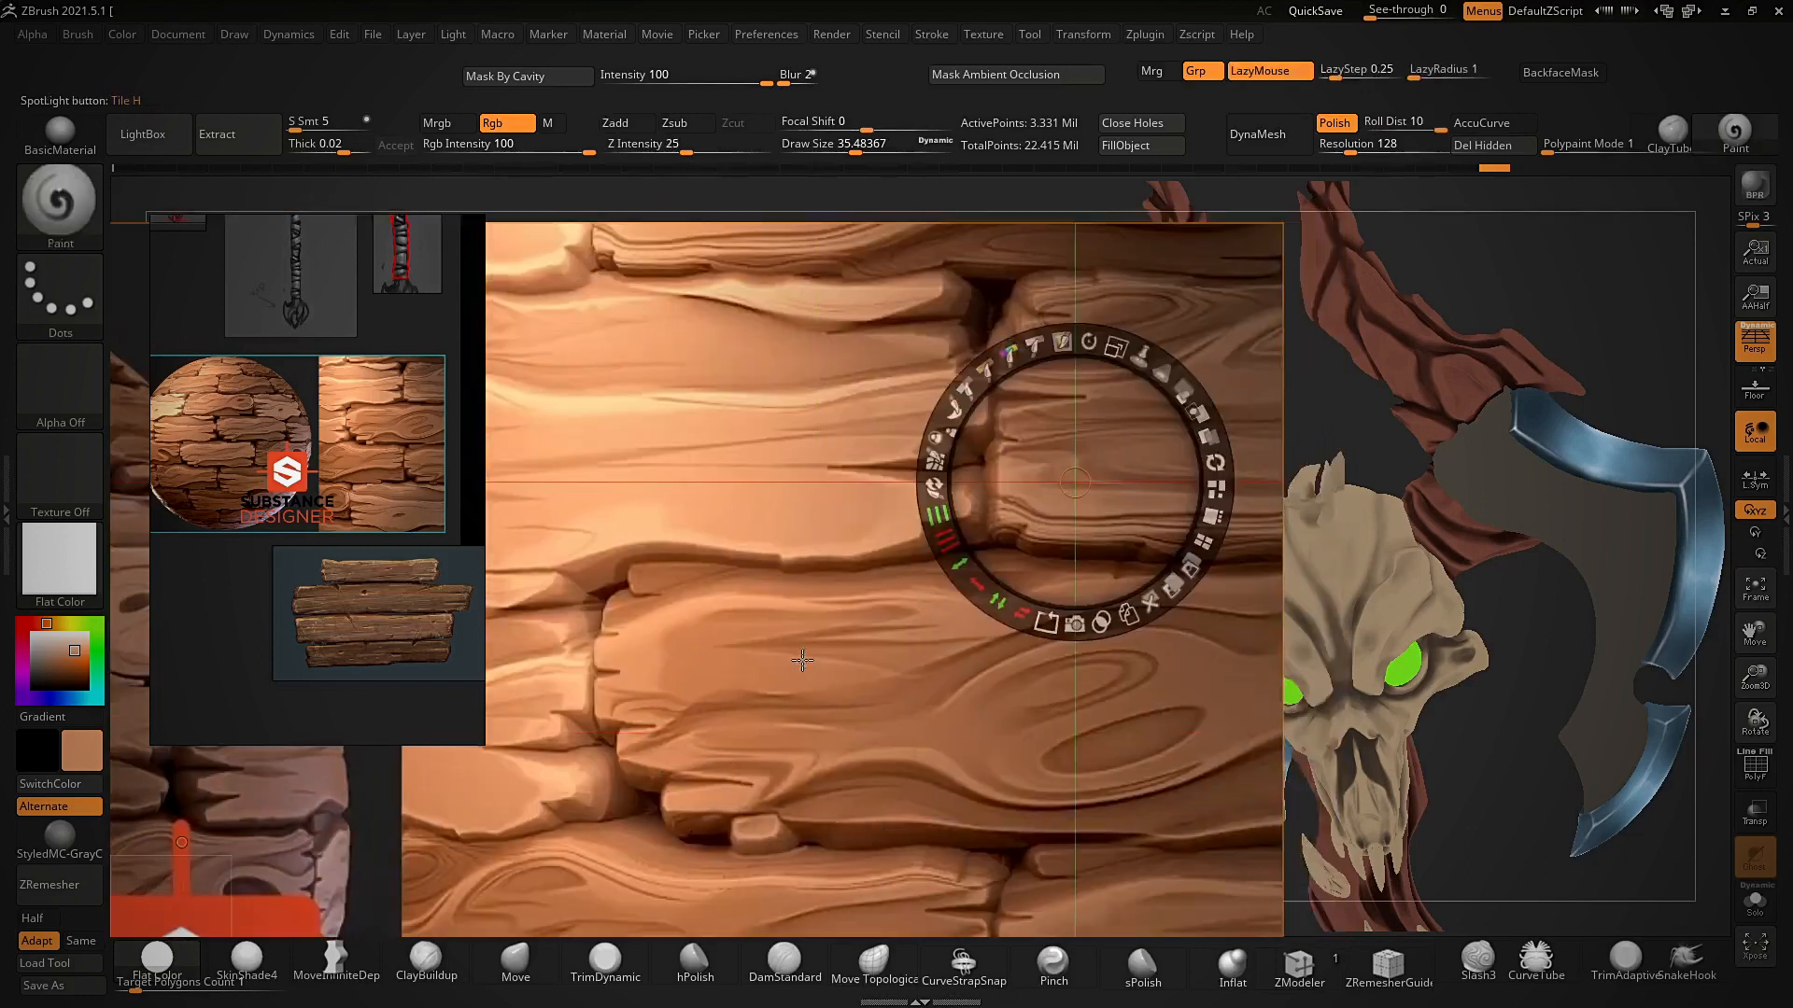
key(shift+z)
- Brush the darker orange-brown over the wood ridges around the round hole in the axe head
ctrl+right_drag(777, 672, 1000, 534)
drag(967, 590, 1041, 564)
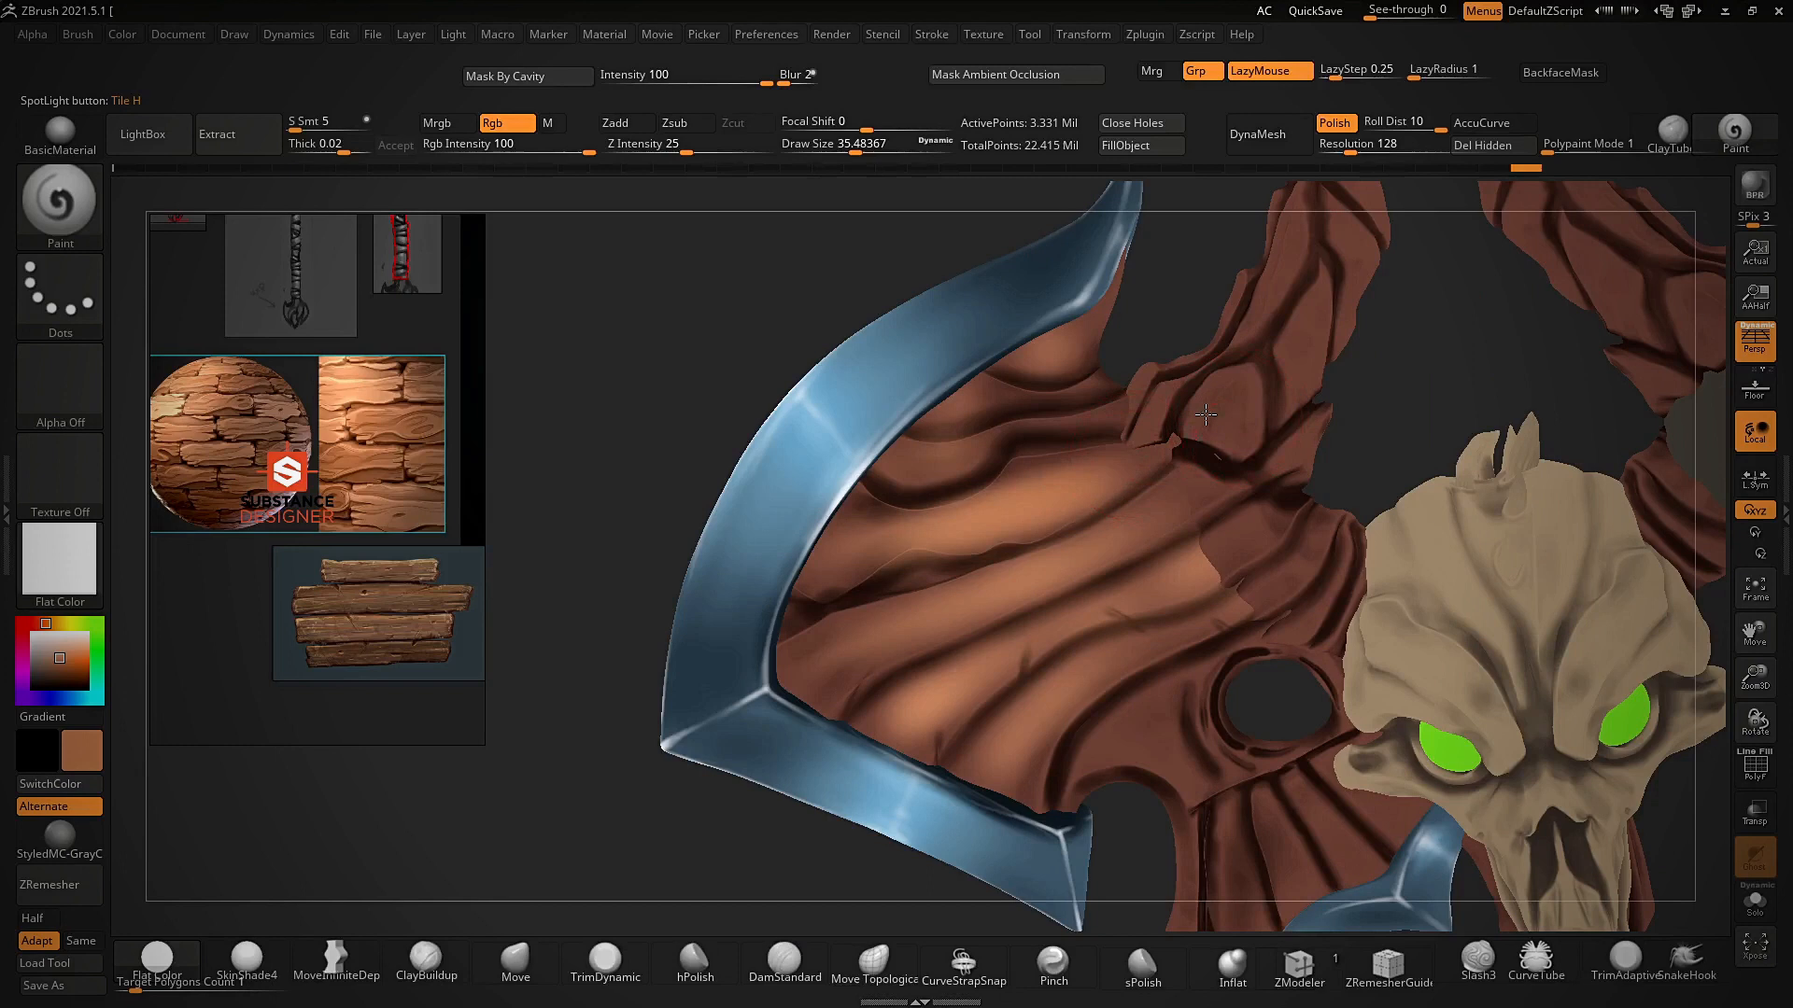
ctrl+right_drag(1167, 705, 1173, 616)
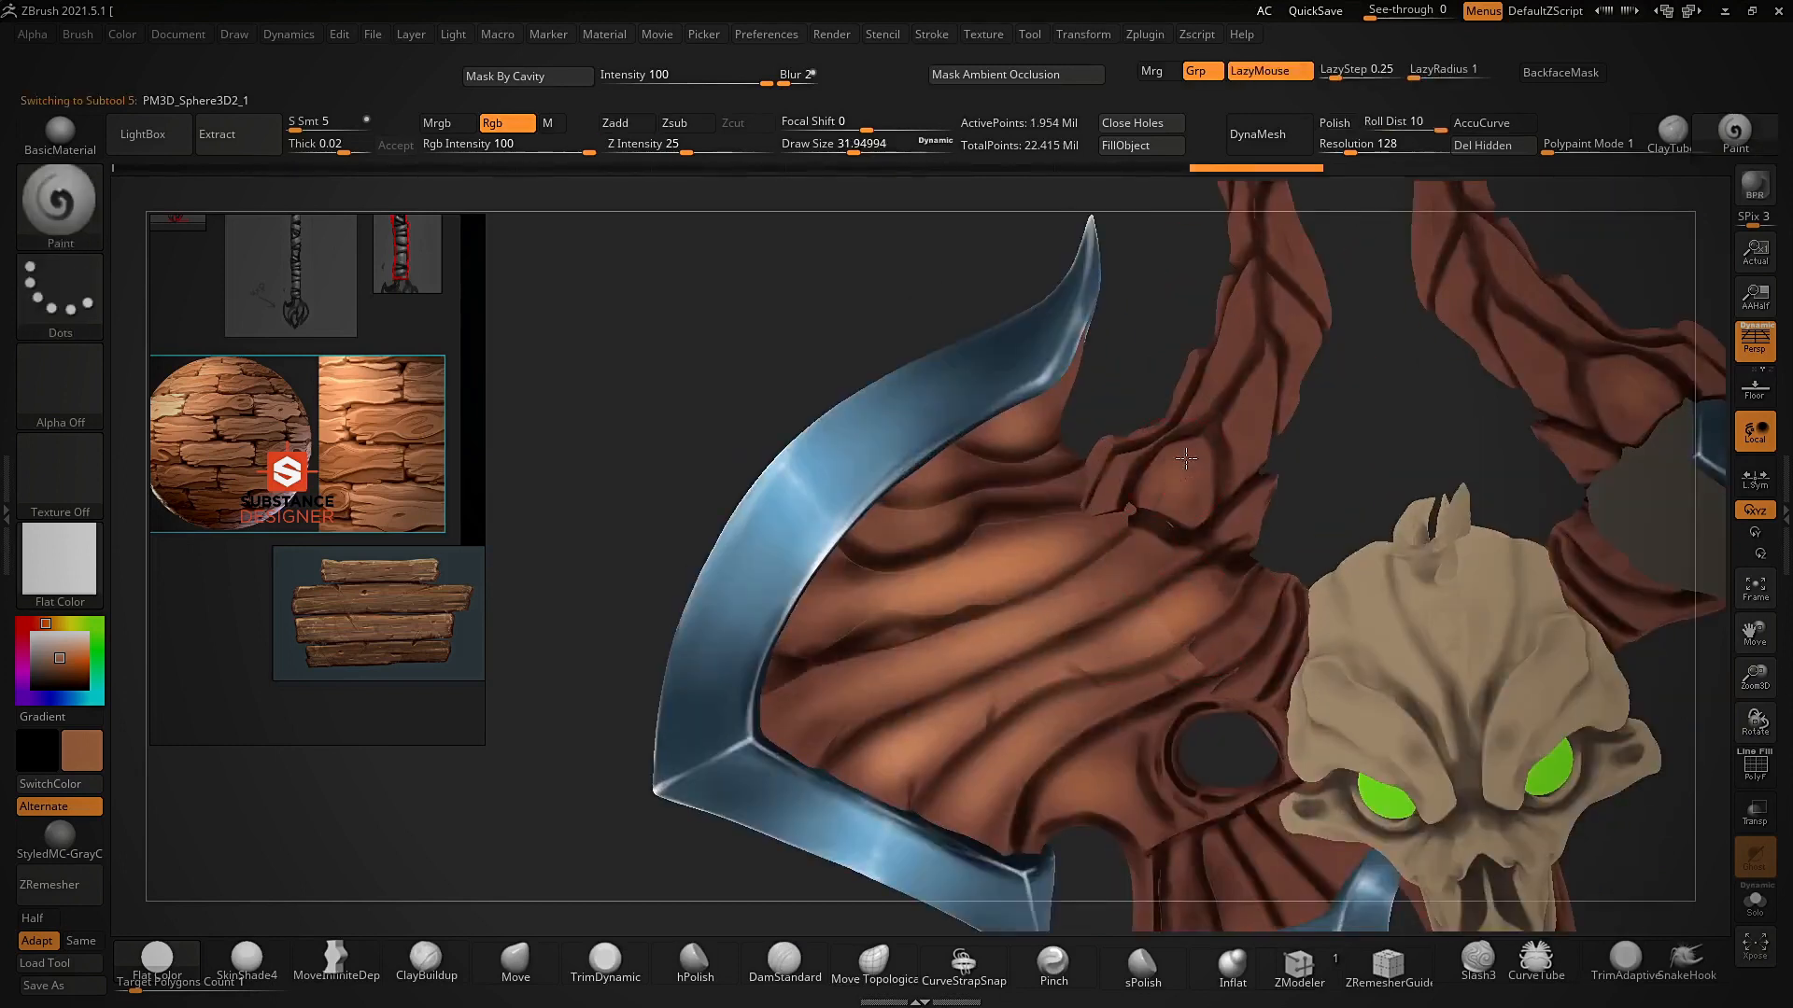
- Paint the raised wood areas of both horns orange-brown at a draw size of about 31.9
mouse_move(1186, 458)
right_down()
mouse_move(1176, 484)
mouse_move(1155, 464)
mouse_move(1162, 438)
mouse_move(1194, 464)
mouse_move(1213, 292)
mouse_move(1141, 421)
mouse_move(1204, 499)
right_up()
drag(1215, 446, 1217, 499)
right_drag(1217, 499, 1219, 439)
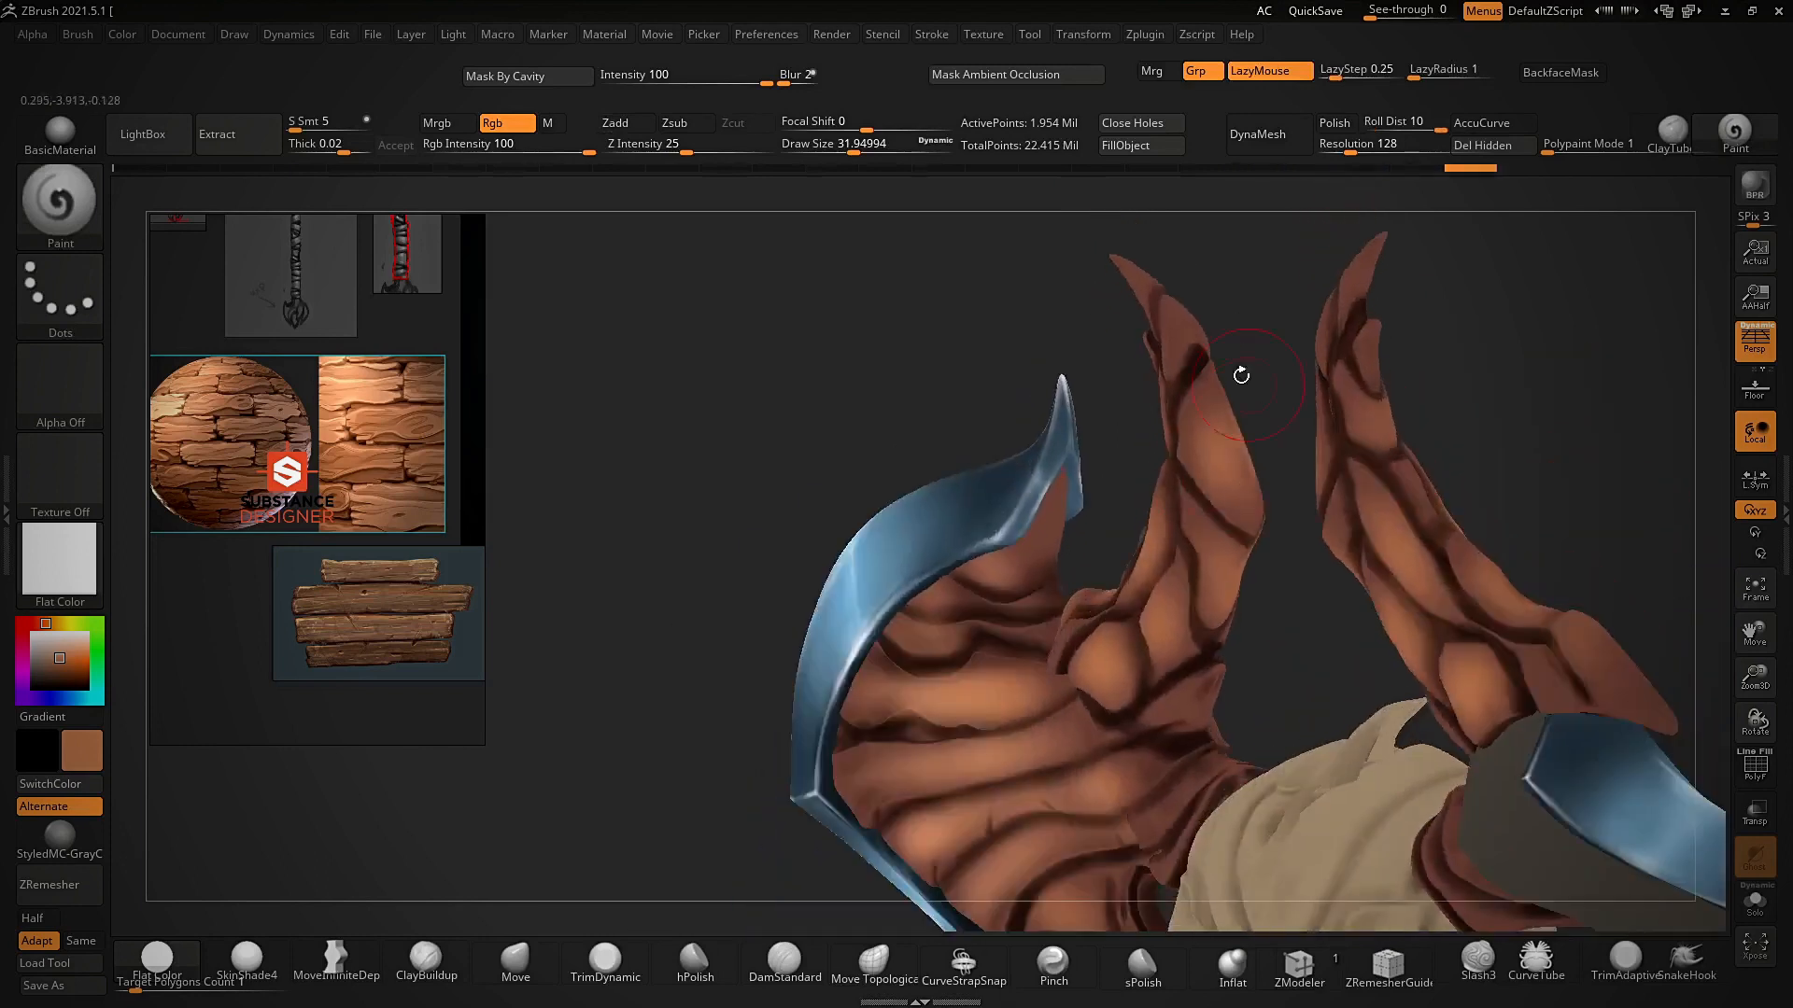
ctrl+right_drag(1184, 305, 1252, 460)
- Reselect the wooden axe head, set the draw size to about 25.7 and paint orange-brown on its lower section
alt+click(1135, 718)
alt+right_drag(996, 821, 985, 663)
ctrl+right_drag(985, 663, 1013, 738)
key(s)
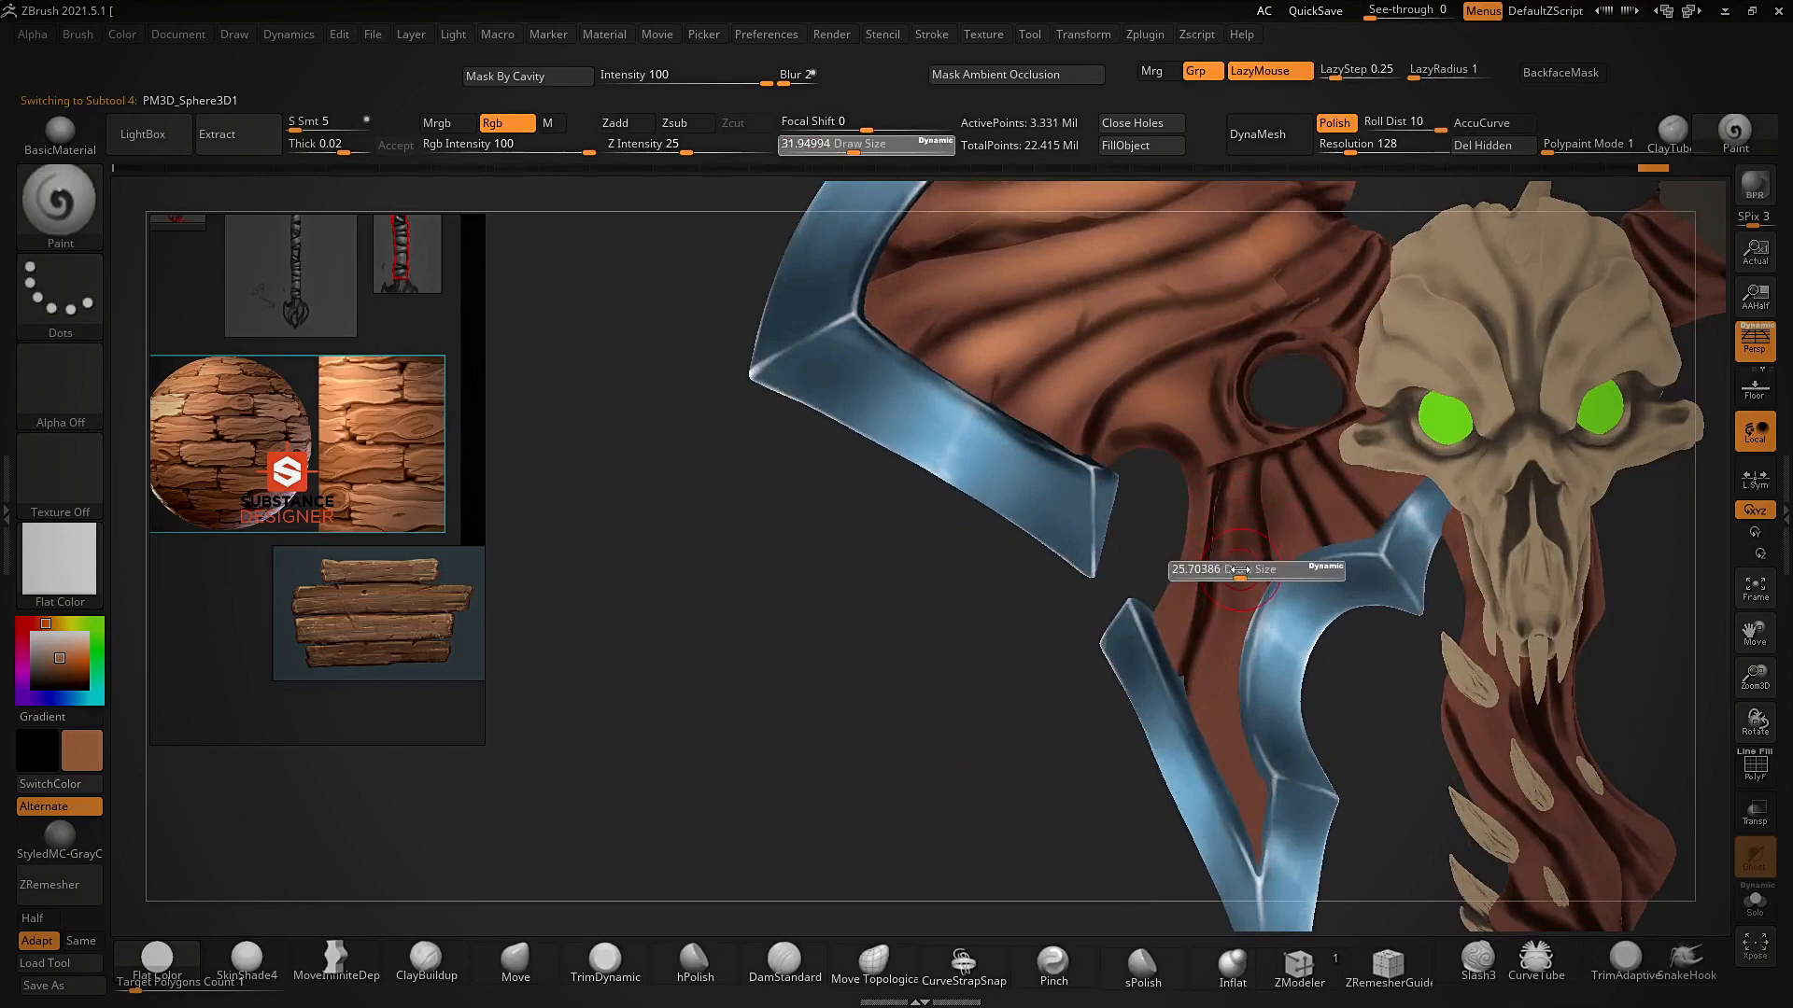
click(1243, 572)
middle_drag(336, 426, 373, 523)
scroll(373, 523, up, 3)
right_drag(828, 632, 921, 574)
mouse_move(921, 574)
alt+right_down()
mouse_move(753, 706)
mouse_move(767, 695)
alt+right_up()
- Blend orange-brown over the ridges beside the round hole and down the lower wood strip
alt+click(1162, 423)
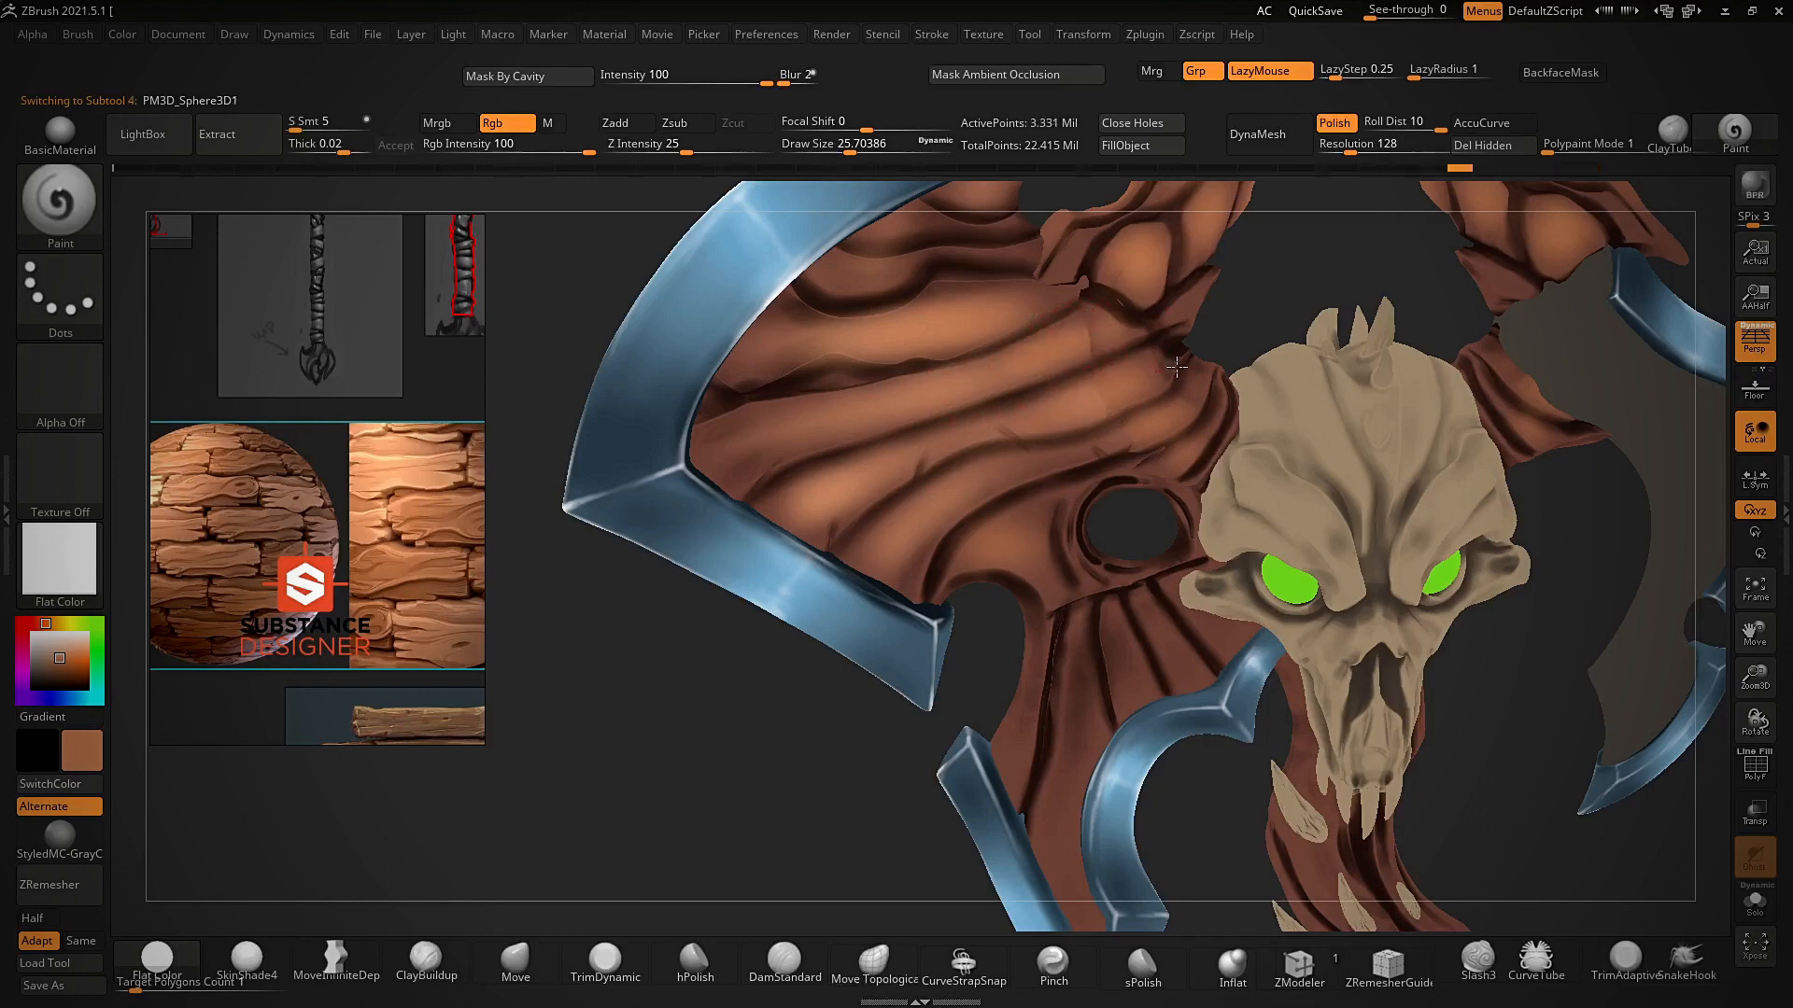
right_drag(1267, 314, 1185, 280)
ctrl+right_drag(1186, 280, 1063, 295)
ctrl+right_drag(896, 579, 818, 588)
right_drag(818, 588, 952, 667)
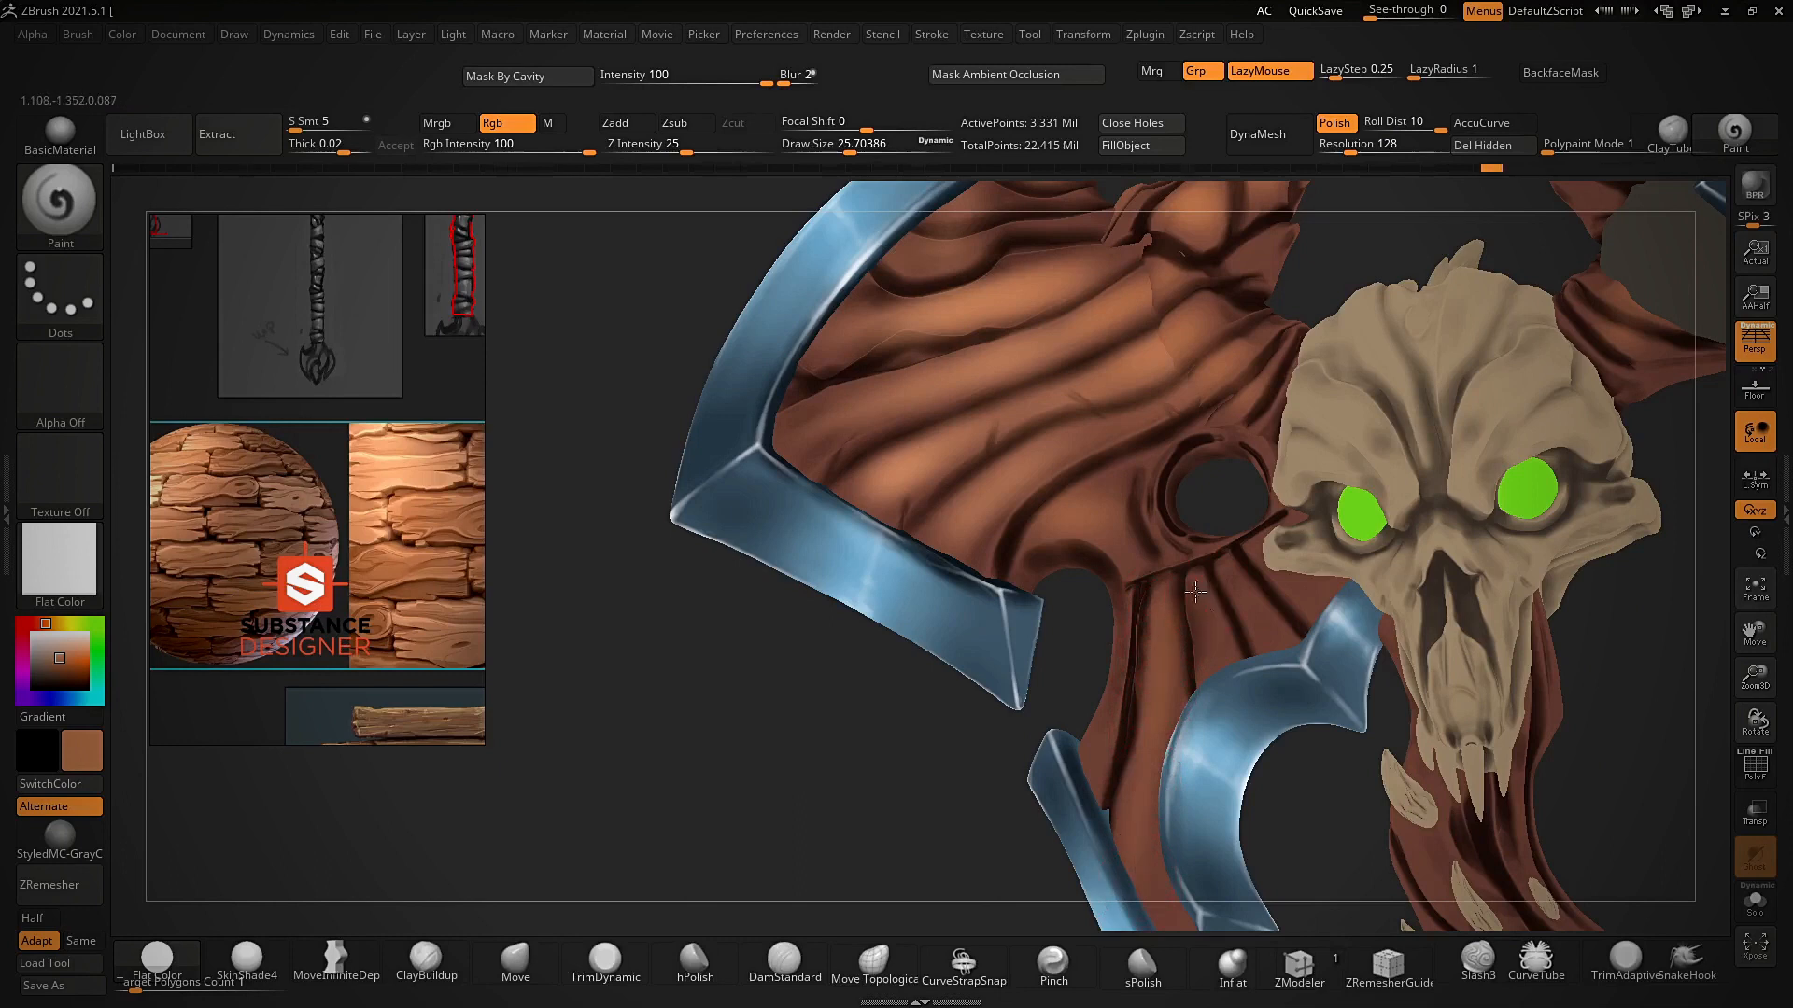
ctrl+right_drag(1099, 556, 917, 648)
- Sample a dark brown from the crevice between the wood planks in Spotlight and return to the axe
key(shift+z)
drag(1241, 445, 1162, 506)
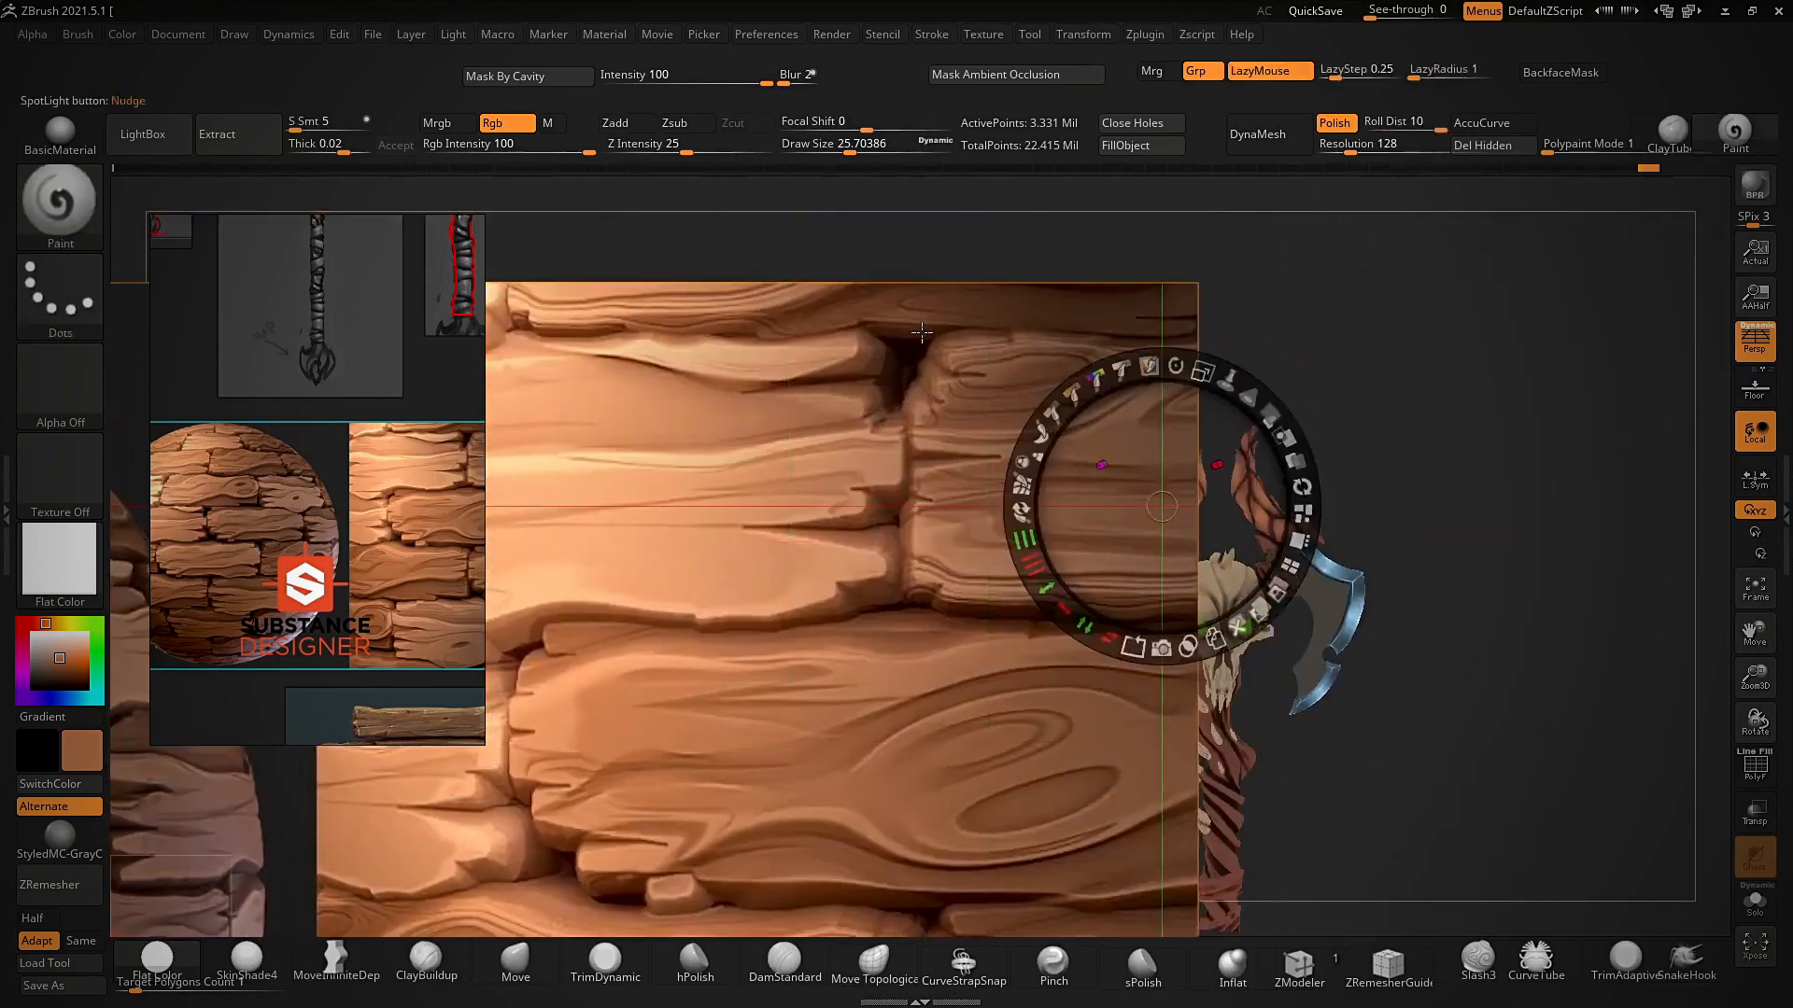
key(c)
key(shift+z)
- Darken the lower wood strip and the large blade's inner corner with dark brown at a draw size of about 39.3
ctrl+right_drag(971, 523, 1064, 710)
drag(1148, 791, 1153, 830)
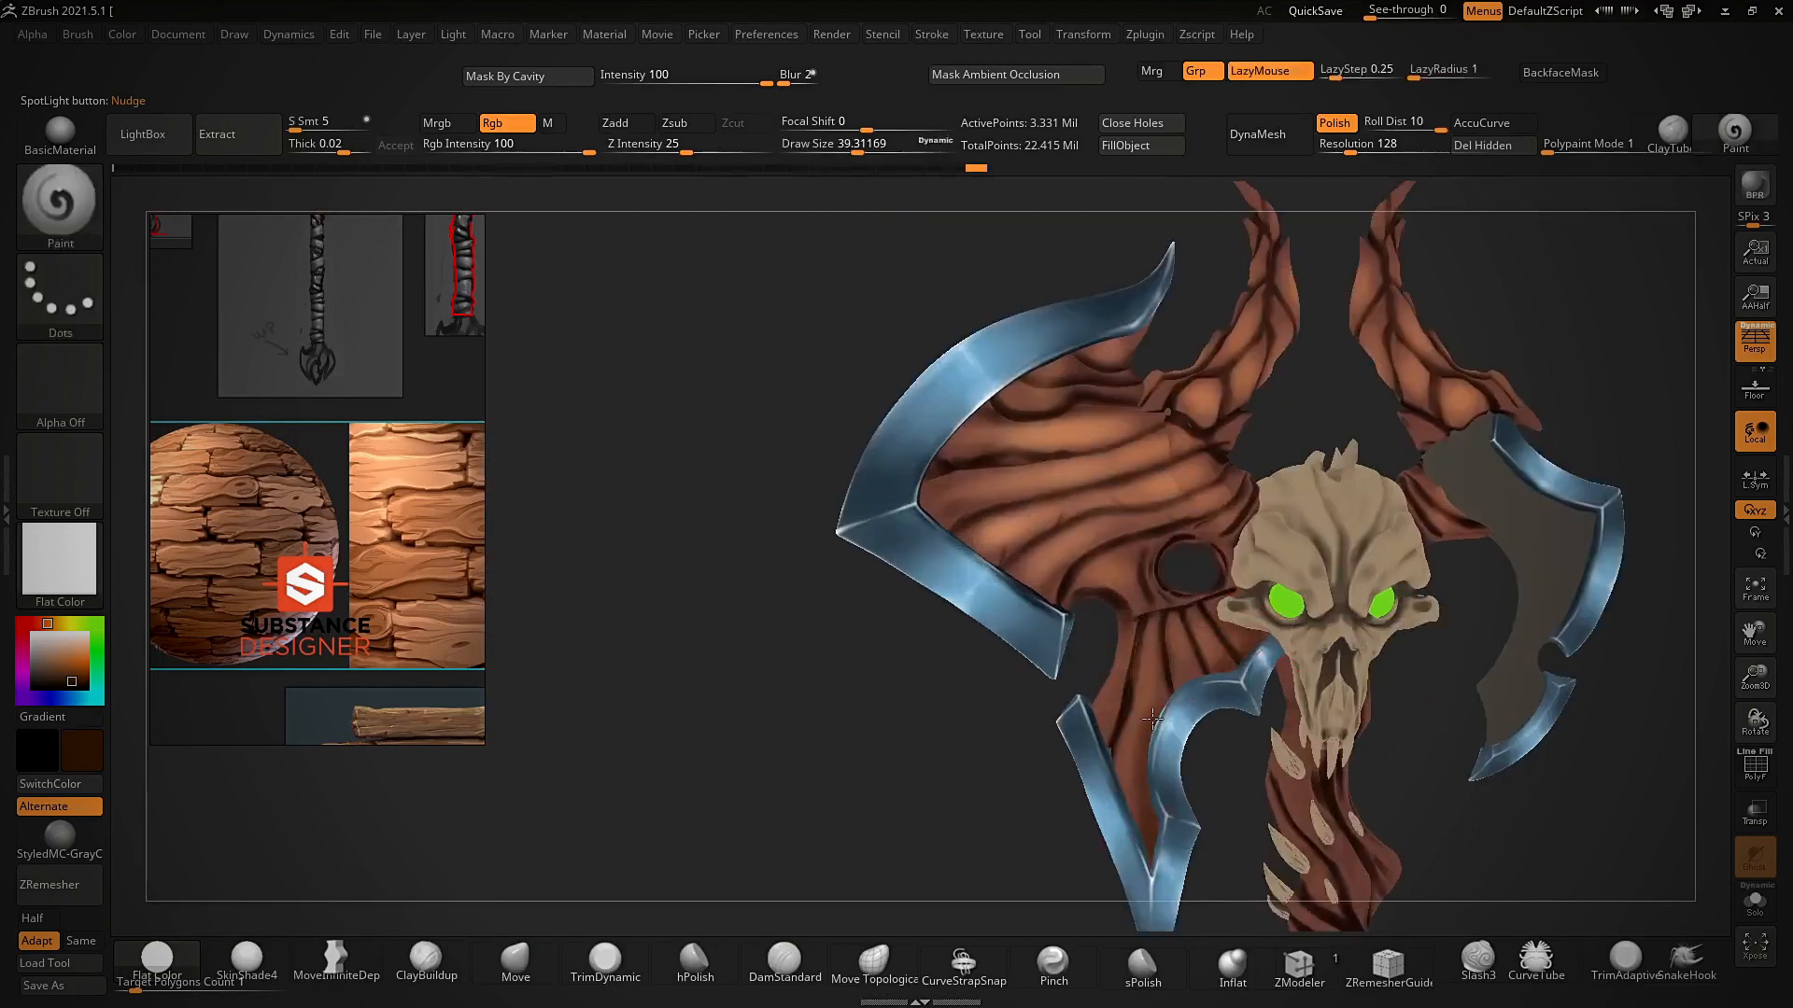
mouse_move(1059, 629)
right_down()
mouse_move(1024, 744)
mouse_move(952, 832)
mouse_move(1135, 485)
mouse_move(936, 663)
right_up()
right_drag(907, 585, 866, 545)
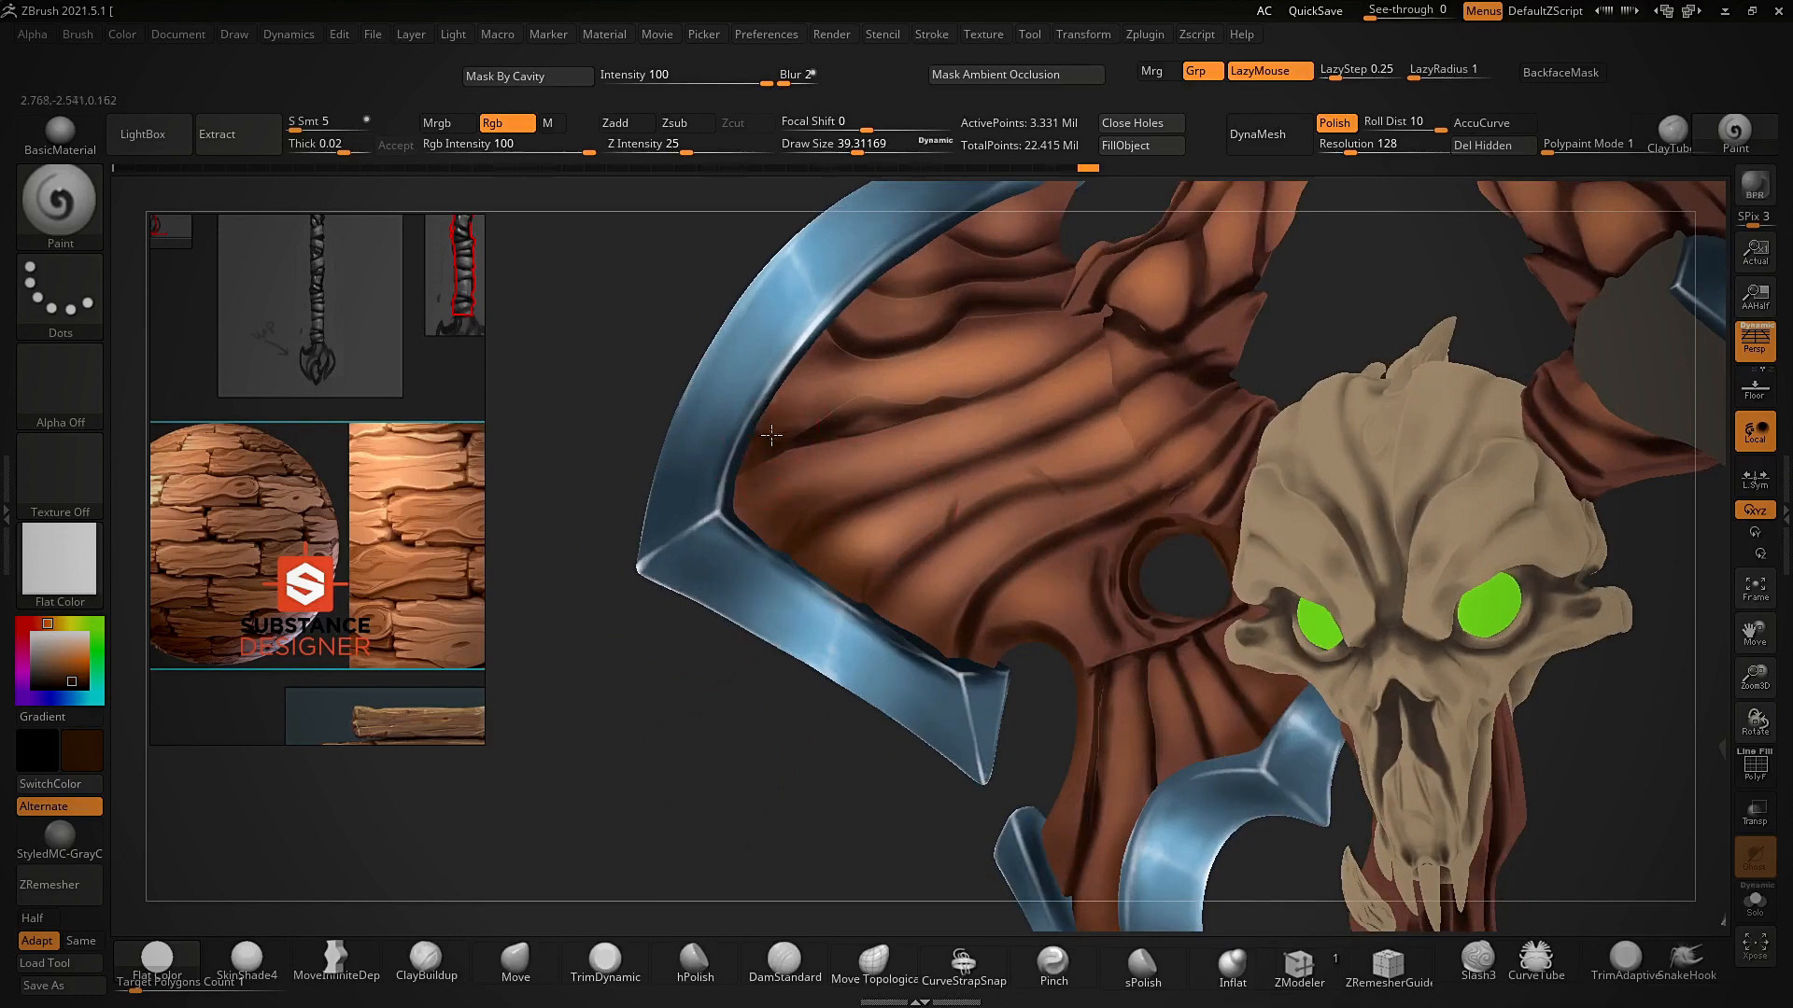
- Shade the wood with dark brown along the edge where it meets the large blue blade
right_drag(819, 327, 674, 412)
drag(837, 447, 1075, 293)
mouse_move(1072, 342)
ctrl+right_down()
mouse_move(1059, 233)
mouse_move(1046, 373)
ctrl+right_up()
drag(933, 485, 847, 651)
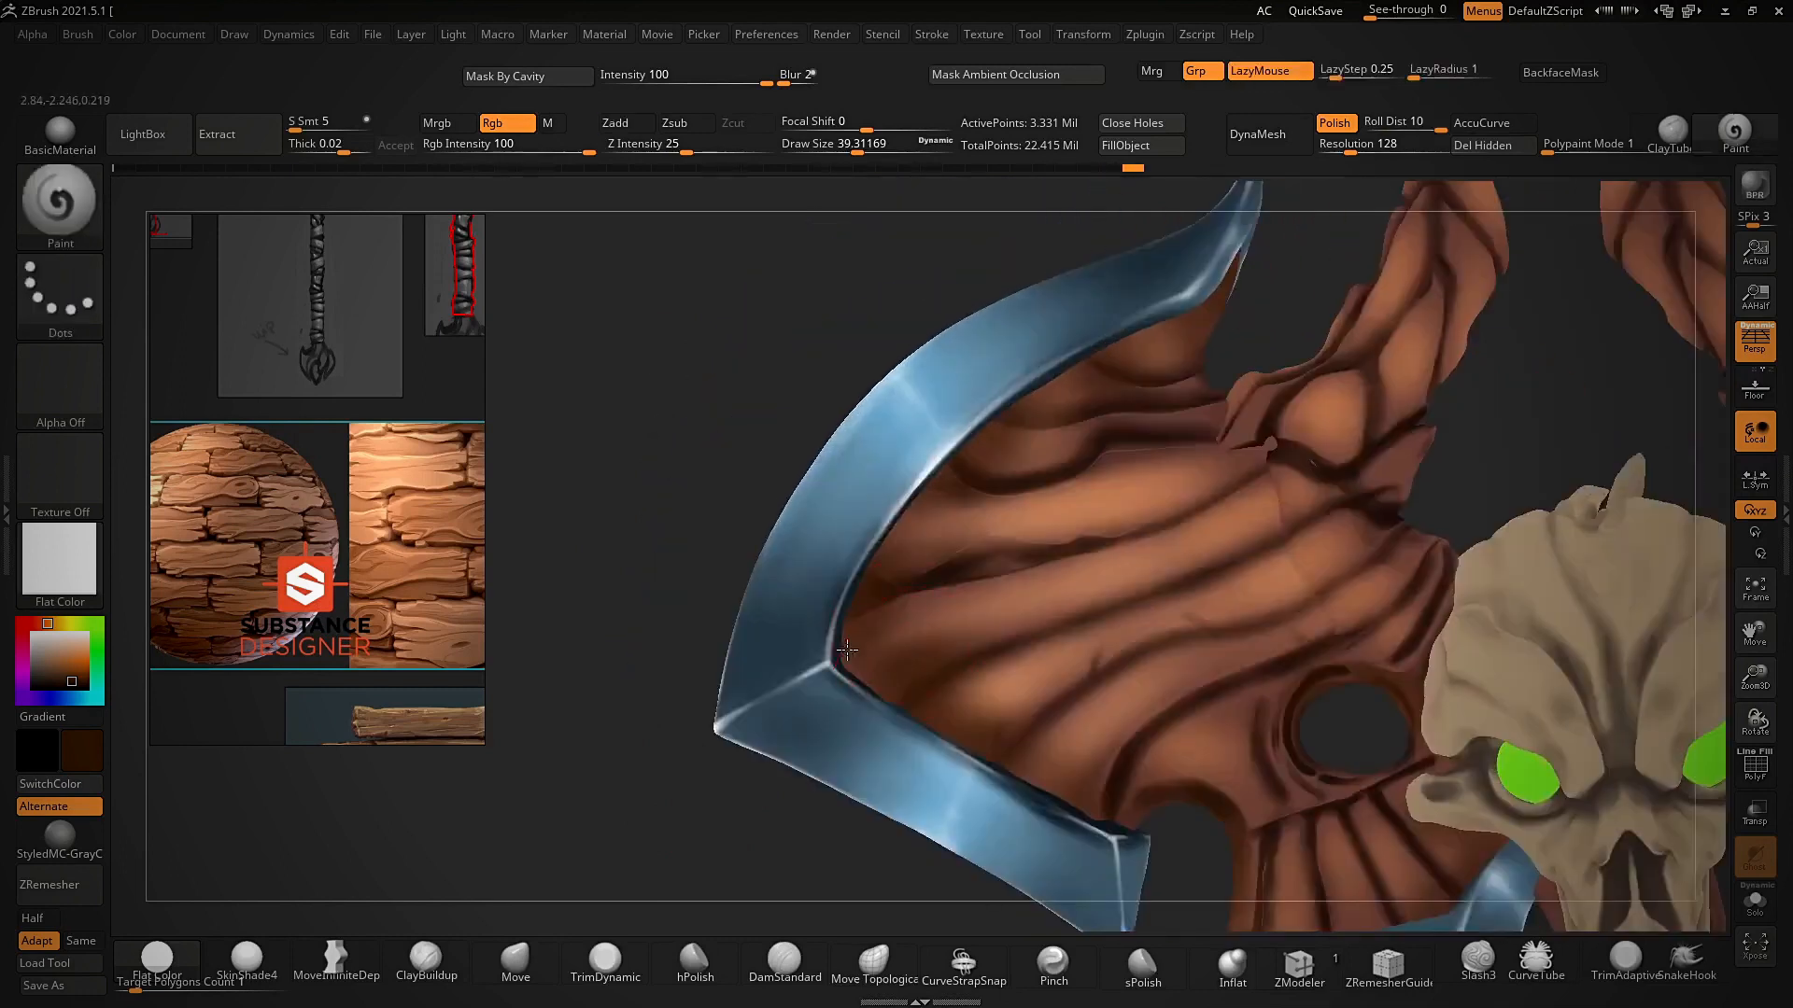
- Sample a darker brown from the Spotlight wood reference and adjust it to near-black brown, with a draw size of about 17.1
key(shift+z)
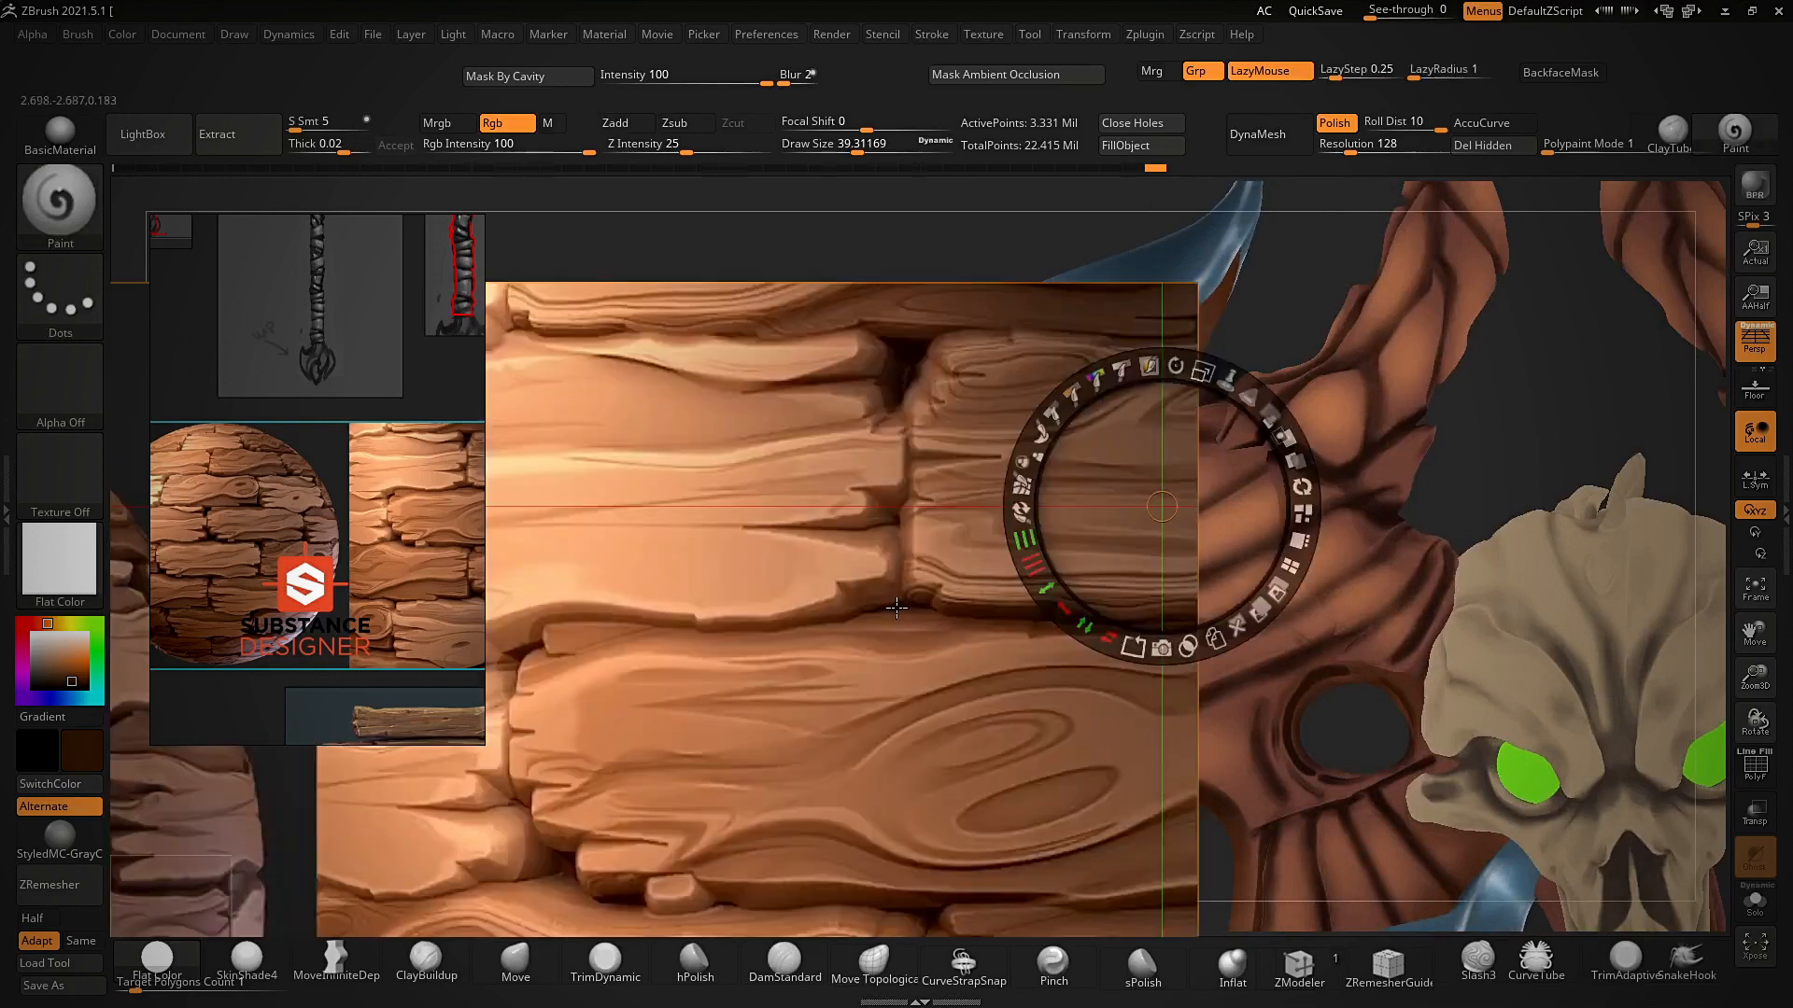
key(shift+z)
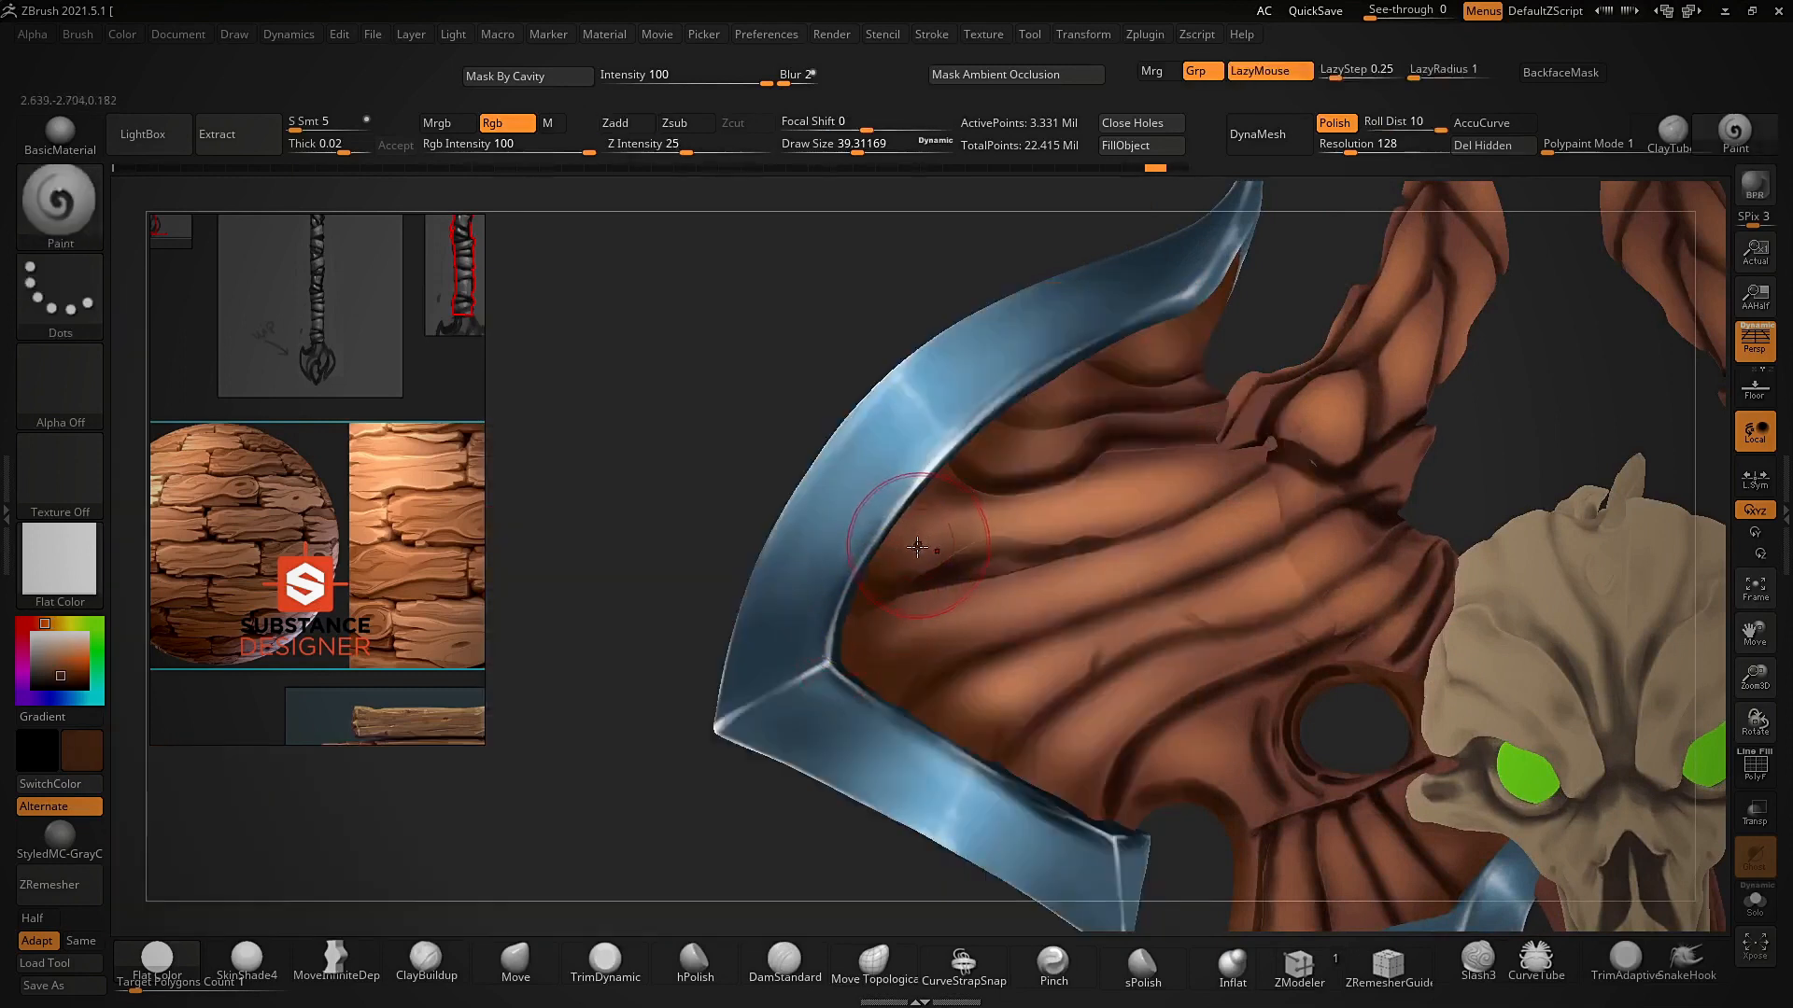
key(shift+z)
key(c)
key(shift+z)
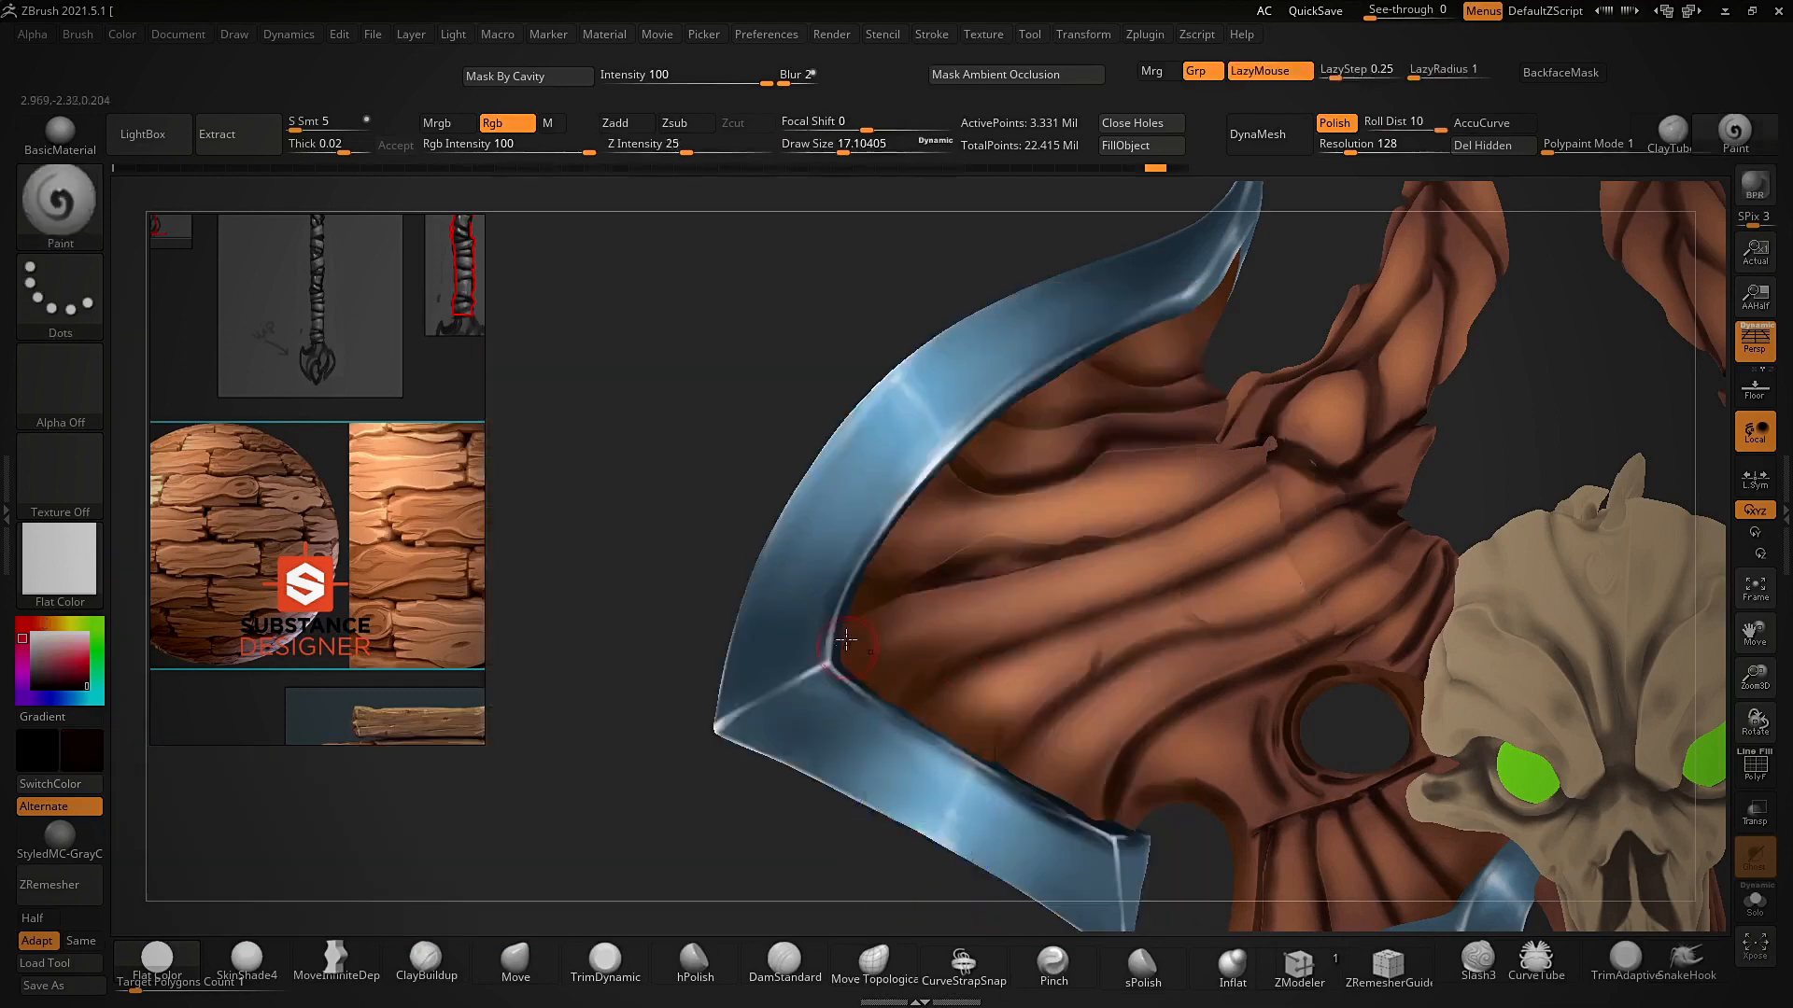
key(ctrl+z)
key(c)
click(53, 687)
- Lower the Specular of the SkinShade4 material and return the axe to the Flat Color material
right_drag(869, 561, 984, 427)
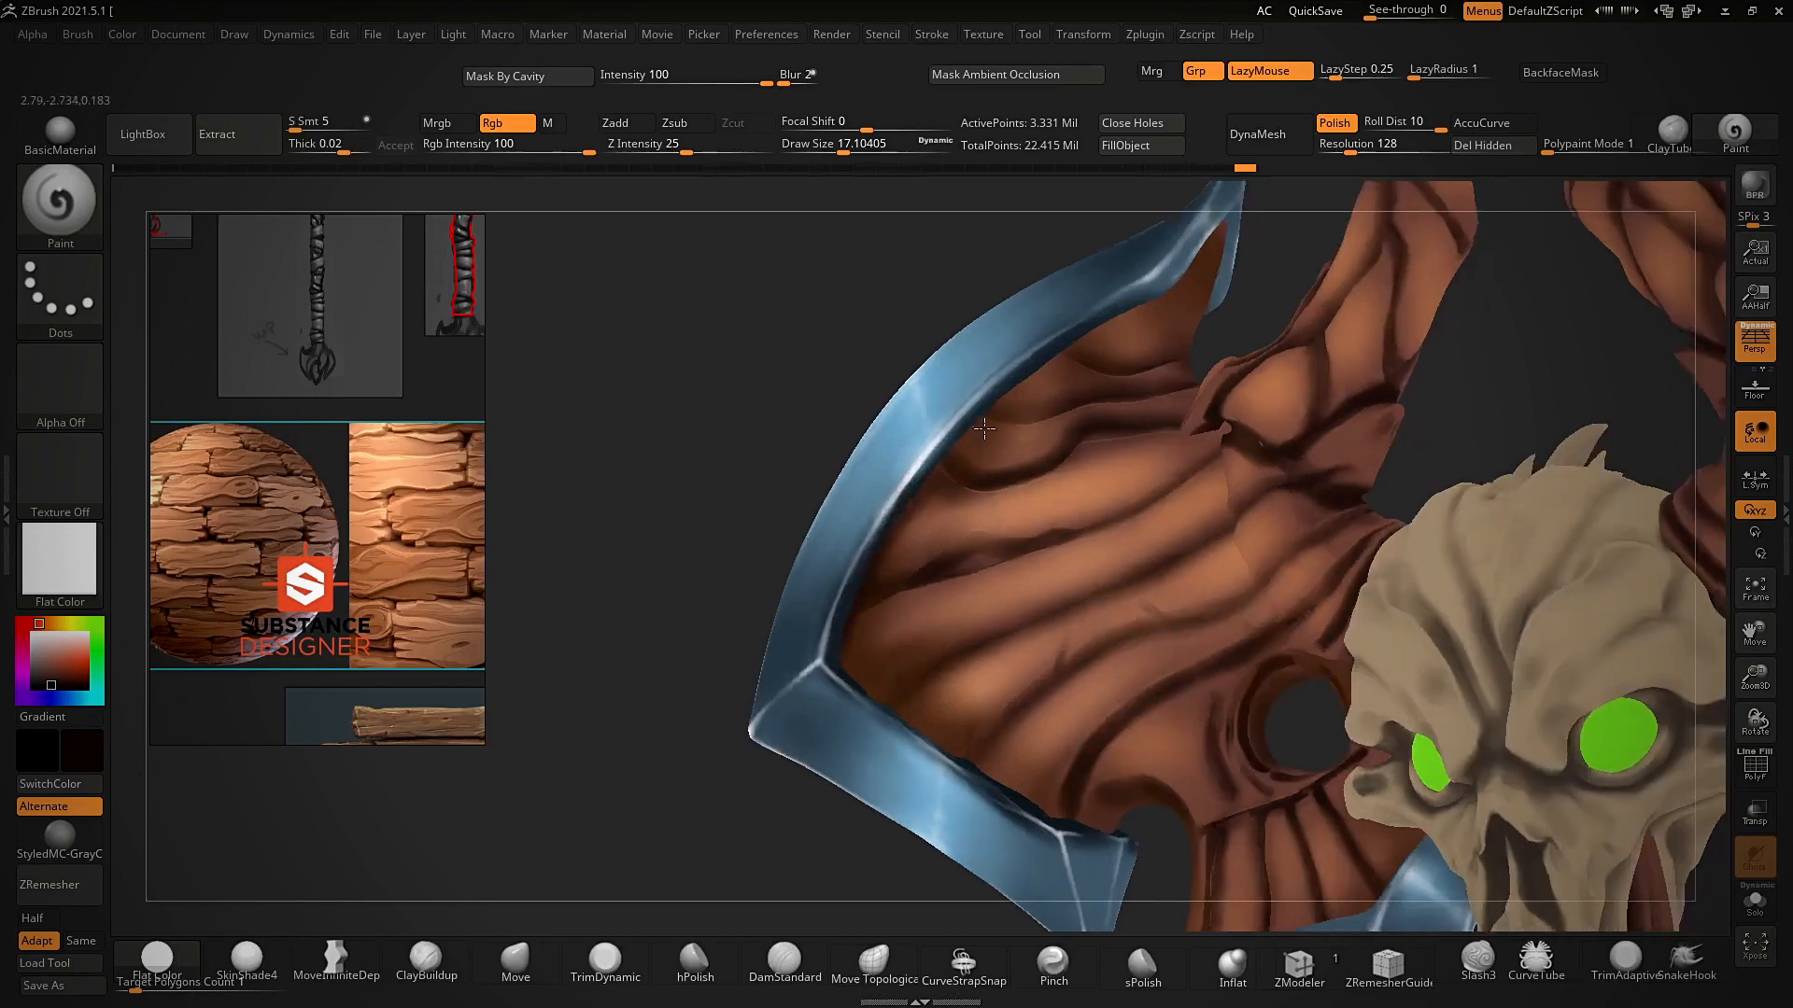
alt+drag(837, 364, 823, 480)
ctrl+right_drag(972, 457, 1241, 298)
click(246, 962)
ctrl+right_drag(840, 604, 593, 308)
click(602, 34)
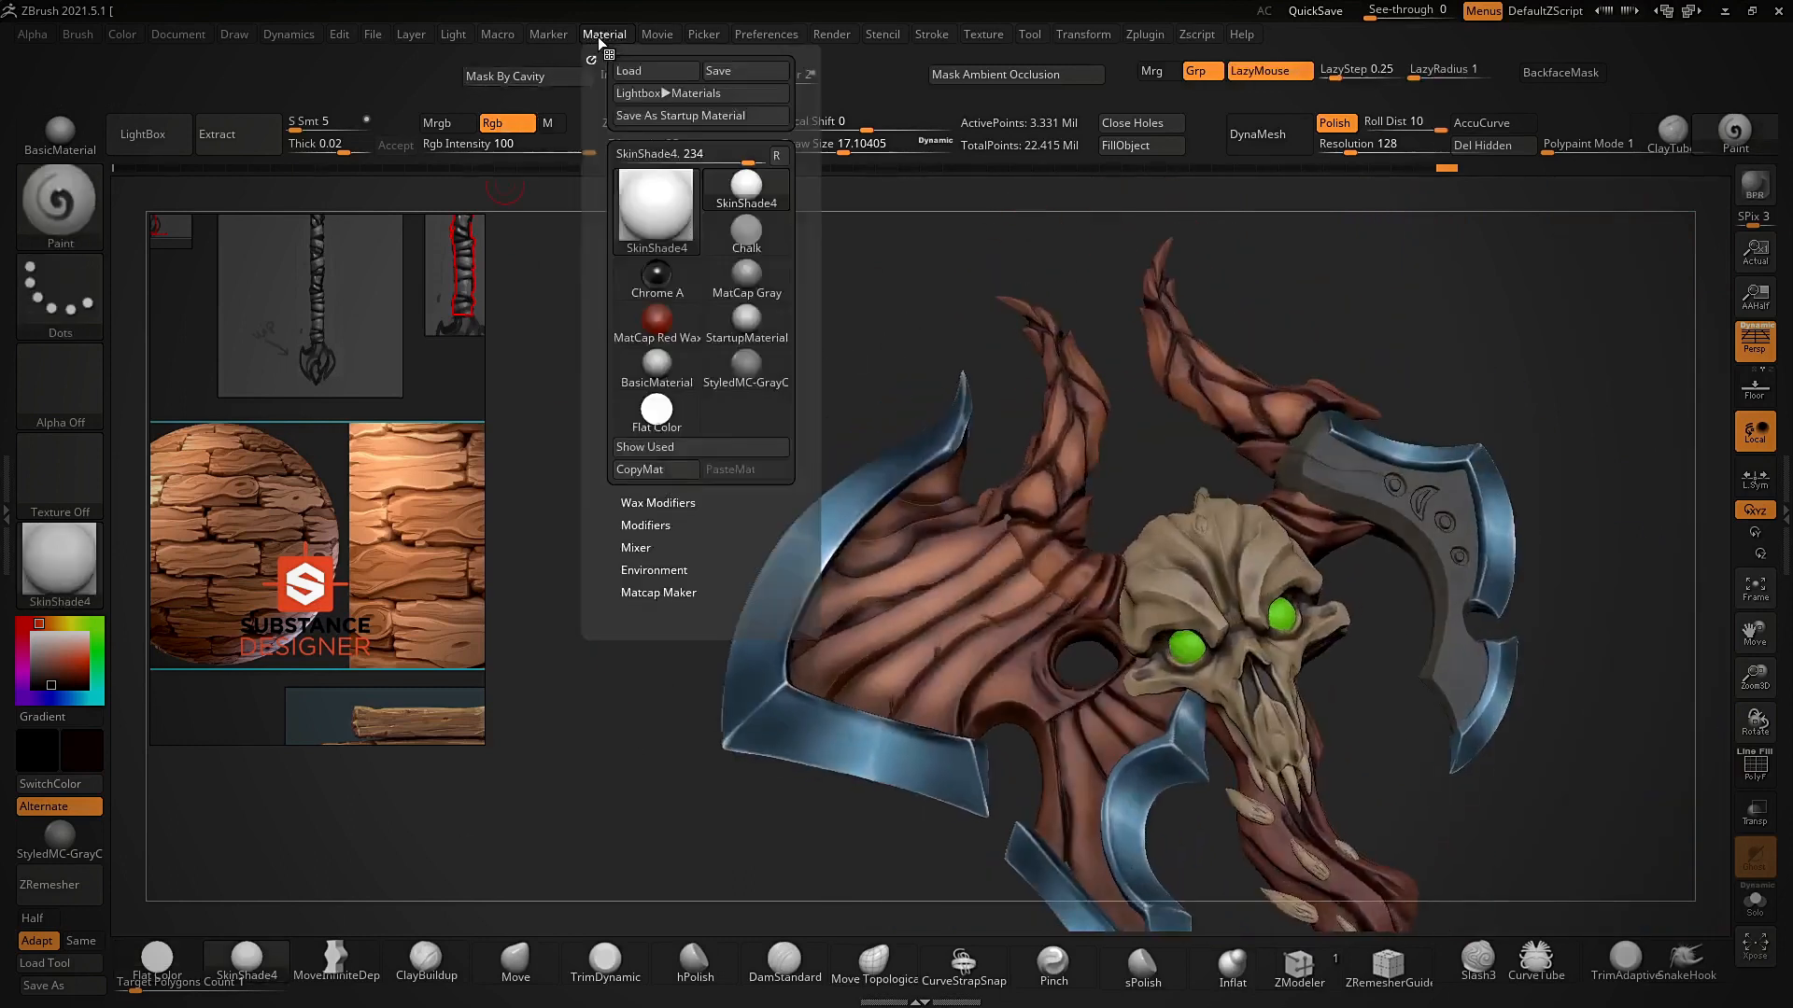
click(645, 525)
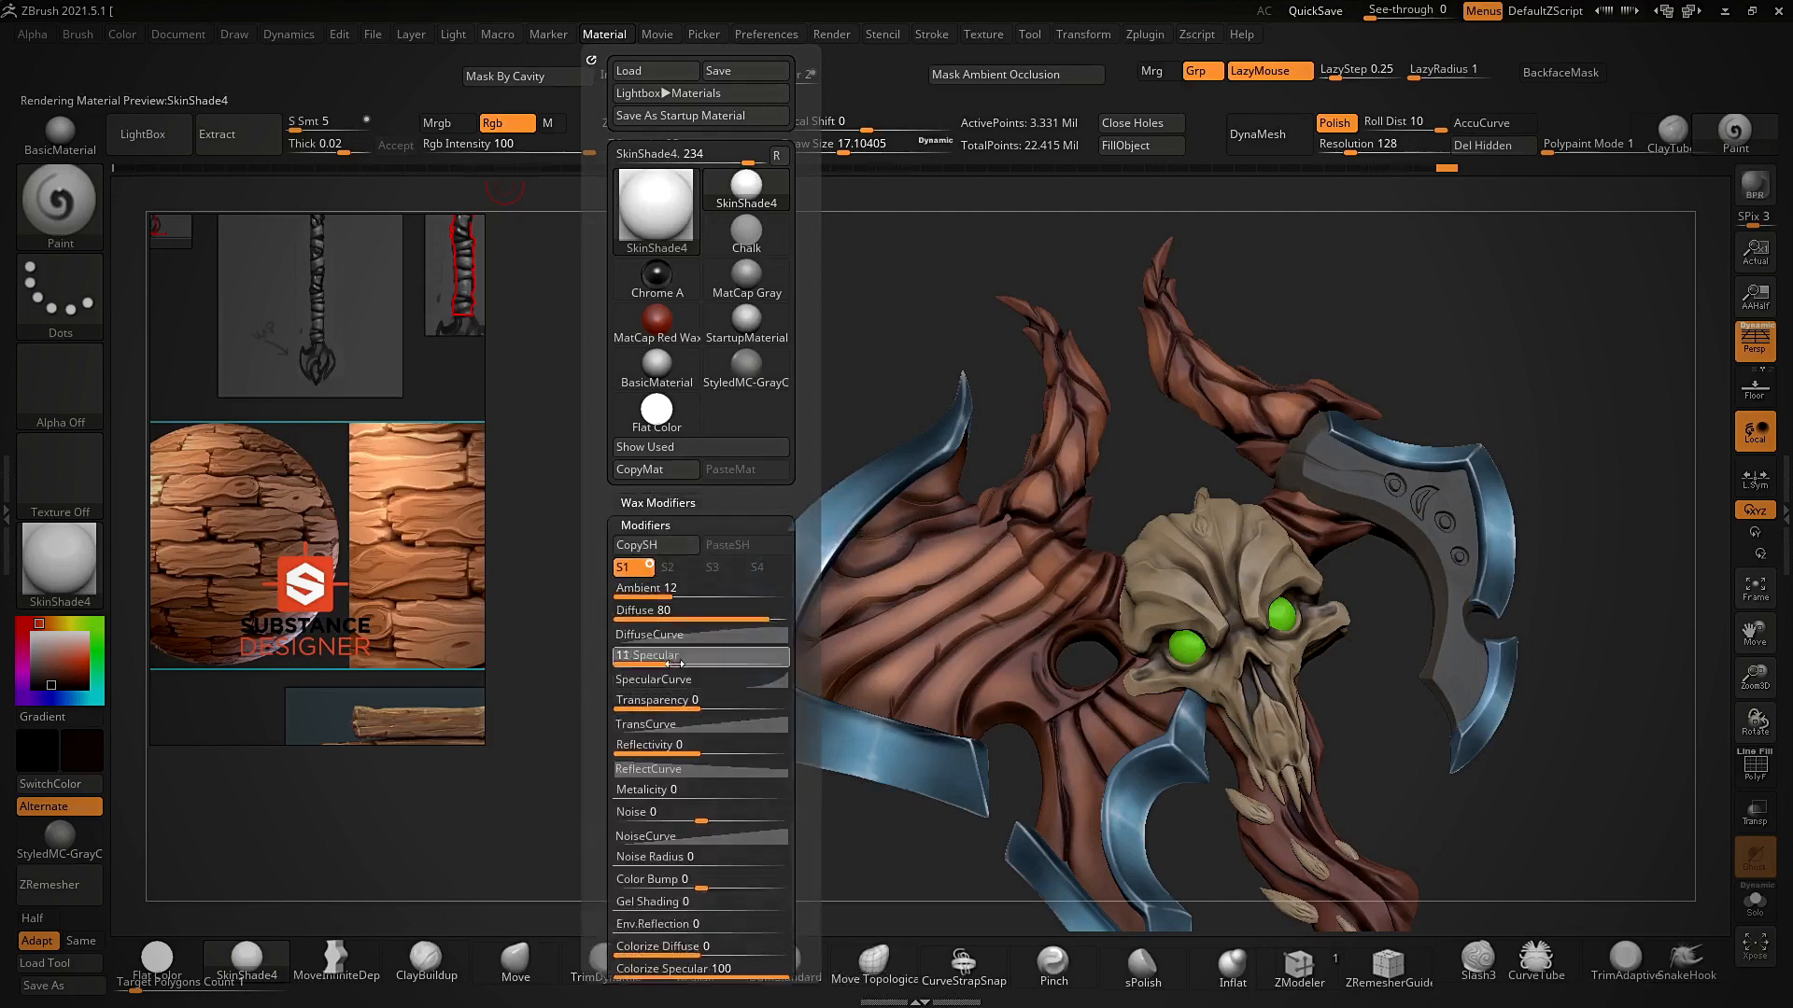
drag(664, 665, 618, 664)
mouse_move(980, 445)
right_down()
mouse_move(673, 452)
mouse_move(1016, 359)
mouse_move(925, 401)
right_up()
click(156, 957)
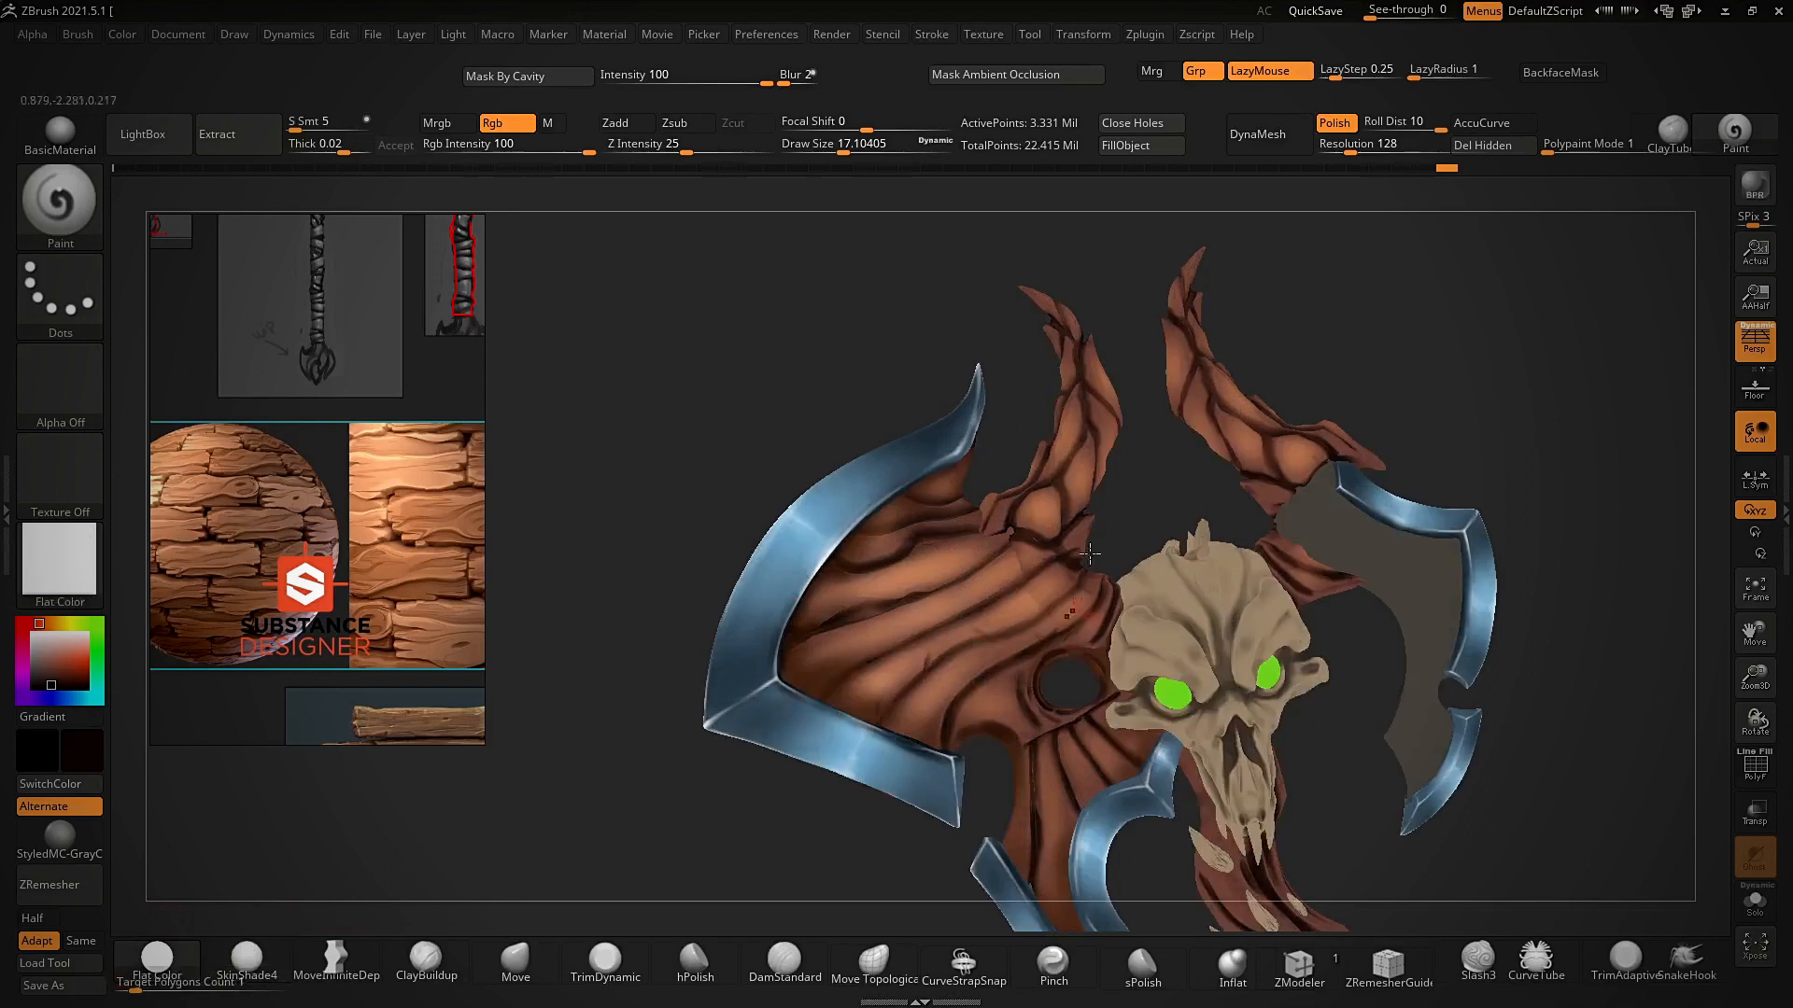
- Darken the wood along the large blade's inner corner and lower inner edge with near-black brown
right_drag(605, 481, 572, 520)
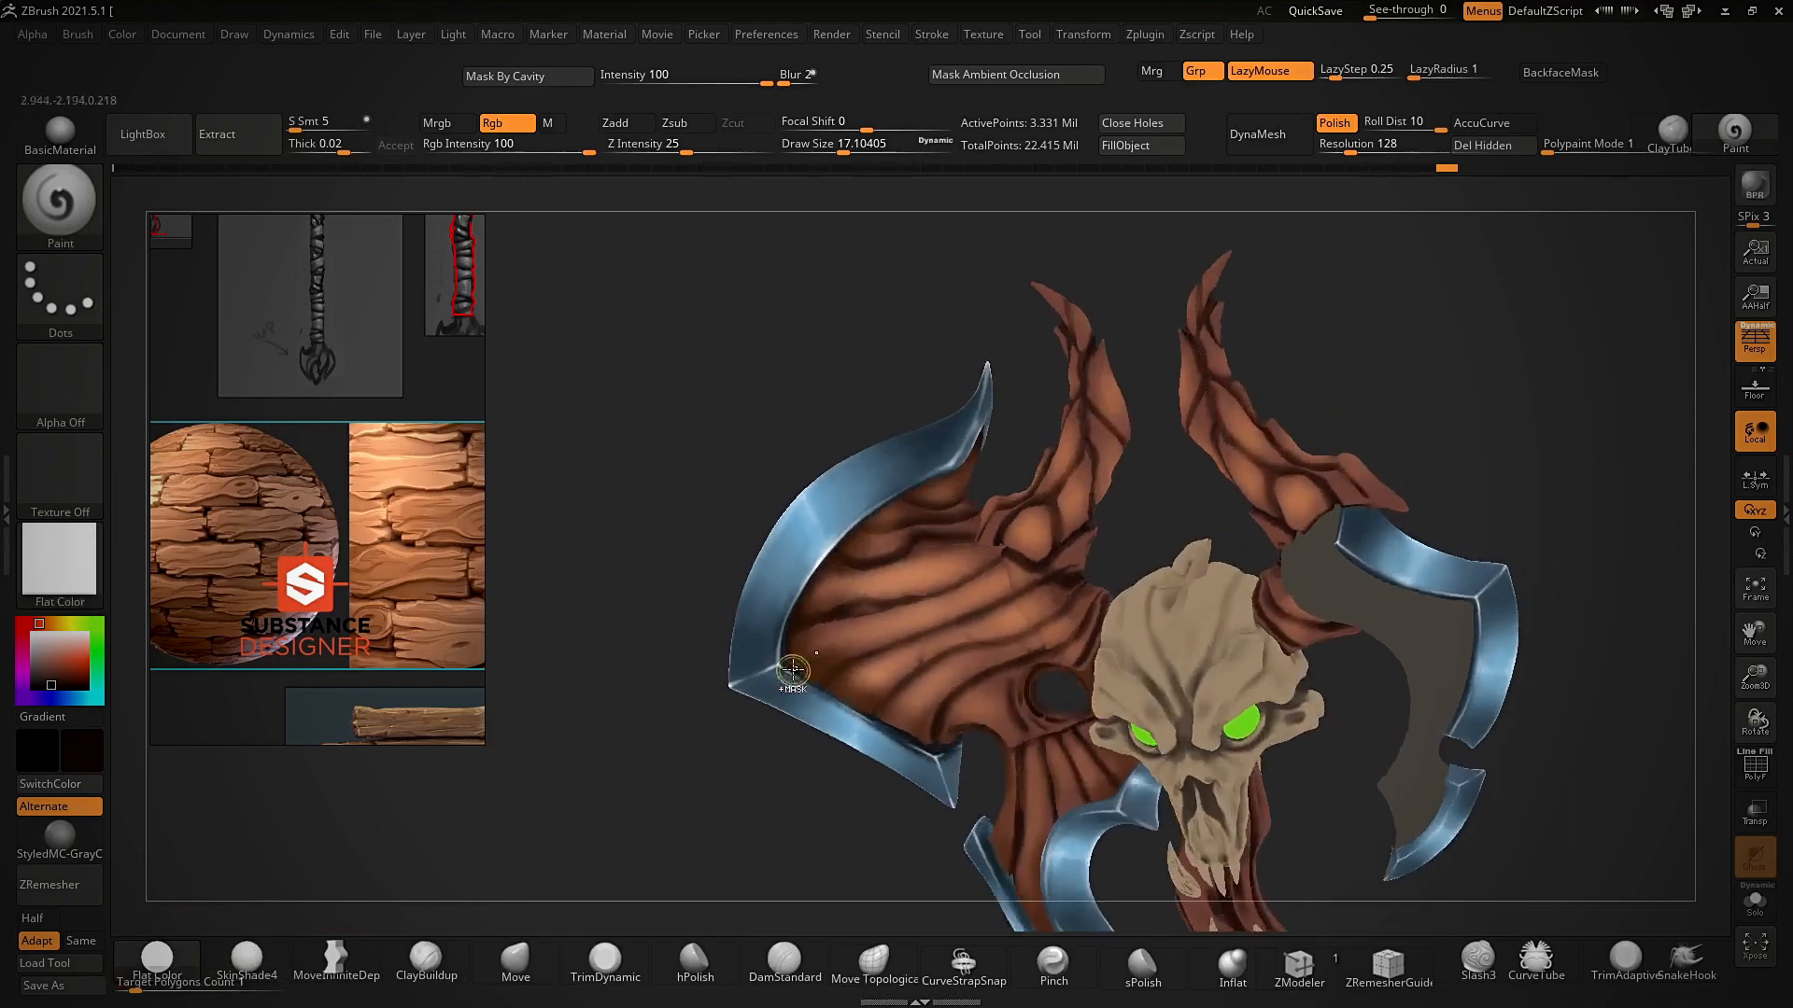
ctrl+right_drag(792, 673, 769, 649)
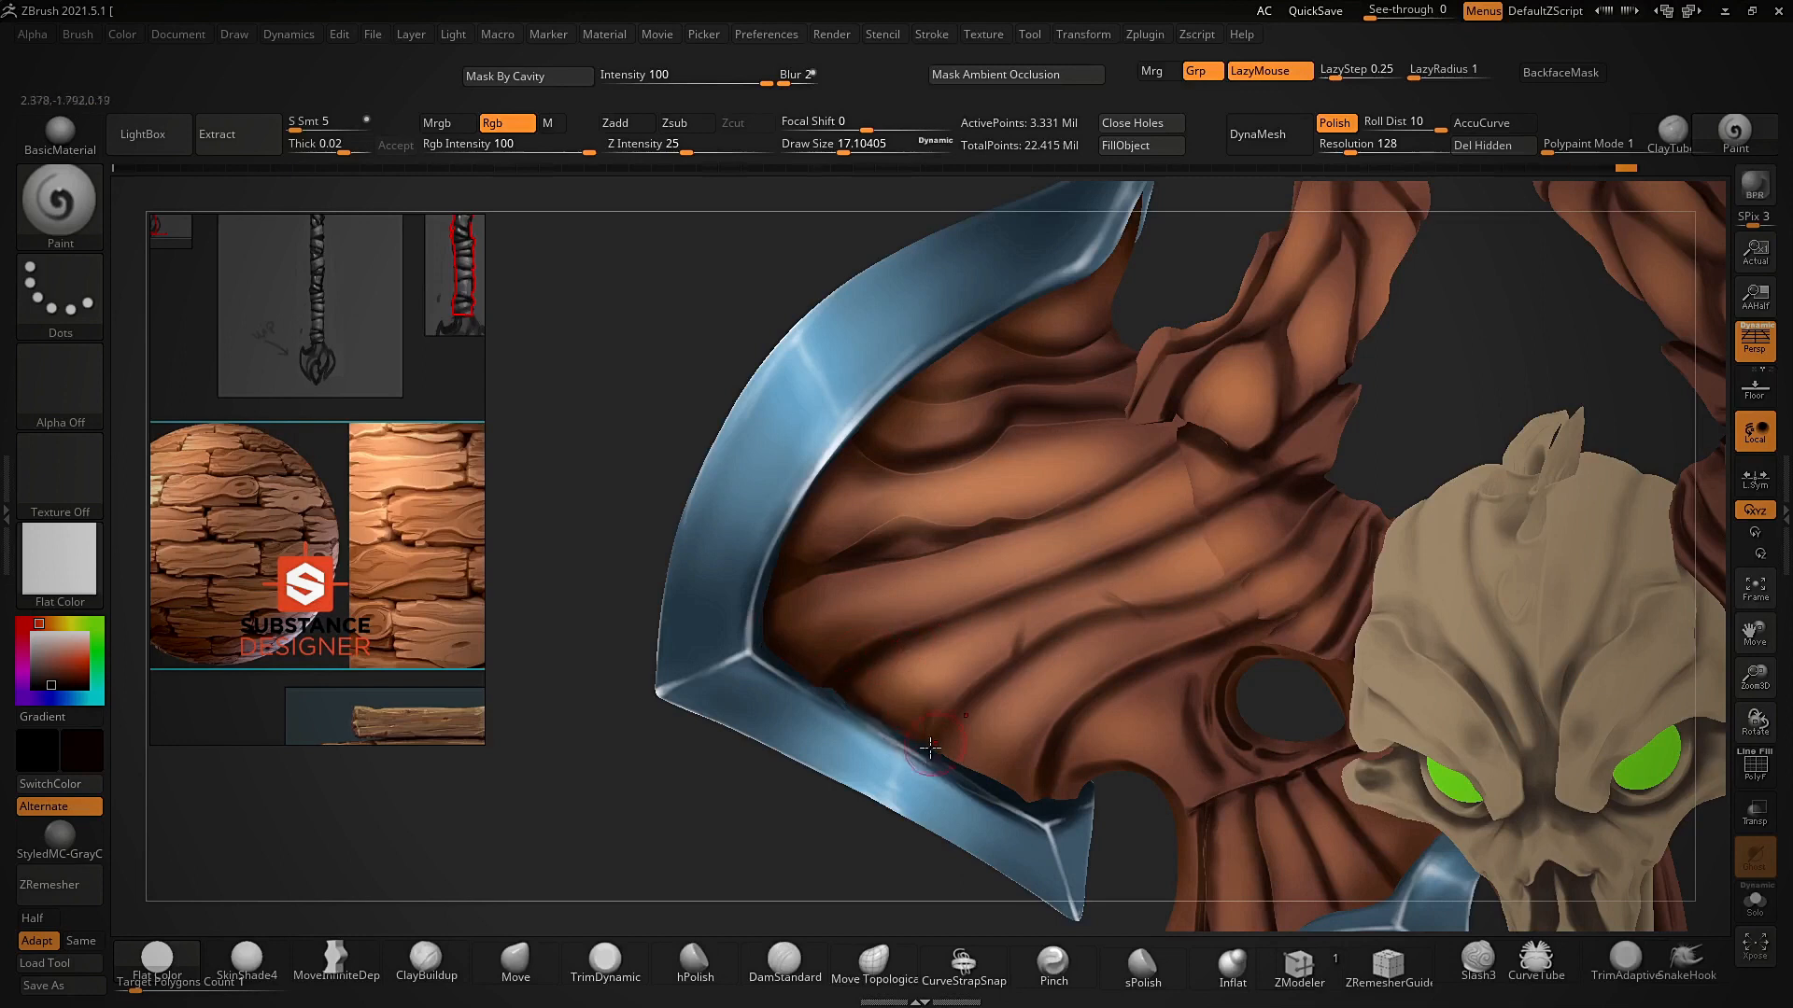
ctrl+right_drag(861, 564, 895, 627)
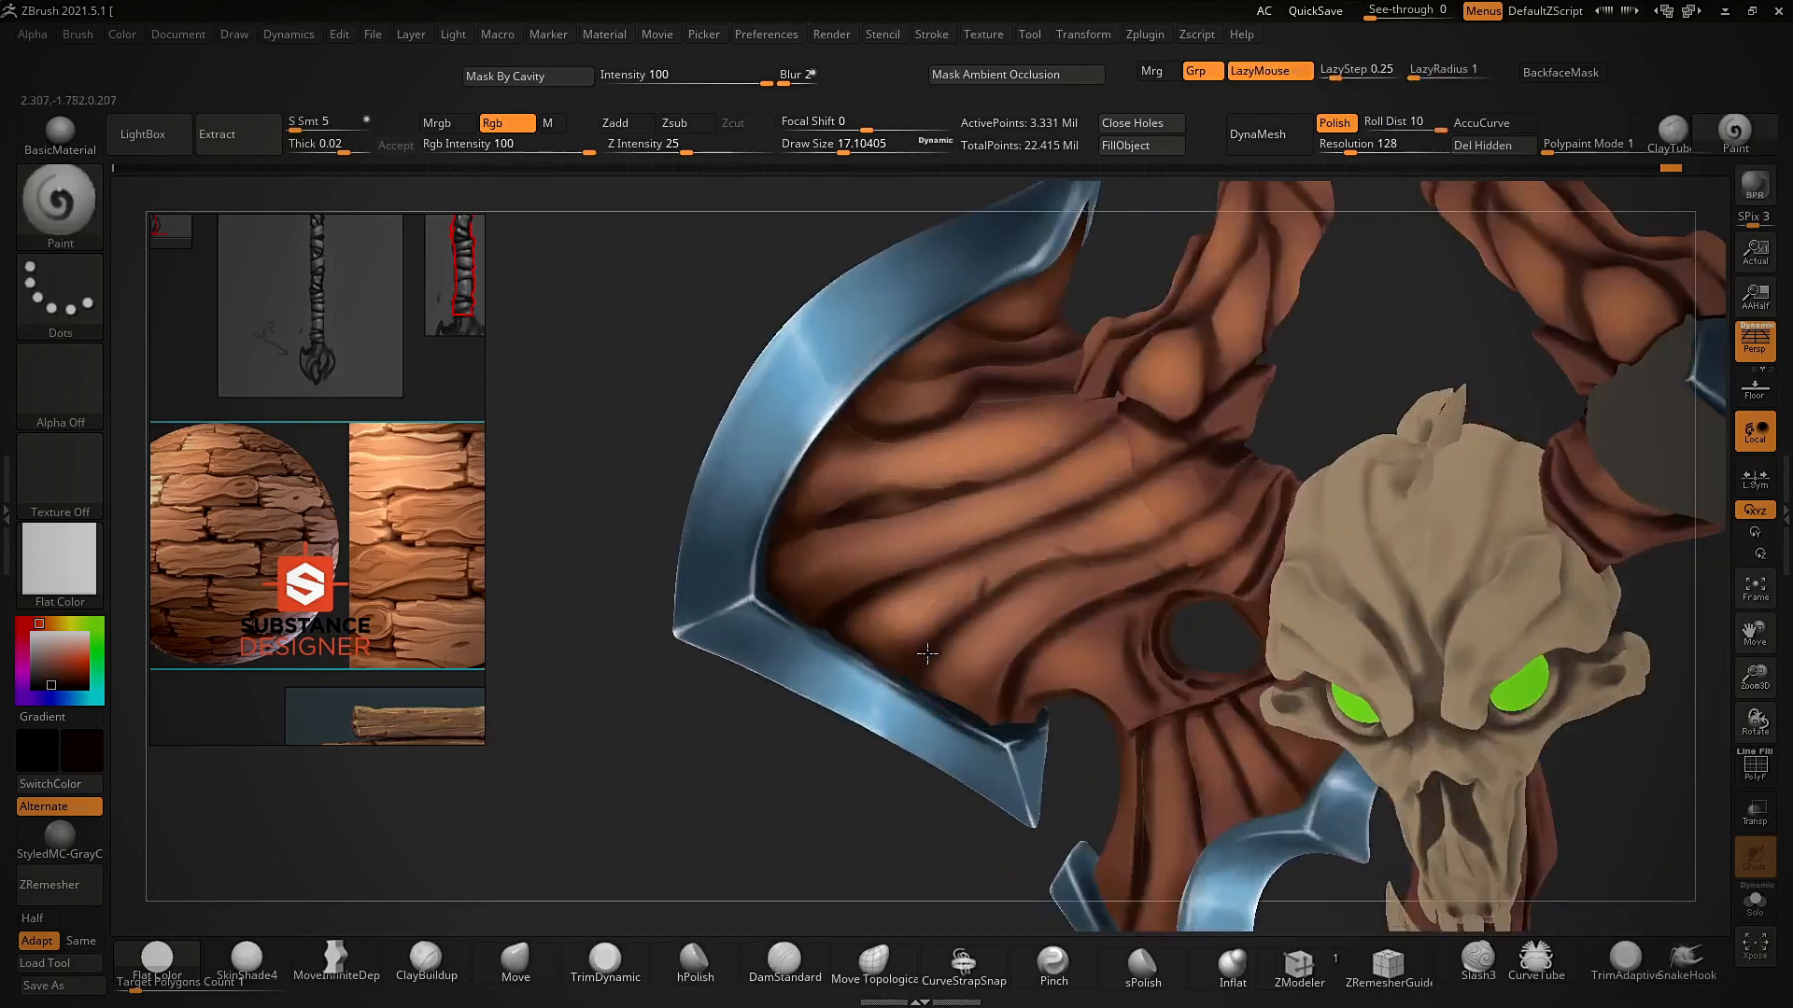
key(super)
click(950, 992)
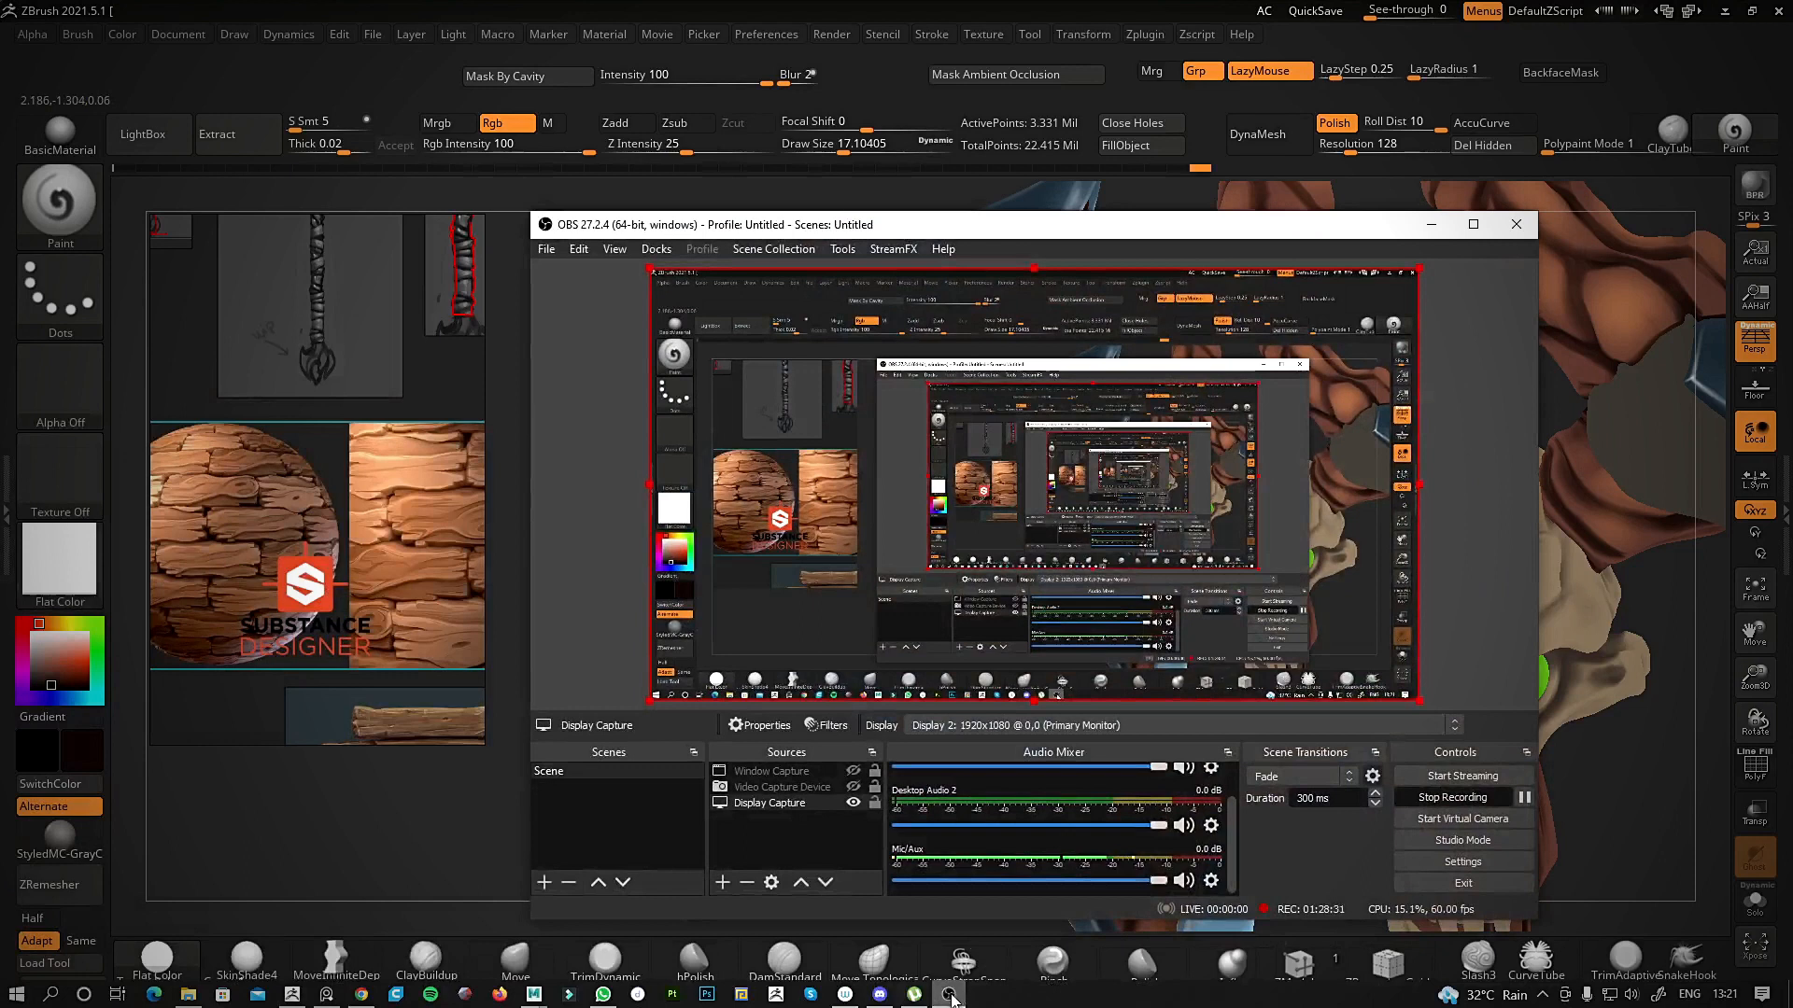
click(950, 992)
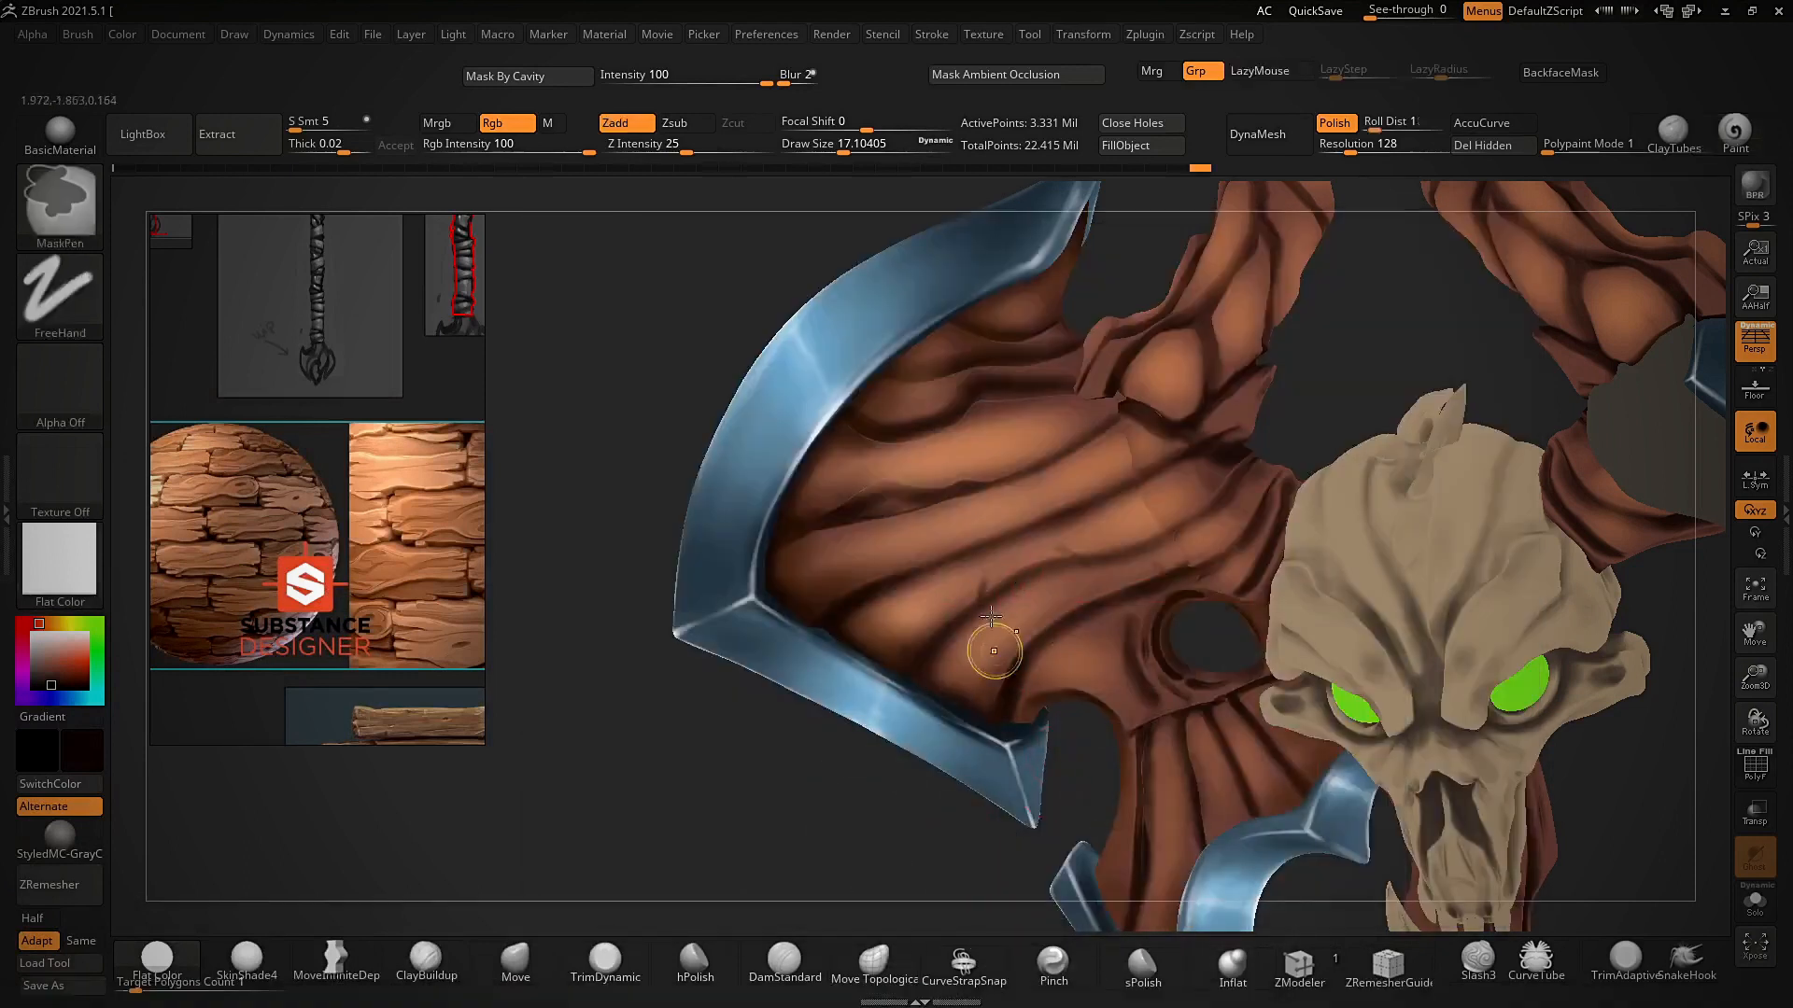
- Darken the crease where the horn's base knob meets the large wooden piece with near-black brown, painting on both subtools
ctrl+right_drag(996, 696, 1031, 670)
right_drag(896, 779, 1013, 617)
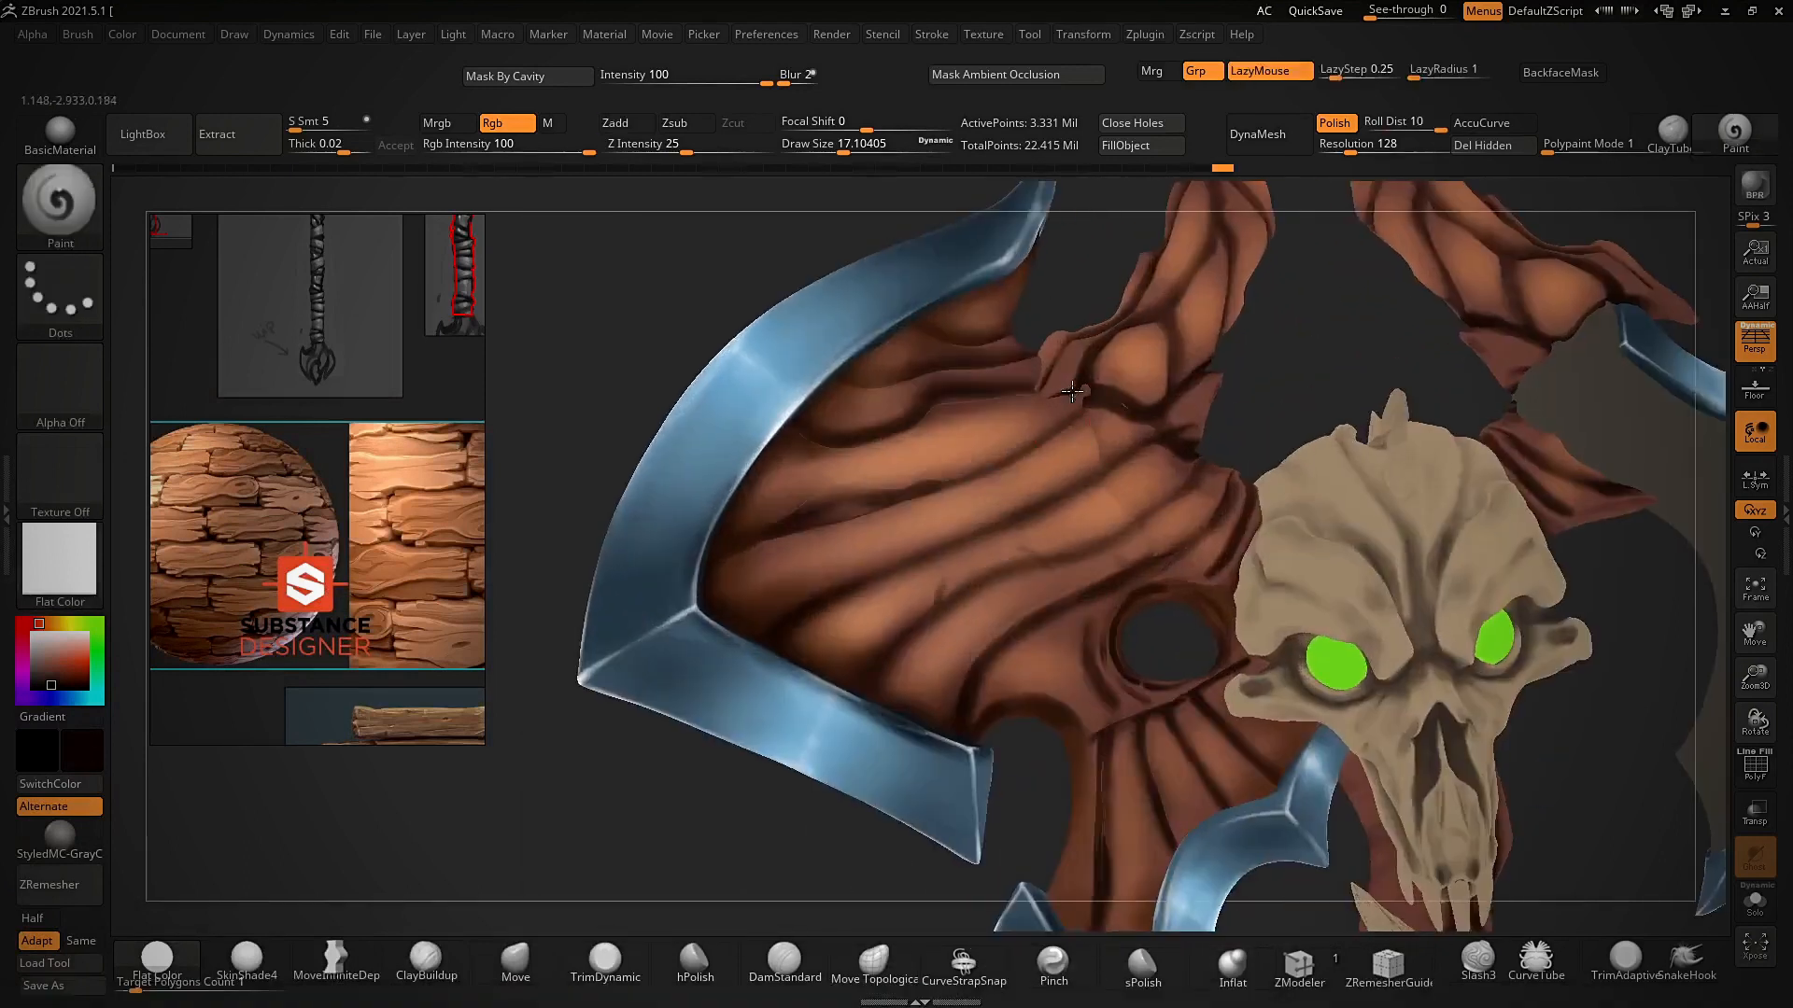
drag(1085, 404, 1075, 411)
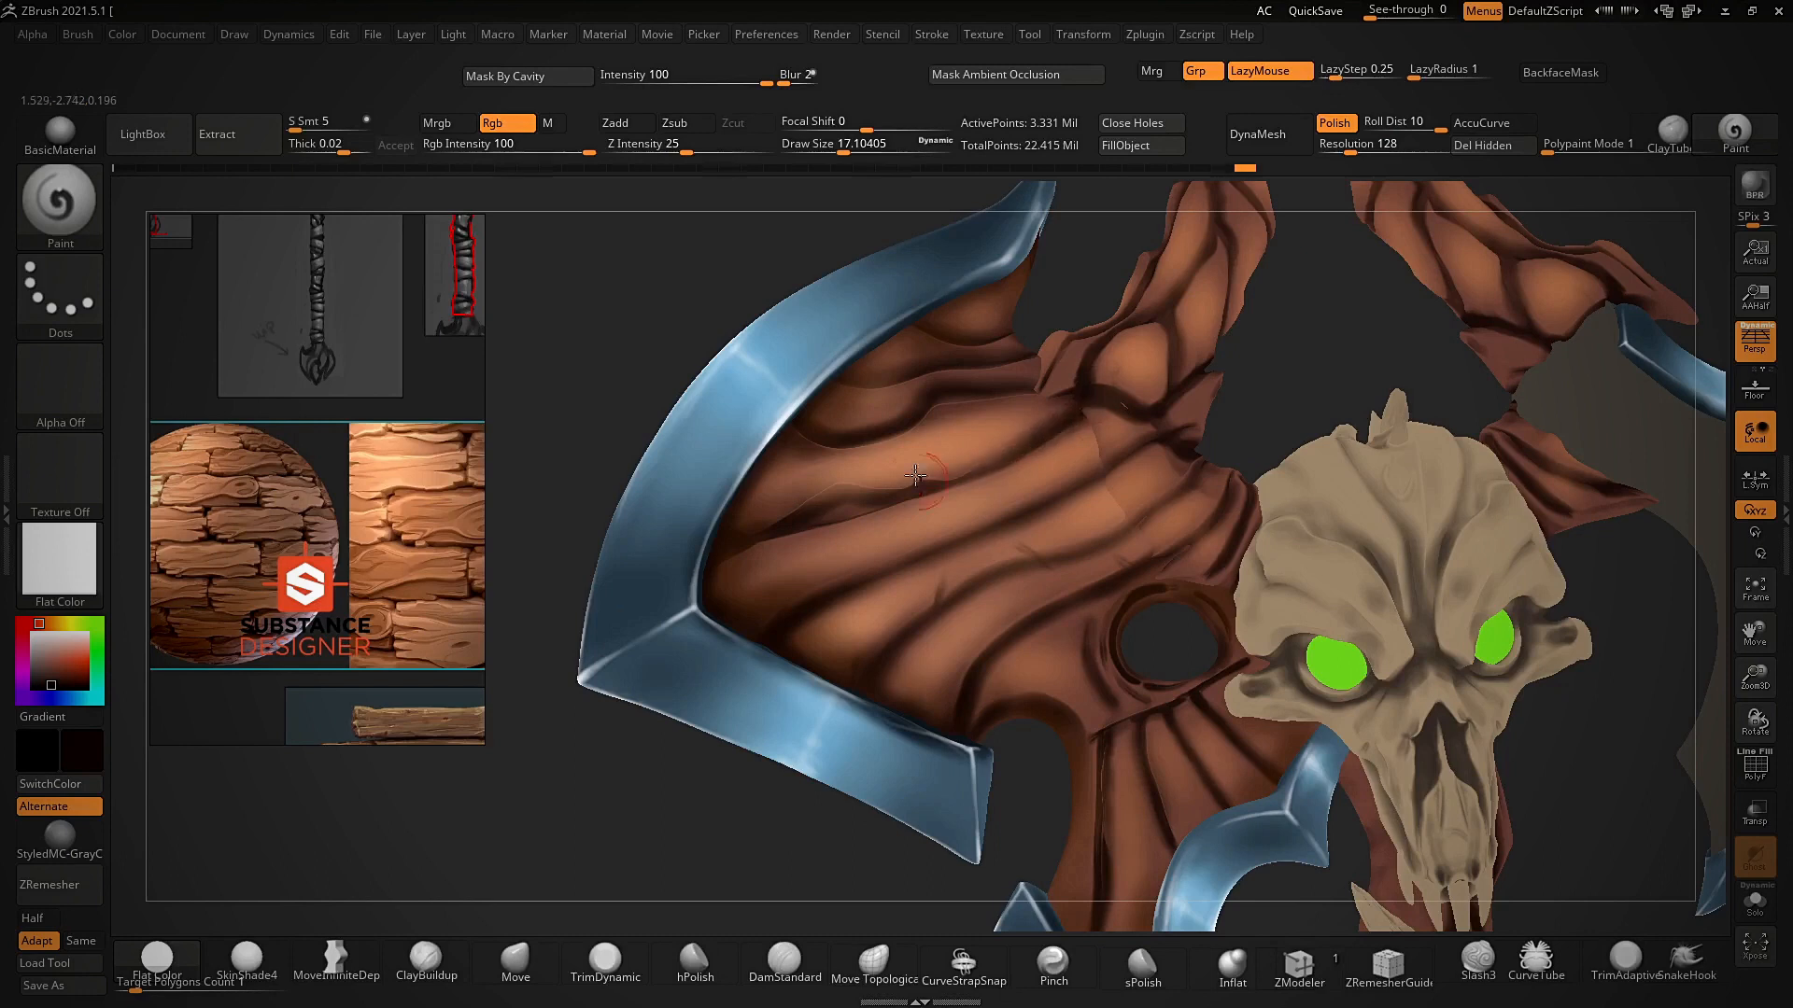
ctrl+right_drag(1139, 572, 759, 586)
alt+click(760, 587)
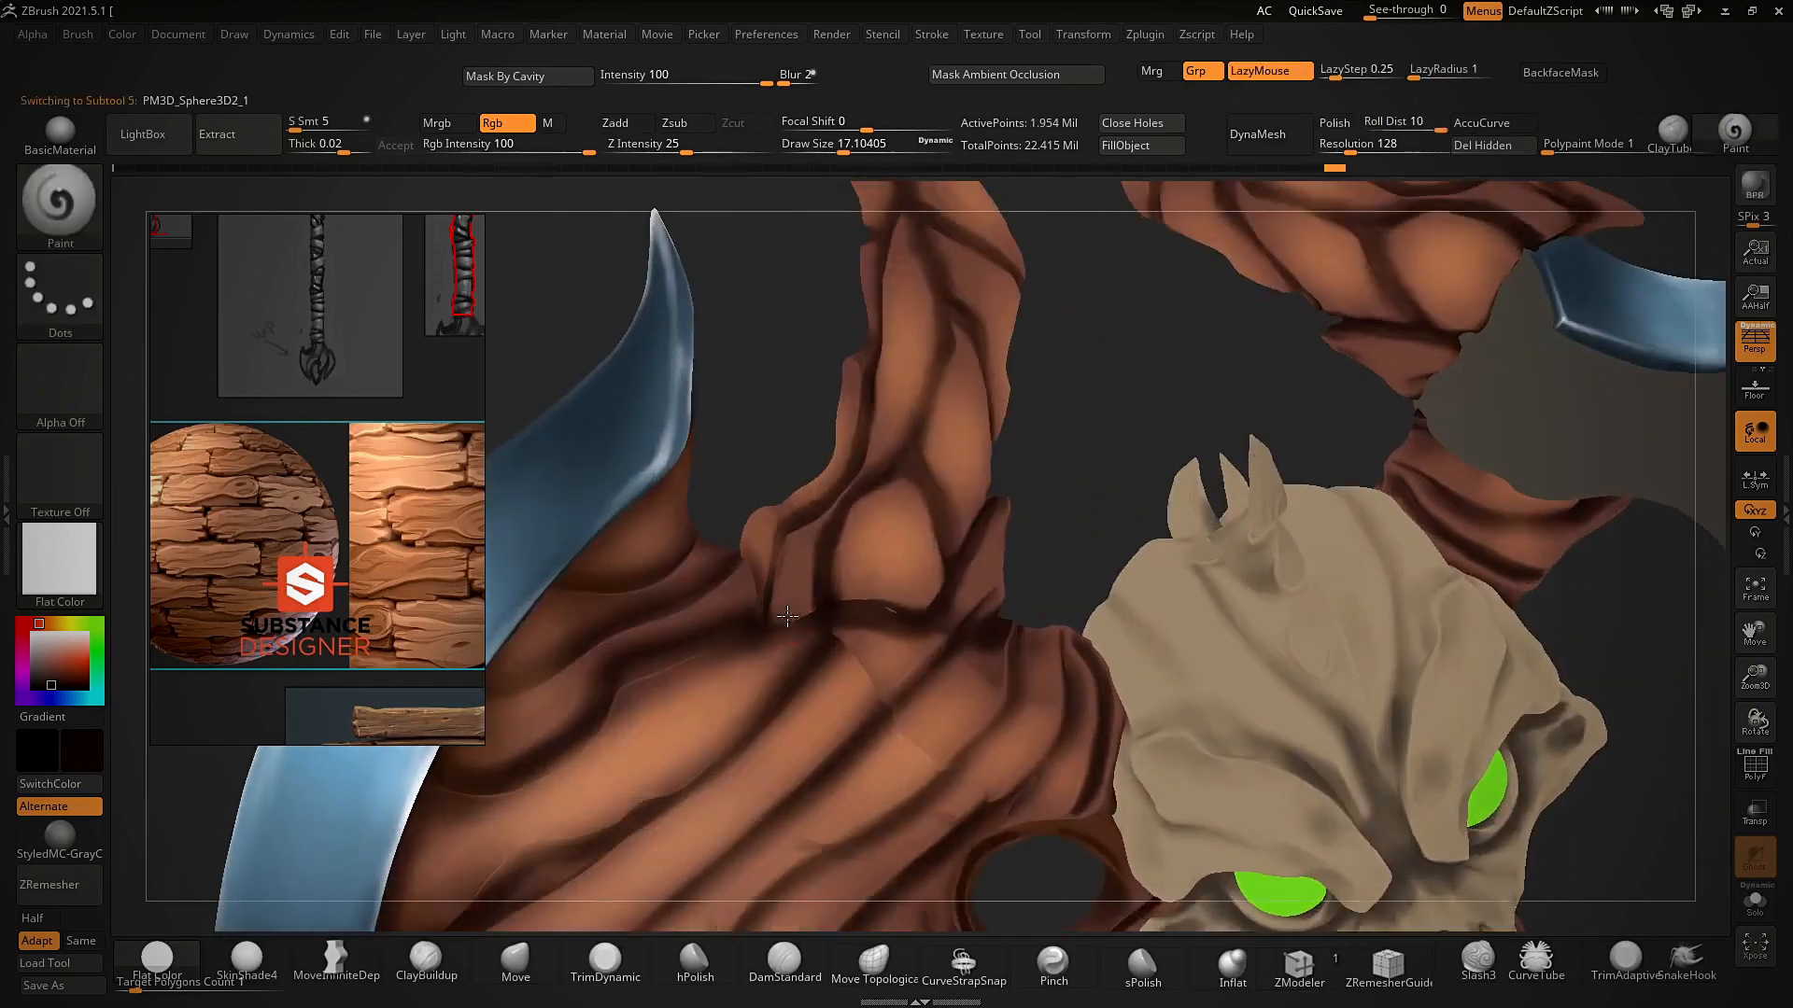
drag(841, 605, 907, 605)
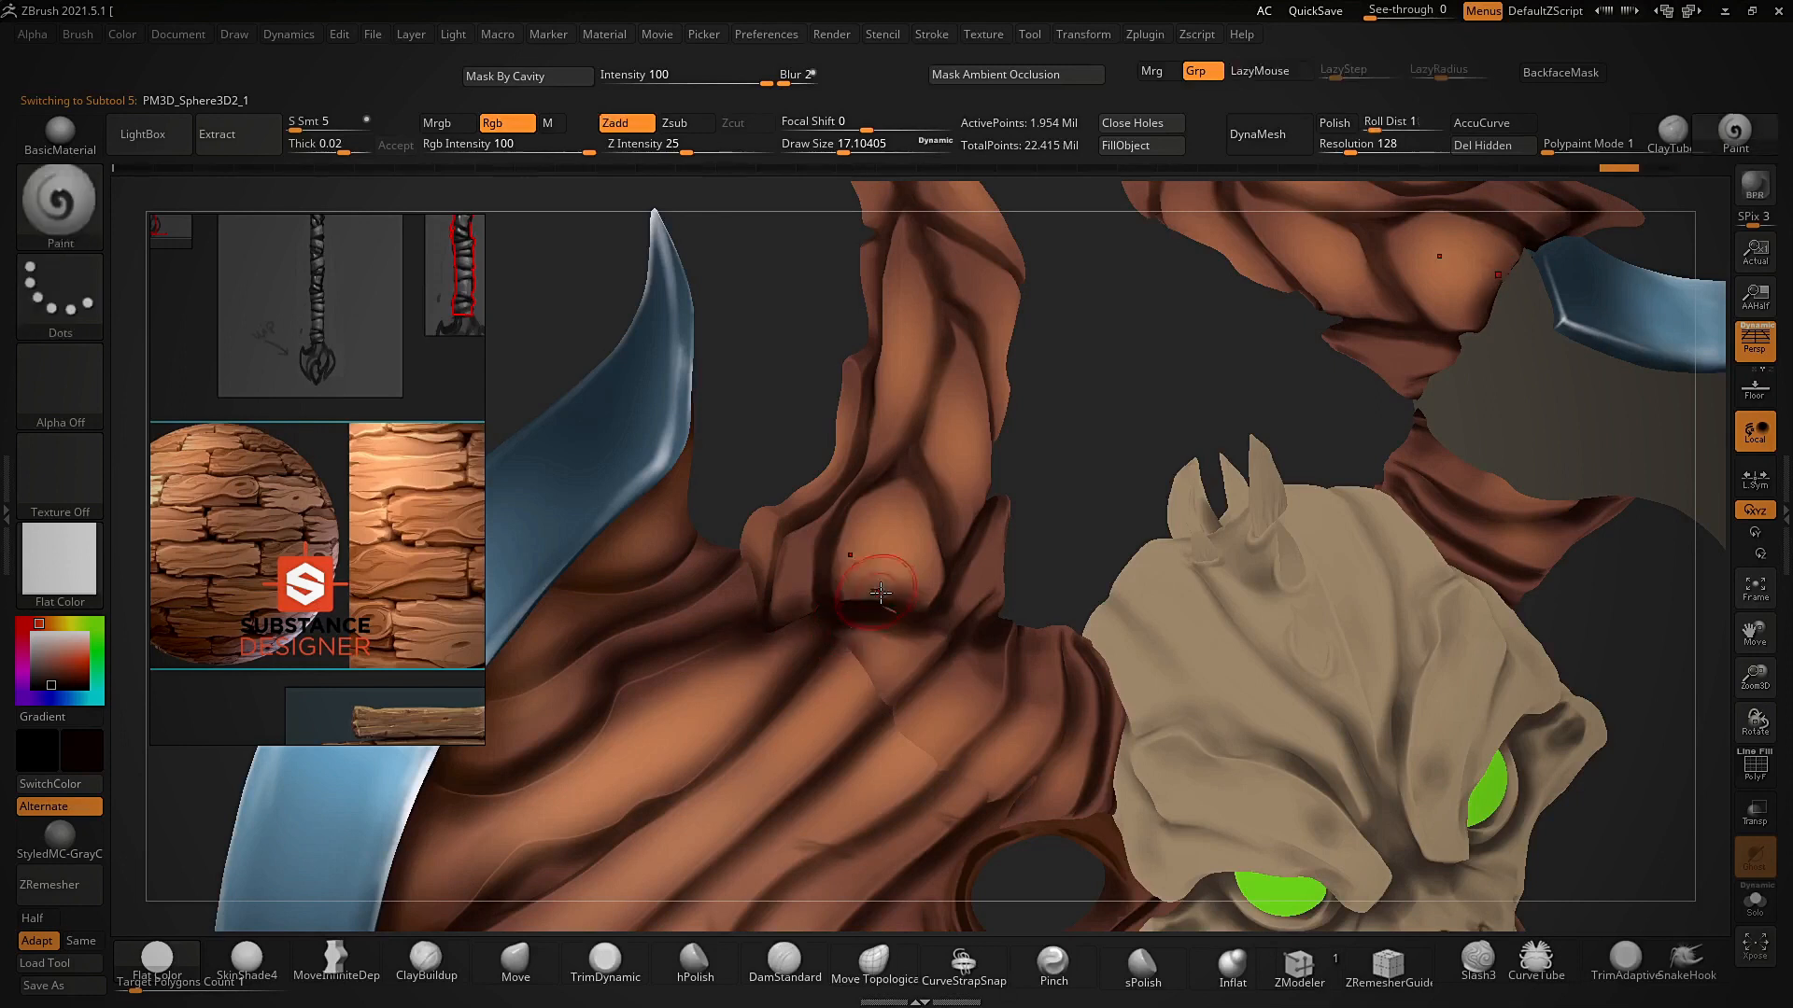
alt+click(854, 664)
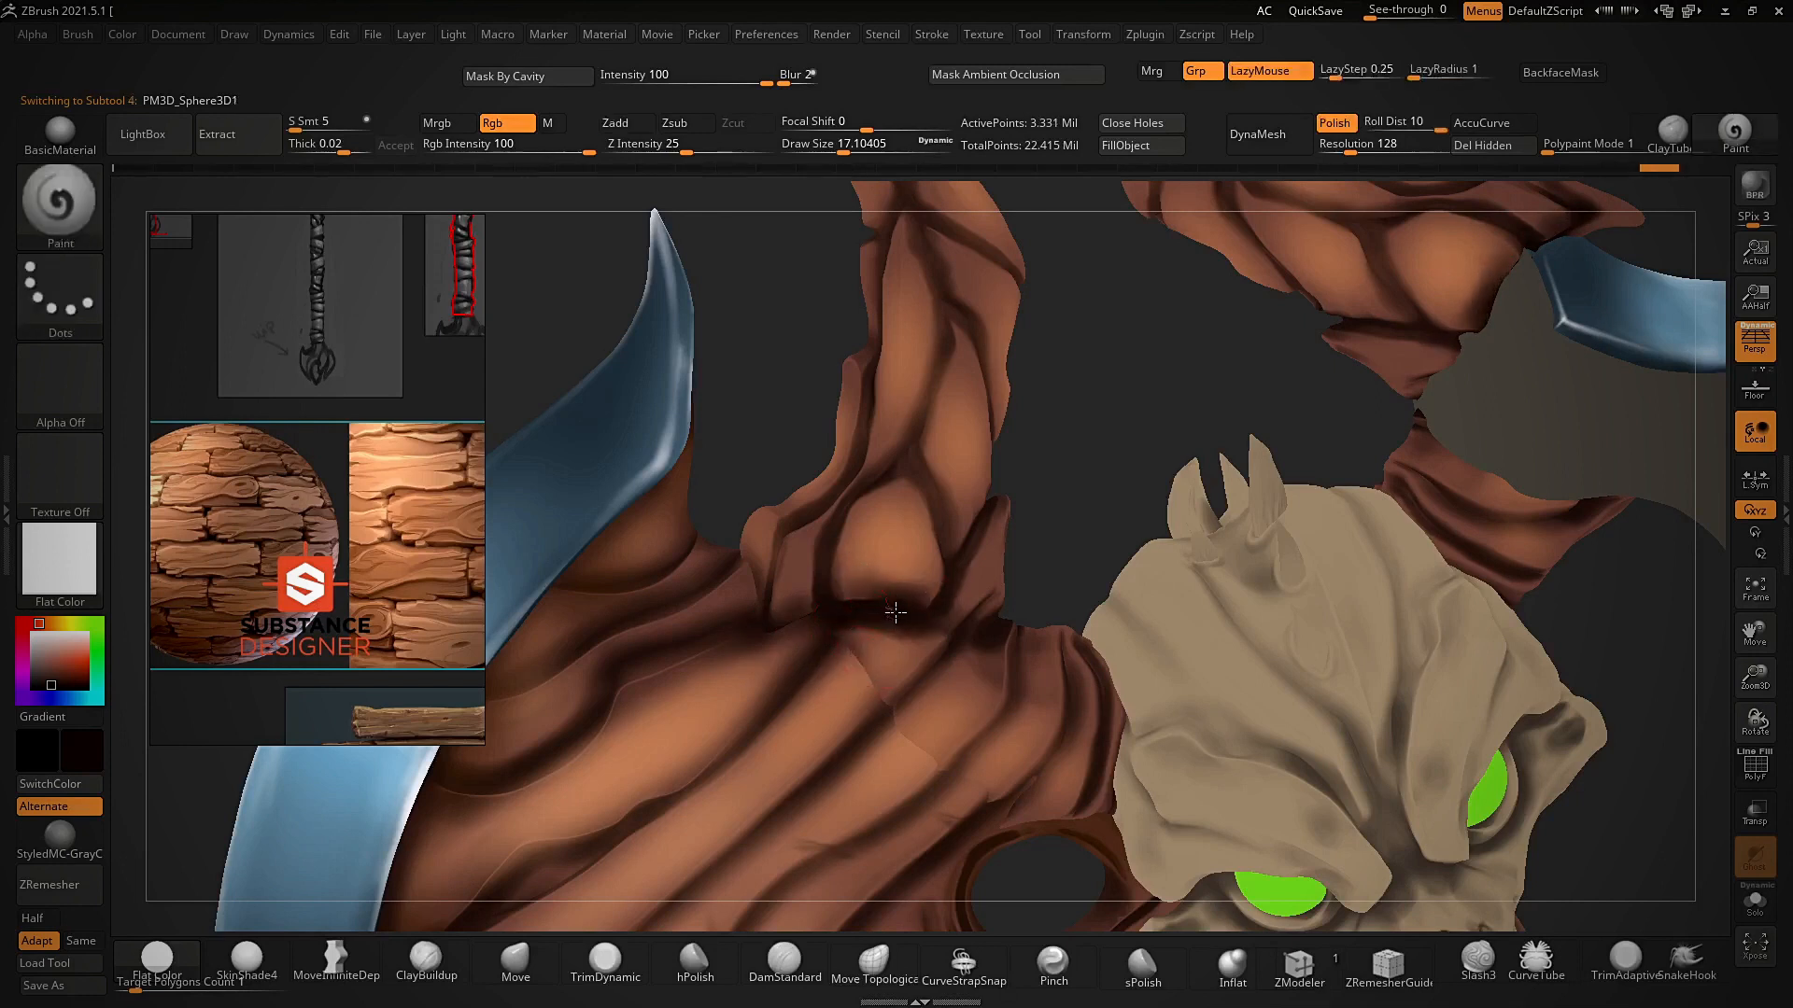
drag(937, 589, 950, 611)
mouse_move(943, 616)
ctrl+right_down()
mouse_move(896, 509)
mouse_move(859, 644)
ctrl+right_up()
- Sample a reddish brown from the wood and blend it over the seam between the wood pieces above the round hole
key(c)
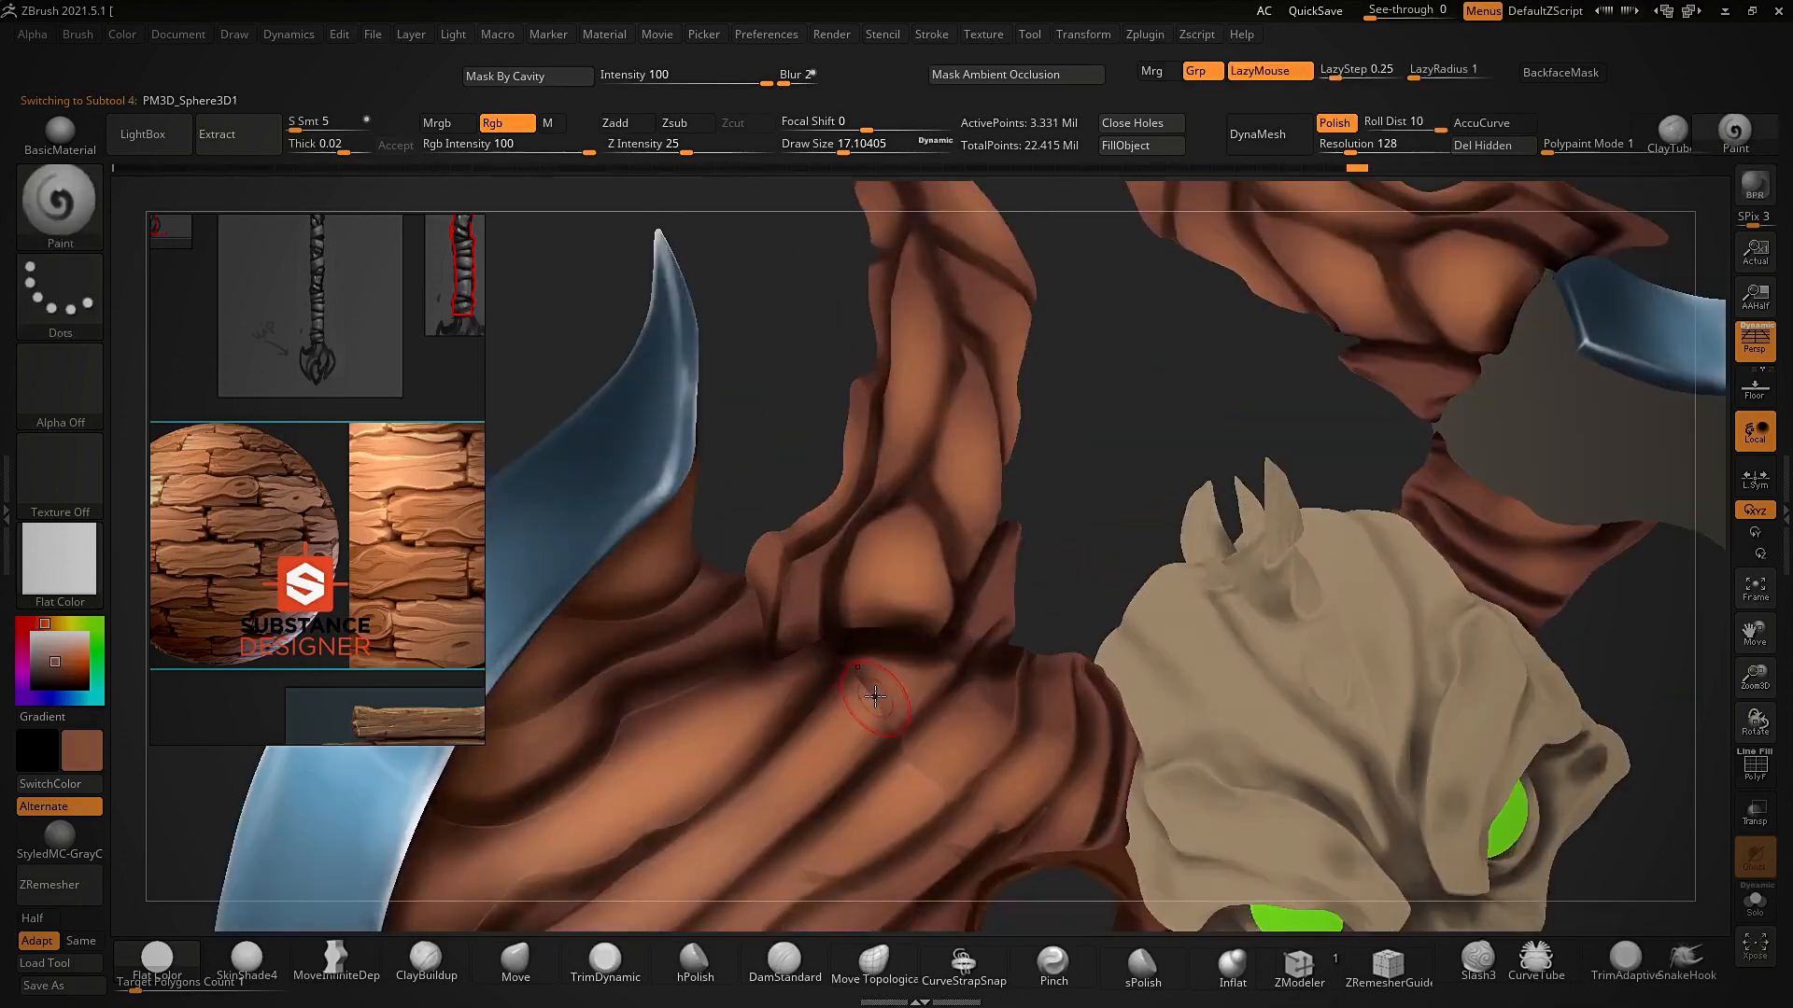
alt+click(866, 680)
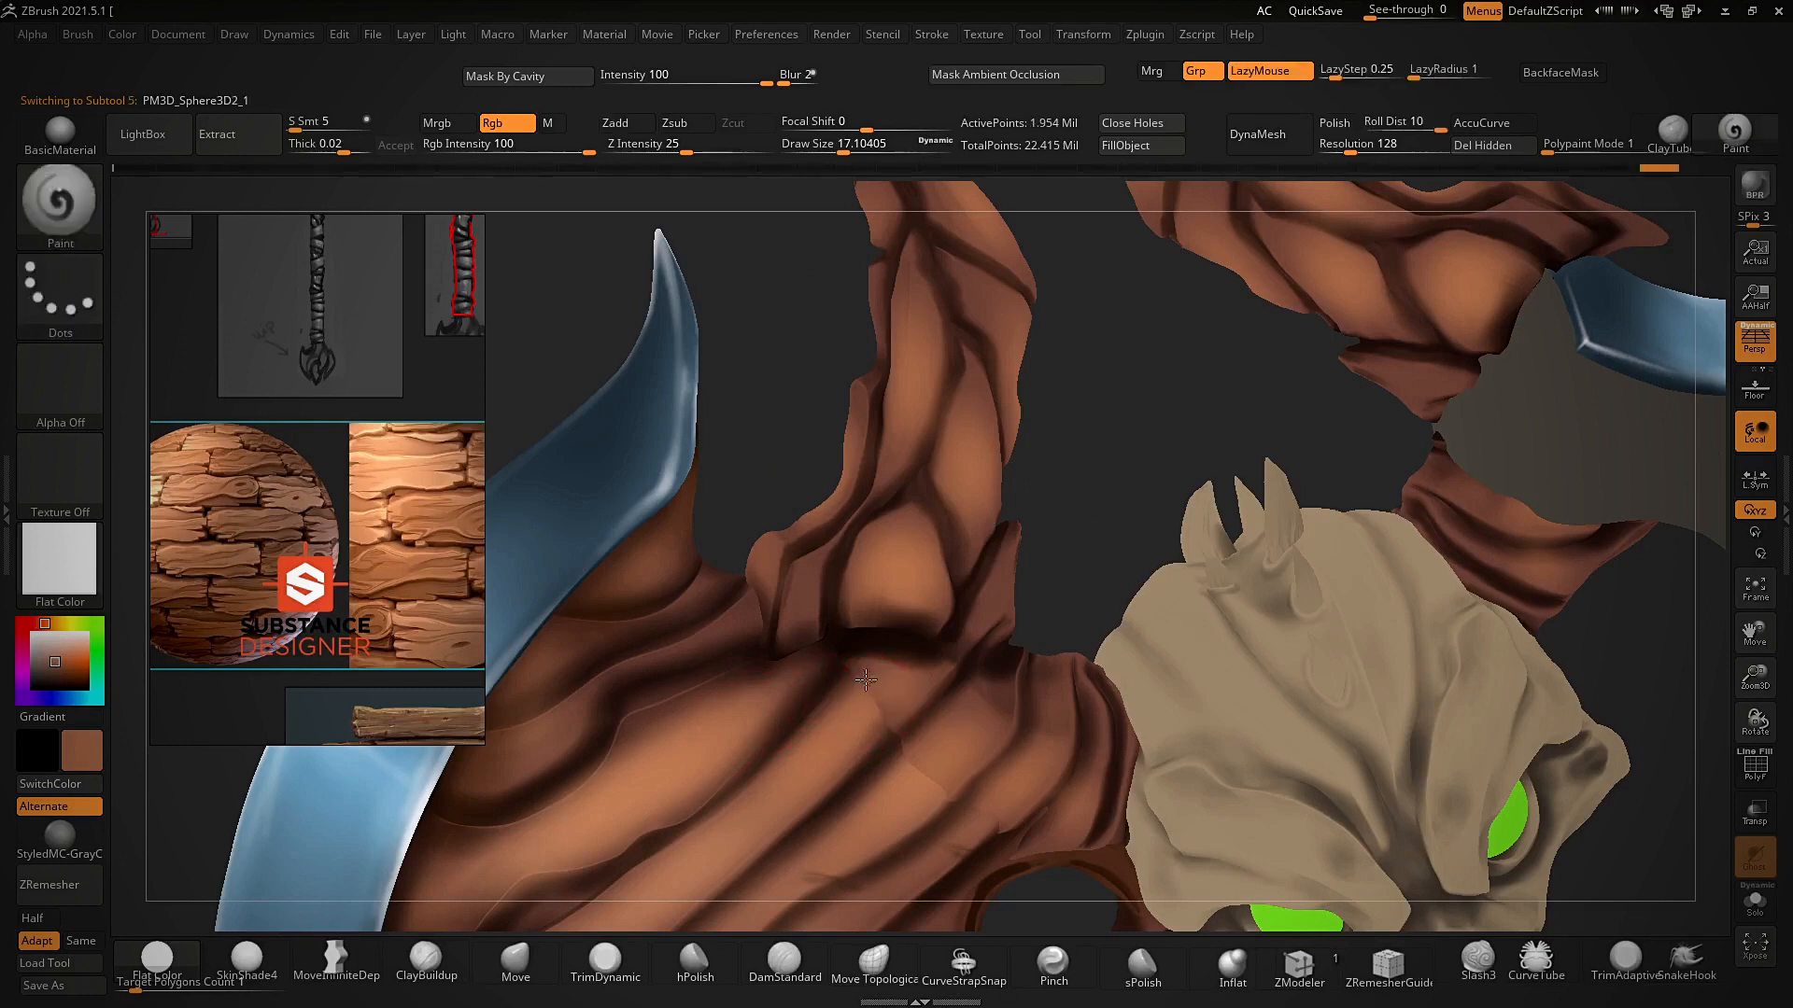
mouse_move(862, 744)
mouse_down()
mouse_move(907, 772)
mouse_move(876, 756)
mouse_up()
alt+right_drag(890, 803, 881, 699)
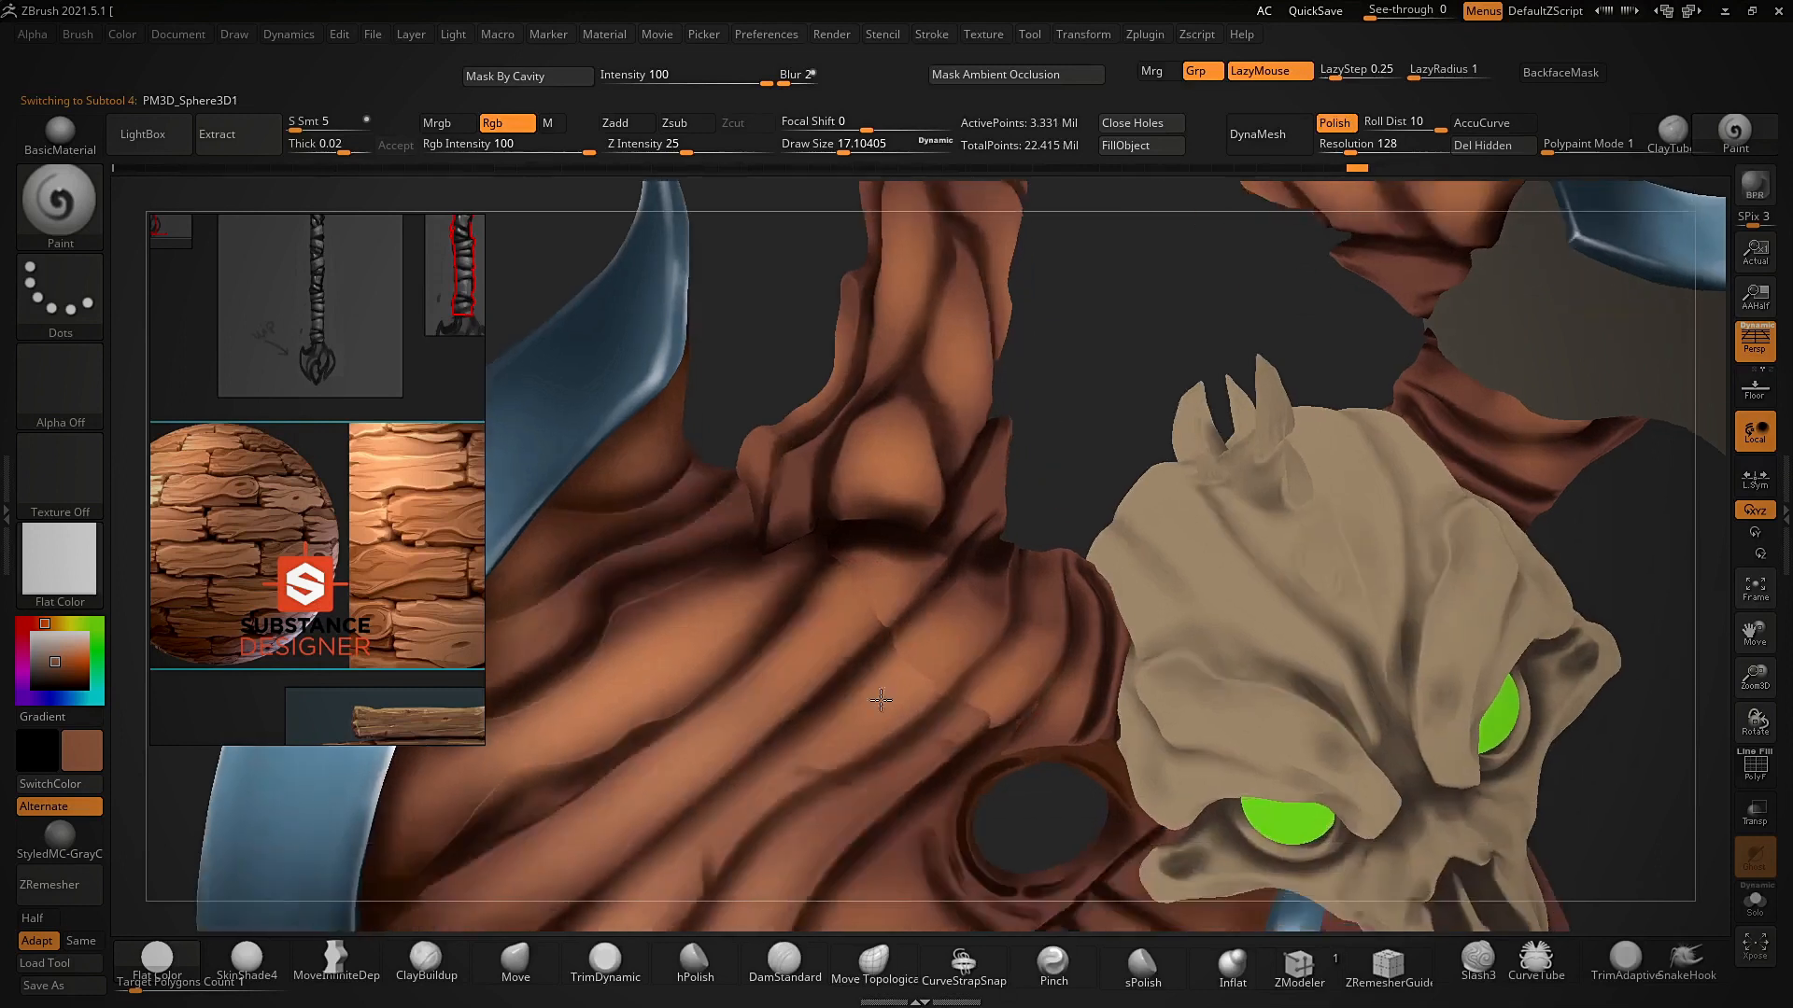
drag(892, 779, 1014, 675)
ctrl+right_drag(1014, 675, 1009, 523)
mouse_move(1009, 523)
shift+right_down()
mouse_move(1018, 551)
mouse_move(989, 433)
mouse_move(1004, 612)
mouse_move(1124, 552)
mouse_move(1141, 574)
mouse_move(983, 654)
shift+right_up()
- Sample a near-black brown and darken the thin grooves crossing the wood seam at a draw size of about 6.3
key(c)
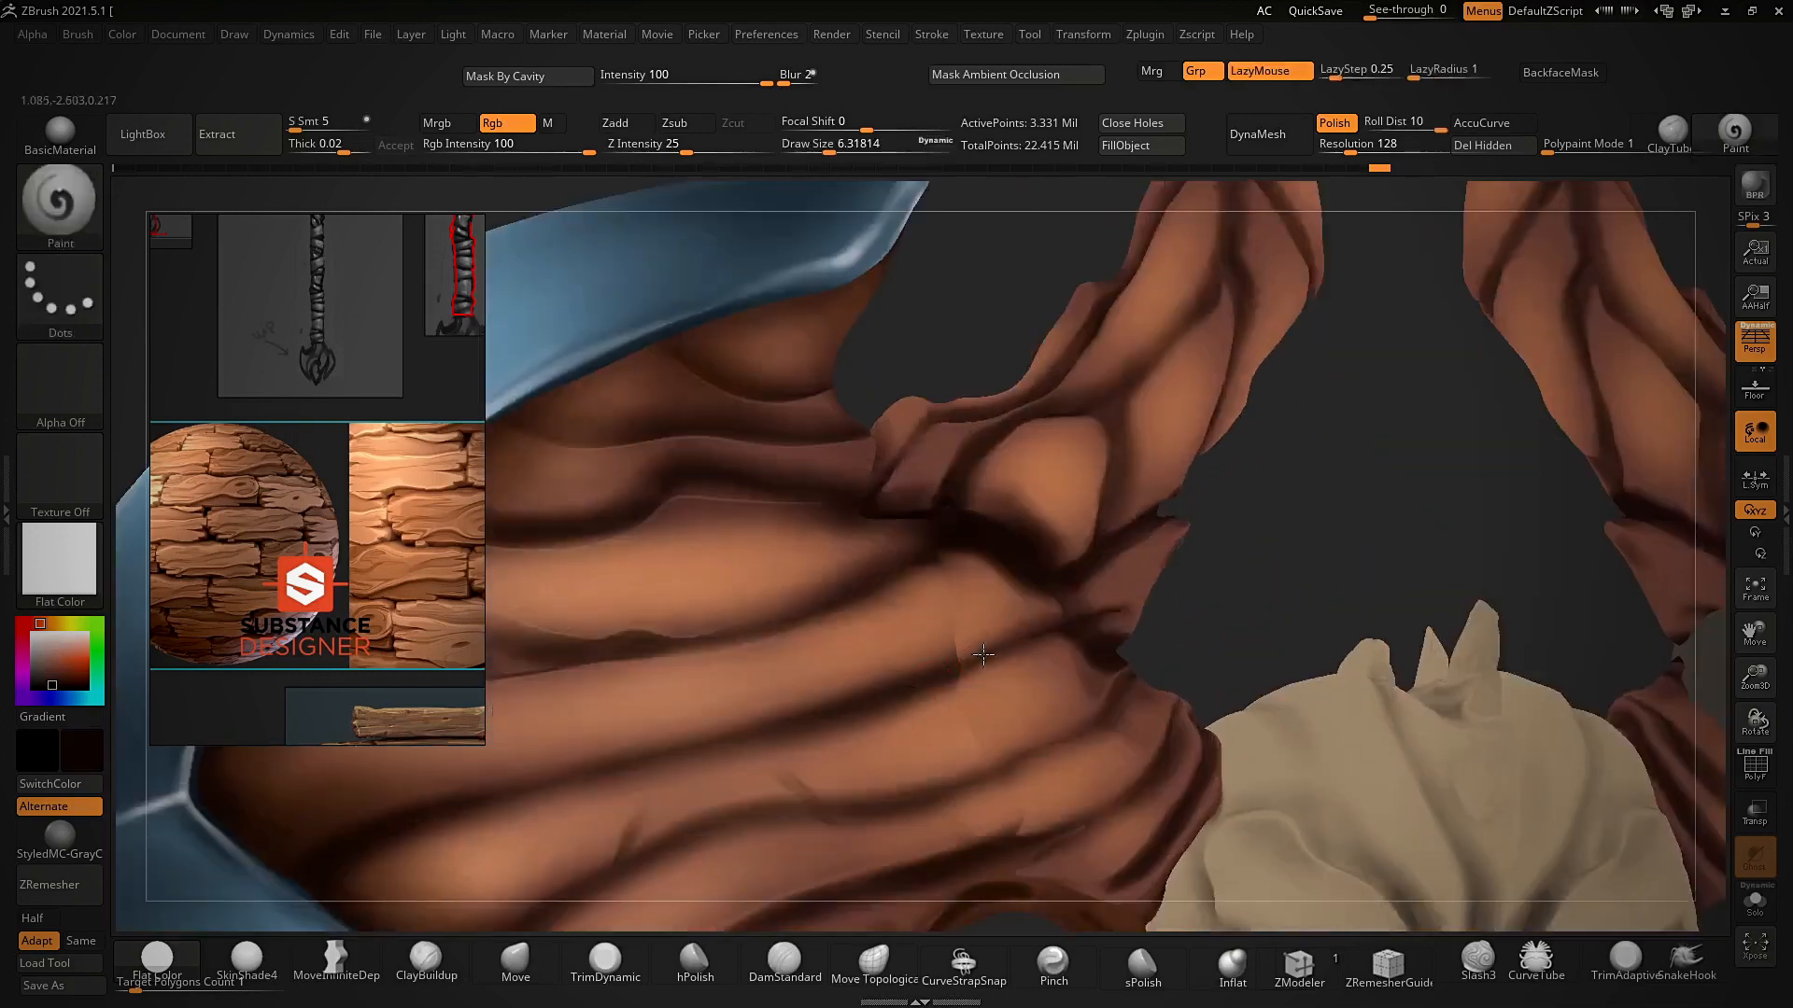
alt+click(819, 698)
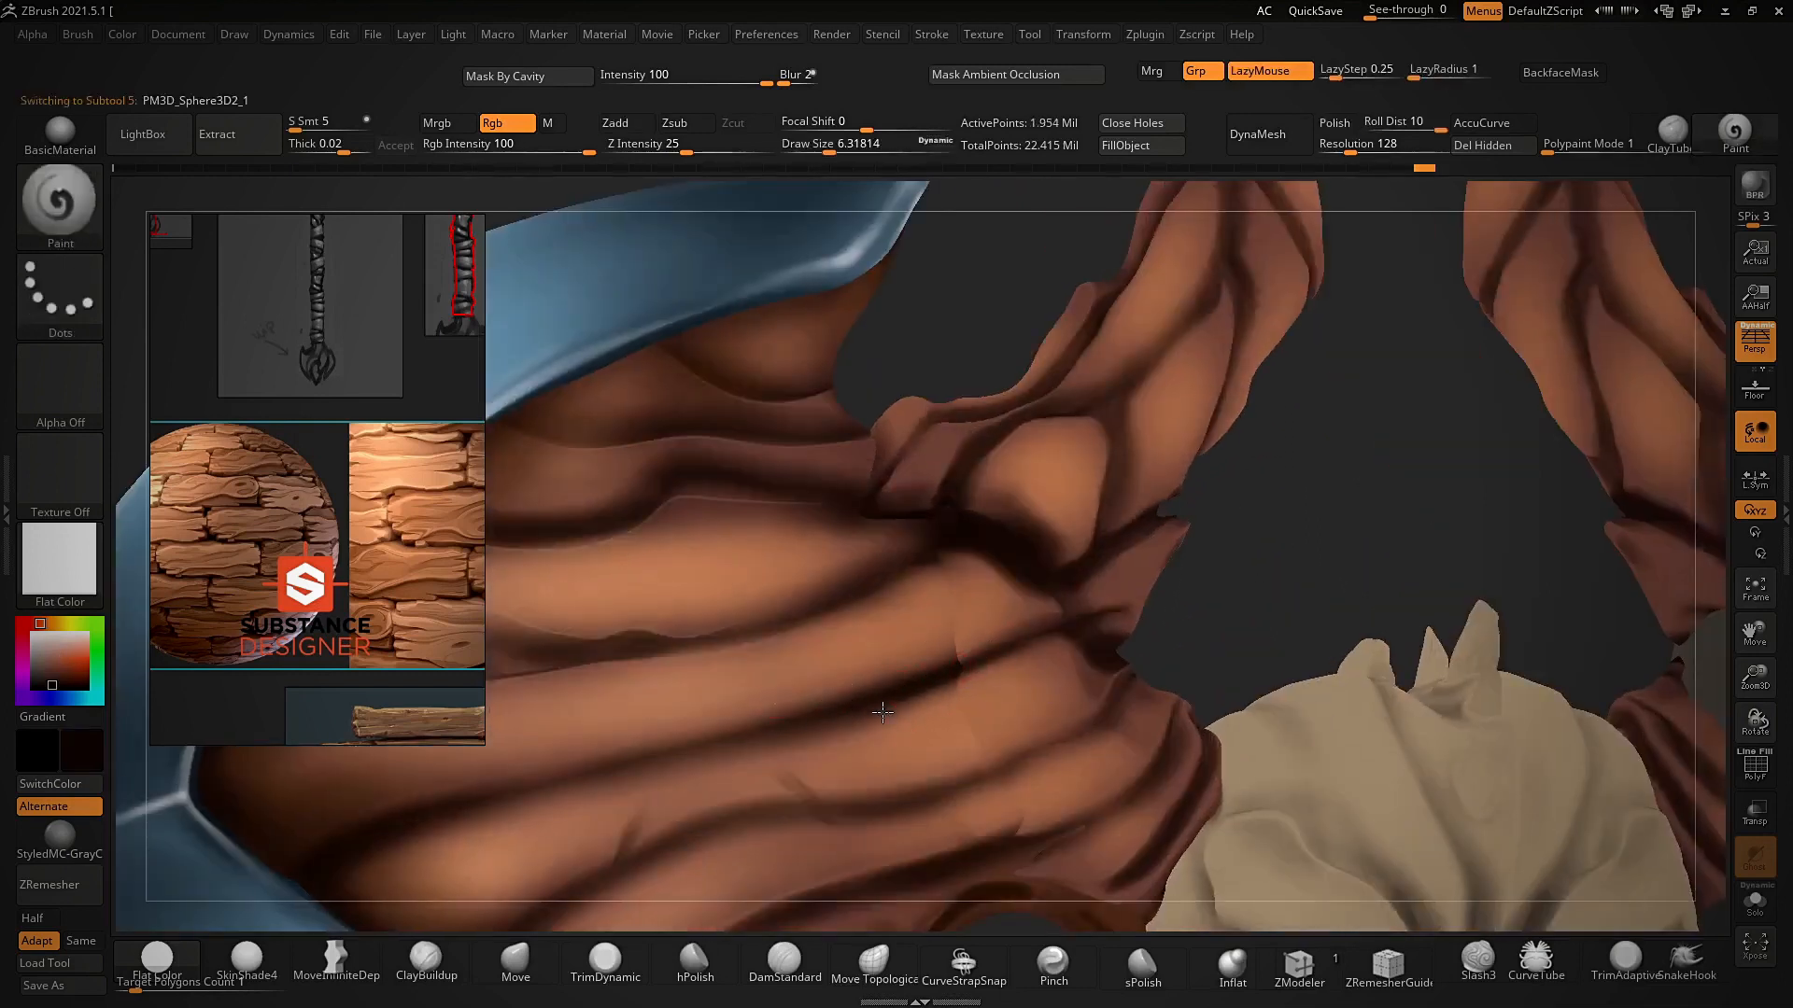
right_drag(932, 669, 936, 700)
alt+click(939, 713)
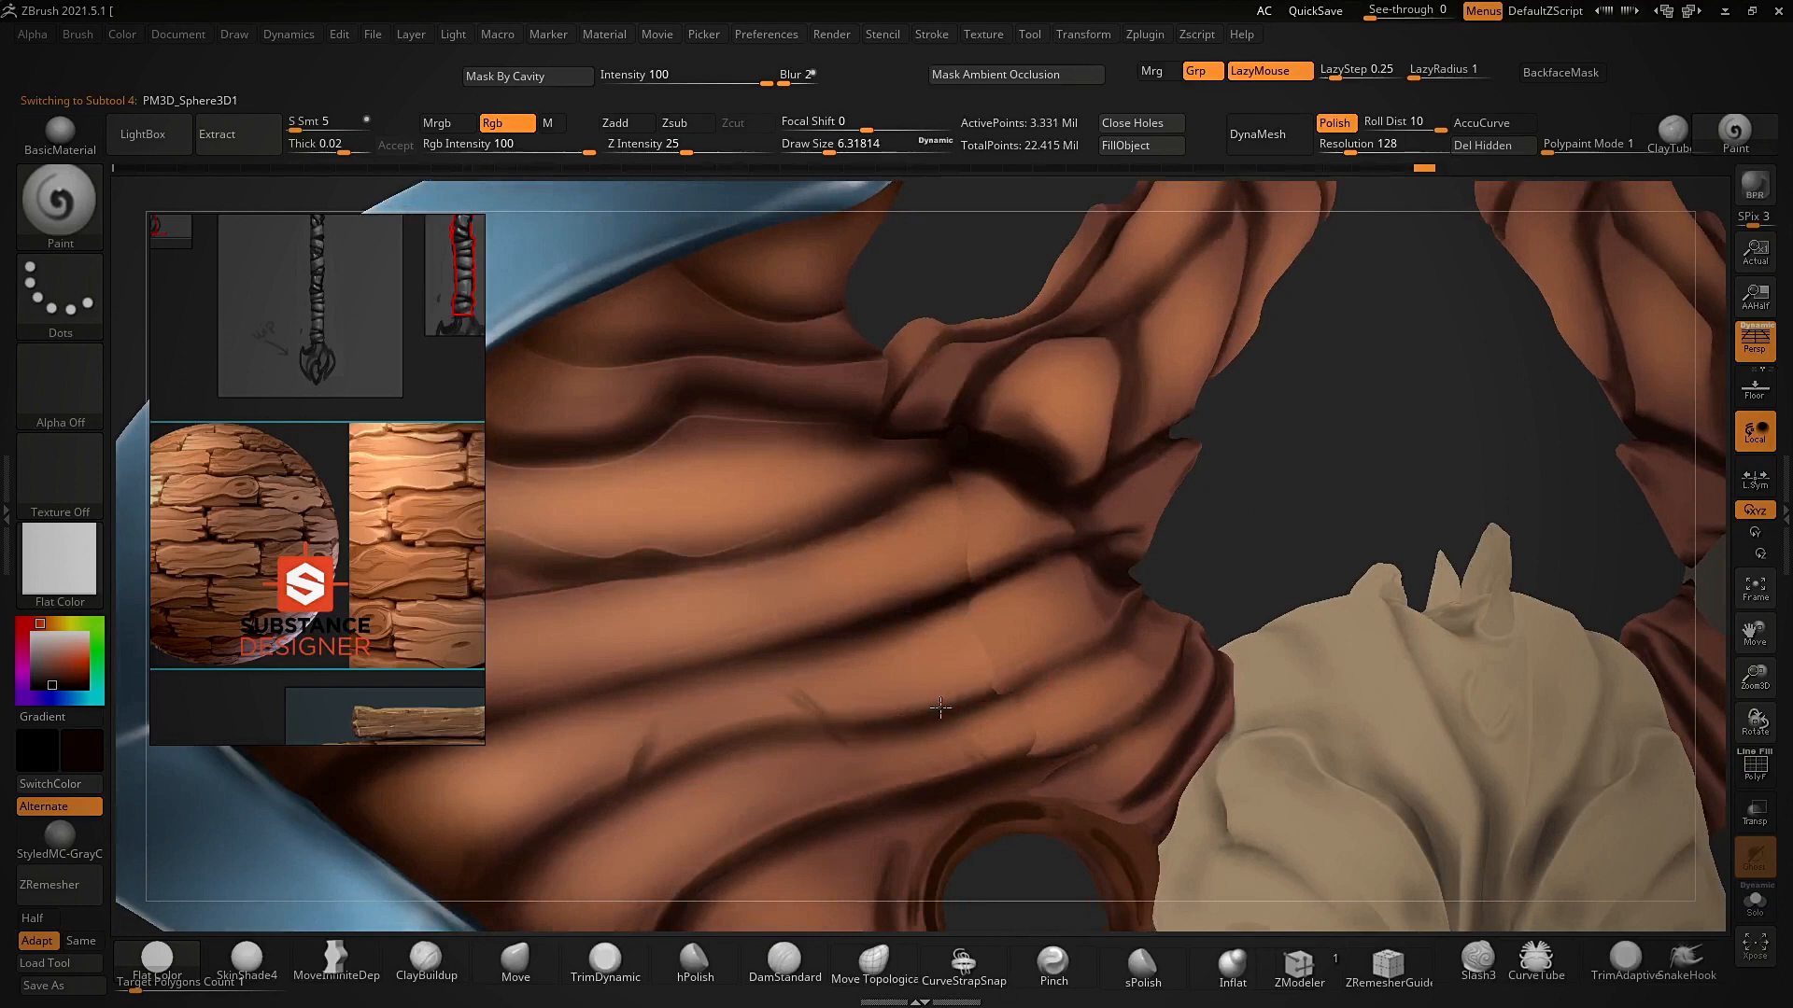
right_drag(1127, 632, 971, 709)
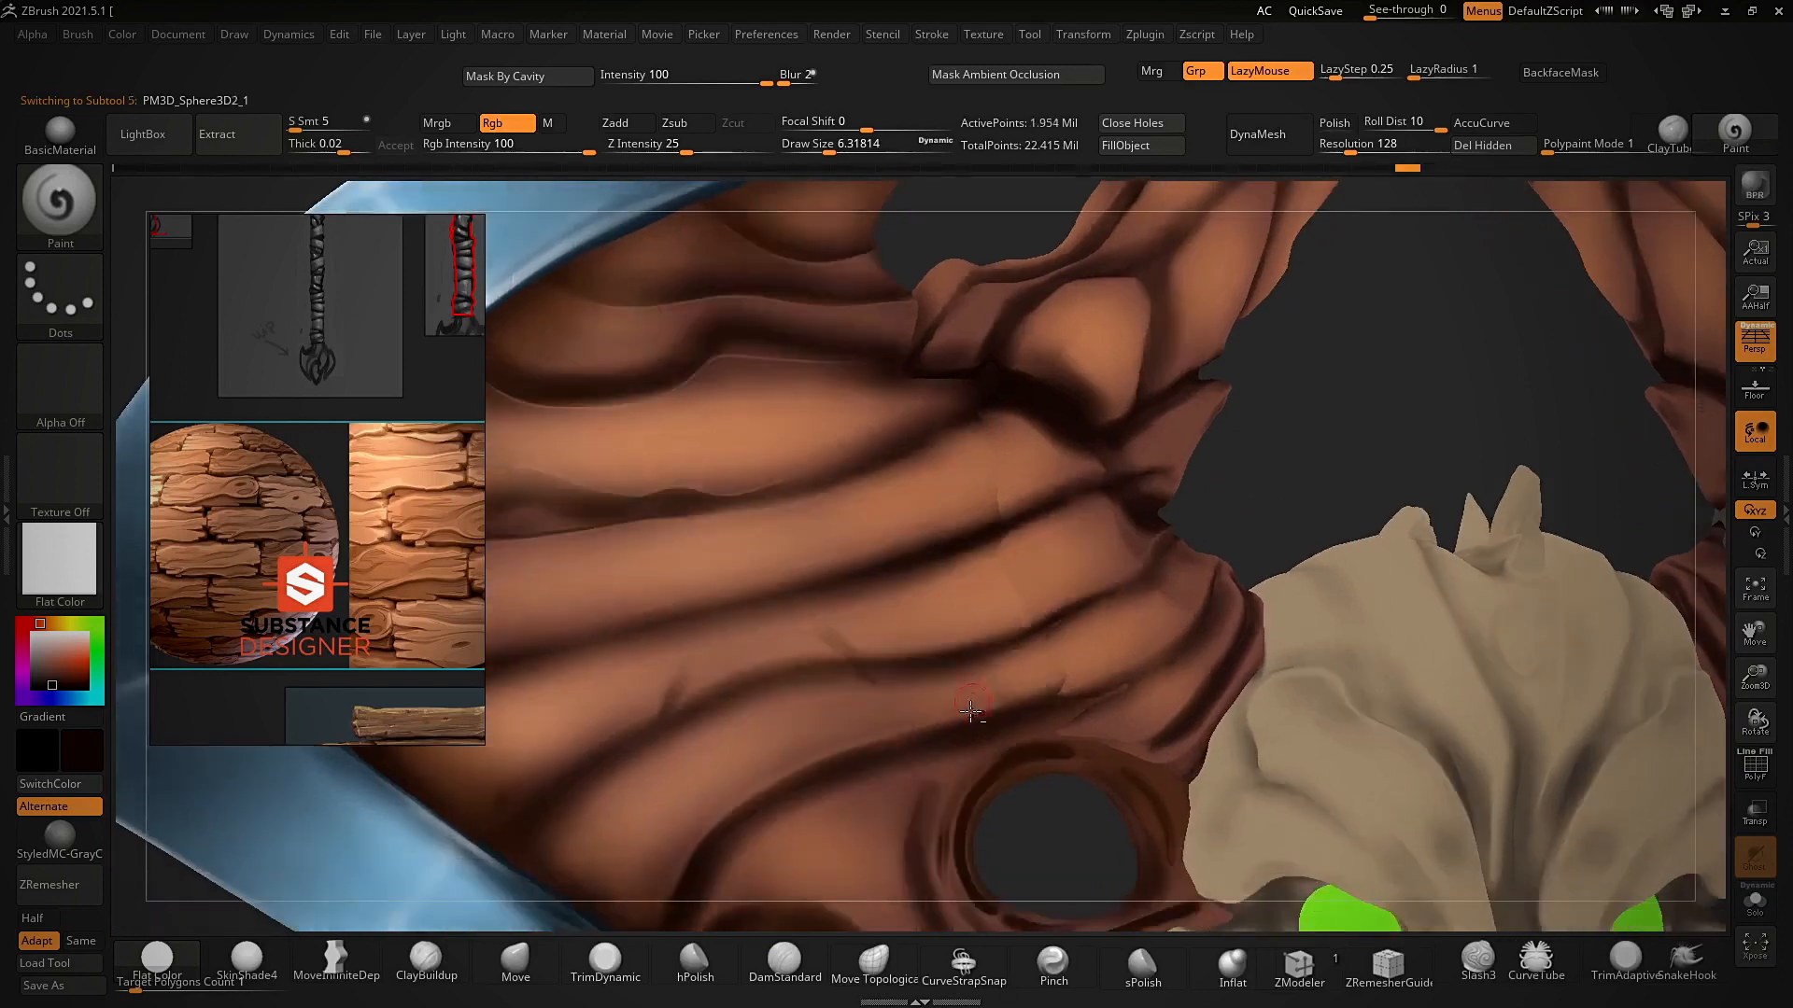
alt+click(1082, 691)
ctrl+right_drag(969, 569, 1007, 511)
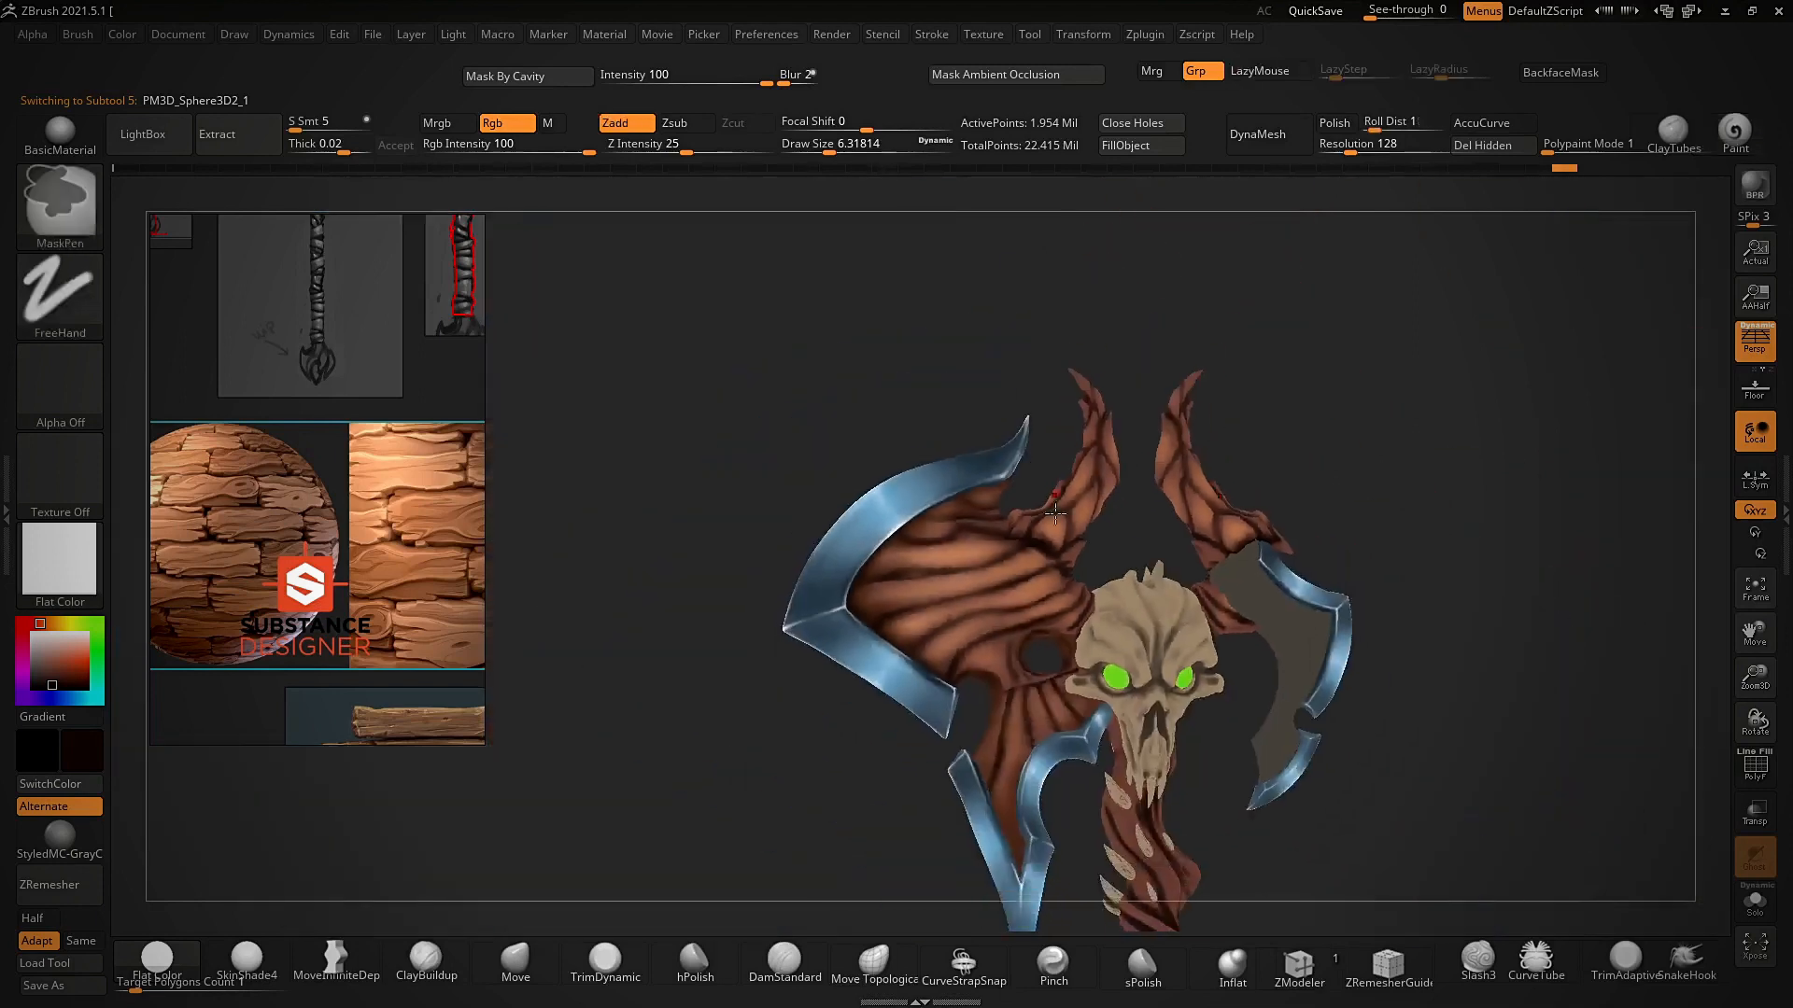
- Touch up the dark creases on the wooden horn with near-black brown
mouse_move(1116, 540)
right_down()
mouse_move(1022, 509)
mouse_move(1128, 514)
right_up()
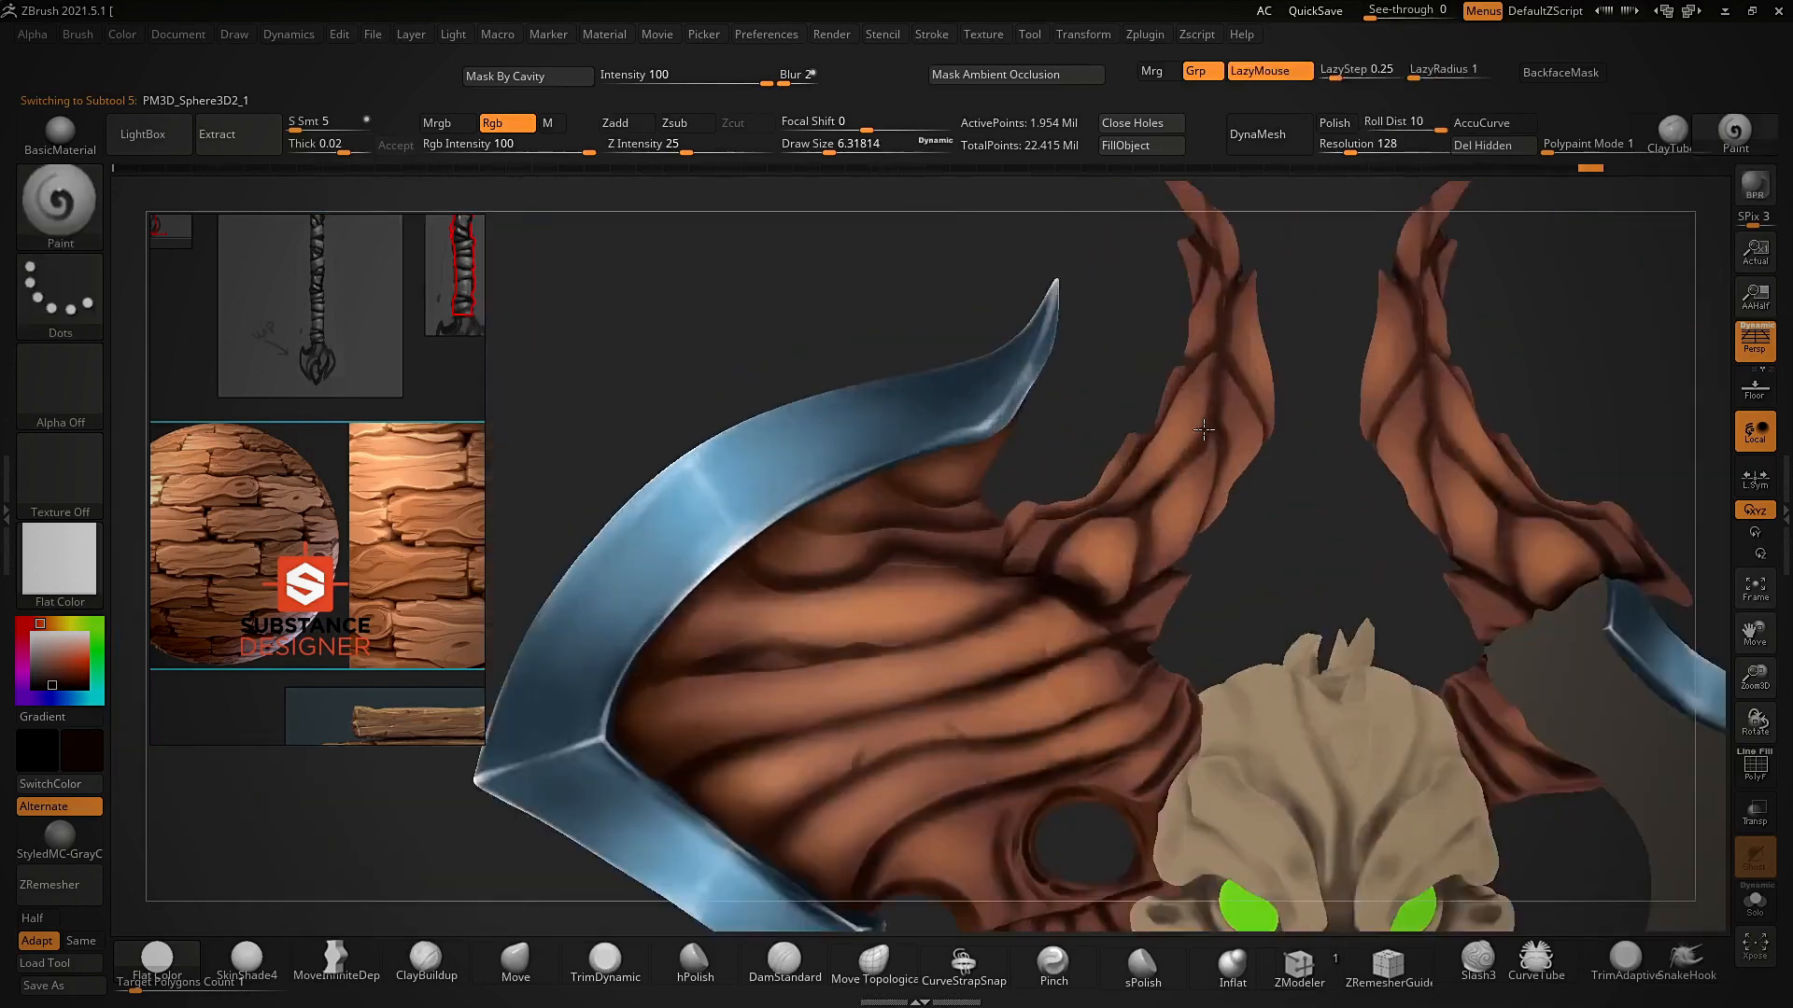
right_drag(1219, 452, 1152, 420)
drag(1168, 408, 1168, 402)
mouse_move(1088, 476)
right_down()
mouse_move(1020, 501)
mouse_move(1033, 341)
right_up()
mouse_move(1304, 485)
right_down()
mouse_move(1284, 463)
mouse_move(1139, 439)
right_up()
ctrl+right_drag(1139, 327, 1200, 415)
- Sample a light tan from a bright wood plank in Spotlight and return to the axe
key(shift+z)
drag(852, 660, 873, 771)
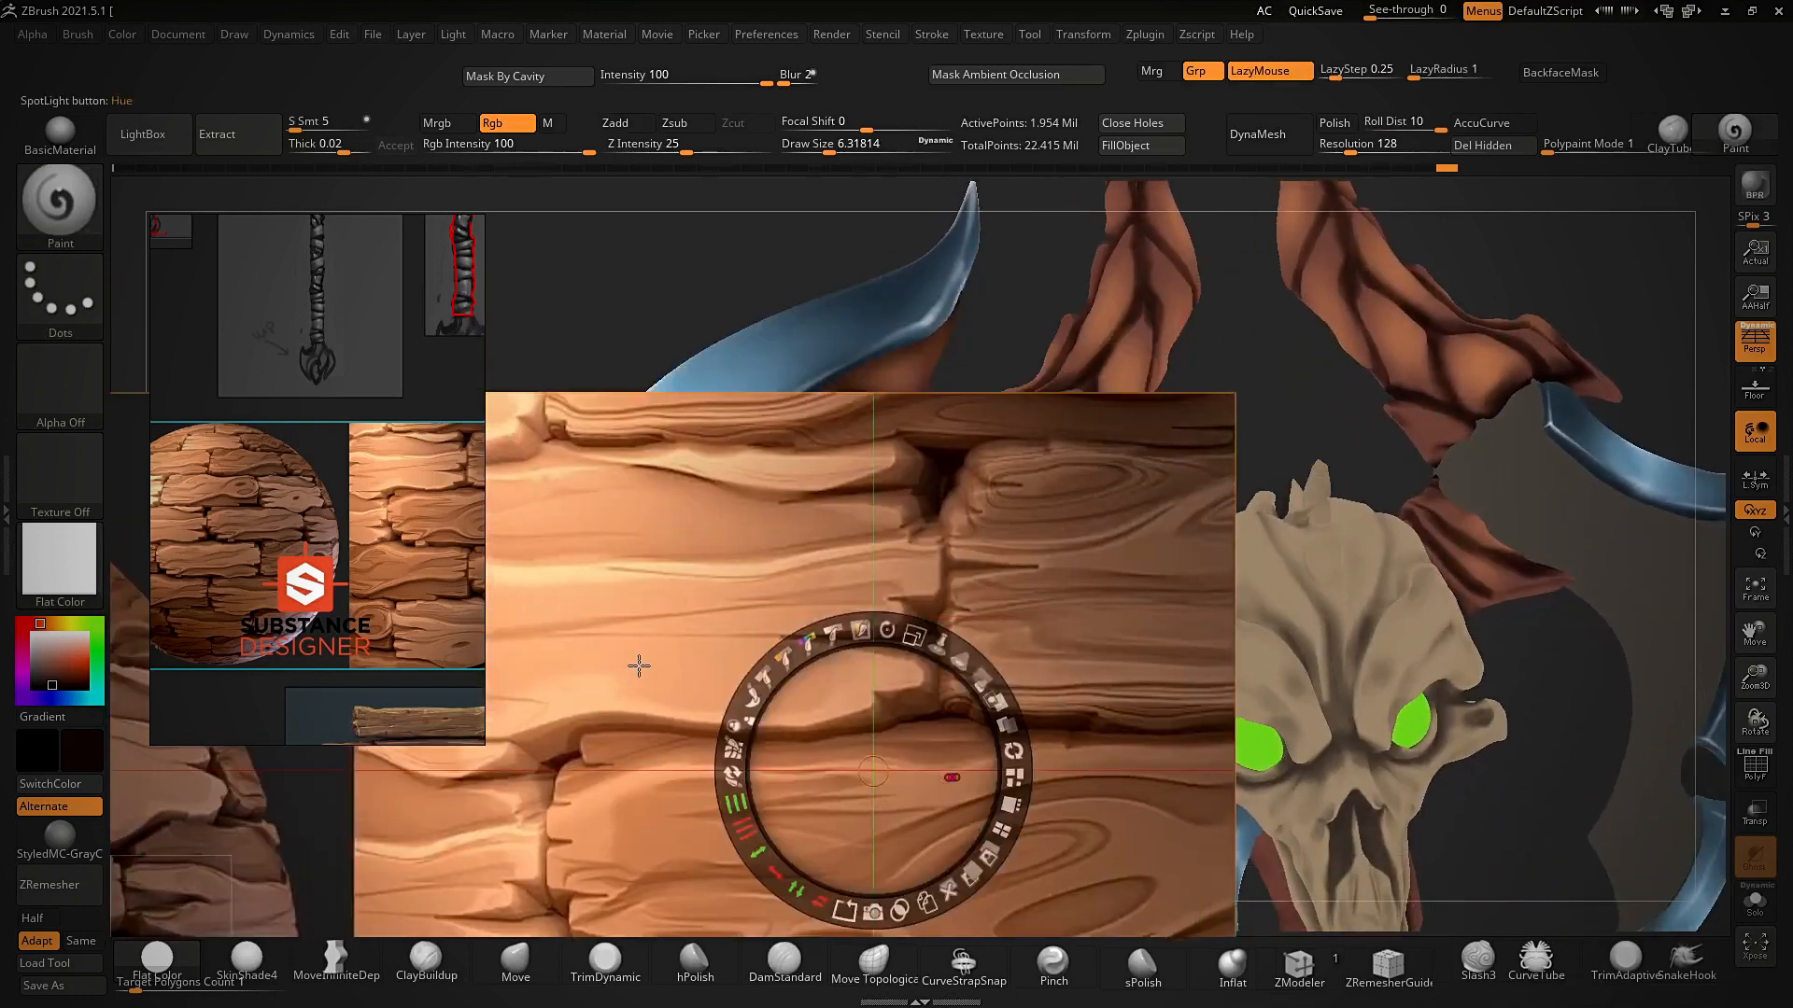
key(c)
key(shift+z)
- Highlight the broad middle ridges of the large wooden piece with light tan at a draw size of about 19.3
ctrl+right_drag(826, 550, 845, 607)
key(s)
drag(833, 619, 854, 620)
drag(820, 502, 850, 494)
key(s)
drag(844, 594, 720, 639)
drag(865, 584, 891, 607)
drag(810, 505, 827, 515)
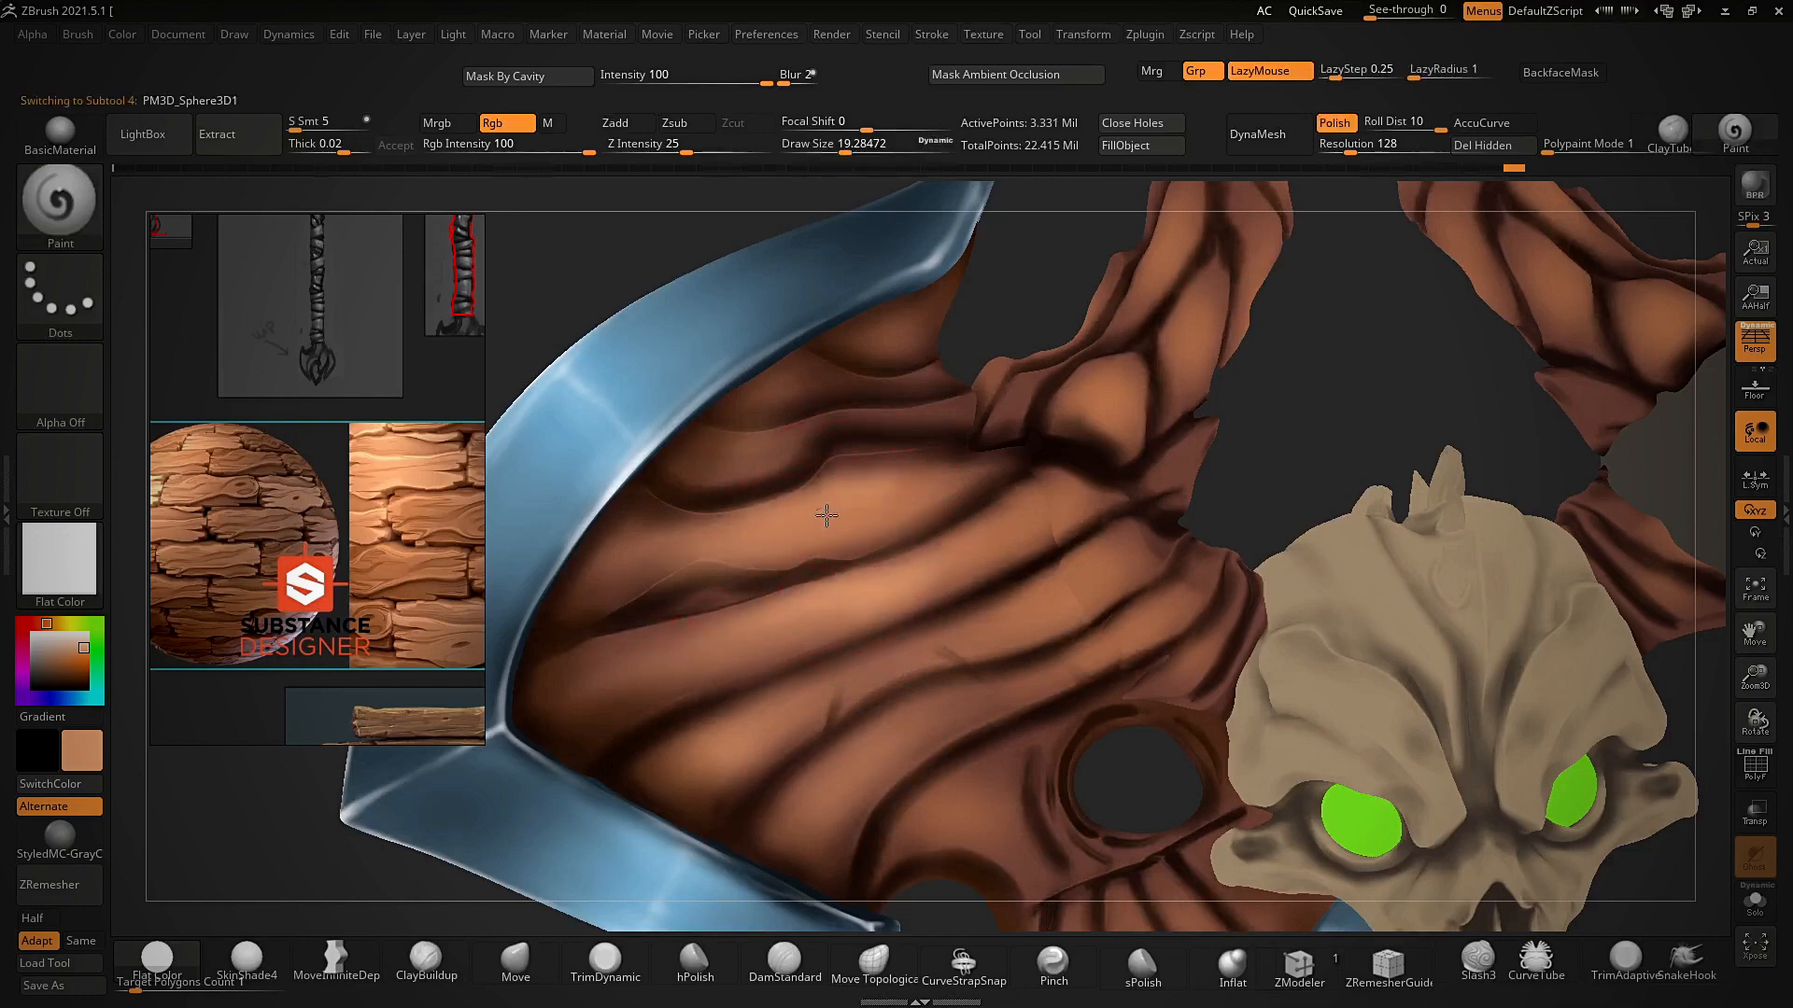
- Highlight the upper ridges of the large wooden piece, near the blade and horn base, with light tan
drag(791, 446, 887, 420)
drag(780, 377, 817, 382)
ctrl+right_drag(883, 348, 870, 637)
alt+right_drag(870, 637, 858, 679)
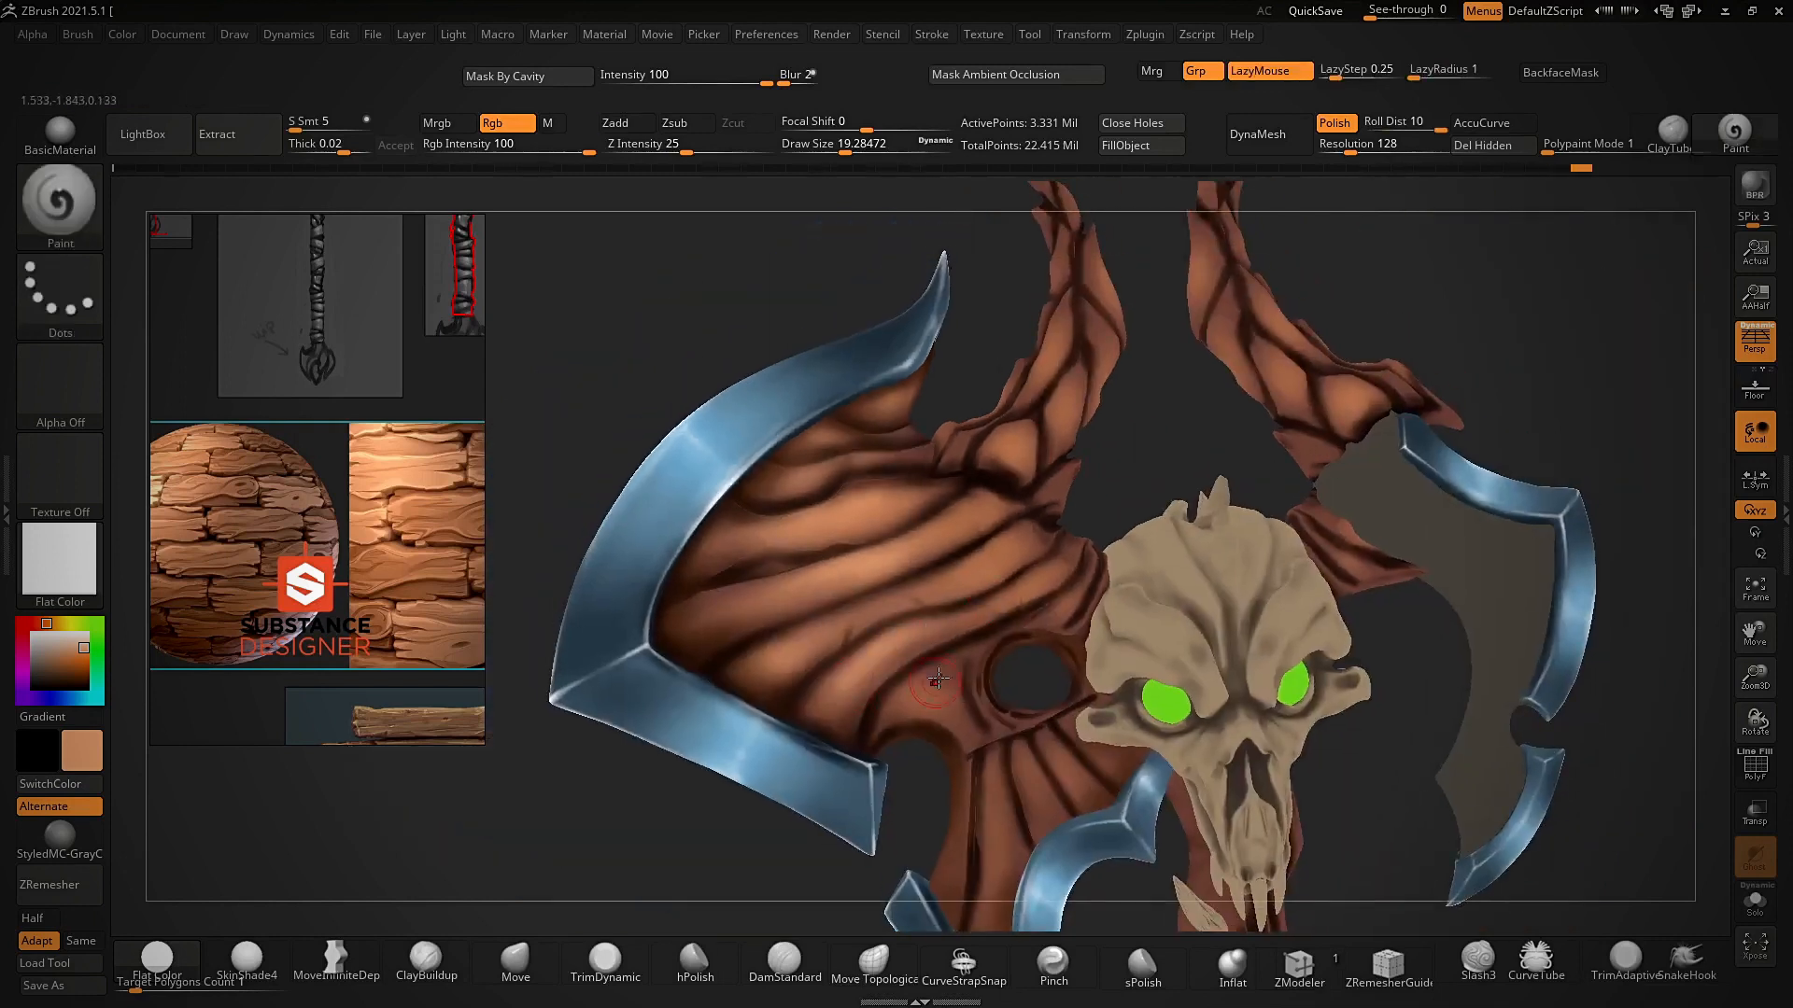
drag(902, 531, 925, 521)
ctrl+right_drag(920, 541, 887, 561)
- Preview the painted axe with the SkinShade4 material and return to Flat Color
click(247, 961)
ctrl+right_drag(852, 620, 1307, 444)
ctrl+right_drag(1307, 444, 1436, 353)
mouse_move(1038, 445)
right_down()
mouse_move(952, 509)
mouse_move(912, 607)
right_up()
click(156, 960)
- Highlight the horn's base knob and adjoining ridges with light tan at a draw size of about 16.1
key(s)
drag(916, 525, 909, 523)
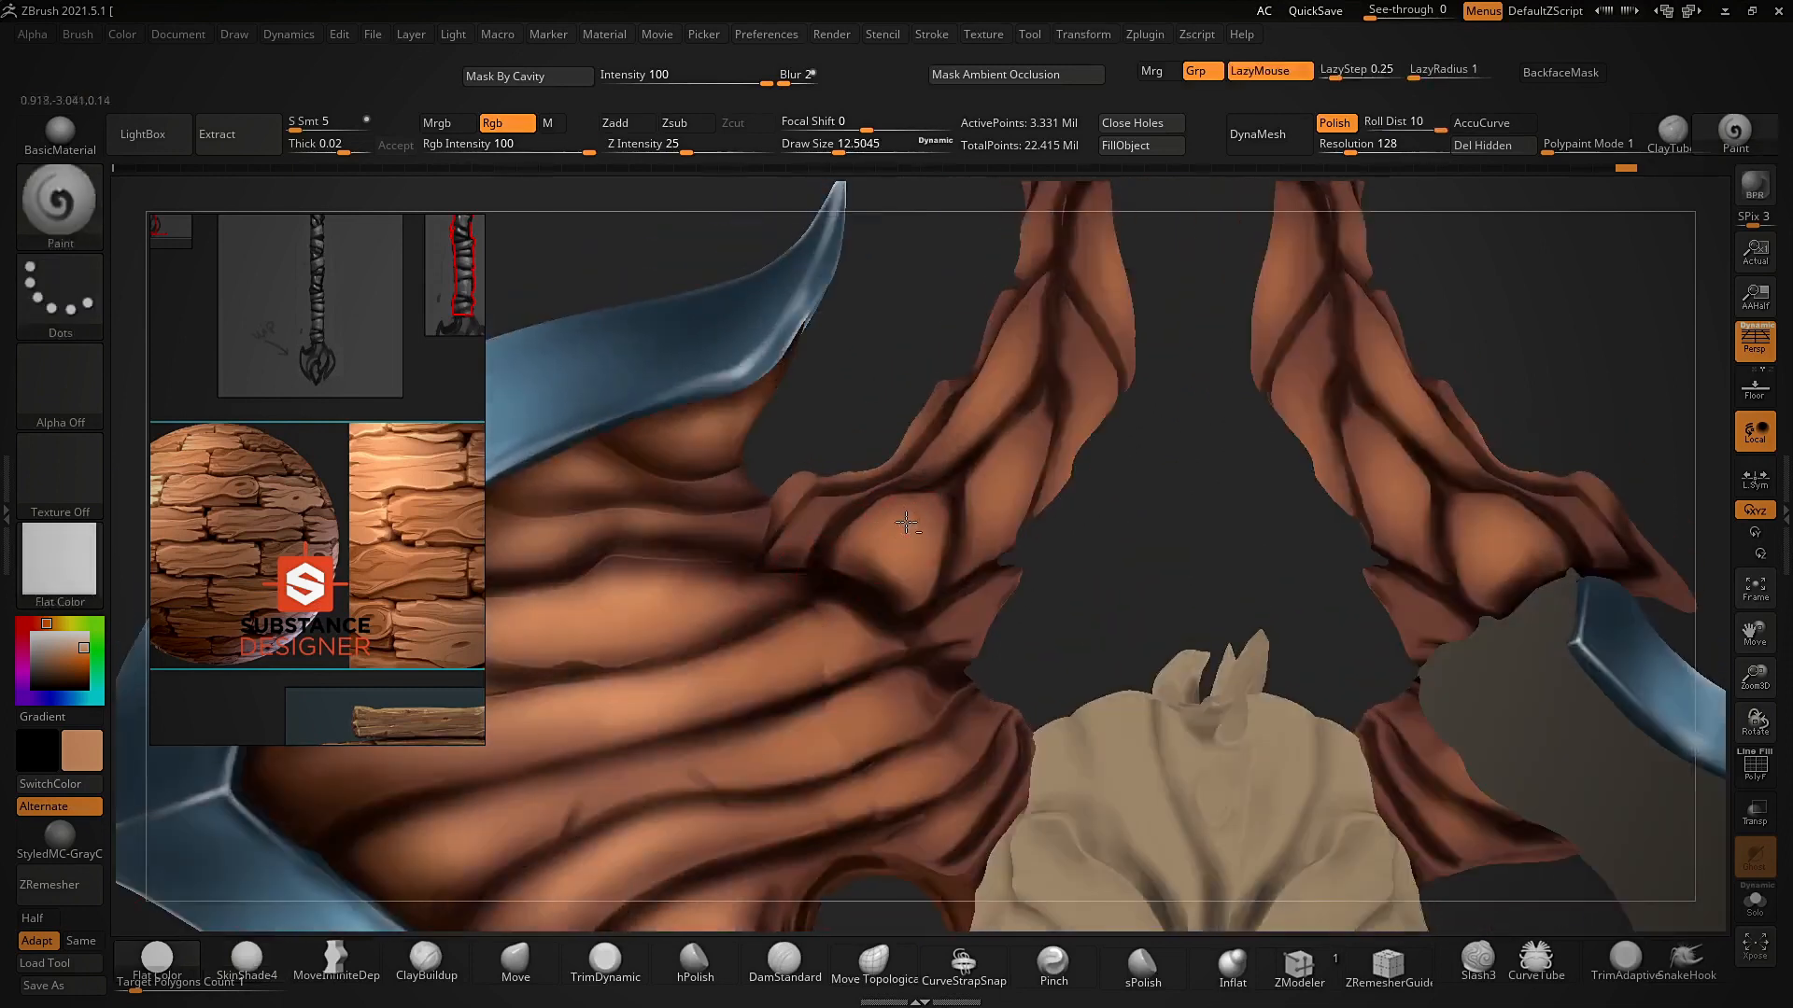
alt+click(909, 509)
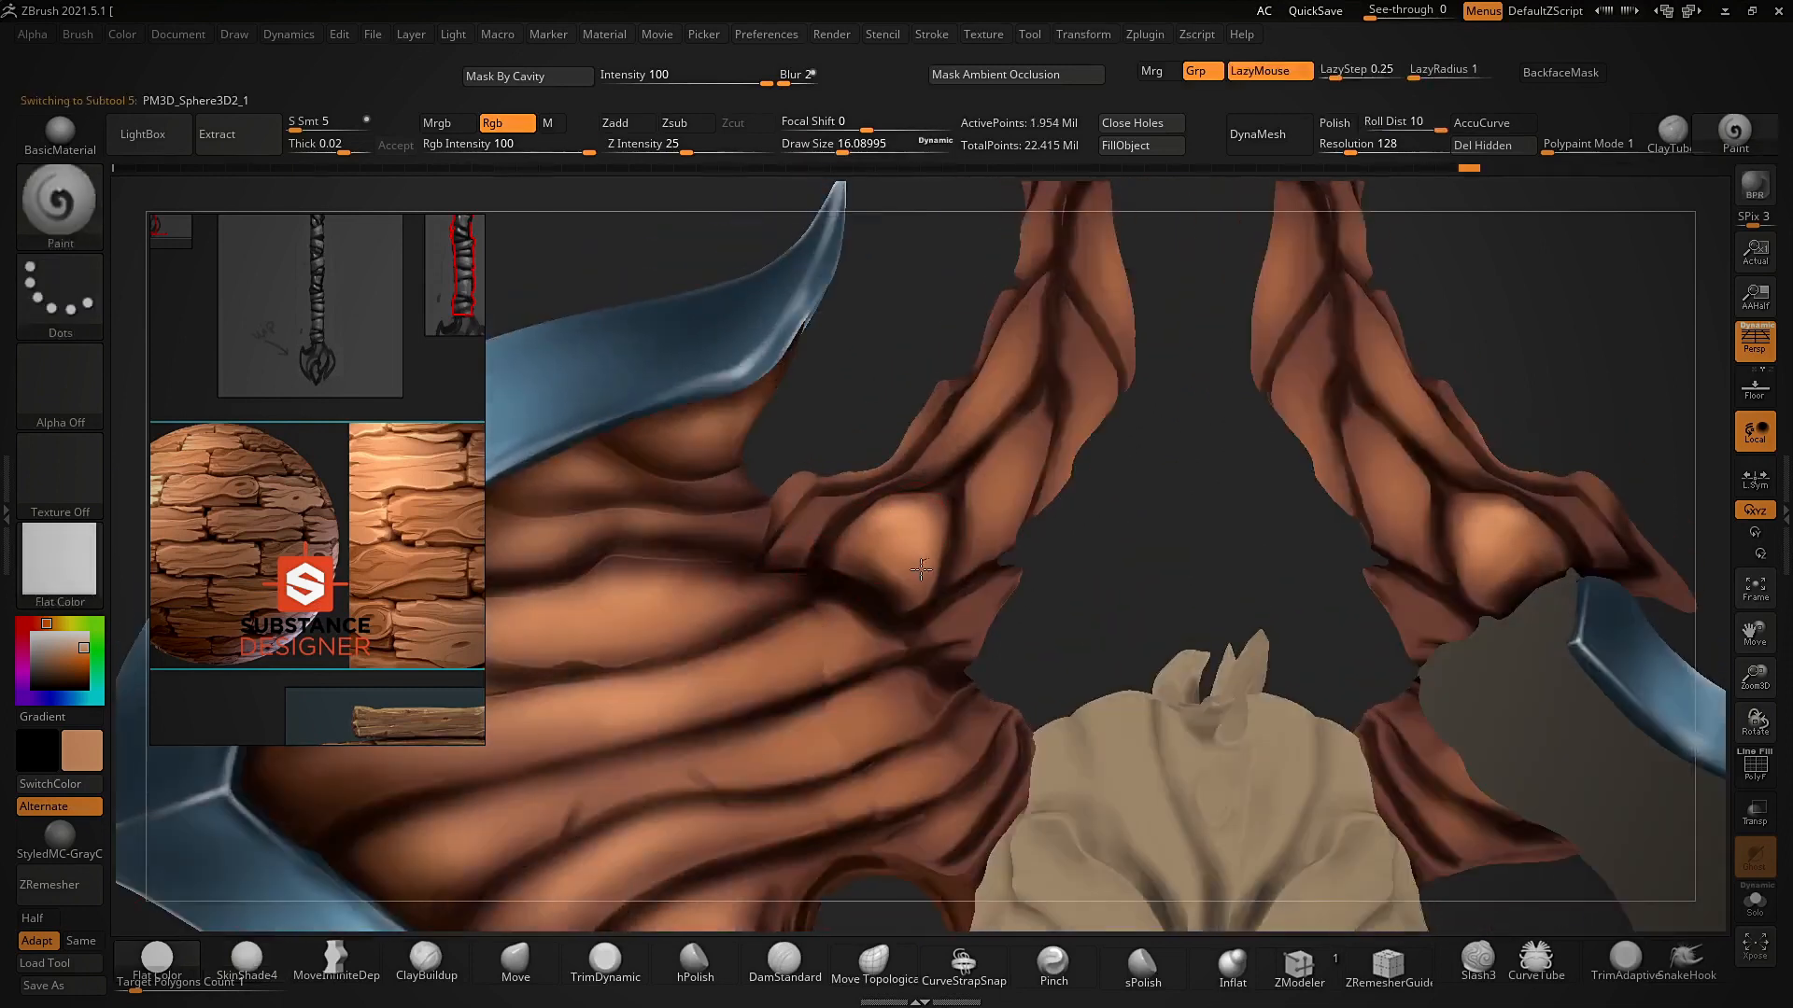
alt+right_drag(1055, 546, 1040, 626)
mouse_move(969, 549)
mouse_down()
mouse_move(990, 534)
mouse_move(975, 596)
mouse_up()
right_drag(995, 590, 1012, 644)
mouse_move(986, 519)
mouse_down()
mouse_move(1010, 472)
mouse_move(1014, 515)
mouse_up()
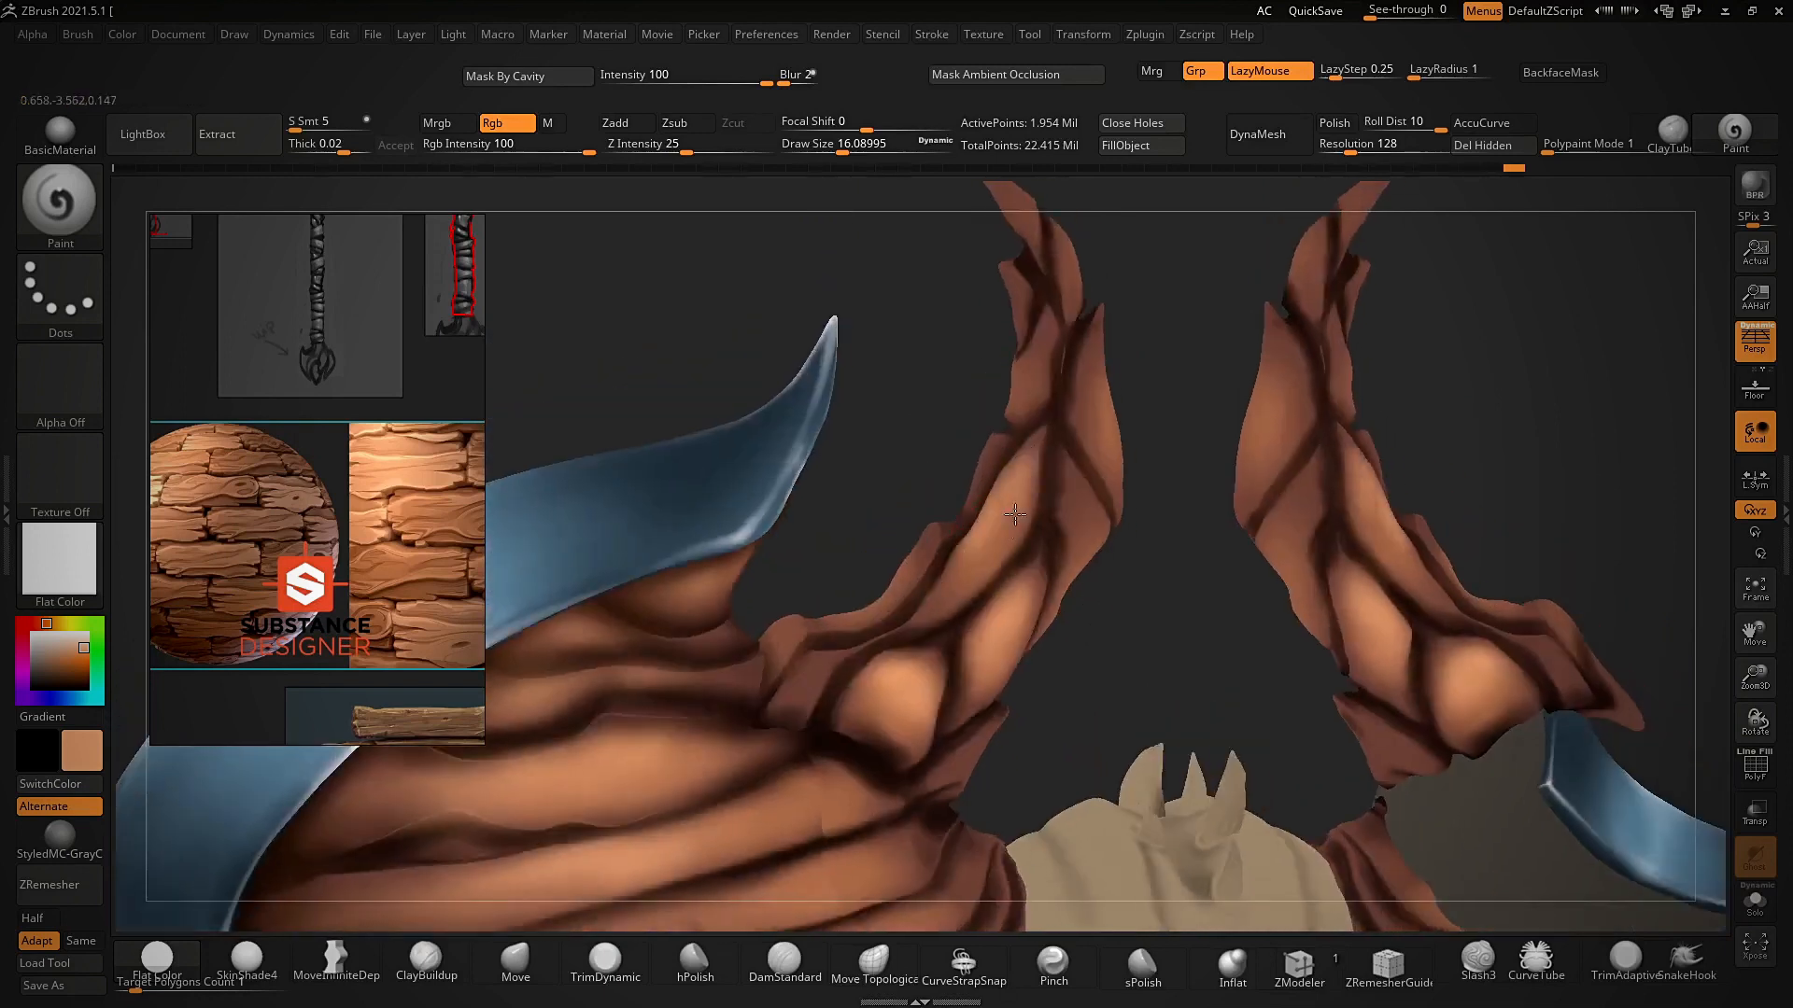
- Brighten the ridges along the horn's outer edge above its base with light tan
right_drag(1105, 530, 872, 665)
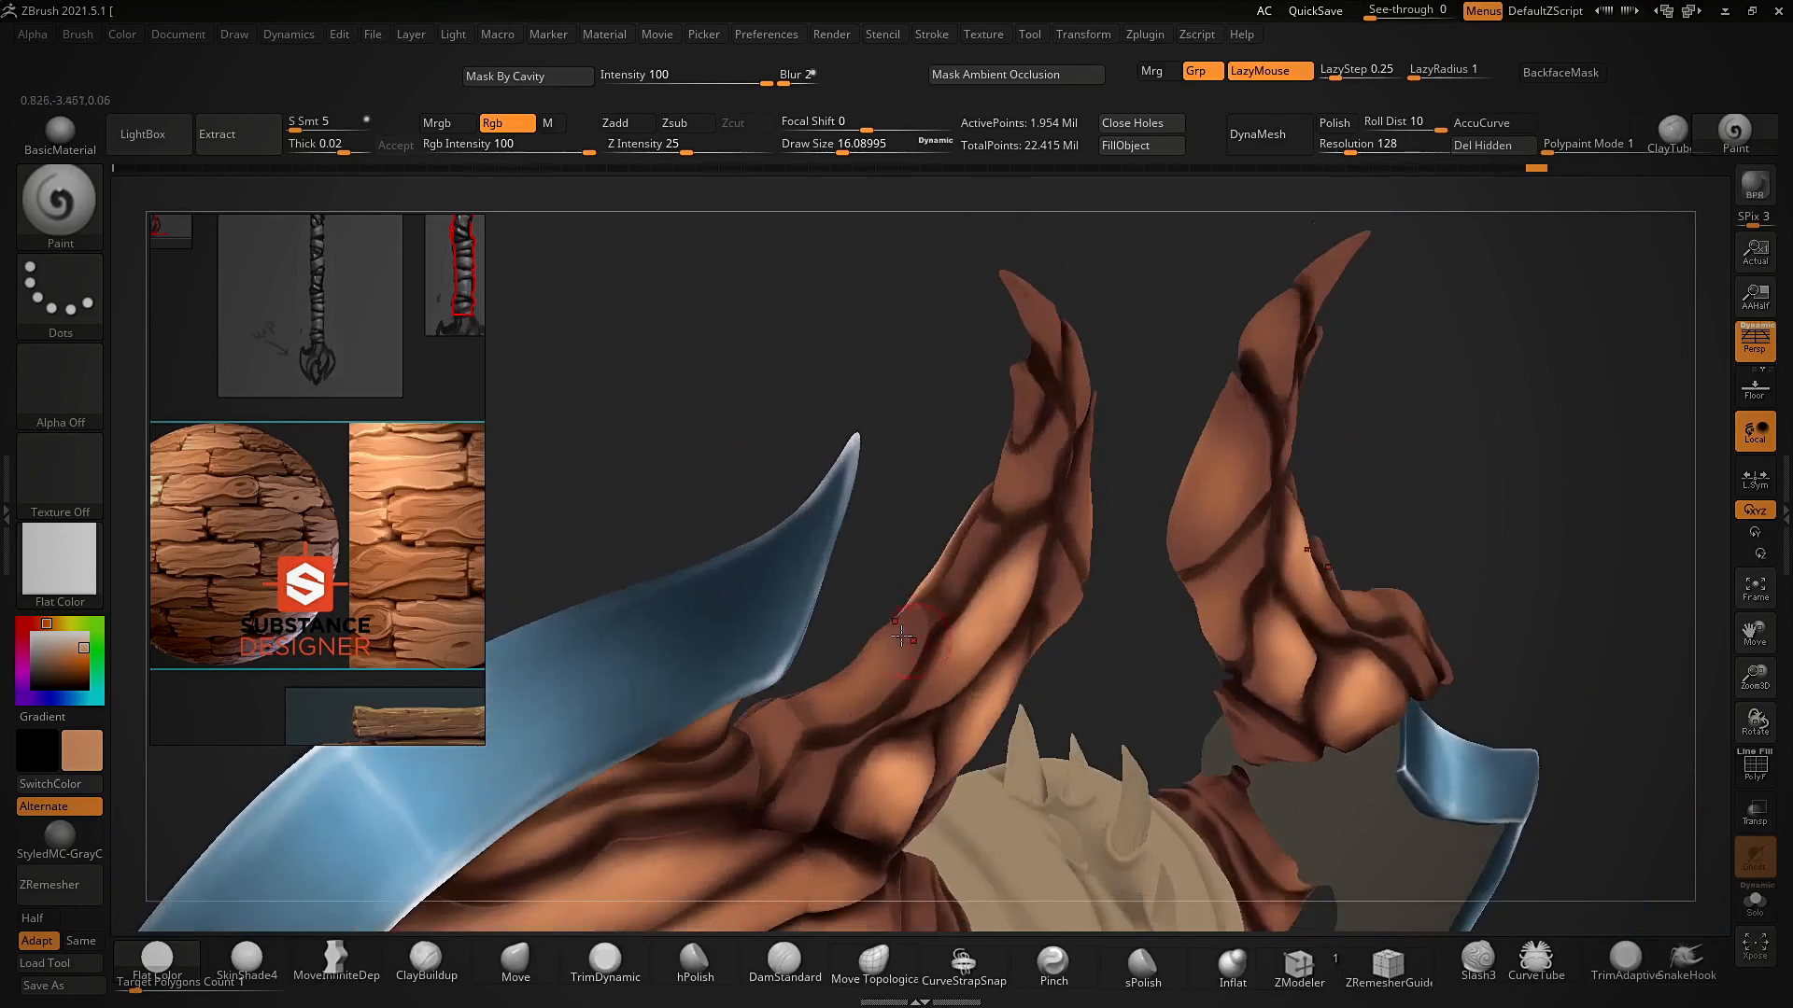
right_drag(899, 533, 976, 523)
drag(976, 523, 936, 608)
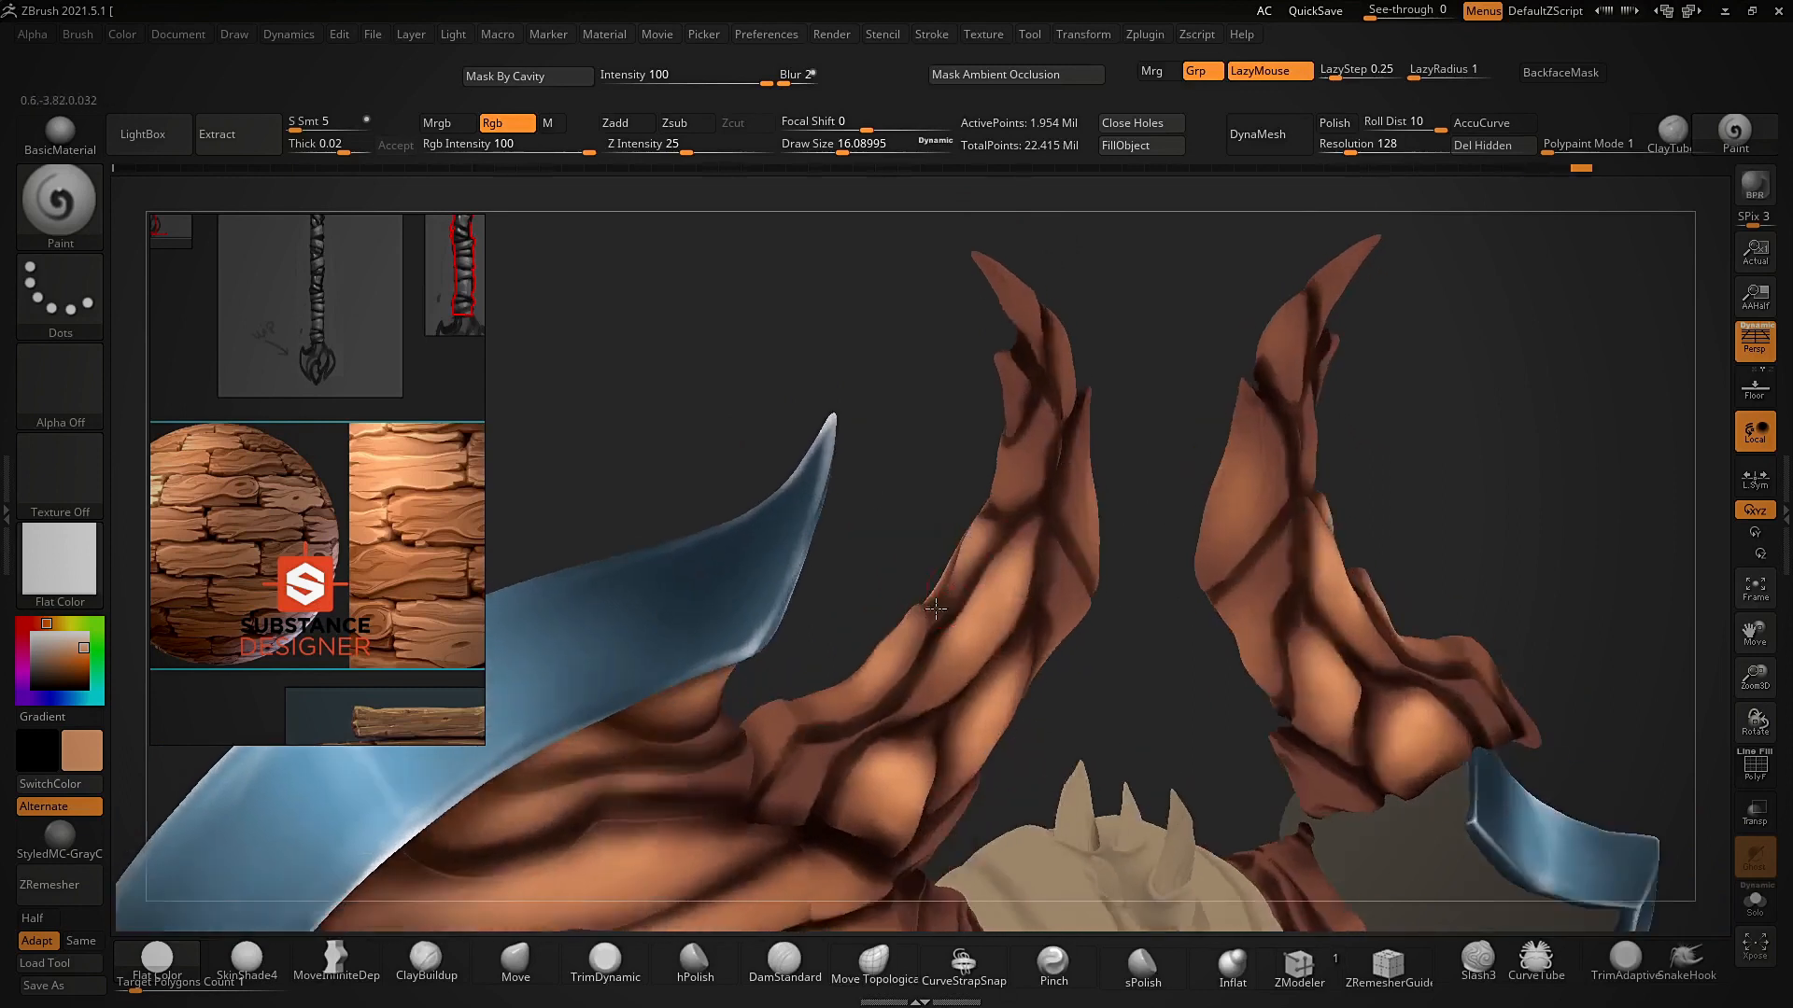
mouse_move(1012, 466)
mouse_down()
mouse_move(1036, 420)
mouse_move(1014, 483)
mouse_up()
- Highlight the upper ridges of the horn toward its tip with light tan from several angles
mouse_move(941, 449)
alt+right_down()
mouse_move(945, 577)
mouse_move(935, 420)
alt+right_up()
drag(988, 381, 1025, 420)
right_drag(910, 425, 962, 411)
drag(995, 382, 1038, 442)
right_drag(943, 486, 906, 495)
drag(1017, 490, 1031, 523)
right_drag(919, 513, 975, 513)
drag(1036, 498, 1042, 553)
right_drag(961, 541, 919, 551)
- Add light tan highlights to the horn's remaining side ridges and review the whole axe head
drag(1089, 590, 1112, 635)
right_drag(1144, 644, 1111, 652)
drag(1074, 717, 1083, 779)
mouse_move(1083, 709)
ctrl+right_down()
mouse_move(1066, 524)
mouse_move(1111, 429)
ctrl+right_up()
right_drag(1223, 416, 1331, 420)
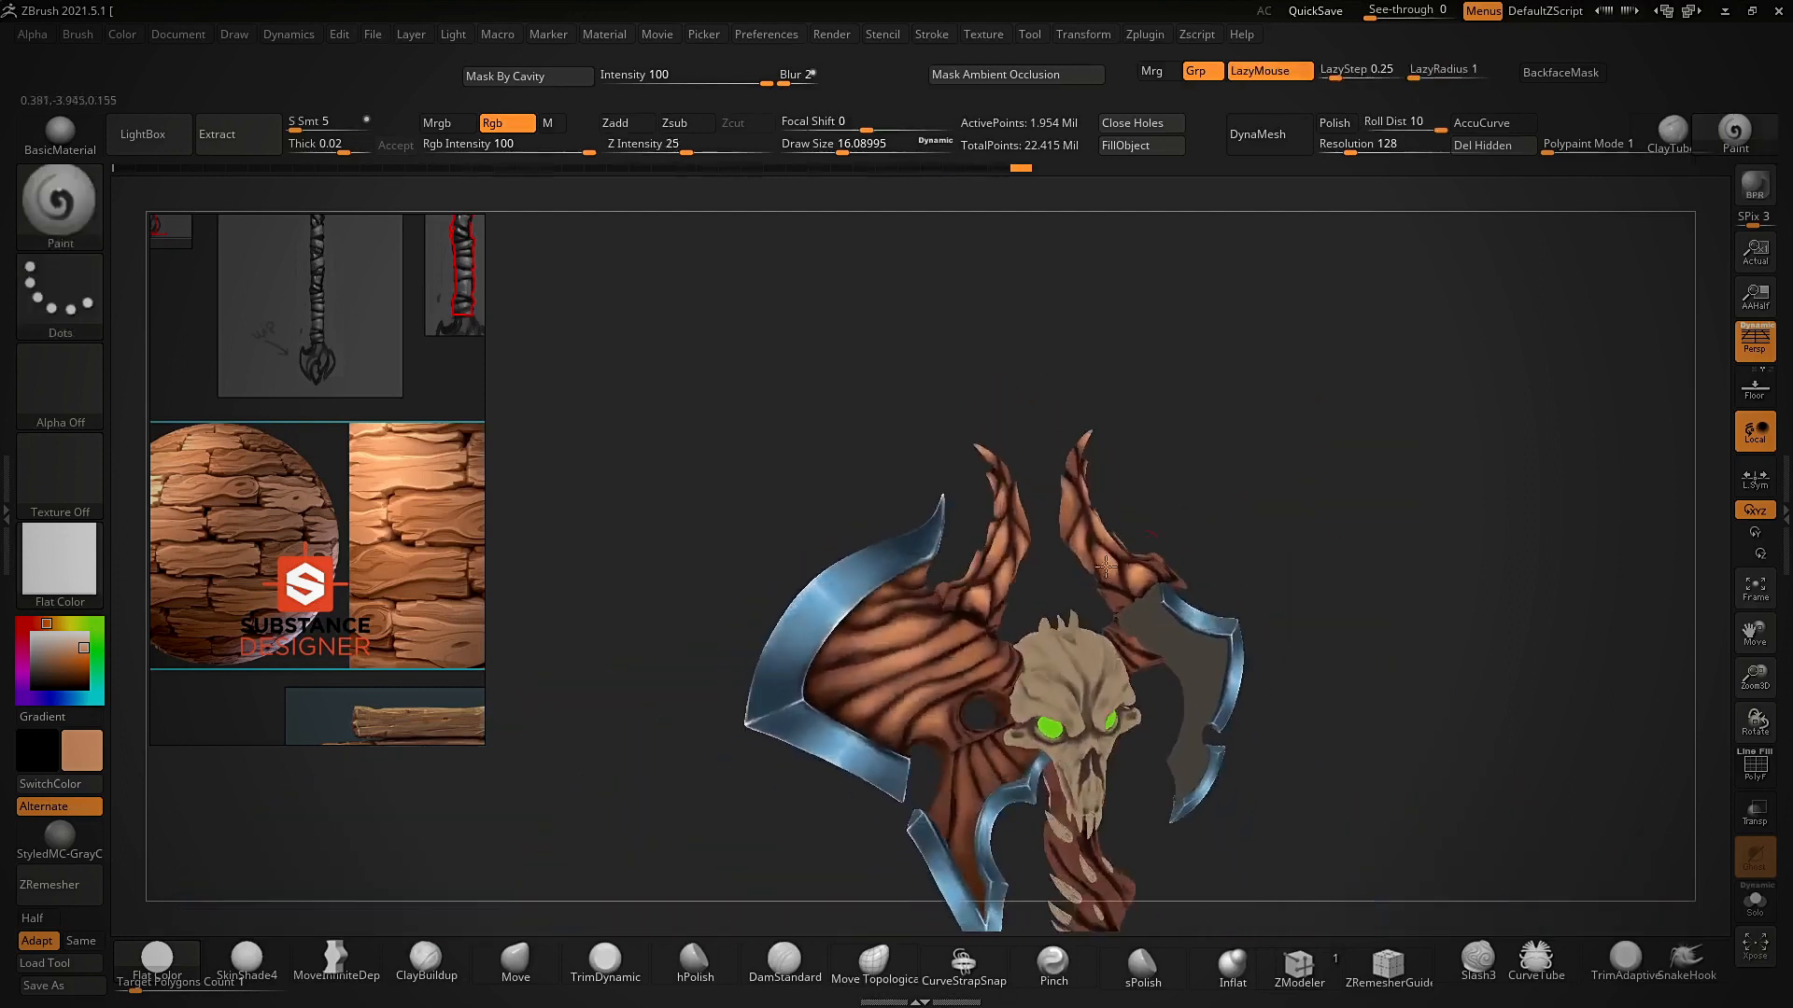
- Sample a mid-brown from the model and blend it over the shading at the horn's base knob
ctrl+right_drag(1148, 486, 1092, 635)
key(c)
alt+right_drag(1068, 560, 1051, 644)
ctrl+right_drag(1050, 520, 1036, 553)
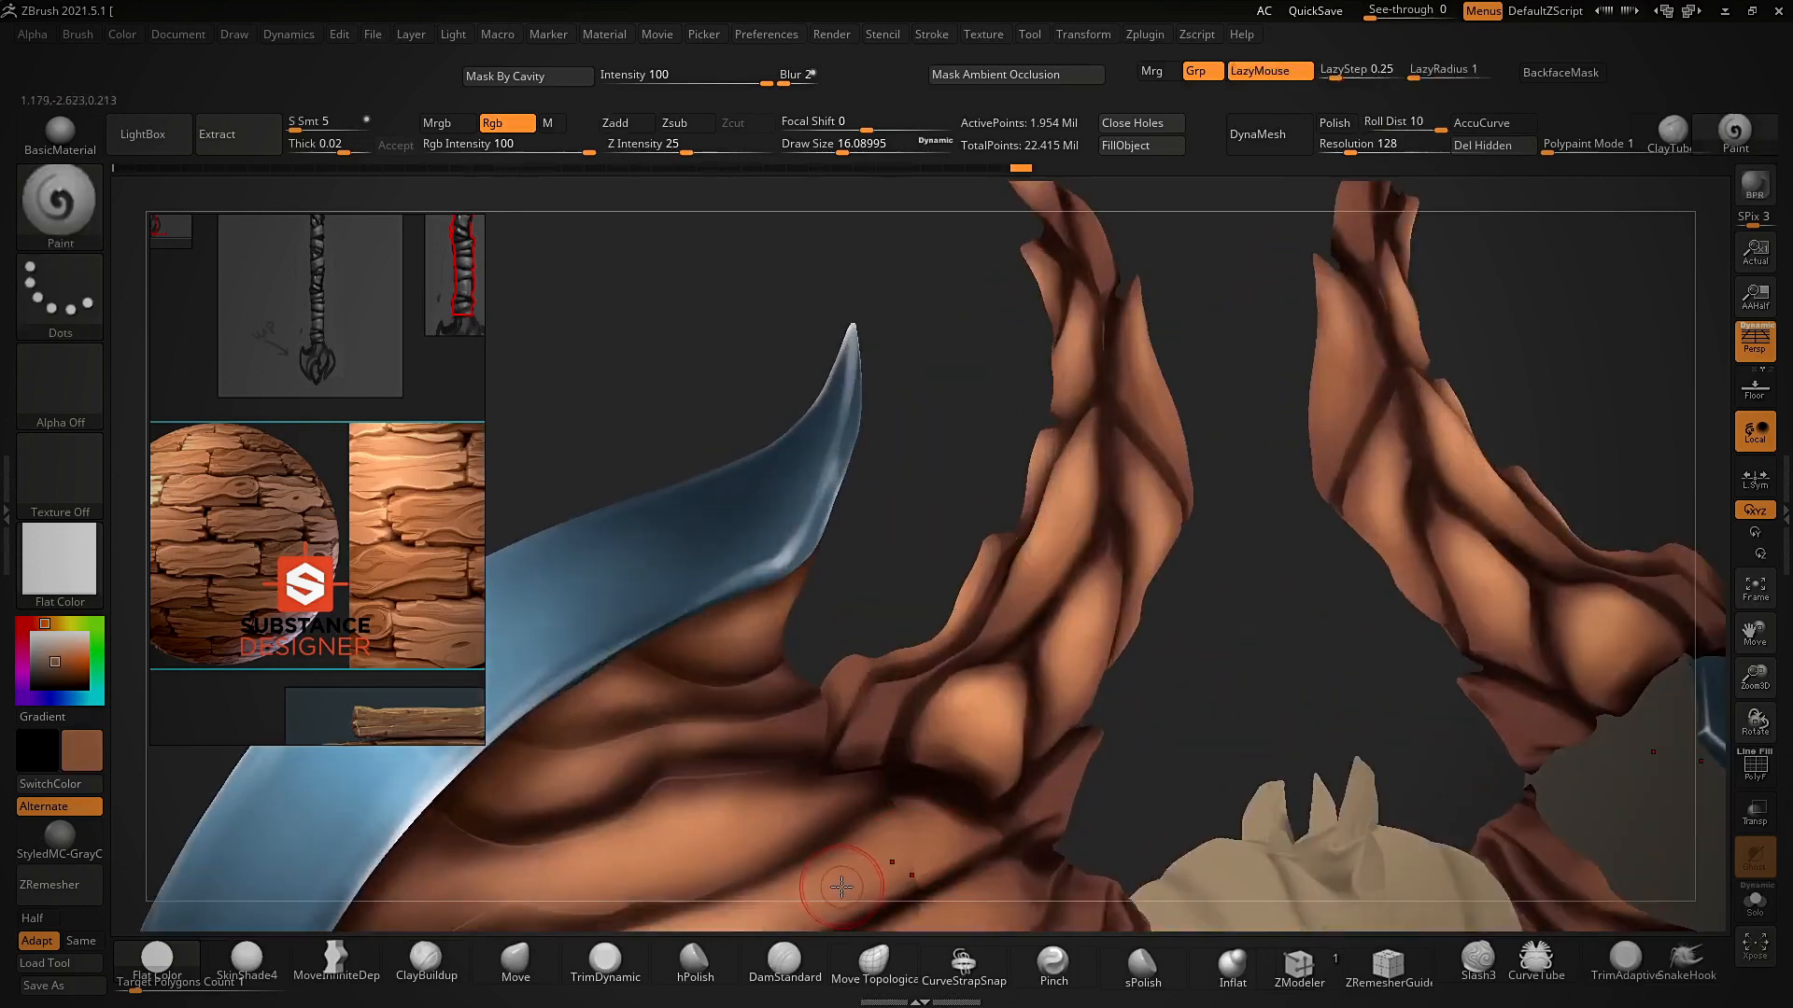
right_drag(940, 547, 896, 551)
drag(987, 726, 1014, 721)
mouse_move(1045, 654)
right_down()
mouse_move(1113, 641)
mouse_move(1079, 423)
mouse_move(1275, 437)
mouse_move(1088, 467)
right_up()
mouse_move(1088, 467)
ctrl+right_down()
mouse_move(1055, 607)
mouse_move(1045, 425)
mouse_move(1083, 430)
ctrl+right_up()
- Select the wooden blade part and touch up the wood around the round hole with mid-brown at a draw size of about 20.5
alt+right_drag(804, 764, 820, 677)
ctrl+right_drag(820, 677, 831, 784)
alt+click(868, 659)
key(s)
drag(870, 663, 875, 663)
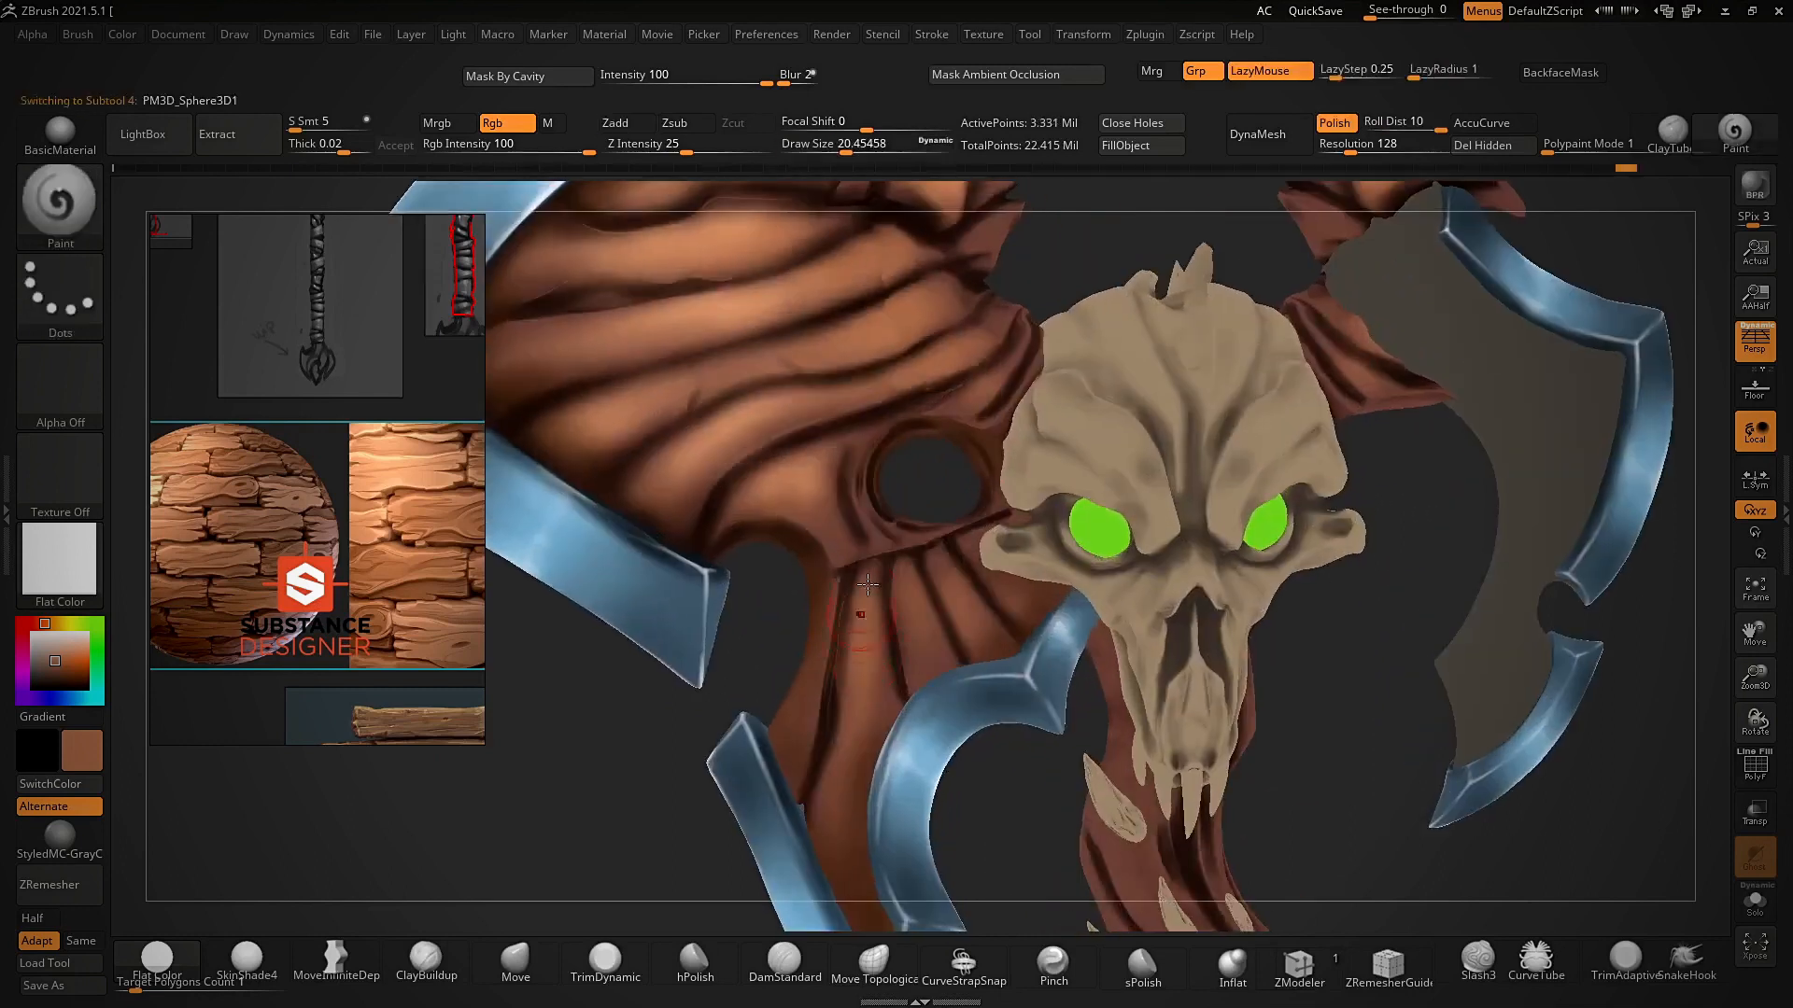
right_drag(887, 701, 852, 598)
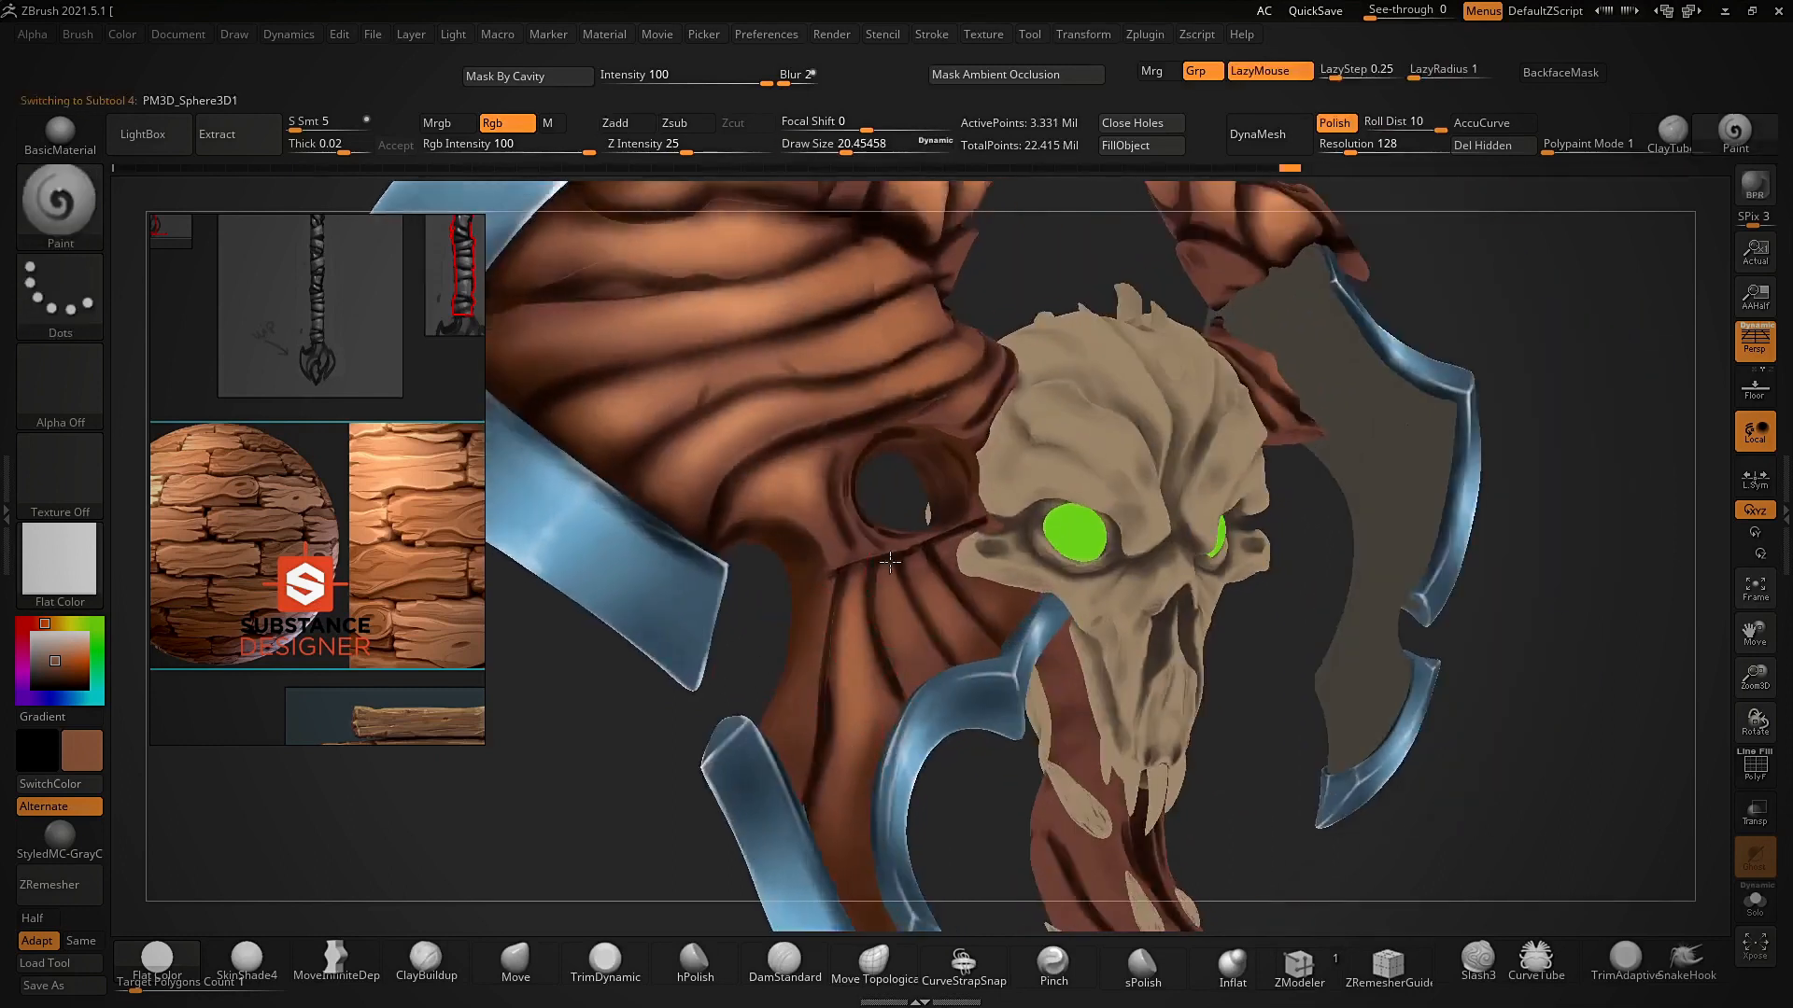
mouse_move(932, 715)
right_down()
mouse_move(928, 581)
mouse_move(789, 609)
mouse_move(765, 507)
mouse_move(775, 737)
mouse_move(722, 526)
mouse_move(979, 520)
mouse_move(1016, 568)
mouse_move(992, 534)
mouse_move(1345, 402)
mouse_move(1391, 326)
mouse_move(1205, 504)
right_up()
- Sample a very dark brown from the wood reference image and deepen the shading of the wooden blade
key(shift+z)
key(c)
key(shift+z)
drag(1074, 509, 1064, 528)
mouse_move(1111, 523)
ctrl+right_down()
mouse_move(1185, 449)
mouse_move(1167, 523)
mouse_move(1195, 593)
mouse_move(1184, 535)
ctrl+right_up()
- Select the horns, preview the axe with the SkinShade4 material and examine the horns and wooden blade from several angles
alt+click(1161, 544)
right_drag(1369, 448, 1417, 399)
click(247, 962)
ctrl+right_drag(1302, 514, 1279, 390)
right_drag(1279, 391, 1395, 392)
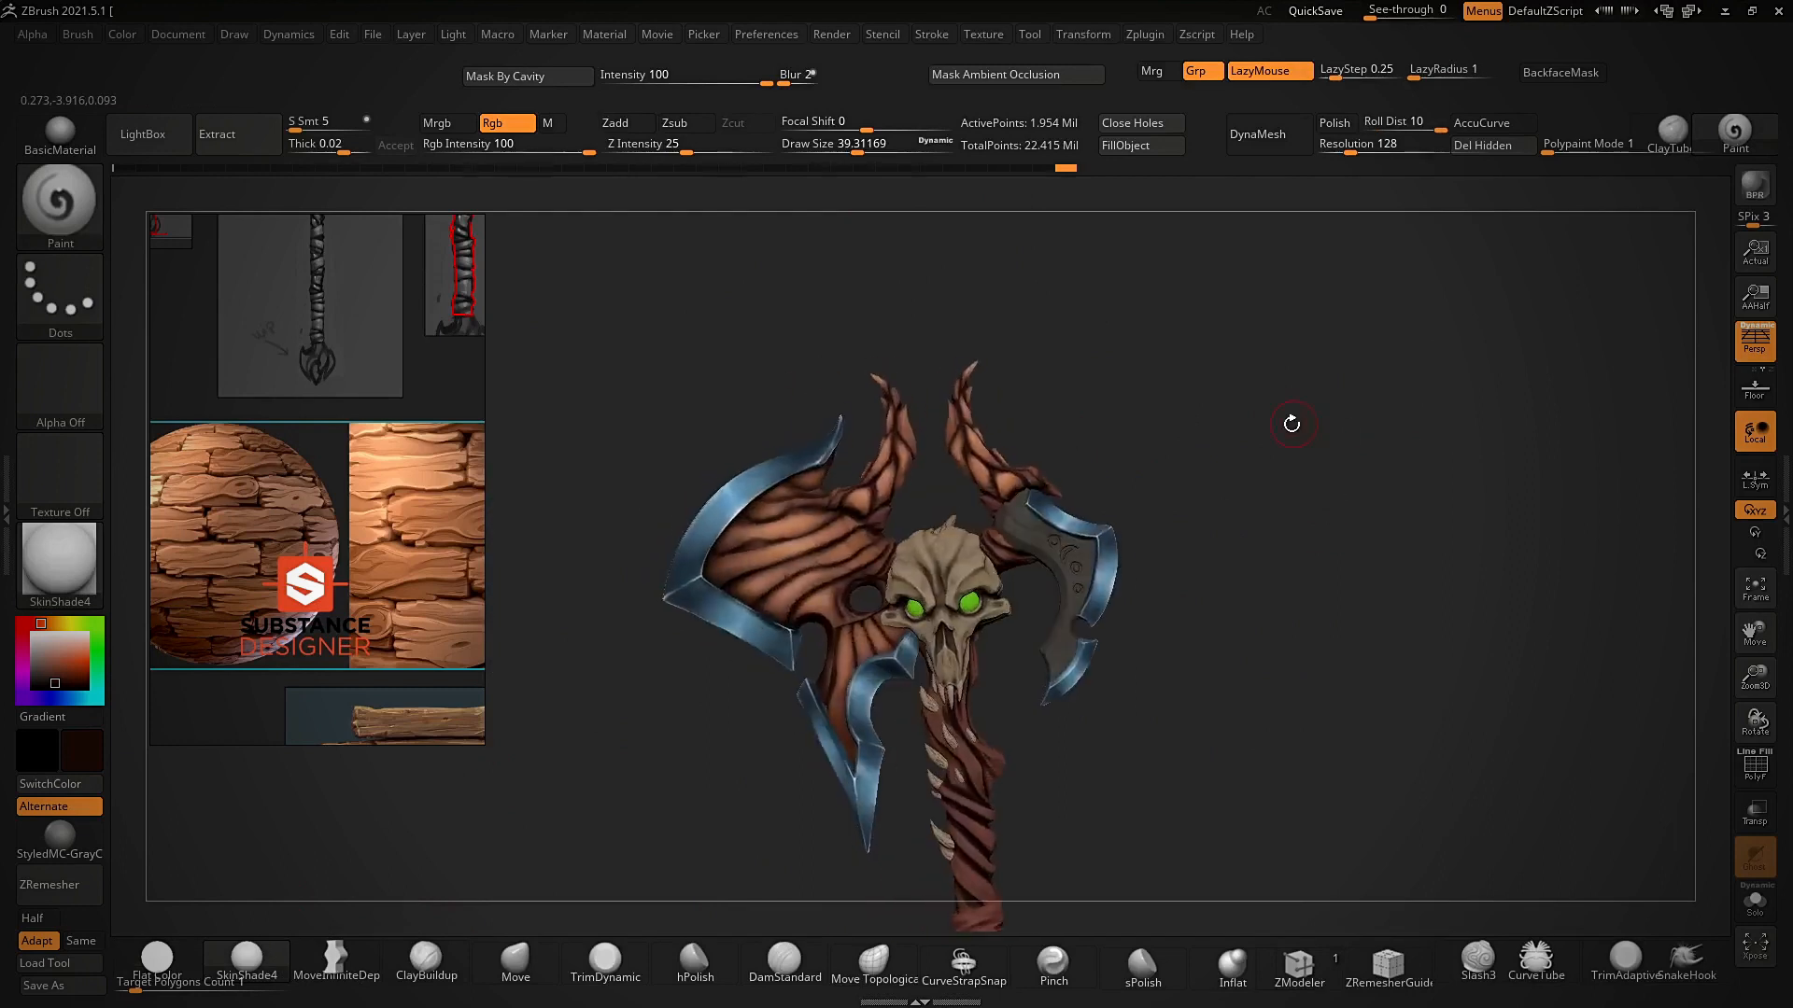
ctrl+right_drag(1292, 424, 1344, 523)
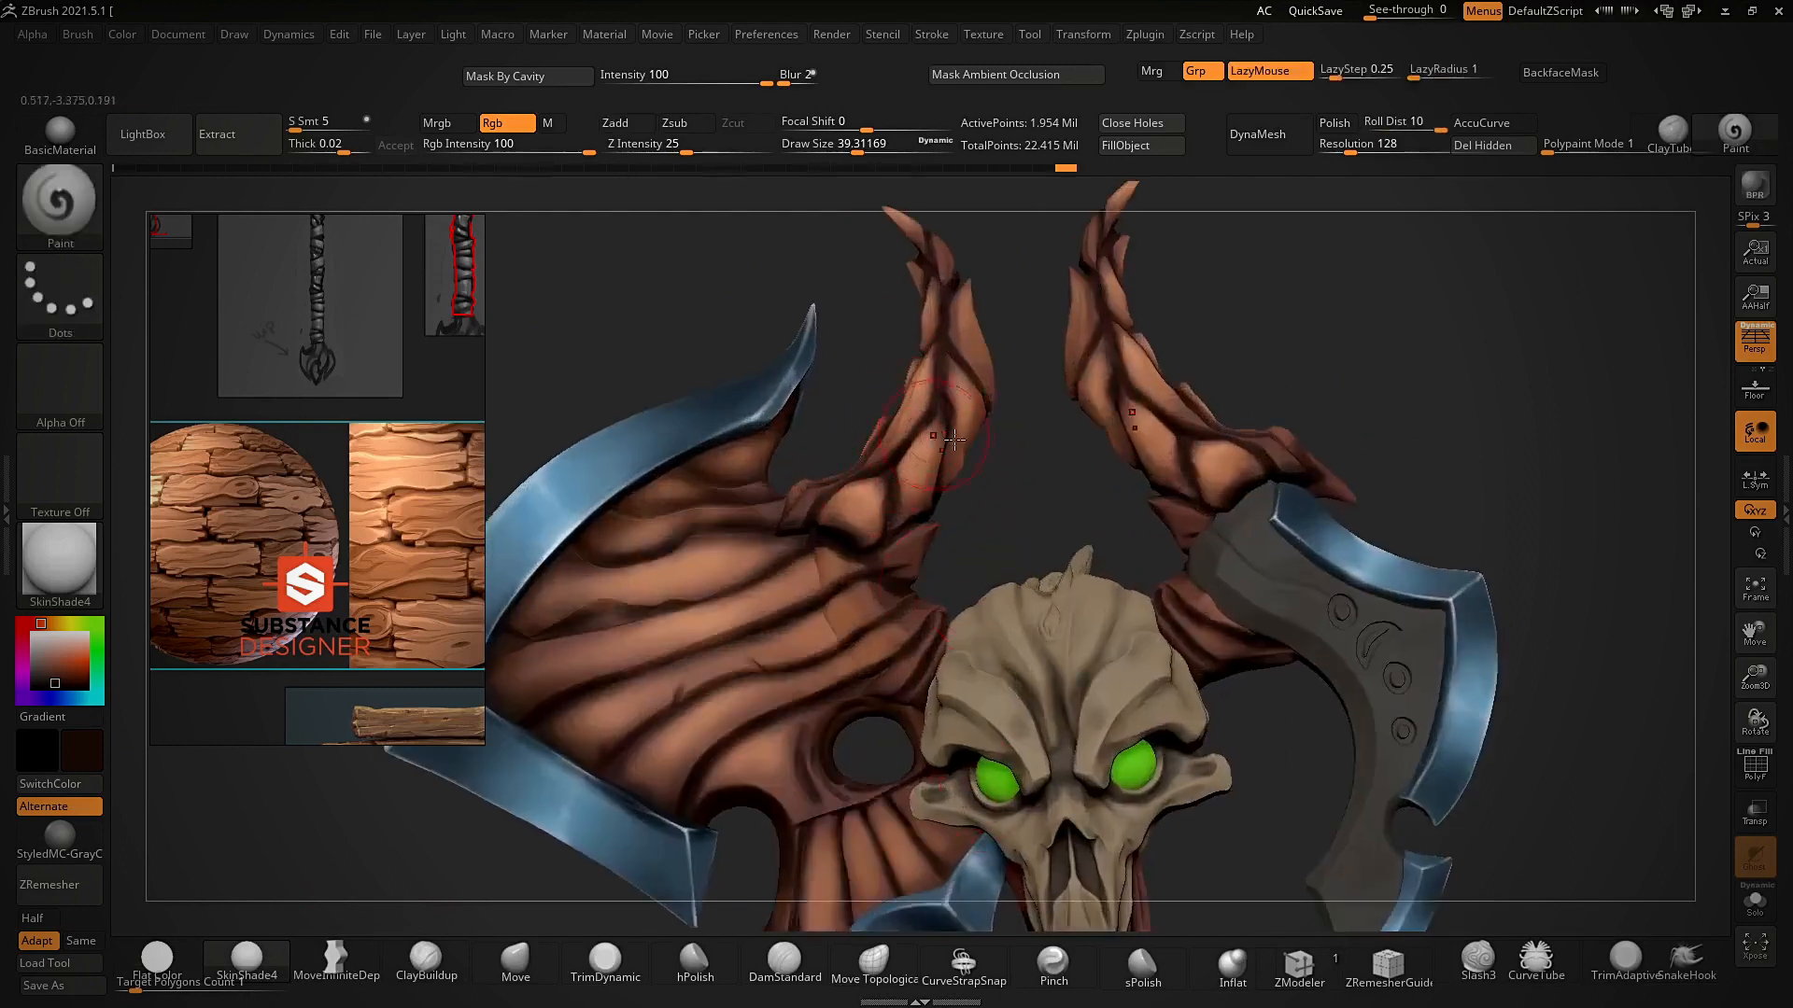
ctrl+right_drag(954, 439, 948, 328)
right_drag(1223, 369, 1153, 410)
mouse_move(989, 509)
ctrl+right_down()
mouse_move(979, 417)
mouse_move(995, 530)
ctrl+right_up()
right_drag(1053, 611, 1036, 490)
right_drag(1020, 322, 919, 580)
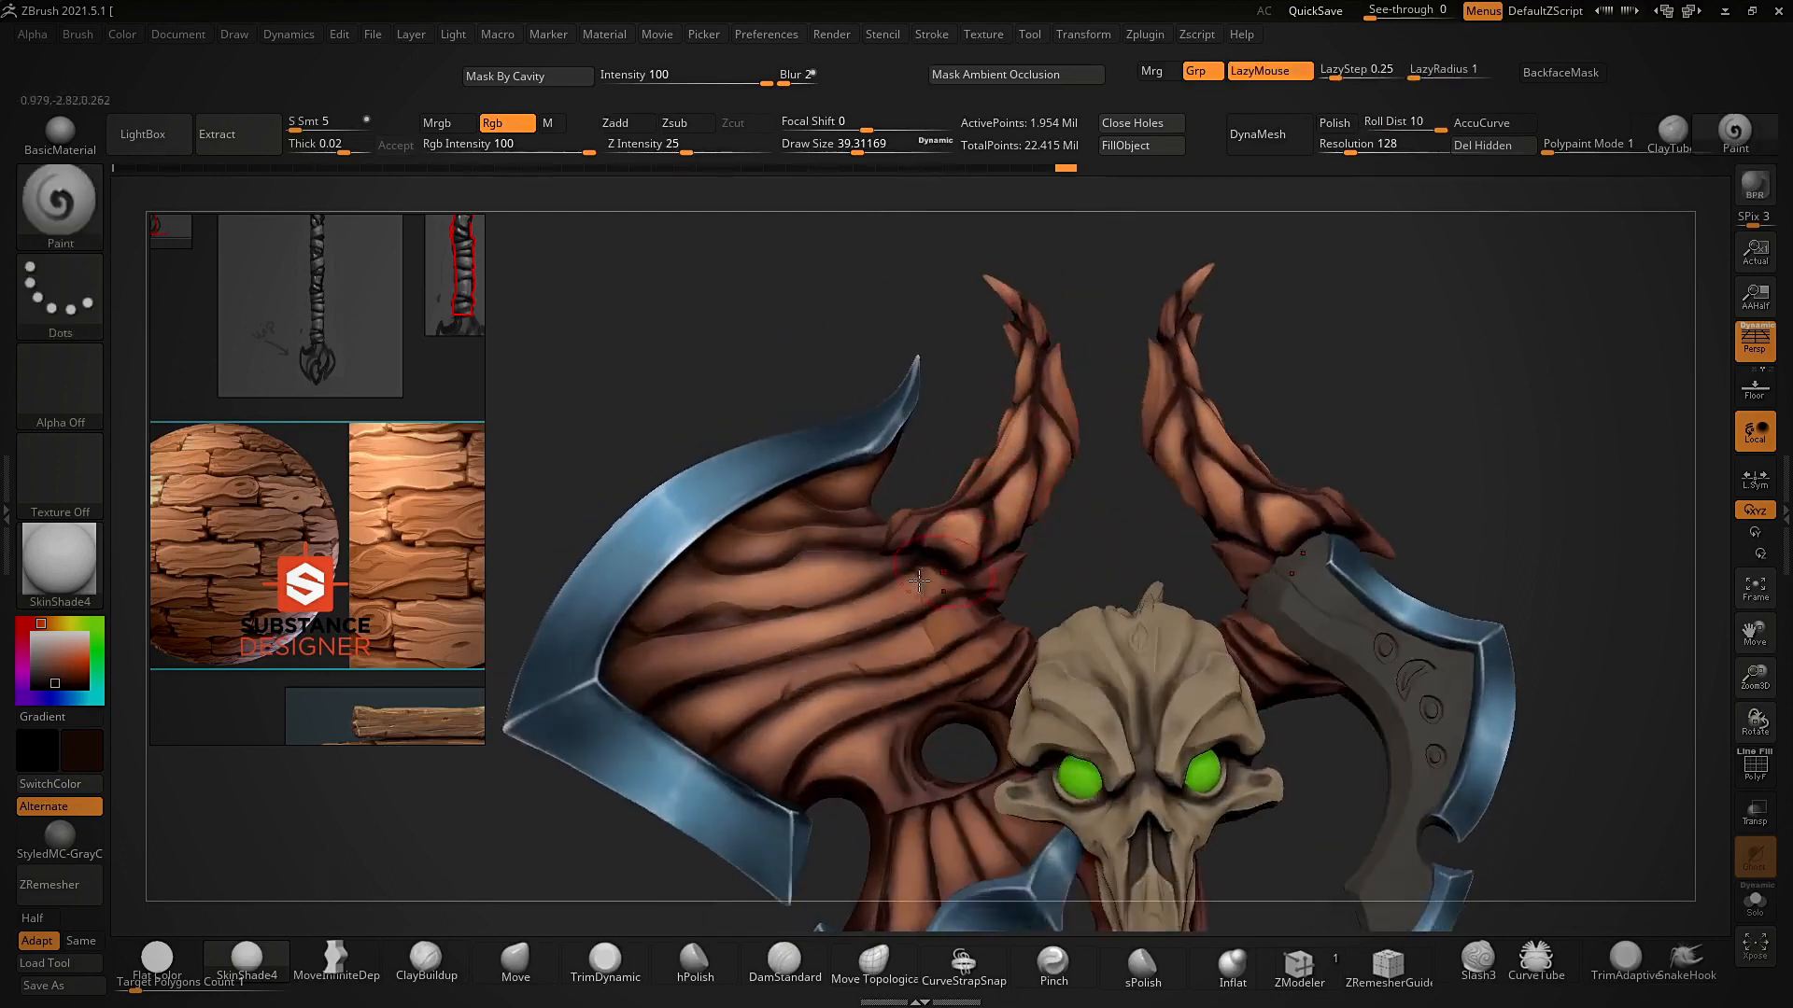
mouse_move(849, 634)
right_down()
mouse_move(1105, 472)
mouse_move(1033, 504)
right_up()
right_drag(1391, 356, 1404, 376)
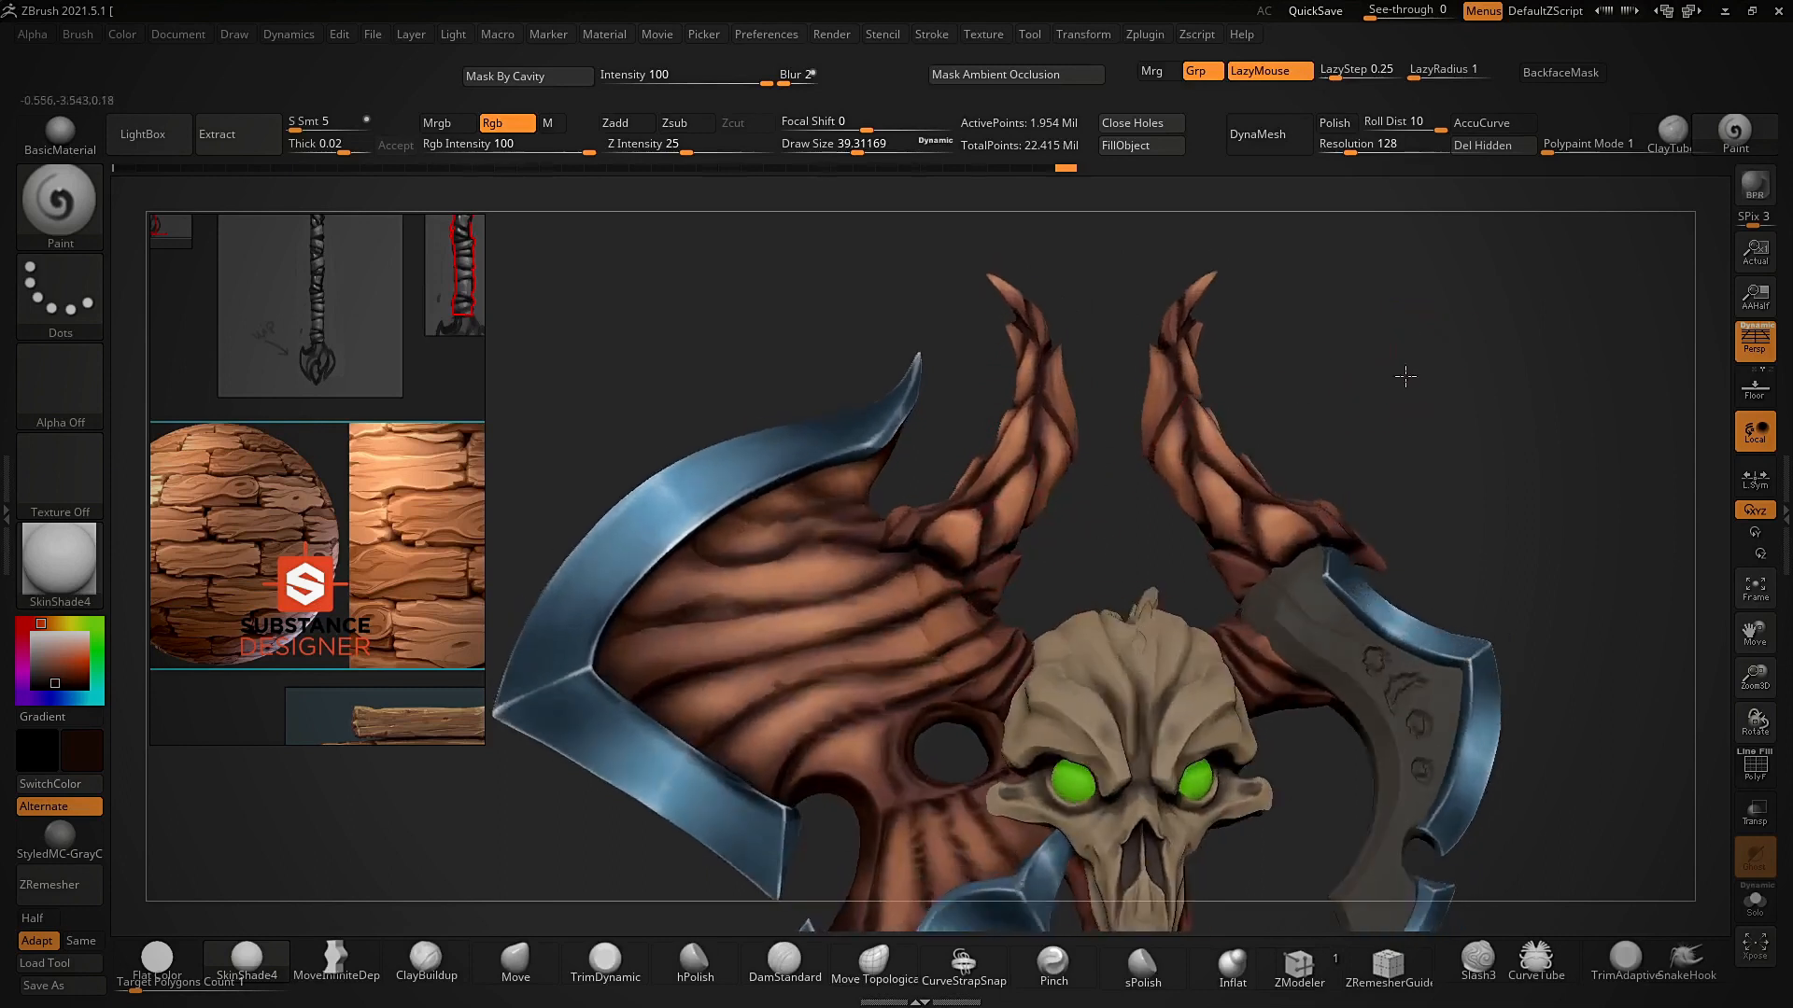
mouse_move(934, 520)
ctrl+right_down()
mouse_move(1236, 529)
mouse_move(1257, 647)
mouse_move(1257, 579)
mouse_move(1285, 618)
mouse_move(1293, 602)
mouse_move(1280, 620)
mouse_move(1301, 669)
mouse_move(1342, 470)
mouse_move(1233, 560)
mouse_move(1233, 648)
mouse_move(1241, 595)
mouse_move(1256, 652)
mouse_move(1242, 604)
mouse_move(1269, 645)
mouse_move(924, 289)
mouse_move(1000, 424)
ctrl+right_up()
- Save the tool as weapon paint in the stylized weapon 2 folder, replacing the existing file
key(ctrl+s)
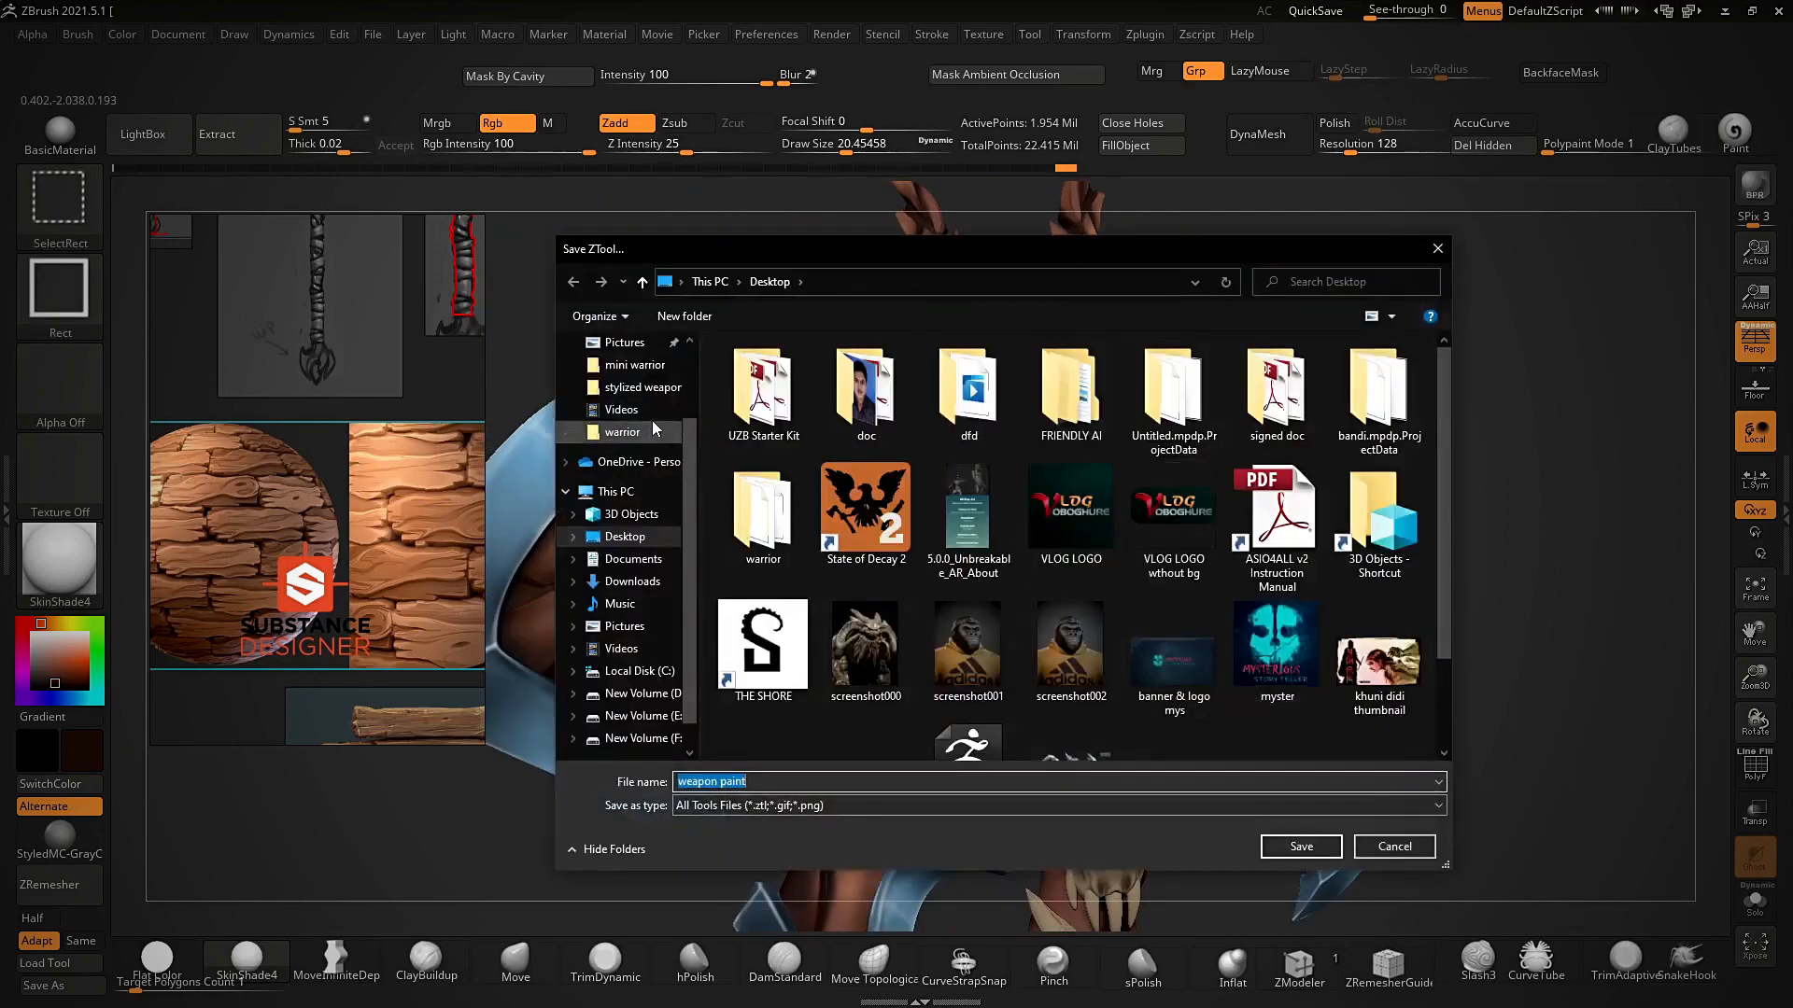
click(645, 387)
click(1302, 846)
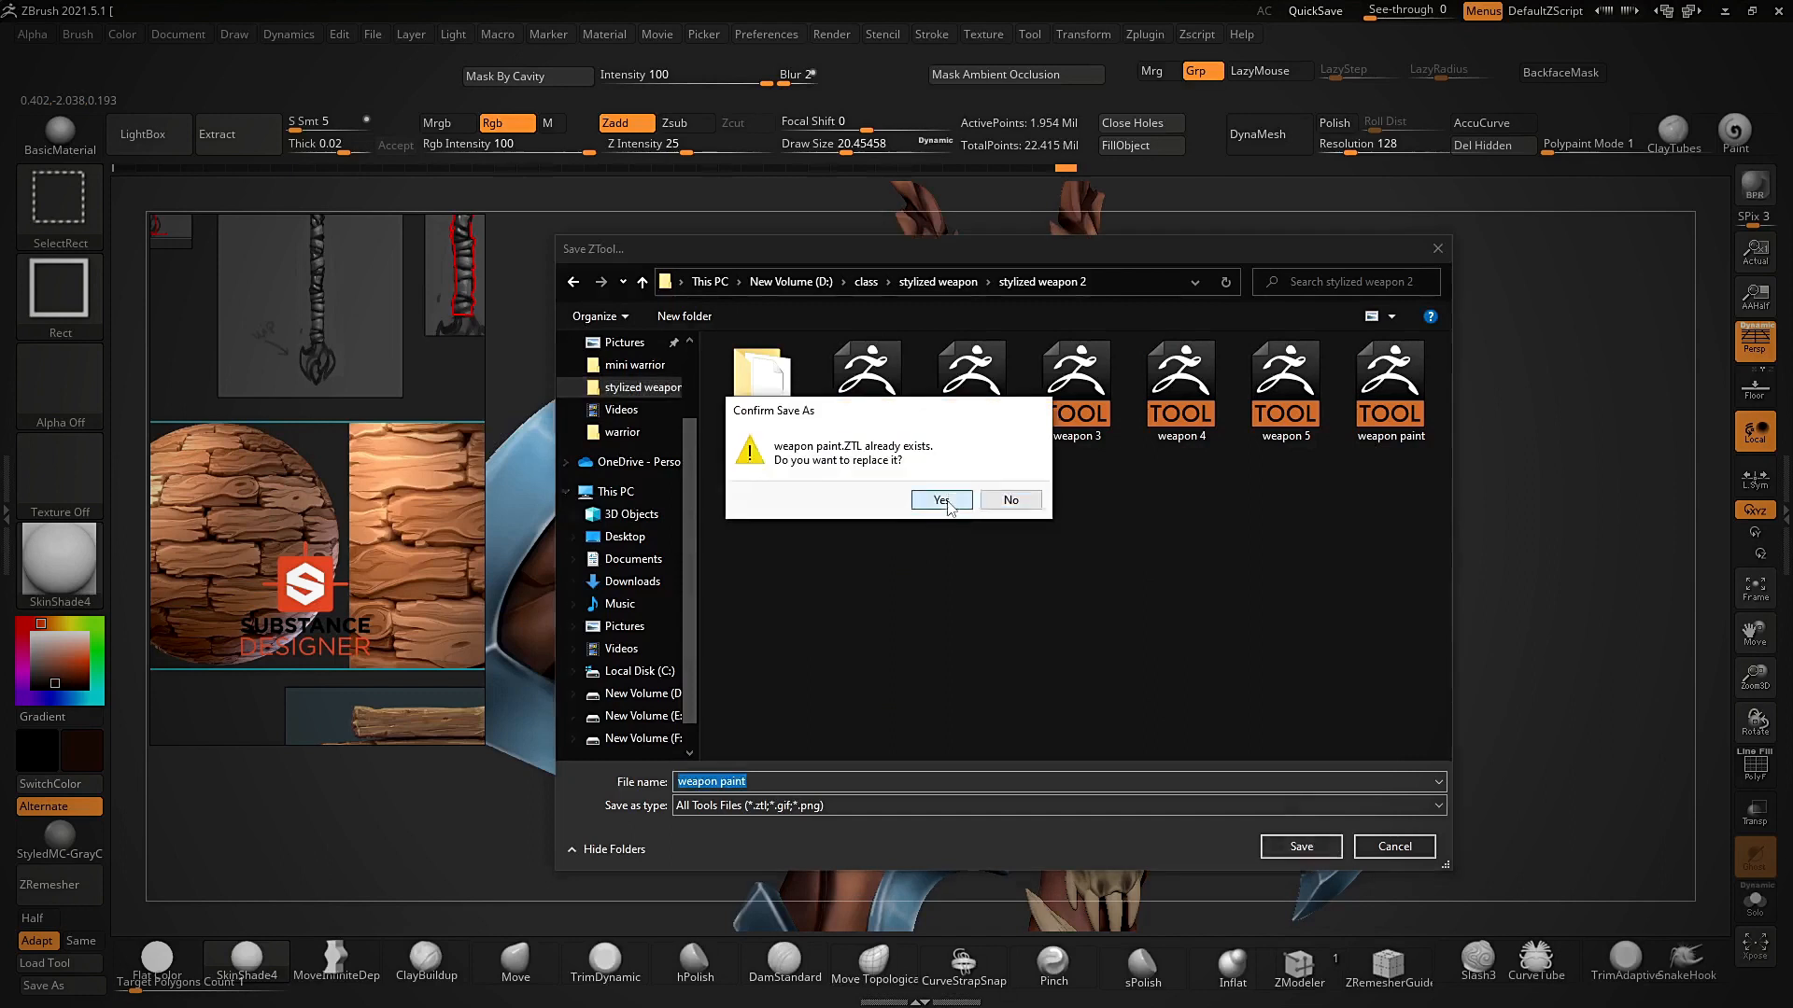
click(931, 500)
- Apply the Flat Color material, enlarge the wood plank reference and sample a light tan from it
drag(1504, 489, 1473, 492)
click(157, 962)
drag(570, 840, 535, 843)
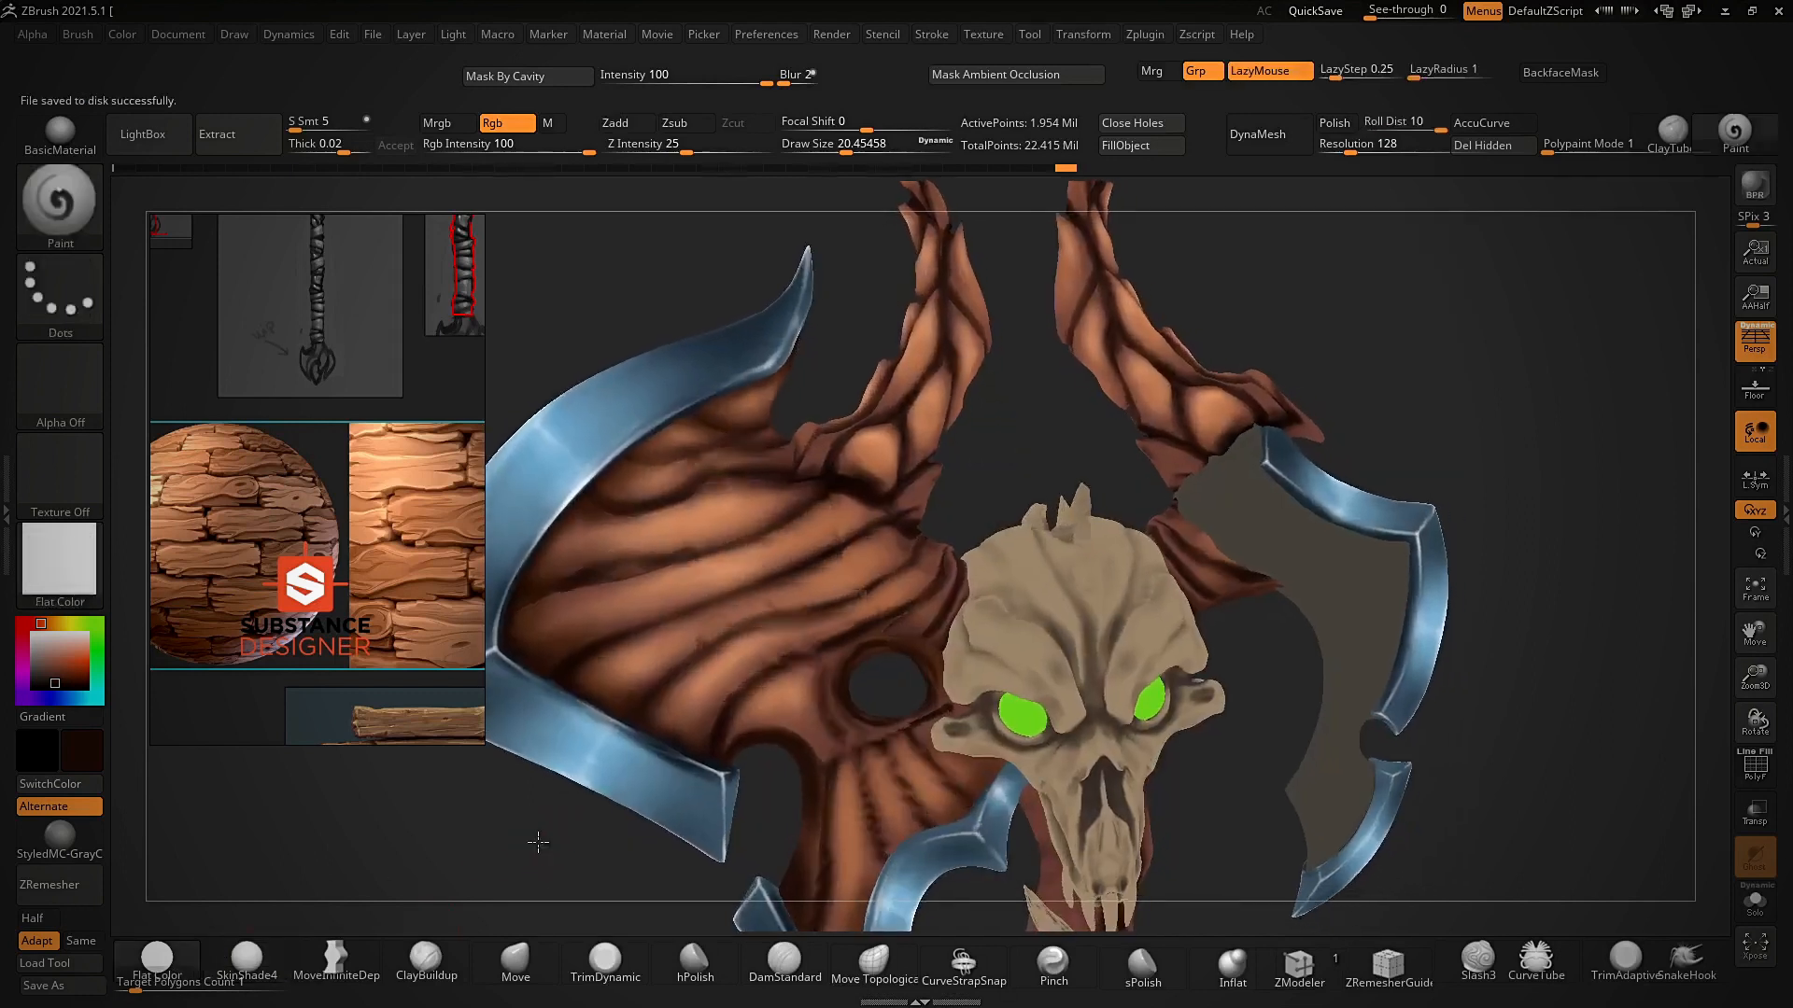
scroll(412, 549, down, 4)
middle_drag(410, 547, 312, 521)
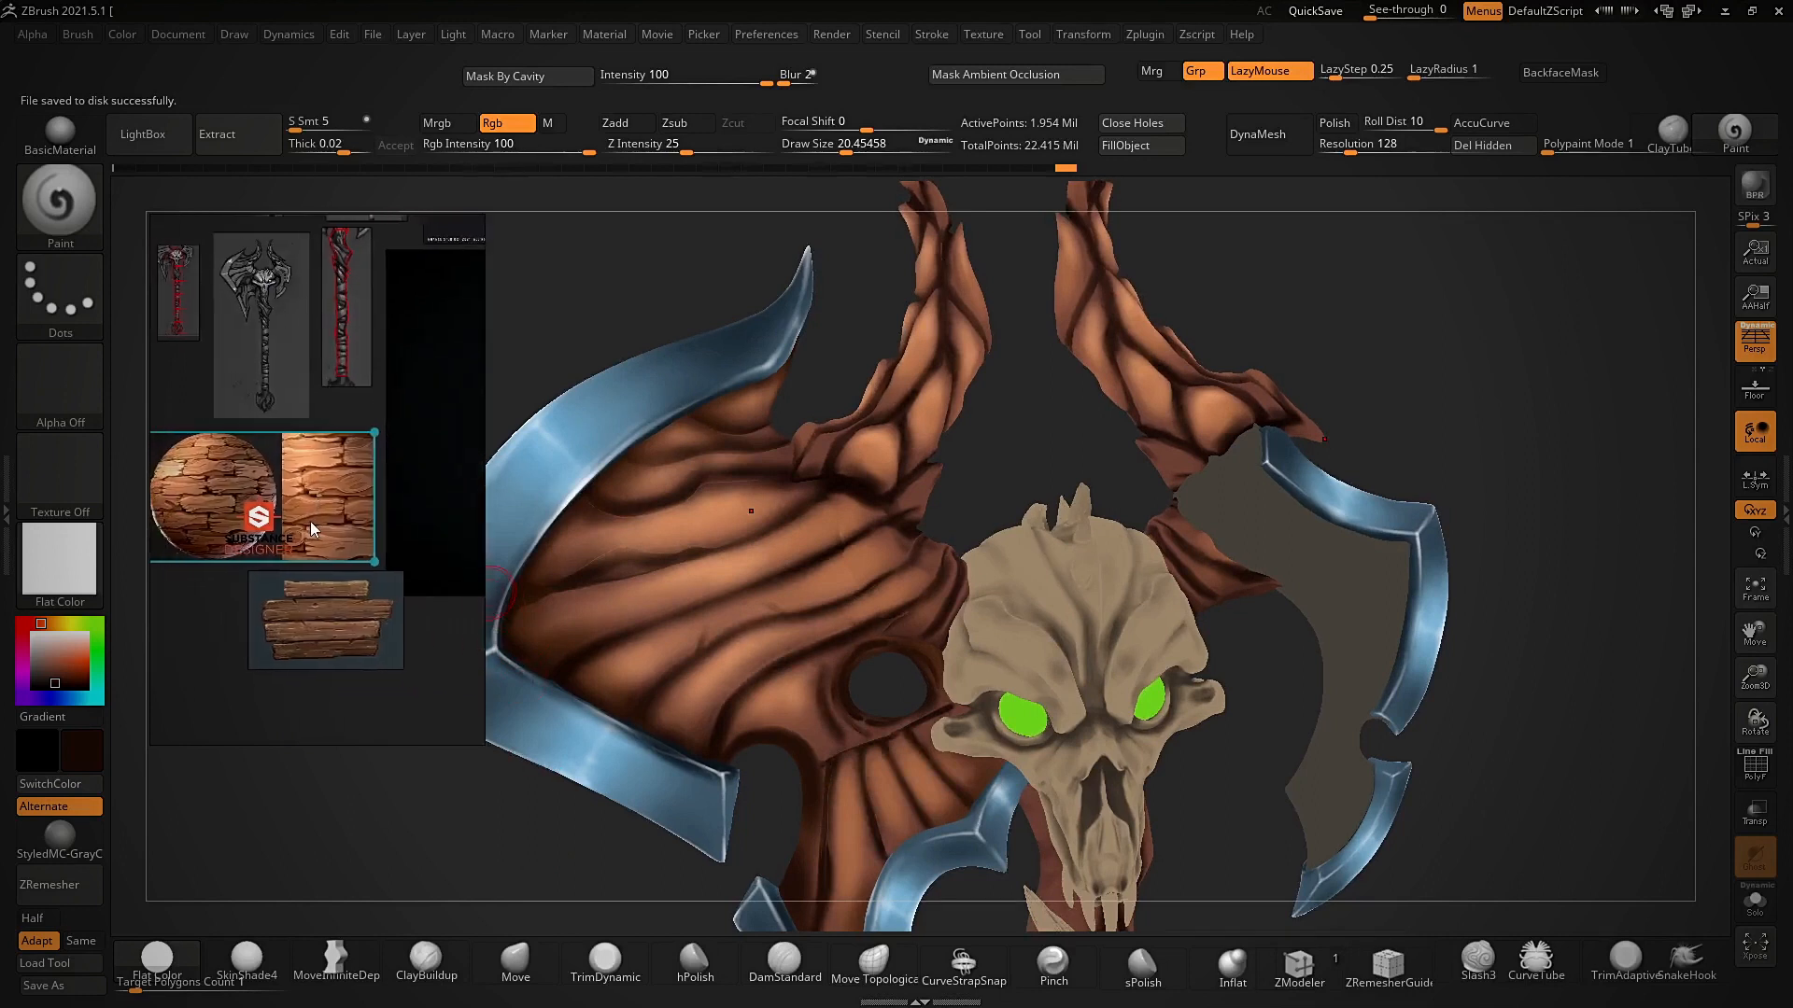
scroll(323, 487, up, 6)
mouse_move(602, 310)
mouse_down()
mouse_move(576, 304)
mouse_move(580, 319)
mouse_up()
key(shift+z)
key(c)
key(shift+z)
- Select the wooden blade, try light tan highlights on its upper ridges at a draw size of about 5.9 and undo the last stroke
alt+drag(761, 308, 916, 352)
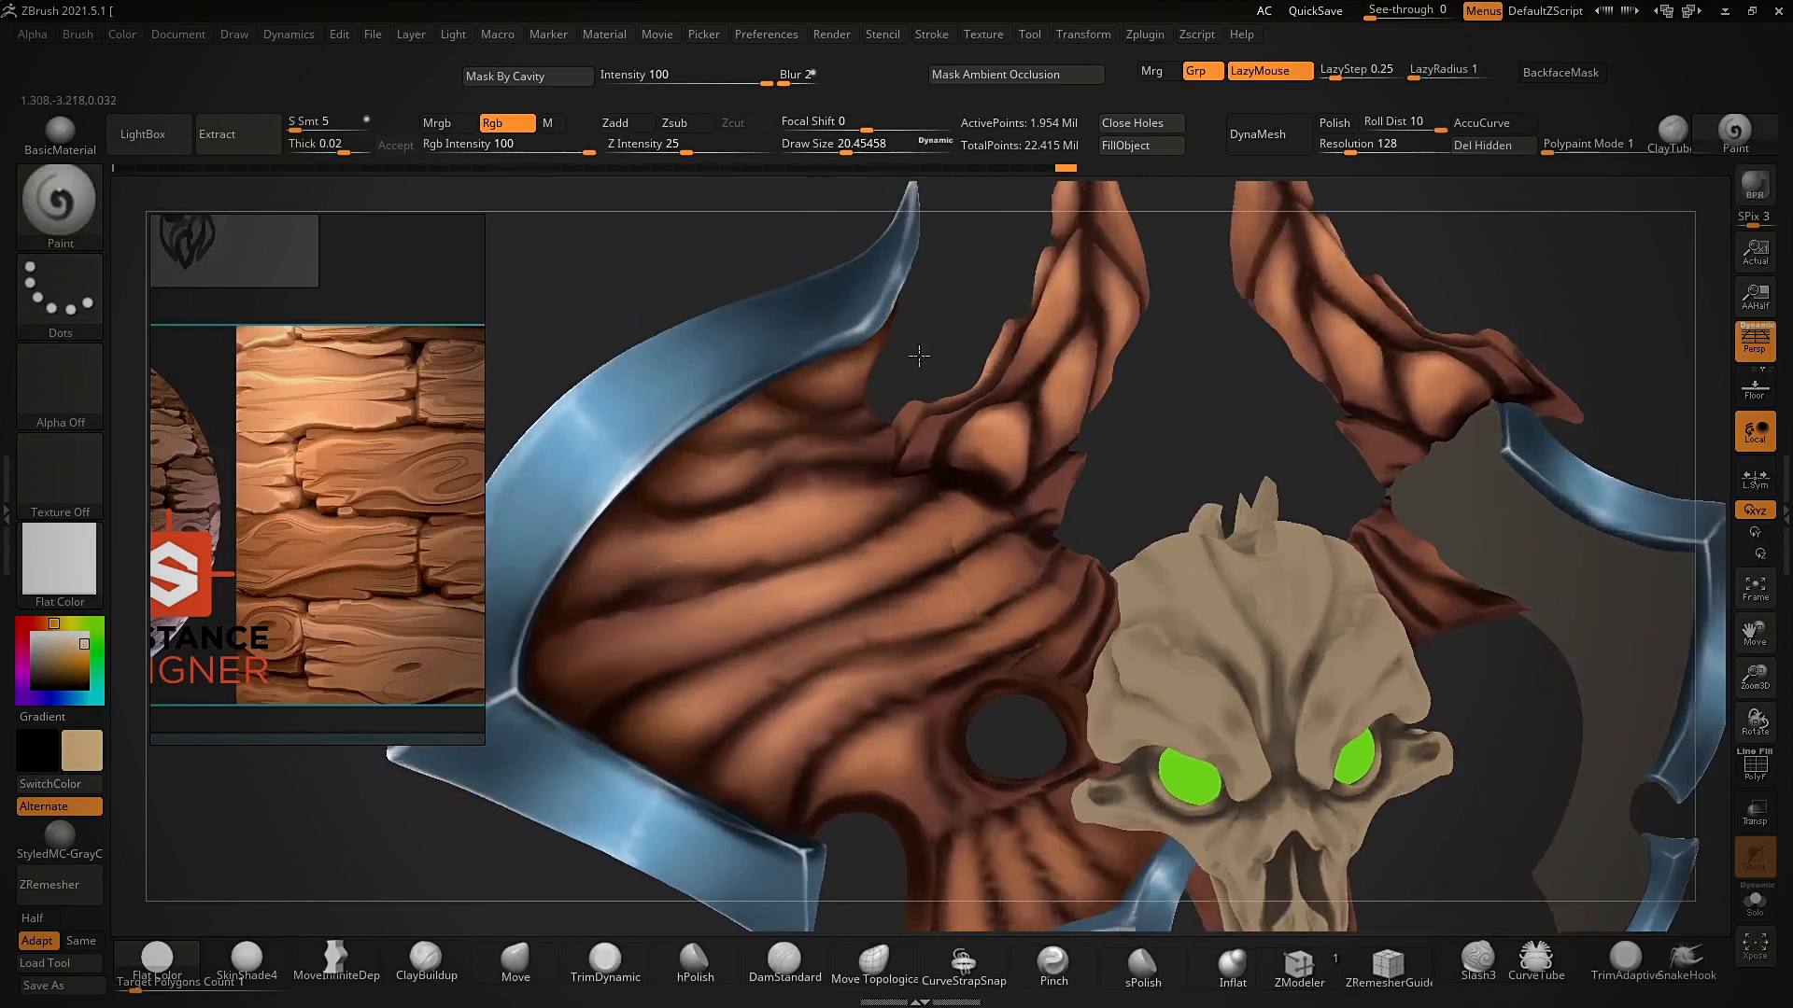
alt+click(716, 544)
drag(779, 501, 625, 532)
mouse_move(773, 476)
mouse_down()
mouse_move(693, 469)
mouse_move(876, 455)
mouse_up()
key(bracketleft)
key(bracketleft)
key(ctrl)
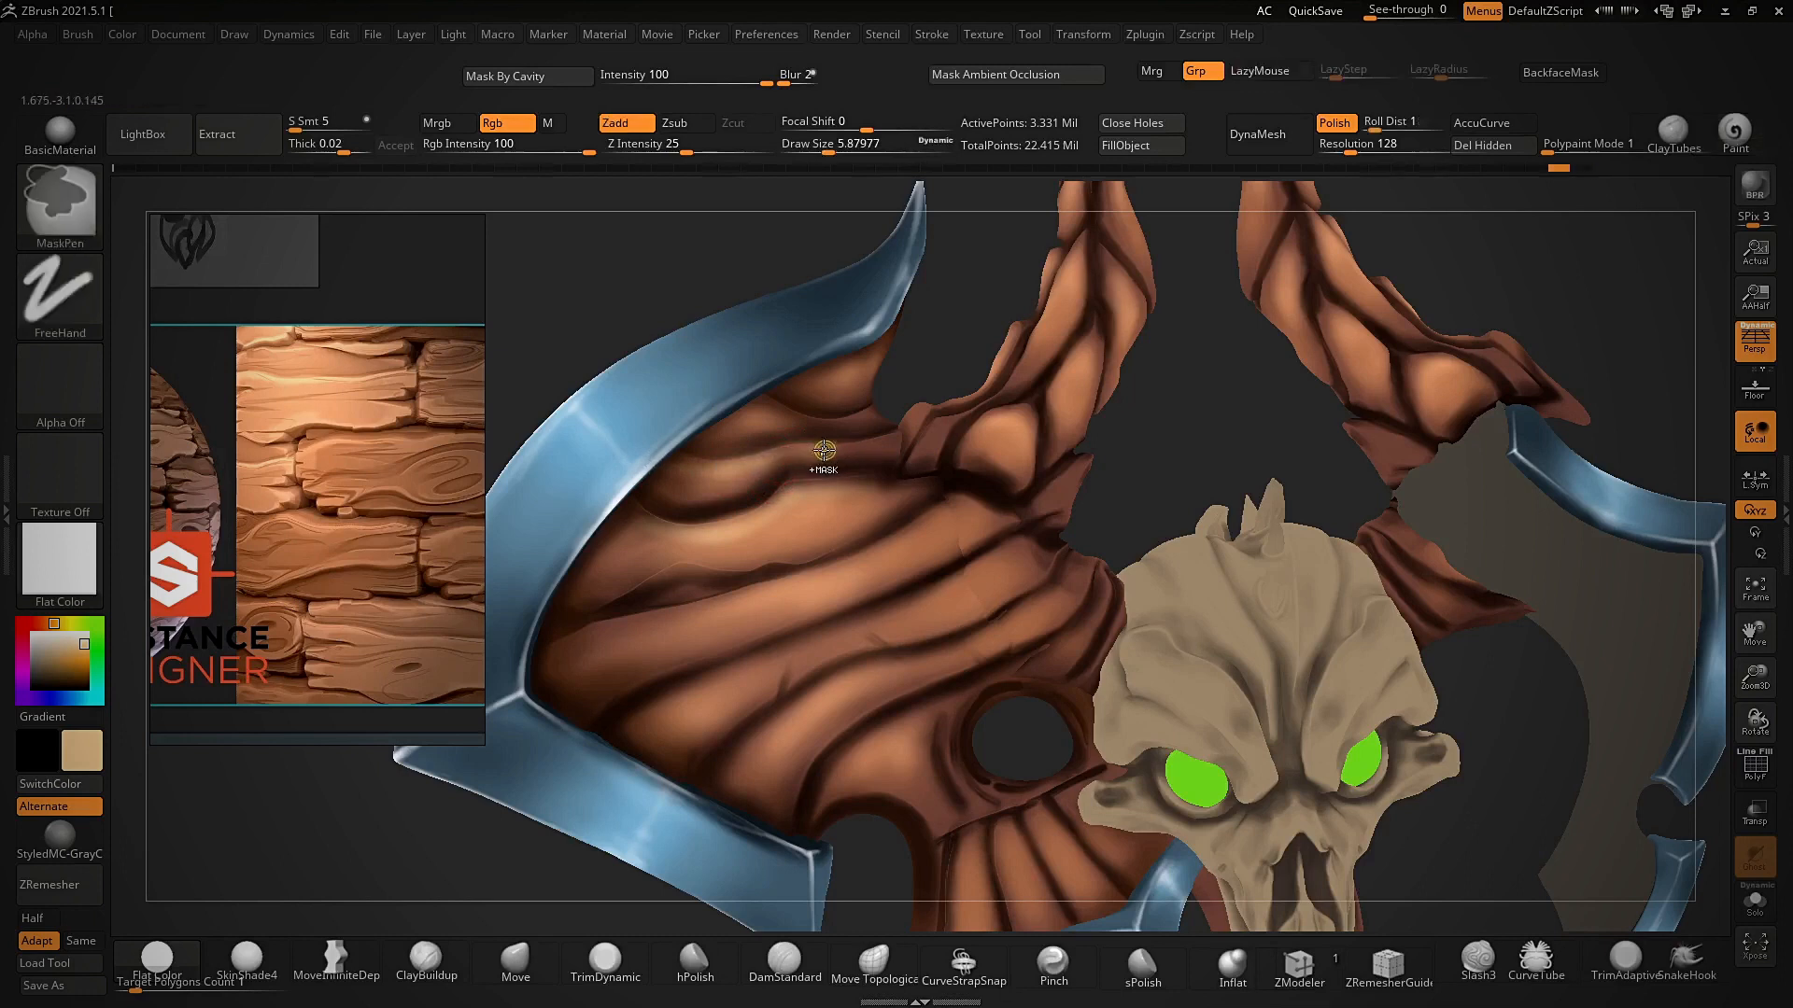
key(ctrl+z)
- Highlight the wooden blade's upper-middle ridges with light tan at a draw size of about 6.8 under the SkinShade4 material
key(s)
click(776, 488)
click(246, 962)
alt+right_drag(654, 644, 736, 692)
mouse_move(763, 667)
mouse_down()
mouse_move(923, 607)
mouse_move(875, 615)
mouse_up()
key(bracketleft)
key(ctrl)
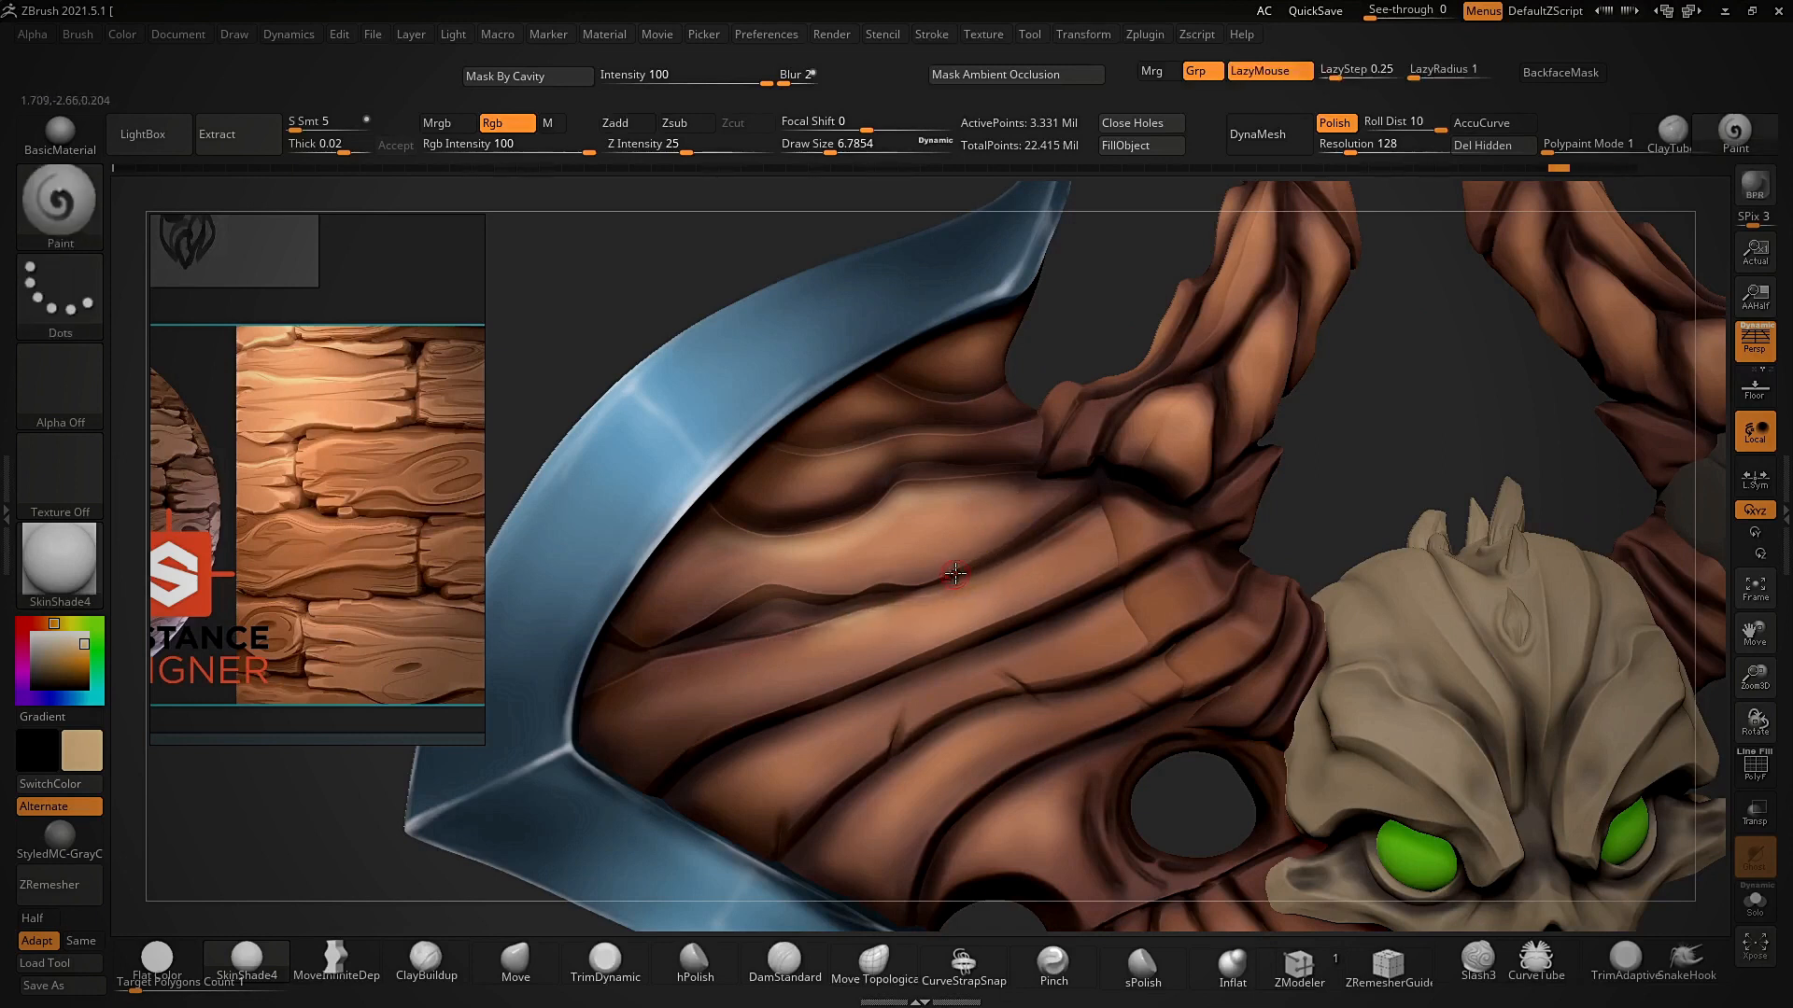
drag(894, 595, 804, 633)
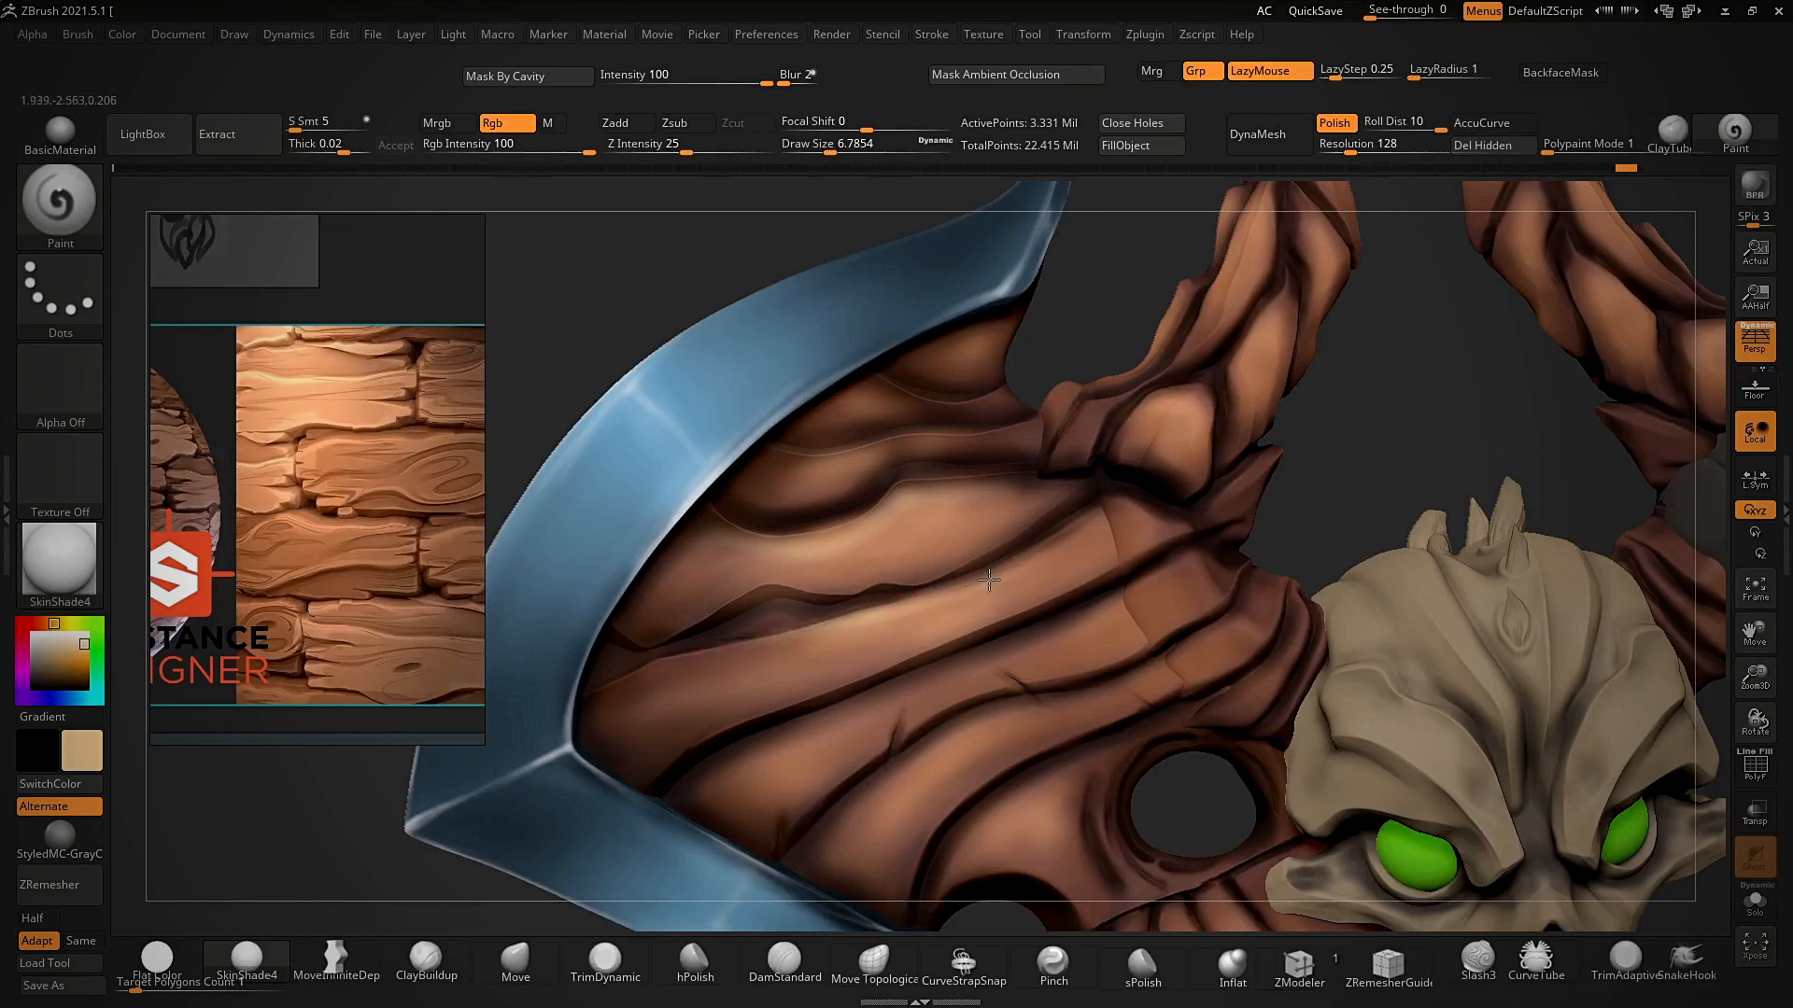
- Switch to Flat Color and brighten the blade's middle ridges with light tan, using a draw size of about 12.5
click(172, 970)
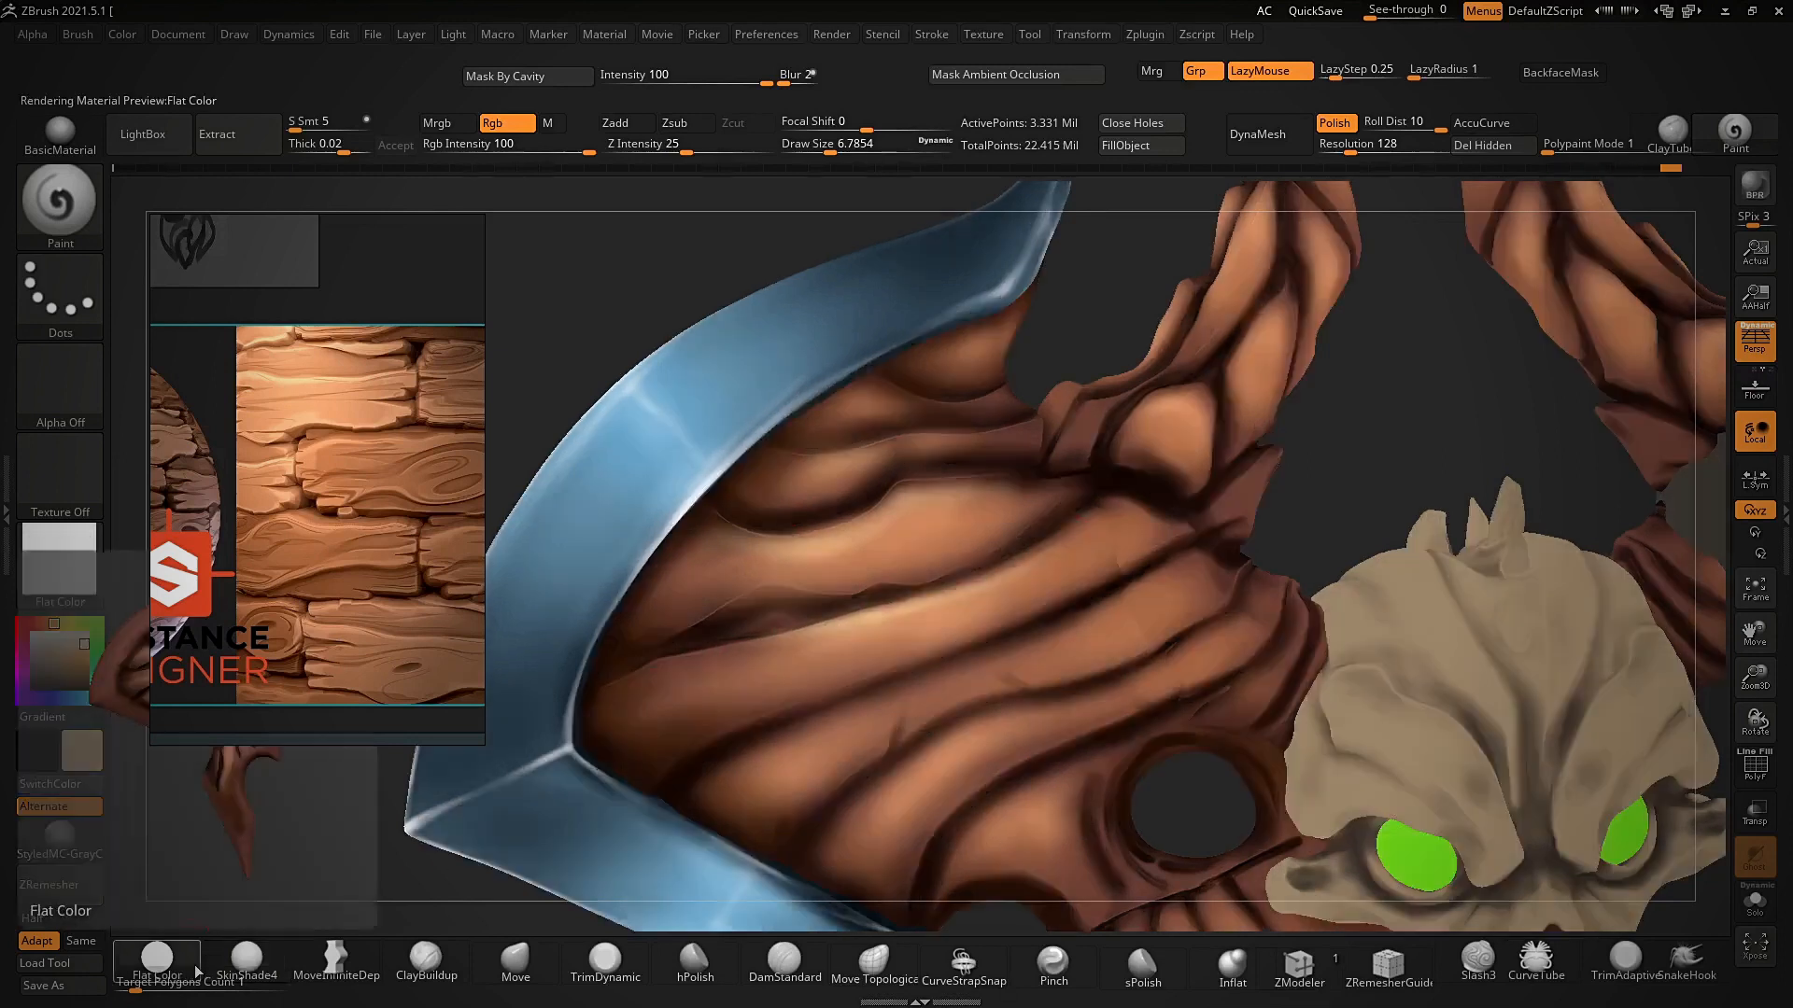
mouse_move(908, 422)
ctrl+right_down()
mouse_move(943, 317)
mouse_move(1332, 408)
mouse_move(1046, 401)
mouse_move(992, 509)
ctrl+right_up()
drag(948, 533, 1013, 507)
key(s)
ctrl+right_drag(1013, 507, 990, 579)
mouse_move(976, 542)
mouse_down()
mouse_move(1146, 431)
mouse_move(864, 627)
mouse_up()
key(s)
mouse_move(1062, 584)
mouse_down()
mouse_move(973, 693)
mouse_move(1062, 588)
mouse_up()
drag(999, 673, 1130, 536)
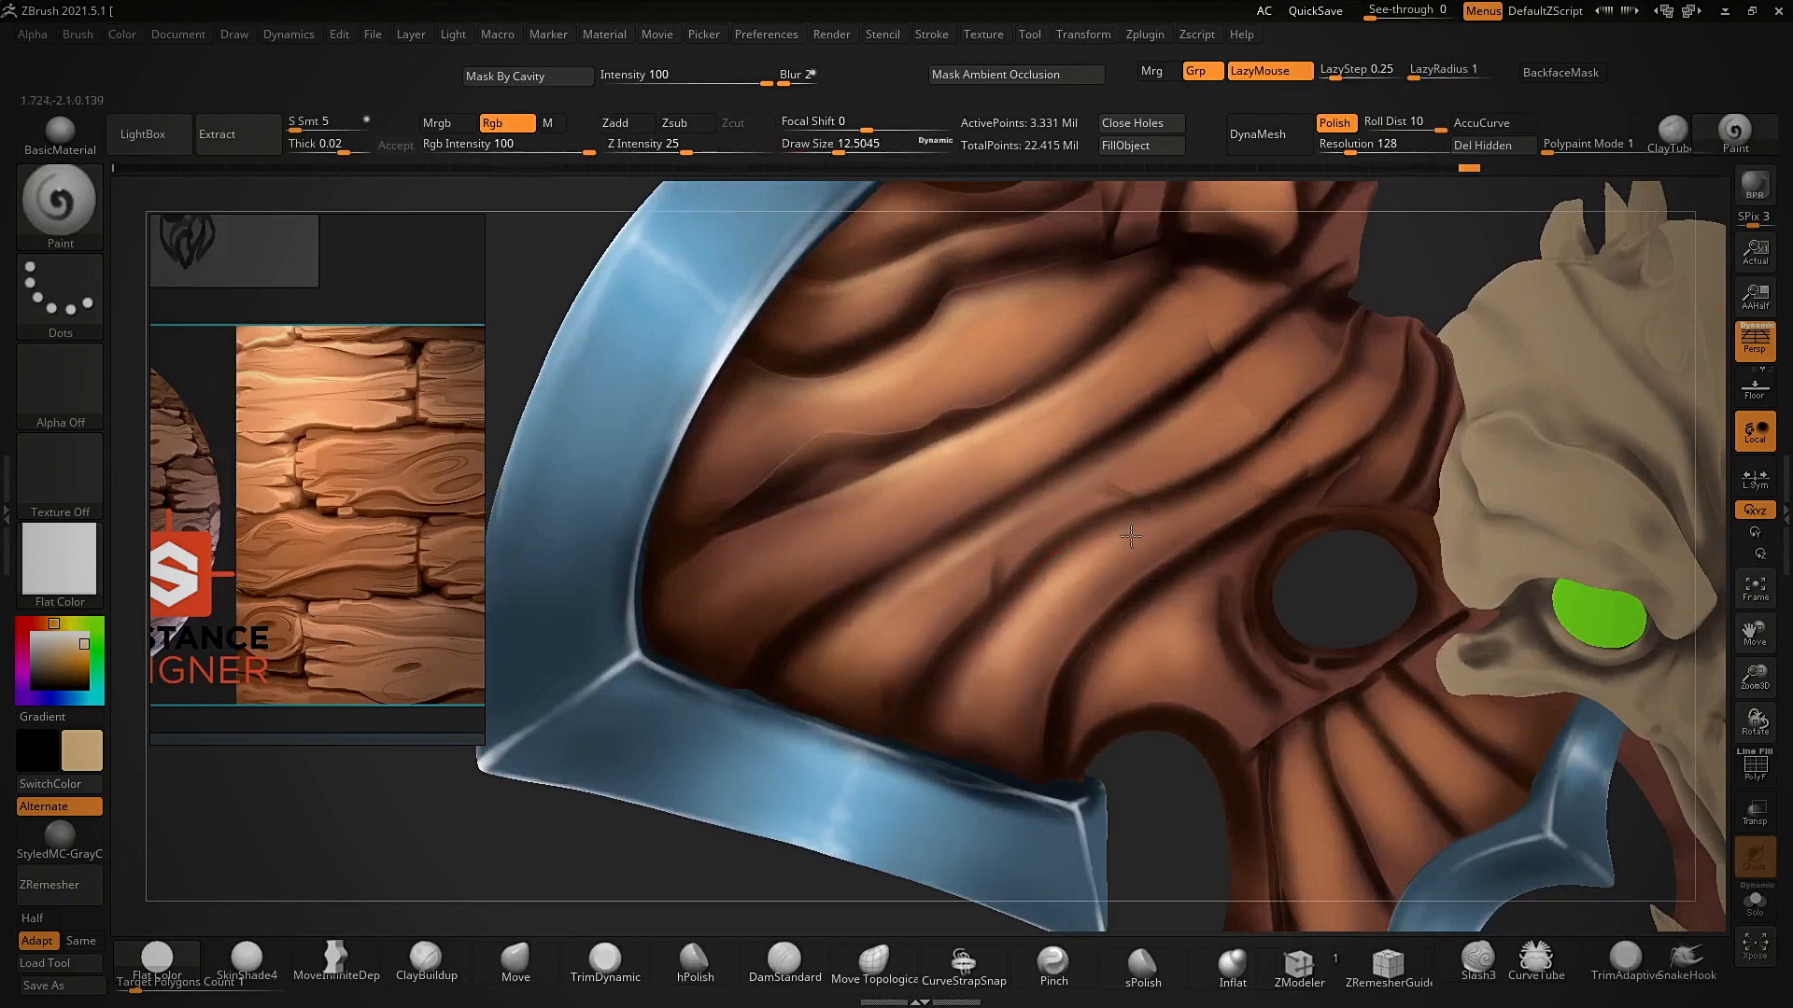
- Add light tan highlights to the blade's lower ridges and the wood strips below the round hole
mouse_move(1108, 676)
mouse_down()
mouse_move(1195, 581)
mouse_move(1185, 628)
mouse_move(1141, 674)
mouse_up()
drag(1160, 665, 1203, 625)
drag(1302, 813, 1309, 882)
alt+right_drag(1306, 881, 1292, 781)
drag(1292, 781, 1310, 882)
mouse_move(1353, 692)
mouse_down()
mouse_move(1382, 775)
mouse_move(1401, 654)
mouse_move(1456, 709)
mouse_up()
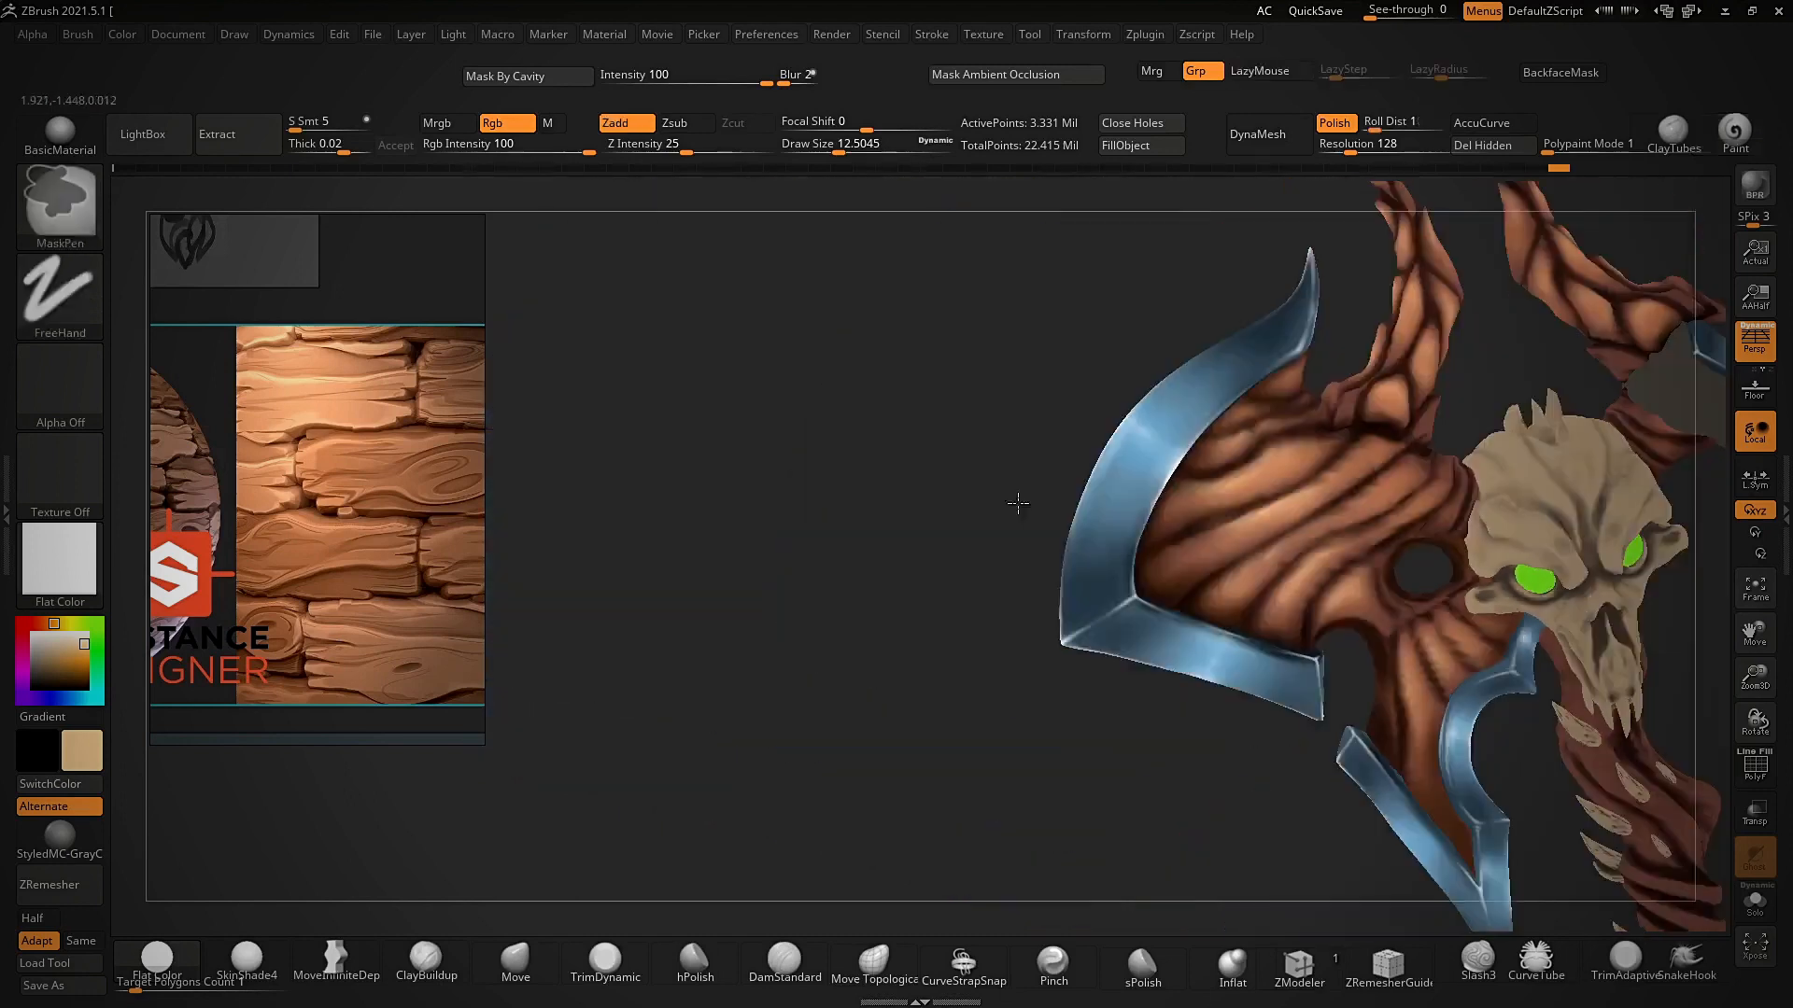
- Select the horn and trace thin light tan highlights around its base at a draw size of about 3.8 under SkinShade4
ctrl+right_drag(1018, 503, 847, 702)
ctrl+right_drag(1055, 691, 1095, 514)
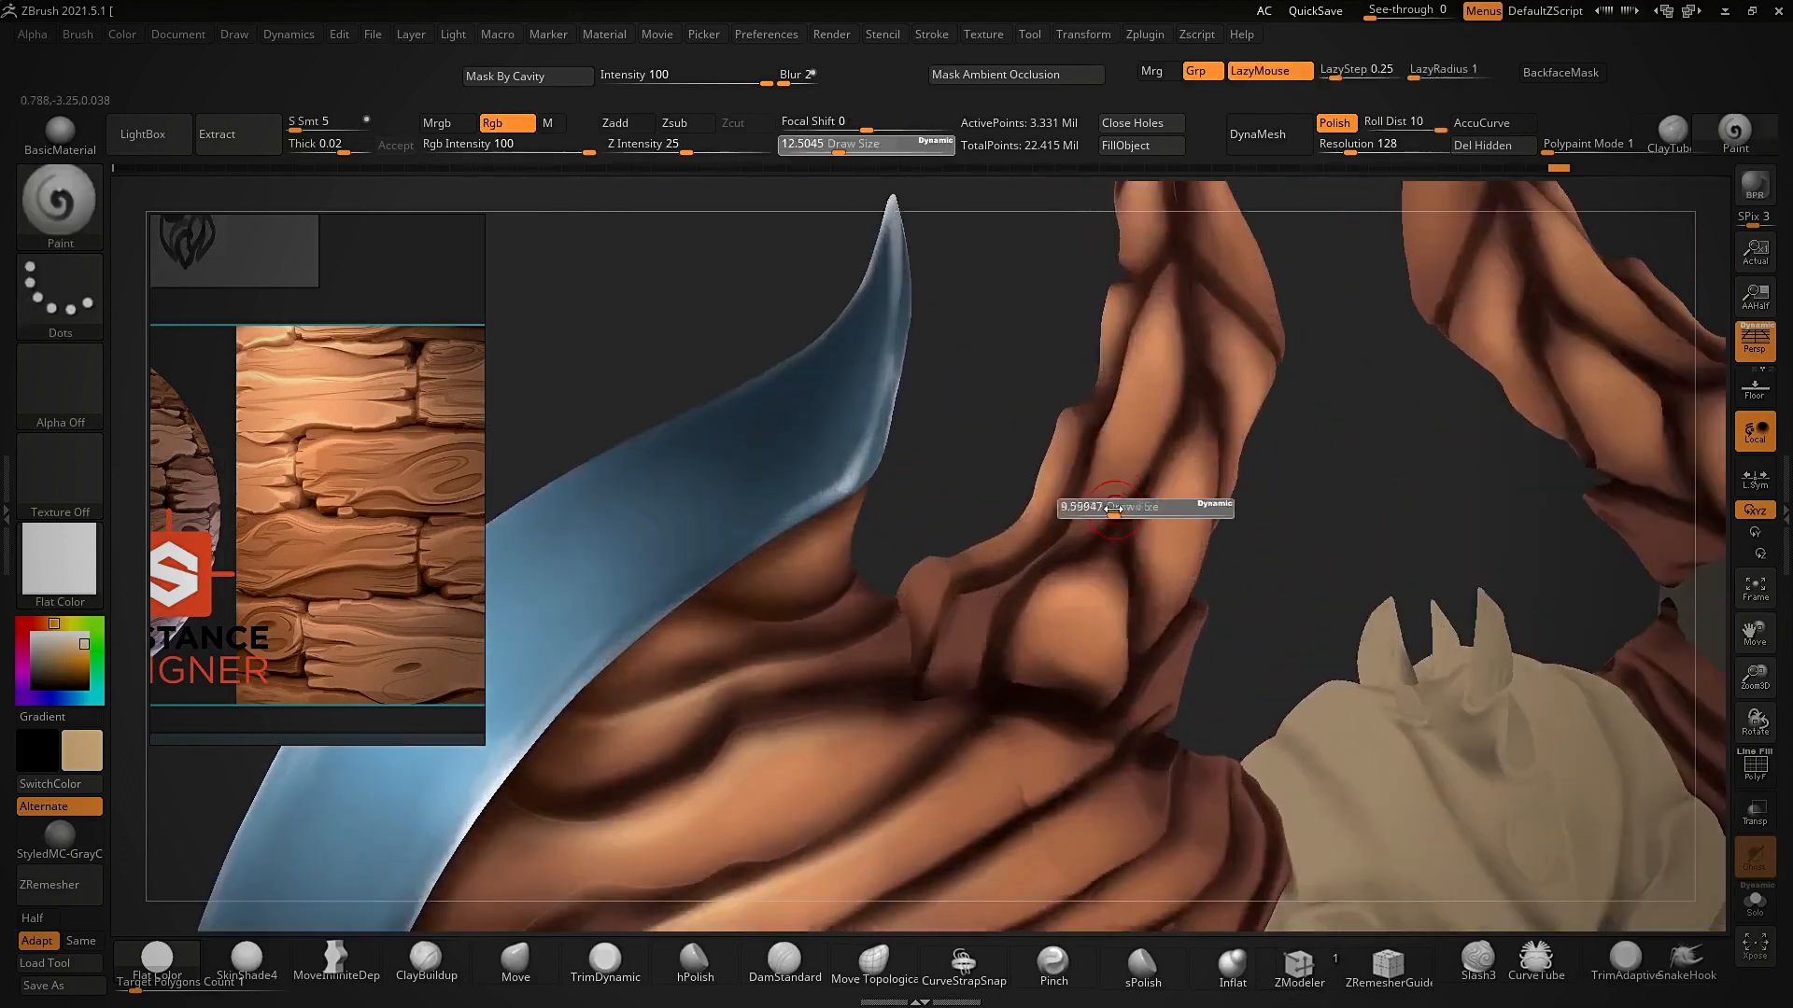
ctrl+right_drag(1056, 672, 1056, 611)
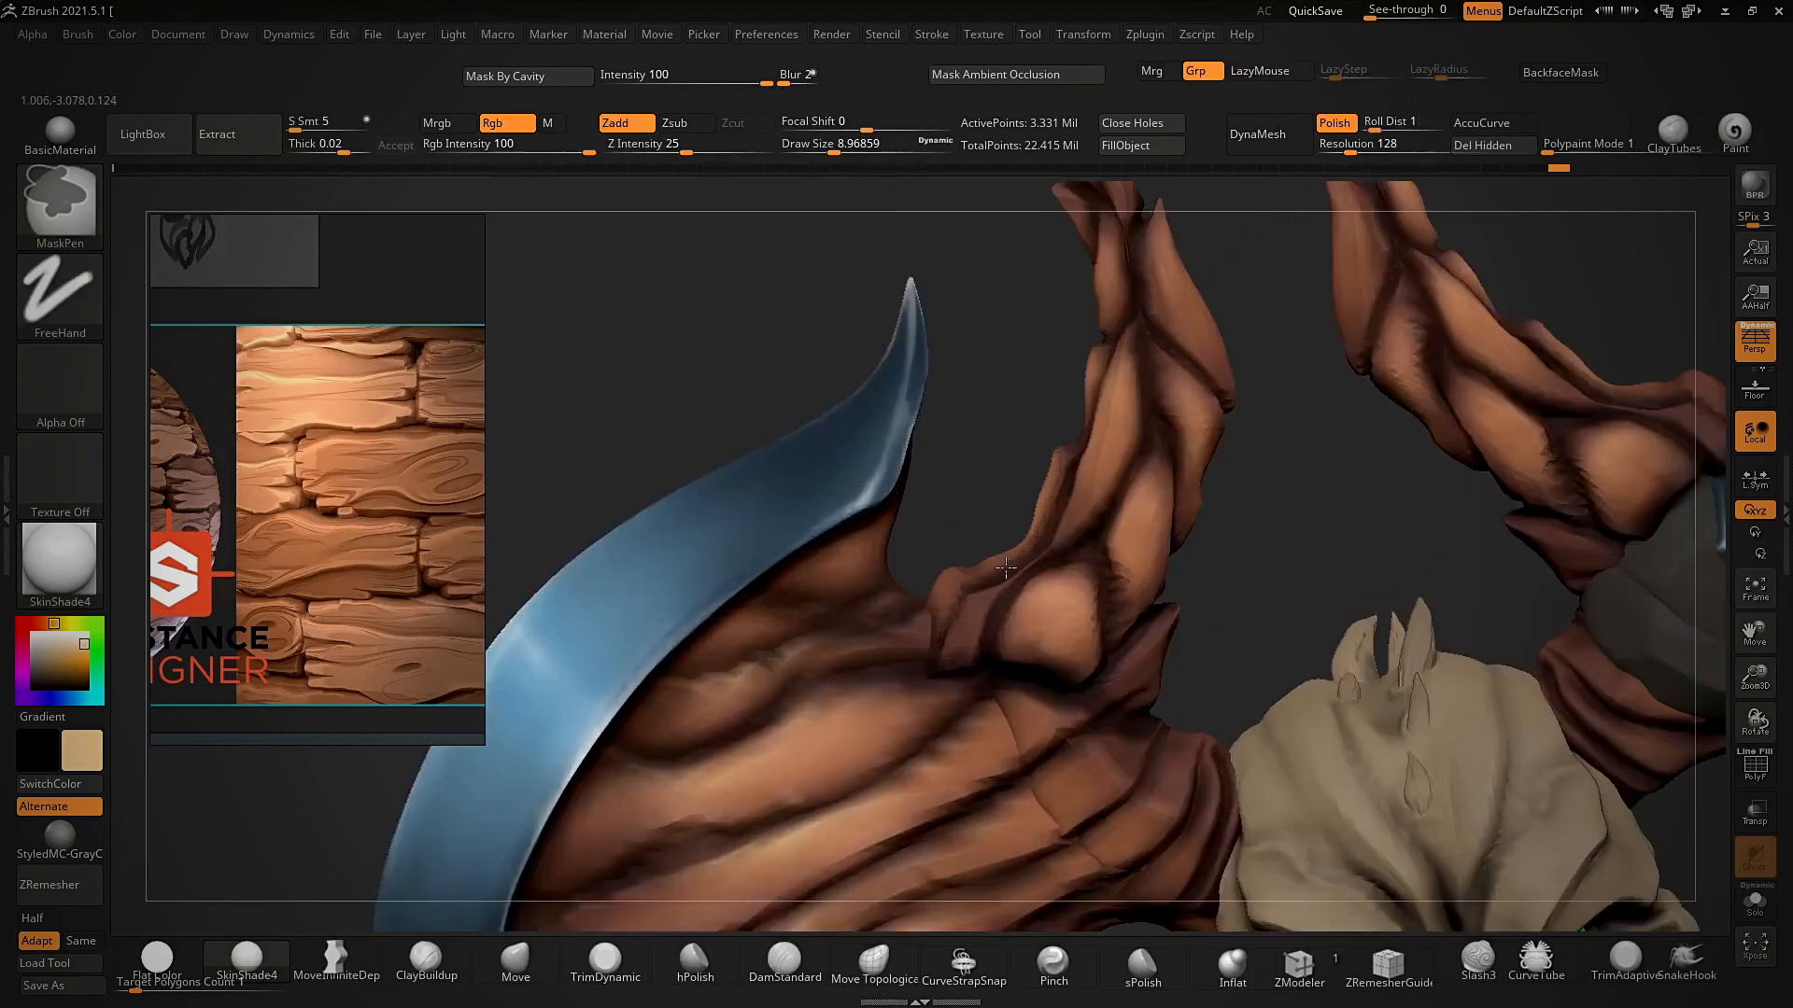
mouse_move(1027, 598)
ctrl+right_down()
mouse_move(1032, 432)
mouse_move(1075, 605)
ctrl+right_up()
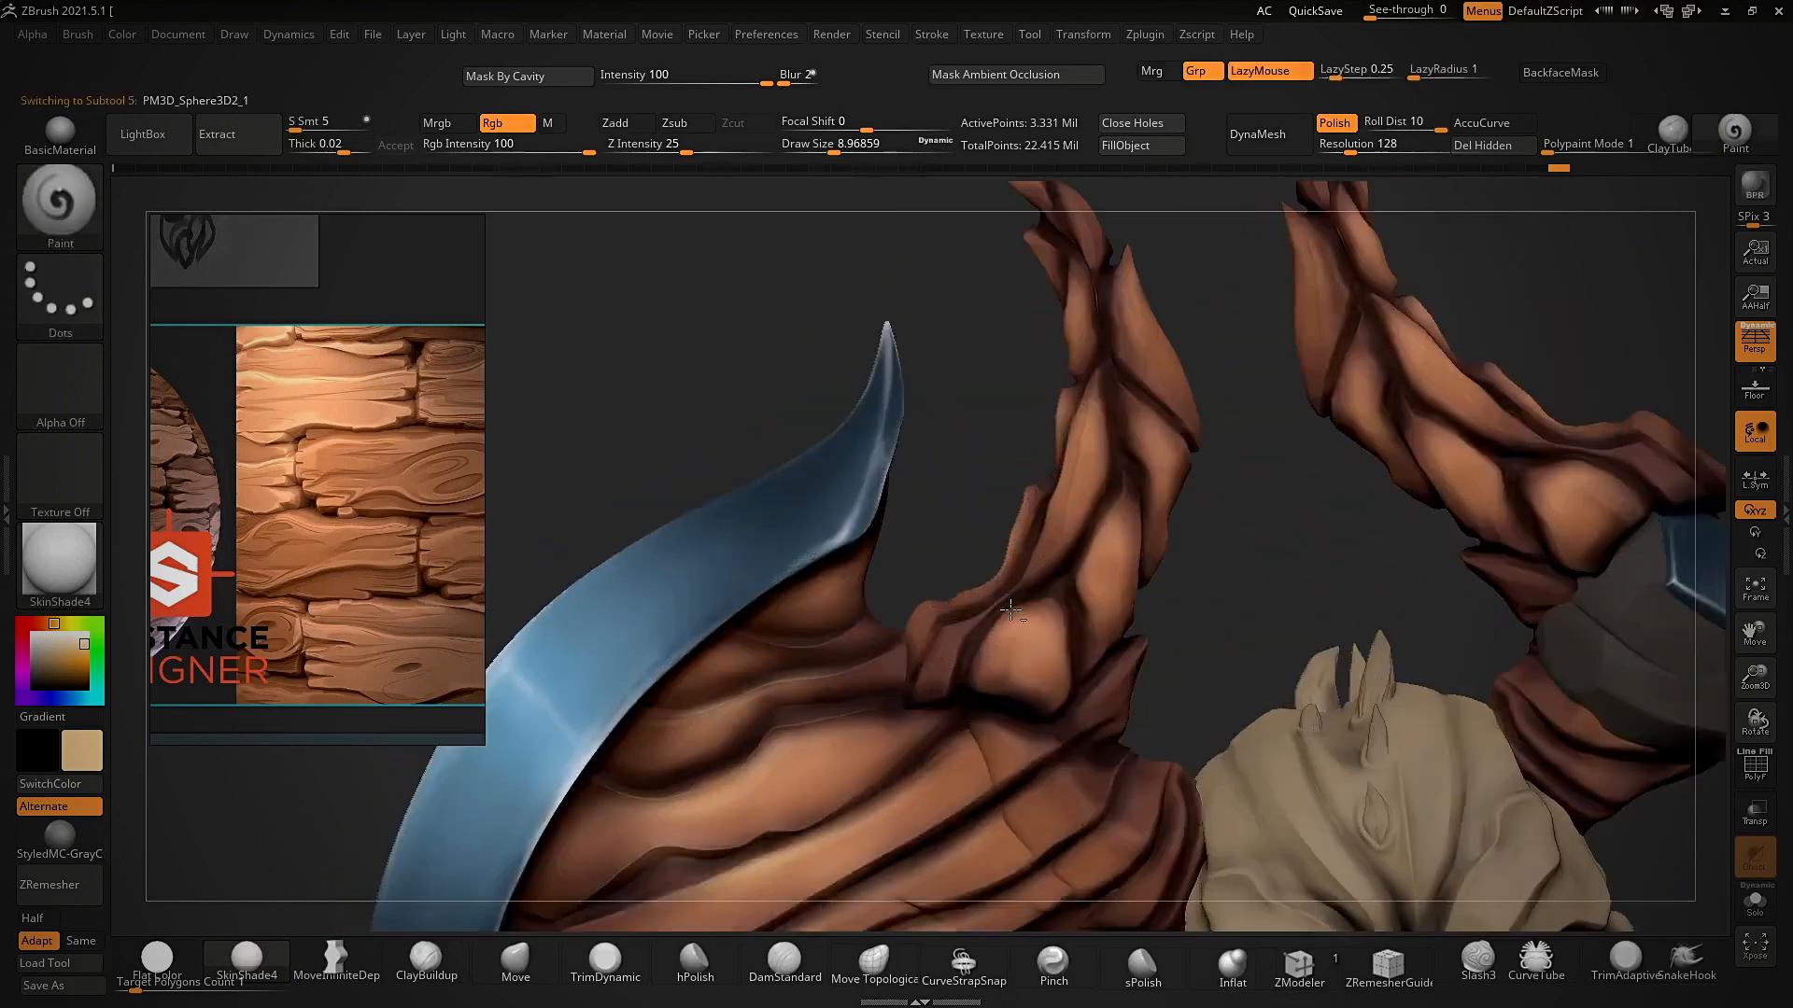
ctrl+right_drag(1032, 597, 1031, 657)
key(s)
mouse_move(1026, 657)
mouse_down()
mouse_move(1085, 611)
mouse_move(1038, 654)
mouse_up()
mouse_move(1143, 494)
mouse_down()
mouse_move(1122, 584)
mouse_move(1140, 653)
mouse_up()
- Trace thin light tan edge highlights along the horn's middle ridges from several angles
alt+drag(1307, 362, 1295, 420)
mouse_move(1152, 312)
mouse_down()
mouse_move(1134, 409)
mouse_move(1151, 479)
mouse_up()
mouse_move(1325, 207)
alt+mouse_down()
mouse_move(1297, 340)
mouse_move(1316, 346)
alt+mouse_up()
mouse_move(1165, 473)
mouse_down()
mouse_move(1209, 715)
mouse_move(1227, 558)
mouse_move(1240, 635)
mouse_up()
alt+drag(1270, 330, 1272, 389)
drag(1178, 317, 1168, 377)
mouse_move(1170, 381)
mouse_down()
mouse_move(1204, 478)
mouse_move(1163, 385)
mouse_move(1268, 342)
mouse_up()
drag(1201, 347, 1207, 378)
mouse_move(1252, 272)
mouse_down()
mouse_move(1223, 280)
mouse_move(1241, 449)
mouse_up()
- Continue the thin light tan edge highlights along the horn's upper ridges toward its tip
drag(1136, 476, 1153, 499)
drag(1177, 578, 1175, 547)
drag(1300, 402, 1311, 416)
drag(1135, 485, 1154, 521)
drag(1292, 411, 1369, 396)
drag(1121, 552, 1143, 594)
drag(1325, 411, 1274, 432)
mouse_move(1137, 460)
ctrl+right_down()
mouse_move(1148, 373)
mouse_move(1108, 384)
mouse_move(1111, 456)
ctrl+right_up()
mouse_move(1111, 455)
ctrl+right_down()
mouse_move(1053, 516)
mouse_move(1047, 597)
mouse_move(1074, 653)
mouse_move(1120, 408)
ctrl+right_up()
drag(1123, 540, 1153, 595)
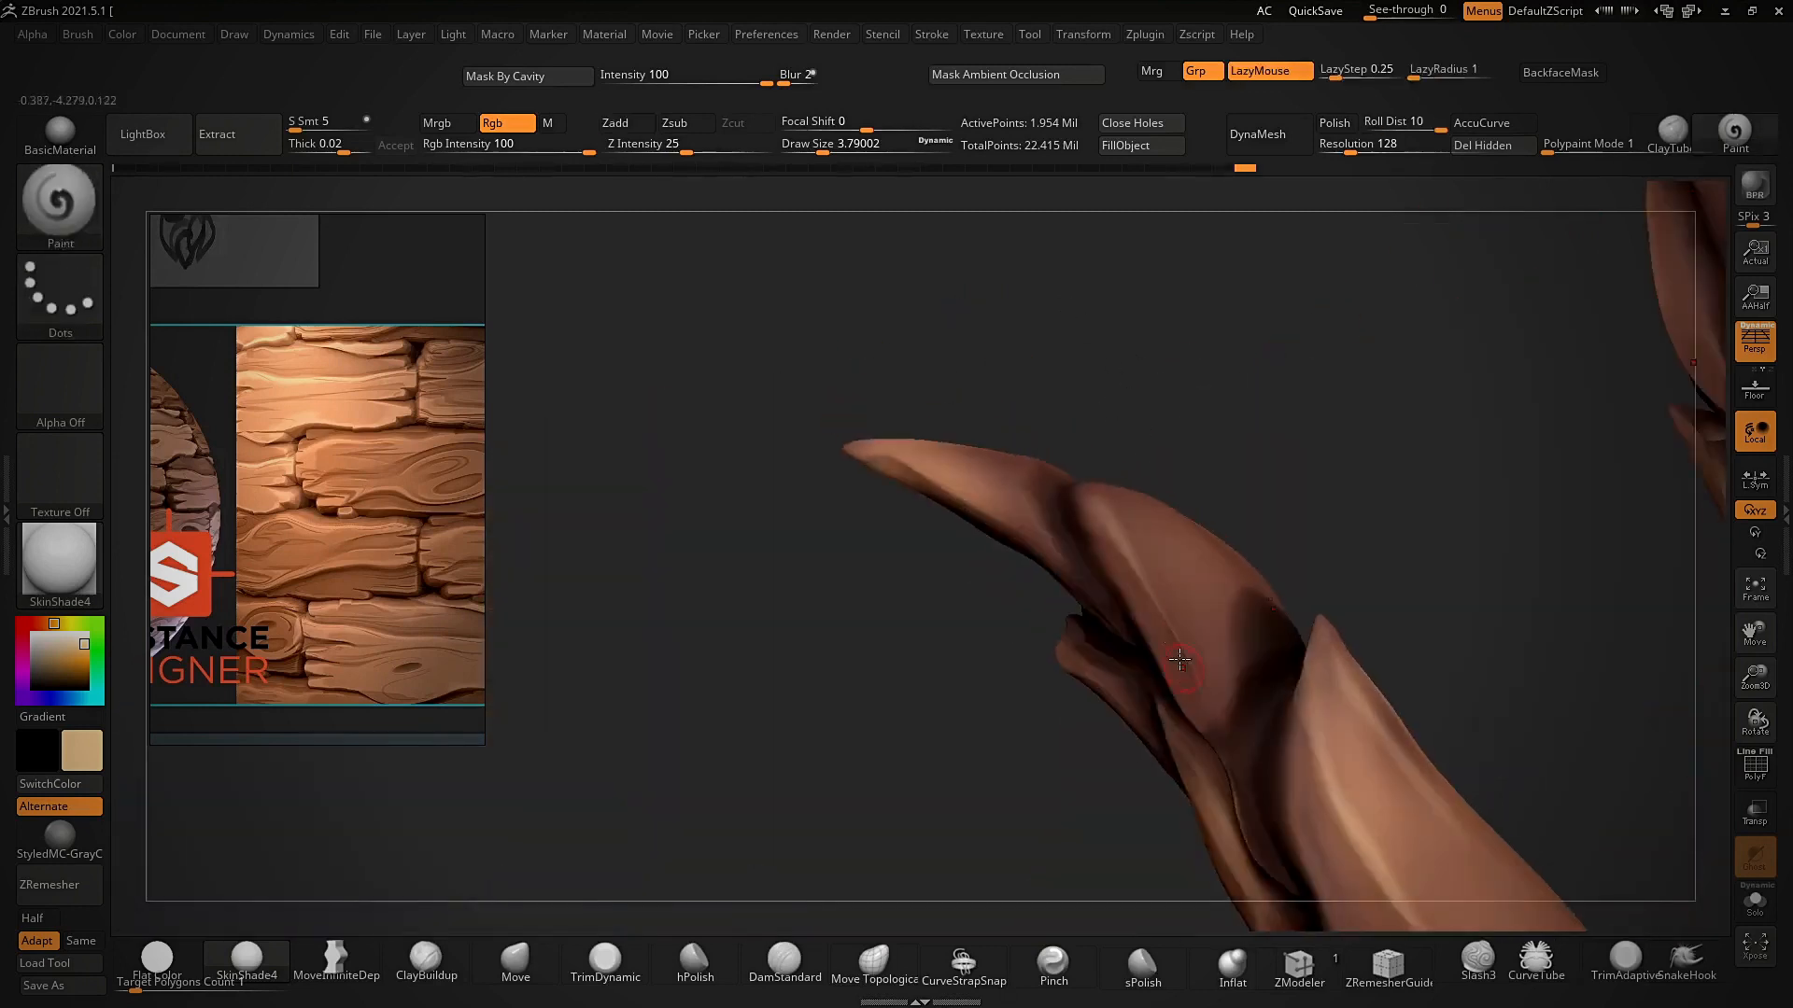
- Add thin light tan highlights to the edges of the horn's tip
mouse_move(1214, 411)
right_down()
mouse_move(1240, 332)
mouse_move(1013, 551)
mouse_move(1236, 376)
mouse_move(960, 441)
right_up()
drag(968, 452, 932, 413)
drag(1066, 553, 1070, 500)
drag(1074, 616, 1063, 495)
mouse_move(984, 401)
ctrl+right_down()
mouse_move(1136, 417)
mouse_move(1185, 300)
ctrl+right_up()
ctrl+right_drag(1186, 300, 869, 673)
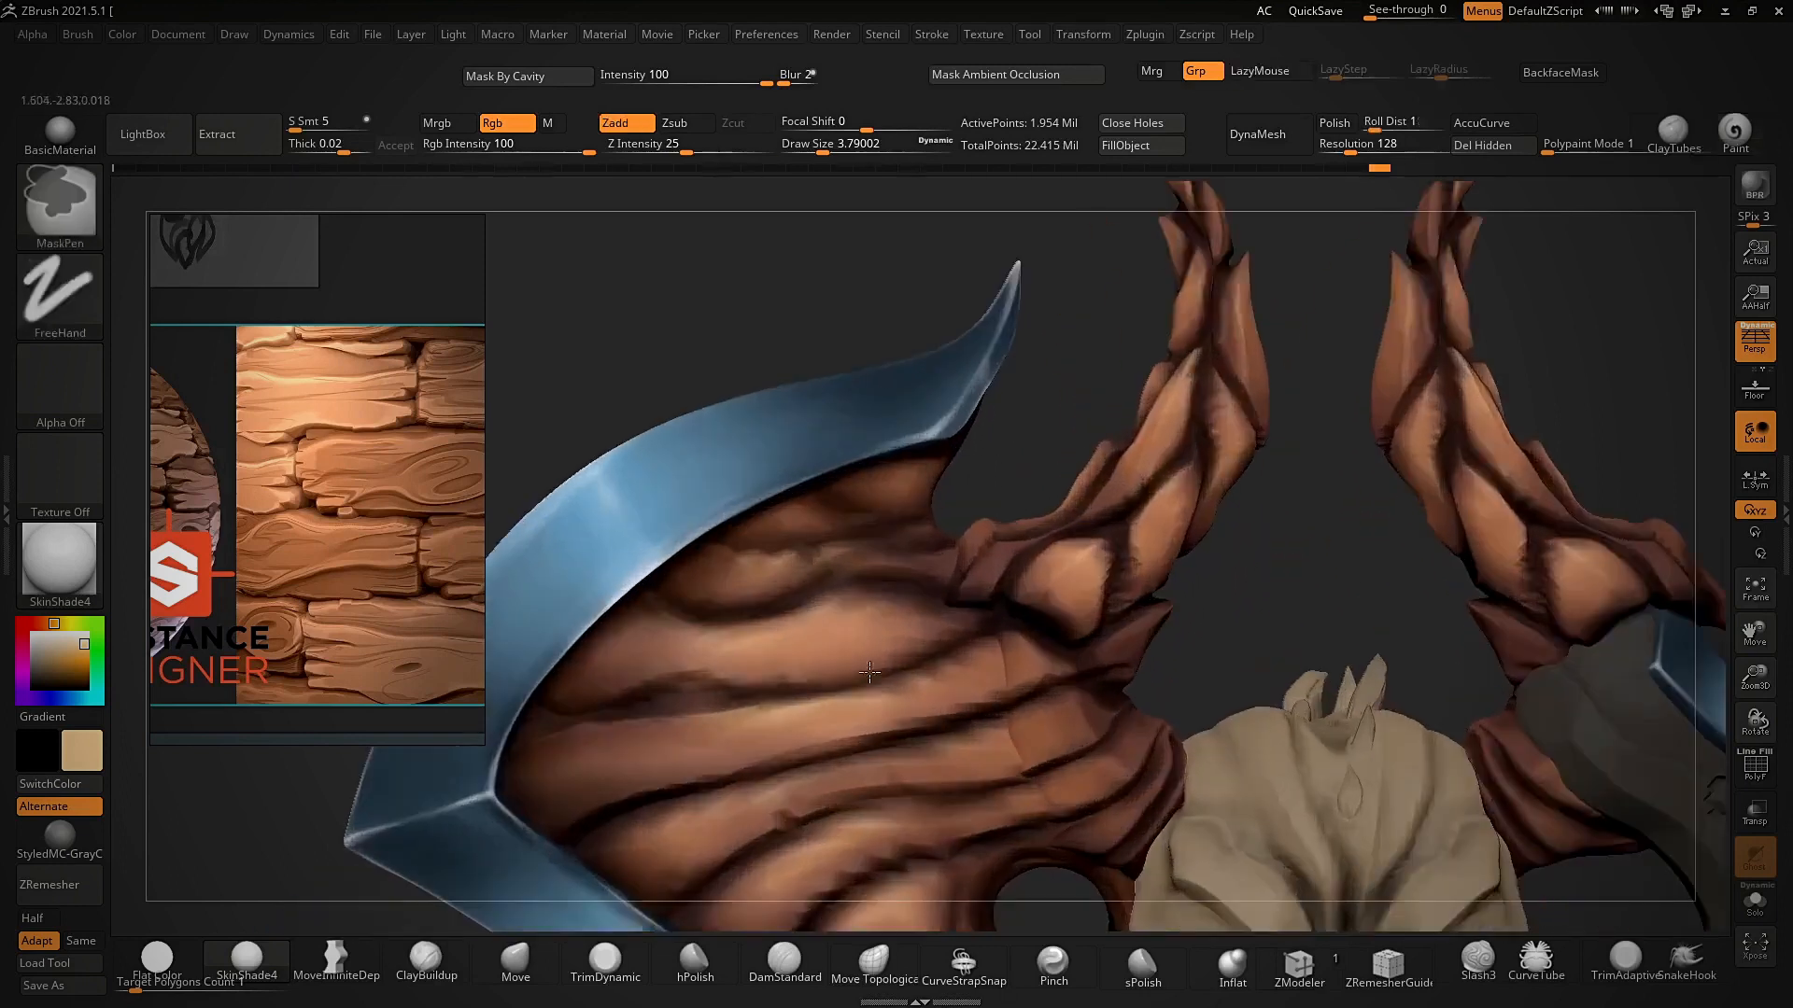
- Select the wooden blade and trace thin light tan highlights along its cracks and upper ridge edges, redoing one stroke
ctrl+right_drag(816, 614, 1204, 387)
mouse_move(1205, 387)
right_down()
mouse_move(1267, 400)
mouse_move(1025, 757)
mouse_move(959, 595)
mouse_move(730, 642)
right_up()
alt+click(730, 635)
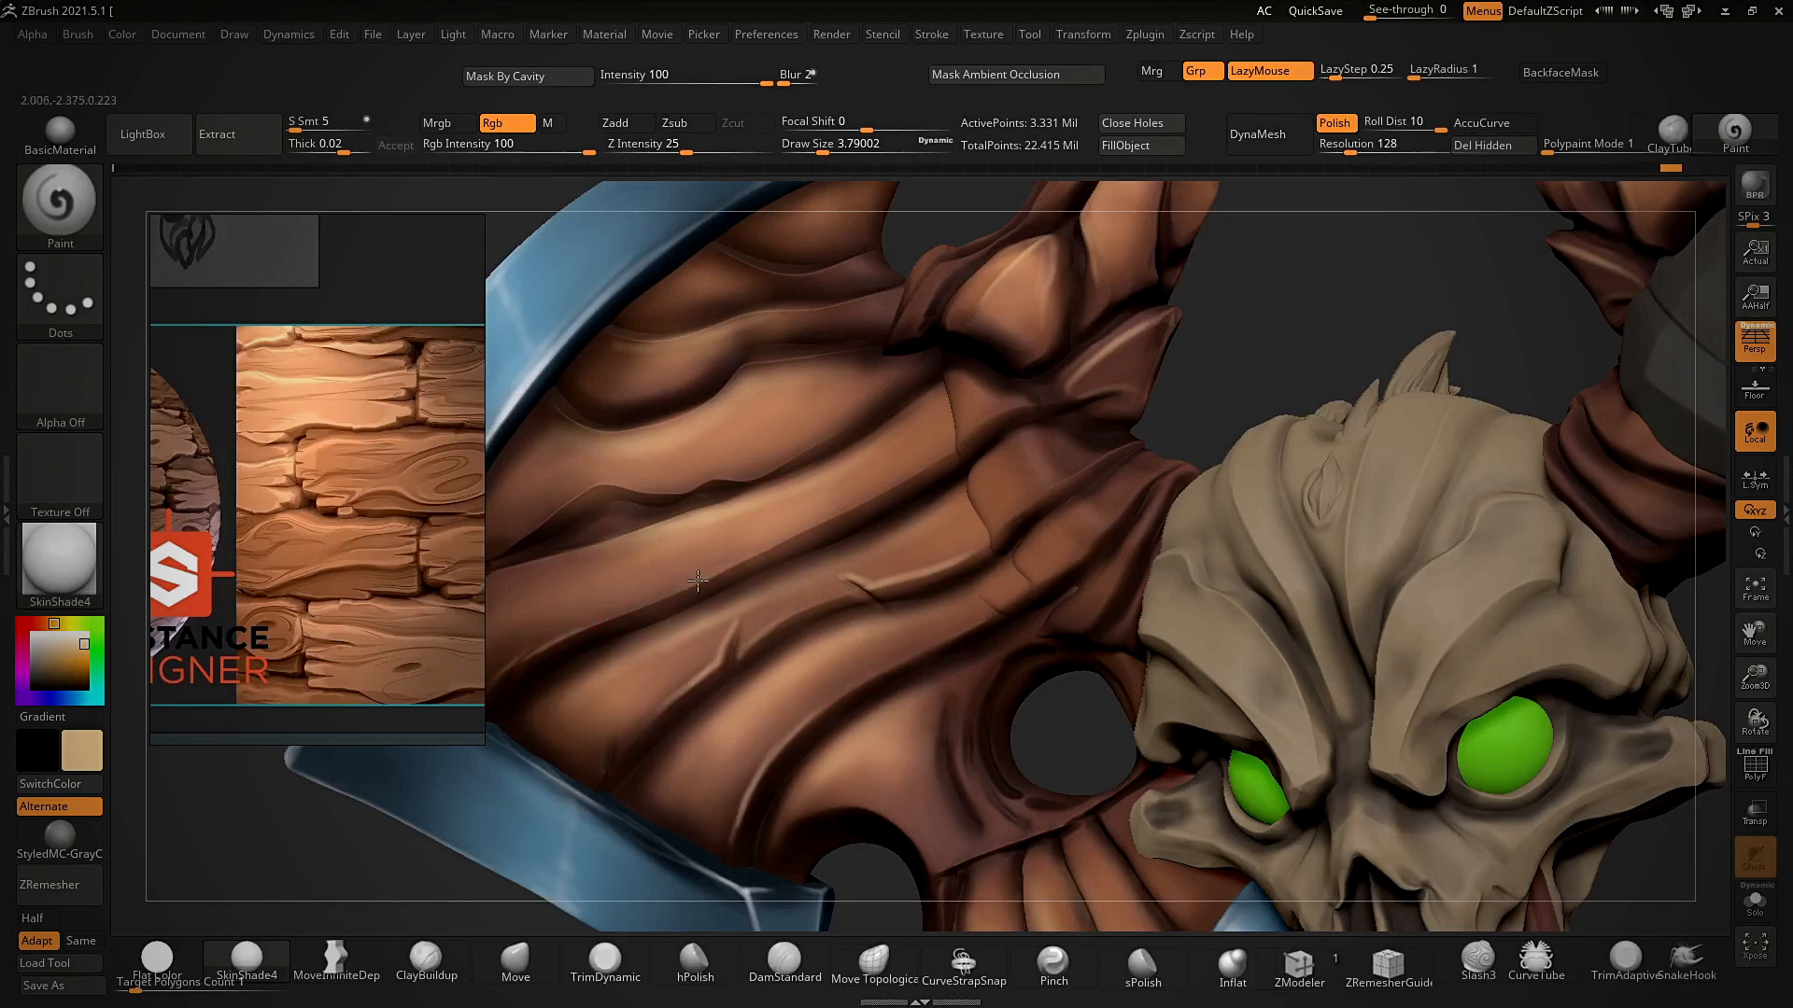
alt+drag(1214, 374, 1158, 364)
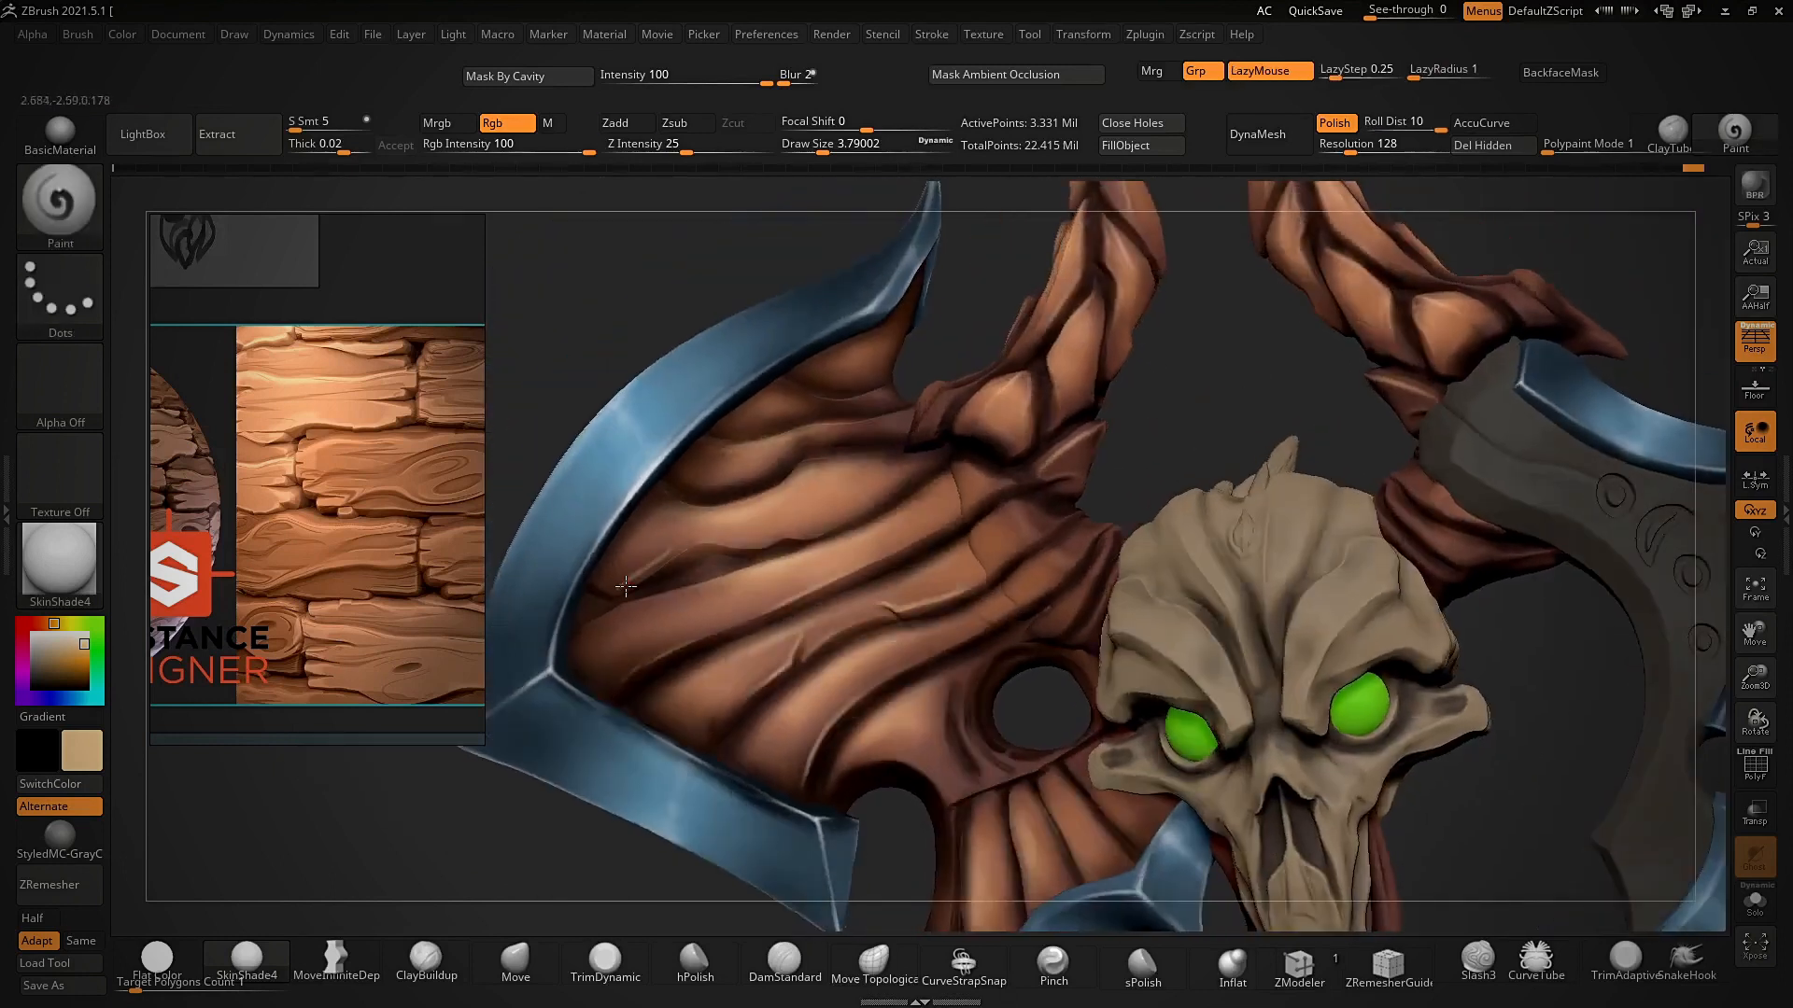
key(ctrl+z)
shift+drag(840, 519, 821, 537)
mouse_move(647, 575)
ctrl+right_down()
mouse_move(667, 476)
mouse_move(691, 550)
ctrl+right_up()
drag(843, 518, 866, 505)
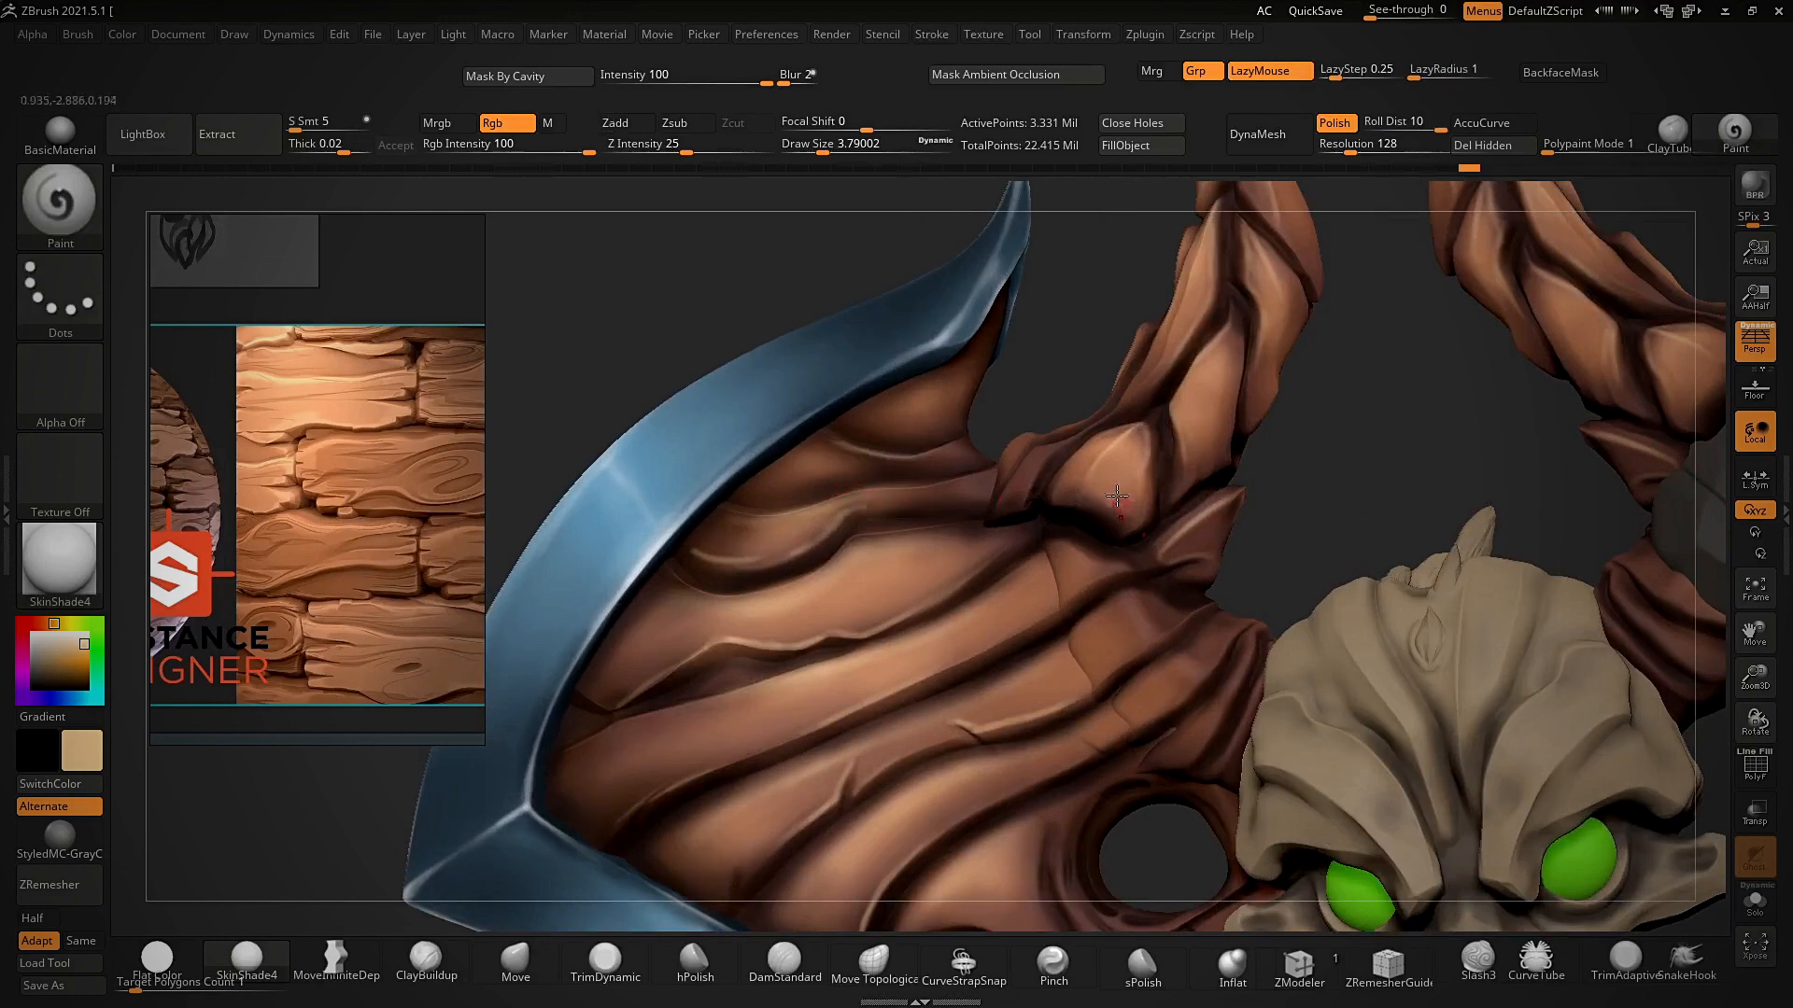
- Switch to Flat Color to add thin light tan highlights on the blade's lower ridges, then return to SkinShade4
ctrl+right_drag(1117, 496, 1087, 396)
click(157, 959)
ctrl+right_drag(897, 579, 1004, 721)
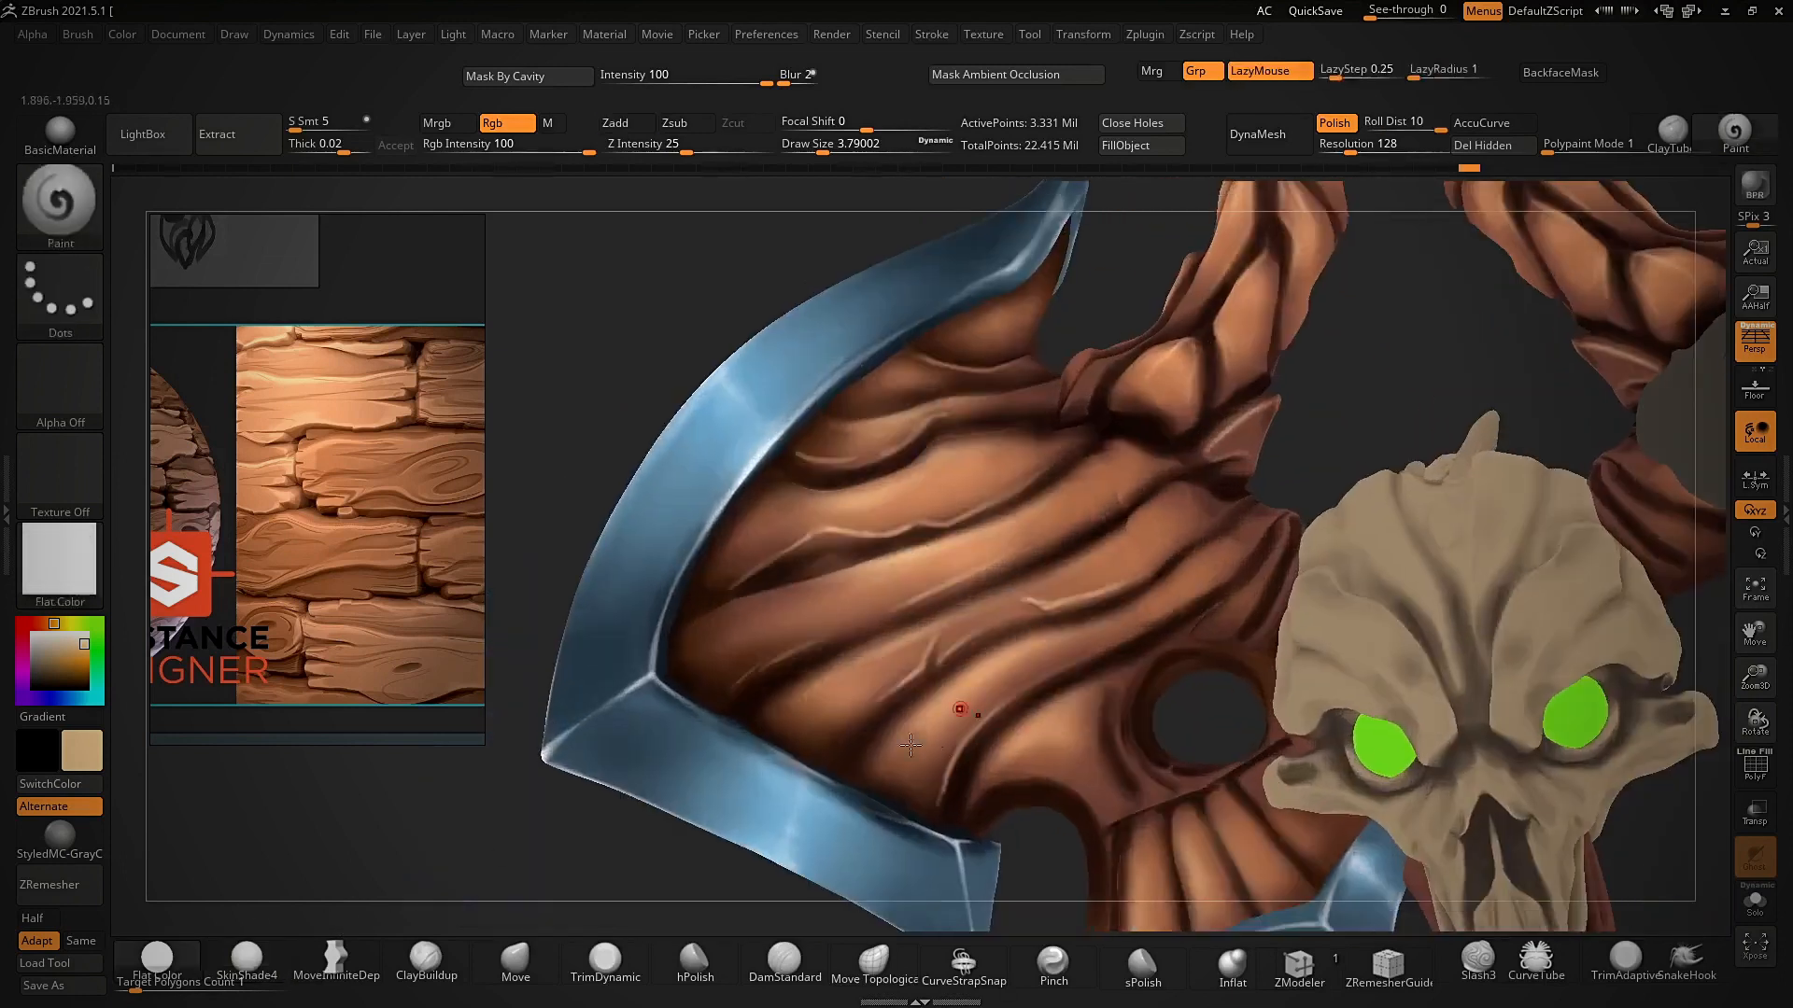
click(248, 974)
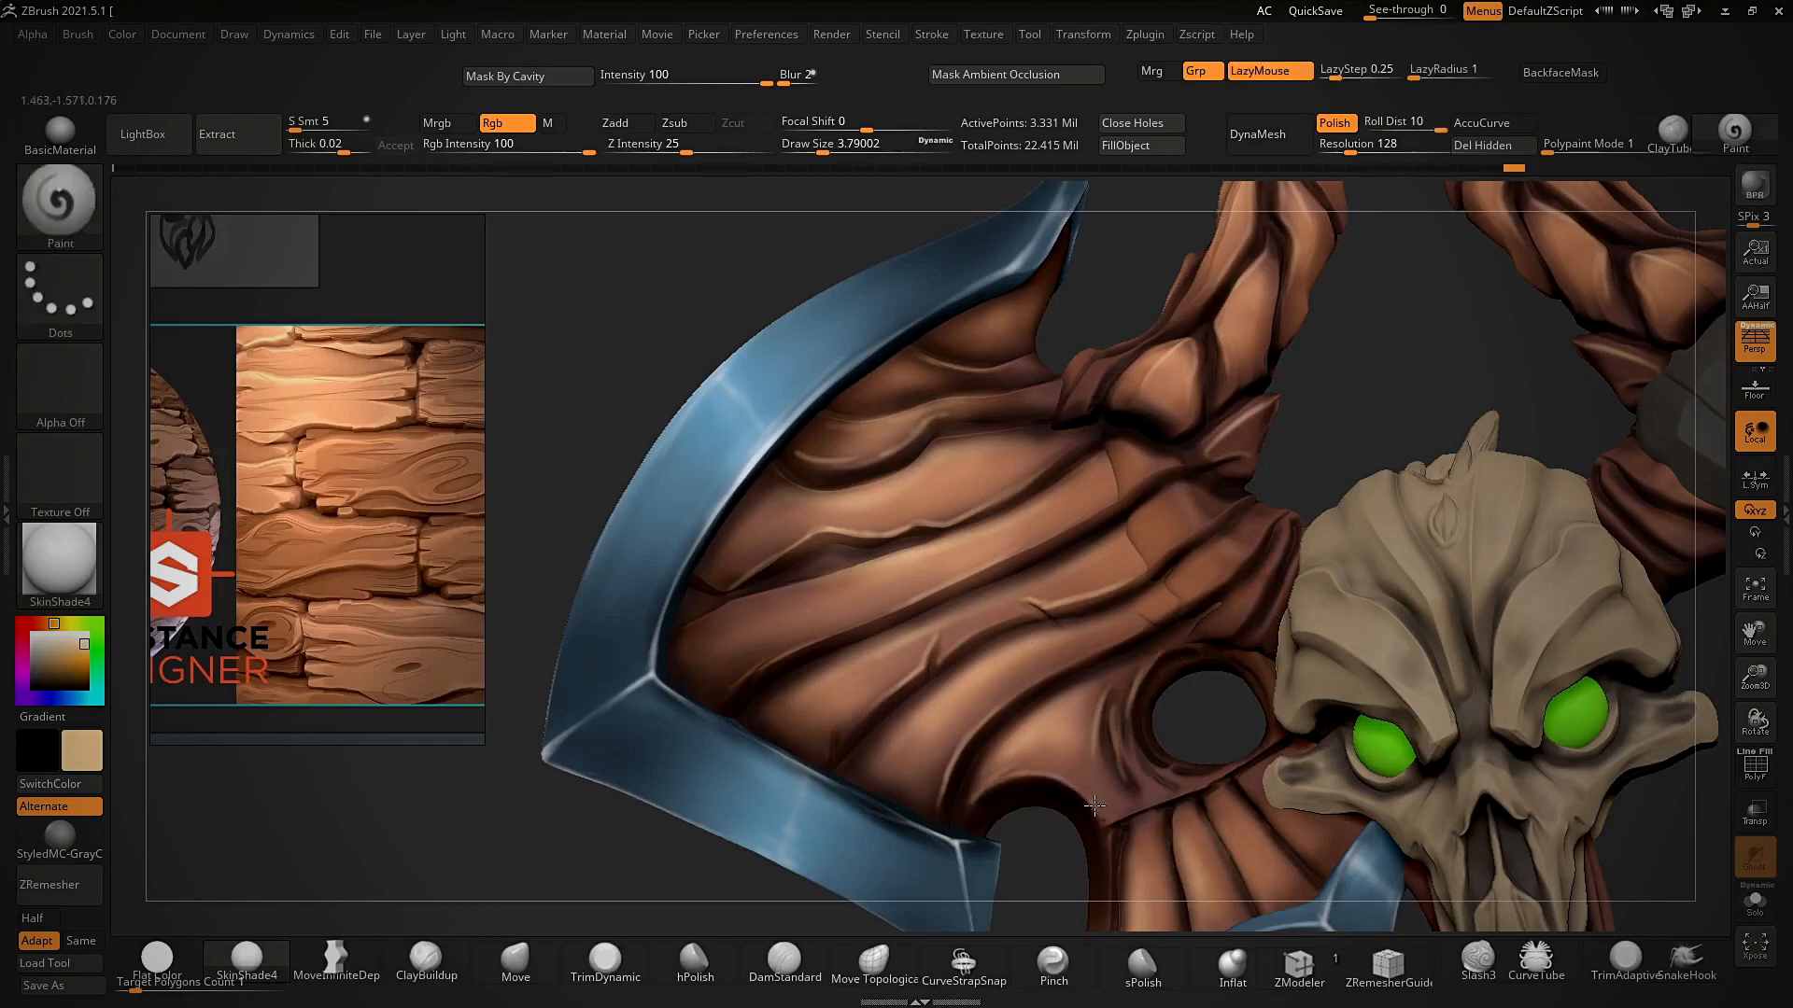
ctrl+right_drag(1094, 805, 1157, 654)
alt+right_drag(1264, 514, 1307, 533)
- Select the horn and add thin light tan highlights to the ridges at its base beside the blade's metal edge
ctrl+right_drag(1013, 411, 1051, 465)
alt+click(1065, 516)
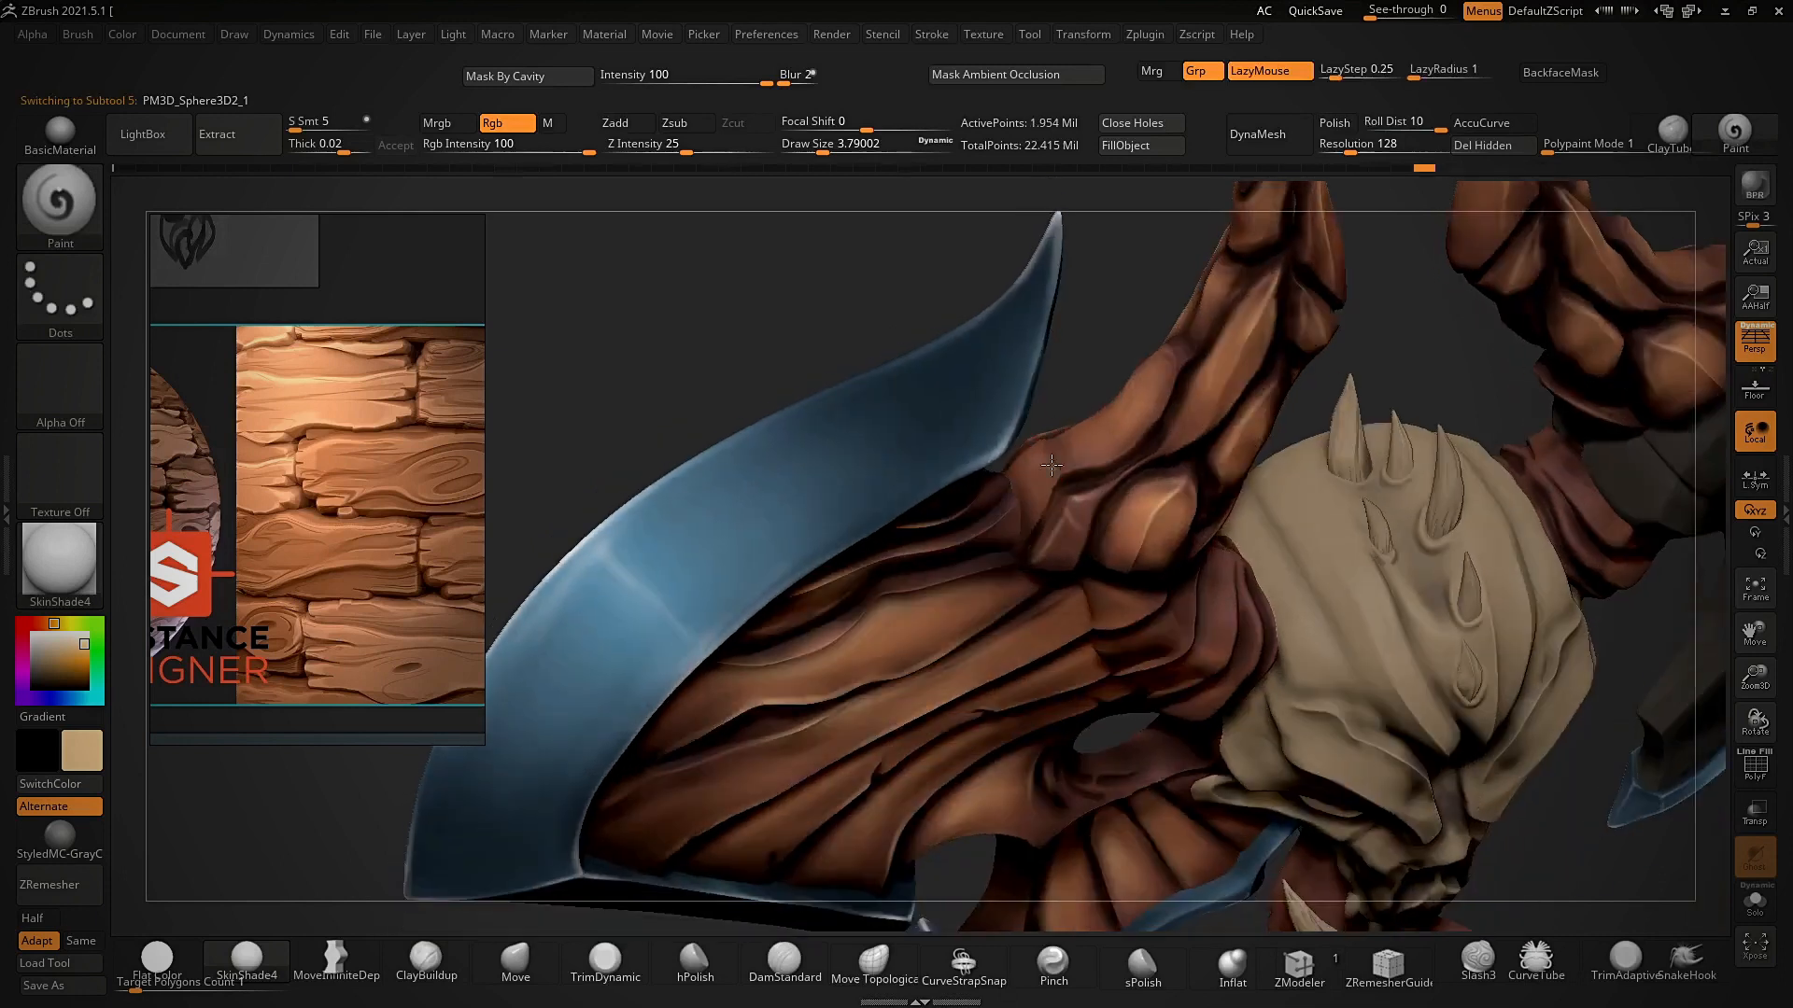
mouse_move(1077, 399)
right_down()
mouse_move(1051, 476)
mouse_move(1053, 228)
right_up()
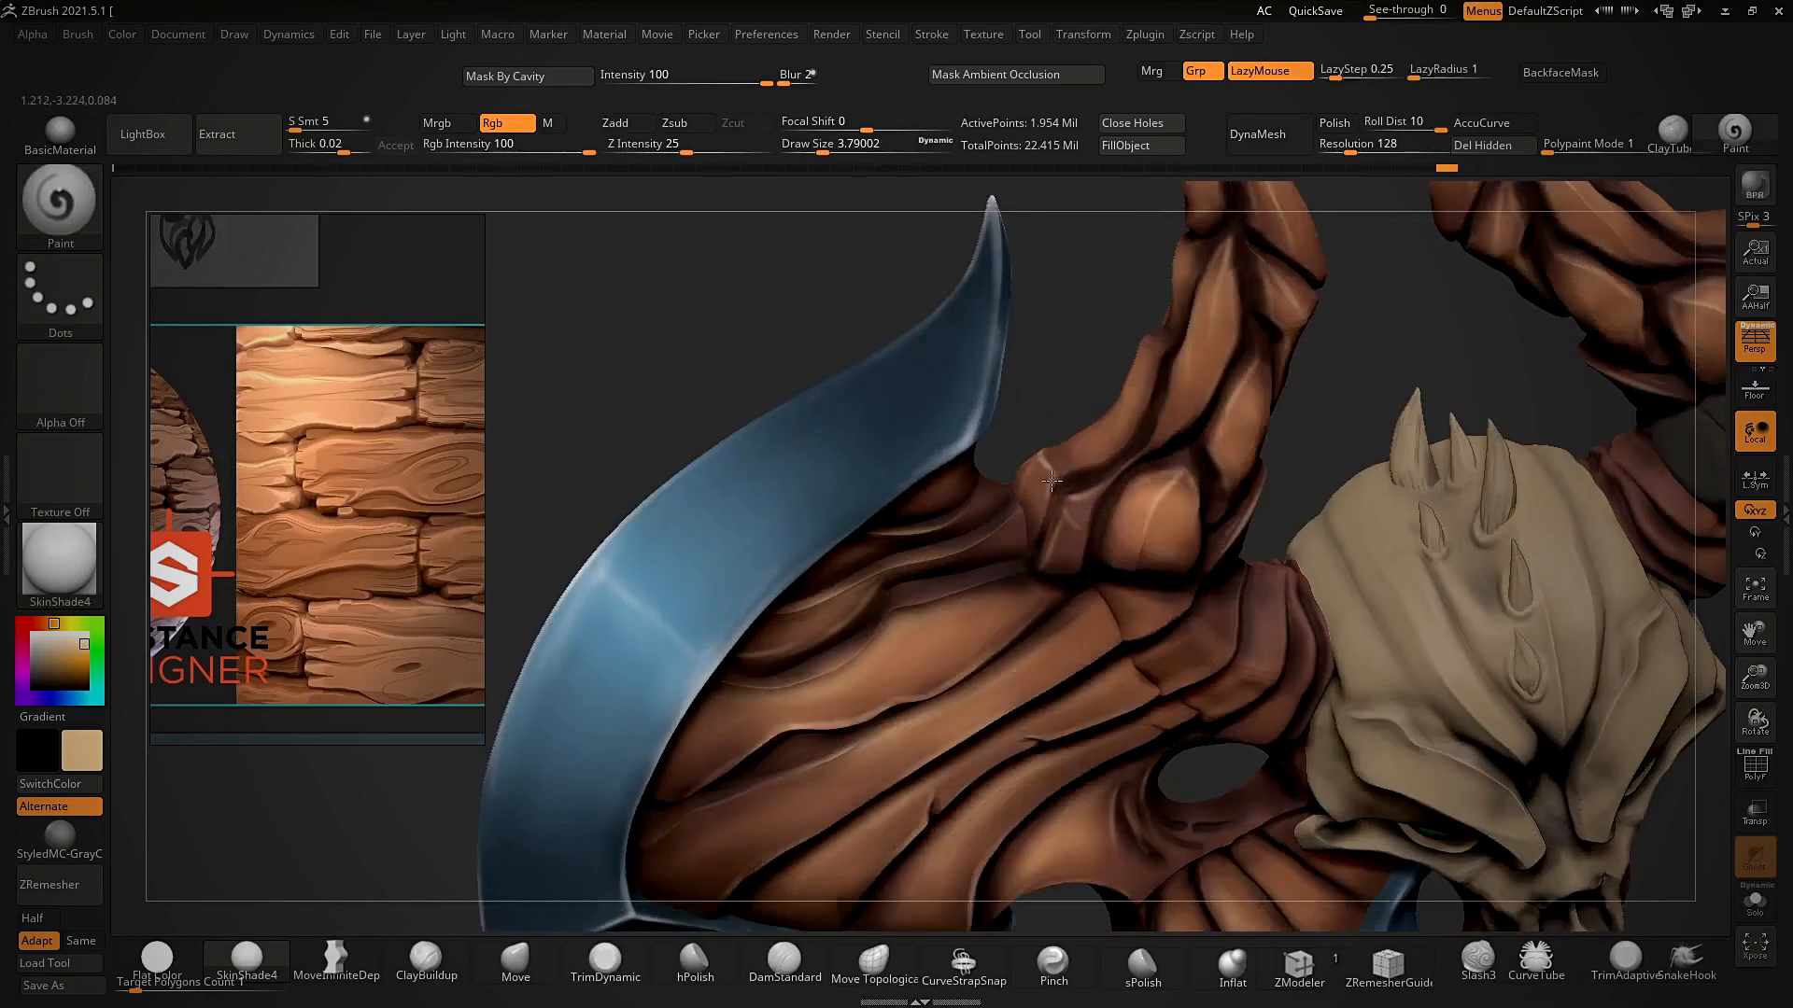
right_drag(1047, 381, 1083, 441)
right_drag(1140, 264, 1587, 411)
alt+right_drag(1587, 411, 1307, 457)
- Select the wooden blade and trace a thin light tan highlight along the wood strips below the round hole
right_drag(1307, 458, 1326, 494)
mouse_move(1326, 495)
alt+right_down()
mouse_move(1329, 396)
mouse_move(1360, 476)
mouse_move(1325, 474)
mouse_move(1336, 396)
mouse_move(1344, 500)
mouse_move(935, 695)
mouse_move(996, 744)
mouse_move(976, 690)
alt+right_up()
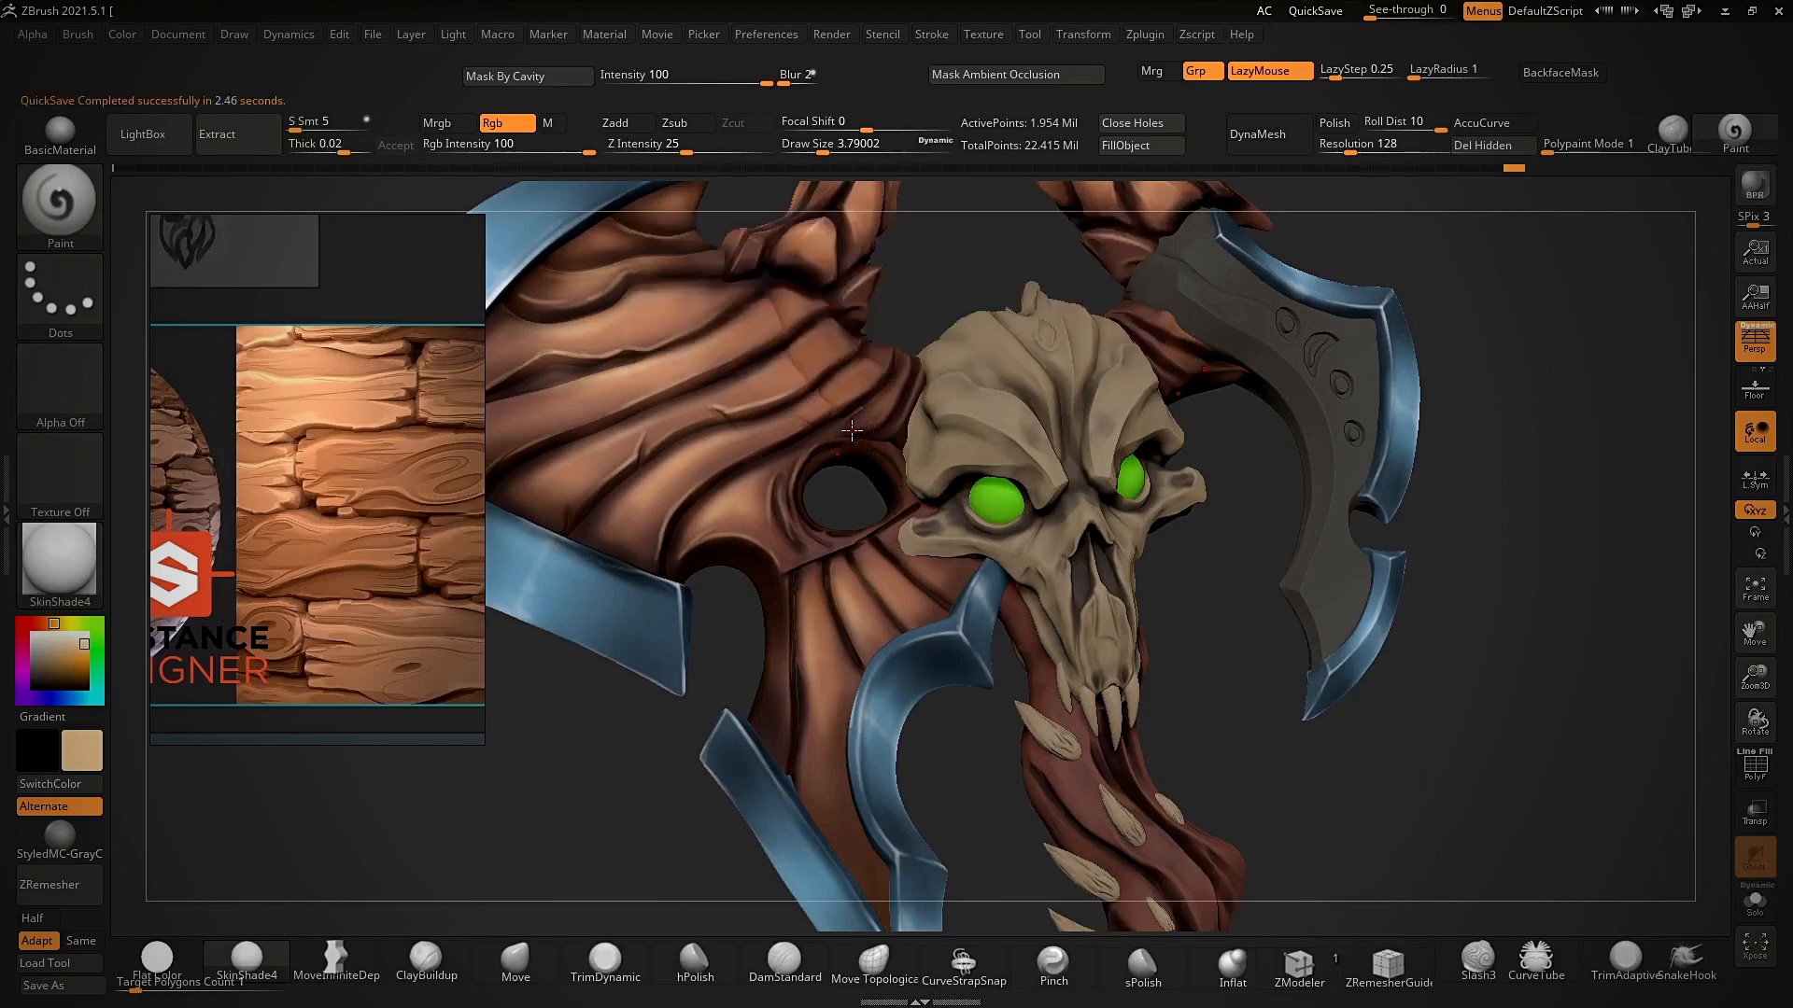
right_drag(1209, 549, 883, 580)
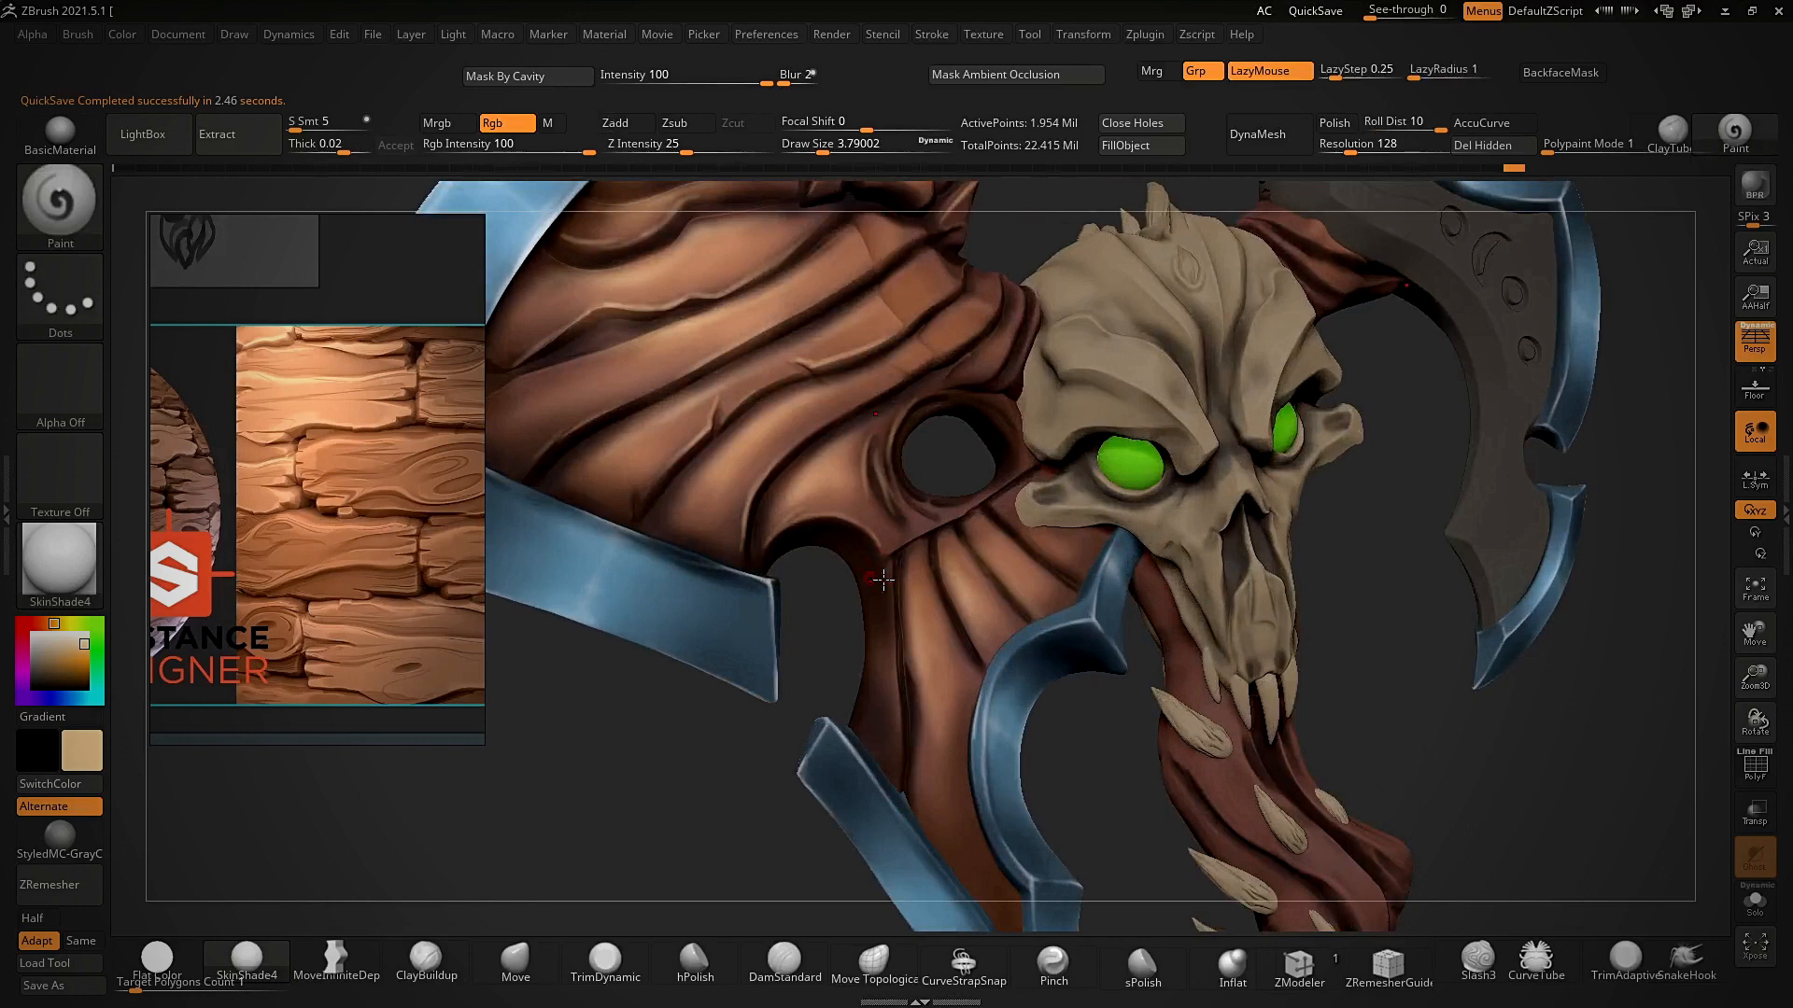
alt+click(970, 546)
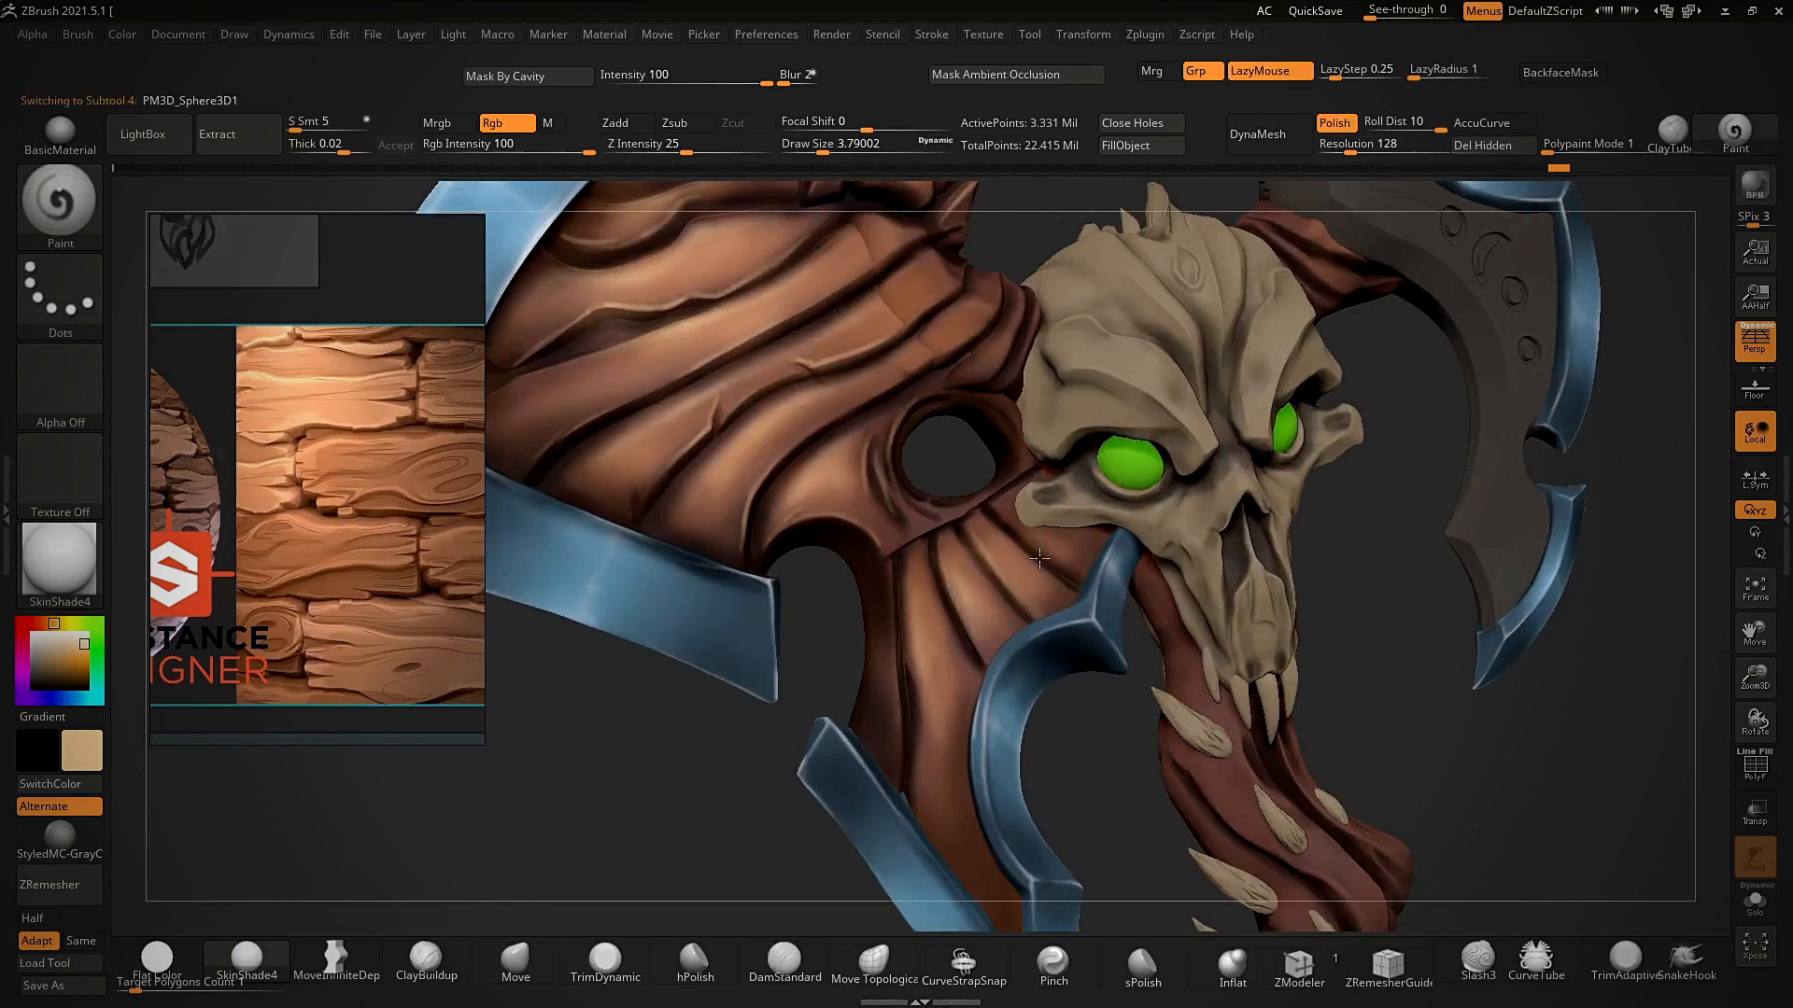
ctrl+right_drag(917, 473, 962, 606)
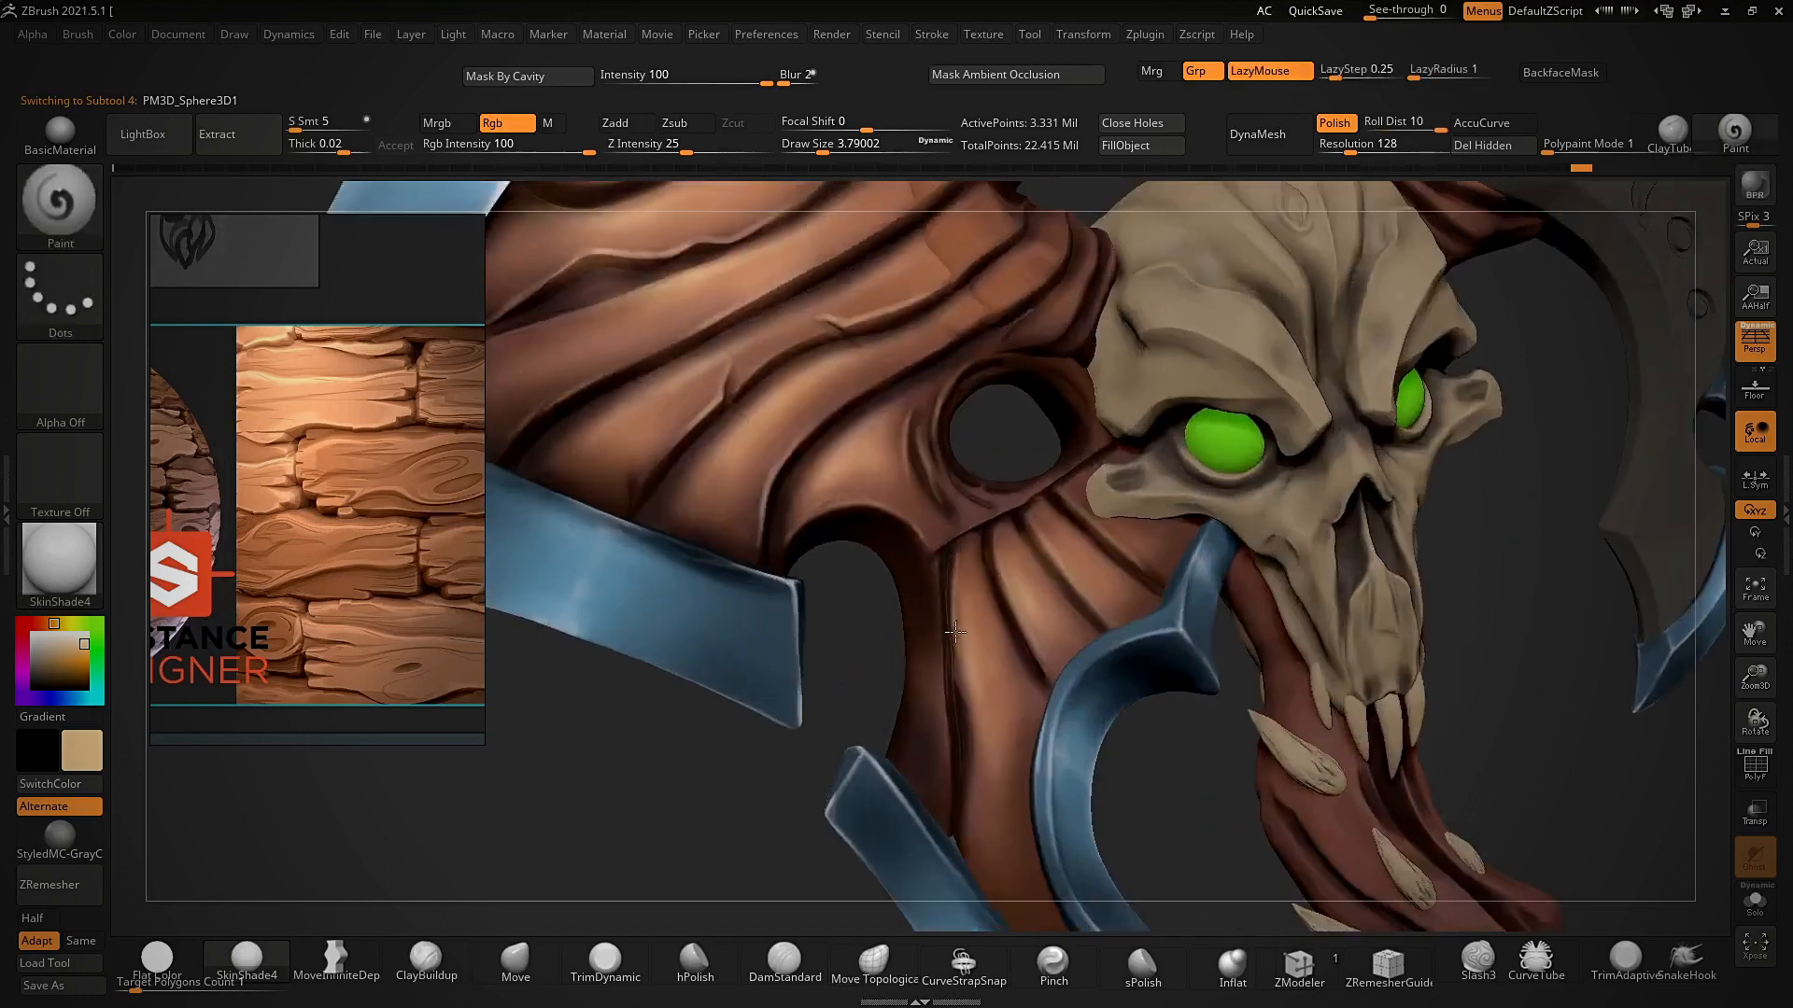
drag(967, 804, 962, 838)
mouse_move(945, 645)
right_down()
mouse_move(939, 581)
mouse_move(938, 777)
mouse_move(948, 714)
right_up()
right_drag(947, 715, 934, 638)
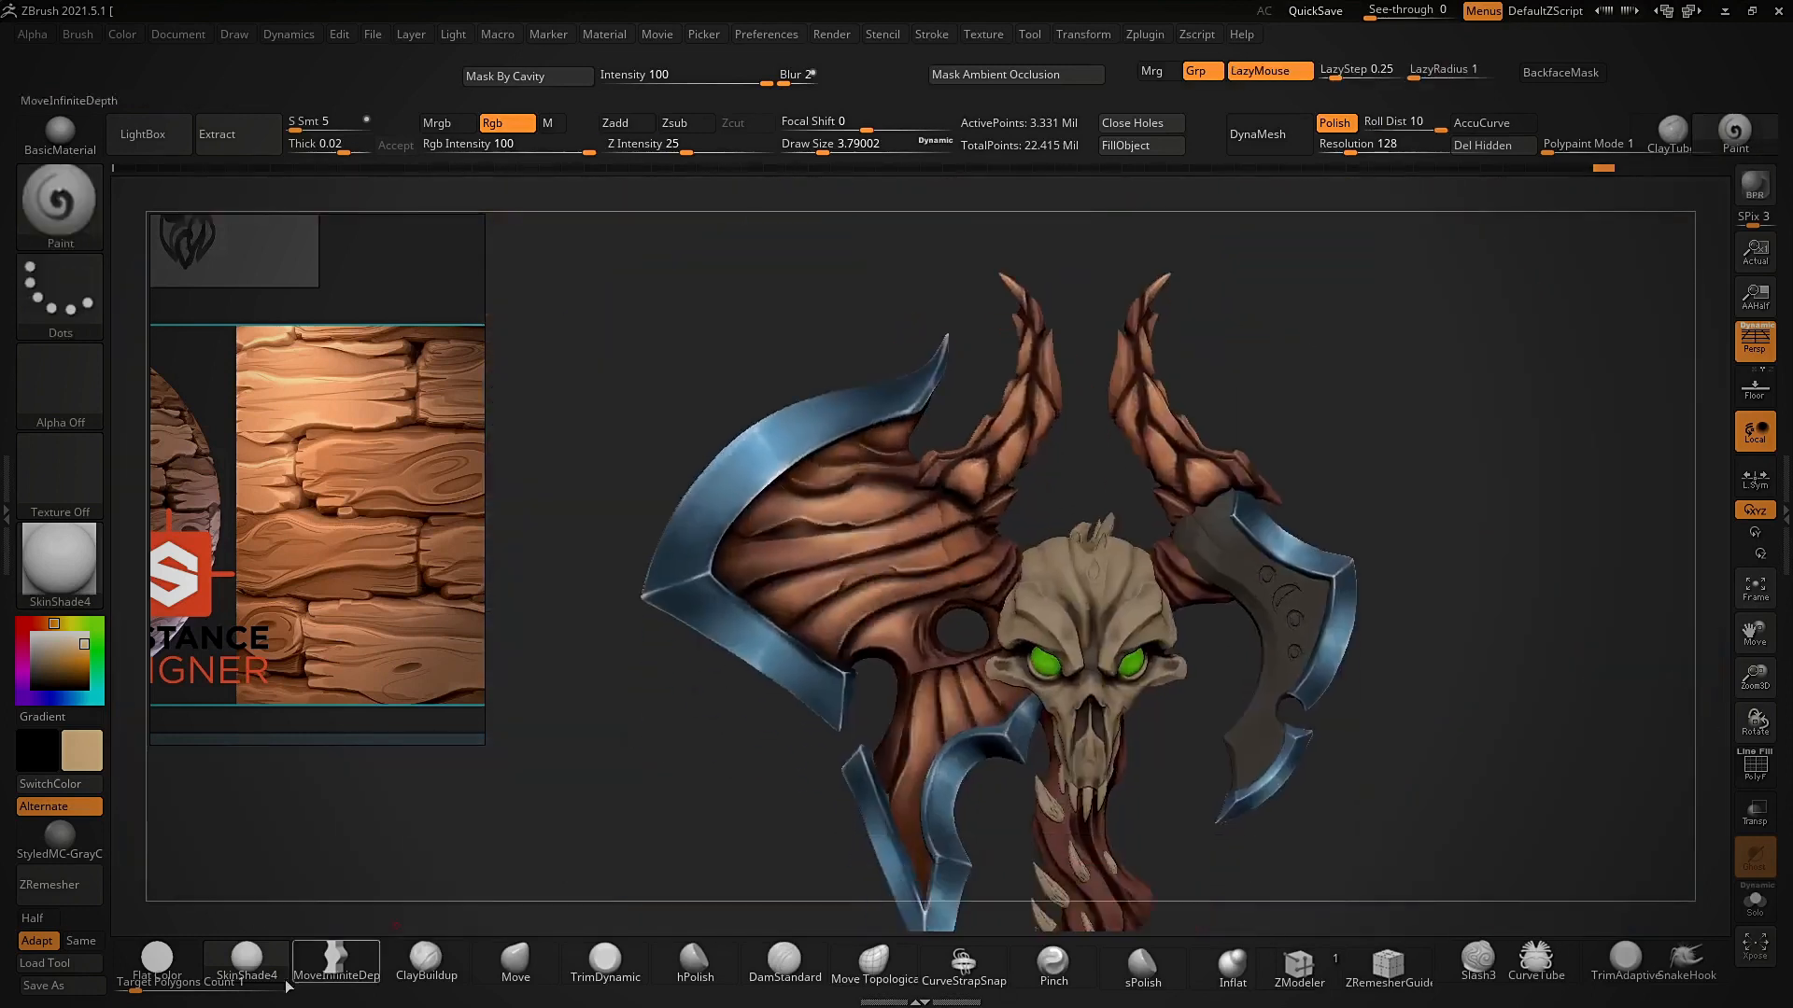
- Select the wood piece beside the skull and trace thin light tan highlights along its ridges, using SkinShade4 and a brush size of about 4.4
click(157, 961)
mouse_move(1344, 433)
right_down()
mouse_move(1356, 460)
mouse_move(1001, 549)
mouse_move(896, 635)
right_up()
click(248, 965)
alt+click(896, 579)
ctrl+right_drag(897, 635, 928, 628)
key(s)
click(922, 689)
mouse_move(878, 700)
mouse_down()
mouse_move(980, 629)
mouse_move(1062, 505)
mouse_up()
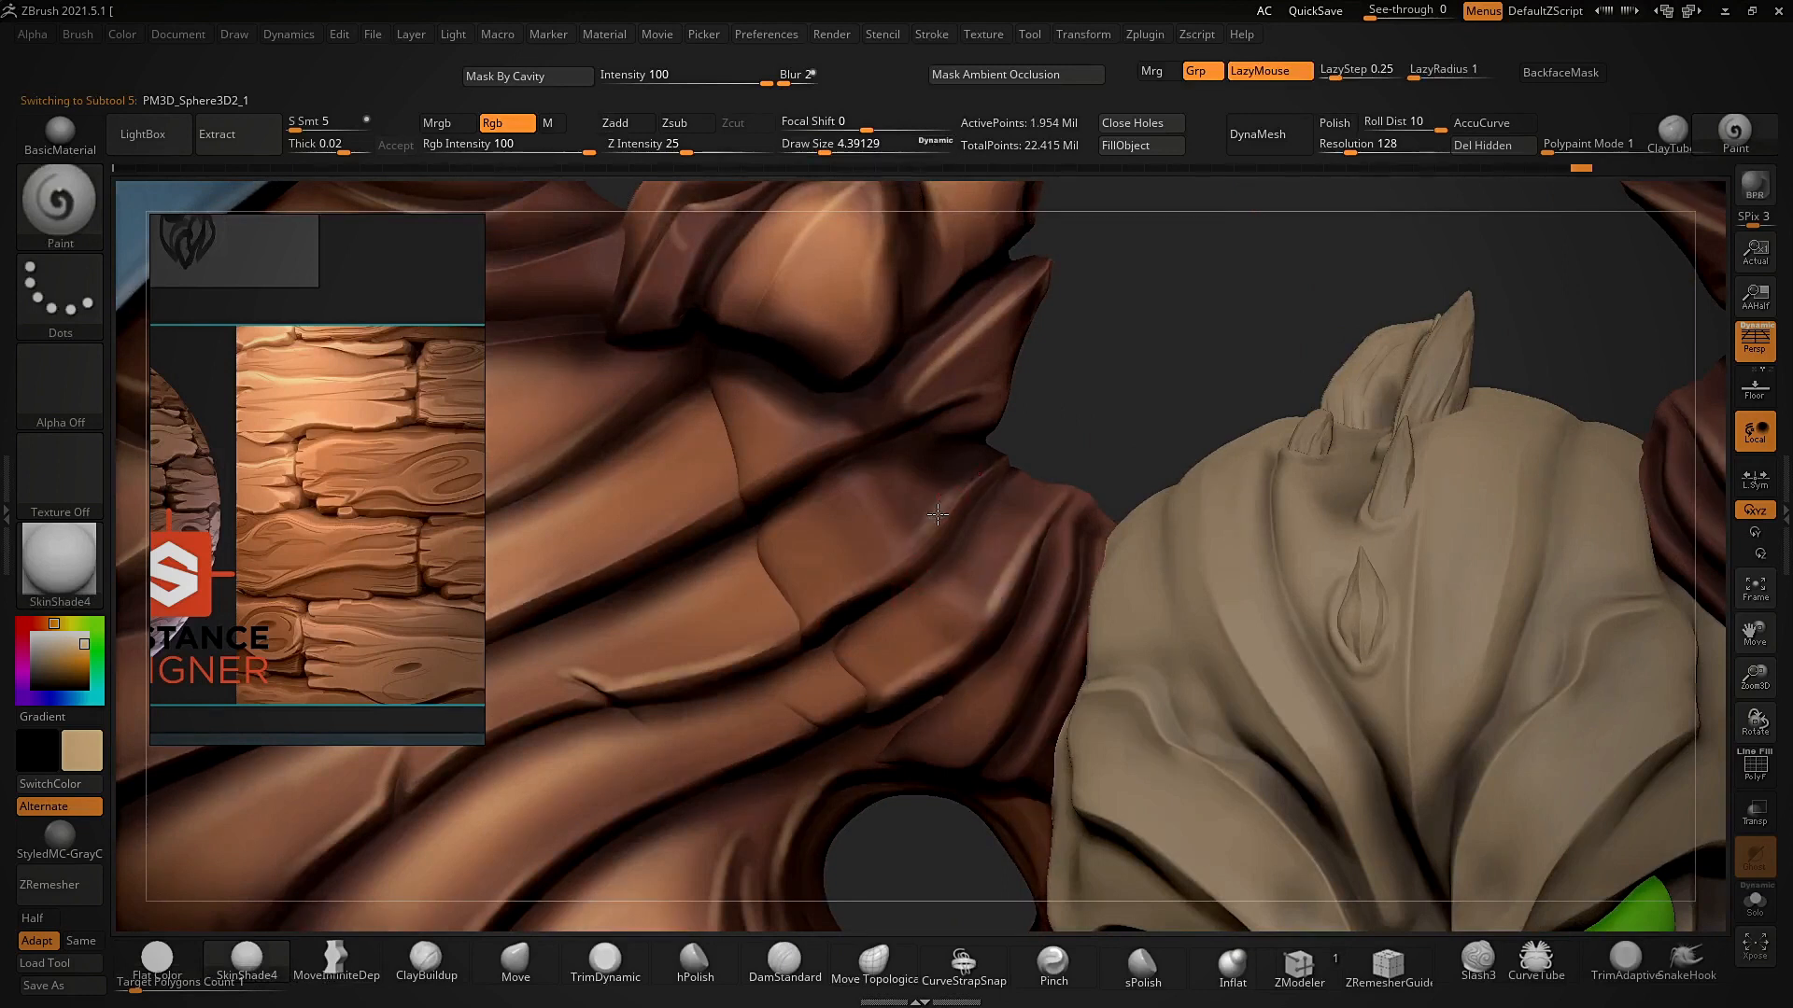
- Add and soften more light tan edge highlights on the wood ridges between the horn base and the round hole
right_drag(1079, 402, 1098, 396)
shift+drag(928, 541, 961, 504)
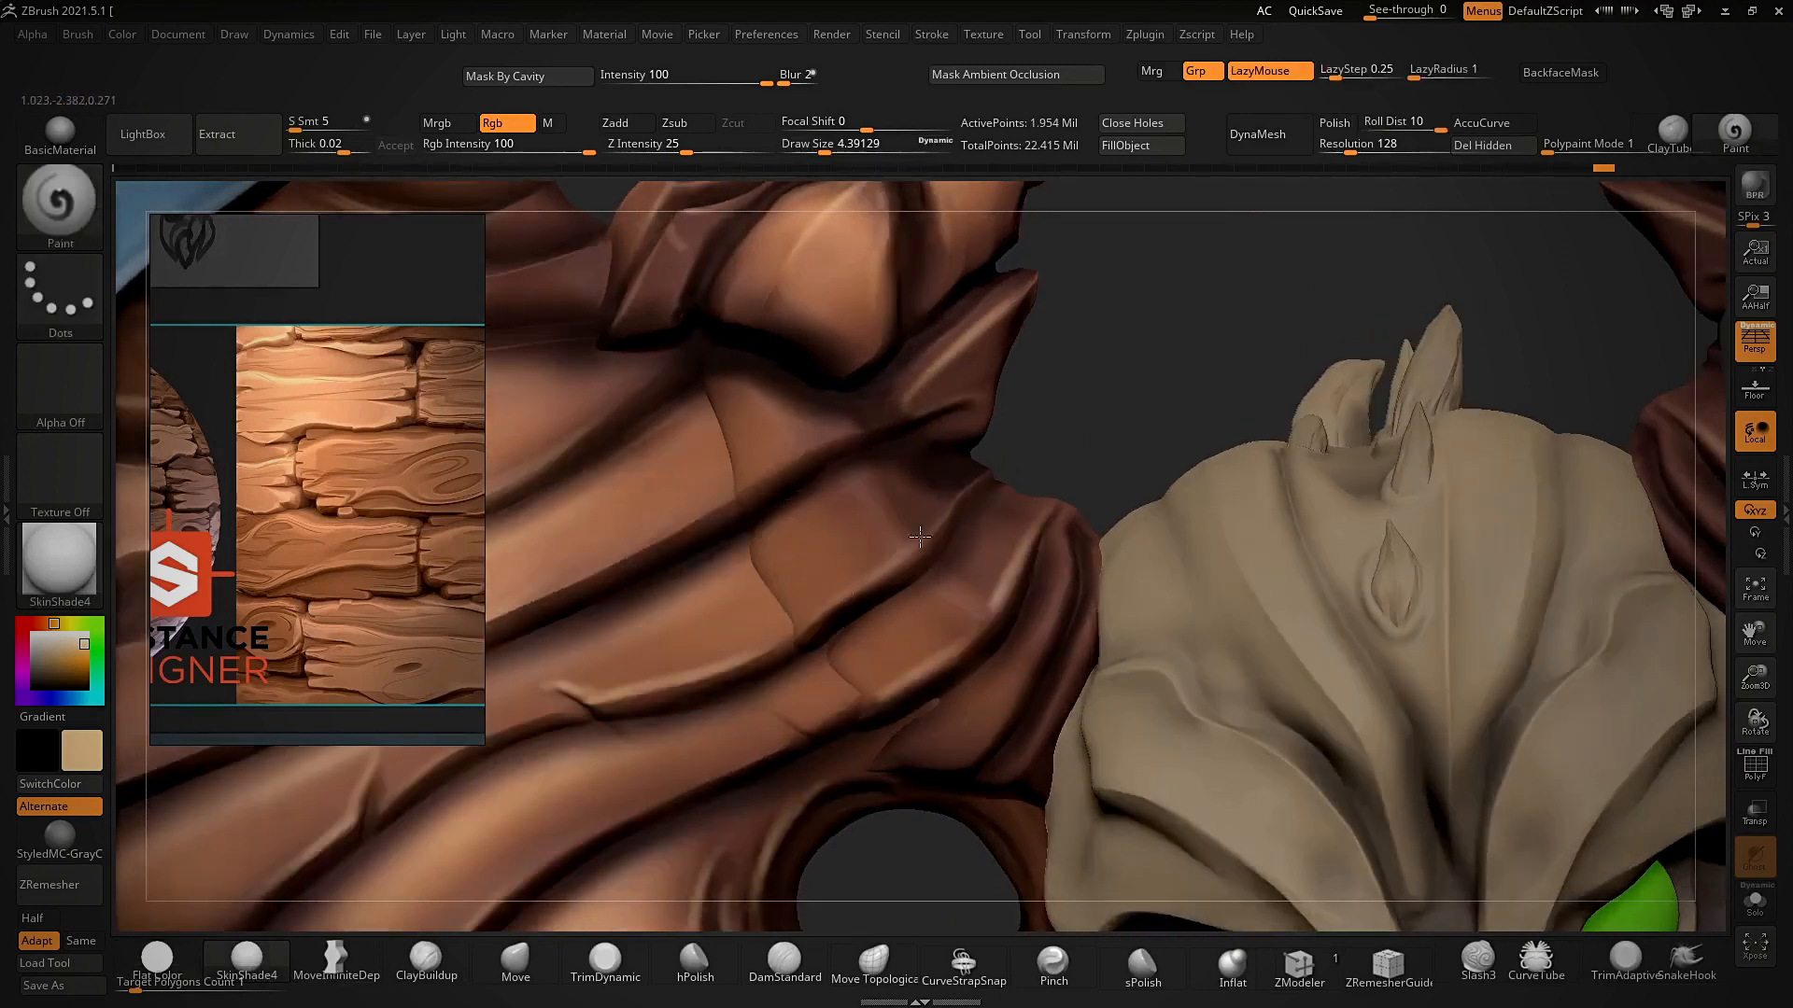
right_drag(891, 661, 916, 677)
drag(746, 495, 850, 435)
drag(1016, 692, 1062, 558)
ctrl+right_drag(958, 540, 944, 448)
- Switch to Flat Color and select the main wooden blade, checking its highlights up close and on the whole axe
click(157, 960)
ctrl+right_drag(1074, 322, 1036, 509)
alt+click(812, 591)
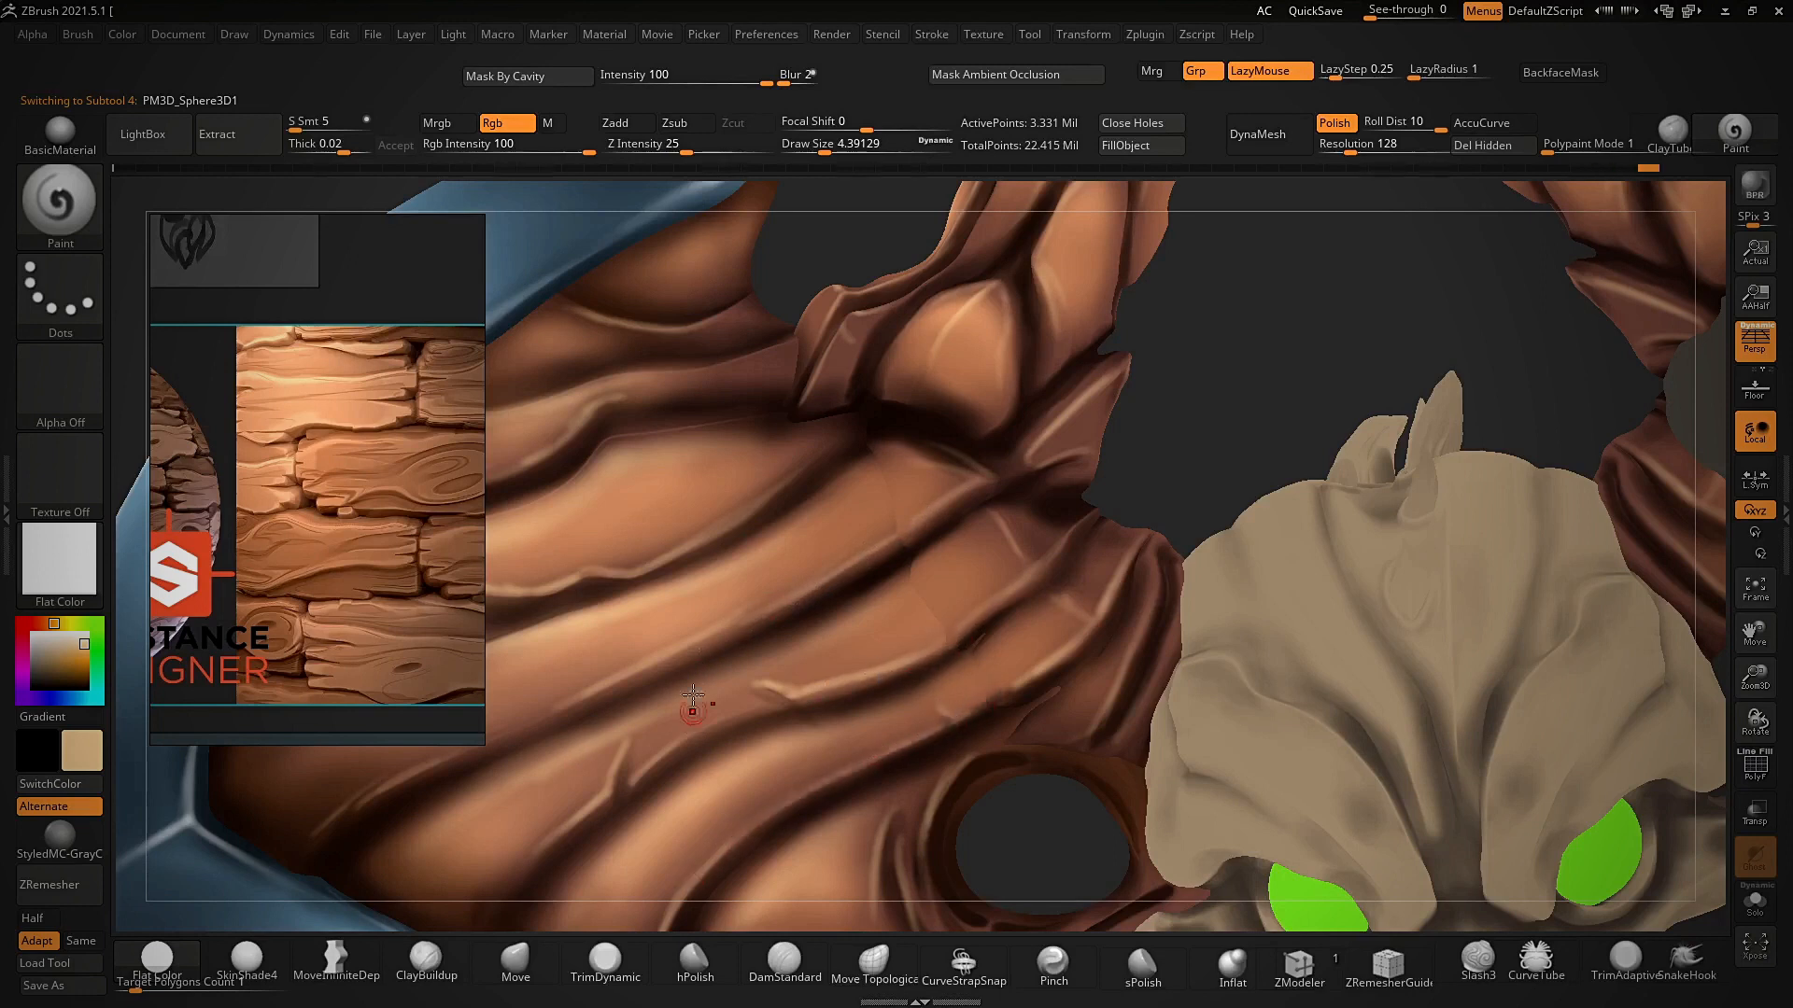
ctrl+right_drag(693, 696, 813, 620)
mouse_move(1004, 504)
ctrl+right_down()
mouse_move(1016, 584)
mouse_move(1007, 520)
ctrl+right_up()
mouse_move(971, 644)
ctrl+right_down()
mouse_move(924, 566)
mouse_move(962, 645)
ctrl+right_up()
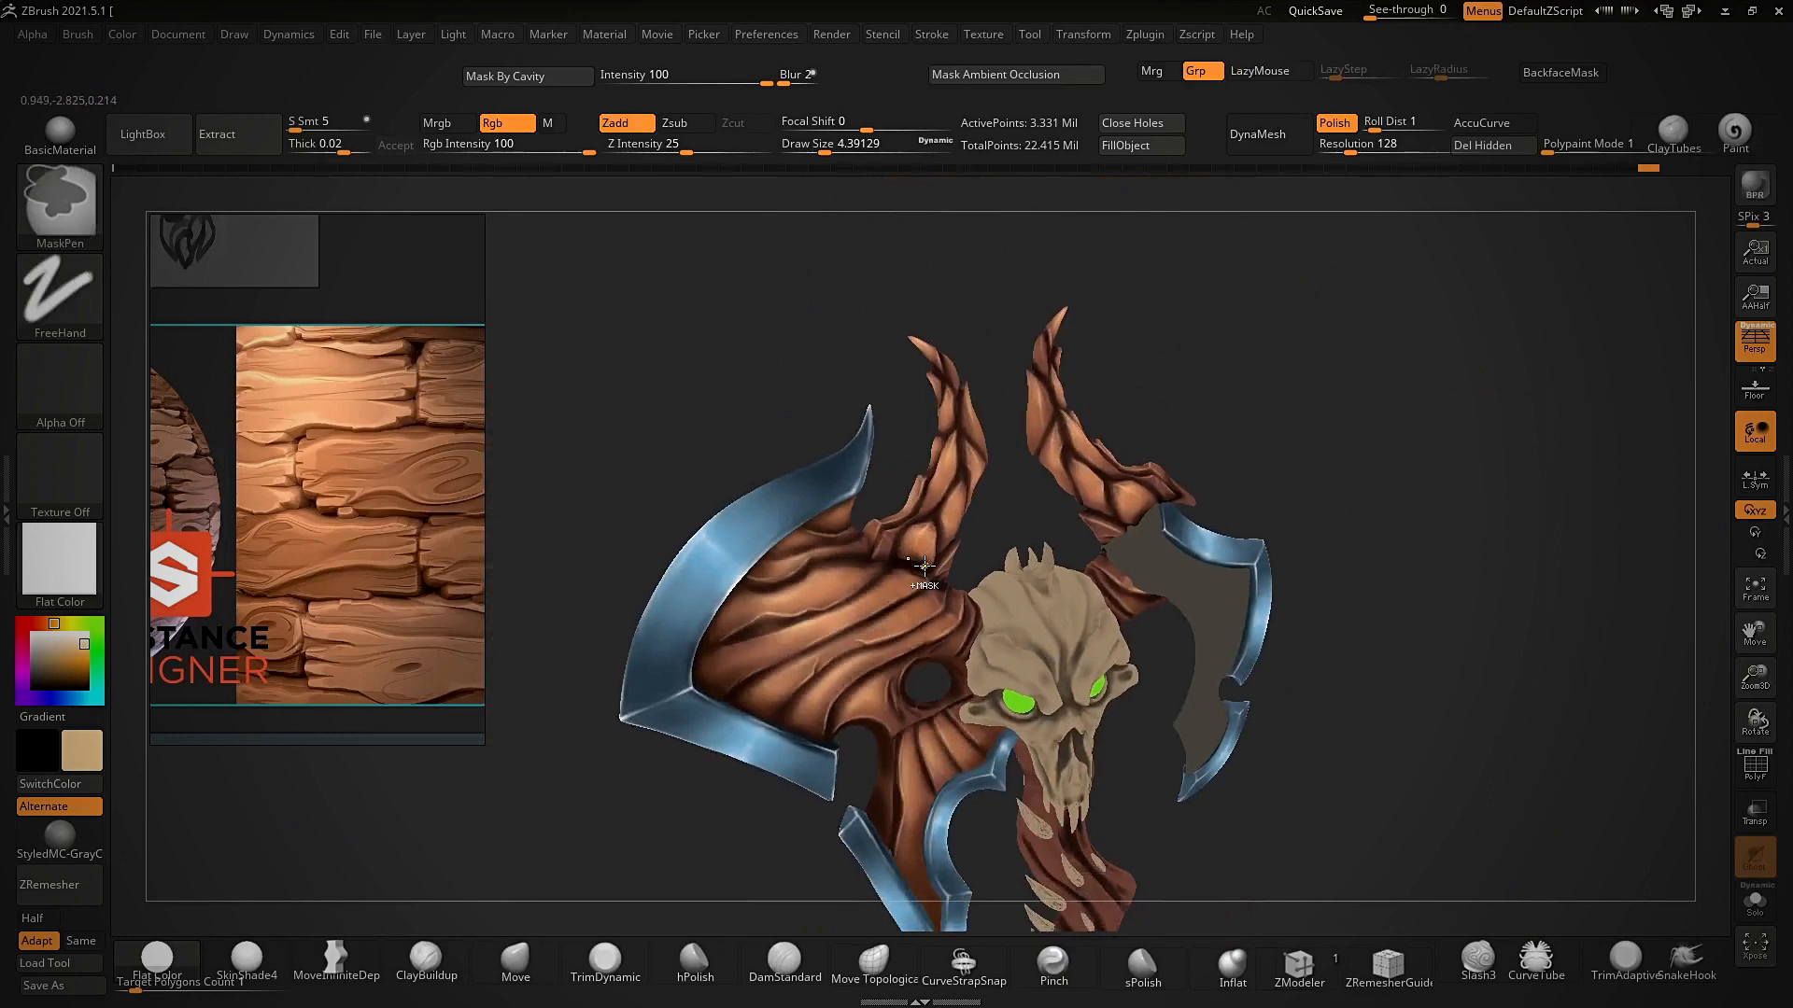
mouse_move(1072, 520)
right_down()
mouse_move(1073, 429)
mouse_move(1073, 458)
mouse_move(1026, 382)
mouse_move(1120, 552)
mouse_move(1028, 490)
mouse_move(1180, 440)
mouse_move(1212, 388)
mouse_move(995, 437)
mouse_move(1030, 511)
mouse_move(1428, 373)
mouse_move(1417, 480)
mouse_move(1420, 357)
mouse_move(1466, 333)
mouse_move(1428, 249)
mouse_move(1354, 187)
right_up()
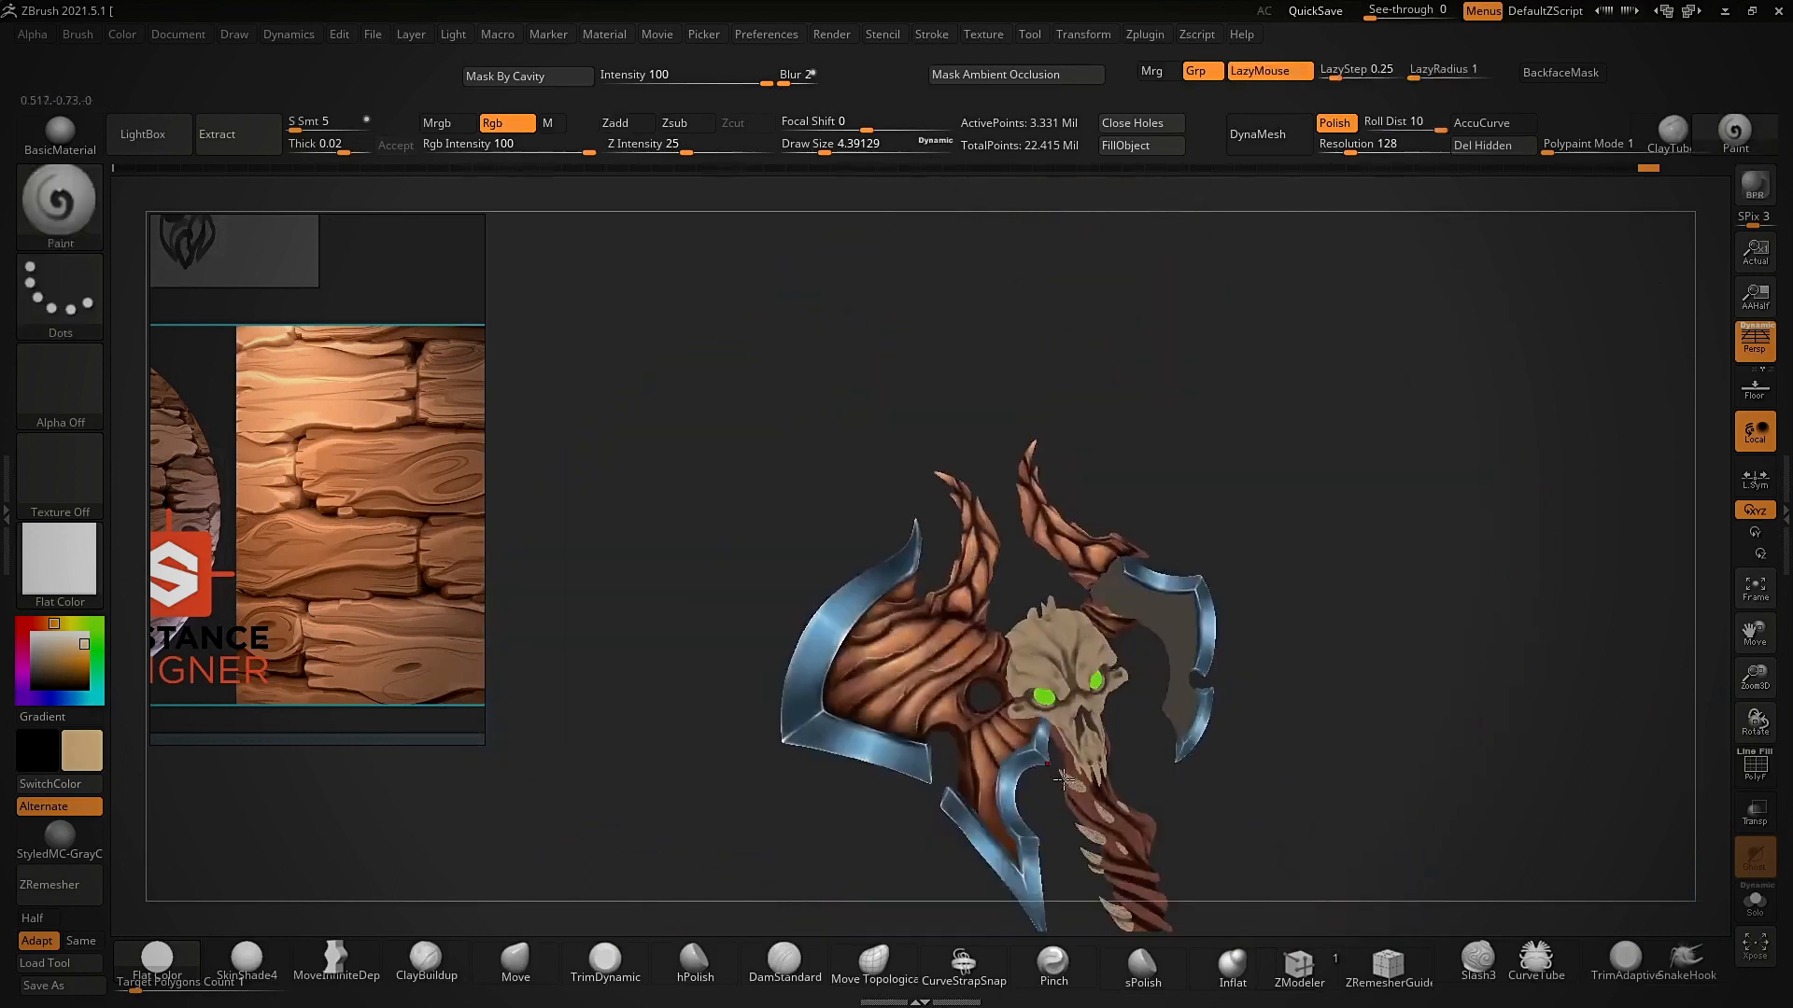
- Select the handle, sample the wooden blade's brown, and start brushing it onto the handle's twists below the skull
right_drag(1062, 778, 1022, 664)
alt+click(1022, 665)
ctrl+right_drag(1204, 561, 1233, 644)
mouse_move(1232, 645)
right_down()
mouse_move(1257, 681)
mouse_move(1284, 644)
mouse_move(1297, 738)
right_up()
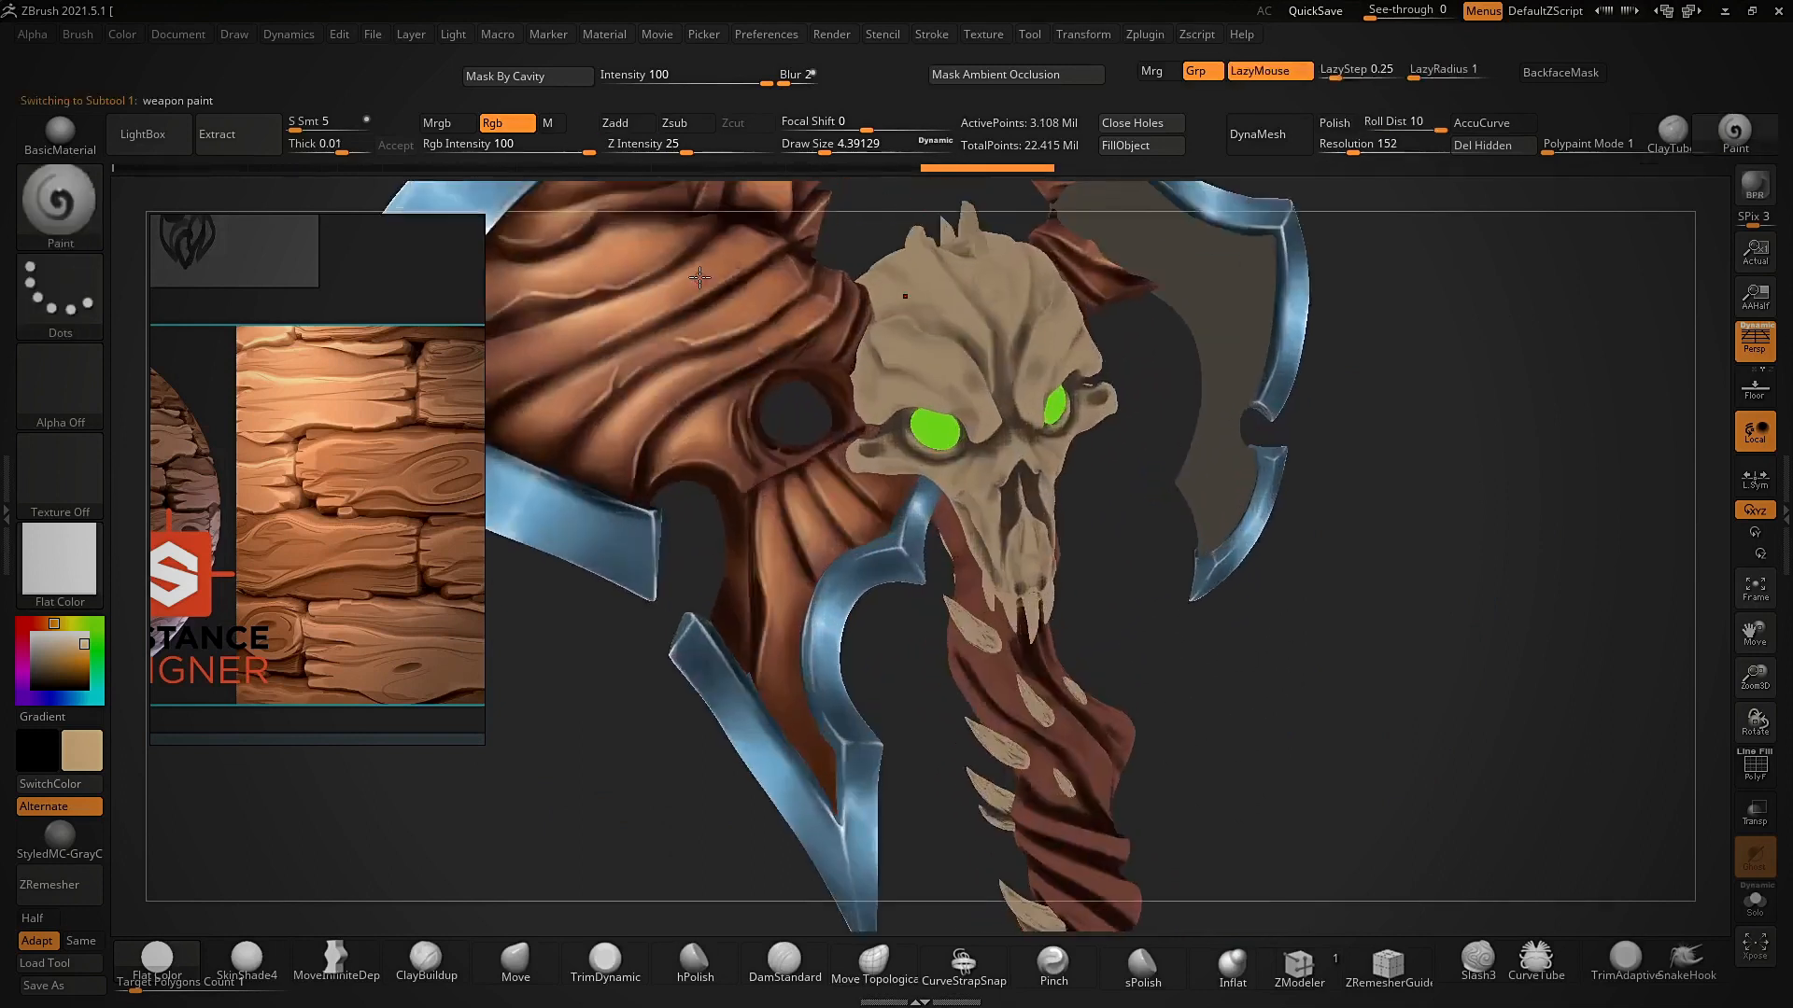
key(c)
mouse_move(919, 569)
alt+right_down()
mouse_move(917, 486)
mouse_move(987, 590)
alt+right_up()
key(s)
drag(990, 592, 1014, 600)
- Brush the sampled brown over the raised twists and bulge of the upper handle at a brush size of about 19
mouse_move(971, 527)
right_down()
mouse_move(1185, 489)
mouse_move(1111, 488)
right_up()
drag(1071, 289, 1083, 562)
key(bracketleft)
drag(1144, 654, 1210, 680)
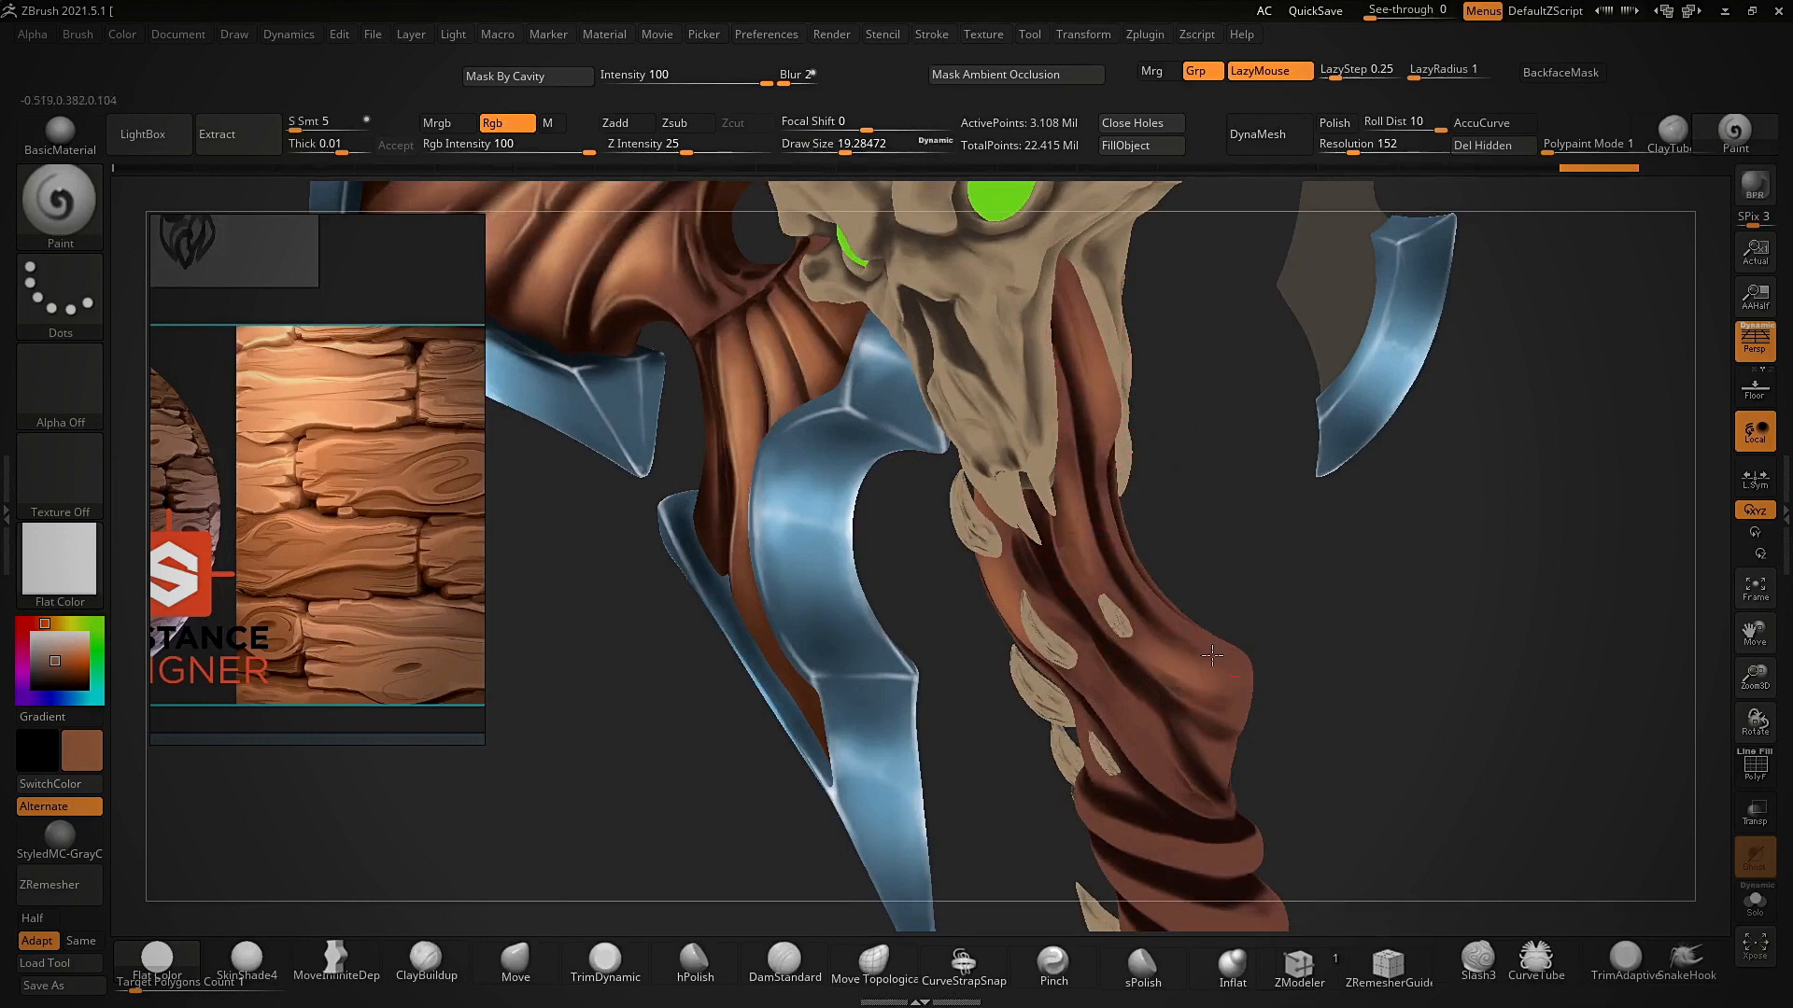
drag(1102, 677, 1137, 733)
drag(1074, 486, 1081, 542)
drag(1272, 584, 1043, 613)
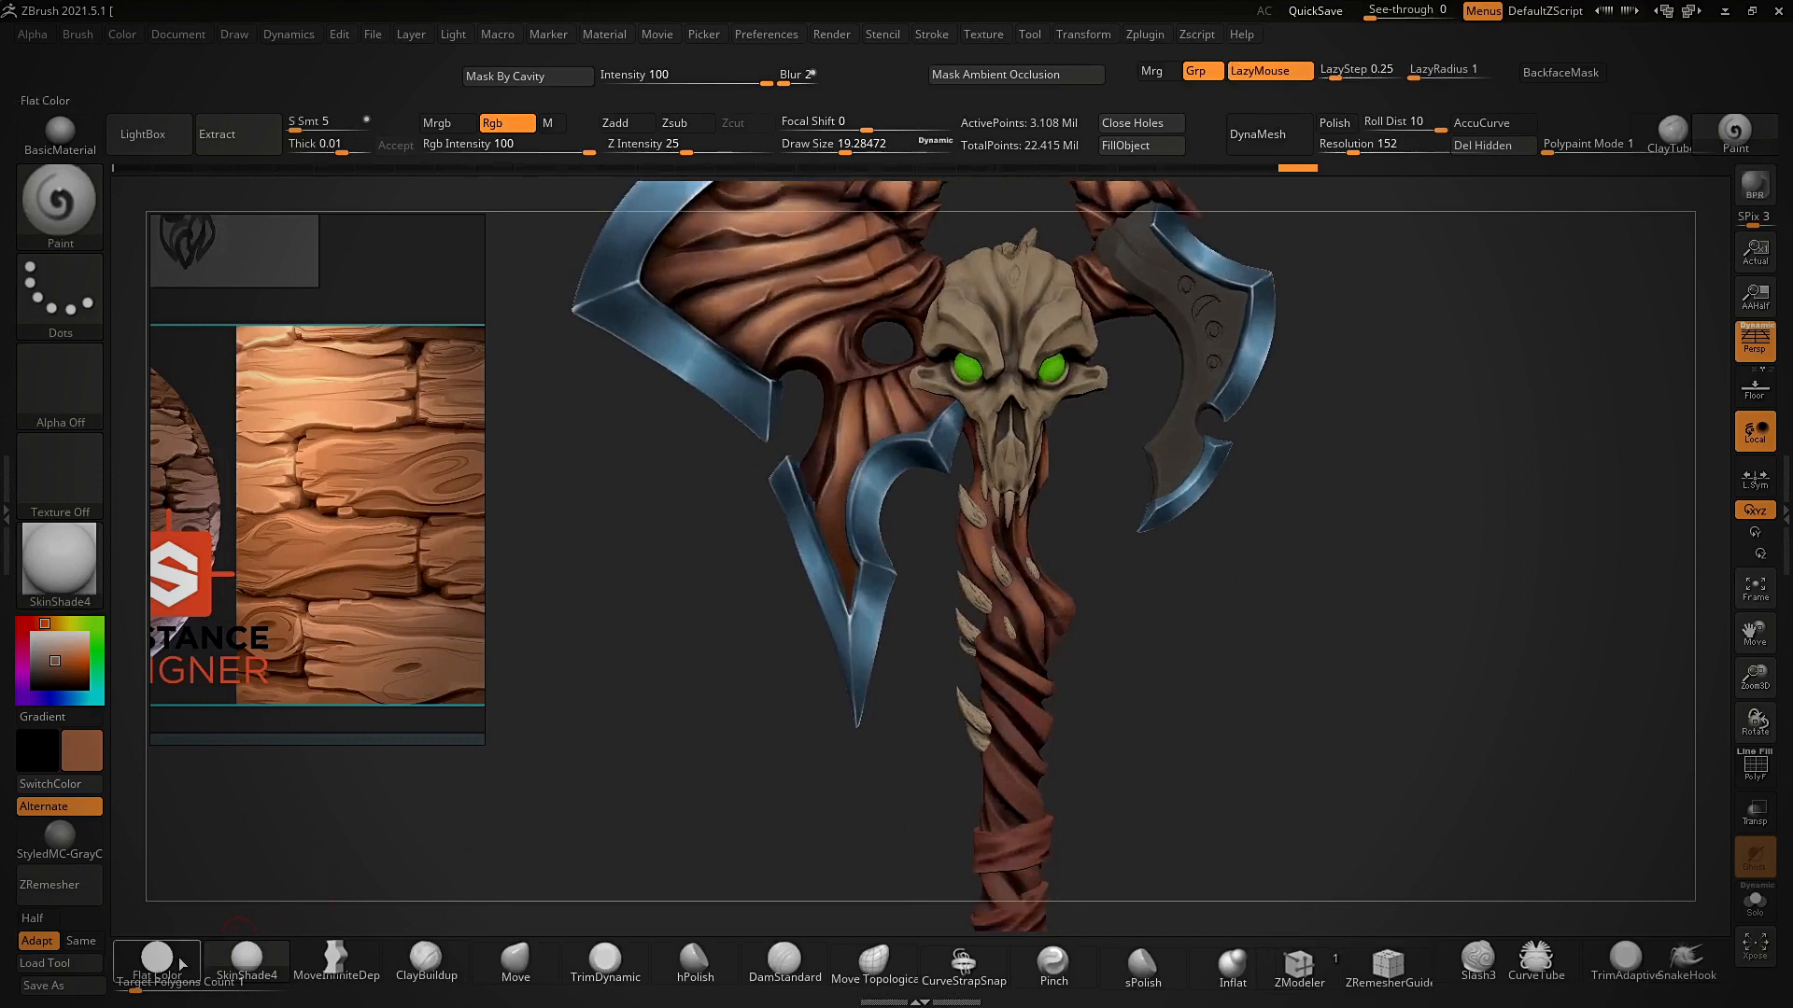
- Return to Flat Color and lighten the handle's spiral coils down to the first wraps with the sampled brown
click(182, 965)
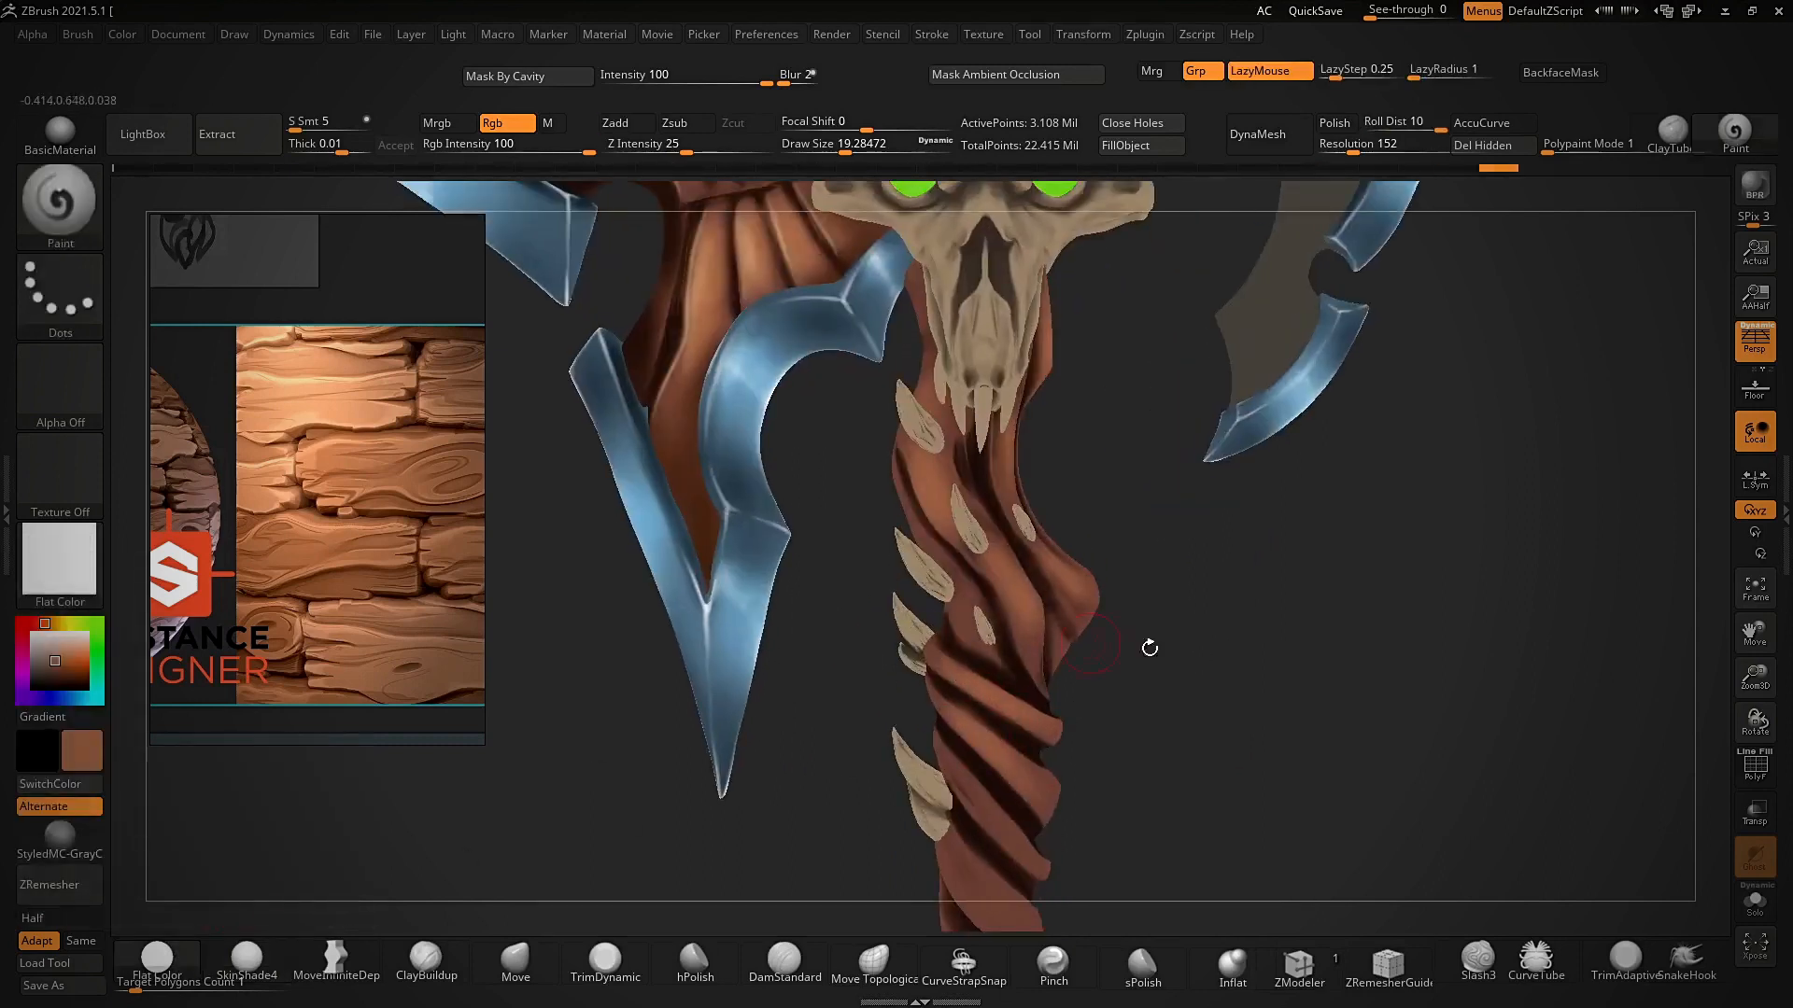
drag(1149, 647, 930, 672)
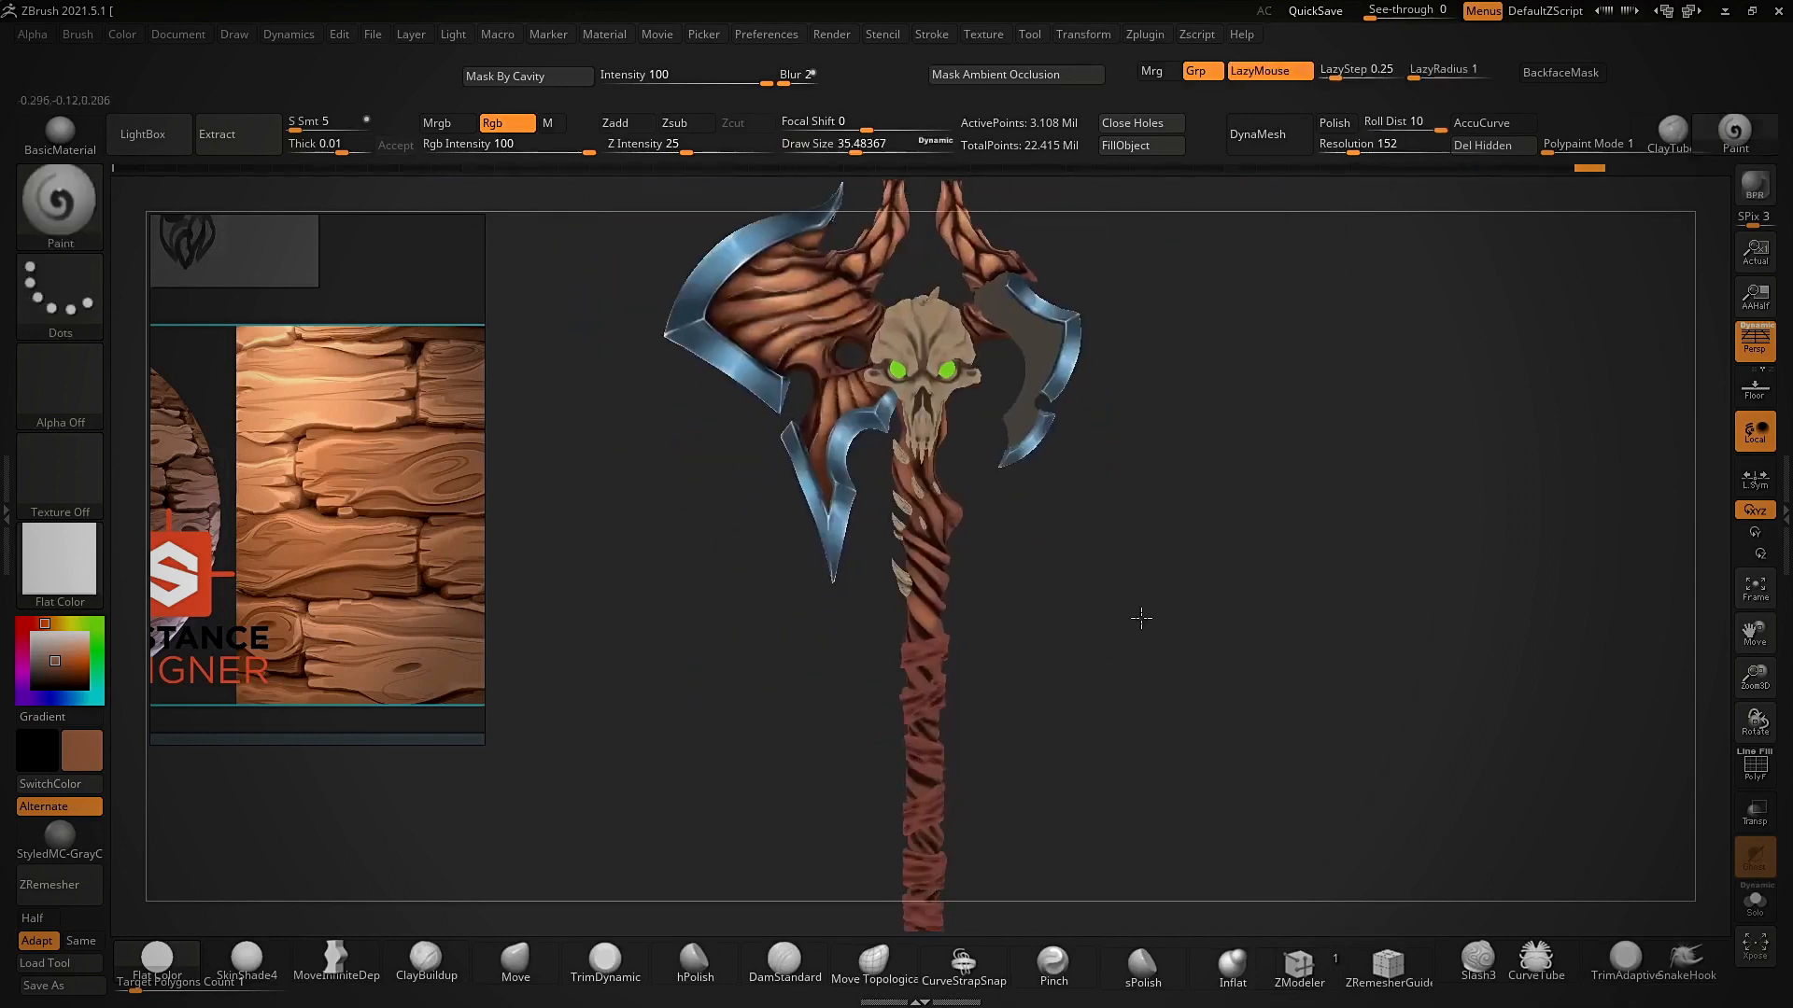
mouse_move(1140, 620)
mouse_down()
mouse_move(1120, 496)
mouse_move(1121, 574)
mouse_up()
key(ctrl)
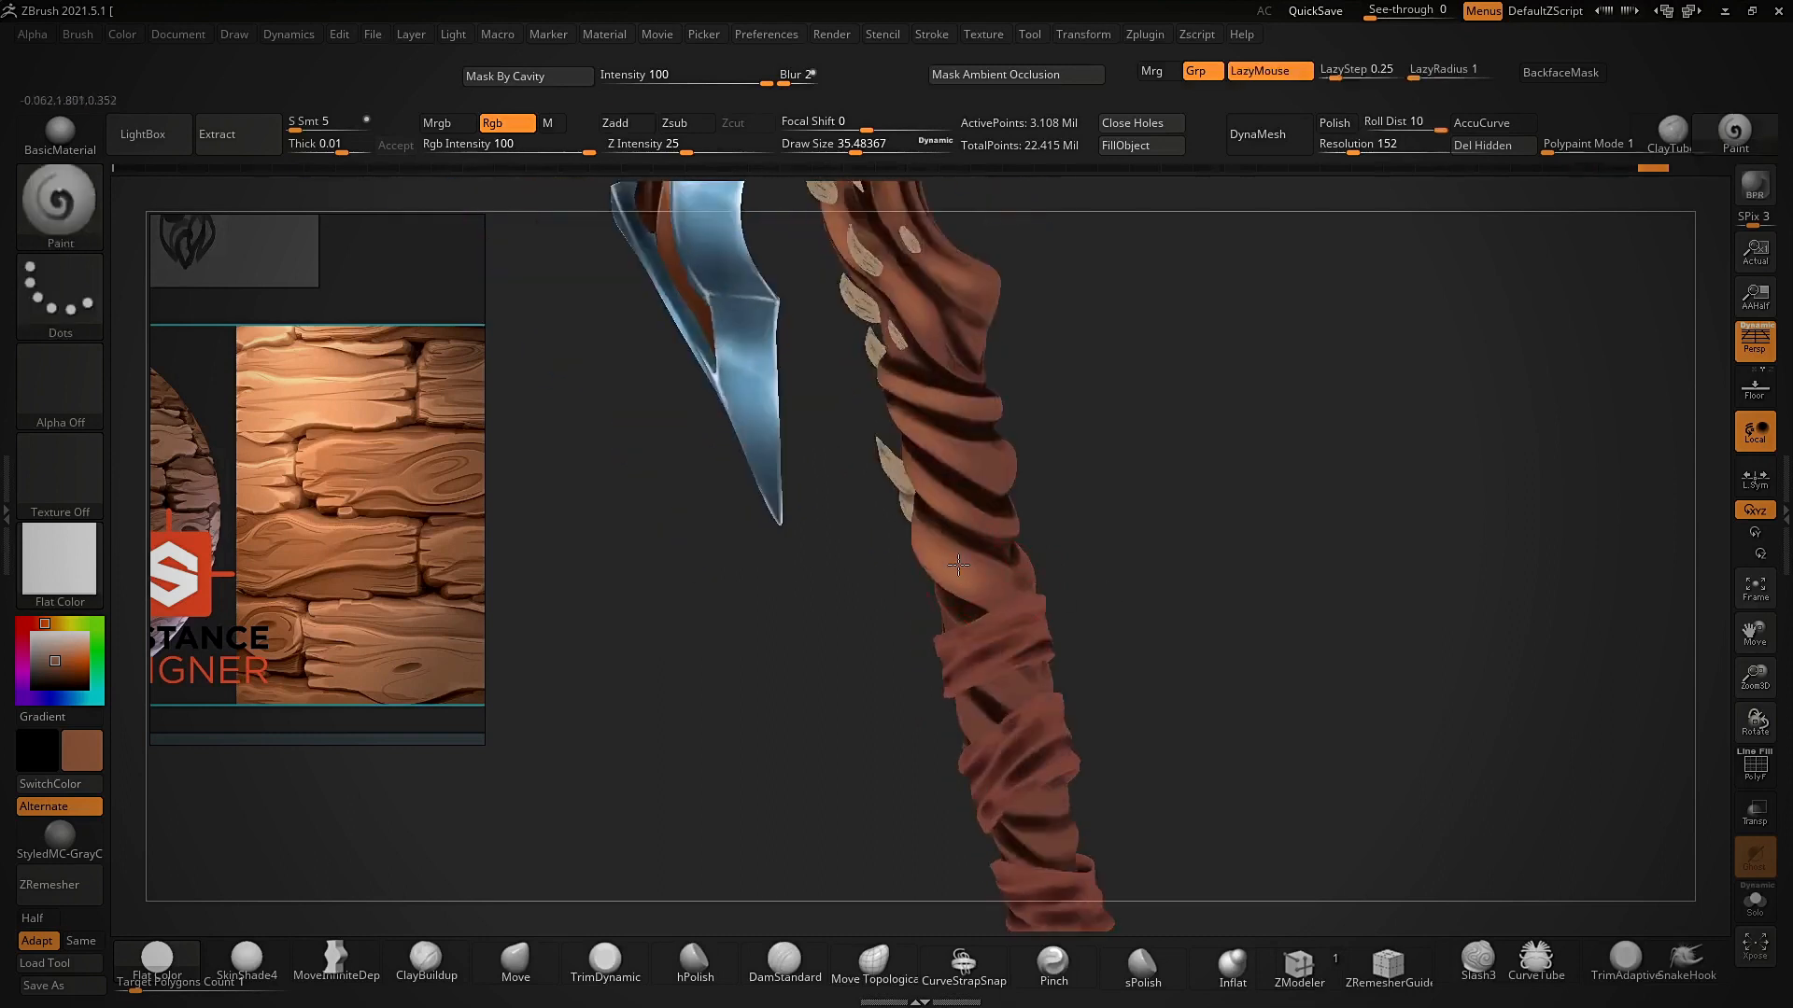
mouse_move(1120, 505)
mouse_down()
mouse_move(1195, 467)
mouse_move(1101, 396)
mouse_move(1097, 467)
mouse_up()
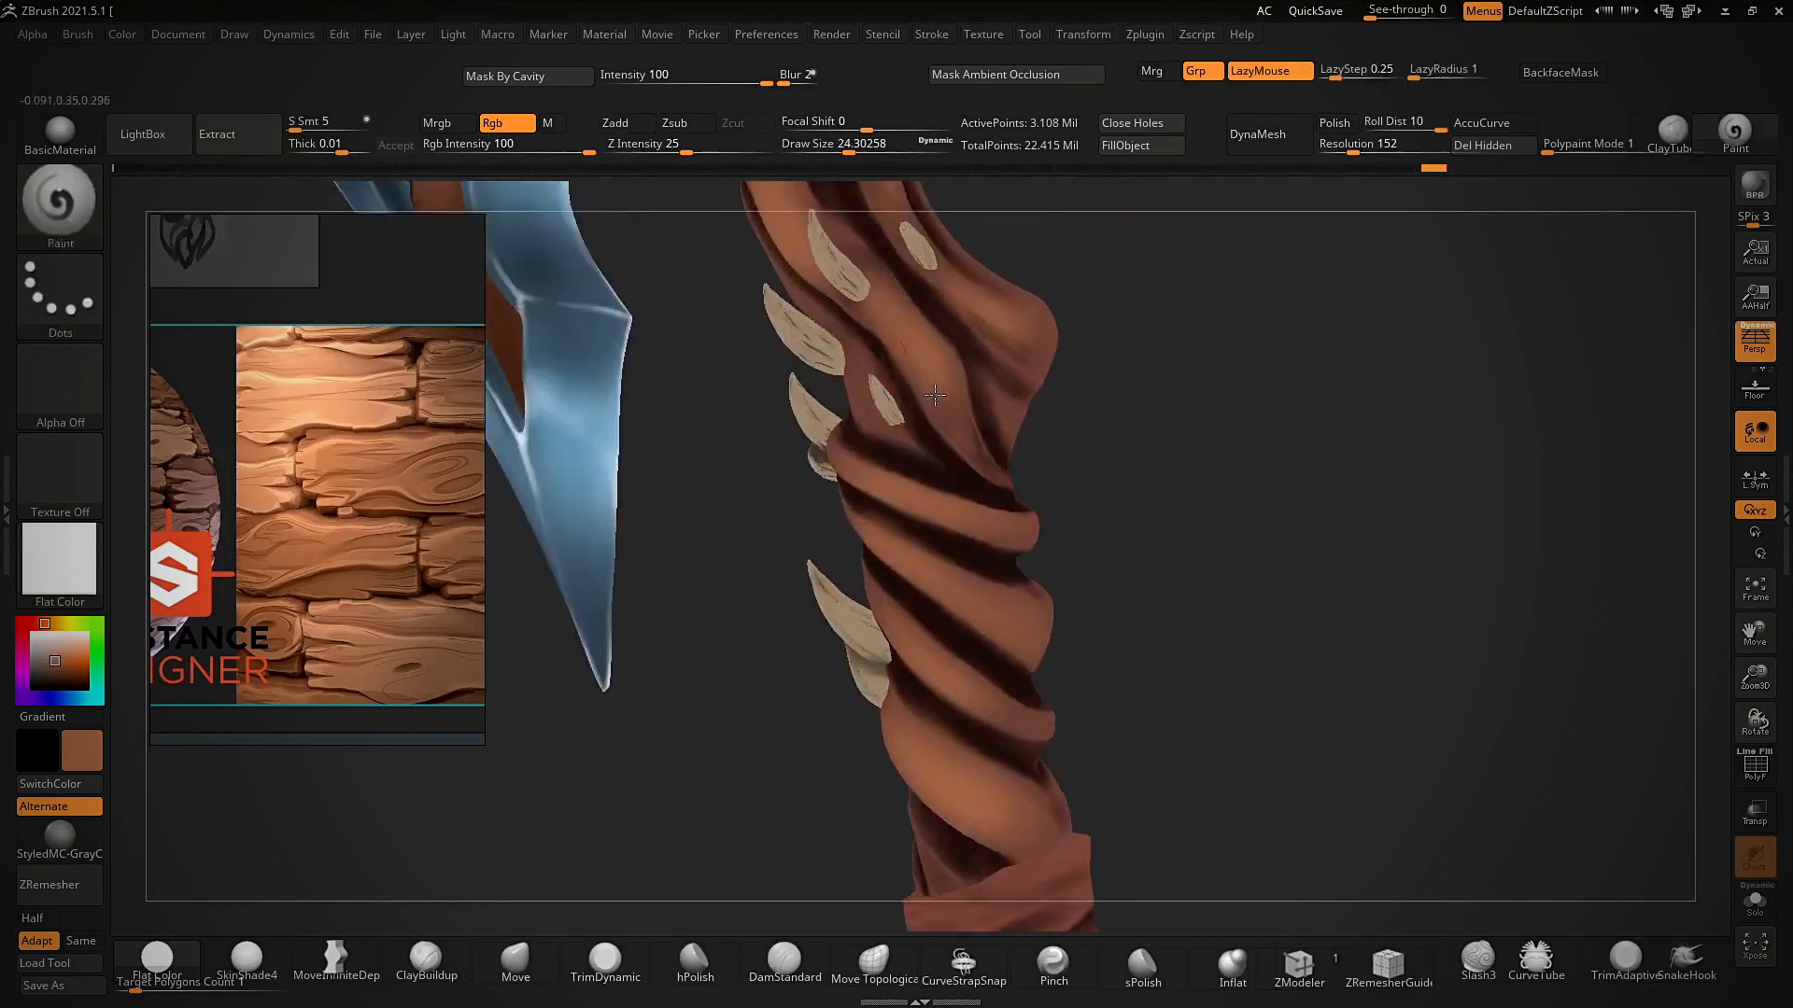
- Enlarge and reposition the reference image to examine the painted wood planks against the axe
alt+drag(630, 449, 672, 492)
scroll(421, 560, down, 4)
alt+drag(420, 565, 354, 596)
scroll(347, 467, up, 6)
right_drag(1214, 429, 1172, 327)
right_drag(943, 408, 991, 432)
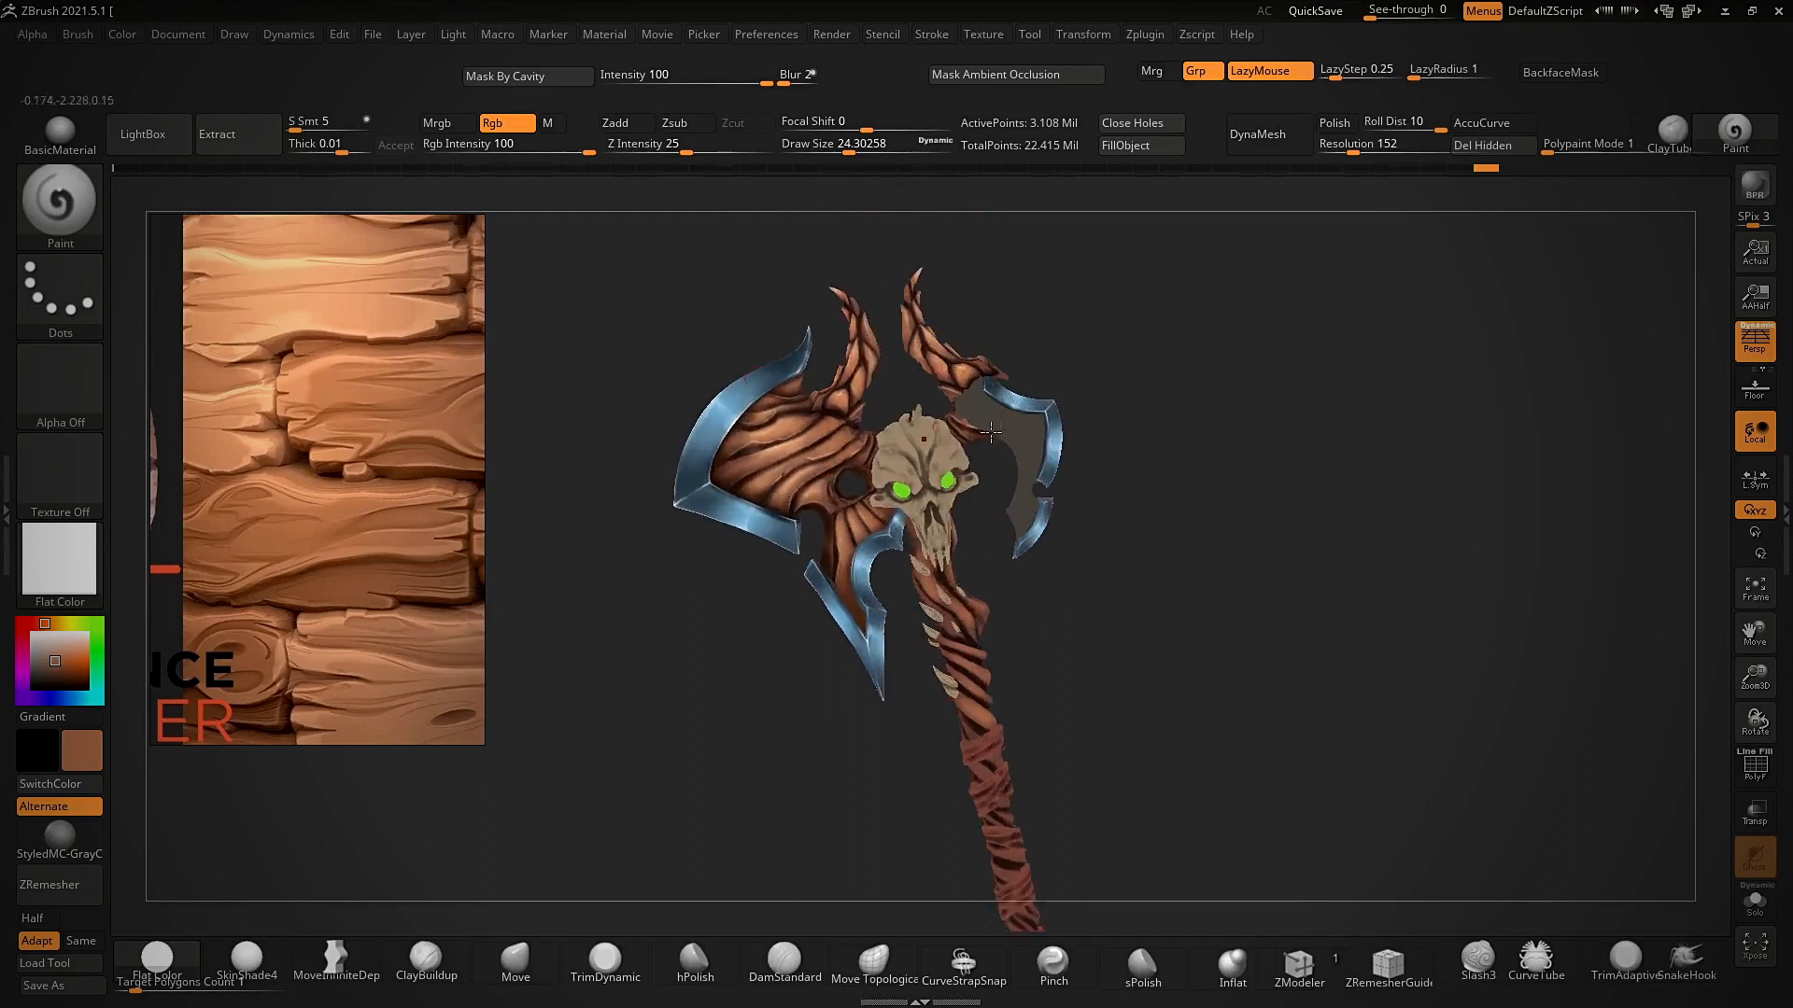
- Brush the sampled brown along the handle strands beside the skull's jaw and around the upper spikes
right_drag(1068, 328, 1013, 597)
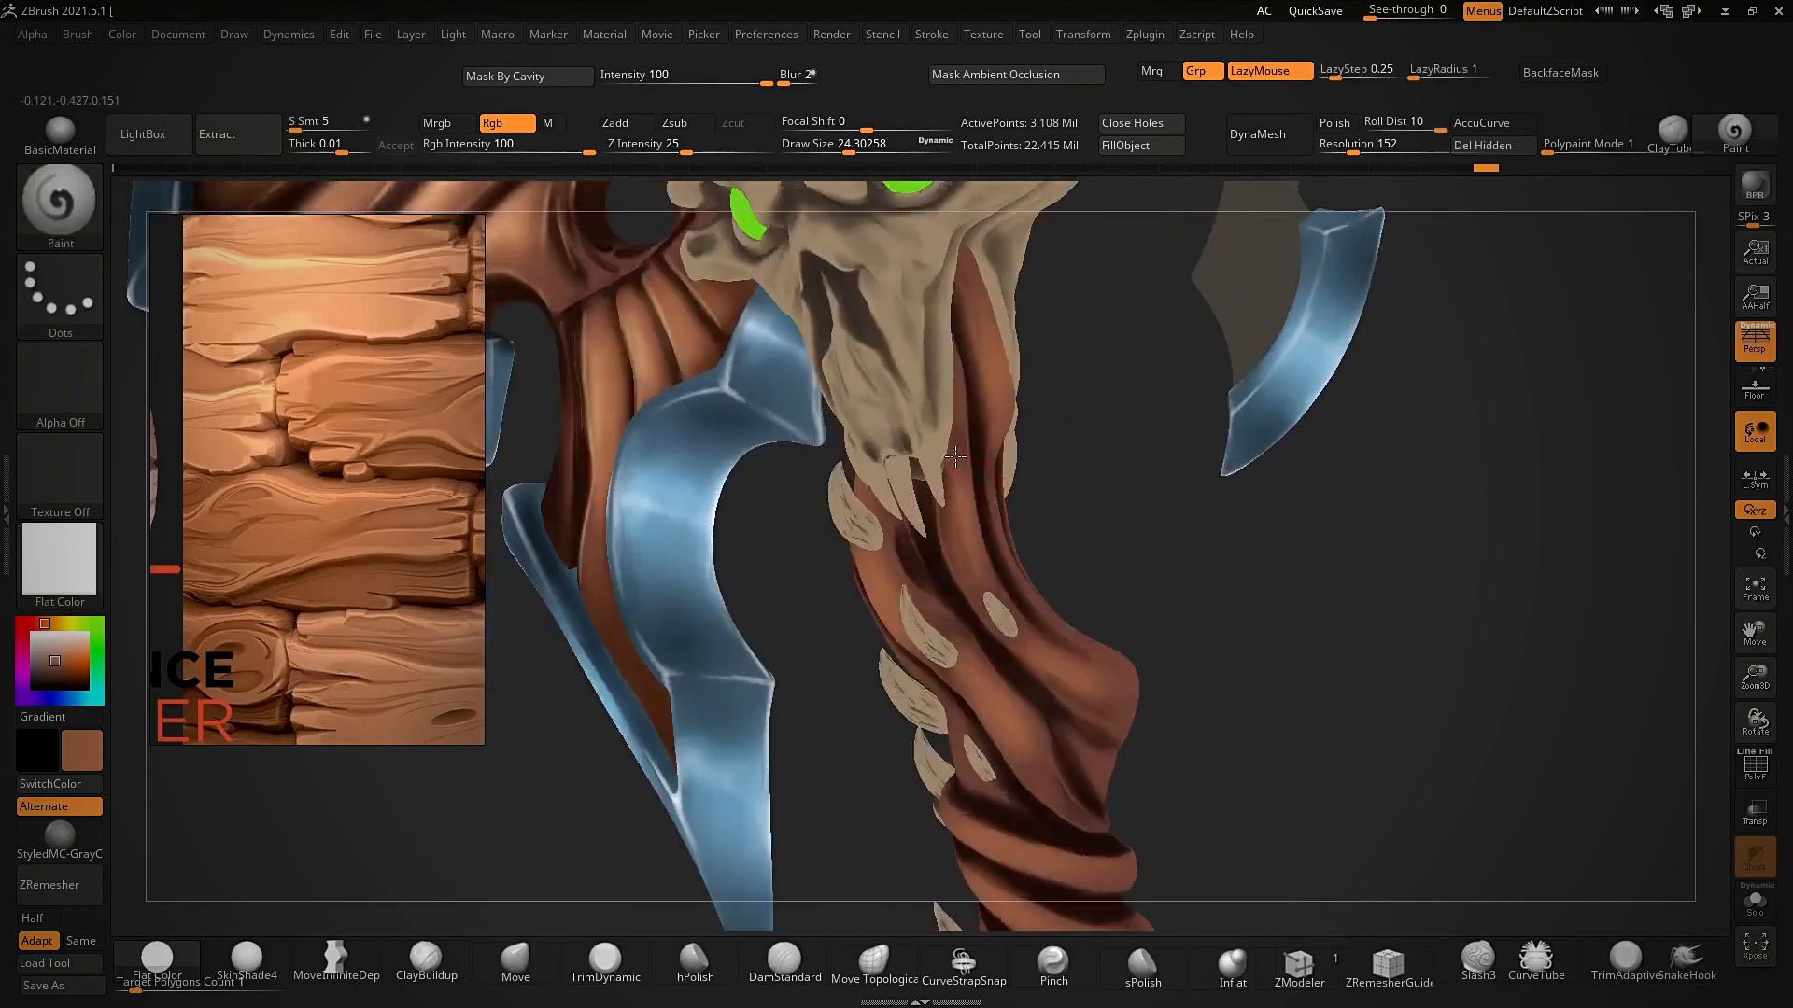
right_drag(1090, 674, 1029, 466)
ctrl+right_drag(1007, 257, 1045, 186)
mouse_move(1167, 402)
right_down()
mouse_move(1257, 432)
mouse_move(1313, 496)
mouse_move(1302, 541)
mouse_move(1304, 457)
mouse_move(1220, 590)
mouse_move(945, 505)
right_up()
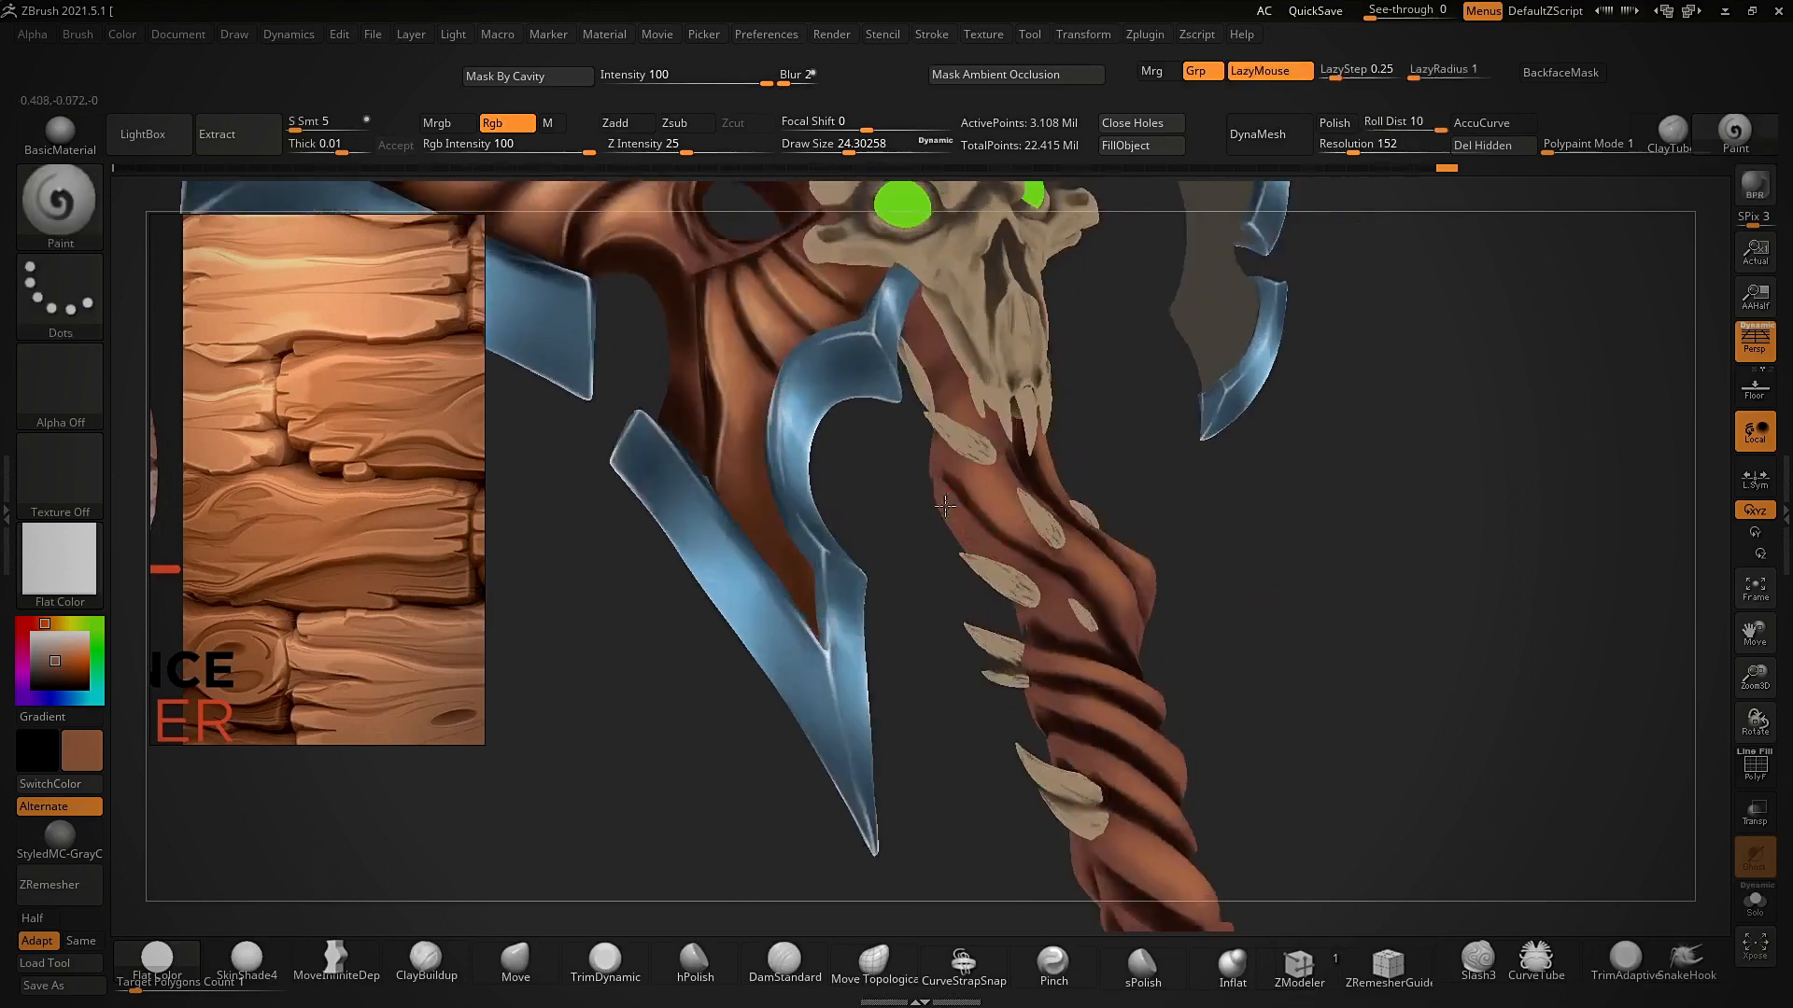
right_drag(923, 331, 1120, 672)
right_drag(1278, 564, 1036, 570)
ctrl+right_drag(1167, 682, 1144, 555)
- Lighten the wooden coils showing between the upper handle wraps with the sampled brown at a brush size of about 15
key(alt+shift+s)
right_drag(1057, 675, 1043, 753)
right_drag(1133, 819, 992, 703)
right_drag(1128, 693, 1097, 675)
mouse_move(1117, 759)
right_down()
mouse_move(1115, 726)
mouse_move(1102, 735)
mouse_move(1124, 560)
mouse_move(1080, 416)
mouse_move(1136, 412)
mouse_move(1149, 588)
mouse_move(1180, 513)
mouse_move(1124, 505)
mouse_move(984, 712)
mouse_move(1161, 538)
mouse_move(1141, 569)
right_up()
drag(1135, 602, 1102, 618)
mouse_move(1101, 618)
right_down()
mouse_move(1202, 552)
mouse_move(1102, 598)
mouse_move(1213, 609)
right_up()
right_drag(1277, 540, 1247, 633)
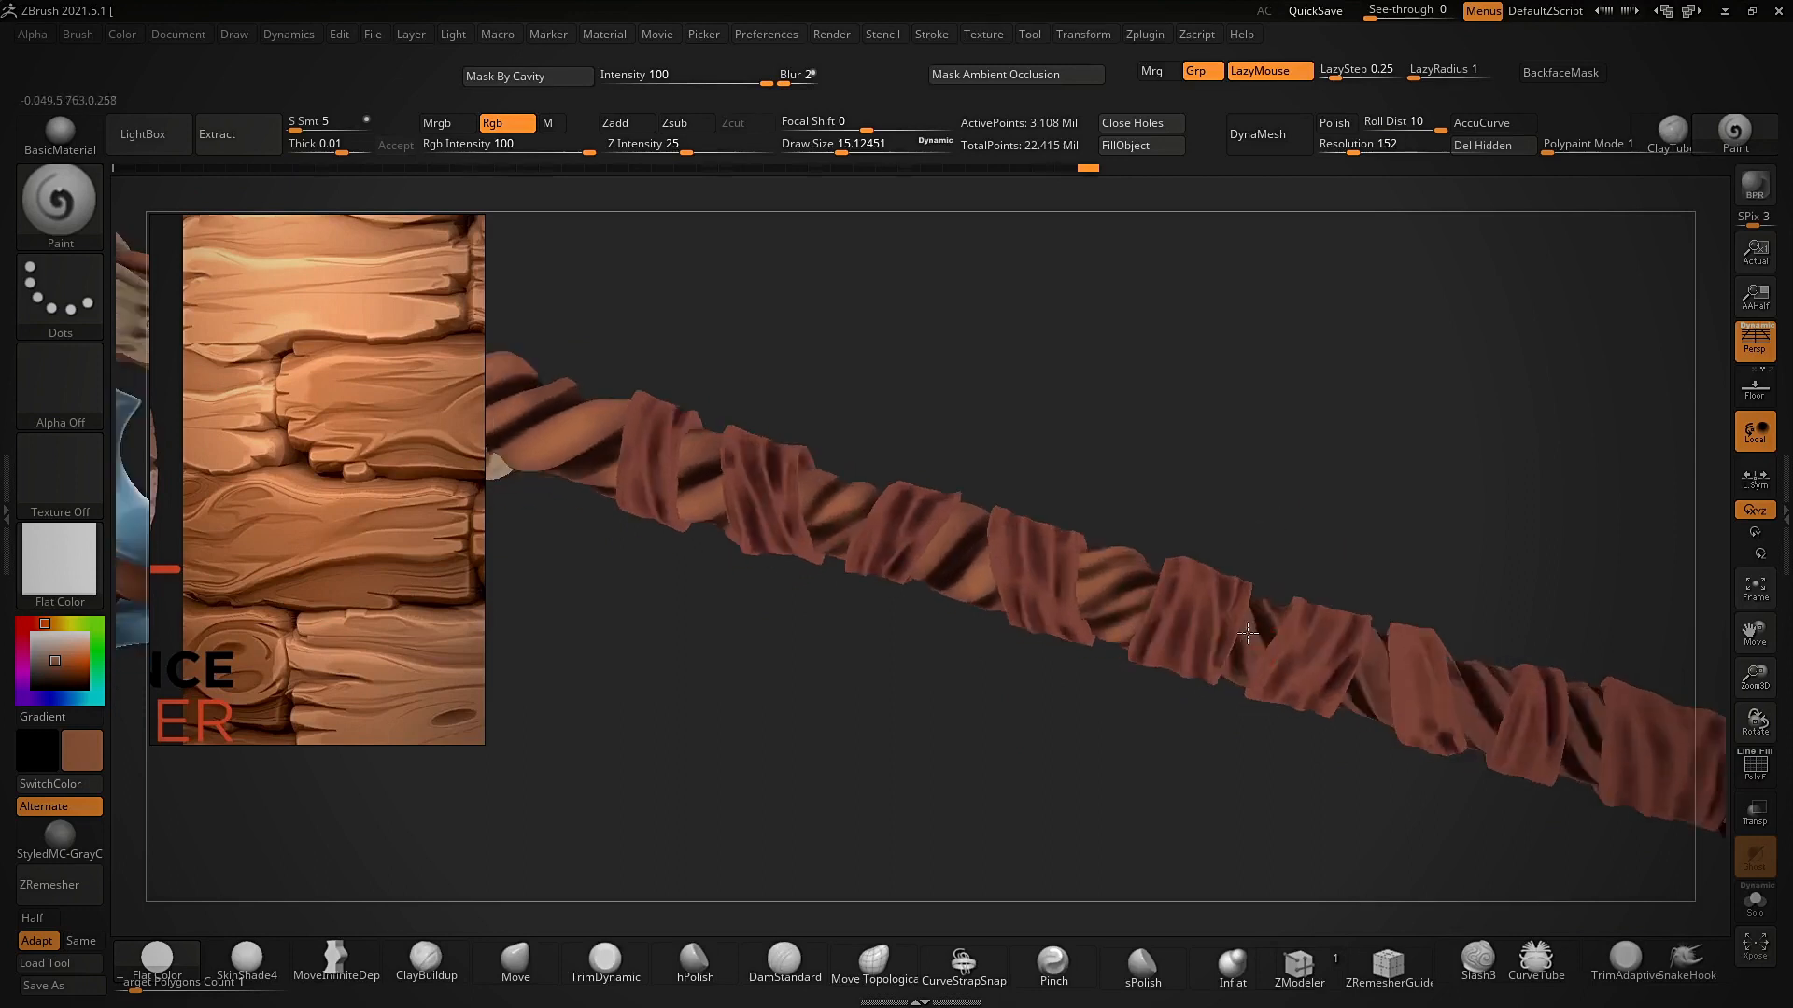
- Brush the sampled brown onto the raised coils between the wraps in the middle of the handle
drag(1386, 700, 1369, 671)
mouse_move(1314, 602)
ctrl+right_down()
mouse_move(1280, 524)
mouse_move(1326, 467)
ctrl+right_up()
mouse_move(1325, 467)
shift+right_down()
mouse_move(1408, 483)
mouse_move(1383, 498)
mouse_move(1353, 460)
mouse_move(1341, 597)
shift+right_up()
mouse_move(1167, 699)
mouse_down()
mouse_move(1131, 742)
mouse_move(1163, 705)
mouse_up()
right_drag(1227, 621, 1300, 602)
drag(1189, 644, 1159, 682)
right_drag(1275, 646, 1237, 653)
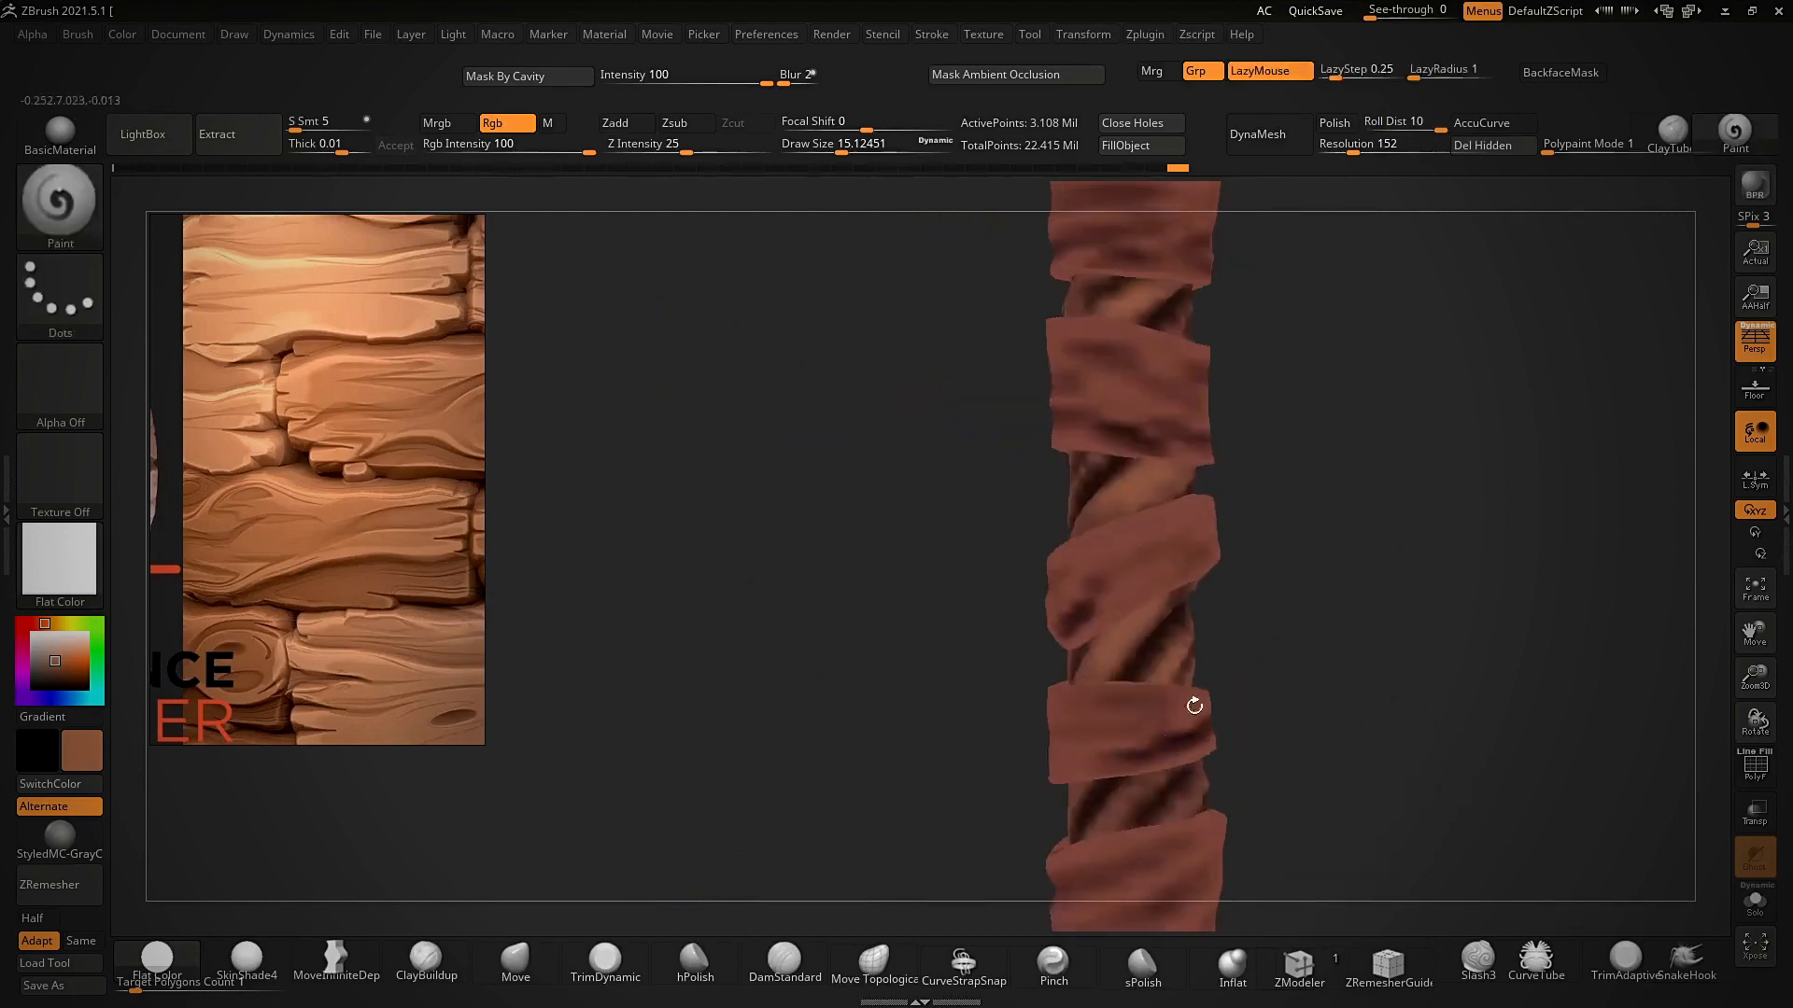
- Lighten the exposed wooden coils between the lowest wraps of the handle
drag(1102, 827, 1149, 782)
right_drag(1167, 826, 1175, 713)
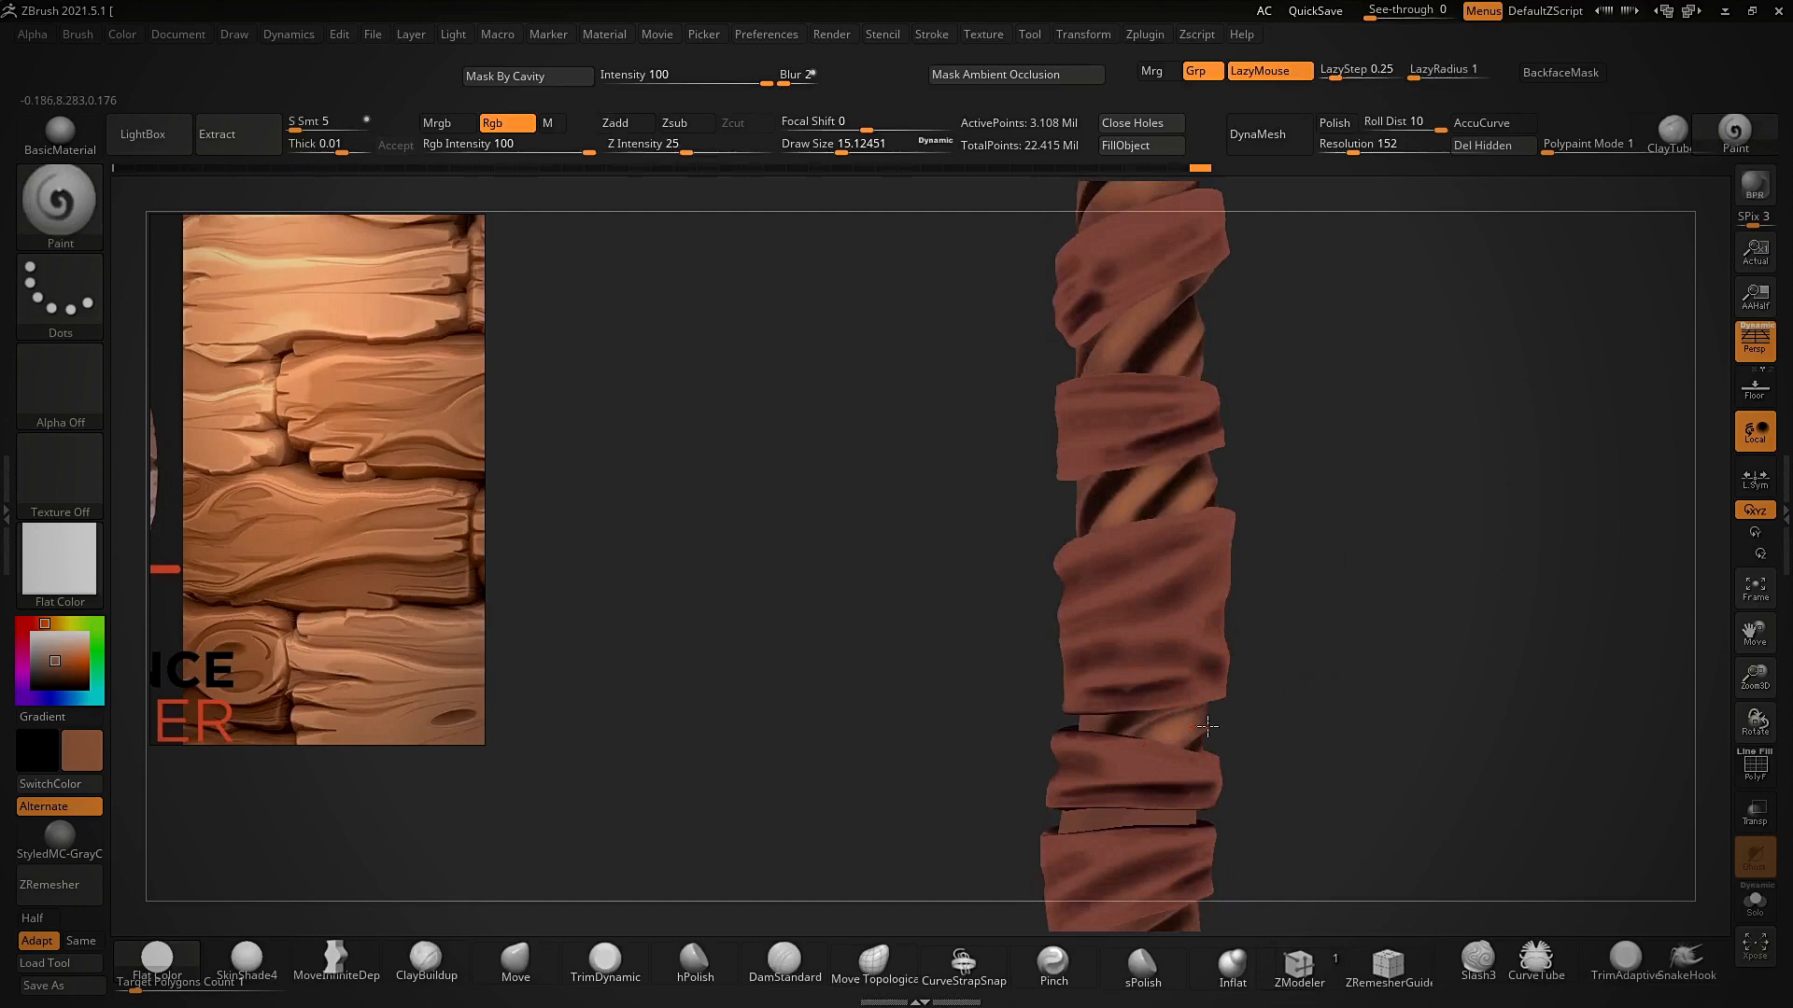
right_drag(1286, 644, 1095, 672)
drag(1169, 754, 1108, 745)
ctrl+right_drag(1198, 739, 1198, 663)
mouse_move(1154, 803)
mouse_down()
mouse_move(1128, 818)
mouse_move(1128, 860)
mouse_up()
mouse_move(1178, 794)
ctrl+right_down()
mouse_move(1172, 644)
mouse_move(1256, 580)
mouse_move(1251, 686)
ctrl+right_up()
- Sample a very dark brown and shade the handle's grooves near the first wraps at a brush size of about 27
key(c)
alt+right_drag(1366, 611, 1251, 457)
ctrl+right_drag(1251, 457, 1241, 551)
mouse_move(1038, 632)
mouse_down()
mouse_move(1065, 618)
mouse_move(1030, 639)
mouse_up()
mouse_move(1083, 791)
right_down()
mouse_move(1028, 800)
mouse_move(1059, 661)
right_up()
right_drag(1121, 585, 966, 679)
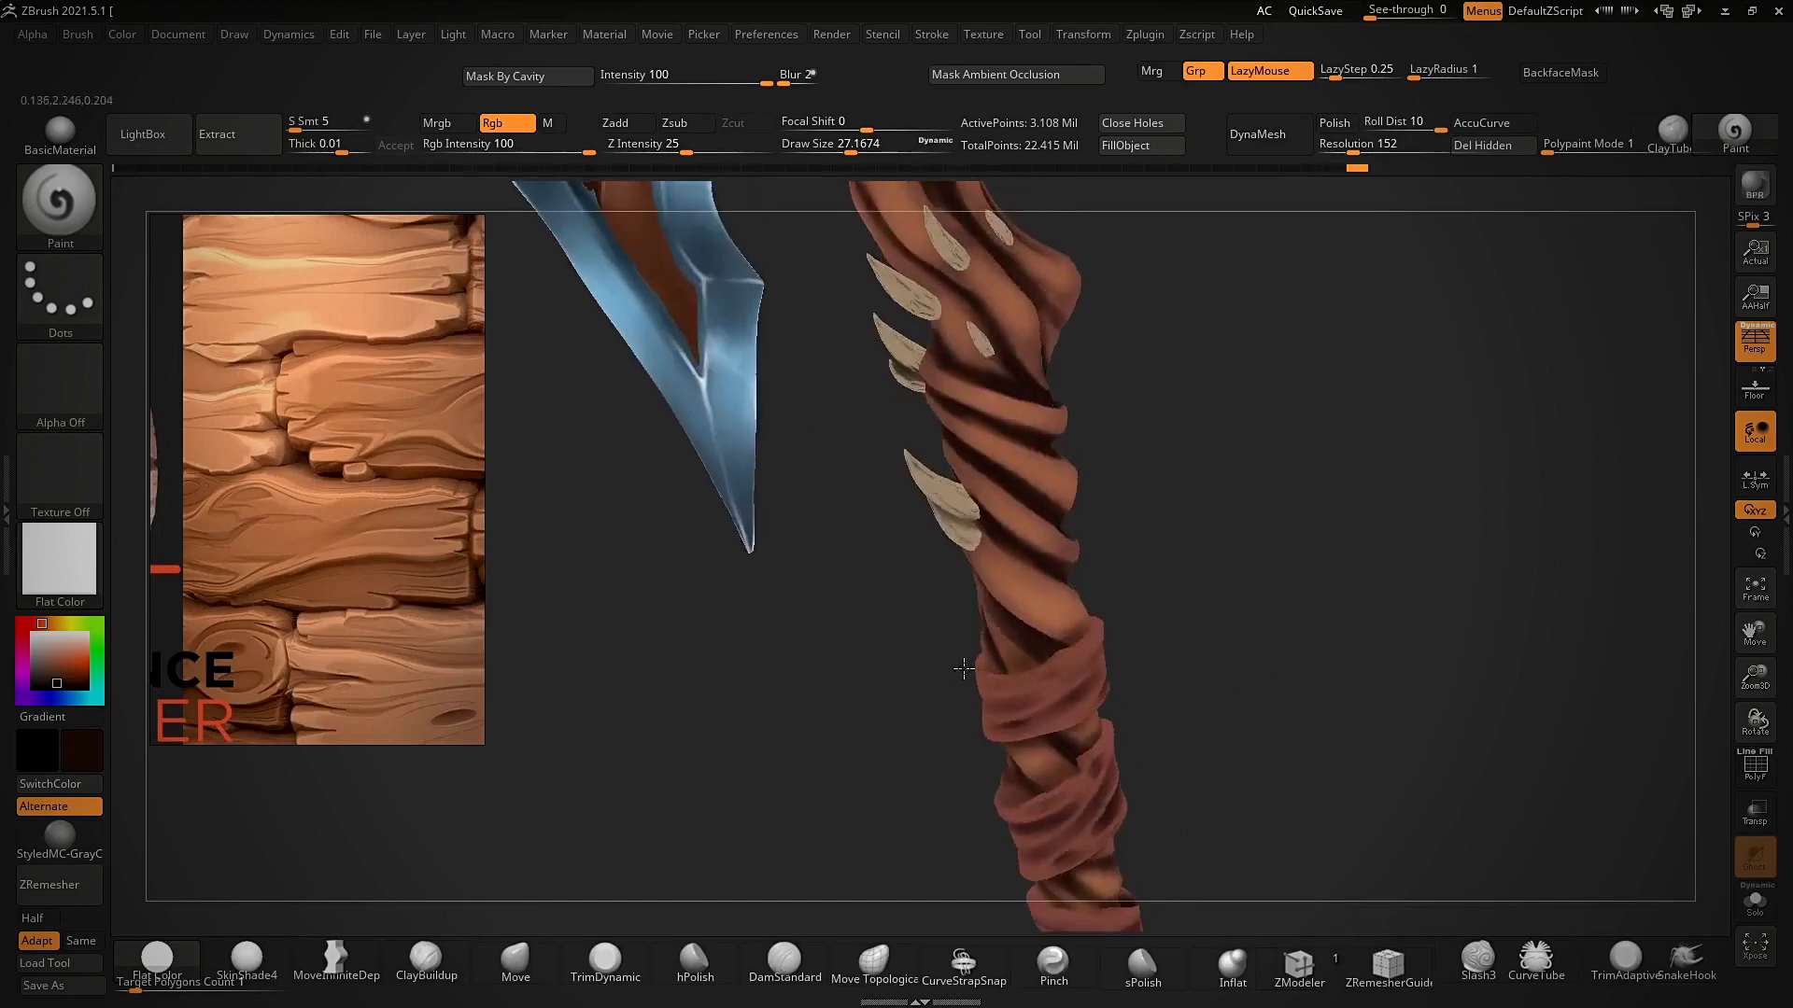
drag(1102, 625, 1100, 563)
mouse_move(1100, 563)
ctrl+right_down()
mouse_move(1164, 585)
mouse_move(1037, 696)
mouse_move(956, 556)
ctrl+right_up()
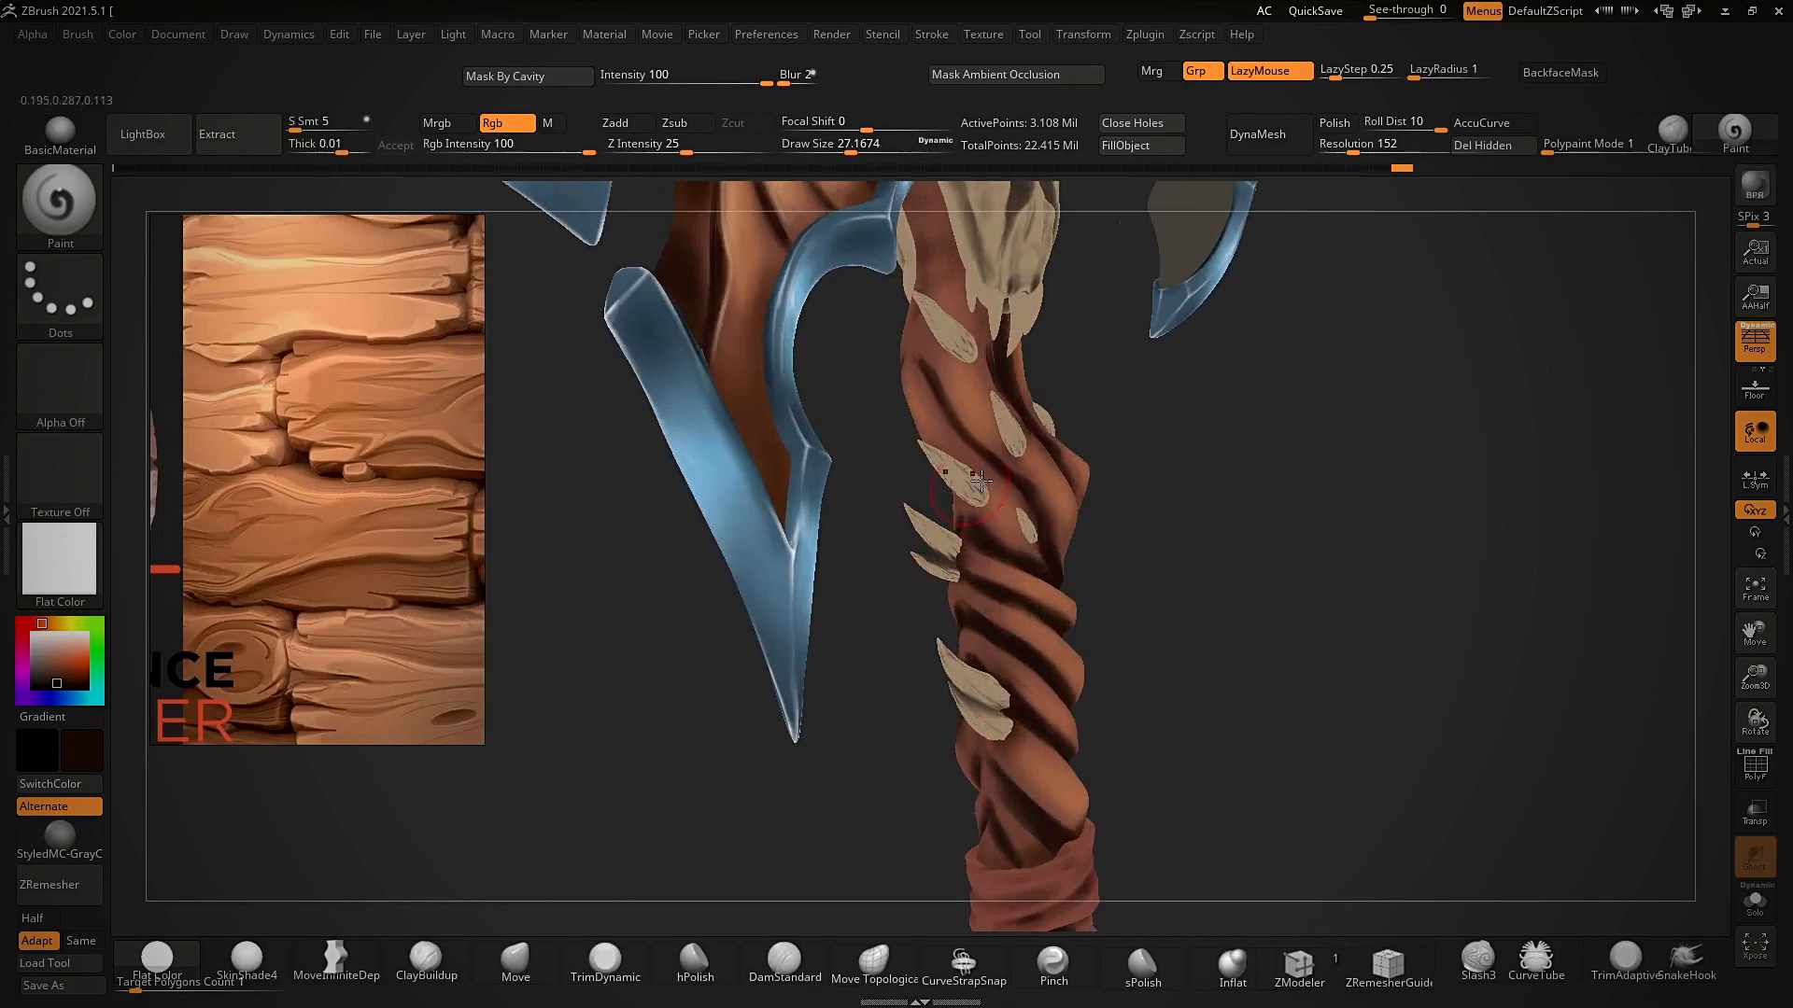
- Darken the recesses of the upper handle beneath the skull's jaw and cheek with the dark brown
mouse_move(1080, 436)
right_down()
mouse_move(1092, 389)
mouse_move(957, 485)
mouse_move(1001, 374)
mouse_move(1016, 444)
right_up()
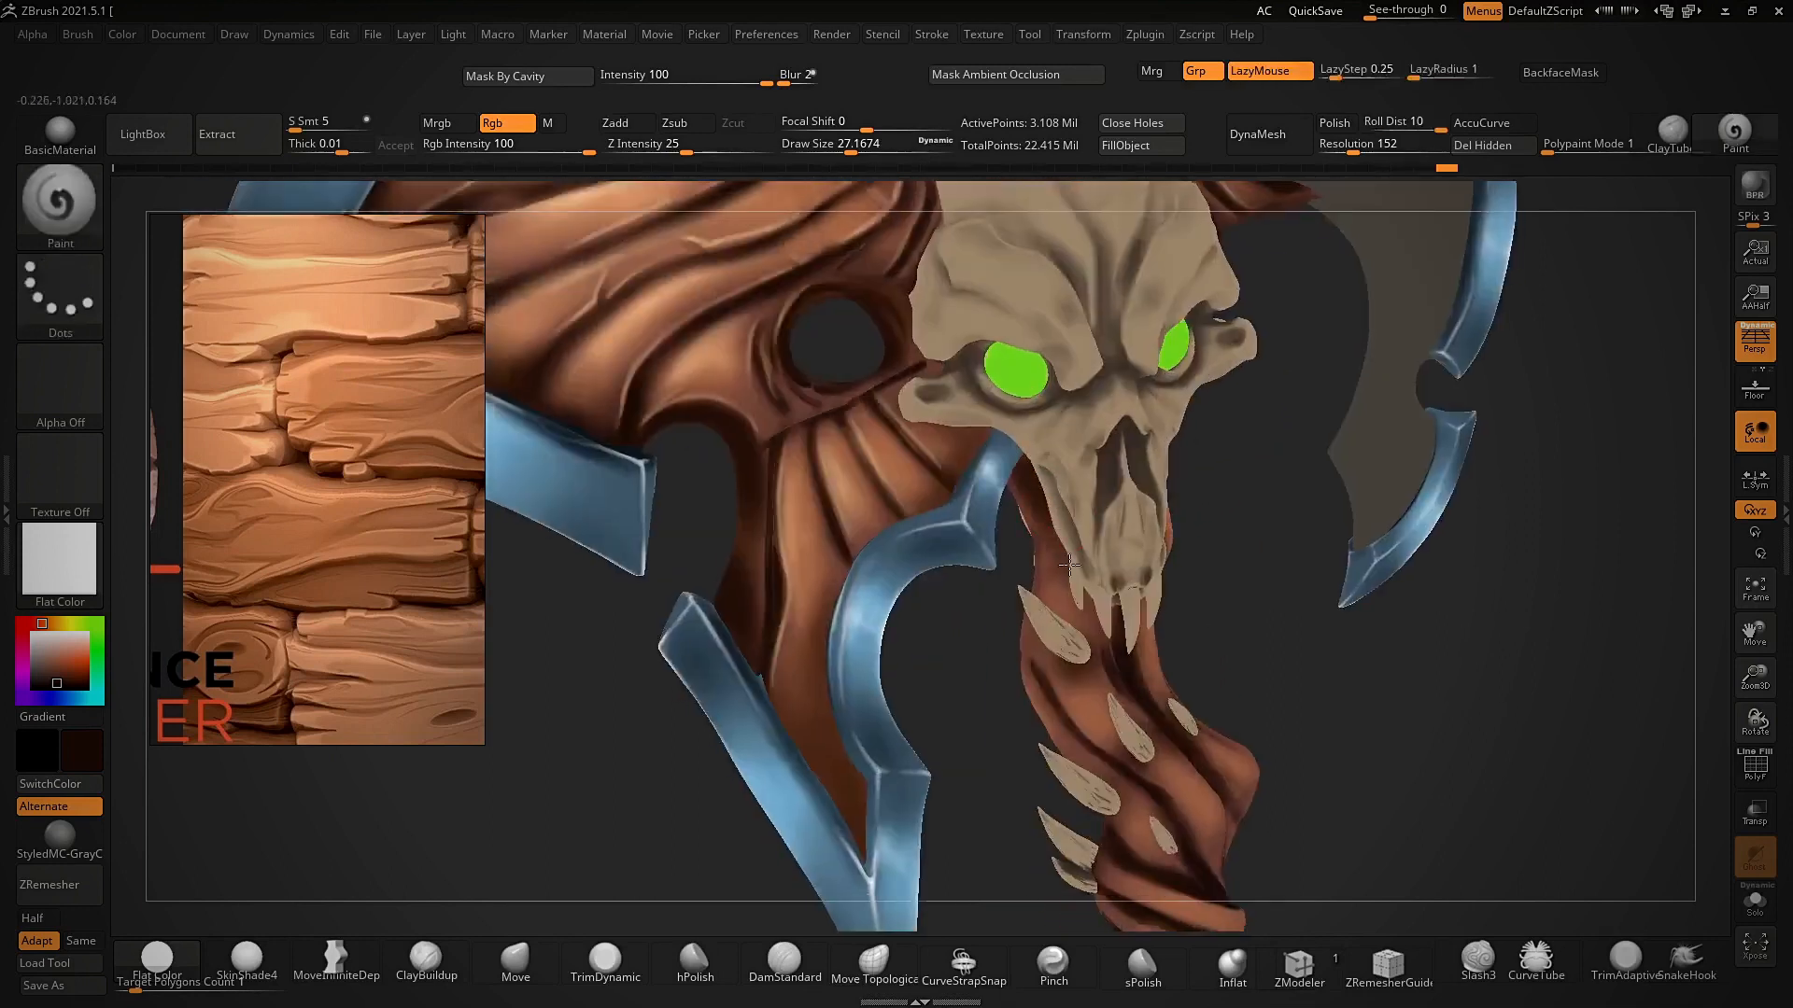
right_drag(1158, 619, 1146, 430)
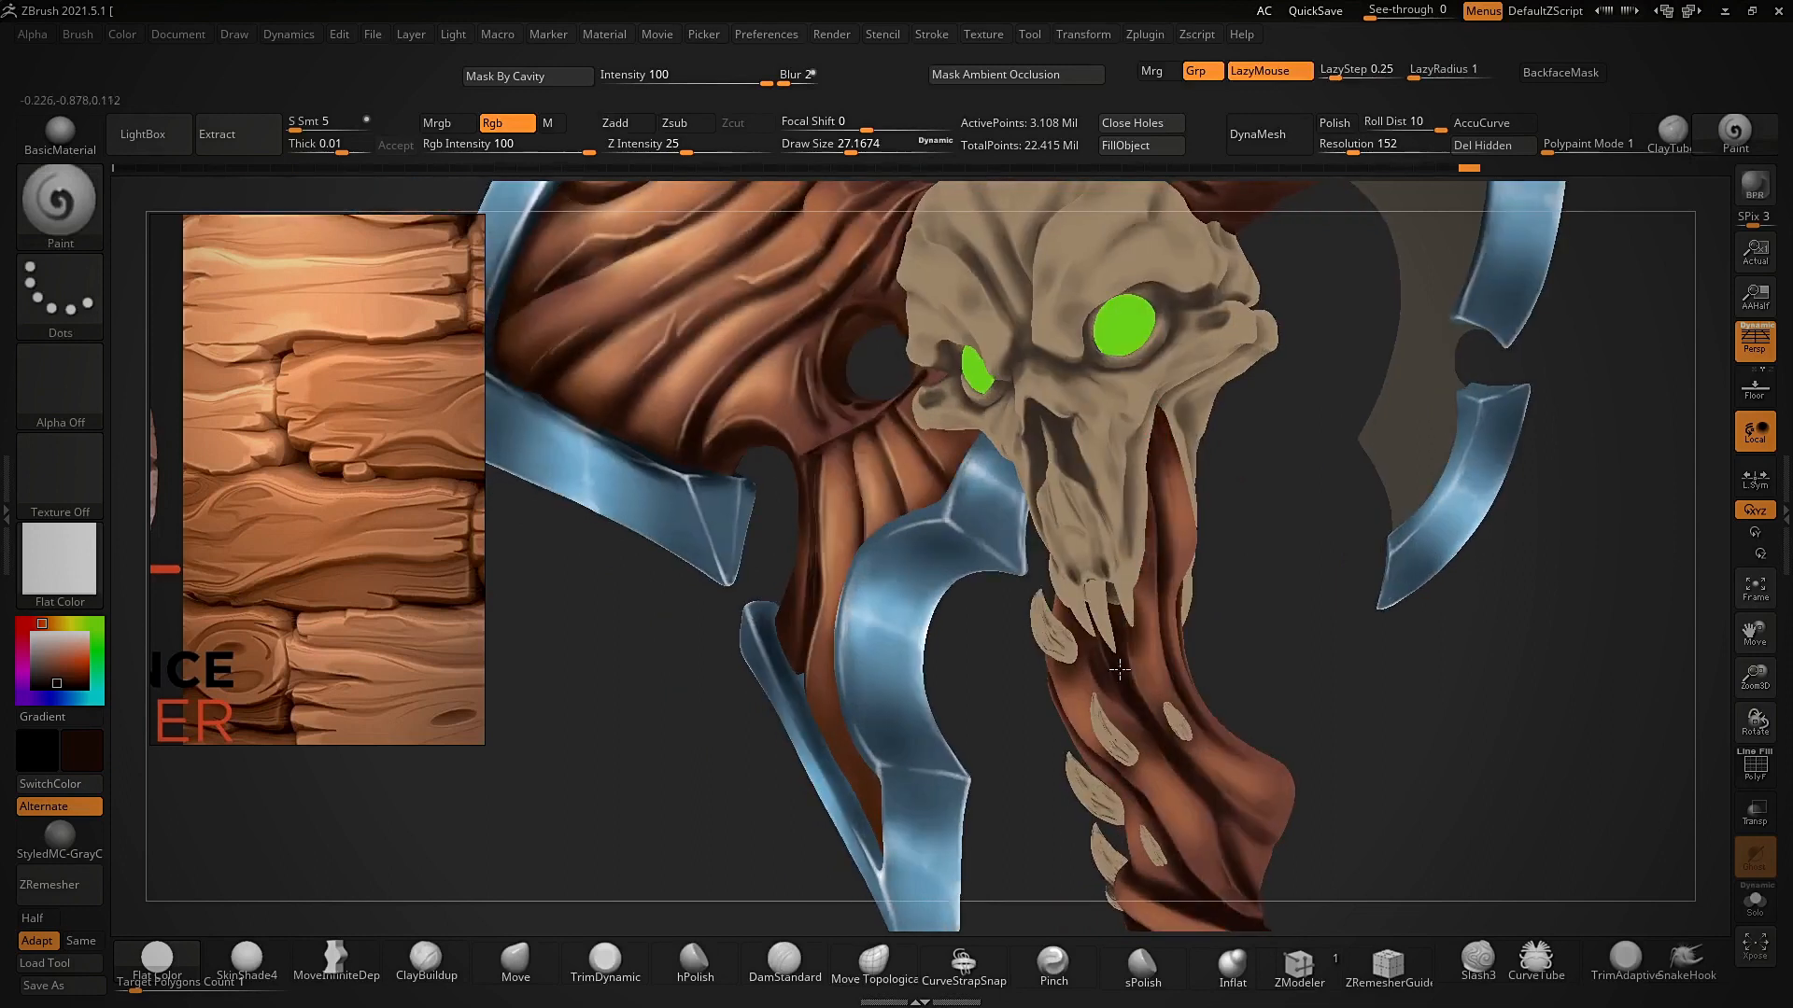
right_drag(1254, 511, 1307, 519)
drag(1137, 481, 1135, 536)
mouse_move(1251, 551)
ctrl+right_down()
mouse_move(1256, 439)
mouse_move(1276, 572)
mouse_move(1181, 561)
ctrl+right_up()
drag(1184, 428, 1244, 597)
ctrl+right_drag(1185, 624, 1204, 495)
- Deepen the grooves of the spiral coils and the wood between the upper wraps with the dark brown
drag(1041, 608, 1134, 661)
alt+right_drag(1199, 690, 1148, 540)
drag(1056, 553, 1104, 602)
alt+right_drag(1176, 660, 1134, 519)
drag(1017, 755, 1050, 759)
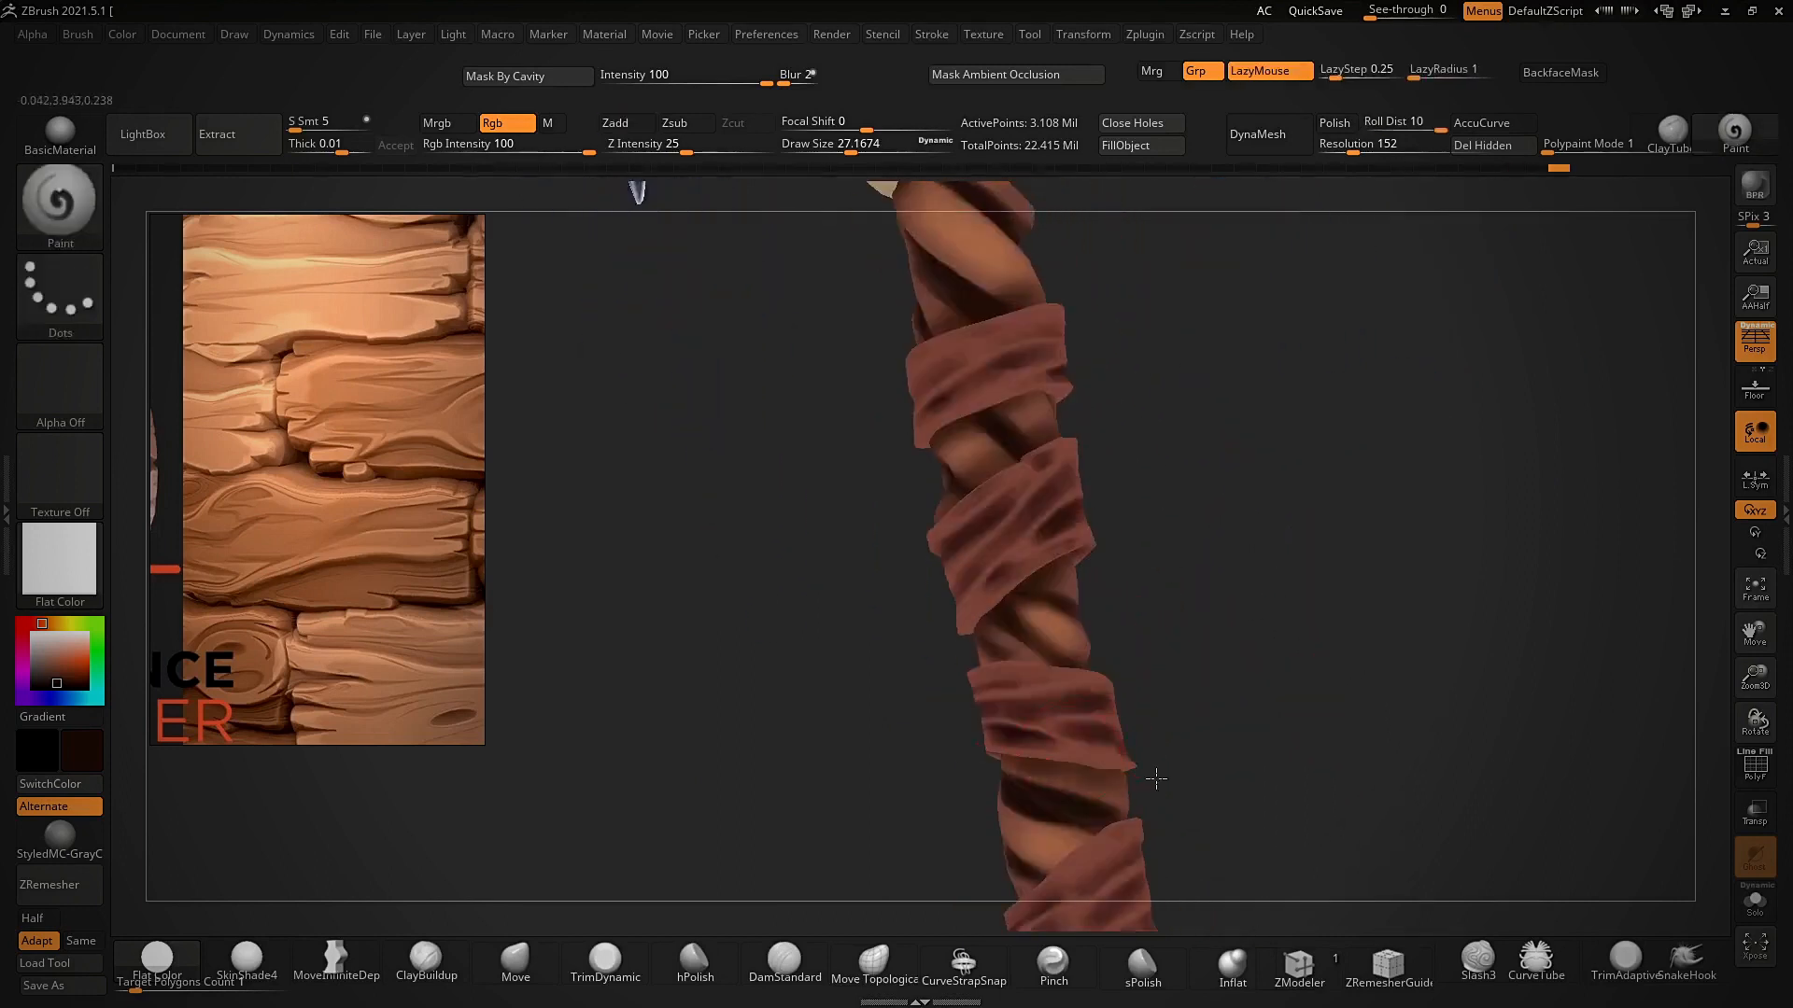
right_drag(1160, 776, 1242, 710)
drag(1074, 644, 1116, 668)
mouse_move(1205, 691)
right_down()
mouse_move(1167, 715)
mouse_move(1134, 700)
right_up()
drag(1118, 714, 1126, 717)
- Darken the wood gaps between the lower handle wraps with the dark brown, reducing the brush size to about 19
mouse_move(1162, 686)
right_down()
mouse_move(1220, 604)
mouse_move(1136, 496)
mouse_move(1244, 616)
mouse_move(1111, 630)
right_up()
mouse_move(1111, 631)
alt+right_down()
mouse_move(1078, 578)
mouse_move(1153, 686)
mouse_move(1167, 644)
alt+right_up()
drag(1025, 652, 1073, 664)
mouse_move(1172, 644)
right_down()
mouse_move(1213, 604)
mouse_move(1044, 712)
right_up()
mouse_move(977, 761)
right_down()
mouse_move(1220, 580)
mouse_move(1190, 607)
mouse_move(1213, 672)
right_up()
drag(1137, 719, 1148, 715)
mouse_move(1186, 689)
right_down()
mouse_move(1276, 545)
mouse_move(1237, 570)
right_up()
drag(1046, 653, 1061, 644)
mouse_move(1205, 644)
ctrl+right_down()
mouse_move(1236, 560)
mouse_move(1198, 654)
mouse_move(1117, 743)
ctrl+right_up()
right_drag(1220, 644, 1122, 766)
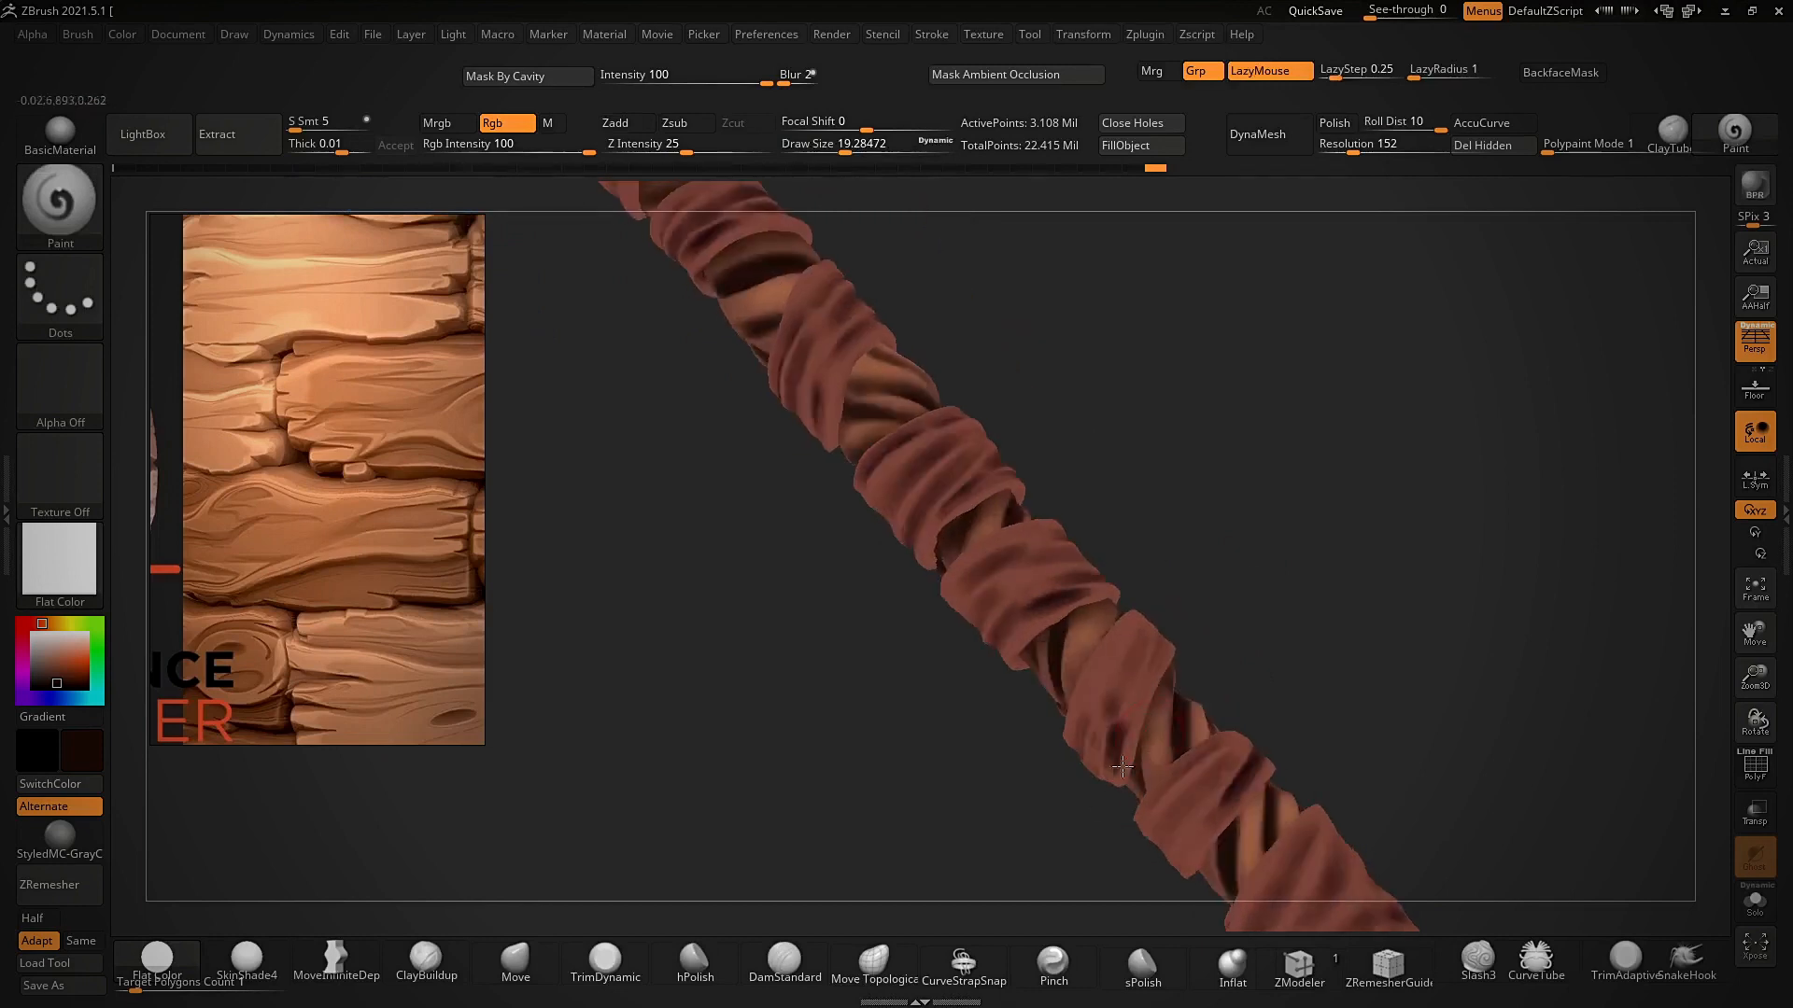
mouse_move(1169, 559)
right_down()
mouse_move(1264, 660)
mouse_move(1154, 667)
right_up()
mouse_move(1240, 567)
right_down()
mouse_move(1292, 612)
mouse_move(1222, 616)
mouse_move(1288, 733)
mouse_move(1276, 513)
mouse_move(1333, 702)
mouse_move(1344, 616)
mouse_move(1426, 728)
mouse_move(1453, 637)
mouse_move(1382, 747)
right_up()
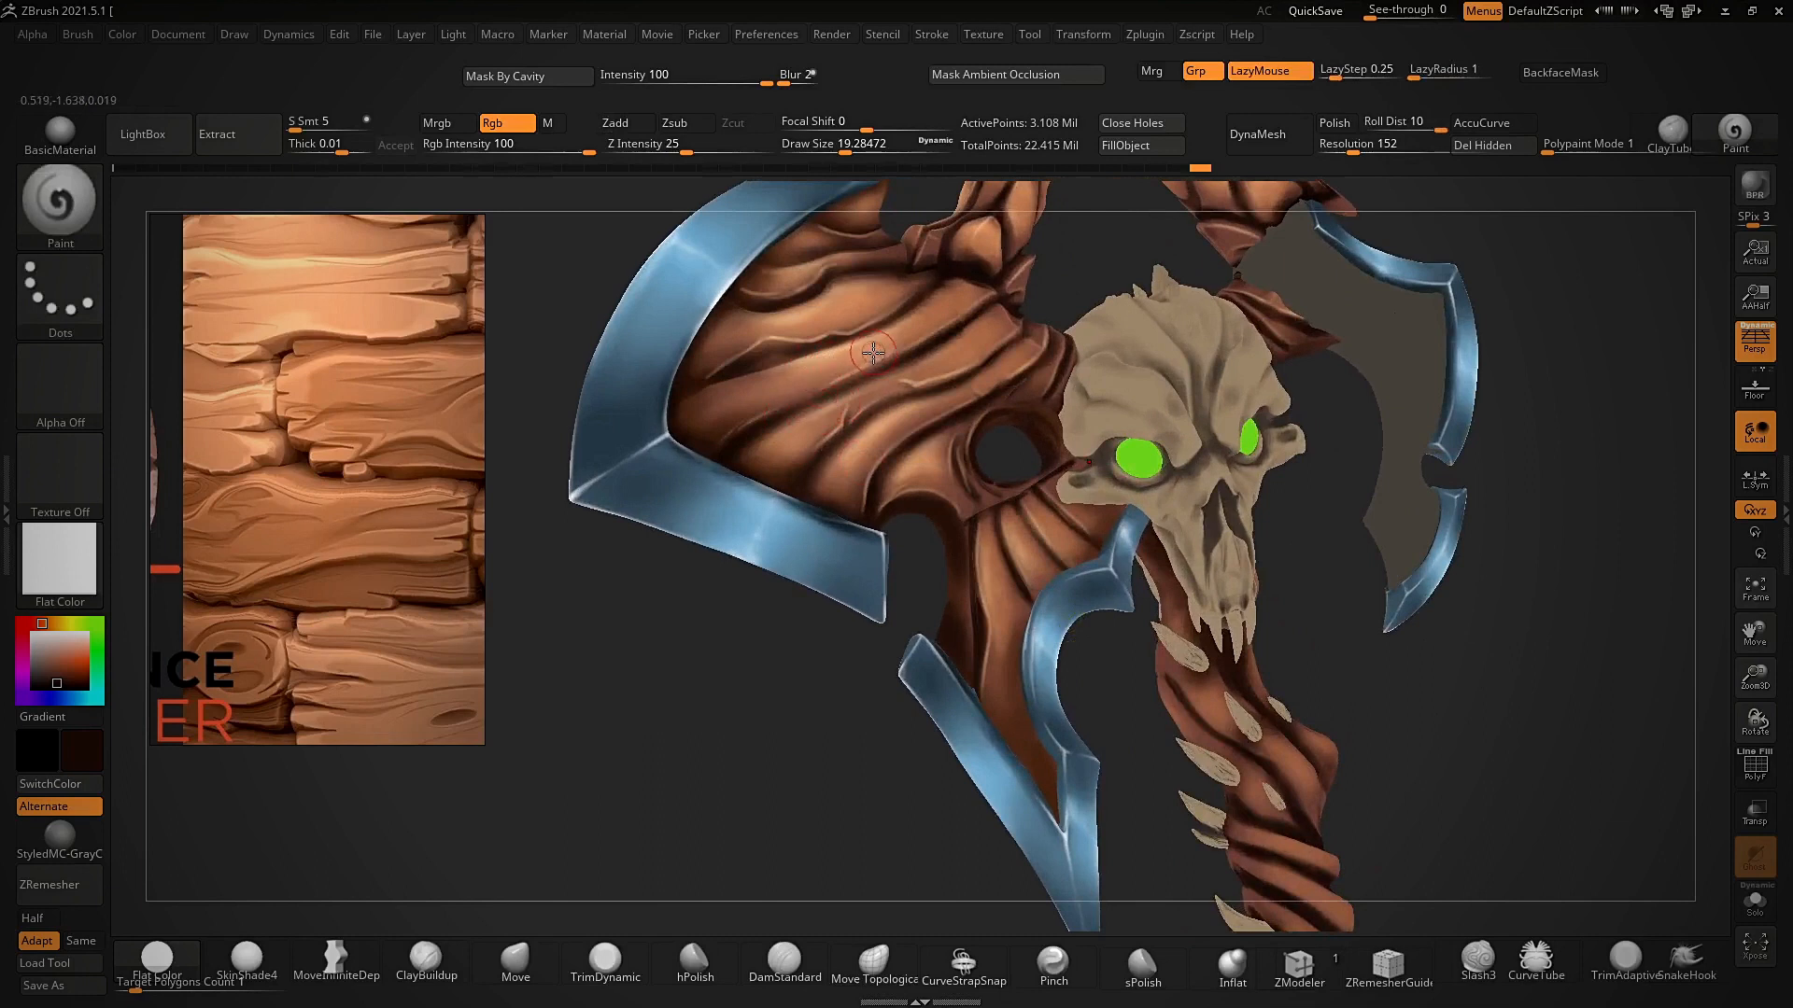
- Sample a light orange-brown from the wooden blade and brush it onto the upper handle's raised strands at a size of about 32
key(c)
ctrl+right_drag(1214, 621, 1206, 698)
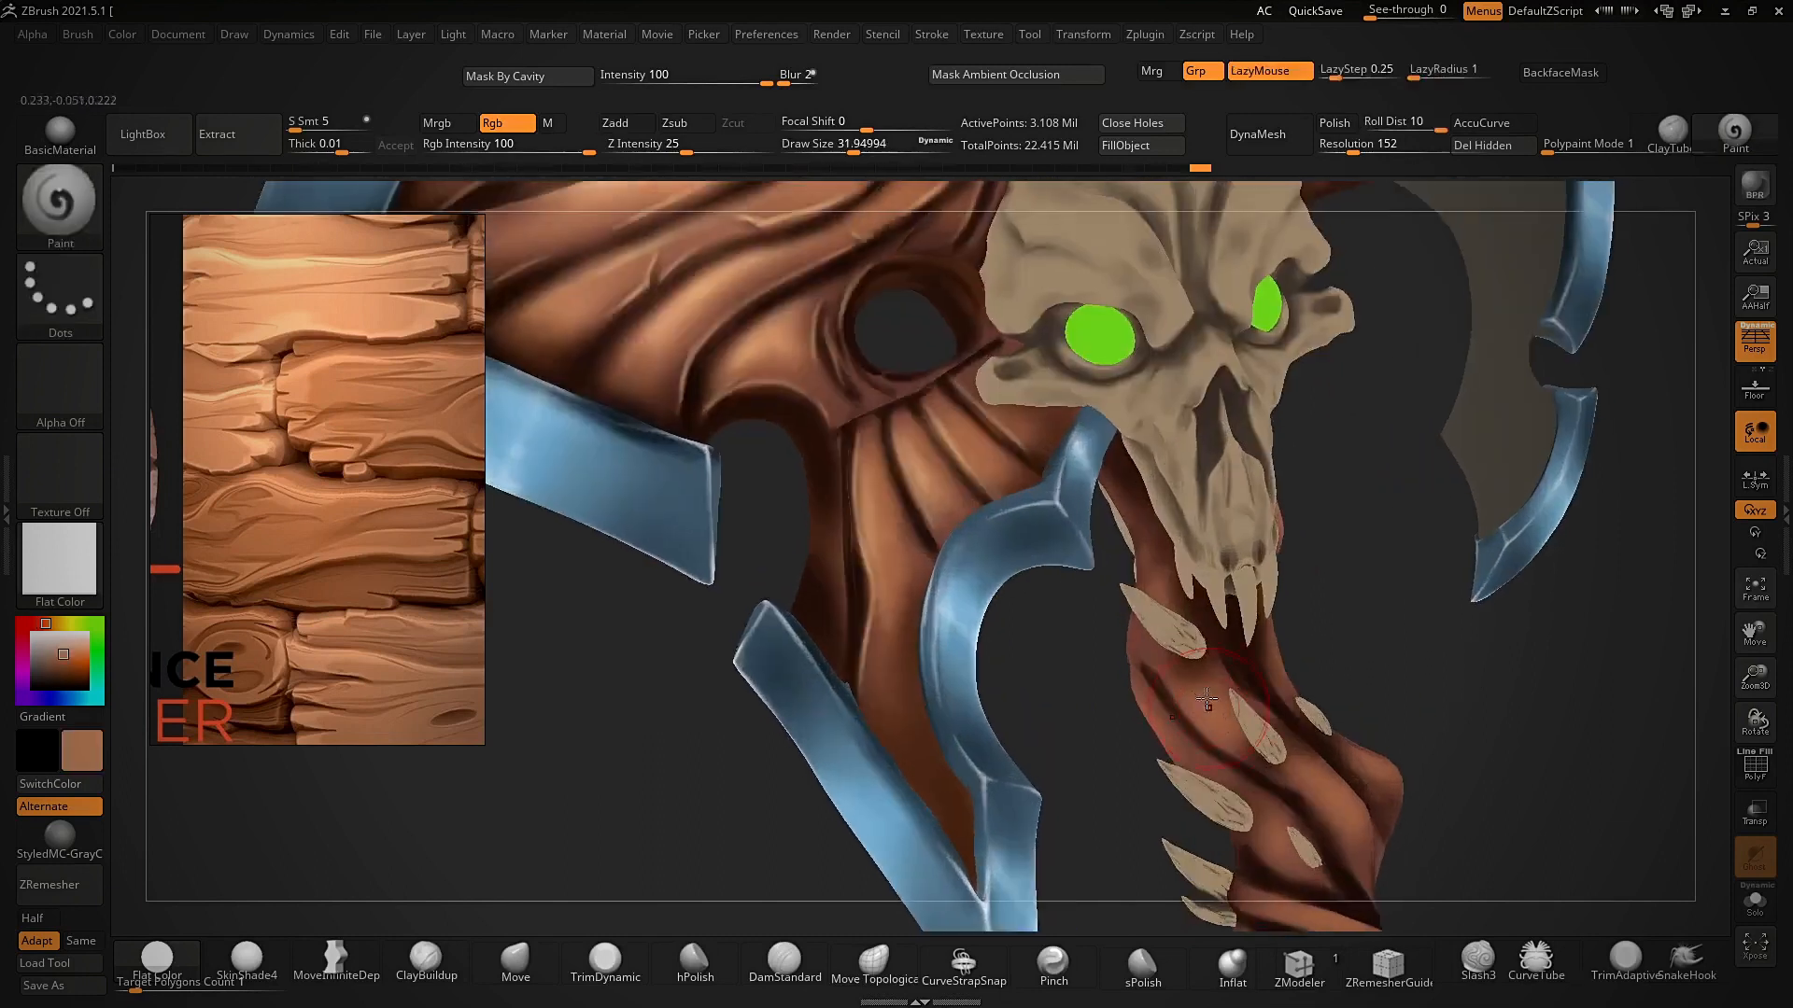
drag(1158, 590, 1159, 560)
right_drag(1386, 652, 1252, 747)
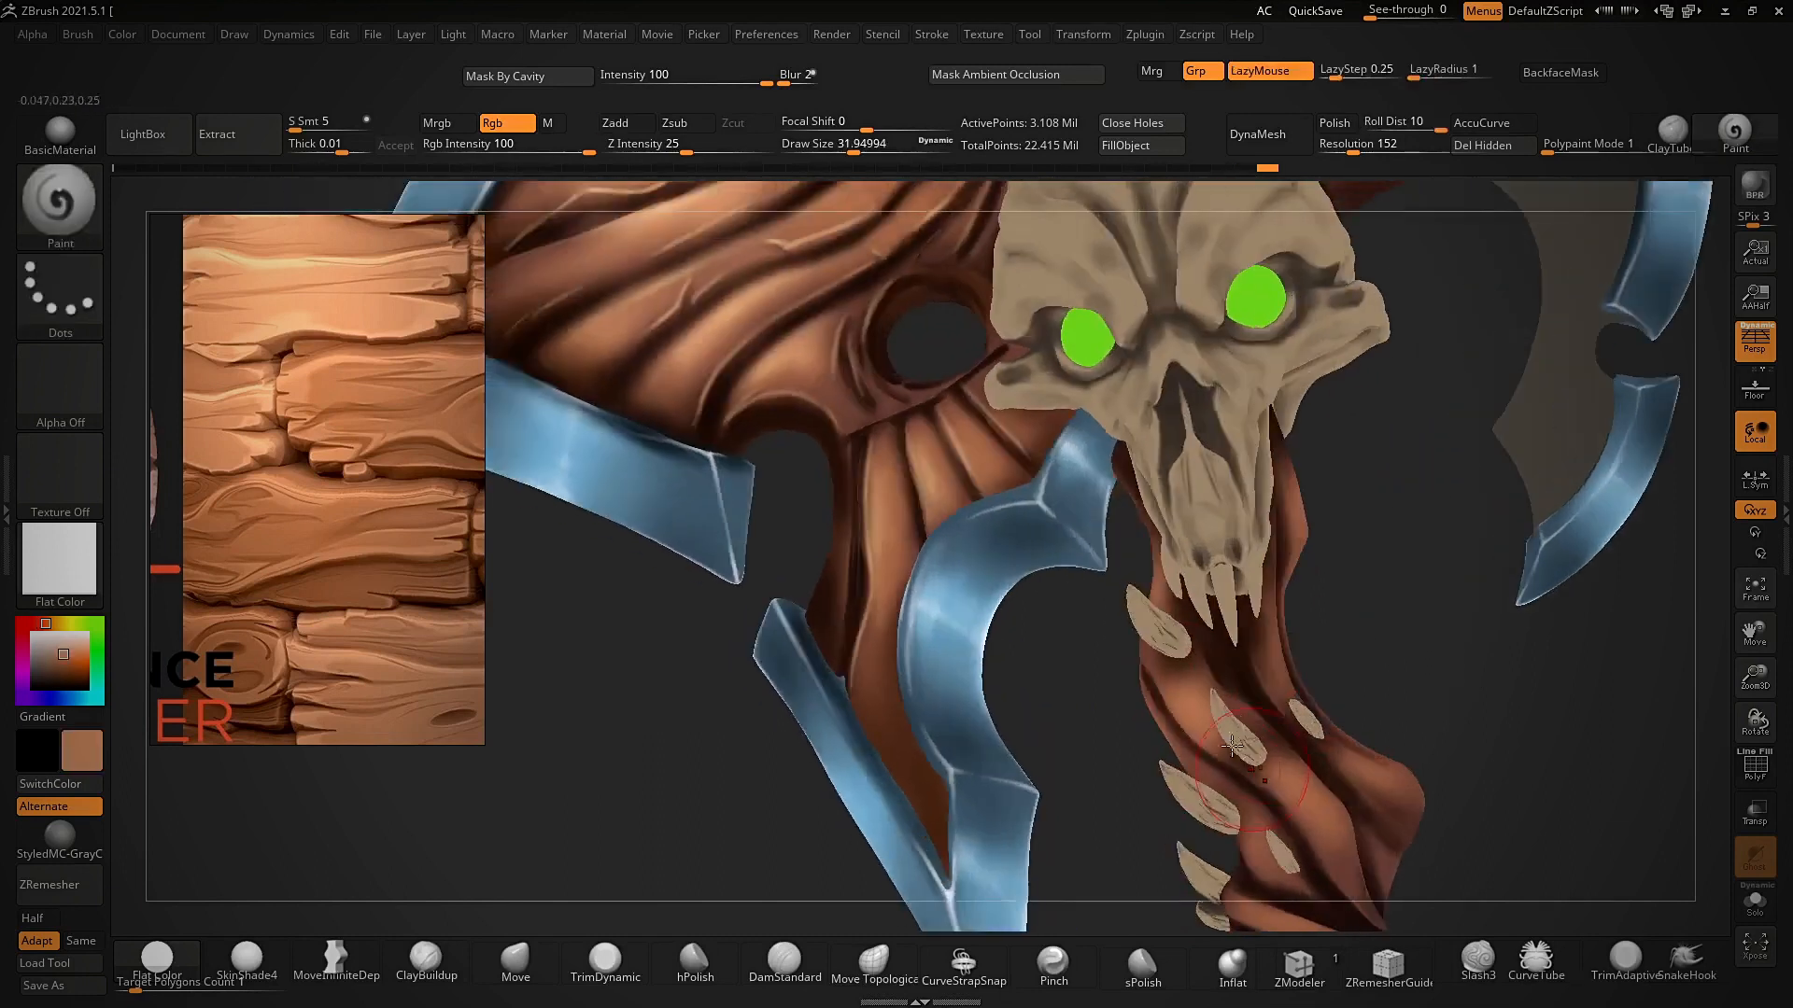
right_drag(1413, 764, 1408, 821)
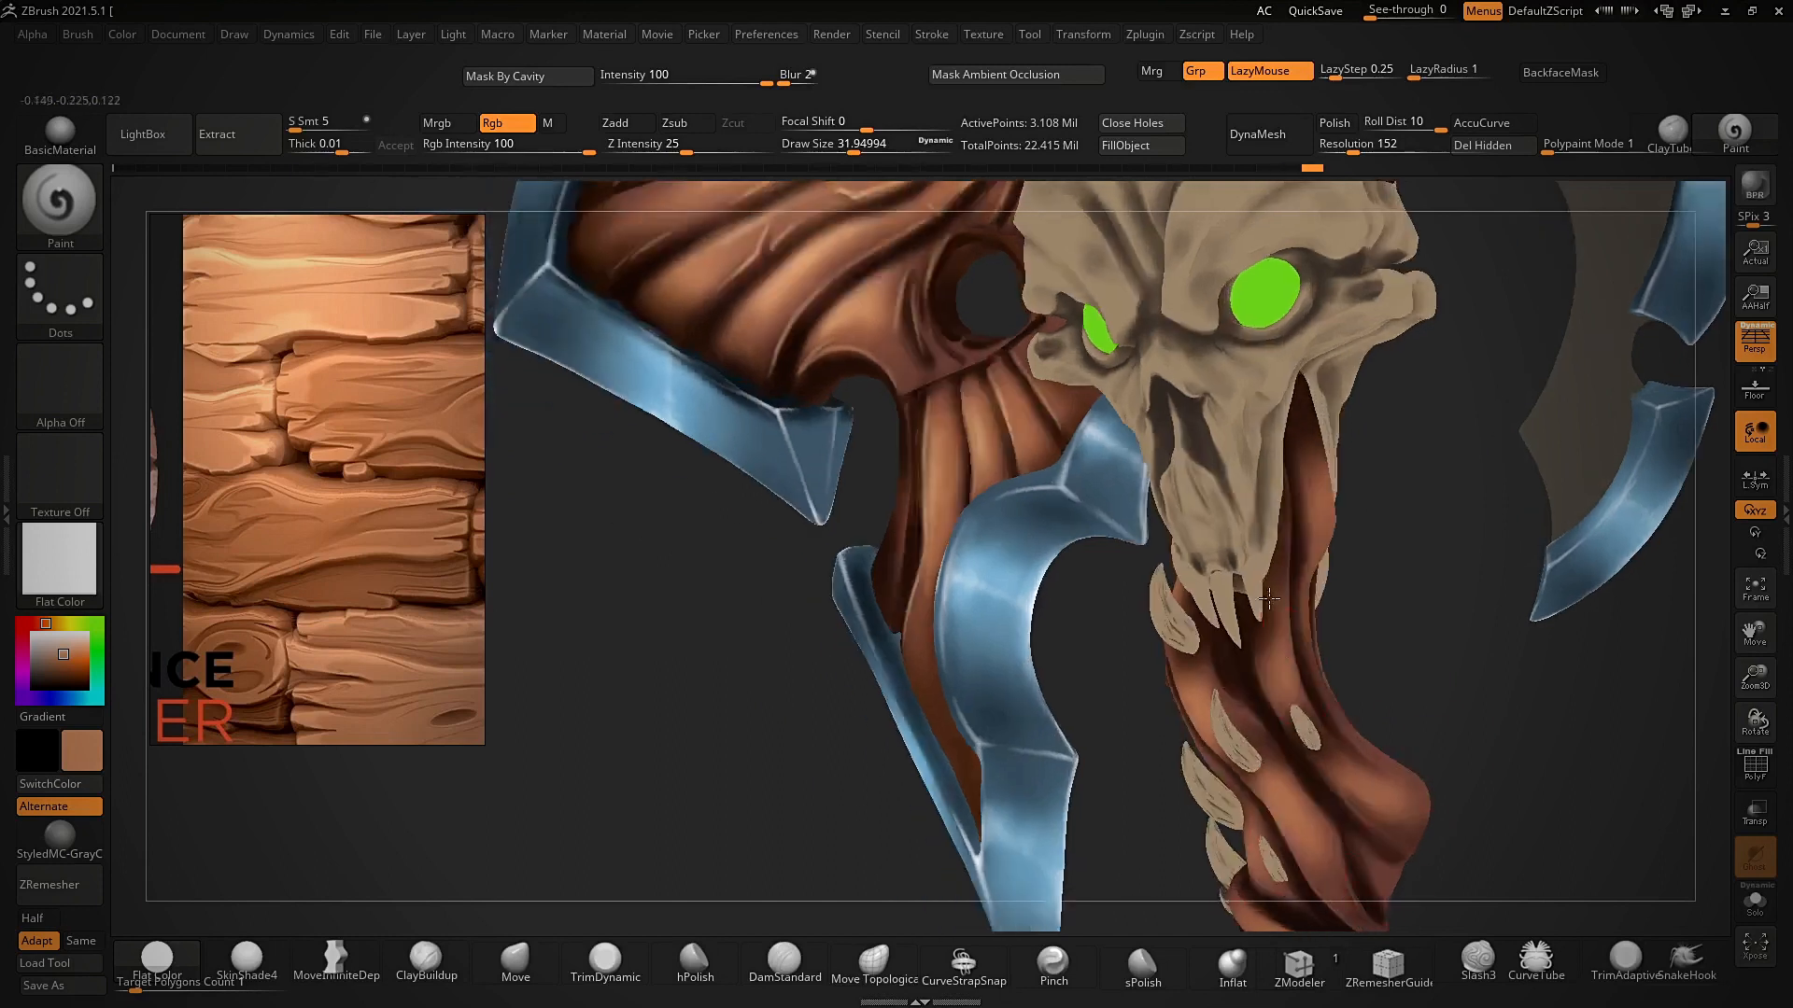
drag(1267, 598, 1274, 532)
ctrl+right_drag(1337, 695, 1360, 572)
right_drag(1382, 728, 1437, 794)
mouse_move(1438, 793)
alt+right_down()
mouse_move(1308, 576)
mouse_move(1219, 686)
alt+right_up()
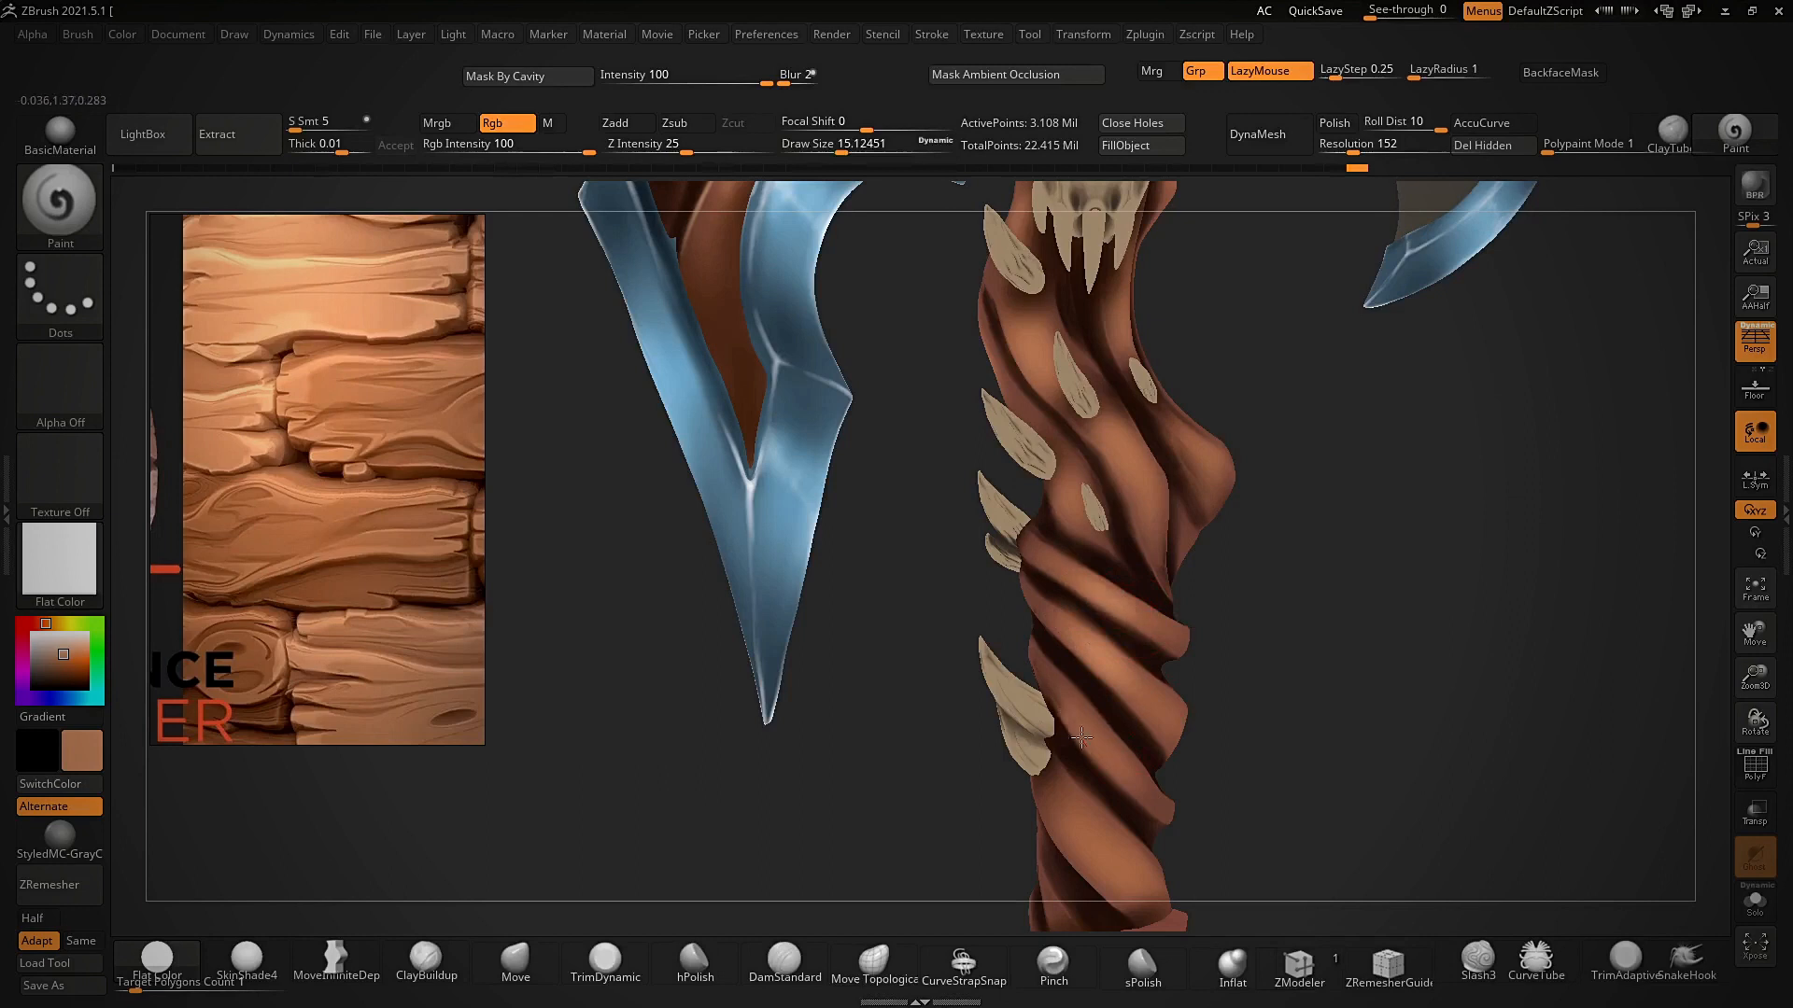
- Brush the light orange-brown onto the spiral coils above and around the first wraps at a size of about 15
drag(1159, 702, 1166, 709)
ctrl+right_drag(1231, 727, 1215, 586)
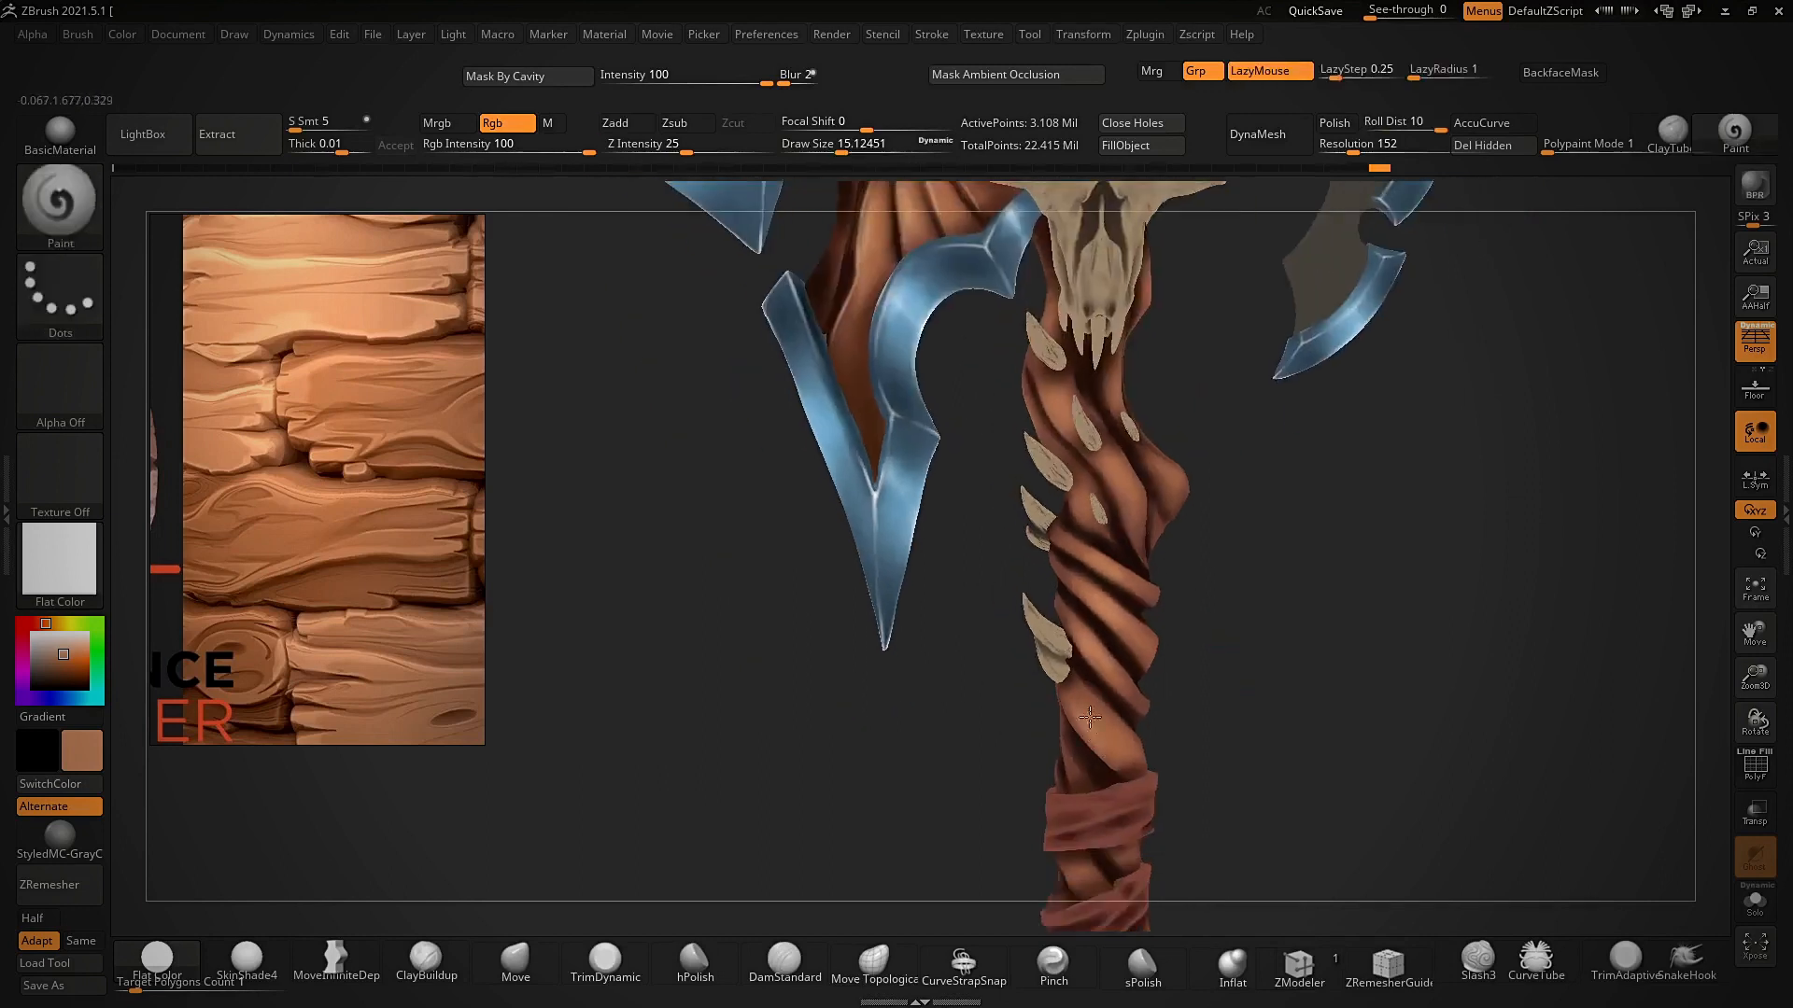
alt+right_drag(1202, 724, 1198, 571)
ctrl+right_drag(1198, 572, 1196, 638)
drag(1014, 674, 1031, 729)
ctrl+right_drag(1044, 596, 1018, 640)
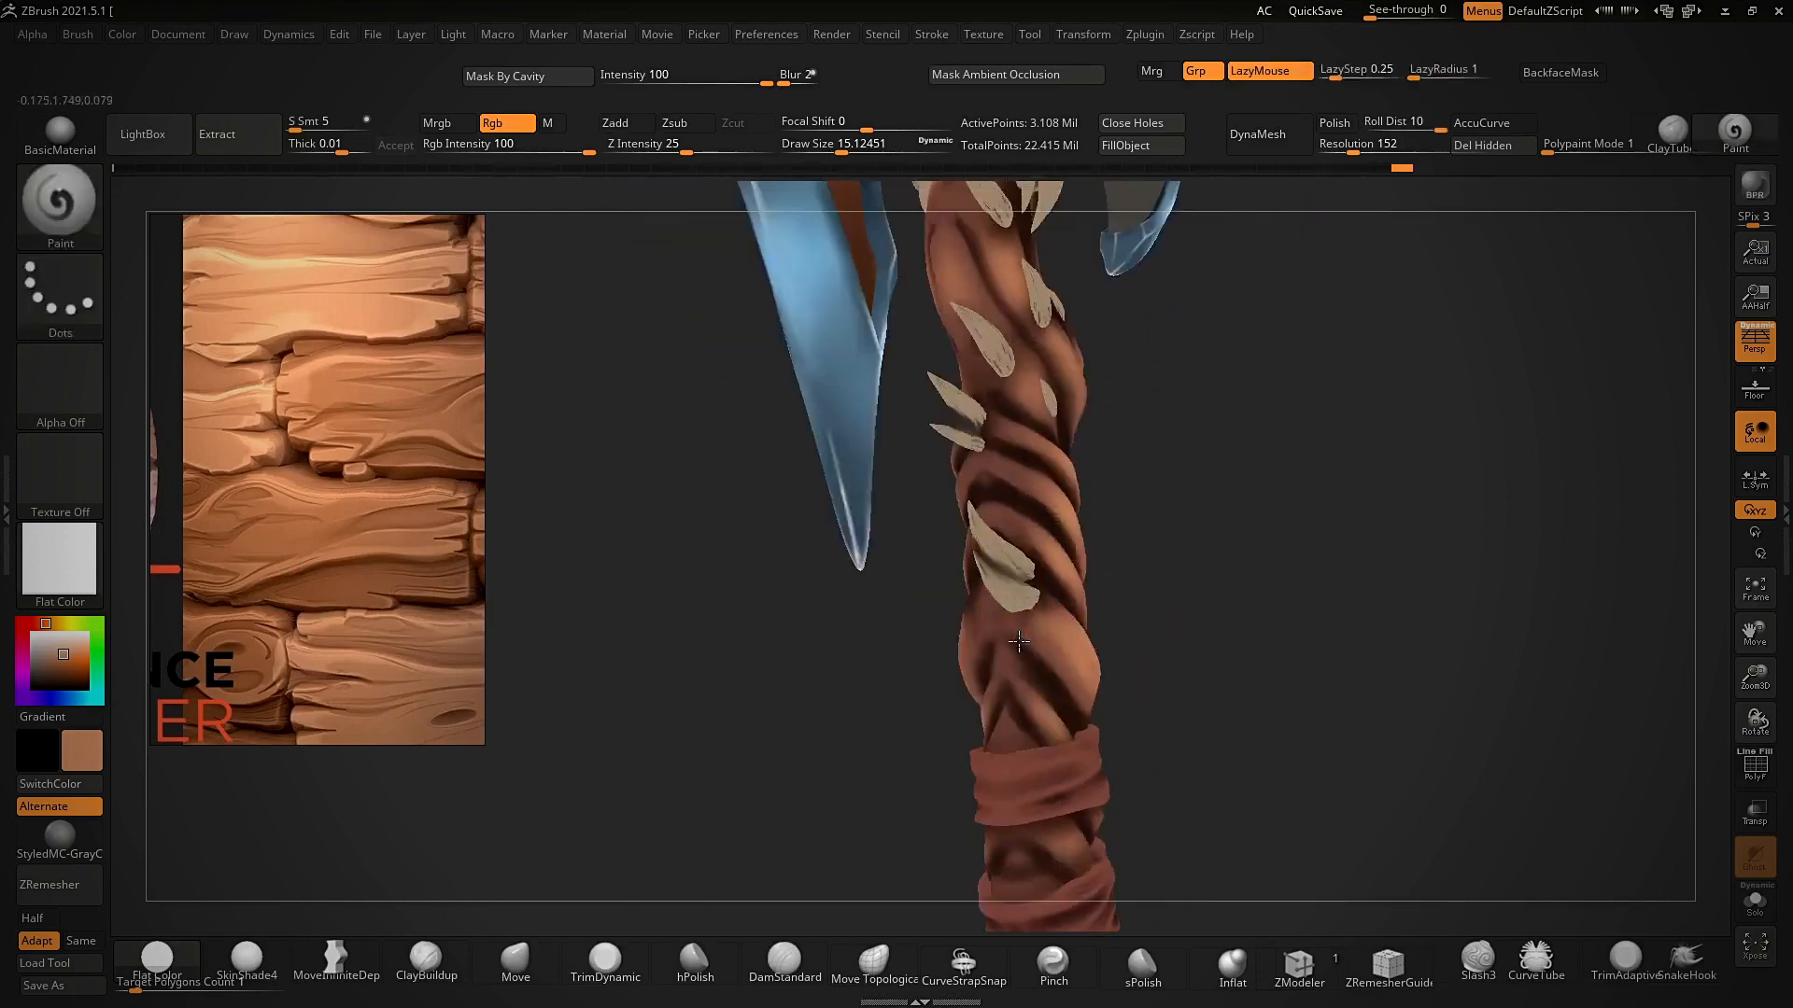
right_drag(1014, 753, 1048, 712)
right_drag(1139, 642, 1111, 648)
- Lighten the raised wood between the wraps down the length of the handle with the light orange-brown
drag(1000, 728, 1012, 743)
right_drag(1120, 728, 1144, 653)
mouse_move(1045, 784)
right_down()
mouse_move(1060, 831)
mouse_move(1061, 668)
mouse_move(1089, 792)
mouse_move(1169, 675)
mouse_move(1061, 773)
right_up()
drag(1047, 777, 1065, 790)
mouse_move(1184, 737)
alt+right_down()
mouse_move(1147, 642)
mouse_move(1053, 753)
mouse_move(1145, 636)
mouse_move(1147, 576)
alt+right_up()
drag(1053, 692, 1066, 682)
right_drag(1074, 695, 1050, 723)
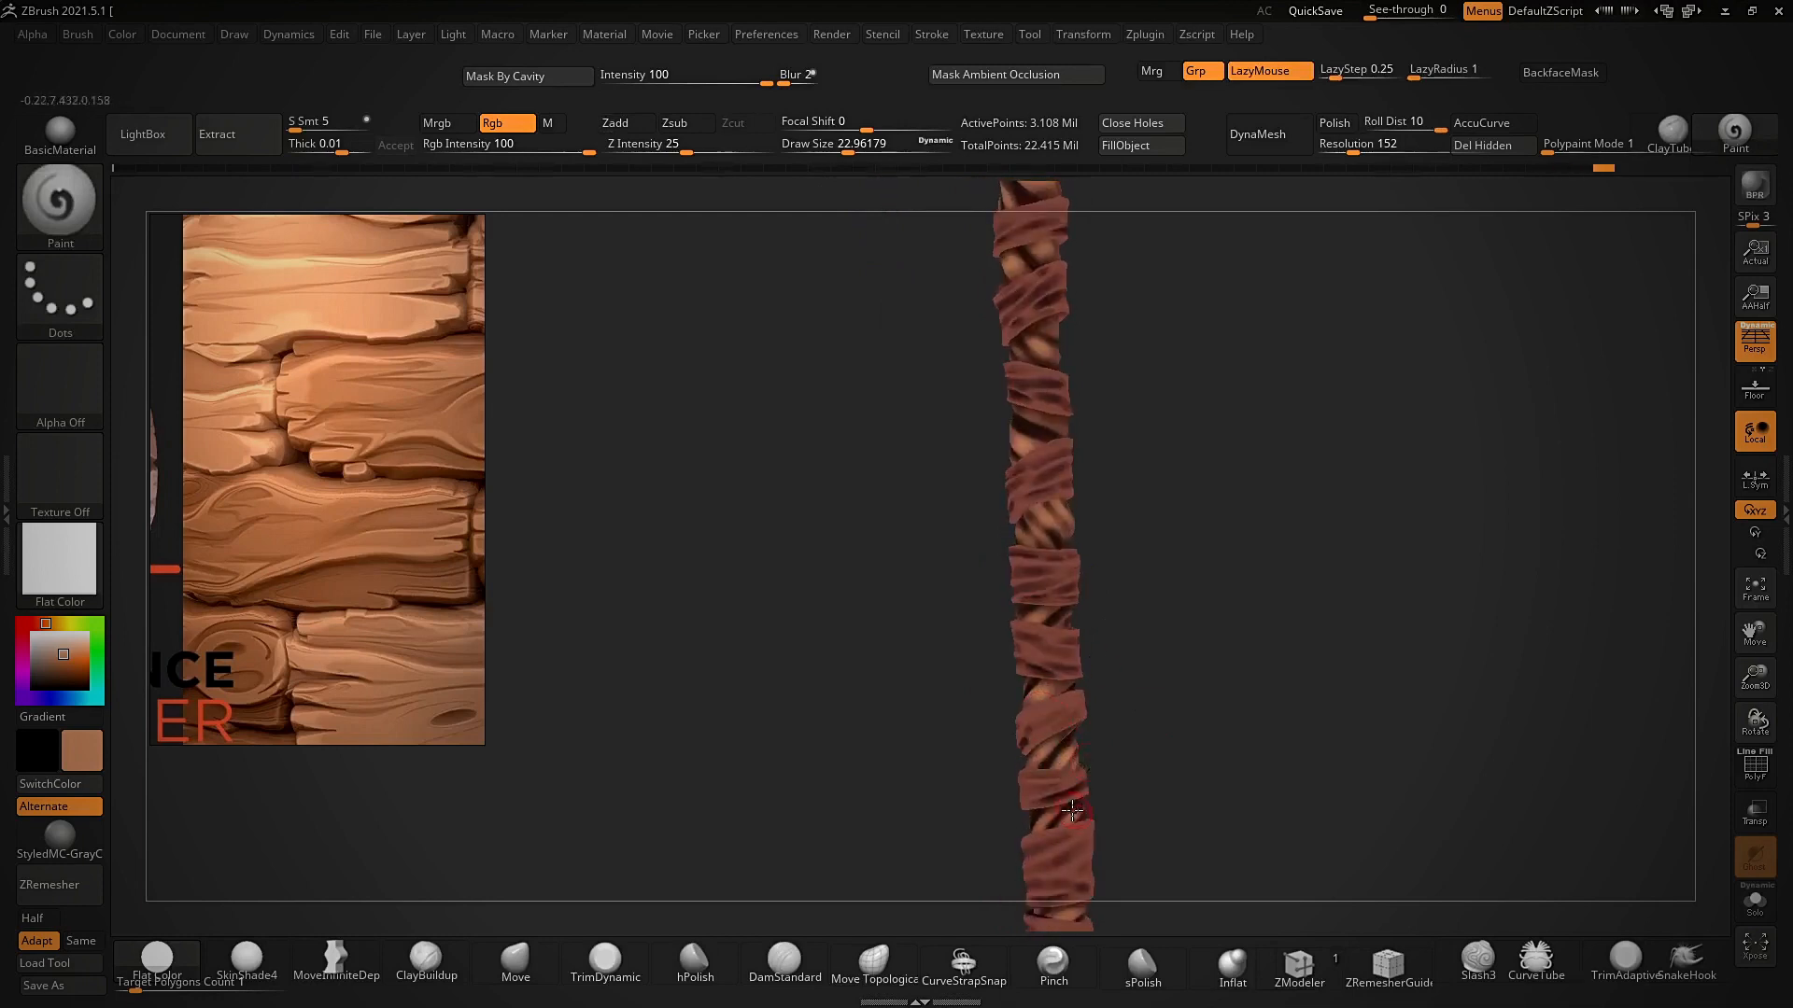
ctrl+right_drag(1069, 817, 1100, 651)
- Sample a dark reddish brown and paint a thin shadow at the handle's first wrap with a brush size of about 6.3
ctrl+right_drag(1094, 494, 1201, 852)
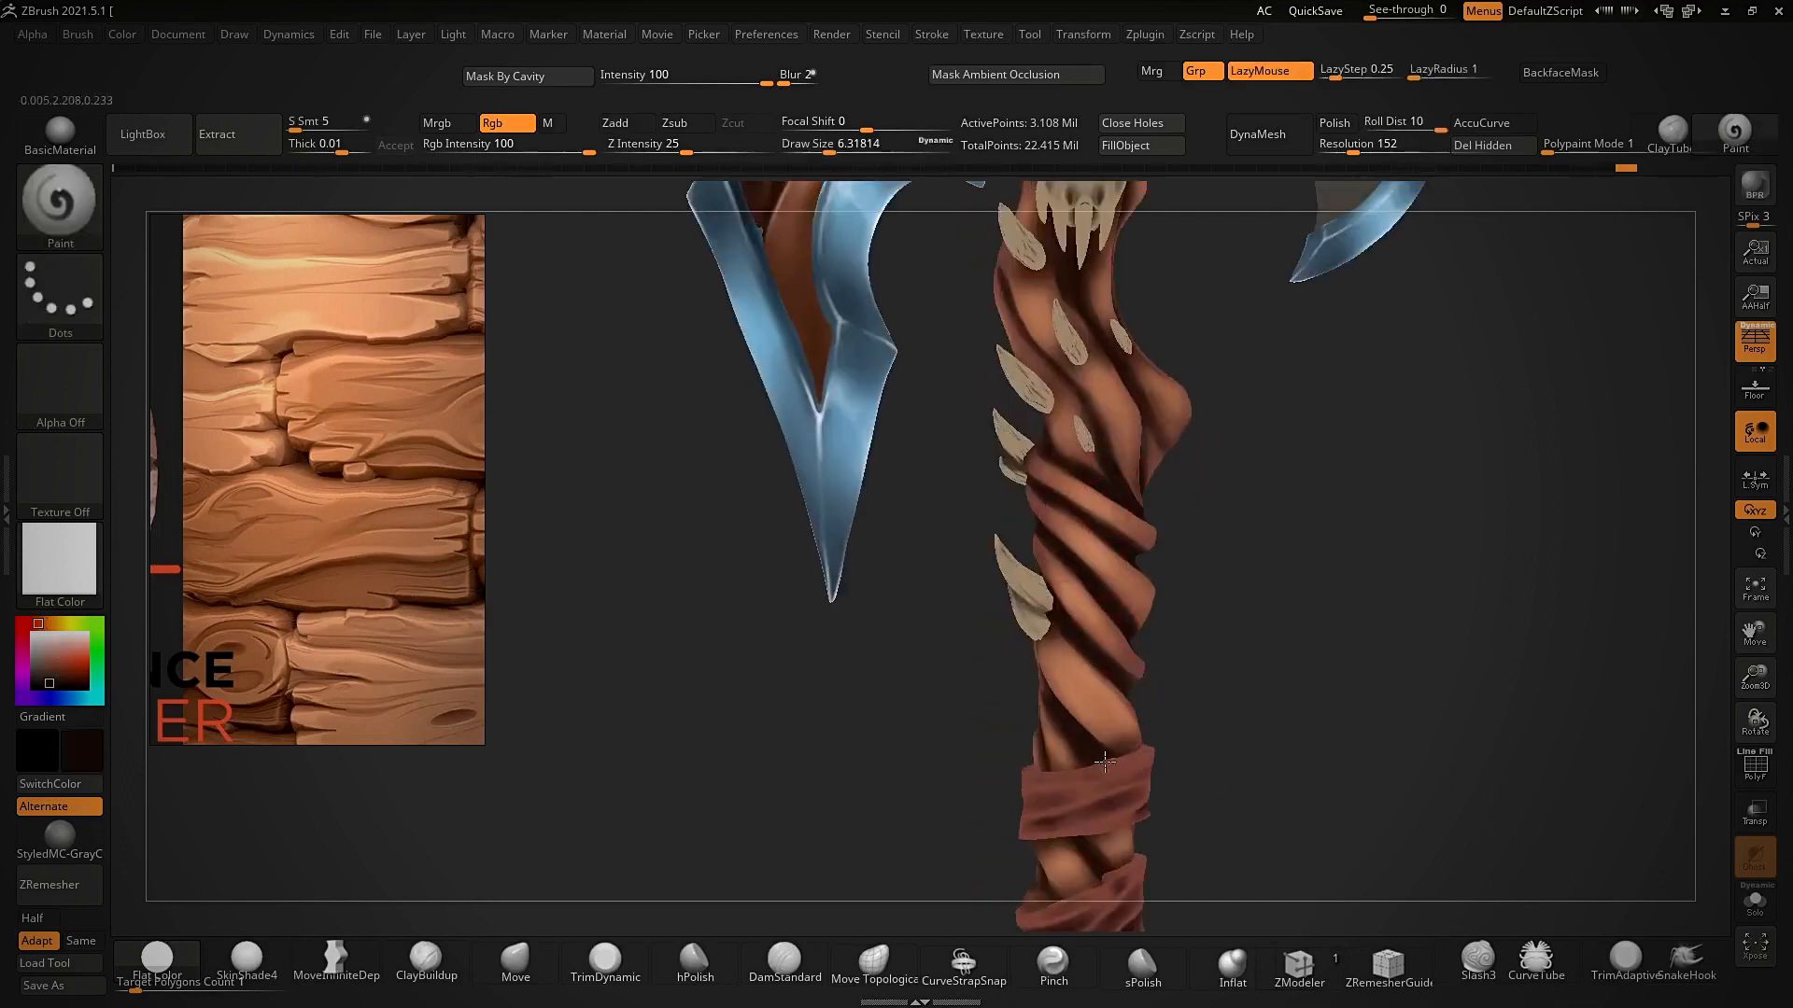
alt+right_drag(1105, 762, 1066, 664)
drag(1062, 674, 1081, 689)
mouse_move(1082, 689)
right_down()
mouse_move(1231, 644)
mouse_move(1220, 616)
mouse_move(1280, 529)
mouse_move(1365, 536)
right_up()
mouse_move(1091, 609)
ctrl+right_down()
mouse_move(1109, 683)
mouse_move(1152, 566)
mouse_move(1253, 533)
mouse_move(1233, 468)
mouse_move(1111, 553)
mouse_move(1112, 678)
mouse_move(1143, 563)
mouse_move(1313, 561)
mouse_move(1288, 545)
mouse_move(1286, 563)
mouse_move(1213, 421)
mouse_move(1301, 492)
mouse_move(1301, 423)
mouse_move(1326, 462)
mouse_move(1248, 781)
ctrl+right_up()
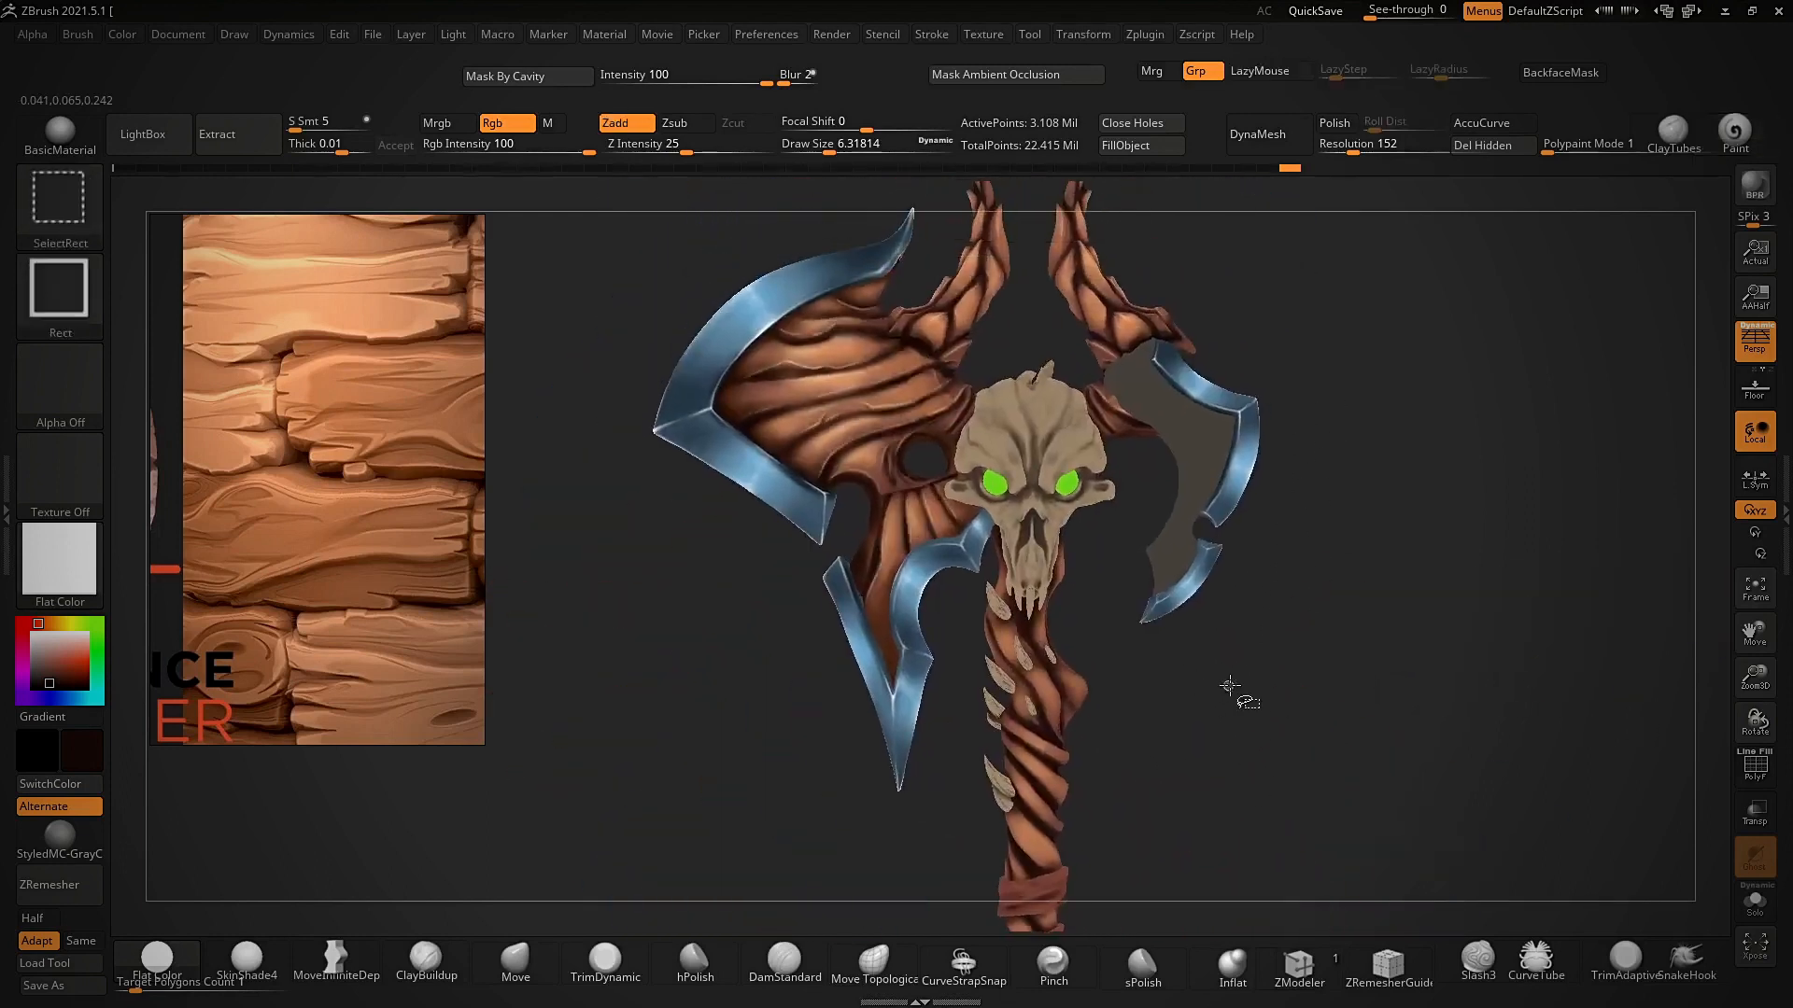
- Save the tool over the existing weapon paint file
key(ctrl+s)
click(1311, 854)
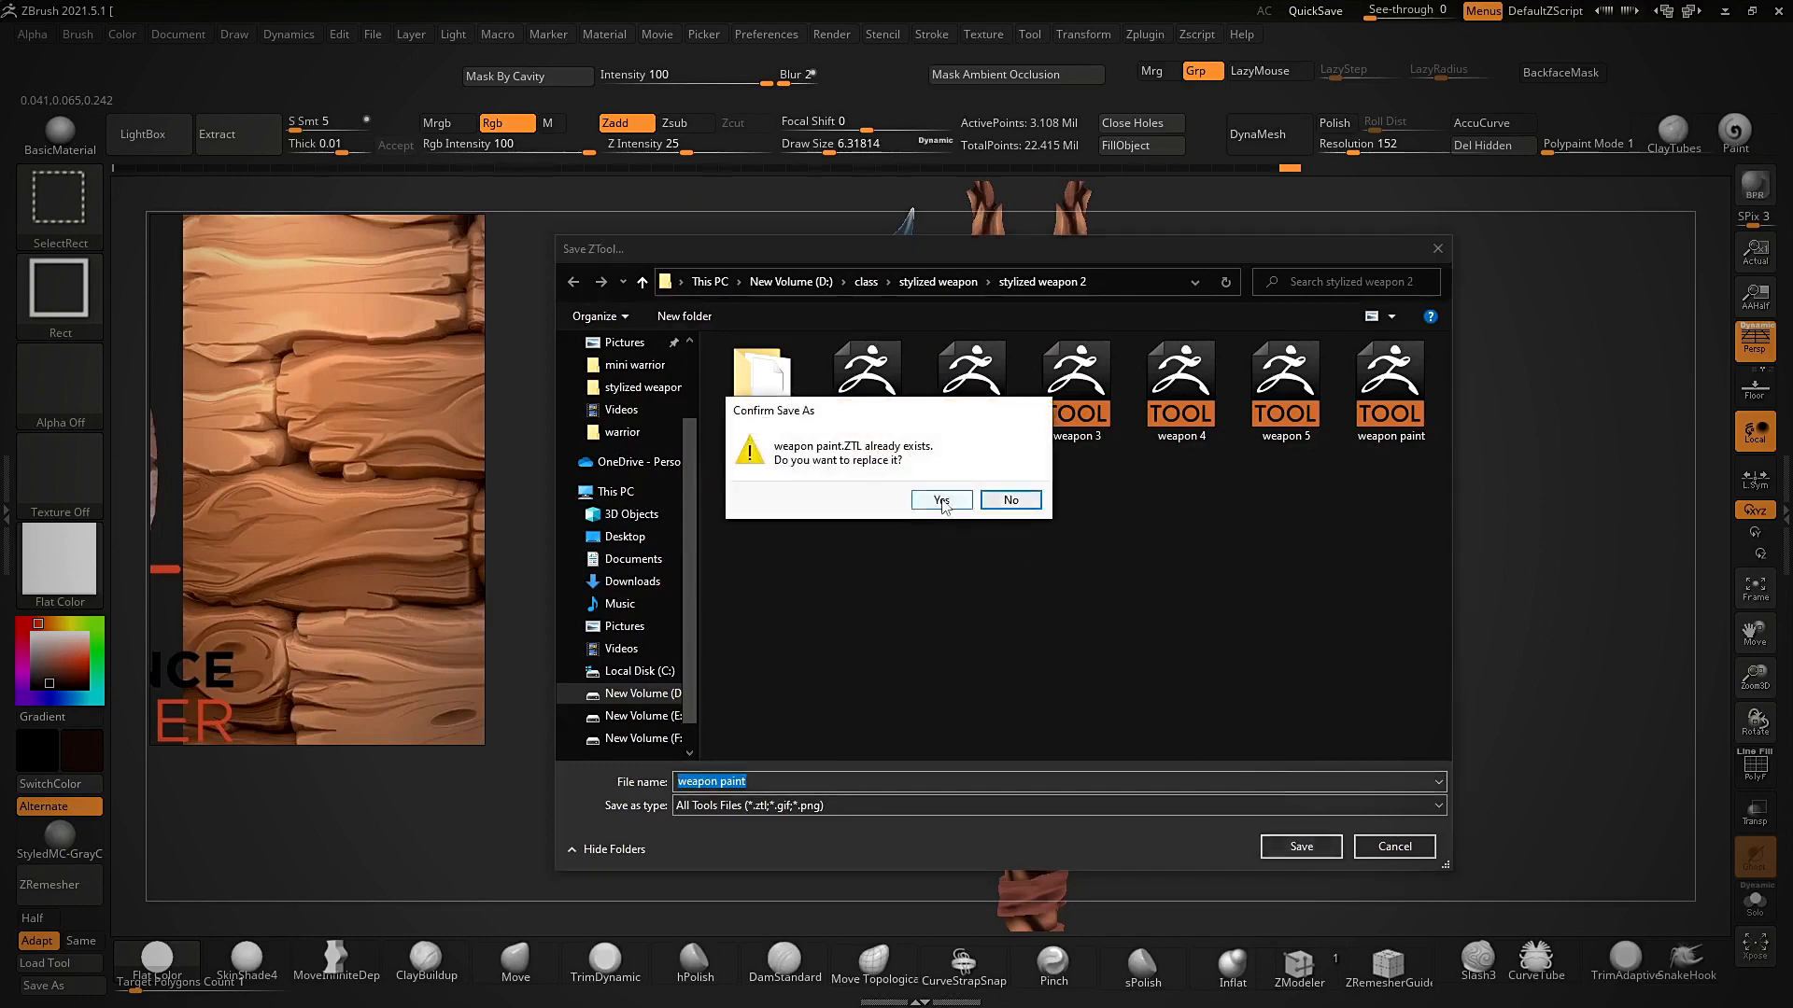
click(941, 501)
mouse_move(1336, 640)
mouse_down()
mouse_move(1270, 411)
mouse_move(1294, 623)
mouse_up()
mouse_move(1185, 697)
mouse_down()
mouse_move(1309, 599)
mouse_move(1232, 701)
mouse_up()
drag(1307, 602, 1285, 629)
key(ctrl+z)
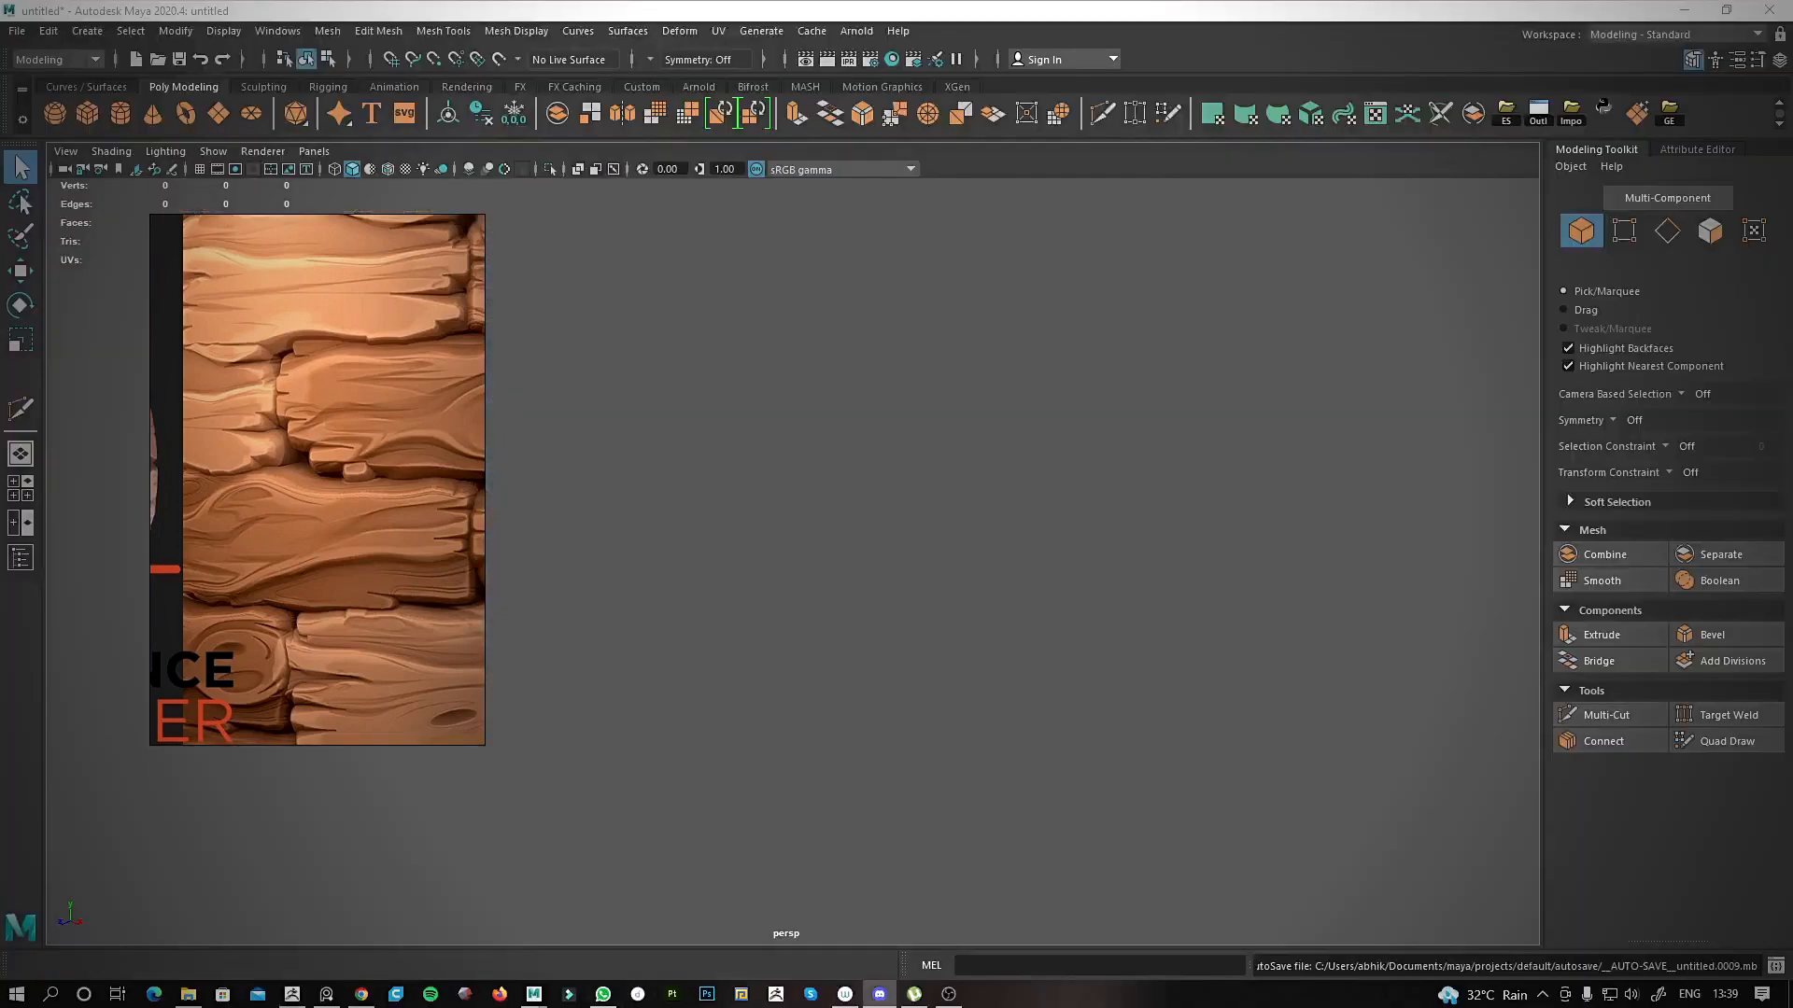
- Switch from Maya back to ZBrush
click(1771, 12)
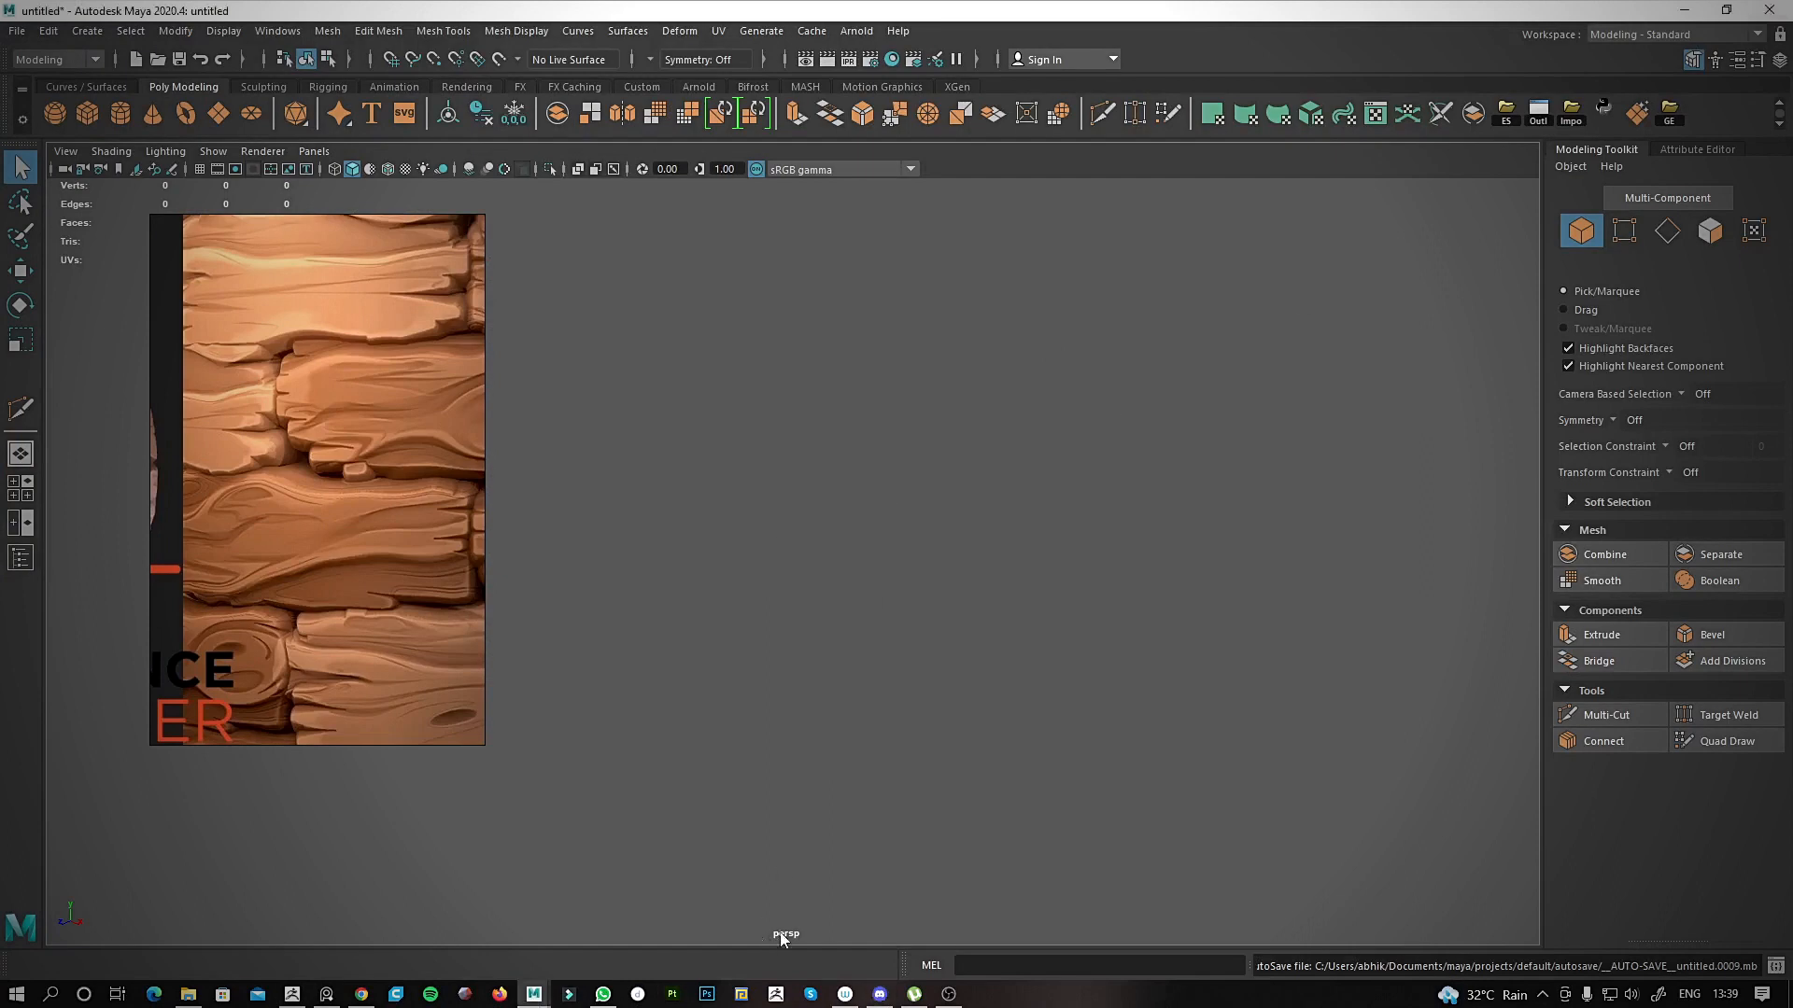
click(952, 995)
click(953, 996)
click(959, 997)
click(961, 997)
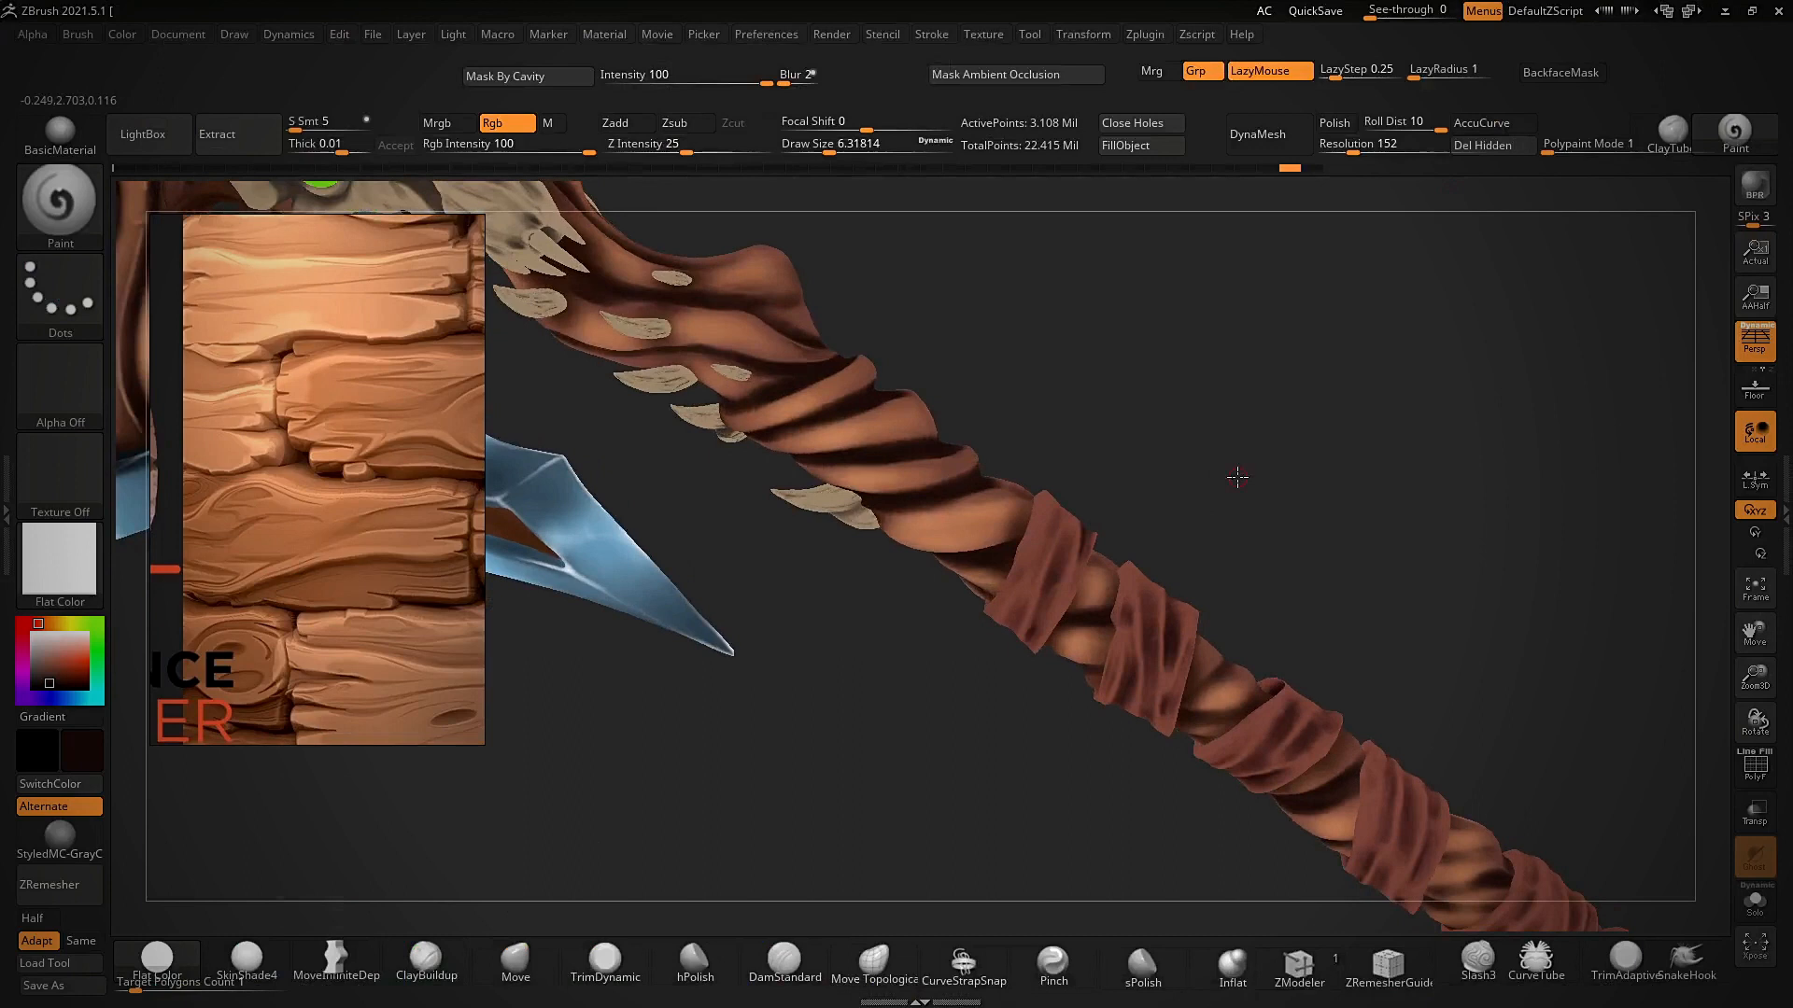
- Switch to the SkinShade4 material and paint thin dark reddish-brown shadows along the upper handle's coils and first wraps
click(247, 960)
ctrl+right_drag(1132, 348, 765, 412)
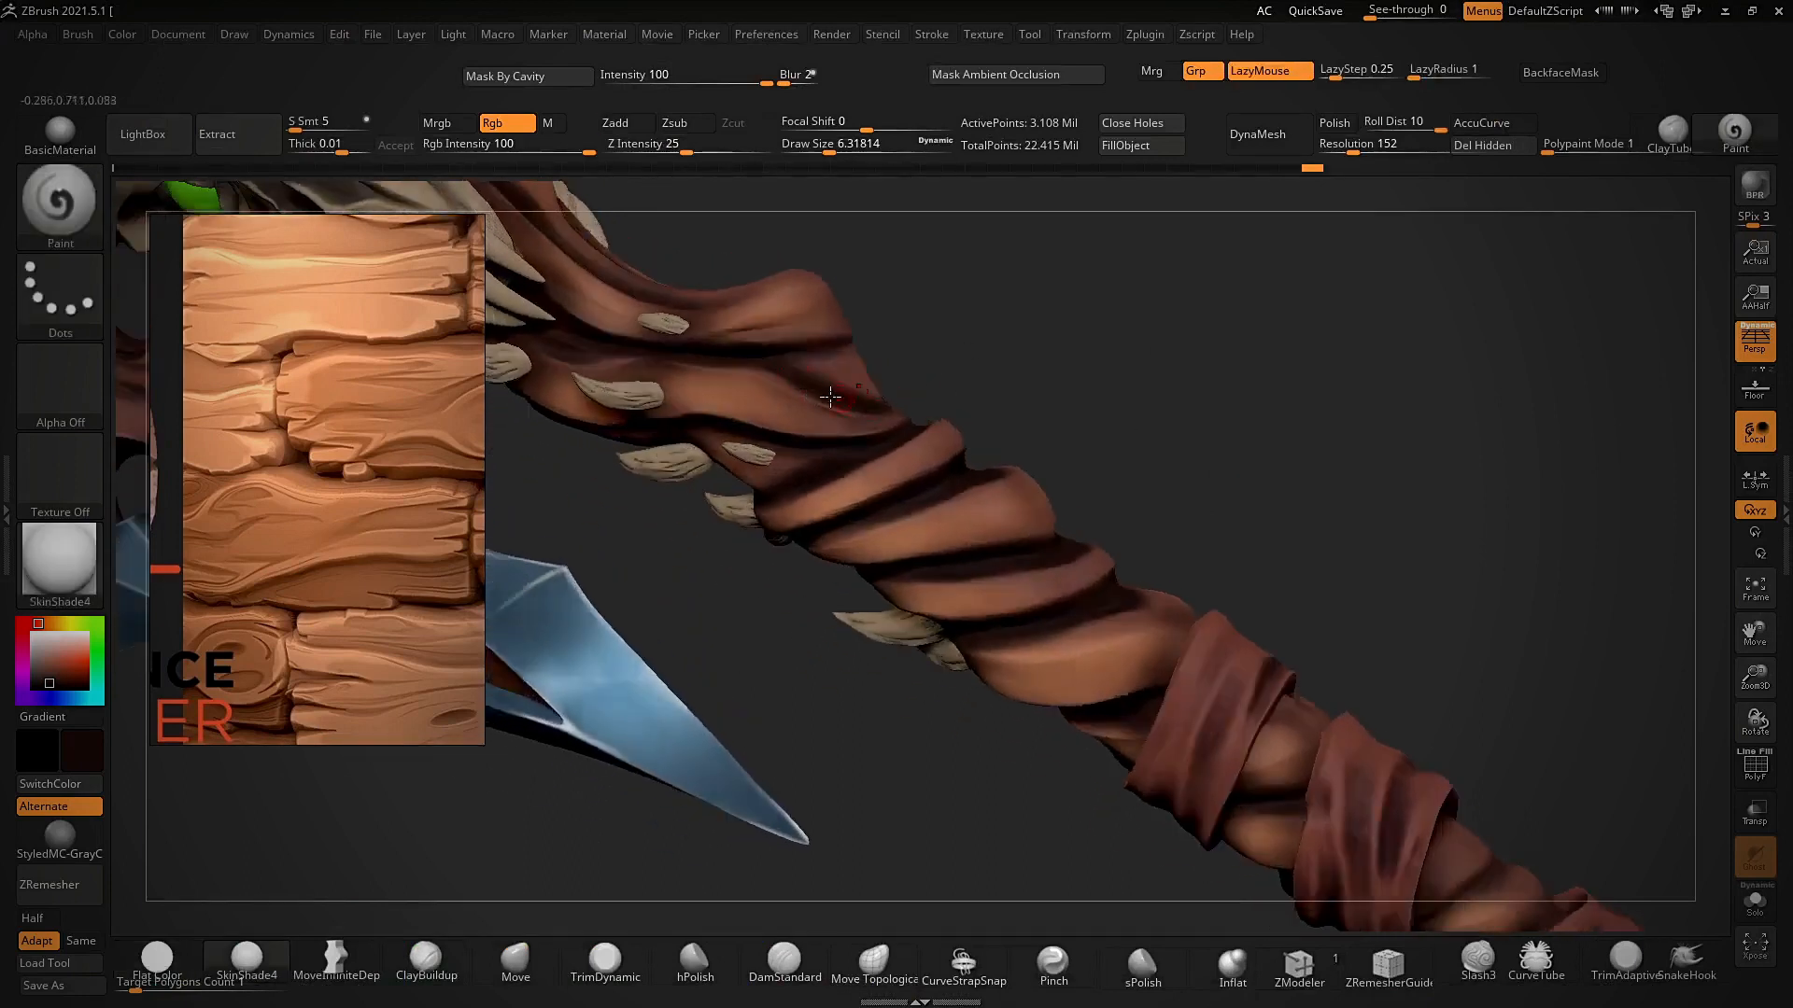
drag(830, 396, 795, 377)
drag(983, 389, 848, 454)
mouse_move(1056, 465)
mouse_down()
mouse_move(1056, 561)
mouse_move(1097, 606)
mouse_move(1146, 614)
mouse_up()
drag(1232, 504, 1288, 523)
drag(1191, 717, 1238, 719)
- Paint dark reddish-brown shadows into the wood and wrap edges along the middle of the handle
mouse_move(1471, 711)
alt+mouse_down()
mouse_move(1390, 574)
mouse_move(1403, 541)
alt+mouse_up()
mouse_move(1289, 711)
mouse_down()
mouse_move(1384, 660)
mouse_move(1382, 758)
mouse_up()
drag(1383, 730, 1341, 747)
mouse_move(1502, 681)
alt+mouse_down()
mouse_move(1443, 585)
mouse_move(1484, 551)
alt+mouse_up()
mouse_move(1578, 644)
alt+mouse_down()
mouse_move(1480, 521)
mouse_move(1475, 565)
alt+mouse_up()
drag(1499, 680, 1546, 695)
drag(1597, 598, 1559, 542)
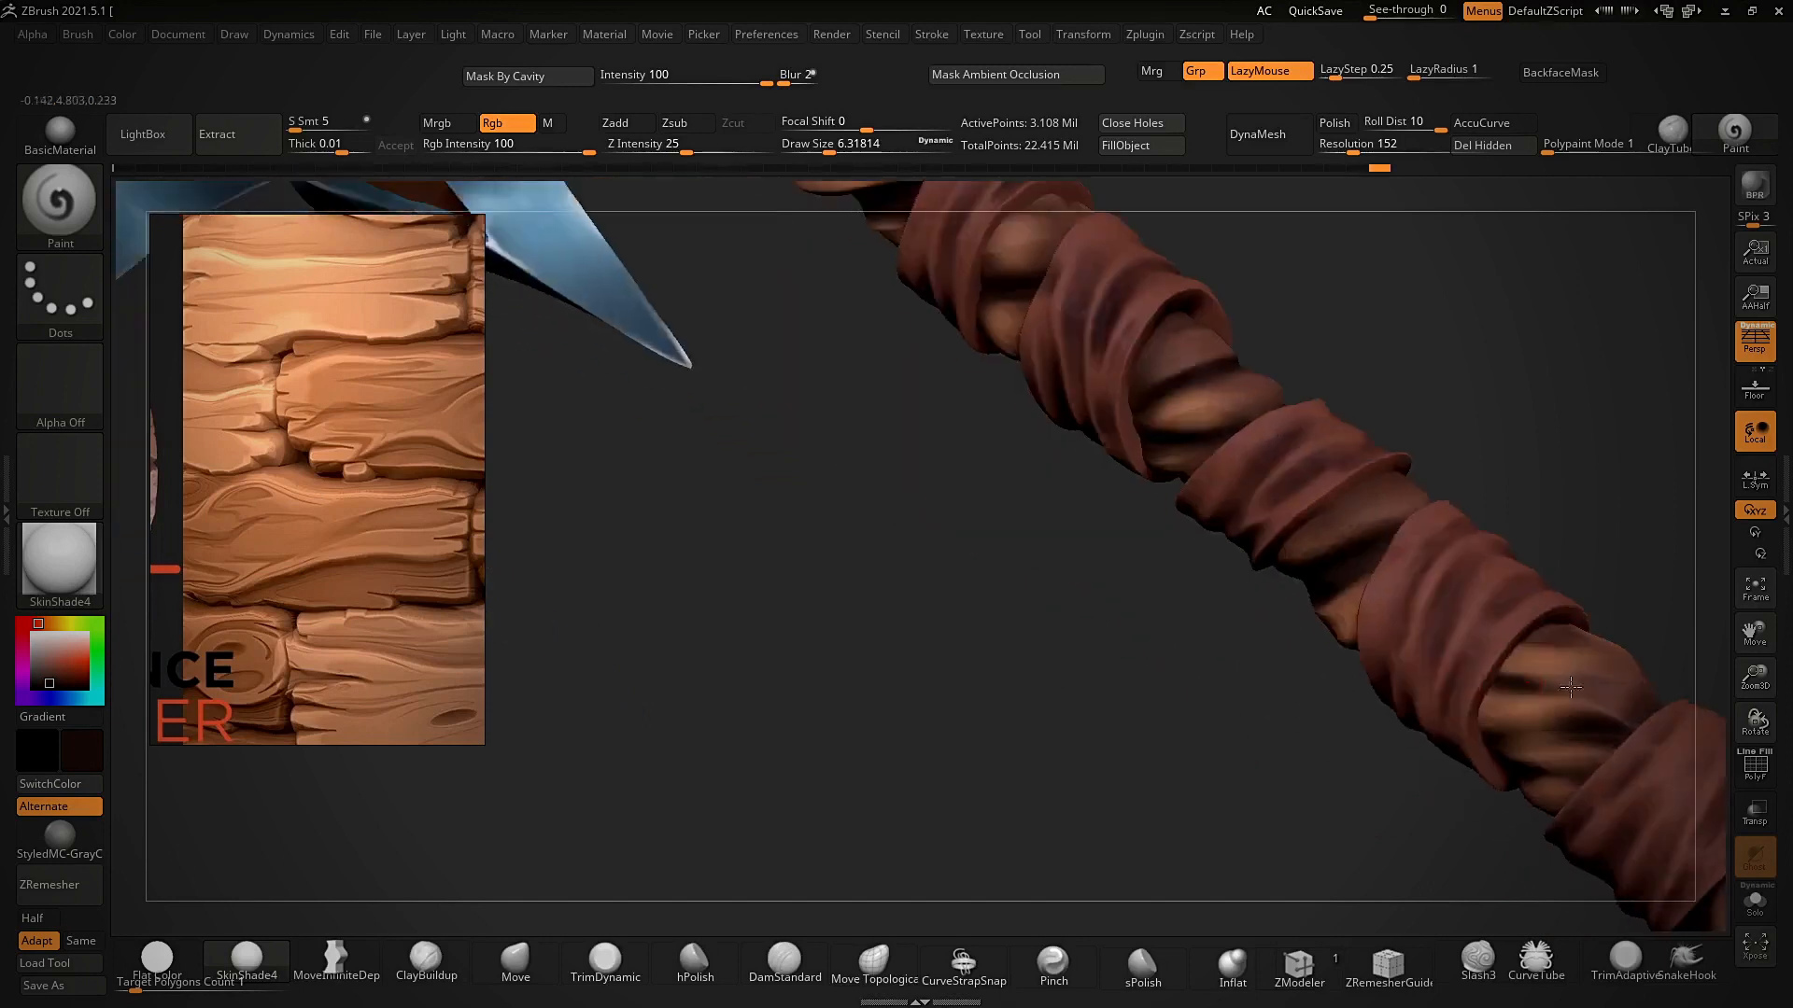
- Deepen the dark shadows where the twisted wood meets the wraps, working around the handle's other sides
drag(1629, 689, 1639, 687)
alt+drag(1695, 602, 1577, 573)
mouse_move(1384, 724)
mouse_down()
mouse_move(1419, 703)
mouse_move(1371, 713)
mouse_up()
drag(1434, 583, 1421, 532)
drag(1540, 590, 1531, 550)
mouse_move(1169, 680)
alt+mouse_down()
mouse_move(1096, 720)
mouse_move(1102, 696)
alt+mouse_up()
drag(1237, 715, 1168, 690)
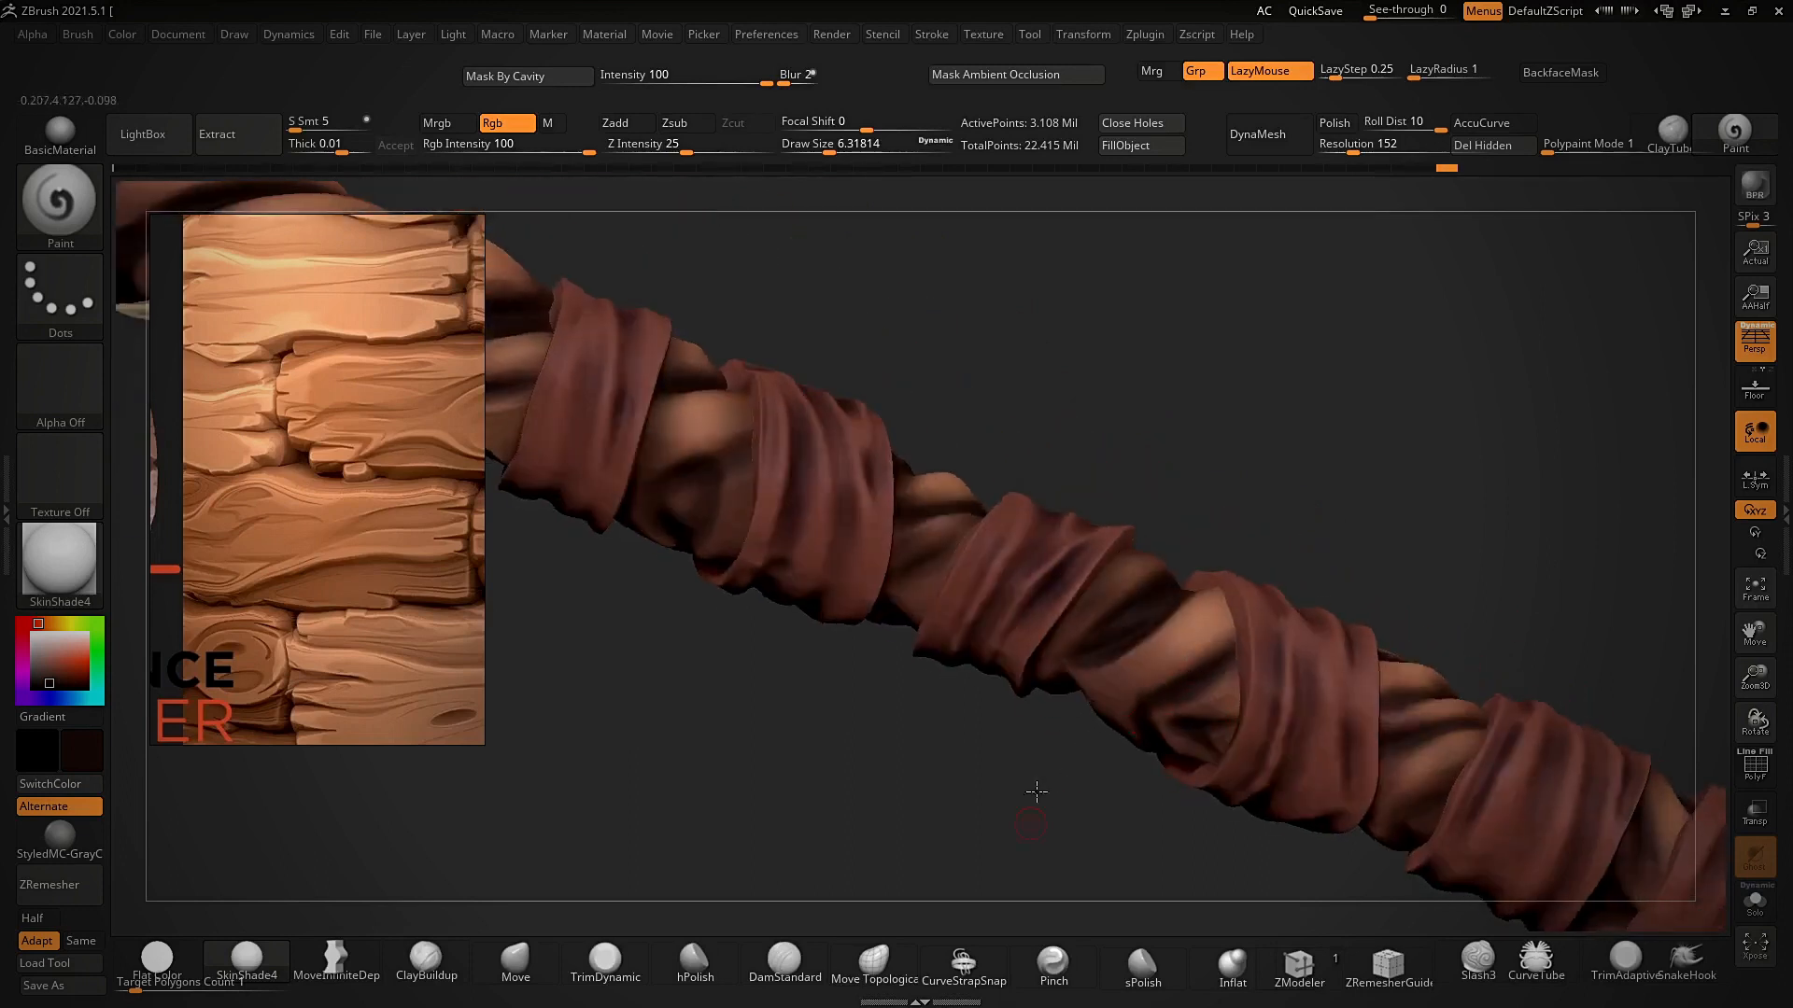
drag(1032, 812, 924, 558)
mouse_move(1014, 477)
mouse_down()
mouse_move(919, 550)
mouse_move(960, 527)
mouse_up()
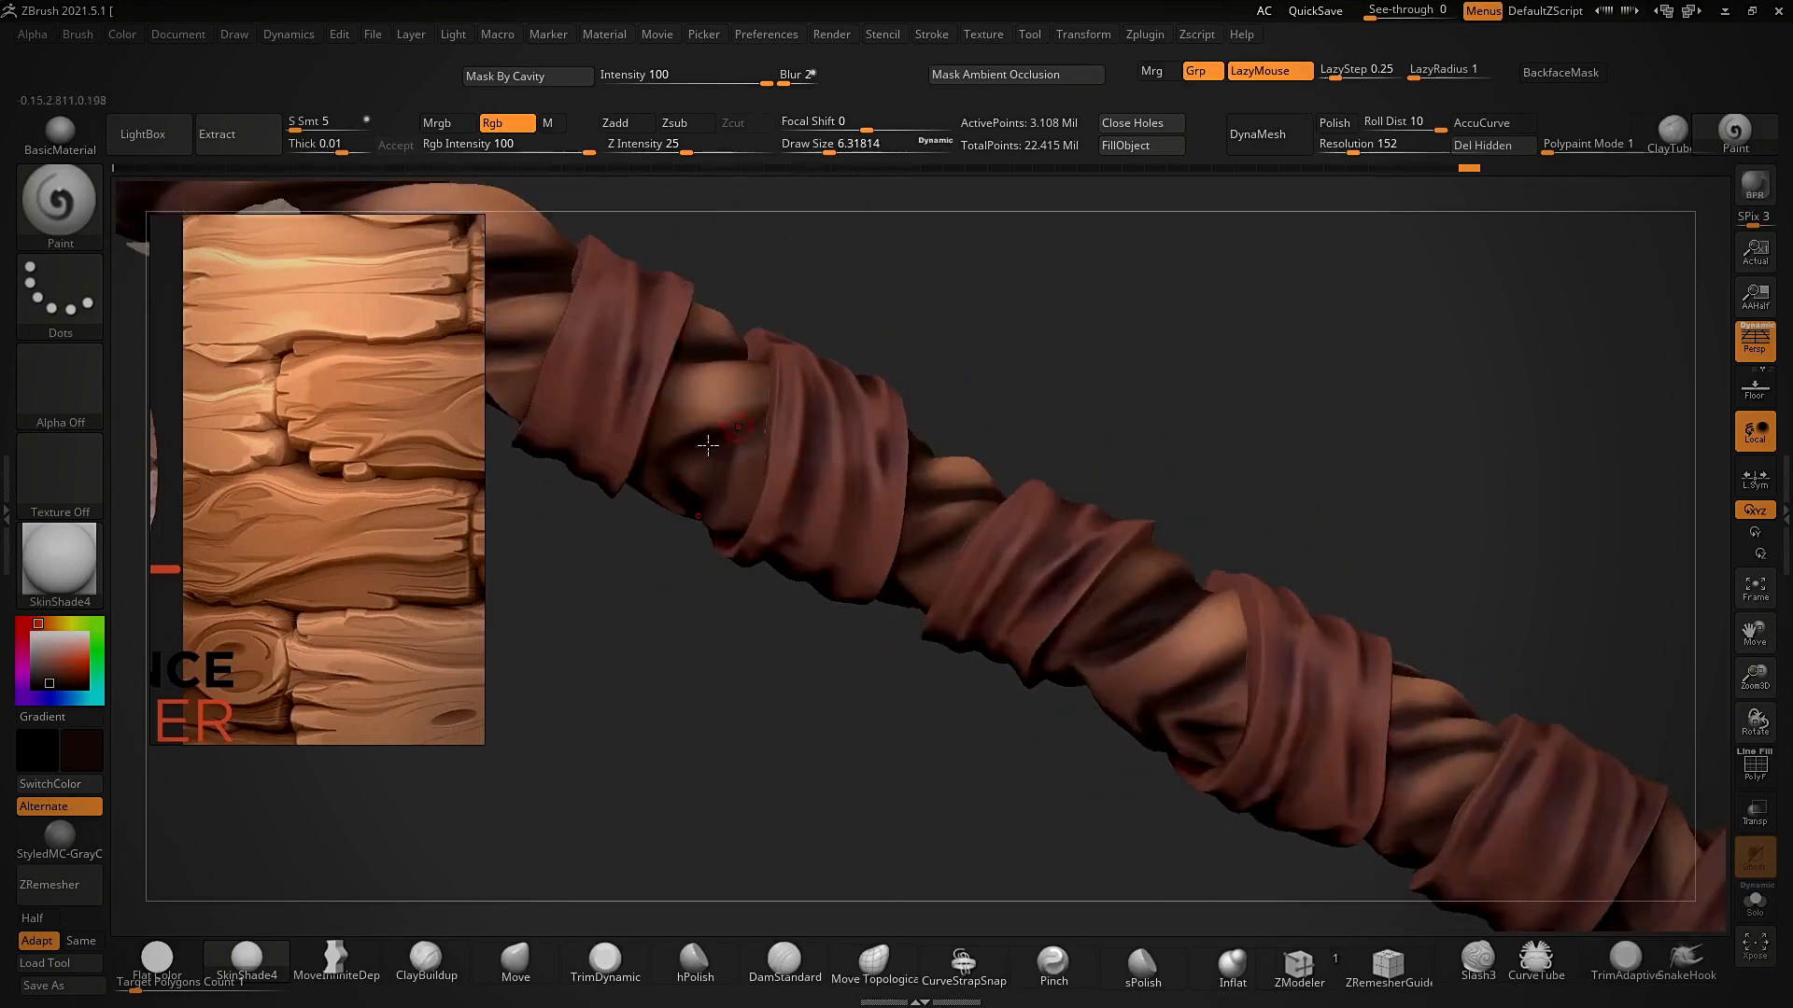
ctrl+right_drag(708, 446, 633, 384)
drag(1232, 491, 1300, 553)
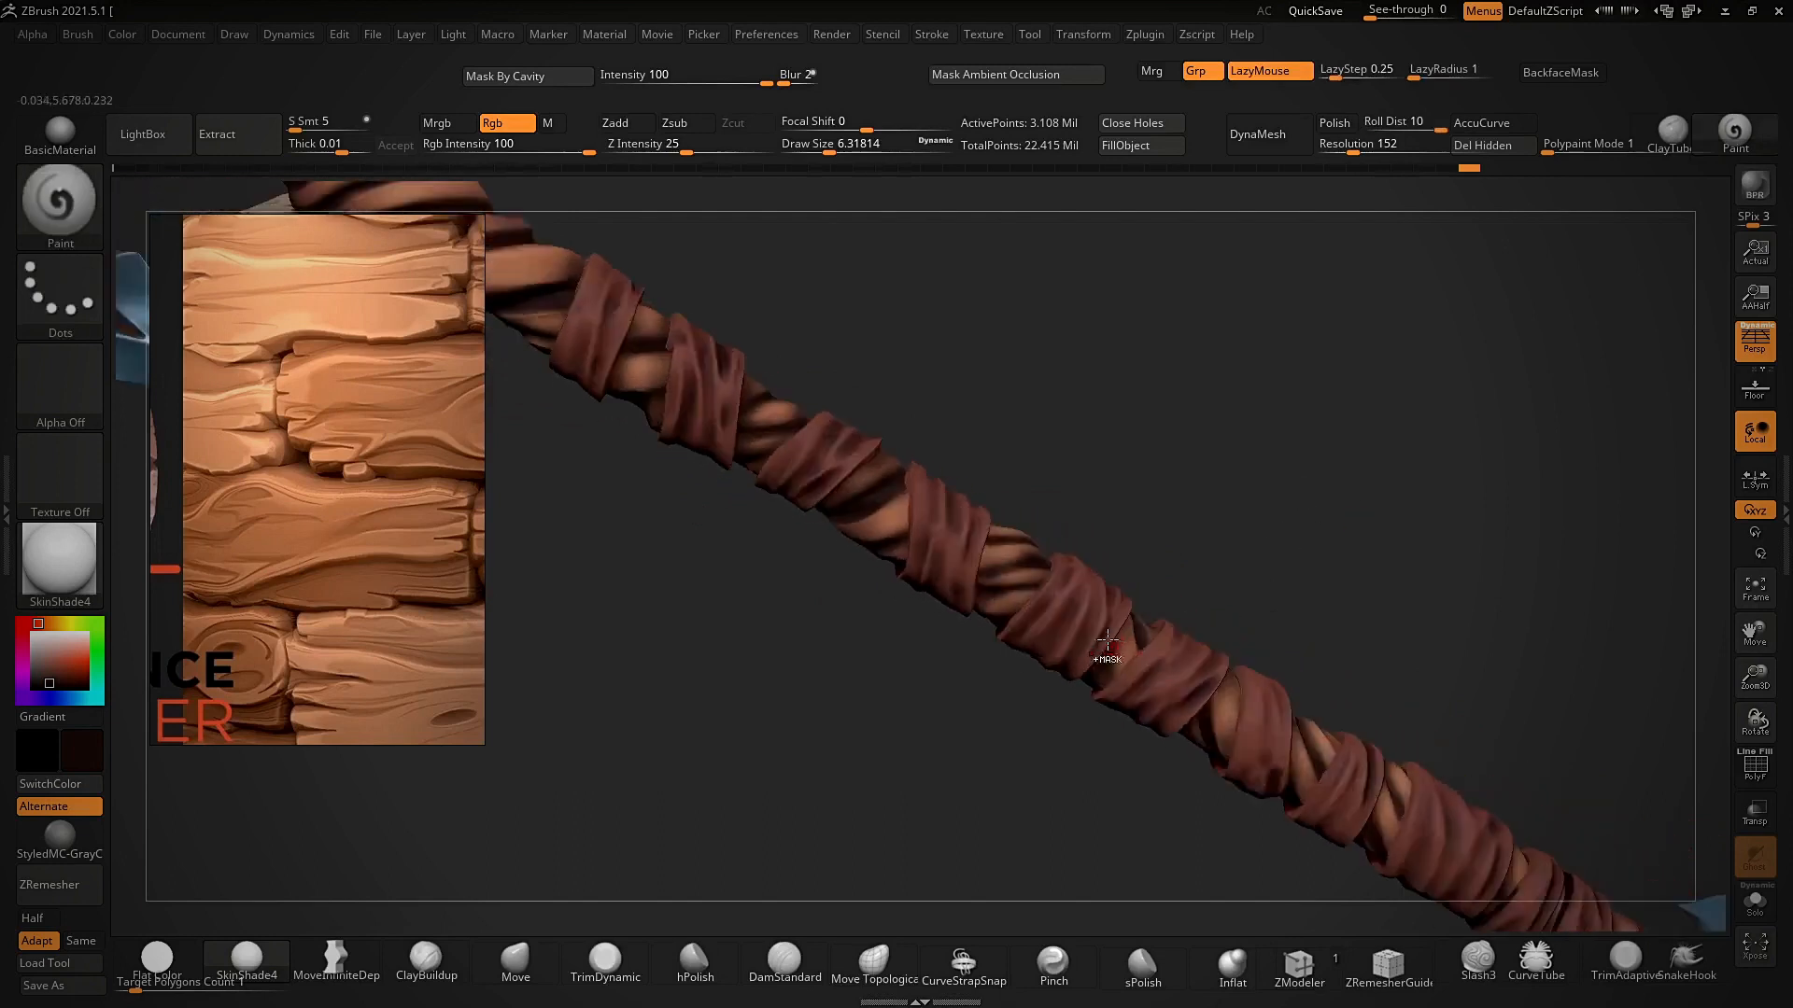
- Continue the dark contact shadows between the lower wraps down to the handle's end by the blue pommel
ctrl+right_drag(1108, 641, 1221, 543)
drag(1244, 495, 1308, 429)
mouse_move(1306, 546)
mouse_down()
mouse_move(1348, 595)
mouse_move(1293, 536)
mouse_up()
drag(1339, 600, 1373, 624)
drag(1442, 476, 1476, 504)
drag(1645, 523, 1592, 586)
ctrl+right_drag(1326, 433, 1337, 340)
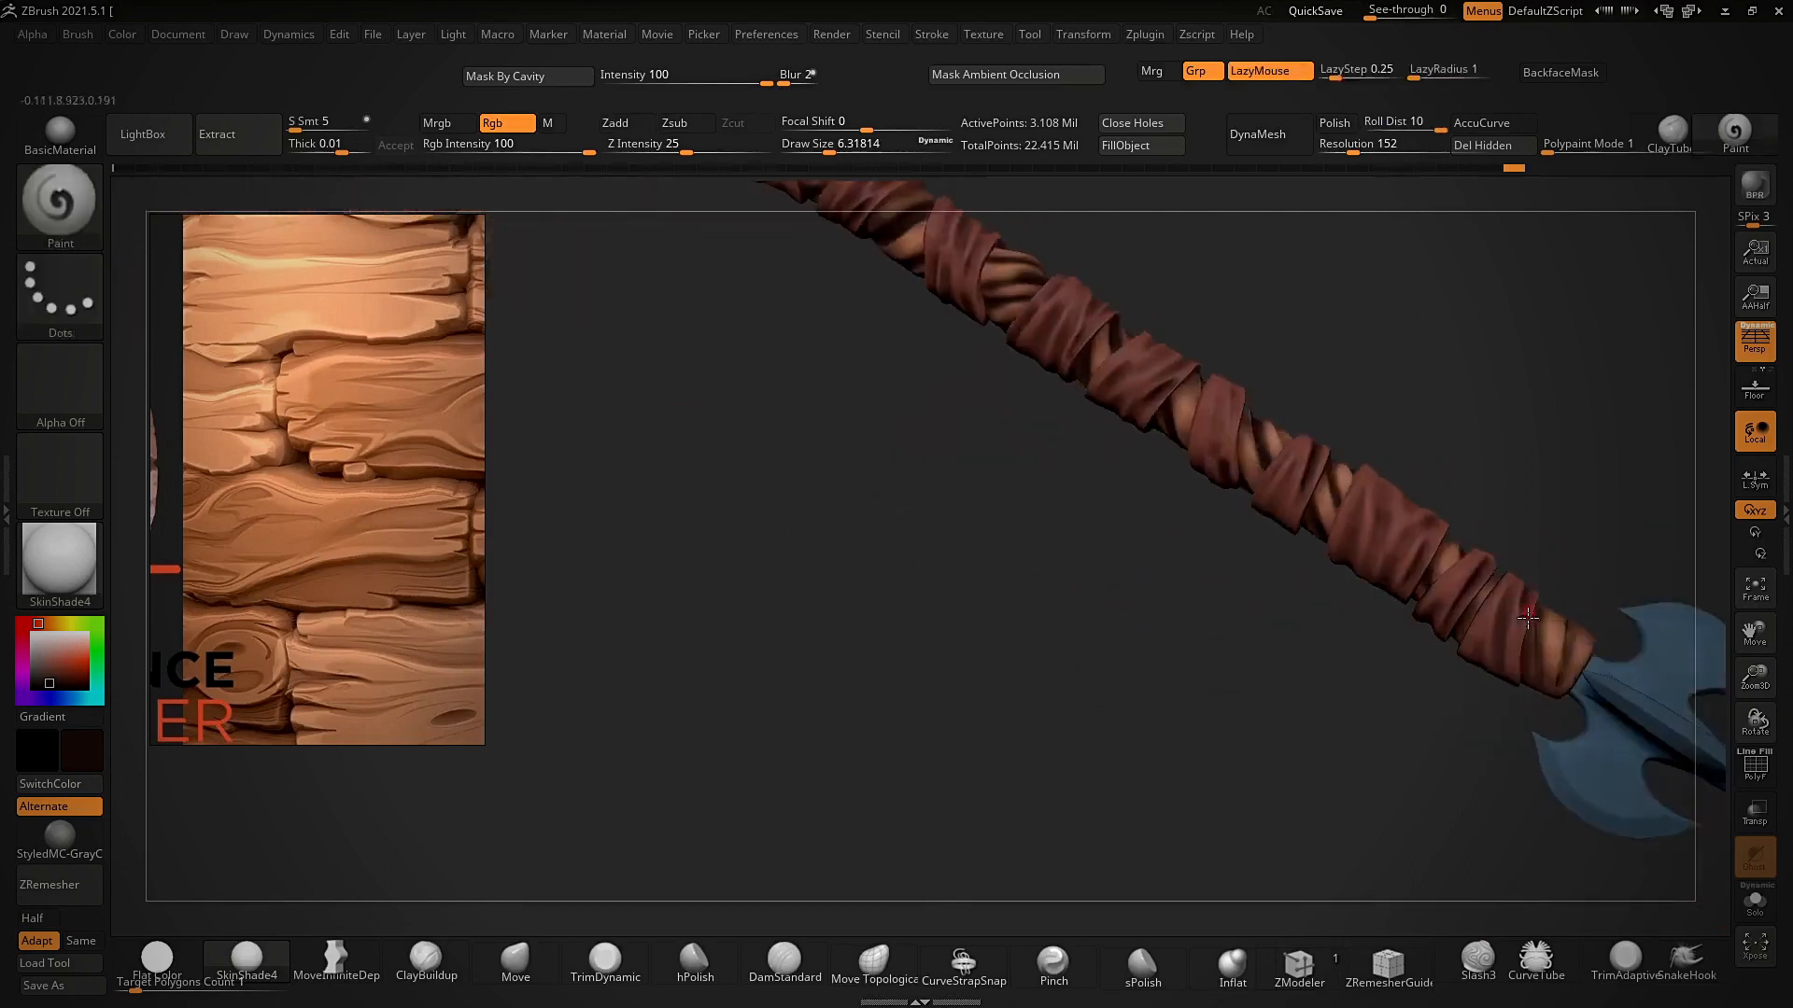
ctrl+right_drag(1536, 553, 1550, 661)
drag(1552, 770, 1572, 831)
ctrl+right_drag(1543, 528, 1471, 397)
right_drag(1471, 397, 1356, 398)
- Sample a light tan from the Spotlight wood reference under Flat Color, and return to the SkinShade4 material
click(157, 960)
ctrl+right_drag(1204, 616, 1185, 520)
right_drag(1468, 511, 1295, 528)
ctrl+right_drag(936, 485, 915, 588)
right_drag(915, 588, 941, 402)
key(shift+z)
key(c)
key(shift+z)
right_drag(1447, 551, 1307, 411)
mouse_move(1307, 411)
ctrl+right_down()
mouse_move(1345, 439)
mouse_move(1323, 466)
mouse_move(1376, 513)
mouse_move(1460, 440)
mouse_move(1420, 413)
mouse_move(1353, 439)
mouse_move(1389, 460)
mouse_move(1368, 485)
ctrl+right_up()
click(247, 961)
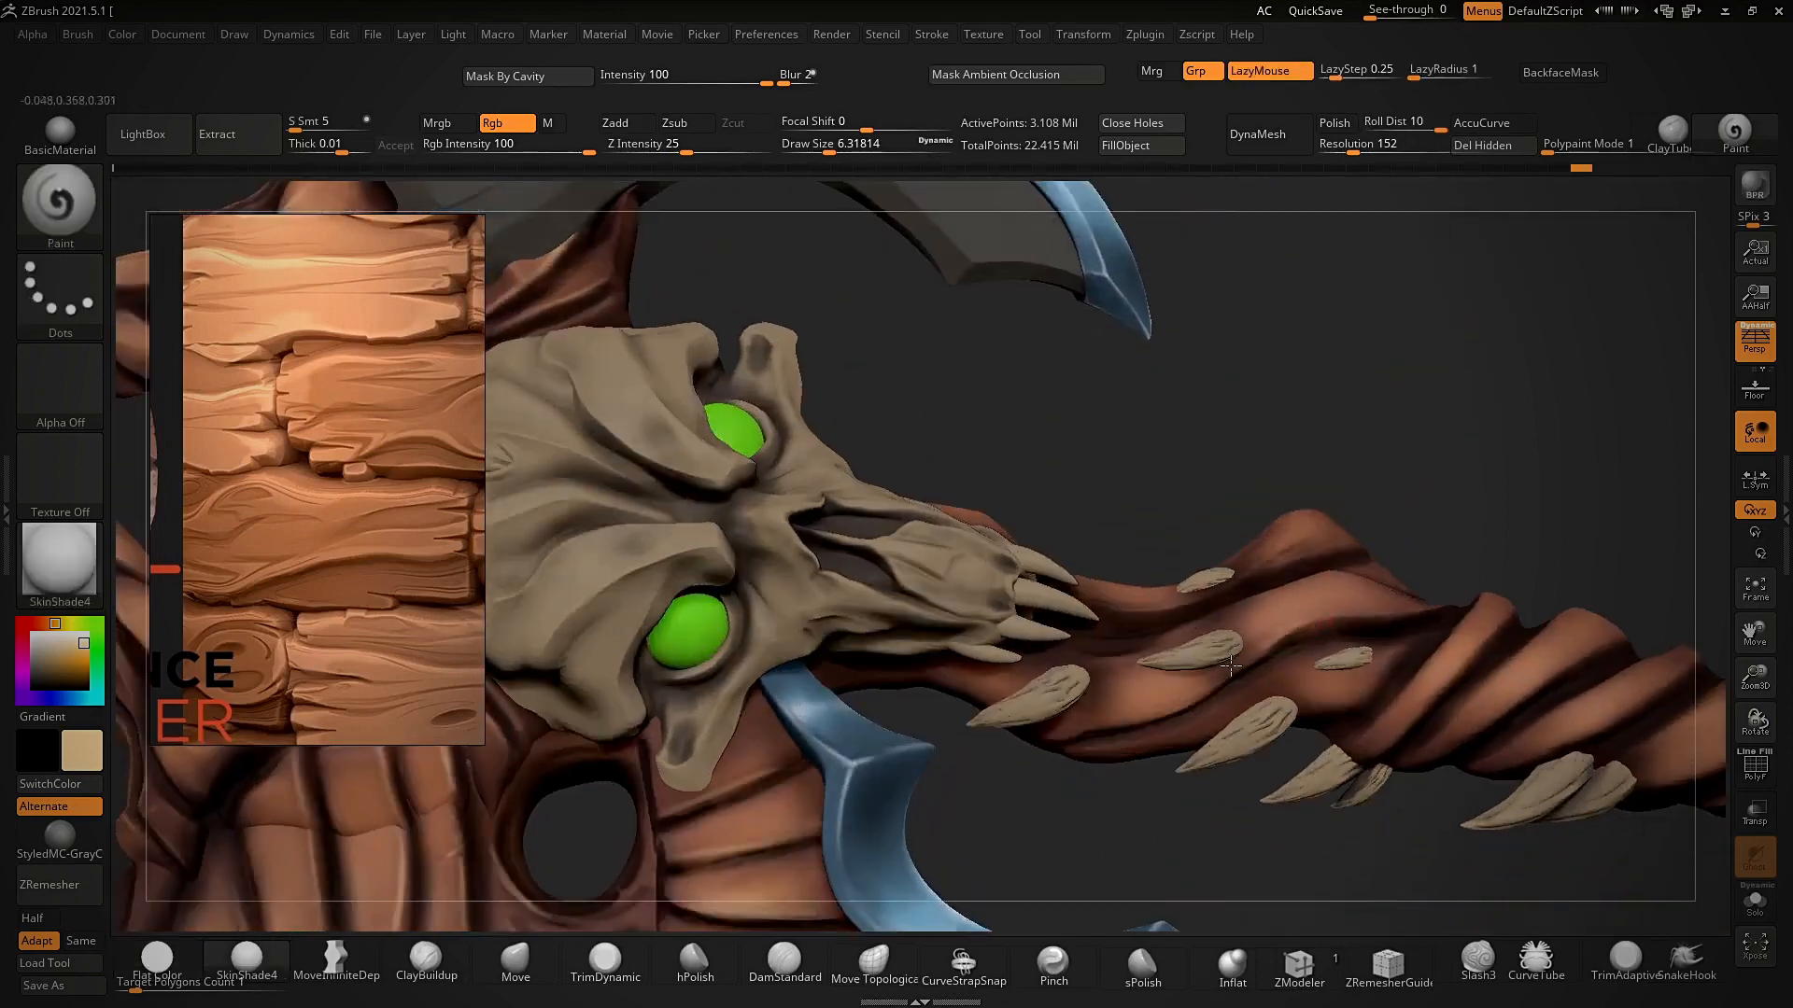
- Brush light tan highlights onto the raised strands just below the skull at sizes of about 7.8 and 6.3
key(s)
drag(1320, 617, 1308, 617)
mouse_move(1308, 623)
mouse_down()
mouse_move(1266, 644)
mouse_move(1415, 609)
mouse_up()
right_drag(1438, 558, 1408, 598)
key(s)
drag(1269, 604, 1278, 606)
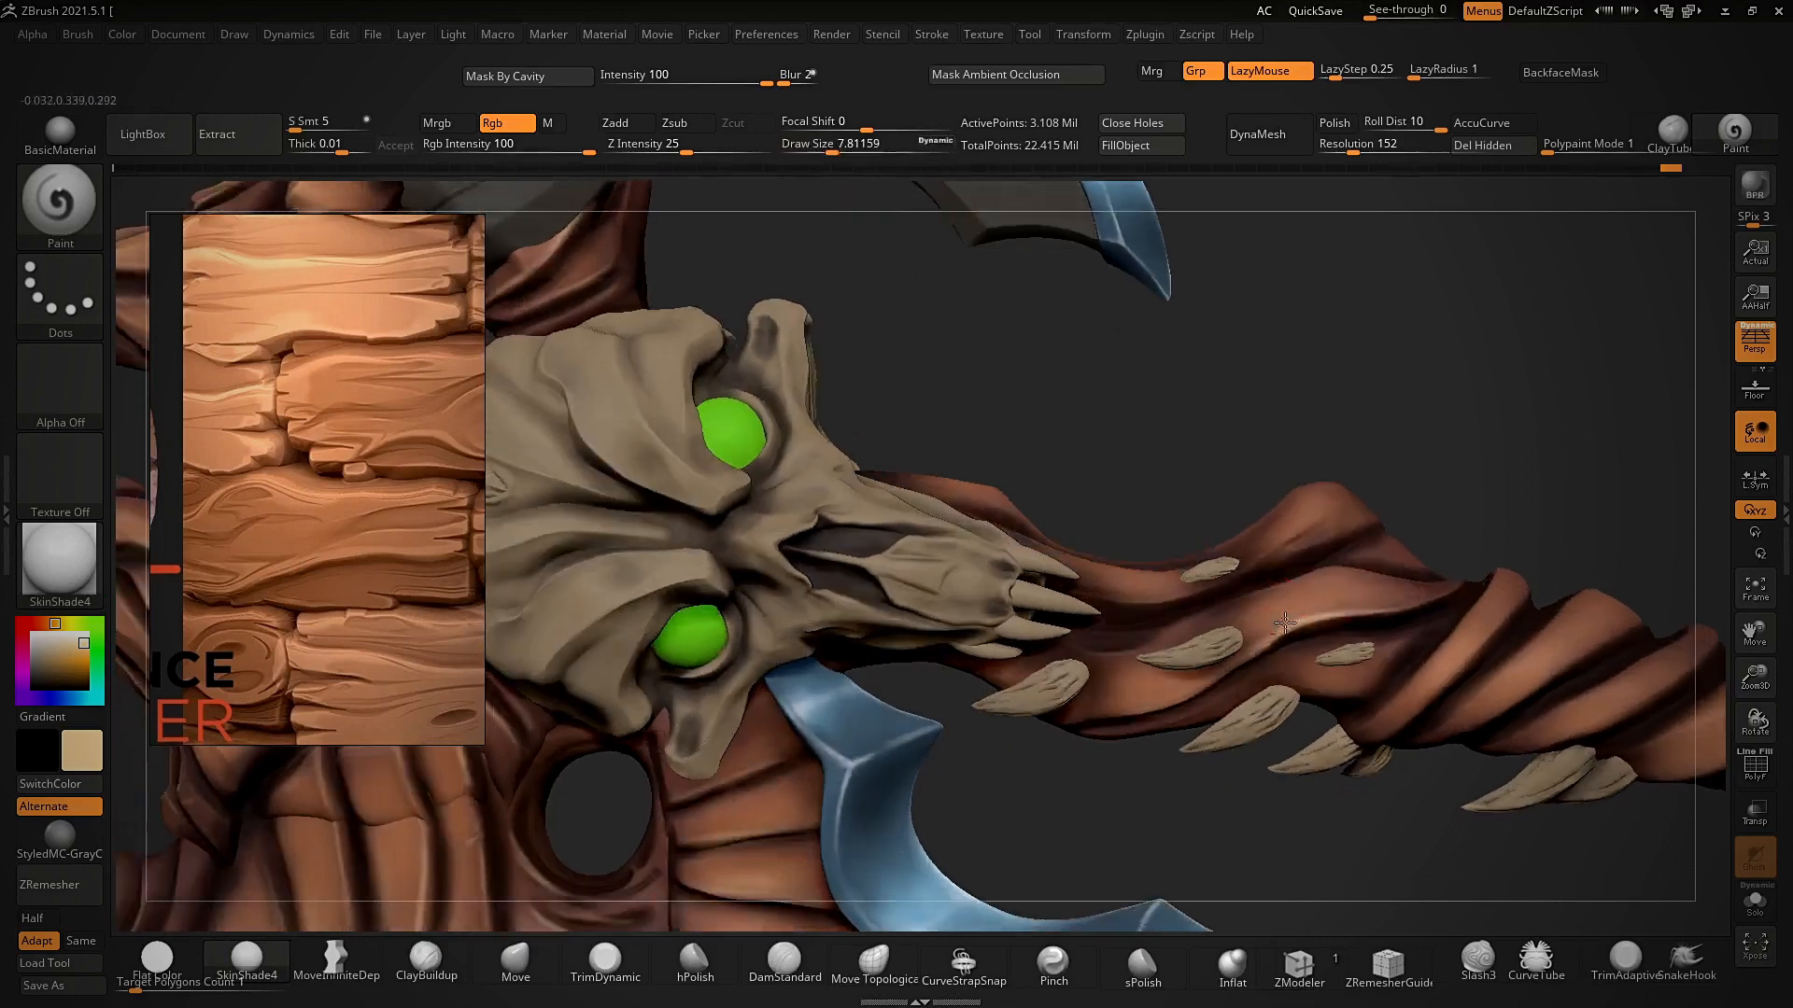
drag(1222, 679, 1125, 718)
right_drag(1134, 695, 1120, 602)
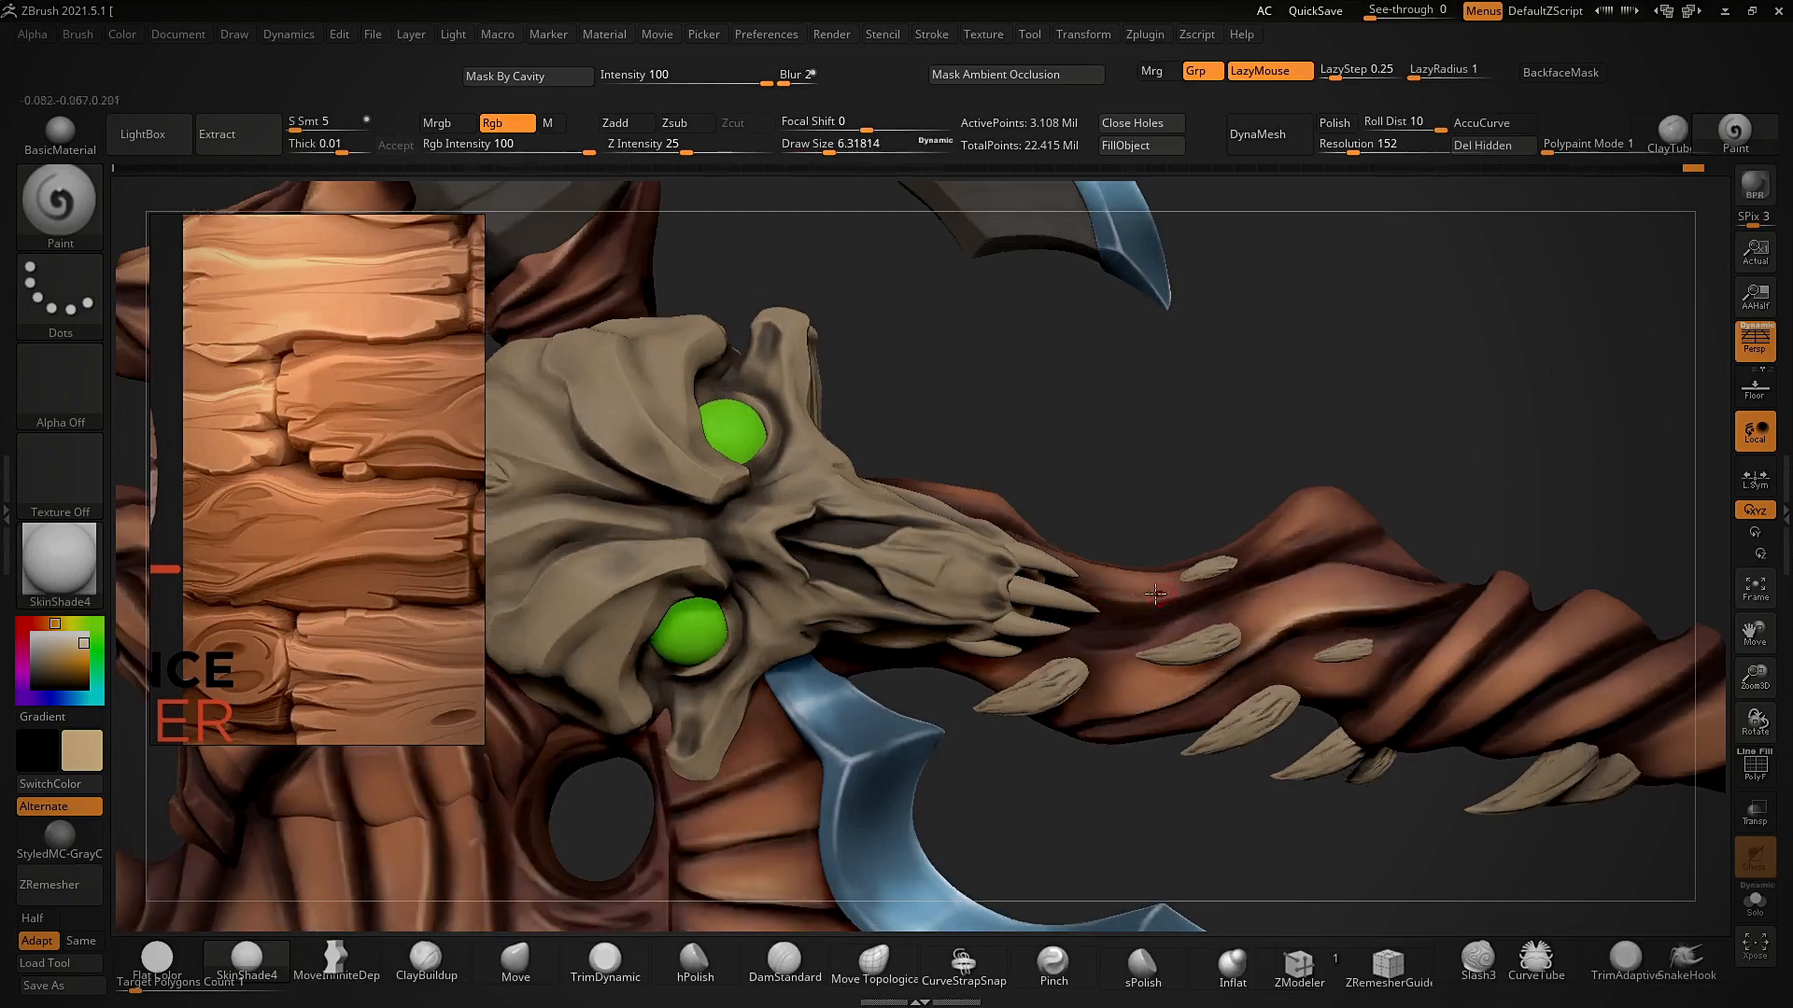
- Extend the tan highlights along the strands beside the skull's jaw and around the upper handle's knob
right_drag(1327, 509, 1015, 433)
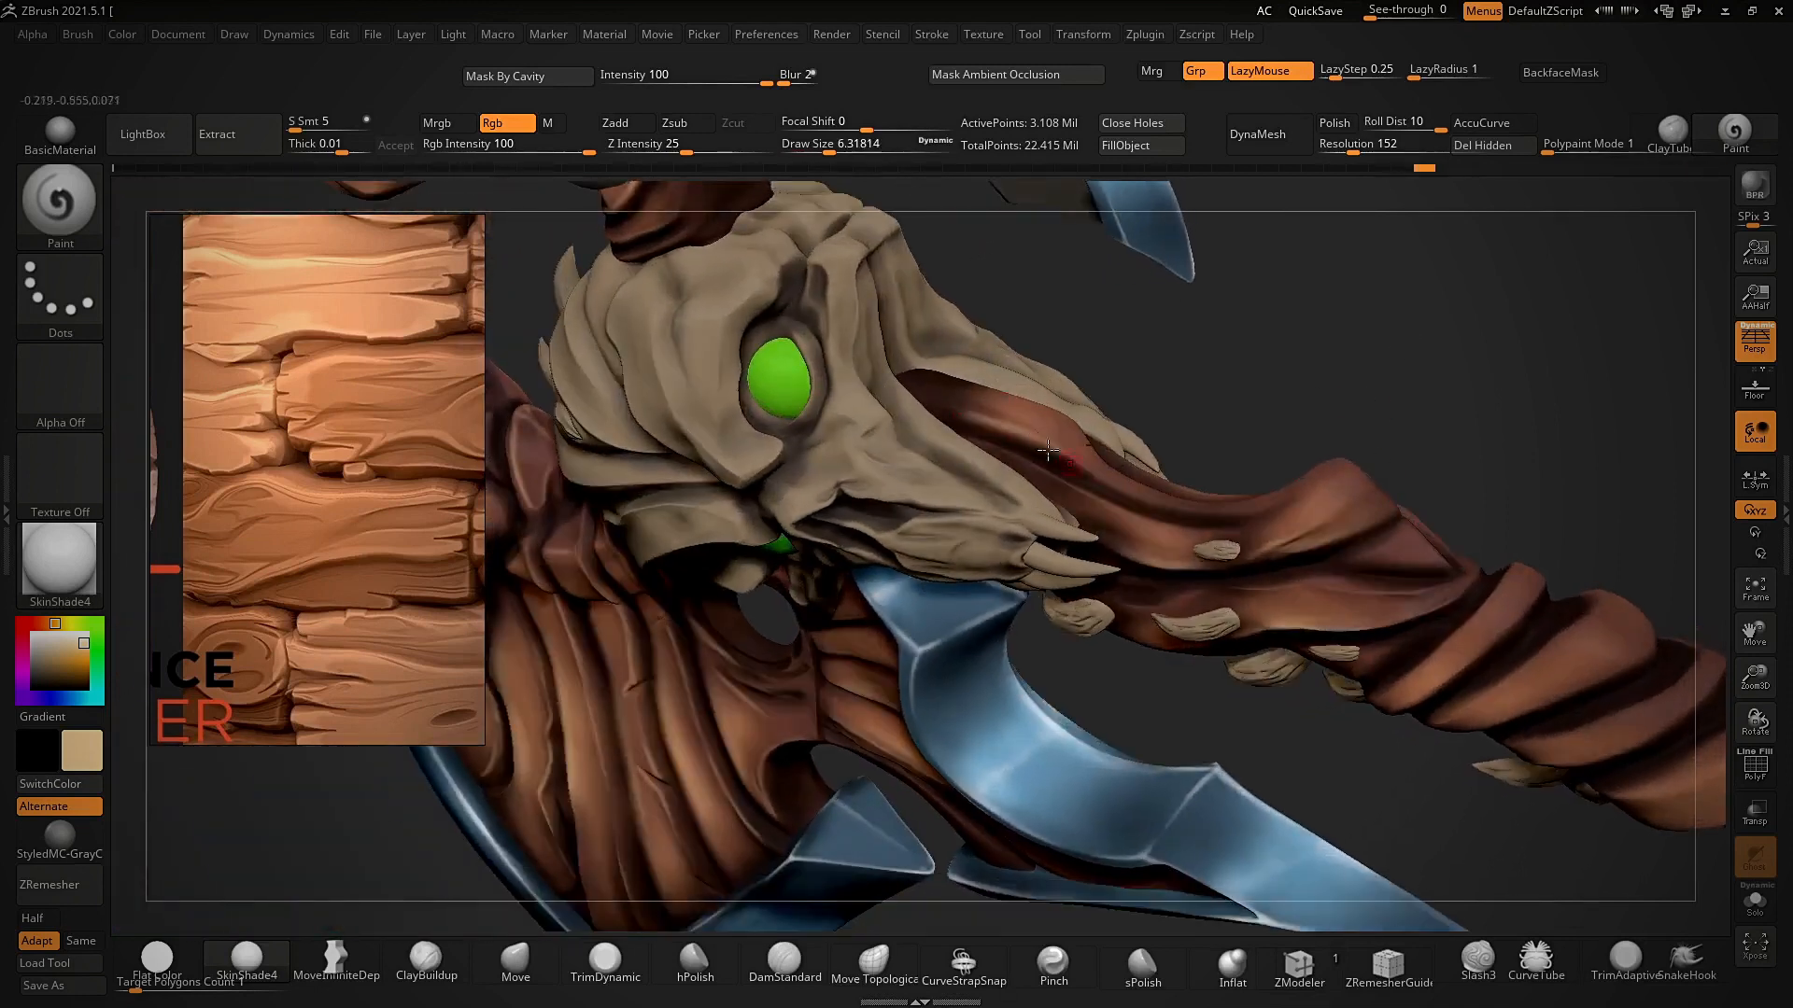
mouse_move(1168, 419)
right_down()
mouse_move(1373, 400)
mouse_move(1400, 480)
mouse_move(1335, 466)
mouse_move(934, 580)
mouse_move(887, 546)
right_up()
drag(892, 525, 935, 600)
ctrl+right_drag(1101, 598, 1046, 532)
mouse_move(1046, 533)
right_down()
mouse_move(1124, 564)
mouse_move(932, 576)
right_up()
right_drag(1091, 439, 975, 476)
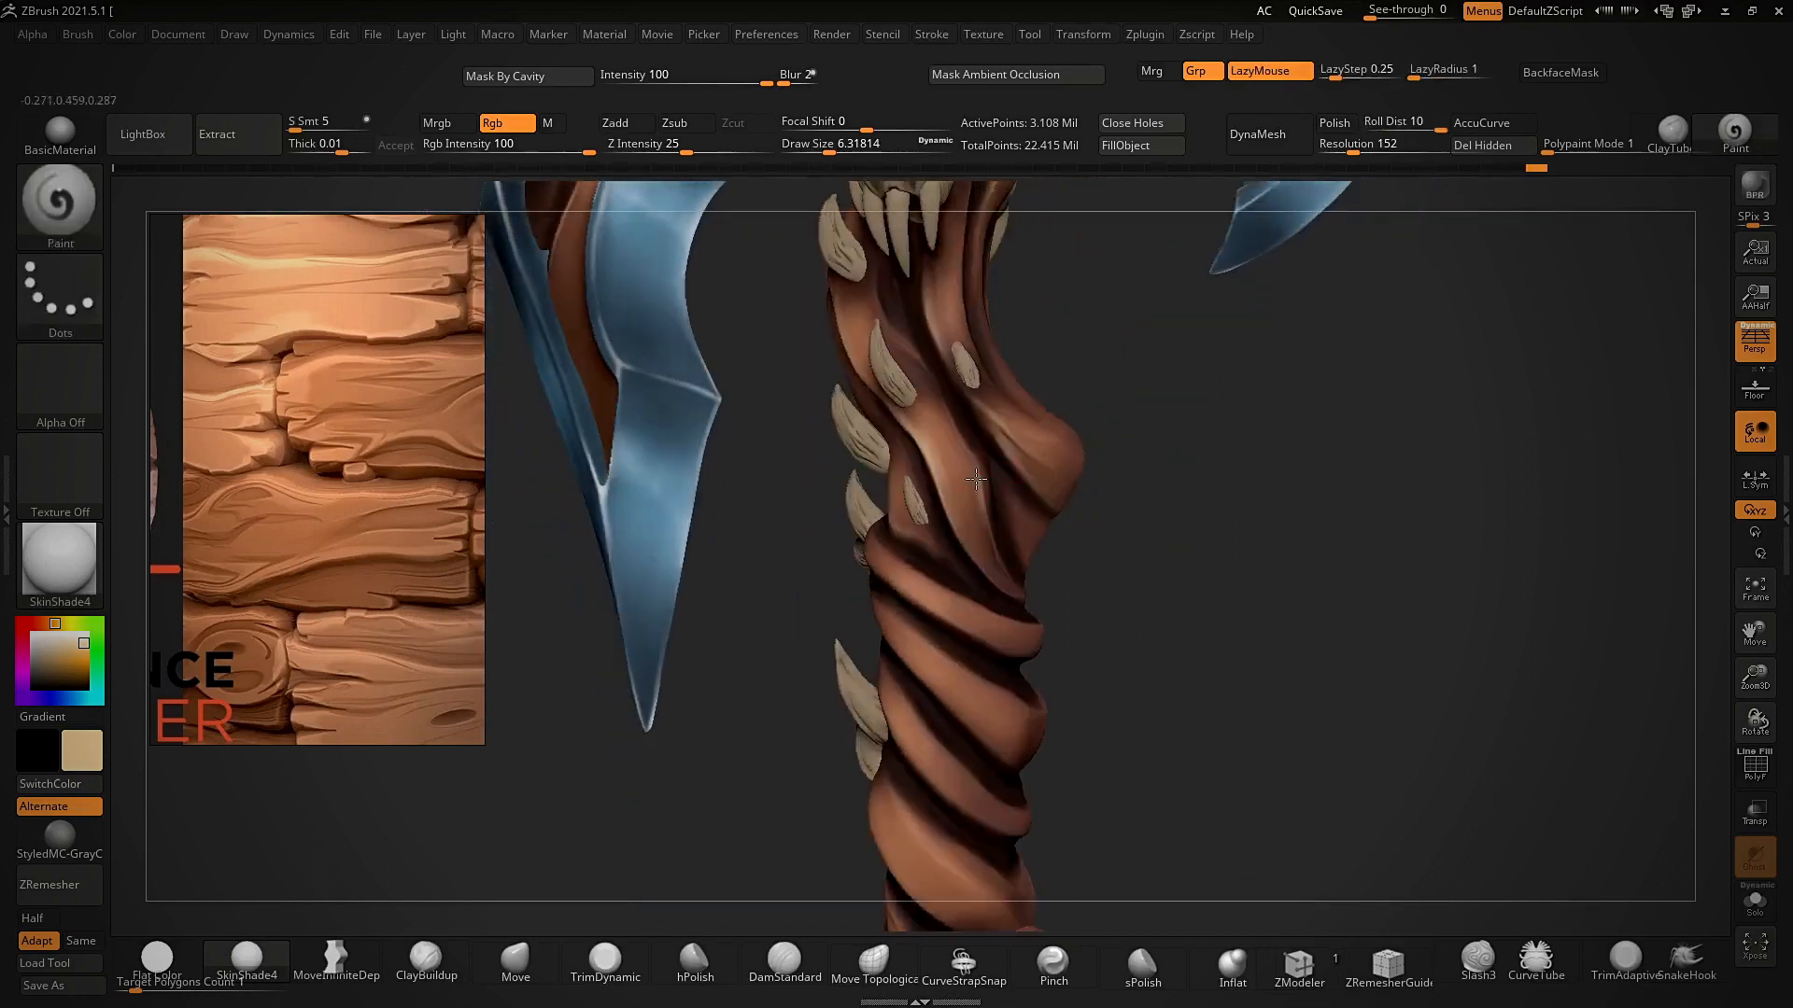
- Brush tan highlights on the ridges around the small spikes and the first spiral coils below them
right_drag(1010, 574, 886, 534)
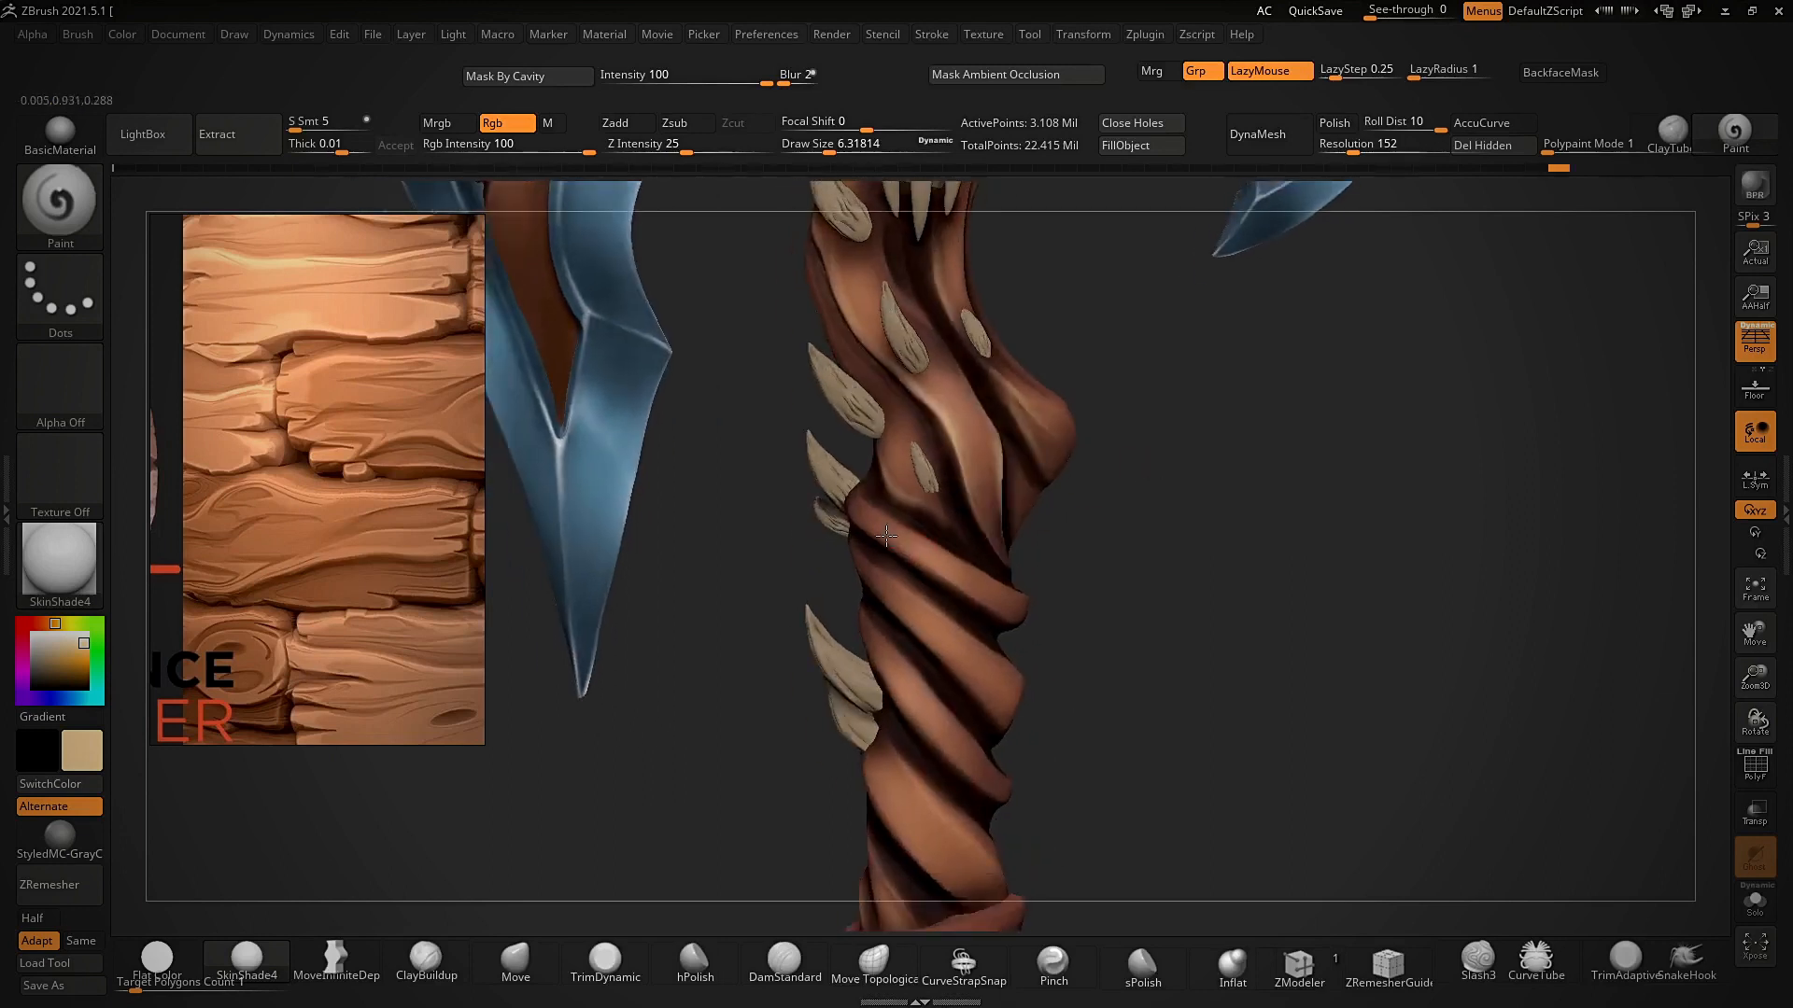
mouse_move(993, 586)
right_down()
mouse_move(1208, 480)
mouse_move(946, 617)
right_up()
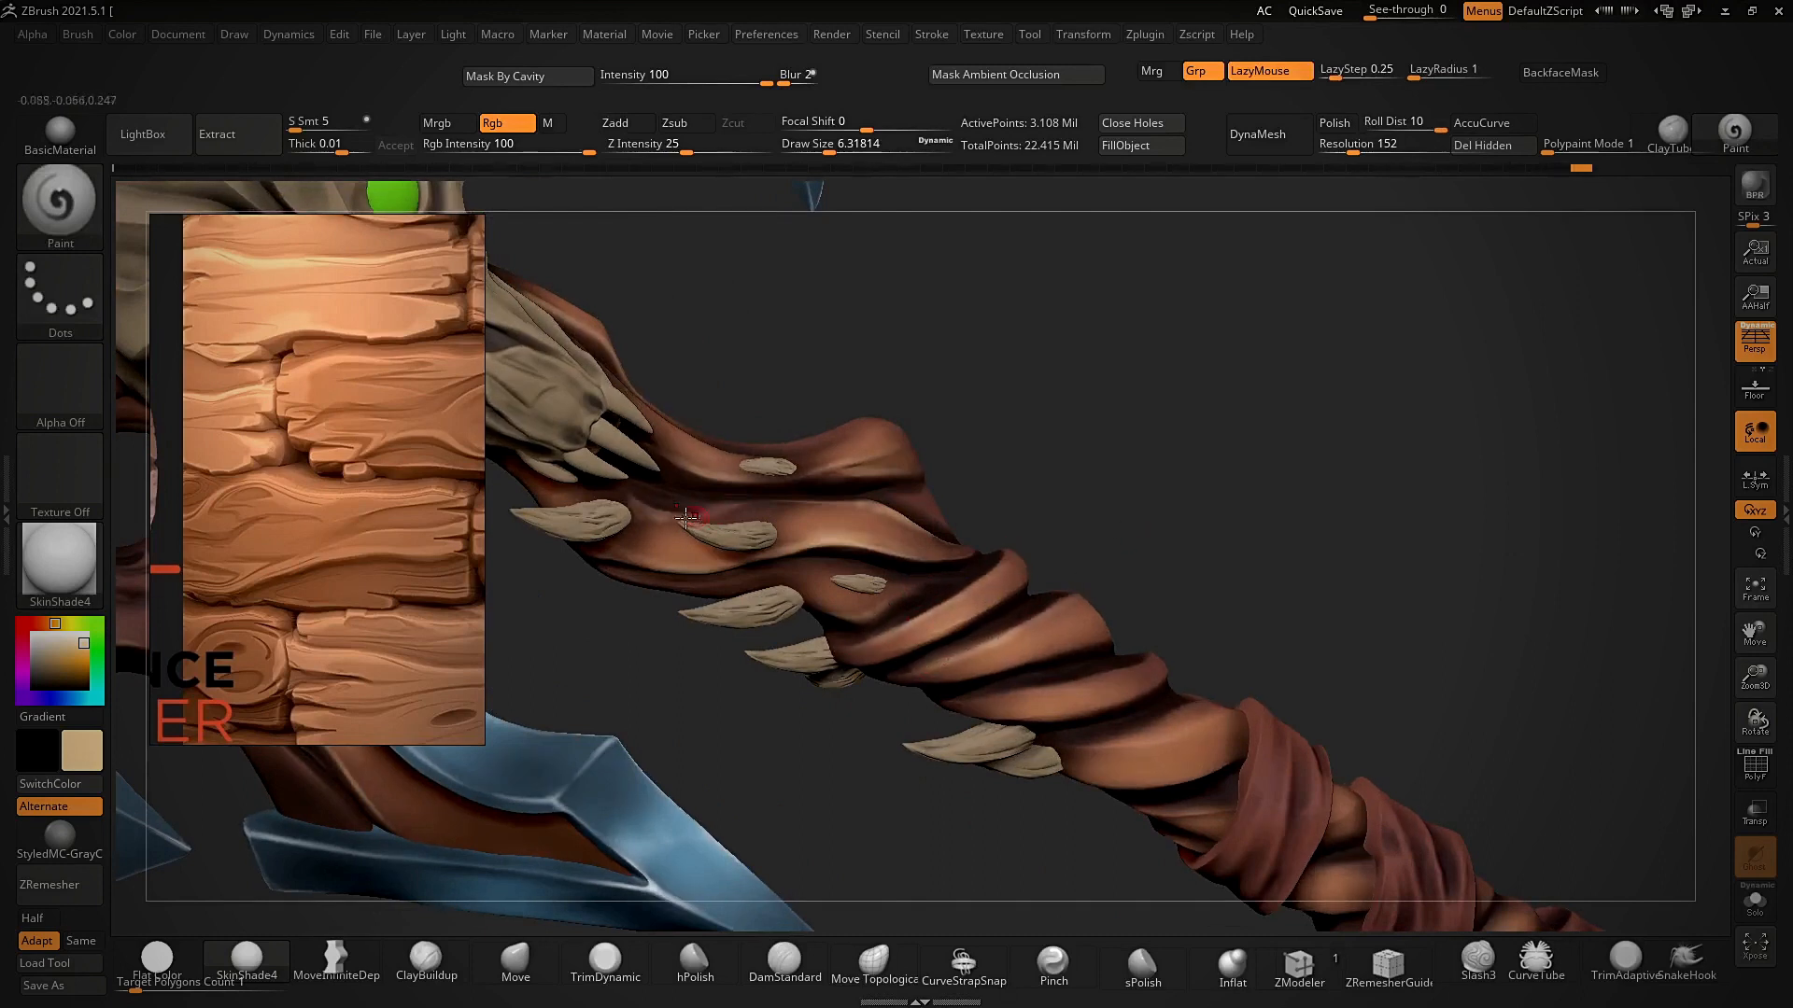
right_drag(970, 451, 764, 501)
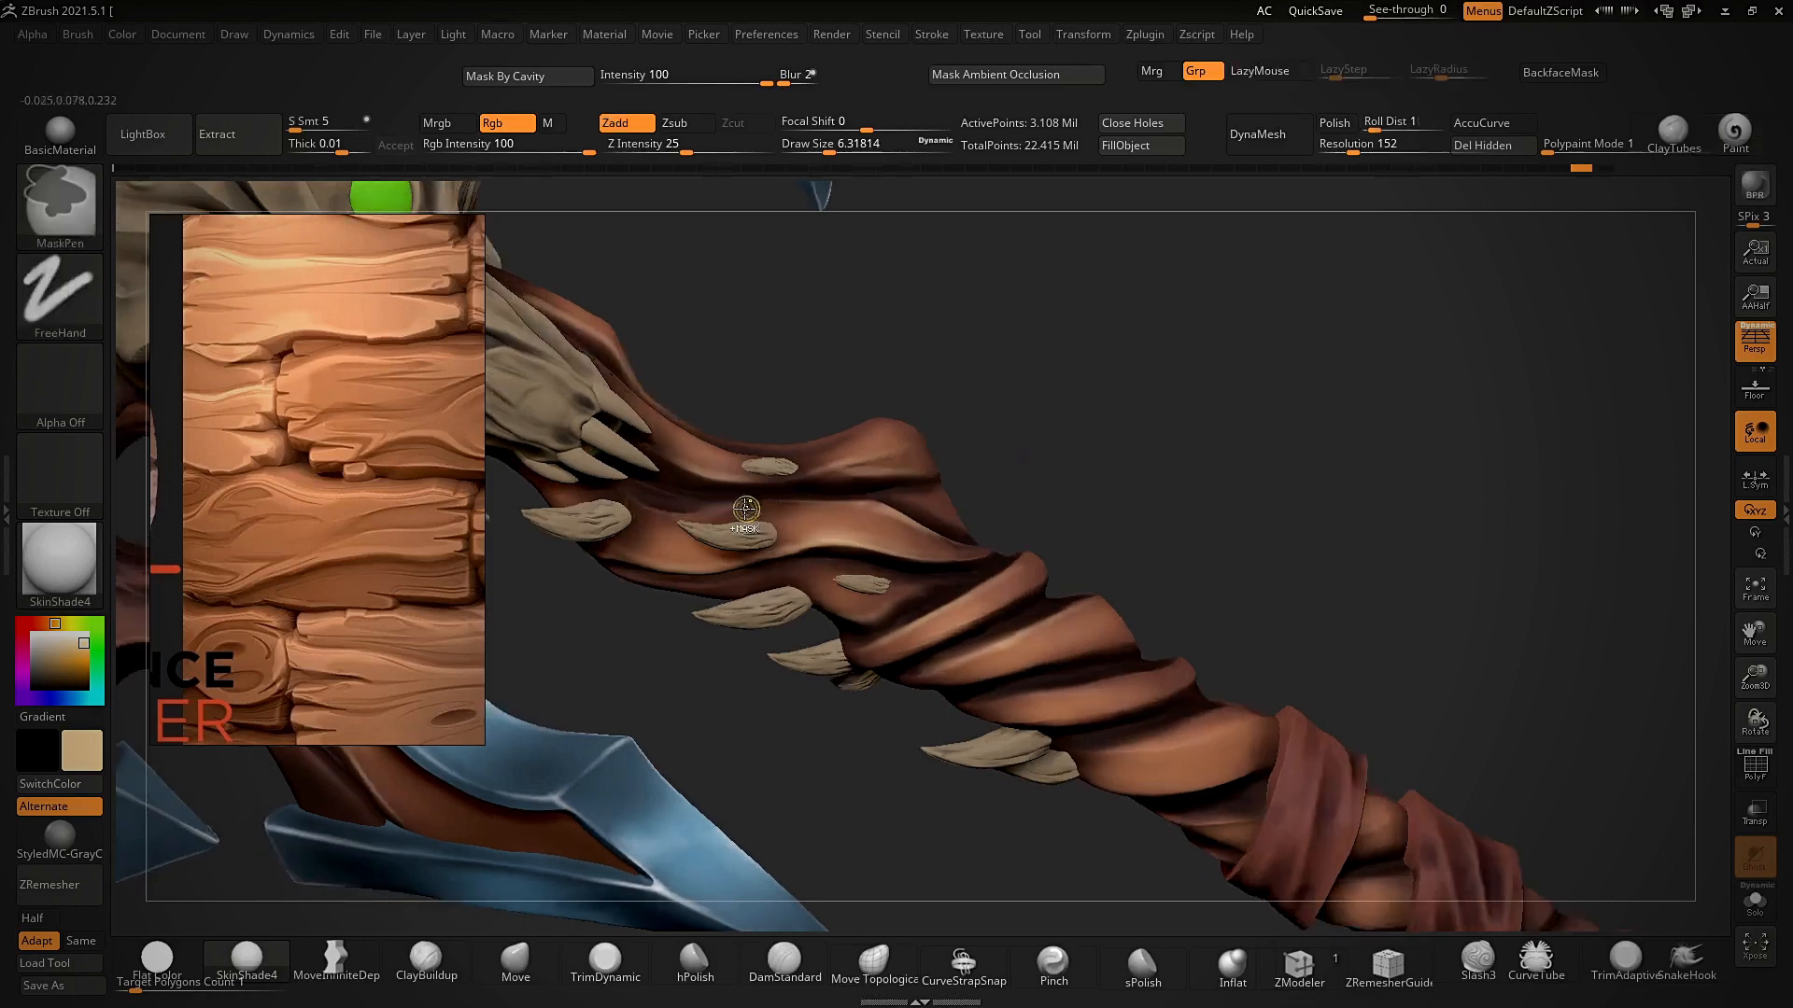
right_drag(769, 368, 1148, 702)
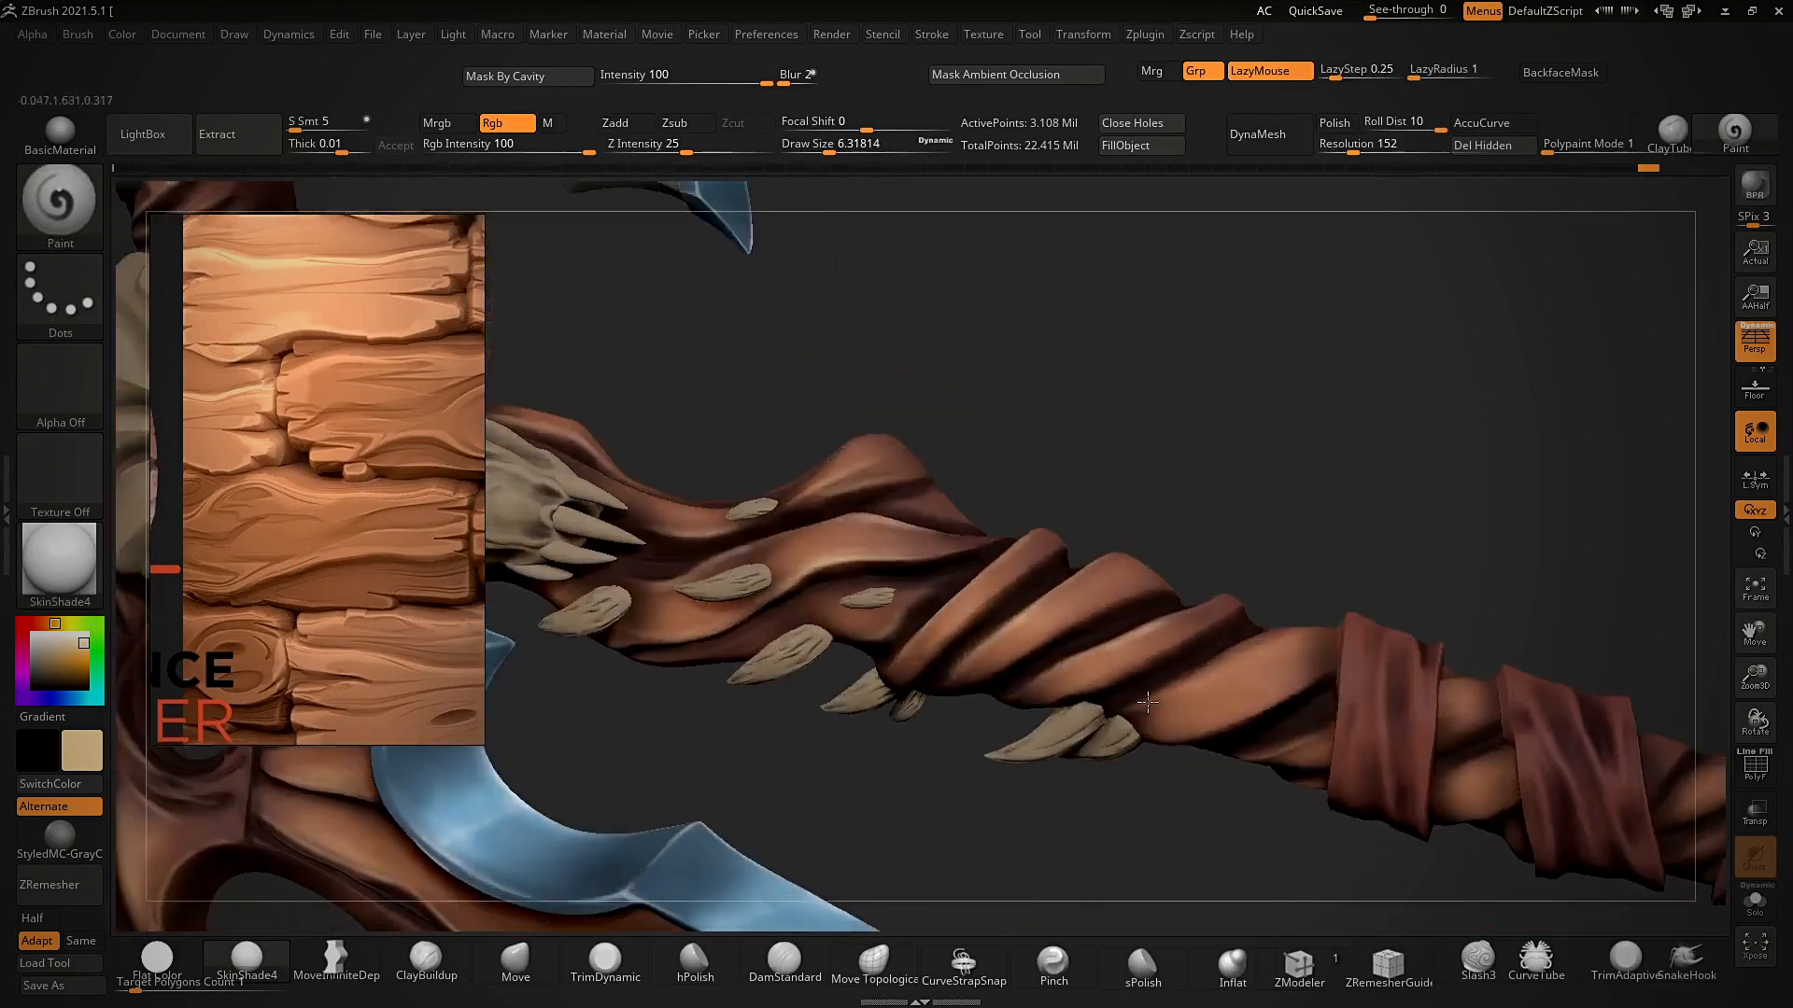
- Add tan highlights to the spiral coils just above the first wraps
right_drag(1296, 621, 1307, 635)
right_drag(1221, 560, 1227, 709)
mouse_move(1192, 628)
ctrl+right_down()
mouse_move(1328, 564)
mouse_move(1344, 467)
mouse_move(1321, 508)
mouse_move(1361, 517)
mouse_move(1340, 468)
mouse_move(1228, 613)
mouse_move(1182, 608)
ctrl+right_up()
ctrl+right_drag(1083, 683, 1218, 694)
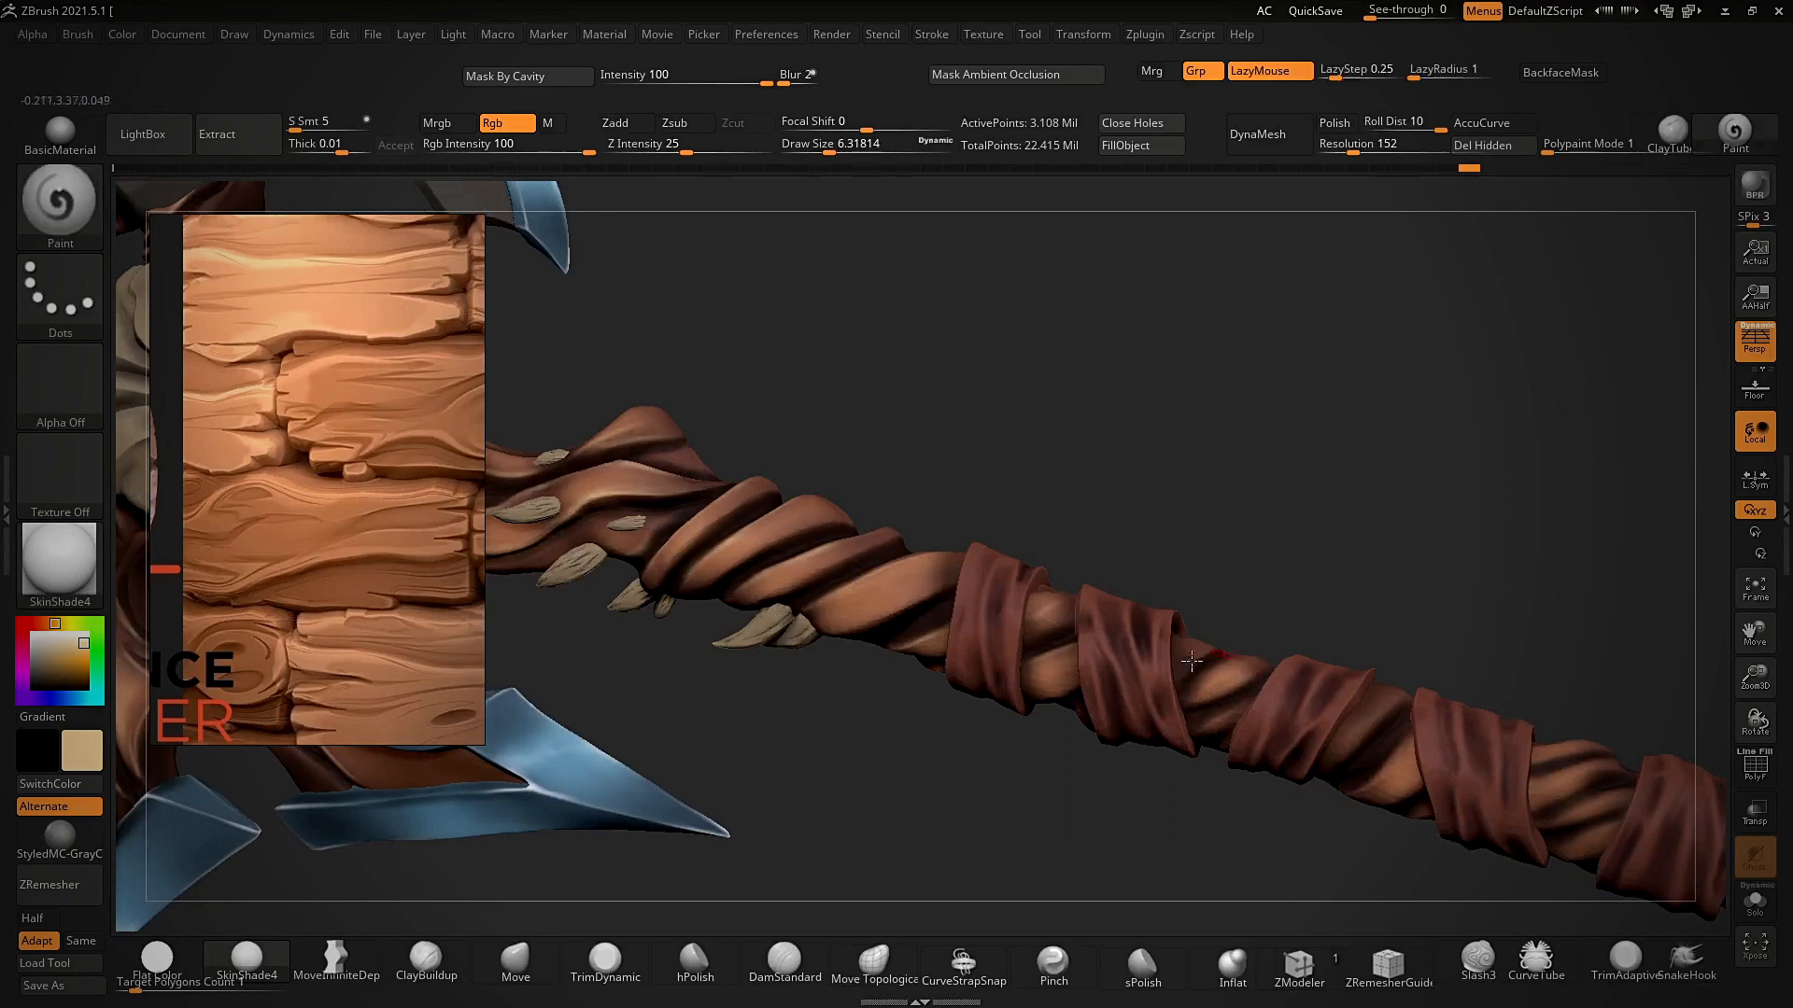
- Brush tan highlights onto the exposed wood between the wraps down to the handle's end
right_drag(1278, 599, 1095, 738)
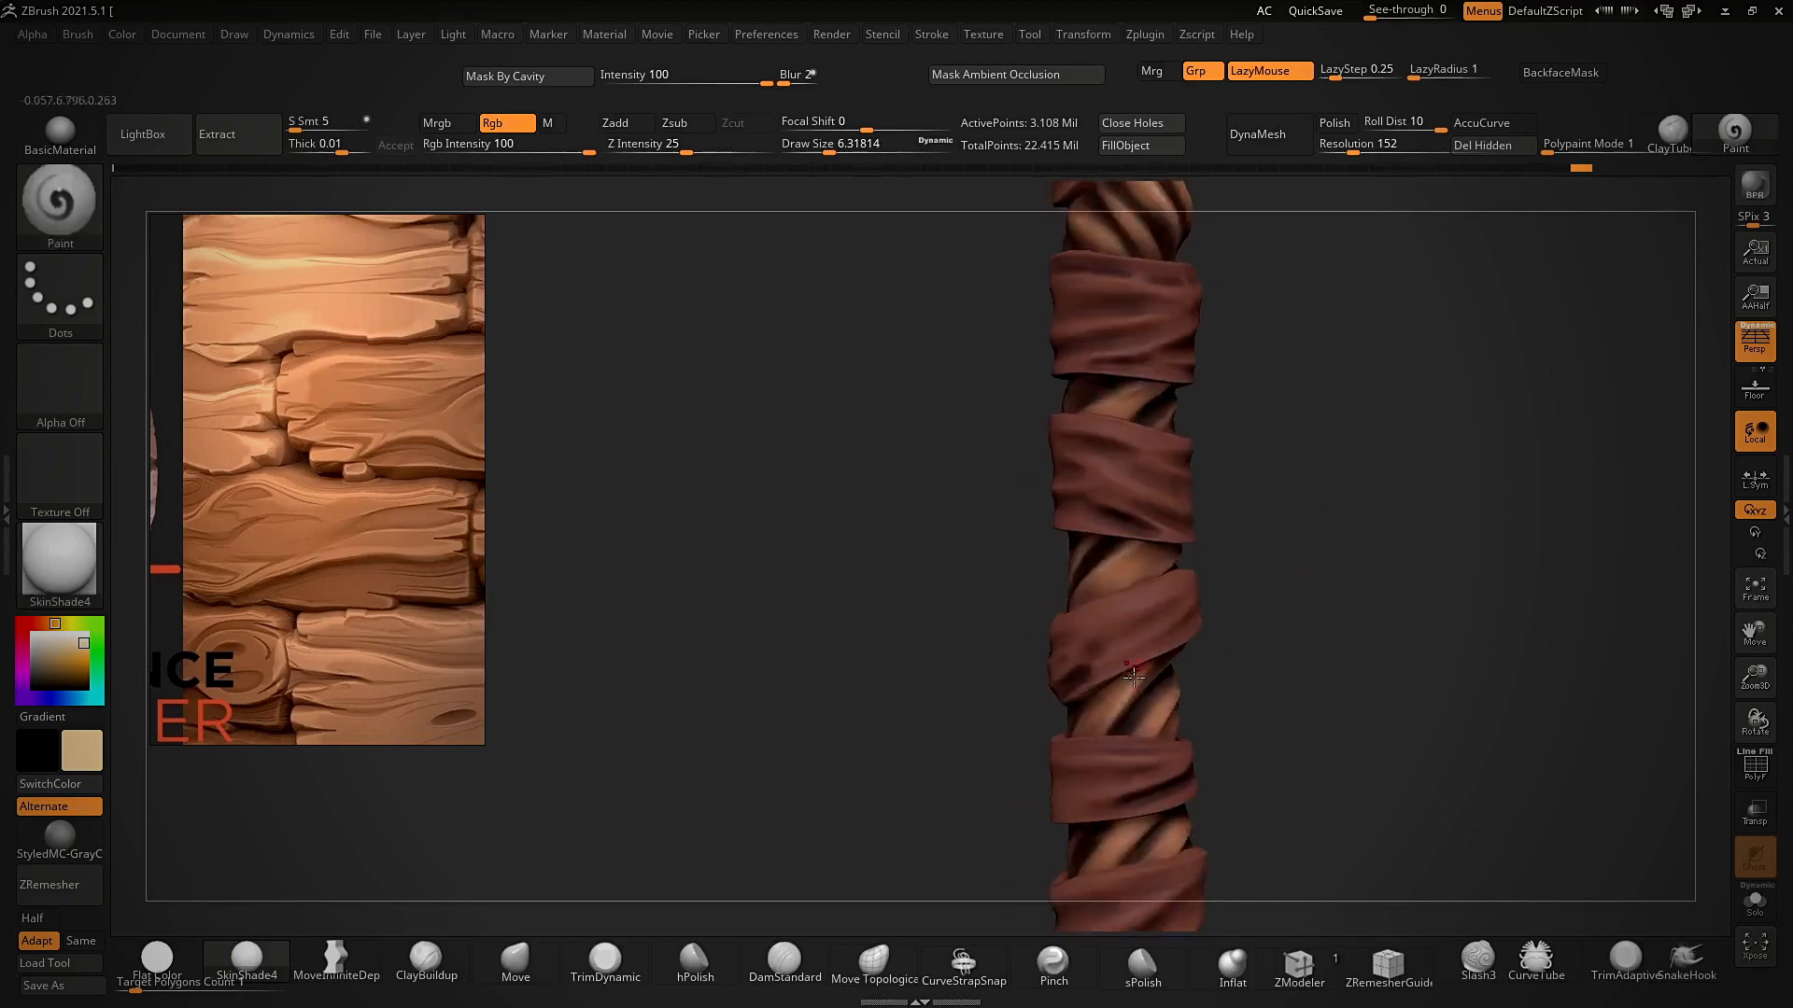
right_drag(1239, 624, 1086, 811)
right_drag(1164, 763, 1128, 821)
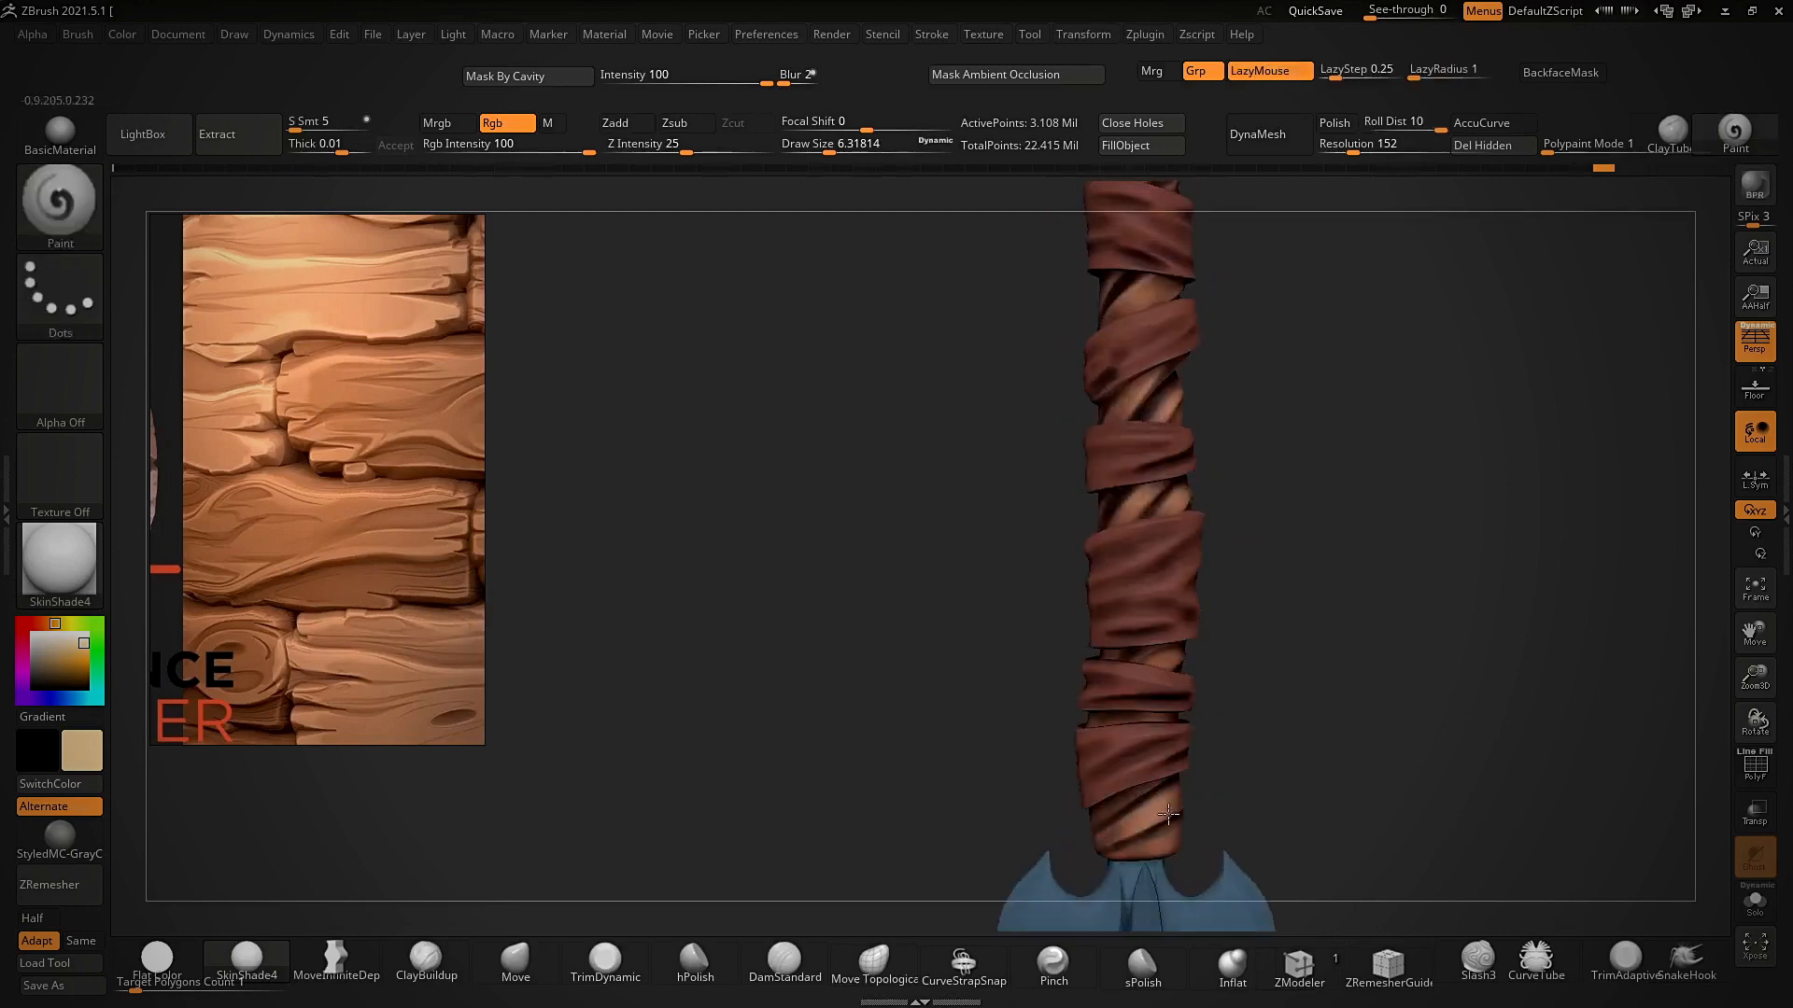
drag(1184, 841, 1178, 838)
- Return to the Flat Color material and save the tool over the weapon paint file again
mouse_move(1188, 730)
ctrl+right_down()
mouse_move(1268, 592)
mouse_move(497, 841)
ctrl+right_up()
click(157, 961)
mouse_move(1049, 496)
ctrl+right_down()
mouse_move(1060, 411)
mouse_move(1108, 468)
ctrl+right_up()
mouse_move(1204, 225)
alt+right_down()
mouse_move(1215, 530)
mouse_move(1128, 725)
mouse_move(1173, 666)
mouse_move(1173, 692)
mouse_move(1189, 513)
mouse_move(1201, 731)
alt+right_up()
alt+right_drag(1359, 297, 1403, 384)
mouse_move(1069, 625)
ctrl+right_down()
mouse_move(1061, 494)
mouse_move(1074, 654)
ctrl+right_up()
right_drag(1364, 376, 1425, 439)
key(ctrl+s)
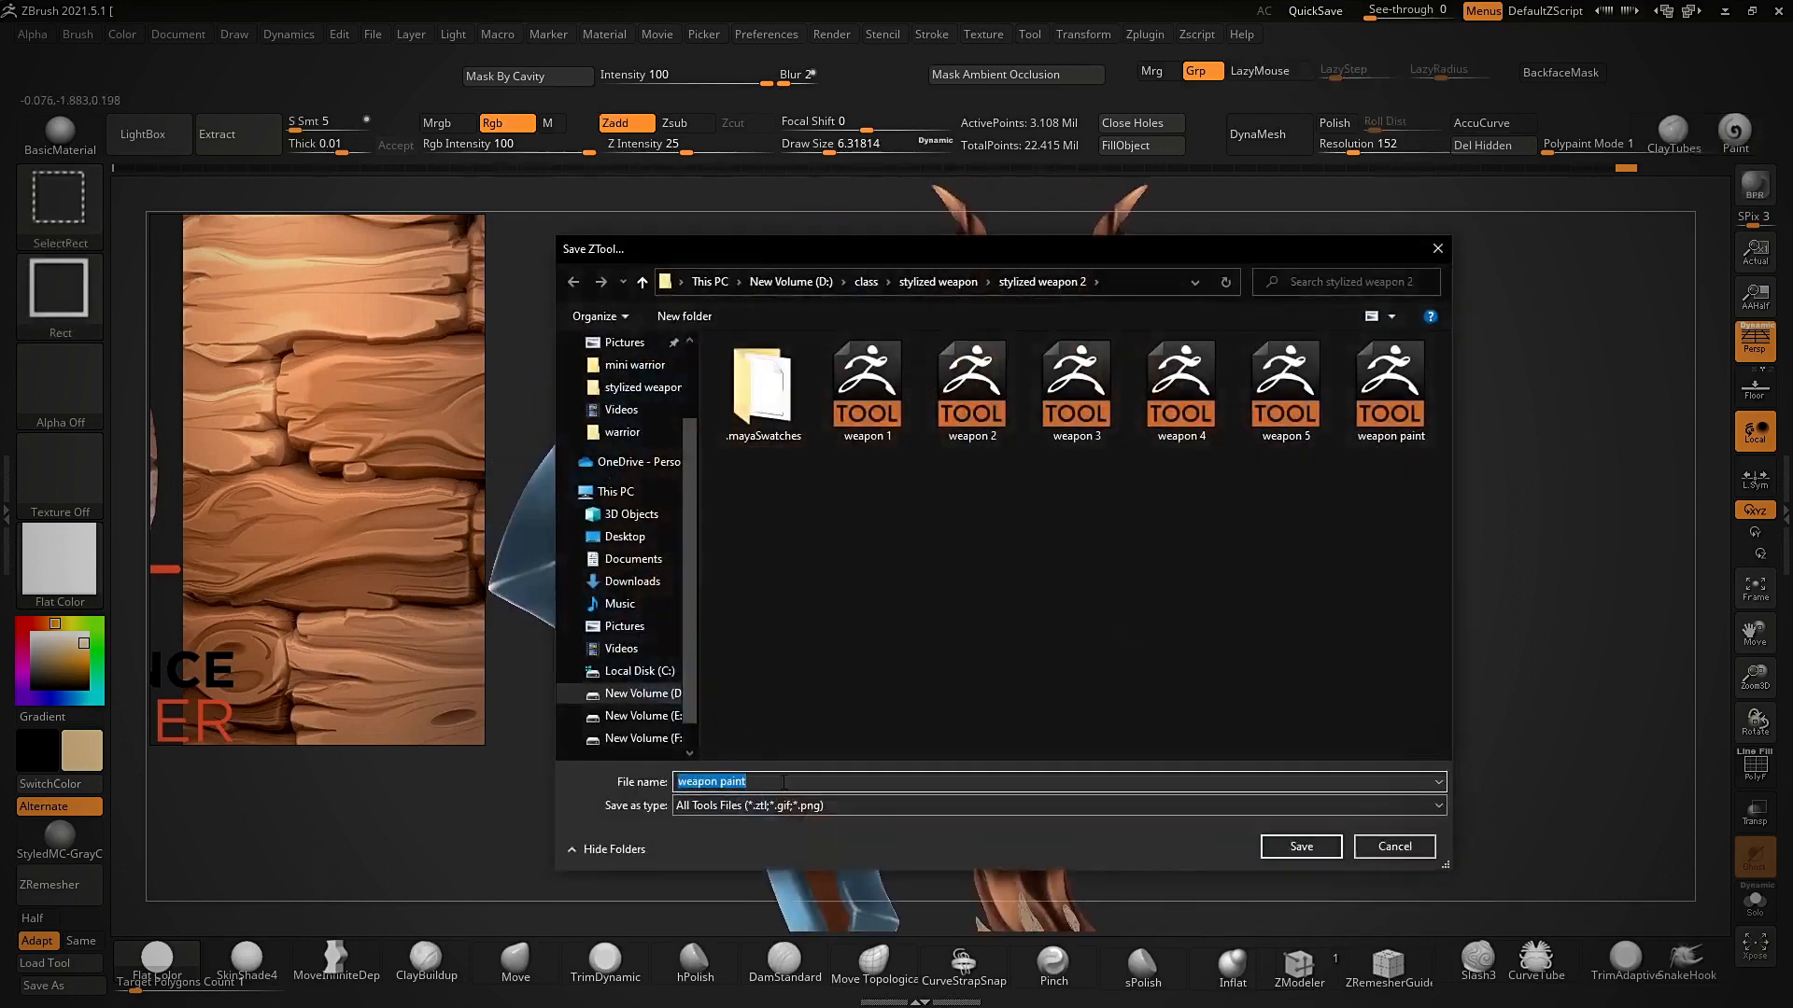
click(1323, 848)
click(945, 500)
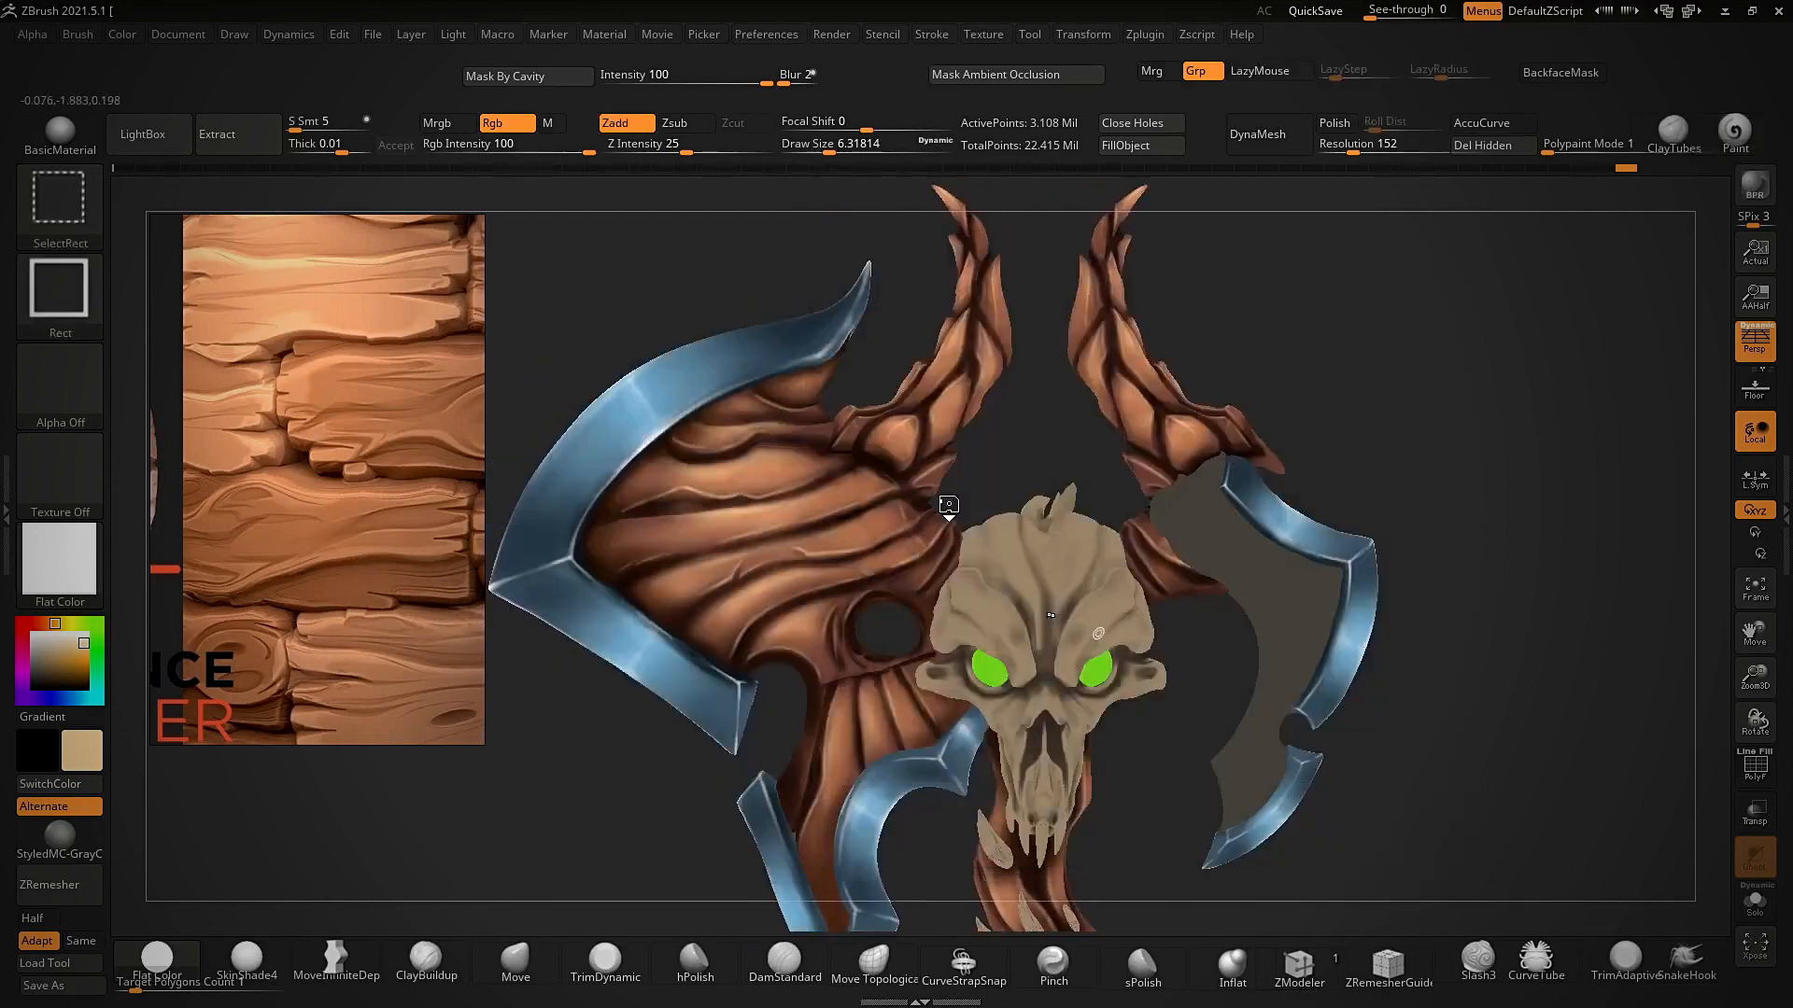
- Switch to the SkinShade4 material and bring the red-eyed skull into close view on the floating reference sheet
click(253, 965)
ctrl+right_drag(868, 597, 913, 683)
alt+drag(429, 598, 372, 668)
scroll(345, 590, down, 5)
scroll(199, 585, down, 3)
scroll(372, 668, up, 4)
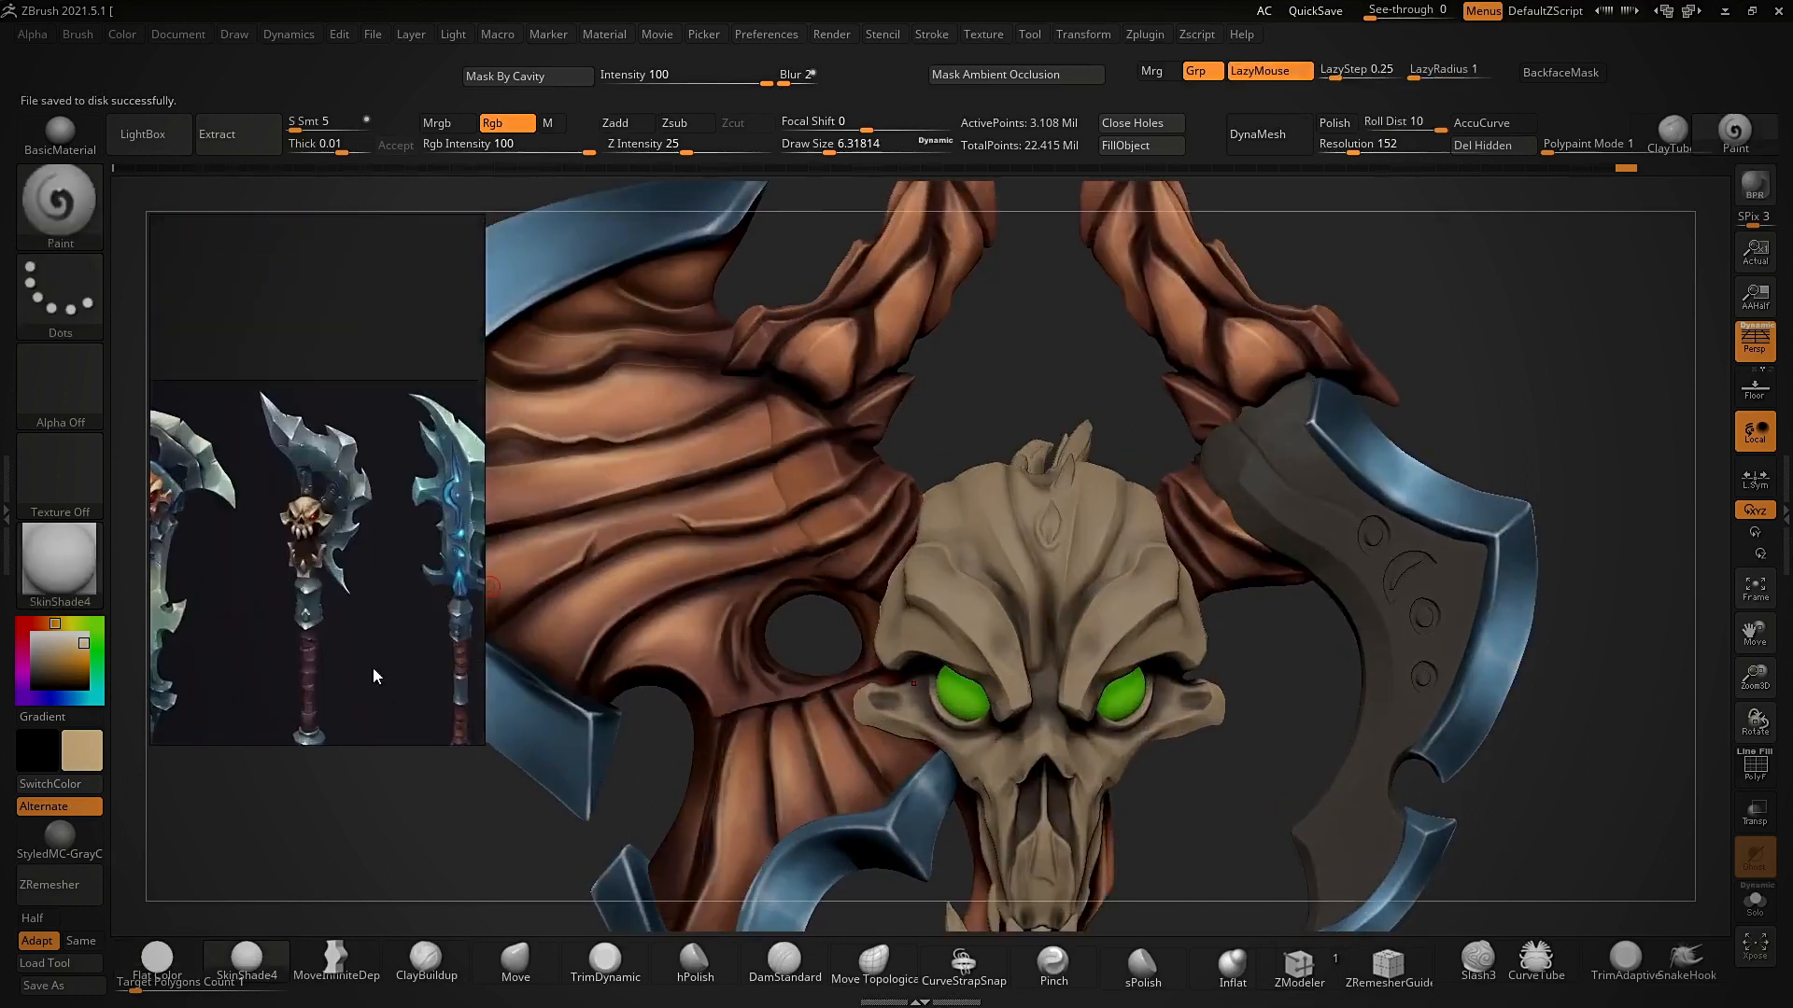
scroll(347, 569, up, 6)
alt+drag(347, 568, 313, 540)
drag(972, 402, 961, 353)
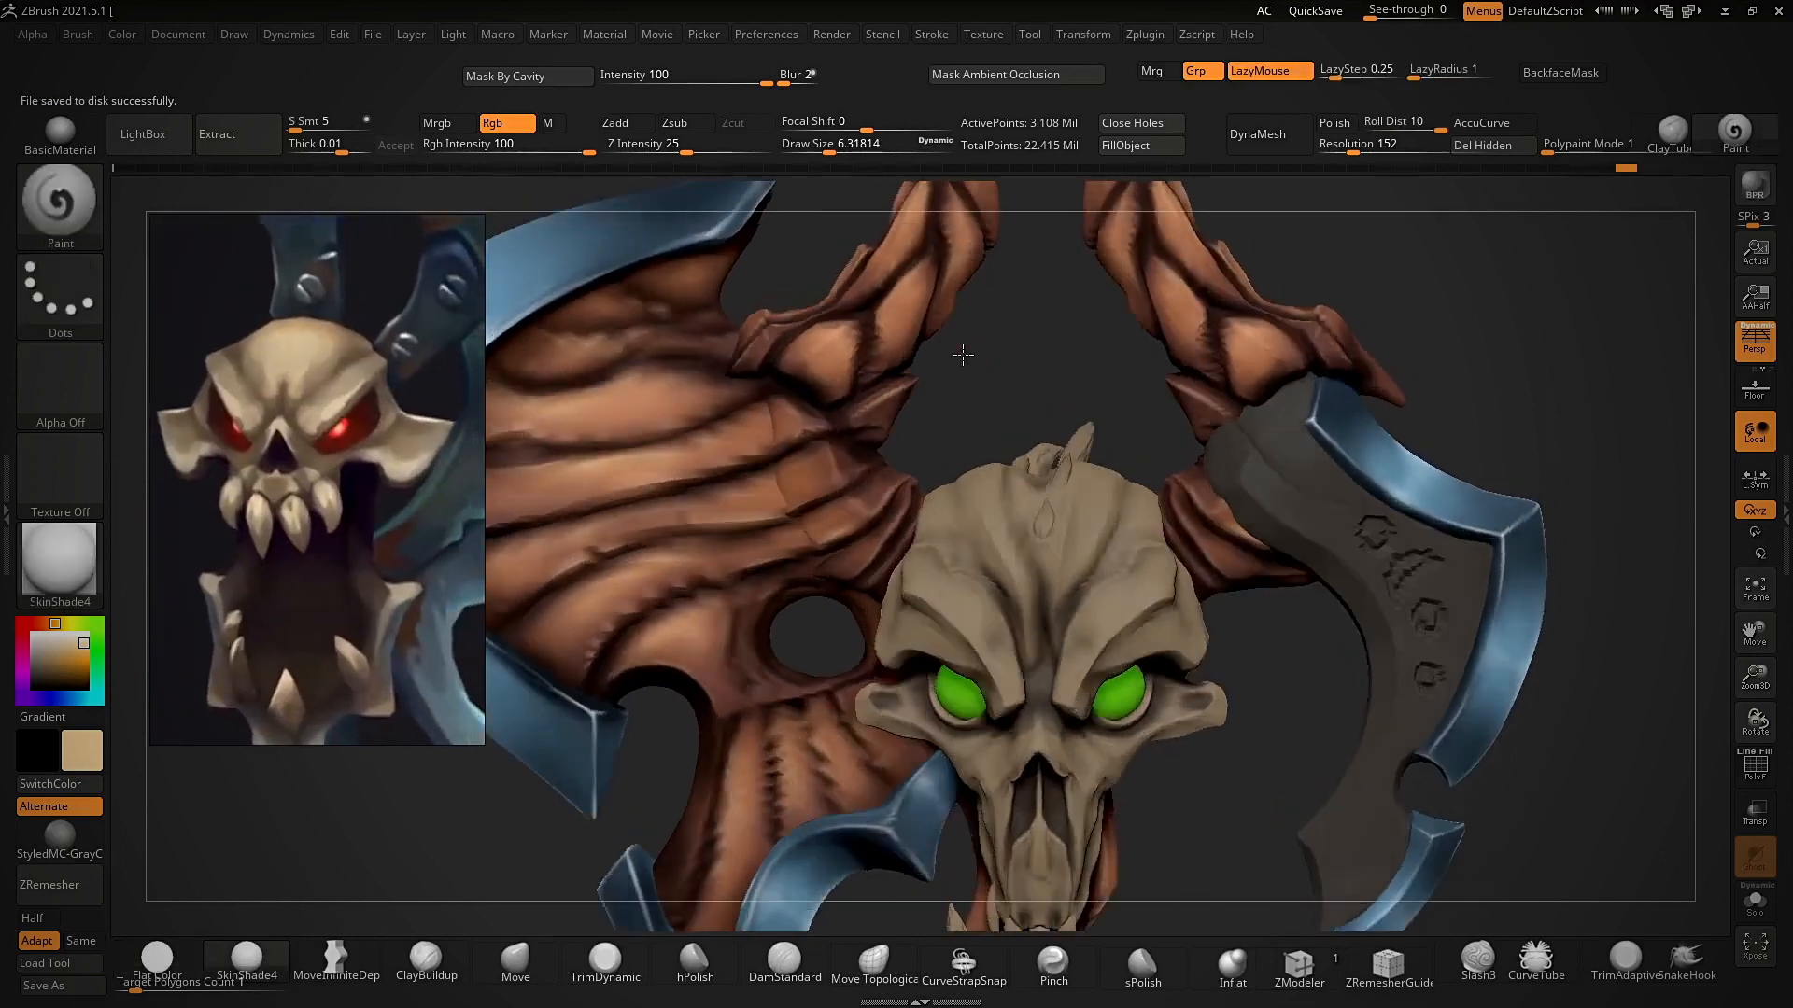
- Narrow the floating reference window and add the n-hance-studio swords image to Spotlight
key(shift+z)
drag(711, 594, 816, 524)
mouse_move(976, 37)
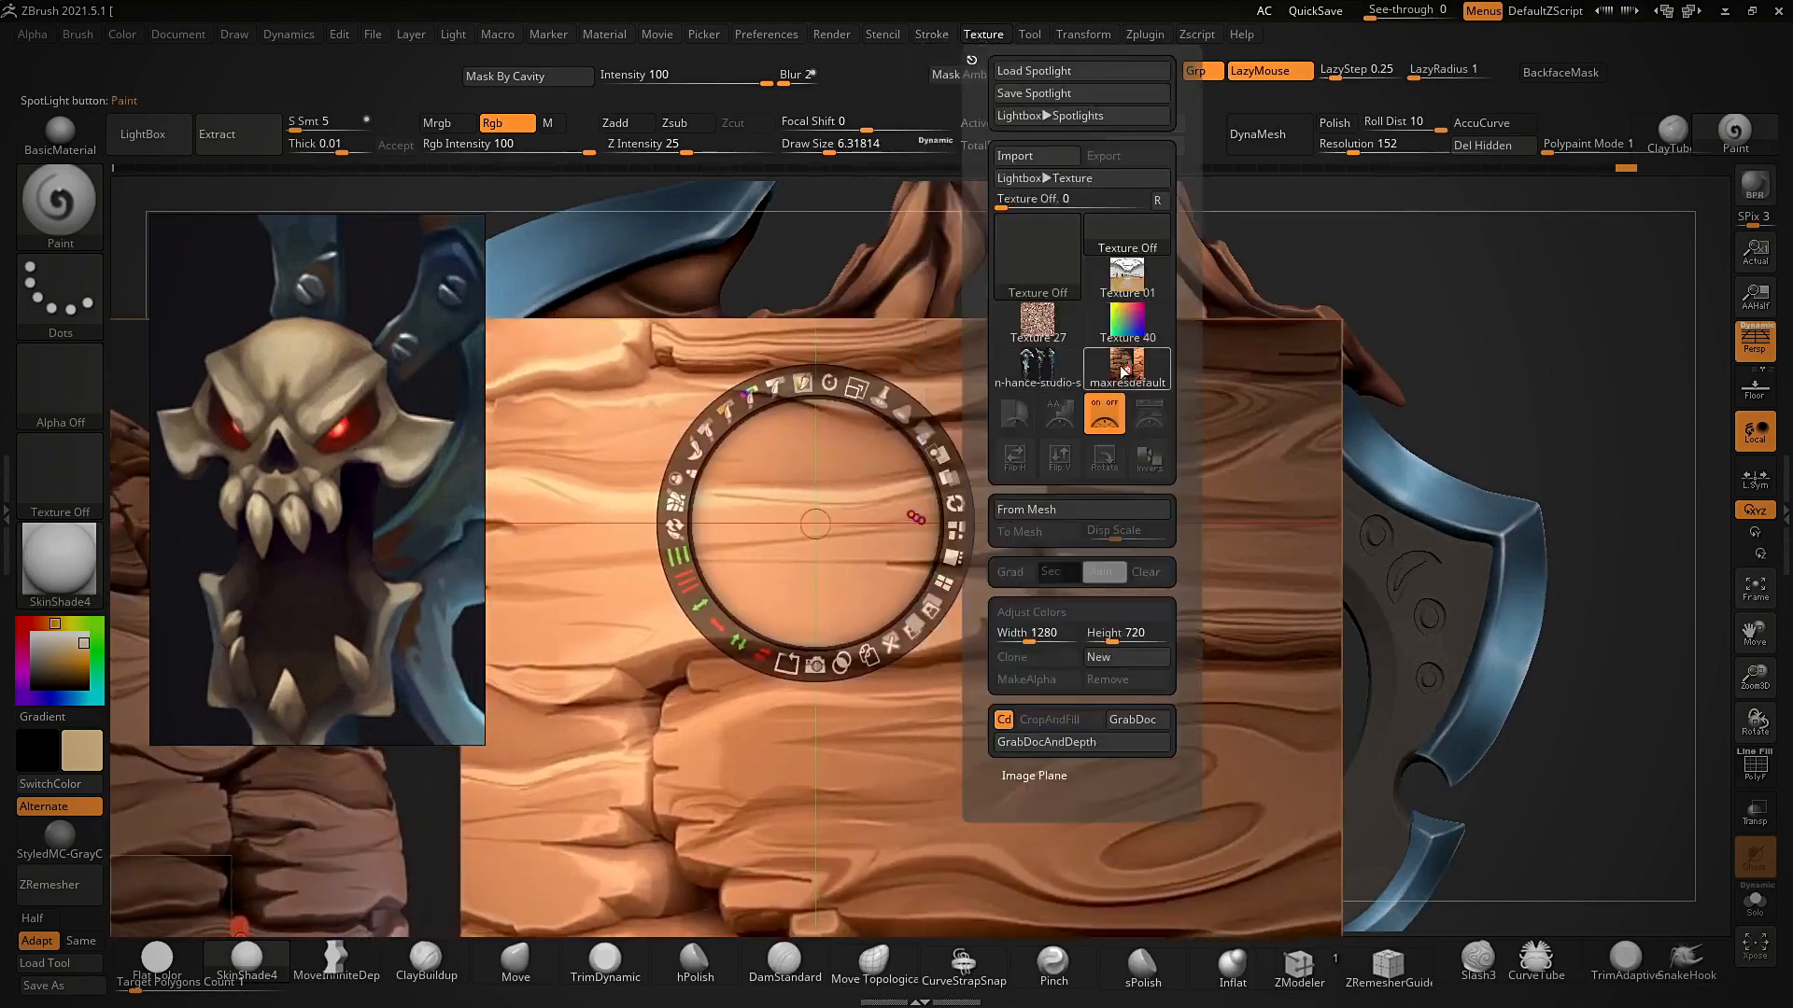
click(1037, 369)
click(1149, 414)
drag(485, 560, 414, 562)
mouse_move(1054, 645)
mouse_down()
mouse_move(1323, 443)
mouse_move(1261, 510)
mouse_up()
key(shift+z)
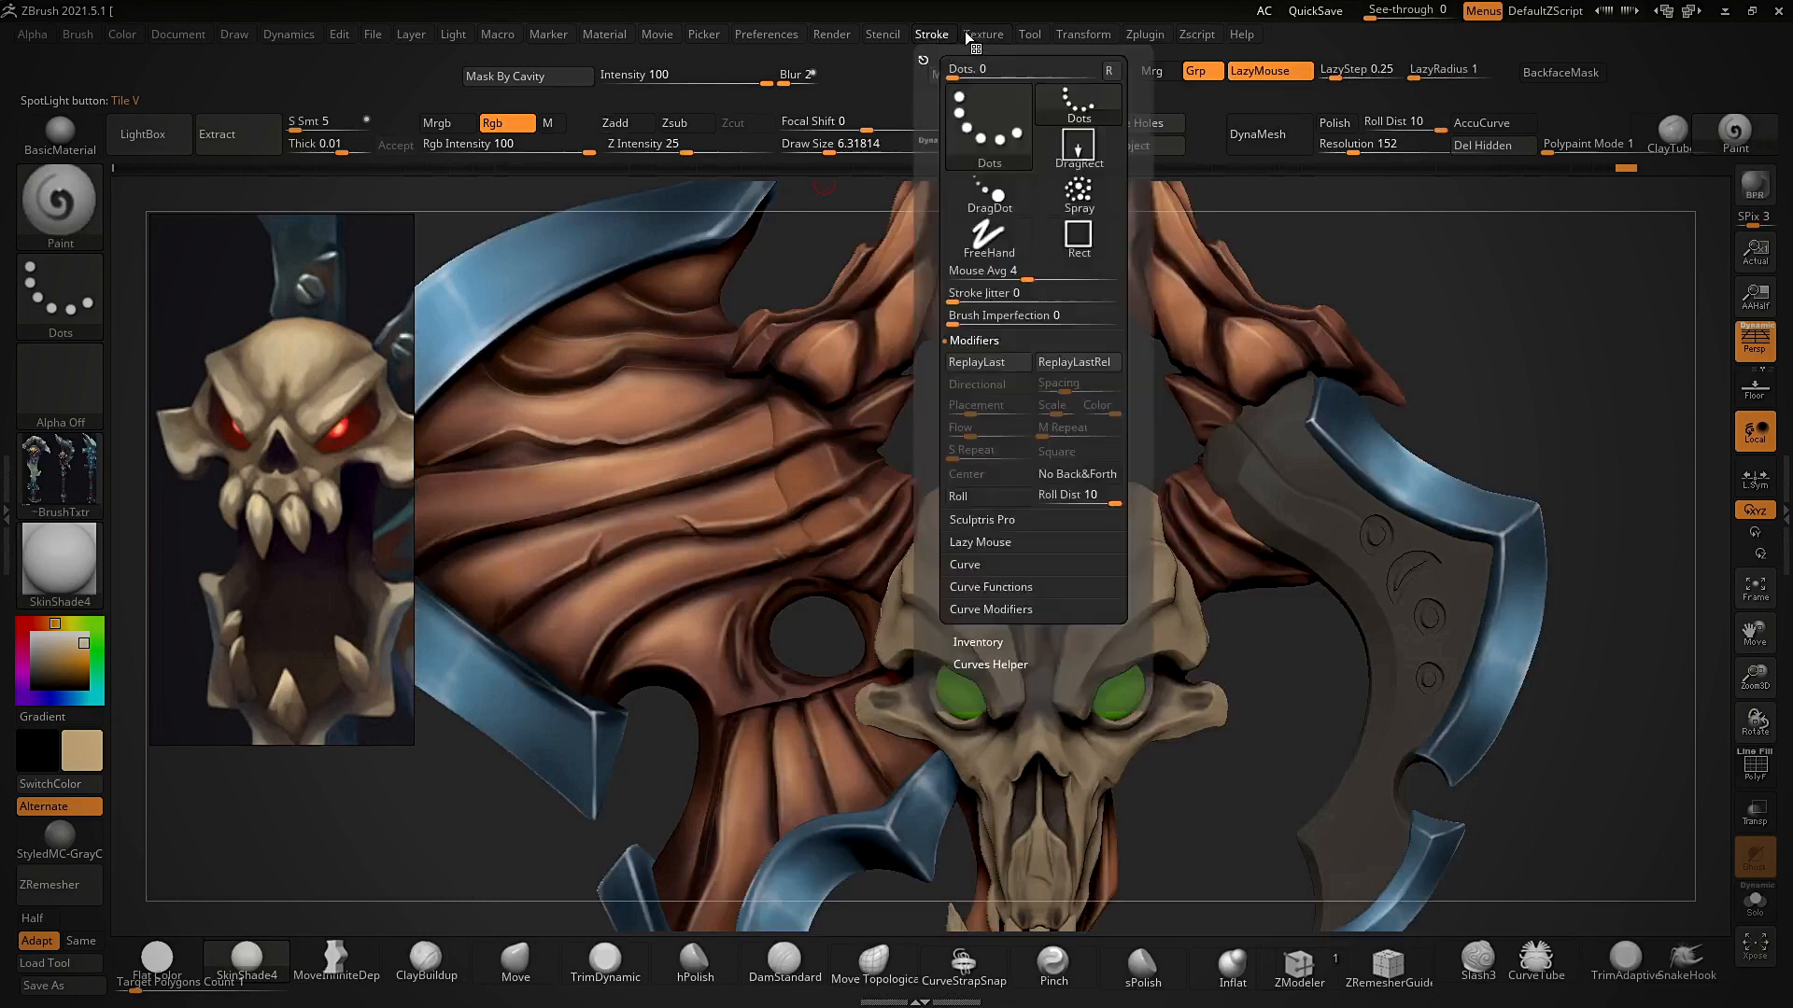
mouse_move(981, 34)
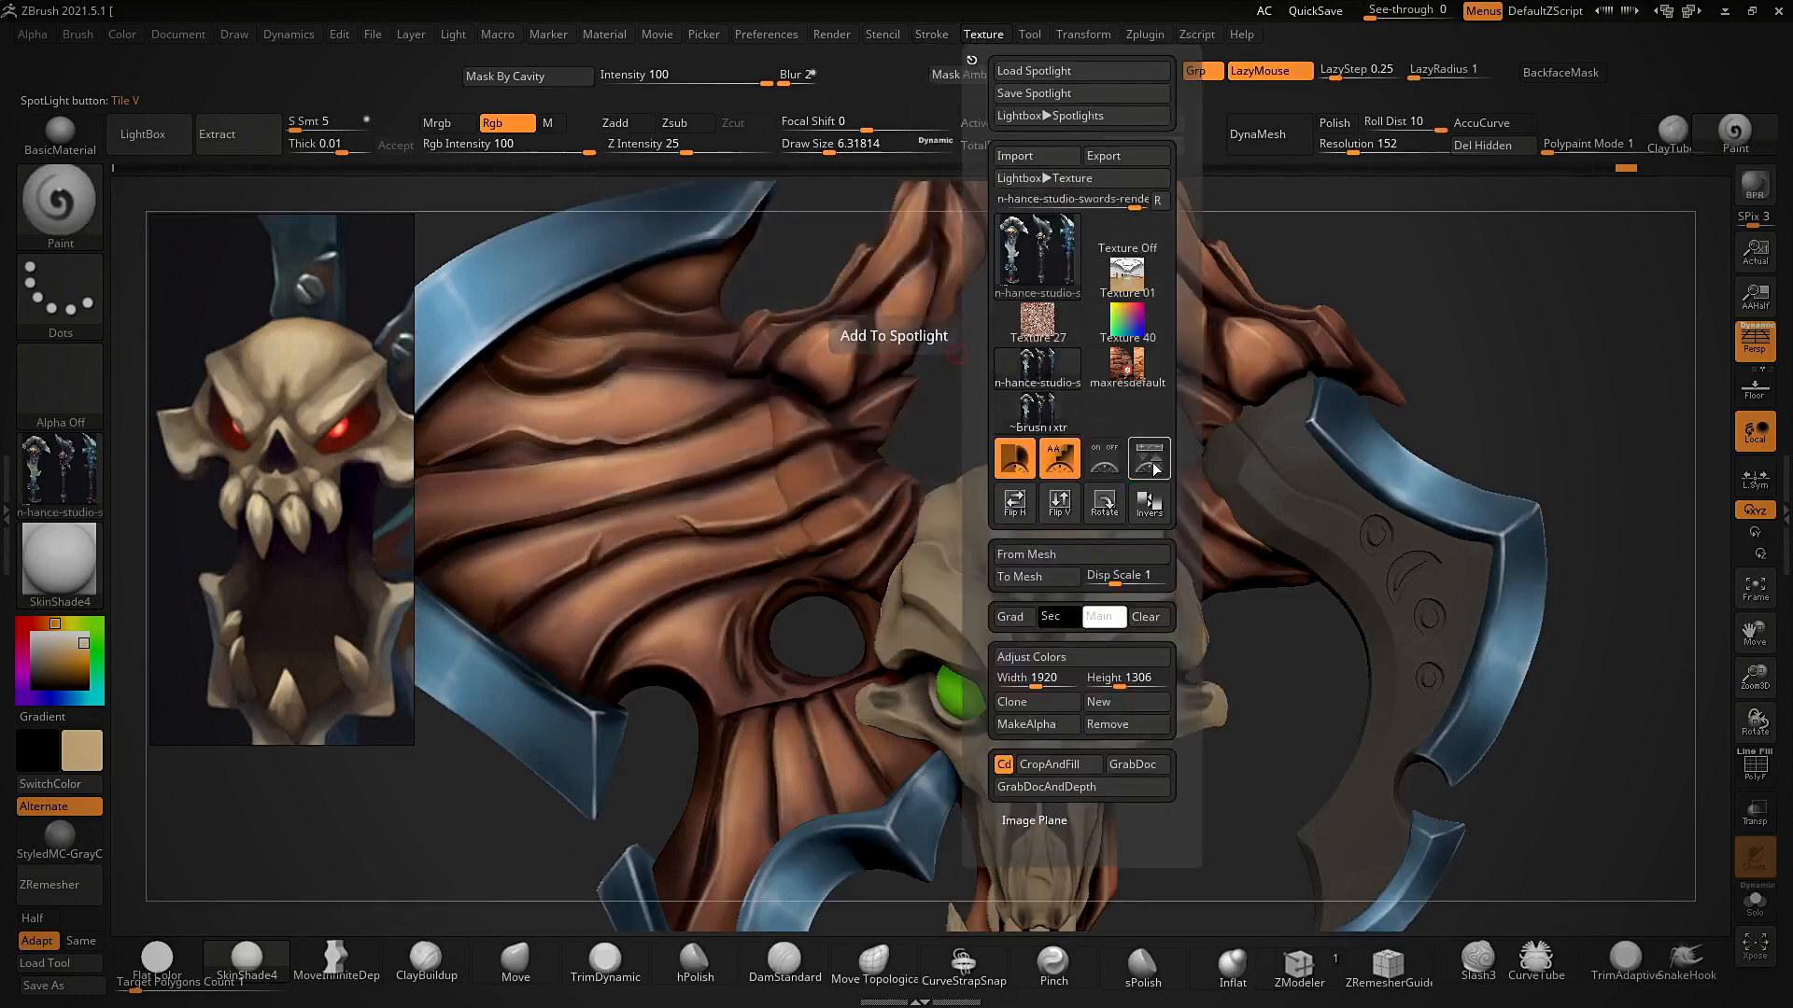
click(1156, 468)
- Move and enlarge the Spotlight image around the red-eyed skull, sample a bone colour from it, and hide Spotlight
drag(648, 513, 876, 558)
drag(919, 420, 1026, 574)
drag(1111, 392, 1049, 595)
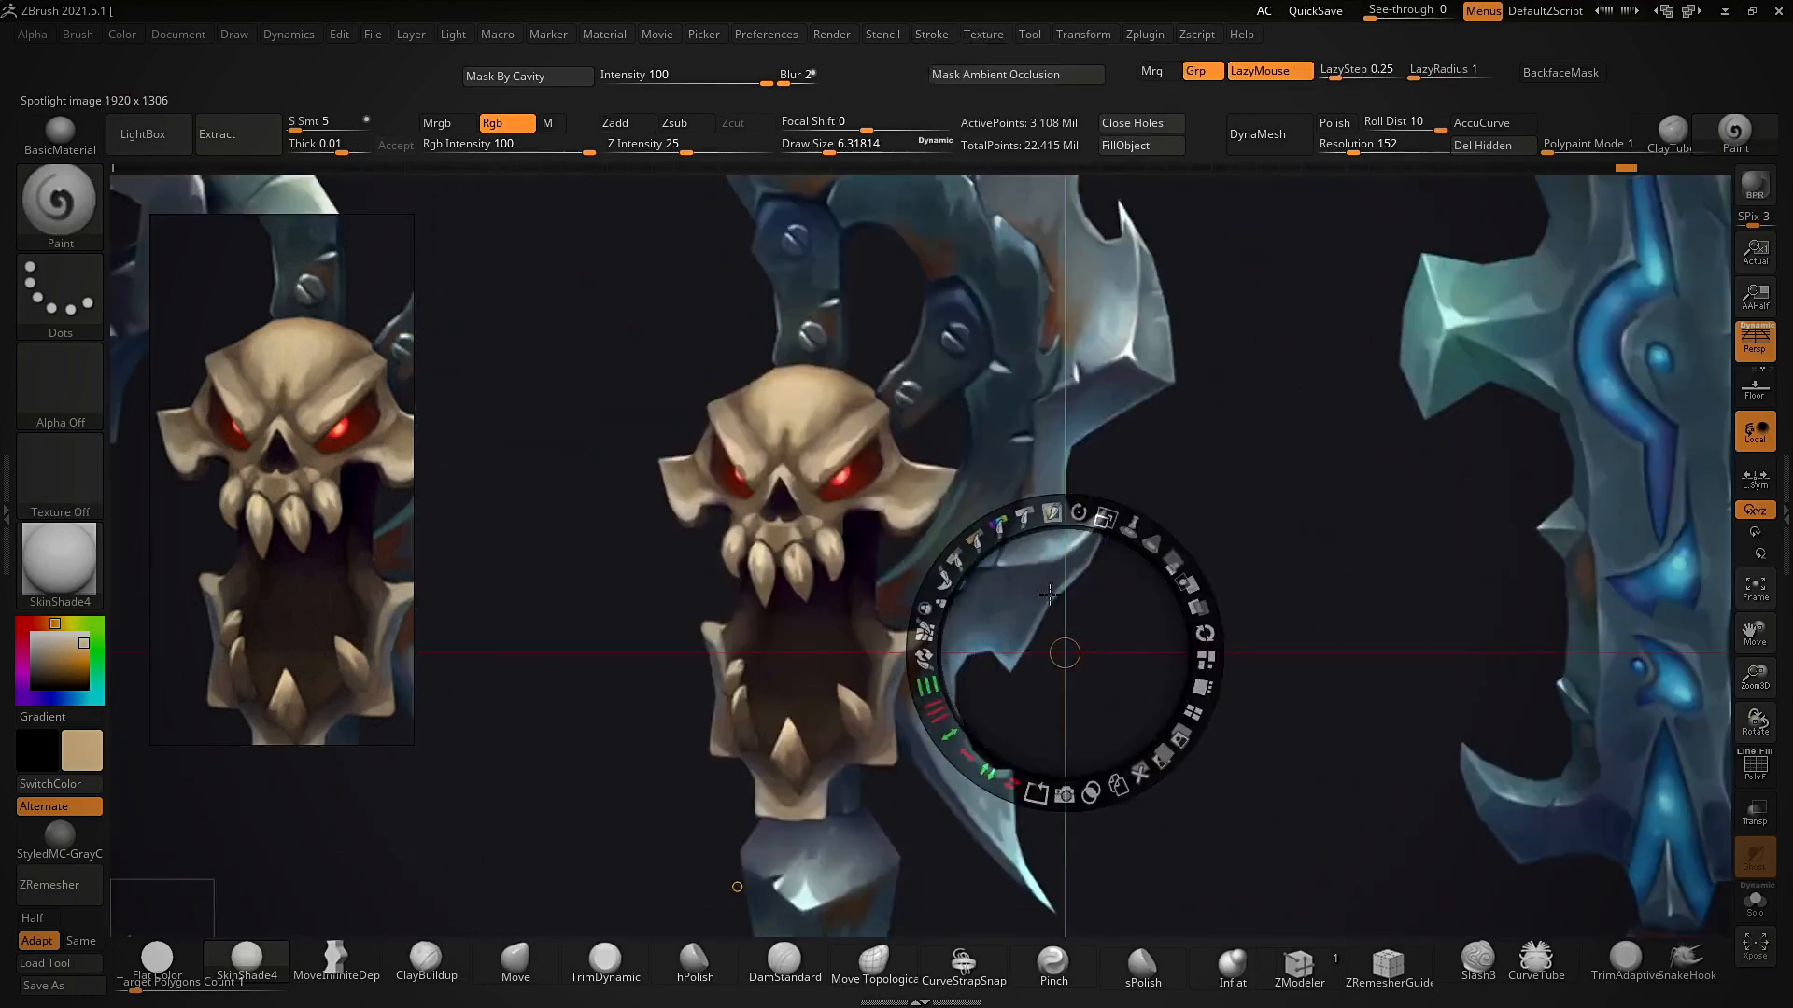
drag(1105, 519, 1185, 570)
drag(1155, 353, 1204, 449)
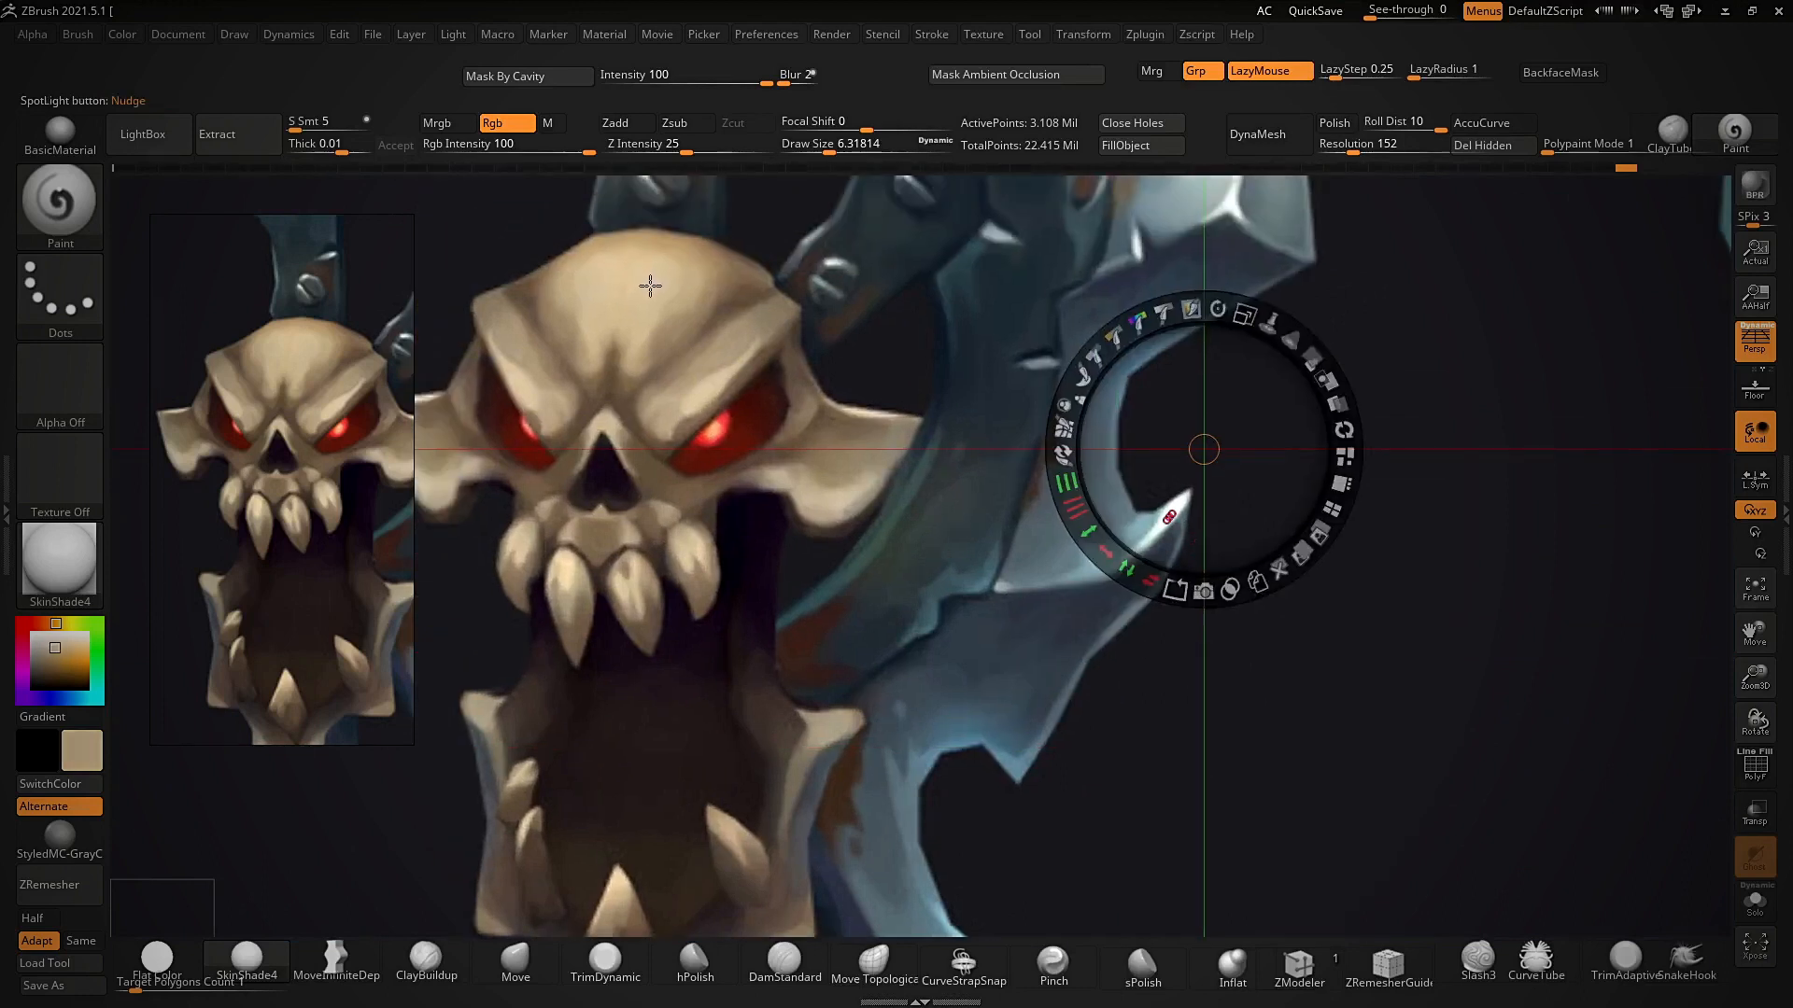
key(shift+z)
- Select the skull subtool and brush light bone highlights onto both brow ridges at a size of about 28.7
alt+click(923, 639)
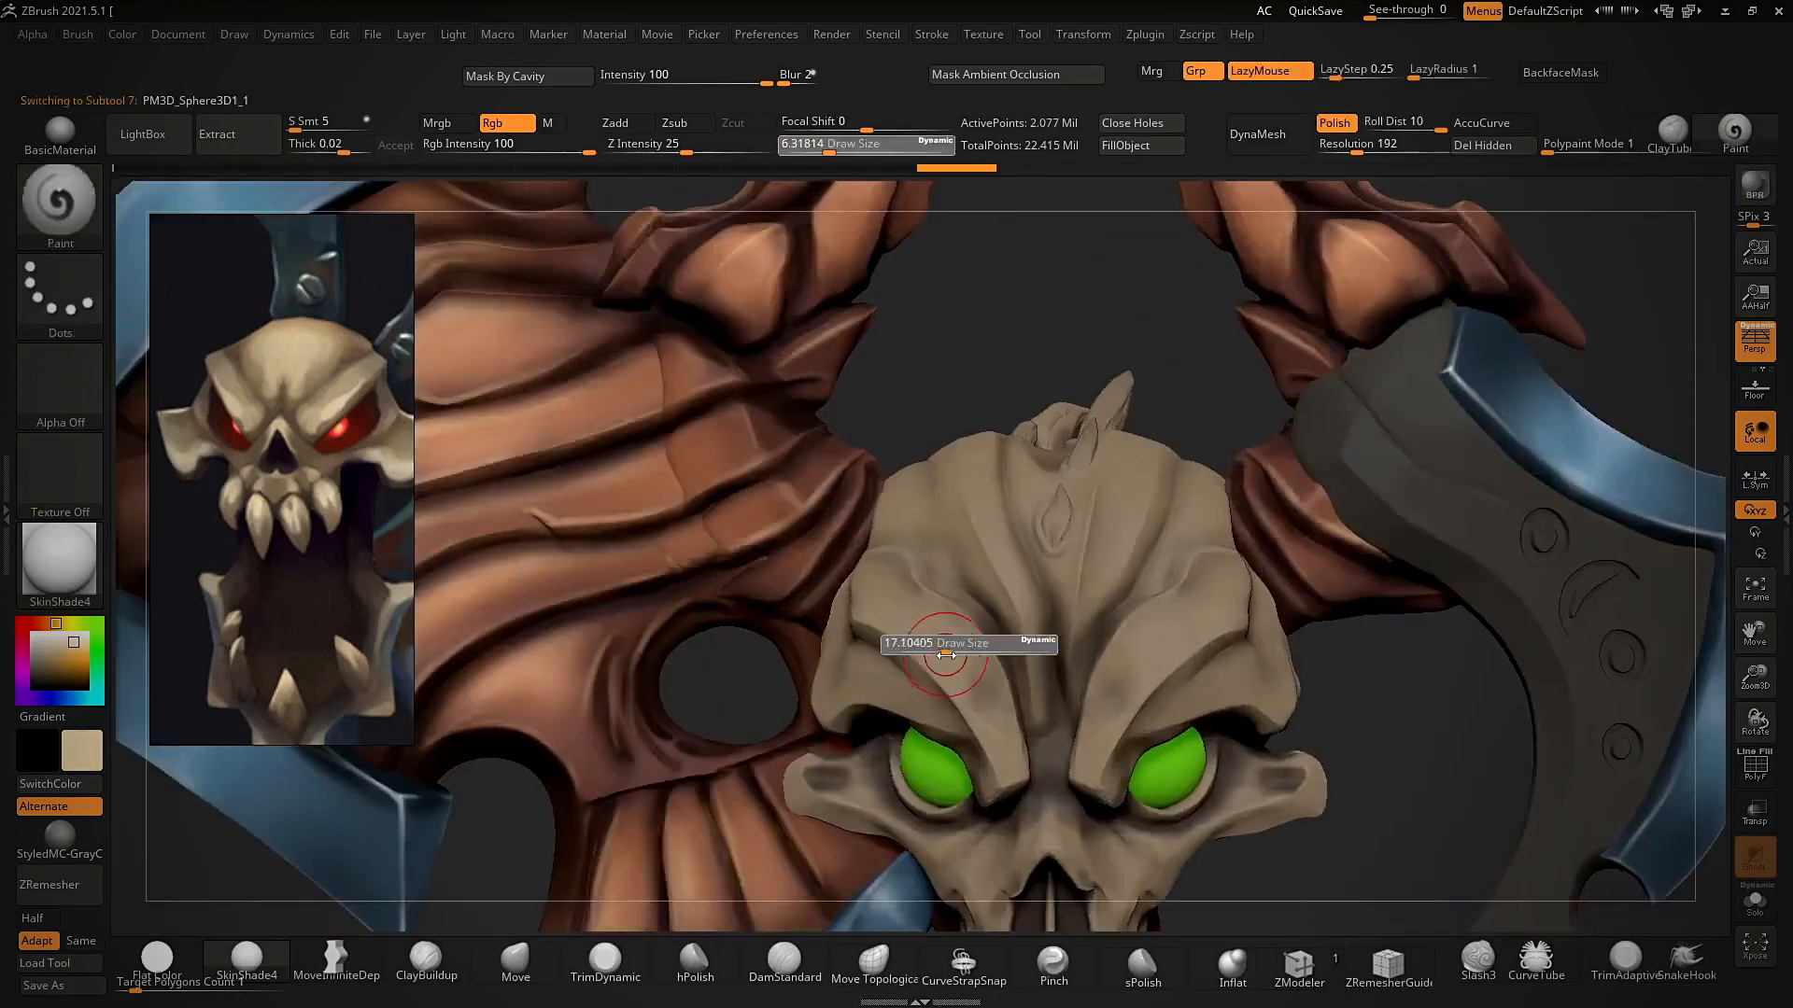
drag(929, 630, 974, 689)
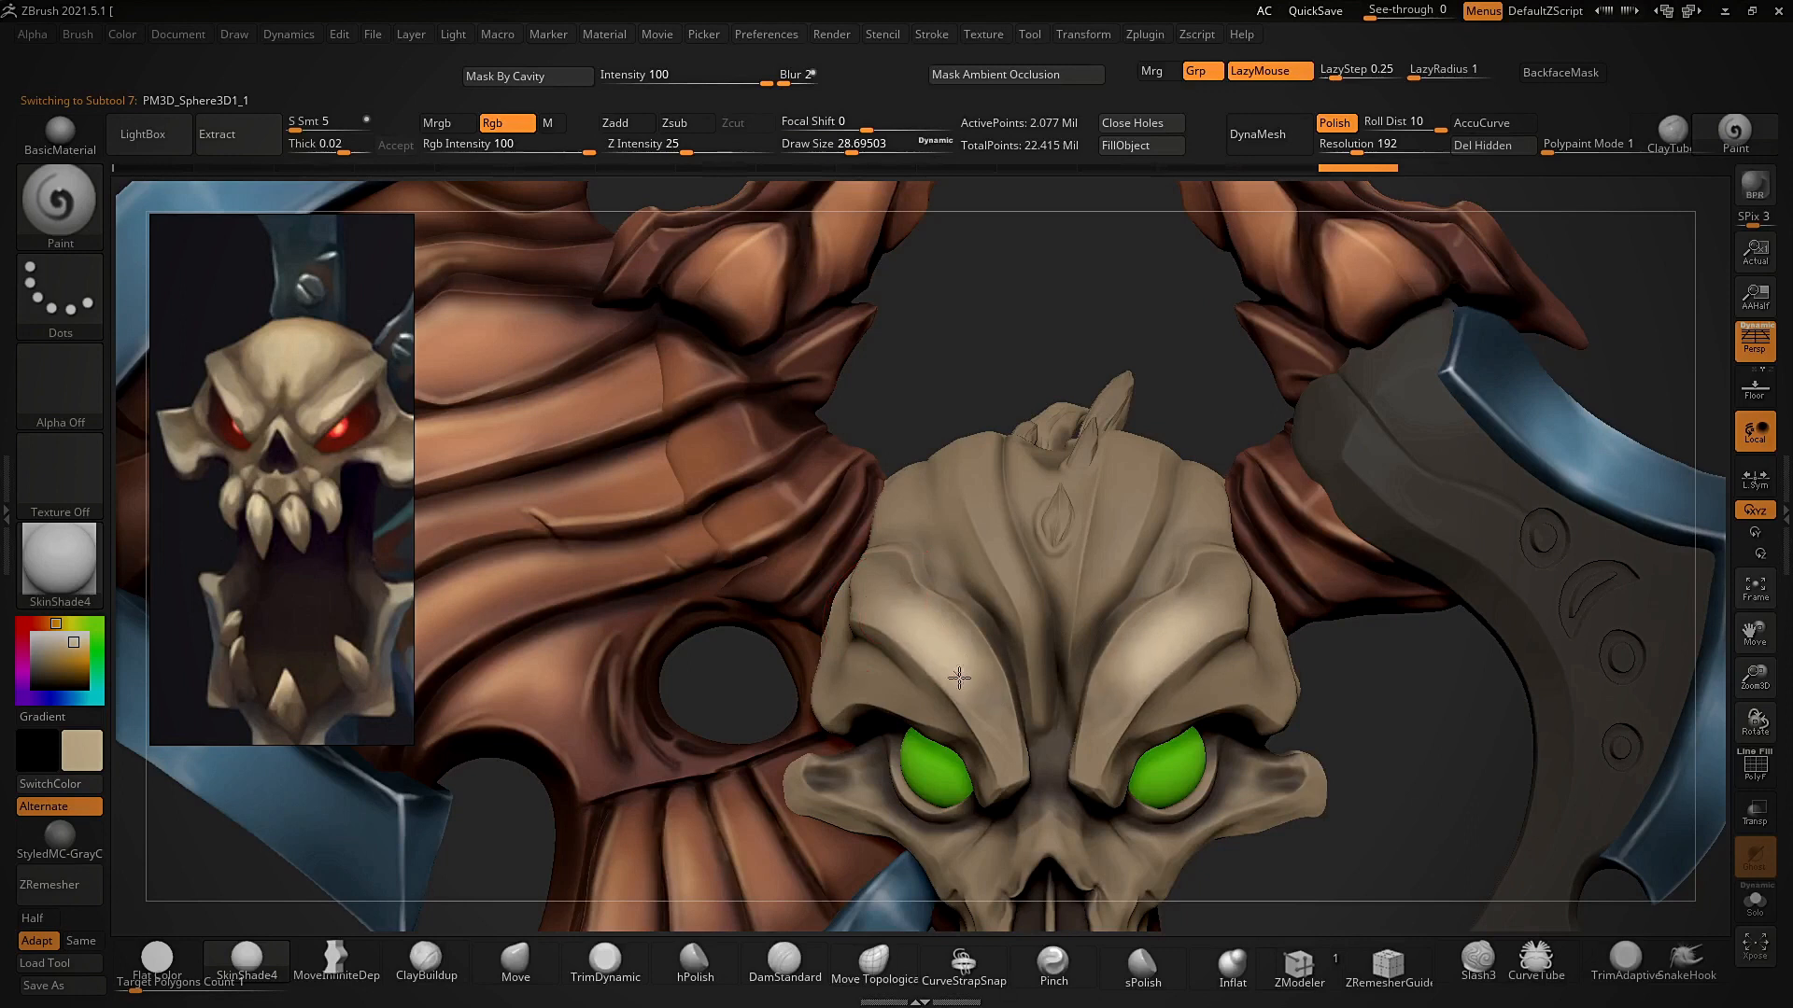
right_drag(963, 711, 897, 747)
- Brush light bone highlights along the raised forehead ridges and the sides of the skull's cranium
drag(1129, 483, 1088, 581)
drag(1184, 453, 1144, 495)
drag(1107, 551, 1074, 605)
drag(1212, 440, 1180, 468)
right_drag(1226, 487, 1283, 518)
mouse_move(973, 381)
mouse_down()
mouse_move(1003, 456)
mouse_move(913, 407)
mouse_up()
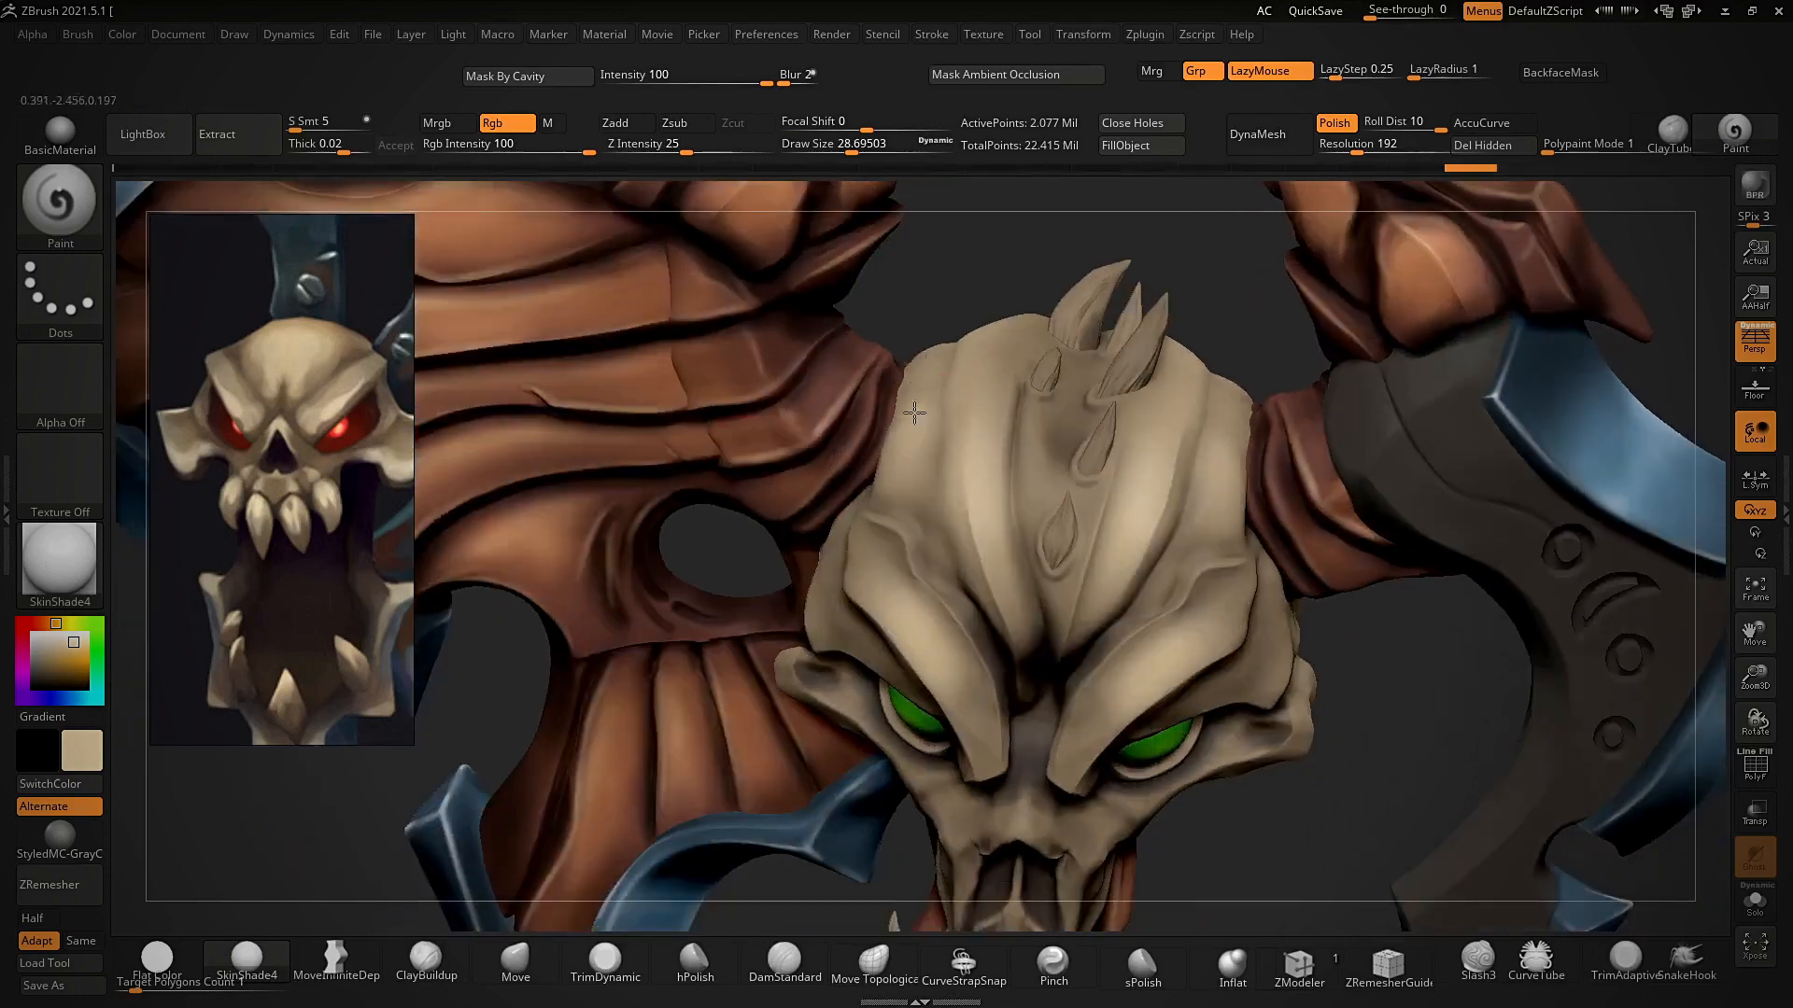
right_drag(916, 412, 967, 367)
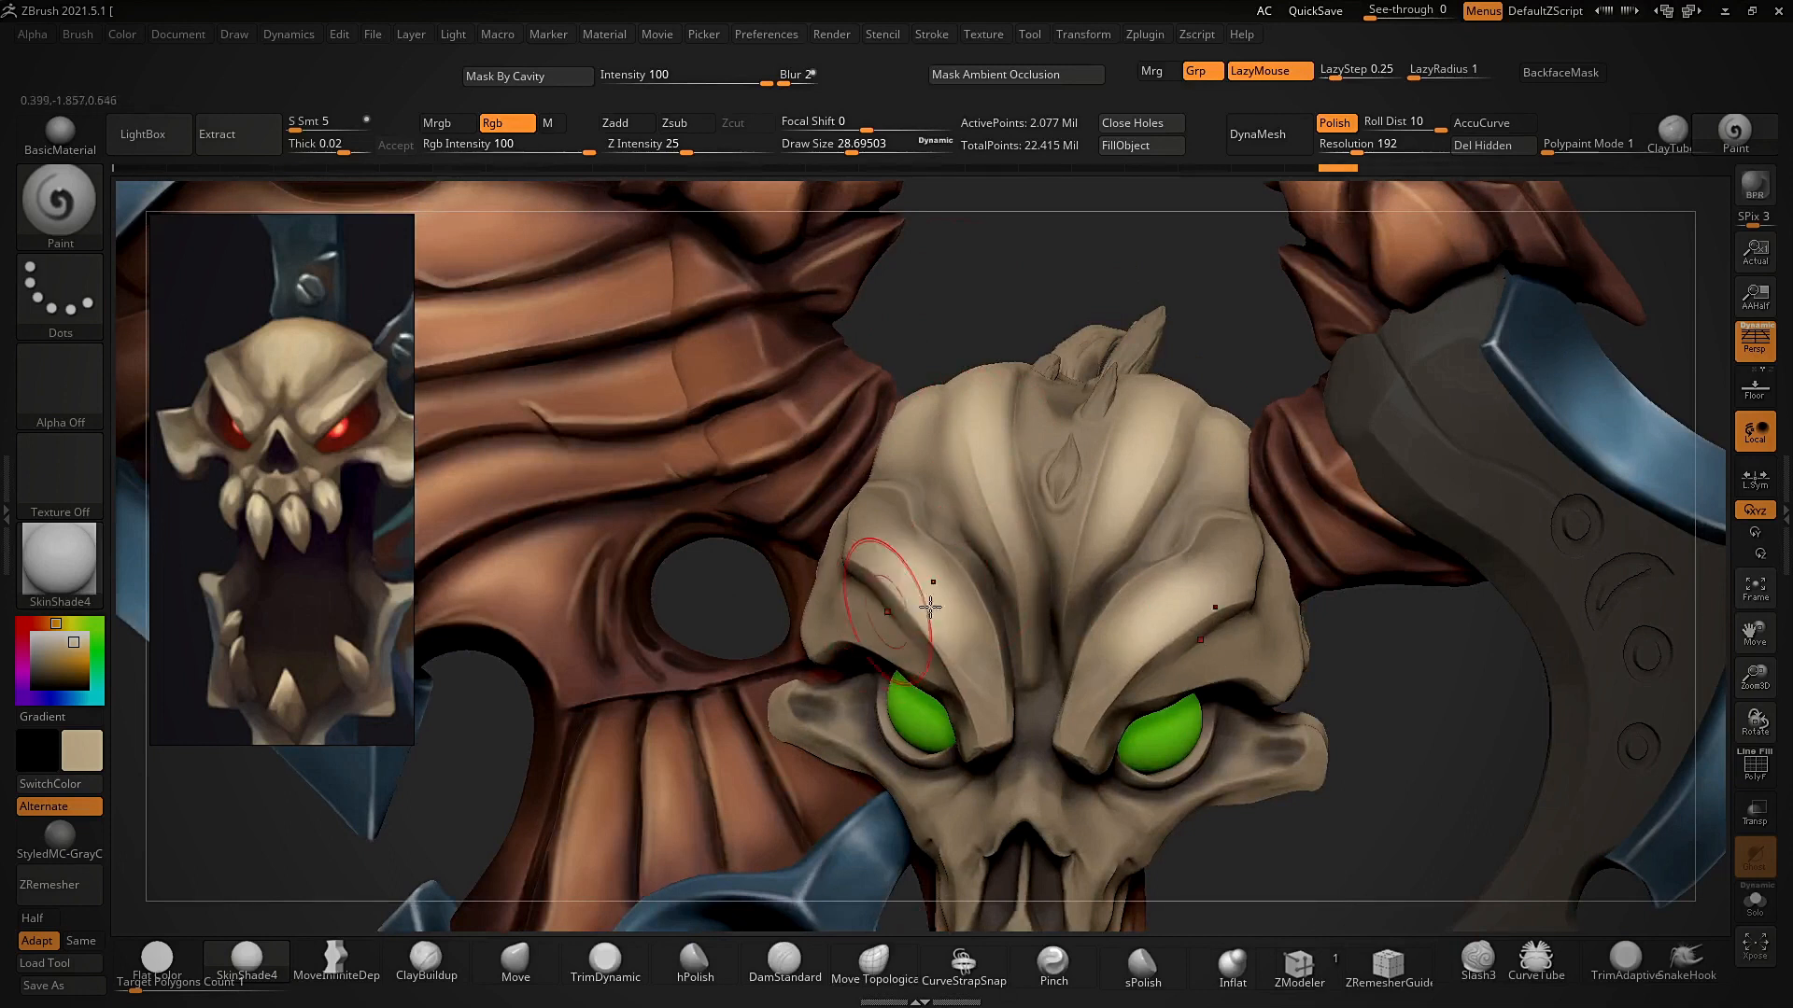
- Brush light bone highlights around the eye sockets and forehead ridges, reducing the brush size to about 21.7
drag(866, 753, 889, 780)
mouse_move(1000, 624)
ctrl+right_down()
mouse_move(1004, 509)
mouse_move(1031, 579)
ctrl+right_up()
key(s)
drag(1039, 487, 1047, 487)
drag(1022, 527, 1093, 436)
right_drag(1158, 663, 1092, 685)
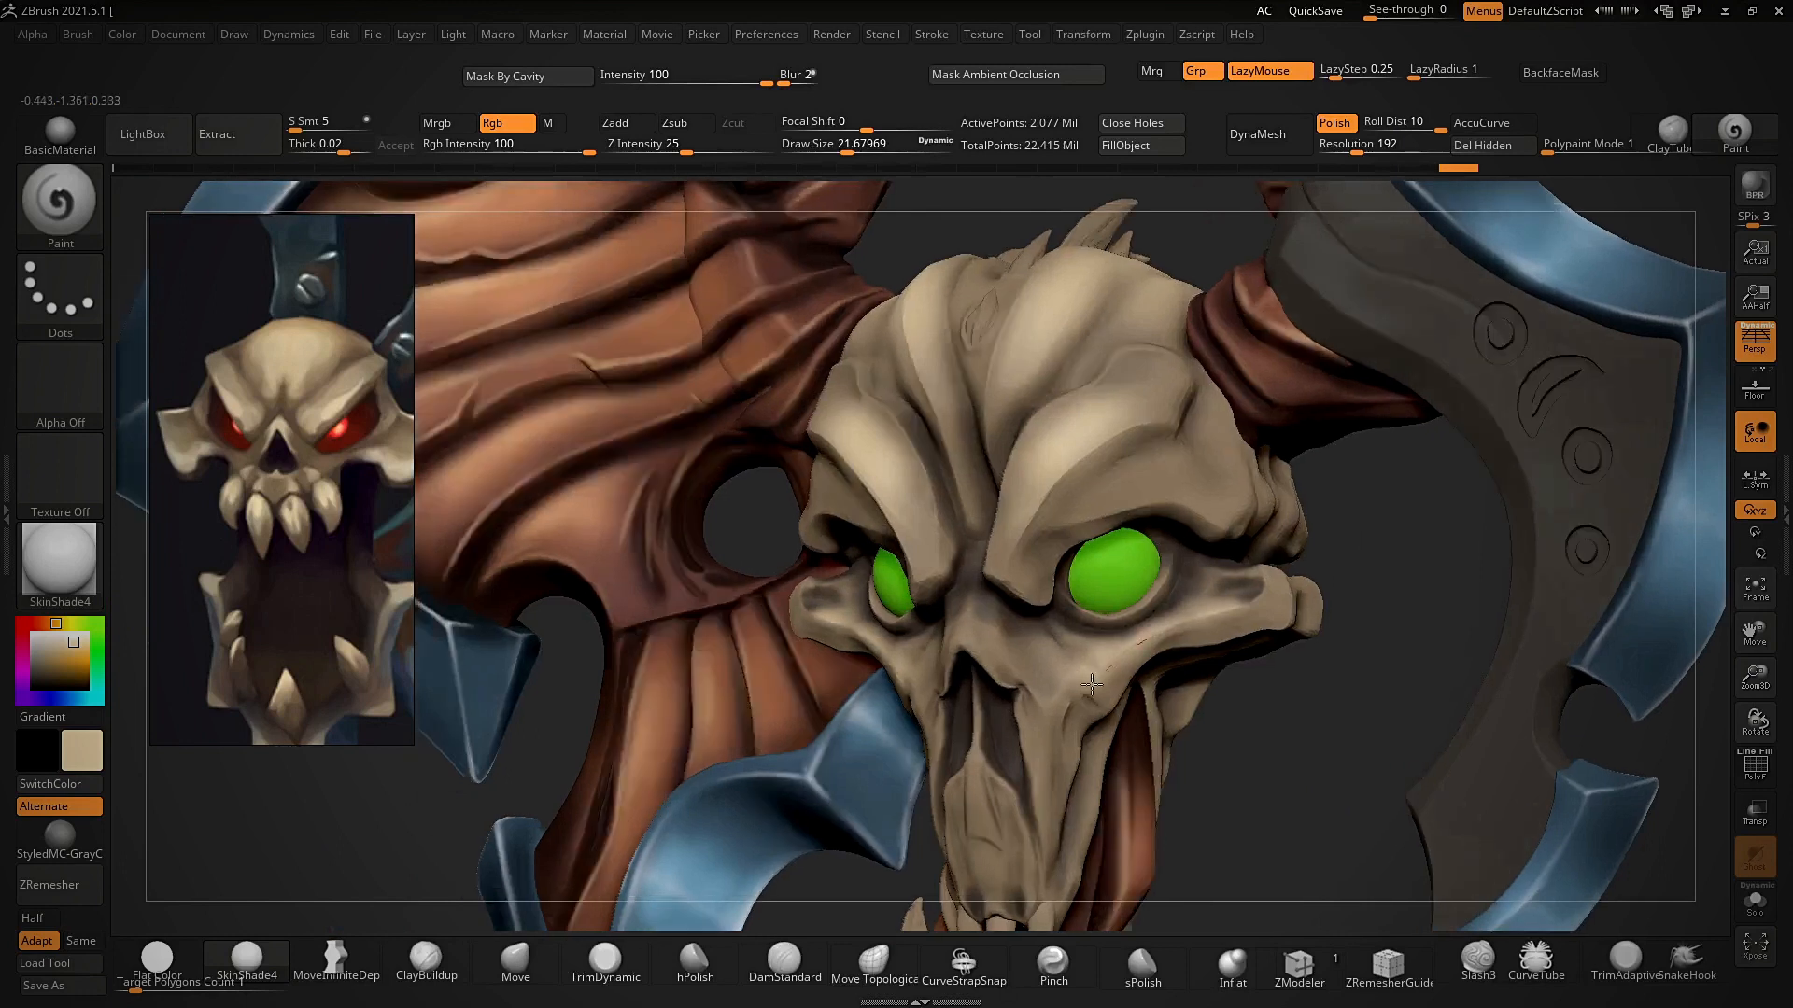
- Brush light bone highlights onto the muzzle and along the cheekbones at a size of about 19.3
ctrl+right_drag(1118, 547, 1120, 472)
mouse_move(1121, 471)
right_down()
mouse_move(1179, 466)
mouse_move(1149, 579)
mouse_move(1088, 590)
right_up()
key(s)
drag(1018, 634, 1015, 635)
key(s)
mouse_move(1037, 560)
mouse_down()
mouse_move(1044, 607)
mouse_move(1079, 565)
mouse_move(1044, 654)
mouse_up()
drag(1135, 434, 1199, 397)
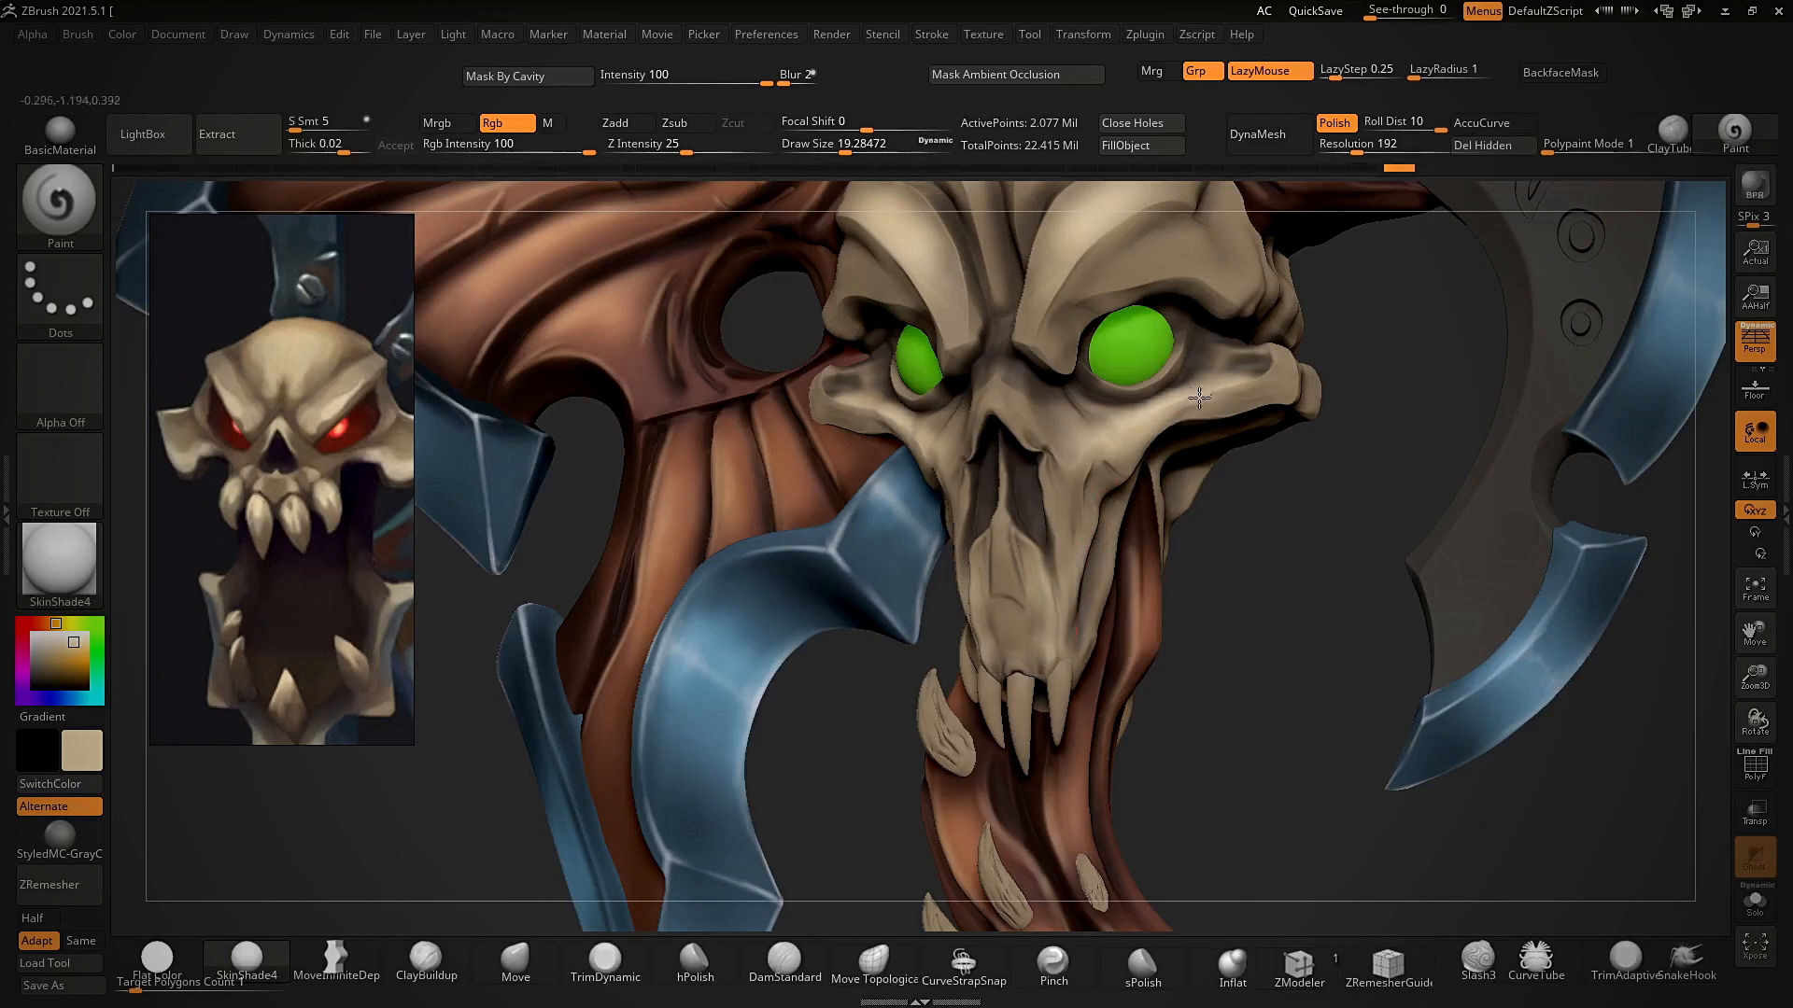
- Enlarge the brush to about 28.7 and brush light bone highlights onto the upper sides of the cranium
mouse_move(1178, 602)
ctrl+right_down()
mouse_move(1192, 504)
mouse_move(1376, 540)
mouse_move(1242, 523)
ctrl+right_up()
ctrl+right_drag(1102, 495, 1066, 569)
key(s)
drag(1010, 574, 1017, 575)
right_drag(1113, 562, 1073, 541)
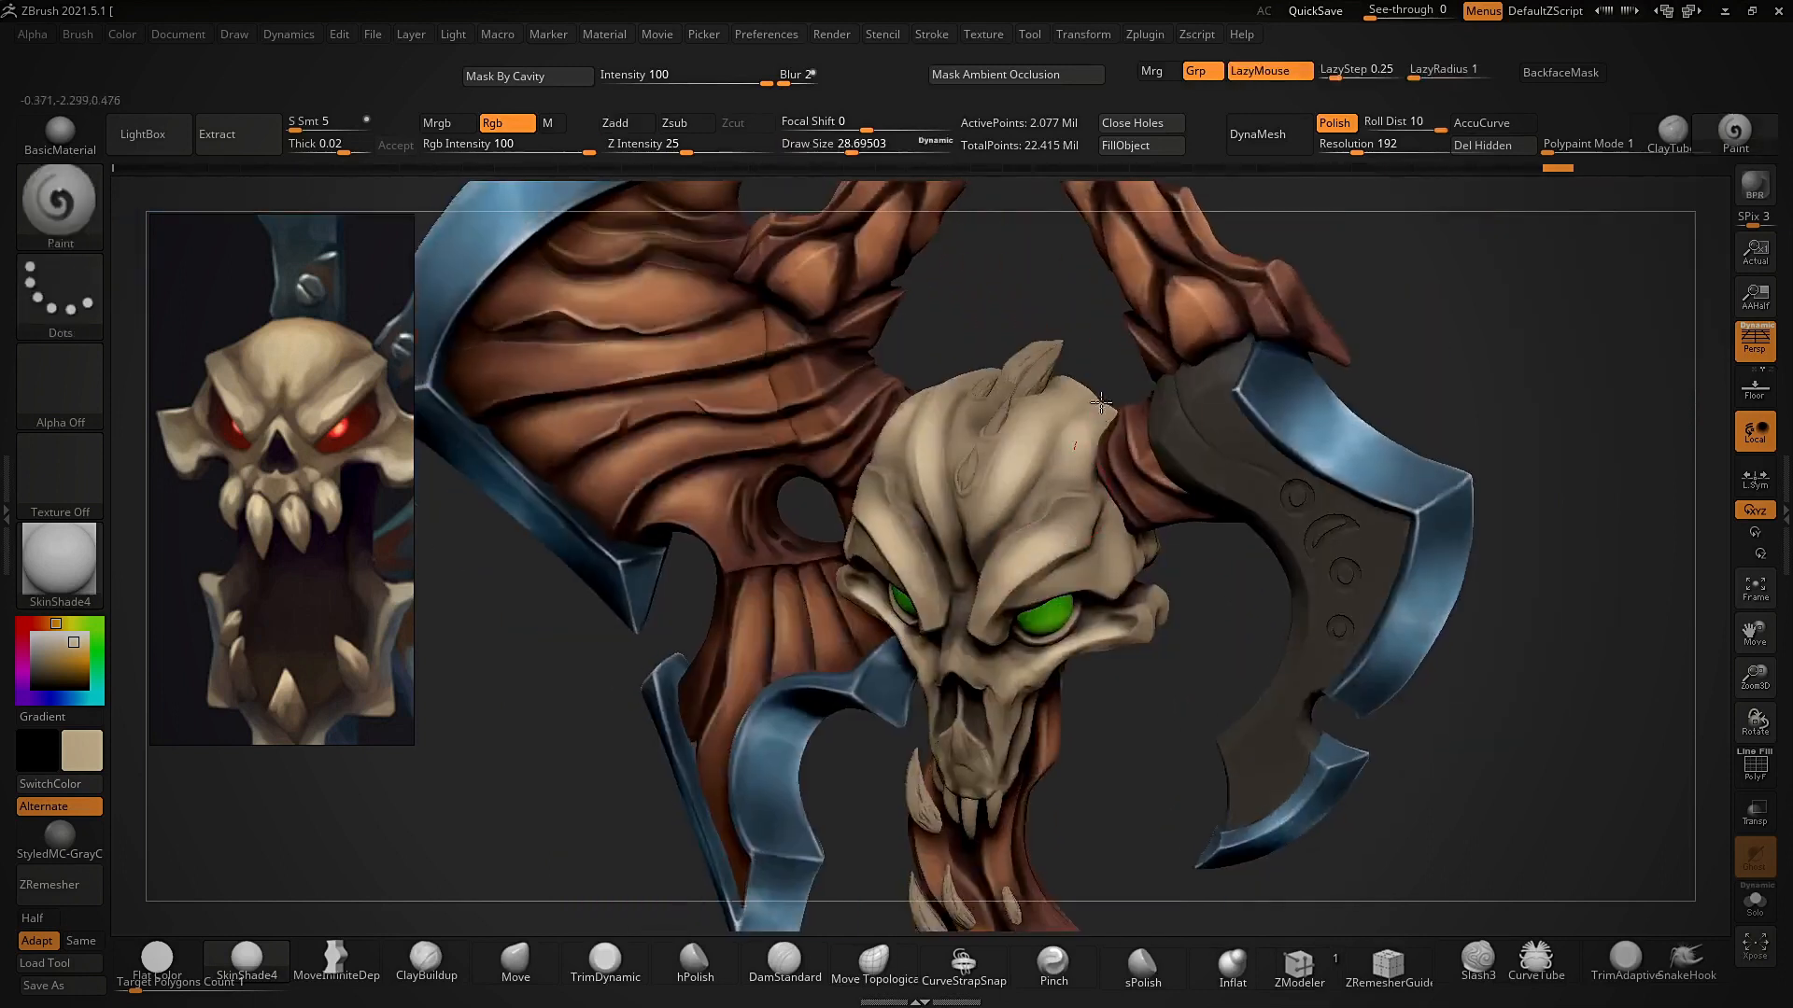
right_drag(1101, 403, 1029, 541)
drag(1029, 542, 1070, 399)
right_drag(1070, 399, 1050, 271)
- Brush light bone highlights onto the skull's muzzle and outer cheek edges at a size of about 28.7
right_drag(1050, 644, 1023, 607)
drag(1008, 714, 1001, 750)
right_drag(1175, 711, 1199, 707)
drag(810, 618, 815, 644)
right_drag(1153, 702, 1111, 706)
ctrl+right_drag(1111, 706, 1090, 805)
- Select the front fang subtool and highlight it, then reselect the skull and reduce the brush size to about 9
alt+click(925, 821)
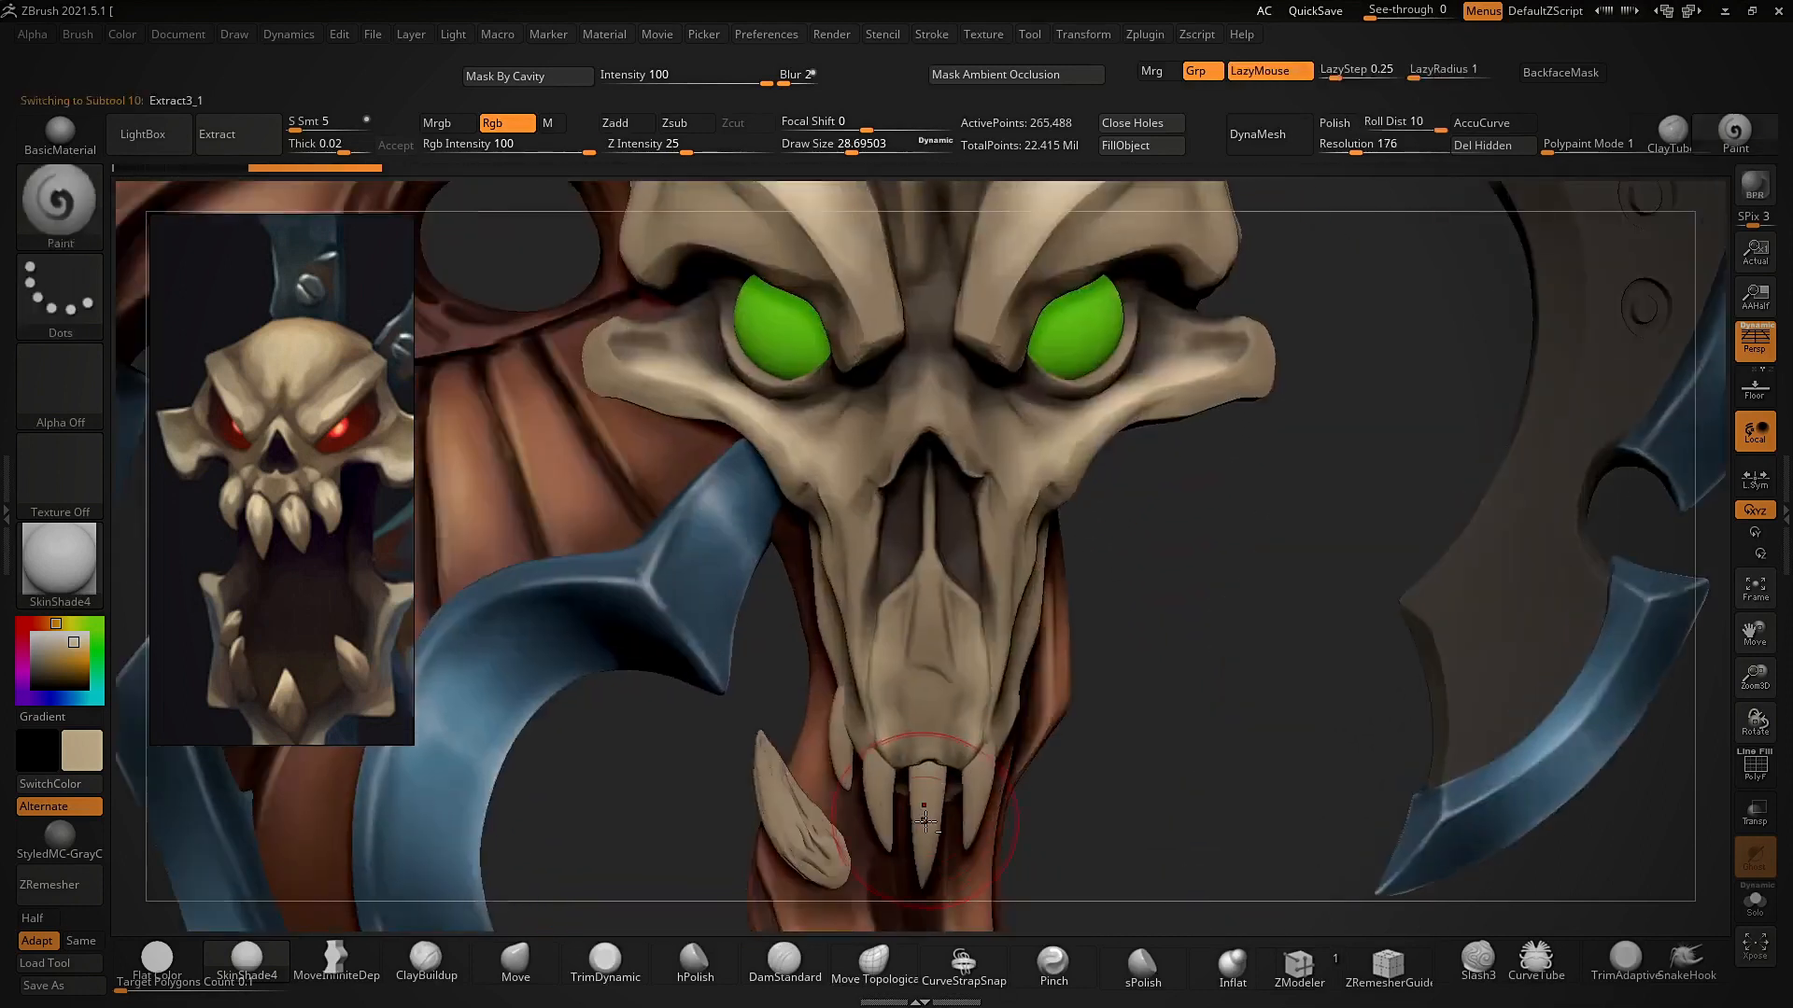
mouse_move(923, 825)
mouse_down()
mouse_move(925, 794)
mouse_move(925, 828)
mouse_move(835, 717)
mouse_up()
mouse_move(1027, 696)
ctrl+right_down()
mouse_move(1002, 572)
mouse_move(952, 635)
ctrl+right_up()
alt+click(869, 679)
ctrl+right_drag(869, 679, 865, 733)
key(s)
drag(910, 756, 902, 756)
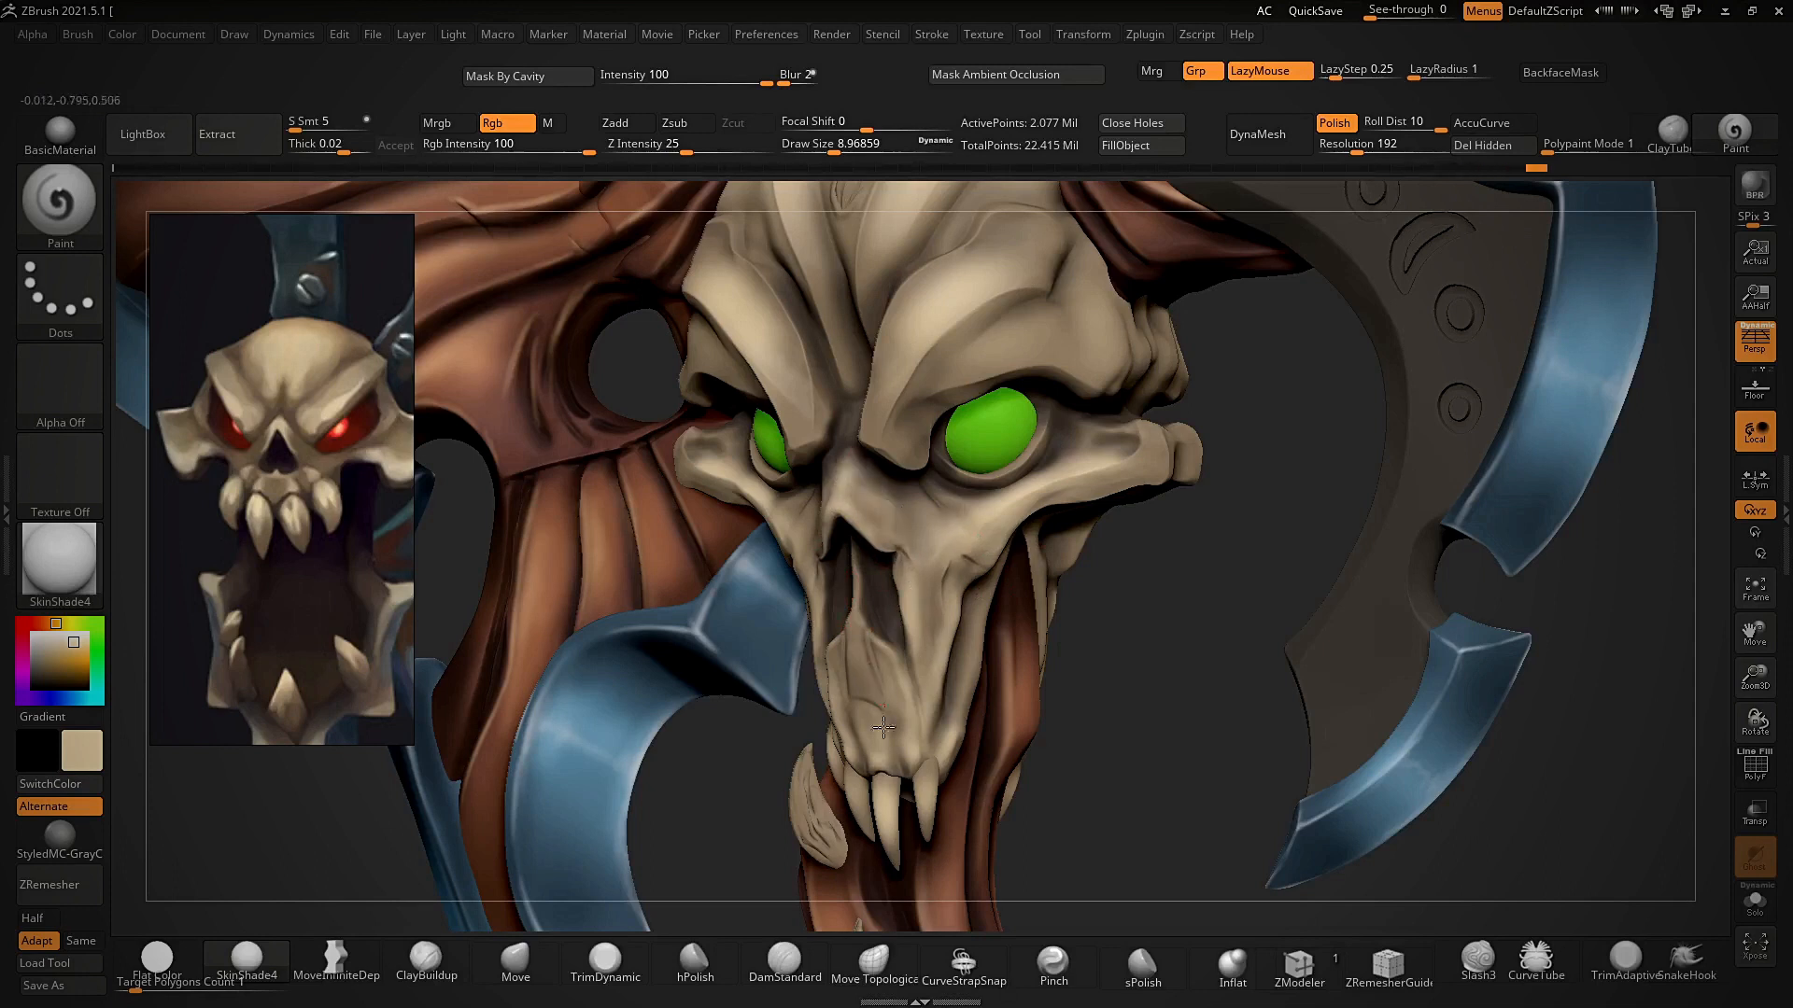
- Switch to the Flat Color material, select the eyeball subtool, and fill it with dark green
click(175, 962)
ctrl+right_drag(1018, 644, 999, 532)
mouse_move(999, 532)
ctrl+right_down()
mouse_move(1012, 618)
mouse_move(1042, 513)
ctrl+right_up()
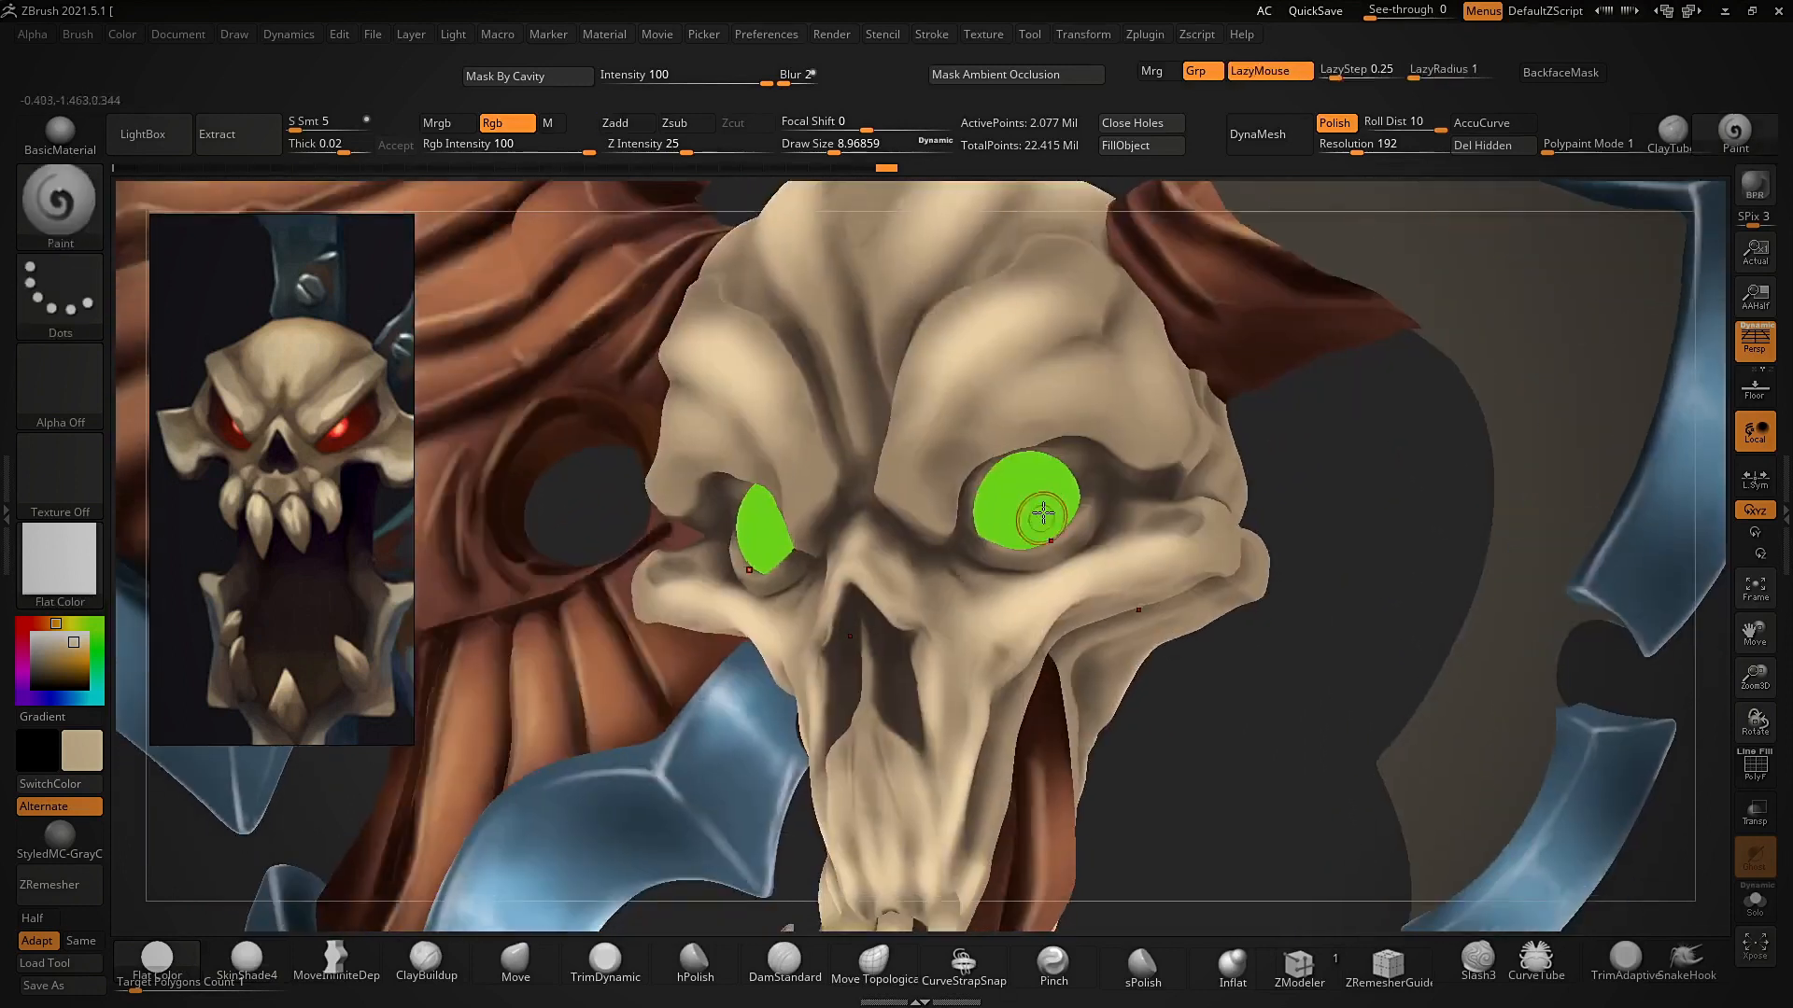
key(c)
key(s)
drag(1001, 511, 1020, 511)
click(1028, 484)
key(ctrl+z)
alt+click(1032, 506)
right_drag(1033, 511, 1038, 539)
click(1160, 146)
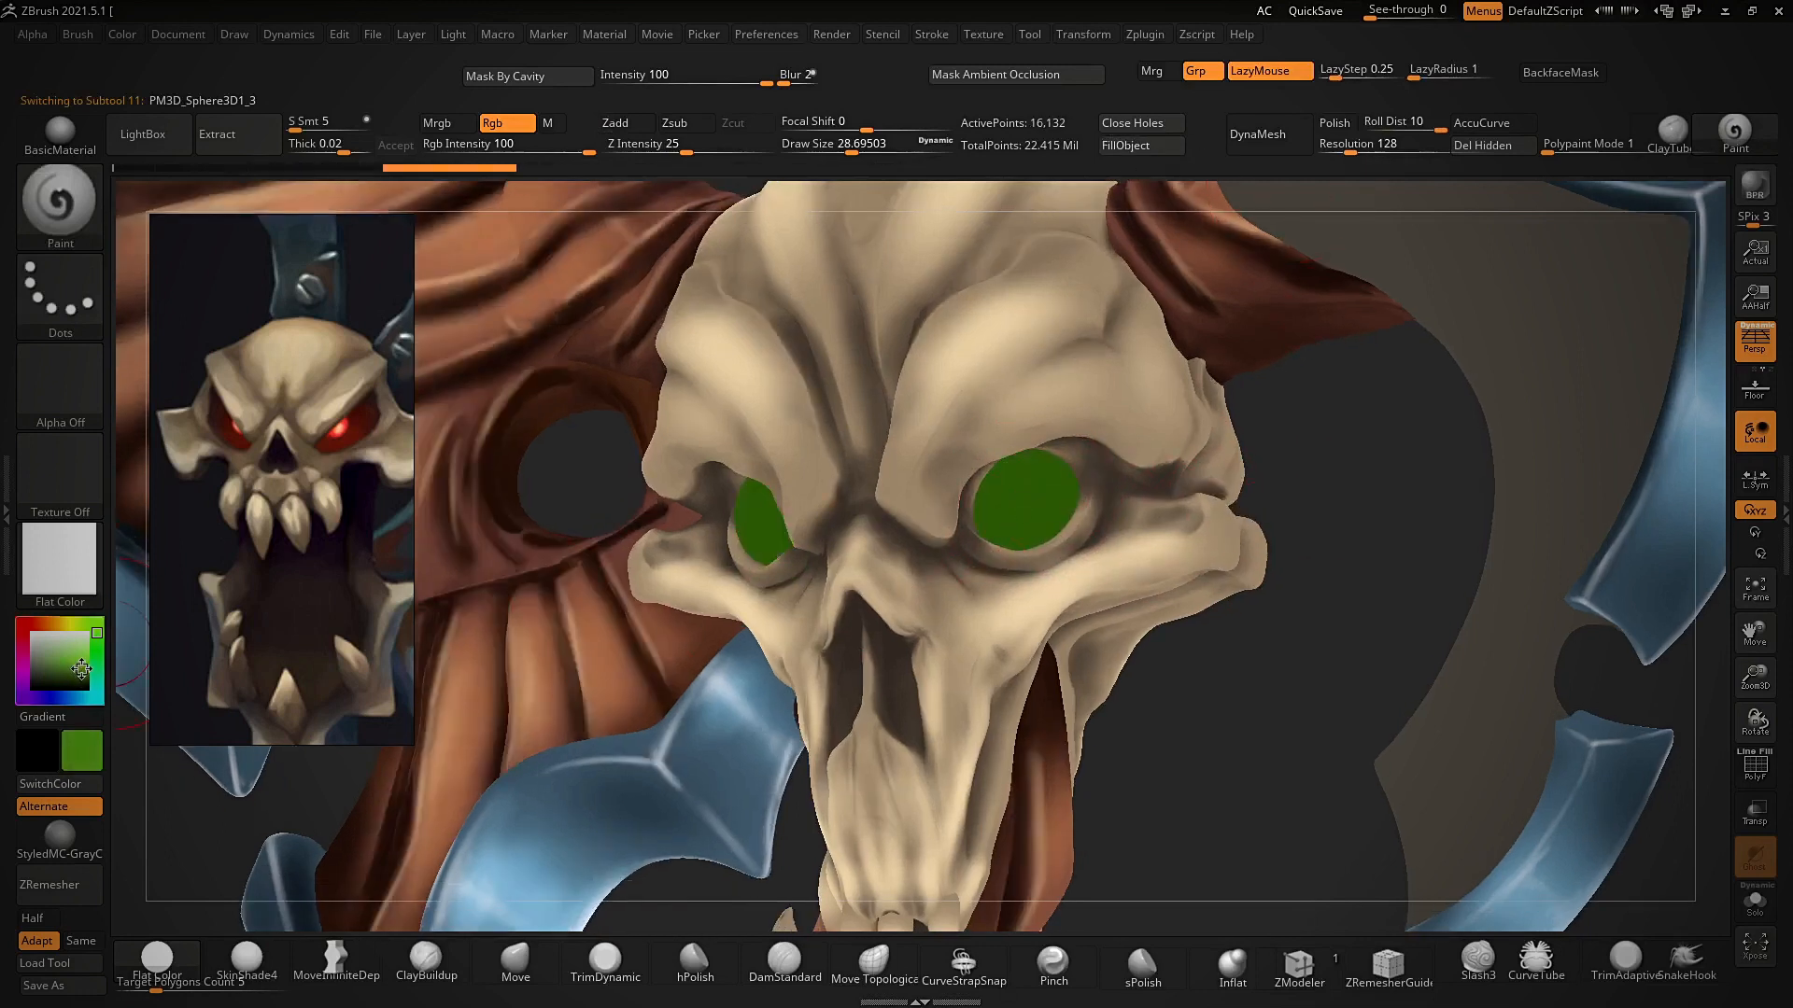
- Brush brighter greens toward the centres of both eyes, reducing the brush size from about 21.7 to 11.7
drag(1061, 505, 1017, 514)
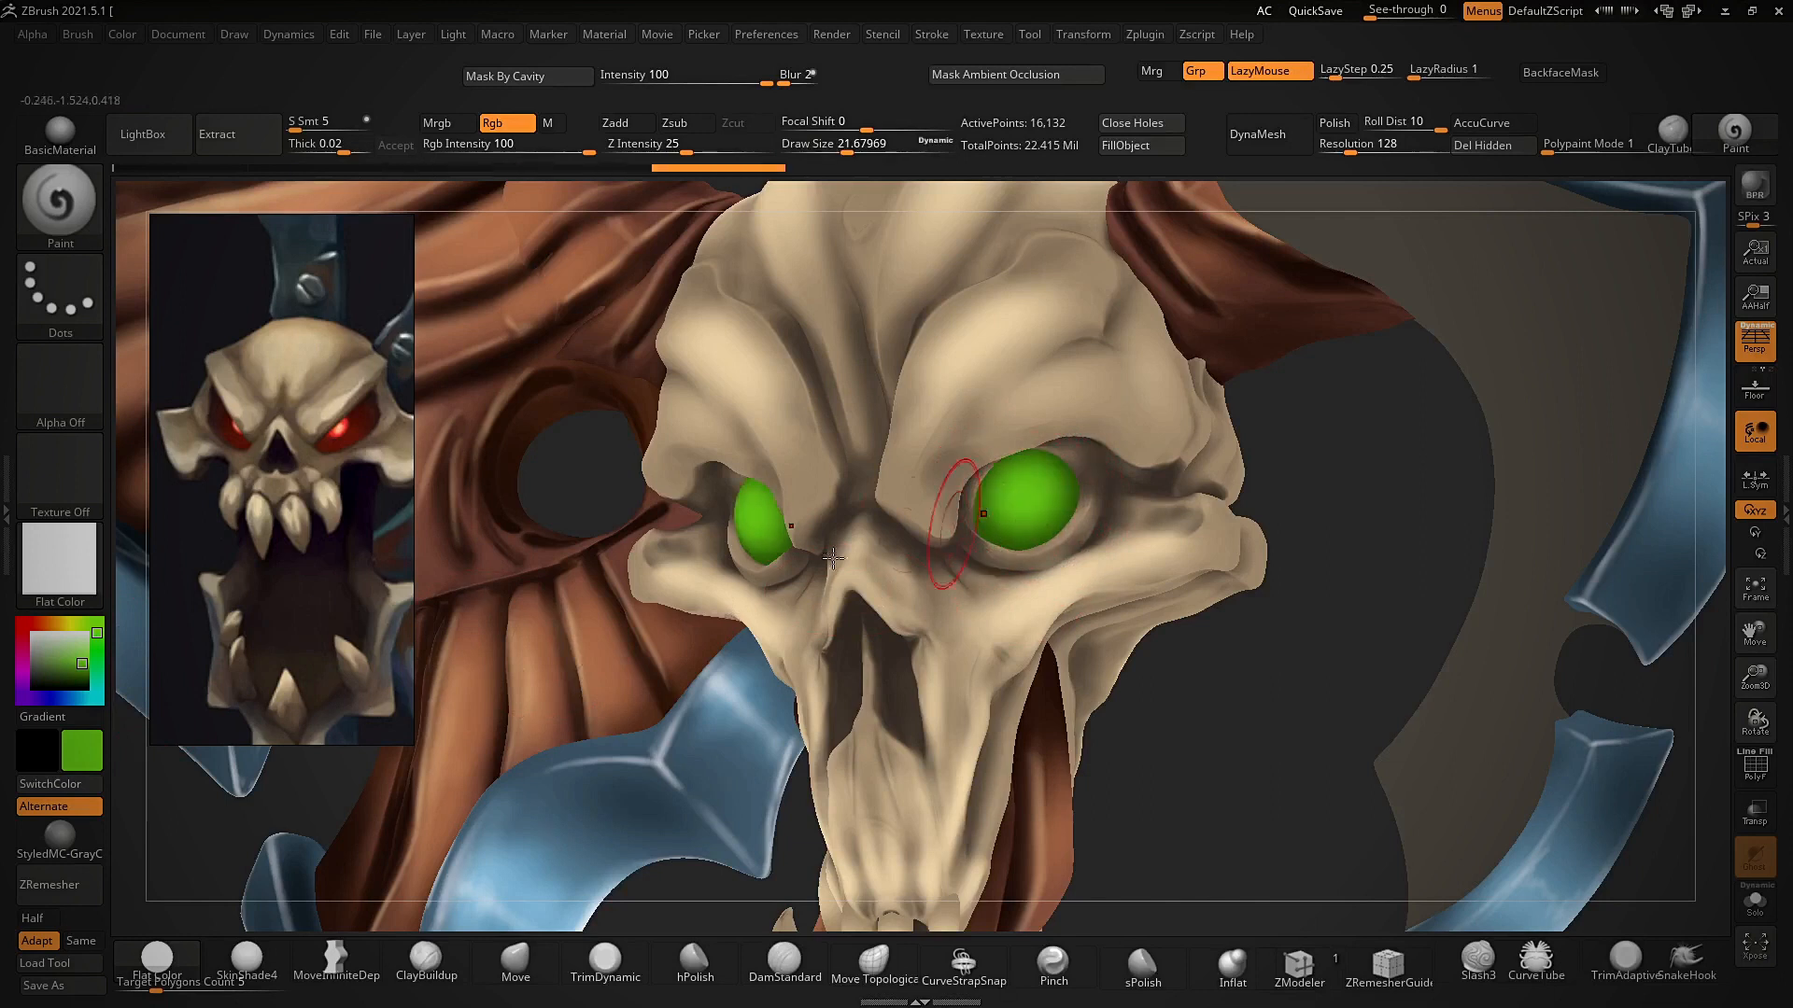
drag(80, 656, 82, 661)
key(s)
drag(951, 512, 938, 512)
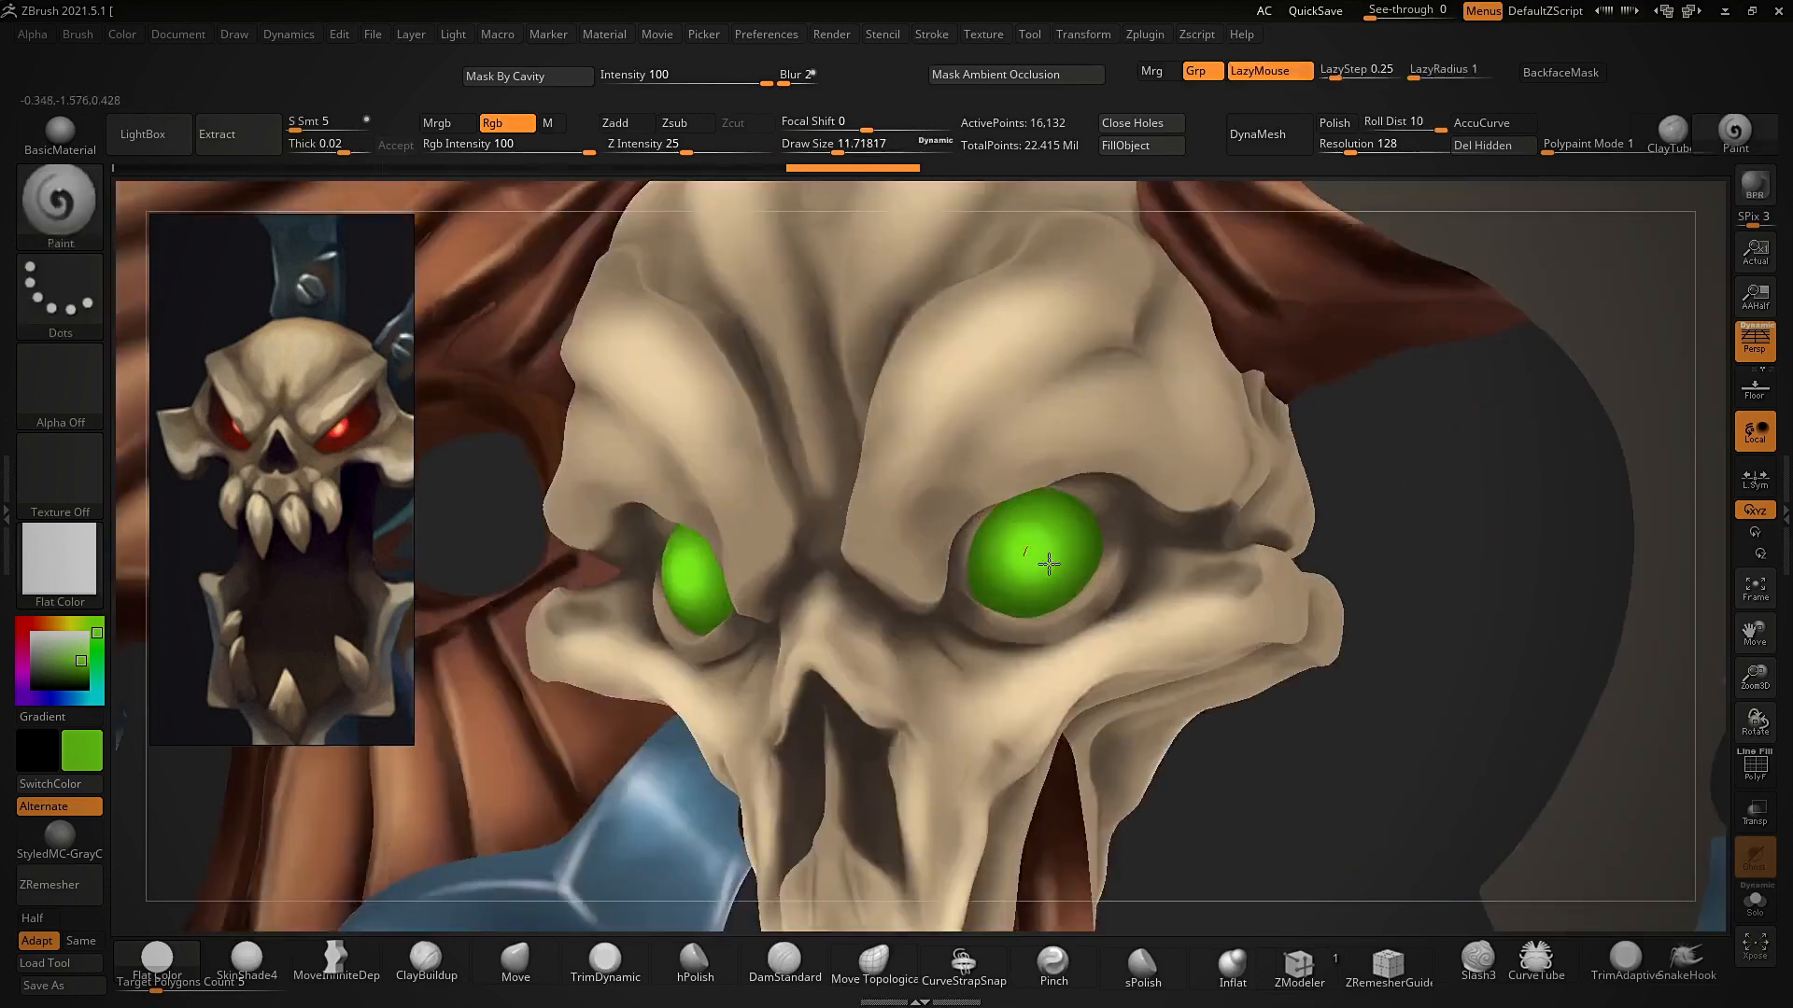
drag(1049, 563, 1042, 559)
mouse_move(1042, 558)
ctrl+right_down()
mouse_move(1028, 489)
mouse_move(1140, 701)
mouse_move(1079, 504)
ctrl+right_up()
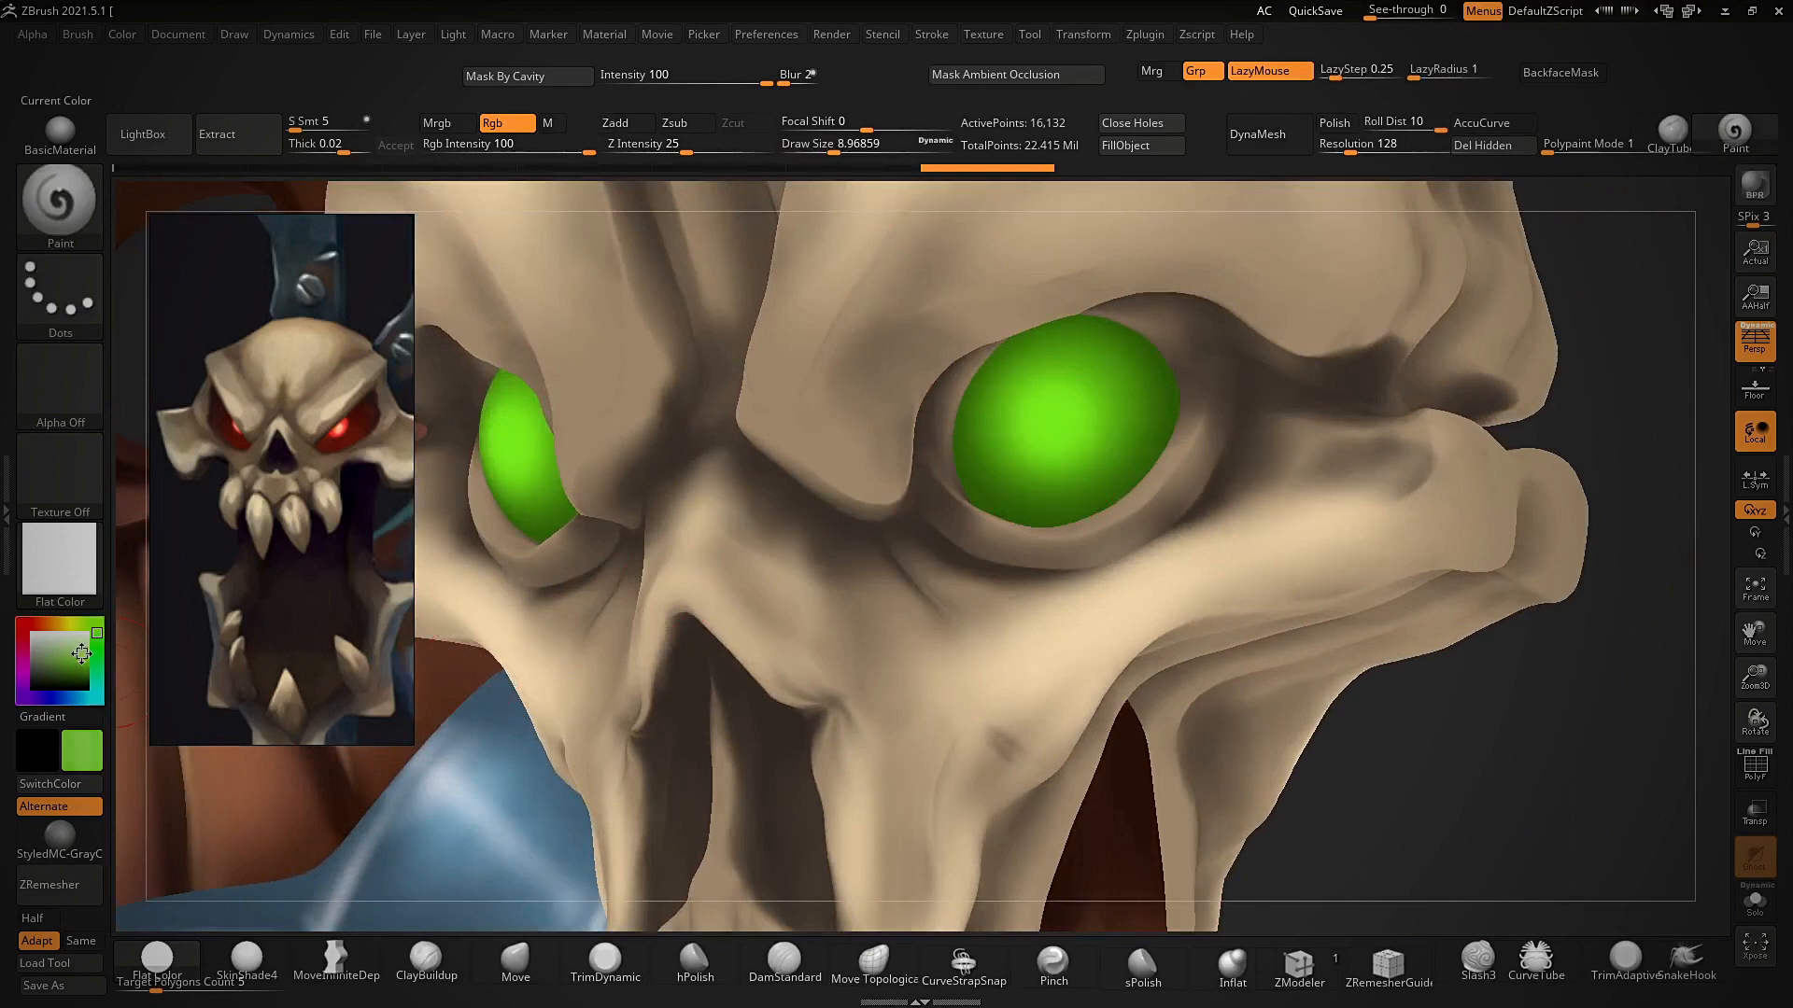
- Choose a paler green and brush a glowing spot into the centre of both eyes at a size of about 5.9
drag(81, 654, 82, 651)
key(s)
key(s)
drag(1061, 411, 1038, 409)
drag(1056, 428, 1066, 409)
mouse_move(1208, 548)
ctrl+right_down()
mouse_move(1253, 600)
mouse_move(1200, 653)
mouse_move(1152, 665)
ctrl+right_up()
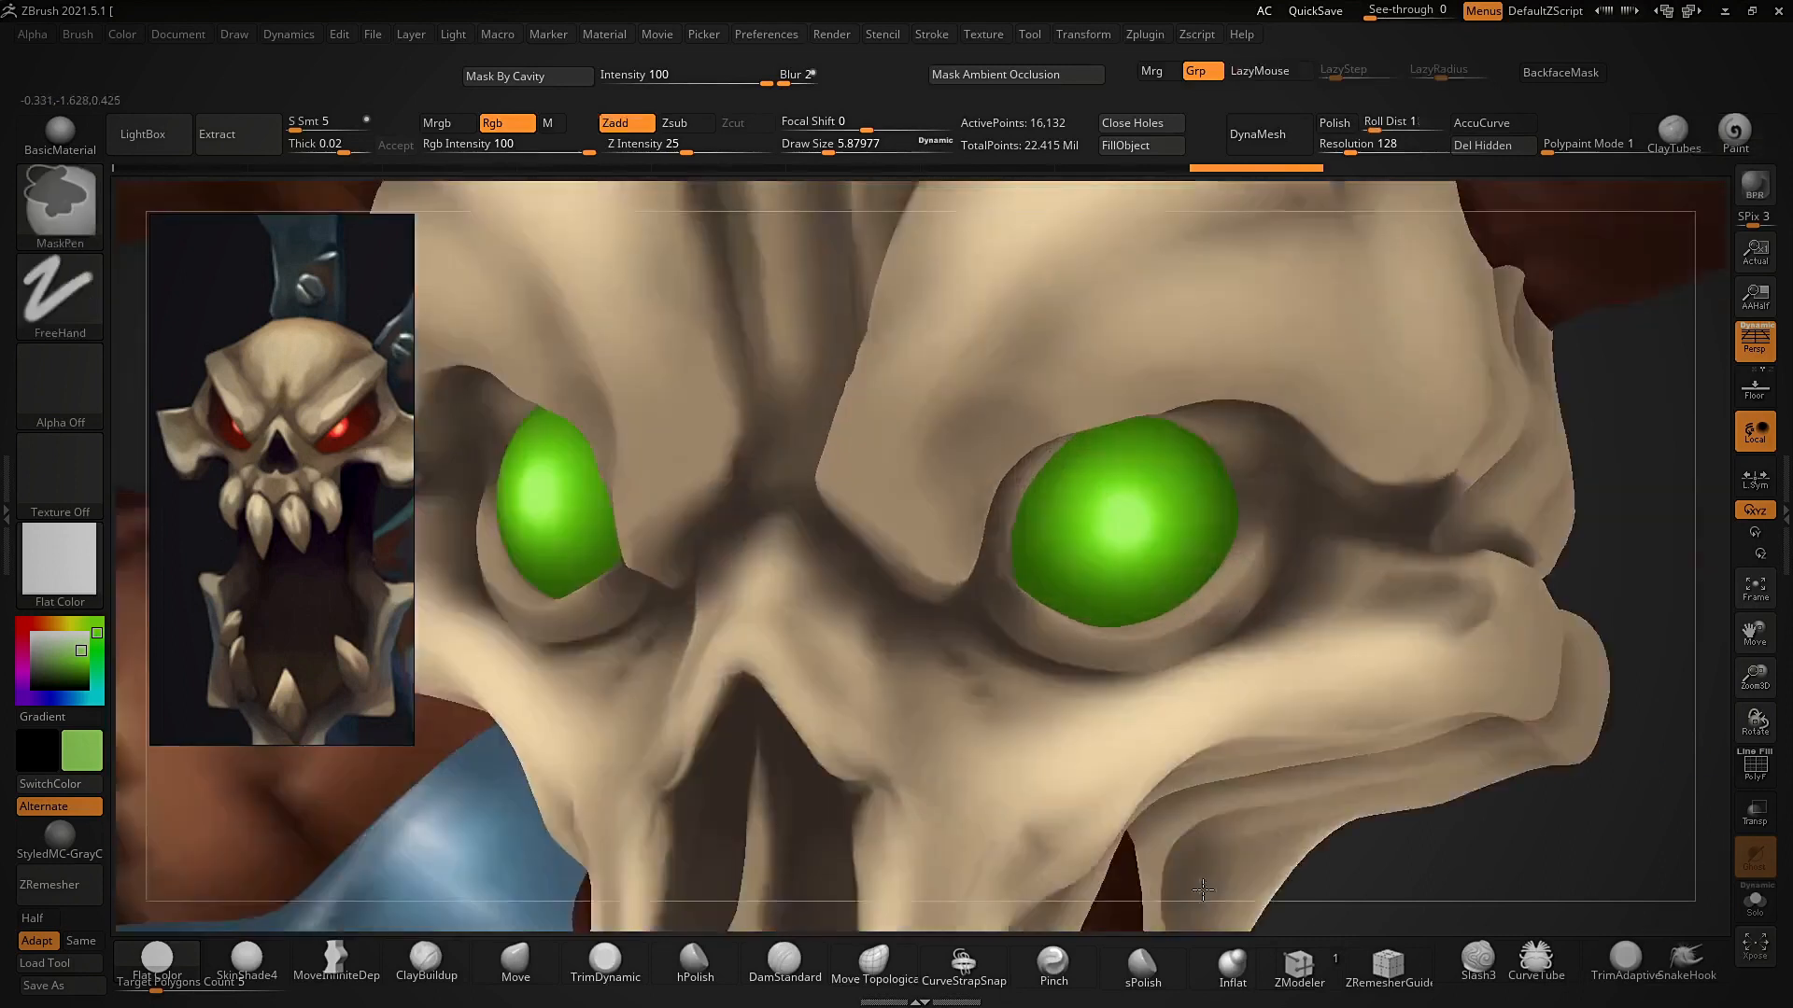
- Brush pale green streaks radiating from the eye centres at a size of about 5.5, undoing the unwanted strokes
key(s)
drag(1167, 520, 1134, 520)
drag(1116, 472, 1144, 448)
drag(1125, 544, 1029, 602)
mouse_move(1101, 529)
mouse_down()
mouse_move(1055, 514)
mouse_move(1119, 558)
mouse_up()
key(ctrl+z)
key(ctrl+z)
key(s)
mouse_move(1117, 423)
mouse_down()
mouse_move(1148, 448)
mouse_move(1168, 520)
mouse_move(1112, 560)
mouse_up()
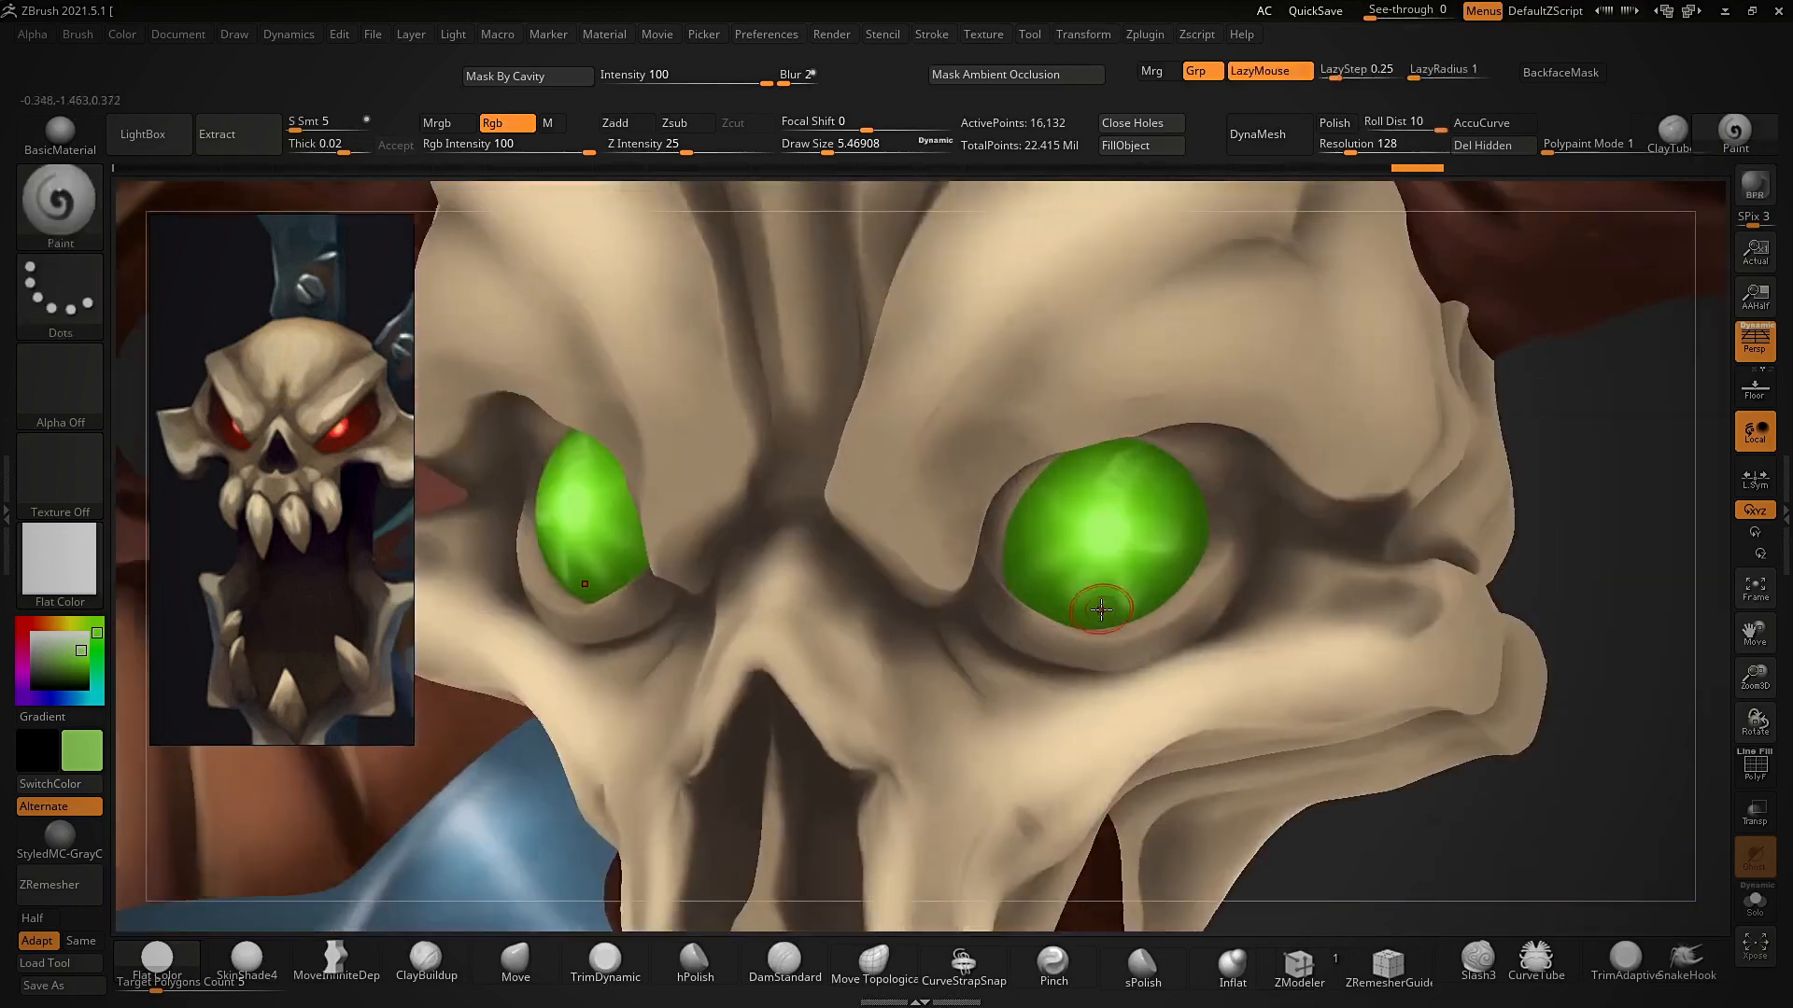
- Shade the outer rims of both eyes with dark green, enlarging the brush to about 14.2
key(s)
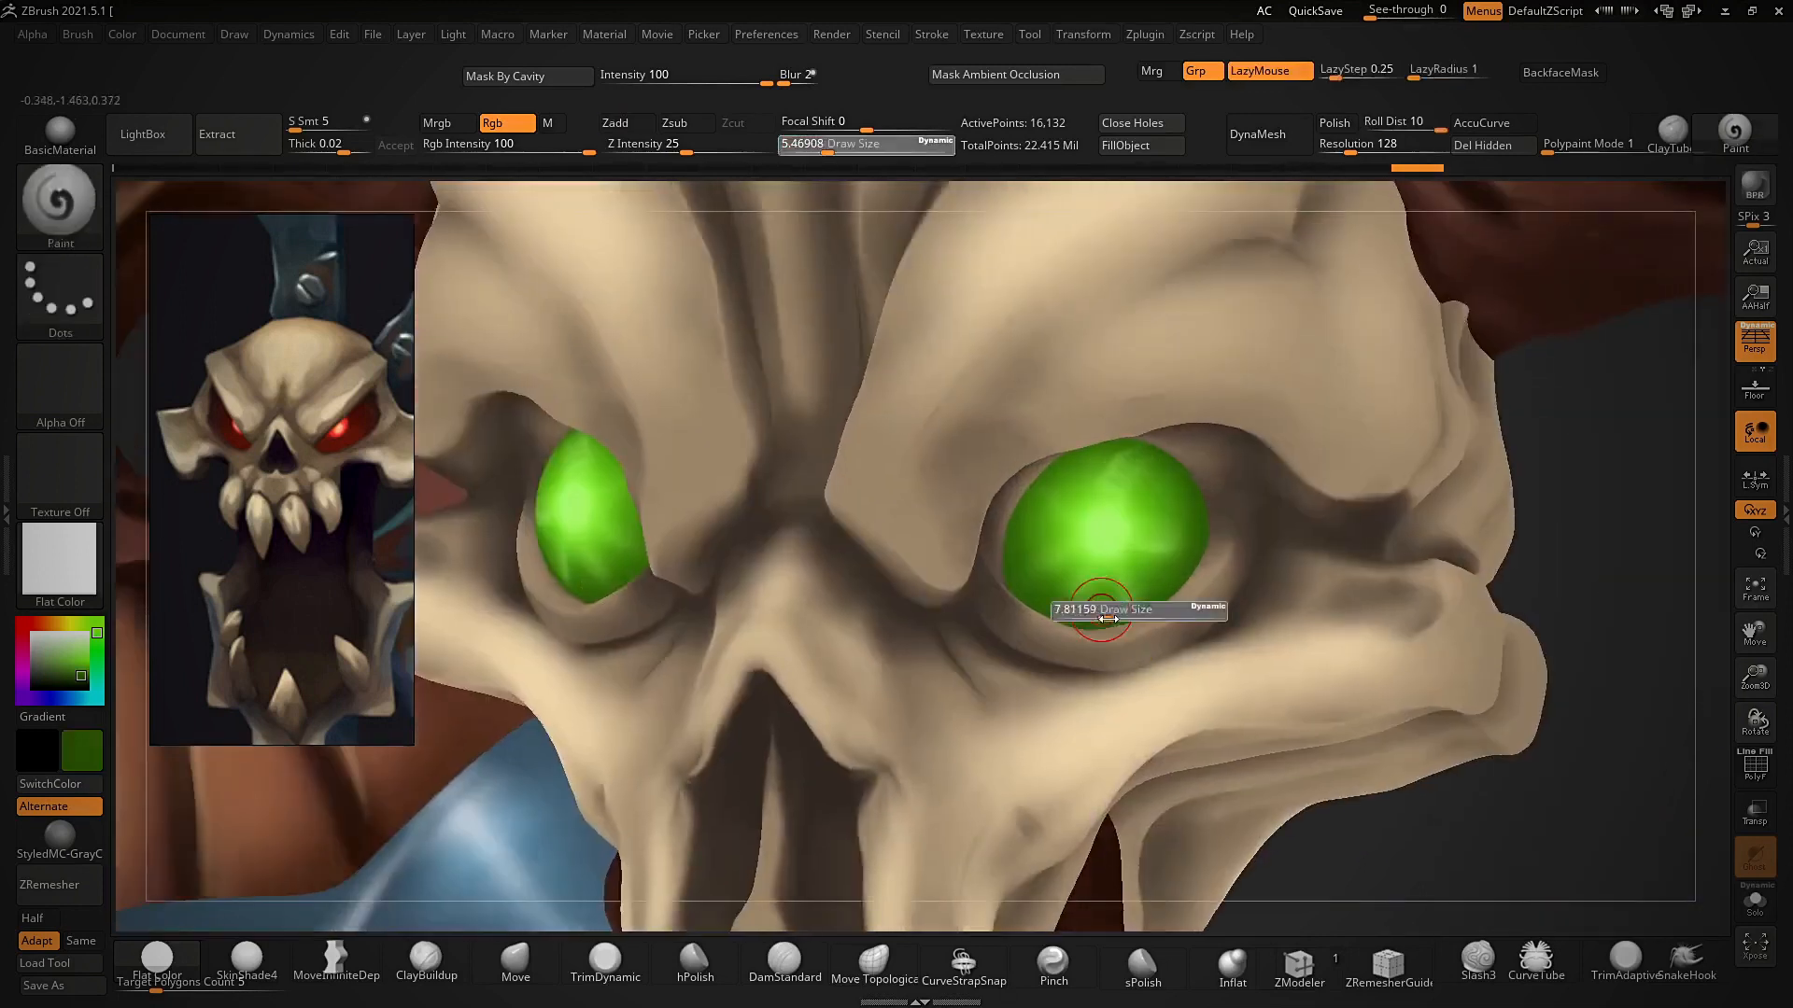
drag(1130, 599, 1167, 528)
drag(1055, 495, 1045, 570)
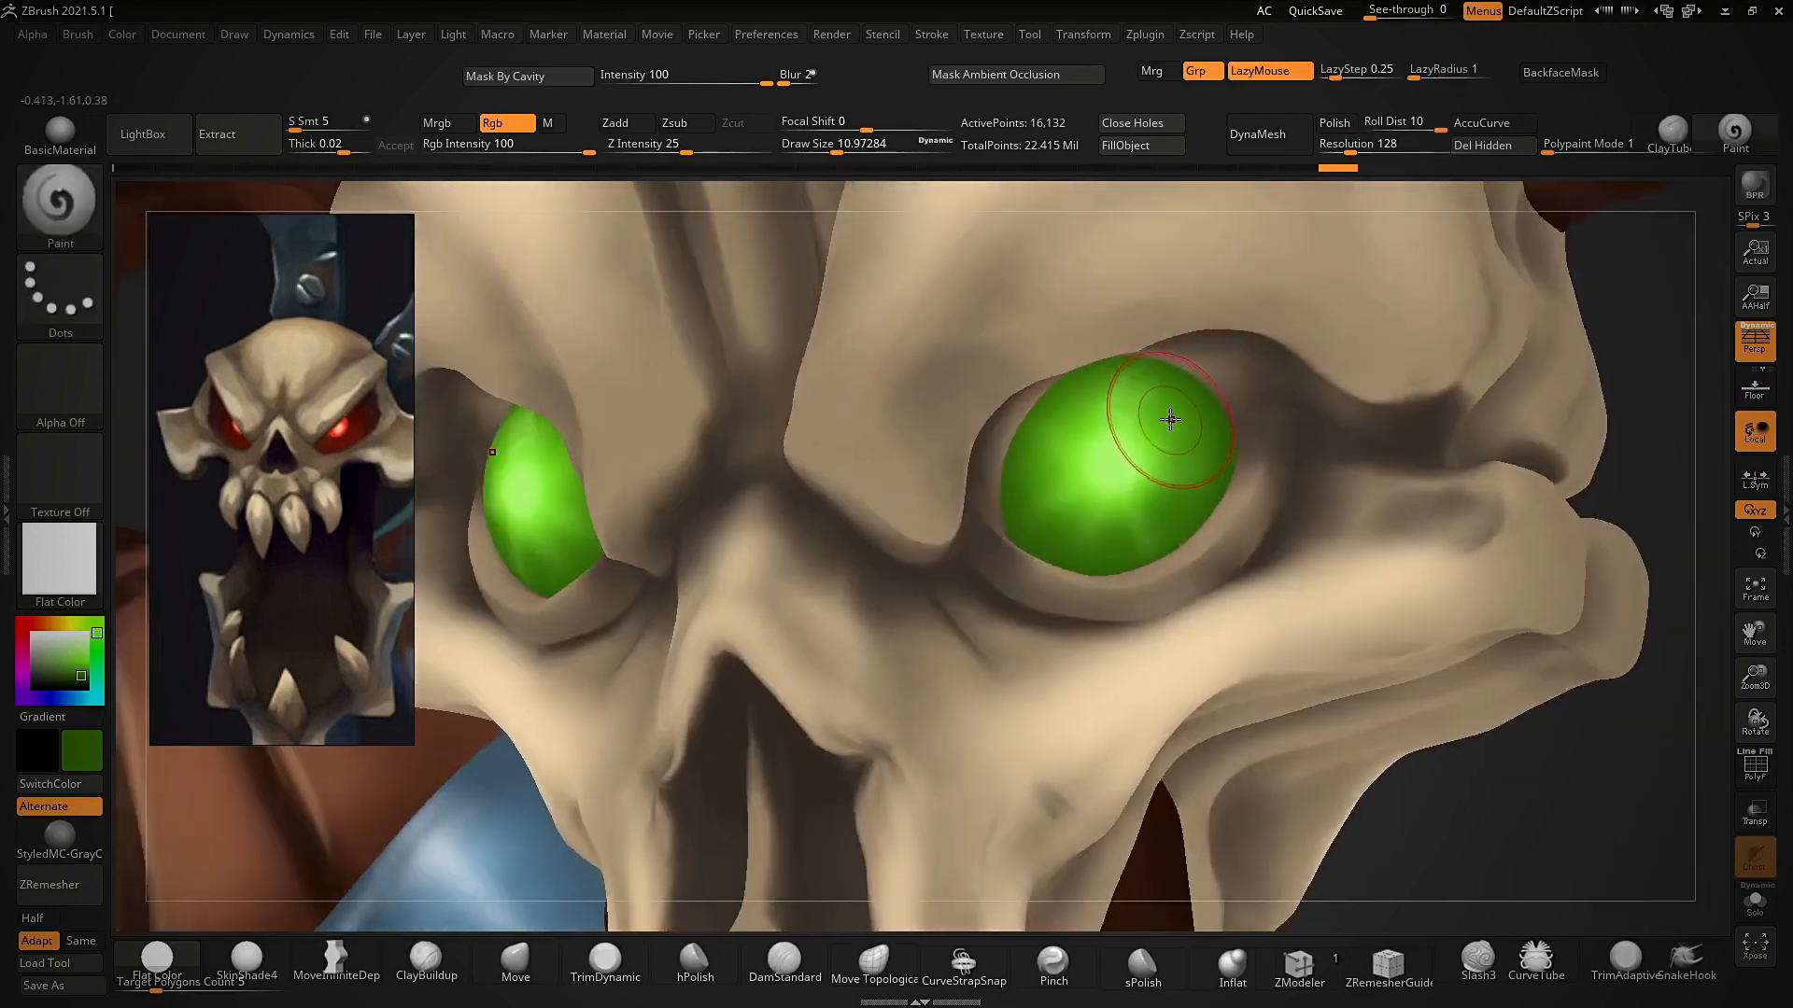
key(s)
drag(1168, 417, 1163, 418)
key(c)
drag(1186, 401, 1152, 375)
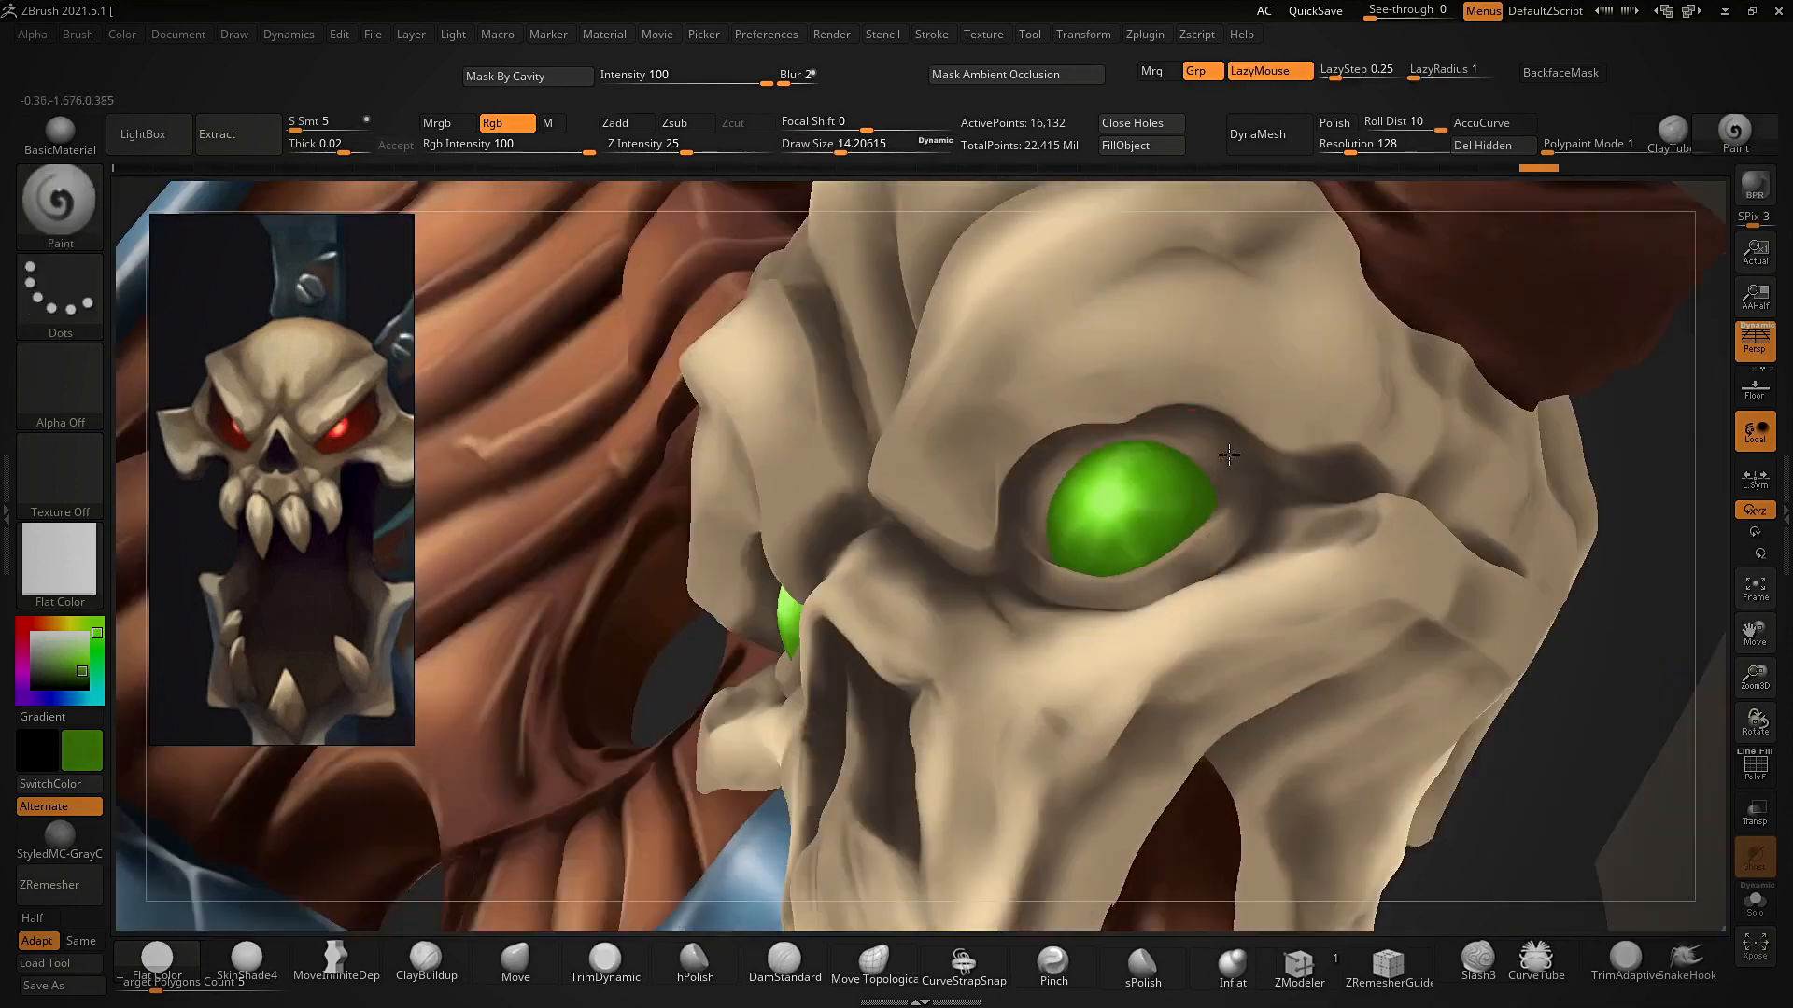
- Select the skull subtool and brush a soft green glow above the eye sockets, undoing the oversized glow and using a size of about 19.3
alt+click(1062, 428)
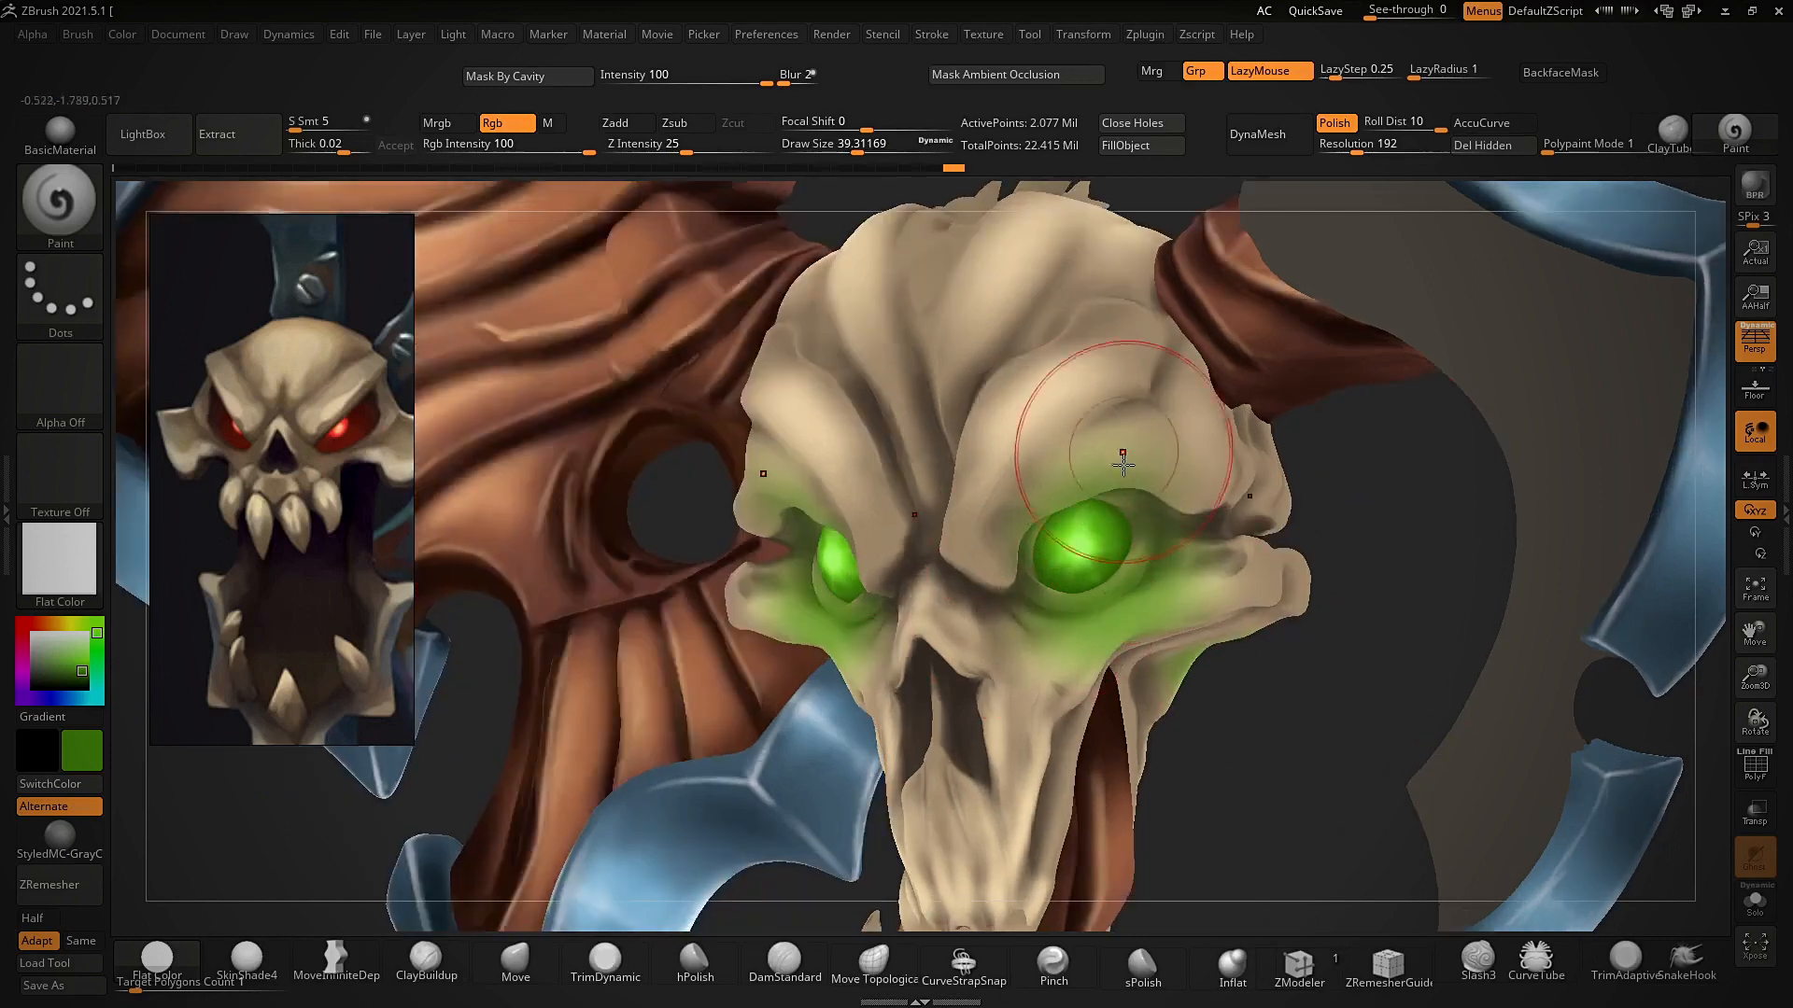
key(ctrl+z)
right_drag(1137, 460, 1167, 467)
ctrl+right_drag(1167, 466, 1124, 614)
key(s)
drag(1122, 597, 1105, 528)
ctrl+right_drag(1104, 528, 1220, 701)
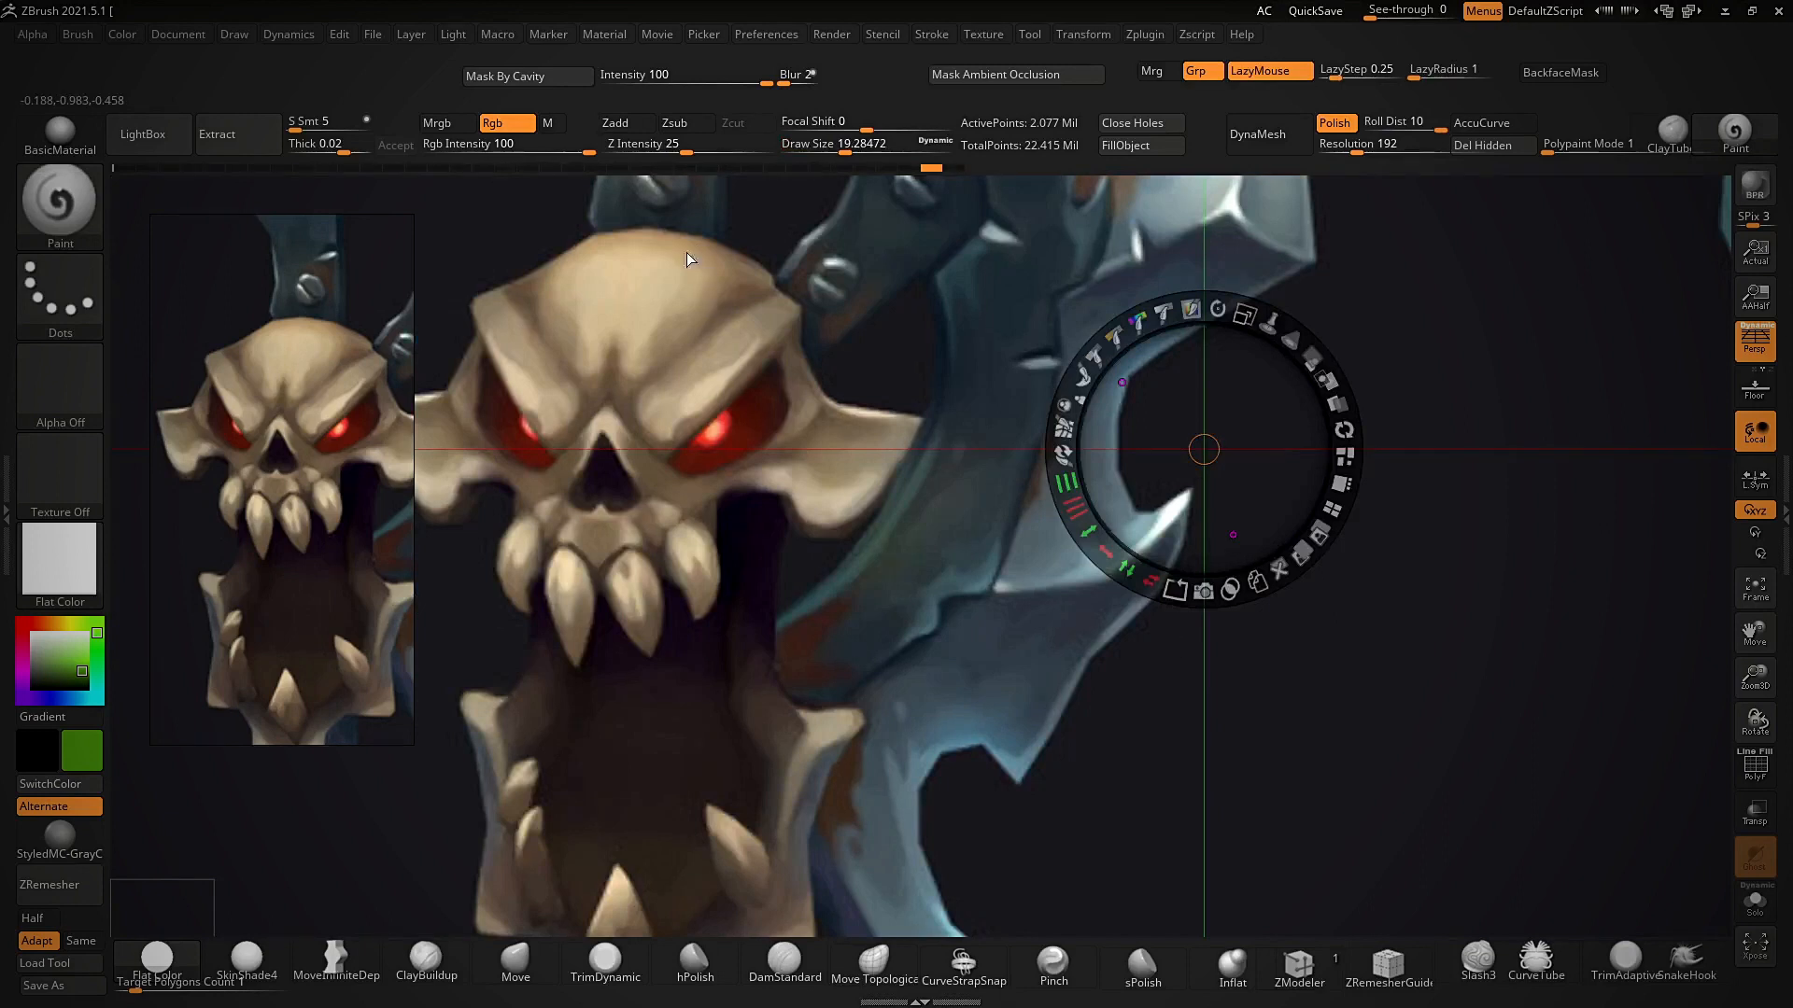
- Move the Spotlight image to the reference skull's forehead, sample a brown bone shade, and hide Spotlight
key(c)
drag(659, 271, 680, 383)
drag(720, 251, 1024, 486)
click(624, 433)
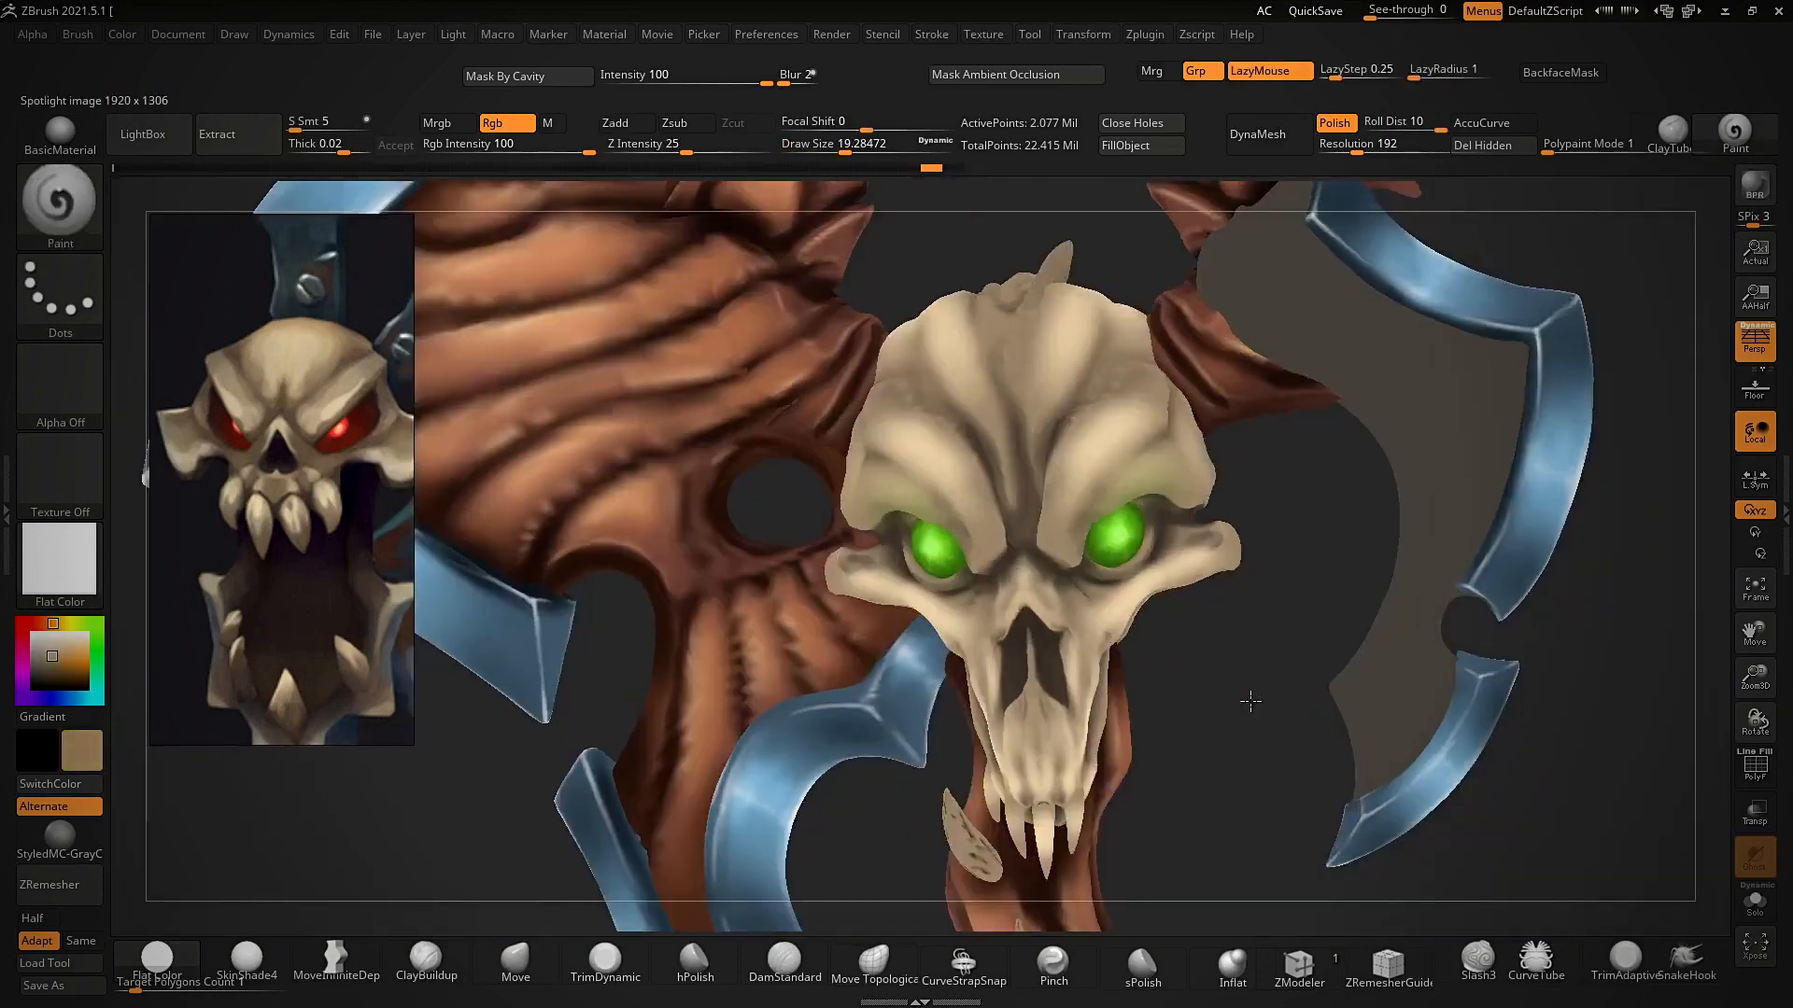
- Brush the brown bone shade onto the upper sides of the cranium at a size of about 33.7
ctrl+right_drag(1252, 701, 1316, 662)
mouse_move(1111, 411)
alt+right_down()
mouse_move(1111, 631)
mouse_move(1104, 616)
alt+right_up()
key(])
drag(1169, 353, 1195, 368)
right_drag(1298, 551, 1409, 628)
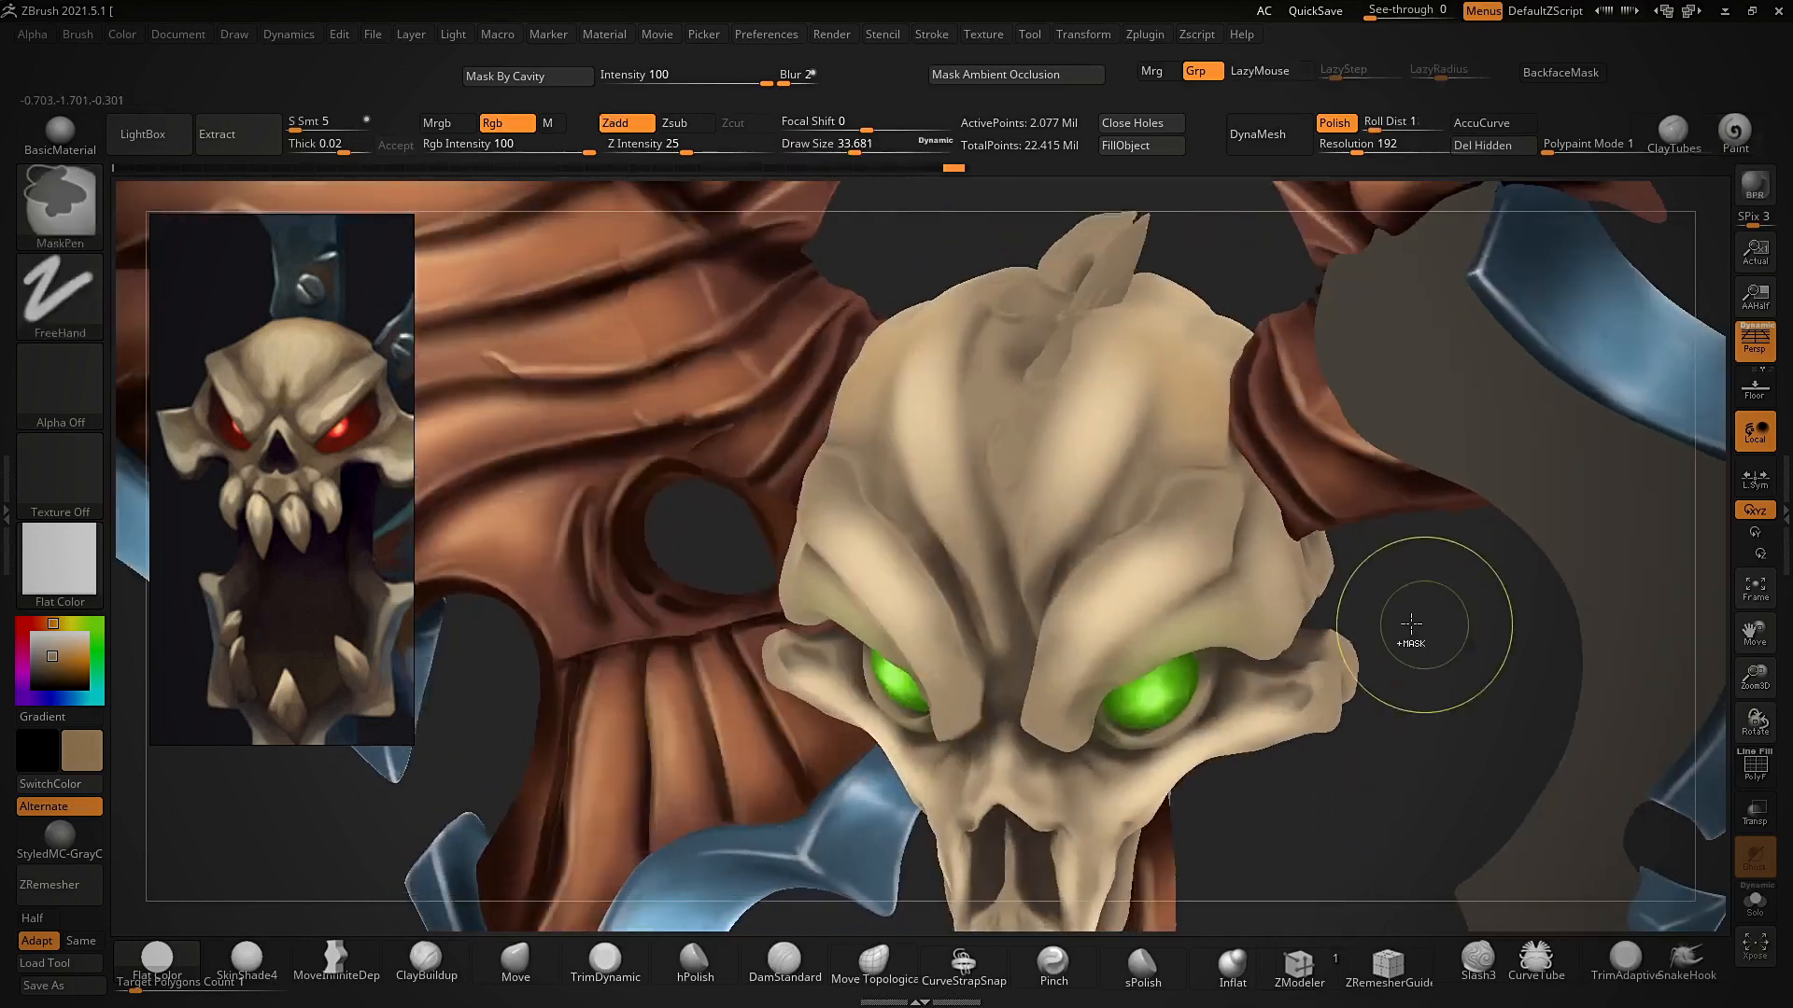
shift+drag(1172, 355, 1158, 381)
- Reduce the brush size to about 17.1 and tint the outer brow ridges with the brown bone shade
key([)
ctrl+right_drag(1114, 343, 1106, 291)
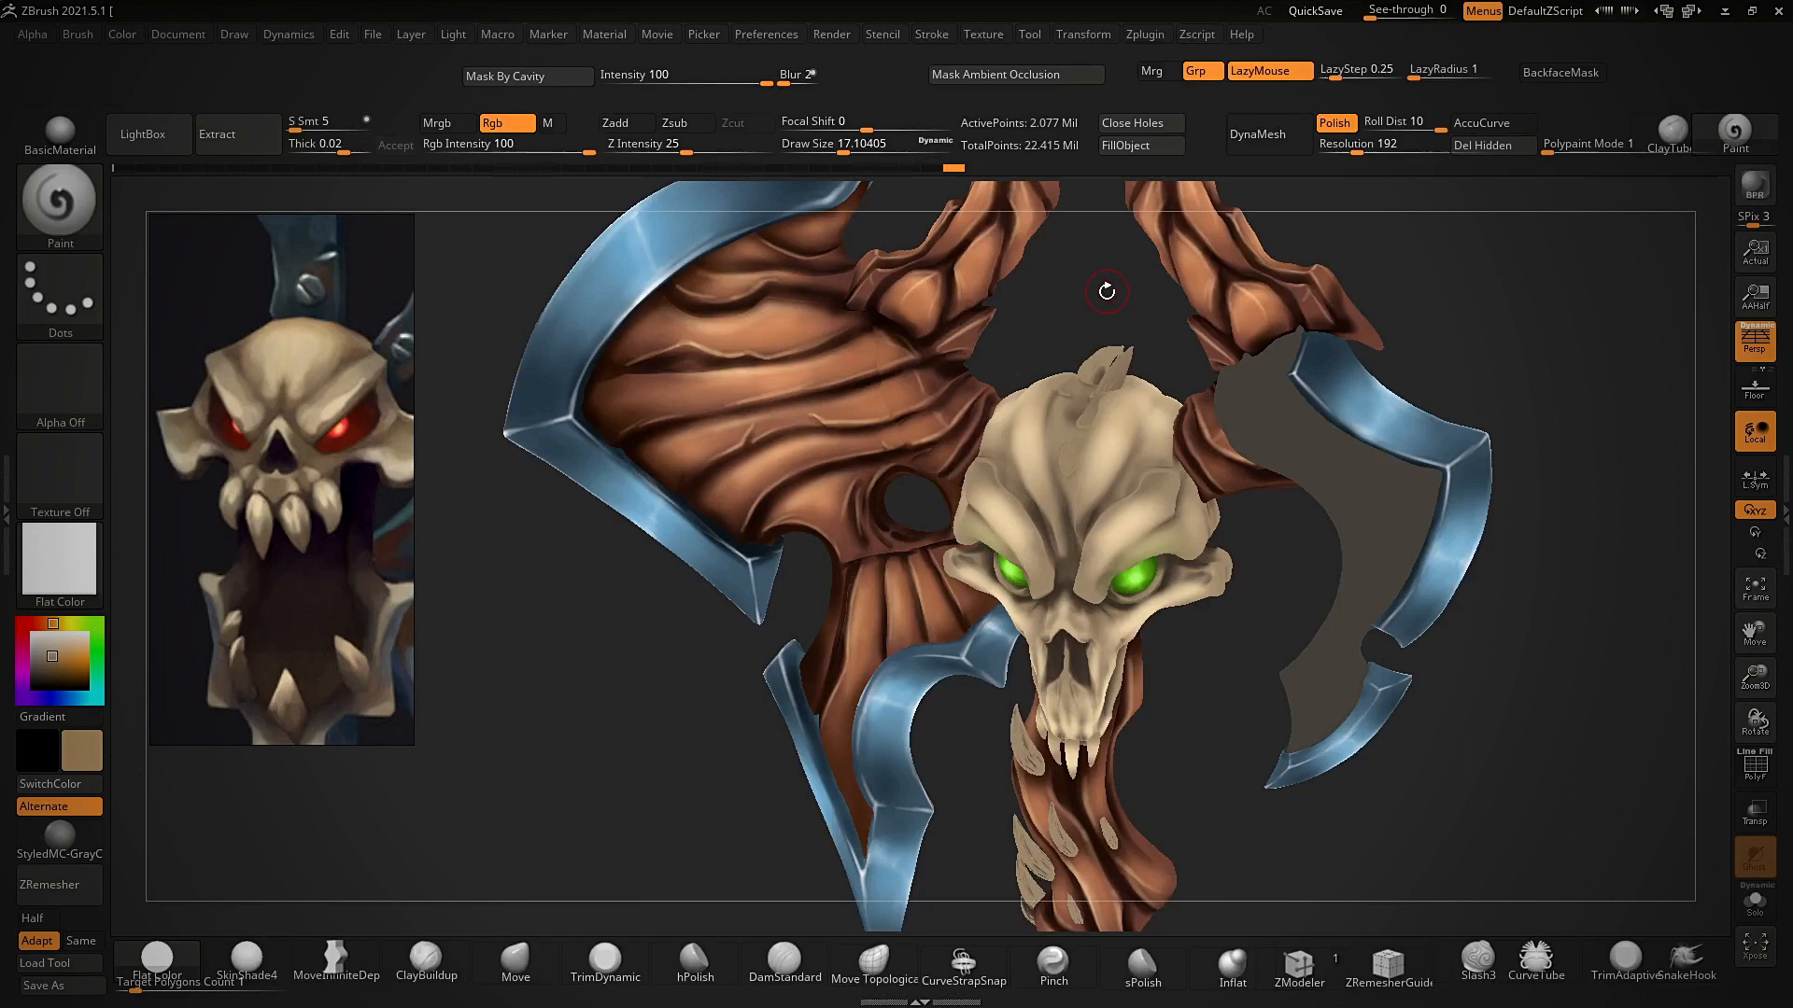
right_drag(1218, 729, 1144, 784)
ctrl+right_drag(1144, 508, 1151, 612)
drag(1161, 481, 1185, 493)
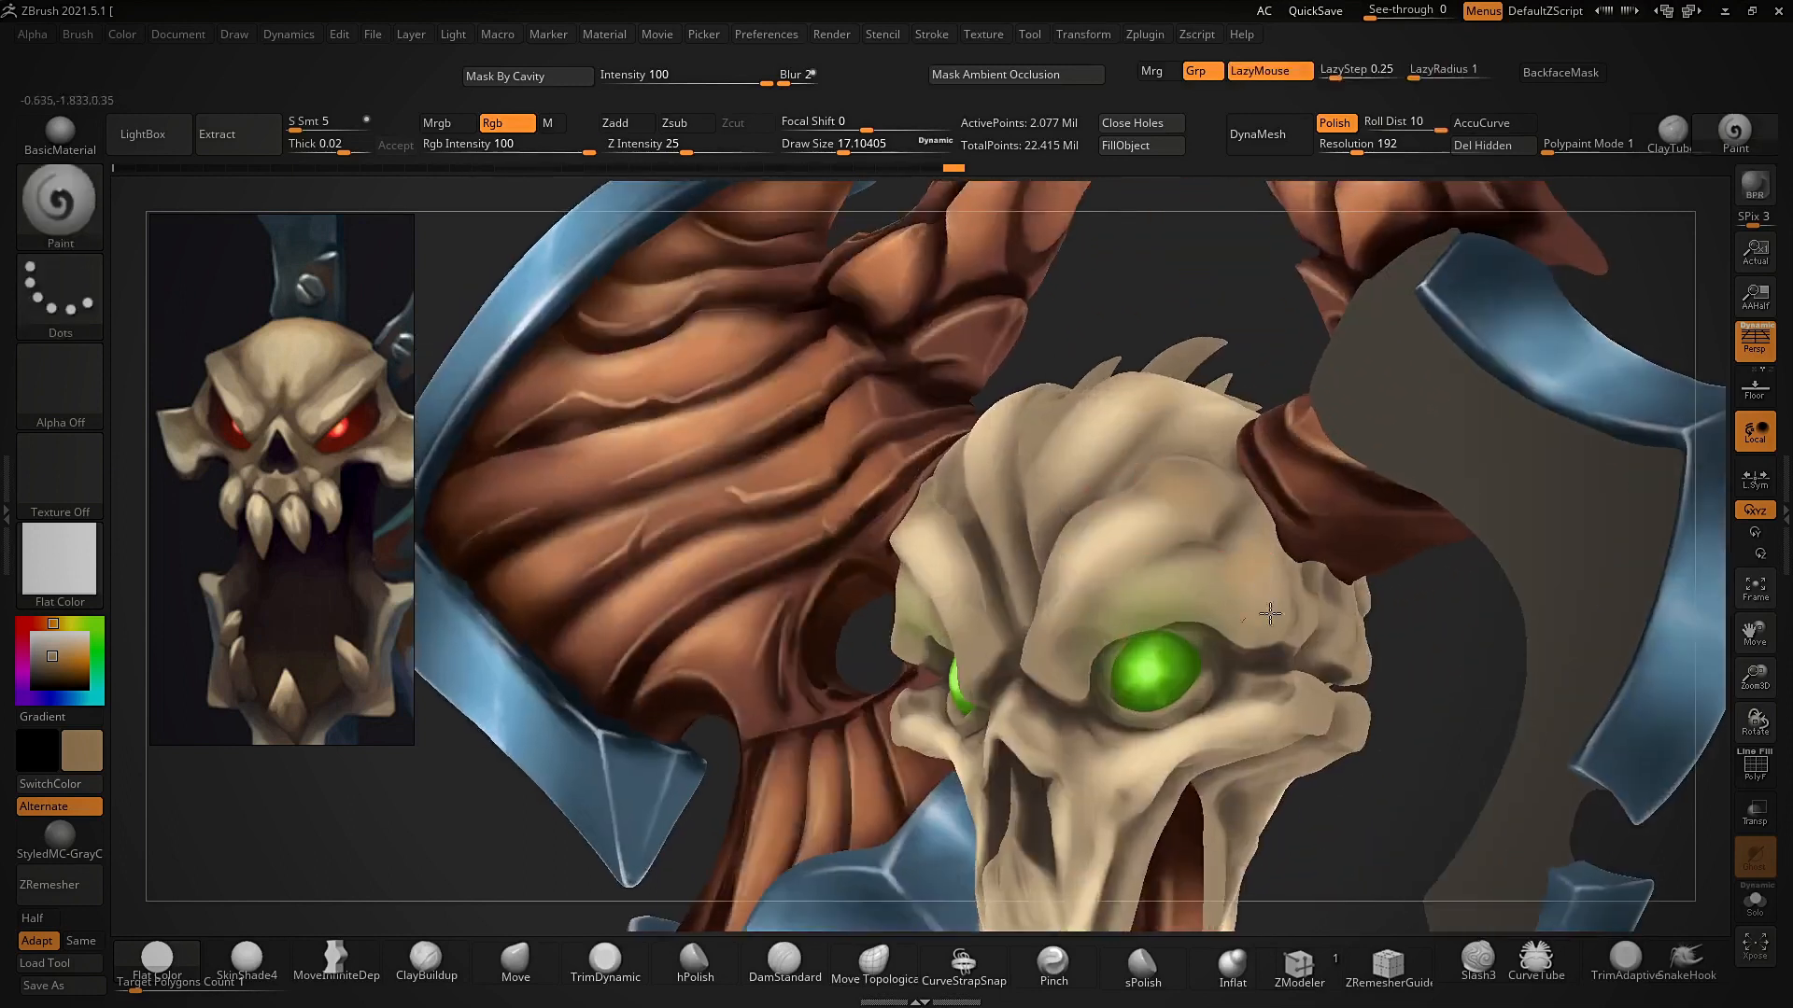
- Enlarge the brush to about 24.3 and tint the forehead and crown ridges with the brown bone shade
right_drag(1270, 614, 1344, 640)
drag(1106, 457, 1144, 373)
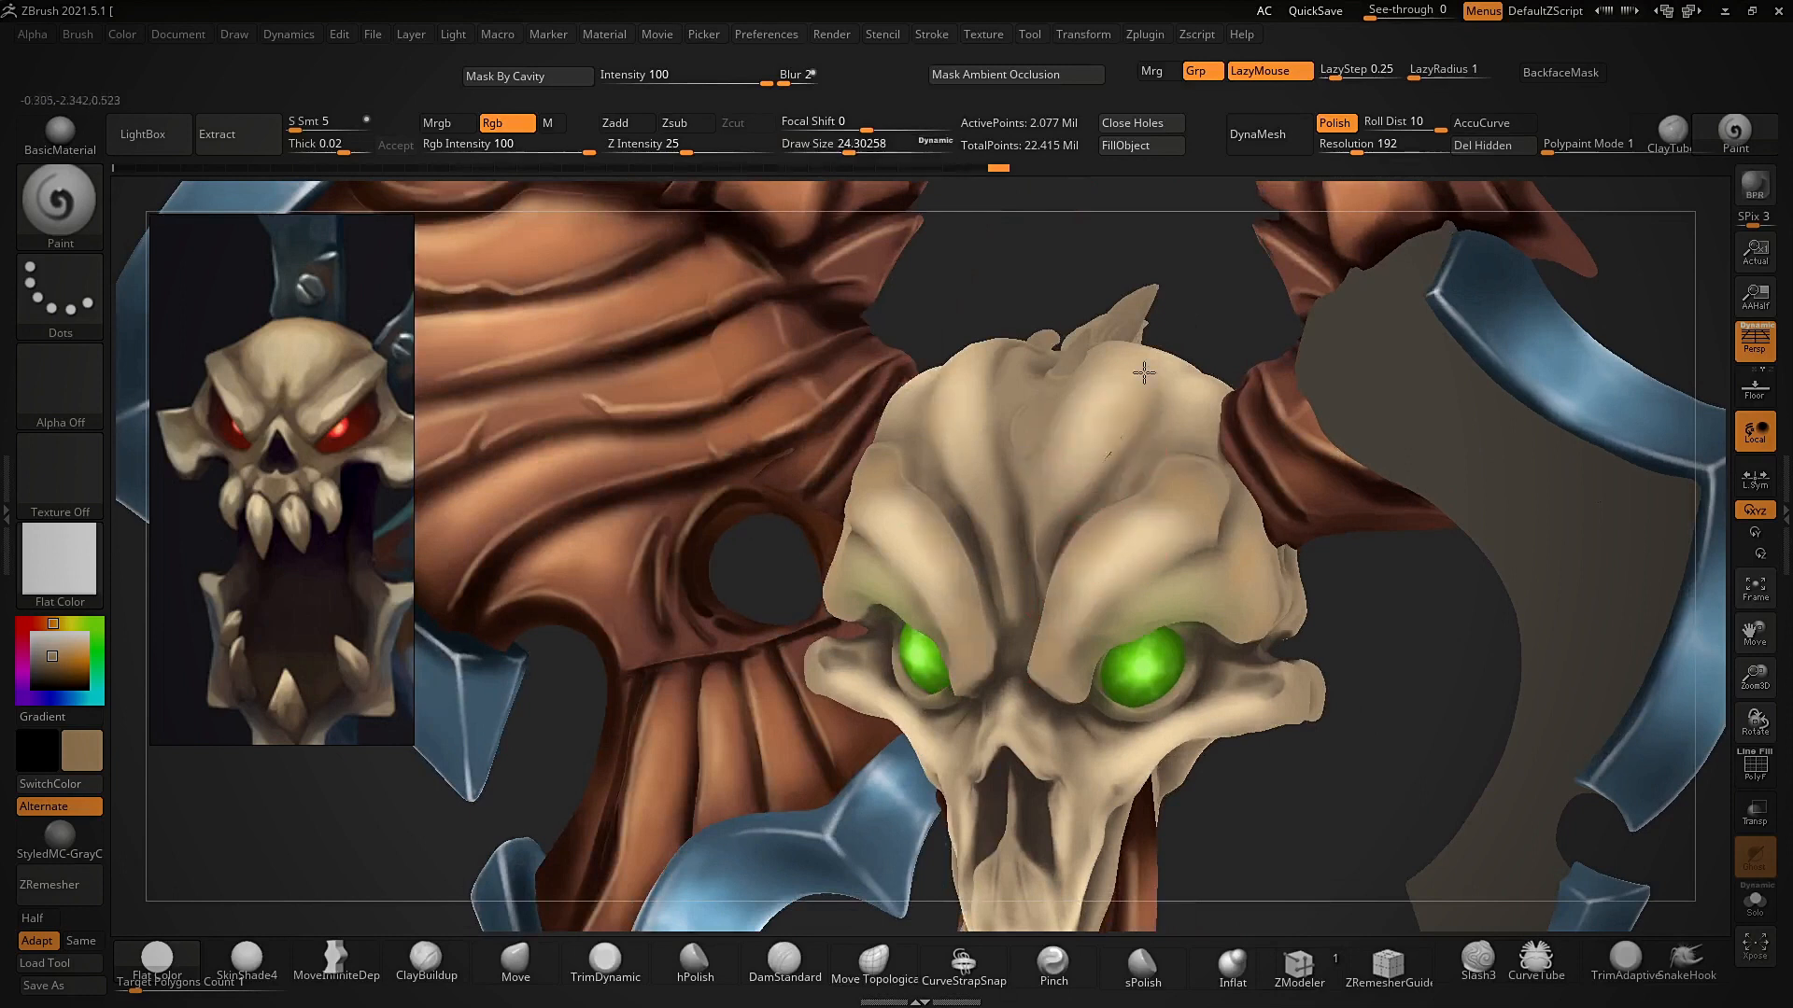
right_drag(1208, 305, 1195, 373)
drag(897, 350, 947, 313)
mouse_move(1214, 664)
right_down()
mouse_move(1285, 732)
mouse_move(1279, 714)
right_up()
drag(1102, 473, 1132, 436)
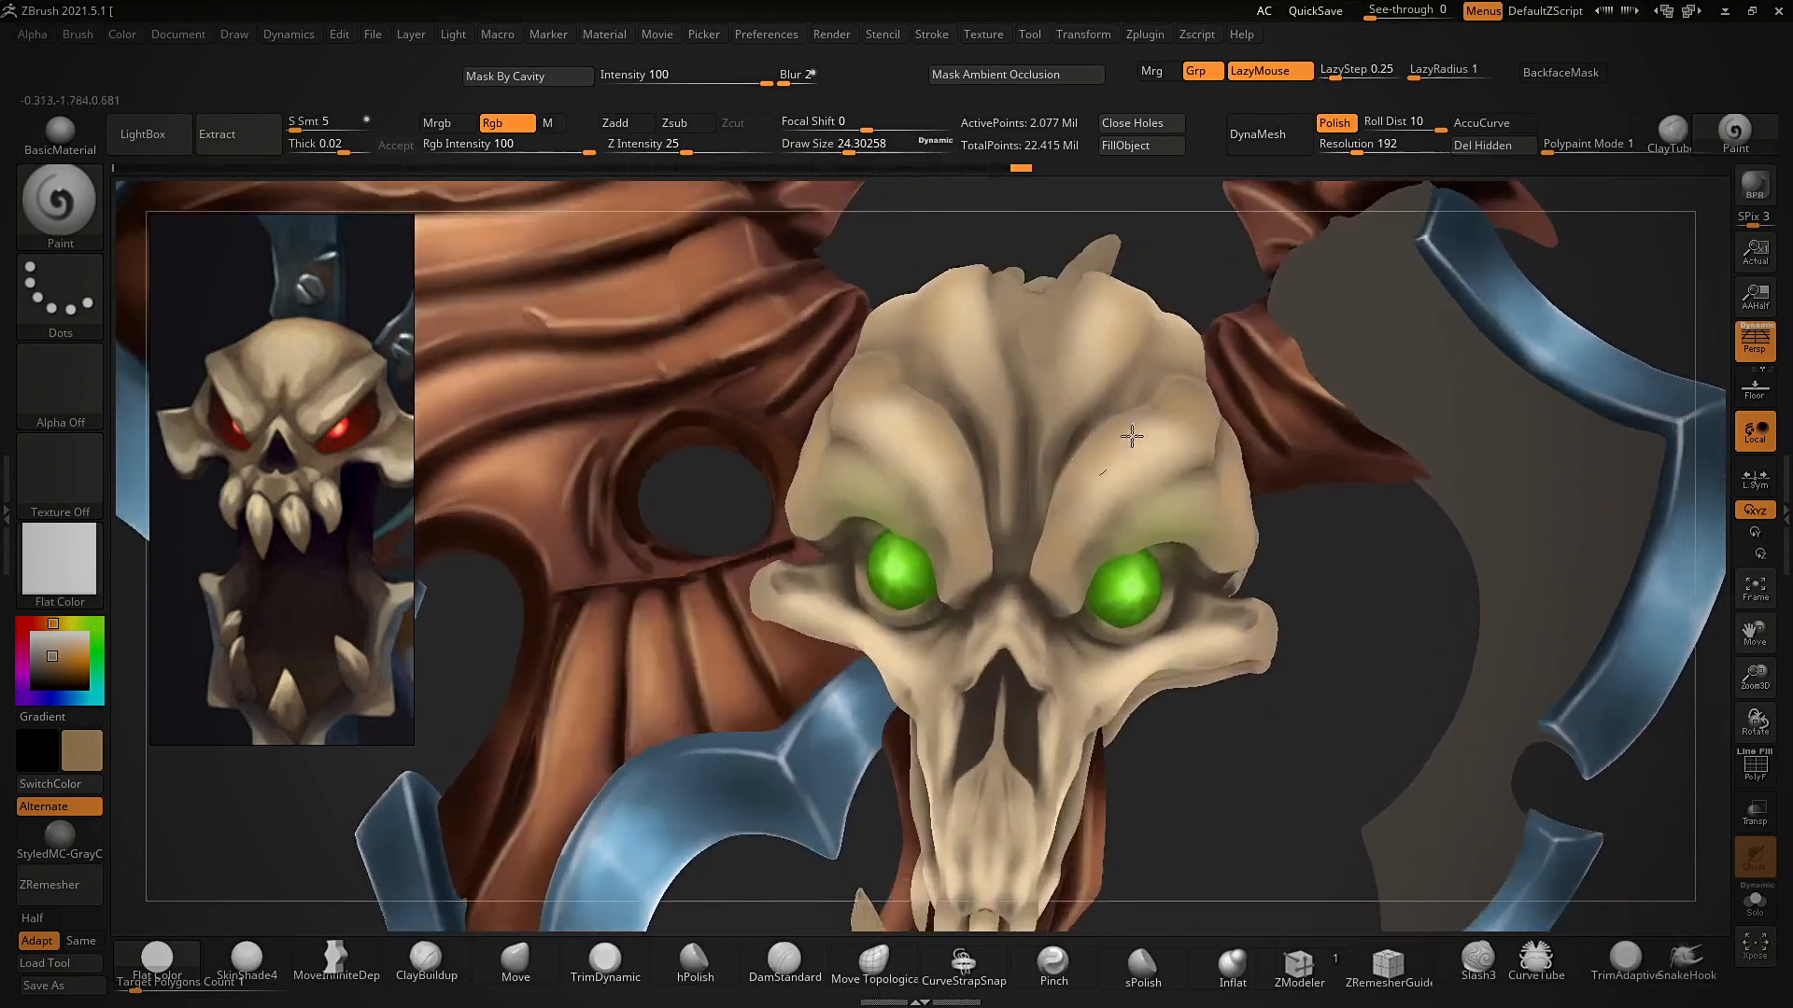
- Tint the cheekbones, outer cheek tips and muzzle with the brown bone shade at a size of about 24.3
drag(1090, 711, 1195, 652)
right_drag(1307, 695, 1225, 691)
drag(1244, 637, 1281, 611)
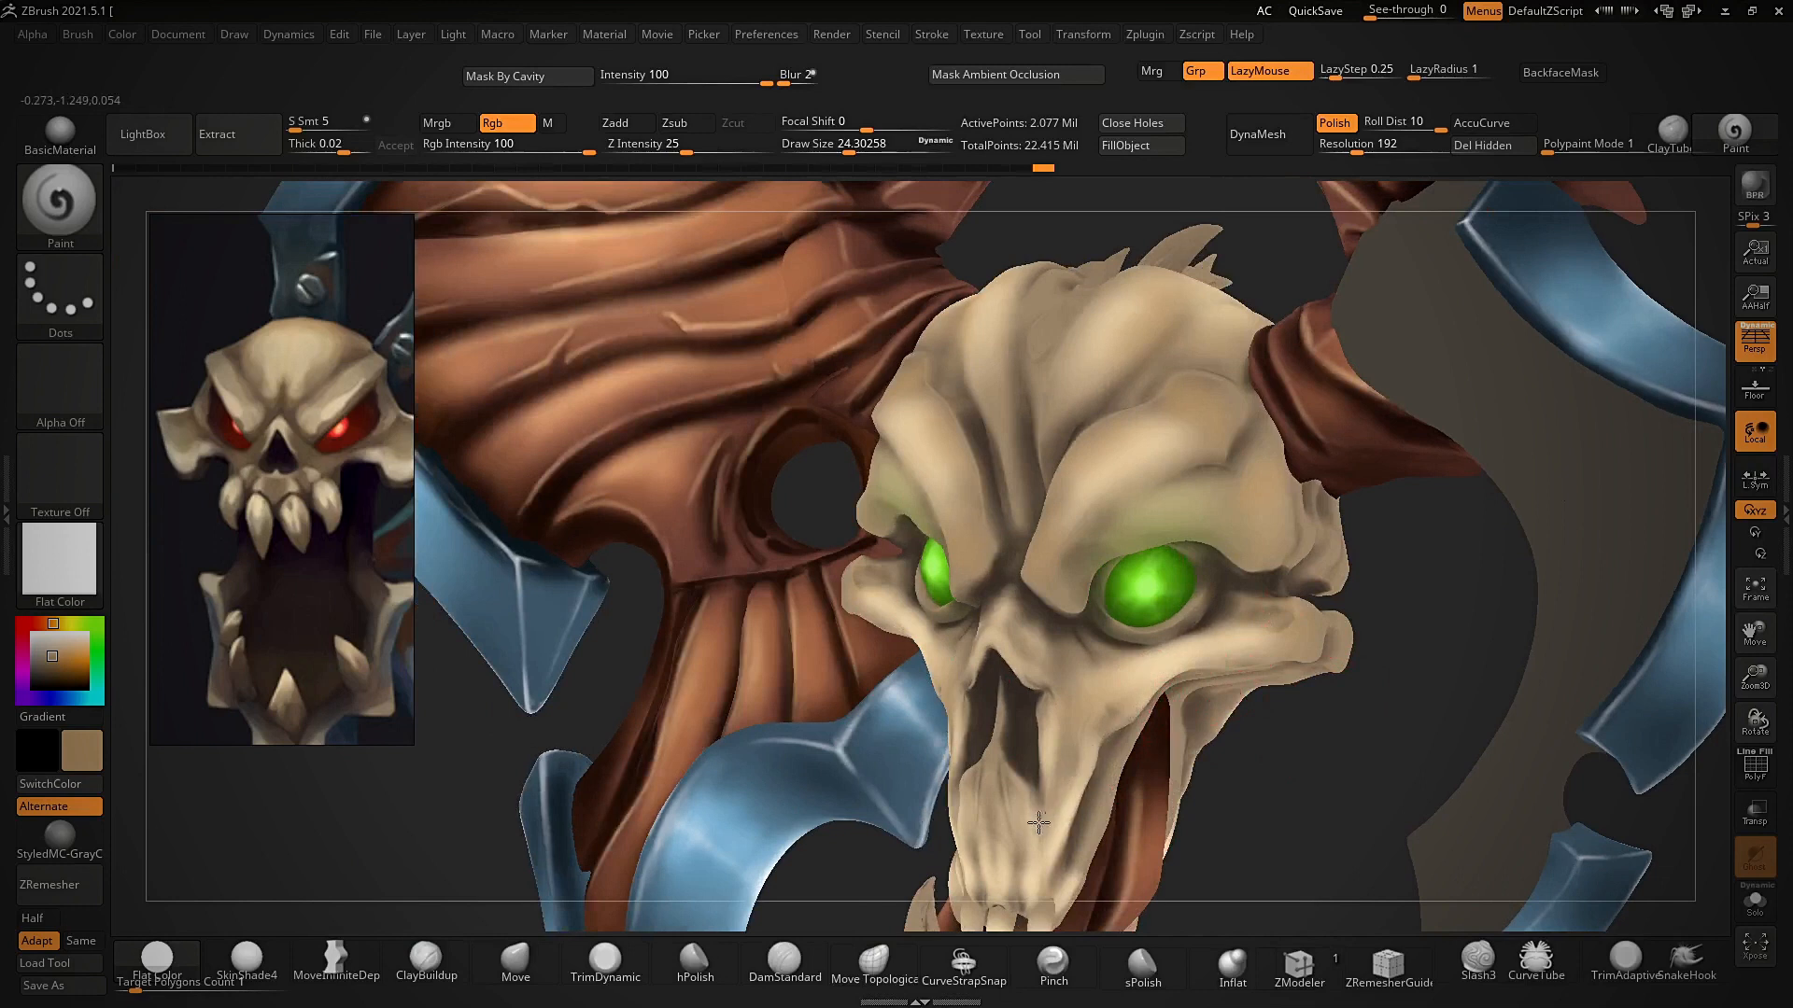
drag(1045, 834, 1068, 805)
right_drag(1298, 793, 1213, 727)
drag(1032, 765, 1071, 719)
- Show Spotlight, move the image to the reference skull's nose, sample a near-black brown, and hide Spotlight
key(shift+z)
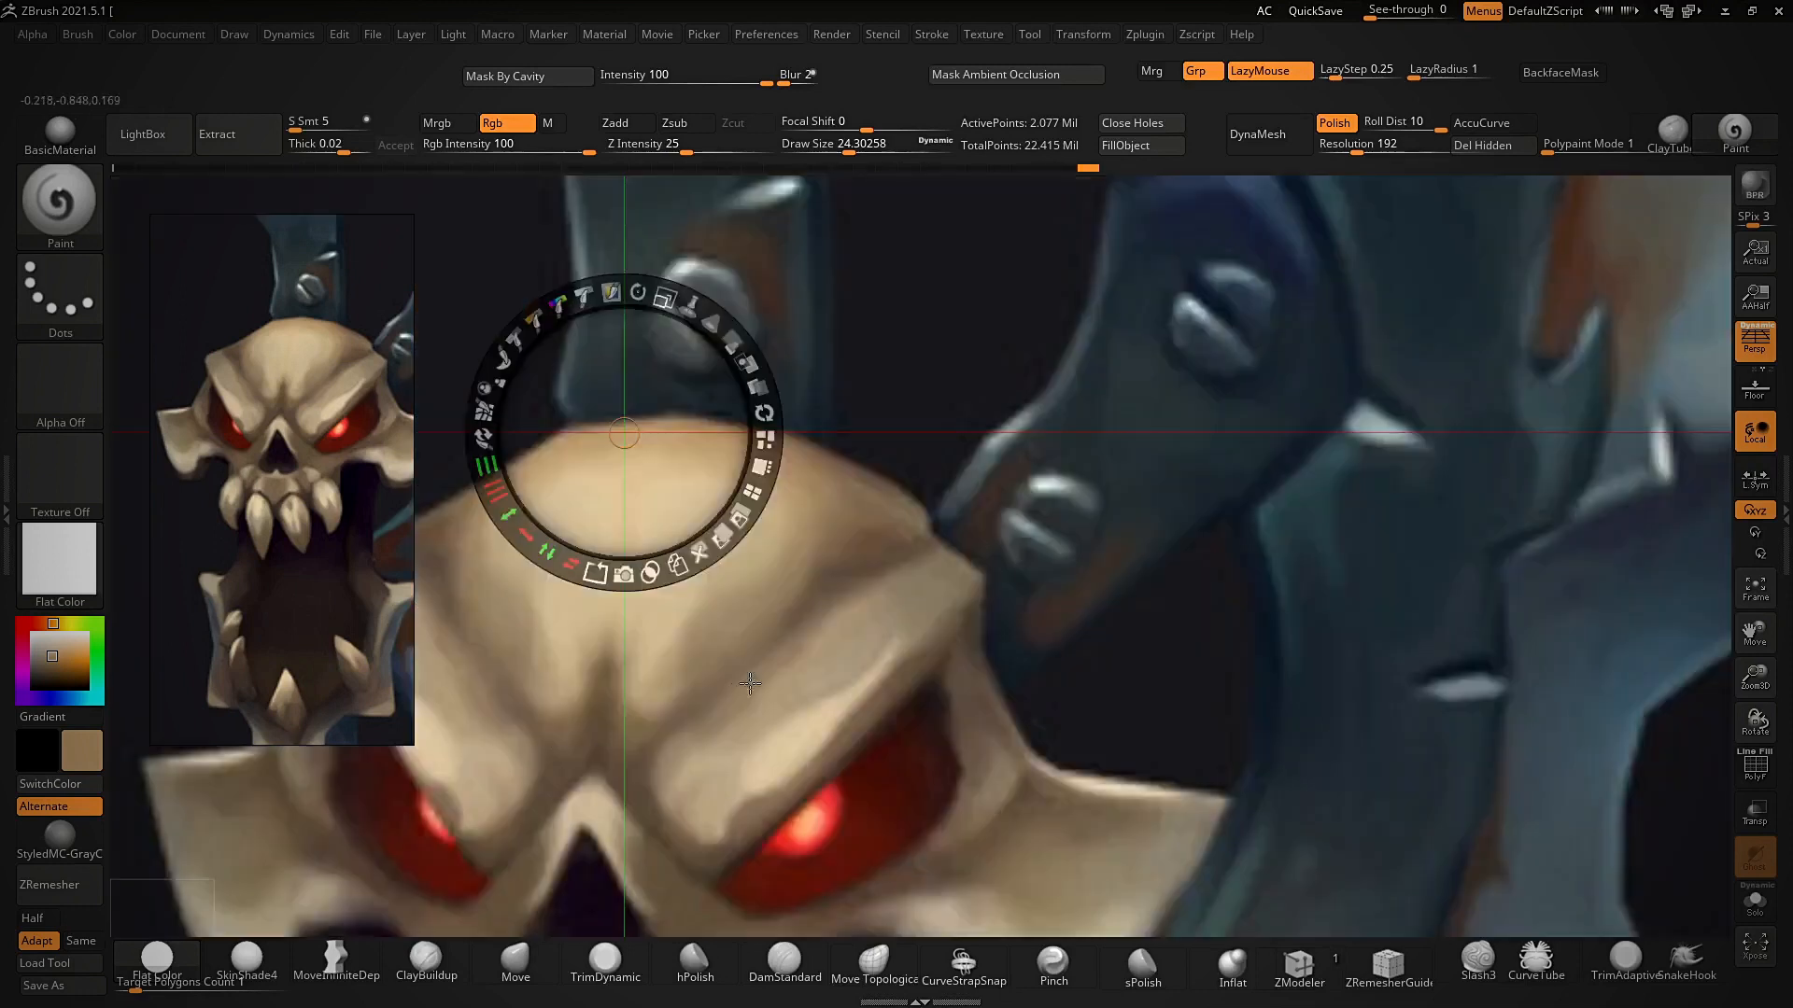
drag(896, 670, 861, 530)
drag(1061, 590, 1117, 390)
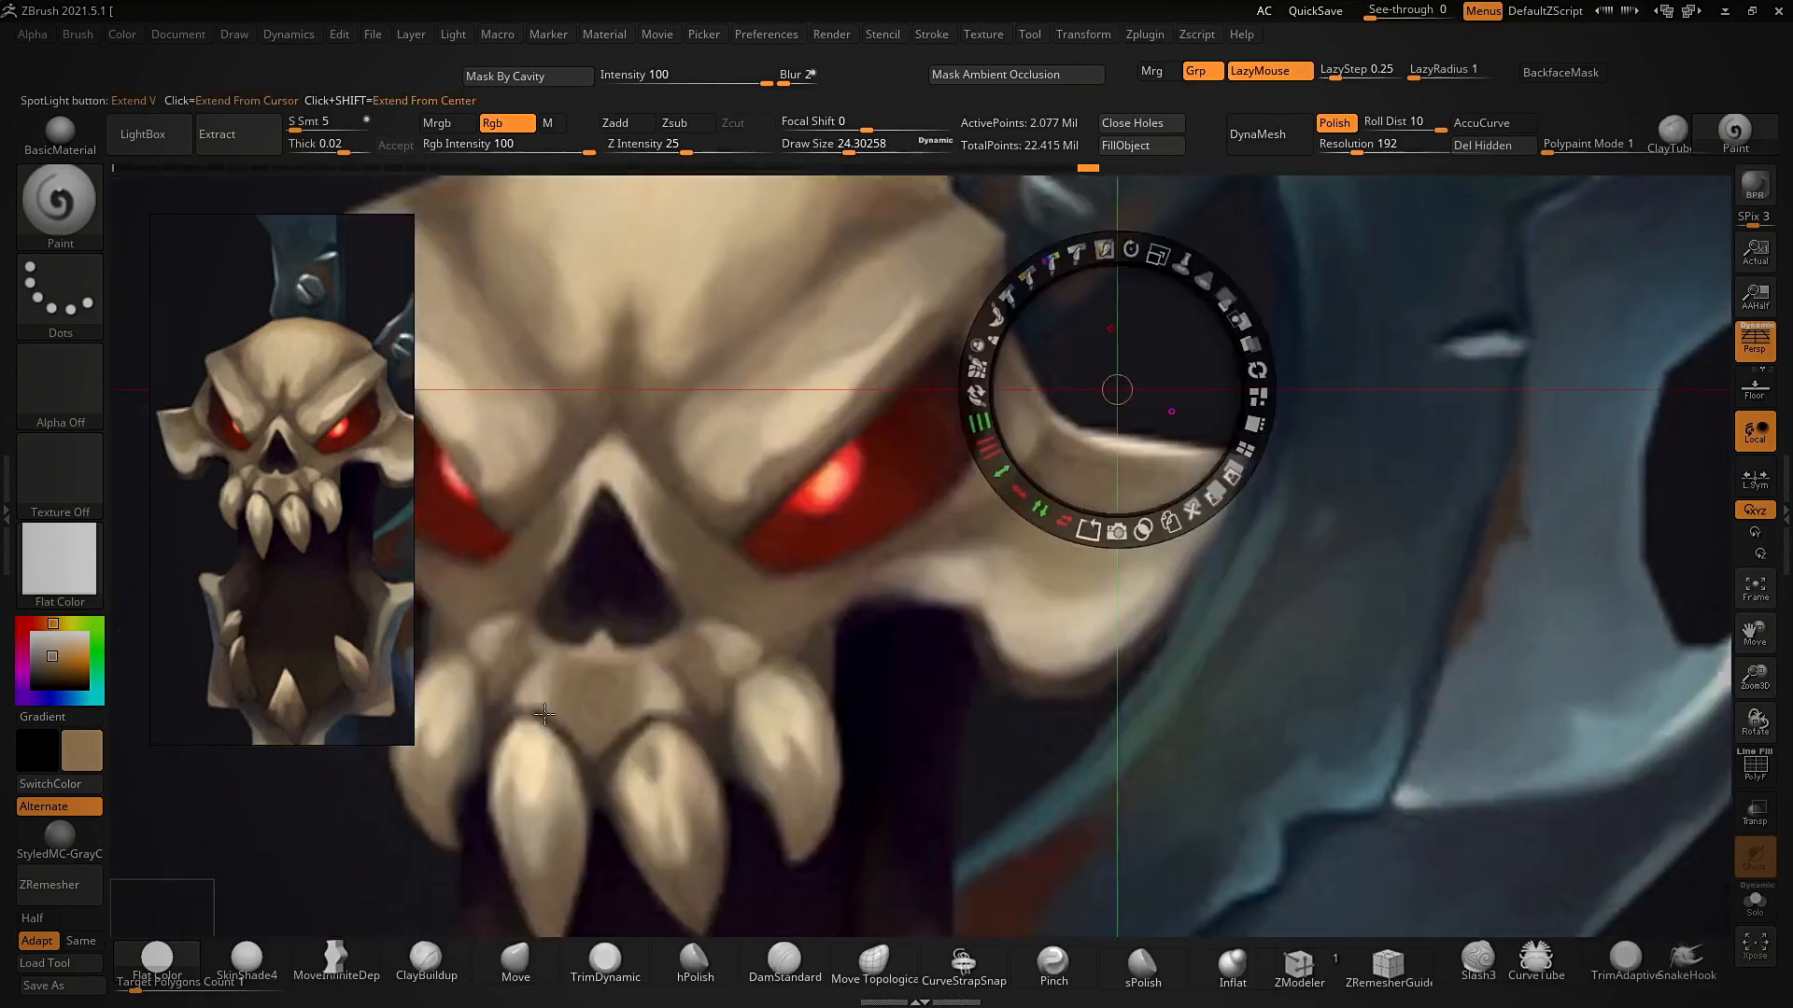
key(c)
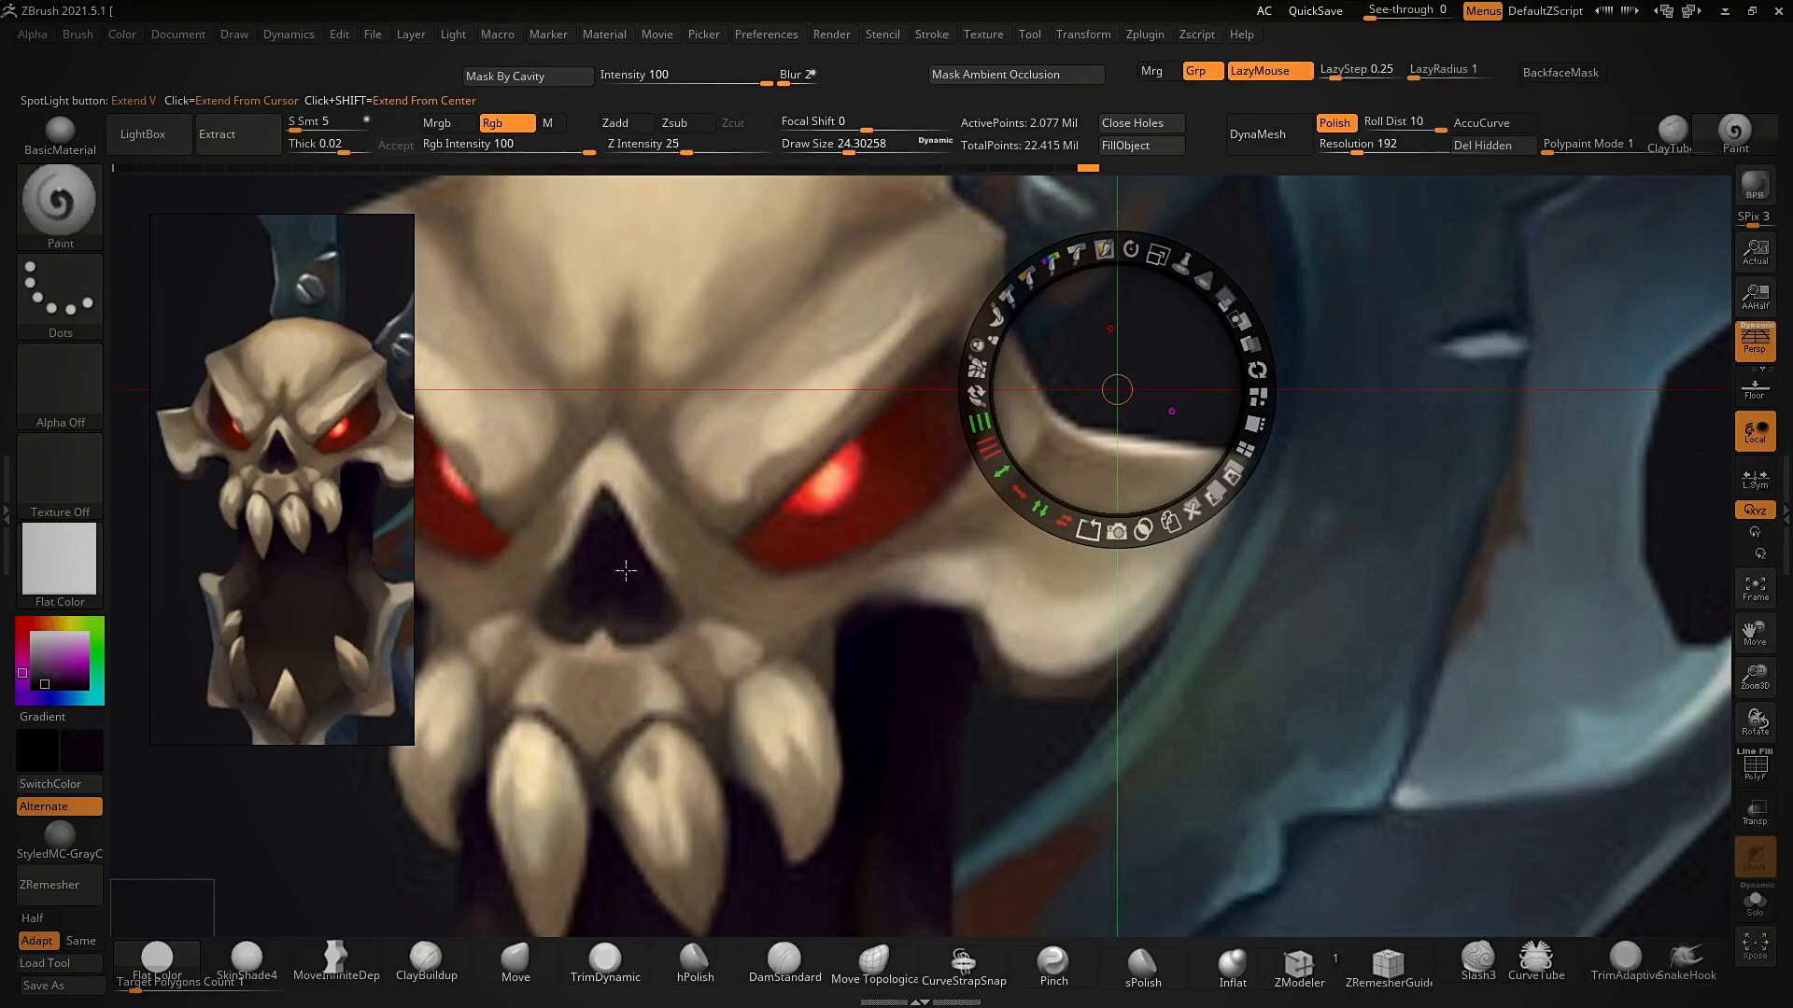
key(c)
key(shift+z)
key(c)
- Reduce the brush size to about 5.9 and darken the skull's nasal cavity with the near-black brown
drag(1238, 771, 1329, 772)
key(s)
drag(995, 563, 983, 564)
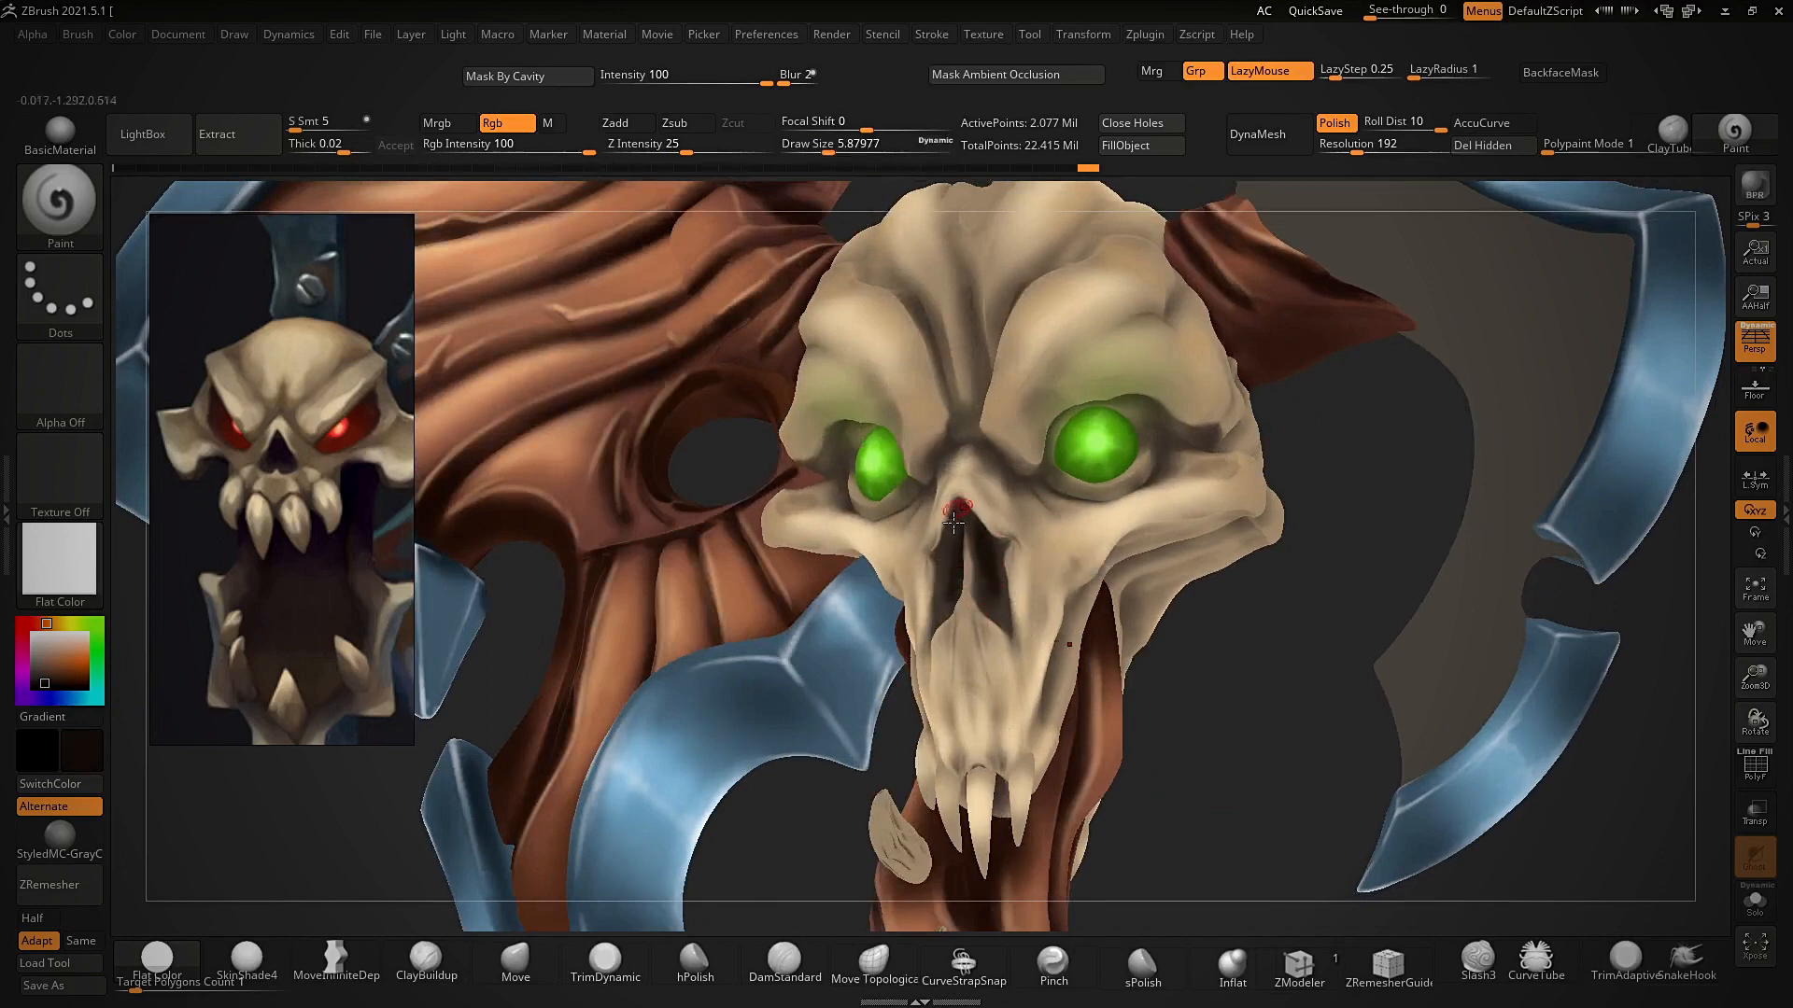
mouse_move(1218, 691)
mouse_down()
mouse_move(1177, 681)
mouse_move(1082, 457)
mouse_up()
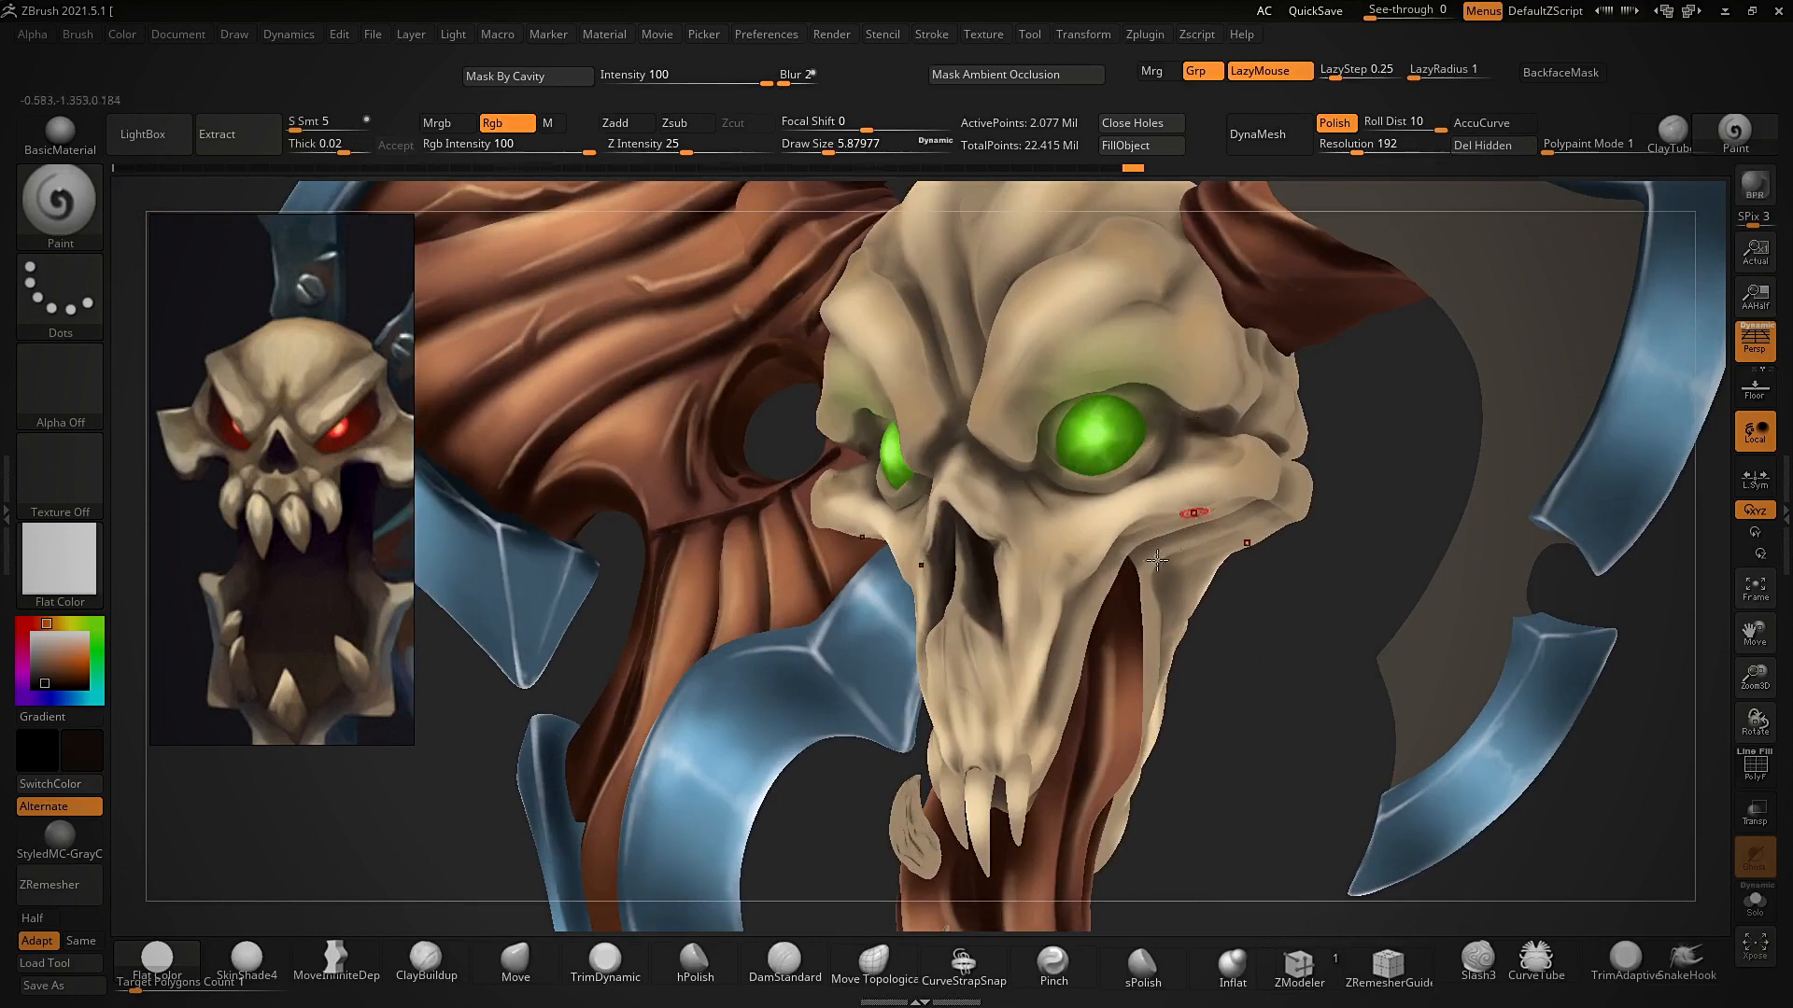
- Switch to the SkinShade4 material and brush dark shading into the crevices of the muzzle and below the cheekbones
click(246, 961)
ctrl+right_drag(1056, 520, 1074, 598)
right_drag(1279, 602, 1217, 624)
key(s)
drag(1079, 642, 1081, 642)
drag(1015, 734, 1020, 761)
drag(1019, 751, 1026, 799)
mouse_move(1370, 770)
mouse_down()
mouse_move(1381, 721)
mouse_move(1470, 714)
mouse_up()
- Deepen the creases below the cheekbones and around the eye sockets with a brush size of about 4.4
key(s)
drag(998, 644, 992, 644)
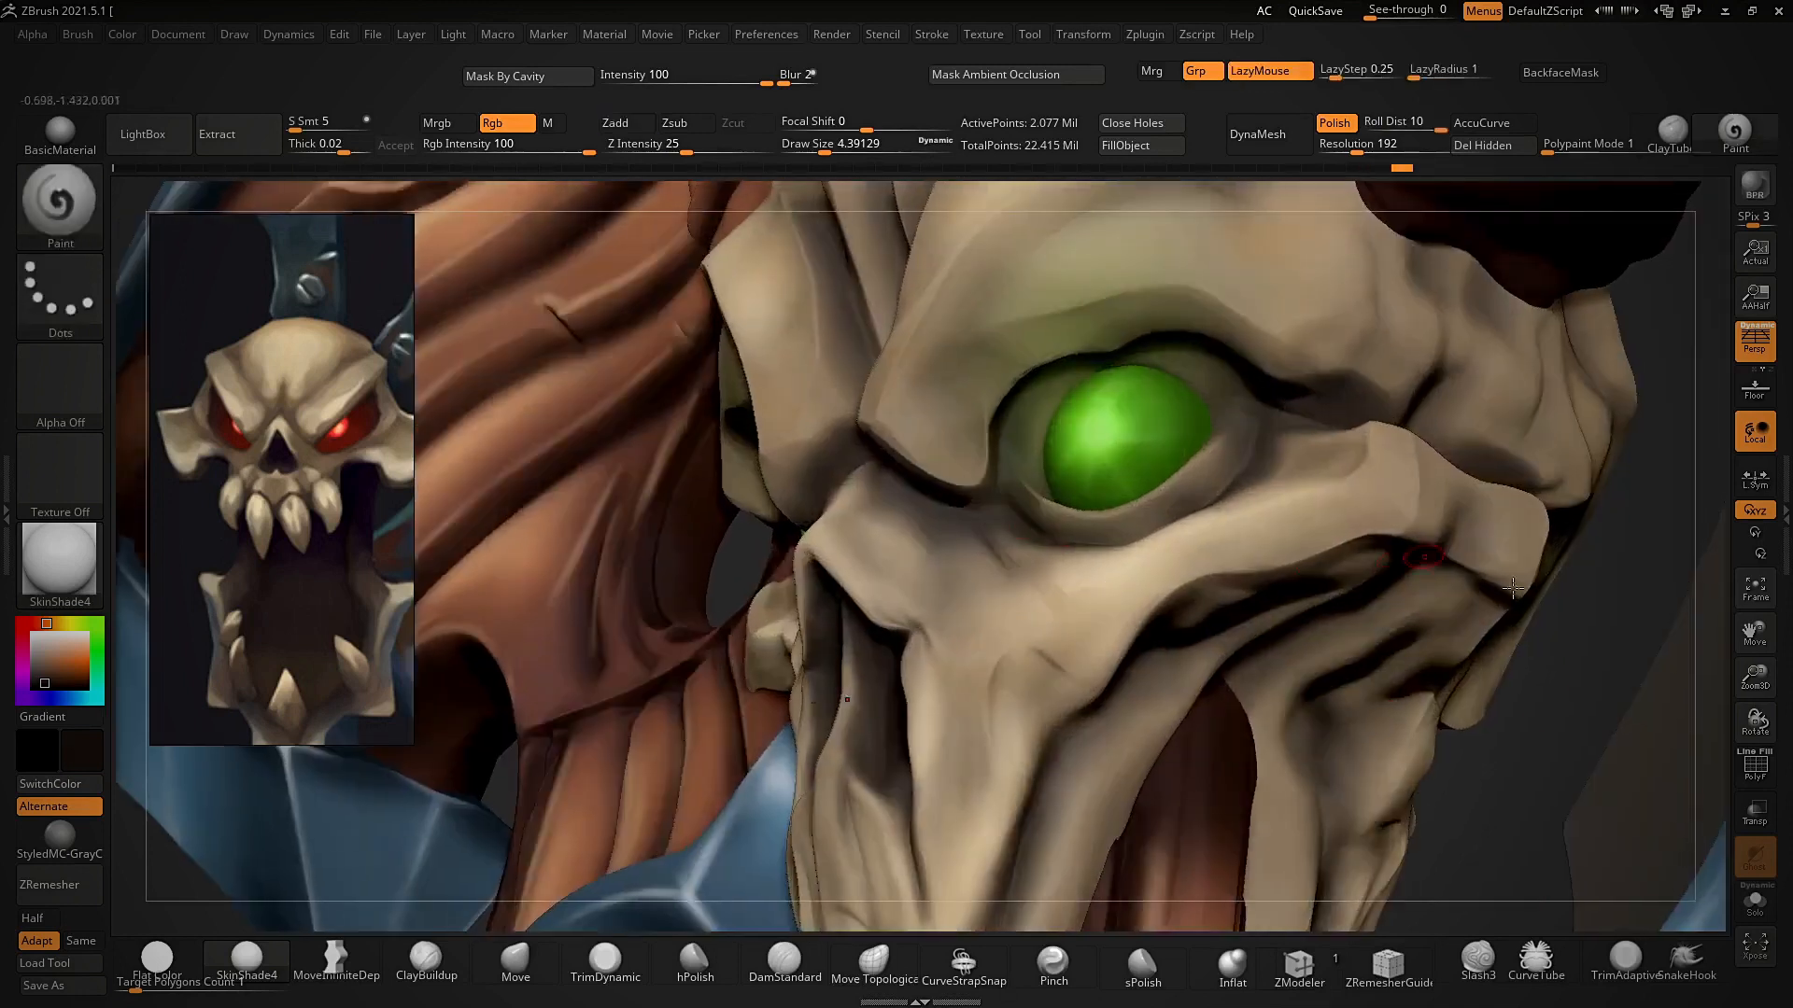
drag(1577, 611, 1504, 570)
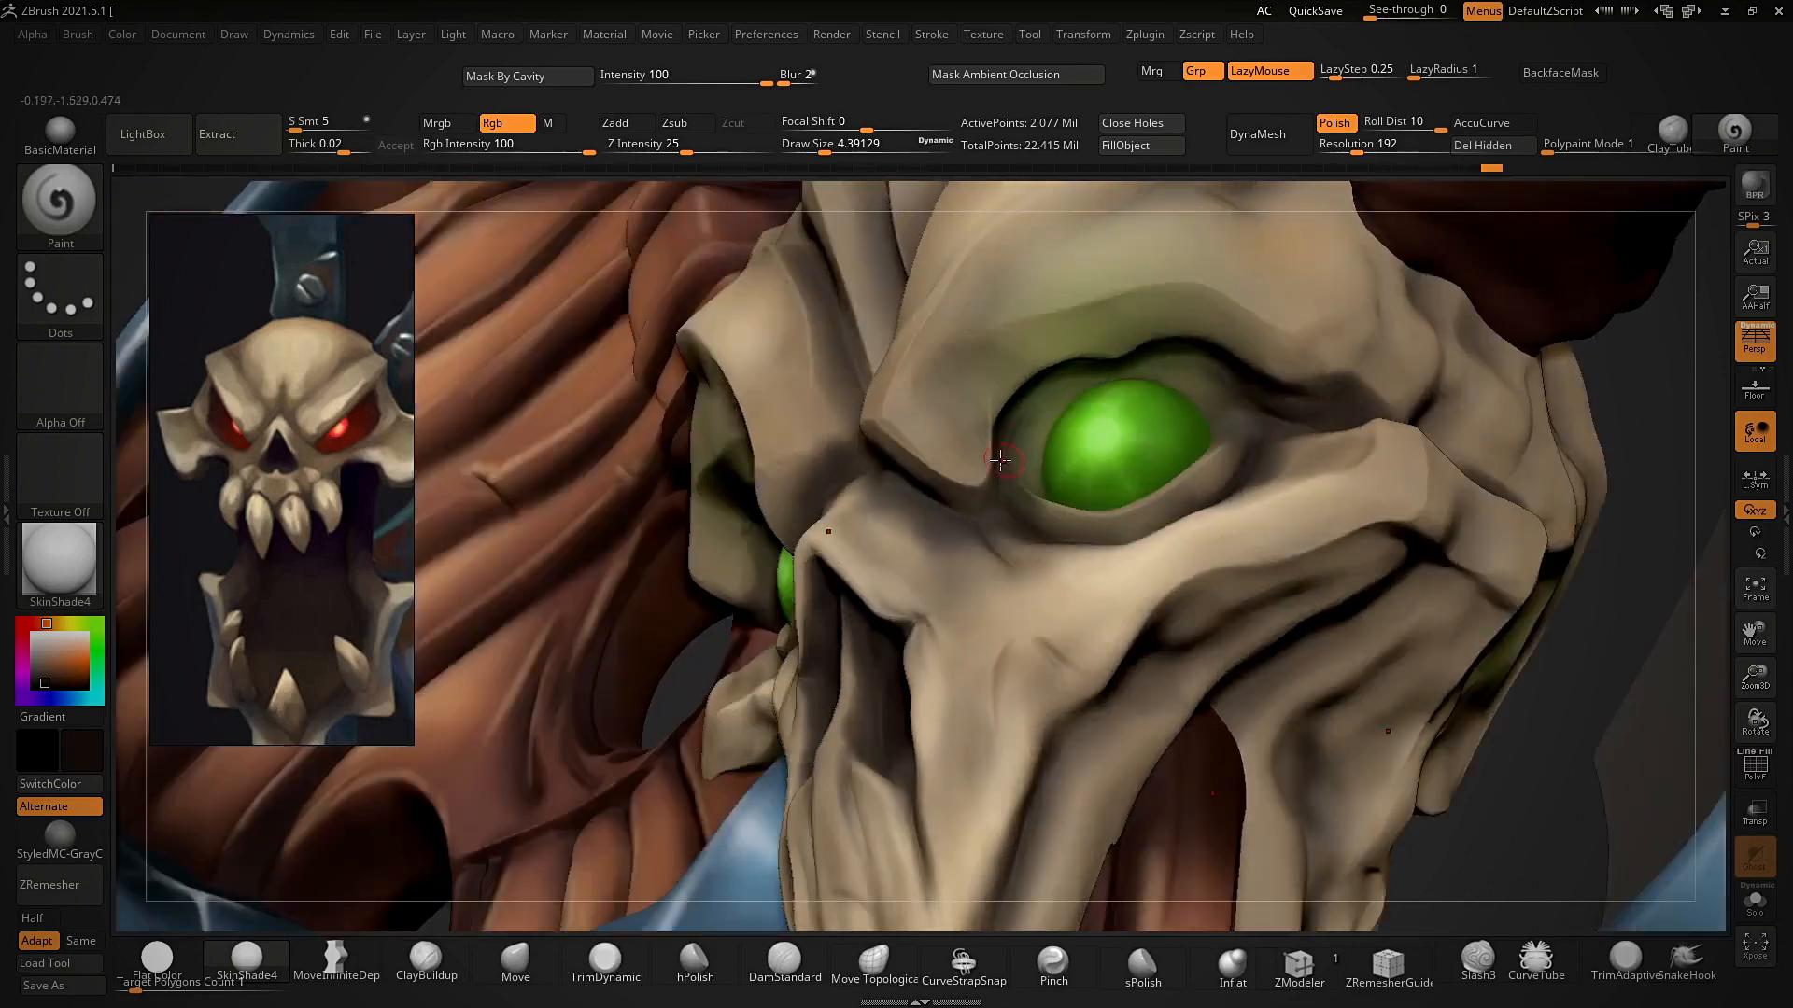
alt+drag(1624, 598, 1620, 523)
alt+drag(1531, 598, 1587, 728)
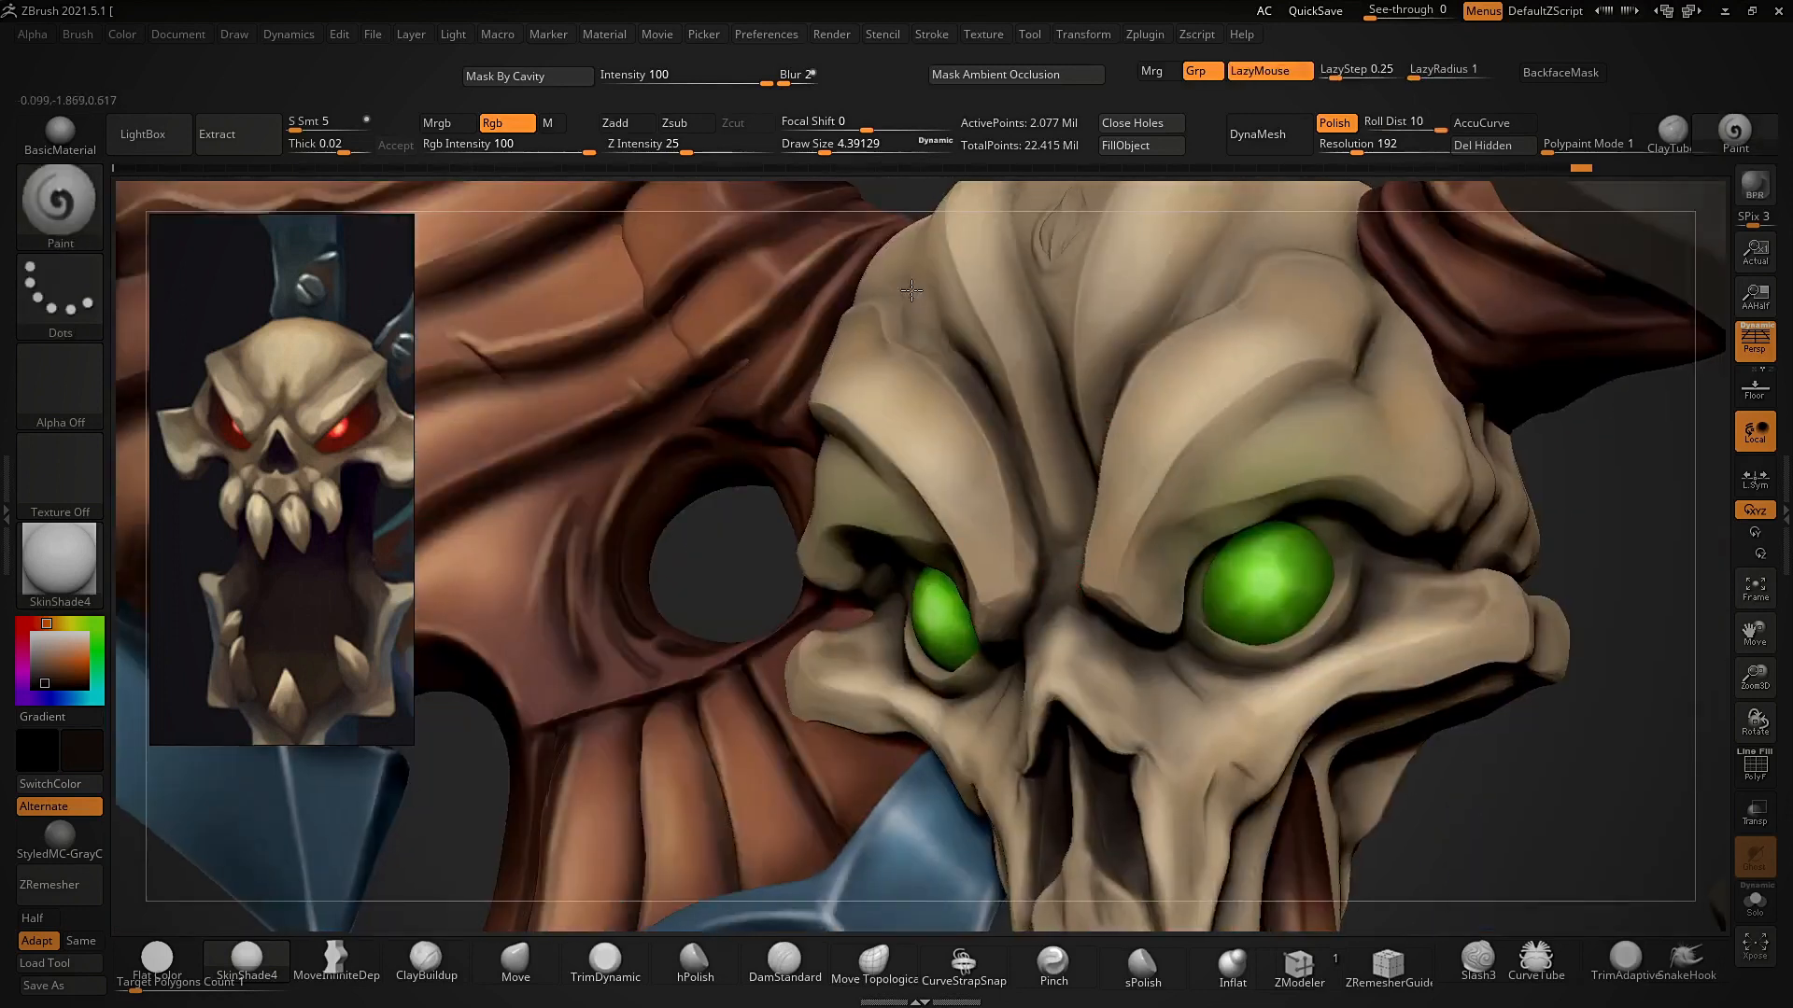
drag(1003, 641, 1004, 644)
mouse_move(1307, 635)
ctrl+right_down()
mouse_move(1353, 551)
mouse_move(1484, 542)
ctrl+right_up()
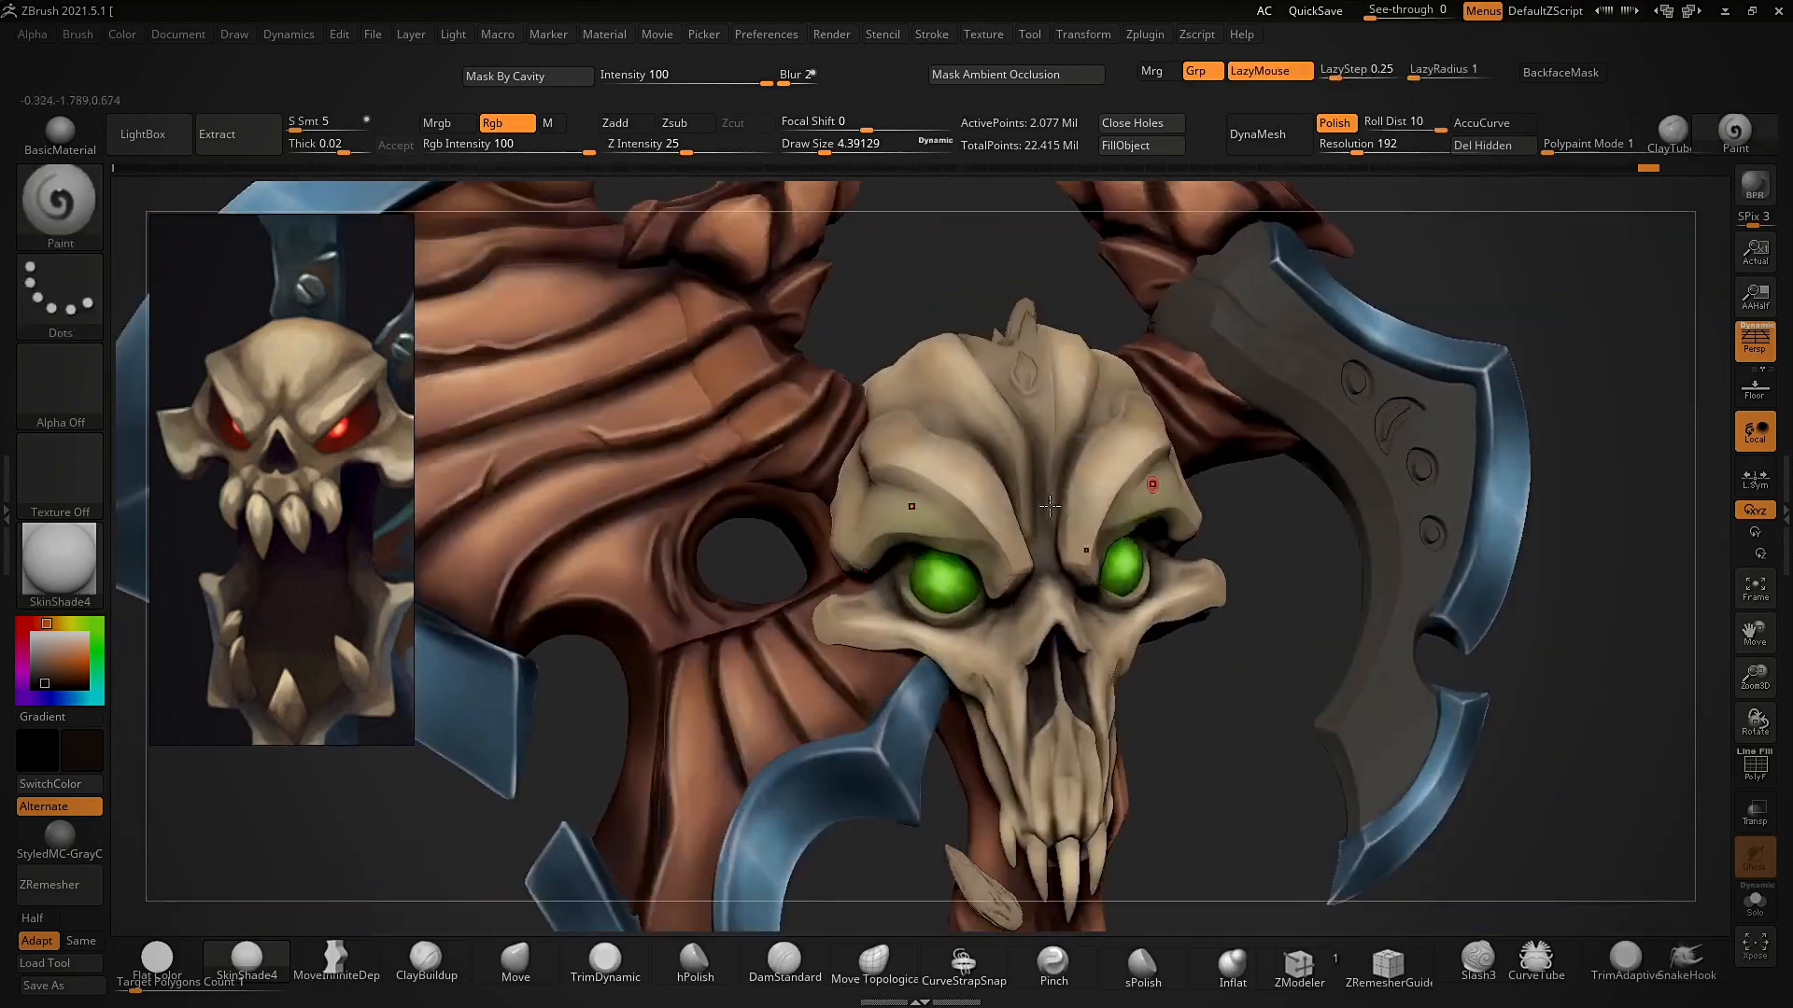
ctrl+right_drag(916, 495, 909, 588)
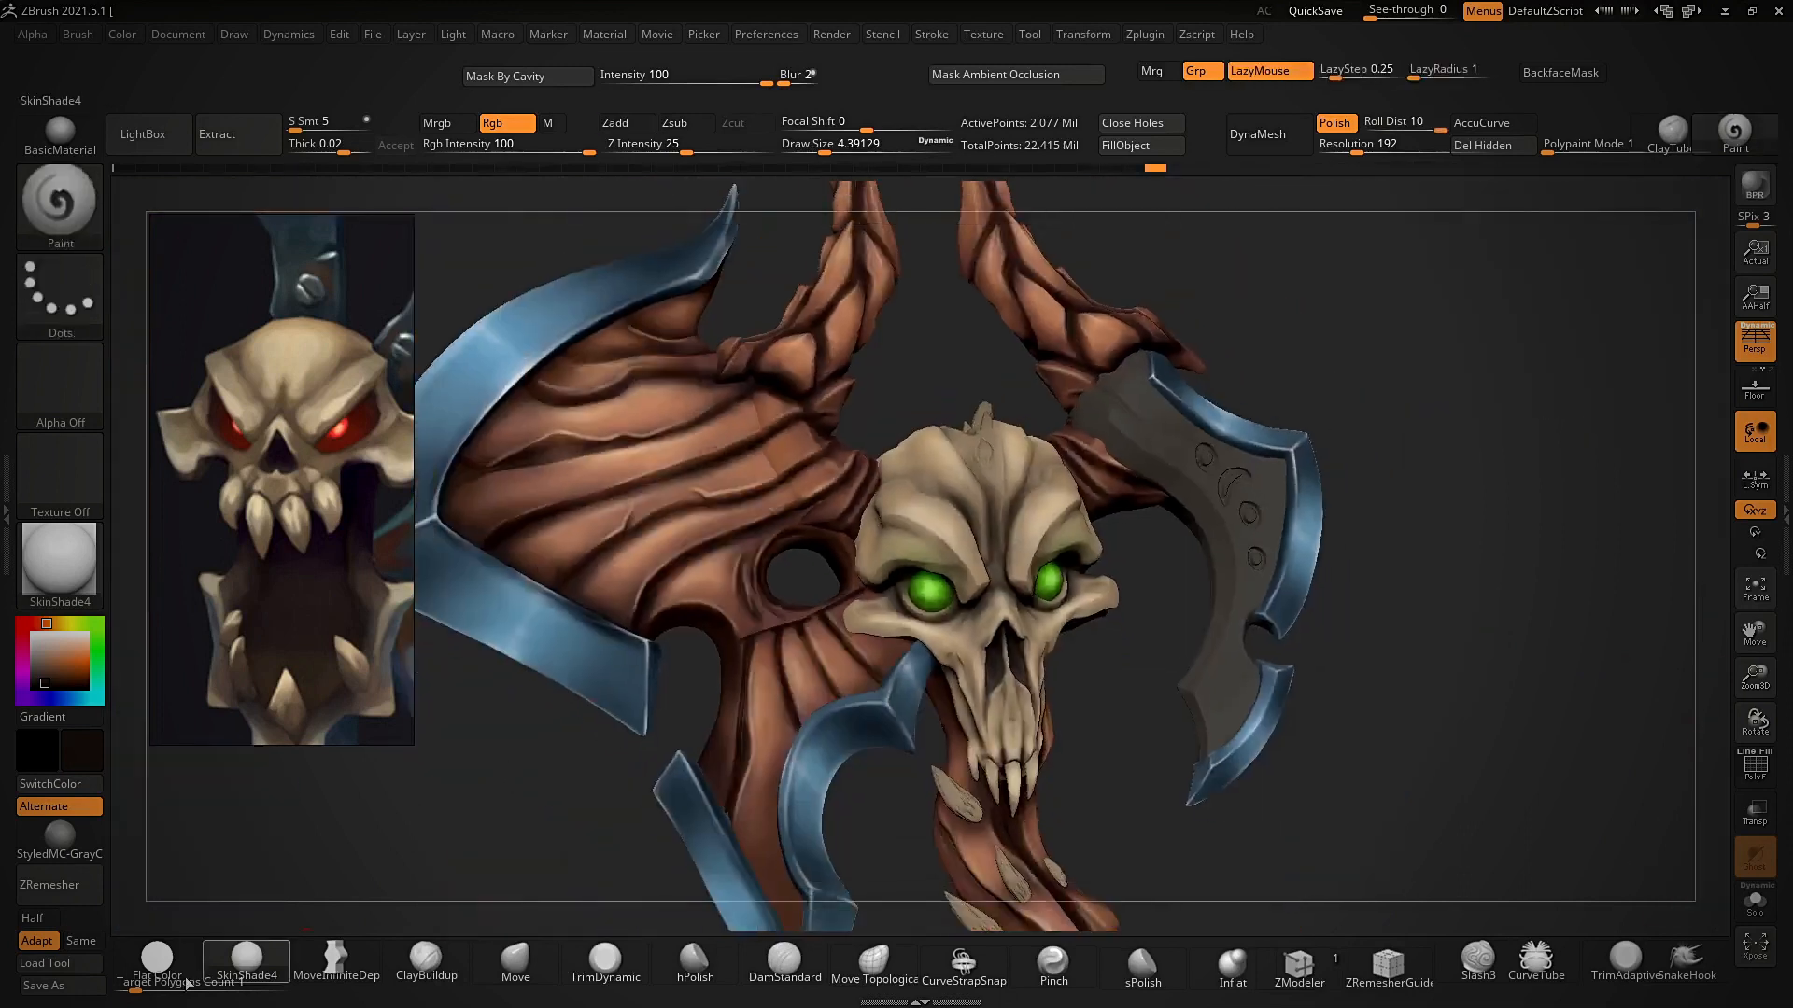
- Switch to the Flat Color material and refine the dark crevice shading on the side of the skull
mouse_move(896, 578)
ctrl+right_down()
mouse_move(926, 617)
mouse_move(852, 523)
ctrl+right_up()
mouse_move(852, 523)
right_down()
mouse_move(766, 550)
mouse_move(774, 634)
right_up()
drag(1231, 610, 1216, 670)
right_drag(1428, 621, 1330, 608)
drag(1281, 617, 1239, 611)
drag(1275, 547, 1241, 603)
ctrl+right_drag(1210, 554, 1307, 411)
mouse_move(1307, 411)
right_down()
mouse_move(1481, 402)
mouse_move(1393, 409)
mouse_move(1363, 457)
mouse_move(1192, 476)
mouse_move(1415, 424)
right_up()
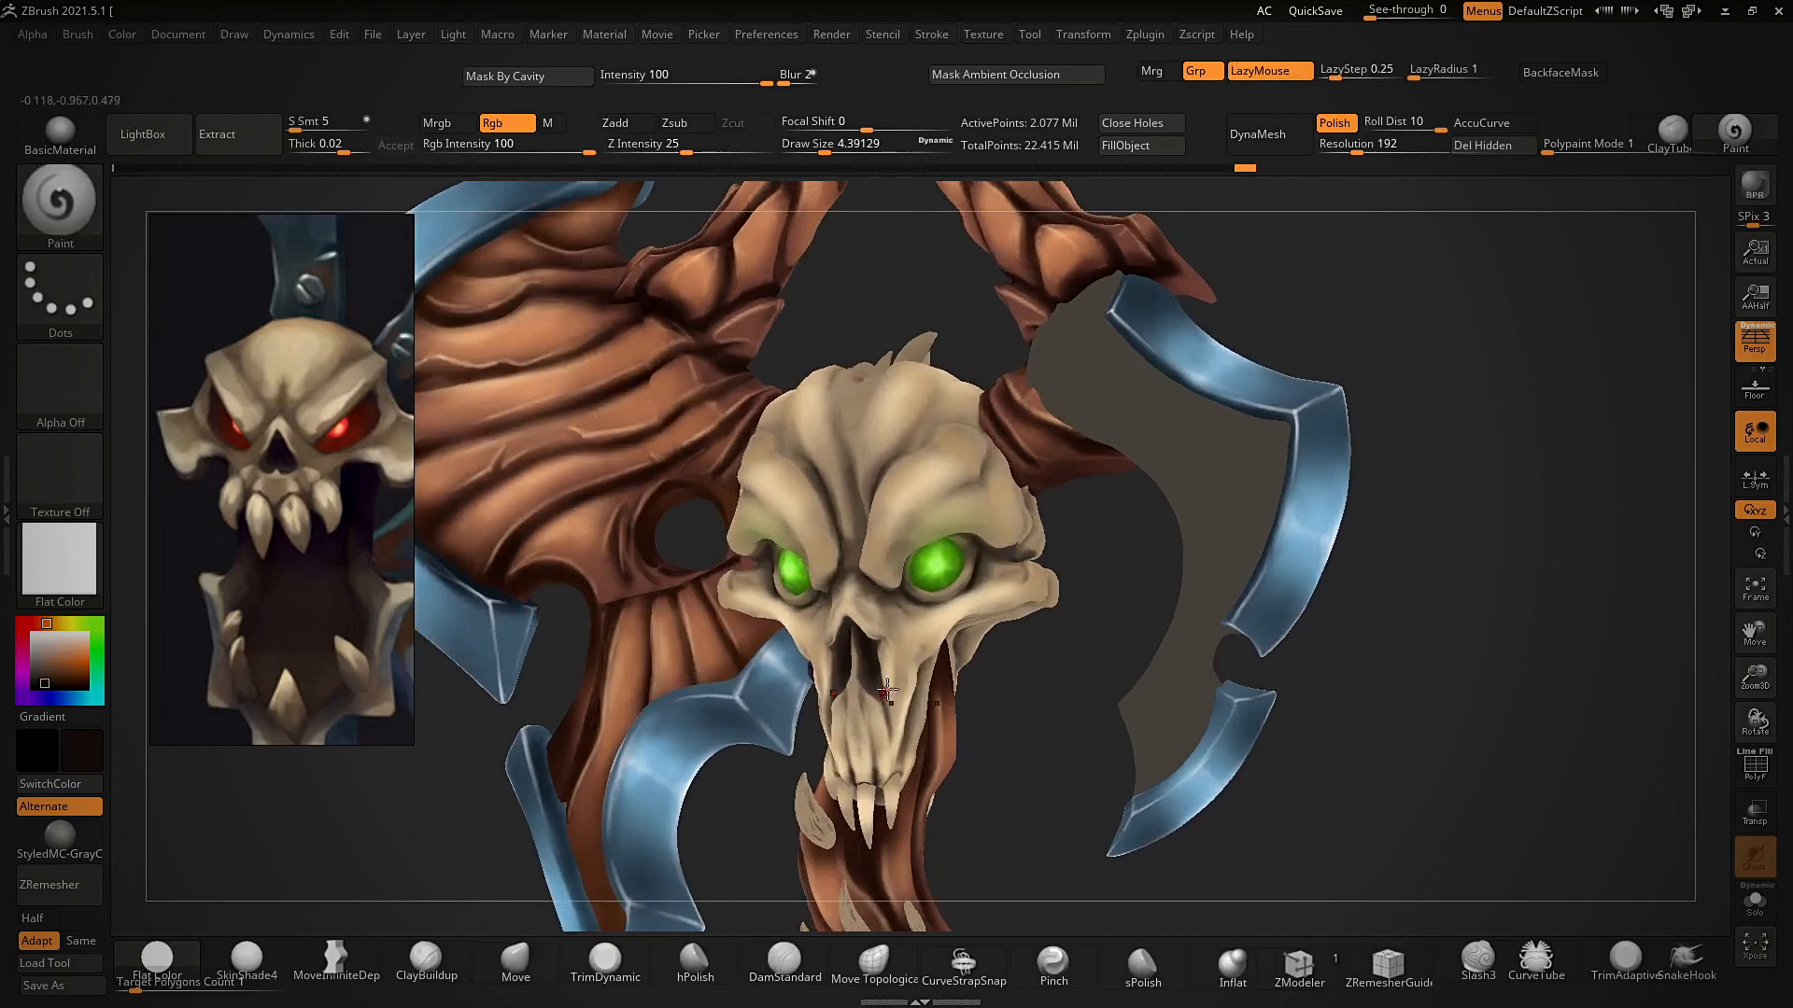
- Set the brush size to about 16, select the upper teeth, and brush dark shading around their bases
ctrl+right_drag(887, 689, 906, 713)
key(s)
drag(906, 714, 926, 715)
alt+right_drag(1032, 681, 1069, 549)
alt+click(885, 761)
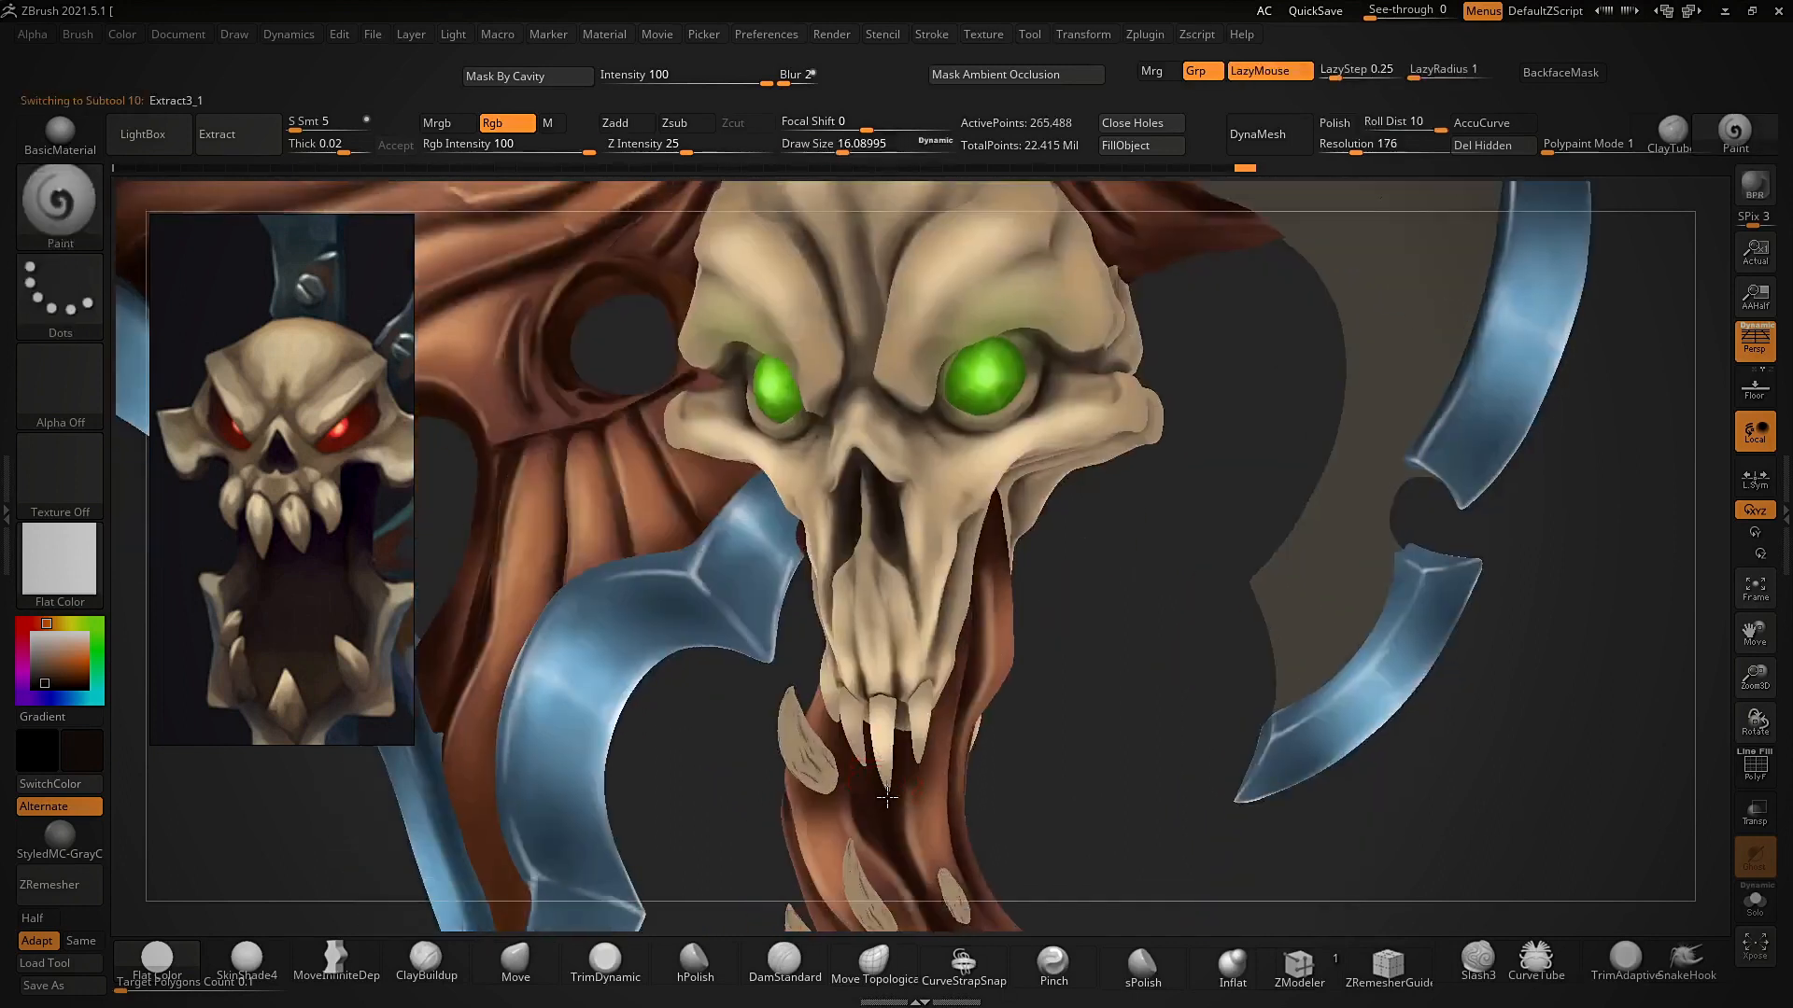
drag(917, 739, 856, 754)
- Select the skull and broadly shade its temple and the outer end of the cheekbone
right_drag(1054, 725, 922, 747)
ctrl+right_drag(1003, 597, 1022, 644)
alt+right_drag(985, 387, 1009, 509)
key(s)
drag(939, 489, 902, 516)
alt+click(899, 490)
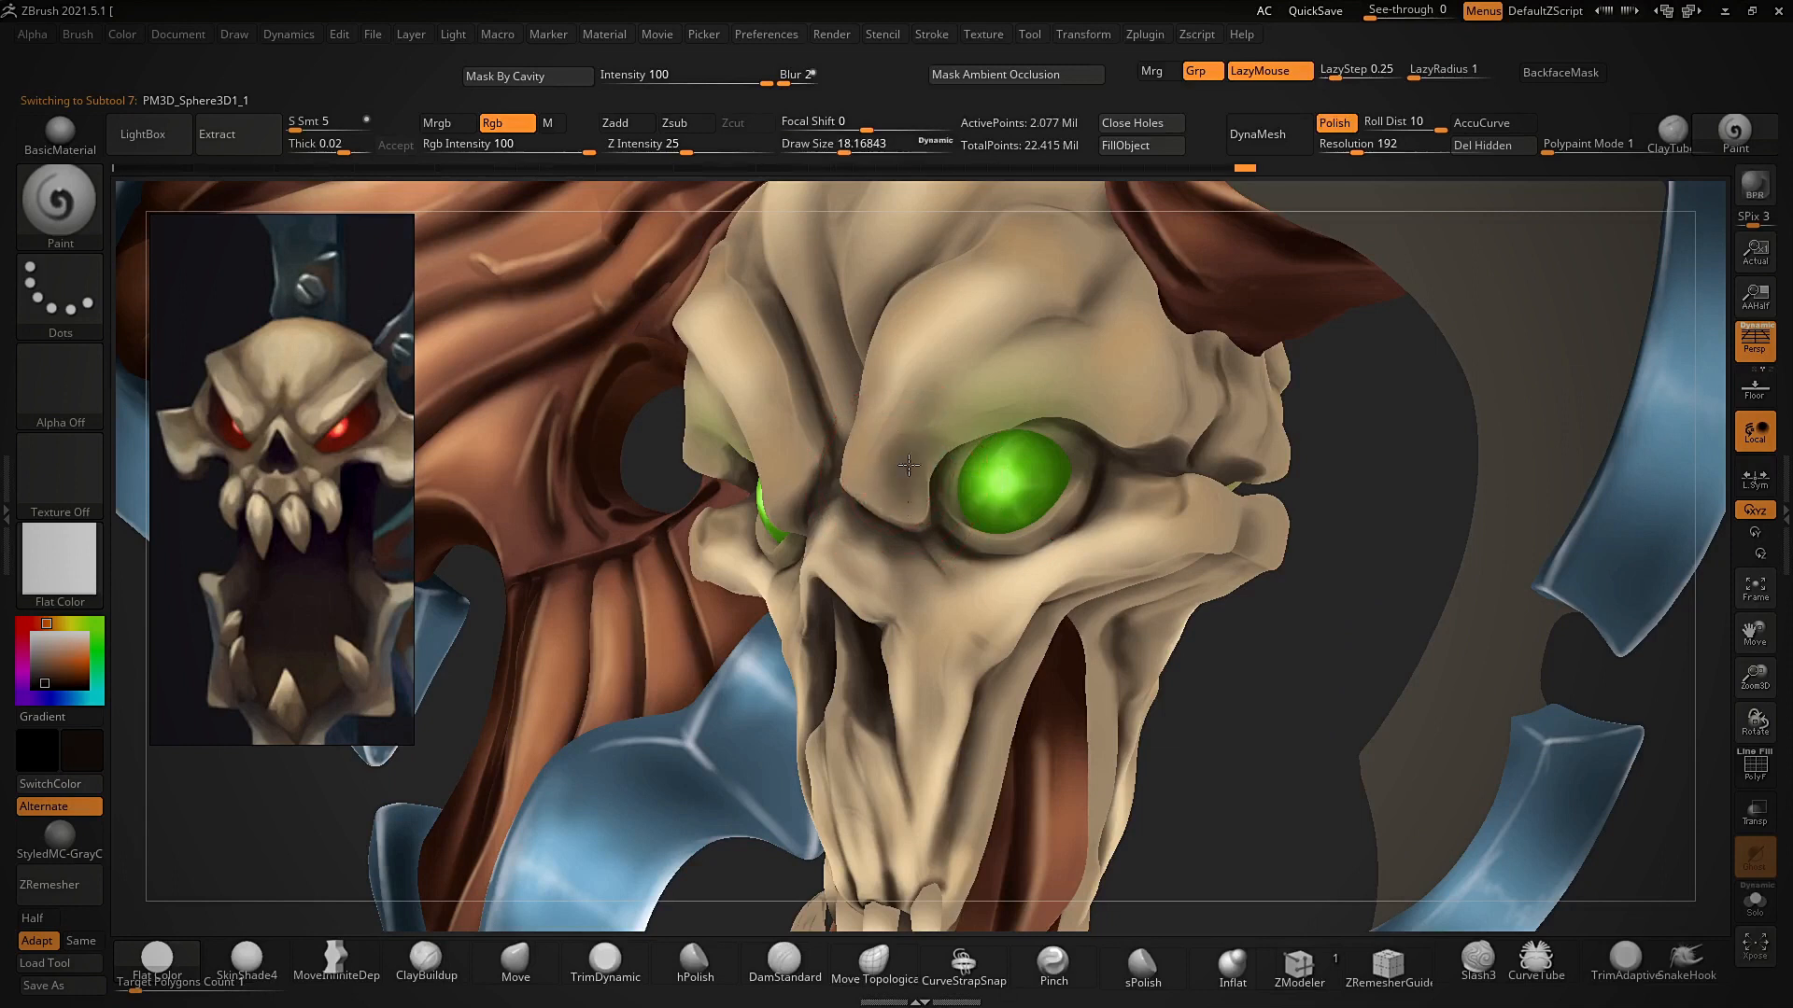
right_drag(1004, 494, 981, 515)
drag(1205, 444, 1172, 392)
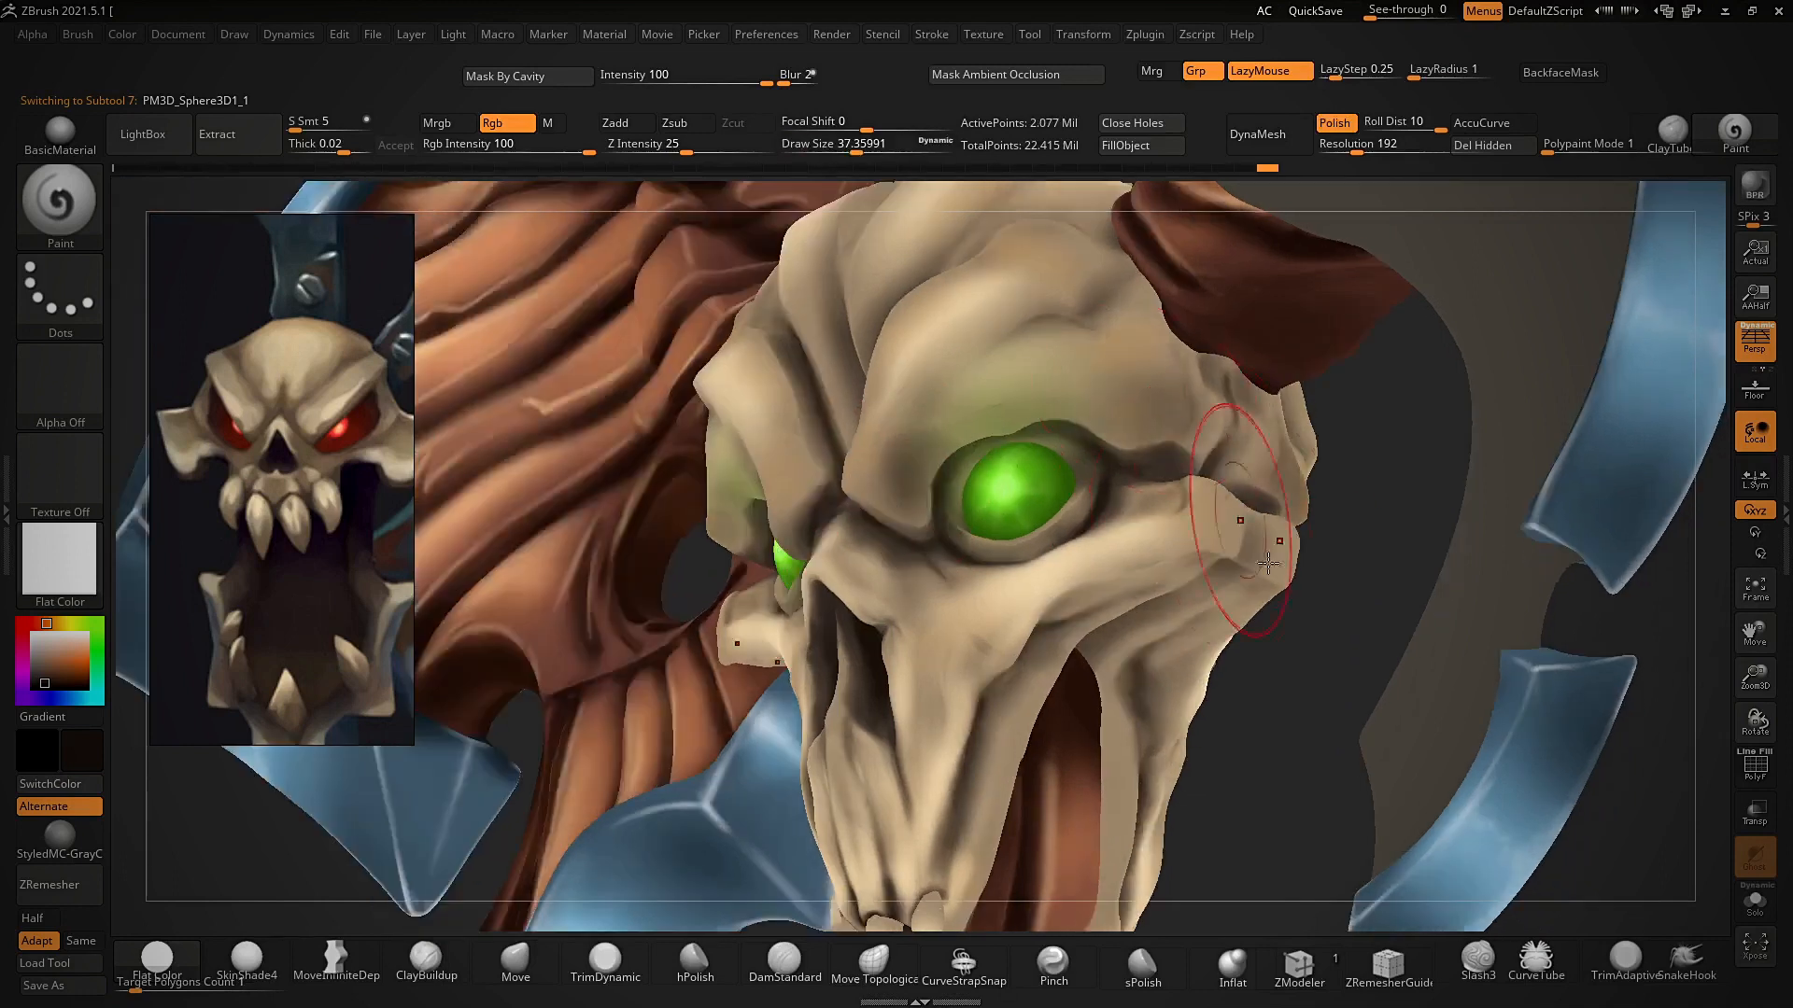
- Set the brush size to about 23 and darken the skull around the brows and inner eye corners
right_drag(1102, 443, 1154, 462)
mouse_move(1221, 590)
right_down()
mouse_move(1267, 644)
mouse_move(1246, 661)
right_up()
key(s)
drag(1236, 664, 1226, 663)
alt+right_drag(1120, 579, 1149, 685)
drag(804, 619, 831, 578)
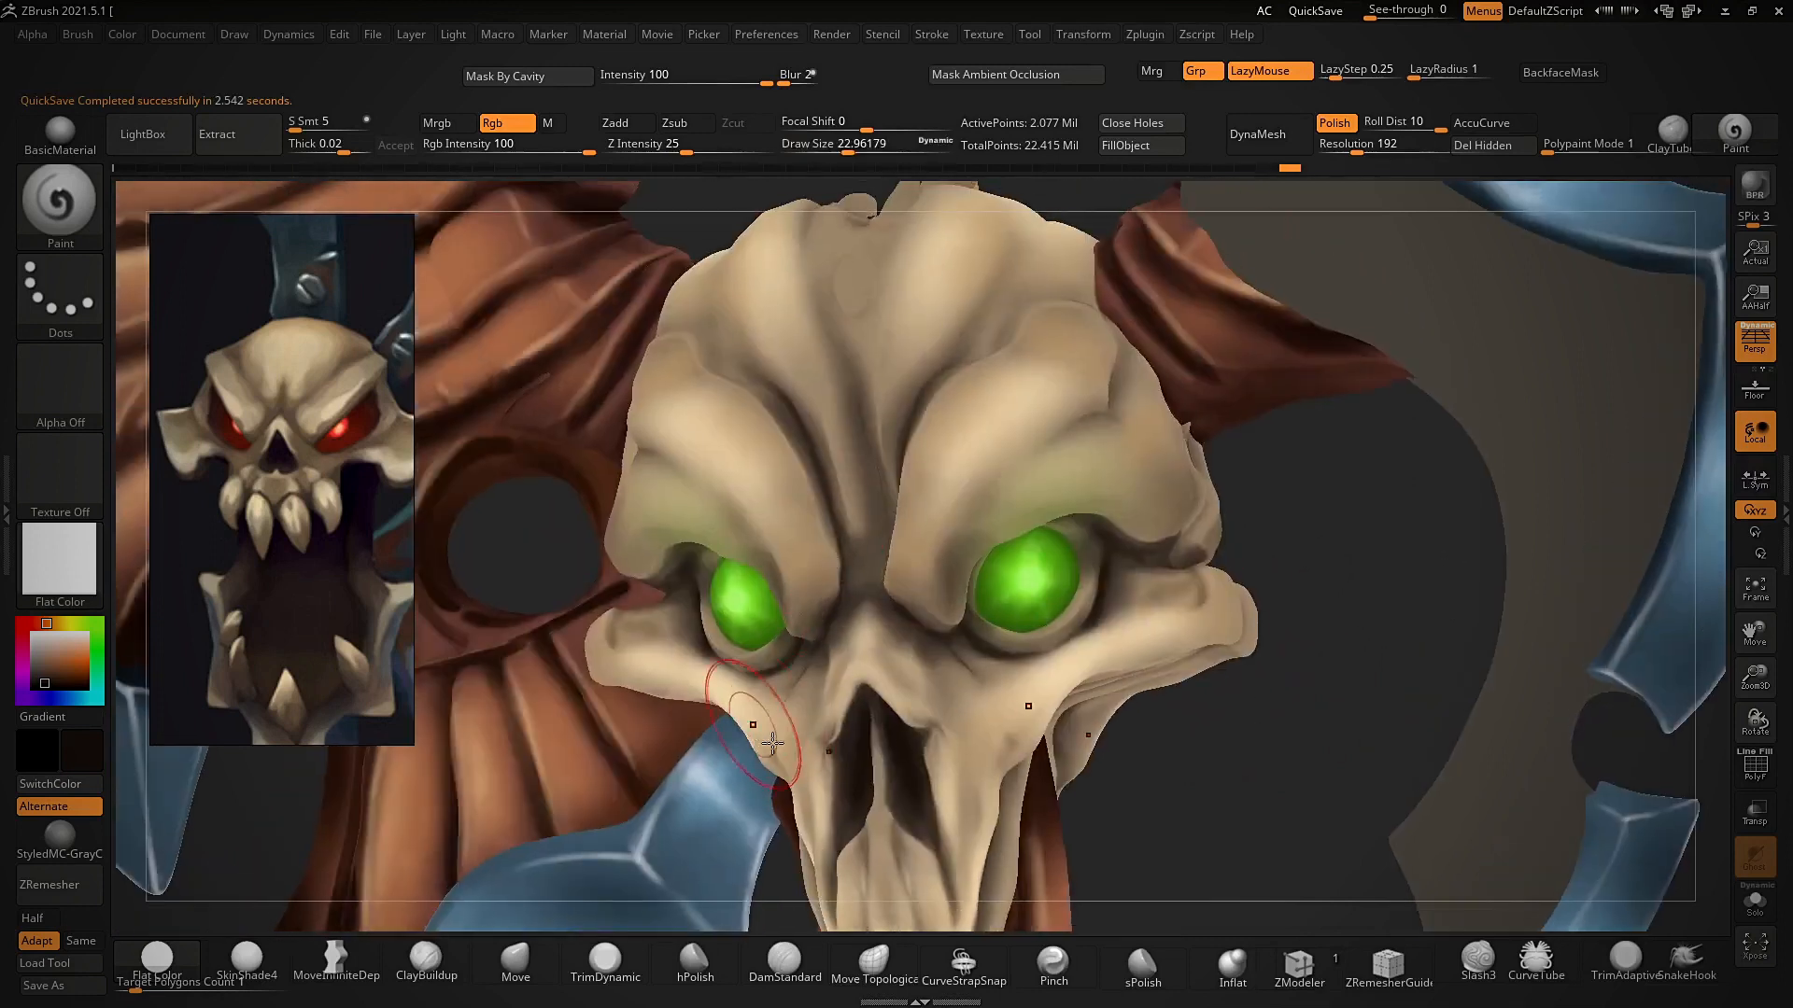
- Brush soft dark shading over the skull's cheekbone, muzzle side and temple
right_drag(775, 740, 1130, 700)
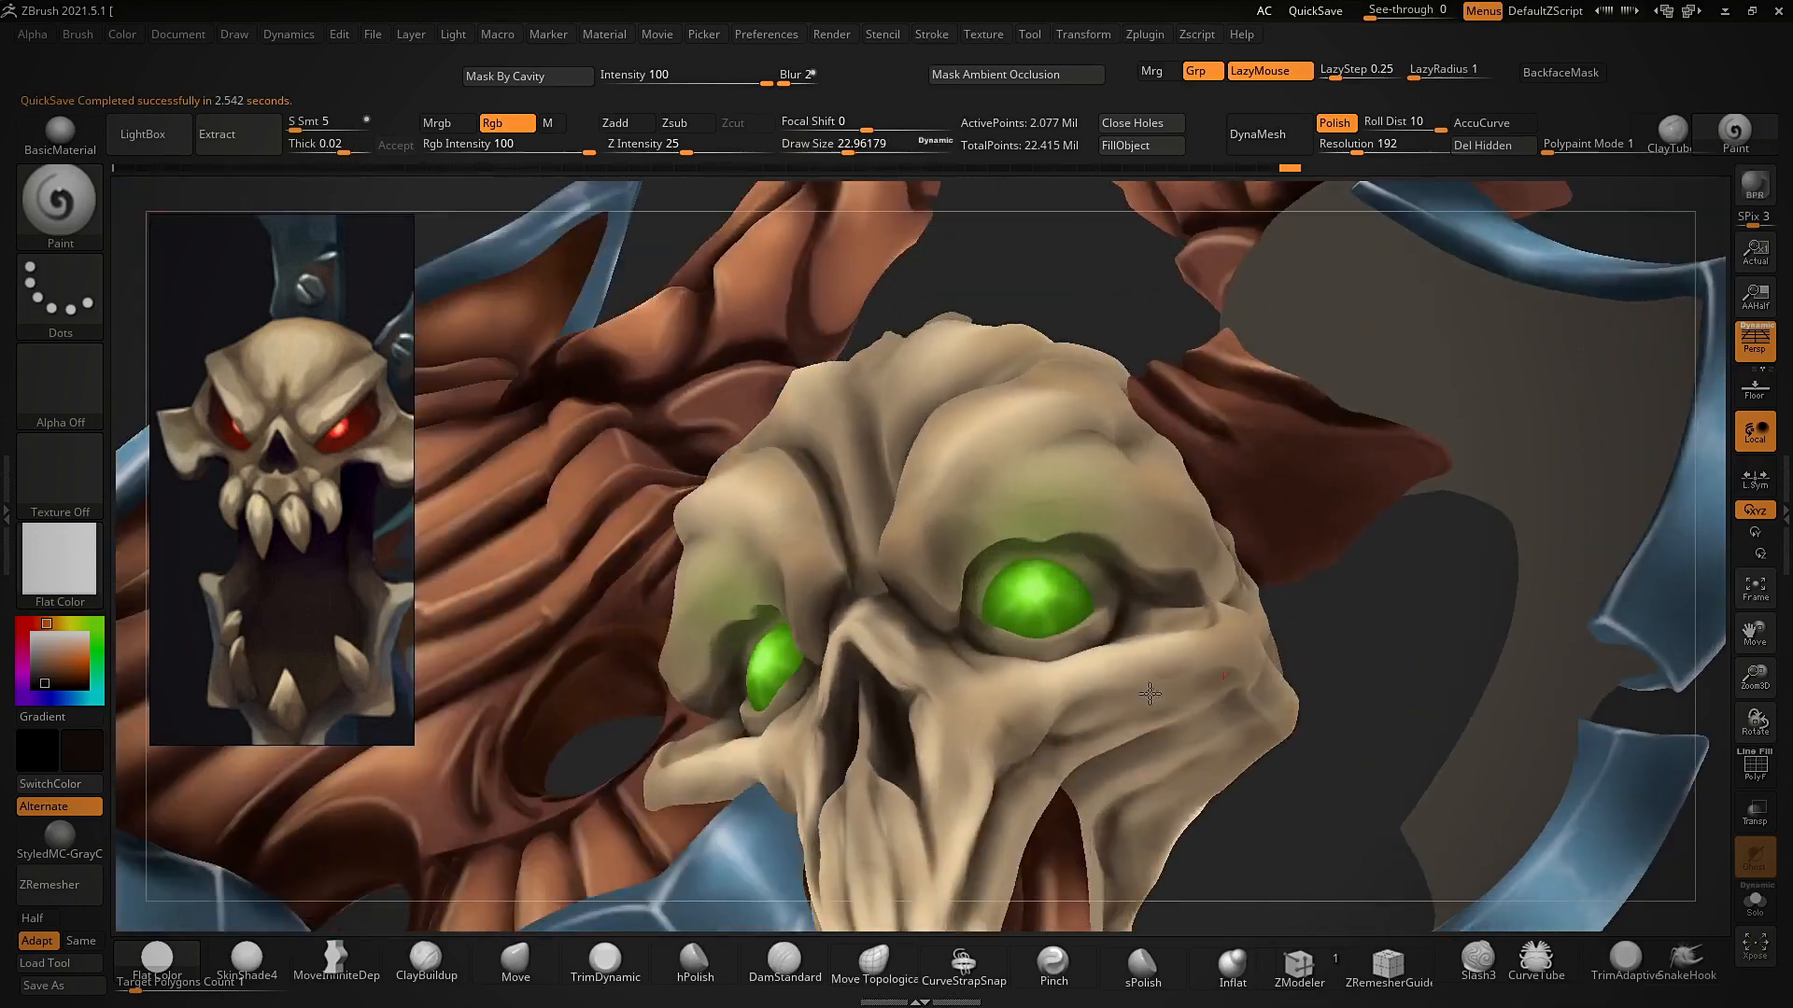
drag(1223, 616, 1253, 761)
alt+right_drag(1111, 774, 1119, 704)
drag(986, 730, 958, 846)
drag(1188, 627, 1260, 657)
right_drag(654, 714, 811, 722)
drag(1190, 509, 1218, 565)
right_drag(1372, 453, 1223, 510)
drag(1176, 430, 1120, 495)
- Shade the grooves and recessed areas running over the top of the cranium
right_drag(971, 392, 1046, 467)
mouse_move(1033, 467)
mouse_down()
mouse_move(1050, 447)
mouse_move(896, 558)
mouse_up()
alt+right_drag(1264, 524, 1313, 705)
mouse_move(803, 541)
mouse_down()
mouse_move(787, 489)
mouse_move(803, 560)
mouse_up()
mouse_move(751, 290)
right_down()
mouse_move(784, 390)
mouse_move(857, 486)
mouse_move(846, 422)
right_up()
mouse_move(965, 609)
shift+right_down()
mouse_move(975, 509)
mouse_move(981, 607)
shift+right_up()
drag(882, 677, 936, 621)
mouse_move(997, 432)
right_down()
mouse_move(1006, 484)
mouse_move(1053, 364)
right_up()
ctrl+right_drag(1065, 728, 1064, 597)
- Switch to the SkinShade4 material and darken around the bases of the cranium spikes with a brush size of about 4.4
click(246, 960)
ctrl+right_drag(868, 532, 885, 670)
key(s)
drag(887, 673, 863, 672)
right_drag(1057, 451, 932, 641)
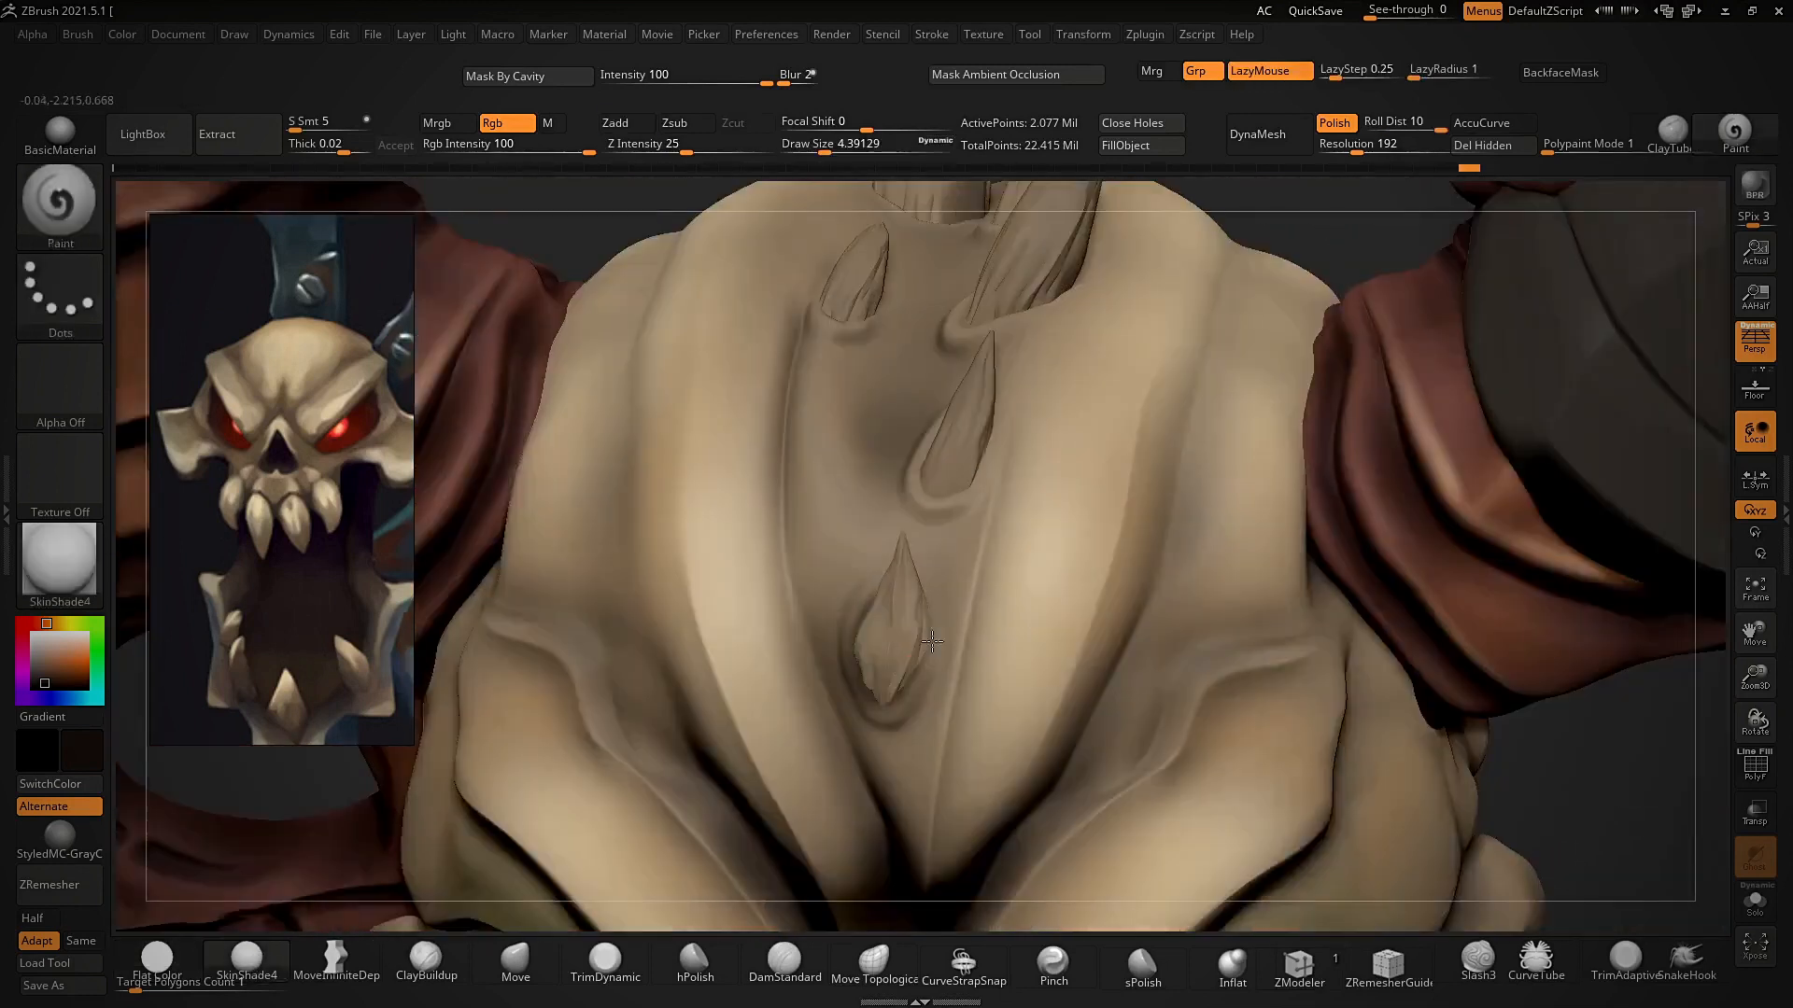
right_drag(1270, 245, 884, 592)
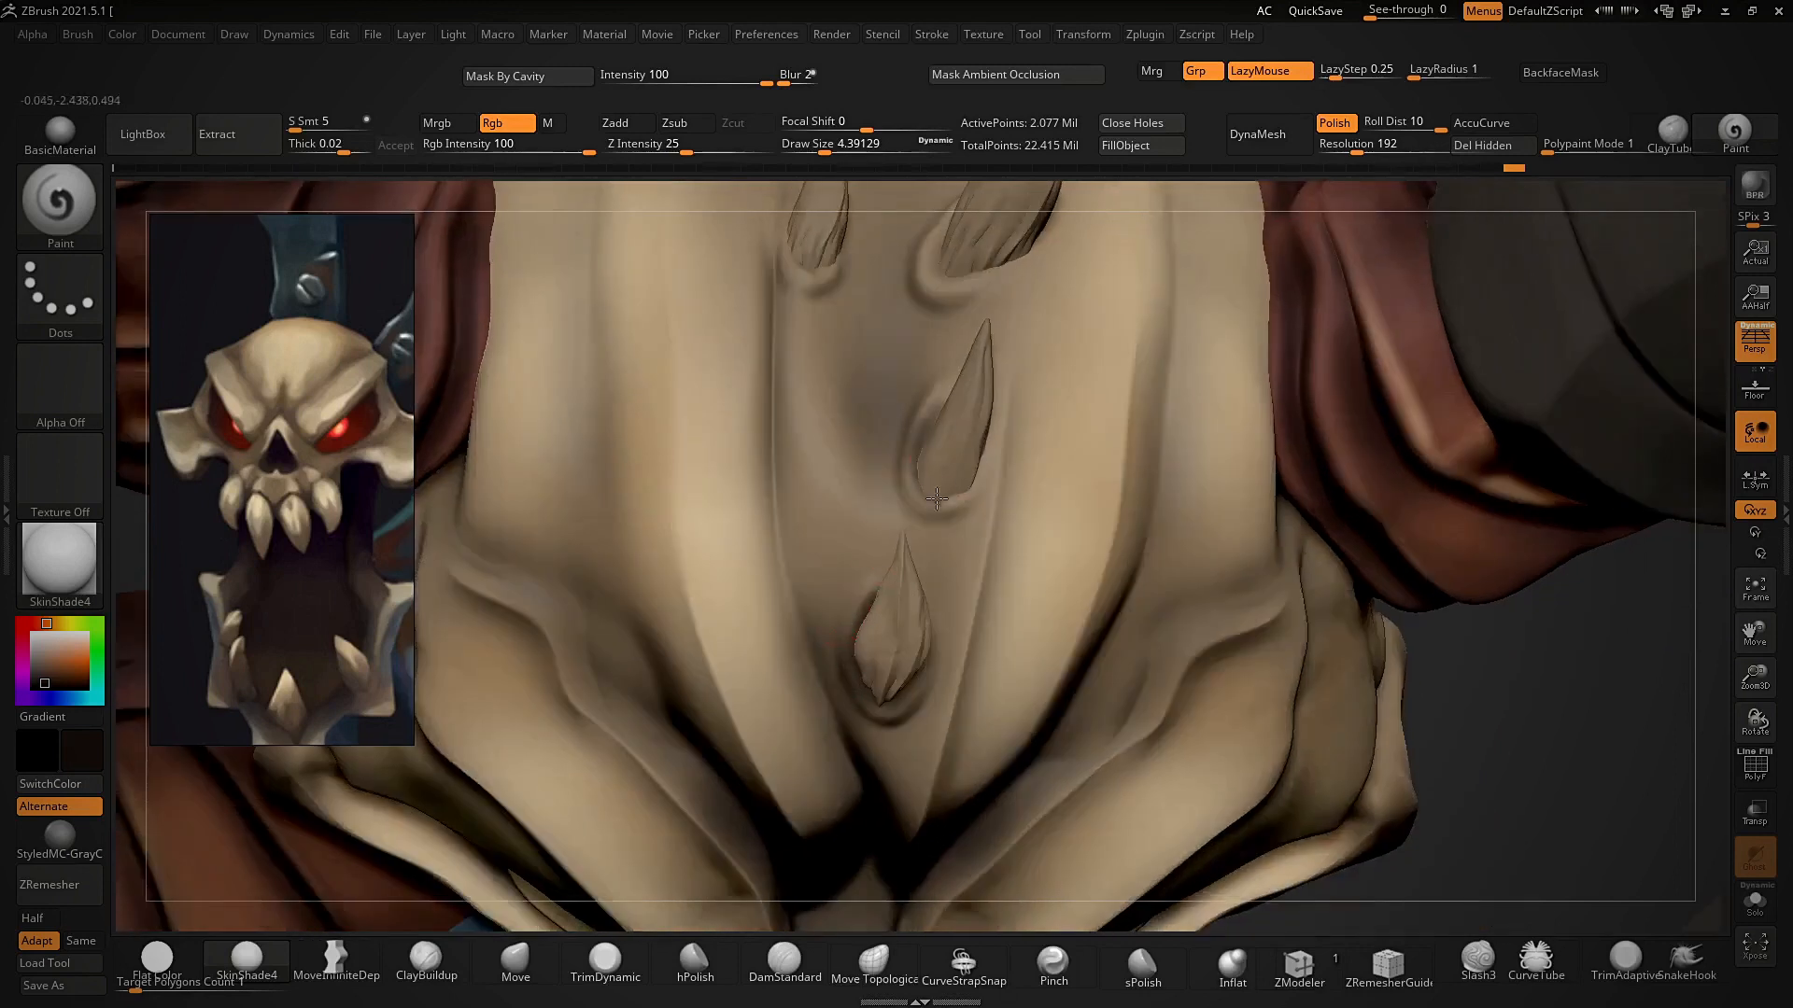
ctrl+right_drag(894, 371, 887, 271)
mouse_move(1241, 680)
right_down()
mouse_move(971, 411)
mouse_move(950, 539)
right_up()
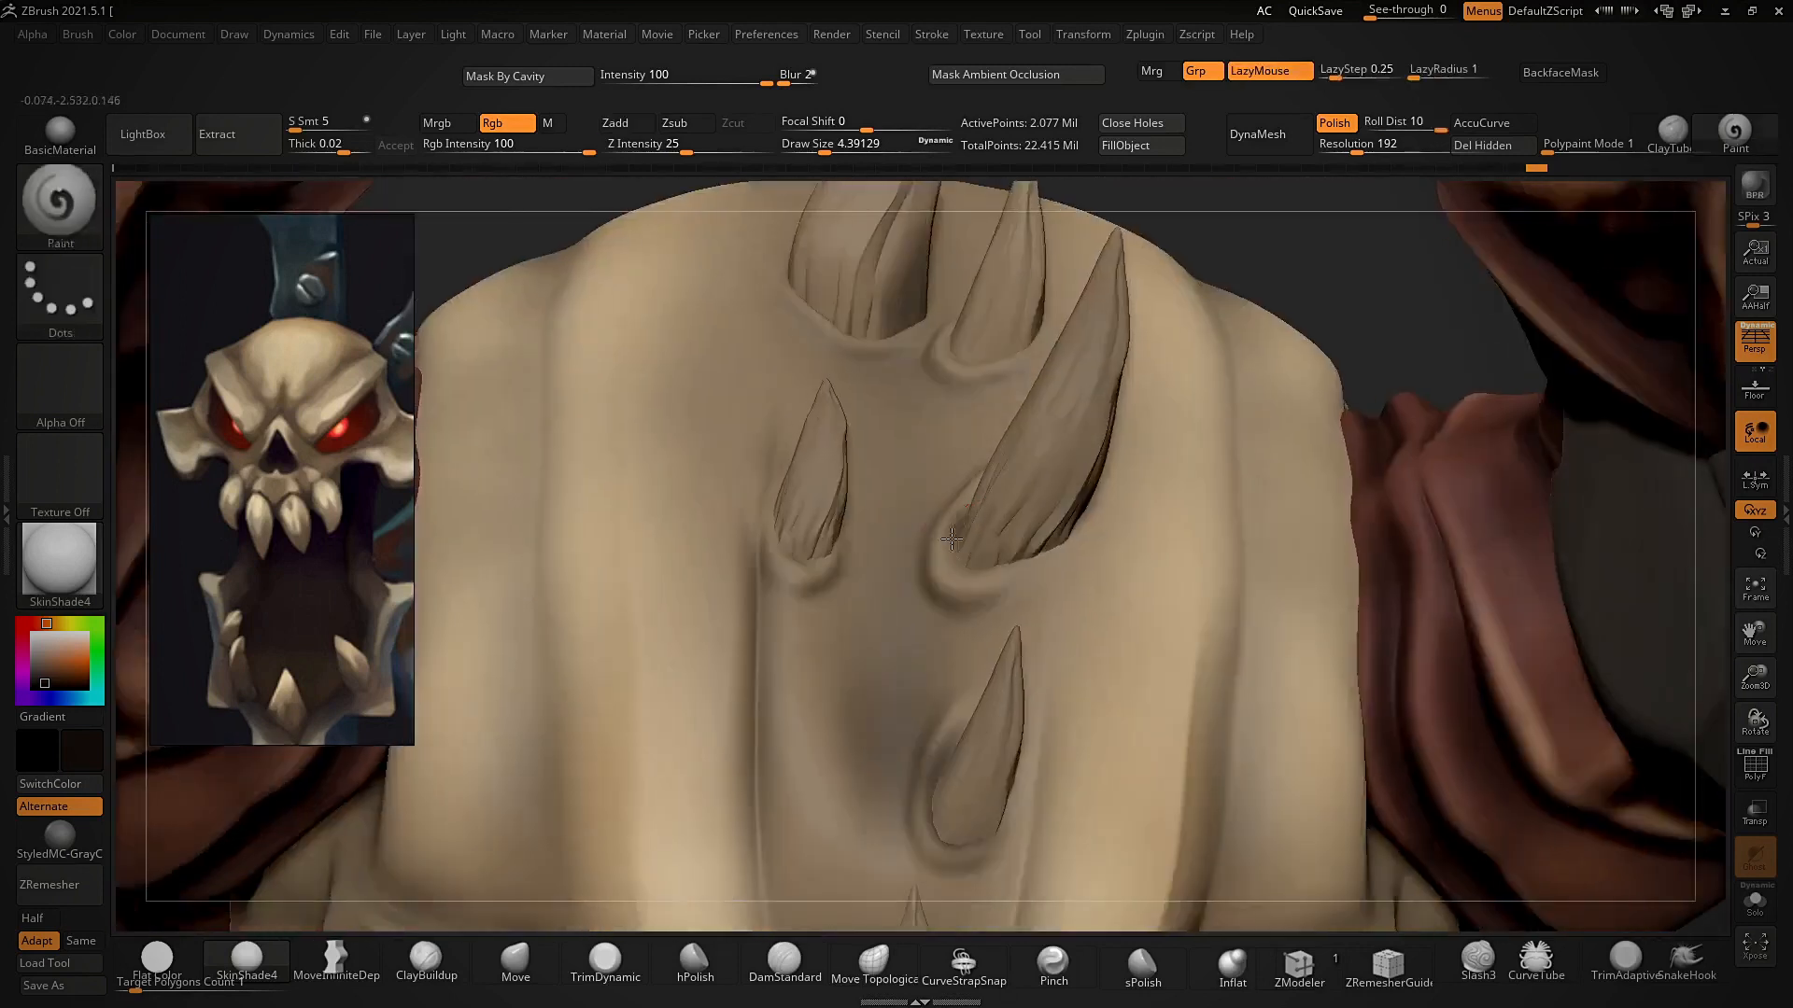
mouse_move(799, 525)
ctrl+right_down()
mouse_move(804, 438)
mouse_move(829, 513)
ctrl+right_up()
drag(950, 502, 943, 523)
mouse_move(943, 504)
right_down()
mouse_move(868, 412)
mouse_move(728, 439)
mouse_move(868, 452)
mouse_move(848, 444)
mouse_move(845, 364)
right_up()
mouse_move(845, 364)
right_down()
mouse_move(882, 448)
mouse_move(891, 635)
mouse_move(889, 514)
mouse_move(925, 451)
mouse_move(940, 476)
mouse_move(962, 422)
mouse_move(925, 448)
mouse_move(845, 439)
right_up()
- Increase the brush size to about 17 and switch back to the Flat Color material
key(s)
click(964, 480)
click(157, 961)
mouse_move(999, 290)
ctrl+right_down()
mouse_move(1020, 427)
mouse_move(988, 590)
ctrl+right_up()
right_drag(1138, 444, 990, 467)
ctrl+right_drag(990, 467, 964, 645)
- Show the Spotlight reference, enlarge the axe concept image onto its golden skull, sample an orange-brown from it, and hide Spotlight
key(shift+z)
alt+right_drag(831, 653, 1124, 465)
drag(1124, 465, 1144, 545)
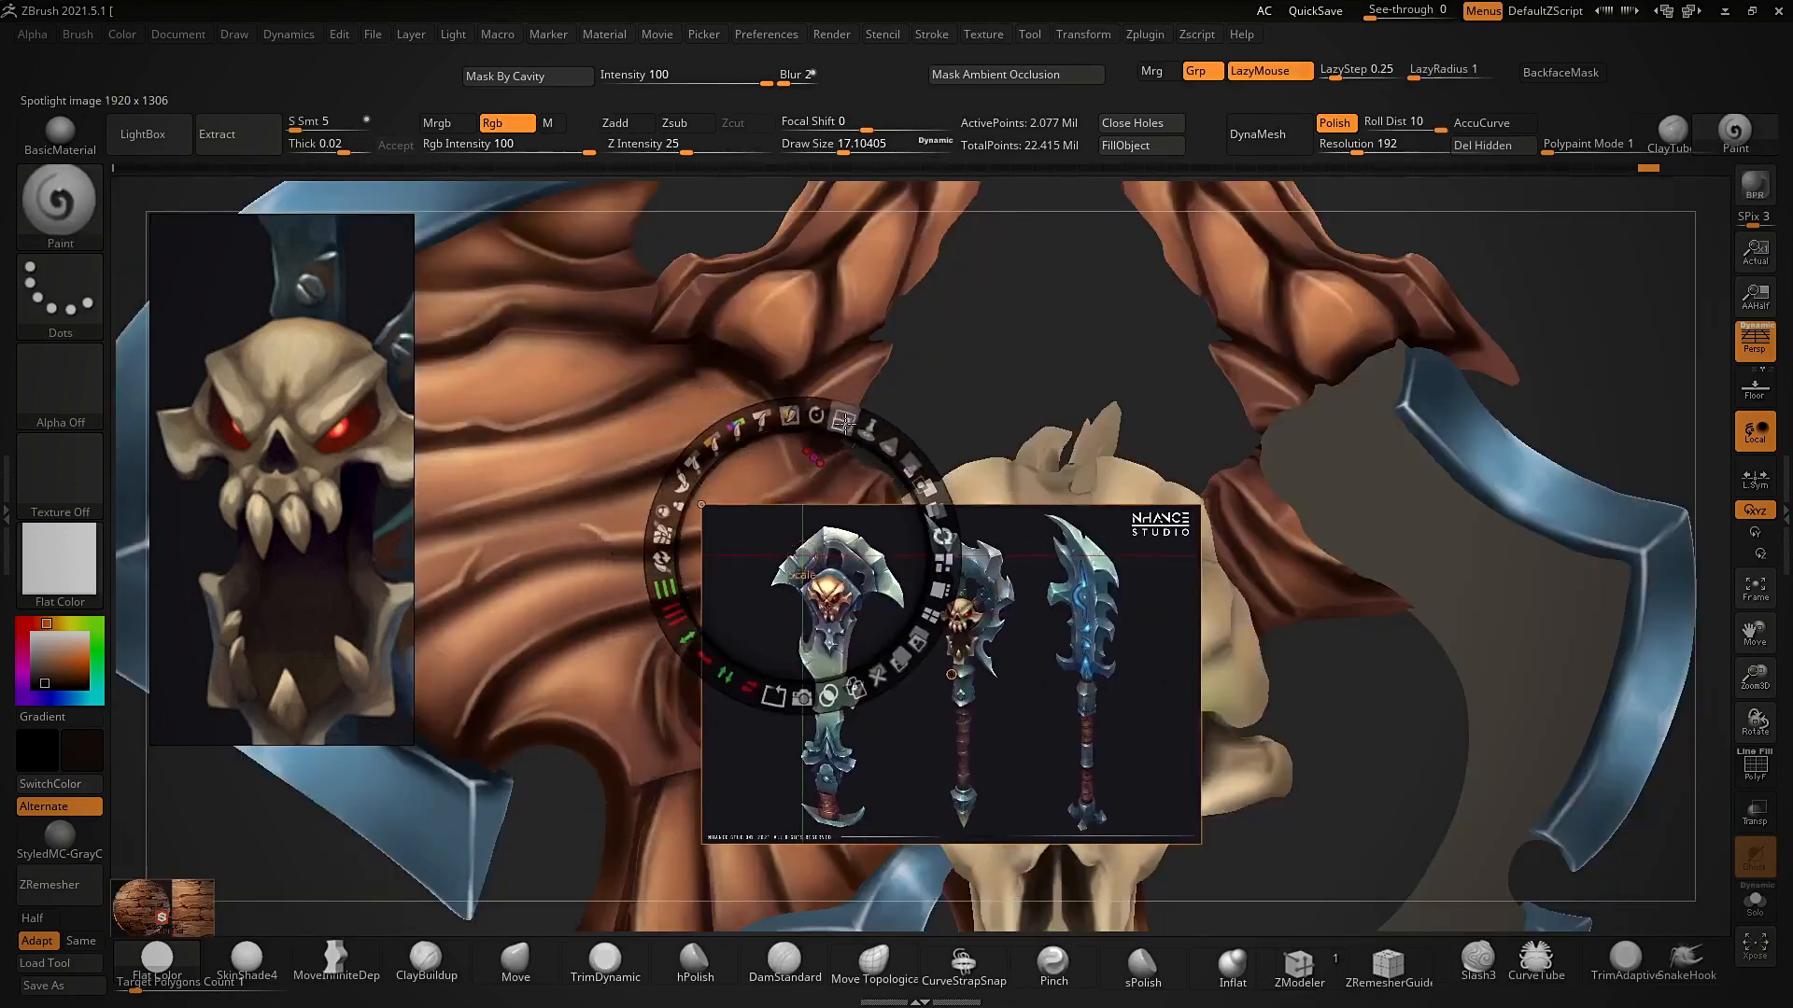
drag(971, 822, 1230, 903)
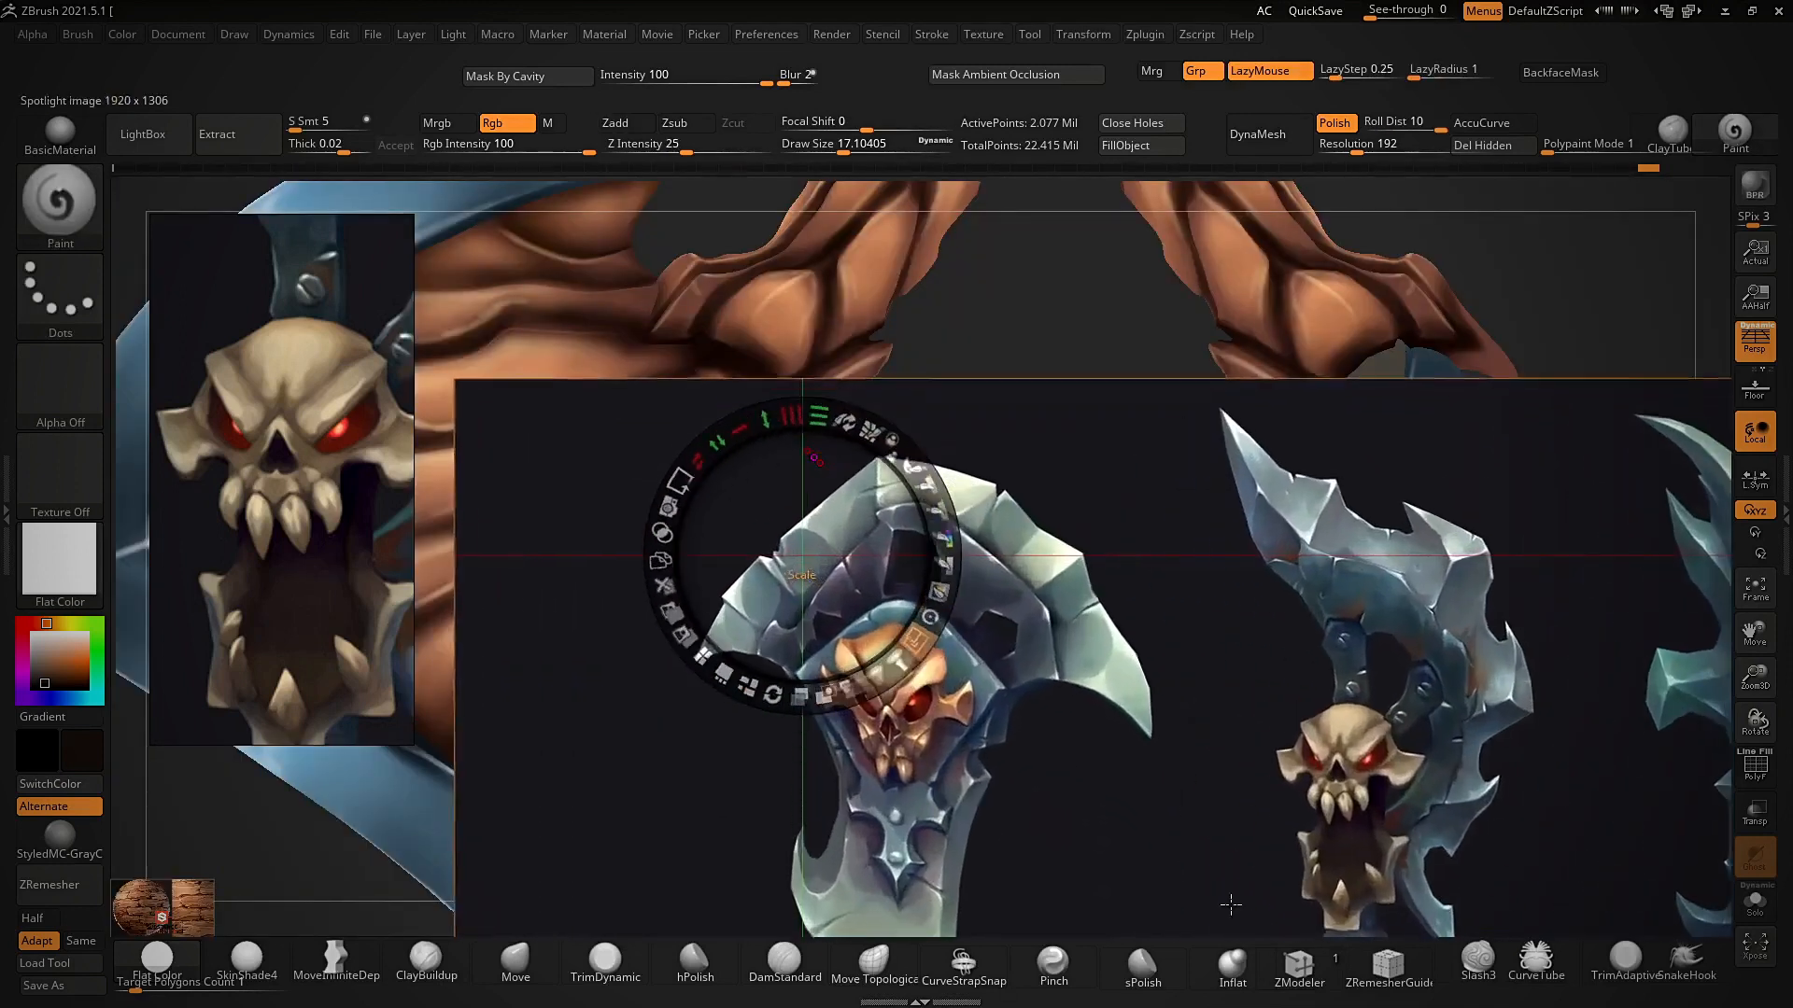
drag(1008, 788, 1040, 745)
drag(1080, 610, 1172, 845)
drag(915, 366, 942, 399)
drag(1147, 295, 1245, 439)
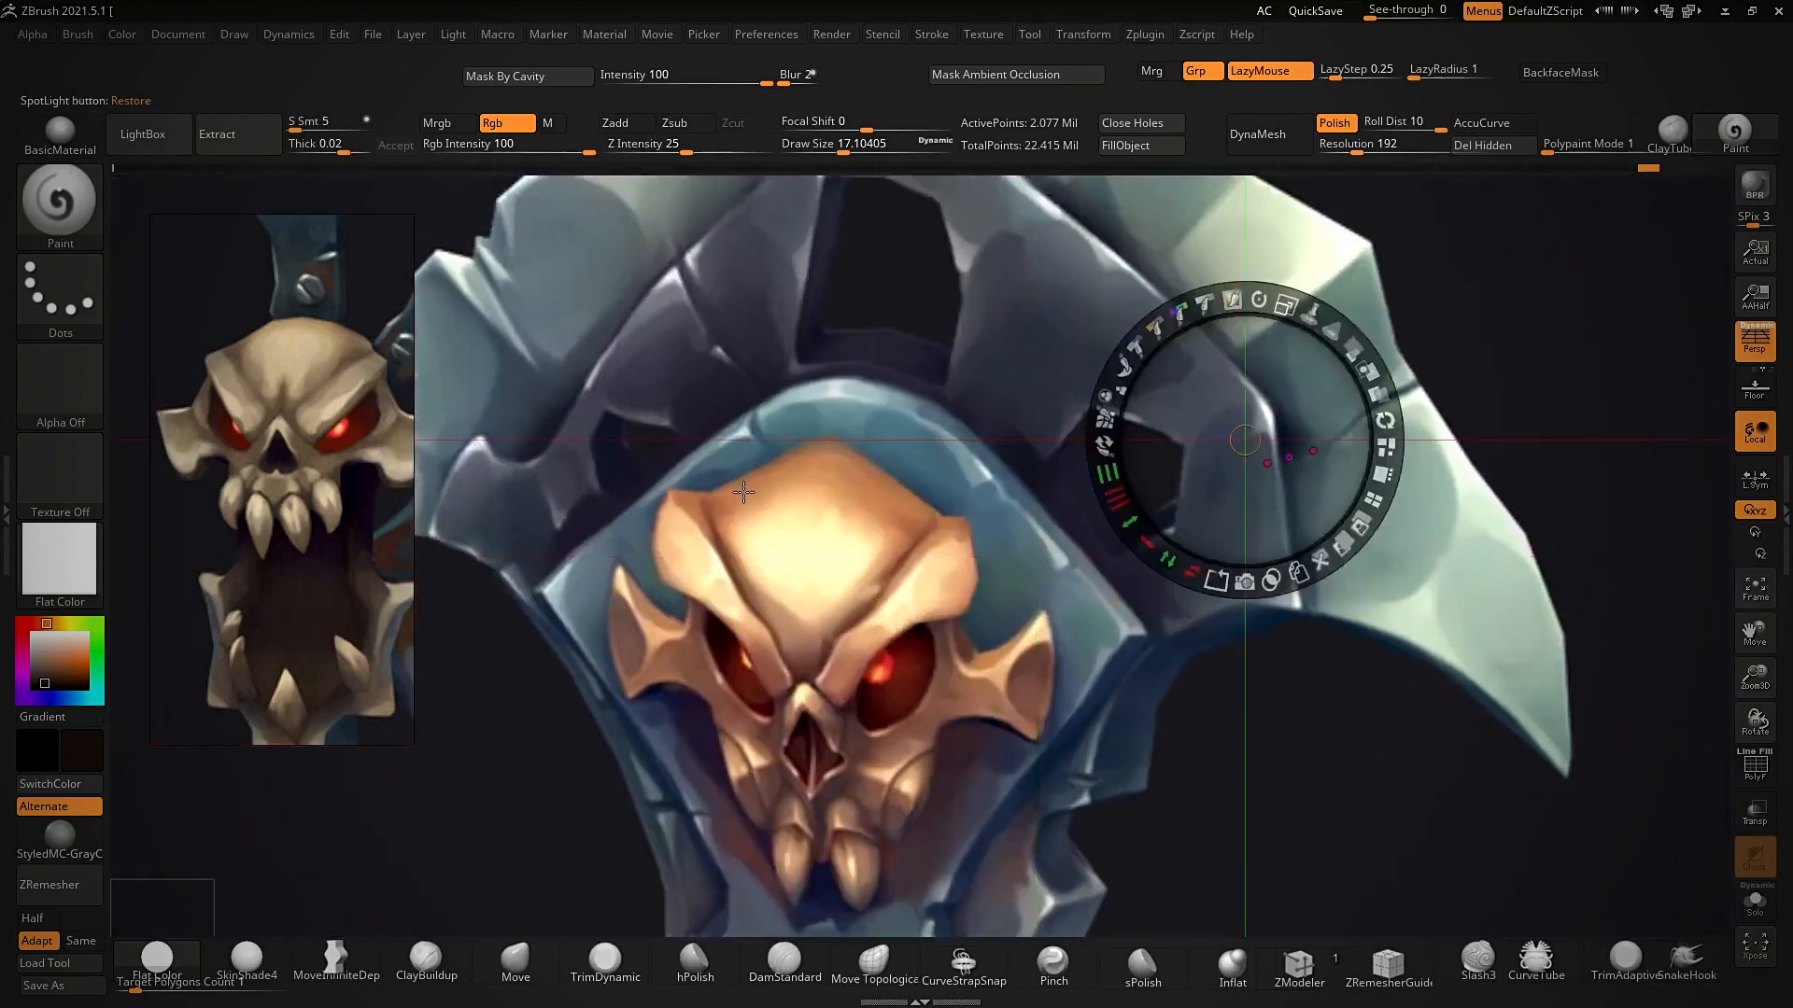
key(shift+z)
- Reframe the floating reference image on the golden skull with red eyes
right_drag(1216, 620, 1299, 684)
key(s)
drag(1302, 687, 1309, 687)
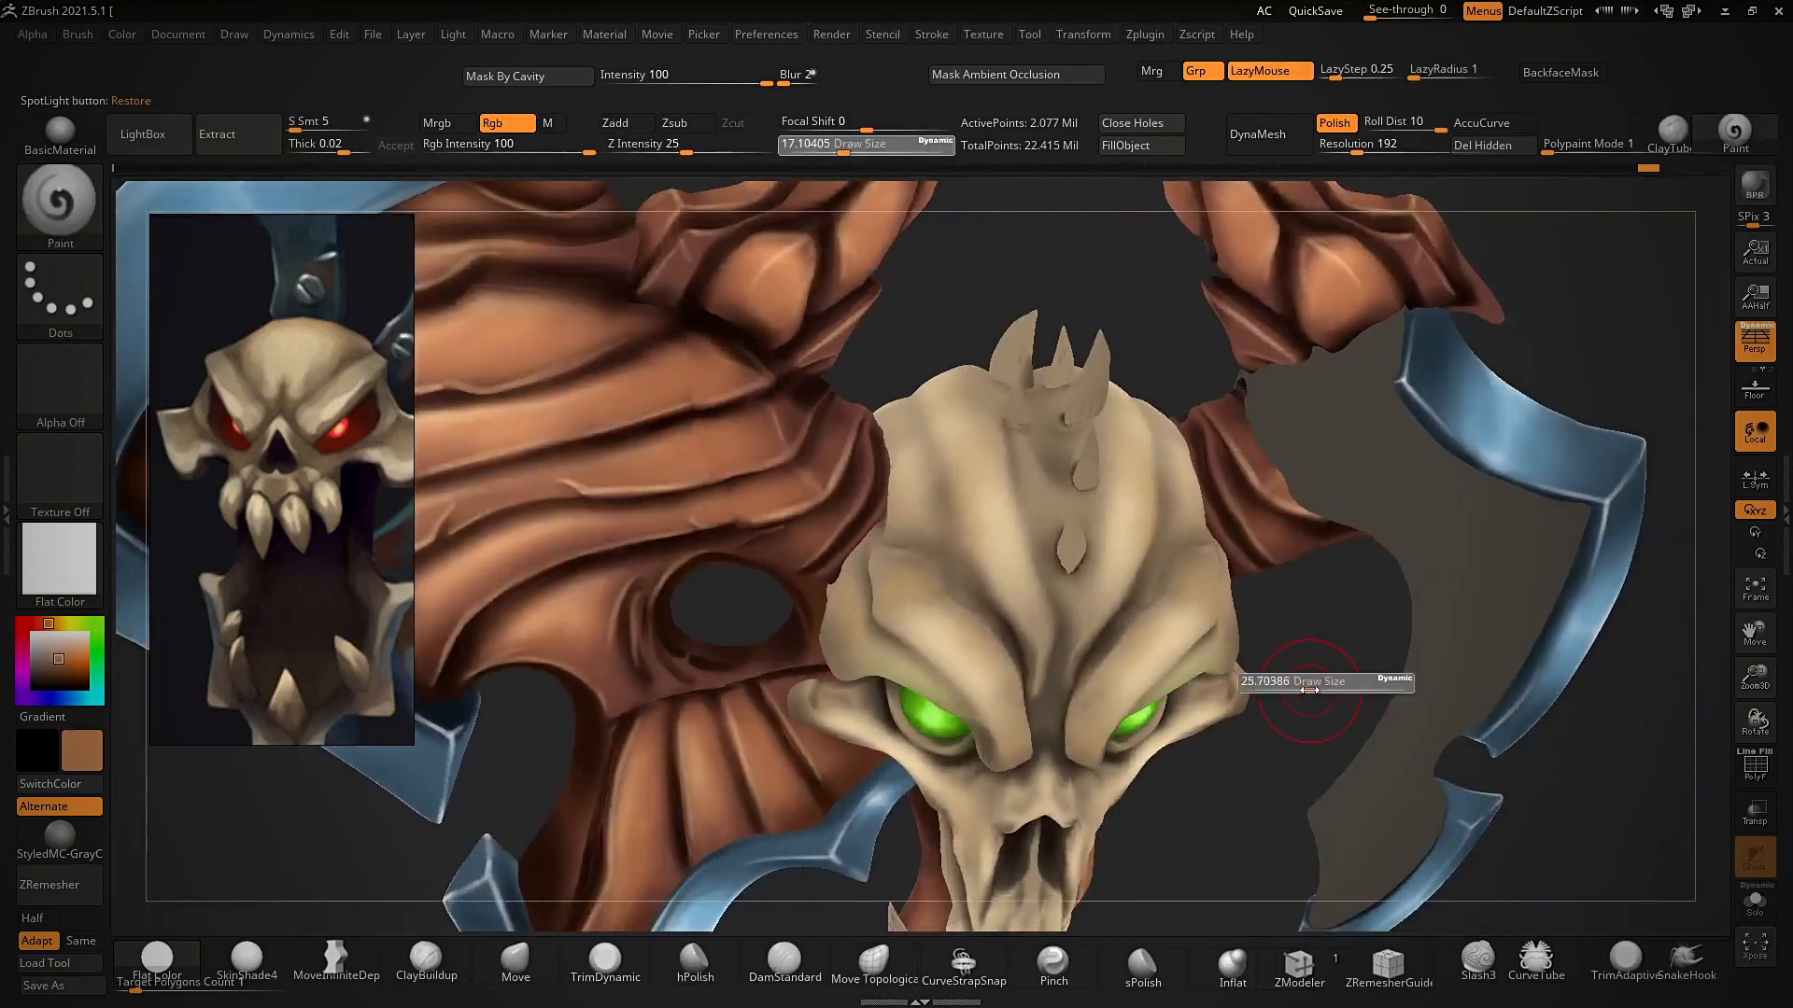
scroll(239, 501, down, 5)
mouse_move(239, 501)
alt+mouse_down()
mouse_move(339, 523)
mouse_move(303, 563)
alt+mouse_up()
scroll(263, 515, up, 5)
- Enlarge the brush size to about 53 and tint the side of the cranium with the orange-brown
right_drag(1300, 676, 1307, 747)
key(s)
drag(967, 352, 985, 352)
key(ctrl)
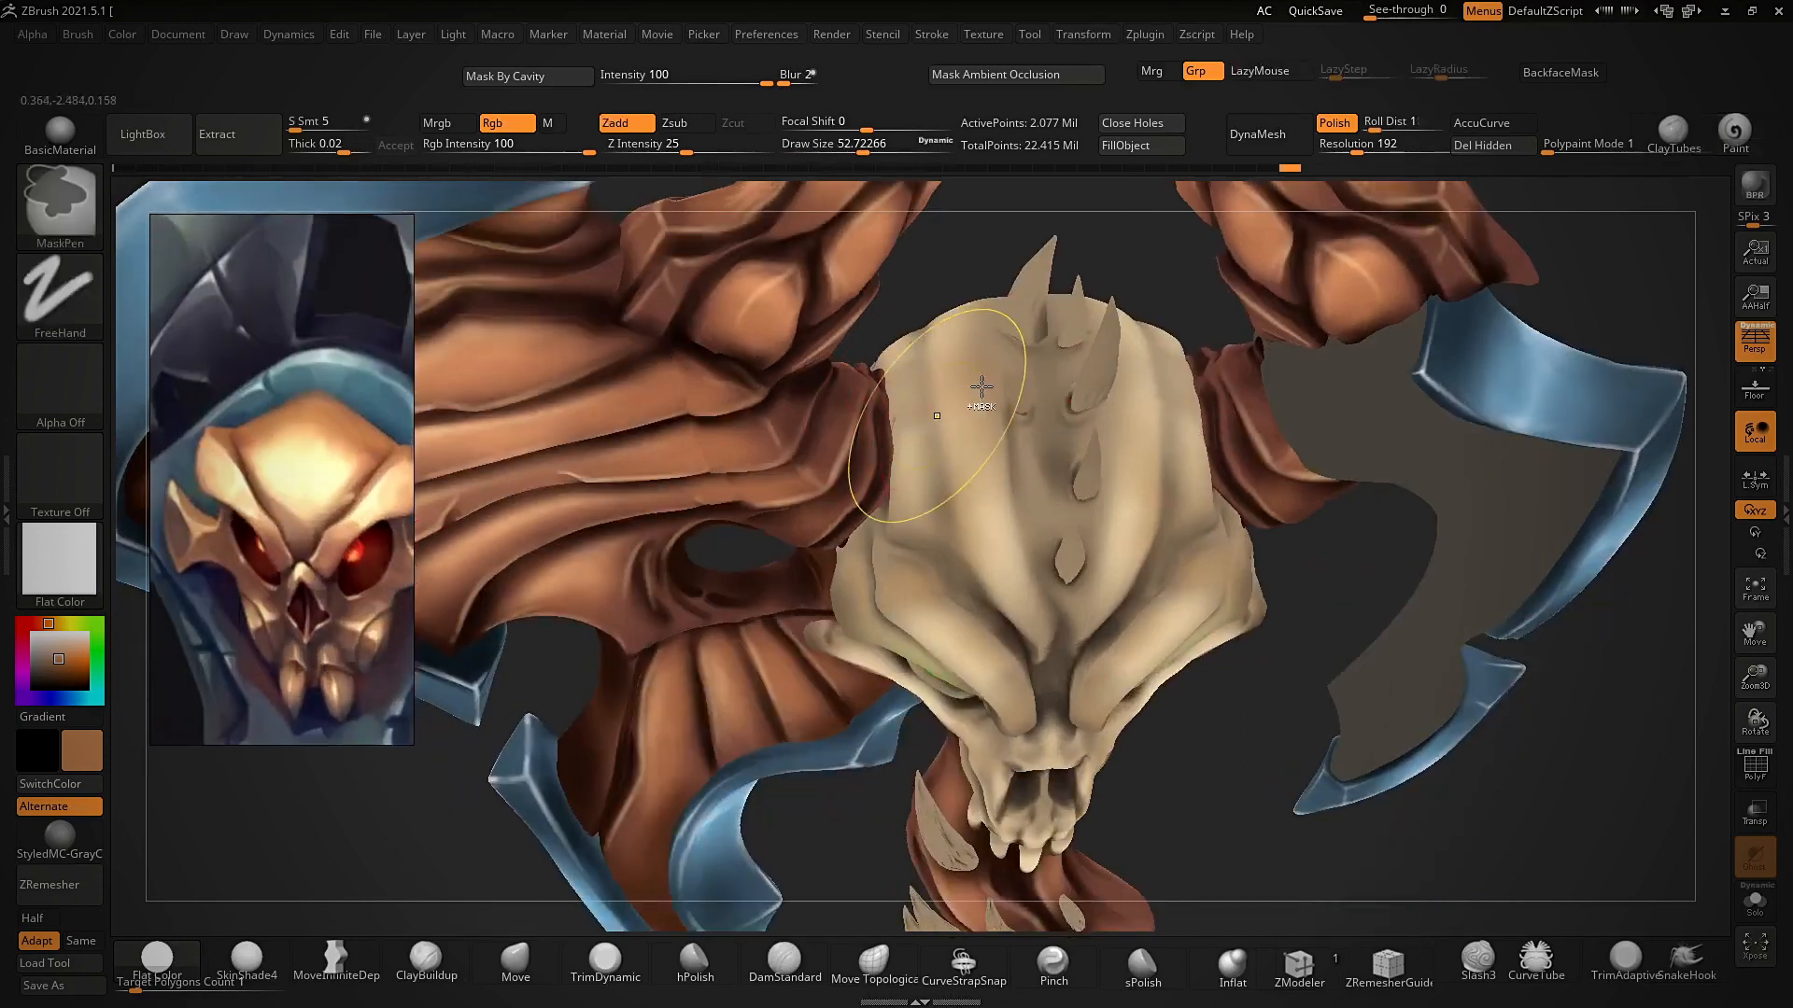
drag(964, 342, 915, 457)
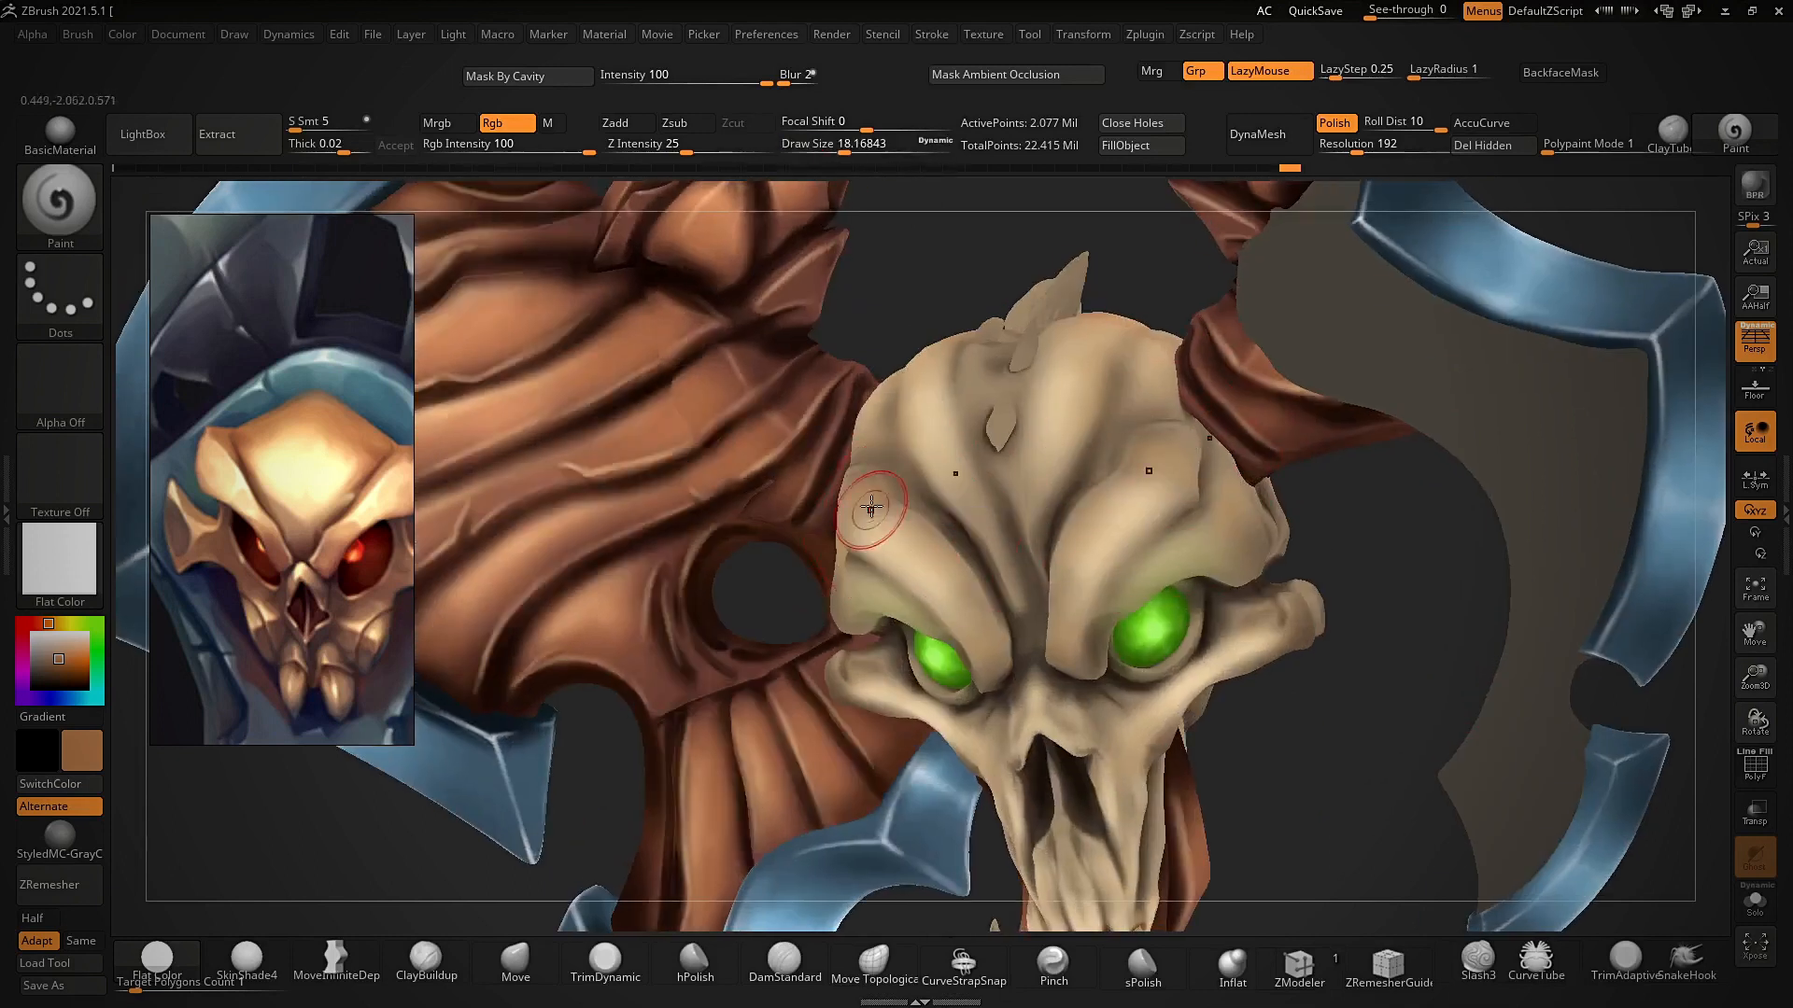
- Reduce the brush size to about 13 and tint the brows and cheekbone ends orange-brown
key(bracketleft)
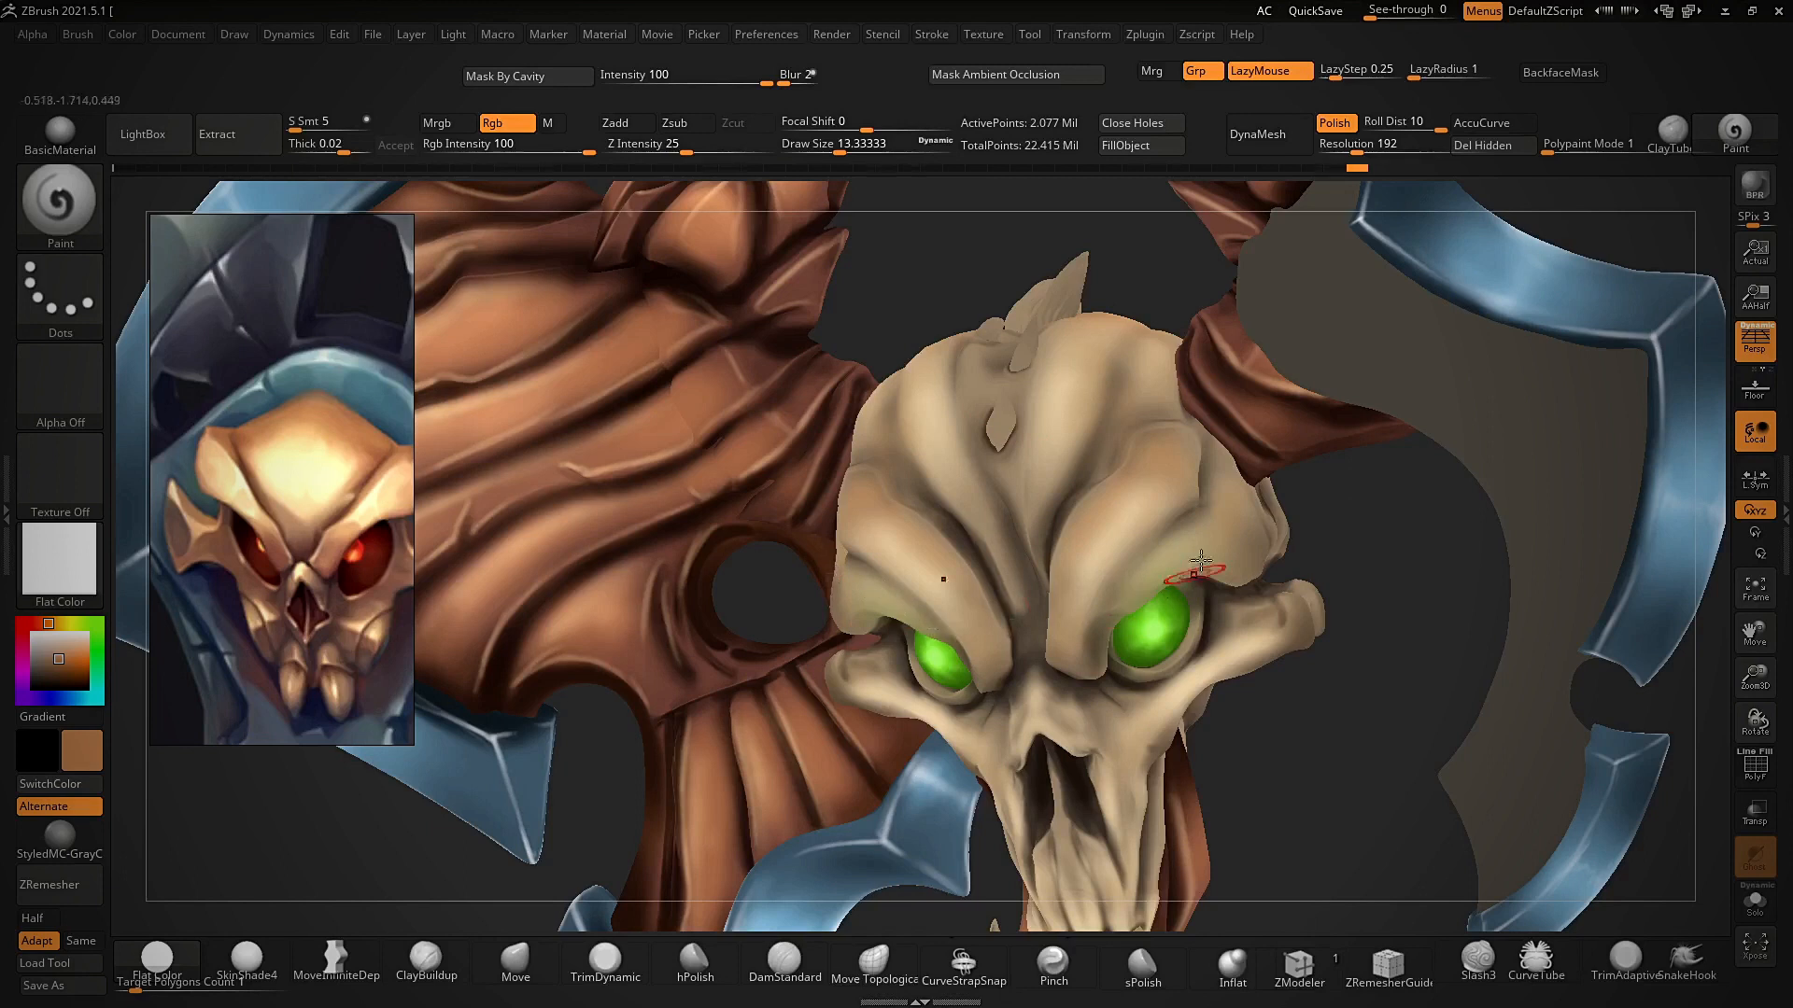
drag(1392, 533, 1109, 605)
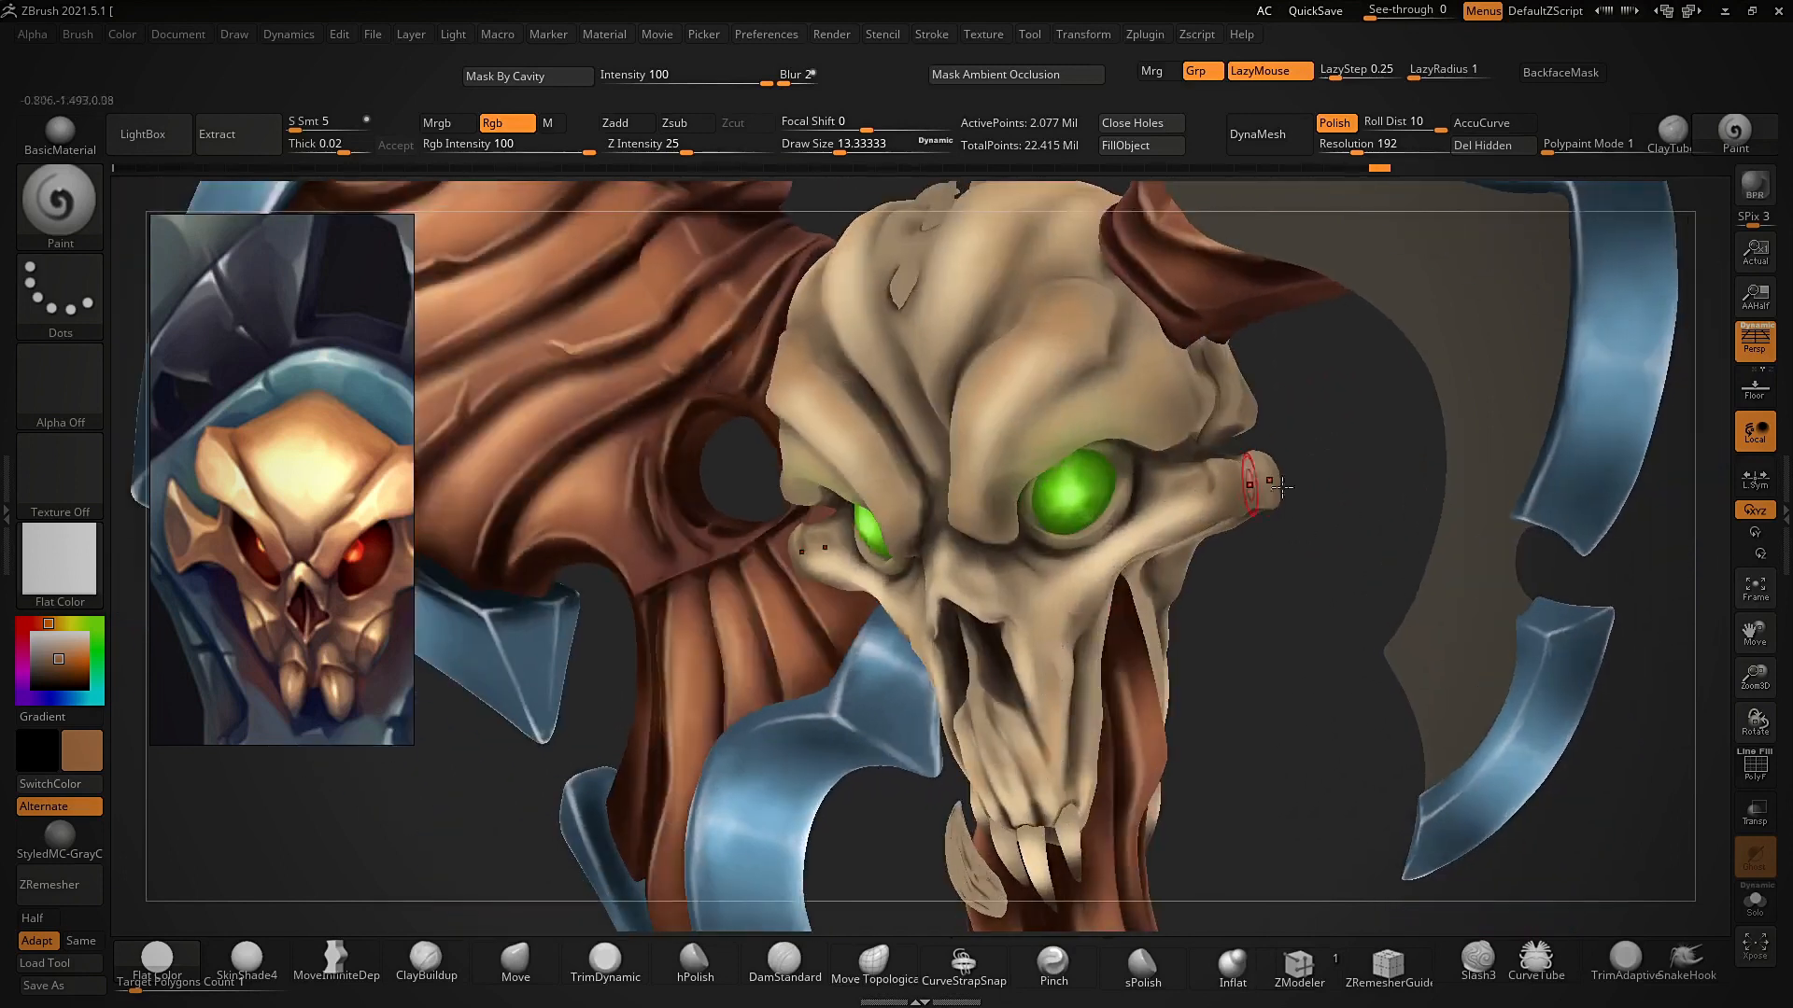
drag(1321, 500, 1092, 714)
mouse_move(1032, 868)
mouse_down()
mouse_move(1041, 784)
mouse_move(1097, 728)
mouse_up()
- Select the upper teeth and tint their bases with a reddish brown
alt+click(1074, 771)
drag(1345, 489, 1493, 458)
drag(1037, 792, 1027, 765)
alt+drag(1382, 569, 1381, 467)
shift+drag(1381, 467, 1449, 429)
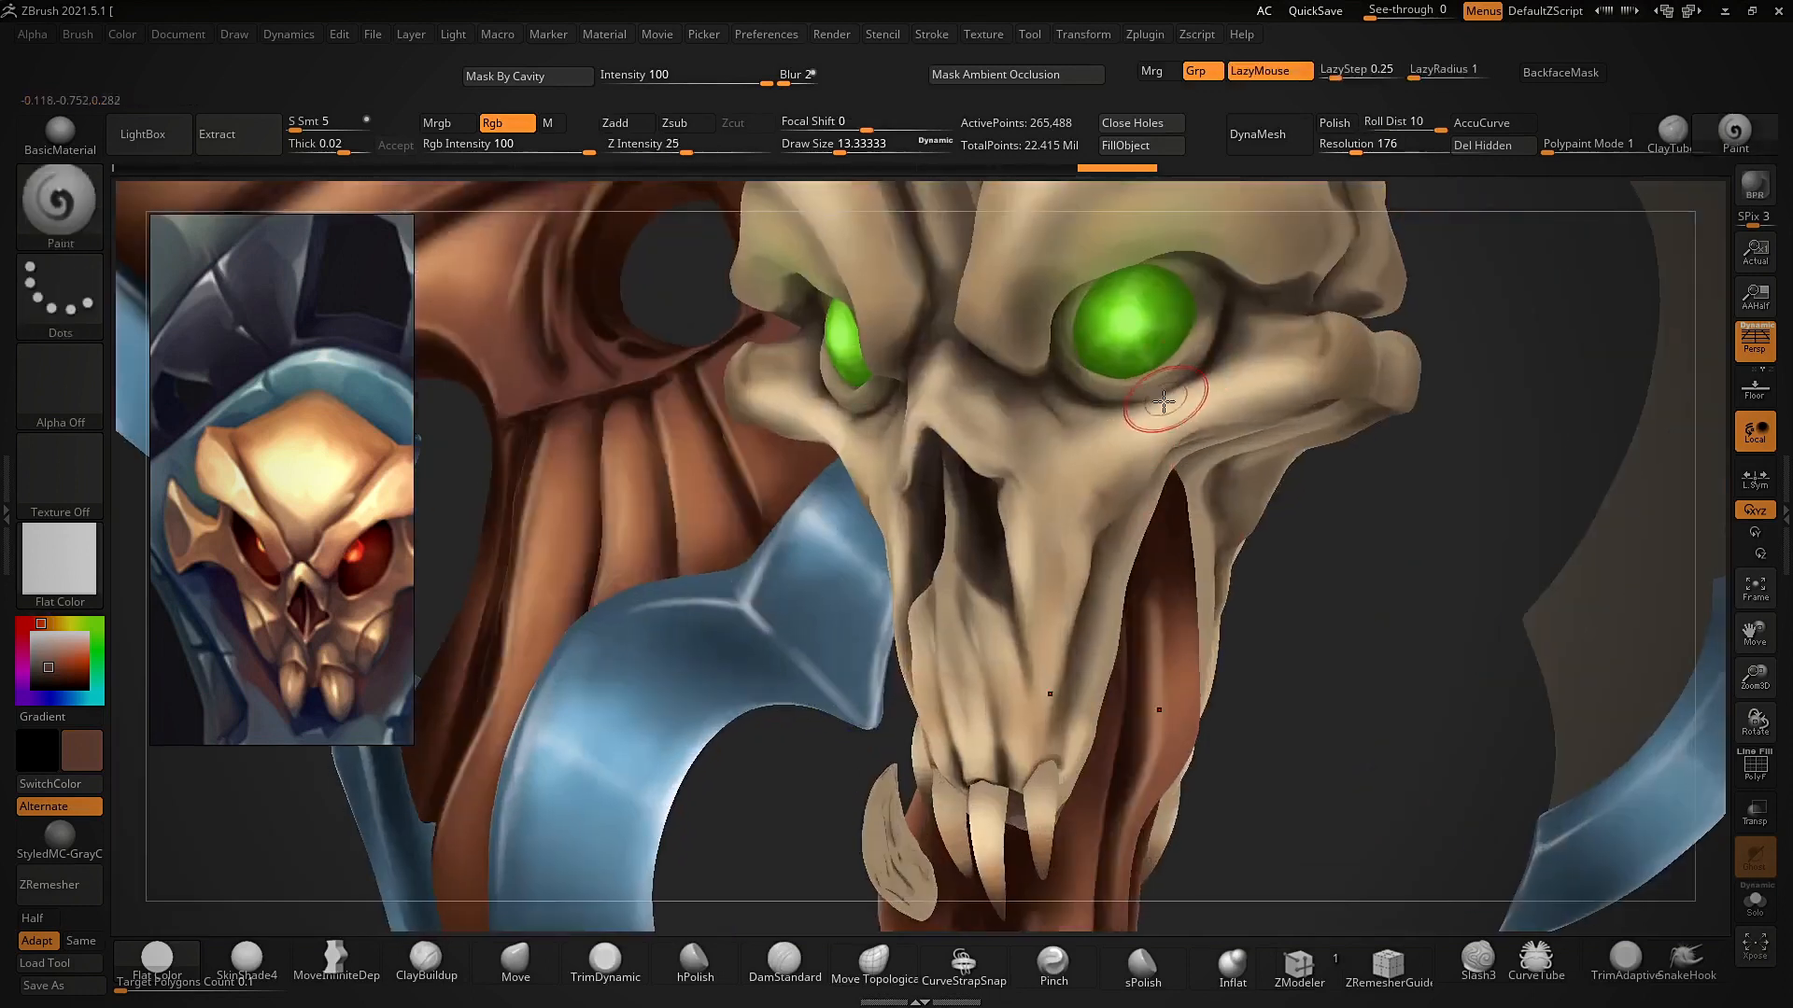
- Set the brush size to about 17, select the skull, and tint the areas below the eyes reddish brown
key(s)
drag(1154, 414, 1167, 414)
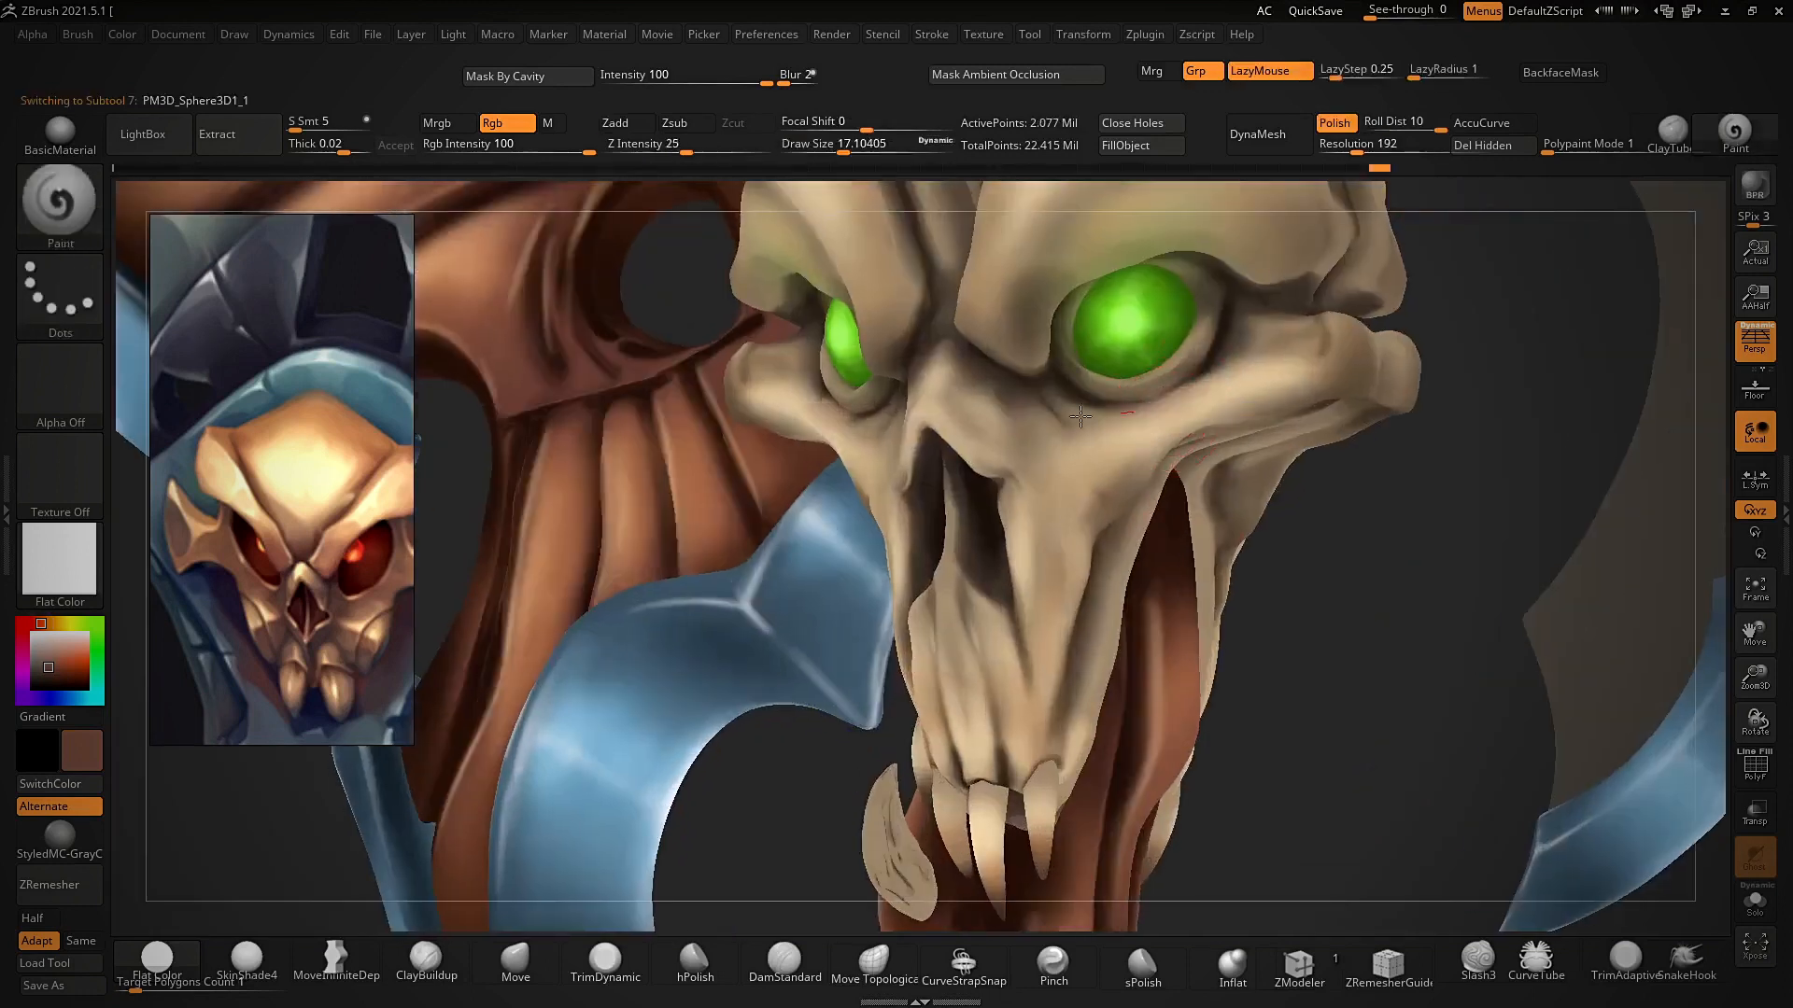
mouse_move(1047, 546)
mouse_down()
mouse_move(1043, 495)
mouse_move(1255, 372)
mouse_up()
alt+right_drag(1273, 387, 1270, 510)
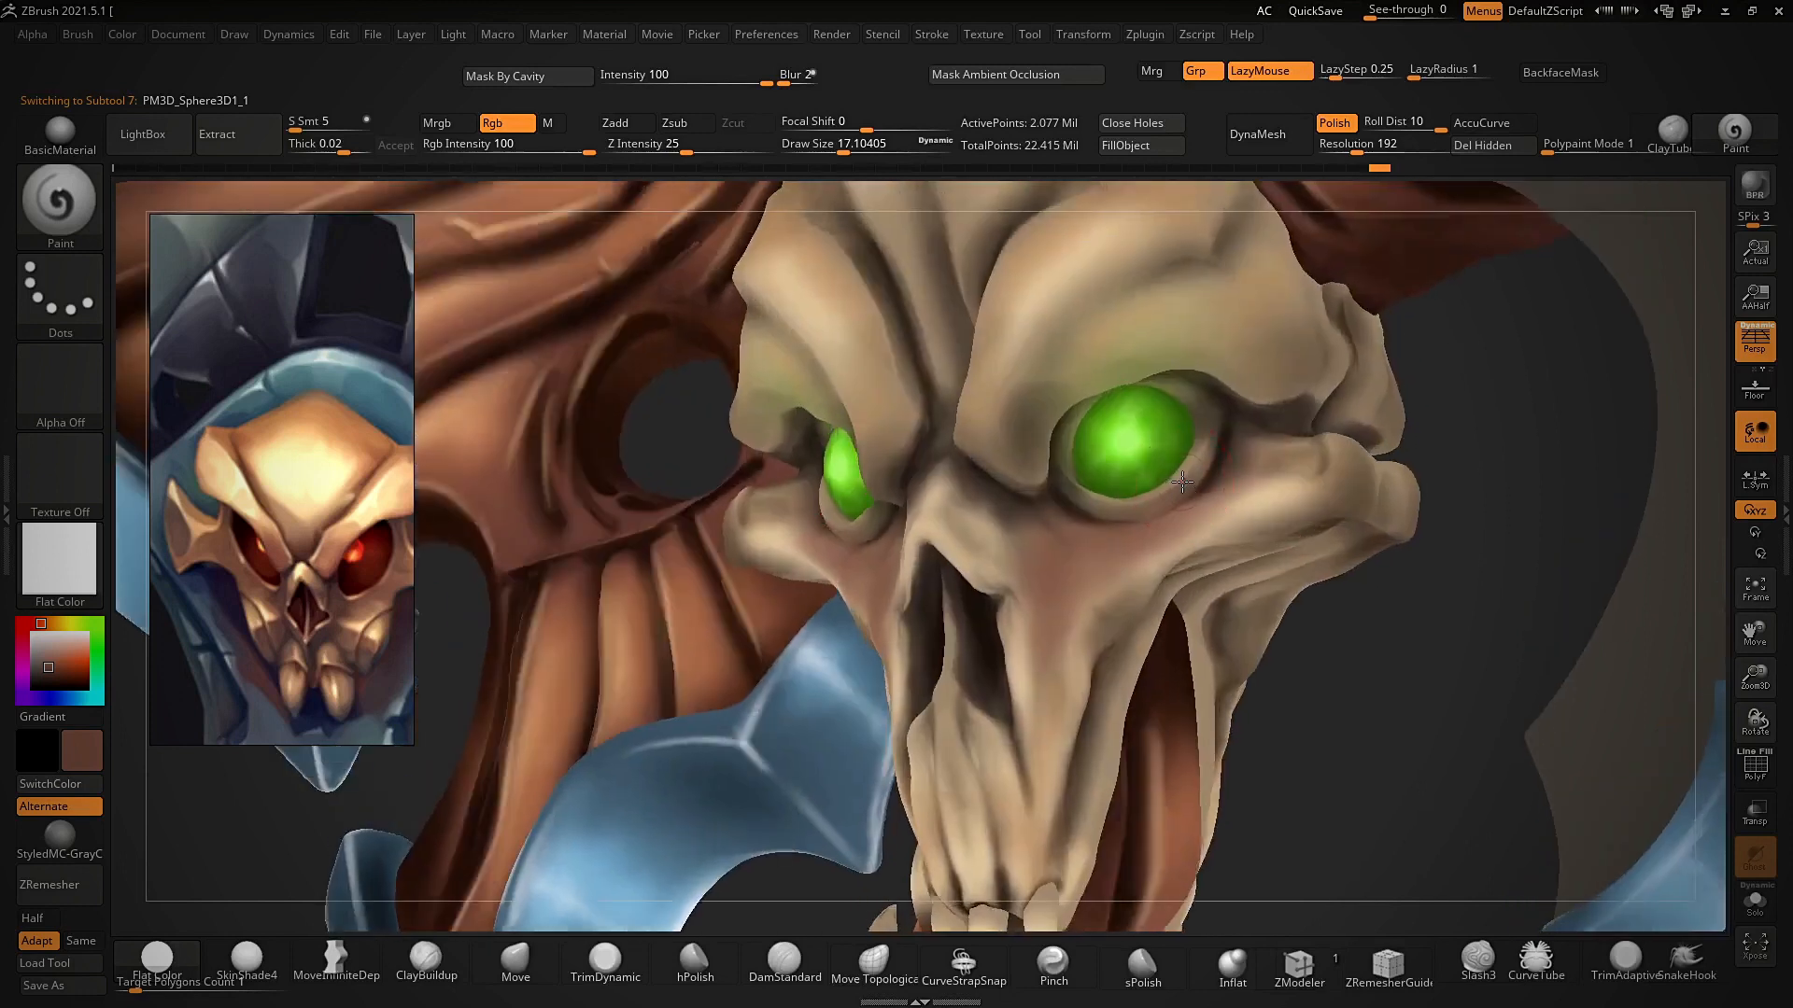
key(ctrl)
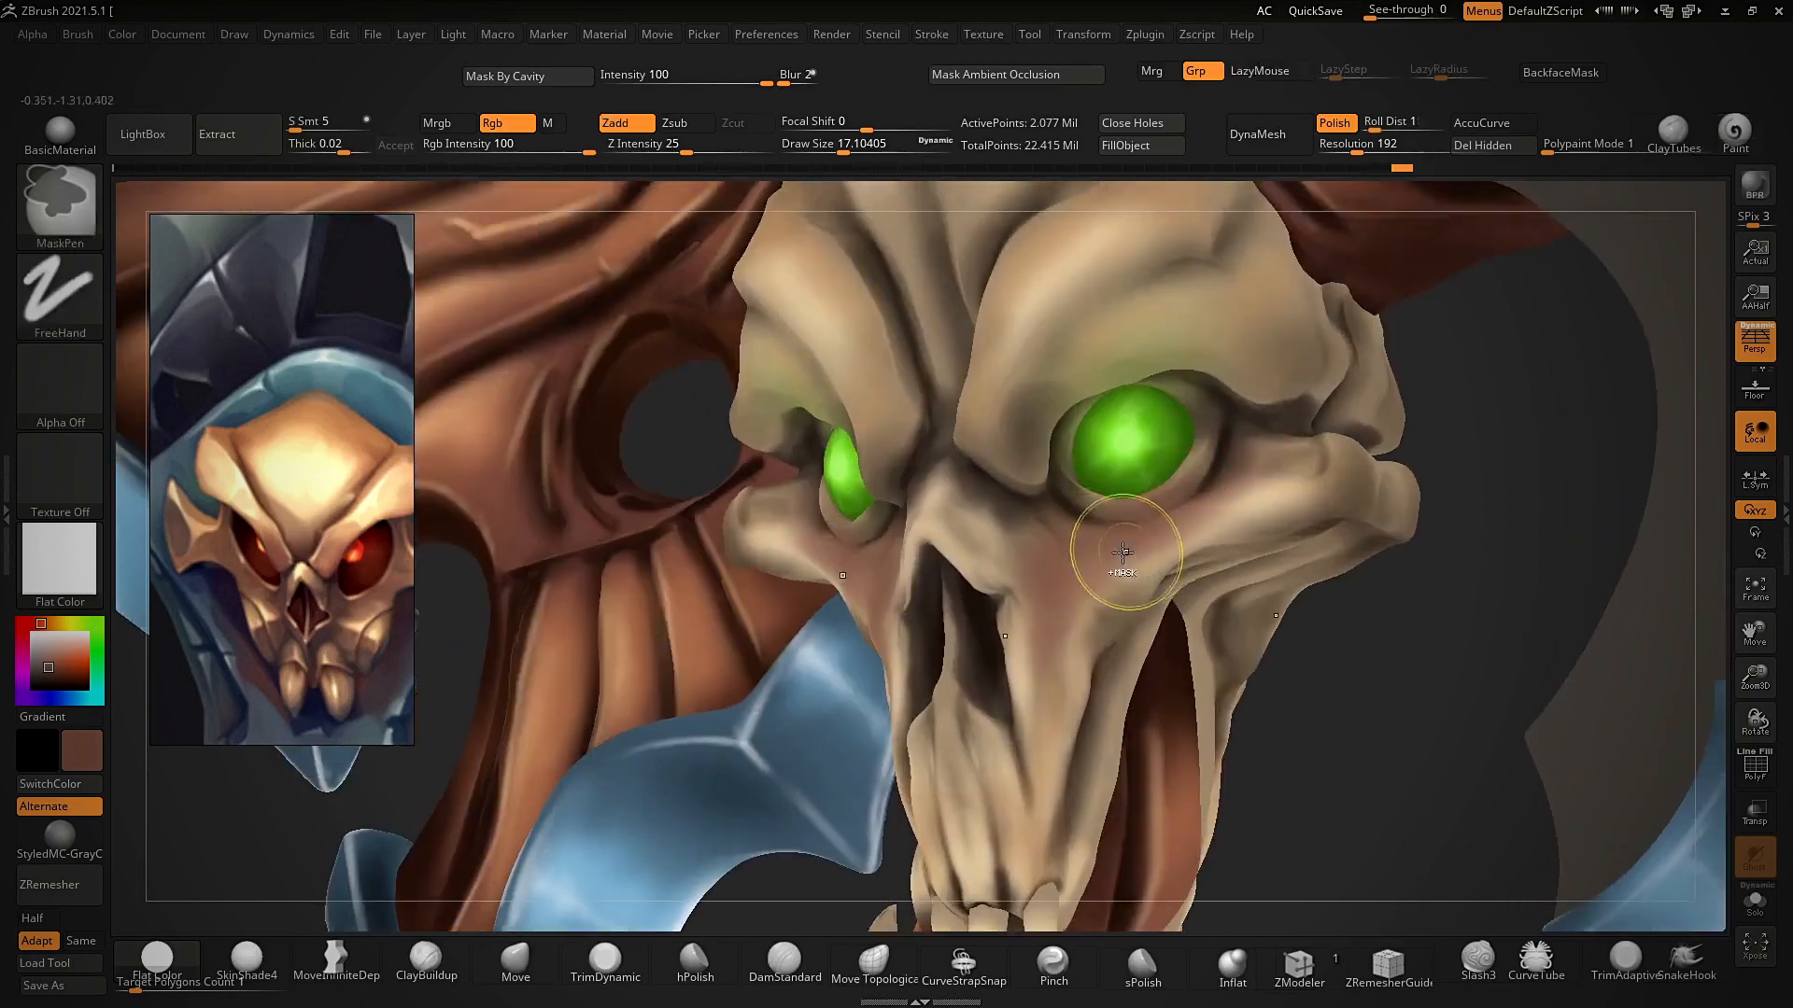
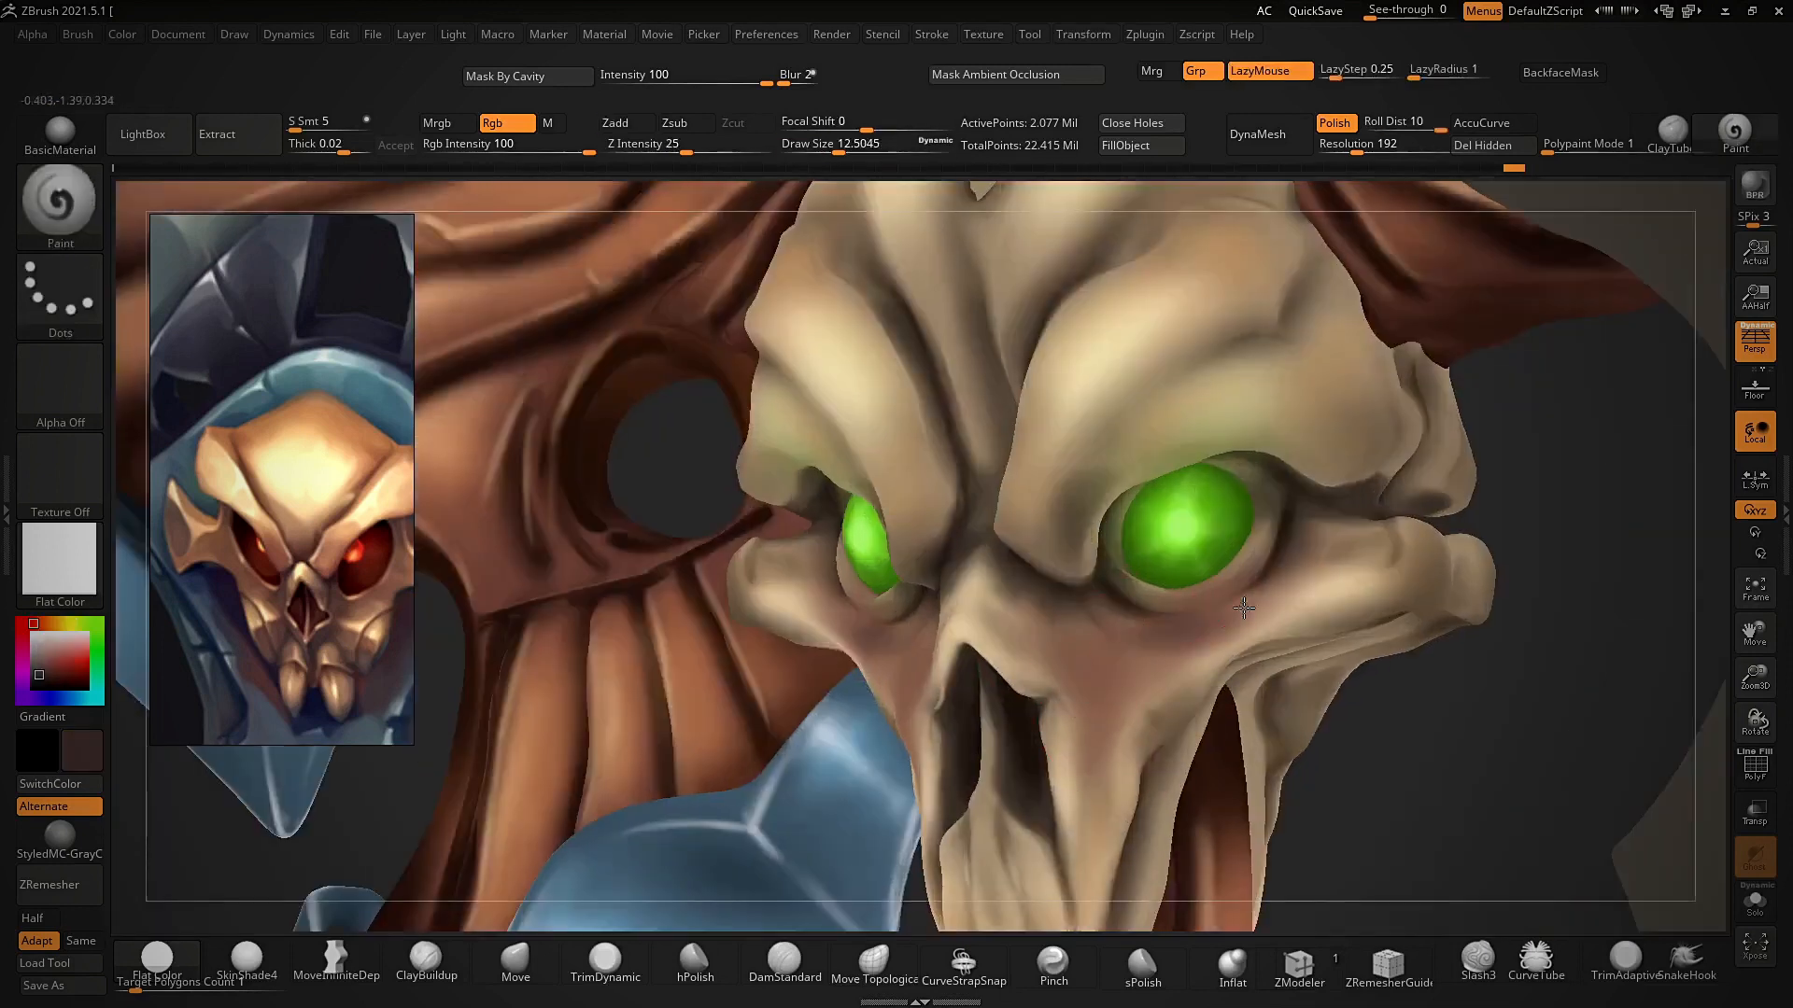
- Use a smaller brush to deepen the dark reddish-brown shading beneath the eye sockets
key(s)
drag(1138, 679, 1121, 679)
drag(1231, 620, 1135, 628)
mouse_move(1260, 793)
alt+mouse_down()
mouse_move(1236, 644)
mouse_move(1242, 738)
alt+mouse_up()
- Enlarge the brush size to about 29 and shade the lower muzzle just above the teeth
key(s)
drag(1143, 425, 1216, 421)
mouse_move(1261, 738)
ctrl+right_down()
mouse_move(1255, 659)
mouse_move(1213, 657)
ctrl+right_up()
alt+right_drag(1214, 657, 1216, 571)
drag(1069, 680, 1095, 720)
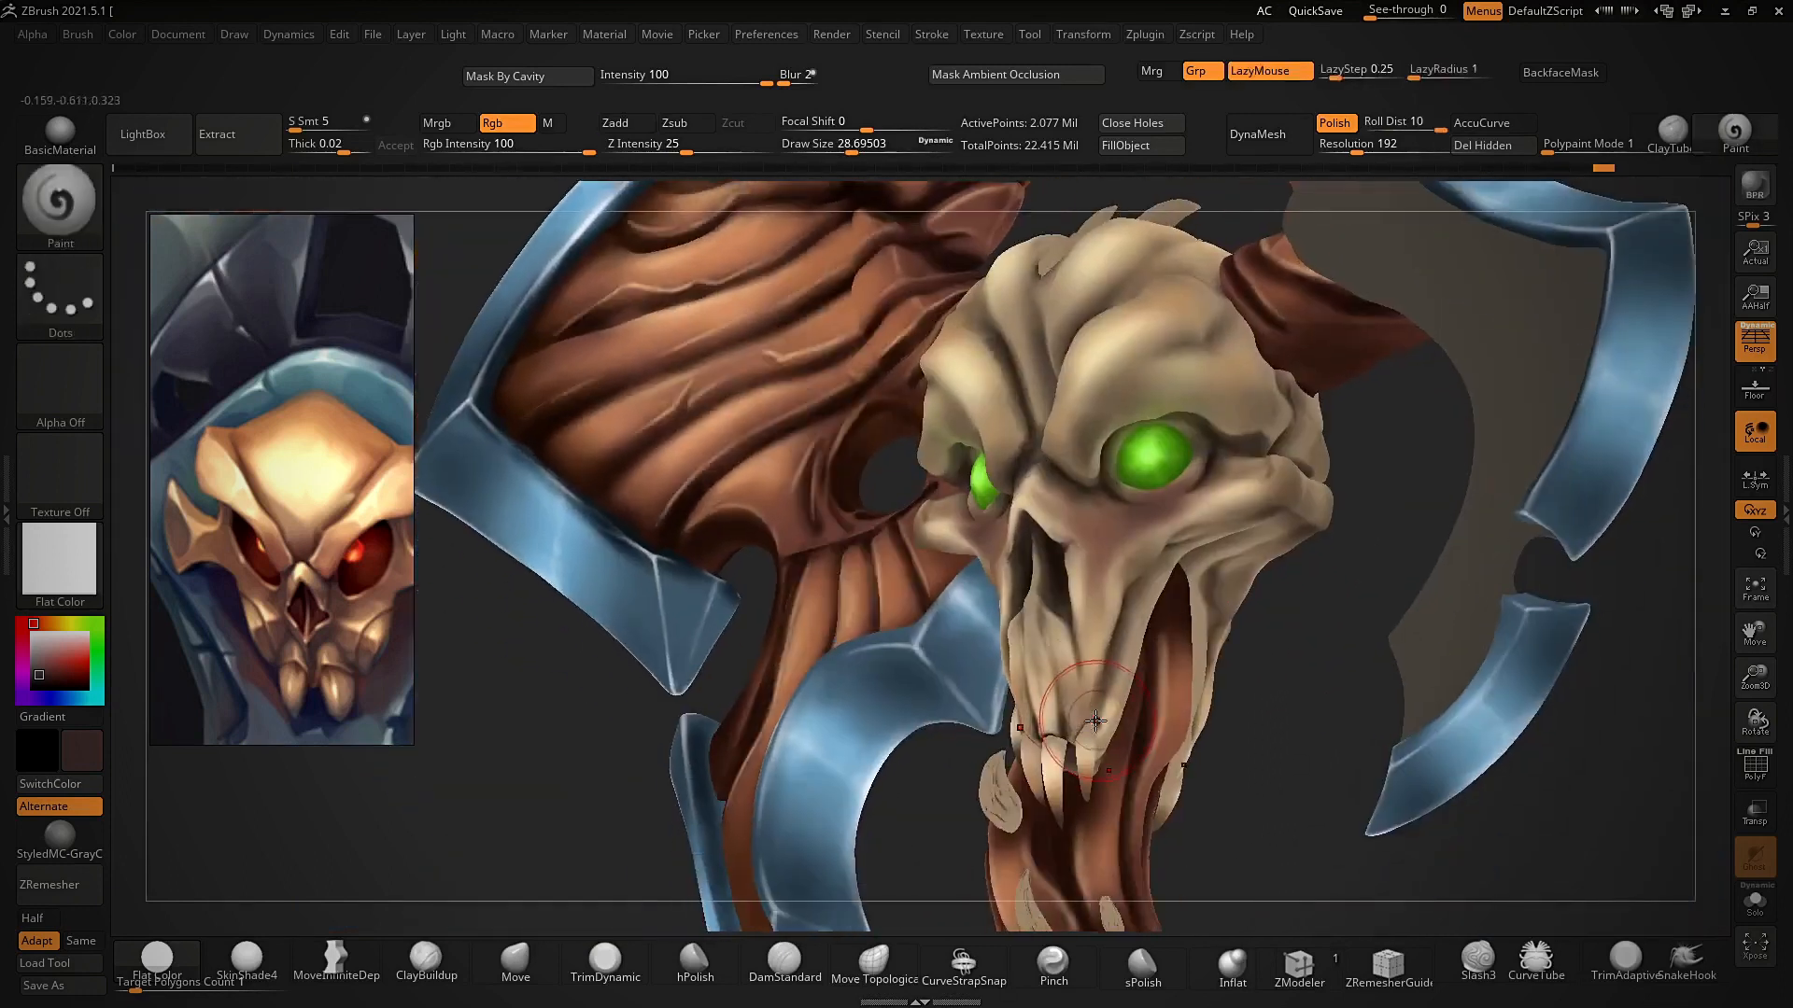
- Select the upper teeth and shade their roots with the dark reddish brown
right_drag(1104, 737, 1009, 688)
alt+click(1051, 696)
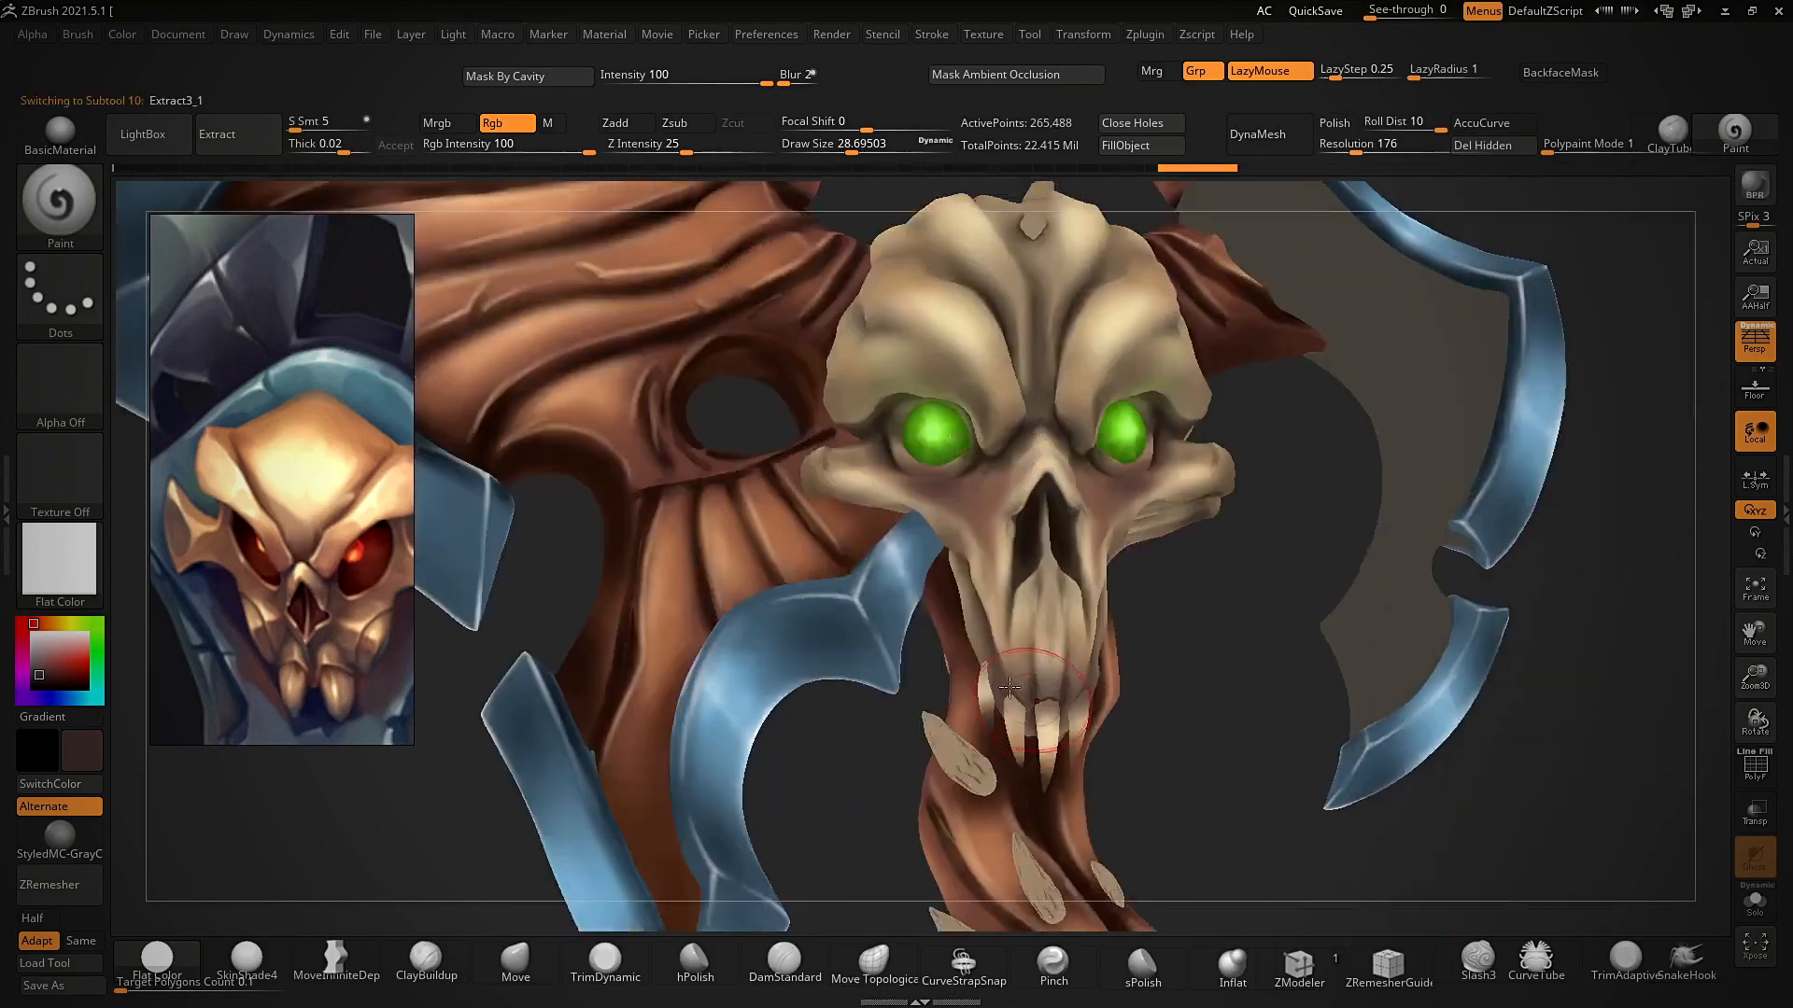
right_drag(1152, 628, 1293, 625)
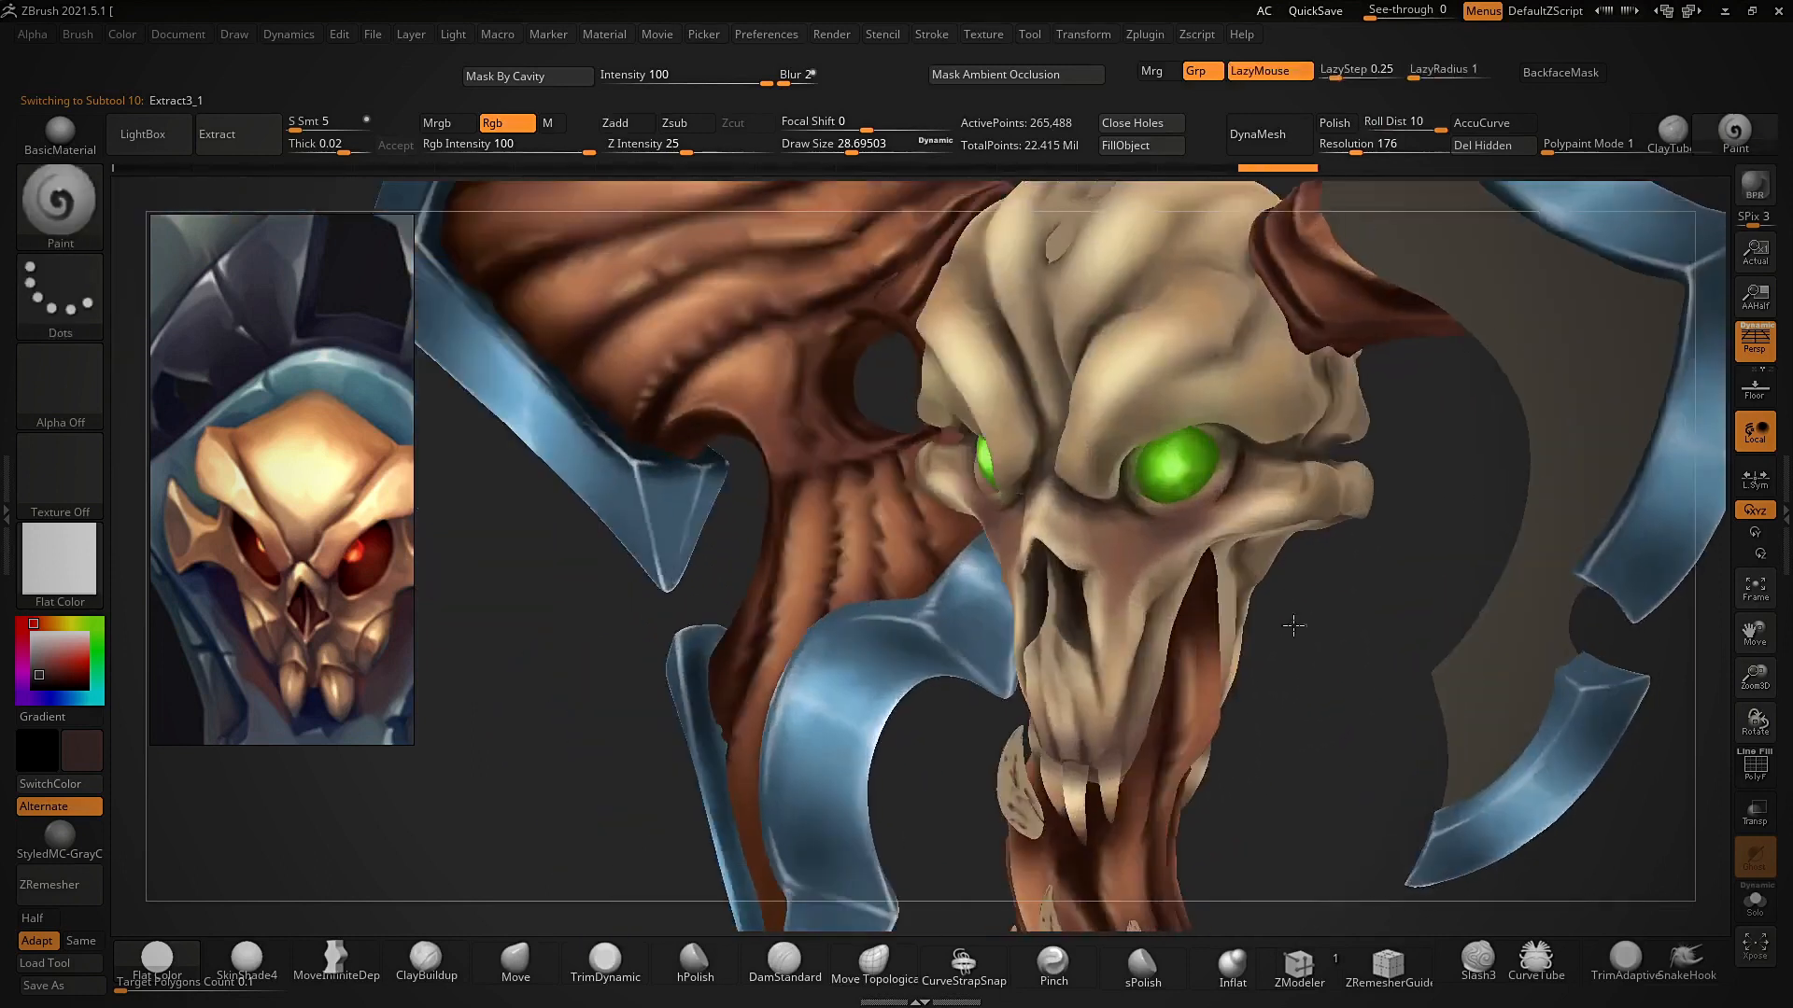
right_drag(1293, 625, 1102, 708)
shift+drag(1125, 644, 1160, 636)
- Select the skull, sample a medium reddish brown, and tint the top and sides of the cranium
mouse_move(1362, 620)
alt+right_down()
mouse_move(1345, 681)
mouse_move(1163, 595)
alt+right_up()
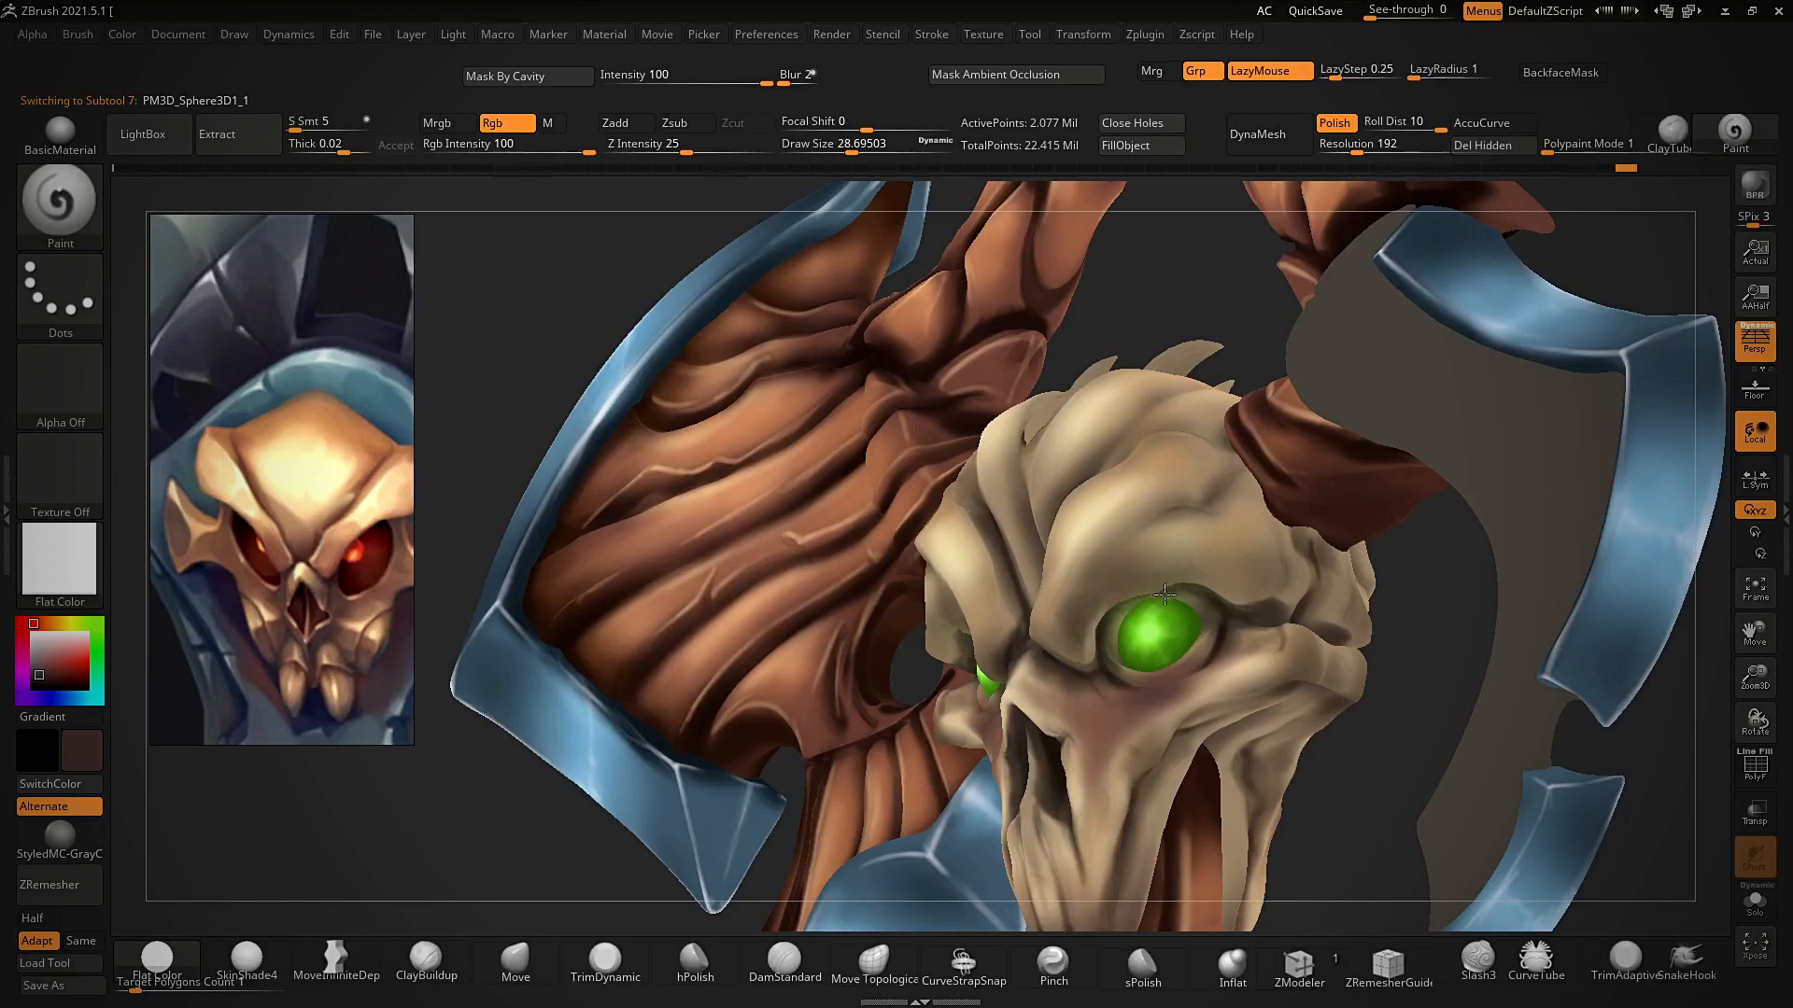
key(c)
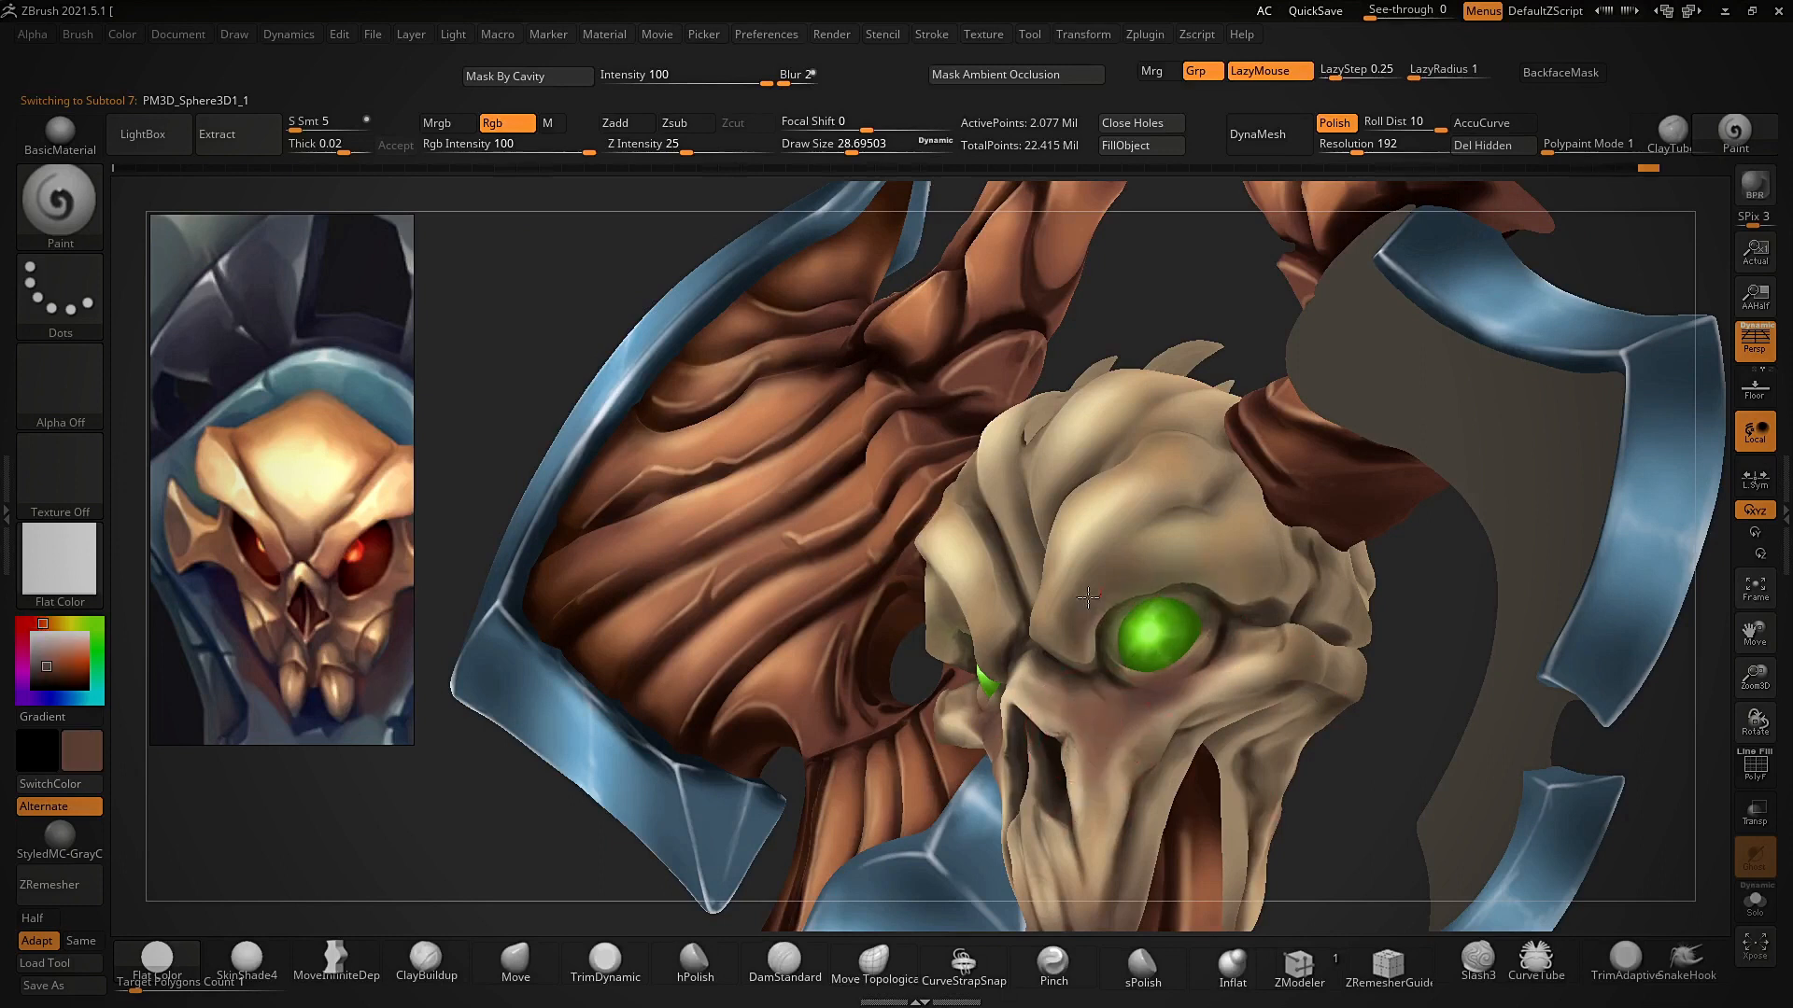
right_drag(1293, 602, 1106, 542)
drag(1040, 487, 1083, 413)
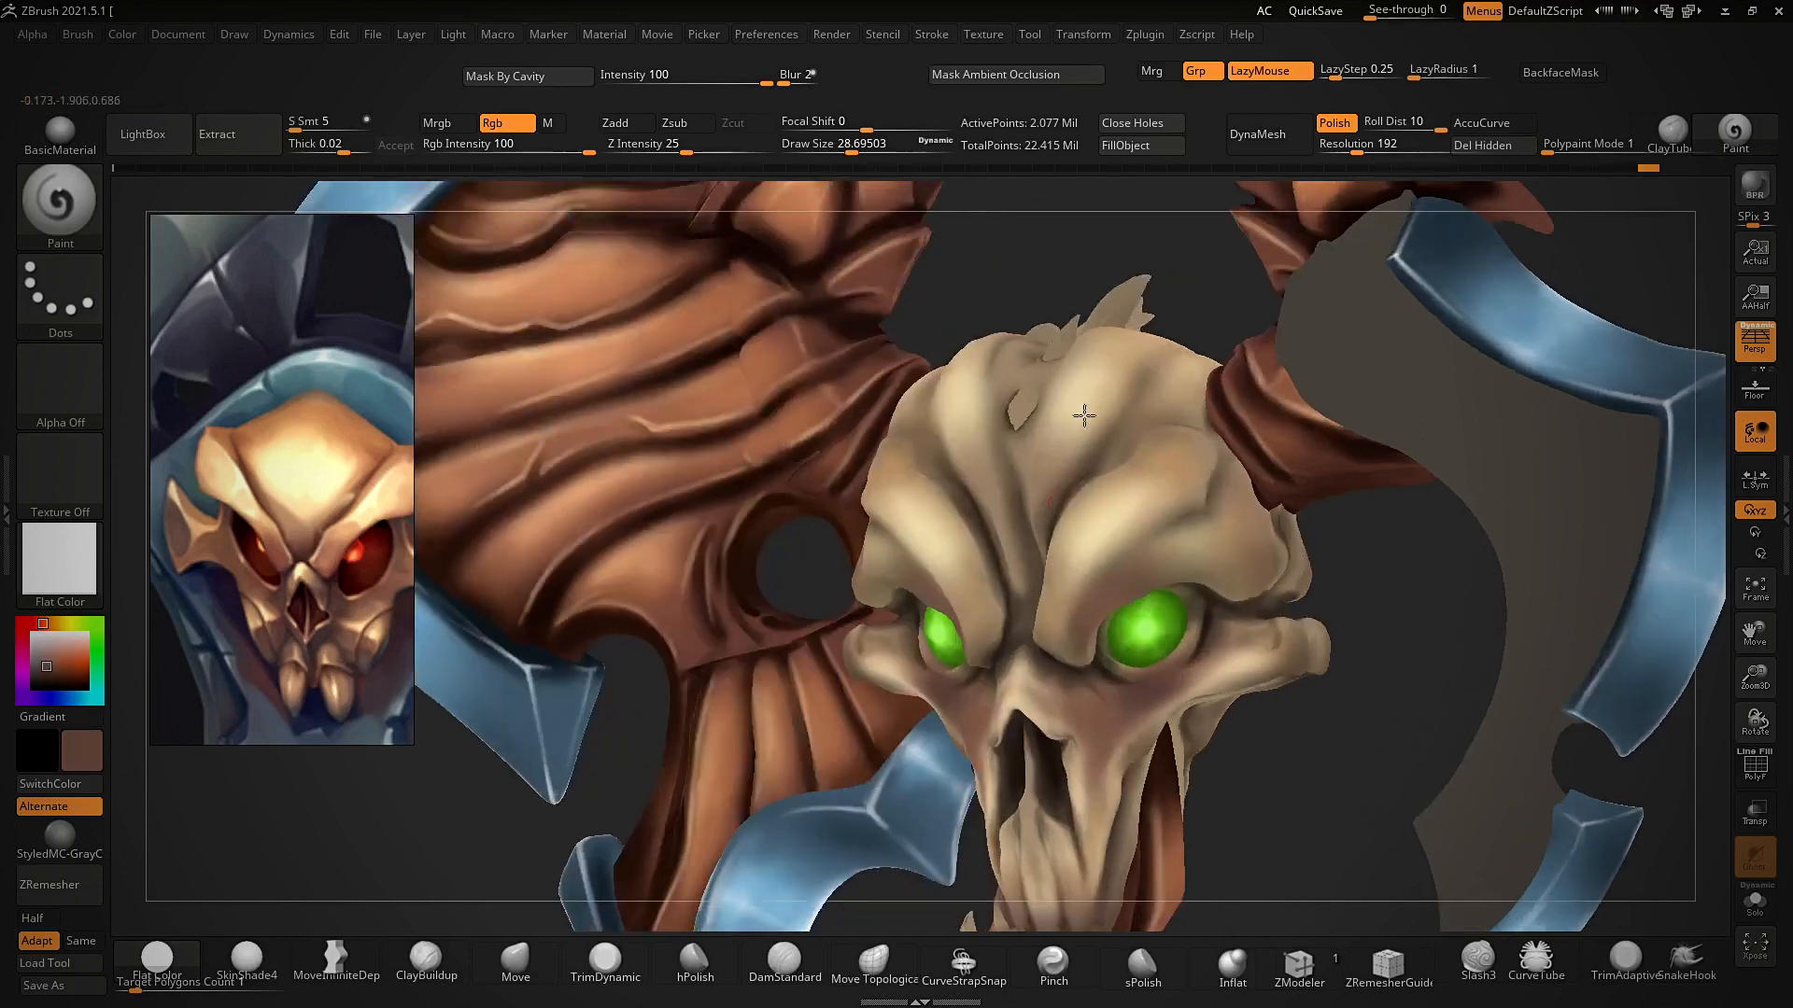
alt+right_drag(1133, 514, 1122, 476)
drag(1122, 476, 1063, 528)
mouse_move(1345, 523)
right_down()
mouse_move(1353, 592)
mouse_move(1233, 581)
right_up()
mouse_move(1125, 318)
mouse_down()
mouse_move(1193, 361)
mouse_move(1186, 490)
mouse_up()
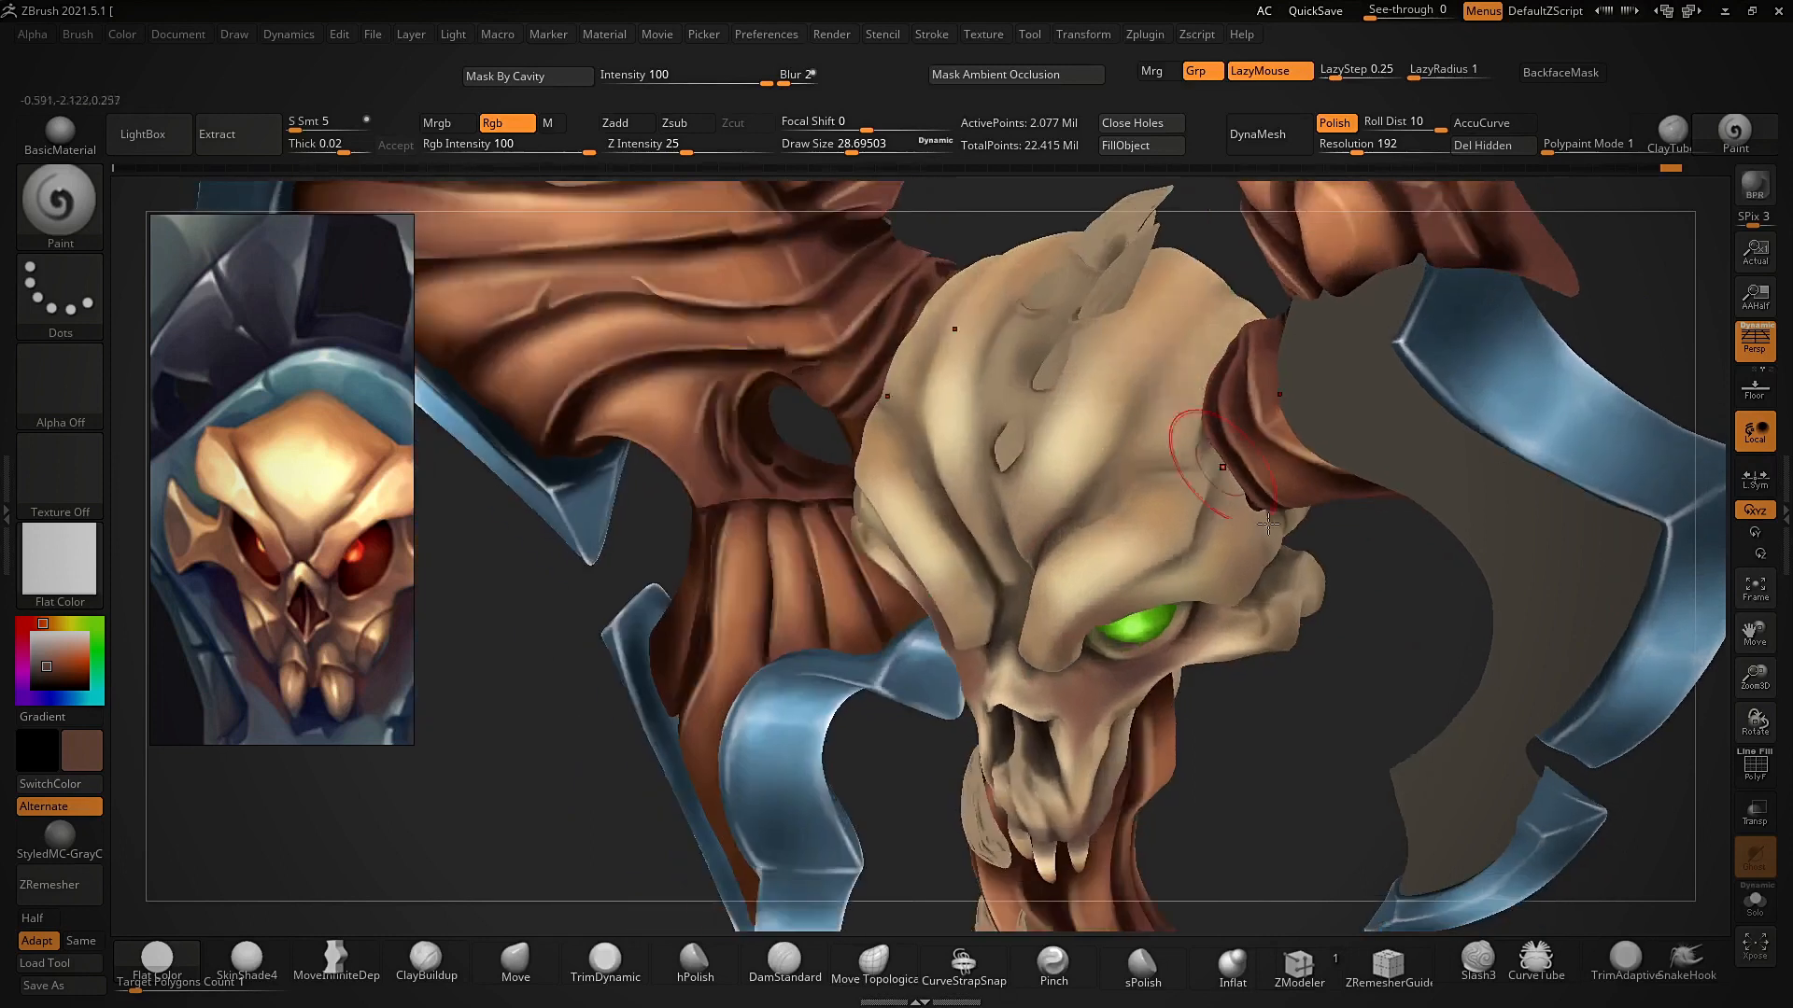
- Reduce the brush size to about 11 and sample a pale cream highlight colour from the Spotlight reference skull
right_drag(1148, 667, 1269, 688)
ctrl+right_drag(1198, 548, 1200, 448)
right_drag(1236, 682, 1190, 556)
ctrl+right_drag(1191, 557, 1237, 686)
key(s)
drag(1309, 651, 1288, 645)
key(shift+z)
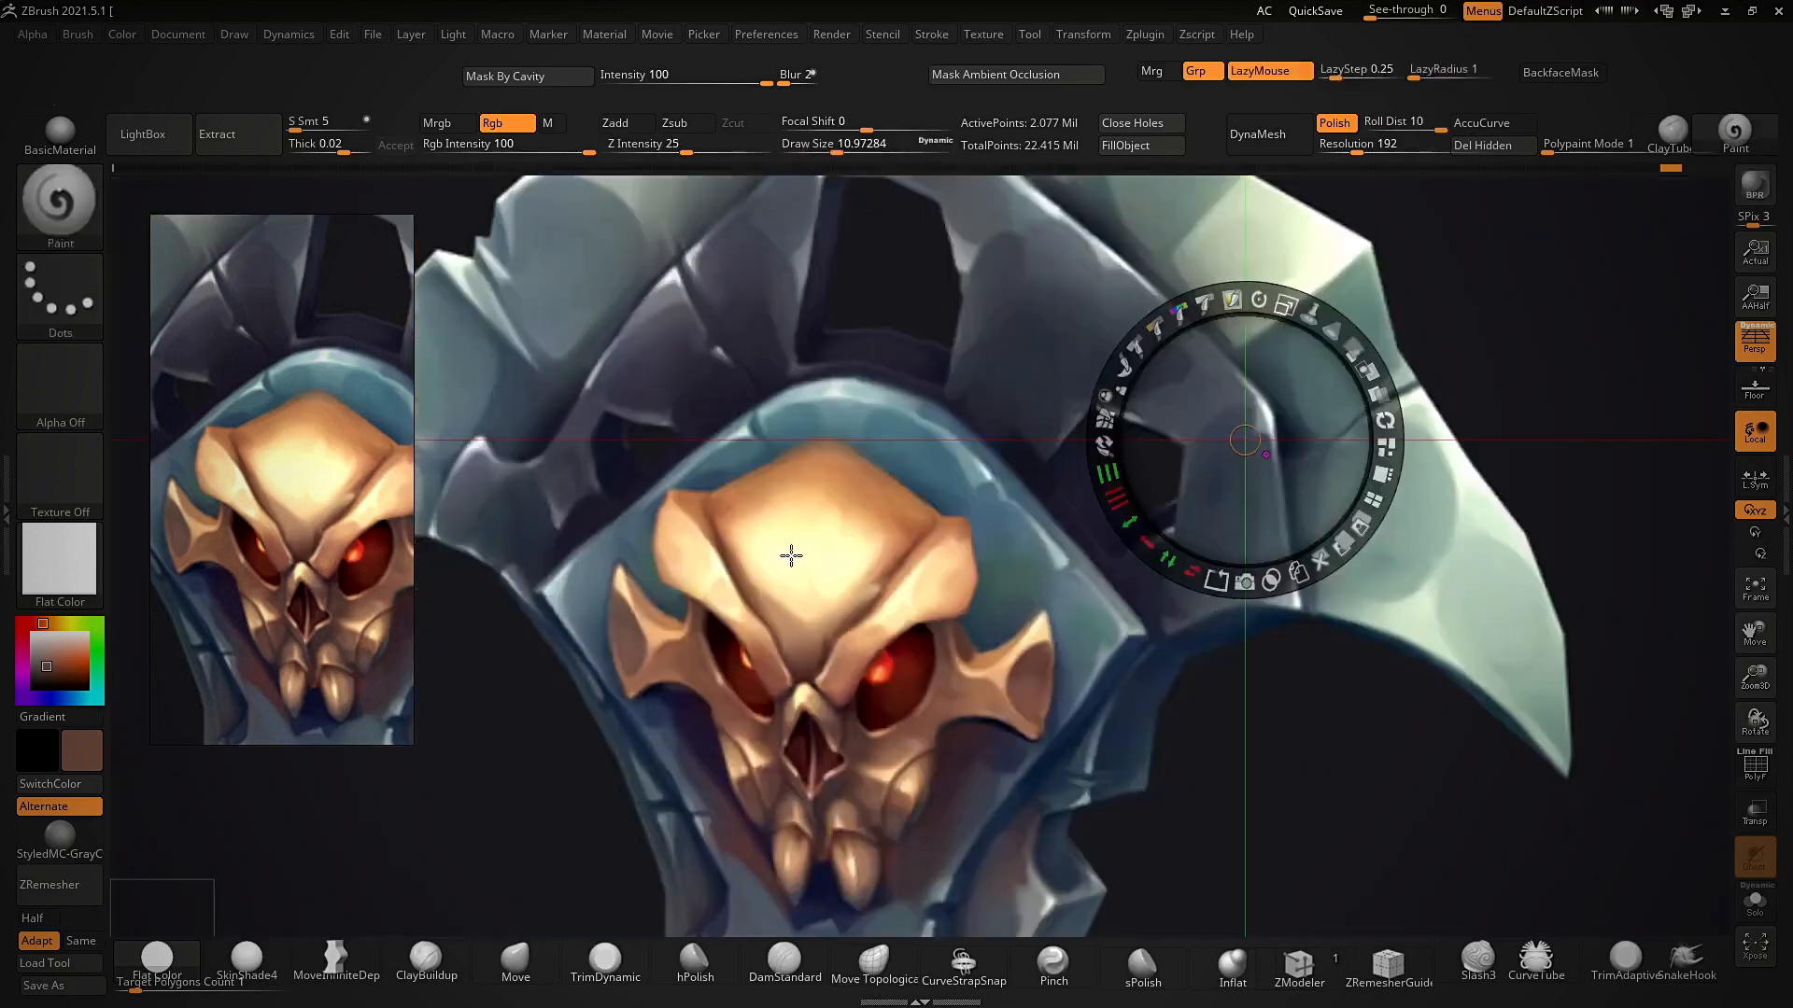
key(c)
key(shift+z)
- Switch to the SkinShade4 material and save the tool over the existing file "weapon paint"
right_drag(1335, 587, 1335, 665)
click(247, 961)
mouse_move(1074, 590)
right_down()
mouse_move(1063, 623)
mouse_move(1066, 571)
right_up()
mouse_move(1066, 572)
right_down()
mouse_move(1172, 669)
mouse_move(1129, 644)
mouse_move(1117, 551)
mouse_move(1140, 712)
right_up()
key(ctrl+shift+s)
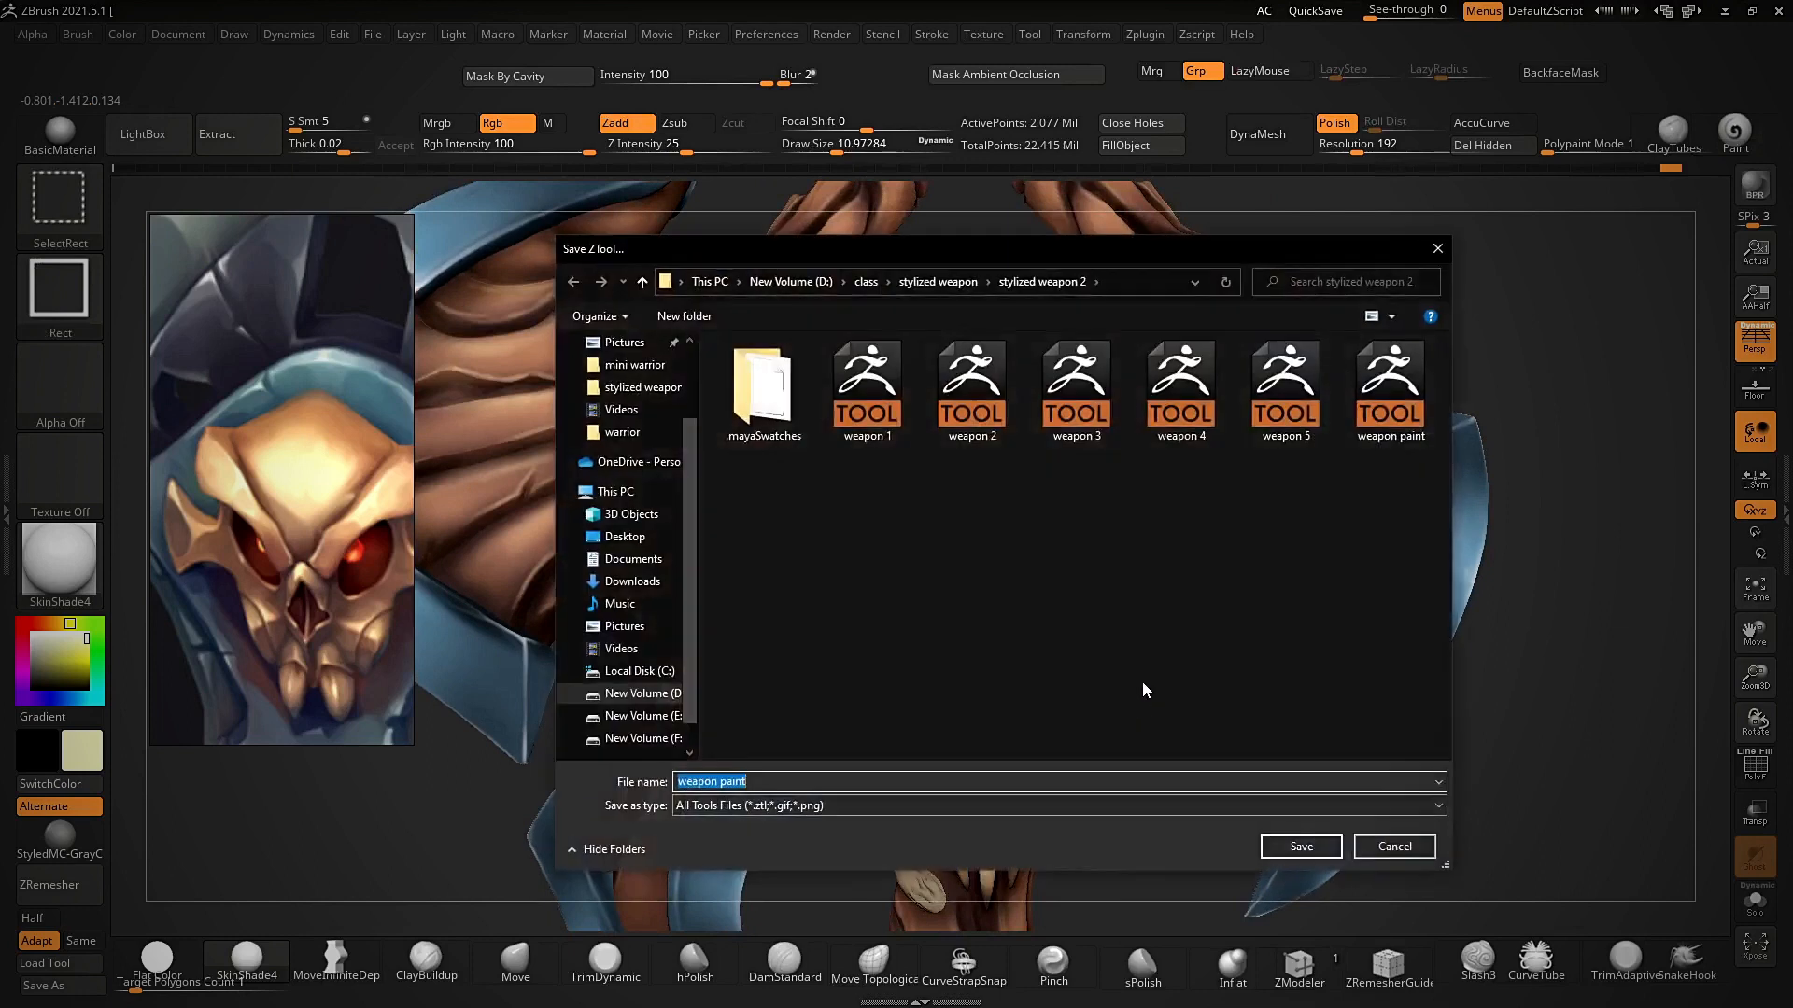
click(1301, 845)
click(951, 504)
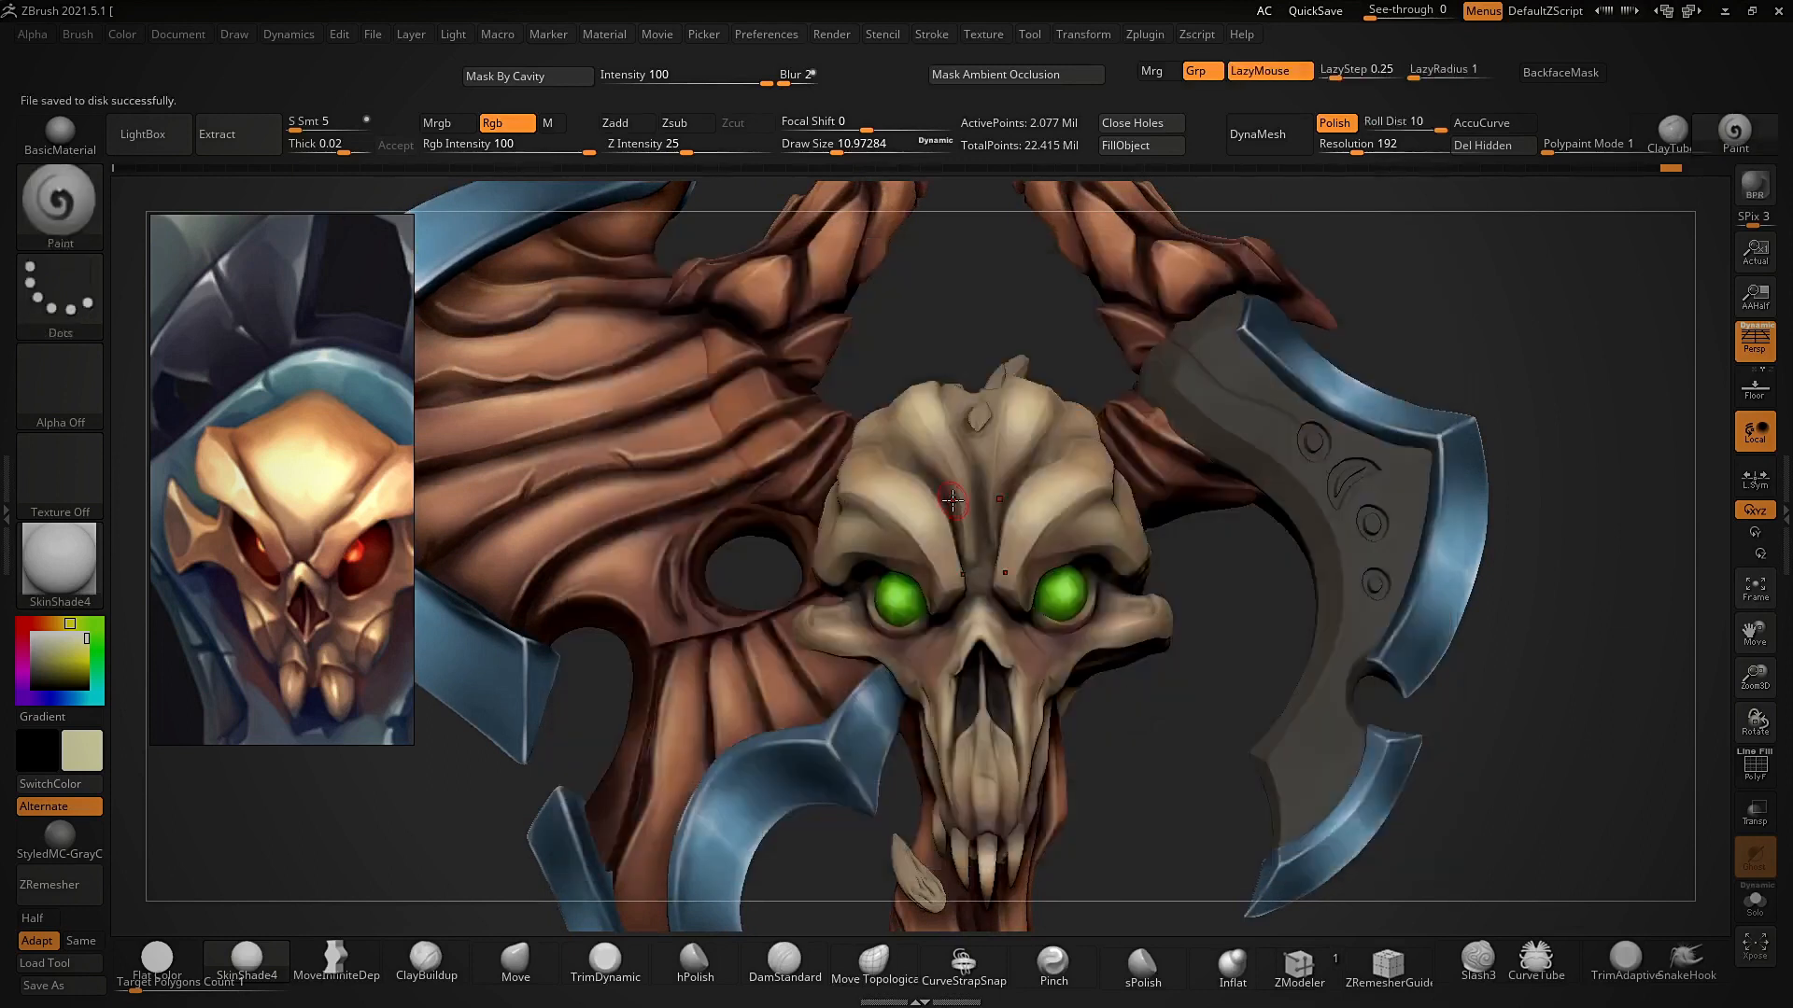
- Reduce the brush size to about 5.1 and paint pale cream highlights along the brow ridges
mouse_move(1109, 668)
right_down()
mouse_move(1064, 653)
mouse_move(1038, 569)
right_up()
key(s)
drag(1037, 569, 1025, 569)
right_drag(1001, 640, 992, 664)
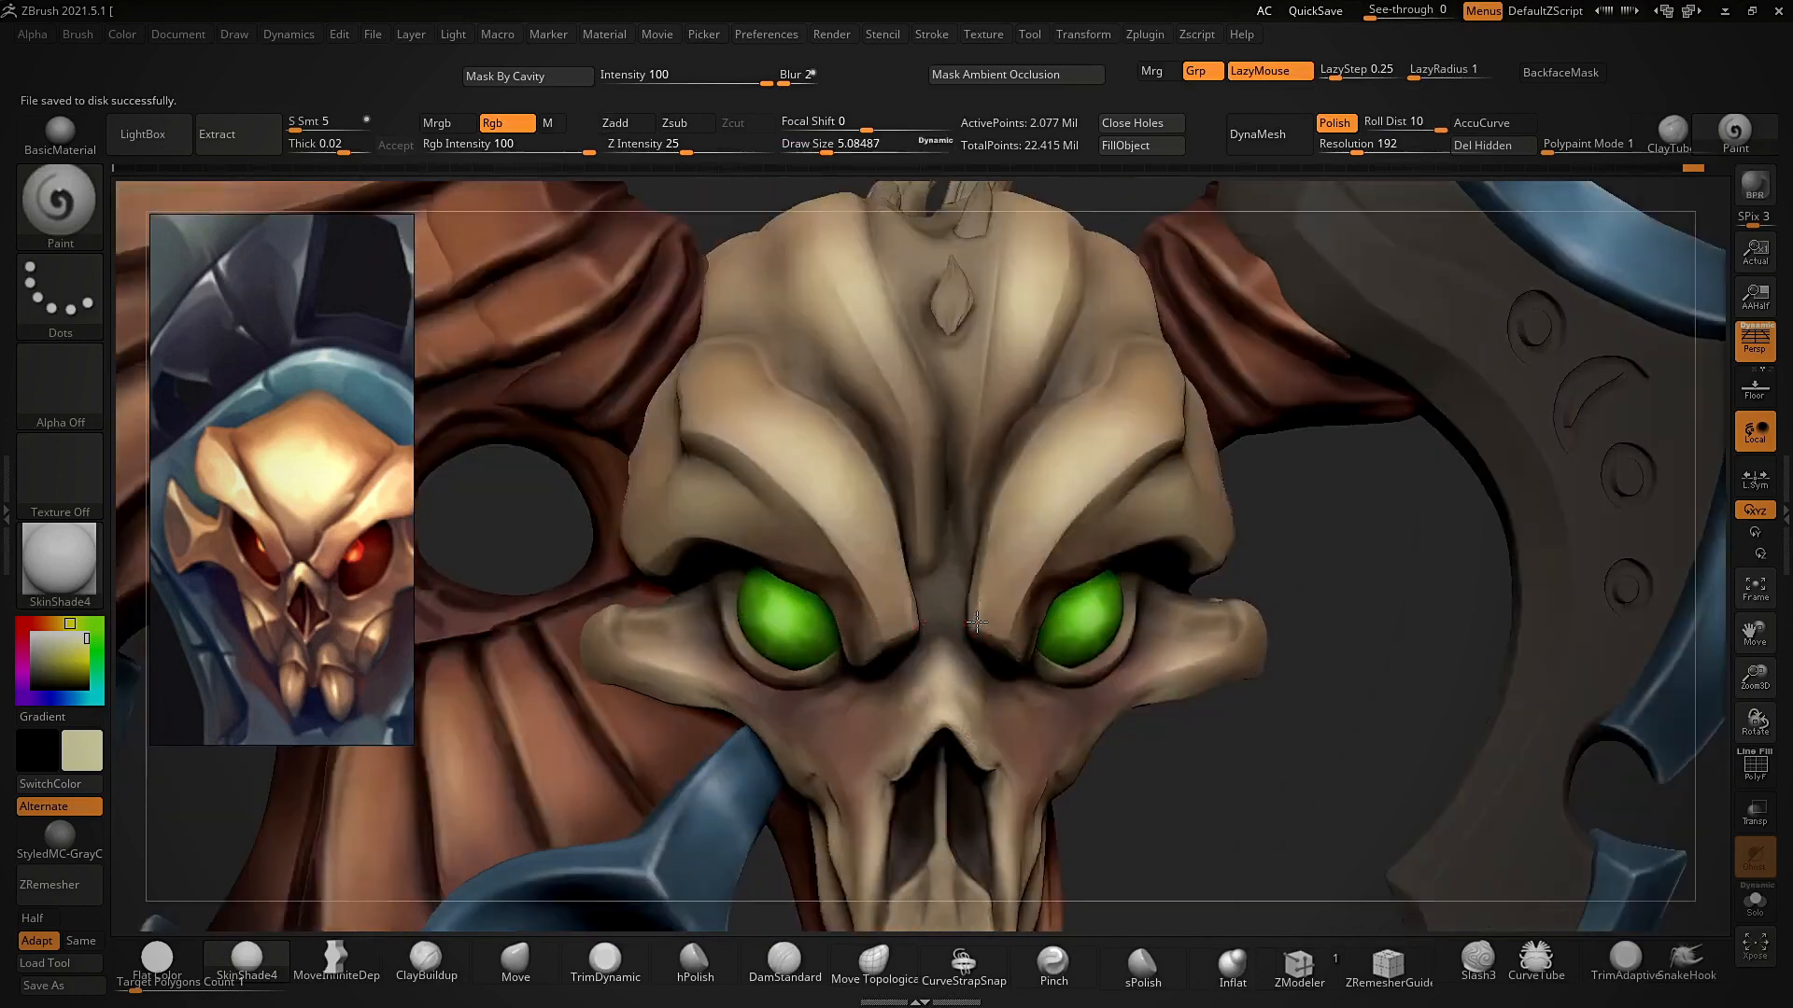
right_drag(1036, 484, 1042, 438)
drag(1018, 470, 1105, 376)
mouse_move(1001, 523)
mouse_down()
mouse_move(1102, 366)
mouse_move(1089, 387)
mouse_up()
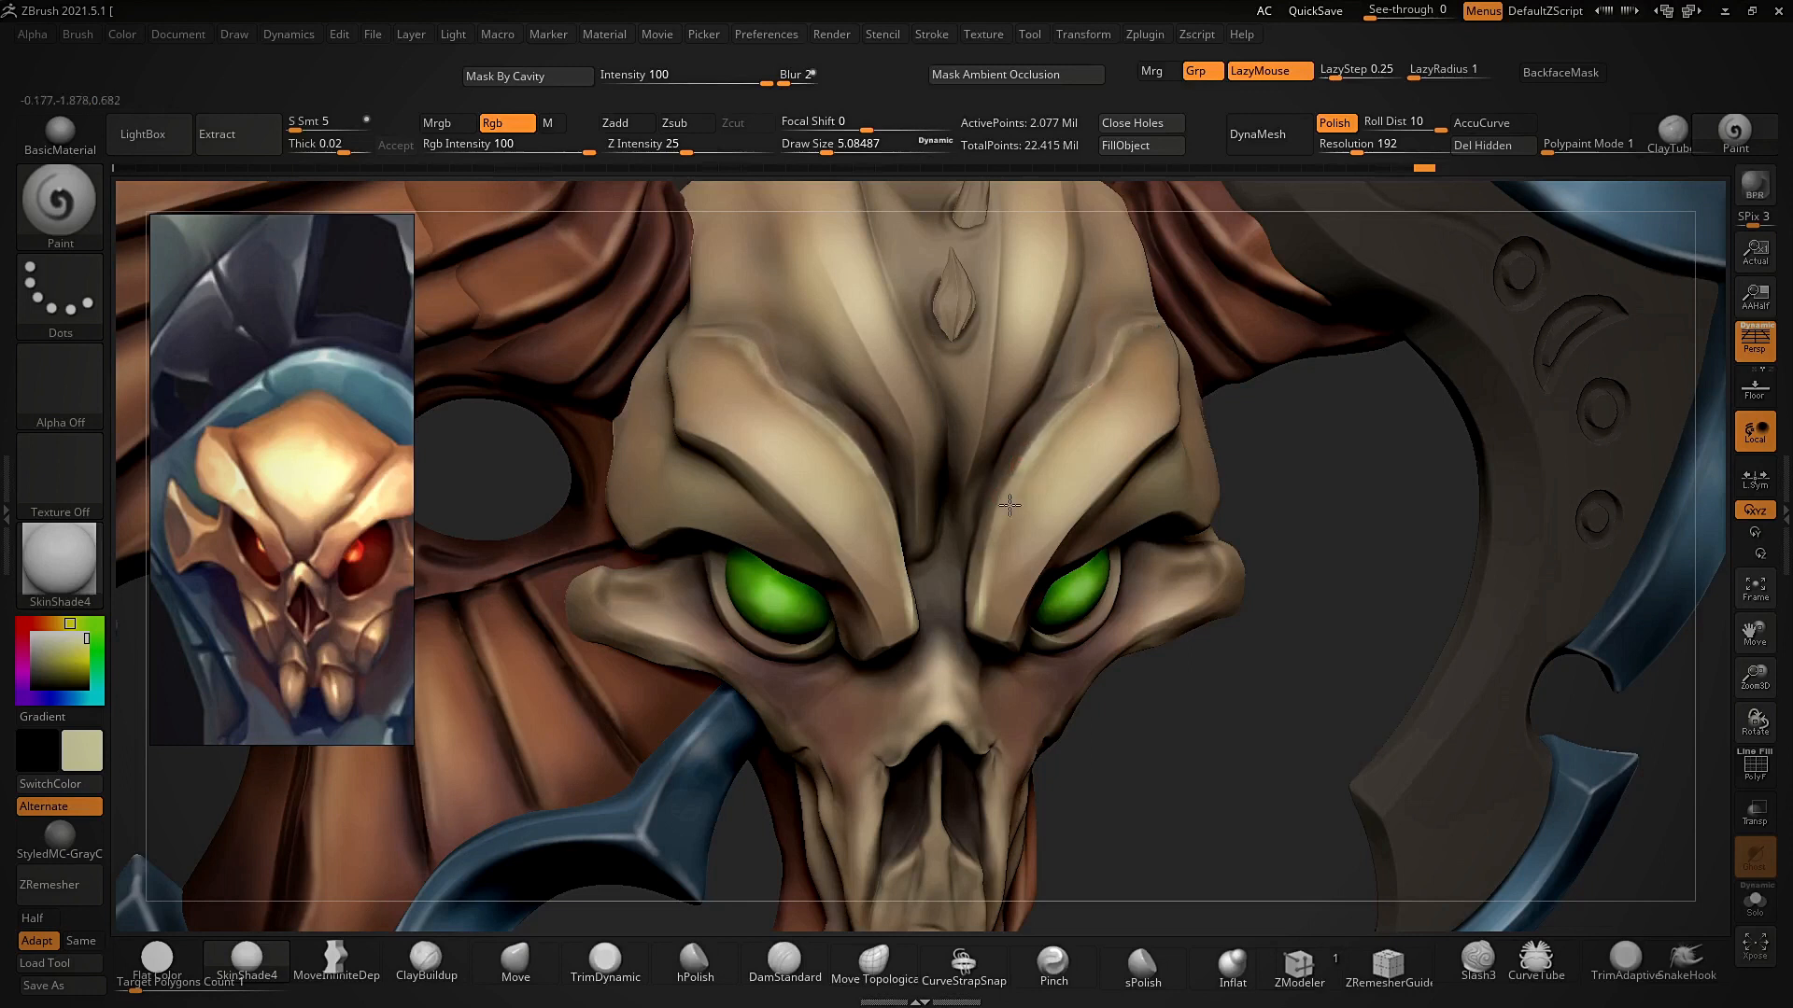
drag(1027, 495, 992, 596)
- Soften the brow highlights and sharpen the inner brow edge beside the eye with a brush size of about 3.5
mouse_move(1038, 551)
right_down()
mouse_move(1125, 509)
mouse_move(1137, 457)
right_up()
right_drag(1208, 364, 1155, 428)
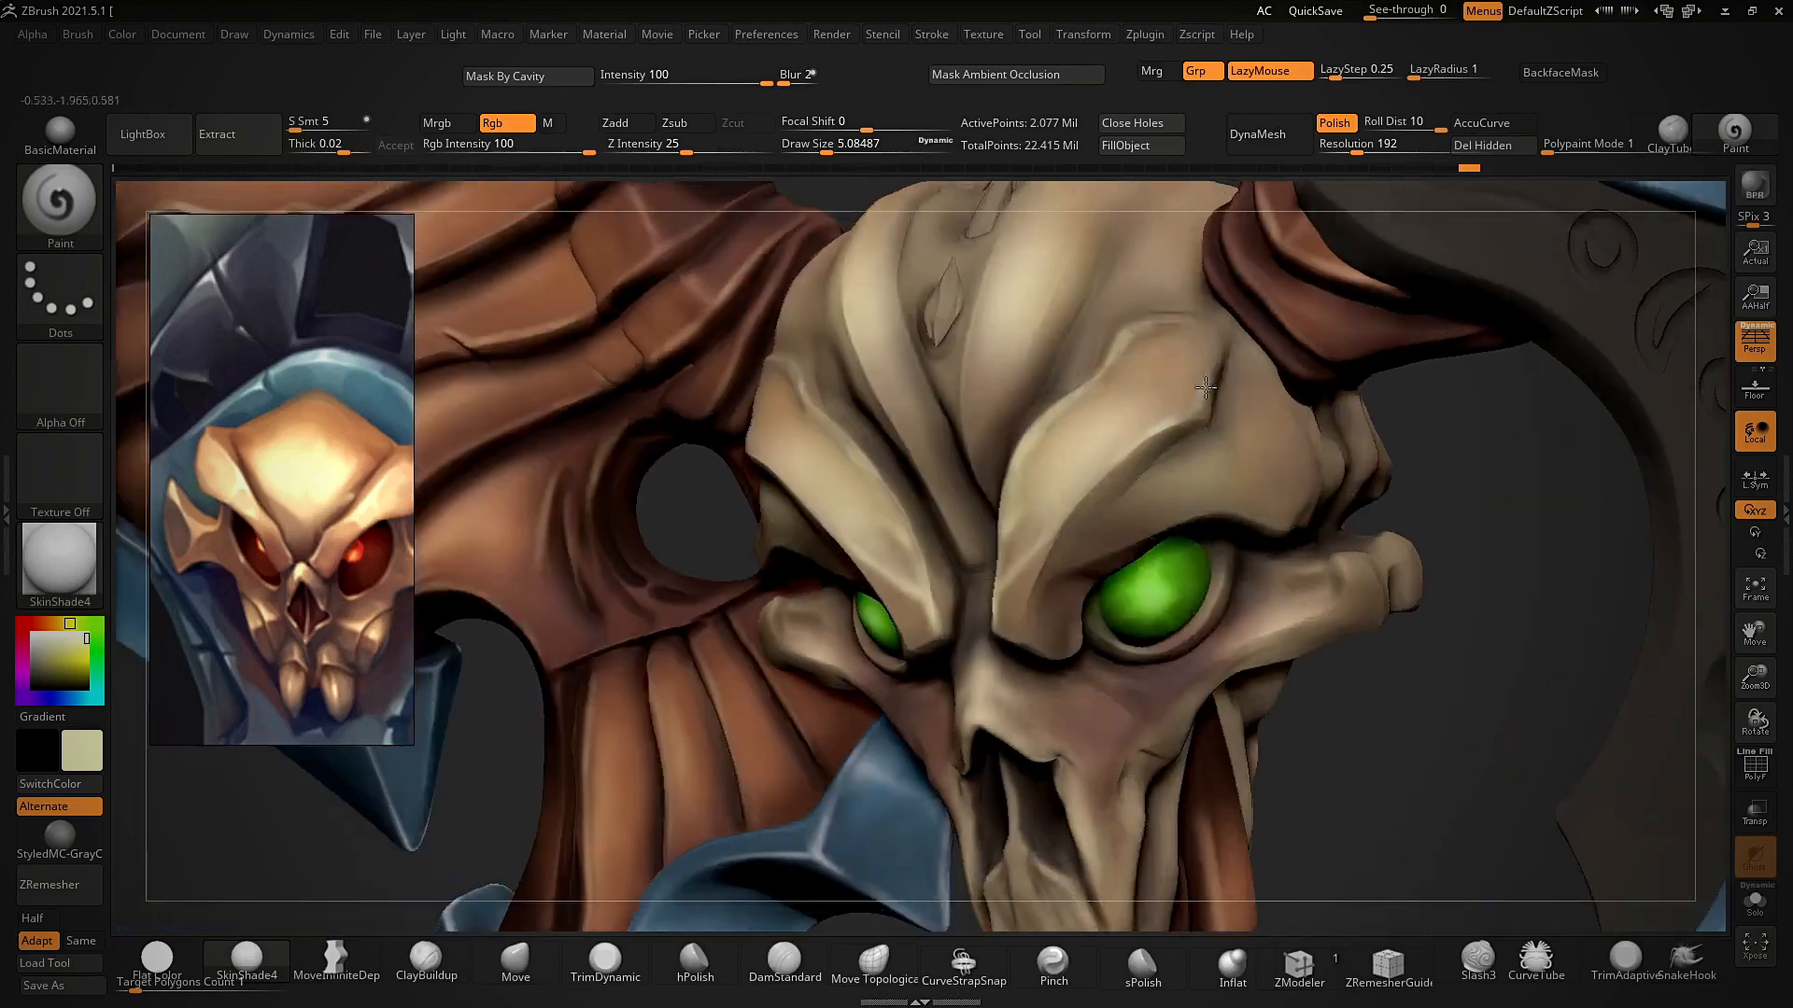
mouse_move(1115, 461)
shift+mouse_down()
mouse_move(1144, 436)
mouse_move(1126, 452)
shift+mouse_up()
key([)
drag(1019, 644, 1034, 586)
drag(1291, 696, 1237, 644)
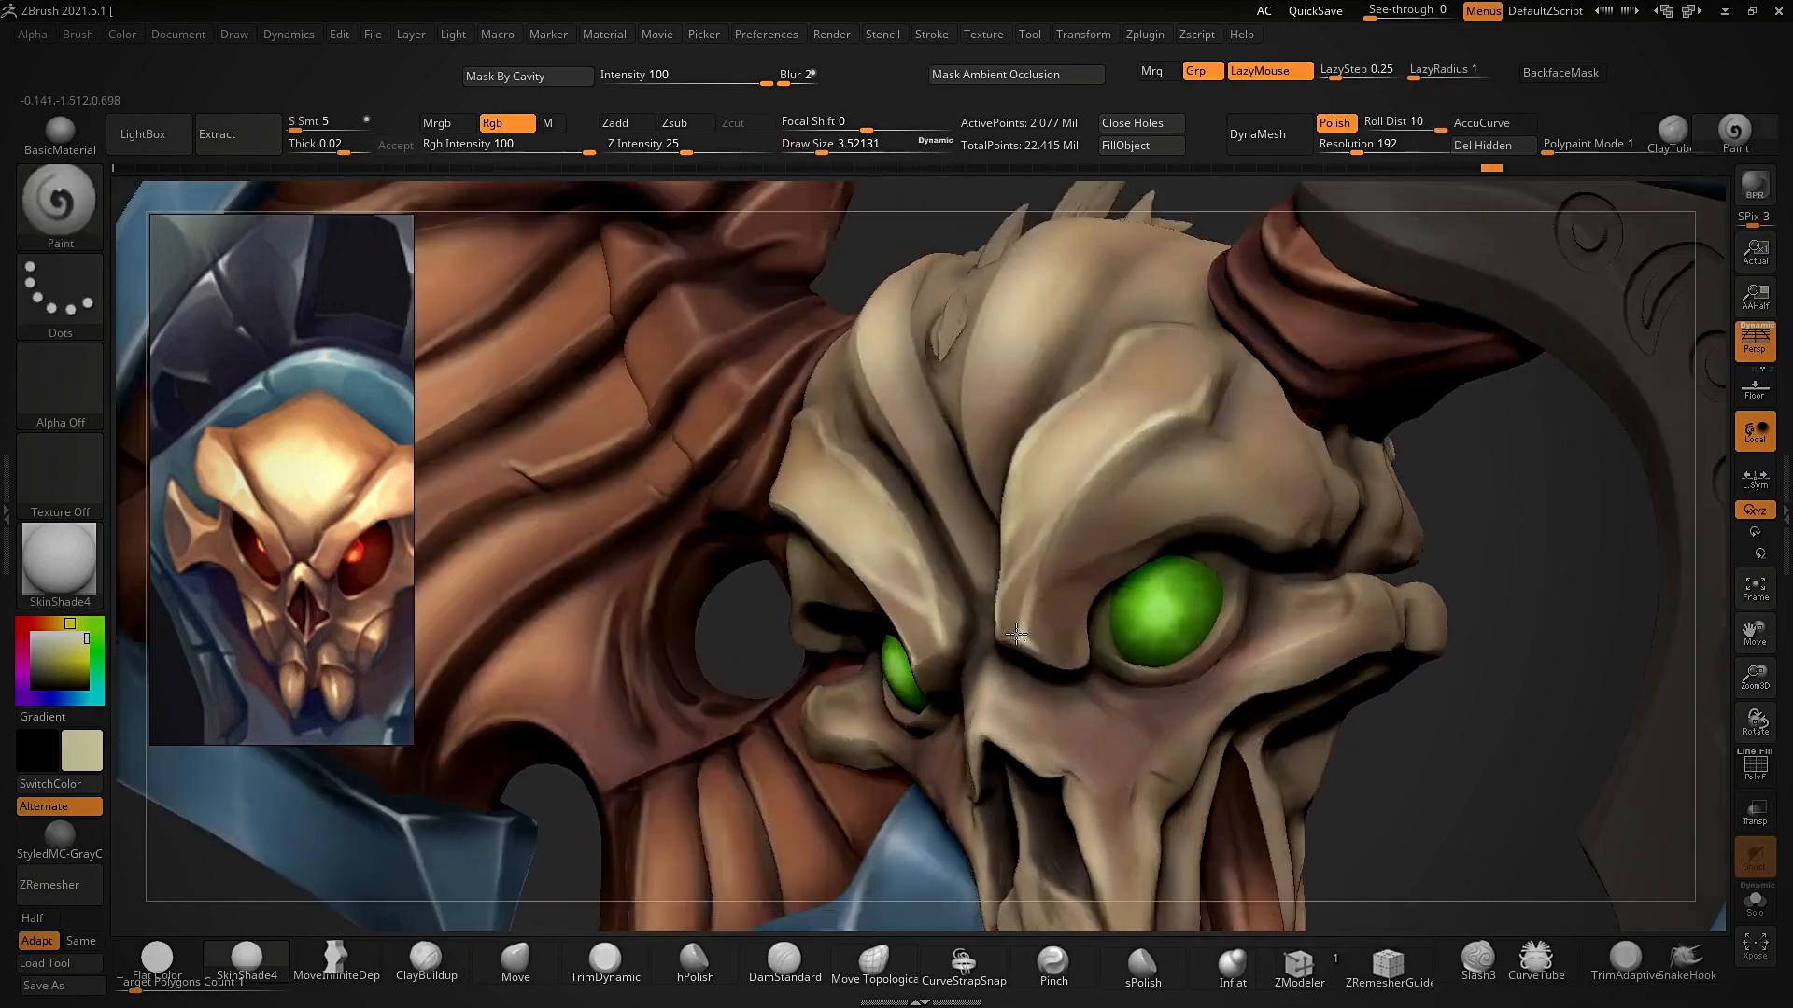
- Paint pale cream highlights along the skull's nose bridge, cheekbone and upper jaw with the 3.5 brush
right_drag(1105, 639, 1021, 636)
right_drag(913, 693, 964, 627)
mouse_move(1417, 535)
mouse_down()
mouse_move(1404, 597)
mouse_move(1406, 512)
mouse_up()
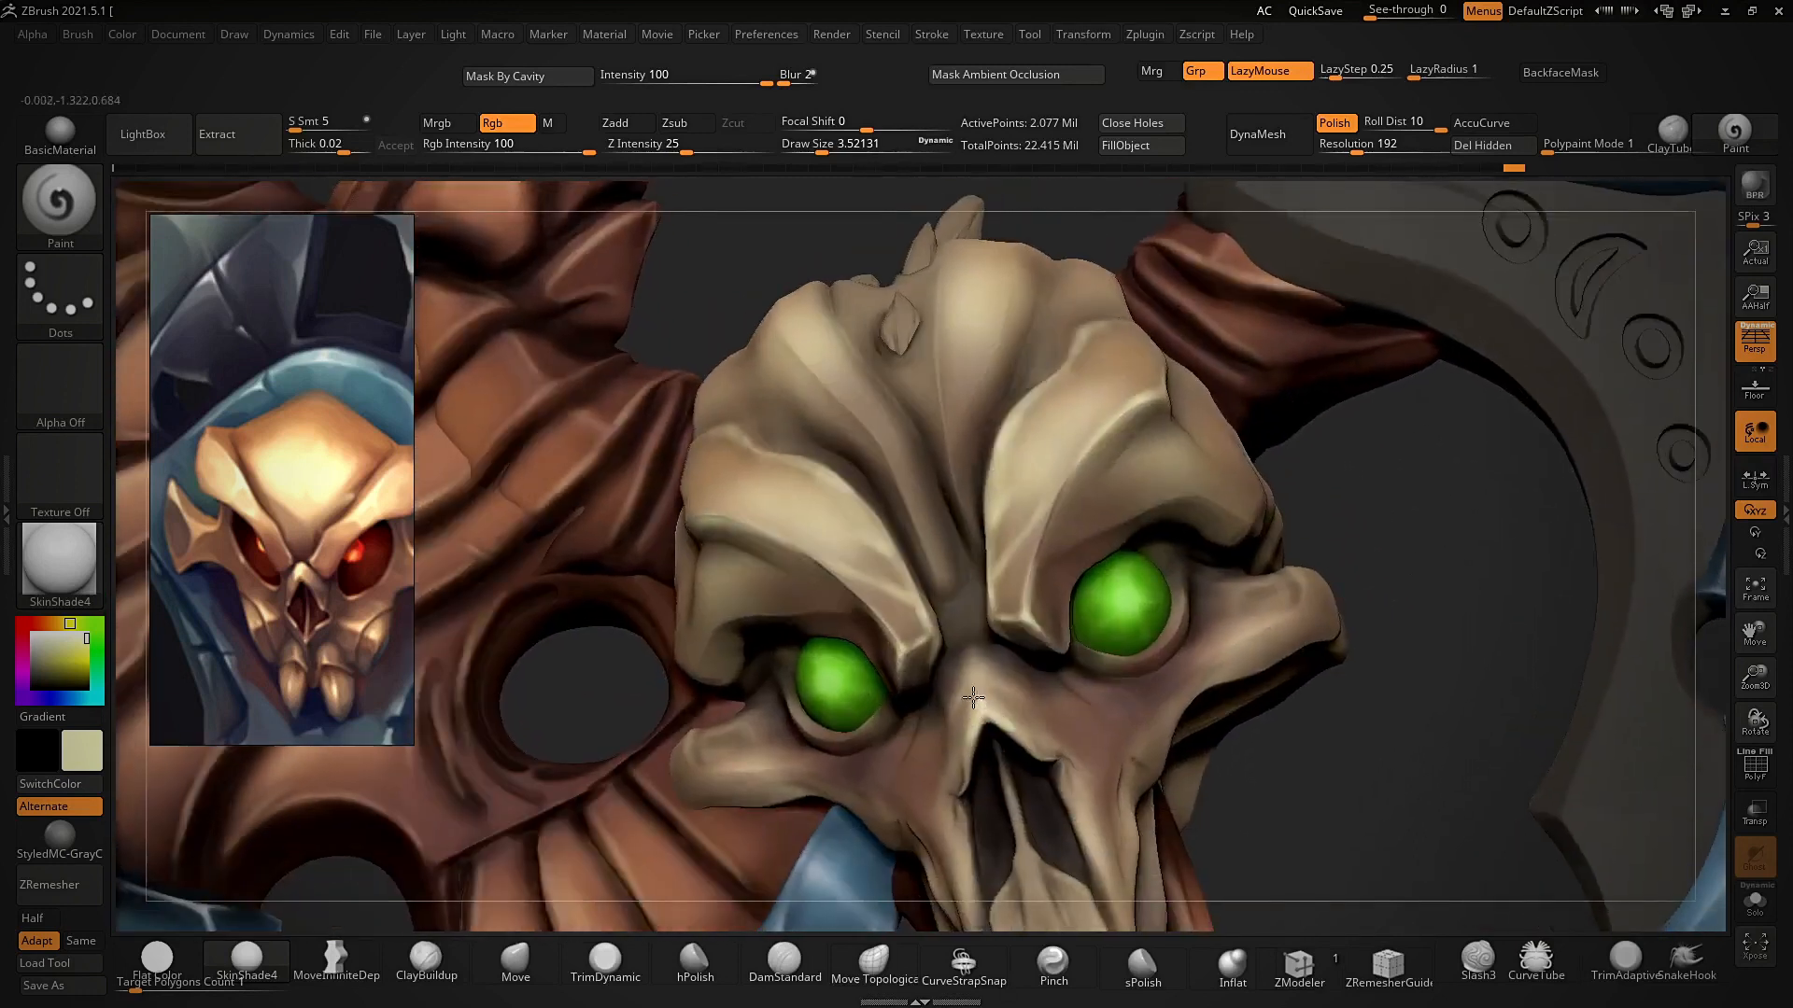
right_drag(958, 779, 1030, 697)
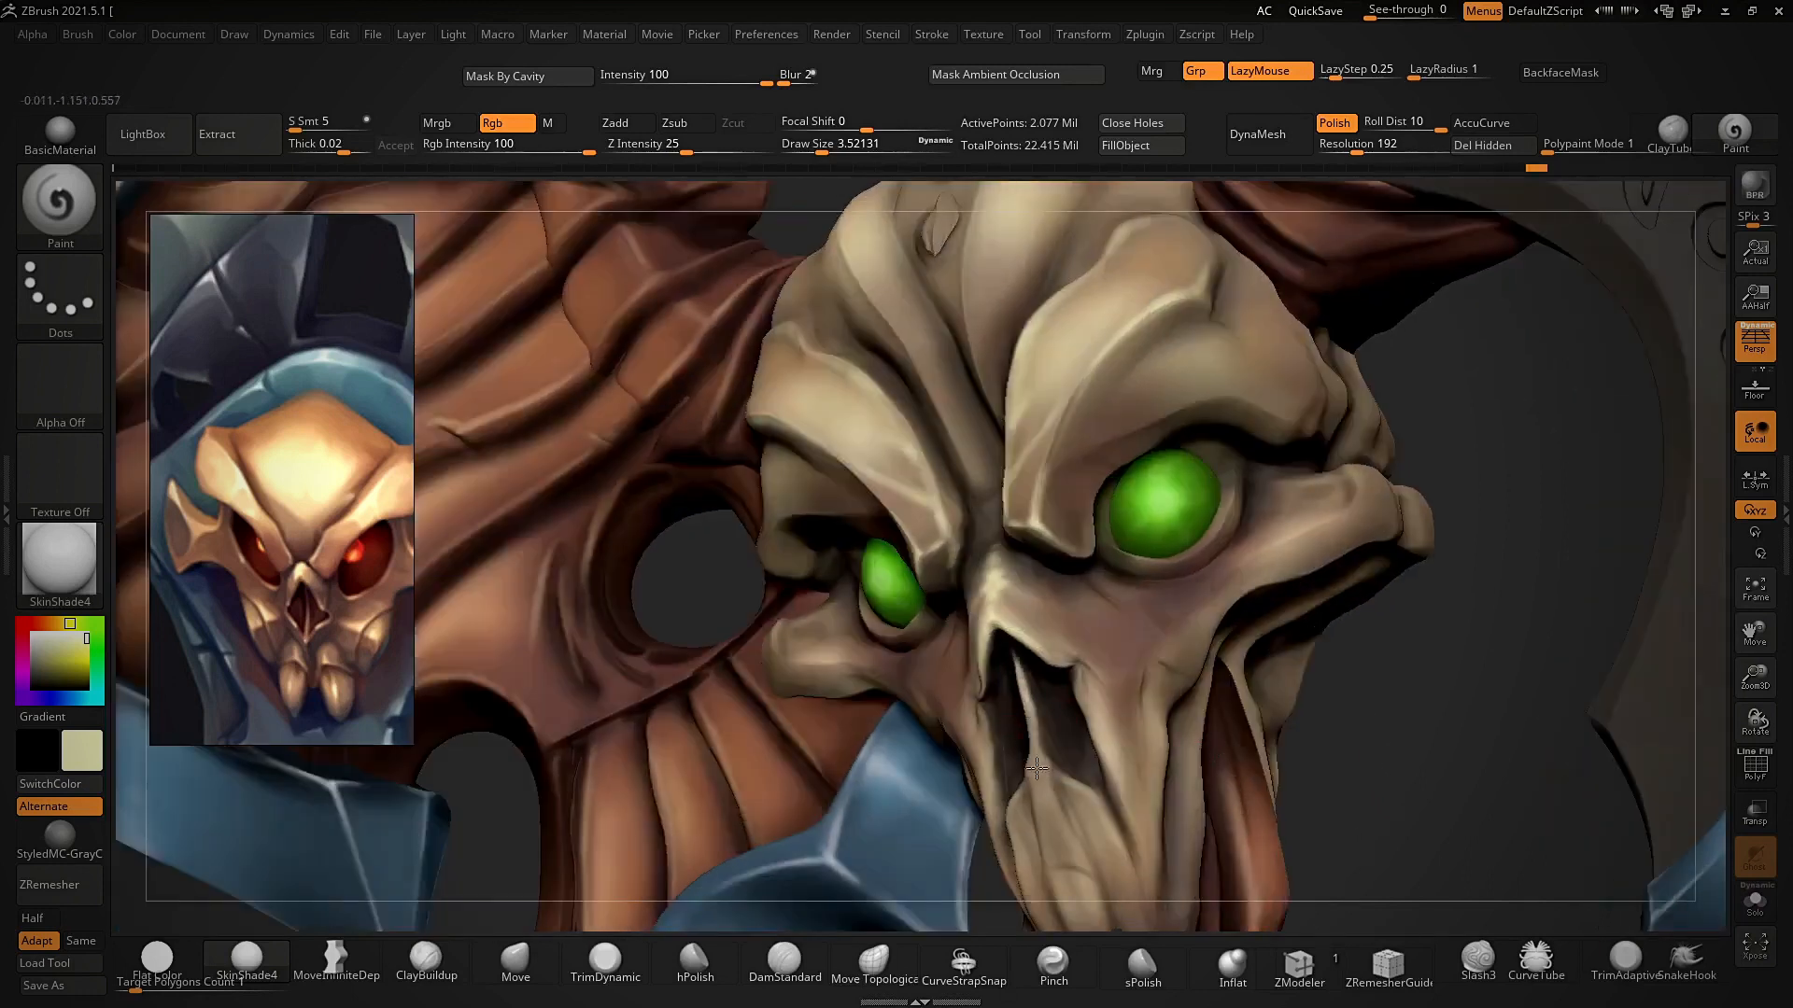
drag(1095, 801, 1118, 853)
mouse_move(1129, 845)
ctrl+right_down()
mouse_move(1265, 728)
mouse_move(1133, 662)
ctrl+right_up()
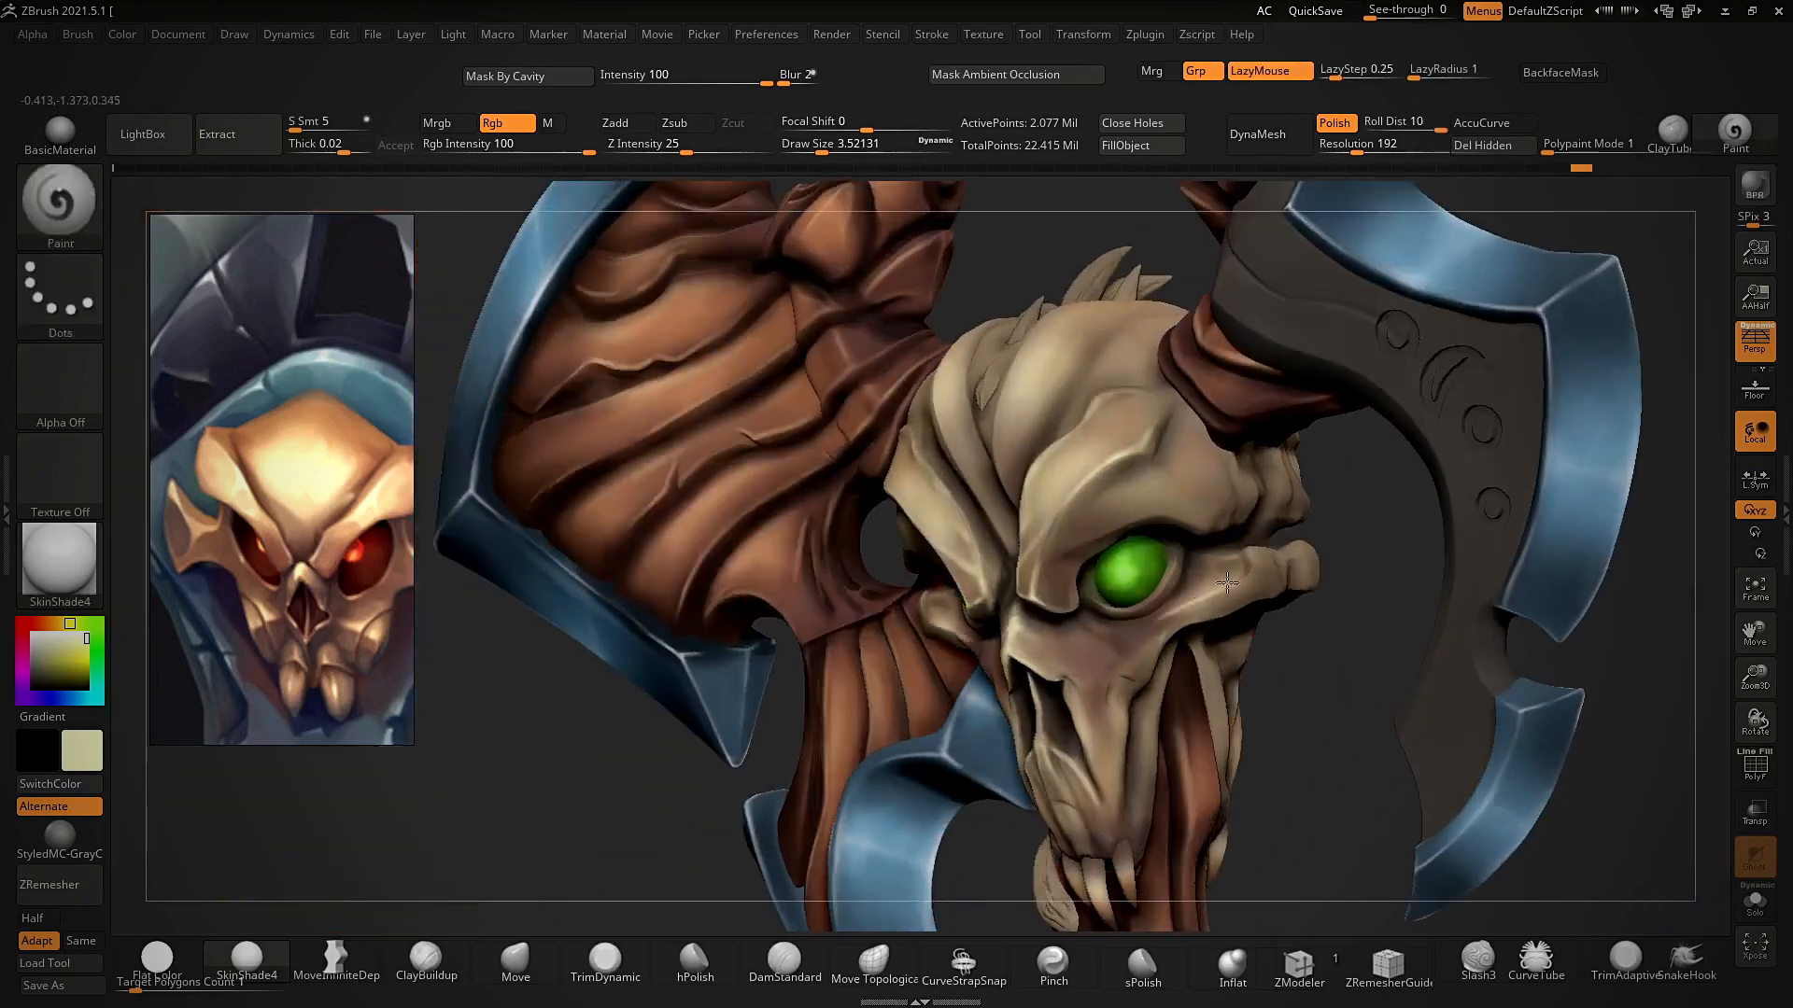
right_drag(1252, 562, 1135, 684)
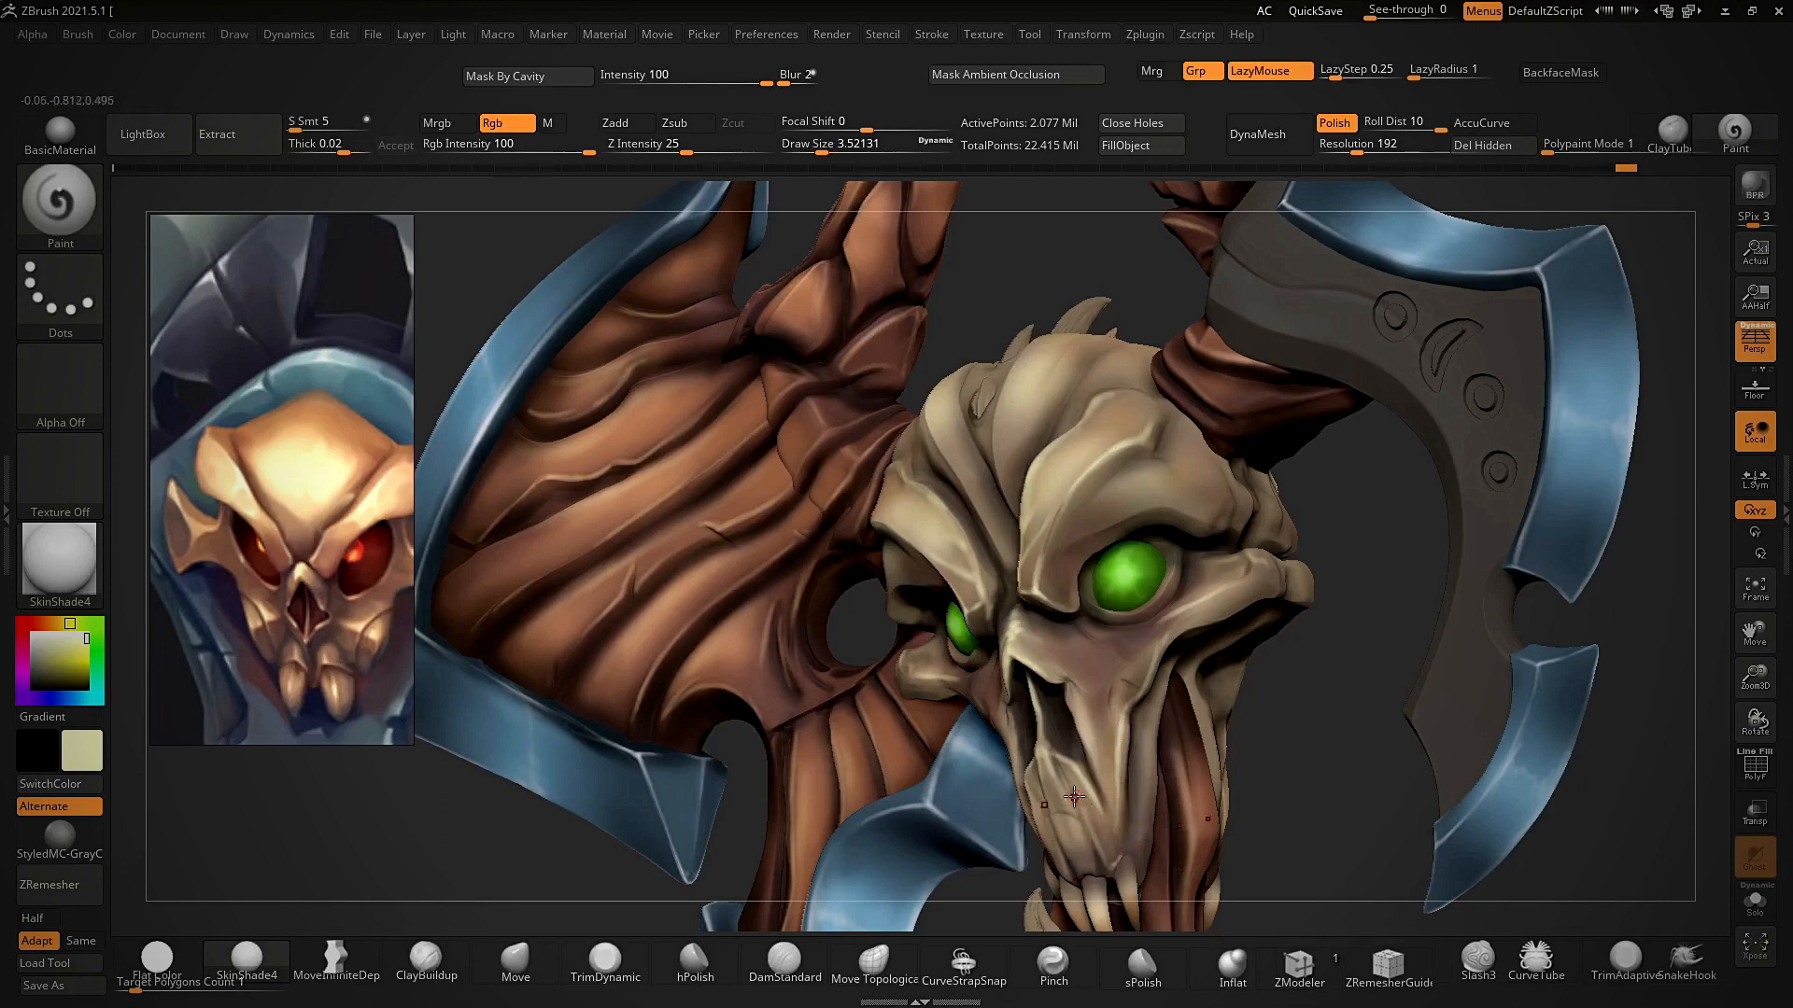
mouse_move(1162, 765)
right_down()
mouse_move(1345, 629)
mouse_move(1320, 736)
mouse_move(1209, 500)
mouse_move(987, 585)
right_up()
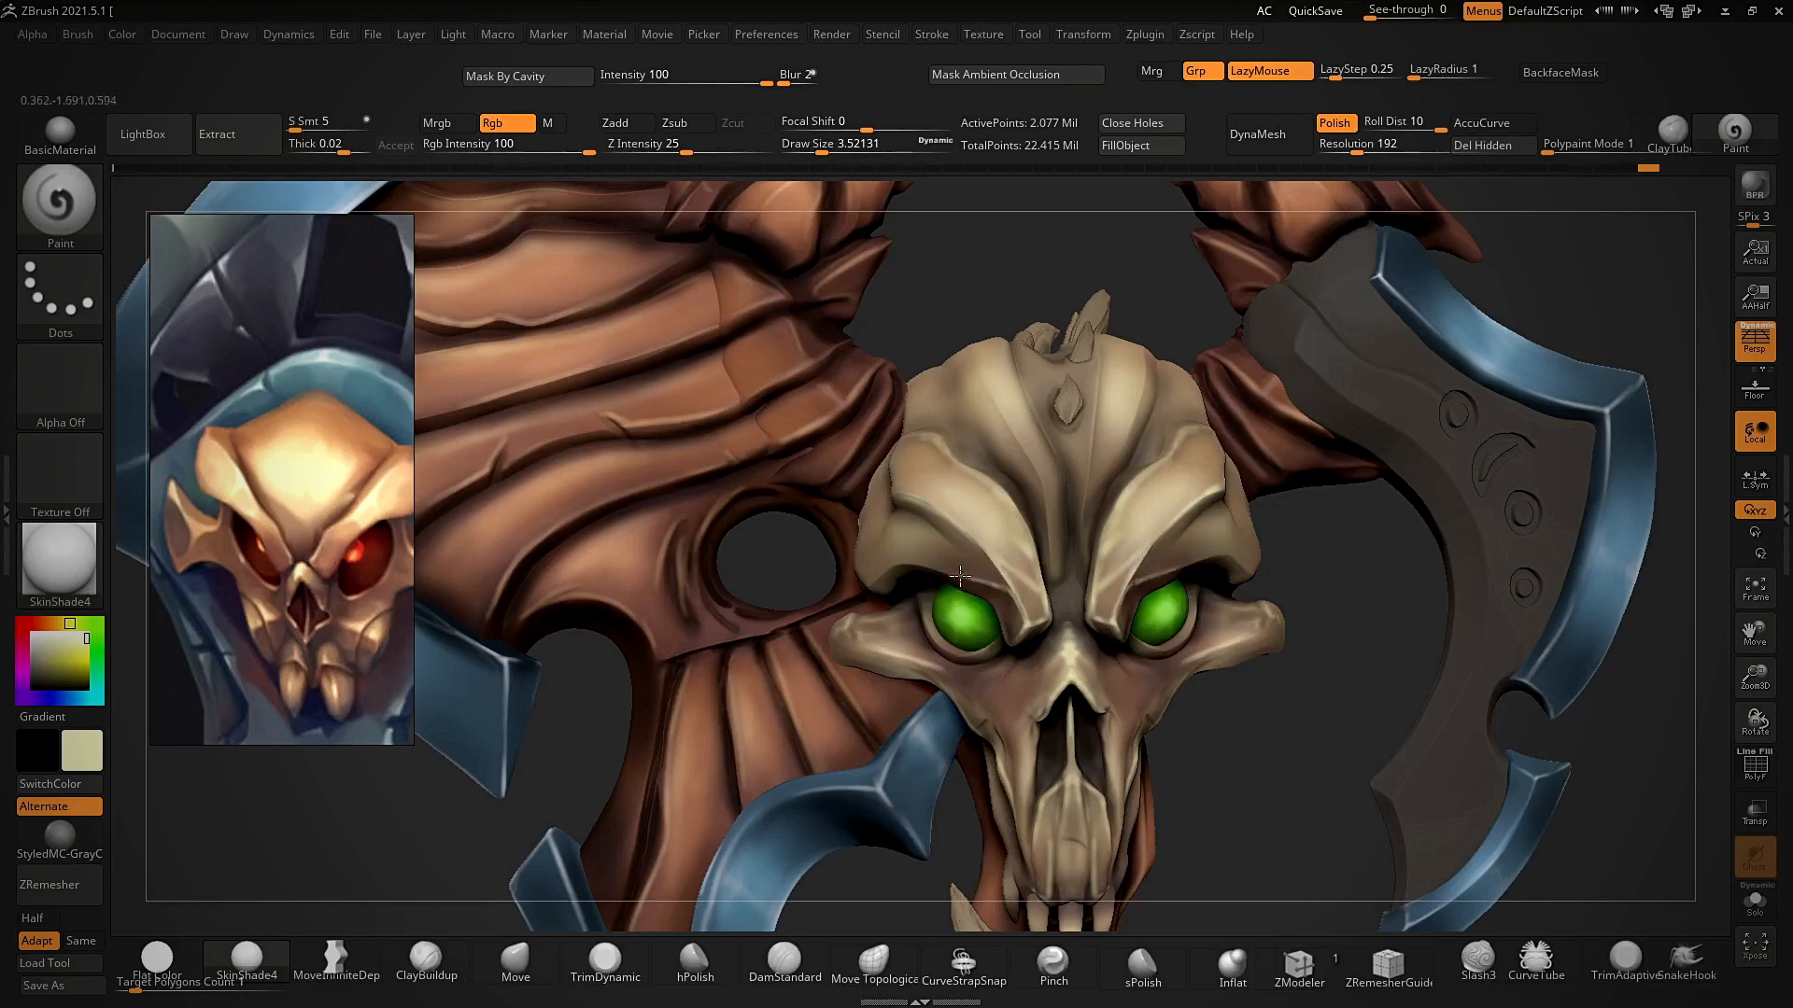
- Sample a muted bone colour from the skull and paint the central forehead crease between the brows
mouse_move(1369, 585)
right_down()
mouse_move(1267, 570)
mouse_move(1247, 396)
mouse_move(1181, 466)
mouse_move(1279, 611)
right_up()
mouse_move(1279, 612)
right_down()
mouse_move(1392, 660)
mouse_move(1381, 691)
right_up()
right_drag(1076, 591, 1057, 686)
key(c)
right_drag(1104, 575, 1051, 673)
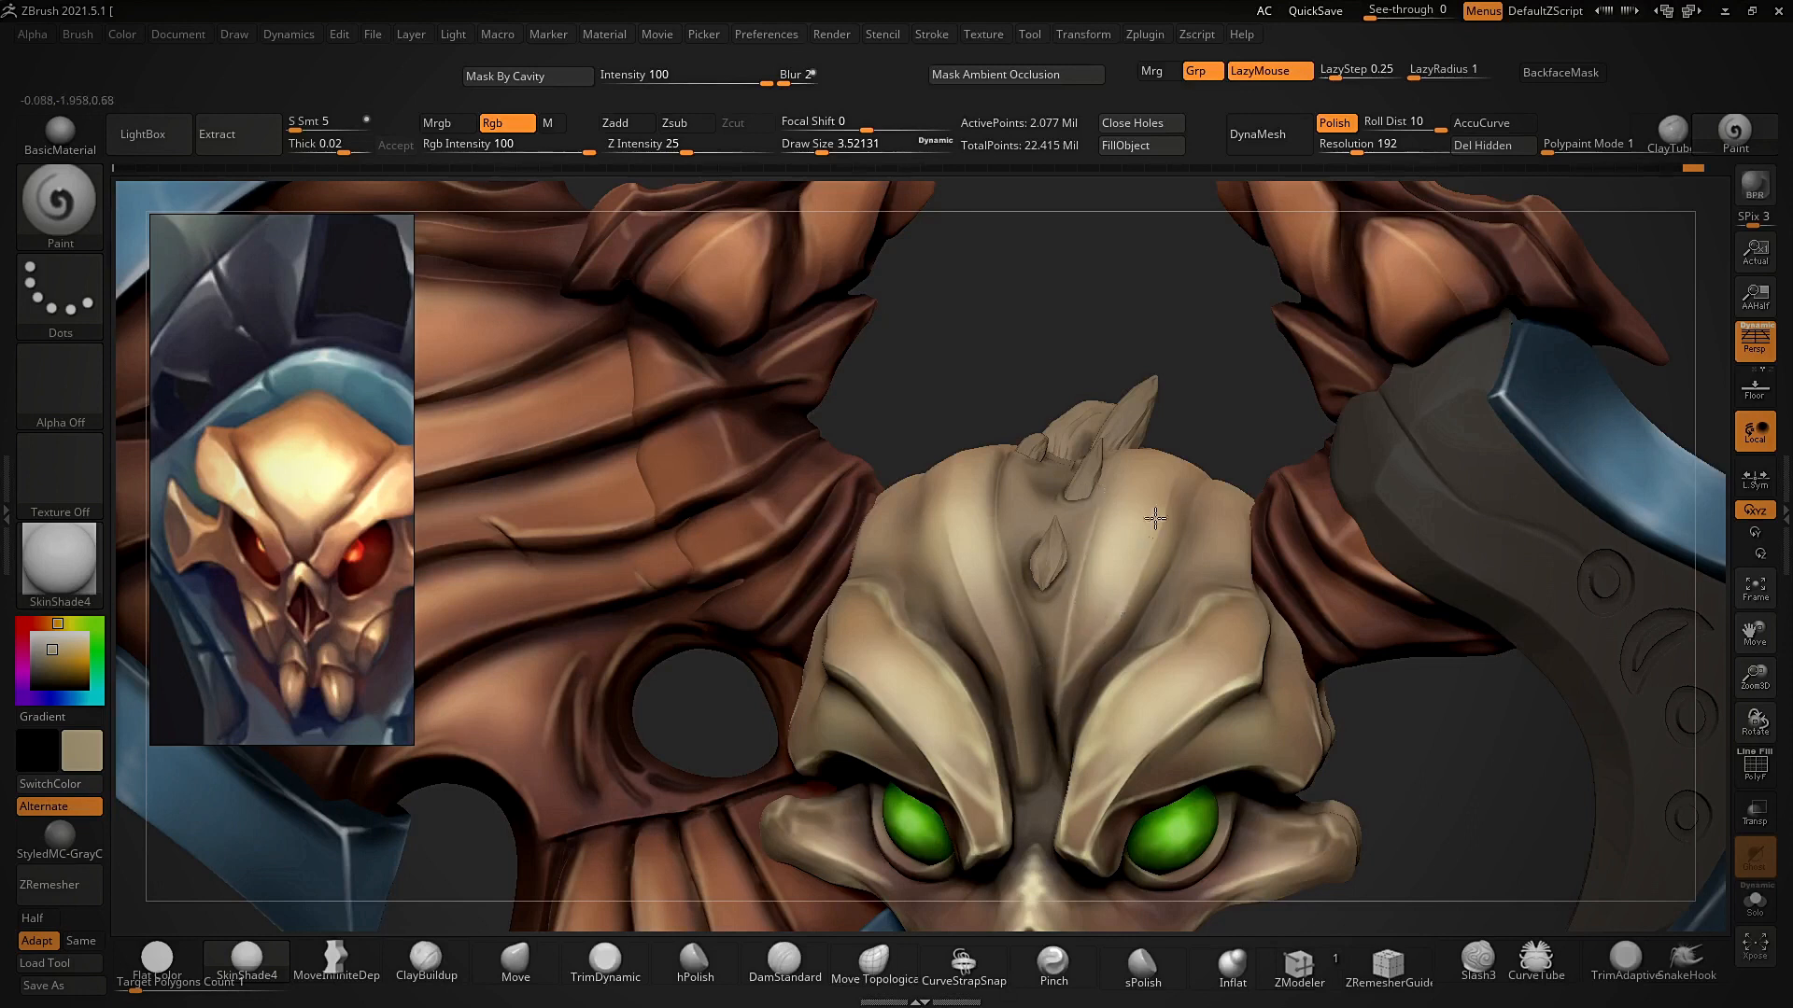
right_drag(1207, 421, 1209, 463)
drag(1067, 659, 1059, 724)
right_drag(1225, 359, 1239, 284)
mouse_move(1061, 704)
mouse_down()
mouse_move(1057, 758)
mouse_move(1061, 724)
mouse_up()
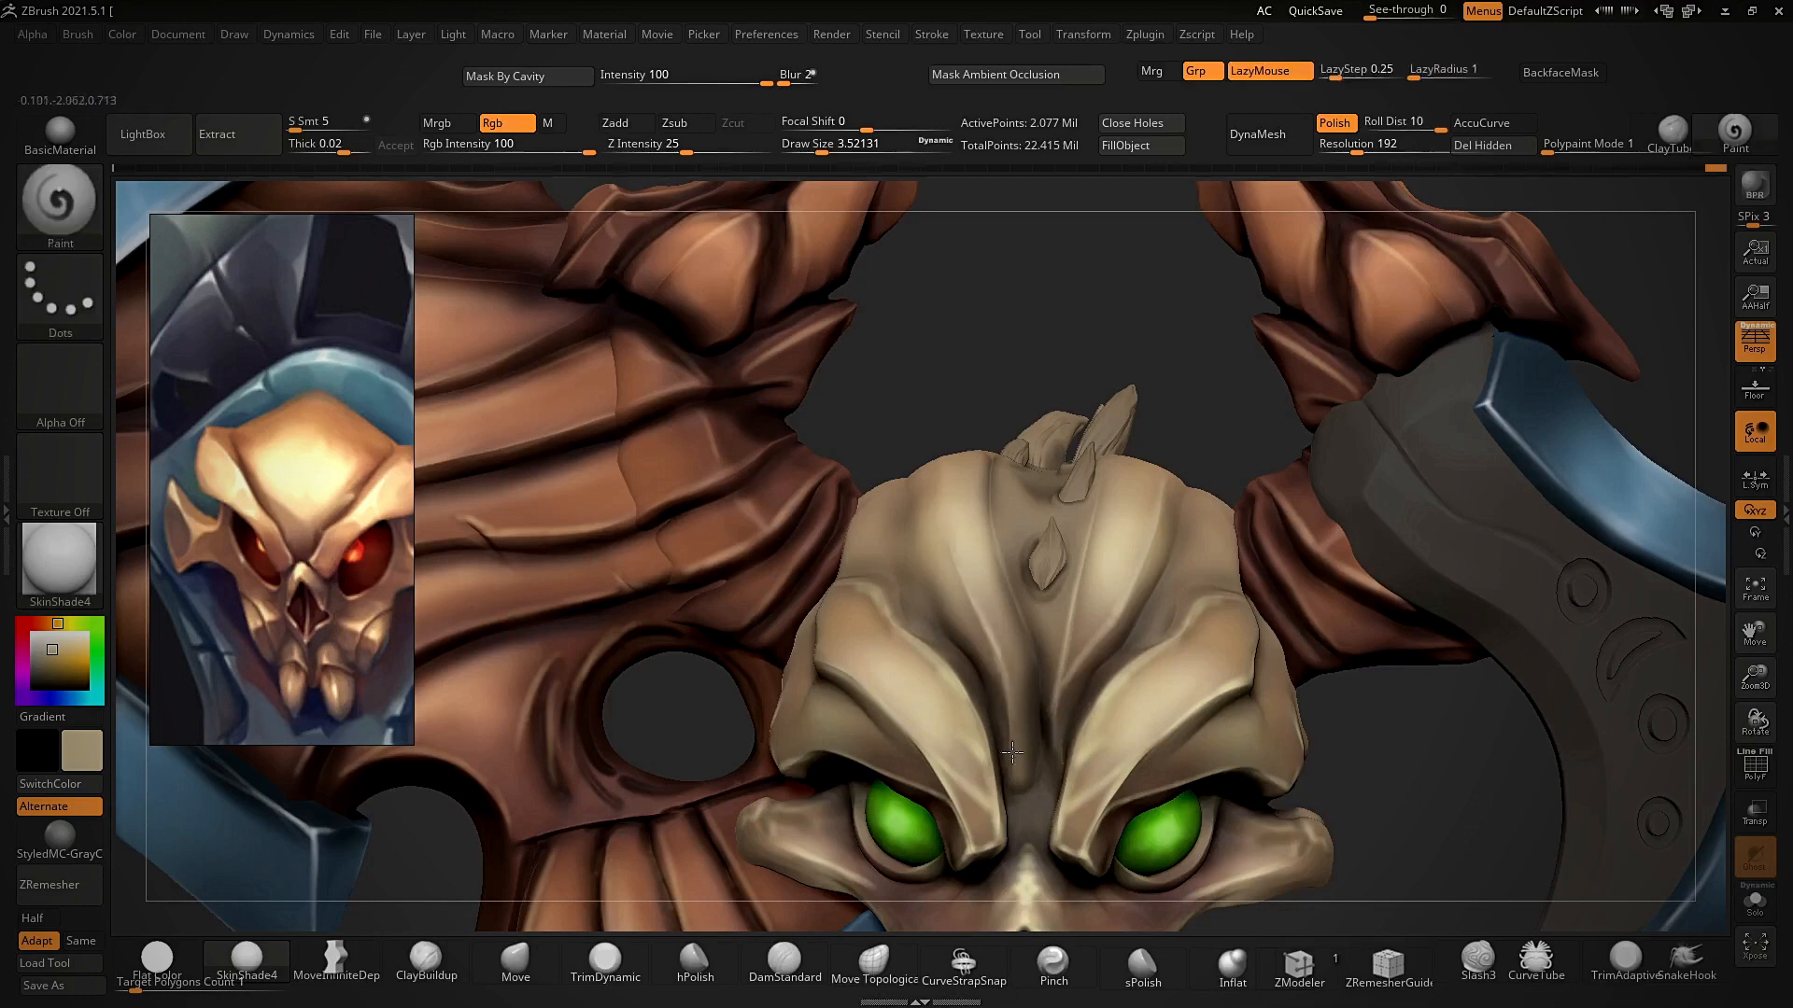
- Blend the forehead ridges and brow folds with the sampled bone colour
drag(987, 536, 995, 582)
right_drag(987, 470, 978, 536)
drag(930, 569, 951, 620)
ctrl+right_drag(942, 607, 1036, 742)
mouse_move(1037, 742)
shift+right_down()
mouse_move(1092, 692)
mouse_move(1083, 794)
mouse_move(1354, 439)
shift+right_up()
right_drag(1354, 439, 947, 749)
alt+click(950, 742)
right_drag(1223, 627, 1073, 644)
ctrl+right_drag(1073, 644, 1033, 724)
drag(1031, 714, 1032, 673)
right_drag(1344, 611, 1484, 588)
drag(971, 693, 977, 789)
drag(927, 733, 917, 706)
right_drag(1187, 594, 1227, 586)
drag(851, 683, 857, 707)
- Select the skull and examine its painted highlights from the side, then against the whole axe from the front
ctrl+right_drag(1172, 668, 1134, 565)
mouse_move(1134, 564)
right_down()
mouse_move(1084, 625)
mouse_move(1027, 649)
right_up()
alt+click(997, 434)
ctrl+right_drag(997, 435, 884, 429)
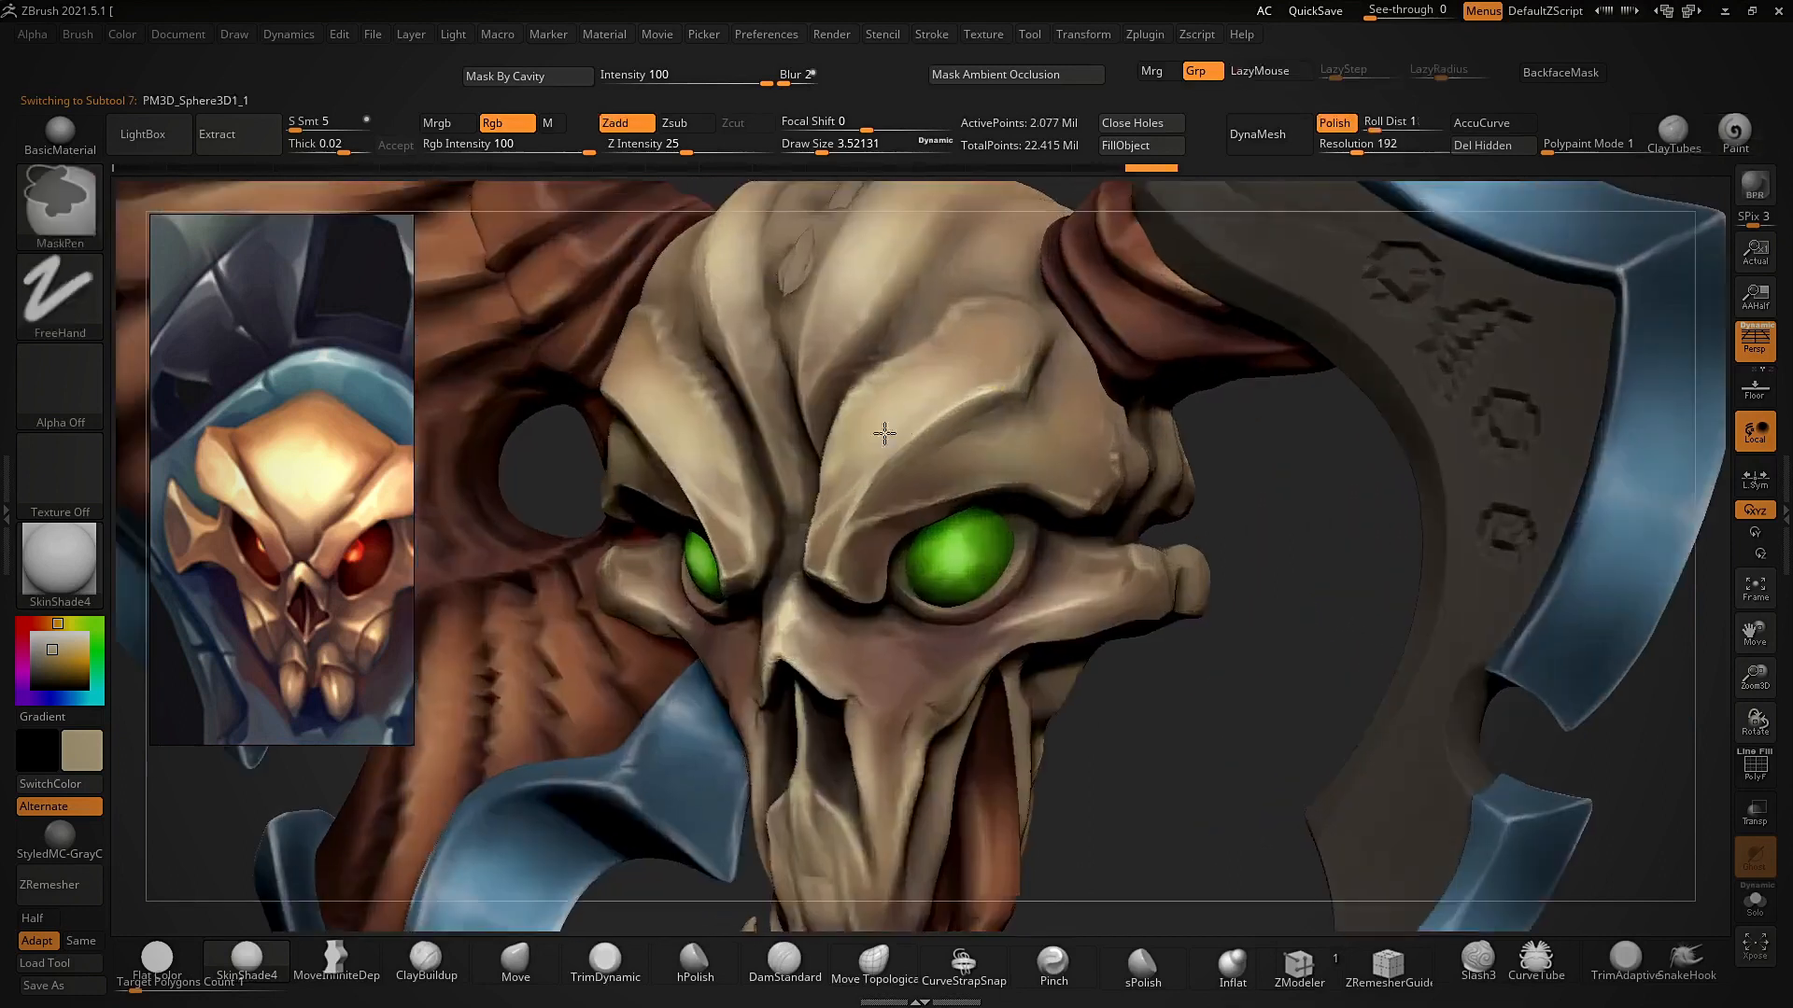
right_drag(1235, 481, 1166, 510)
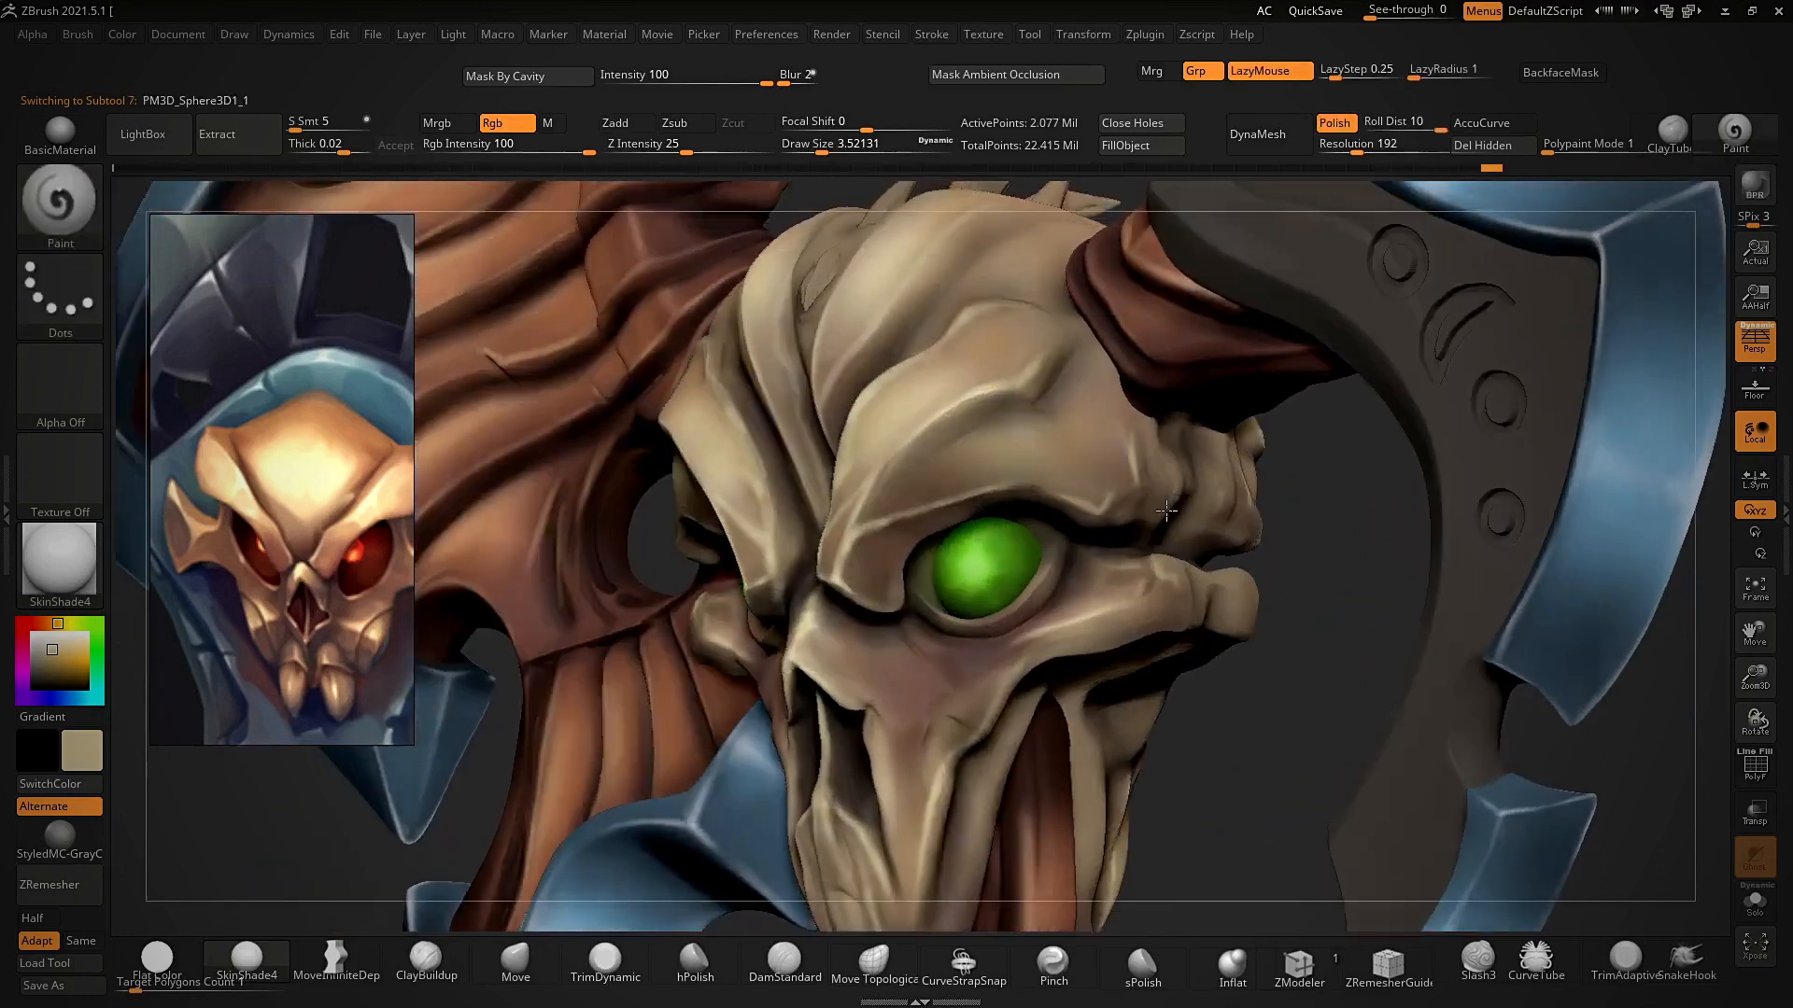
right_drag(1300, 495, 1193, 598)
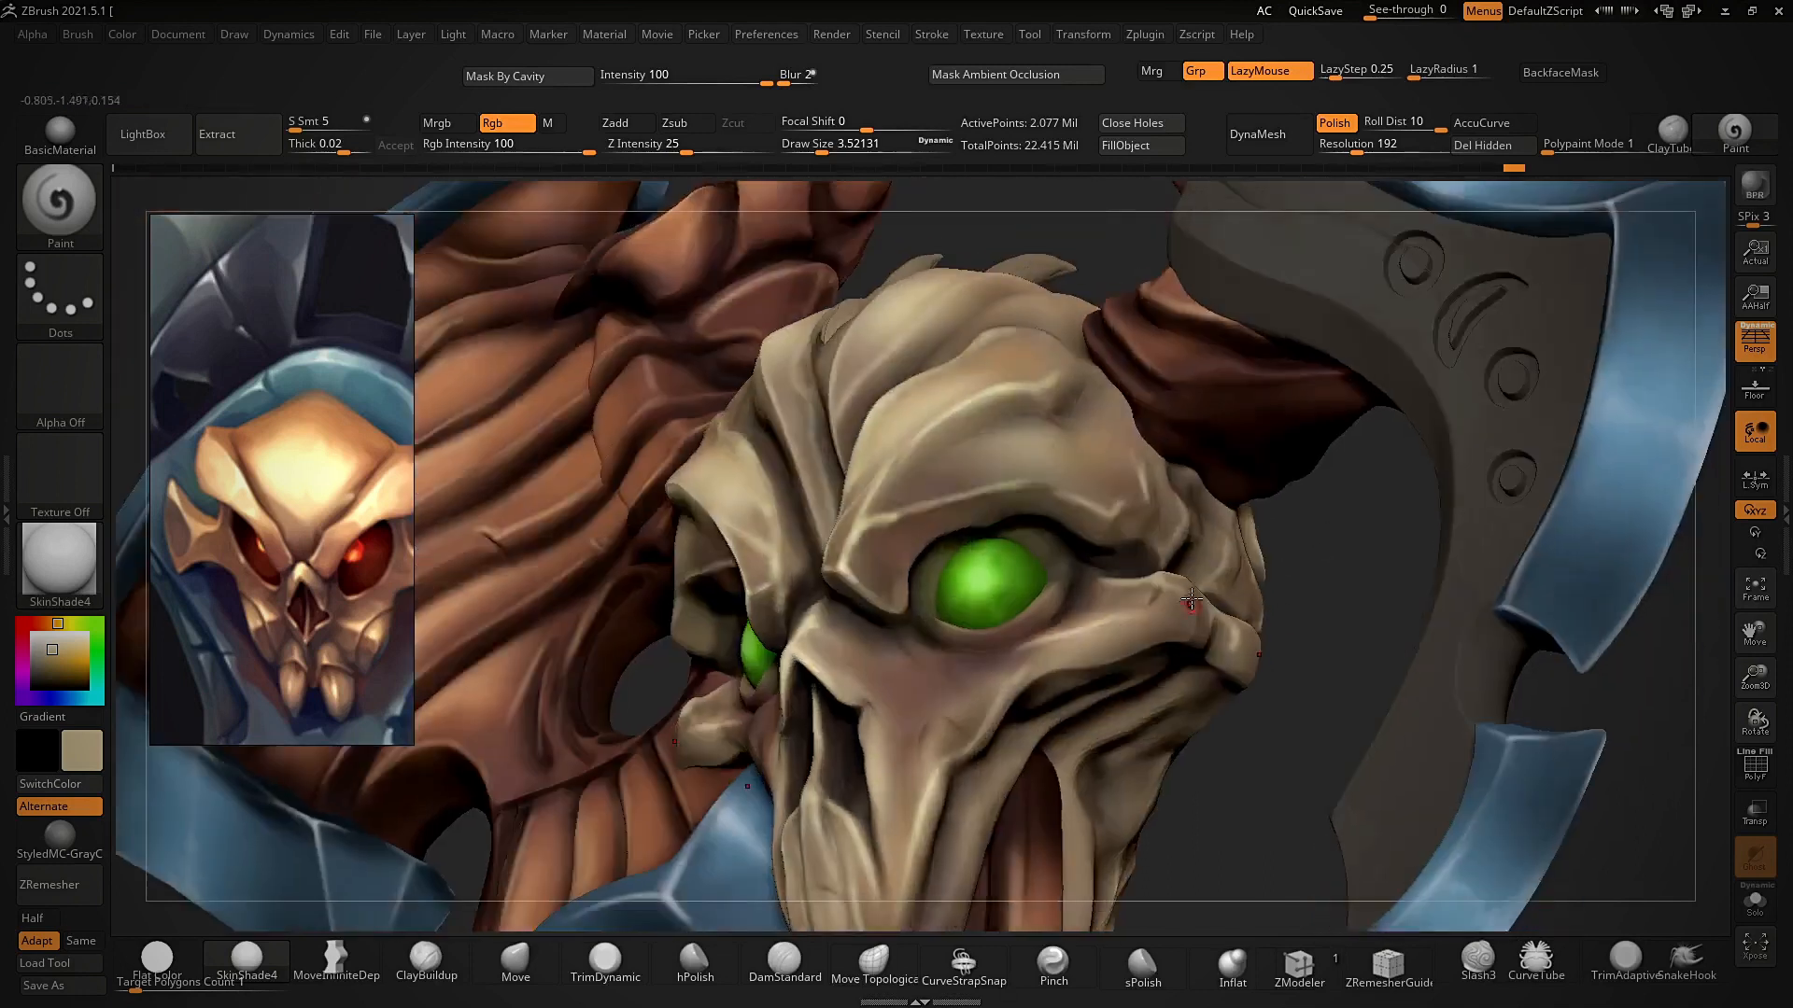
ctrl+right_drag(997, 702, 991, 777)
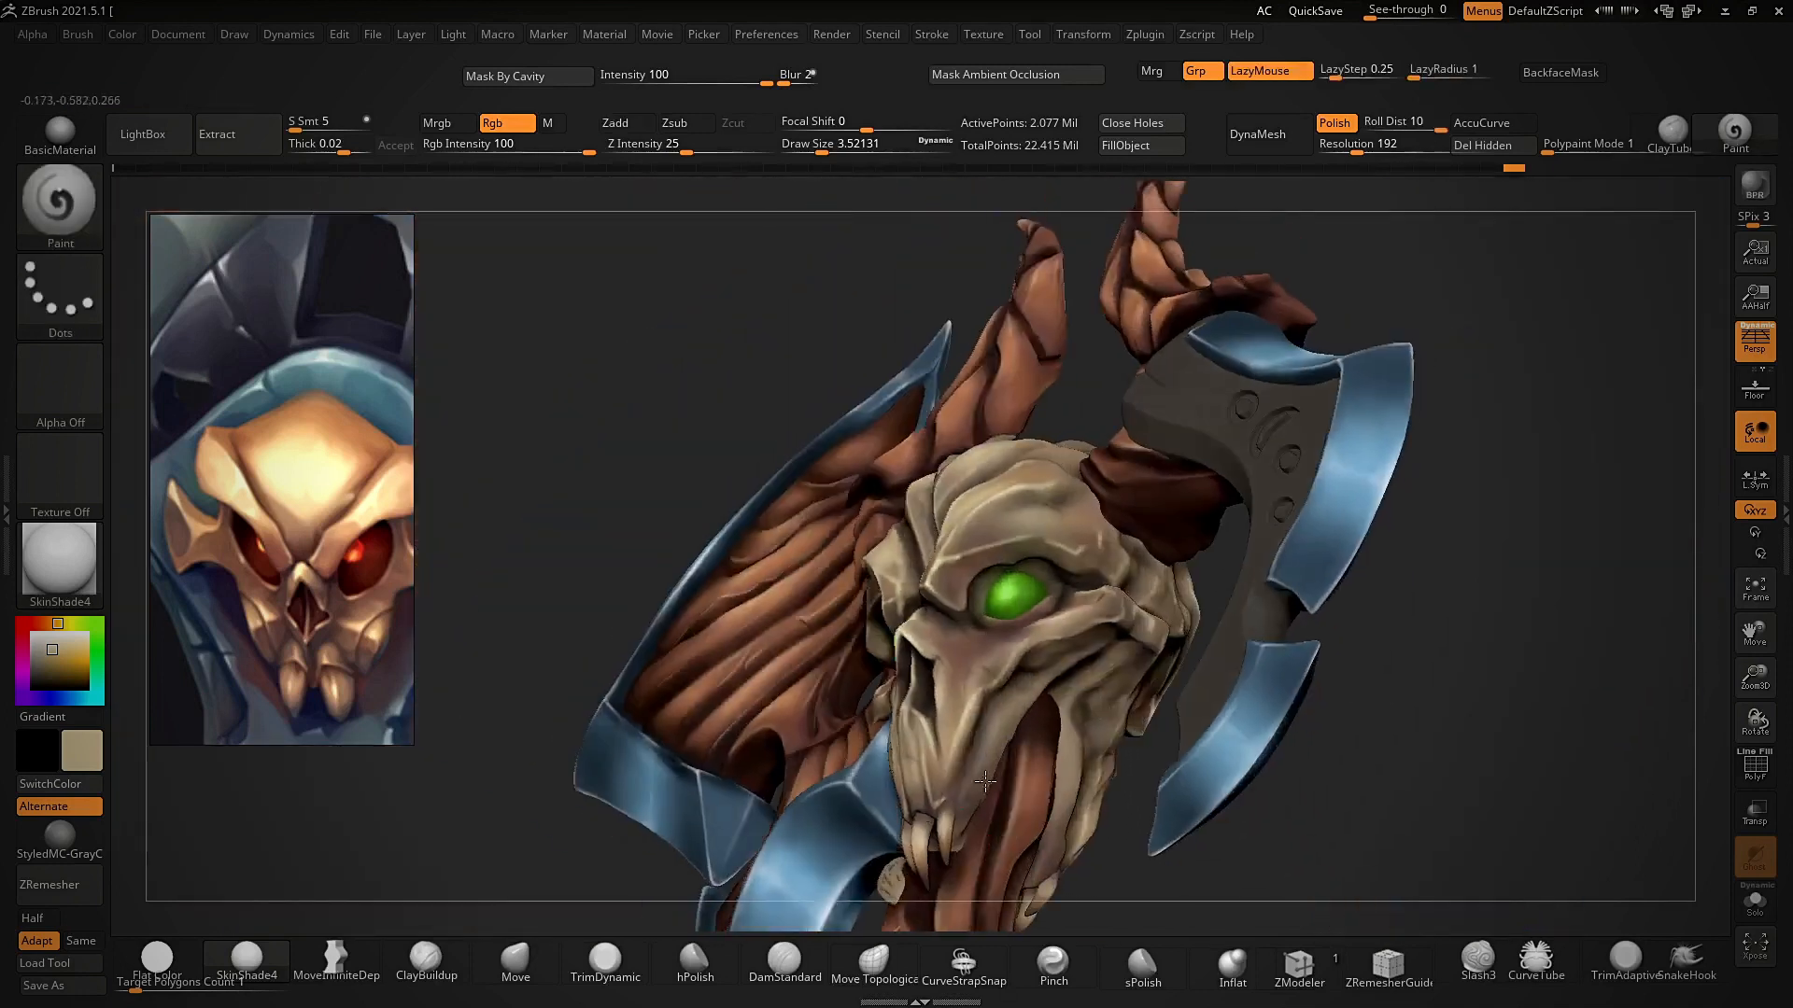
shift+right_drag(1114, 655, 896, 691)
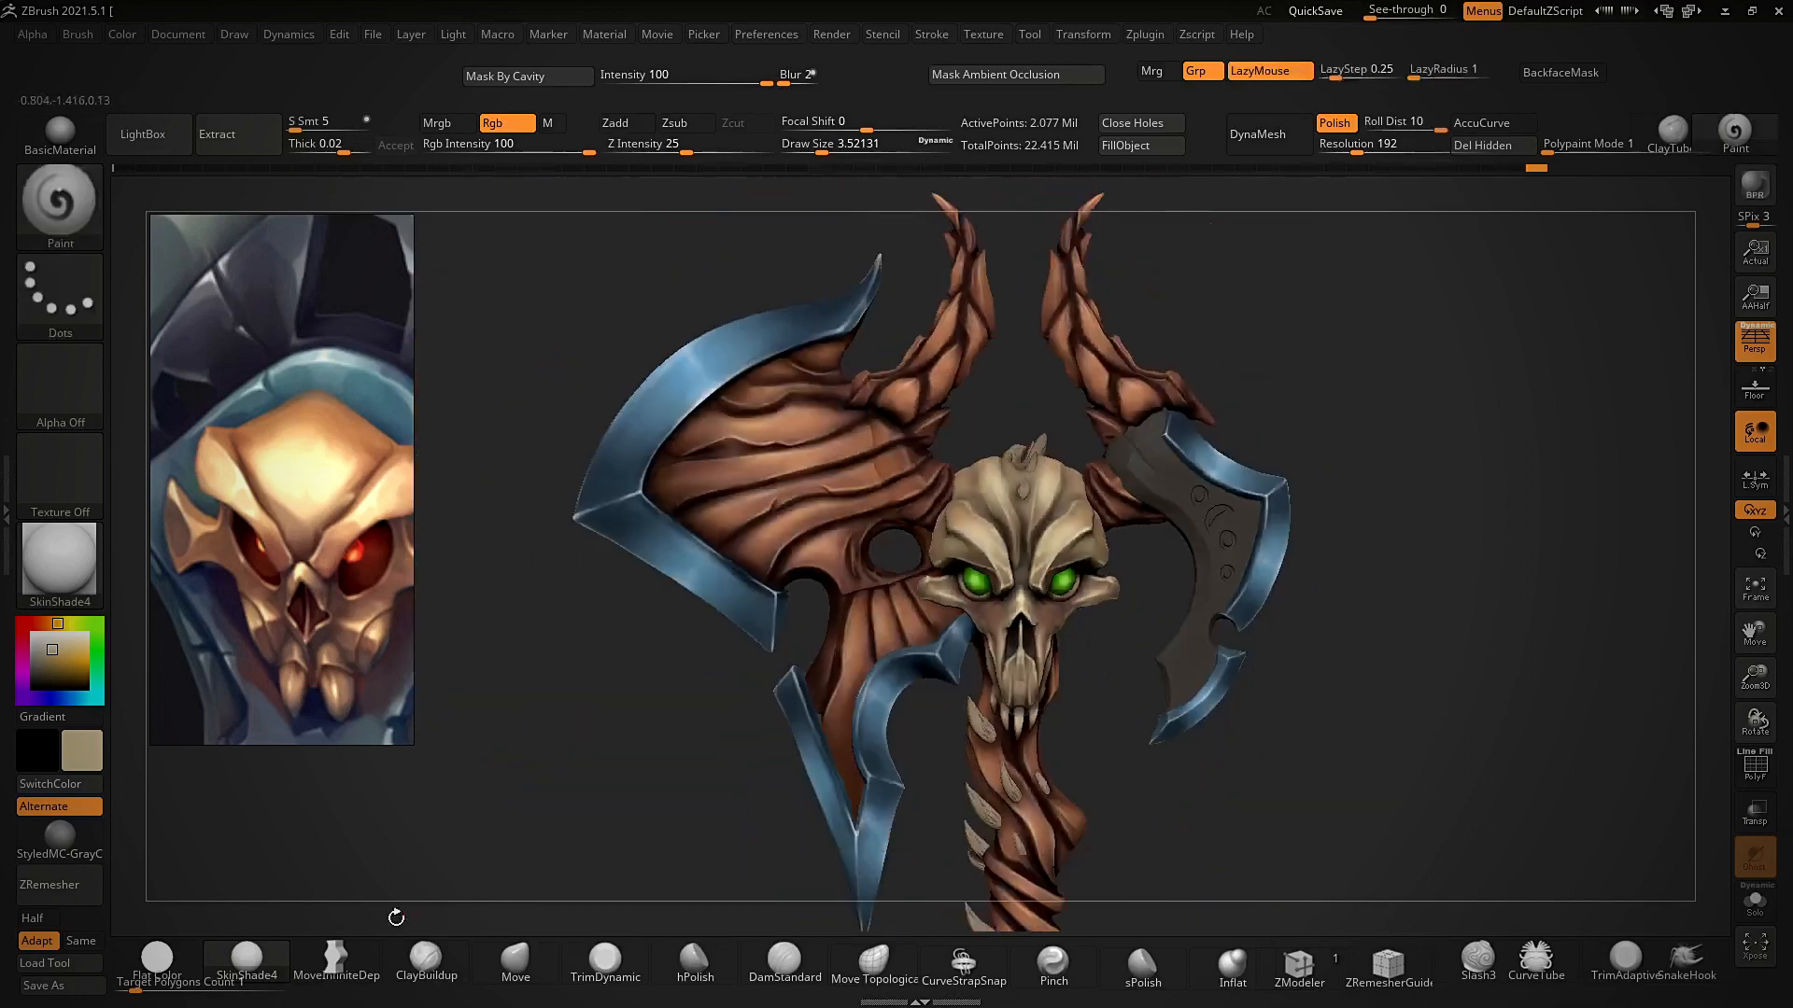
- Switch to the Flat Color material and check the skull's unlit paint from several angles
click(158, 960)
ctrl+right_drag(645, 728, 1179, 682)
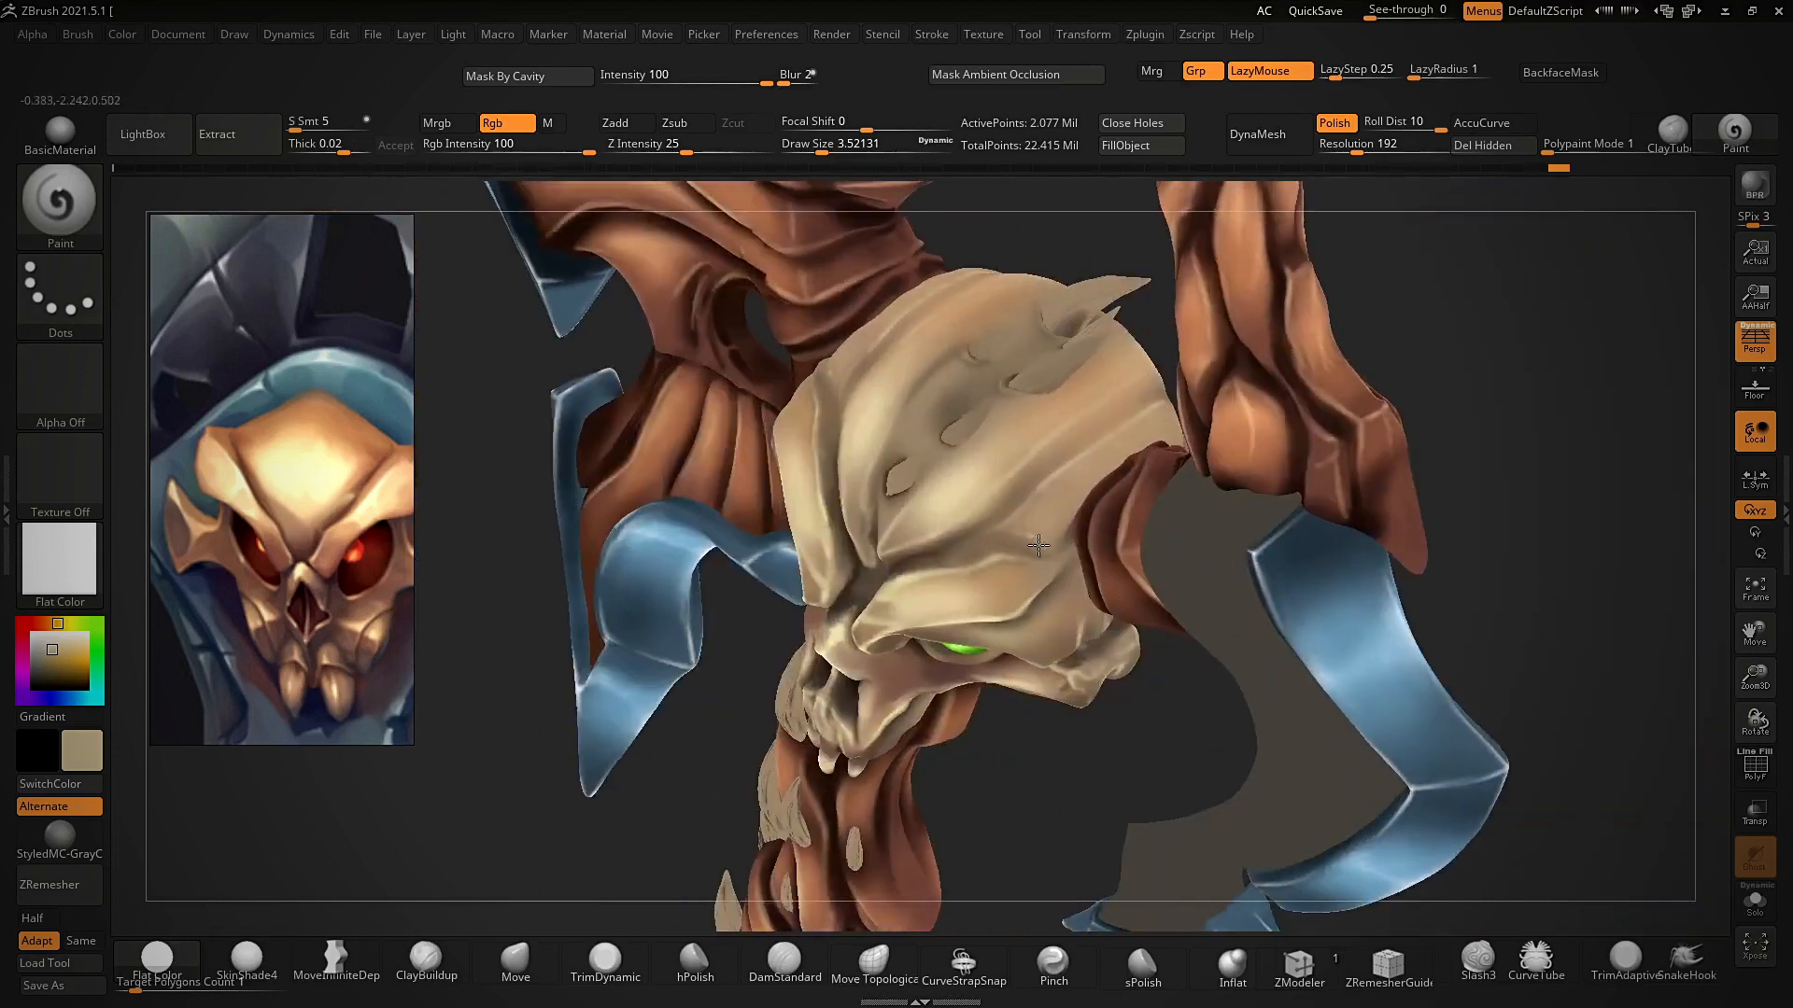
right_drag(1078, 450, 1116, 624)
right_drag(1309, 749, 1353, 772)
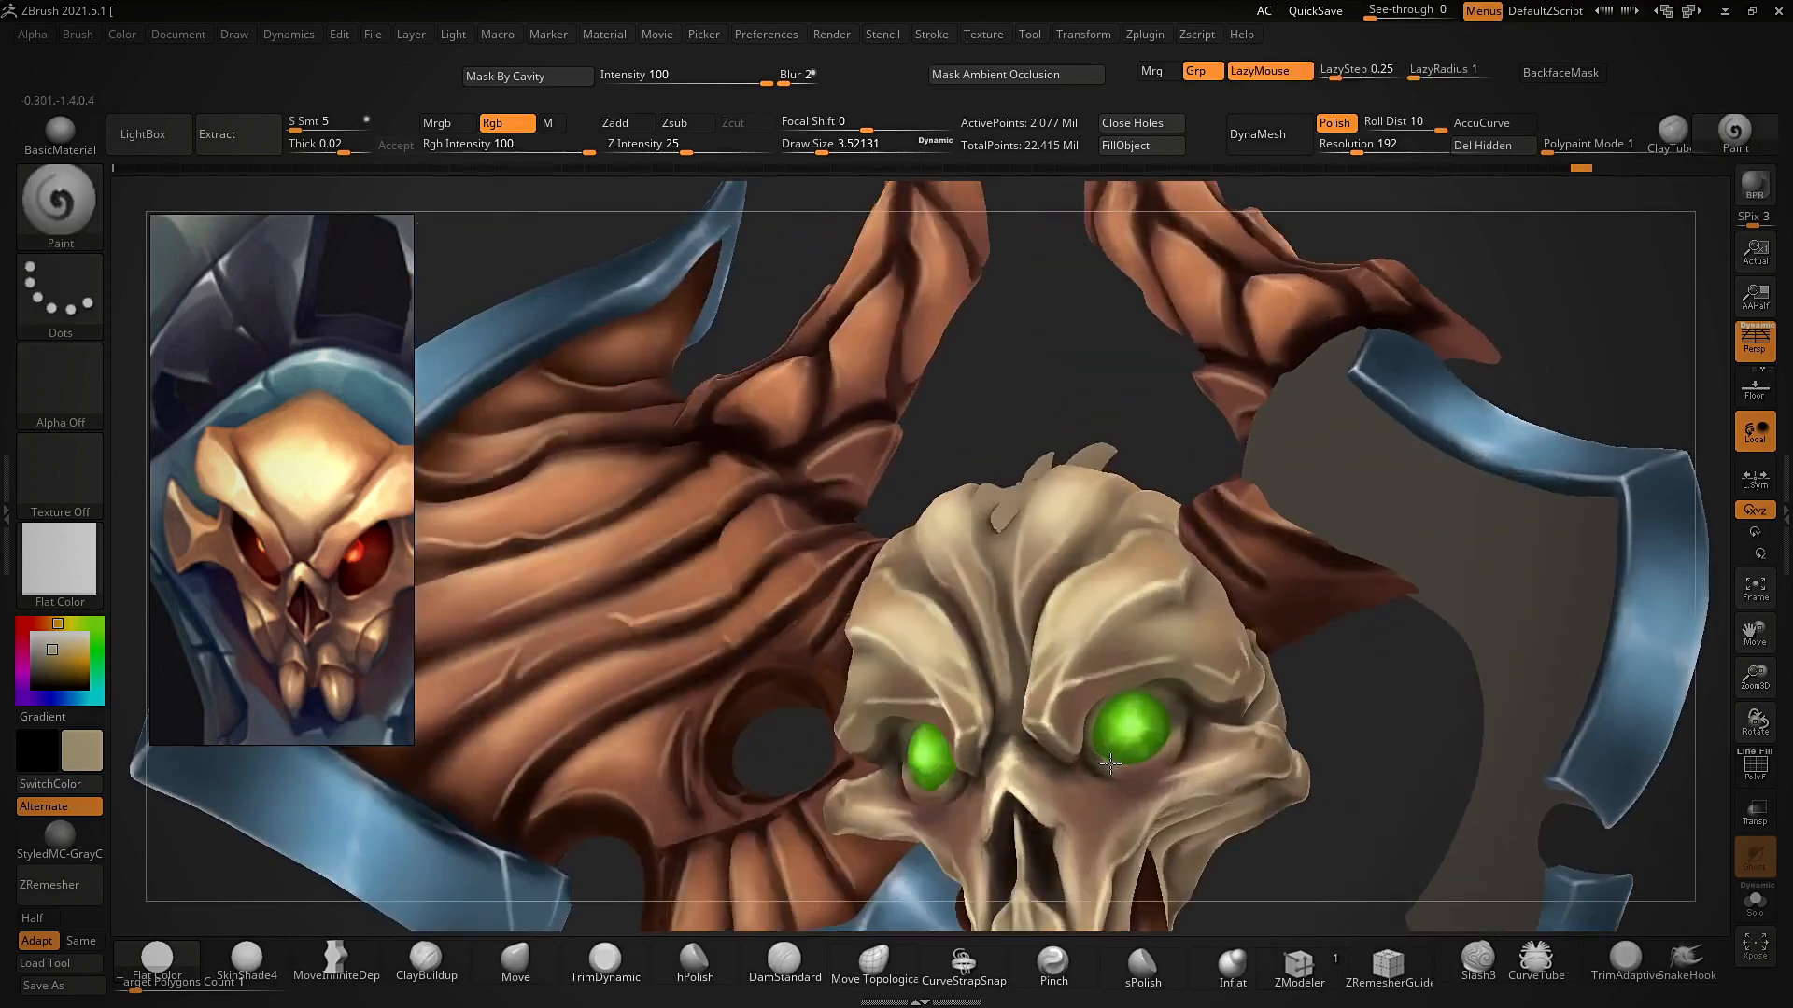
right_drag(1167, 741, 1137, 768)
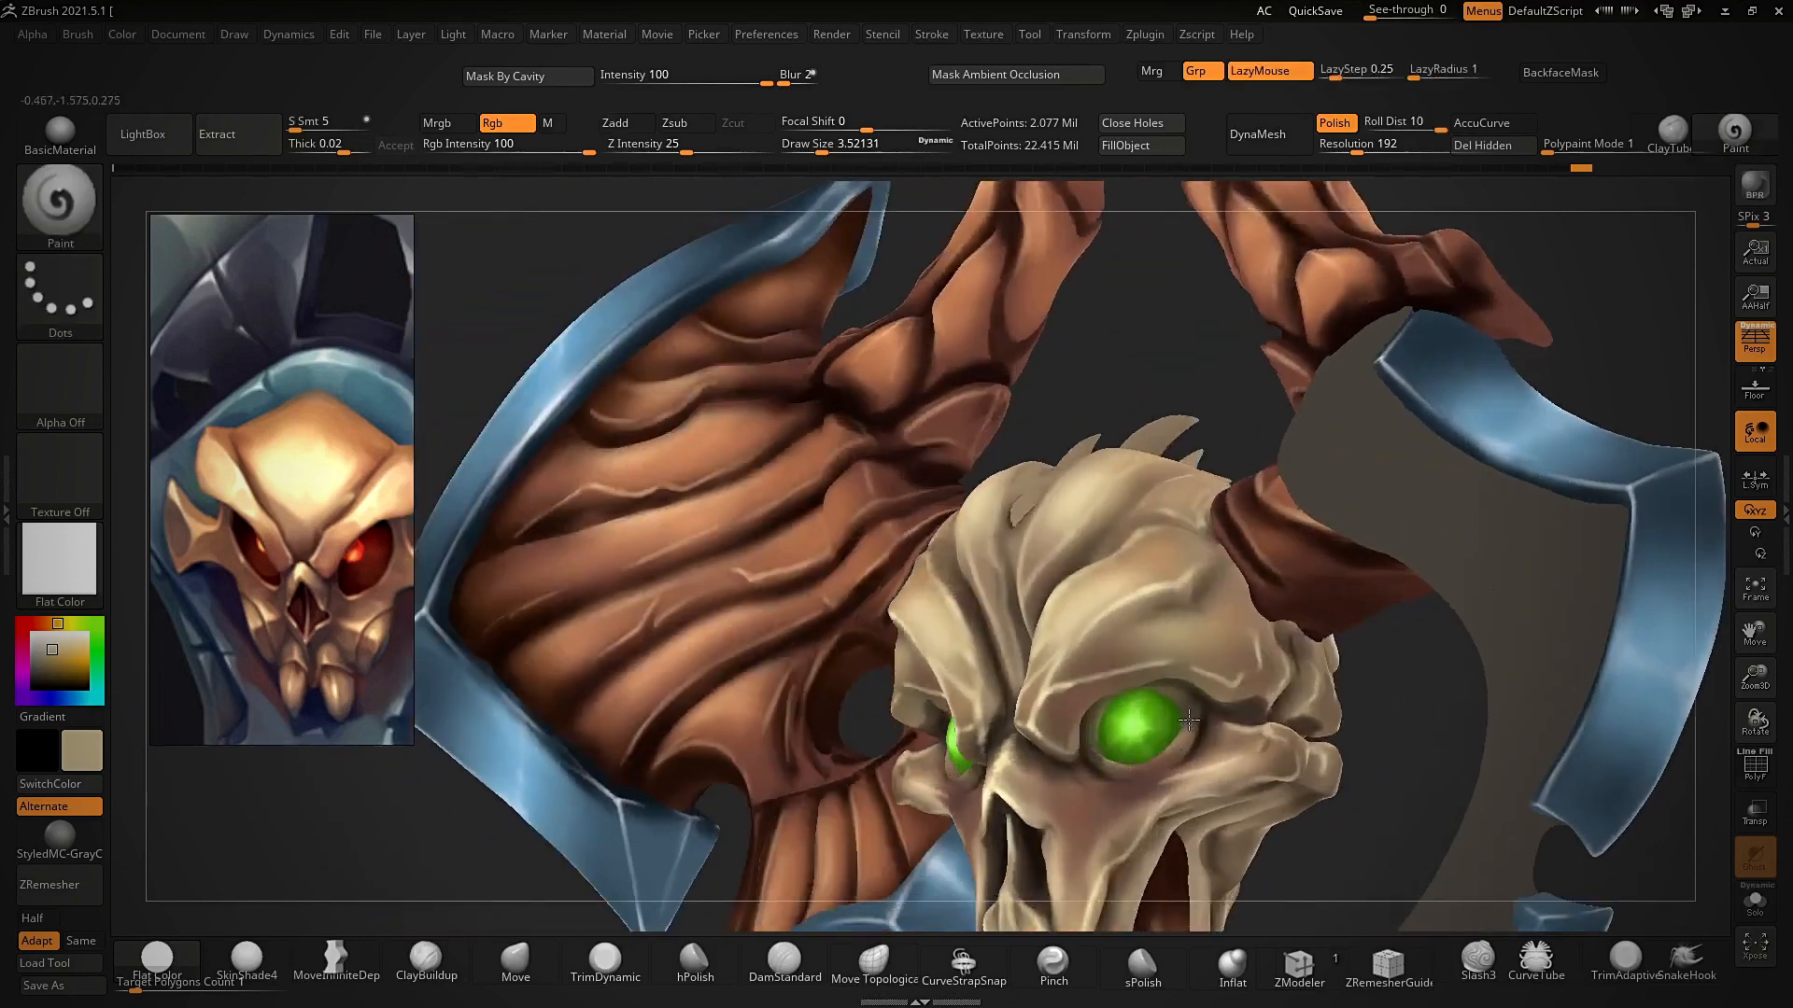
right_drag(1364, 691, 1141, 602)
right_drag(1141, 602, 1155, 646)
right_drag(1155, 646, 1178, 674)
ctrl+right_drag(1284, 644, 1302, 731)
right_drag(1302, 731, 1178, 663)
- Sample a dark green, increase the brush size to about 11, and tint the nose cavity
key(c)
key(s)
click(984, 637)
right_drag(945, 665, 997, 673)
ctrl+right_drag(971, 544, 1420, 625)
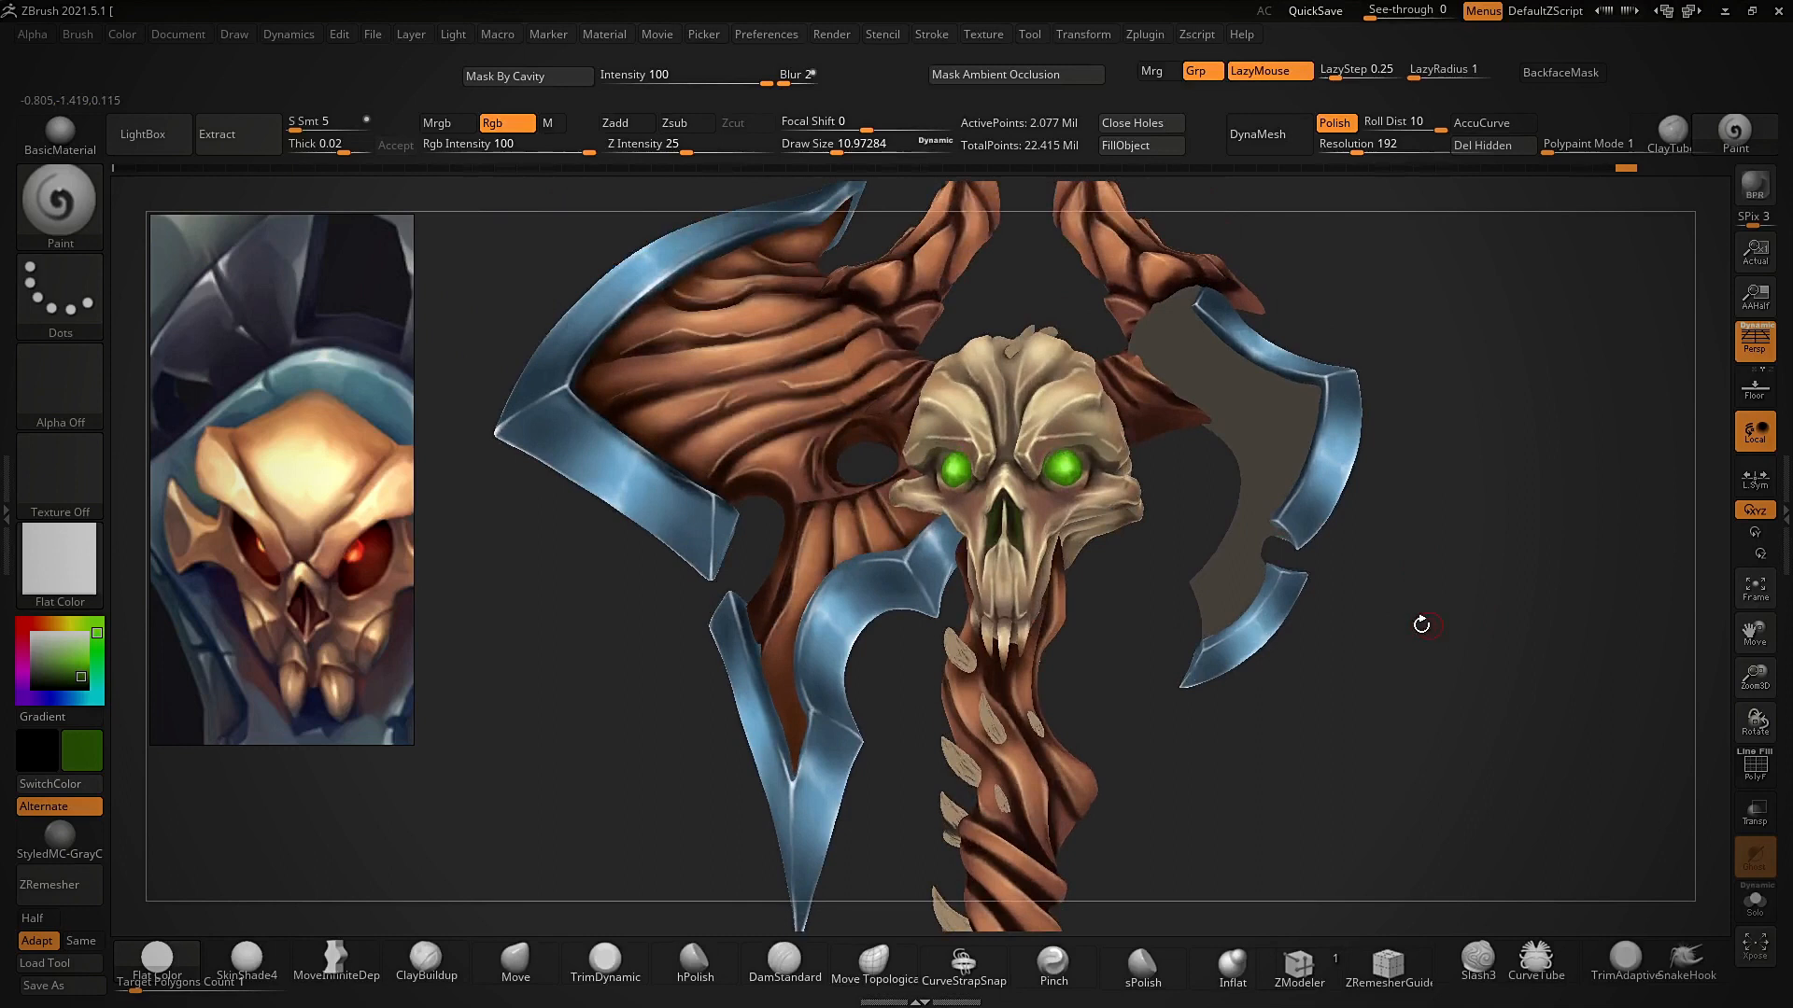
- Sample reddish brown and very dark red tones and shade the inside of the nose cavity
ctrl+right_drag(1098, 539, 1062, 595)
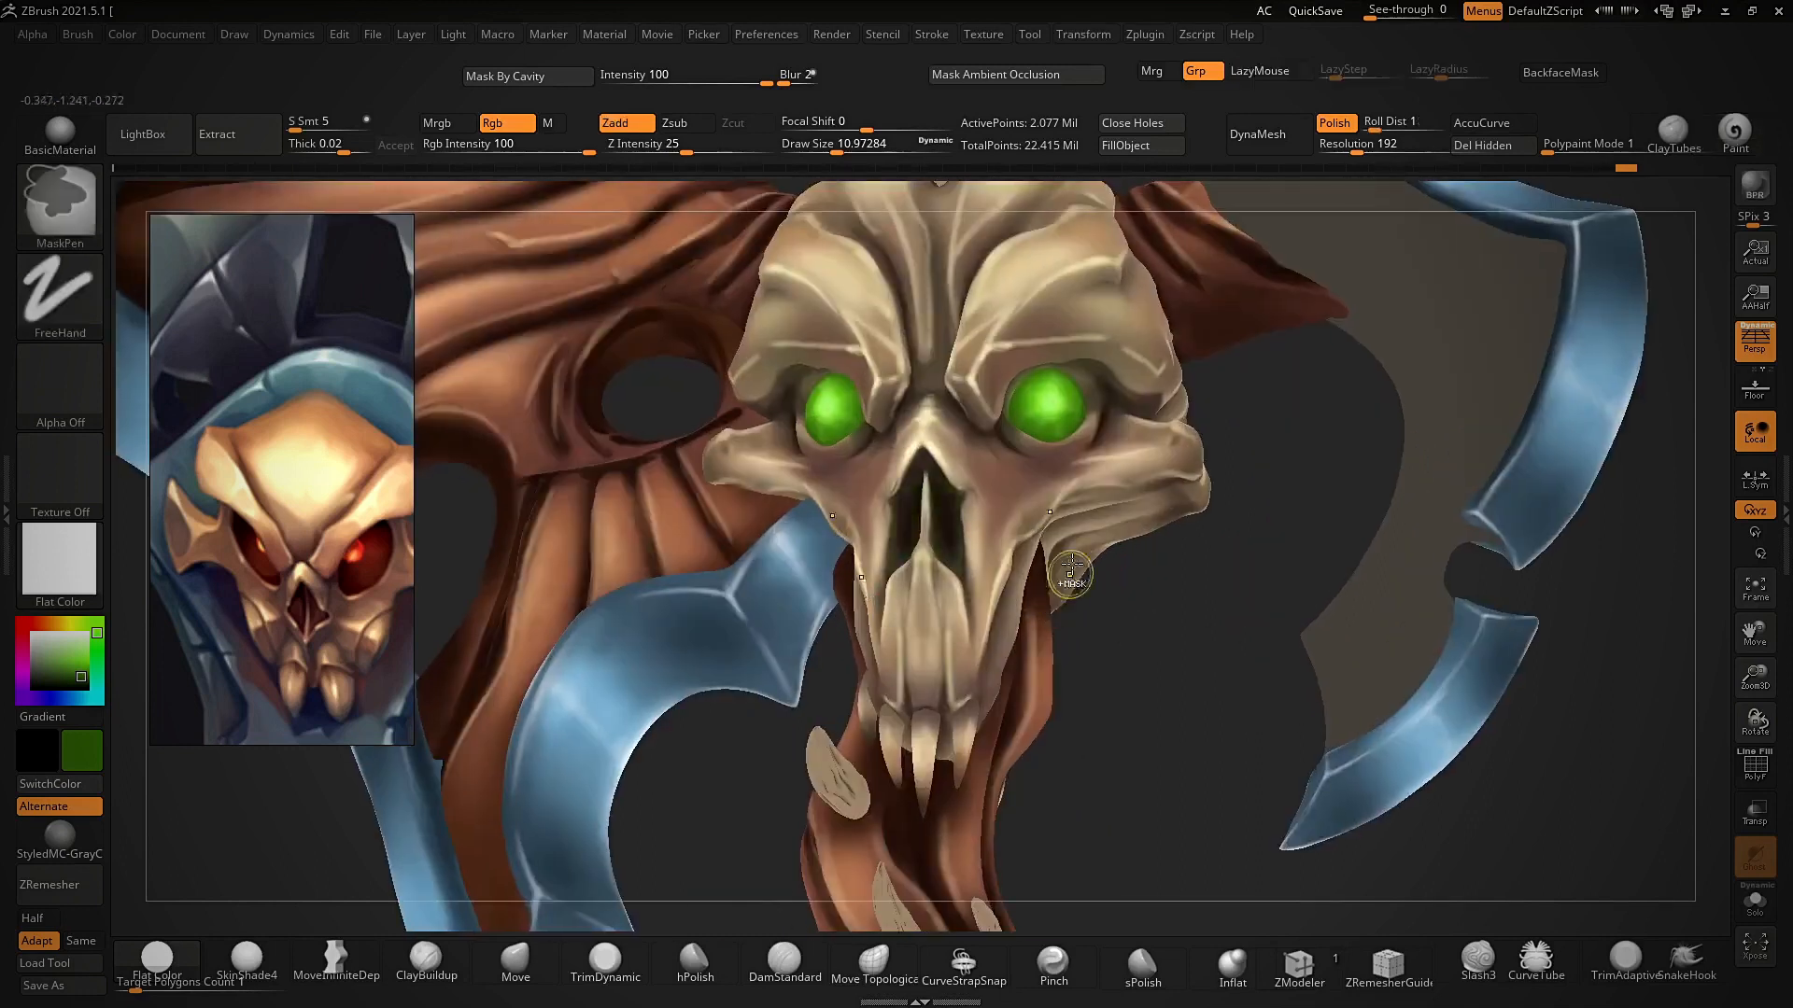
key(c)
ctrl+right_drag(847, 487, 881, 552)
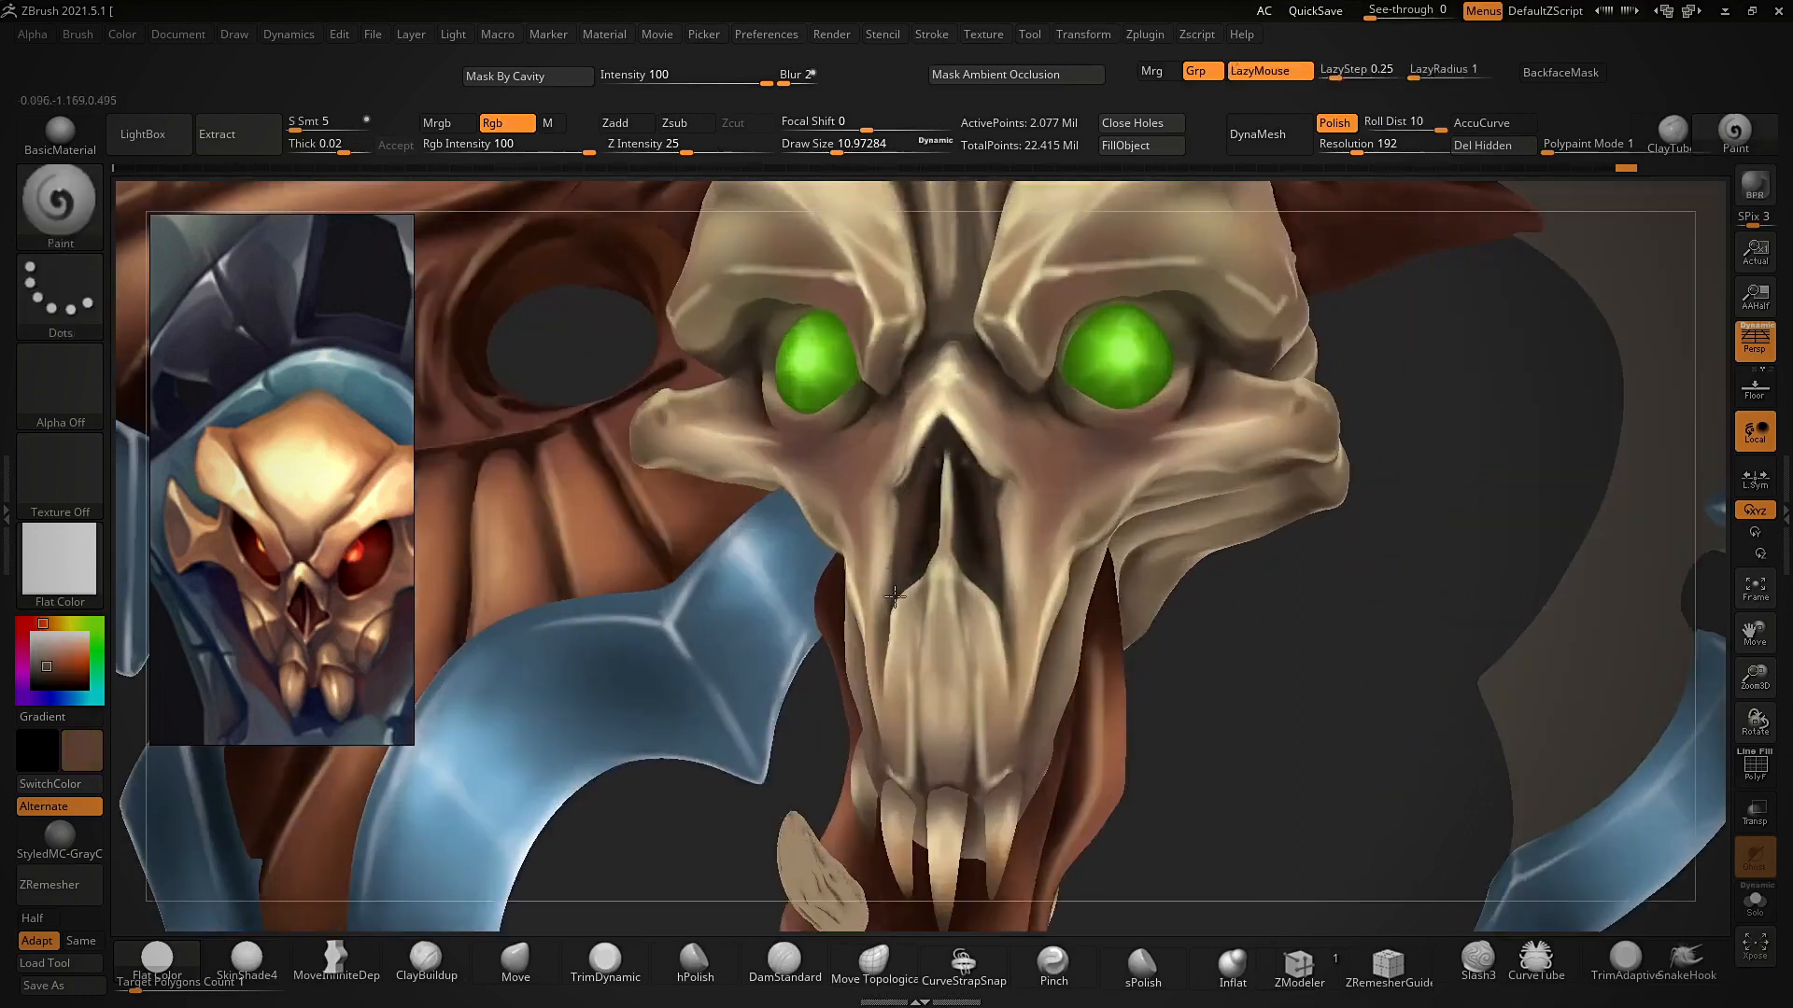
ctrl+right_drag(1097, 686, 964, 629)
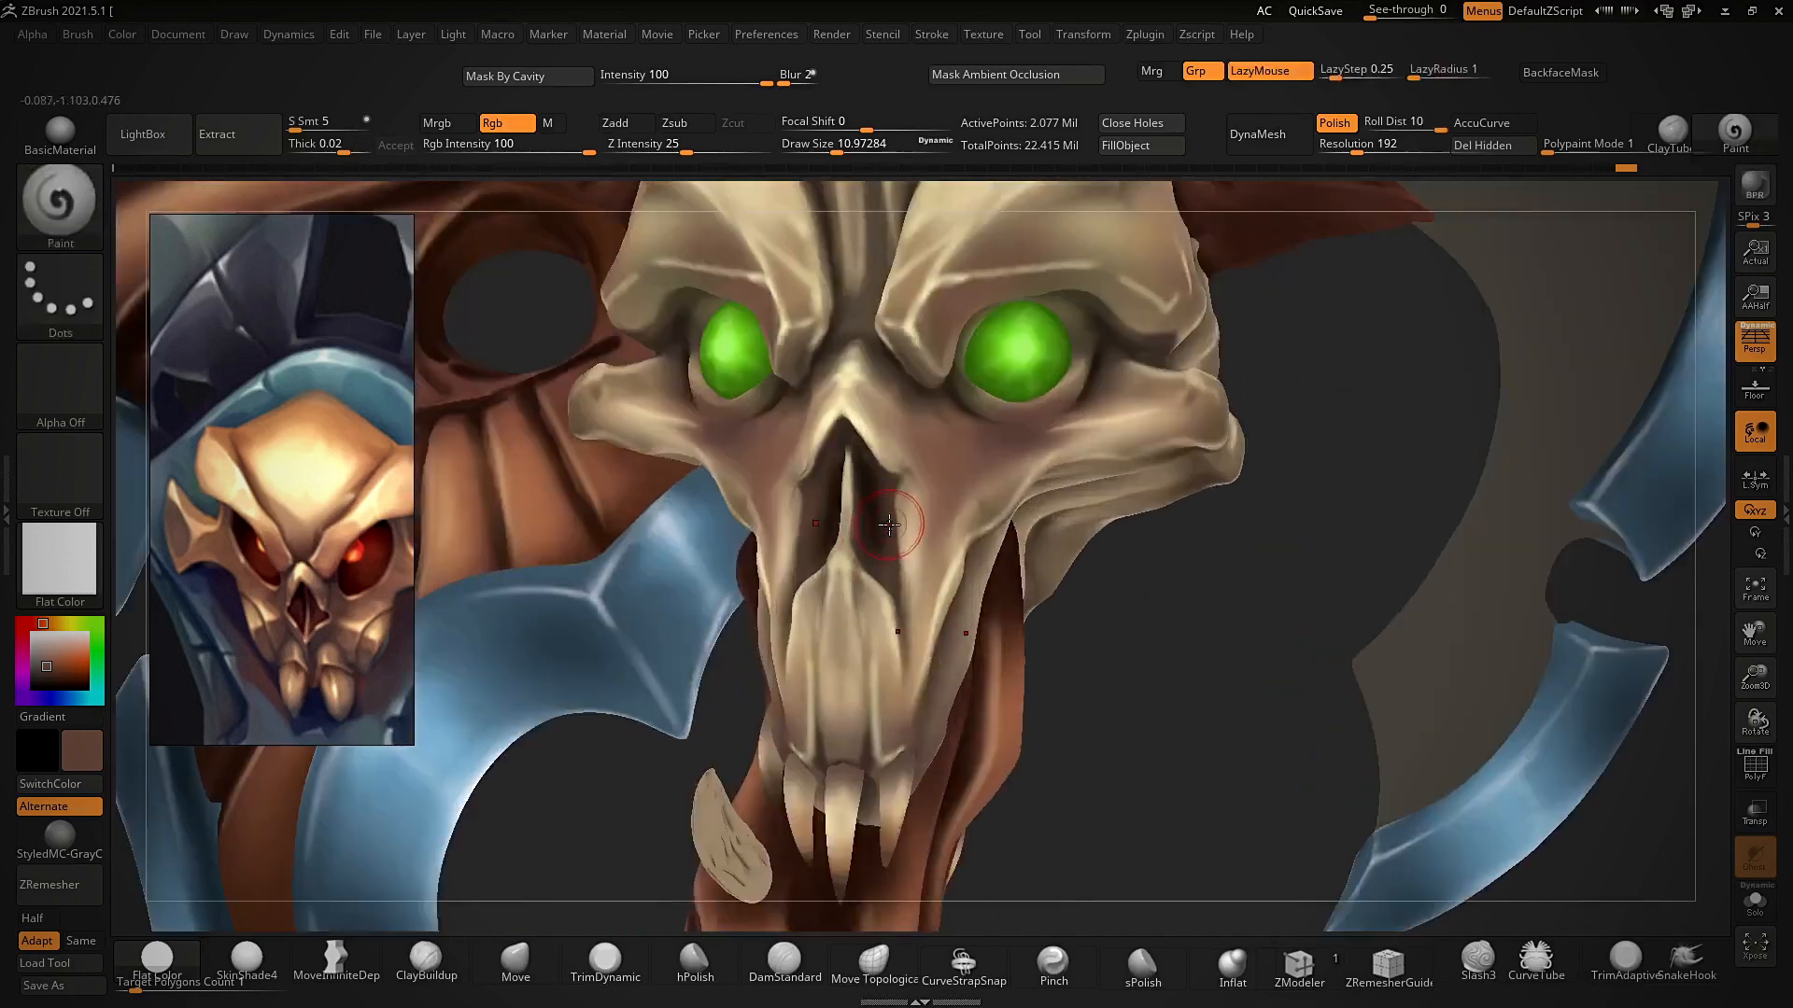
key(shift+z)
key(c)
key(shift+z)
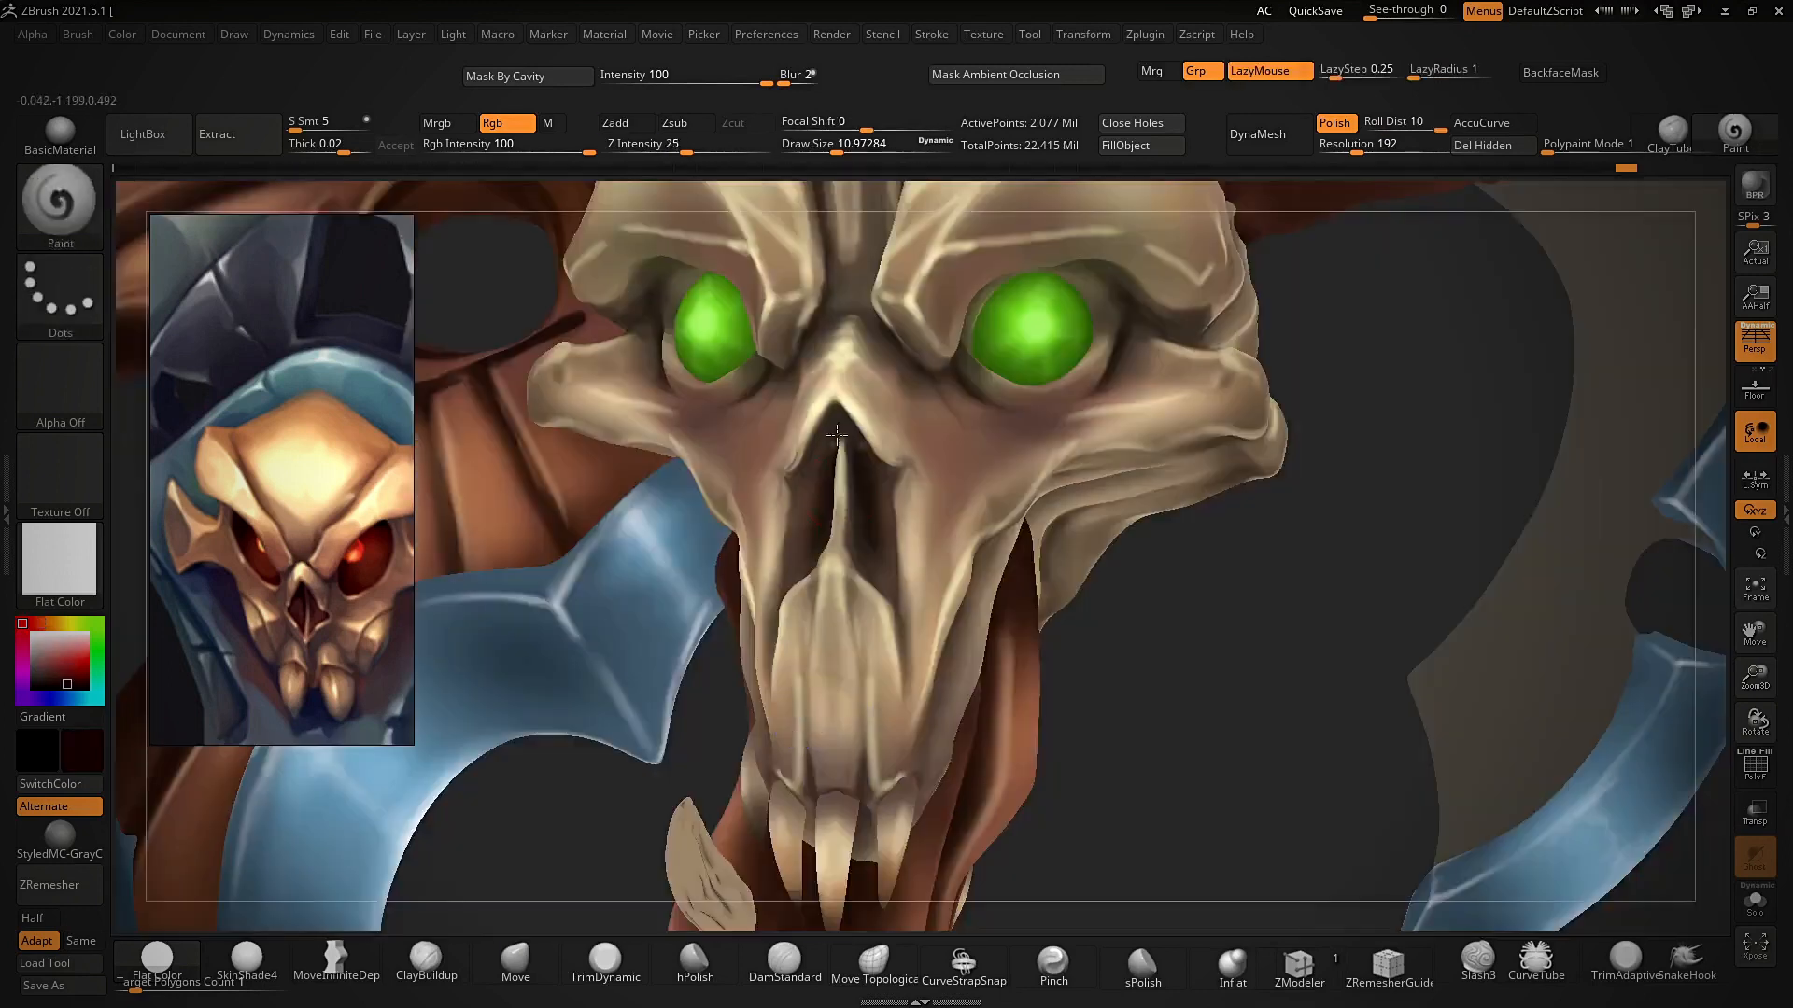
alt+drag(1102, 653, 1052, 653)
right_drag(1052, 652, 1158, 560)
right_drag(1205, 709, 997, 645)
ctrl+right_drag(956, 549, 1036, 809)
mouse_move(1111, 505)
alt+right_down()
mouse_move(1096, 732)
mouse_move(1084, 697)
mouse_move(1185, 869)
mouse_move(1208, 764)
mouse_move(1016, 692)
mouse_move(1055, 746)
mouse_move(932, 777)
alt+right_up()
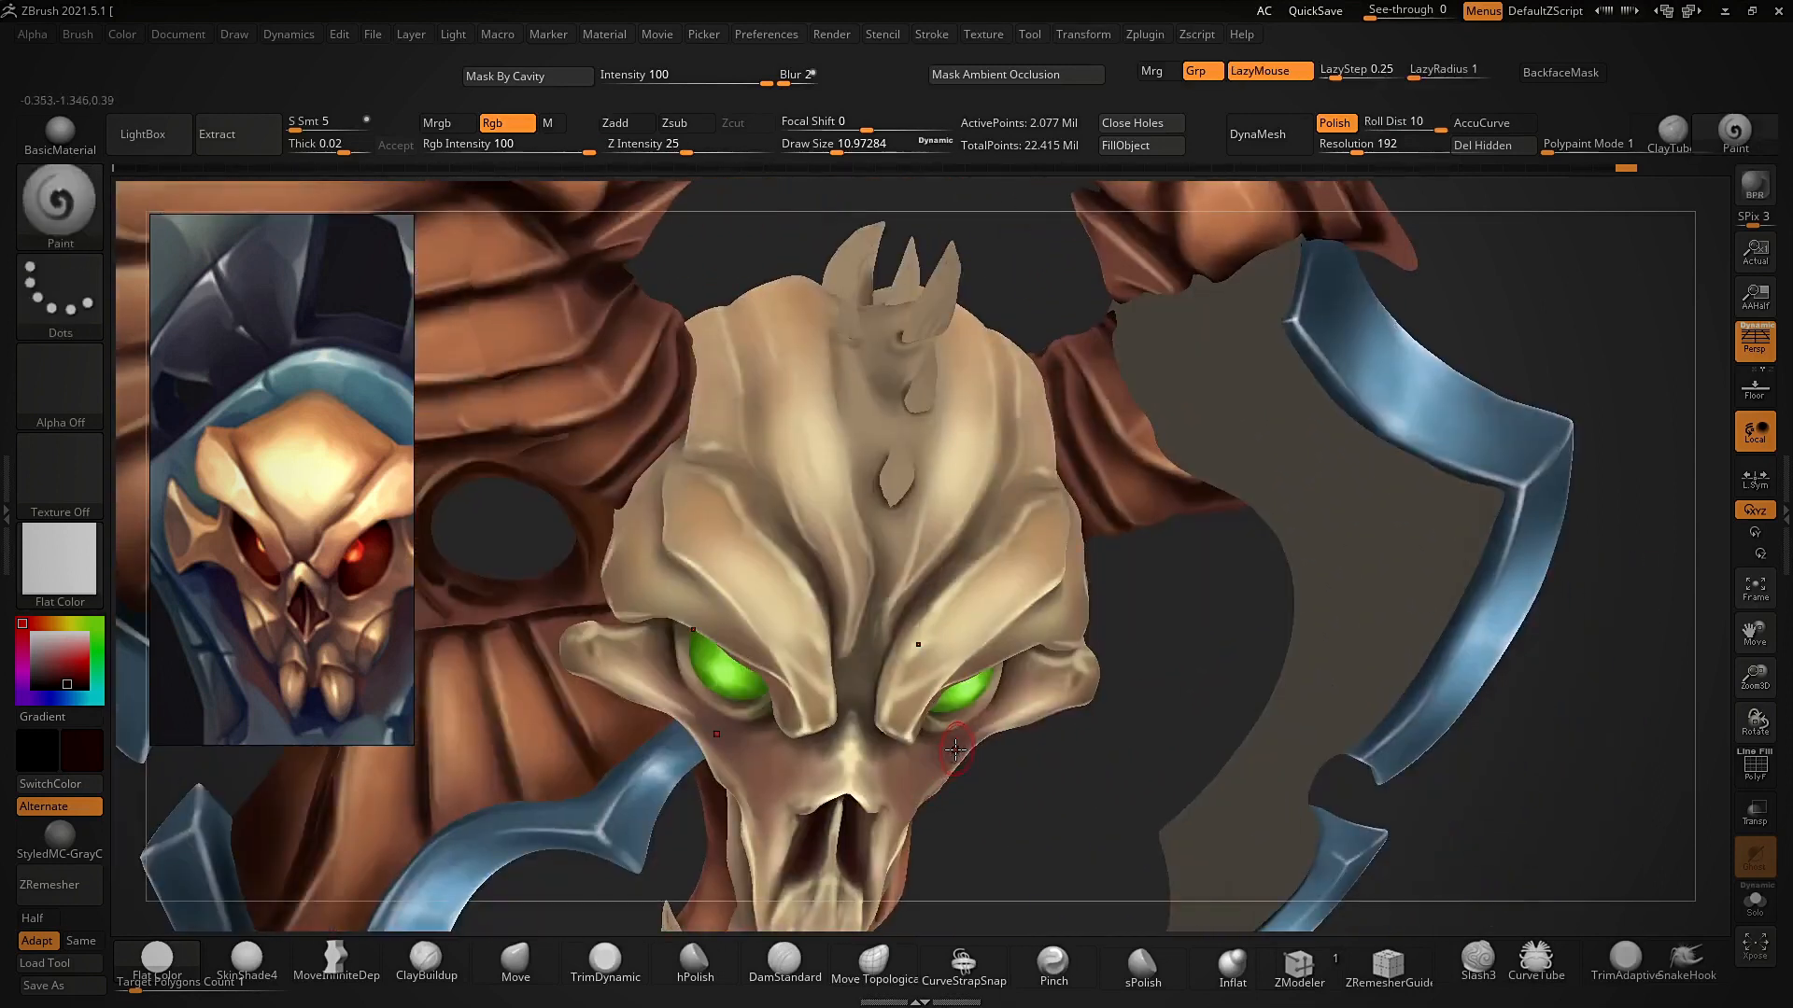
- Sample a dark reddish brown, increase the brush size to about 19.3, and shade the skull around the horn base
key(c)
alt+right_drag(1105, 552, 1112, 708)
alt+click(1000, 534)
right_drag(1072, 588, 1001, 593)
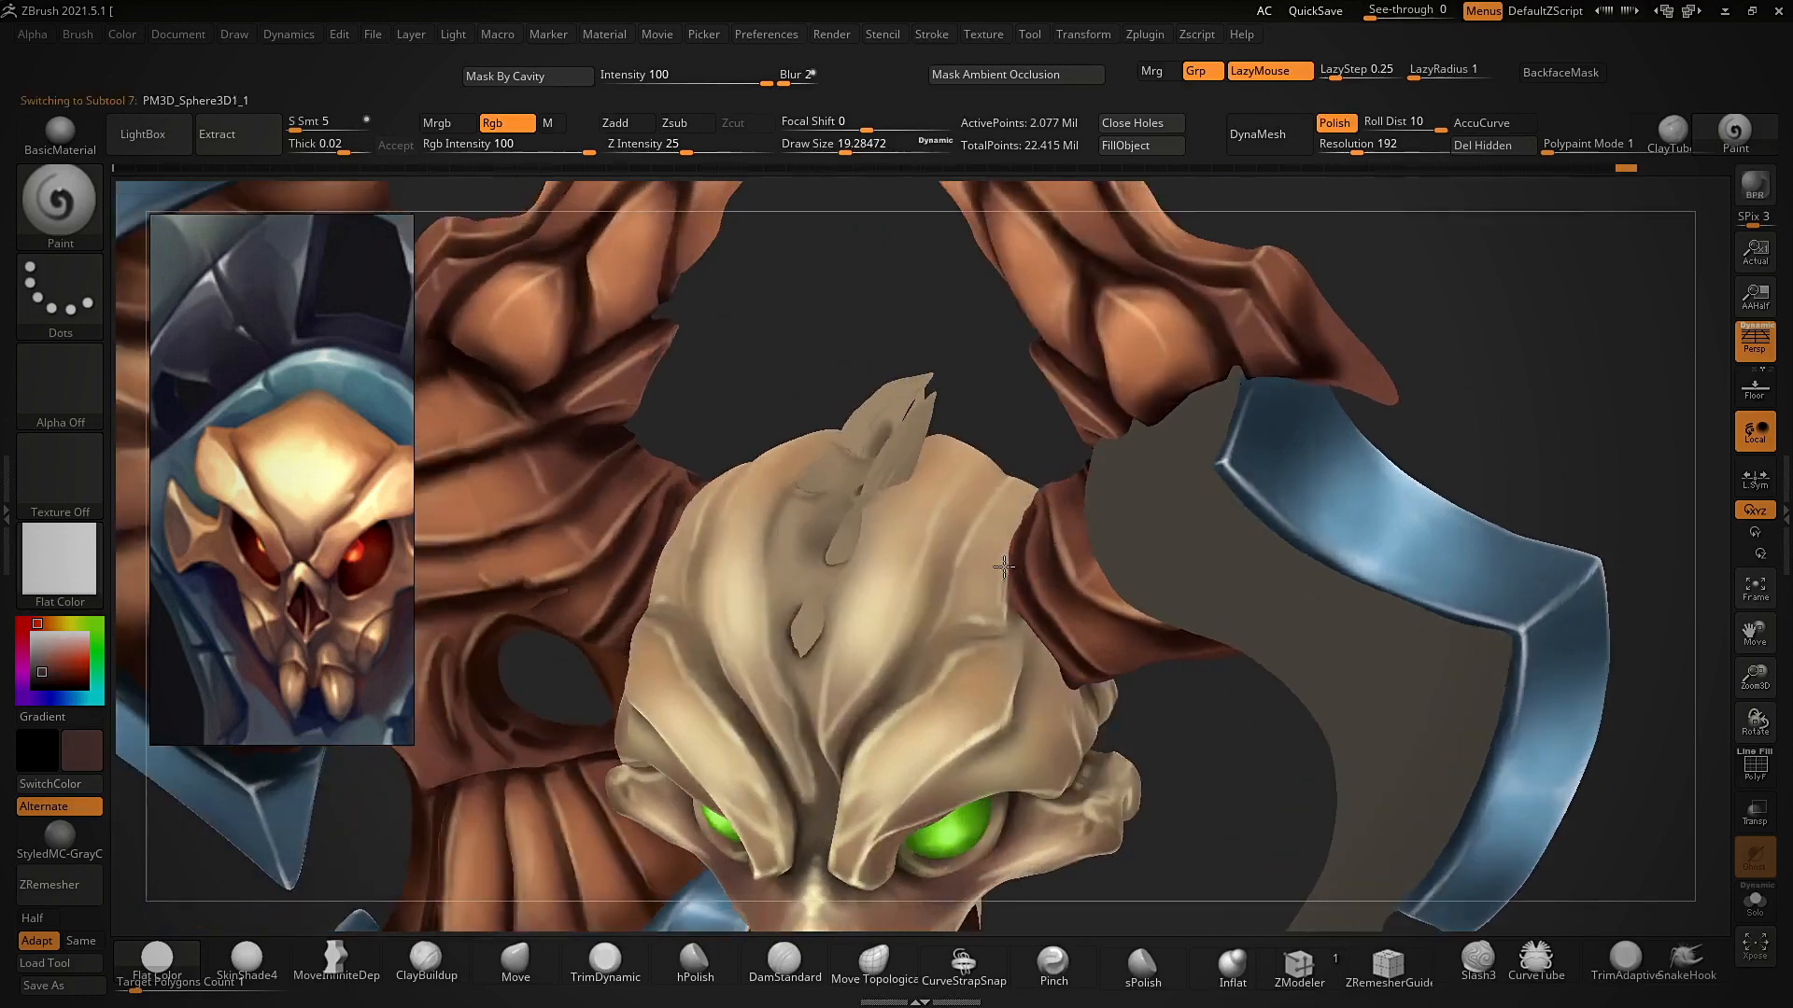
right_drag(1154, 718, 1140, 691)
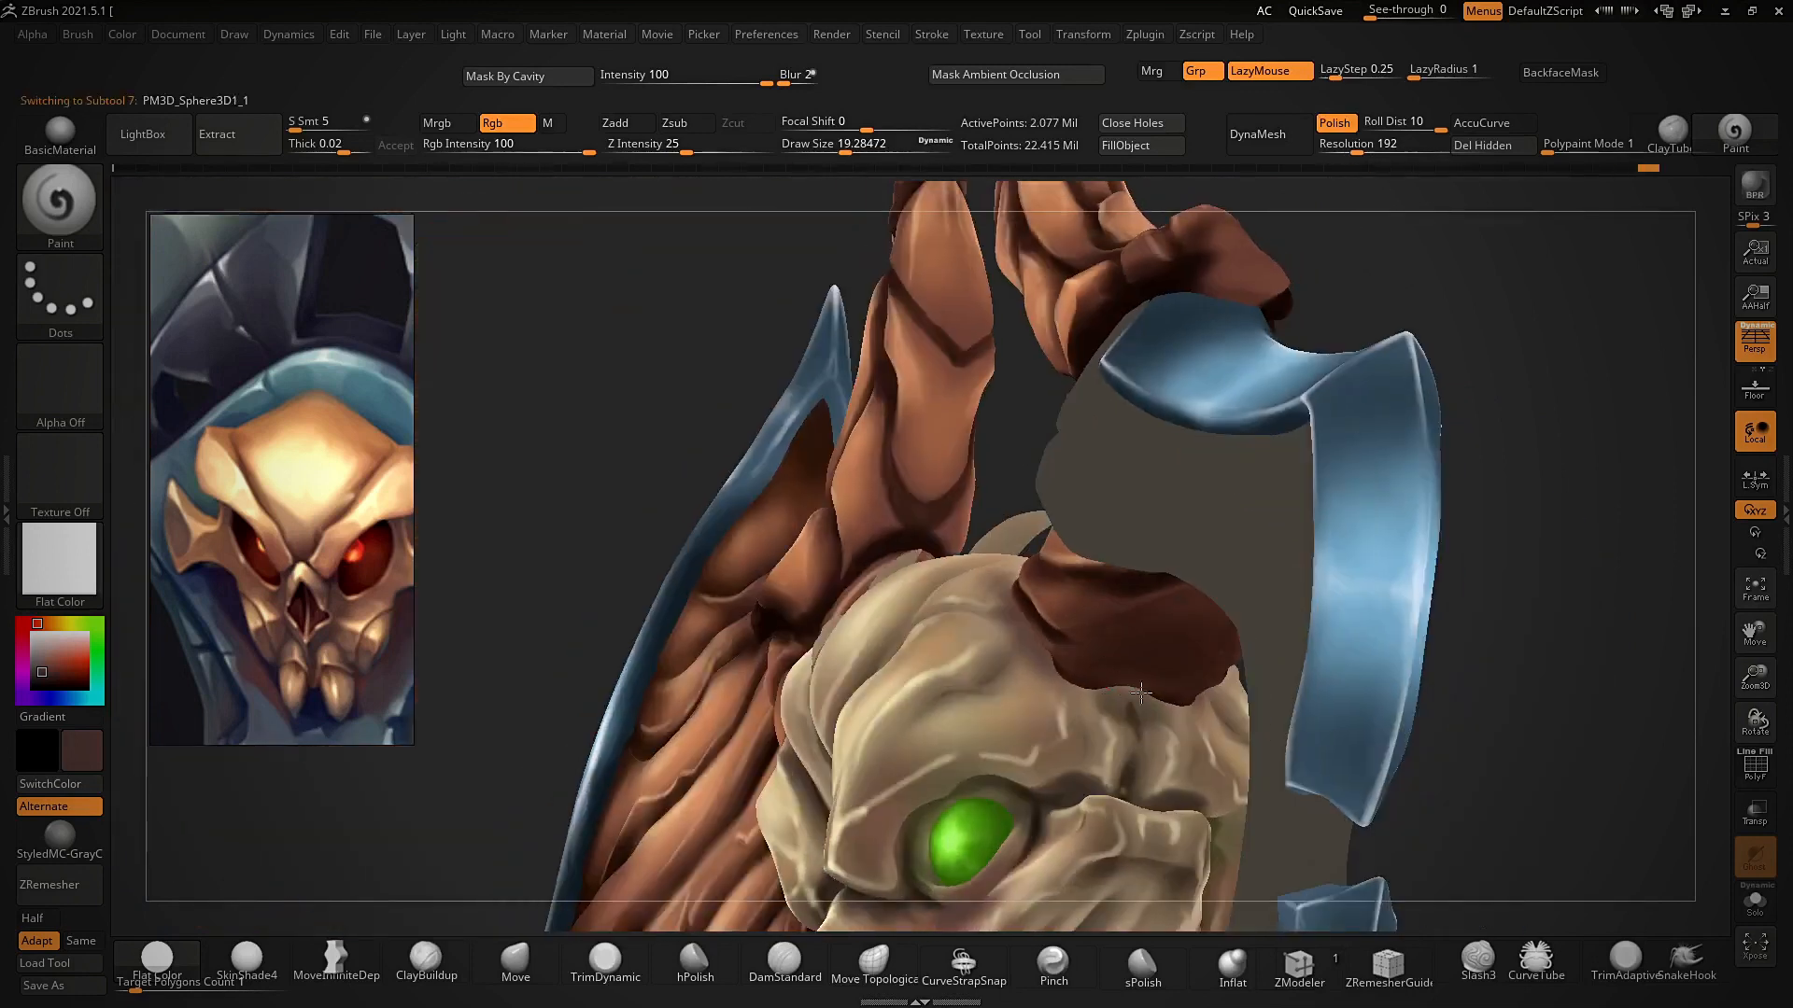
right_drag(584, 476, 1020, 598)
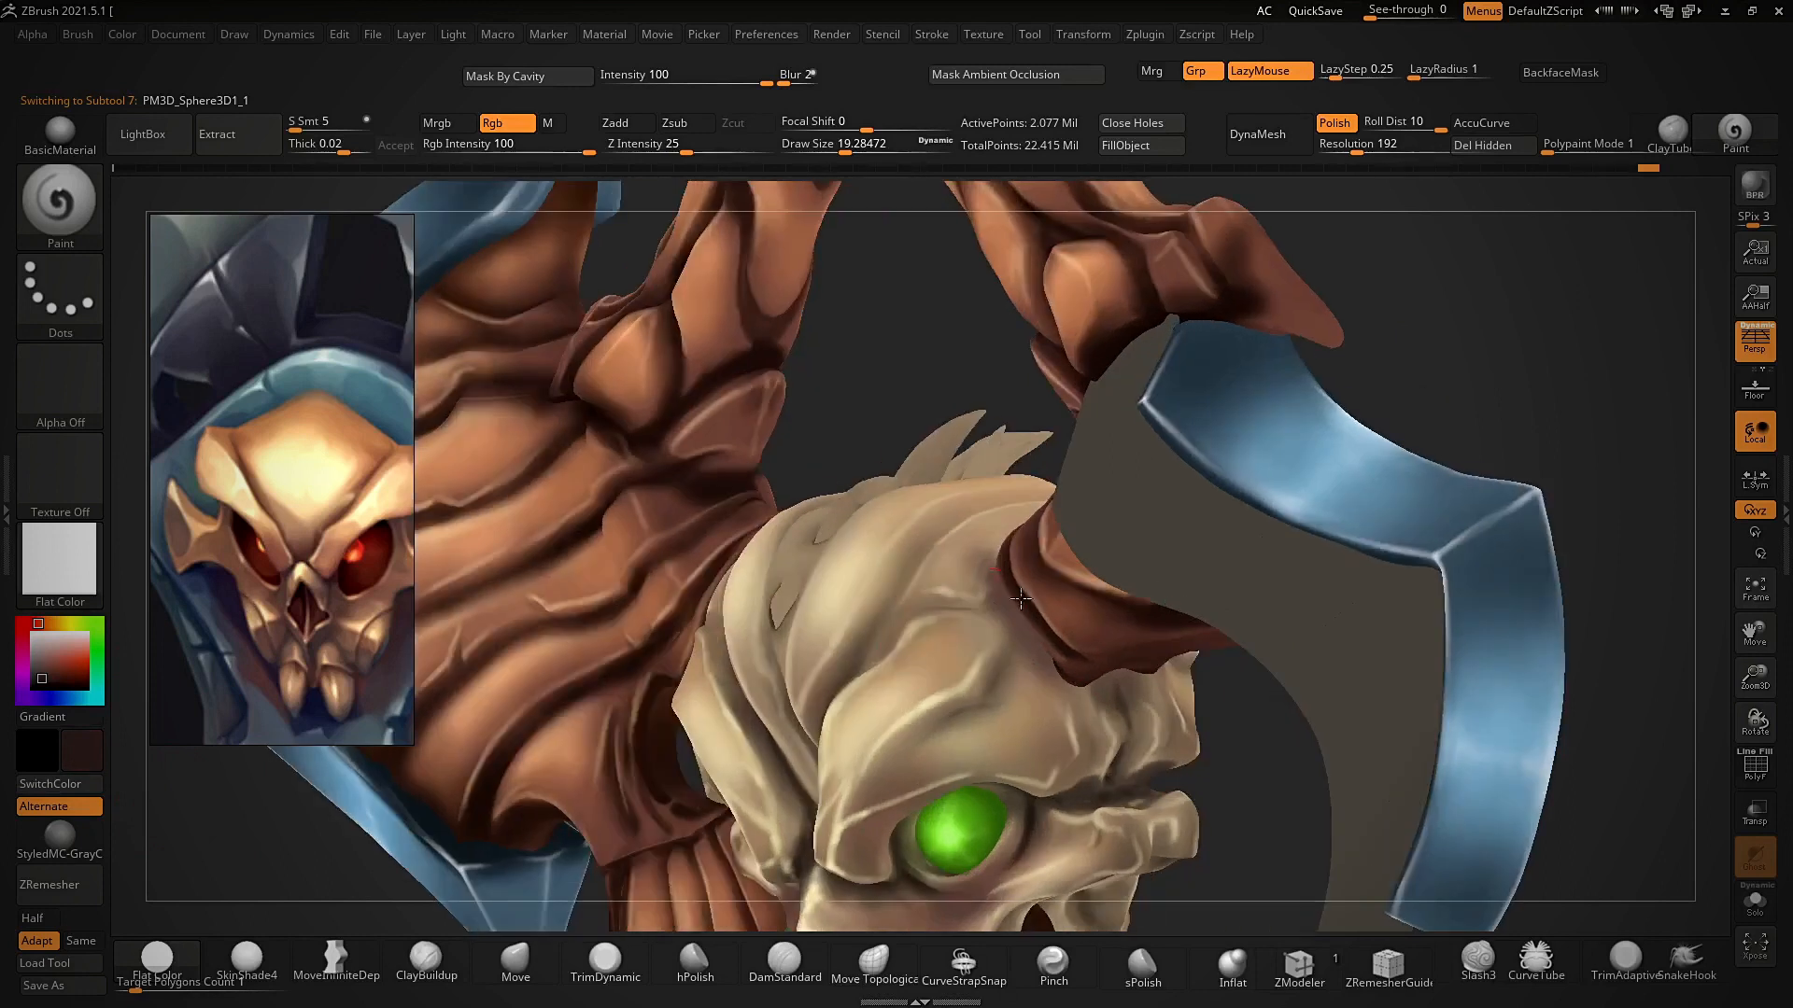
right_drag(1087, 684, 1026, 532)
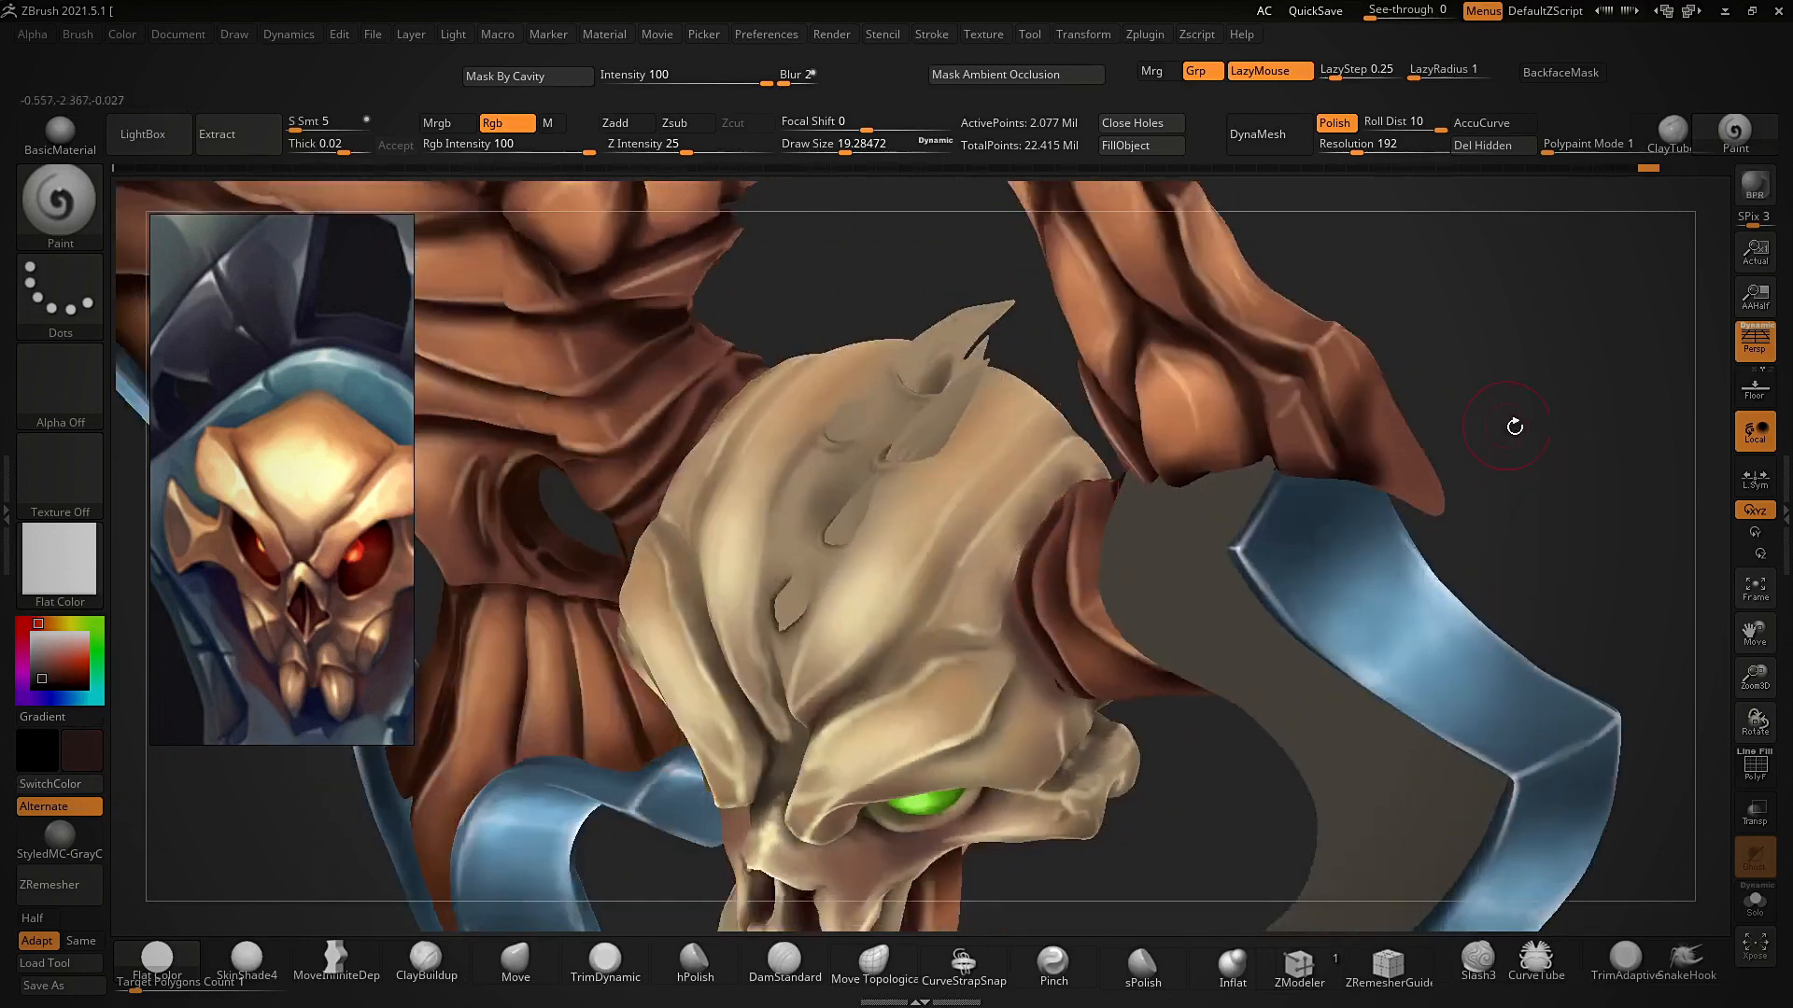
- Smooth the dark shading on the side of the skull and its forehead creases
right_drag(1514, 426, 1568, 373)
shift+drag(1060, 508, 1064, 439)
right_drag(1064, 436, 981, 523)
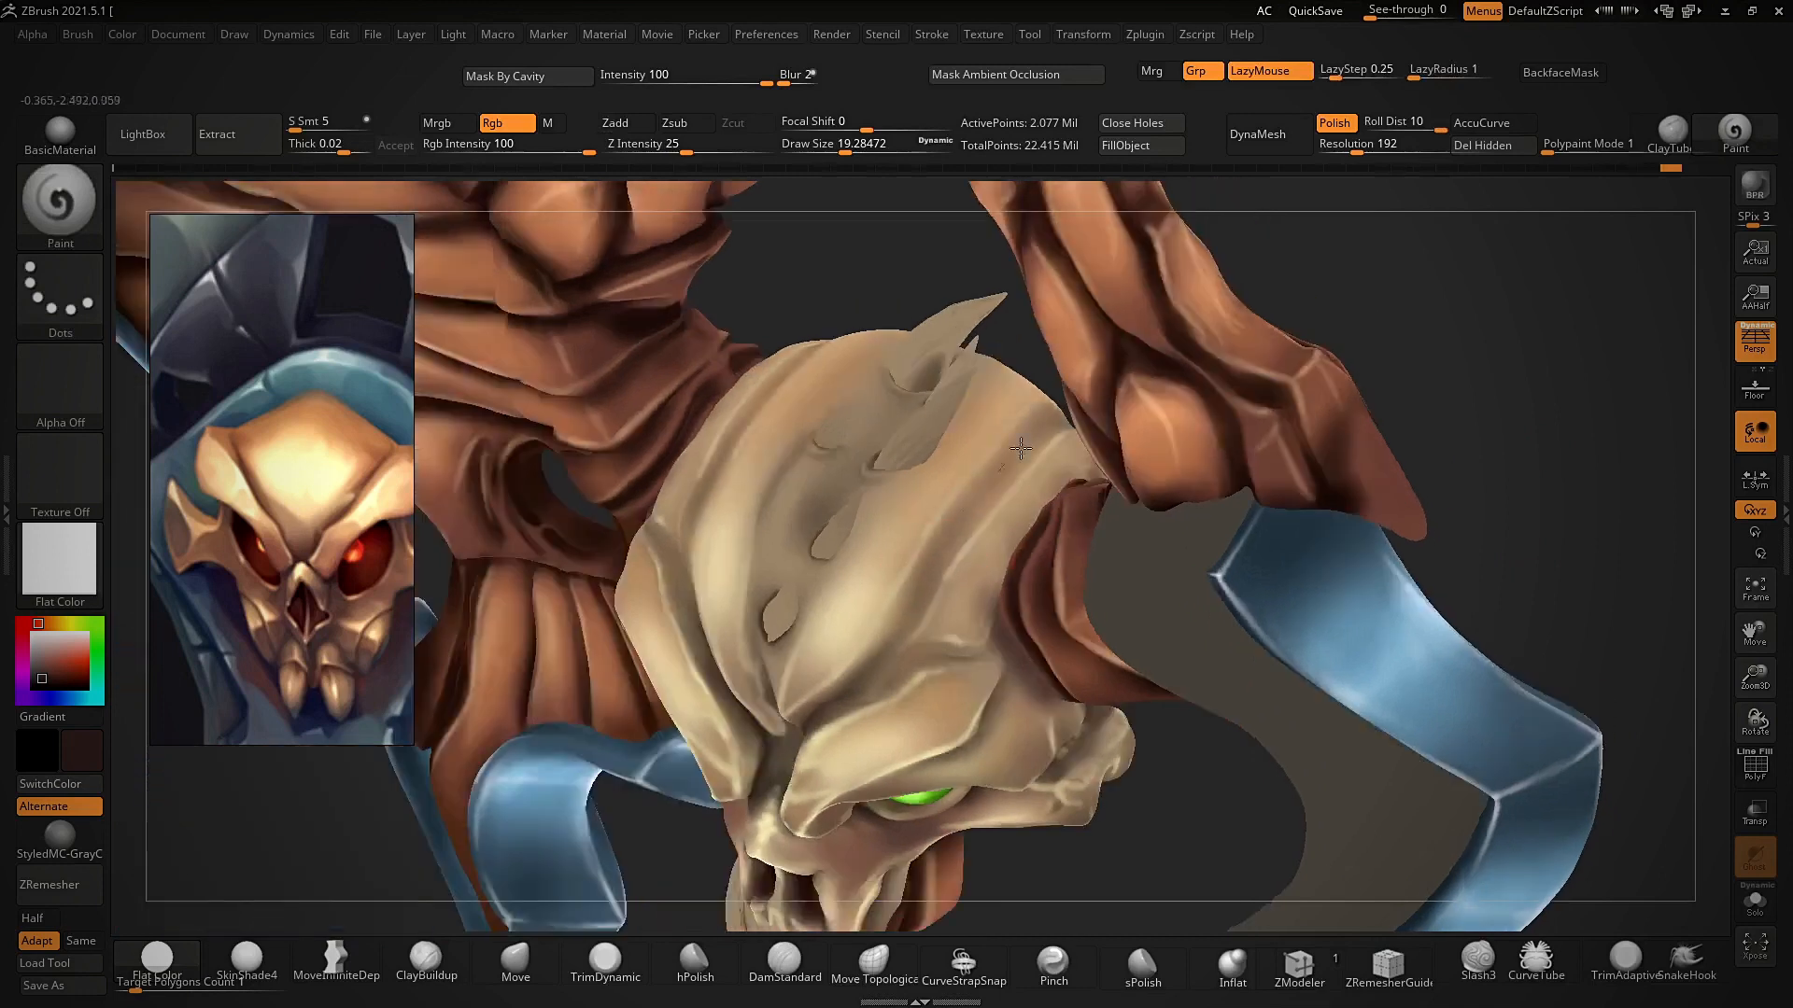
shift+drag(850, 630, 877, 579)
mouse_move(1214, 561)
ctrl+right_down()
mouse_move(1257, 388)
mouse_move(1233, 561)
ctrl+right_up()
mouse_move(1037, 466)
right_down()
mouse_move(949, 527)
mouse_move(934, 607)
mouse_move(928, 392)
right_up()
mouse_move(1120, 597)
ctrl+right_down()
mouse_move(1188, 439)
mouse_move(1016, 582)
mouse_move(1036, 617)
mouse_move(1316, 408)
mouse_move(1332, 348)
mouse_move(1315, 427)
mouse_move(1324, 316)
mouse_move(1307, 364)
mouse_move(1272, 360)
mouse_move(1347, 331)
mouse_move(1280, 373)
mouse_move(1199, 382)
mouse_move(1040, 488)
mouse_move(897, 651)
mouse_move(864, 611)
ctrl+right_up()
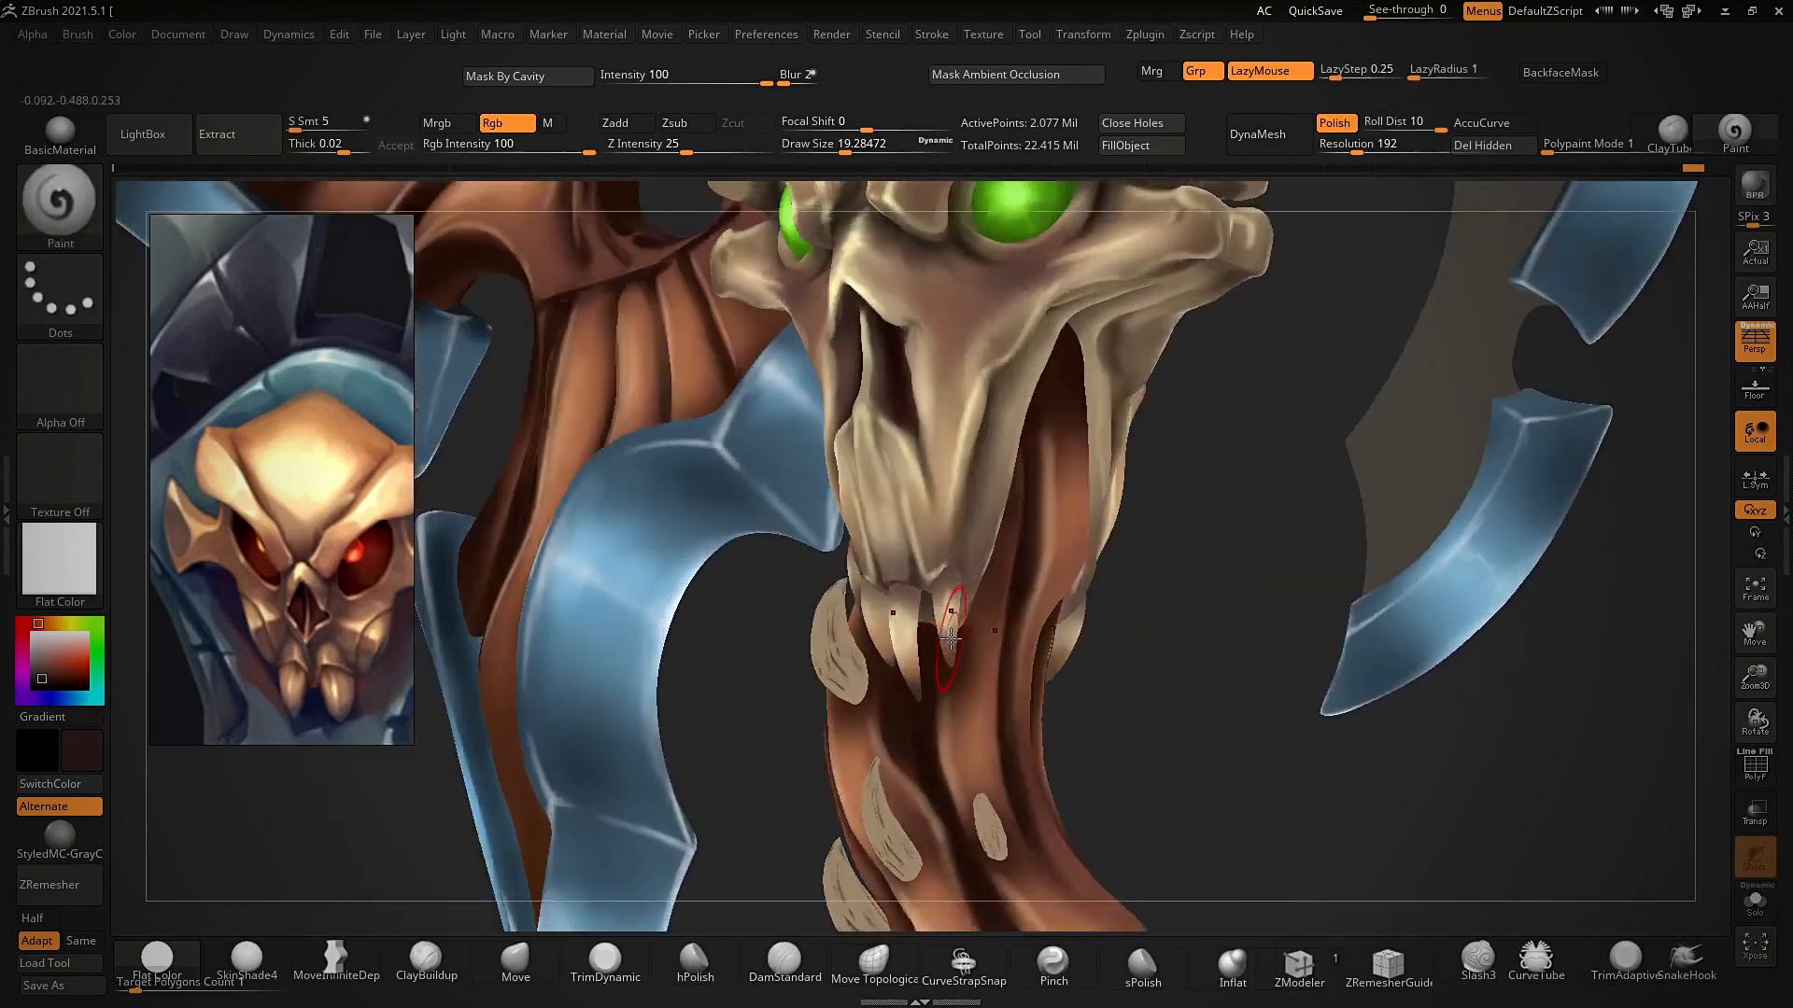
- Sample brown, select the spikes, switch to SkinShade4, and tint the crown spikes with a brush size of about 17.1
key(c)
alt+right_drag(1200, 541, 1231, 882)
alt+click(318, 877)
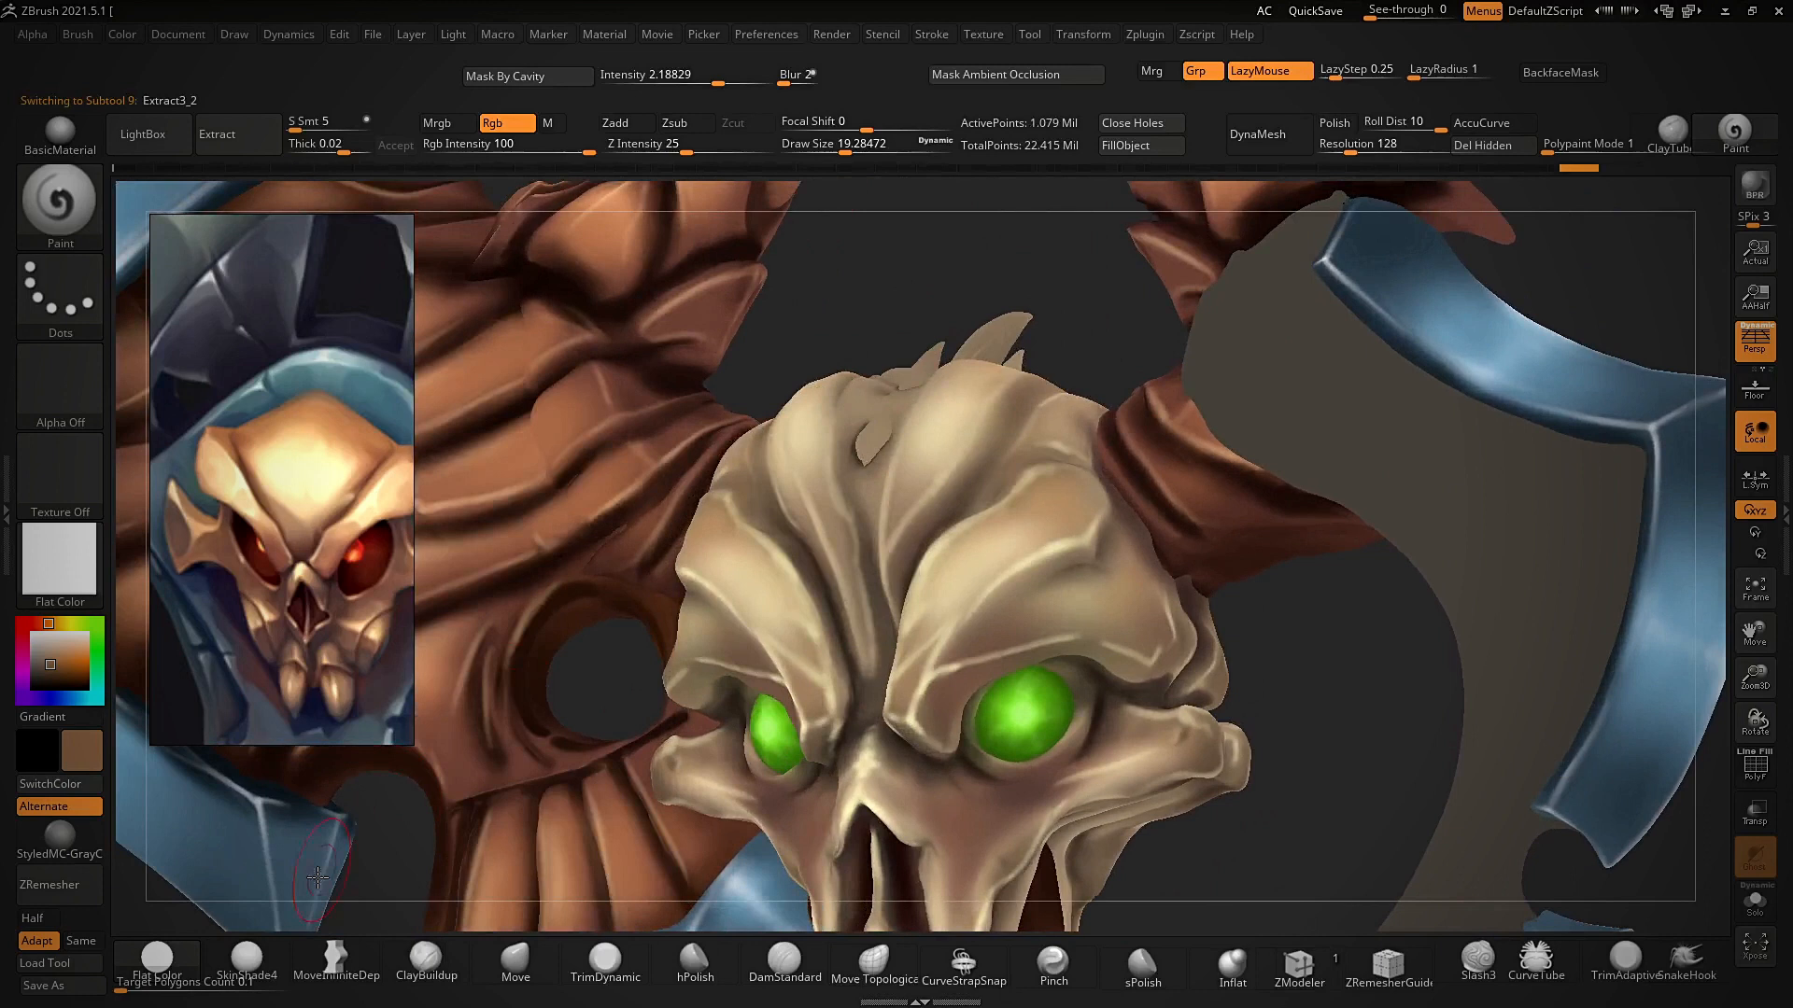
click(246, 960)
mouse_move(1295, 627)
alt+right_down()
mouse_move(1304, 704)
mouse_move(1325, 705)
mouse_move(1207, 587)
mouse_move(1216, 658)
alt+right_up()
key(s)
click(1296, 711)
alt+right_drag(942, 357, 854, 645)
mouse_move(823, 457)
right_down()
mouse_move(1033, 401)
mouse_move(952, 502)
right_up()
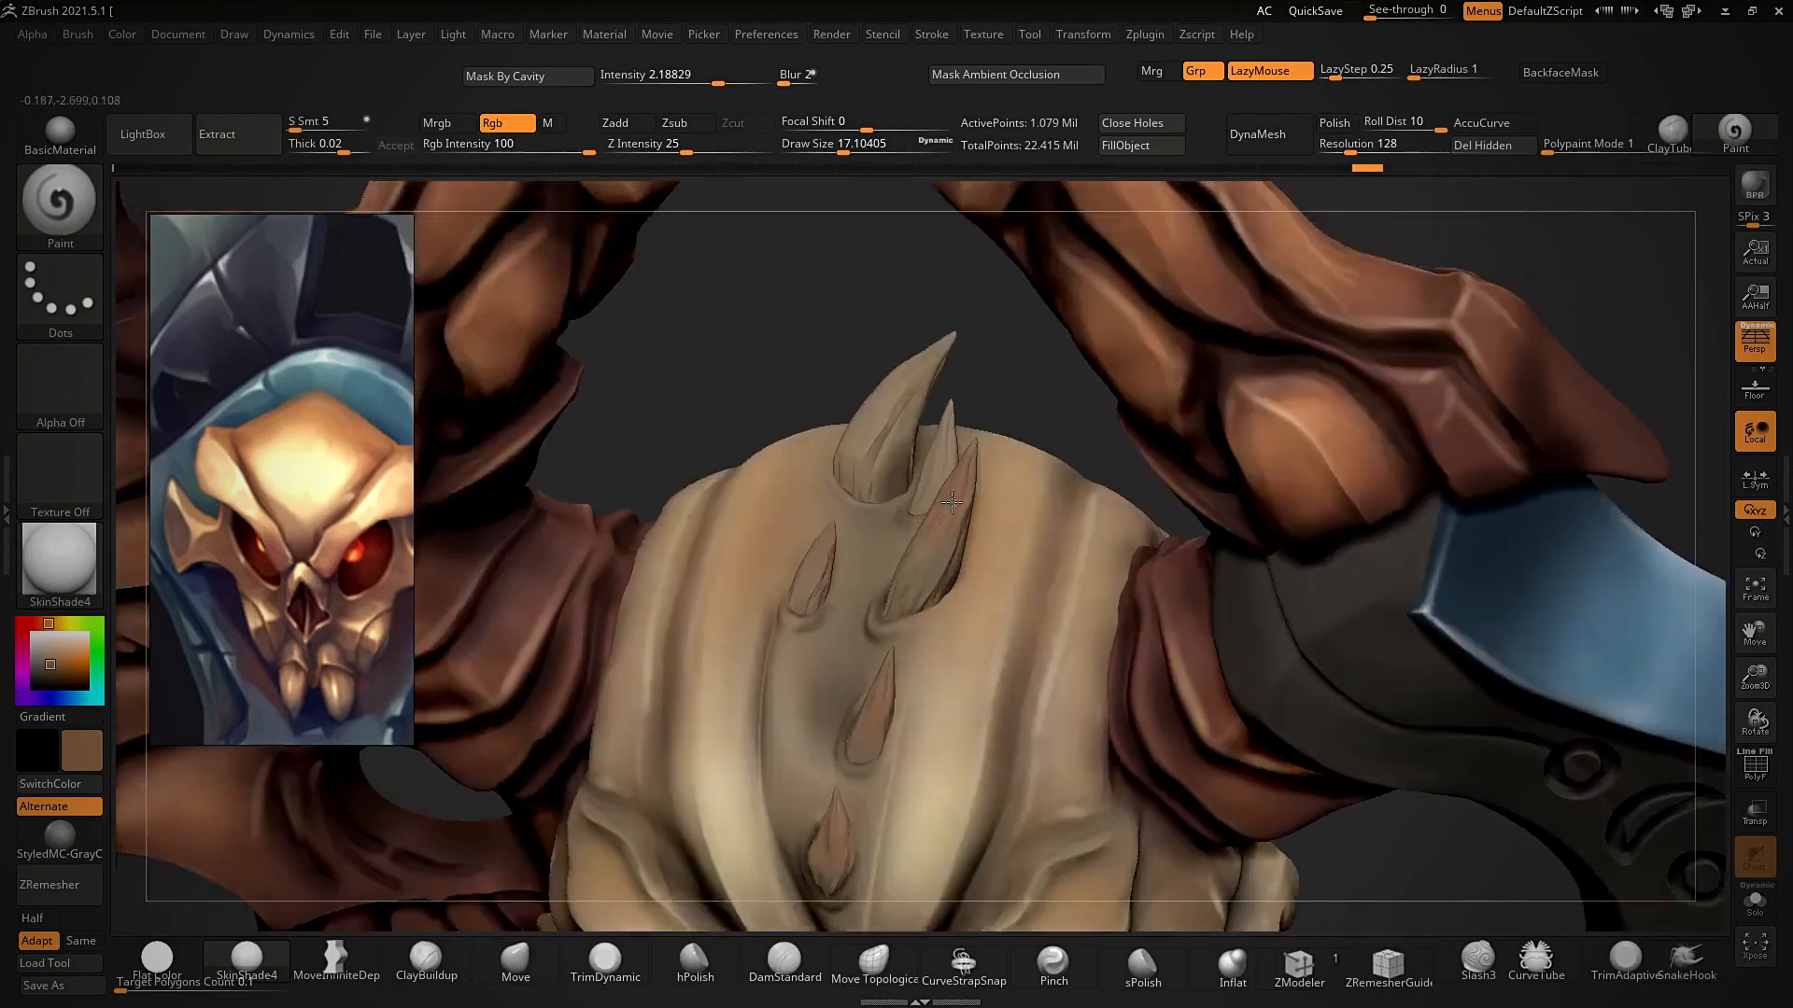
mouse_move(894, 380)
right_down()
mouse_move(828, 388)
mouse_move(914, 512)
right_up()
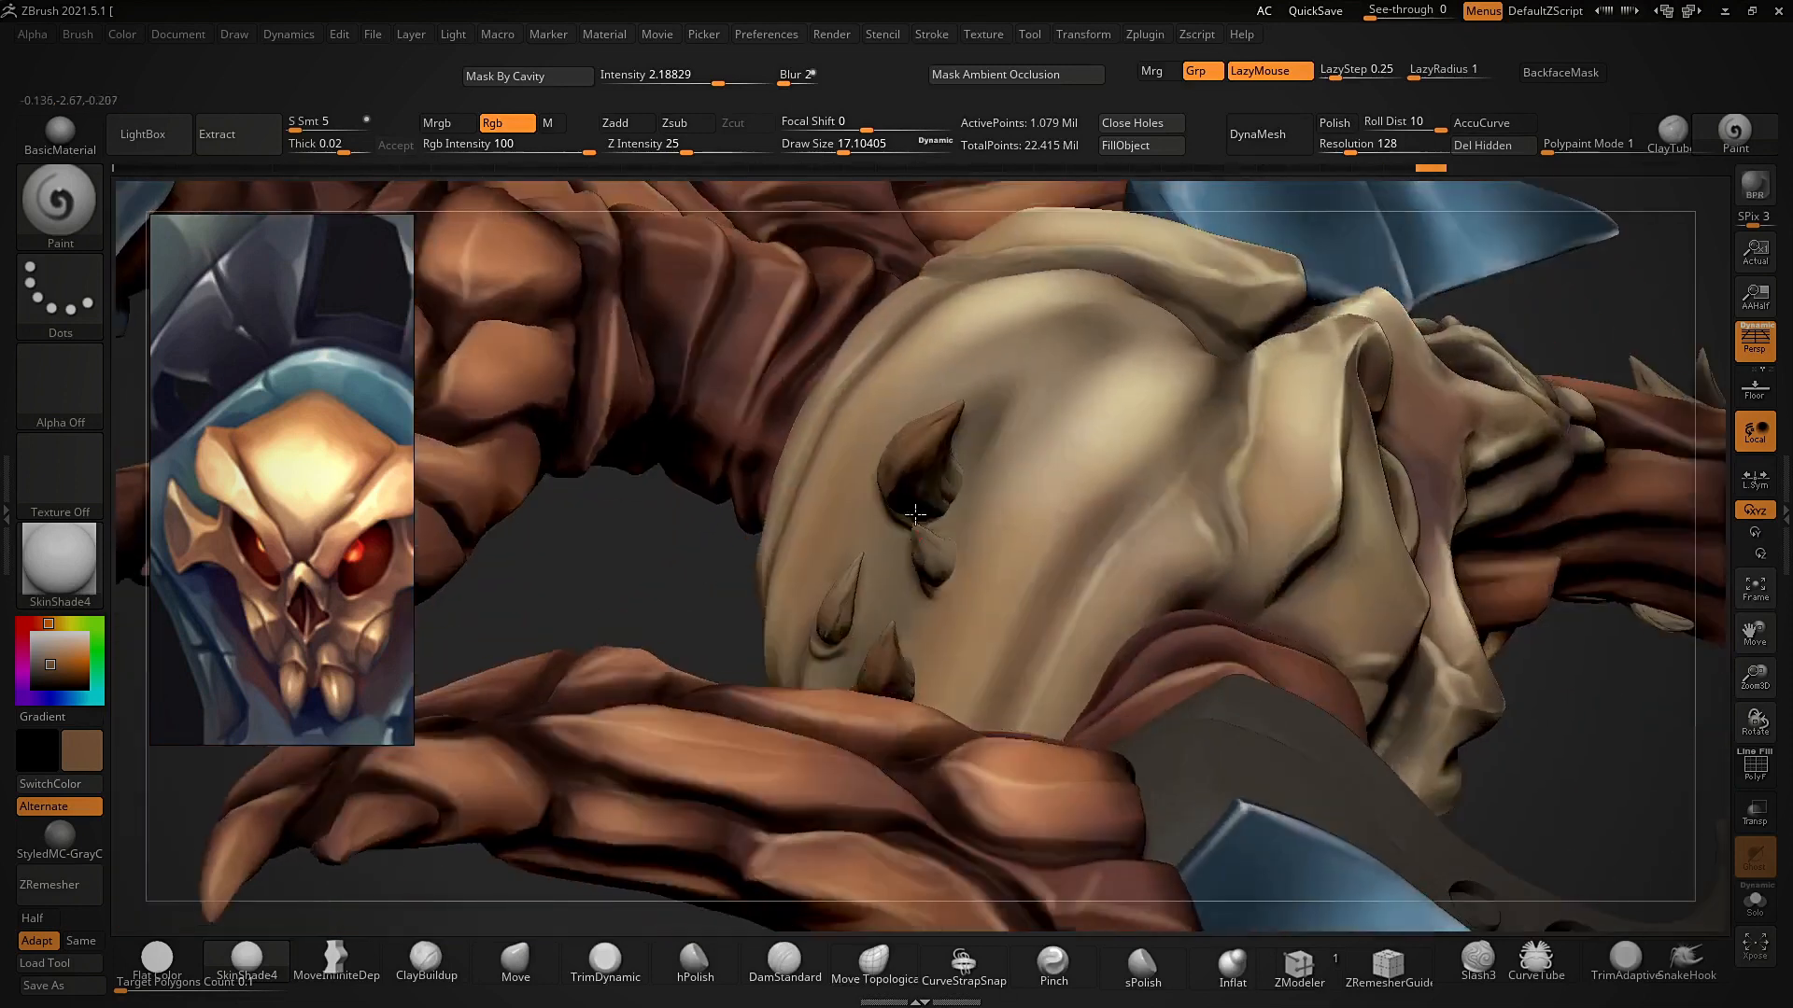
right_drag(500, 880, 392, 765)
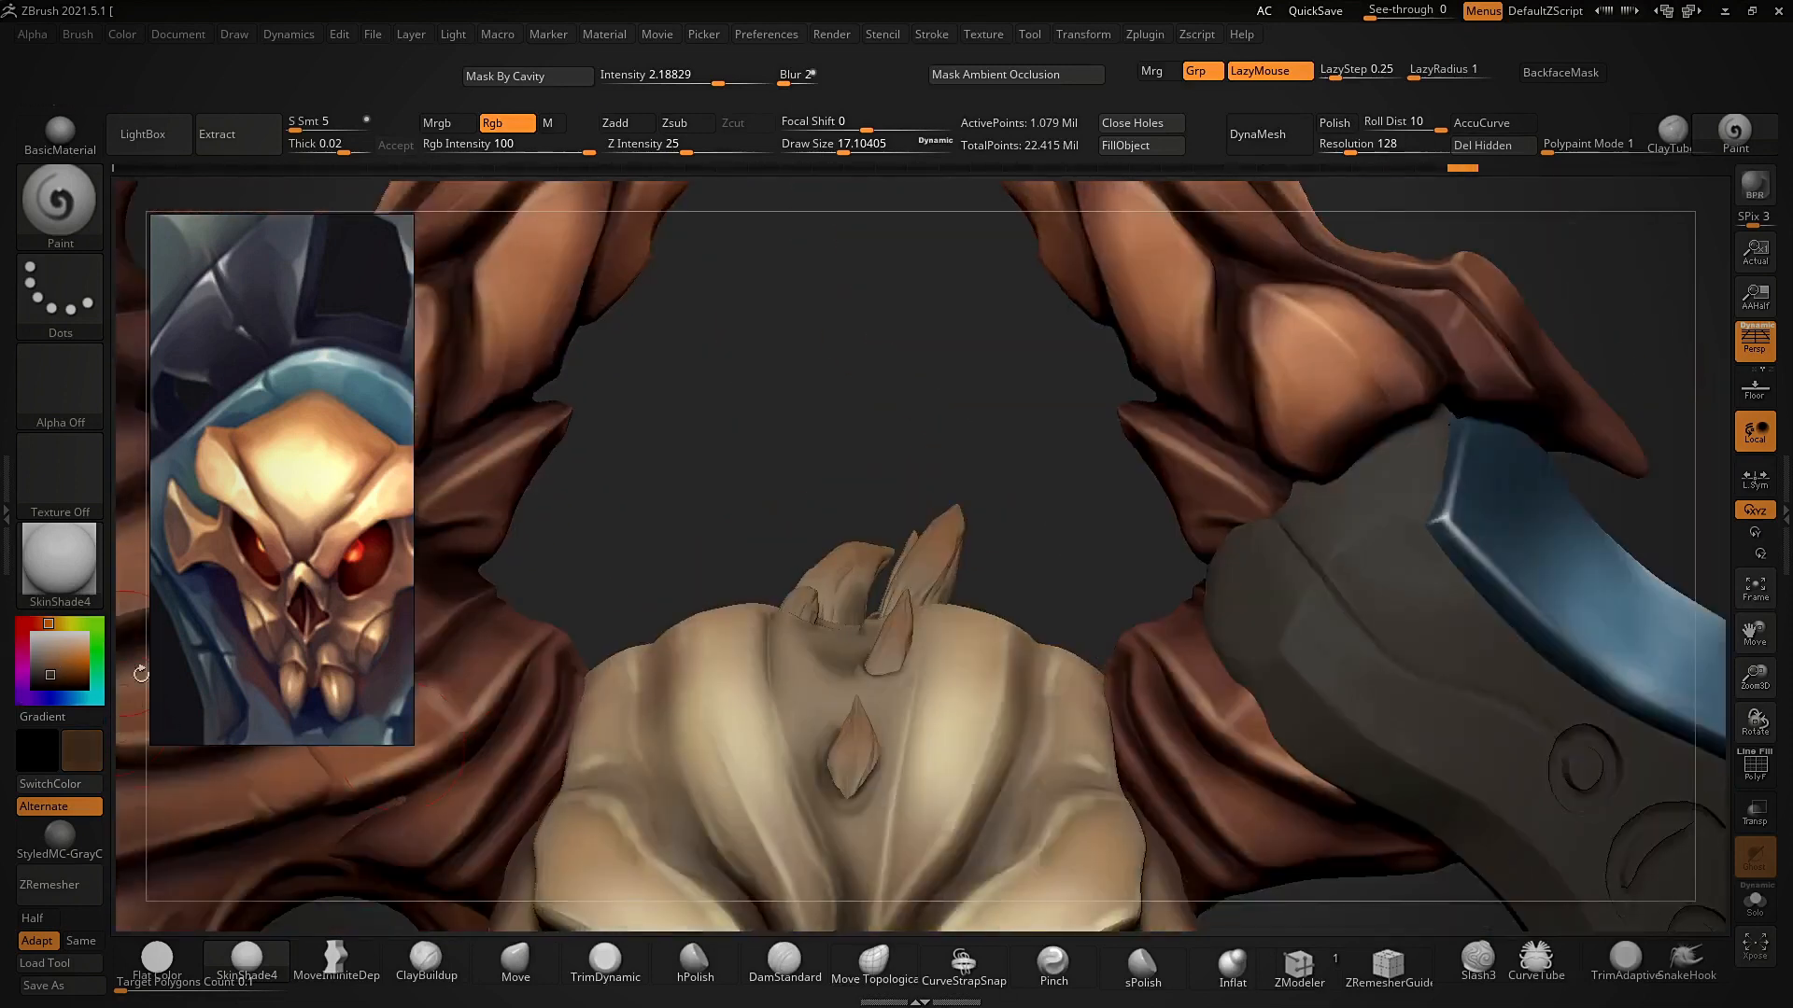
- Switch to the Flat Color material and darken the tips of the crown spikes with dark brown
click(157, 960)
right_drag(828, 473, 864, 560)
drag(954, 537, 934, 595)
right_drag(957, 518, 921, 503)
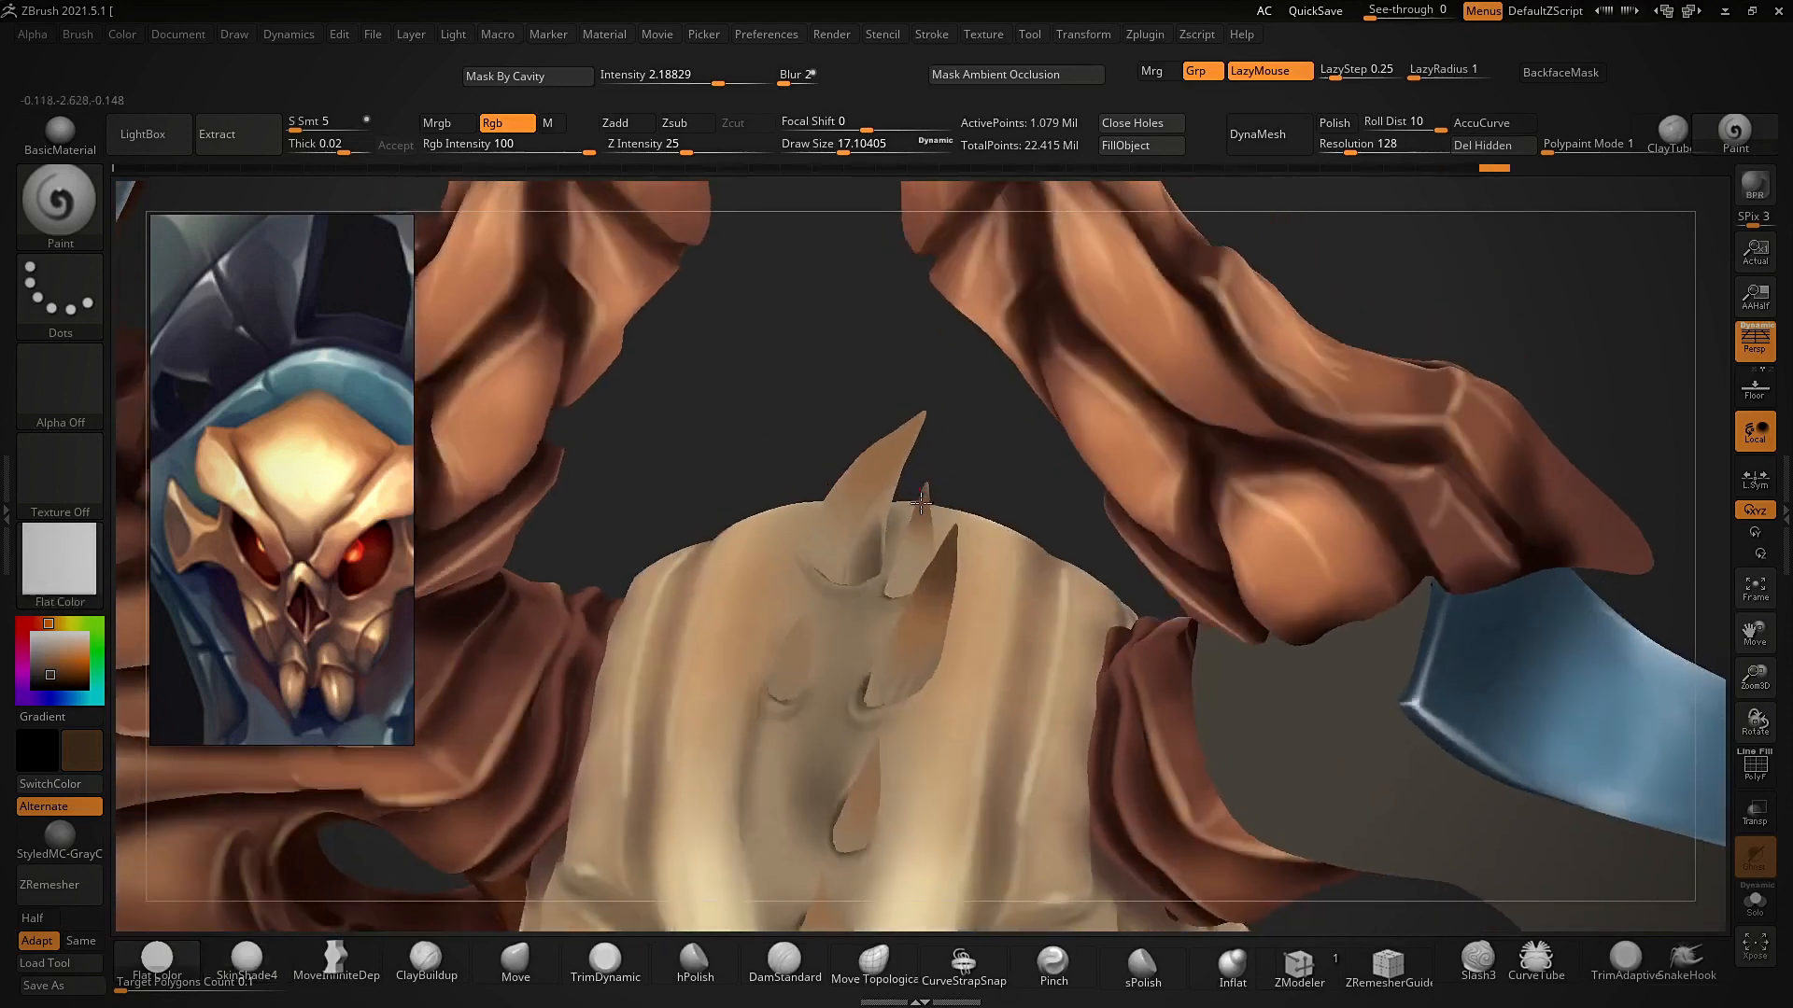
alt+right_drag(832, 402, 865, 313)
drag(911, 652, 902, 700)
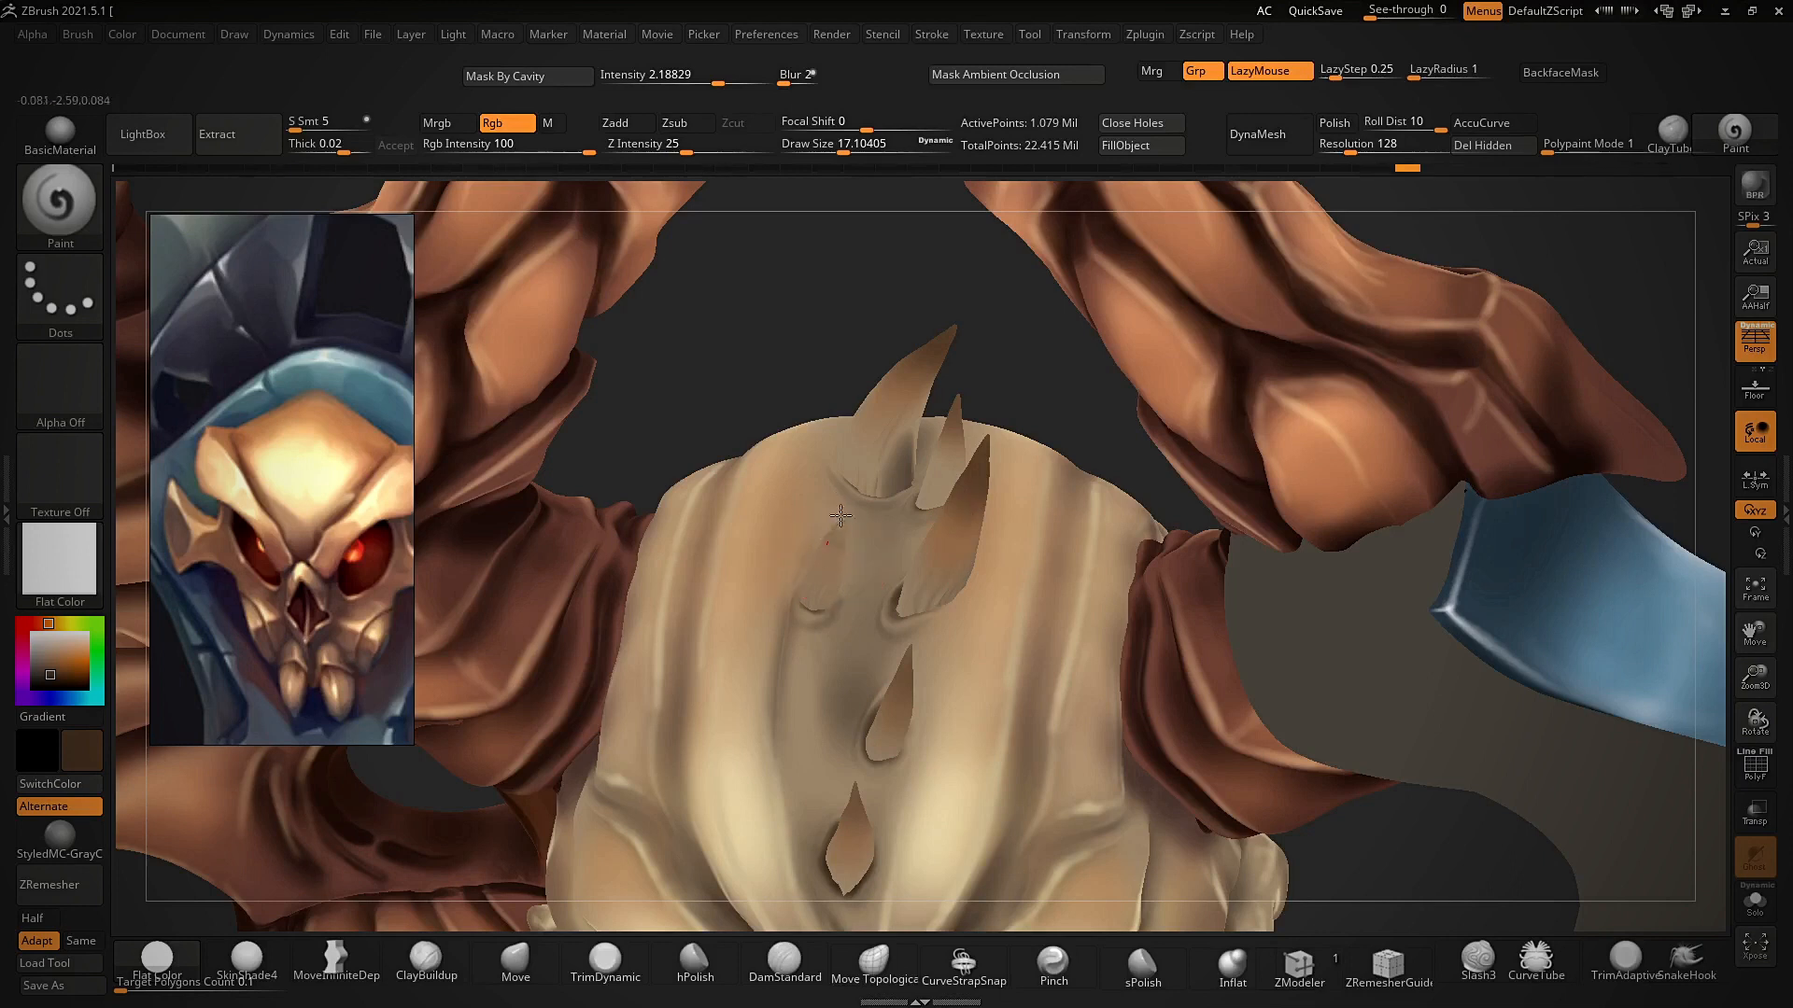
drag(955, 412, 945, 456)
ctrl+right_drag(888, 548, 1009, 439)
mouse_move(1008, 439)
right_down()
mouse_move(1116, 380)
mouse_move(956, 576)
mouse_move(962, 635)
right_up()
mouse_move(1013, 374)
right_down()
mouse_move(993, 448)
mouse_move(1046, 431)
right_up()
drag(968, 439, 958, 476)
right_drag(922, 408, 915, 439)
mouse_move(922, 407)
mouse_down()
mouse_move(920, 427)
mouse_move(876, 377)
mouse_up()
- Sample a pale bone colour, reduce the brush size to about 5.9, and lighten the bases of the crown spikes
ctrl+right_drag(878, 439, 910, 556)
key(c)
ctrl+right_drag(852, 618, 910, 581)
key(s)
drag(919, 581, 876, 584)
mouse_move(1010, 549)
mouse_down()
mouse_move(1017, 511)
mouse_move(1002, 523)
mouse_up()
ctrl+right_drag(1036, 589, 1106, 546)
drag(1026, 557, 1009, 580)
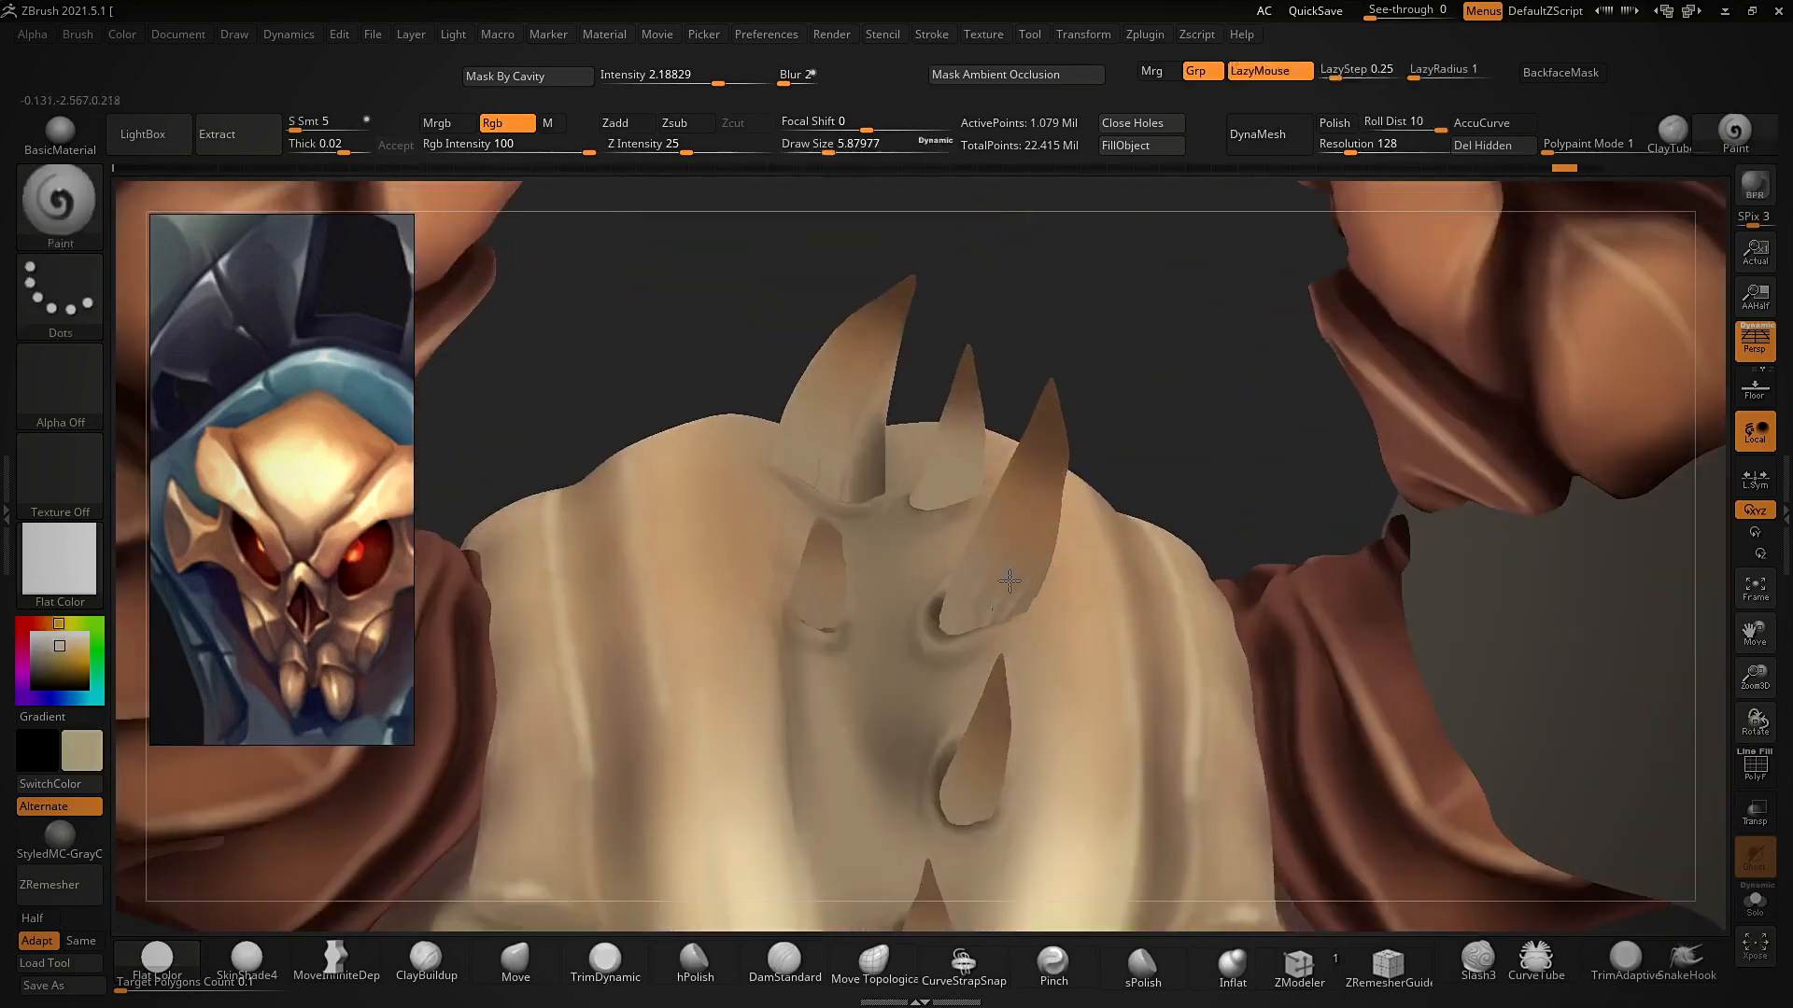
- Switch to the SkinShade4 material and paint fine pale streaks up the crown spikes with a brush size of about 2.6
ctrl+right_drag(1021, 397, 971, 523)
click(247, 960)
ctrl+right_drag(971, 616, 1053, 544)
drag(1044, 597, 1010, 658)
drag(826, 683, 819, 593)
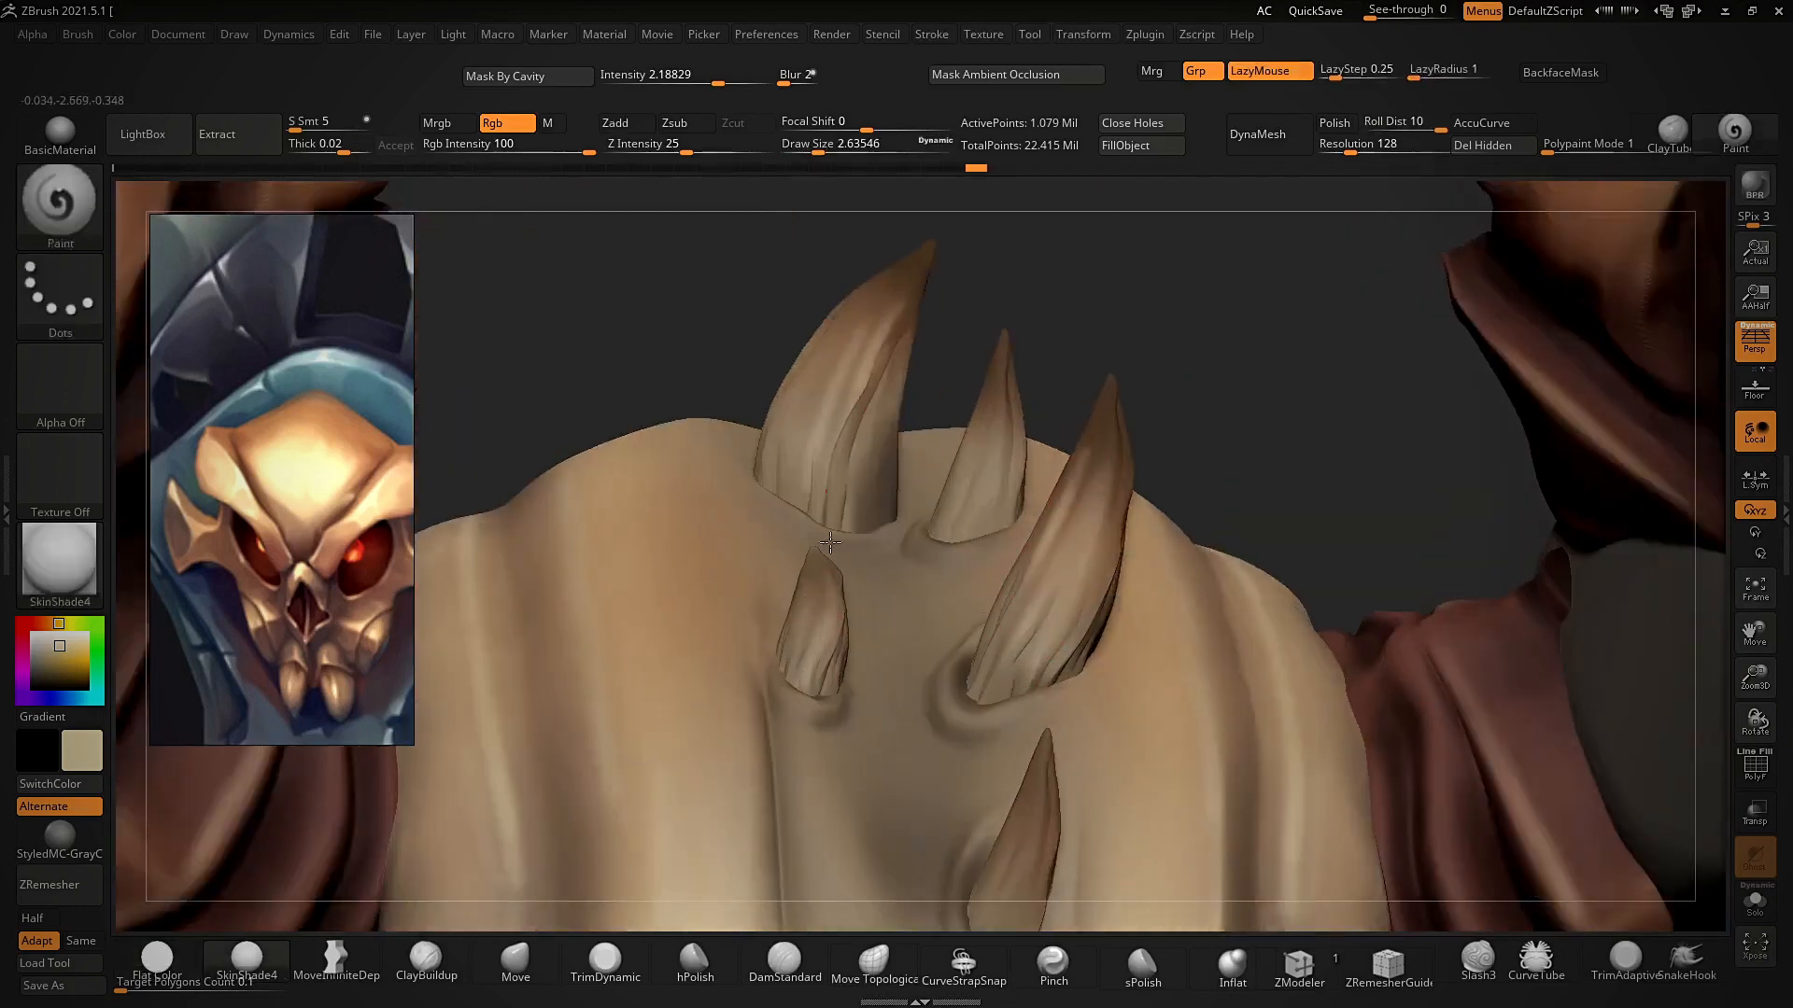
ctrl+right_drag(843, 277, 954, 418)
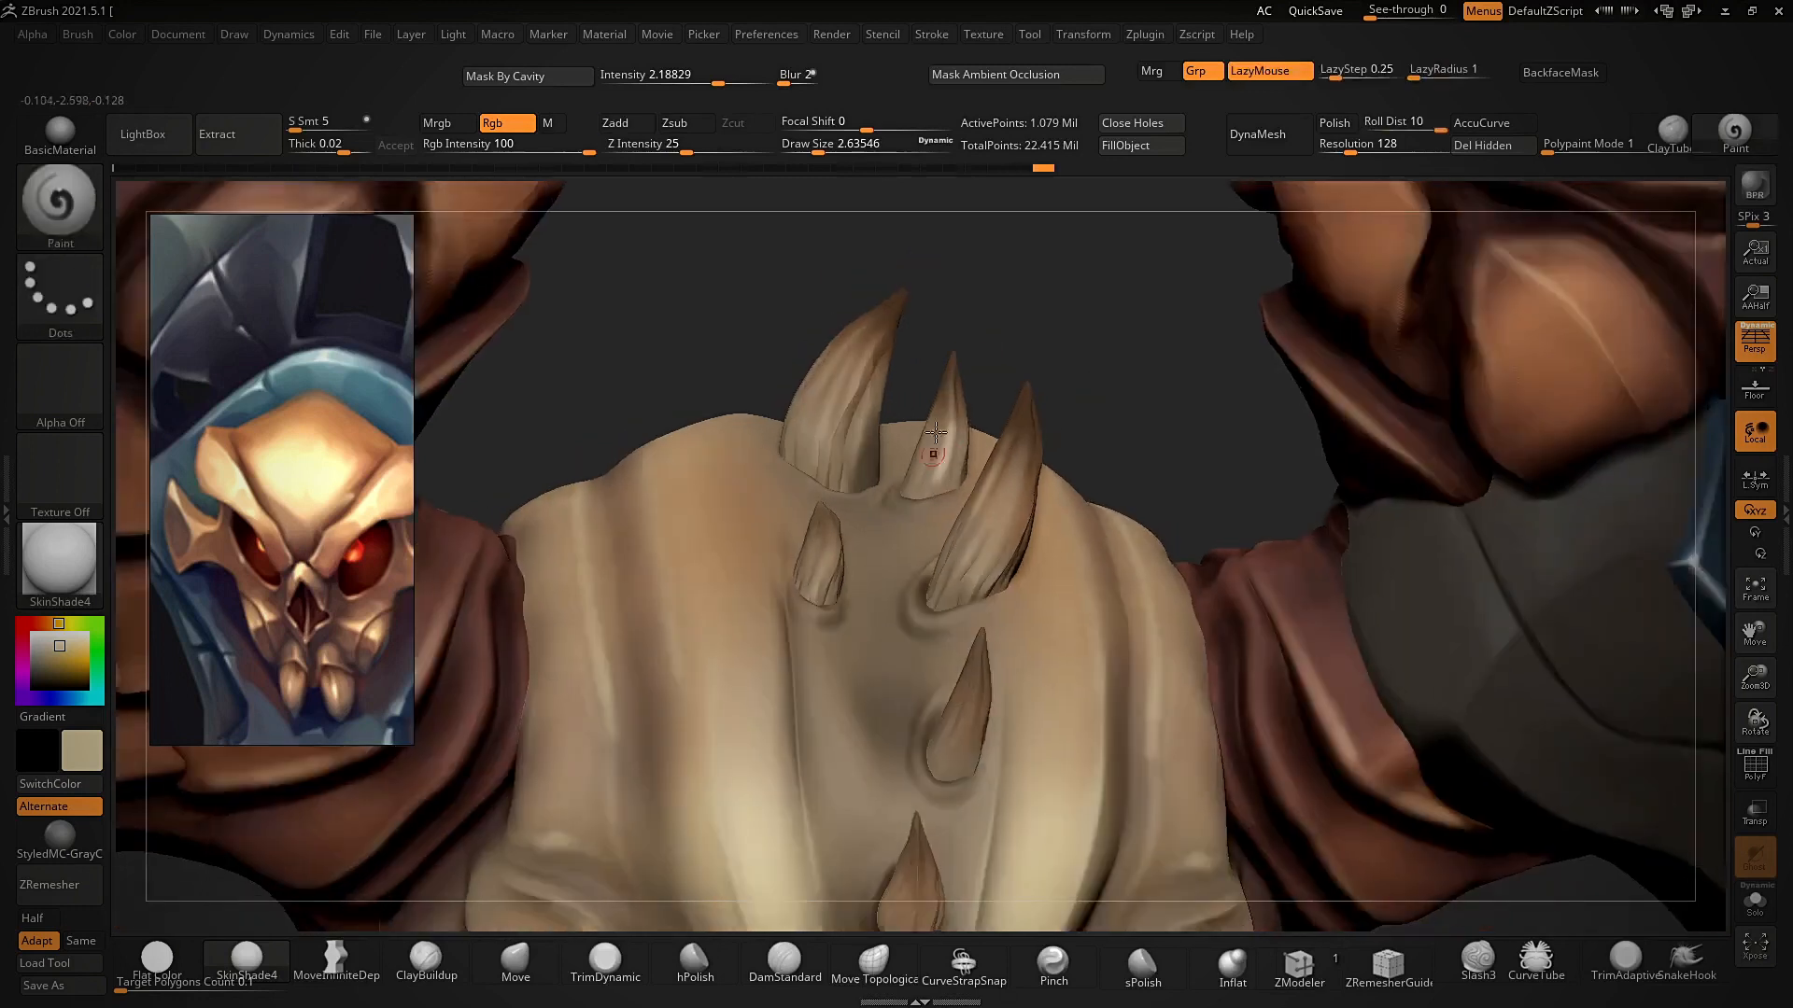
- Paint pale bone-coloured highlight strokes along the spikes on top of the skull
drag(954, 464, 958, 387)
ctrl+right_drag(965, 352, 1008, 457)
mouse_move(1008, 457)
right_down()
mouse_move(948, 472)
mouse_move(943, 374)
right_up()
mouse_move(943, 373)
right_down()
mouse_move(896, 411)
mouse_move(933, 382)
right_up()
drag(935, 666, 953, 594)
mouse_move(1087, 350)
right_down()
mouse_move(1052, 380)
mouse_move(1130, 402)
right_up()
drag(977, 594, 948, 693)
ctrl+right_drag(940, 460, 1007, 541)
mouse_move(1007, 541)
right_down()
mouse_move(1056, 367)
mouse_move(1044, 329)
right_up()
drag(947, 590, 947, 633)
mouse_move(948, 598)
ctrl+right_down()
mouse_move(945, 505)
mouse_move(920, 513)
ctrl+right_up()
drag(946, 646, 956, 608)
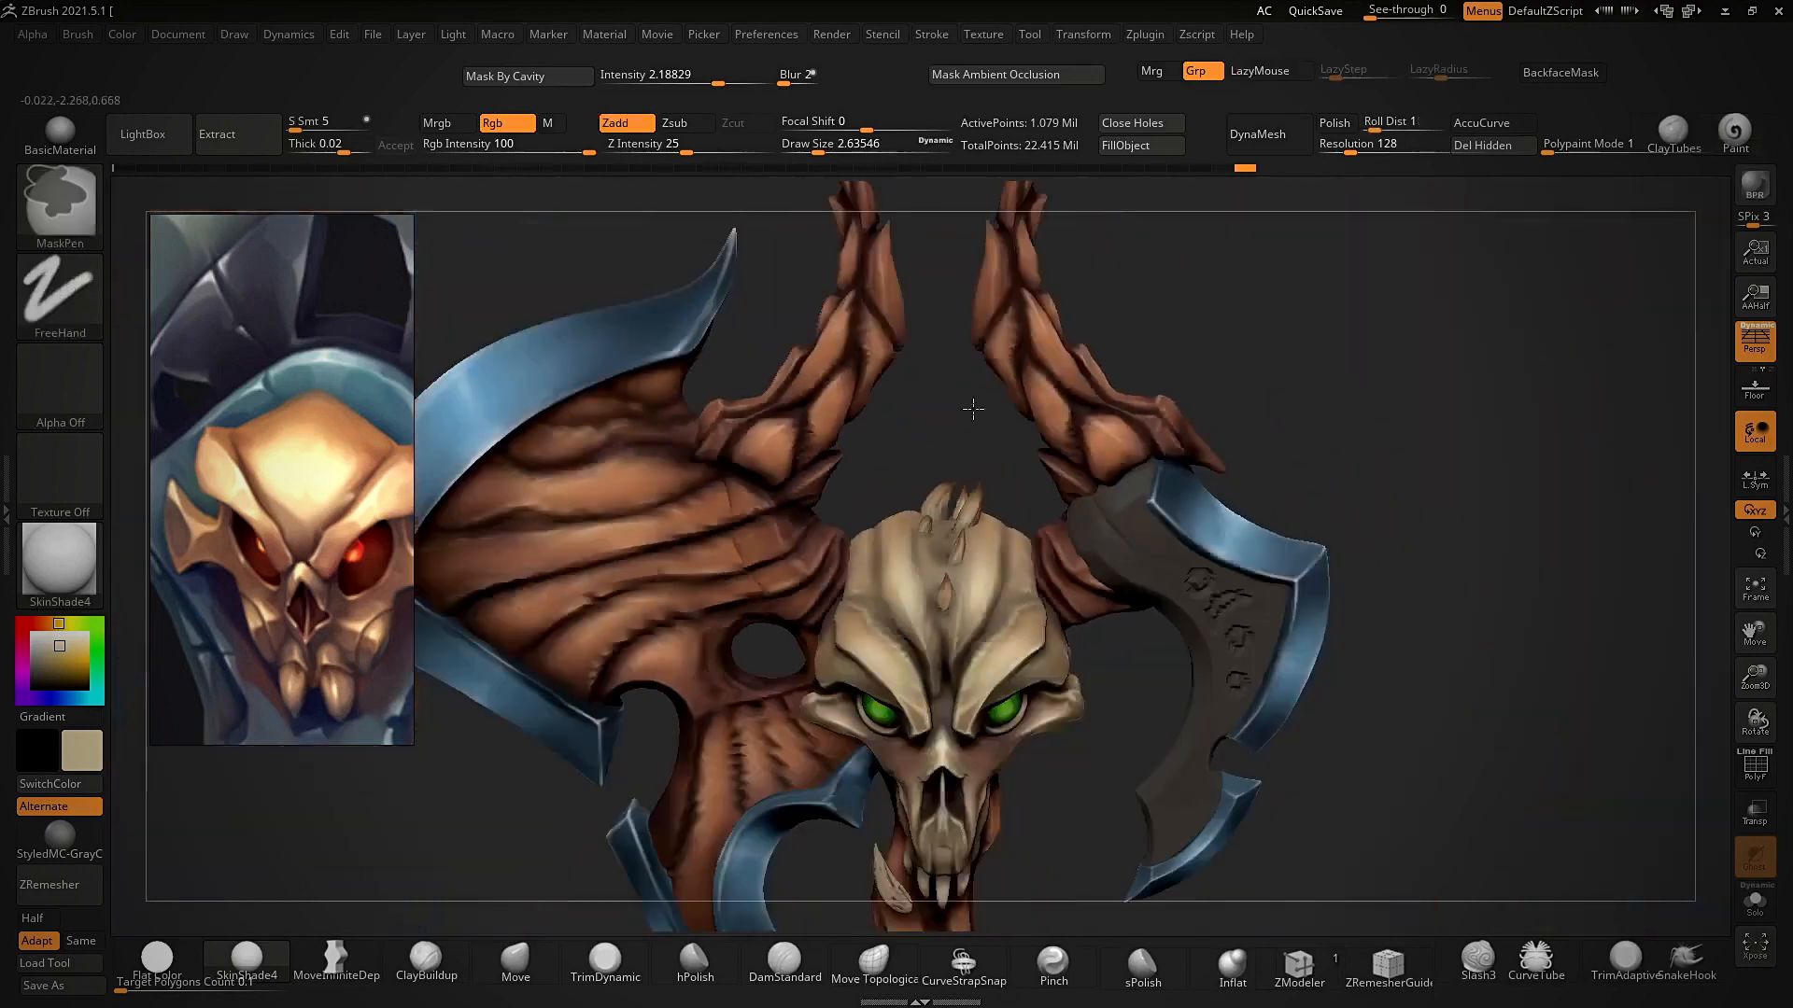
- Sample a dark brown, set the draw size to about 10.27, and shade the front of the skull's spikes using the Flat Color material
mouse_move(972, 404)
right_down()
mouse_move(1345, 332)
mouse_move(993, 720)
mouse_move(1025, 543)
right_up()
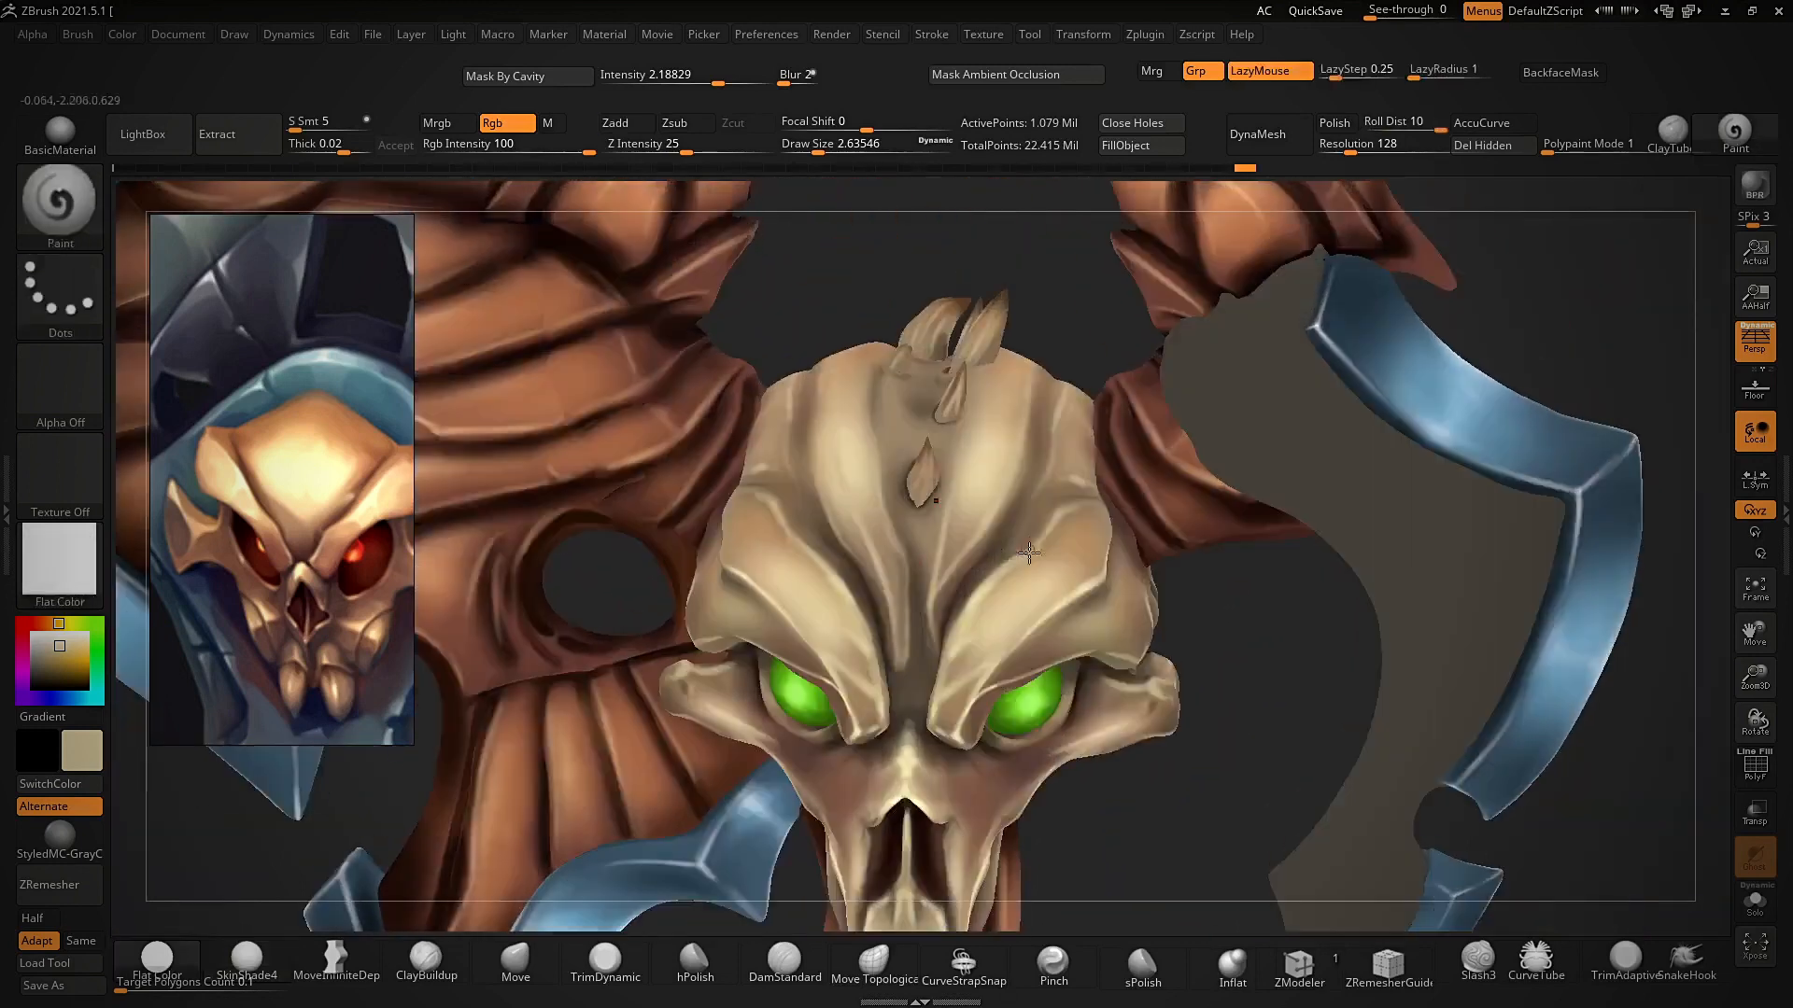
ctrl+right_drag(1027, 560, 766, 819)
key(c)
key(s)
click(878, 676)
drag(899, 624, 861, 708)
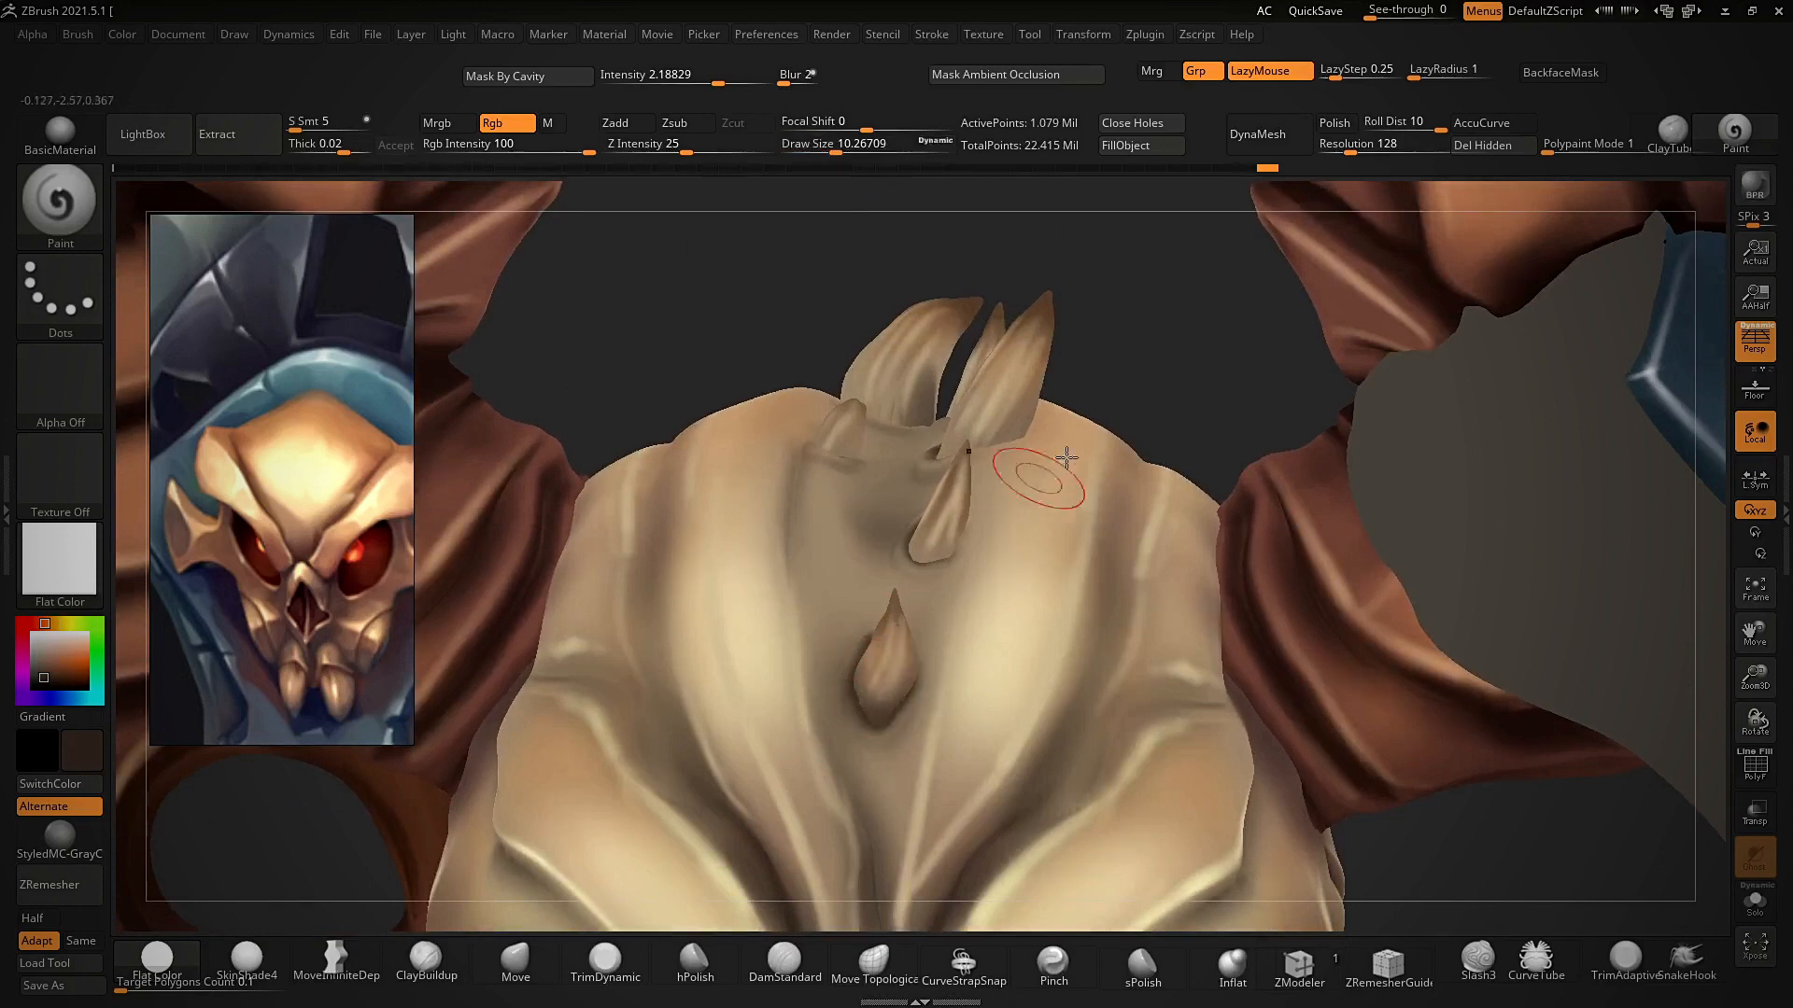
right_drag(1066, 458, 885, 547)
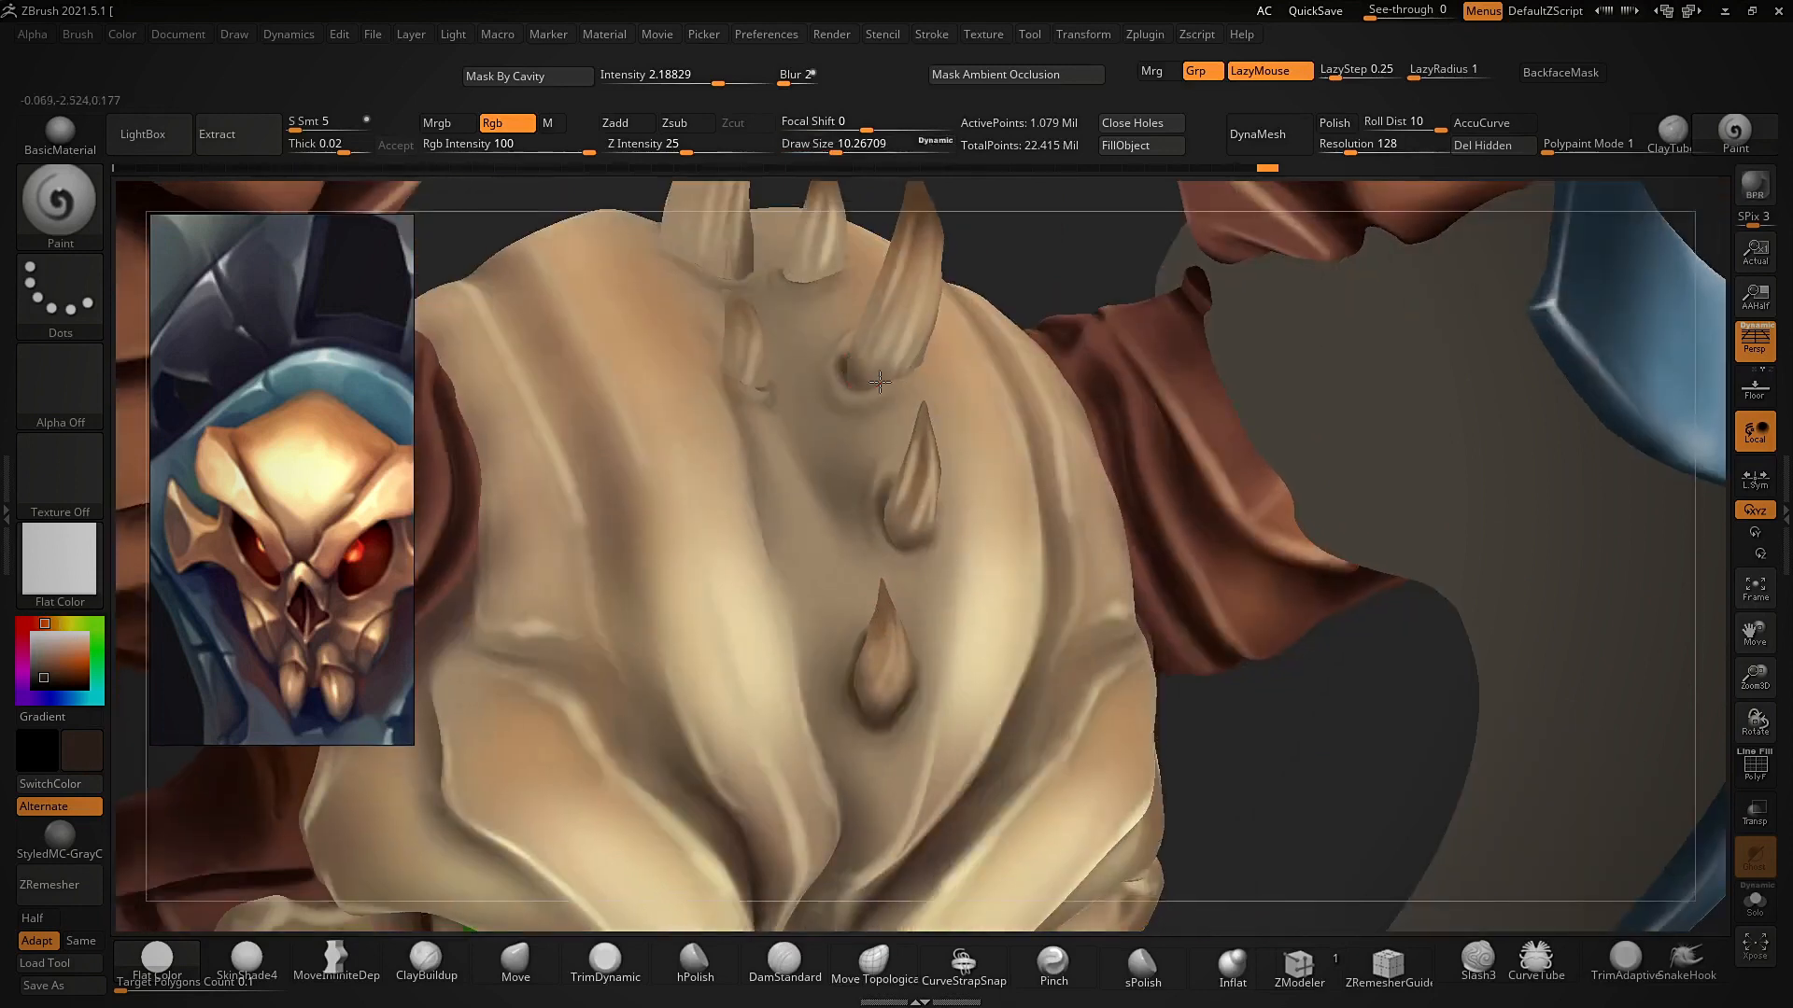
right_drag(1038, 254, 1041, 373)
drag(767, 536, 721, 525)
right_drag(801, 459, 829, 491)
drag(777, 542, 737, 556)
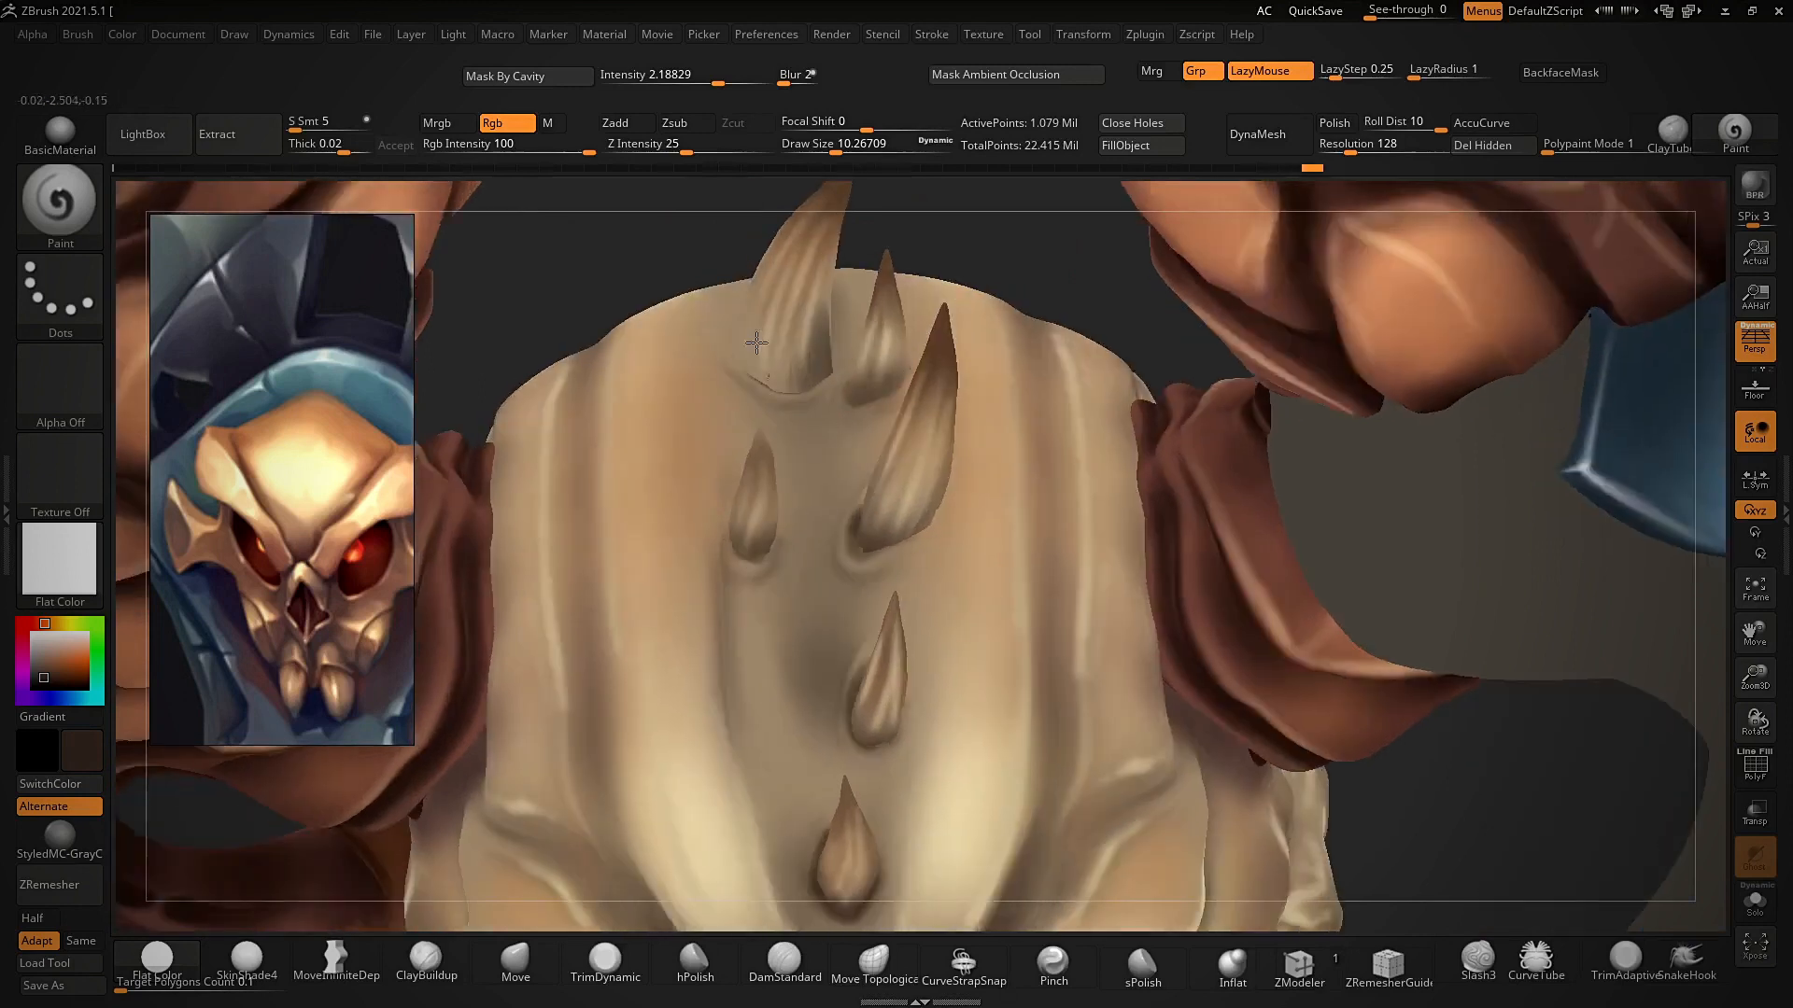
- Darken the tips and rear sides of the skull-top spikes with the same dark brown
ctrl+right_drag(852, 360, 953, 420)
ctrl+right_drag(952, 420, 959, 614)
mouse_move(1012, 533)
right_down()
mouse_move(1055, 541)
mouse_move(987, 644)
right_up()
drag(941, 532, 967, 547)
right_drag(967, 547, 943, 472)
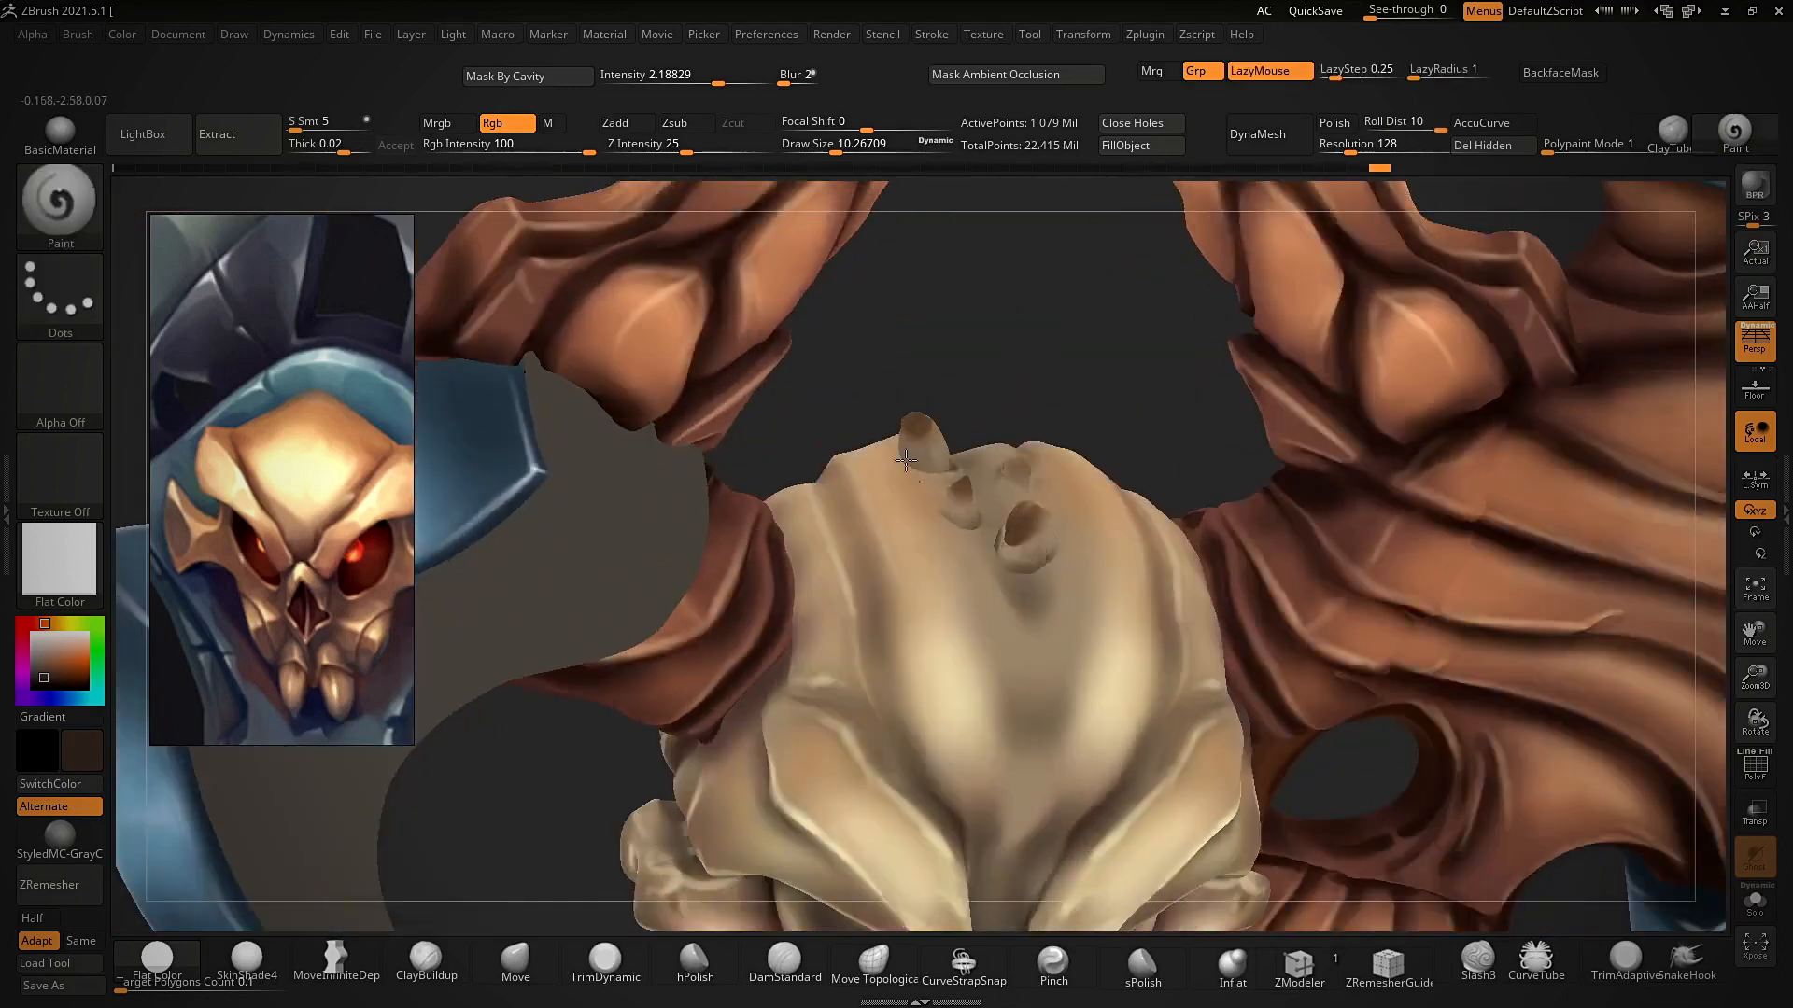
right_drag(991, 375, 971, 359)
drag(919, 441, 934, 474)
right_drag(934, 474, 990, 392)
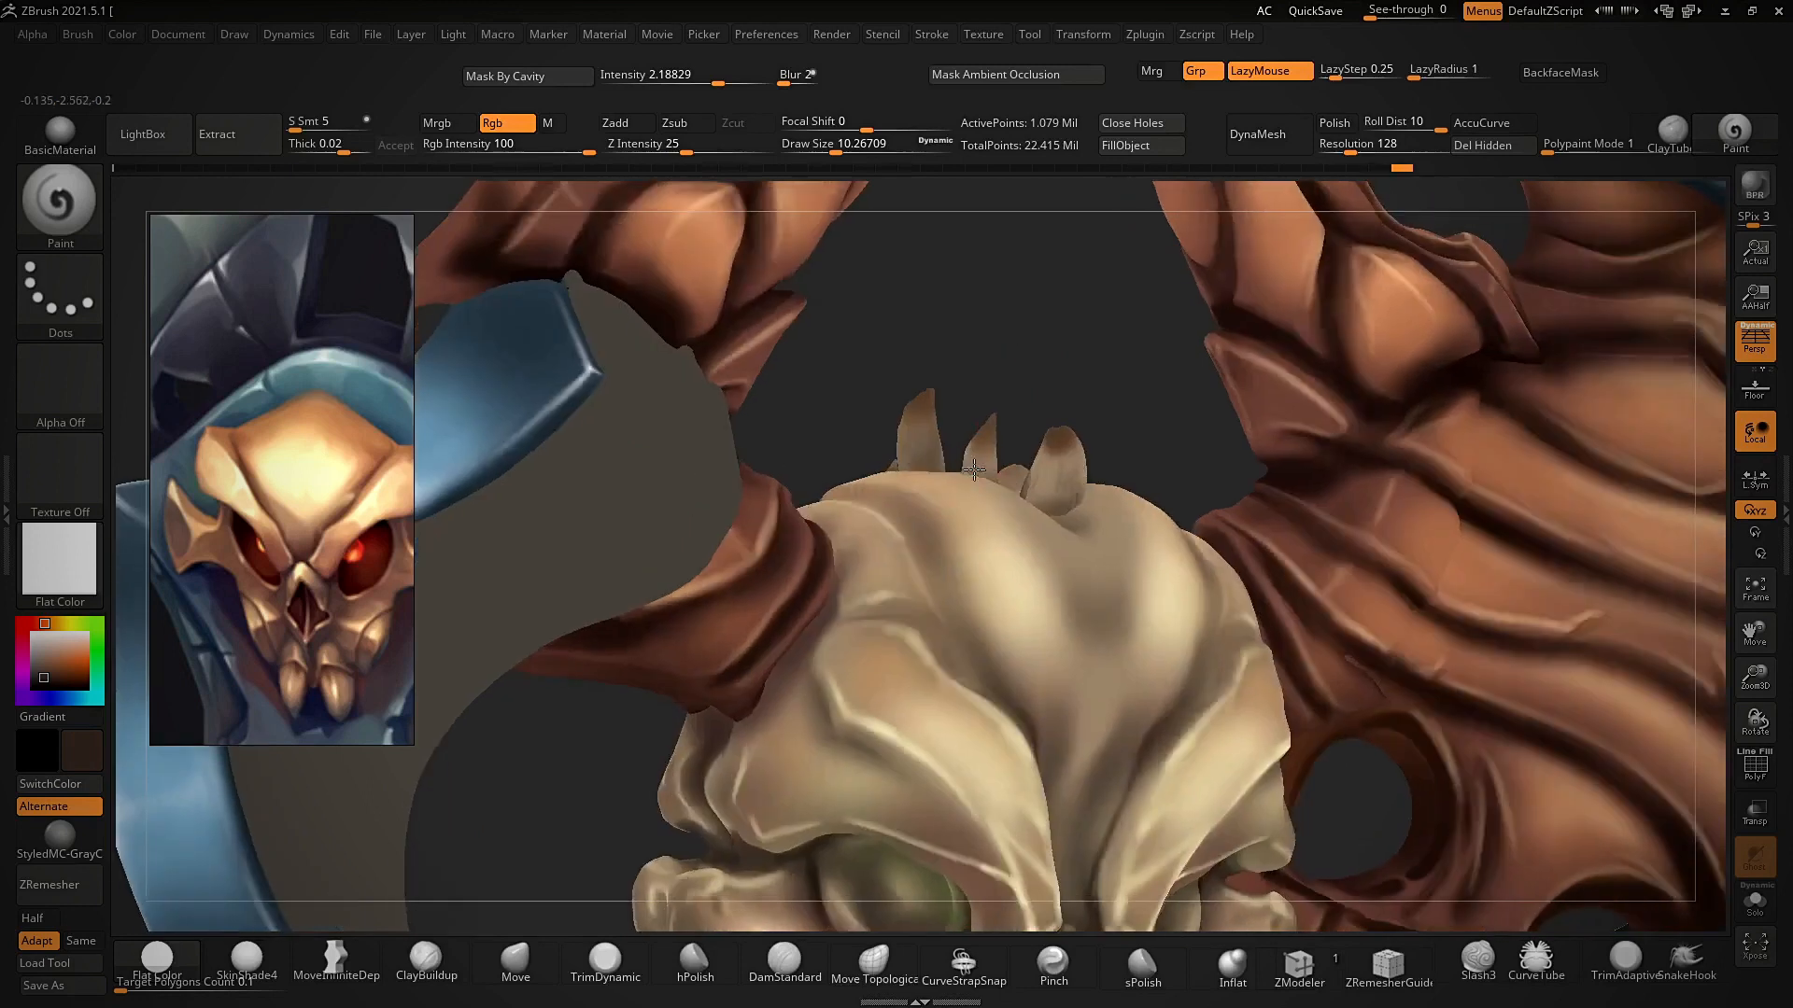
right_drag(1003, 481, 1026, 485)
drag(1069, 506, 1028, 496)
right_drag(1027, 496, 1050, 270)
- Sample the bone beige from the skull, switch to the SkinShade4 material, and set the draw size to about 7.28
right_drag(1158, 578, 1531, 654)
mouse_move(1159, 639)
ctrl+right_down()
mouse_move(1172, 728)
mouse_move(1116, 700)
mouse_move(1158, 693)
mouse_move(1008, 564)
mouse_move(1003, 449)
mouse_move(894, 380)
ctrl+right_up()
key(c)
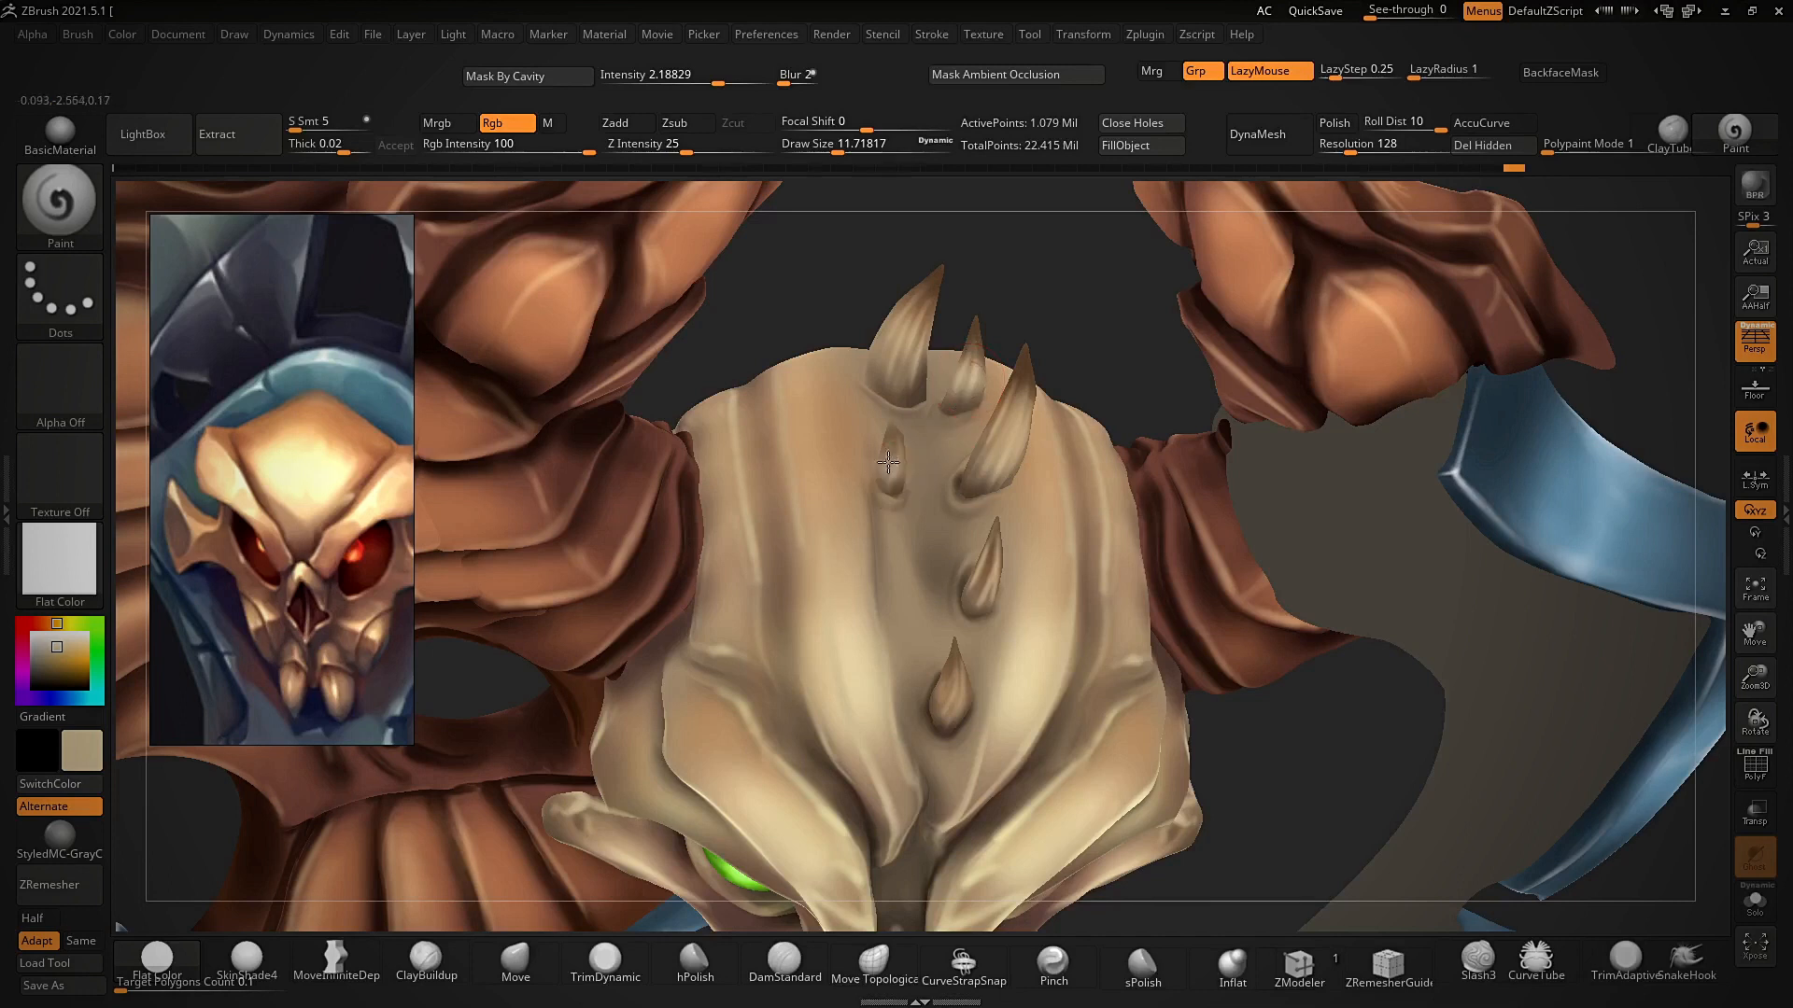
right_drag(888, 462, 969, 562)
ctrl+right_drag(937, 698, 933, 243)
right_drag(1232, 408, 1116, 448)
click(246, 961)
mouse_move(1013, 523)
ctrl+right_down()
mouse_move(1012, 684)
mouse_move(976, 462)
mouse_move(1028, 788)
mouse_move(1081, 710)
mouse_move(1164, 640)
mouse_move(1161, 669)
ctrl+right_up()
key(s)
click(1076, 707)
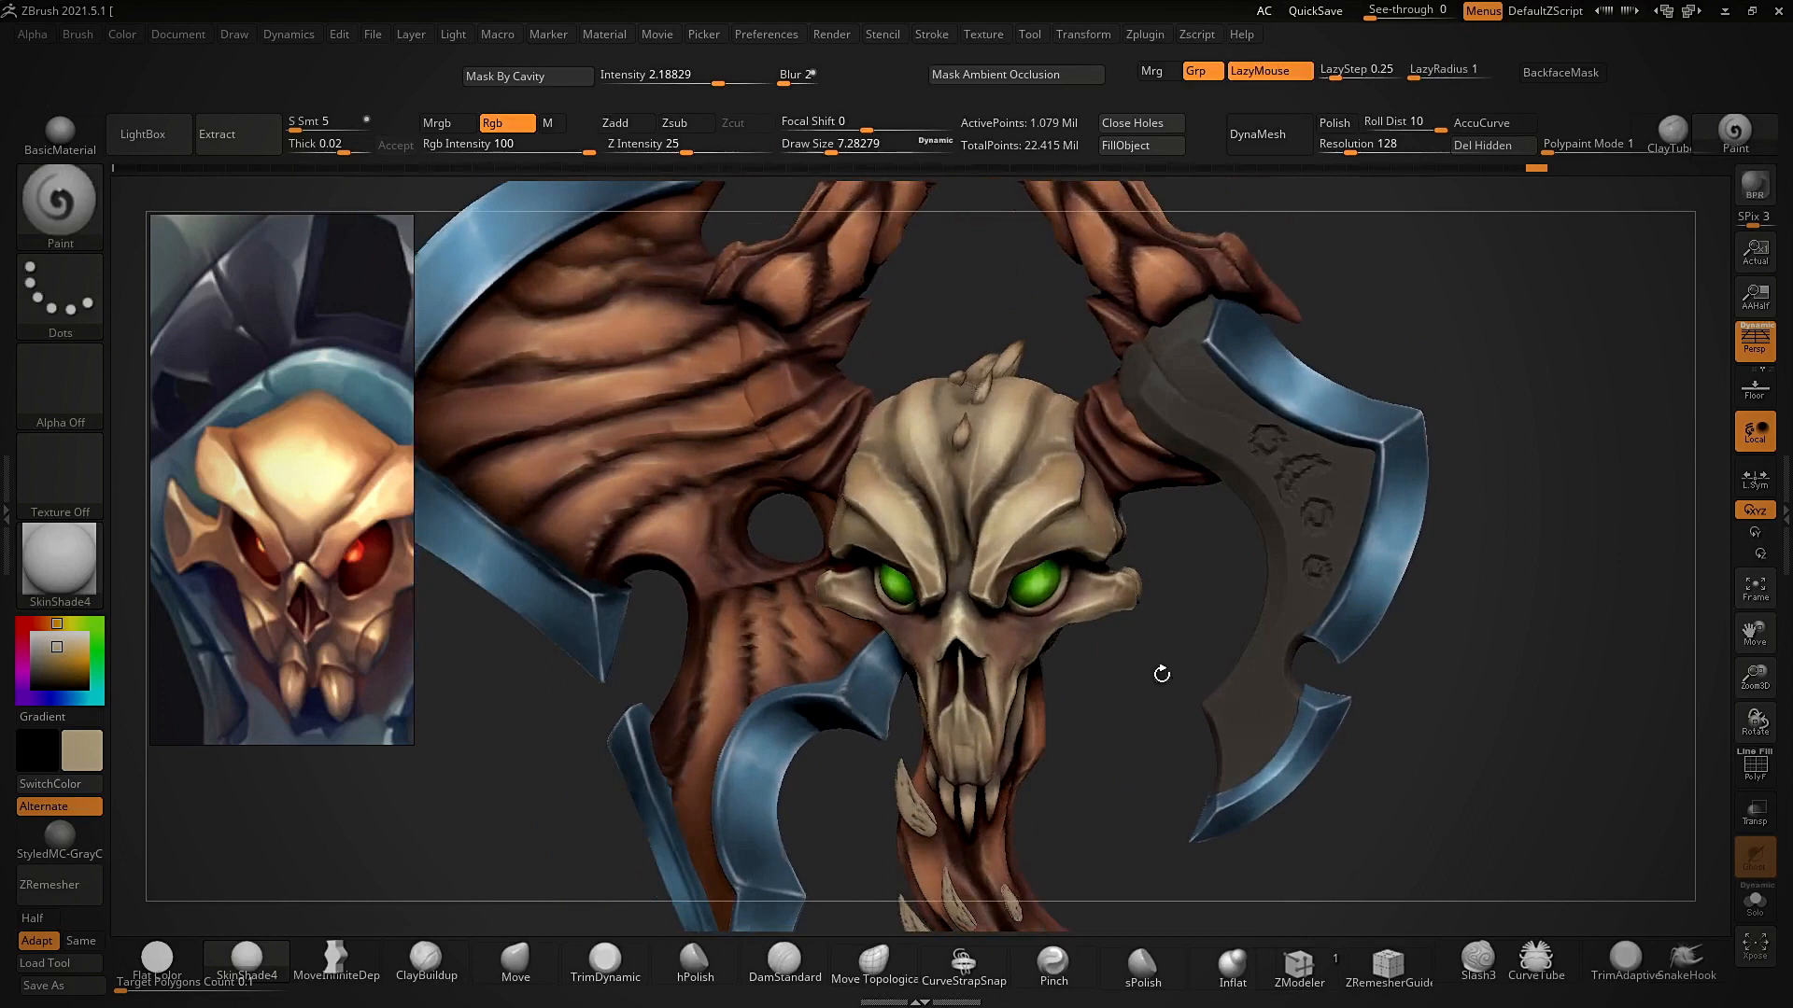
- Save the painted weapon tool, replacing the existing file
key(ctrl+s)
key(Return)
click(945, 502)
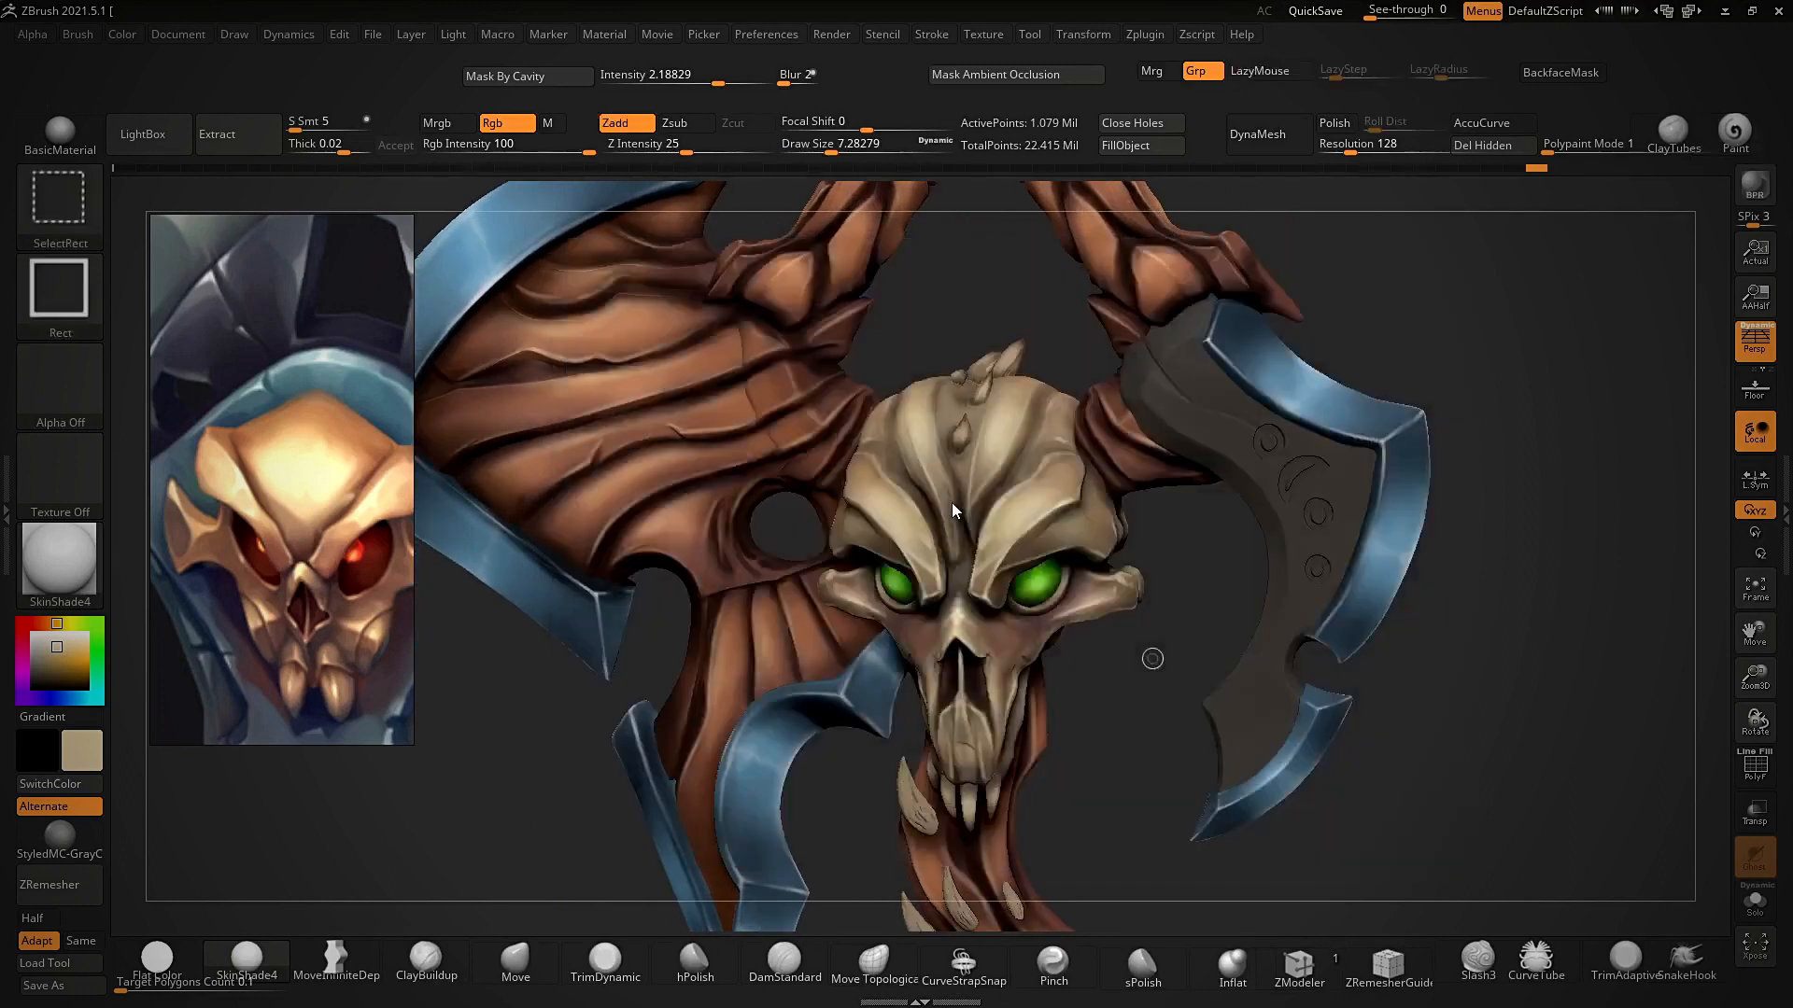
mouse_move(1060, 700)
right_down()
mouse_move(1121, 668)
mouse_move(1108, 756)
mouse_move(1391, 600)
mouse_move(1316, 719)
mouse_move(1150, 654)
right_up()
- Switch to OBS to check the screen recording and return to ZBrush with the Paint brush active
key(super)
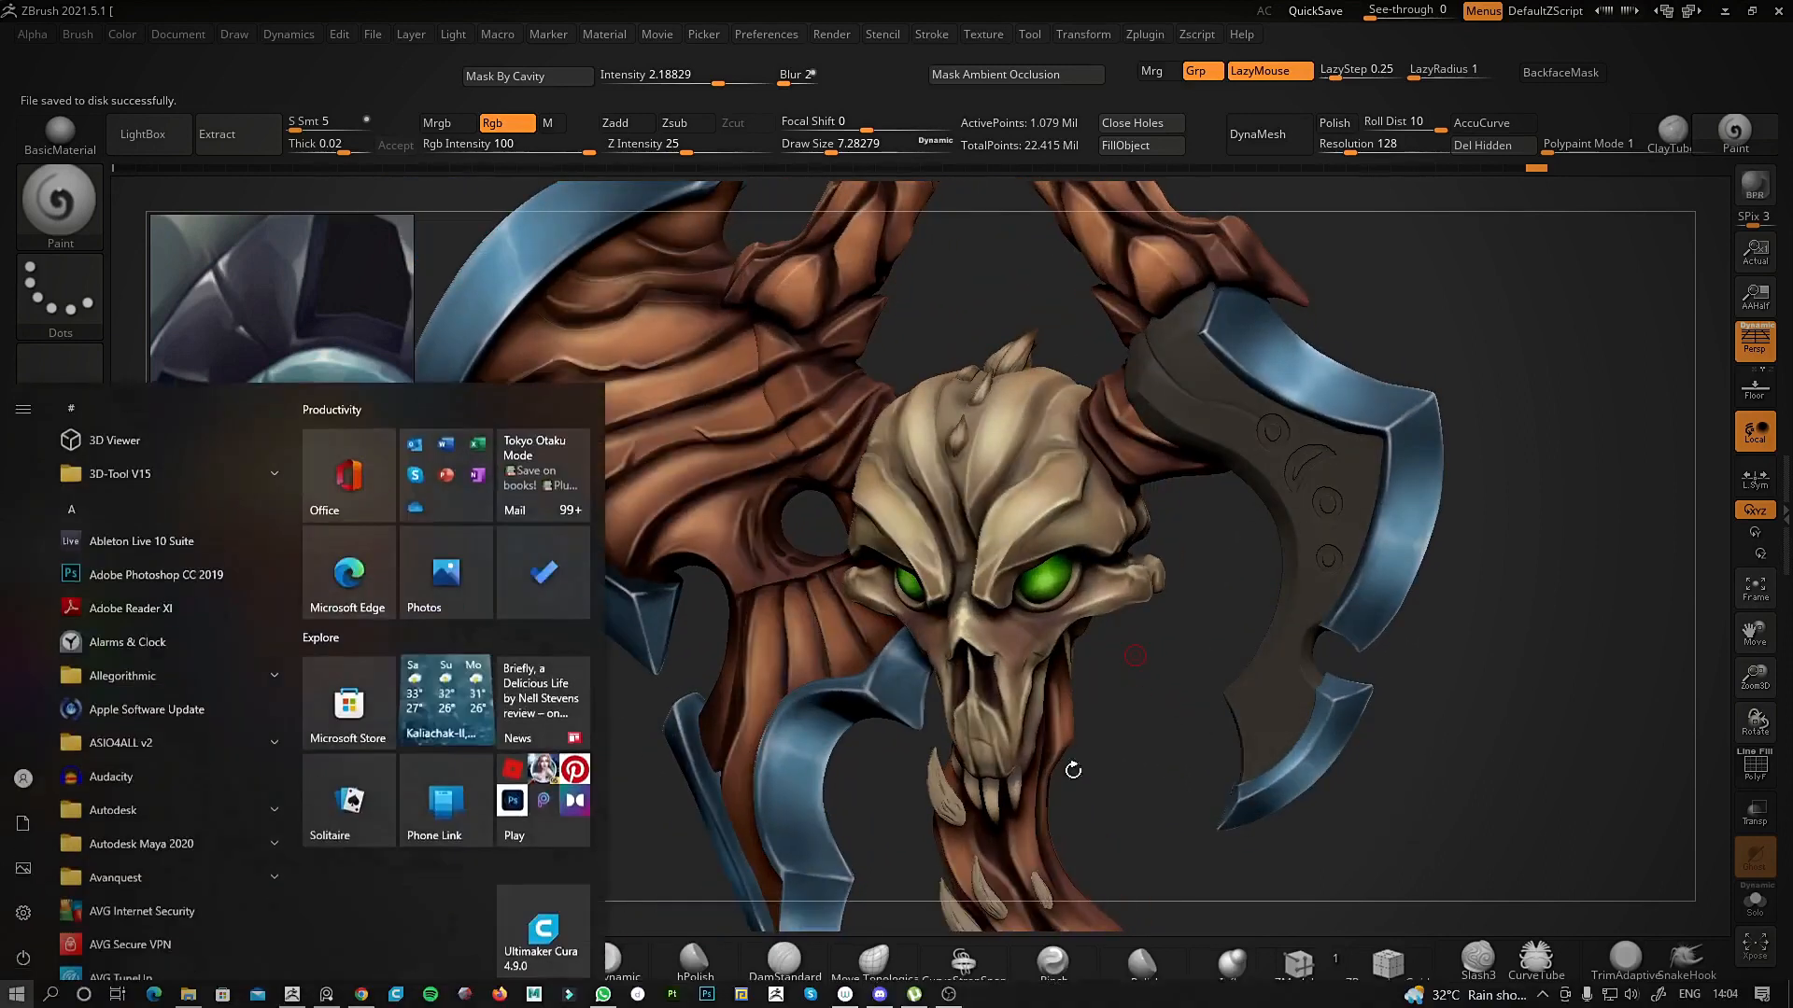
click(874, 964)
right_drag(1093, 802, 1153, 779)
click(1734, 133)
mouse_move(1517, 612)
ctrl+right_down()
mouse_move(1440, 545)
mouse_move(1433, 558)
ctrl+right_up()
click(948, 994)
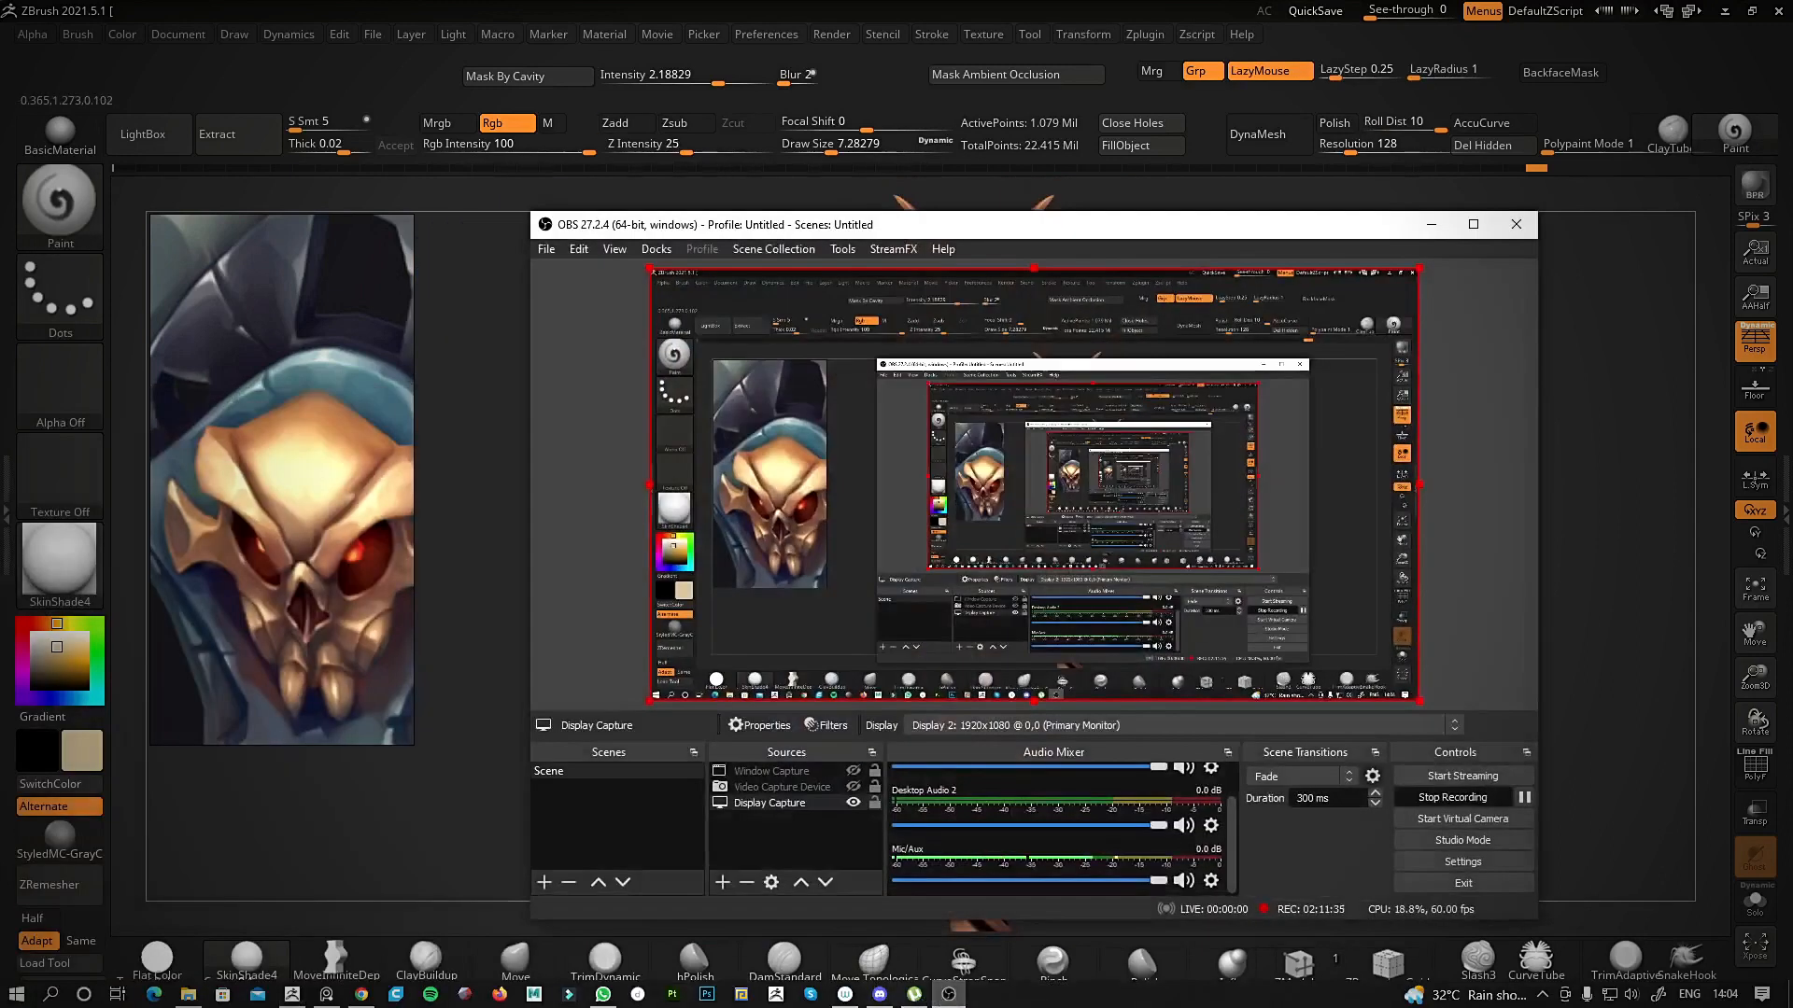
click(946, 999)
- Switch to the Flat Color material, sample a reddish dark brown from the handle, and set the draw size to about 23
right_drag(1331, 667, 1270, 587)
ctrl+right_drag(976, 548, 1018, 603)
key(s)
click(1005, 606)
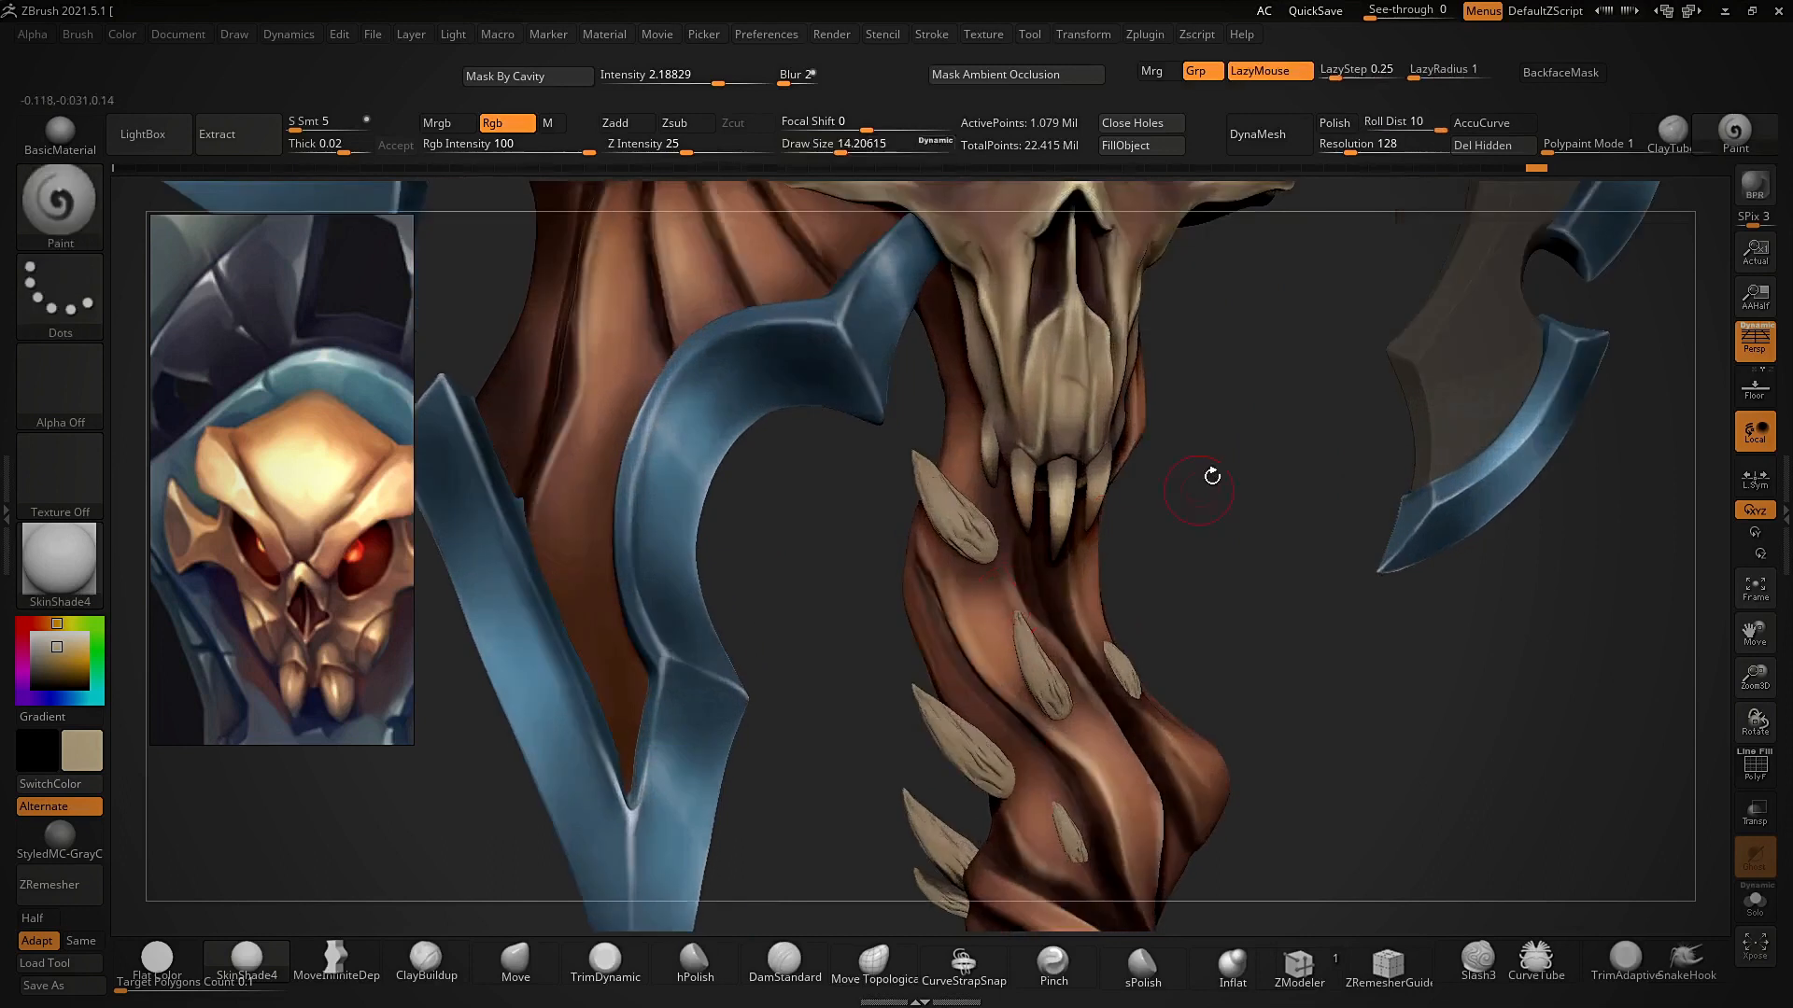
alt+right_drag(1213, 476, 1195, 597)
click(157, 957)
right_drag(440, 812, 964, 617)
key(c)
key(c)
right_drag(1281, 595, 1172, 609)
key(s)
click(995, 624)
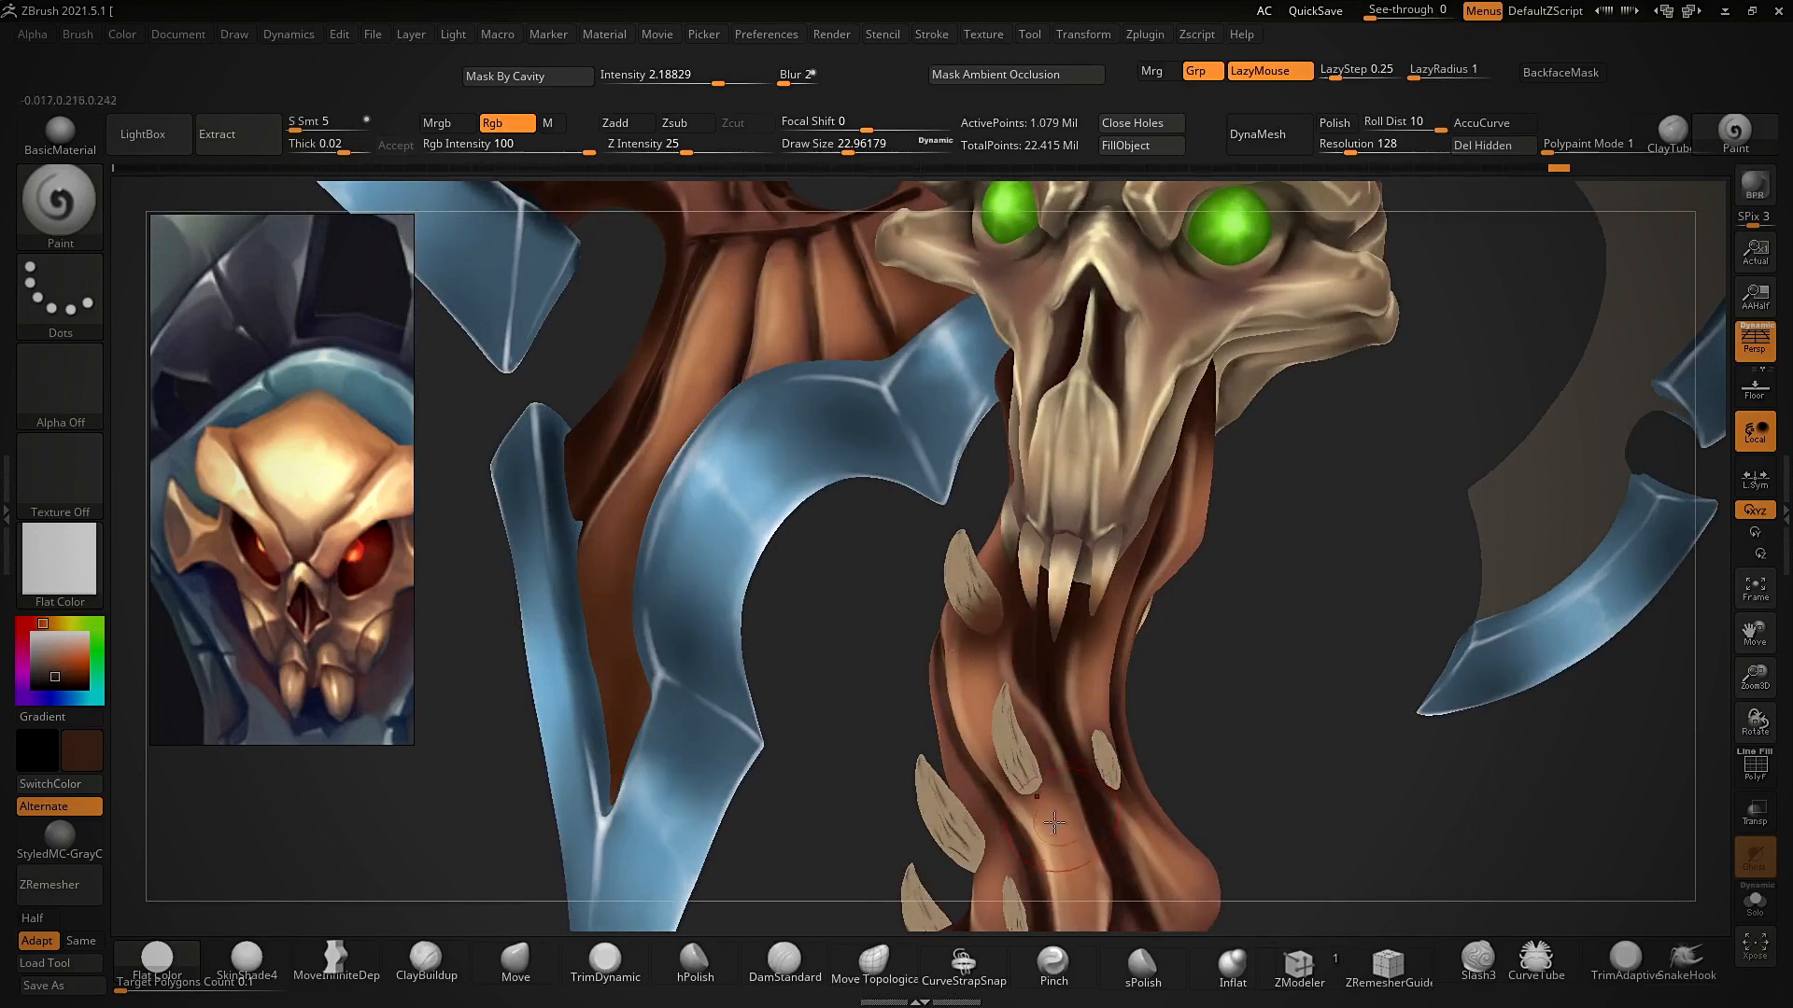
- Paint dark brown shading on the twisted handle around the bases of its spikes
right_drag(1170, 769, 1128, 789)
right_drag(1249, 680, 1118, 692)
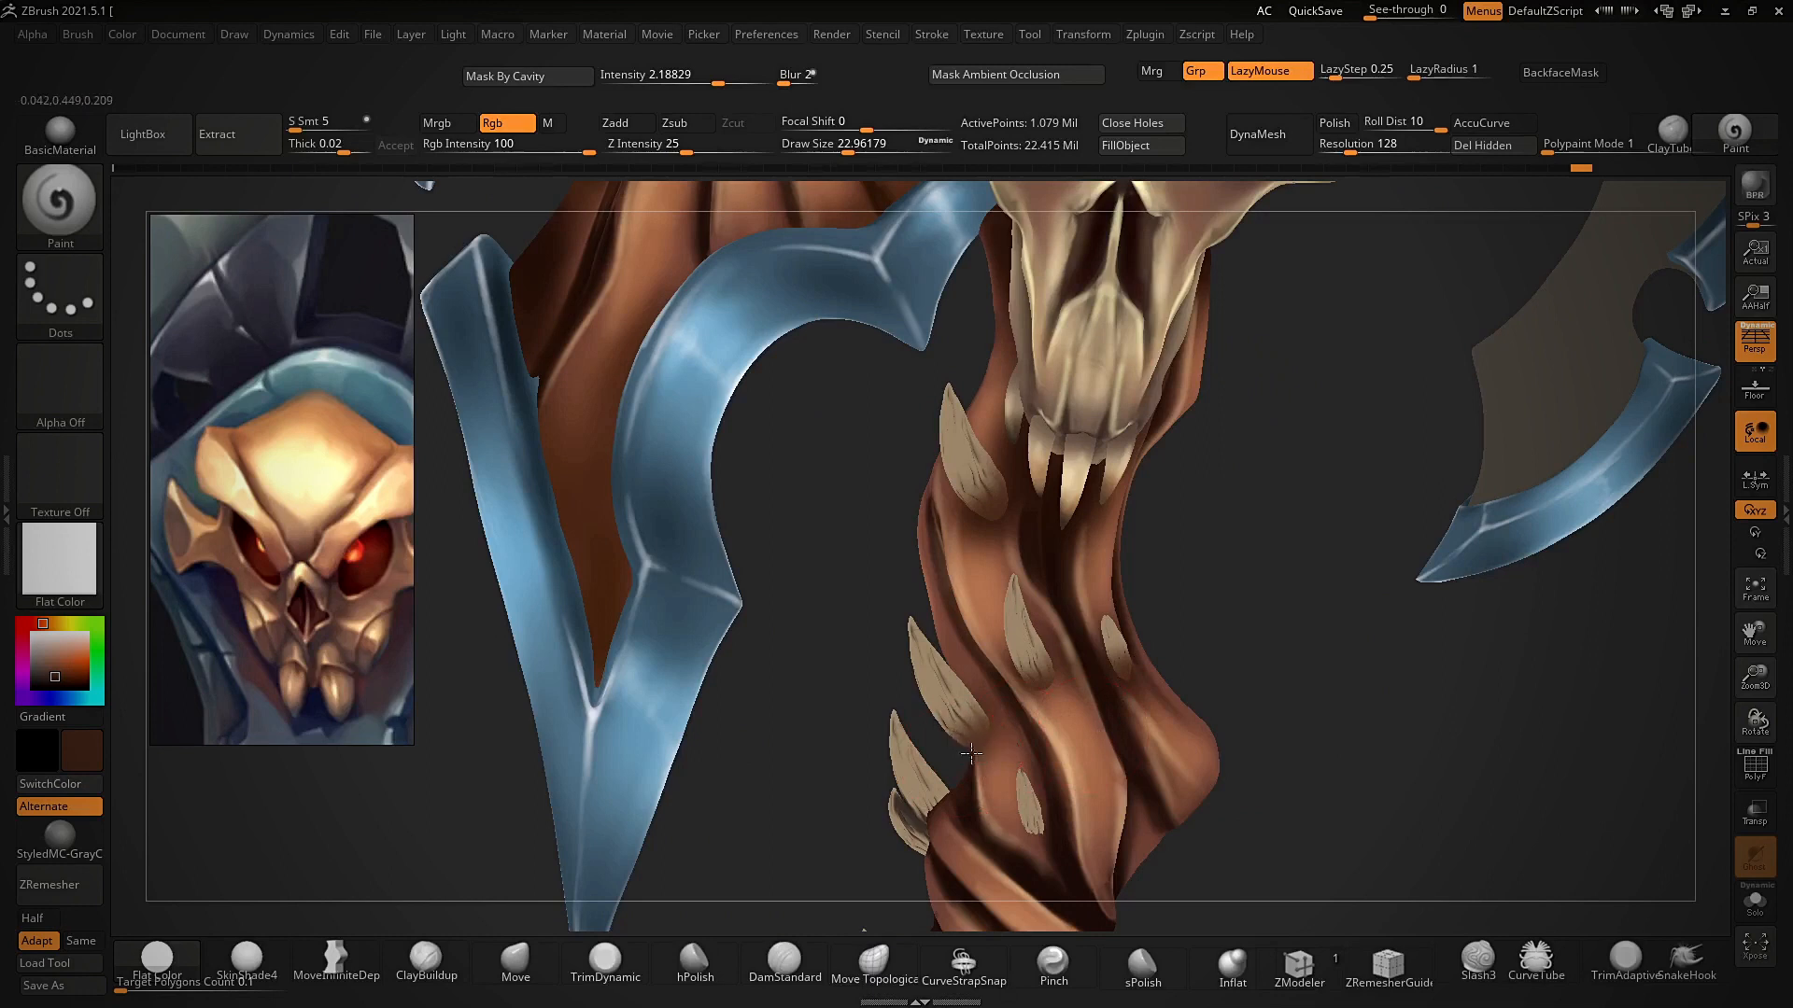
right_drag(1076, 809, 930, 724)
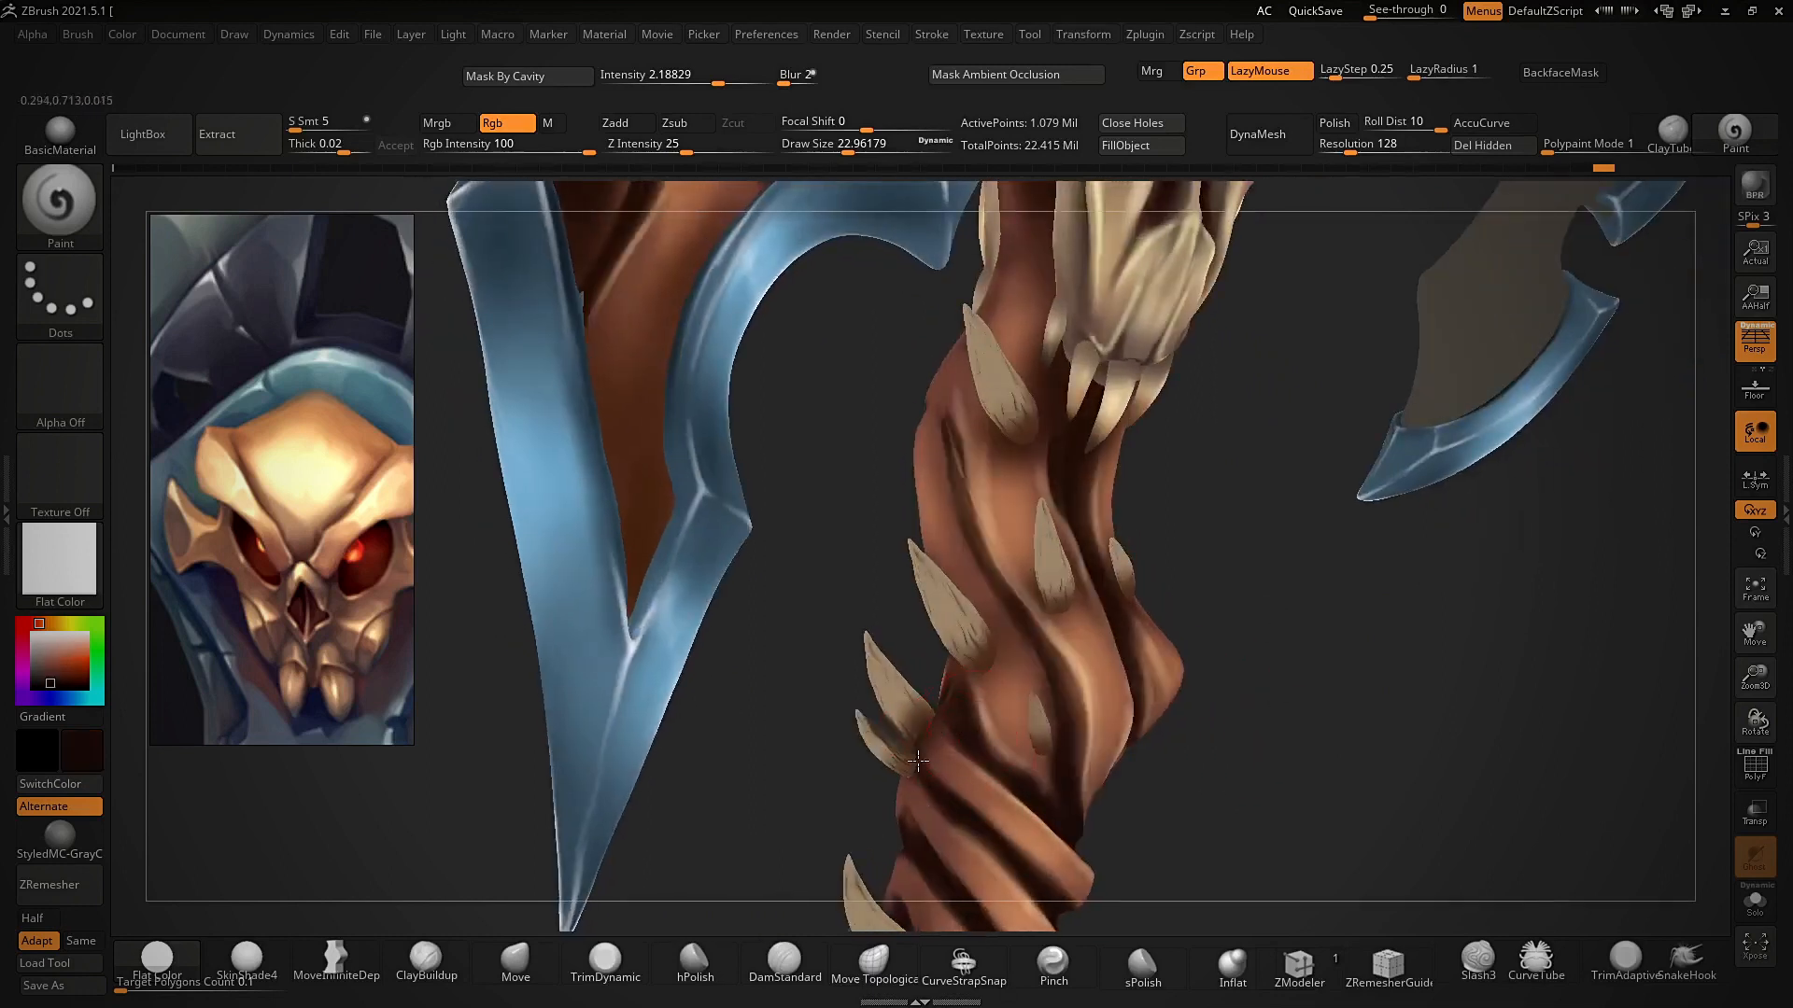
right_drag(935, 740, 969, 673)
ctrl+right_drag(1141, 747, 995, 687)
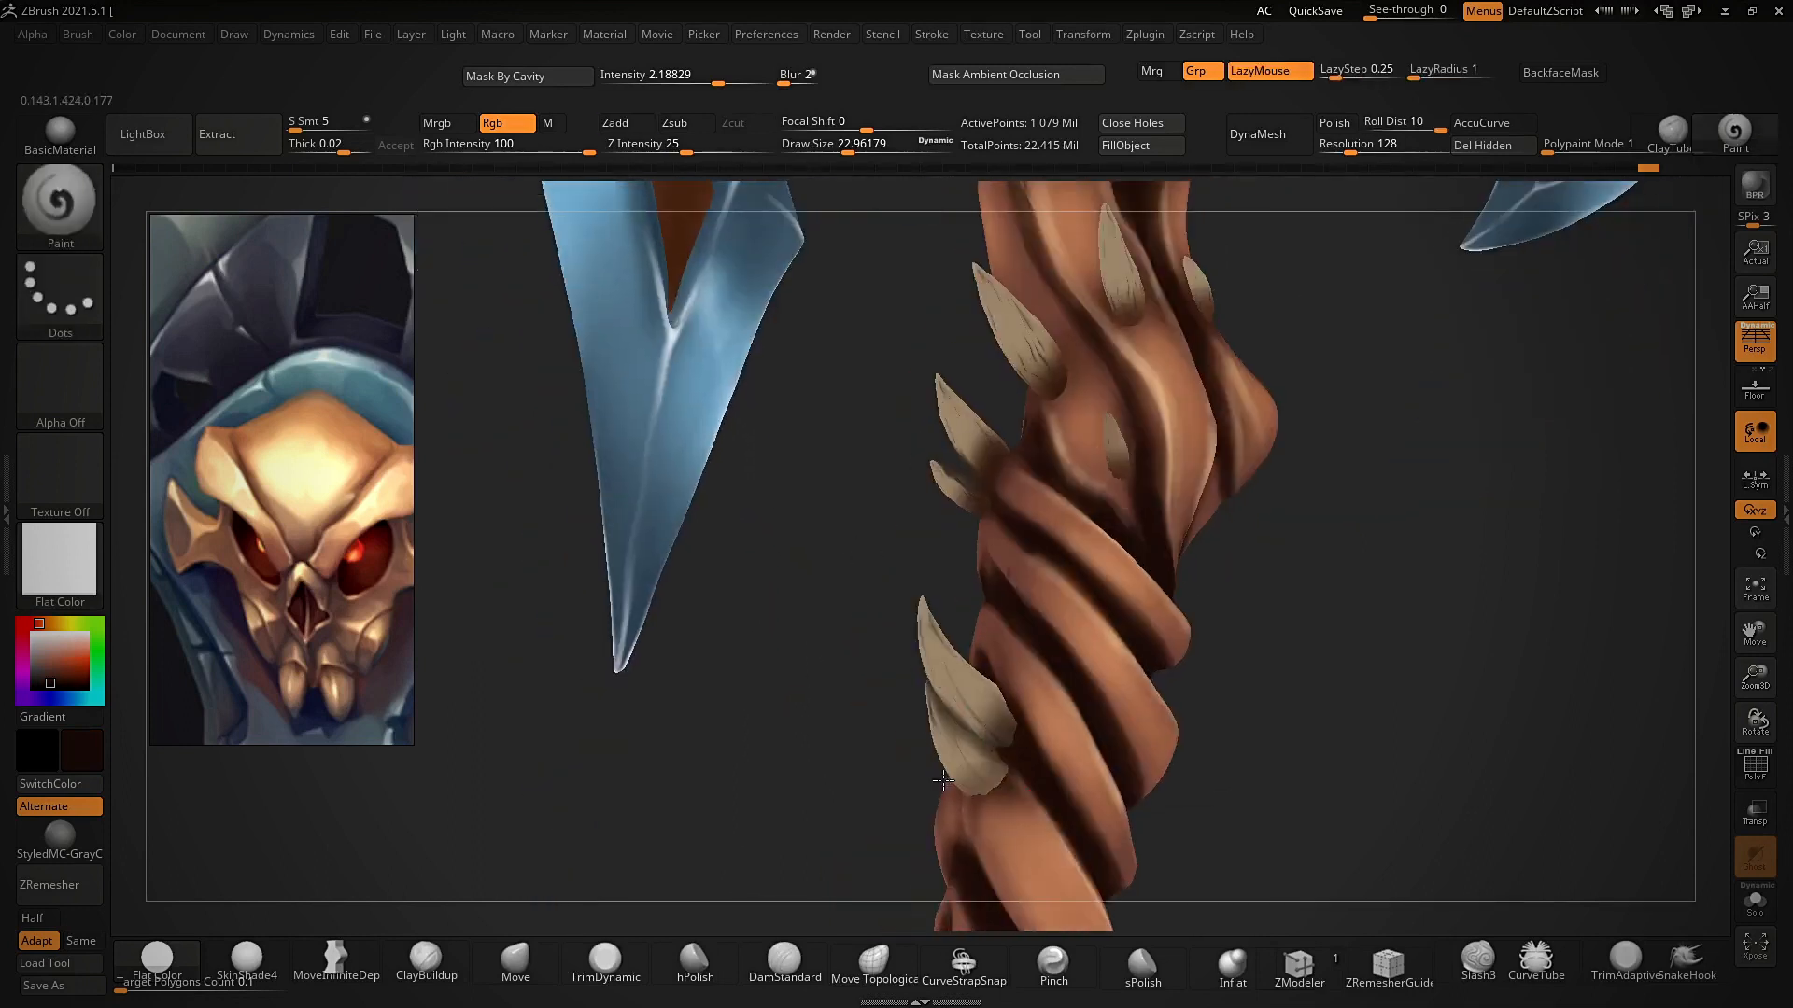
drag(1029, 744, 1001, 707)
mouse_move(1008, 705)
ctrl+right_down()
mouse_move(1001, 644)
mouse_move(1102, 523)
ctrl+right_up()
- Set the draw size to about 13.33, sample a tan brown, and tint the spikes along the handle with it
alt+right_drag(1242, 645, 1225, 803)
ctrl+right_drag(1214, 710, 1167, 555)
ctrl+right_drag(1069, 410, 1044, 525)
alt+right_drag(1149, 744, 1152, 669)
key(s)
drag(1152, 668, 1147, 670)
right_drag(1168, 640, 1141, 639)
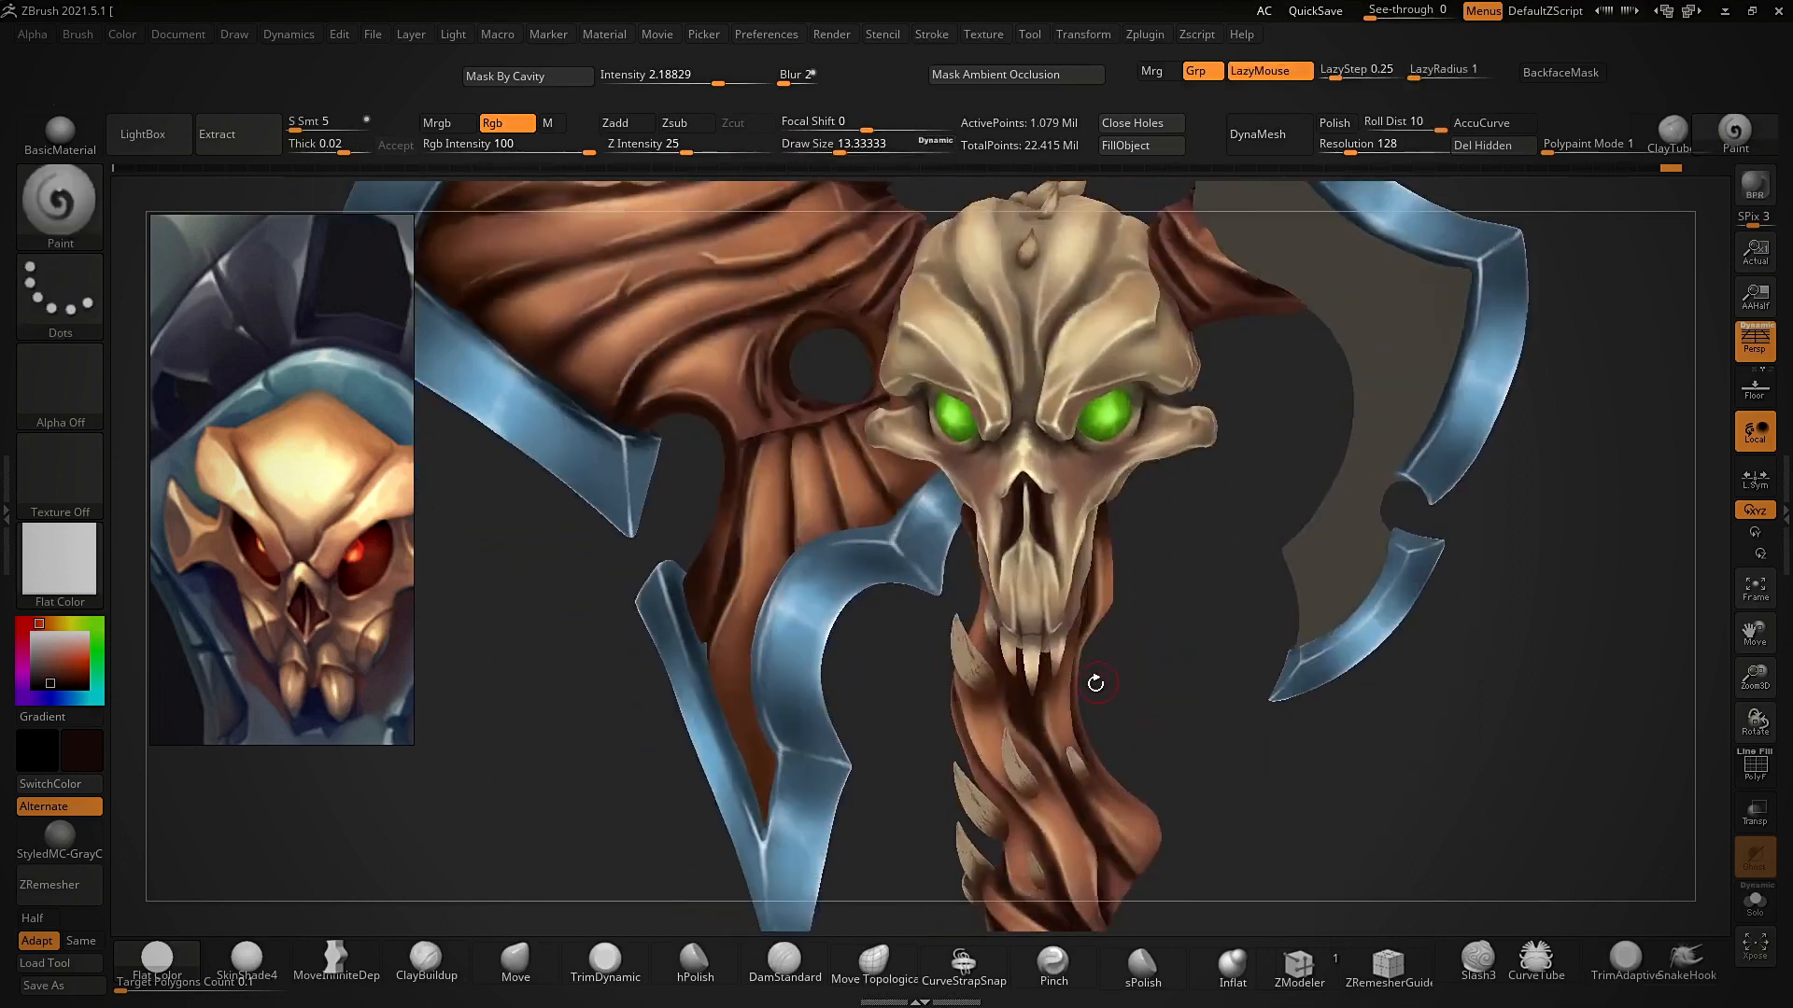
ctrl+right_drag(1161, 700, 1088, 505)
right_drag(1153, 581, 1220, 669)
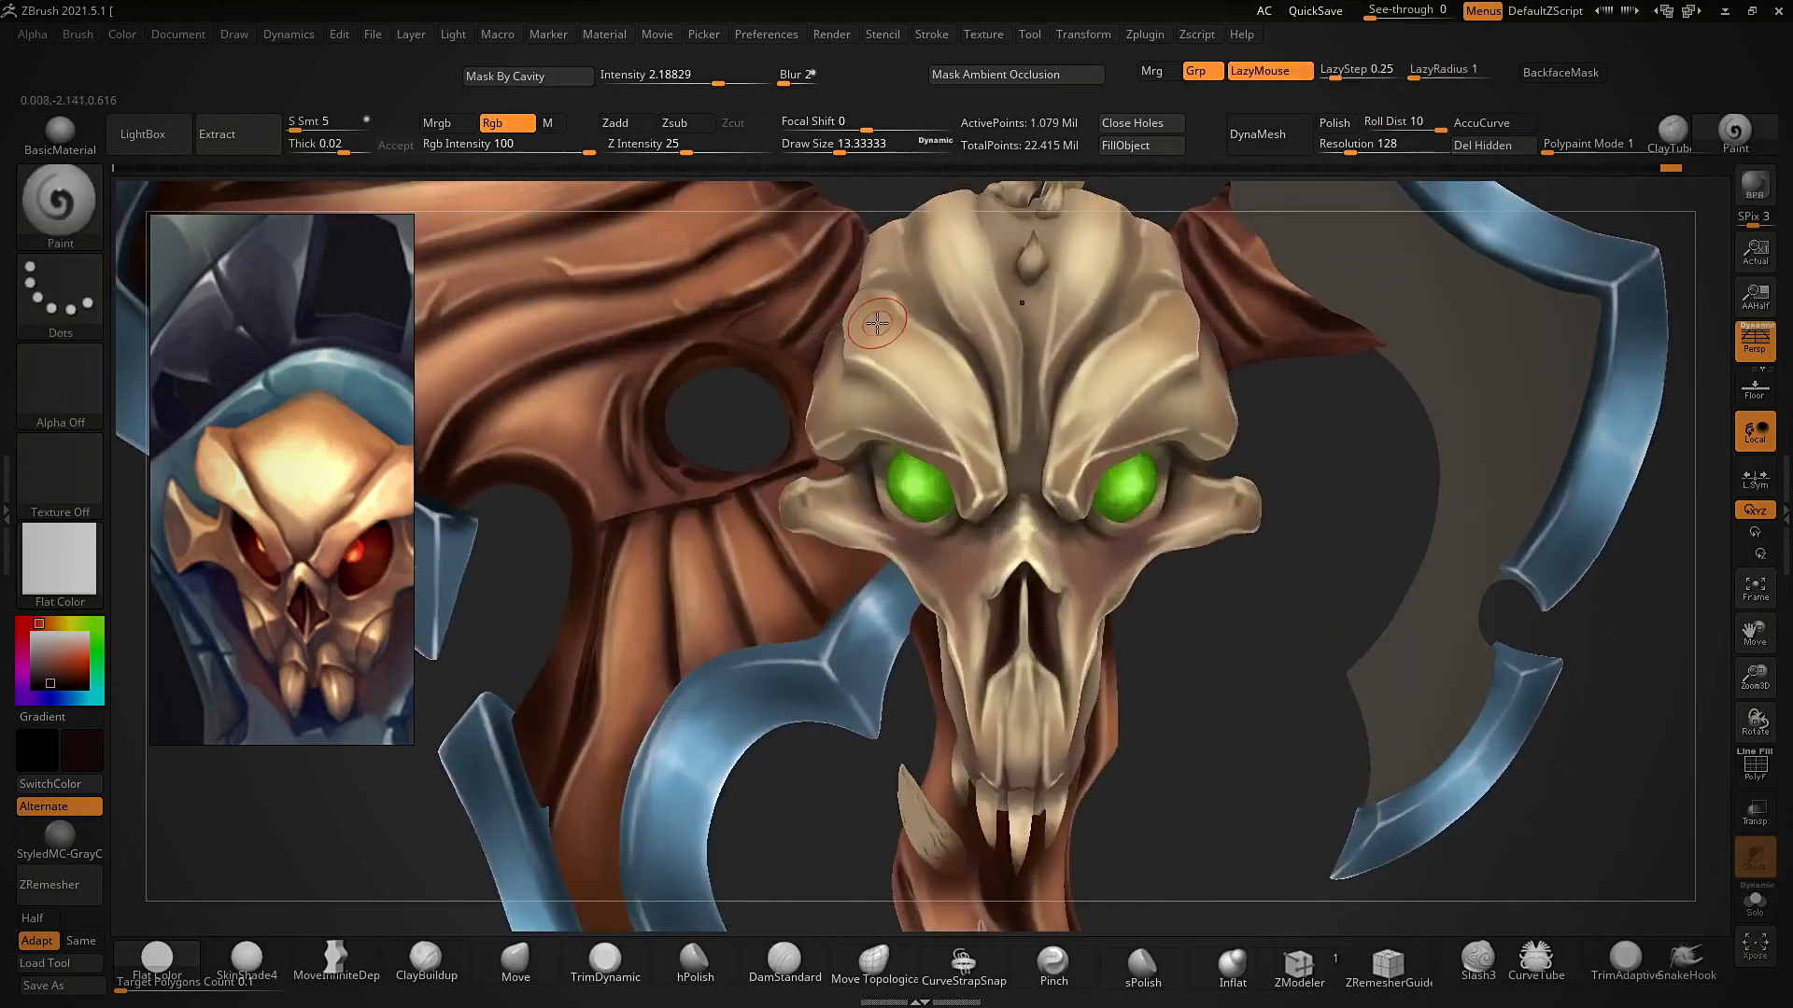
key(c)
alt+right_drag(1145, 547, 1156, 377)
ctrl+right_drag(1156, 376, 1156, 401)
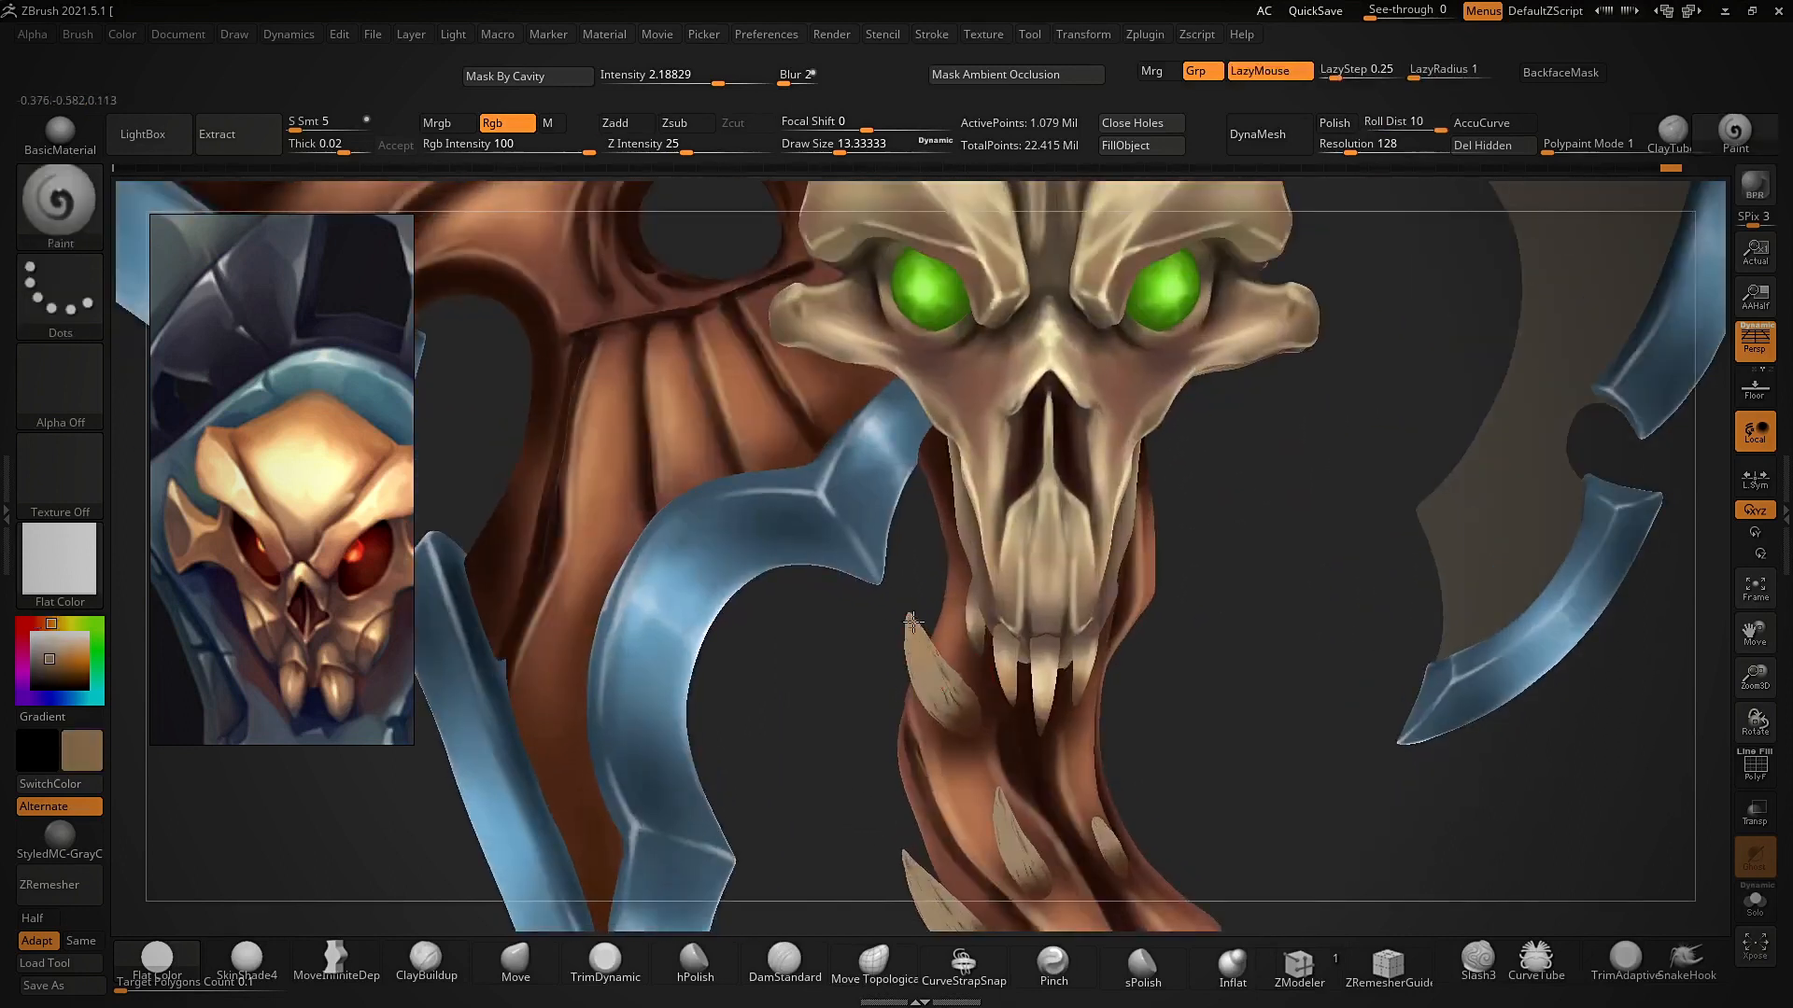
alt+right_drag(903, 714, 906, 602)
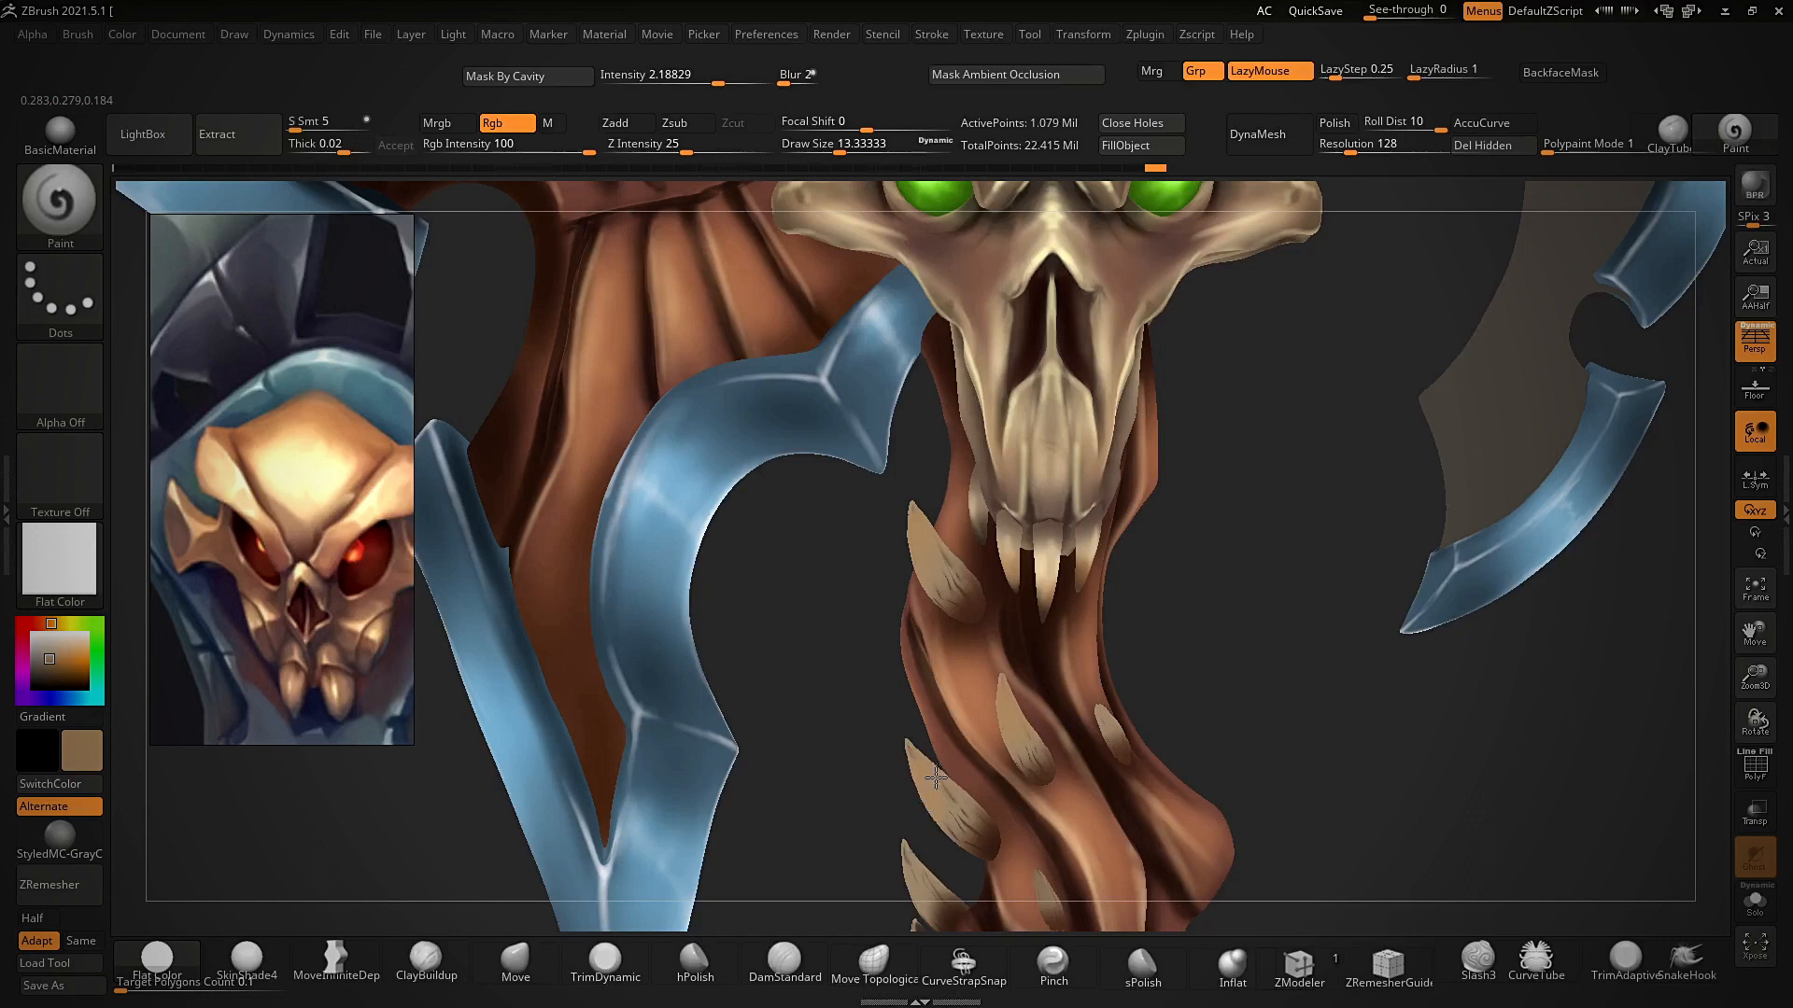
alt+right_drag(1107, 735, 1105, 615)
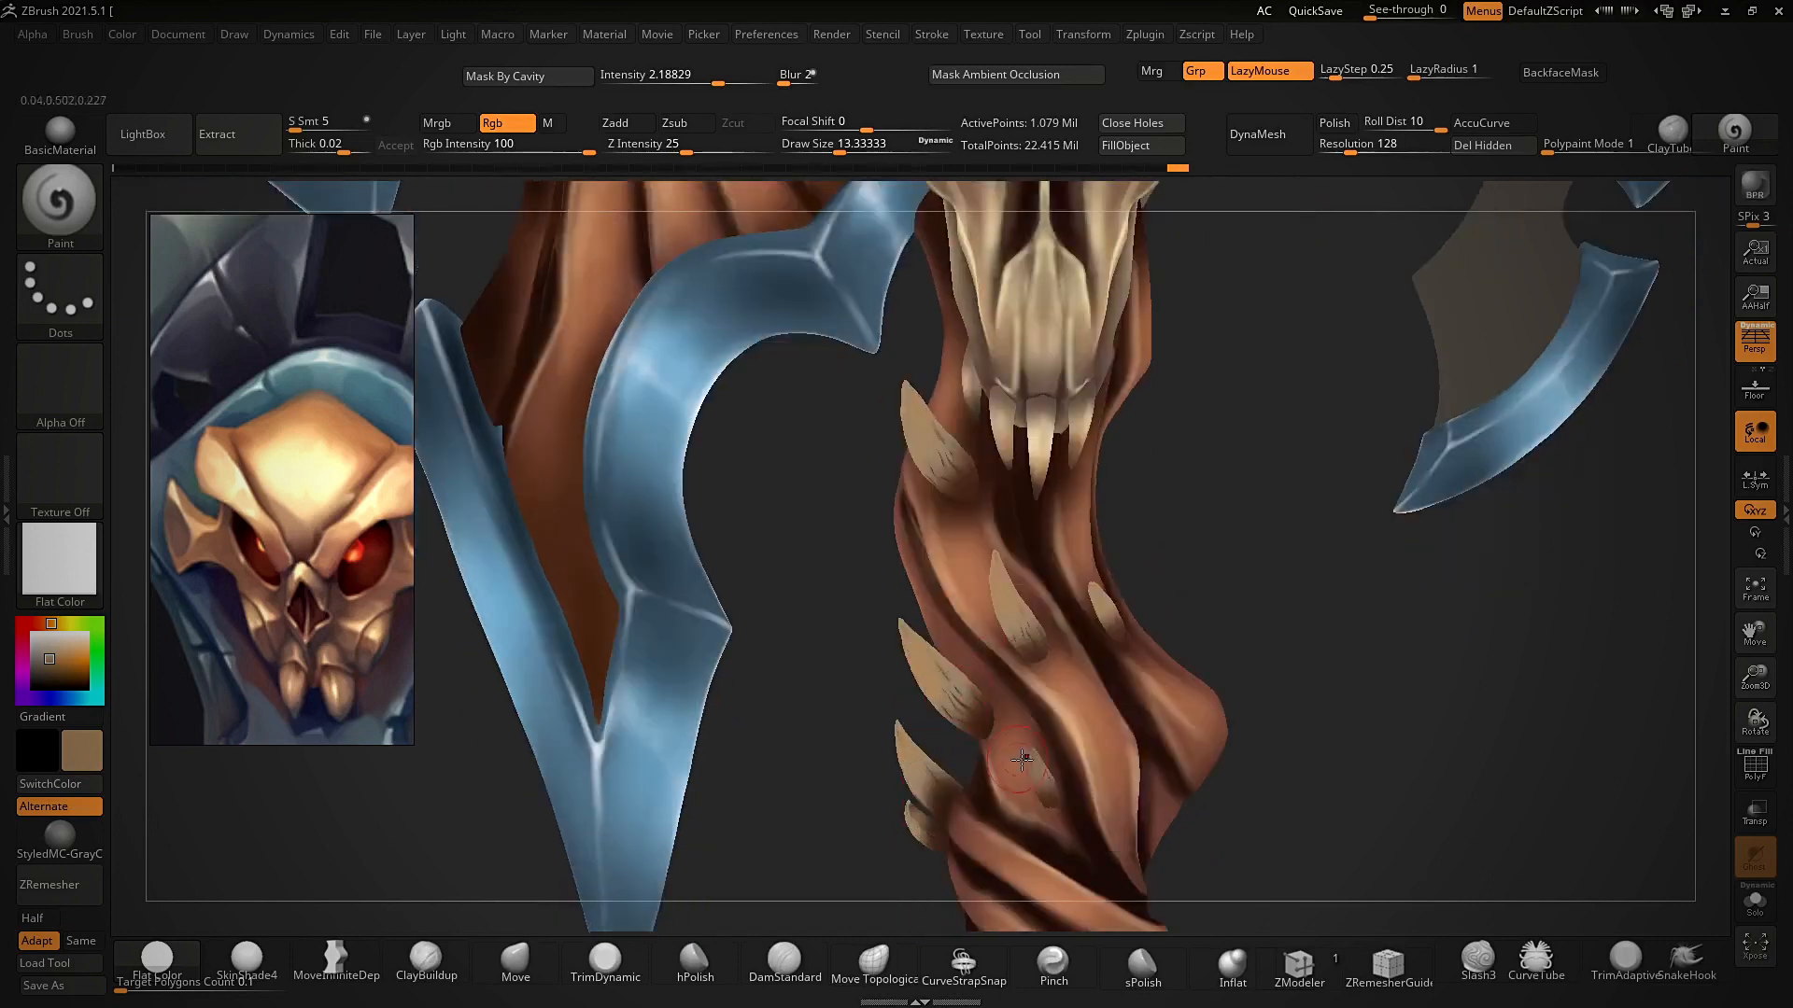
ctrl+right_drag(986, 557, 1122, 514)
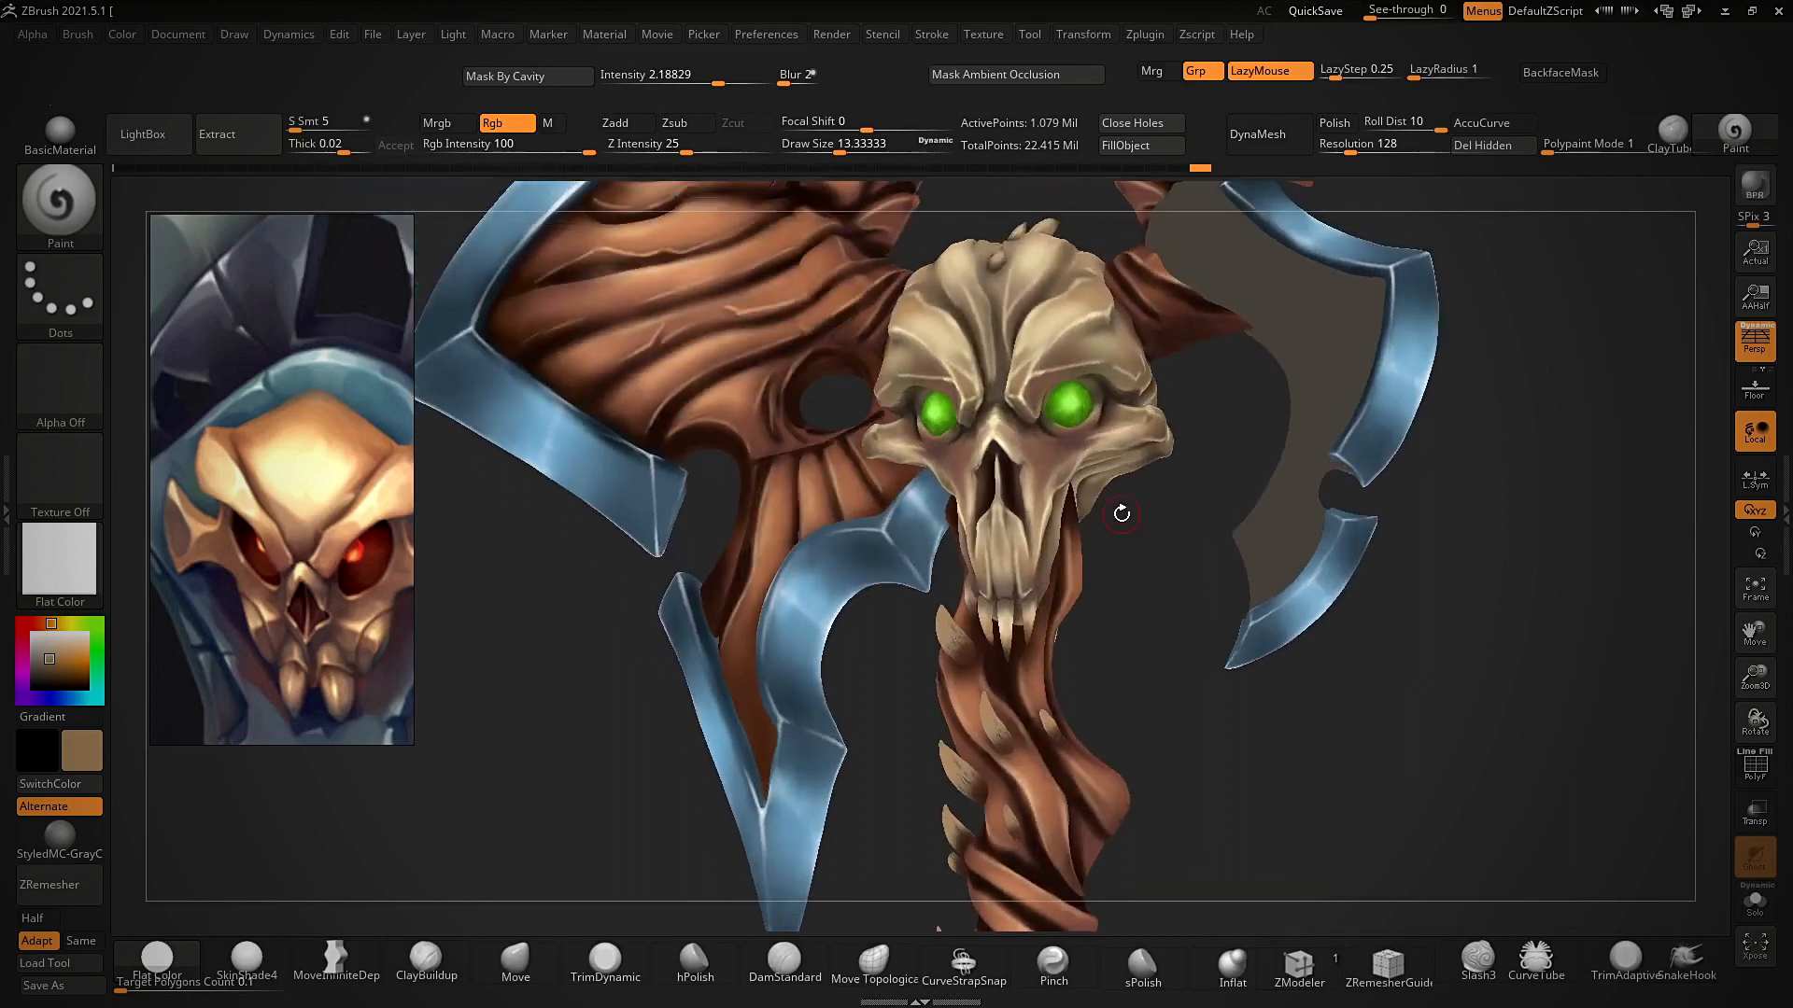
- Sample a dark brown, set the draw size to about 21.68, and darken the tips of the handle's spikes
mouse_move(1121, 514)
right_down()
mouse_move(1103, 644)
mouse_move(1120, 616)
mouse_move(1124, 630)
right_up()
ctrl+right_drag(1124, 630, 1111, 714)
key(c)
key(s)
click(930, 572)
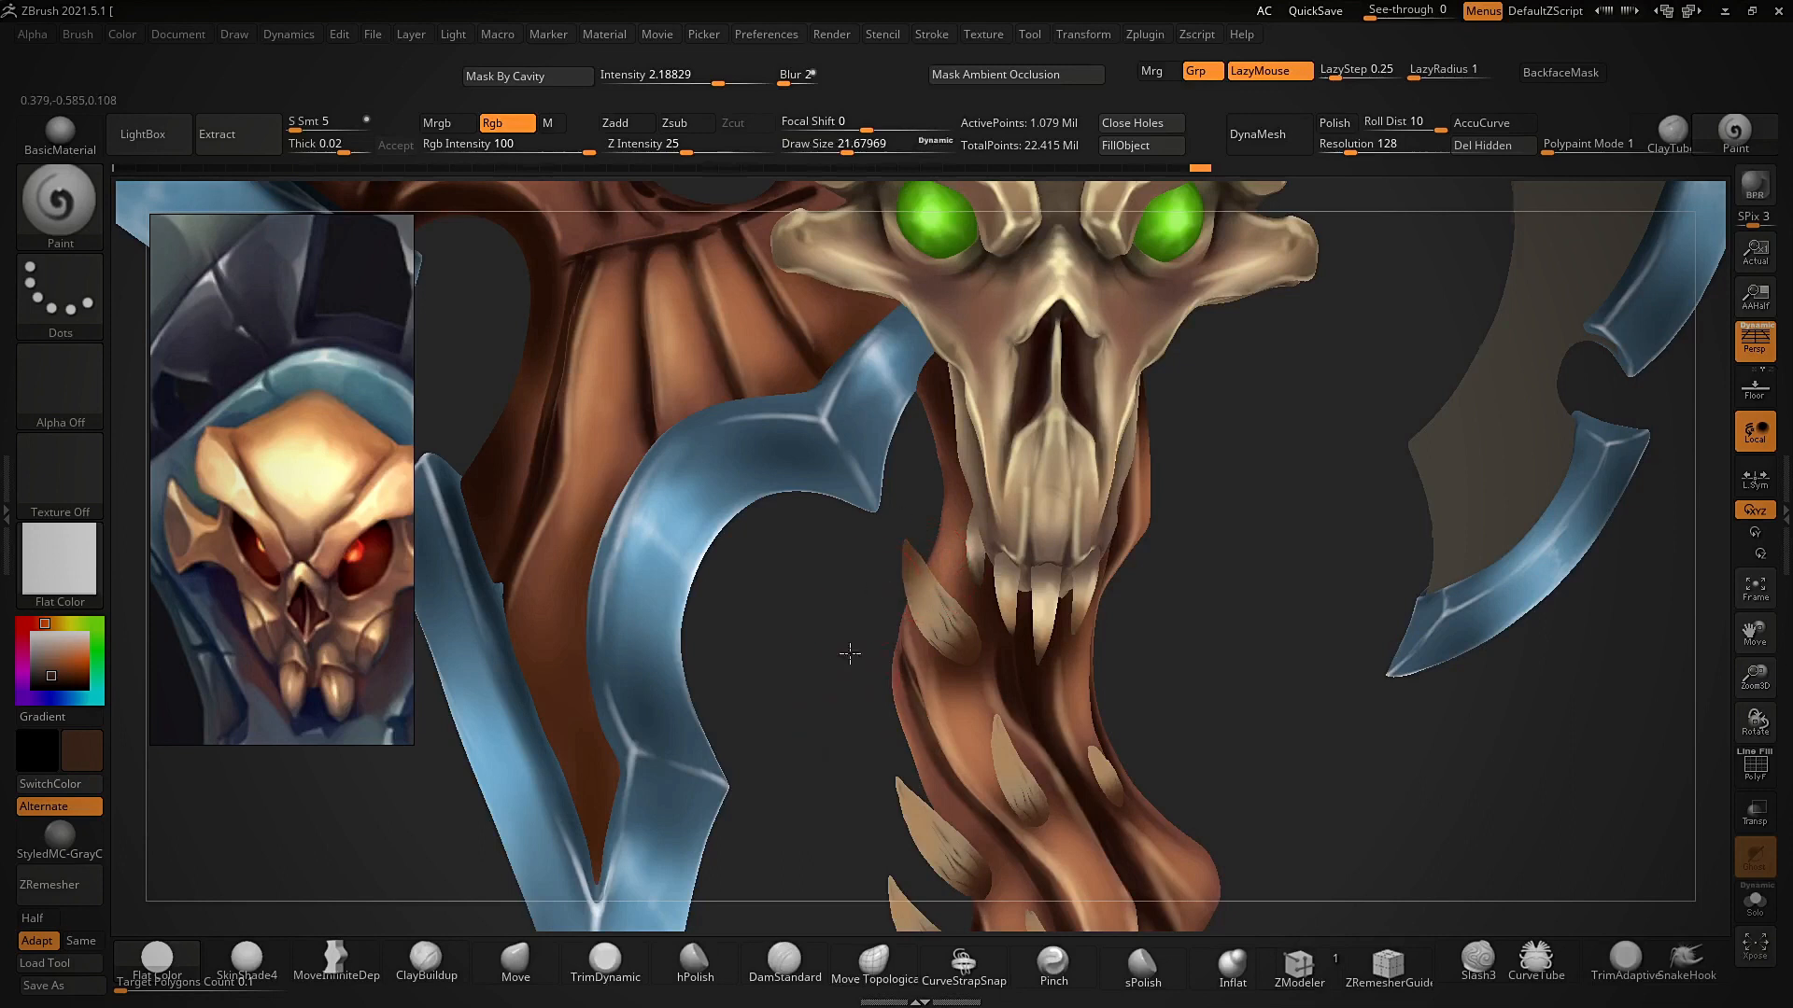
right_drag(849, 654, 901, 654)
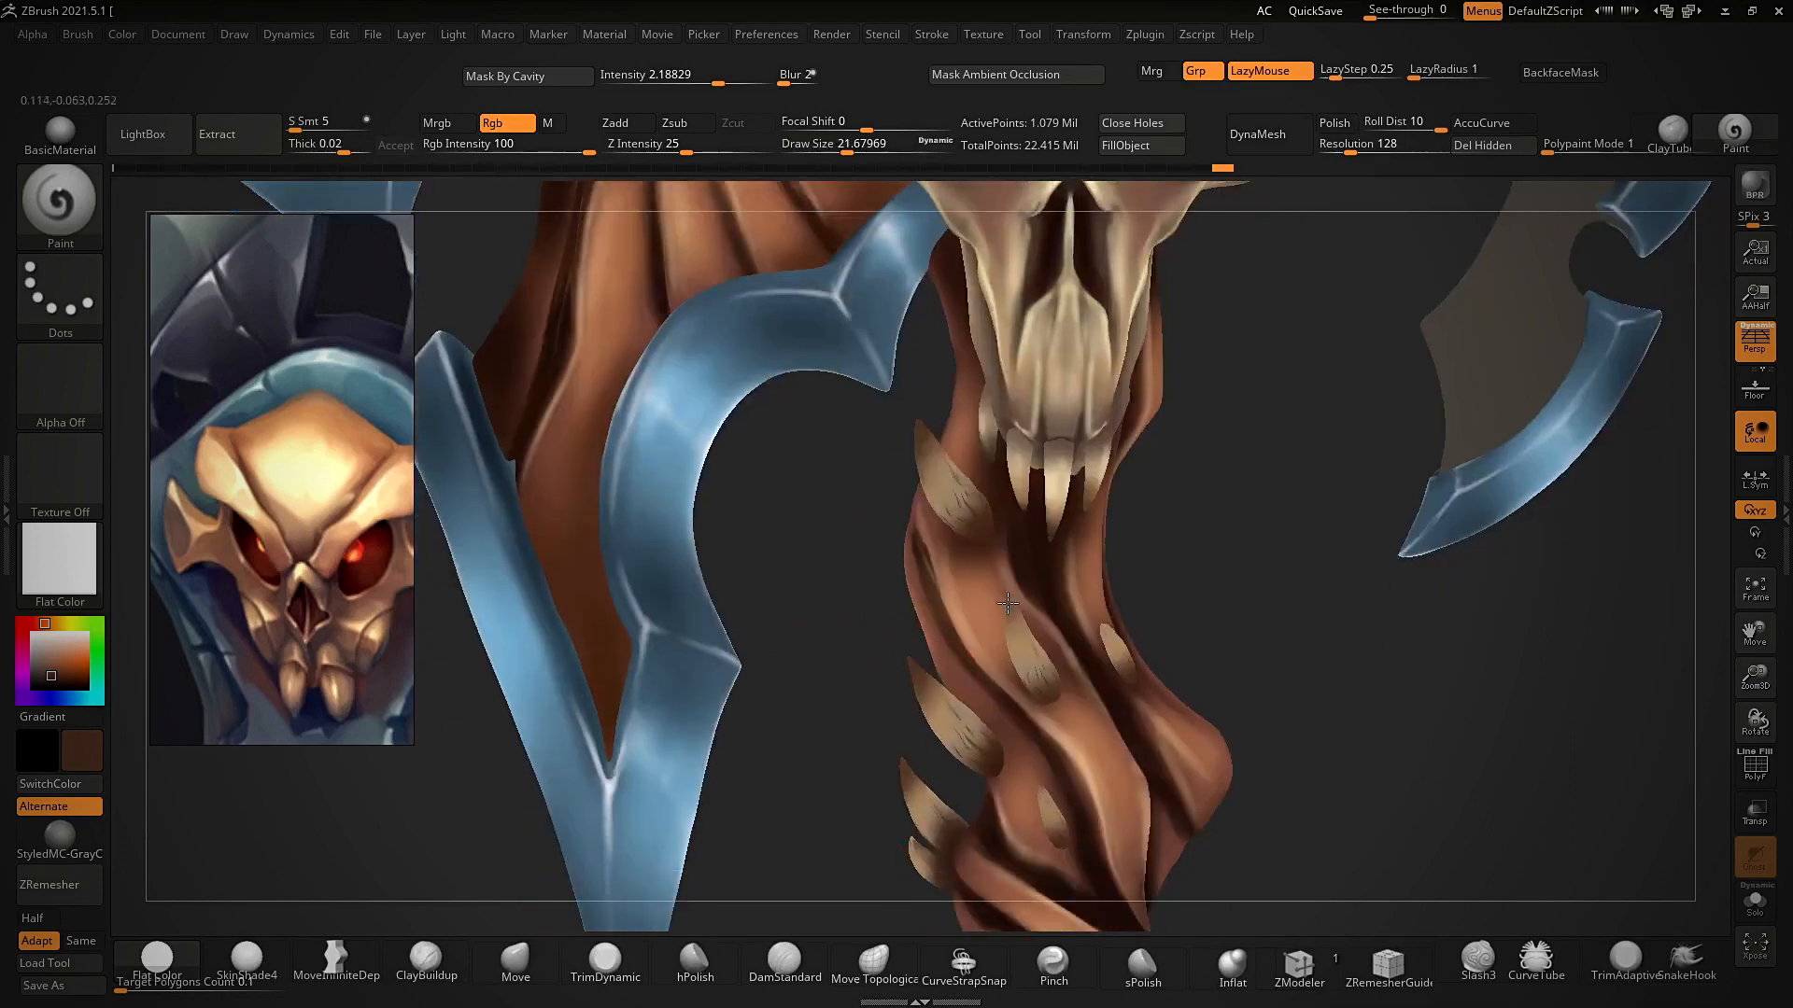
drag(1108, 650, 1103, 633)
alt+right_drag(1103, 653, 1107, 520)
alt+right_drag(885, 672, 905, 539)
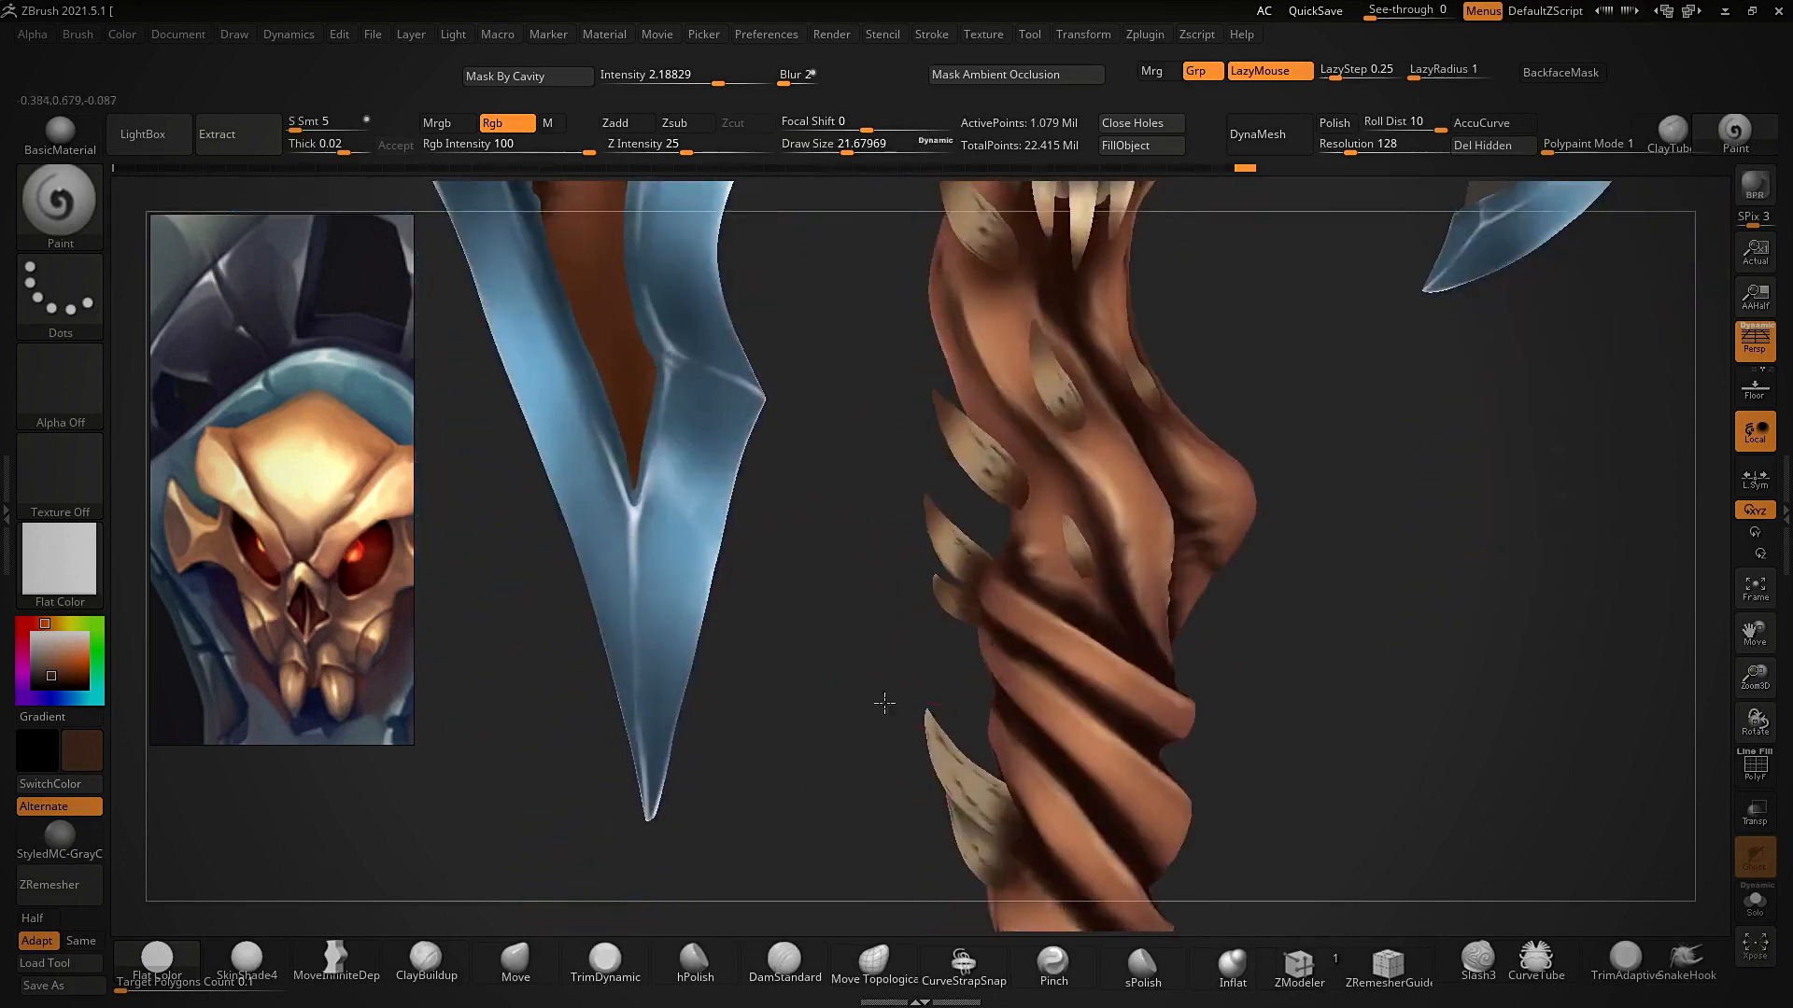
mouse_move(864, 808)
alt+right_down()
mouse_move(893, 620)
mouse_move(900, 653)
mouse_move(952, 677)
mouse_move(989, 668)
alt+right_up()
drag(945, 719, 954, 697)
mouse_move(953, 697)
right_down()
mouse_move(1192, 552)
mouse_move(1341, 708)
mouse_move(1245, 613)
mouse_move(1164, 708)
mouse_move(1156, 628)
mouse_move(1149, 648)
right_up()
- Return to the Paint brush and examine the handle spikes and weapon from several sides with the SkinShade4 material
key(b)
key(m)
key(v)
click(1734, 132)
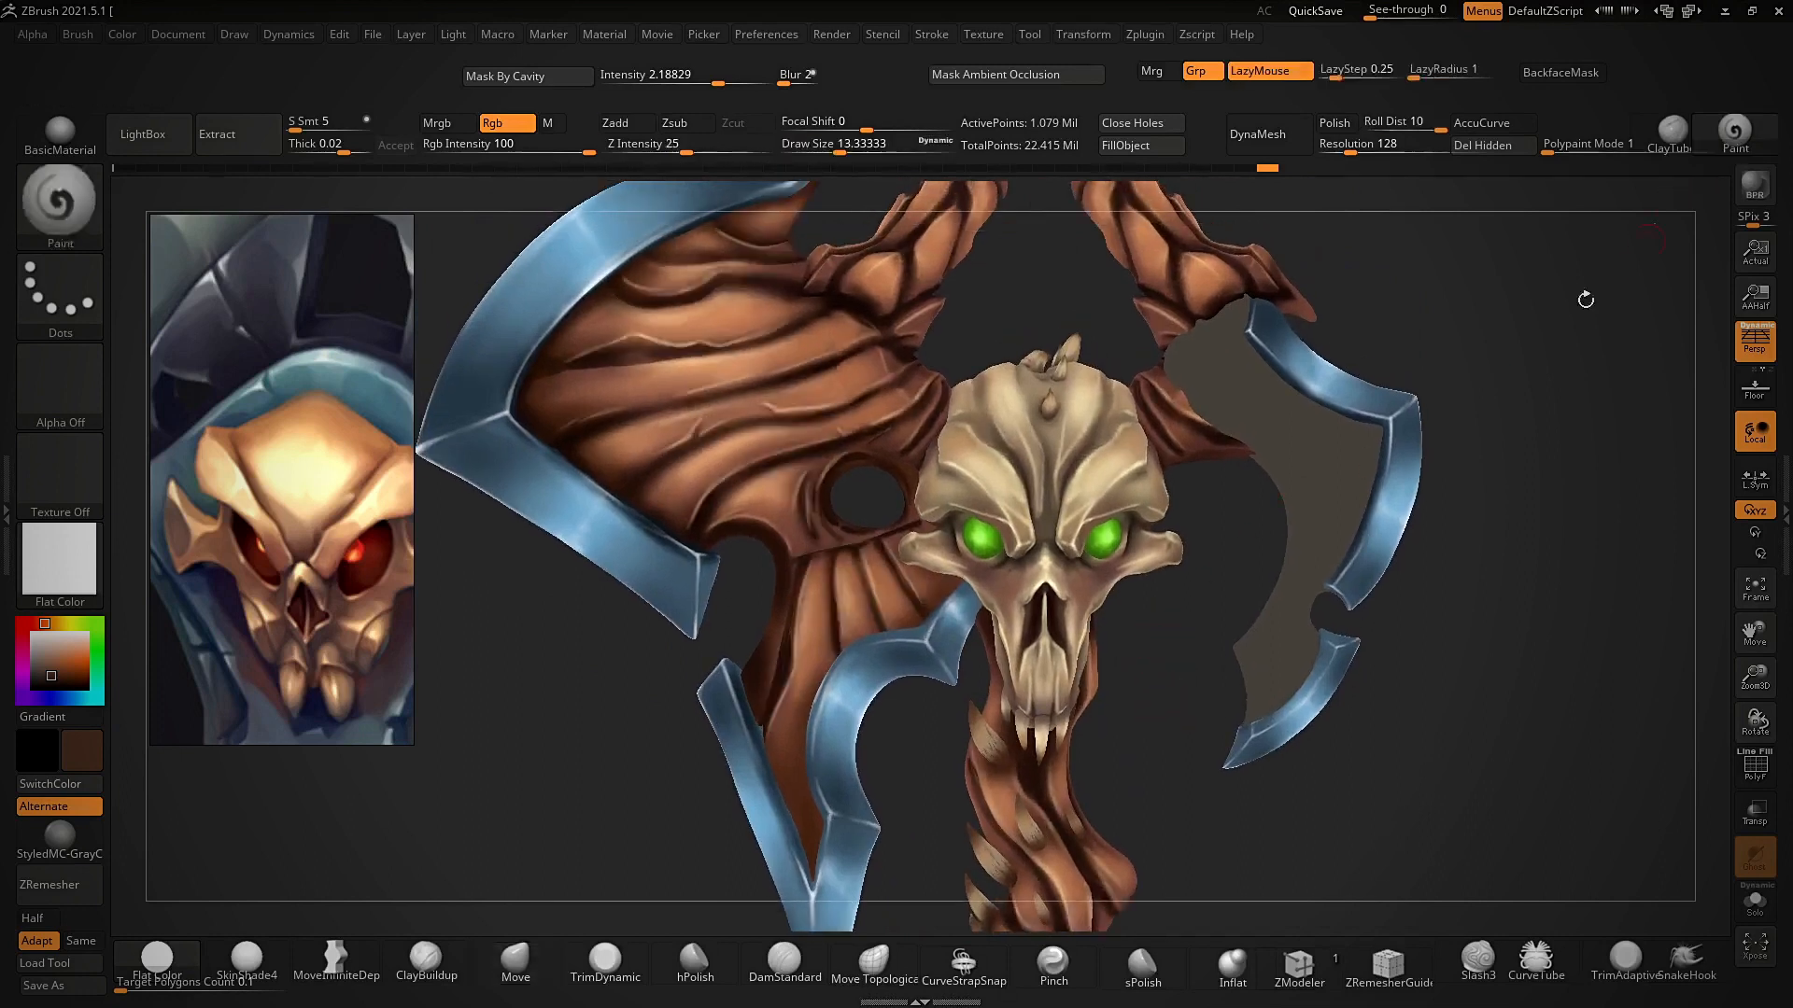
alt+right_drag(1129, 728, 1148, 569)
click(249, 962)
mouse_move(1225, 777)
alt+right_down()
mouse_move(1217, 628)
mouse_move(1213, 753)
mouse_move(1373, 620)
mouse_move(1108, 714)
mouse_move(1101, 625)
mouse_move(1205, 523)
alt+right_up()
right_drag(1204, 523, 1275, 571)
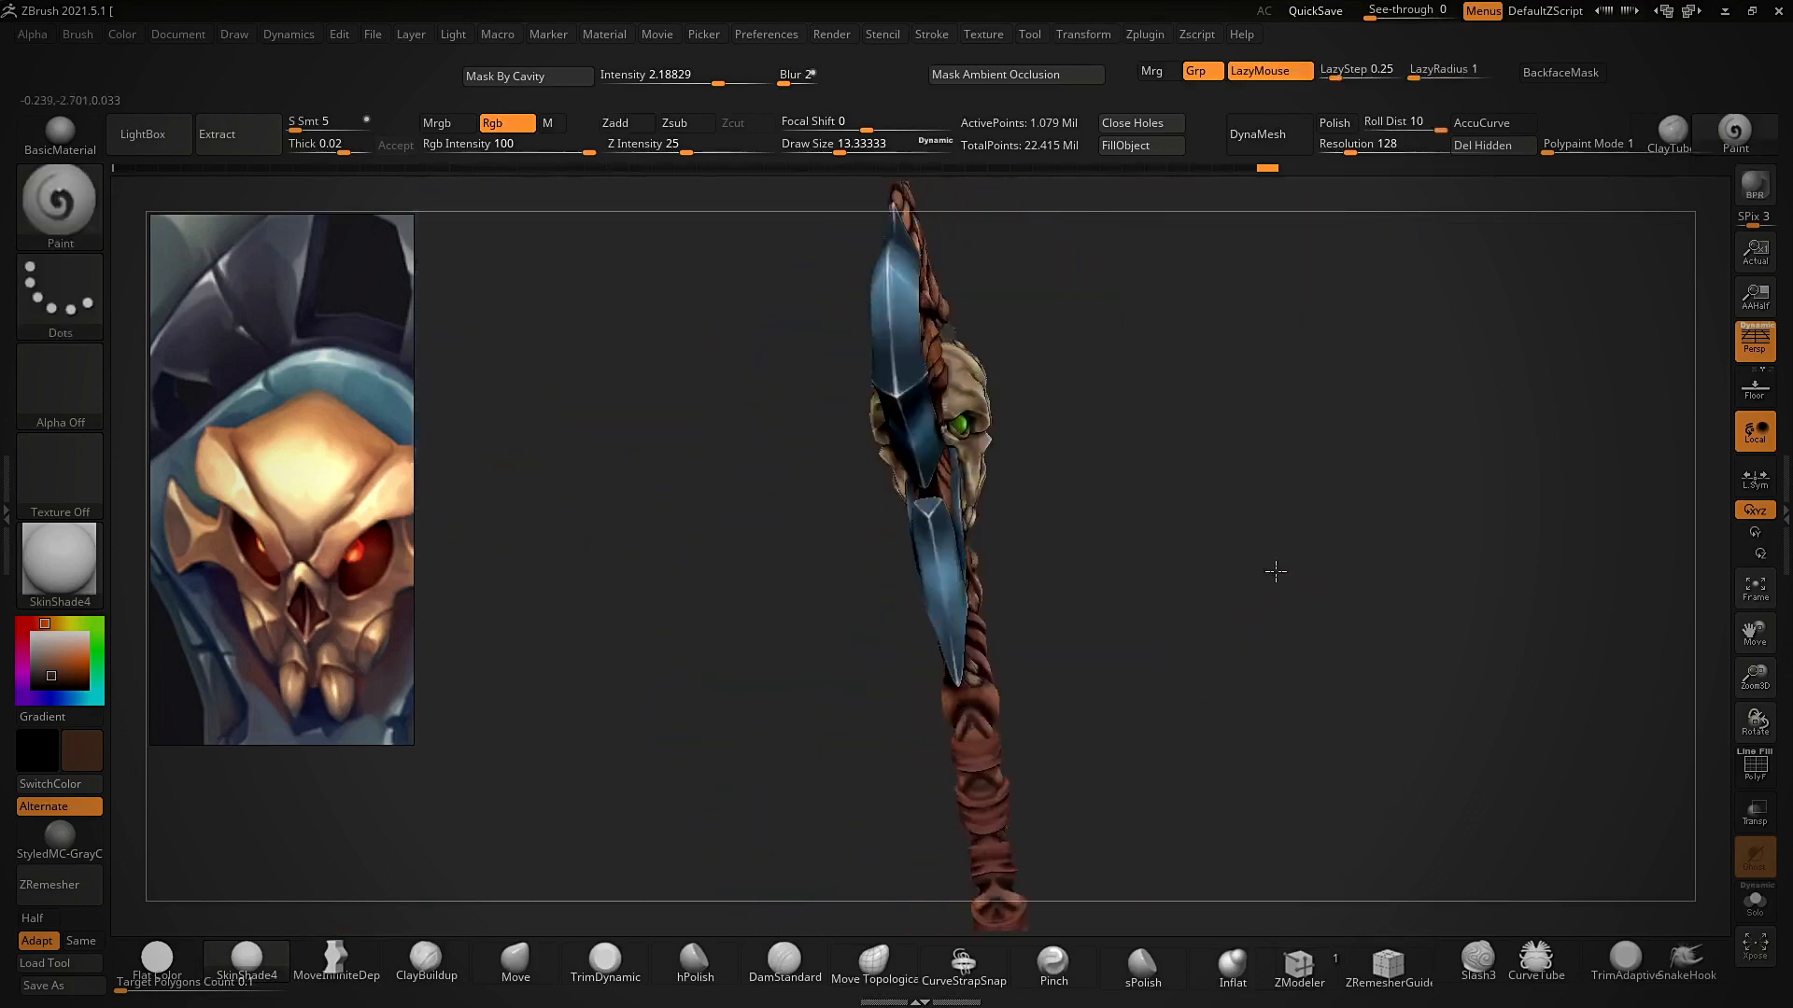
mouse_move(949, 618)
ctrl+right_down()
mouse_move(1125, 601)
mouse_move(1108, 532)
mouse_move(1124, 556)
mouse_move(904, 508)
mouse_move(1148, 528)
ctrl+right_up()
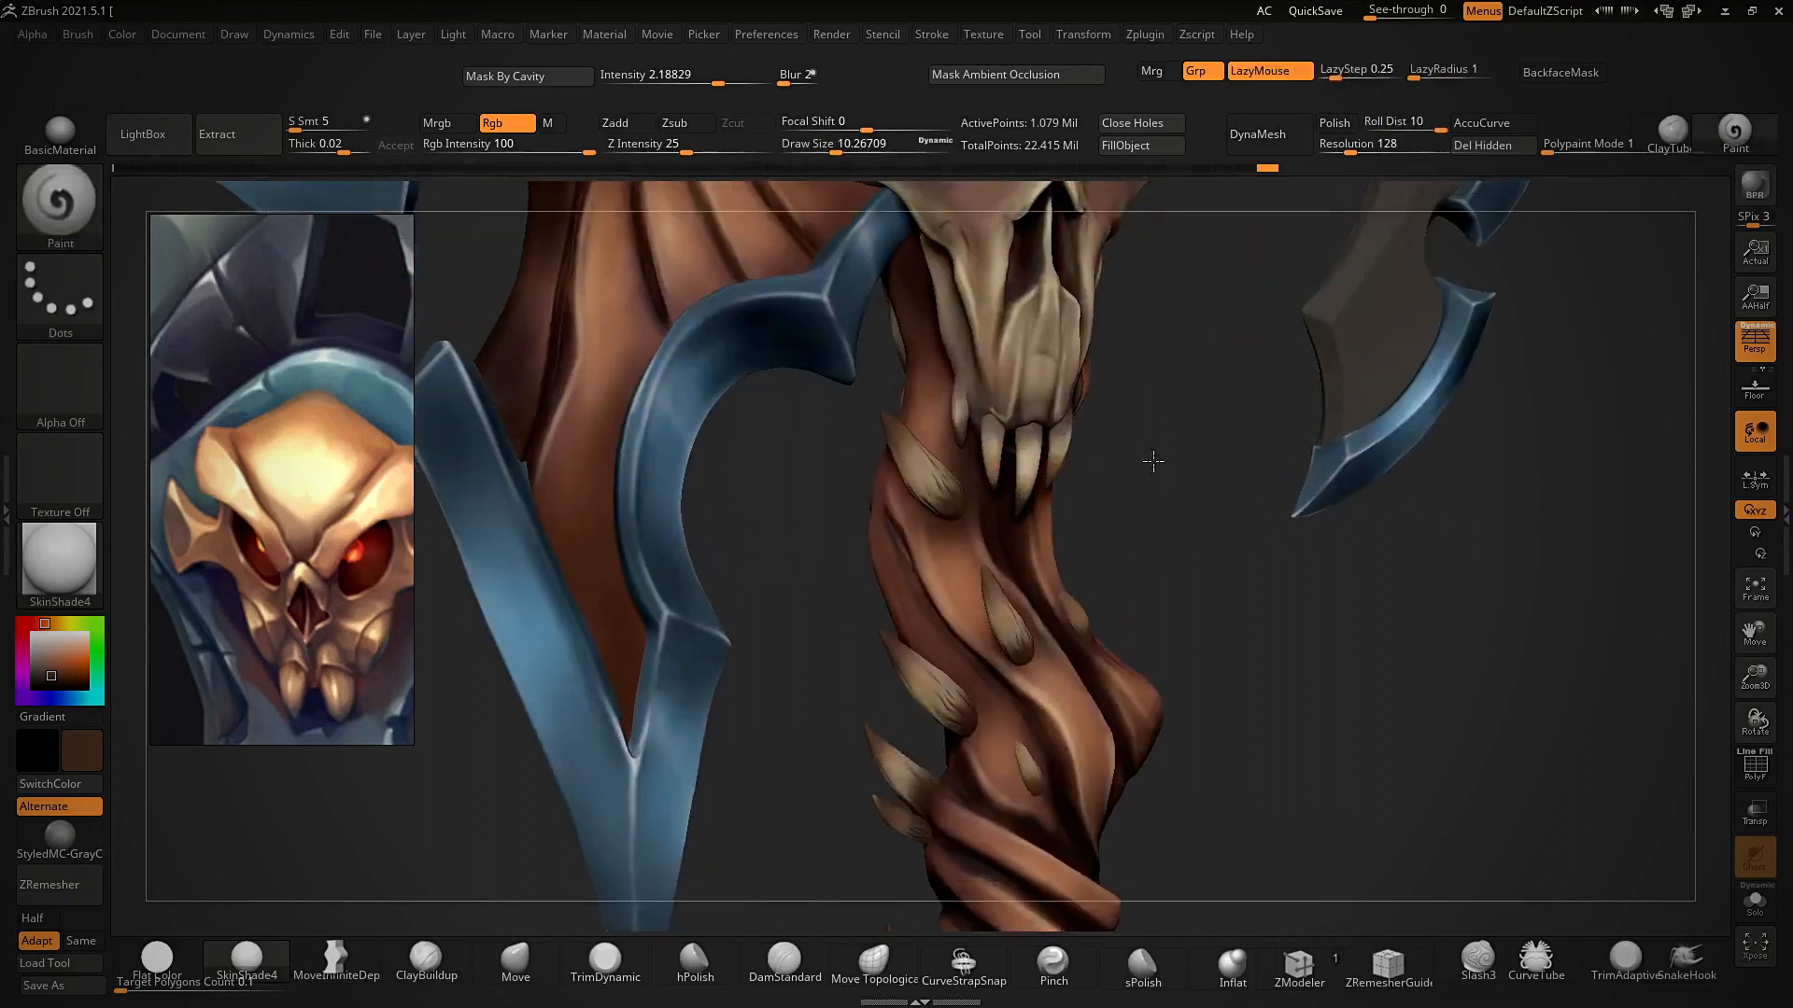
alt+right_drag(1157, 460, 1141, 532)
- With Flat Color, sample a pale cream, reduce the draw size to about 4.73, and paint fine highlights on the handle's upper spikes
key(c)
click(157, 960)
ctrl+right_drag(723, 660, 1084, 534)
alt+right_drag(1280, 408, 1087, 434)
key(c)
alt+right_drag(1288, 689, 1298, 421)
key(bracketleft)
key(shift+z)
key(c)
key(shift+z)
ctrl+right_drag(836, 548, 953, 728)
mouse_move(792, 814)
alt+right_down()
mouse_move(764, 725)
mouse_move(831, 665)
mouse_move(686, 691)
alt+right_up()
mouse_move(910, 737)
shift+mouse_down()
mouse_move(860, 681)
mouse_move(891, 747)
shift+mouse_up()
mouse_move(868, 665)
mouse_down()
mouse_move(921, 744)
mouse_move(907, 758)
mouse_up()
right_drag(746, 747, 782, 695)
mouse_move(845, 708)
mouse_down()
mouse_move(920, 773)
mouse_move(919, 756)
mouse_up()
- Continue the fine pale cream highlight strokes on the next spikes along the handle
alt+right_drag(742, 757, 747, 673)
mouse_move(747, 672)
right_down()
mouse_move(751, 693)
mouse_move(689, 686)
mouse_move(742, 674)
right_up()
alt+right_drag(742, 674, 702, 551)
drag(1039, 656, 1083, 733)
right_drag(1345, 523, 1395, 509)
mouse_move(1256, 653)
mouse_down()
mouse_move(1300, 705)
mouse_move(1298, 667)
mouse_up()
mouse_move(1363, 549)
alt+right_down()
mouse_move(1408, 389)
mouse_move(1367, 397)
alt+right_up()
- Paint and soften pale cream highlights on the lowest pair of spikes on the handle
mouse_move(935, 702)
right_down()
mouse_move(944, 725)
mouse_move(1213, 500)
mouse_move(1179, 586)
mouse_move(1191, 533)
right_up()
right_drag(935, 758, 915, 494)
mouse_move(915, 495)
ctrl+right_down()
mouse_move(952, 672)
mouse_move(1004, 705)
ctrl+right_up()
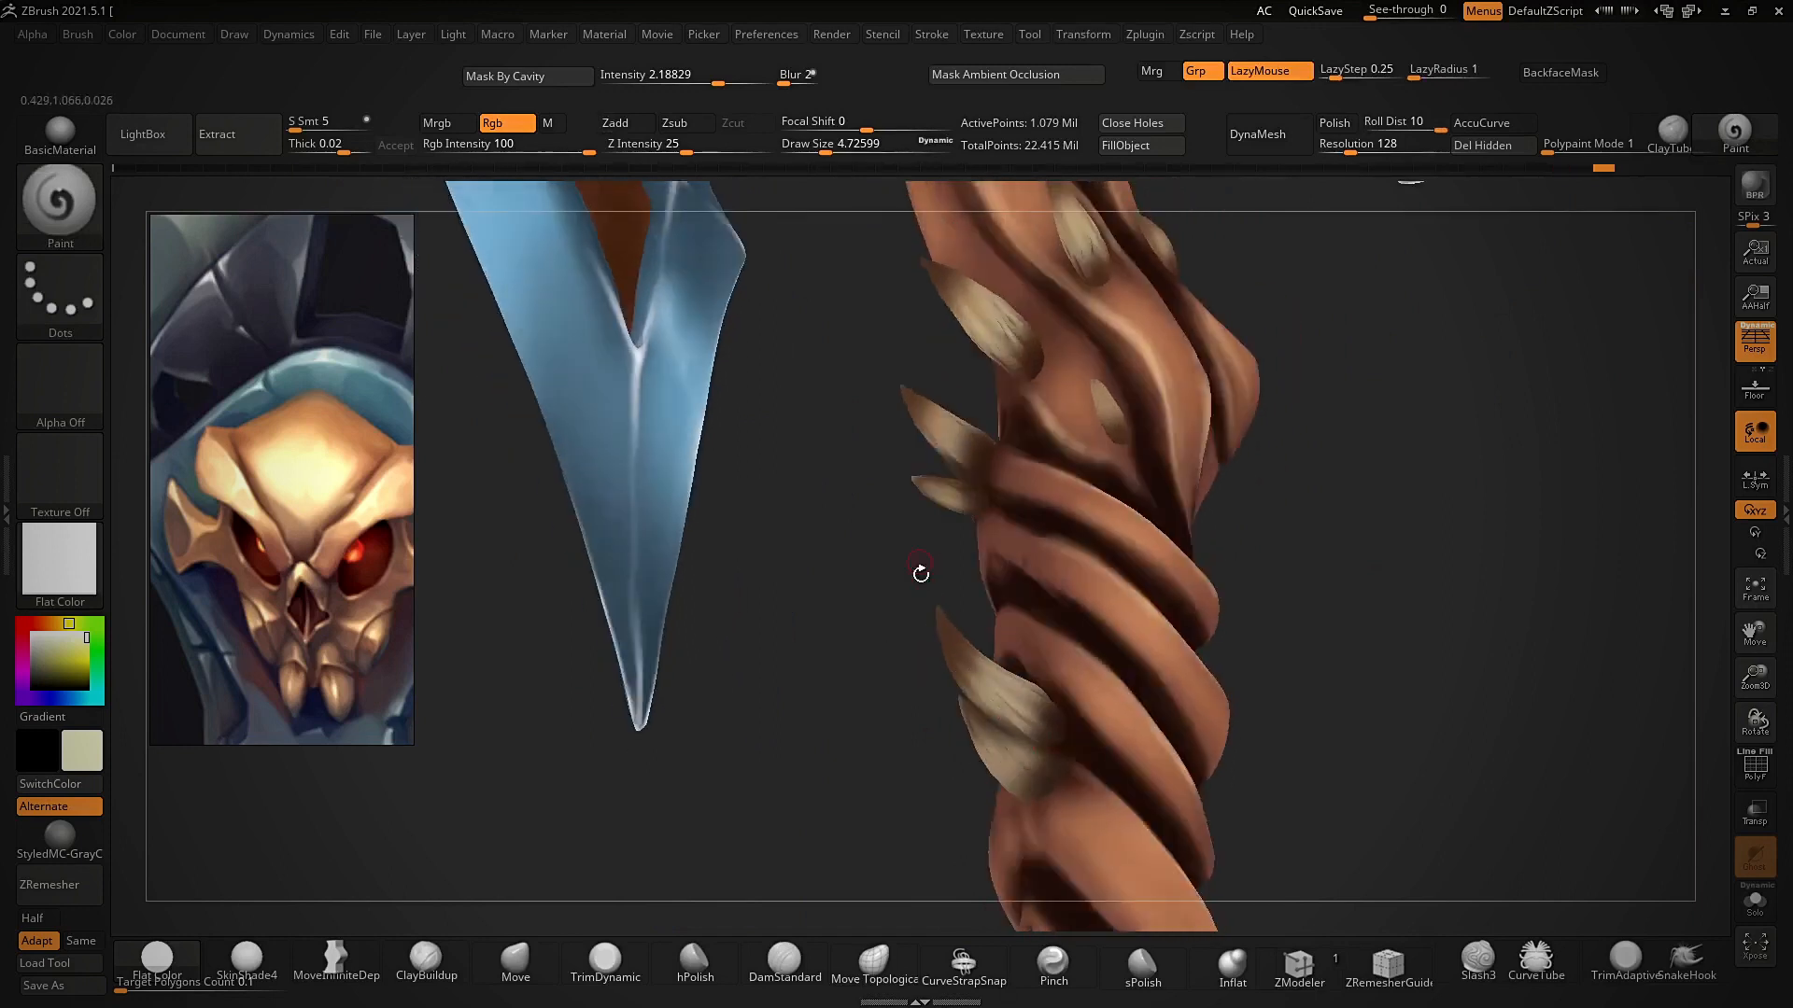
right_drag(920, 566, 945, 589)
drag(971, 644, 952, 601)
mouse_move(933, 728)
ctrl+right_down()
mouse_move(894, 538)
mouse_move(934, 690)
ctrl+right_up()
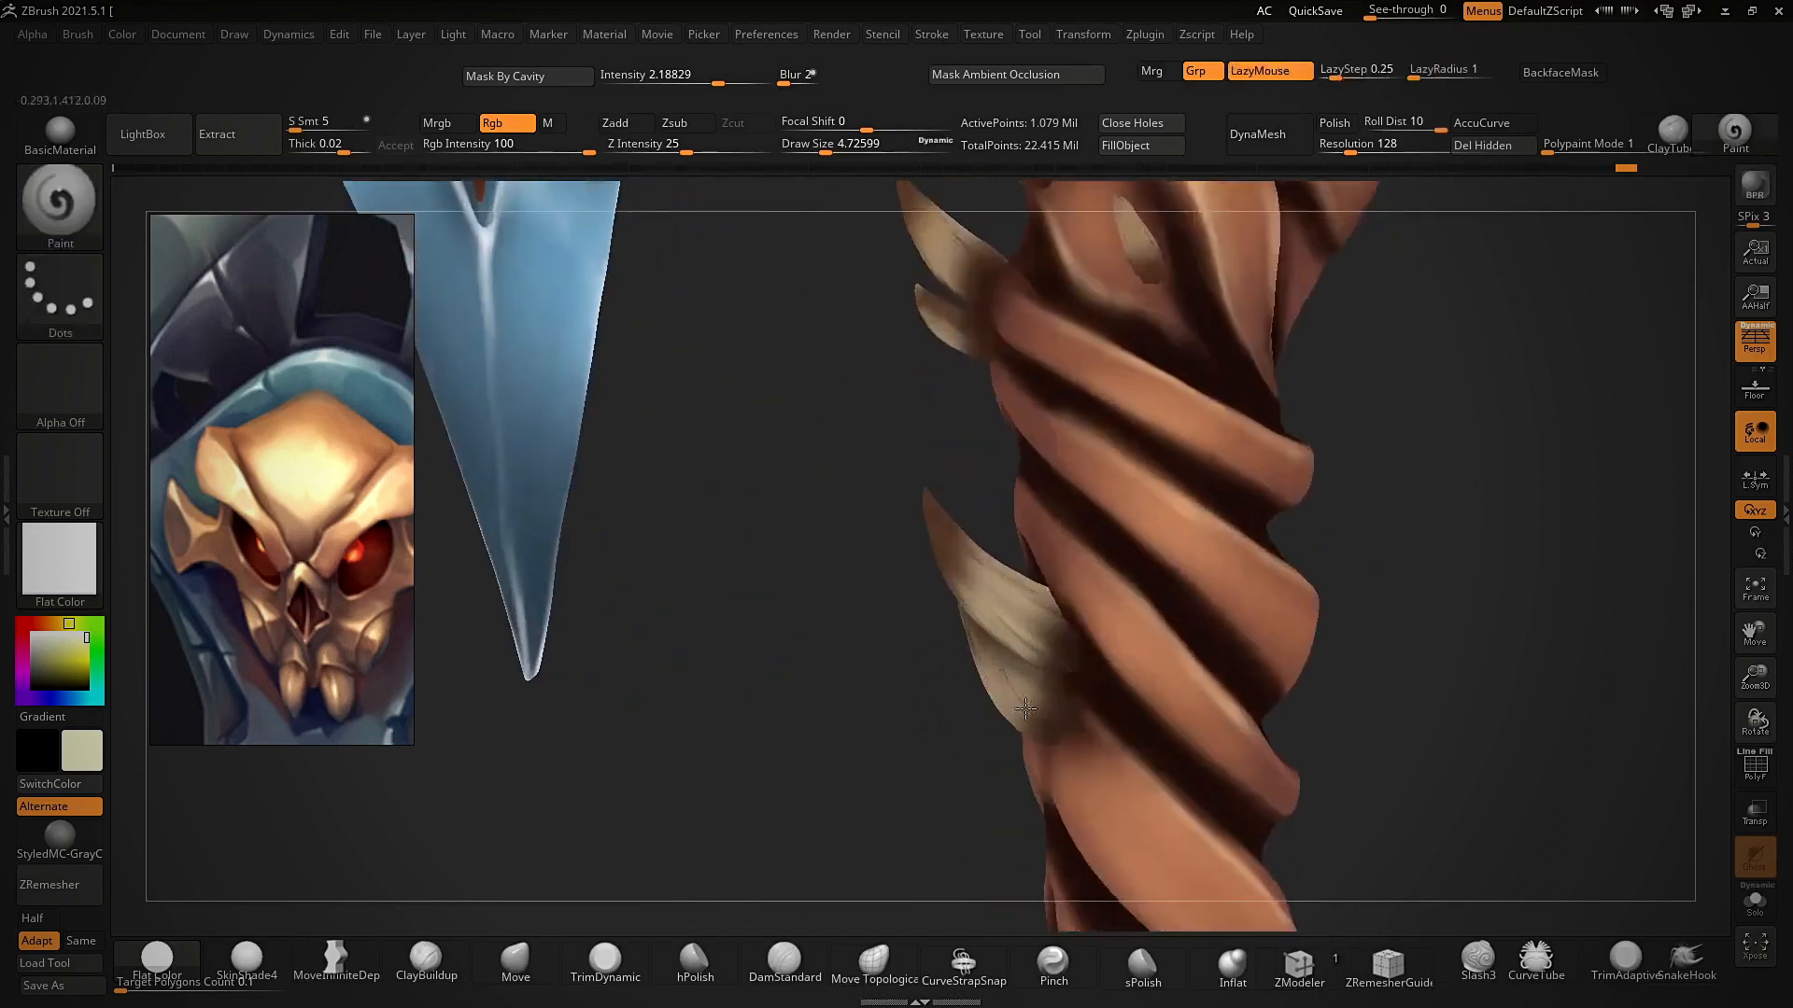
shift+drag(1037, 693, 984, 681)
- Sample a dark brown, make the small axe blade's grey inner panel the active subtool, and switch to SkinShade4
mouse_move(1121, 738)
ctrl+right_down()
mouse_move(1176, 648)
mouse_move(1136, 617)
mouse_move(1133, 495)
mouse_move(1173, 508)
mouse_move(1157, 635)
ctrl+right_up()
key(c)
mouse_move(822, 668)
right_down()
mouse_move(977, 680)
mouse_move(936, 749)
right_up()
mouse_move(869, 539)
right_down()
mouse_move(760, 580)
mouse_move(800, 534)
mouse_move(1005, 524)
mouse_move(971, 532)
mouse_move(960, 571)
mouse_move(934, 560)
mouse_move(928, 608)
mouse_move(984, 612)
mouse_move(933, 598)
mouse_move(1053, 554)
mouse_move(999, 628)
mouse_move(1031, 574)
mouse_move(999, 578)
mouse_move(1068, 625)
mouse_move(1024, 585)
right_up()
alt+click(952, 549)
click(268, 959)
- Save the tool over the existing file "weapon paint"
key(ctrl+s)
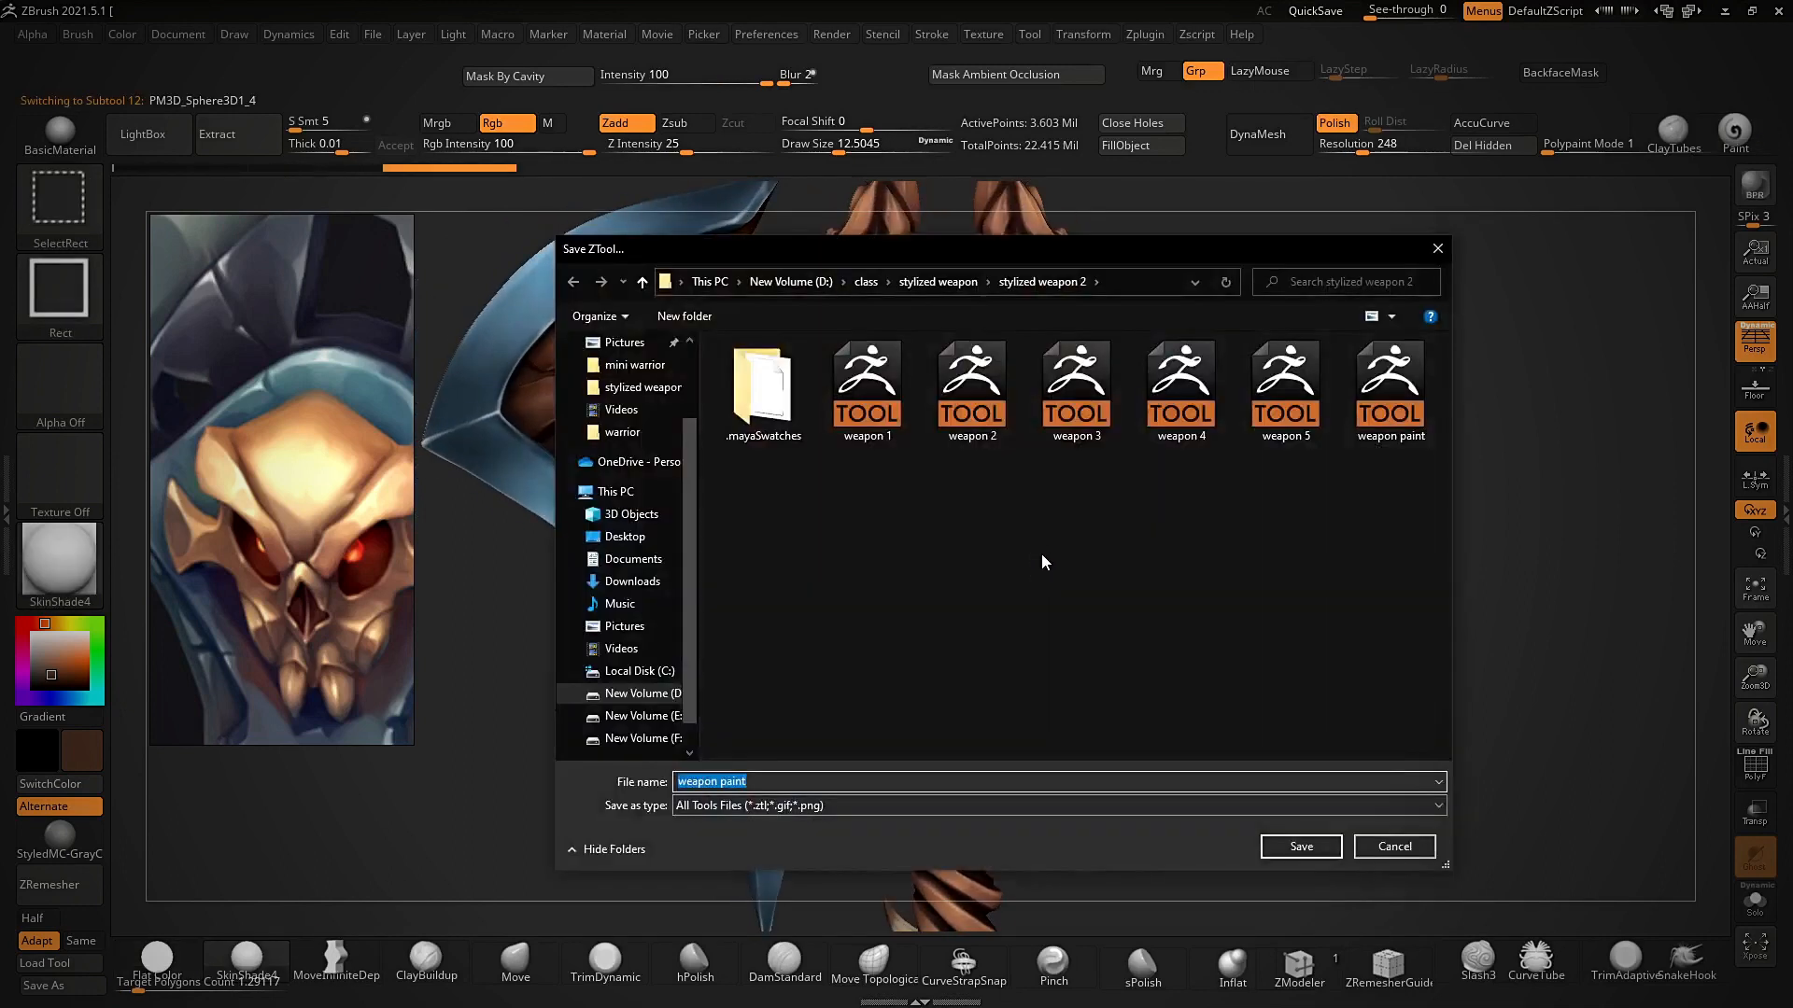
click(1312, 843)
click(917, 504)
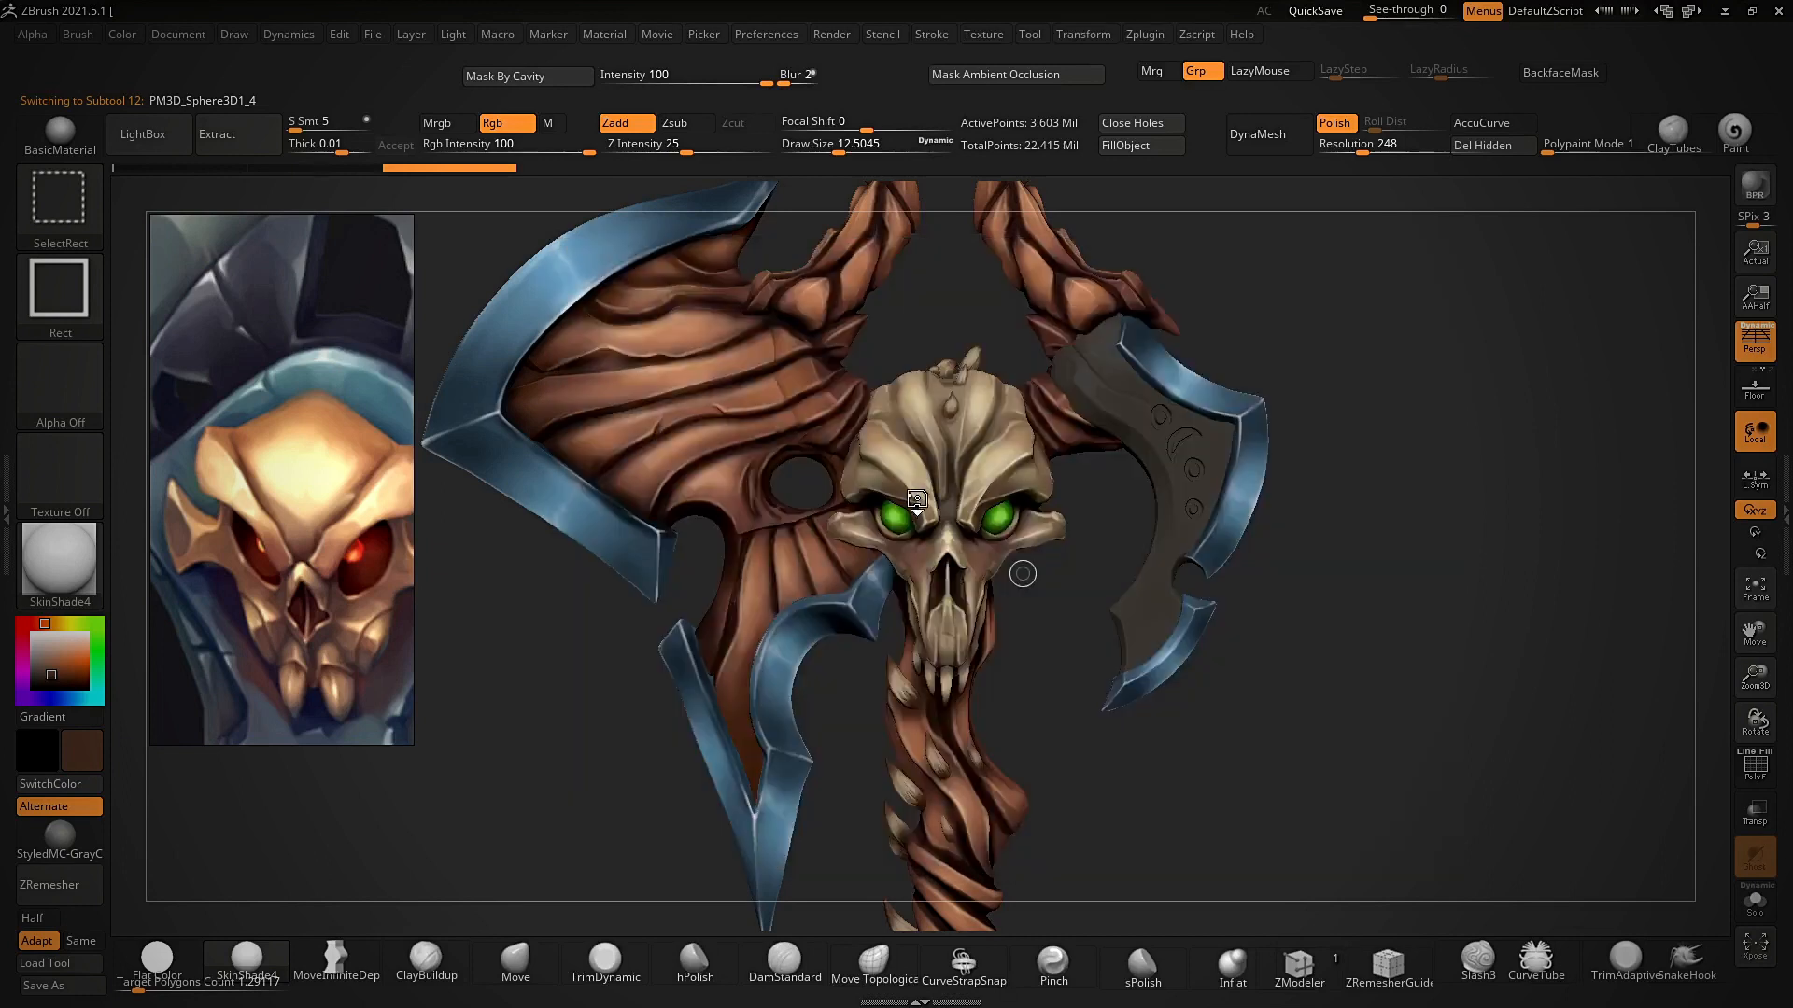
- Isolate the small axe blade's inner panel so only that subtool is displayed, and frame it for painting
mouse_move(1334, 620)
right_down()
mouse_move(1361, 544)
mouse_move(1335, 644)
right_up()
right_drag(1266, 443, 1373, 414)
key(alt+s)
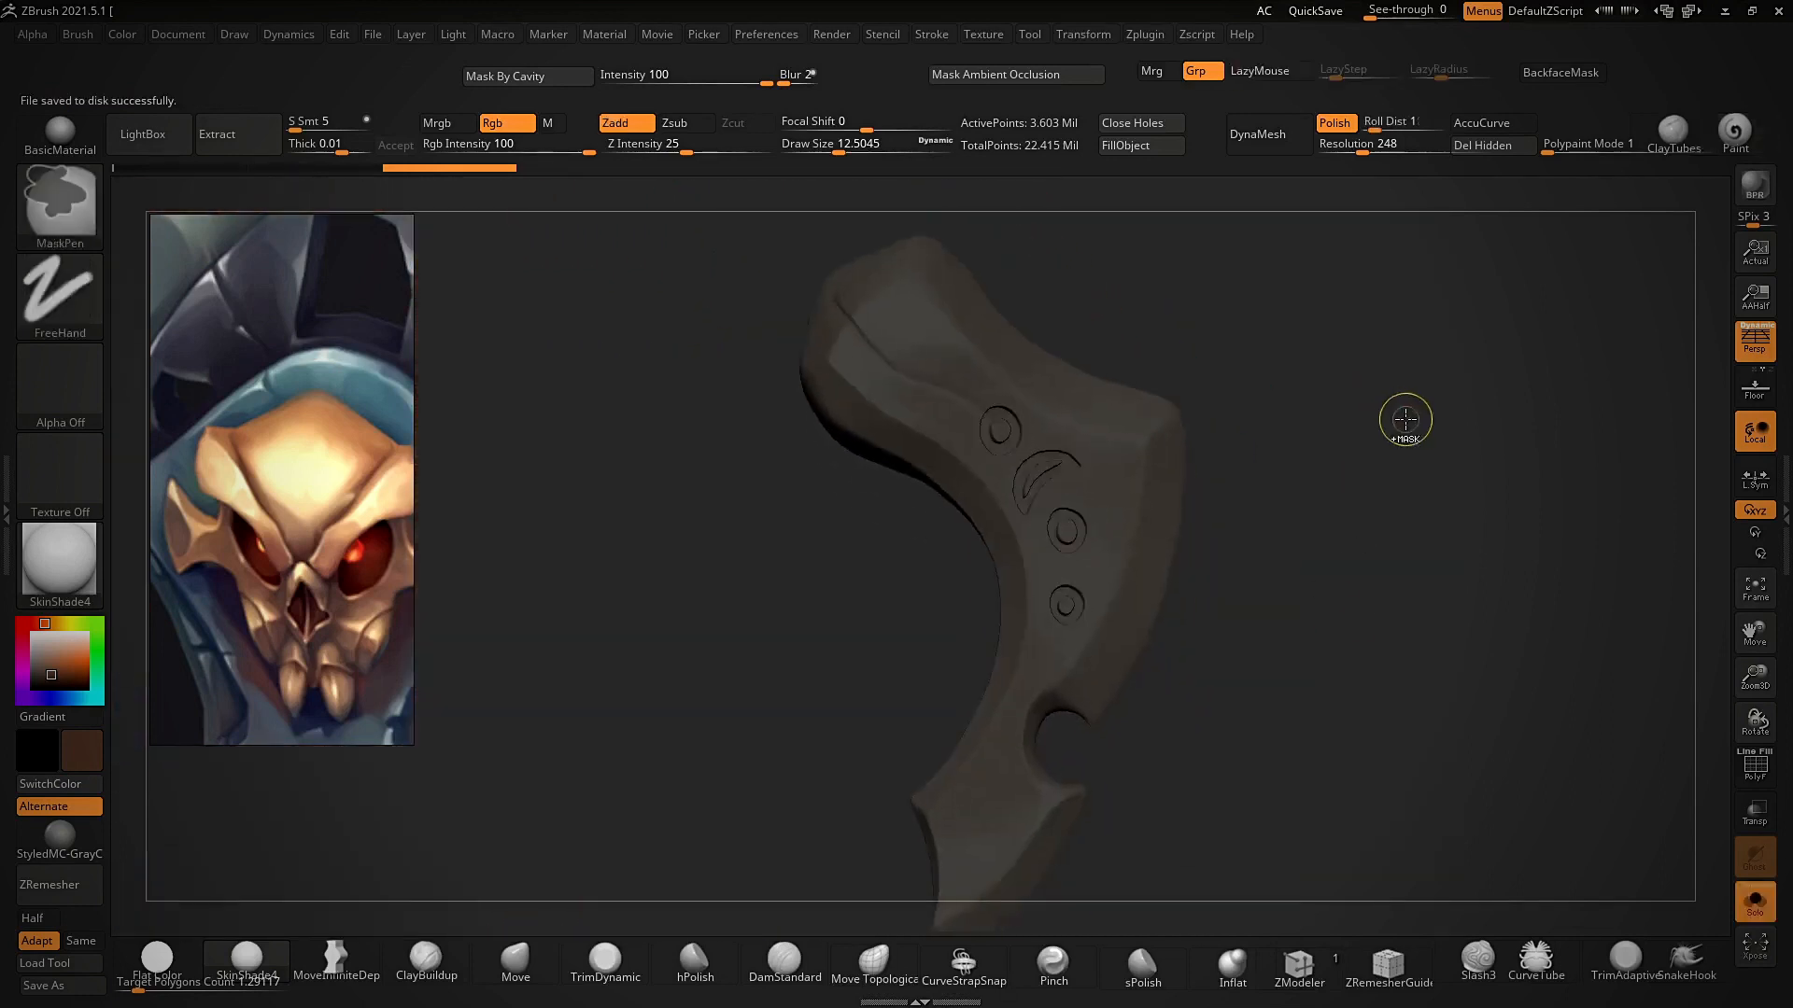
ctrl+right_drag(1331, 484, 1293, 402)
ctrl+right_drag(1138, 469, 1223, 533)
right_drag(1285, 476, 1255, 488)
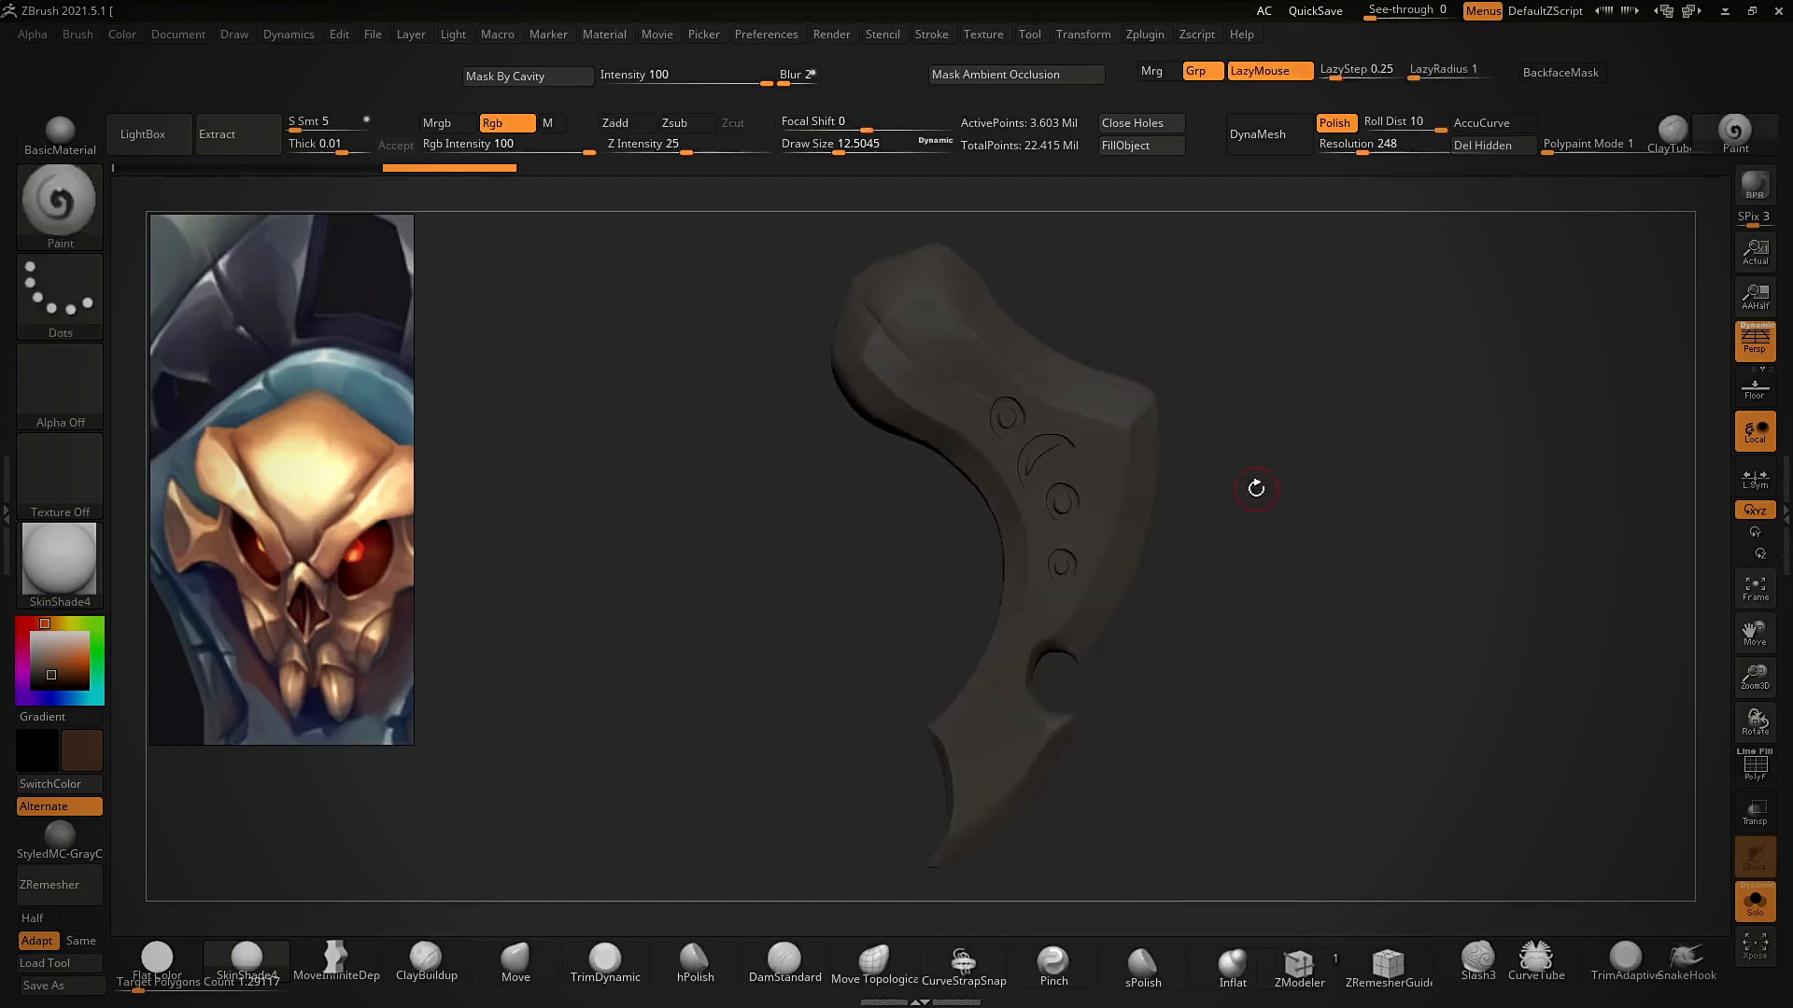
- Show the whole axe again, mask the small blade's inner panel by ambient occlusion, and invert the mask
key(alt+s)
right_drag(791, 596, 1212, 481)
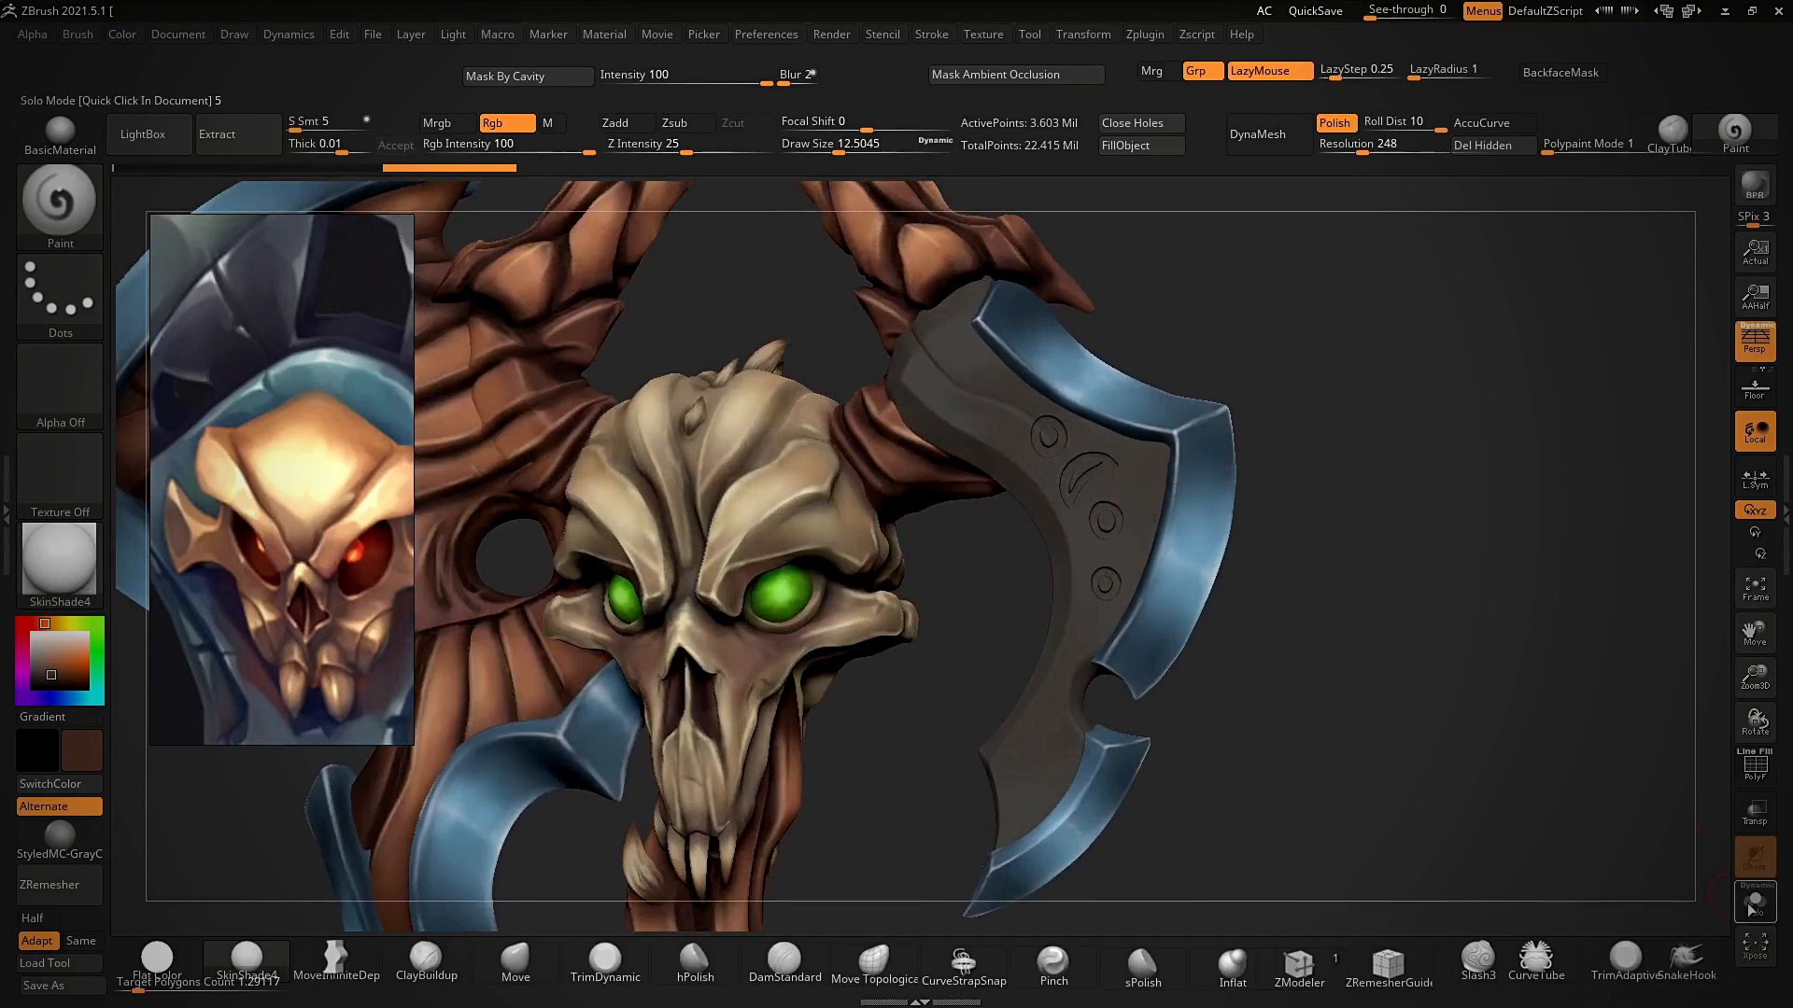
alt+right_drag(1558, 771, 1613, 733)
click(1784, 555)
click(1650, 458)
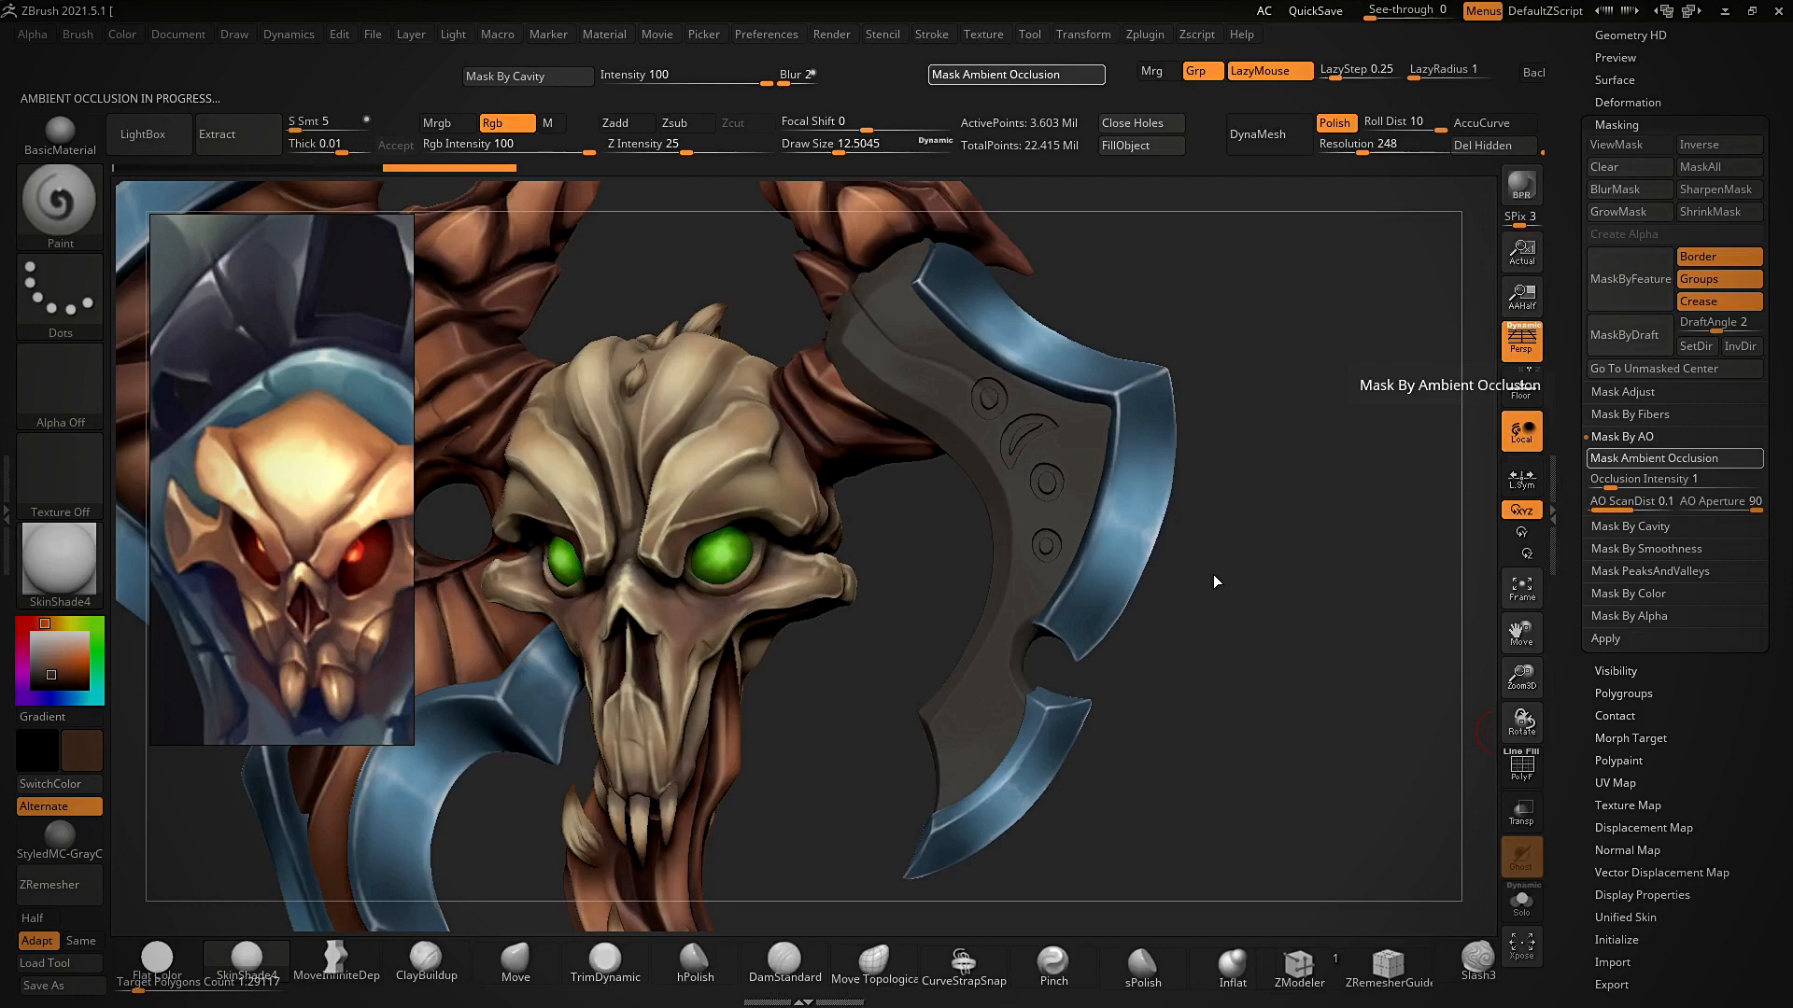
ctrl+click(1284, 564)
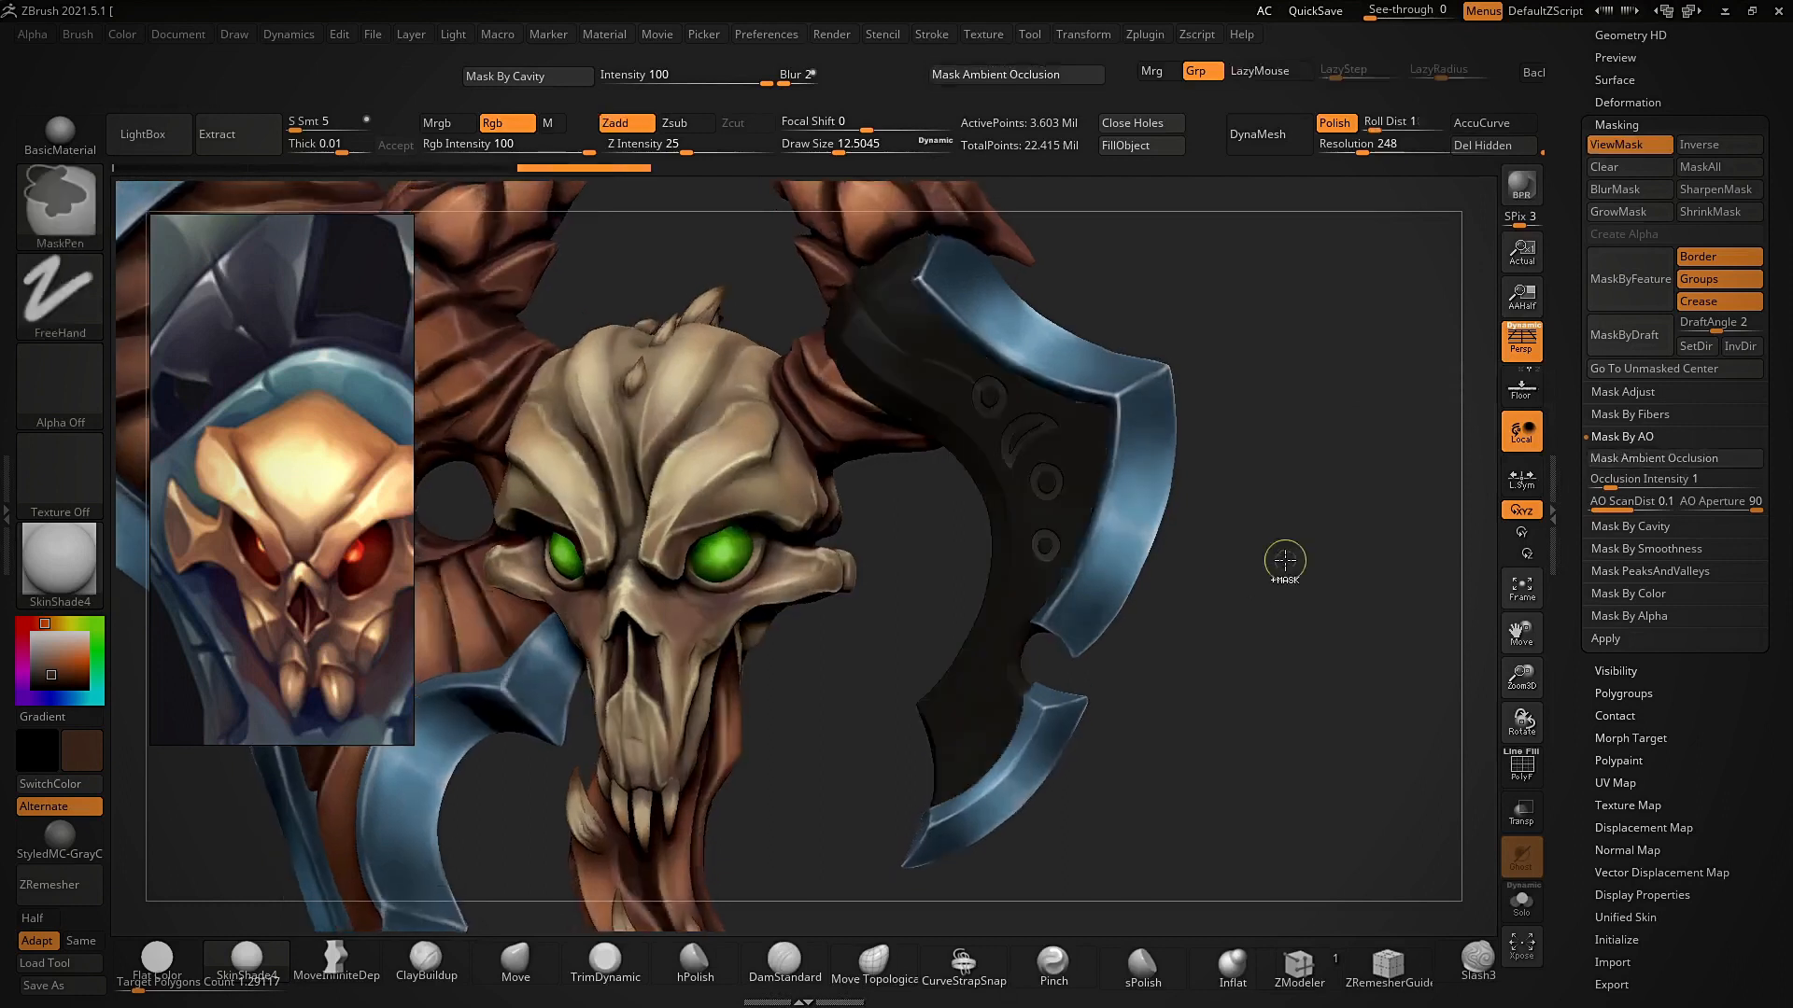
- Switch to Flat Color, sample green from the skull's eye, and paint the panel's engraved line, rings and crescent dark green
drag(1257, 516, 1265, 557)
click(157, 959)
ctrl+right_drag(780, 630, 801, 689)
key(s)
click(807, 688)
key(c)
ctrl+right_drag(896, 523, 915, 562)
drag(1074, 505, 1011, 521)
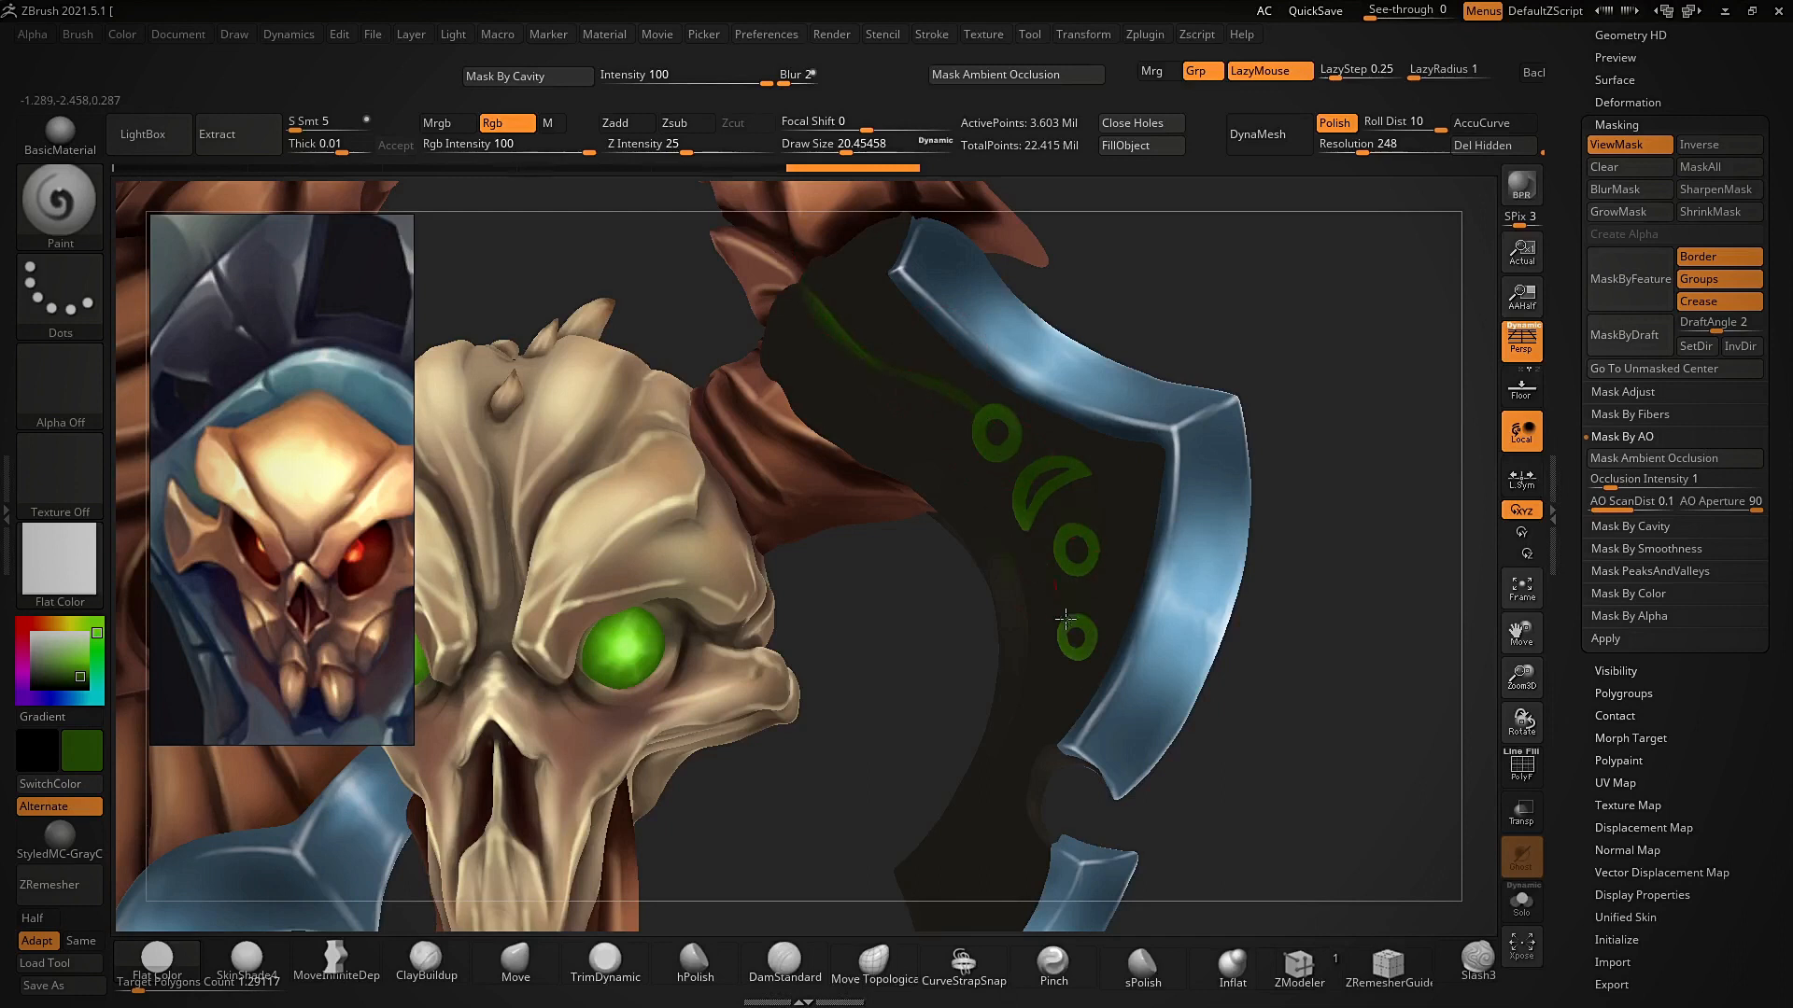
- Pick a brighter green and paint over the engraved rings and crescent with a draw size of about 6.8
click(82, 666)
key(s)
drag(994, 497, 978, 497)
ctrl+right_drag(977, 412, 996, 423)
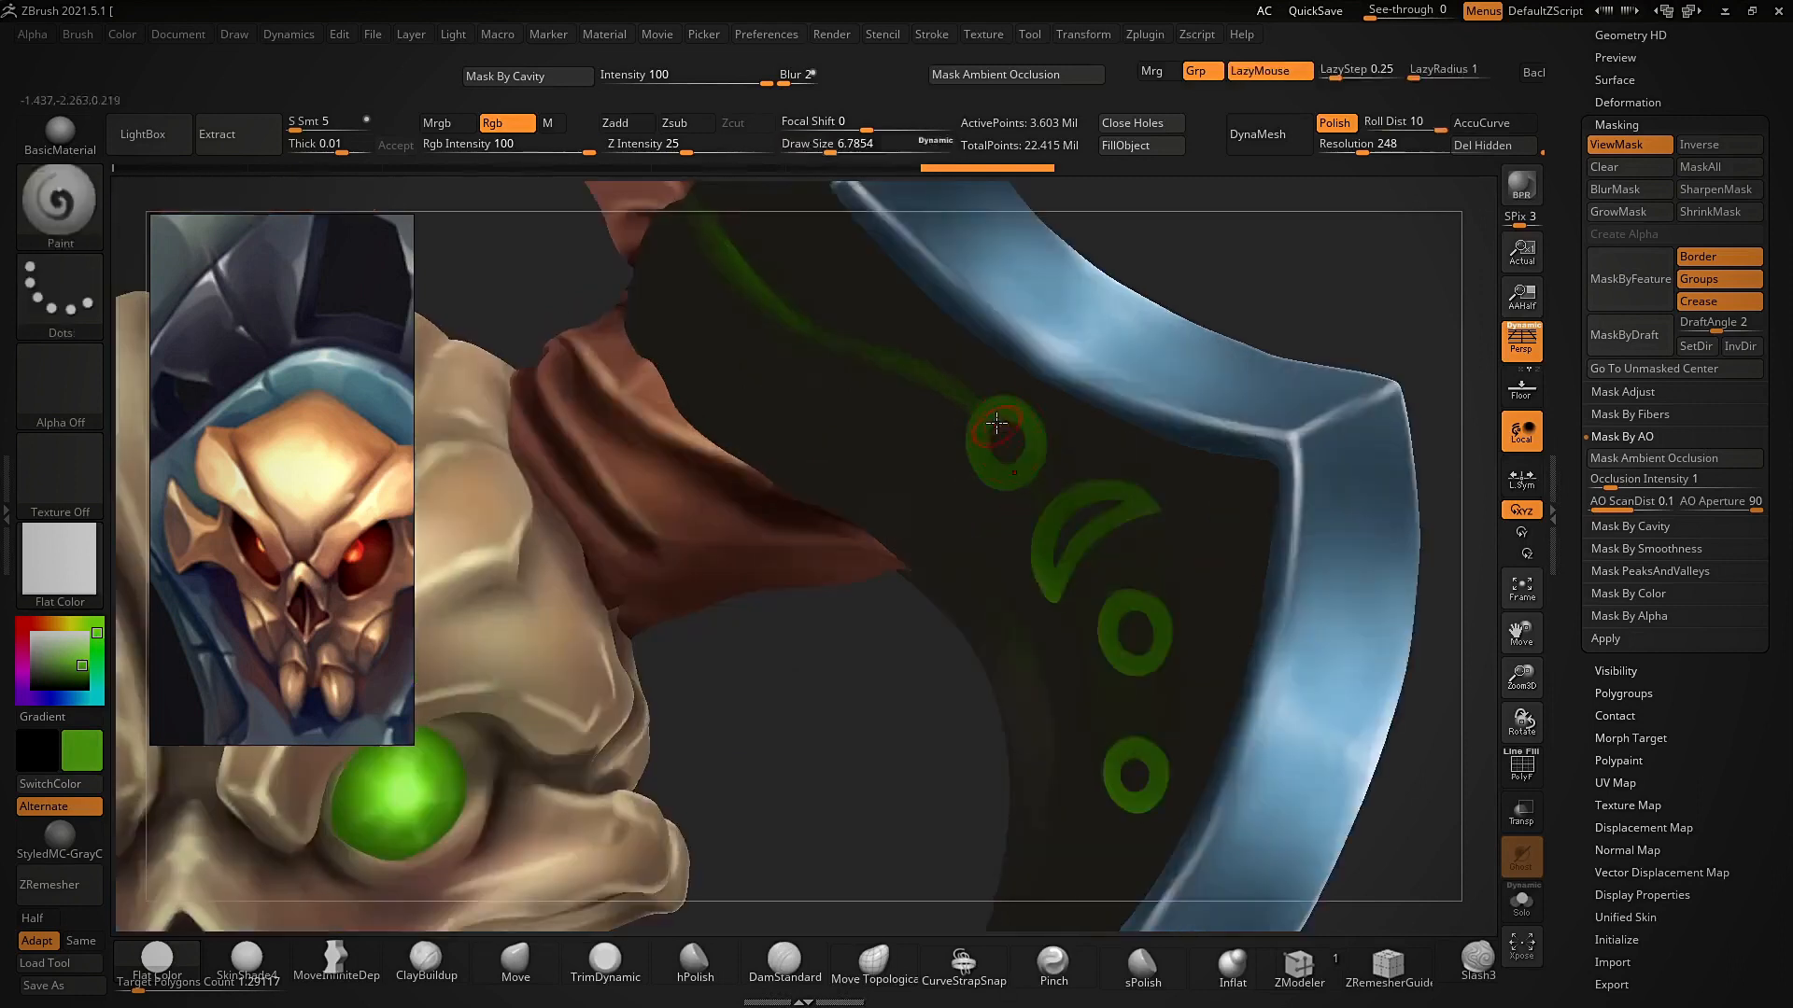
mouse_move(1028, 434)
mouse_down()
mouse_move(1002, 408)
mouse_move(1027, 426)
mouse_up()
mouse_move(1041, 561)
mouse_down()
mouse_move(1057, 516)
mouse_move(1112, 493)
mouse_up()
drag(1136, 608, 1130, 665)
mouse_move(1144, 752)
mouse_down()
mouse_move(1118, 767)
mouse_move(1139, 753)
mouse_up()
ctrl+right_drag(1124, 728, 1094, 552)
drag(1063, 579, 1065, 564)
- Brighten the engraved curved line in green, and refine the upper ring and crescent with a draw size of about 2.8
ctrl+right_drag(878, 317, 864, 460)
key(s)
drag(789, 346, 838, 412)
drag(768, 312, 876, 445)
mouse_move(871, 438)
mouse_down()
mouse_move(1044, 515)
mouse_move(968, 437)
mouse_up()
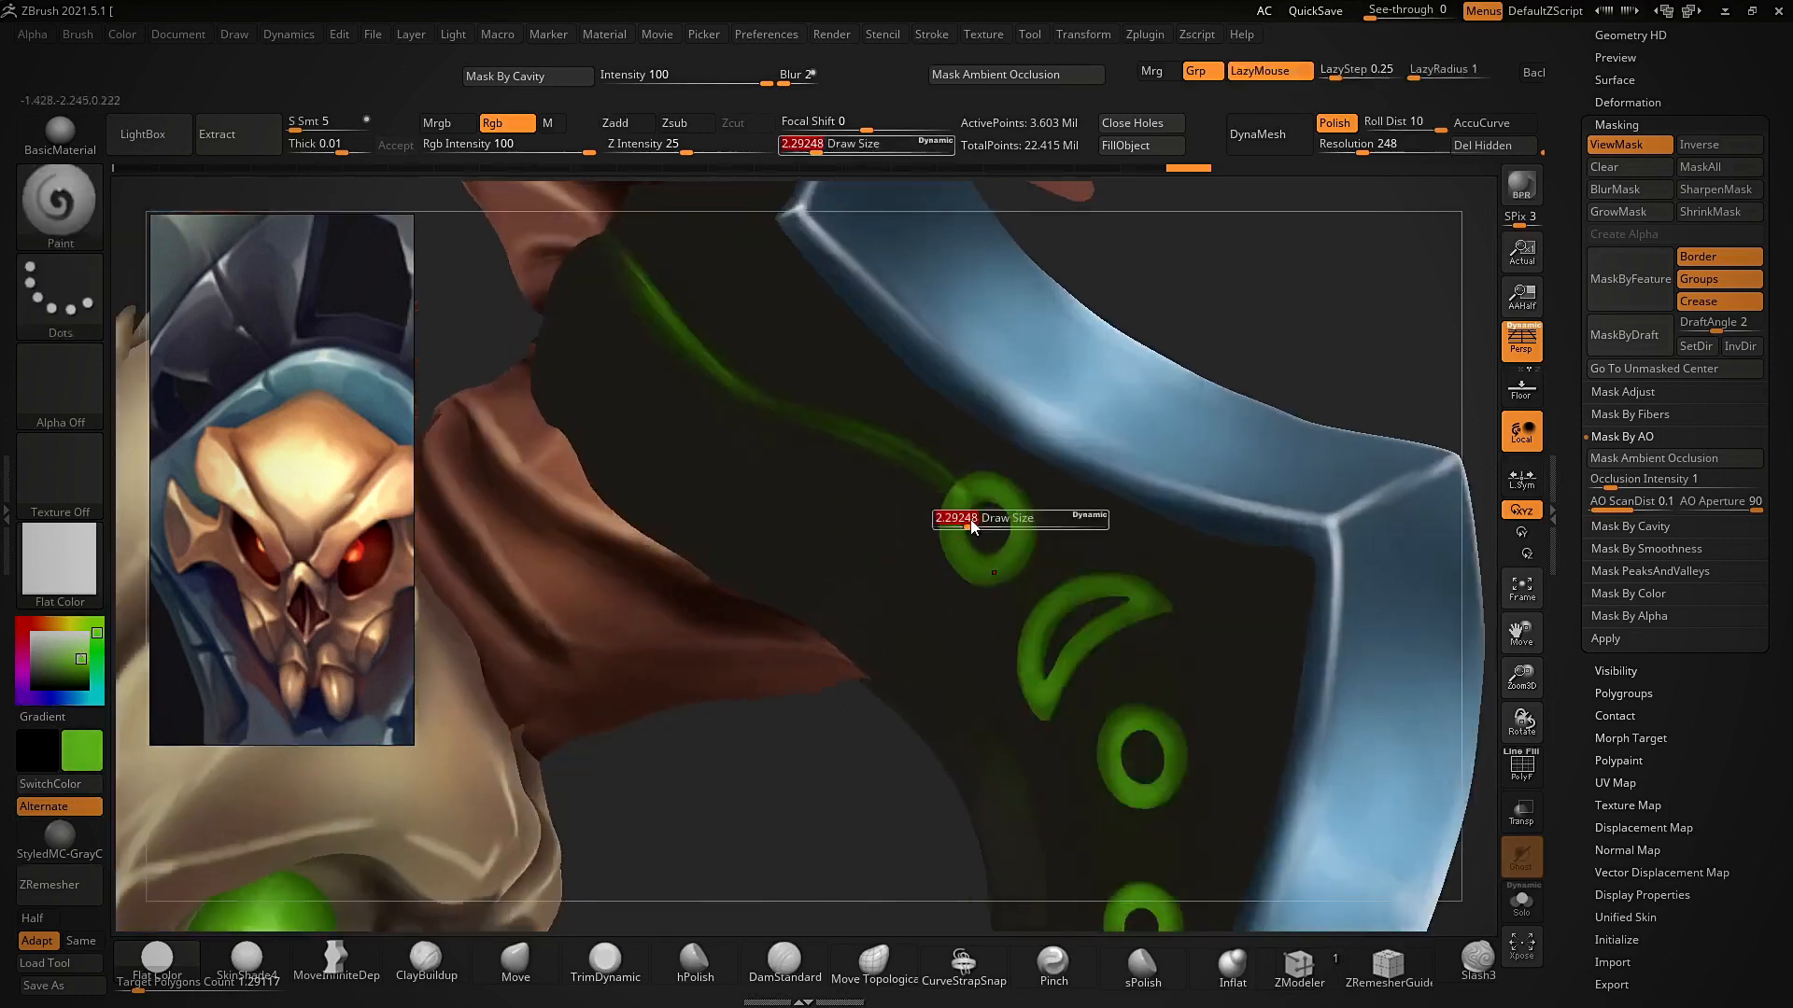
mouse_move(972, 512)
mouse_down()
mouse_move(985, 503)
mouse_move(1018, 544)
mouse_up()
mouse_move(1068, 608)
mouse_down()
mouse_move(1037, 632)
mouse_move(1061, 661)
mouse_move(1083, 627)
mouse_up()
- Pick a paler green and paint fine highlights on the engraved rings and crescent
key(c)
drag(796, 766, 789, 766)
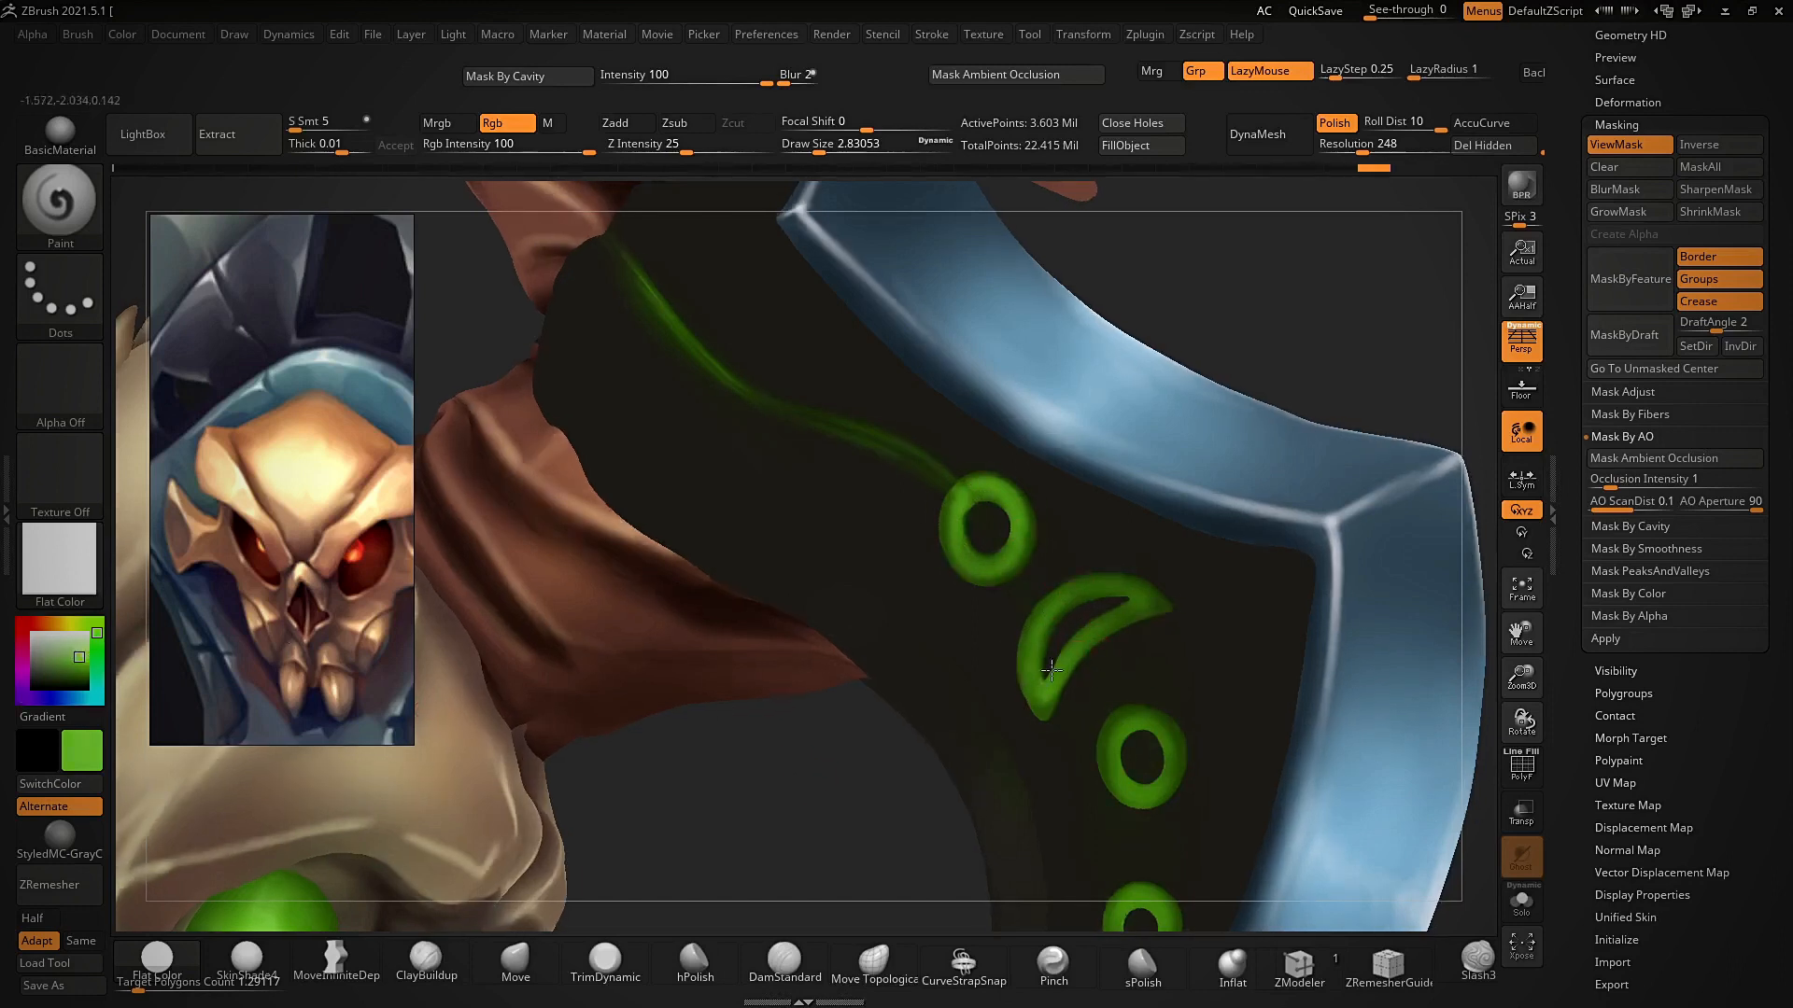
key(ctrl+z)
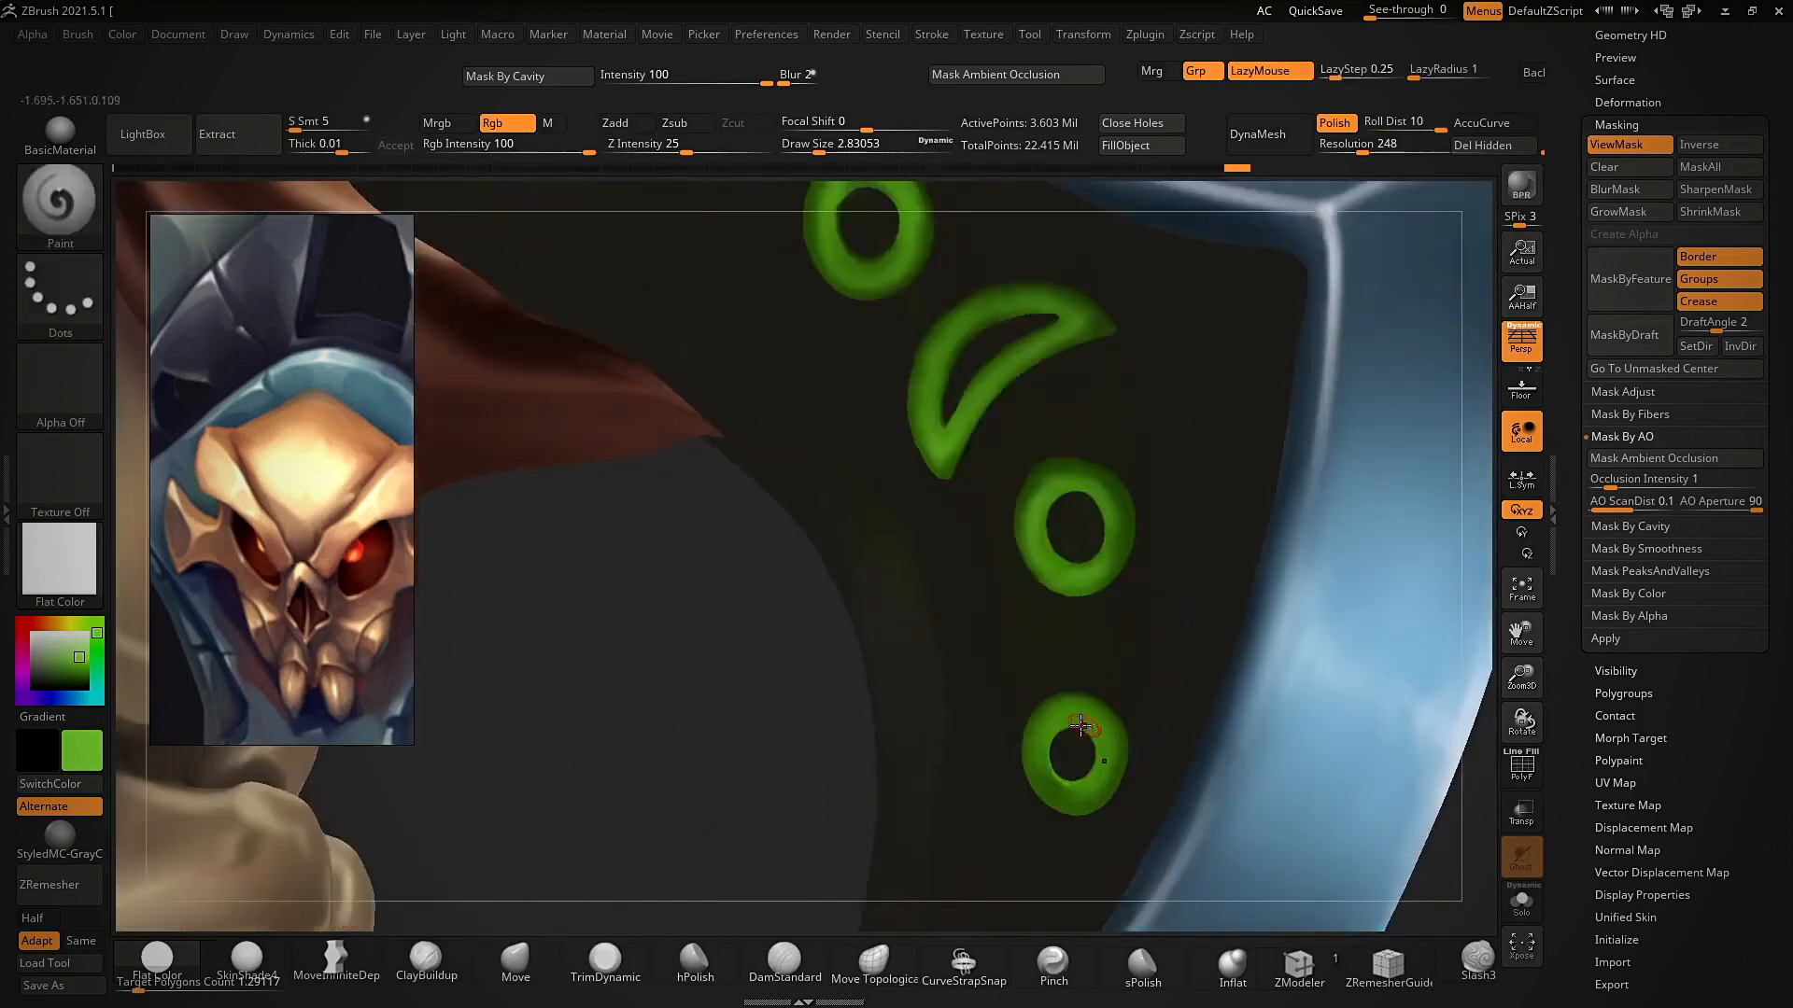
drag(74, 650, 72, 657)
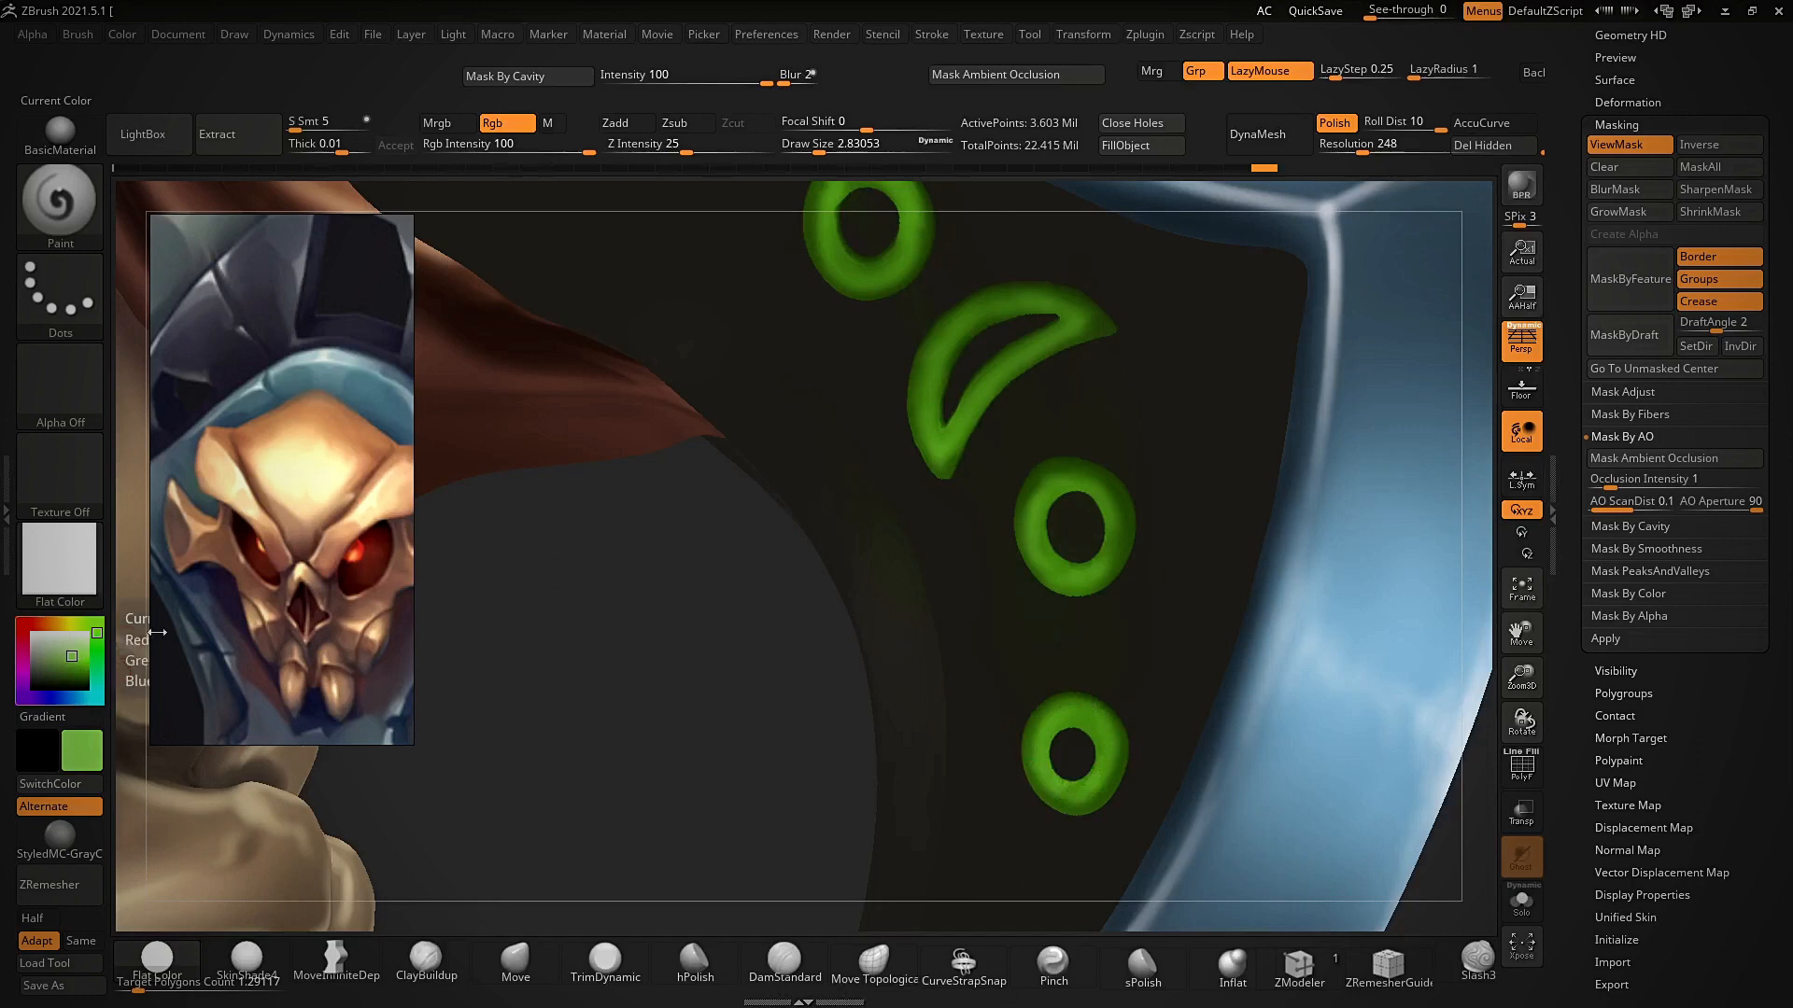
drag(1040, 513, 1041, 498)
drag(1099, 570, 1101, 626)
drag(1086, 726, 1081, 743)
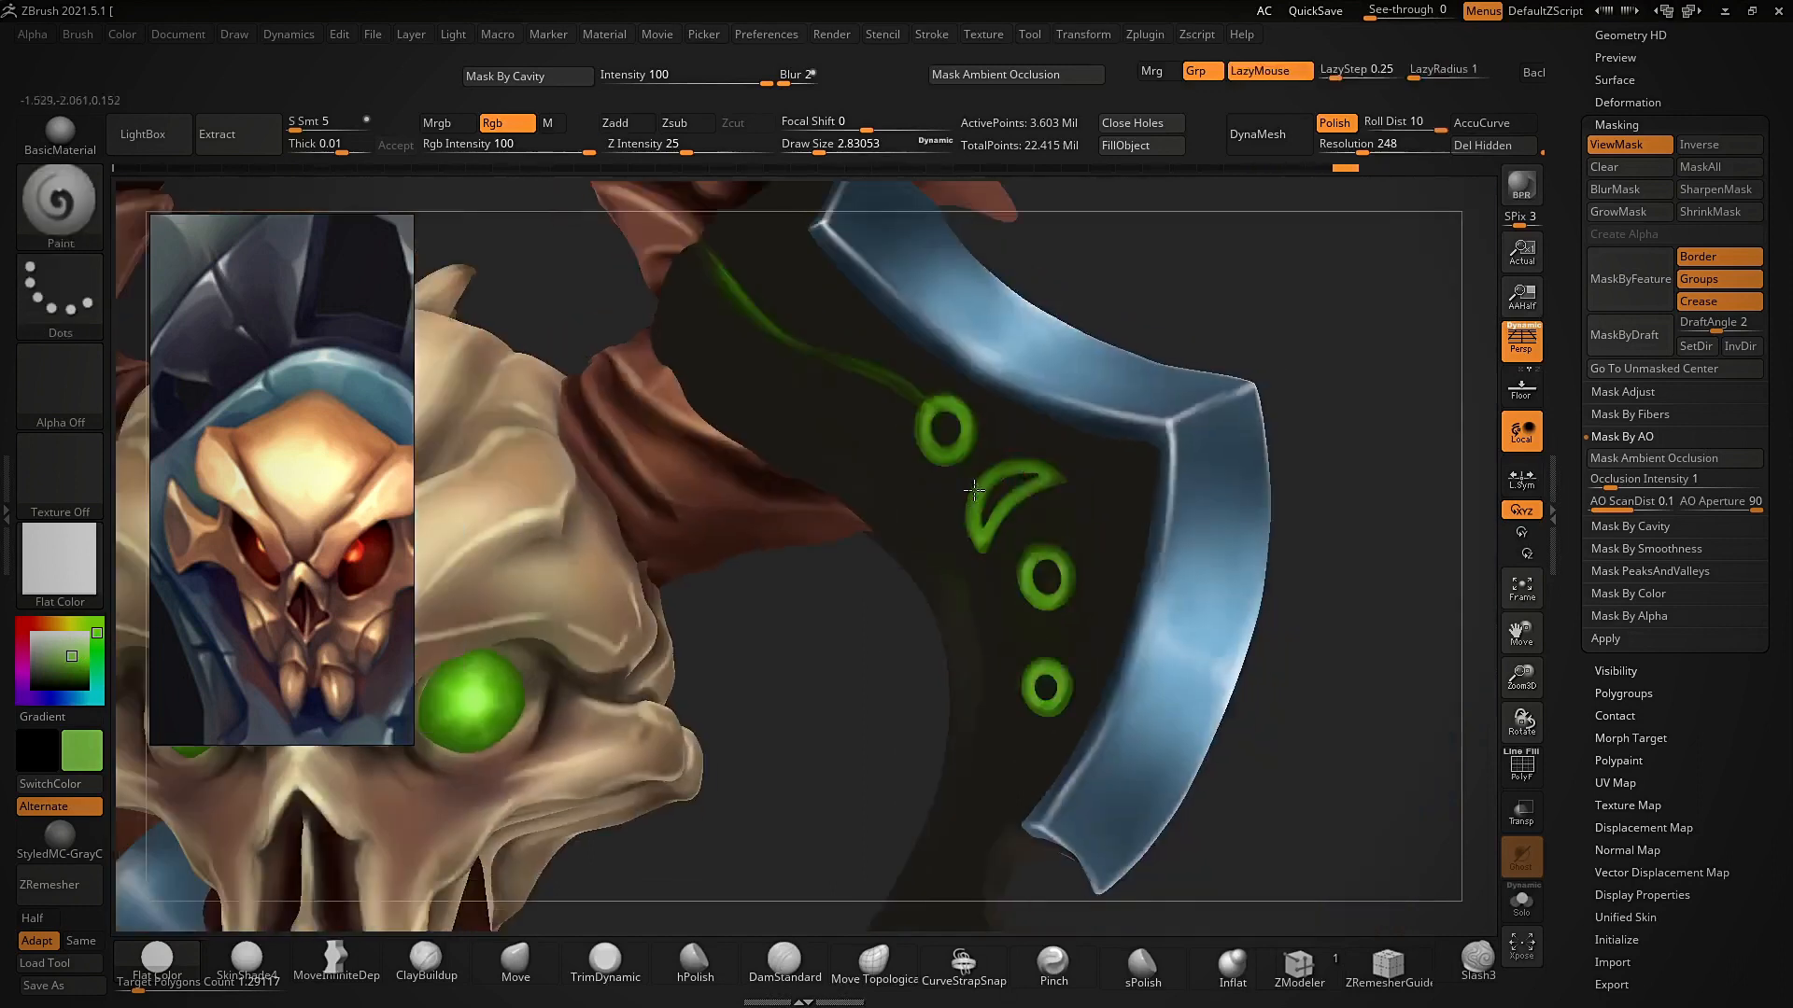
drag(1036, 470, 1022, 509)
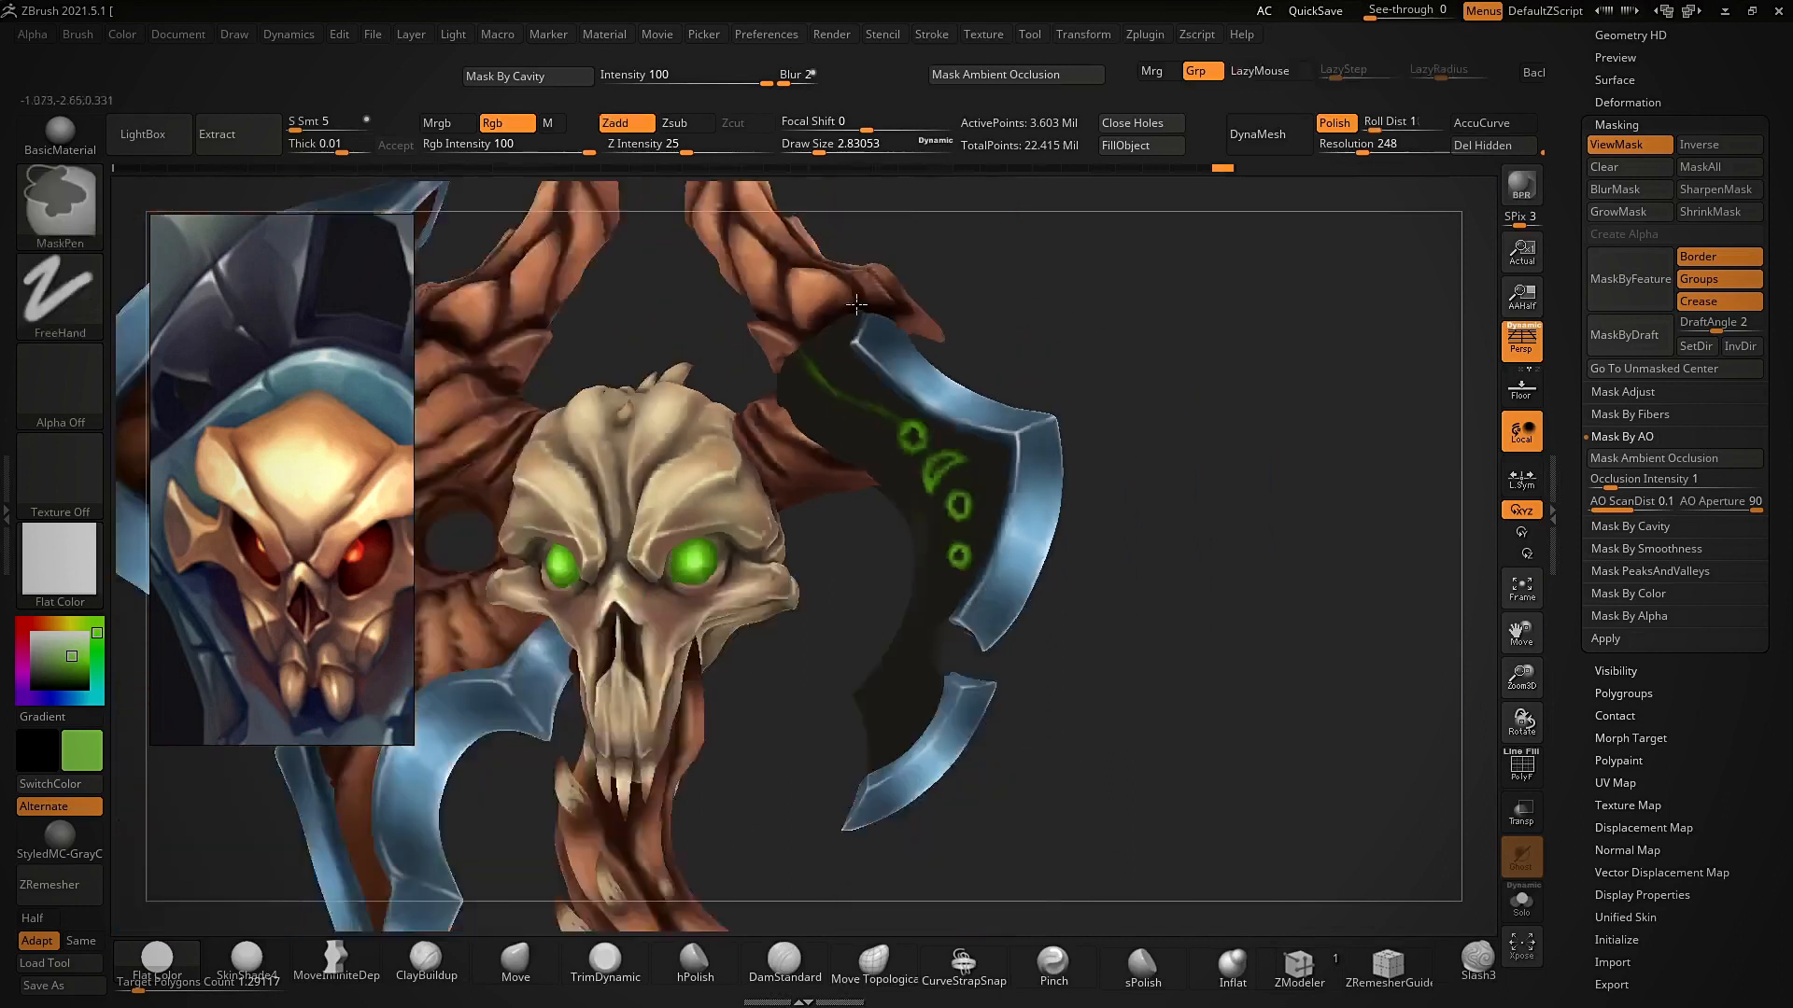
- Clear the panel's mask, sample a very dark brown, and softly shade the panel around the notch with a large brush
mouse_move(1088, 340)
mouse_down()
mouse_move(965, 380)
mouse_move(1024, 552)
mouse_up()
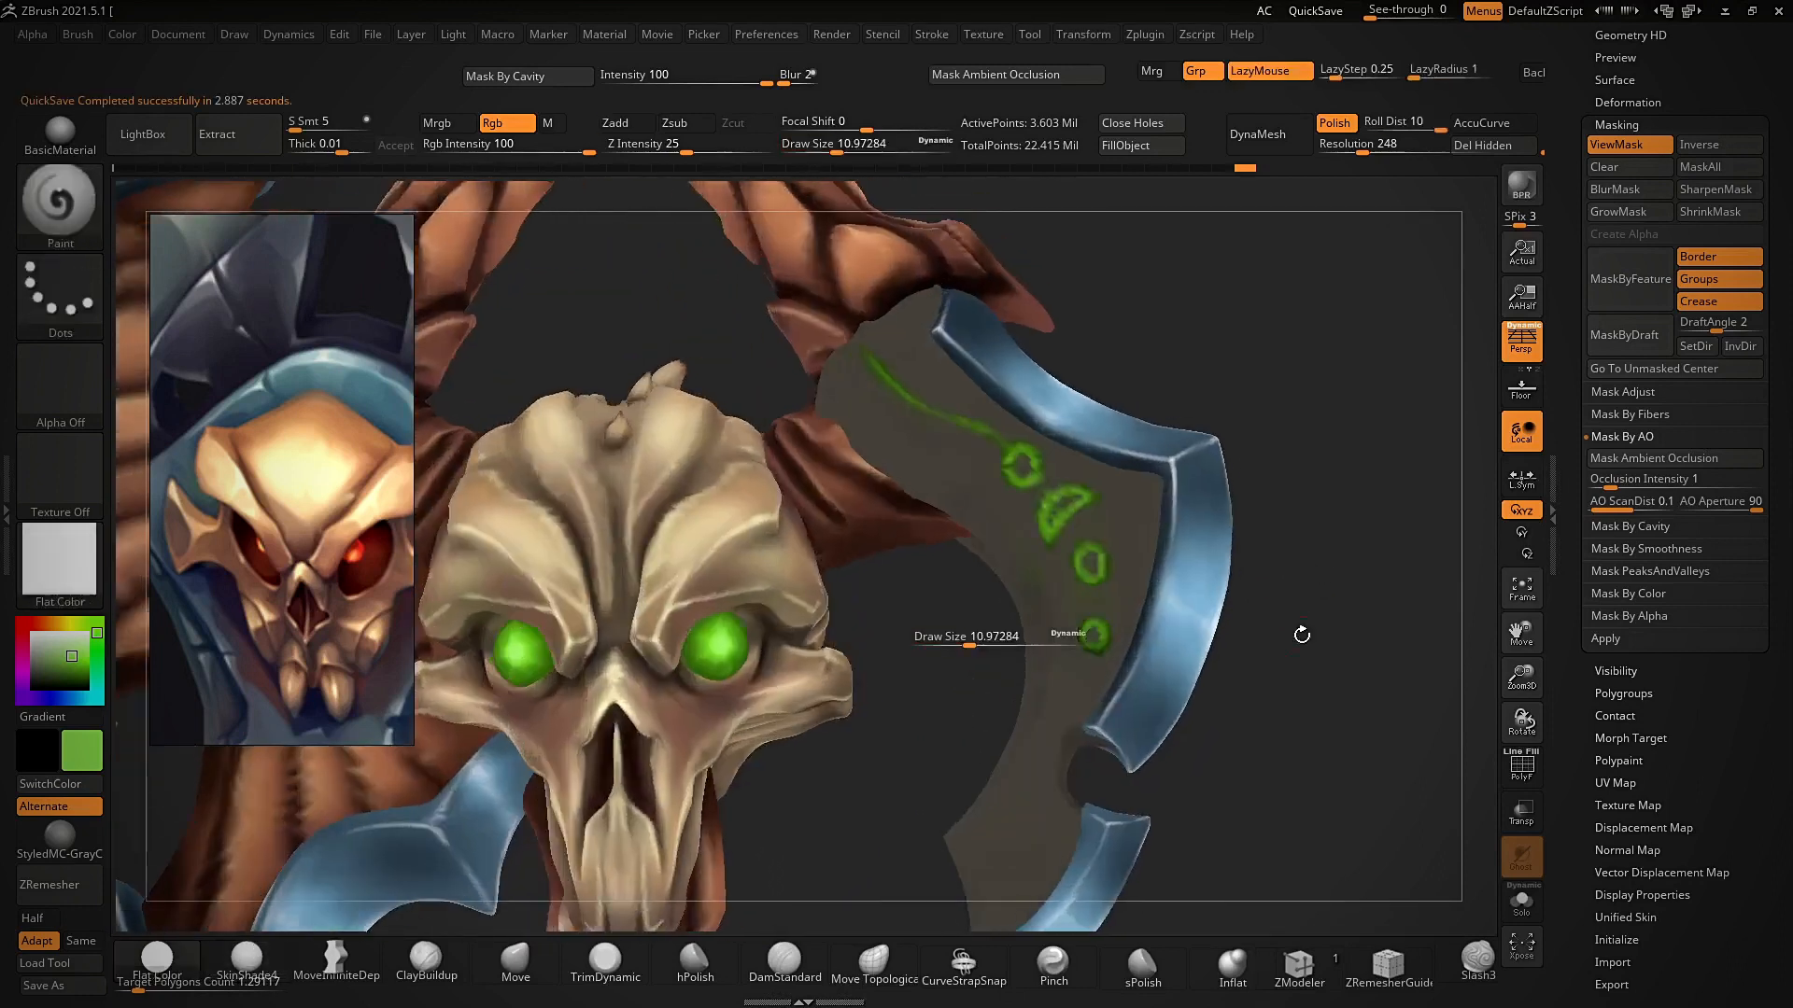
drag(974, 654, 984, 655)
mouse_move(1420, 540)
mouse_down()
mouse_move(1353, 523)
mouse_move(1220, 653)
mouse_move(995, 628)
mouse_move(1009, 634)
mouse_up()
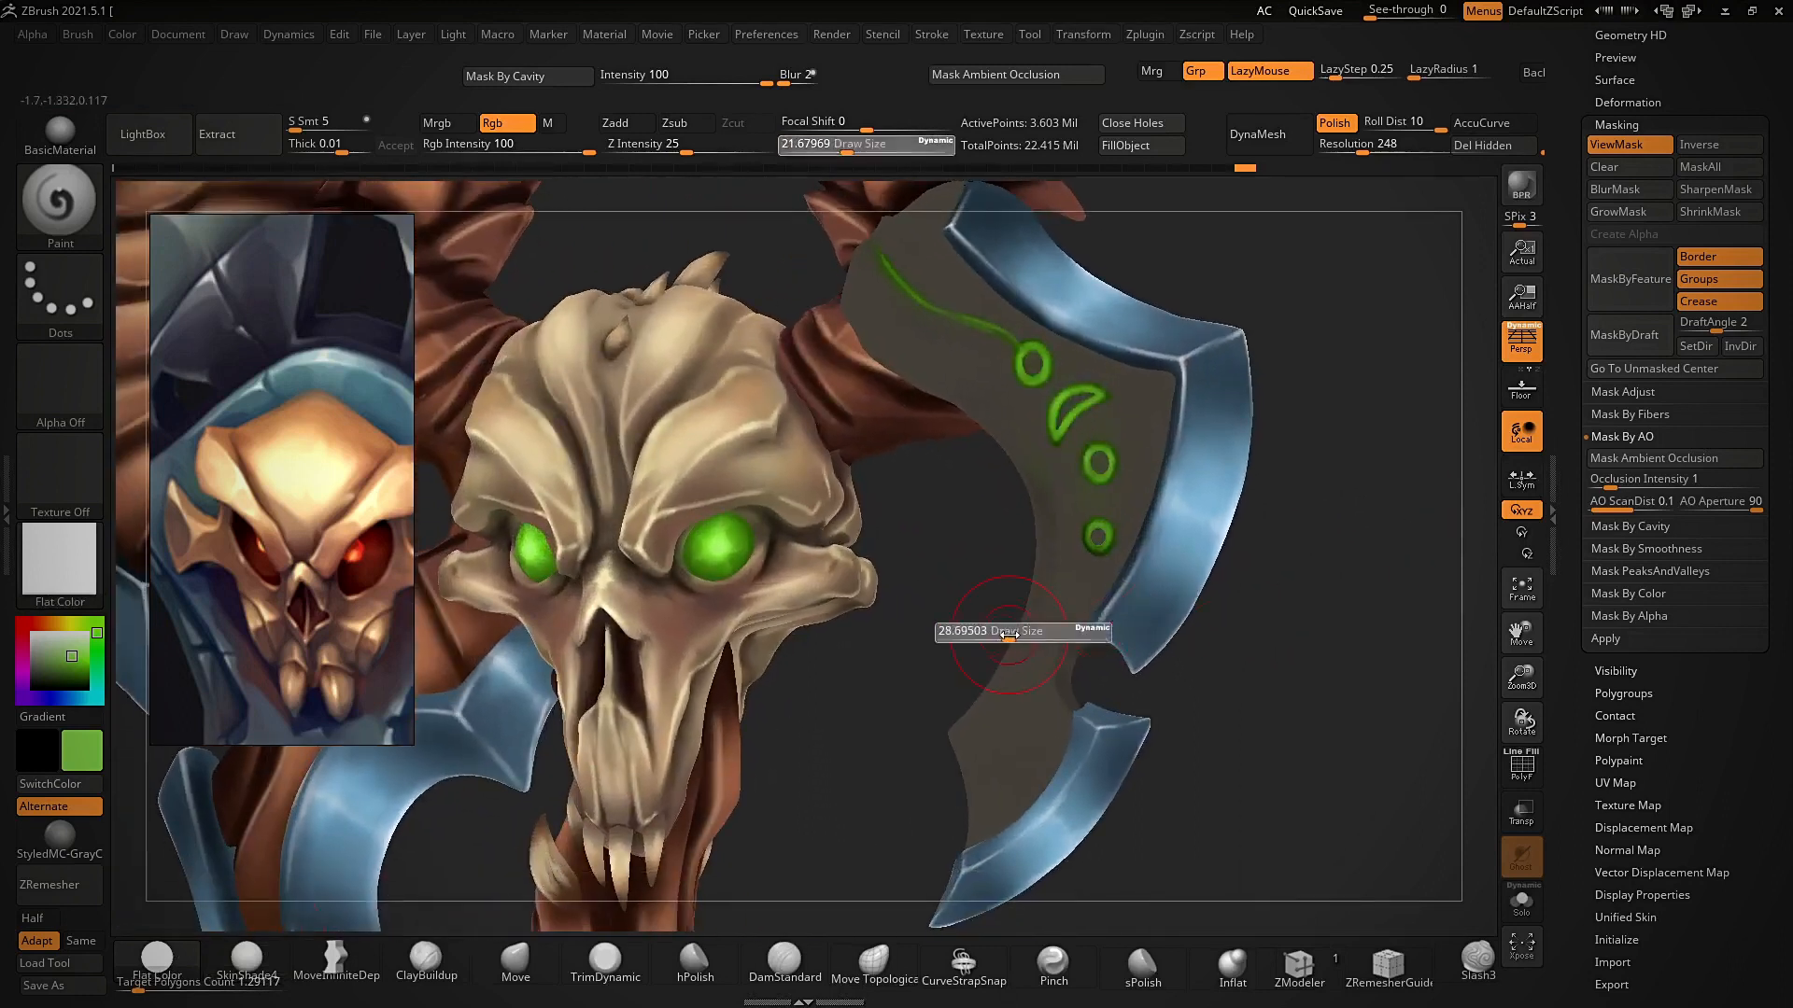
key(c)
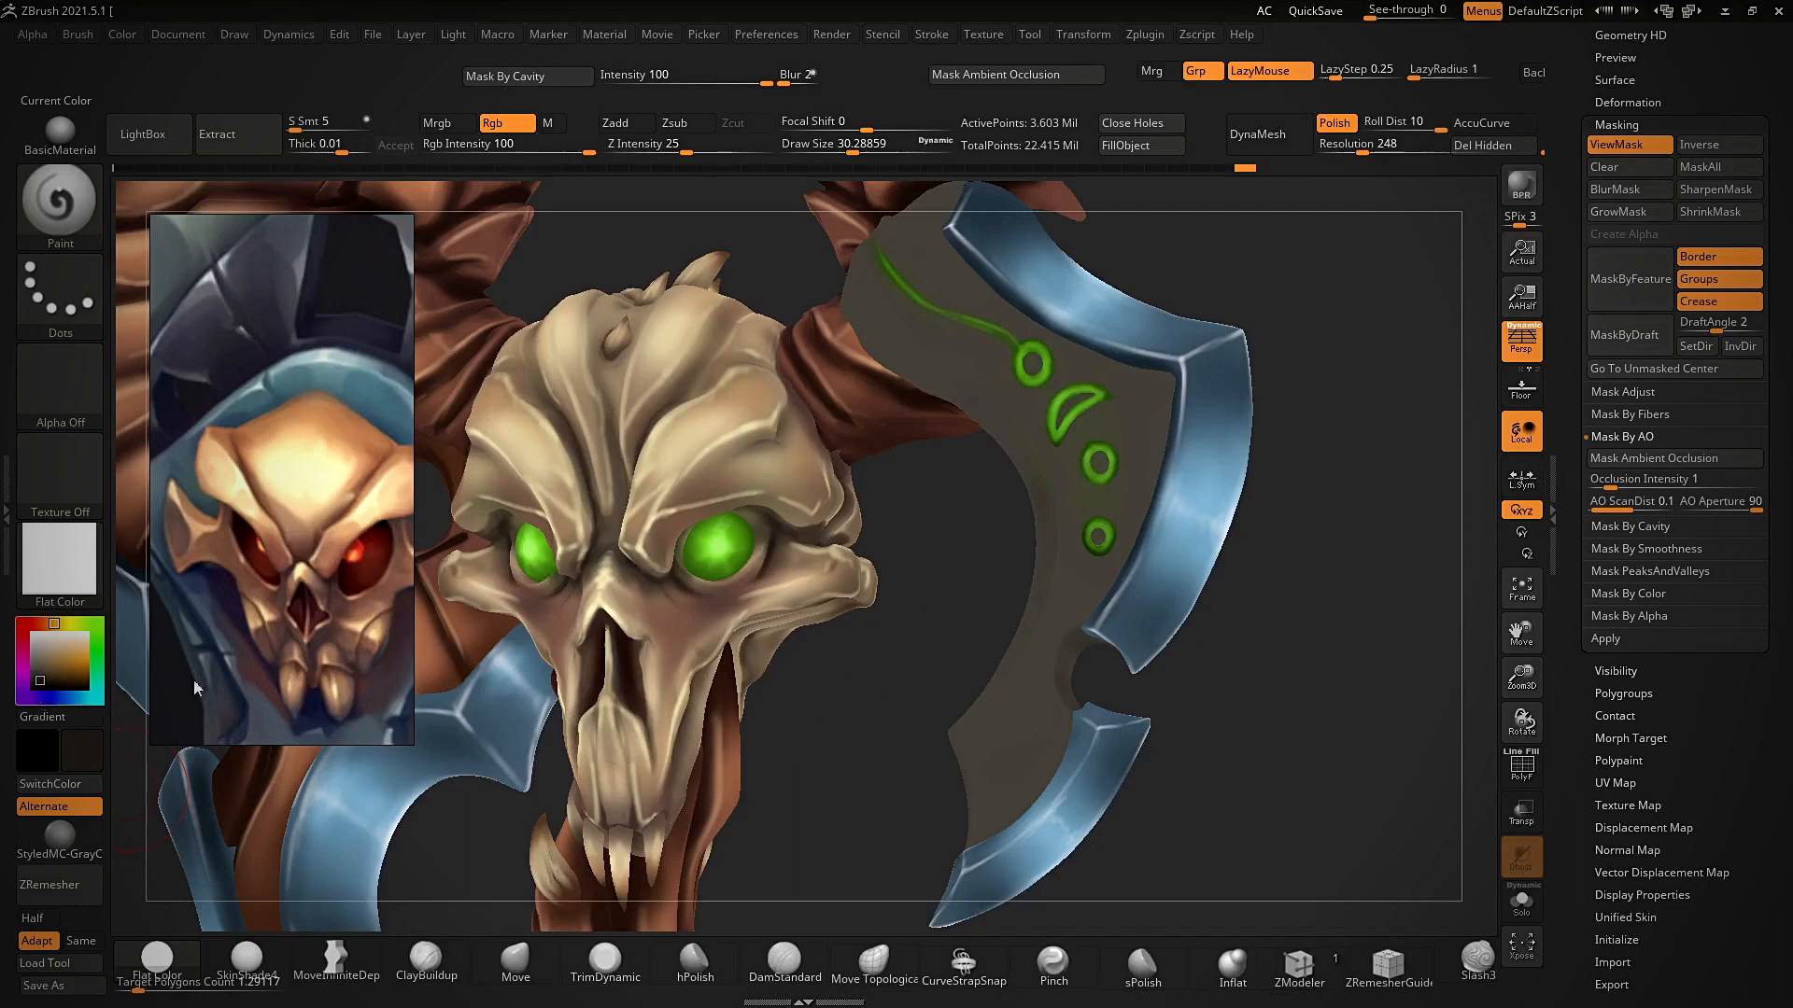
alt+drag(1204, 667, 1204, 724)
drag(1101, 658, 1079, 738)
drag(1233, 691, 1181, 686)
mouse_move(1093, 667)
shift+mouse_down()
mouse_move(1100, 644)
mouse_move(1218, 676)
mouse_move(1204, 692)
shift+mouse_up()
mouse_move(1081, 702)
mouse_down()
mouse_move(1092, 743)
mouse_move(1079, 689)
mouse_up()
- Paint dark brown shading along the panel's border with the blue edge and around its upper end, using draw size about 23
ctrl+right_drag(1052, 639, 1292, 600)
drag(1292, 601, 1214, 560)
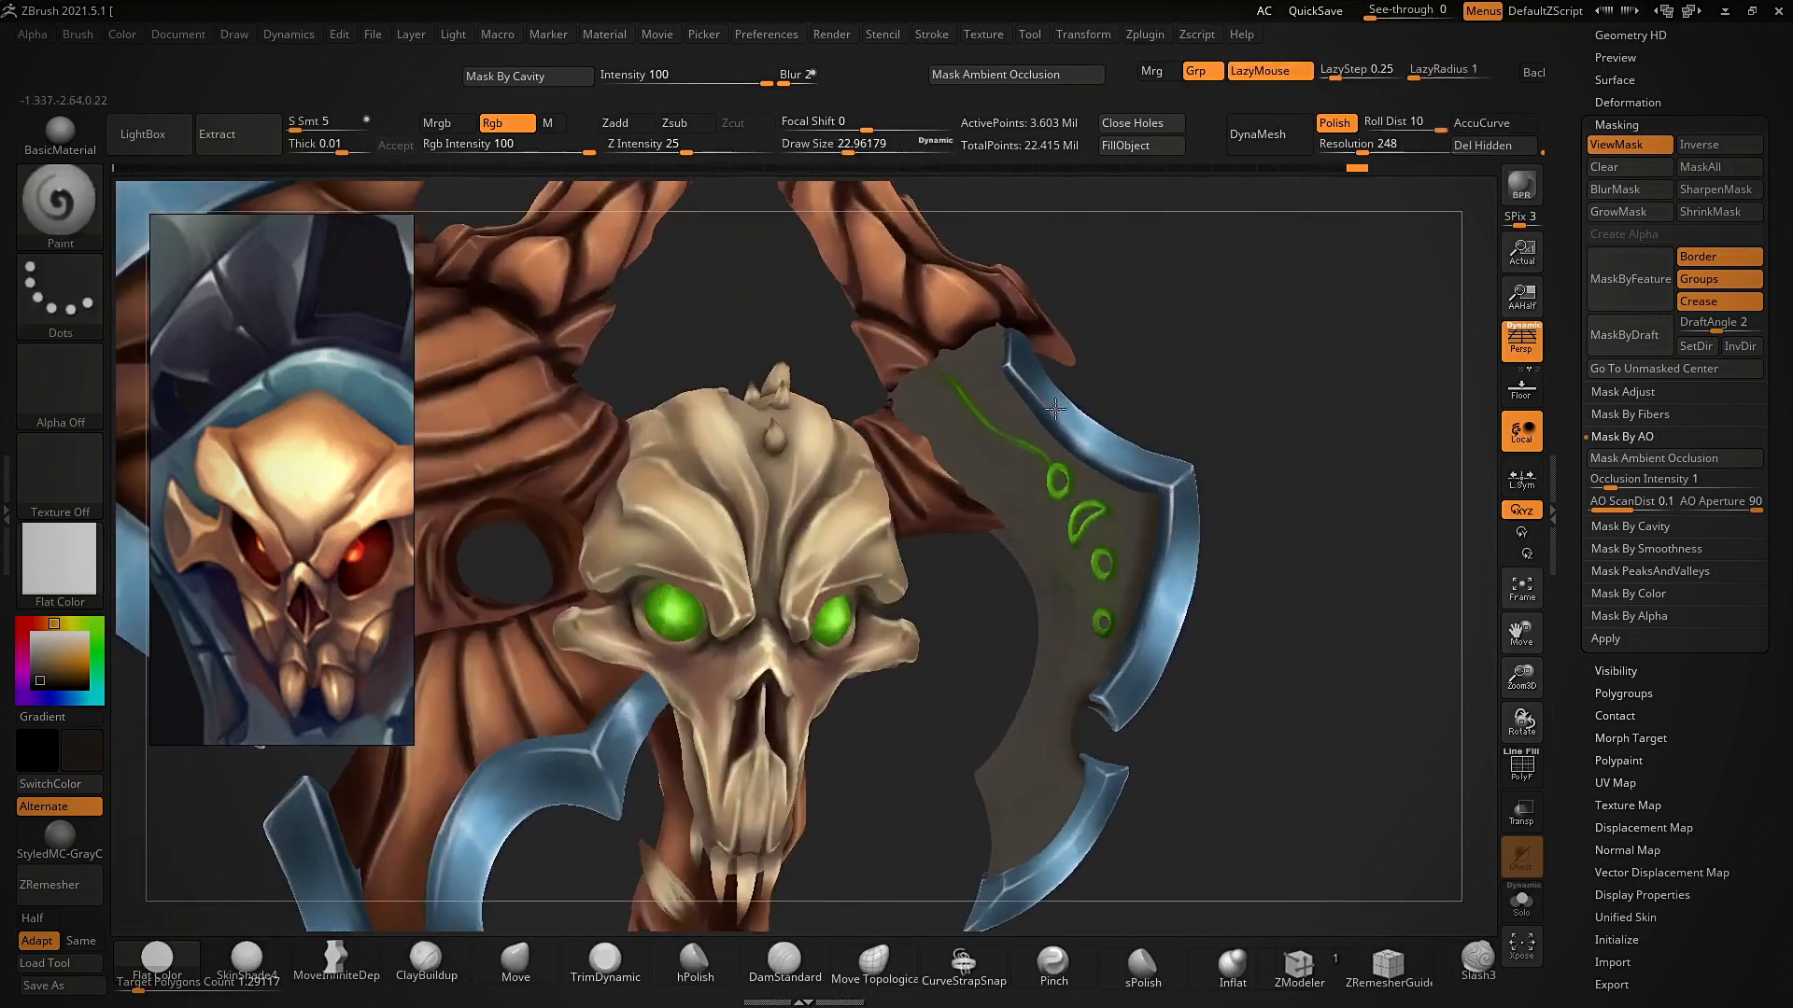
drag(1136, 484, 1106, 465)
right_drag(1061, 316, 1001, 342)
drag(1011, 299, 949, 348)
mouse_move(1155, 295)
ctrl+right_down()
mouse_move(1180, 333)
mouse_move(1147, 338)
ctrl+right_up()
drag(918, 446, 907, 476)
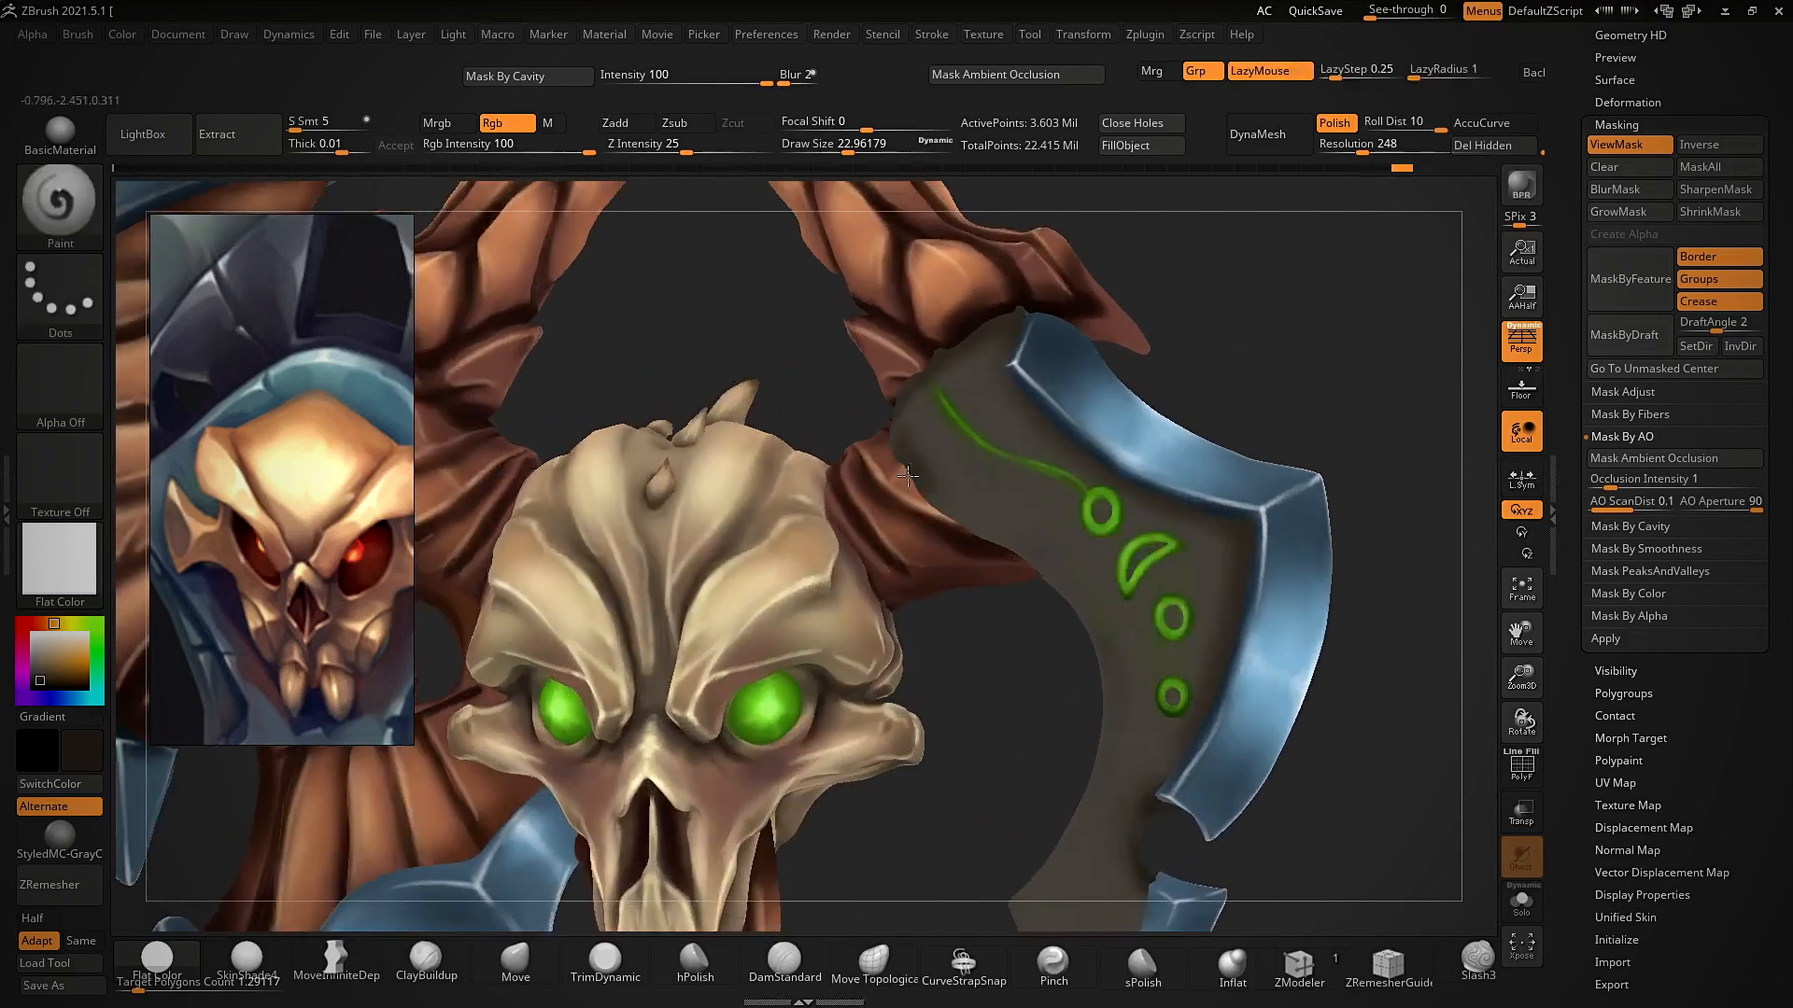
- Check the panel under SkinShade4, return to Flat Color, and extend the dark shading along its inner curve and lower tip
click(245, 958)
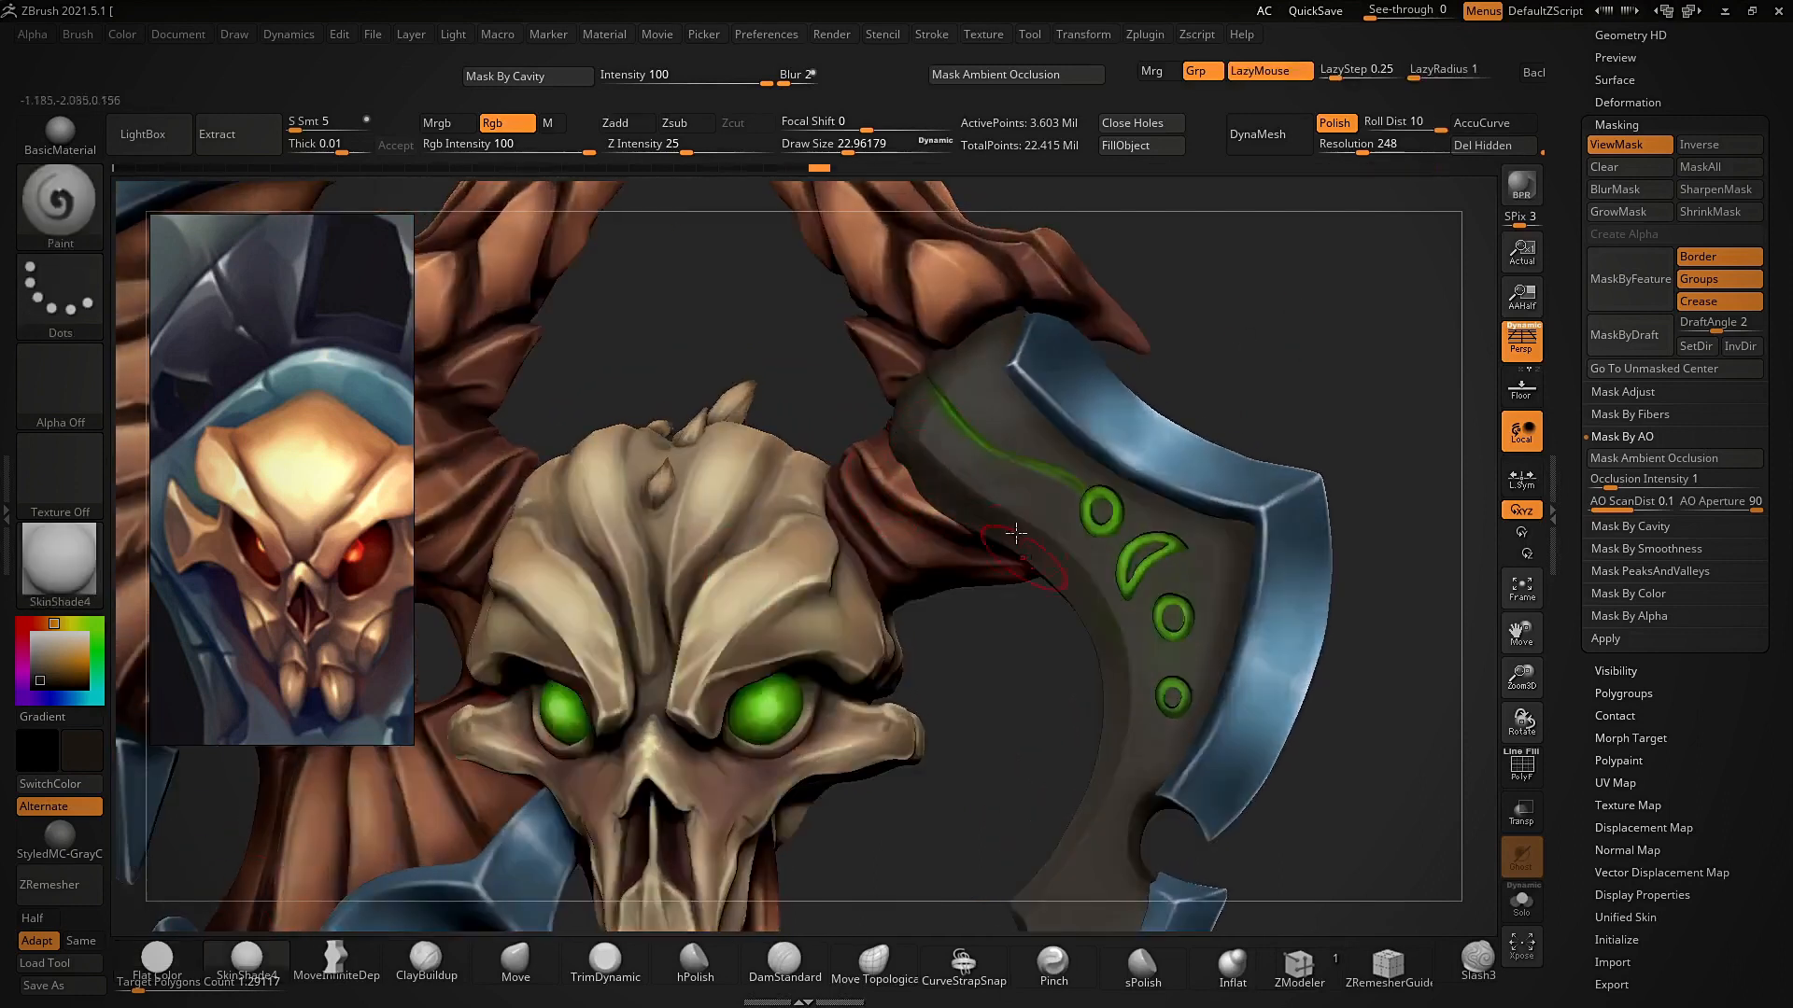
right_drag(1106, 761, 1129, 664)
drag(1147, 636, 1064, 766)
mouse_move(1016, 772)
alt+right_down()
mouse_move(1038, 702)
mouse_move(1120, 692)
alt+right_up()
click(157, 959)
drag(1190, 490, 1151, 632)
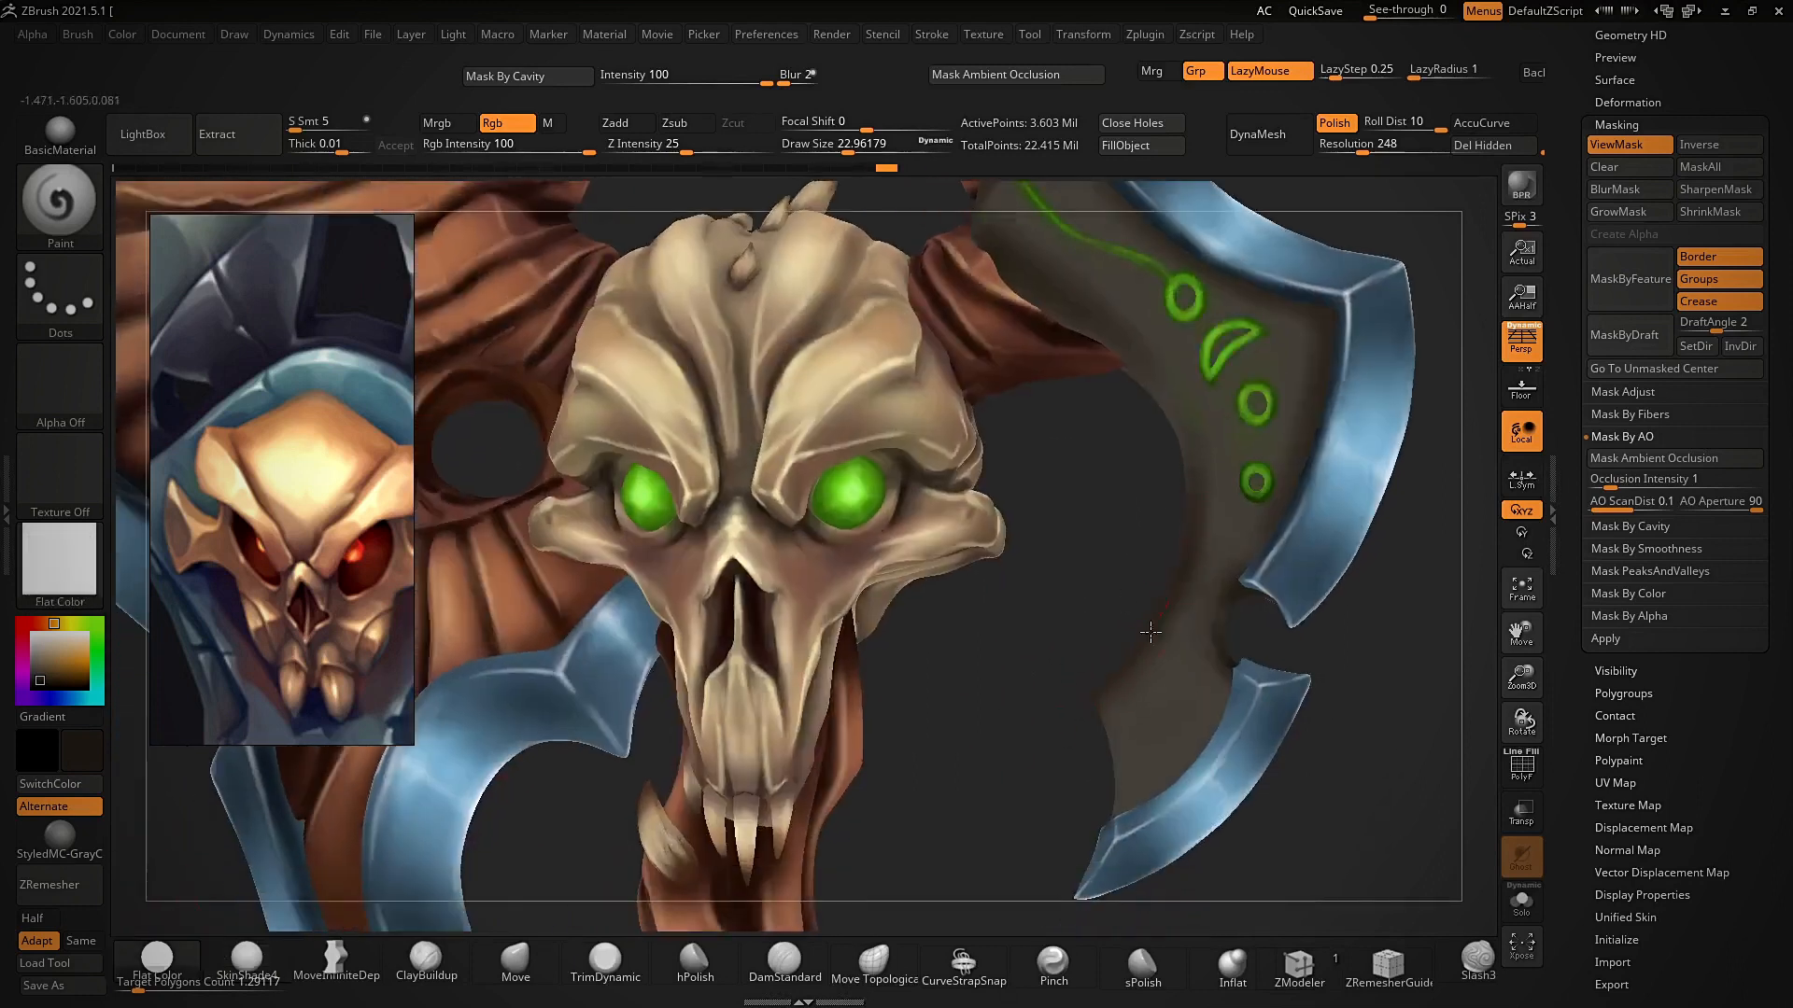
right_drag(1104, 793, 1146, 768)
drag(1133, 717, 1128, 810)
mouse_move(1097, 532)
right_down()
mouse_move(1178, 512)
mouse_move(1106, 481)
right_up()
mouse_move(1102, 359)
mouse_down()
mouse_move(1132, 411)
mouse_move(1157, 568)
mouse_up()
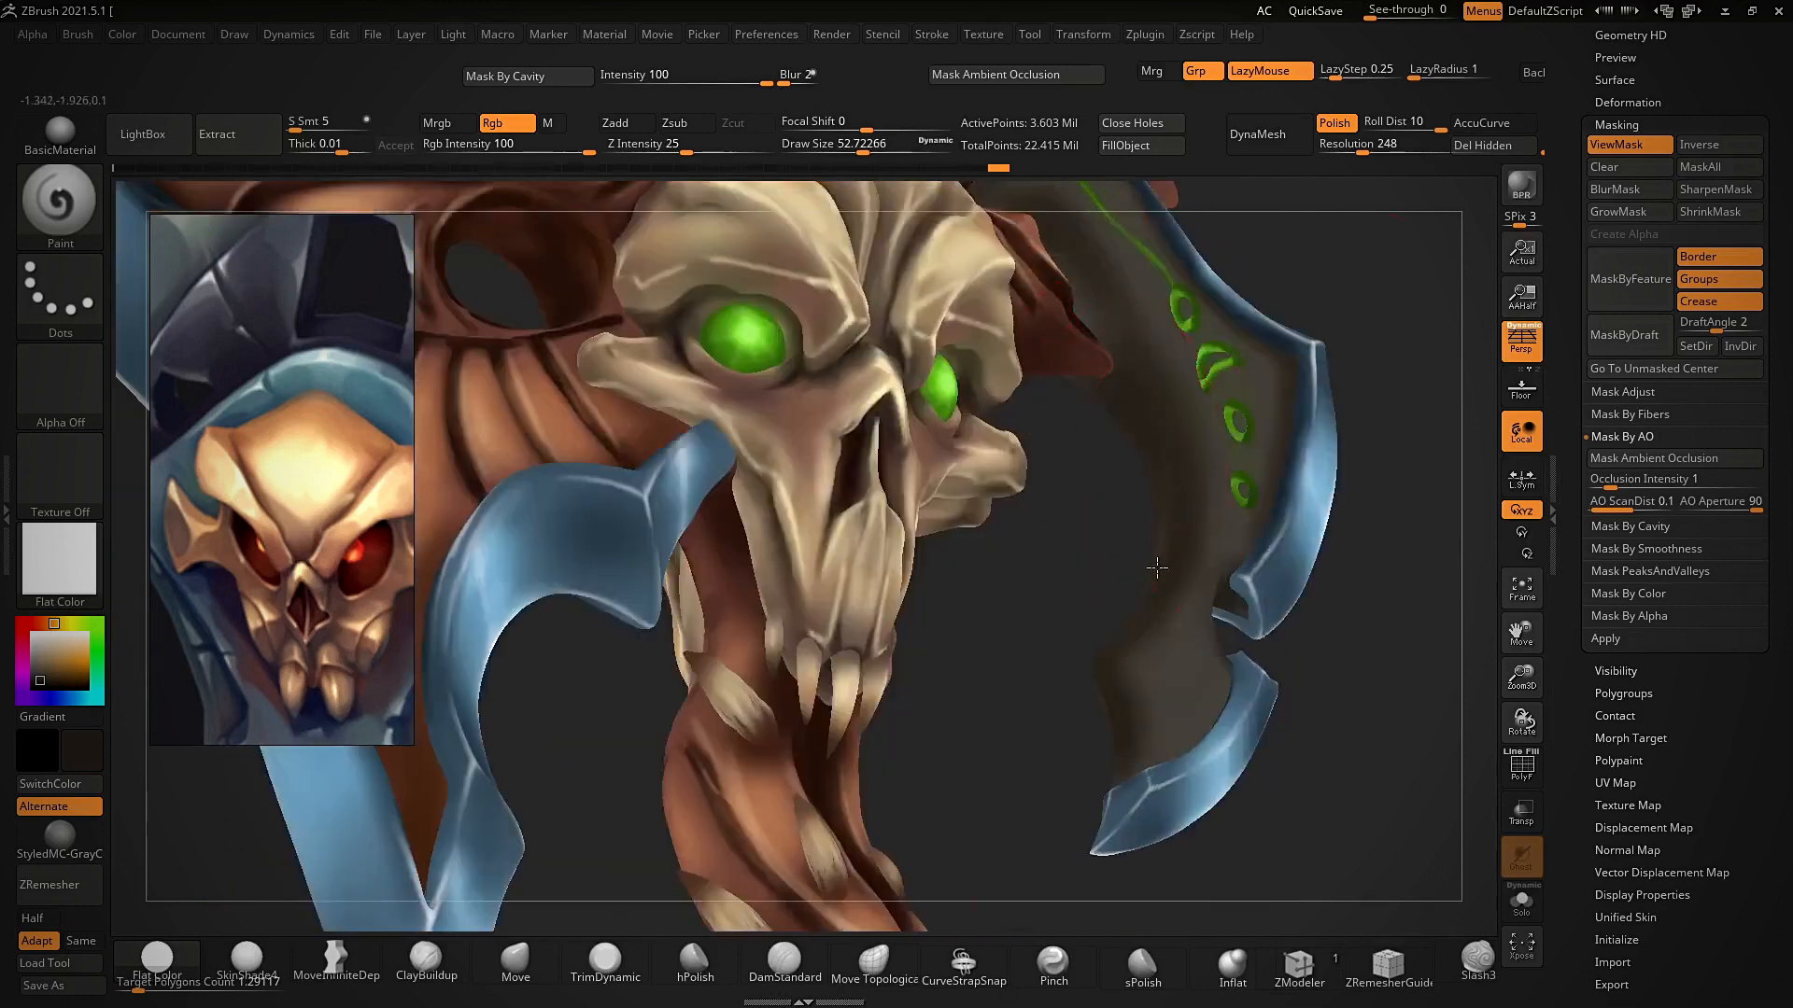
- Sample the panel's grey-brown, choose a lighter tone, and lighten the middle of the panel, comparing it under SkinShade4 and Flat Color
right_drag(1036, 258, 1083, 747)
key(c)
mouse_move(1153, 678)
right_down()
mouse_move(1110, 635)
mouse_move(1252, 392)
mouse_move(1075, 482)
right_up()
mouse_move(1014, 243)
right_down()
mouse_move(1212, 287)
mouse_move(1047, 627)
mouse_move(1108, 609)
right_up()
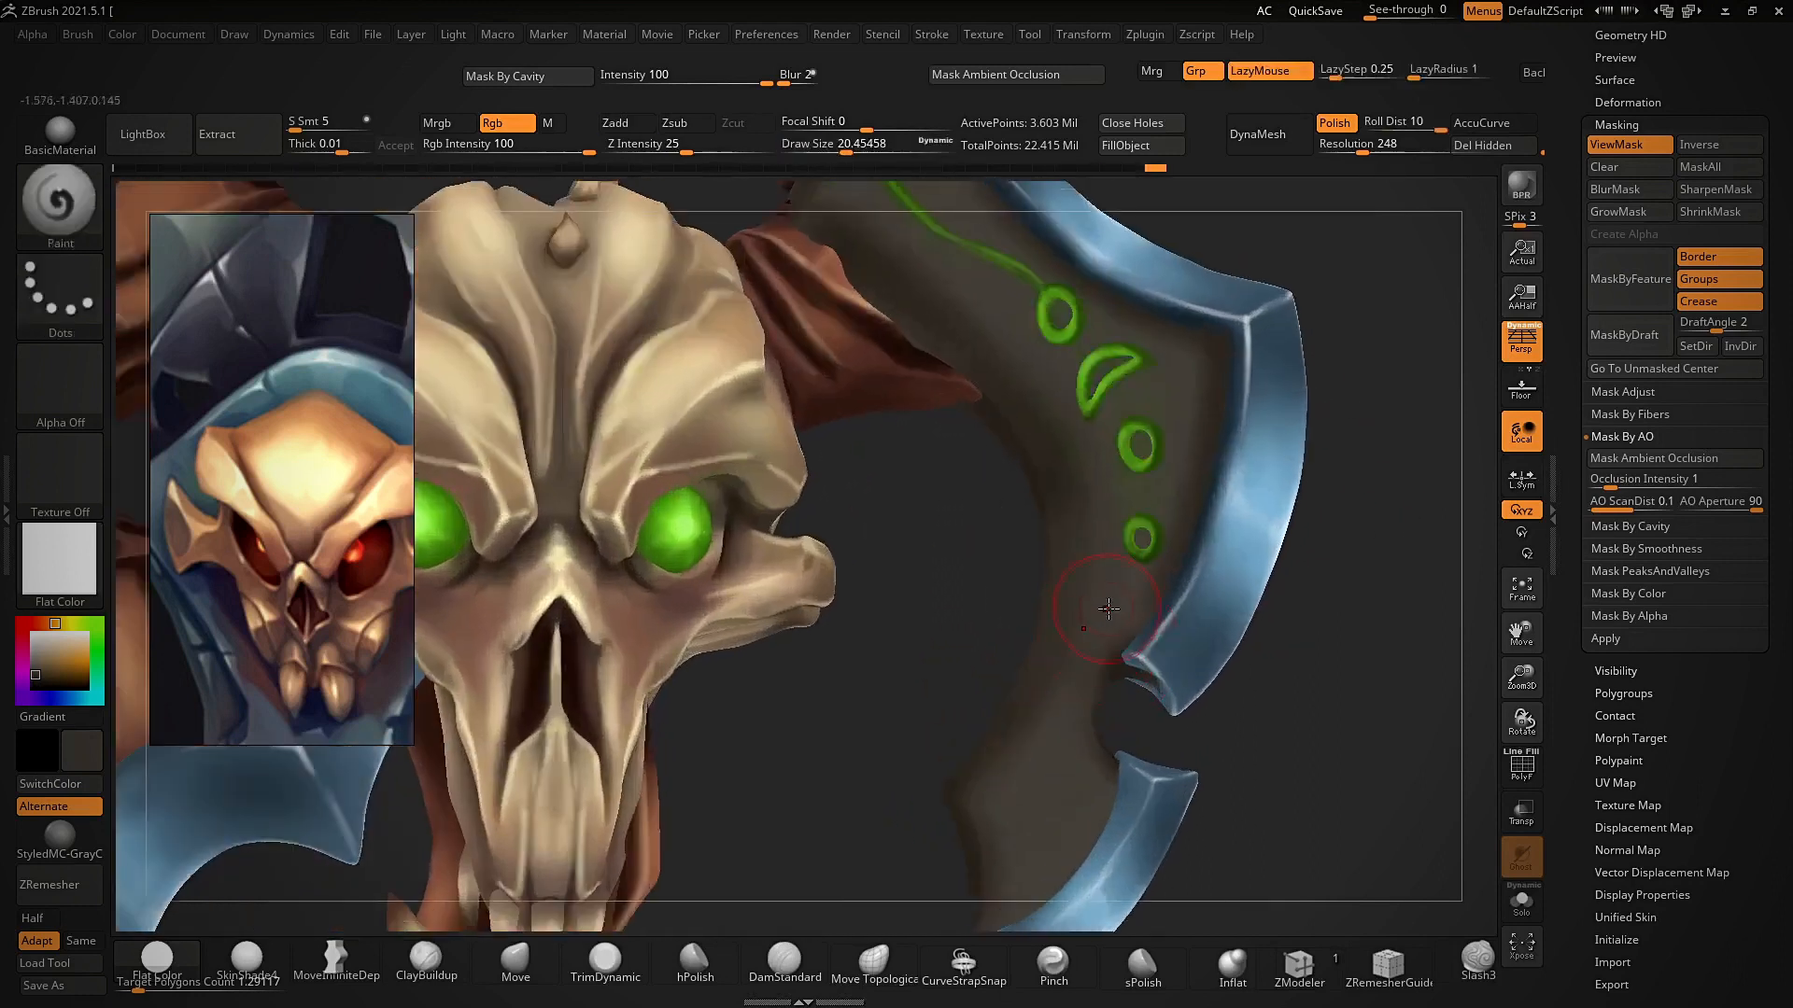
drag(39, 666, 41, 671)
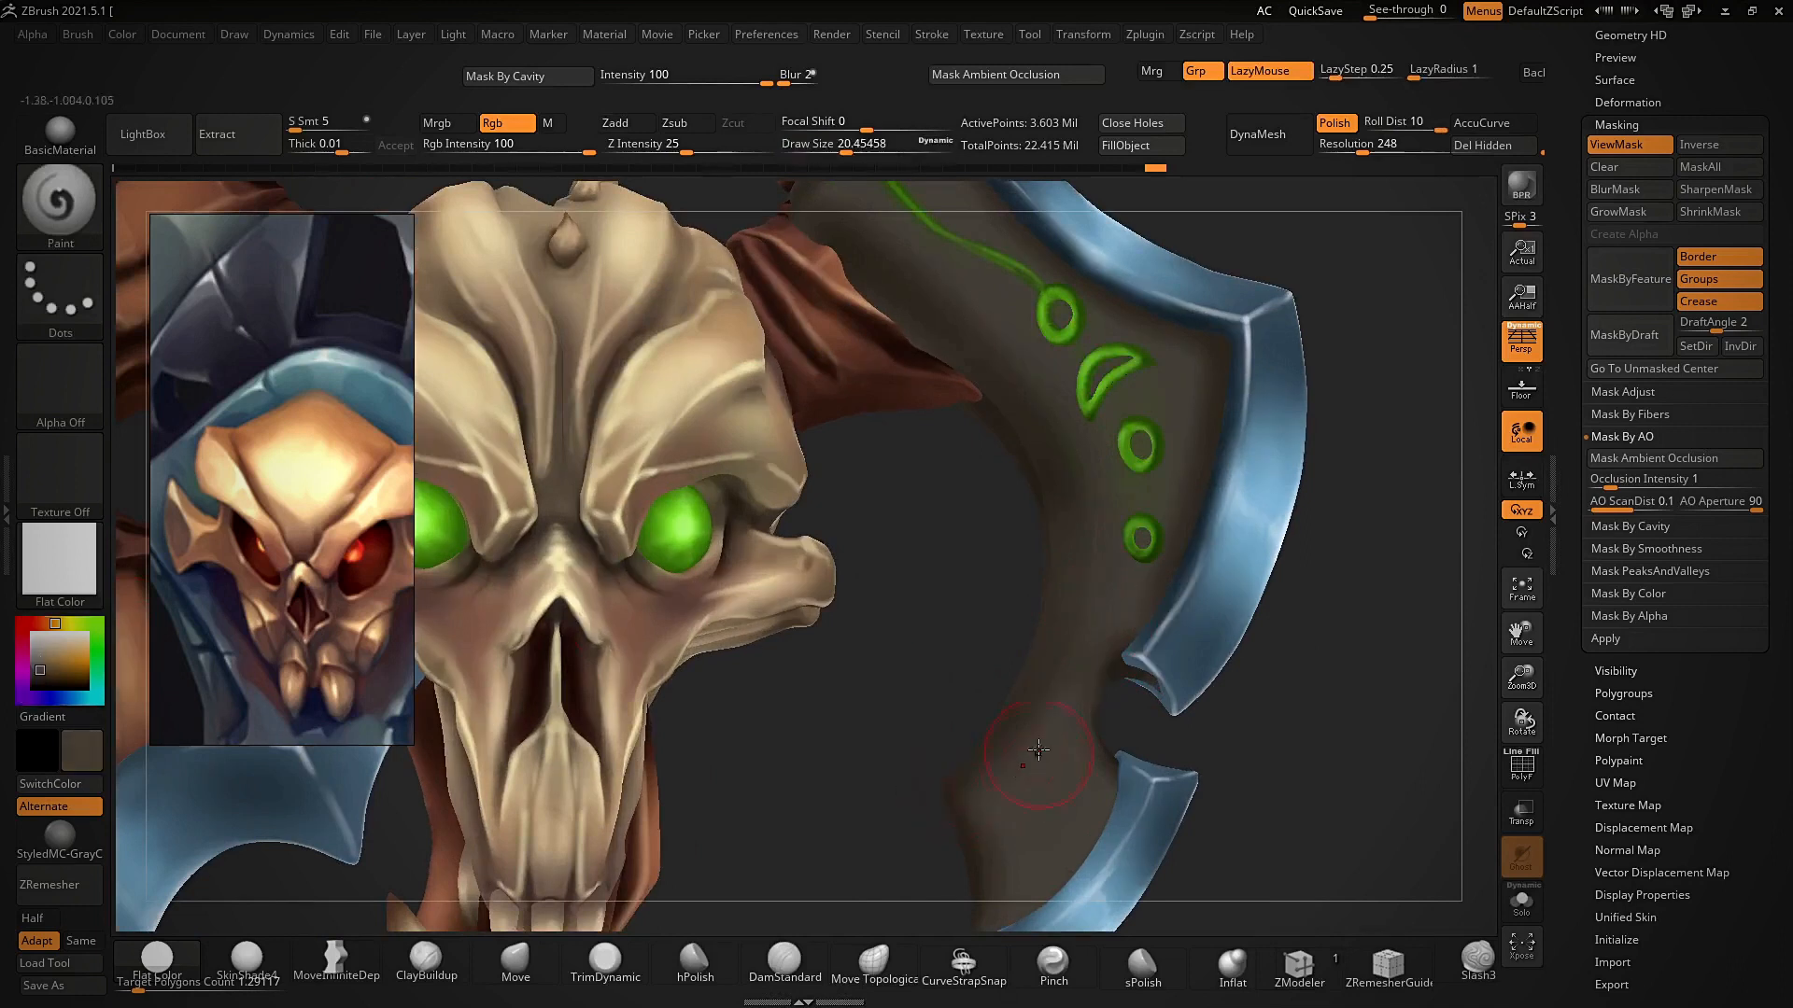
click(59, 840)
click(247, 960)
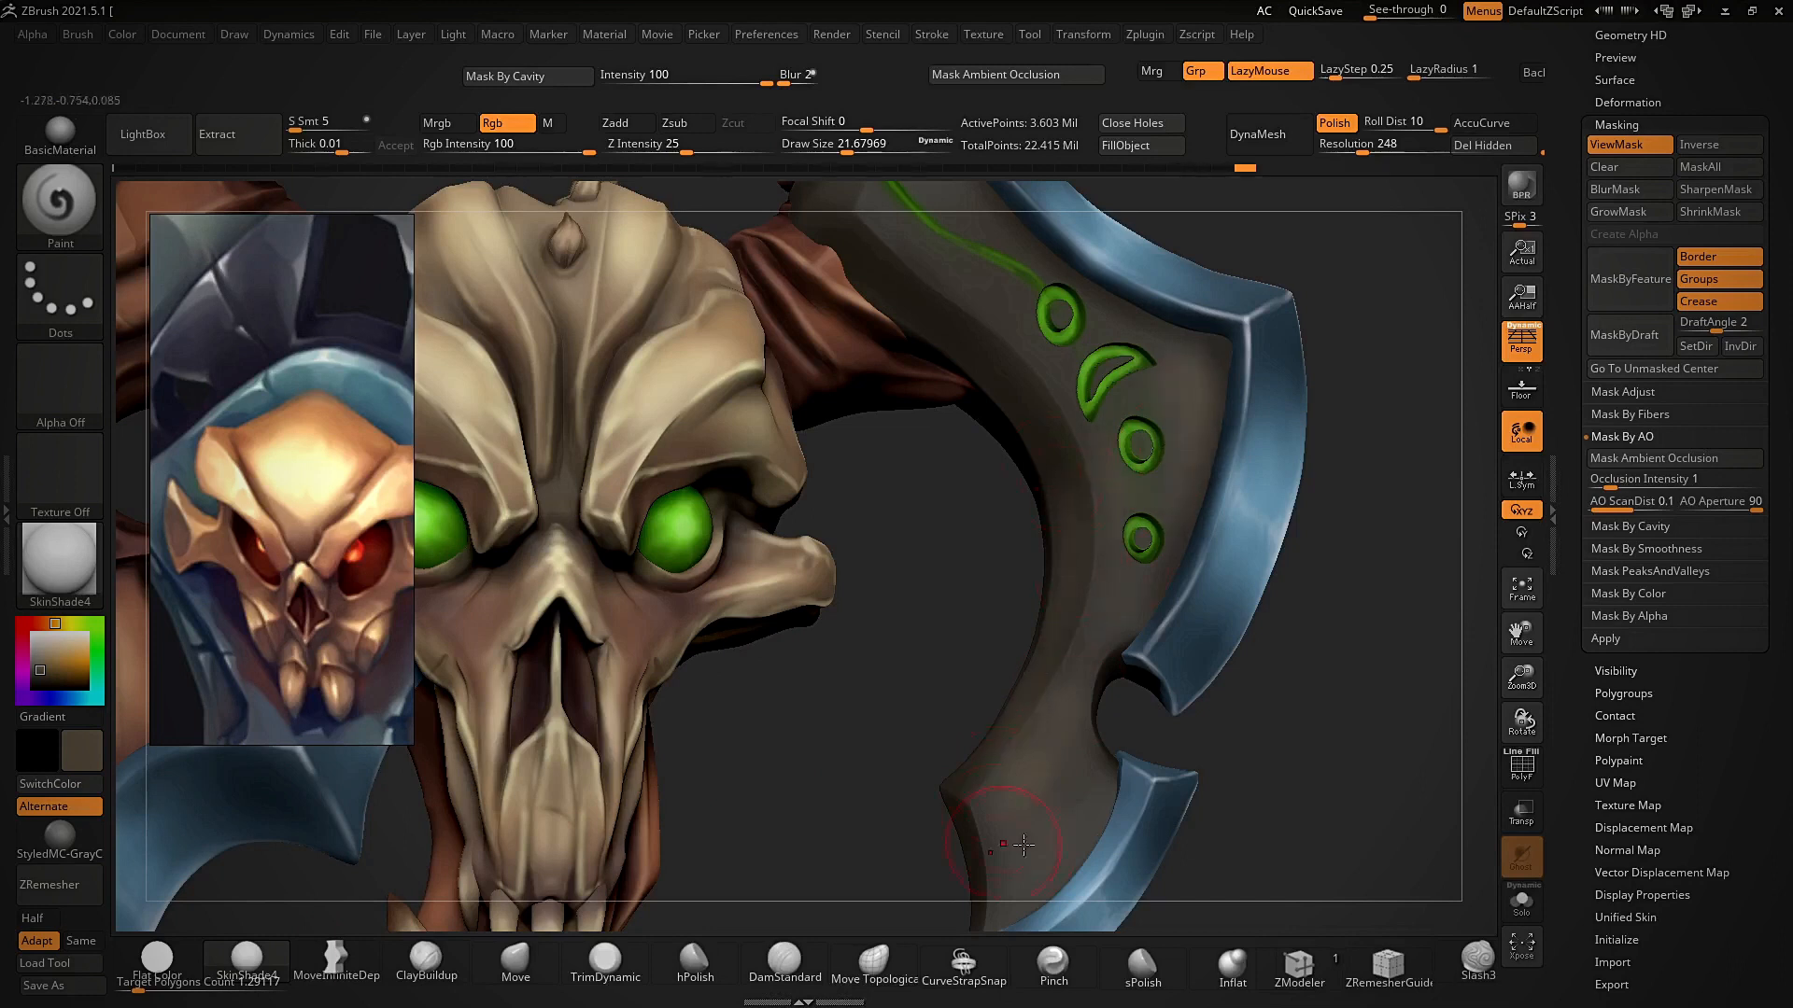
alt+right_drag(1024, 845, 1032, 953)
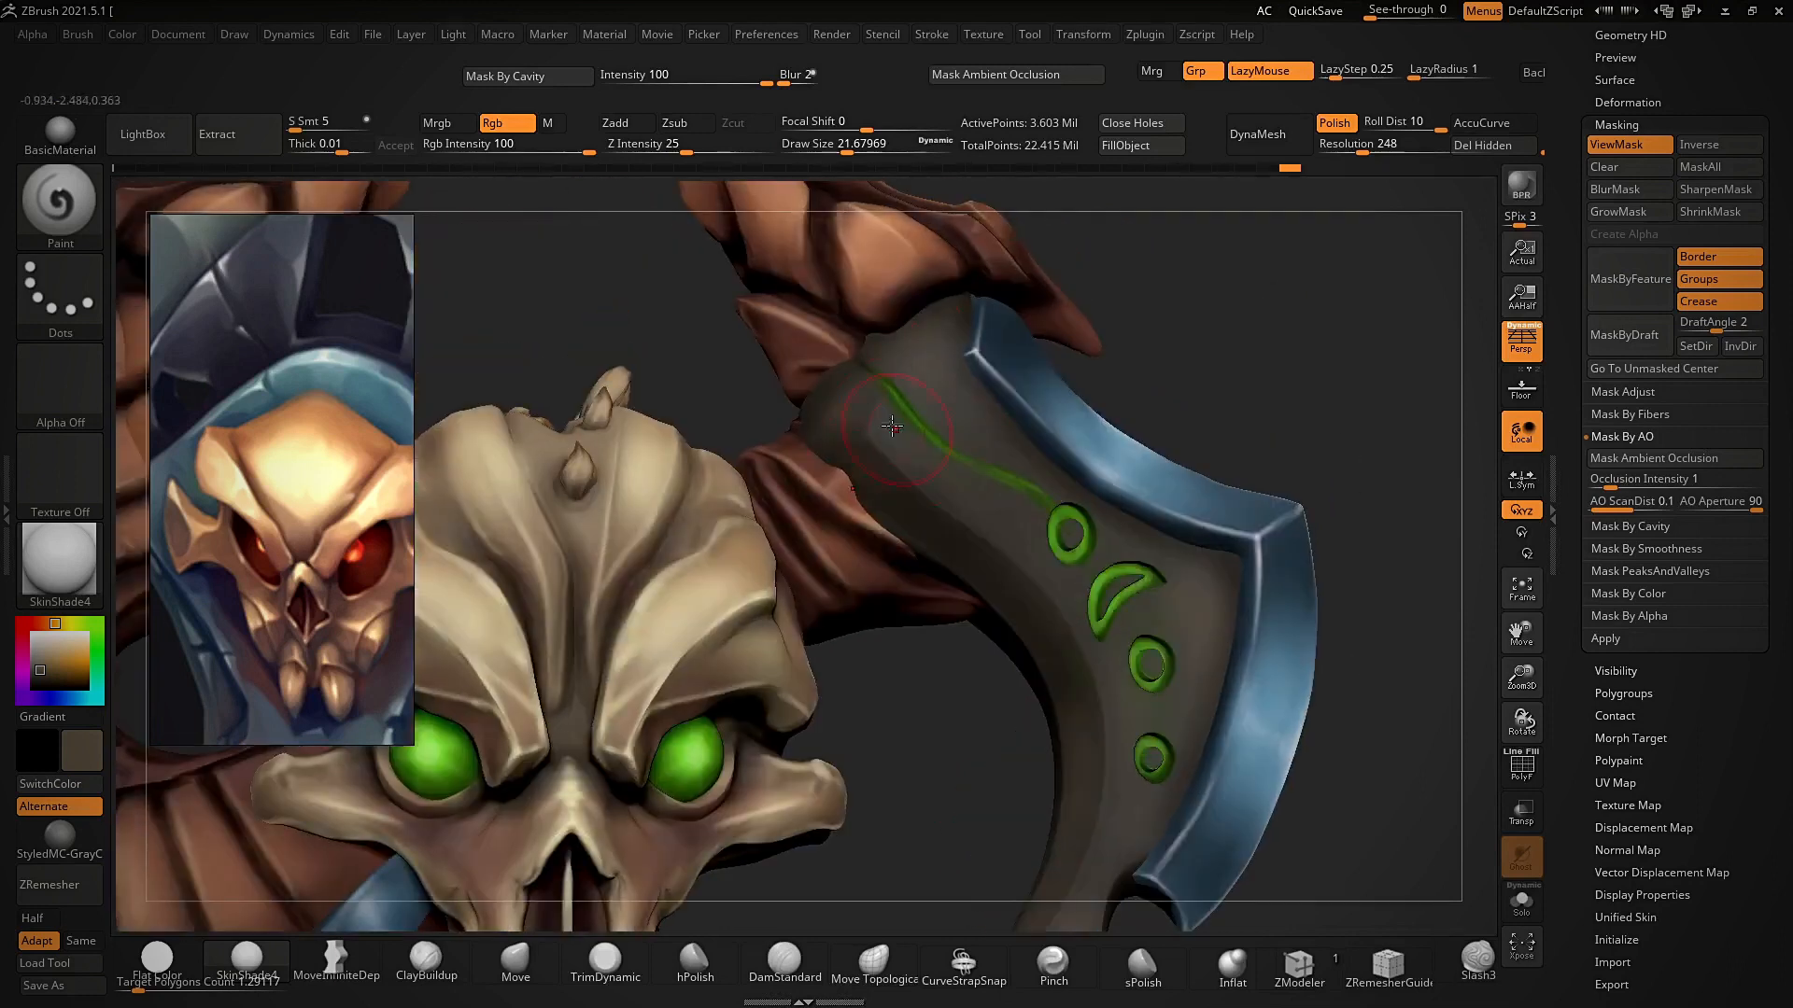
ctrl+right_drag(1076, 571, 1106, 743)
alt+right_drag(1083, 871, 1009, 801)
click(157, 960)
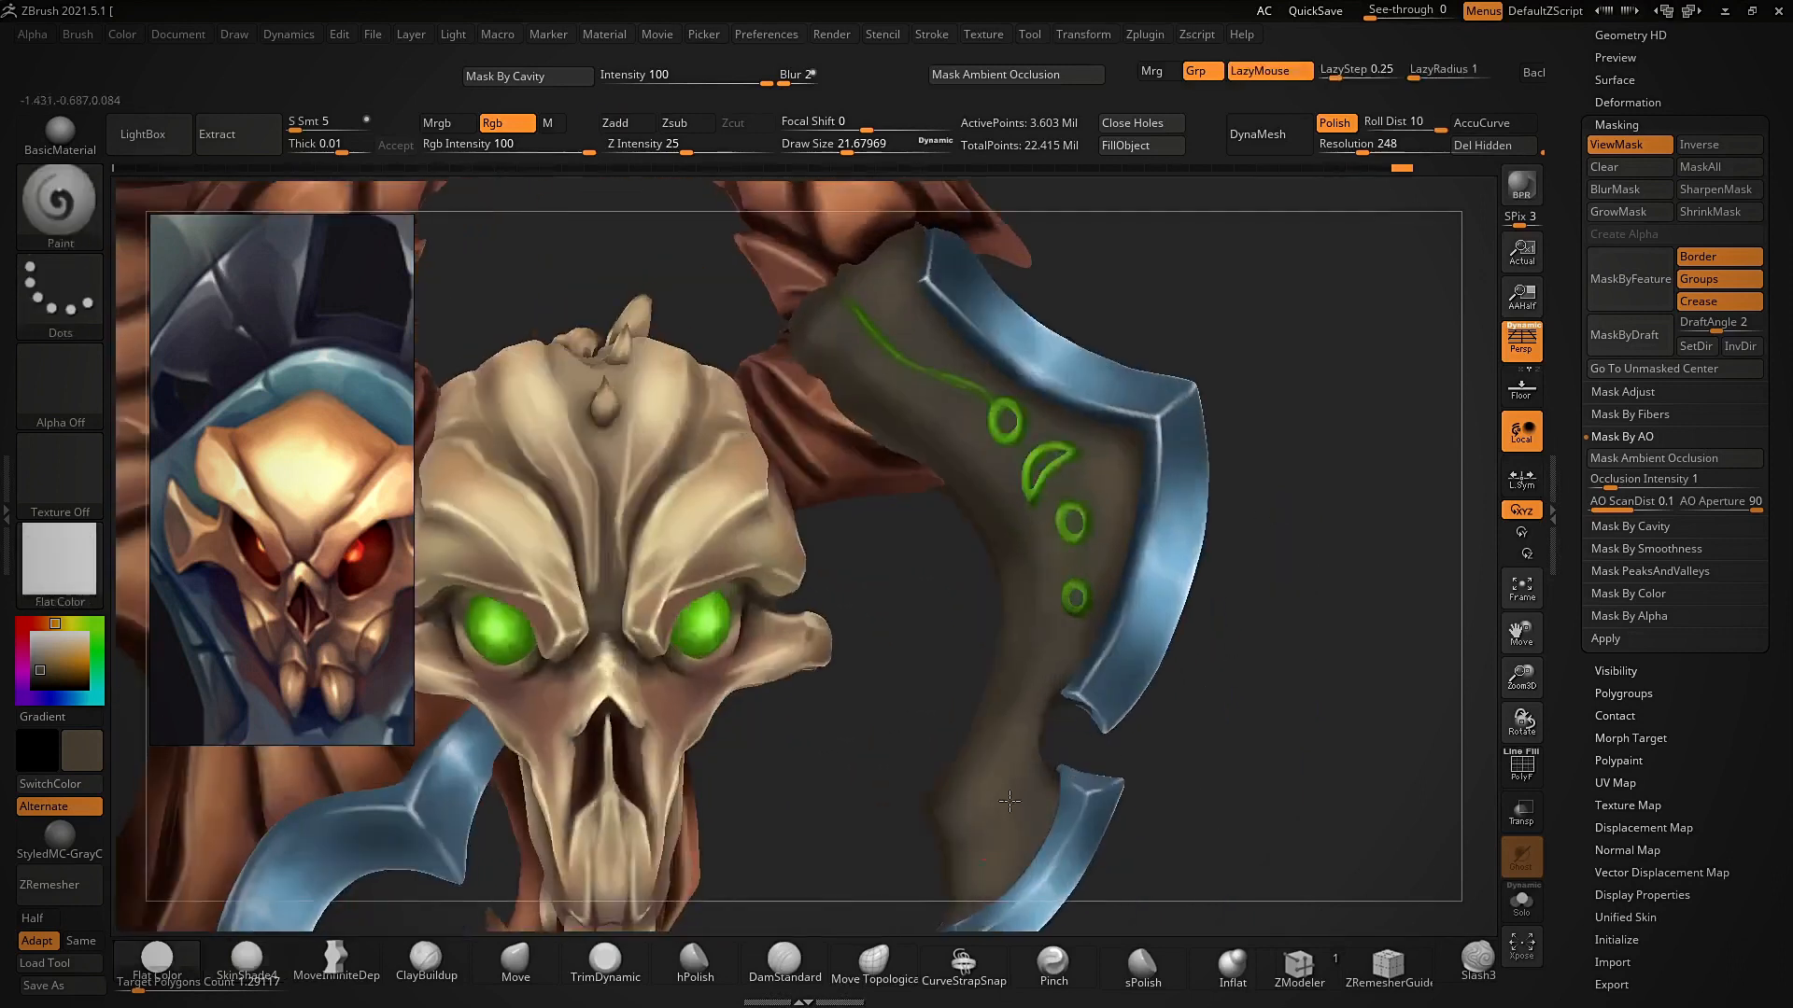
- Pick a warmer, lighter brown and paint highlights beside the engravings with a draw size of about 13
right_drag(1000, 870, 1113, 576)
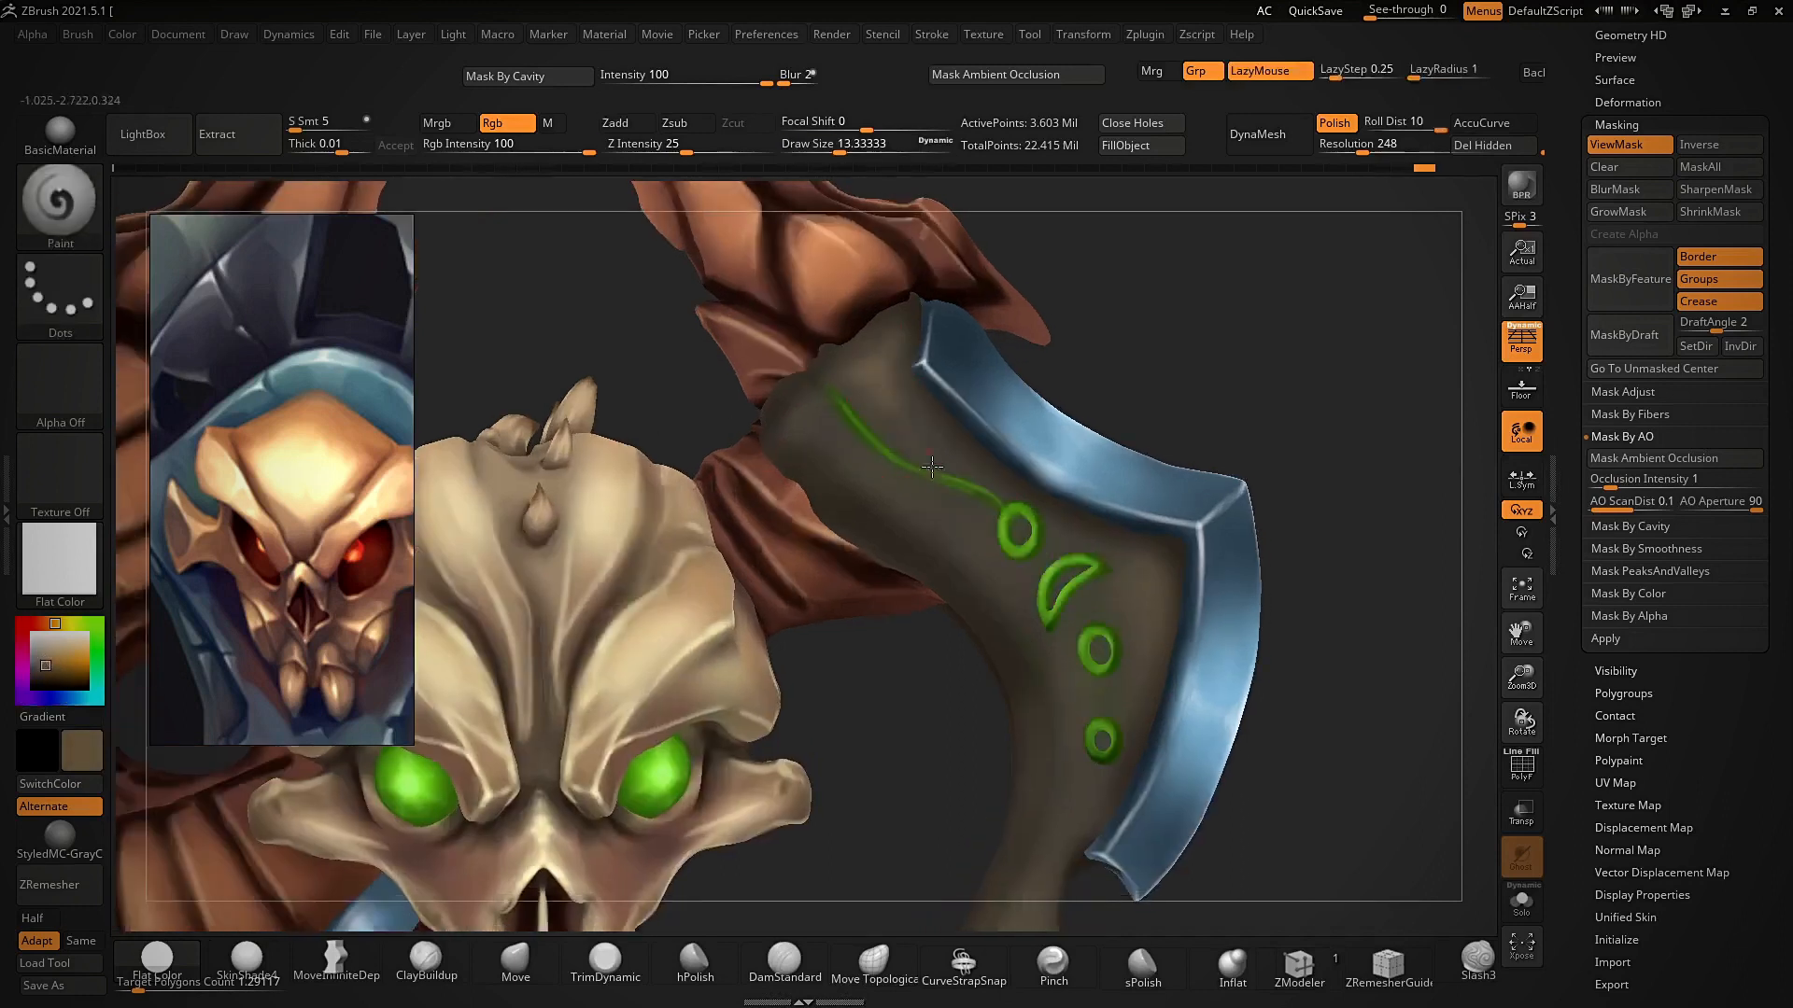
mouse_move(931, 467)
mouse_down()
mouse_move(853, 461)
mouse_move(878, 492)
mouse_up()
mouse_move(1033, 625)
mouse_down()
mouse_move(1081, 686)
mouse_move(1055, 747)
mouse_up()
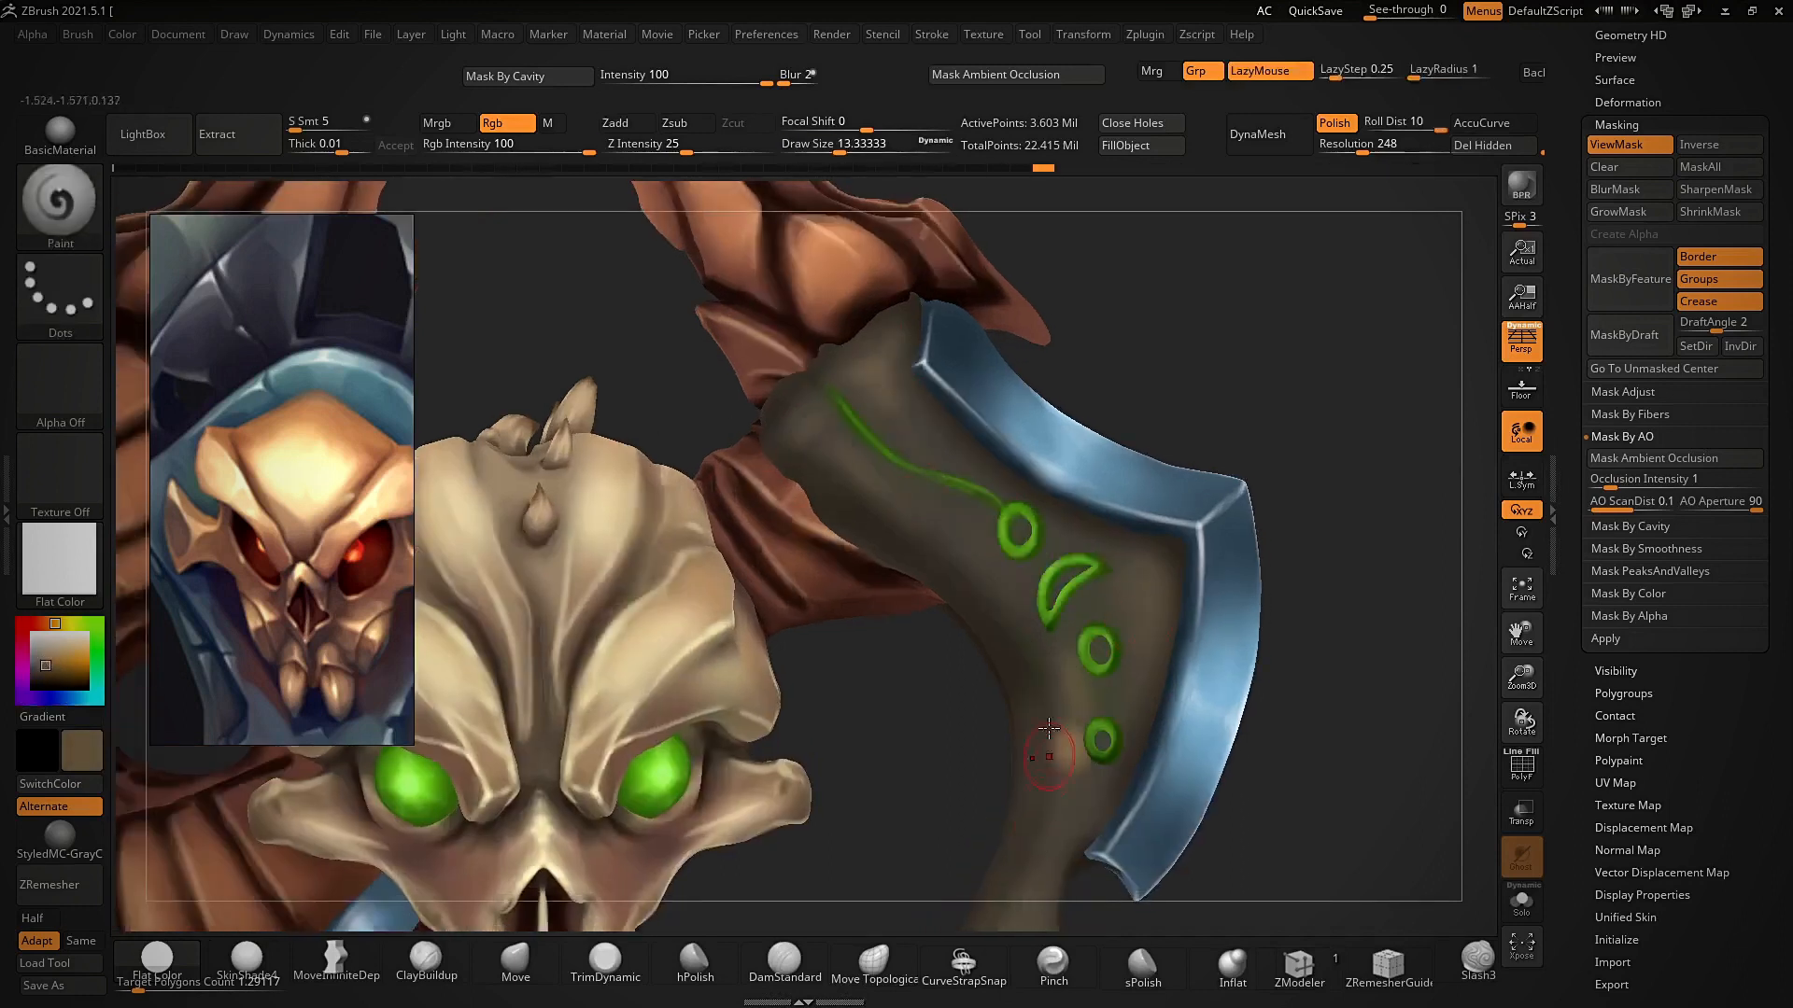
mouse_move(1098, 575)
ctrl+right_down()
mouse_move(1014, 834)
mouse_move(1058, 764)
ctrl+right_up()
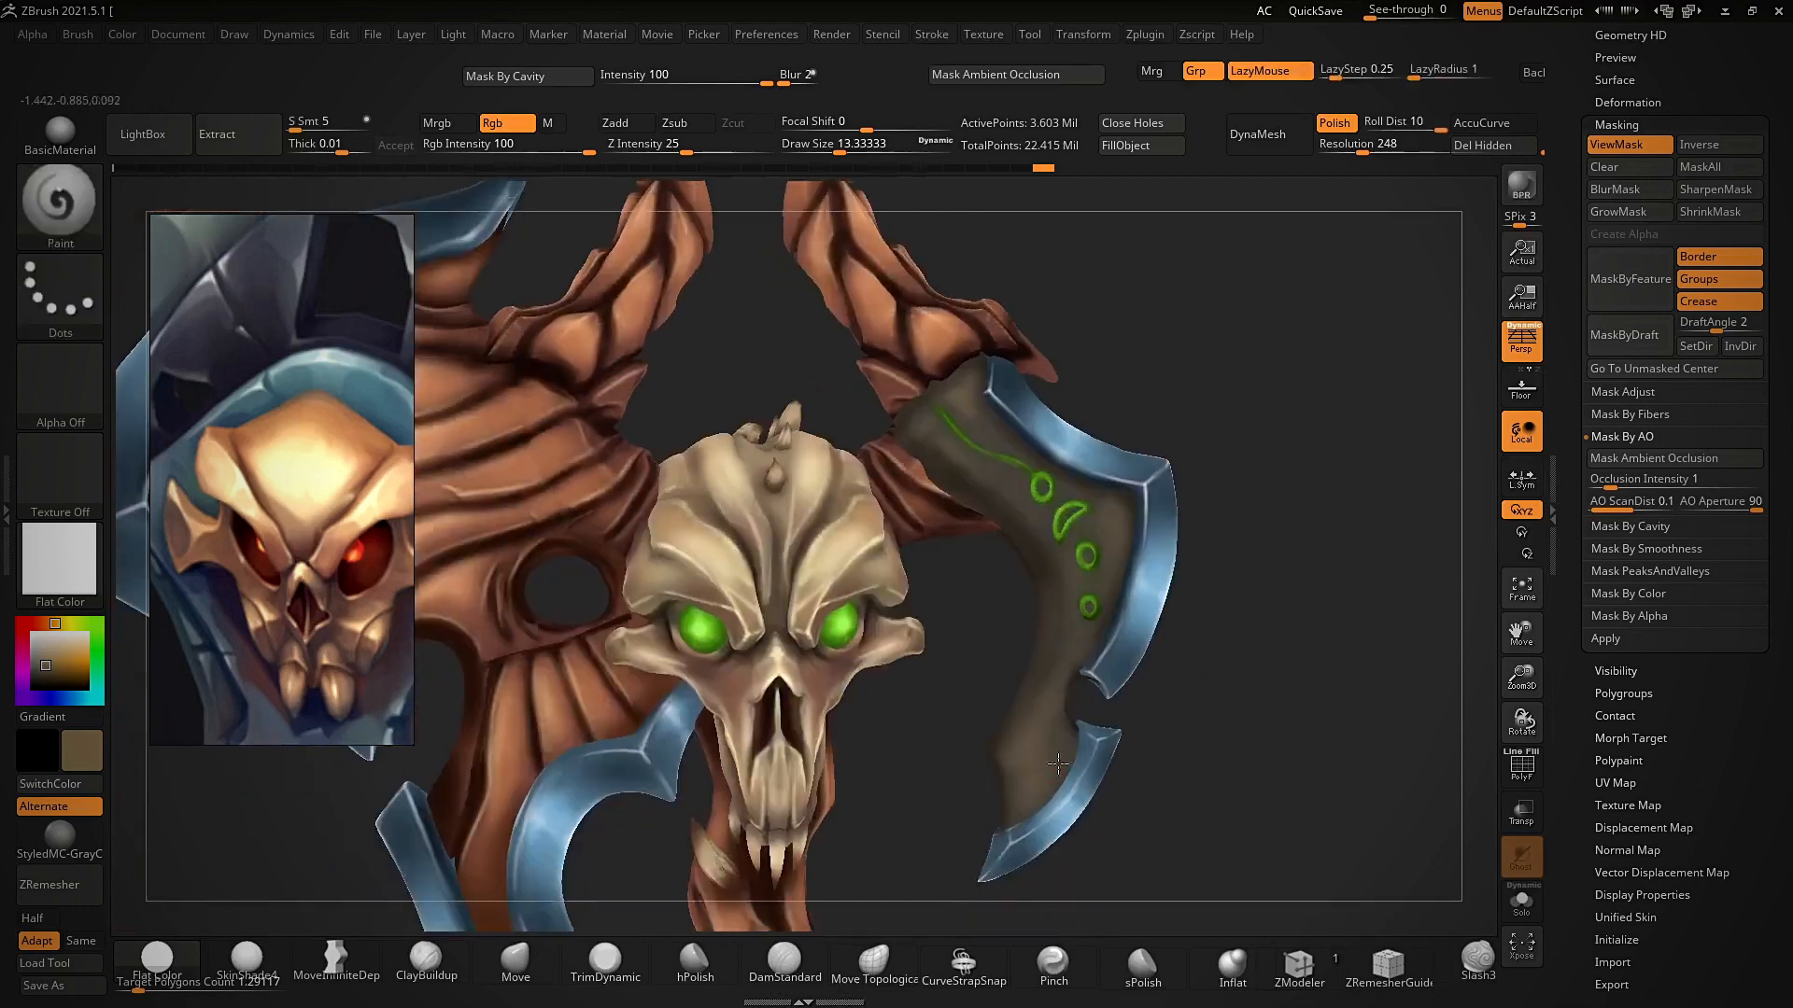
- Choose a very dark brown, switch to SkinShade4, and shade the panel's upper end and outer border with draw size about 16
right_drag(1073, 656, 1040, 554)
key(c)
click(35, 683)
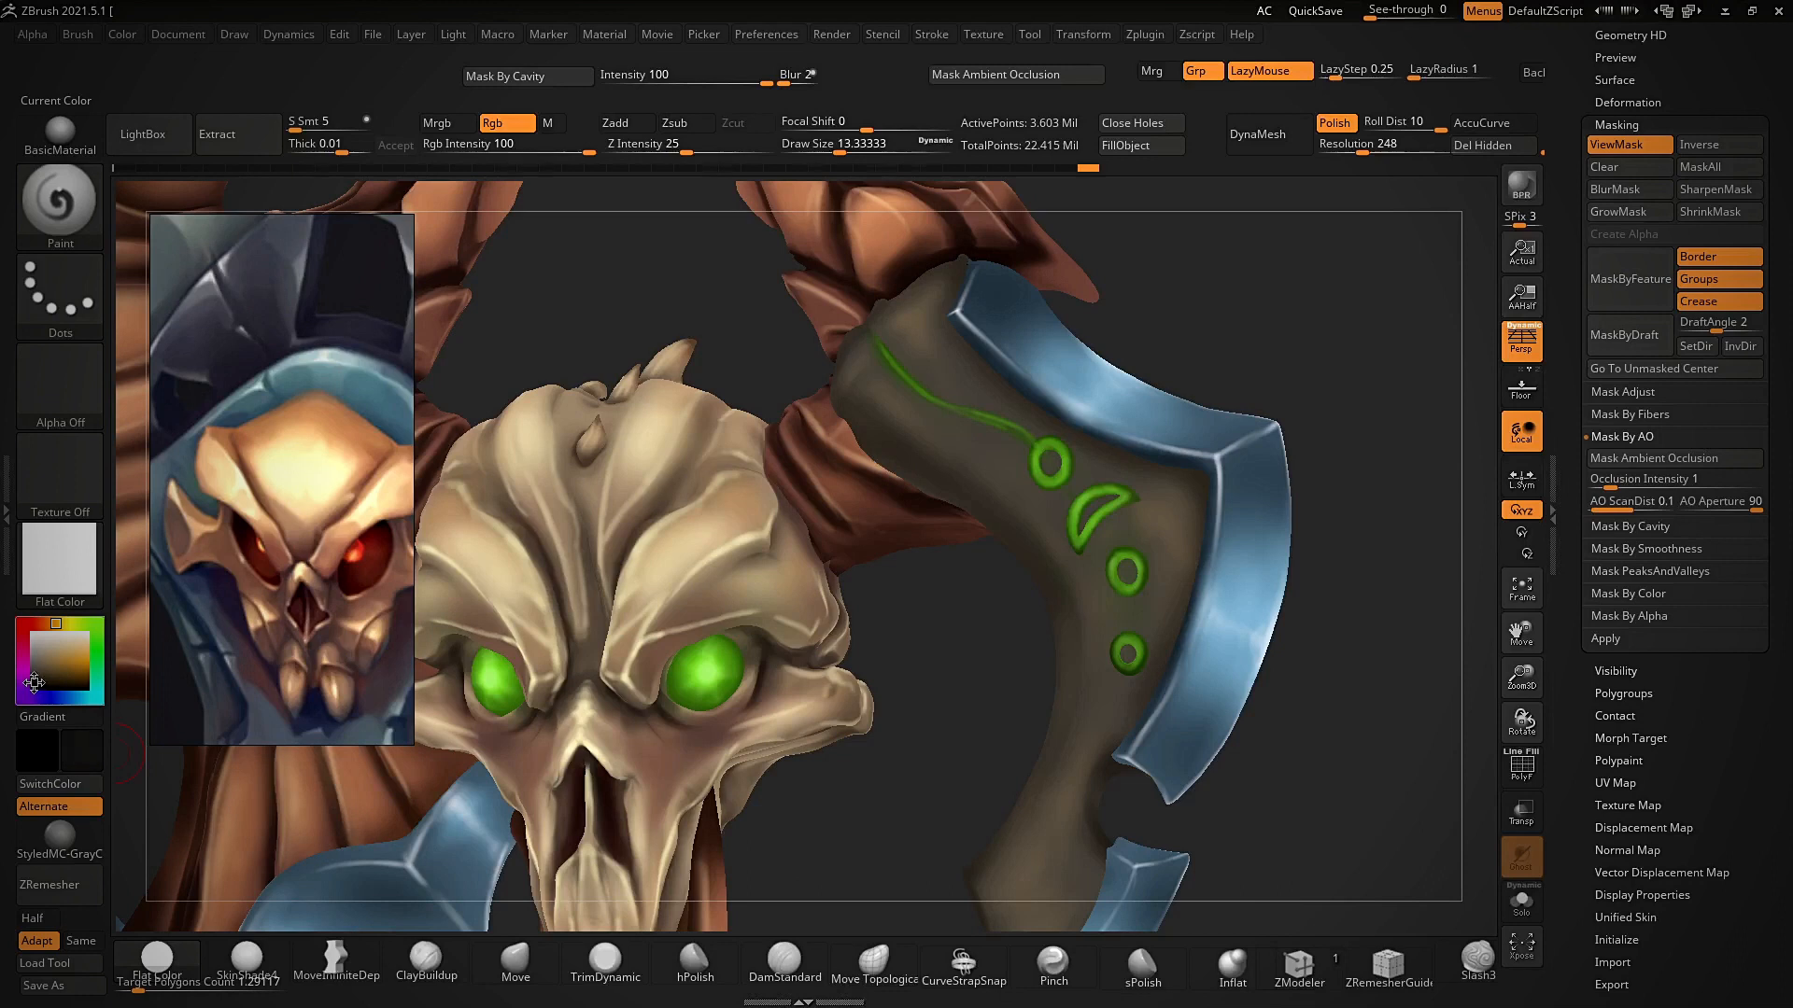
click(247, 962)
right_drag(864, 702, 950, 672)
key(s)
click(929, 660)
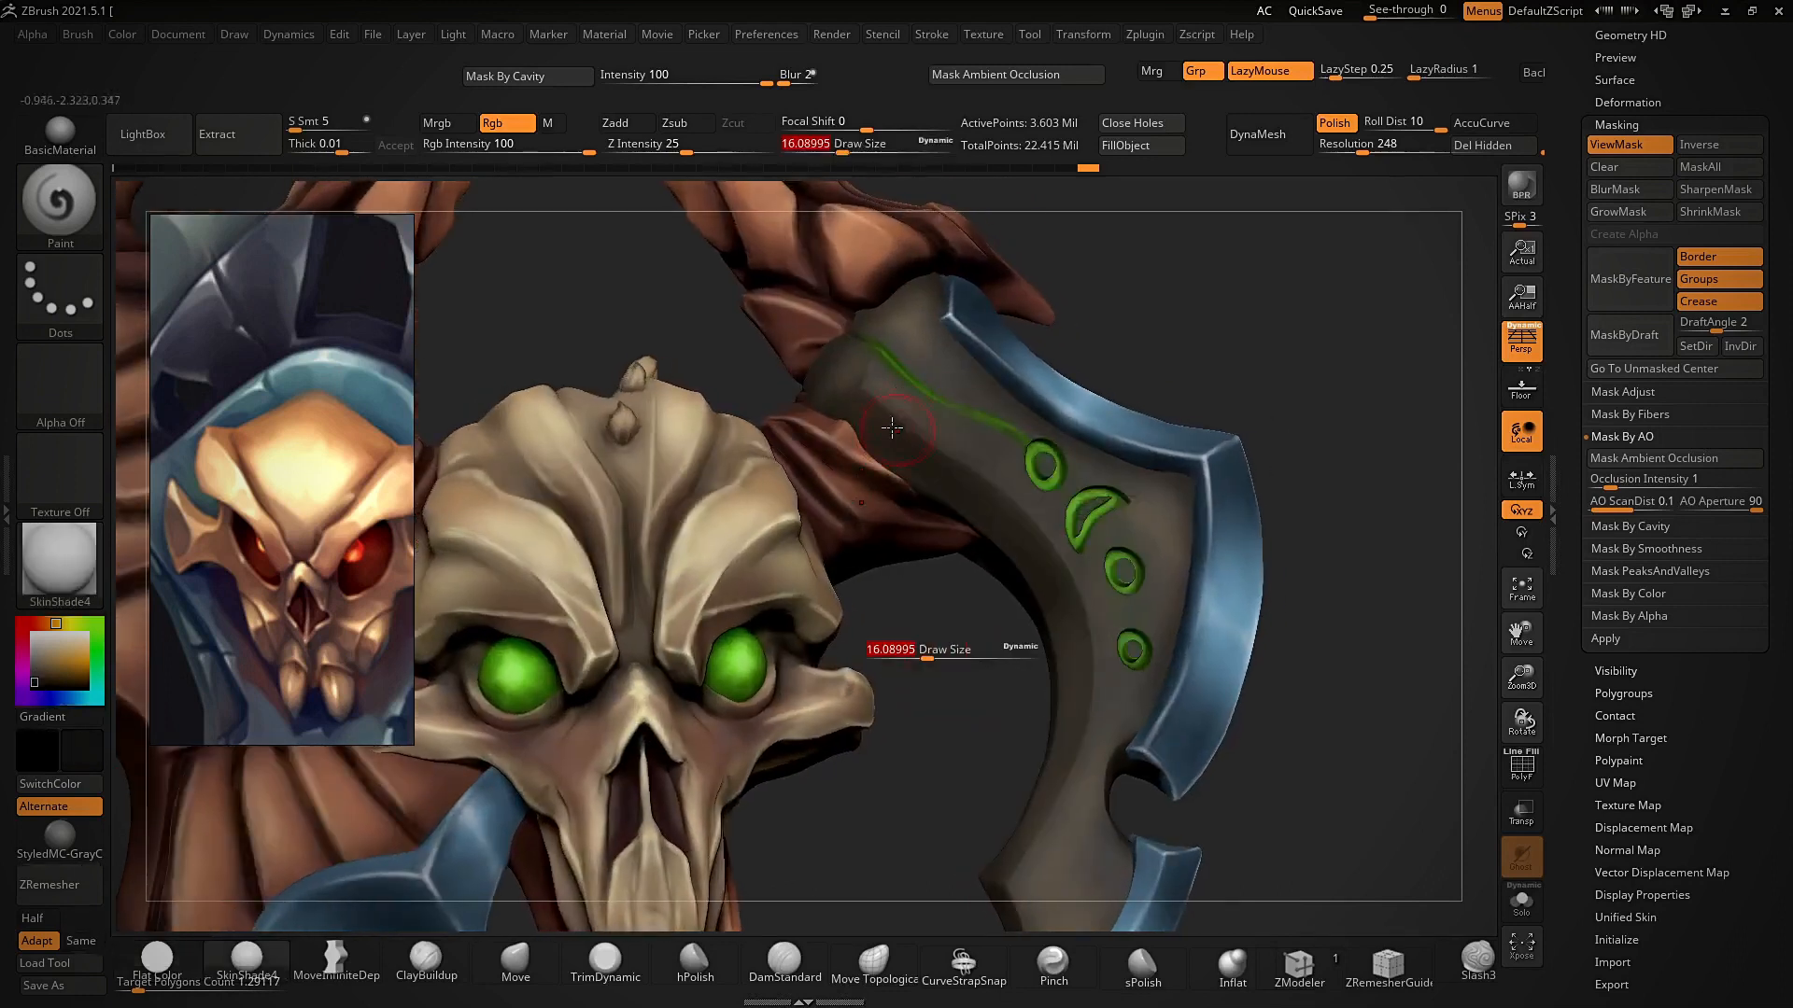
right_drag(859, 425, 1217, 466)
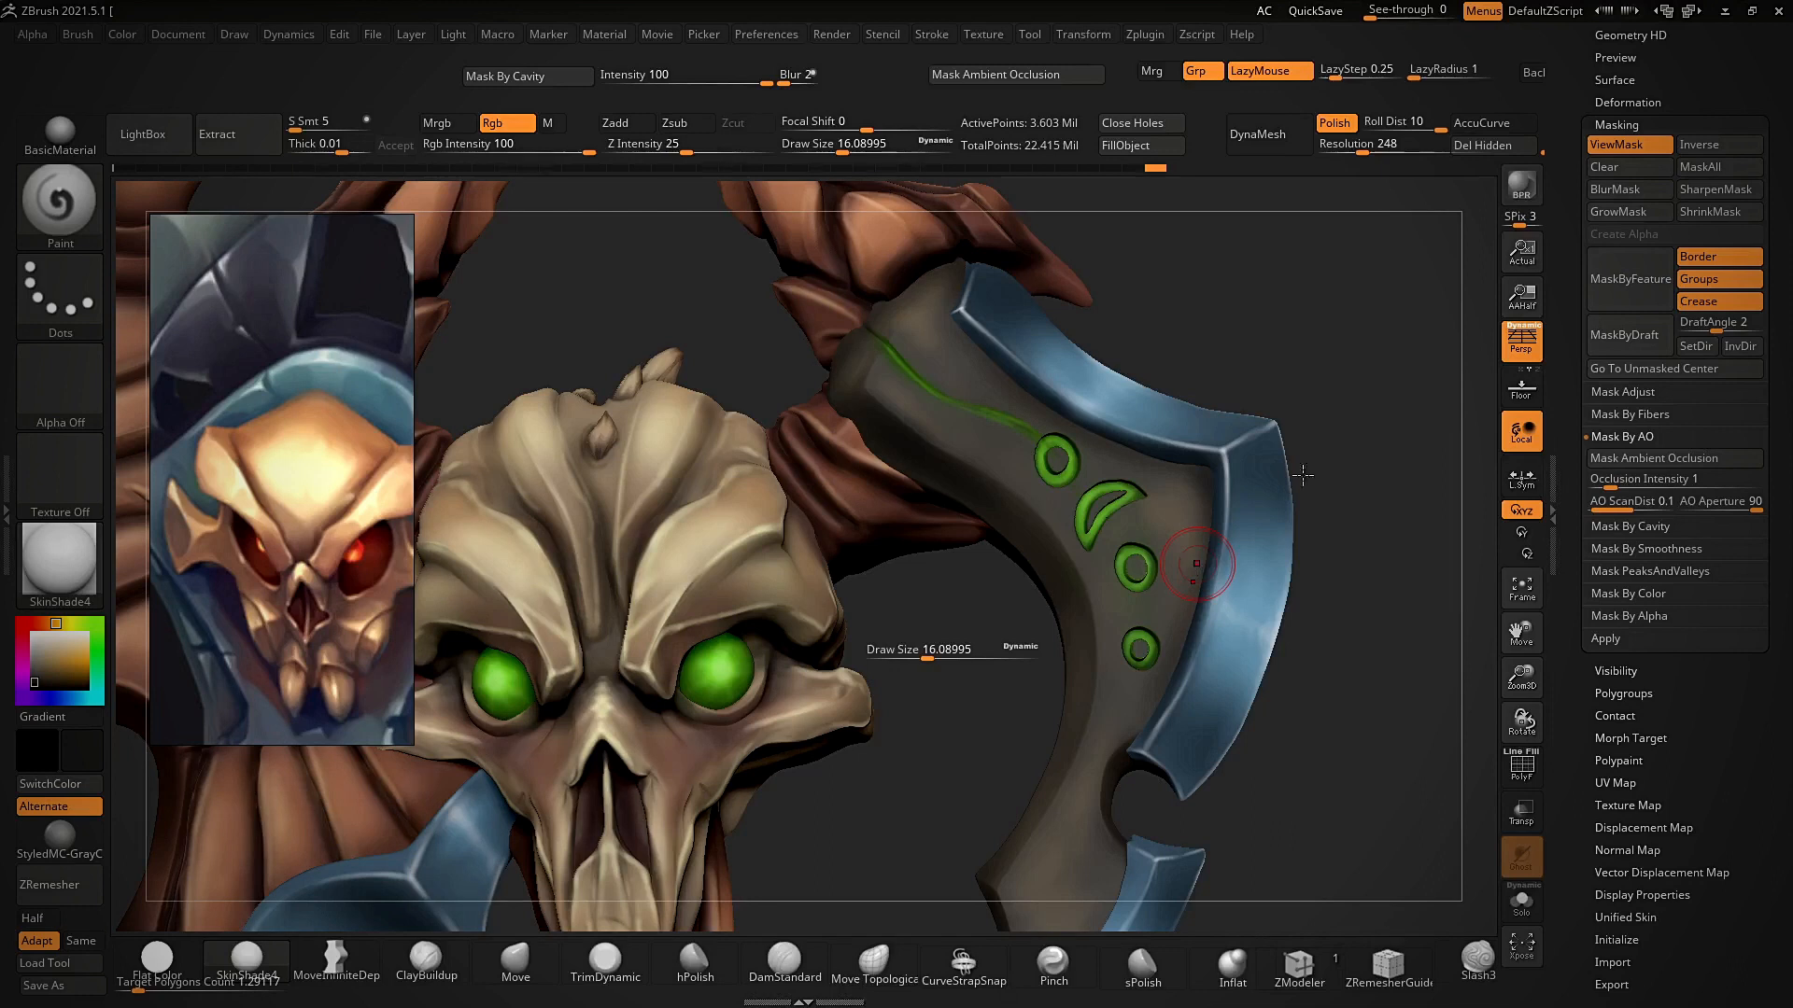
- Deepen the dark brown shading along the panel's edges down to the lower tip, and switch back to Flat Color
drag(1302, 475, 929, 270)
mouse_move(1238, 326)
mouse_down()
mouse_move(1019, 749)
mouse_move(1019, 726)
mouse_up()
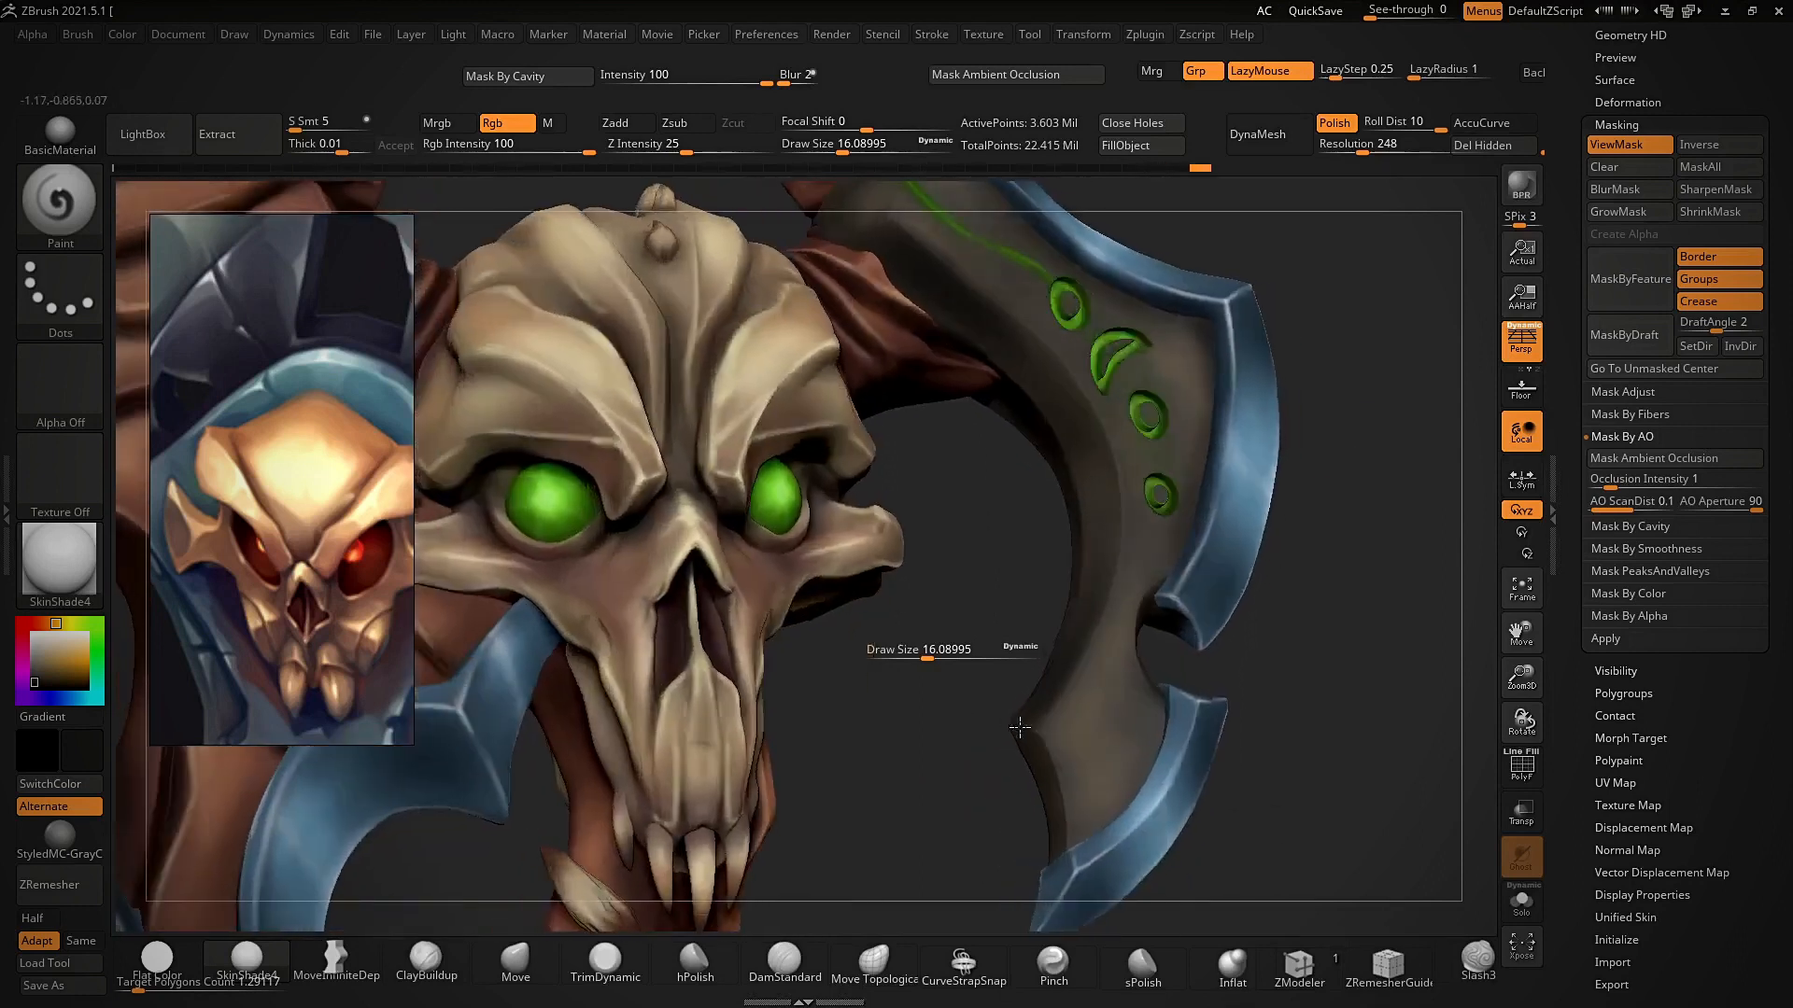
drag(1026, 817, 1057, 870)
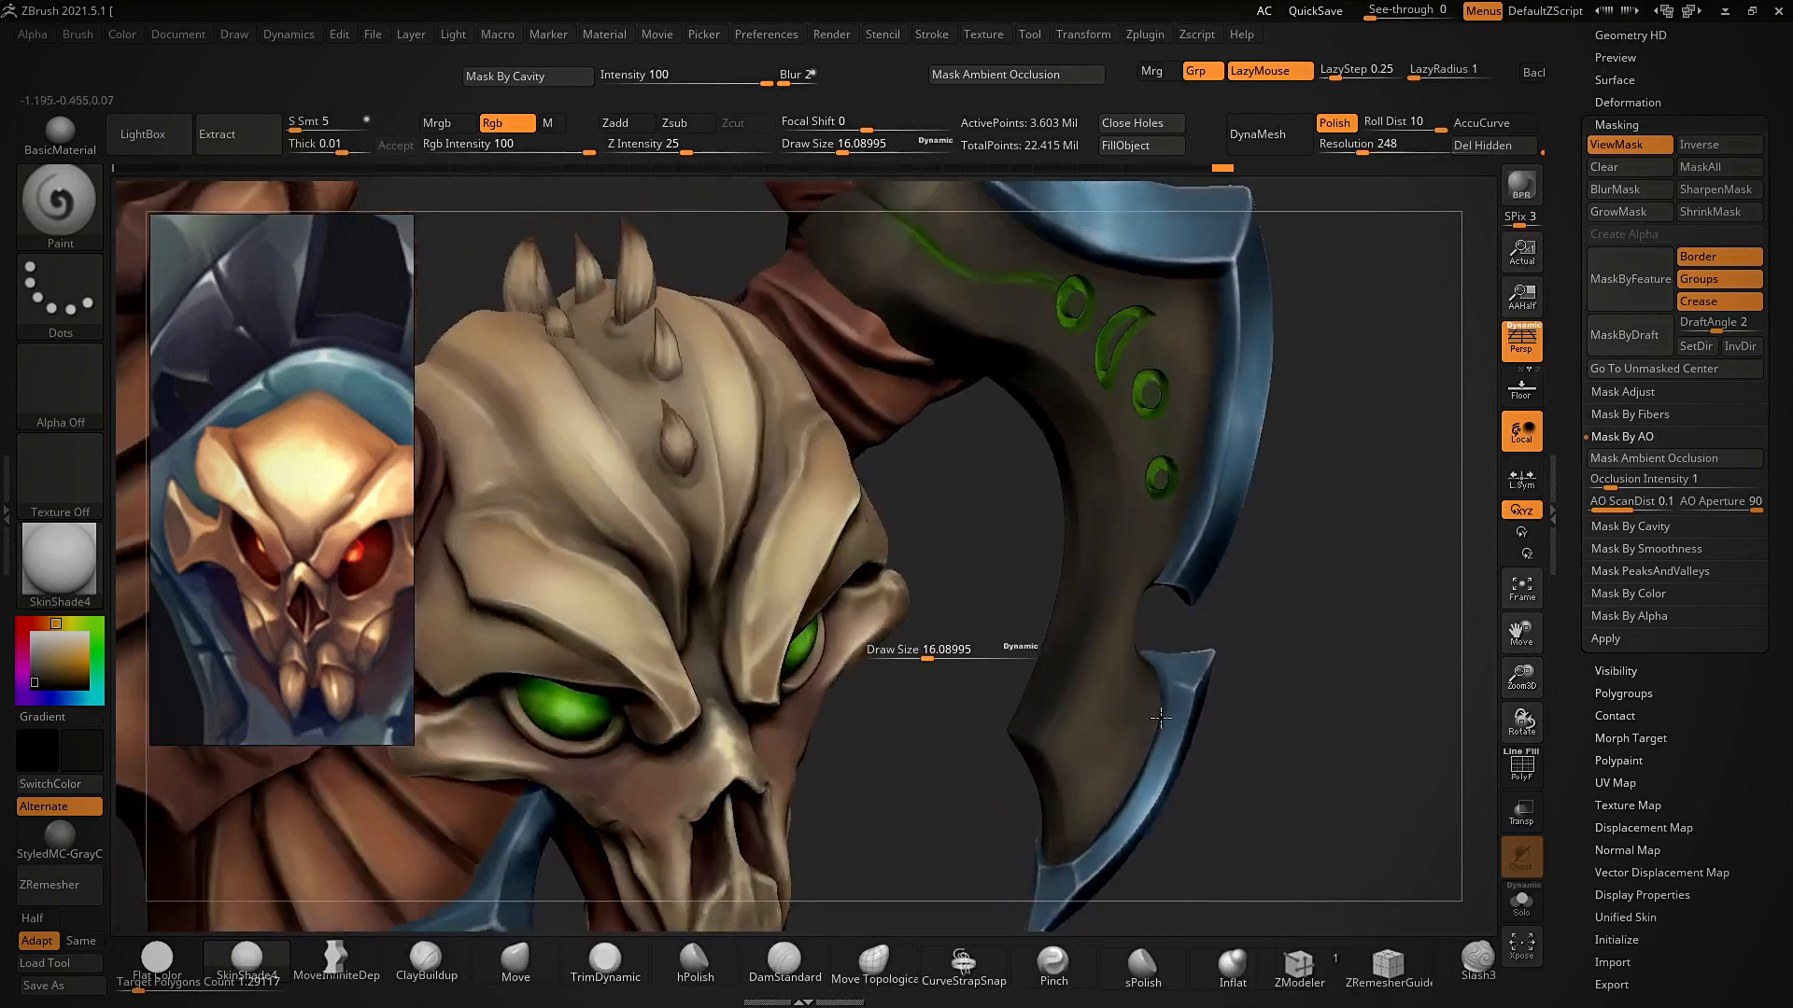
drag(1286, 623, 1154, 383)
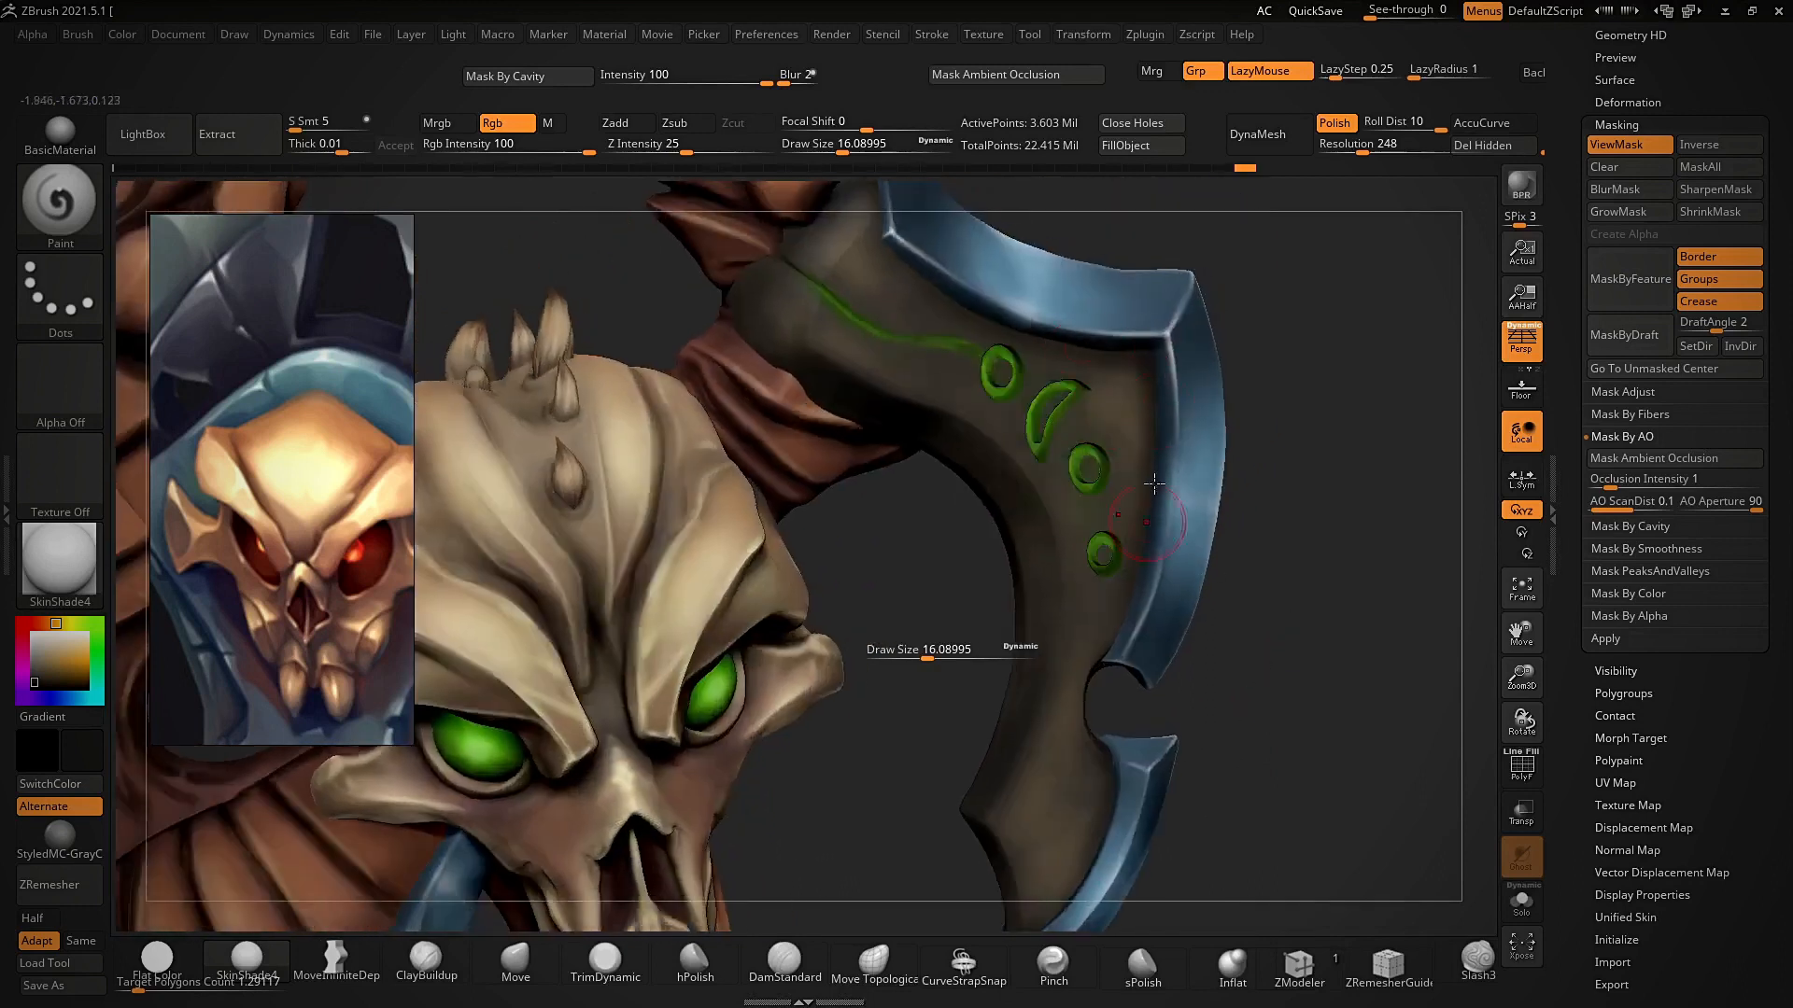
drag(1163, 513, 1039, 319)
click(157, 960)
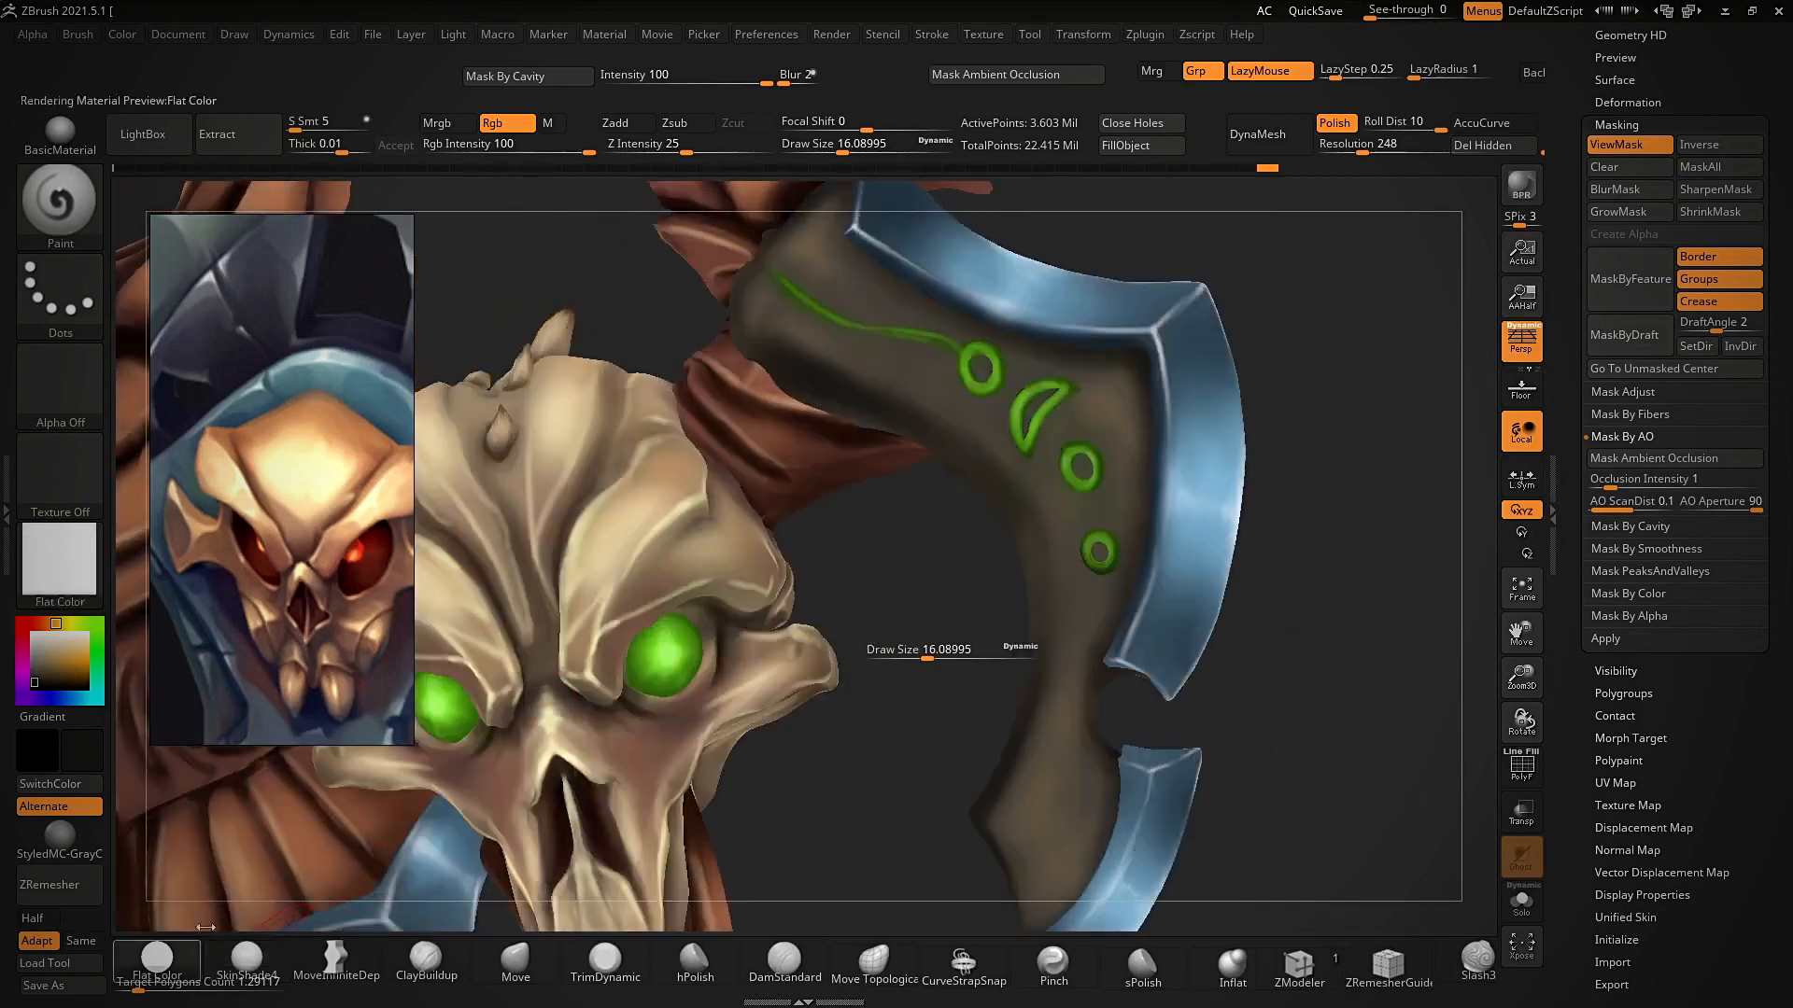
alt+drag(989, 480, 993, 548)
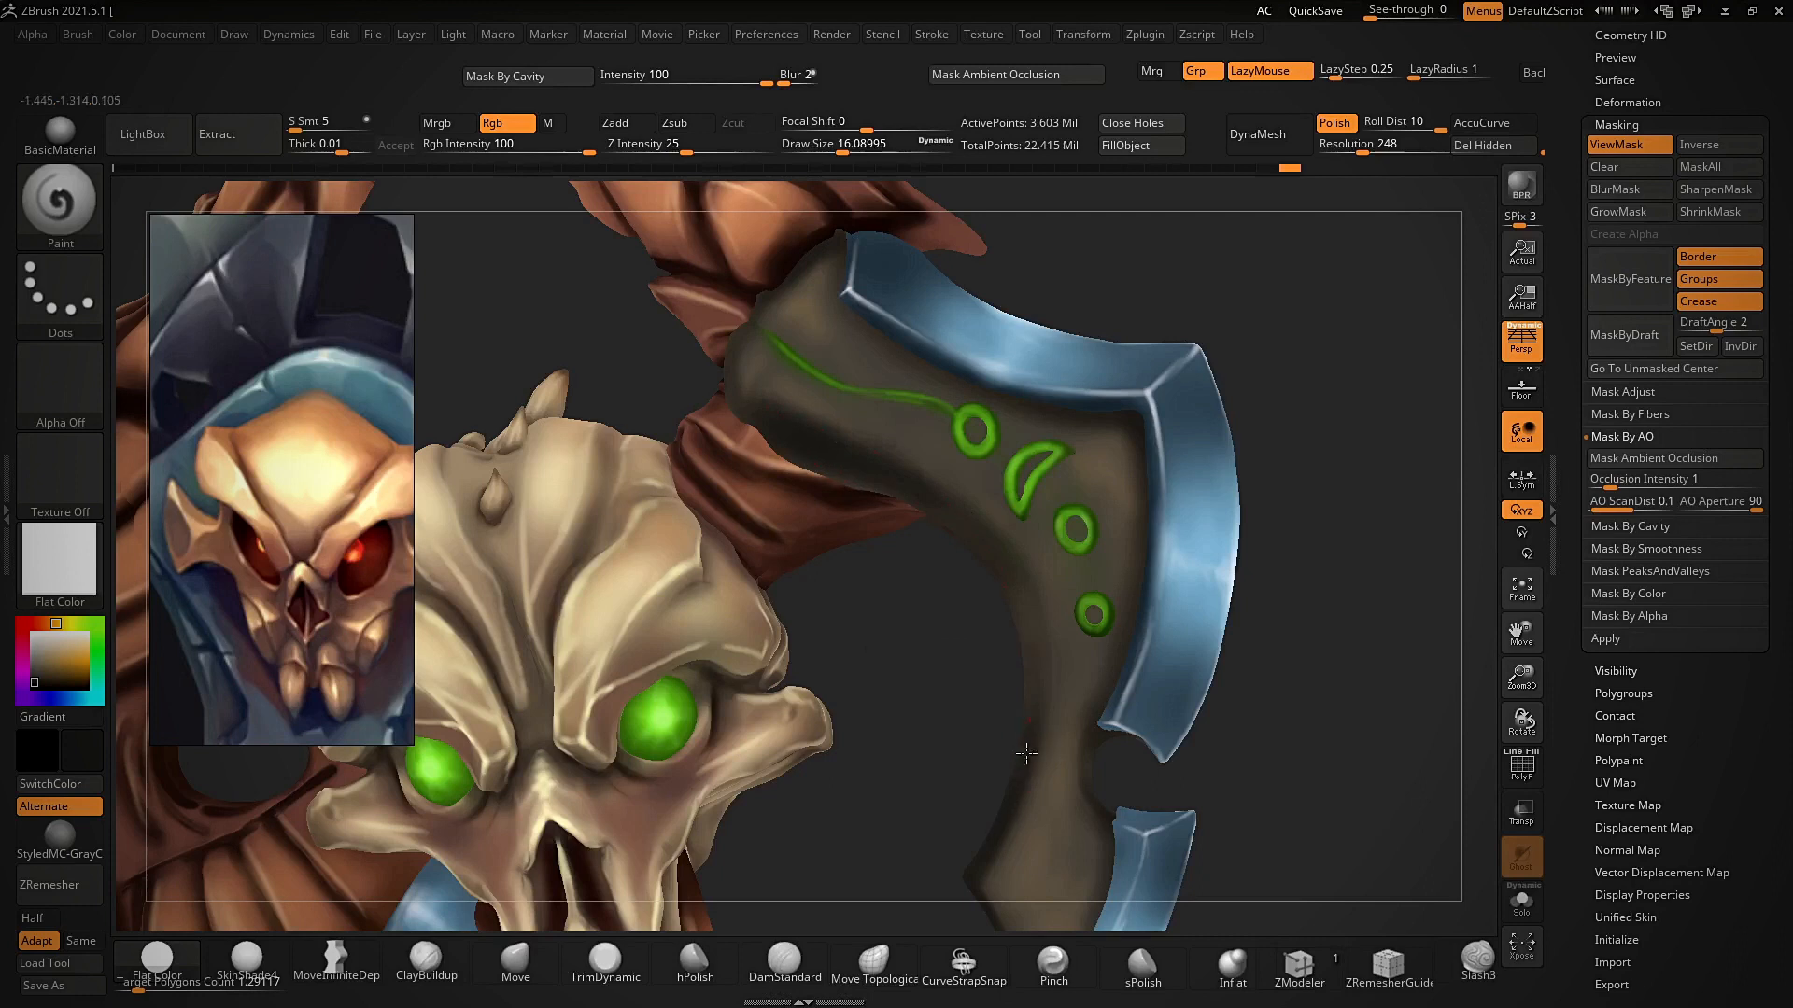
- Shade the panel's upper end and inner curved edge with very dark brown at draw size about 16
alt+drag(1027, 655, 1025, 495)
drag(901, 705, 1011, 723)
alt+drag(1181, 627, 1168, 767)
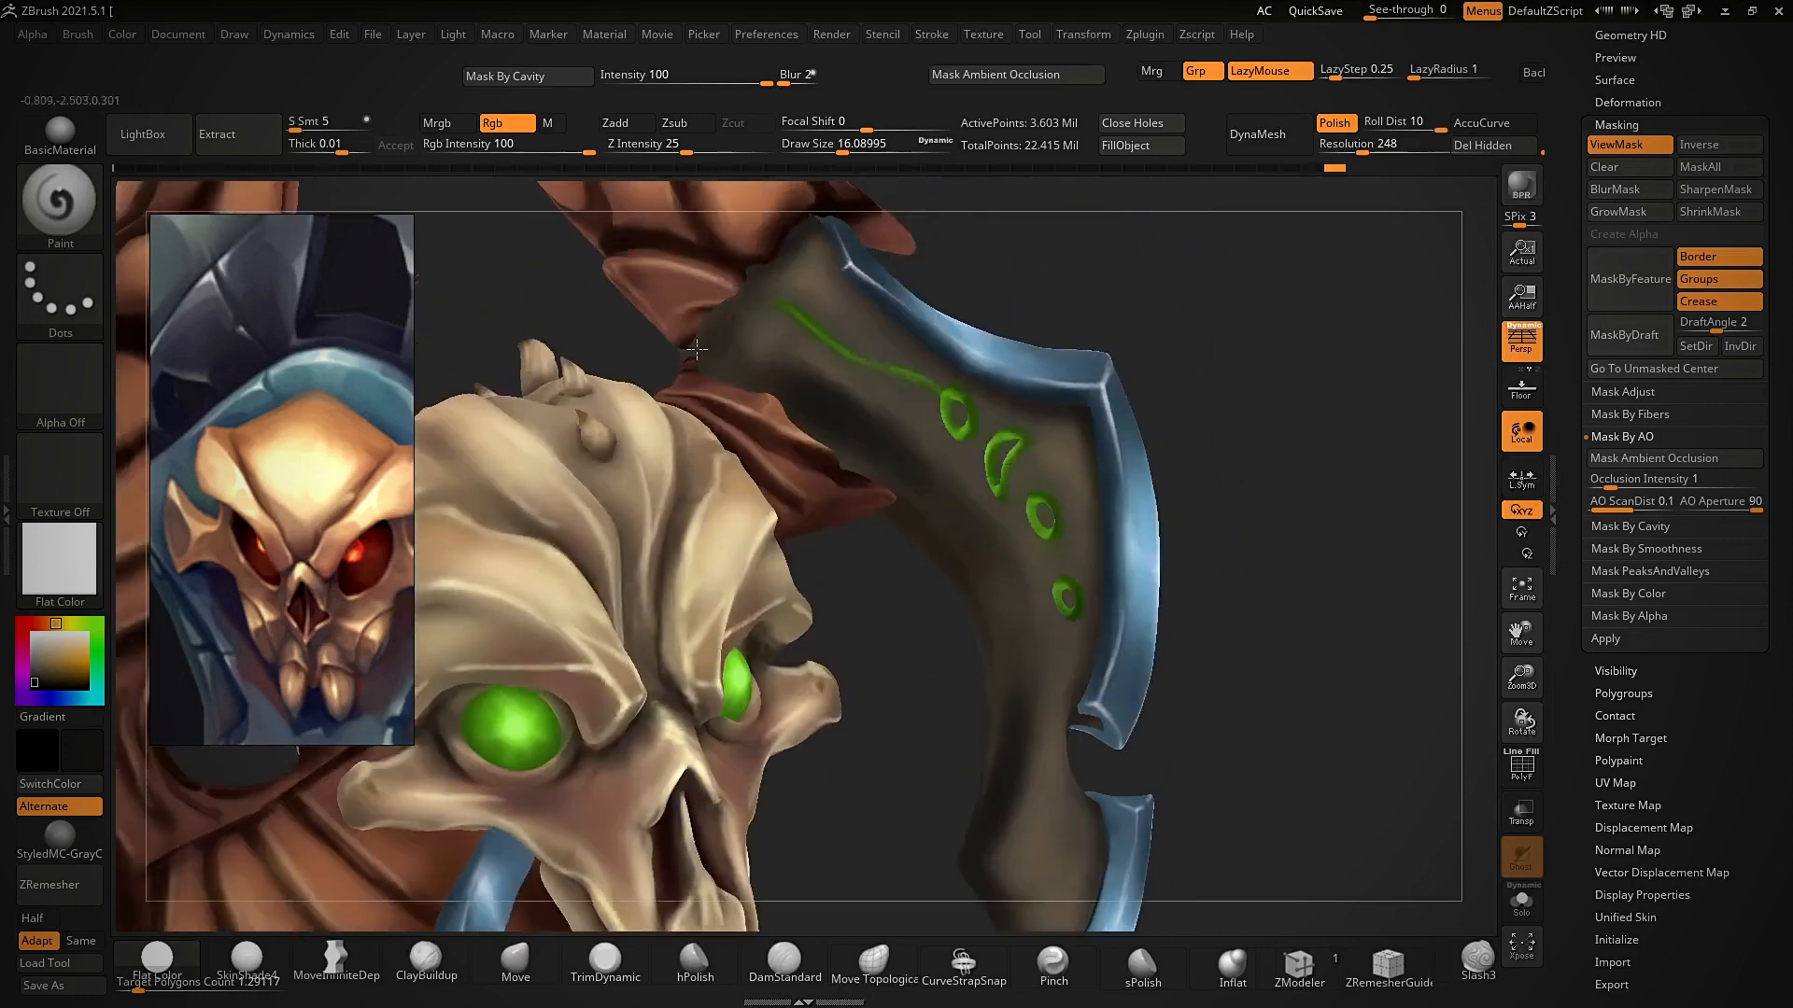
drag(931, 609, 923, 504)
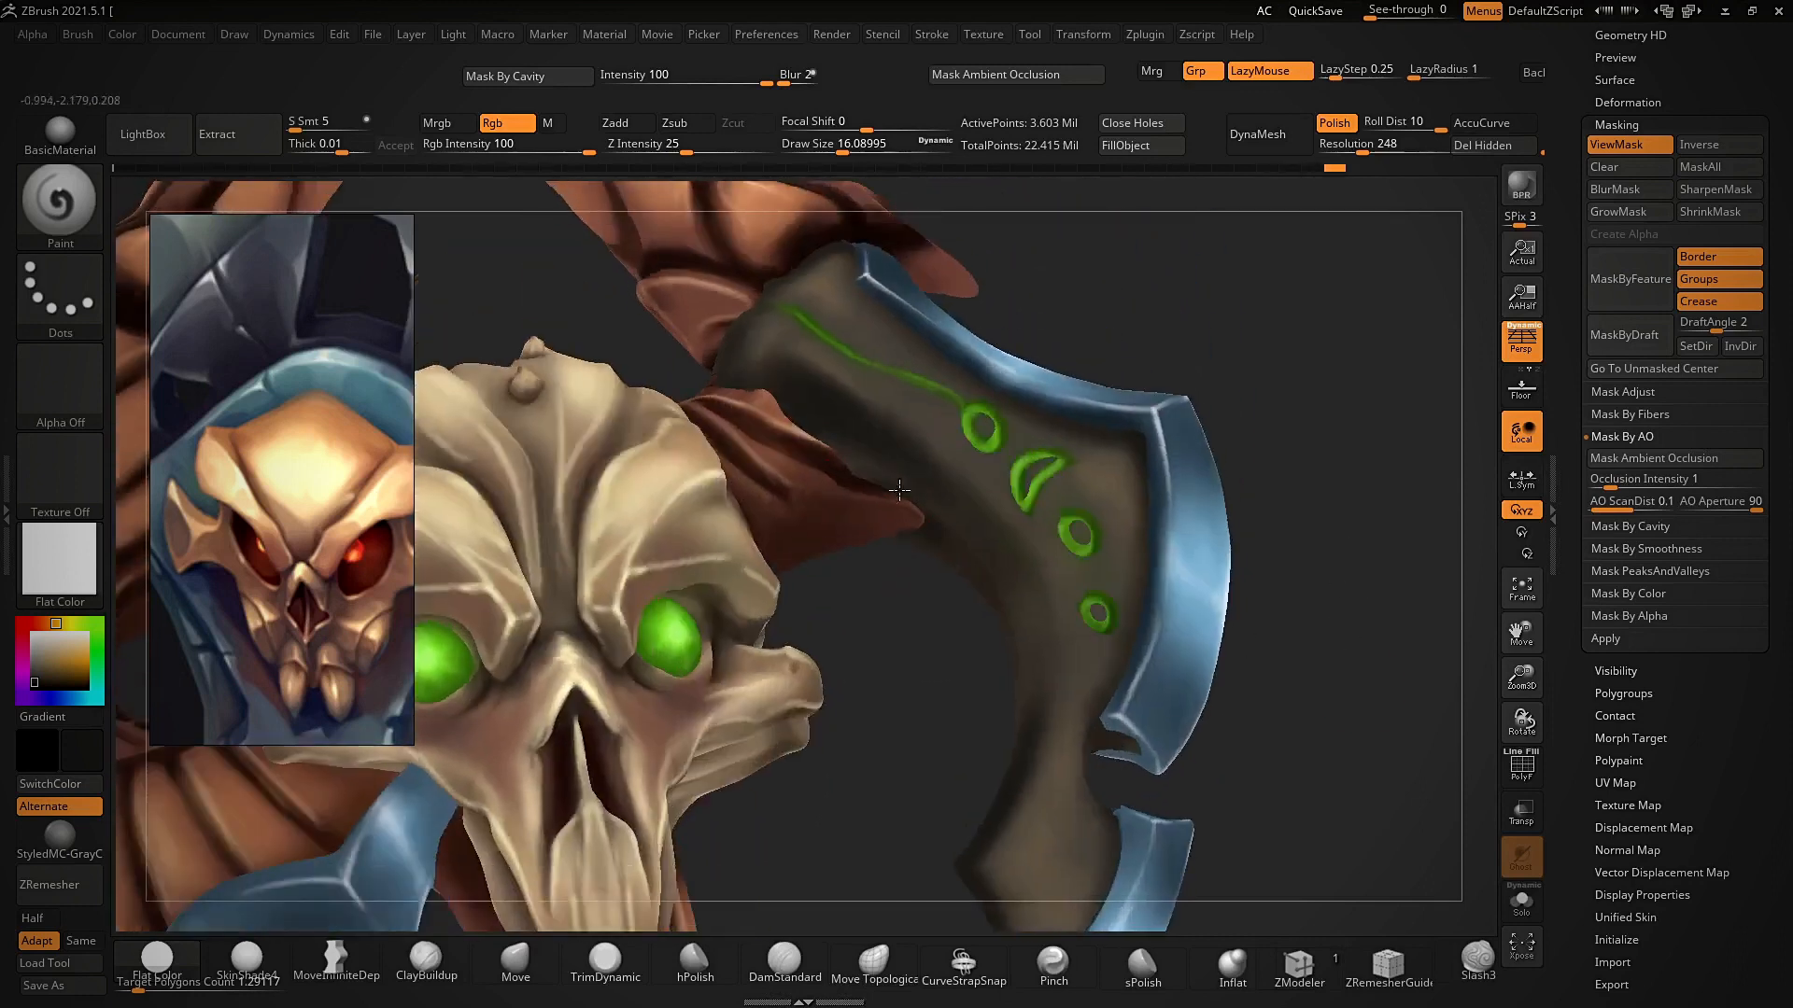
drag(953, 671, 967, 771)
drag(1089, 762, 1045, 810)
- Sample the panel's brown, pick a darker tone, and set the draw size to about 27
key(c)
key(bracketleft)
key(bracketleft)
key(bracketleft)
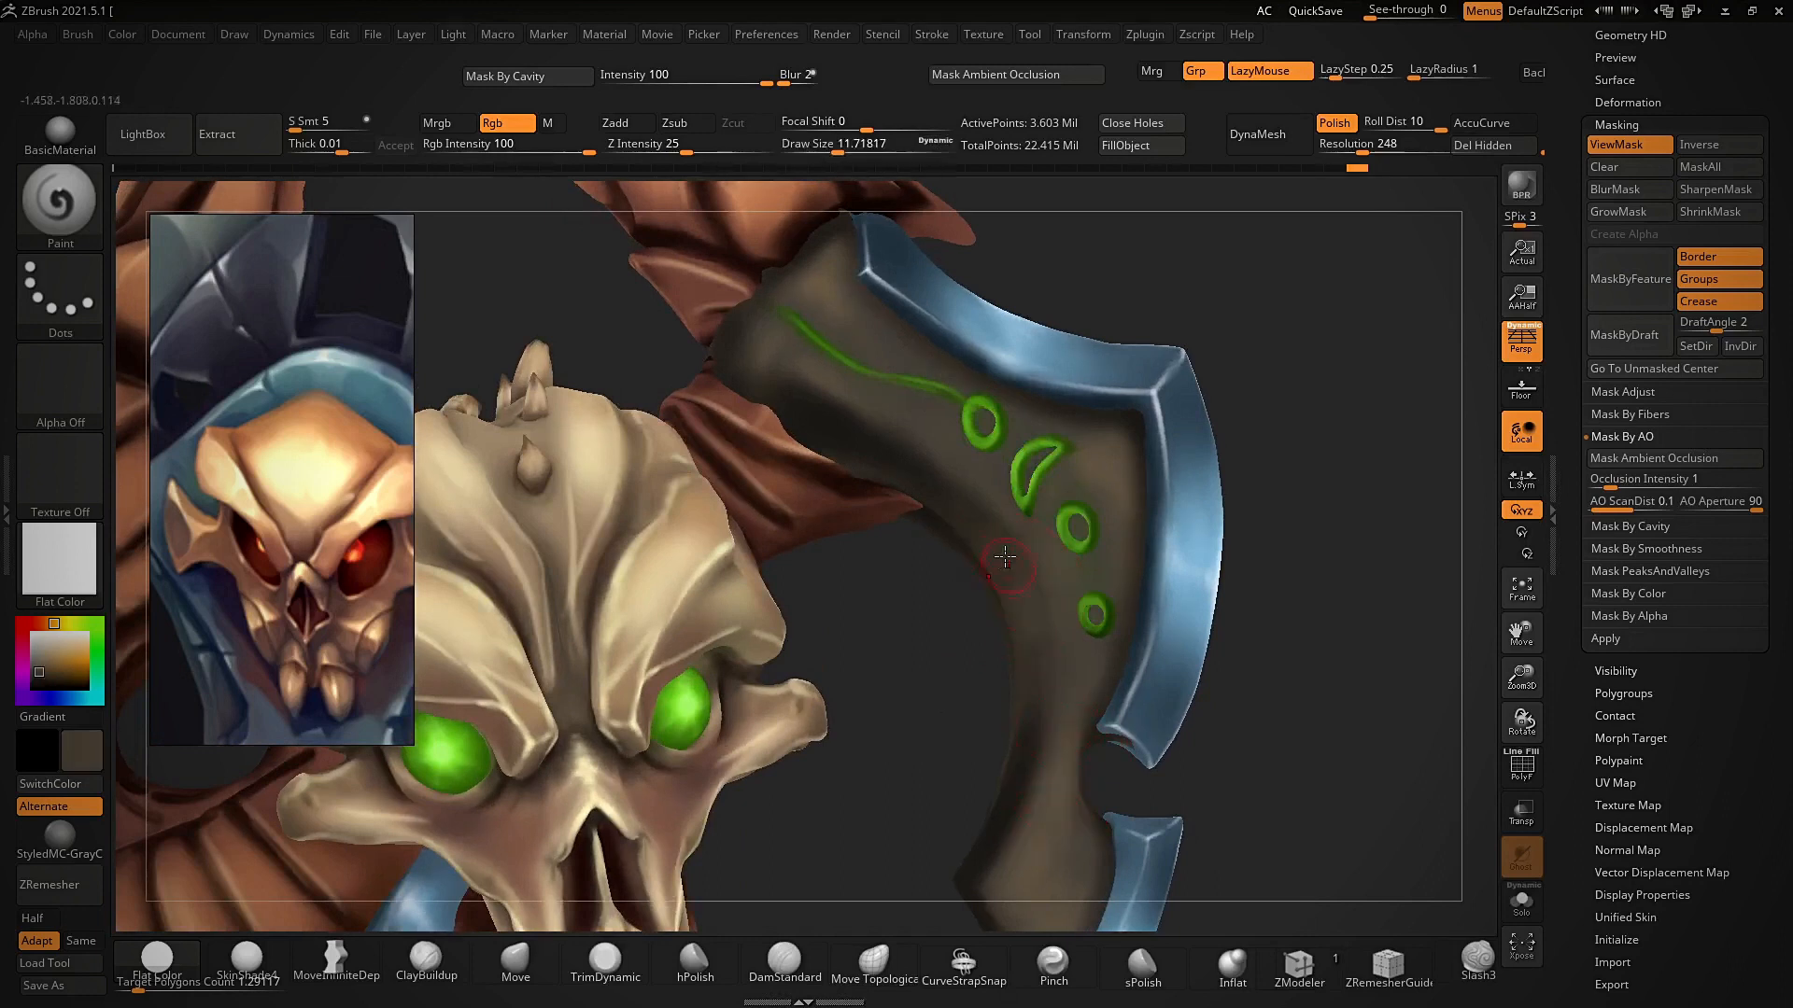
key(ctrl)
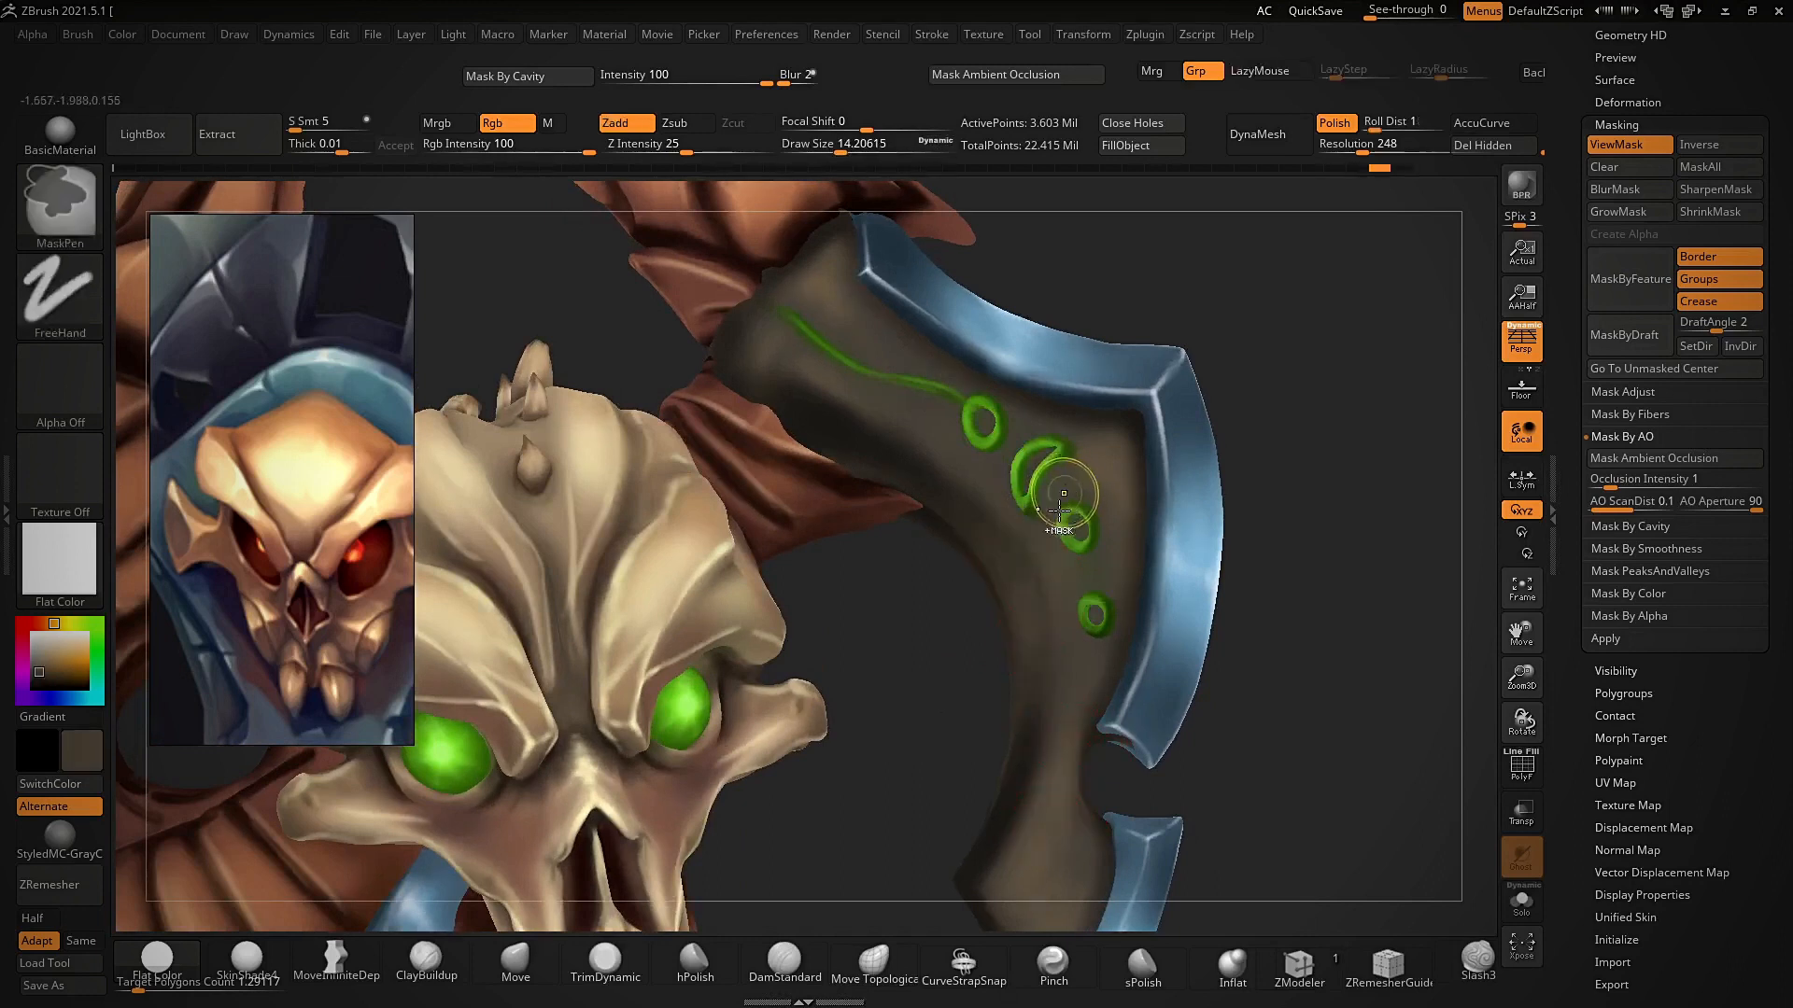
key(c)
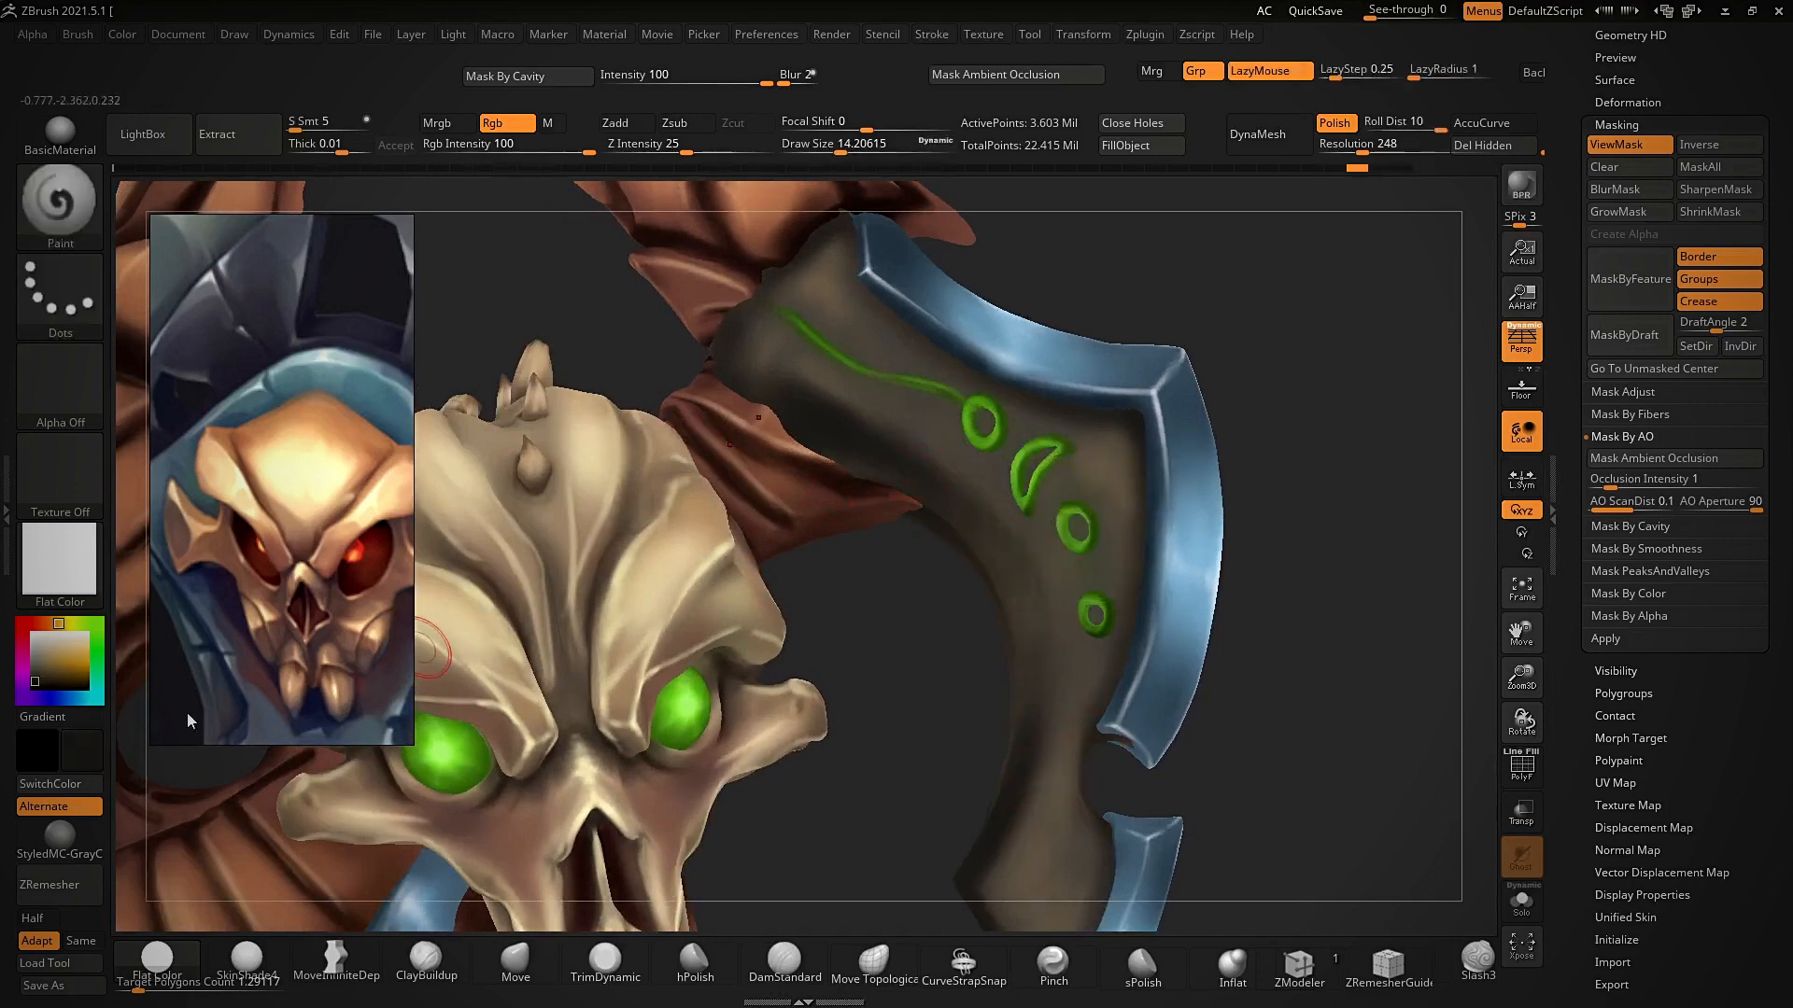
click(35, 676)
key(s)
drag(991, 549, 1002, 554)
key(ctrl)
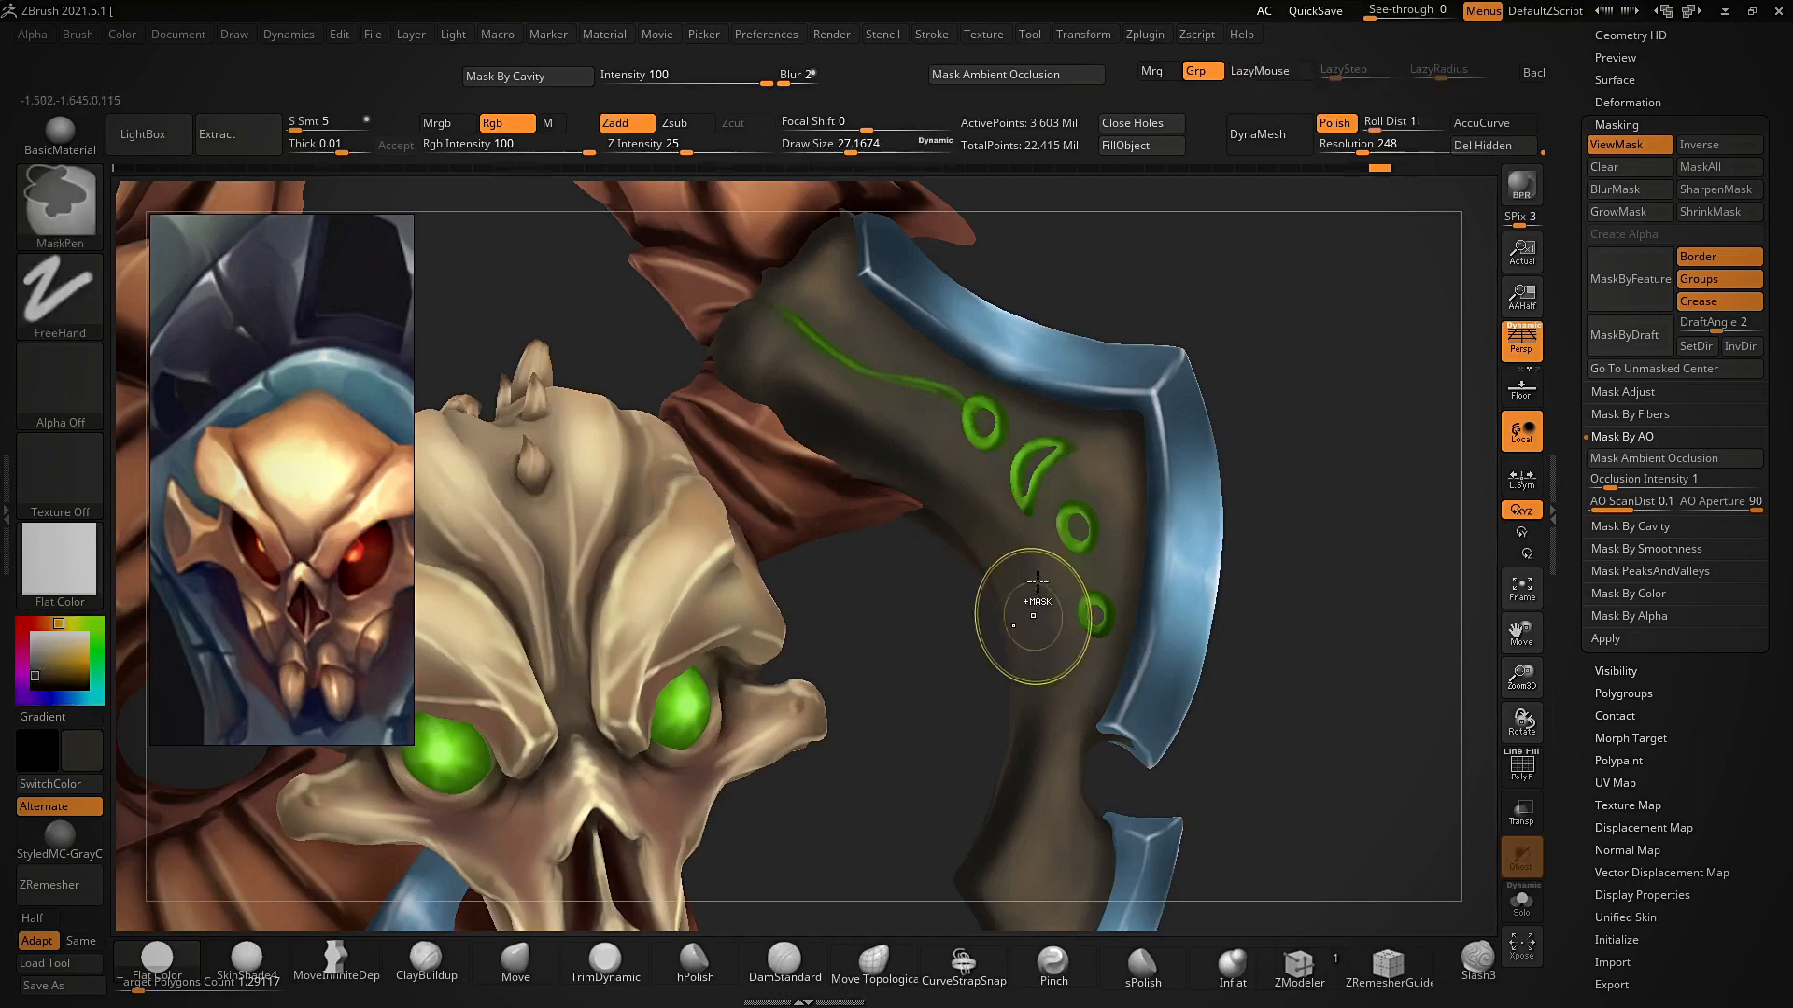
- Resample the panel colour, choose a muted reddish grey, and brush it over the inner curve with draw size about 15, undoing unwanted strokes
key(c)
click(35, 668)
key(s)
drag(1029, 610, 1020, 610)
mouse_move(1008, 562)
mouse_down()
mouse_move(1041, 699)
mouse_move(1027, 746)
mouse_up()
drag(998, 523, 1023, 605)
key(ctrl+z)
key(ctrl+z)
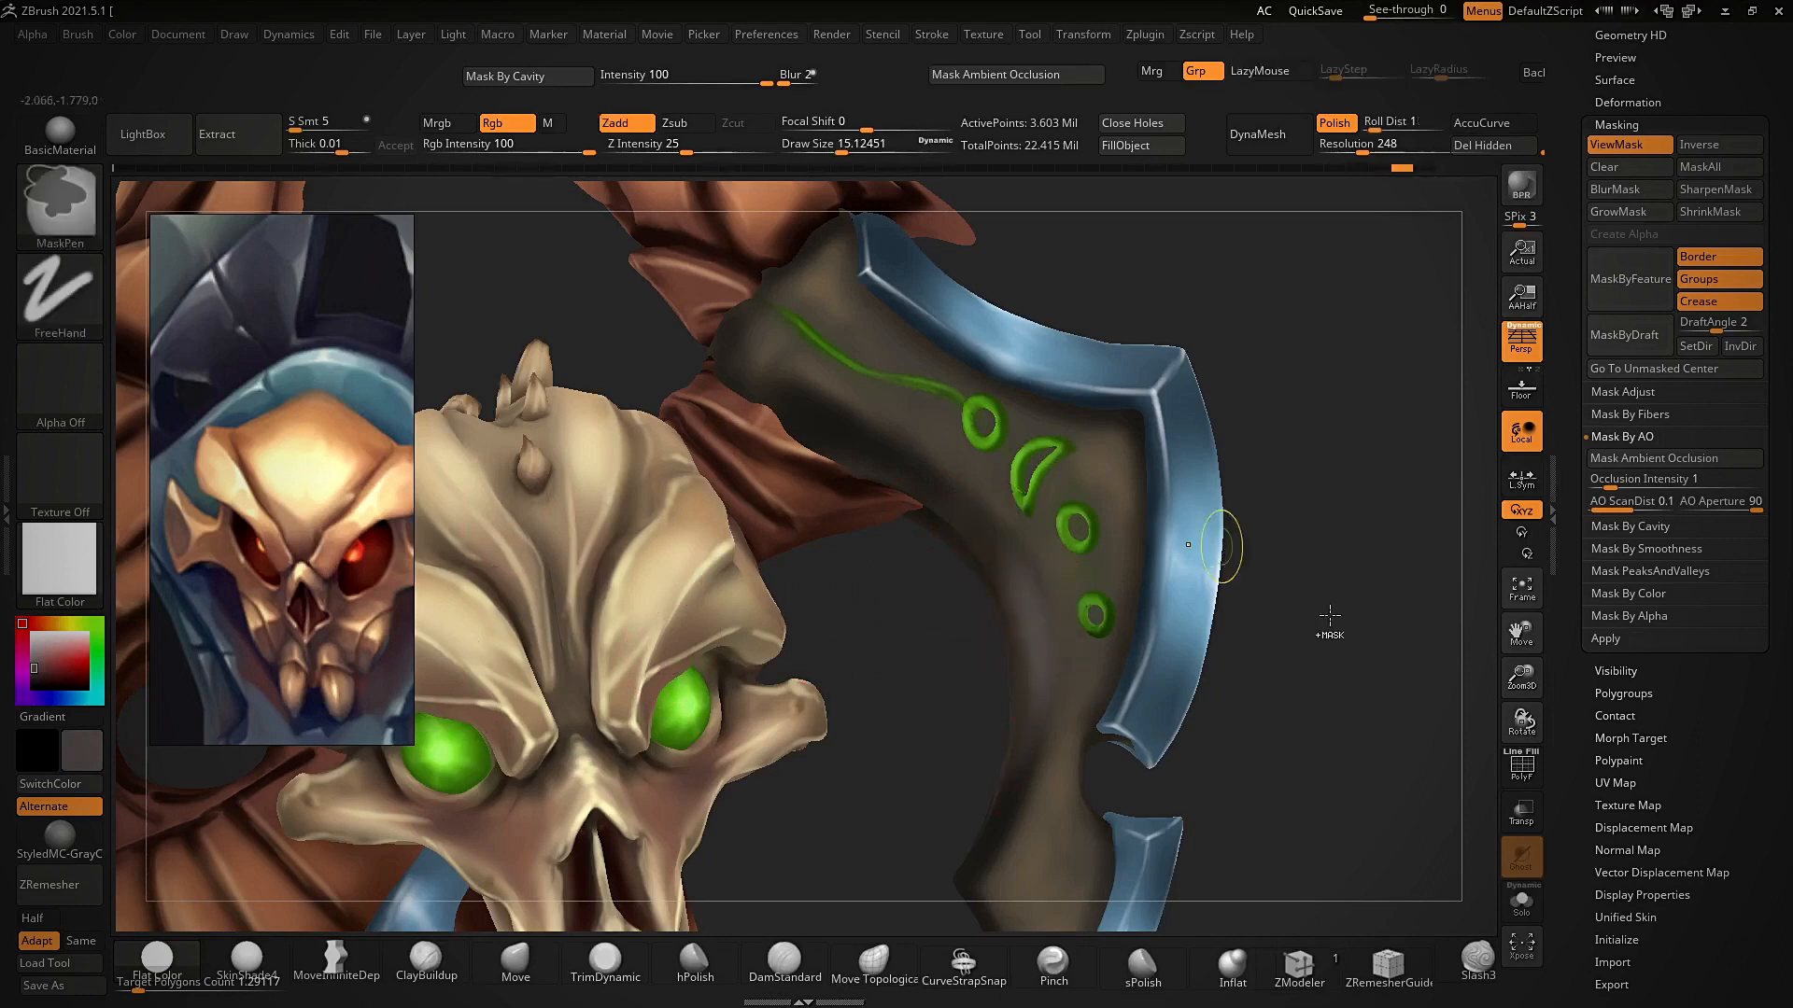
- Brush the reddish grey over the panel's upper part with draw size about 19, stepping back and forth through the latest strokes
drag(1288, 640, 1300, 688)
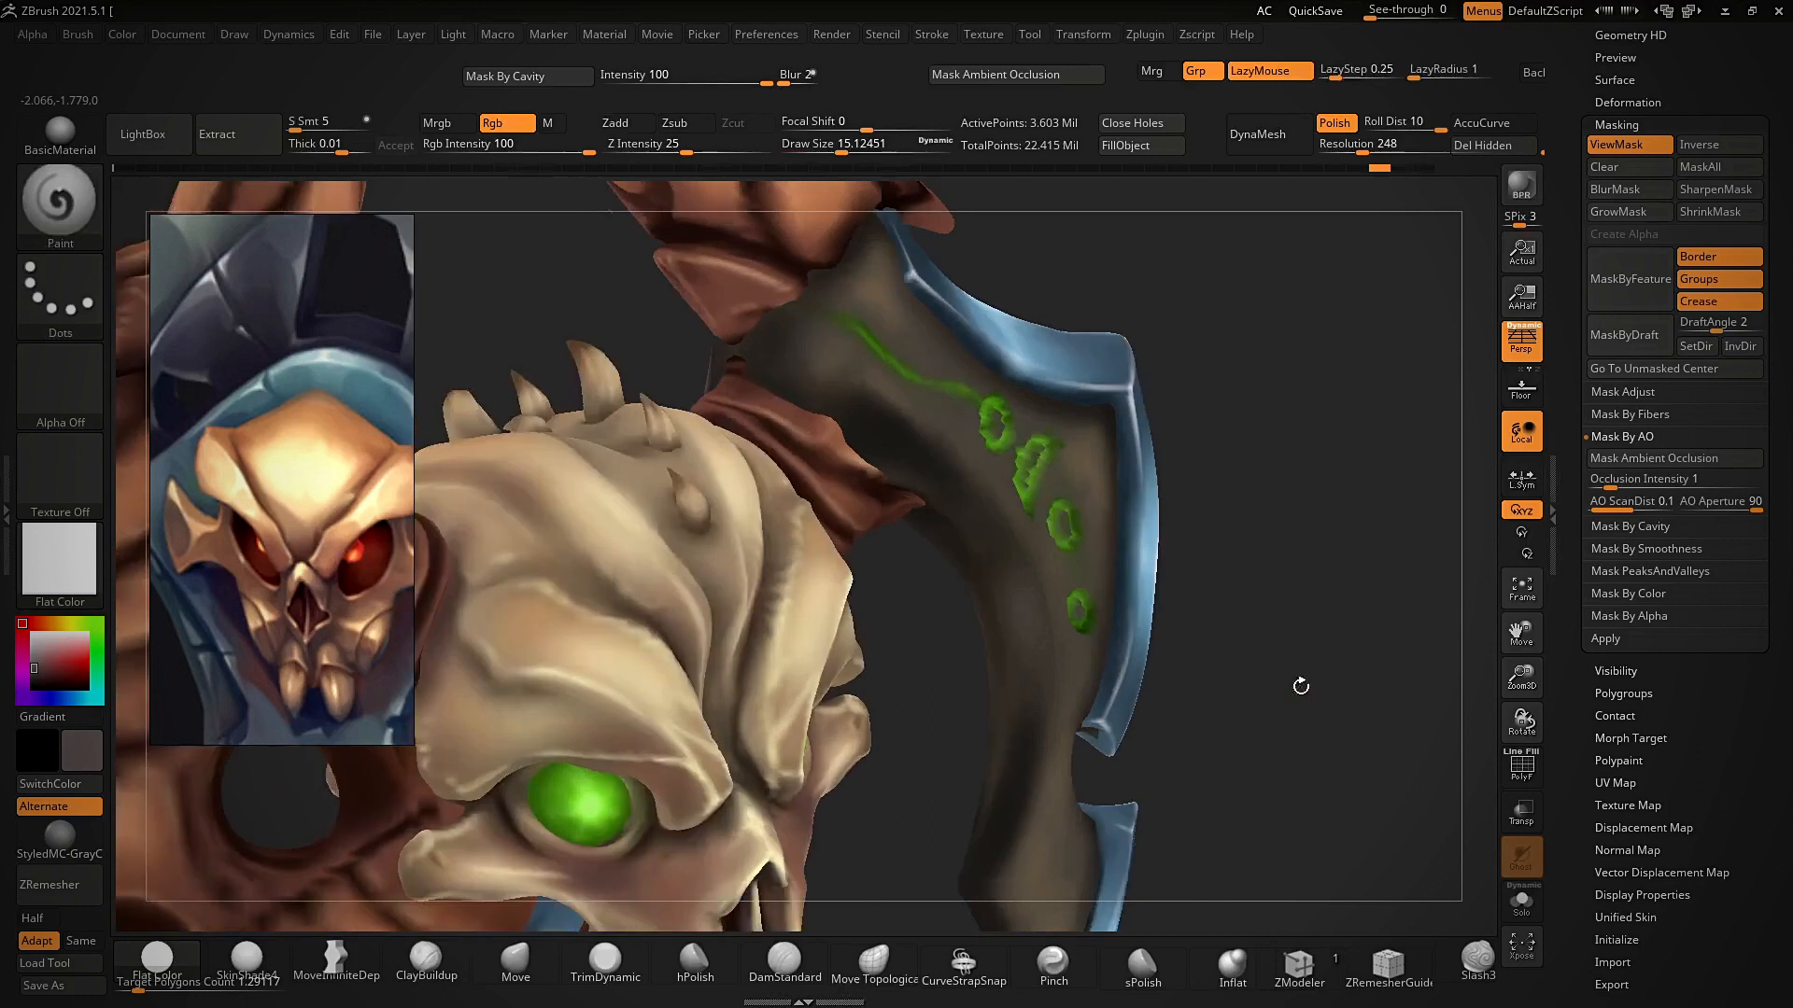
drag(1008, 553, 832, 336)
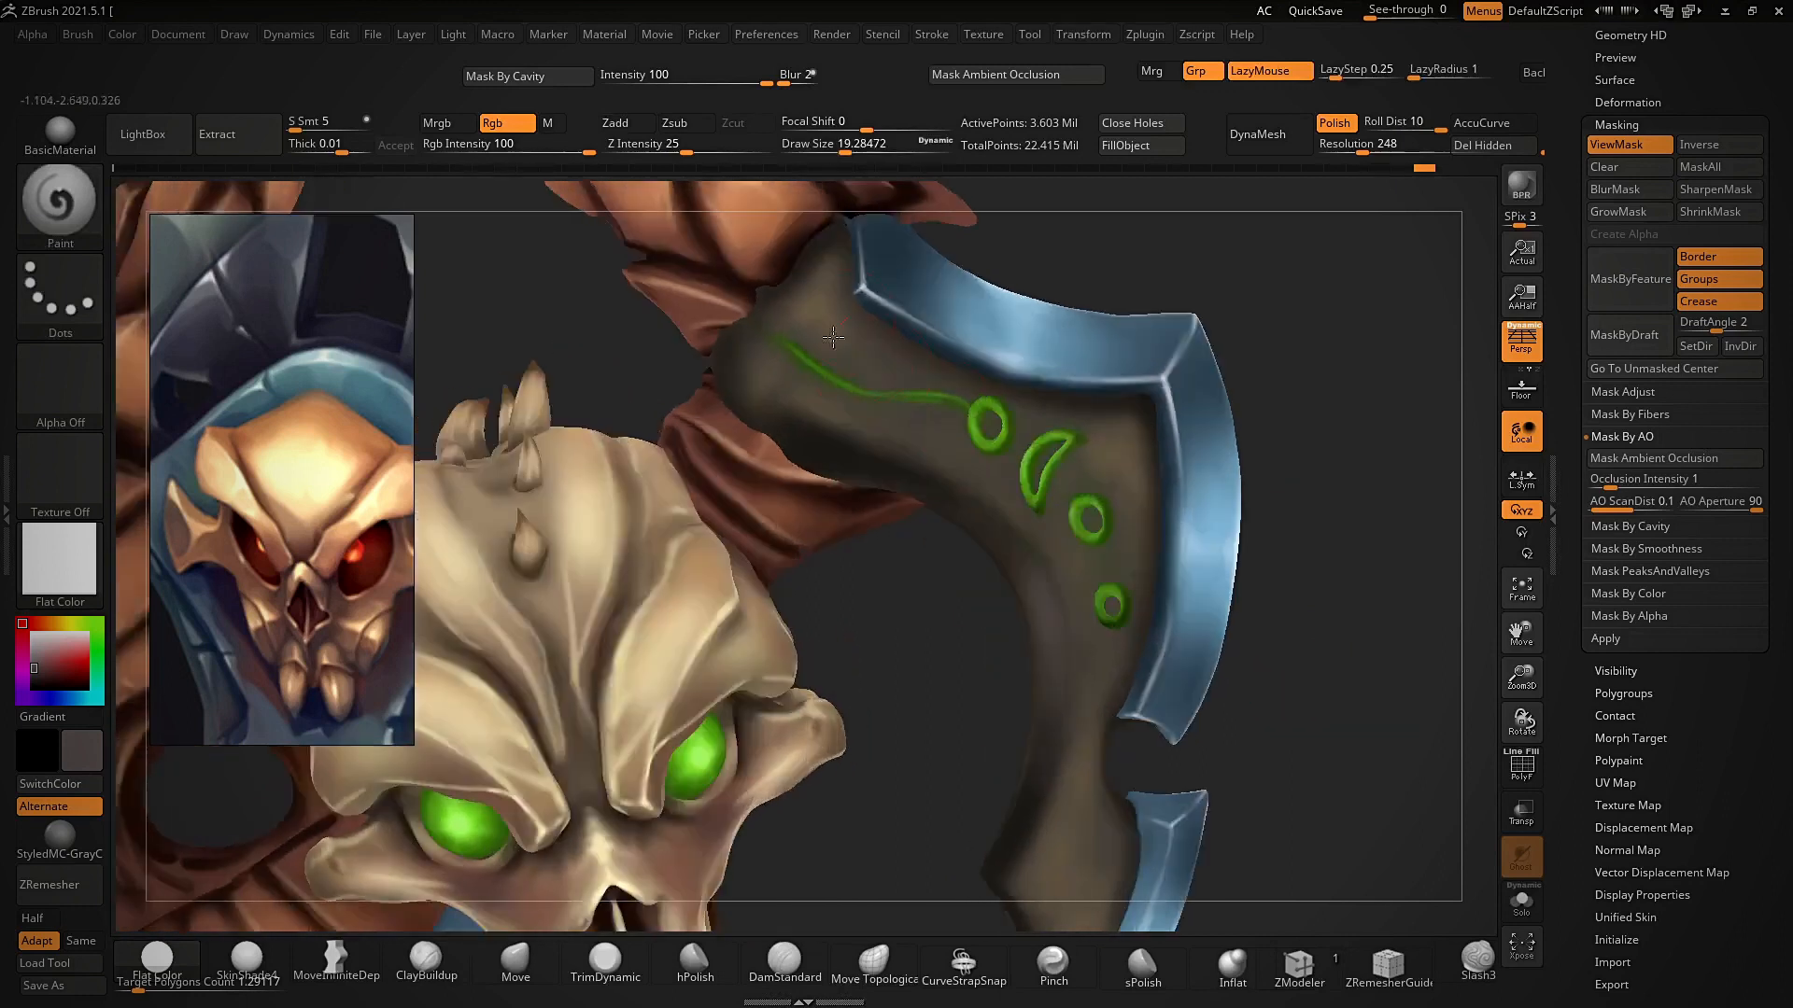
key(ctrl+z)
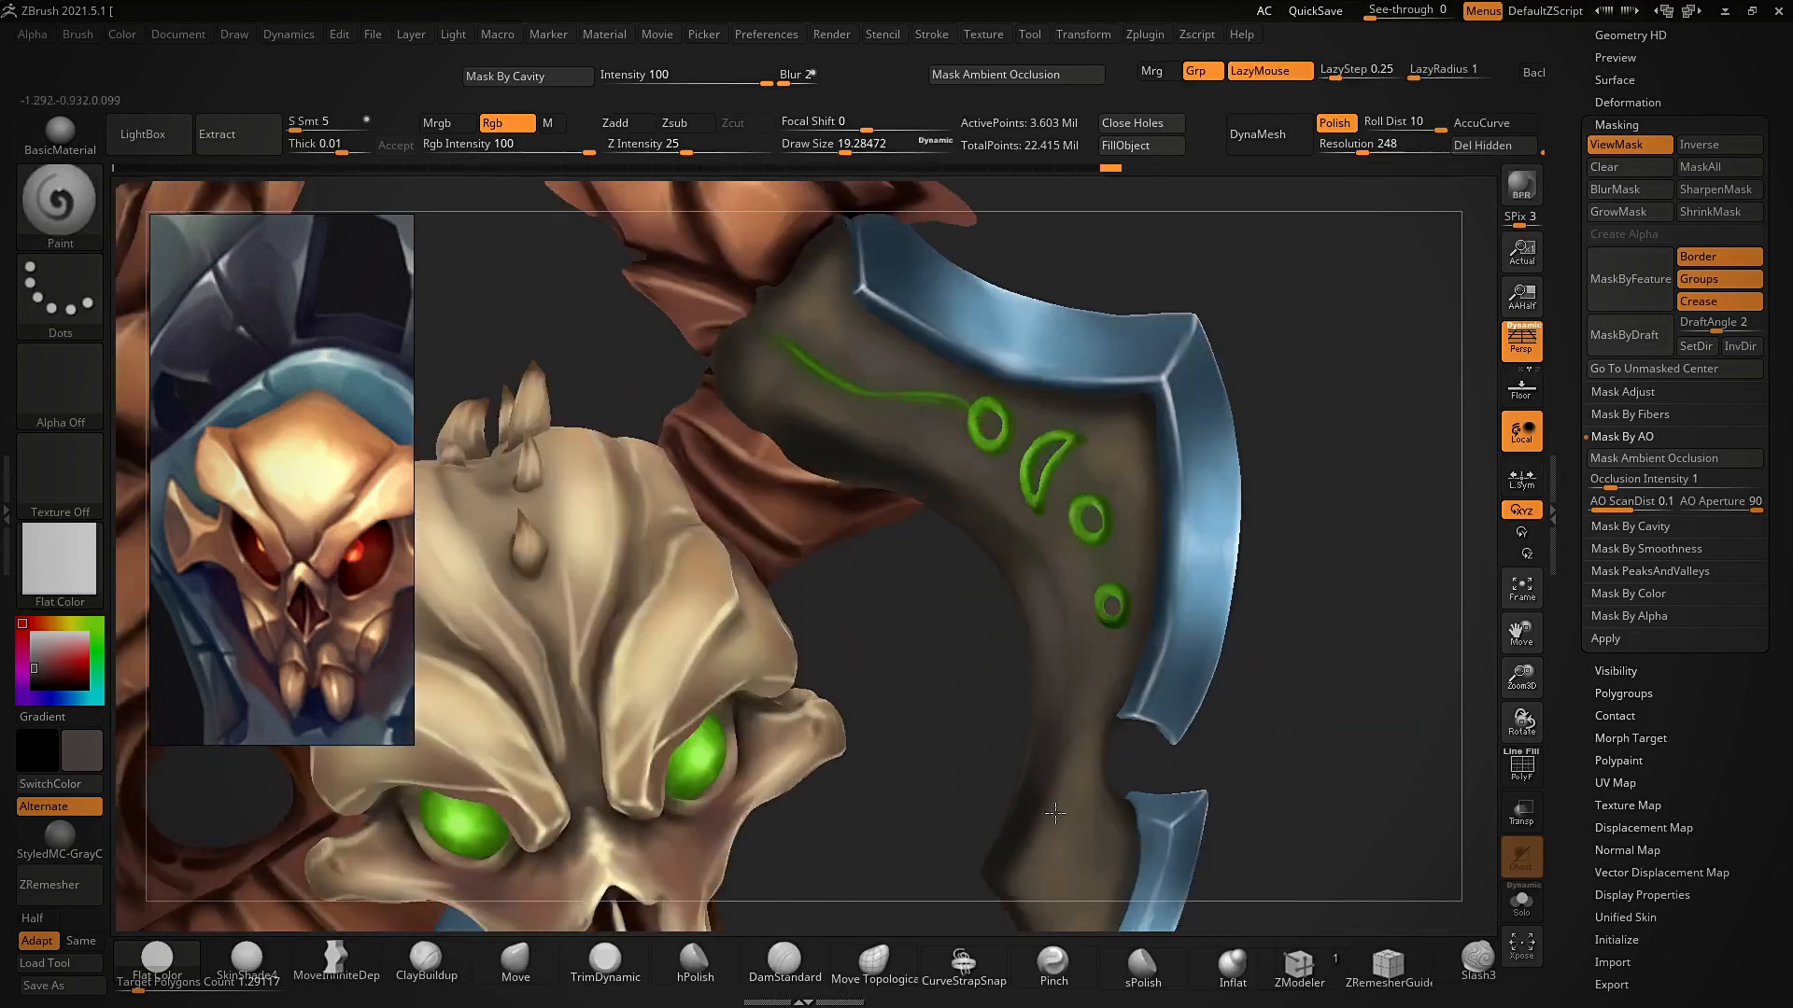
key(ctrl+z)
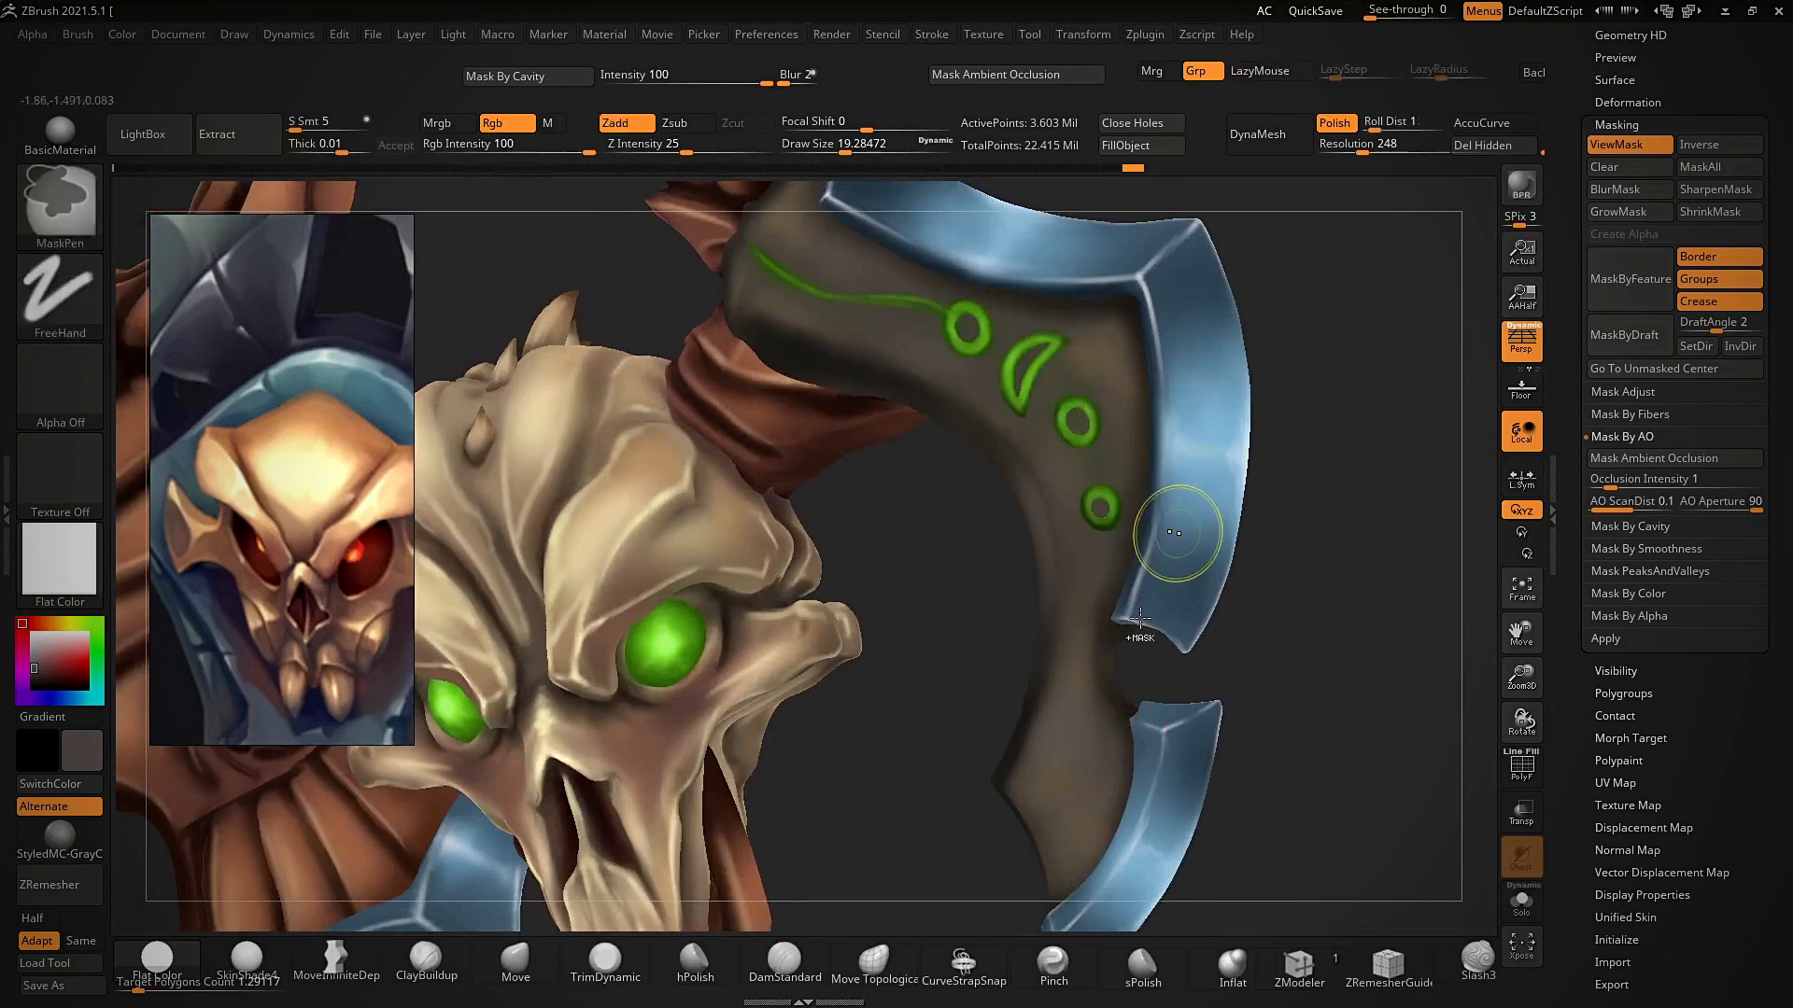
key(ctrl+shift+z)
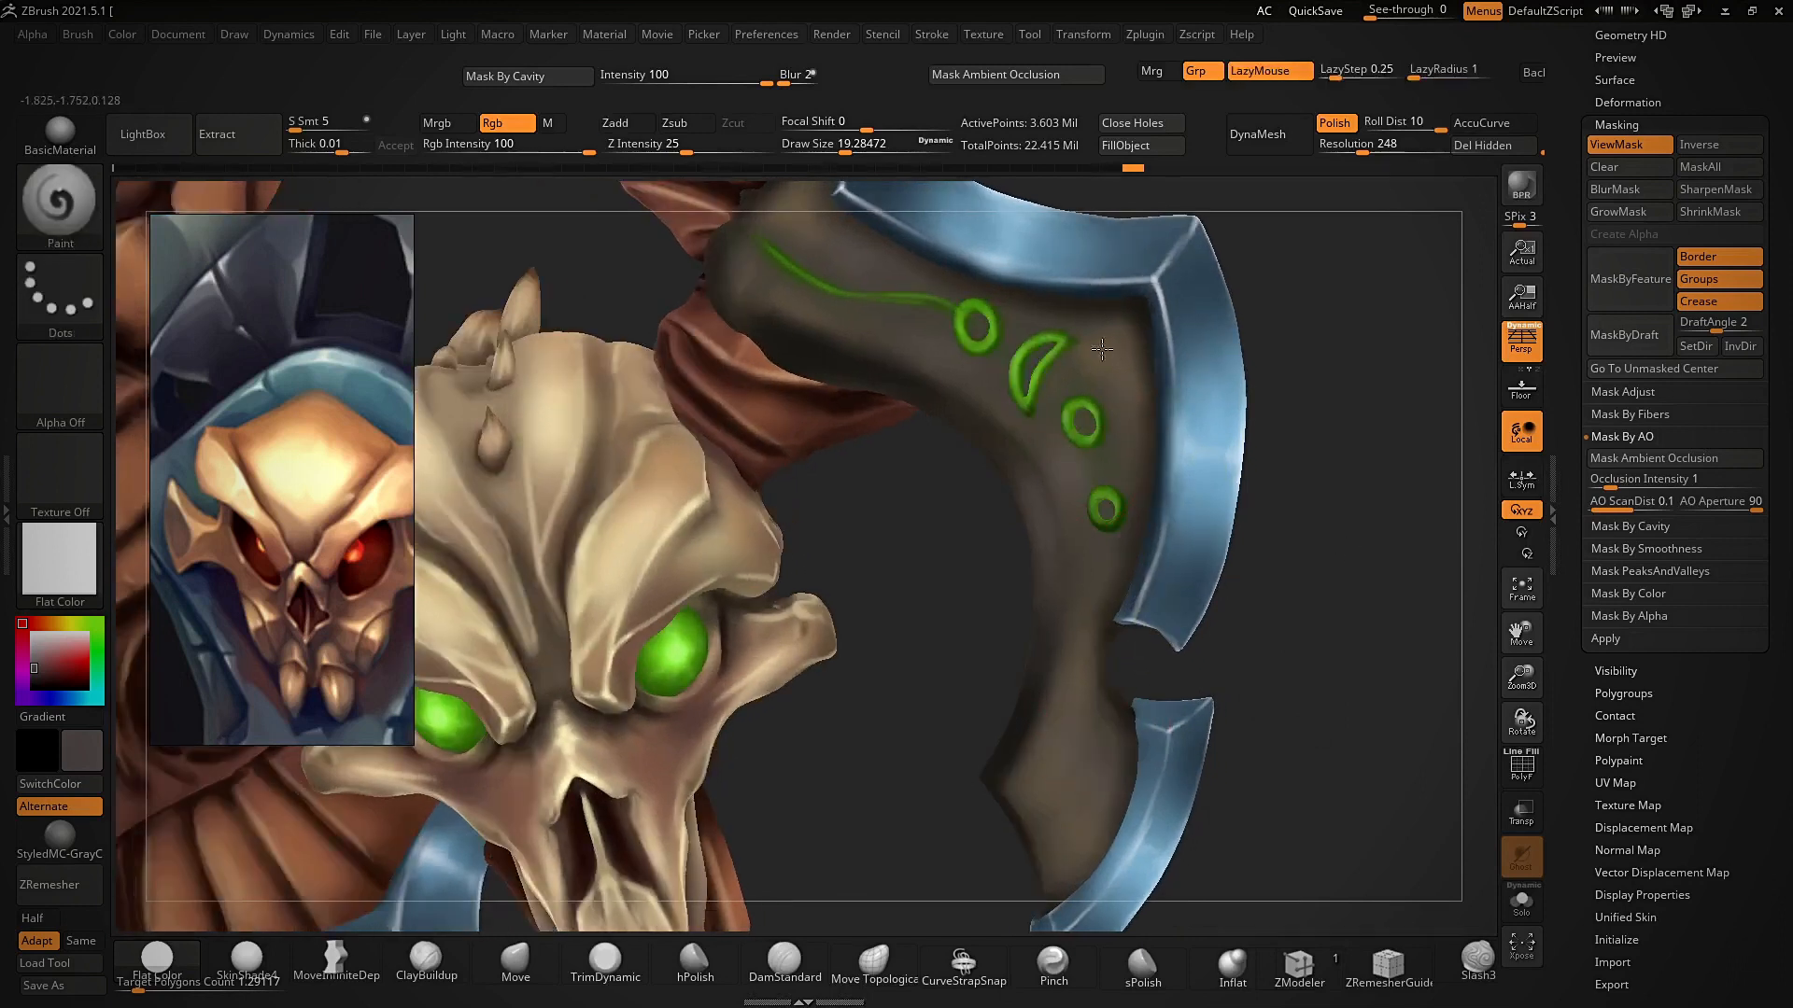
- Choose a lighter warm brown, start thin edge highlights on the panel's upper end with a small brush, and switch to SkinShade4
ctrl+right_drag(971, 679, 1391, 441)
click(33, 667)
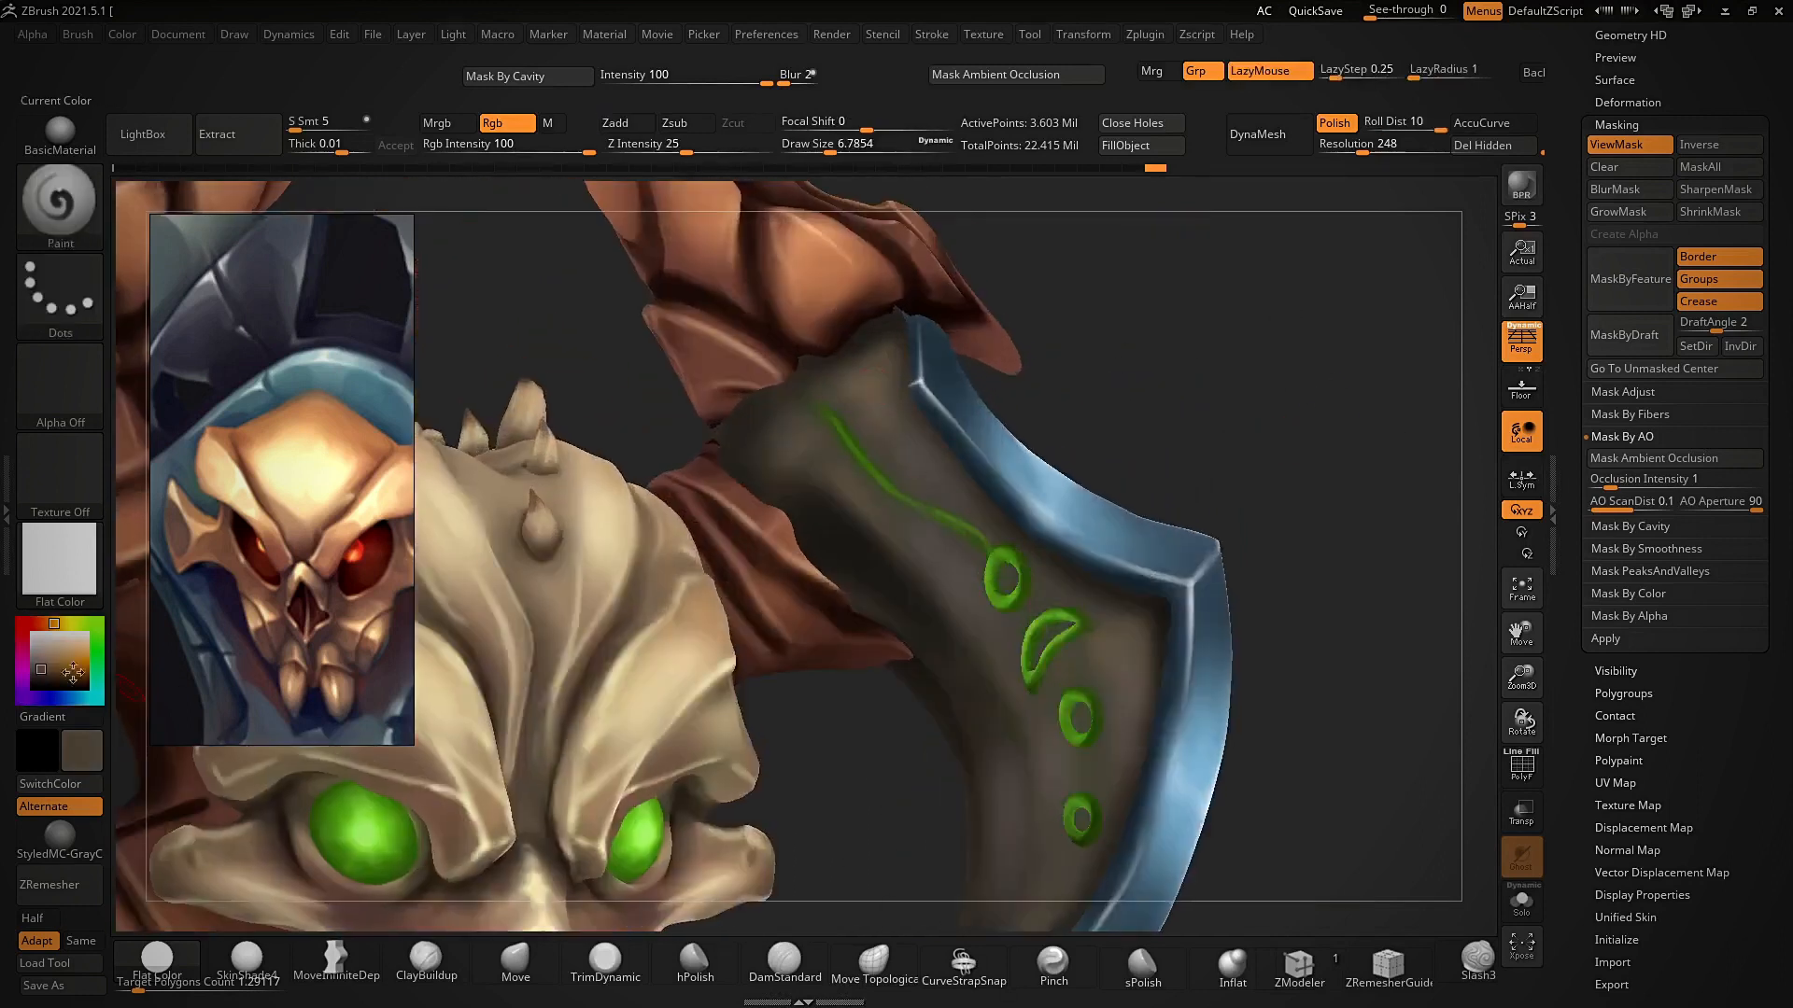
key(s)
click(889, 399)
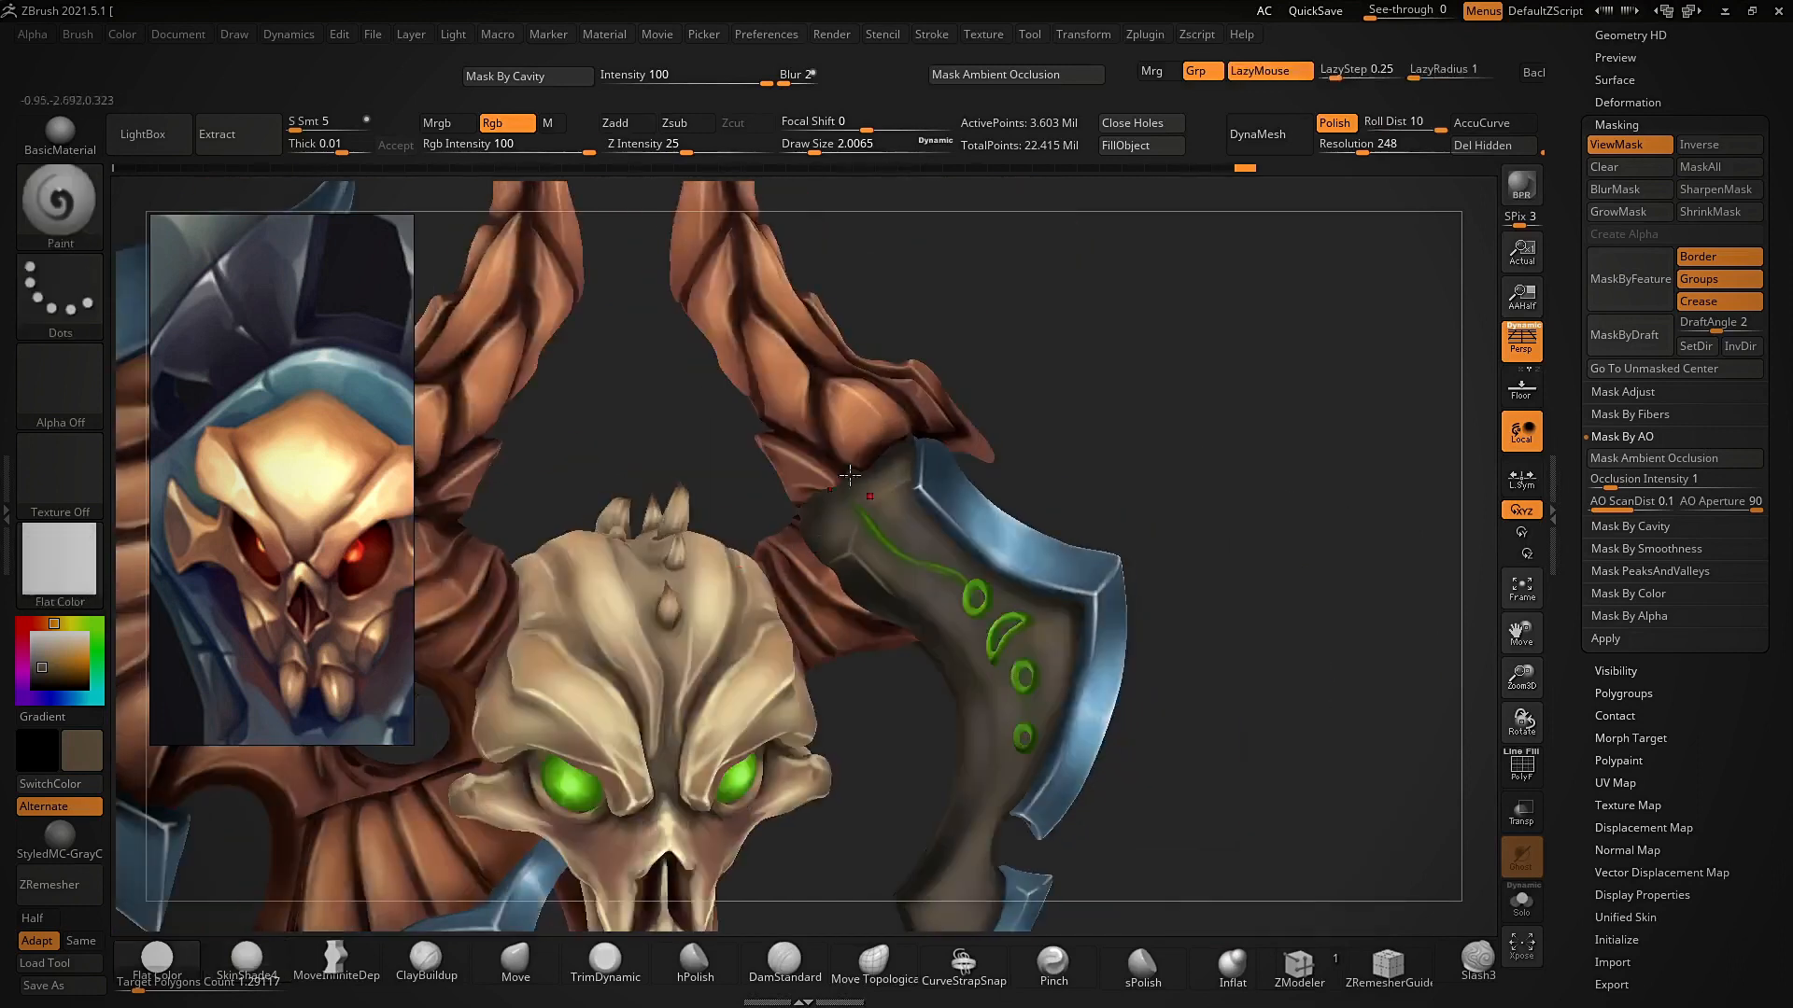
mouse_move(1129, 374)
mouse_down()
mouse_move(1201, 348)
mouse_move(1289, 367)
mouse_move(1293, 420)
mouse_move(1329, 376)
mouse_move(1476, 321)
mouse_move(1372, 308)
mouse_move(1353, 411)
mouse_up()
key(ctrl+z)
drag(894, 602, 930, 586)
click(247, 961)
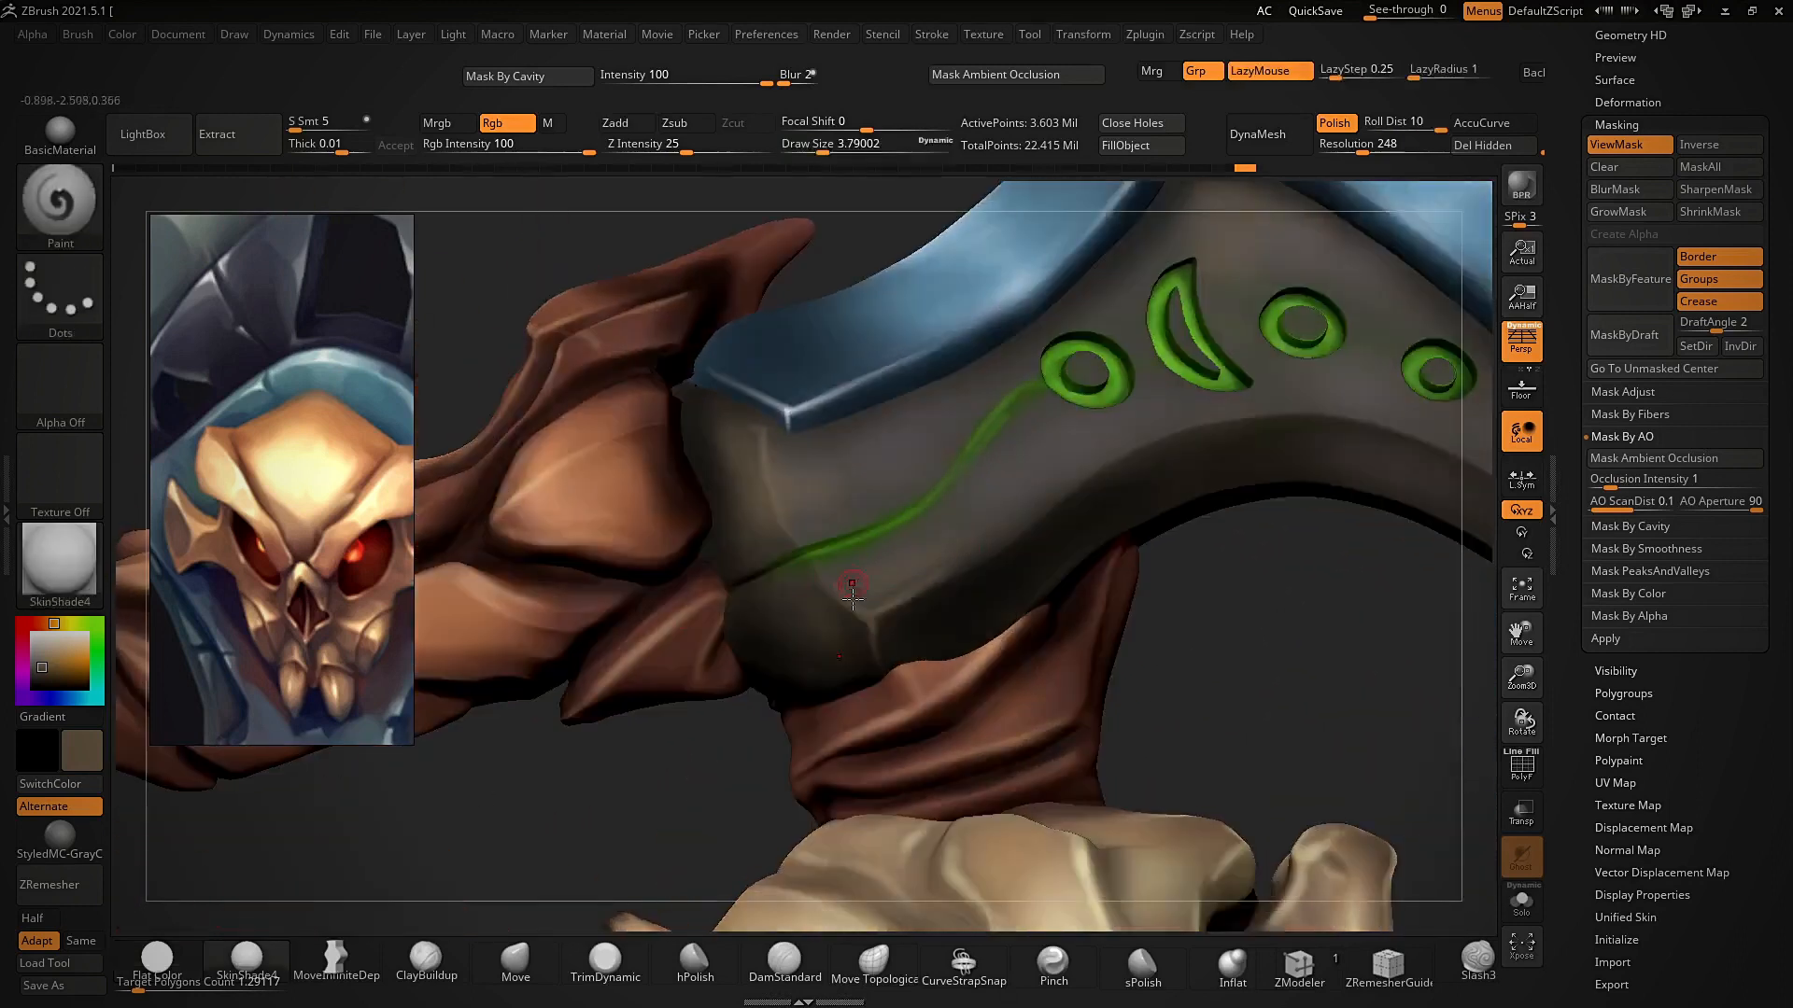
- Paint thin brown highlights along the bevelled edges of the panel's upper end with draw size about 3.8
drag(1018, 539, 934, 585)
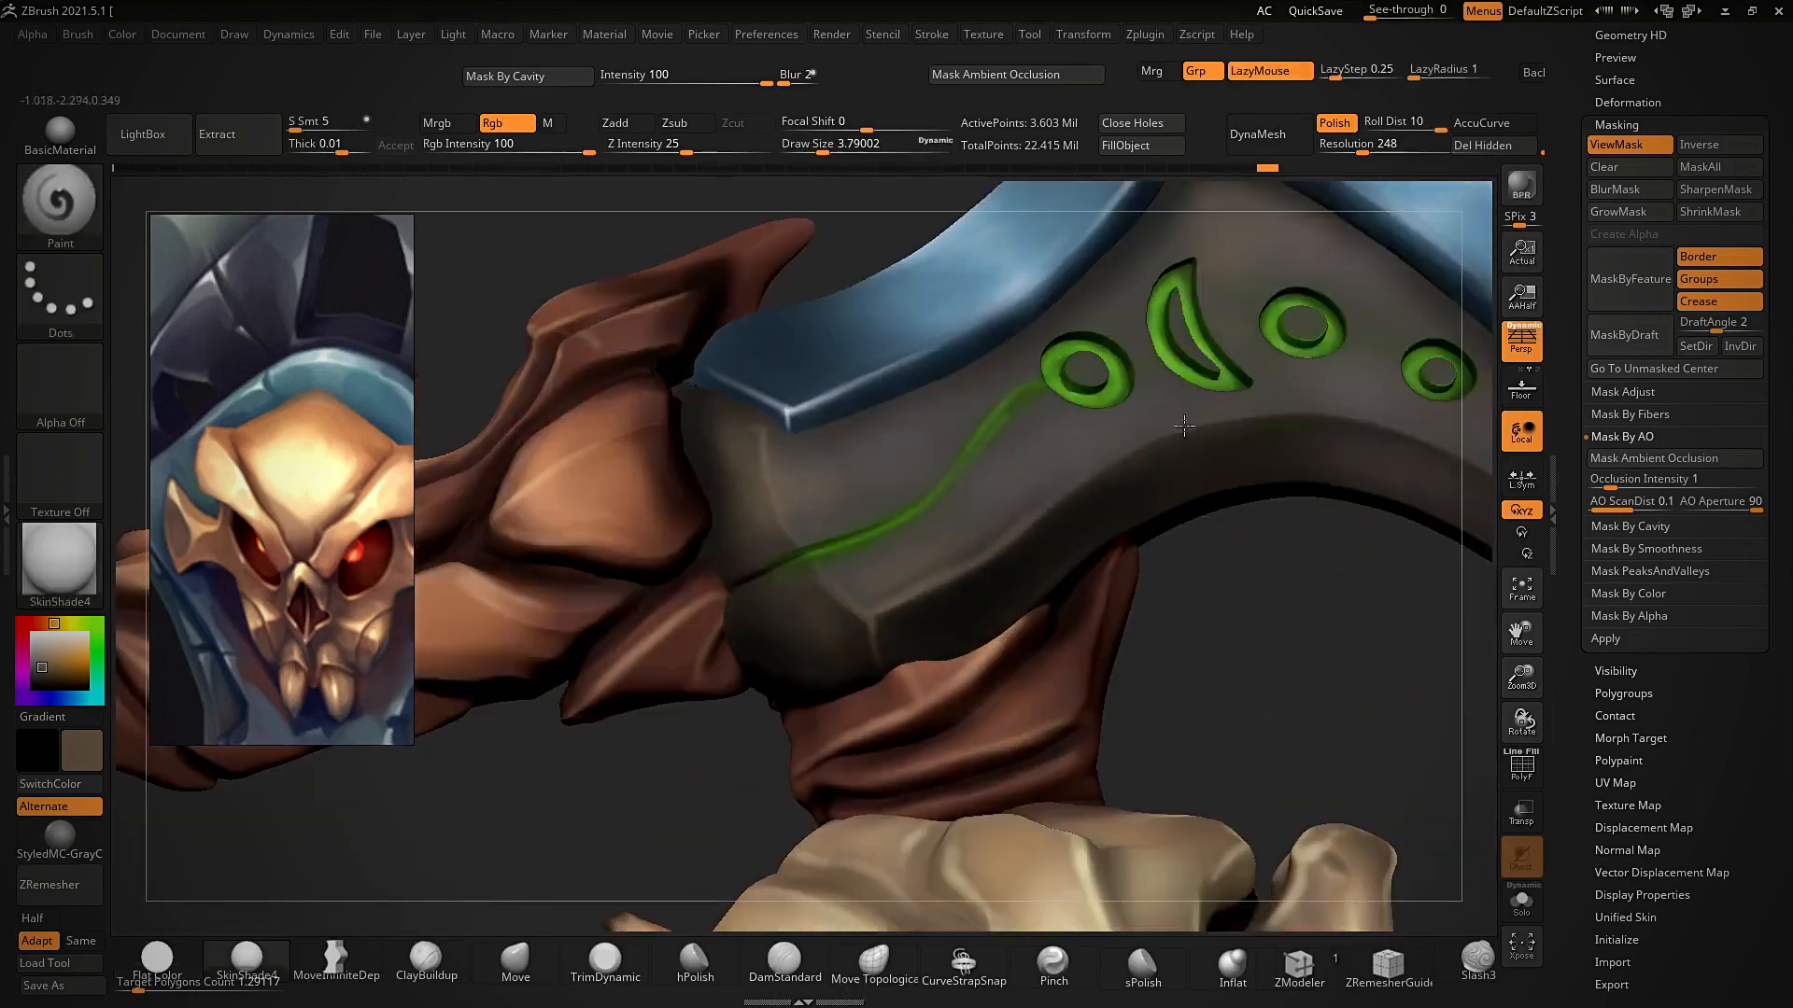
drag(733, 803, 808, 685)
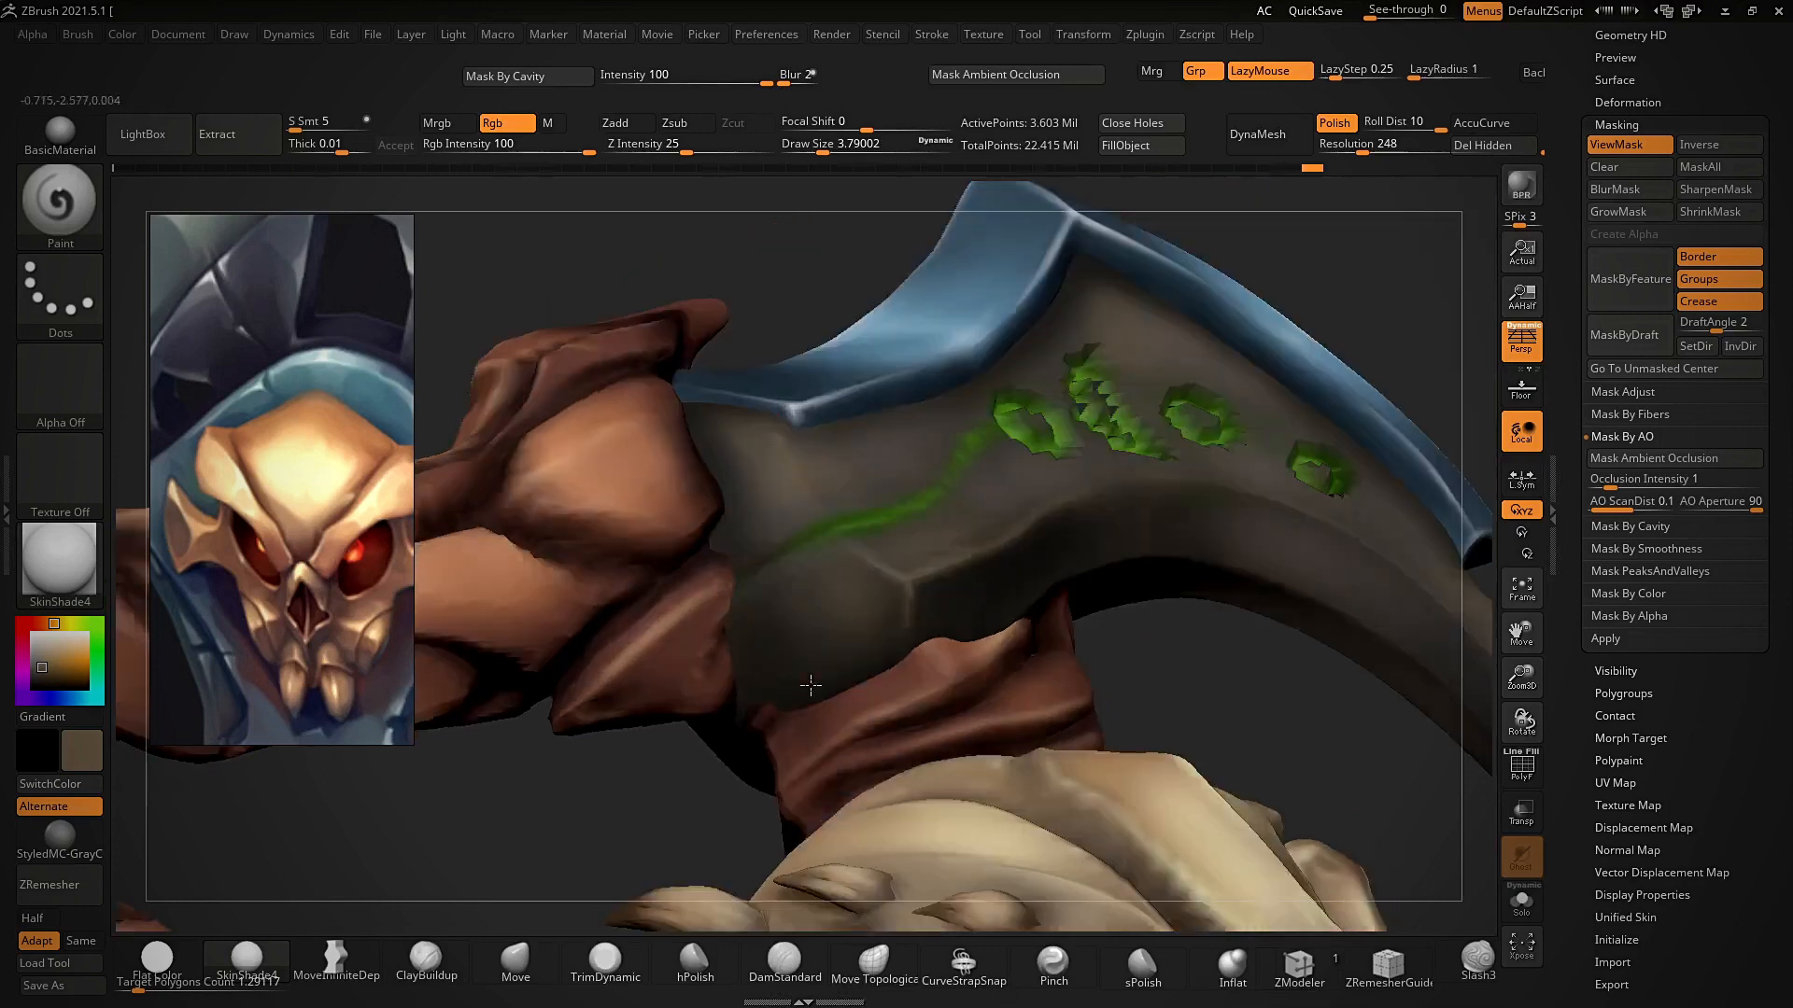
drag(1058, 516, 971, 529)
mouse_move(968, 520)
ctrl+right_down()
mouse_move(1249, 452)
mouse_move(1137, 454)
ctrl+right_up()
mouse_move(975, 387)
ctrl+right_down()
mouse_move(1236, 373)
mouse_move(1168, 365)
mouse_move(1083, 606)
mouse_move(1103, 486)
ctrl+right_up()
- Highlight the pointed corner at the panel's lower end and the adjoining inner bevel edge in warm brown
click(1105, 481)
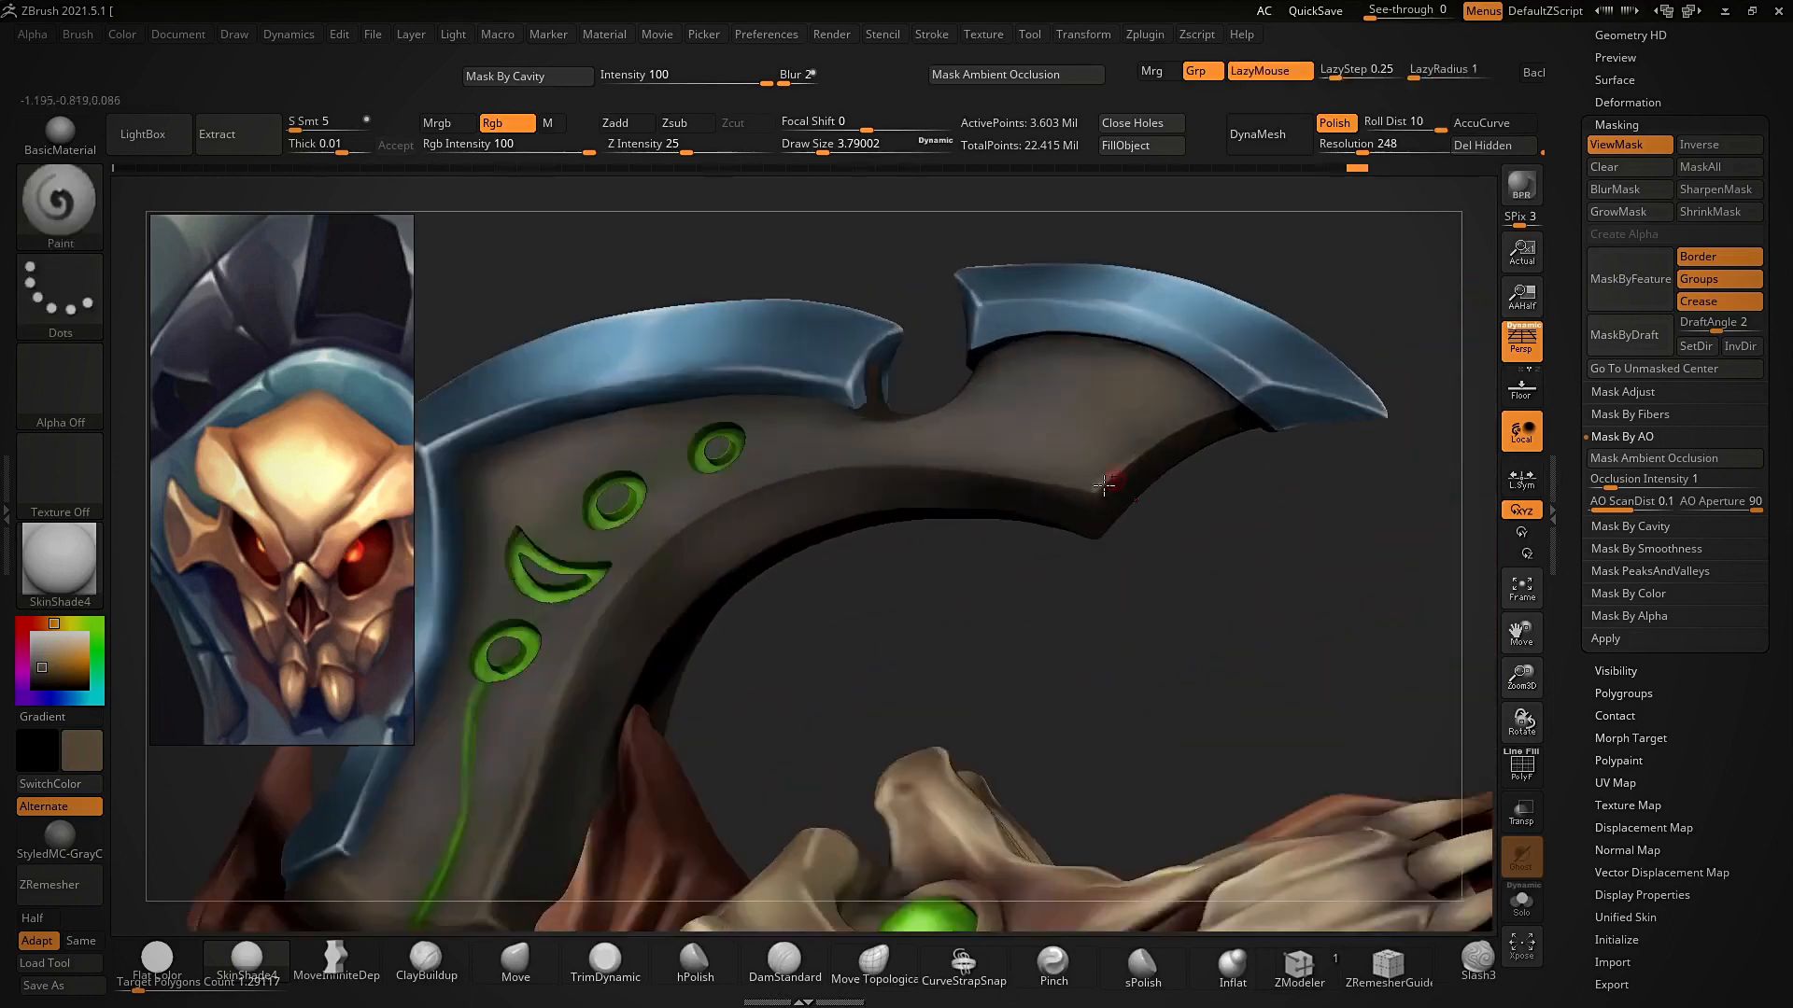
mouse_move(1215, 424)
right_down()
mouse_move(1218, 552)
mouse_move(1097, 504)
right_up()
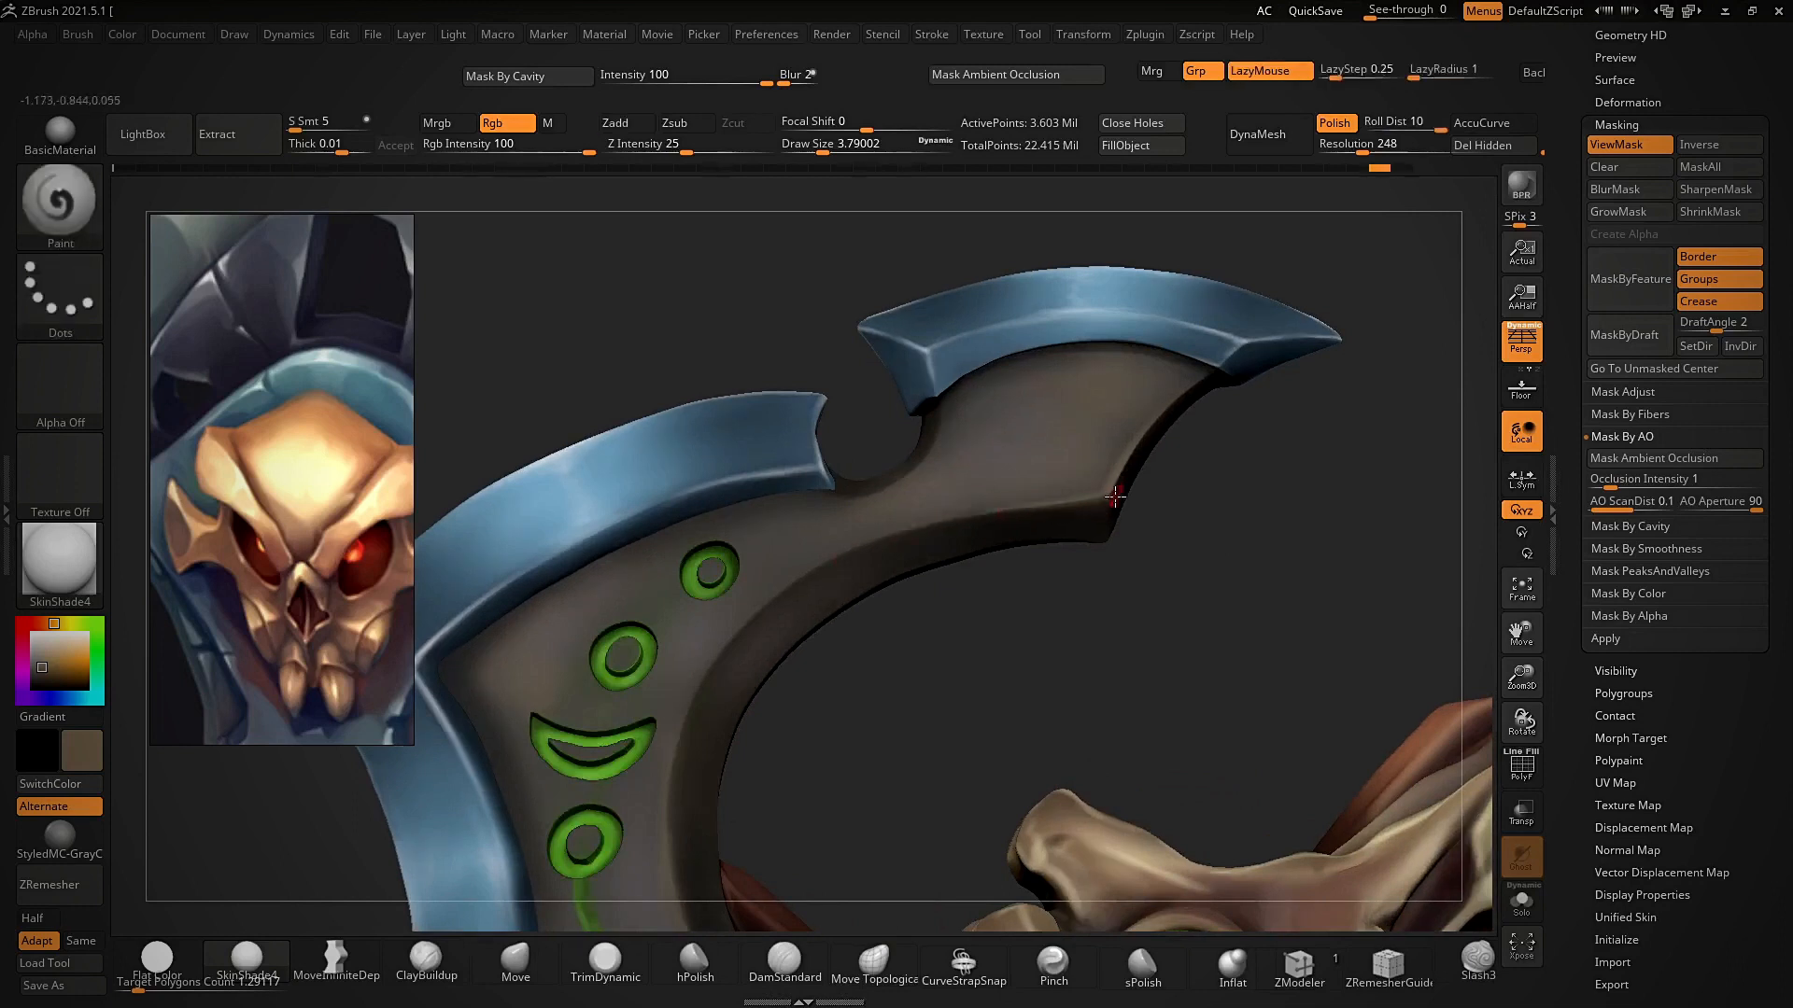
drag(931, 654, 898, 657)
drag(791, 581, 774, 665)
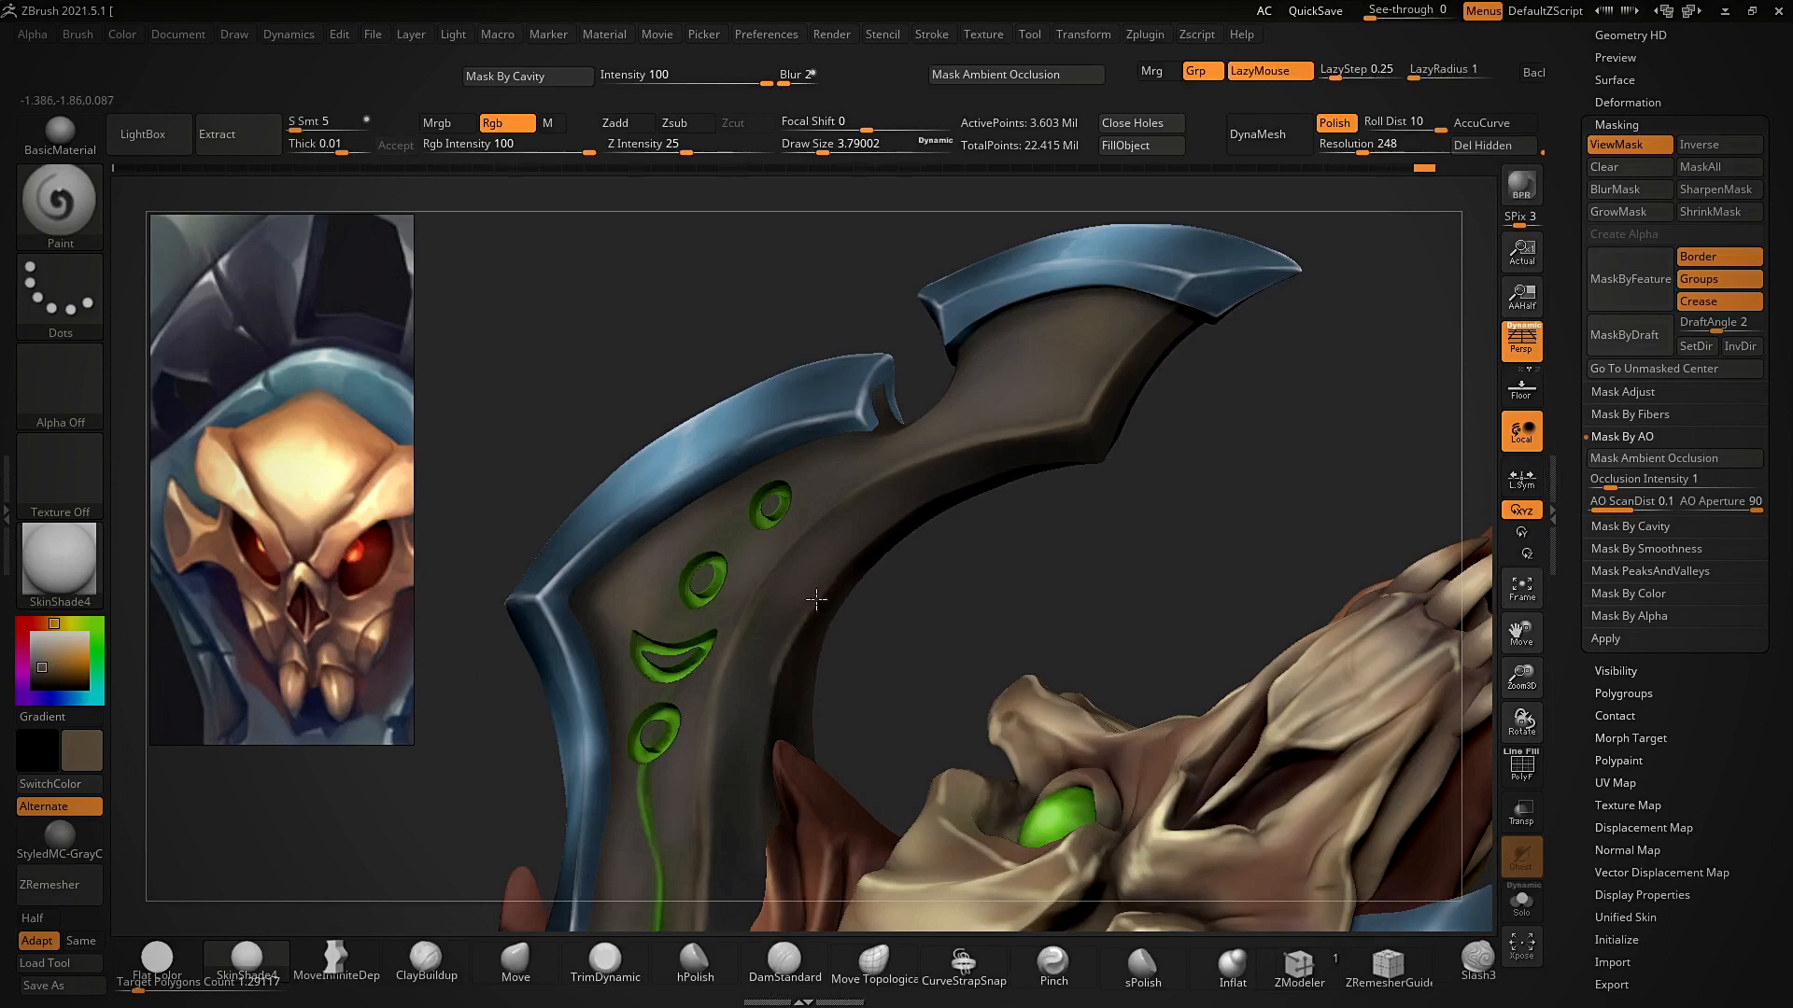
drag(758, 818, 774, 605)
drag(1090, 482, 837, 658)
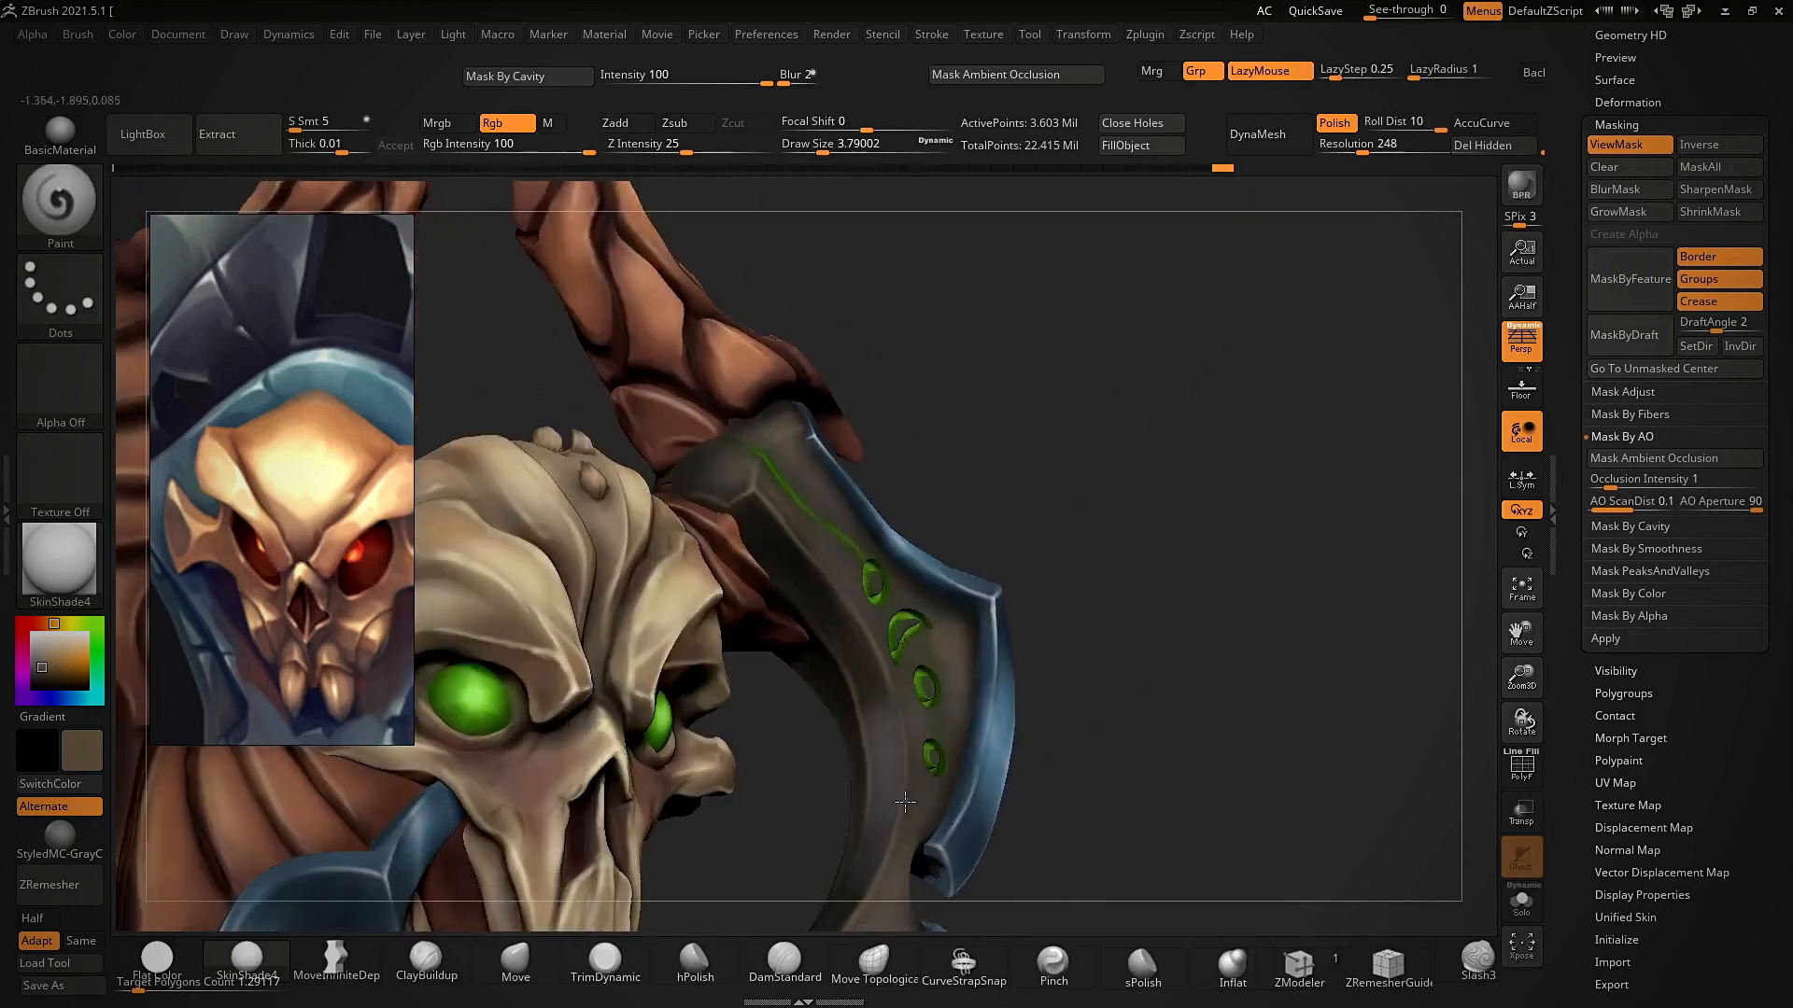
- Extend the warm brown edge highlight along the inner curve between the upper end and the lower corner
drag(904, 801, 868, 715)
mouse_move(812, 833)
mouse_down()
mouse_move(828, 865)
mouse_move(822, 738)
mouse_move(863, 724)
mouse_move(859, 683)
mouse_up()
mouse_move(1064, 747)
mouse_down()
mouse_move(1140, 672)
mouse_move(1125, 551)
mouse_up()
drag(829, 719, 858, 863)
mouse_move(1120, 785)
alt+mouse_down()
mouse_move(1099, 644)
mouse_move(1040, 628)
alt+mouse_up()
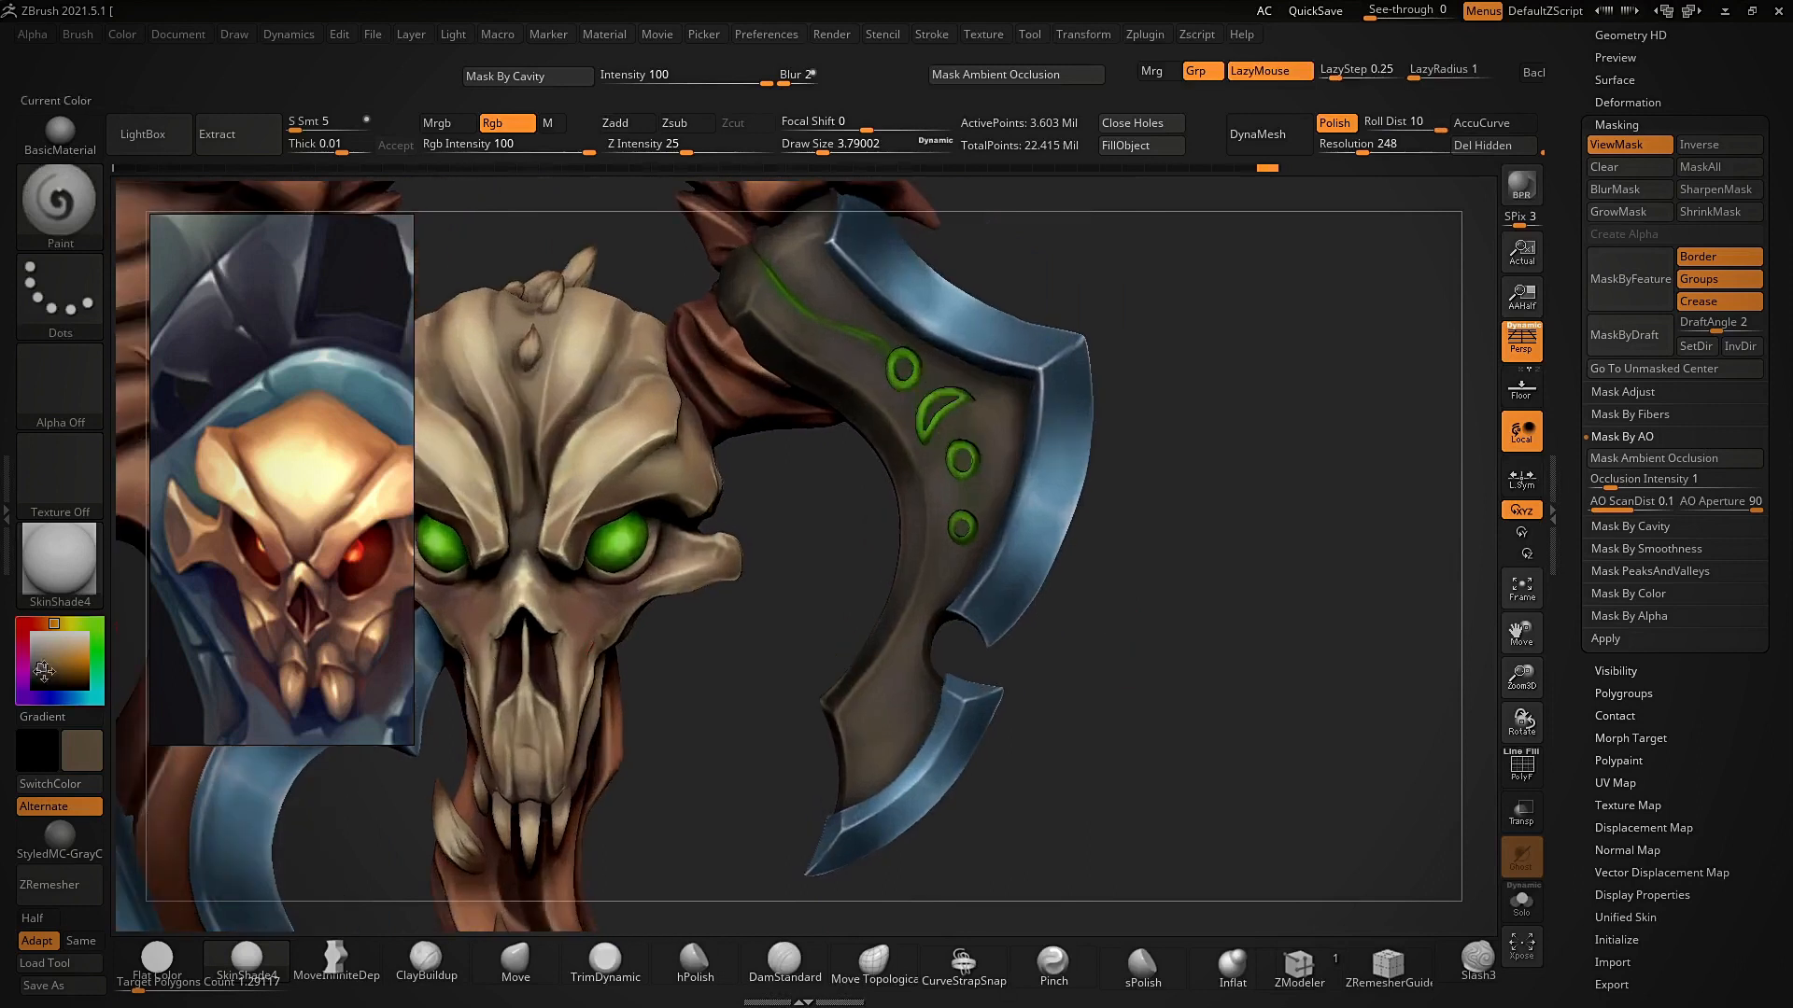
- Pick a lighter tan and highlight the lower inner corner's edges with draw size about 3, redoing one unsatisfactory stroke
drag(44, 671, 43, 659)
alt+drag(719, 653, 681, 737)
drag(834, 773, 817, 823)
drag(710, 749, 791, 716)
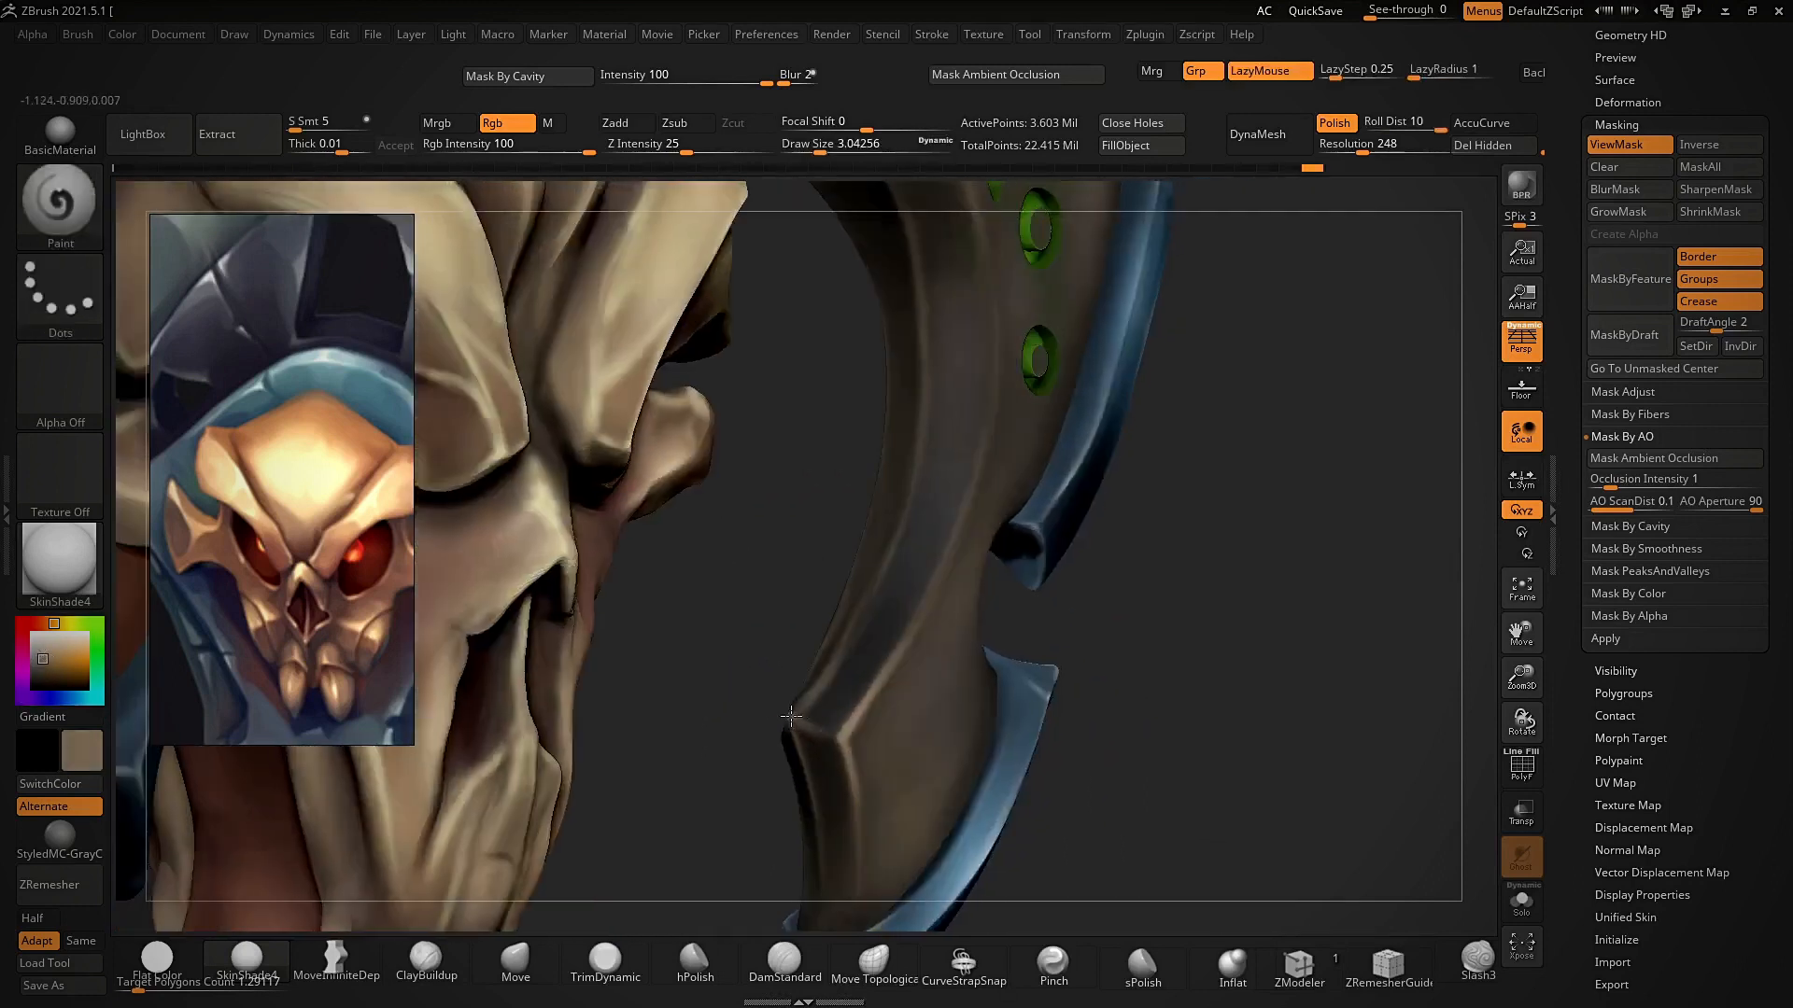
mouse_move(843, 643)
mouse_down()
mouse_move(791, 723)
mouse_move(801, 794)
mouse_up()
key(ctrl+z)
drag(793, 719, 815, 880)
- Continue the tan highlight up the inner bevel edge and switch to Flat Color to check the whole axe head
mouse_move(828, 592)
ctrl+right_down()
mouse_move(1028, 488)
mouse_move(1172, 569)
mouse_move(763, 530)
ctrl+right_up()
drag(847, 605, 801, 567)
drag(897, 418, 757, 542)
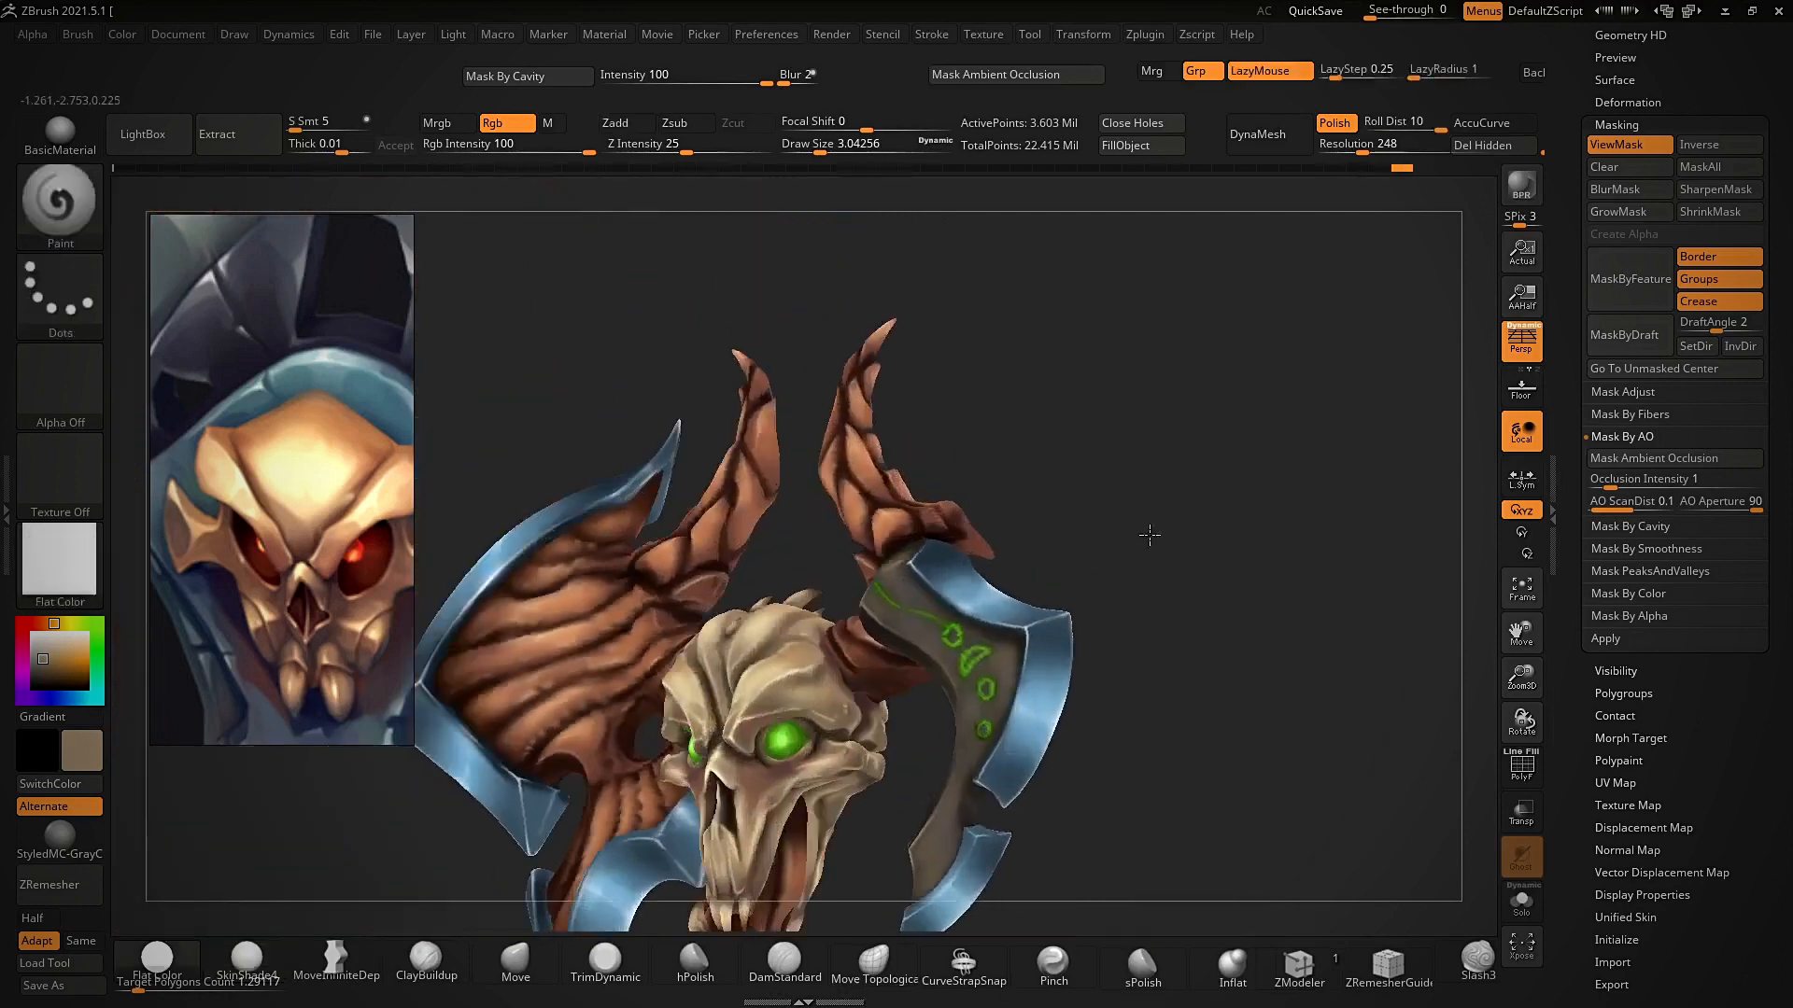
mouse_move(1150, 535)
right_down()
mouse_move(1196, 452)
mouse_move(1020, 472)
mouse_move(1003, 453)
right_up()
drag(1074, 410, 1053, 418)
mouse_move(1042, 388)
ctrl+right_down()
mouse_move(1089, 569)
mouse_move(1061, 524)
mouse_move(911, 596)
ctrl+right_up()
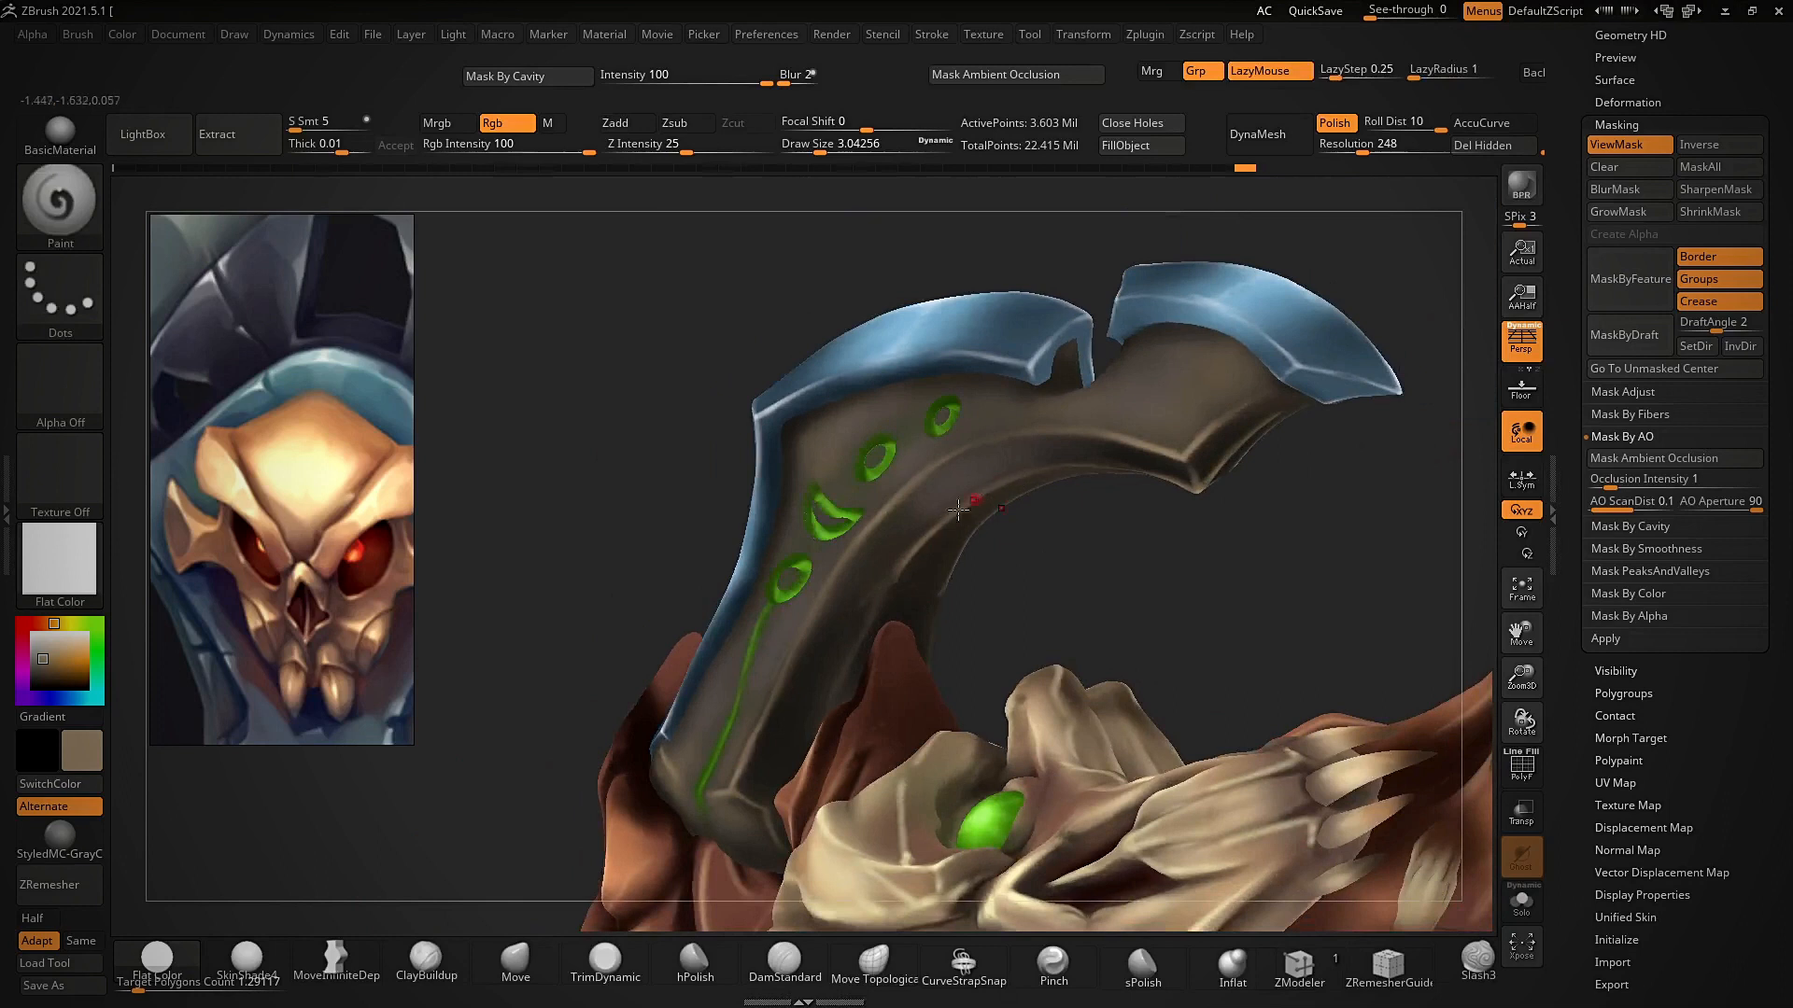
- Strengthen the tan highlight along the middle of the panel's inner curved bevel
drag(911, 555, 860, 608)
right_drag(896, 571, 966, 509)
drag(967, 501, 1020, 481)
mouse_move(1081, 467)
ctrl+right_down()
mouse_move(1024, 516)
mouse_move(1036, 648)
mouse_move(1016, 733)
ctrl+right_up()
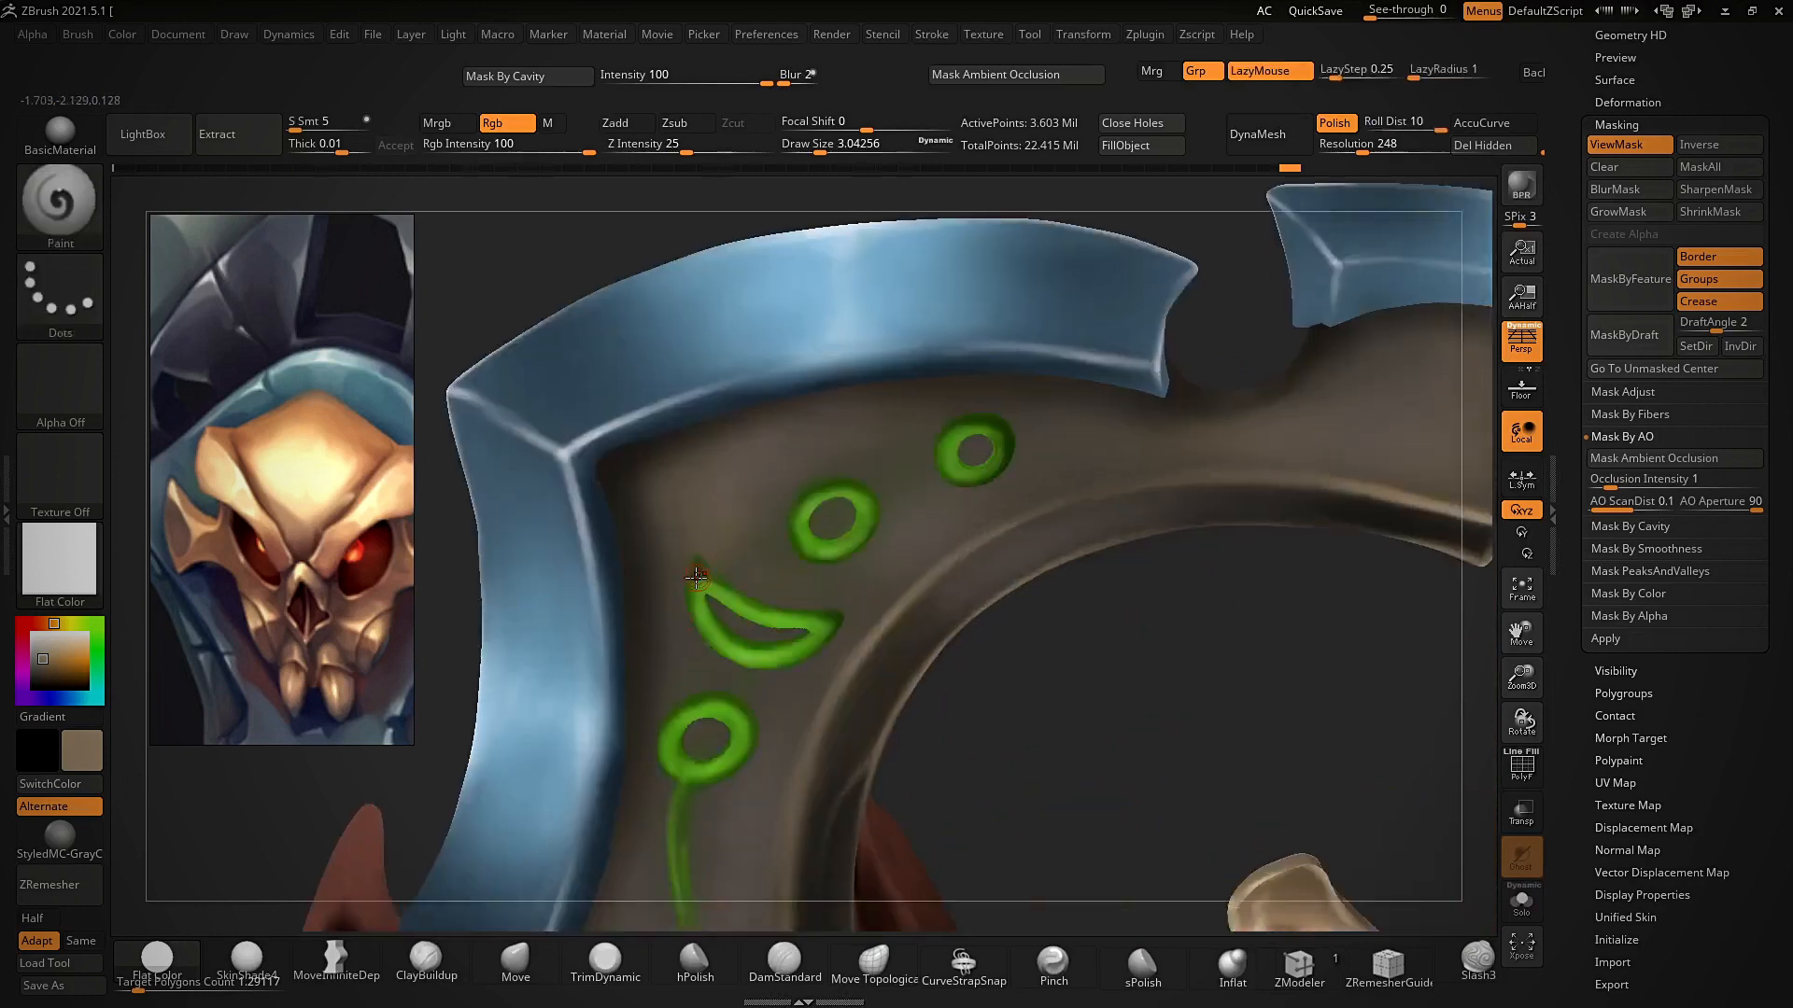
- Paint thin tan rims along the outer edges of the crescent and the ring joined to the wavy line
ctrl+right_drag(704, 532, 1213, 424)
mouse_move(762, 612)
ctrl+right_down()
mouse_move(767, 680)
mouse_move(708, 613)
ctrl+right_up()
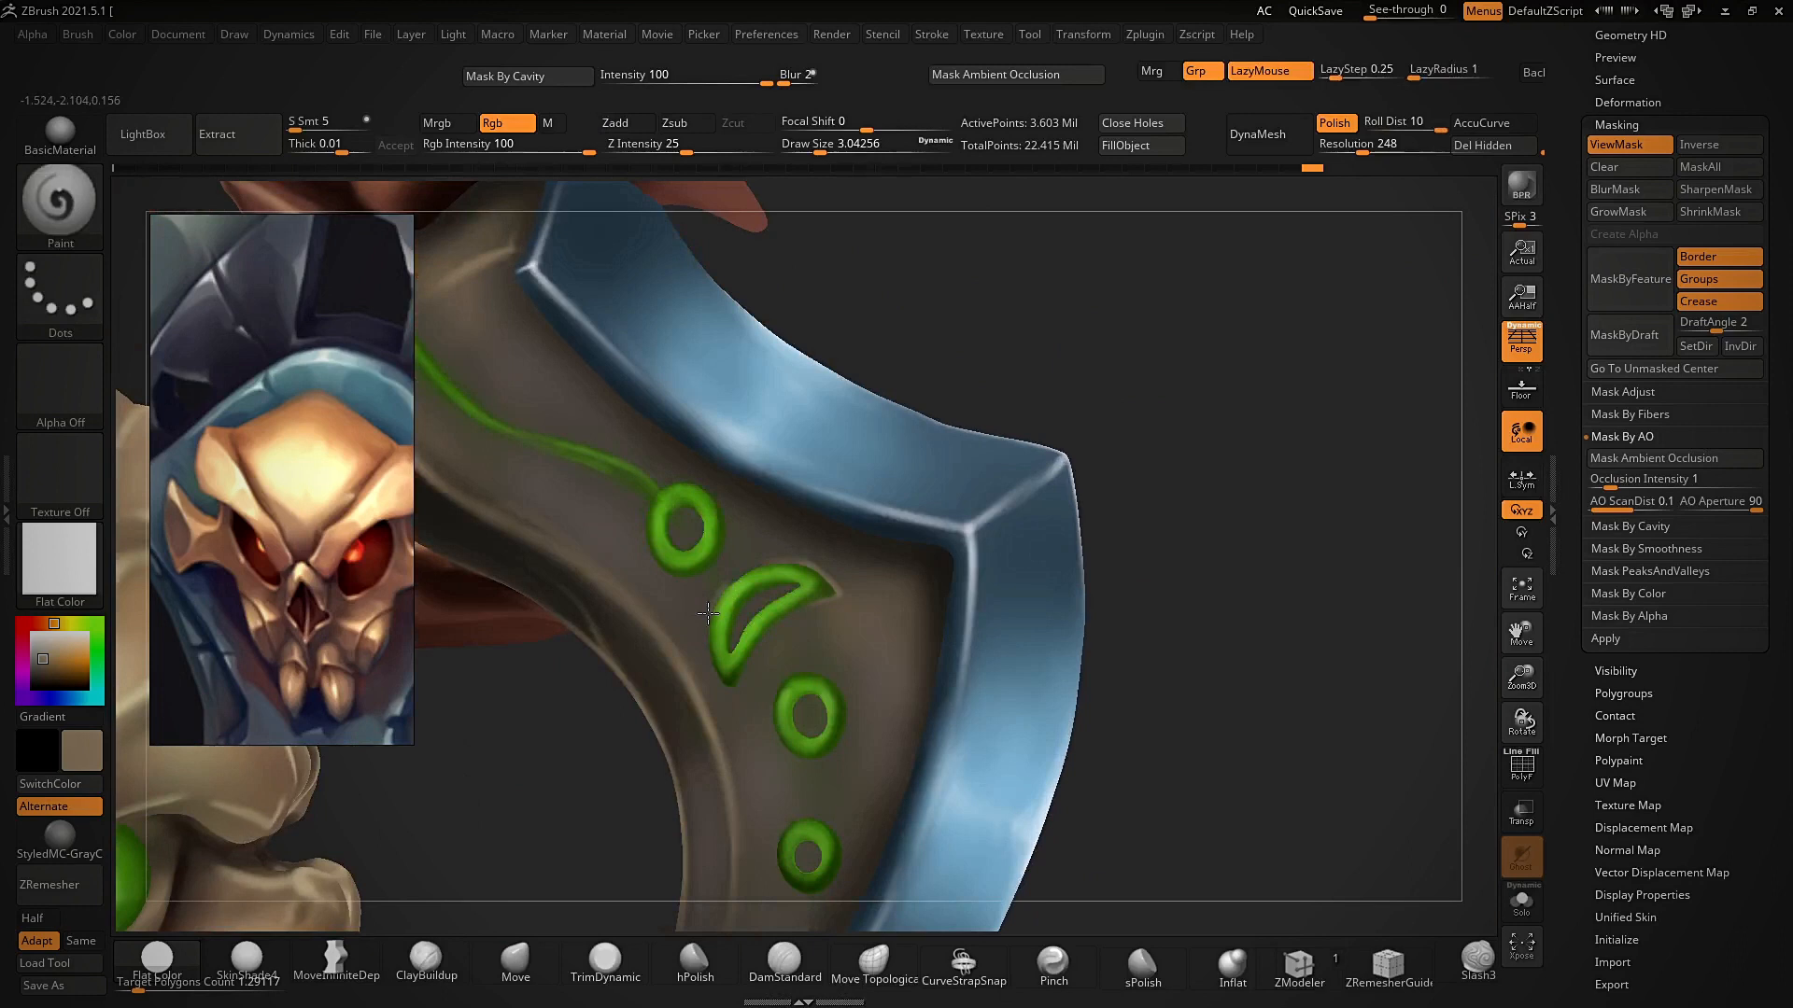
key(ctrl)
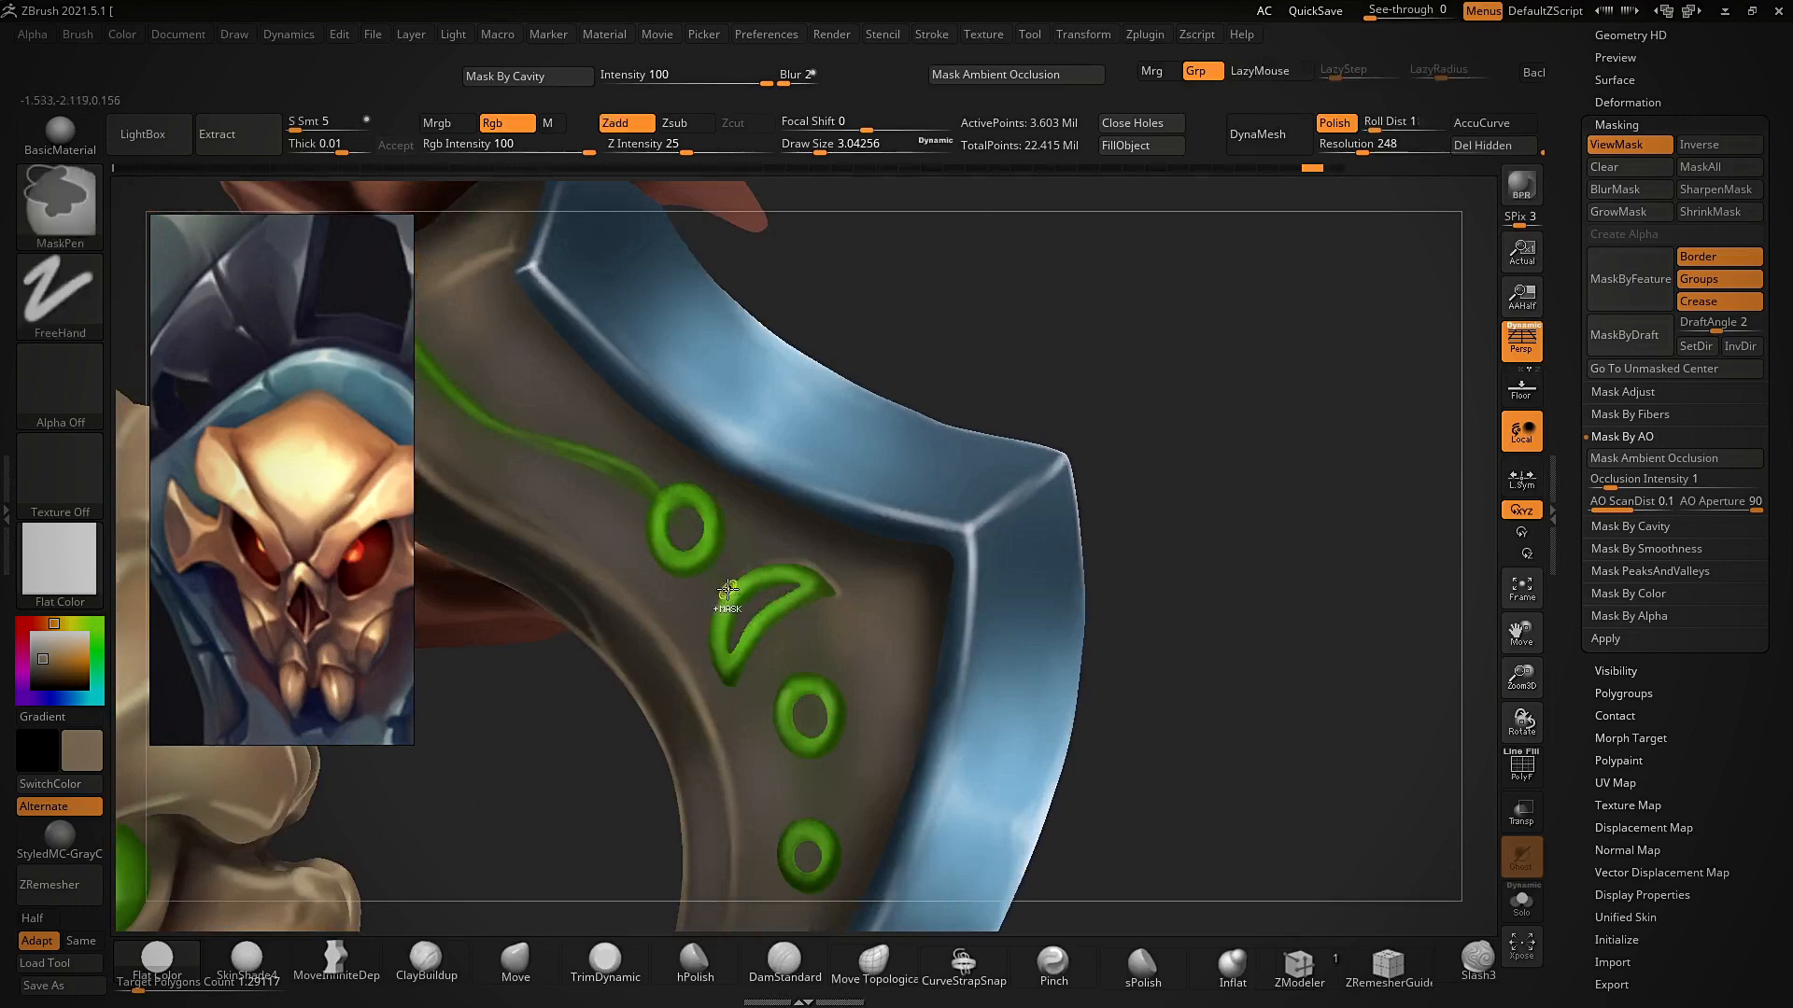
ctrl+right_drag(730, 588, 724, 659)
drag(699, 513, 707, 611)
mouse_move(784, 657)
mouse_down()
mouse_move(774, 738)
mouse_move(839, 608)
mouse_move(788, 642)
mouse_up()
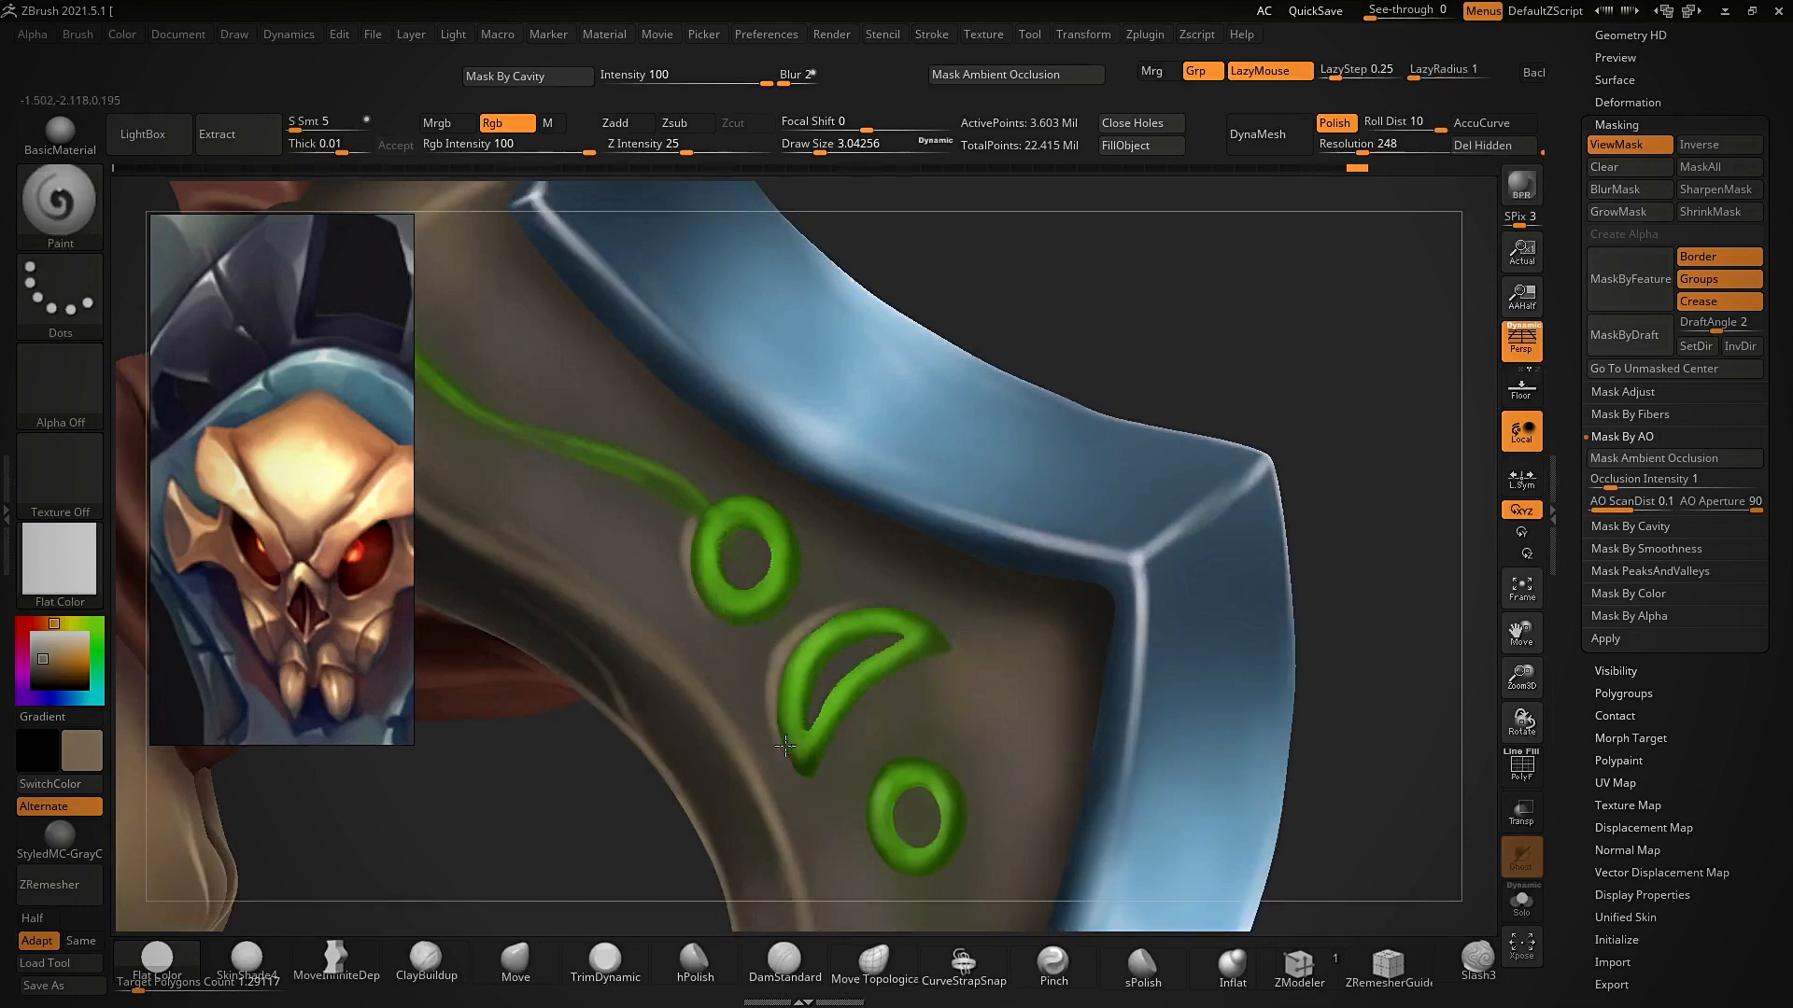
- Add thin tan rim highlights around the green ring just below the crescent
mouse_move(833, 583)
ctrl+right_down()
mouse_move(937, 448)
mouse_move(868, 443)
mouse_move(849, 575)
ctrl+right_up()
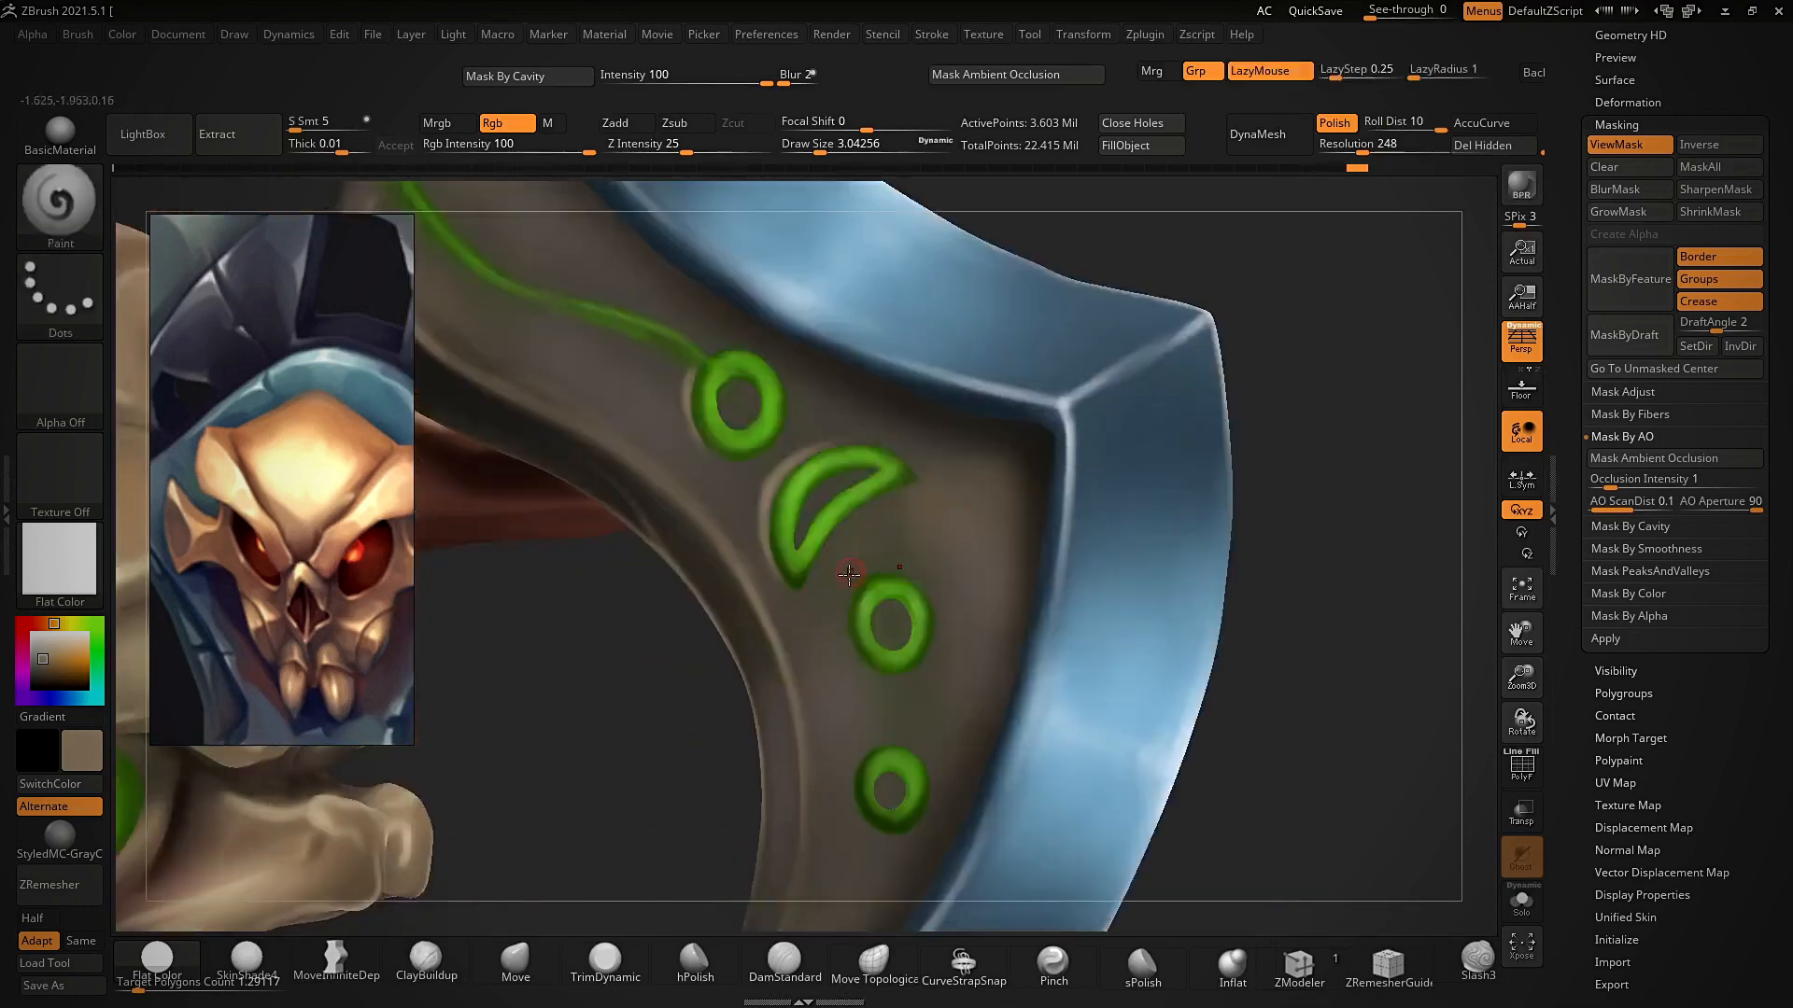
mouse_move(851, 591)
mouse_down()
mouse_move(885, 574)
mouse_move(847, 614)
mouse_up()
drag(898, 676, 919, 662)
ctrl+right_drag(897, 539, 1176, 519)
- Switch to SkinShade4 and rim the lowest and uppermost green rings with tan at draw size about 2.8
click(275, 964)
ctrl+right_drag(1247, 415, 1223, 551)
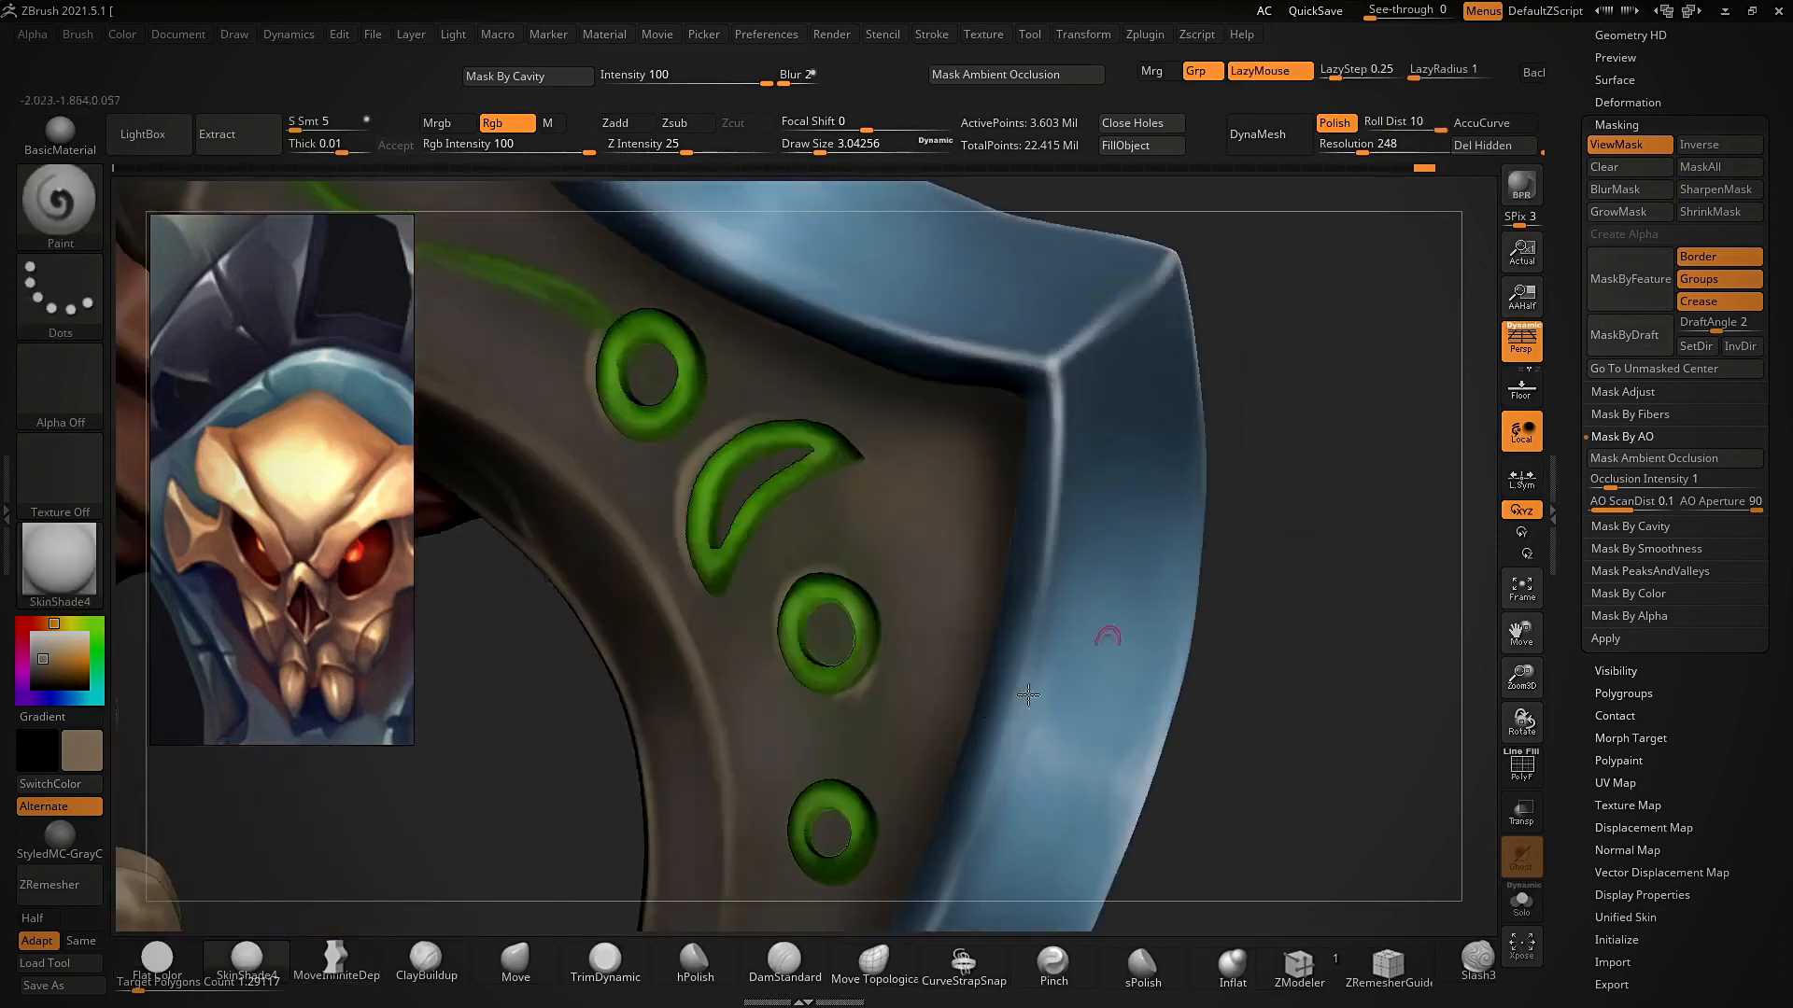
mouse_move(801, 794)
mouse_down()
mouse_move(786, 824)
mouse_move(875, 840)
mouse_up()
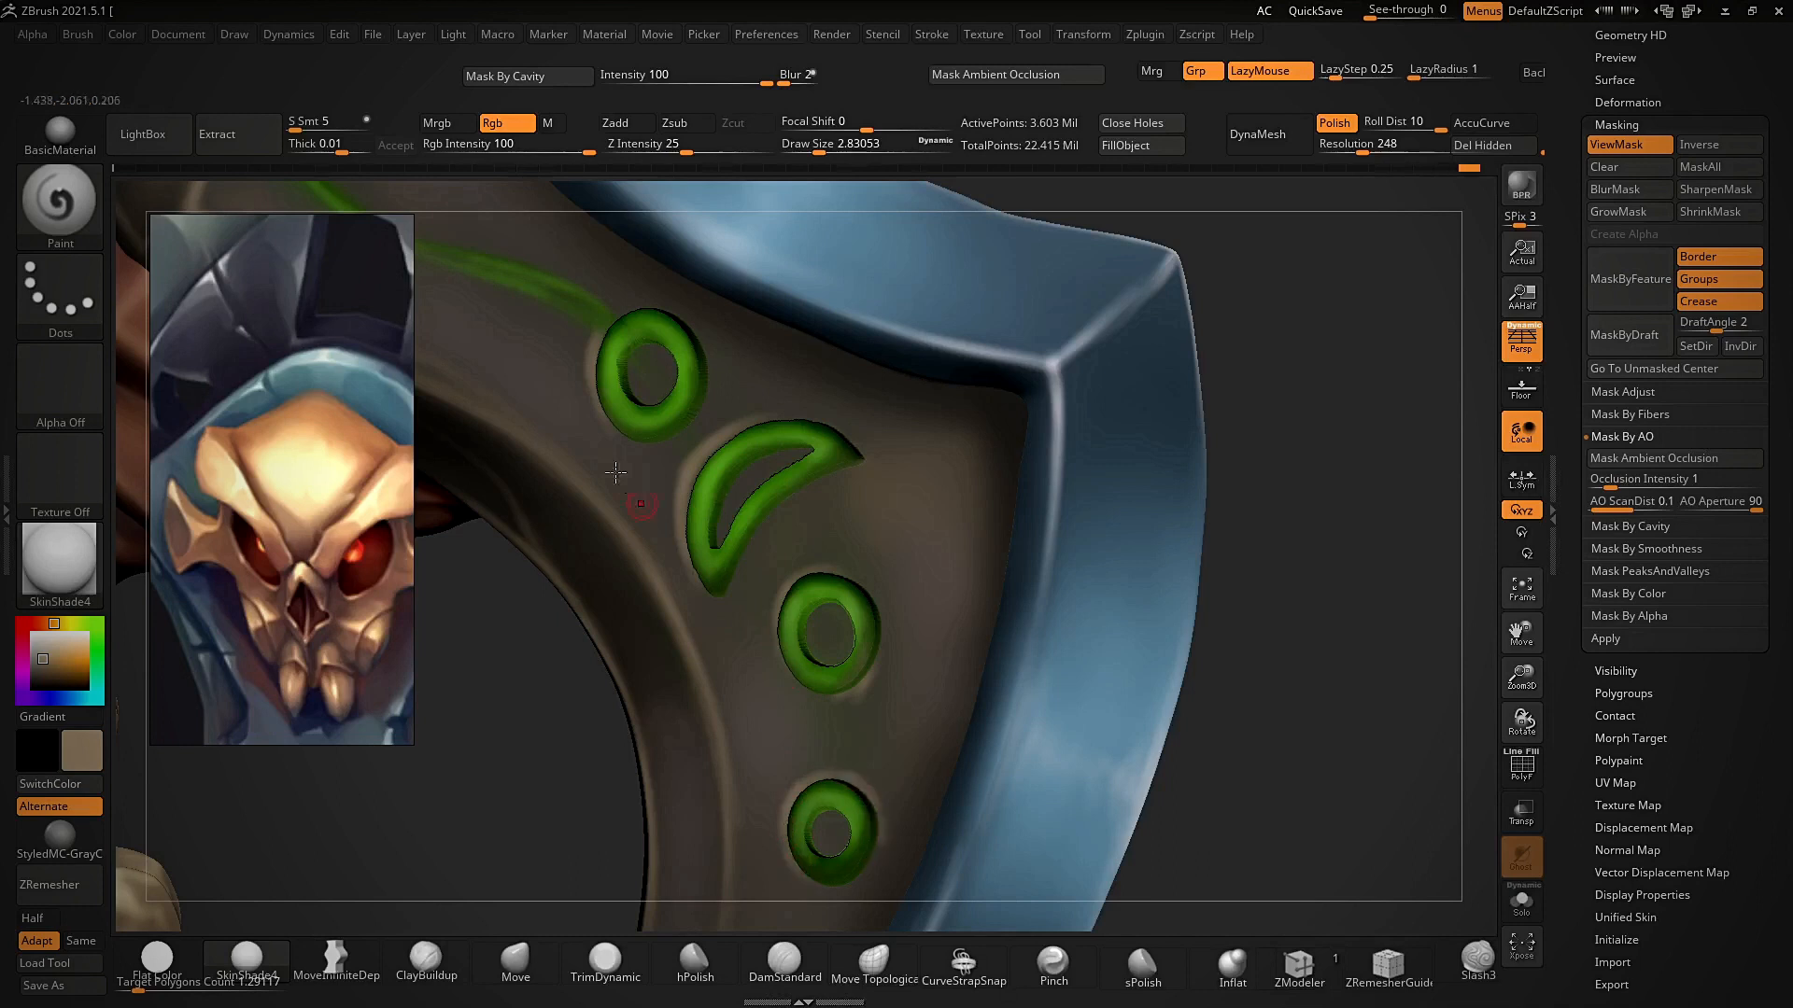
mouse_move(669, 313)
mouse_down()
mouse_move(705, 384)
mouse_move(668, 439)
mouse_up()
- Add thin tan rims along the wavy green line with SkinShade4 at draw size about 2.8
mouse_move(869, 467)
ctrl+right_down()
mouse_move(873, 350)
mouse_move(903, 325)
mouse_move(580, 428)
ctrl+right_up()
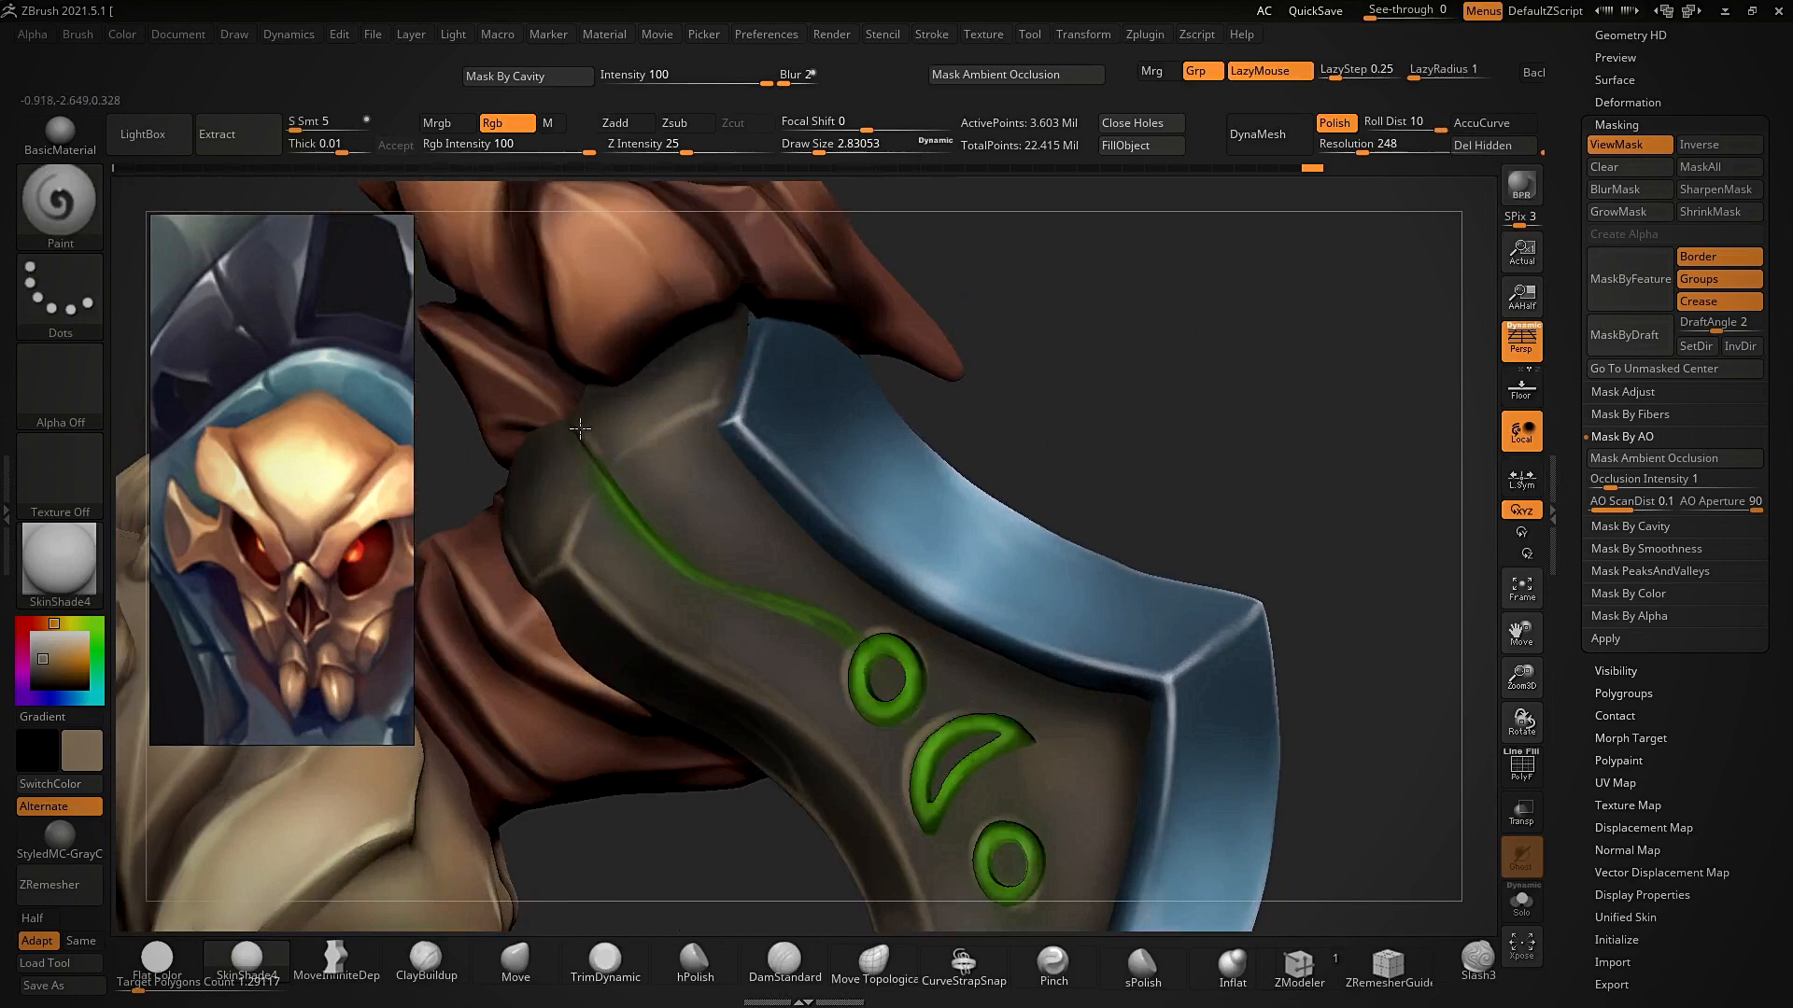
key(ctrl)
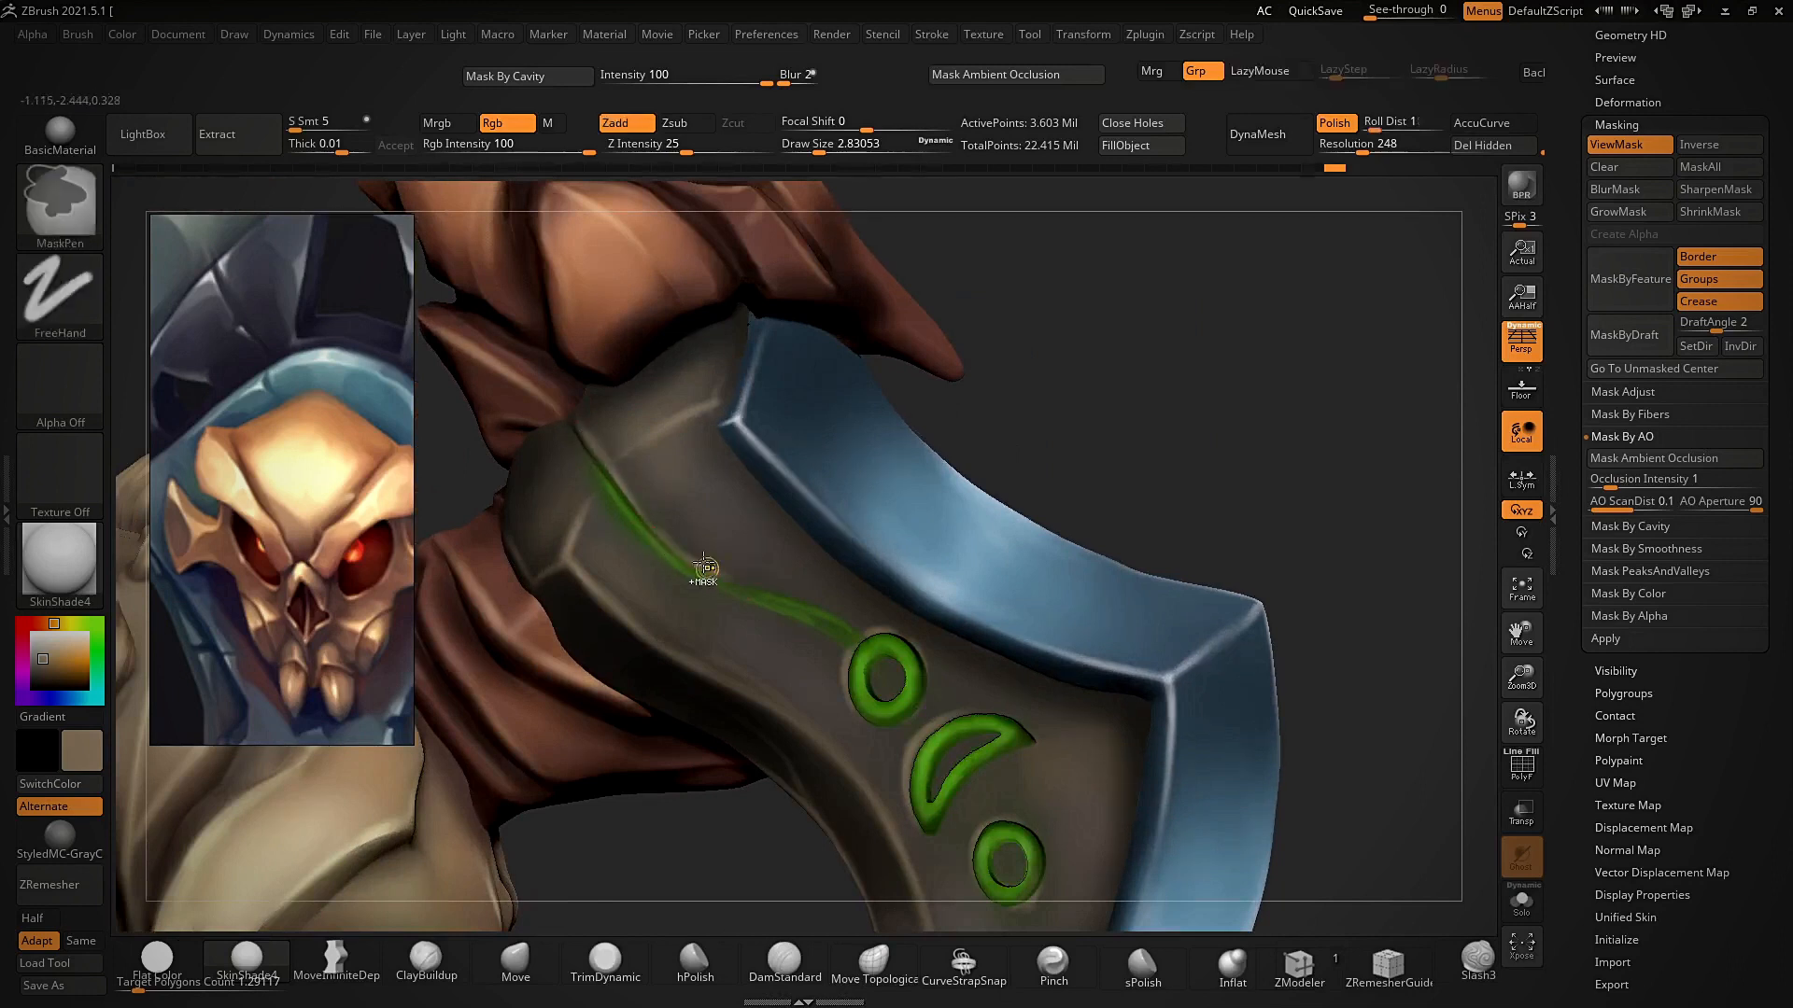
mouse_move(728, 572)
mouse_down()
mouse_move(810, 609)
mouse_move(689, 558)
mouse_move(813, 607)
mouse_up()
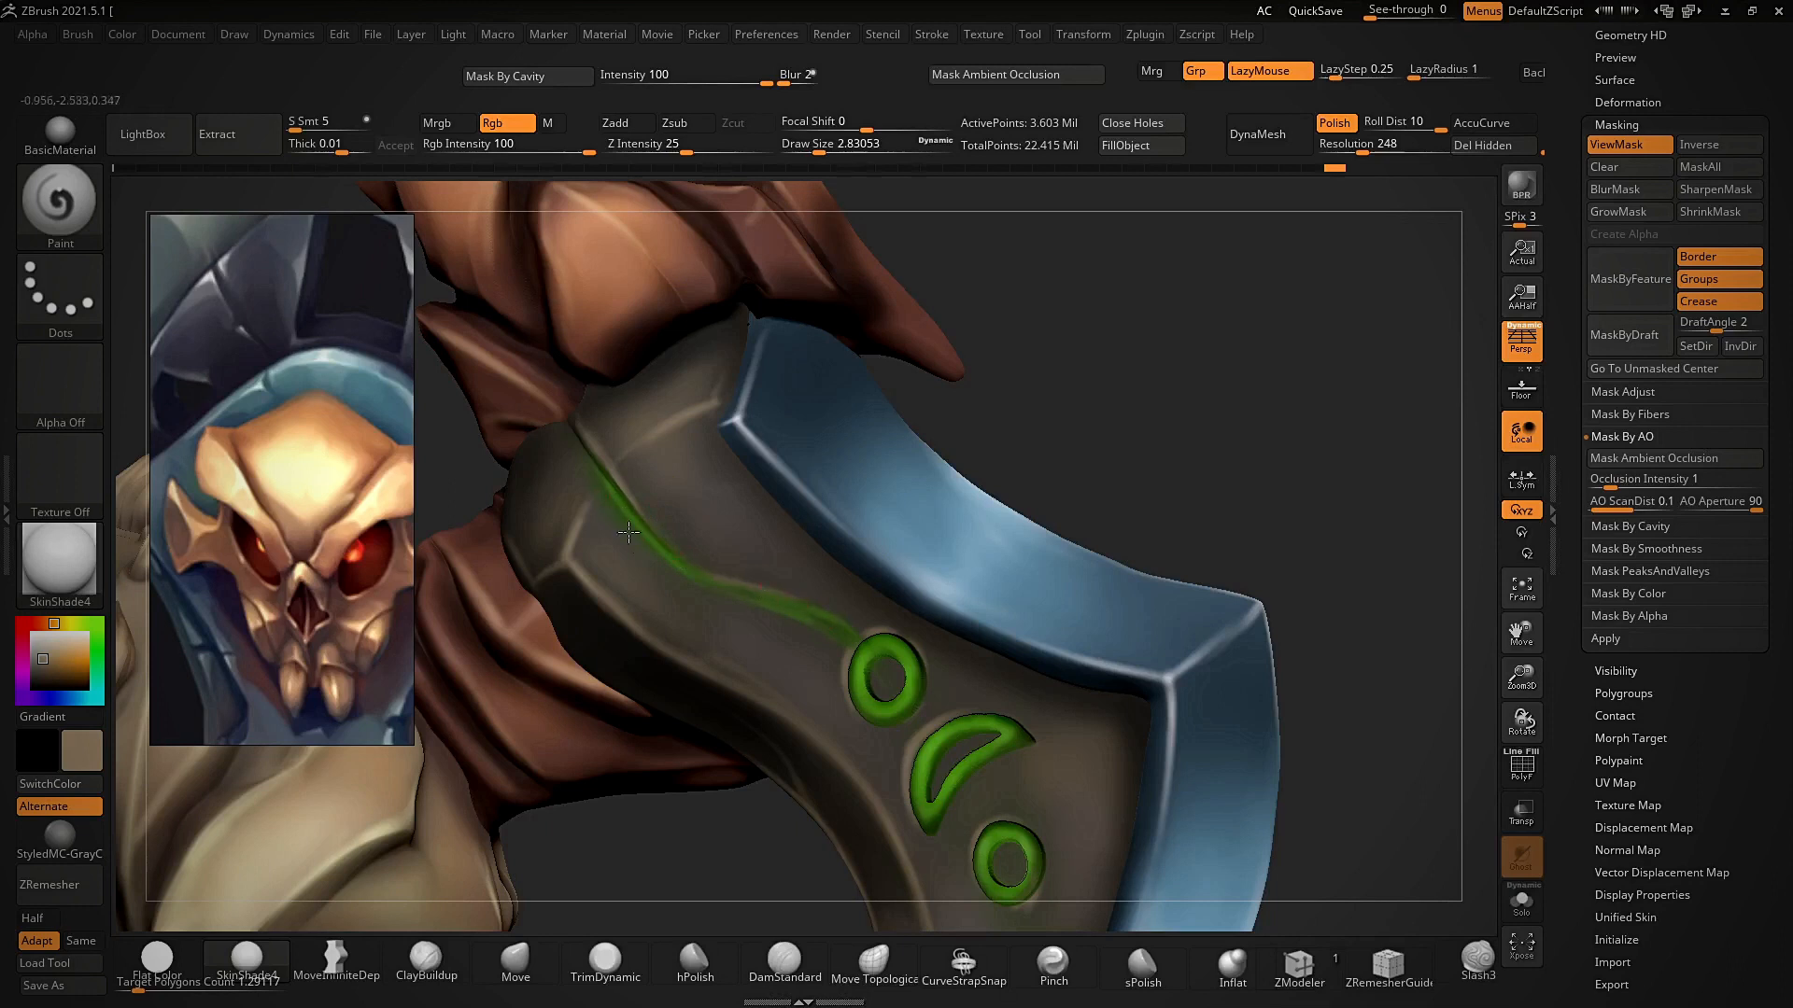
ctrl+right_drag(598, 408, 981, 478)
- Switch to the Flat Color material and paint a thin tan scratch on the panel beside the green crescent
click(156, 960)
ctrl+right_drag(1003, 541, 1291, 640)
ctrl+right_drag(1291, 639, 1270, 793)
right_drag(1192, 532, 1169, 540)
right_drag(943, 598, 1027, 471)
mouse_move(858, 483)
ctrl+right_down()
mouse_move(878, 611)
mouse_move(873, 436)
ctrl+right_up()
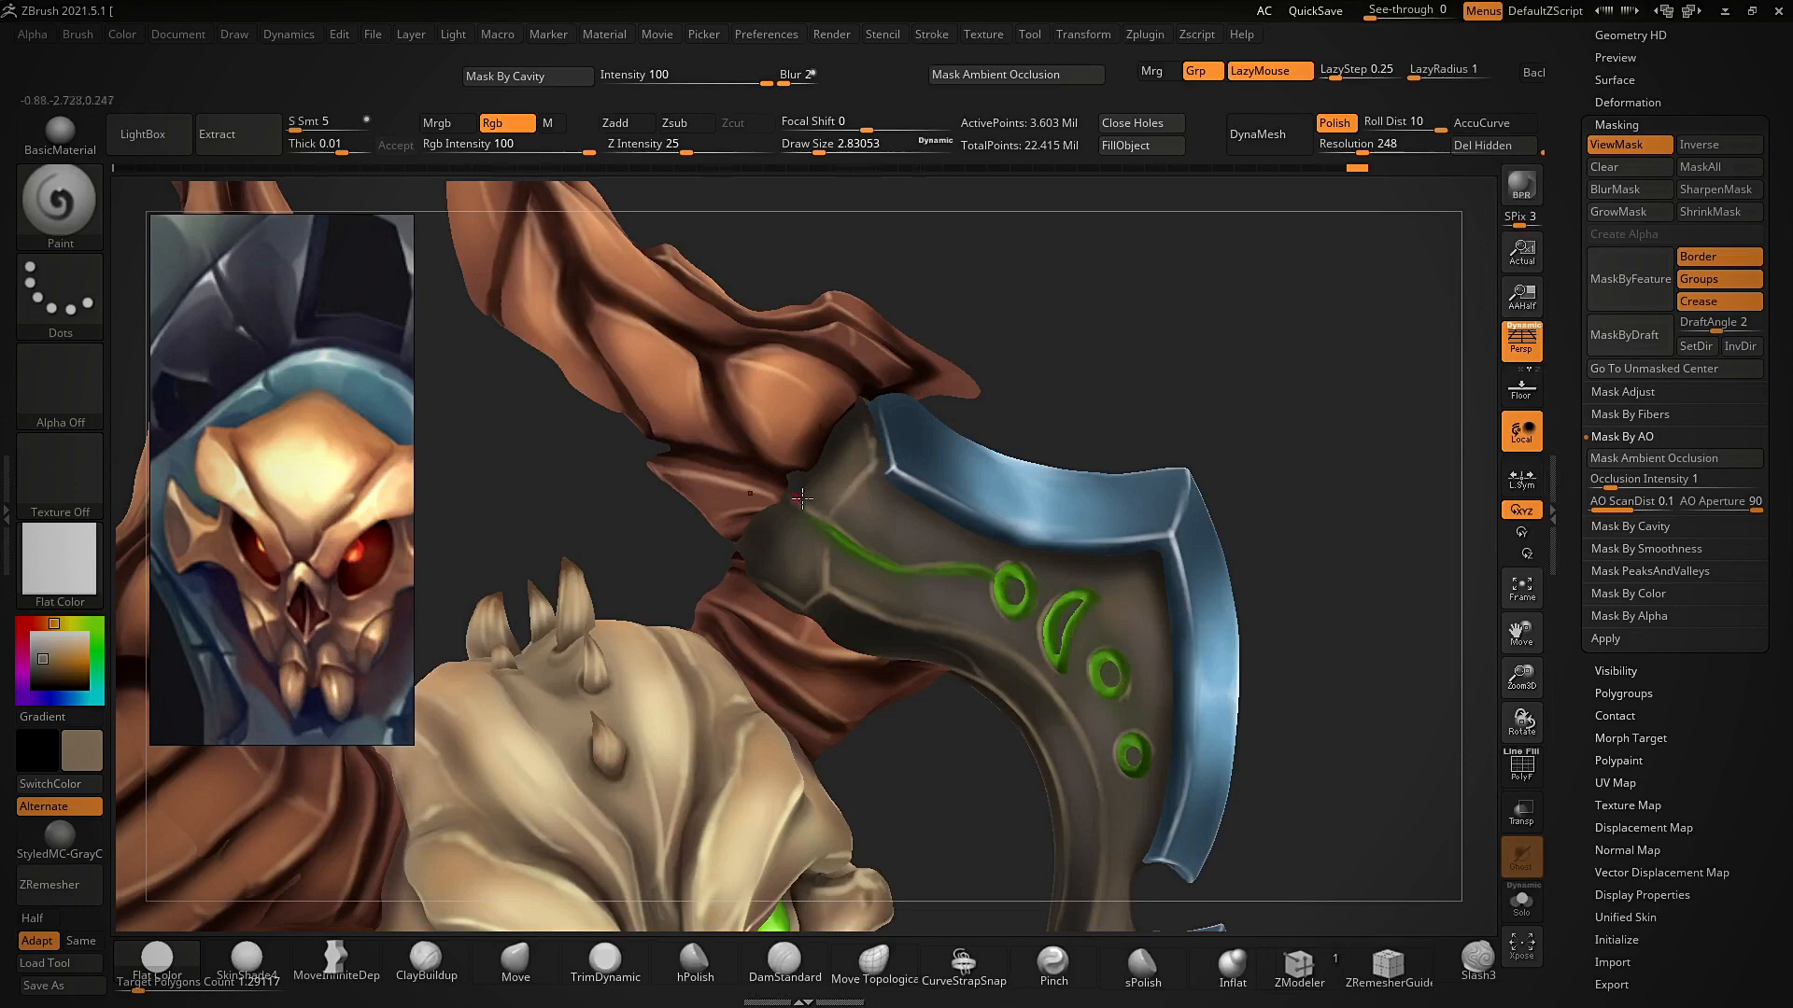
drag(806, 574, 806, 578)
mouse_move(840, 561)
right_down()
mouse_move(1193, 392)
mouse_move(1103, 607)
right_up()
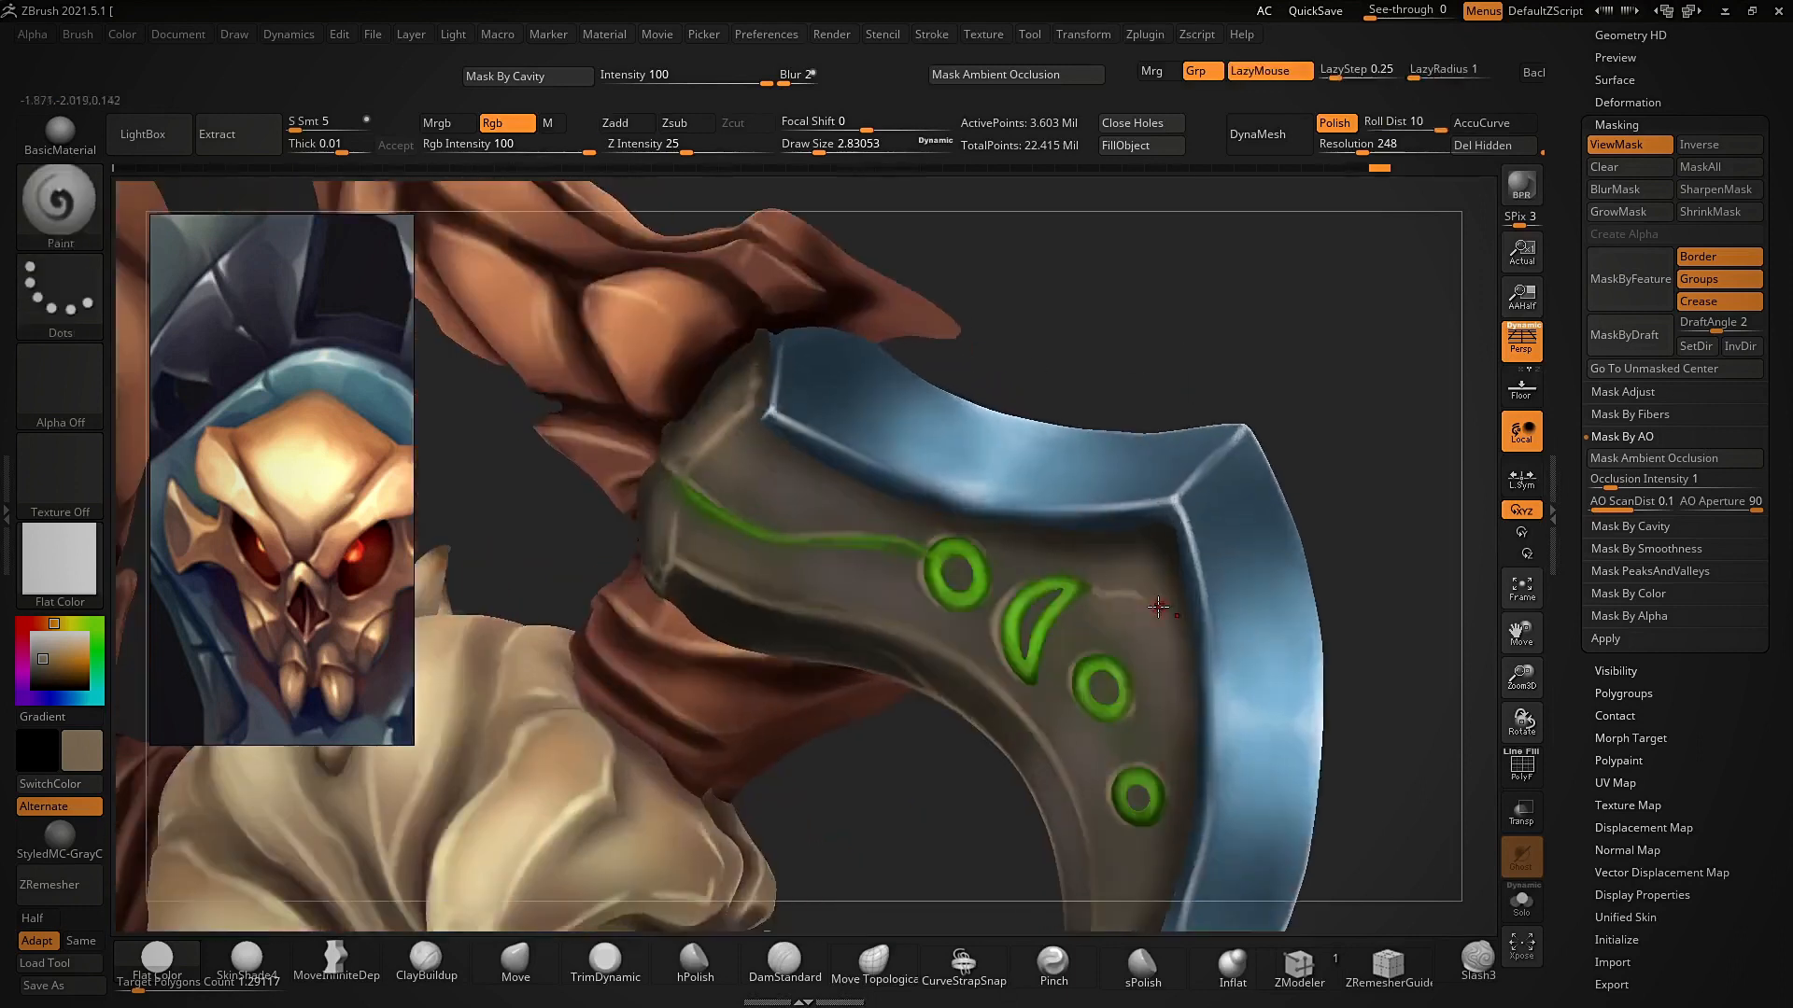
- Paint thin tan scratches below the lowest green ring and across the panel's narrow neck
alt+right_drag(1112, 861, 1099, 747)
drag(1070, 709, 1124, 768)
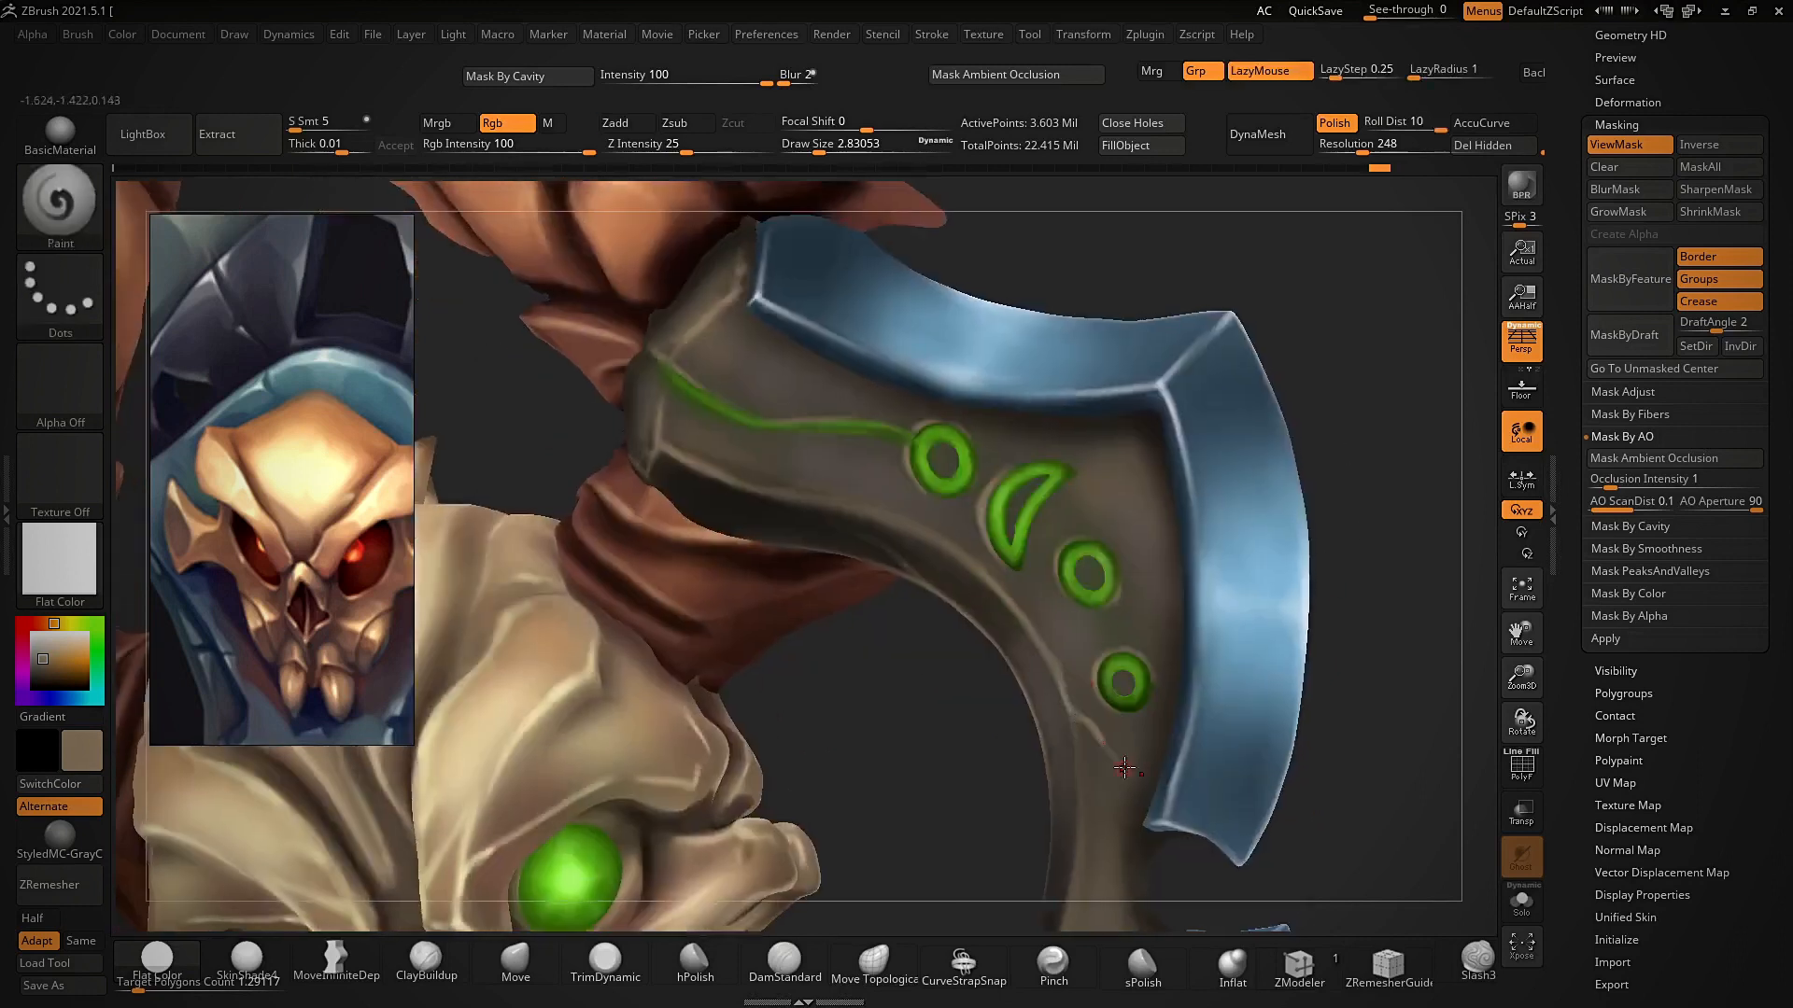
alt+right_drag(1146, 810, 1103, 747)
drag(1116, 706, 1111, 771)
right_drag(1132, 815, 1143, 744)
- Switch to SkinShade4 and touch up the tan scratch on the panel's narrow neck
key(ctrl)
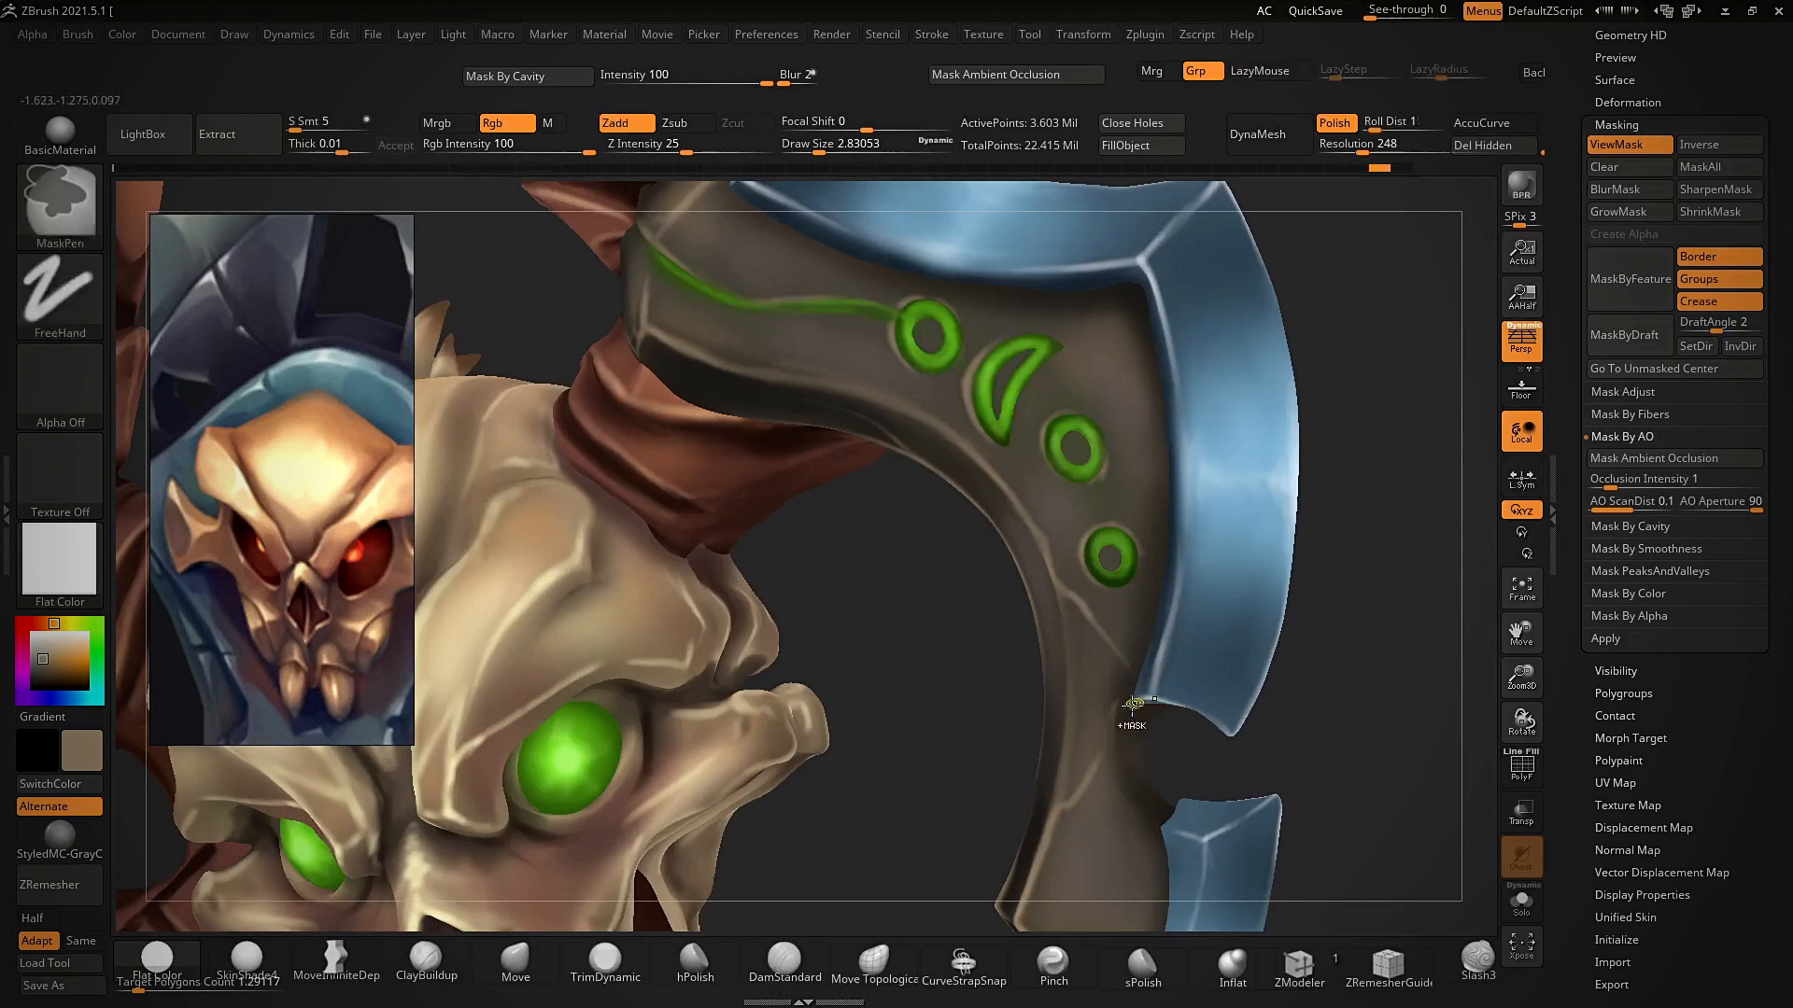
key(ctrl+2)
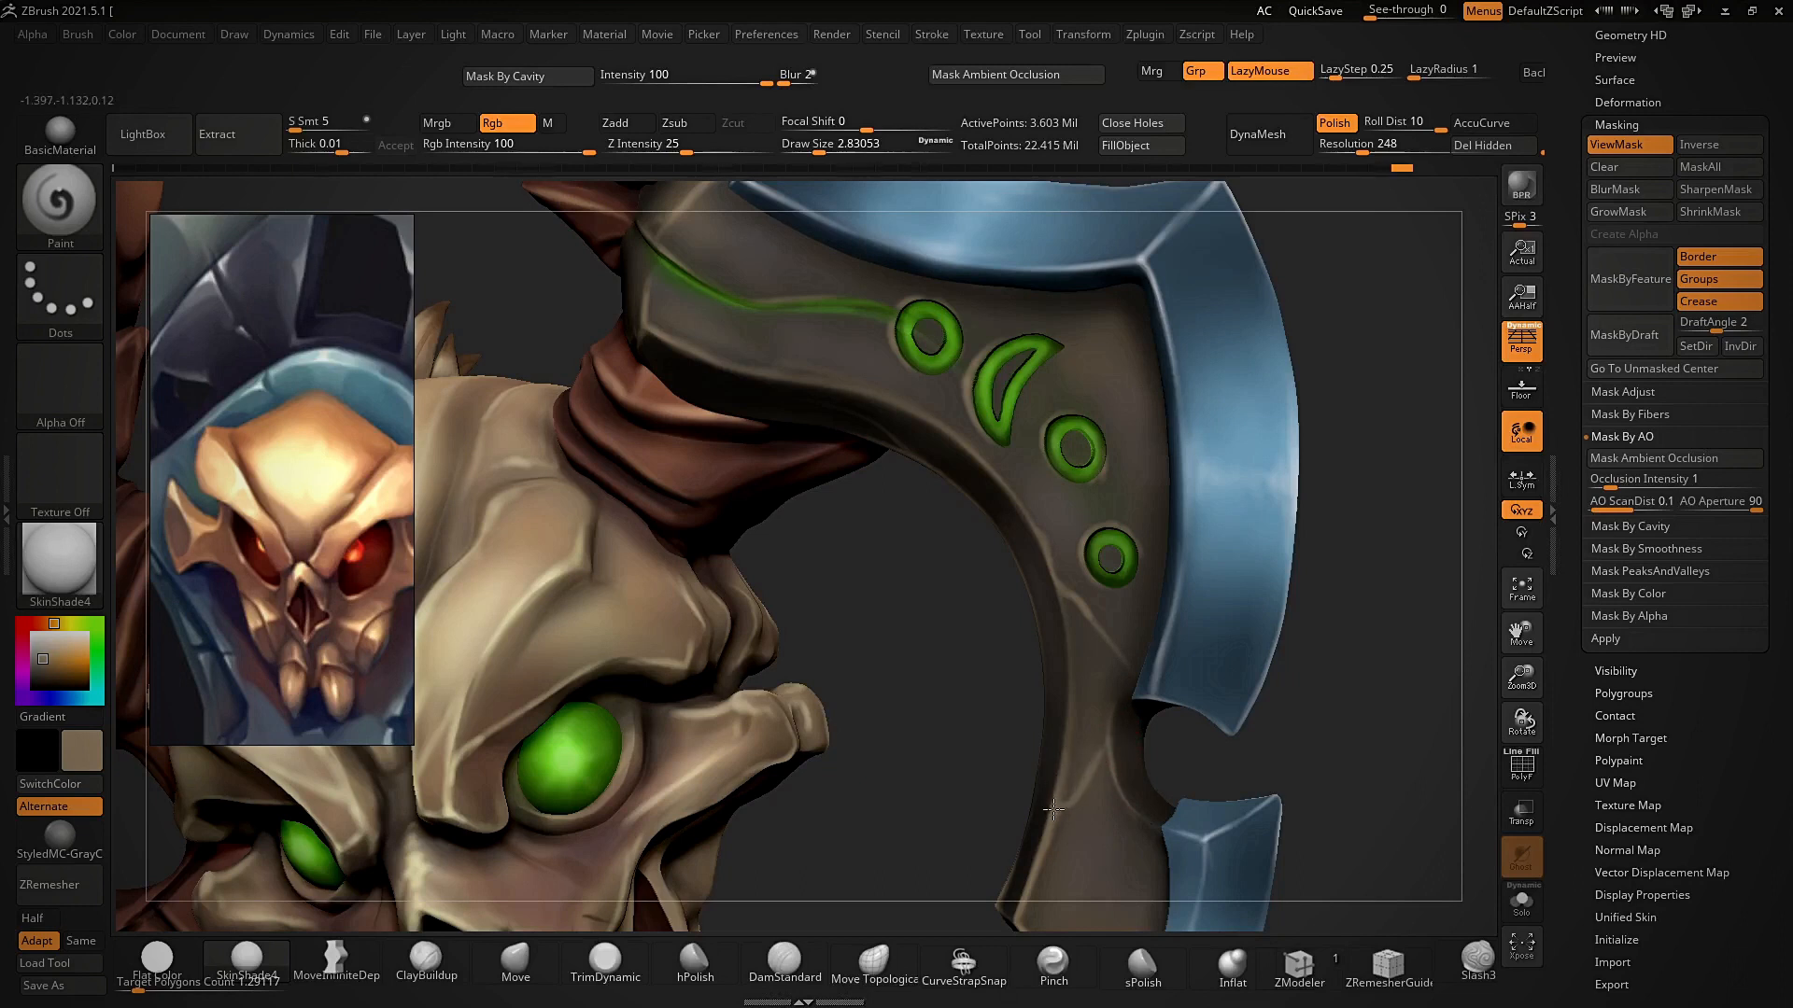
drag(1053, 808, 1052, 799)
mouse_move(1246, 709)
alt+mouse_down()
mouse_move(1252, 580)
mouse_move(1285, 572)
mouse_move(1213, 697)
mouse_move(1279, 700)
alt+mouse_up()
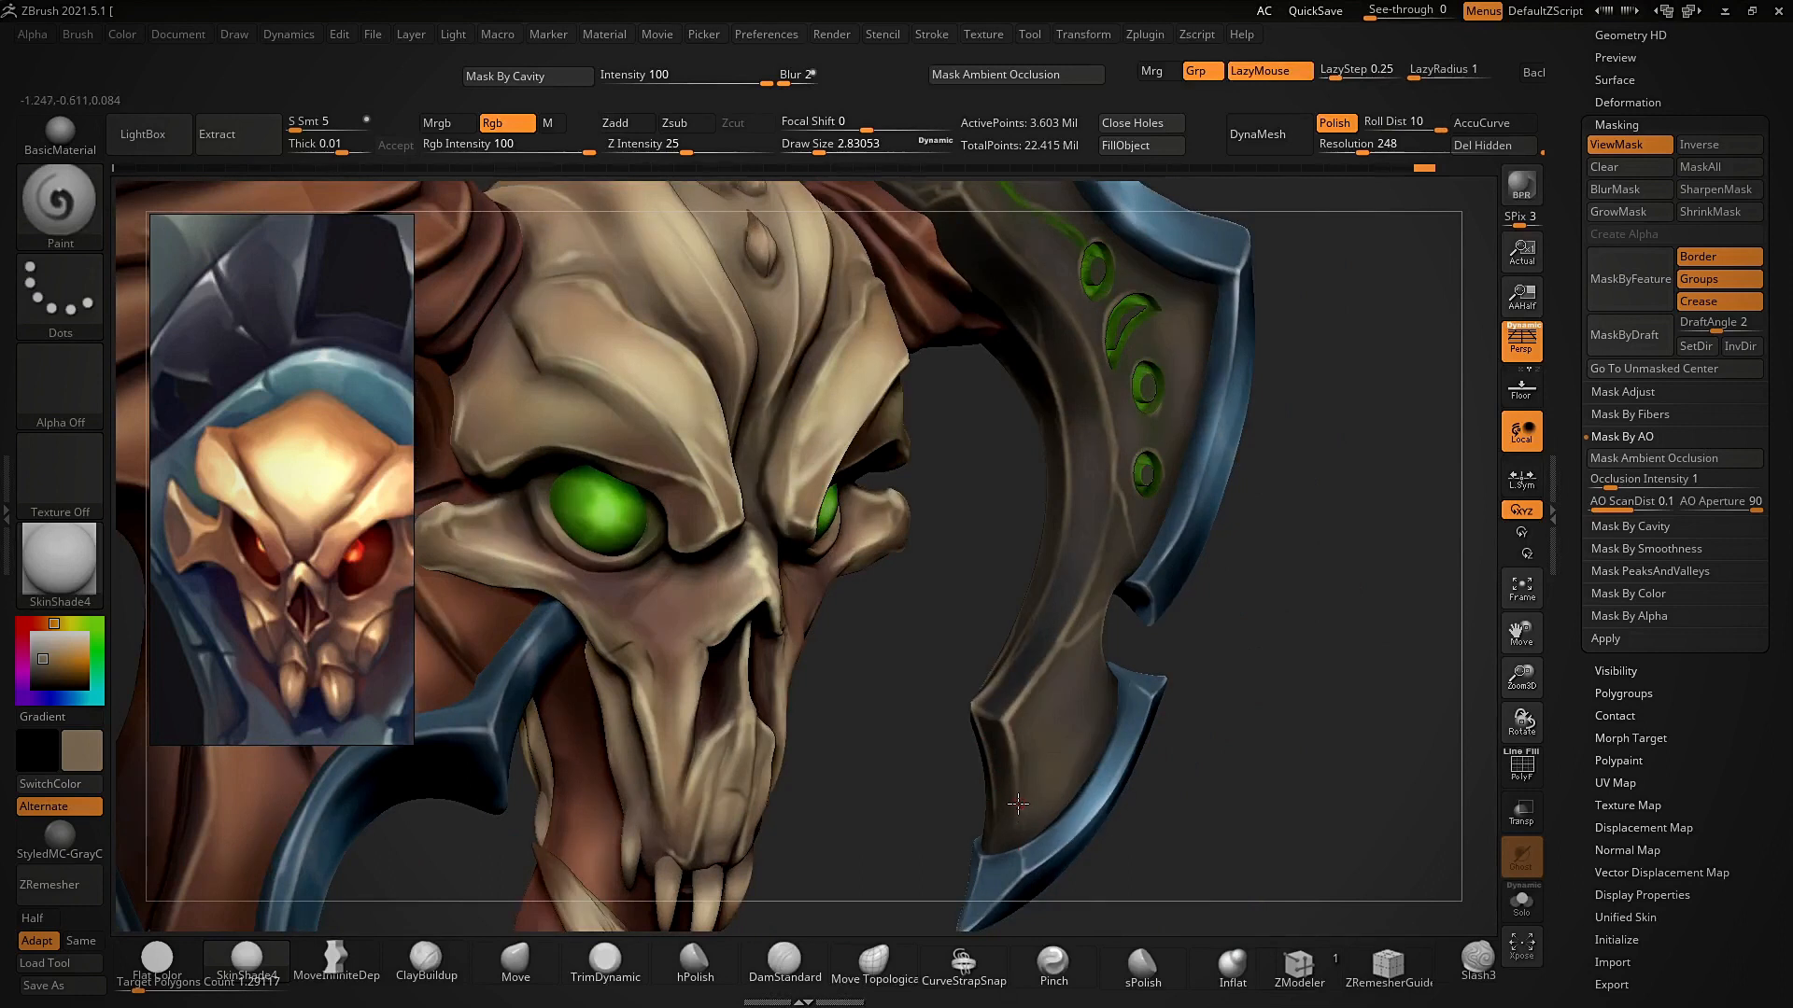
- Switch to Flat Color and examine the painted axe head and small blade from several distances and angles
key(ctrl)
mouse_move(1234, 757)
alt+mouse_down()
mouse_move(1220, 629)
mouse_move(1111, 645)
alt+mouse_up()
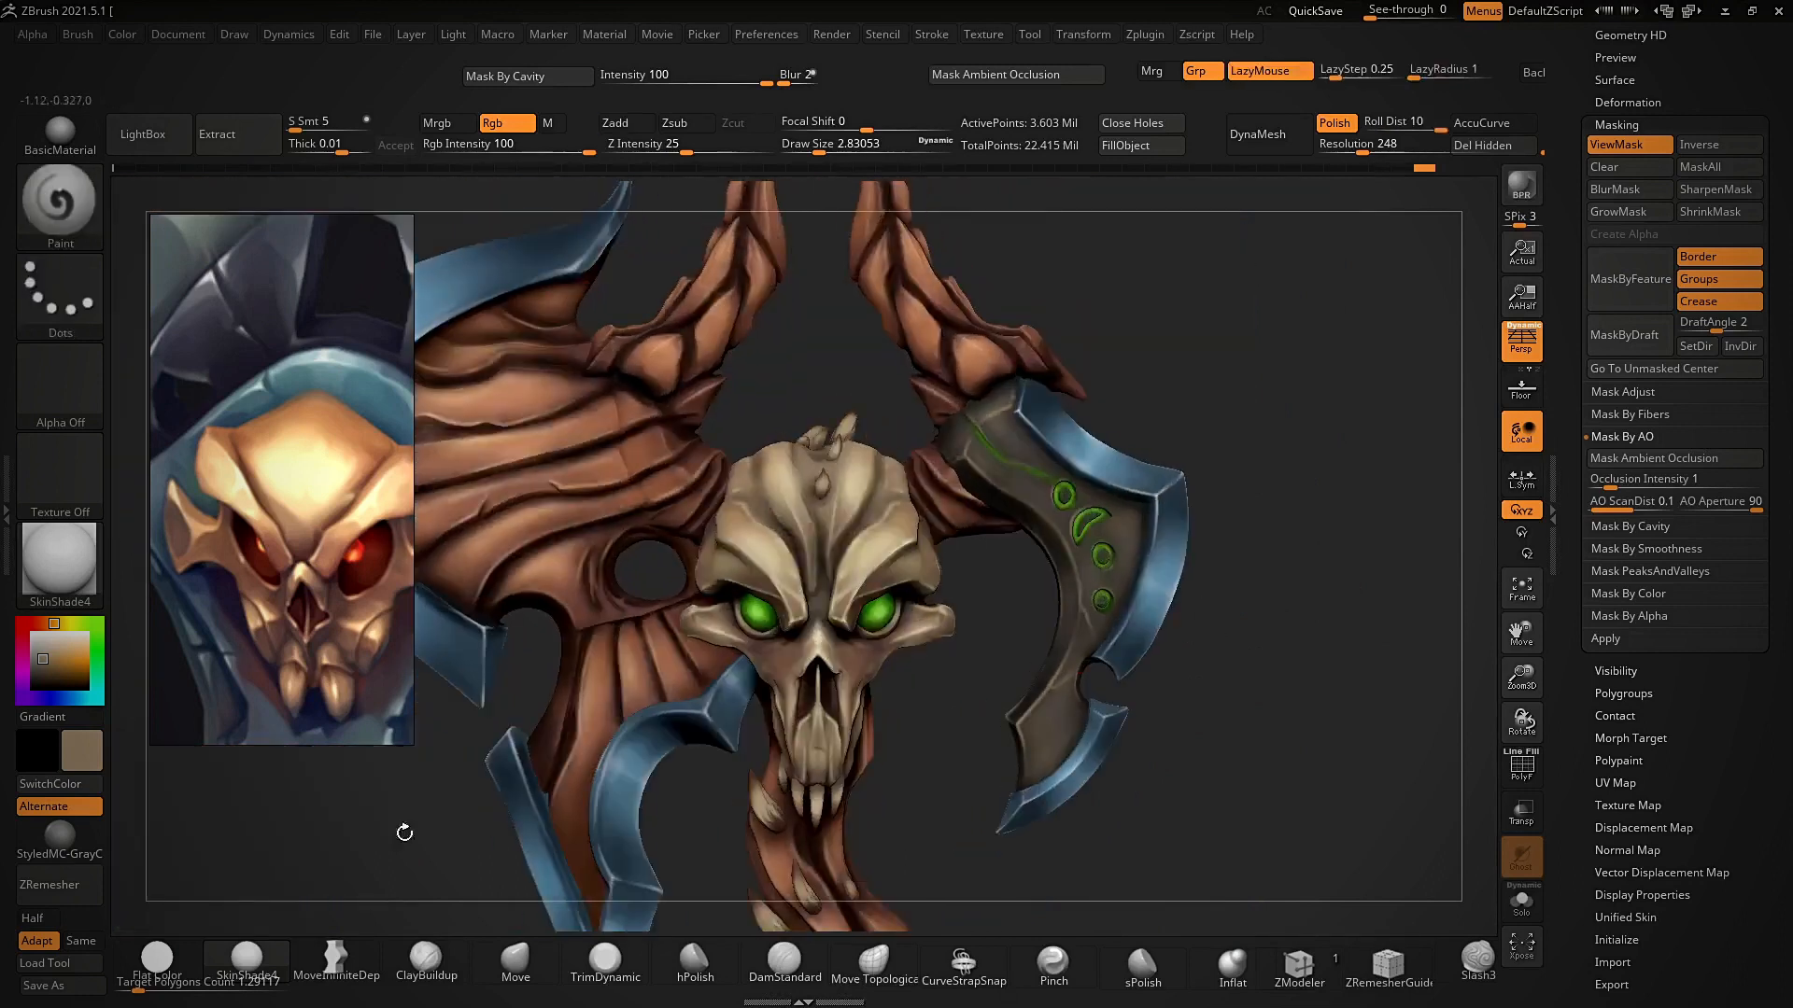
click(173, 964)
ctrl+right_drag(1116, 466, 1220, 450)
alt+right_drag(1003, 662, 1047, 590)
alt+click(861, 570)
mouse_move(985, 536)
ctrl+right_down()
mouse_move(1012, 592)
mouse_move(1018, 710)
ctrl+right_up()
right_drag(1017, 710, 1024, 681)
ctrl+right_drag(972, 585, 994, 522)
mouse_move(994, 523)
shift+right_down()
mouse_move(1038, 578)
mouse_move(1036, 656)
mouse_move(1020, 646)
shift+right_up()
alt+click(878, 644)
shift+right_drag(1156, 580, 1308, 365)
- Render the whole axe with SkinShade4, check it at an angle, and return to Flat Color
click(247, 961)
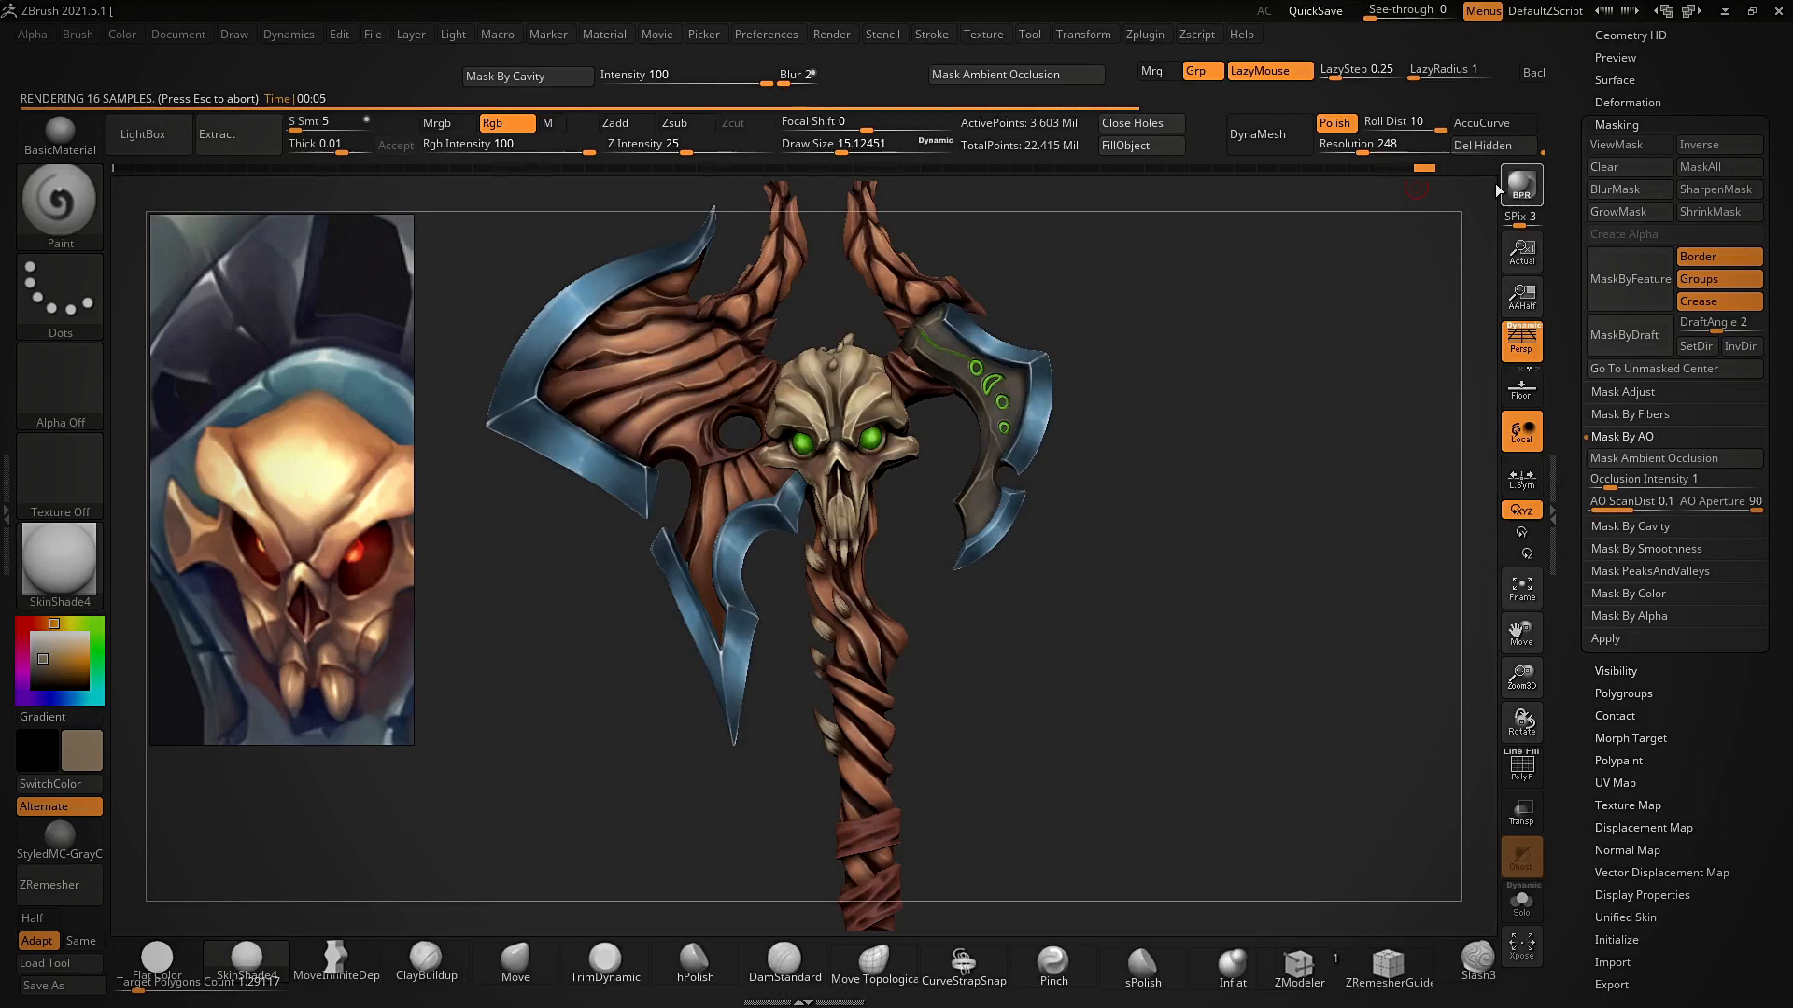
right_drag(1082, 644, 1191, 616)
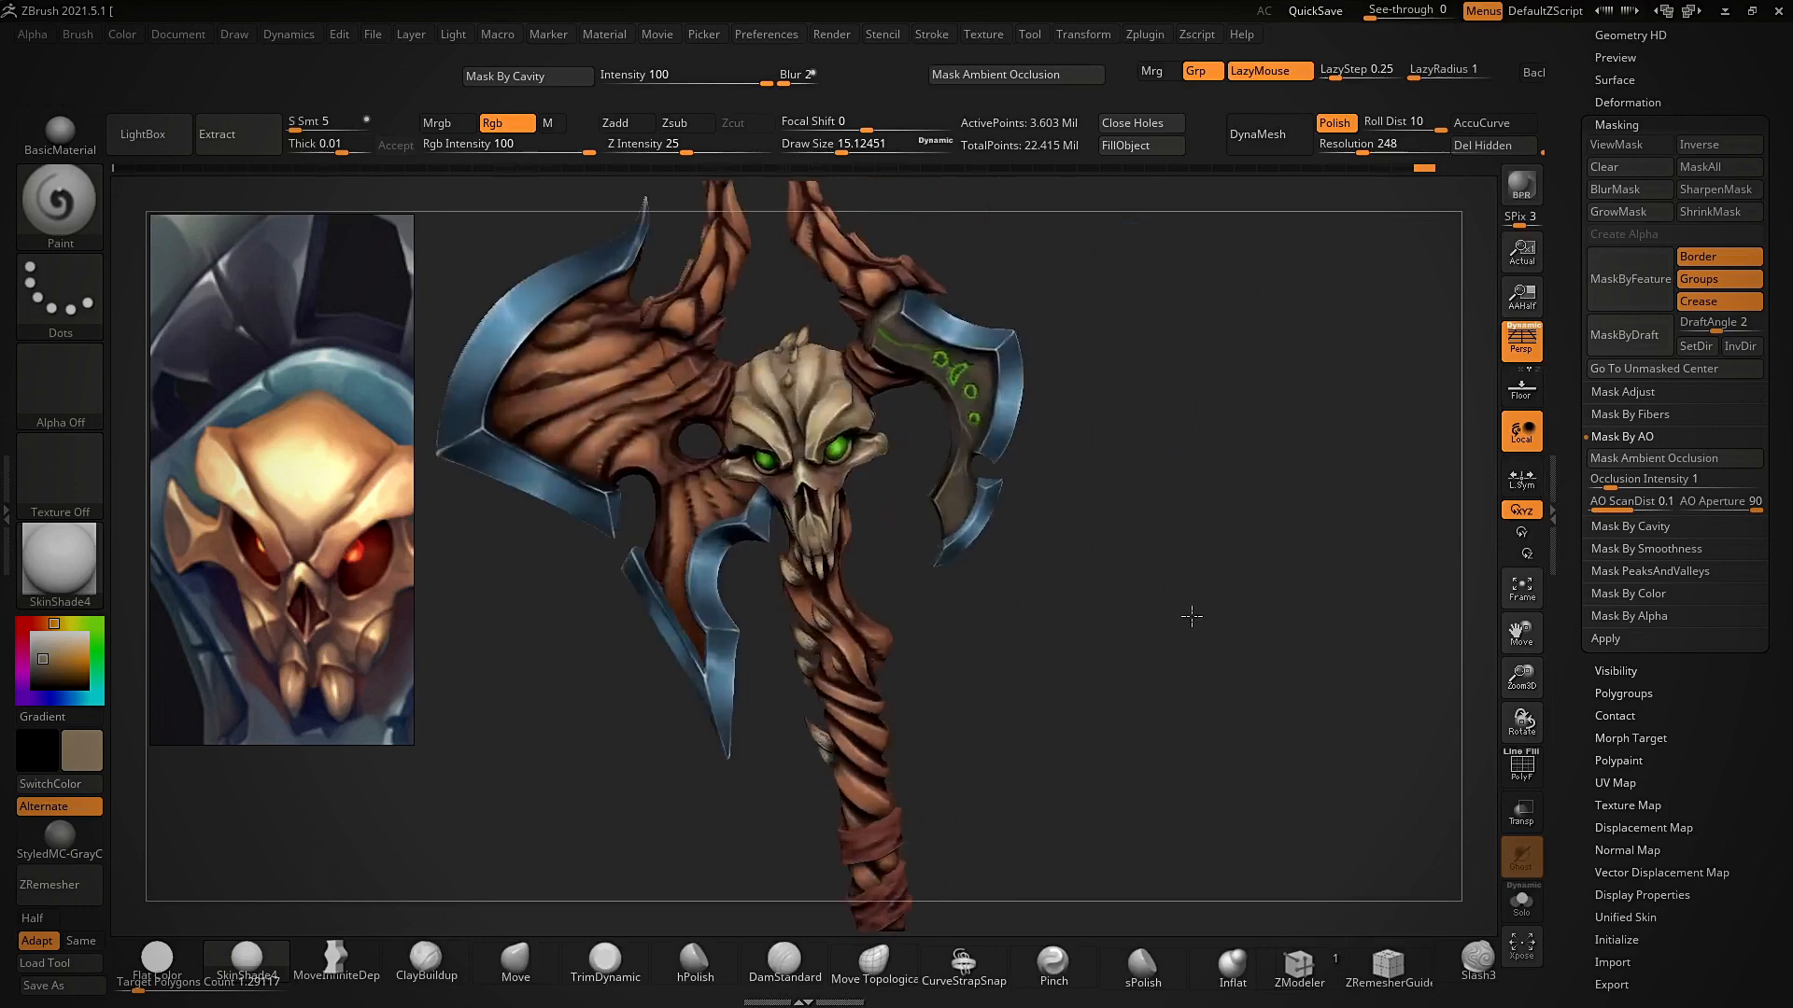
click(179, 961)
mouse_move(1053, 669)
shift+right_down()
mouse_move(1069, 617)
mouse_move(1061, 681)
shift+right_up()
- Save the tool over the existing "weapon paint" file
key(ctrl+s)
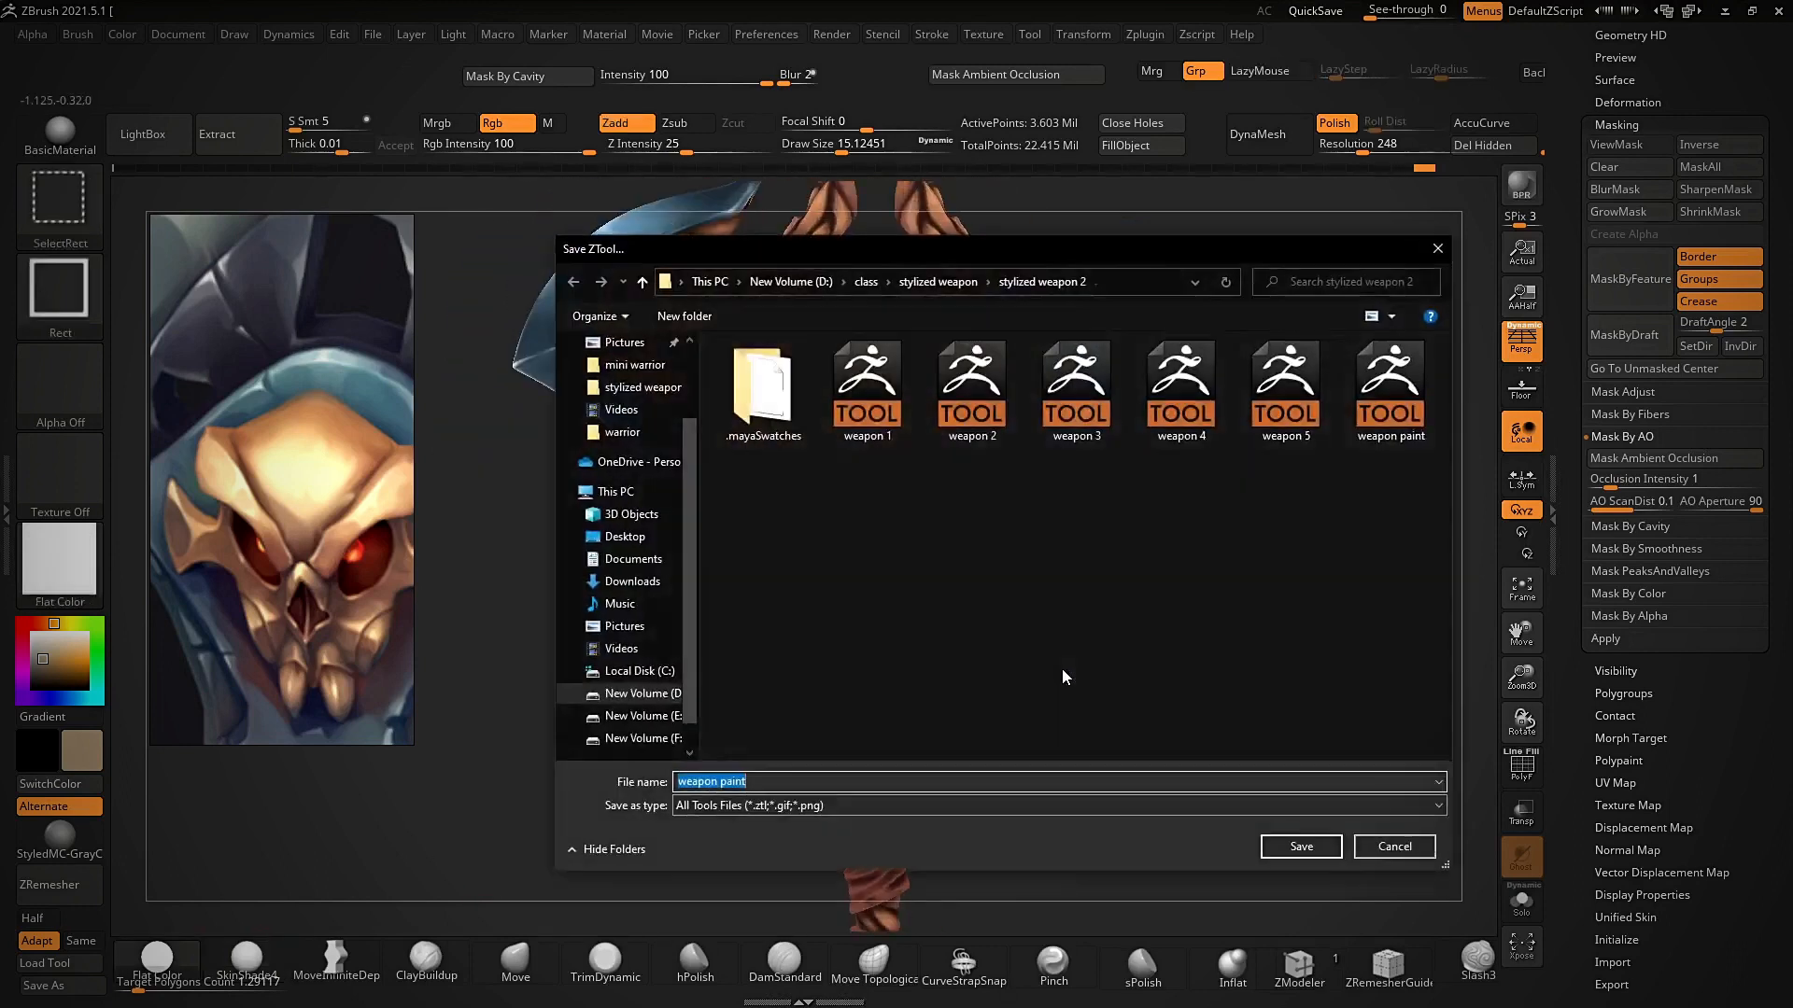
click(1274, 847)
click(939, 505)
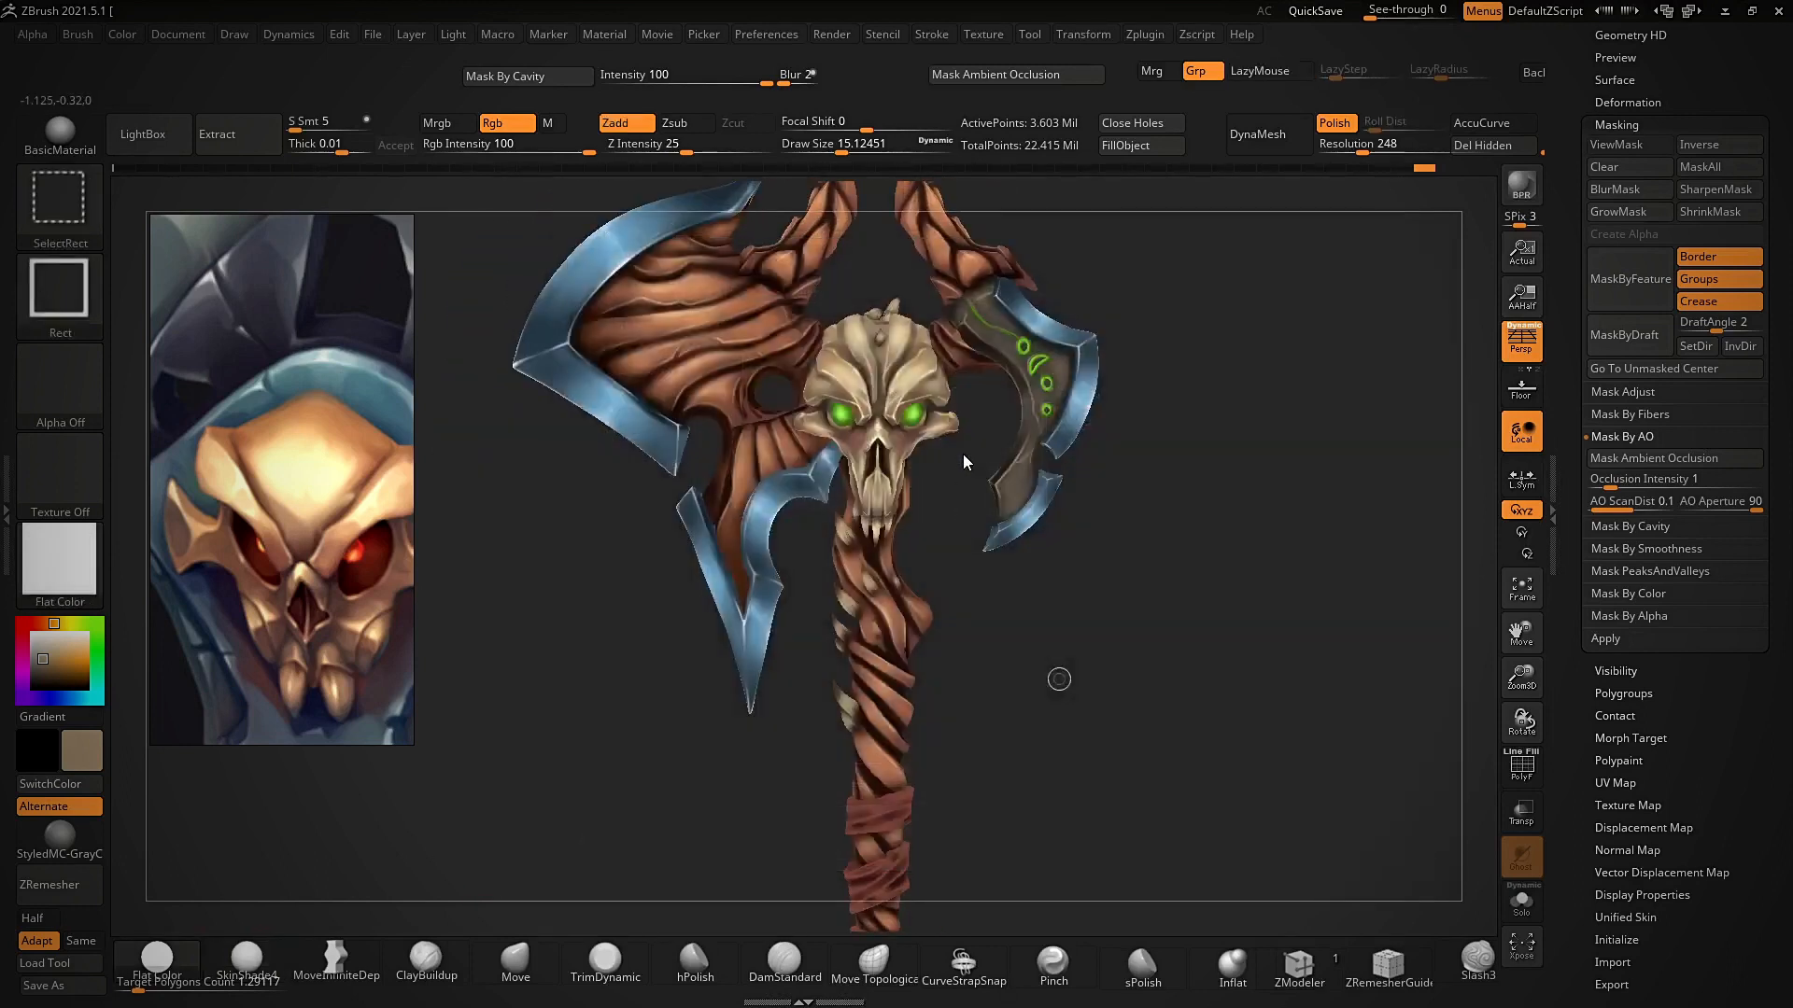
drag(1167, 646, 1176, 601)
- Bring the leather-wrapped grip of the reference image into view and choose a dark red for the handle wraps
key(super)
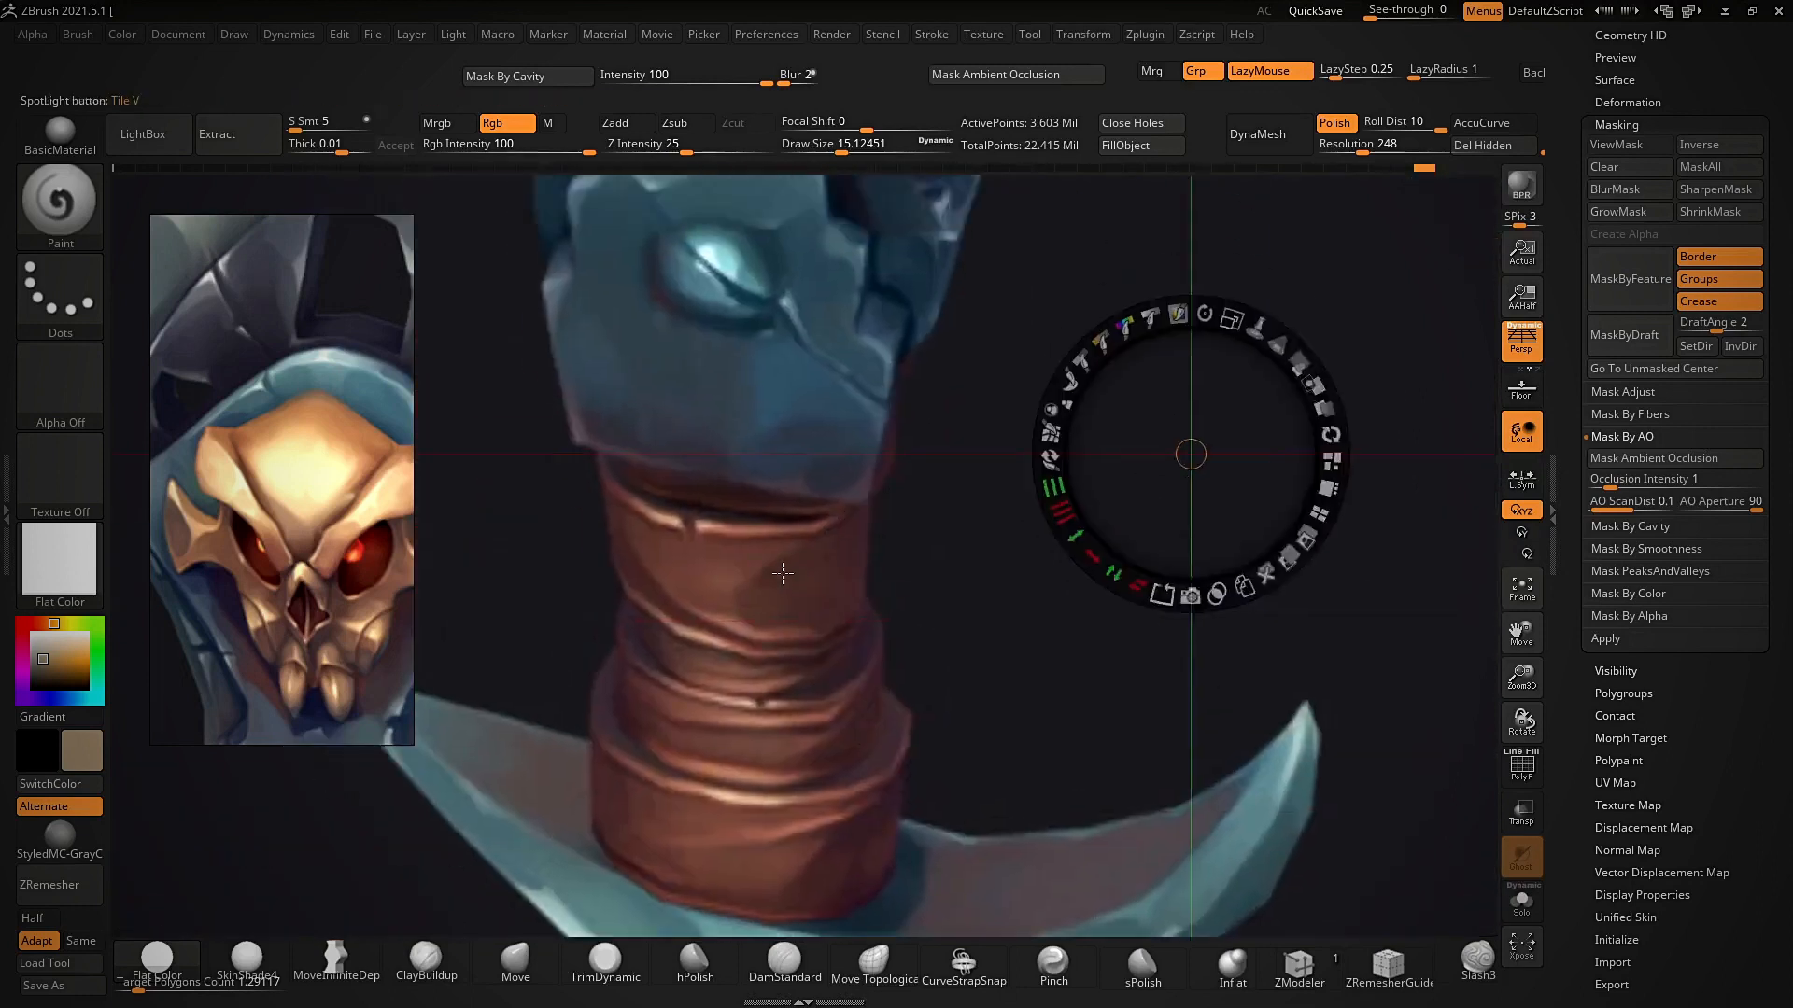
key(c)
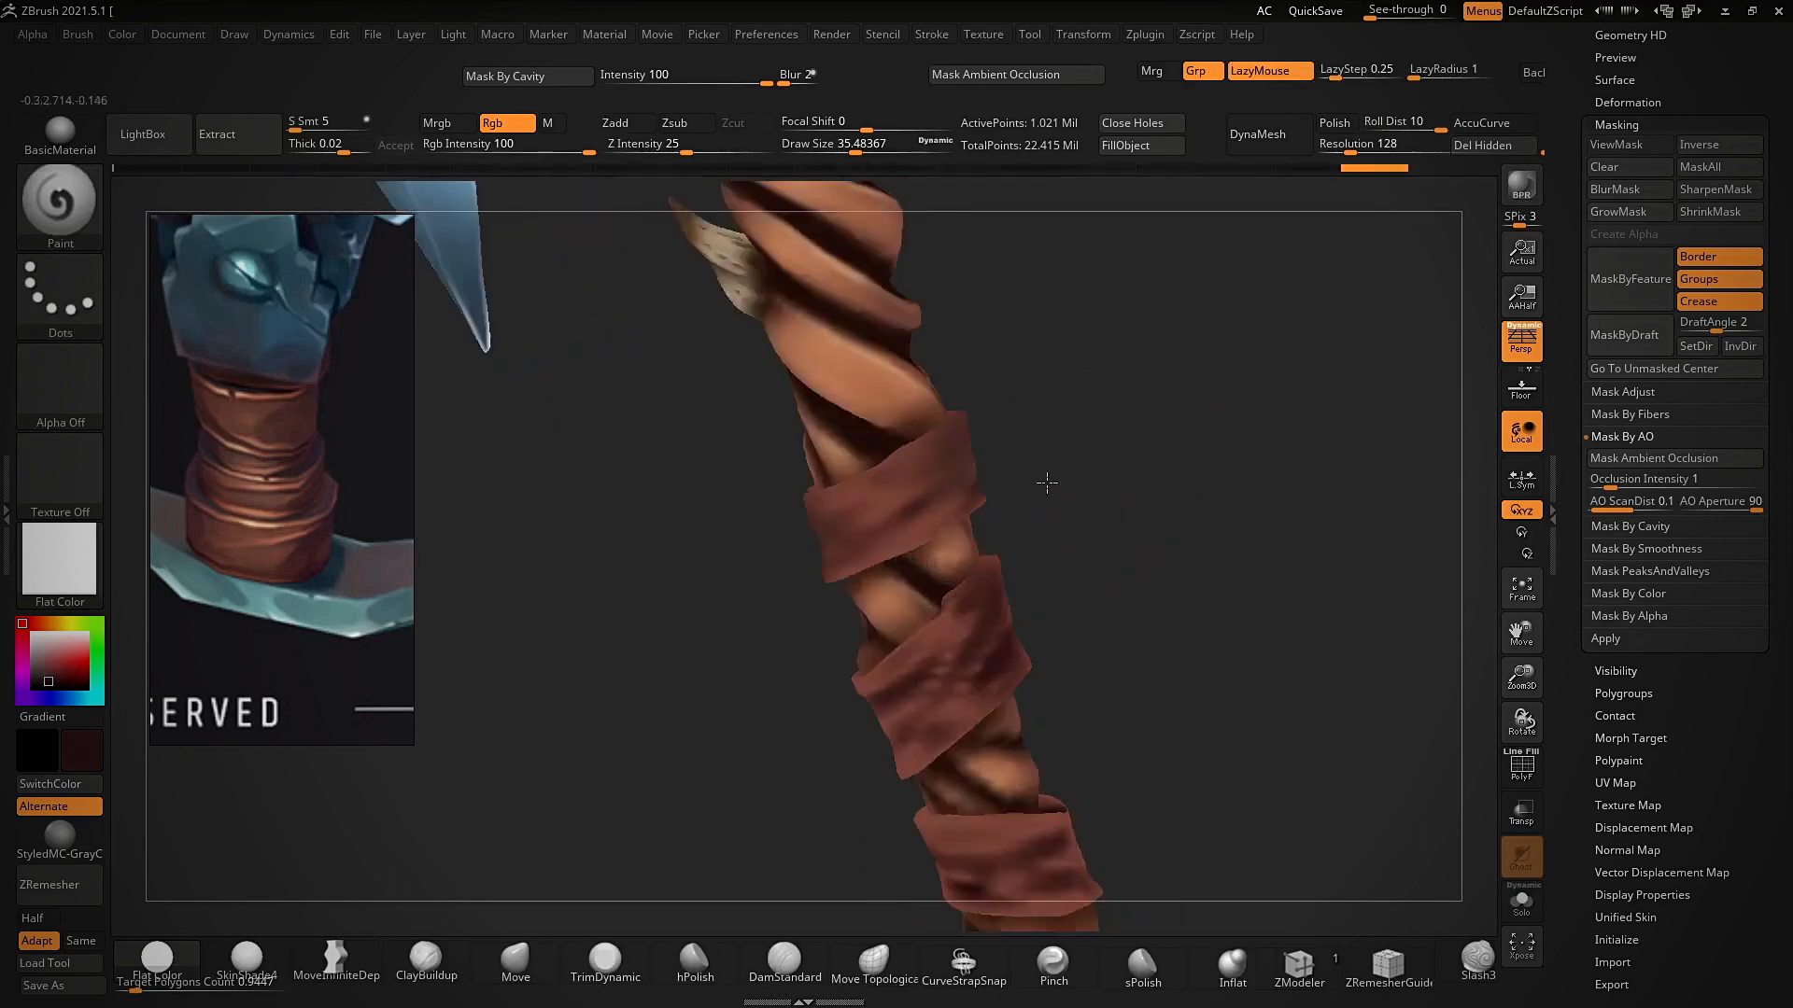
key(ctrl)
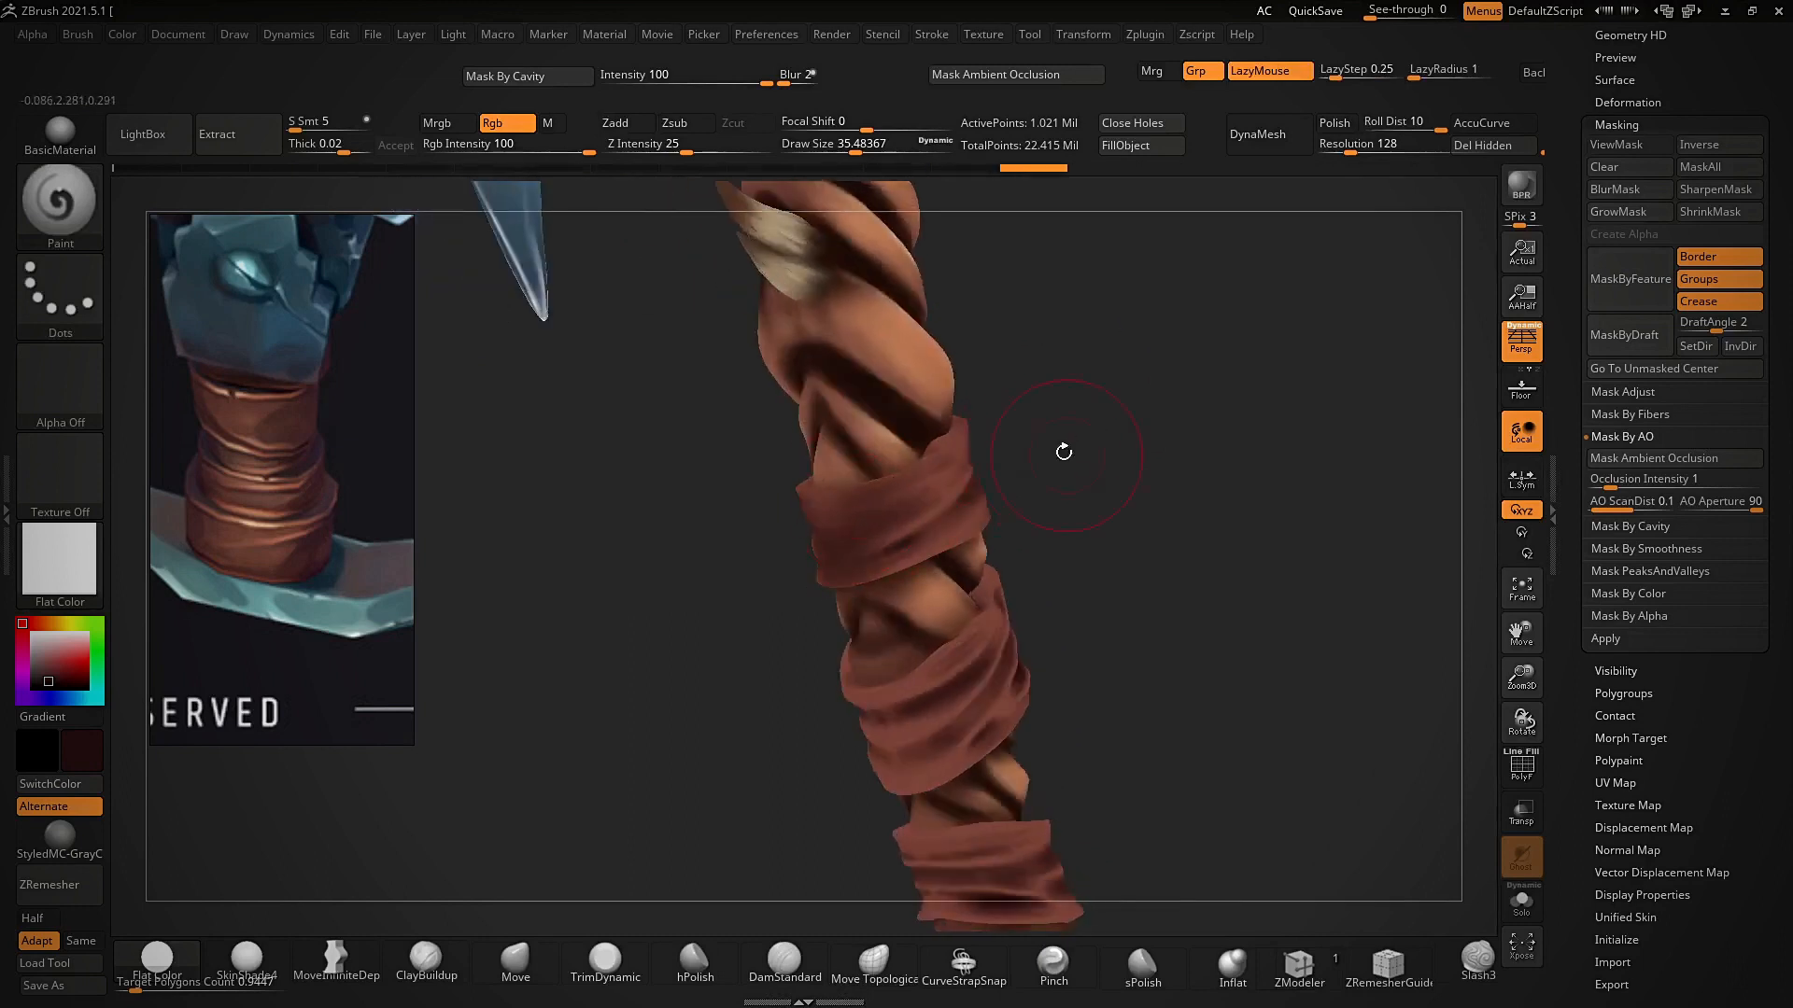
- Reduce the draw size to about 11 and shade the folds of the uppermost handle wraps with dark red
drag(1063, 452, 1056, 536)
mouse_move(845, 712)
mouse_down()
mouse_move(892, 733)
mouse_move(896, 777)
mouse_up()
mouse_move(992, 648)
mouse_down()
mouse_move(1009, 651)
mouse_move(1014, 602)
mouse_move(990, 591)
mouse_up()
mouse_move(1157, 523)
mouse_down()
mouse_move(1113, 450)
mouse_move(1084, 465)
mouse_move(1116, 367)
mouse_move(927, 524)
mouse_up()
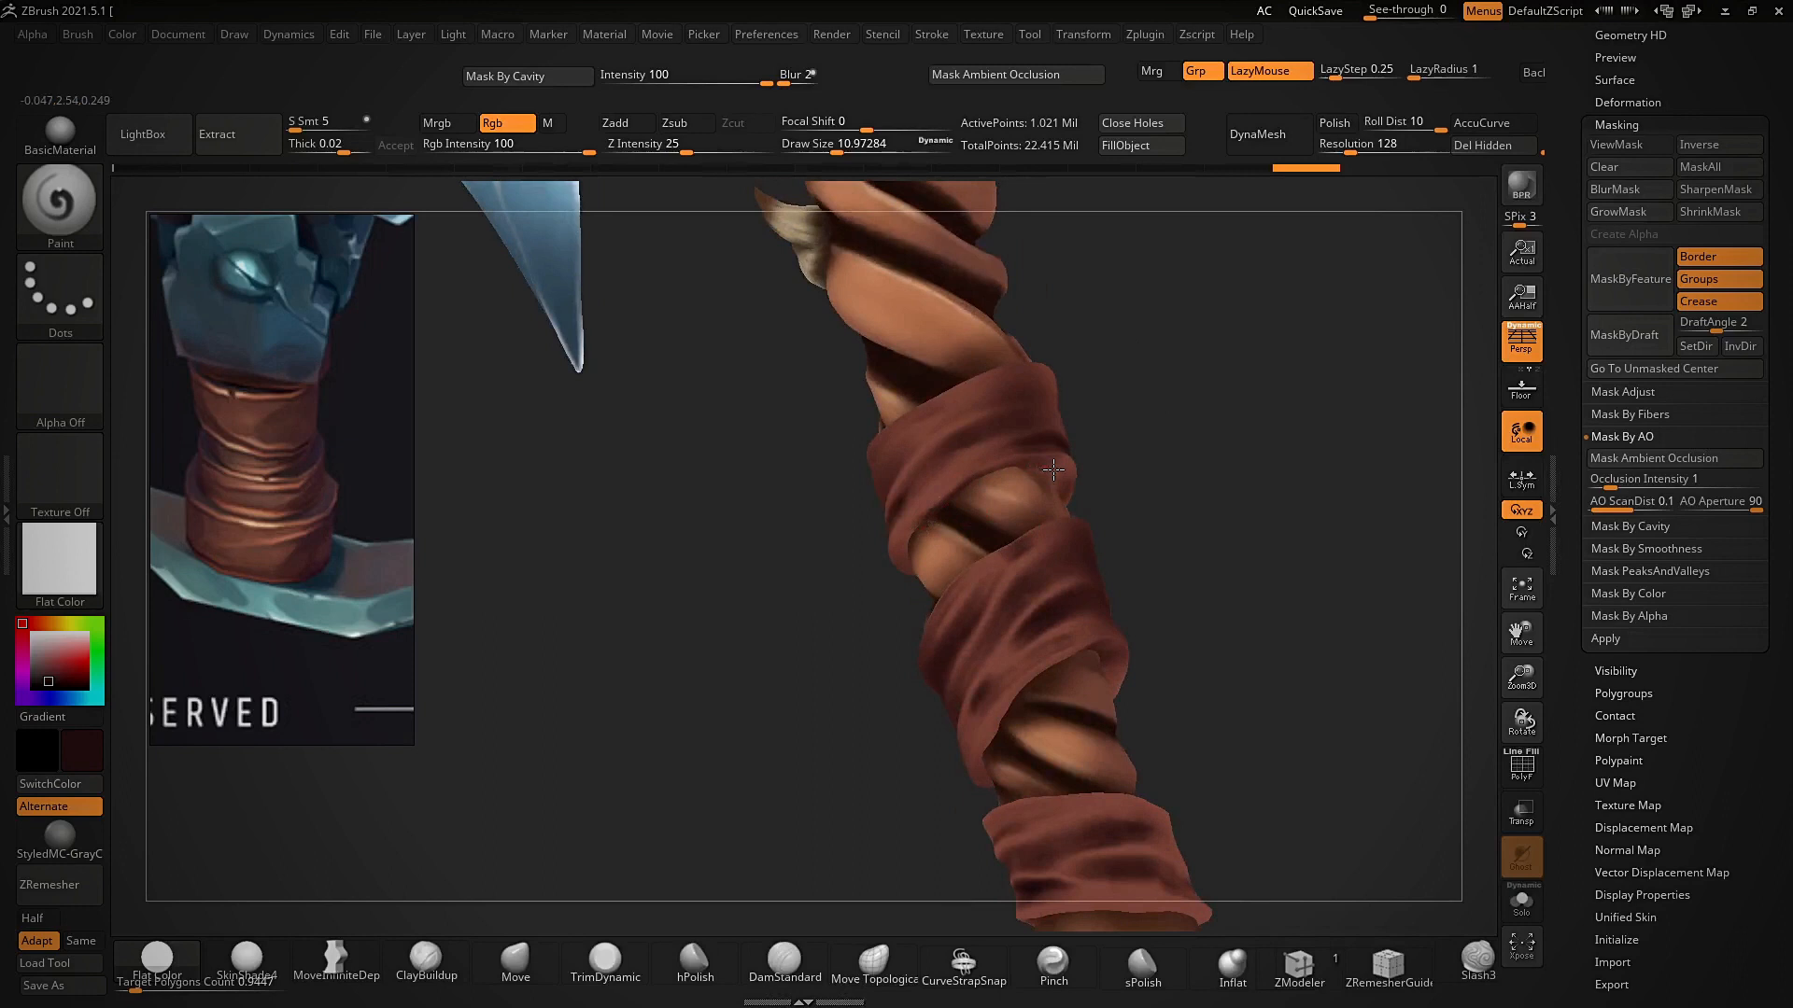
- Darken the creases and overlaps around the upper handle wraps with dark red
drag(1006, 428, 876, 570)
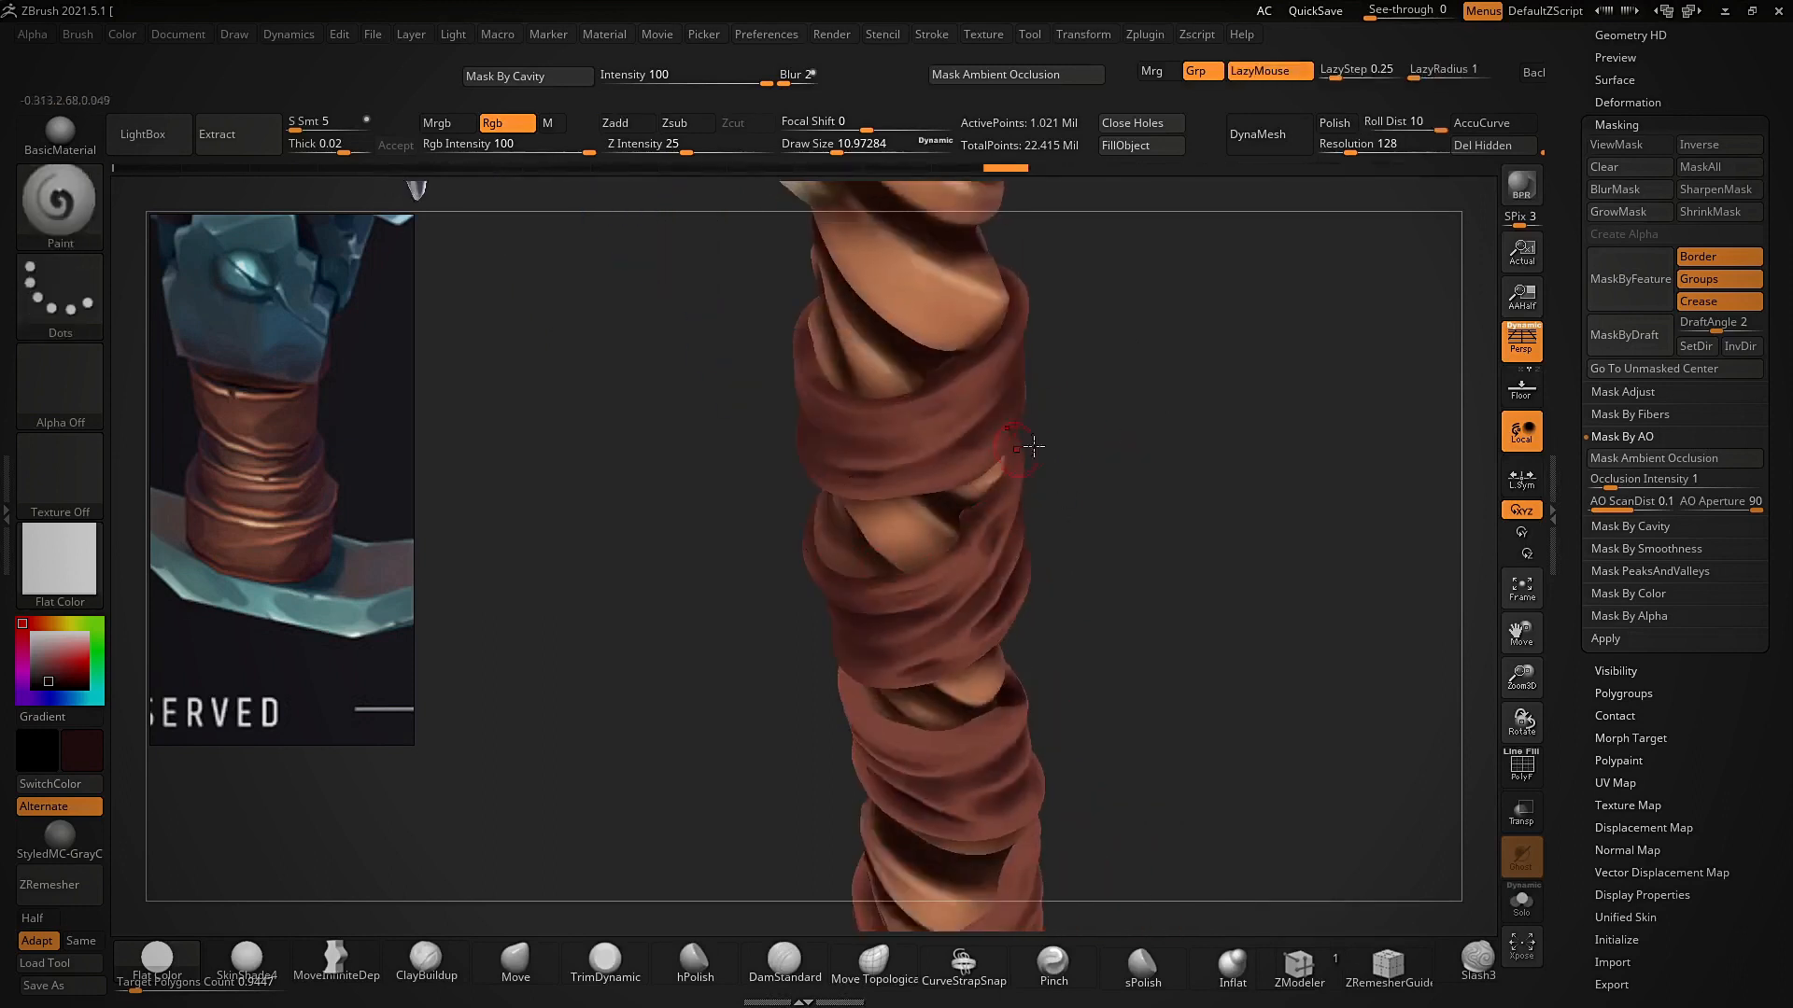
drag(1032, 440, 917, 572)
mouse_move(992, 469)
mouse_down()
mouse_move(1172, 484)
mouse_move(1061, 587)
mouse_move(1180, 473)
mouse_move(1129, 420)
mouse_move(1244, 444)
mouse_move(1092, 666)
mouse_up()
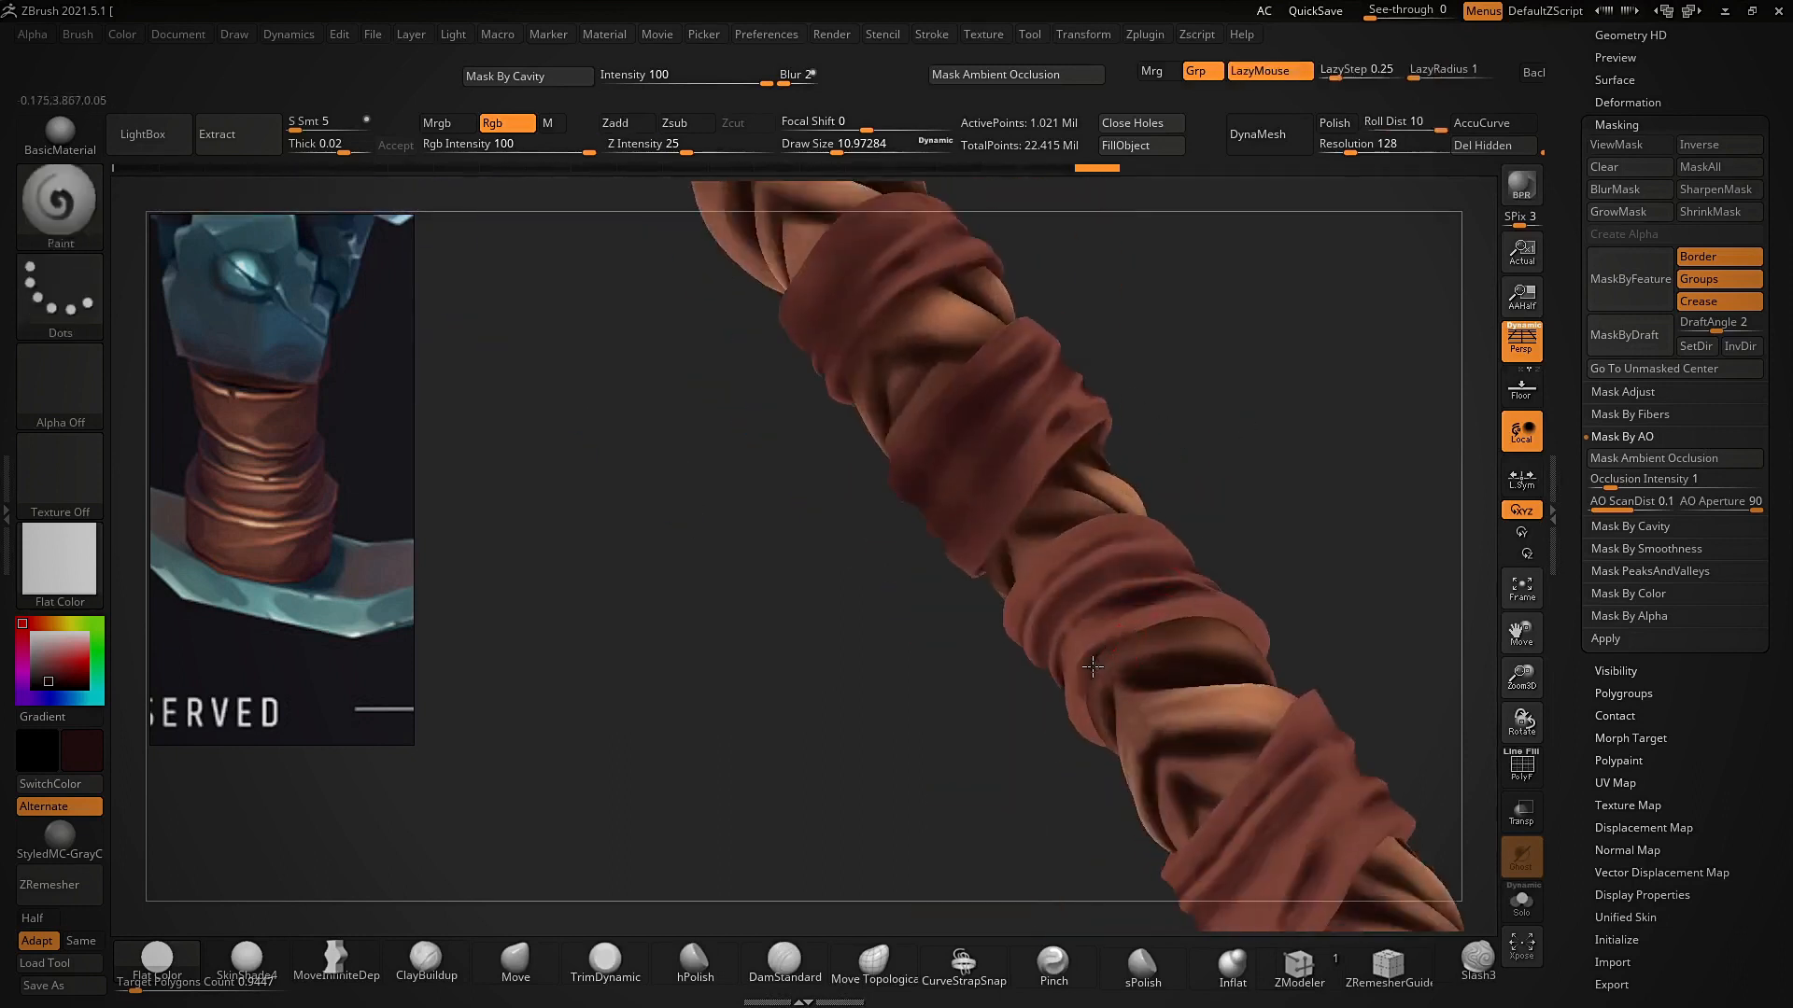
drag(1117, 746, 1209, 633)
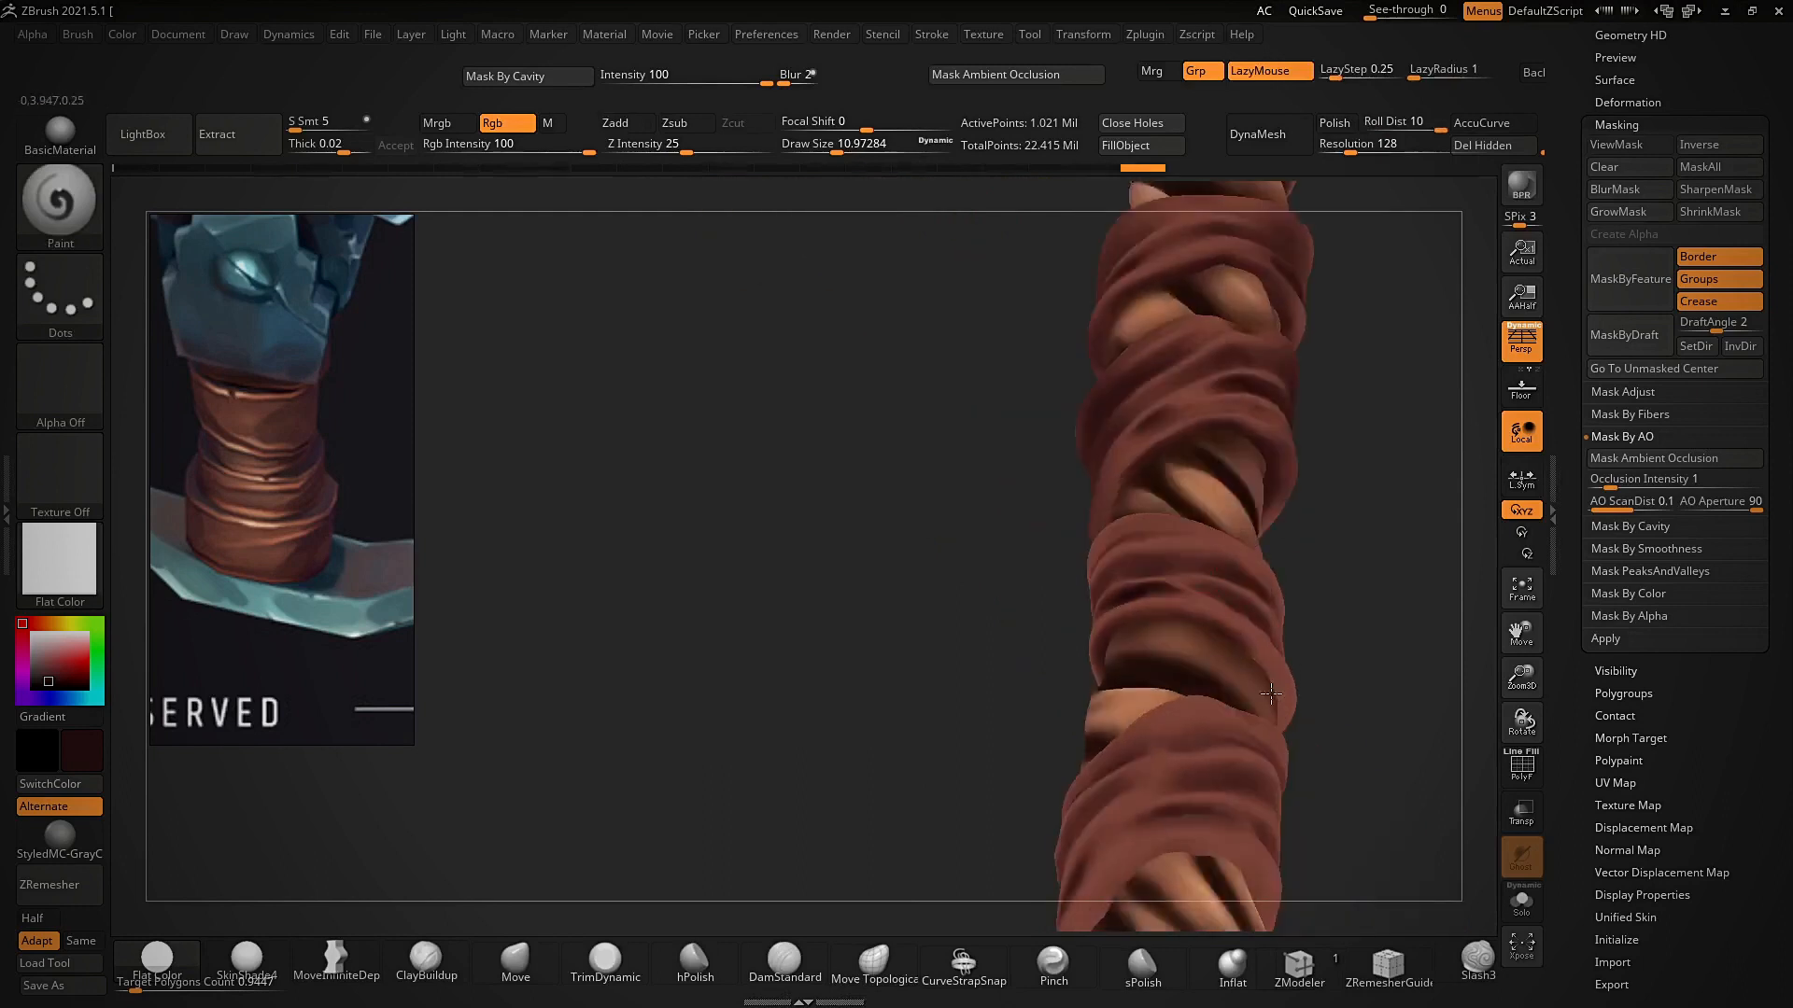
drag(1271, 693, 1098, 593)
- Paint dark red shadows into the folds of the middle handle wraps, working around the shaft
right_drag(1111, 577, 1246, 812)
right_drag(1187, 523, 1010, 632)
ctrl+right_drag(1105, 513, 1099, 602)
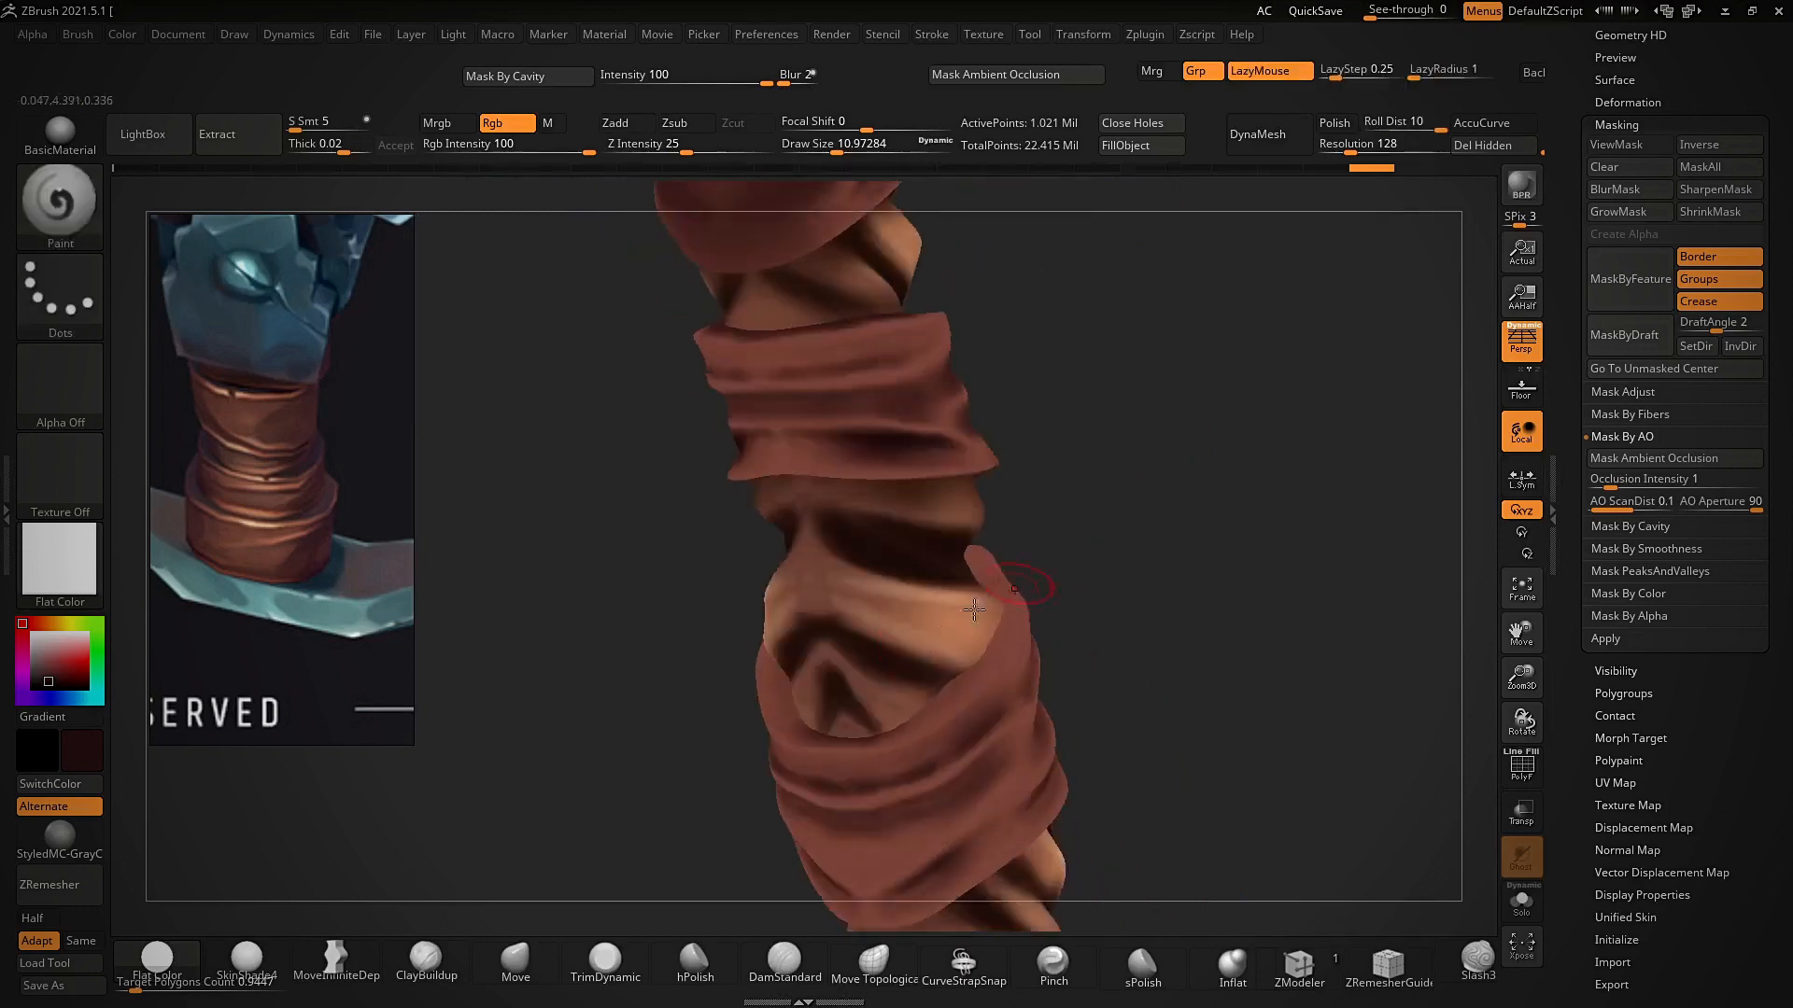
right_drag(923, 703, 951, 689)
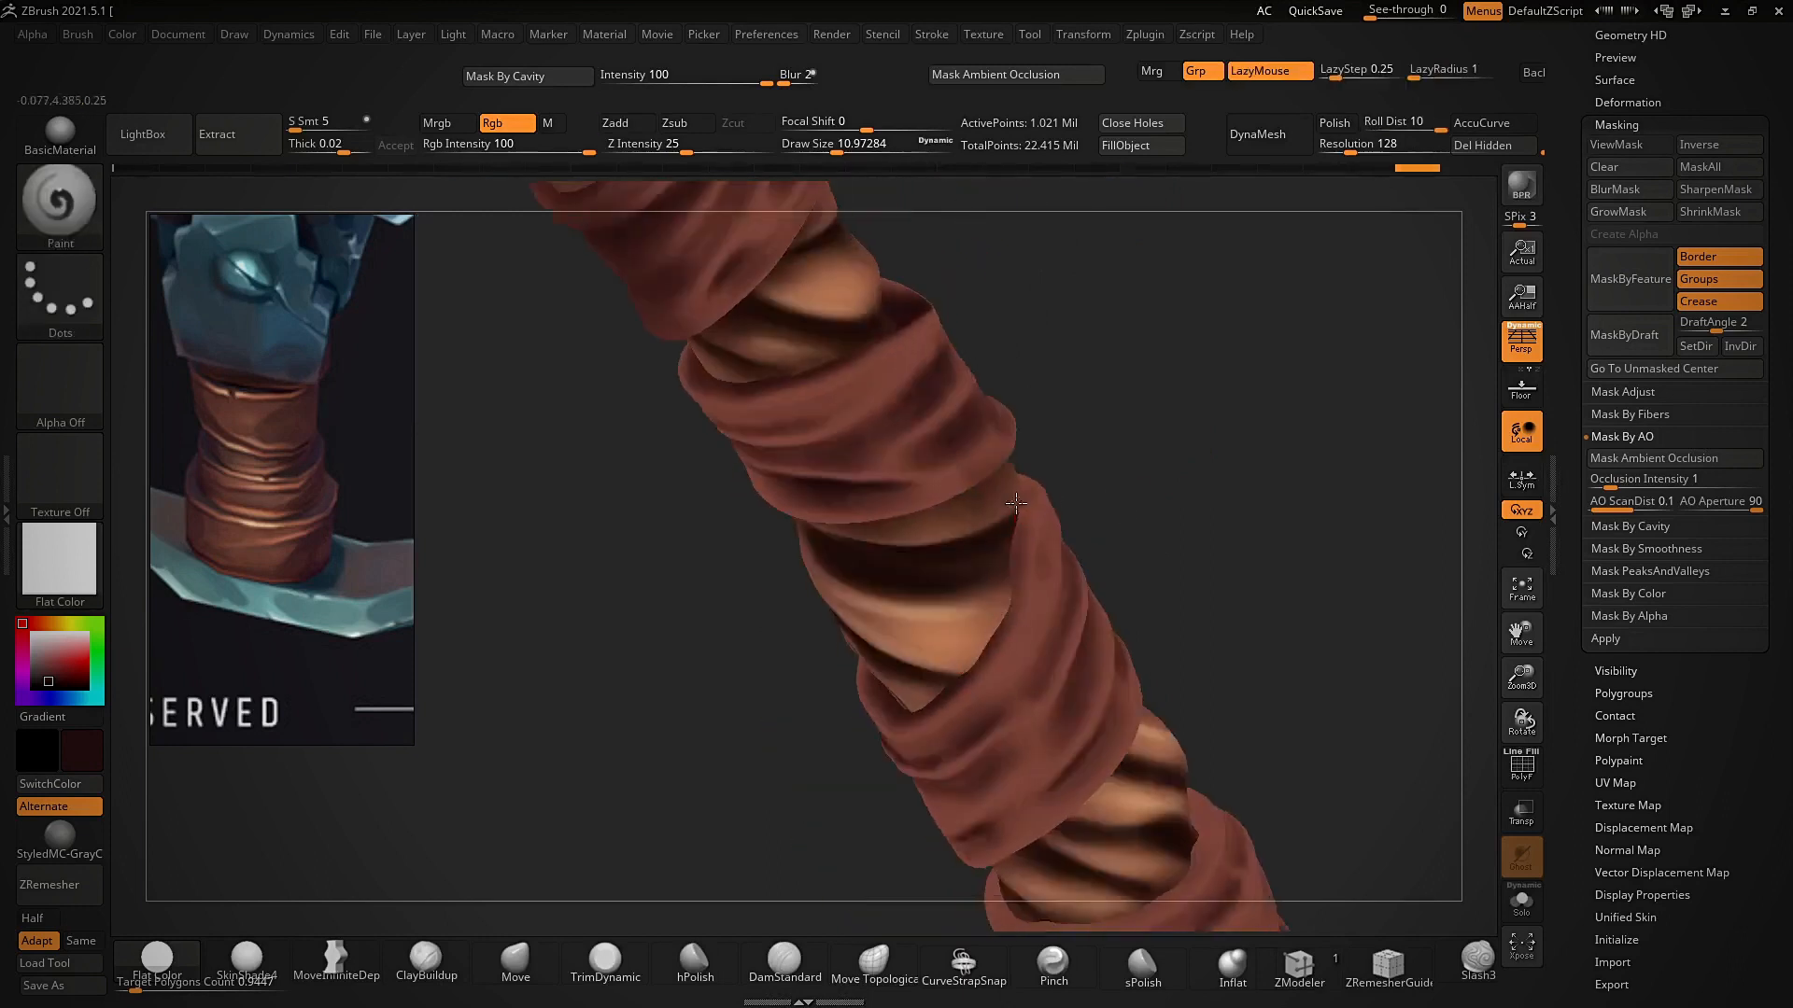
right_drag(1015, 503, 968, 665)
right_drag(997, 594, 986, 662)
mouse_move(1001, 539)
right_down()
mouse_move(1121, 448)
mouse_move(957, 613)
mouse_move(1019, 590)
right_up()
mouse_move(1017, 588)
mouse_down()
mouse_move(1125, 597)
mouse_move(1073, 579)
mouse_up()
mouse_move(1073, 560)
right_down()
mouse_move(1180, 525)
mouse_move(1074, 551)
mouse_move(1050, 650)
mouse_move(1213, 420)
mouse_move(890, 628)
right_up()
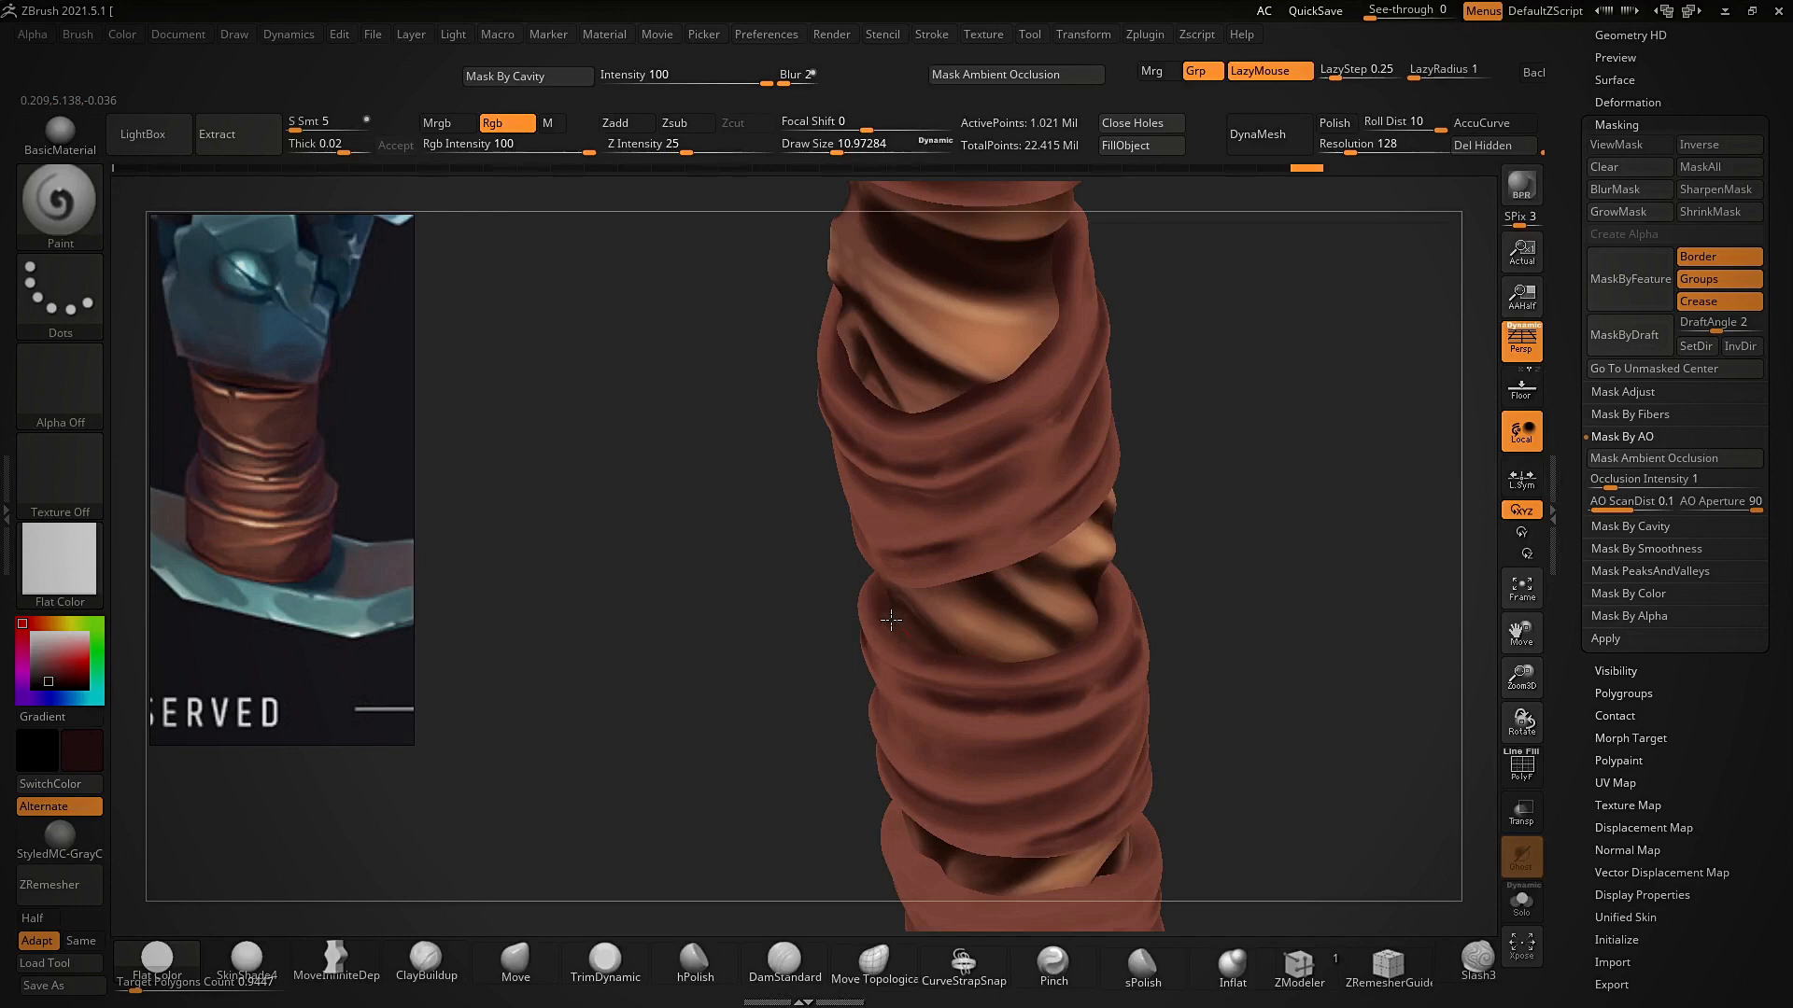
- Continue the dark red fold shading down the lower handle wraps
right_drag(1143, 578, 1051, 645)
right_drag(1072, 547, 1126, 666)
right_drag(1190, 570, 1158, 642)
ctrl+right_drag(1108, 502, 905, 689)
right_drag(1053, 651, 885, 728)
right_drag(960, 666, 1037, 640)
right_drag(1067, 753, 1073, 644)
mouse_move(1087, 626)
mouse_down()
mouse_move(1048, 593)
mouse_move(1080, 597)
mouse_up()
mouse_move(1081, 597)
right_down()
mouse_move(1171, 411)
mouse_move(1037, 638)
right_up()
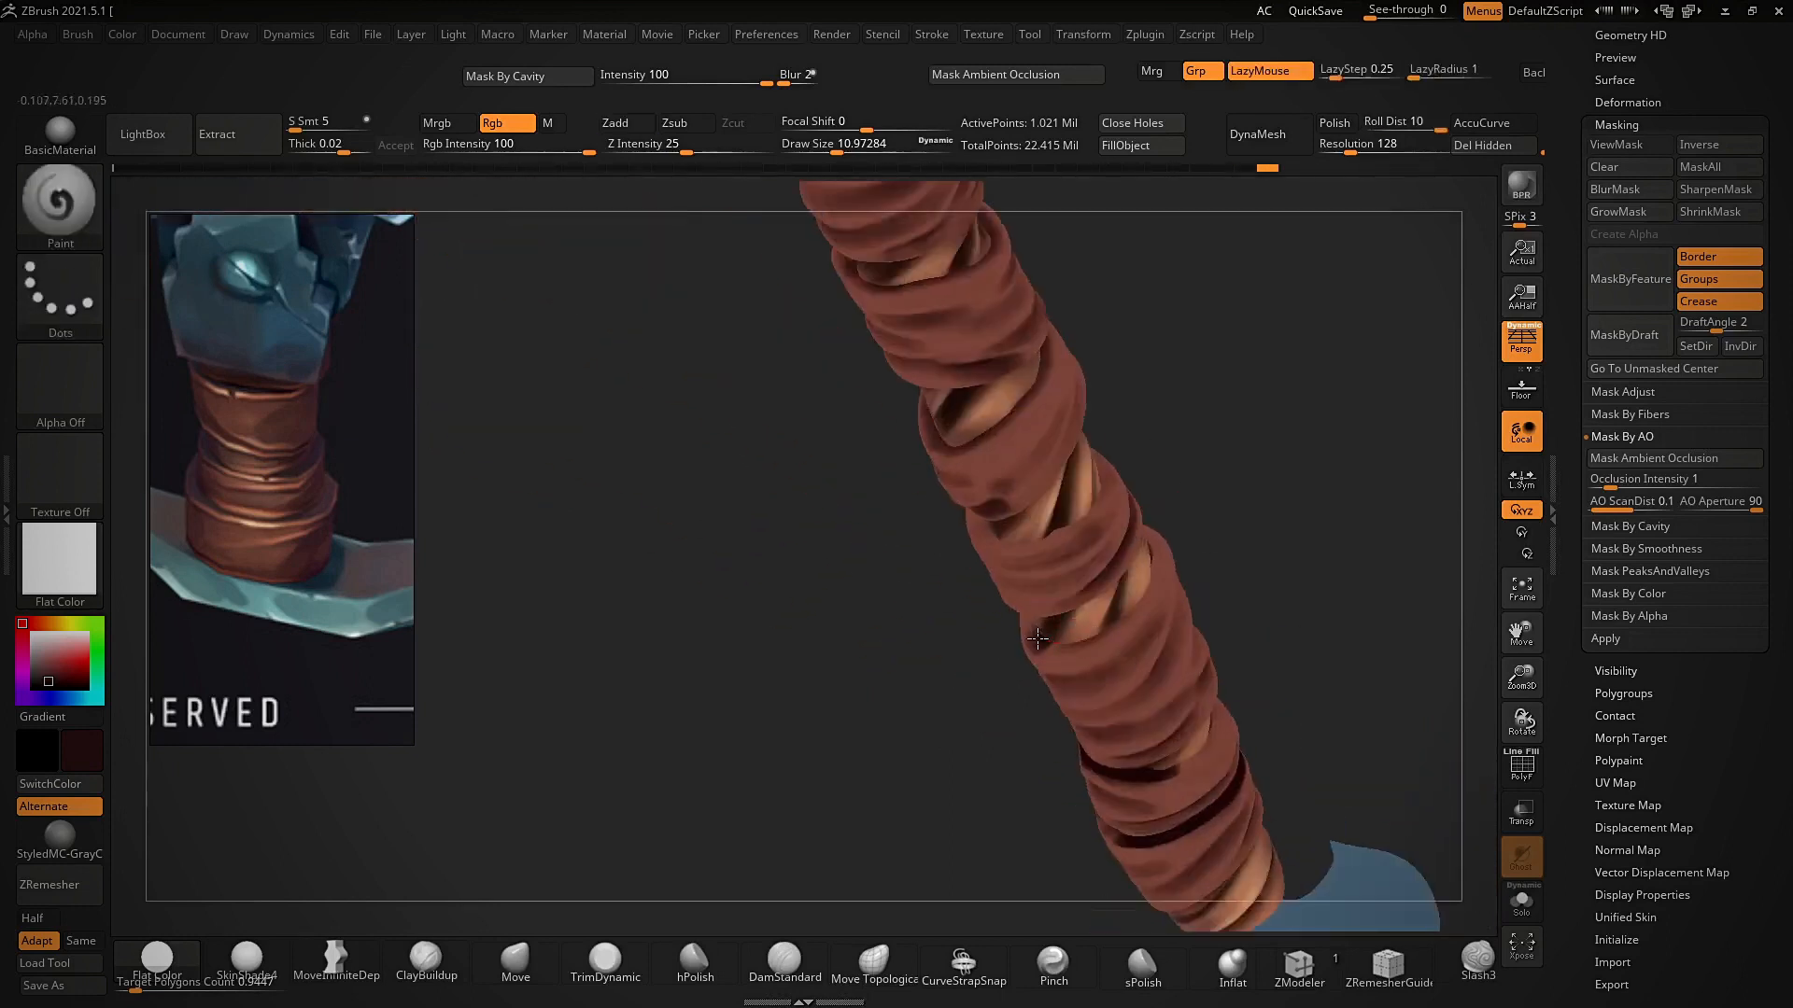
- Darken the wrap edges beside the exposed wood on the lower handle and smooth the shading
right_drag(1146, 587, 1147, 534)
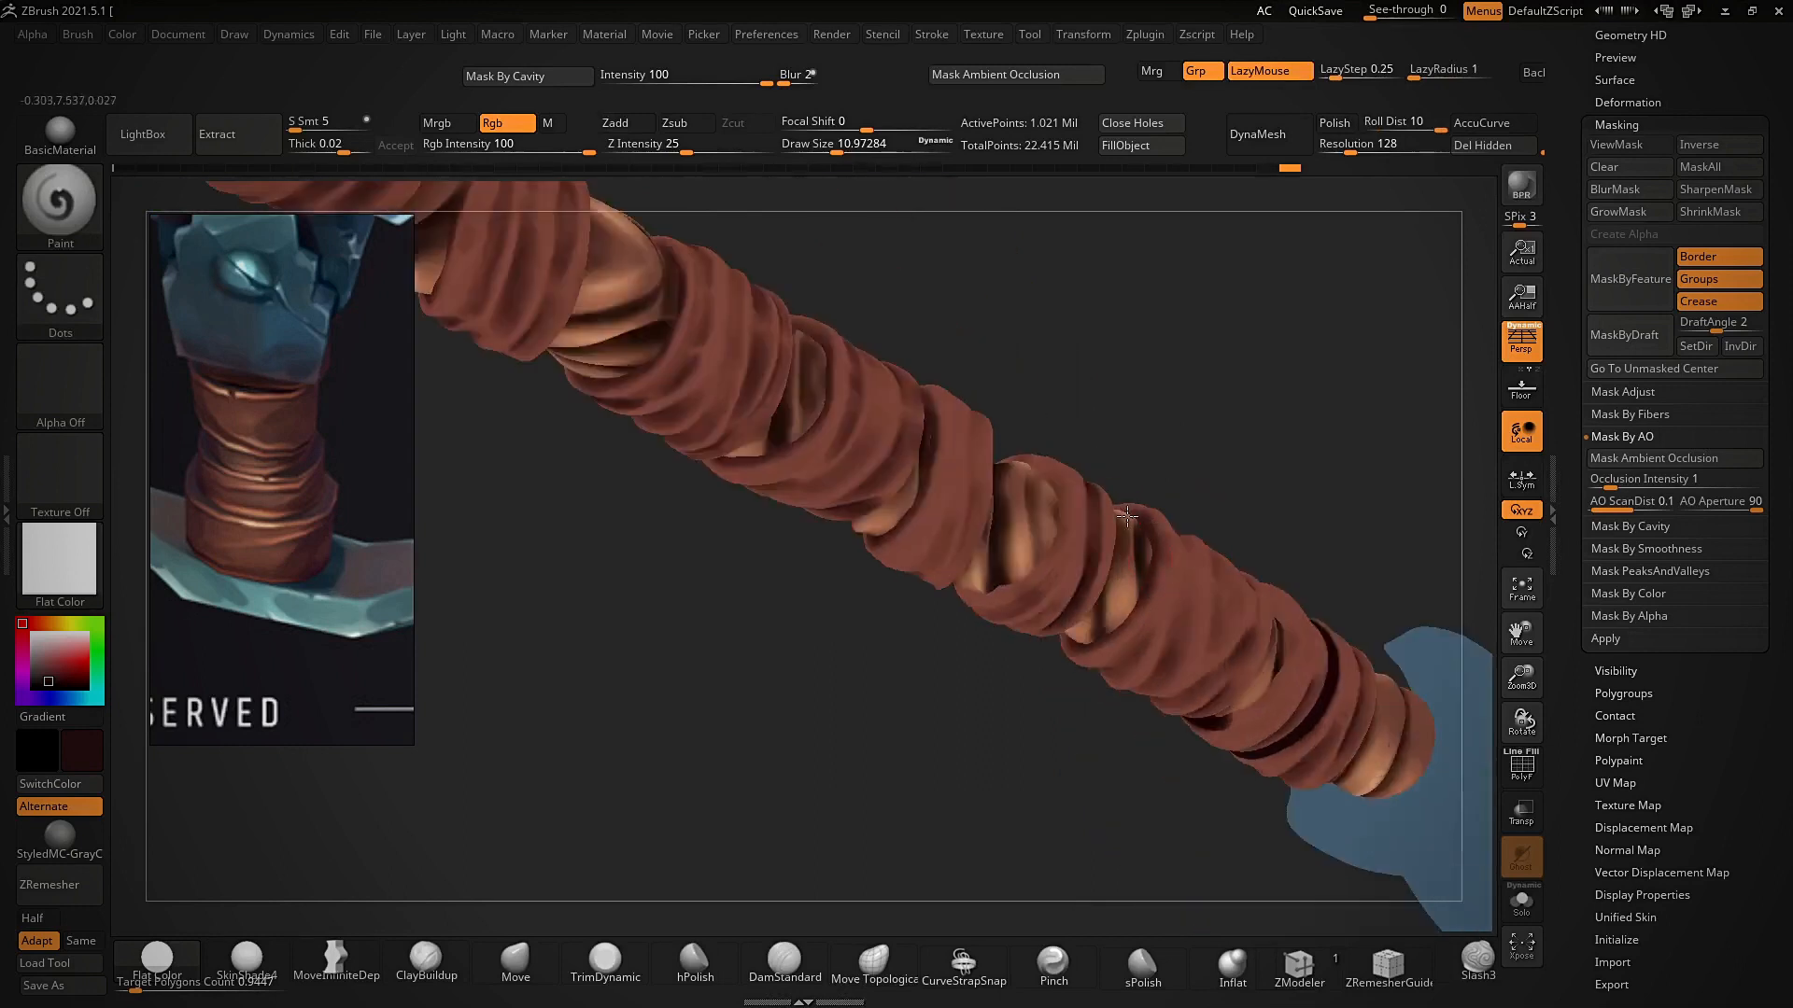
drag(1126, 517, 1124, 537)
right_drag(1124, 537, 1087, 643)
shift+drag(1055, 476, 1074, 486)
mouse_move(1158, 579)
ctrl+right_down()
mouse_move(1180, 432)
mouse_move(1108, 672)
mouse_move(1111, 490)
mouse_move(1106, 621)
ctrl+right_up()
right_drag(1105, 621, 1108, 634)
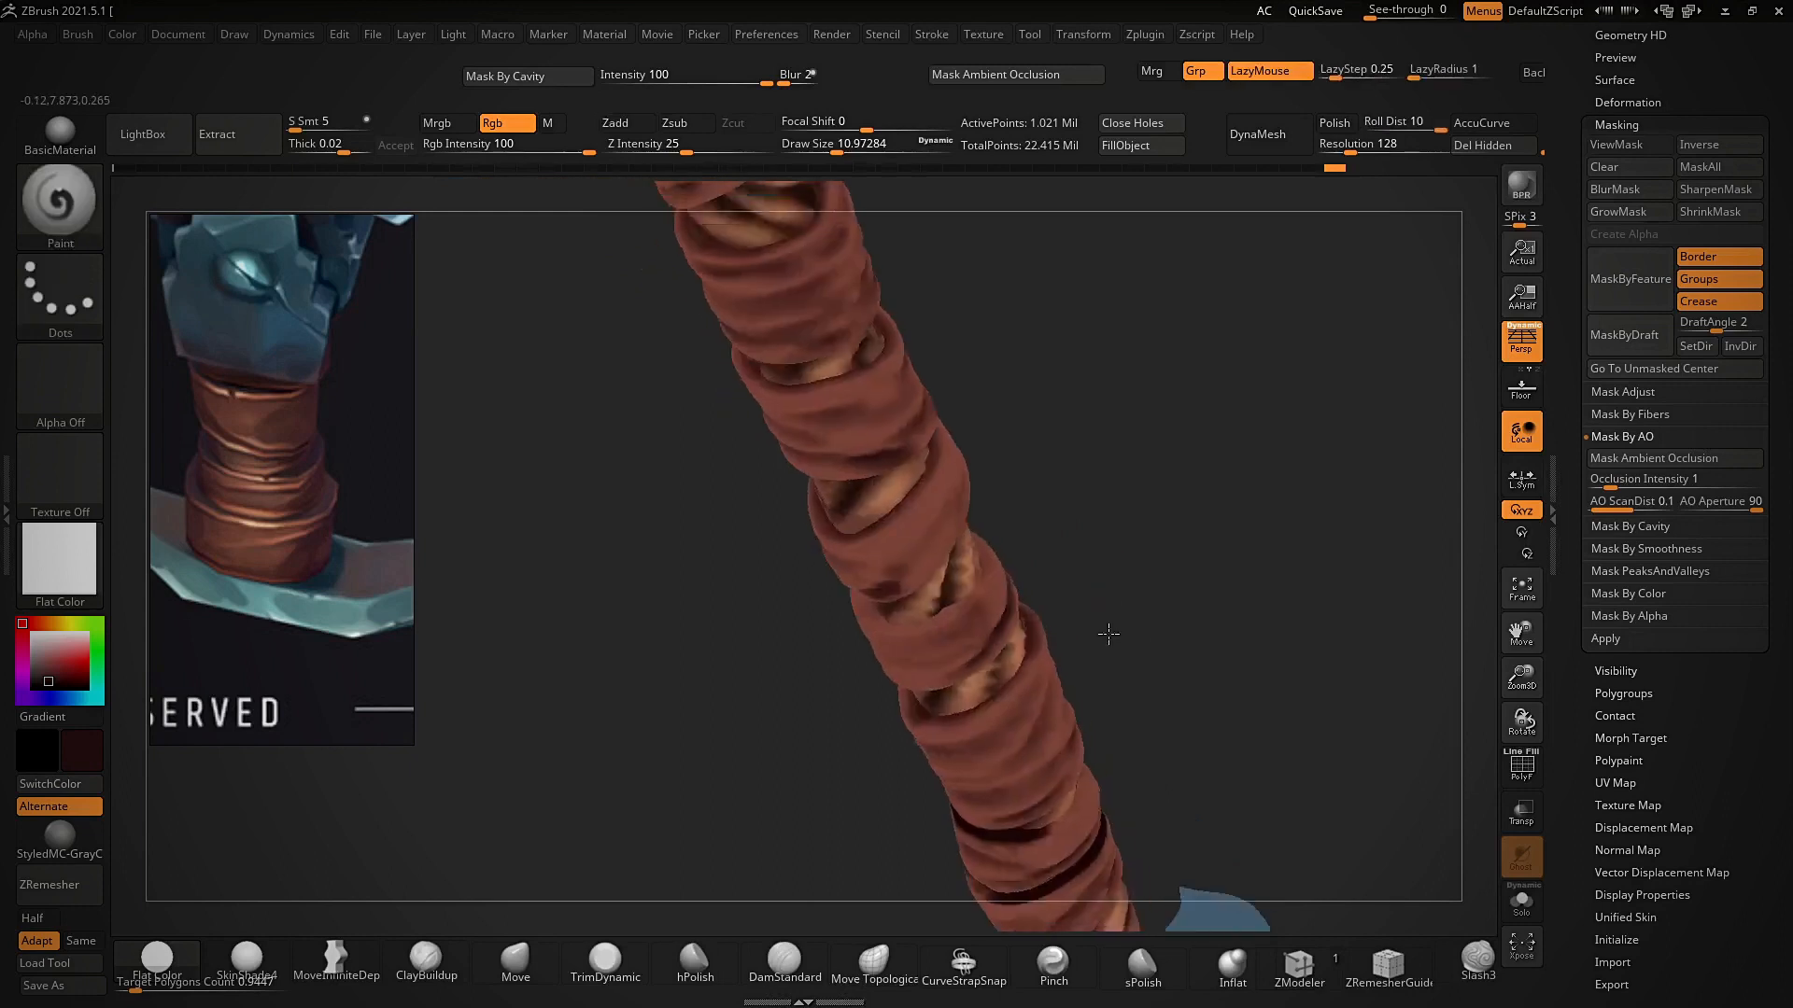
- Deepen the shadows where the lower wraps border the wood gaps
right_drag(941, 602, 971, 567)
right_drag(968, 453, 914, 658)
drag(1006, 610, 948, 637)
mouse_move(948, 637)
right_down()
mouse_move(1004, 597)
mouse_move(1013, 612)
right_up()
drag(1013, 611, 1045, 611)
mouse_move(1045, 611)
right_down()
mouse_move(1140, 424)
mouse_move(1074, 466)
right_up()
- Shade the folds of the last wraps near the blue pommel piece with dark red
mouse_move(1074, 467)
ctrl+right_down()
mouse_move(1040, 556)
mouse_move(1150, 756)
mouse_move(1180, 480)
mouse_move(996, 571)
ctrl+right_up()
right_drag(1190, 469, 1102, 637)
drag(1038, 765, 1067, 667)
mouse_move(1067, 668)
right_down()
mouse_move(1177, 554)
mouse_move(1144, 561)
right_up()
drag(1025, 777, 1049, 829)
mouse_move(1049, 829)
right_down()
mouse_move(1001, 658)
mouse_move(1013, 418)
mouse_move(1120, 589)
mouse_move(984, 601)
right_up()
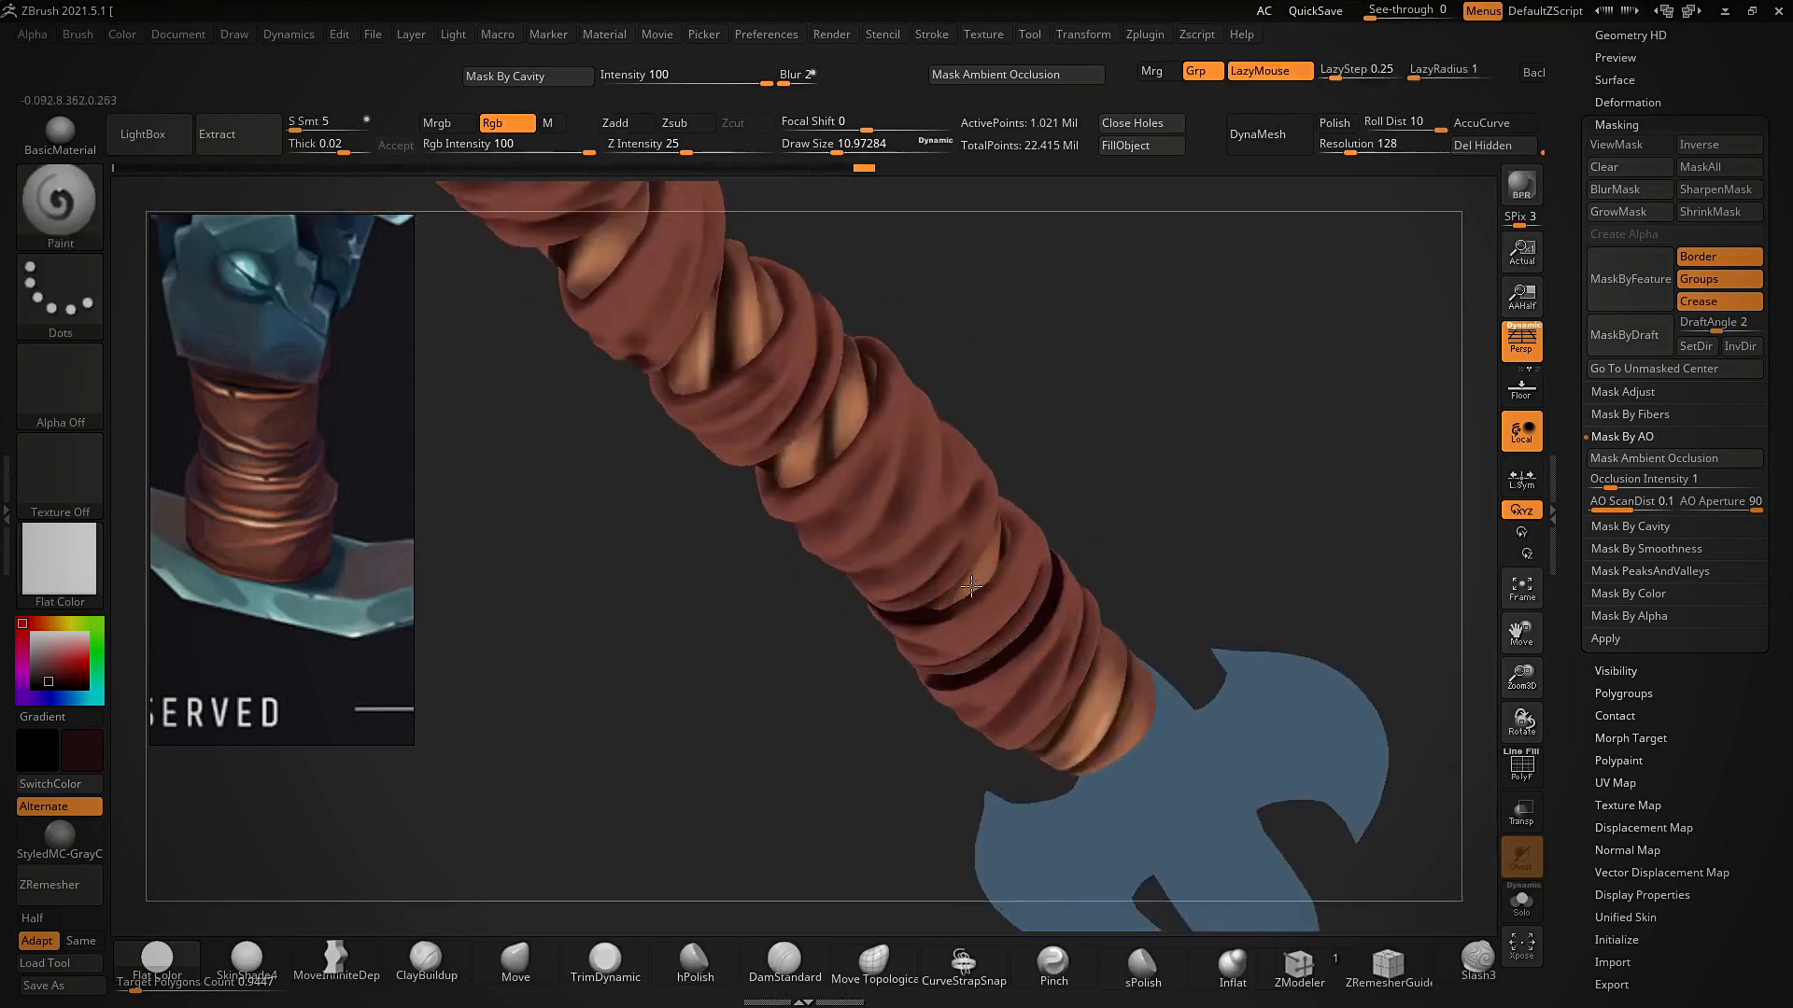
- Compare the wraps with the reference grip, choose a lighter red-brown, and set the draw size to about 30.3
ctrl+right_drag(864, 466, 961, 564)
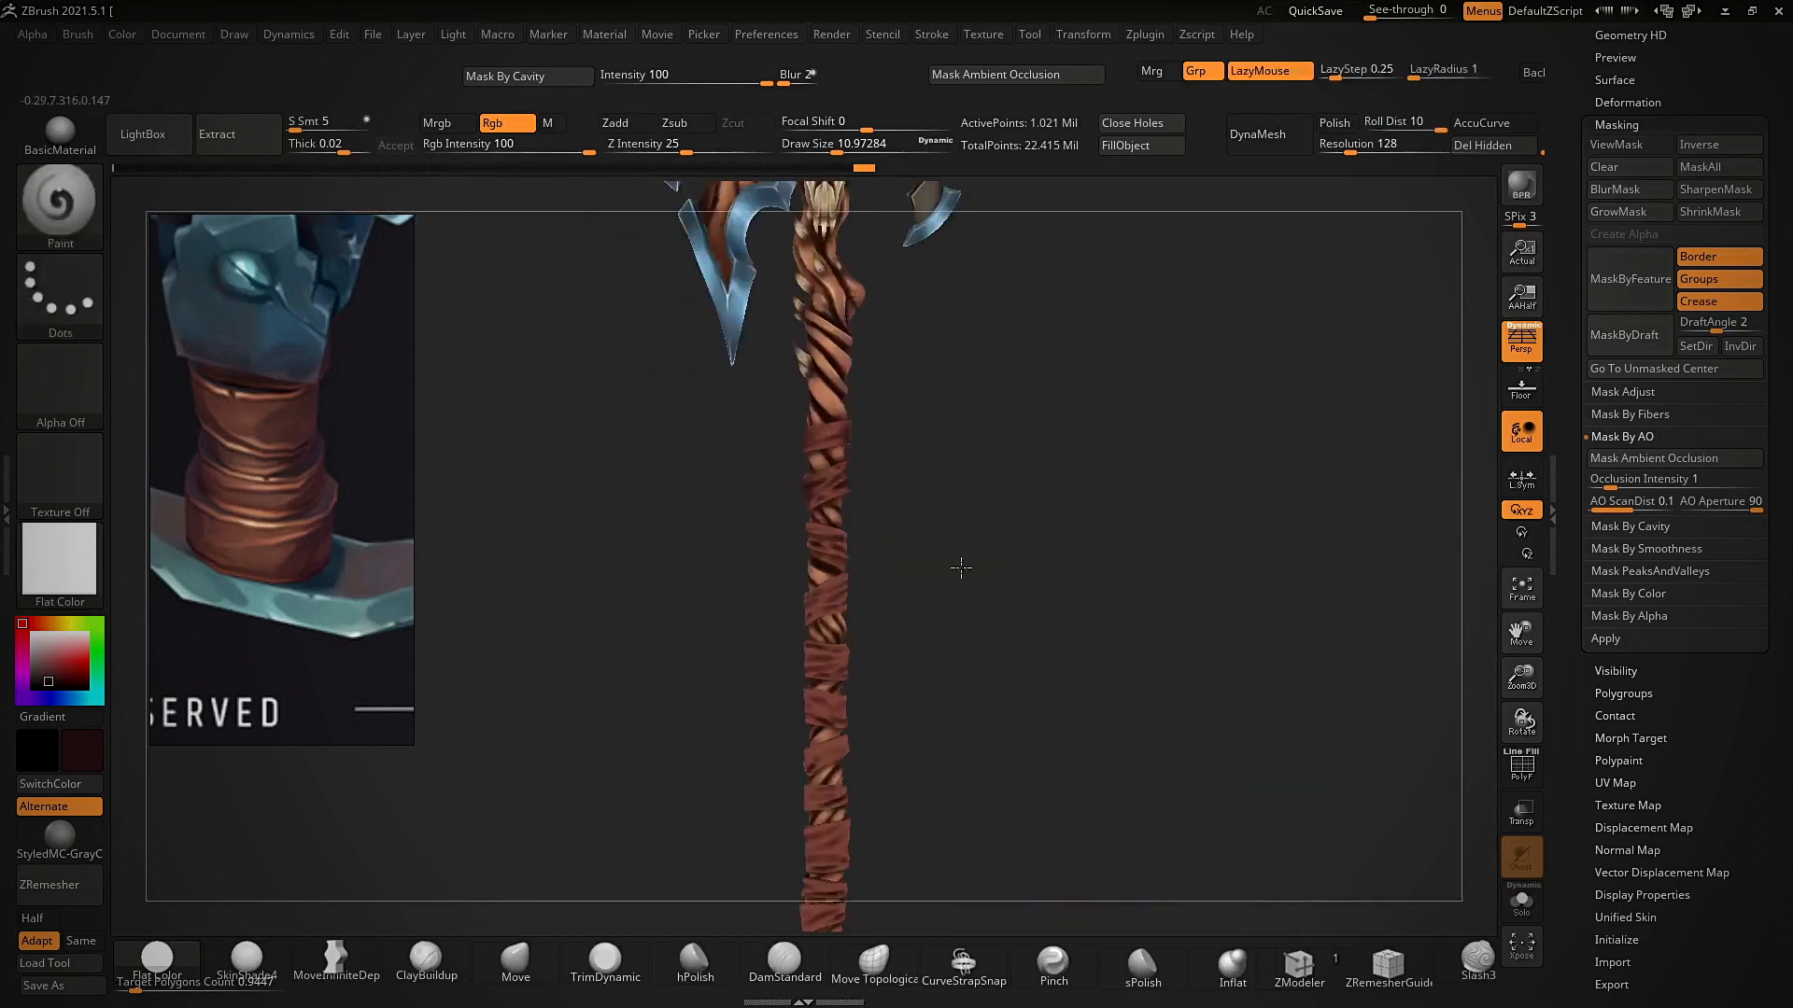
key(shift+z)
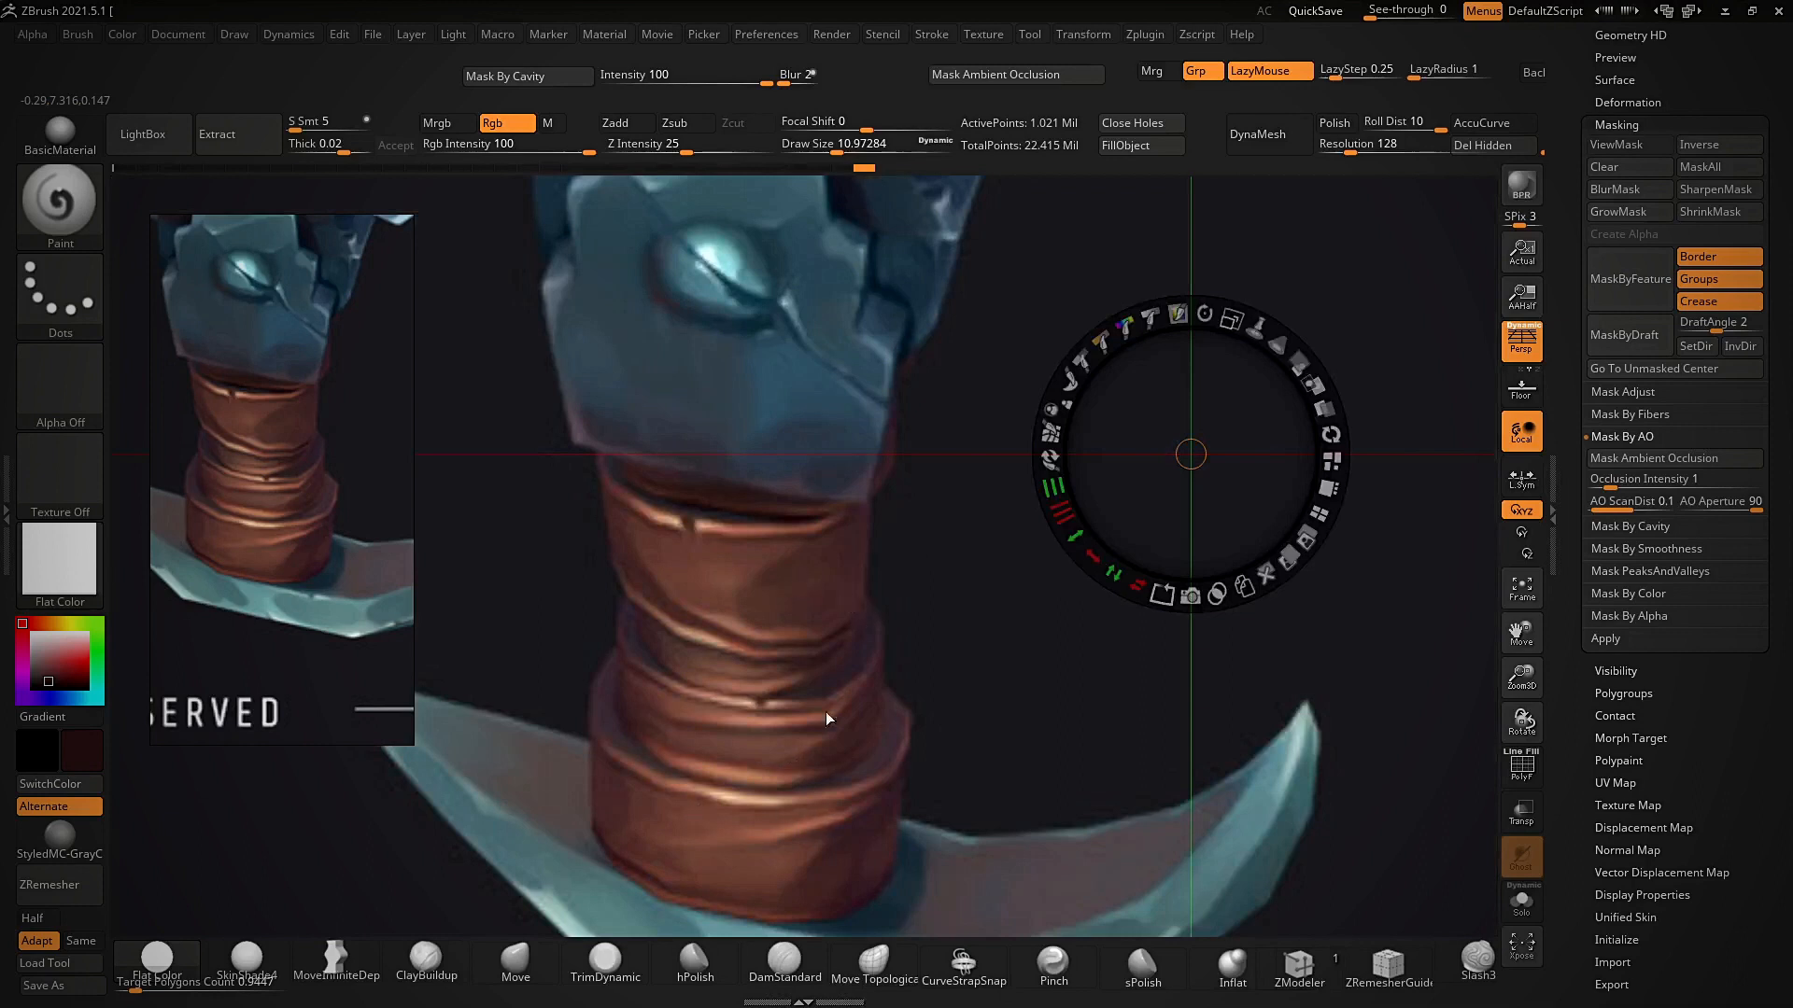
key(shift+z)
mouse_move(850, 457)
alt+right_down()
mouse_move(844, 536)
mouse_move(906, 604)
alt+right_up()
key(s)
drag(906, 604, 920, 605)
mouse_move(920, 605)
right_down()
mouse_move(1026, 490)
mouse_move(559, 328)
right_up()
- Collapse the tool palette tray and move the reference image to the opposite side of the canvas
click(1553, 341)
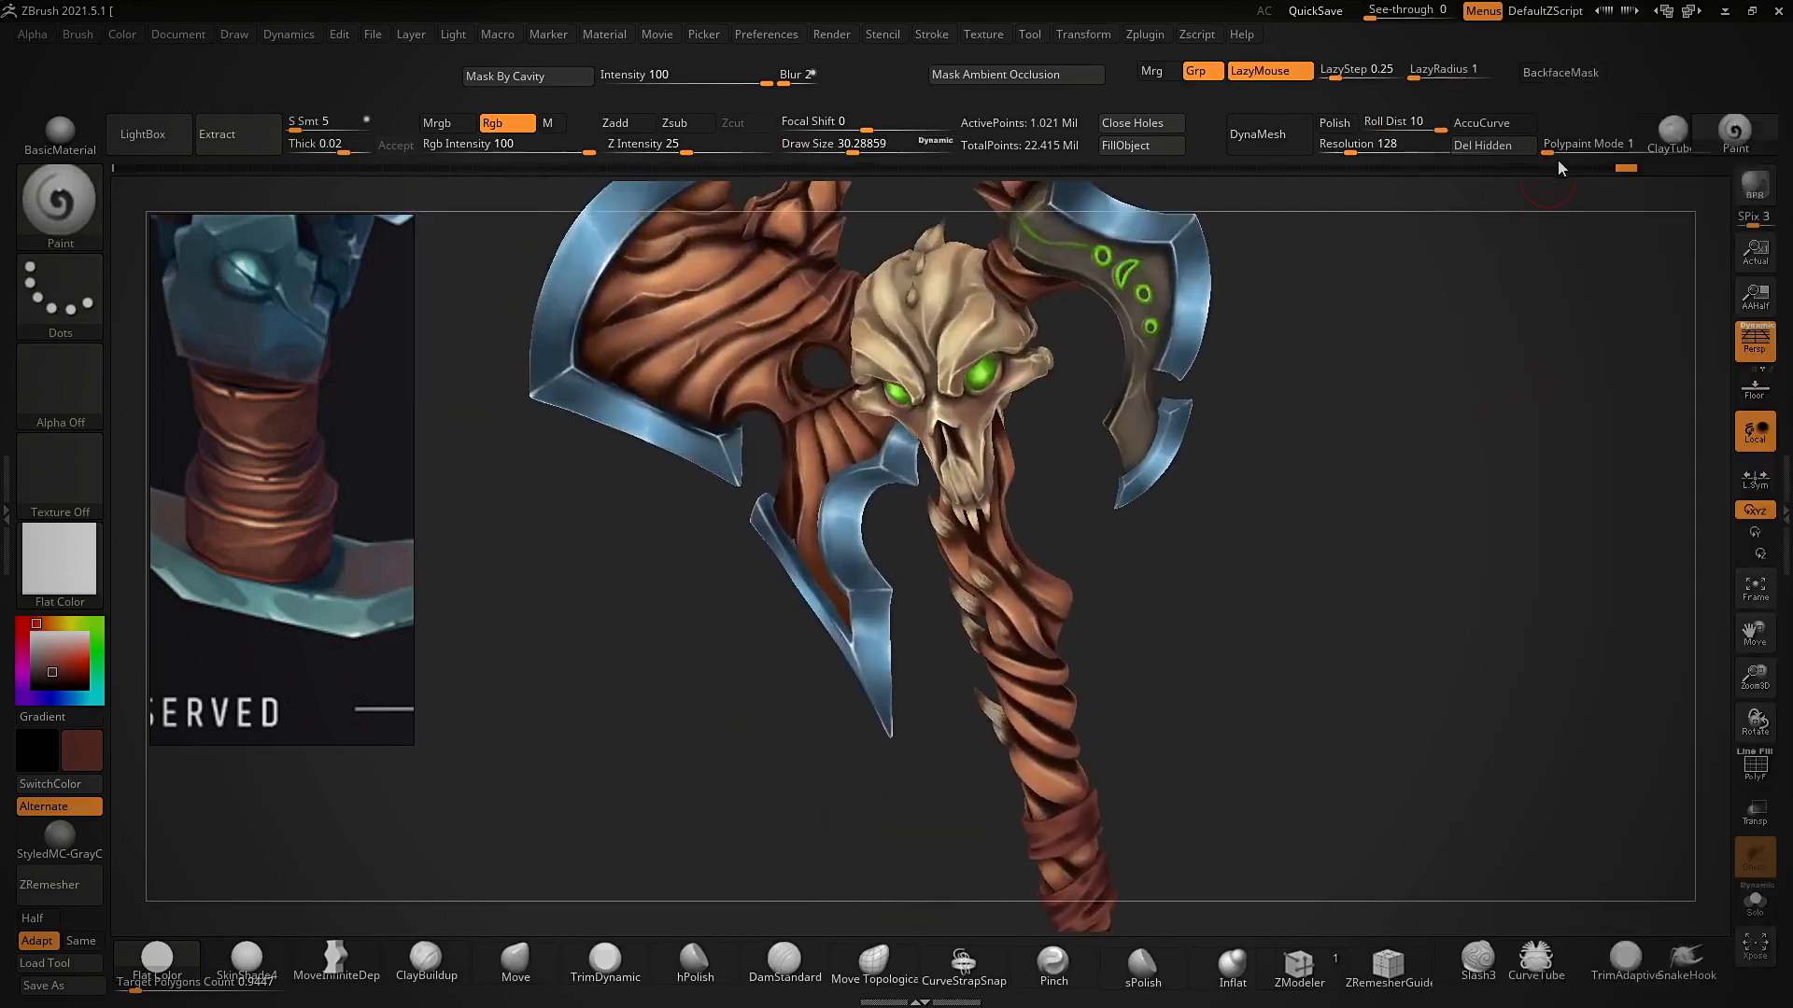
mouse_move(297, 484)
right_down()
mouse_move(1651, 445)
mouse_move(1557, 485)
right_up()
right_drag(1041, 476, 1098, 472)
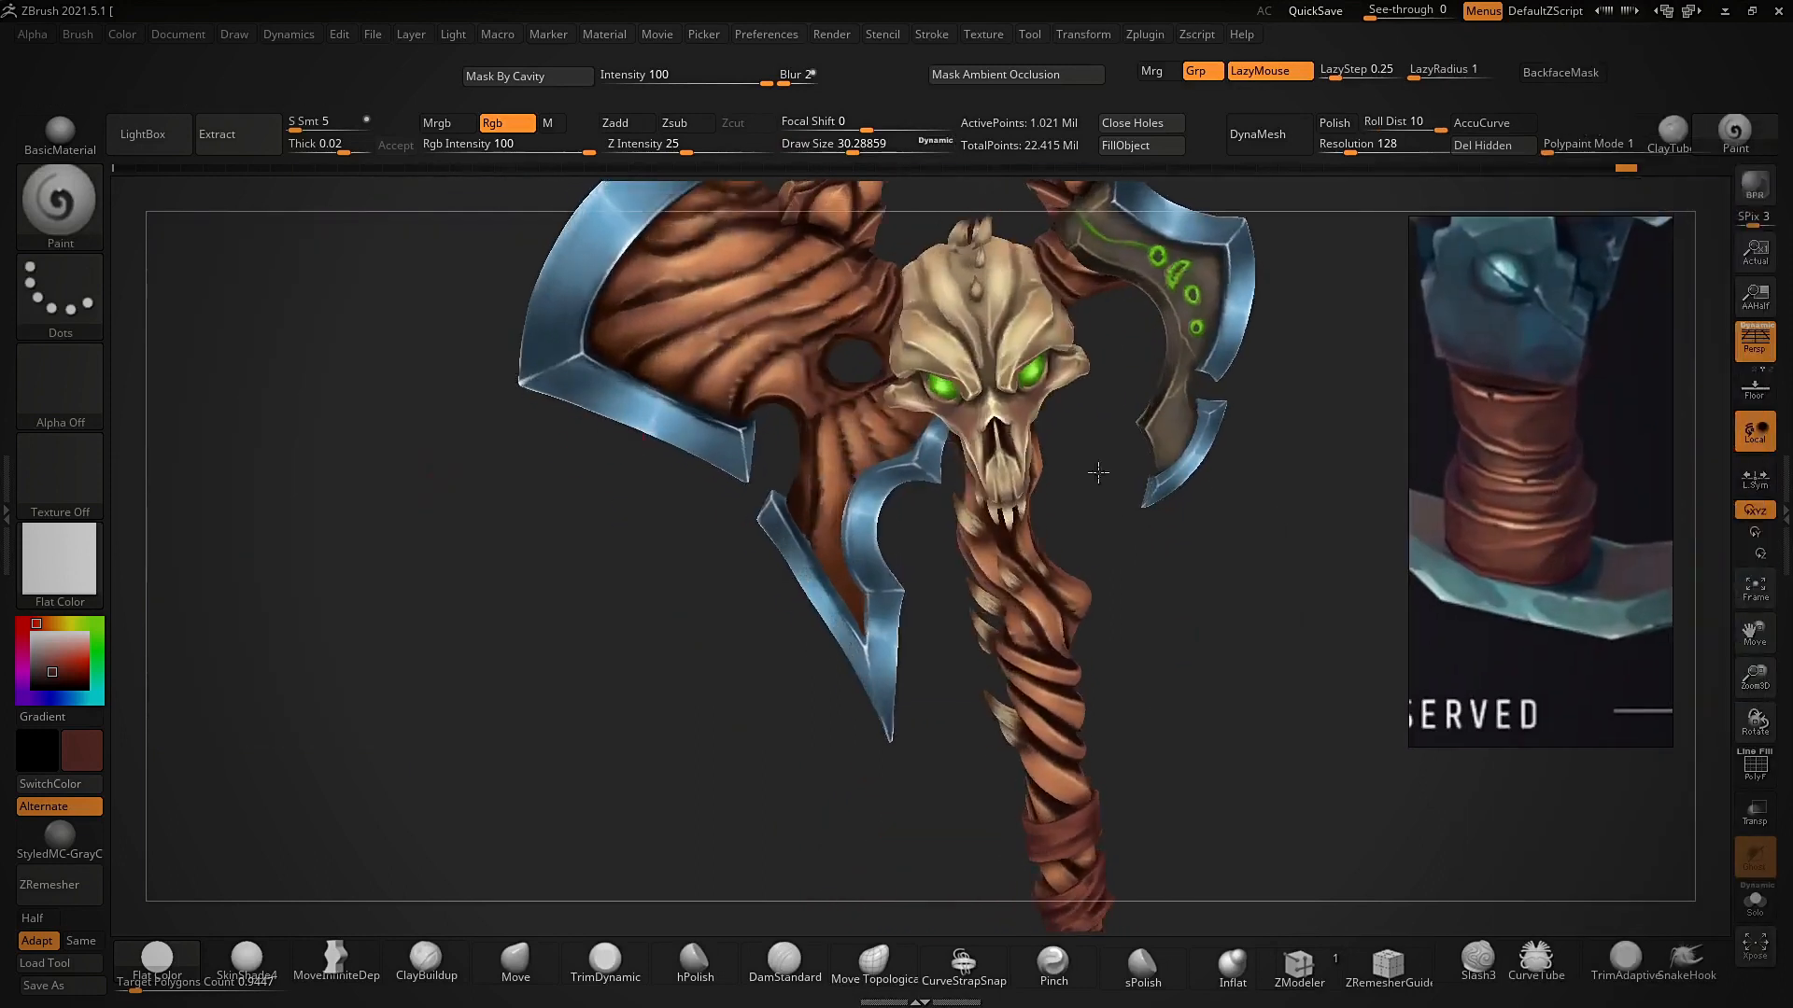
- Open the brush's Alpha and Texture settings and examine the Polypaint Mode option
click(88, 35)
drag(264, 827, 249, 673)
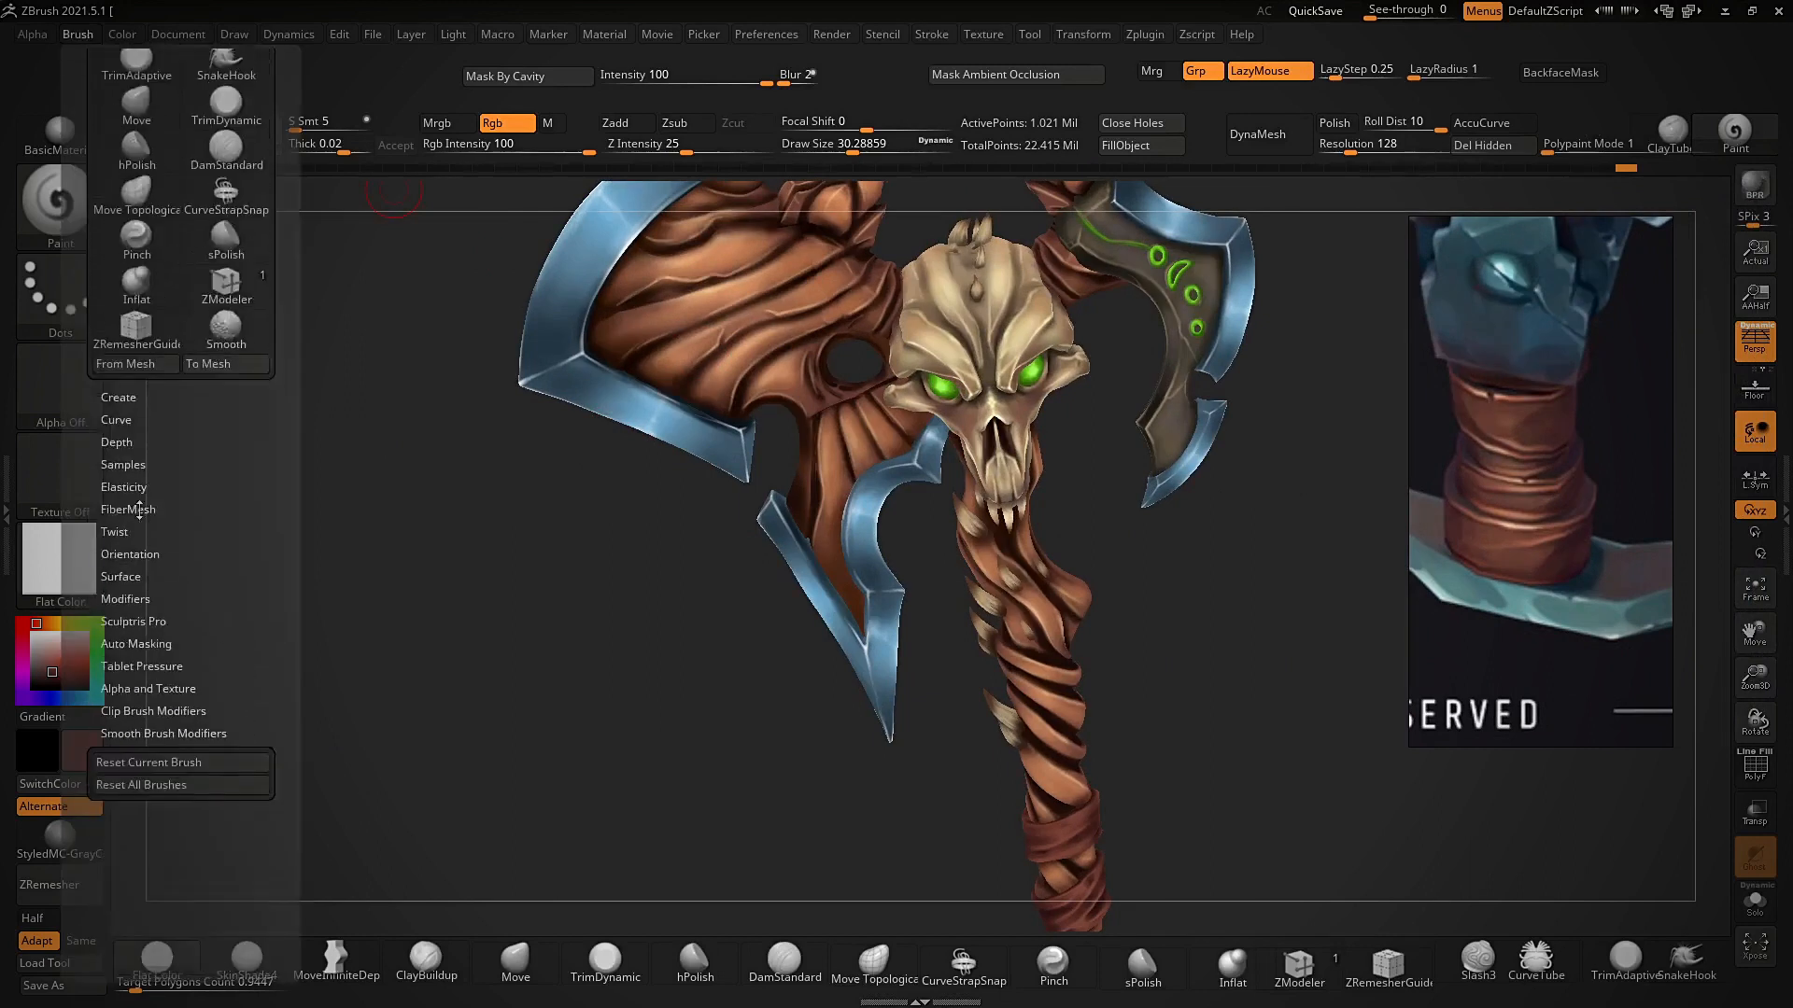
click(143, 643)
drag(143, 643, 188, 367)
click(189, 364)
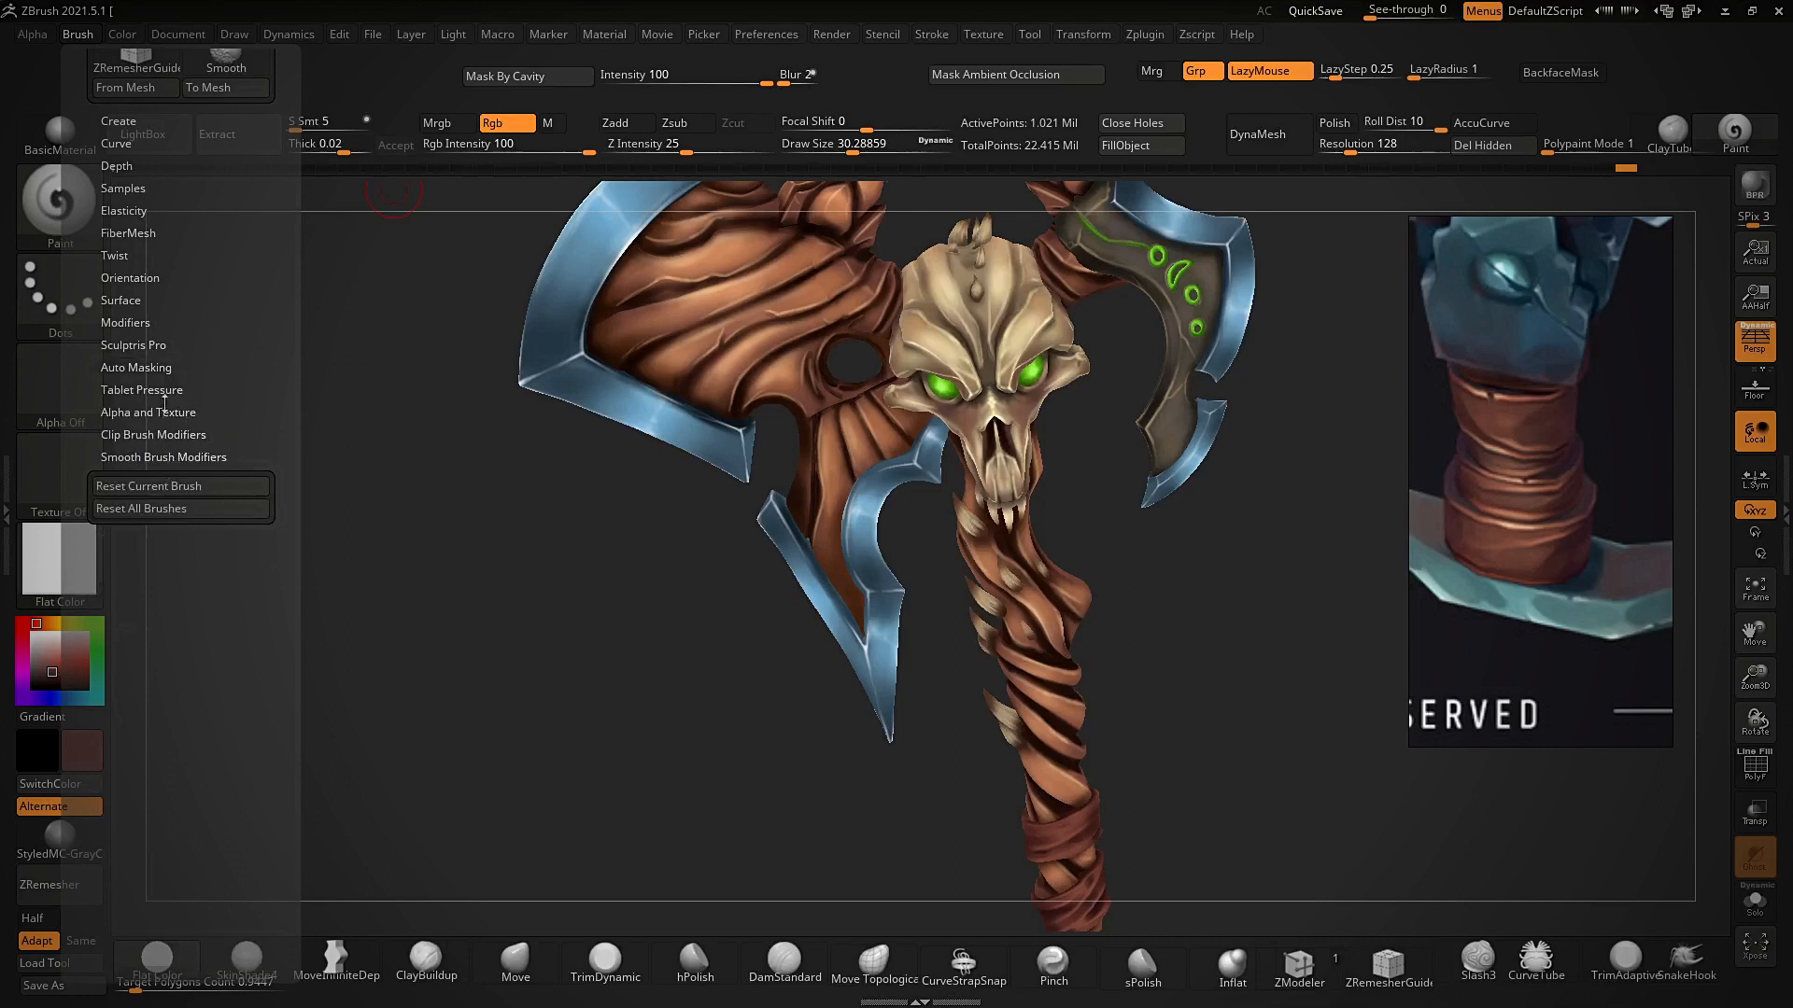
click(164, 409)
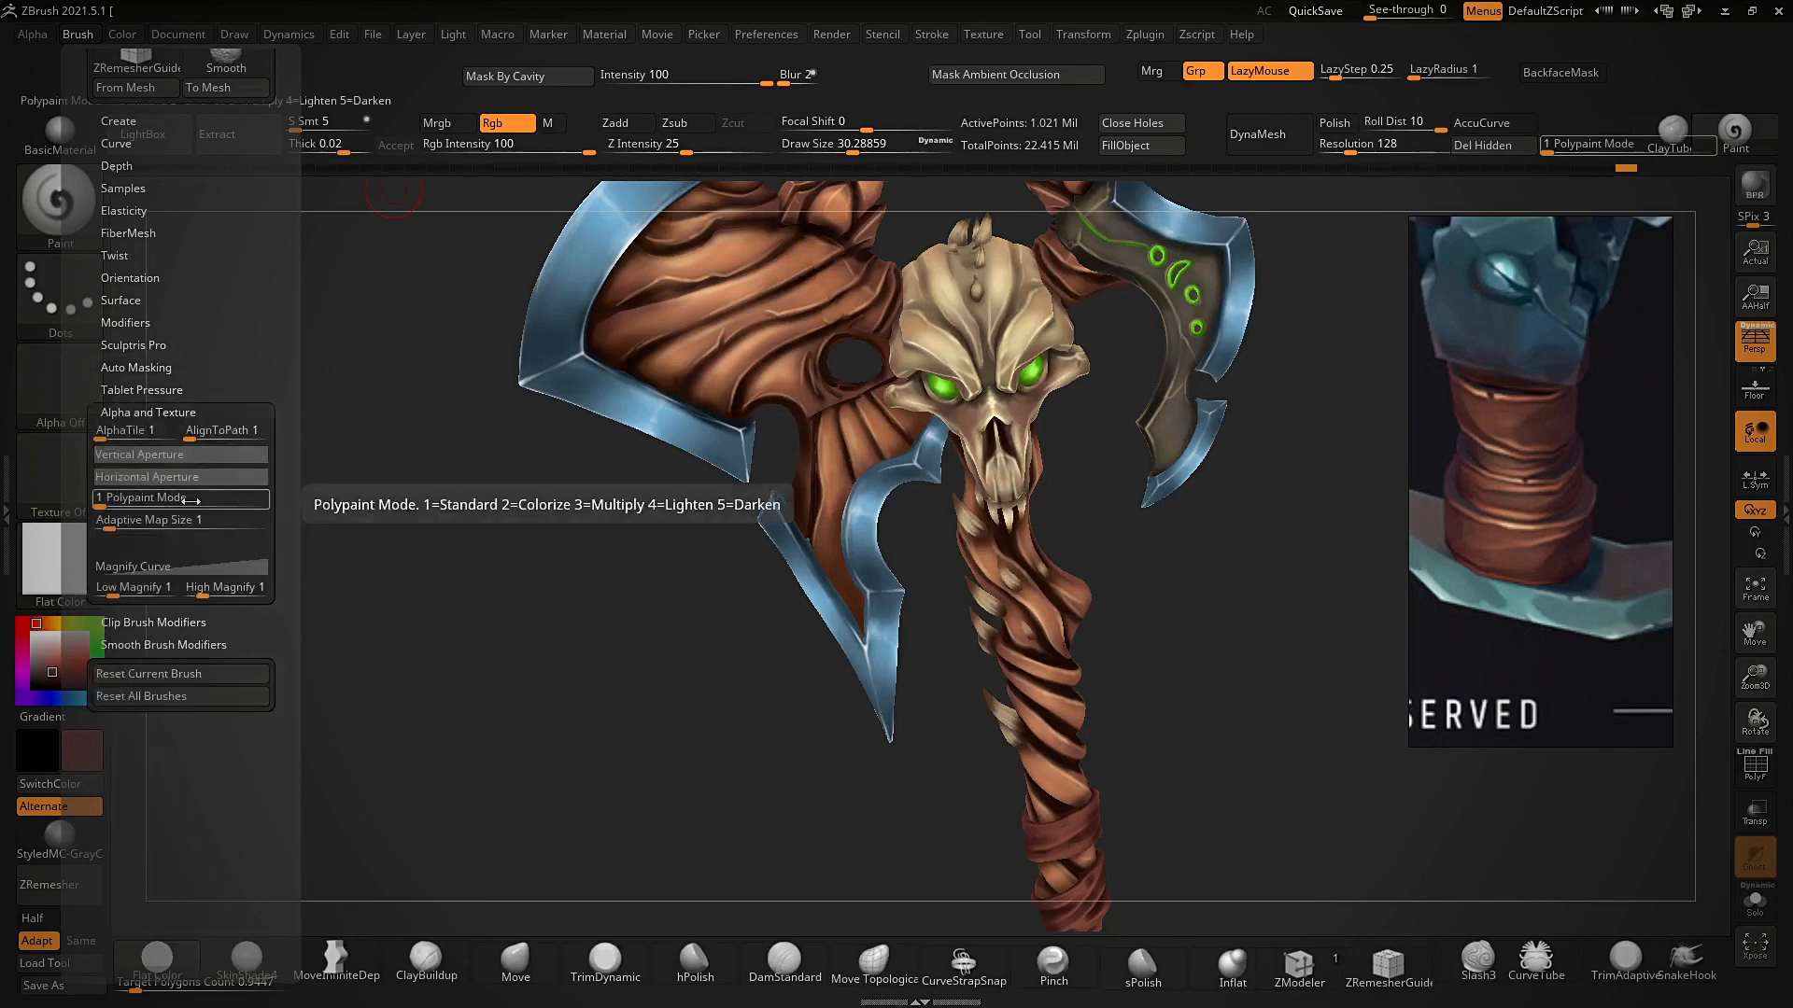
- Set the Polypaint Mode to 2 (Colorize) and brush dark red over the handle's uppermost wrap
mouse_move(130, 505)
mouse_down()
mouse_move(258, 501)
mouse_move(105, 502)
mouse_up()
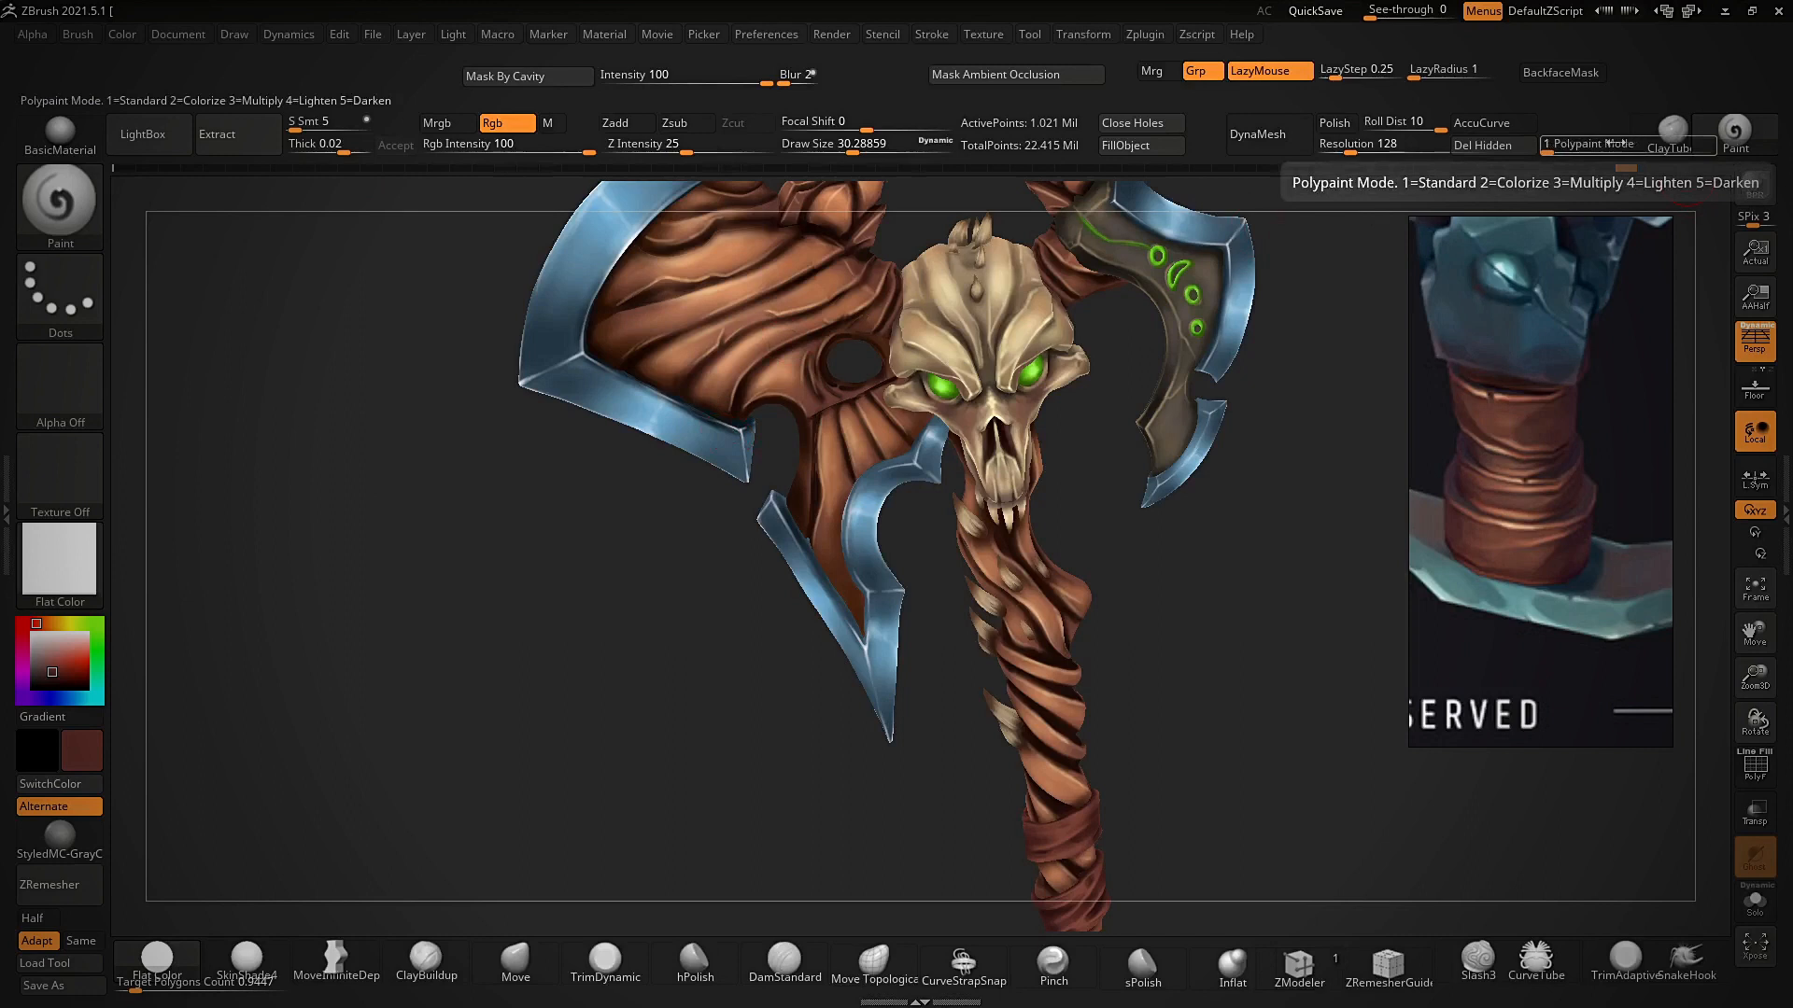
drag(1180, 520, 1008, 460)
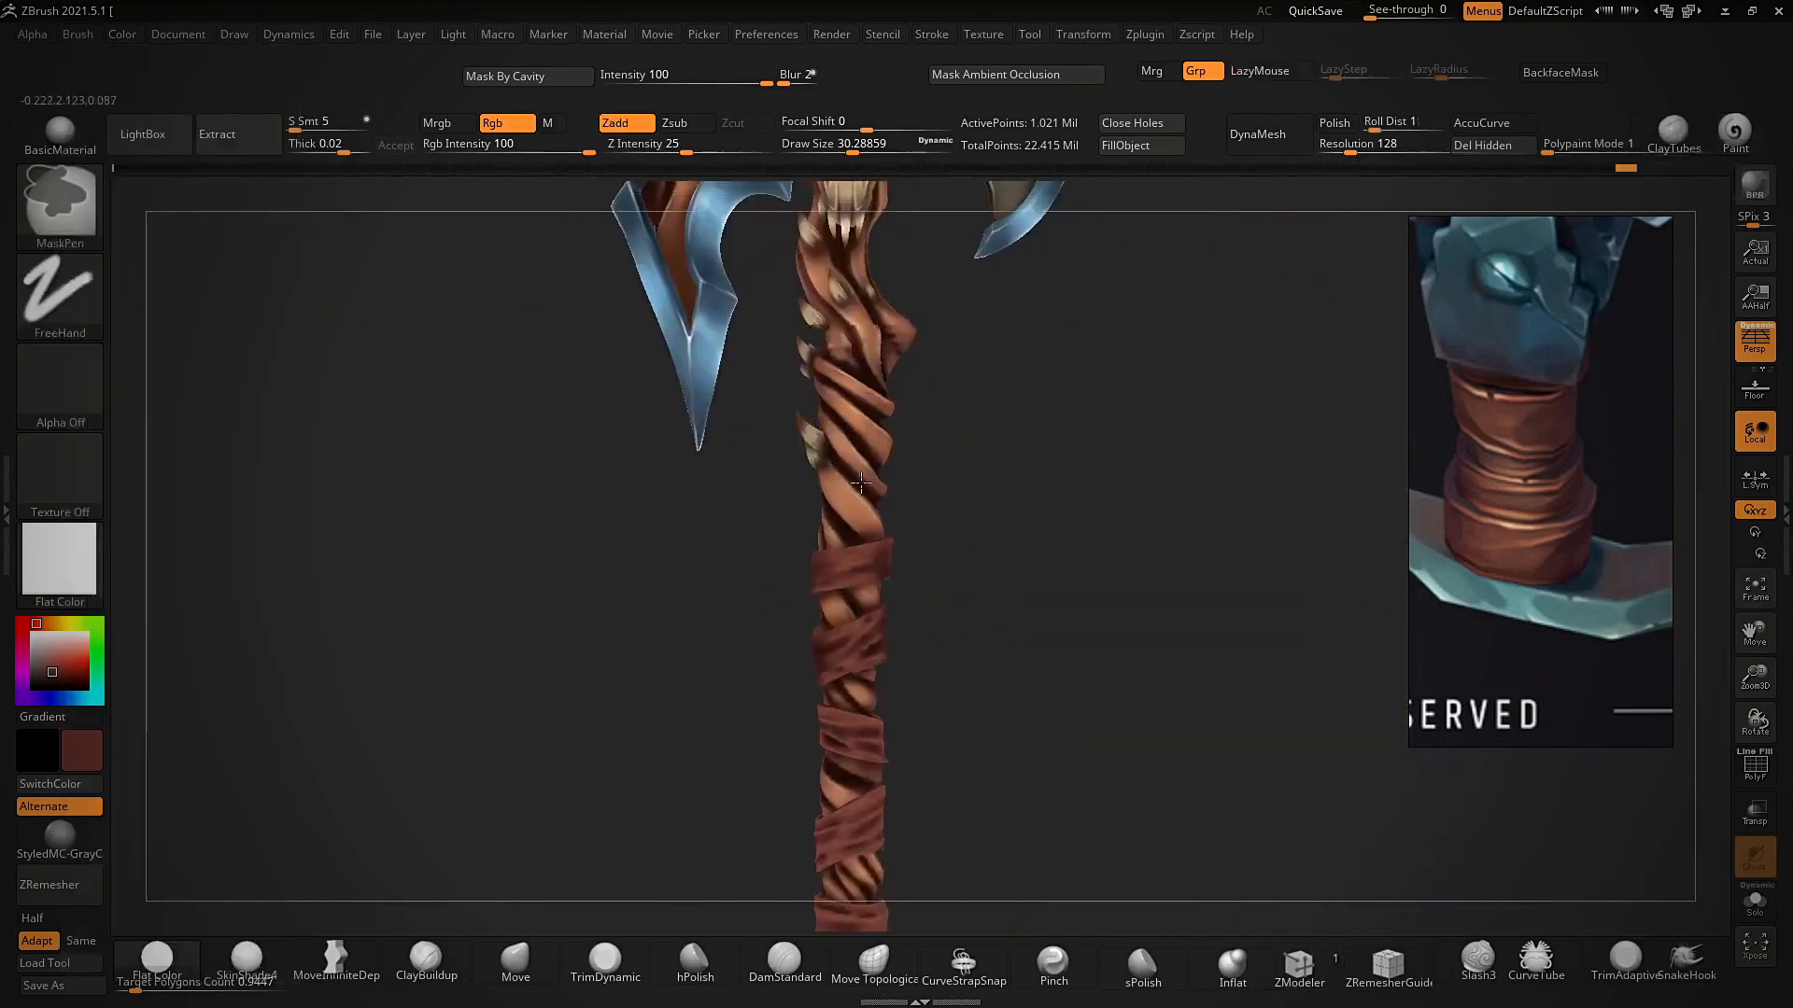
ctrl+right_drag(861, 483, 870, 588)
click(1567, 143)
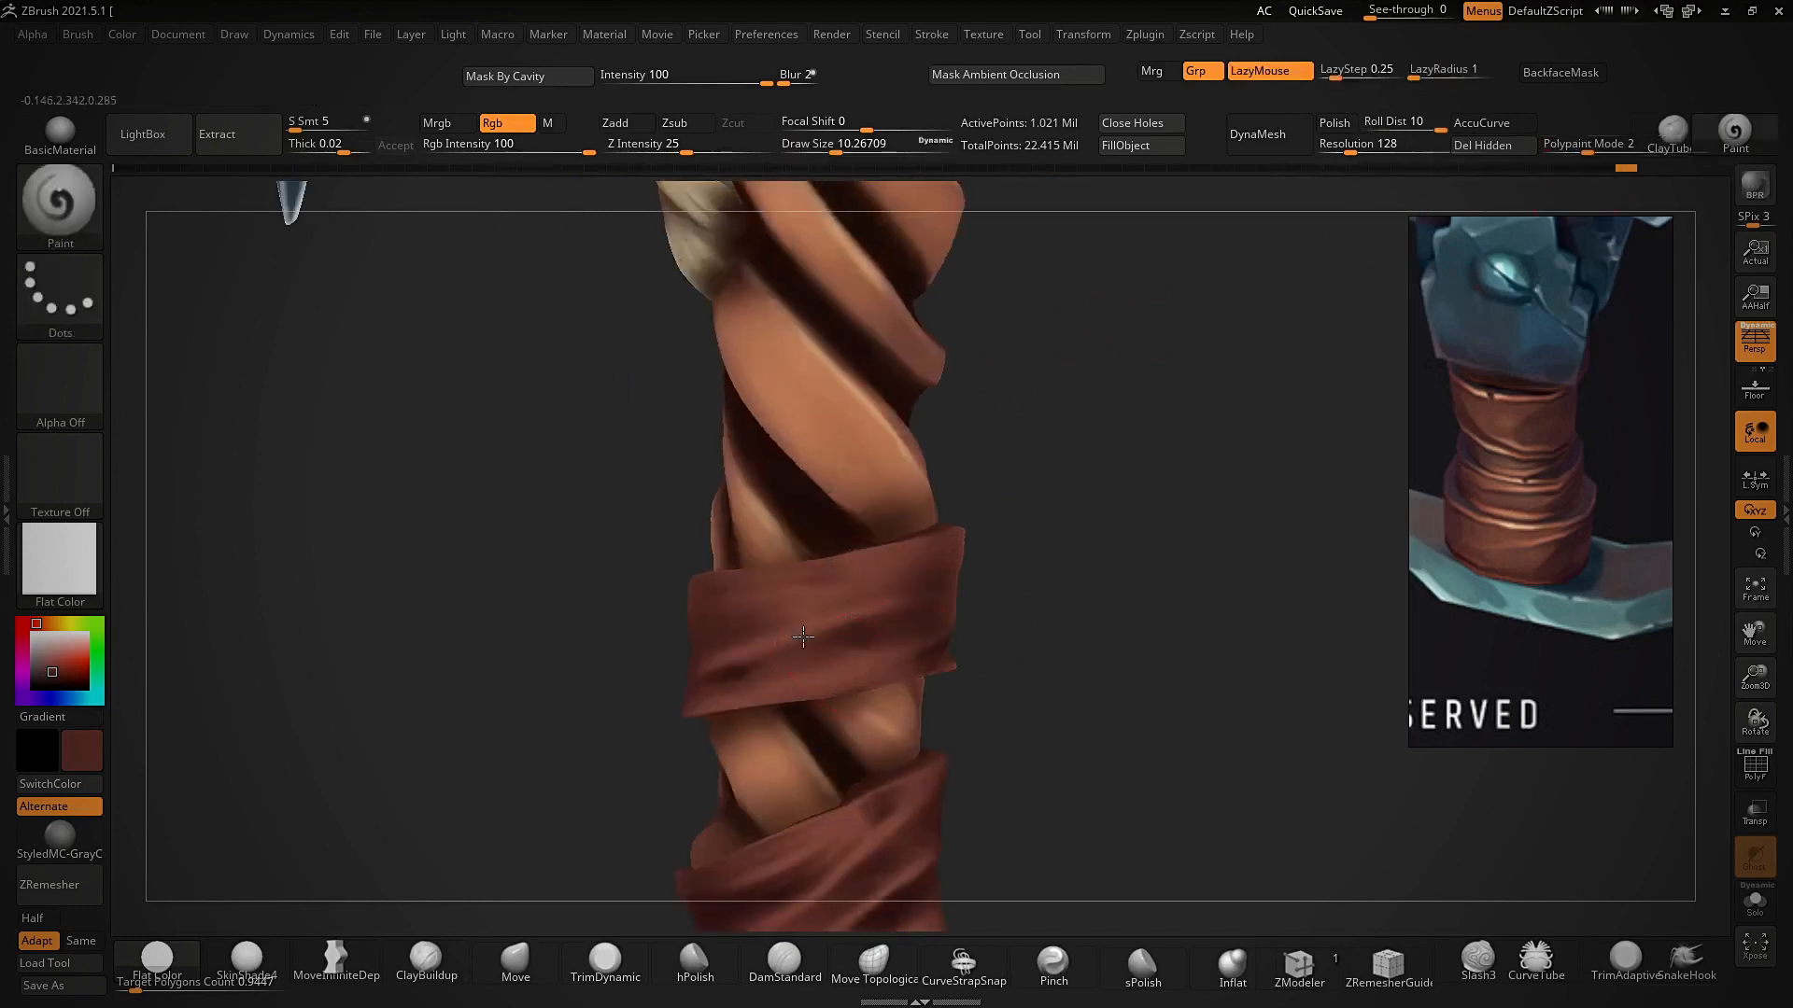
ctrl+right_drag(833, 625, 836, 686)
drag(917, 605, 769, 690)
right_drag(955, 614, 929, 613)
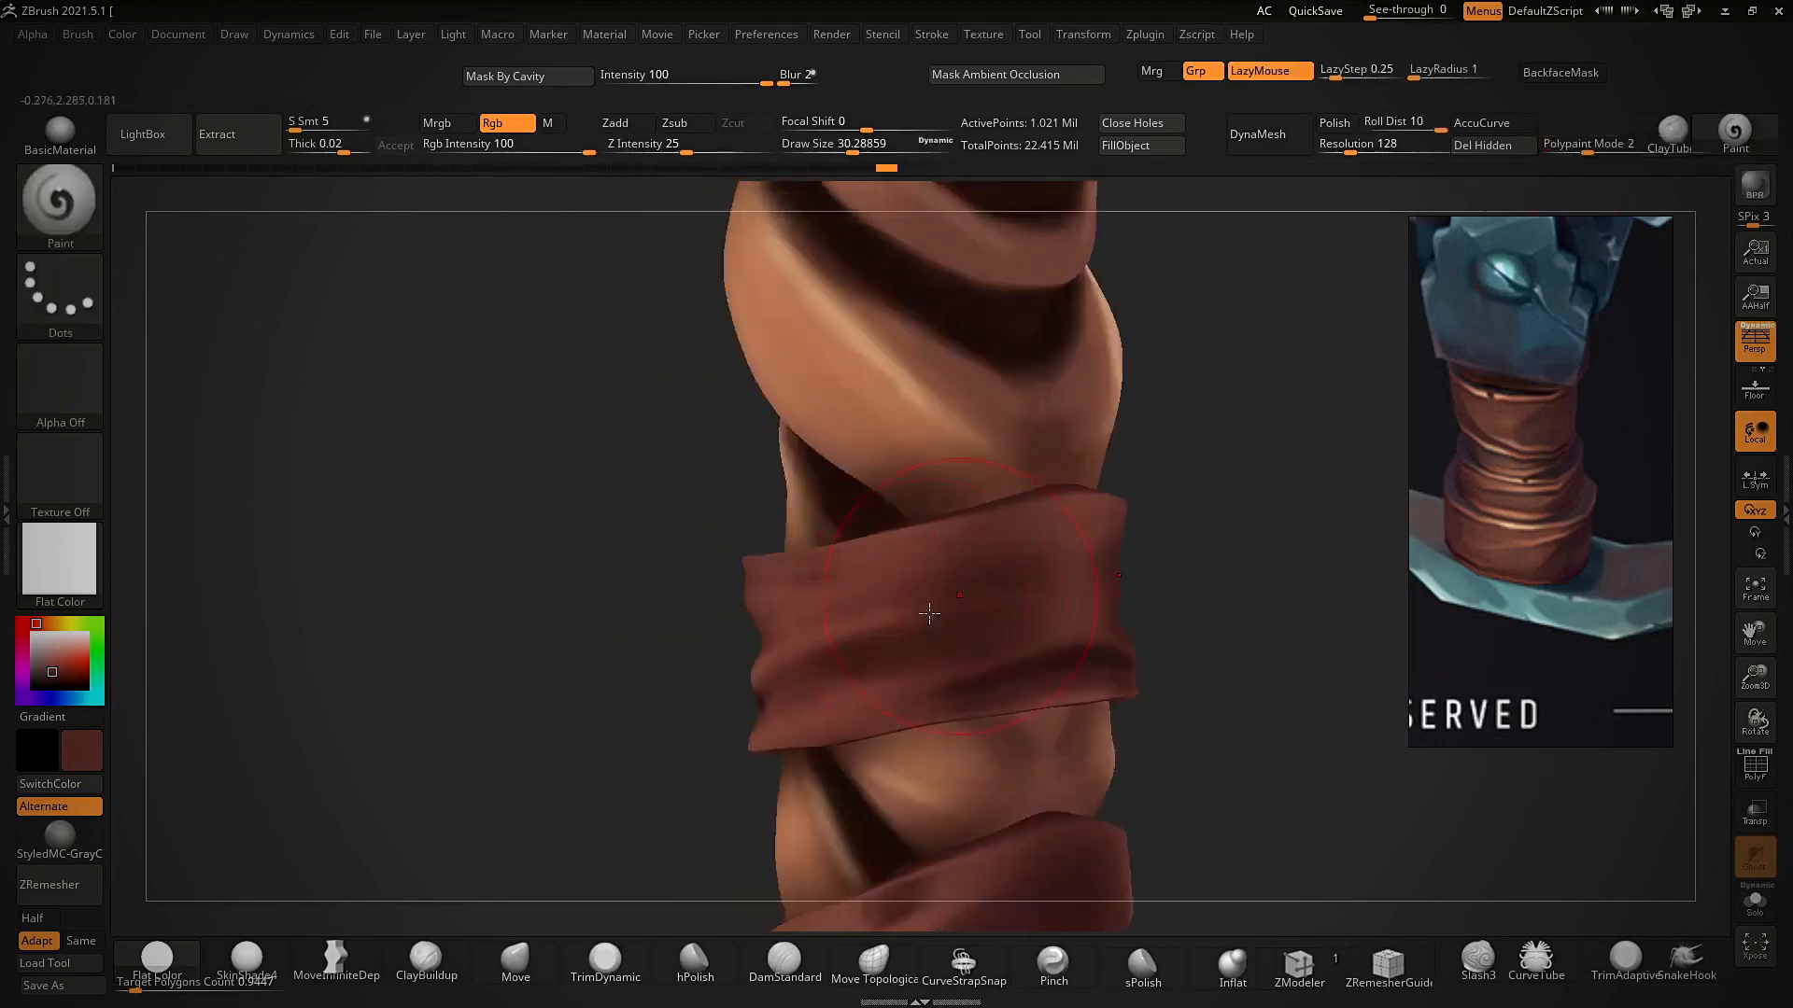
drag(959, 609, 971, 607)
right_drag(976, 606, 941, 605)
- Try a dark red stroke on the uppermost wrap in Polypaint Mode 1, undo it, and restore mode 2
drag(1585, 149, 1546, 150)
drag(1055, 624, 1016, 668)
right_drag(1051, 644, 1092, 641)
key(ctrl+z)
click(1586, 149)
- Try another dark red test stroke on the upper wraps and undo it
right_drag(961, 610, 729, 639)
ctrl+right_drag(765, 548, 857, 550)
right_drag(1008, 500, 919, 551)
right_drag(1092, 489, 1134, 472)
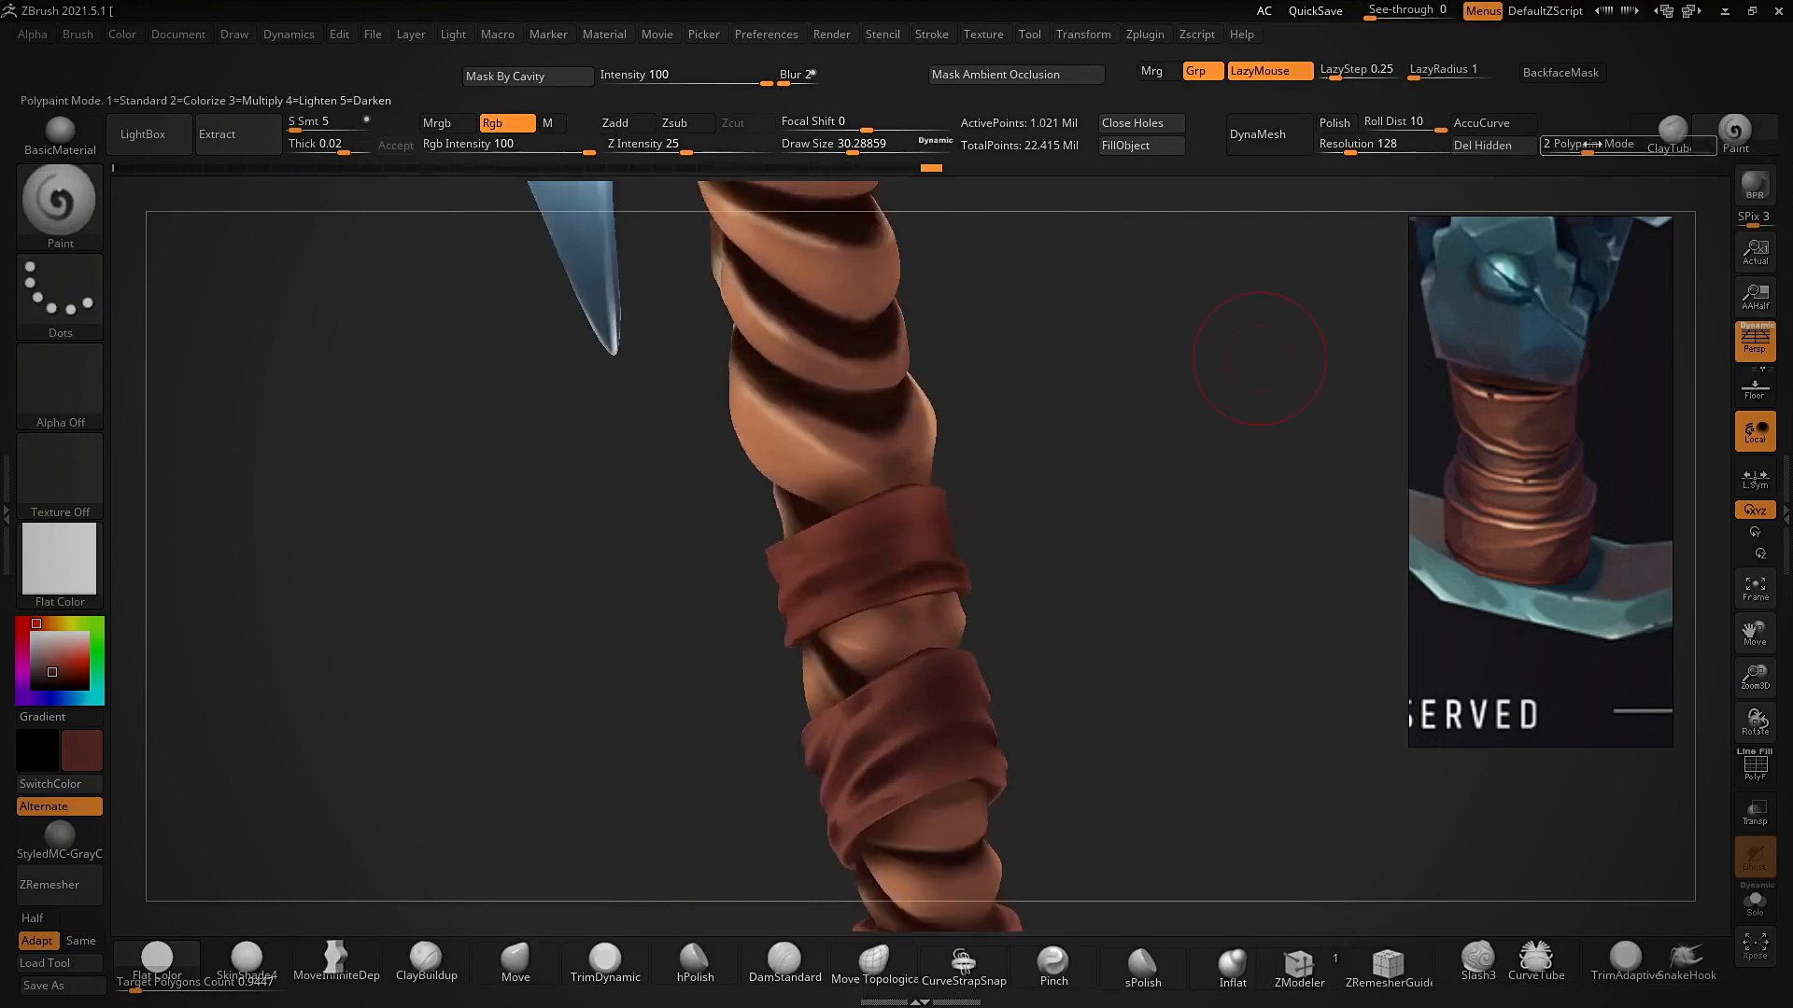
mouse_move(1017, 569)
right_down()
mouse_move(920, 599)
mouse_move(881, 564)
right_up()
drag(887, 551, 891, 501)
right_drag(971, 504, 922, 516)
key(ctrl+z)
- Try Polypaint Modes 4 (Lighten) and 5 (Darken) on the uppermost wrap
mouse_move(833, 584)
ctrl+right_down()
mouse_move(920, 607)
mouse_move(824, 609)
ctrl+right_up()
key(Return)
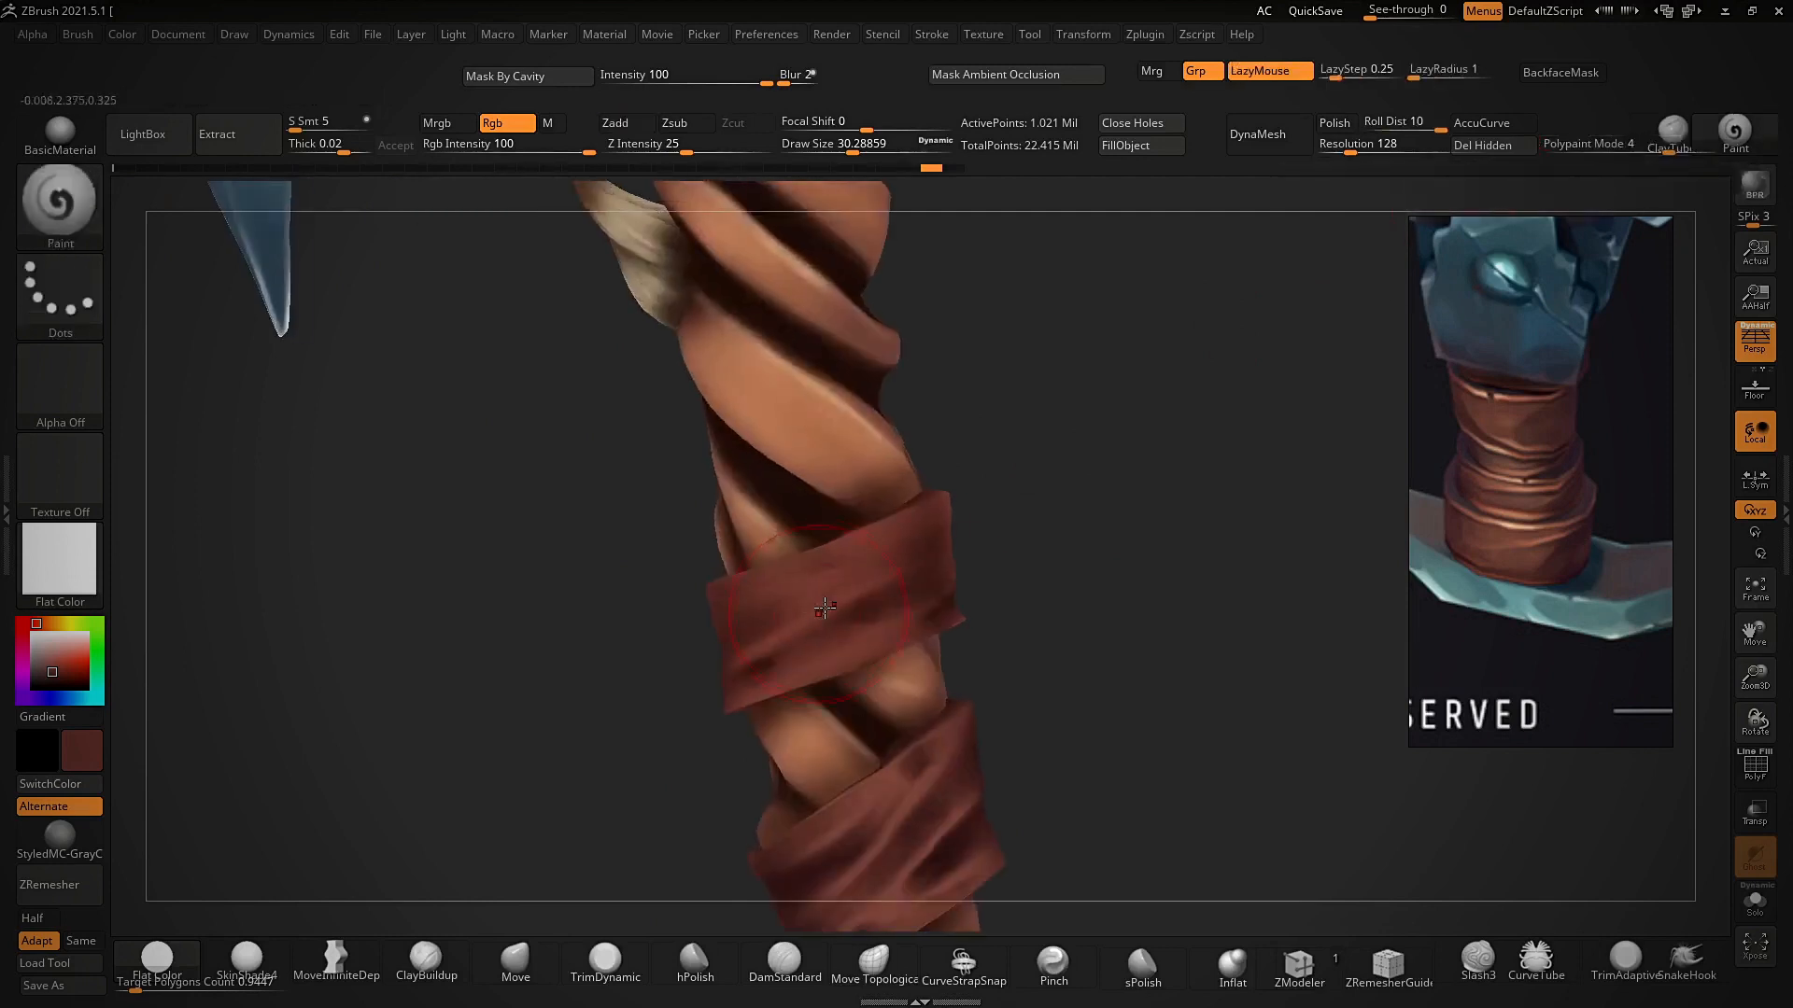
right_drag(900, 564, 990, 560)
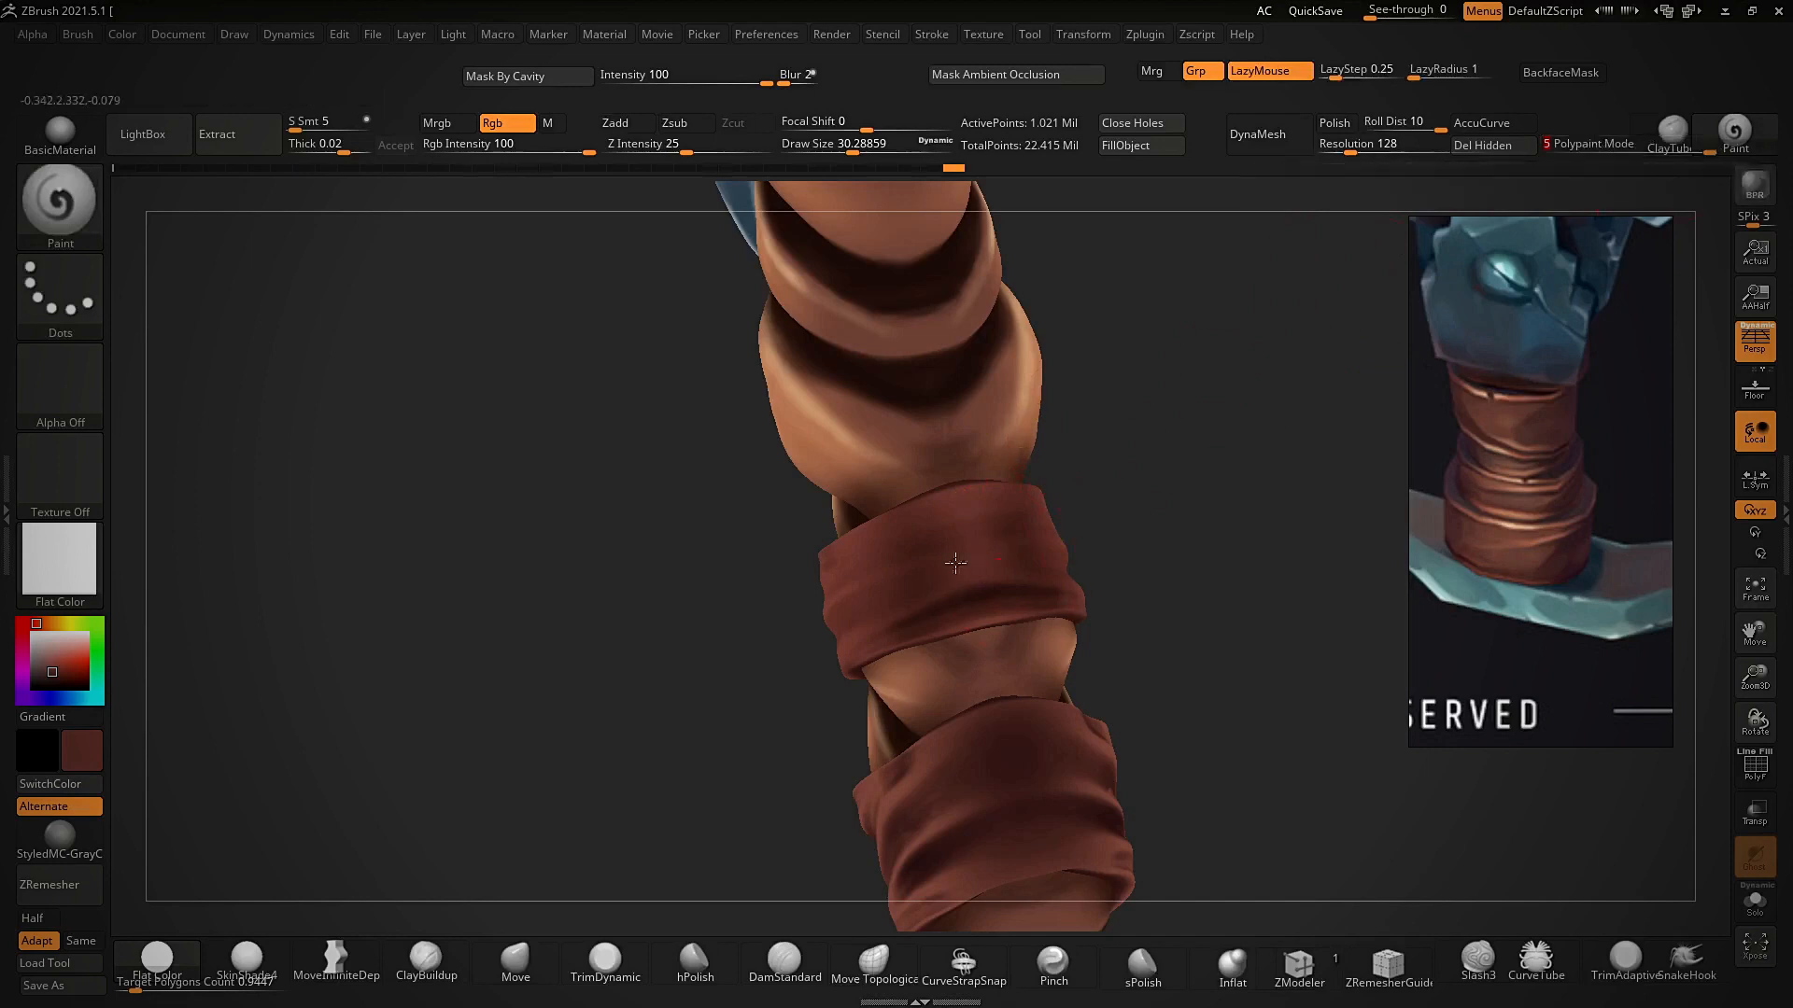
right_drag(950, 543, 976, 542)
- Set the Polypaint Mode to 2 and sample a light tan from the reference grip
click(1592, 145)
text(2)
key(Return)
right_drag(1317, 477, 995, 673)
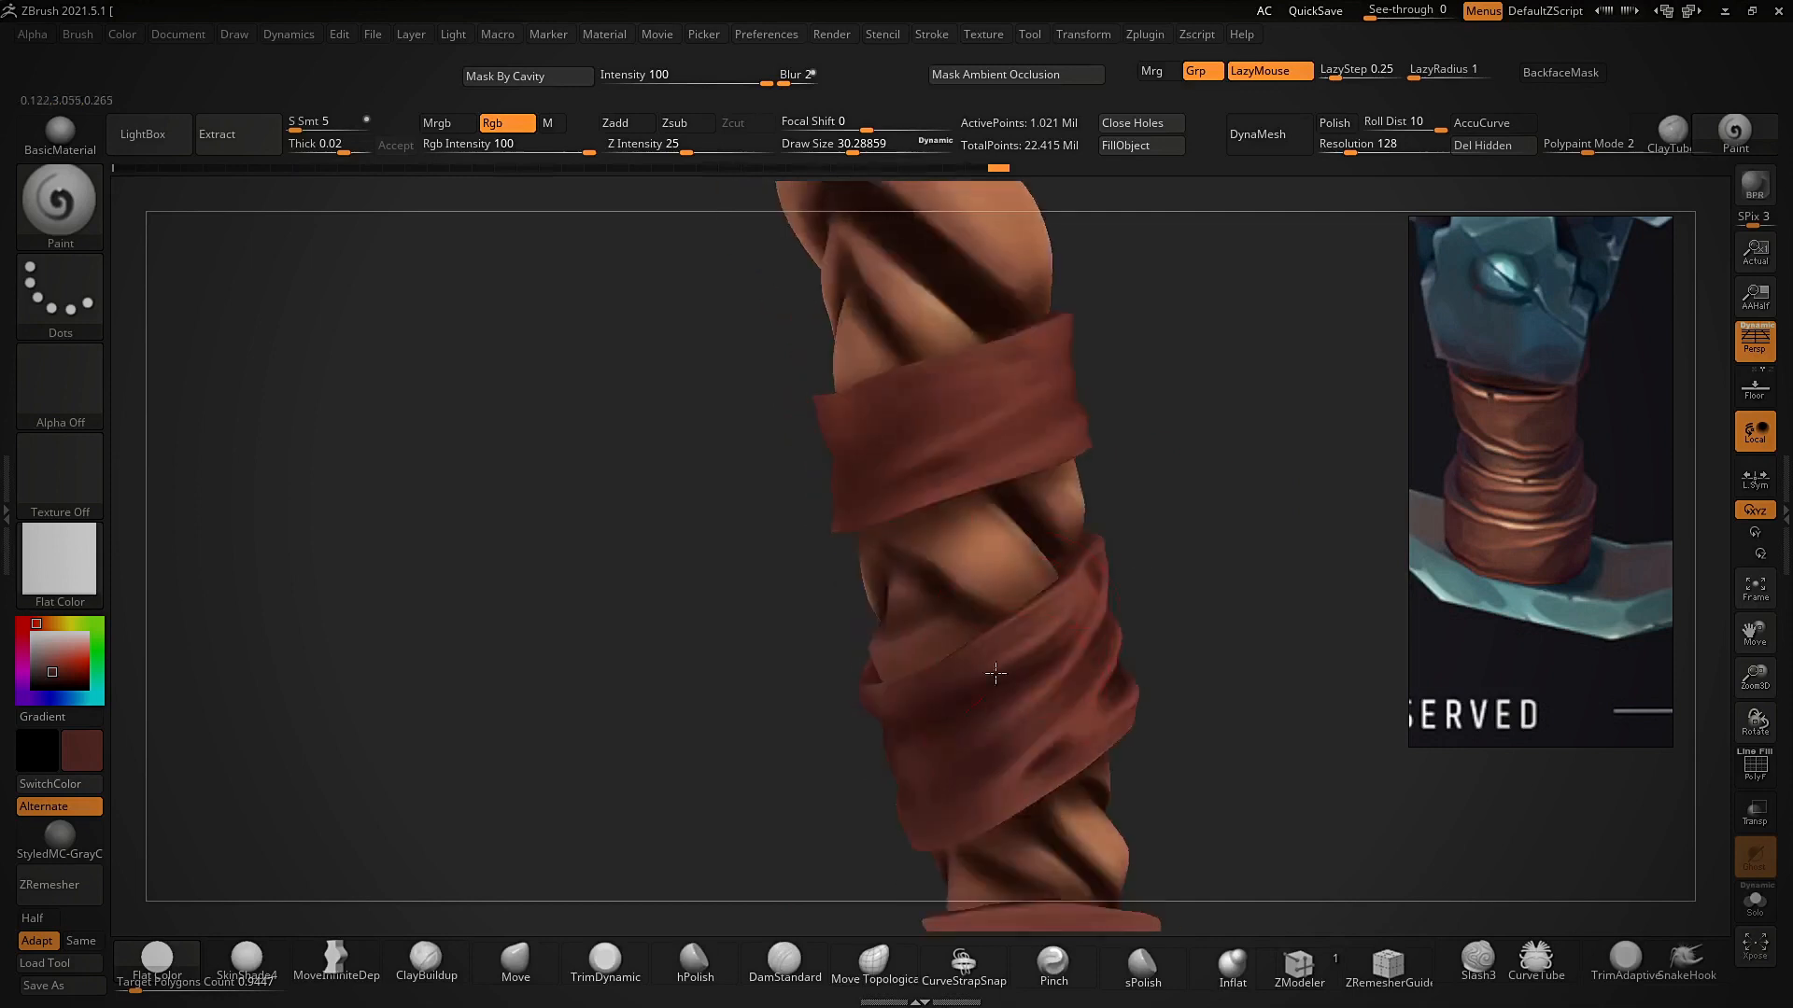
right_drag(1174, 584, 1071, 663)
right_drag(1166, 616, 1100, 709)
key(shift+z)
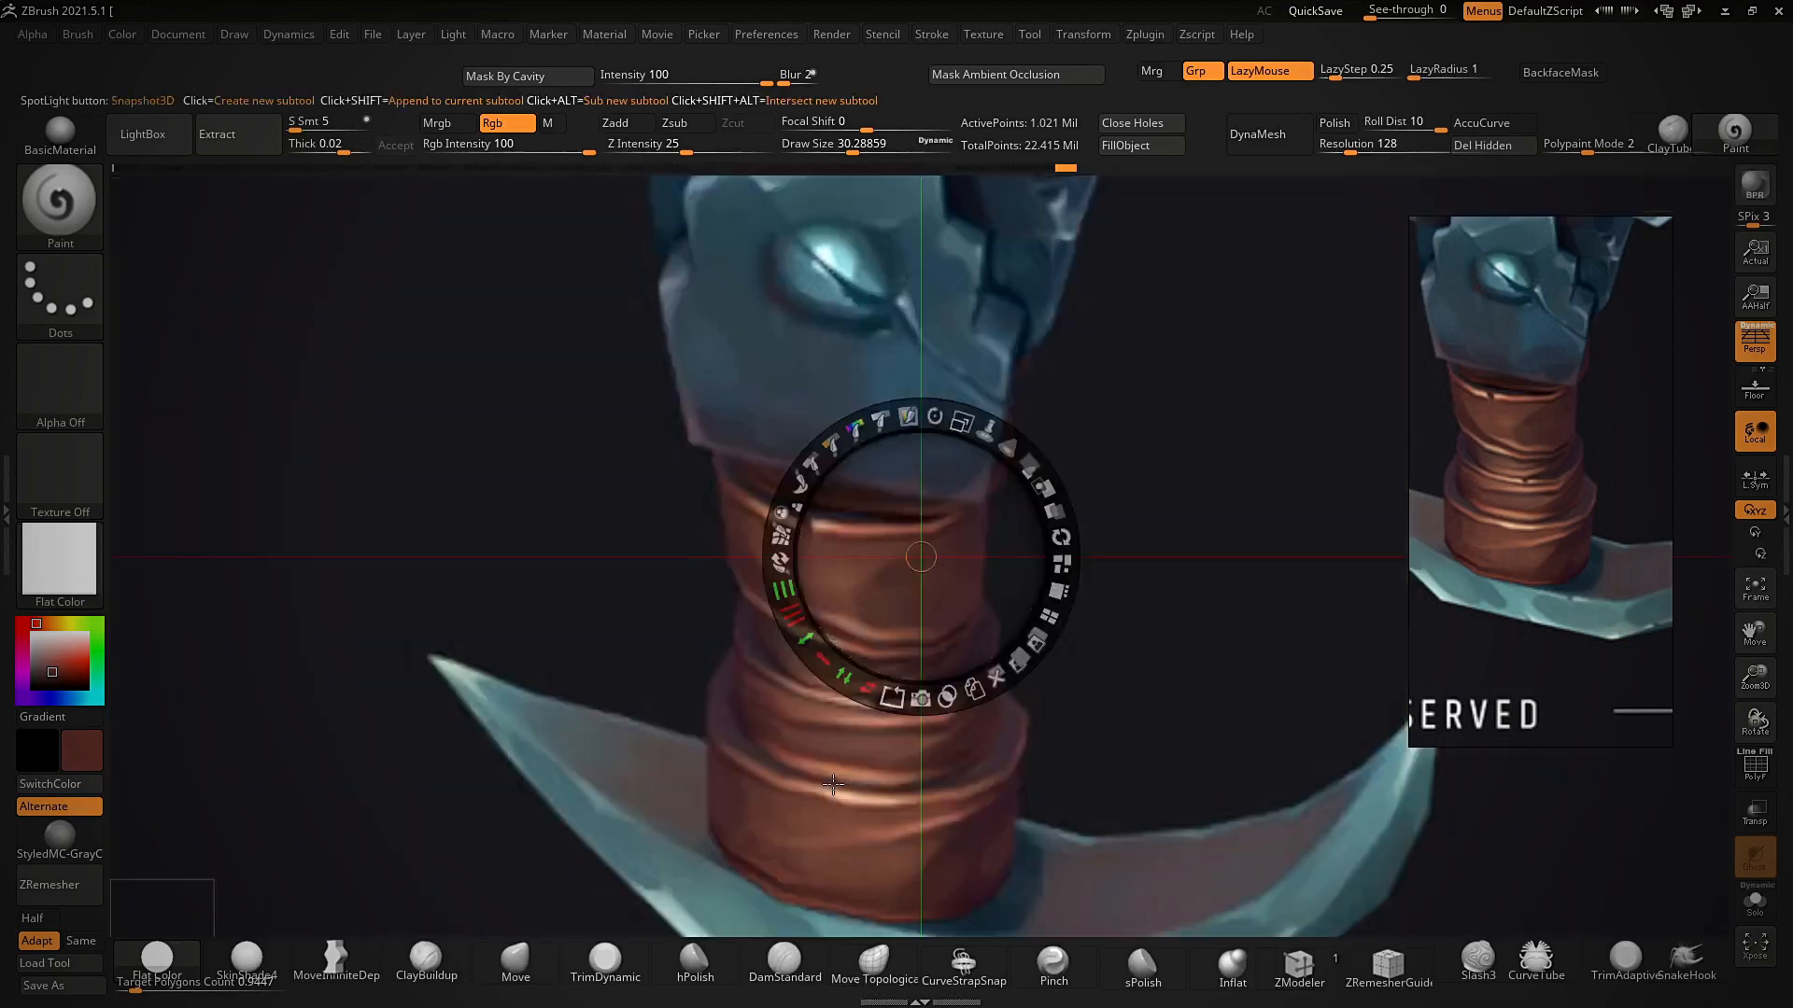
key(c)
key(shift+z)
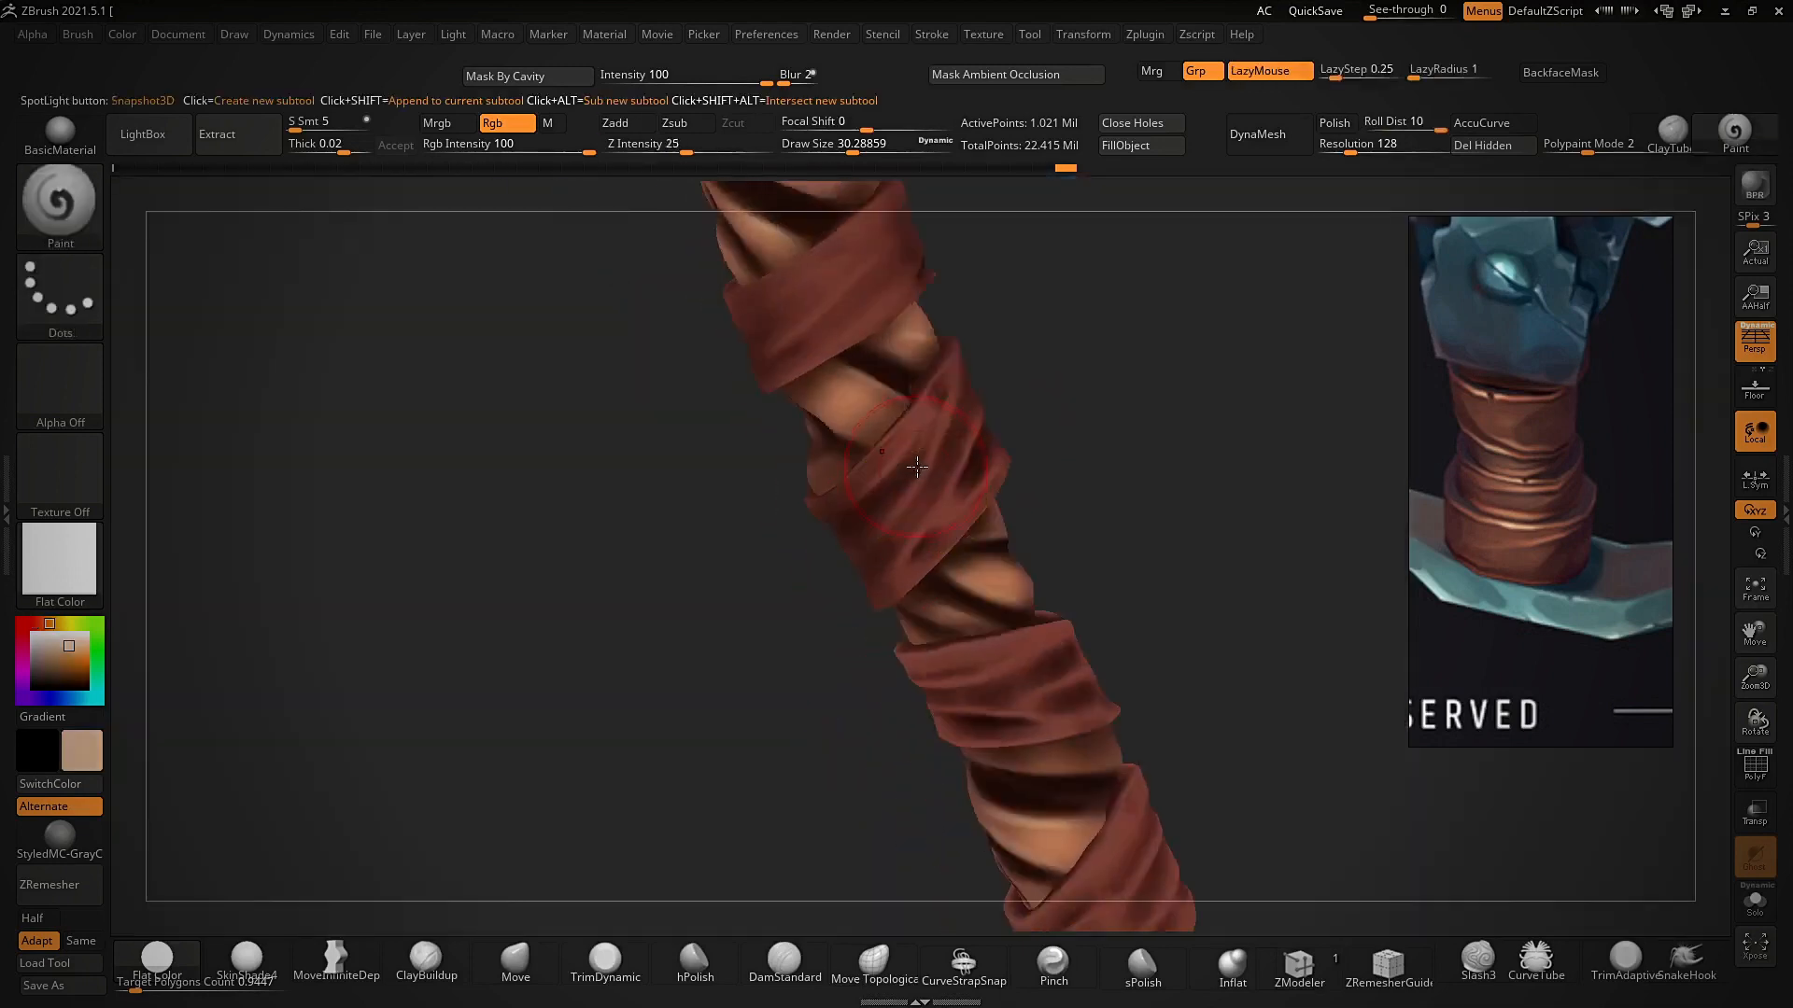
- Set the draw size to about 11.7 and sample darker tones from the reference grip, ending on a mid red-brown
key(shift+z)
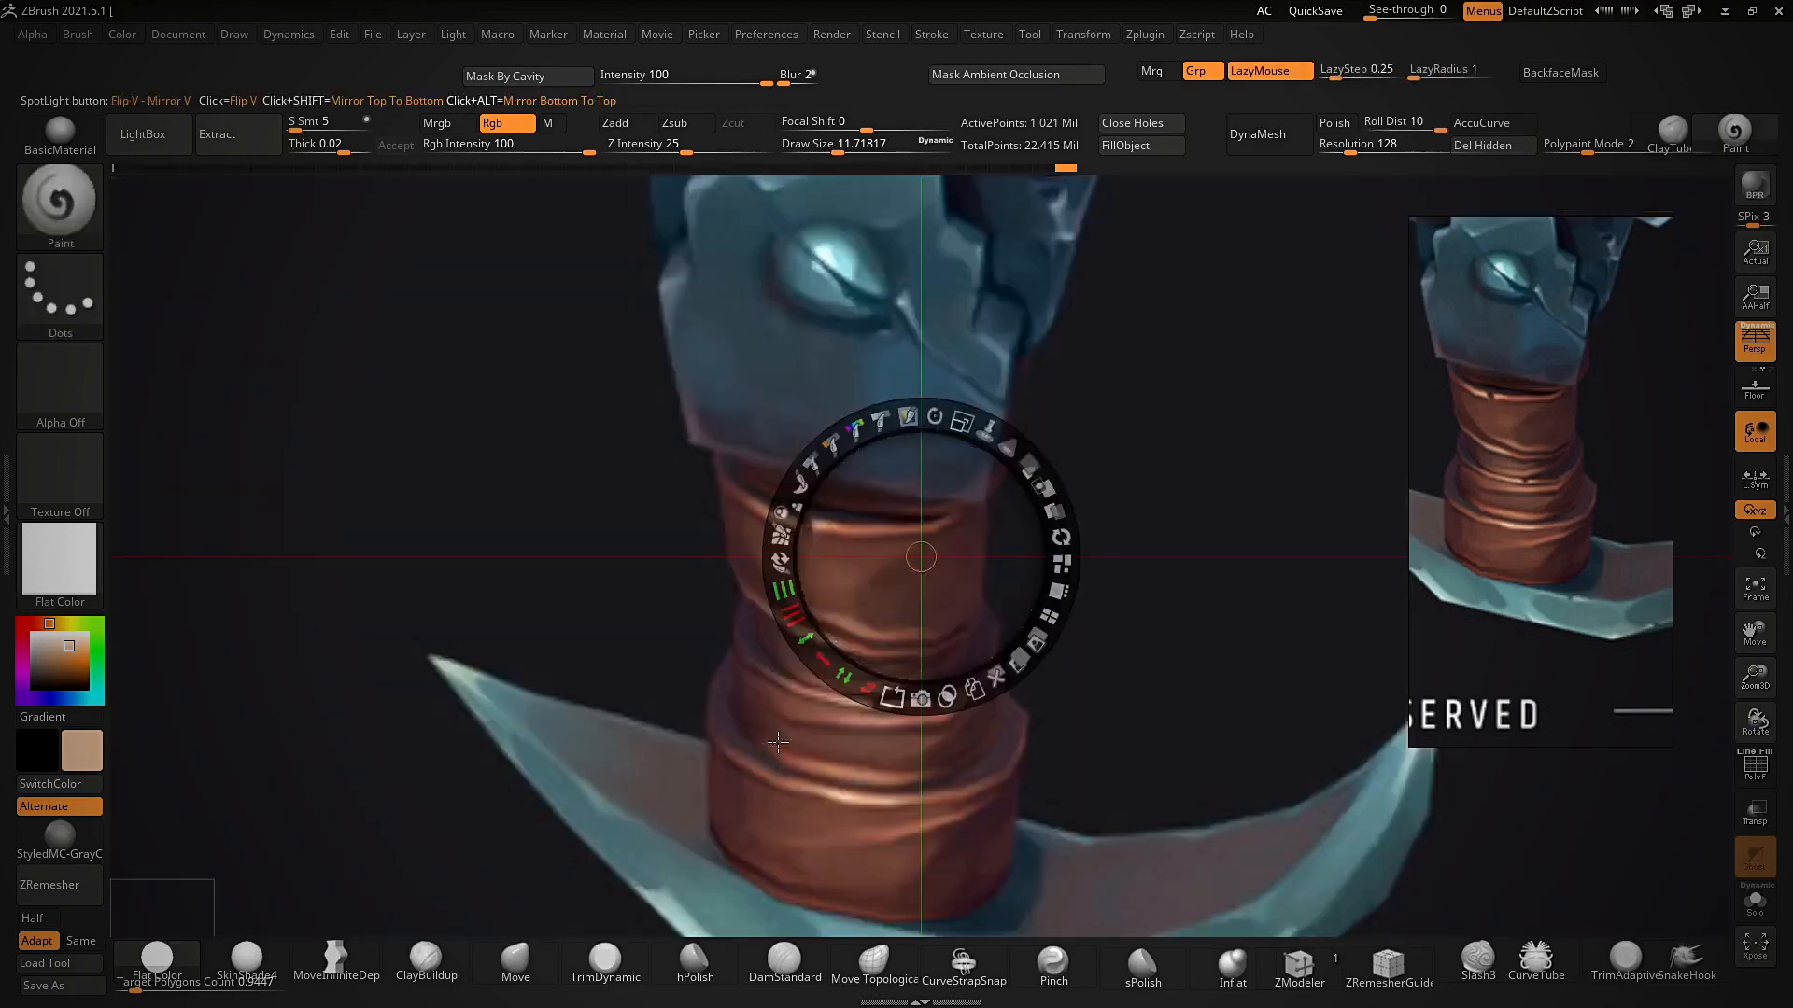
drag(1137, 525, 1109, 586)
key(c)
key(shift+z)
alt+drag(765, 653, 789, 710)
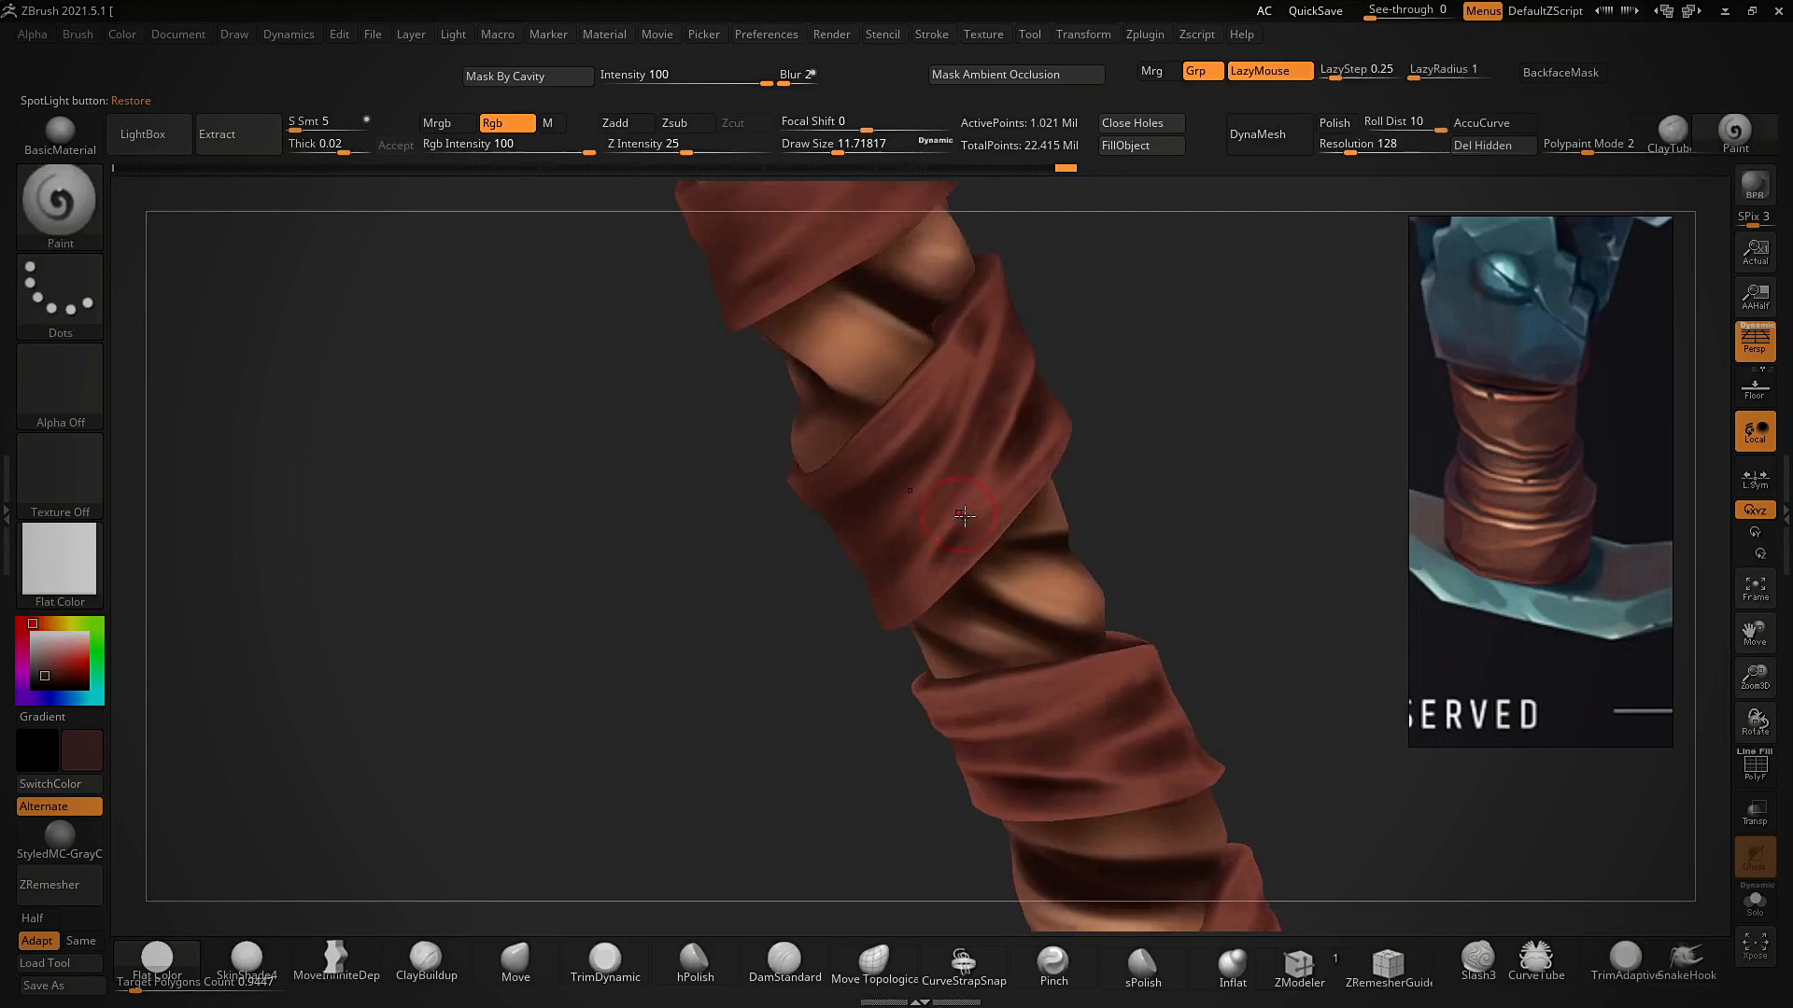
drag(1086, 455, 1024, 445)
key(shift+z)
key(c)
key(shift+z)
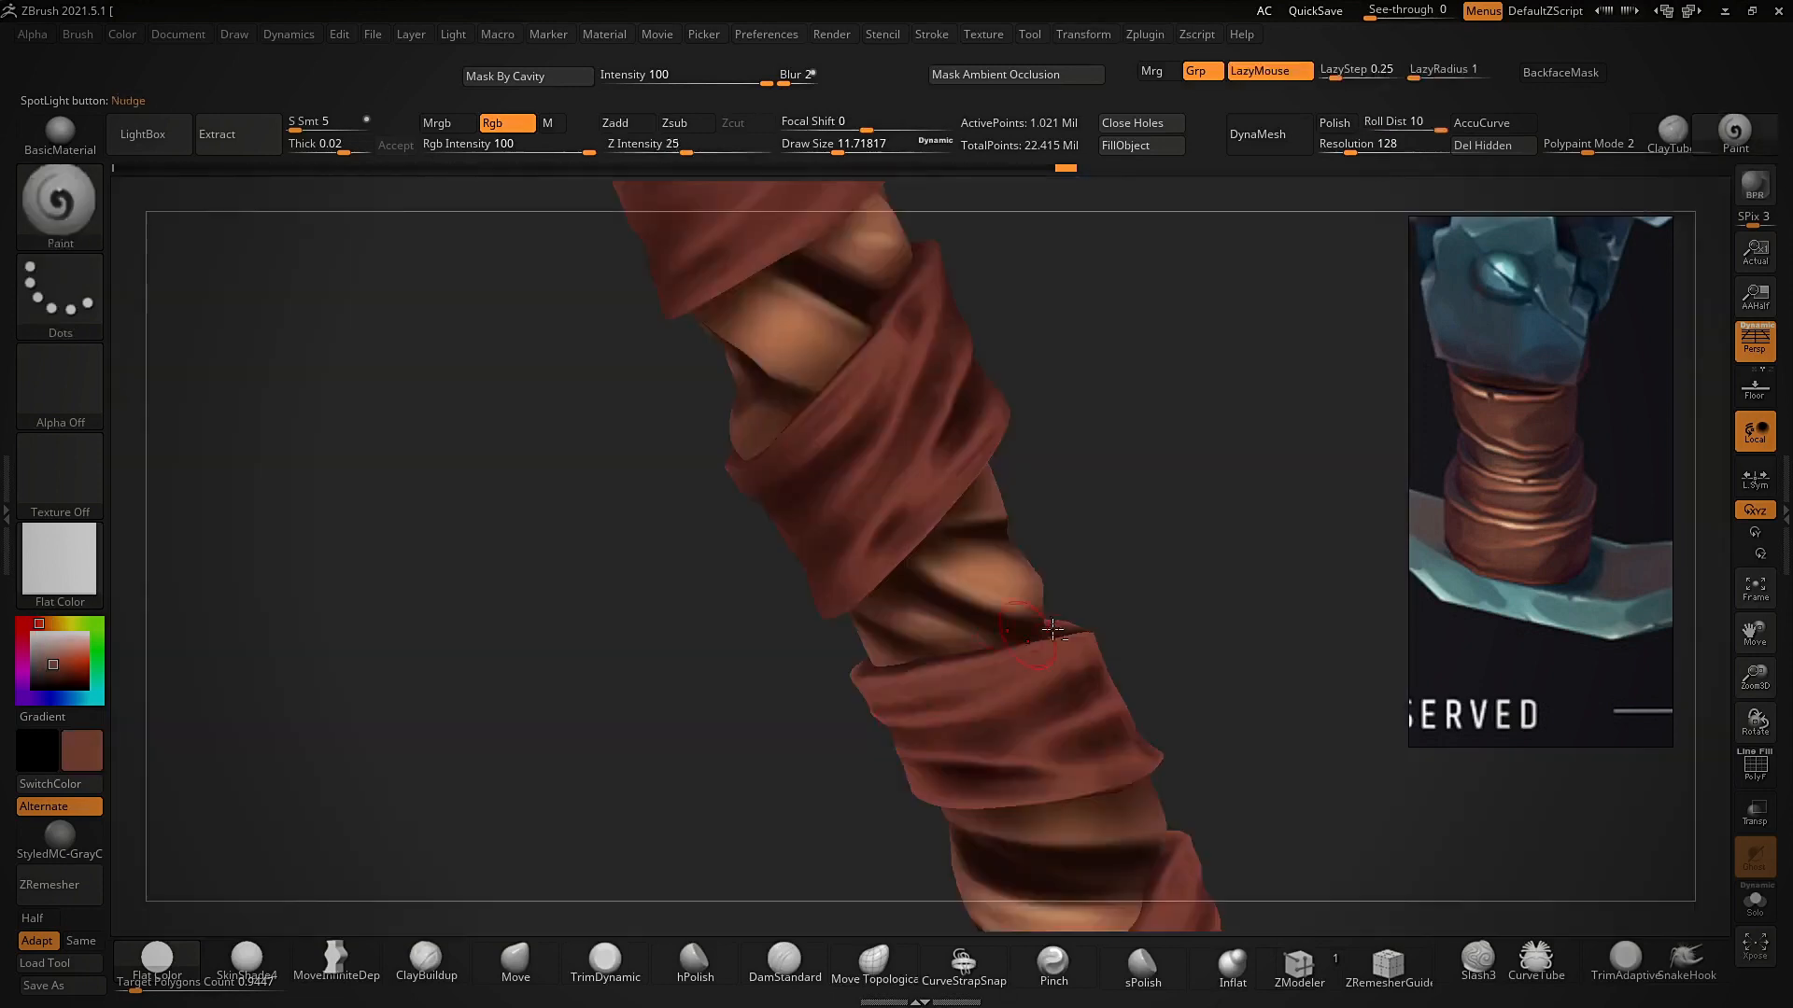
- Tint the uppermost wraps of the handle with the sampled mid red-brown
alt+drag(830, 623, 810, 761)
drag(1055, 523, 1111, 518)
drag(896, 438, 776, 500)
mouse_move(1069, 467)
mouse_down()
mouse_move(1080, 552)
mouse_move(1074, 485)
mouse_up()
drag(656, 432, 744, 396)
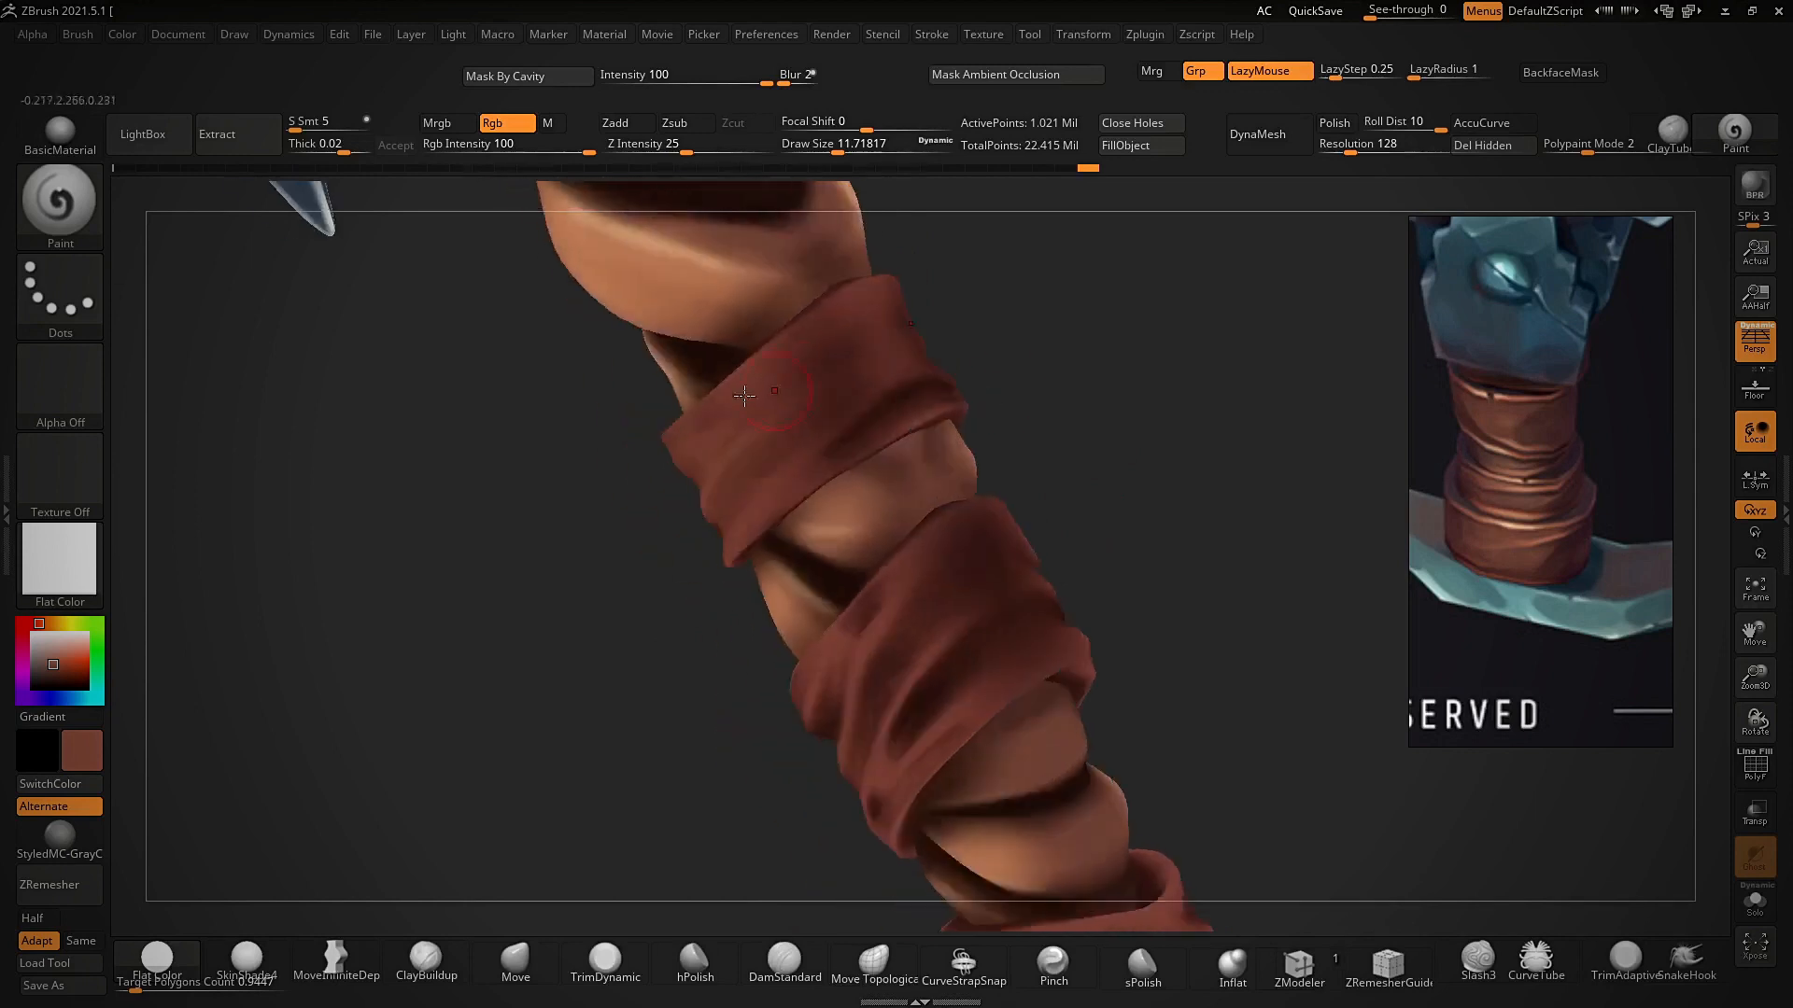
drag(935, 356, 939, 416)
alt+drag(1083, 495, 1084, 411)
- Continue the red-brown tint over the wraps along the middle of the handle
mouse_move(891, 607)
mouse_down()
mouse_move(904, 659)
mouse_move(964, 555)
mouse_up()
mouse_move(1103, 565)
mouse_down()
mouse_move(1098, 580)
mouse_move(995, 564)
mouse_up()
mouse_move(993, 564)
mouse_down()
mouse_move(1168, 440)
mouse_move(1158, 458)
mouse_up()
drag(1116, 524, 1037, 641)
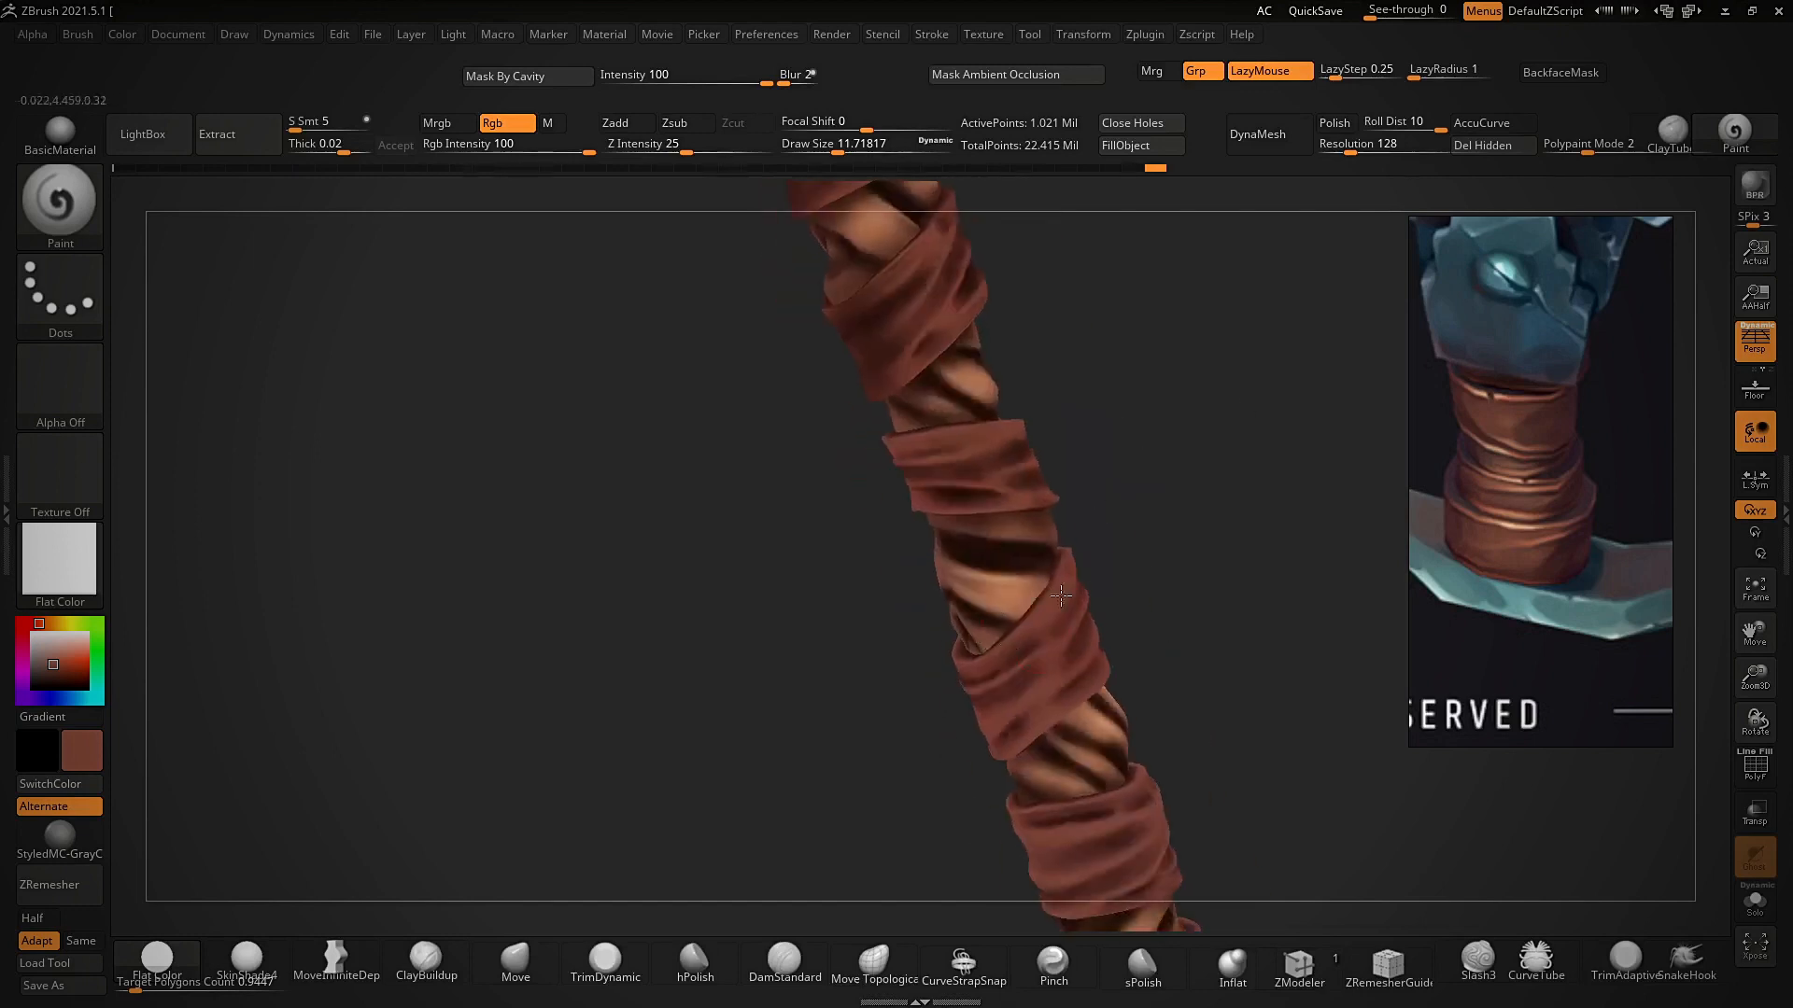
drag(1016, 745, 1085, 685)
mouse_move(1041, 764)
mouse_down()
mouse_move(1111, 719)
mouse_move(1189, 702)
mouse_up()
mouse_move(1335, 670)
mouse_down()
mouse_move(1333, 530)
mouse_move(1107, 714)
mouse_move(1194, 763)
mouse_up()
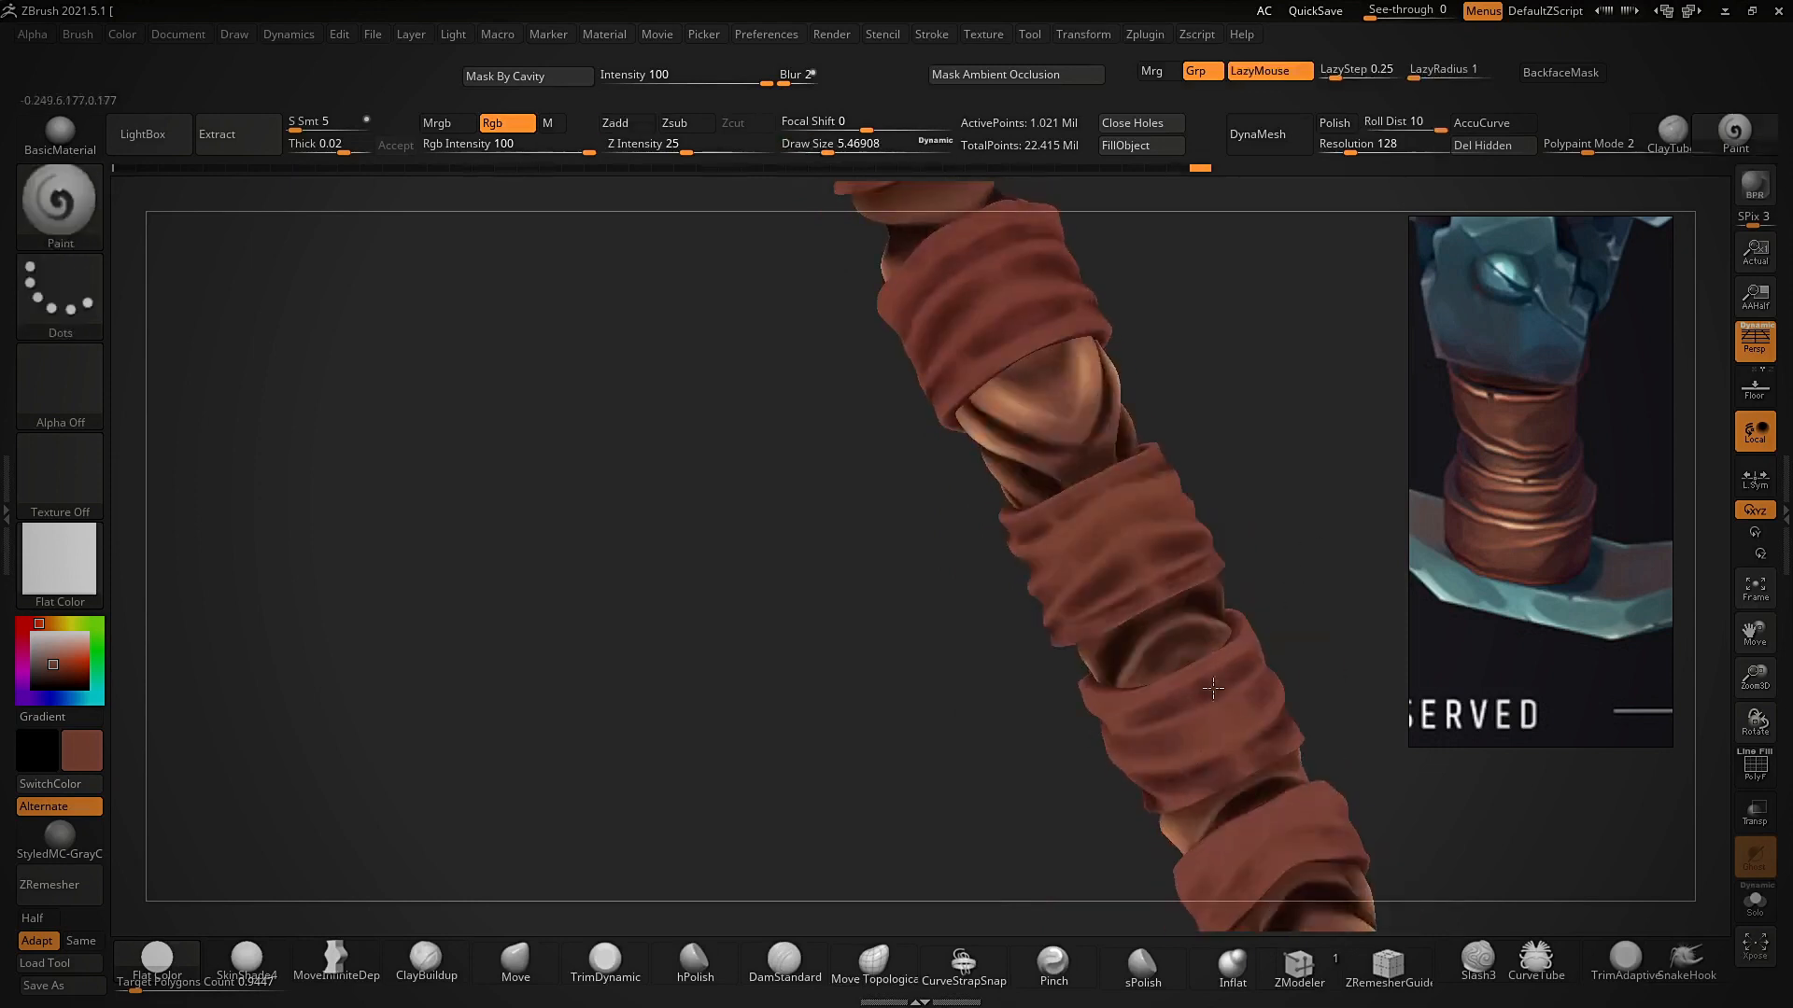
- Tint the remaining lower wraps toward the pommel with the same red-brown, using a draw size up to about 19.3
mouse_move(1226, 764)
ctrl+right_down()
mouse_move(1313, 557)
mouse_move(1205, 560)
ctrl+right_up()
mouse_move(1205, 561)
ctrl+right_down()
mouse_move(1120, 661)
mouse_move(1154, 791)
ctrl+right_up()
mouse_move(1090, 846)
right_down()
mouse_move(1208, 592)
mouse_move(1142, 679)
right_up()
right_drag(1156, 776, 1158, 832)
right_drag(1252, 596, 920, 713)
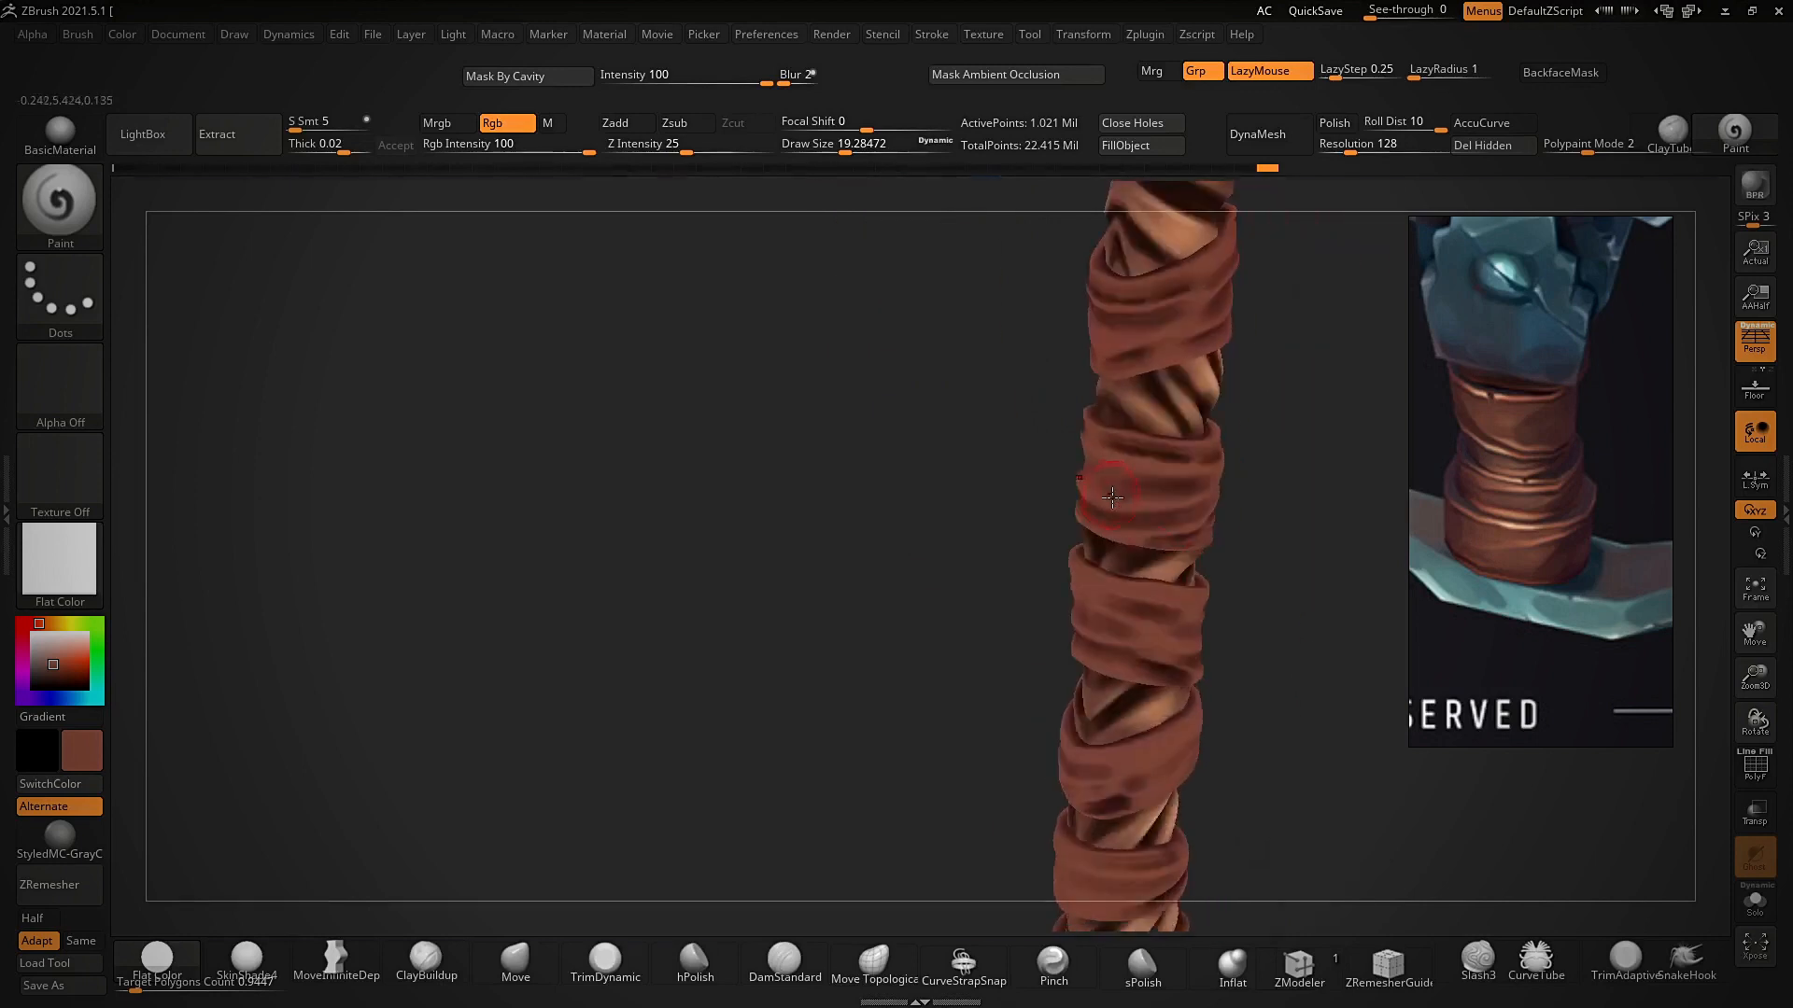
- Sample a dark red-brown from the reference grip, set Polypaint Mode to 3 (Multiply), and enlarge the draw size to about 57.9
key(shift+z)
drag(1132, 563, 1004, 585)
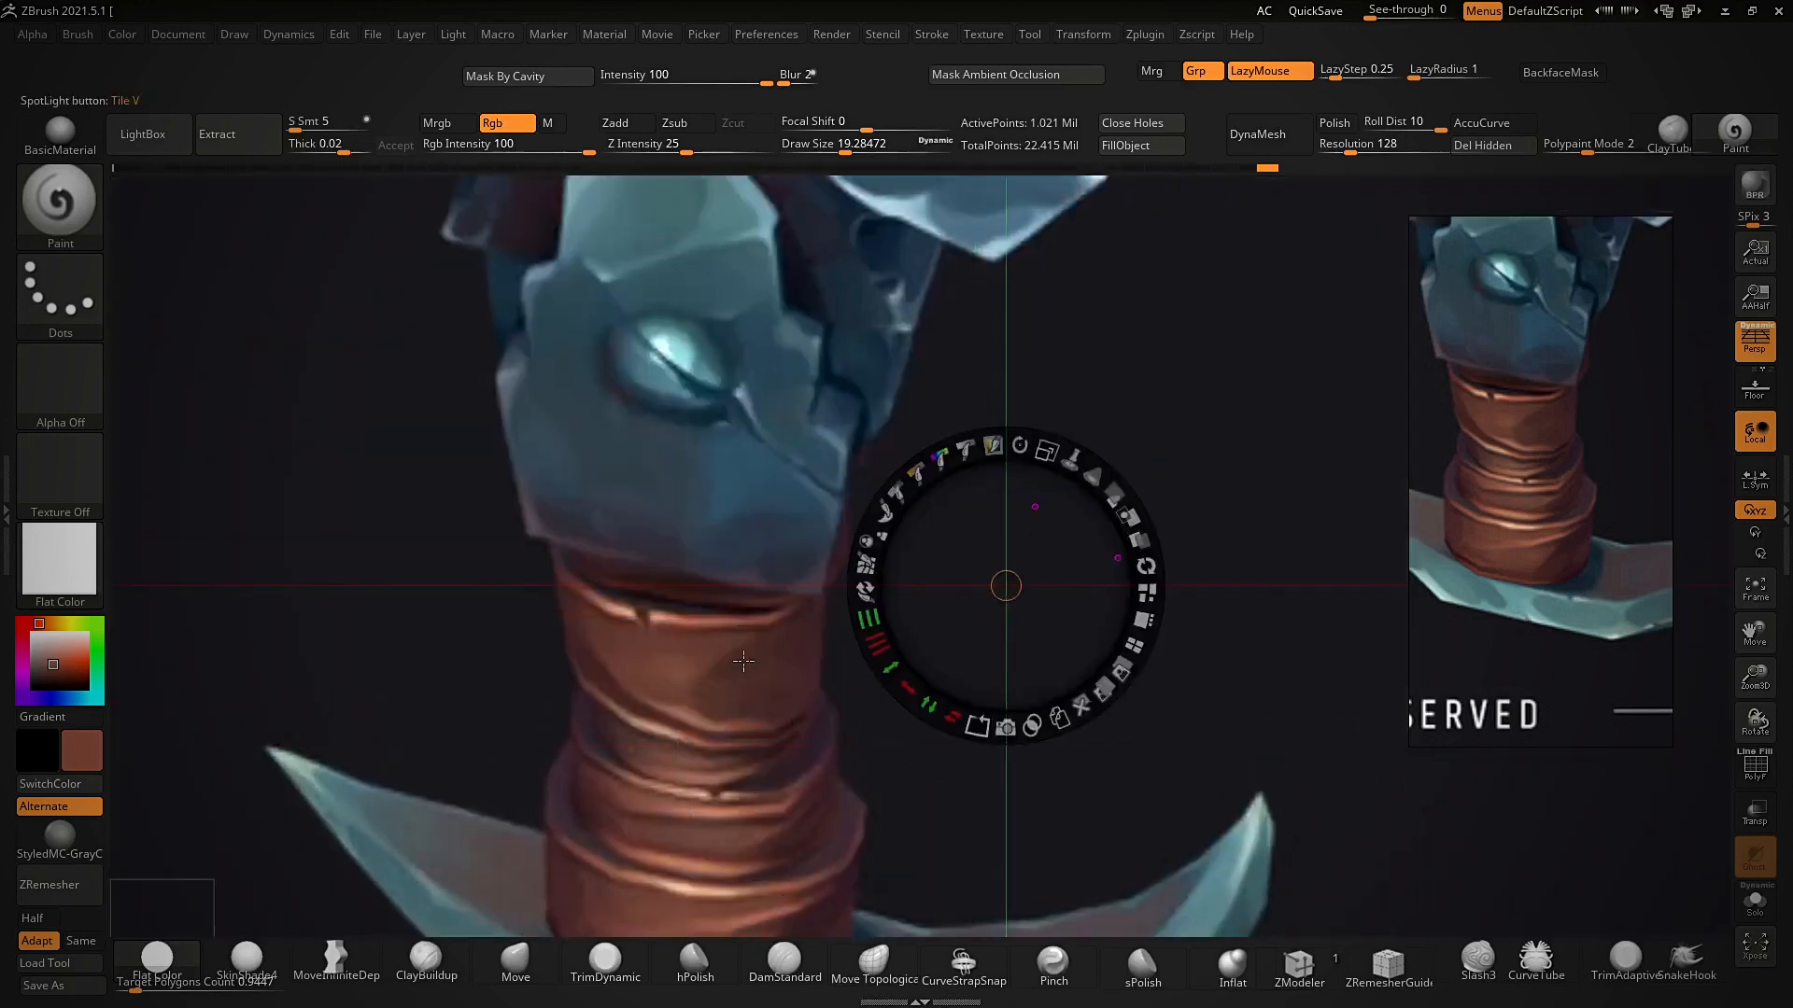
key(c)
key(shift+z)
ctrl+right_drag(829, 588, 971, 505)
click(1550, 150)
mouse_move(1291, 469)
right_down()
mouse_move(1400, 420)
mouse_move(1242, 523)
right_up()
key(s)
drag(1142, 535, 1162, 536)
- Try a dark Multiply stroke on the uppermost wrap and undo it
mouse_move(1214, 523)
right_down()
mouse_move(1158, 579)
mouse_move(1223, 457)
mouse_move(1173, 464)
mouse_move(1064, 532)
mouse_move(935, 538)
right_up()
drag(935, 539, 966, 552)
right_drag(965, 552, 1073, 492)
key(ctrl+z)
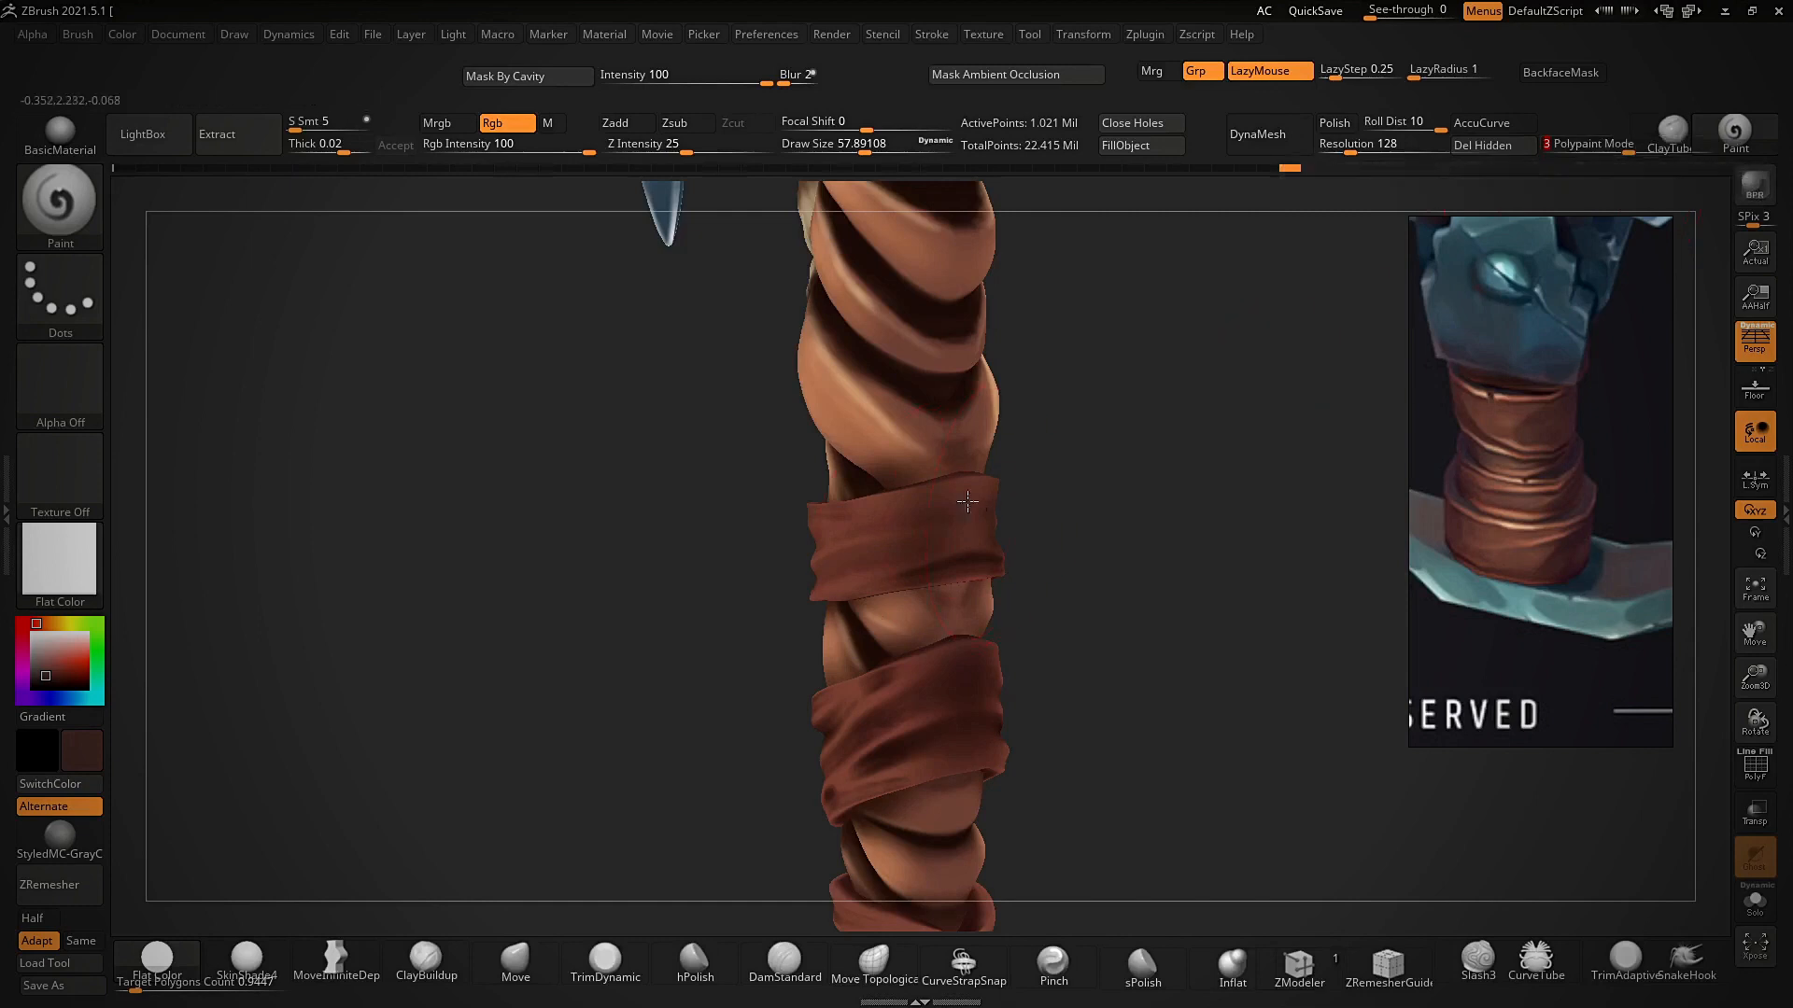
- Darken the shadowed areas of the upper wraps with the dark red-brown at a draw size of about 45.6
mouse_move(1028, 468)
right_down()
mouse_move(808, 560)
mouse_move(839, 537)
mouse_move(816, 744)
mouse_move(1037, 591)
mouse_move(826, 616)
mouse_move(872, 560)
mouse_move(784, 753)
mouse_move(868, 709)
mouse_move(952, 501)
mouse_move(893, 488)
mouse_move(1145, 485)
mouse_move(1039, 475)
mouse_move(1004, 599)
mouse_move(1057, 501)
right_up()
mouse_move(942, 627)
right_down()
mouse_move(673, 592)
mouse_move(720, 573)
mouse_move(928, 592)
mouse_move(806, 852)
mouse_move(938, 744)
right_up()
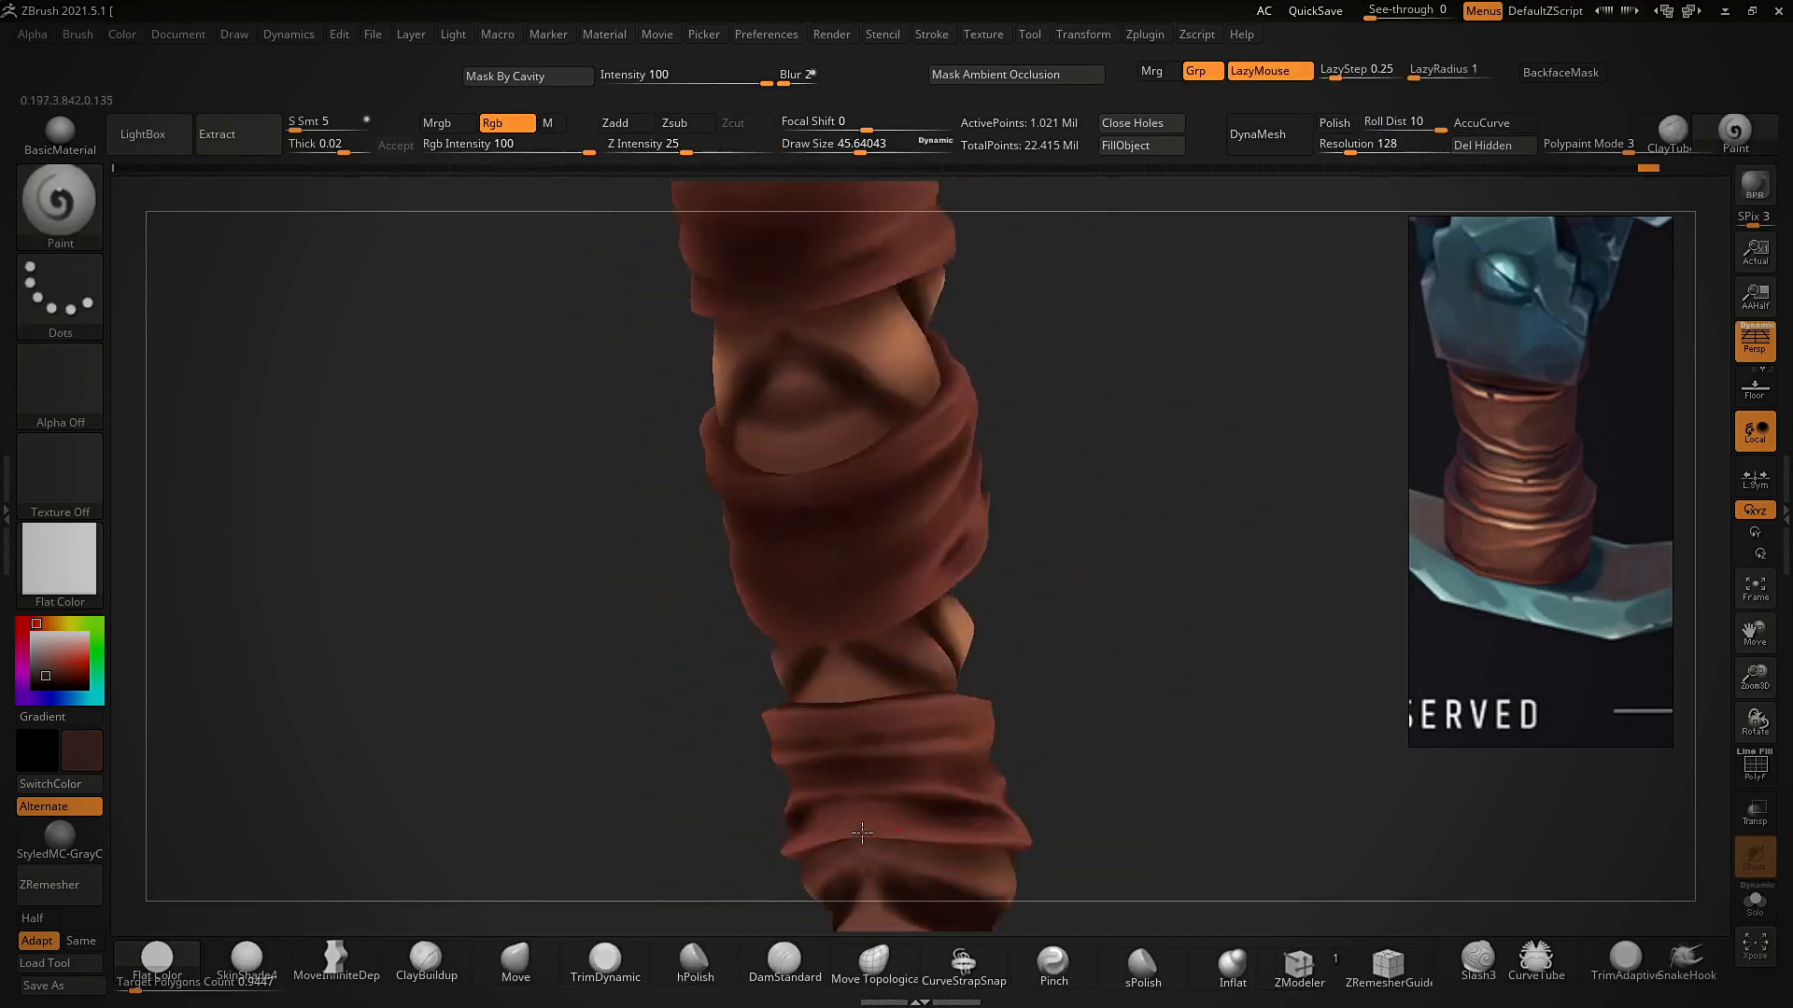
right_drag(1169, 673, 1060, 641)
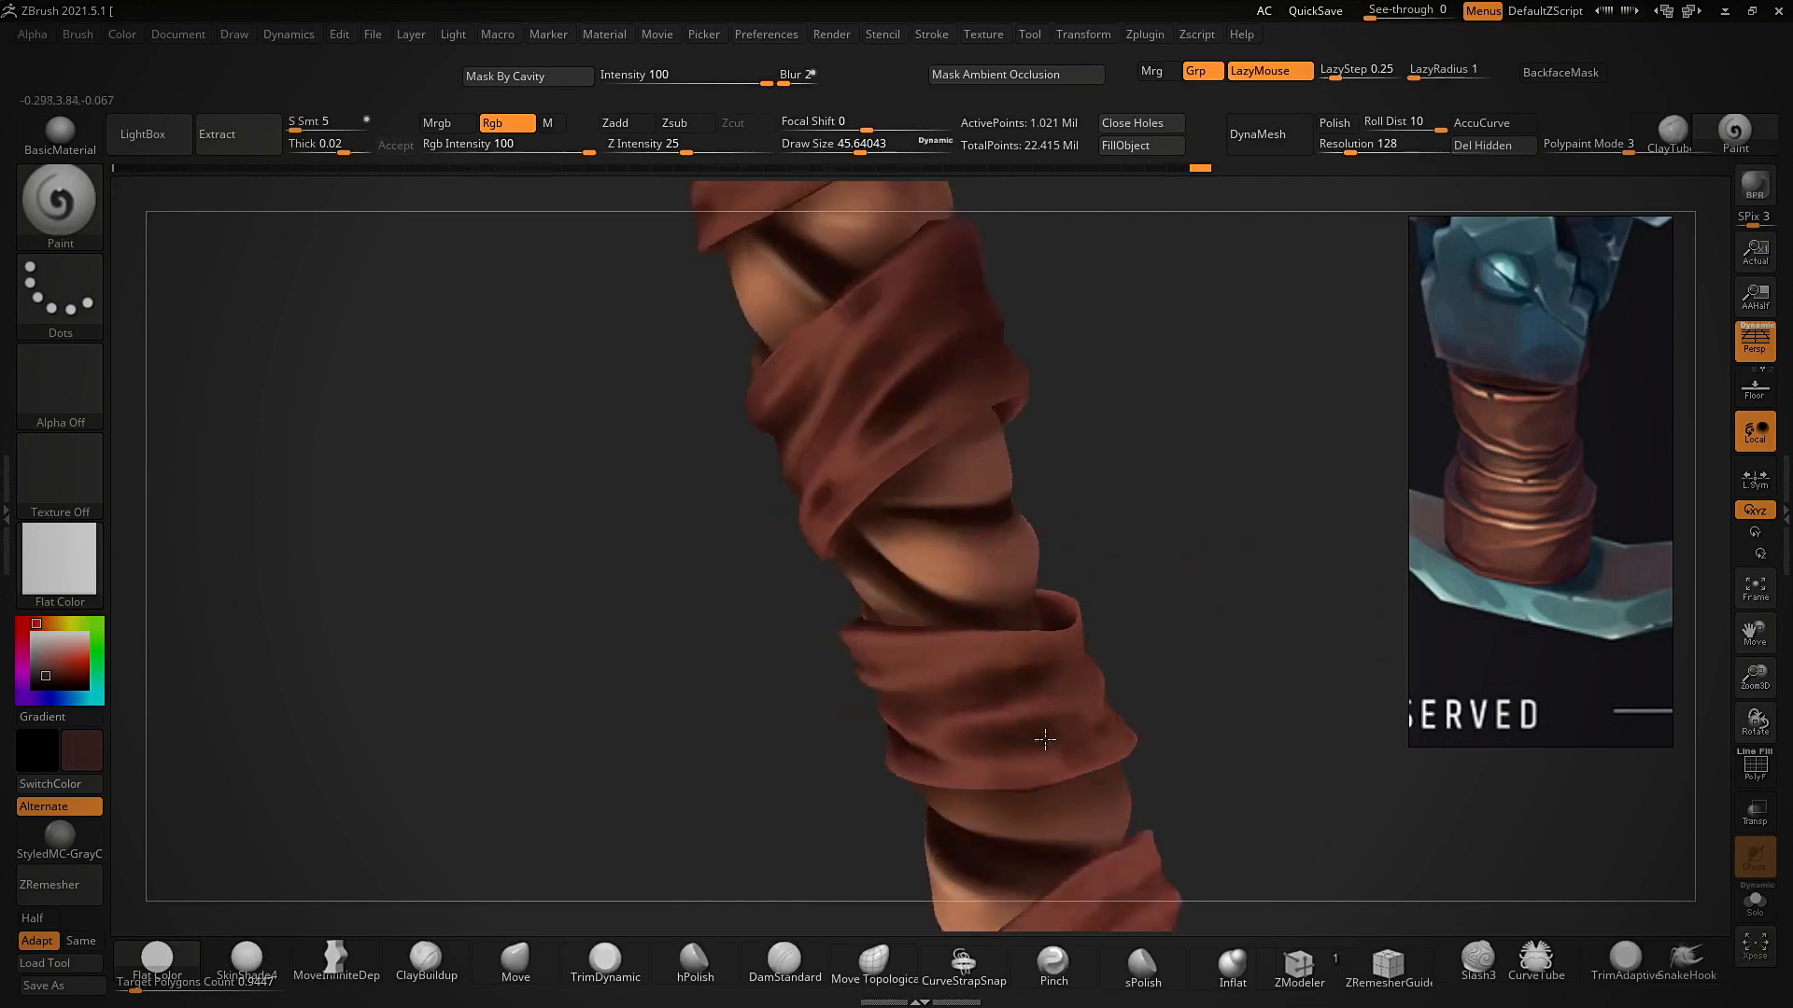
right_drag(1048, 733, 1055, 667)
drag(1130, 672, 1033, 739)
mouse_move(1068, 601)
right_down()
mouse_move(1233, 556)
mouse_move(1296, 352)
right_up()
- Enter 3 (Multiply) again as the brush's Polypaint Mode
click(1607, 146)
right_drag(1233, 611, 1155, 737)
right_drag(1018, 573, 1032, 560)
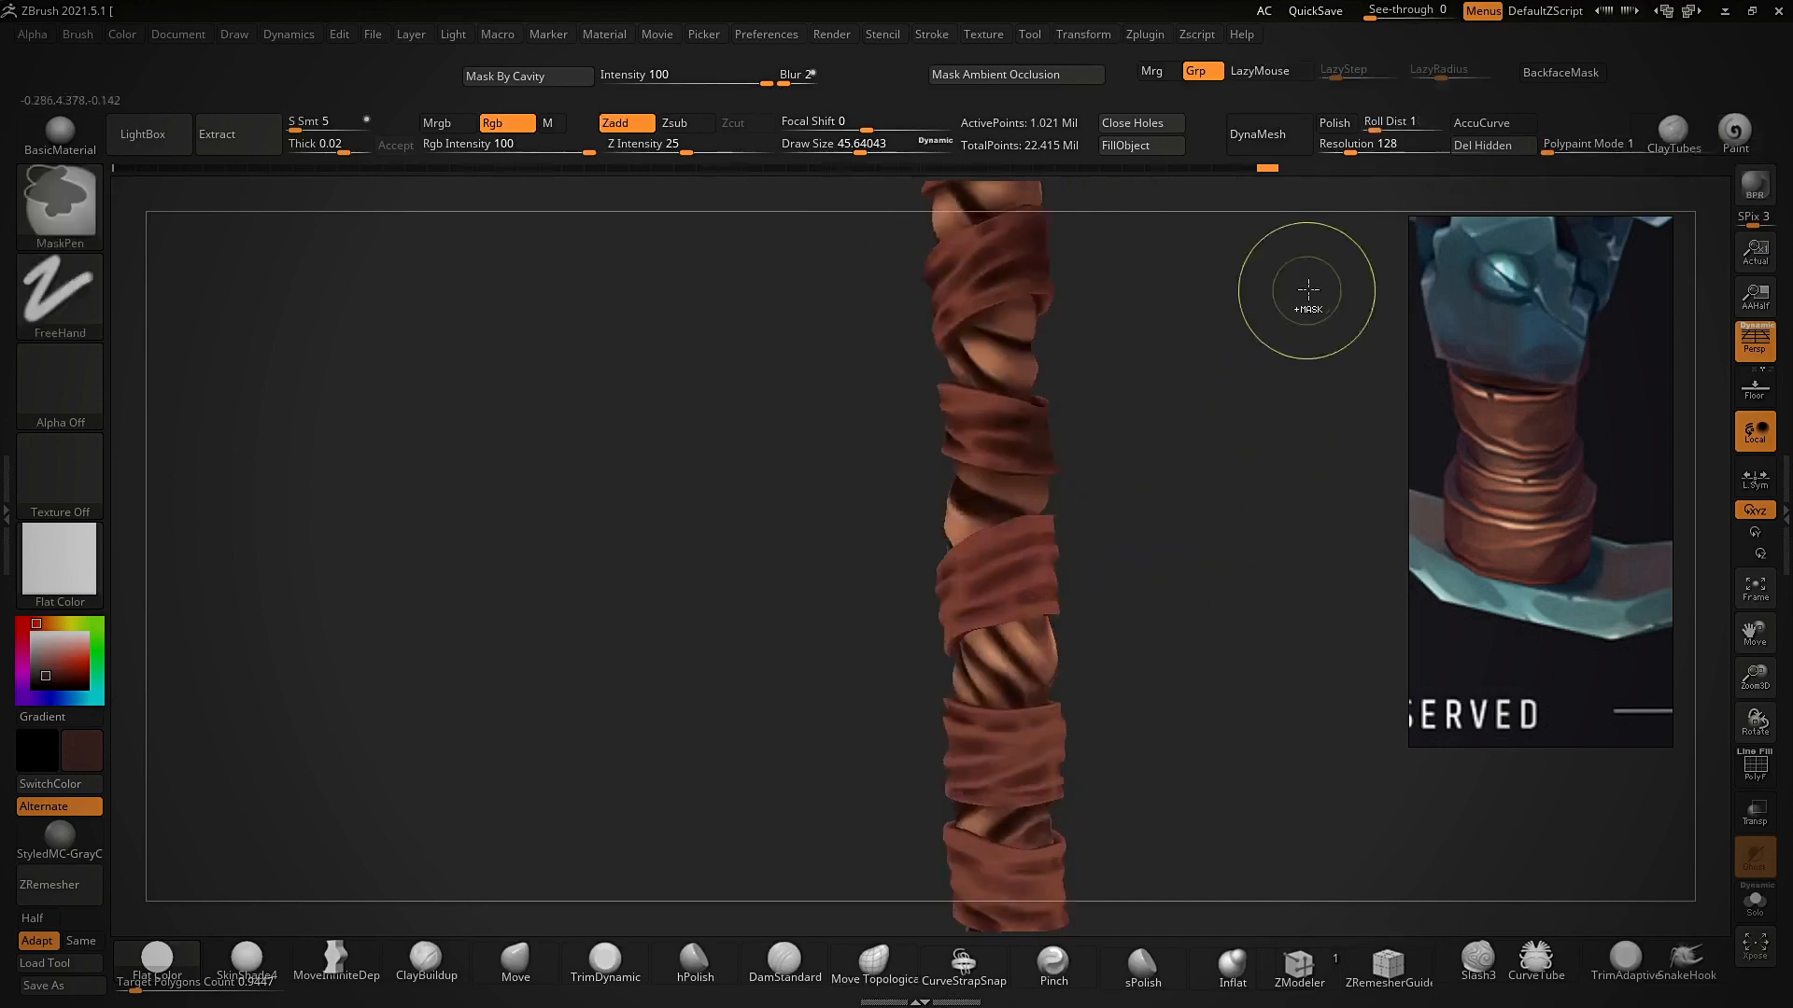
click(1620, 146)
text(33)
key(Return)
- Darken parts of the wraps along the middle of the handle with the dark red-brown
right_drag(1186, 579, 1017, 568)
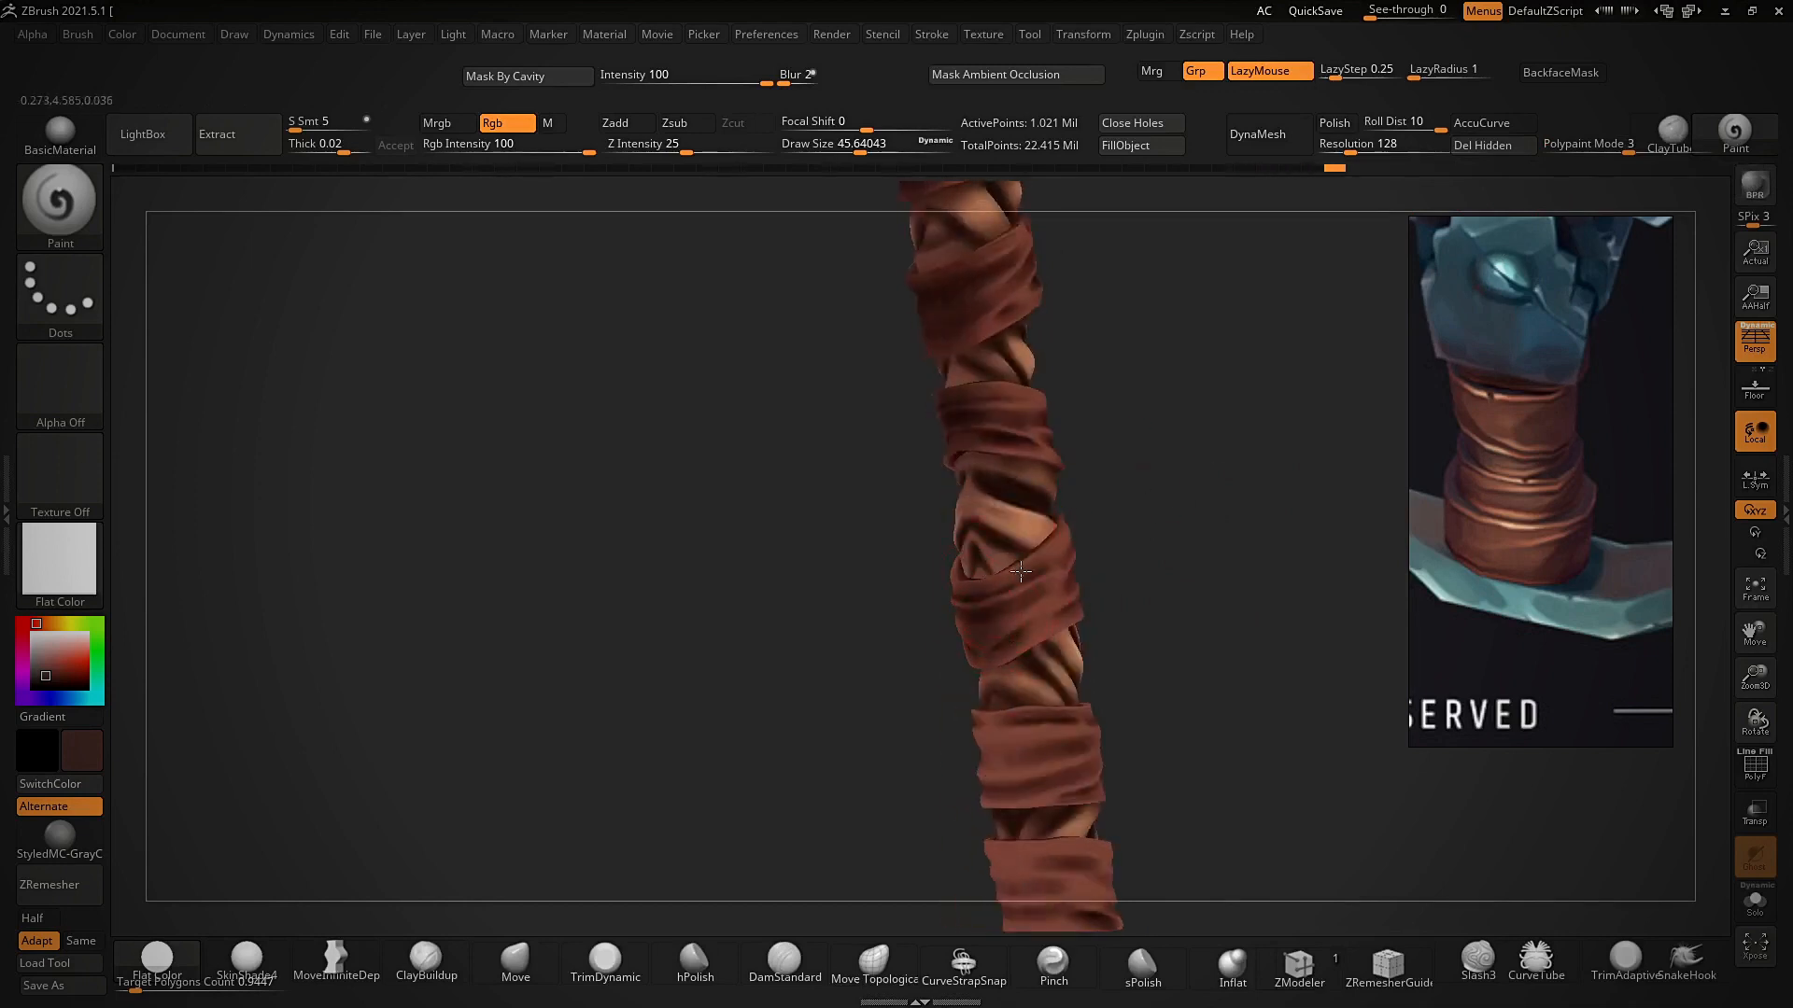
click(1033, 524)
right_drag(1135, 503, 1008, 628)
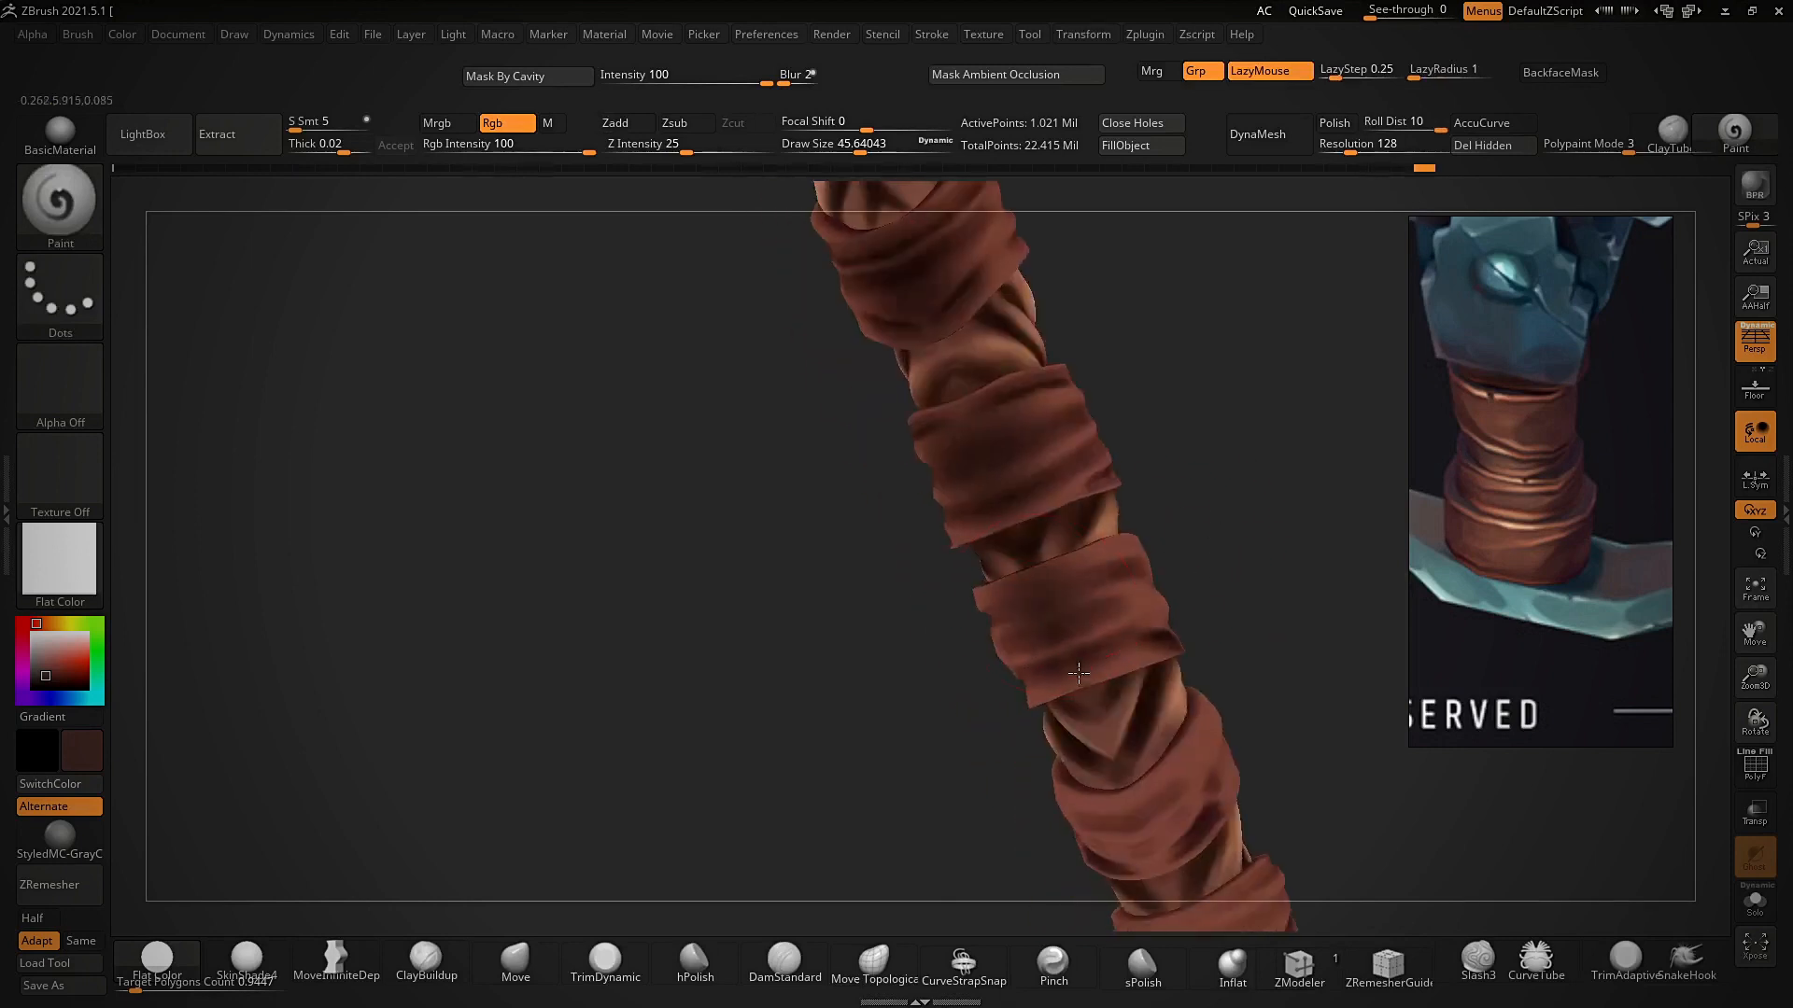
right_drag(1089, 558, 1160, 770)
mouse_move(1254, 596)
right_down()
mouse_move(1120, 658)
mouse_move(1238, 550)
mouse_move(1208, 496)
mouse_move(1176, 690)
mouse_move(1321, 519)
mouse_move(1217, 545)
mouse_move(1185, 460)
mouse_move(1111, 702)
right_up()
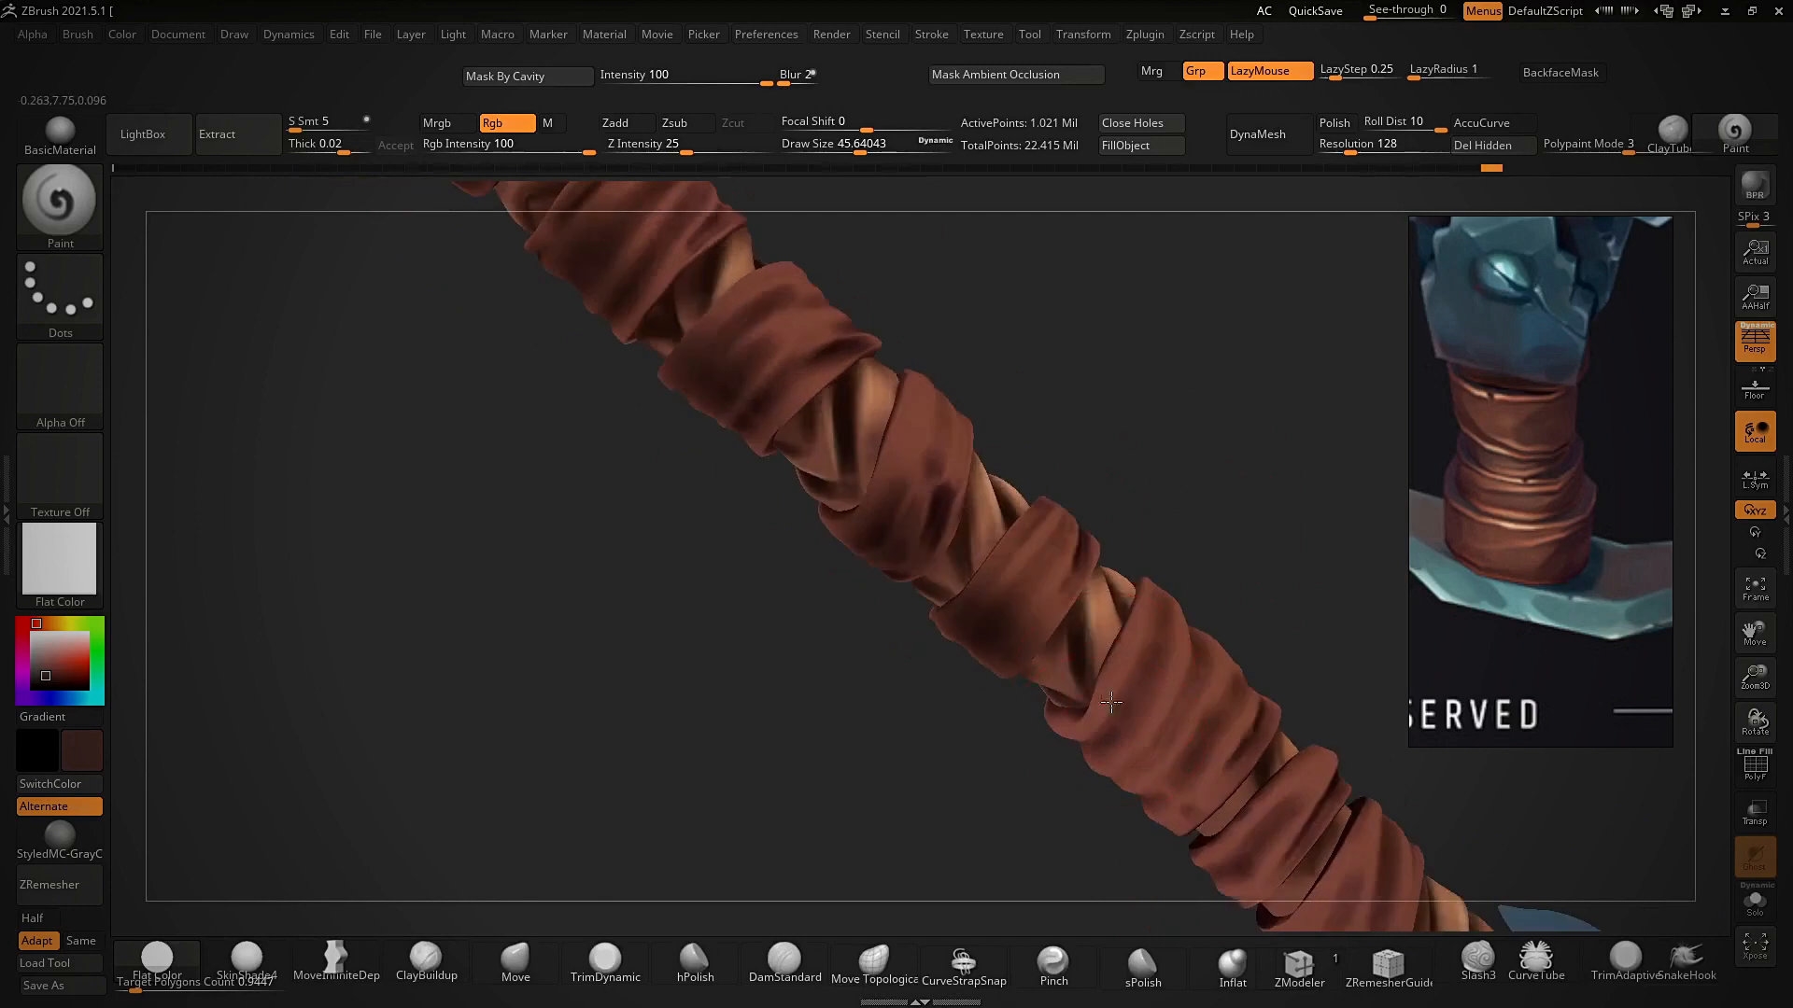
- Deepen the shadows on the lower wraps approaching the blue pommel piece
right_drag(1196, 820, 982, 632)
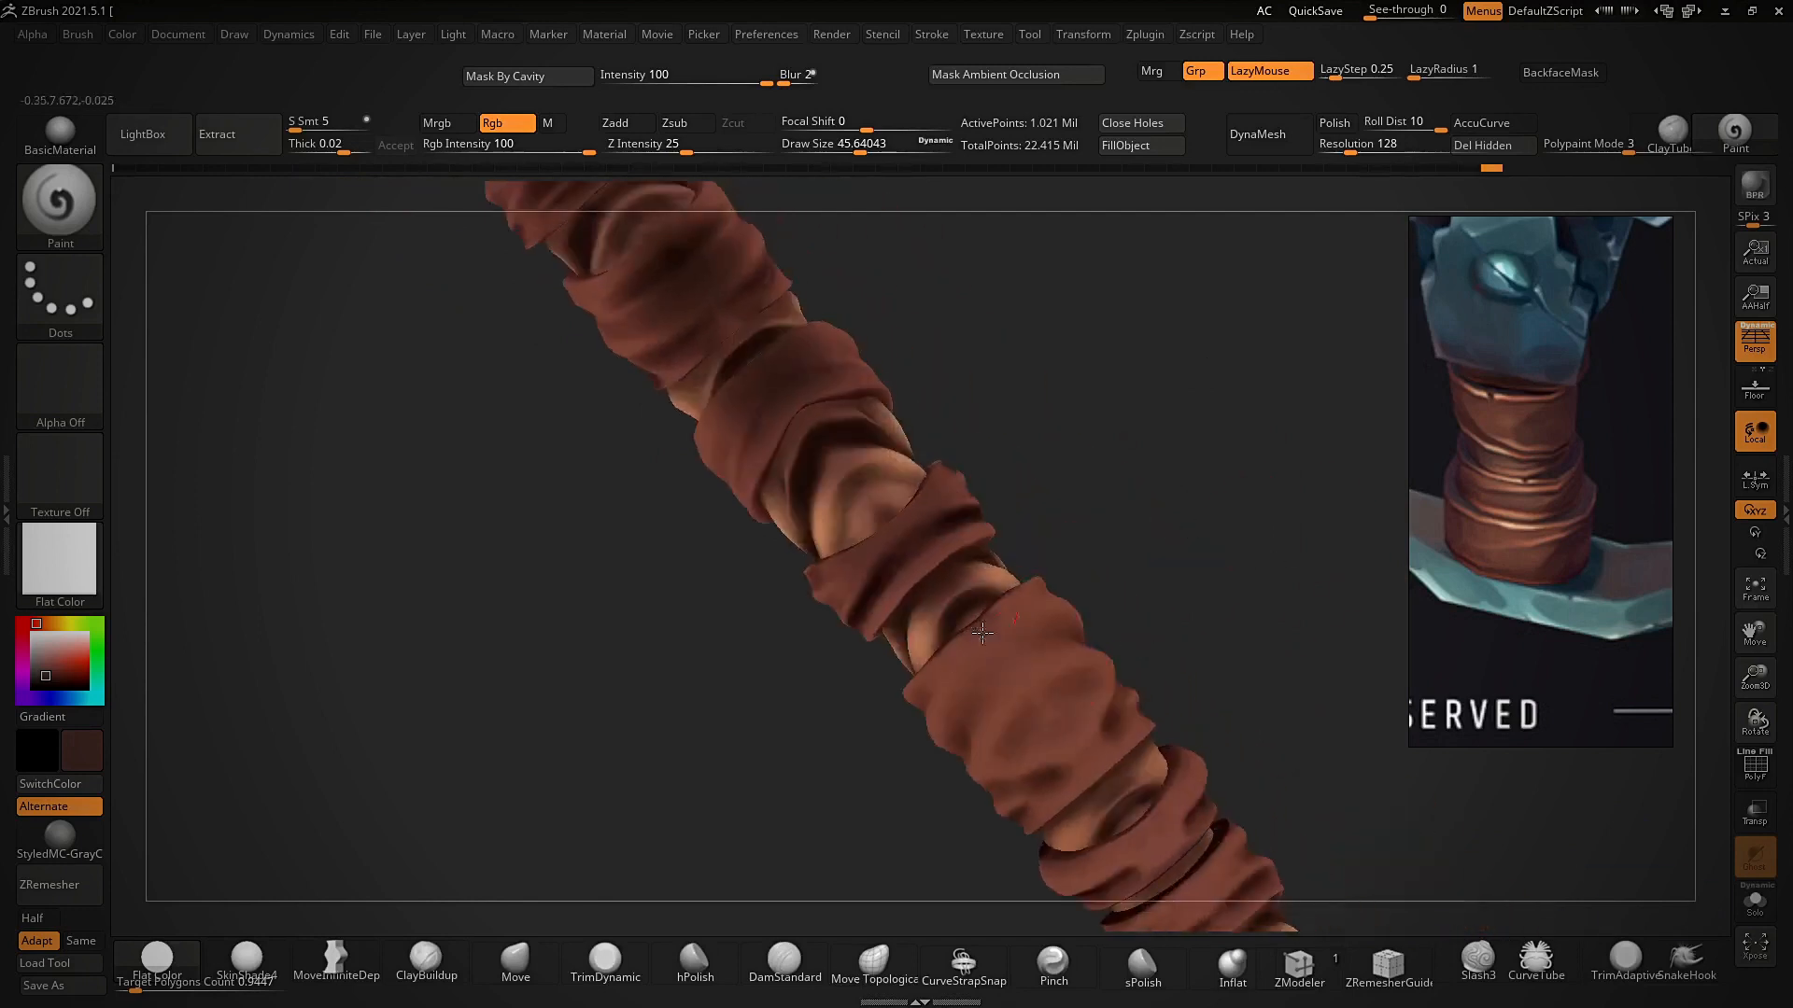
mouse_move(1185, 601)
right_down()
mouse_move(1160, 520)
mouse_move(1008, 661)
right_up()
drag(1009, 663, 1076, 801)
right_drag(1075, 801, 1111, 634)
drag(1111, 635, 1122, 801)
- Try Polypaint Mode 4 (Lighten) on the upper wraps with colors sampled from the reference grip
ctrl+right_drag(1072, 487, 1025, 450)
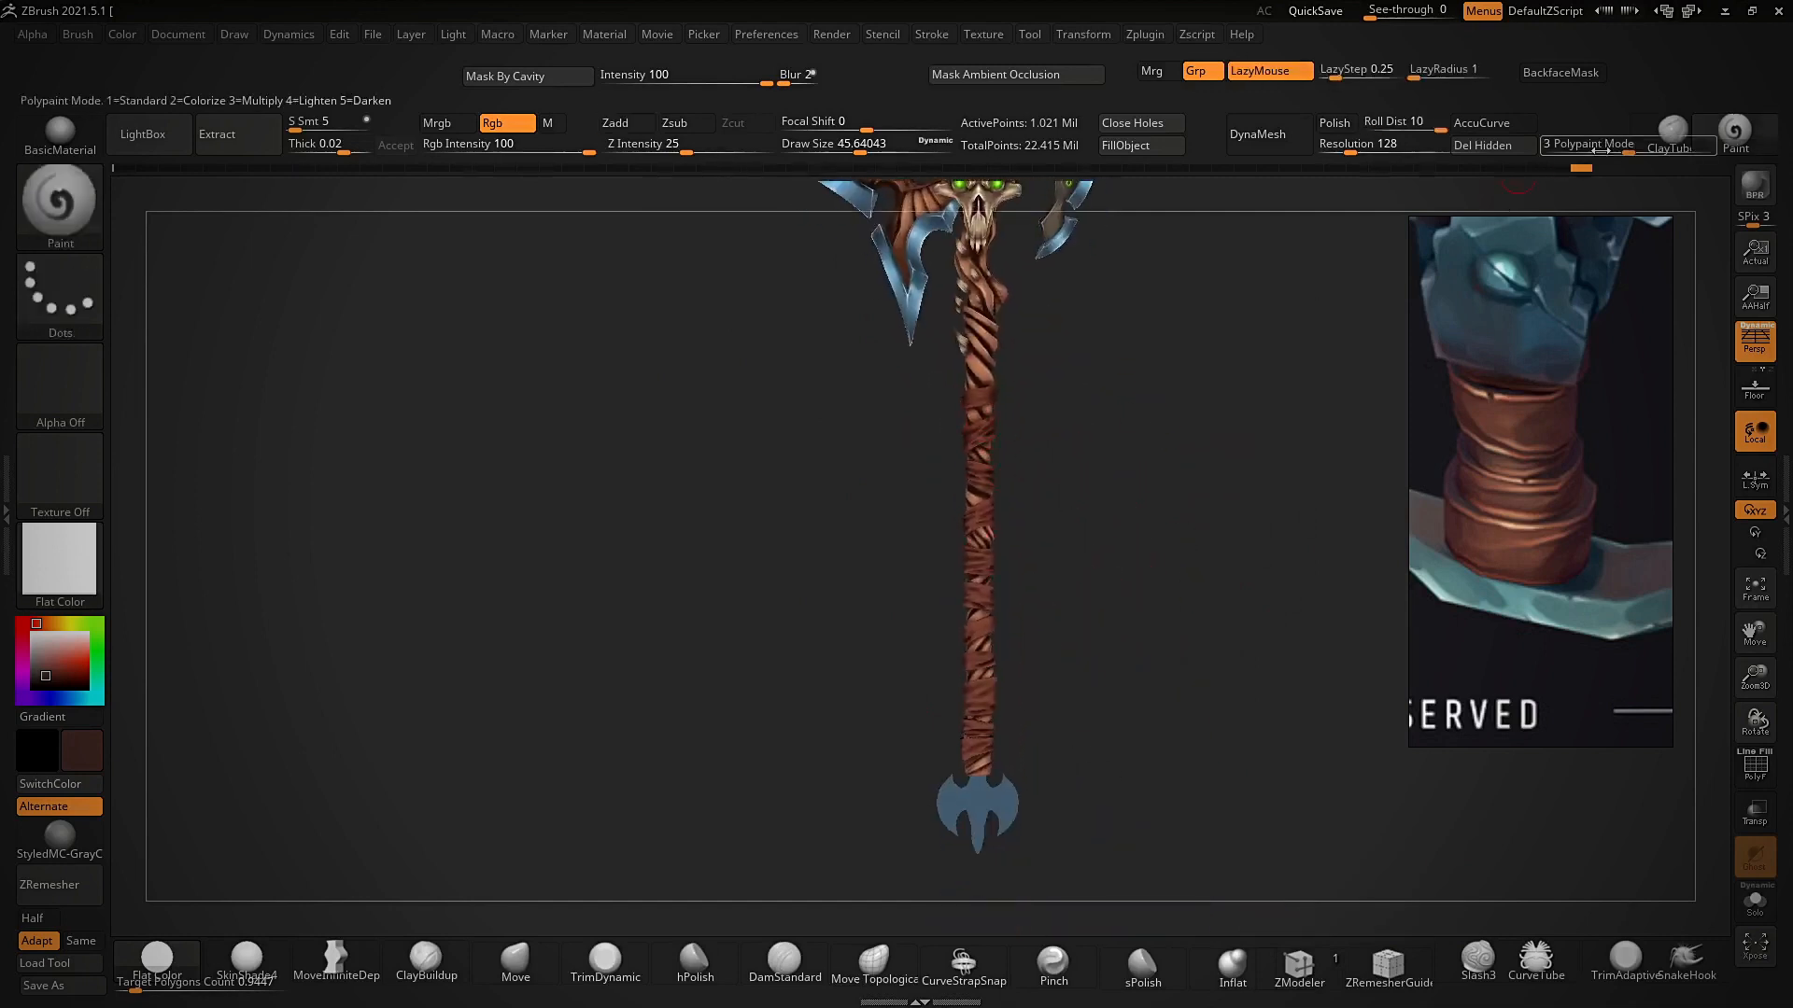
click(1646, 149)
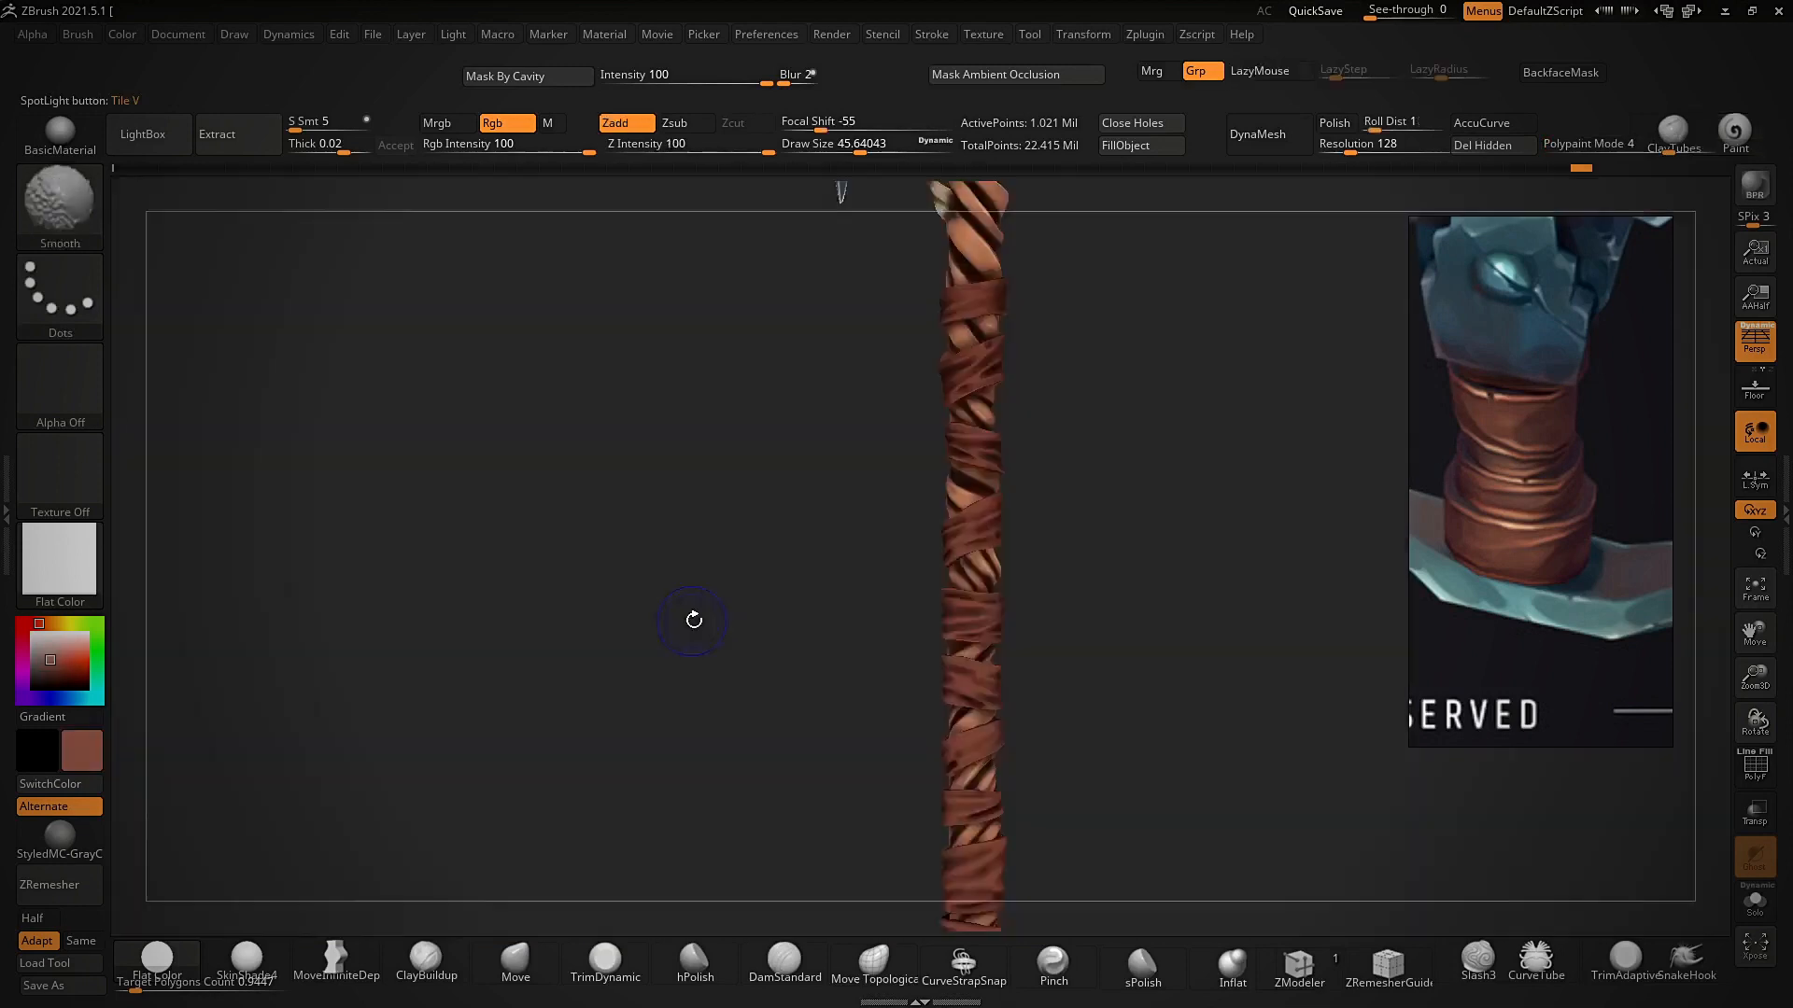
mouse_move(692, 616)
right_down()
mouse_move(1128, 495)
mouse_move(1195, 608)
mouse_move(617, 624)
right_up()
right_drag(746, 603, 1101, 481)
mouse_move(1318, 404)
right_down()
mouse_move(1157, 601)
mouse_move(1000, 516)
mouse_move(983, 453)
mouse_move(961, 452)
mouse_move(1004, 429)
mouse_move(804, 484)
mouse_move(762, 602)
right_up()
key(s)
click(744, 608)
key(shift+z)
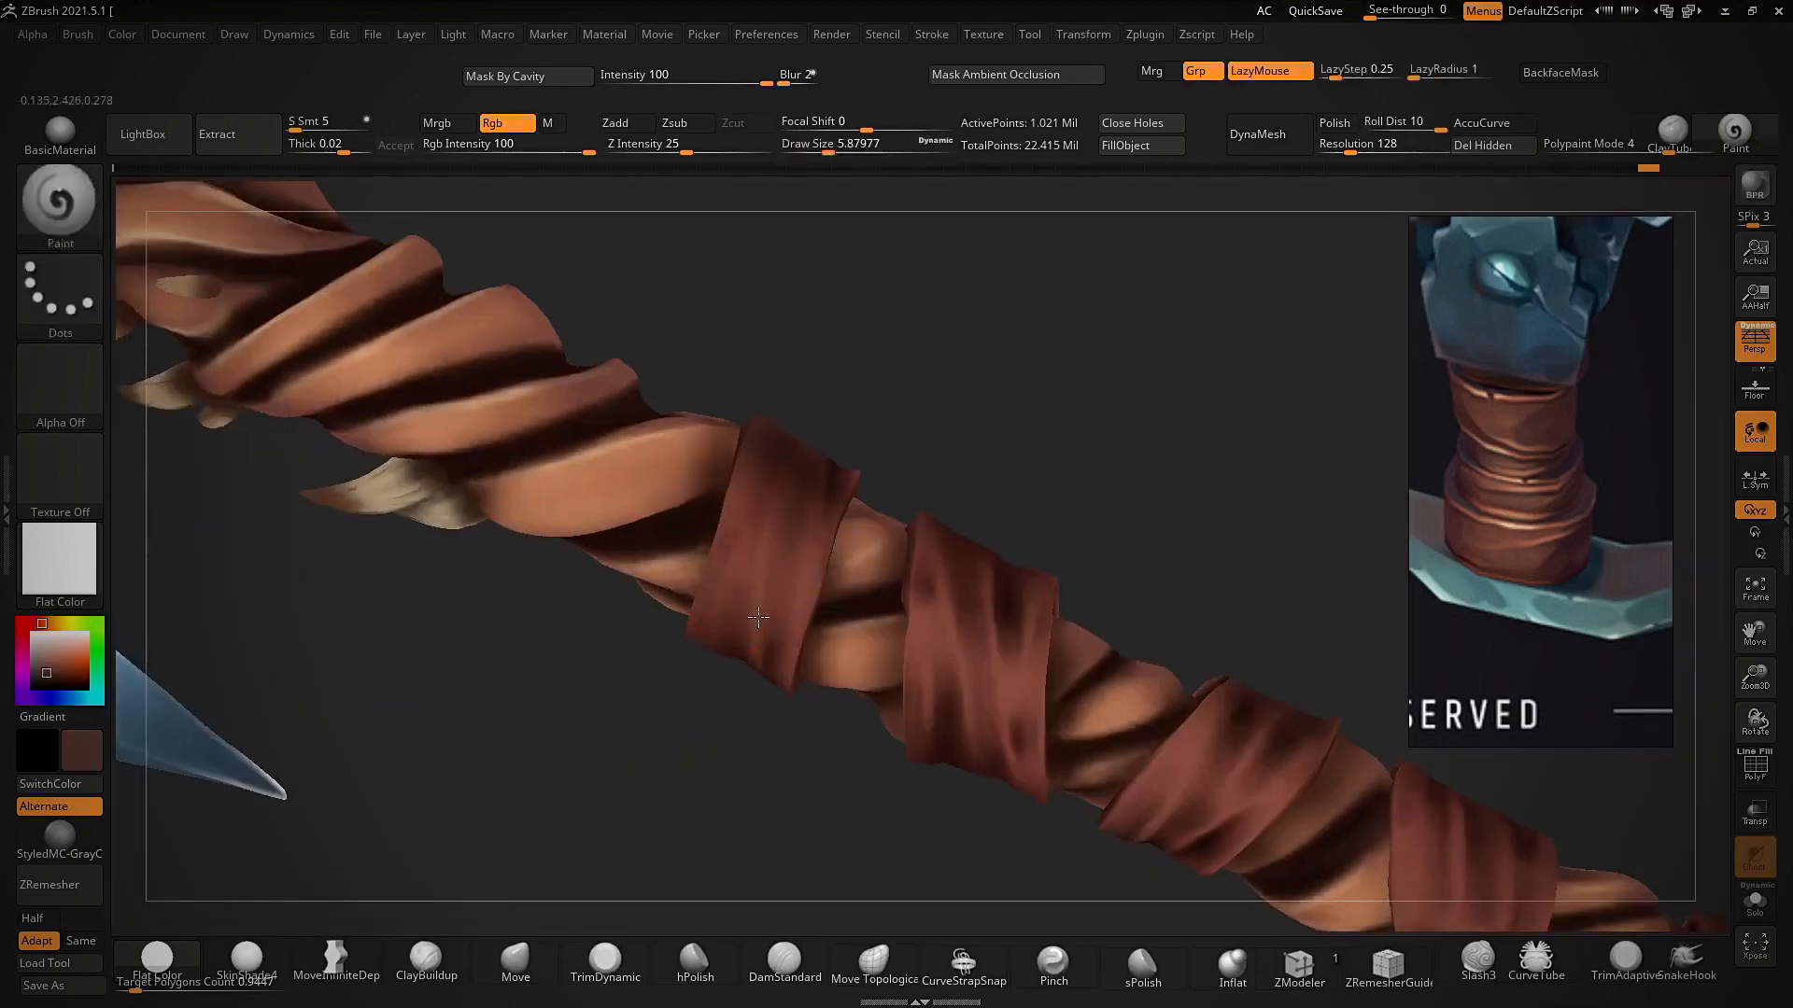
- Set the draw size to about 5.5 and Polypaint Mode to 1, and sample a light tan from the reference grip
key(s)
click(737, 572)
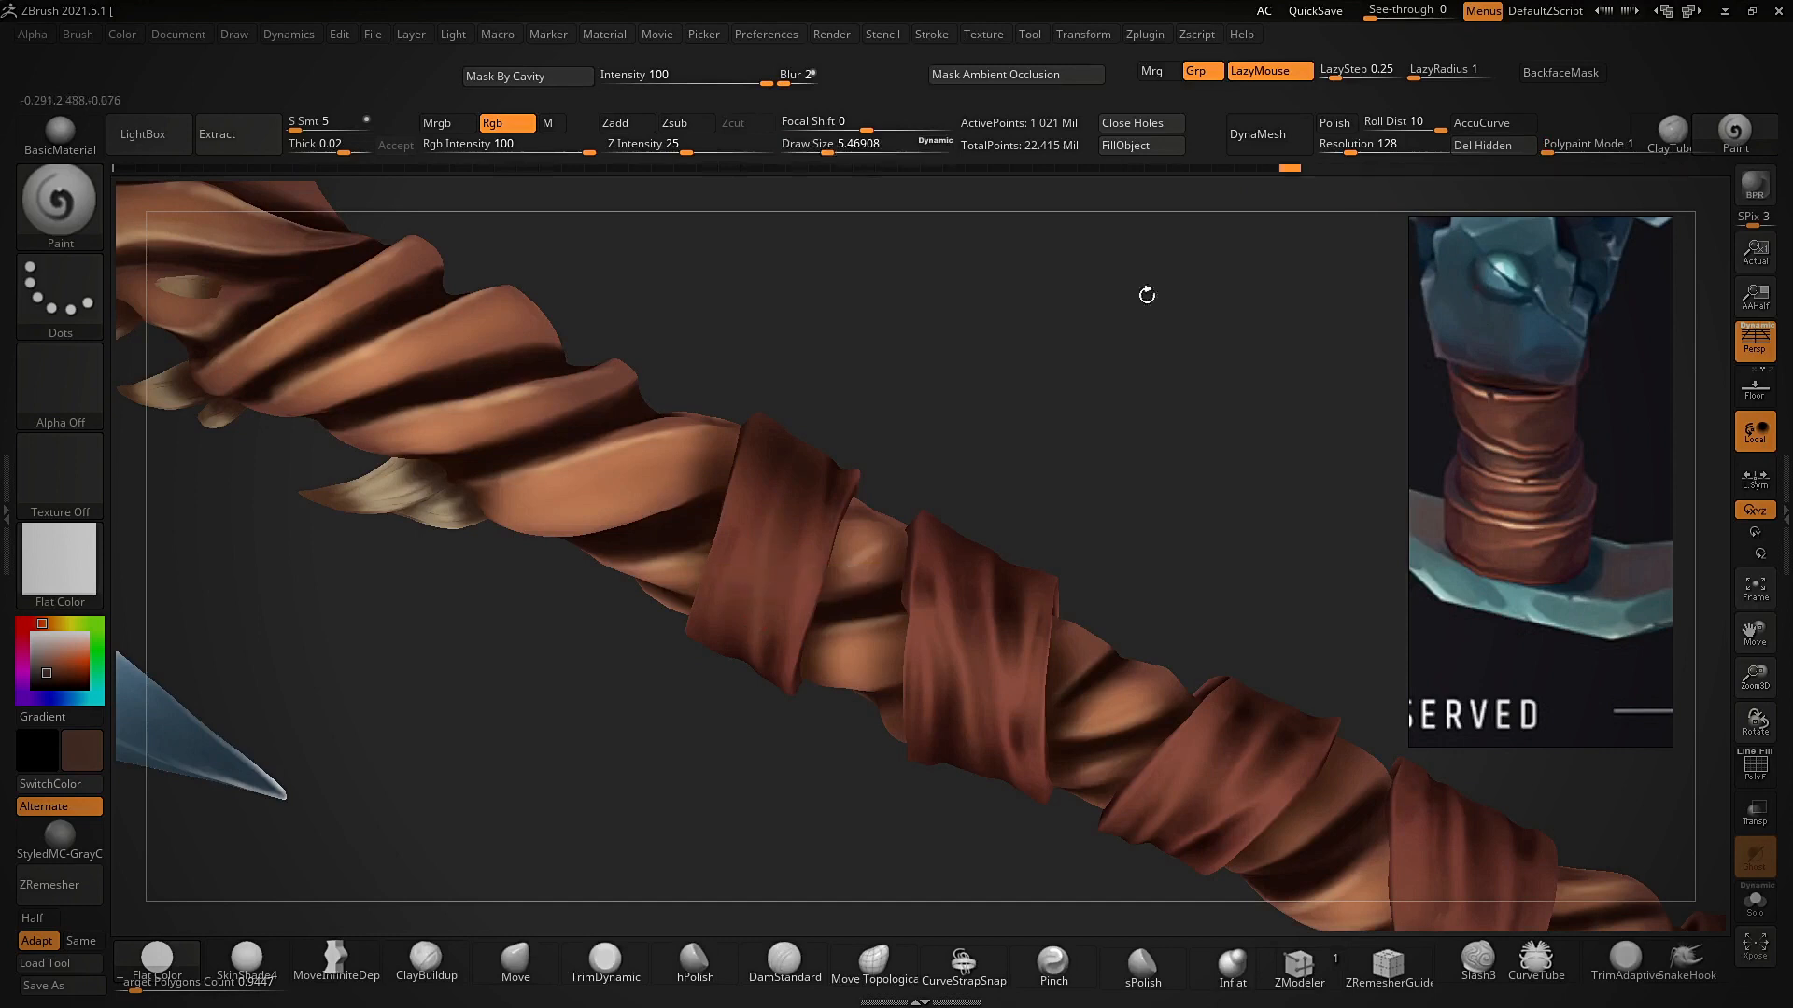
key(shift+z)
key(shift+z)
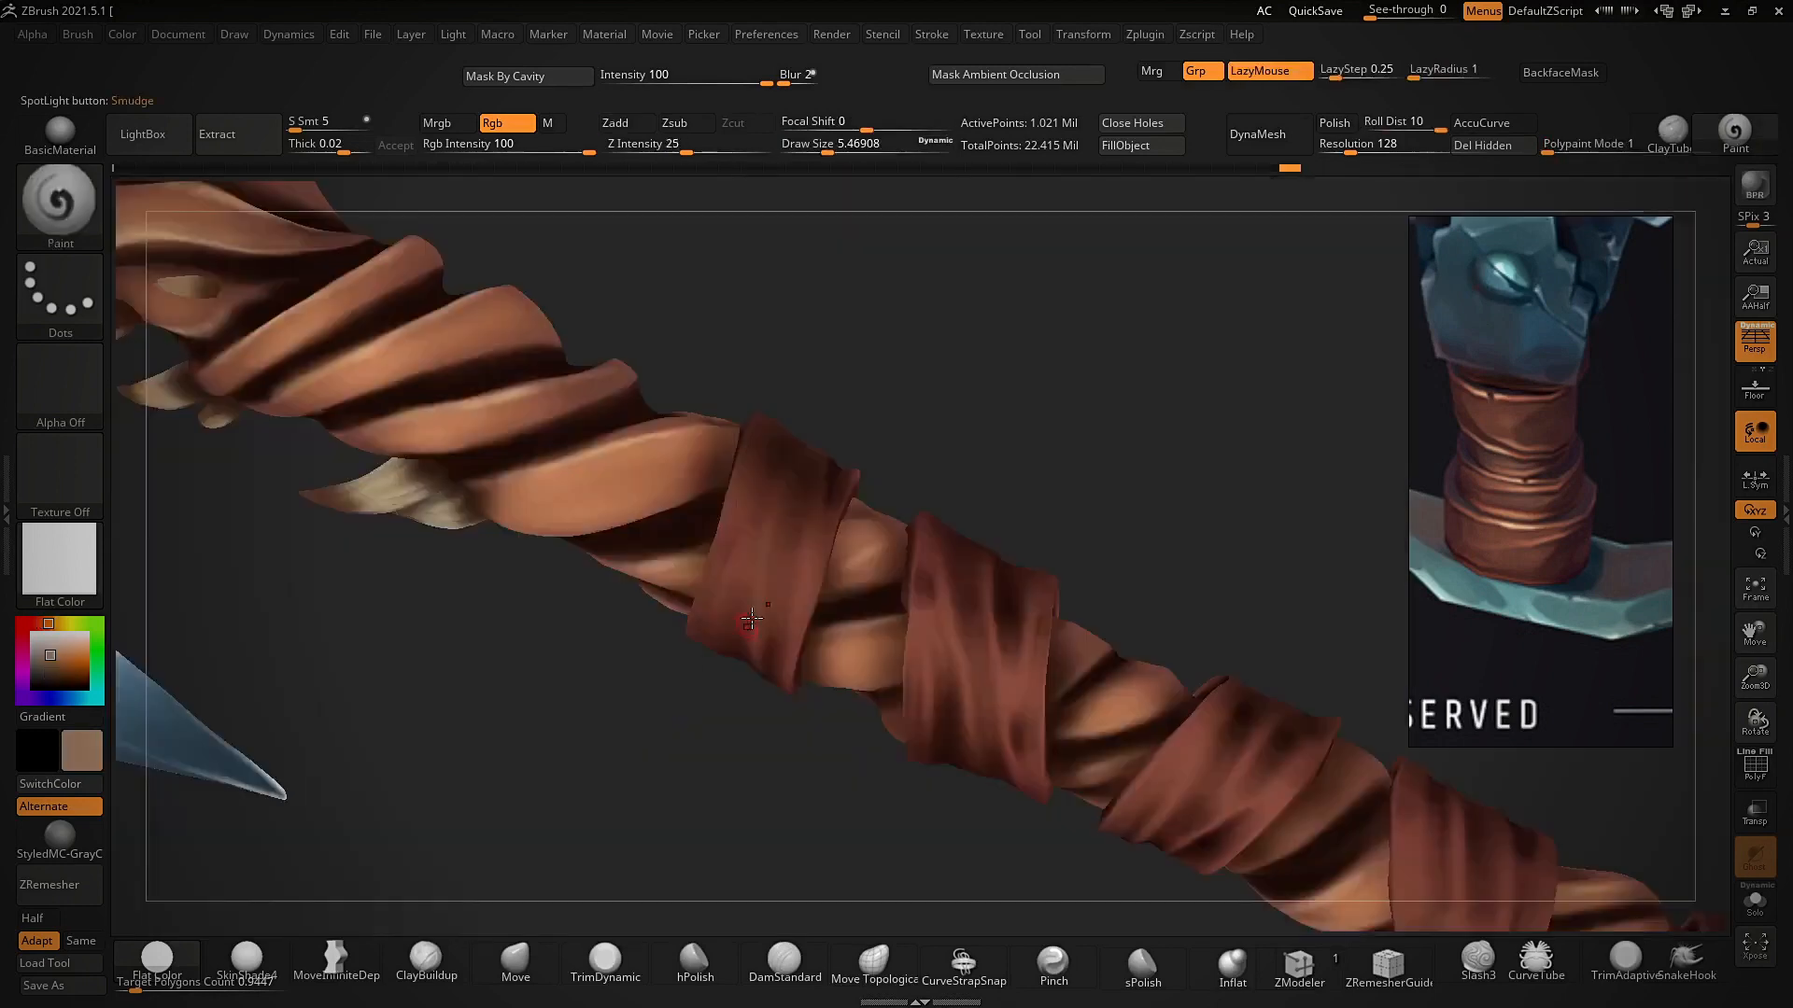
- Paint thin light tan highlights along the fold ridges of the upper and middle wraps
right_drag(763, 538, 787, 591)
right_drag(965, 504, 1073, 490)
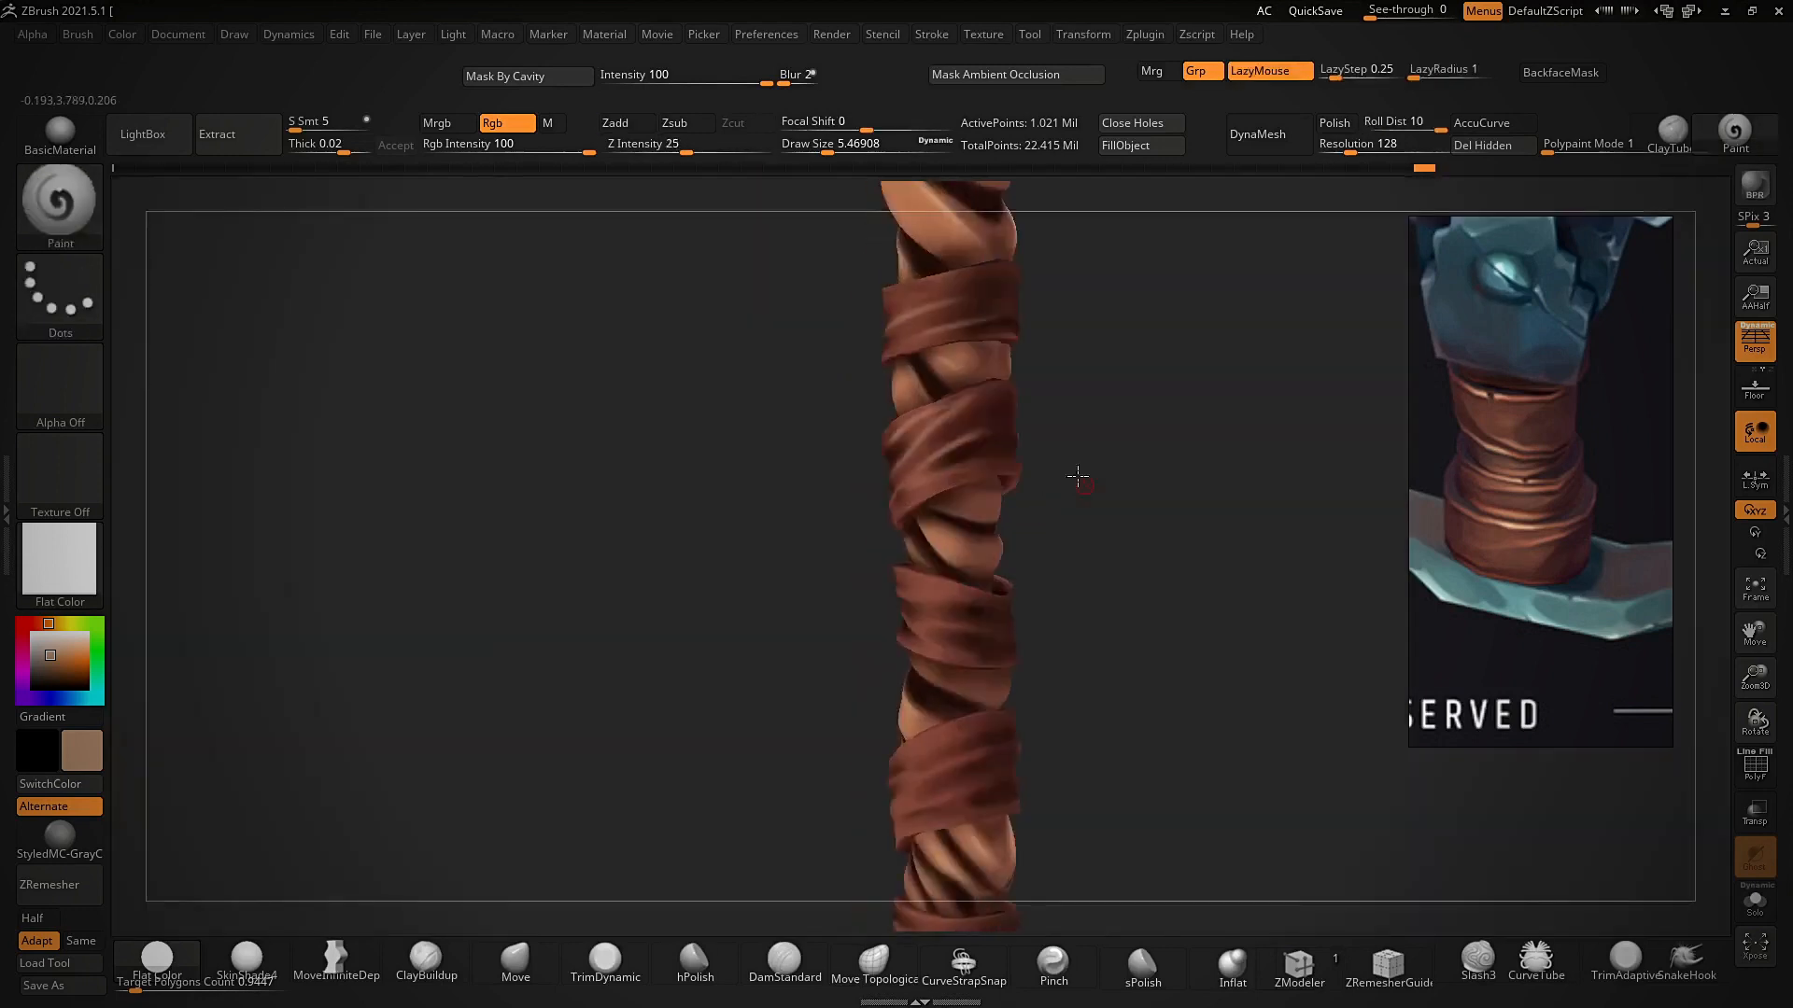
right_drag(1072, 476, 1125, 712)
right_drag(1035, 553, 1027, 642)
- Add light tan highlights to the edges and folds of the lower wraps near the pommel
right_drag(1175, 546, 651, 479)
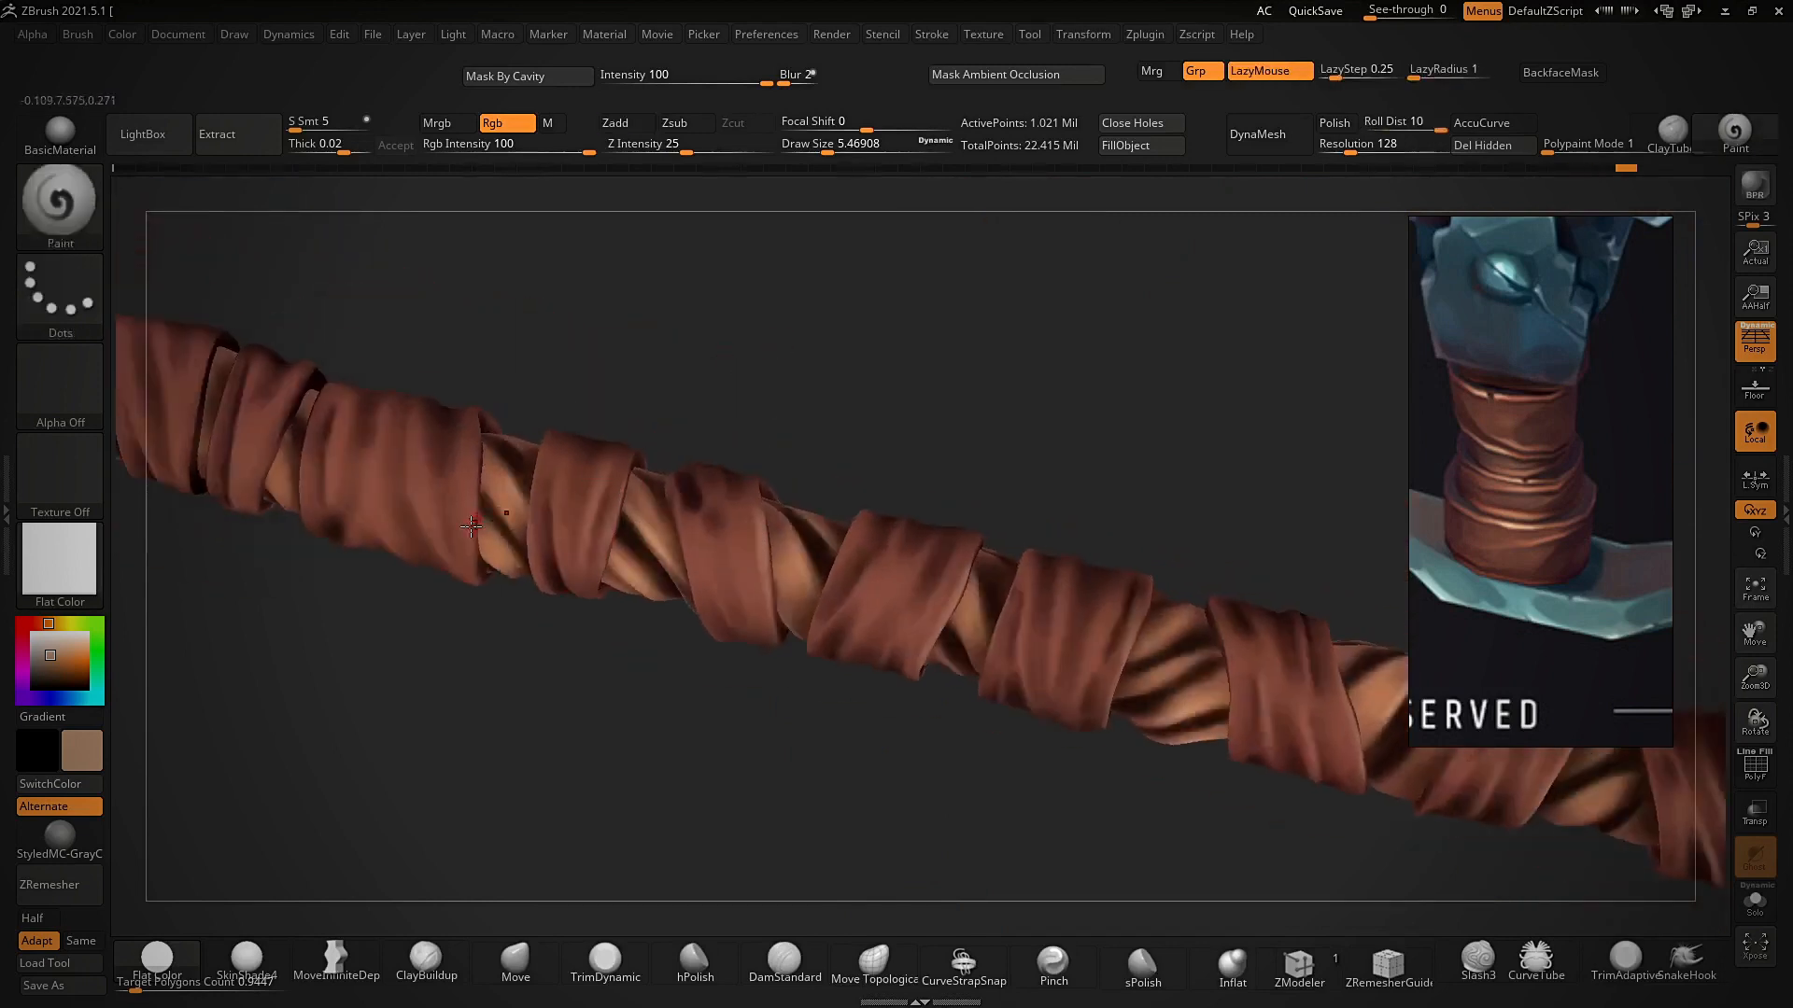
right_drag(470, 507, 470, 578)
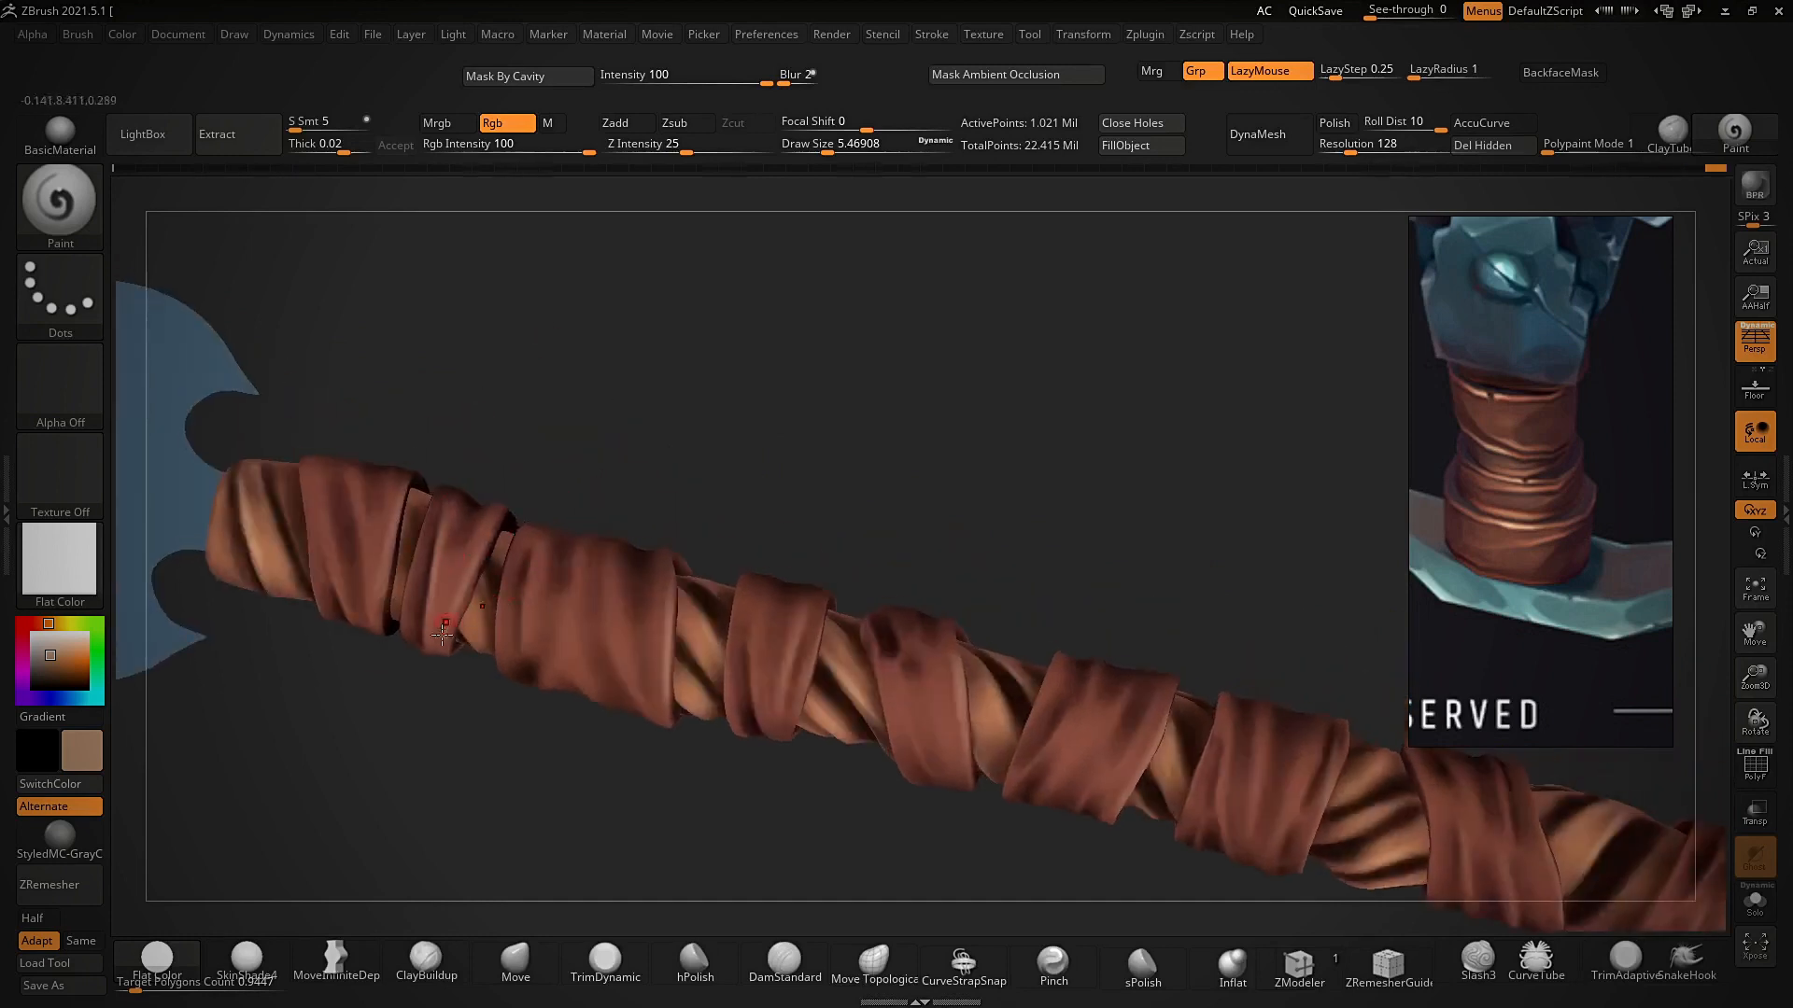
ctrl+right_drag(636, 403, 709, 590)
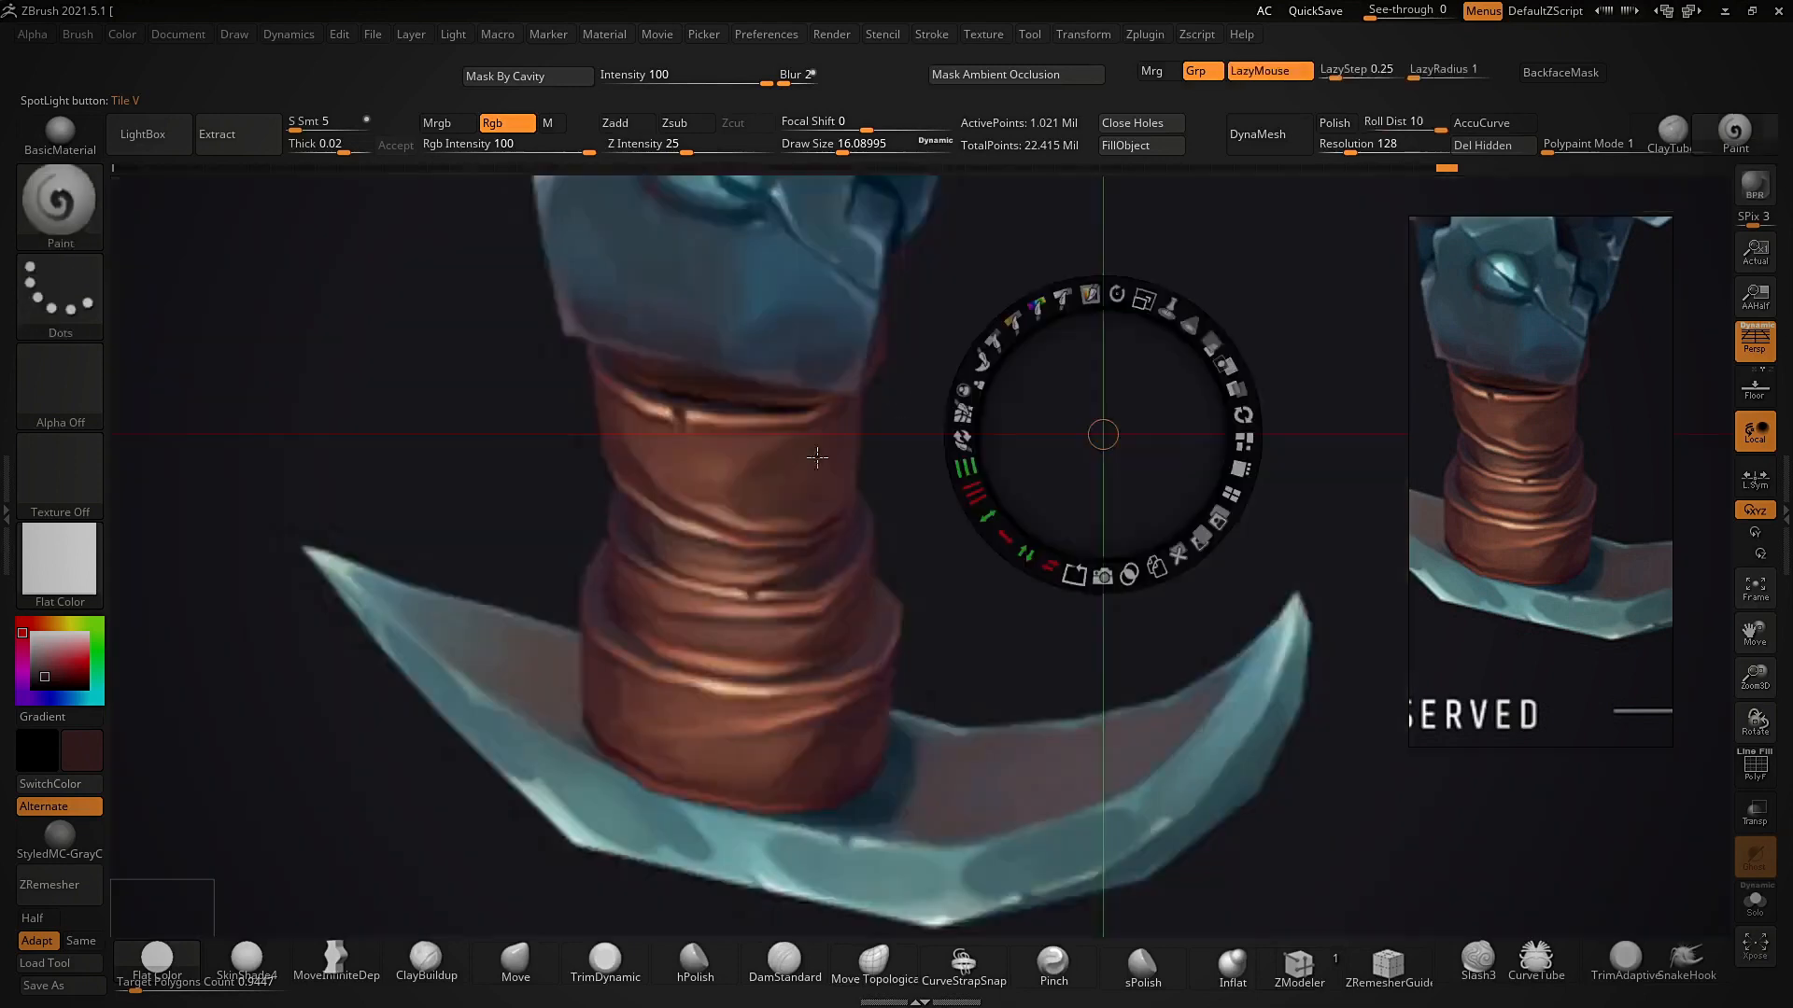
- Examine the wrap colors and fold shading on the different parts of the reference grip and compare them with the painted handle
drag(843, 572, 728, 709)
drag(769, 575, 624, 616)
drag(1532, 324, 912, 468)
drag(1503, 652, 941, 648)
drag(982, 513, 1025, 702)
drag(1086, 370, 1096, 425)
drag(714, 773, 720, 520)
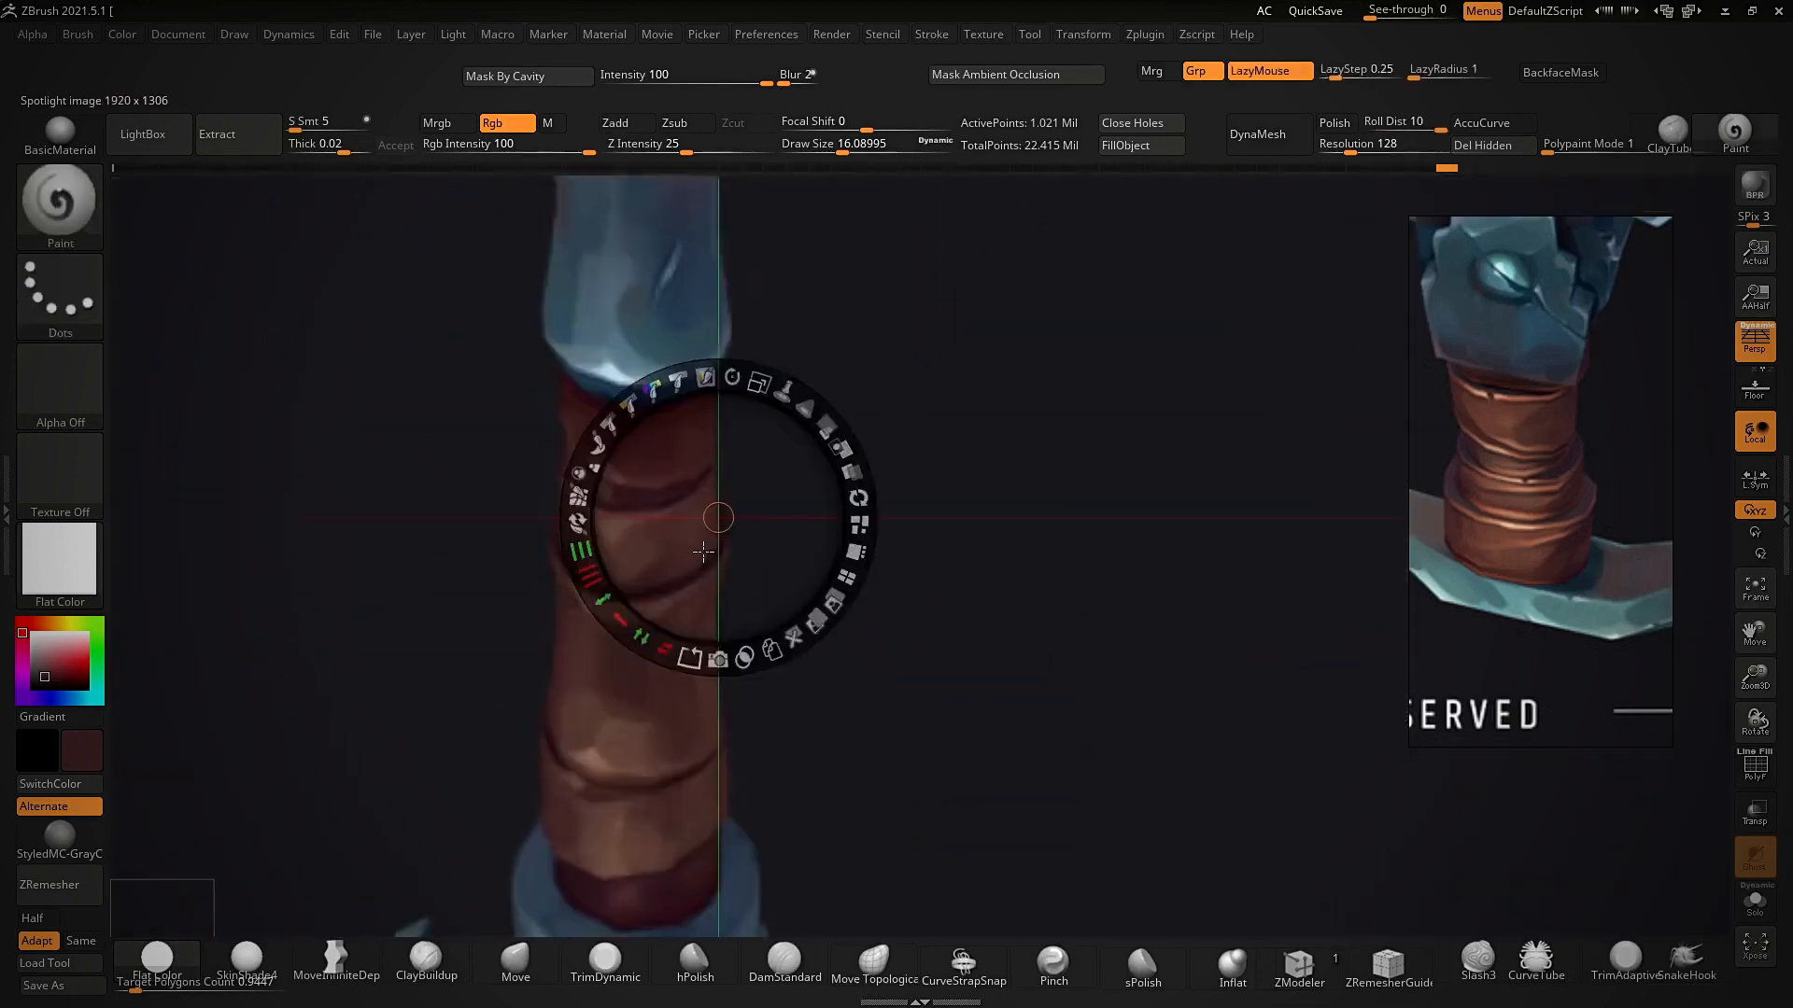
drag(969, 446, 974, 473)
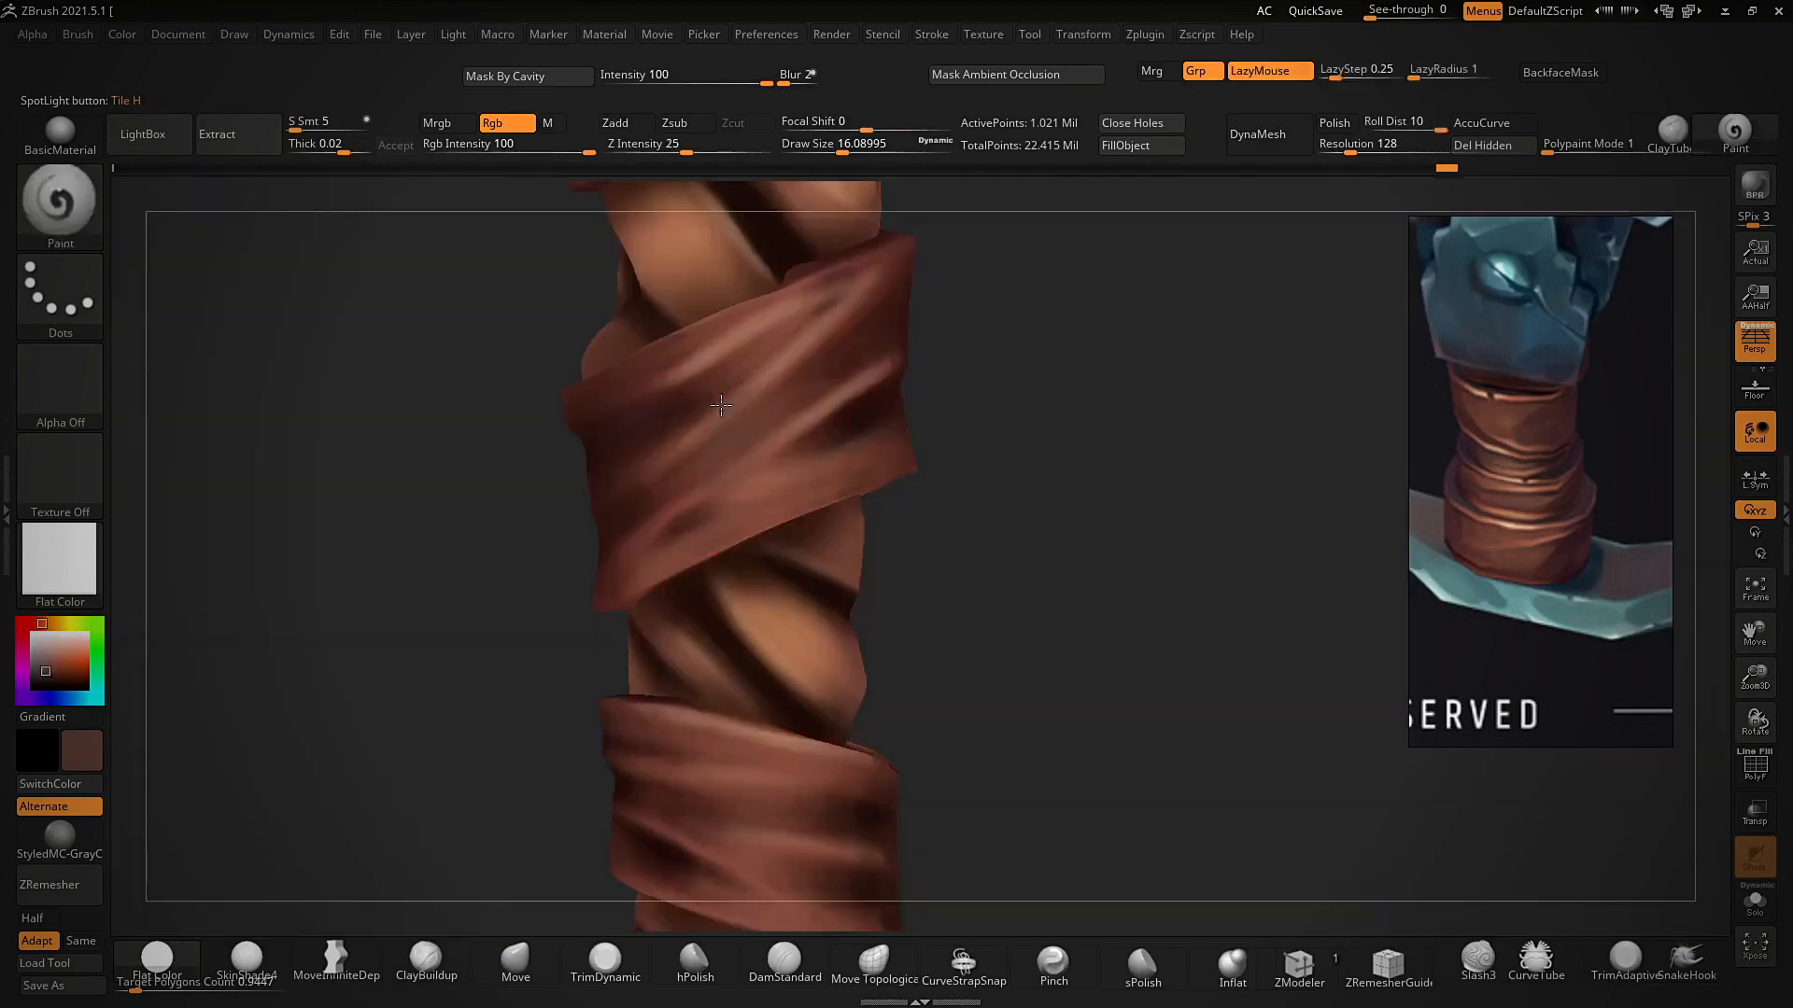
mouse_move(877, 417)
ctrl+right_down()
mouse_move(792, 653)
mouse_move(956, 625)
mouse_move(790, 480)
ctrl+right_up()
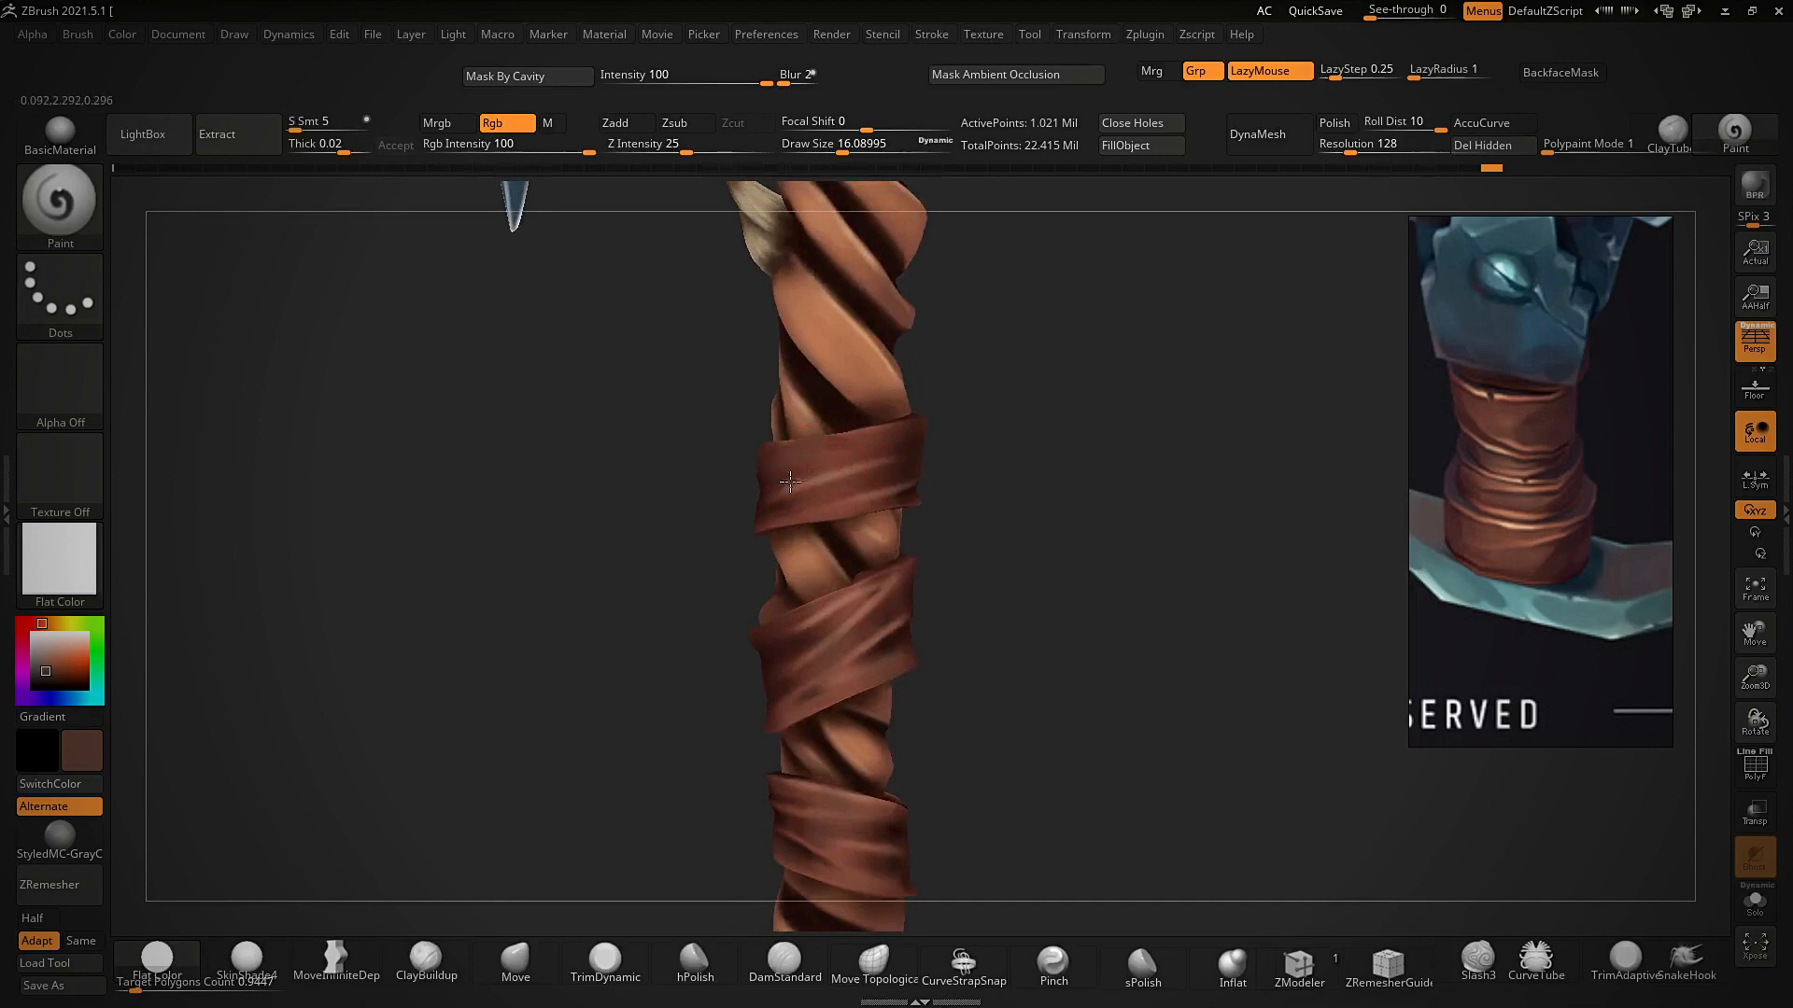
- Reposition and rescale the pinned reference image so it shows the axe's long handle down to the pommel
key(shift+z)
alt+drag(1505, 392, 1536, 515)
drag(1218, 626, 1206, 600)
key(shift+z)
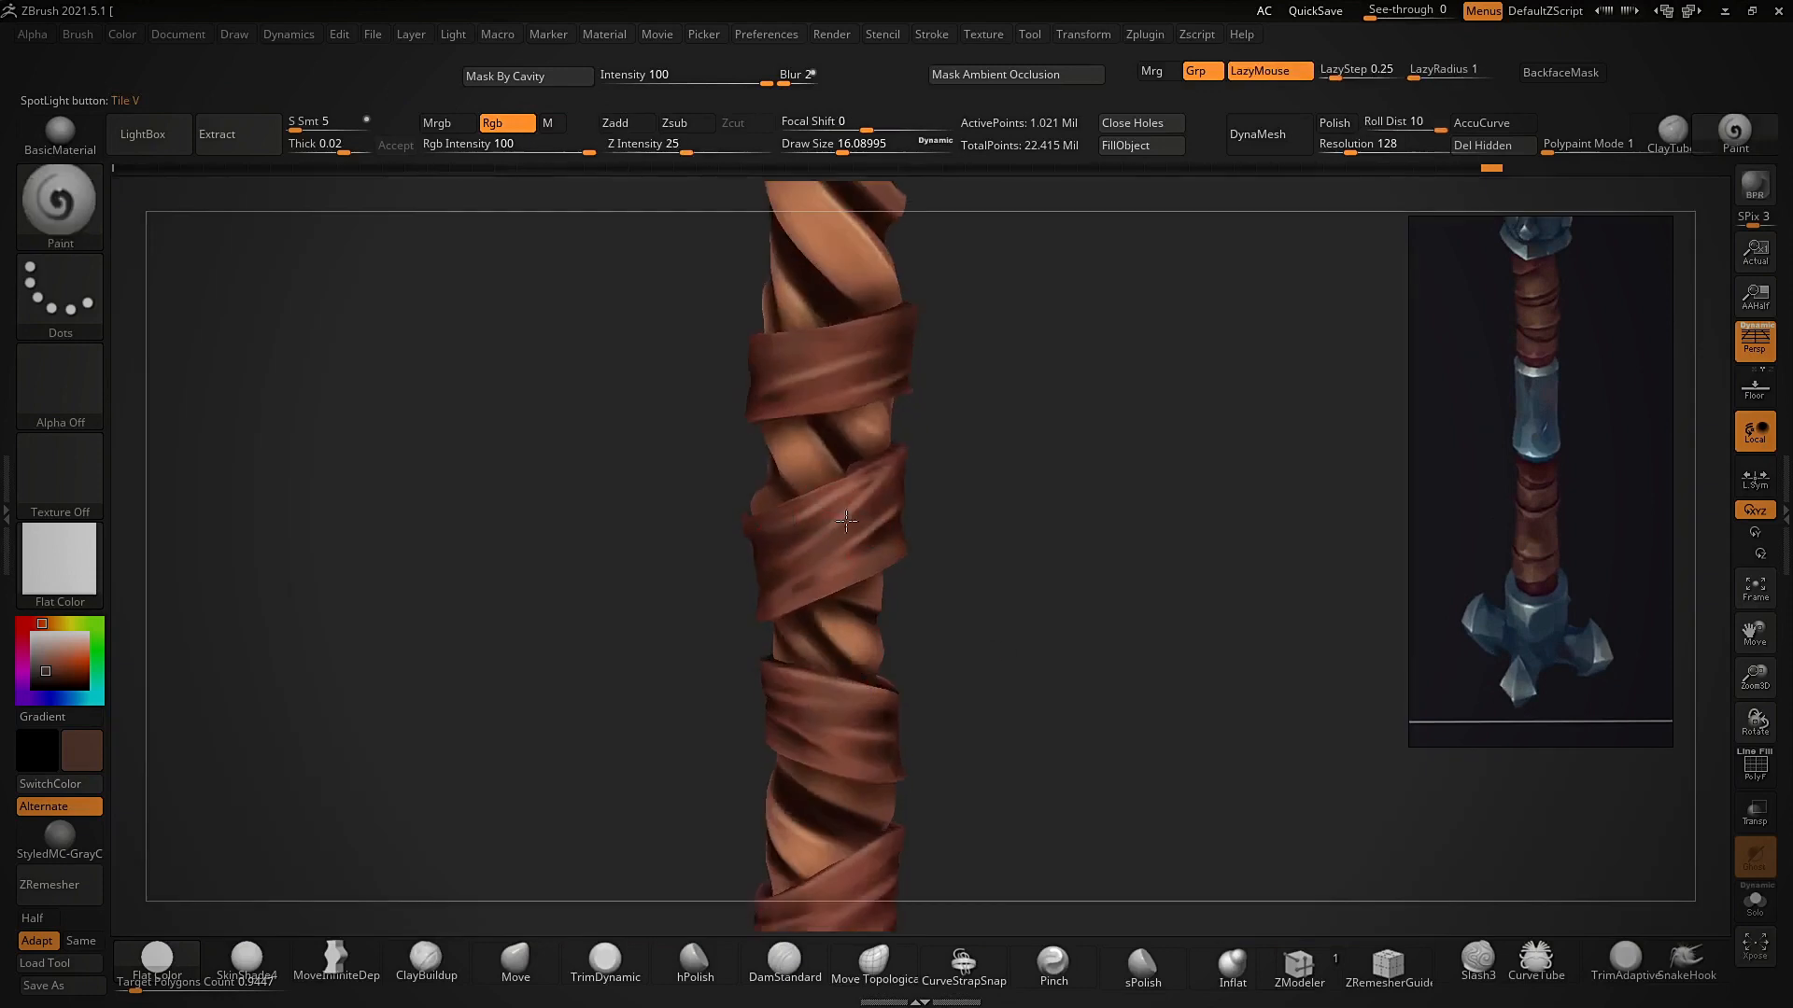
- Inspect the enlarged reference handle and sample a dark purple from the shadowed wrap just below its metal collar
drag(923, 502, 996, 352)
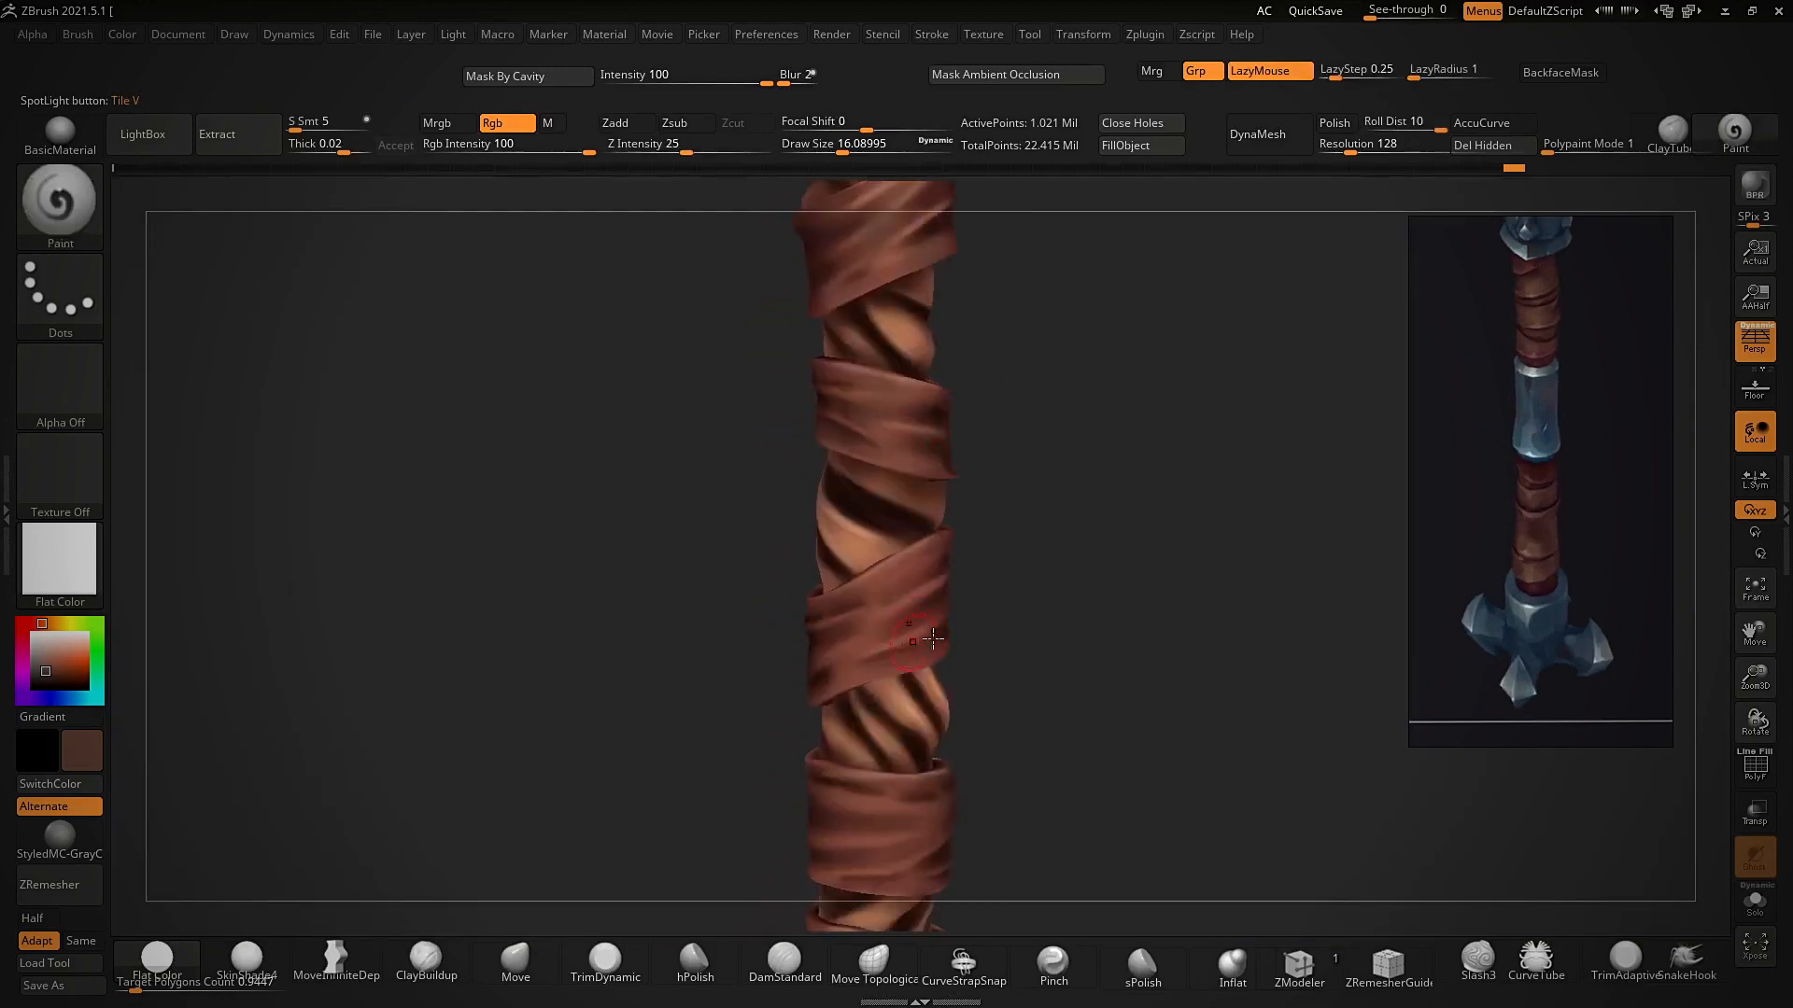
right_drag(905, 606, 968, 472)
ctrl+right_drag(877, 644, 959, 637)
key(shift+z)
click(800, 464)
drag(835, 380, 598, 467)
click(767, 324)
drag(684, 396, 863, 522)
click(720, 595)
click(889, 336)
drag(914, 371, 1067, 549)
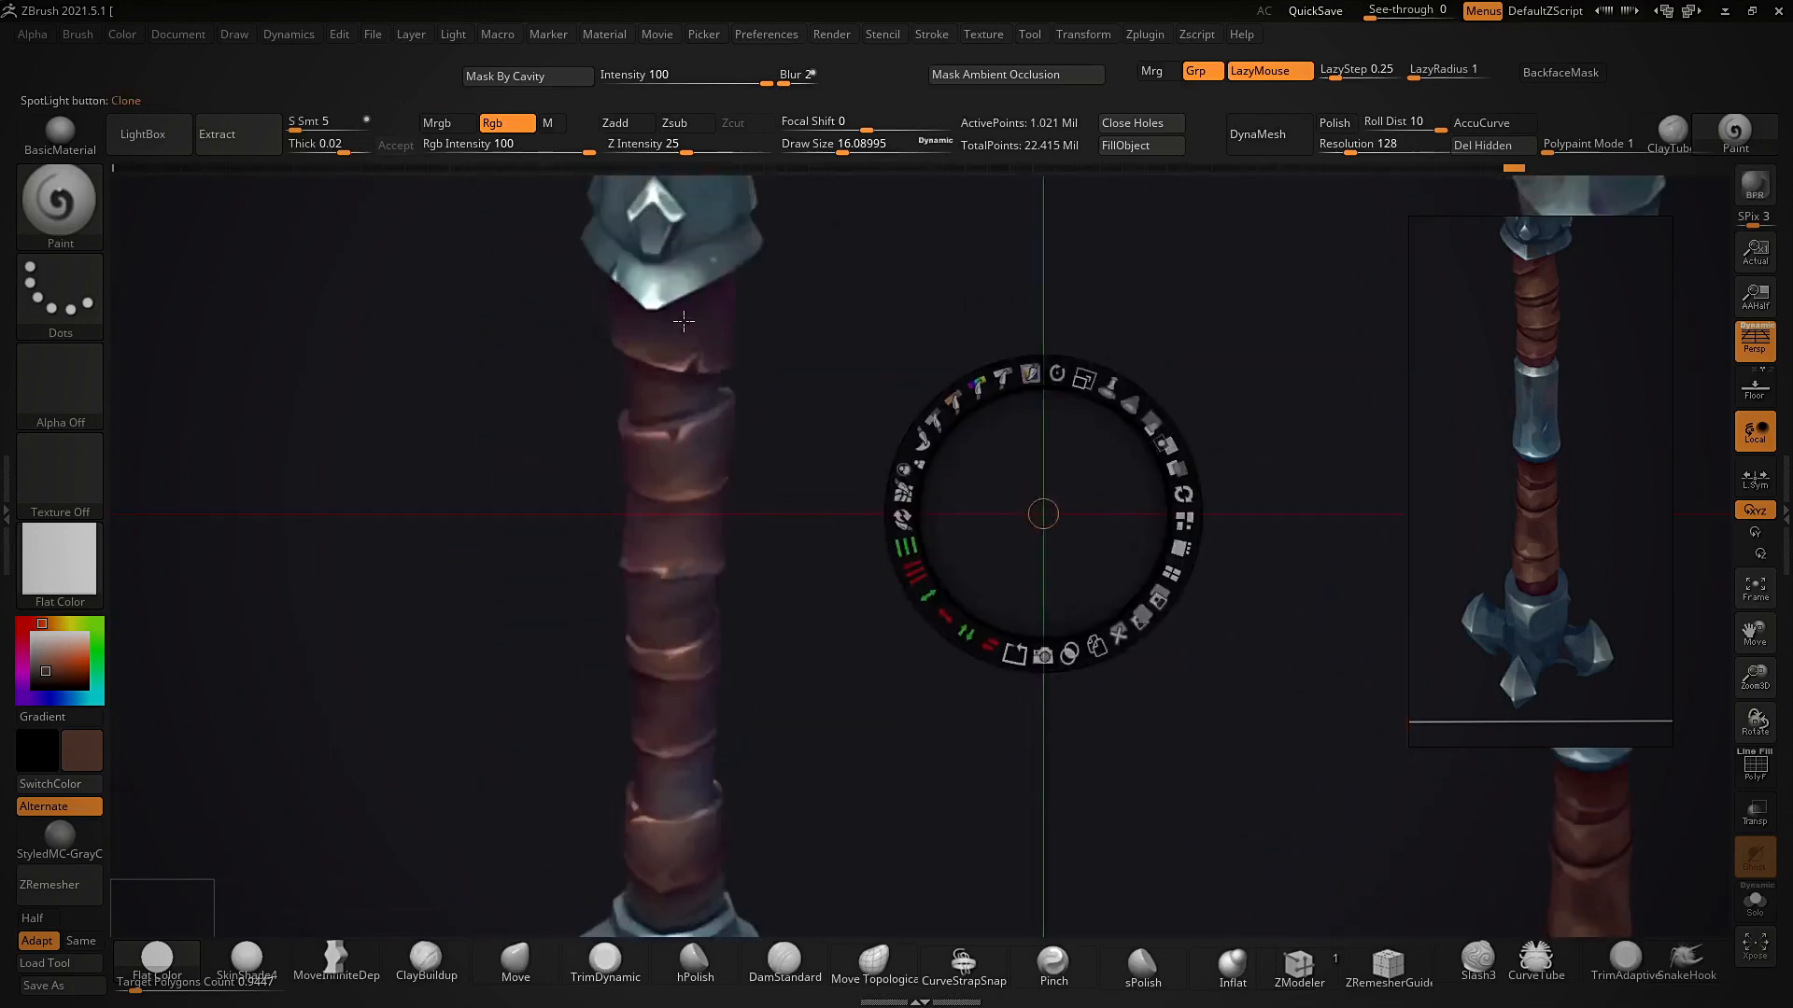
key(c)
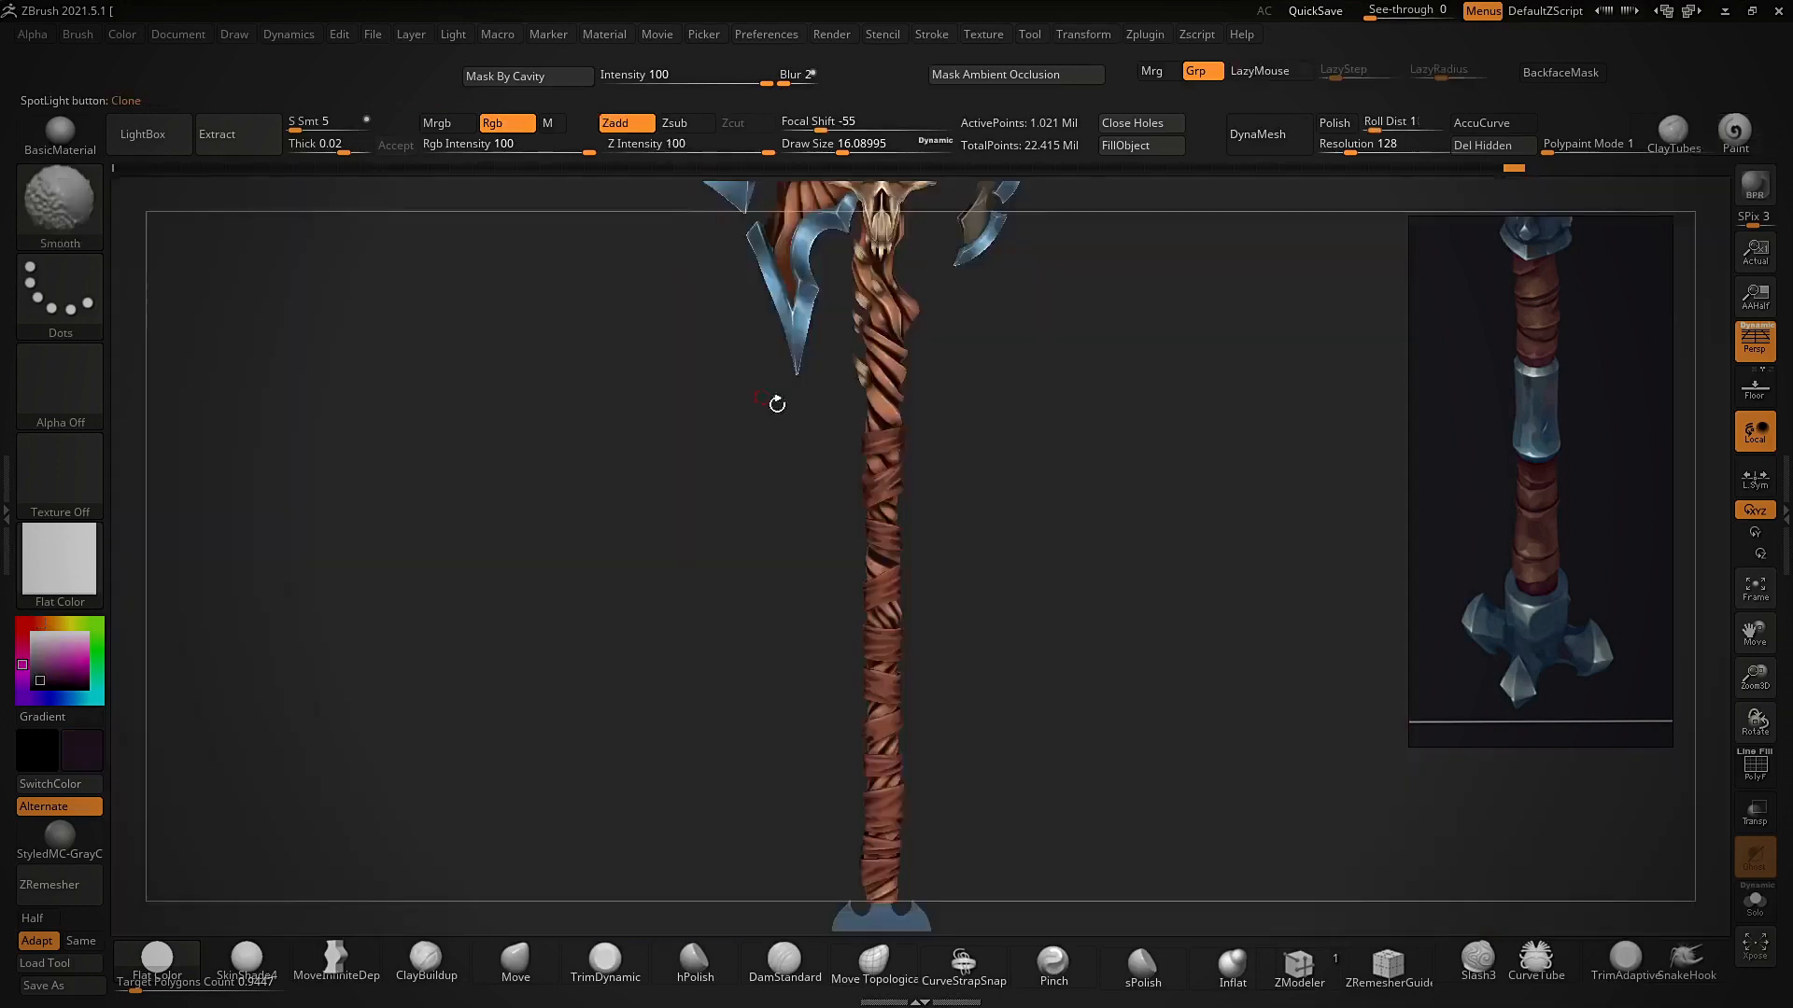
- Set the draw size to about 39 and brush dark purple shading over the upper cloth wraps
ctrl+right_drag(776, 400, 919, 420)
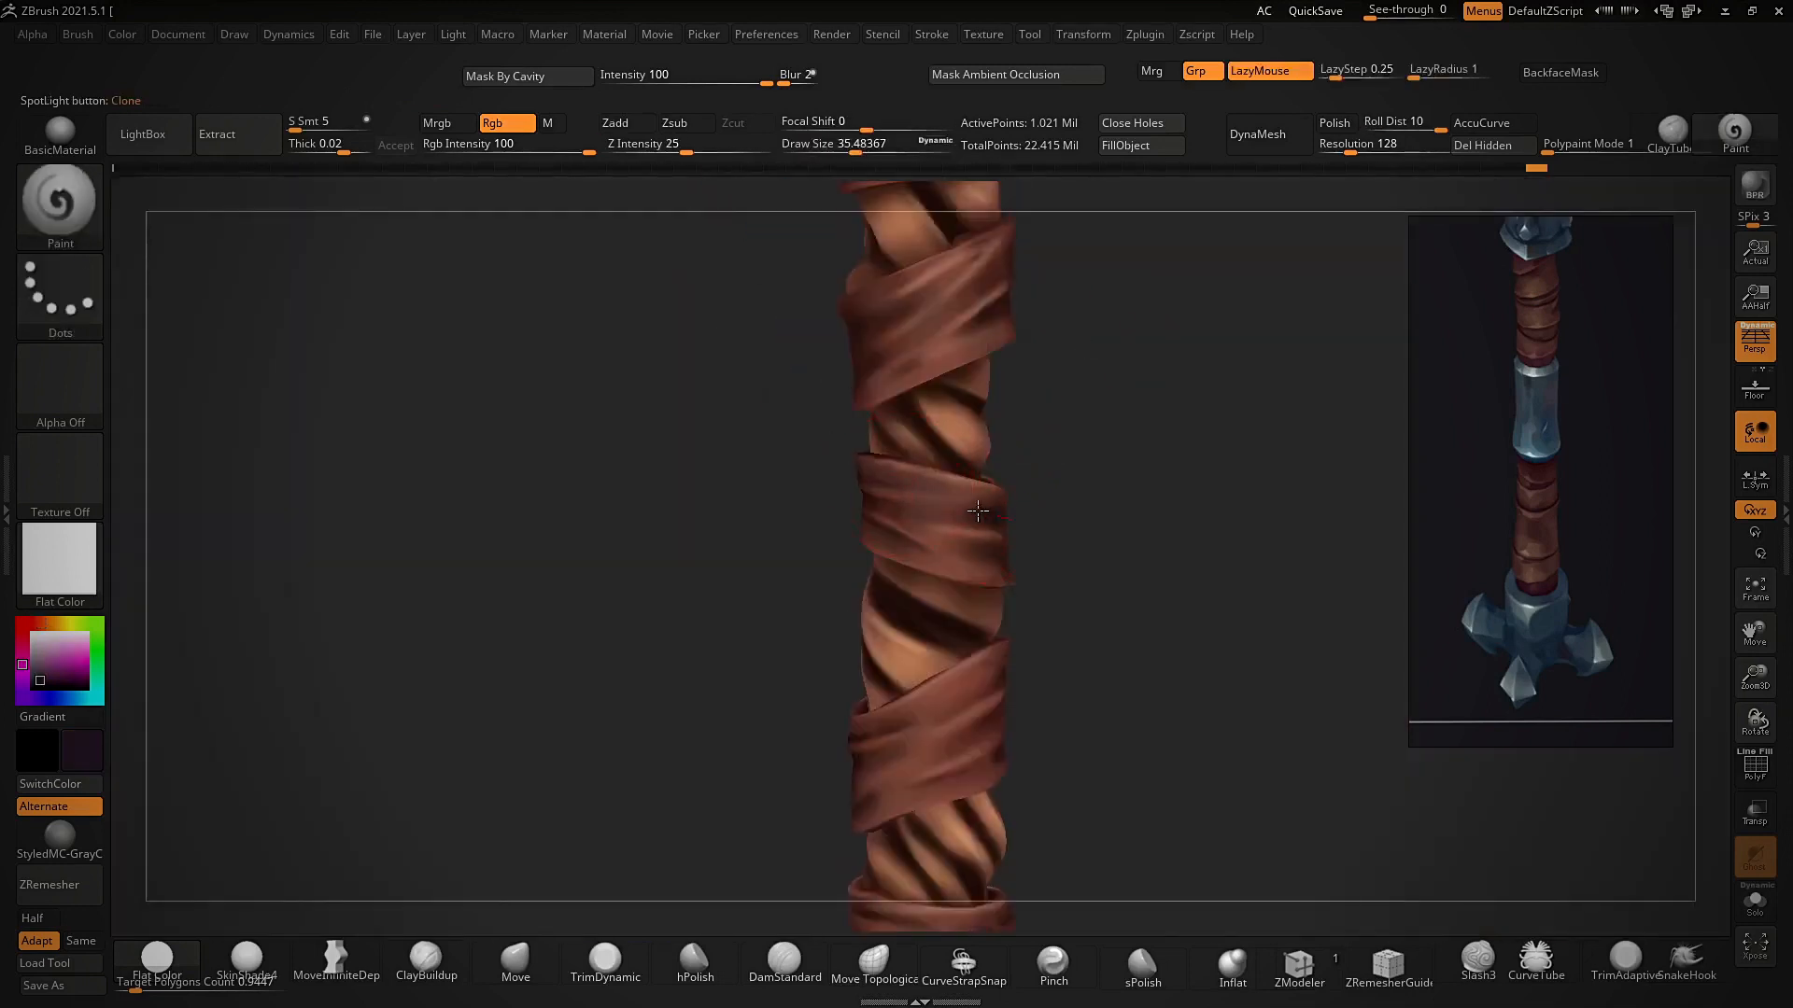
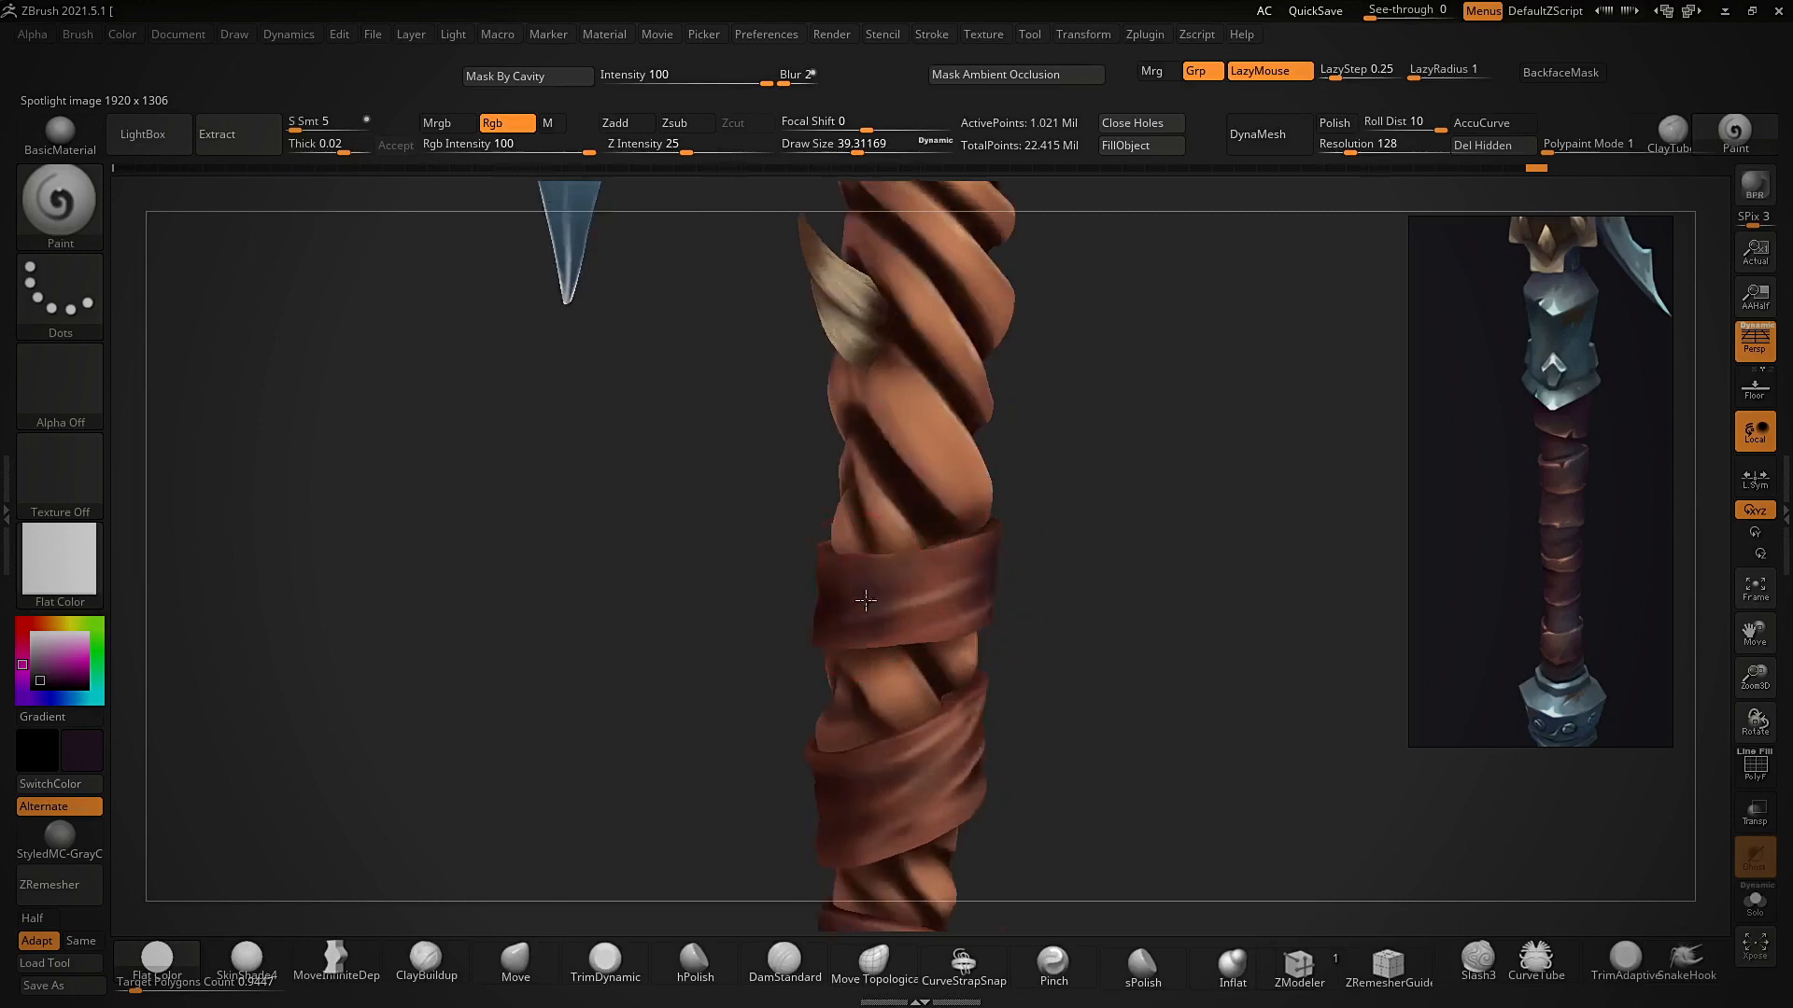
alt+drag(1073, 560, 1074, 420)
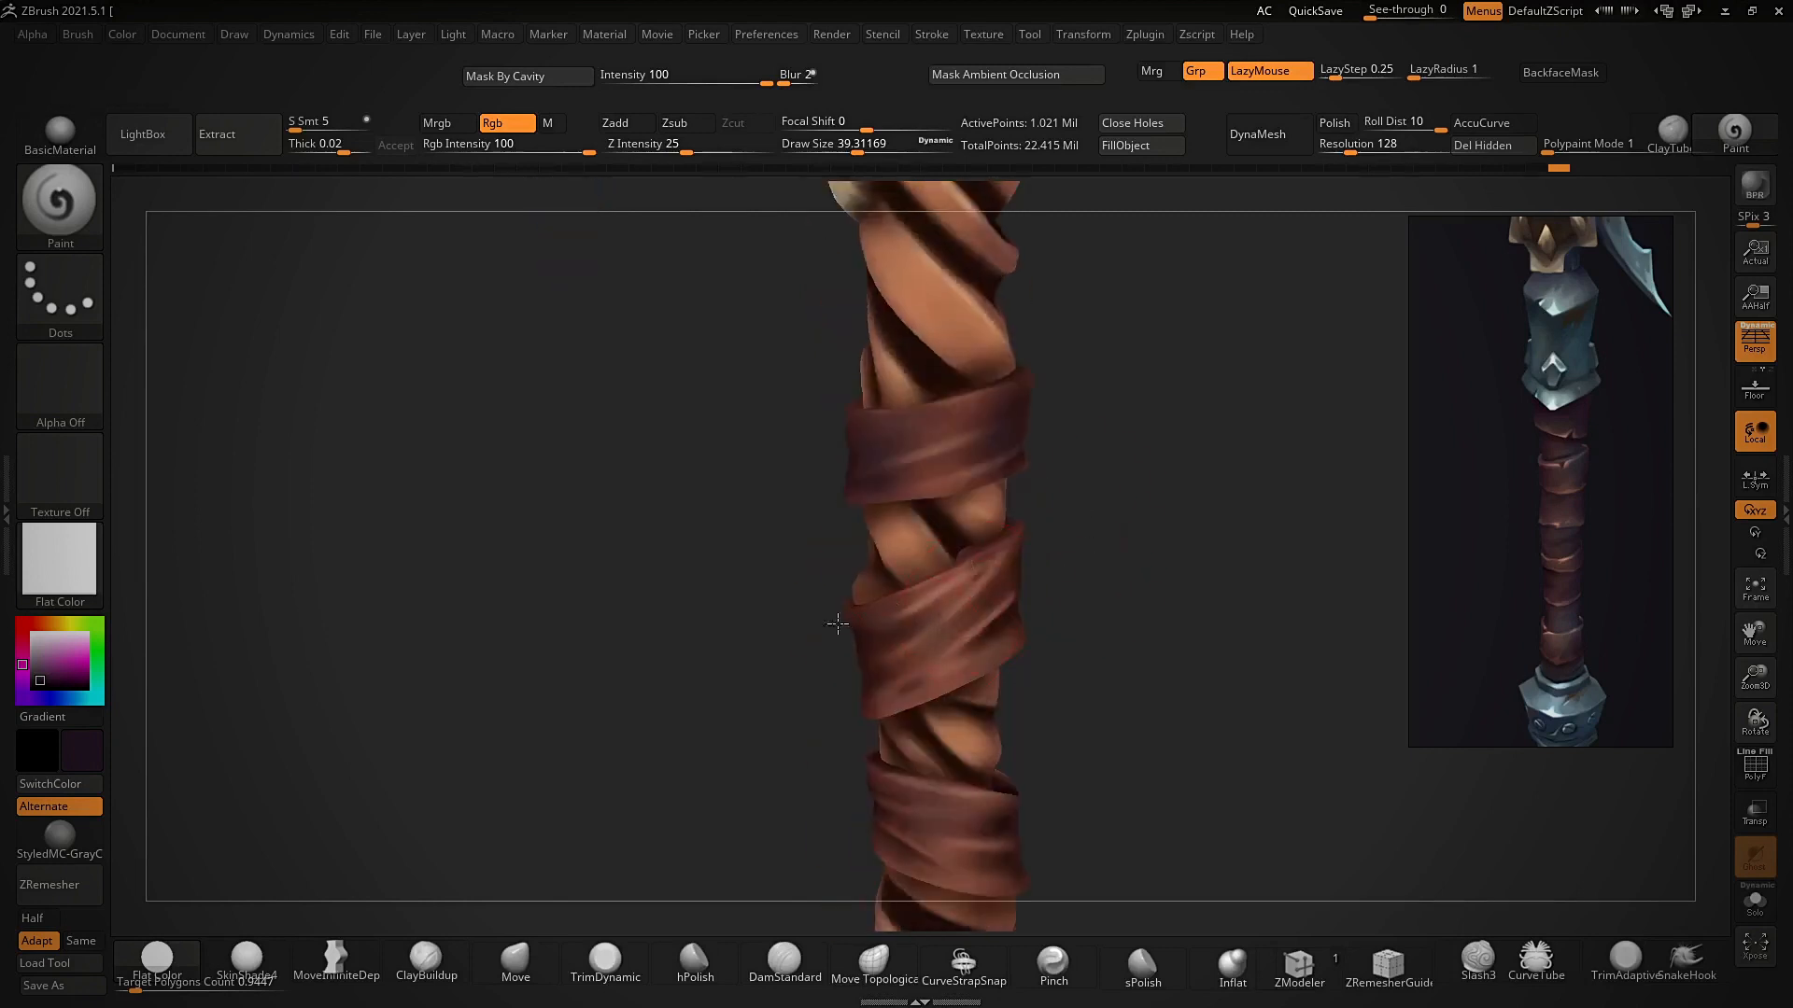
drag(1057, 569, 976, 593)
mouse_move(1051, 523)
mouse_down()
mouse_move(1136, 476)
mouse_move(1148, 338)
mouse_up()
drag(889, 732, 902, 736)
drag(737, 700, 812, 684)
mouse_move(1111, 644)
mouse_down()
mouse_move(1023, 653)
mouse_move(1096, 520)
mouse_move(1027, 532)
mouse_up()
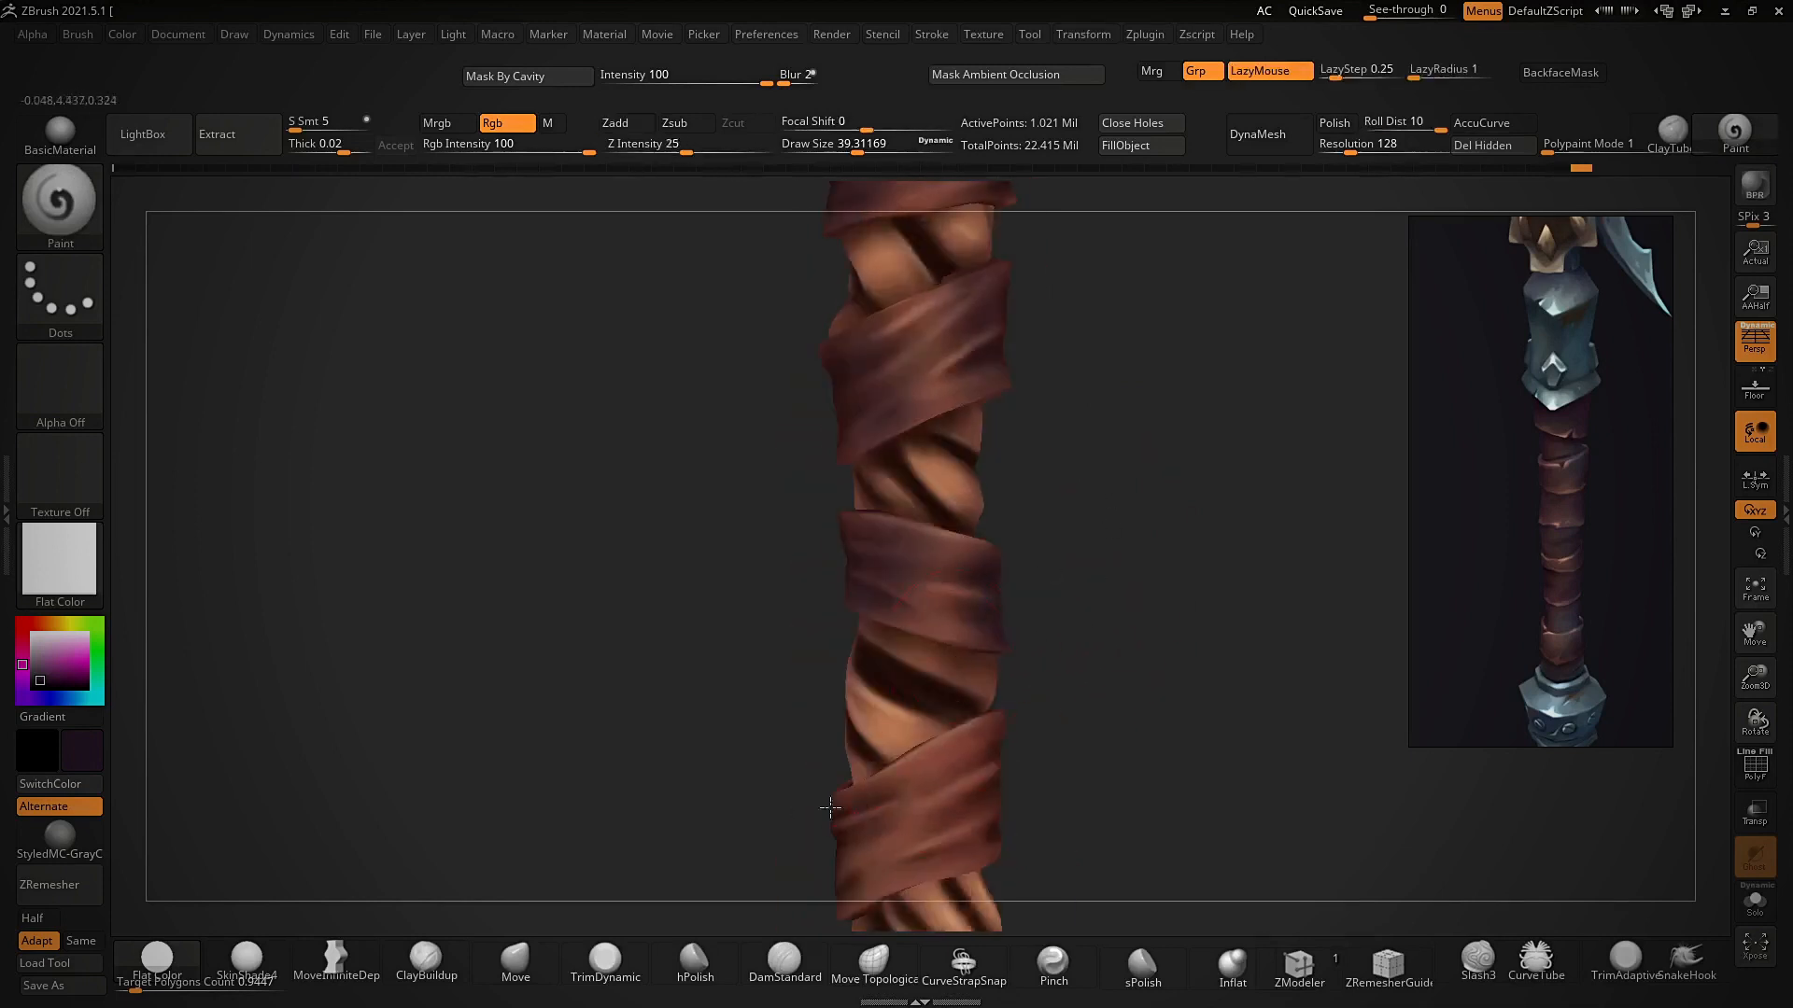
- Tint the shadowed folds of the upper-middle wraps with dark purple, turning the handle to reach their sides
drag(1057, 683, 849, 711)
drag(1106, 655, 1056, 652)
drag(966, 616, 901, 677)
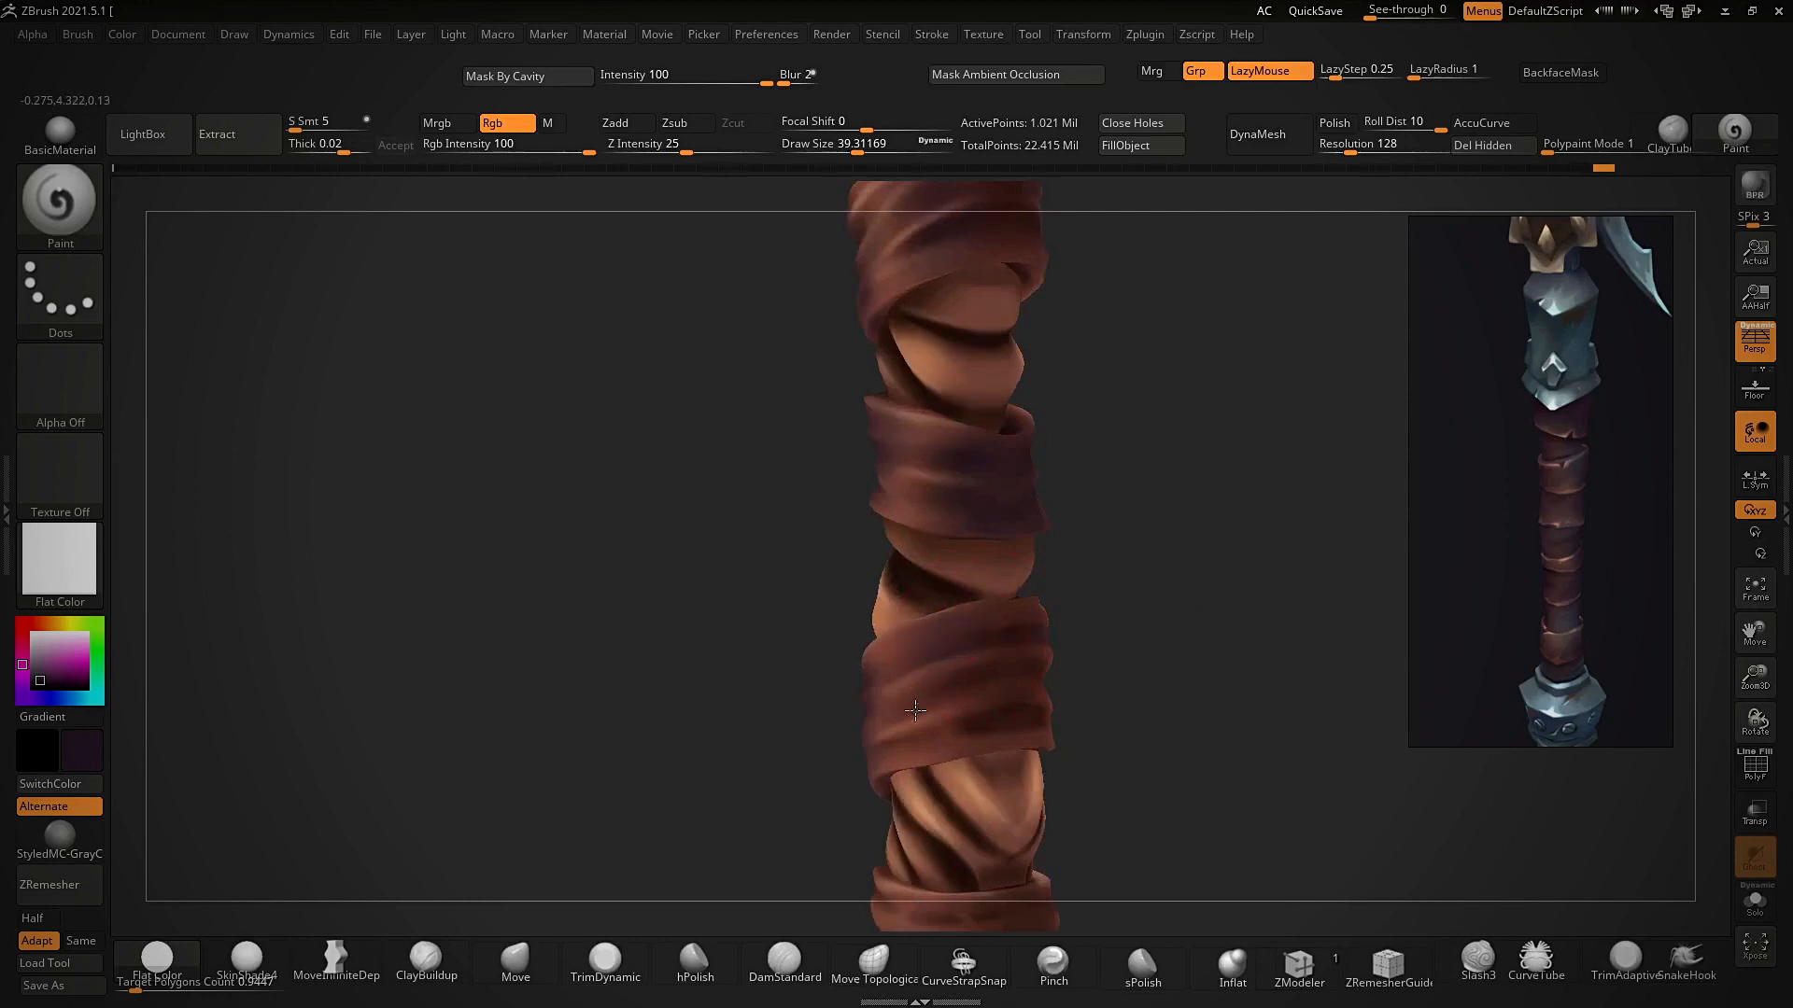
drag(1065, 574, 1145, 556)
mouse_move(1055, 551)
ctrl+right_down()
mouse_move(957, 431)
mouse_move(984, 539)
mouse_move(1045, 606)
ctrl+right_up()
drag(1058, 572, 1033, 608)
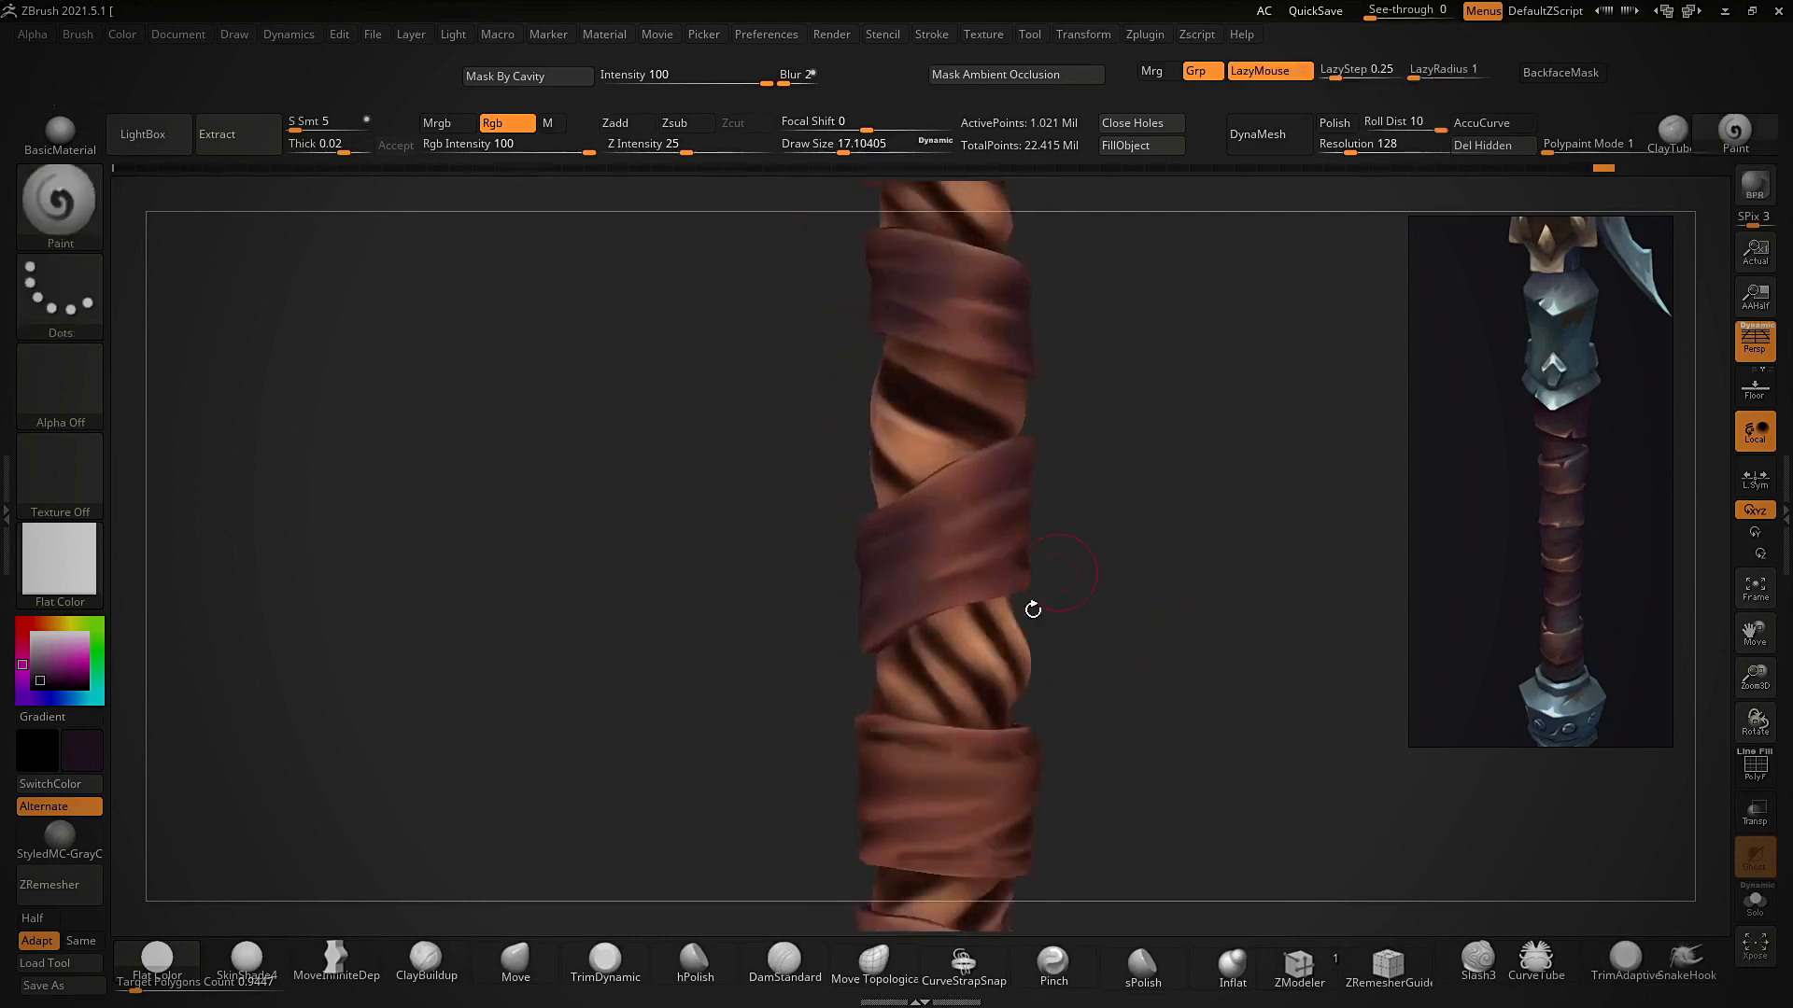
right_drag(873, 791, 959, 728)
right_drag(1008, 645, 1036, 560)
- Set the draw size to about 41 and brush dark purple shading onto the middle wraps
key(s)
mouse_move(879, 674)
mouse_down()
mouse_move(868, 758)
mouse_move(906, 720)
mouse_up()
key(s)
right_drag(919, 714, 989, 704)
drag(943, 693, 896, 768)
alt+right_drag(999, 760, 1022, 582)
mouse_move(863, 744)
mouse_down()
mouse_move(883, 717)
mouse_move(883, 770)
mouse_up()
mouse_move(978, 675)
mouse_down()
mouse_move(994, 686)
mouse_move(952, 742)
mouse_up()
- Continue the dark purple shading down the lower wraps toward the pommel
alt+right_drag(1009, 785, 1037, 624)
drag(878, 747, 916, 785)
alt+right_drag(1120, 721, 1137, 554)
mouse_move(898, 818)
mouse_down()
mouse_move(969, 866)
mouse_move(1027, 858)
mouse_up()
drag(1042, 742, 1061, 887)
alt+right_drag(1070, 799, 1104, 560)
drag(939, 777, 1083, 758)
alt+right_drag(1161, 712, 1179, 550)
drag(948, 738, 1103, 698)
- Sample a muted dark brown from the reference grip's lower wrap and set the draw size to about 24
key(shift+z)
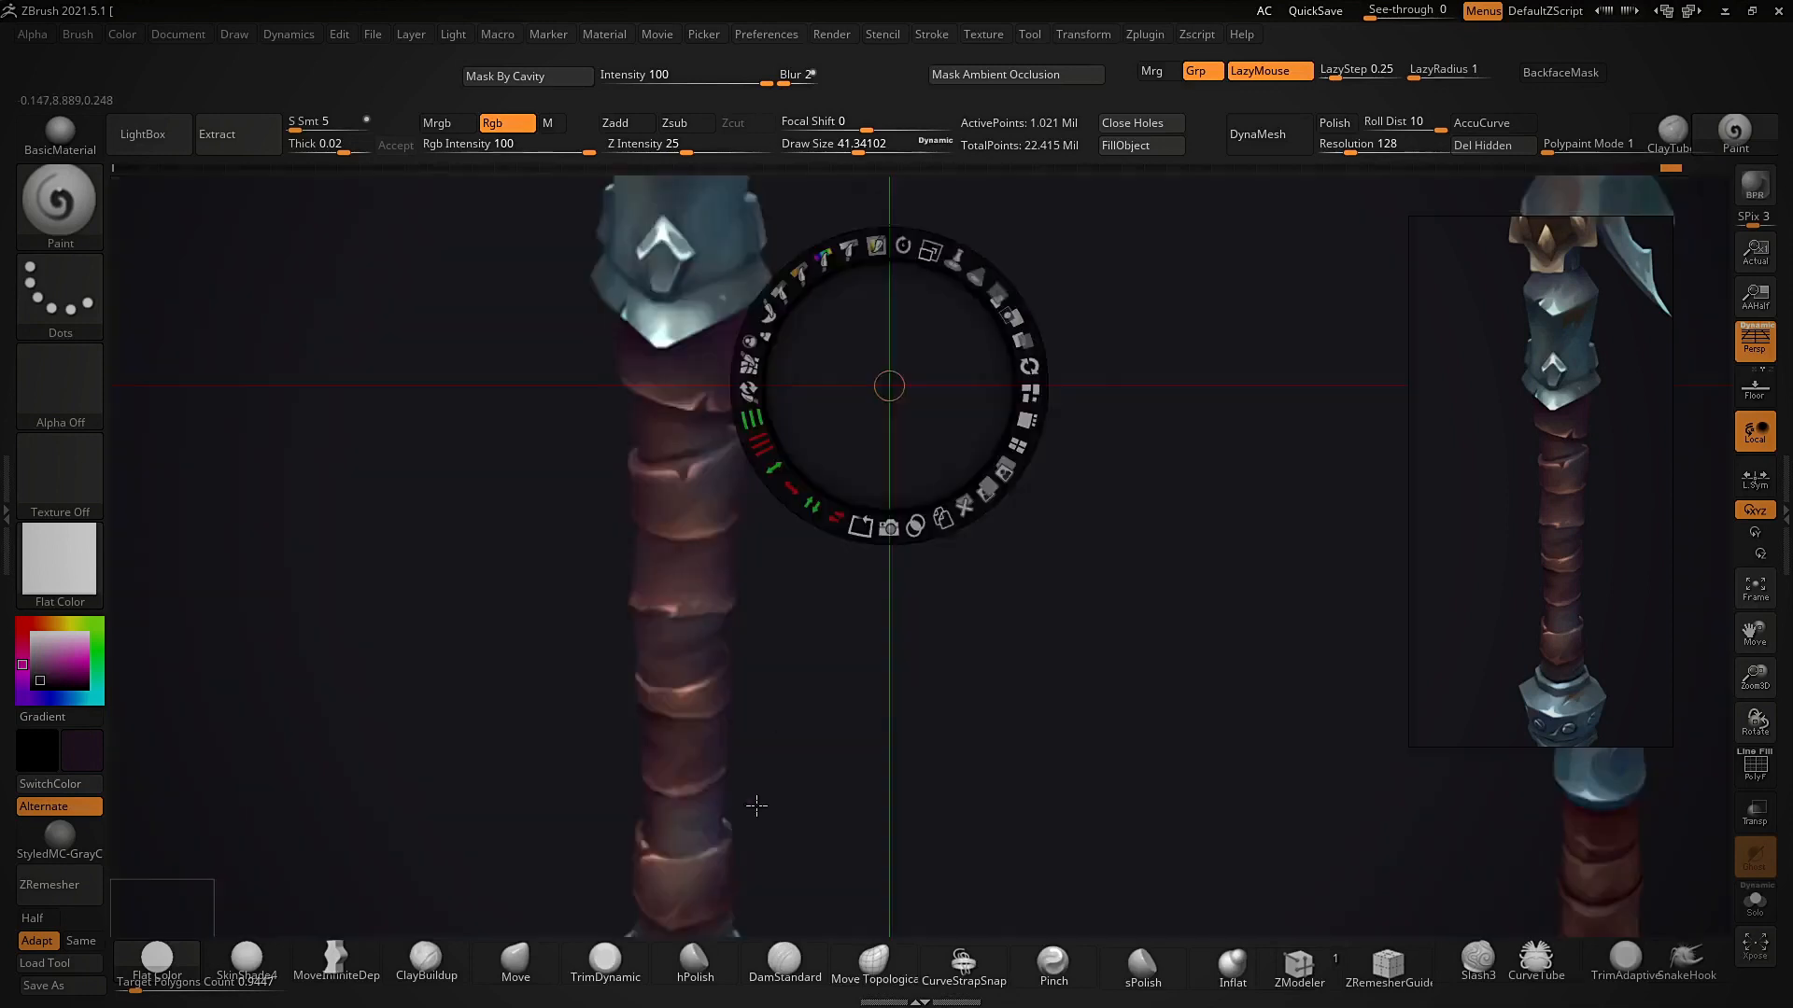
drag(756, 804, 793, 707)
drag(834, 568, 934, 625)
click(1171, 347)
key(c)
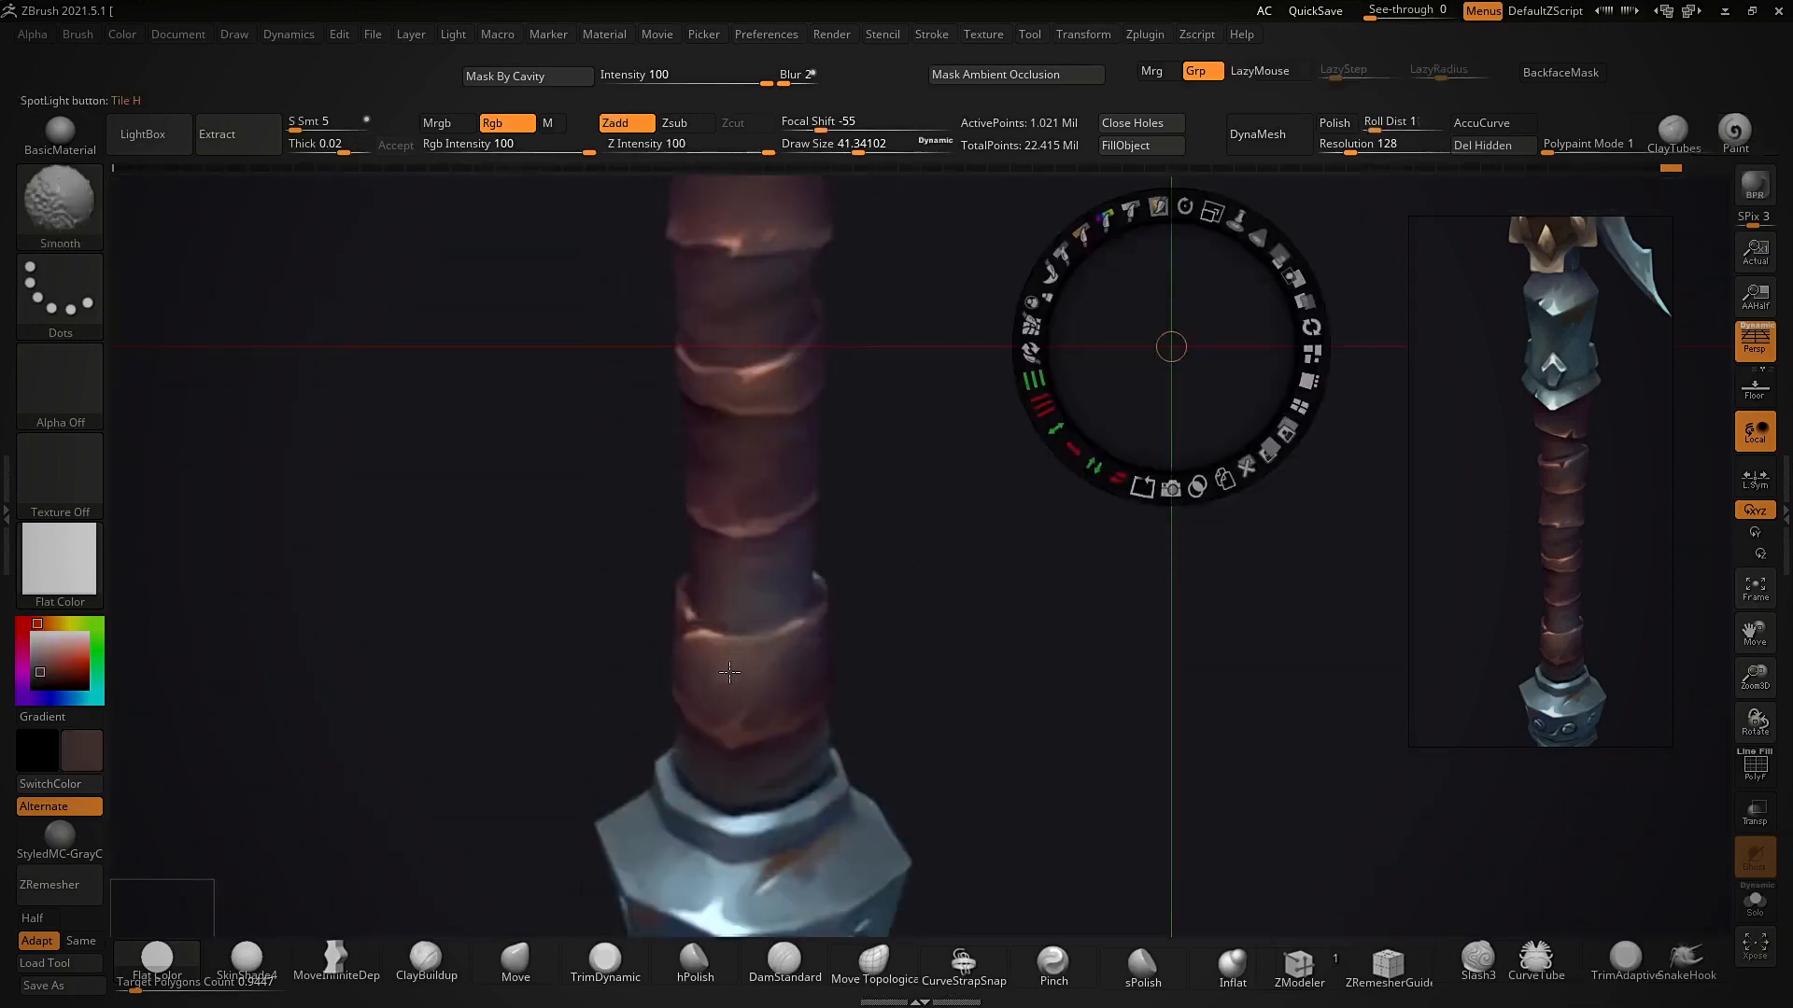
key(shift+z)
mouse_move(1125, 308)
alt+right_down()
mouse_move(1105, 588)
mouse_move(1064, 669)
alt+right_up()
key(s)
drag(1083, 673, 1076, 672)
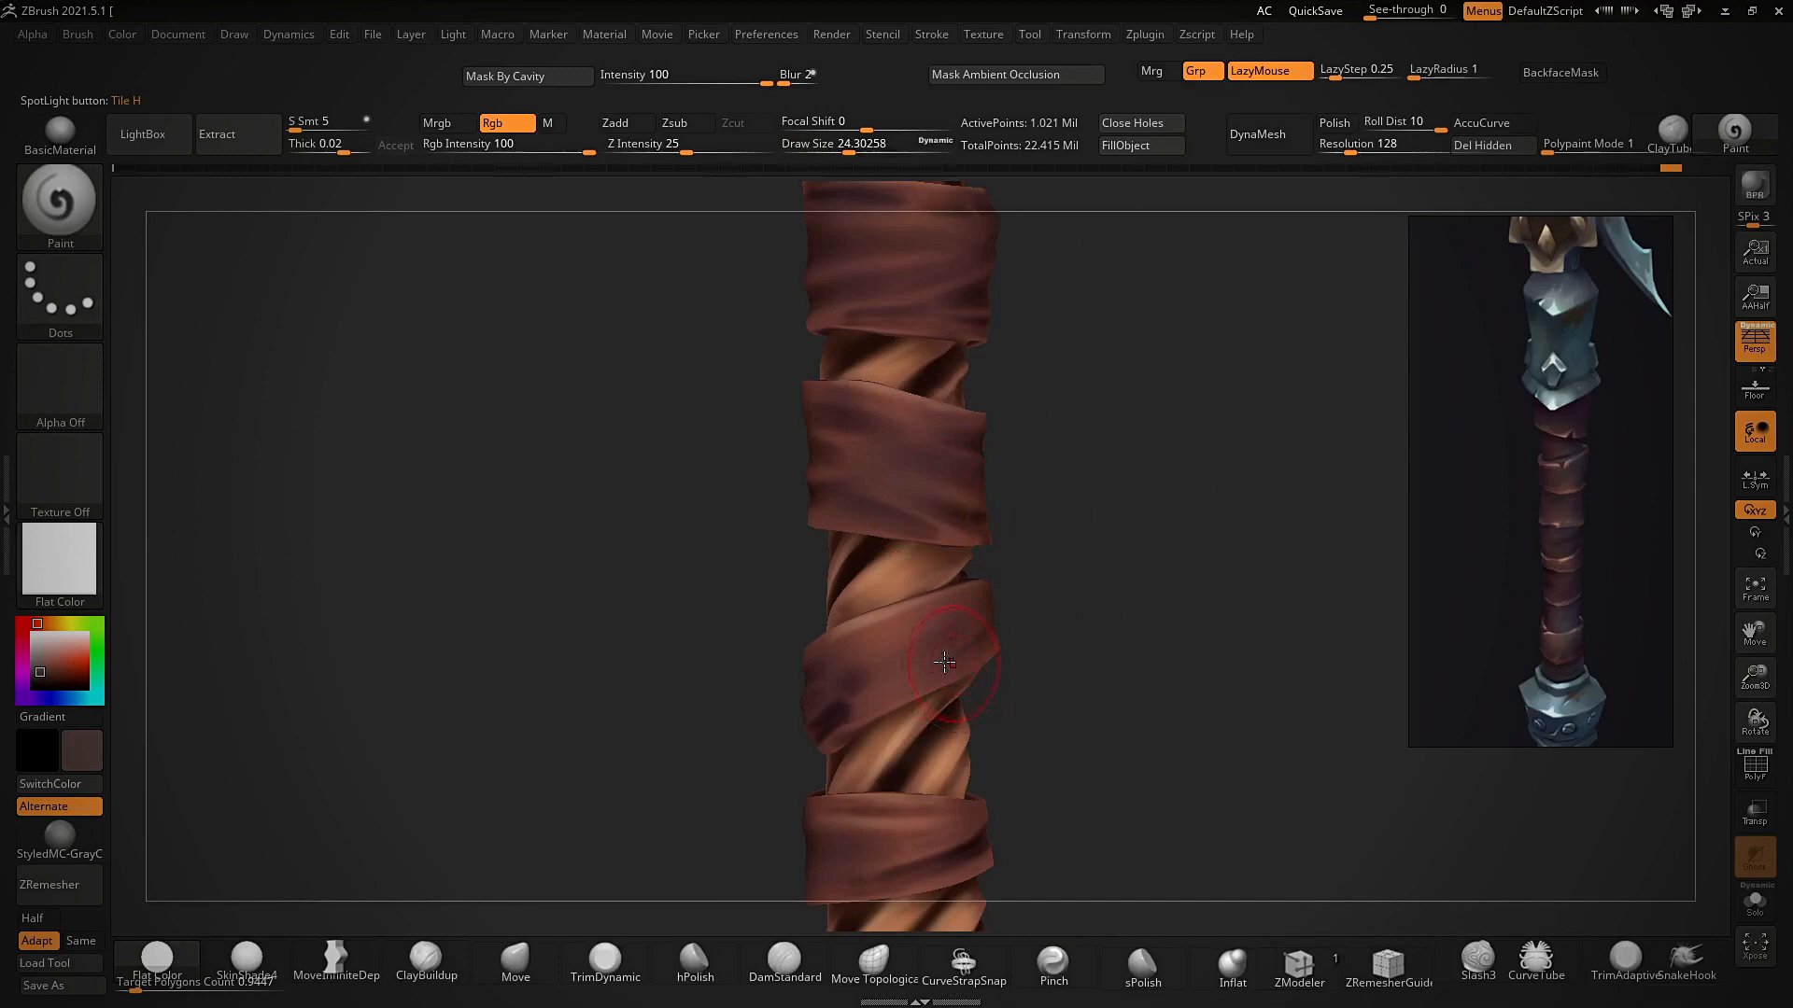
- Blend muted dark brown over the purple-tinted lower and upper wraps
alt+right_drag(971, 648, 999, 522)
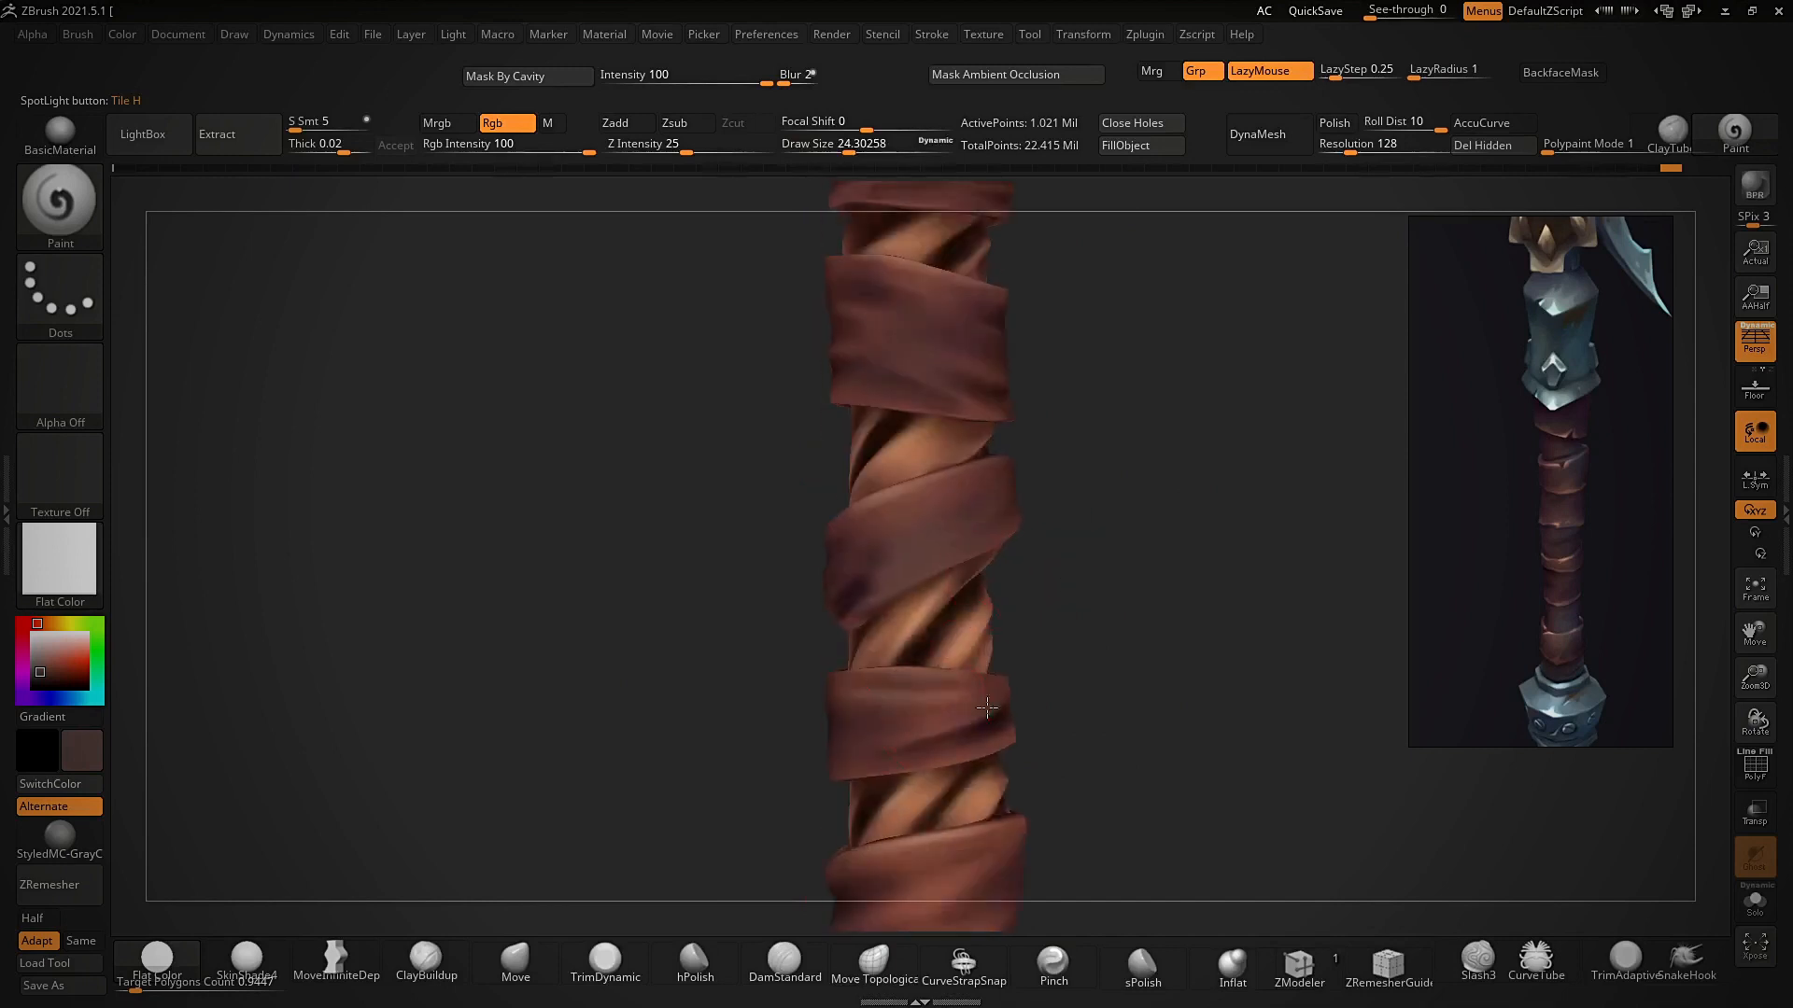
right_drag(987, 708, 971, 702)
ctrl+right_drag(958, 836, 922, 814)
mouse_move(923, 814)
alt+right_down()
mouse_move(932, 739)
mouse_move(966, 717)
mouse_move(904, 620)
mouse_move(922, 556)
alt+right_up()
mouse_move(1000, 414)
right_down()
mouse_move(1048, 392)
mouse_move(1061, 417)
mouse_move(1034, 422)
mouse_move(1083, 376)
mouse_move(931, 468)
right_up()
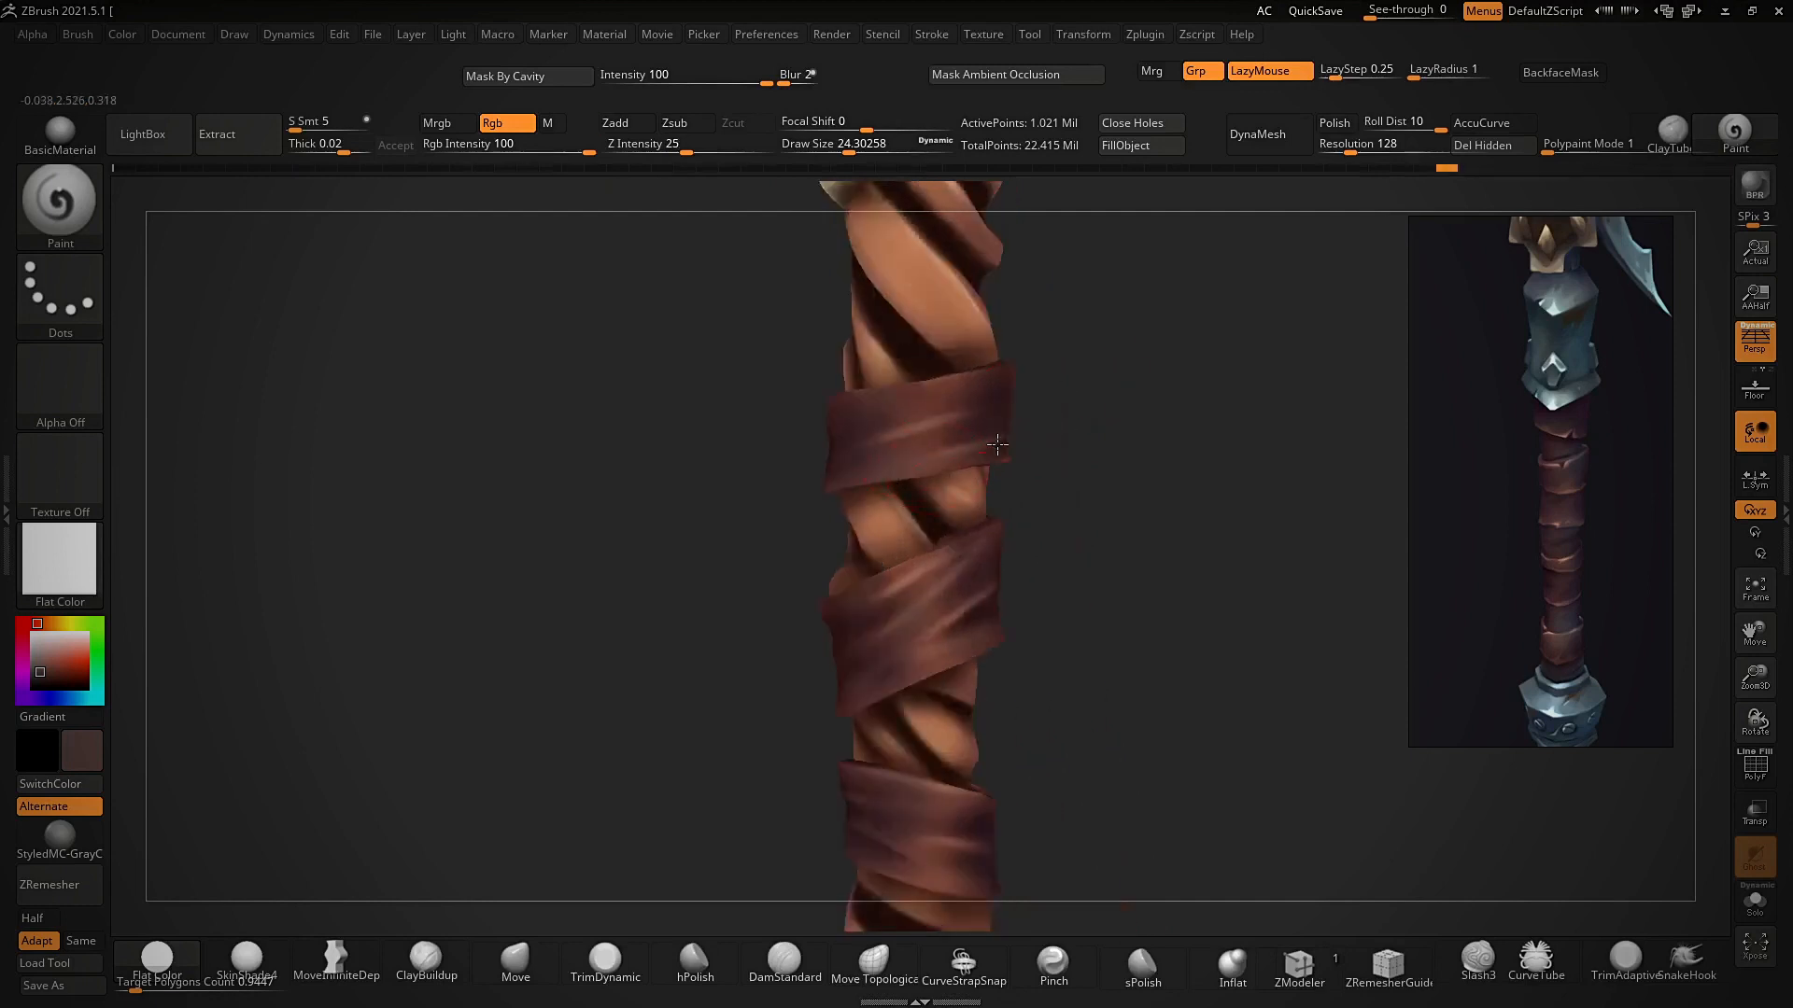
right_drag(987, 377, 955, 505)
mouse_move(955, 571)
ctrl+right_down()
mouse_move(1023, 547)
mouse_move(936, 661)
mouse_move(952, 617)
mouse_move(942, 644)
mouse_move(1052, 512)
mouse_move(977, 625)
ctrl+right_up()
right_drag(963, 724, 1064, 572)
- Zoom in on the reference grip's wraps and sample a reddish color for the edge highlights
key(shift+z)
drag(1167, 653, 954, 564)
drag(998, 427, 1055, 494)
drag(843, 429, 945, 504)
key(c)
key(shift+z)
- Adjust the highlight color to a light salmon tan and reduce the draw size to about 3.5
right_drag(736, 689, 805, 654)
ctrl+right_drag(984, 541, 943, 495)
key(s)
drag(944, 490, 924, 489)
right_drag(1068, 362, 1041, 430)
drag(54, 659, 51, 656)
key(s)
drag(1003, 521, 996, 521)
- Start thin salmon edge highlights on the upper wraps and switch the material to SkinShade4
mouse_move(890, 532)
mouse_down()
mouse_move(947, 505)
mouse_move(864, 542)
mouse_up()
right_drag(1052, 464, 988, 504)
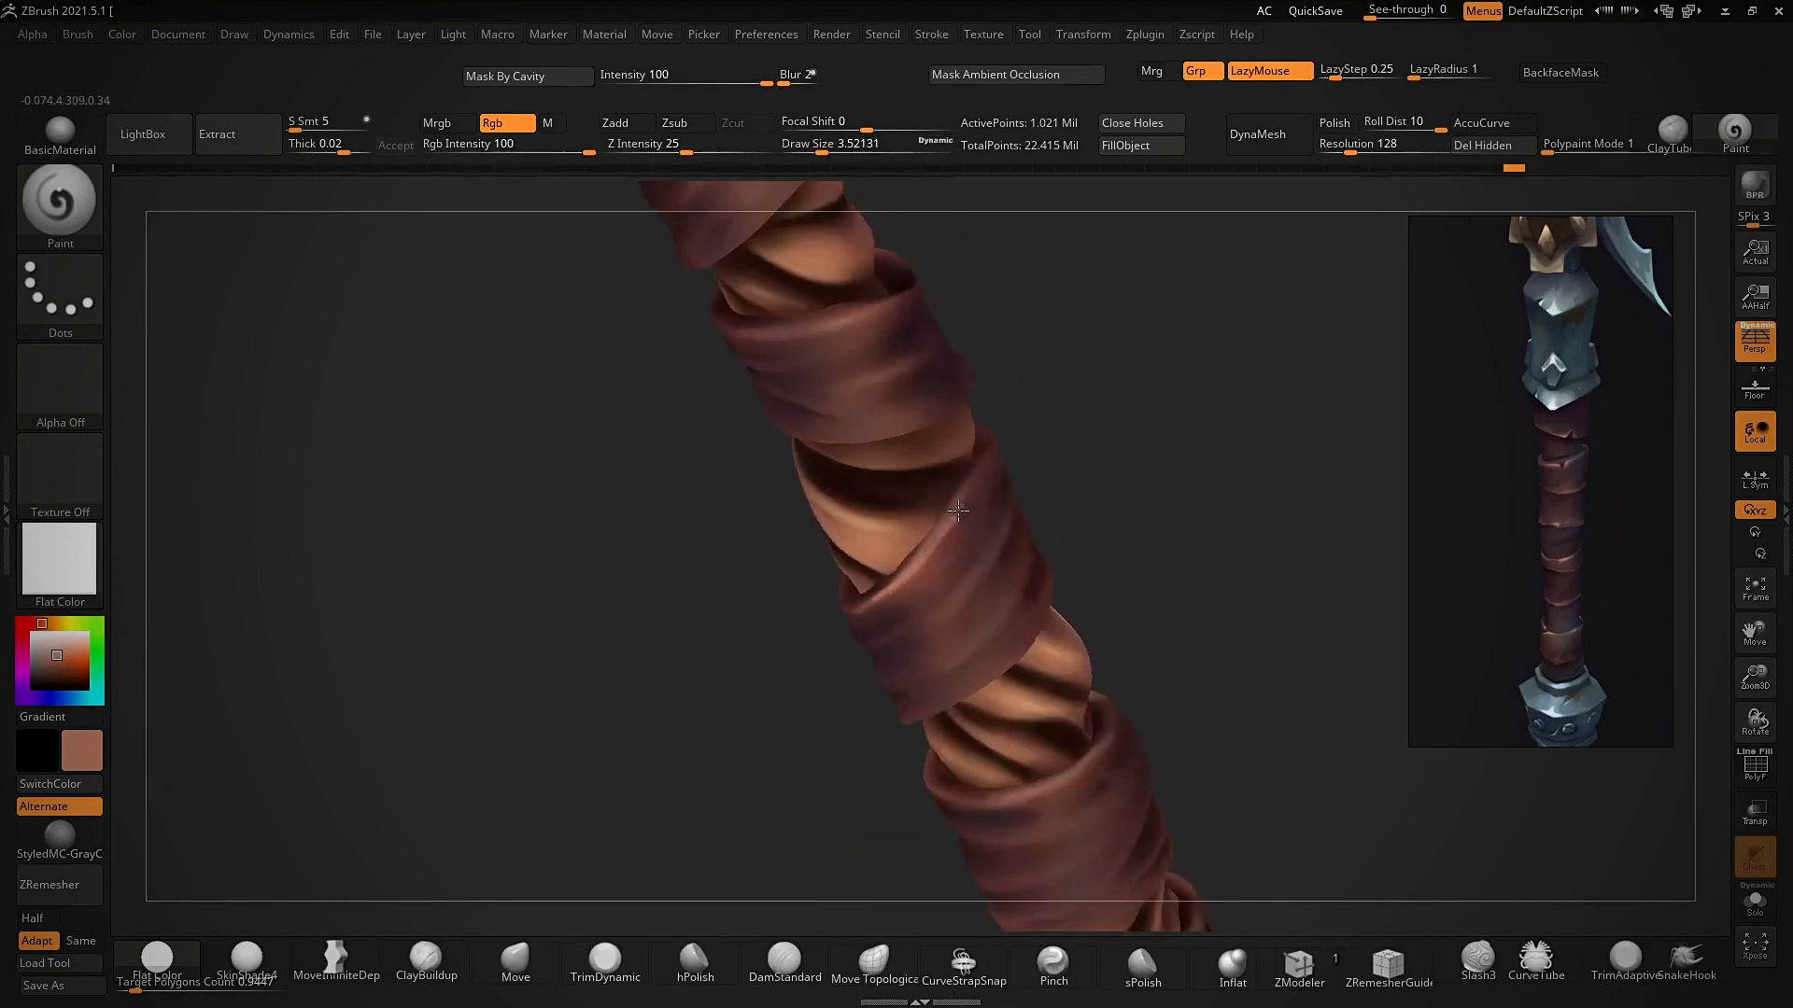
right_drag(1092, 409, 829, 623)
right_drag(1088, 464, 1013, 542)
click(259, 962)
ctrl+right_drag(1018, 402, 915, 580)
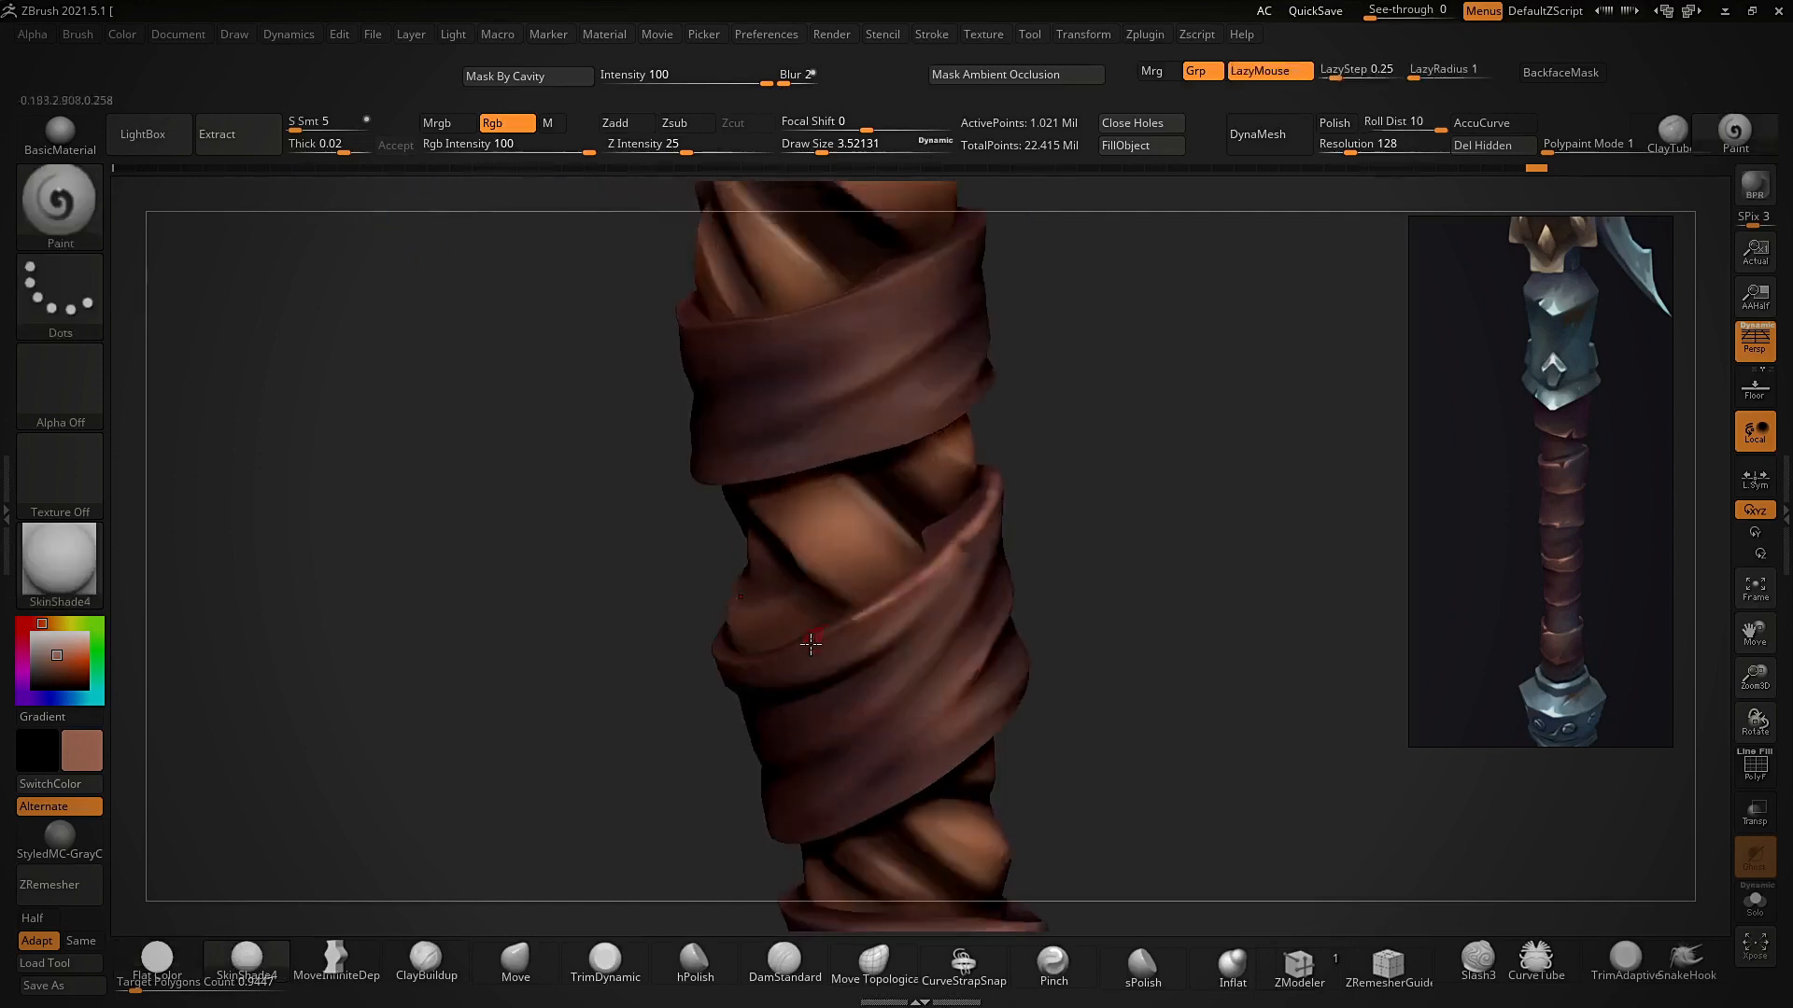
- Paint thin salmon highlights along the rims of the topmost wraps
right_drag(1071, 496, 1041, 551)
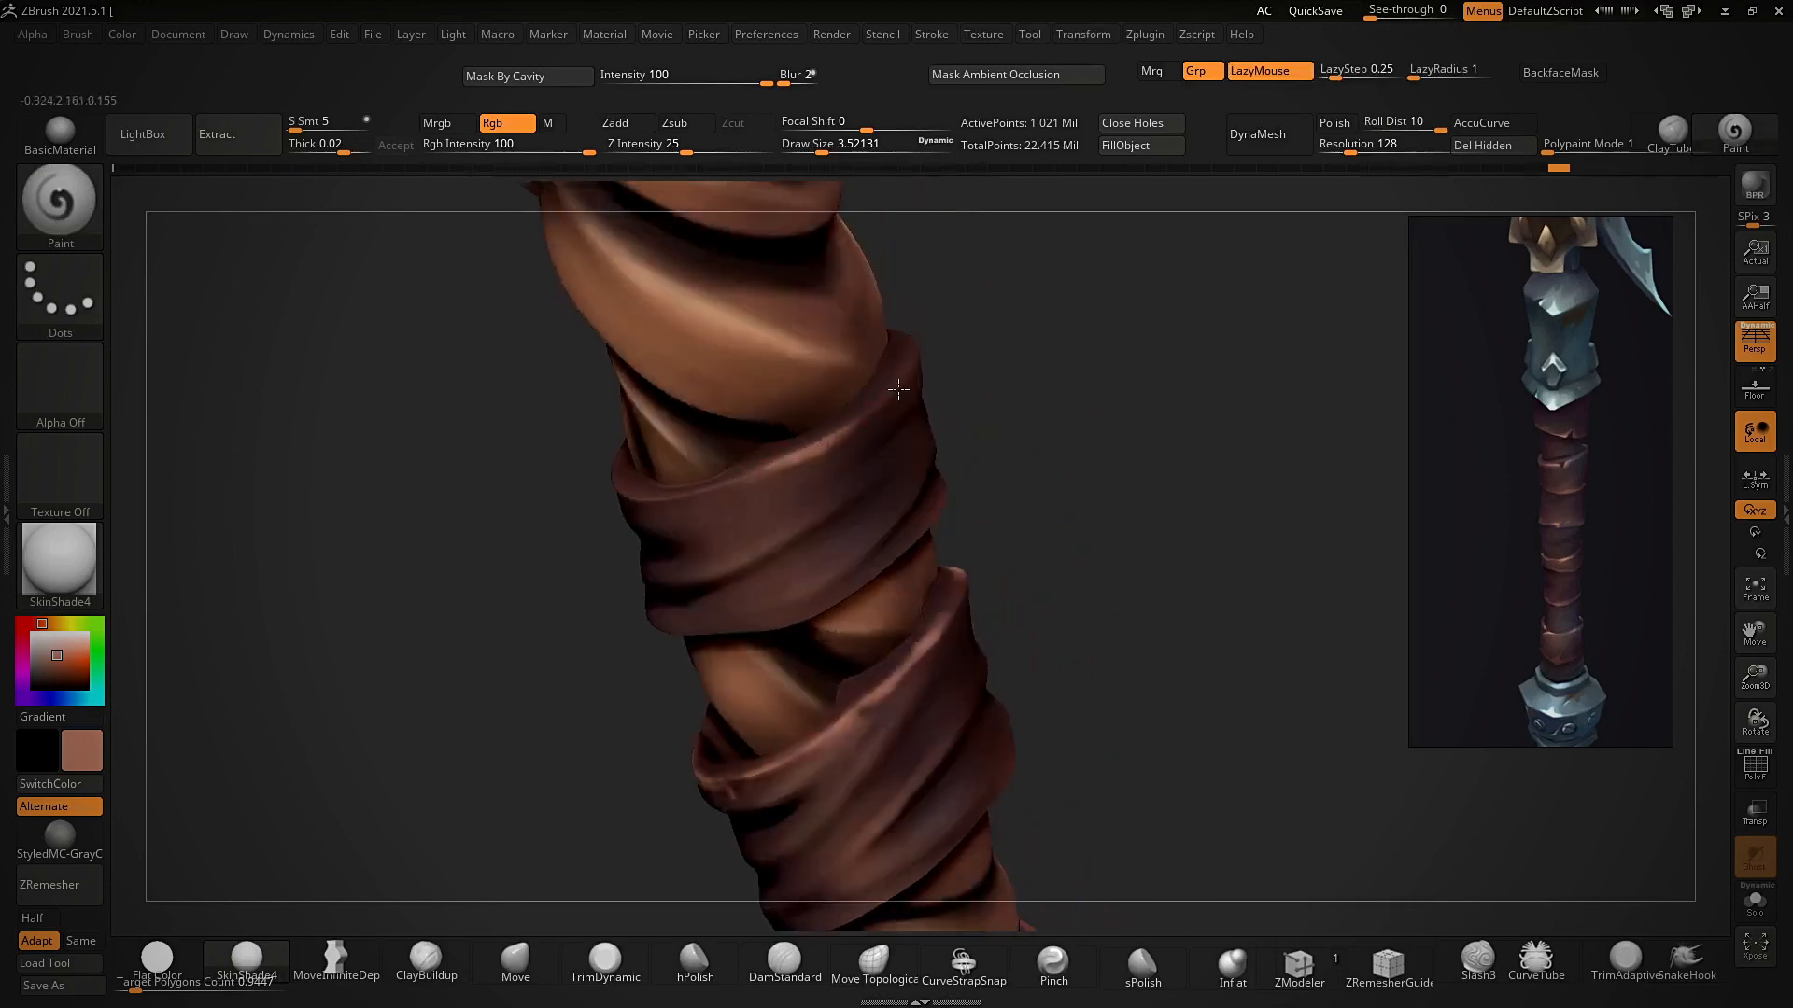
right_drag(989, 401, 939, 407)
drag(776, 465, 597, 491)
ctrl+right_drag(920, 513, 887, 410)
mouse_move(887, 411)
right_down()
mouse_move(905, 402)
mouse_move(885, 449)
right_up()
ctrl+right_drag(885, 448, 891, 551)
drag(746, 650, 690, 639)
right_drag(919, 522, 887, 524)
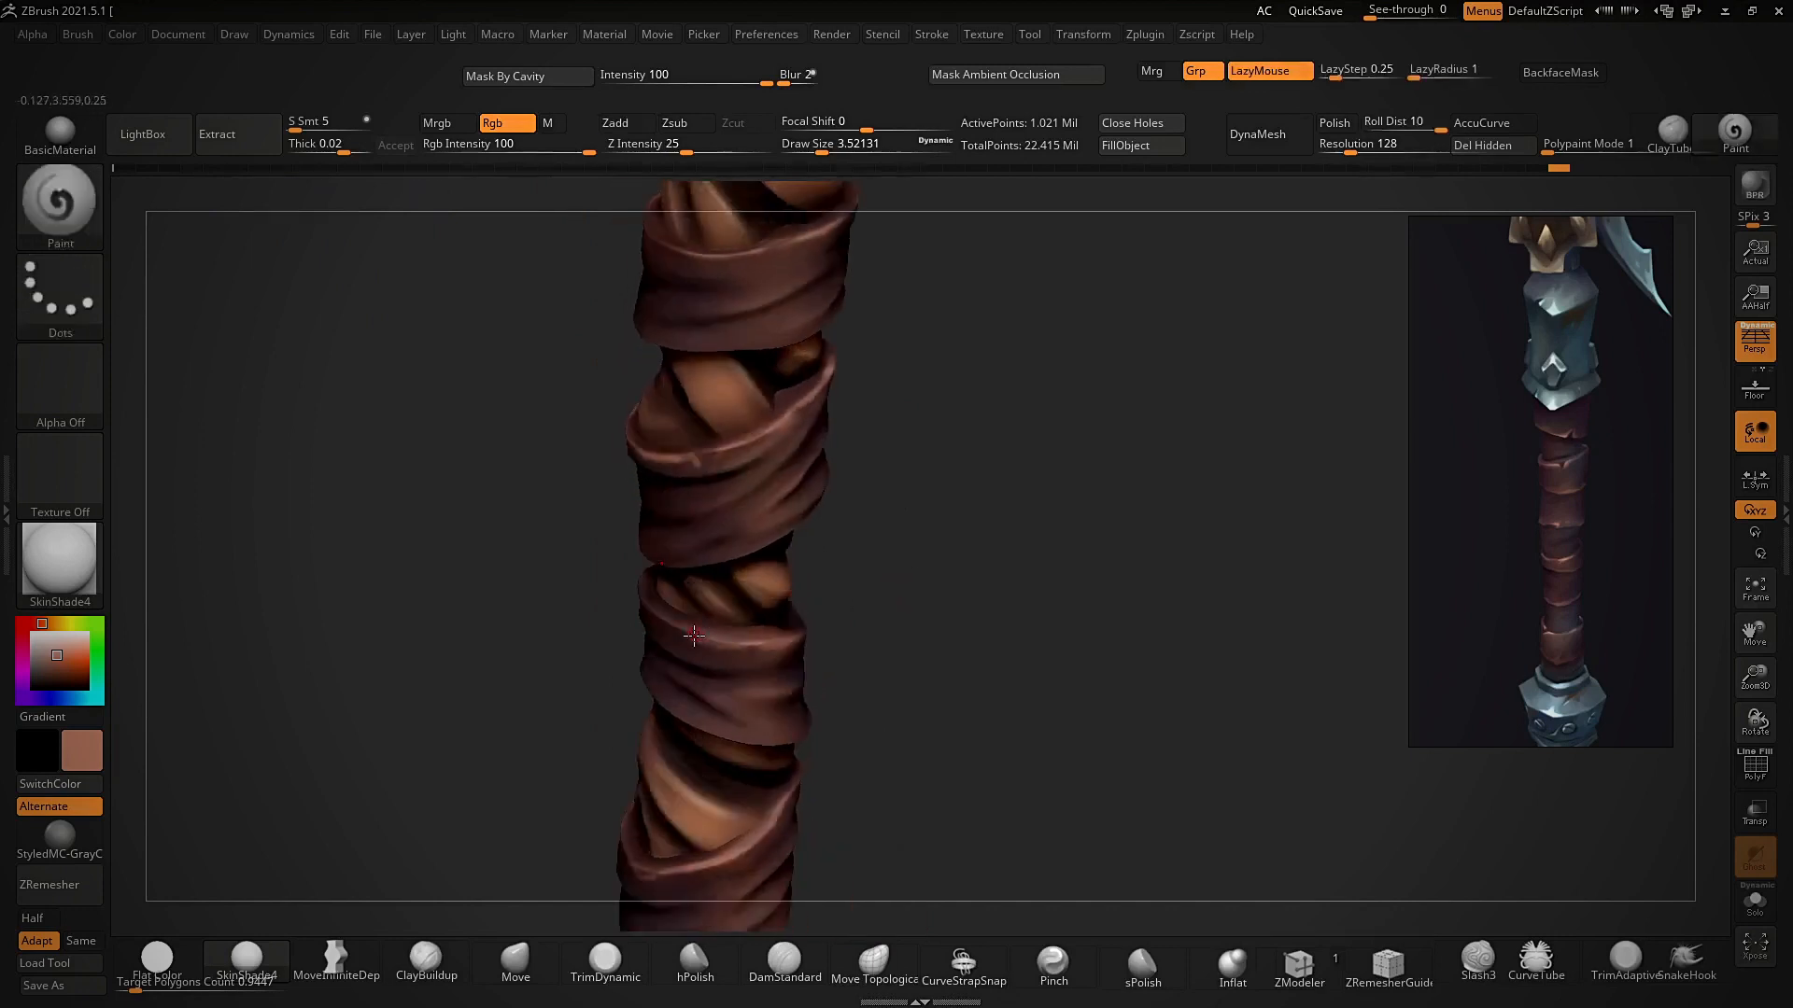
- Add salmon highlights to the rims and fold ridges of the upper-middle wraps around the handle
drag(704, 642, 646, 612)
right_drag(896, 504, 990, 486)
right_drag(943, 556, 773, 664)
right_drag(671, 642, 775, 621)
right_drag(965, 553, 877, 523)
mouse_move(827, 464)
right_down()
mouse_move(748, 450)
mouse_move(750, 527)
right_up()
drag(752, 557, 687, 636)
drag(799, 518, 863, 488)
ctrl+right_drag(837, 353, 843, 280)
mouse_move(843, 280)
right_down()
mouse_move(964, 376)
mouse_move(1025, 488)
mouse_move(1060, 460)
mouse_move(981, 564)
right_up()
- Save the tool as weapon paint in the stylized weapon 2 folder, overwriting the existing file
key(ctrl+s)
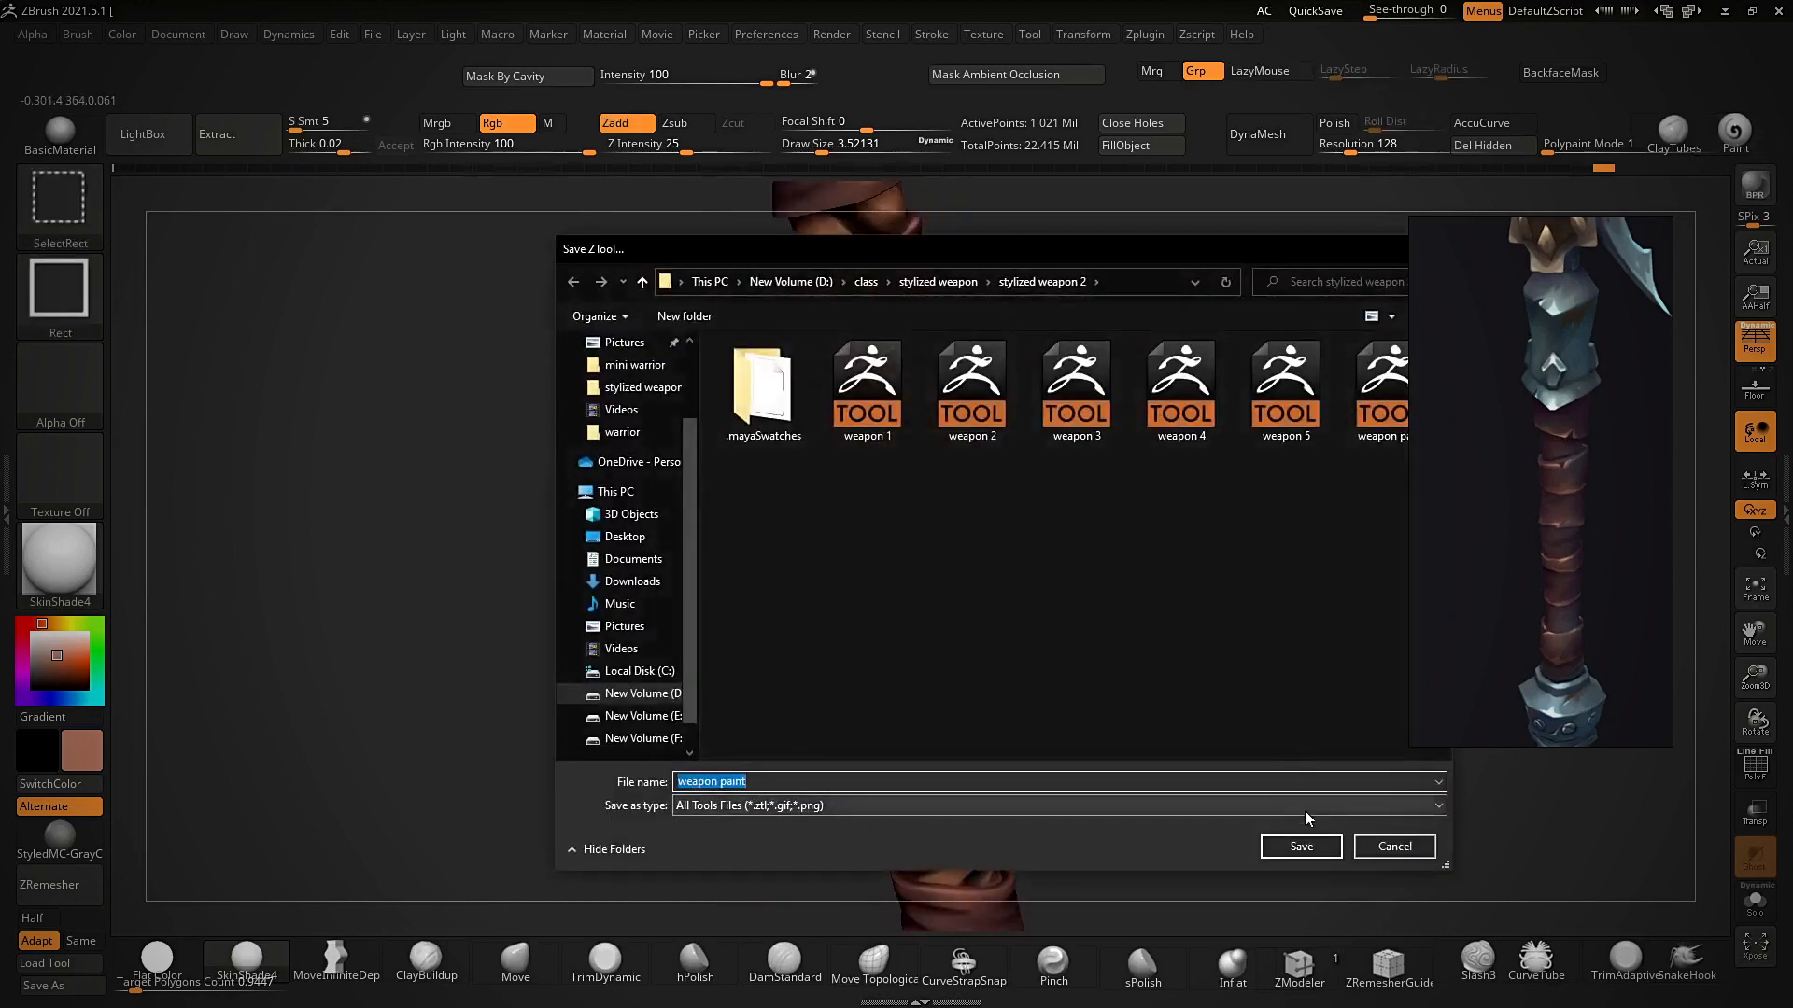
click(1307, 845)
click(924, 497)
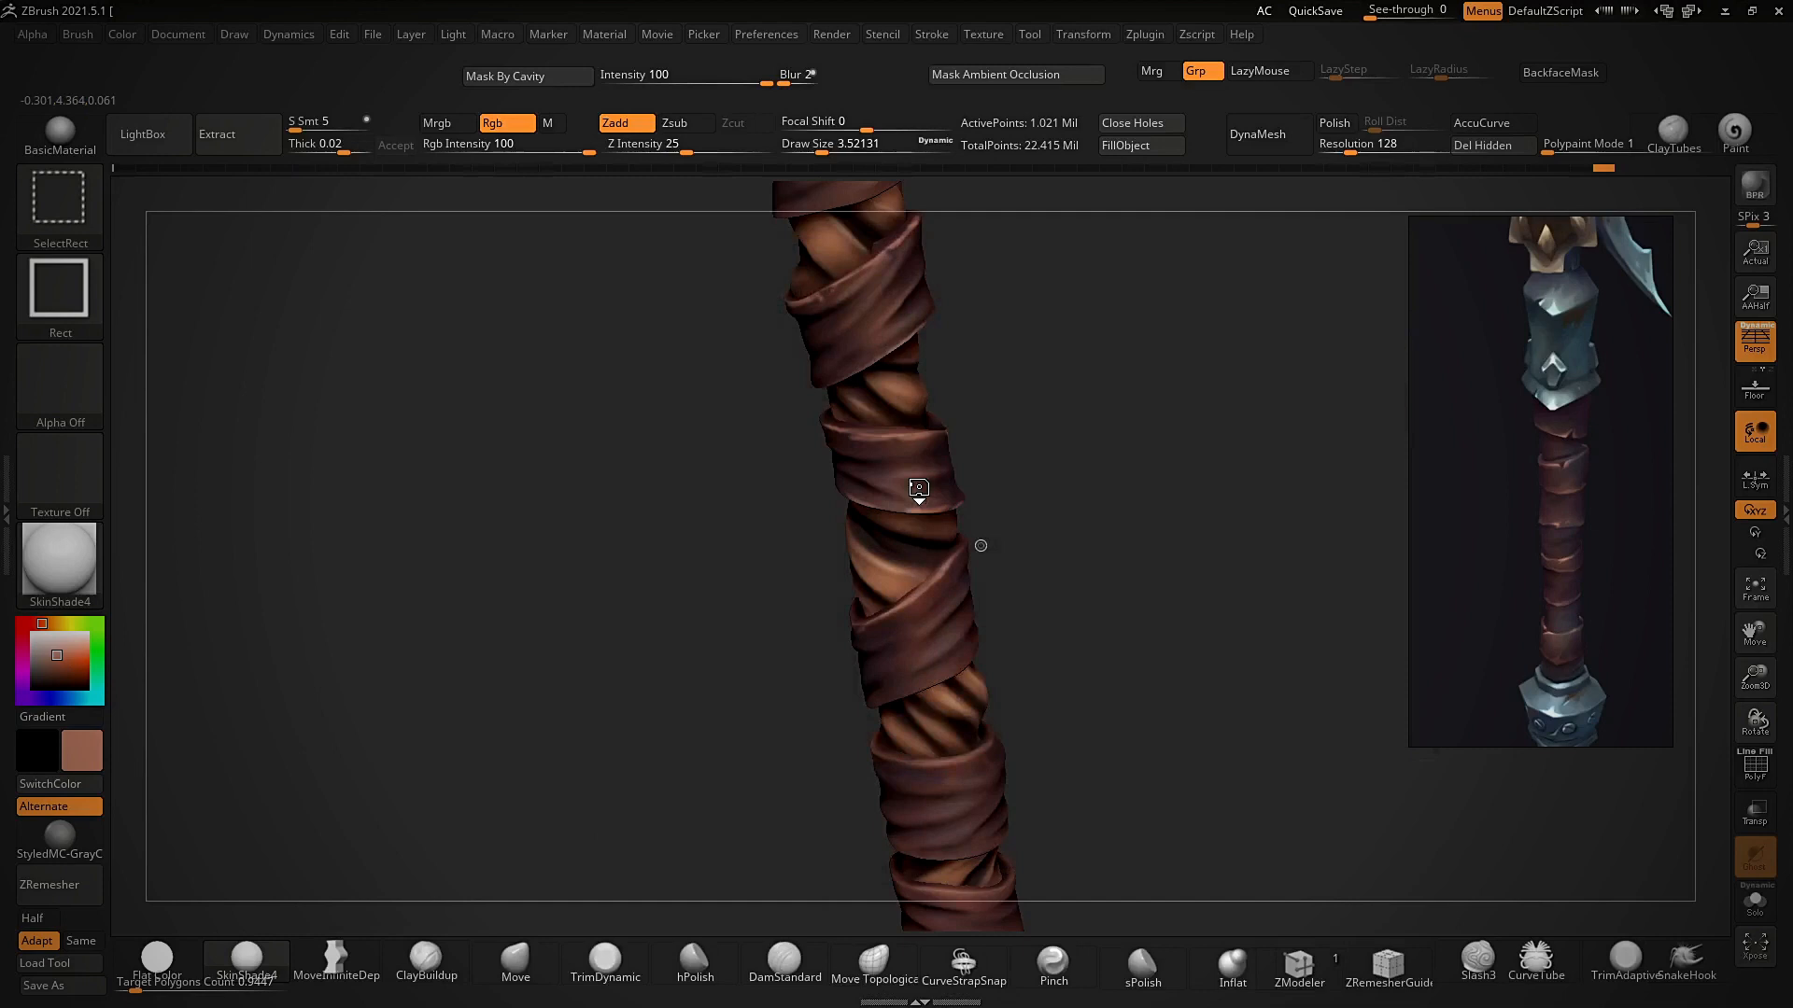
- Trace salmon highlights along the lower edge of the diagonal middle wrap and the upper rim of the wrap below it
right_drag(1060, 585, 1106, 658)
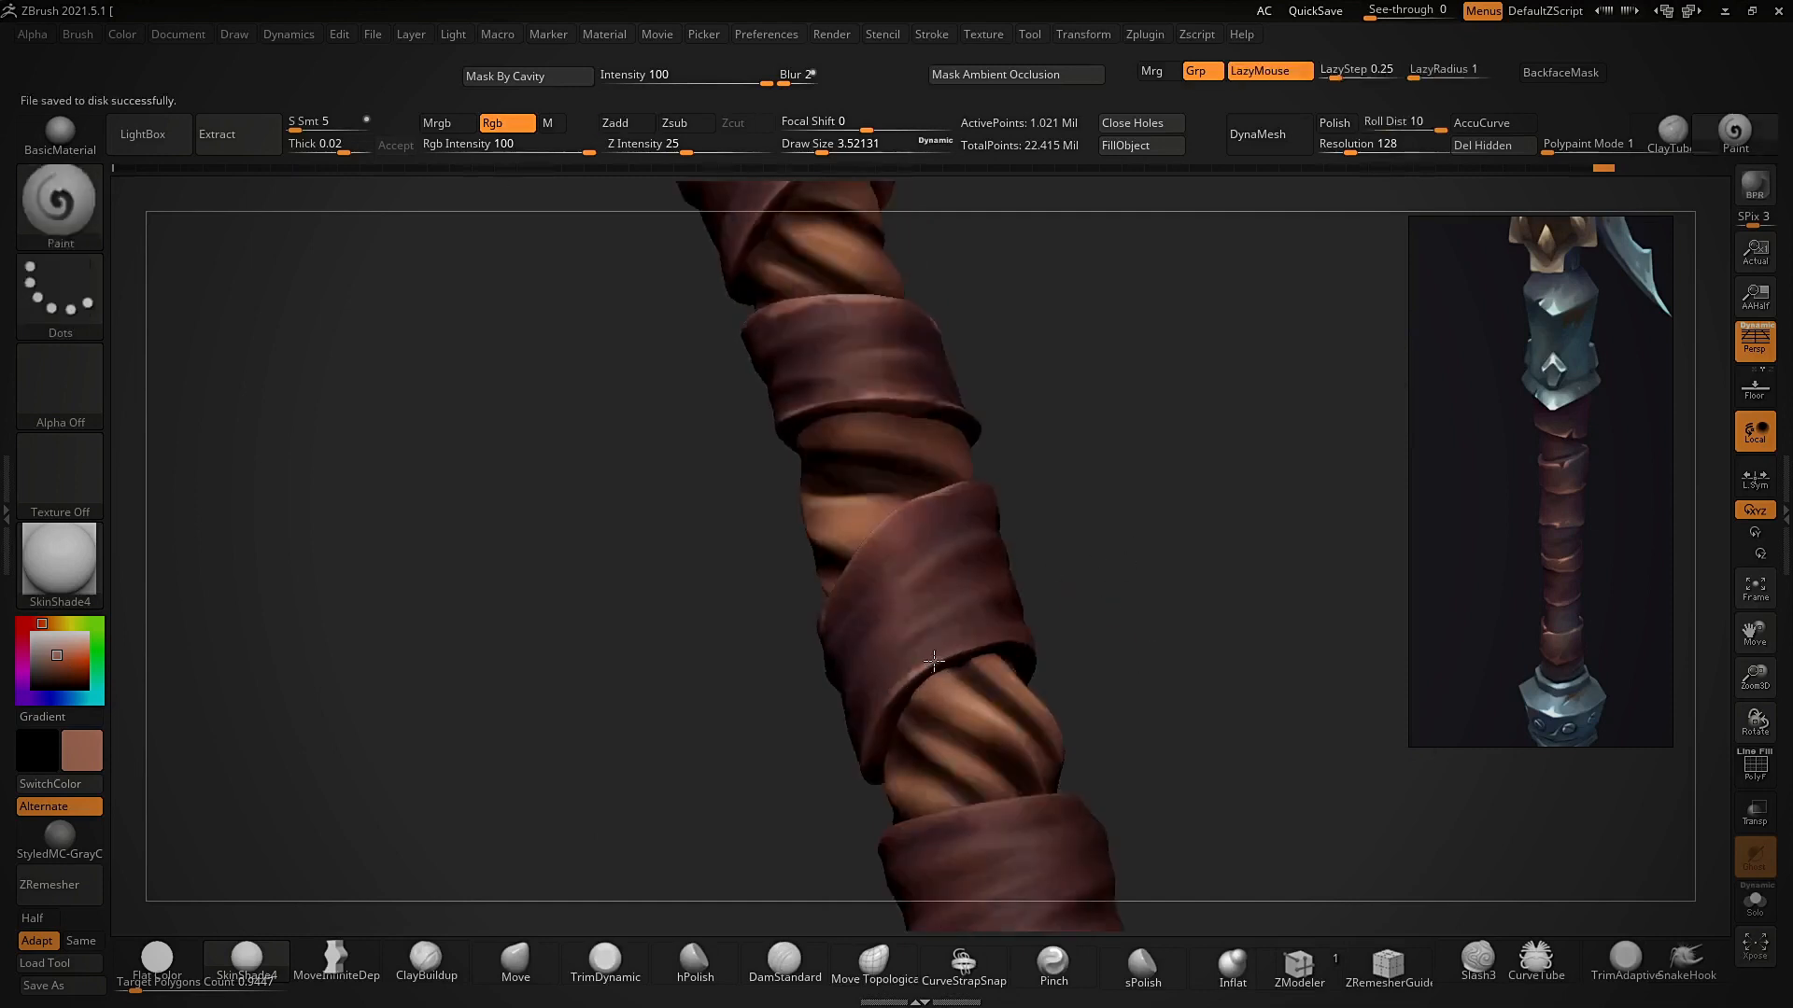
drag(933, 661, 969, 647)
right_drag(1074, 585, 1032, 612)
drag(888, 706, 847, 770)
mouse_move(1060, 588)
right_down()
mouse_move(1080, 557)
mouse_move(1055, 537)
right_up()
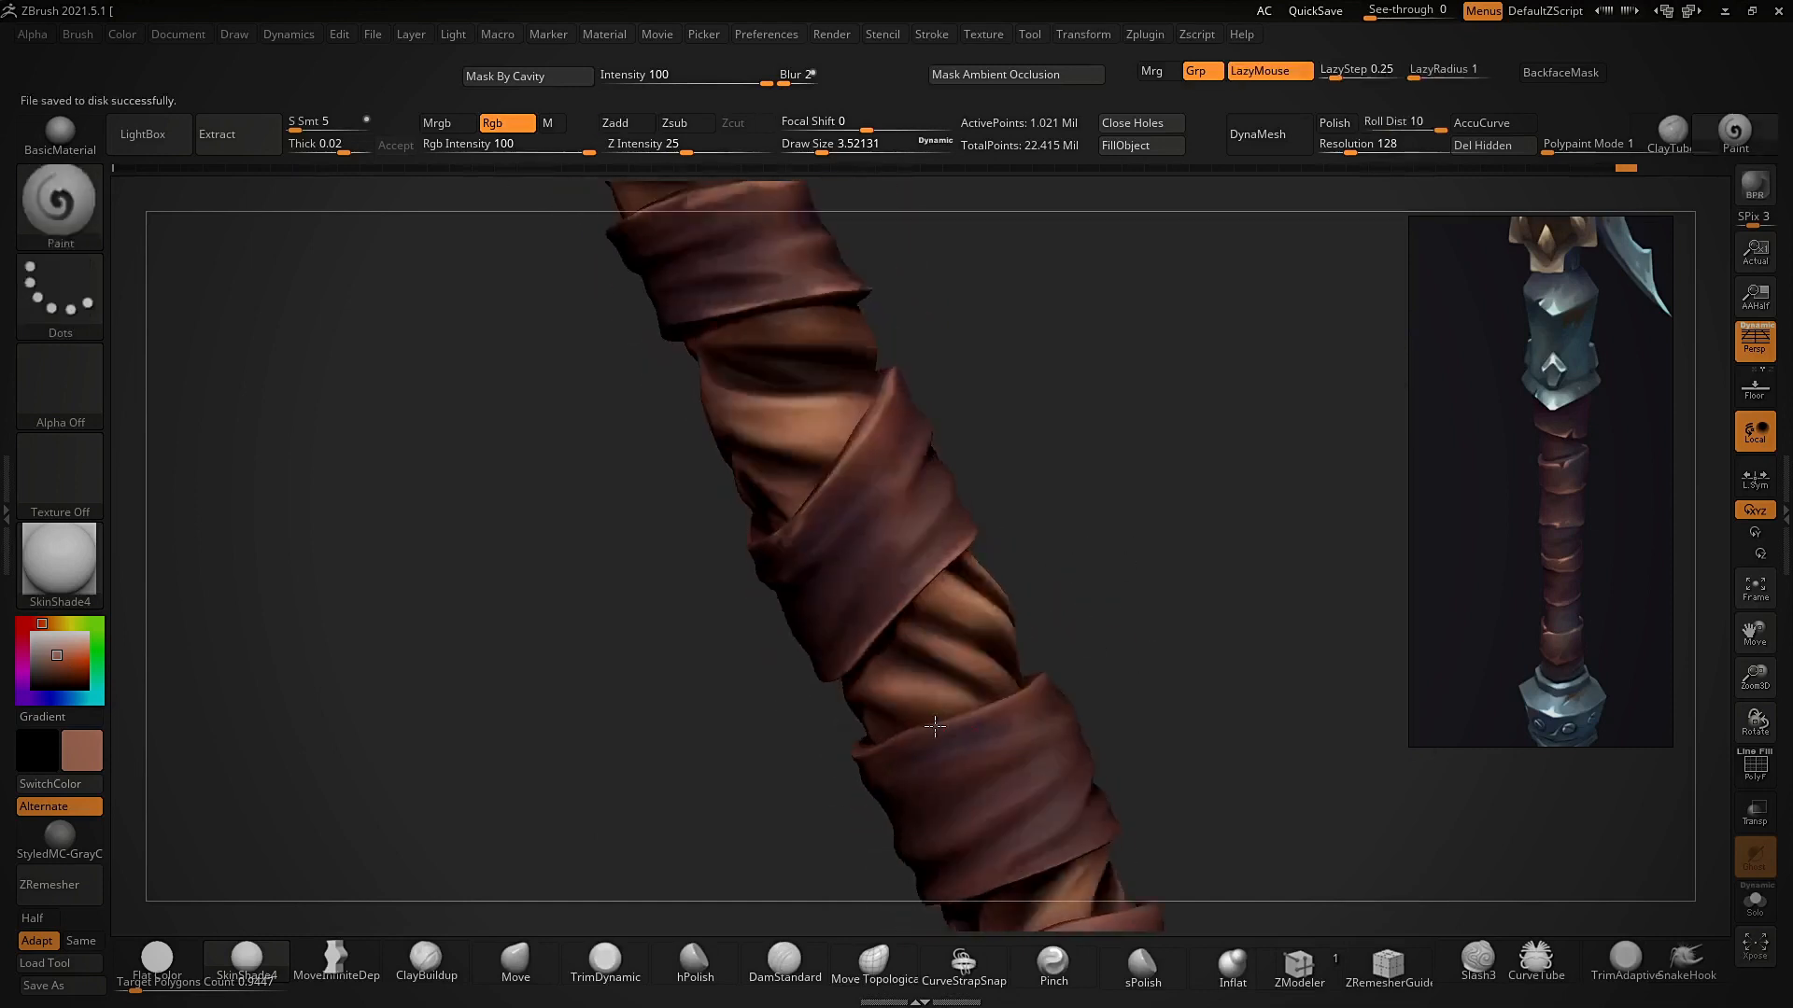
right_drag(935, 726, 981, 711)
drag(1021, 697, 1046, 668)
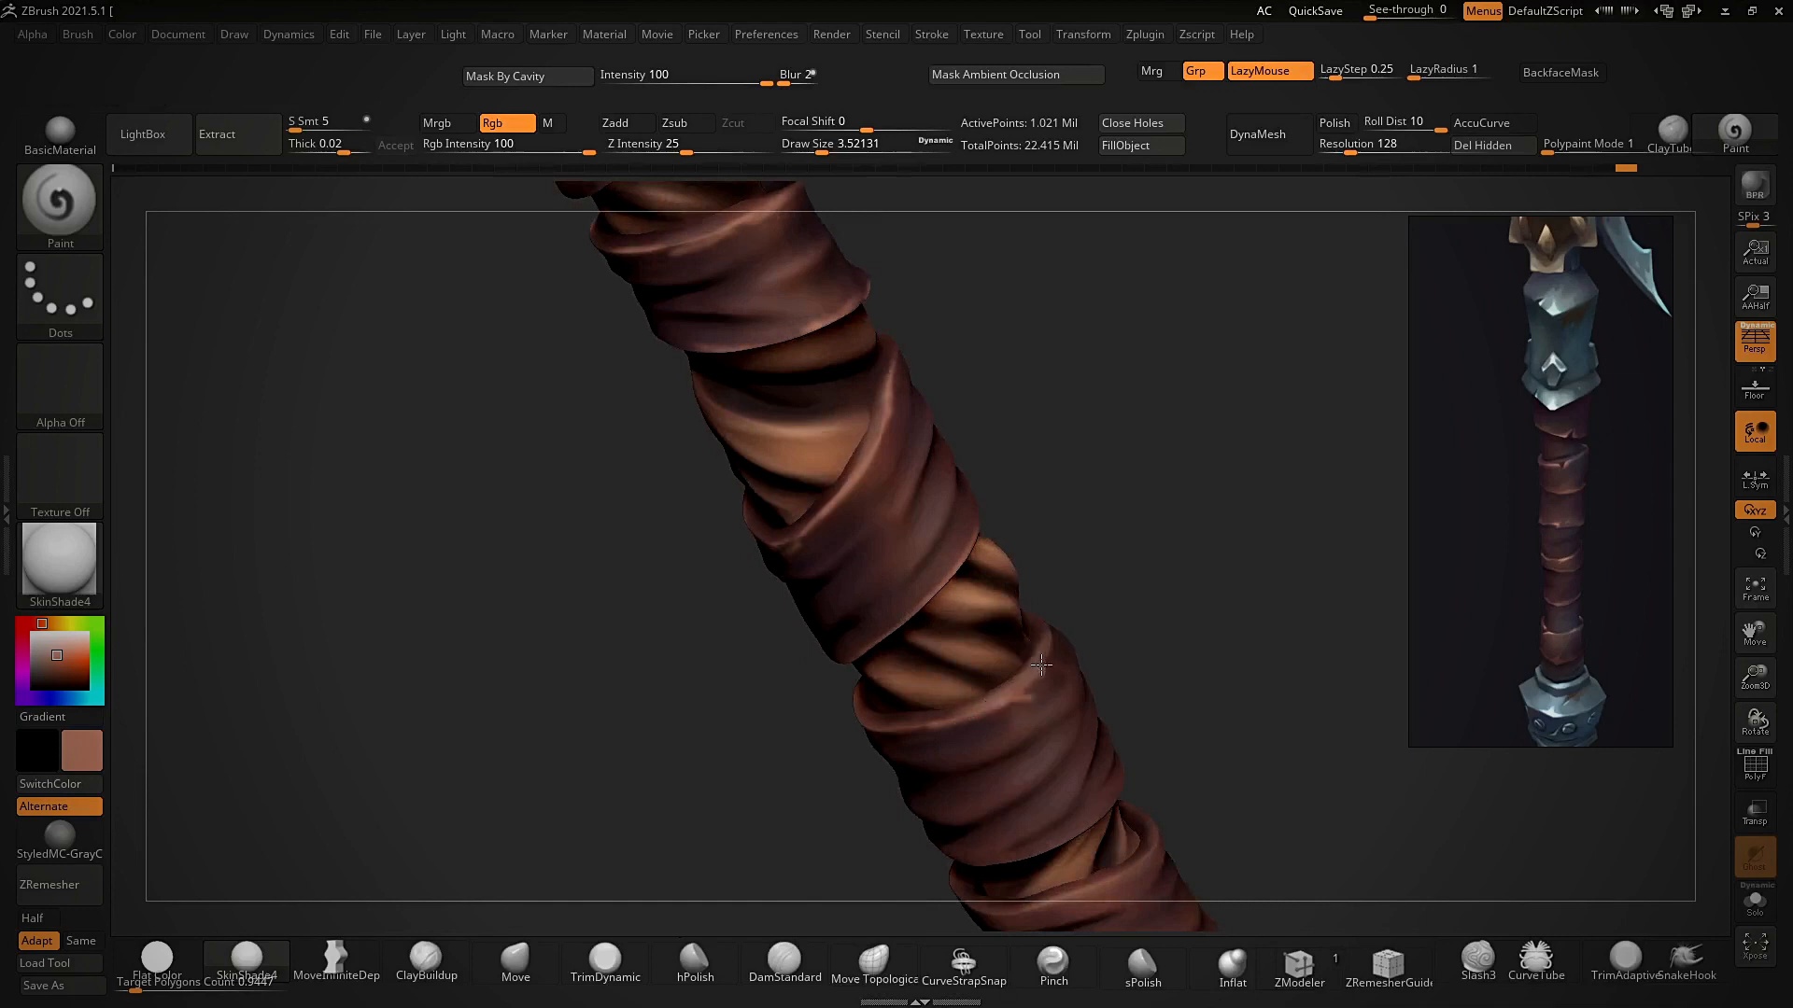
- Extend the salmon edge highlights across the remaining middle wraps and onto the wraps beneath them
right_drag(1047, 669, 942, 714)
drag(949, 719, 885, 733)
mouse_move(1064, 644)
right_down()
mouse_move(1145, 624)
mouse_move(1167, 598)
right_up()
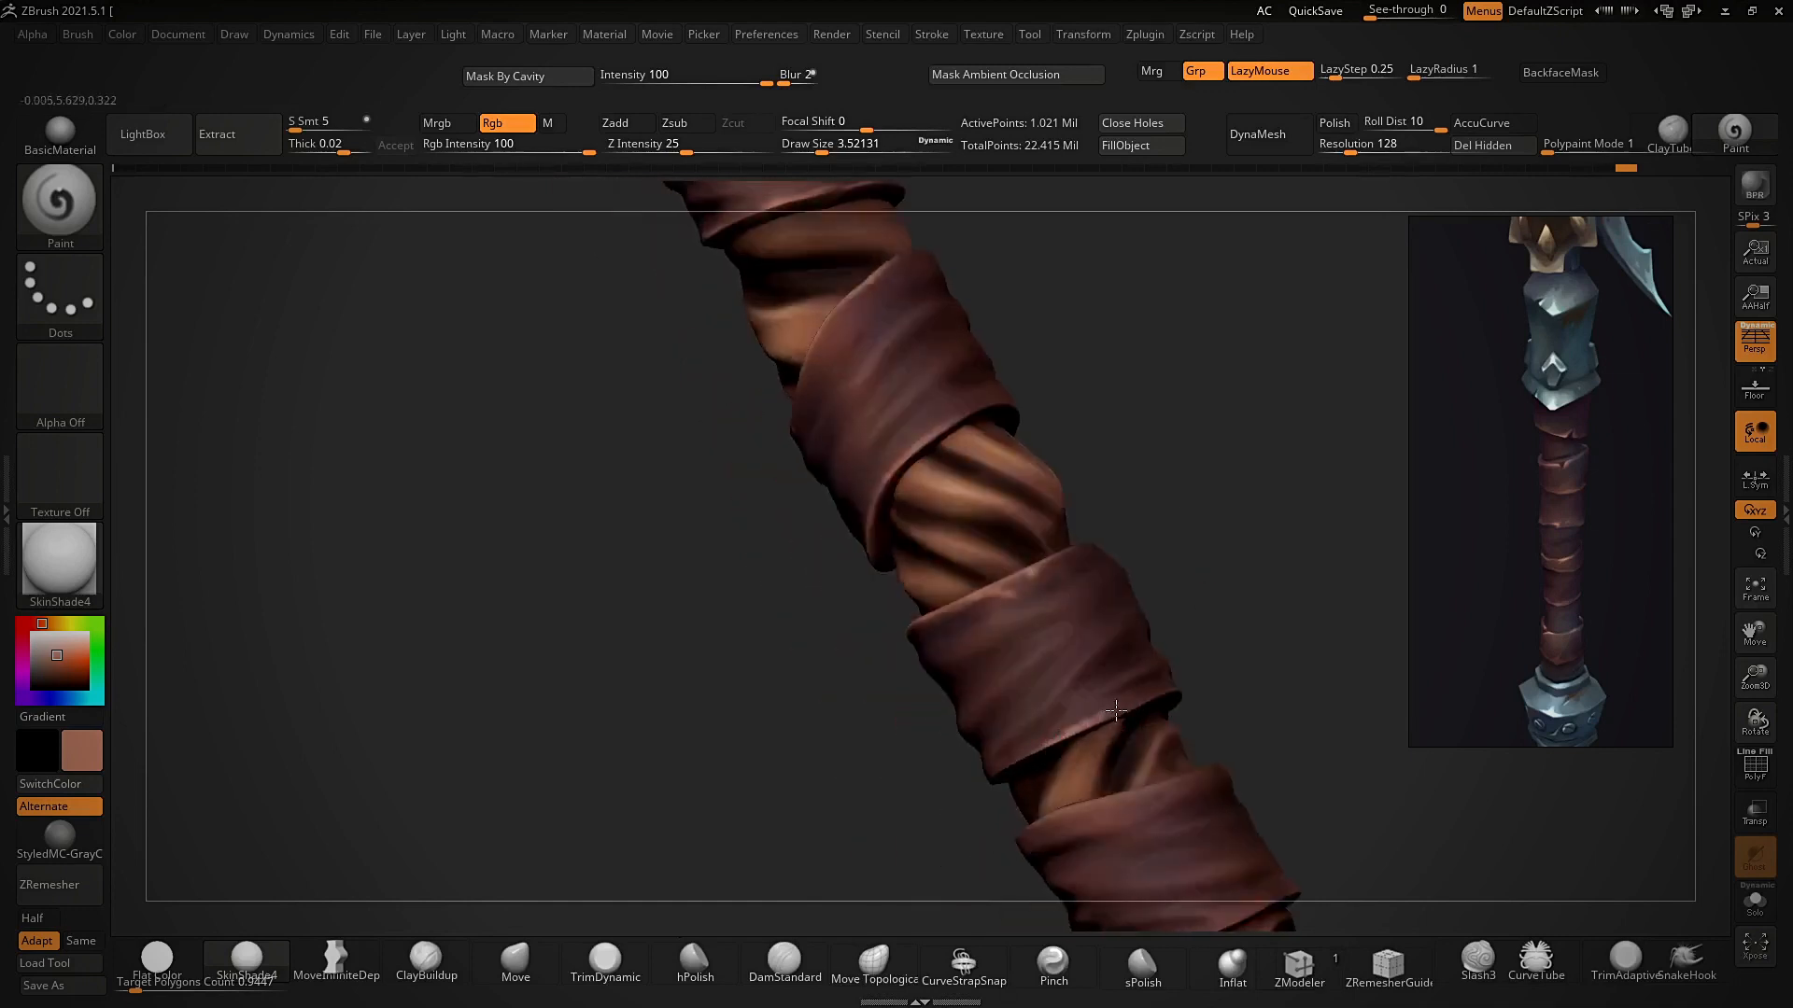
right_drag(1070, 735, 988, 610)
right_drag(1098, 552, 973, 625)
right_drag(911, 689, 1011, 601)
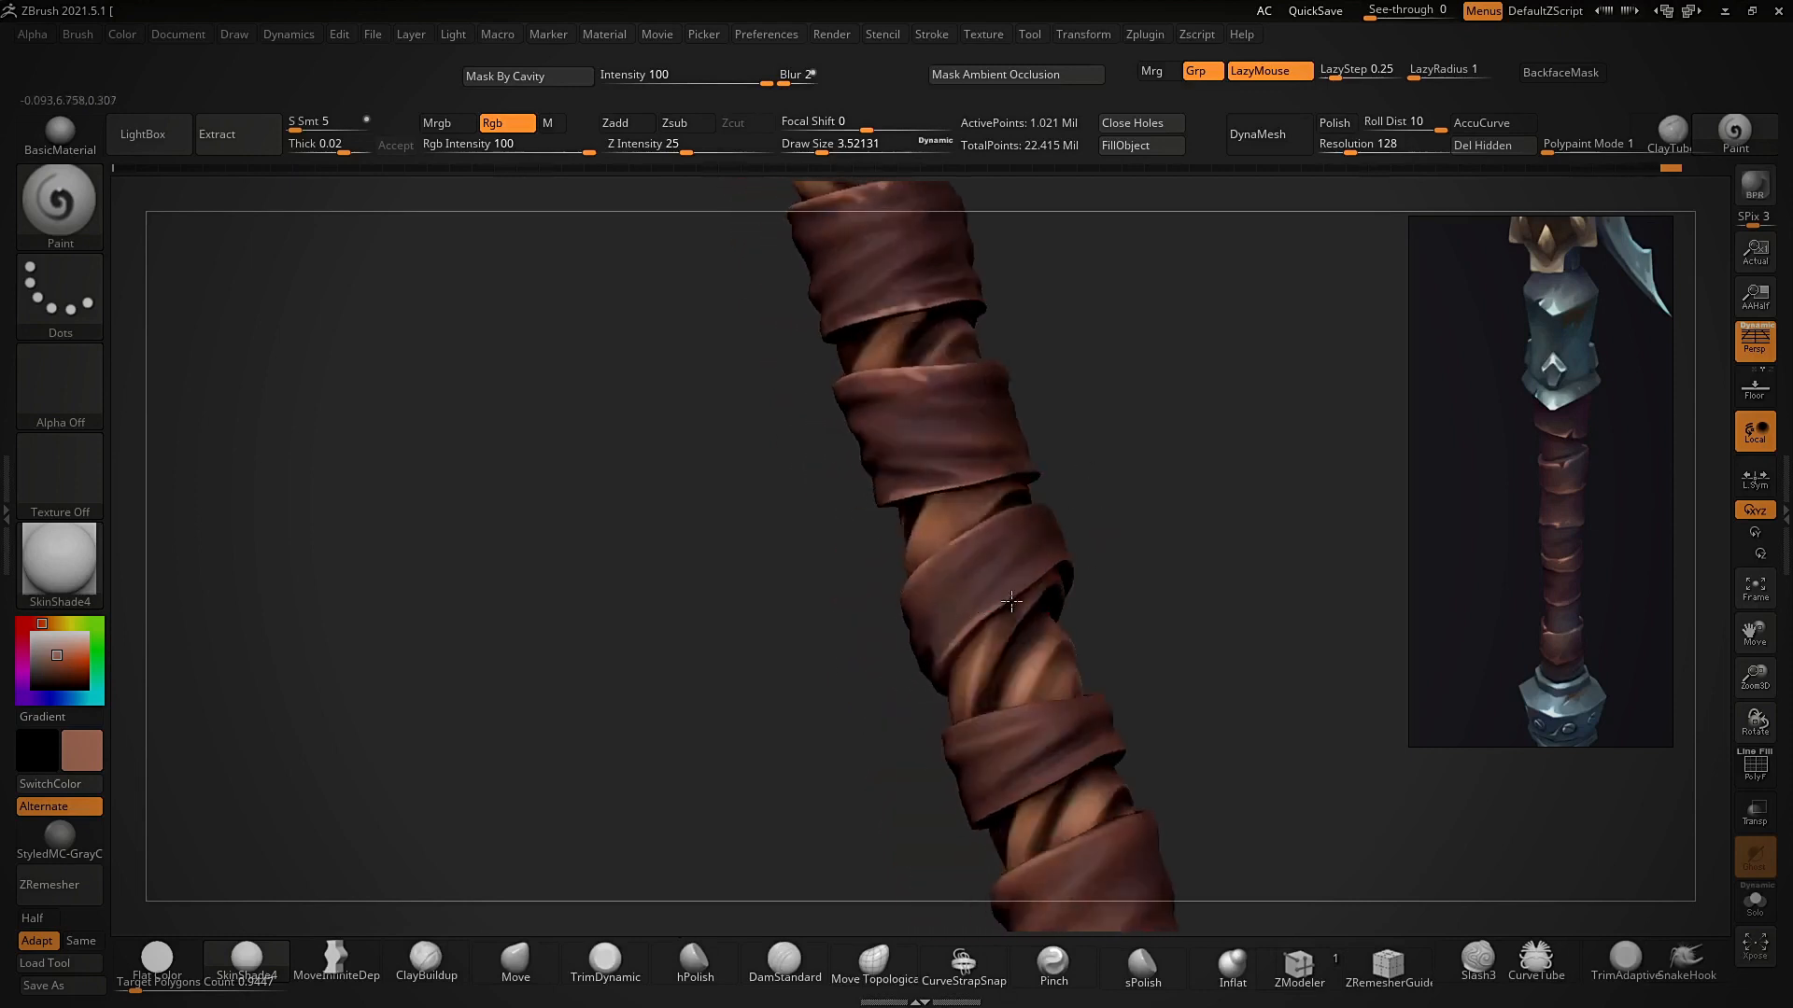
- Switch the material back to Flat Color and highlight the edges and folds of the lower wraps in salmon
ctrl+right_drag(1138, 671, 1120, 722)
click(157, 959)
ctrl+right_drag(468, 796, 982, 822)
right_drag(1102, 699, 995, 727)
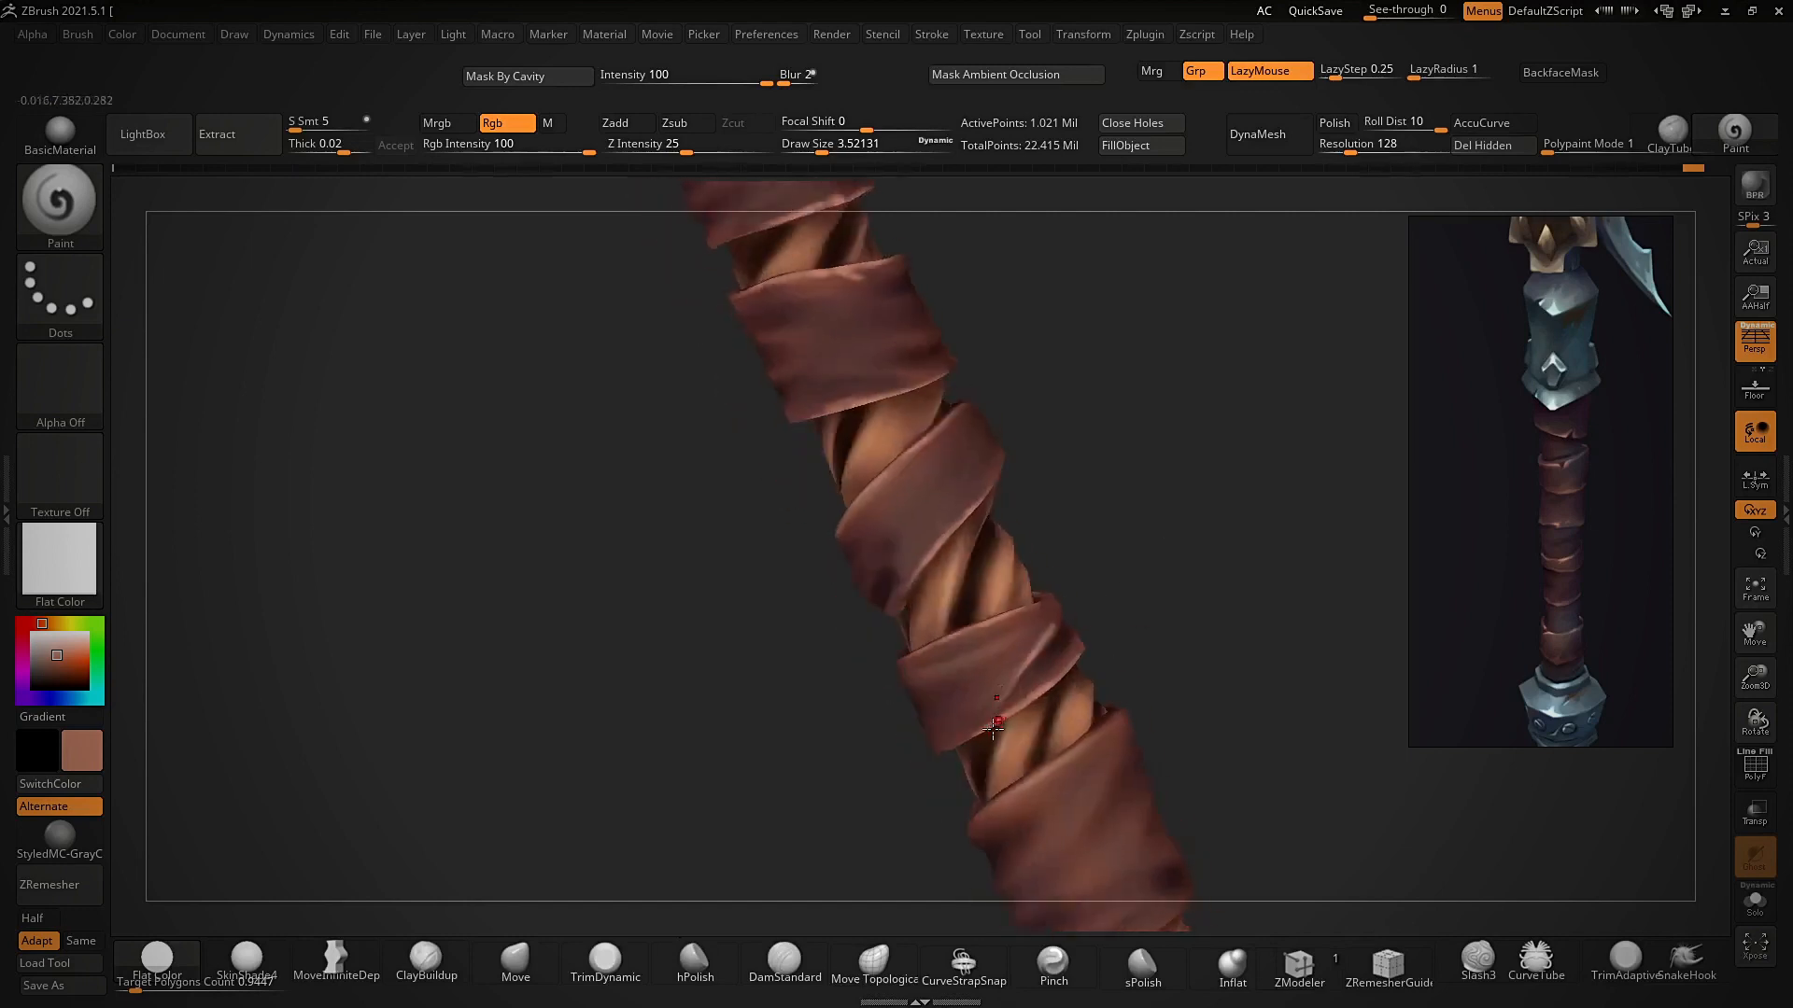
right_drag(1120, 651, 1011, 764)
right_drag(1114, 627, 1083, 767)
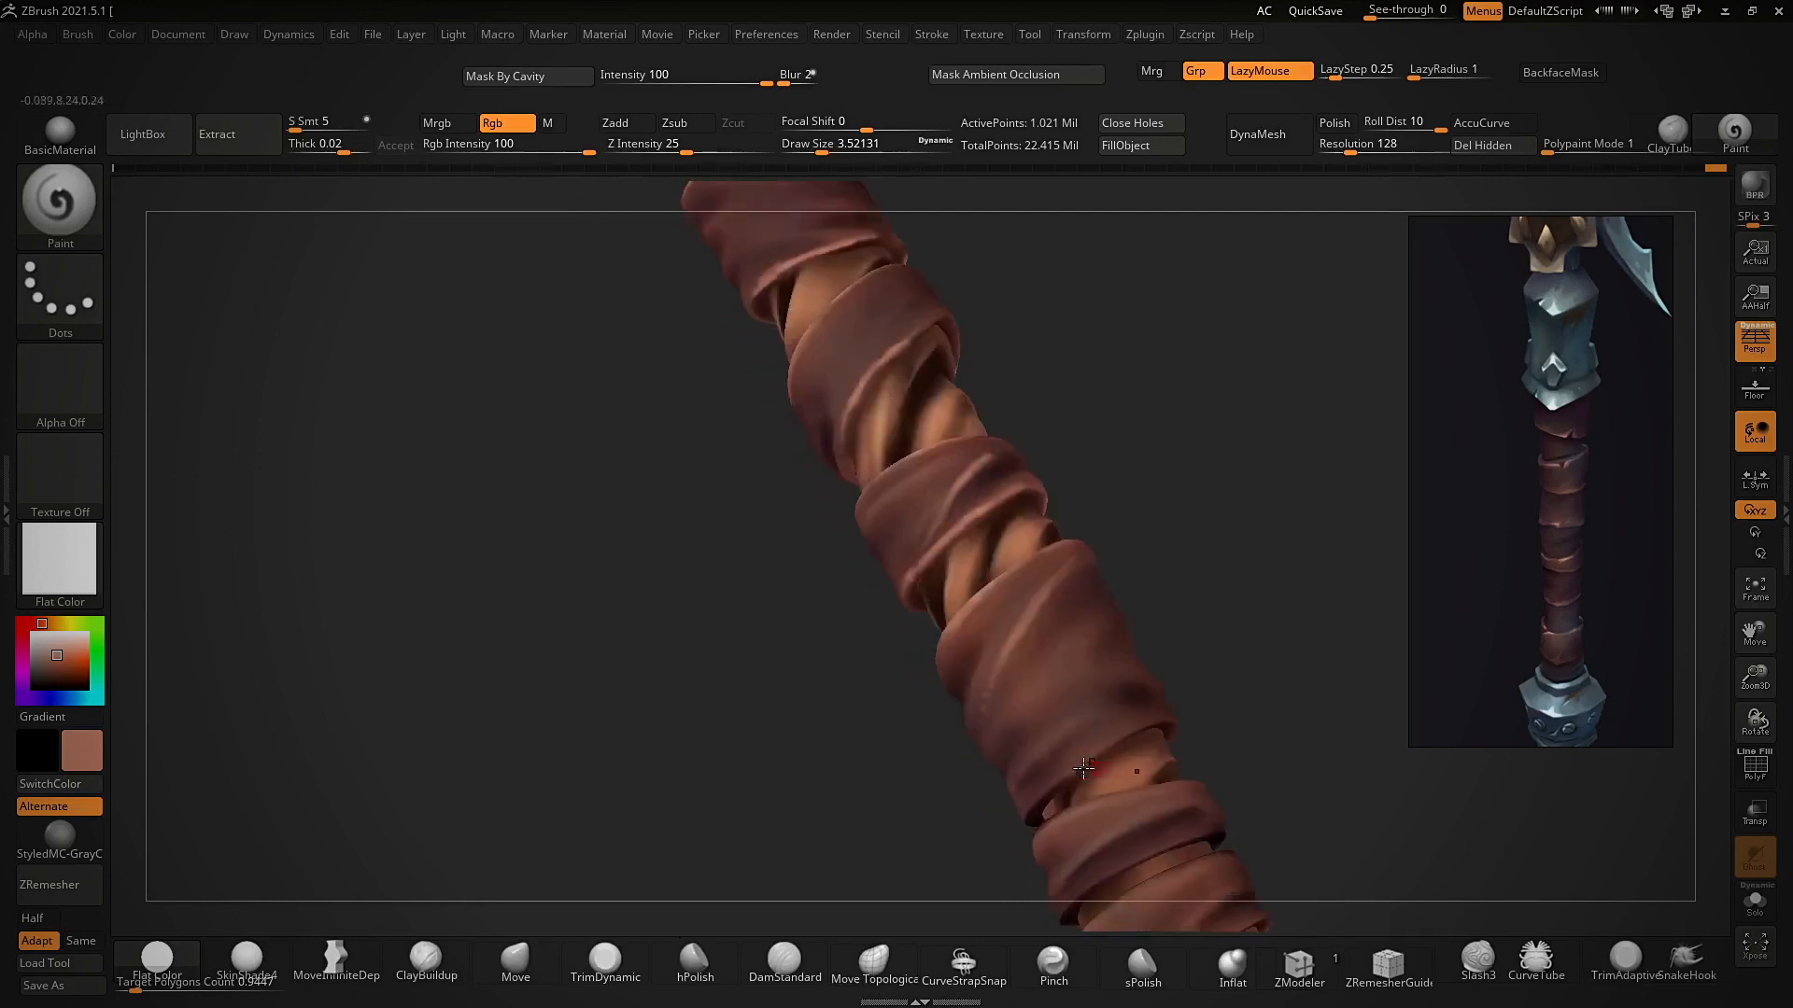
drag(1048, 785, 1010, 829)
mouse_move(1120, 691)
right_down()
mouse_move(1213, 644)
mouse_move(1204, 504)
mouse_move(1139, 704)
mouse_move(1140, 564)
mouse_move(1129, 625)
mouse_move(1052, 663)
right_up()
right_drag(1015, 745, 859, 659)
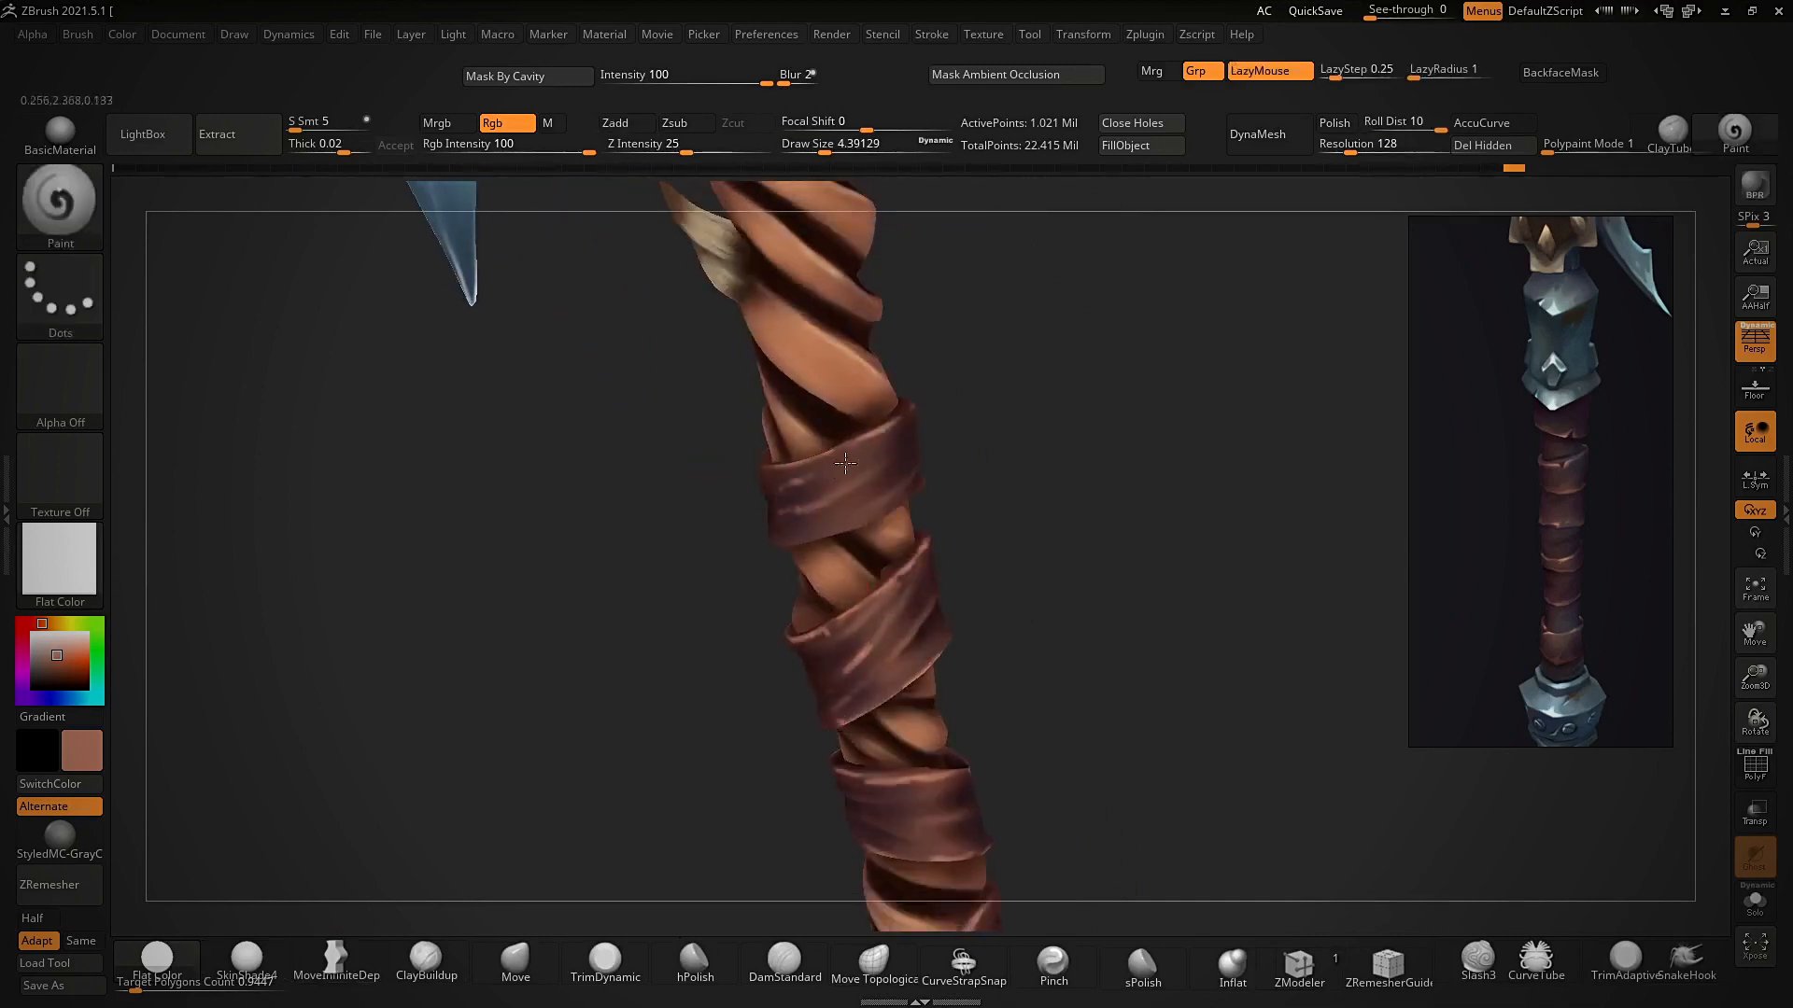
- Set the draw size to about 4.4 and add thicker salmon highlights to the fold ridges of the wraps along the handle
right_drag(1058, 495, 918, 681)
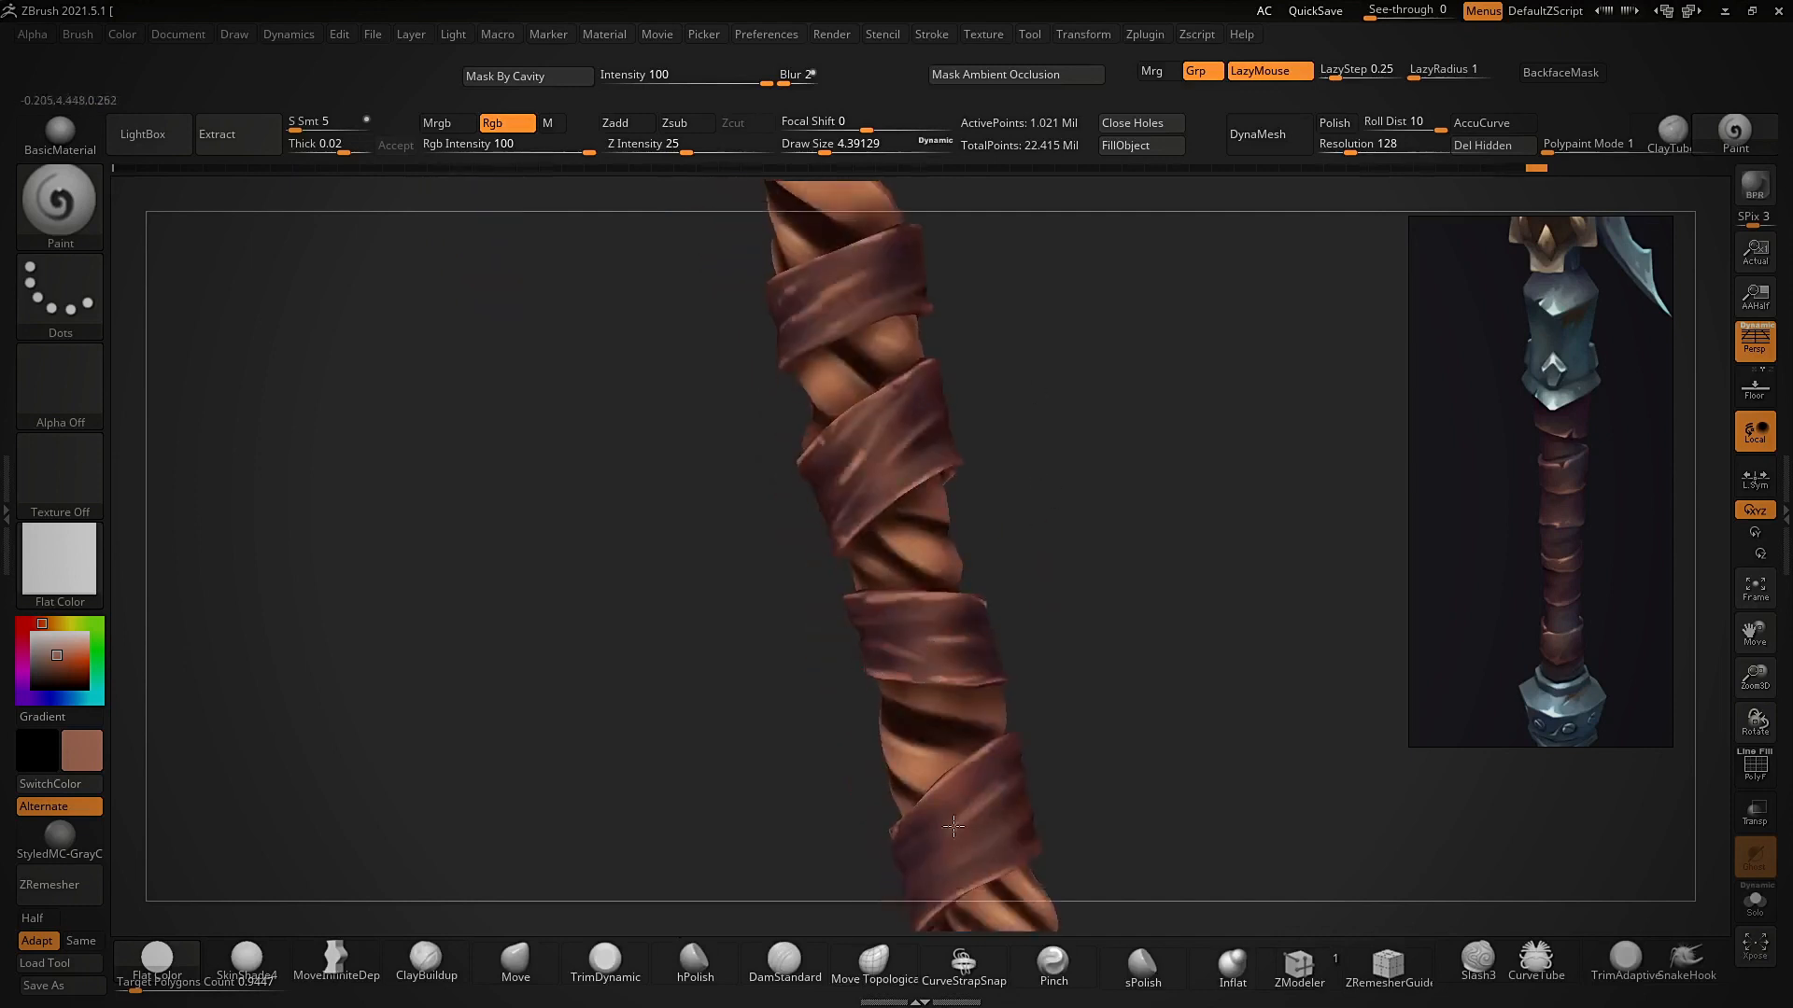
right_drag(1000, 832, 974, 765)
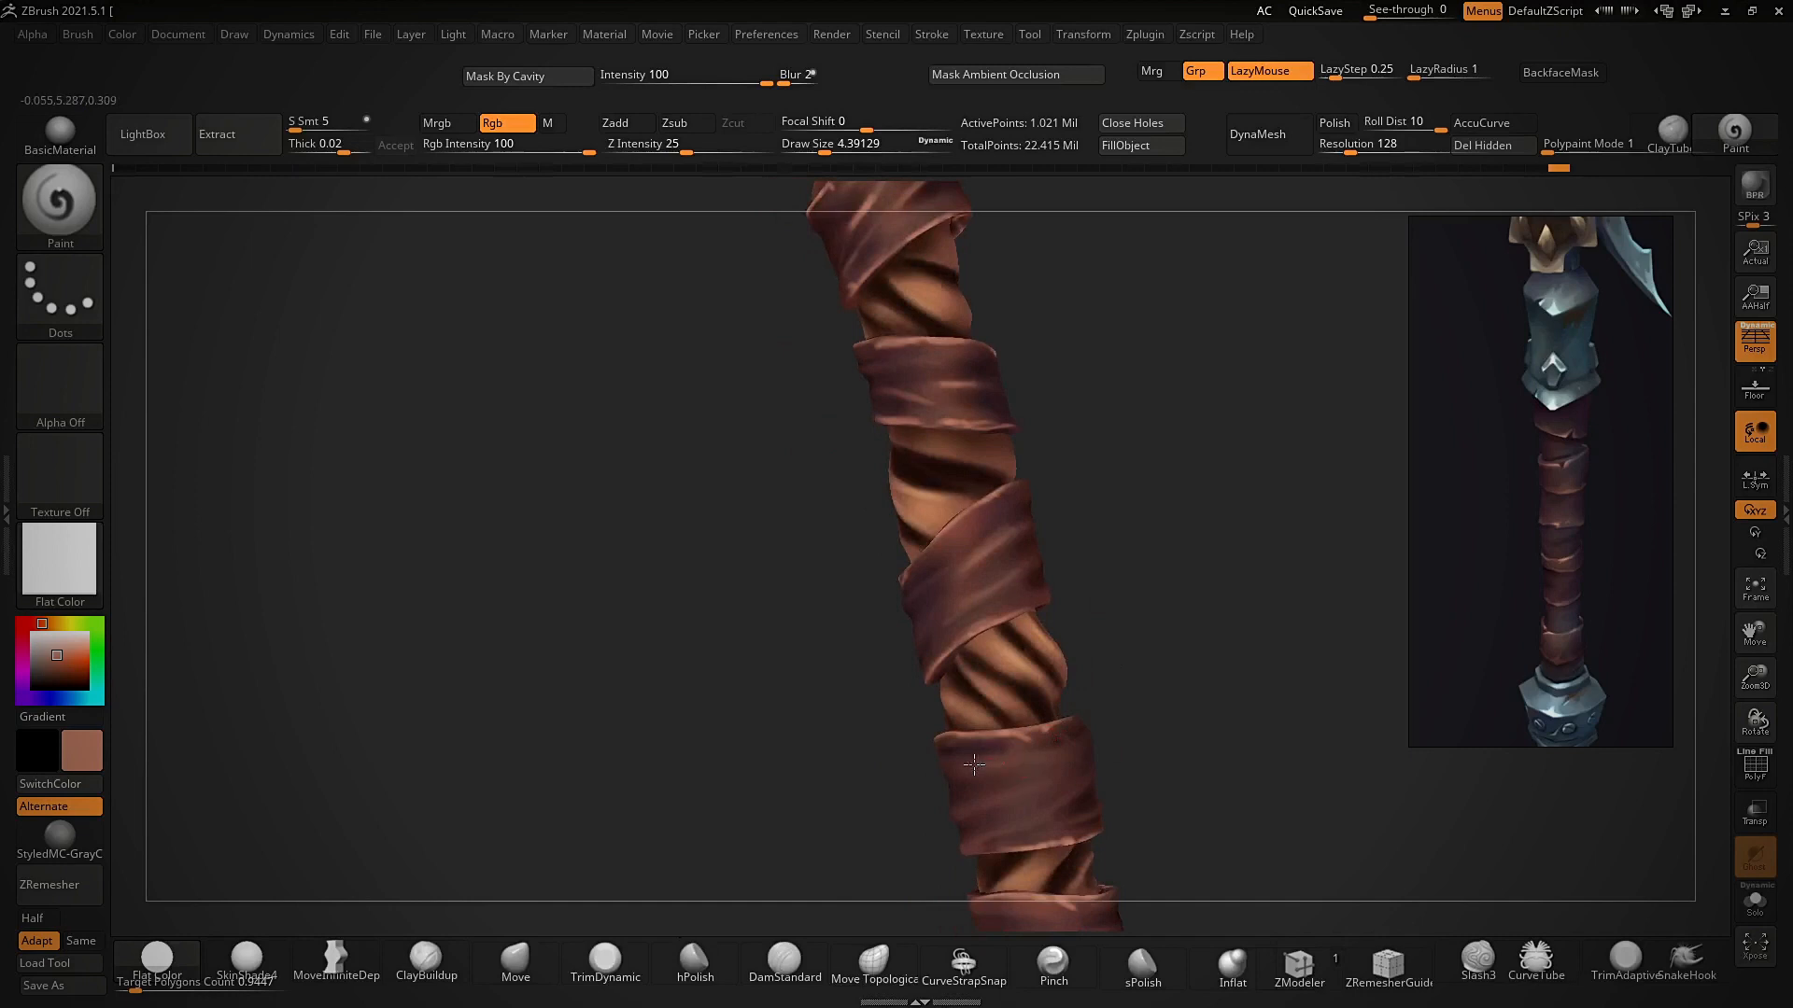
mouse_move(1156, 723)
right_down()
mouse_move(950, 692)
mouse_move(1117, 697)
right_up()
ctrl+right_drag(1036, 743, 1120, 653)
mouse_move(1120, 654)
shift+right_down()
mouse_move(1161, 640)
mouse_move(1049, 723)
mouse_move(1082, 734)
shift+right_up()
mouse_move(1143, 575)
ctrl+right_down()
mouse_move(1196, 576)
mouse_move(1117, 383)
ctrl+right_up()
ctrl+right_drag(1117, 383, 1037, 522)
right_drag(997, 743, 986, 780)
right_drag(1119, 715, 975, 792)
ctrl+right_drag(1034, 675, 1101, 592)
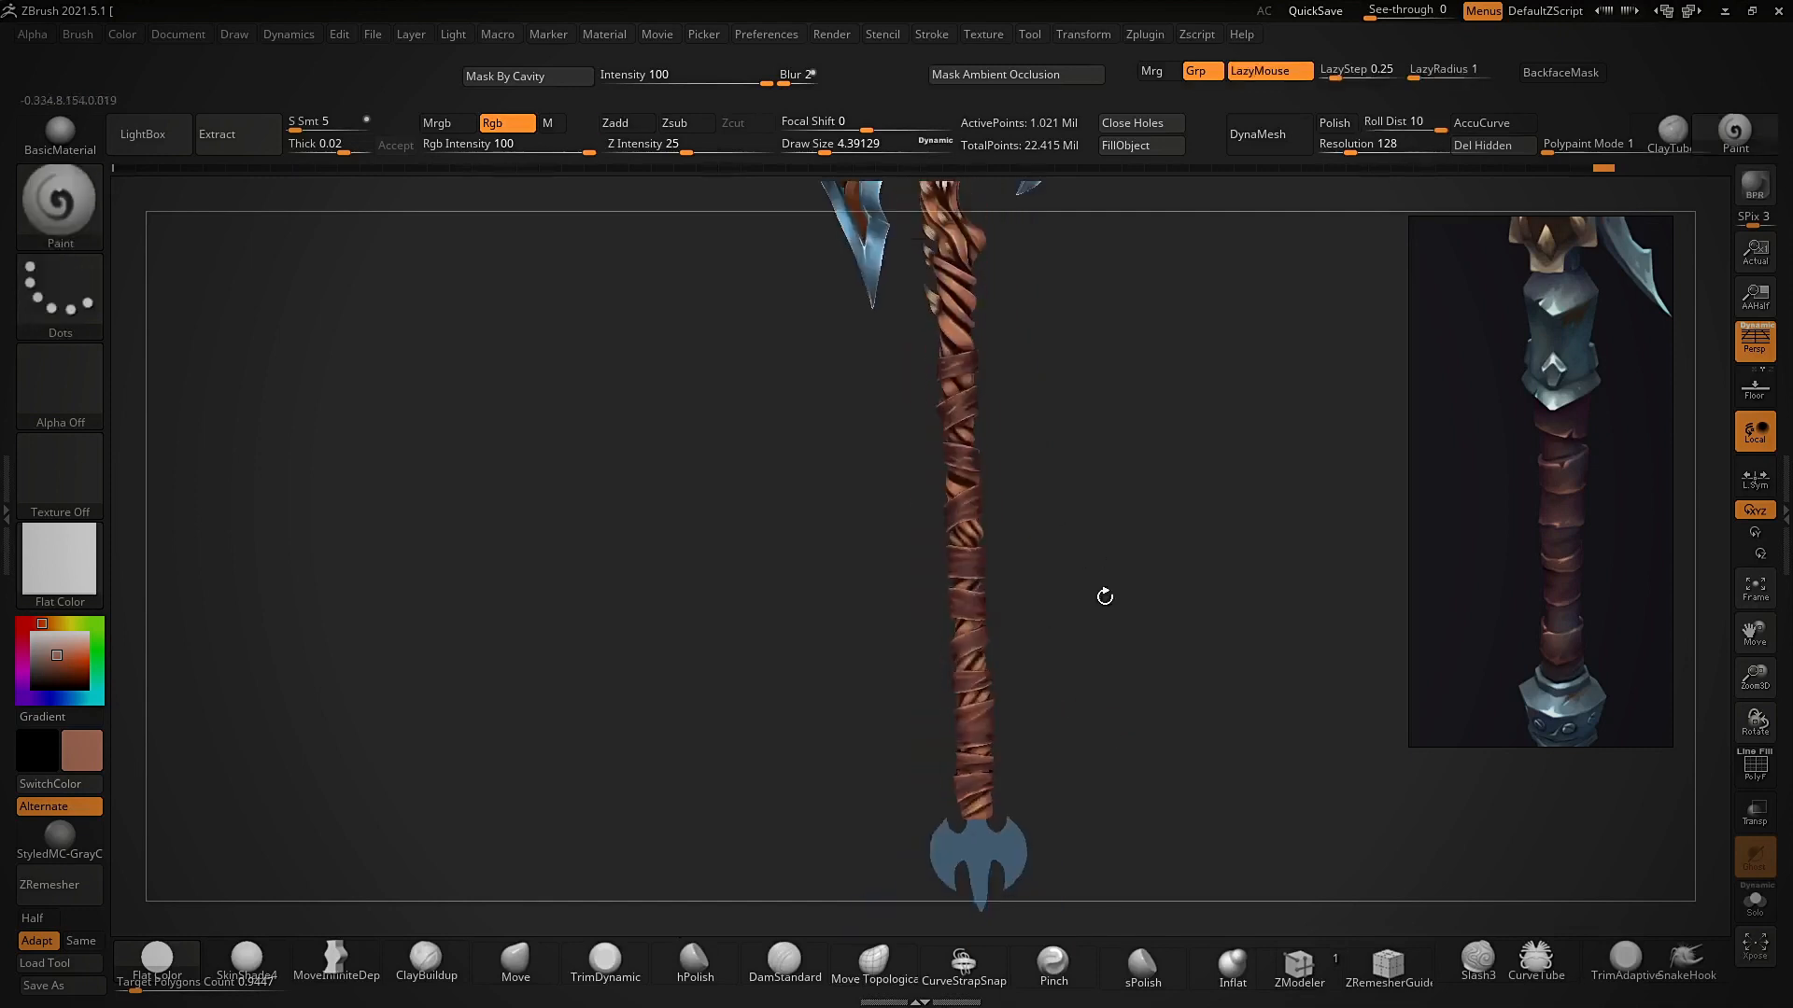
- Check the whole axe in the Flat Color material and save the project over the existing file
right_drag(1133, 676, 1092, 682)
alt+right_drag(1074, 523, 947, 616)
click(157, 957)
ctrl+right_drag(989, 513, 949, 696)
right_drag(1034, 626, 1065, 575)
key(super)
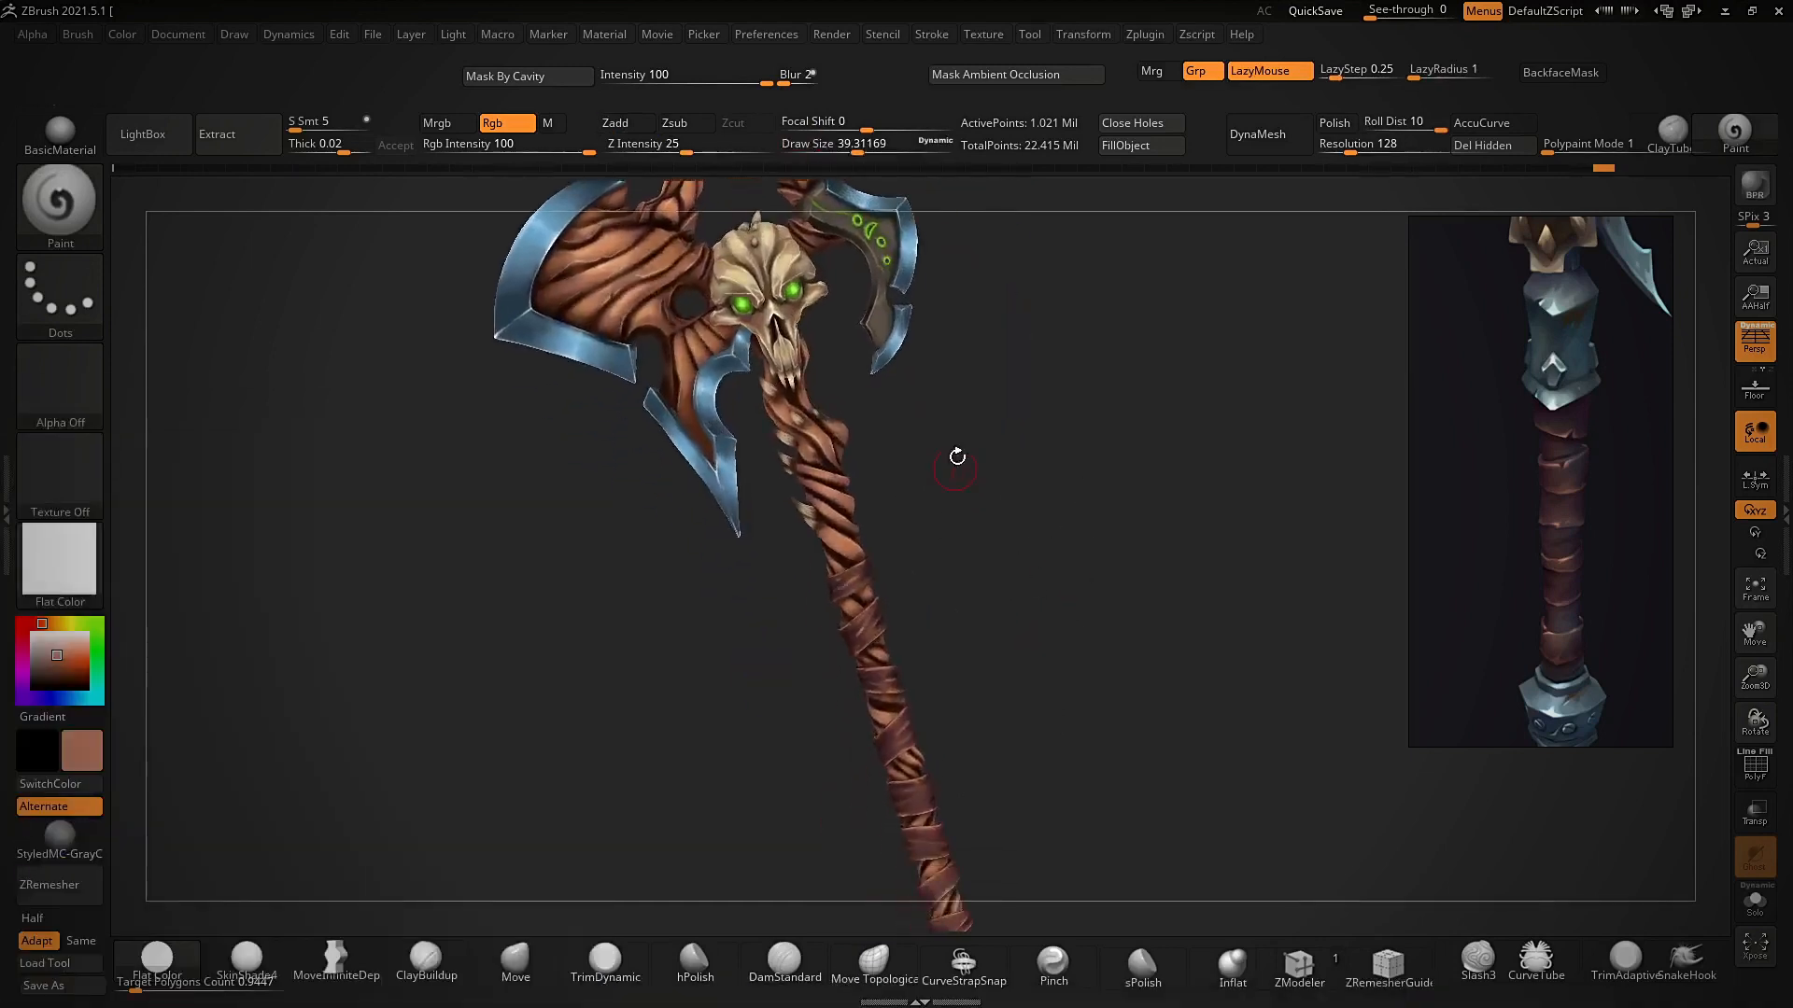
key(ctrl+shift+s)
click(1291, 837)
click(926, 503)
- Select the pommel's blade subtool and shift the reference image to show the full length of the skull weapon
mouse_move(1074, 717)
mouse_down()
mouse_move(1094, 631)
mouse_move(1093, 732)
mouse_move(461, 836)
mouse_move(1064, 564)
mouse_move(1071, 621)
mouse_move(1089, 620)
mouse_up()
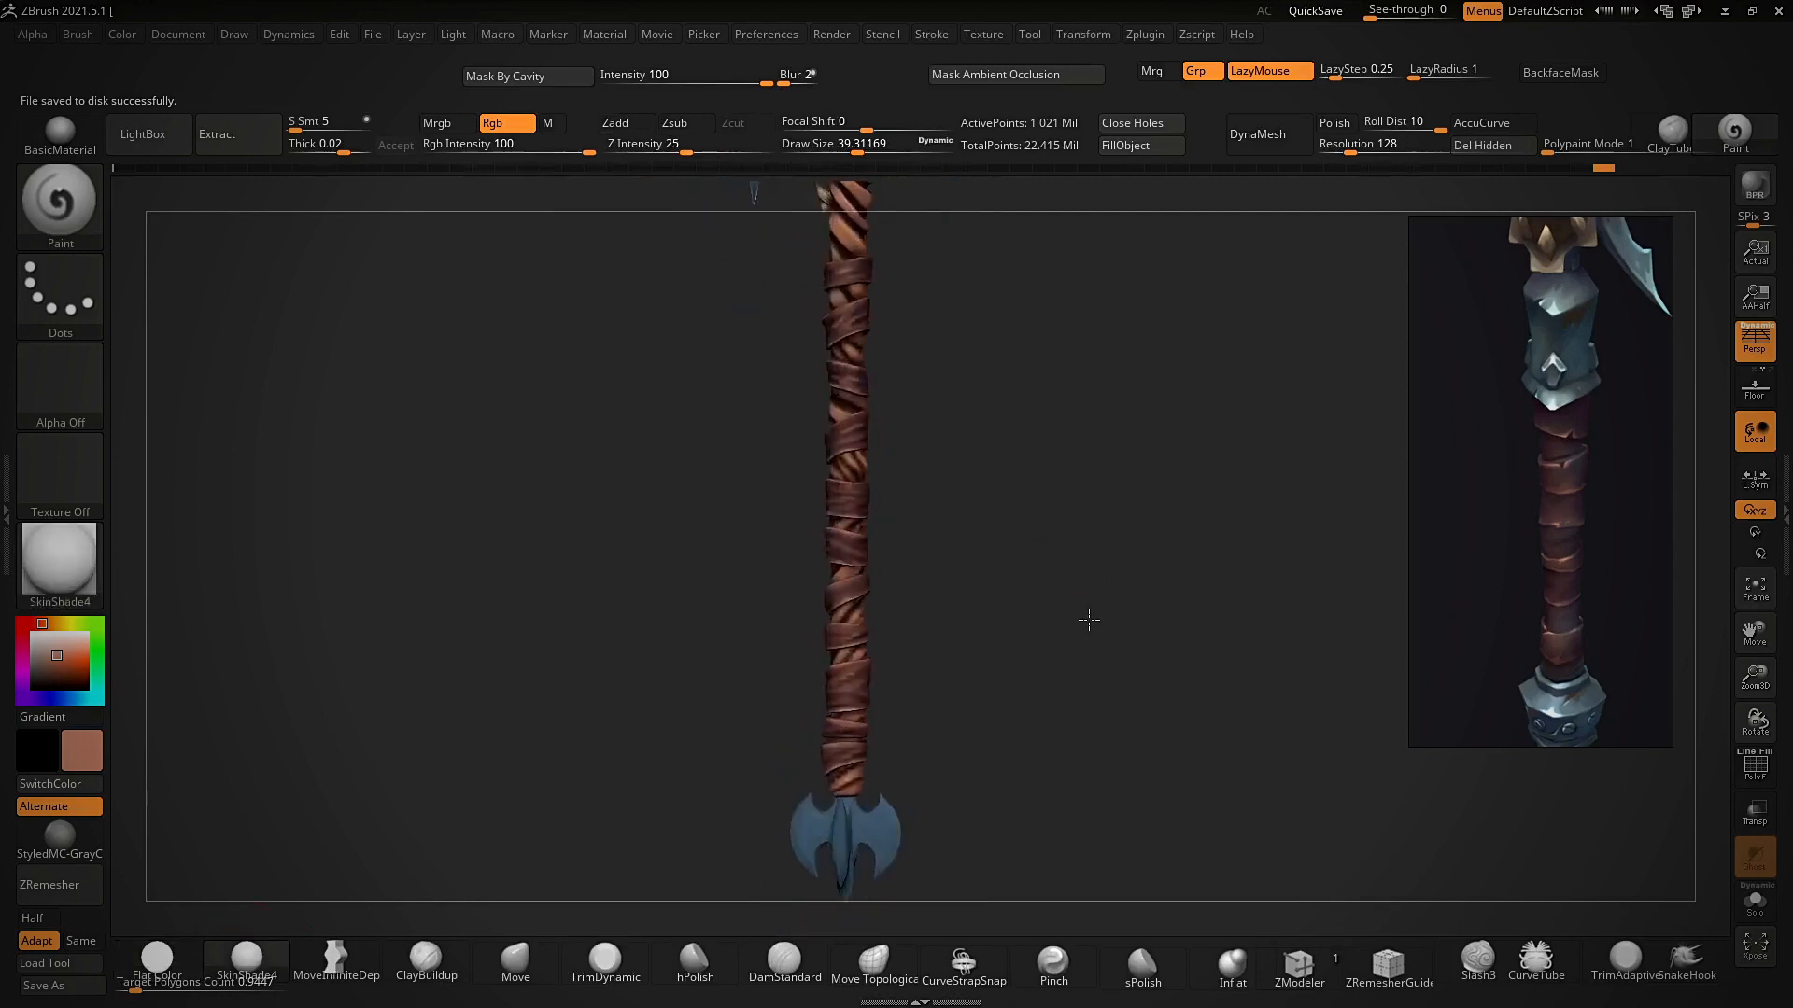
alt+drag(957, 753, 980, 813)
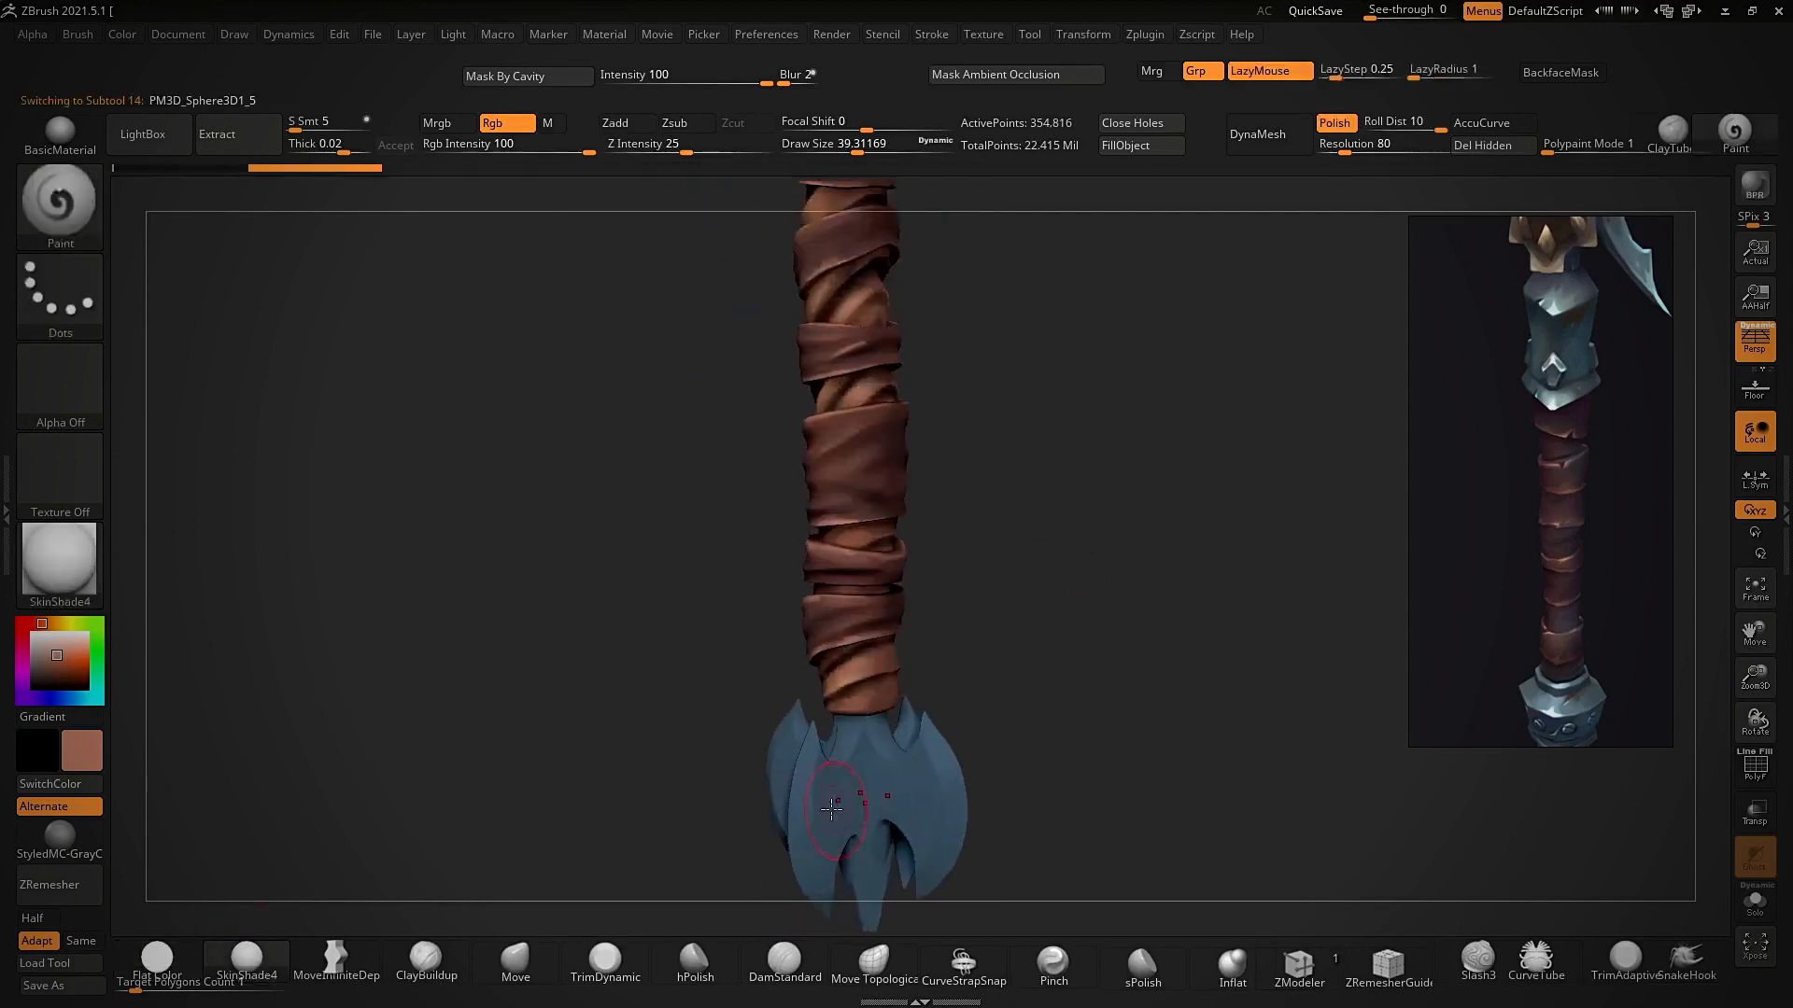
alt+click(859, 789)
drag(1004, 645, 1112, 628)
right_drag(1556, 408, 238, 426)
alt+drag(284, 504, 310, 465)
alt+right_drag(310, 465, 243, 428)
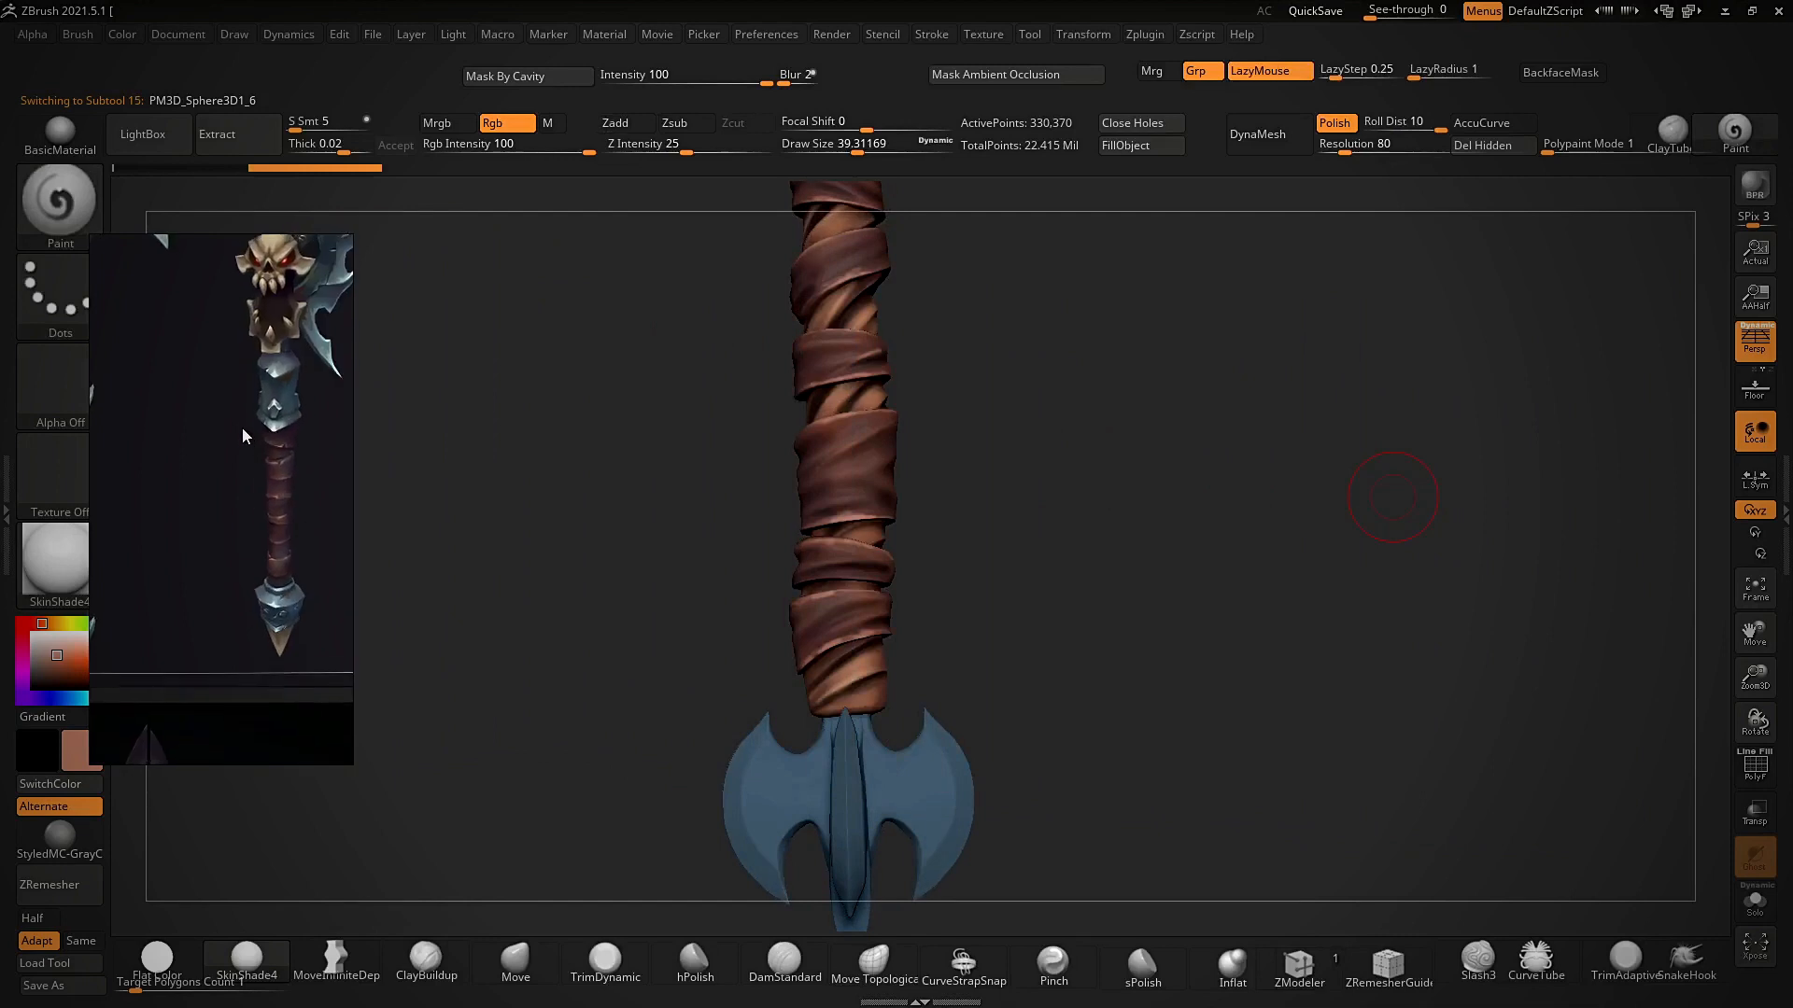
alt+drag(242, 427, 212, 475)
- Hide the perpendicular pommel blade PM3D_Sphere3D1_6 and make the front pommel blade PM3D_Sphere3D1_5 the active subtool
drag(1174, 707, 1037, 747)
drag(1170, 670, 1283, 645)
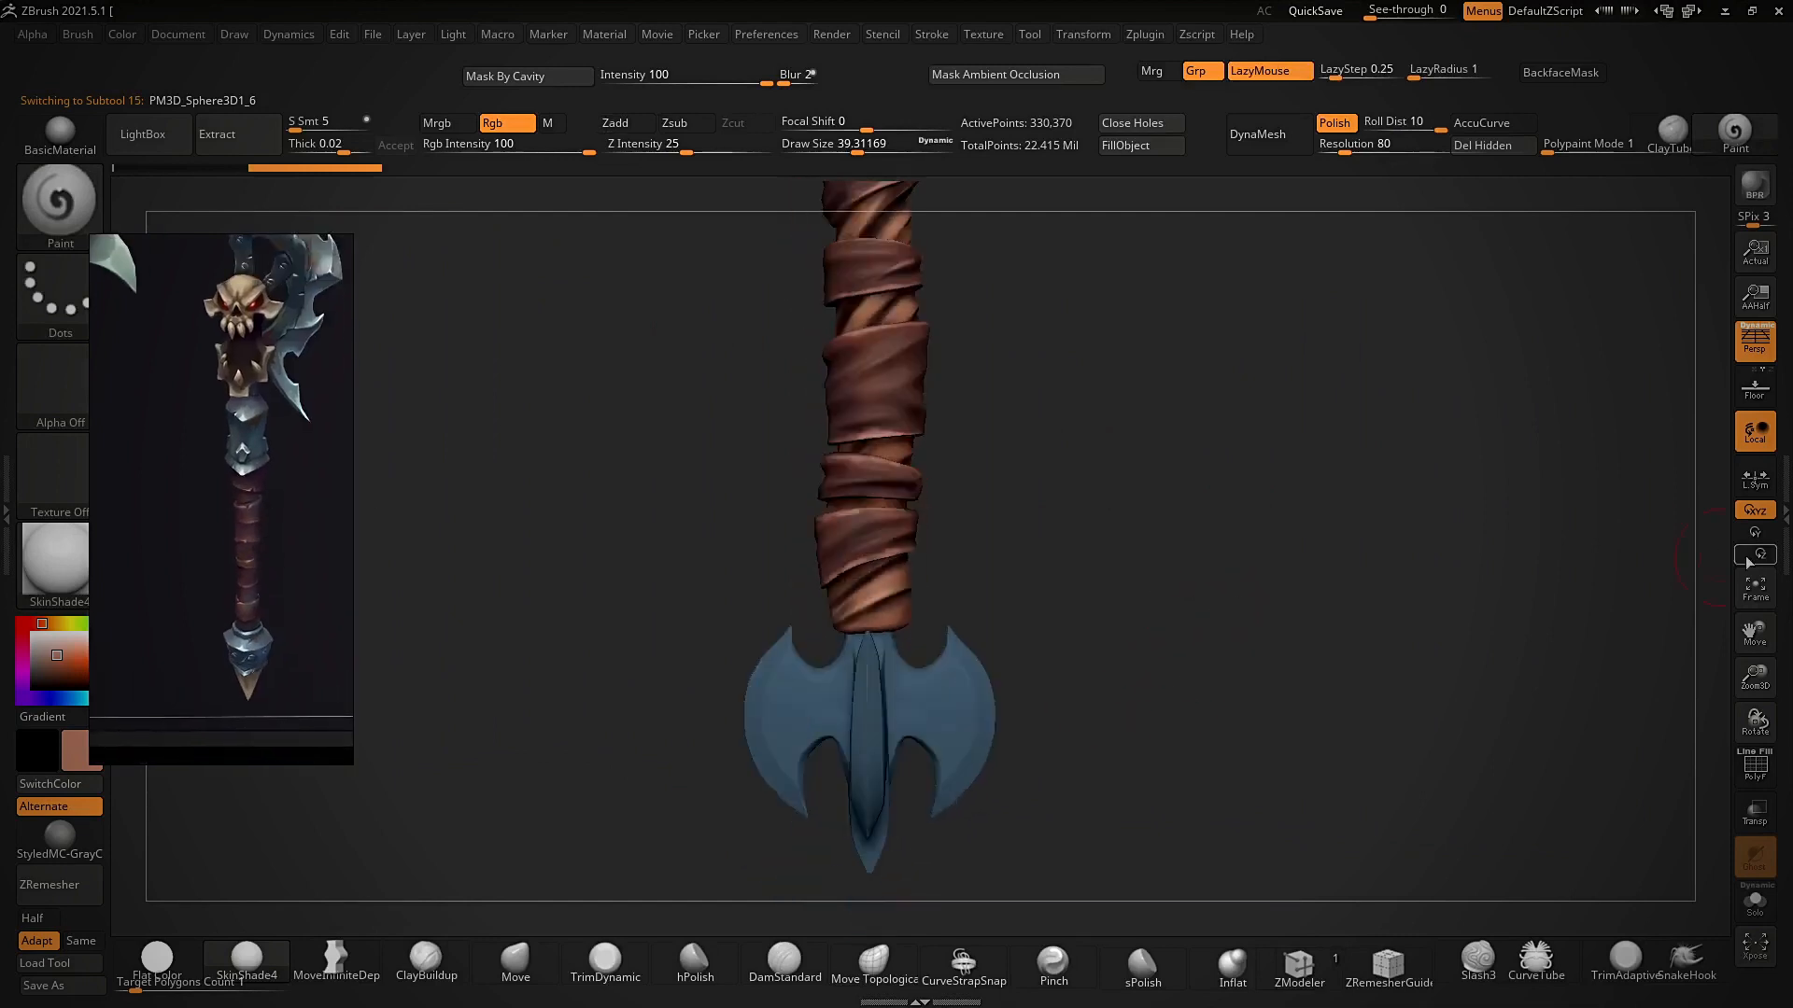
click(1786, 514)
drag(1132, 628, 1059, 639)
drag(1656, 101, 1663, 154)
click(1757, 340)
drag(1161, 584, 792, 371)
alt+right_drag(1107, 660, 1125, 335)
alt+right_drag(1000, 744, 1013, 373)
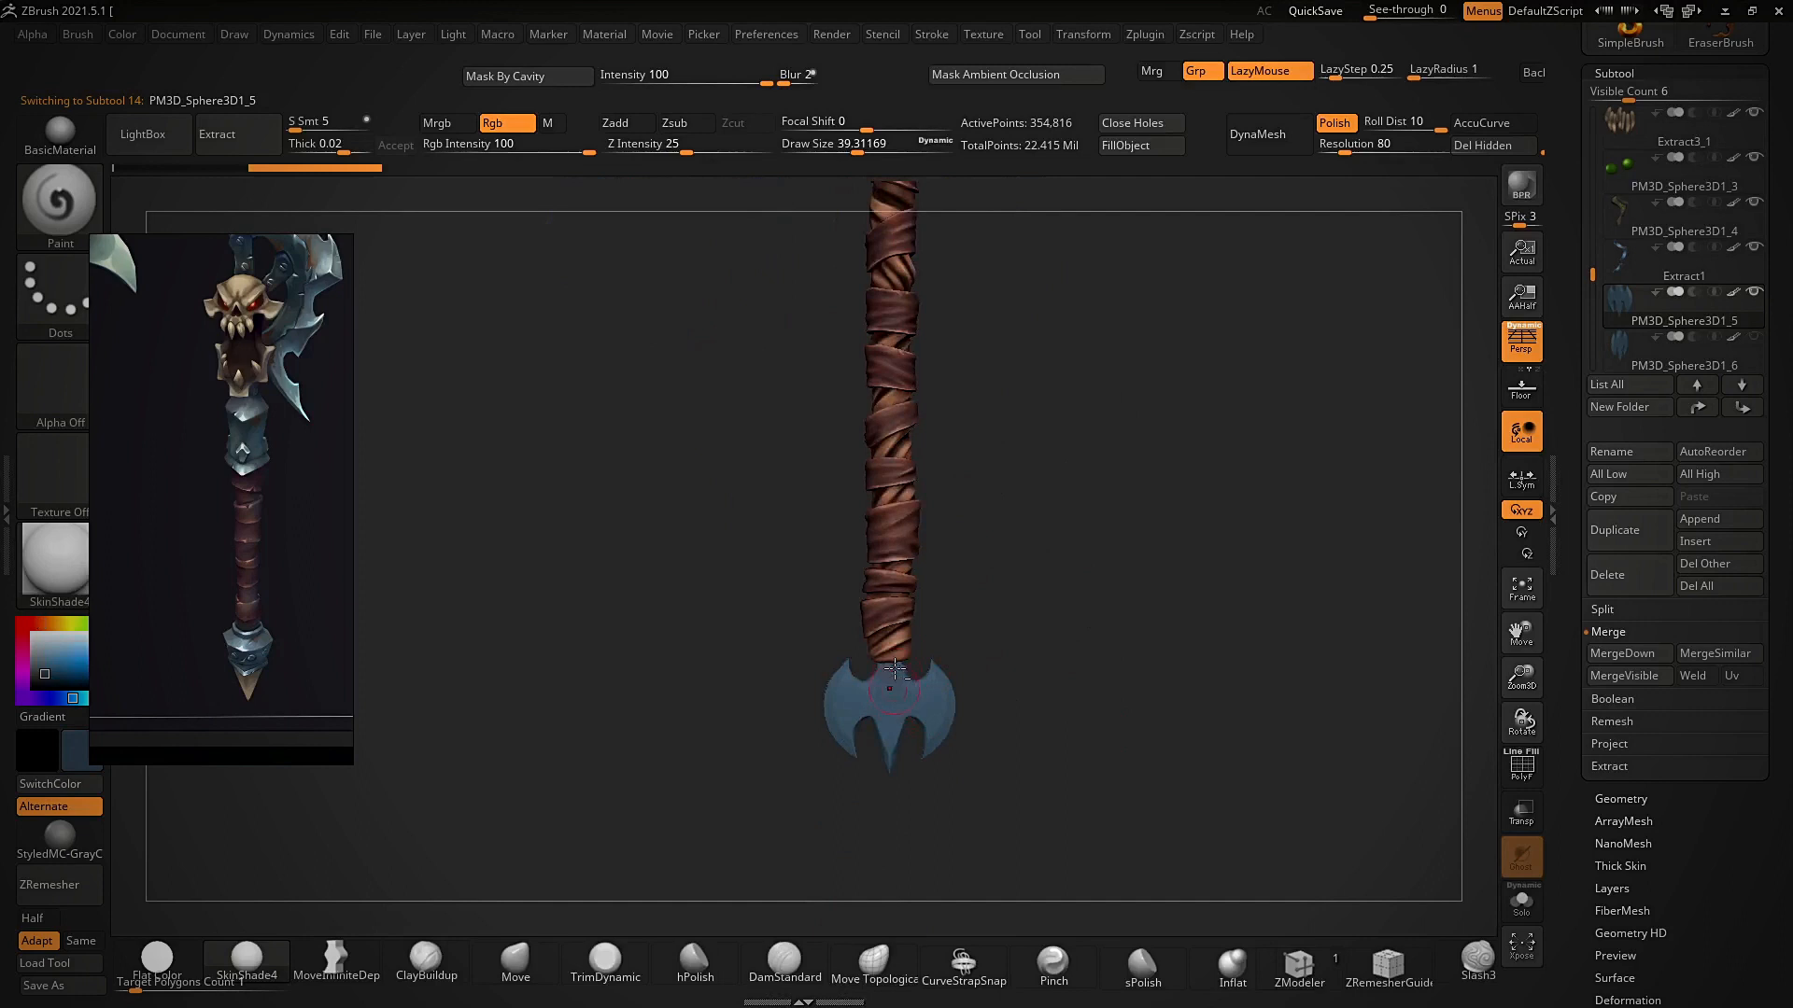
- Set the draw size to about 23 and paint darker blue shading on the pommel blade's lower points
ctrl+right_drag(890, 679, 894, 728)
mouse_move(813, 620)
right_down()
mouse_move(871, 625)
mouse_move(774, 626)
right_up()
drag(782, 664, 792, 669)
alt+right_drag(778, 619, 812, 501)
drag(829, 772, 844, 804)
mouse_move(845, 825)
right_down()
mouse_move(885, 687)
mouse_move(848, 794)
right_up()
drag(961, 859, 945, 784)
right_drag(873, 855, 901, 761)
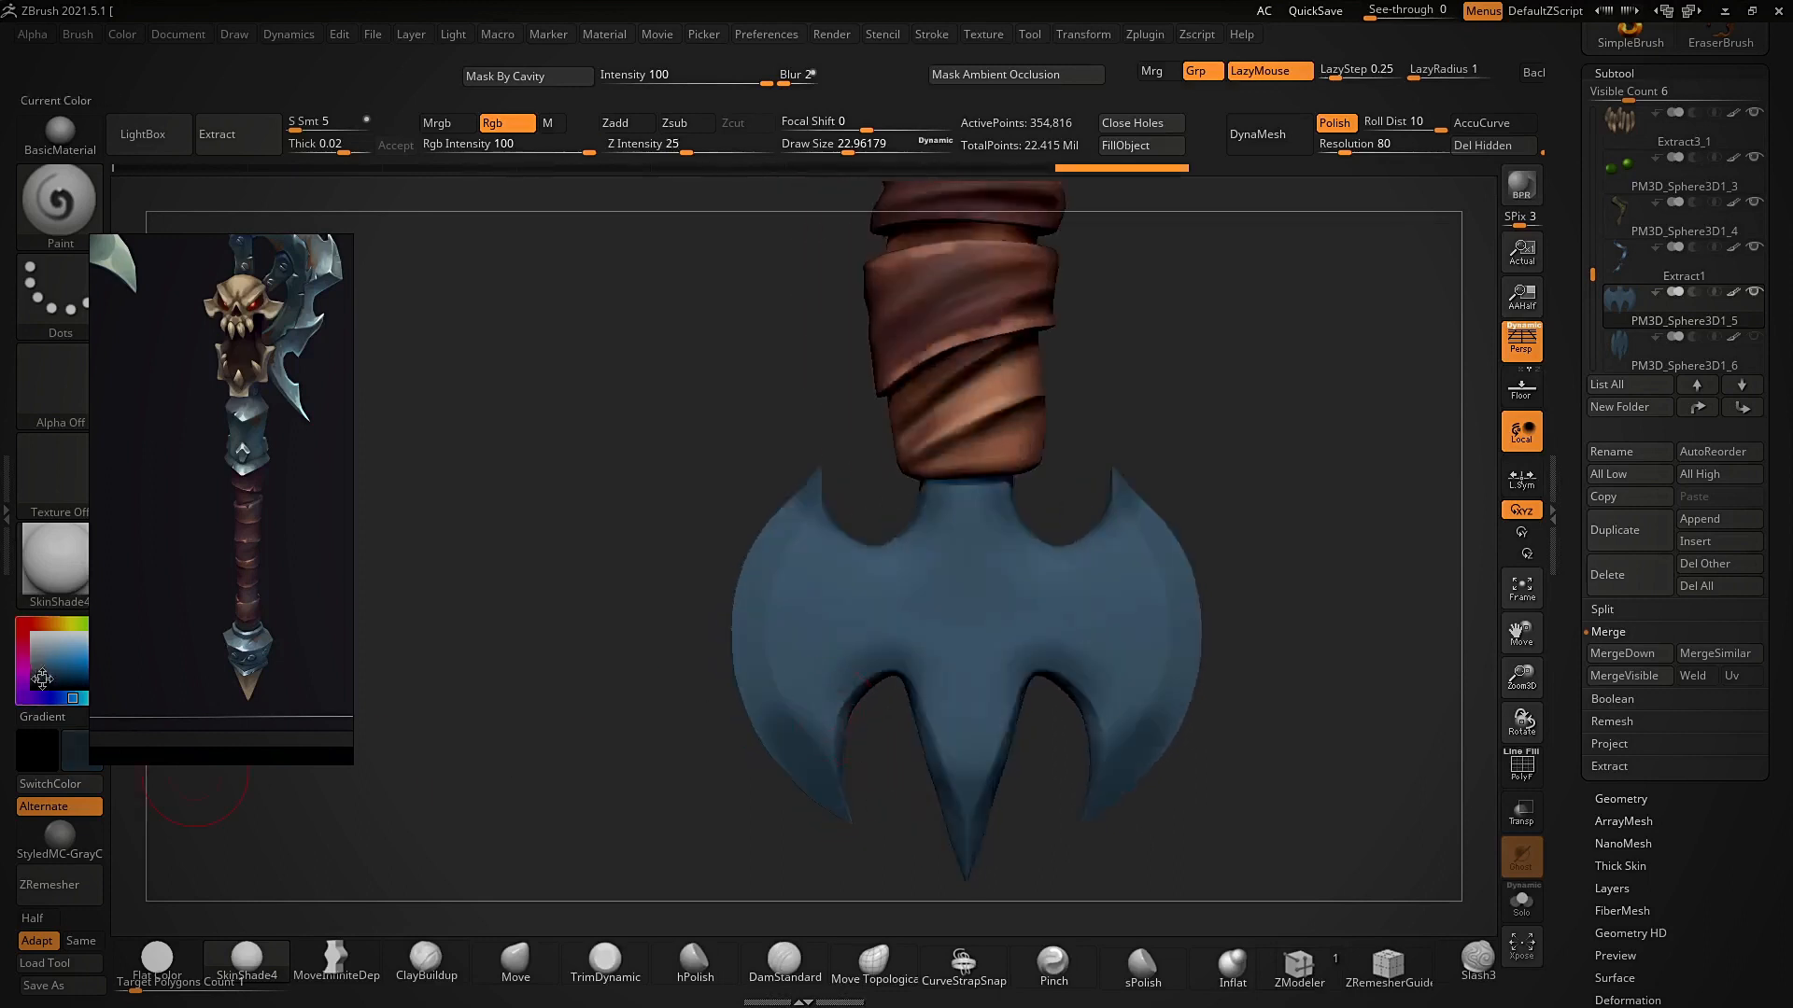
right_drag(728, 786, 740, 823)
drag(831, 801, 791, 743)
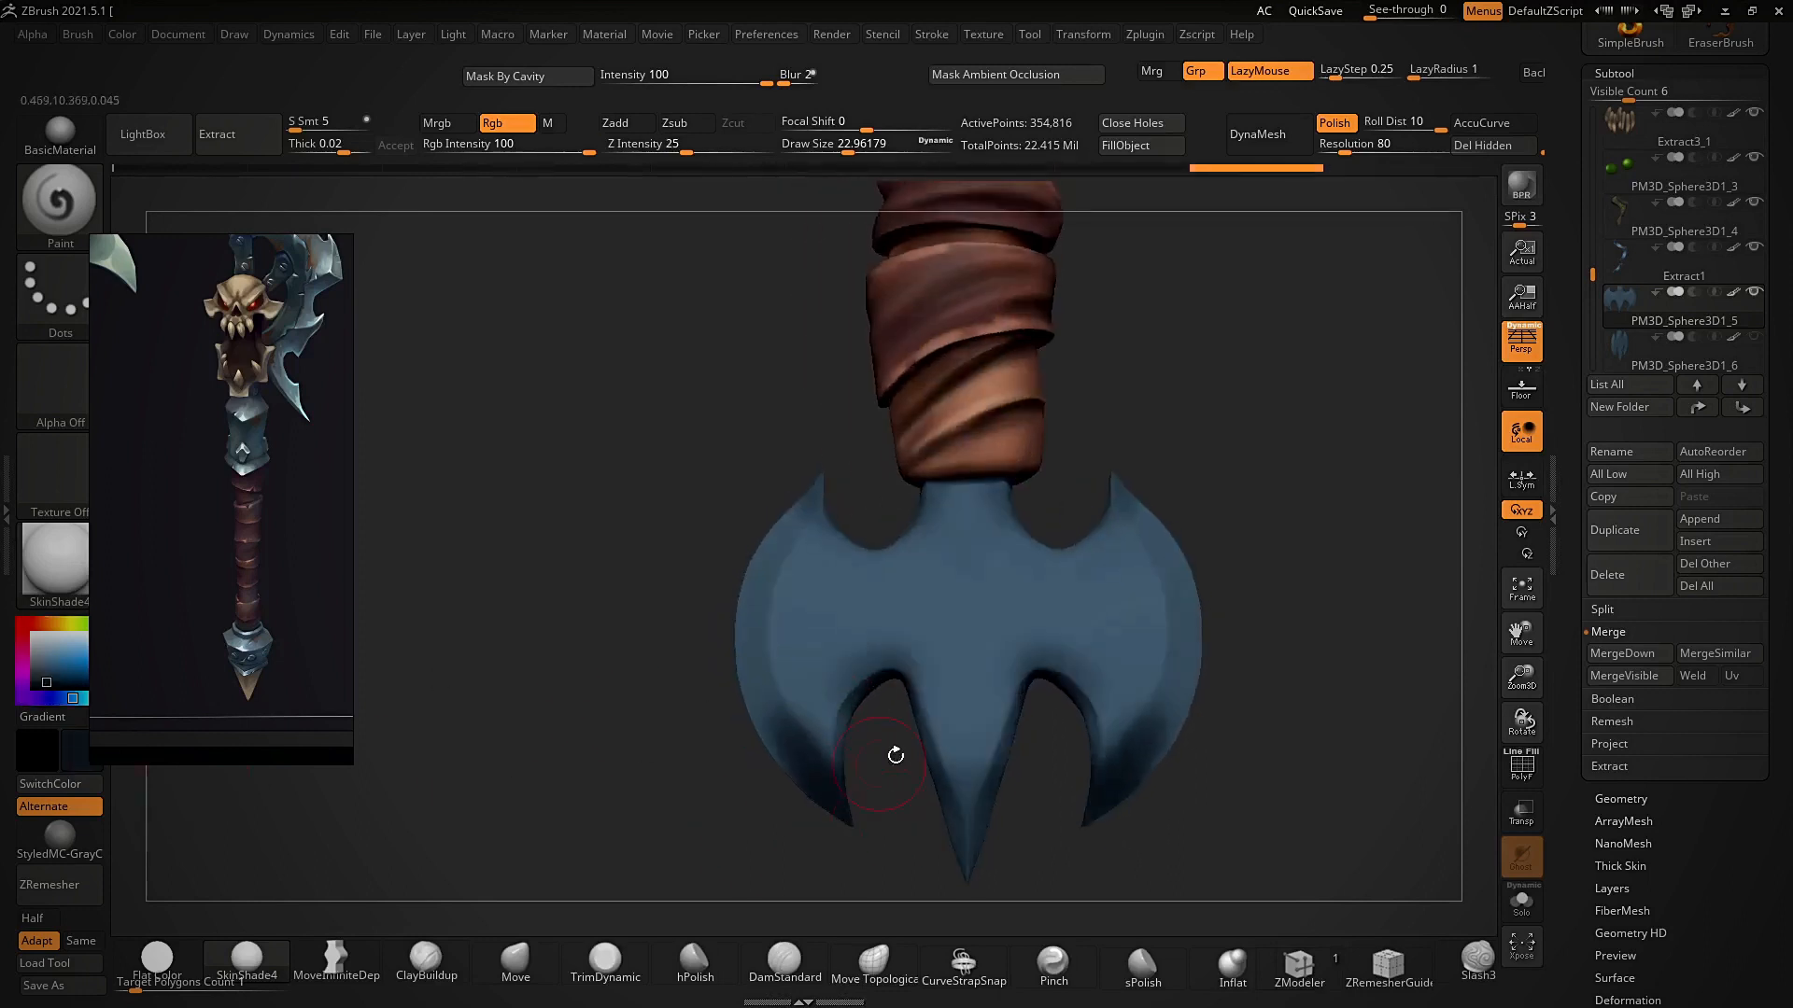
- Shade the pommel blade's upper tips, notches and outer rims in dark blue
right_drag(895, 755, 897, 552)
right_drag(880, 451, 845, 457)
drag(915, 481, 893, 513)
right_drag(831, 448, 803, 448)
drag(810, 480, 753, 588)
mouse_move(728, 476)
right_down()
mouse_move(767, 450)
mouse_move(747, 465)
right_up()
drag(782, 509, 749, 575)
drag(793, 793, 839, 822)
mouse_move(873, 818)
right_down()
mouse_move(947, 816)
mouse_move(873, 720)
mouse_move(860, 760)
mouse_move(799, 664)
right_up()
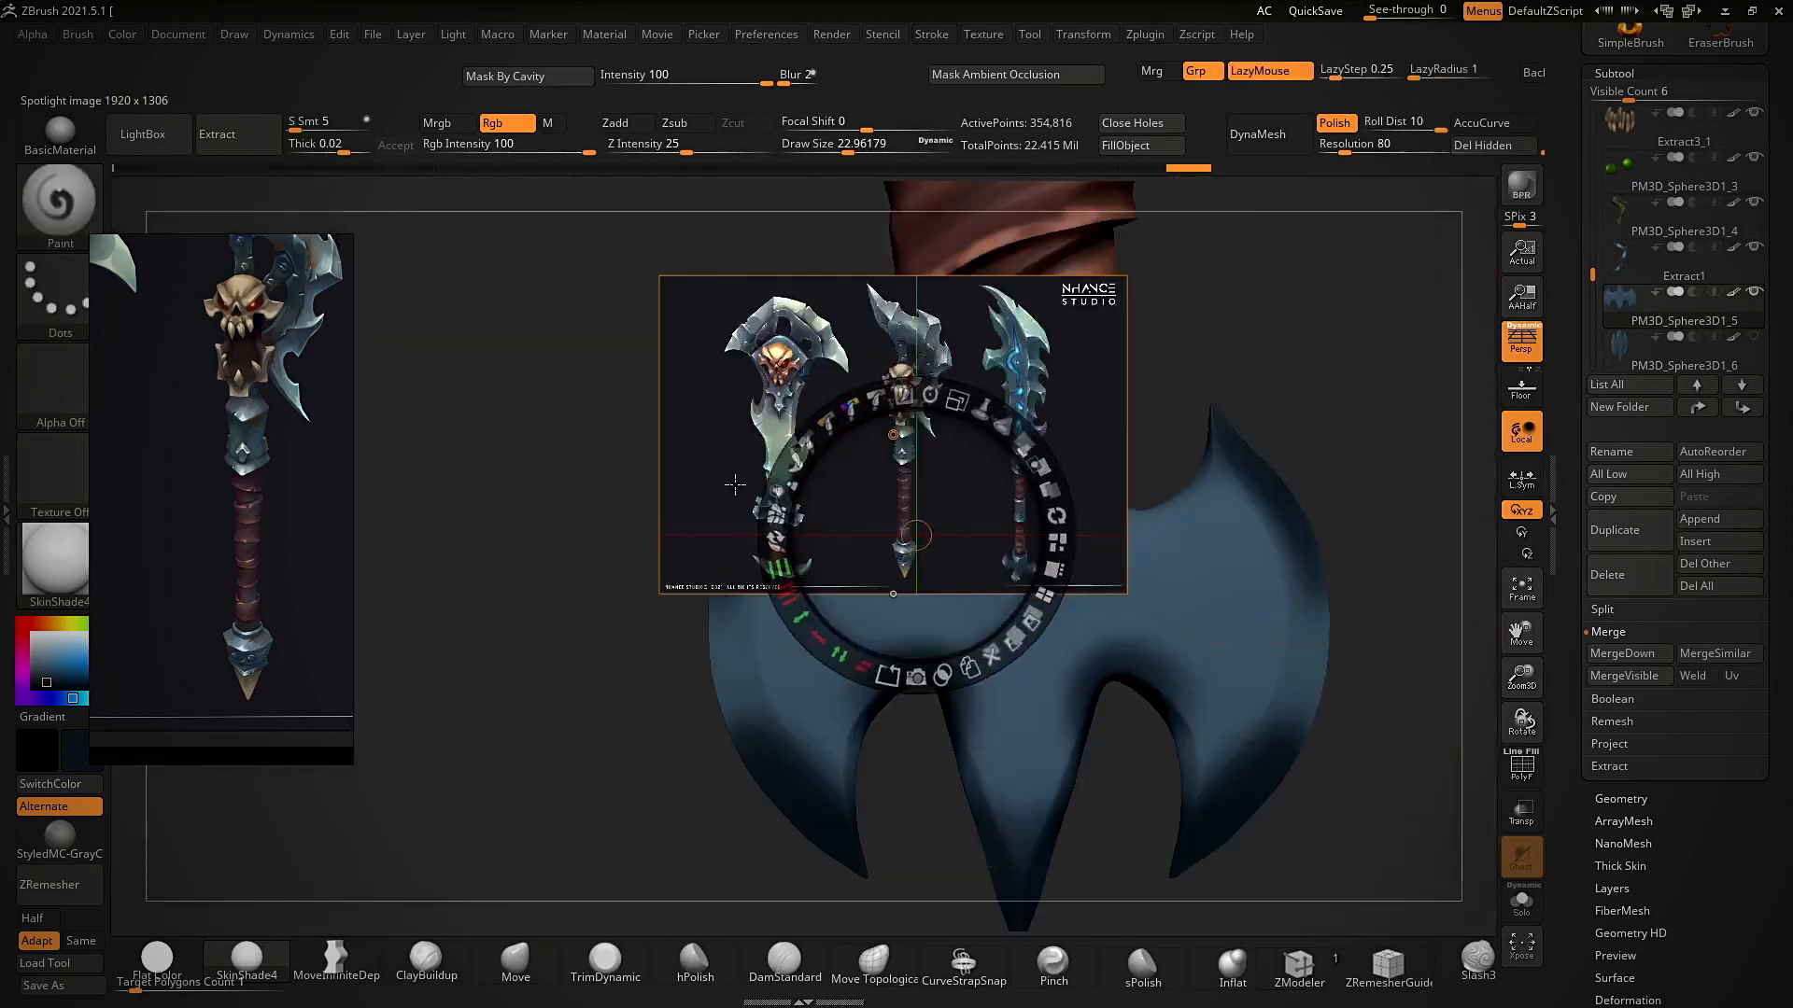
- Pick a lighter blue and start brushing it over the faces of the pommel's side blades
drag(1004, 422, 947, 550)
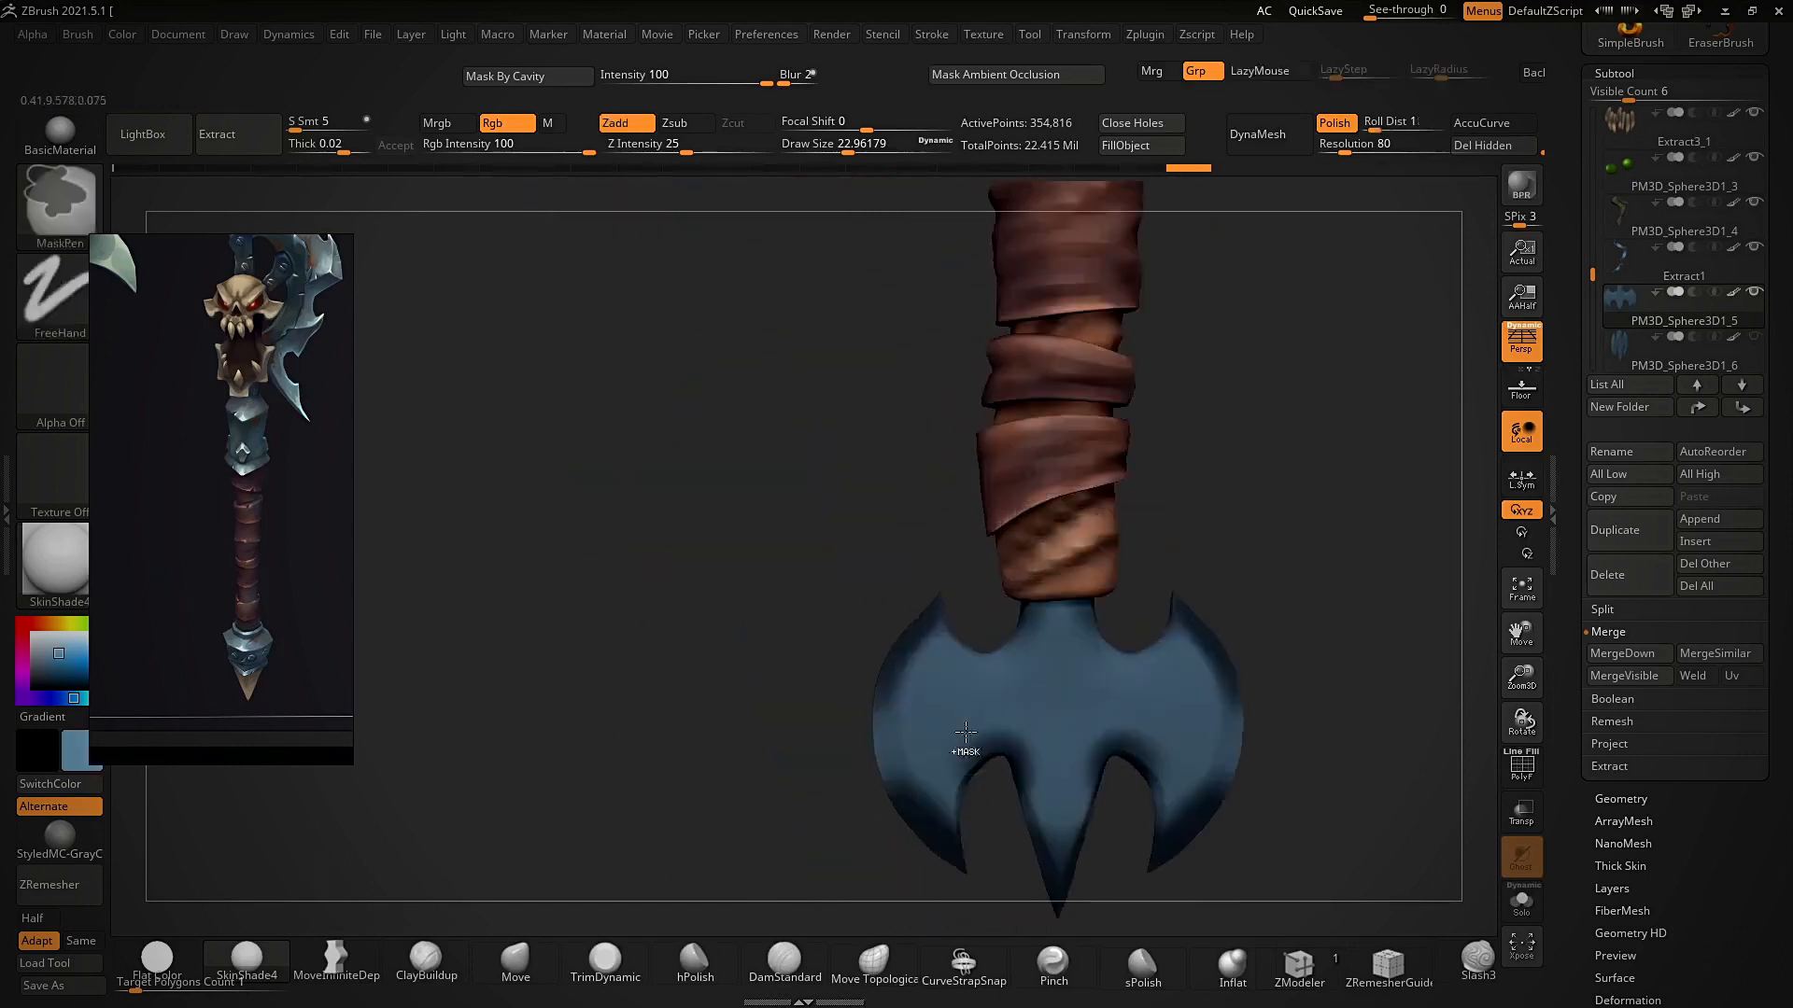
key(s)
drag(938, 733, 938, 789)
drag(1032, 743, 1035, 686)
drag(1134, 654, 1139, 859)
mouse_move(1141, 550)
mouse_down()
mouse_move(1130, 742)
mouse_move(1141, 649)
mouse_up()
alt+drag(747, 719, 755, 629)
key(s)
drag(872, 634, 859, 634)
- Set the draw size to about 25.7 and brush lighter blue over the side blades and the central spike
key(s)
mouse_move(846, 602)
mouse_down()
mouse_move(848, 658)
mouse_move(862, 534)
mouse_up()
mouse_move(845, 668)
mouse_down()
mouse_move(915, 826)
mouse_move(870, 768)
mouse_up()
drag(888, 512, 861, 551)
drag(888, 784, 897, 824)
drag(747, 598, 752, 663)
drag(1005, 564, 1027, 549)
mouse_move(1046, 868)
mouse_down()
mouse_move(1056, 820)
mouse_move(1081, 804)
mouse_up()
mouse_move(1074, 812)
mouse_down()
mouse_move(1089, 872)
mouse_move(1062, 784)
mouse_up()
- Blend lighter blue across the upper faces of the side blades and down the middle of the central spike
mouse_move(1022, 892)
alt+mouse_down()
mouse_move(1006, 729)
mouse_move(1066, 785)
mouse_move(1085, 777)
alt+mouse_up()
drag(1092, 673, 1103, 715)
drag(990, 747, 1013, 733)
drag(919, 411, 919, 495)
drag(918, 512, 913, 558)
drag(933, 416, 898, 560)
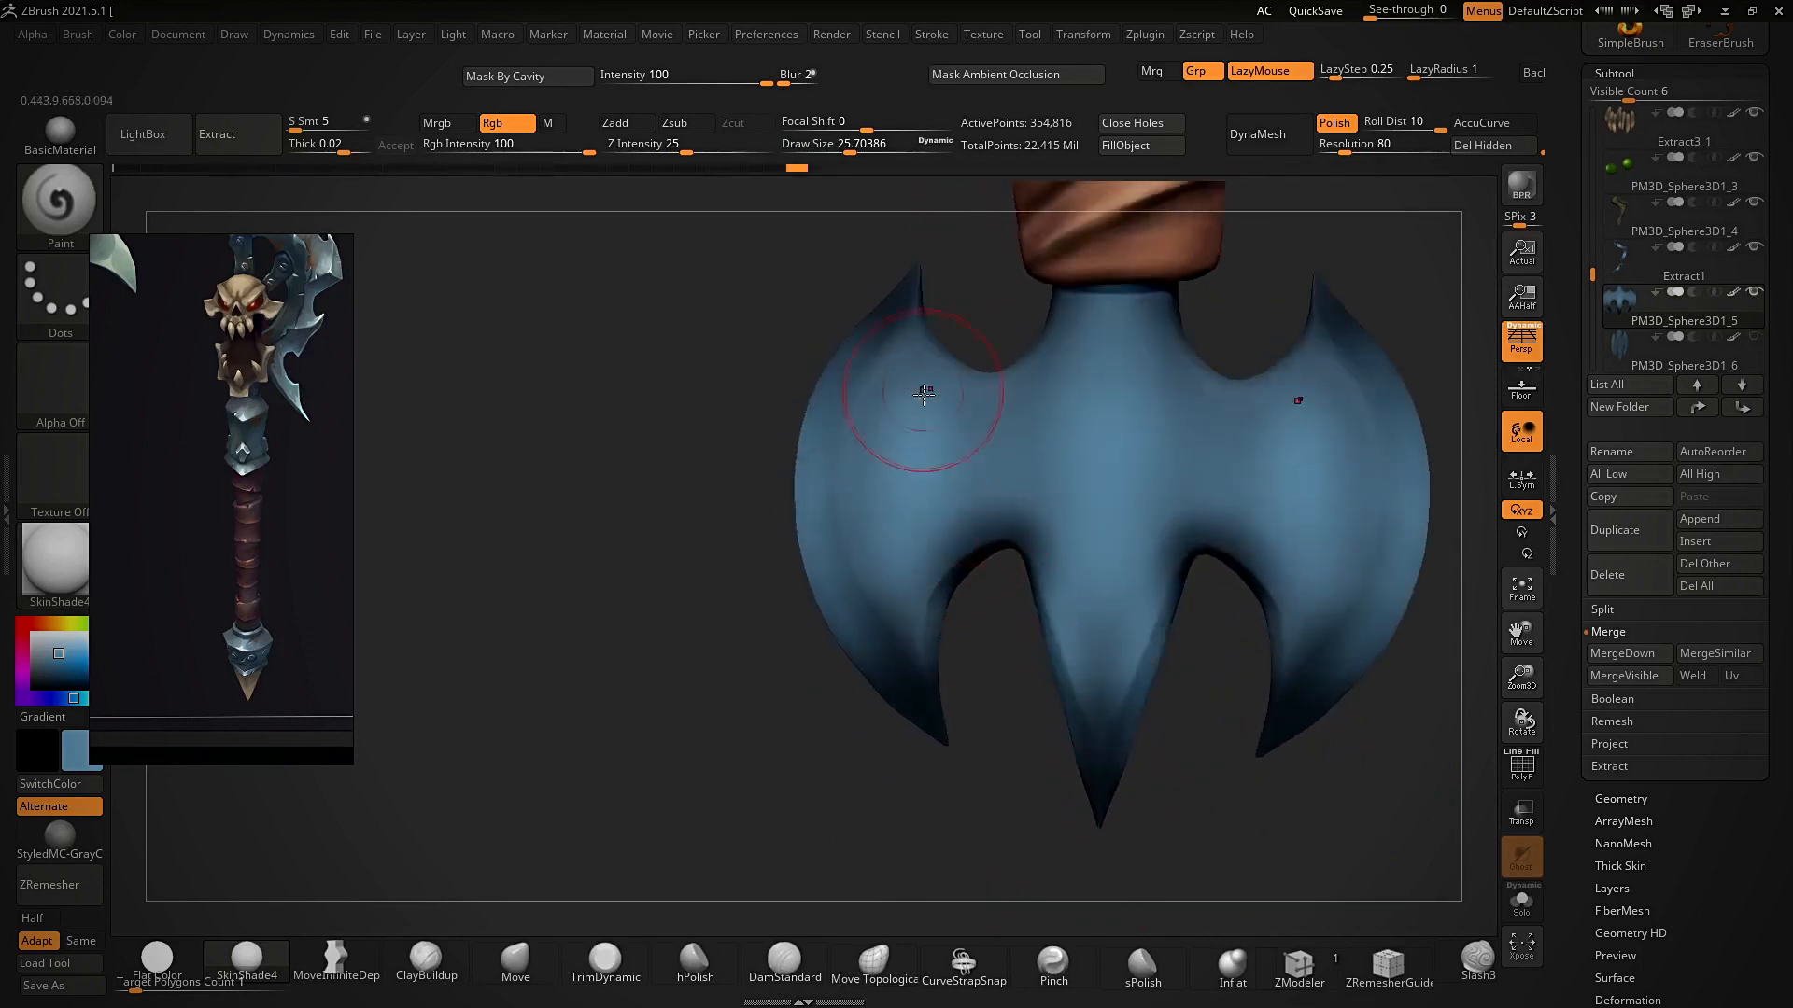
mouse_move(1092, 374)
mouse_down()
mouse_move(1074, 509)
mouse_move(1104, 689)
mouse_up()
drag(1209, 715, 1156, 756)
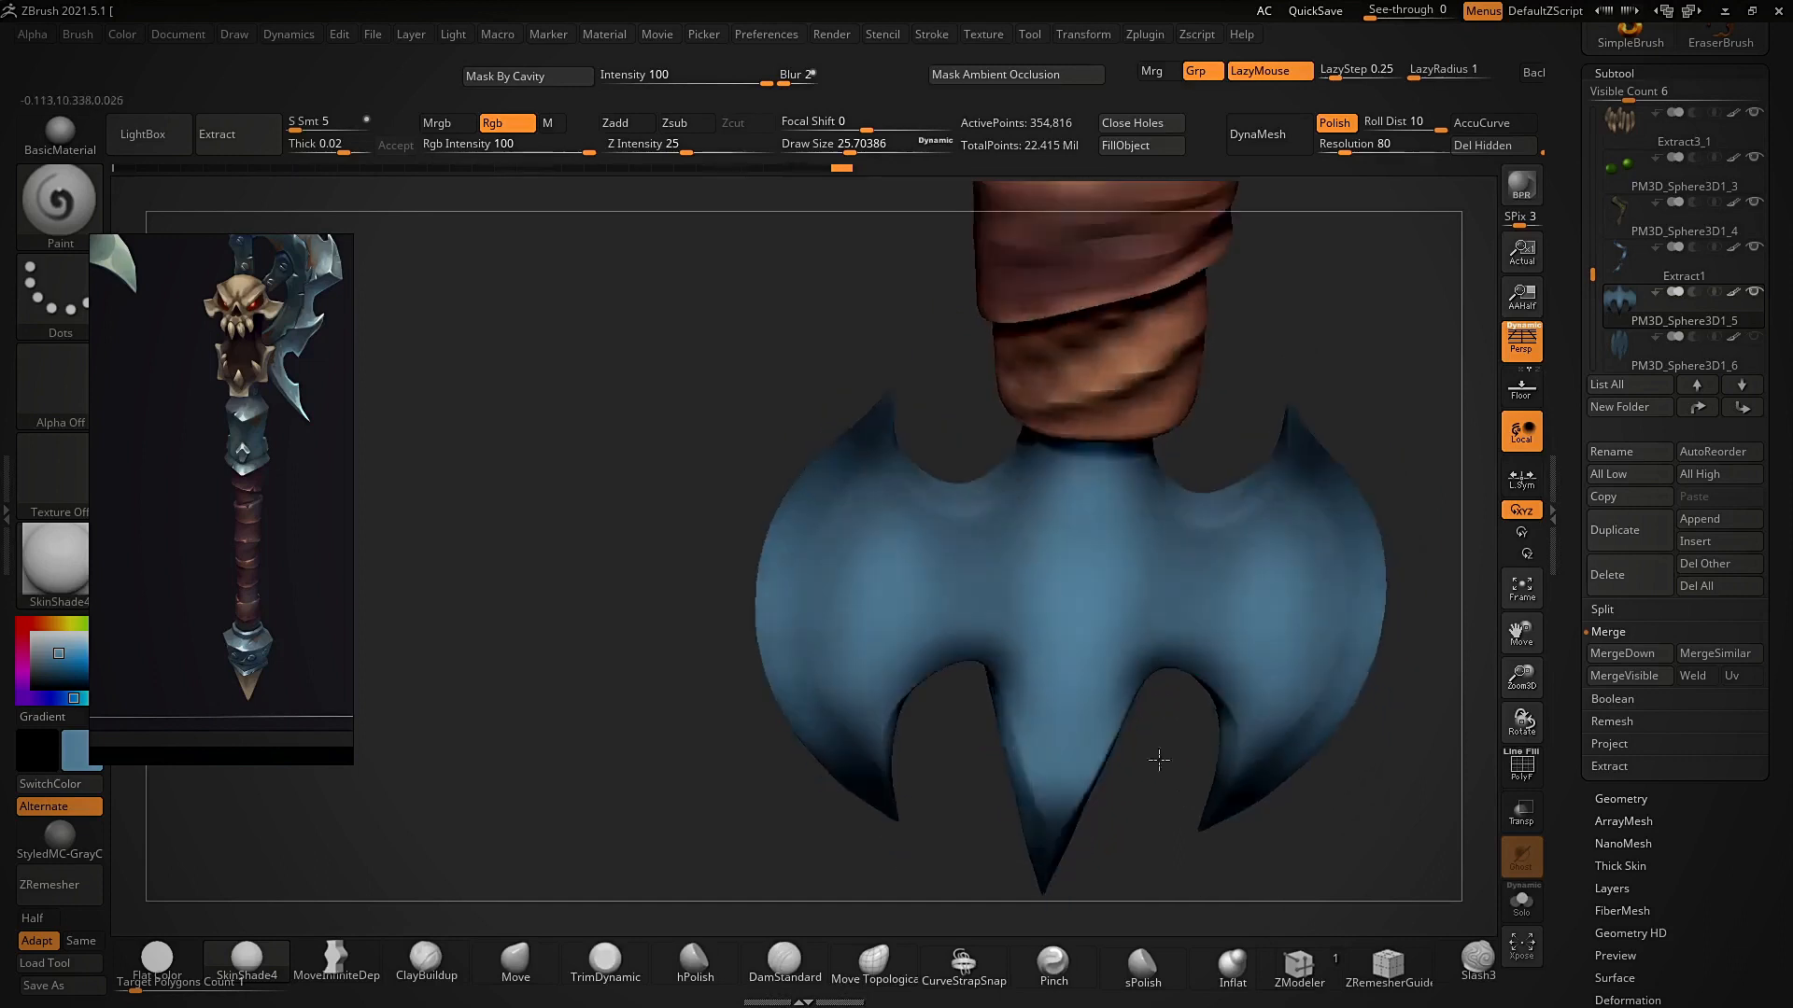
- Reduce the draw size to about 21.7, darken the areas beneath the upper notches, and blend them with sampled blue
key(c)
drag(908, 407, 928, 384)
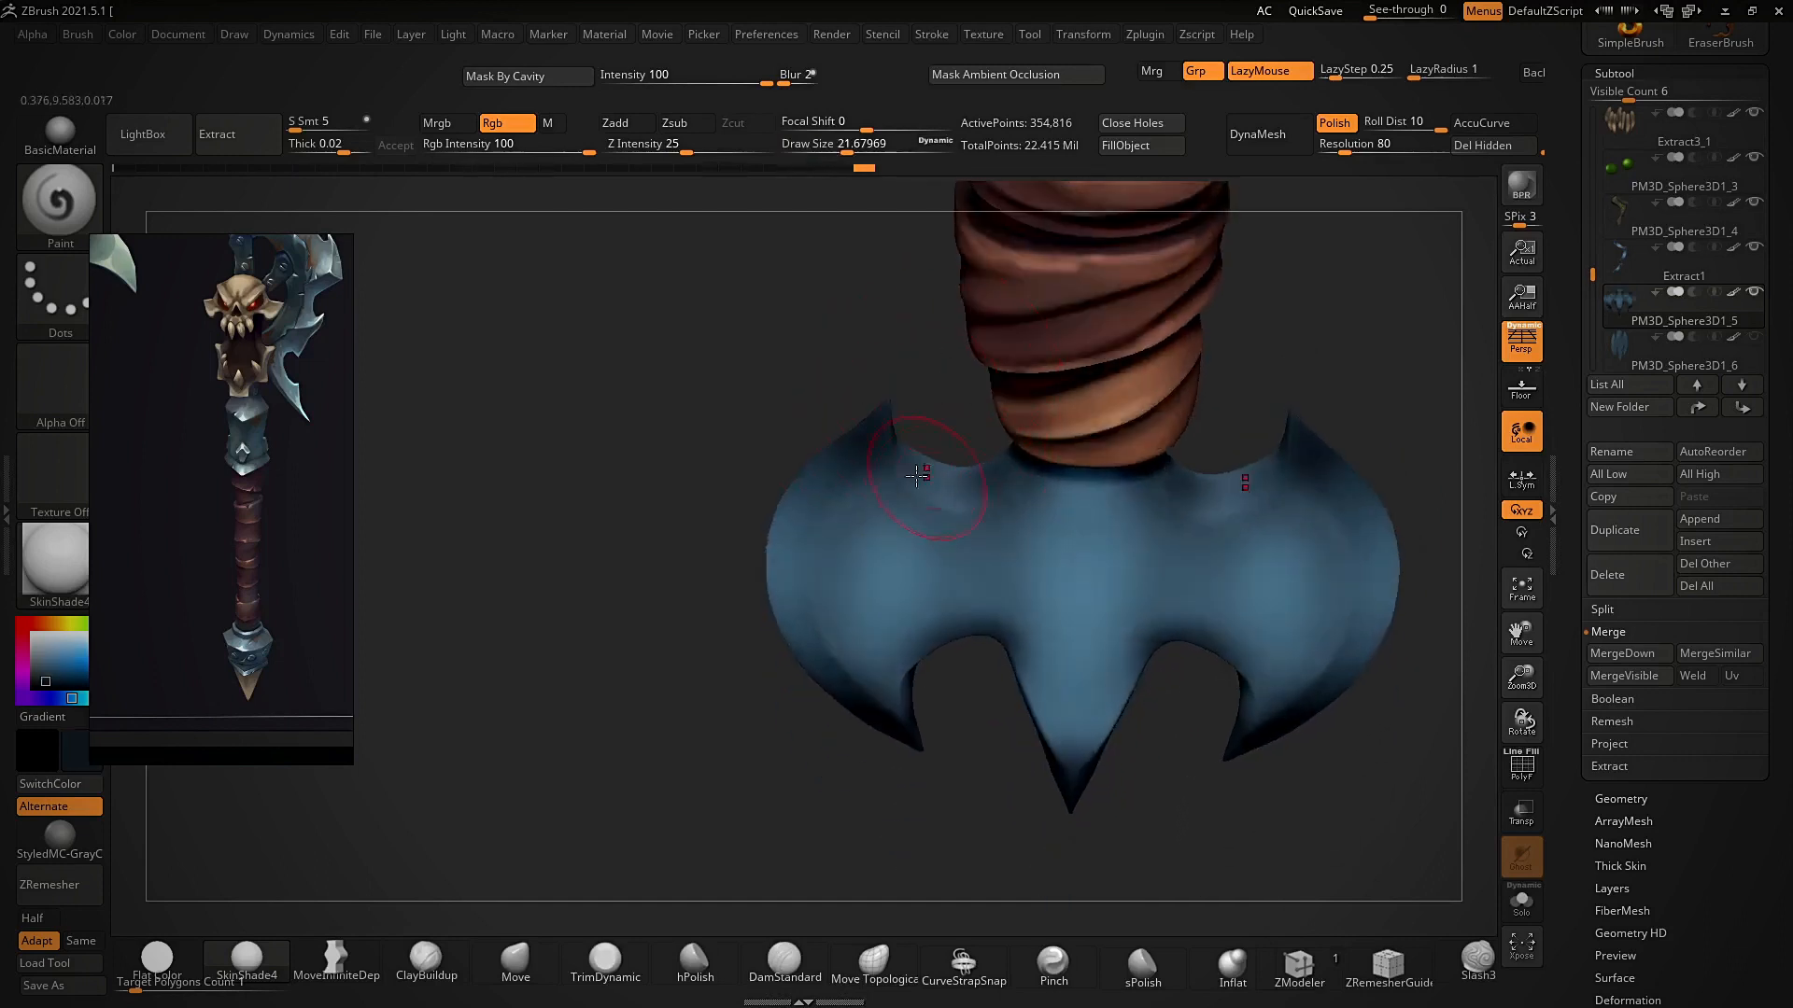
drag(928, 488, 936, 478)
mouse_move(951, 410)
mouse_down()
mouse_move(955, 441)
mouse_move(943, 373)
mouse_up()
key(c)
drag(975, 480, 923, 516)
drag(879, 626, 1000, 592)
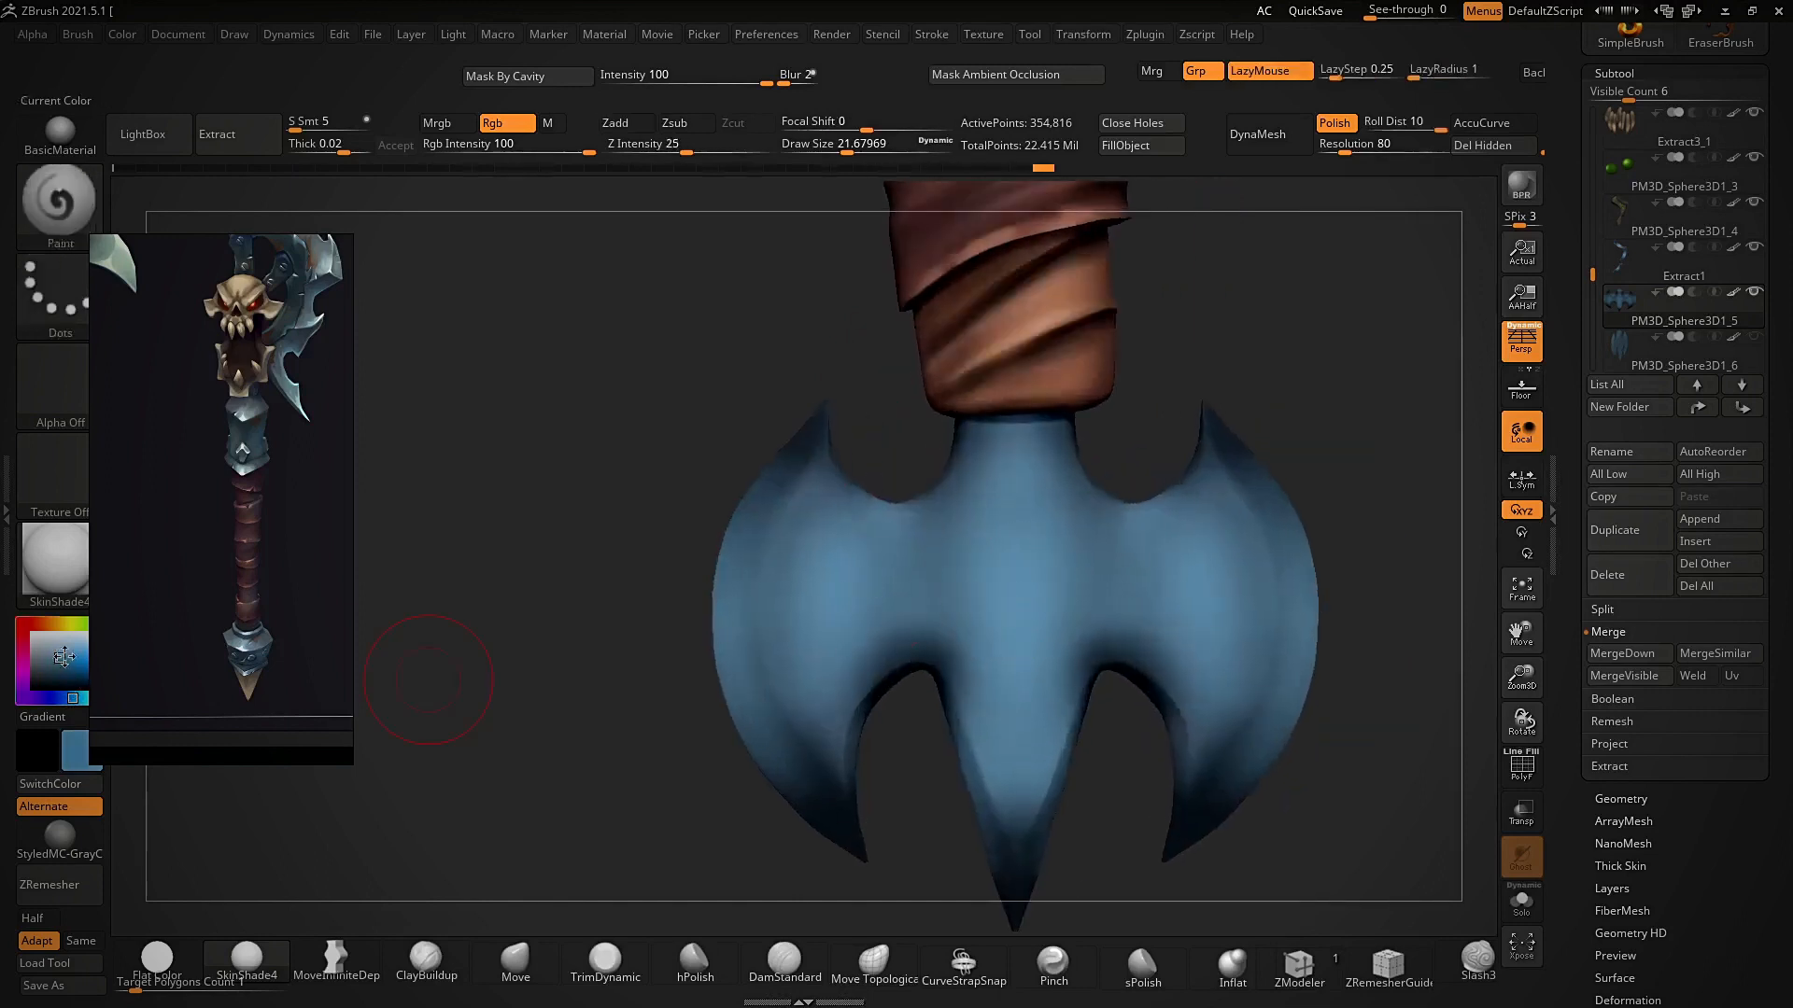
- Reframe the reference image on the blue rune sword to study its metal shading
right_drag(168, 530, 279, 518)
scroll(291, 518, down, 4)
mouse_move(292, 518)
middle_down()
mouse_move(389, 482)
mouse_move(379, 577)
middle_up()
scroll(381, 473, up, 4)
scroll(378, 471, down, 4)
scroll(344, 437, up, 4)
- Set the draw size to about 32 and brush brighter blue onto the outer rims and central area of the pommel blade
key(s)
drag(788, 634, 796, 634)
drag(632, 681, 665, 677)
drag(730, 598, 730, 644)
drag(732, 560, 729, 626)
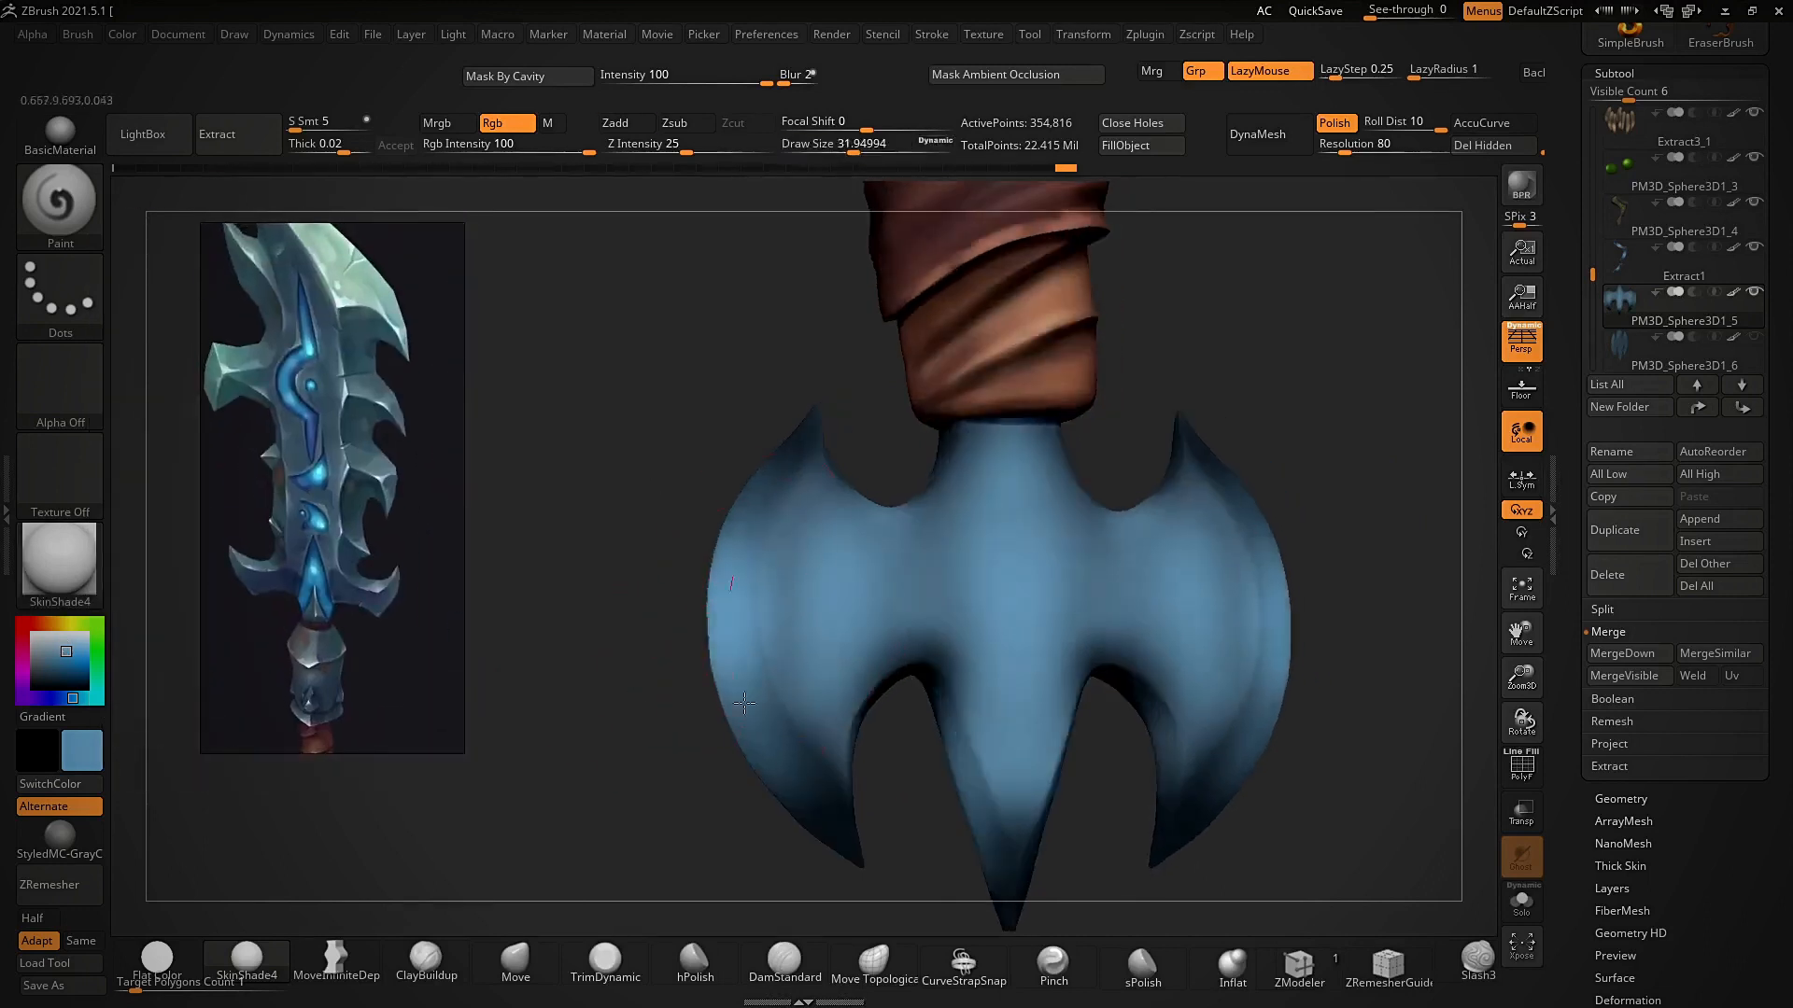
drag(734, 687, 743, 714)
drag(649, 677, 602, 677)
drag(841, 543, 823, 607)
drag(899, 562, 894, 573)
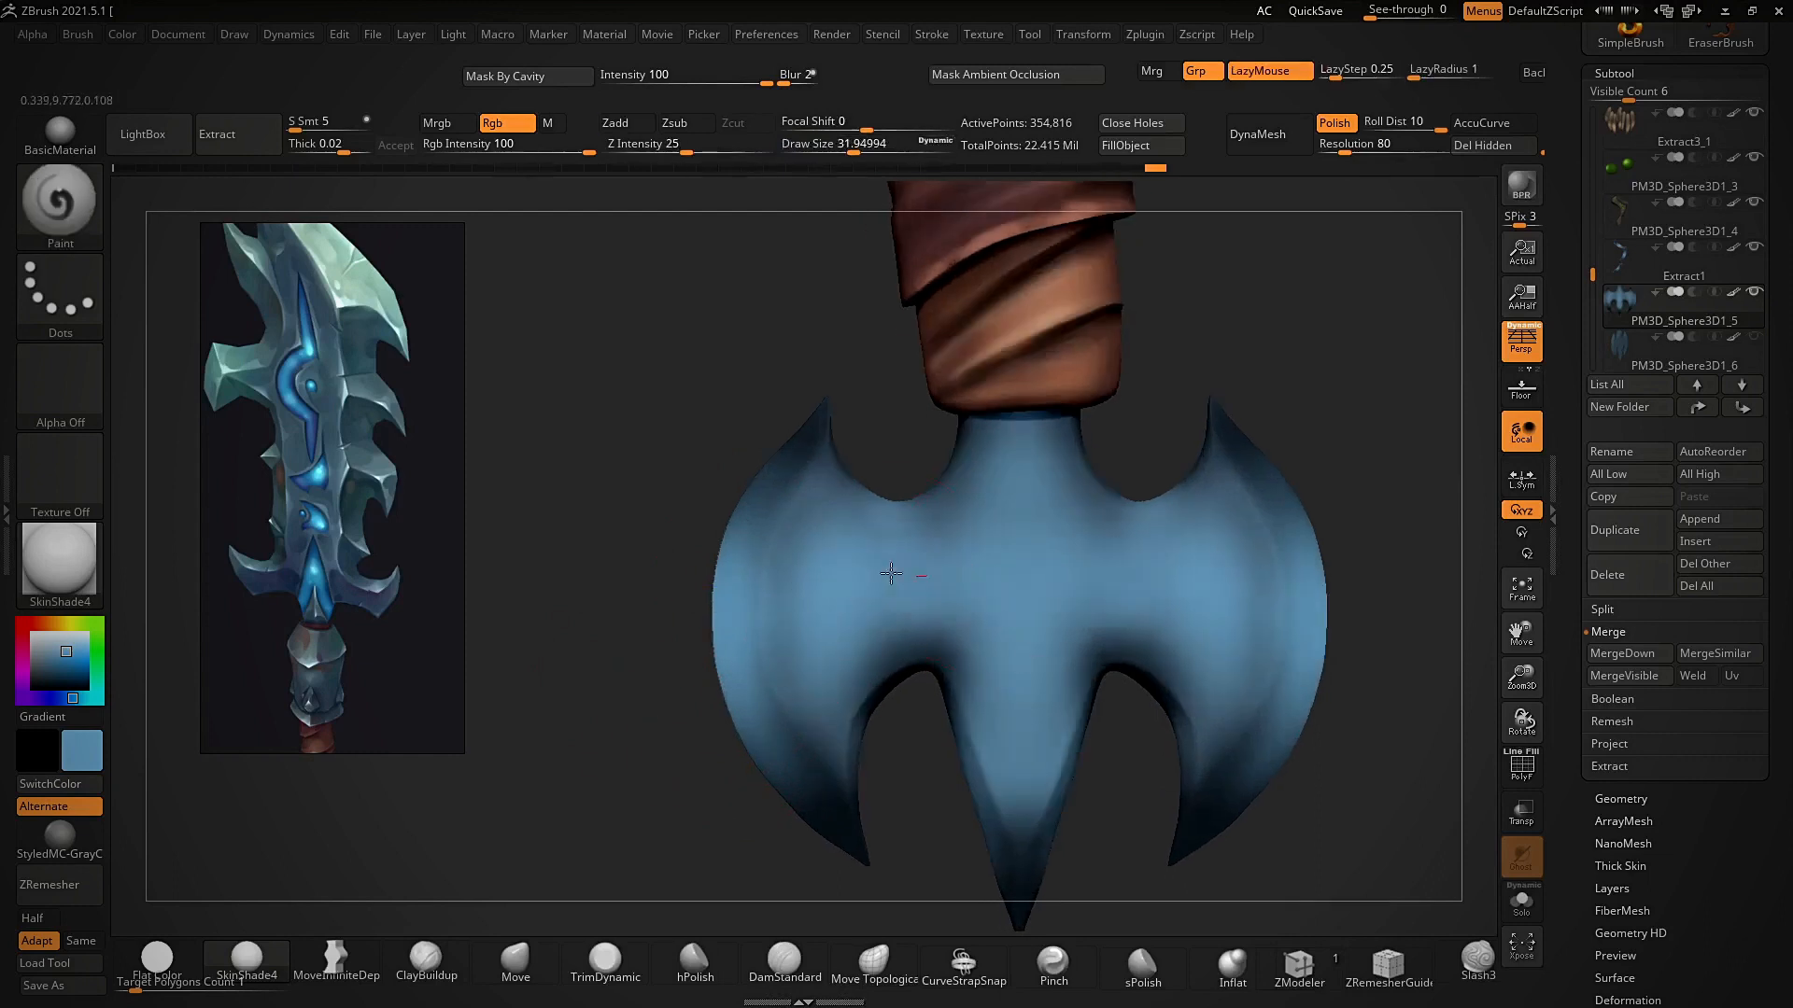
drag(1012, 597, 943, 571)
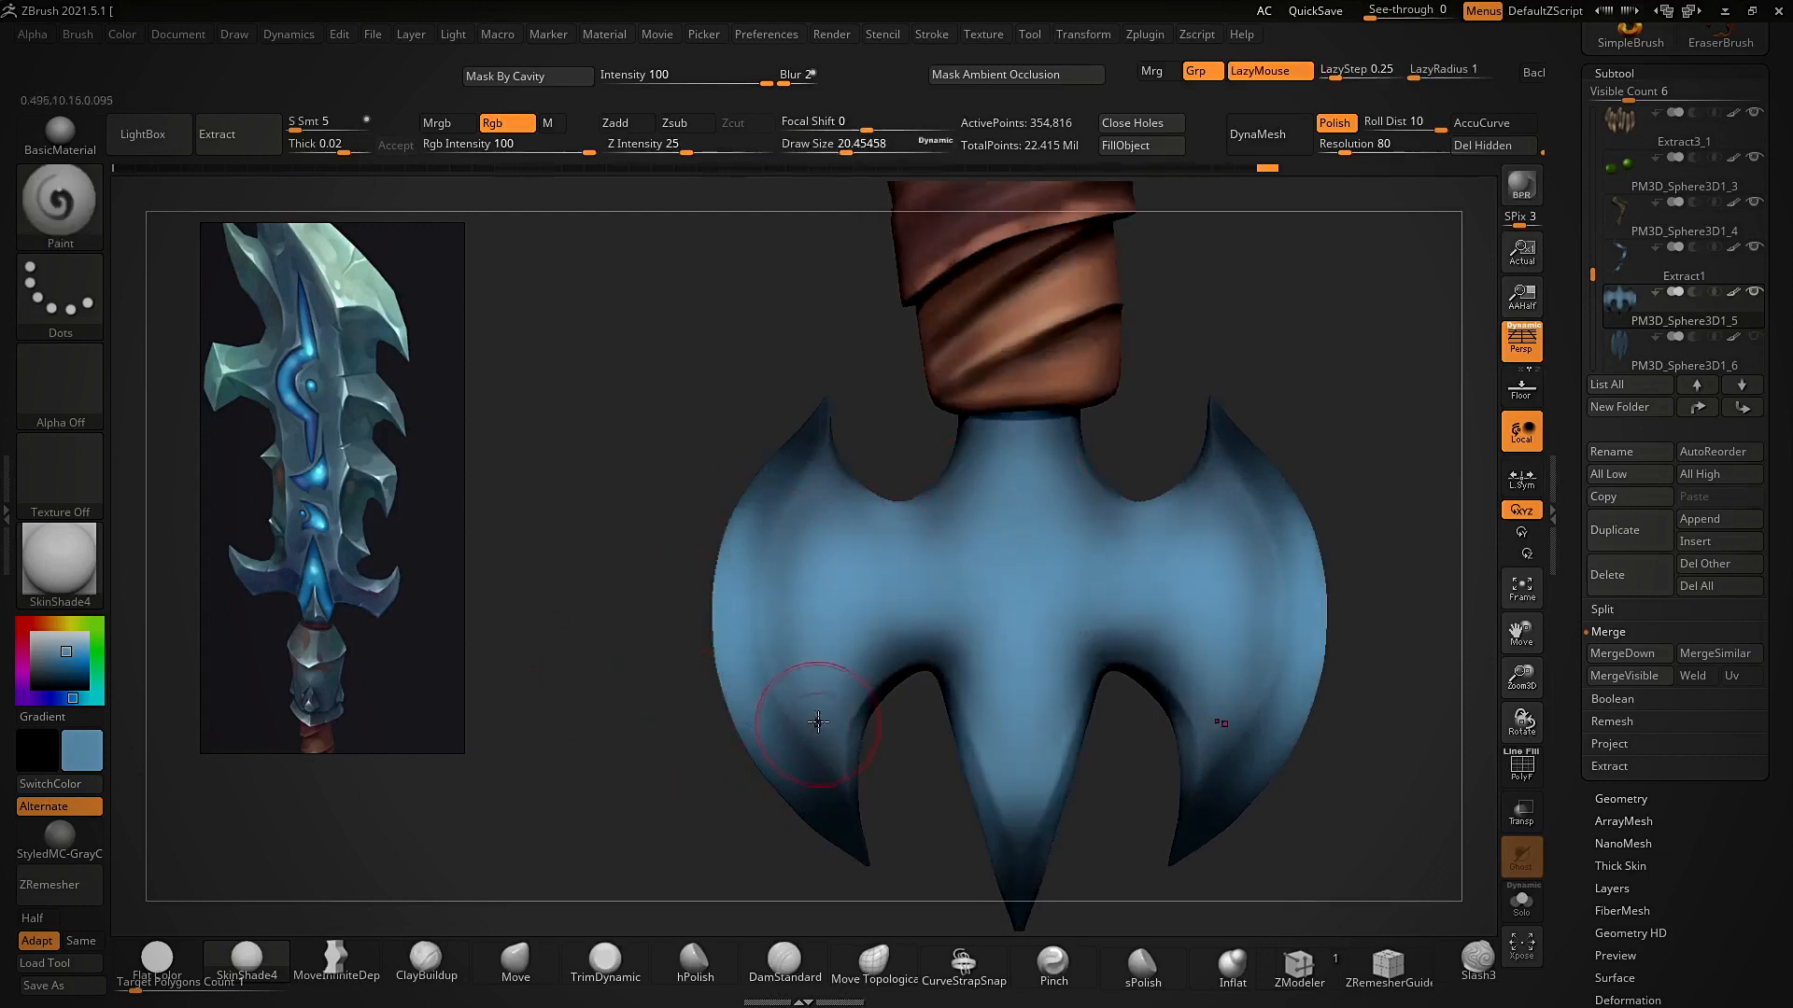
- Use draw sizes from about 16 to 22 to brighten the lower inner faces of the side blades
right_drag(818, 721, 857, 531)
drag(897, 566, 895, 581)
right_drag(895, 581, 881, 700)
drag(881, 701, 857, 724)
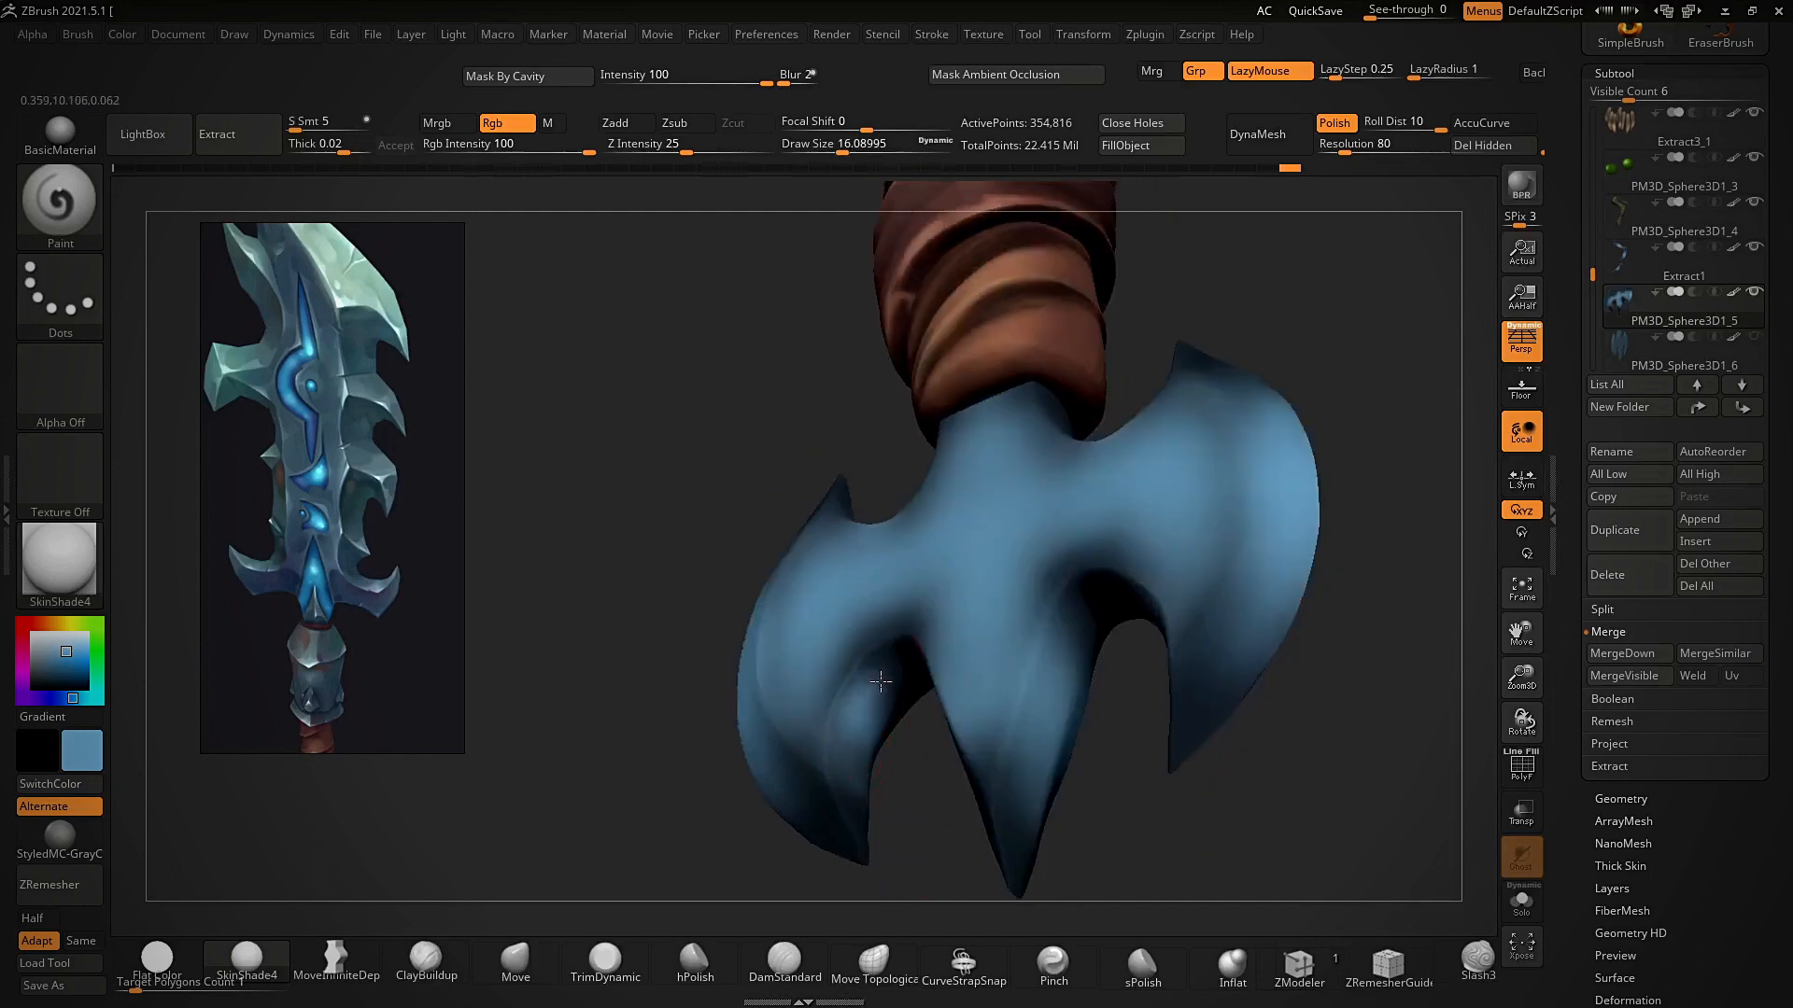
right_drag(805, 628, 849, 664)
key(s)
drag(882, 708, 887, 707)
drag(856, 730, 879, 689)
mouse_move(898, 690)
right_down()
mouse_move(929, 761)
mouse_move(719, 669)
right_up()
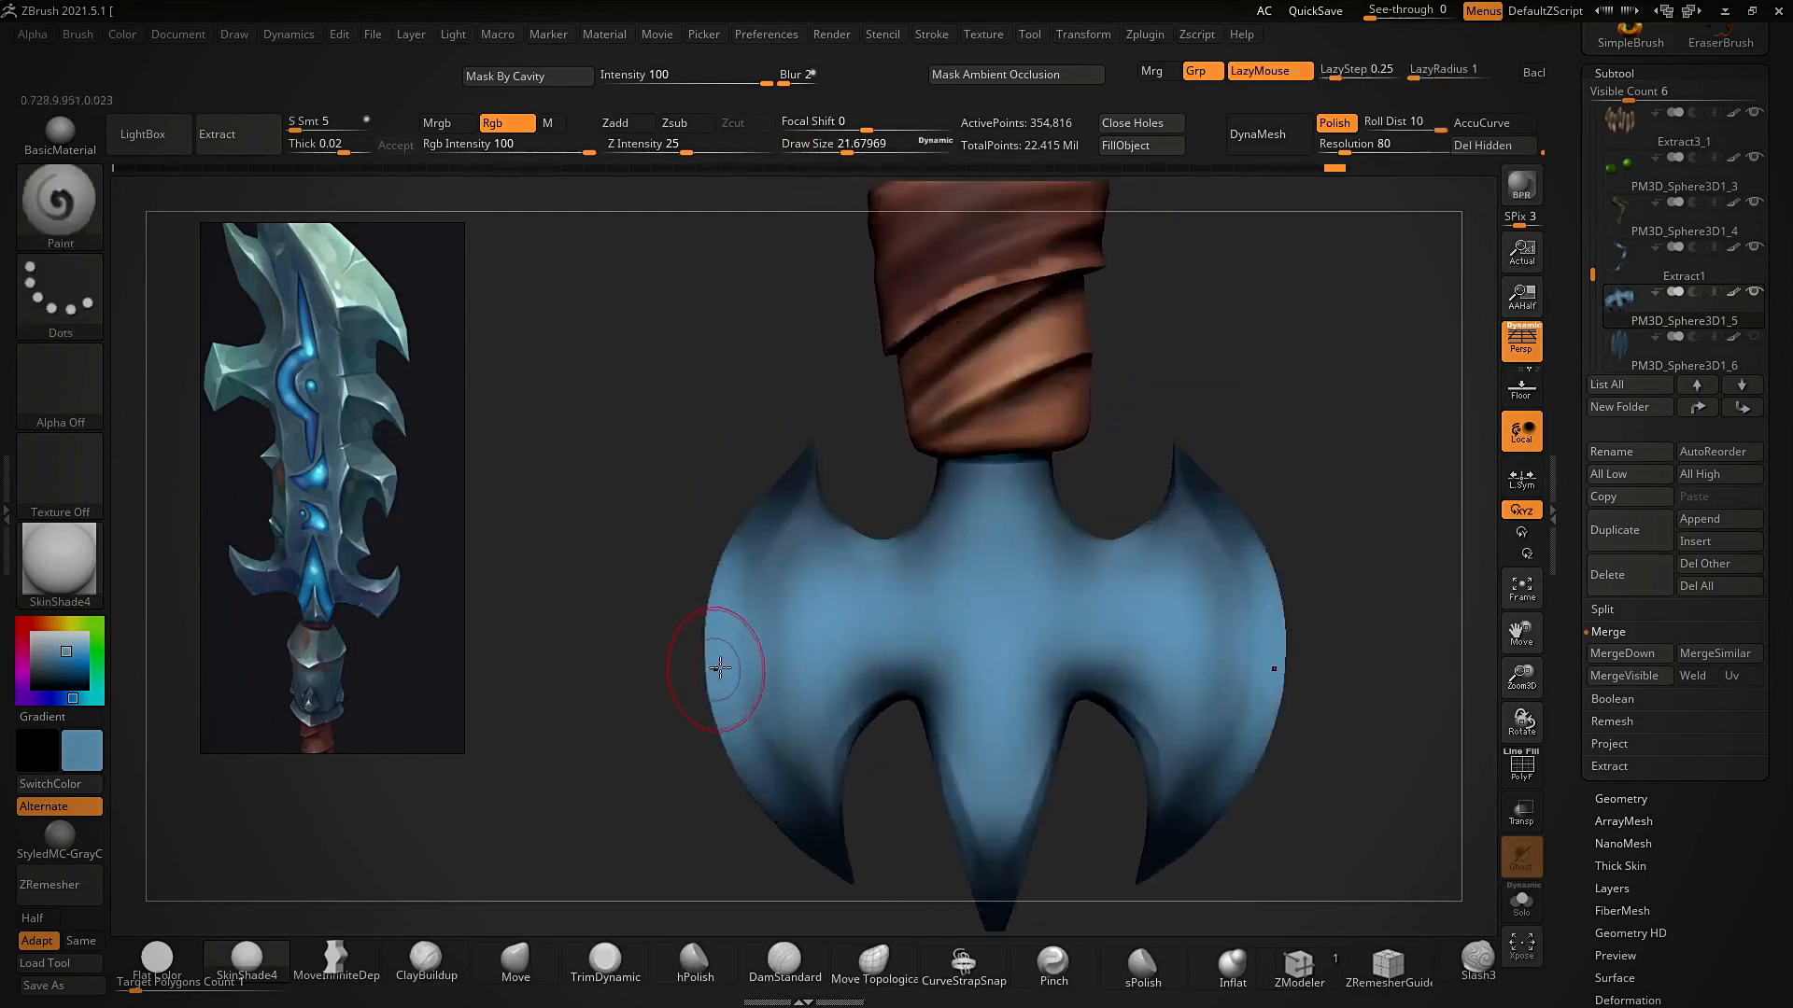
- Pick a pale grey-blue and add soft highlights to the outer rims and centre of the pommel blade
key(s)
key(s)
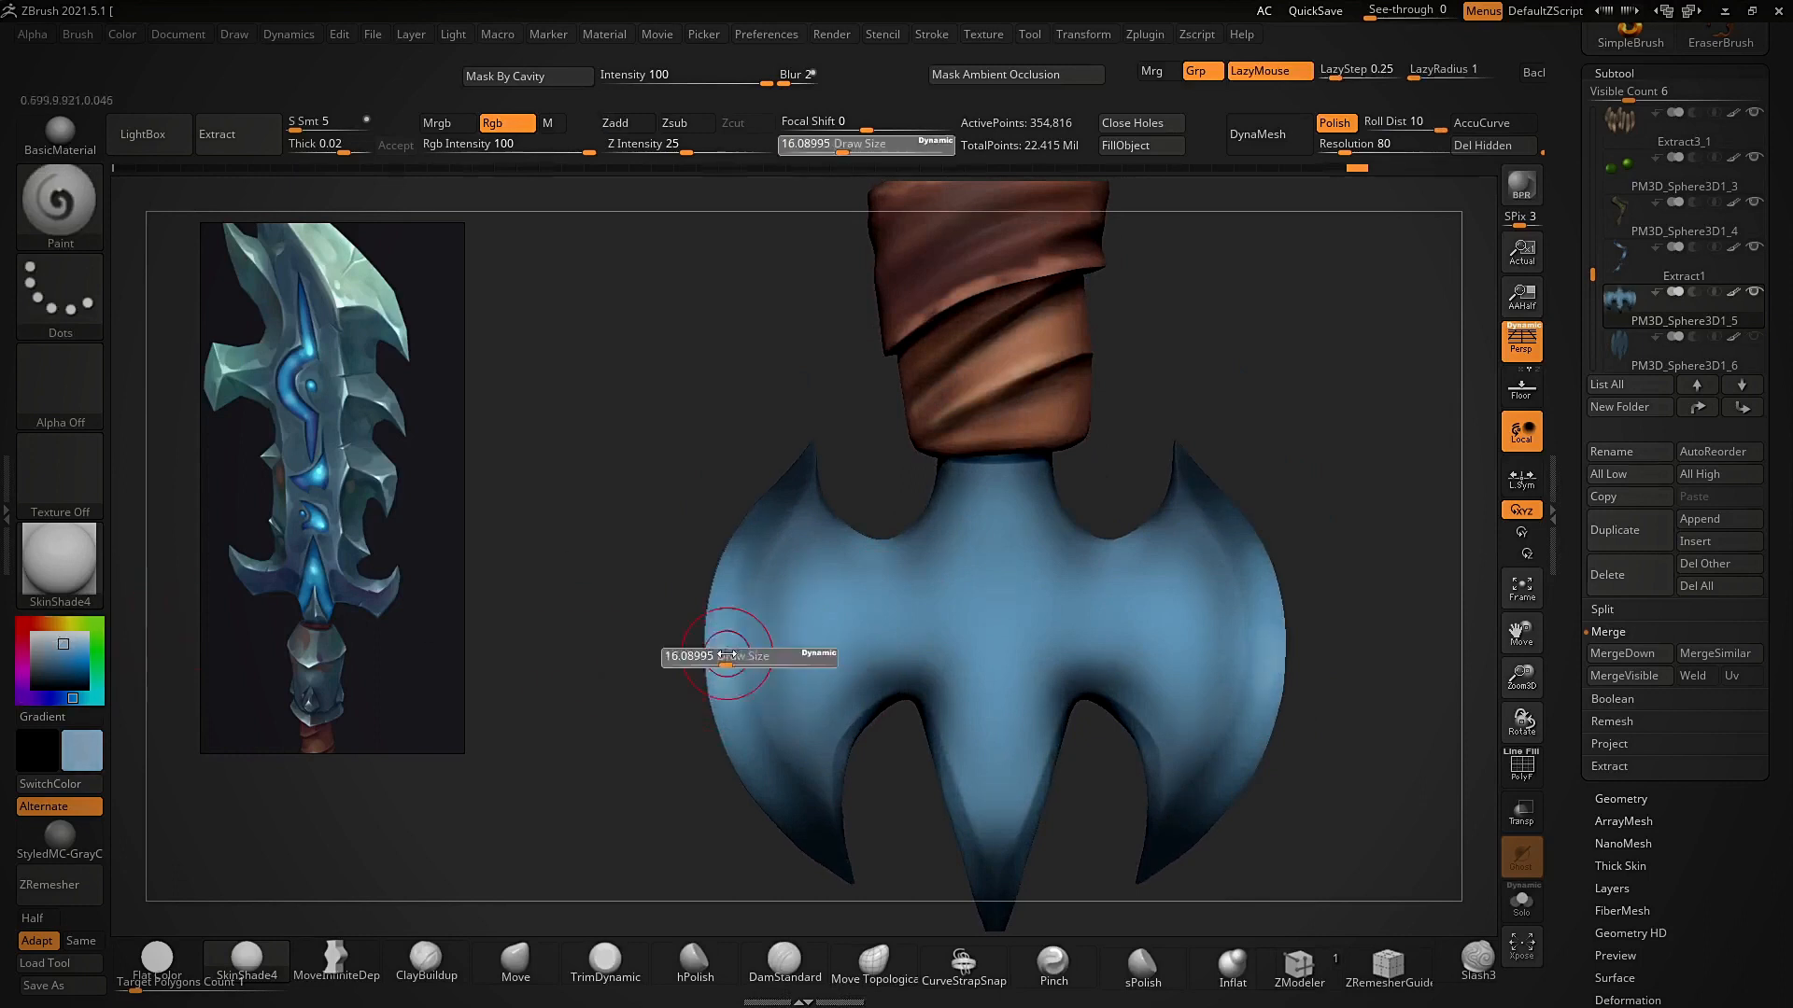
drag(732, 649, 735, 649)
drag(727, 680, 729, 620)
key(s)
drag(1027, 629, 1010, 623)
drag(999, 628, 1001, 771)
drag(825, 627, 885, 619)
ctrl+right_drag(894, 502, 907, 672)
alt+right_drag(783, 794, 791, 654)
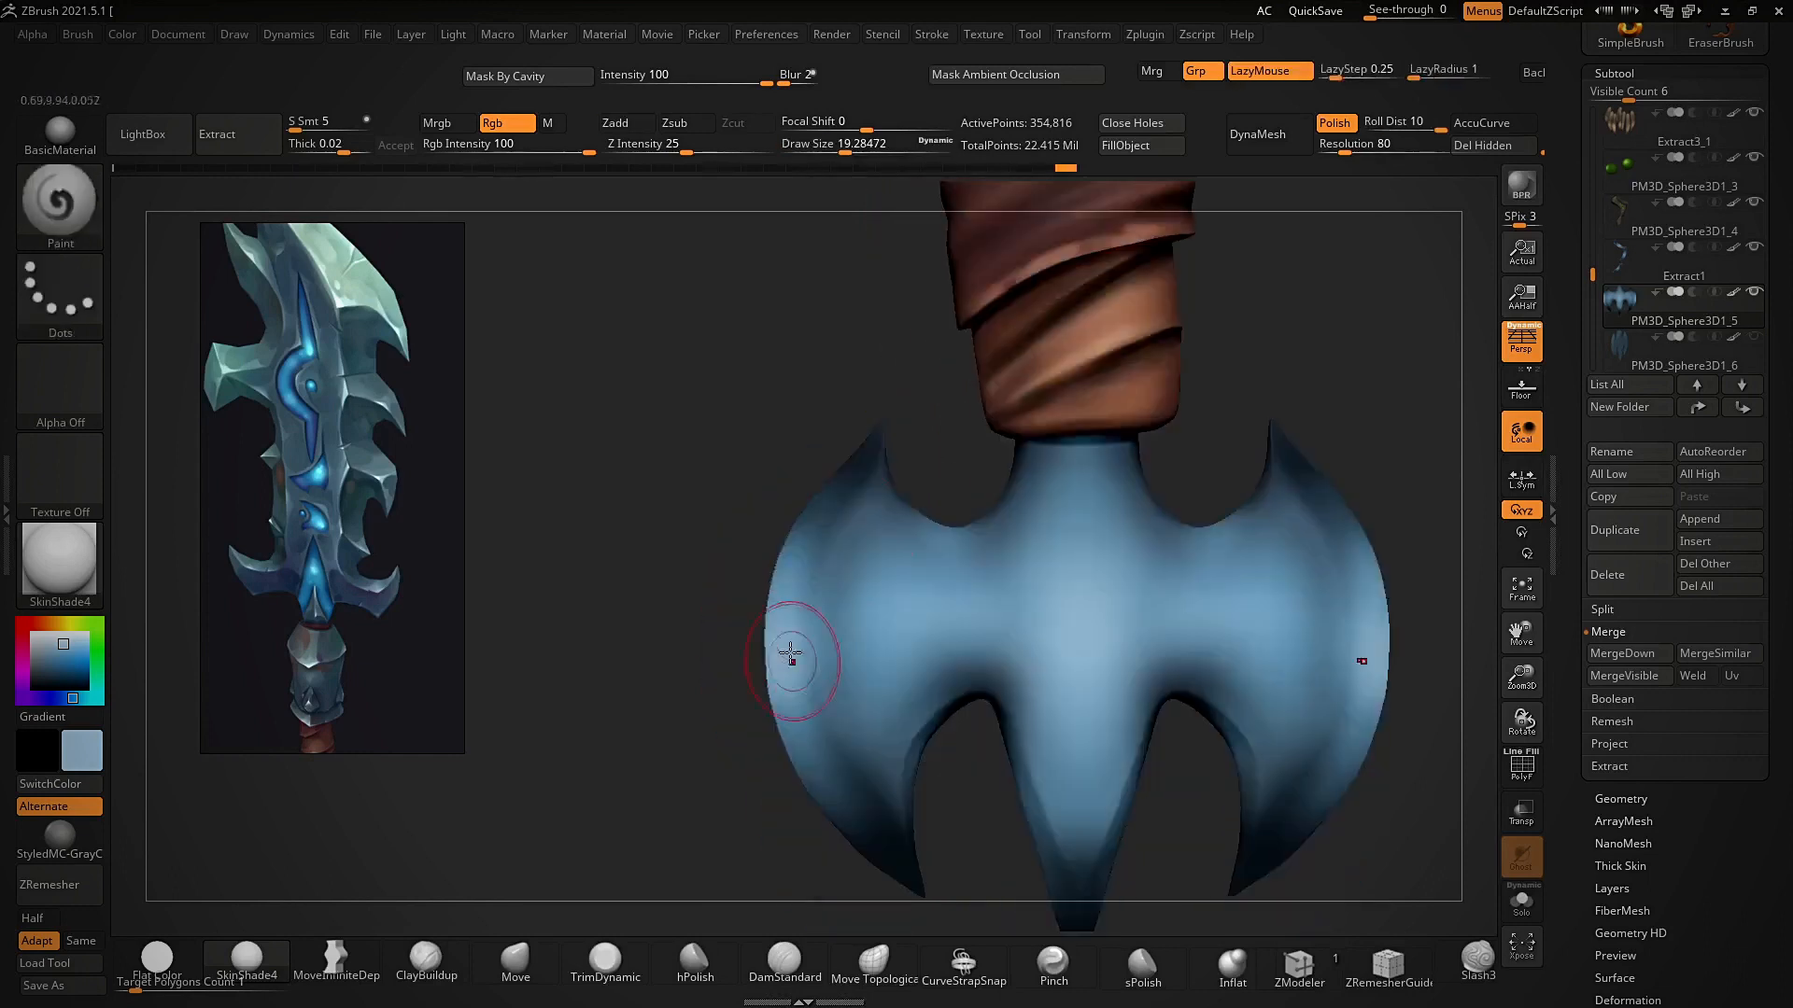
- Set the draw size to about 11.7 and add pale highlights around the pommel blade's upper notches
right_drag(930, 439, 935, 504)
key(s)
drag(943, 522, 967, 543)
mouse_move(1178, 504)
shift+right_down()
mouse_move(1193, 522)
mouse_move(1201, 416)
mouse_move(1192, 523)
shift+right_up()
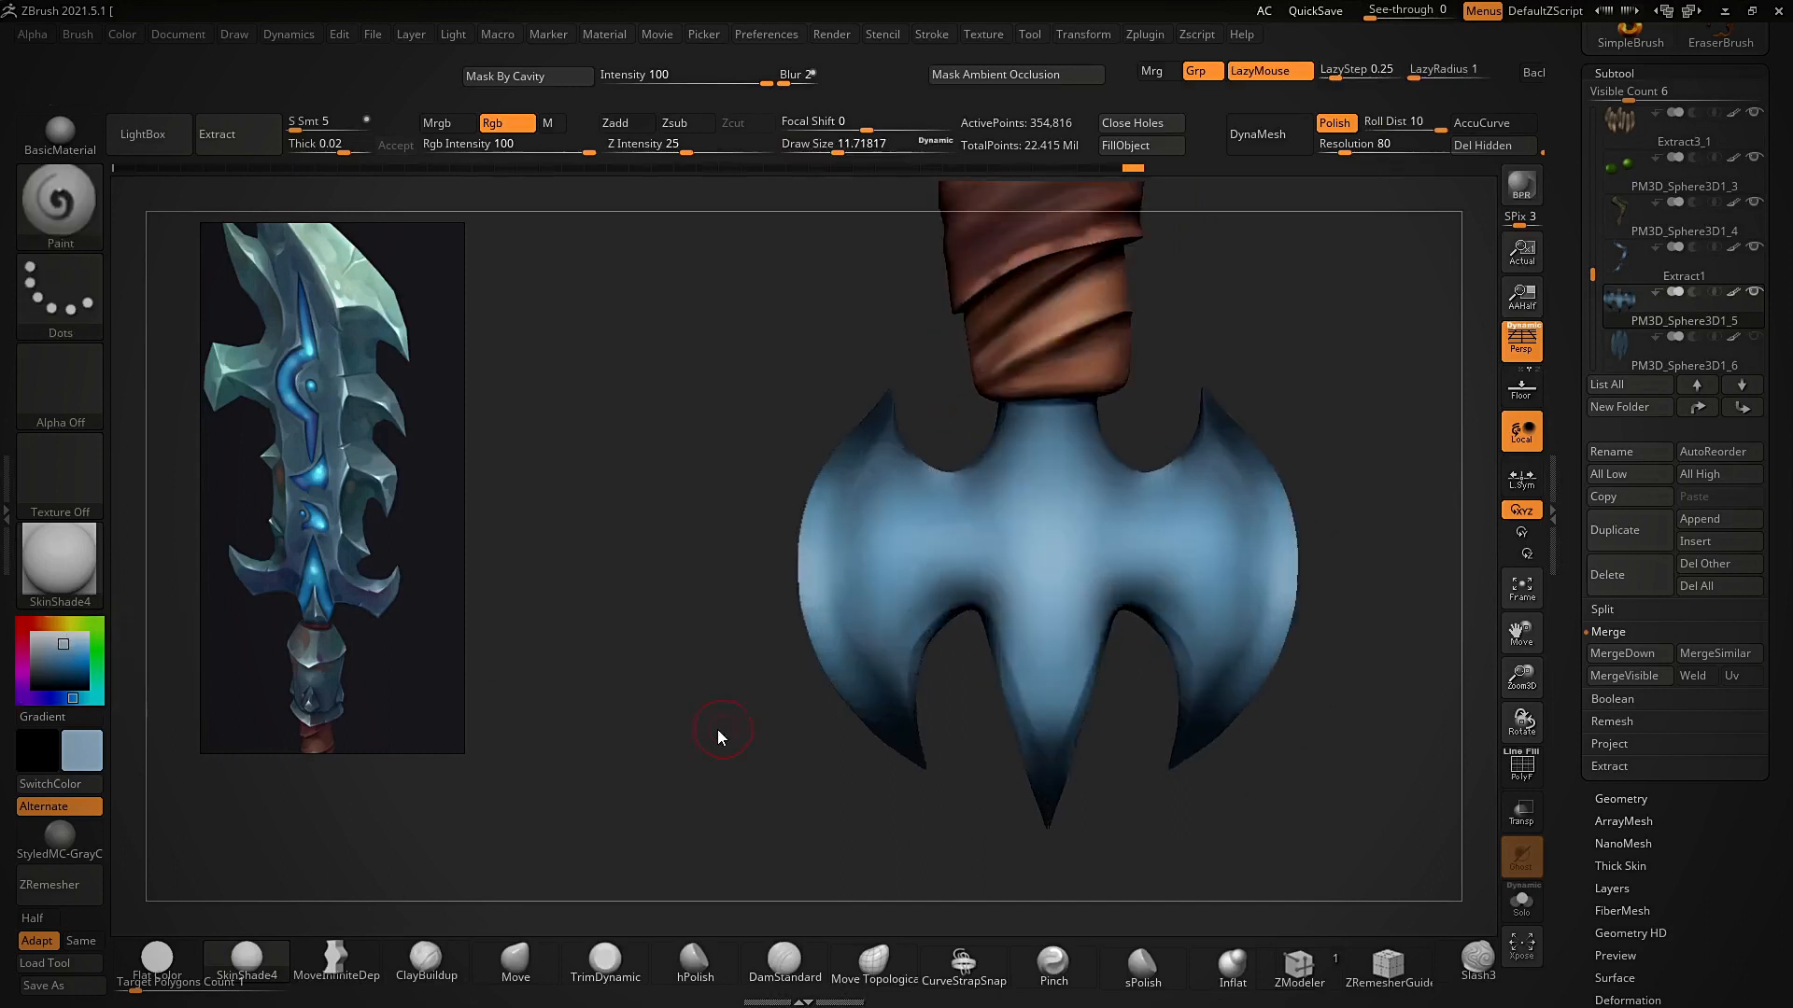
- Check the pommel blade's paint in Flat Color and return to the SkinShade4 material
click(157, 962)
ctrl+right_drag(213, 835, 203, 928)
click(157, 964)
click(247, 961)
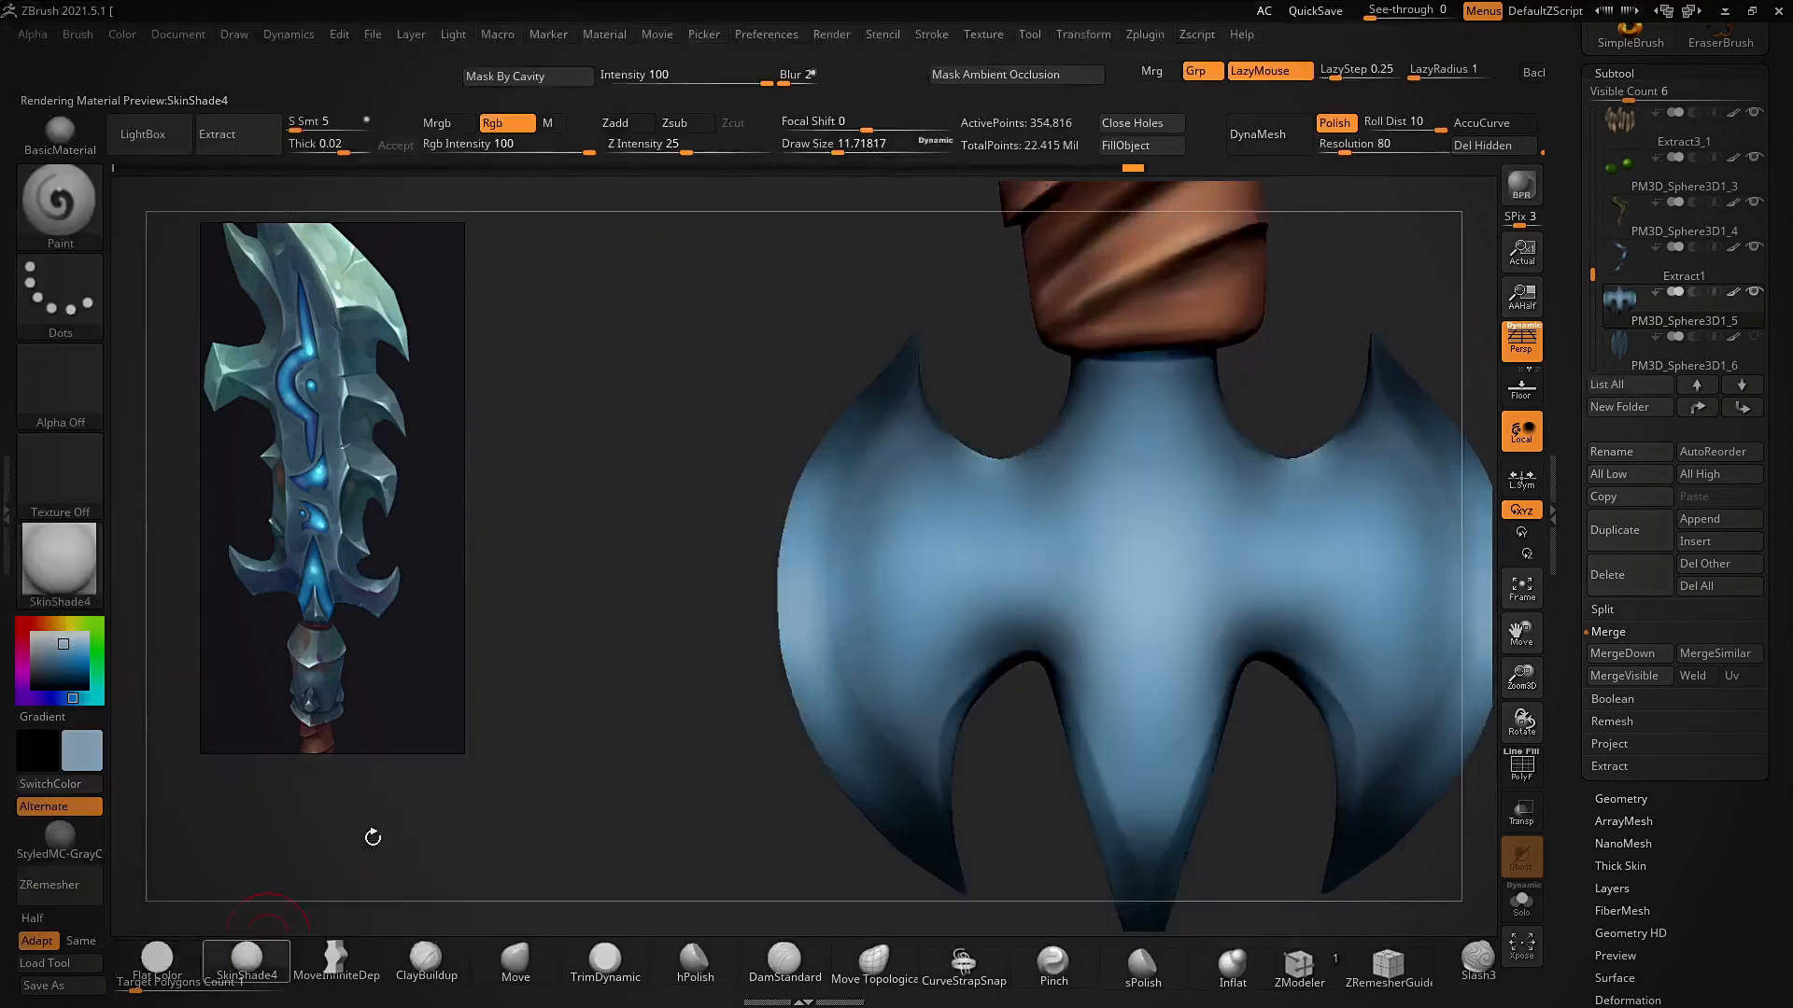
- Set the draw size to about 3.3 and trace a thin pale highlight along the side blade's bevel crease
ctrl+right_drag(373, 837, 378, 887)
key(s)
drag(833, 574, 817, 573)
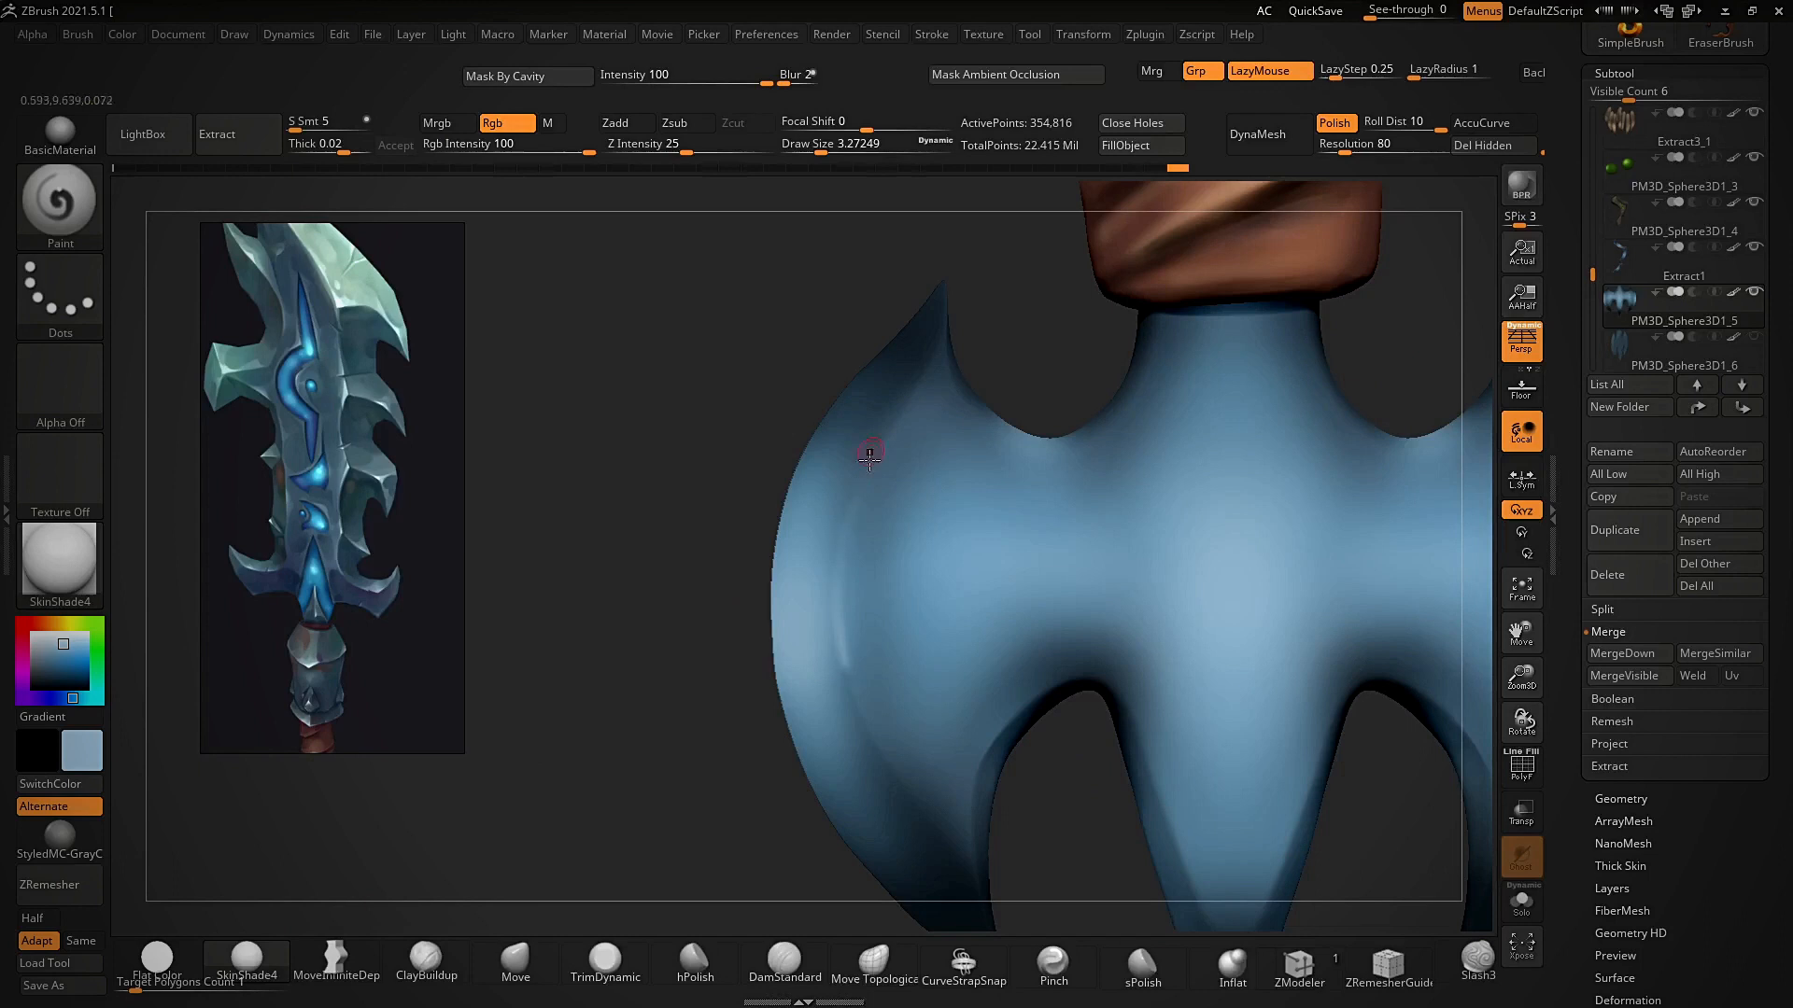
ctrl+right_drag(804, 604, 822, 476)
right_drag(1056, 468, 1134, 674)
mouse_move(864, 448)
ctrl+right_down()
mouse_move(856, 548)
mouse_move(836, 561)
ctrl+right_up()
- Adjust the pale blue and trace a thin highlight along the side blade's cutting edge, undoing the stray strokes
drag(755, 679, 864, 621)
right_drag(821, 546, 810, 581)
mouse_move(784, 634)
mouse_down()
mouse_move(867, 597)
mouse_move(789, 594)
mouse_up()
mouse_move(789, 595)
right_down()
mouse_move(733, 622)
mouse_move(716, 535)
mouse_move(835, 619)
right_up()
key(ctrl+z)
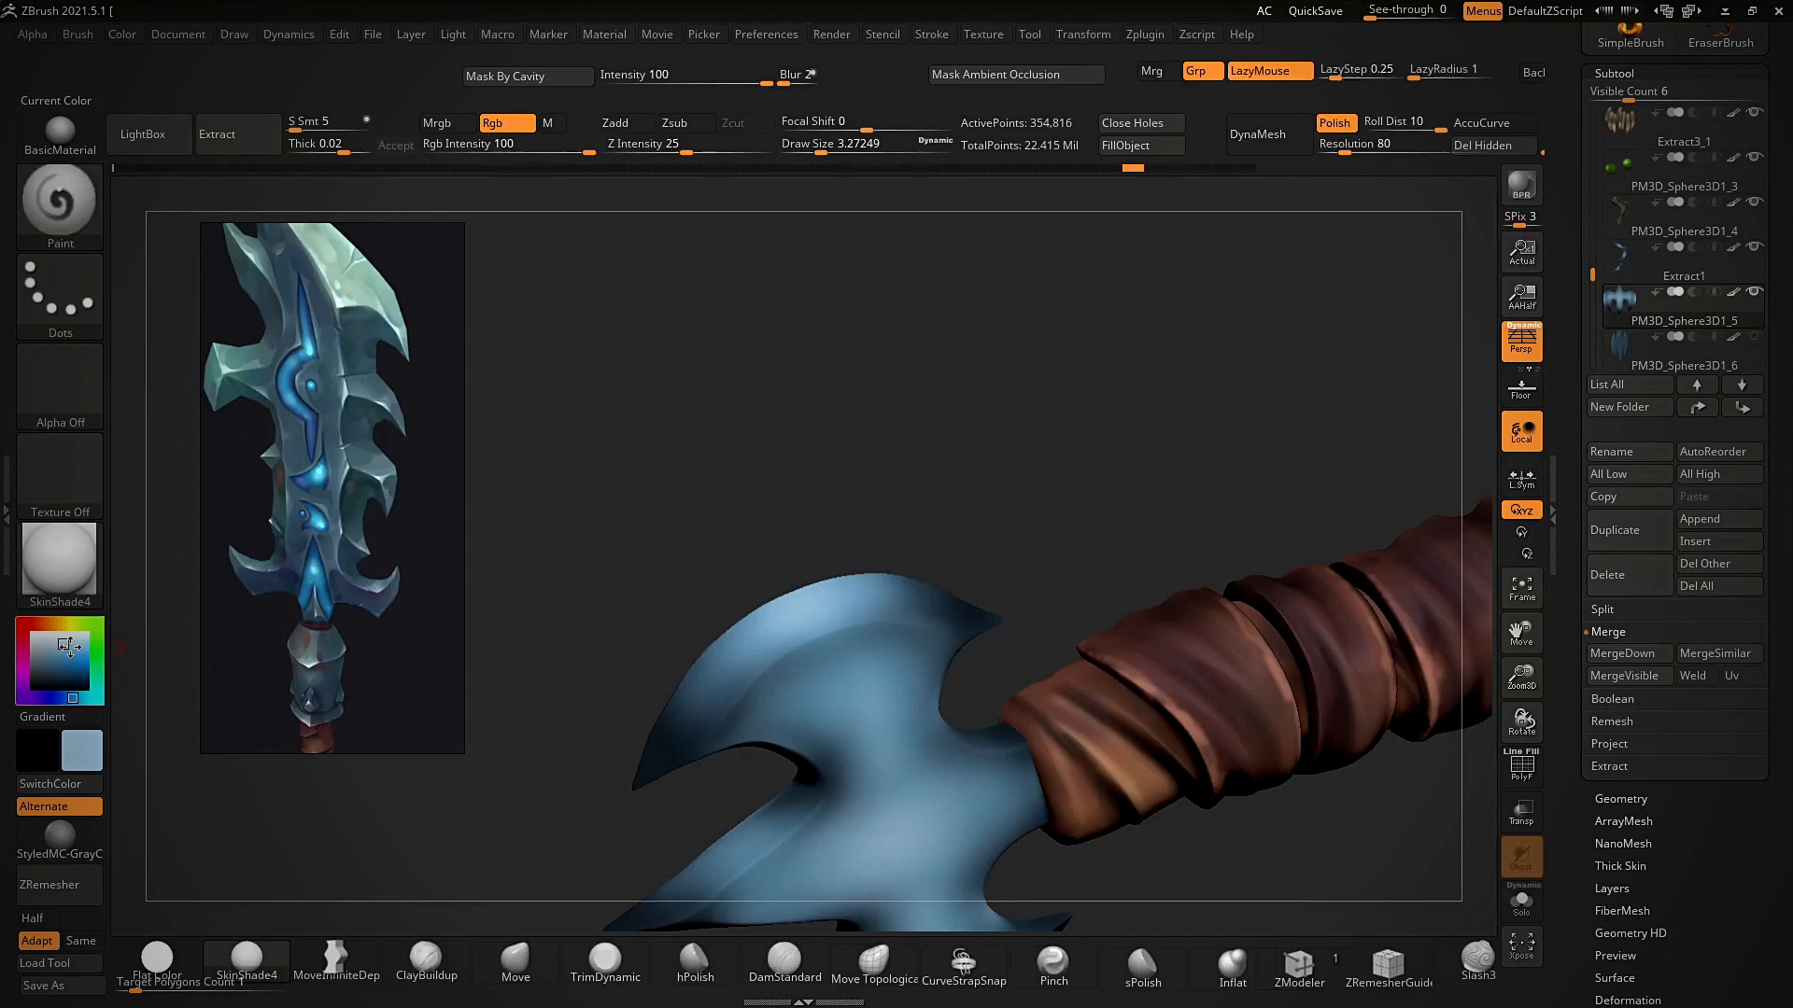
mouse_move(817, 646)
right_down()
mouse_move(754, 614)
mouse_move(838, 542)
right_up()
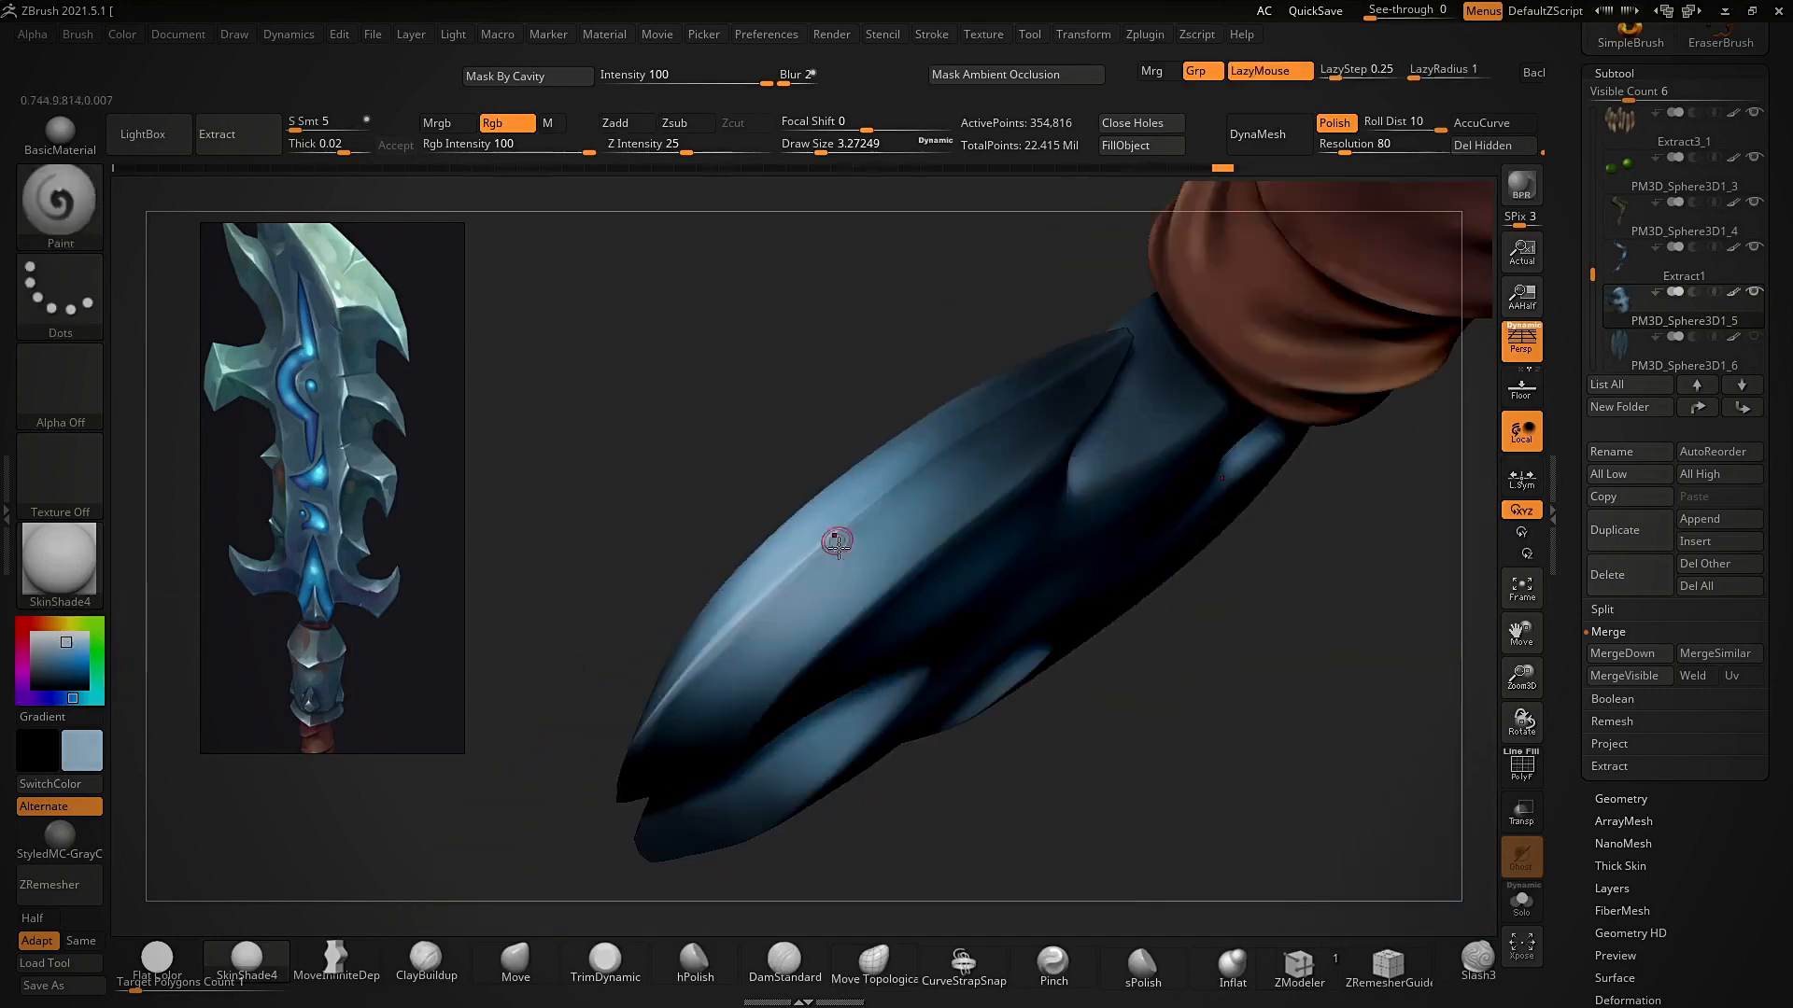
drag(982, 427, 1015, 402)
mouse_move(804, 548)
right_down()
mouse_move(949, 428)
mouse_move(709, 536)
mouse_move(688, 629)
mouse_move(1112, 524)
mouse_move(885, 582)
mouse_move(1124, 556)
mouse_move(957, 585)
right_up()
key(ctrl+z)
key(ctrl+z)
- Strengthen the bevel crease highlight on the side blade and start one along the inner edge near its lower point
mouse_move(983, 477)
ctrl+right_down()
mouse_move(1244, 512)
mouse_move(1219, 556)
ctrl+right_up()
drag(1157, 416, 991, 527)
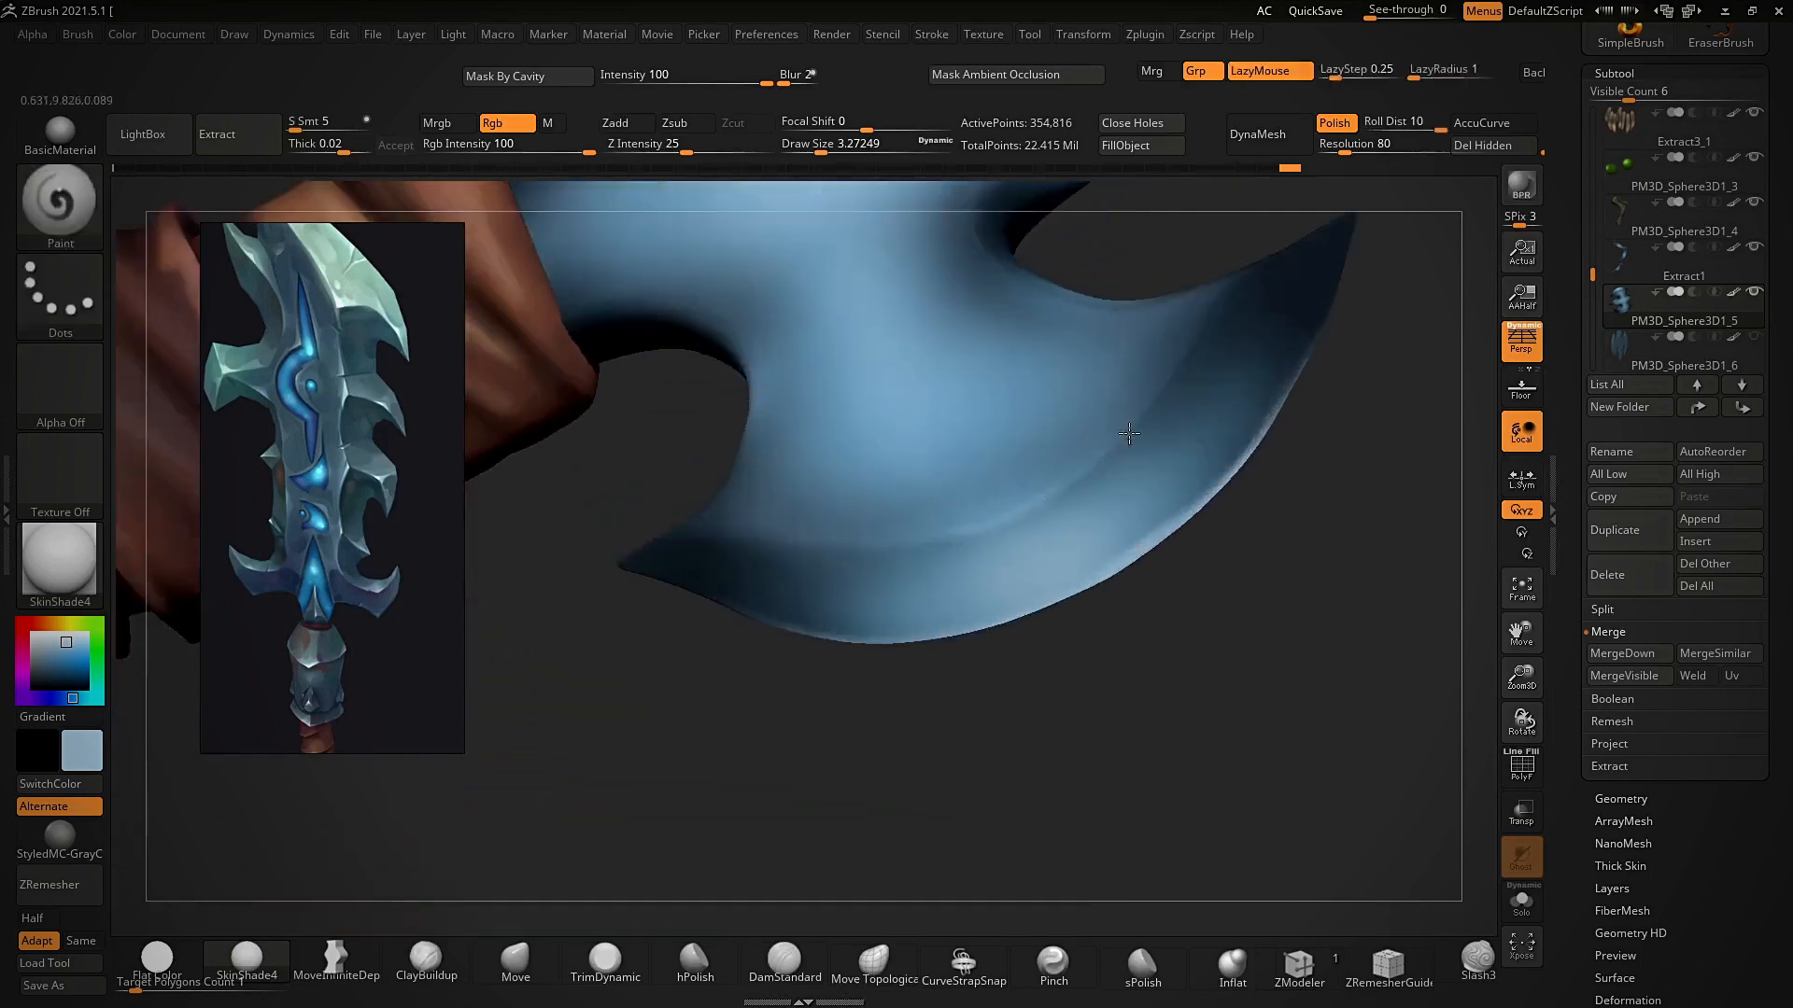
right_drag(1234, 631, 957, 608)
right_drag(1277, 628, 1072, 551)
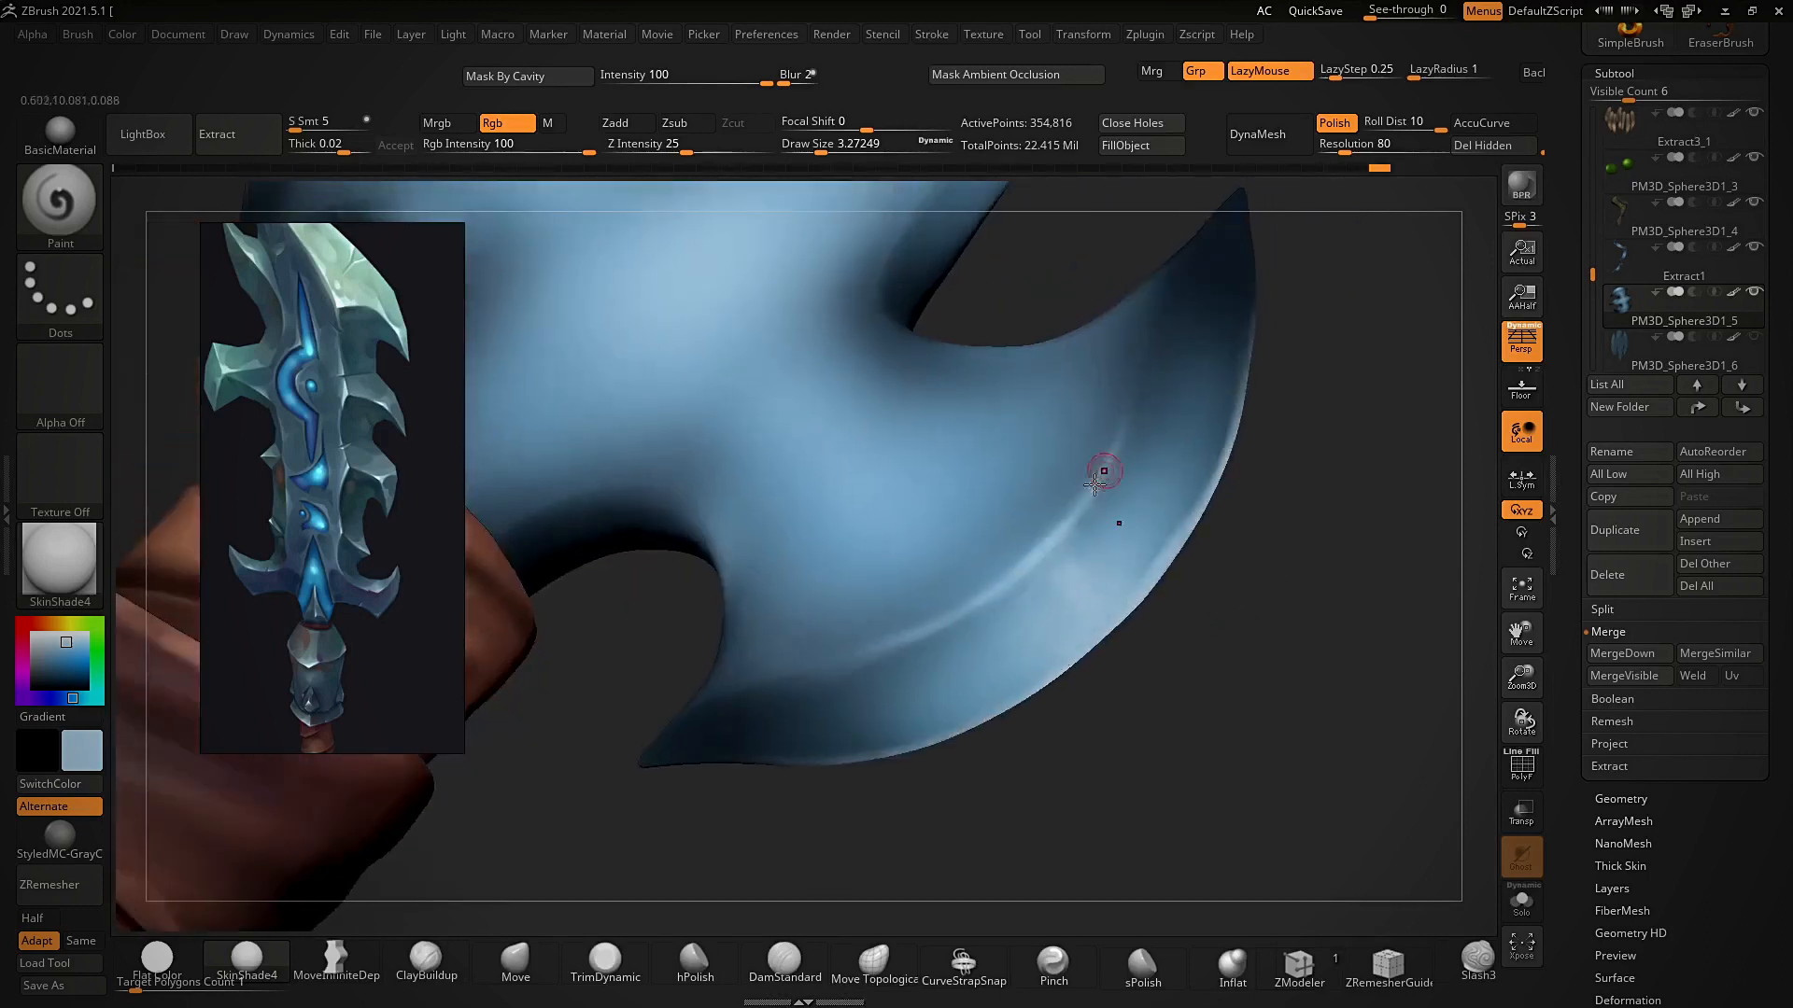
drag(1121, 404, 1131, 471)
mouse_move(1293, 597)
ctrl+right_down()
mouse_move(1289, 448)
mouse_move(1279, 560)
ctrl+right_up()
drag(1078, 432, 1052, 447)
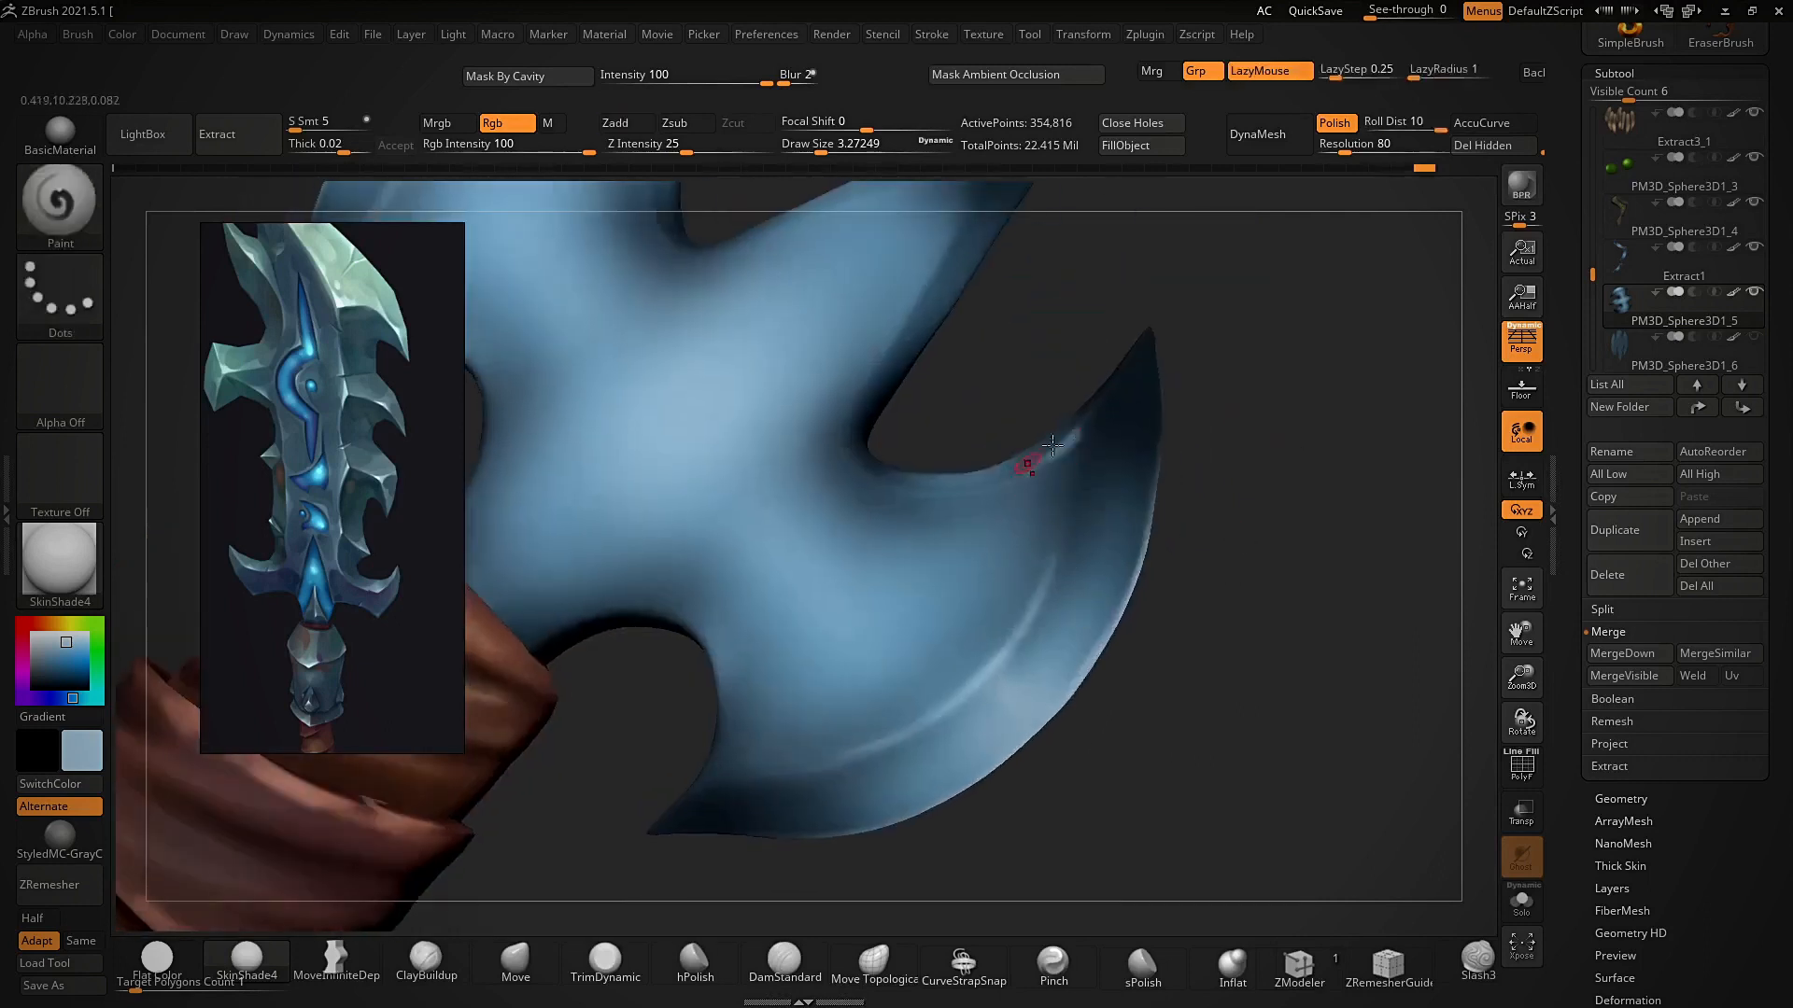
- Set the draw size to about 2.1, undo the last strokes, and retrace the highlights where the bevel lines meet
right_drag(1309, 477, 1242, 509)
drag(1034, 532, 1032, 580)
key(ctrl+z)
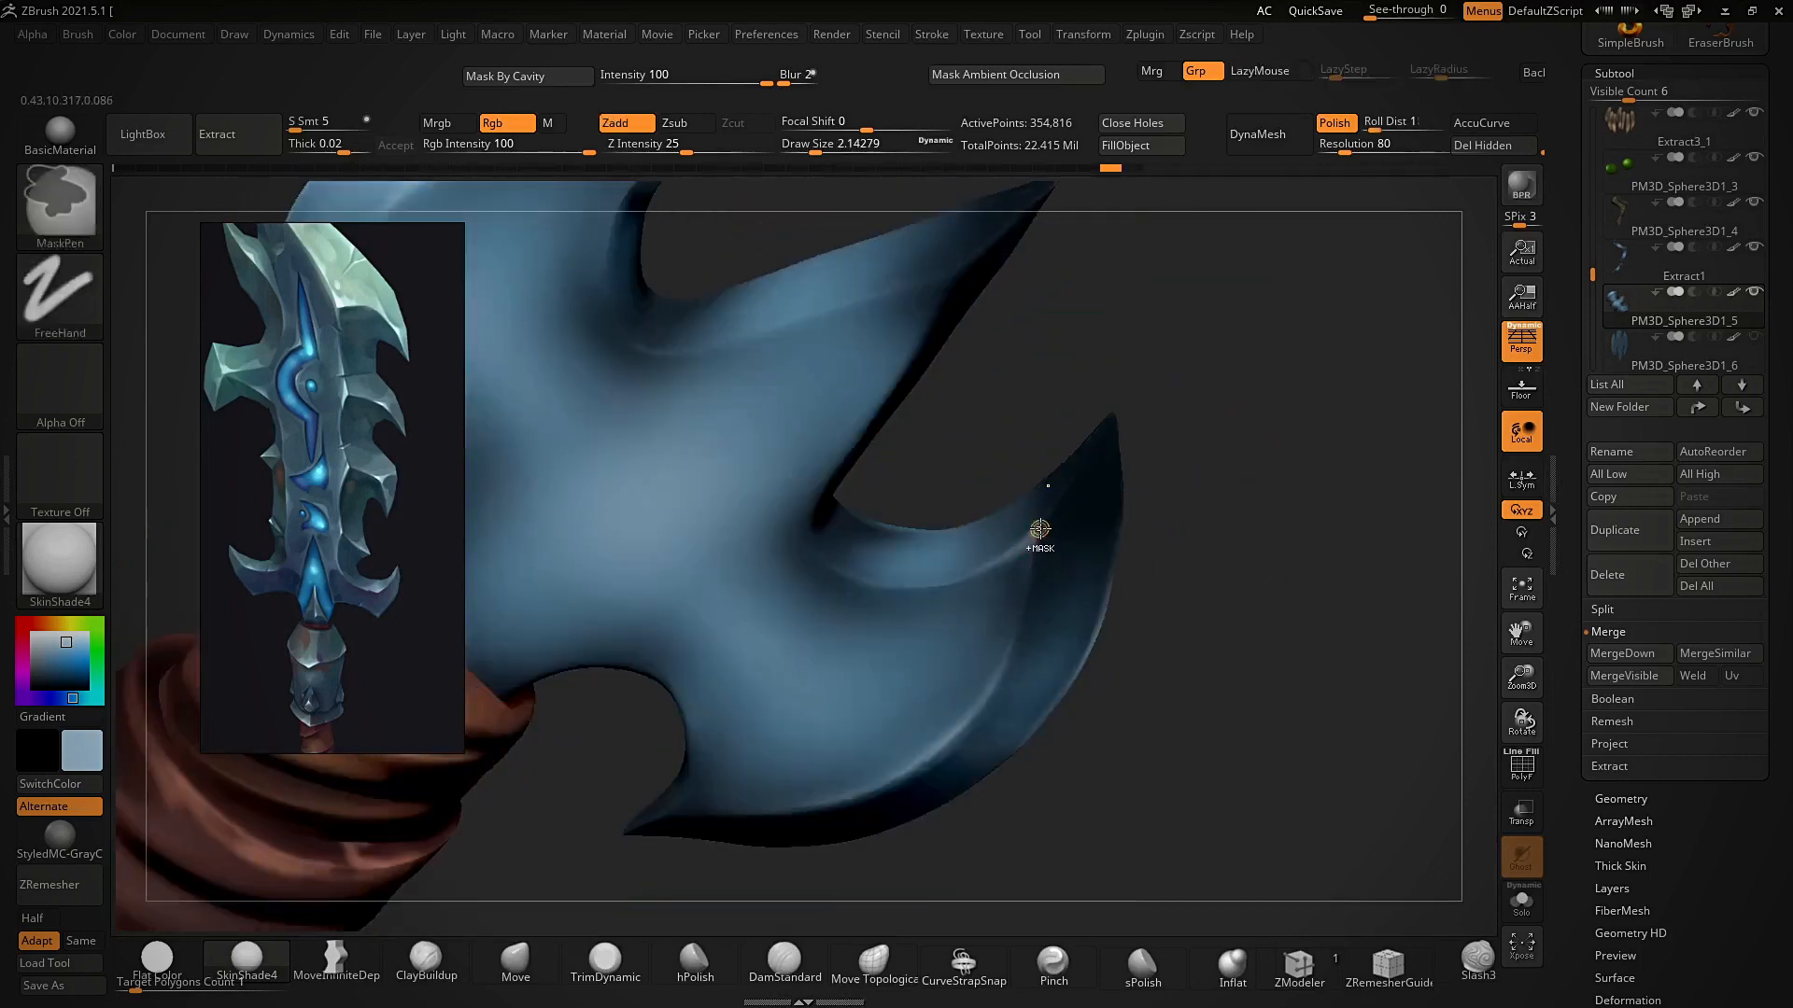
key(ctrl+z)
drag(1174, 439, 1172, 420)
drag(995, 571, 1038, 521)
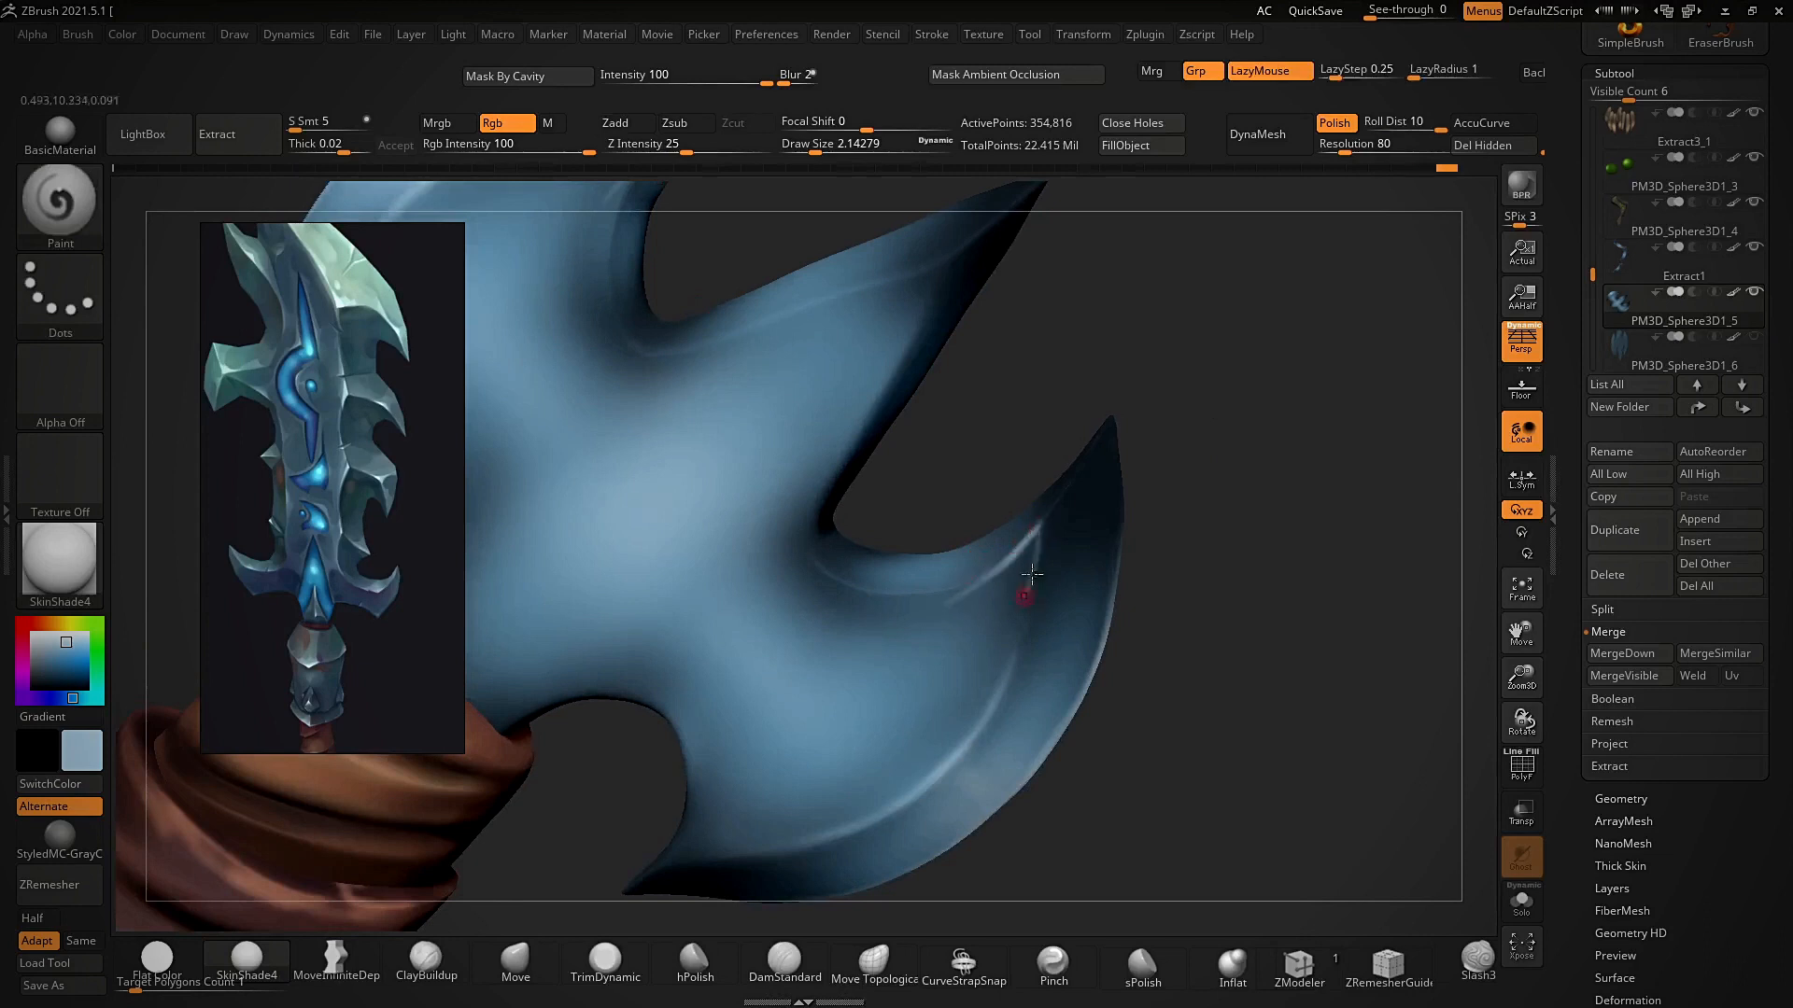
drag(1098, 436, 1105, 428)
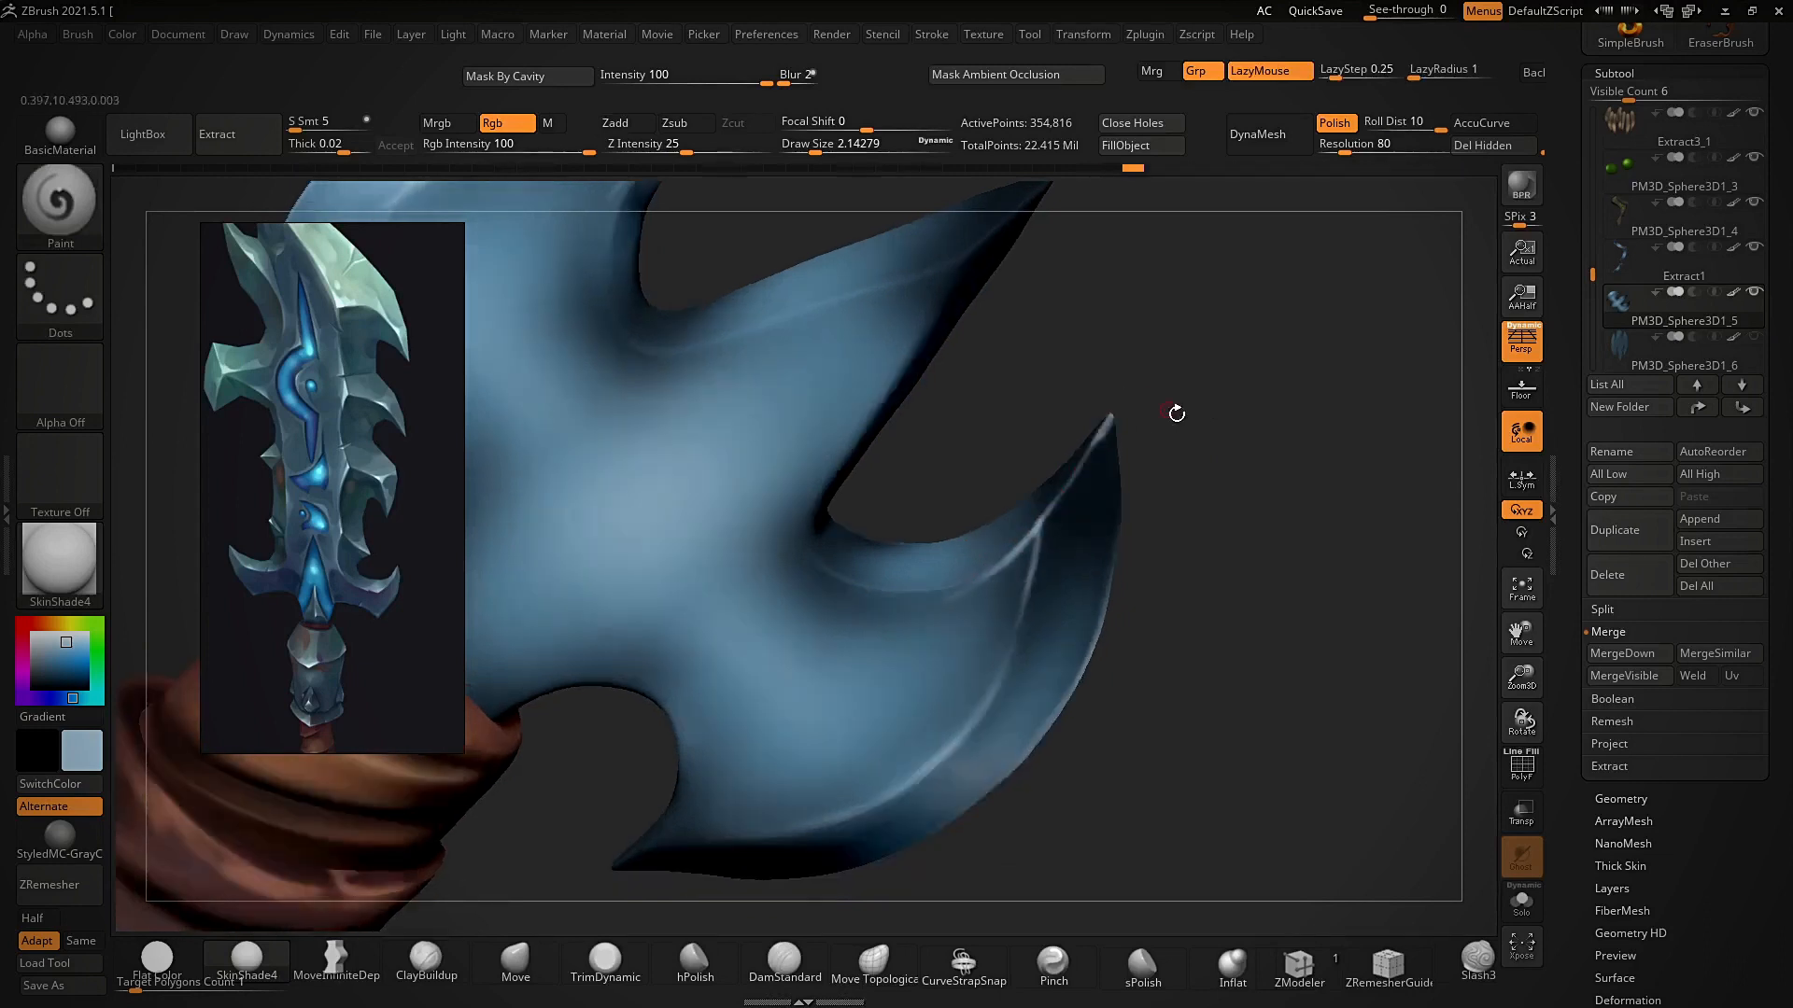
- Extend the thin pale highlight onto the side blade's lower tip and the inner notch beside the central spike
right_drag(1176, 413, 1113, 431)
drag(1119, 443, 1115, 430)
mouse_move(1162, 405)
mouse_down()
mouse_move(1184, 420)
mouse_move(1147, 397)
mouse_up()
right_drag(988, 576, 829, 564)
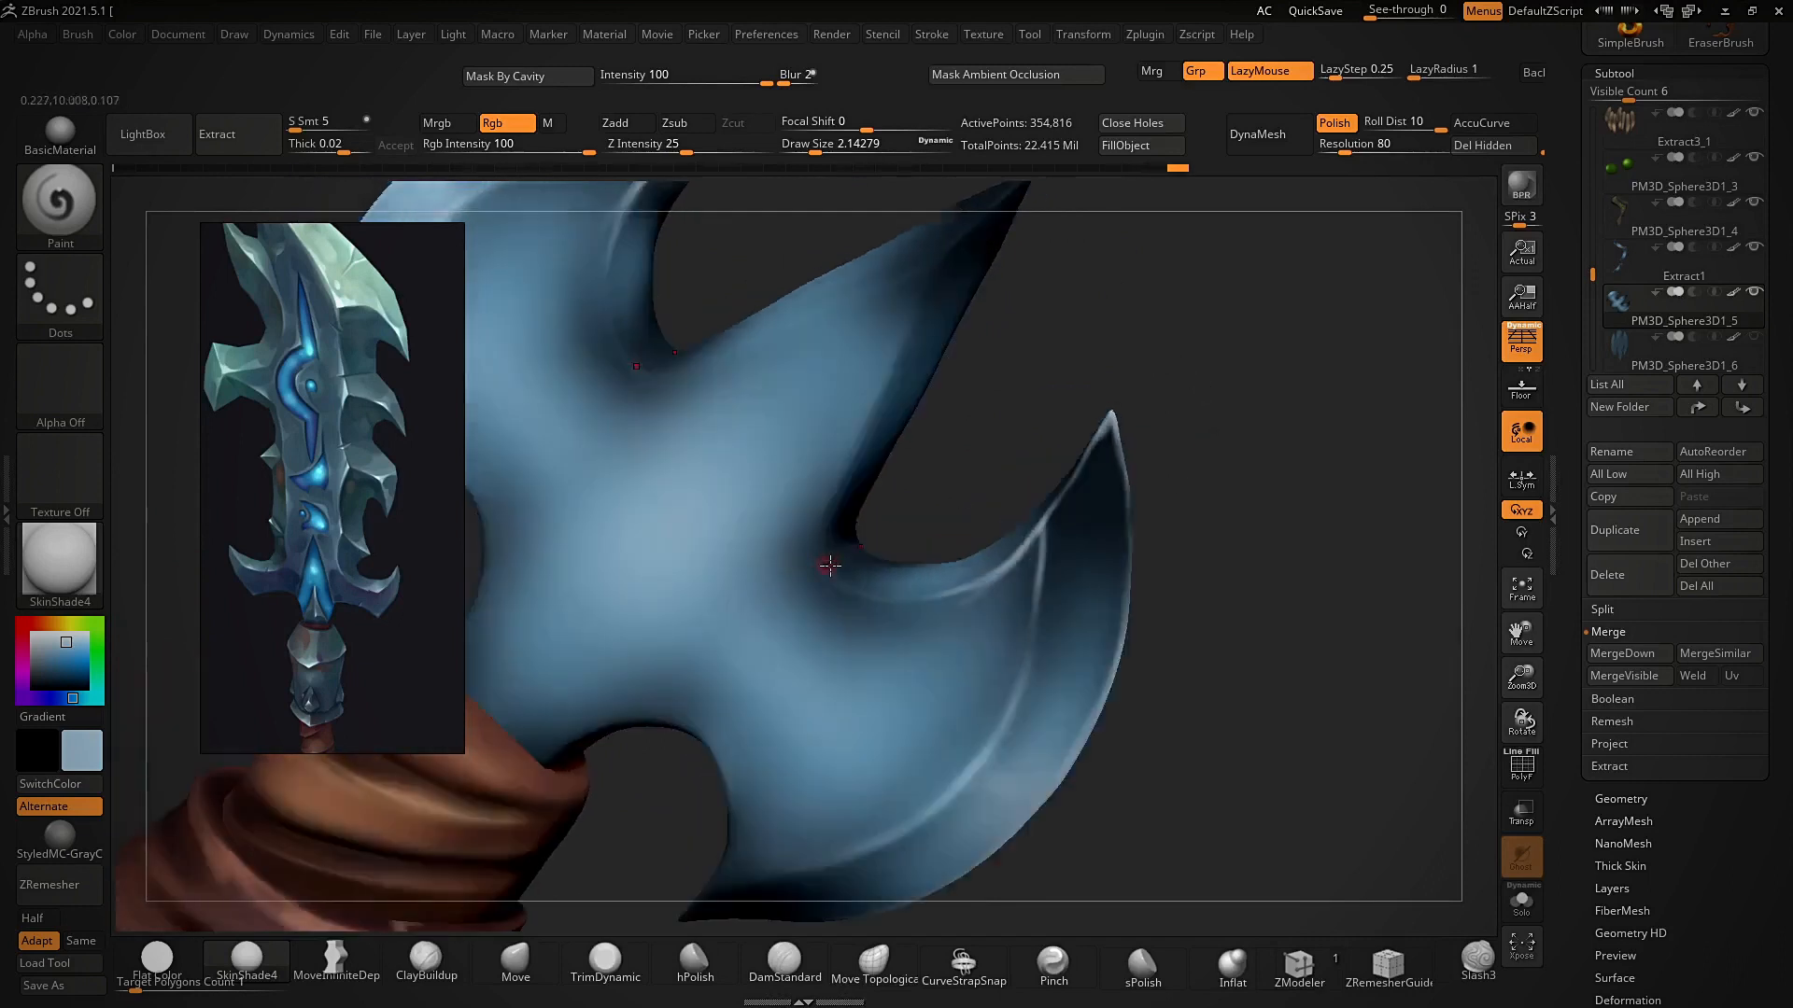
- Trace thin pale highlights along the bevel lines and tip of the pommel's central spike
mouse_move(921, 331)
right_down()
mouse_move(912, 400)
mouse_move(1010, 342)
mouse_move(1001, 353)
right_up()
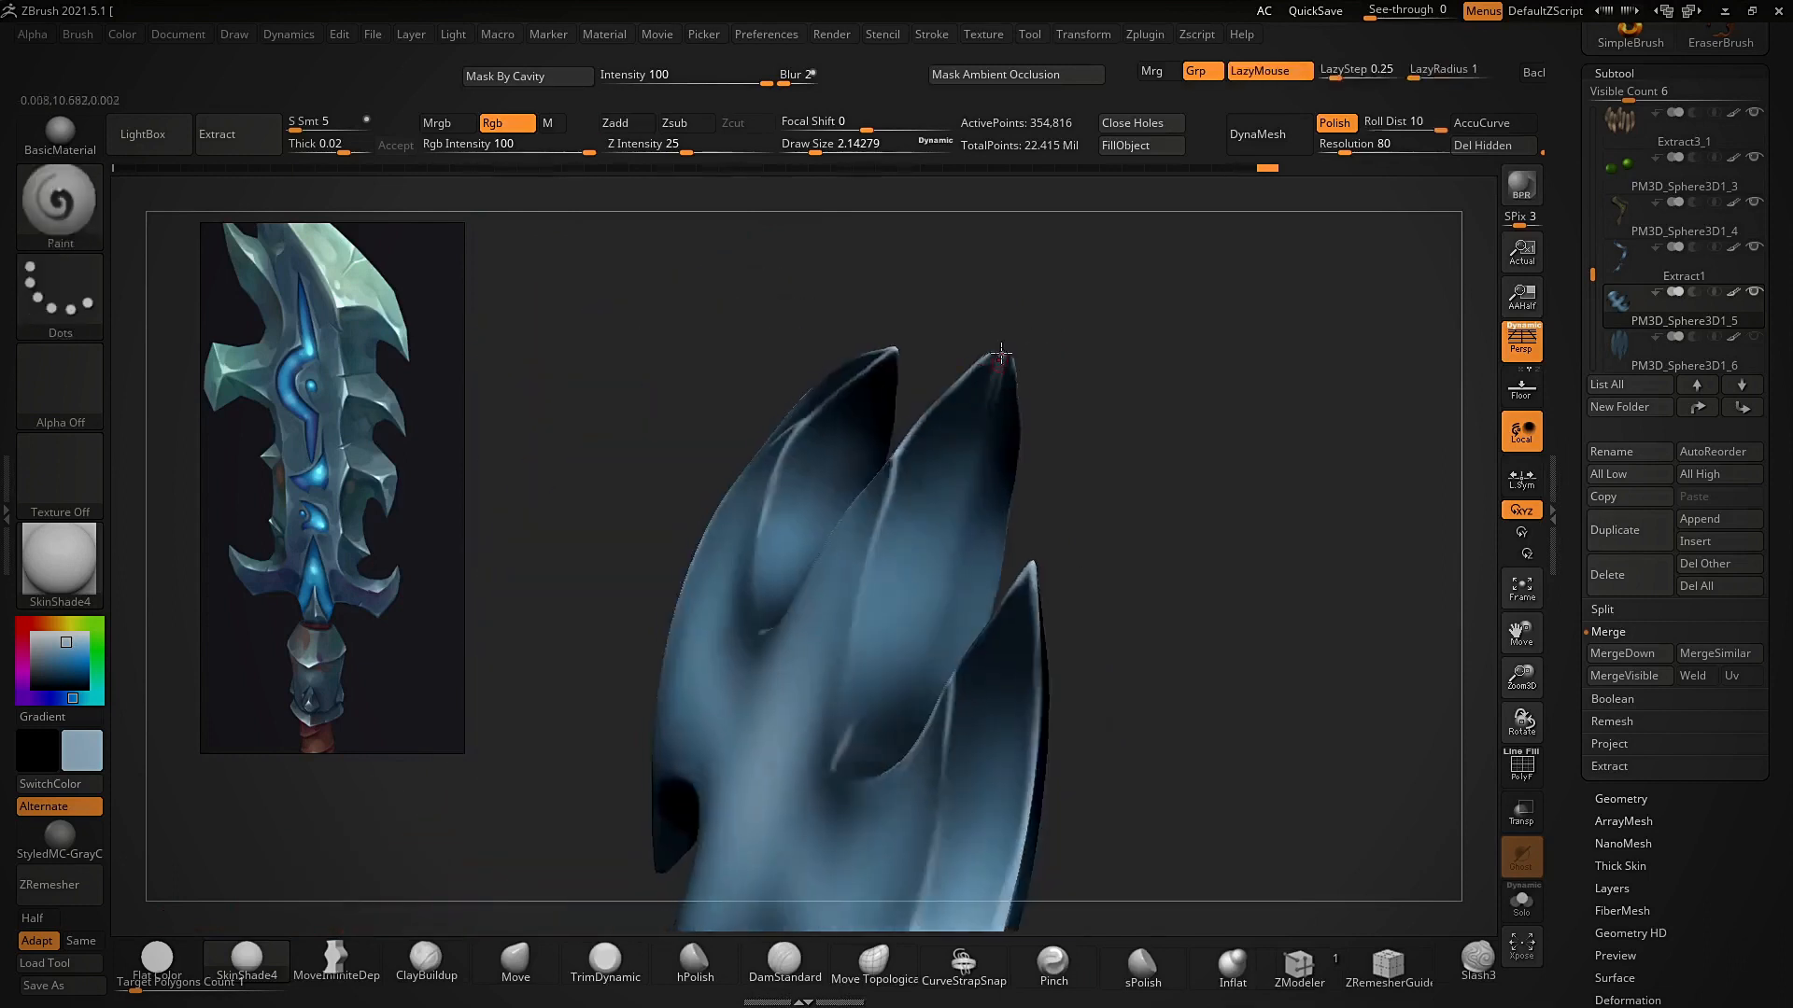
mouse_move(946, 594)
right_down()
mouse_move(1089, 424)
mouse_move(960, 640)
mouse_move(663, 598)
right_up()
drag(745, 576, 691, 593)
ctrl+right_drag(732, 513, 736, 439)
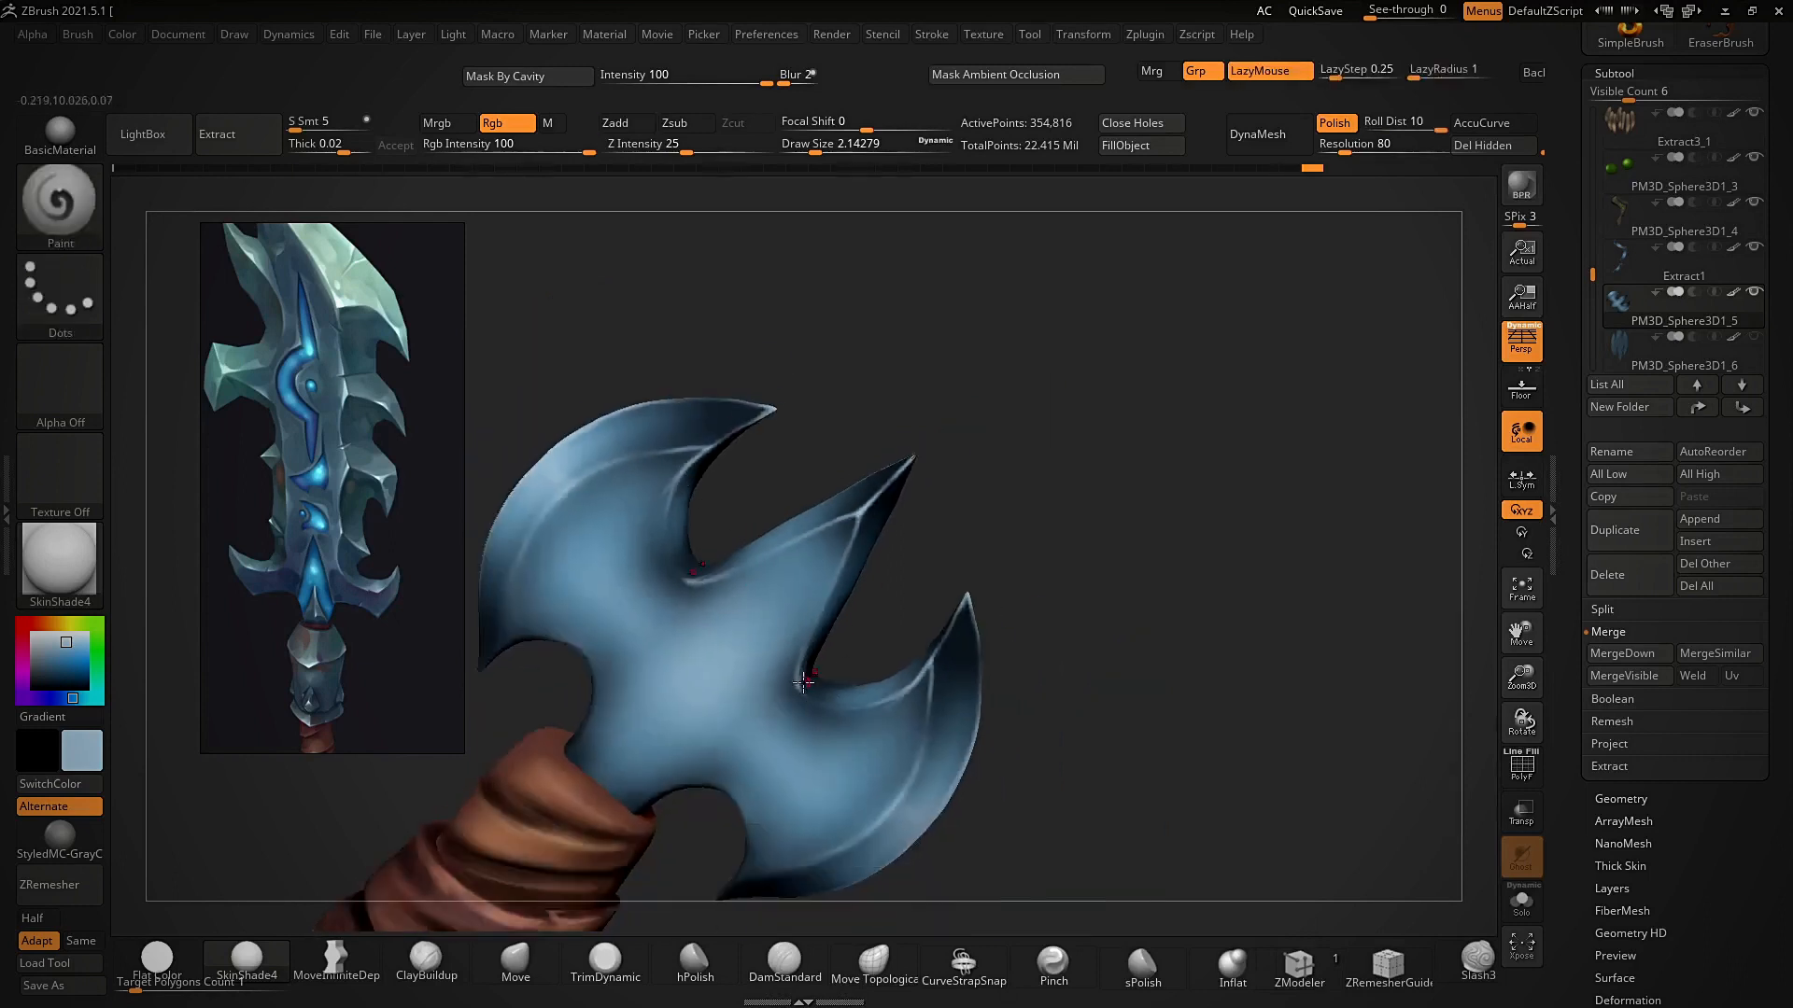
- Finish the thin pale highlights along the pommel blade's edges and the notches beside the grip
right_drag(851, 685, 860, 531)
drag(855, 565, 867, 605)
ctrl+right_drag(867, 605, 887, 691)
drag(1037, 551, 1038, 588)
right_drag(1038, 589, 1060, 598)
mouse_move(872, 572)
mouse_down()
mouse_move(924, 648)
mouse_move(960, 653)
mouse_up()
right_drag(936, 570, 937, 633)
drag(1025, 605, 1029, 611)
mouse_move(971, 579)
ctrl+right_down()
mouse_move(912, 464)
mouse_move(908, 485)
ctrl+right_up()
ctrl+right_drag(907, 486, 910, 607)
right_drag(868, 523, 892, 607)
right_drag(886, 505, 886, 537)
ctrl+right_drag(857, 458, 1105, 497)
alt+right_drag(868, 691, 849, 626)
ctrl+right_drag(849, 626, 853, 722)
- Set the draw size to about 11.7, undo the last stroke, and brush soft light blue over the pommel blade's broad faces
key(s)
drag(871, 594, 893, 599)
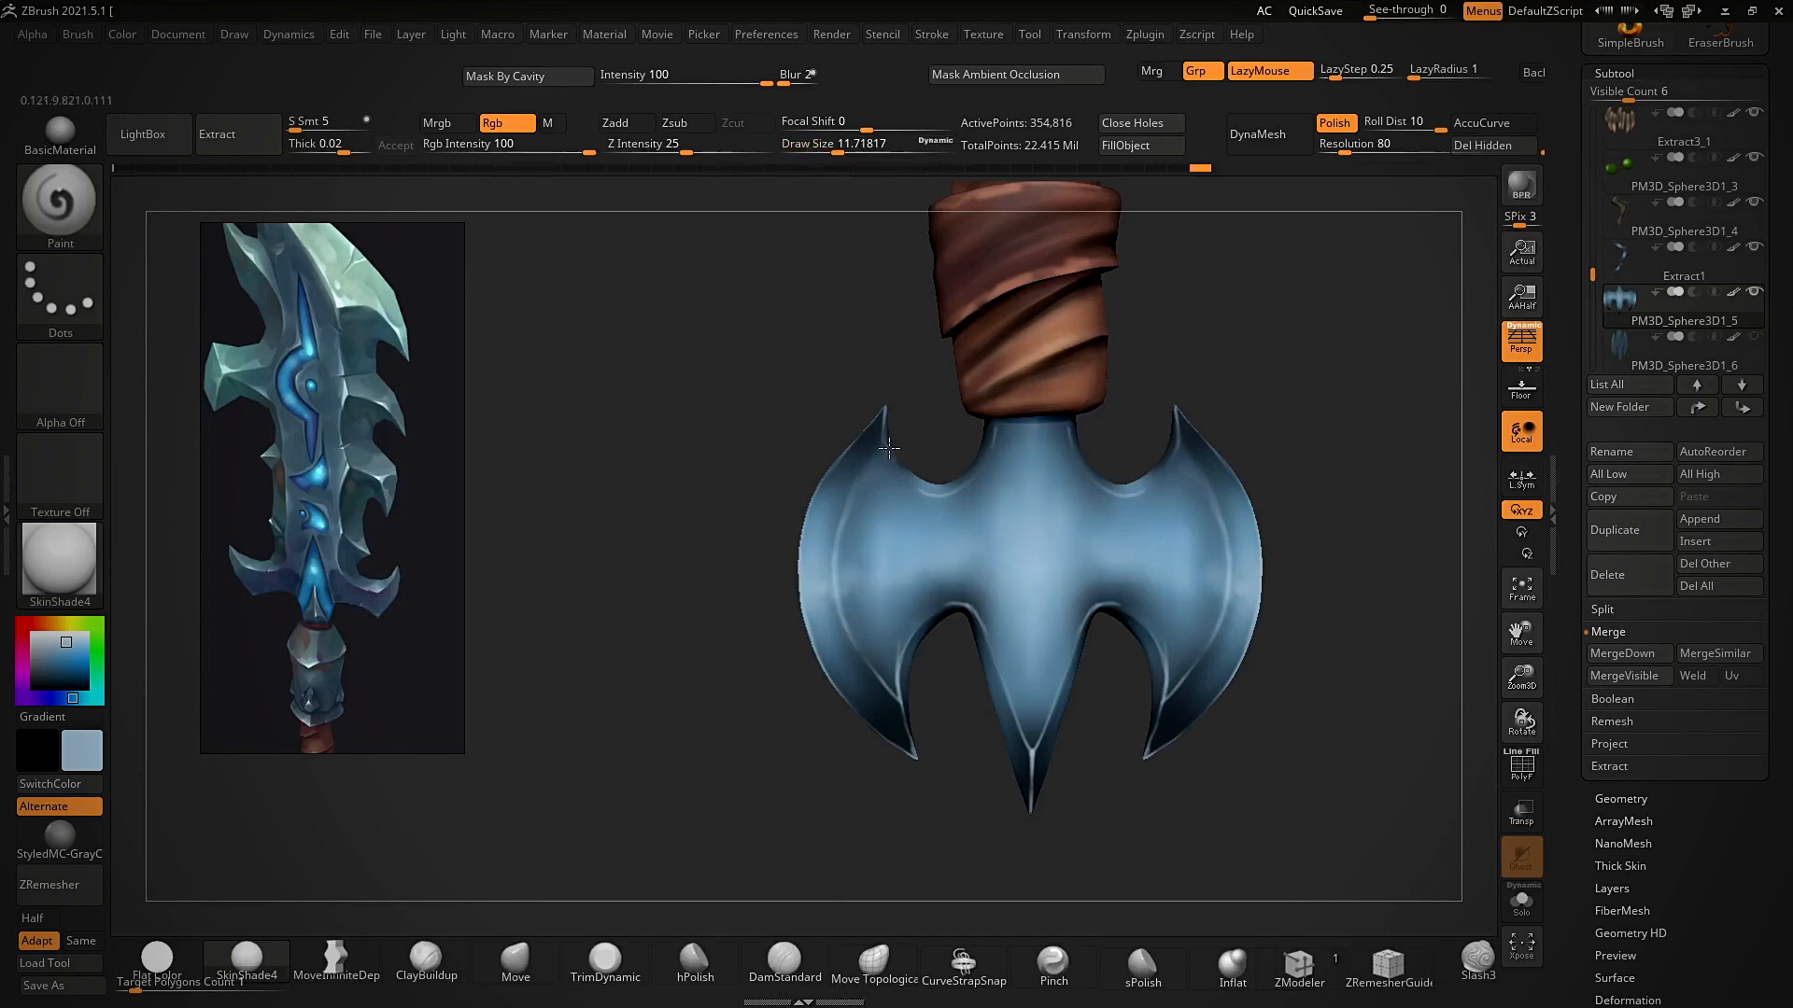
key(ctrl)
key(ctrl+z)
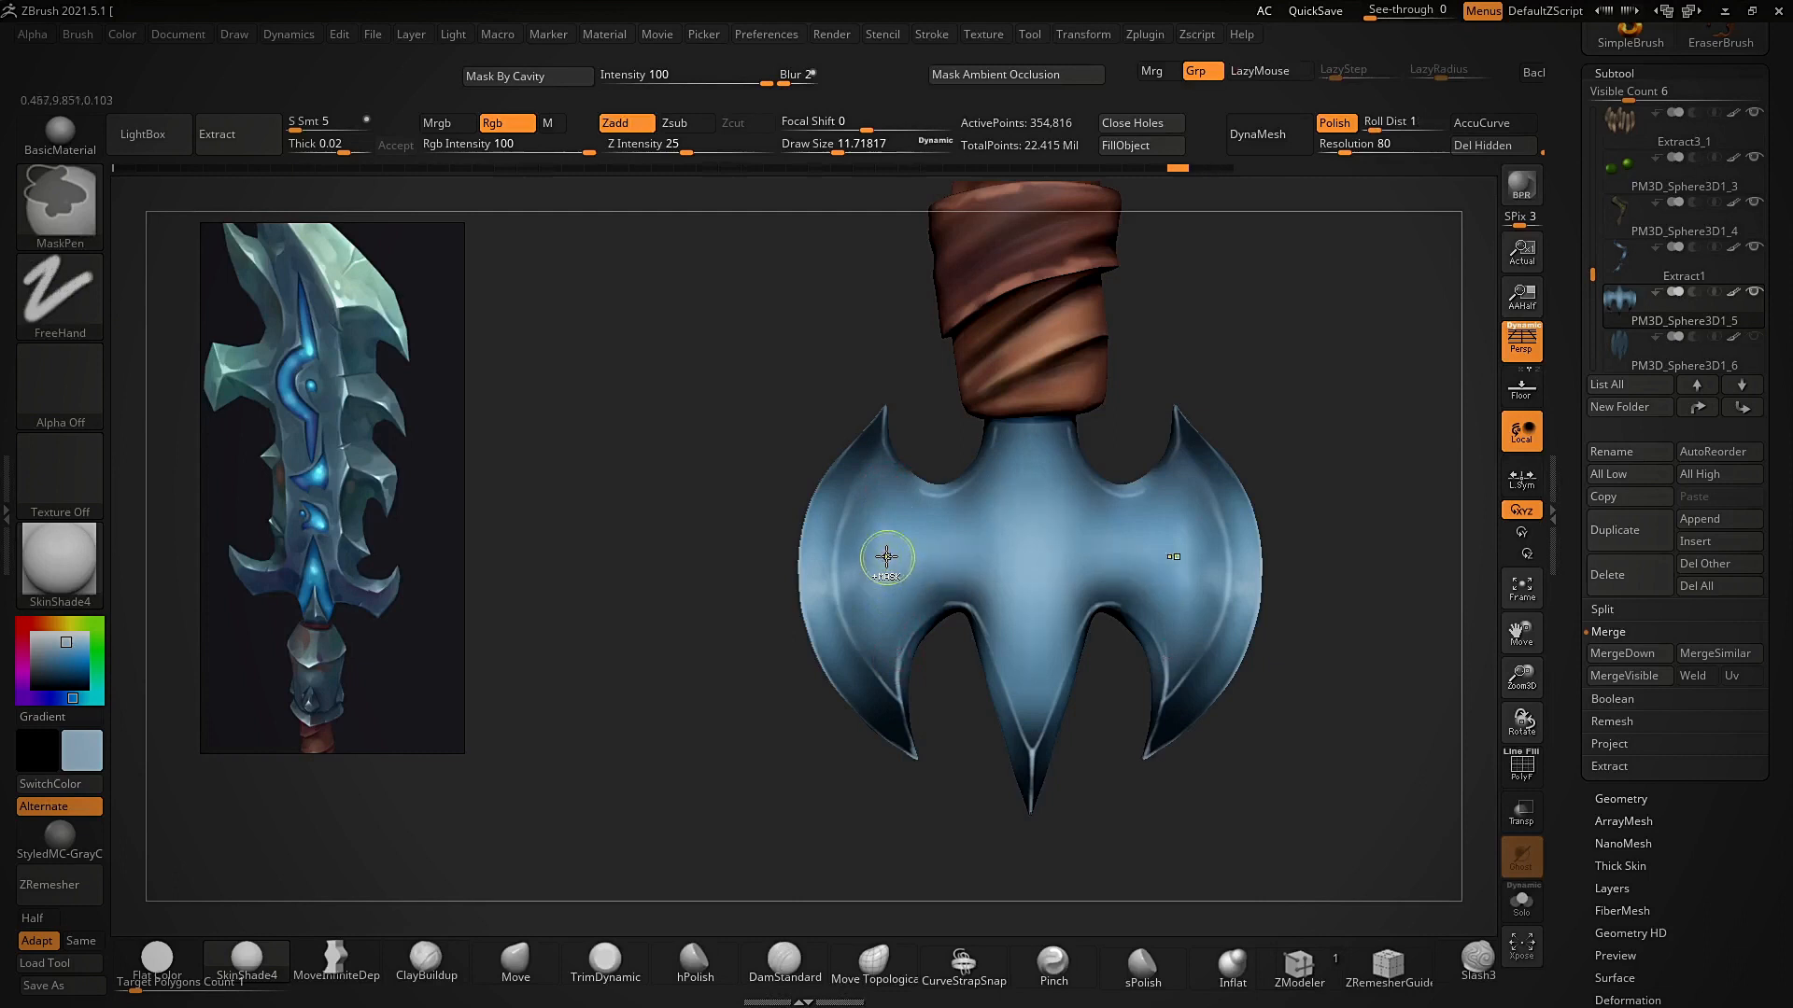
drag(1012, 631, 1014, 686)
mouse_move(1014, 686)
ctrl+right_down()
mouse_move(1045, 597)
mouse_move(1006, 487)
ctrl+right_up()
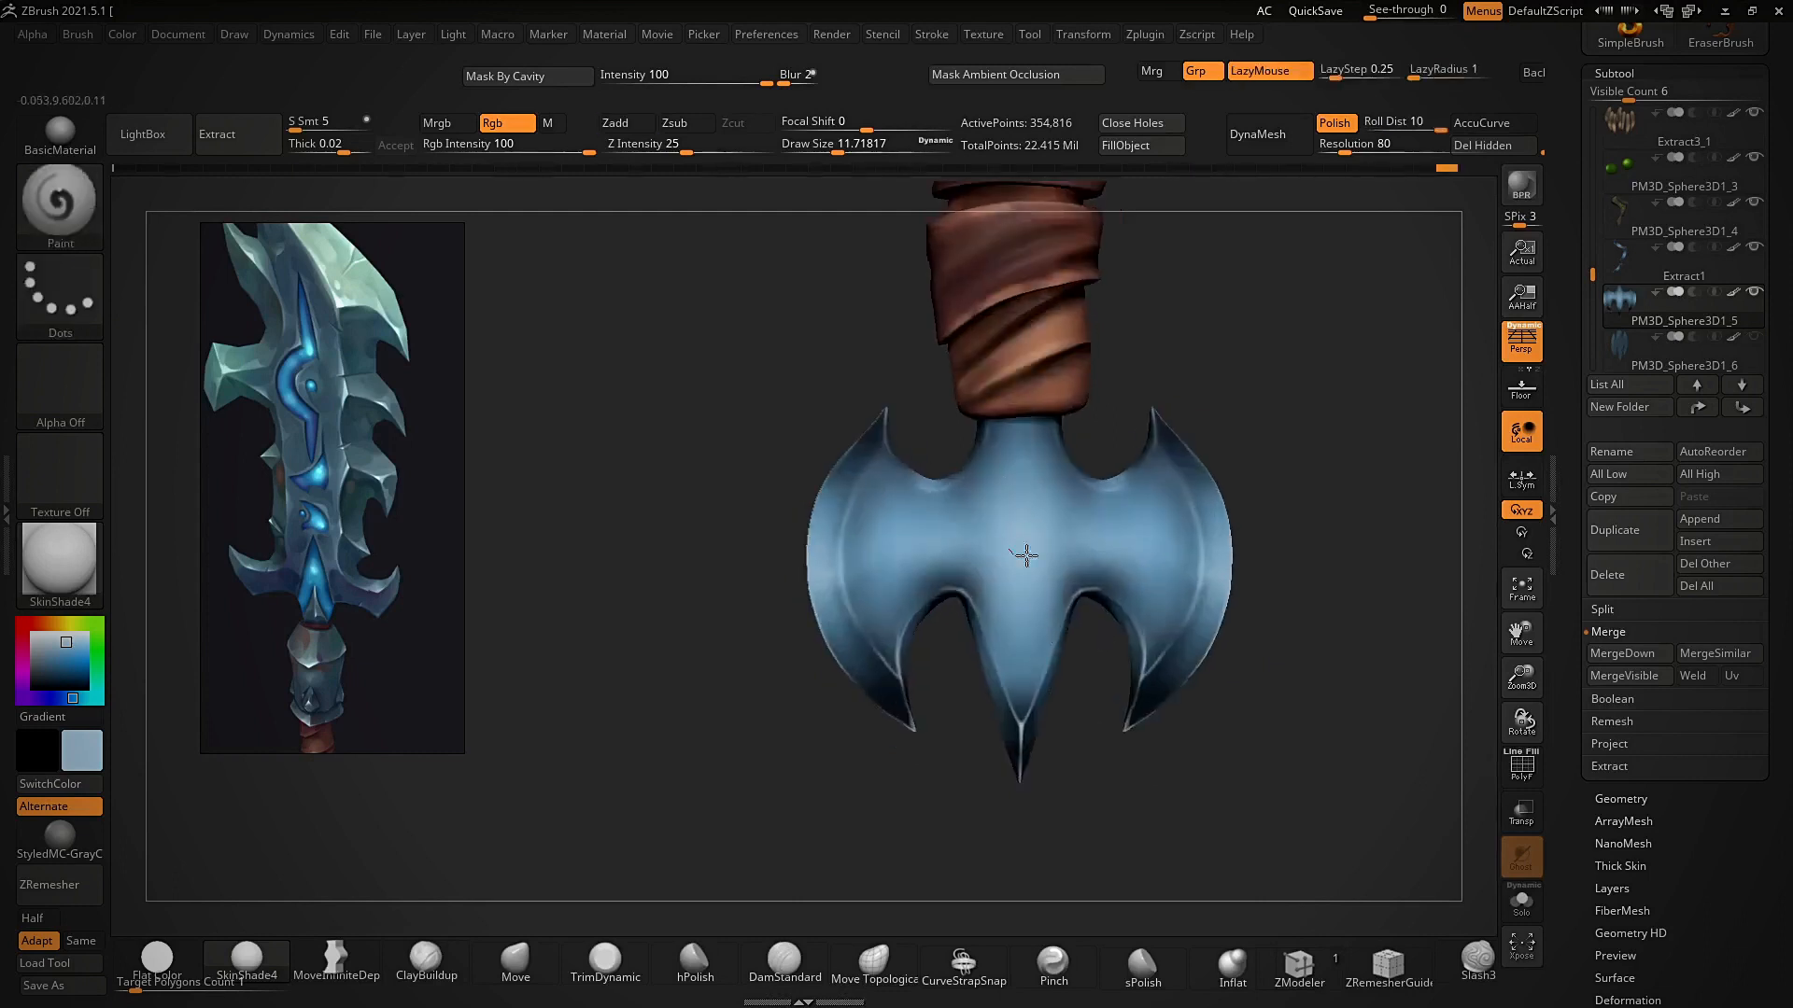
key(s)
drag(1028, 642, 1021, 642)
drag(941, 561, 867, 560)
ctrl+right_drag(867, 560, 1064, 501)
mouse_move(1065, 502)
alt+right_down()
mouse_move(1089, 760)
mouse_move(1072, 601)
mouse_move(1058, 621)
alt+right_up()
- Sample a dark blue from the pommel and shade the side blade's lower tip and the central spike, enlarging the draw size to about 27
ctrl+right_drag(794, 420, 842, 840)
key(c)
alt+right_drag(733, 793, 1002, 711)
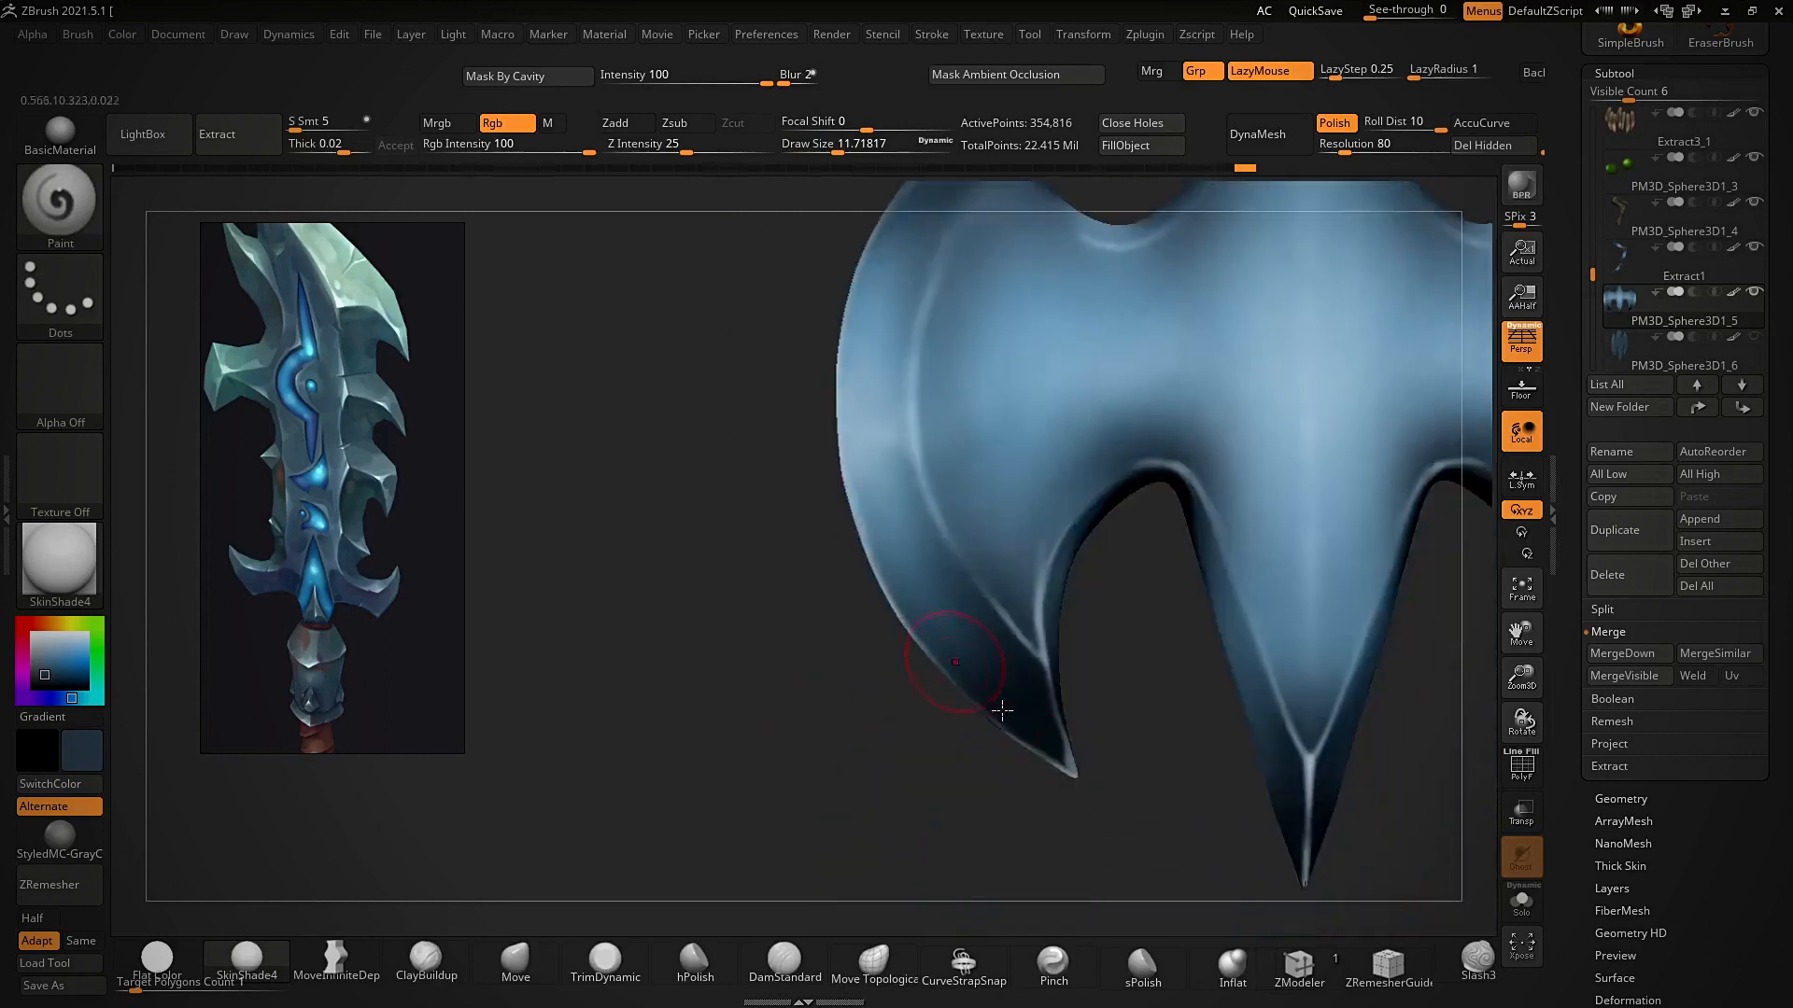
drag(1031, 707, 1027, 717)
mouse_move(1027, 717)
right_down()
mouse_move(1012, 712)
mouse_move(1029, 710)
right_up()
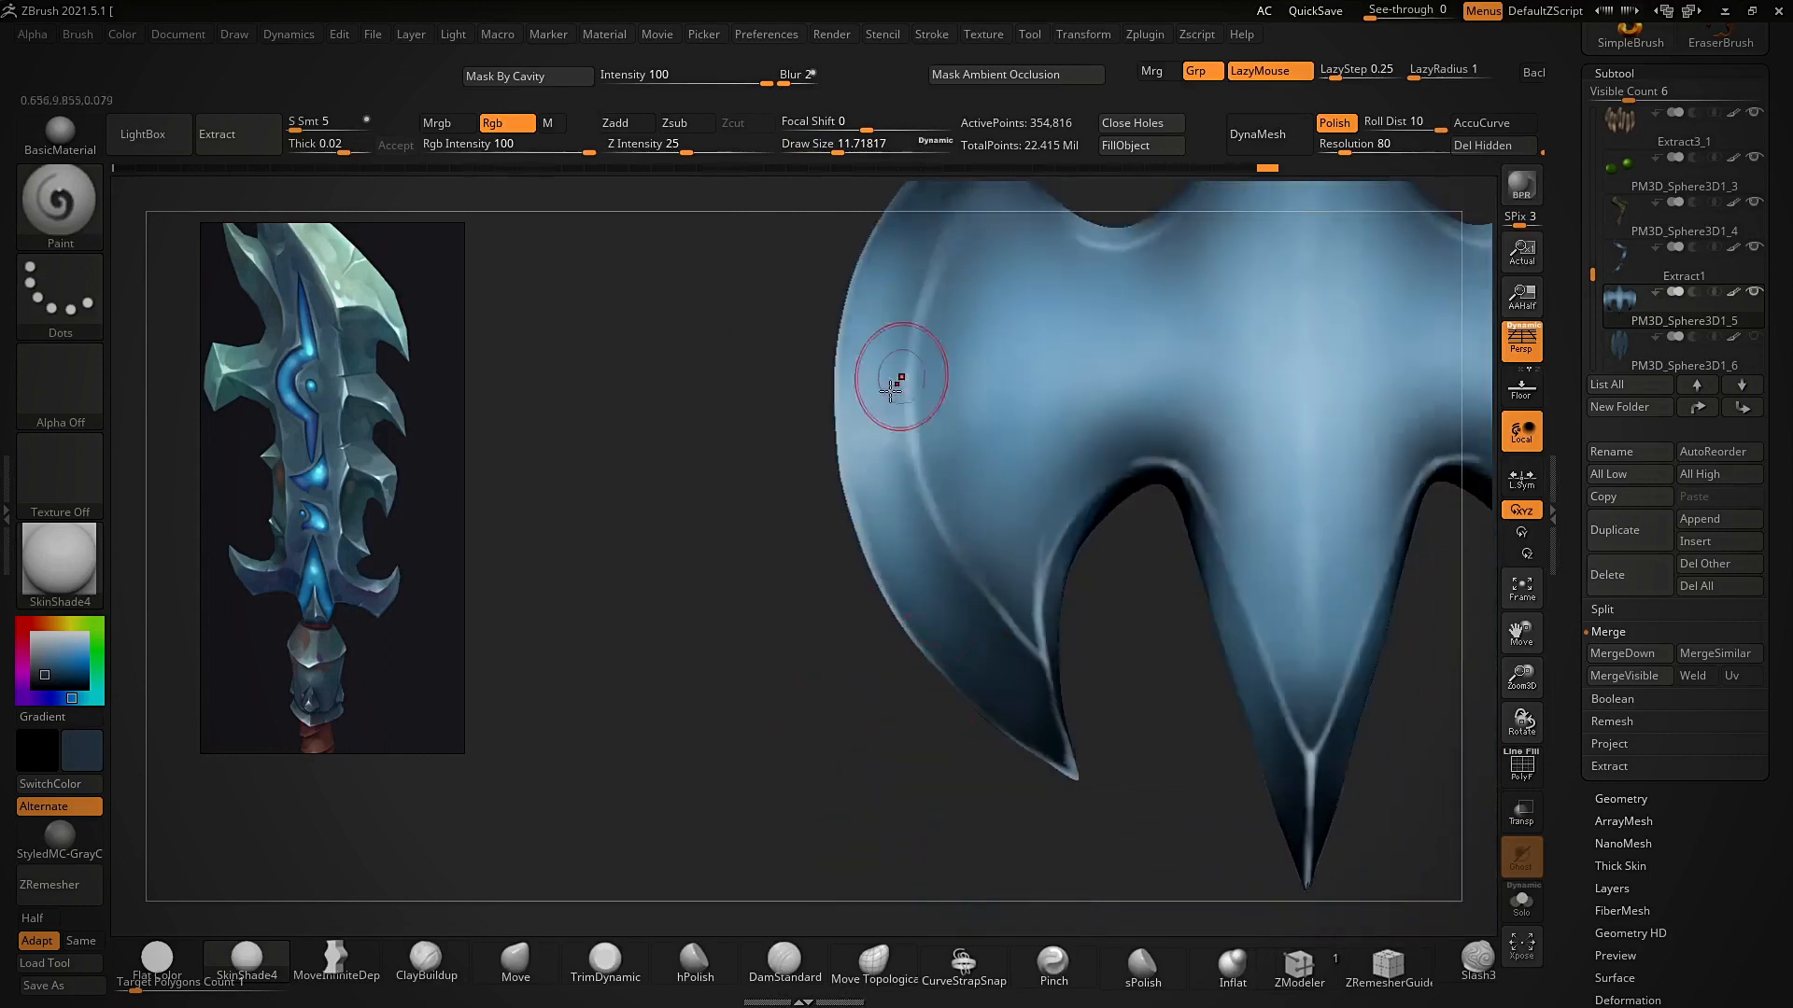
mouse_move(1096, 656)
right_down()
mouse_move(1172, 757)
mouse_move(1300, 716)
right_up()
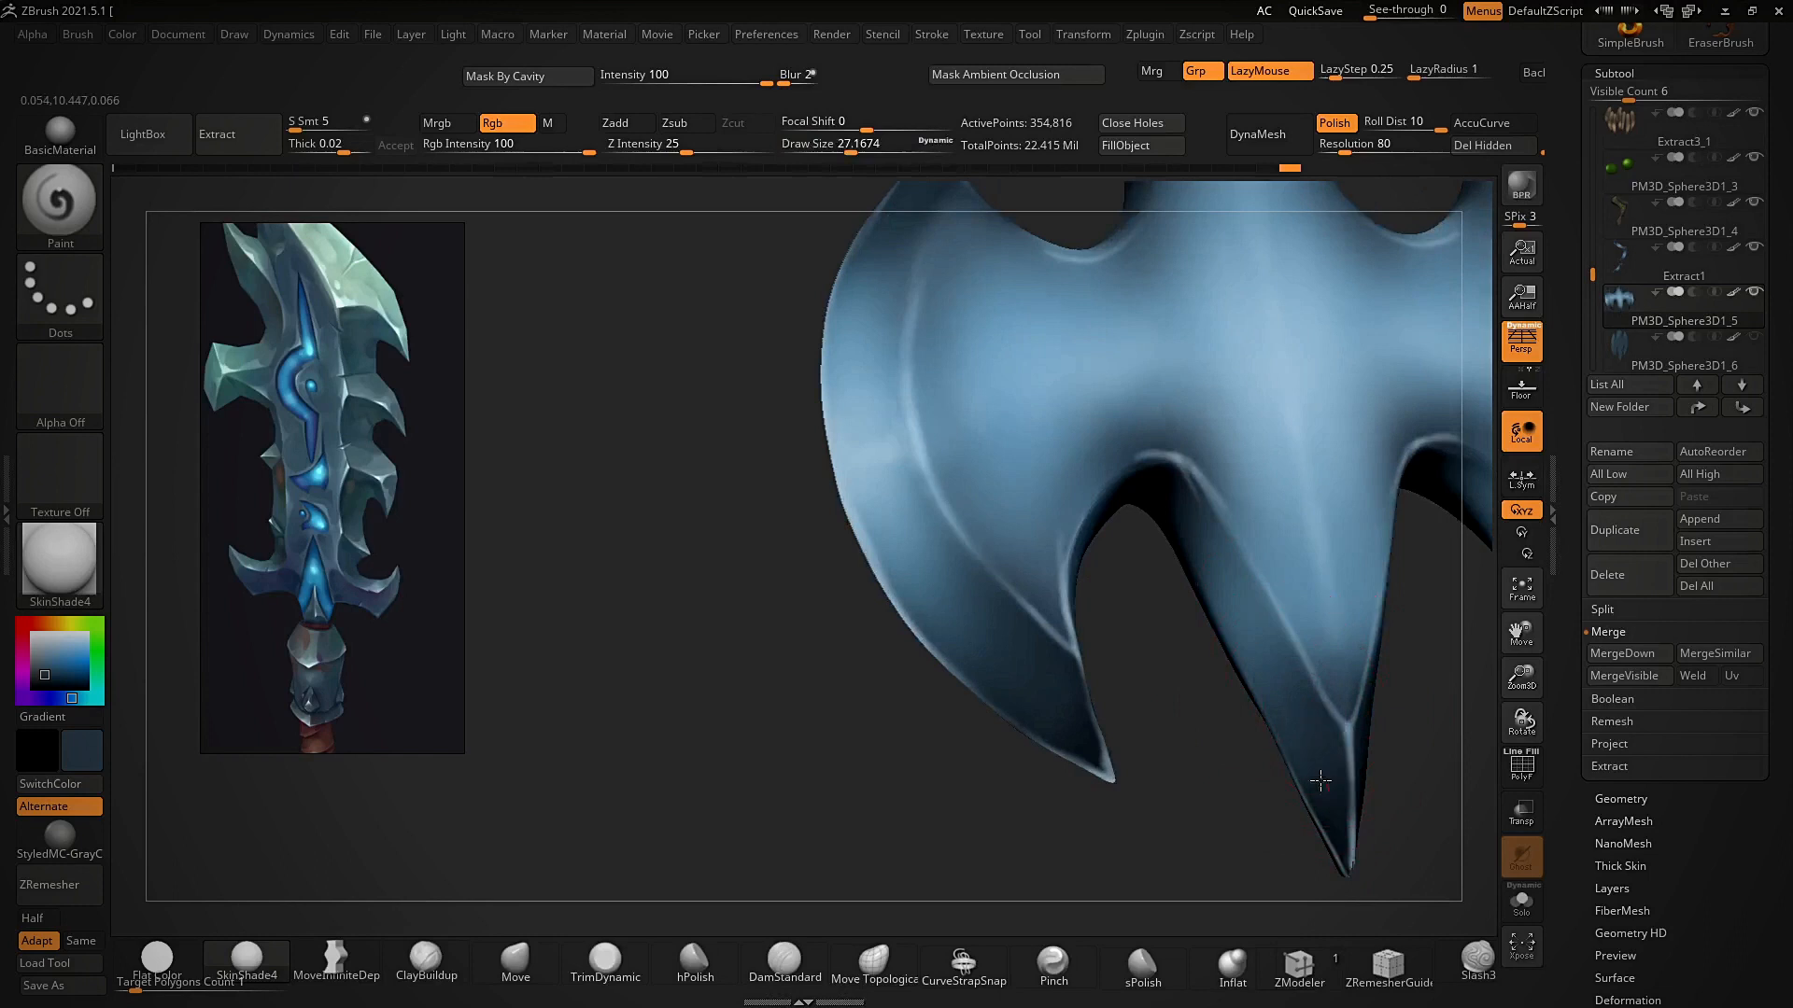
right_drag(1317, 806, 1370, 685)
- Look over the painted pommel blade and wrapped grip, both close up and within the whole axe
ctrl+right_drag(1216, 602, 1055, 481)
ctrl+right_drag(1055, 481, 1043, 405)
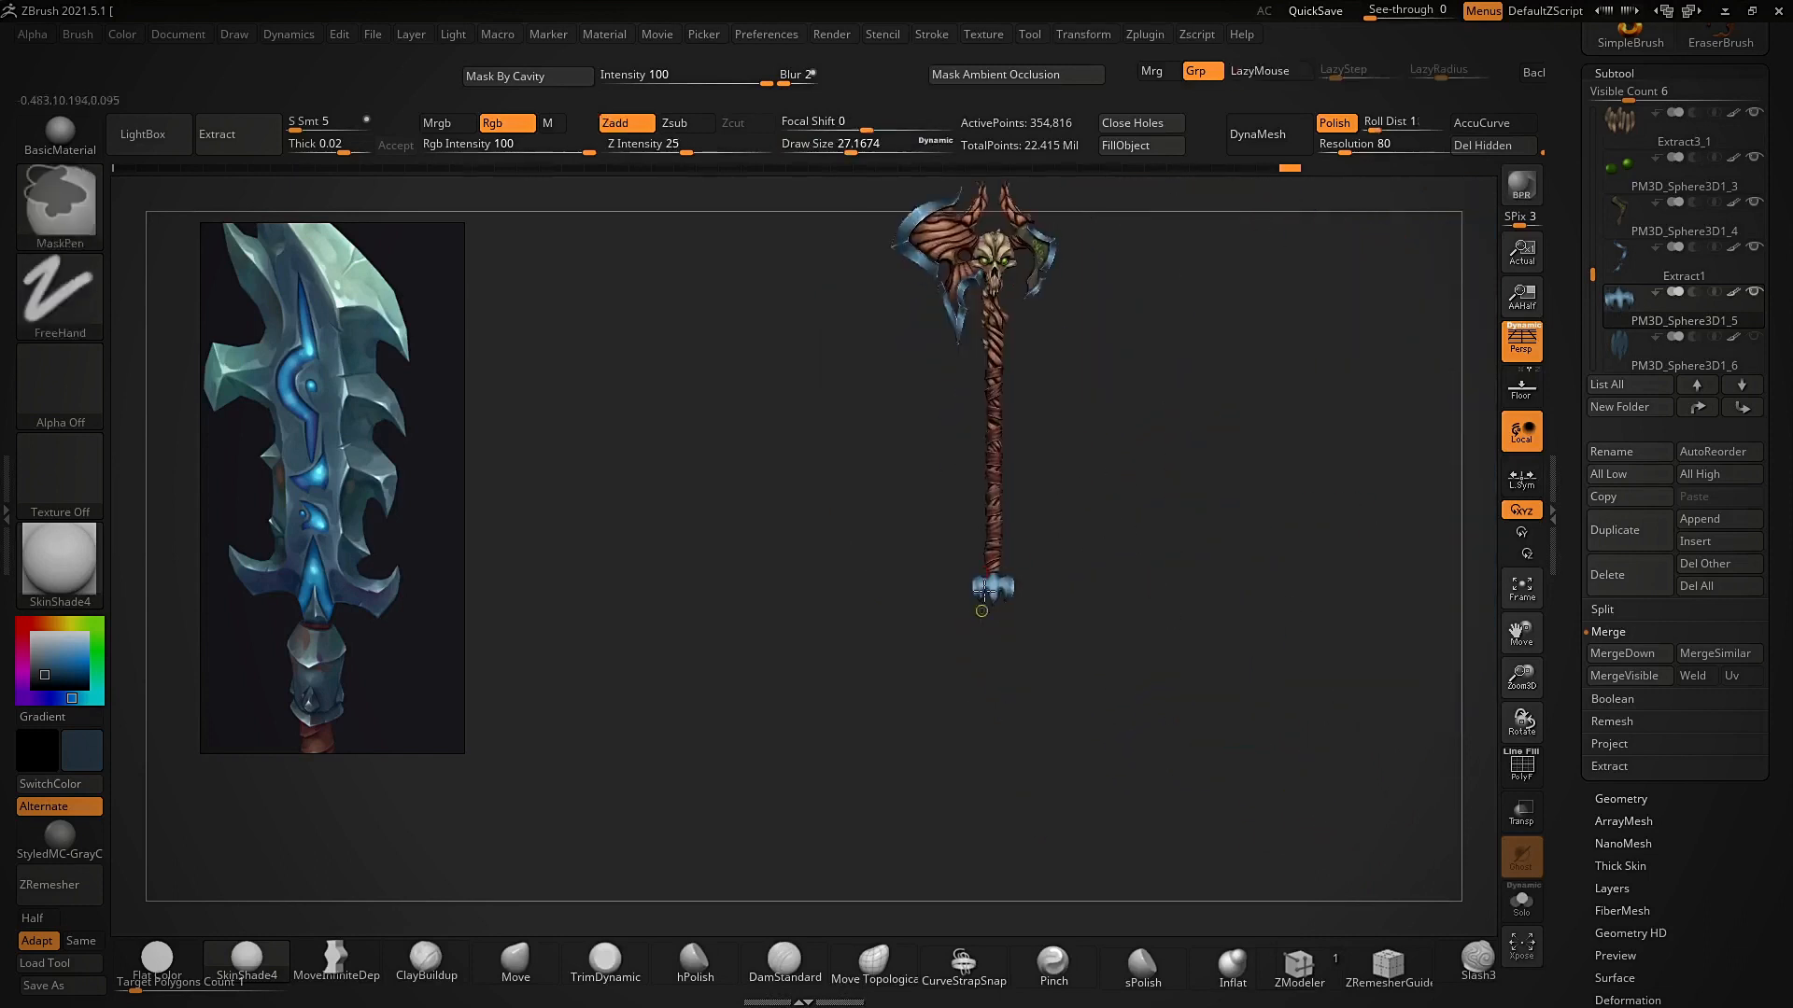
key(f)
ctrl+right_drag(997, 575, 982, 620)
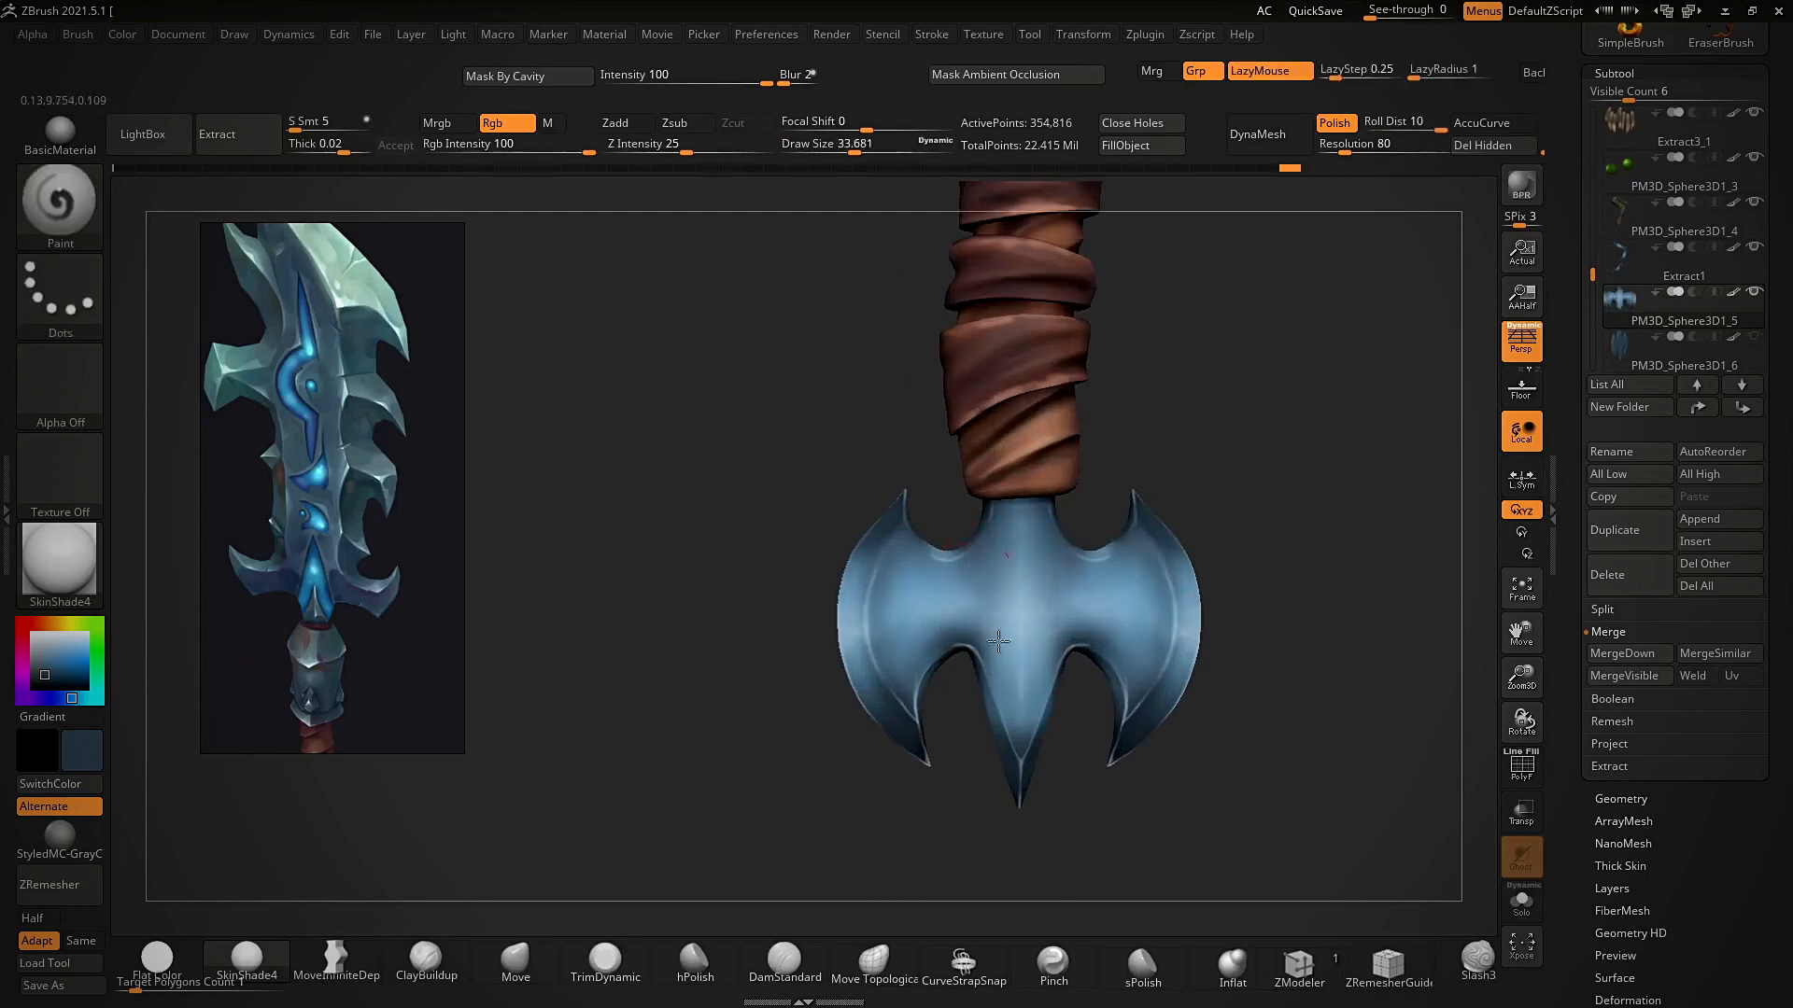
ctrl+right_drag(1002, 683, 1053, 563)
ctrl+right_drag(1147, 607, 1115, 738)
alt+right_drag(1073, 341, 1048, 681)
- Make the skull head the active subtool, frame the runed side blade beside it, and widen the canvas
alt+click(968, 445)
right_drag(968, 444, 1037, 738)
mouse_move(907, 567)
ctrl+right_down()
mouse_move(1165, 496)
mouse_move(1213, 452)
mouse_move(1130, 565)
mouse_move(1209, 566)
mouse_move(1190, 608)
ctrl+right_up()
right_drag(1046, 574, 1256, 470)
drag(1252, 469, 1246, 470)
mouse_move(1246, 486)
right_down()
mouse_move(1165, 585)
mouse_move(1260, 664)
mouse_move(1172, 668)
mouse_move(1213, 653)
mouse_move(1180, 700)
right_up()
key(s)
click(1552, 516)
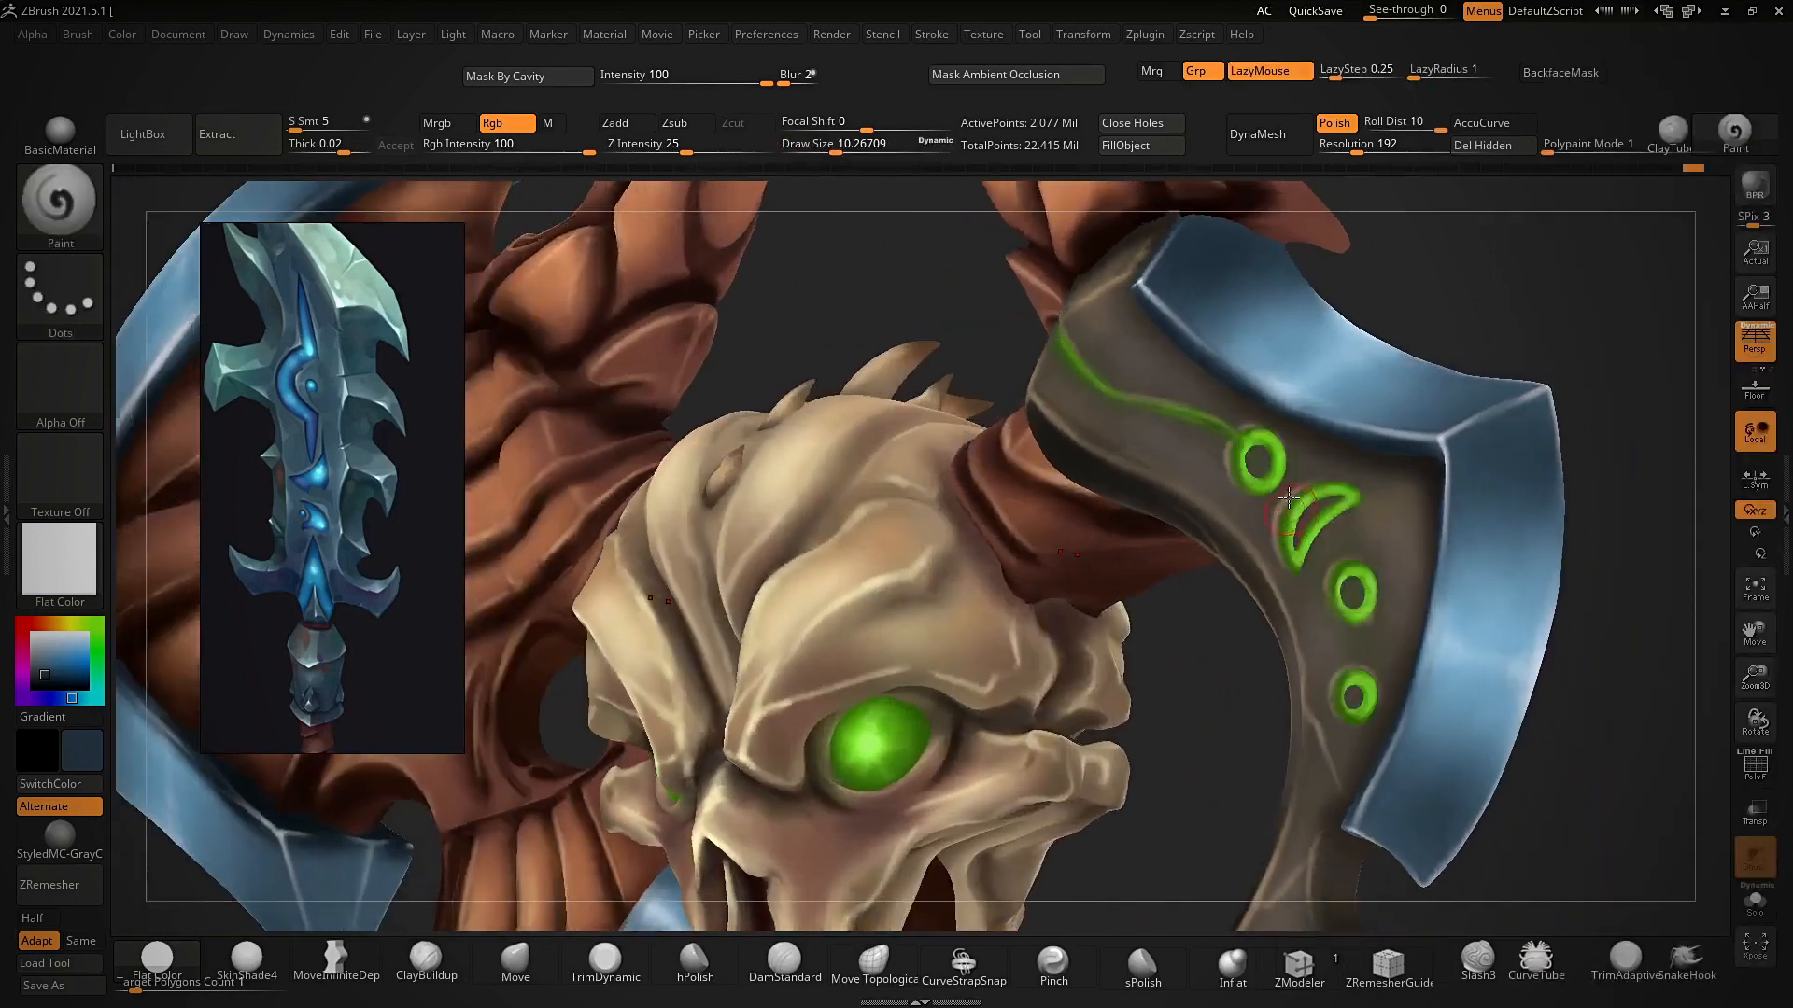
- Set the draw size to about 4.7 and examine the runed side blade, skull and whole axe from several angles
ctrl+right_drag(1270, 463, 1337, 558)
key(s)
drag(1337, 558, 1328, 558)
ctrl+right_drag(1327, 558, 1298, 345)
mouse_move(1223, 691)
right_down()
mouse_move(1280, 712)
mouse_move(1335, 522)
right_up()
mouse_move(1335, 523)
ctrl+right_down()
mouse_move(1242, 581)
mouse_move(1277, 677)
ctrl+right_up()
right_drag(1277, 677, 1251, 785)
right_drag(843, 749, 672, 783)
right_drag(854, 646, 1101, 681)
ctrl+right_drag(1102, 682, 1207, 634)
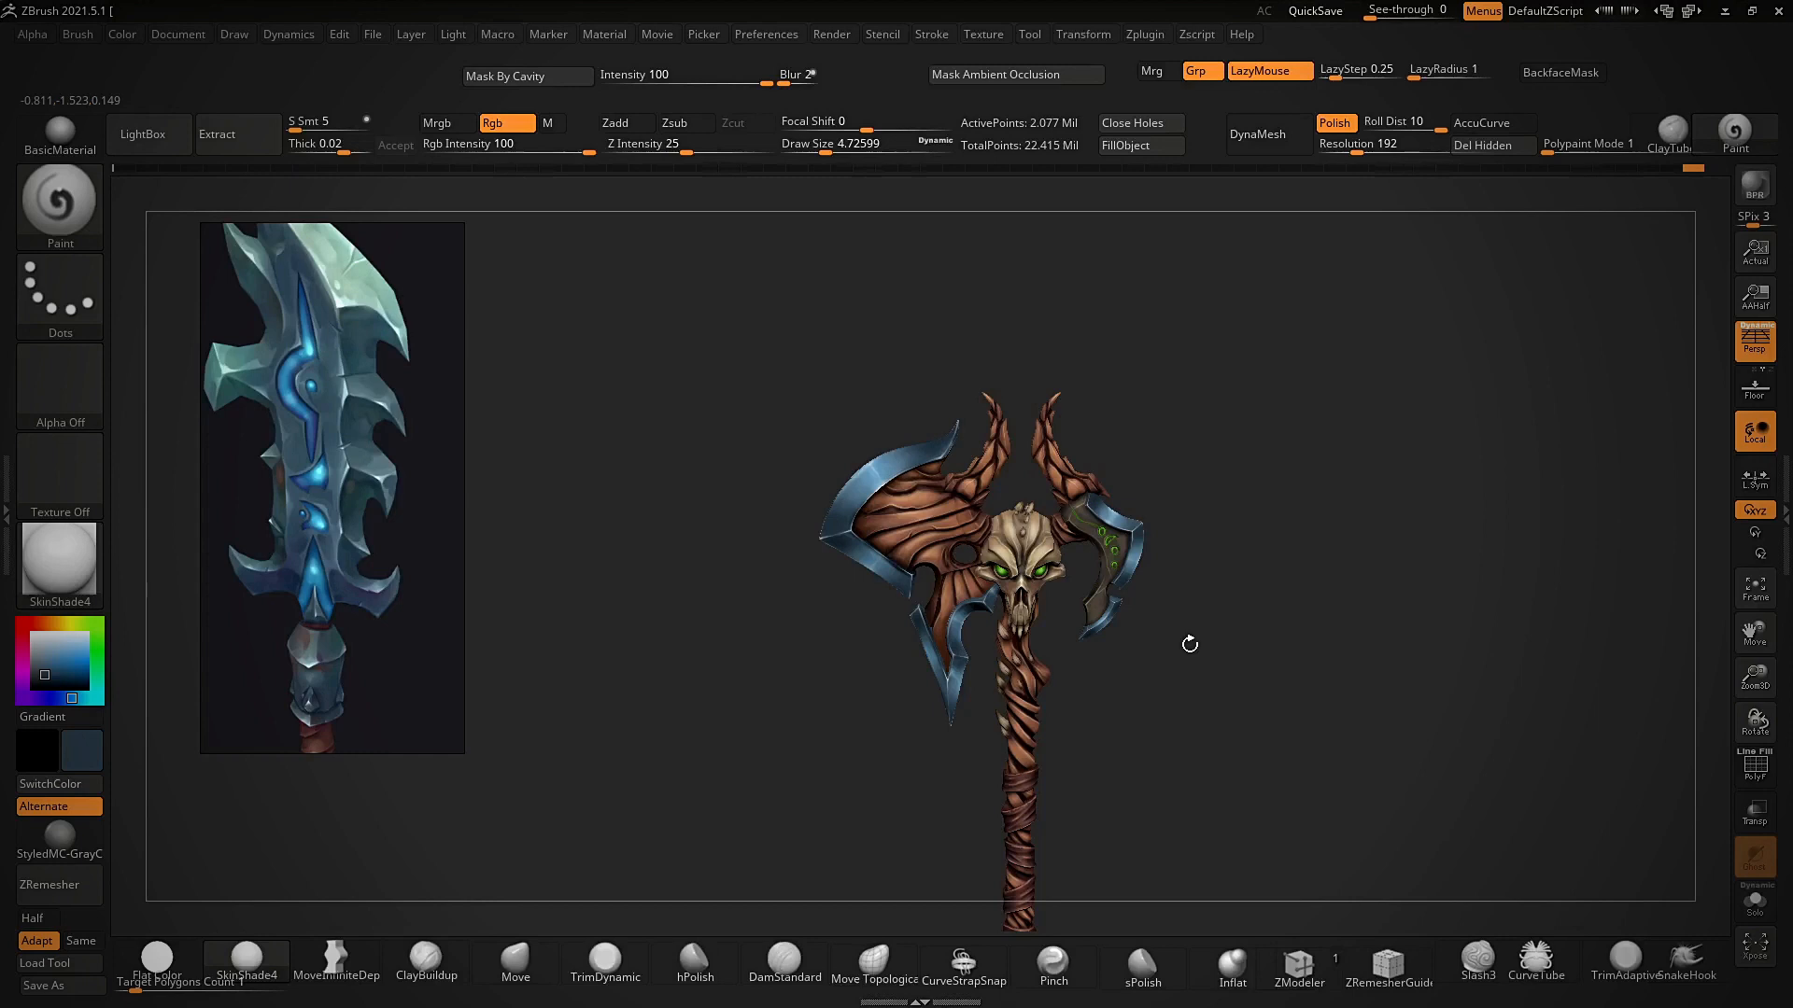
mouse_move(1414, 704)
ctrl+right_down()
mouse_move(1395, 738)
mouse_move(1421, 692)
mouse_move(1468, 732)
mouse_move(1409, 725)
mouse_move(1416, 685)
mouse_move(1449, 707)
mouse_move(1415, 696)
ctrl+right_up()
mouse_move(1097, 663)
ctrl+right_down()
mouse_move(1111, 714)
mouse_move(1142, 731)
ctrl+right_up()
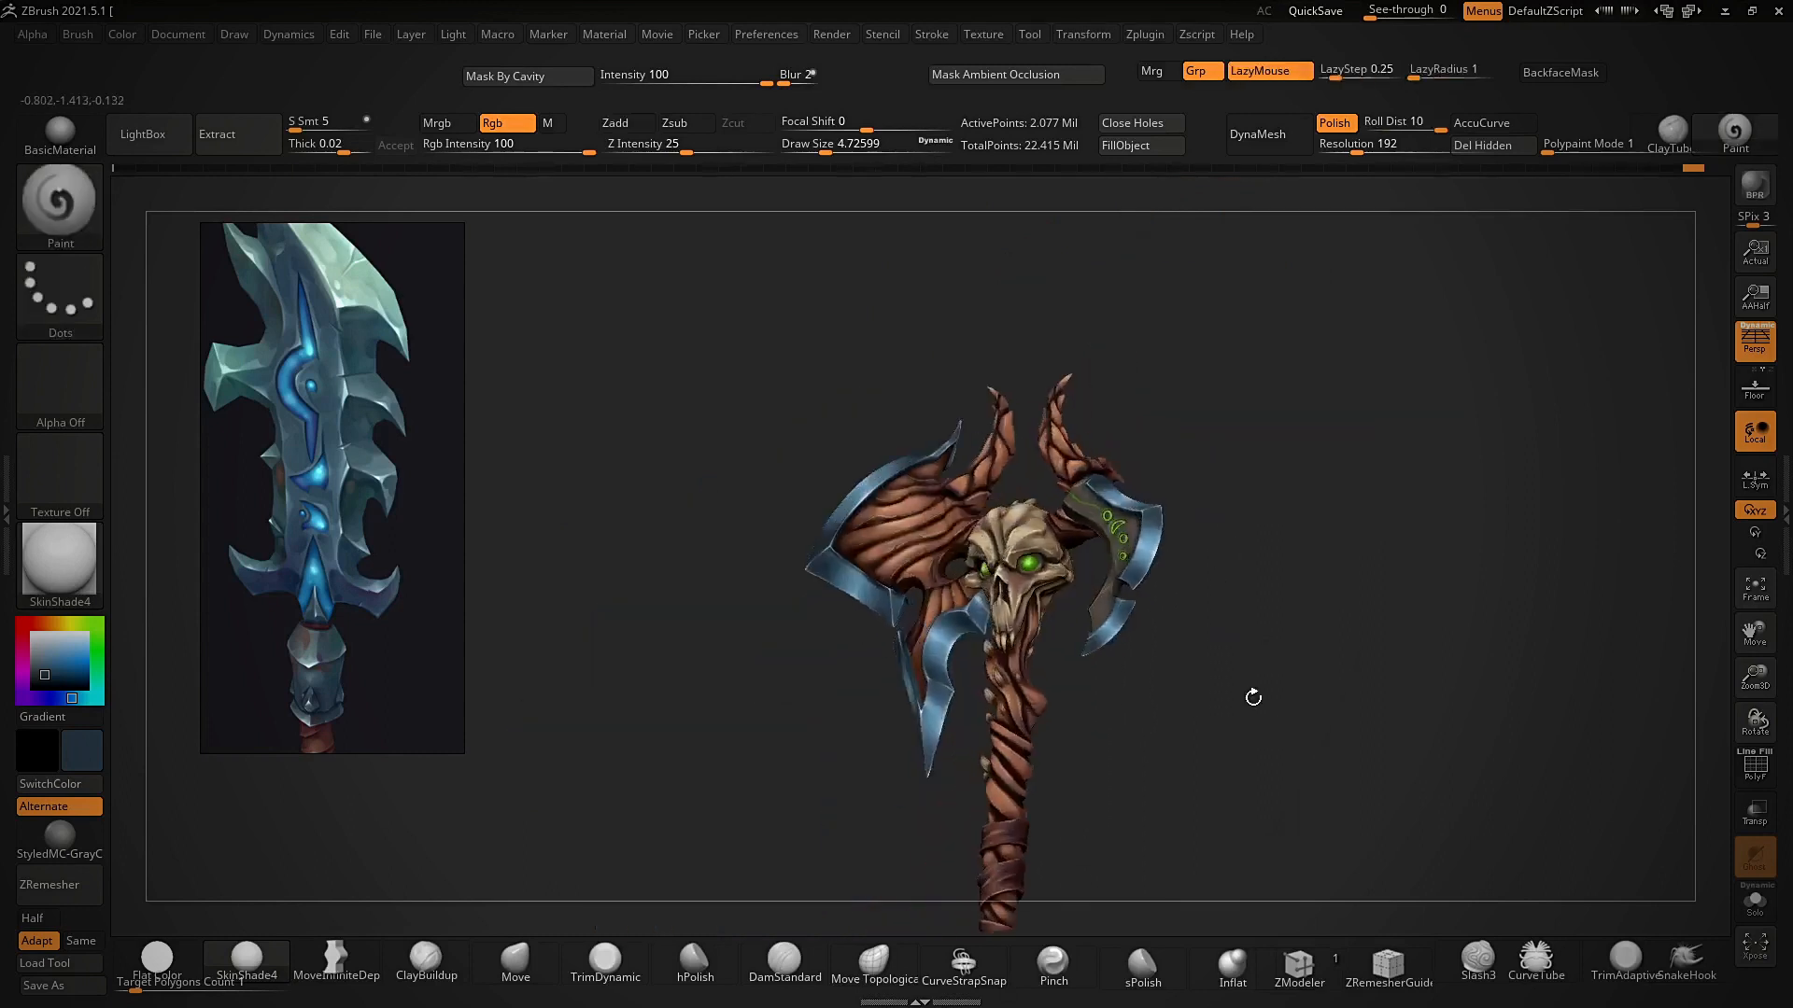
- Widen the reference window and study the skull weapons' chipped metal edges, bevel highlights and bone shading
key(super)
key(super)
mouse_move(1208, 476)
right_down()
mouse_move(1288, 632)
mouse_move(1247, 595)
mouse_move(1388, 613)
mouse_move(1244, 564)
mouse_move(1301, 679)
mouse_move(1364, 588)
mouse_move(1429, 612)
right_up()
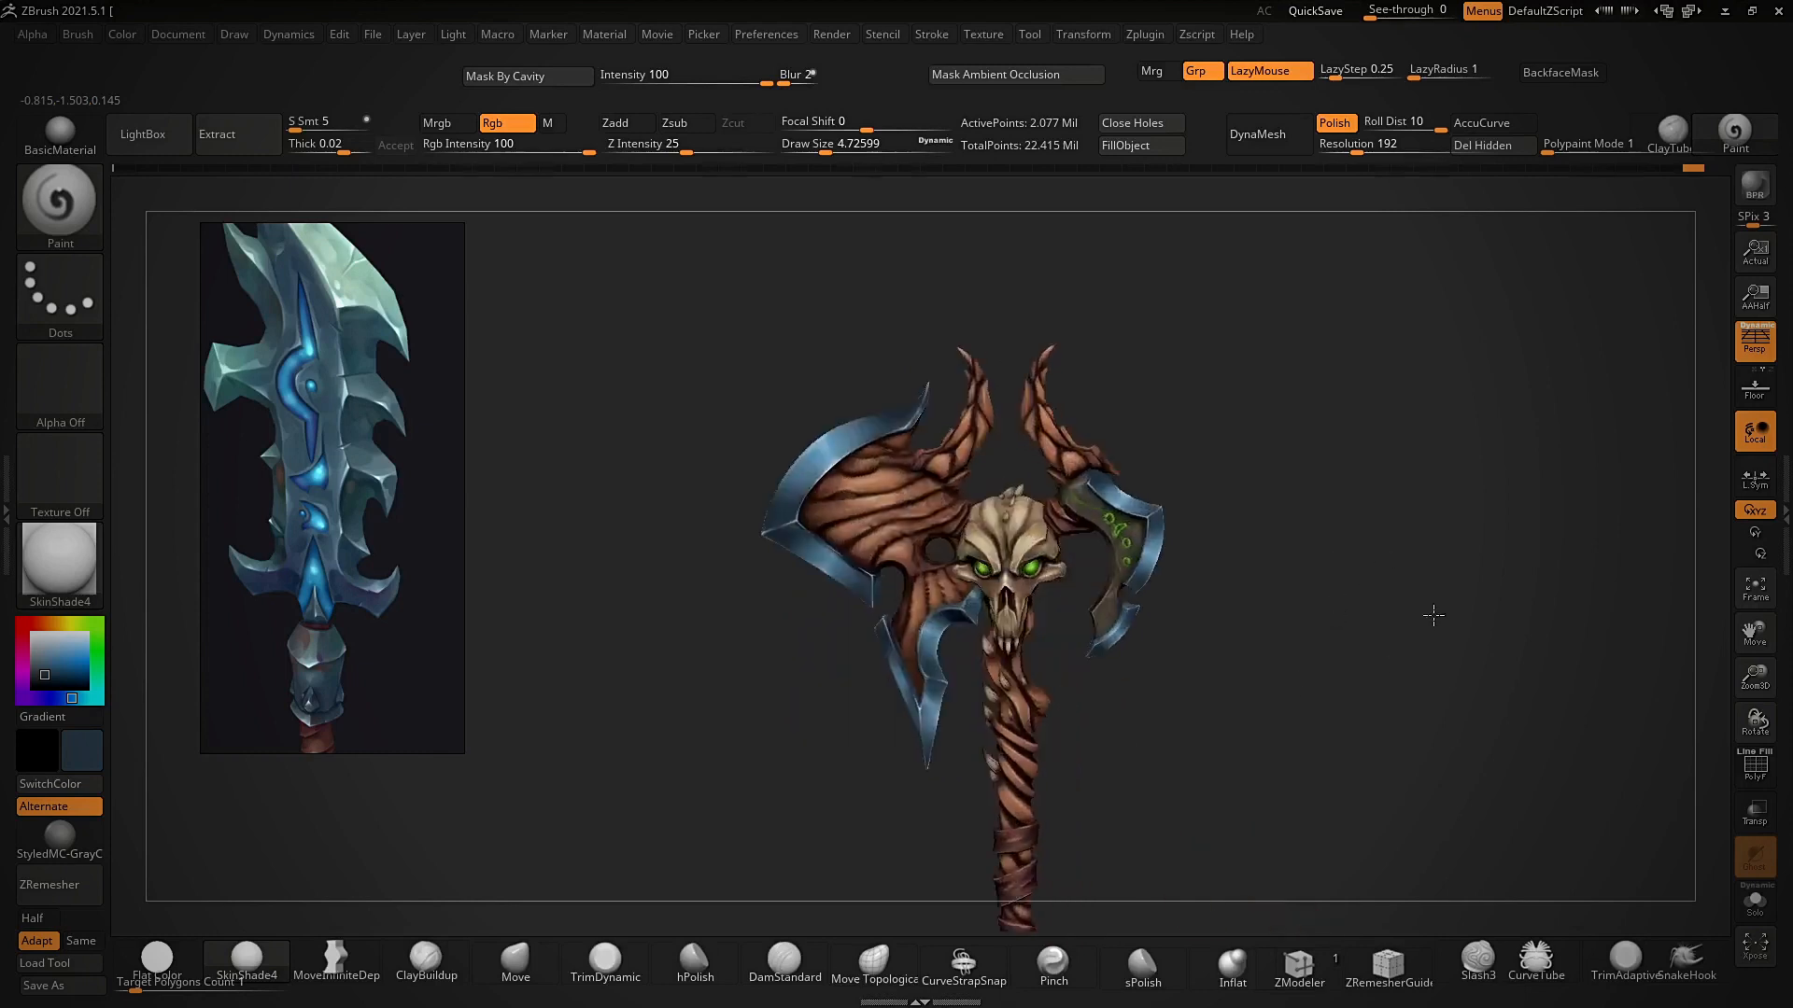
drag(465, 474, 702, 496)
middle_drag(321, 487, 592, 427)
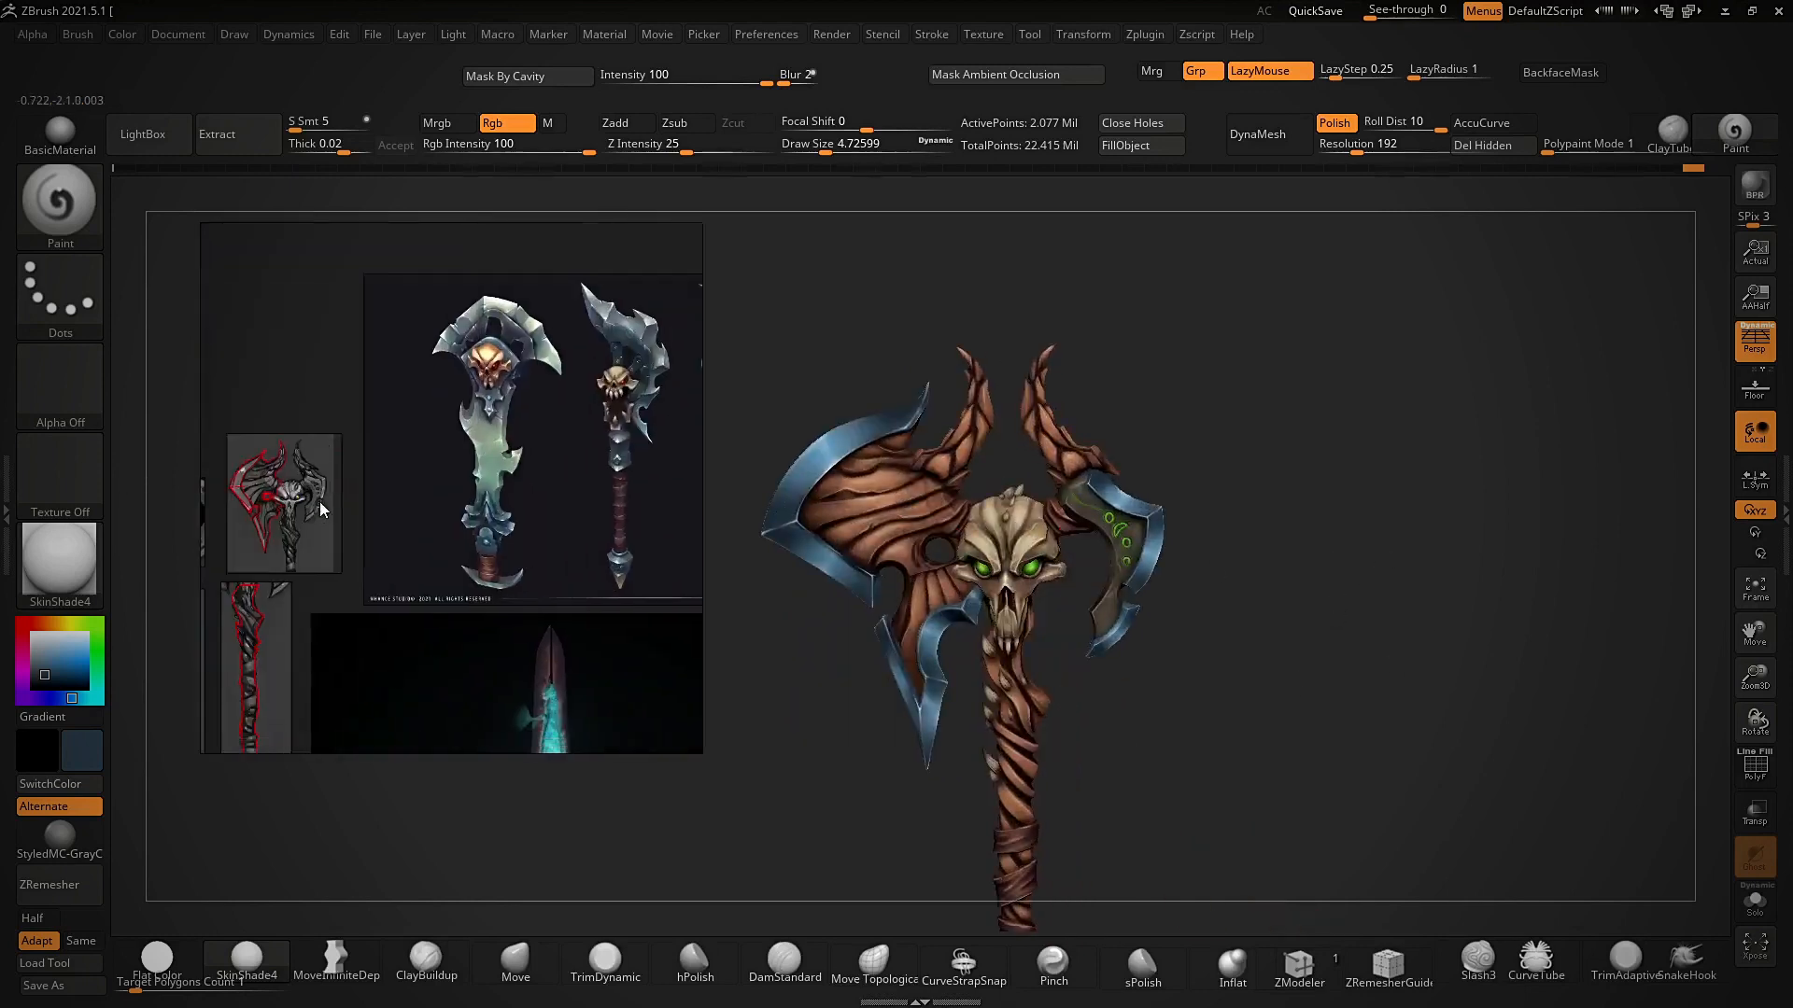
scroll(592, 427, up, 4)
scroll(465, 399, up, 2)
scroll(420, 429, down, 5)
middle_drag(478, 445, 284, 413)
scroll(474, 387, up, 2)
scroll(461, 338, up, 2)
scroll(461, 338, down, 2)
middle_drag(474, 467, 713, 469)
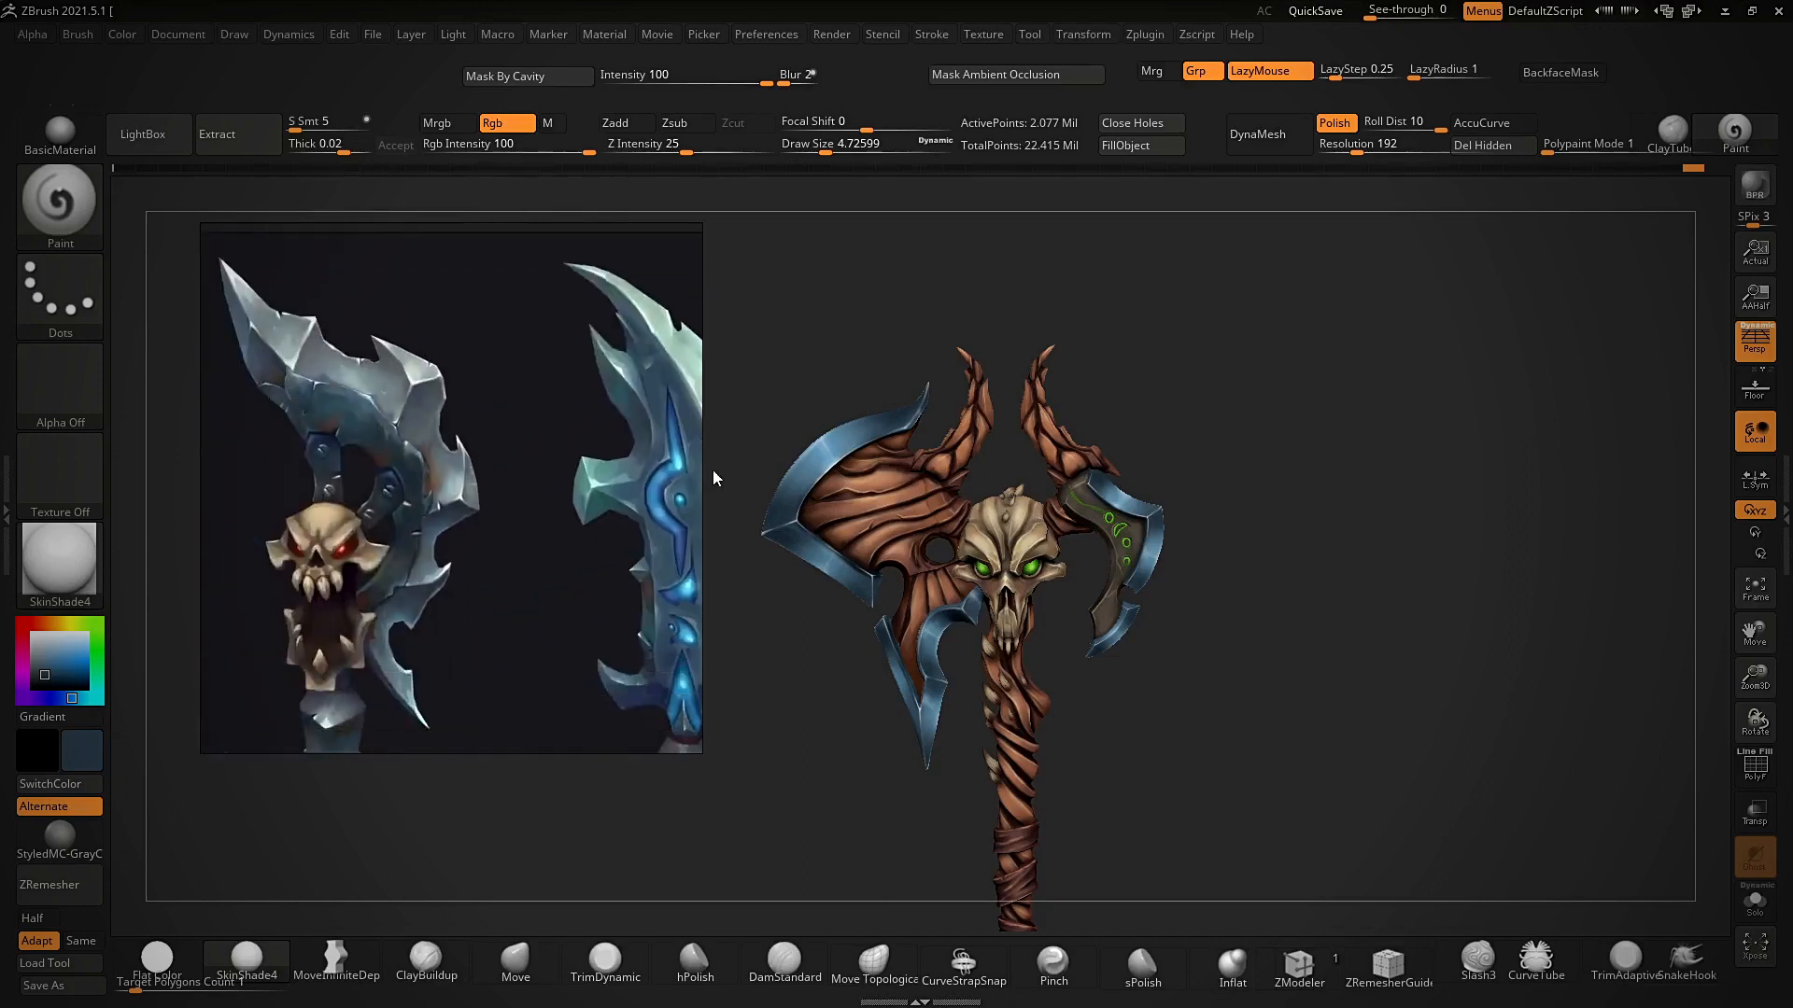
scroll(441, 426, up, 4)
middle_drag(547, 447, 687, 487)
scroll(406, 417, up, 2)
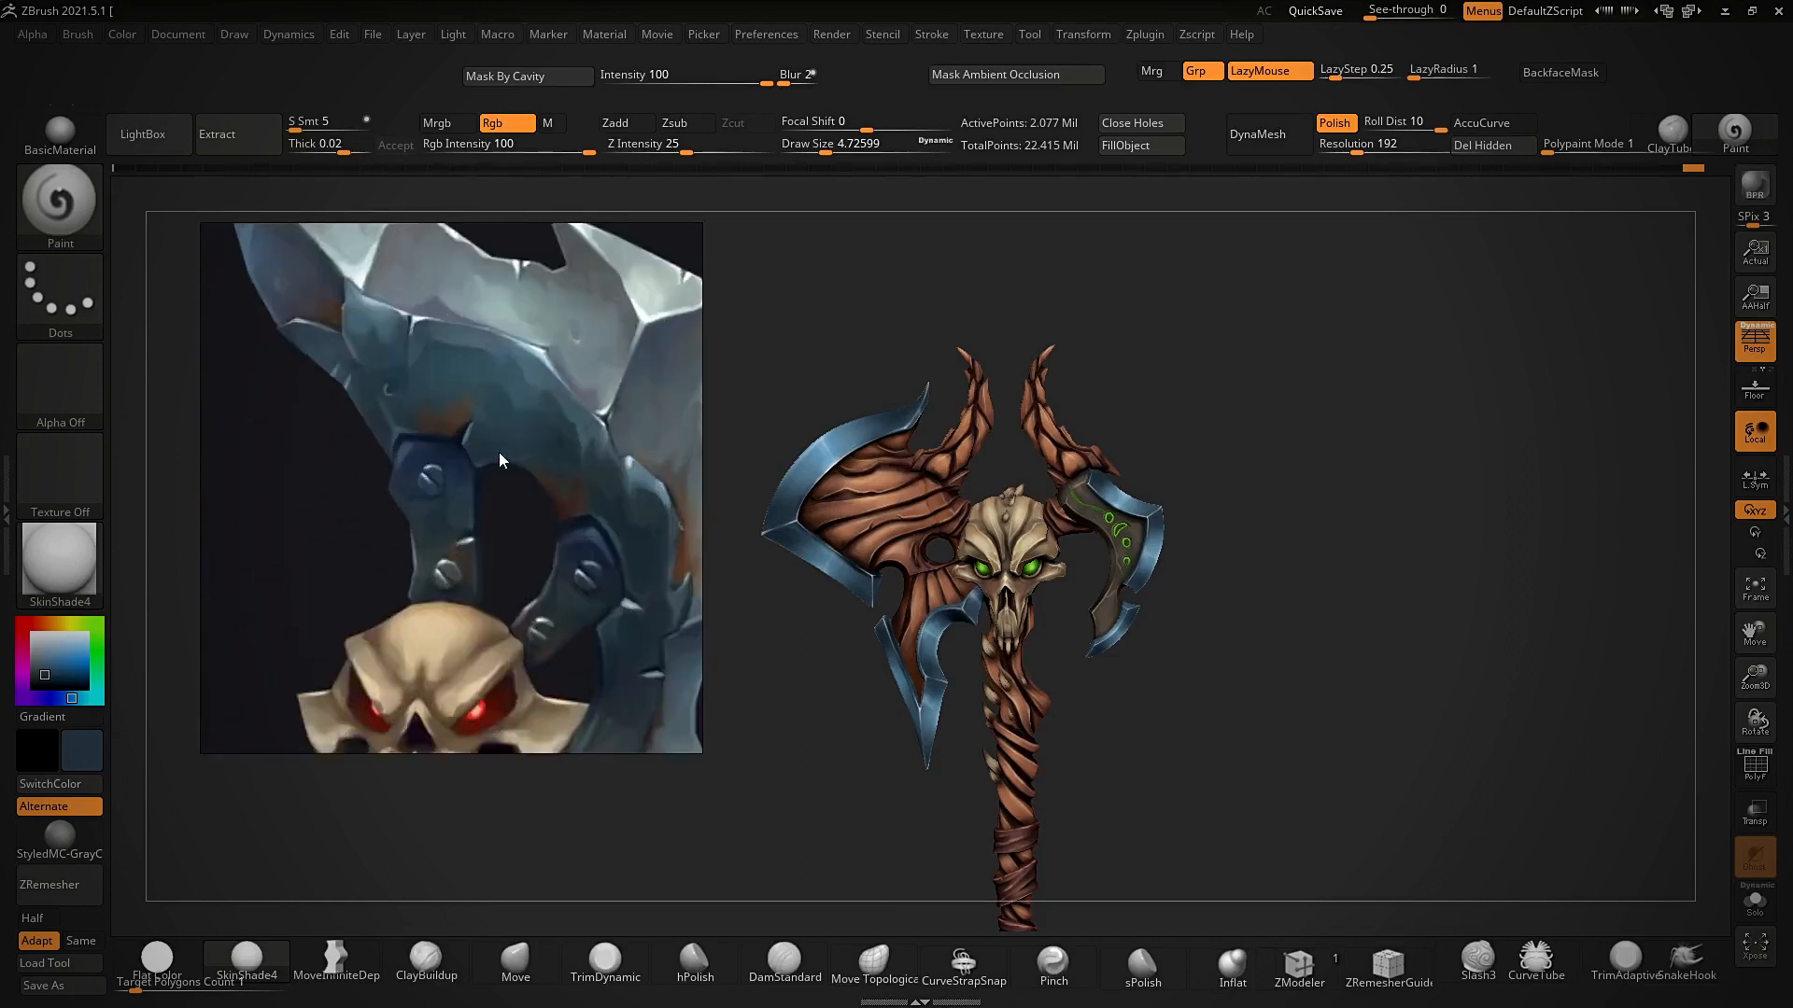
middle_drag(499, 452, 474, 549)
scroll(416, 530, down, 3)
middle_drag(381, 657, 492, 473)
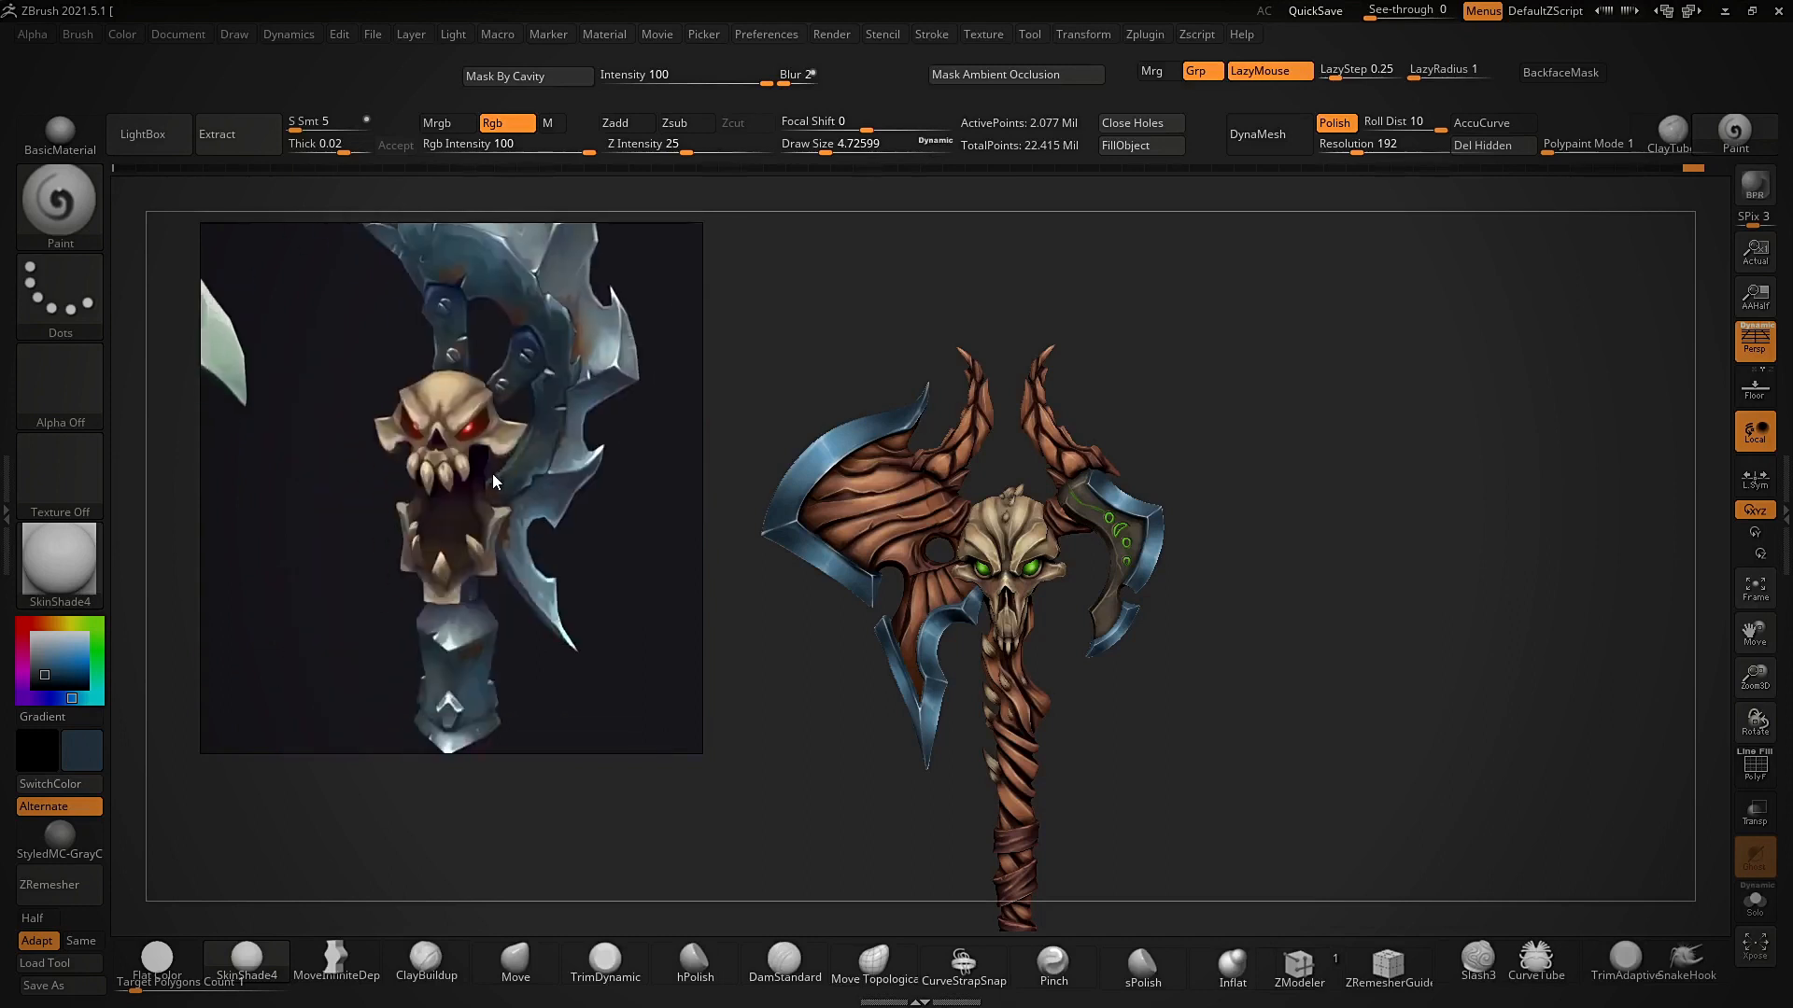
middle_drag(427, 323, 614, 447)
- Examine the dark sword reference with the glowing cyan core and the surrounding reference images
middle_drag(255, 460, 491, 445)
scroll(457, 467, down, 4)
scroll(458, 469, down, 5)
scroll(416, 580, up, 6)
middle_drag(462, 597, 413, 426)
scroll(476, 454, down, 3)
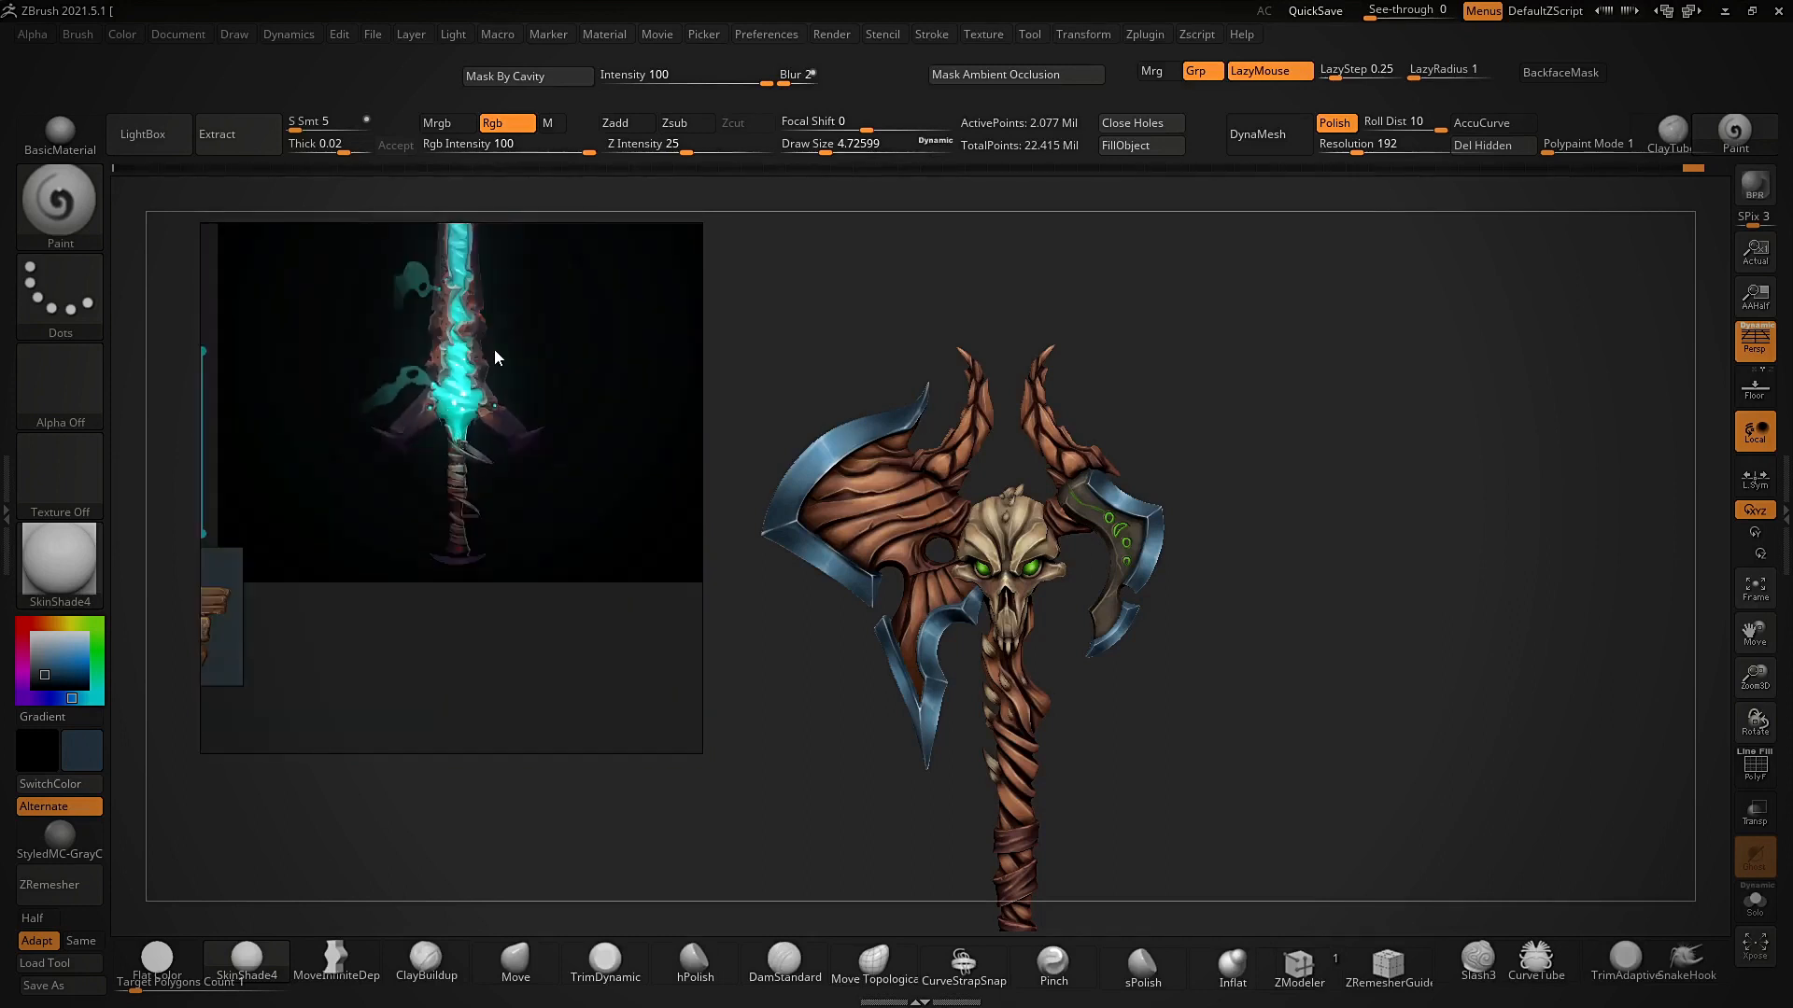
middle_drag(495, 349, 473, 552)
scroll(473, 552, up, 3)
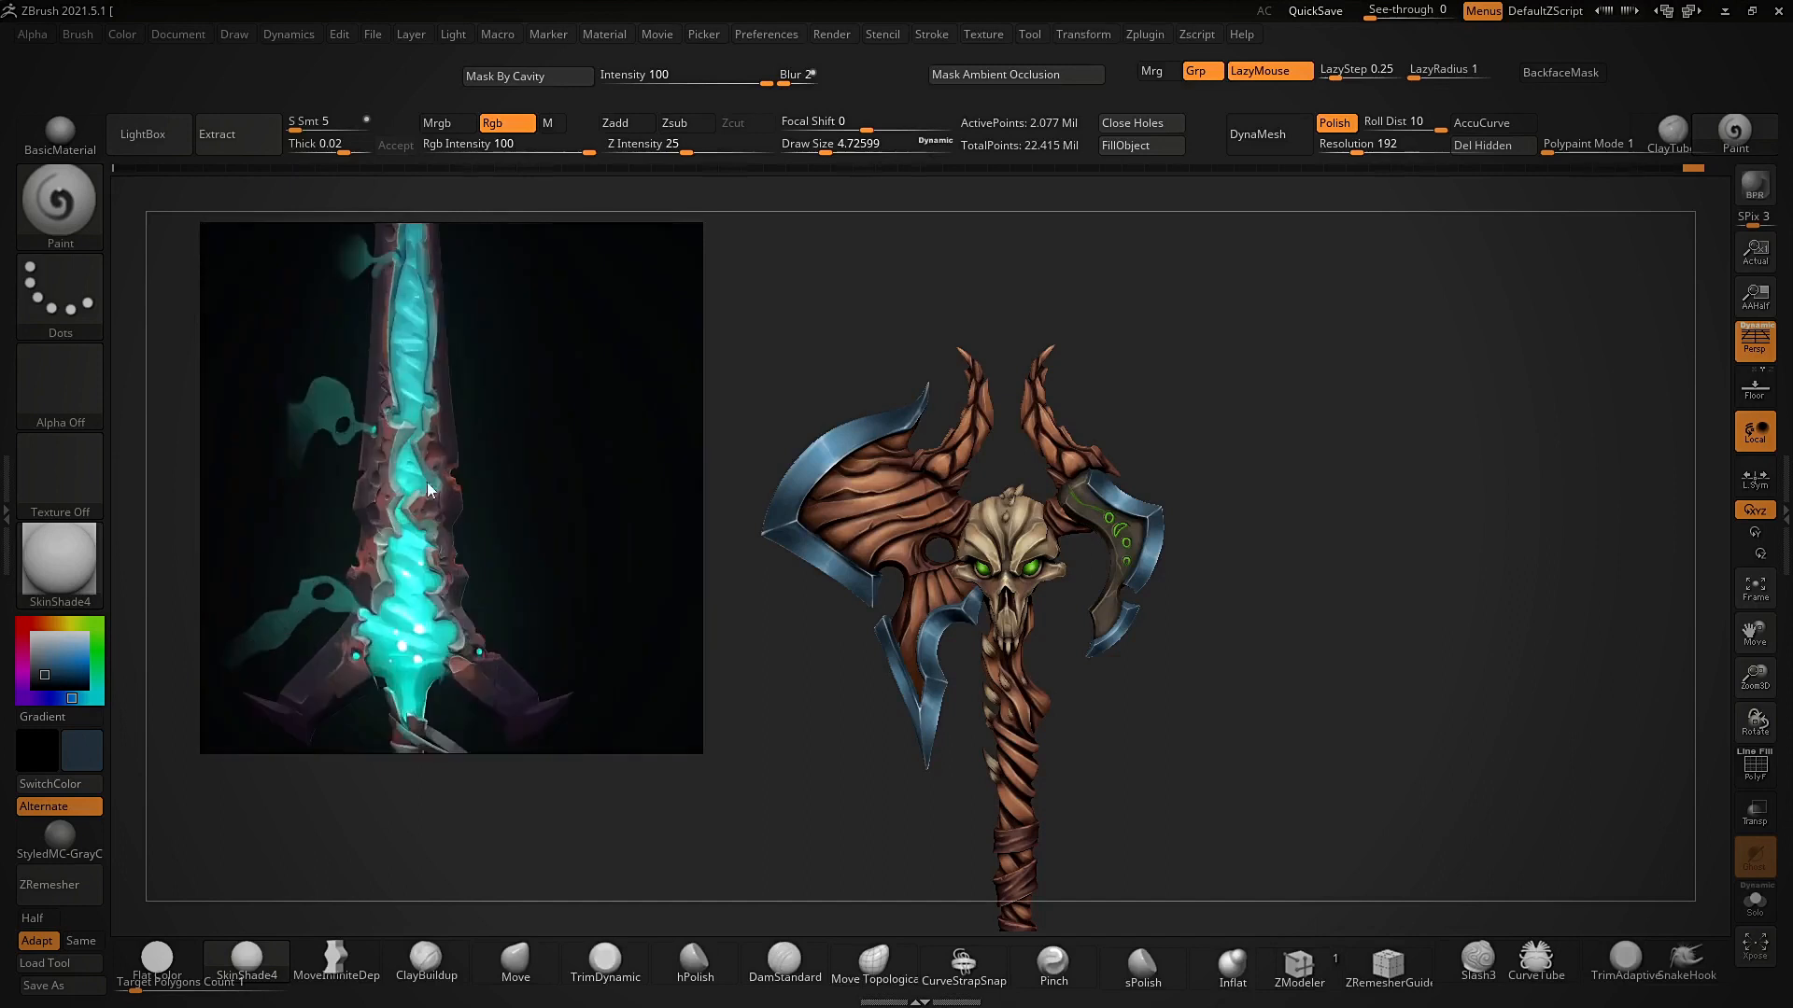
scroll(454, 520, down, 4)
middle_drag(381, 498, 489, 418)
middle_drag(410, 369, 302, 455)
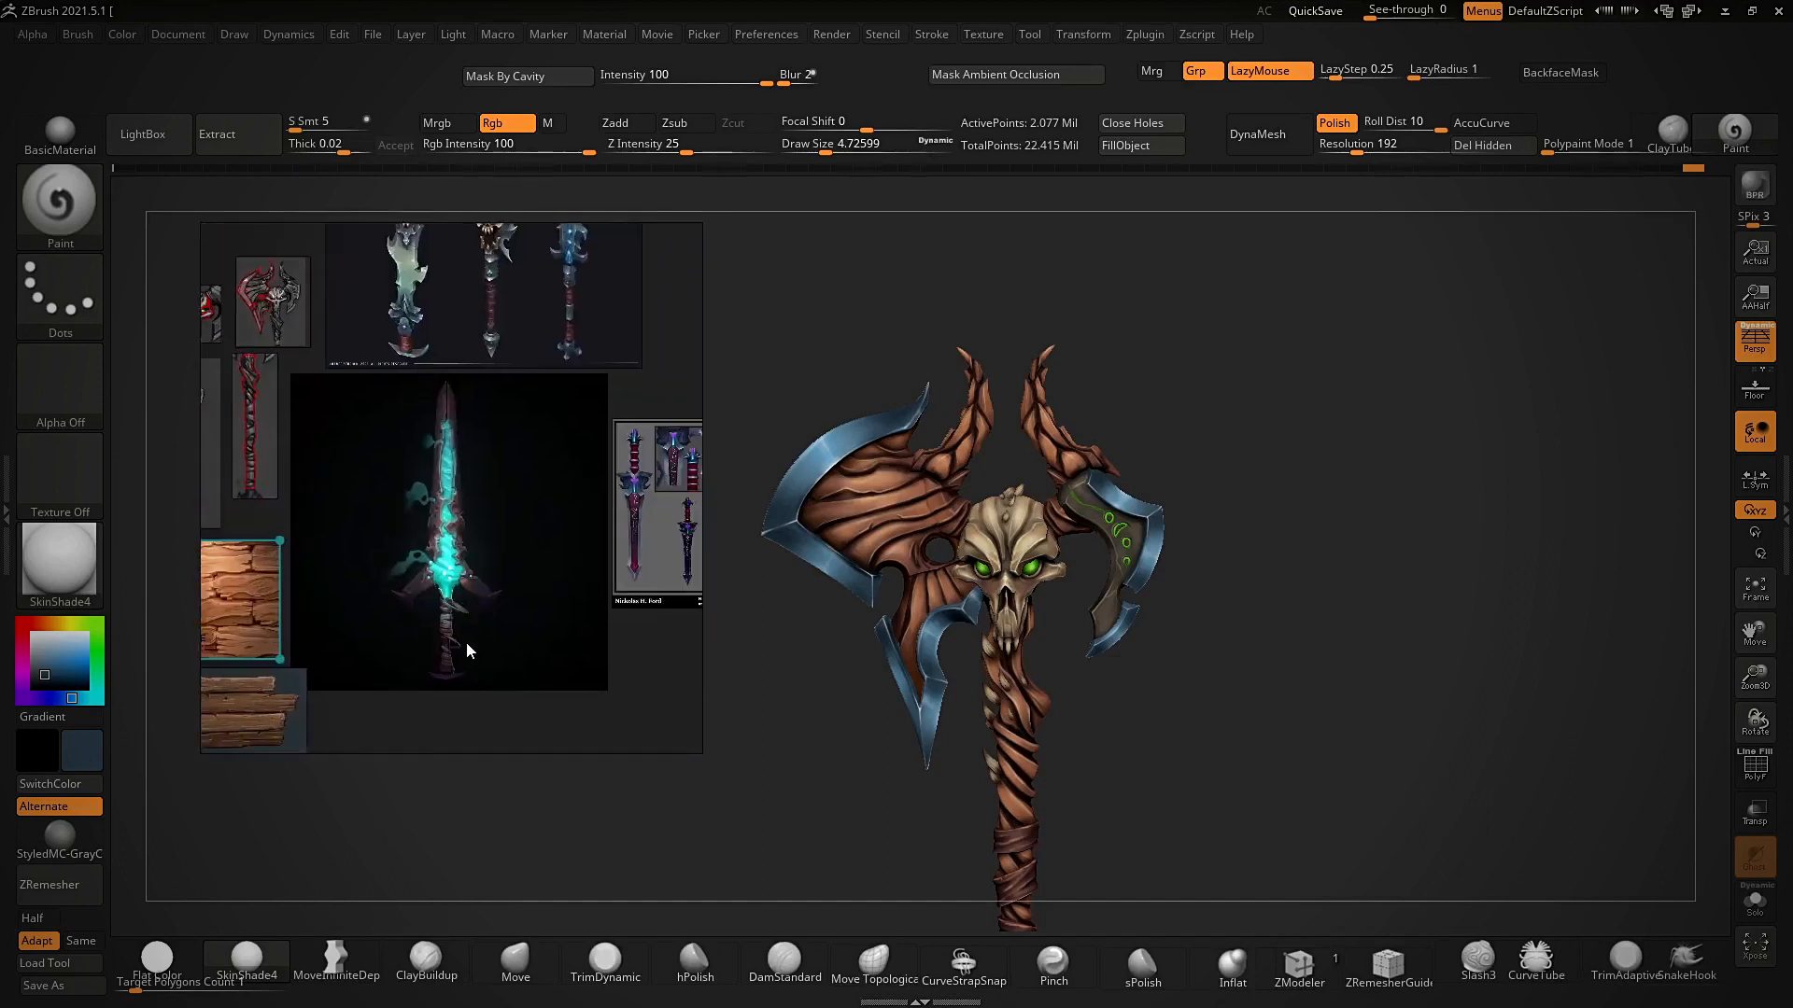
- Study the orange skull and riveted blue metal on the first reference sword up close
scroll(494, 489, up, 4)
middle_drag(342, 304, 467, 654)
middle_drag(382, 304, 327, 580)
scroll(413, 391, up, 4)
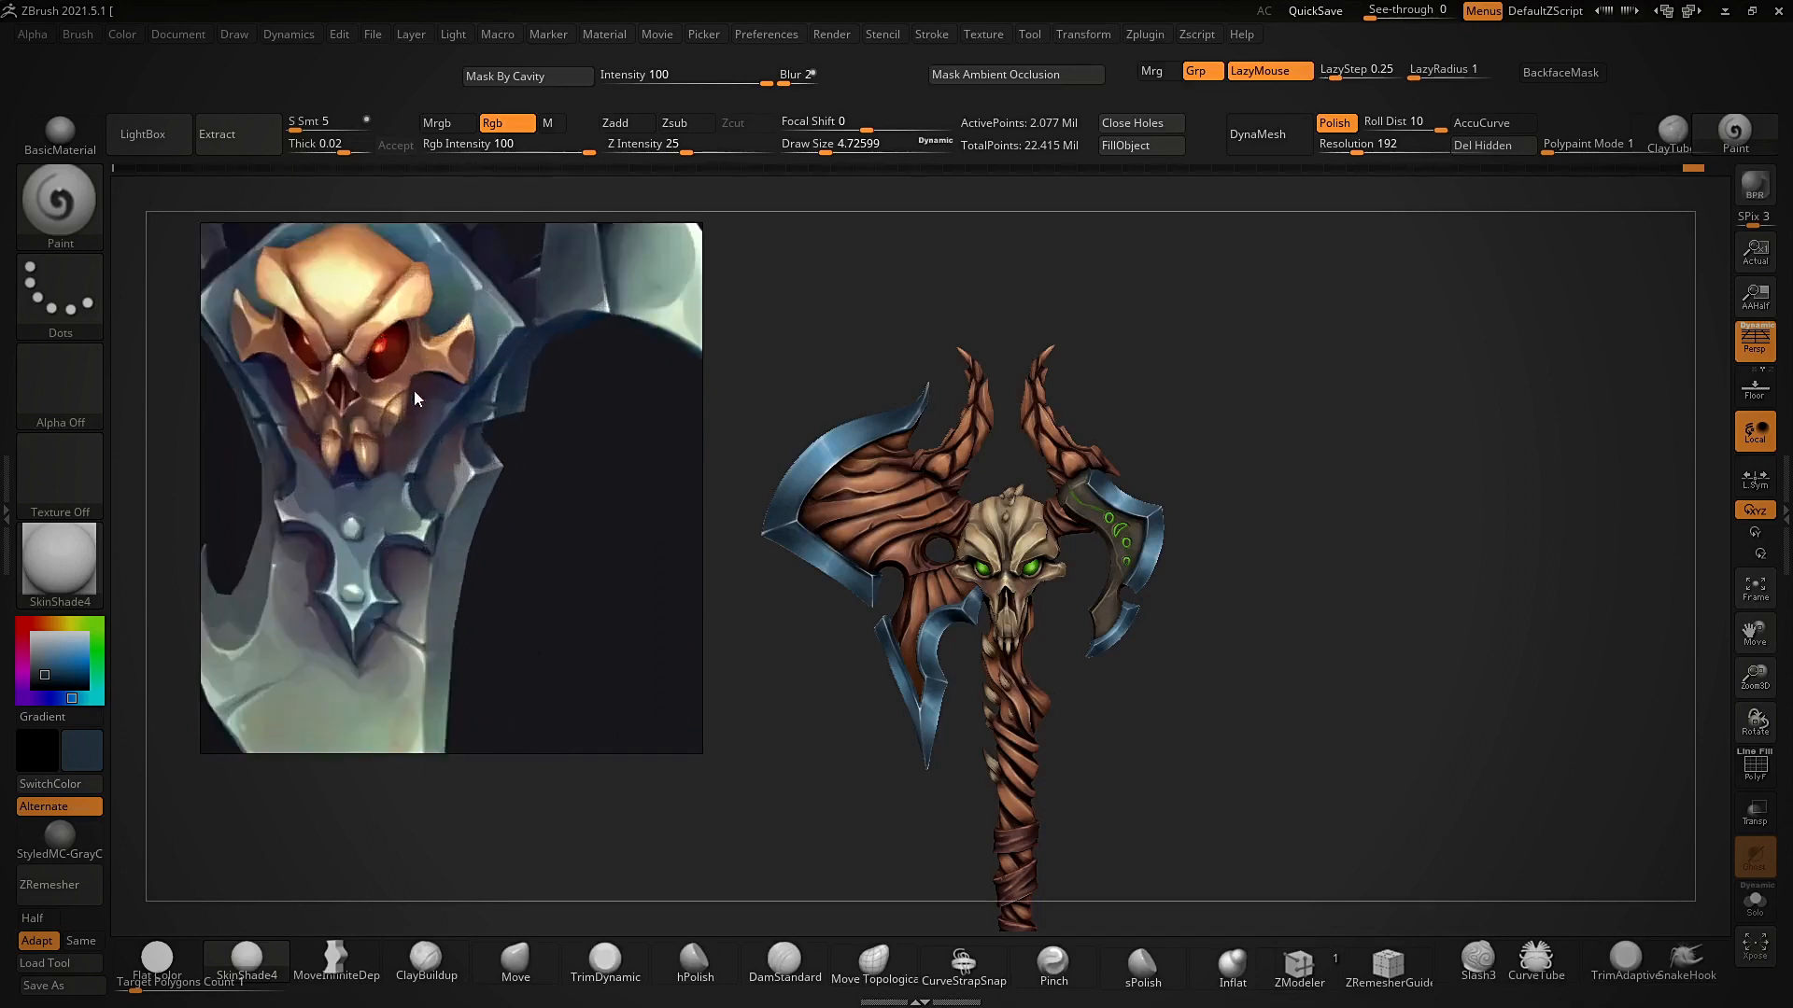
scroll(413, 390, up, 4)
- Compare the painted axe head from several angles with the sheet of three reference weapons
mouse_move(1074, 458)
mouse_down()
mouse_move(1163, 406)
mouse_move(1118, 392)
mouse_move(1167, 388)
mouse_move(1162, 410)
mouse_move(1179, 348)
mouse_move(1212, 532)
mouse_move(1129, 652)
mouse_move(1208, 653)
mouse_move(1335, 727)
mouse_move(1344, 672)
mouse_move(1317, 725)
mouse_move(1308, 457)
mouse_move(1368, 448)
mouse_move(1349, 642)
mouse_up()
key(ctrl)
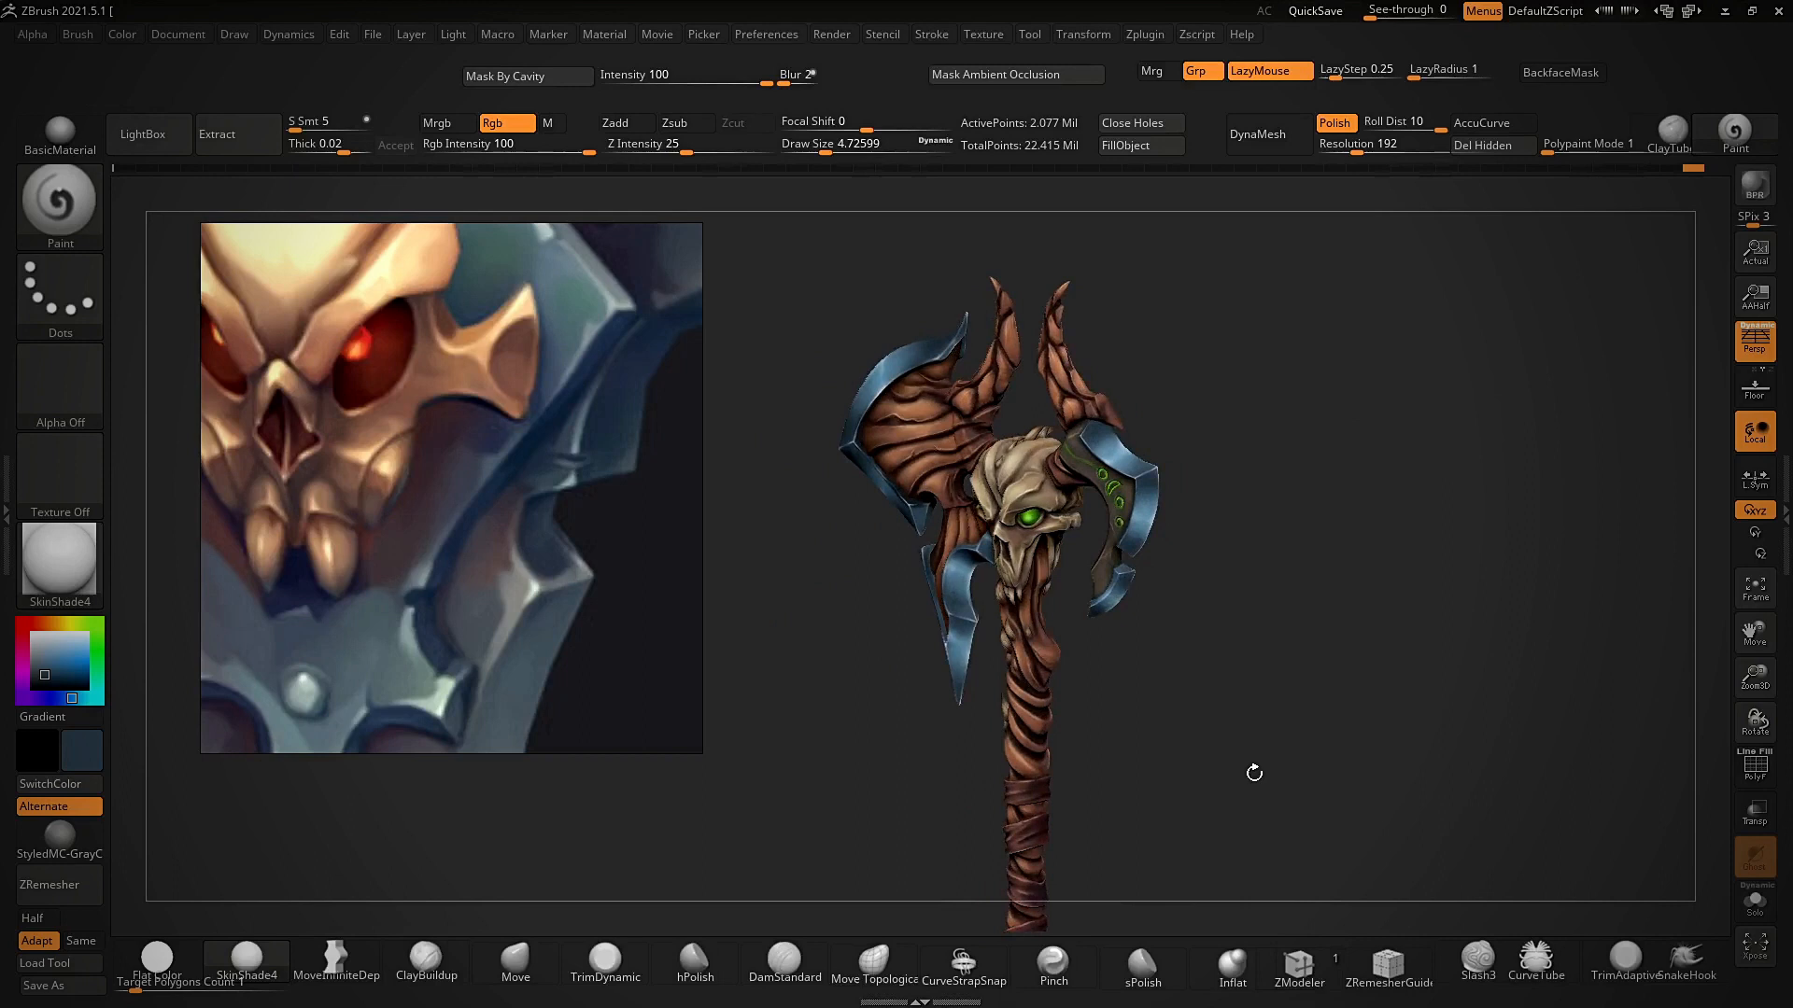
drag(1219, 721, 1268, 427)
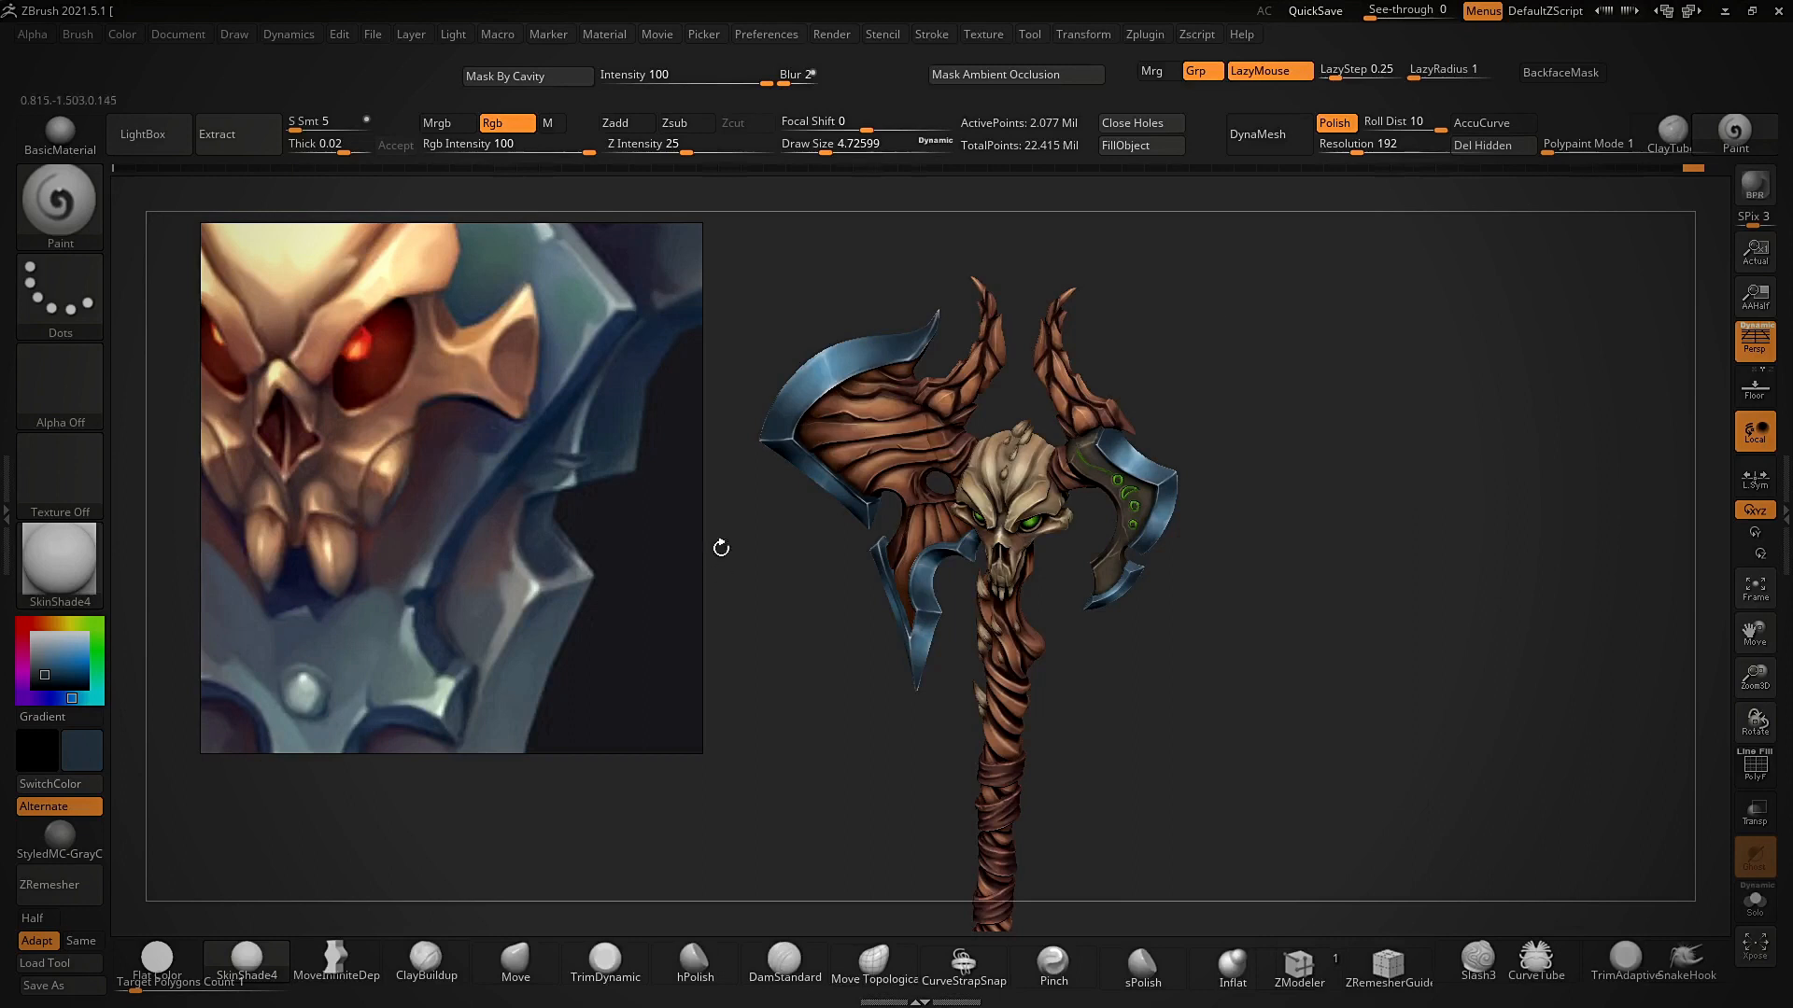
scroll(412, 425, down, 7)
scroll(433, 449, up, 3)
middle_drag(452, 450, 388, 433)
scroll(450, 497, down, 7)
drag(1111, 711, 1269, 733)
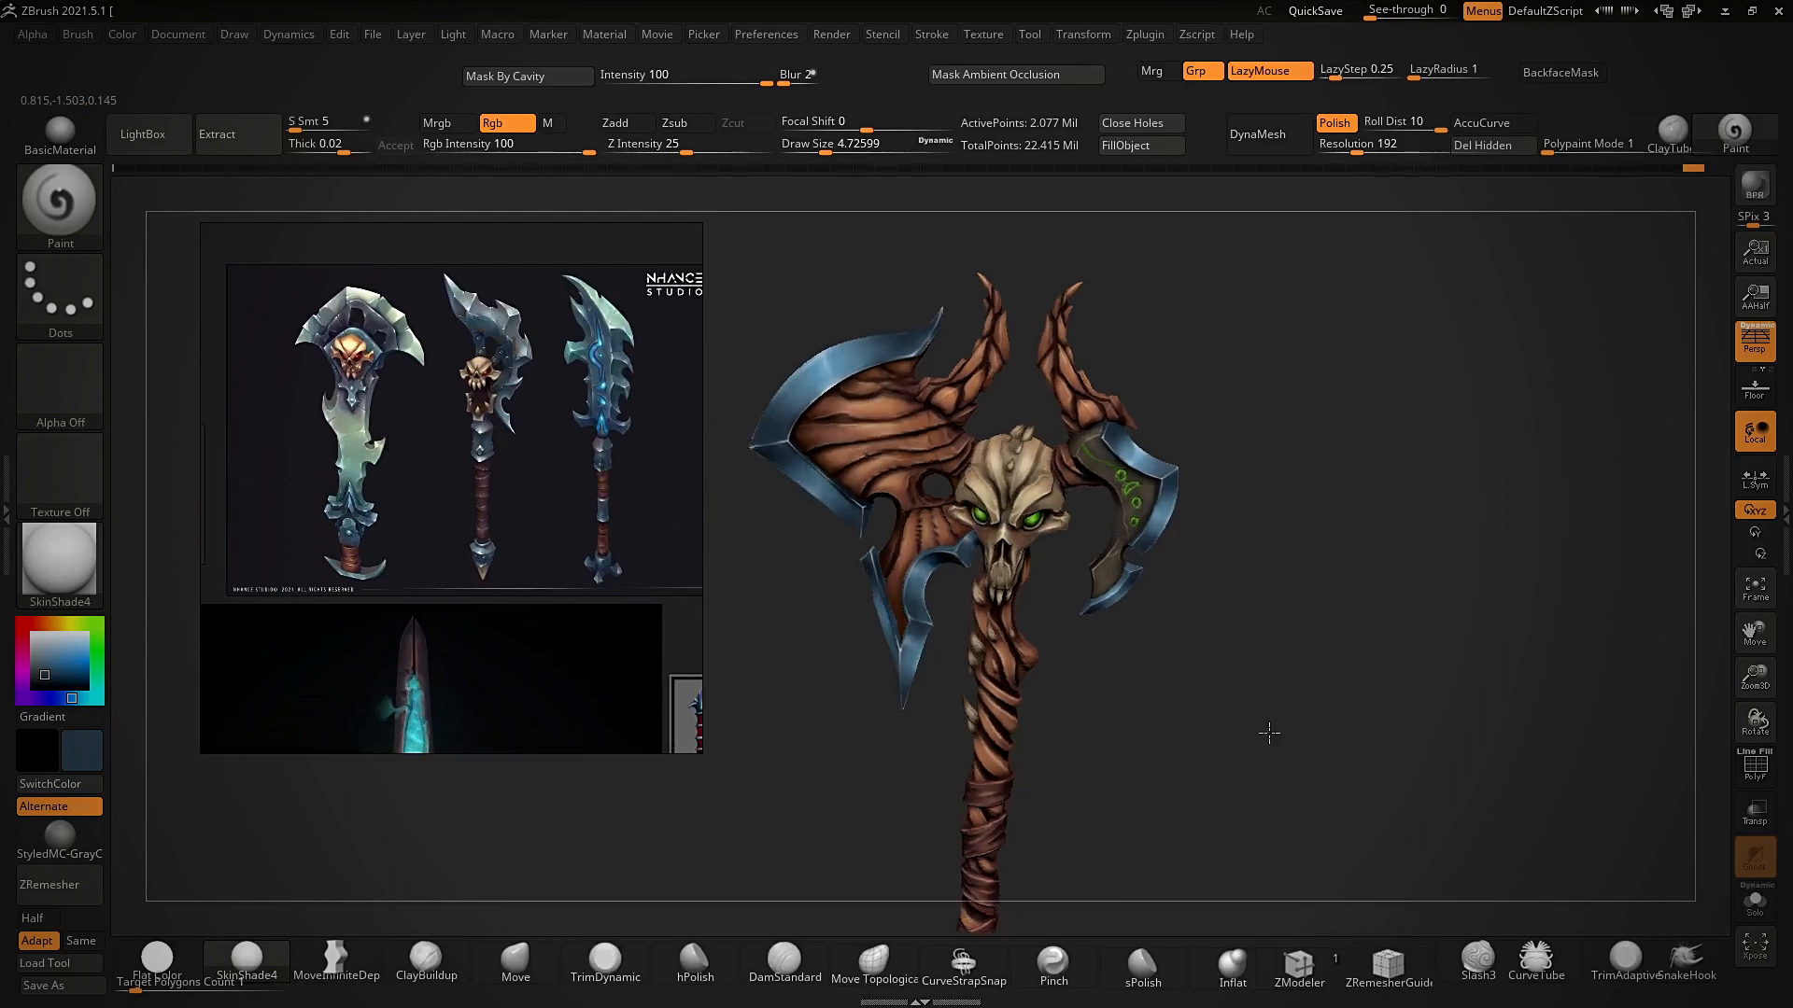
right_drag(1223, 636, 1188, 605)
ctrl+right_drag(1056, 474, 1492, 630)
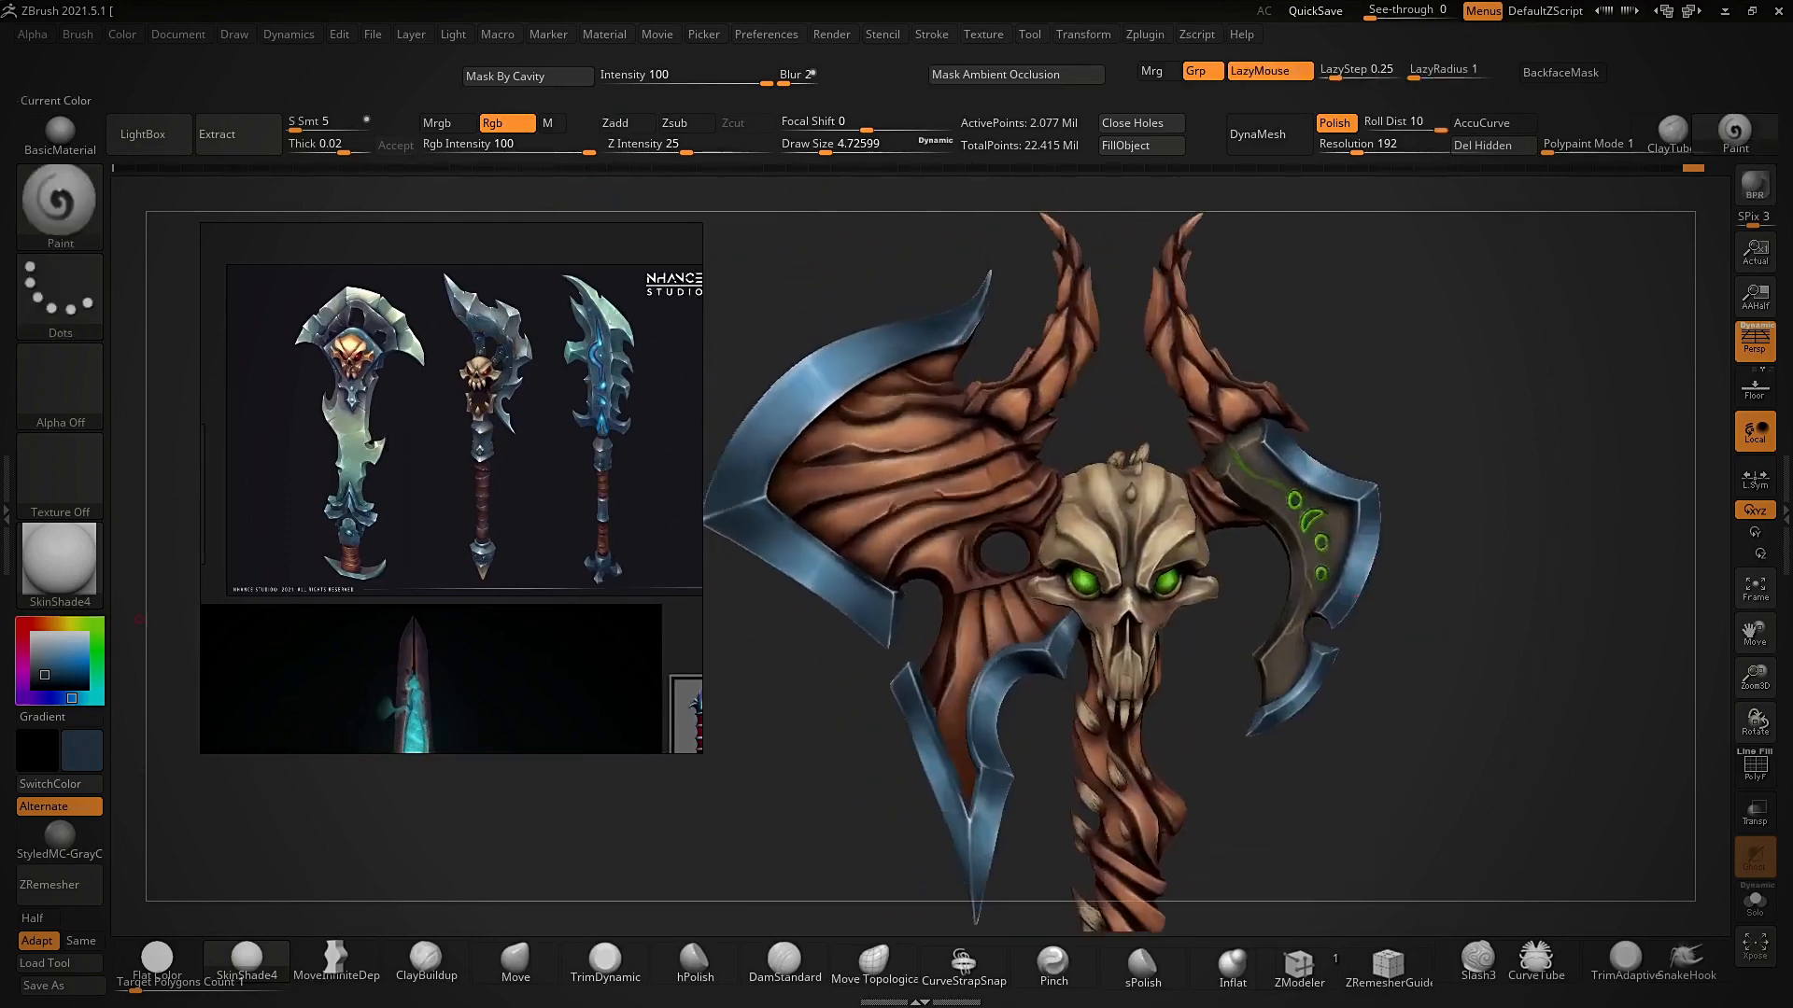
- Shift the reference window away from the axe head and make the Move brush active
right_drag(374, 570, 285, 581)
mouse_move(1468, 354)
right_down()
mouse_move(1444, 361)
mouse_move(1401, 524)
mouse_move(1169, 552)
mouse_move(1420, 716)
mouse_move(1044, 292)
mouse_move(1480, 362)
mouse_move(1512, 328)
right_up()
click(426, 960)
right_drag(925, 330, 893, 296)
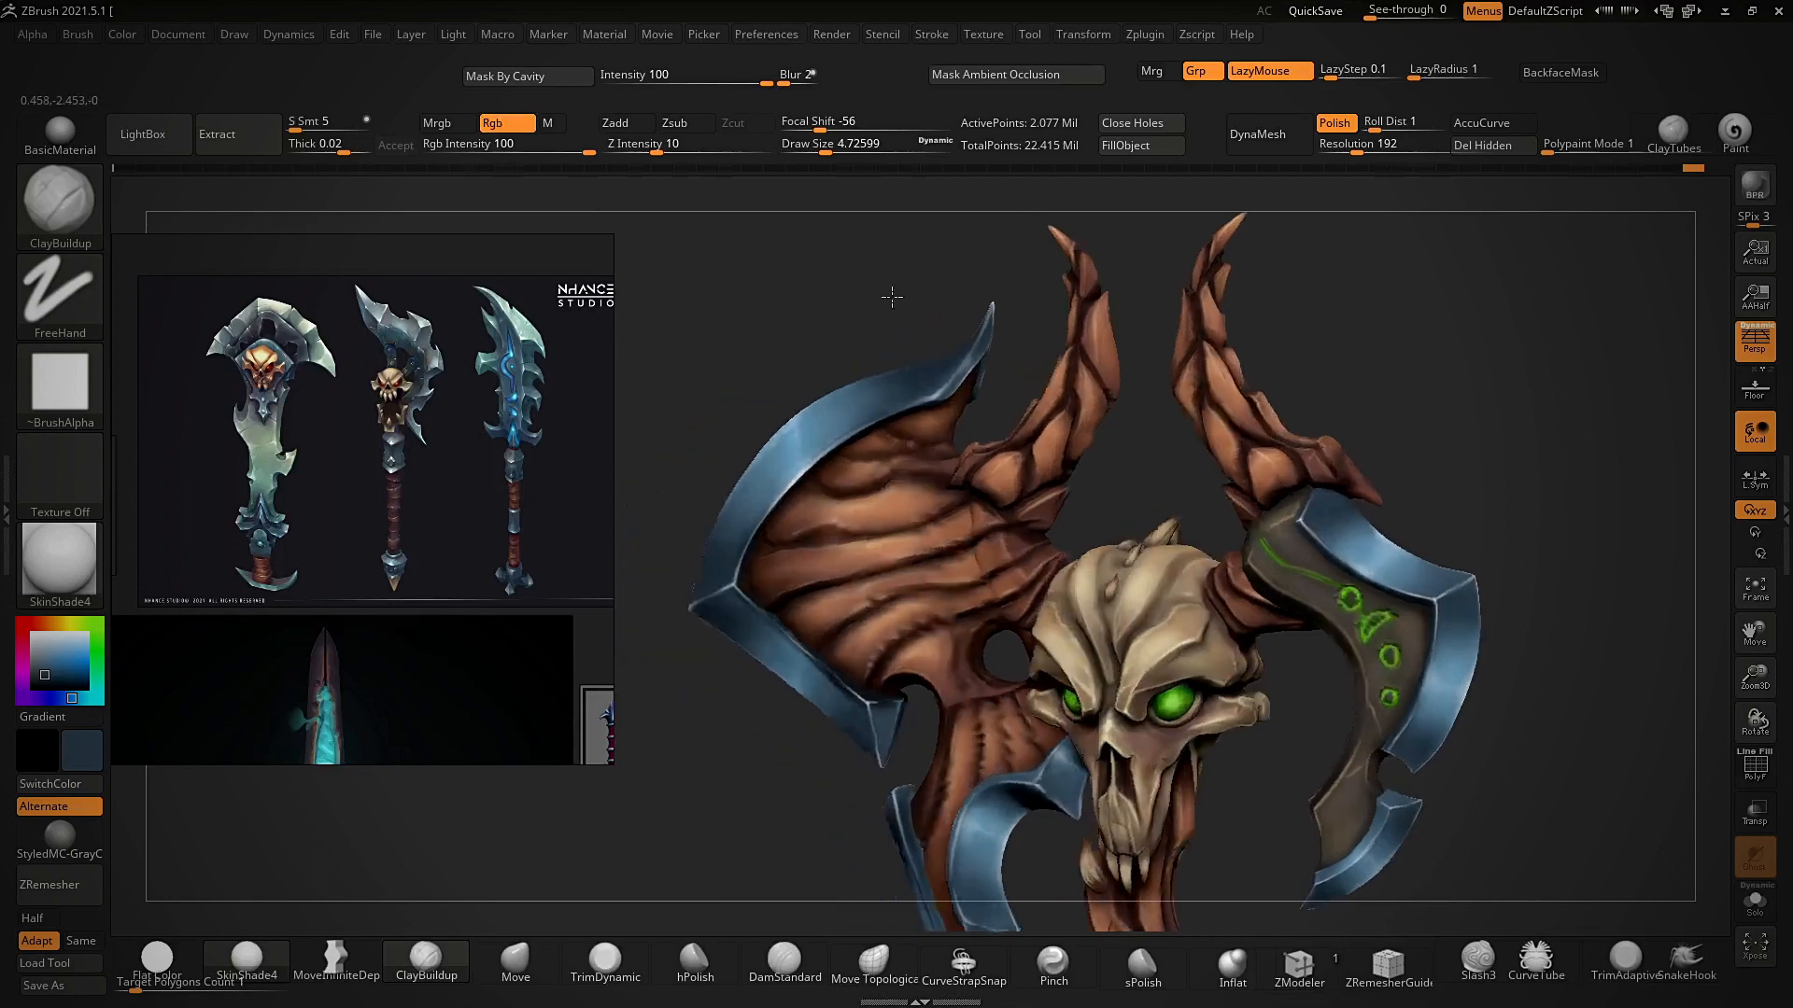
right_drag(747, 289, 819, 263)
click(526, 962)
right_drag(684, 736, 714, 749)
mouse_move(1388, 382)
right_down()
mouse_move(1292, 349)
mouse_move(1293, 504)
right_up()
mouse_move(1342, 307)
alt+right_down()
mouse_move(1392, 445)
mouse_move(1329, 318)
alt+right_up()
alt+right_drag(1447, 649, 1265, 440)
- Save the tool as weapon paint in the stylized weapon 2 folder, replacing the existing file
click(1785, 513)
drag(1785, 210, 1772, 259)
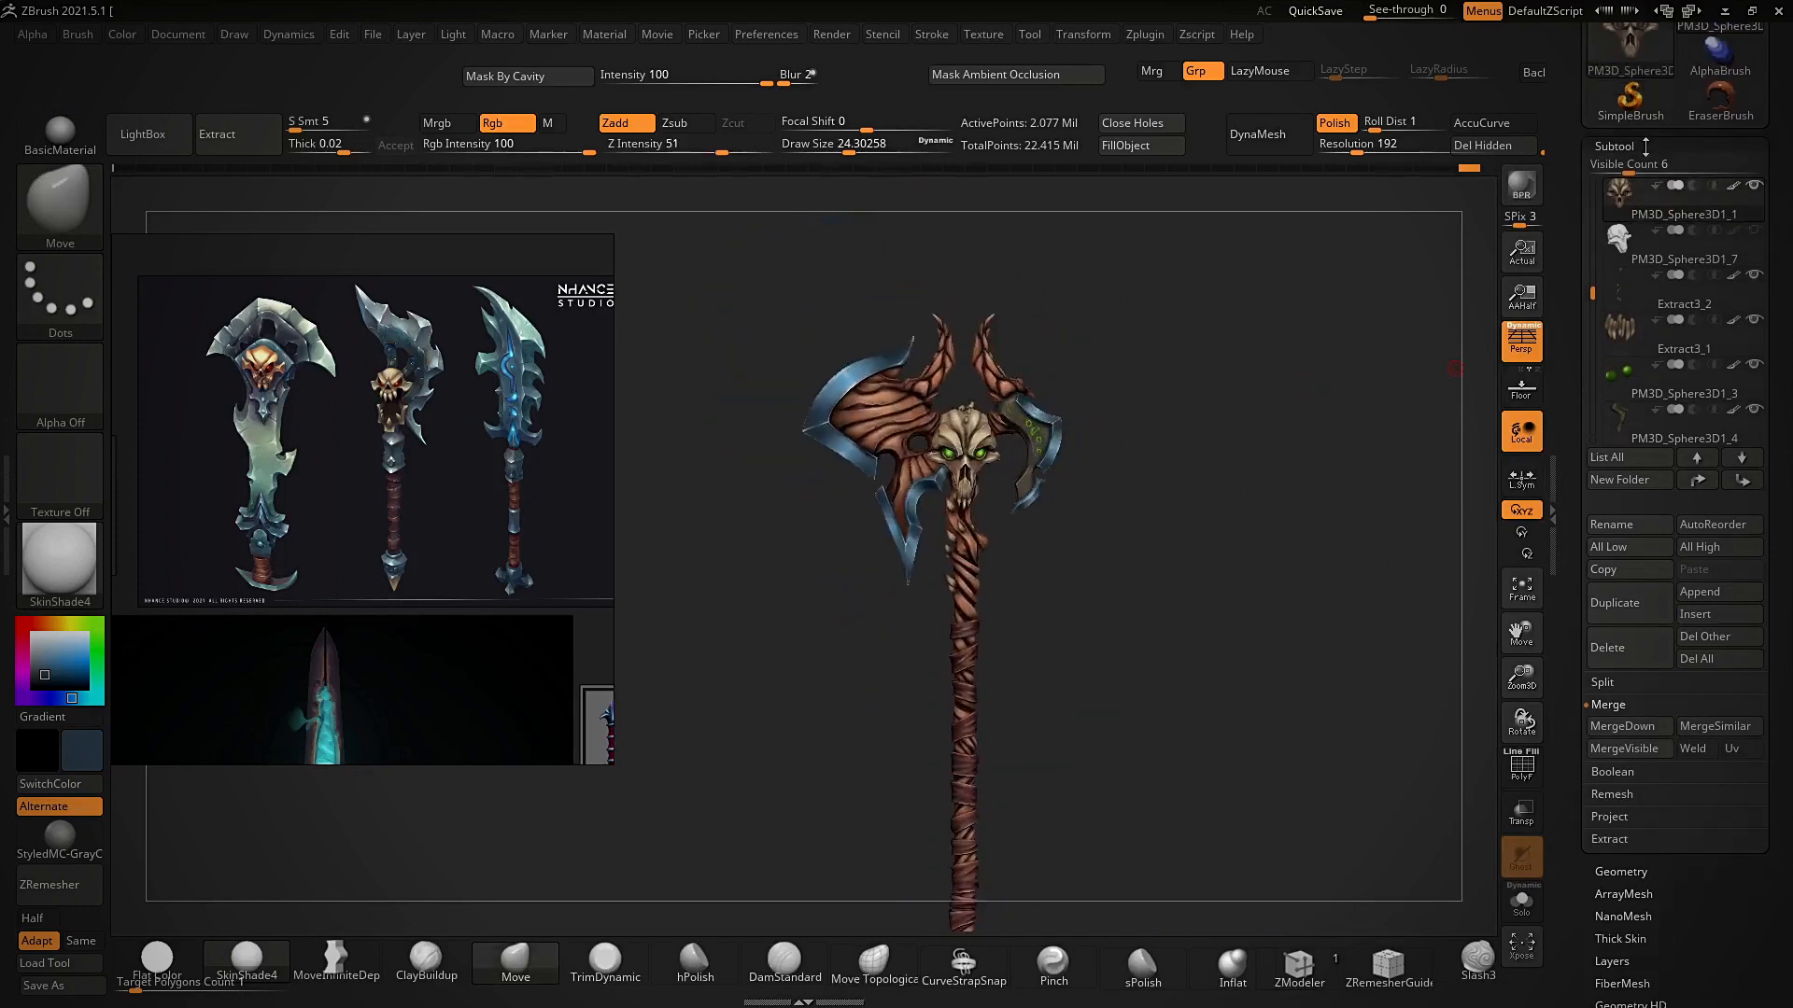
click(1644, 147)
drag(1781, 146, 1790, 217)
key(ctrl+s)
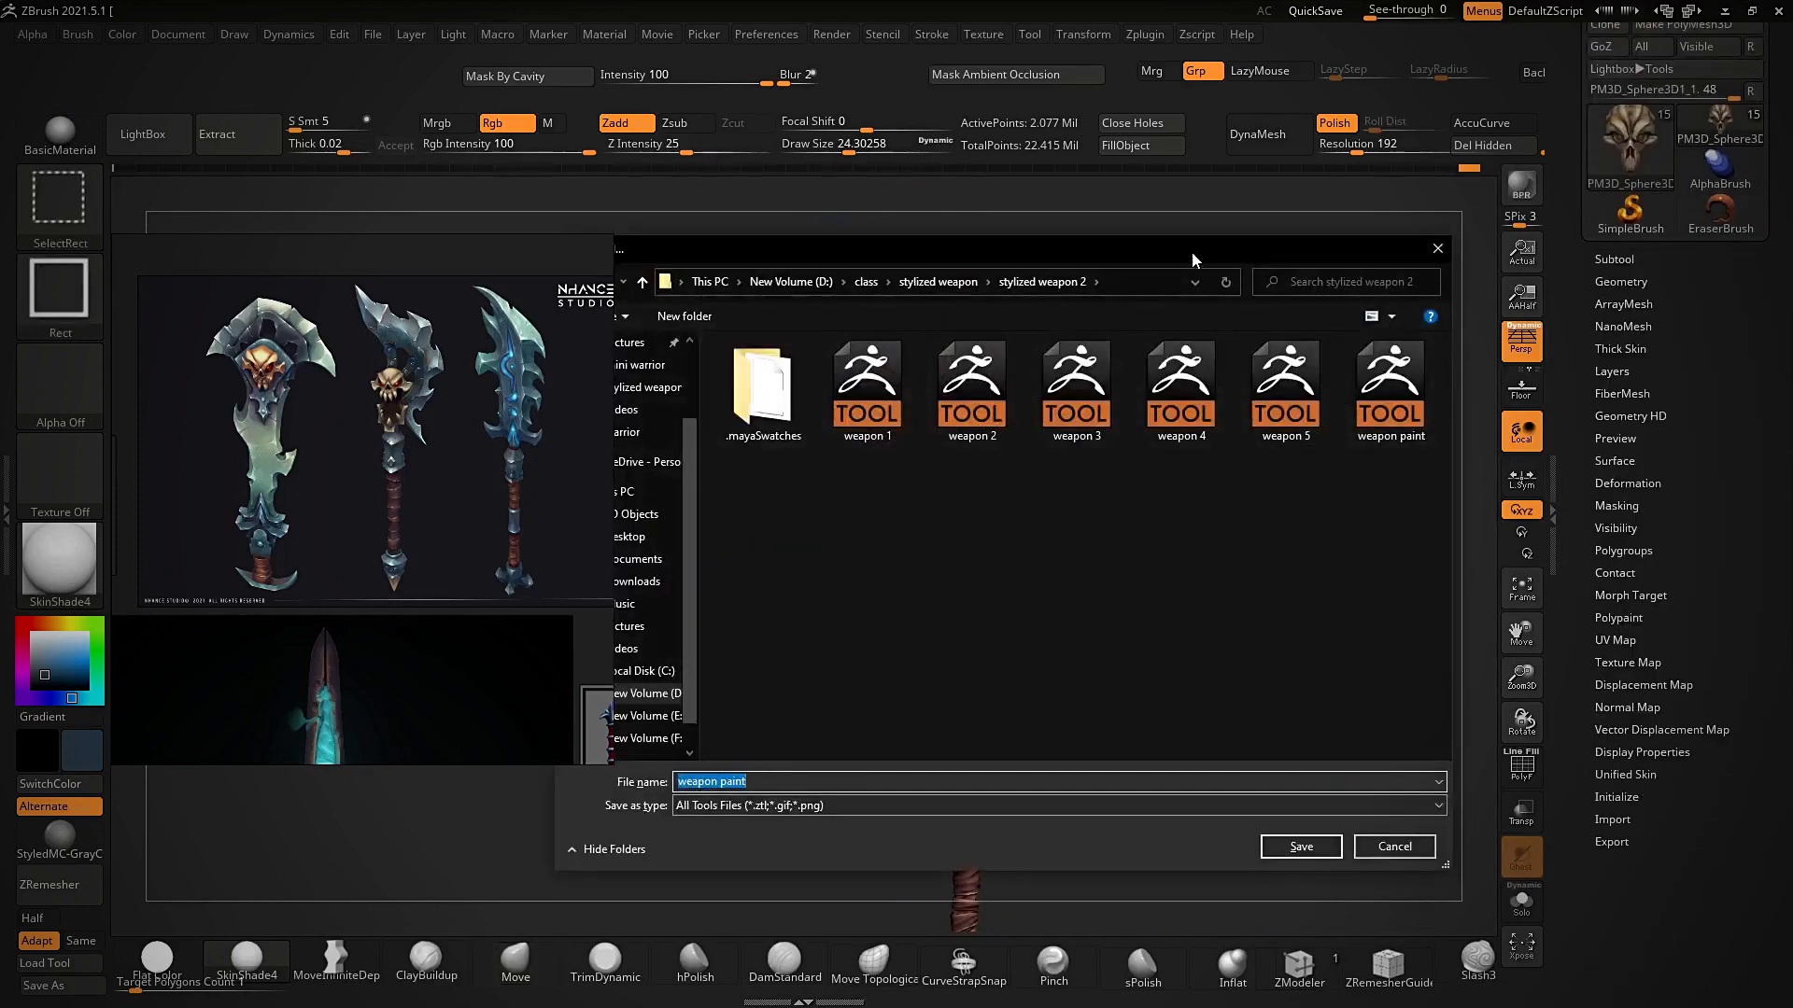
click(1312, 847)
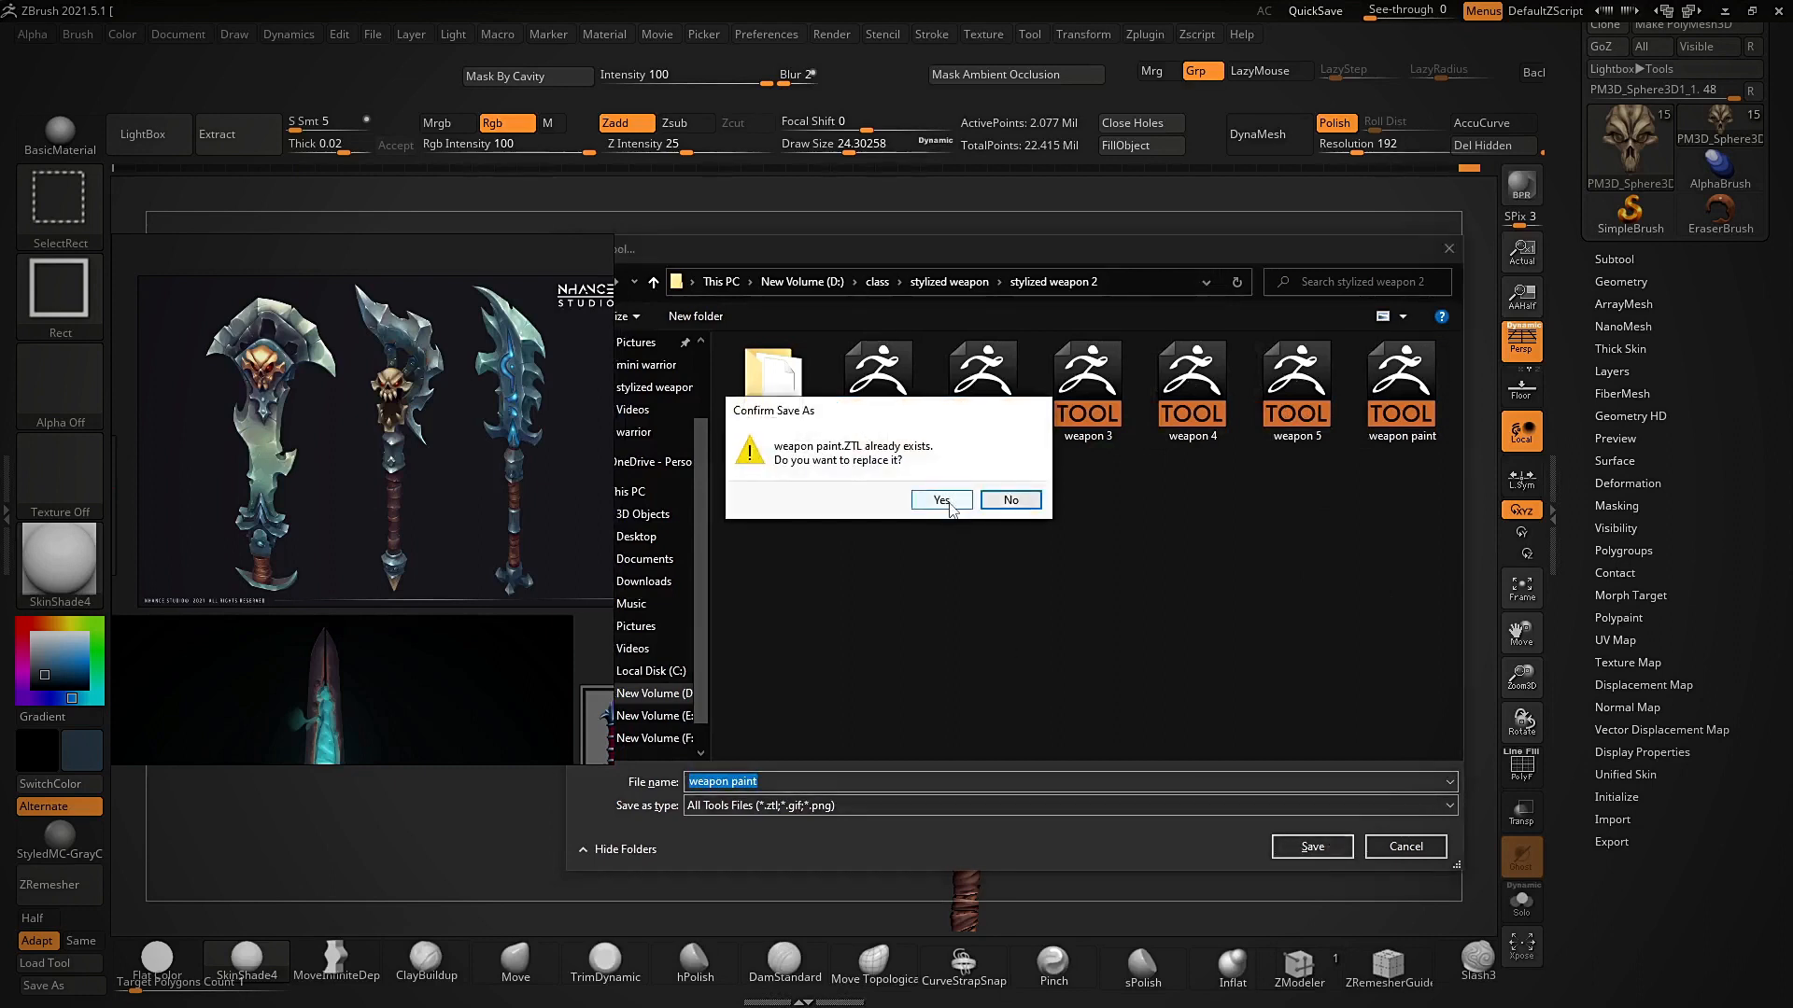
click(942, 501)
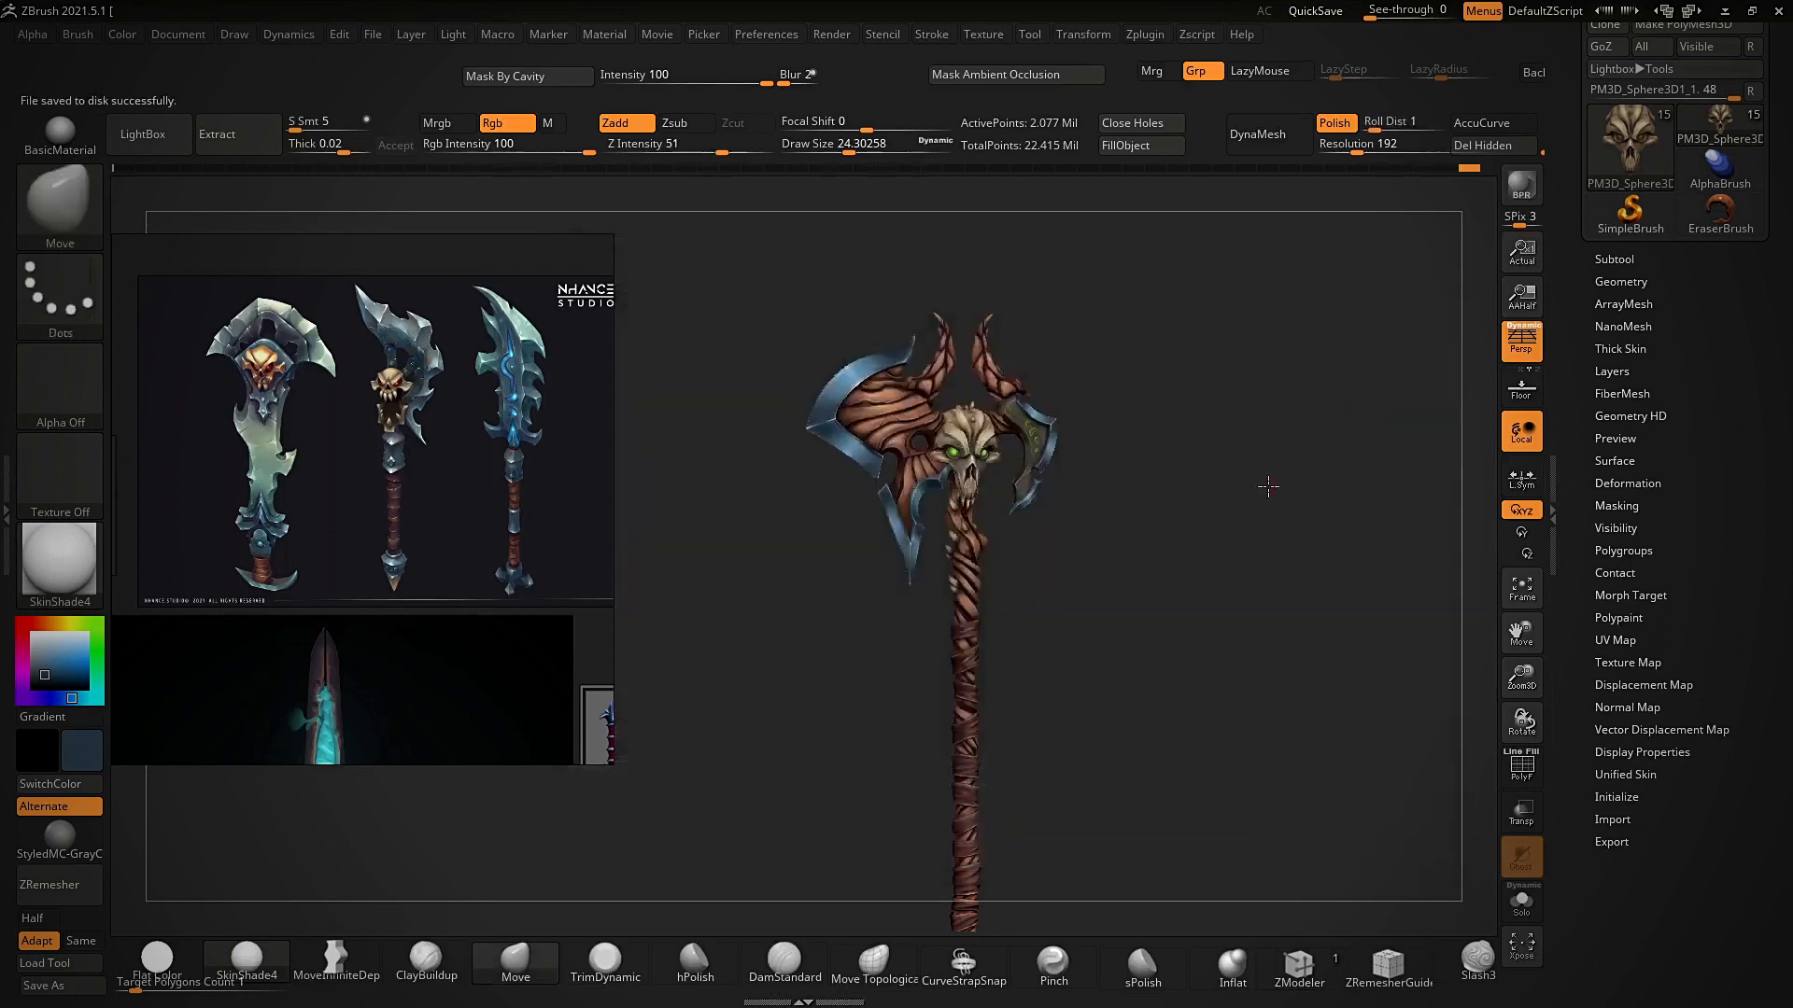
- Examine the finished axe from several angles, from close views of the skull and runed blade to the full weapon
key(super)
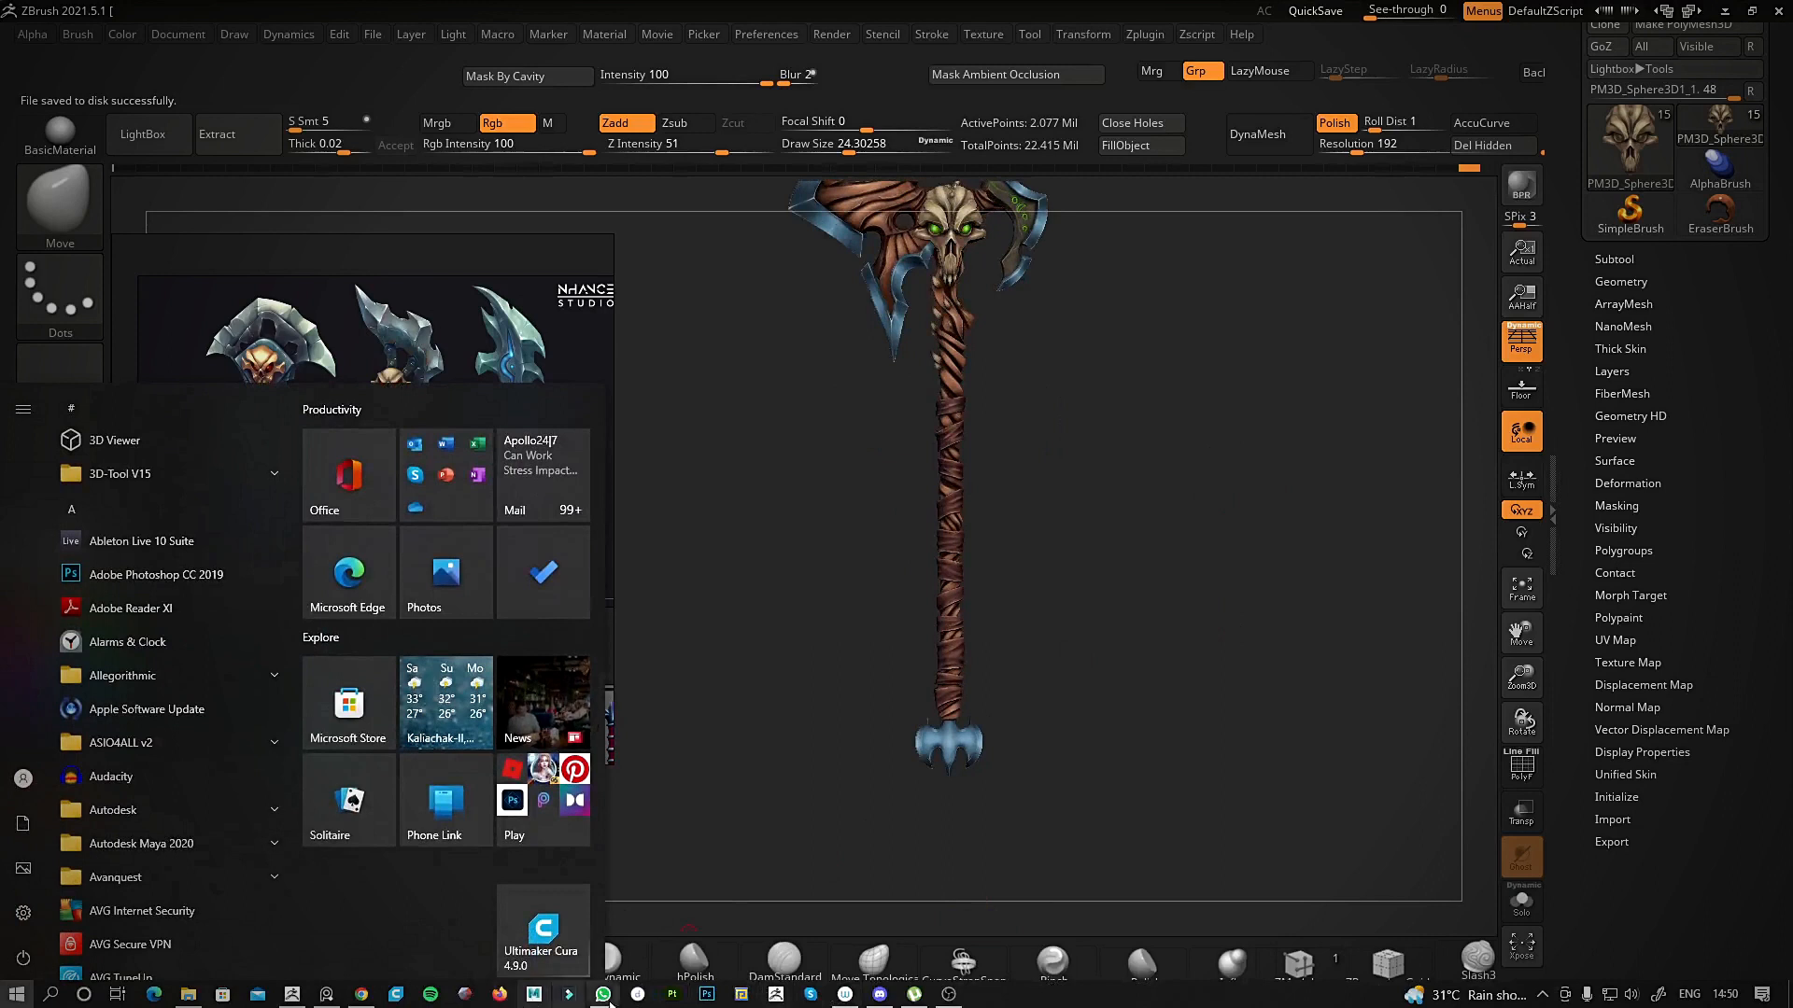
mouse_move(1121, 597)
mouse_down()
mouse_move(1104, 576)
mouse_move(1005, 560)
mouse_move(1135, 569)
mouse_move(1089, 524)
mouse_move(1111, 569)
mouse_up()
drag(908, 451, 1119, 629)
drag(1137, 515, 1122, 420)
drag(1260, 422, 1202, 568)
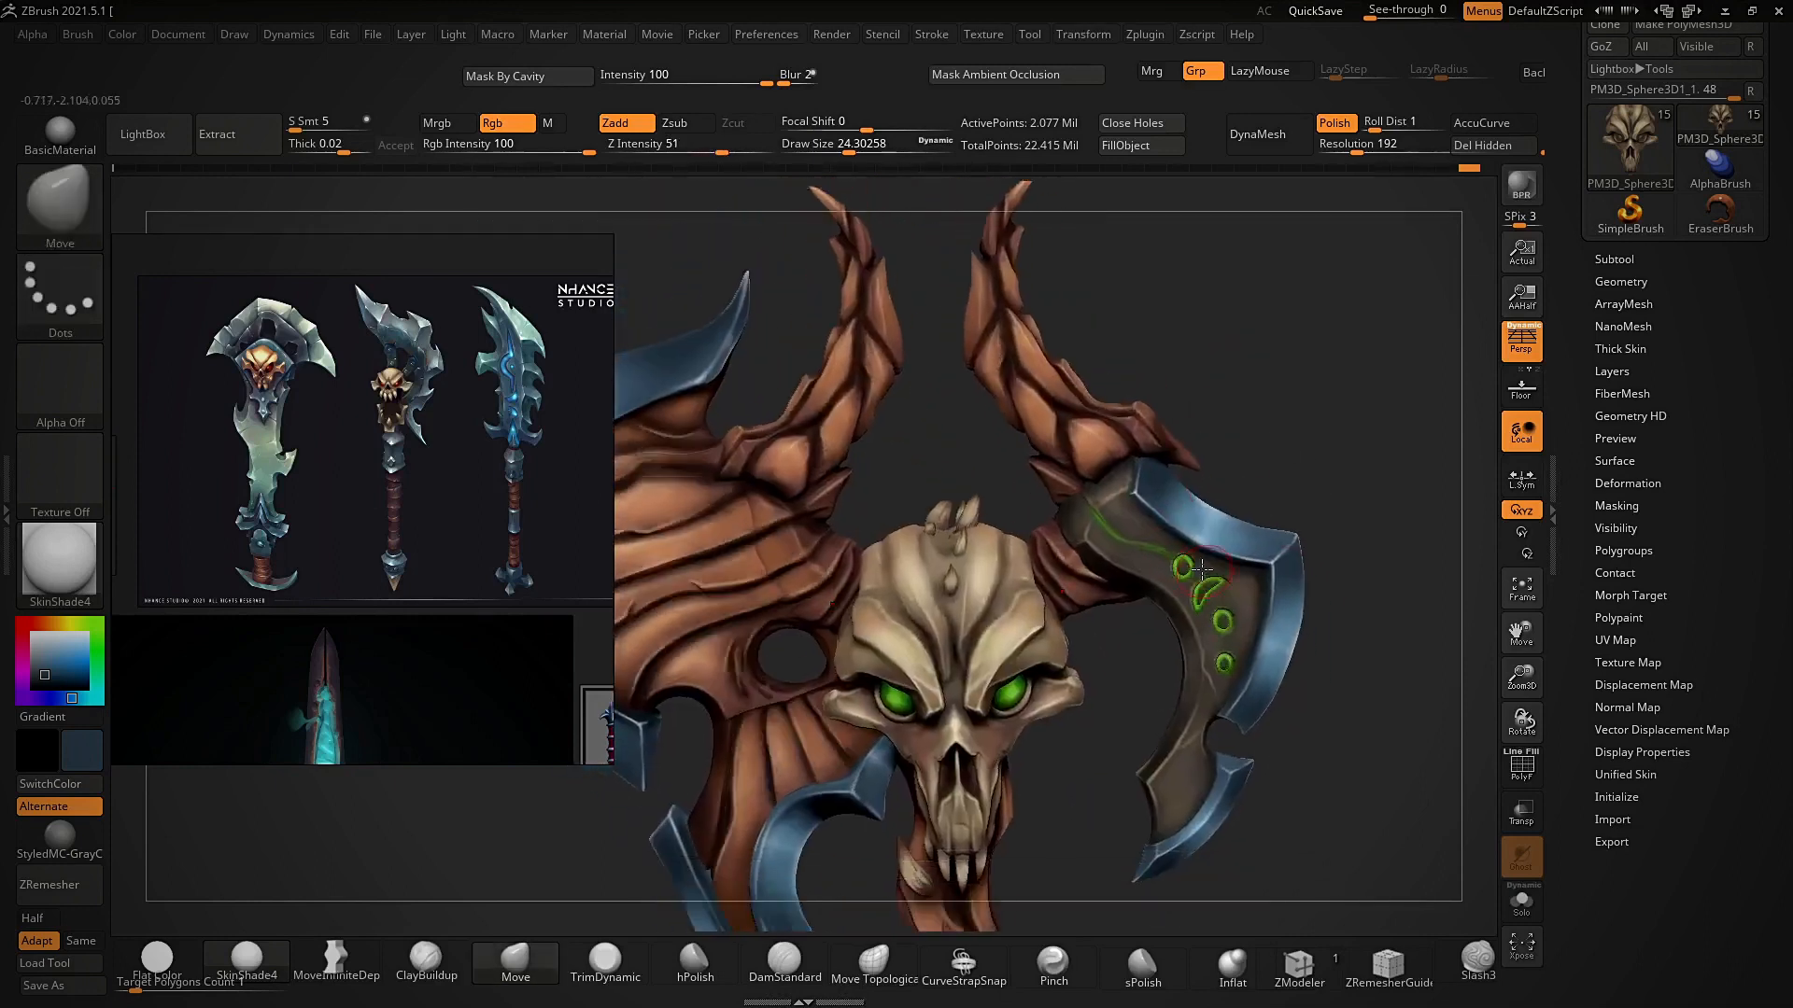
drag(1120, 514, 1107, 503)
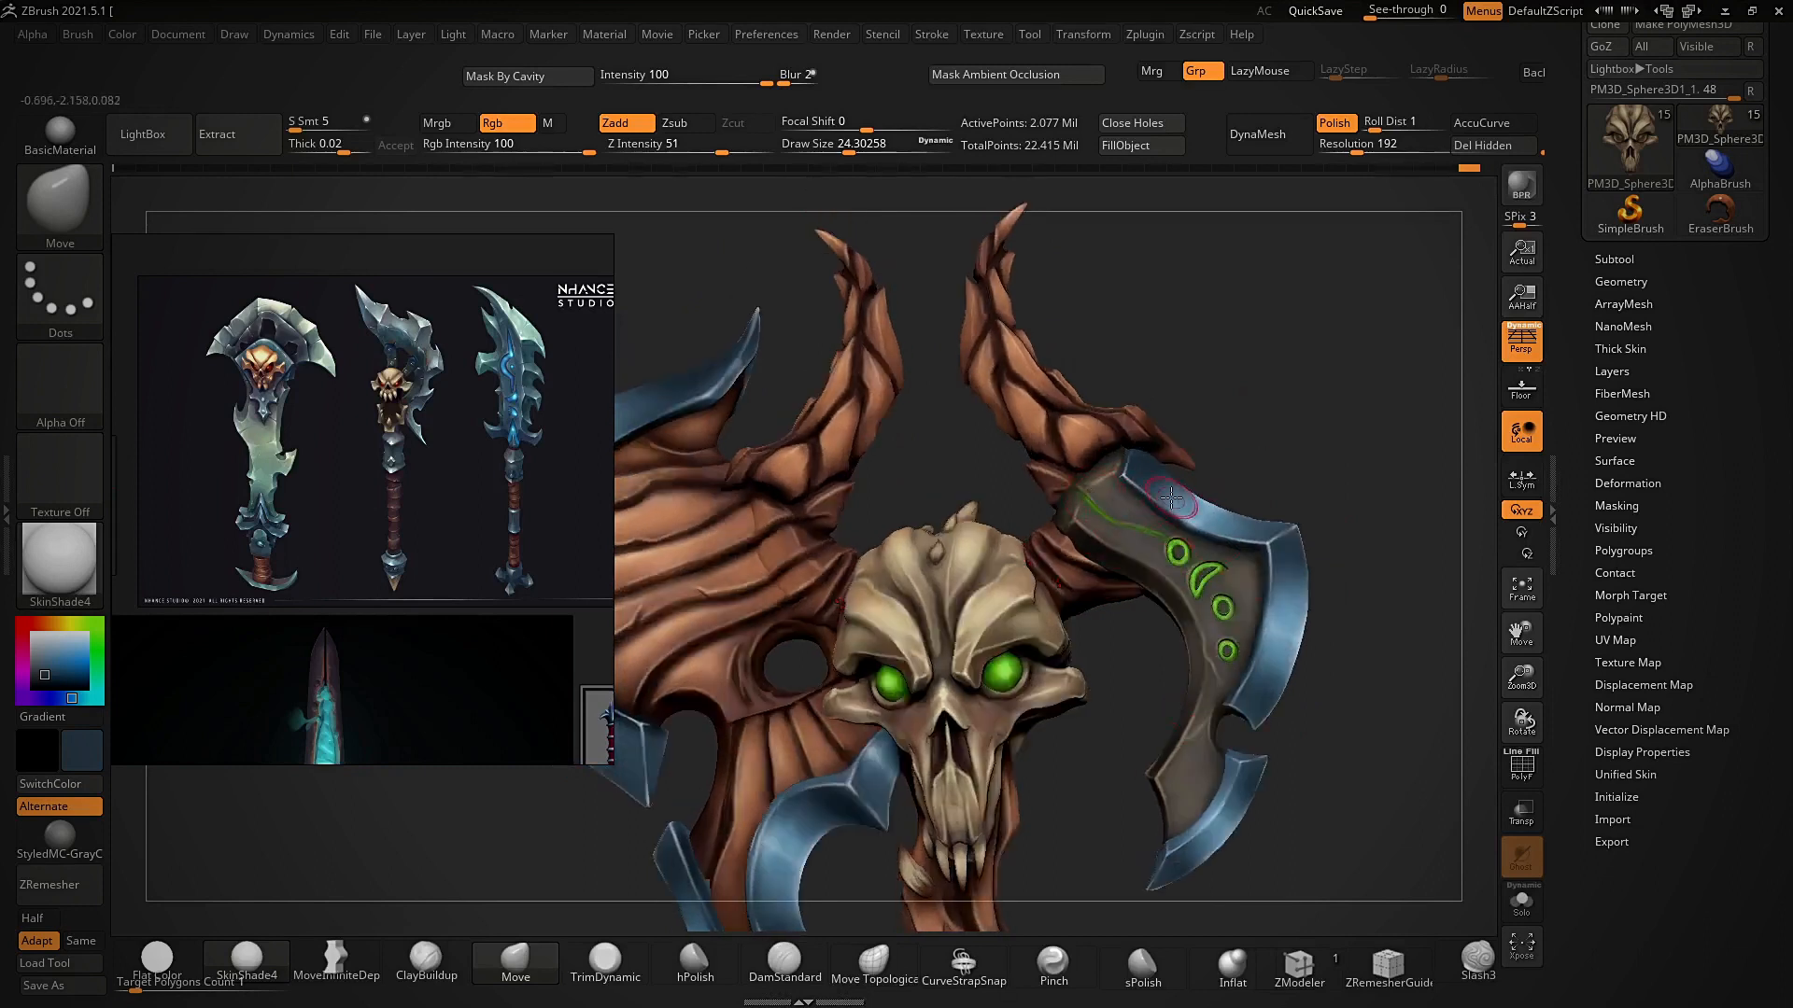
drag(674, 254, 745, 280)
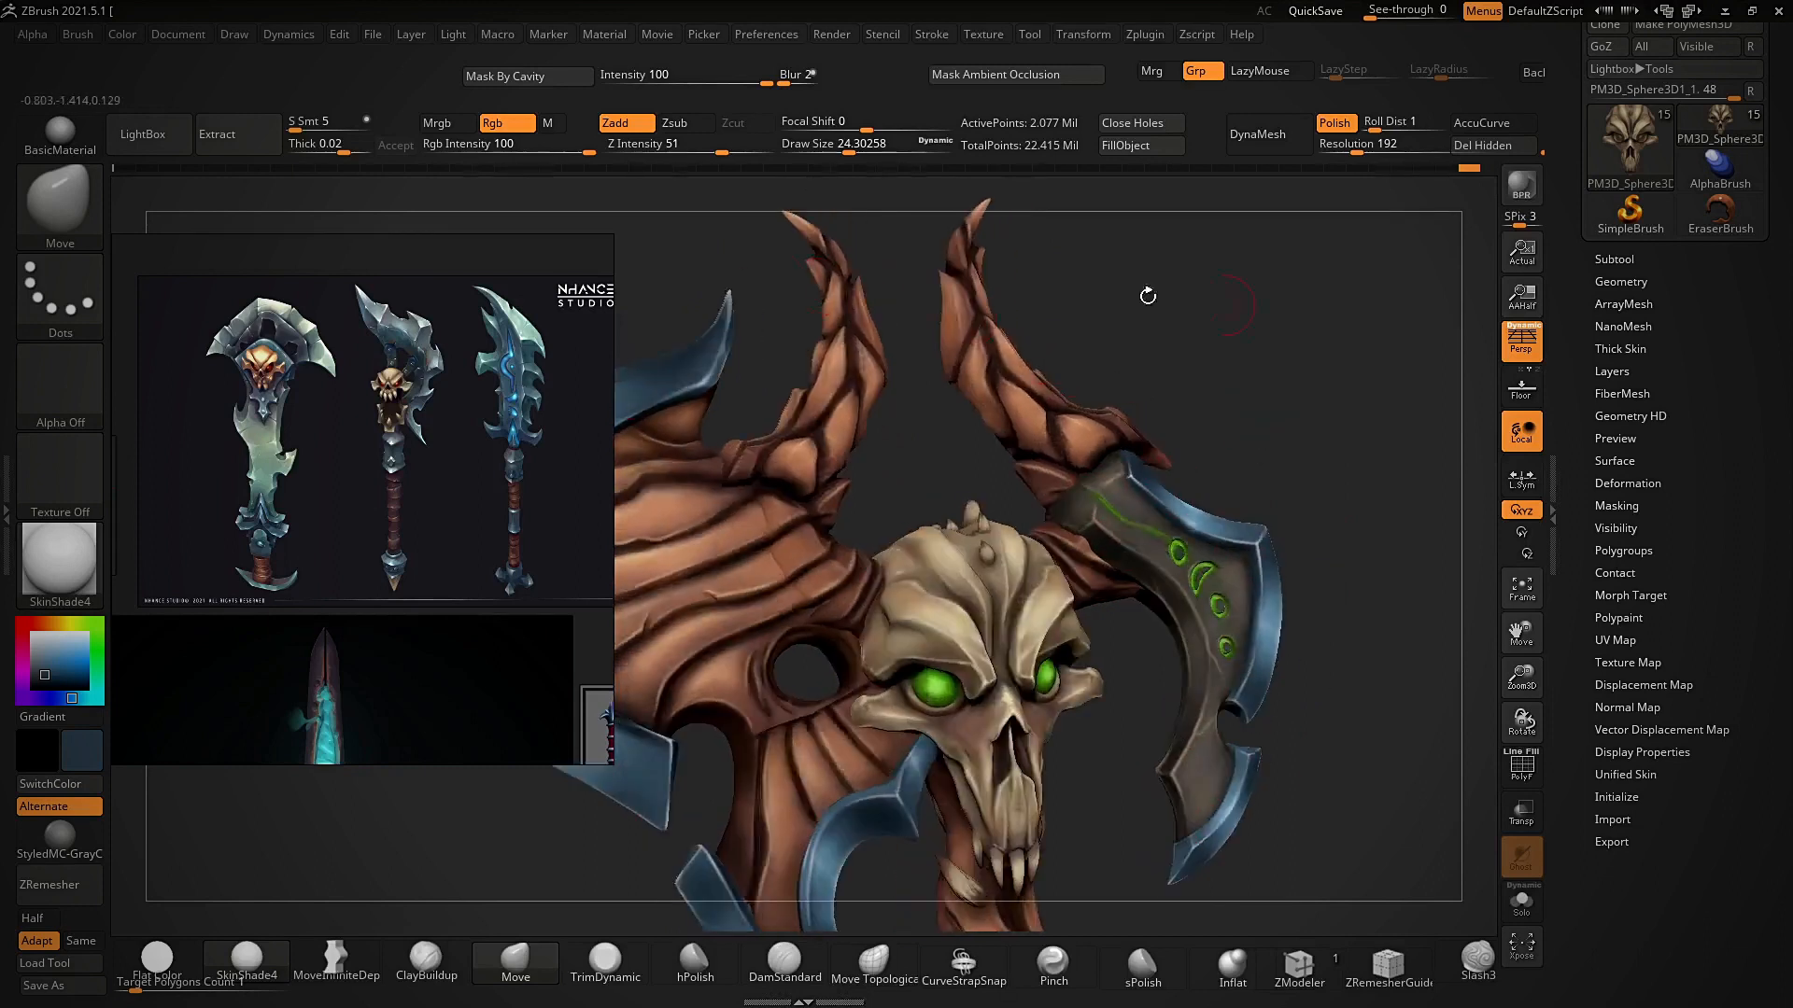
drag(1149, 334, 791, 447)
drag(1152, 366, 1219, 439)
drag(1261, 374, 1112, 474)
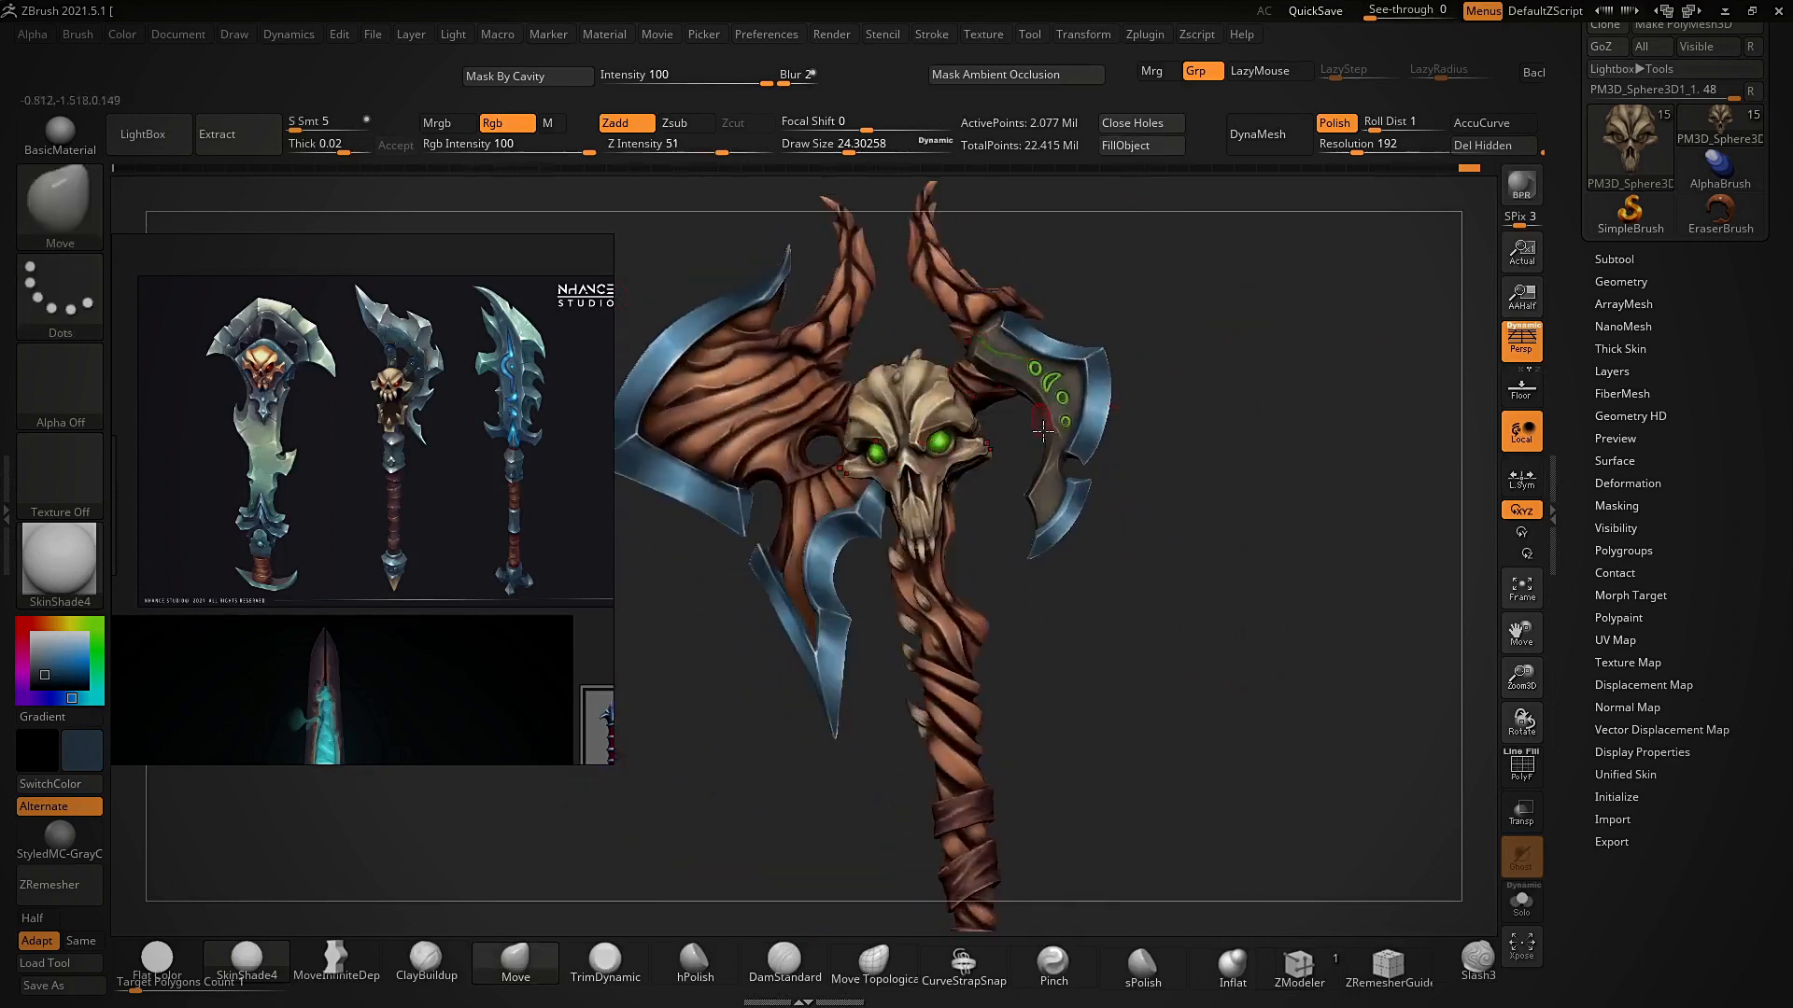
mouse_move(1161, 610)
mouse_down()
mouse_move(945, 591)
mouse_move(1146, 594)
mouse_up()
ctrl+right_drag(961, 576, 1302, 644)
right_drag(1302, 644, 1256, 628)
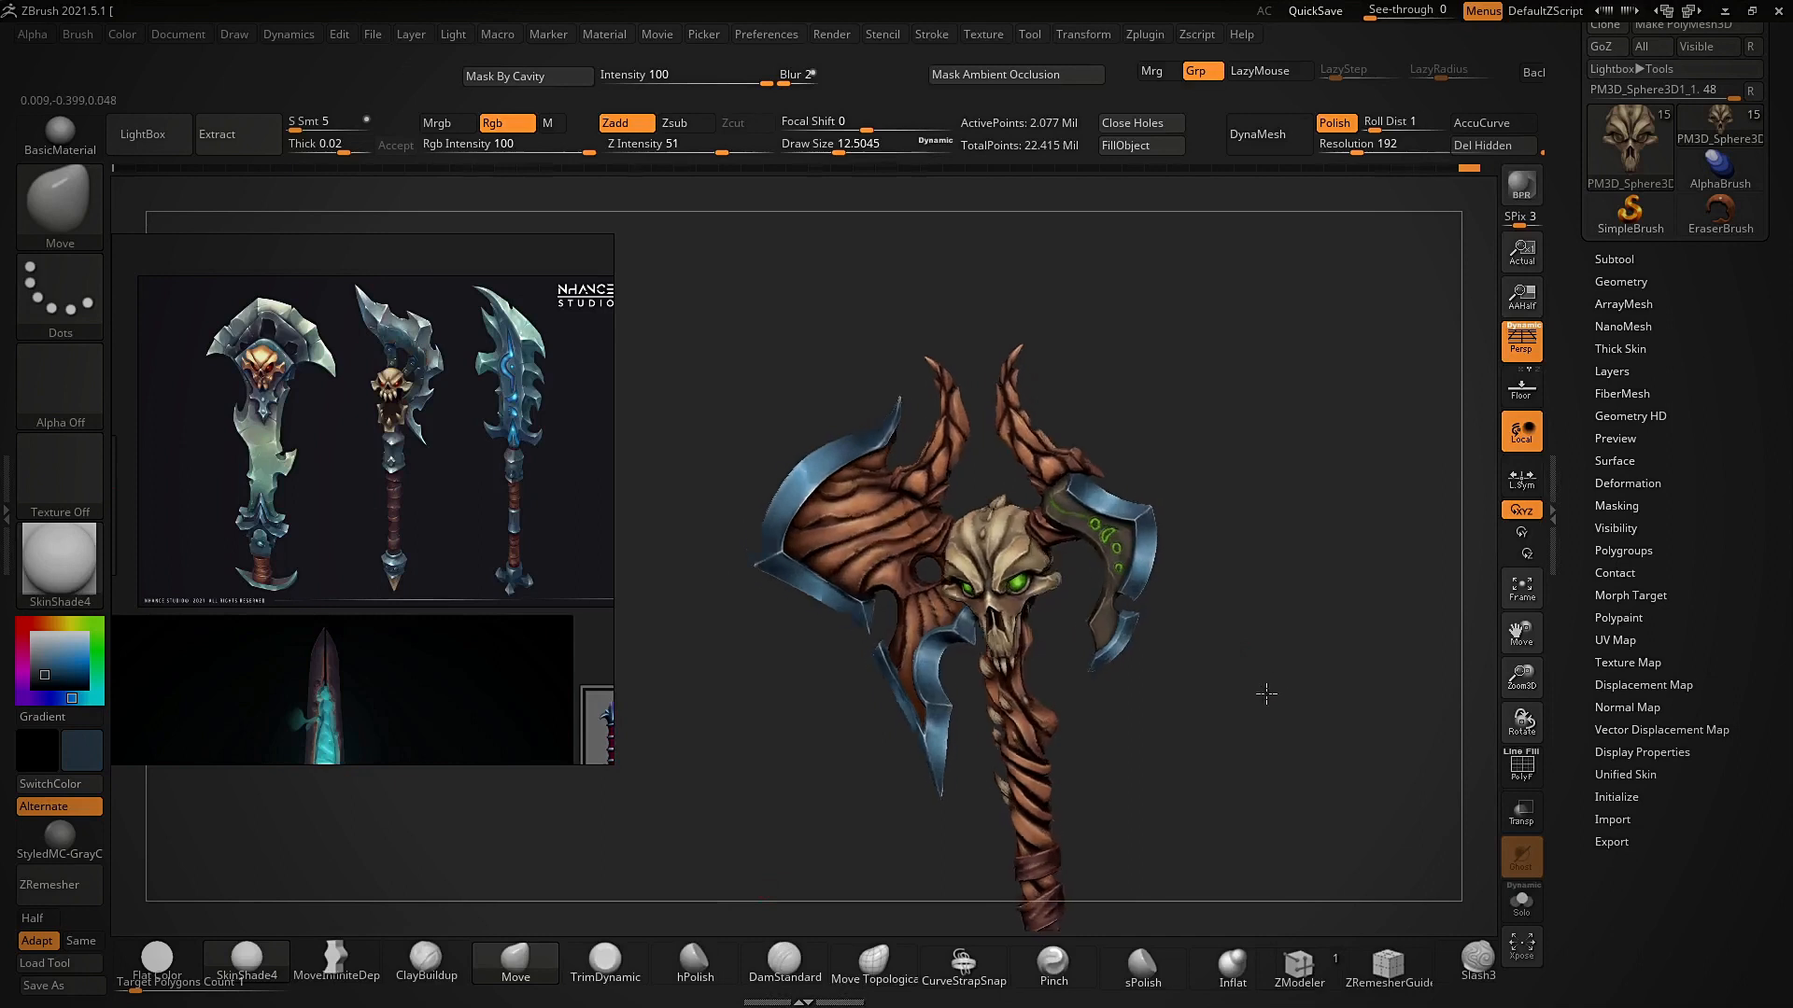
scroll(1718, 140, up, 2)
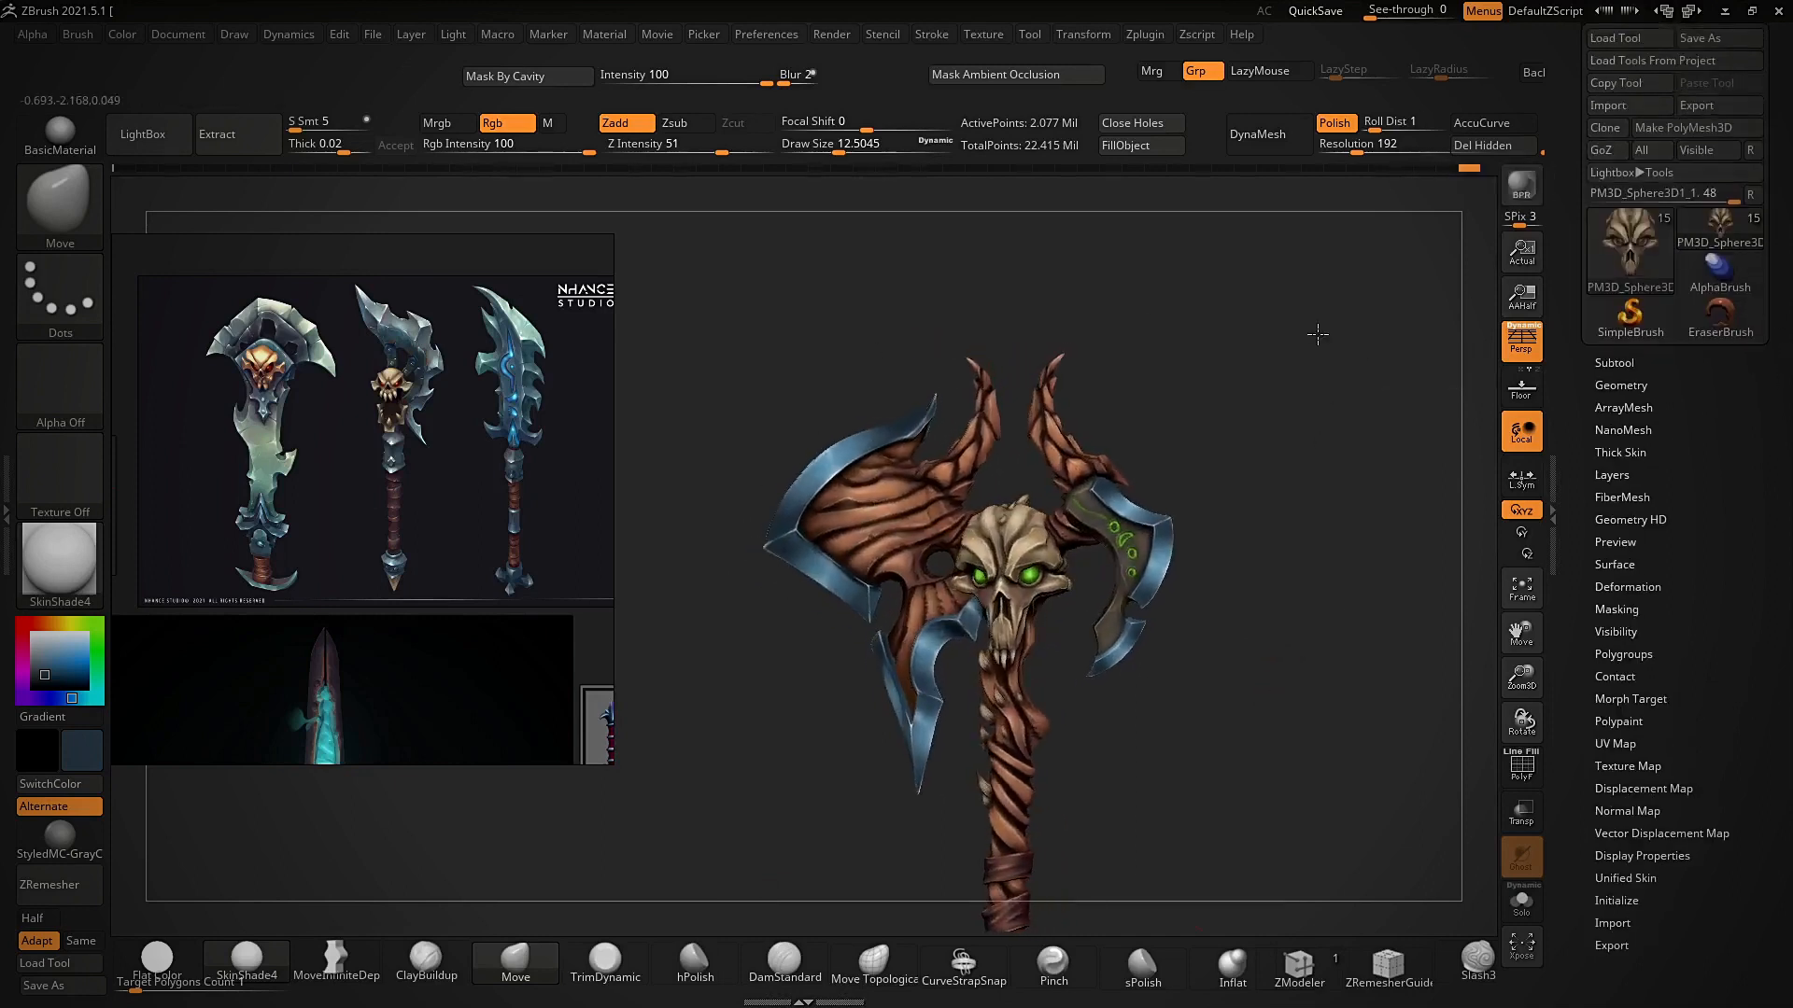
mouse_move(1289, 684)
right_down()
mouse_move(1229, 653)
mouse_move(1300, 748)
mouse_move(1364, 784)
mouse_move(1385, 756)
mouse_move(1247, 688)
mouse_move(1308, 748)
mouse_move(1276, 588)
mouse_move(1353, 680)
mouse_move(1384, 770)
mouse_move(1368, 679)
mouse_move(1326, 644)
mouse_move(1397, 601)
right_up()
- Close the reference window and switch to OBS
key(super)
key(super)
right_drag(462, 460, 453, 535)
right_click(453, 535)
click(485, 923)
right_drag(1381, 645, 1300, 689)
key(super)
click(949, 993)
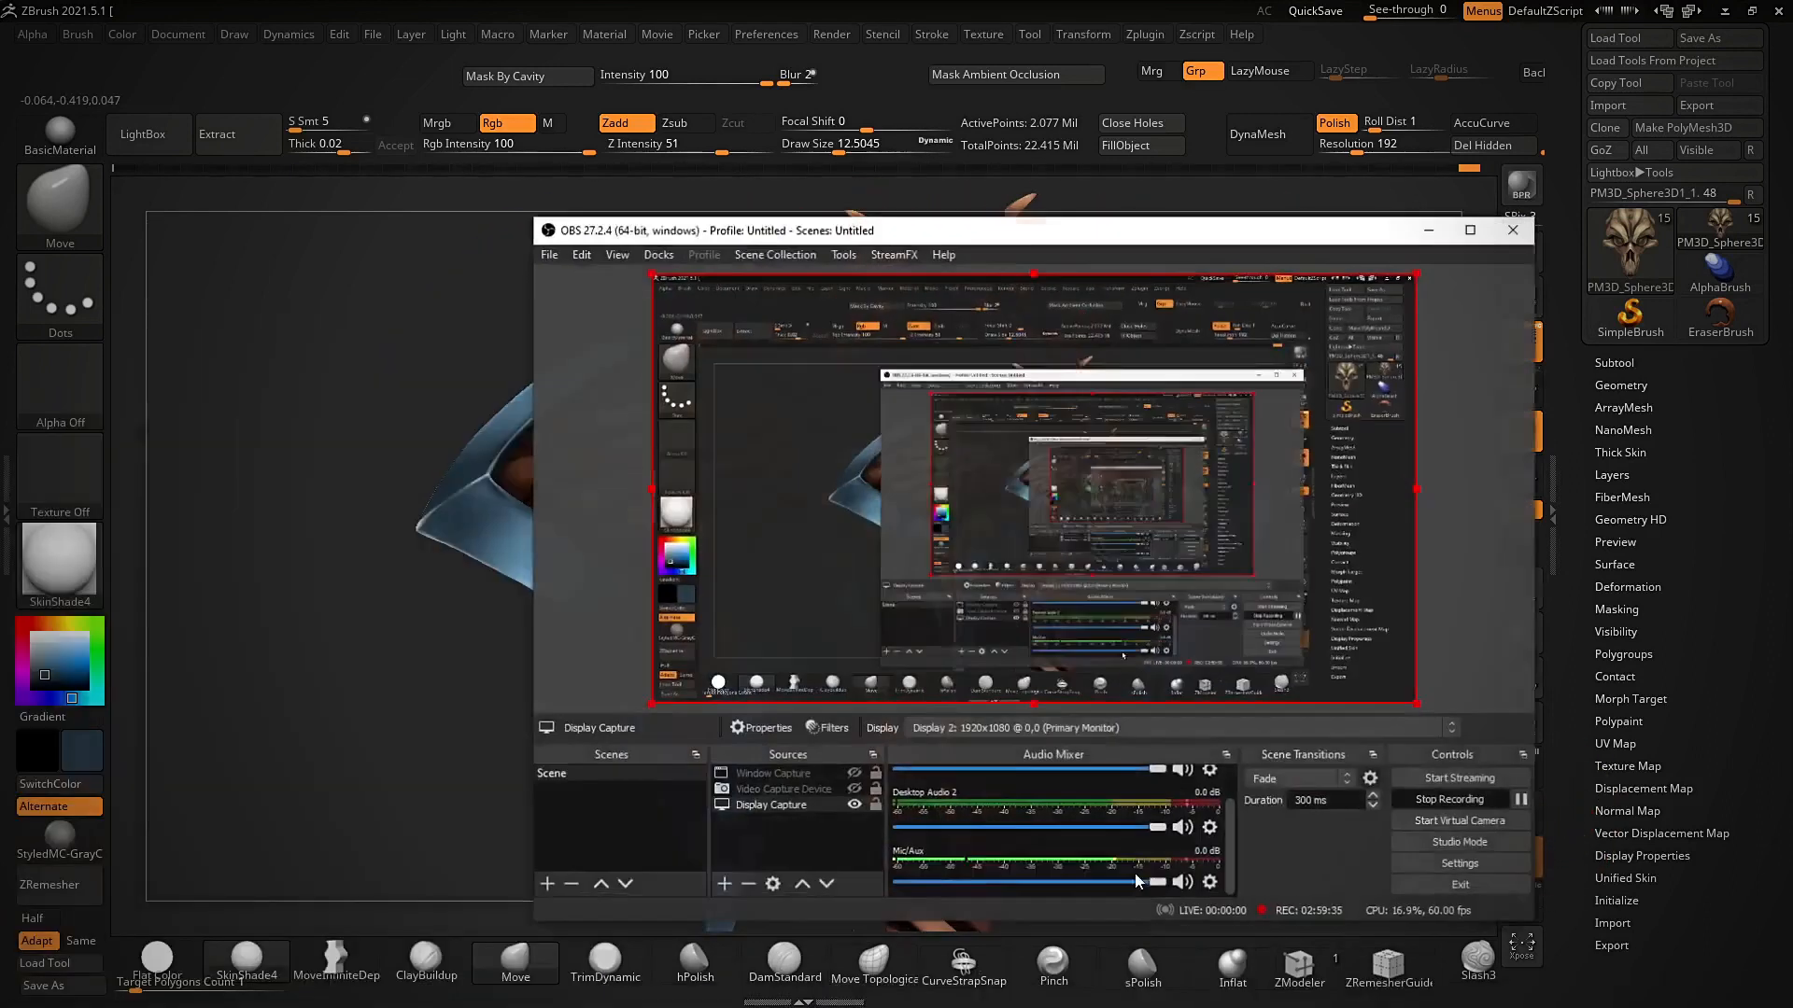